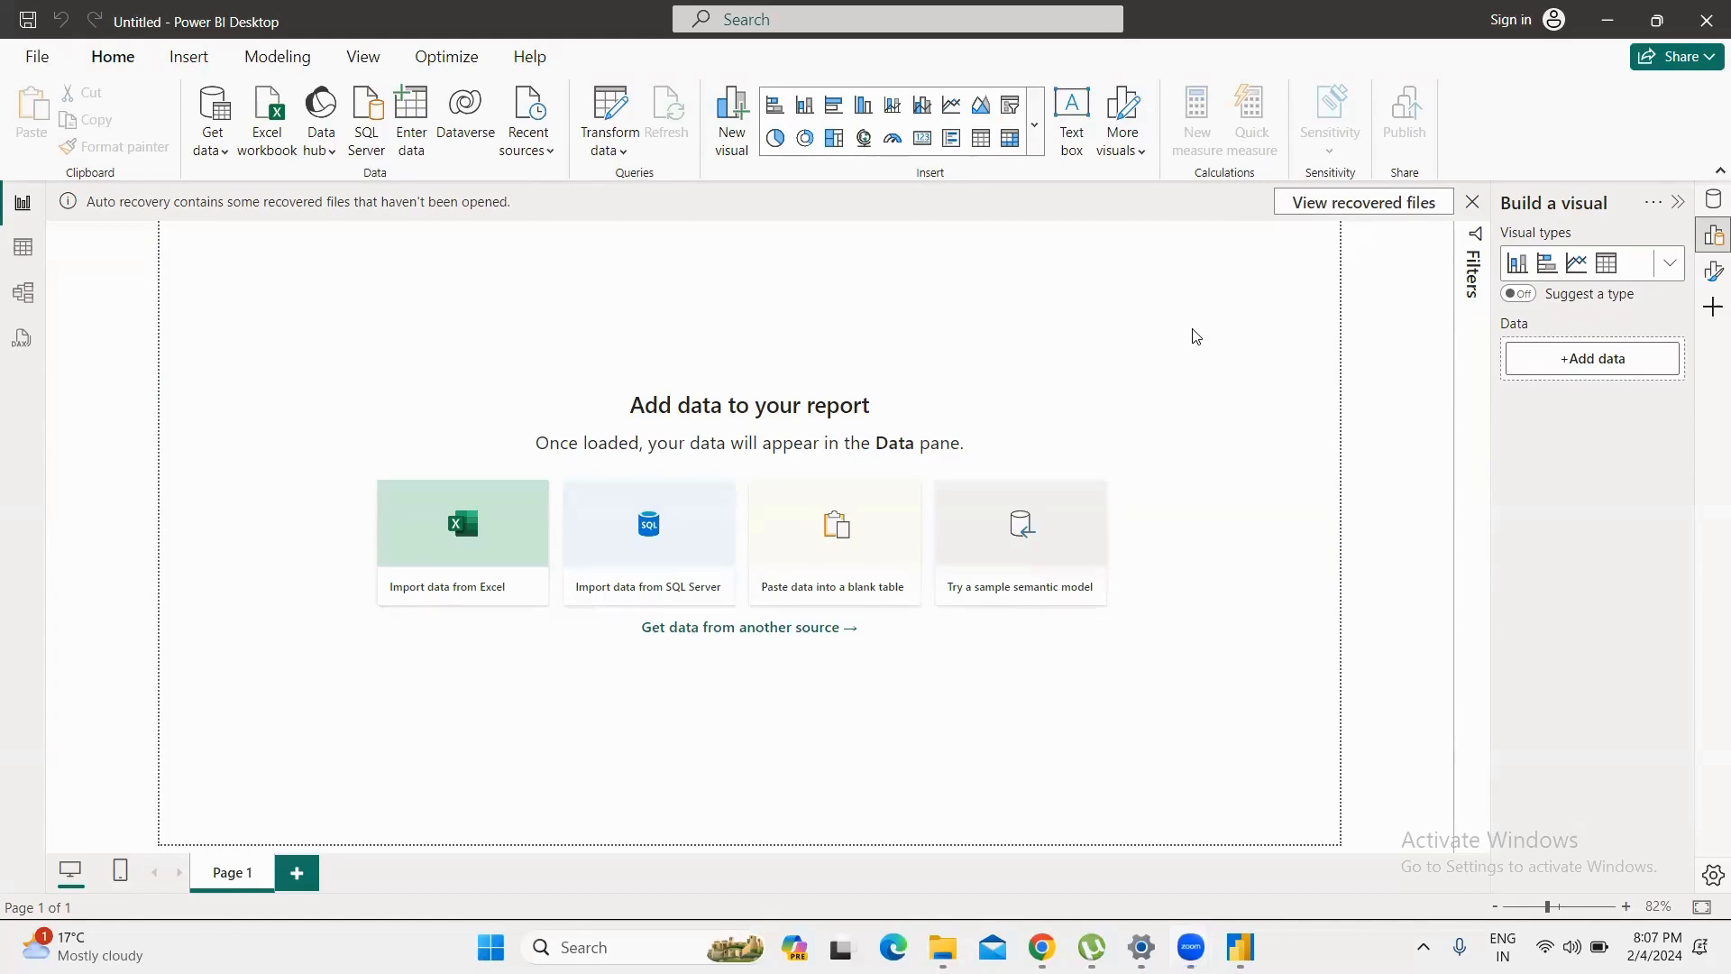
# Step: Open the recent report file Report_Using_Dax.pbix
pyautogui.click(1194, 296)
pyautogui.click(34, 57)
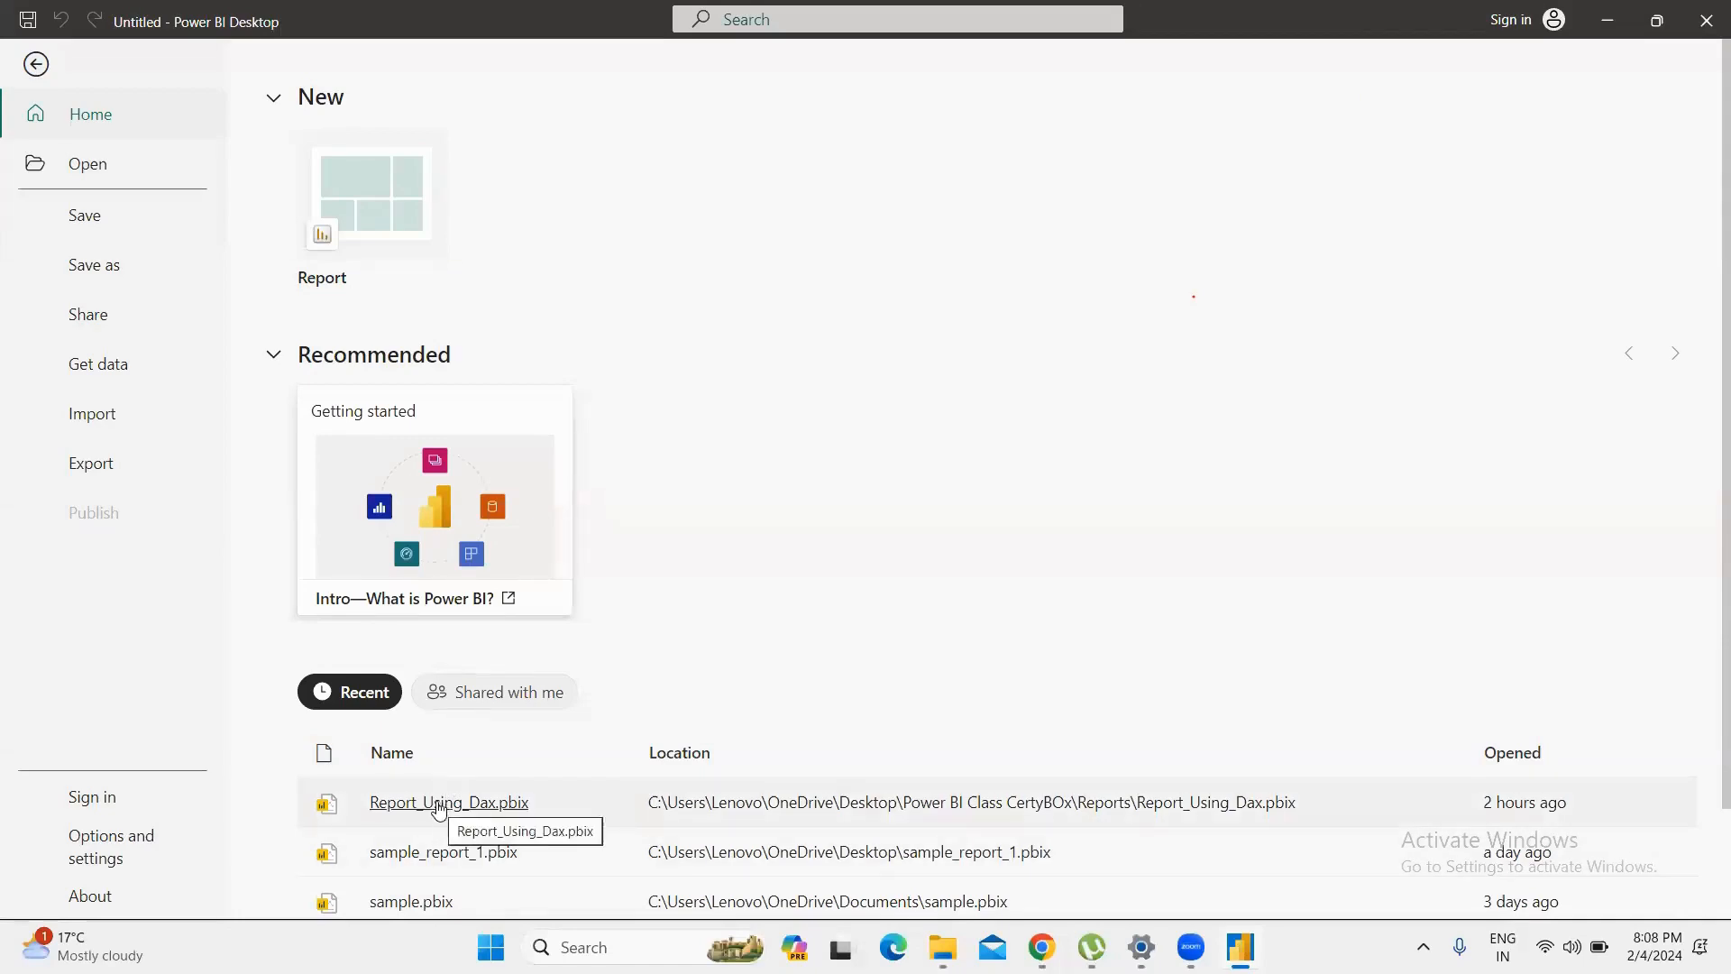
pyautogui.click(419, 805)
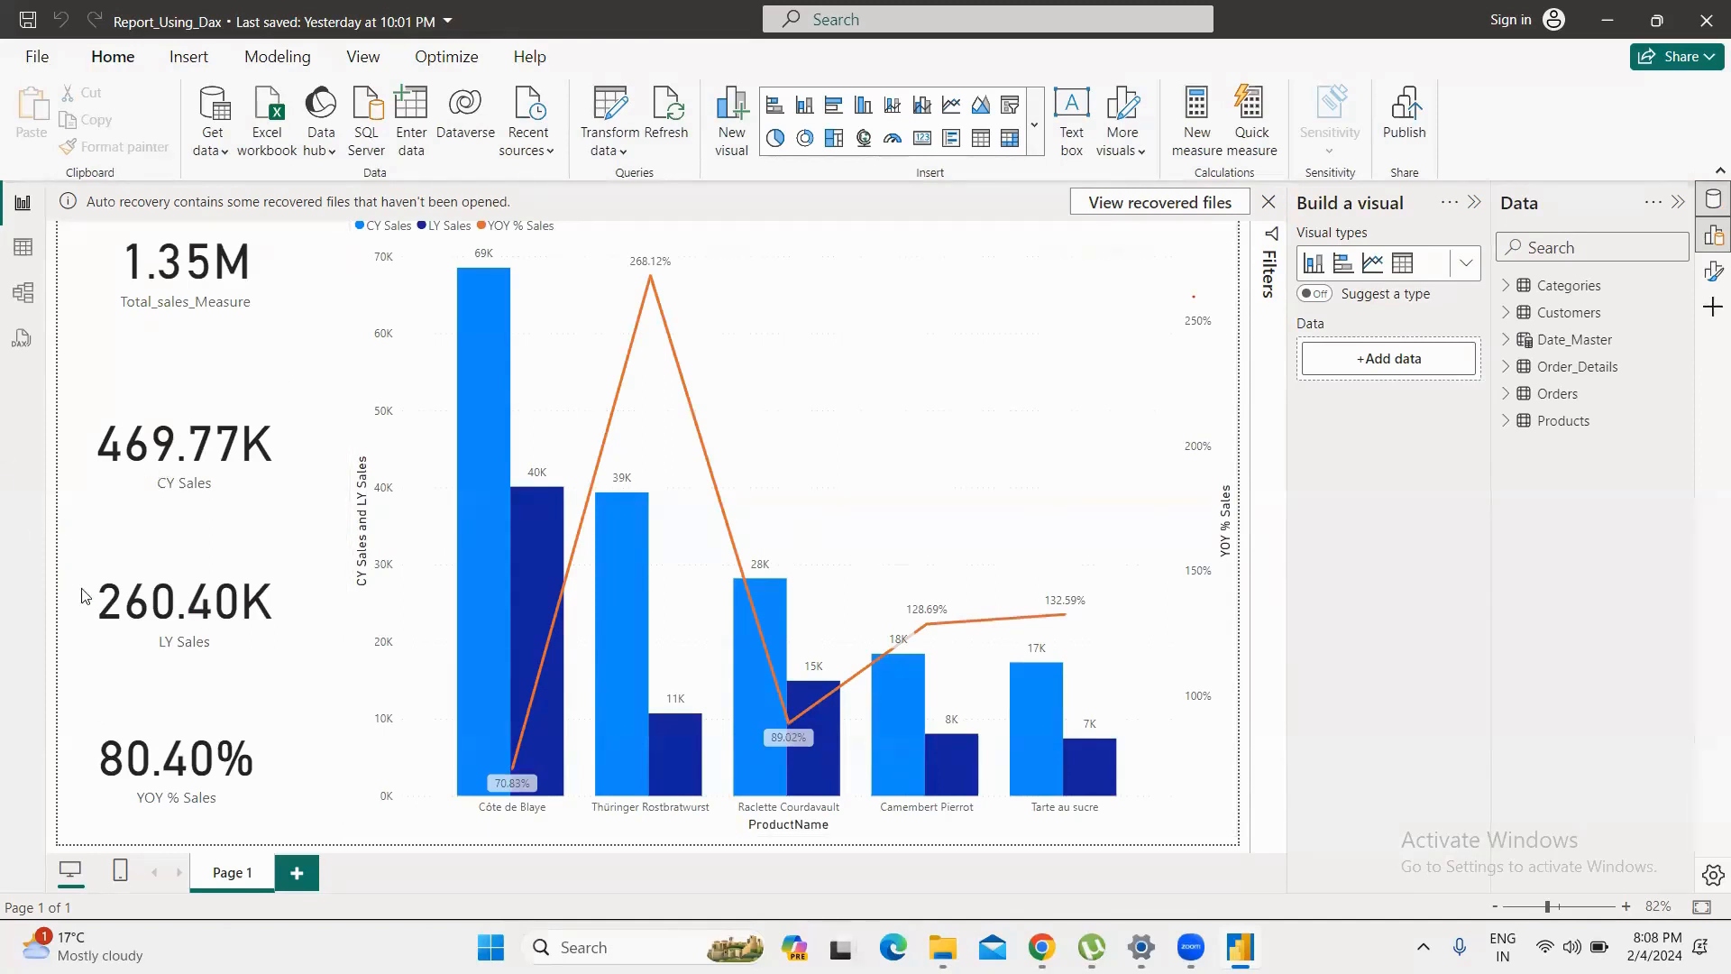
pyautogui.click(297, 873)
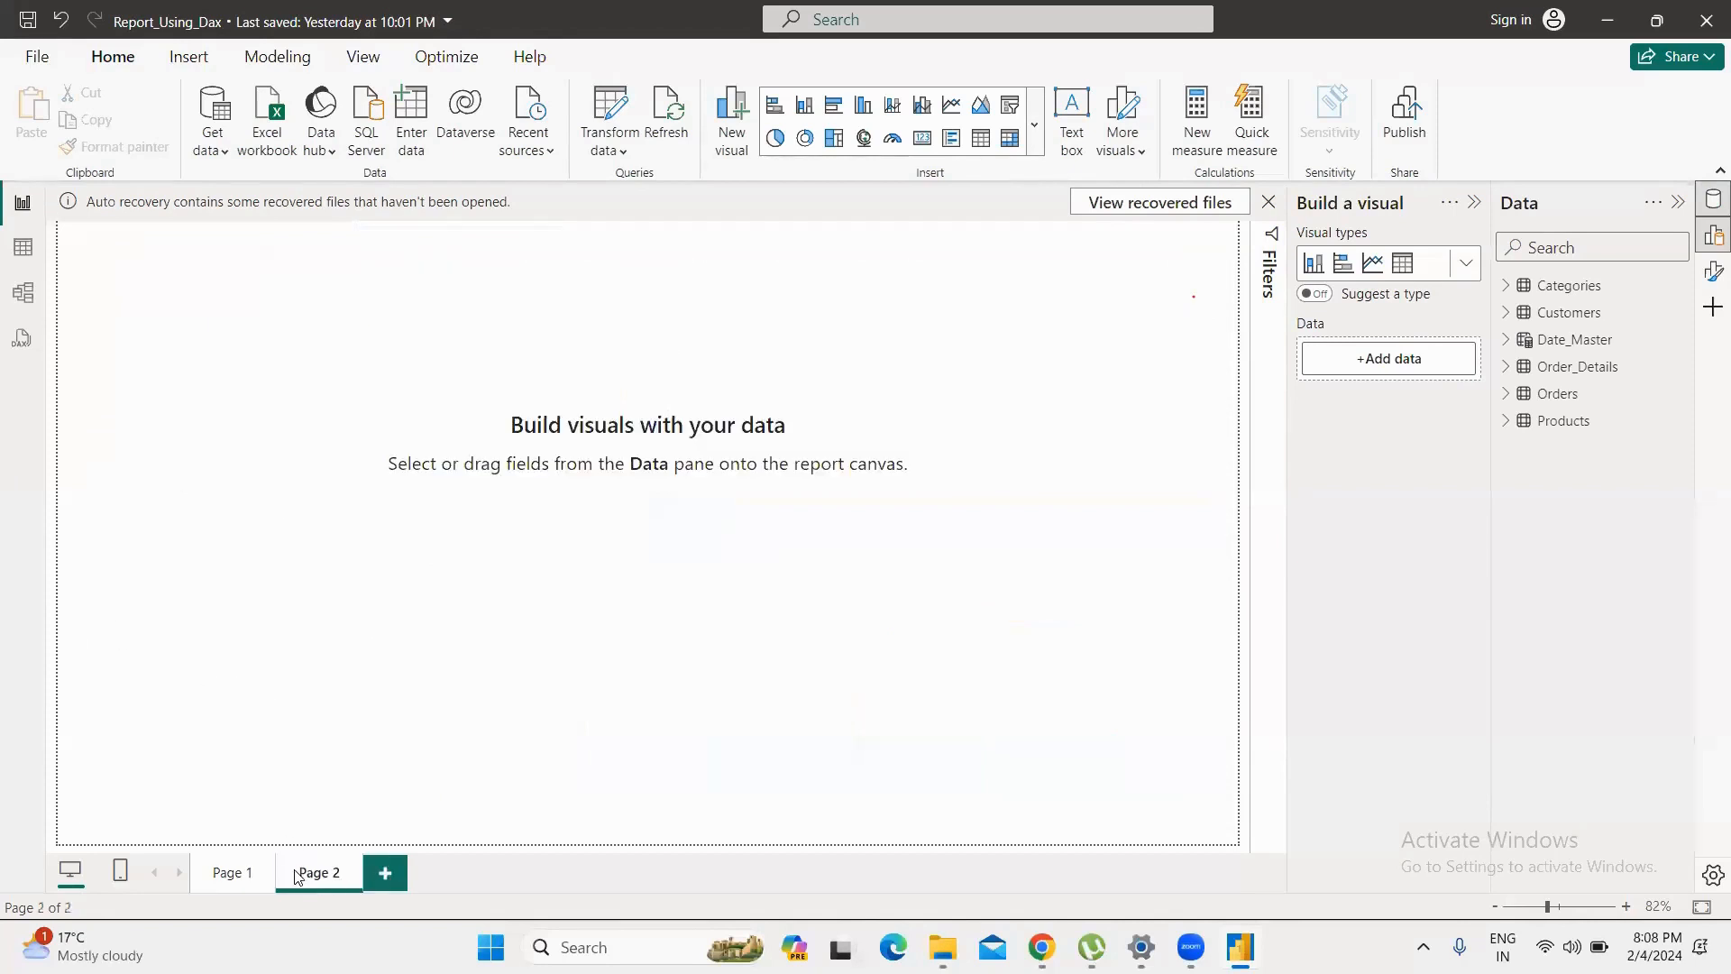
pyautogui.click(240, 876)
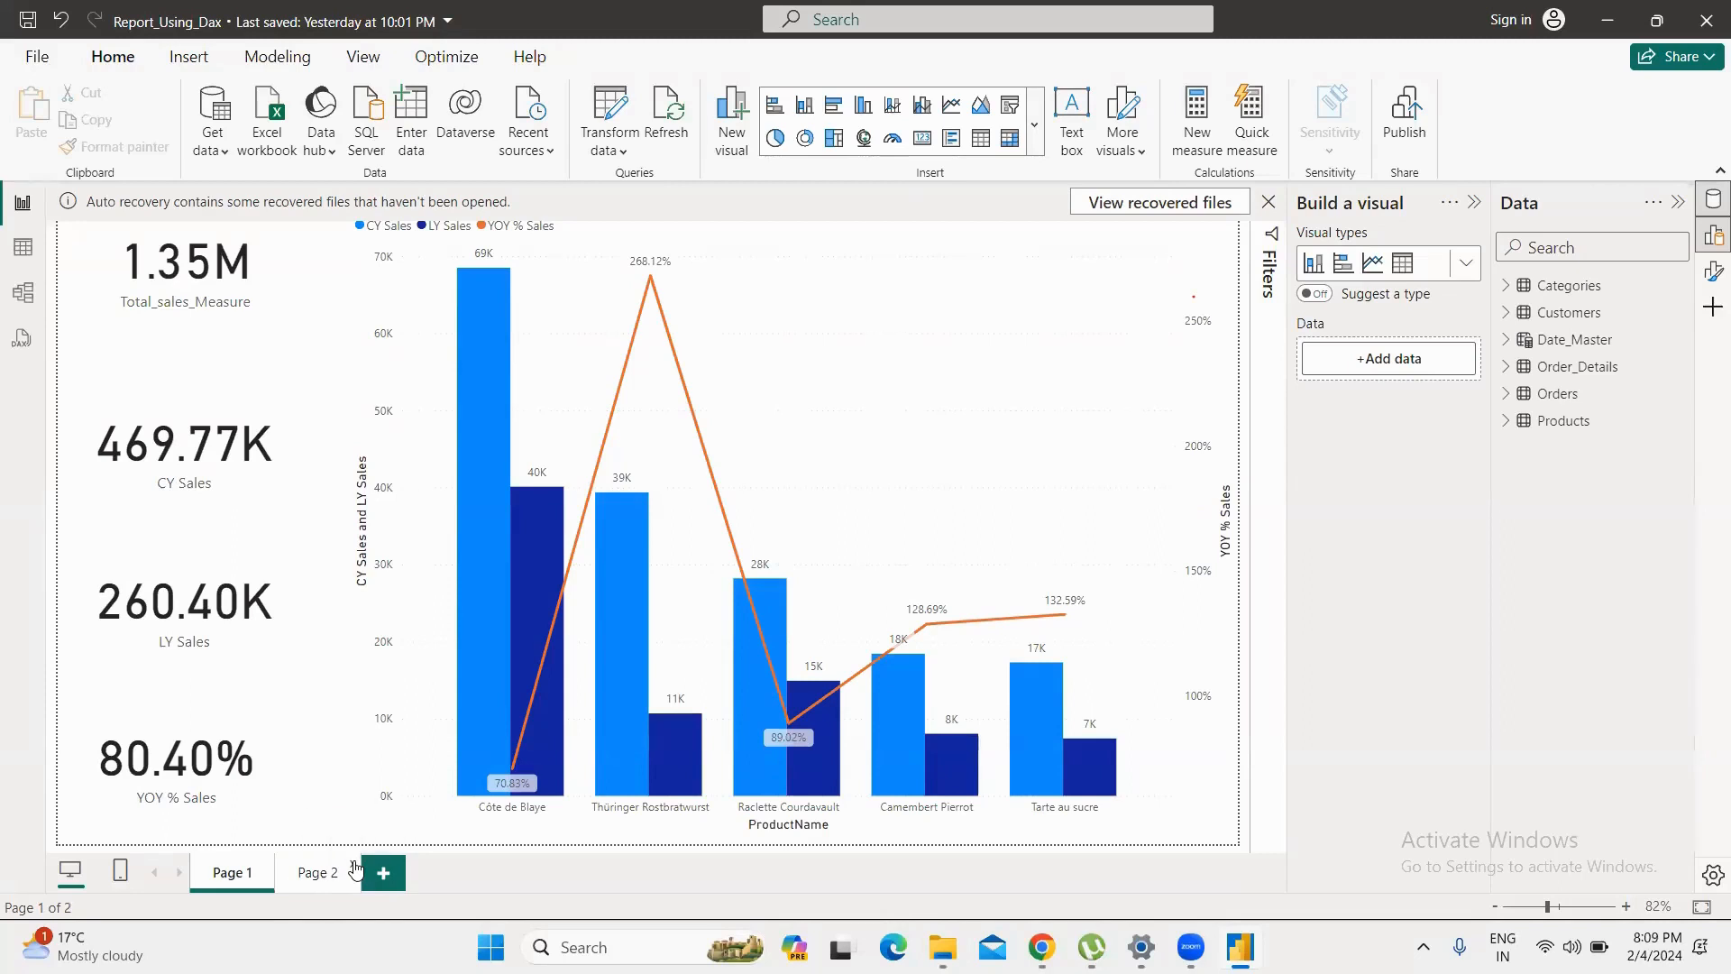
pyautogui.click(354, 868)
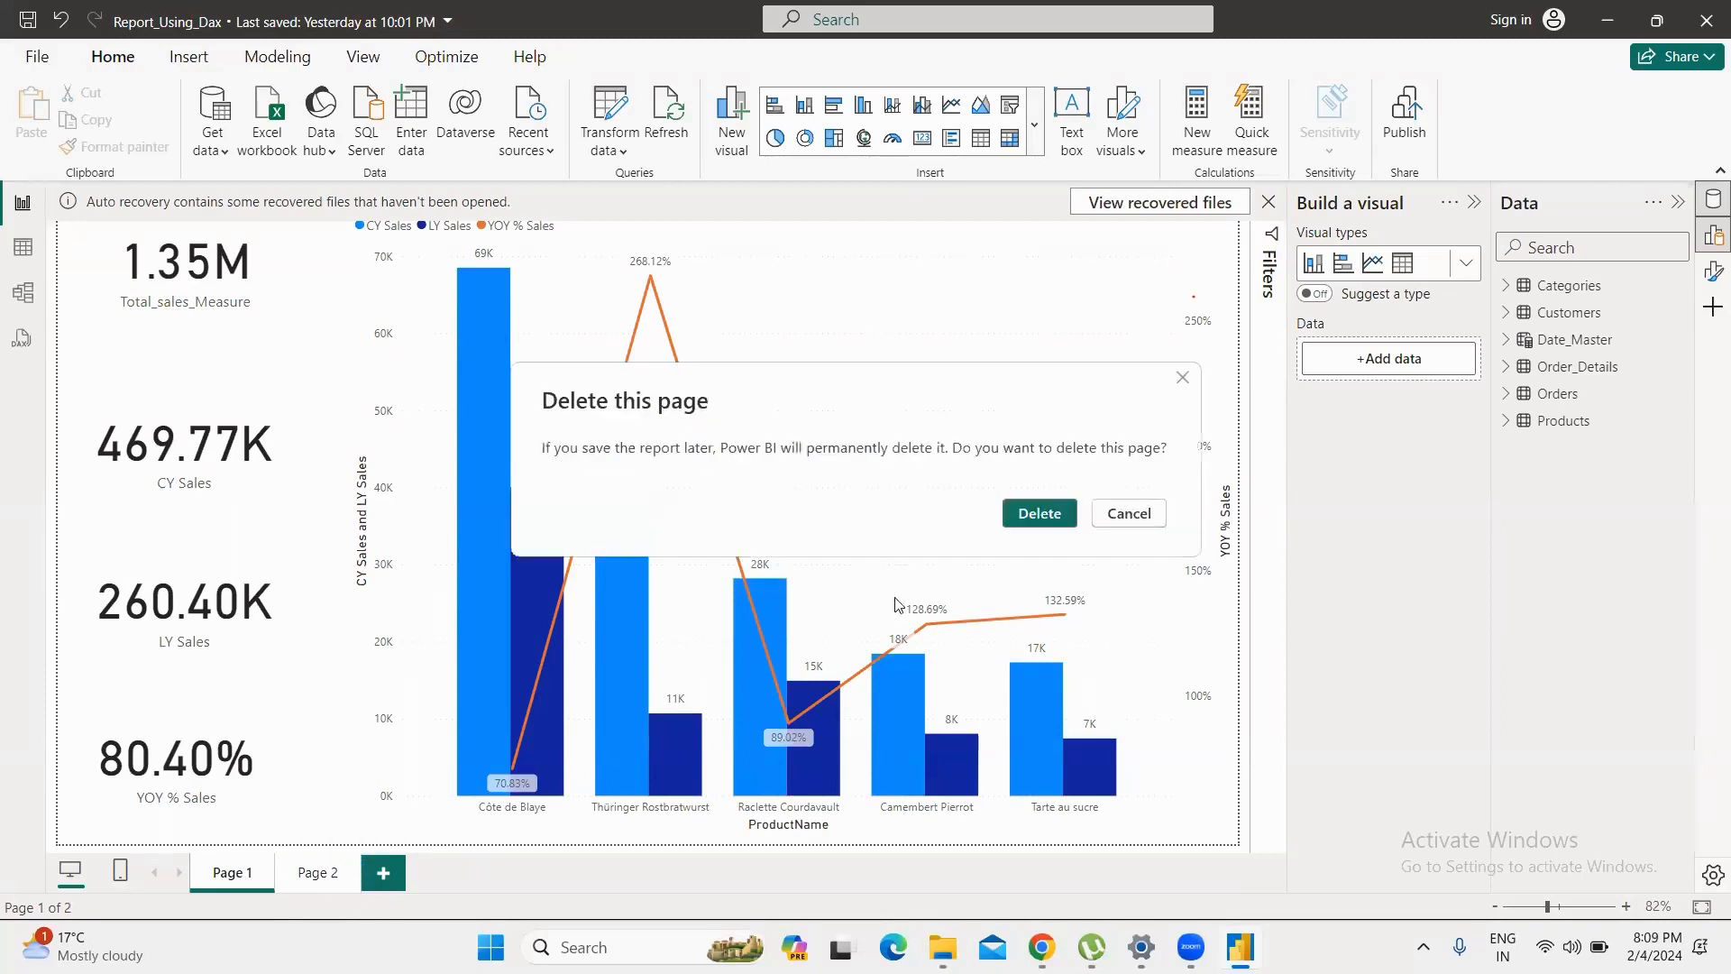
pyautogui.click(1037, 514)
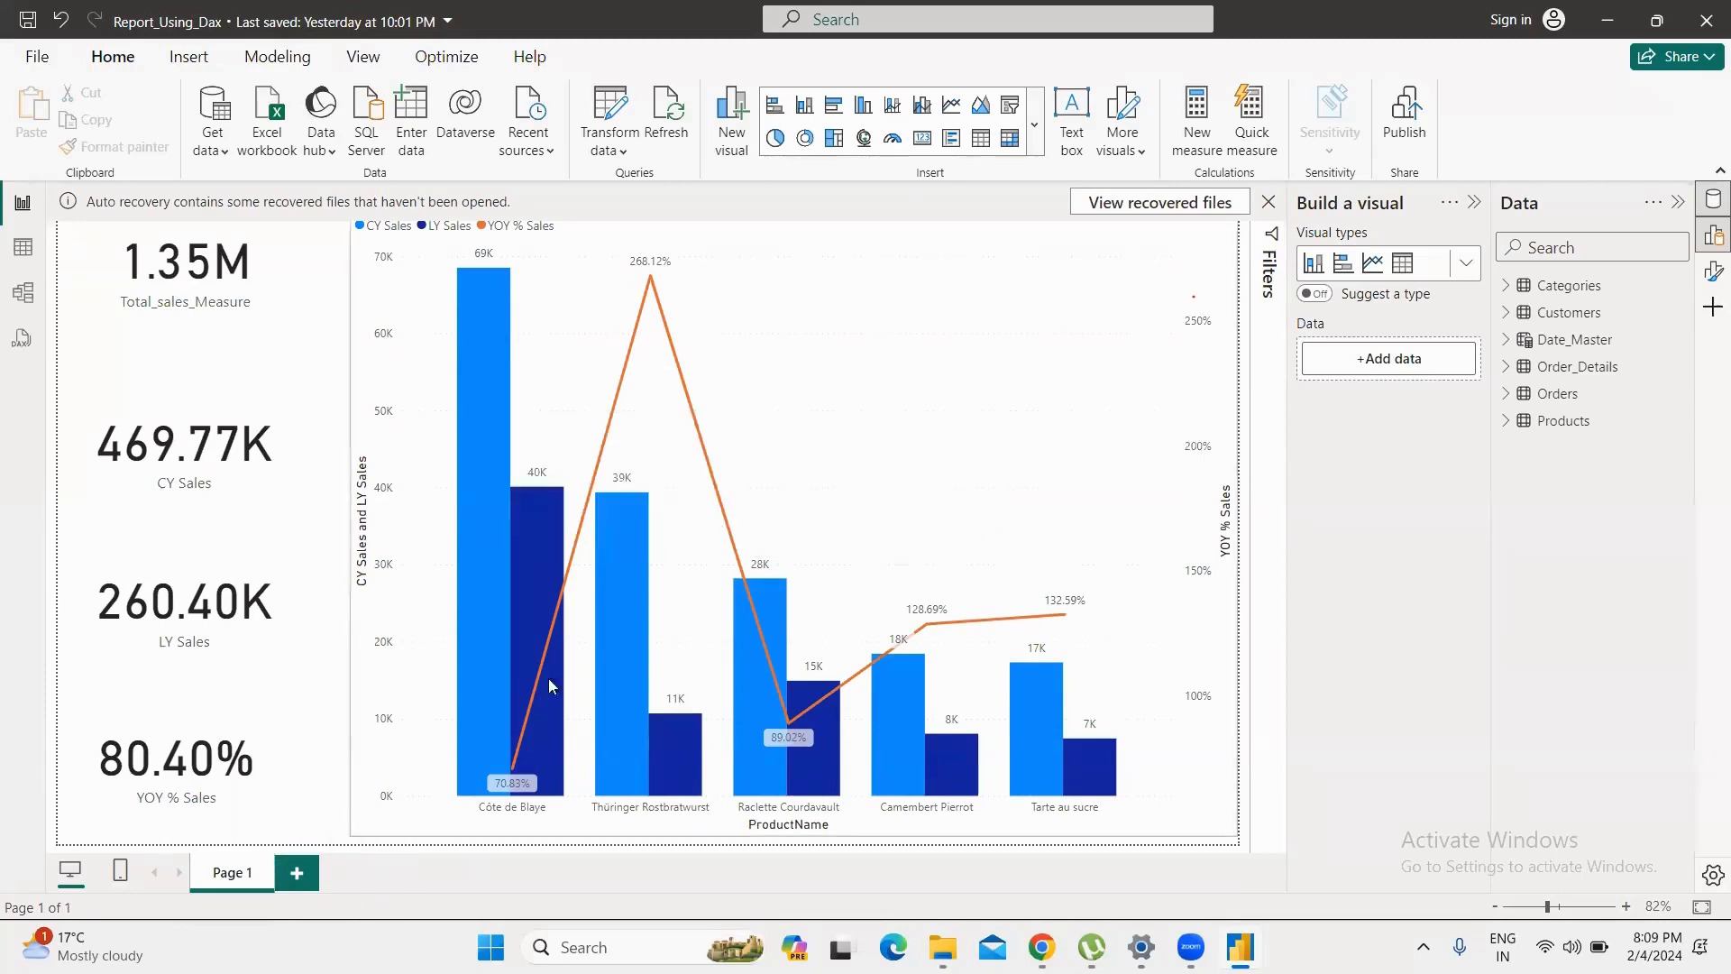
# Step: Add a new report page and display its Format pane, hiding the Build a visual and Data panes
pyautogui.click(296, 873)
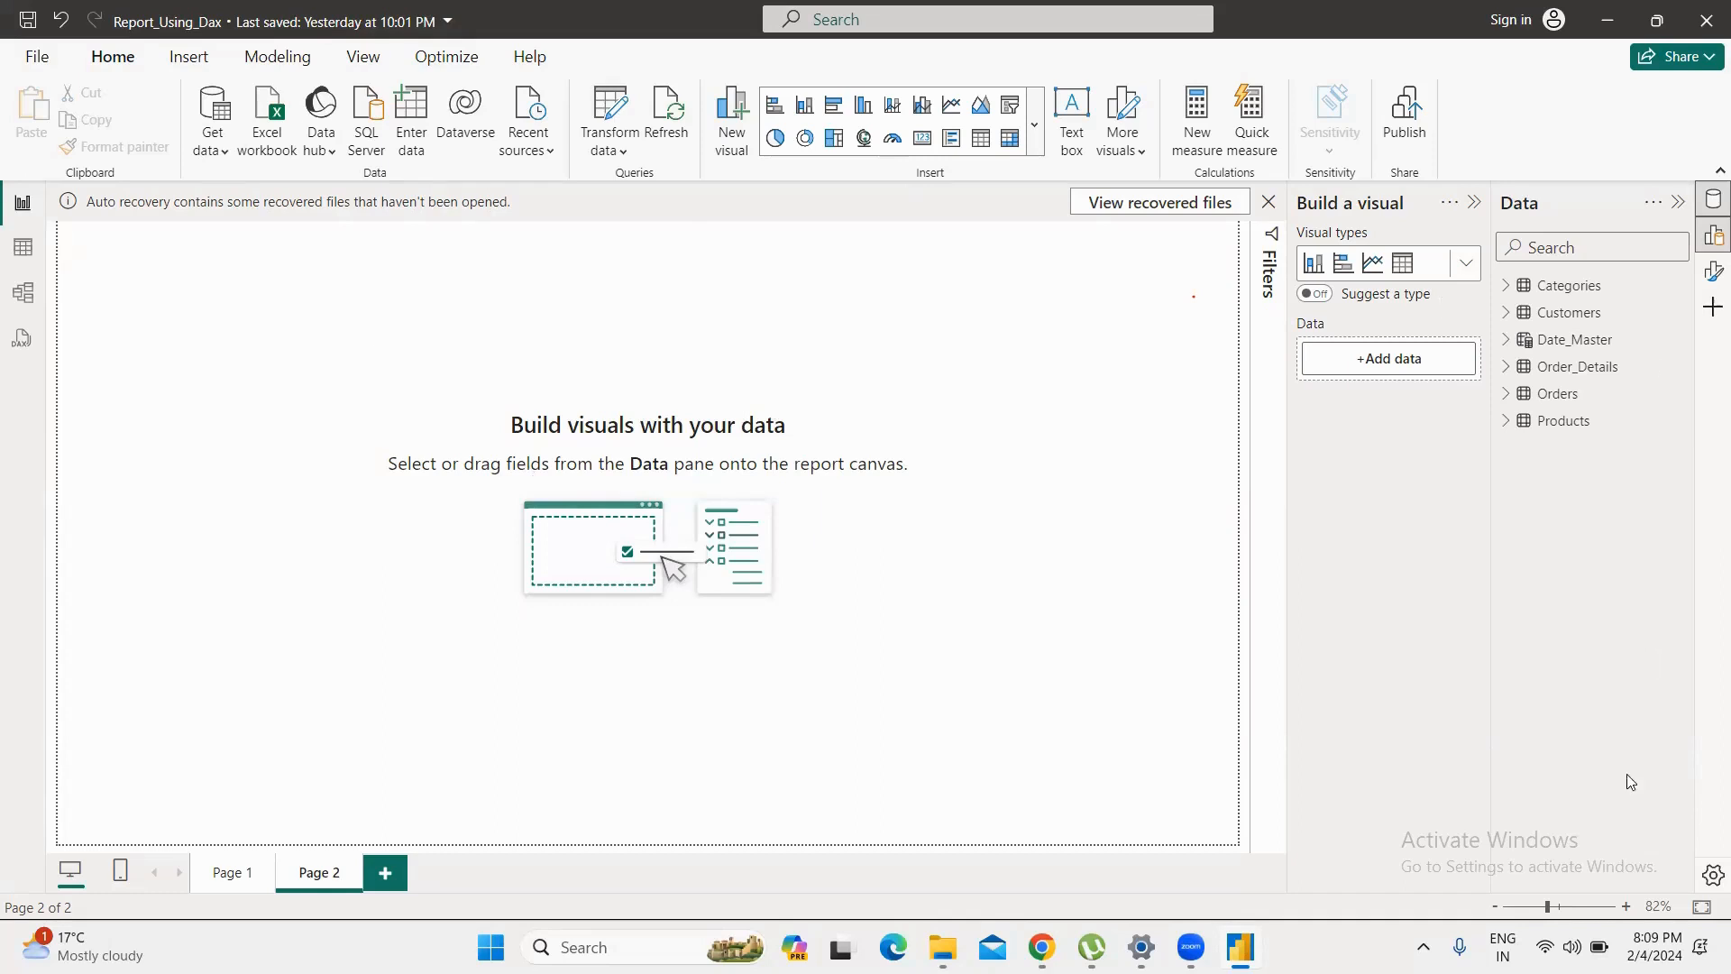
pyautogui.click(1713, 270)
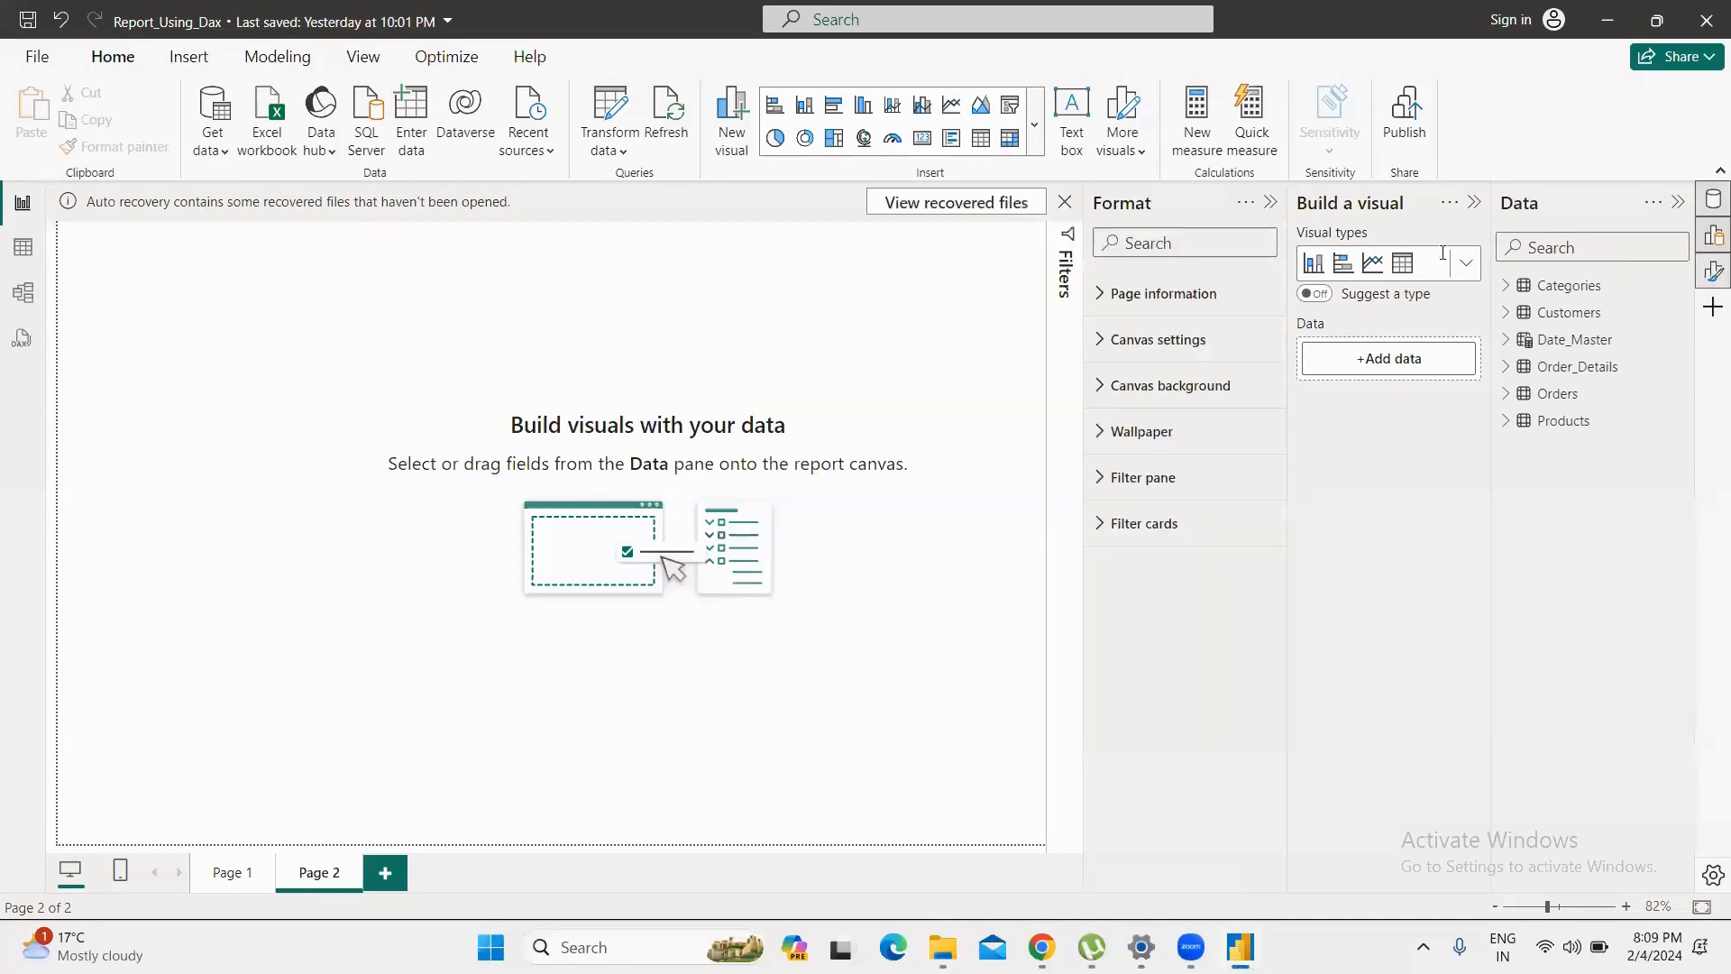
pyautogui.click(1476, 204)
pyautogui.click(1678, 202)
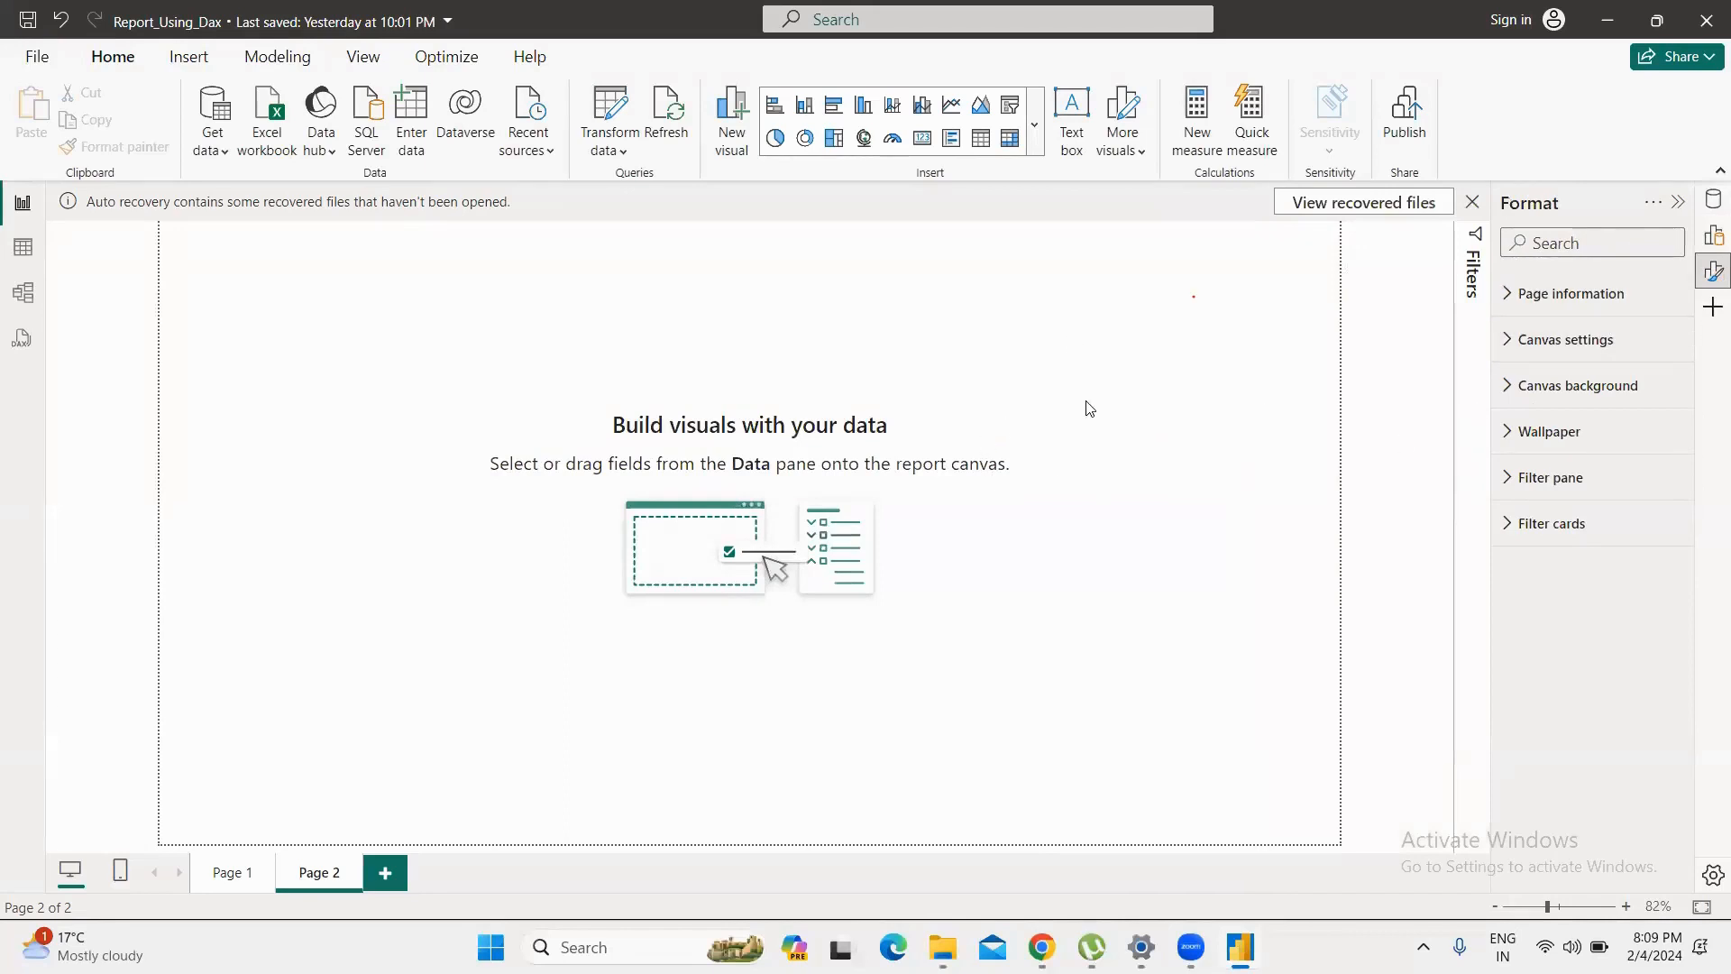
# Step: Set the canvas background color of Page 2 to a light blue theme shade without adding an image
pyautogui.click(1507, 387)
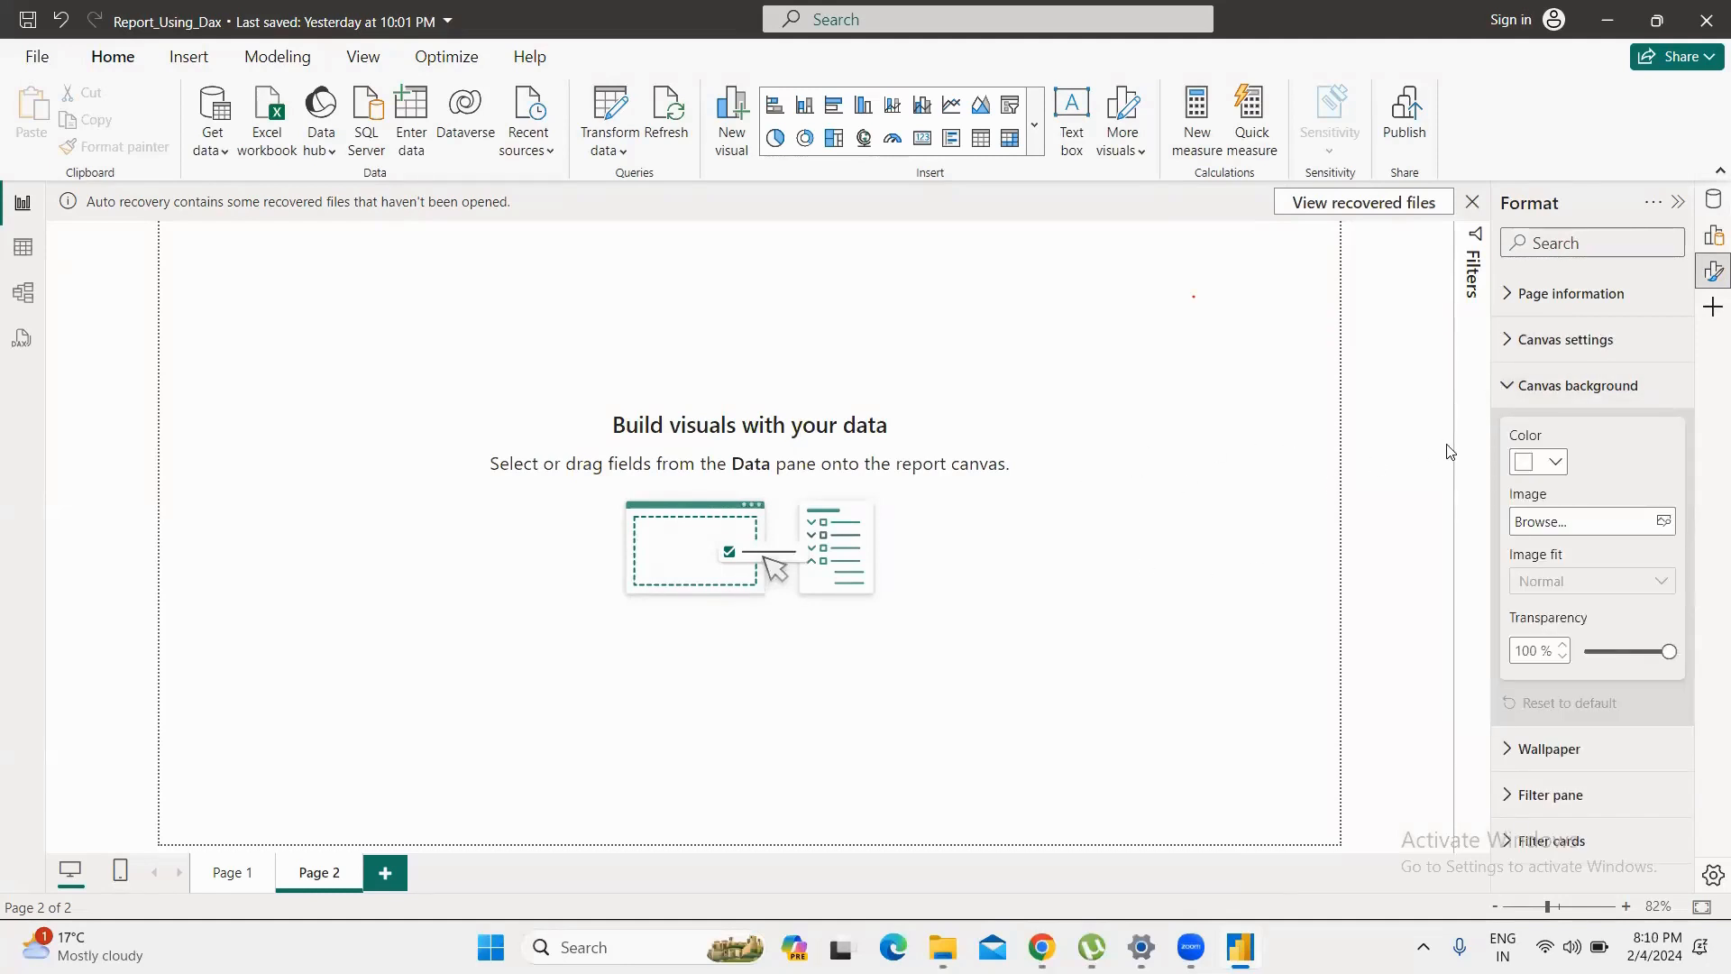
pyautogui.click(1553, 462)
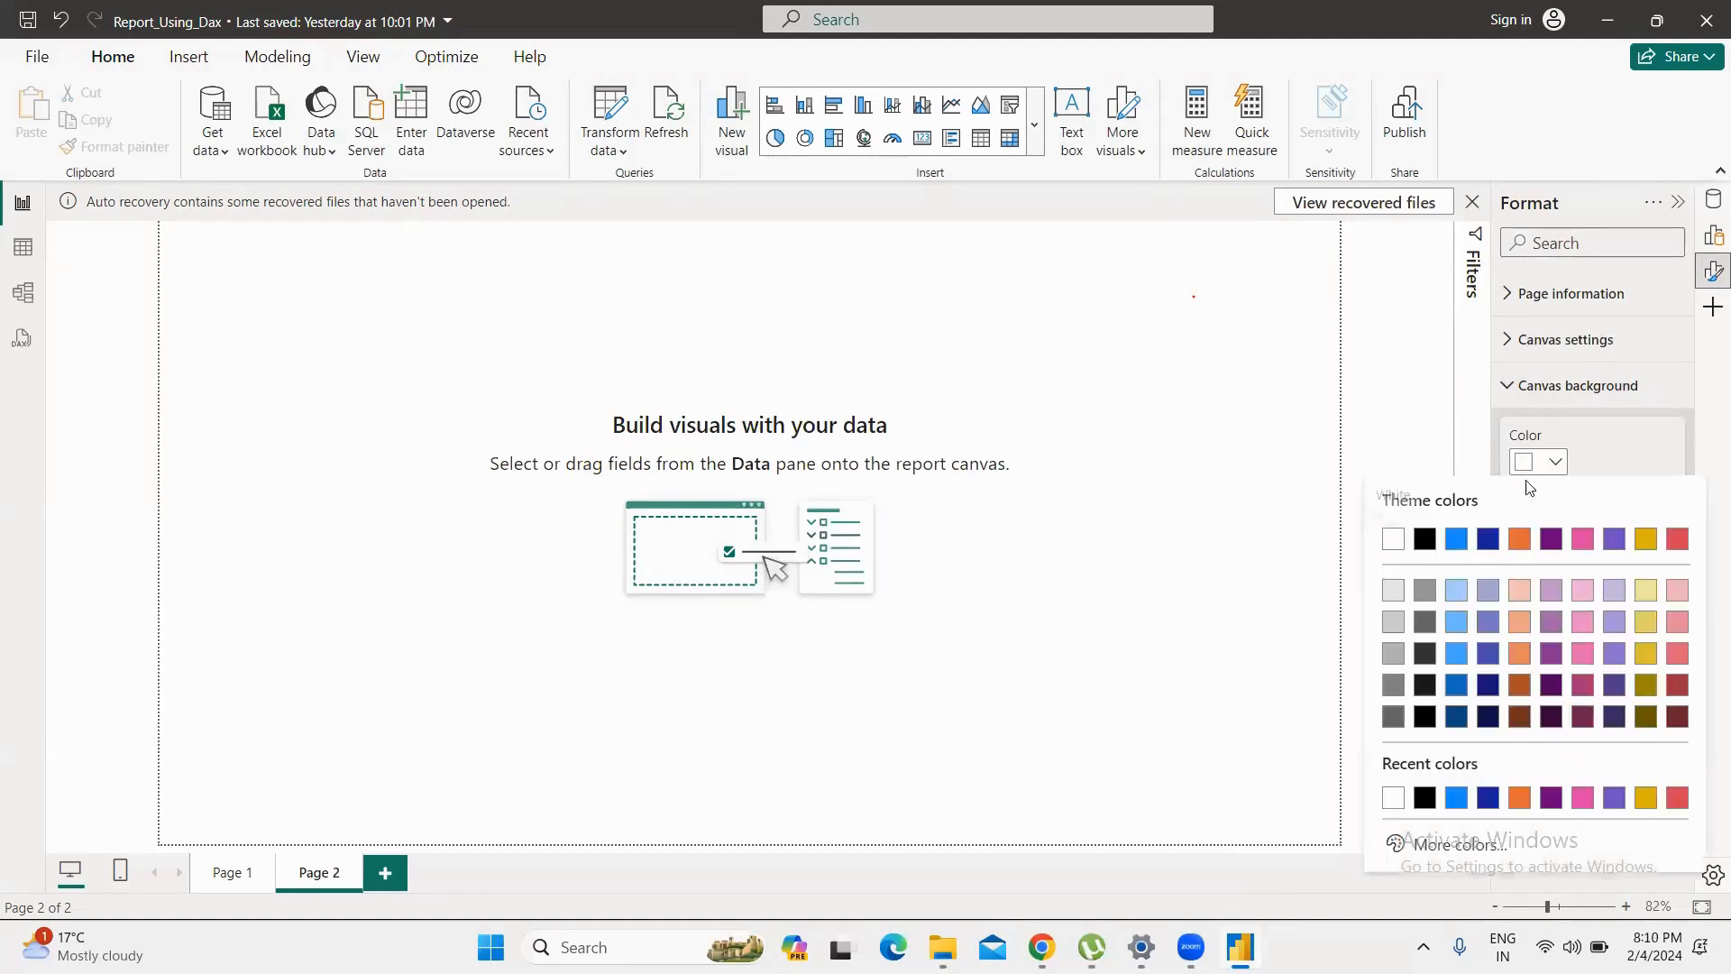
pyautogui.click(1453, 651)
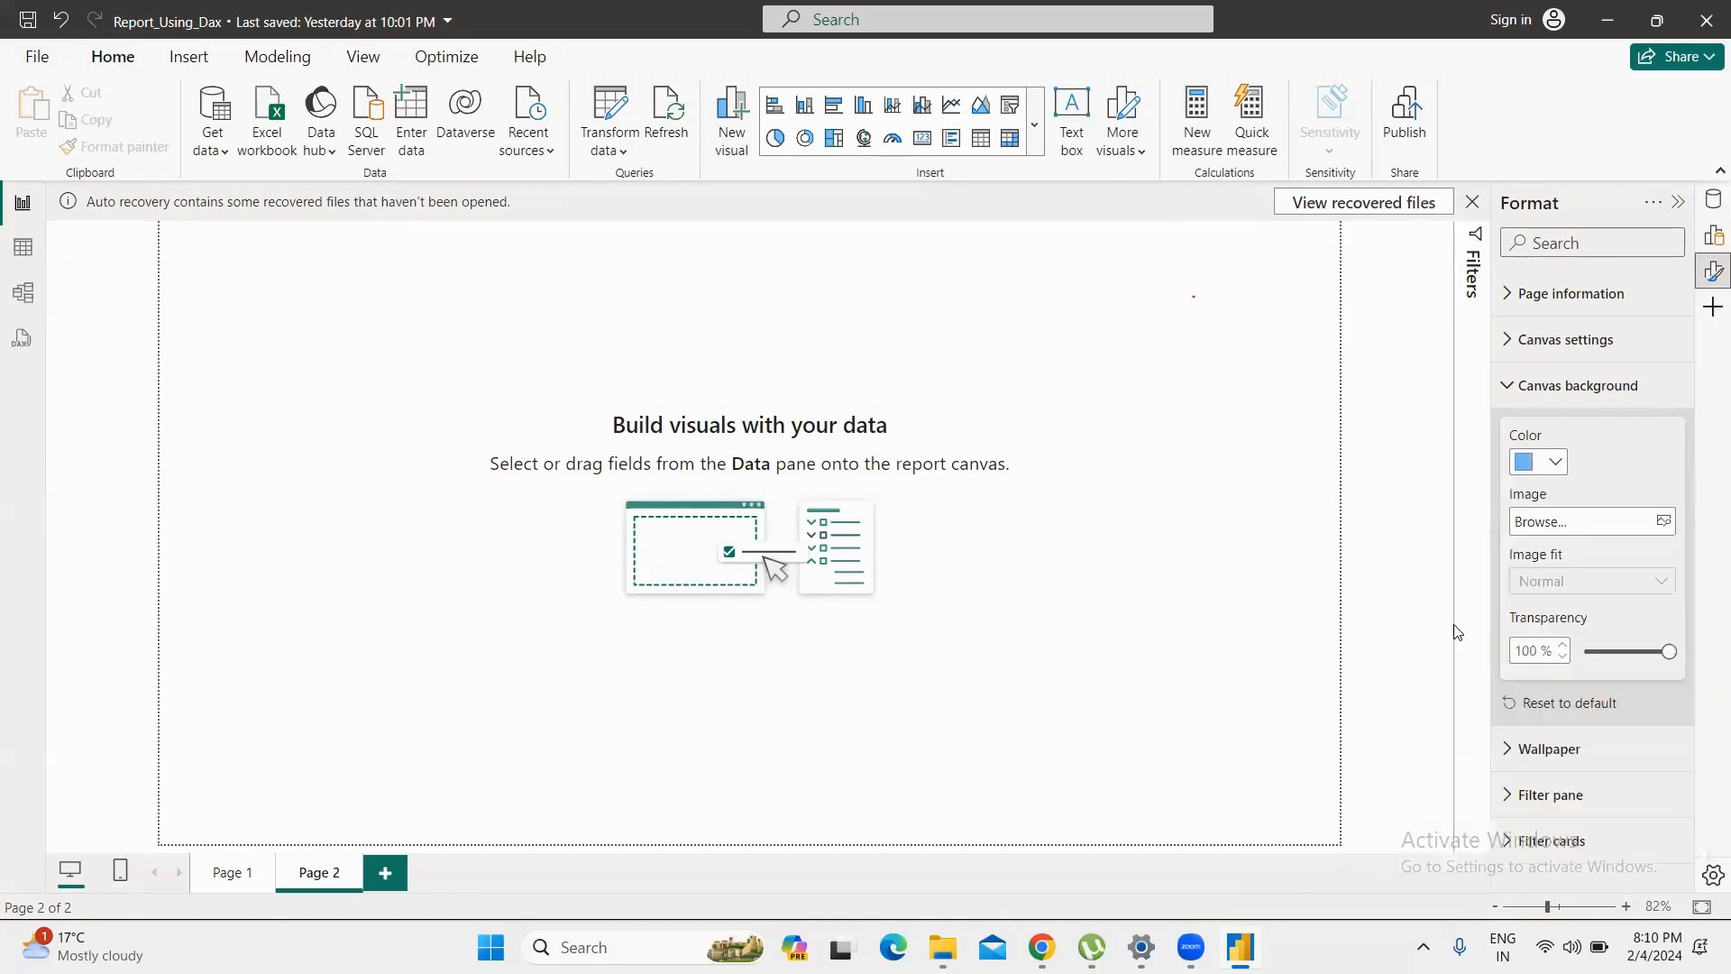
pyautogui.click(1574, 522)
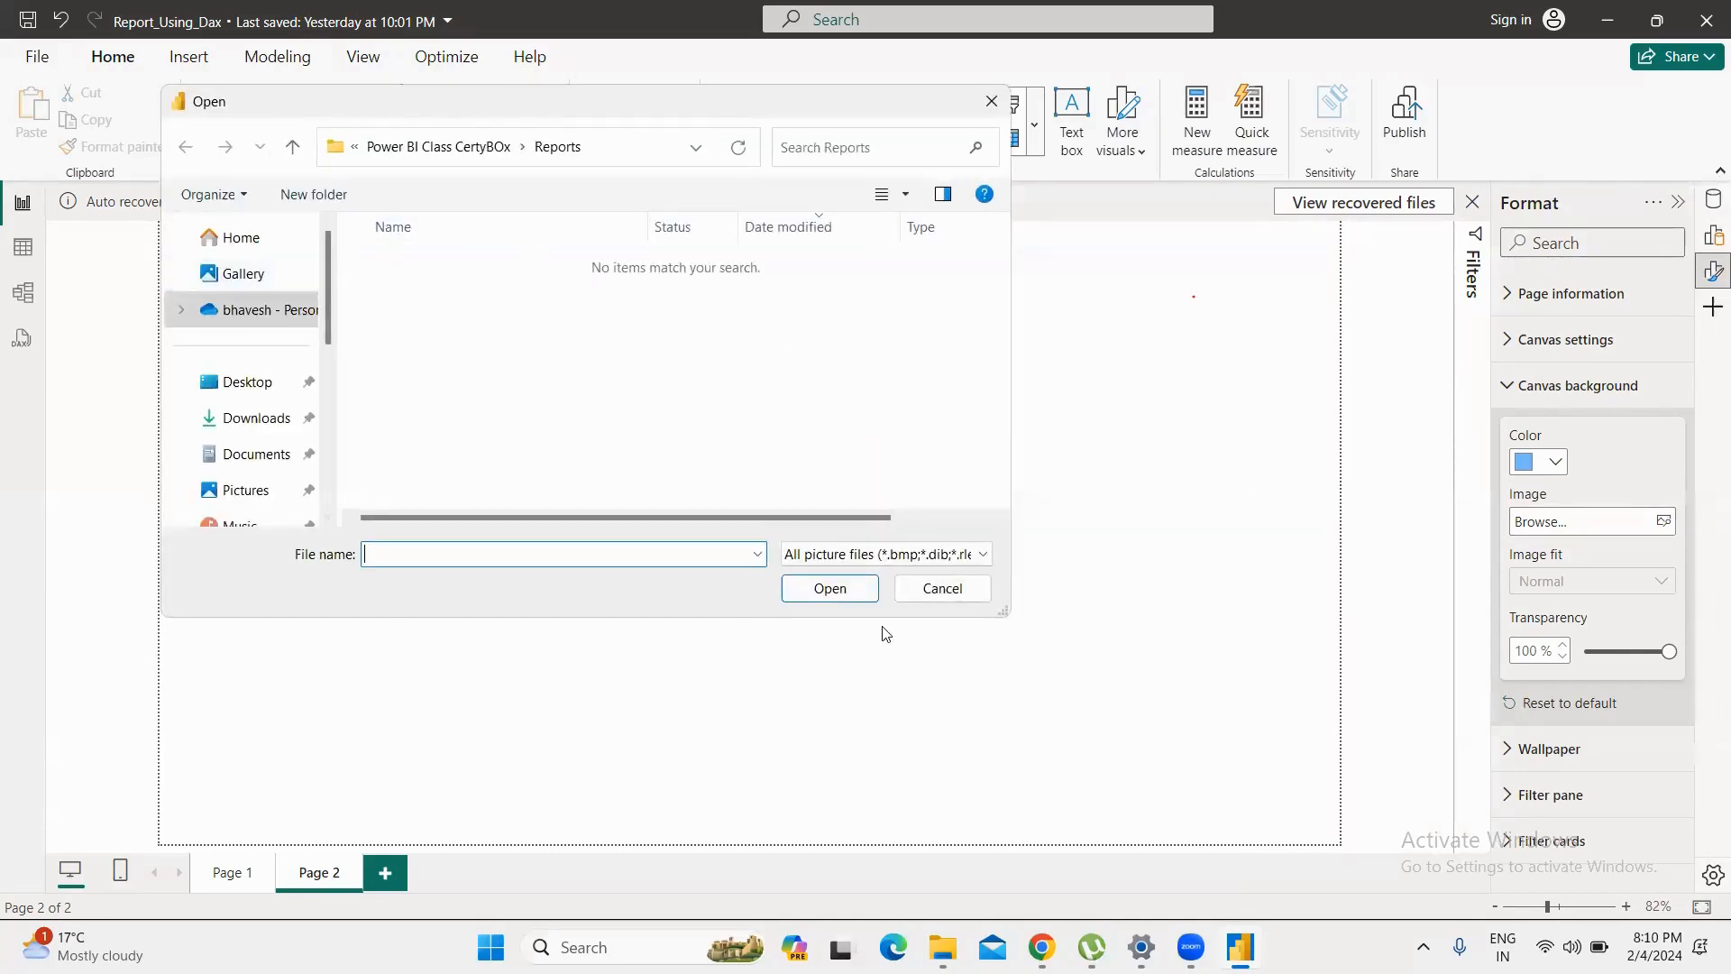
pyautogui.click(937, 593)
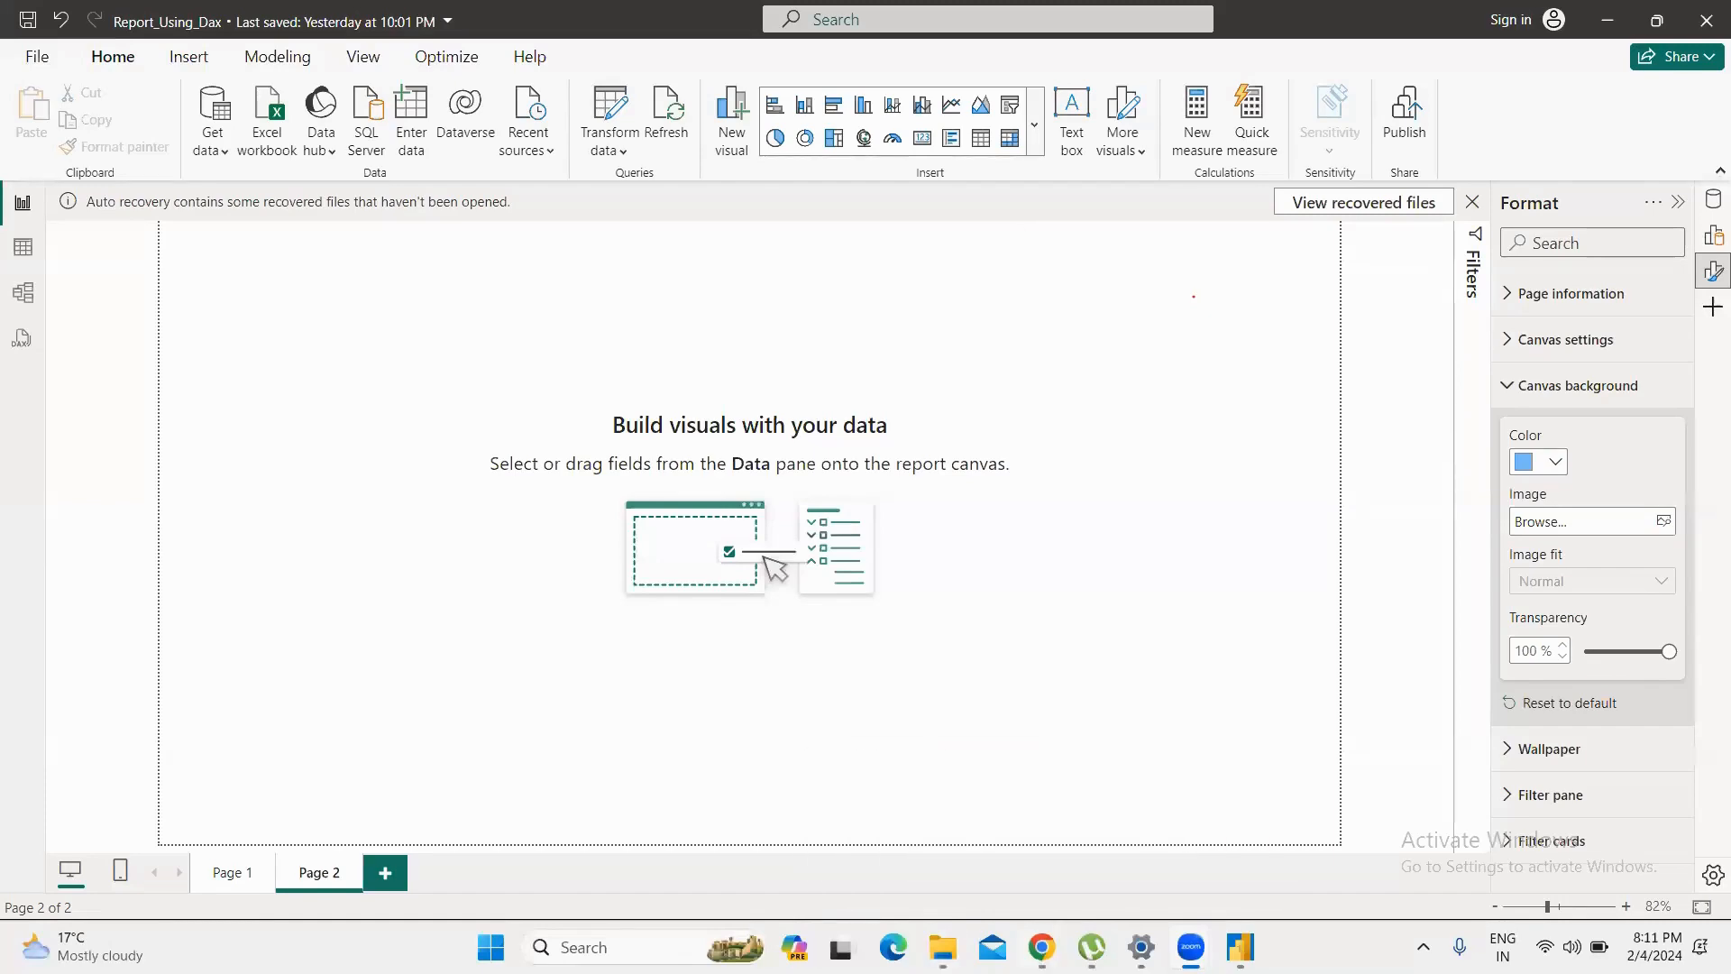
pyautogui.click(1181, 834)
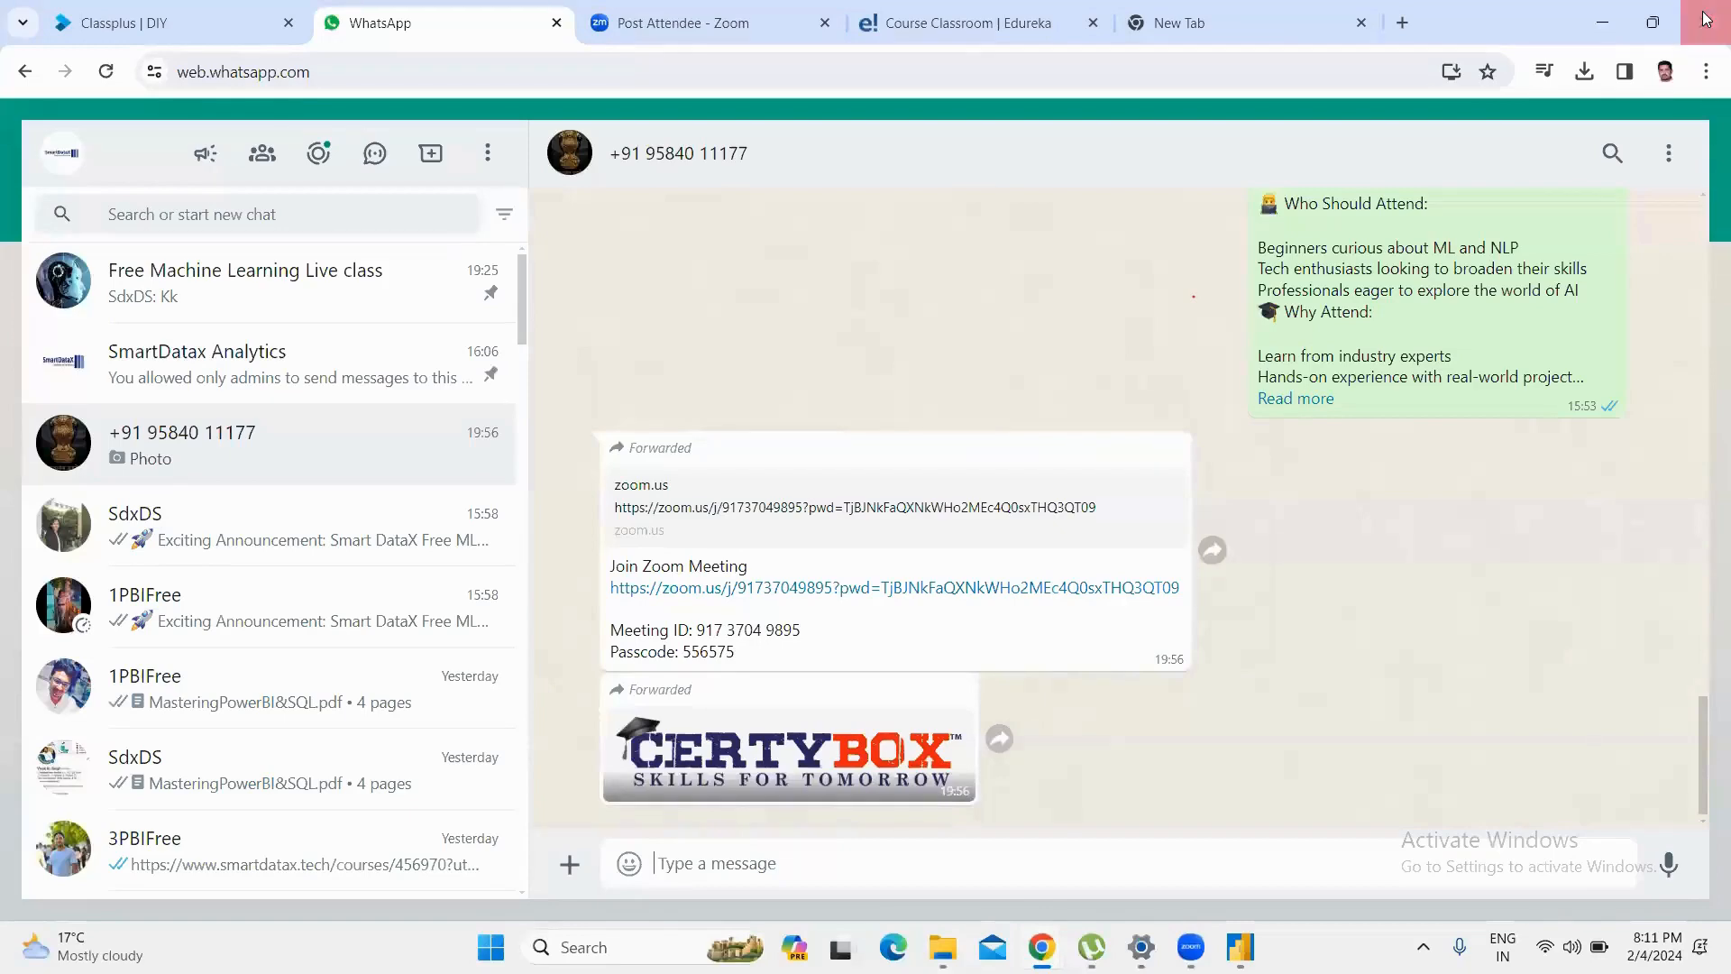
pyautogui.click(1707, 18)
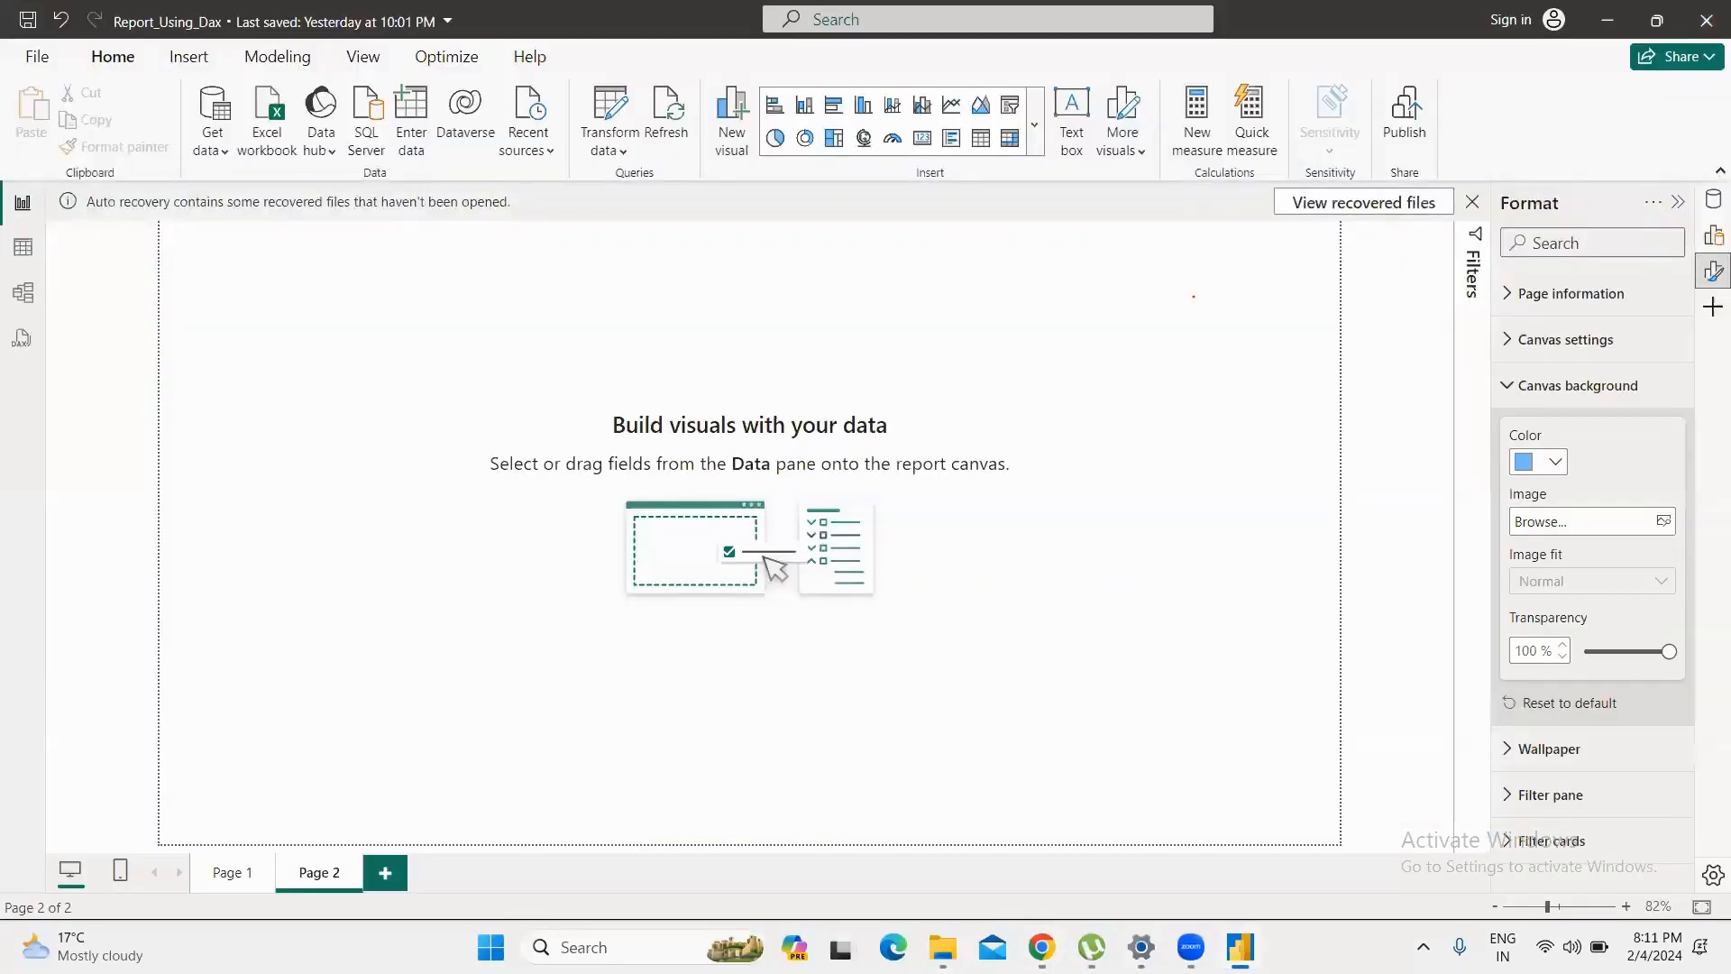
pyautogui.moveTo(1142, 946)
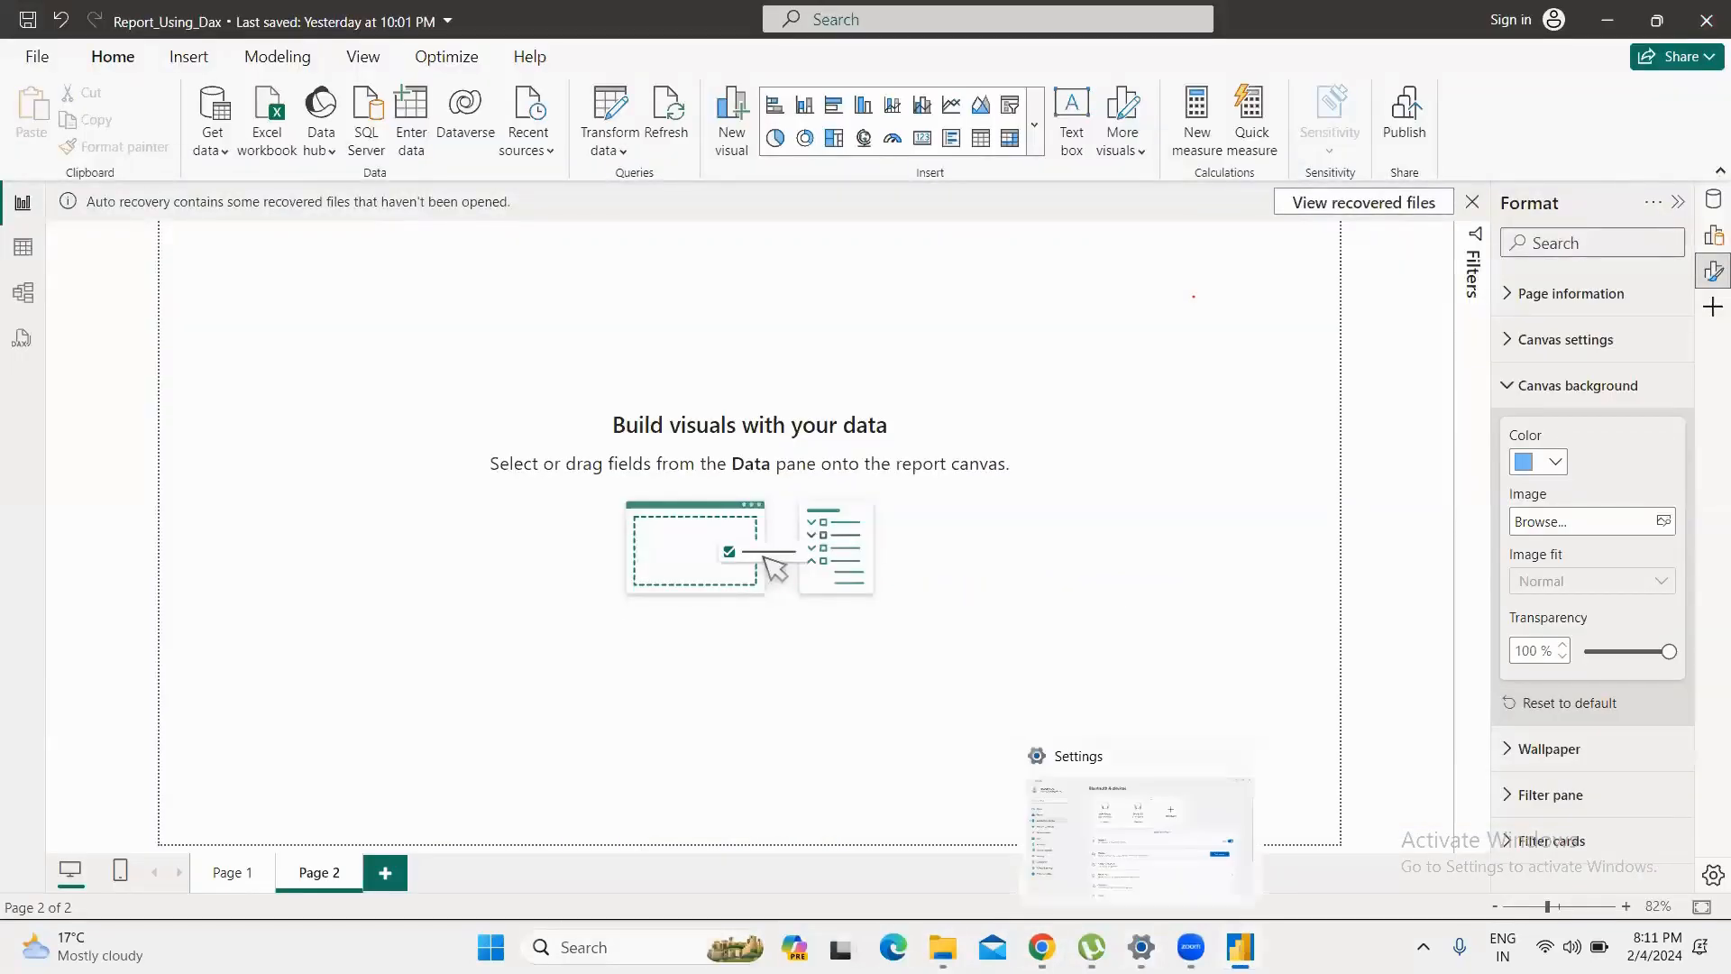
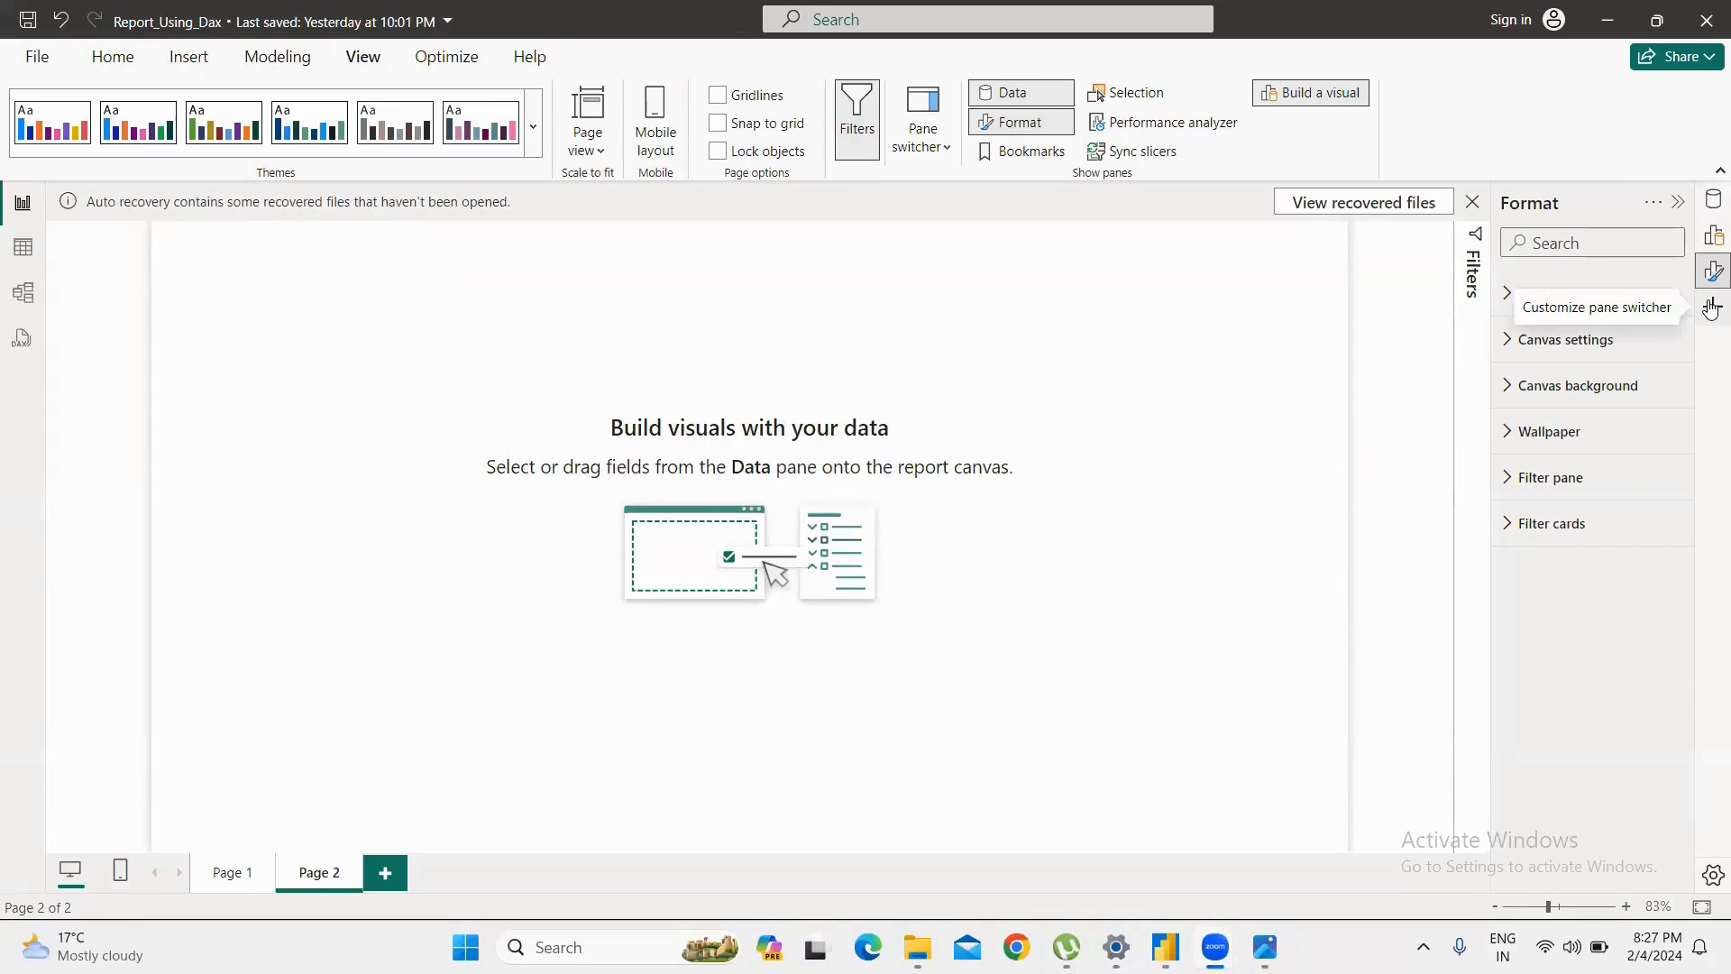
# Step: Close the front laptop photo and minimize the remaining one to return to the Power BI report
pyautogui.click(99, 57)
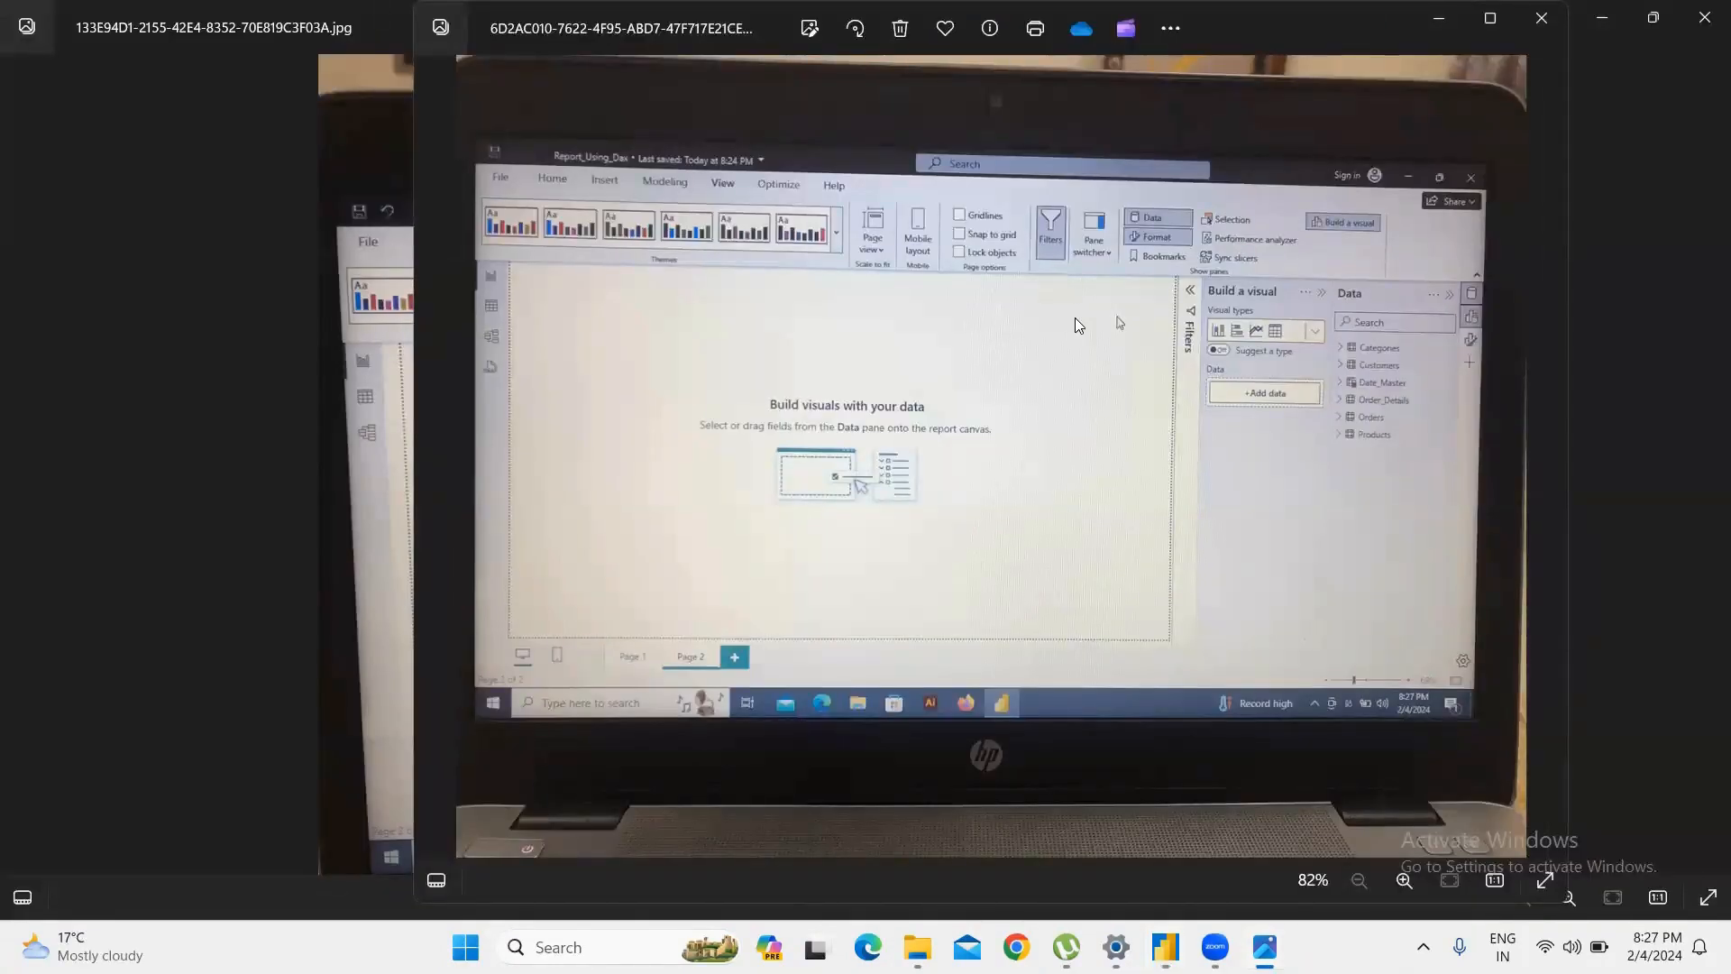
pyautogui.click(1539, 29)
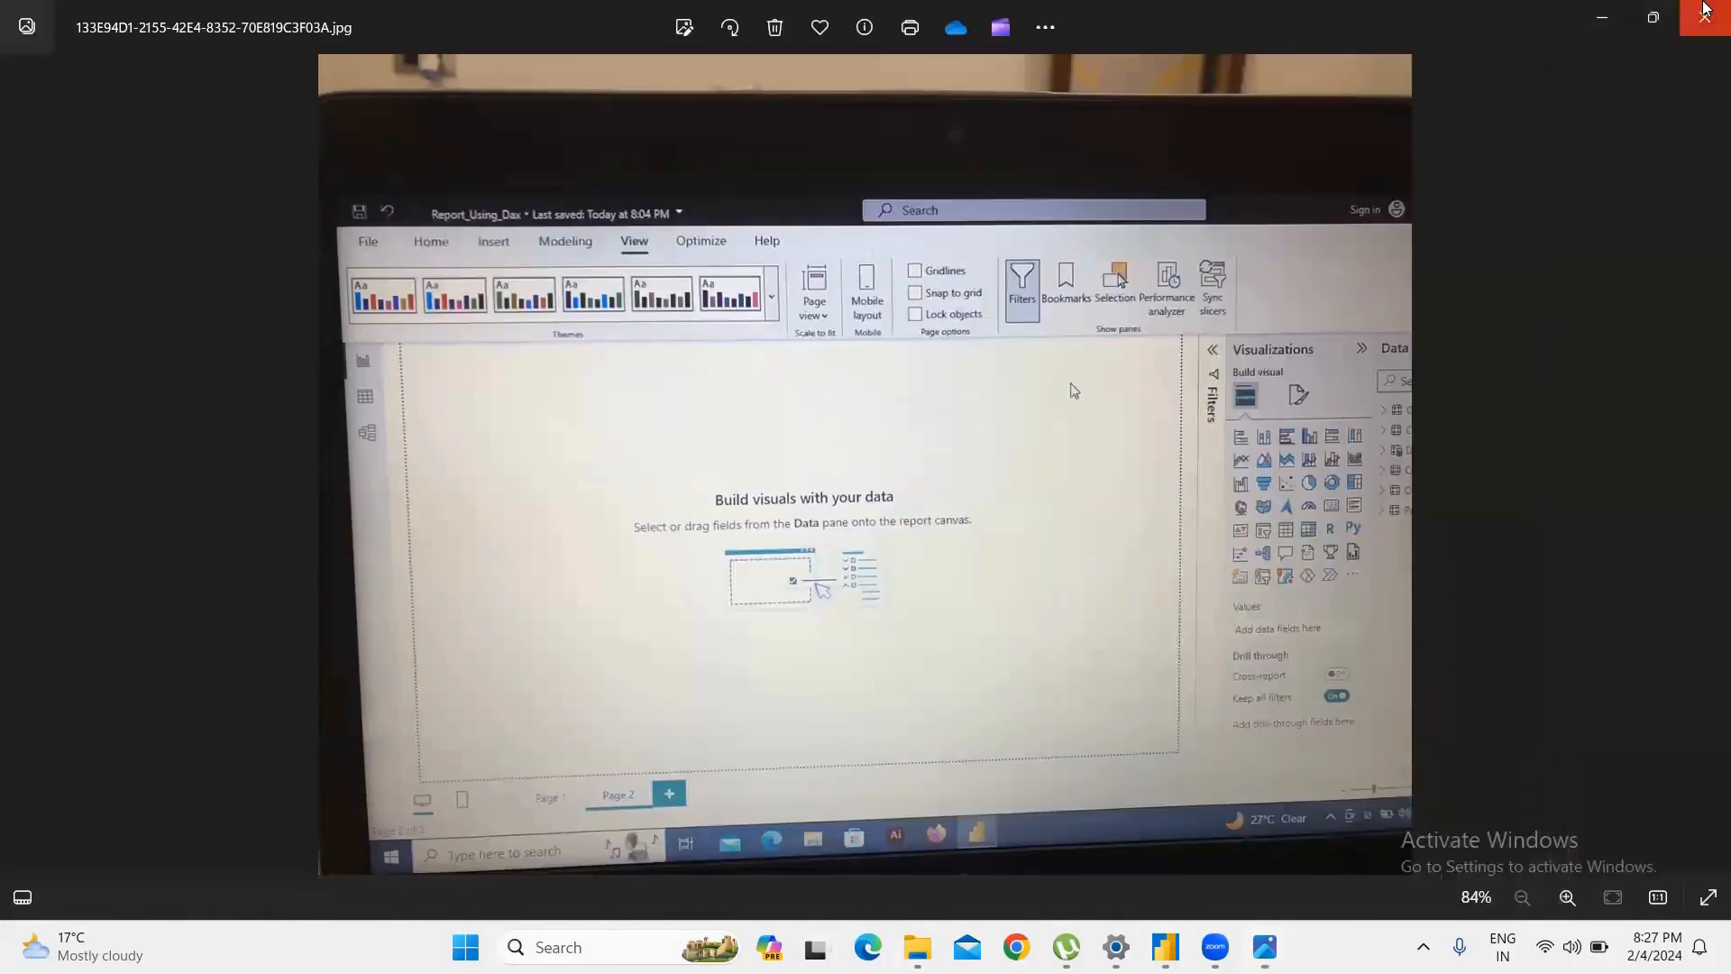
pyautogui.click(1604, 22)
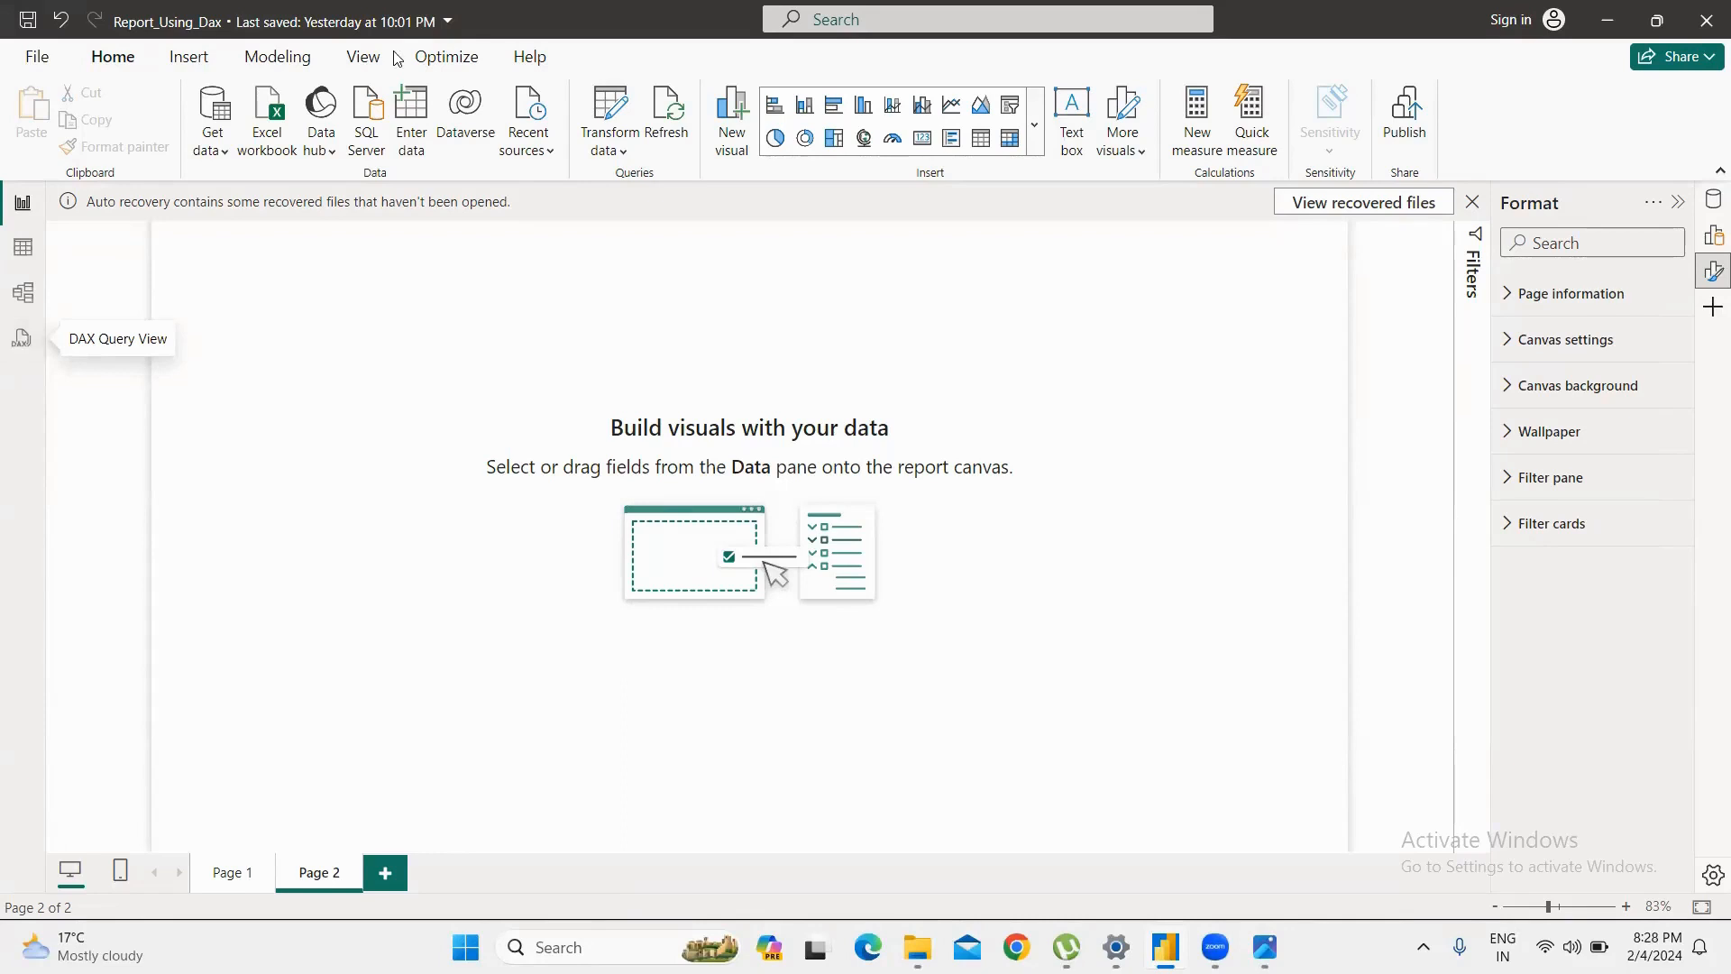
# Step: Examine the sample EVALUATE TOPN(100, 'Categories') query in DAX query view, marking its keyword, row count and source table, and return to the report
pyautogui.click(22, 341)
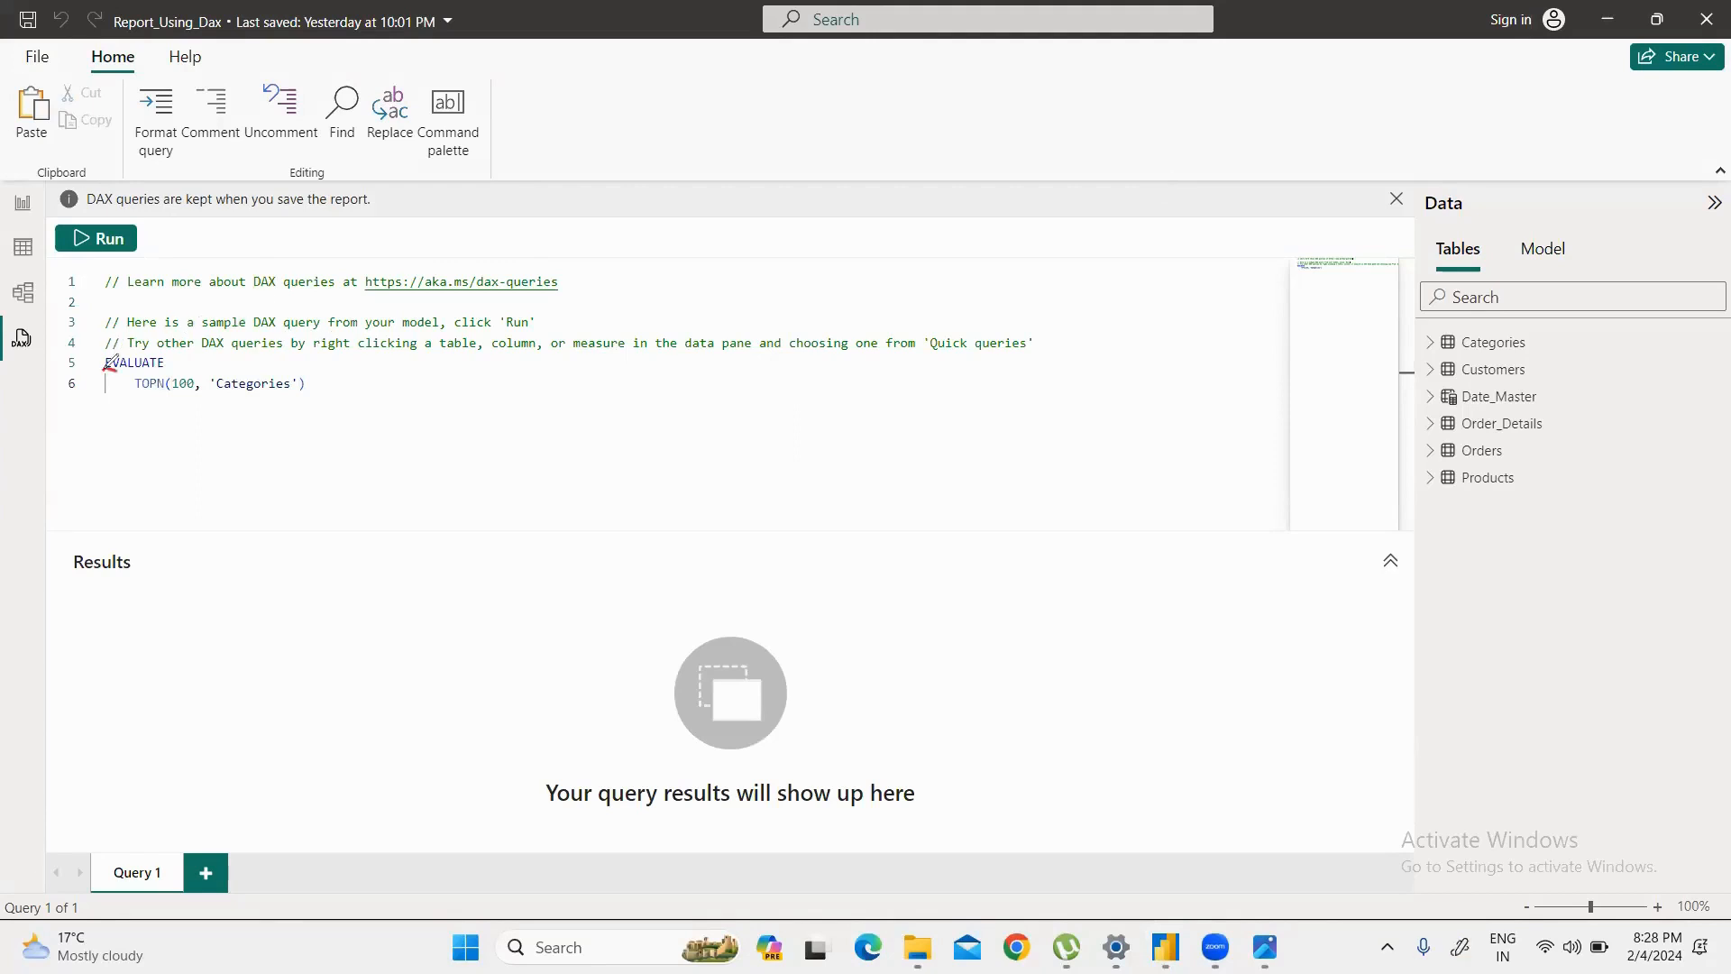
pyautogui.moveTo(105, 370); pyautogui.dragTo(164, 364)
pyautogui.moveTo(1545, 213); pyautogui.dragTo(1554, 263)
pyautogui.moveTo(1543, 331); pyautogui.dragTo(1601, 339)
pyautogui.moveTo(202, 362)
pyautogui.mouseDown()
pyautogui.moveTo(165, 377)
pyautogui.moveTo(190, 402)
pyautogui.moveTo(206, 382)
pyautogui.mouseUp()
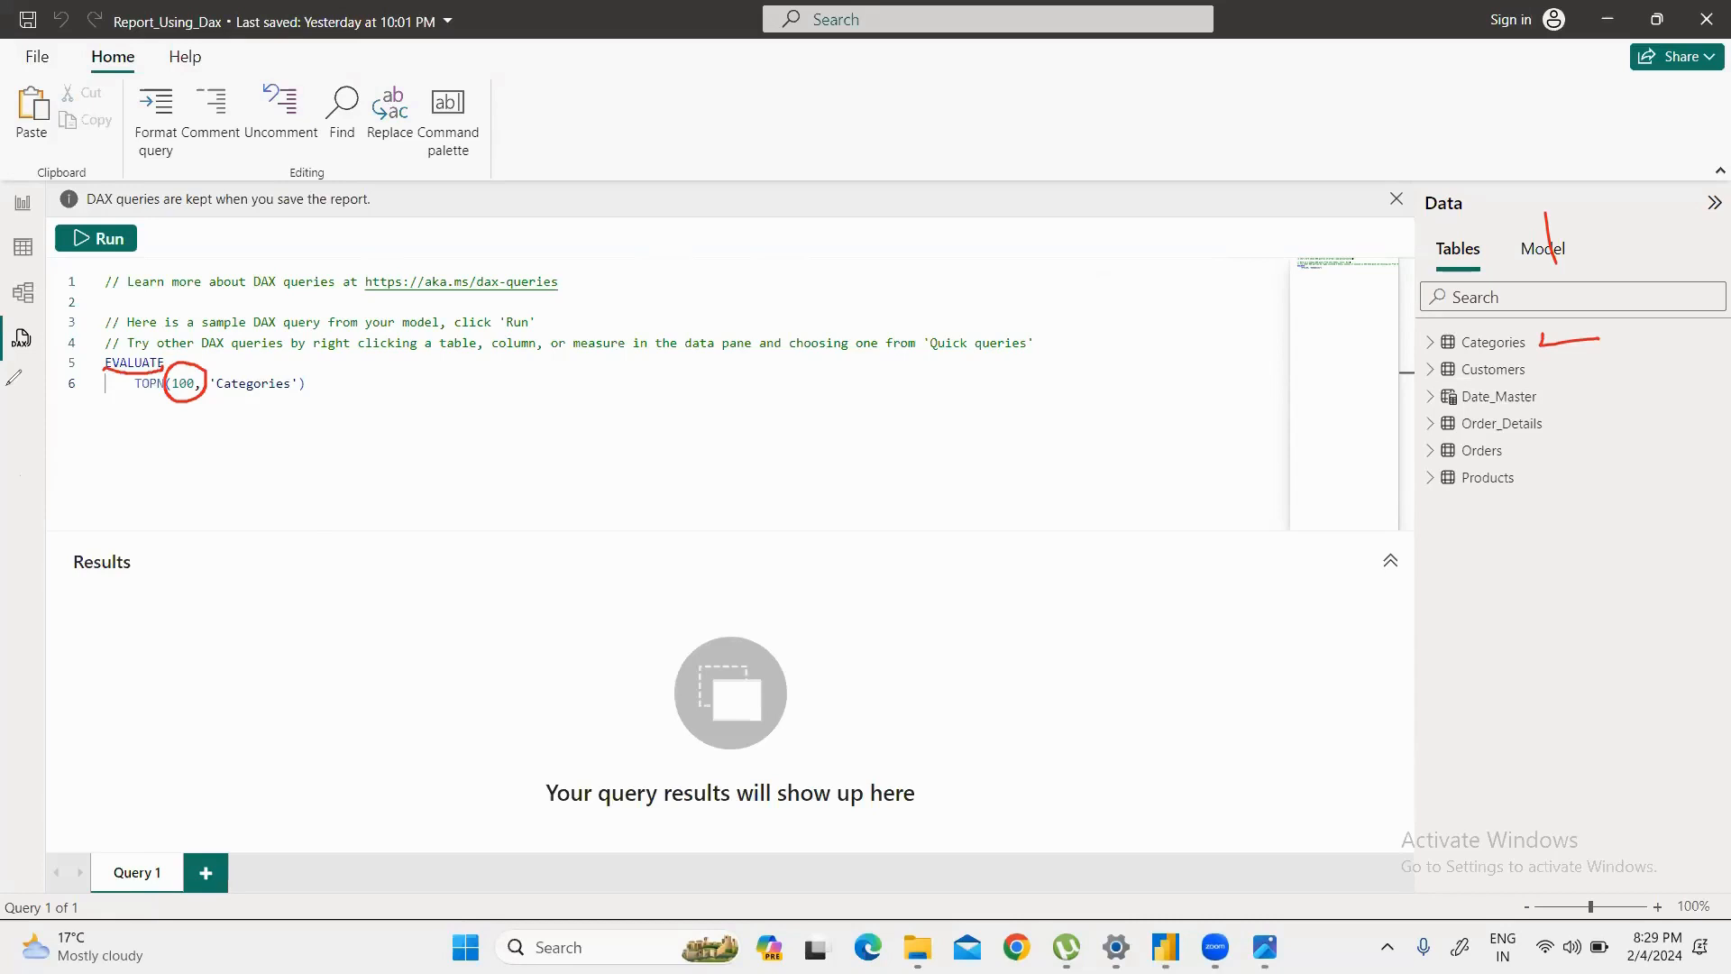
pyautogui.press('e')
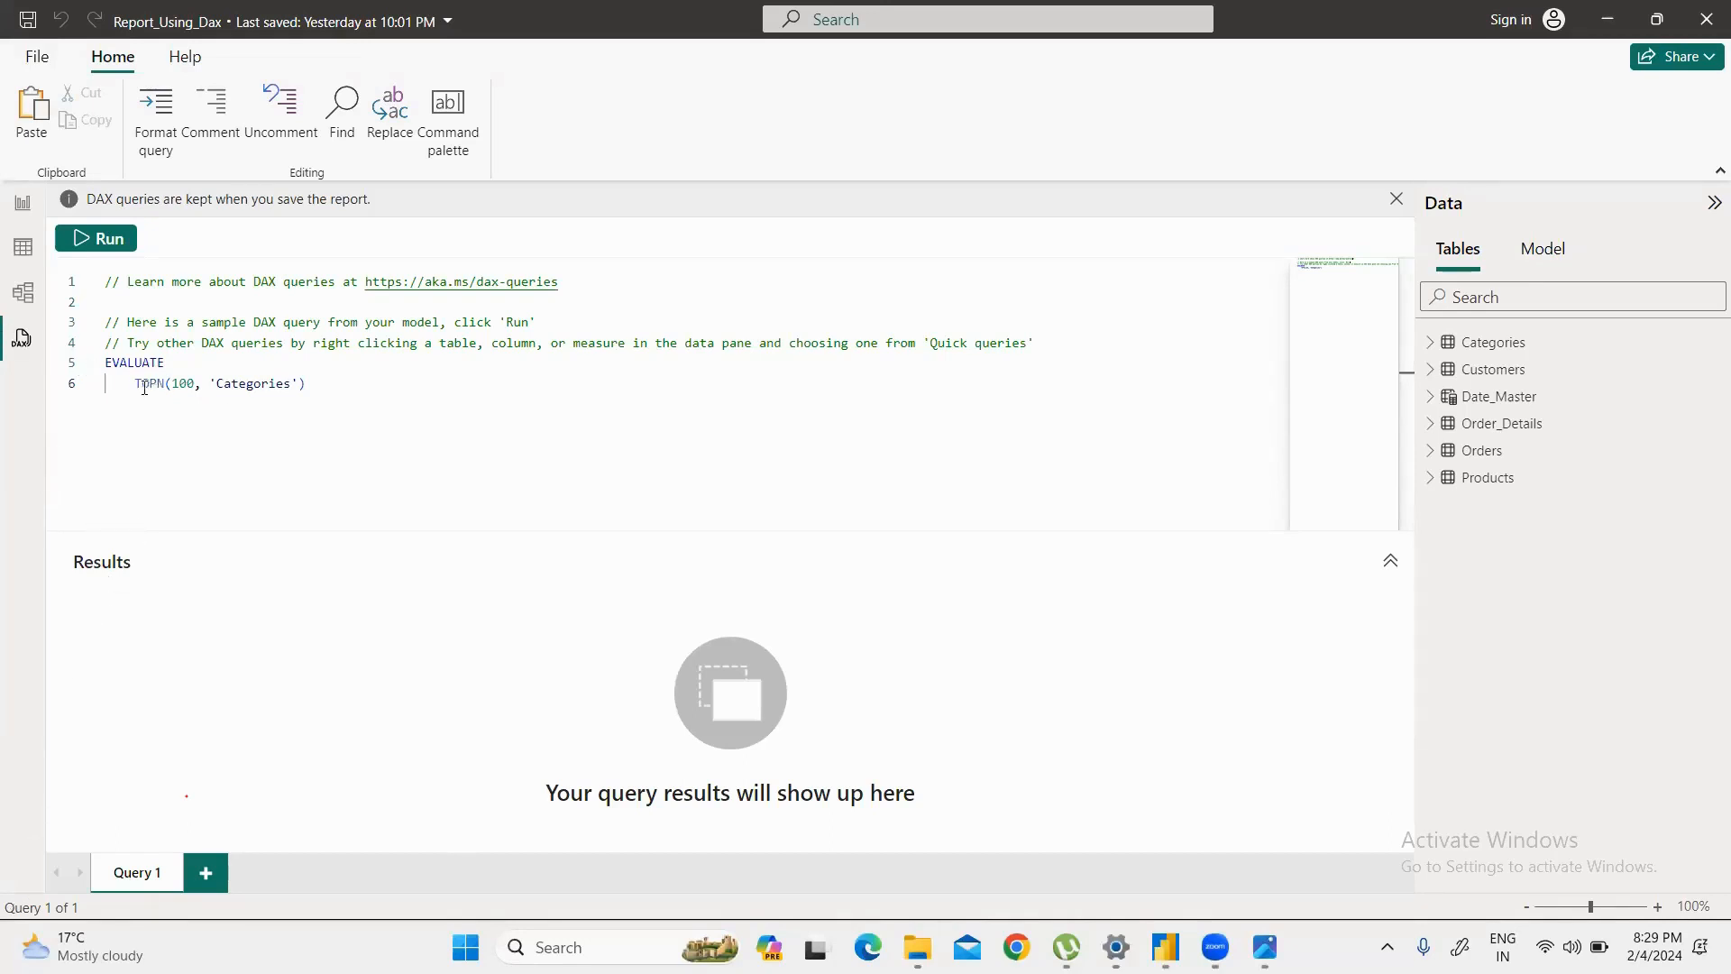
pyautogui.moveTo(52, 382); pyautogui.dragTo(95, 362)
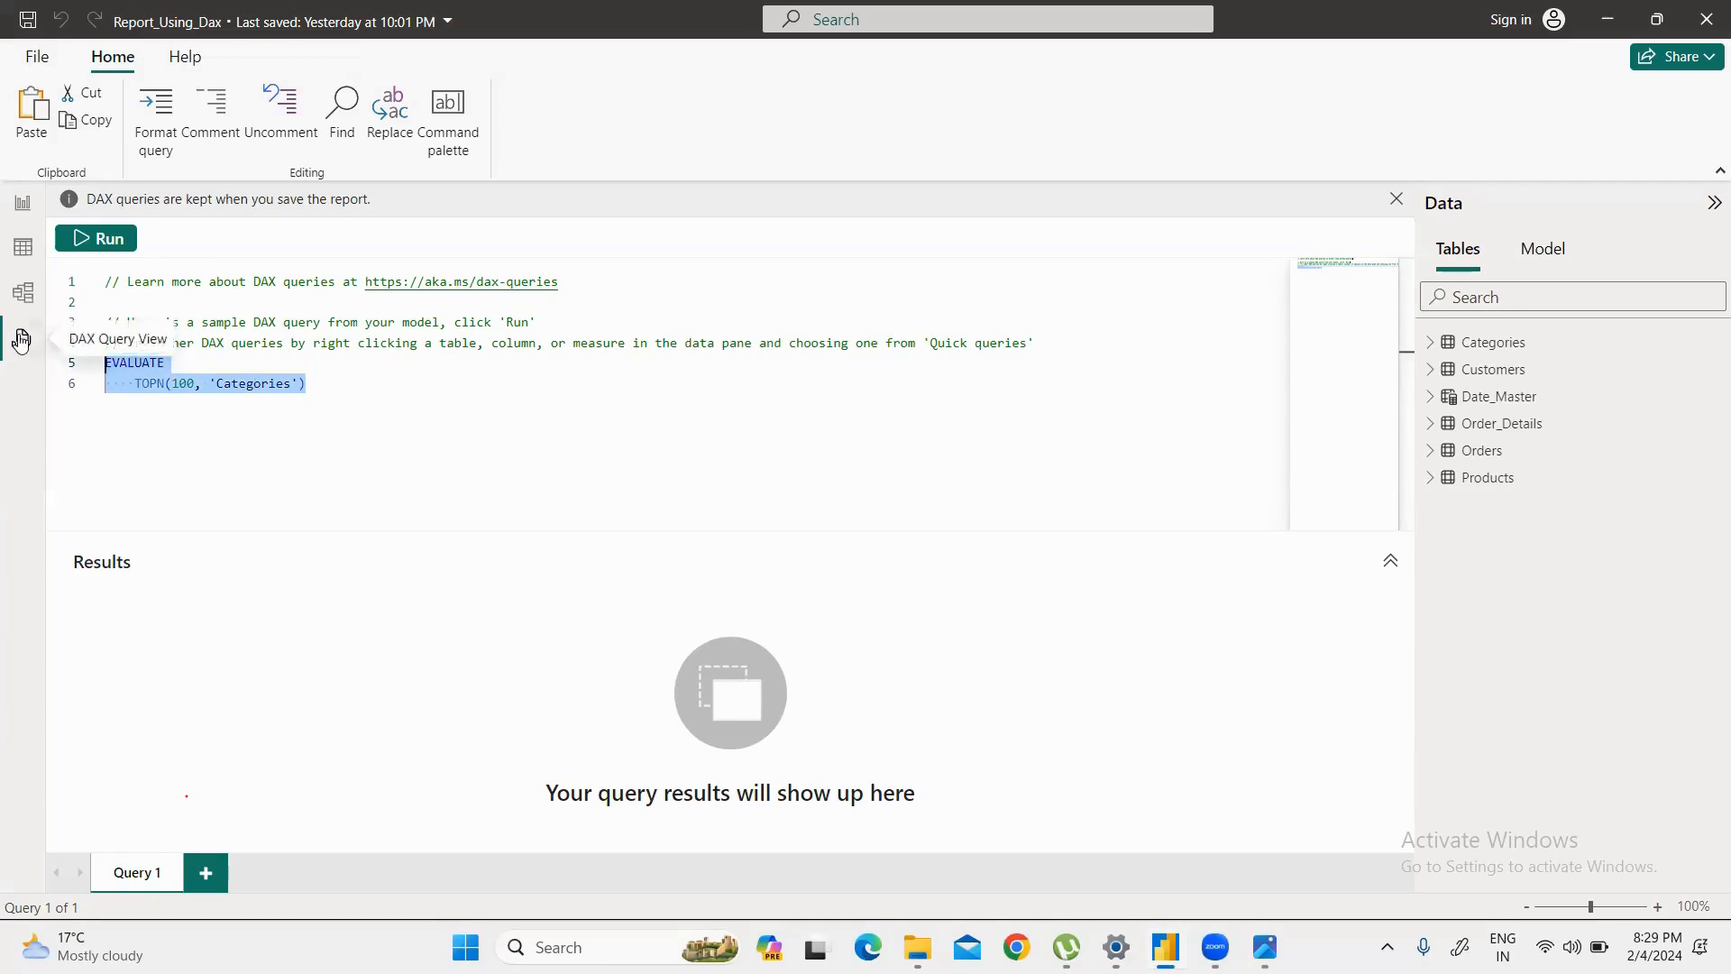
pyautogui.click(27, 211)
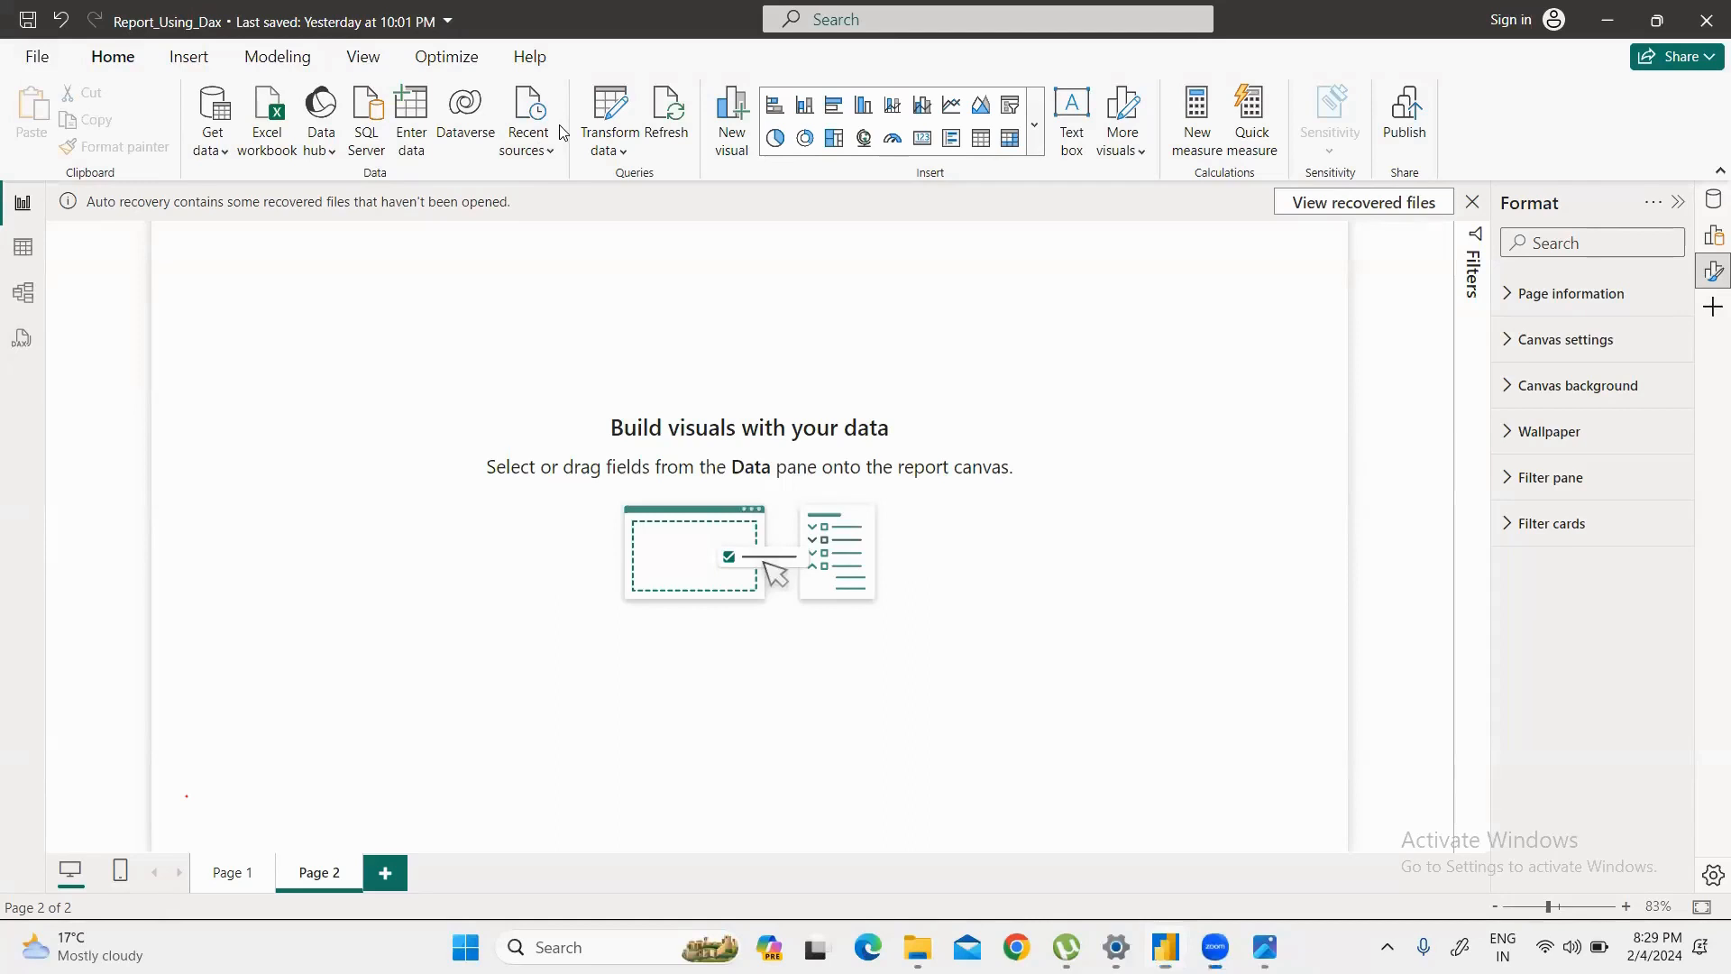
# Step: Make sure the DAX query view preview feature is enabled in the global options and apply the settings
pyautogui.click(41, 61)
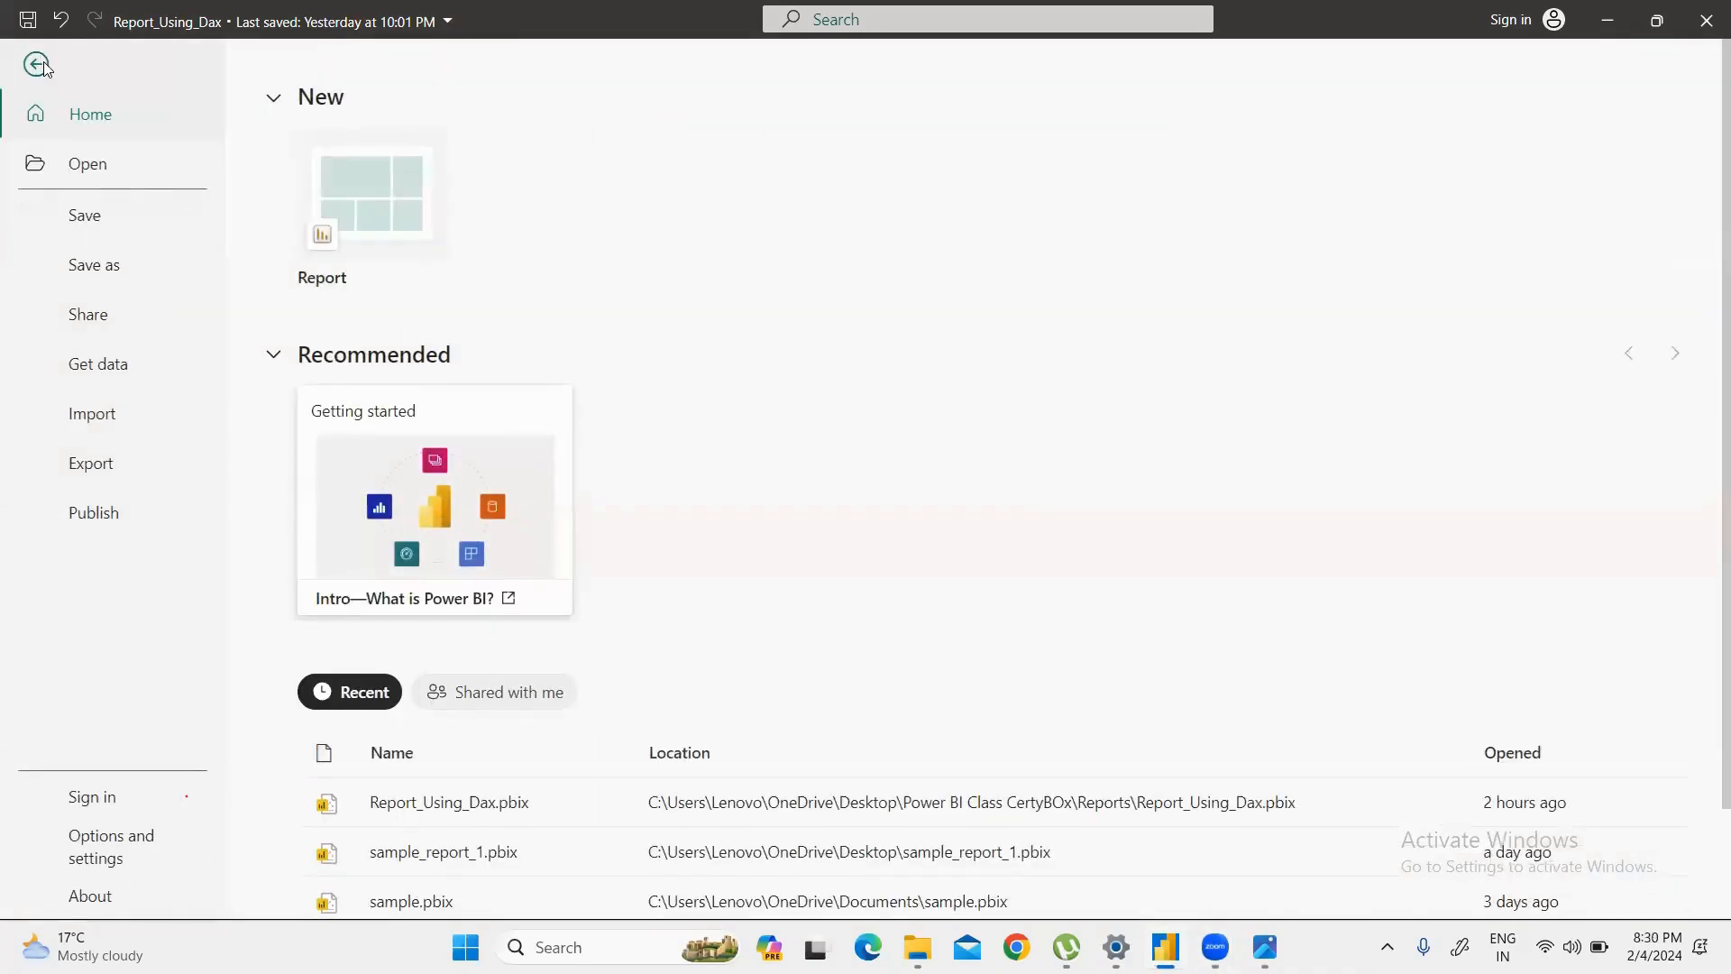
pyautogui.click(101, 850)
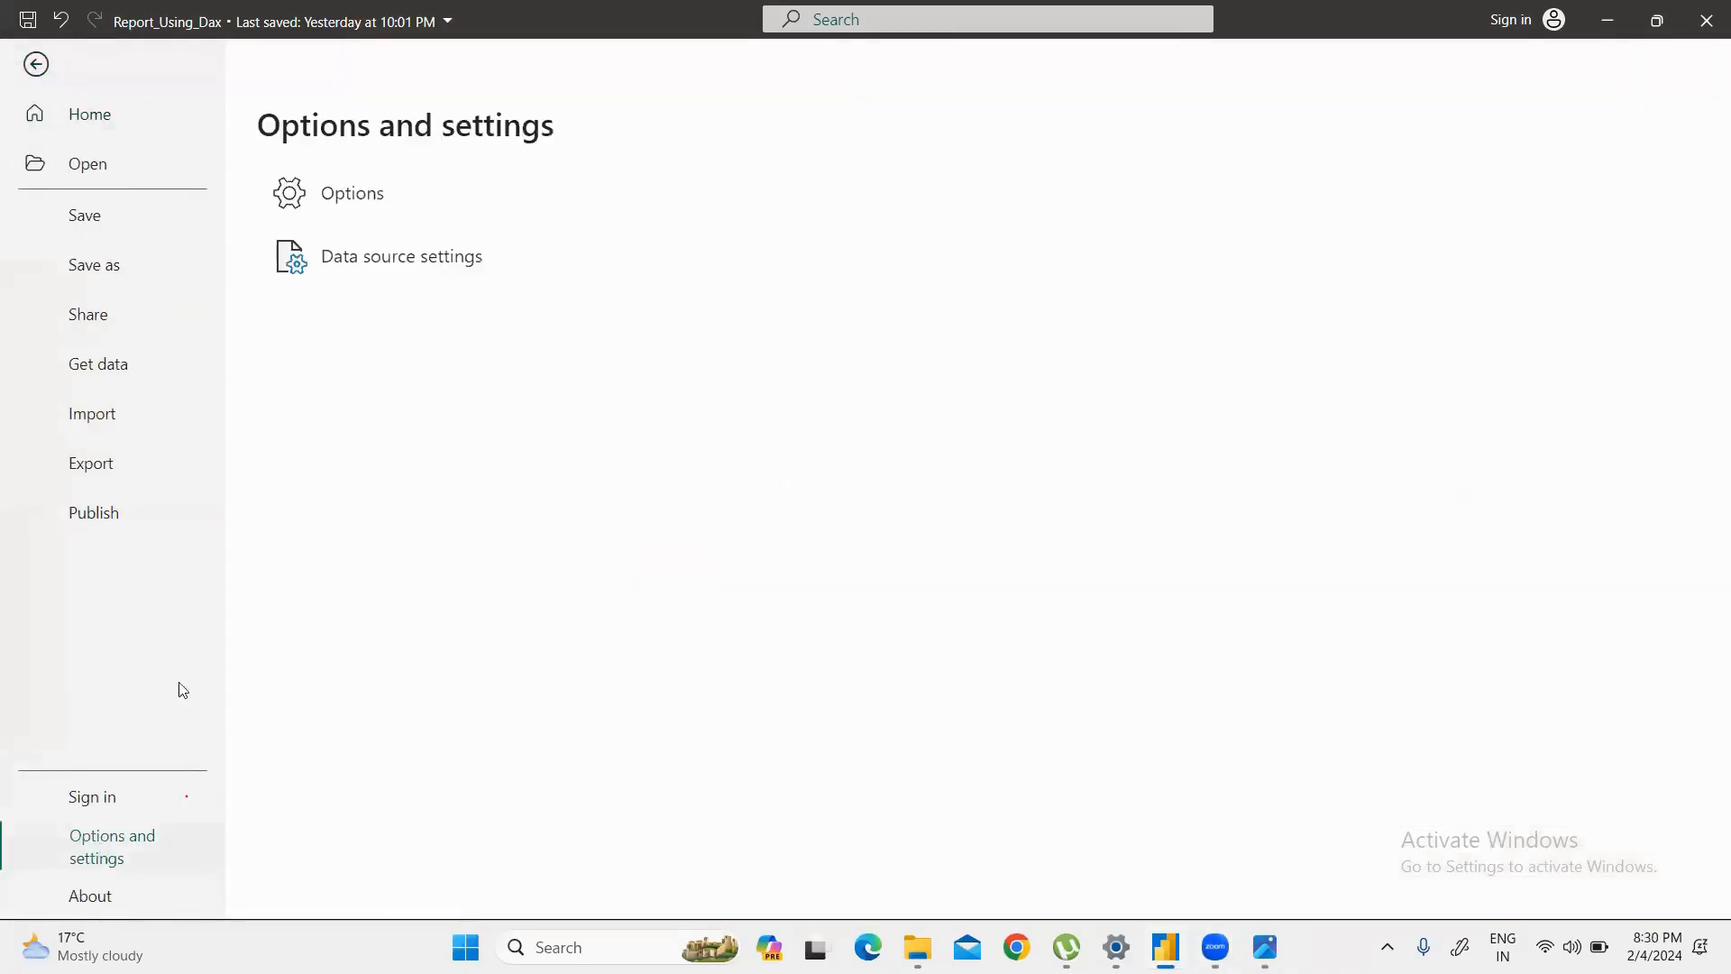
pyautogui.click(351, 197)
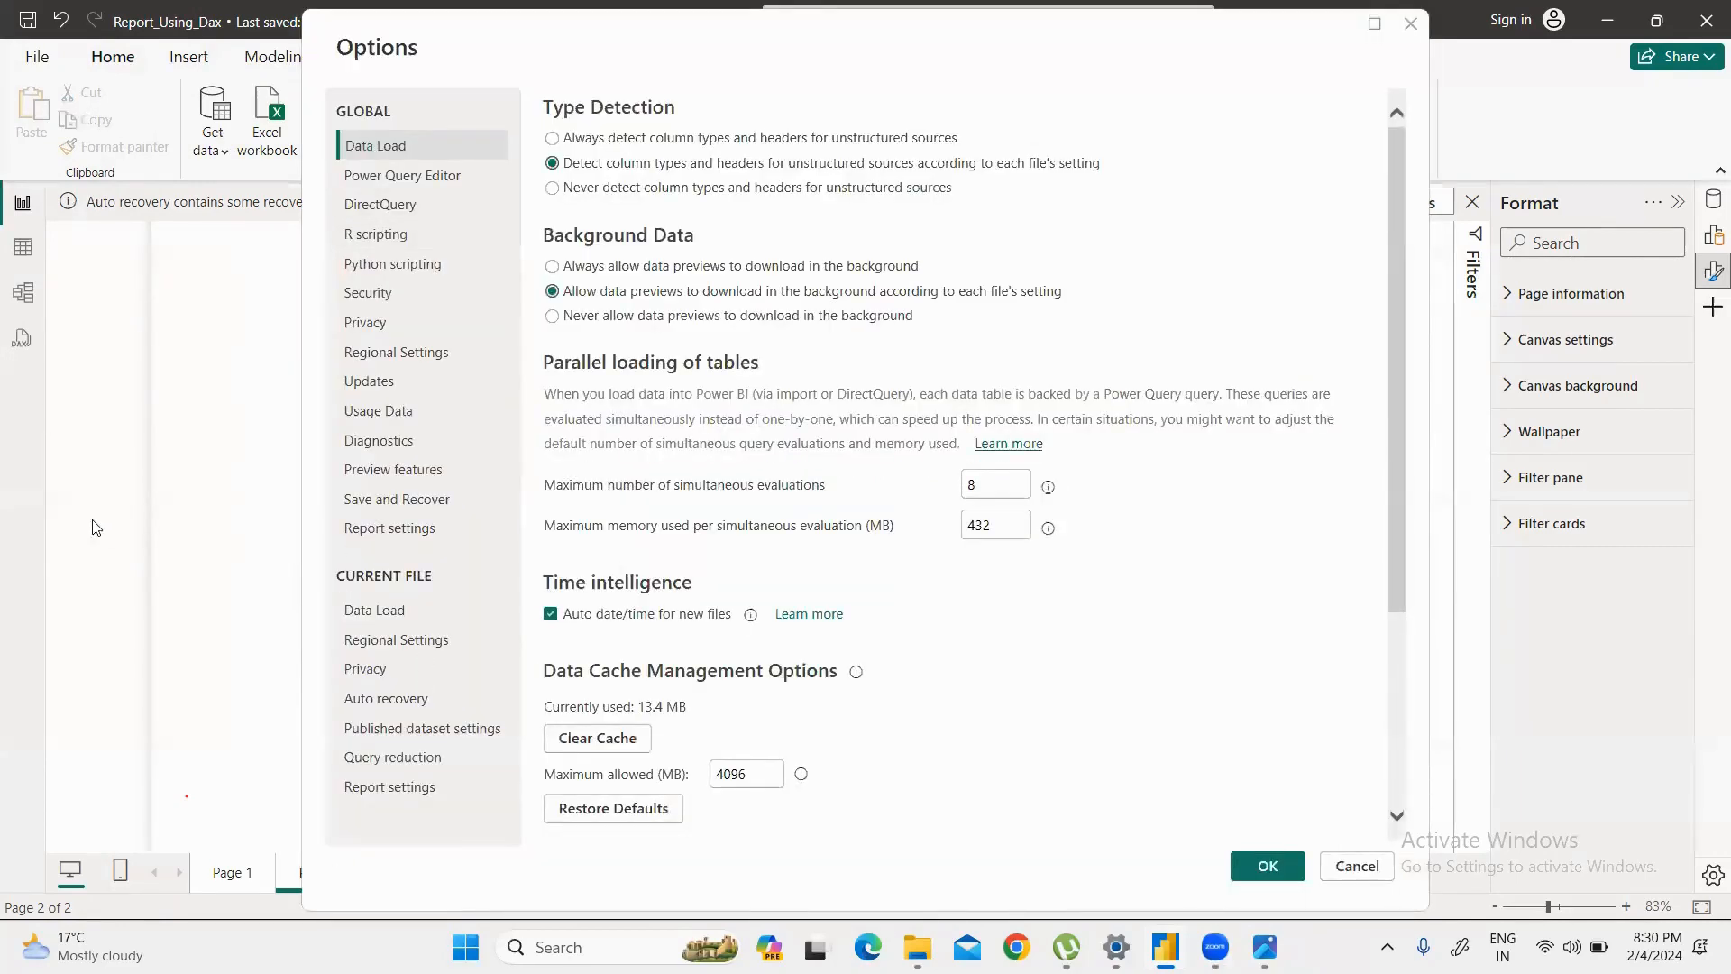
pyautogui.click(394, 474)
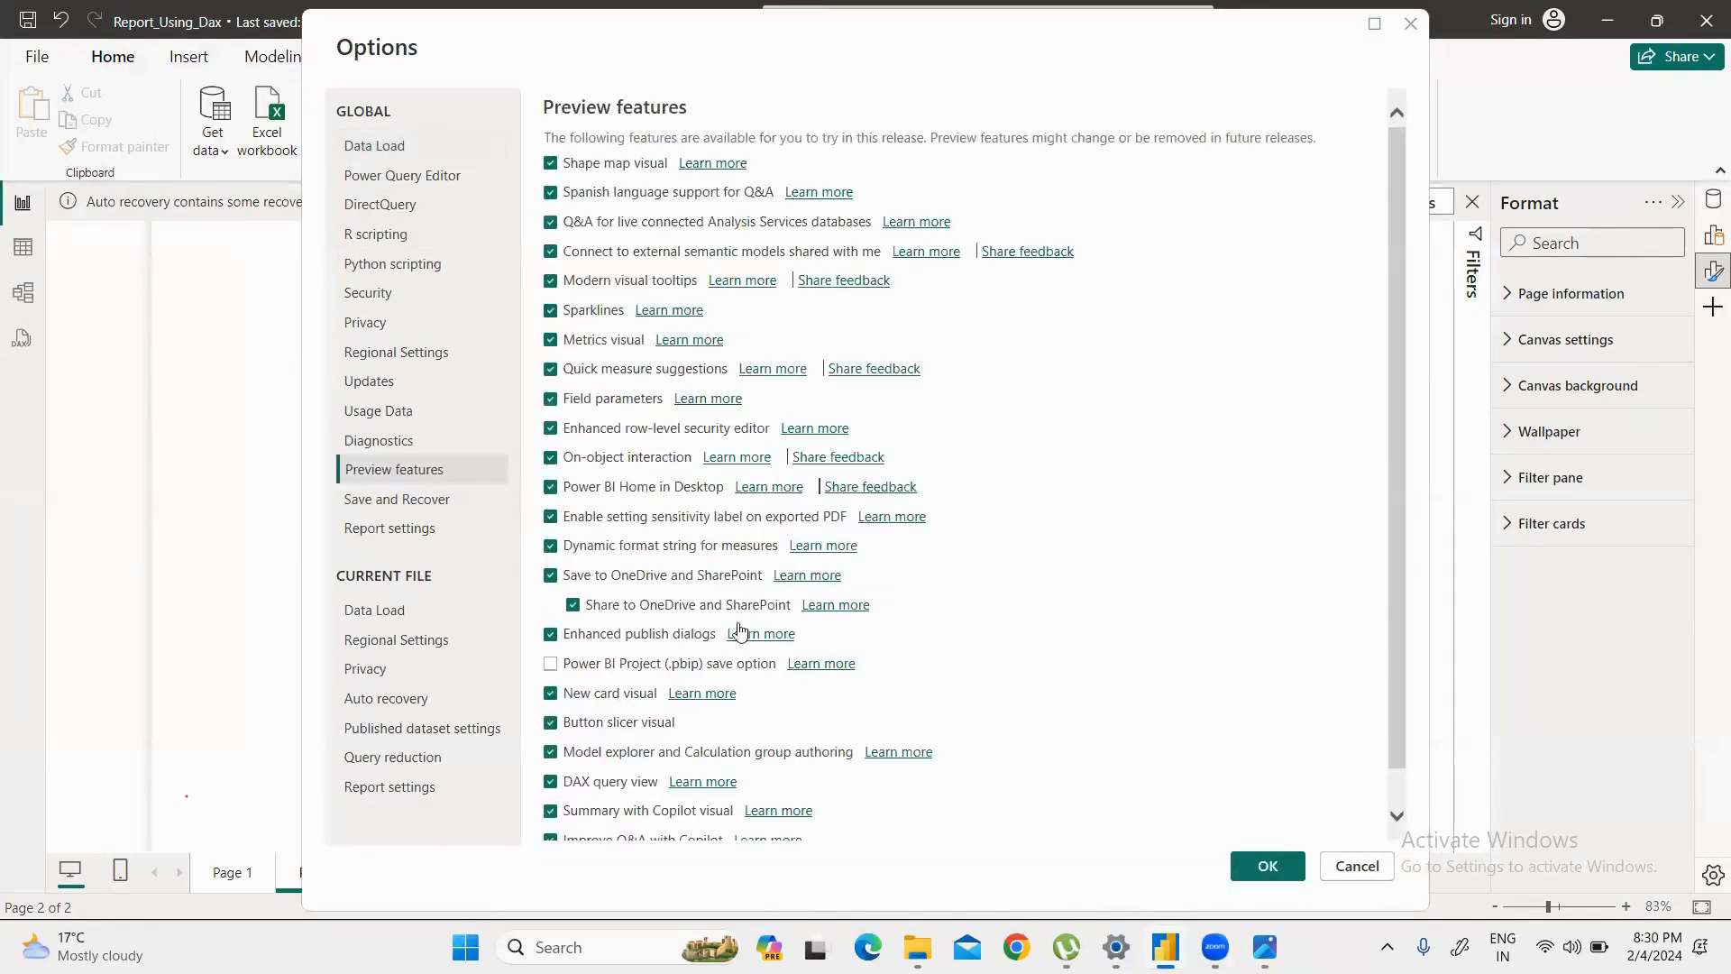
pyautogui.scroll(-2, 567, 787)
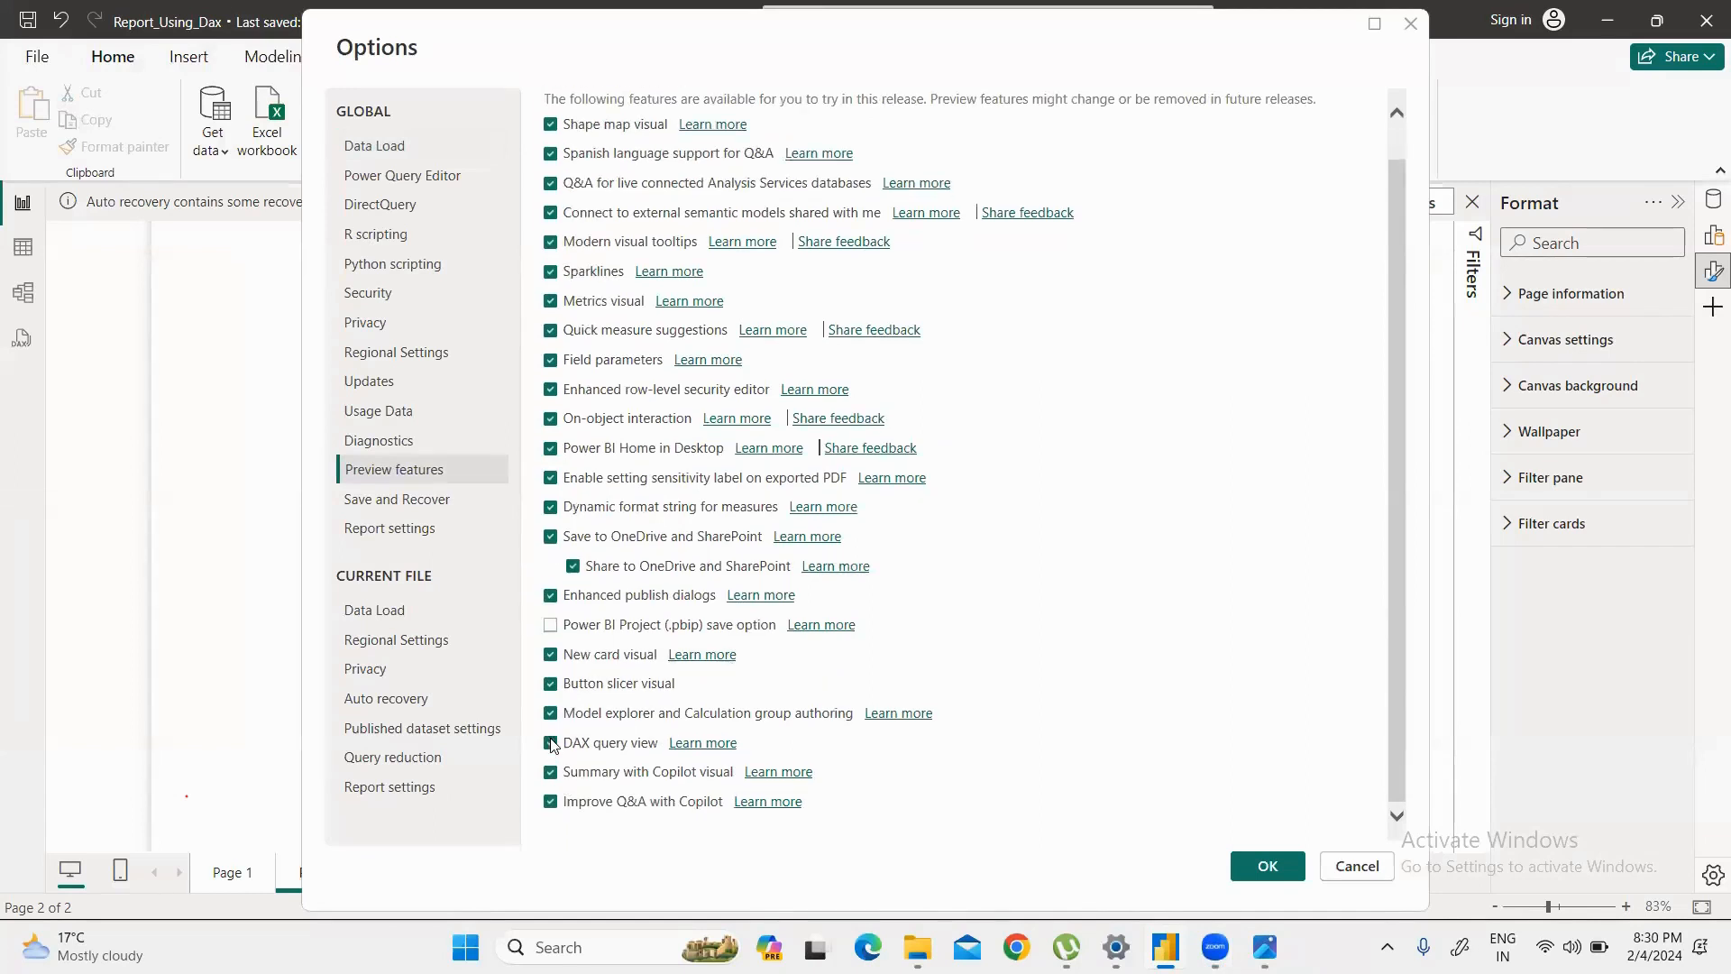
pyautogui.click(551, 742)
pyautogui.click(551, 743)
pyautogui.click(1265, 863)
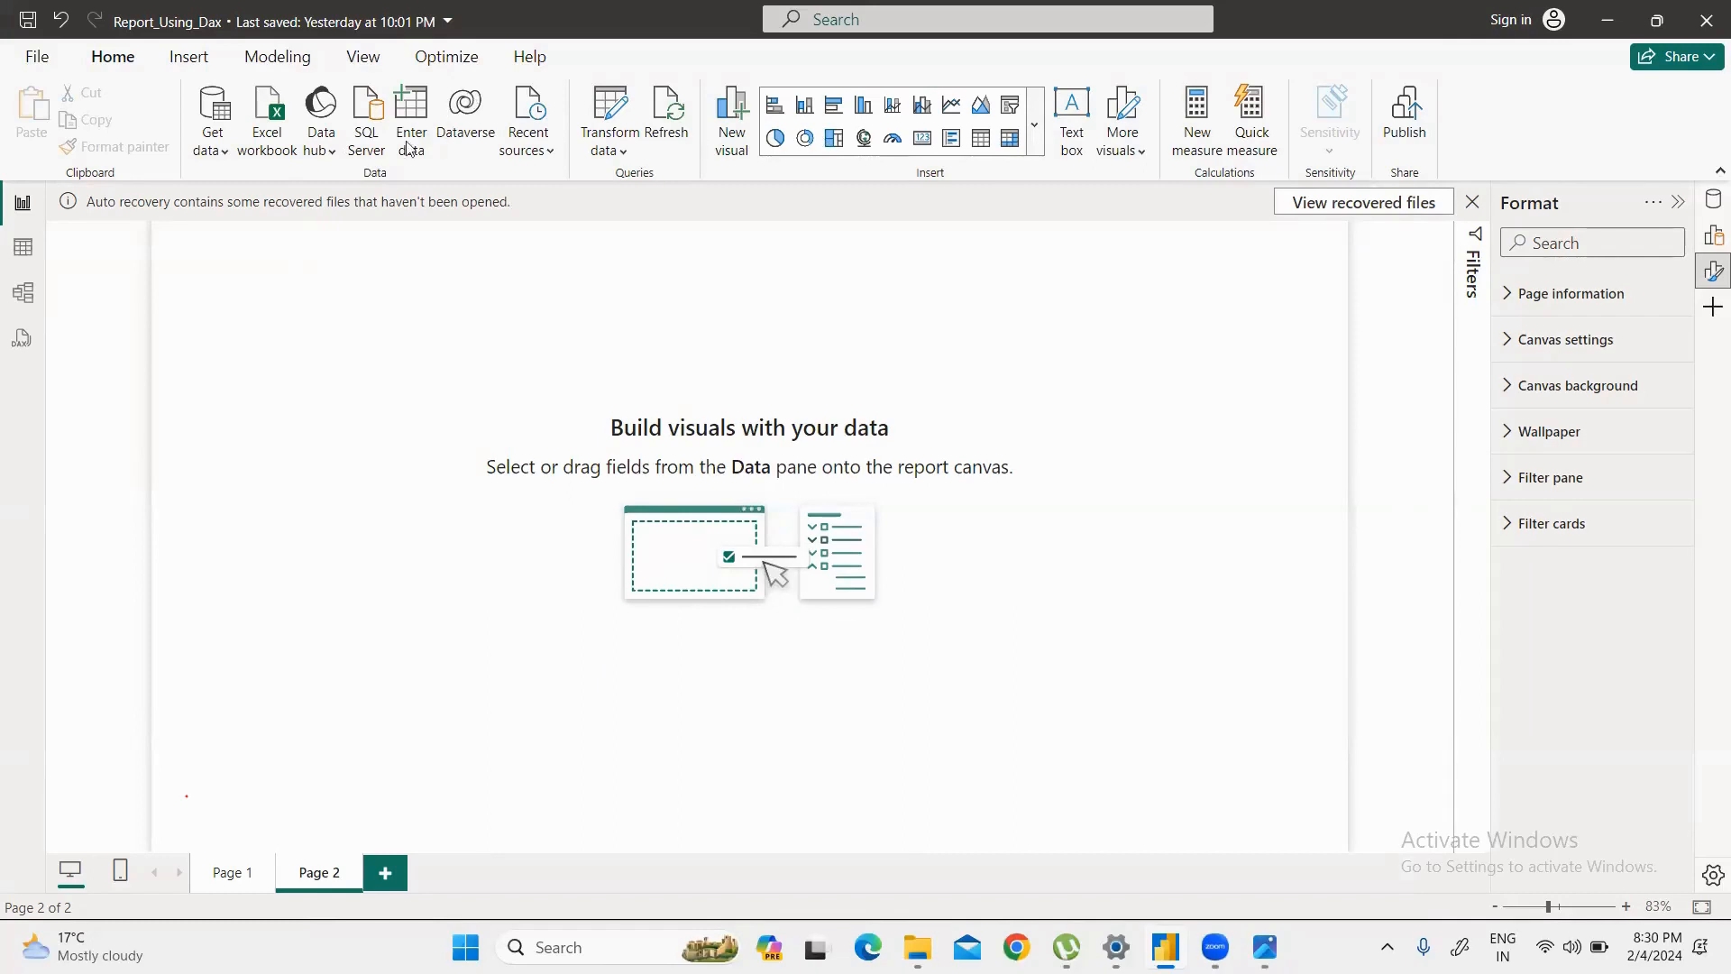
# Step: View the DAX query view, return to the report, and recheck that its preview feature is ticked in the global options
pyautogui.click(22, 340)
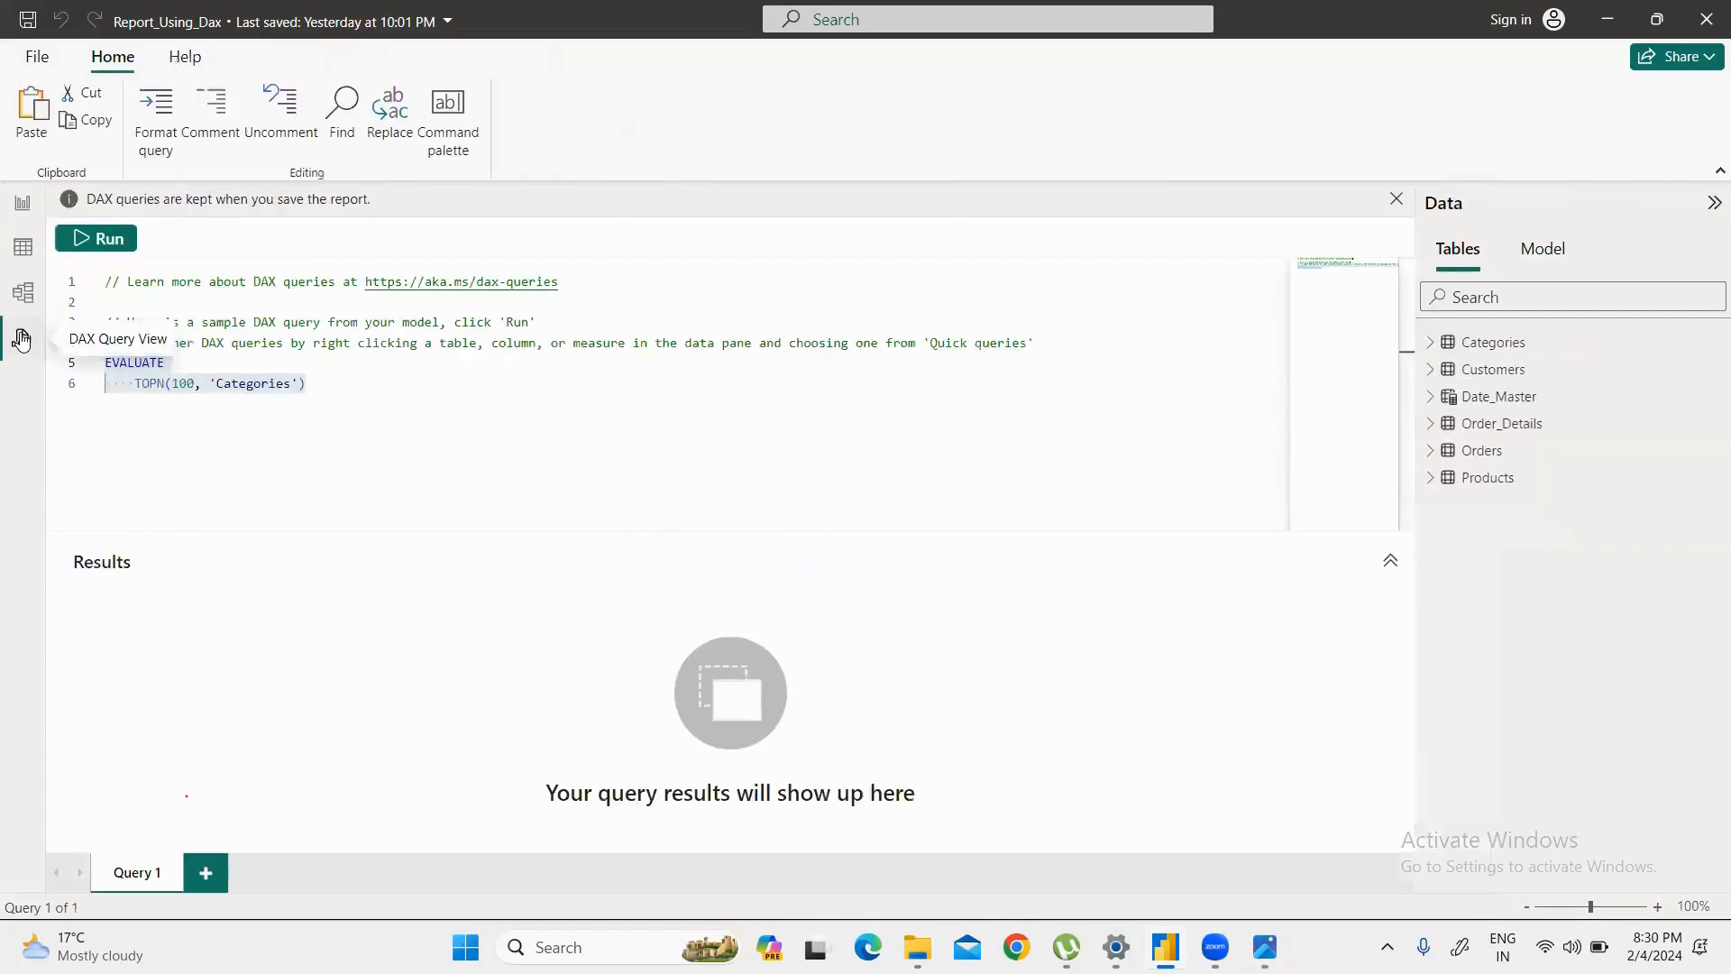
pyautogui.click(22, 202)
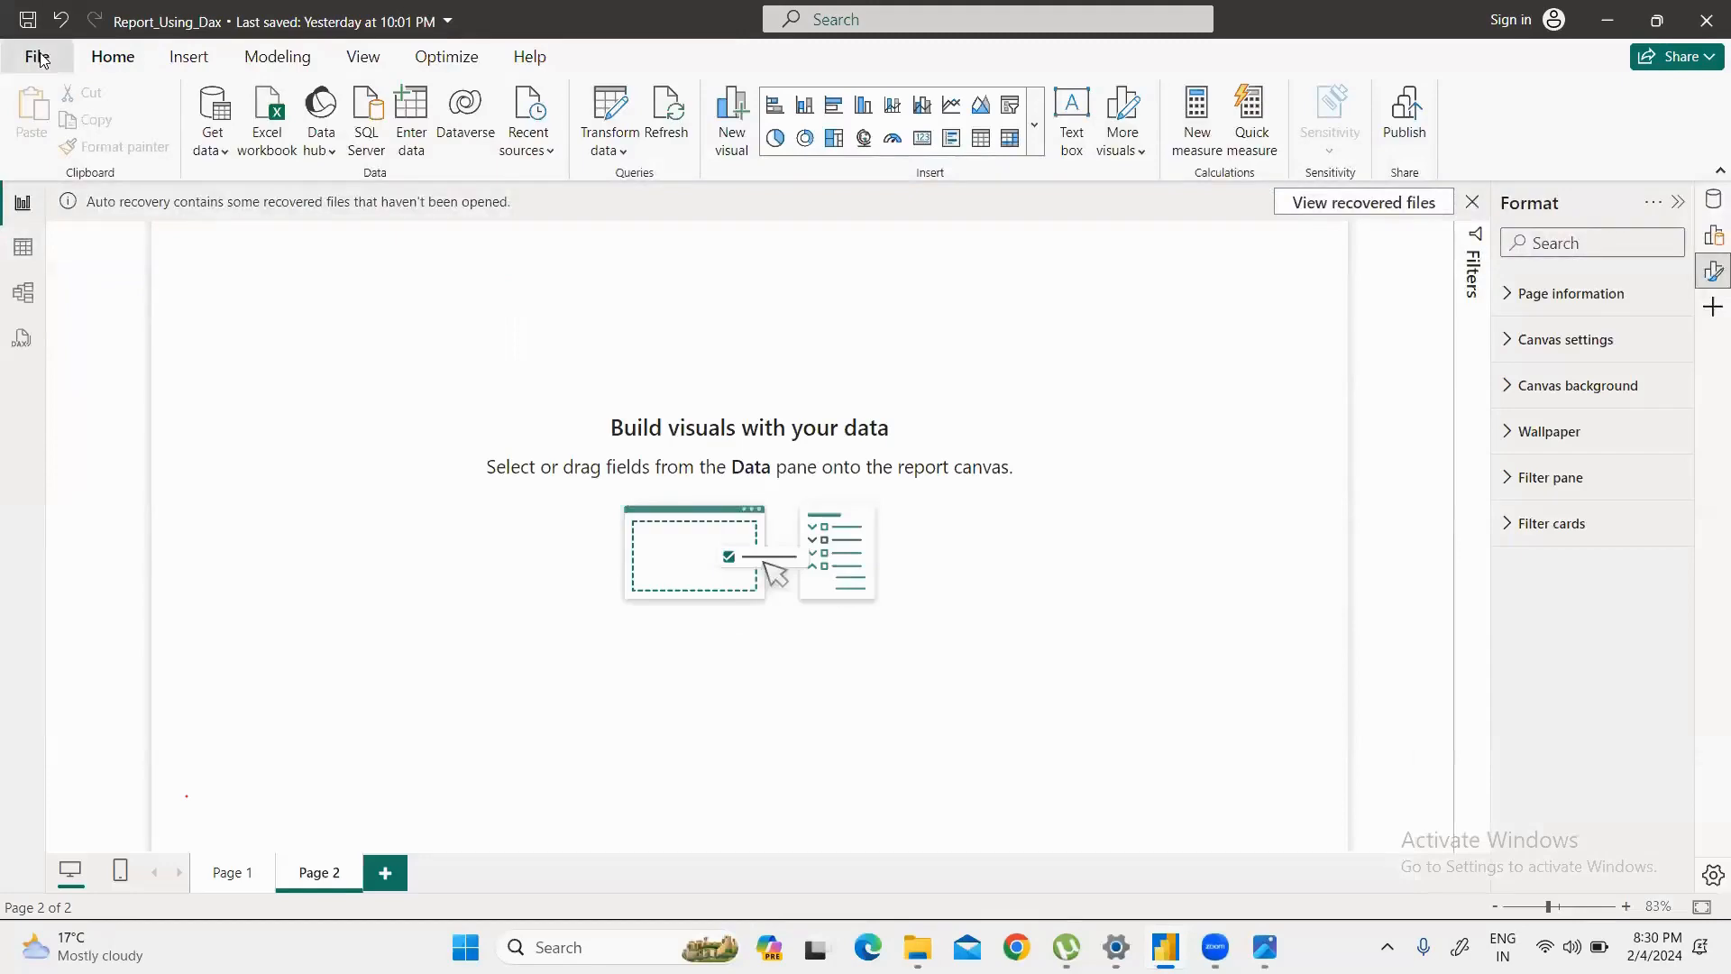
pyautogui.click(37, 56)
pyautogui.click(106, 846)
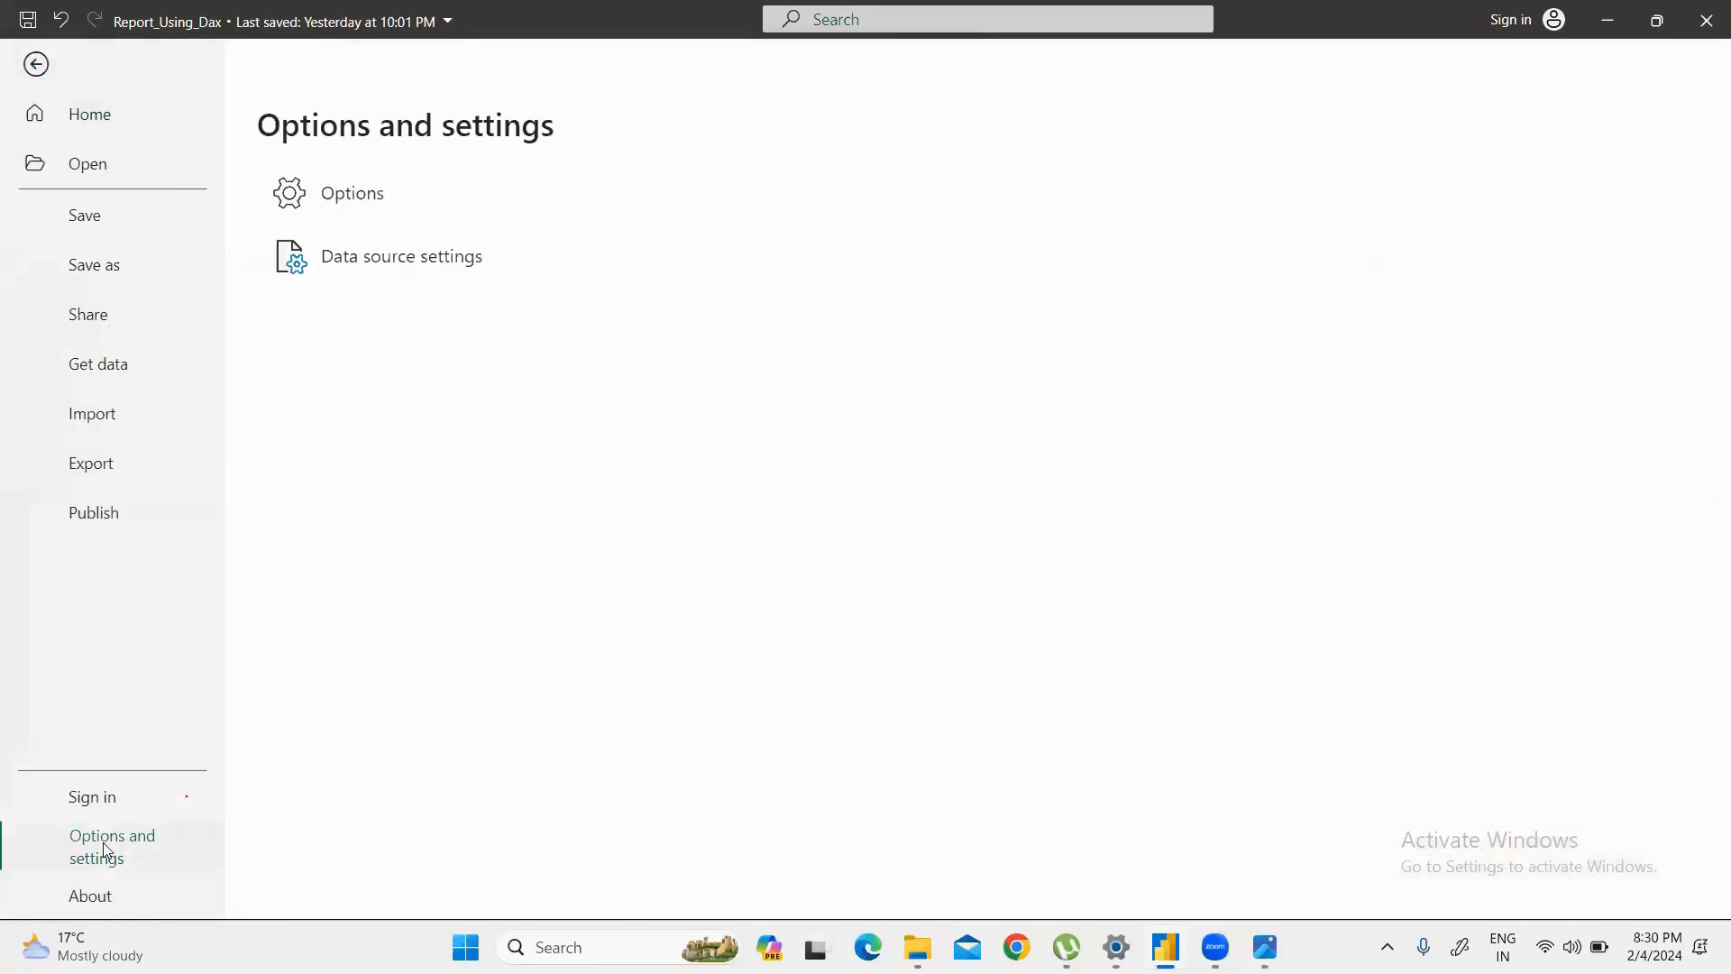
pyautogui.click(353, 191)
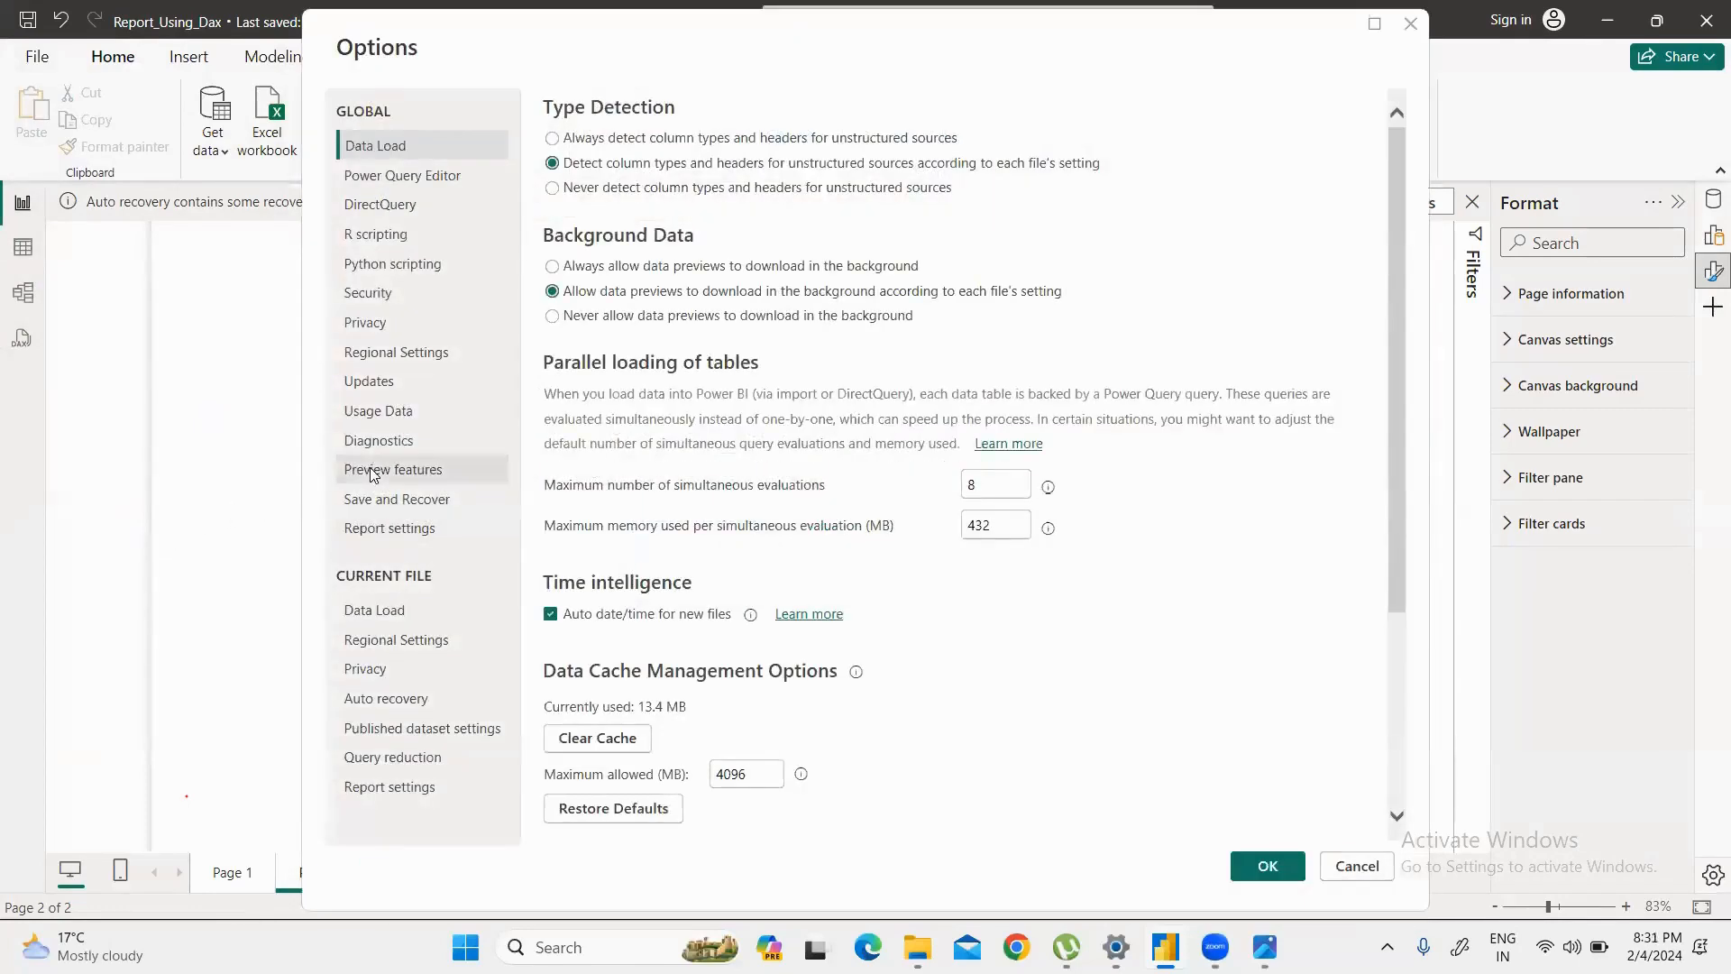
pyautogui.click(373, 472)
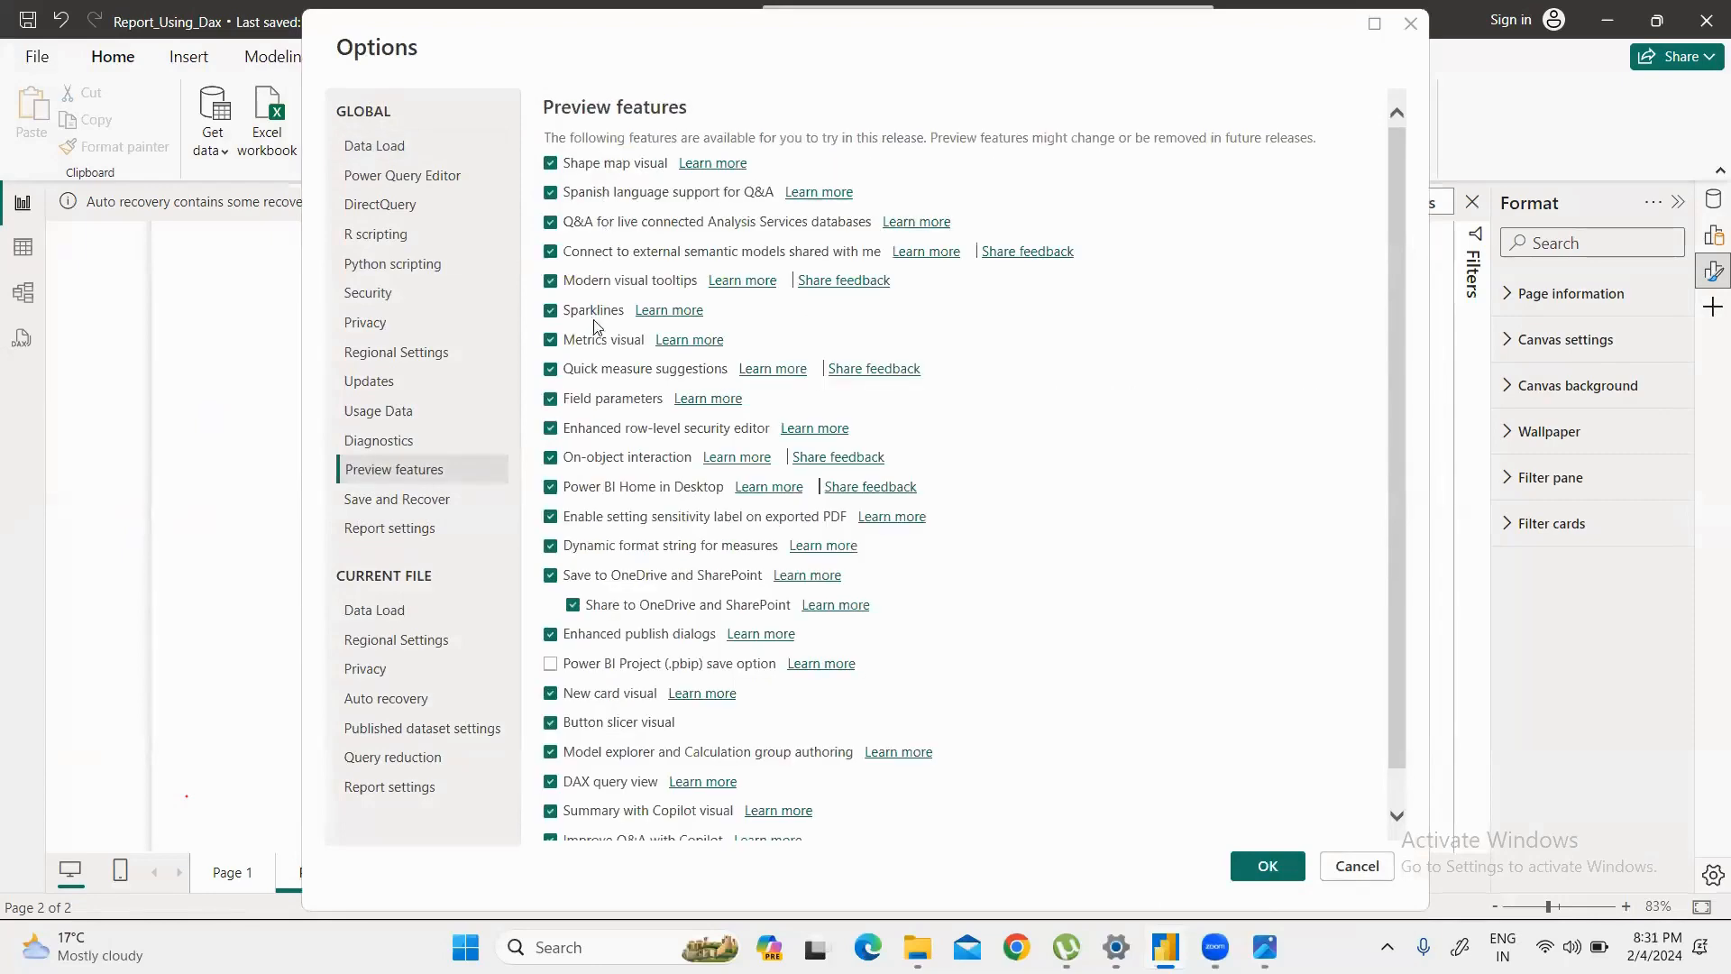
pyautogui.scroll(-1, 600, 491)
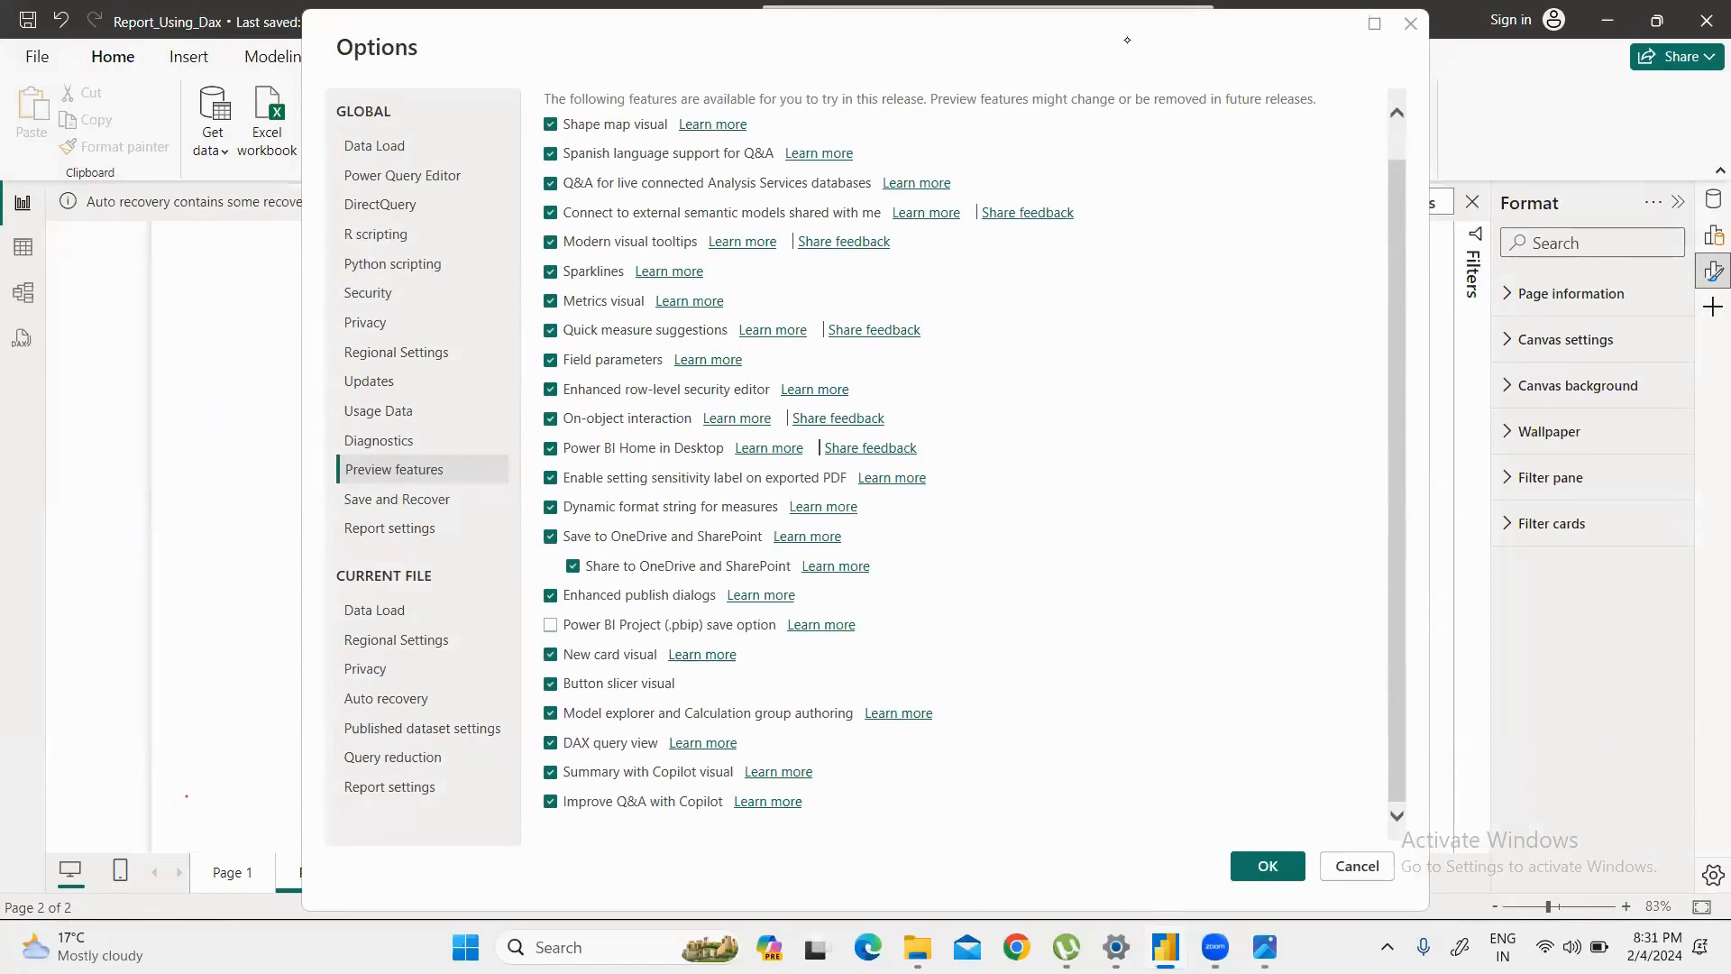
pyautogui.click(551, 745)
pyautogui.click(551, 744)
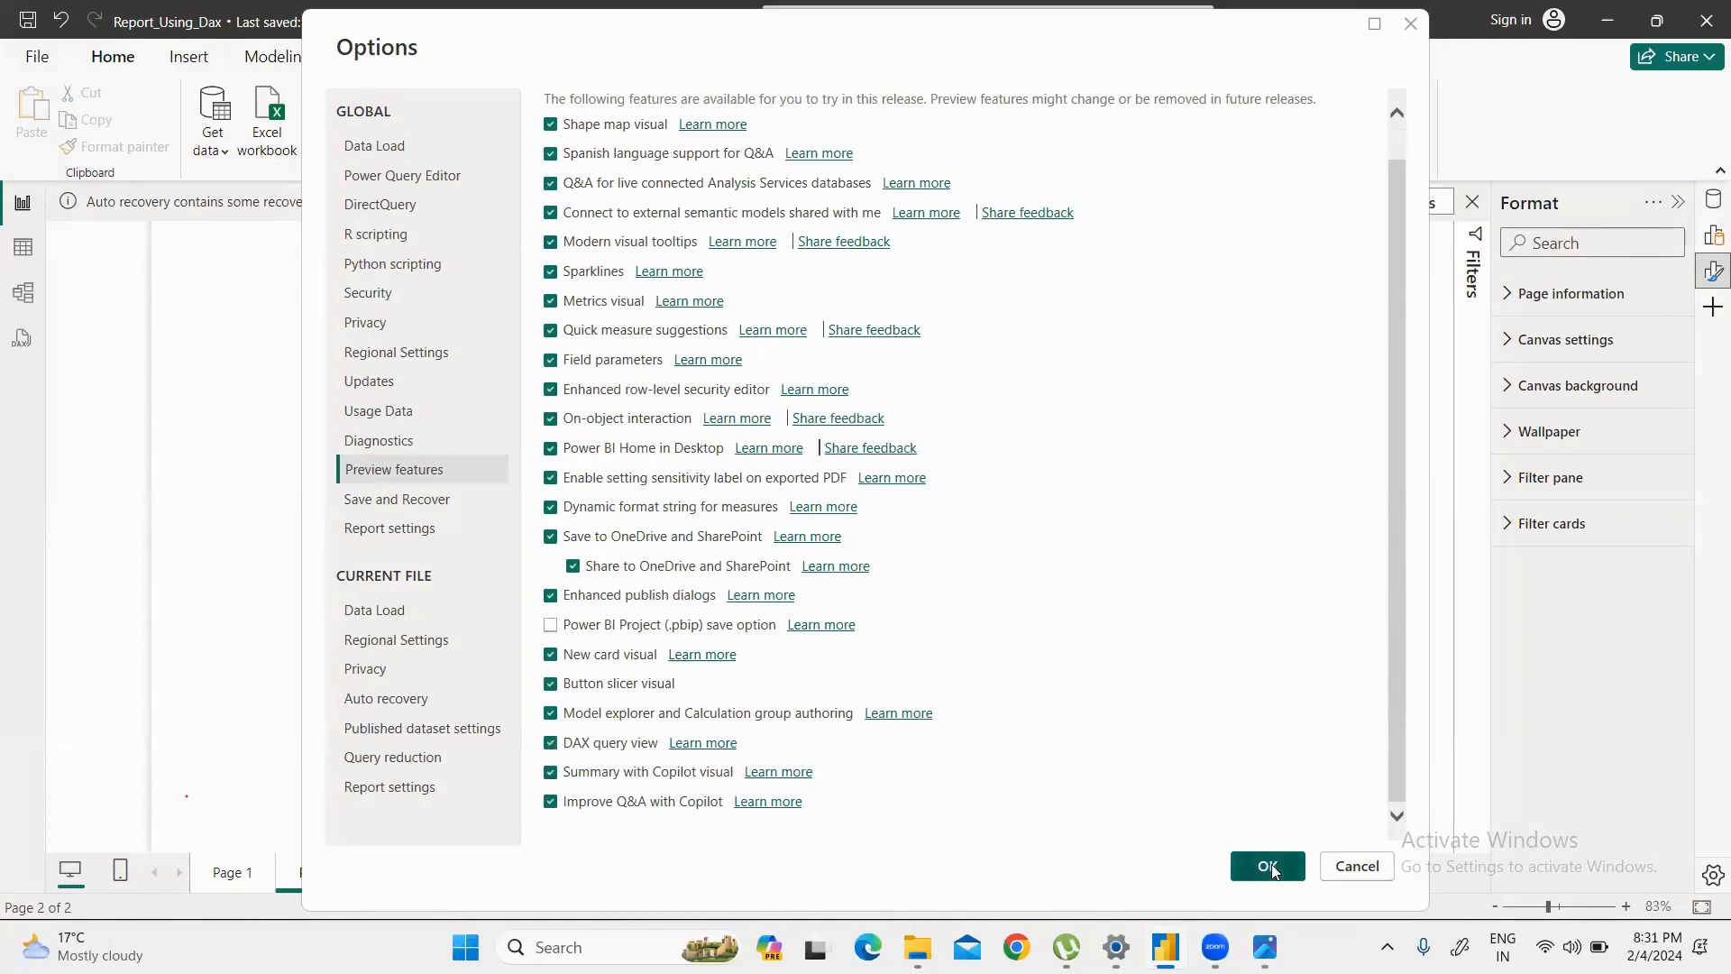
pyautogui.click(1267, 866)
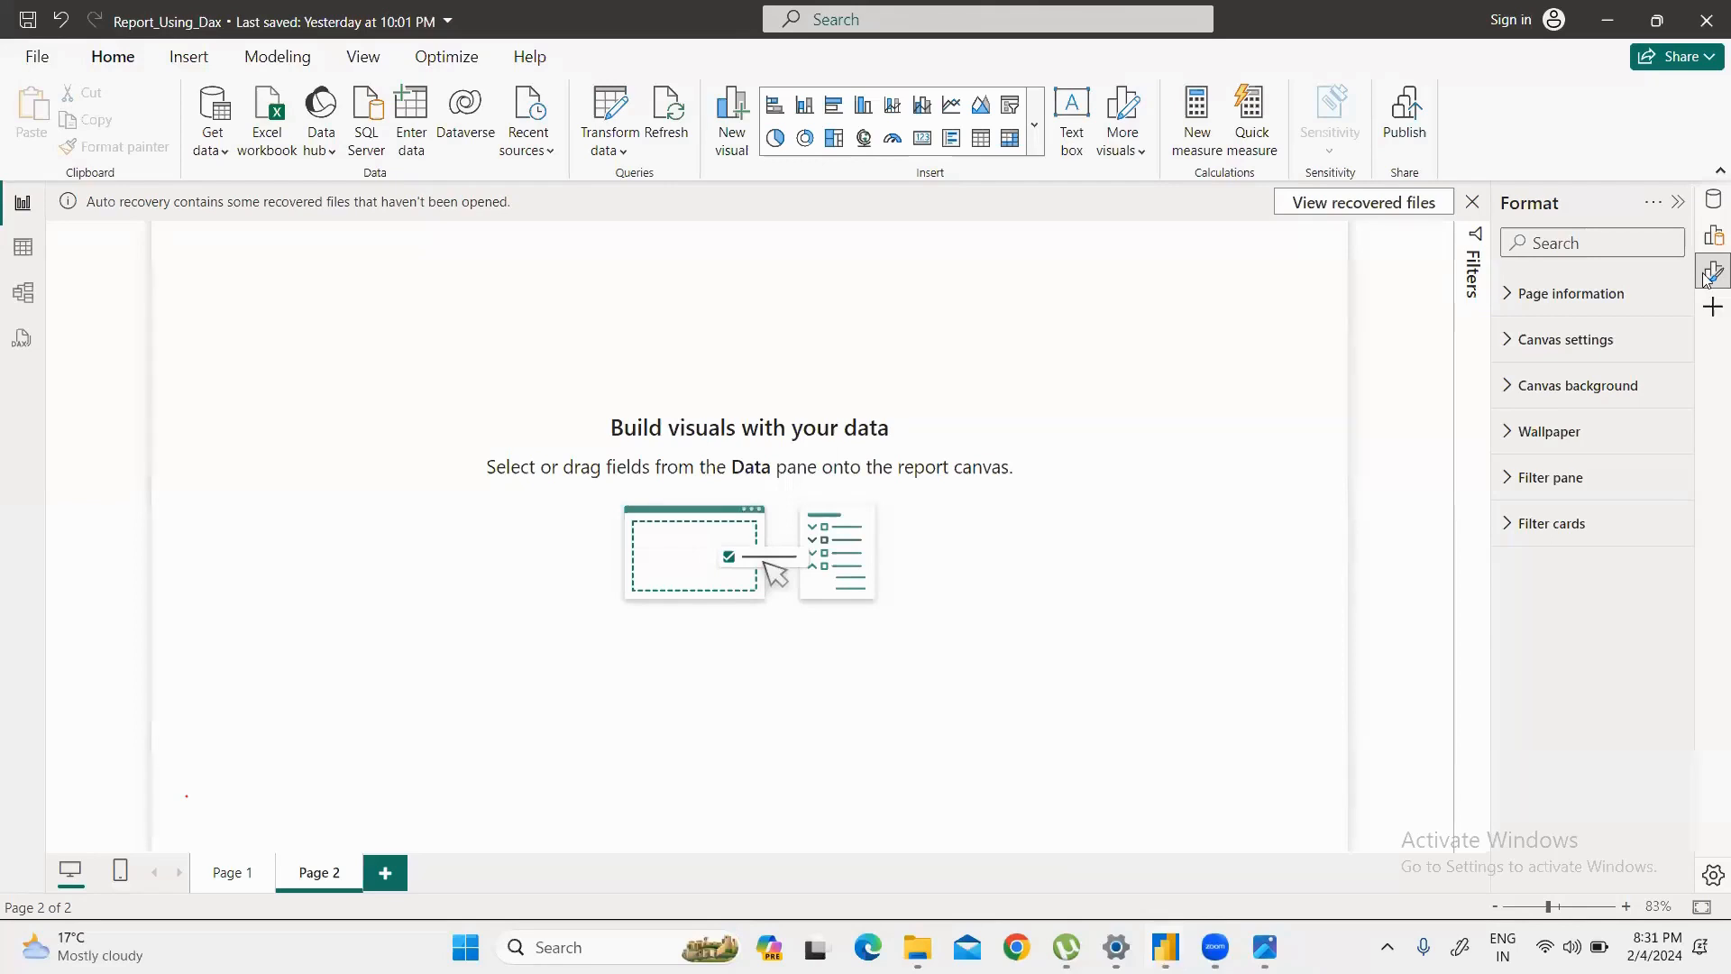
# Step: In DAX query view, reduce the sample query's row count to 10 for the 'Categories' table and run the selected query
pyautogui.moveTo(41, 305)
pyautogui.mouseDown()
pyautogui.moveTo(12, 336)
pyautogui.moveTo(25, 377)
pyautogui.moveTo(63, 324)
pyautogui.moveTo(45, 311)
pyautogui.mouseUp()
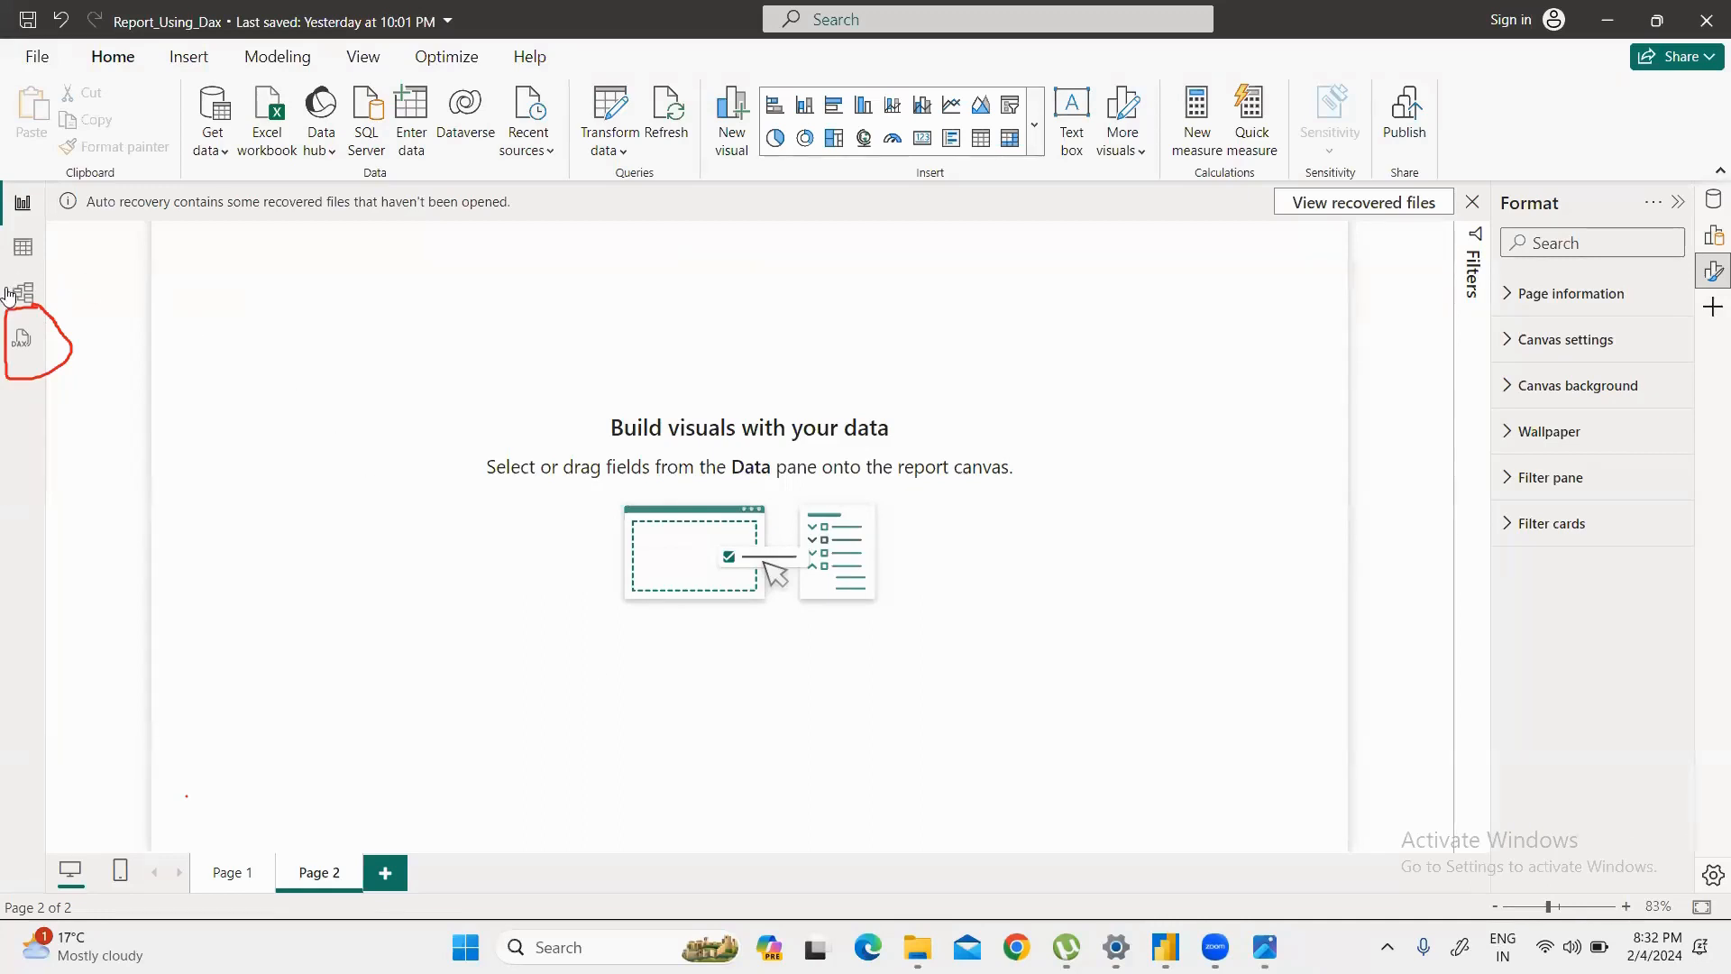
pyautogui.click(23, 340)
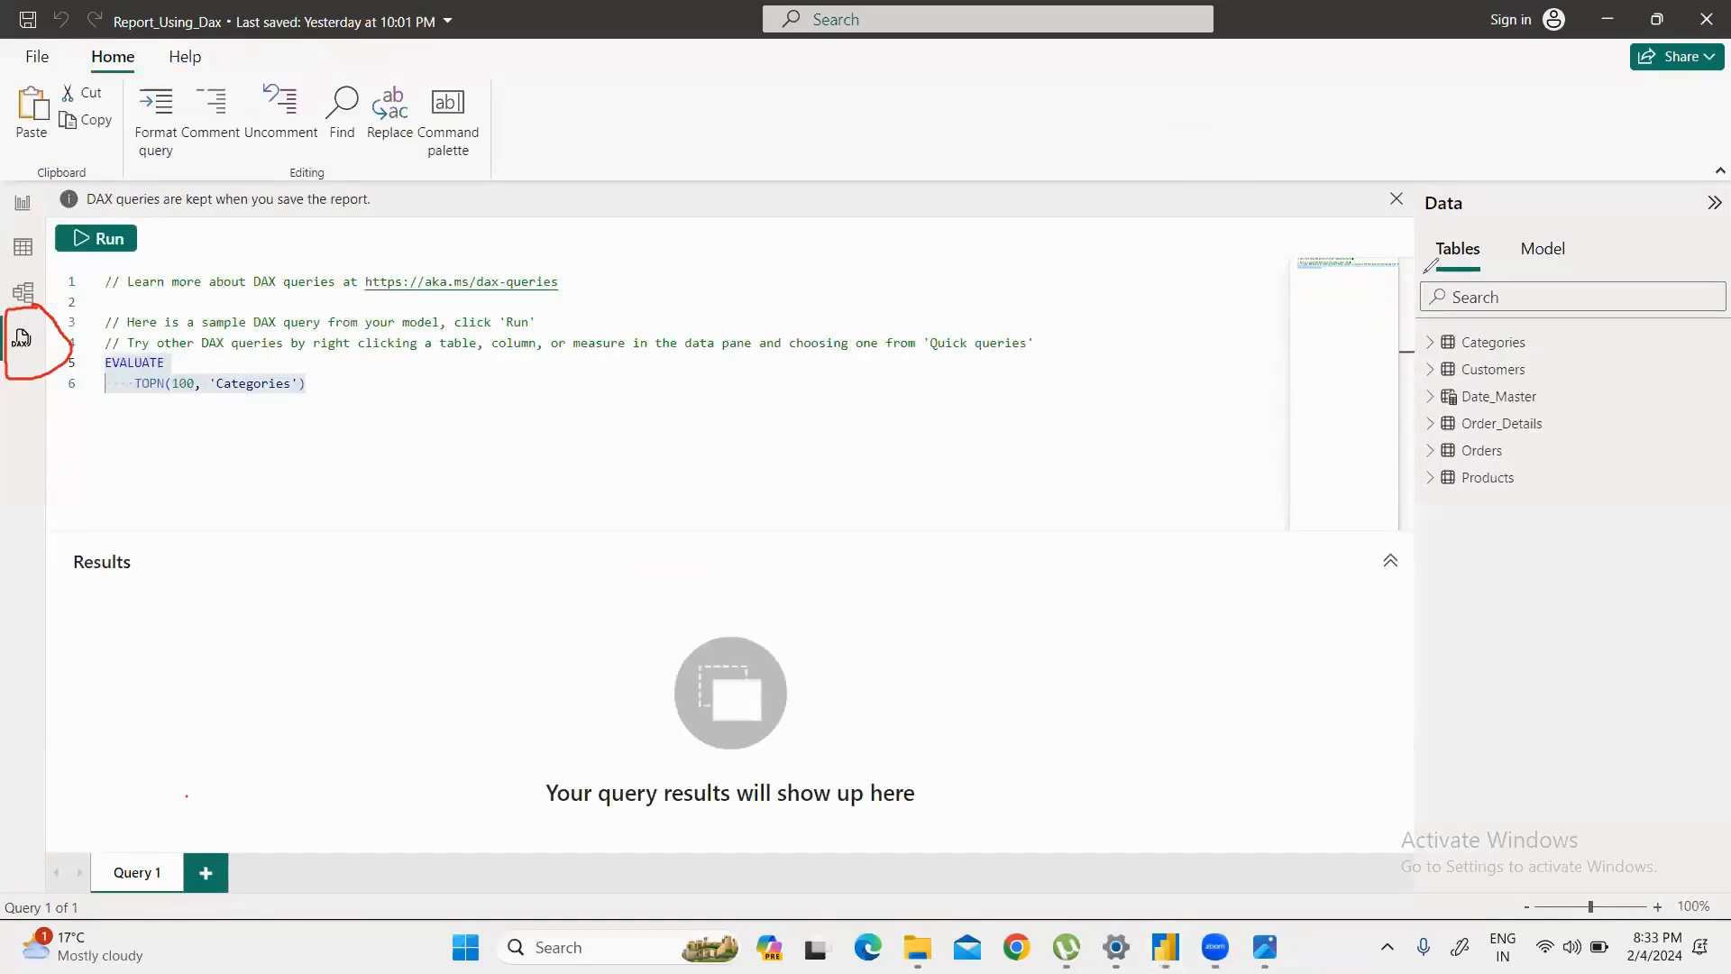
pyautogui.click(1661, 580)
pyautogui.click(335, 384)
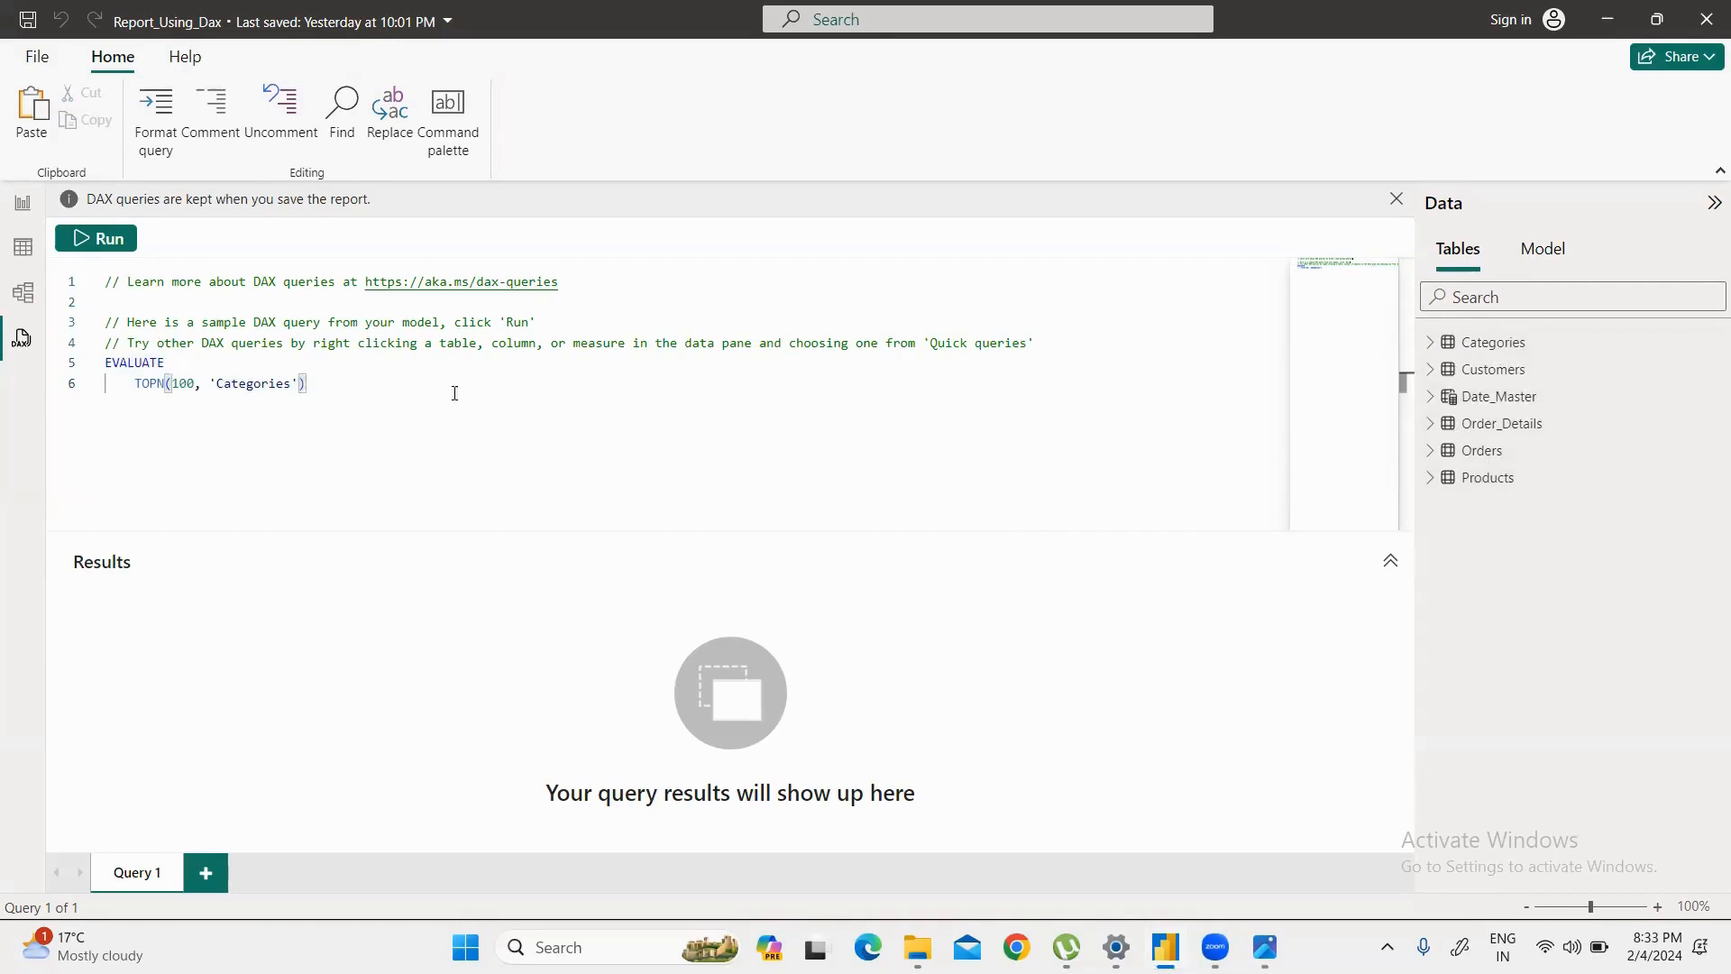
pyautogui.click(196, 382)
pyautogui.press('BackSpace')
pyautogui.moveTo(298, 385); pyautogui.dragTo(128, 363)
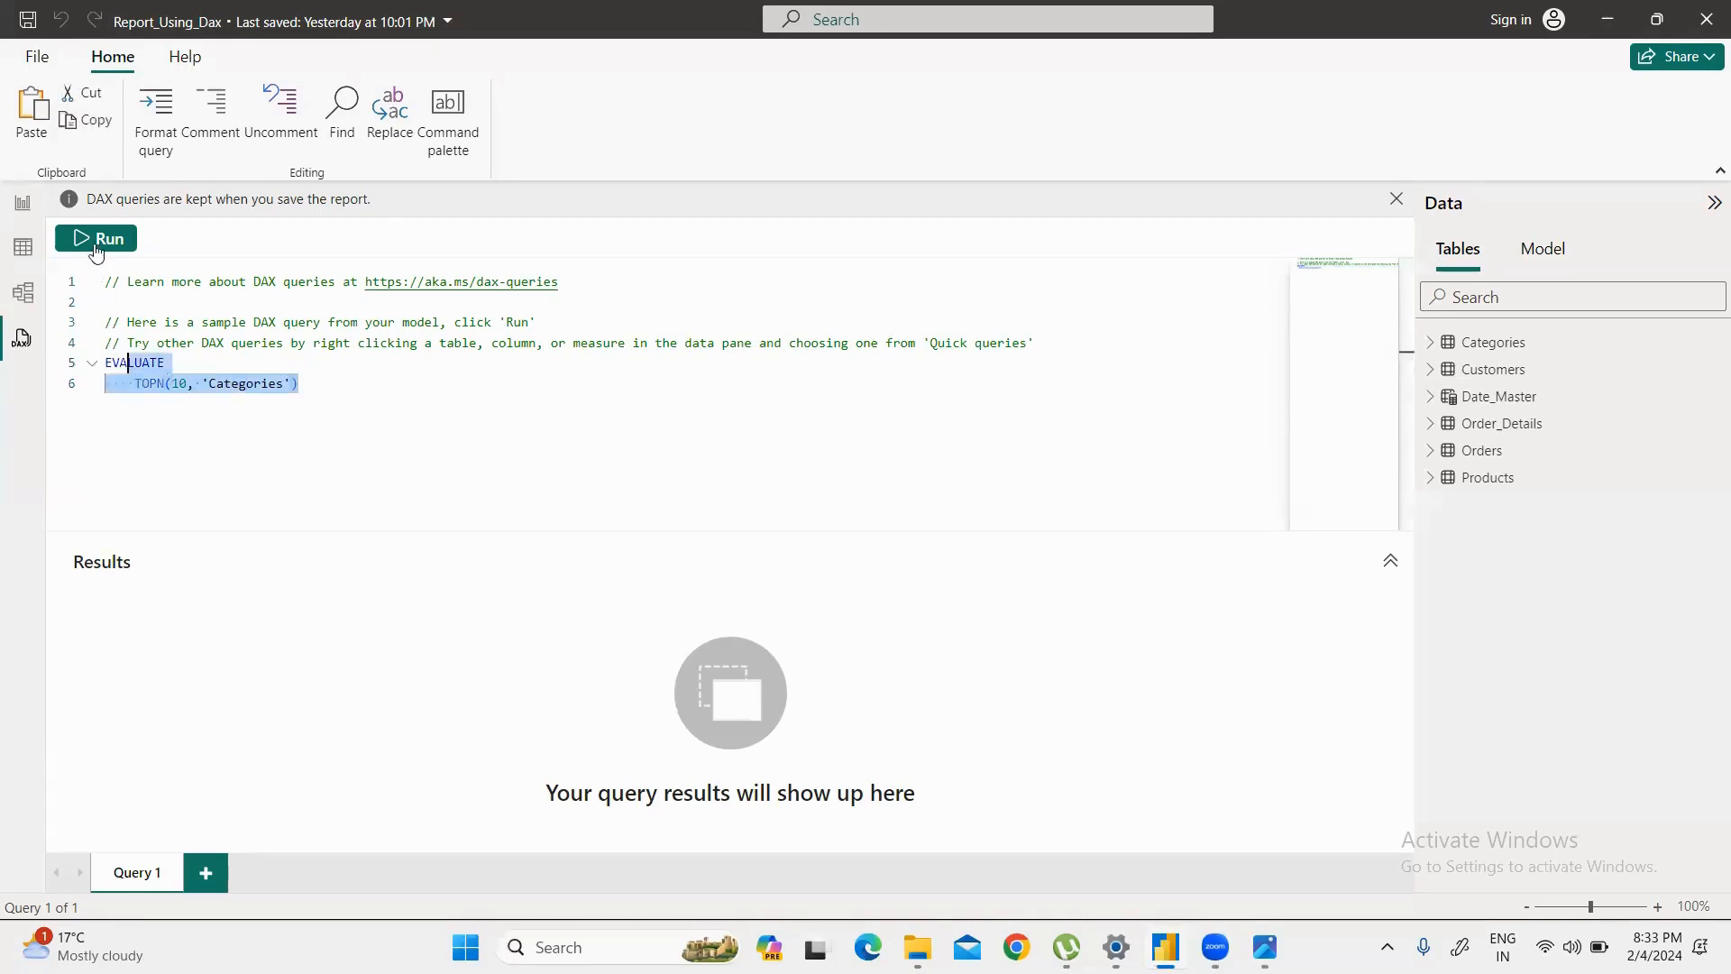
pyautogui.moveTo(318, 386); pyautogui.dragTo(71, 363)
pyautogui.click(106, 240)
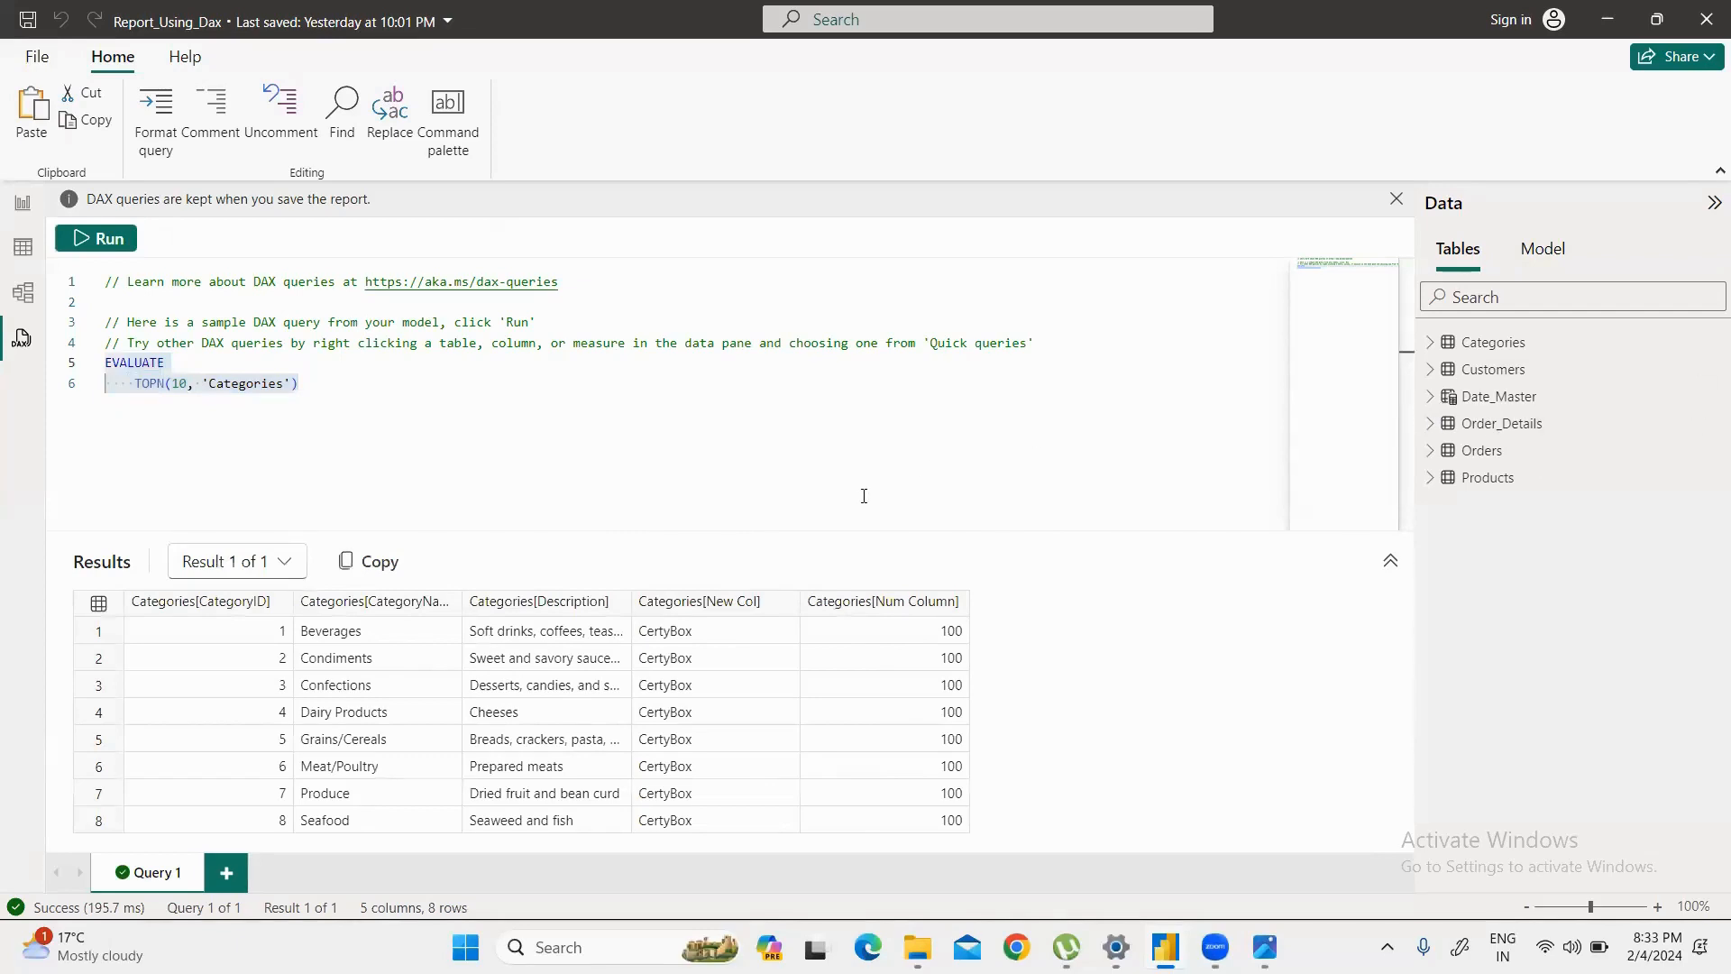
# Step: Replace the source table in the TOPN expression with Orders, run the query and look through its results
pyautogui.click(299, 395)
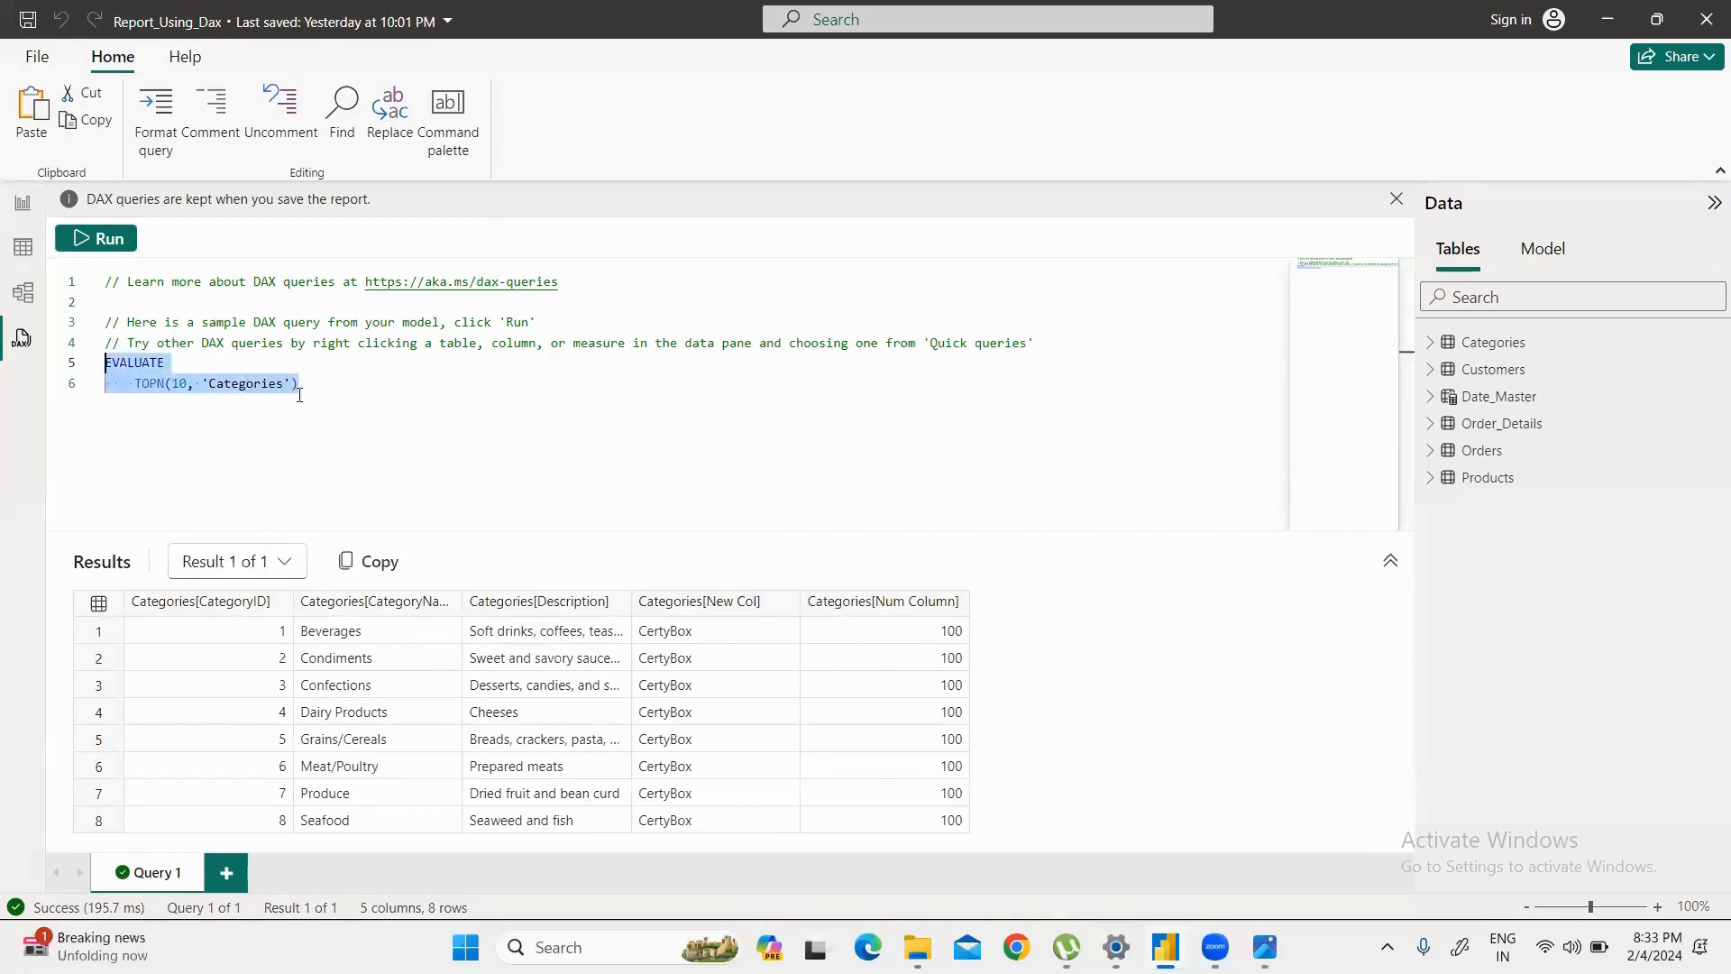
pyautogui.click(299, 393)
pyautogui.press('BackSpace')
pyautogui.press('BackSpace')
pyautogui.press('BackSpace')
pyautogui.press('BackSpace')
pyautogui.press('BackSpace')
pyautogui.press('BackSpace')
pyautogui.press('BackSpace')
pyautogui.press('BackSpace')
pyautogui.press('BackSpace')
pyautogui.press('BackSpace')
pyautogui.press('BackSpace')
pyautogui.press('BackSpace')
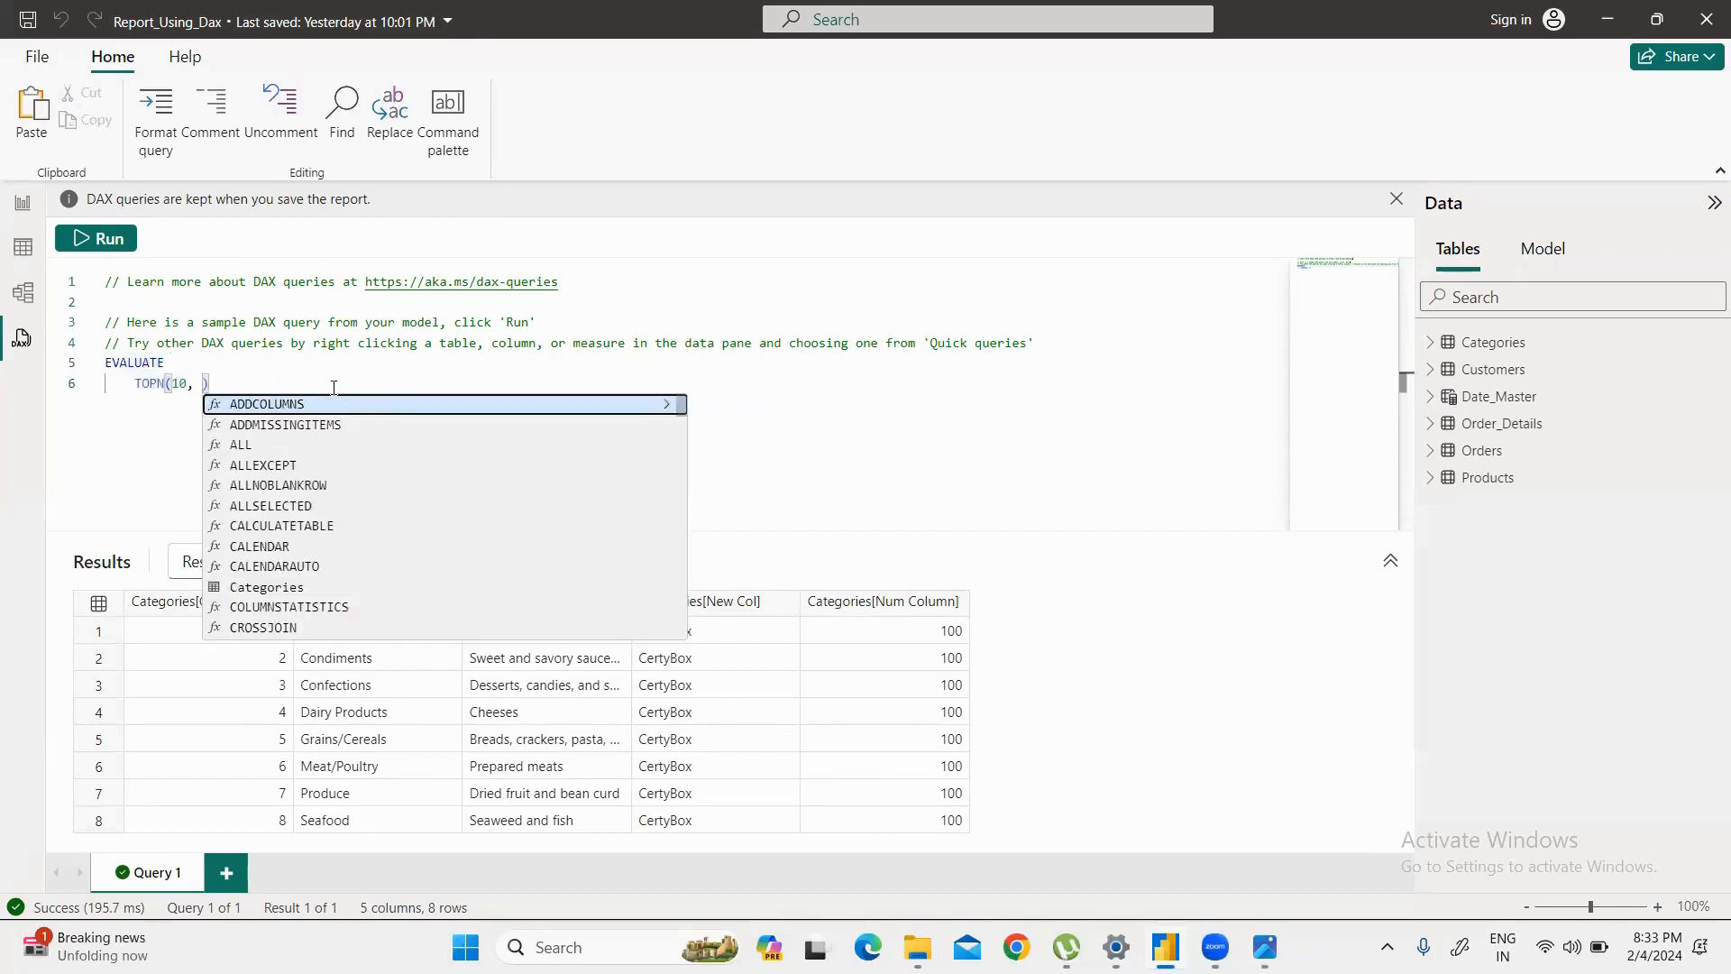
pyautogui.write('or')
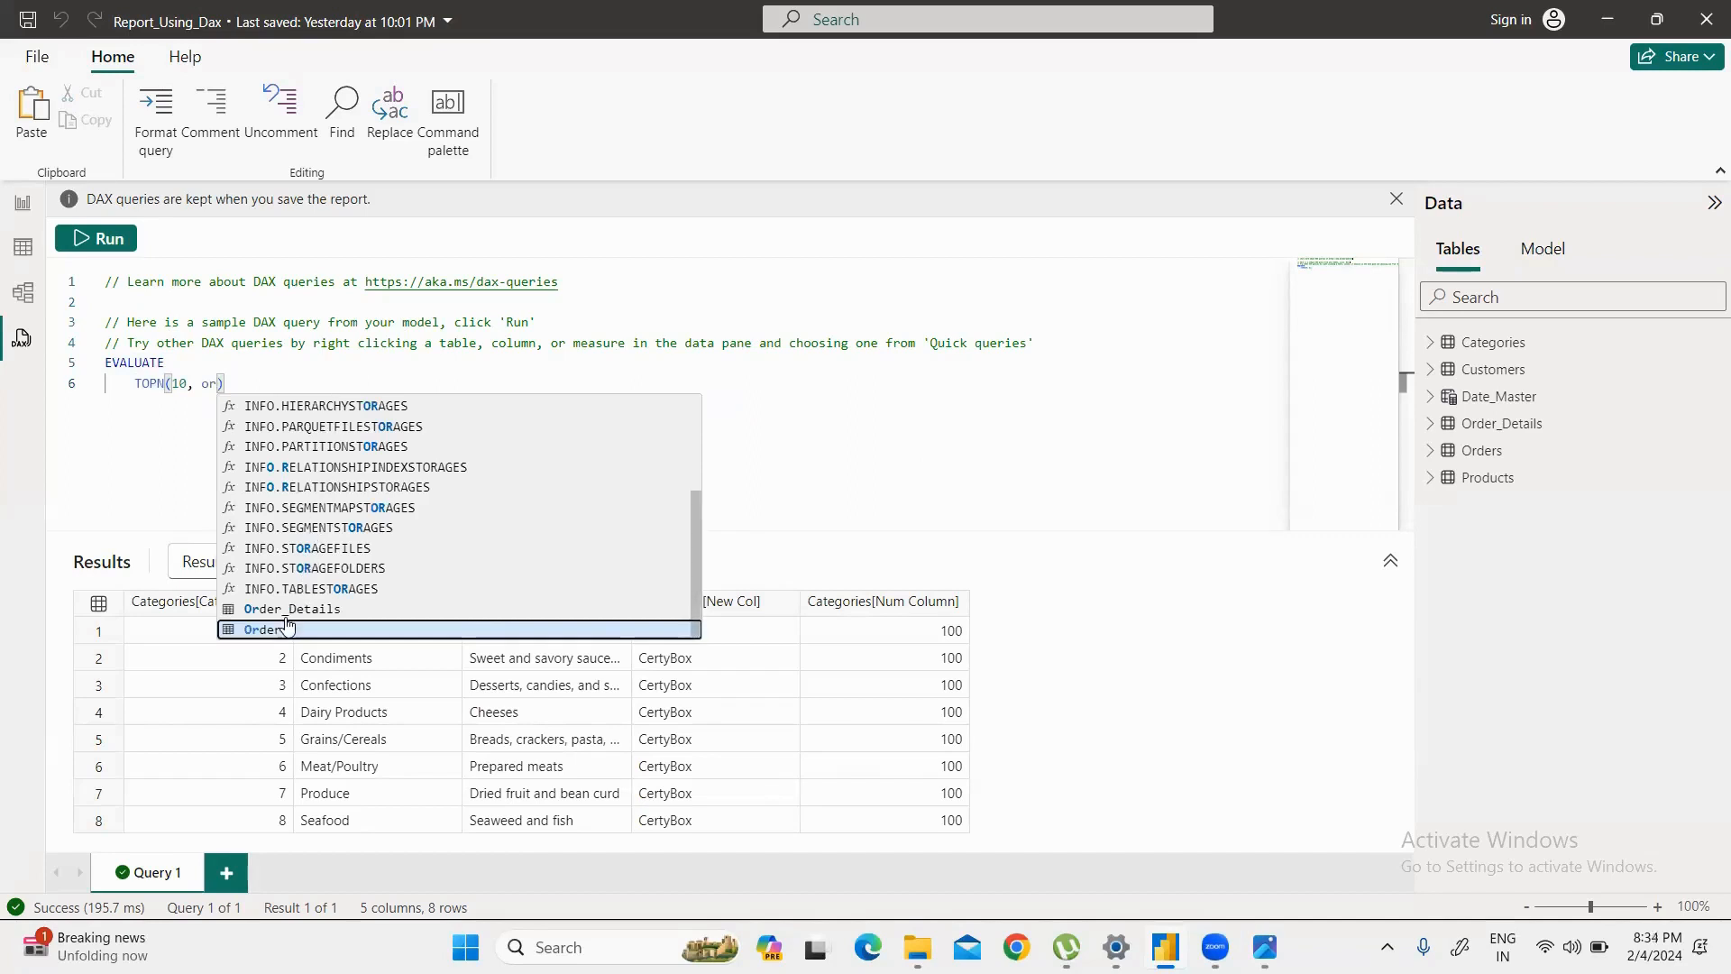
pyautogui.click(281, 629)
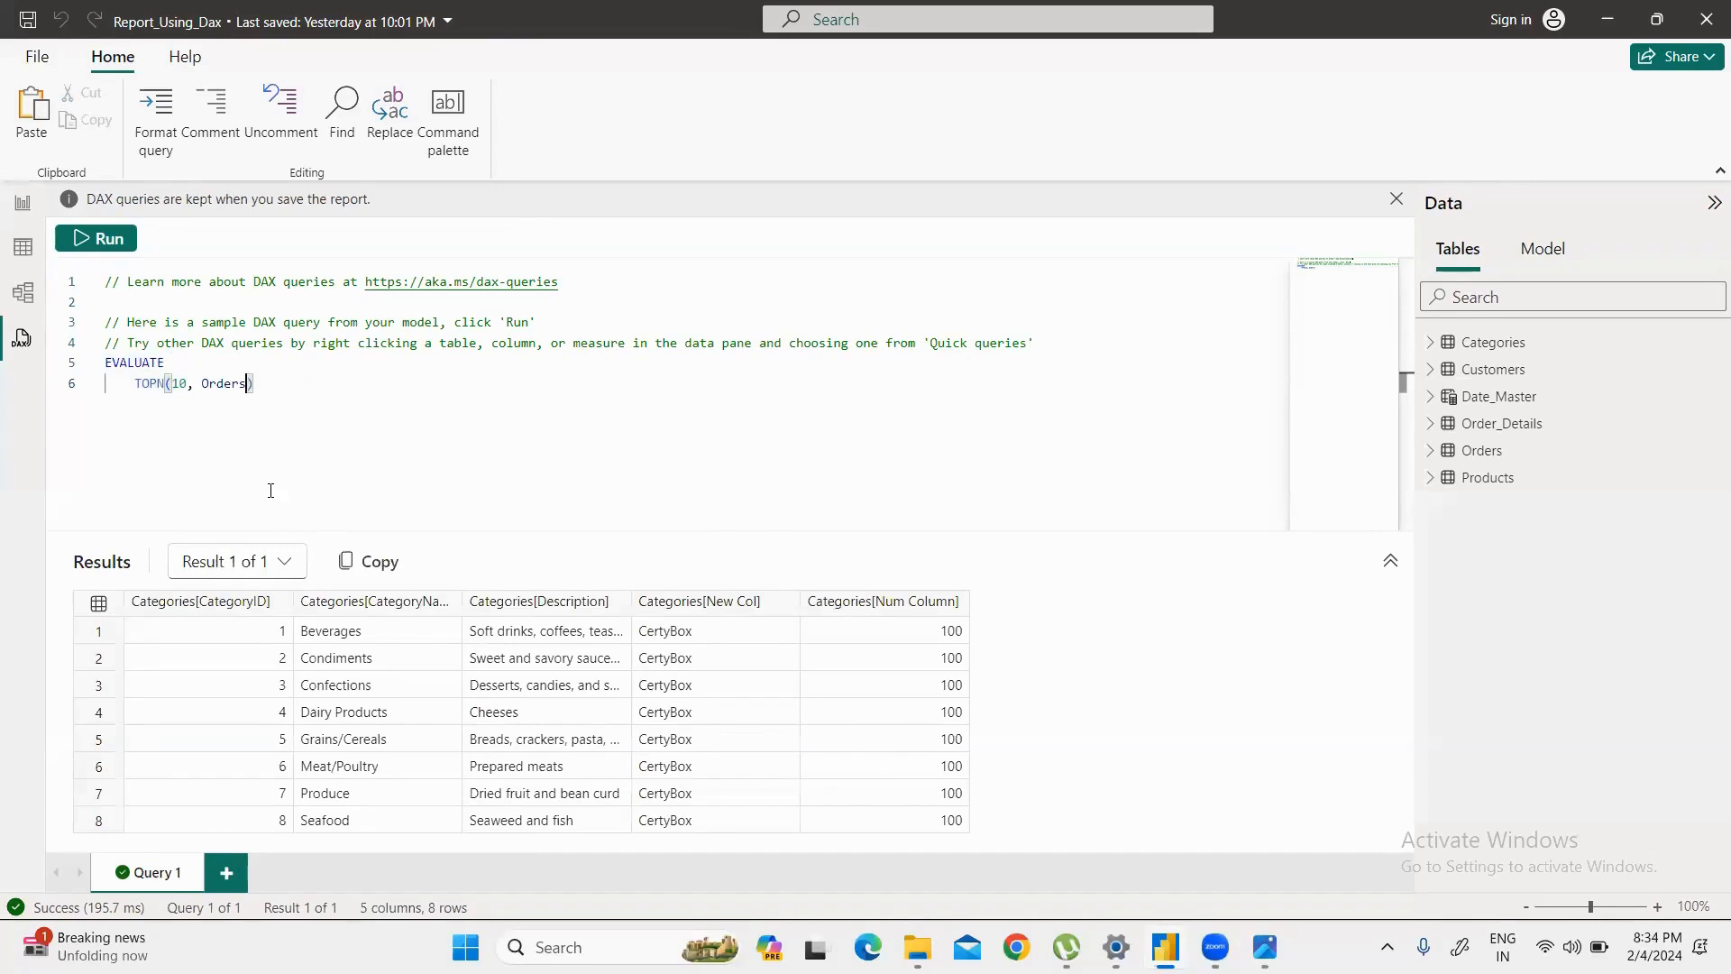
pyautogui.click(103, 234)
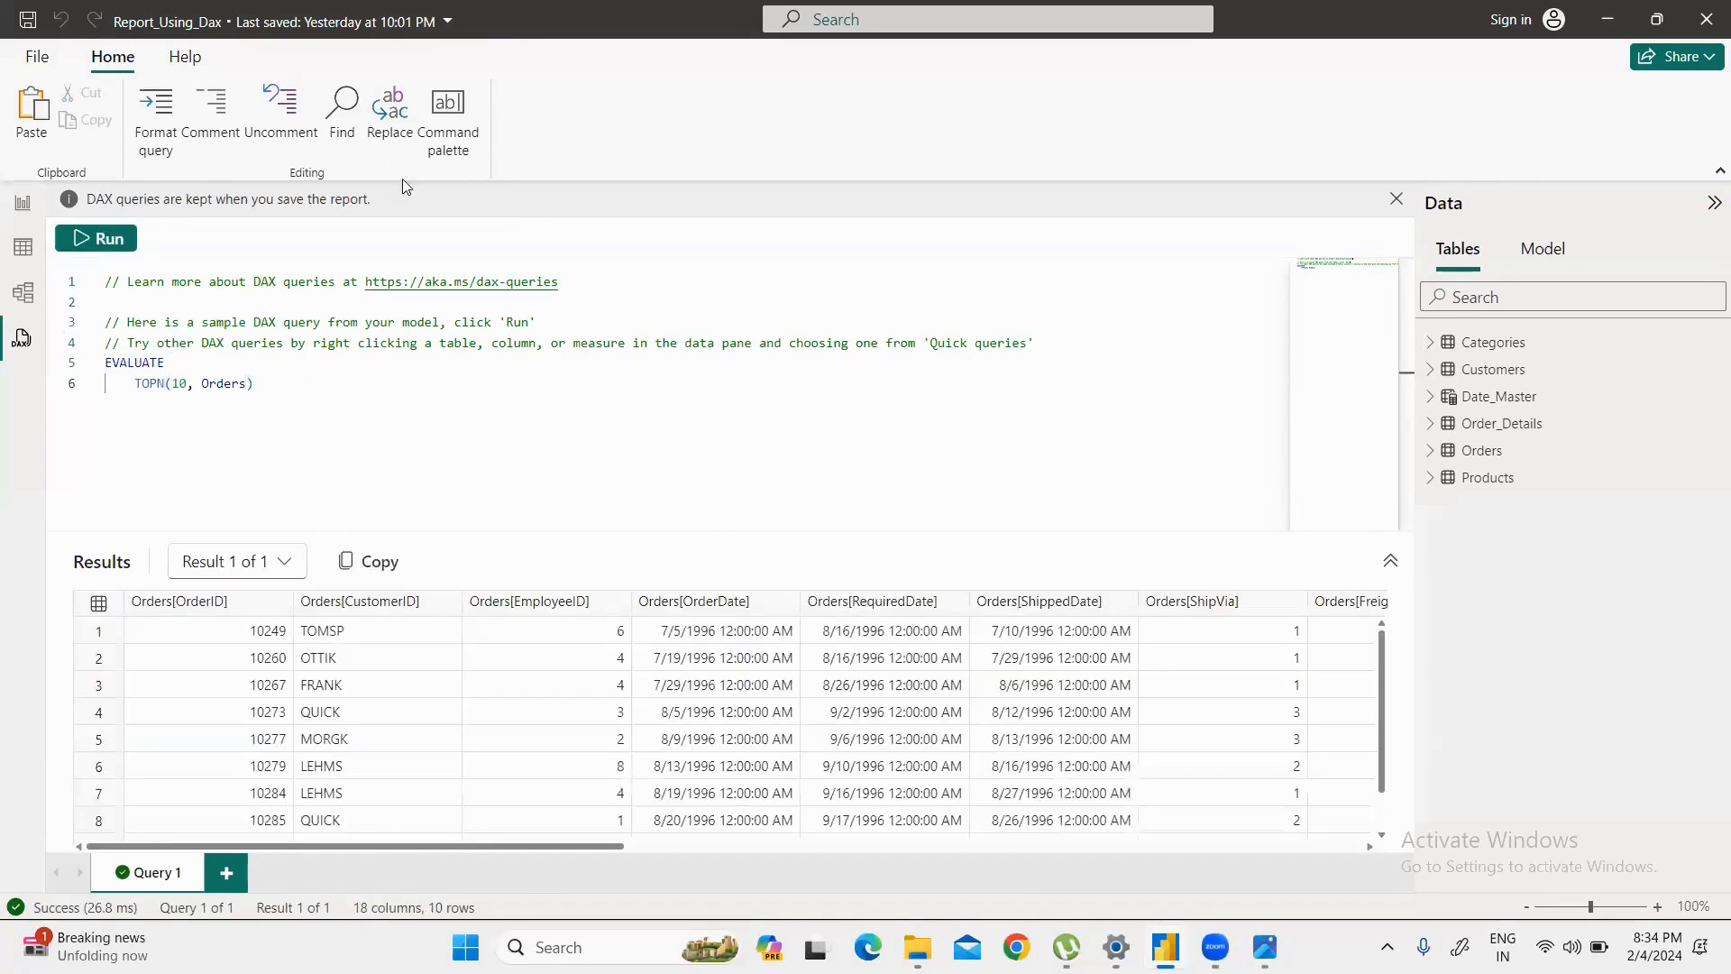
pyautogui.moveTo(480, 842); pyautogui.dragTo(301, 854)
# Step: Remove the TOPN expression below EVALUATE and expand the Order_Details table to show its fields
pyautogui.moveTo(1429, 396)
pyautogui.moveTo(253, 383); pyautogui.dragTo(134, 386)
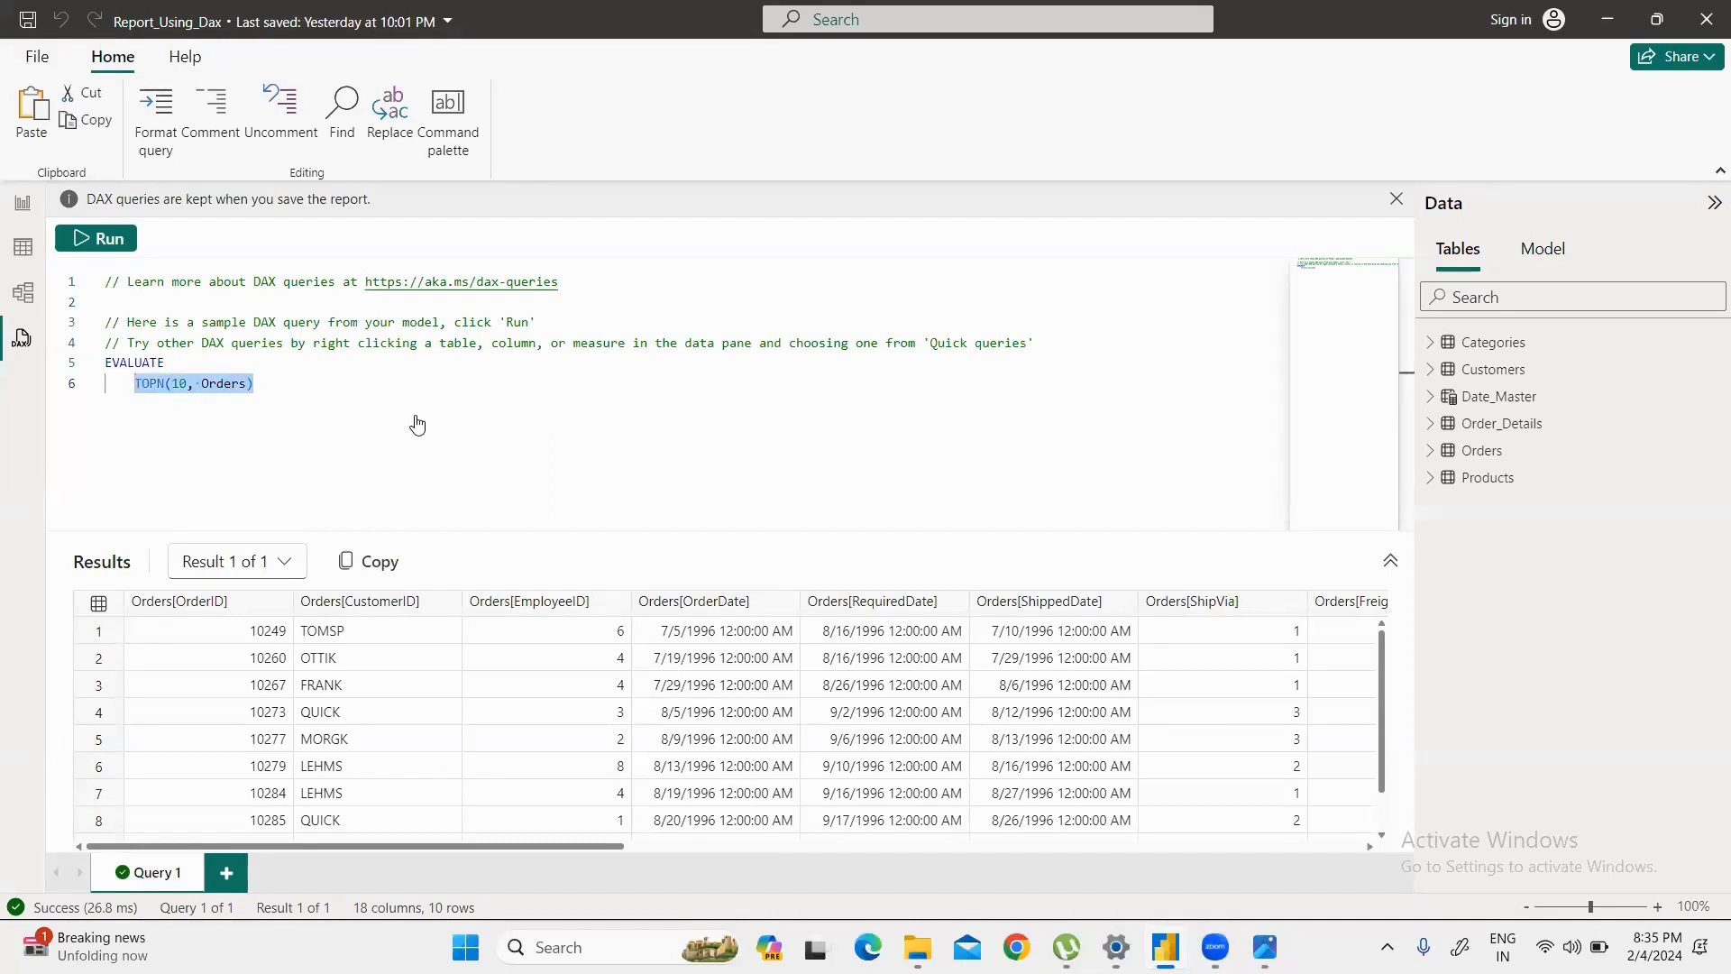
pyautogui.press('BackSpace')
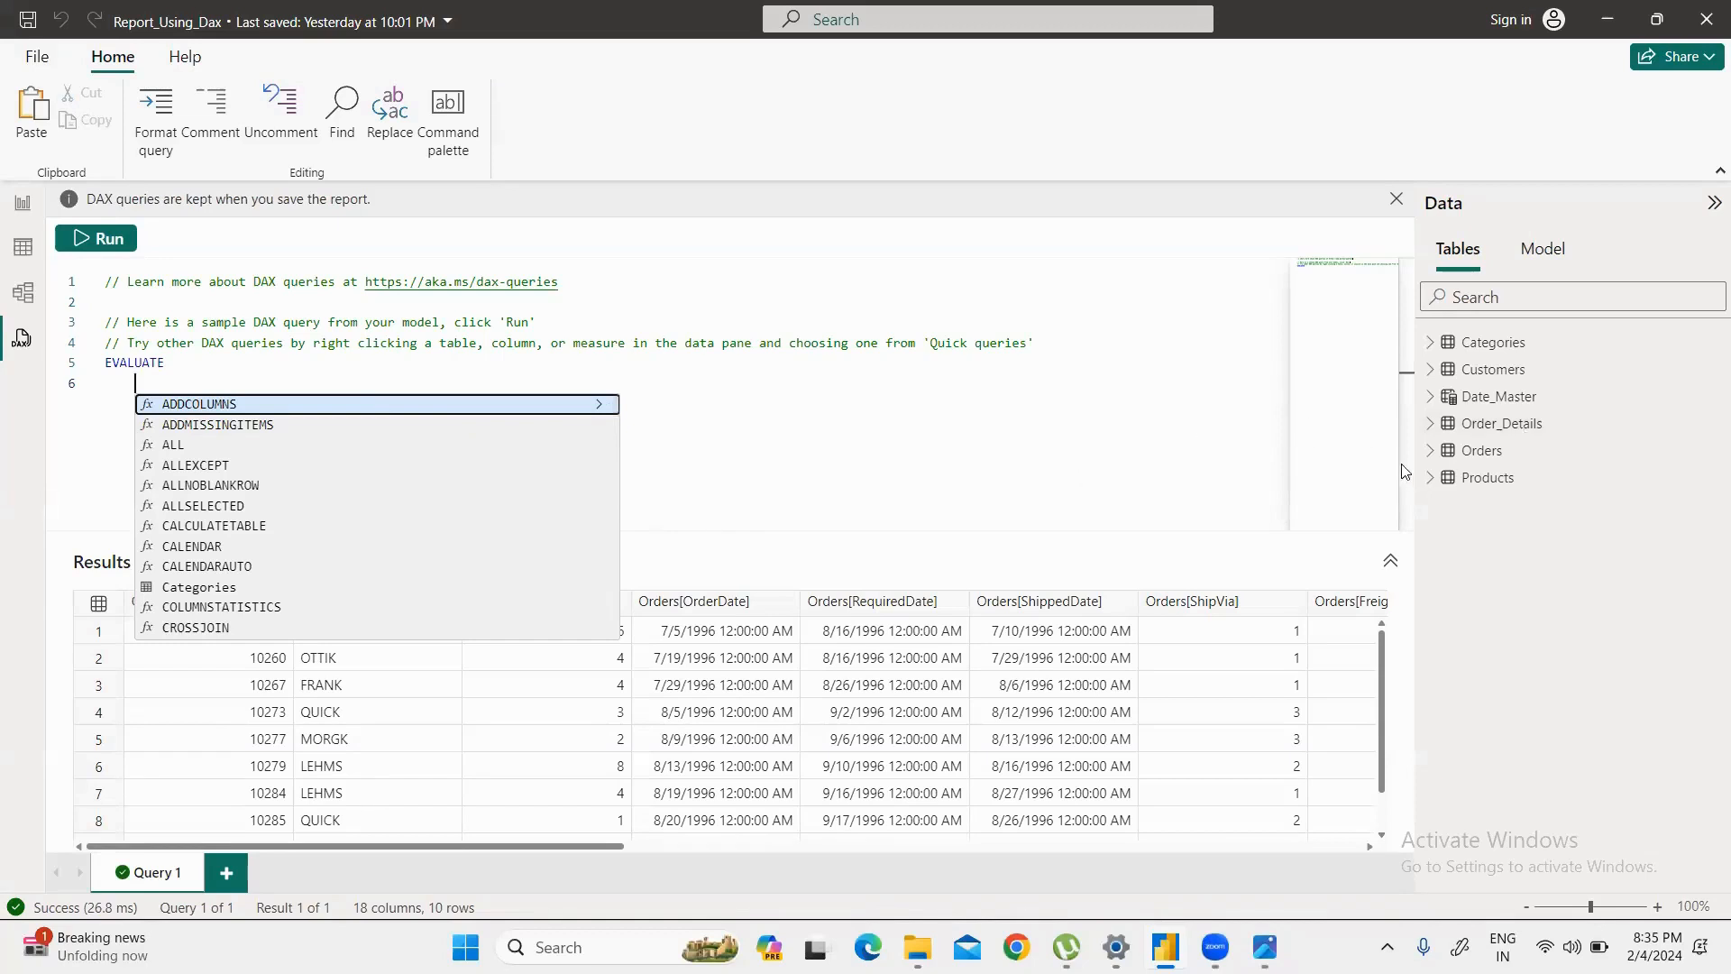
pyautogui.click(1431, 451)
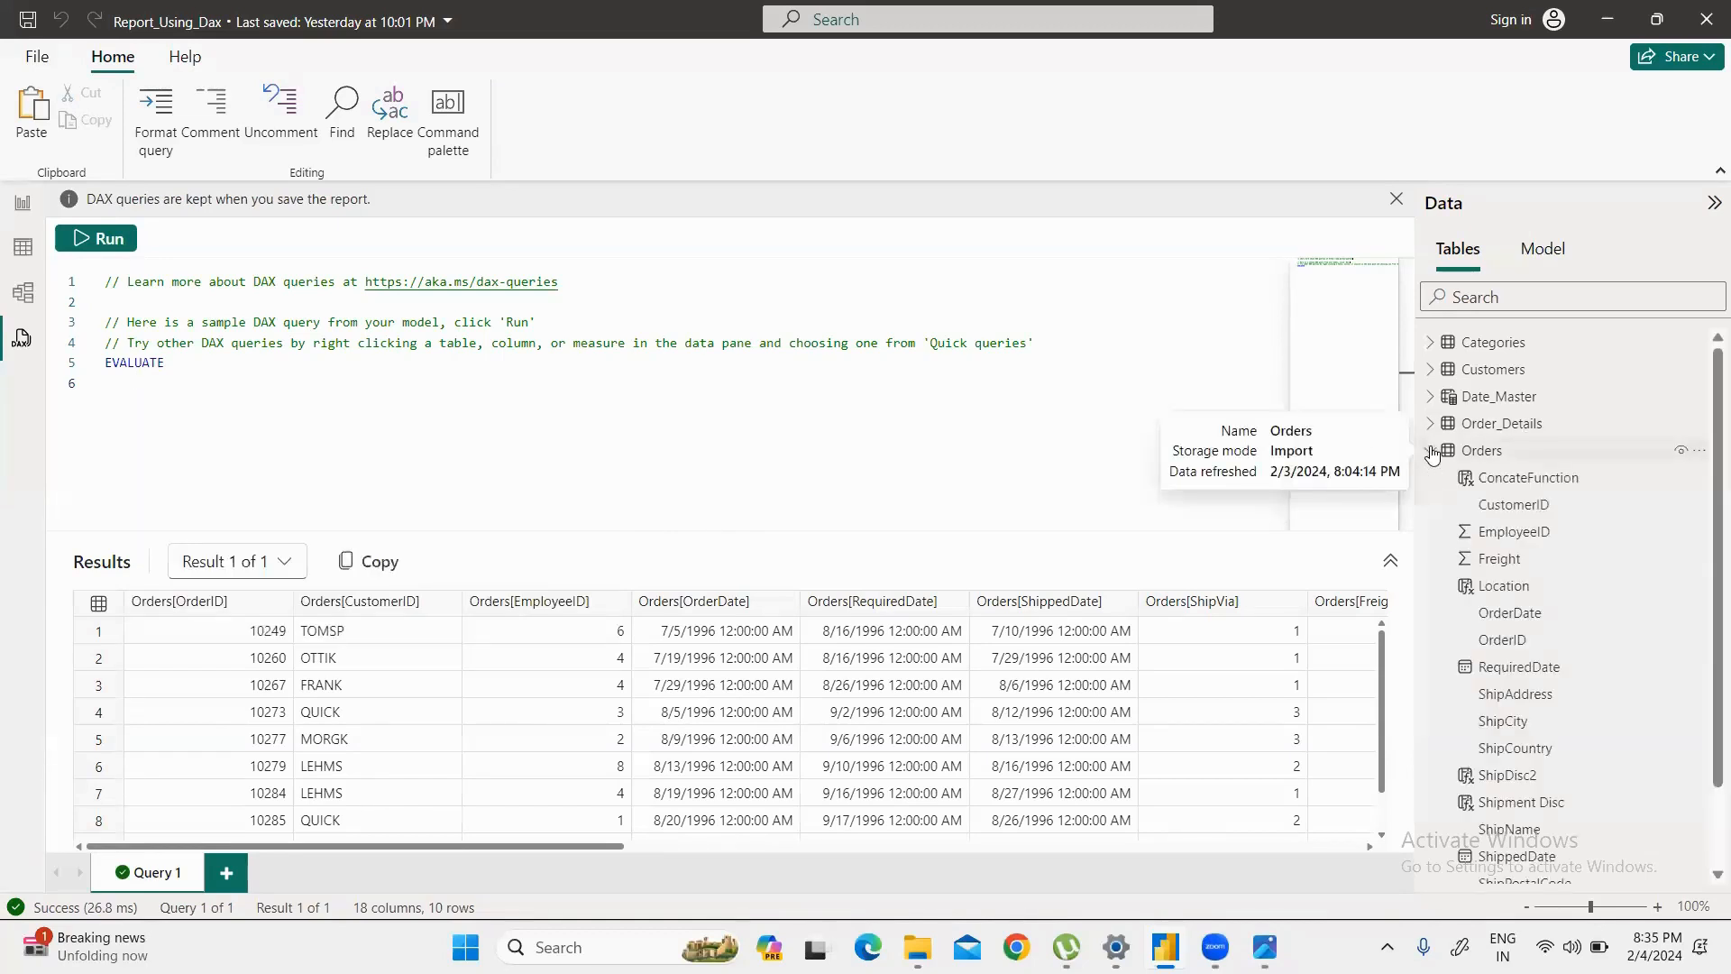
pyautogui.click(1431, 451)
pyautogui.click(1430, 424)
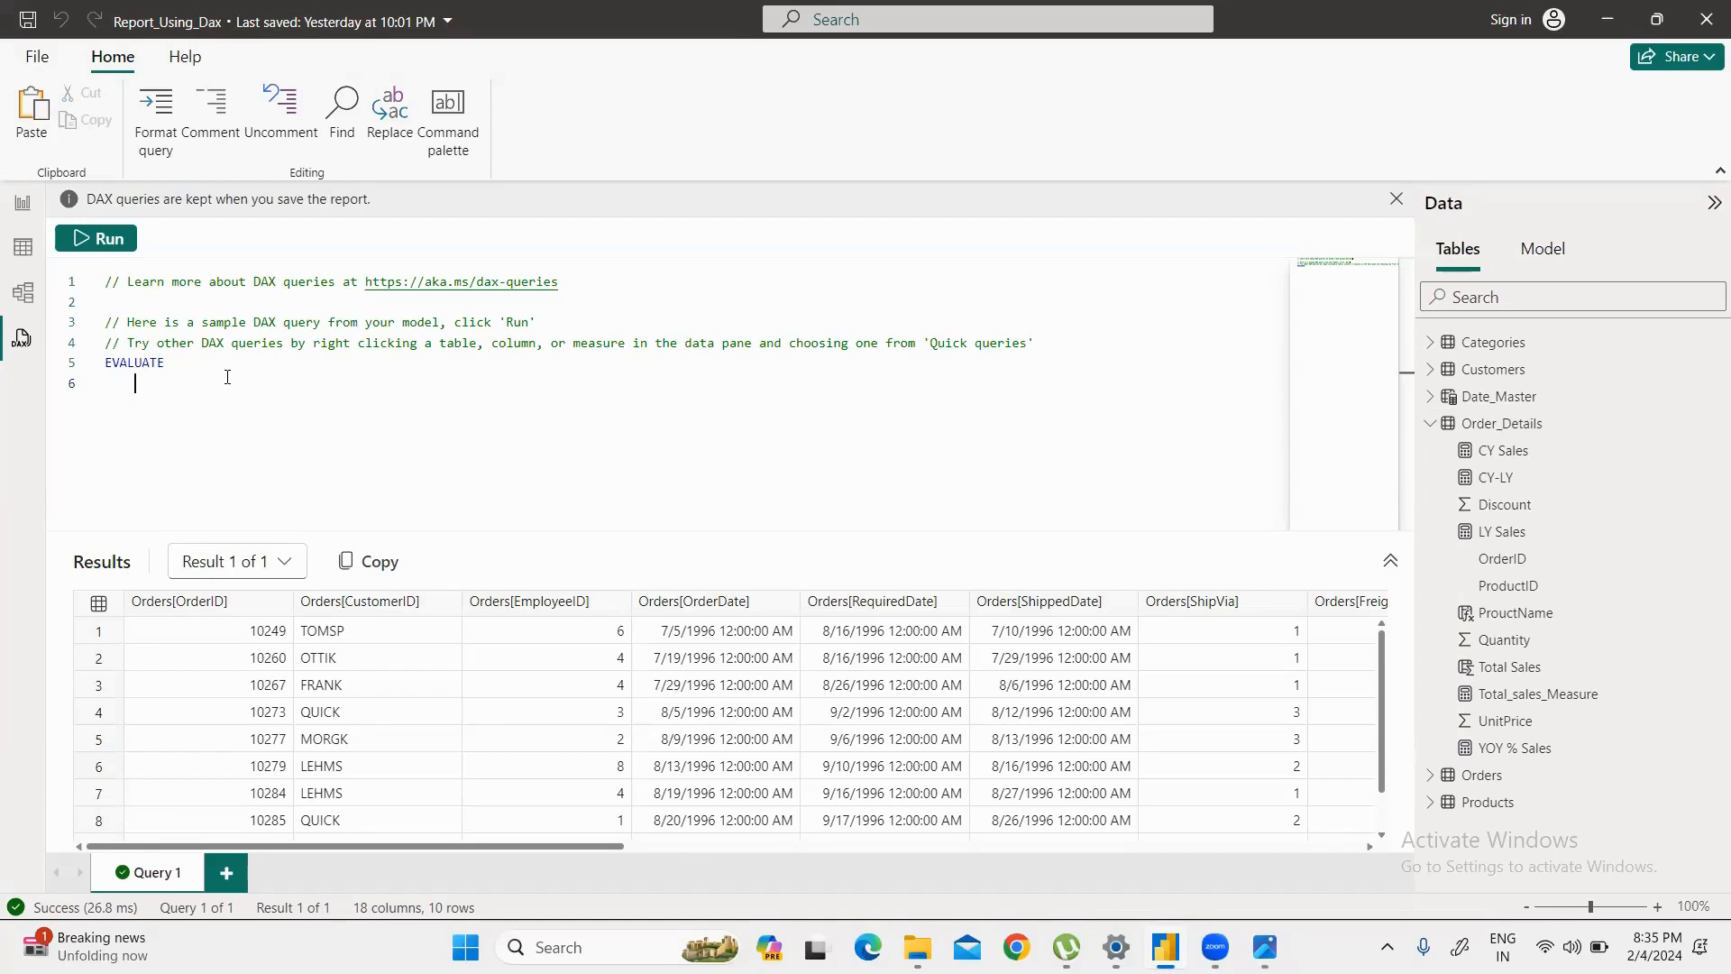
pyautogui.write('(')
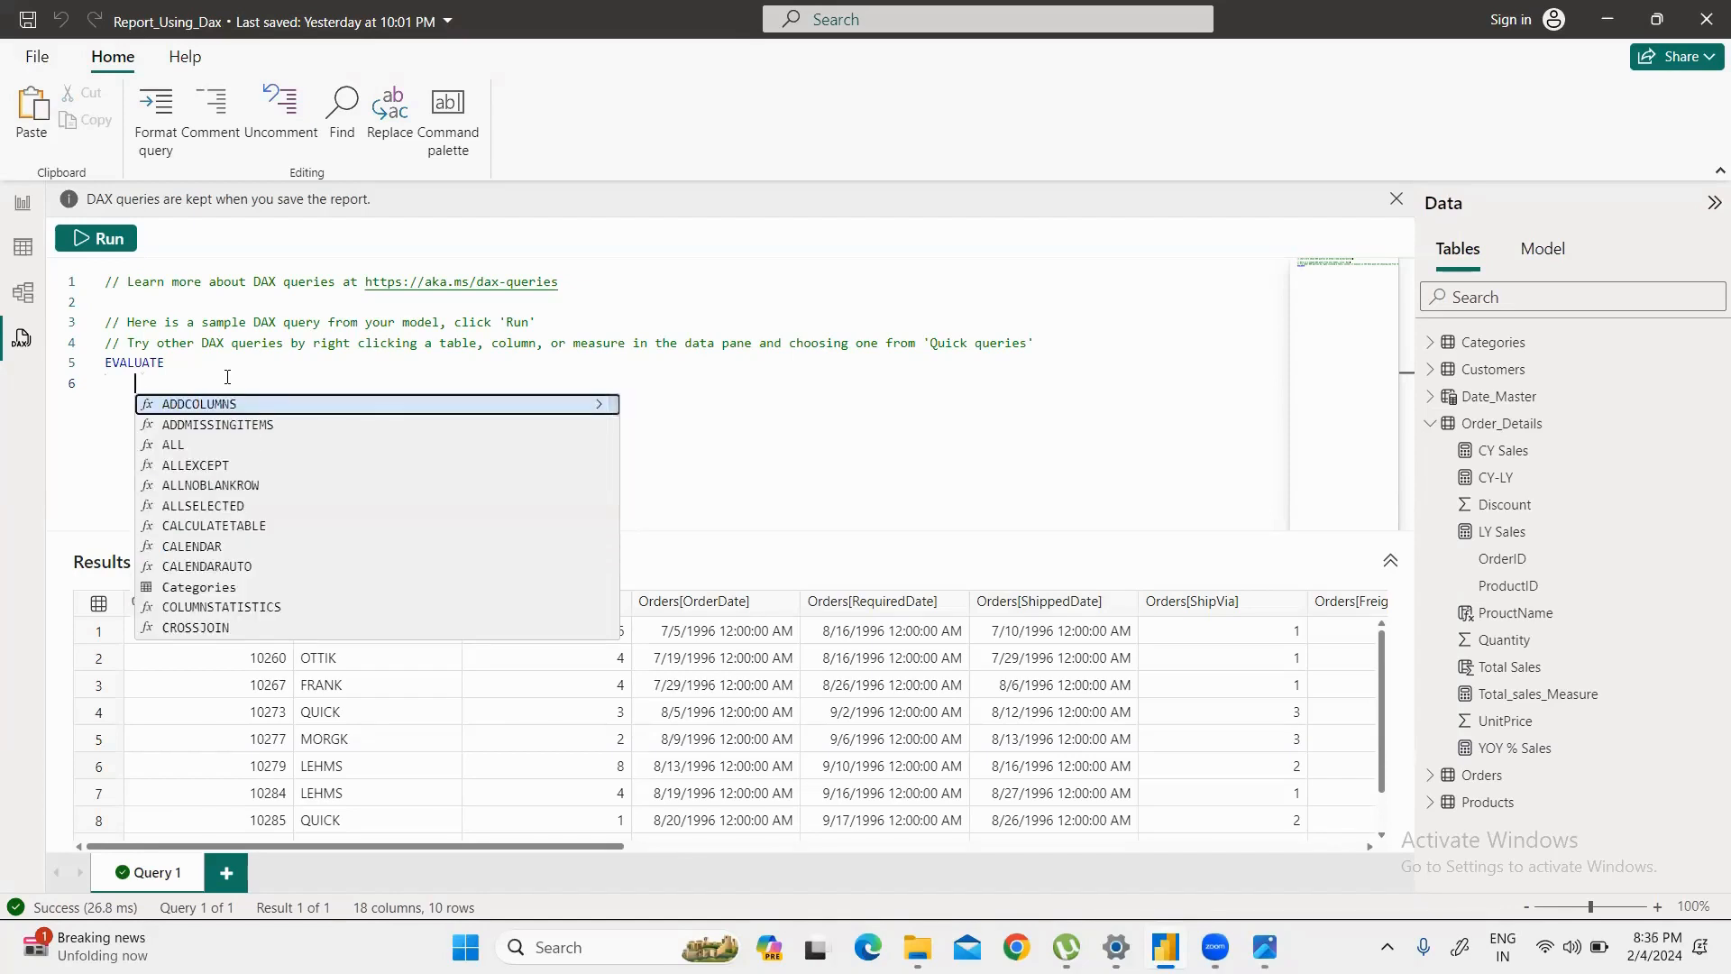
pyautogui.write(')')
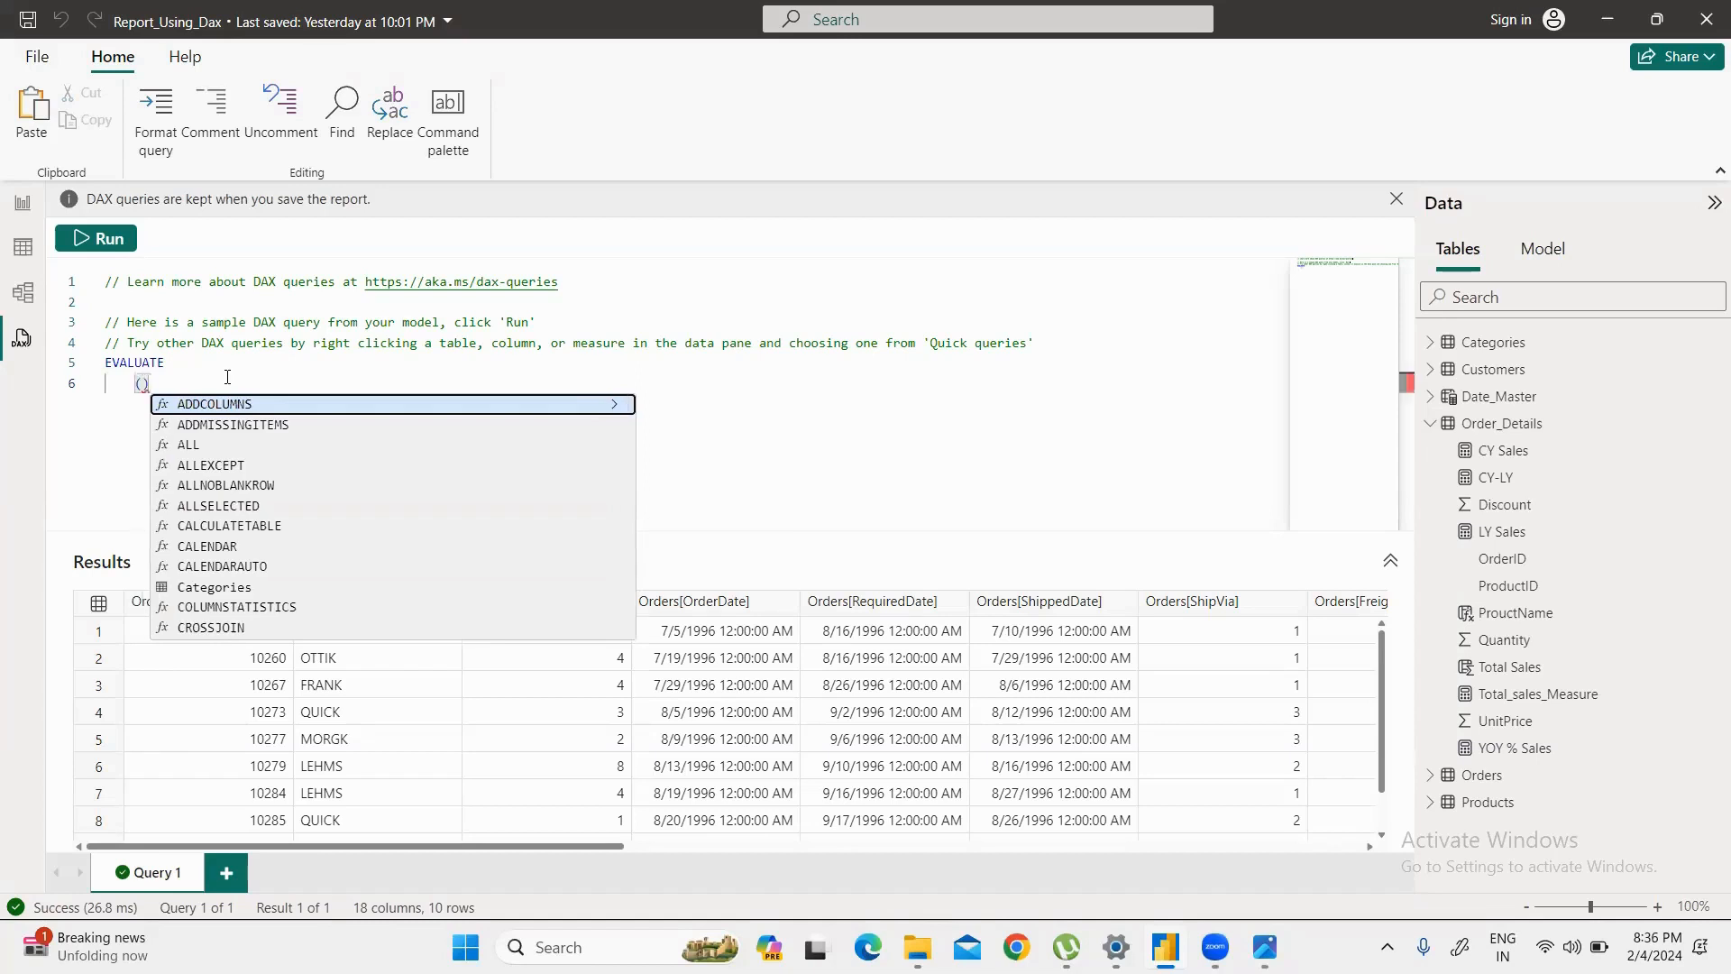
pyautogui.press('Escape')
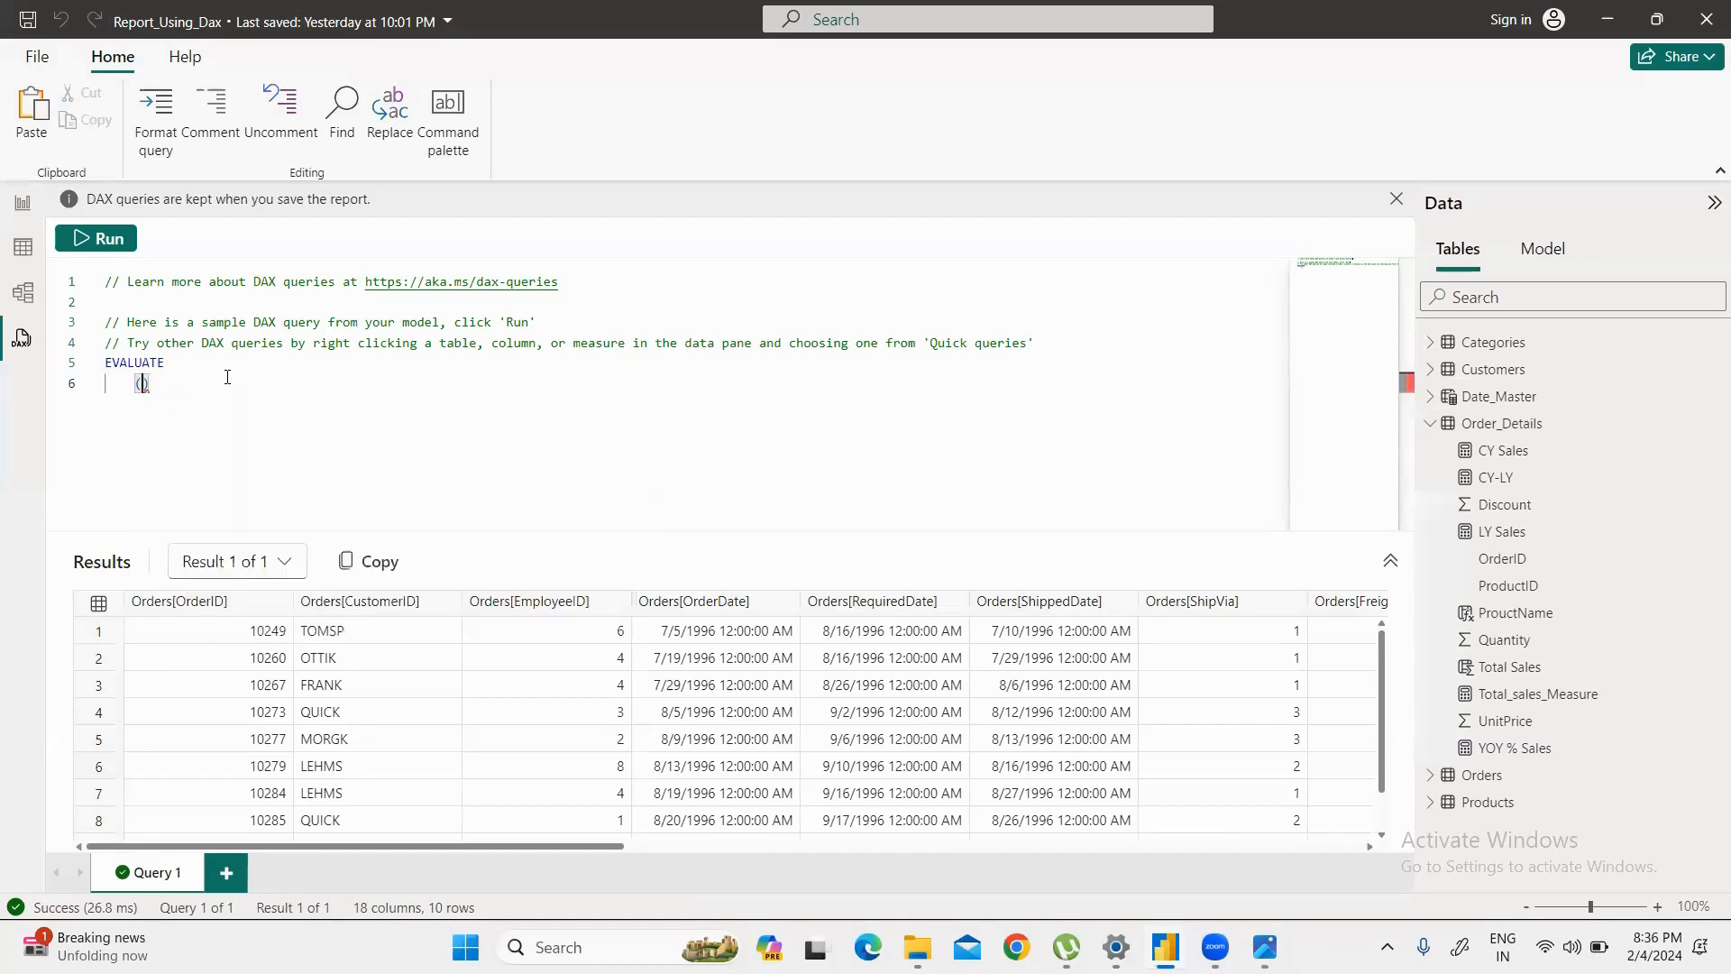
pyautogui.write('Y')
pyautogui.press('BackSpace')
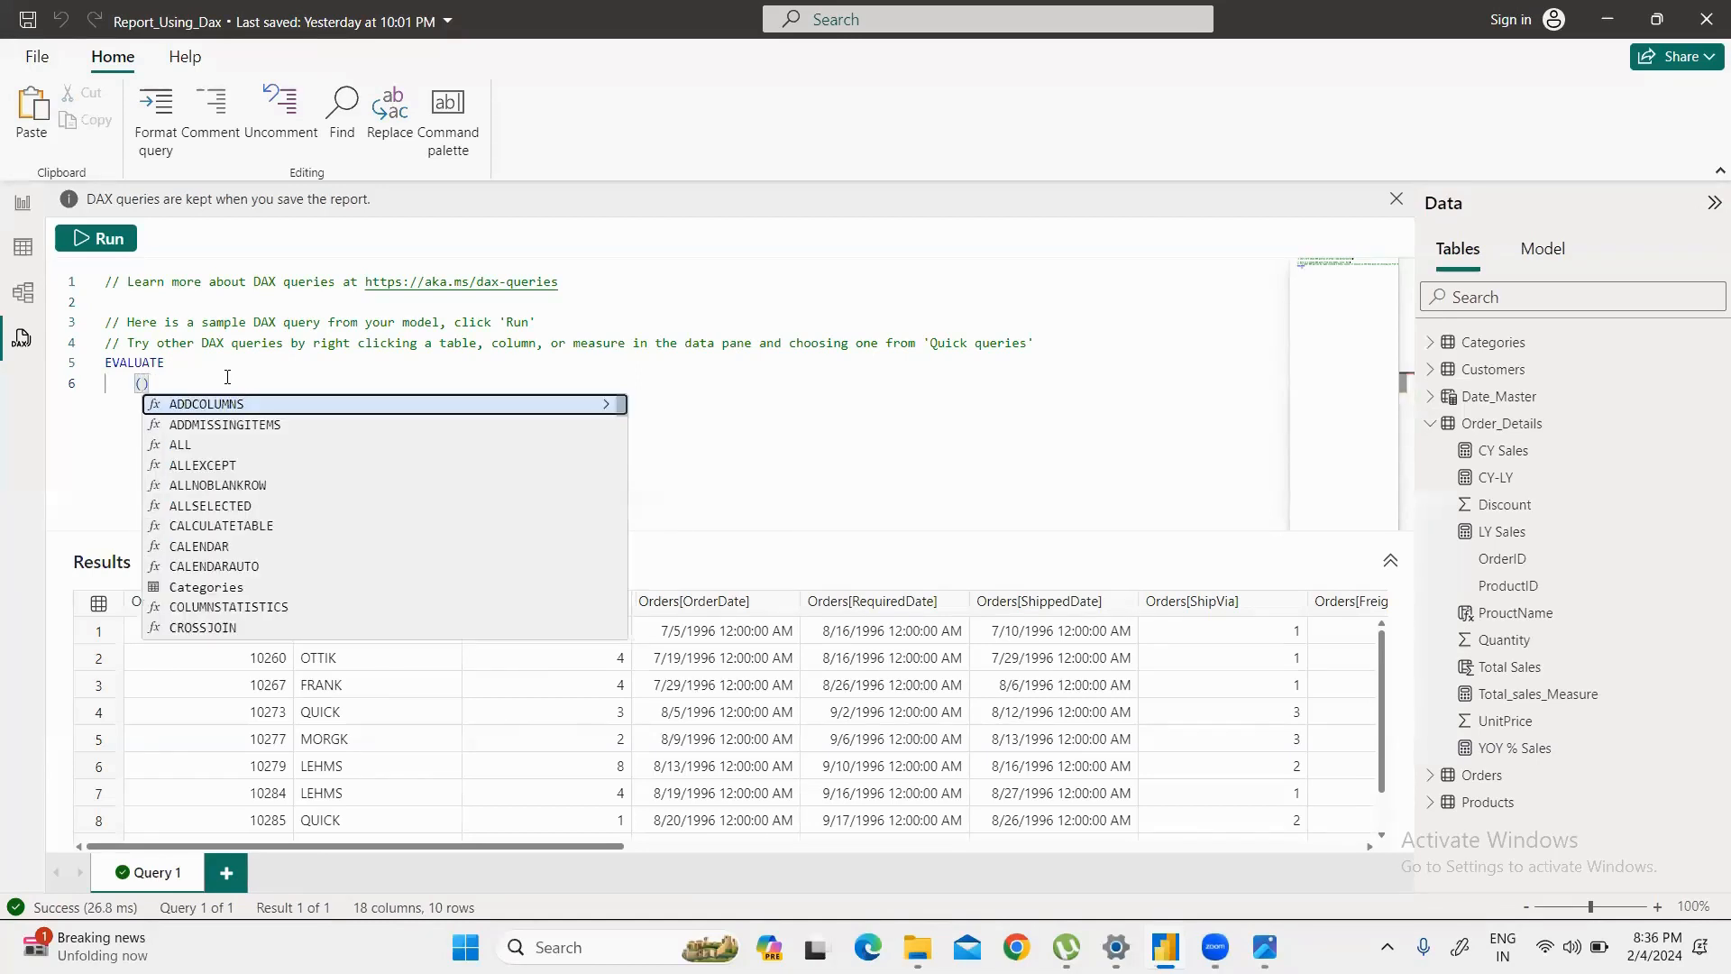
pyautogui.write('To')
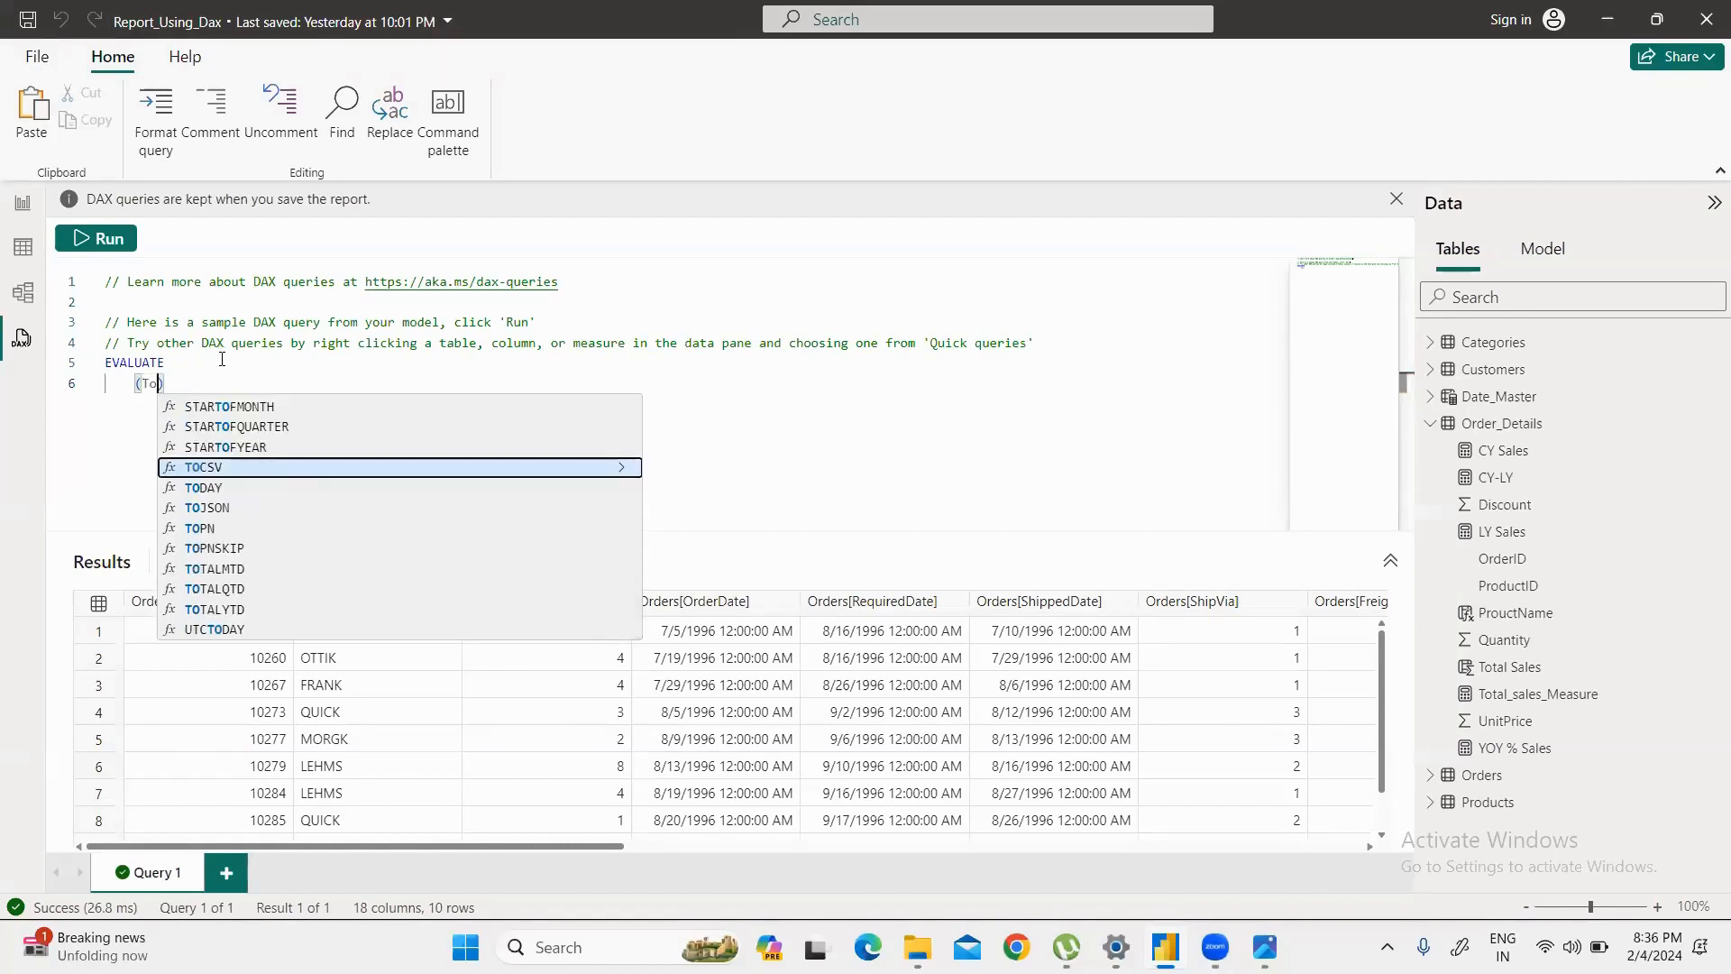
pyautogui.press('BackSpace')
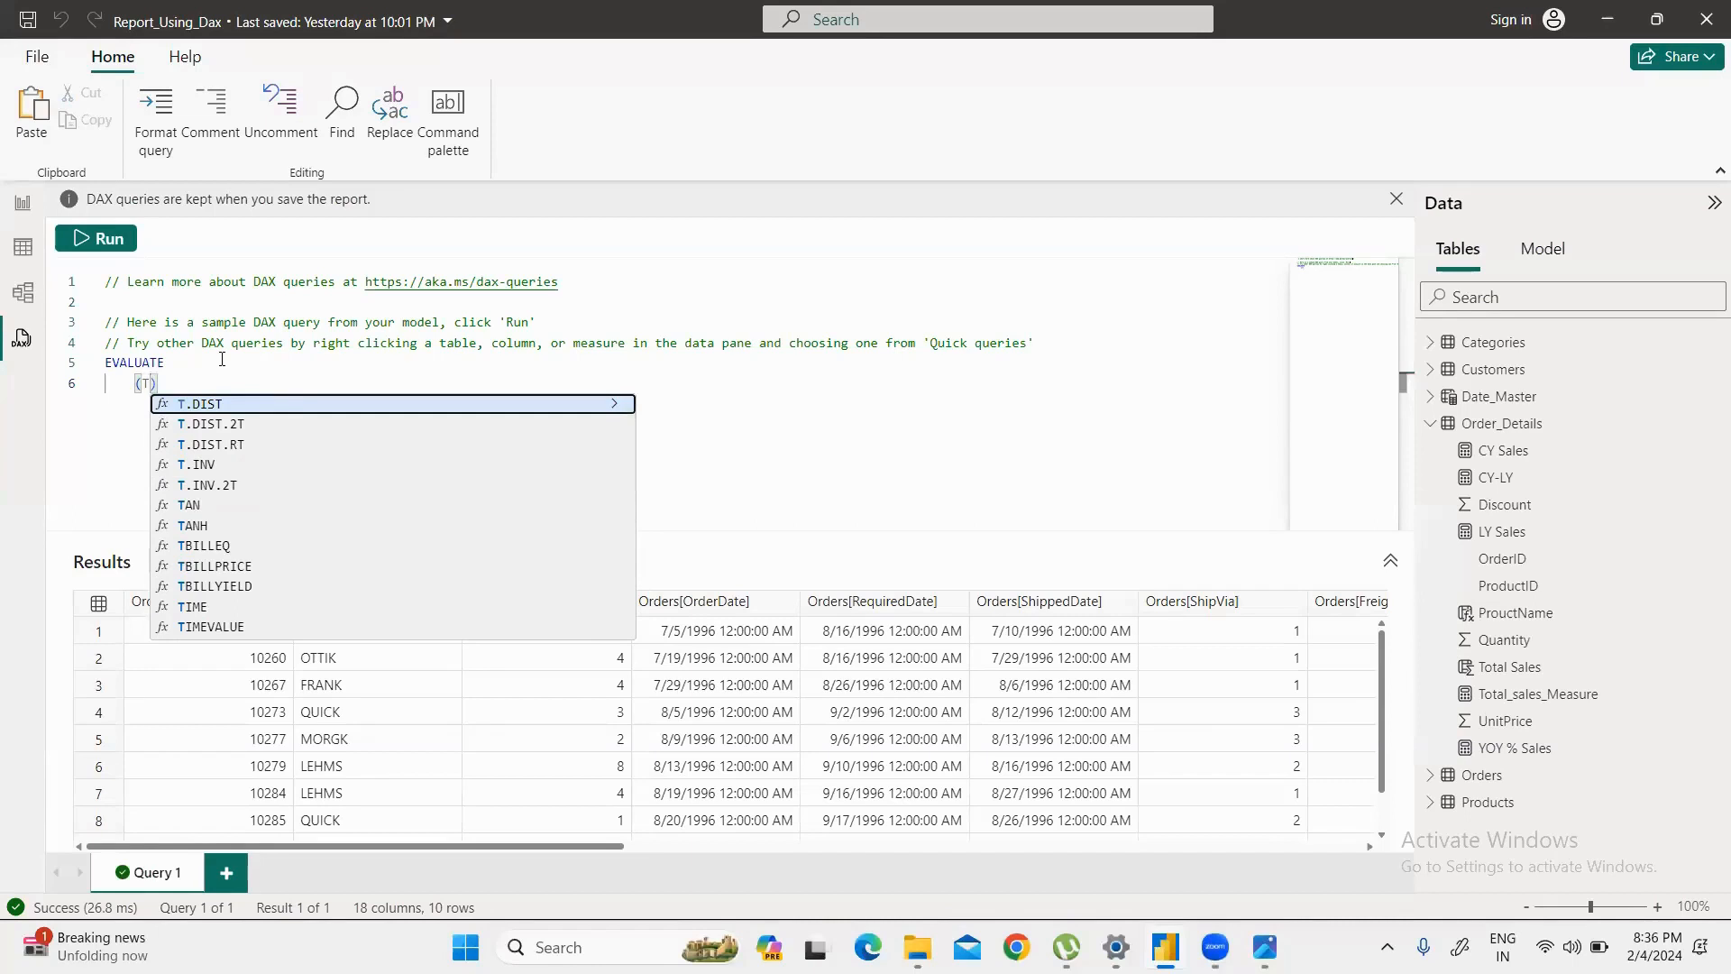
pyautogui.press('BackSpace')
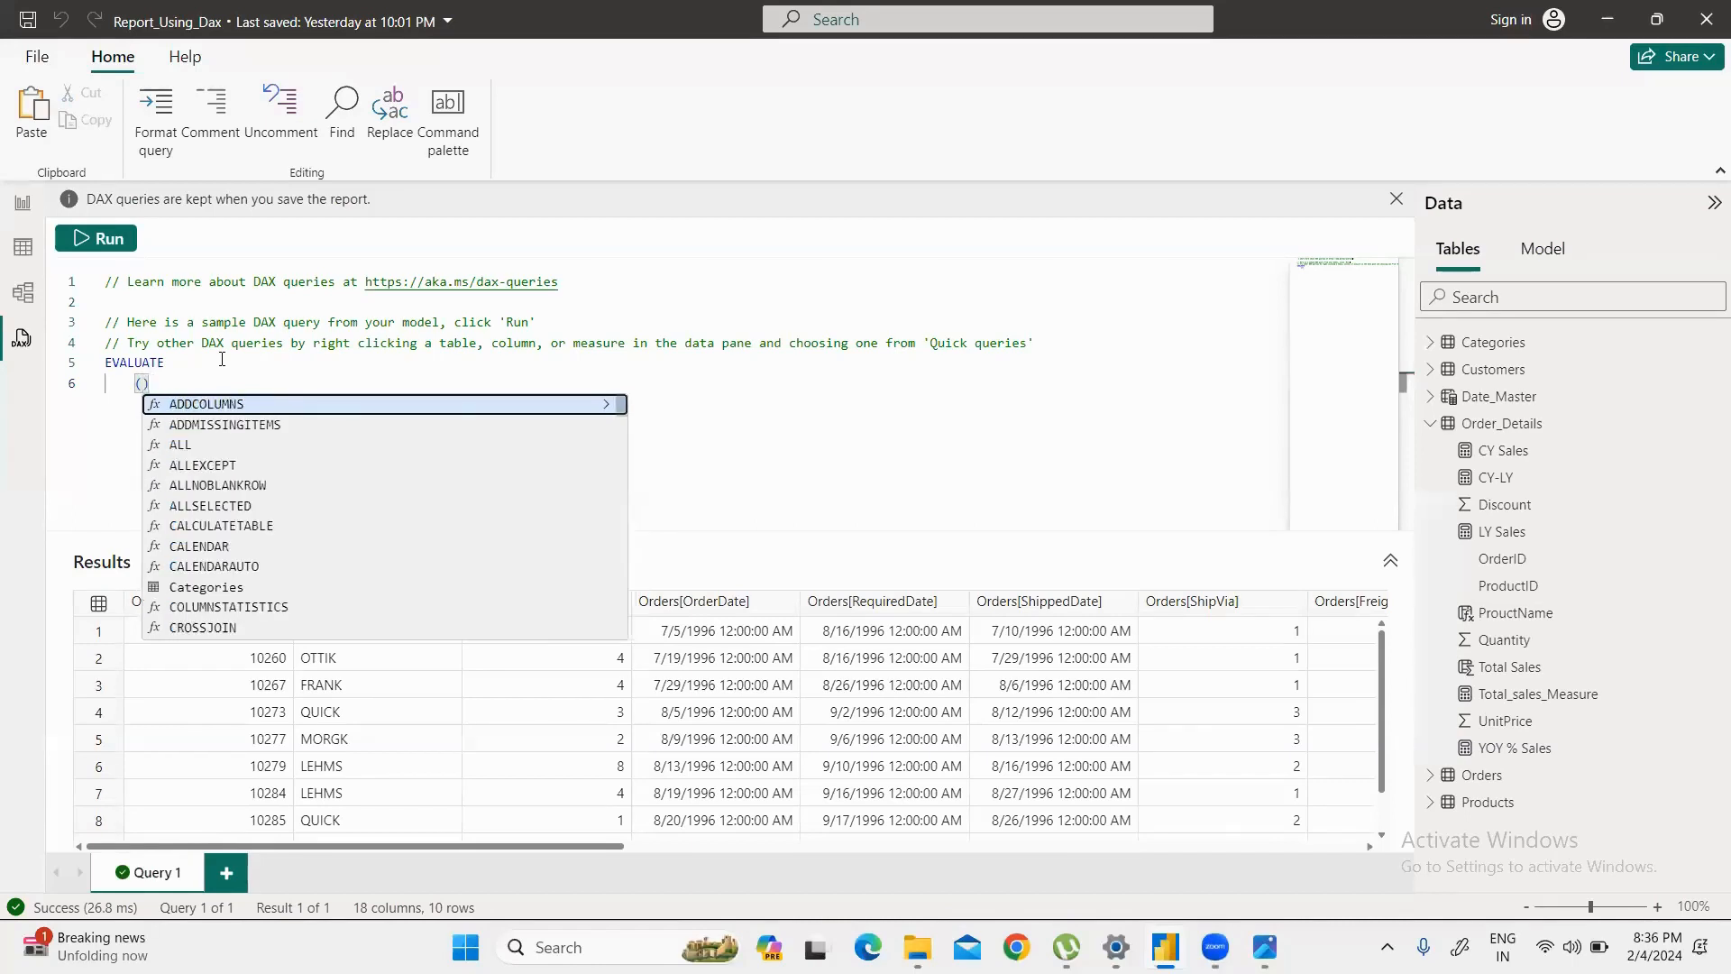
pyautogui.press('Down')
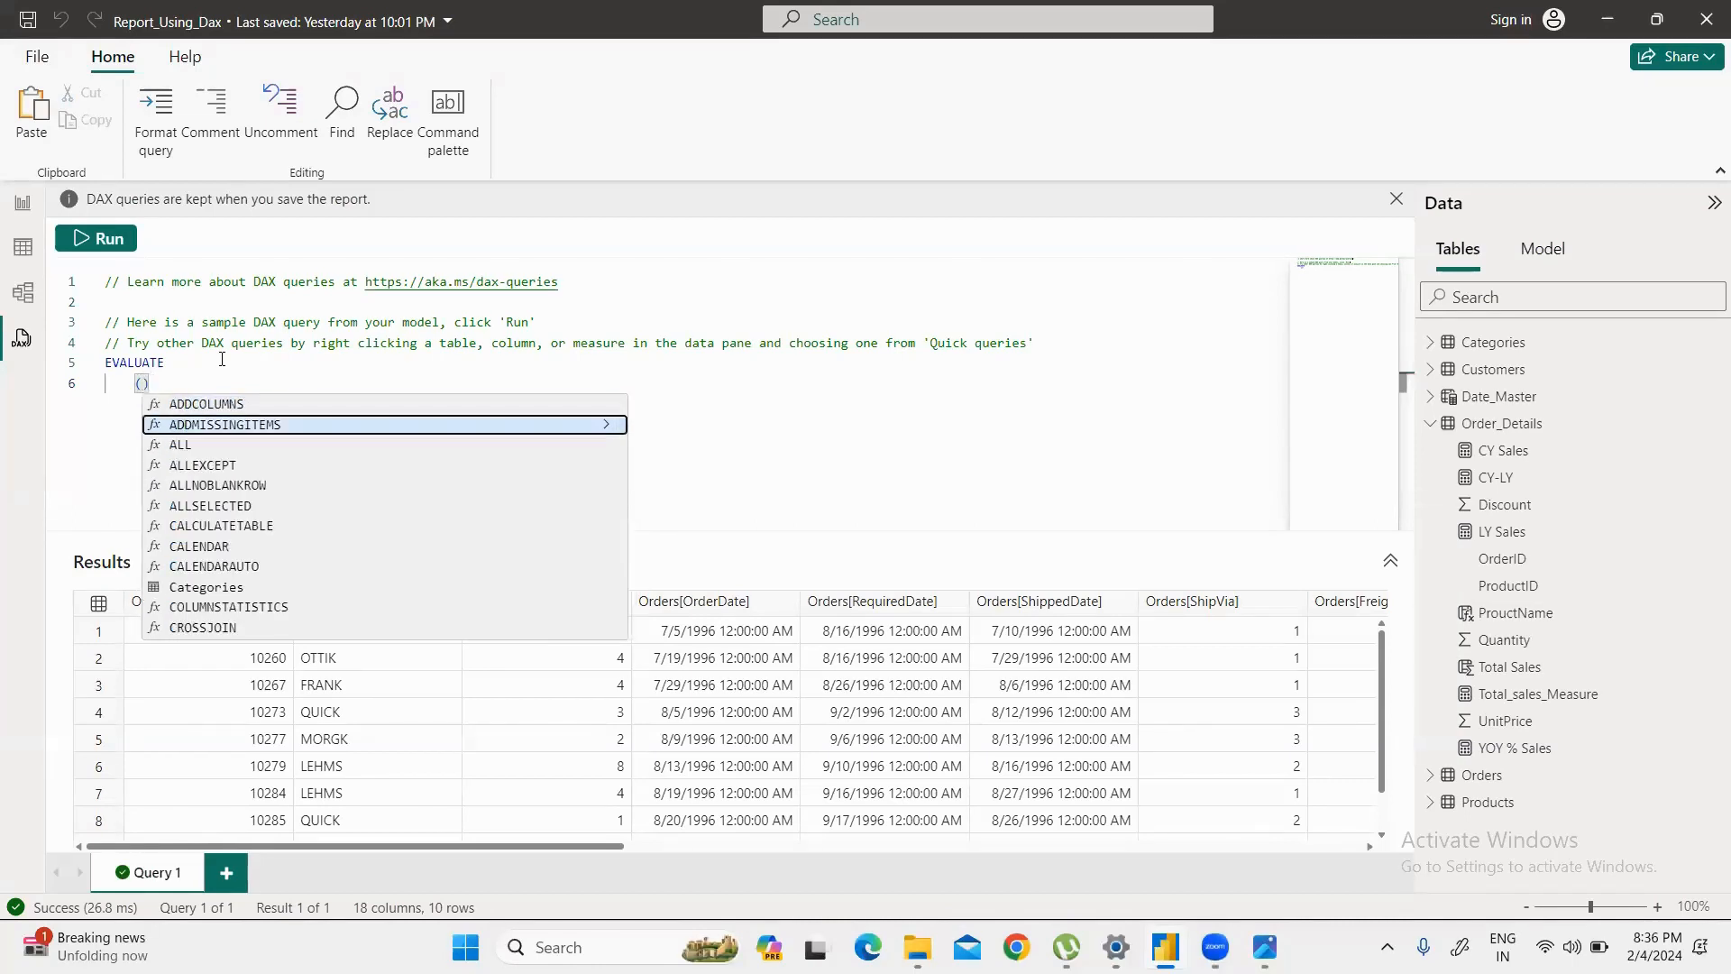
pyautogui.click(202, 373)
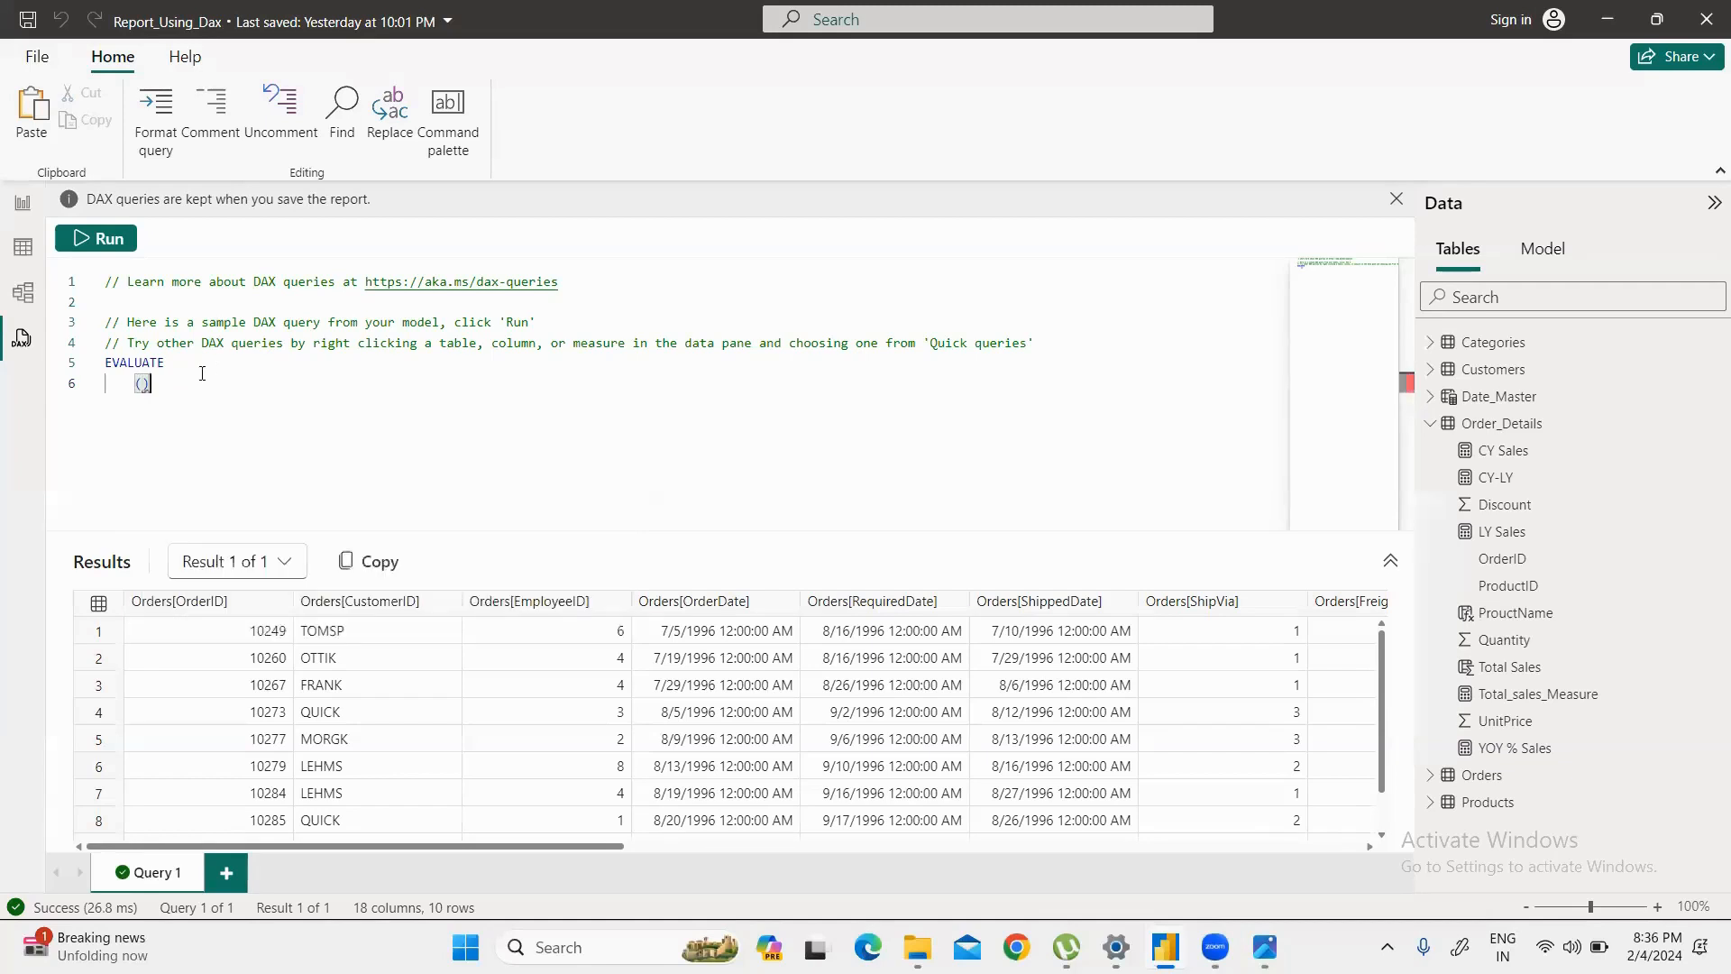
pyautogui.press('BackSpace')
pyautogui.press('BackSpace')
# Step: Write TOPN(10, Order_Details) below EVALUATE, run the query and look over its results
pyautogui.write('To')
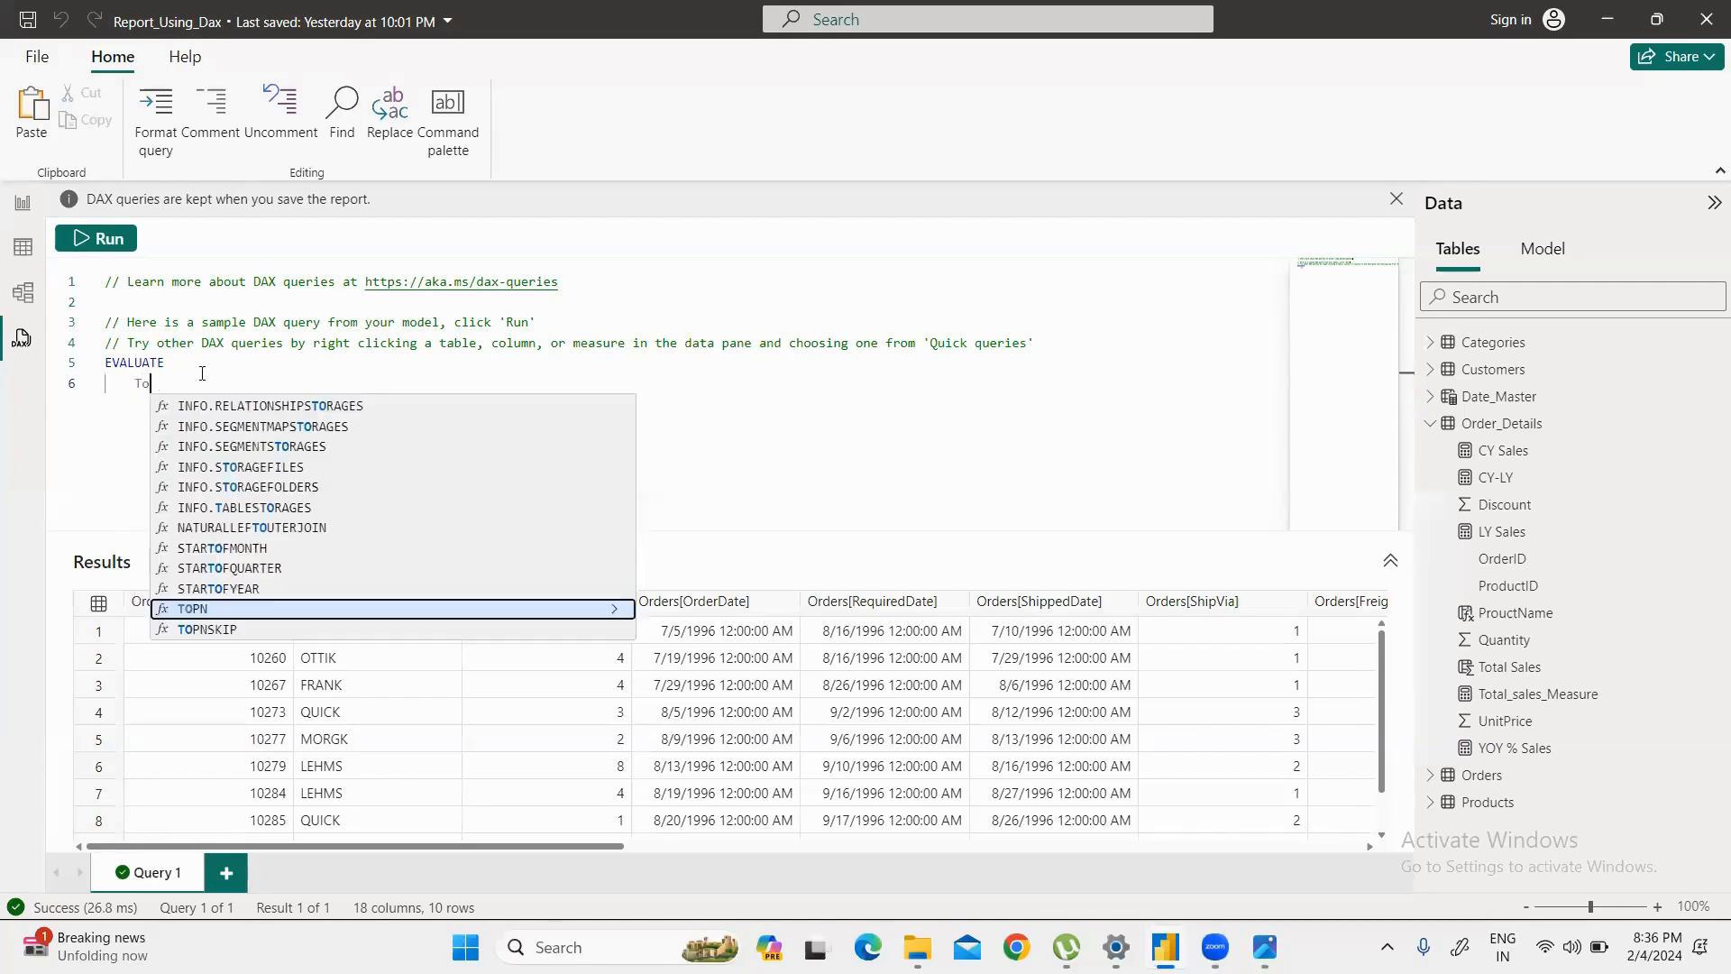
pyautogui.click(215, 608)
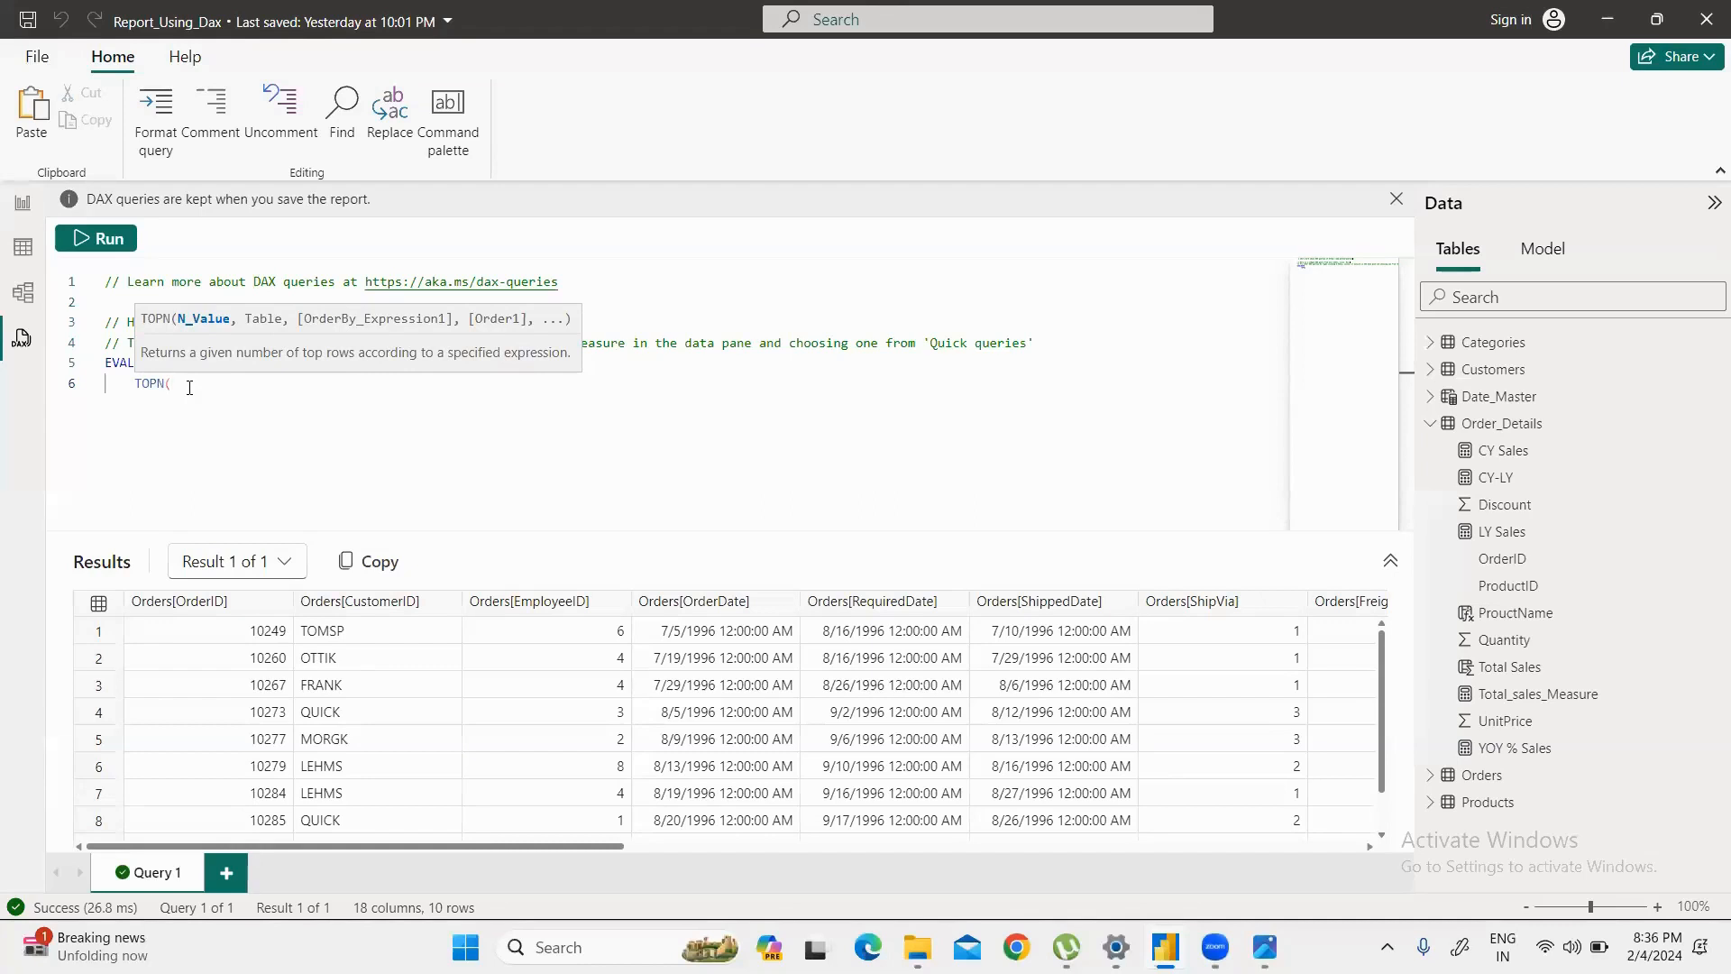
pyautogui.write('10,')
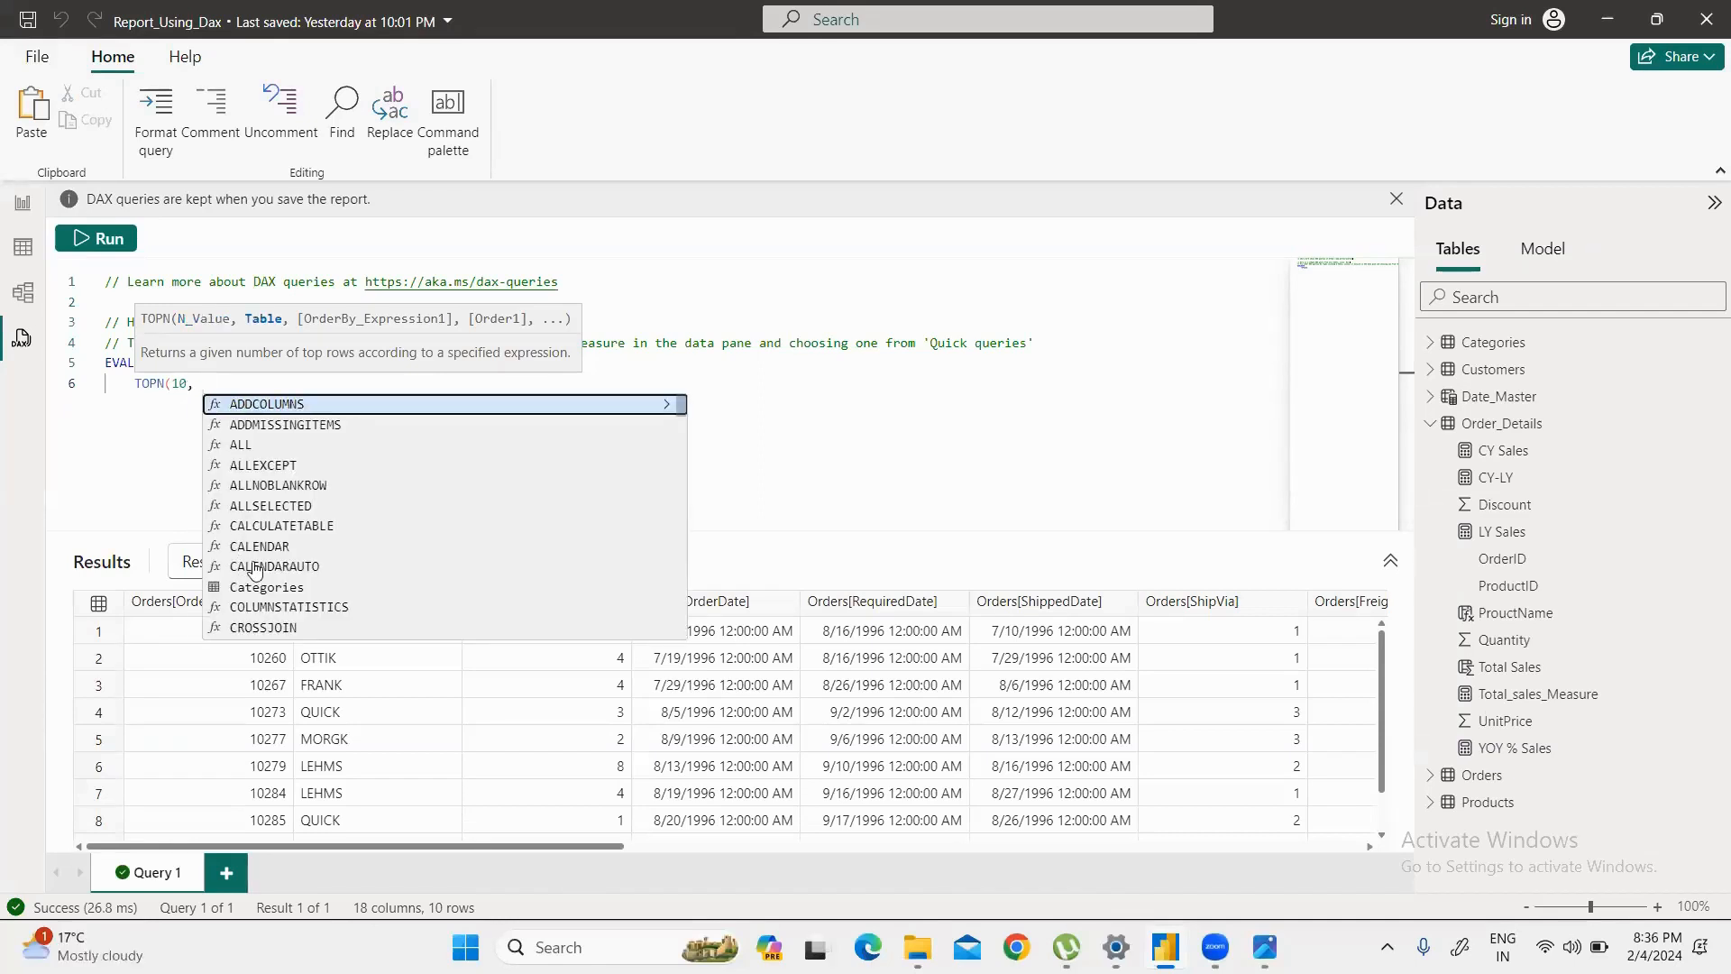
pyautogui.scroll(-10, 257, 569)
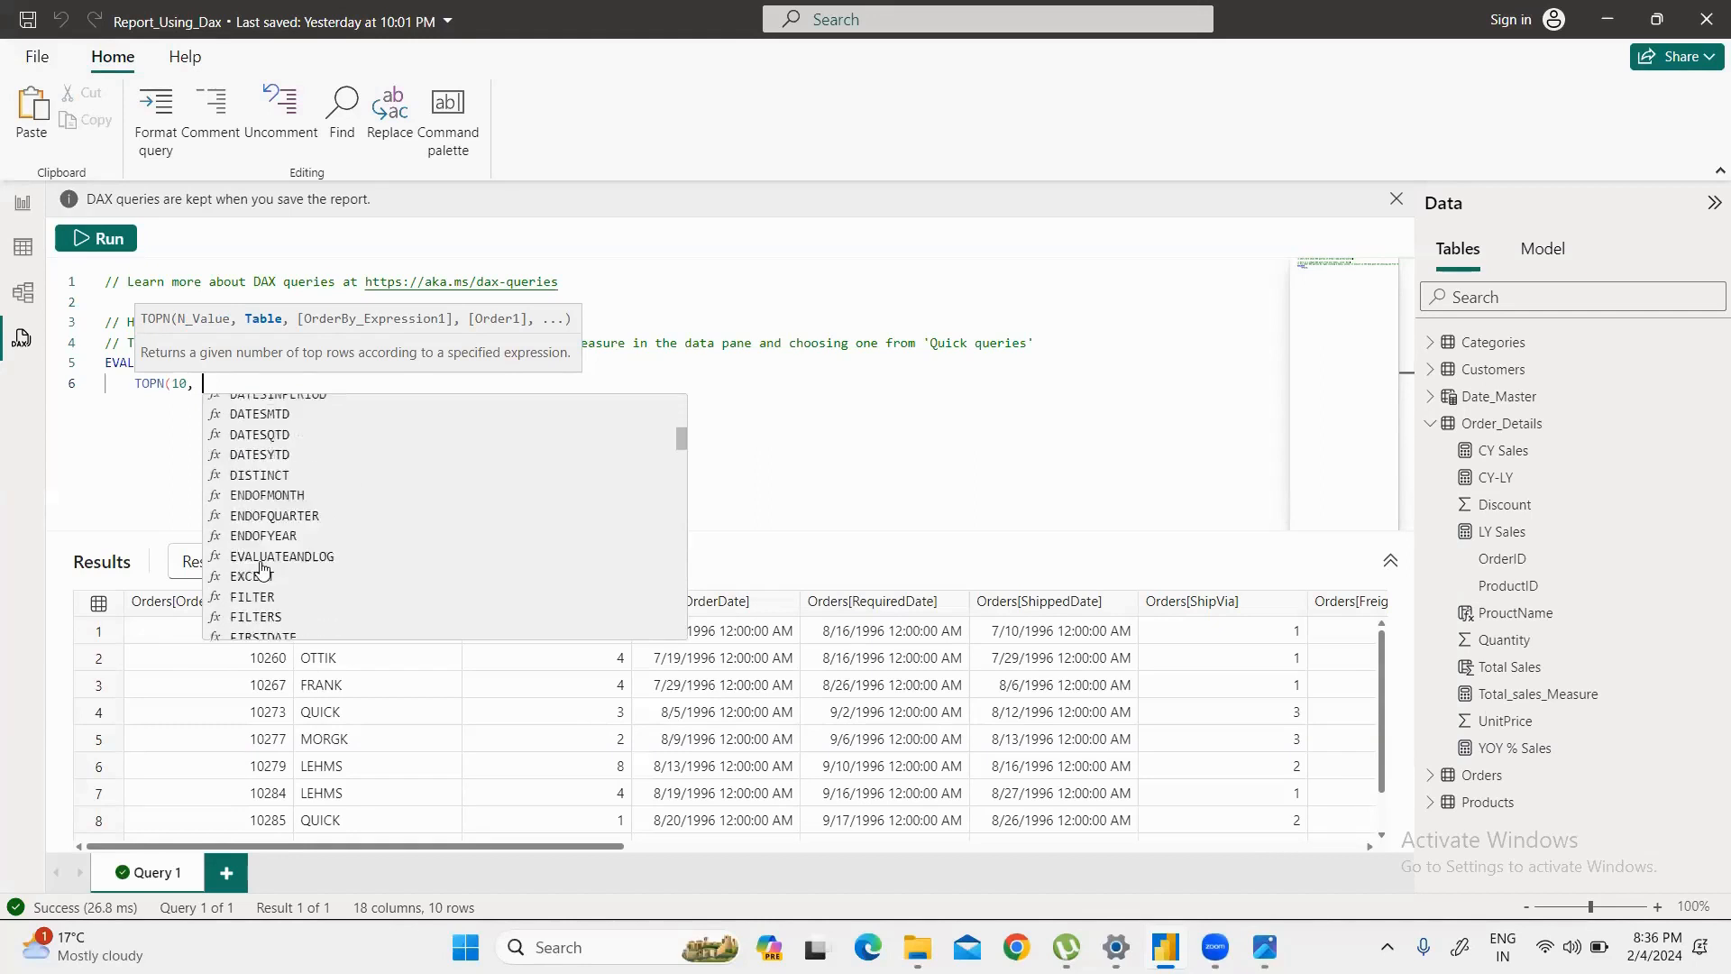
pyautogui.scroll(-2, 261, 568)
pyautogui.write('or')
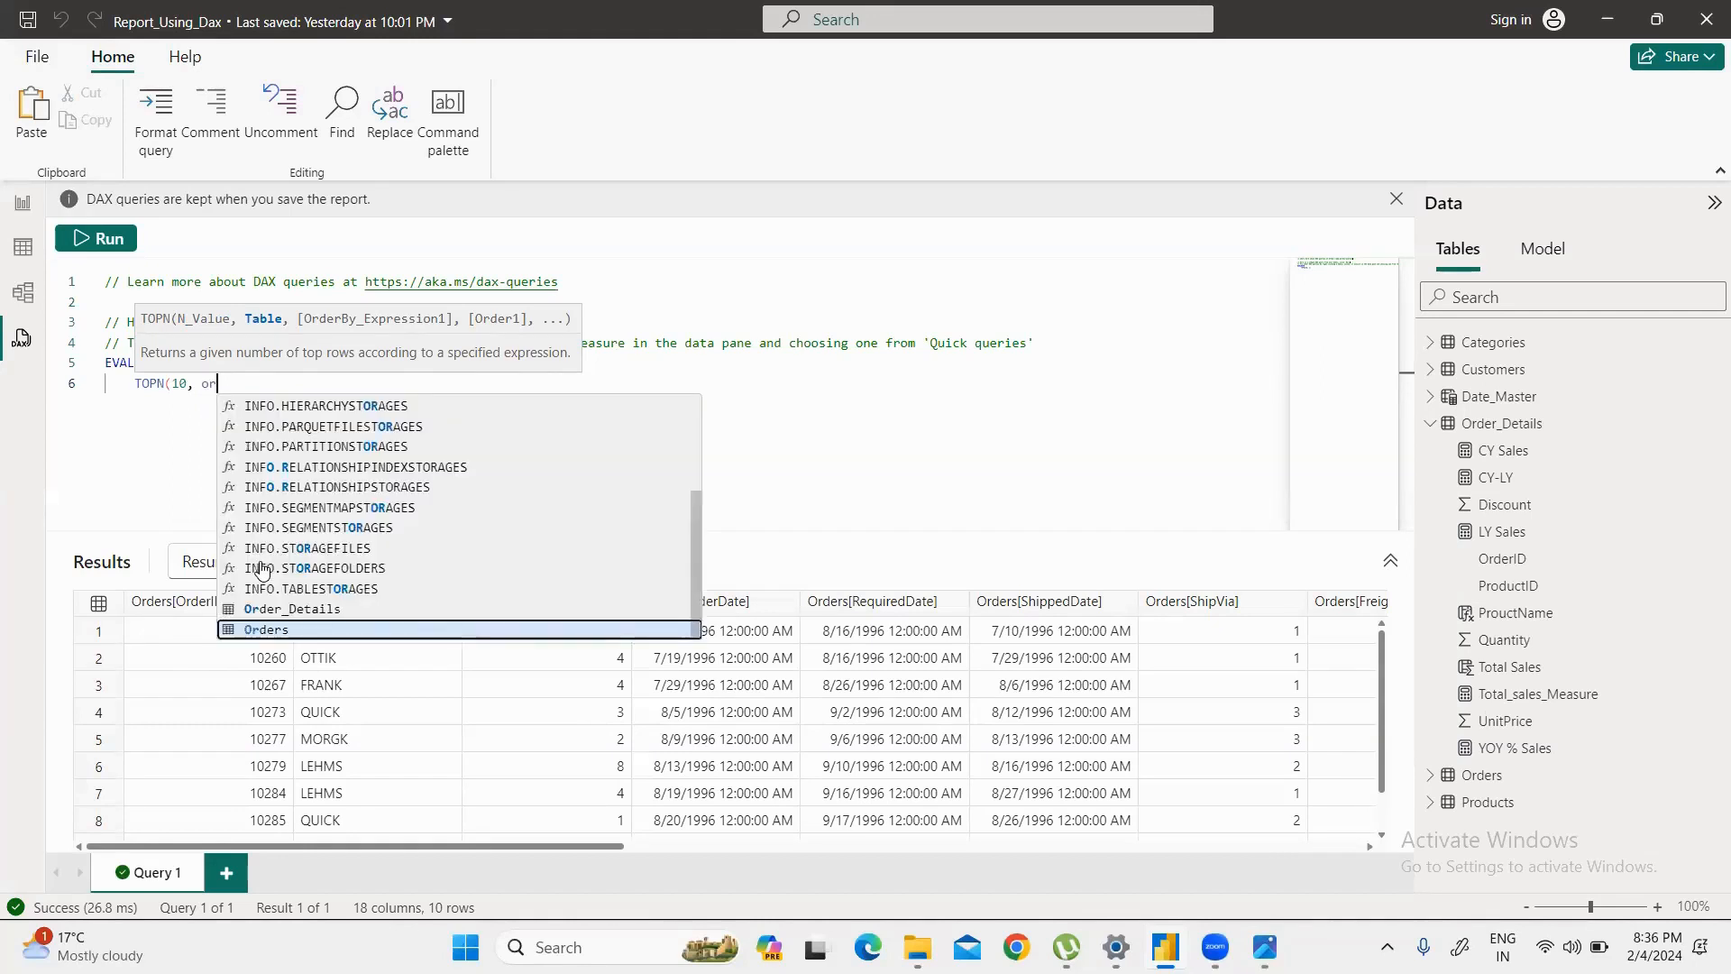
pyautogui.click(302, 609)
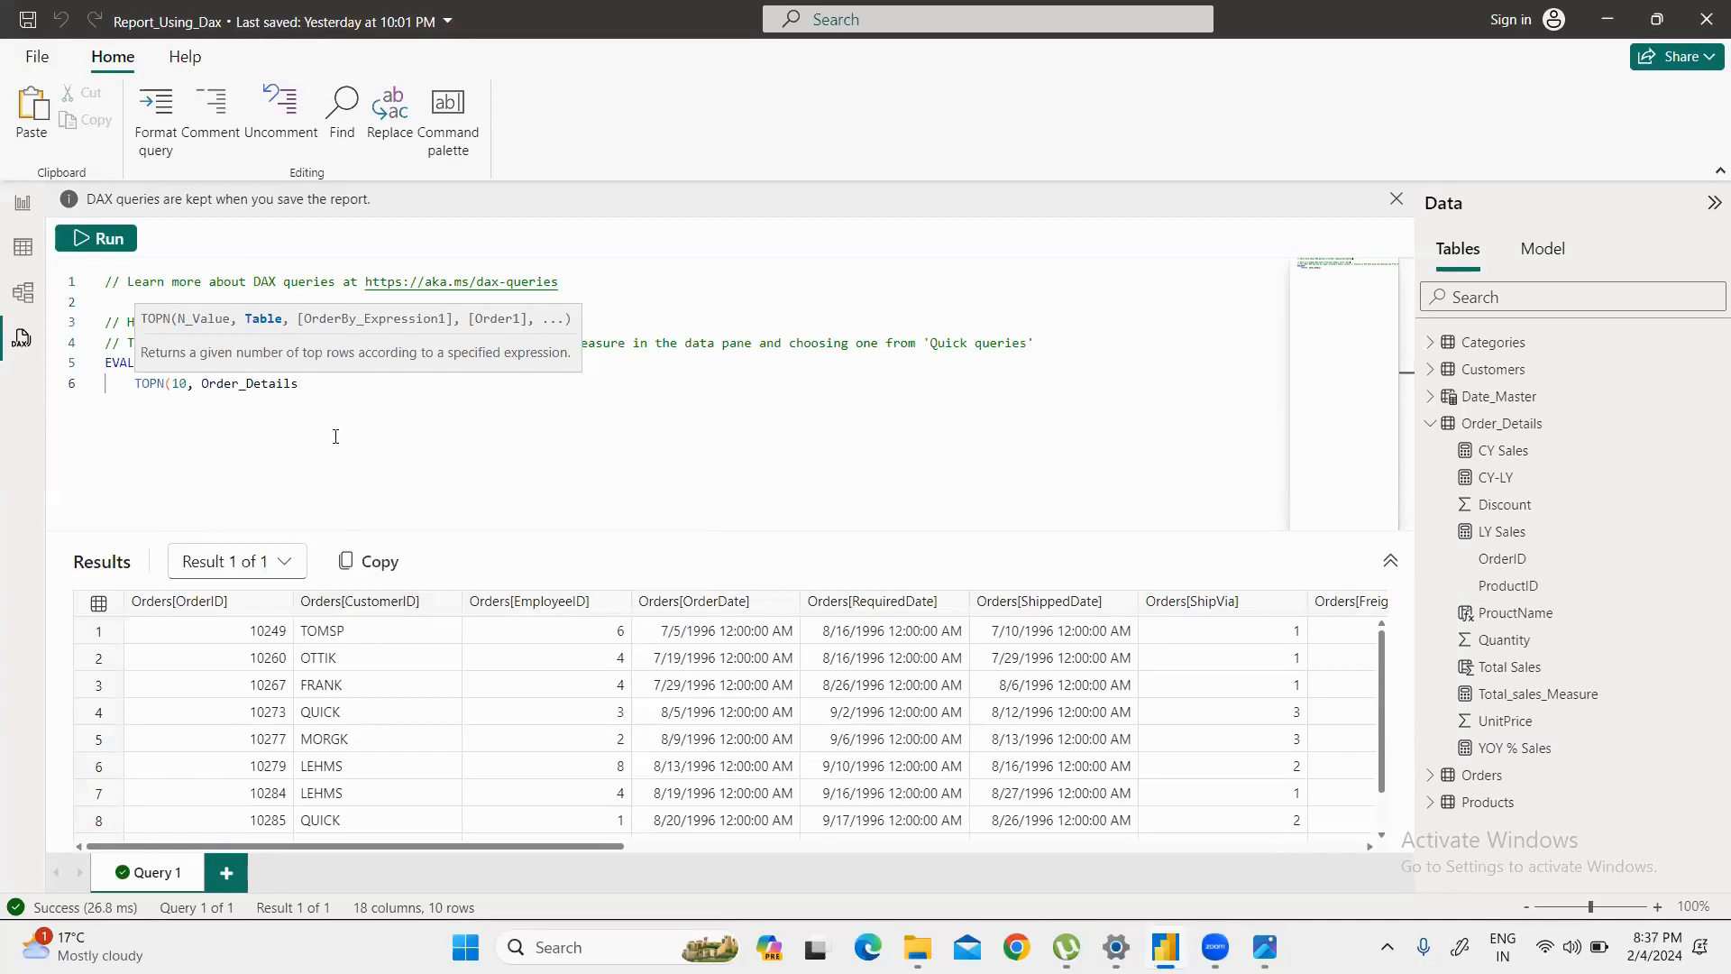
pyautogui.write(')')
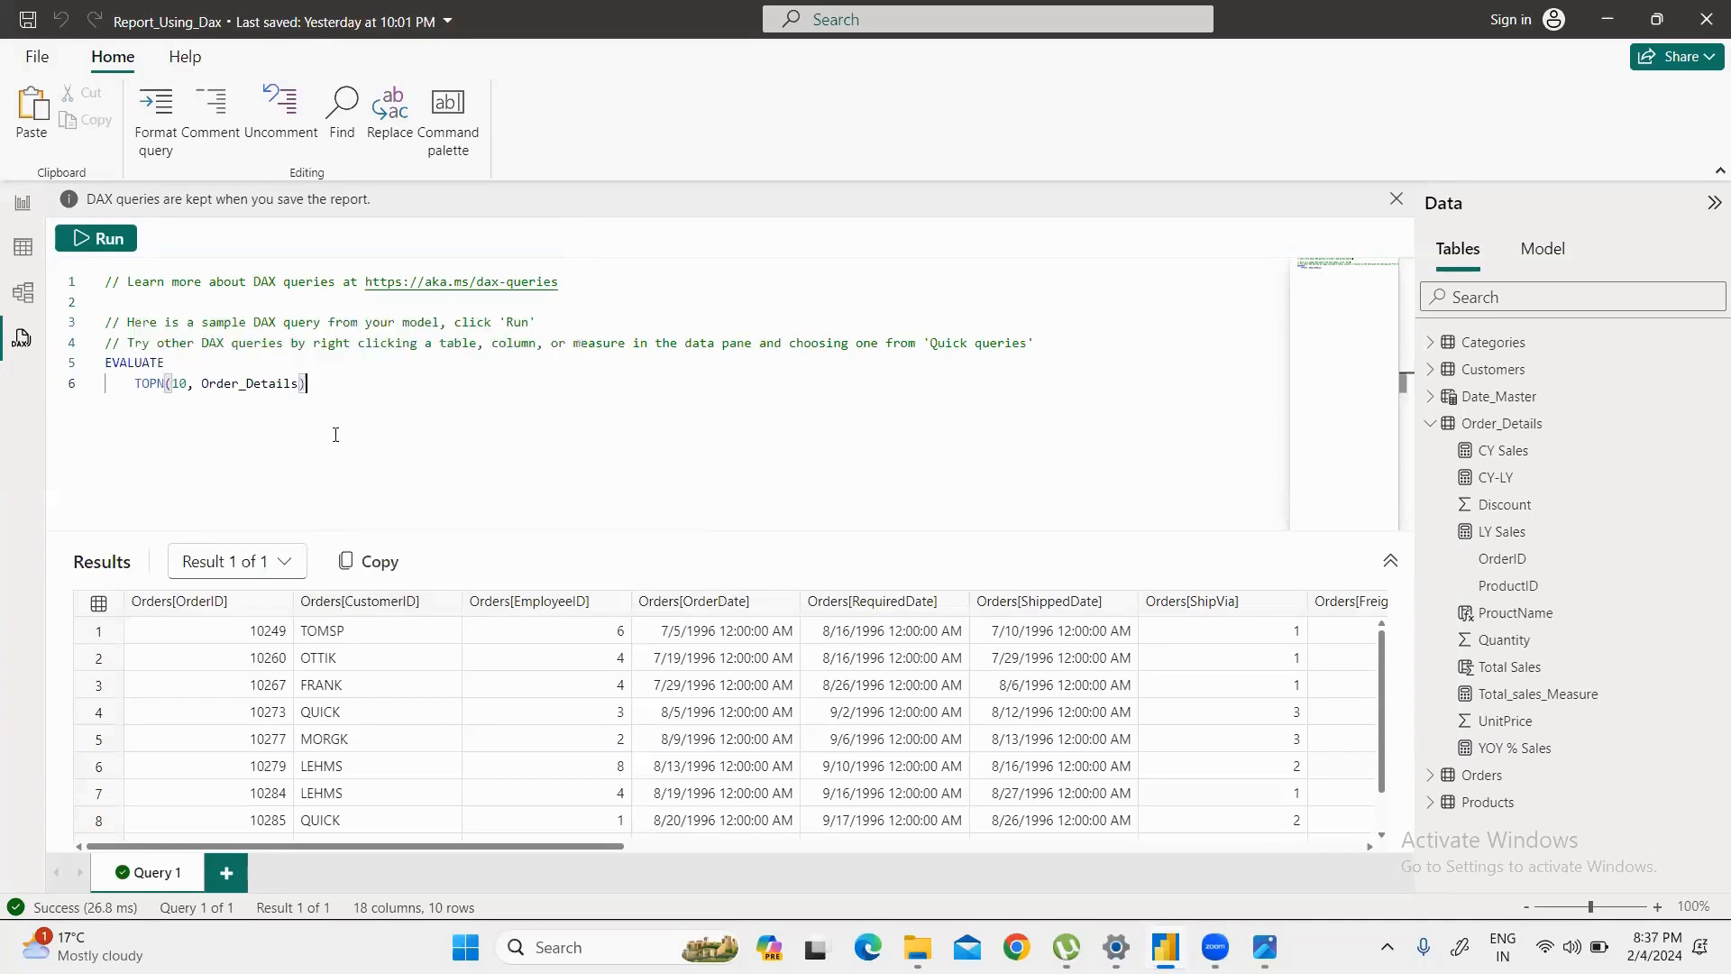
pyautogui.click(93, 241)
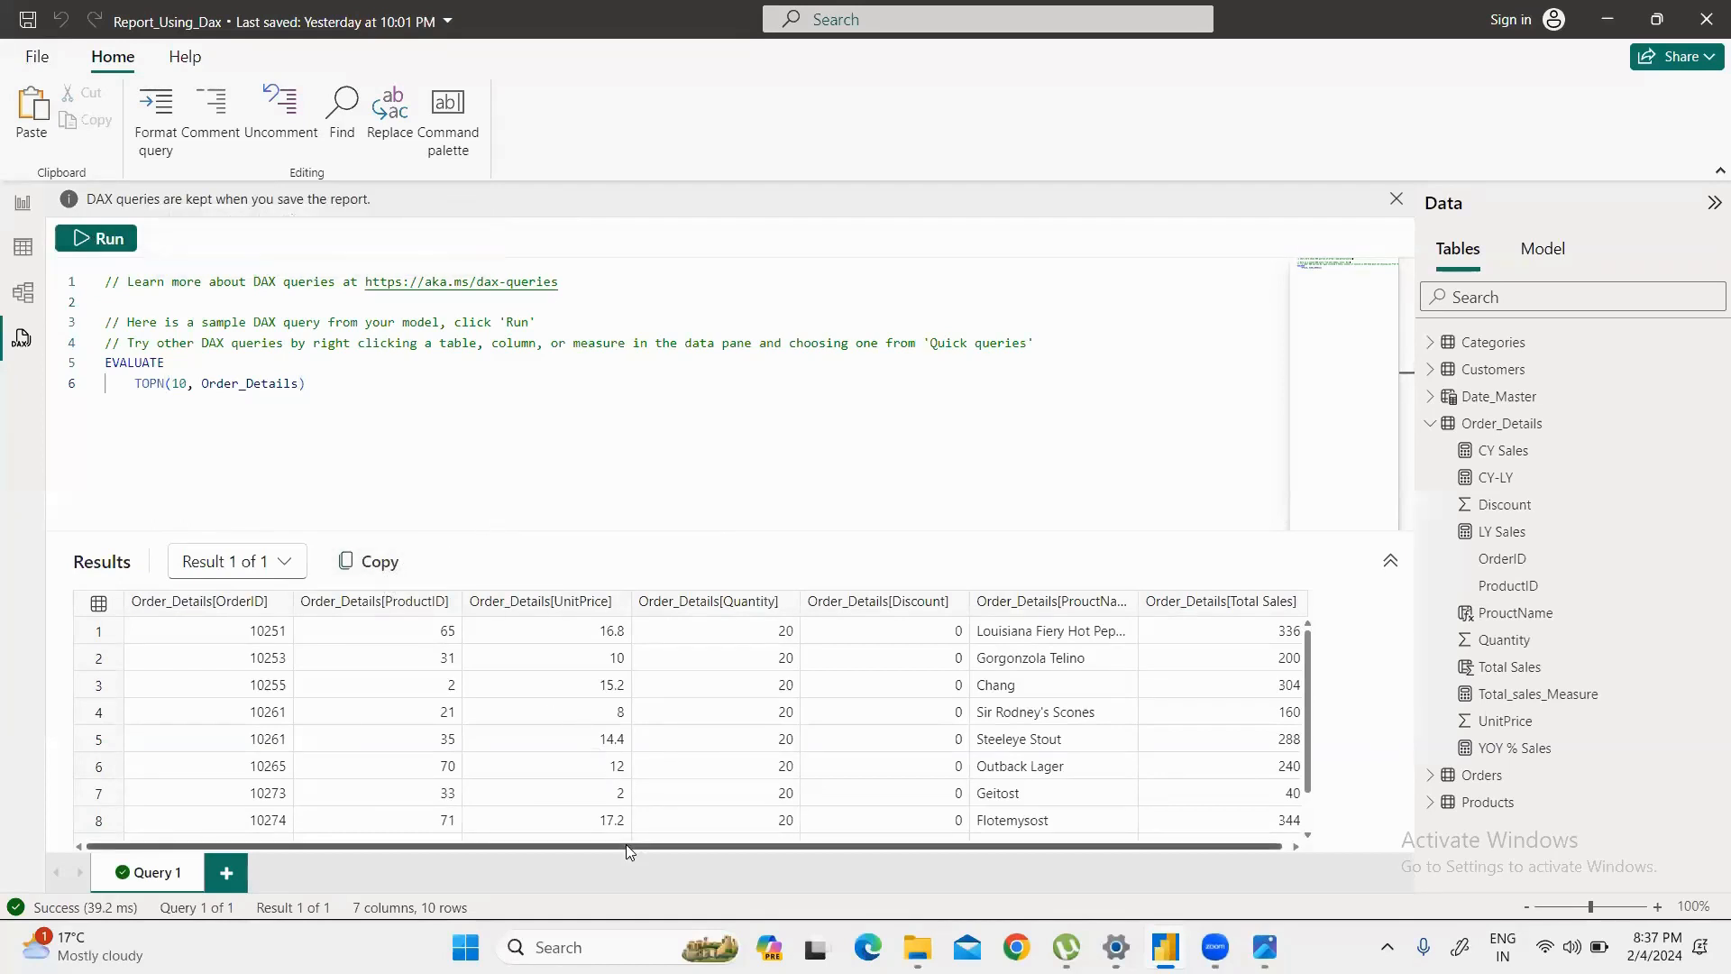
pyautogui.moveTo(626, 843); pyautogui.dragTo(571, 820)
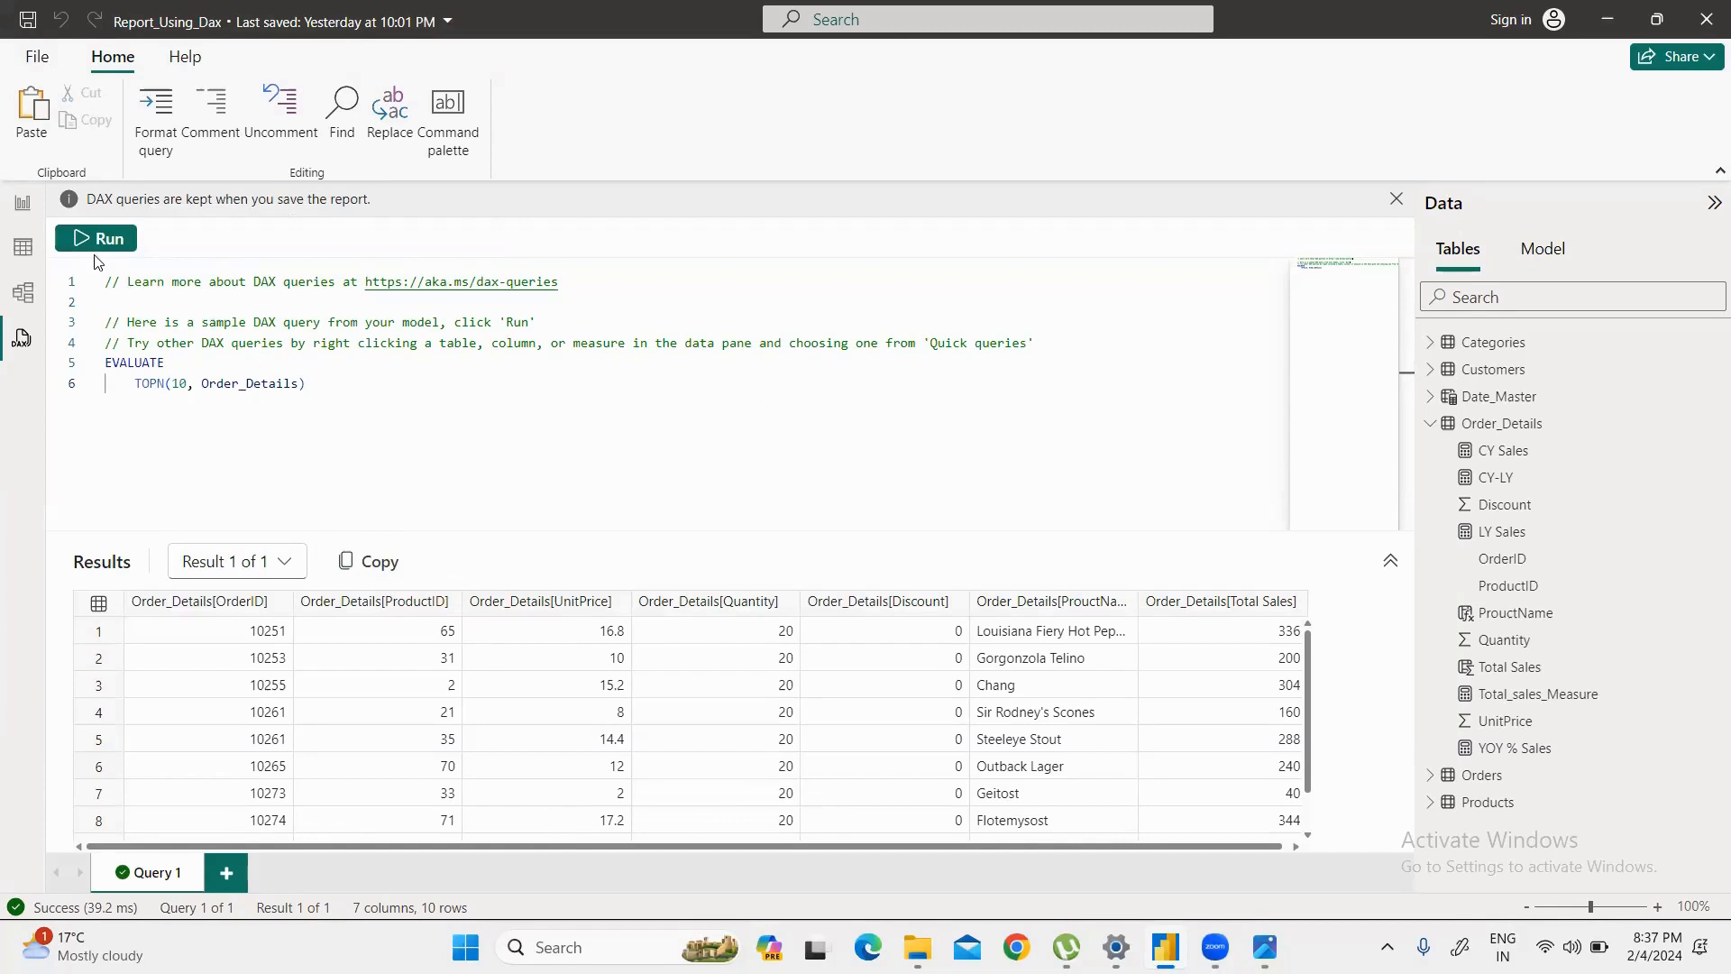
# Step: Select the EVALUATE TOPN(10, Order_Details) lines and rerun just that selected portion of the query
pyautogui.moveTo(307, 383); pyautogui.dragTo(102, 363)
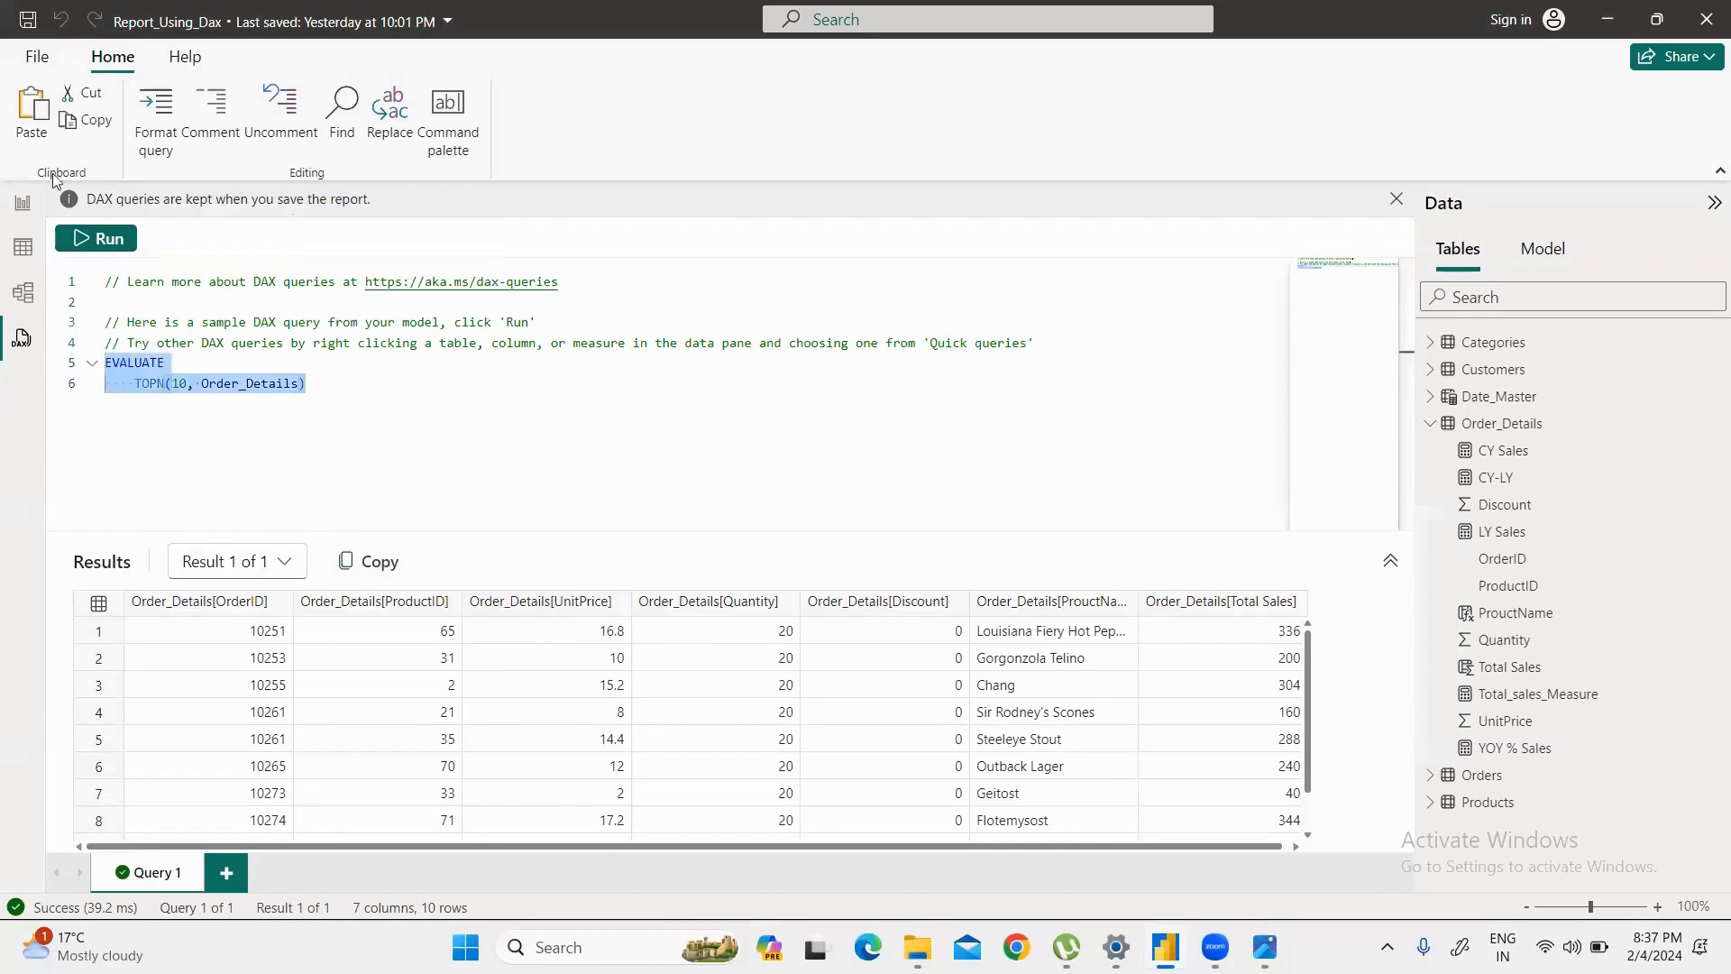
pyautogui.click(101, 238)
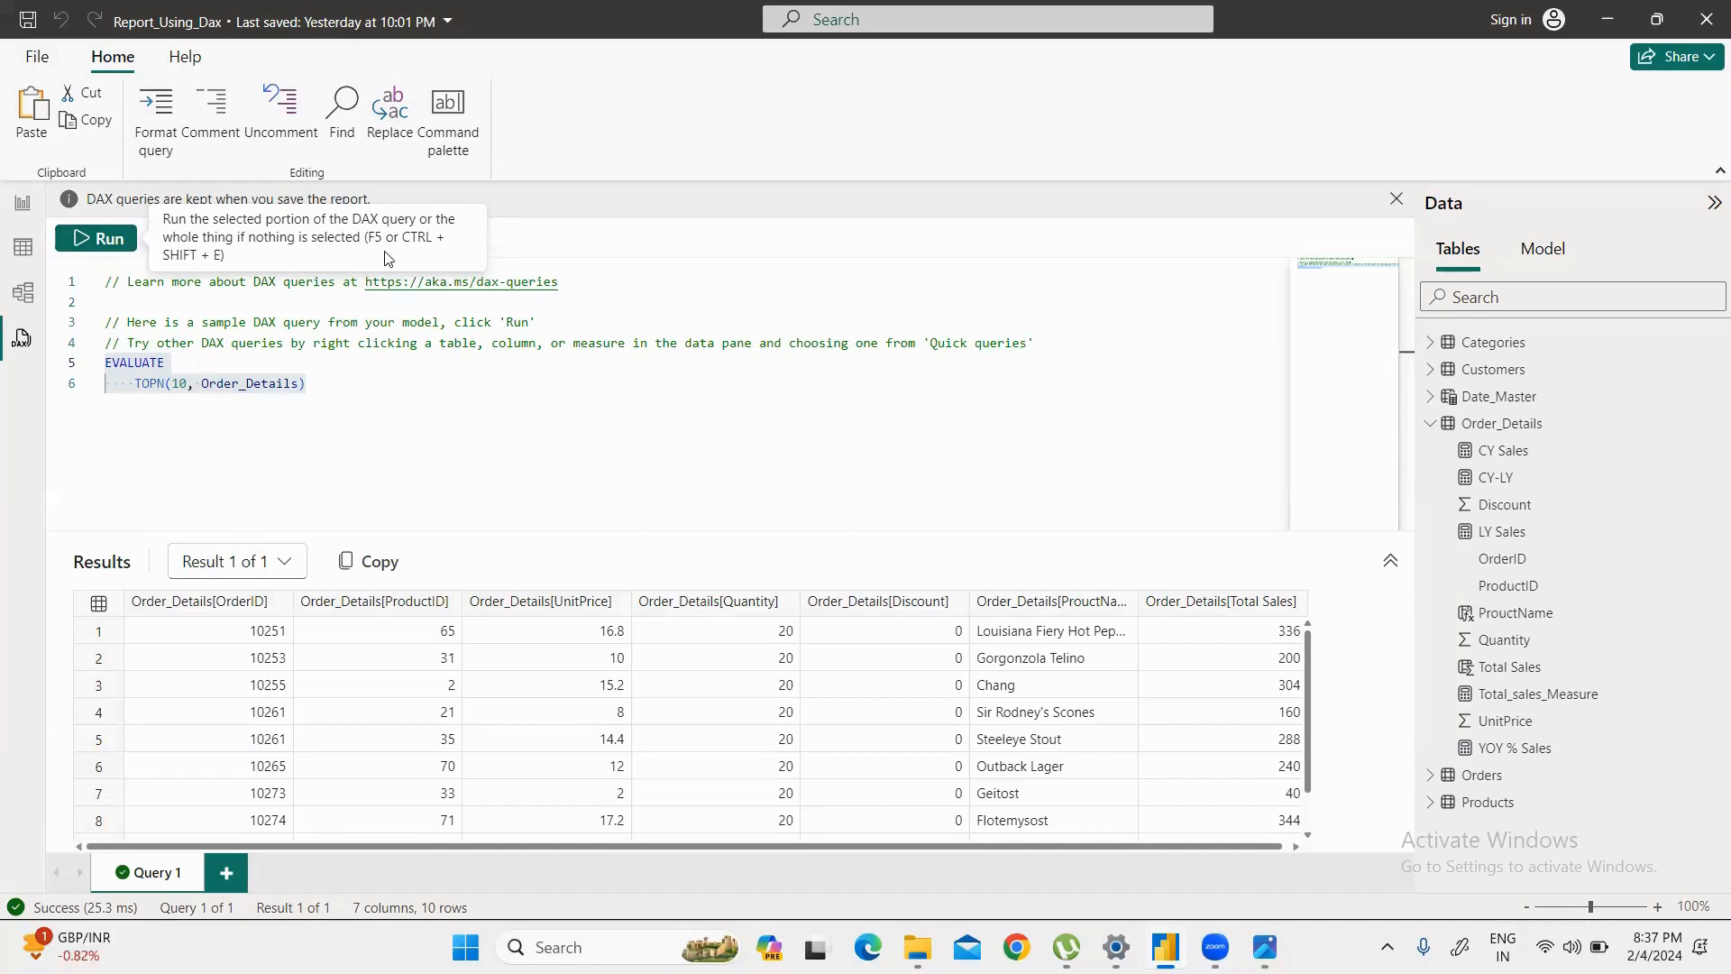
pyautogui.click(311, 383)
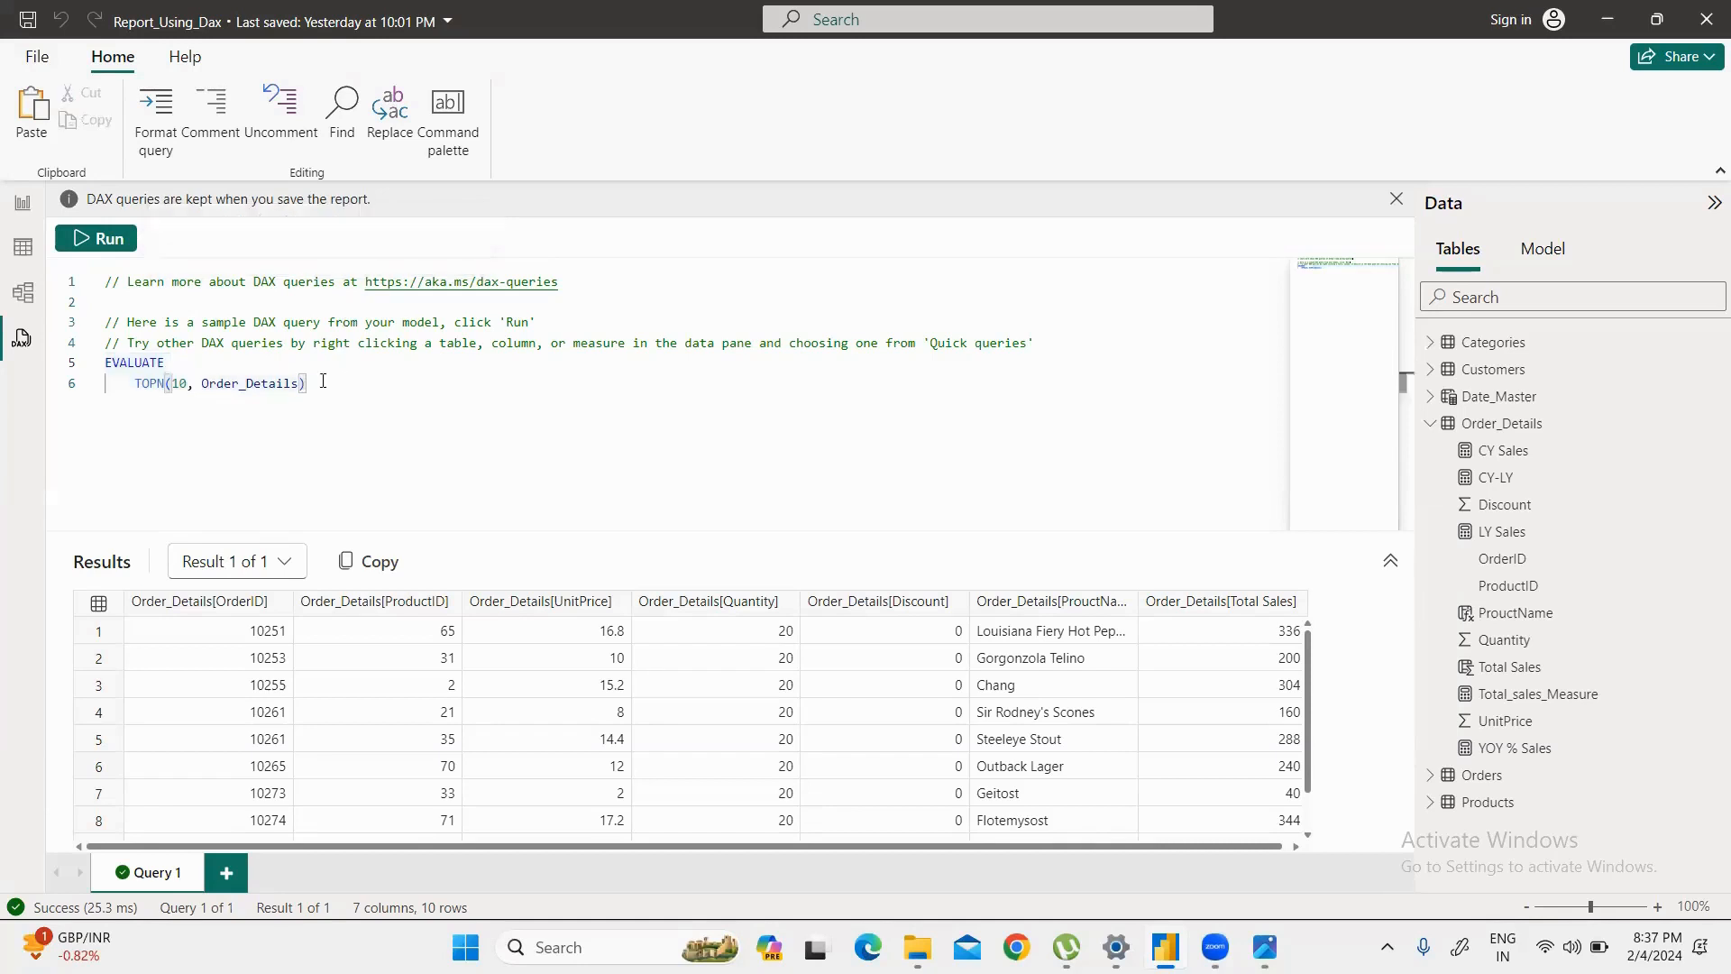
pyautogui.moveTo(311, 383); pyautogui.dragTo(88, 370)
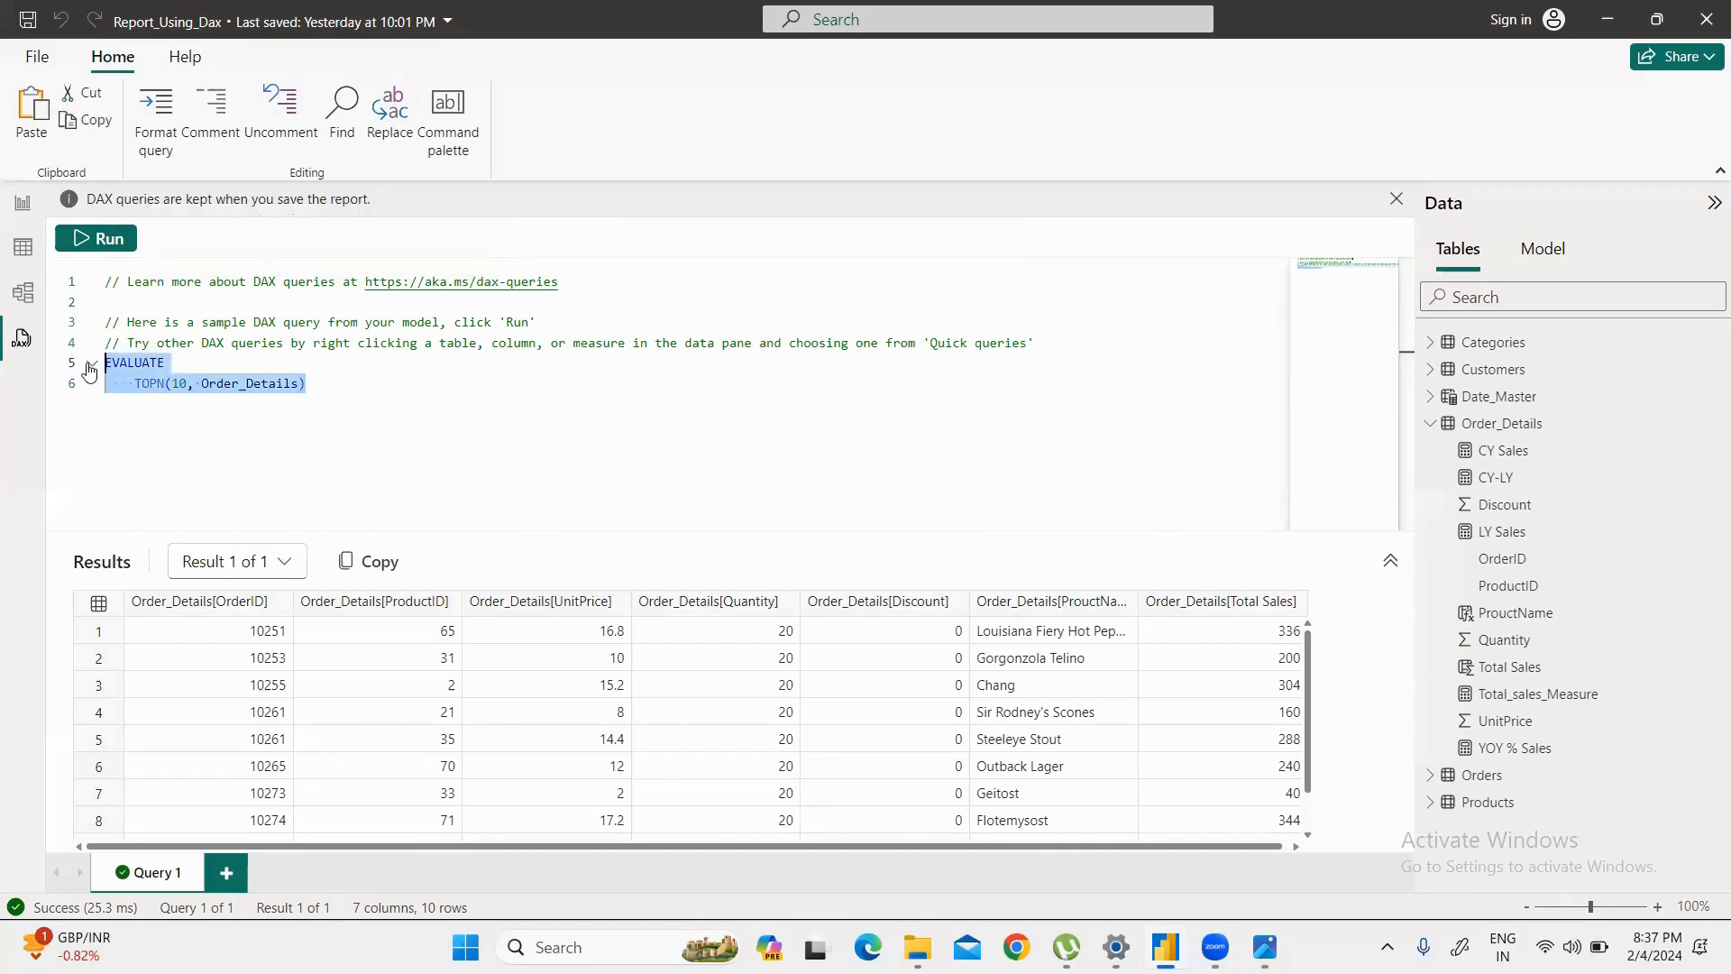
pyautogui.press('F5')
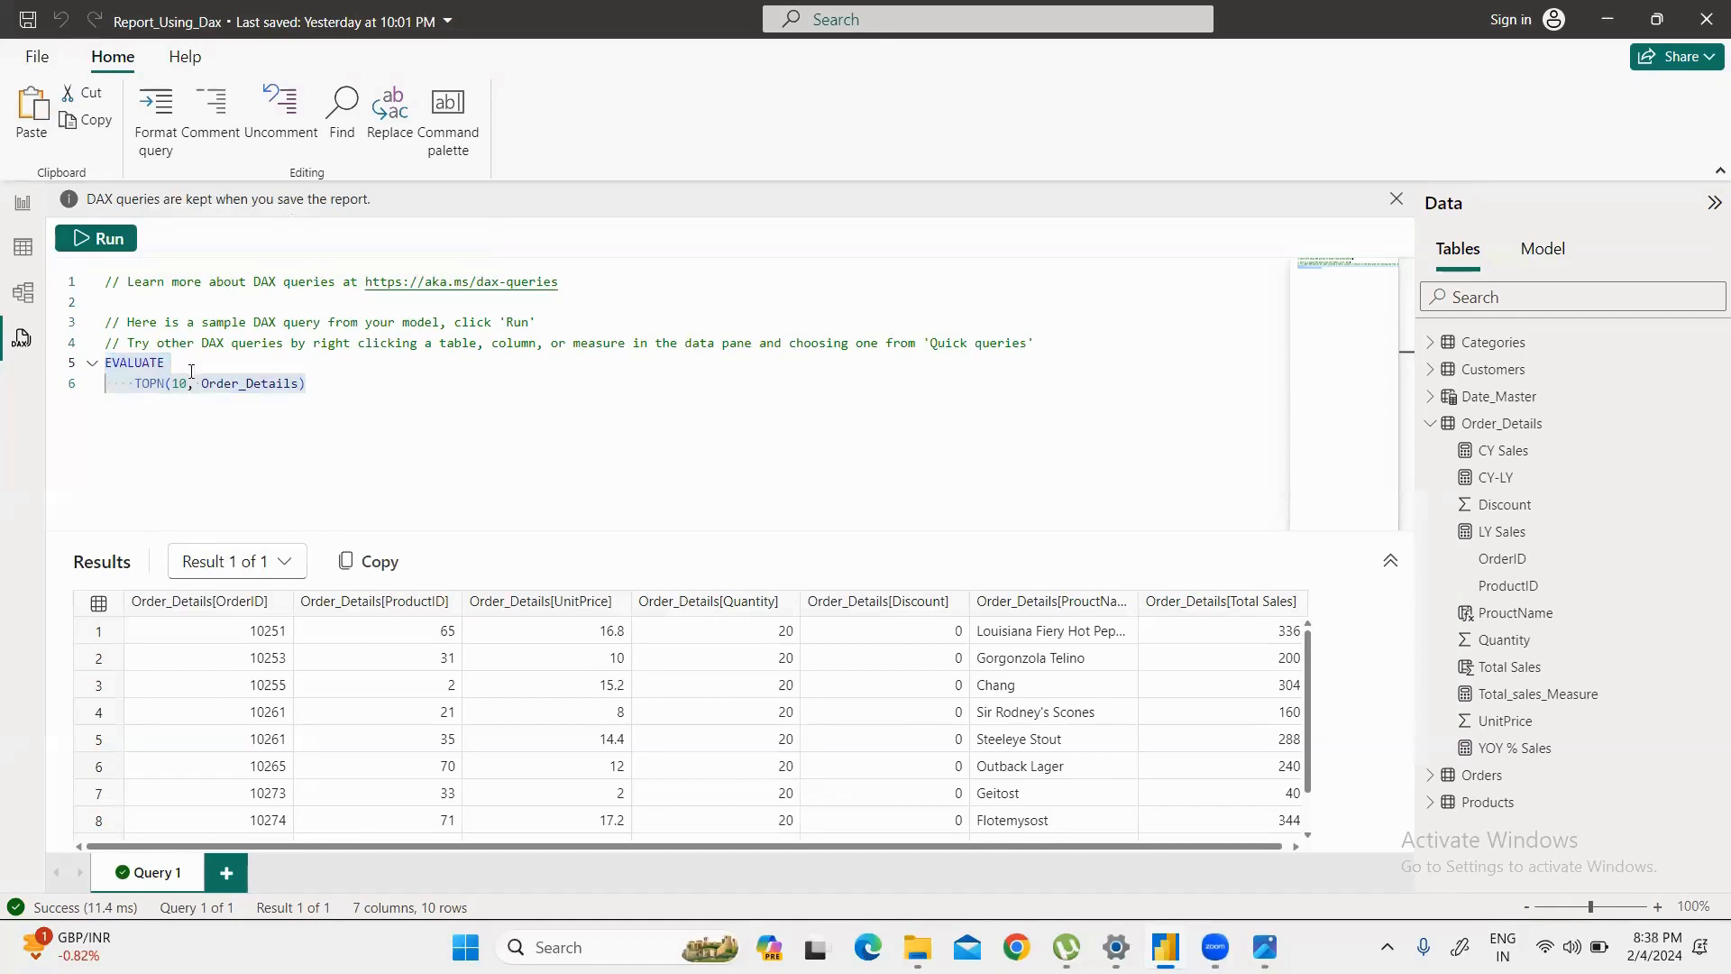
pyautogui.click(332, 383)
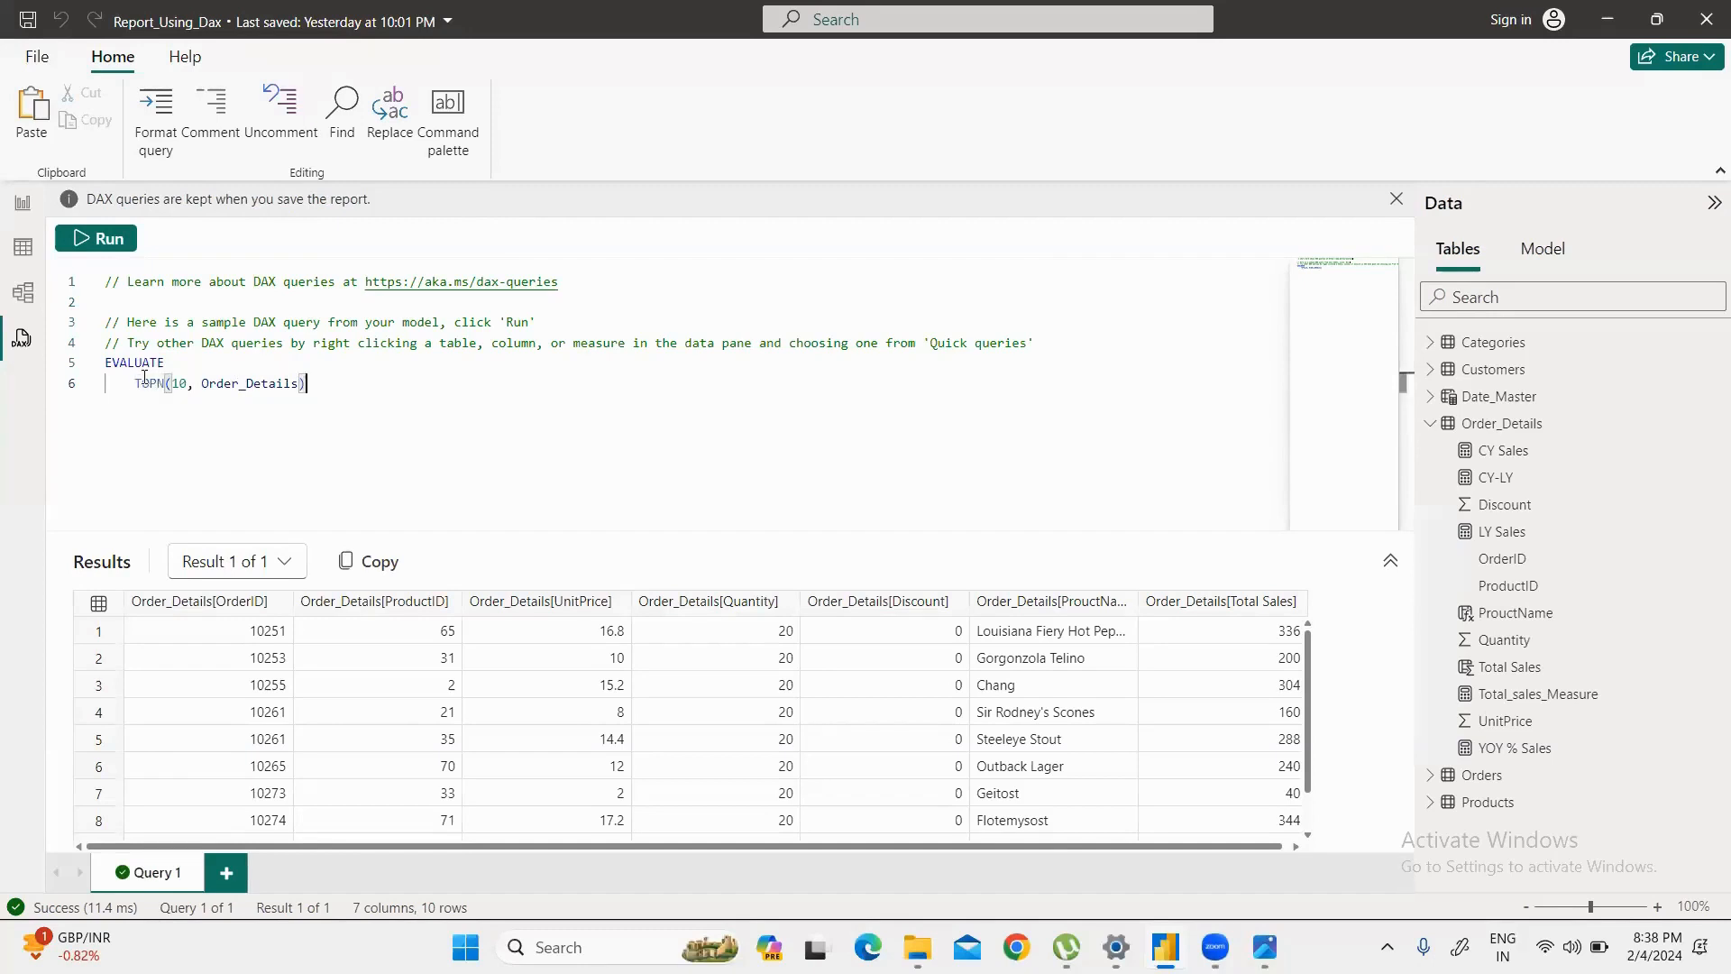
# Step: Look through the fields of the Order_Details table and collapse it in the data list
pyautogui.click(315, 383)
pyautogui.click(1430, 423)
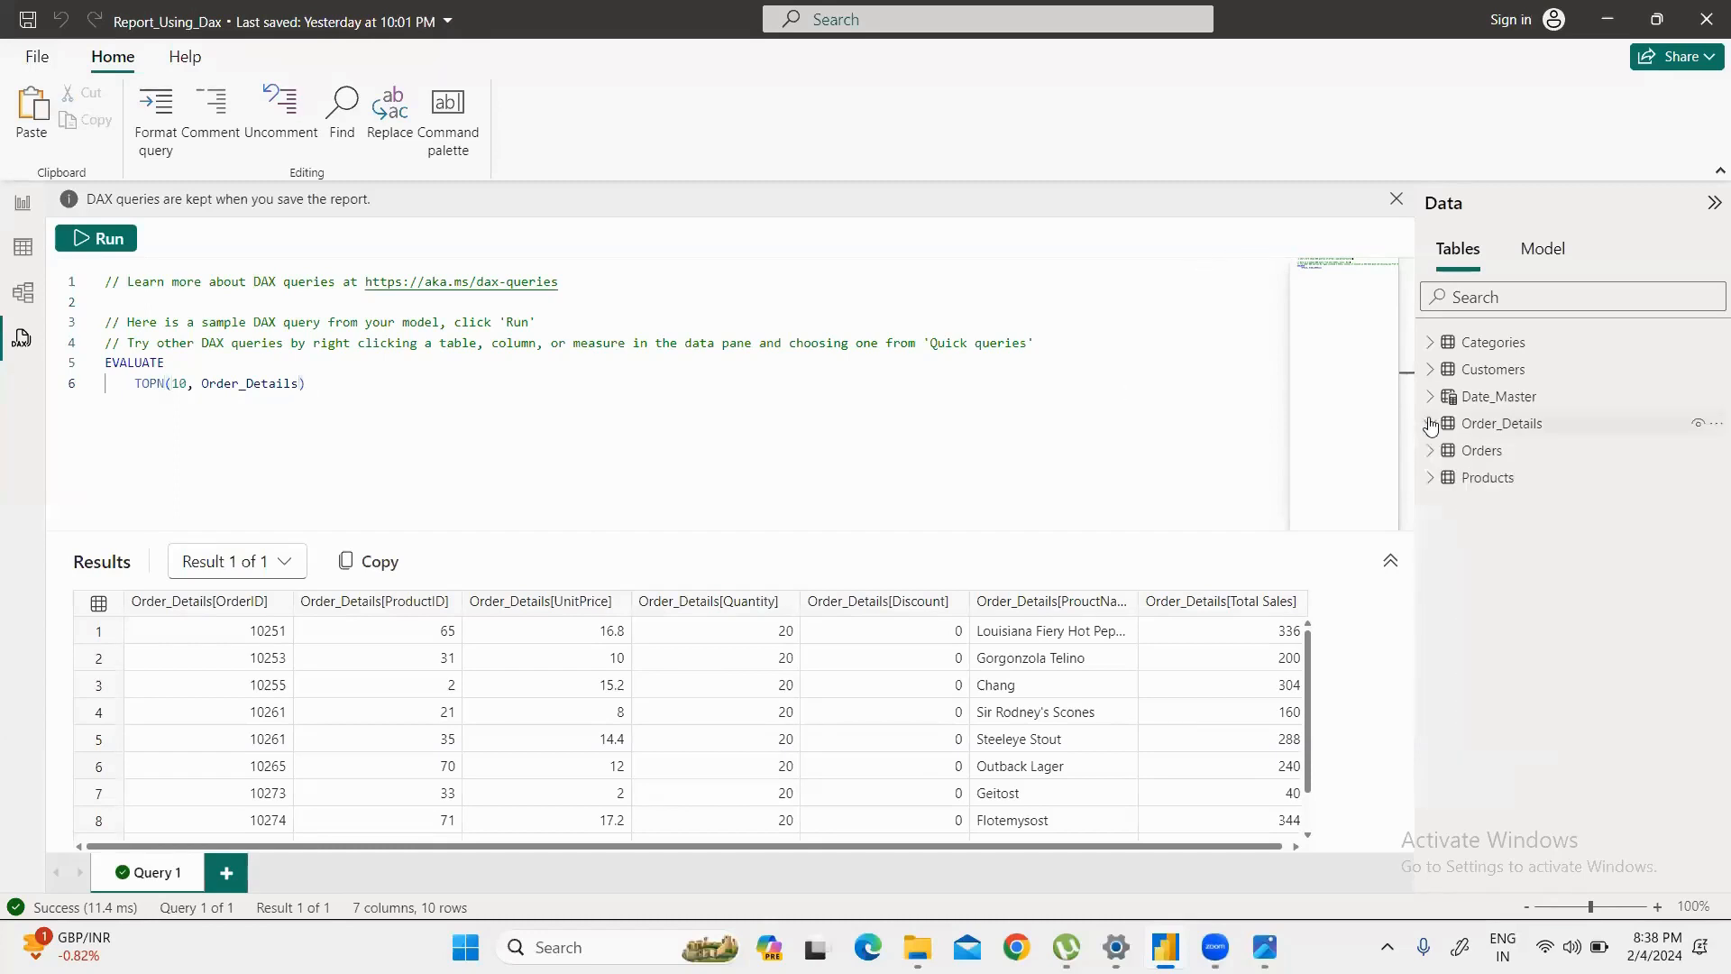
pyautogui.click(1431, 423)
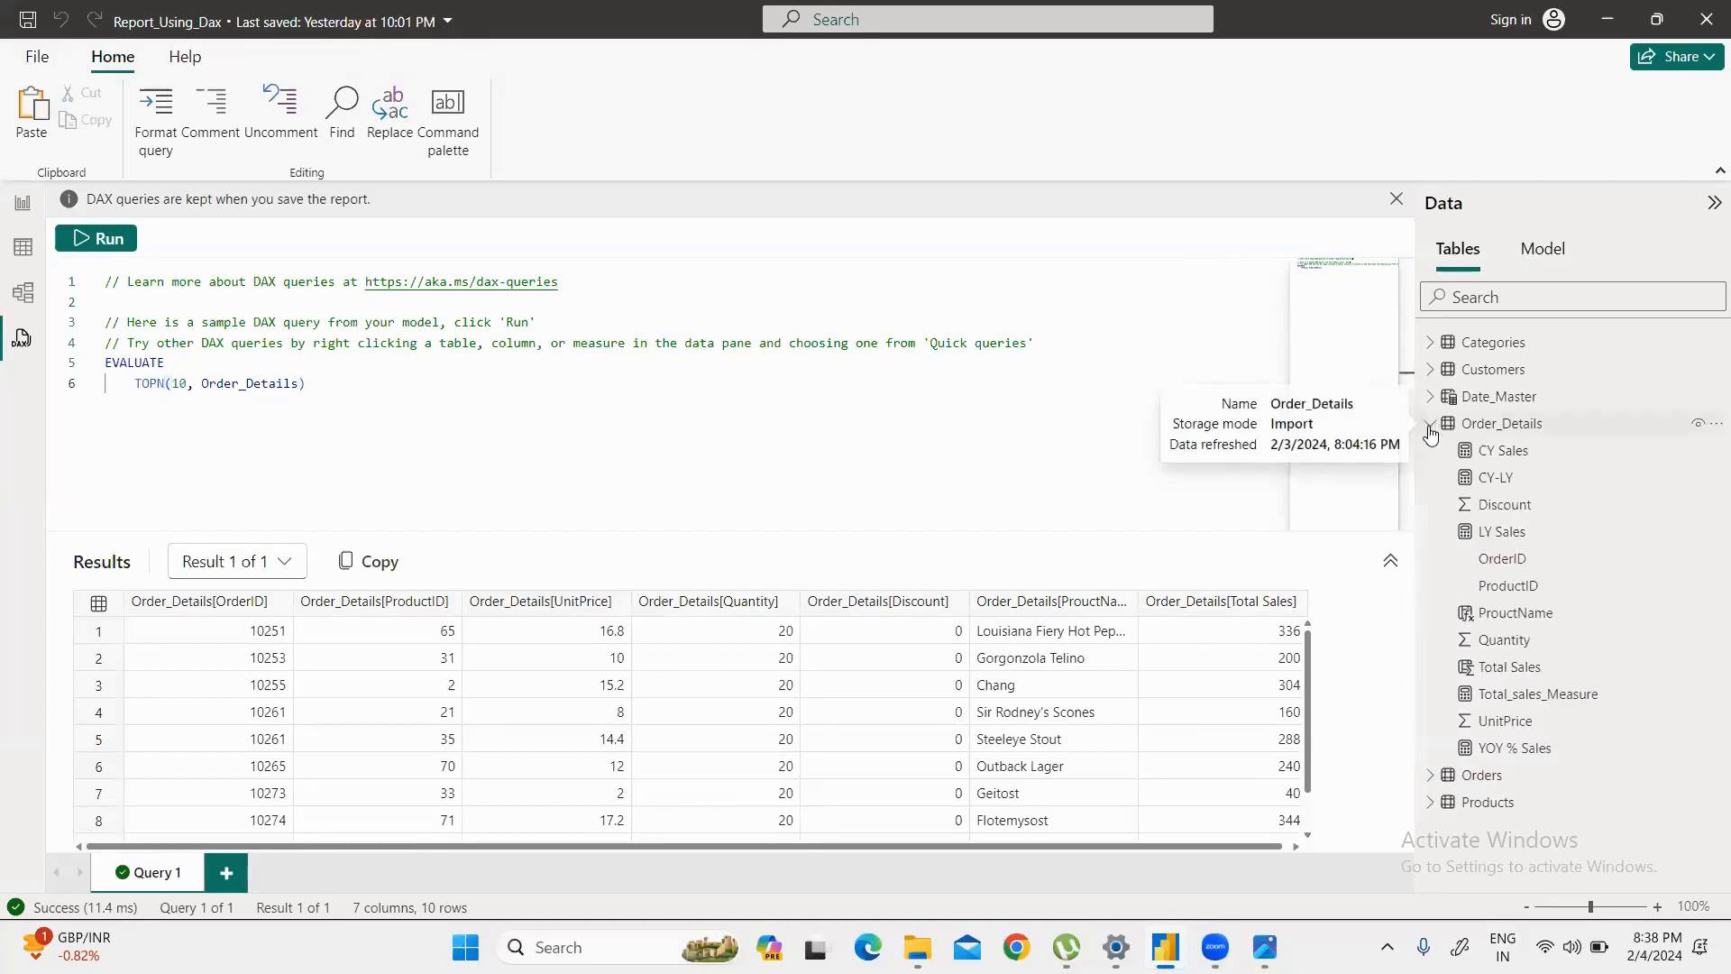
pyautogui.click(1430, 424)
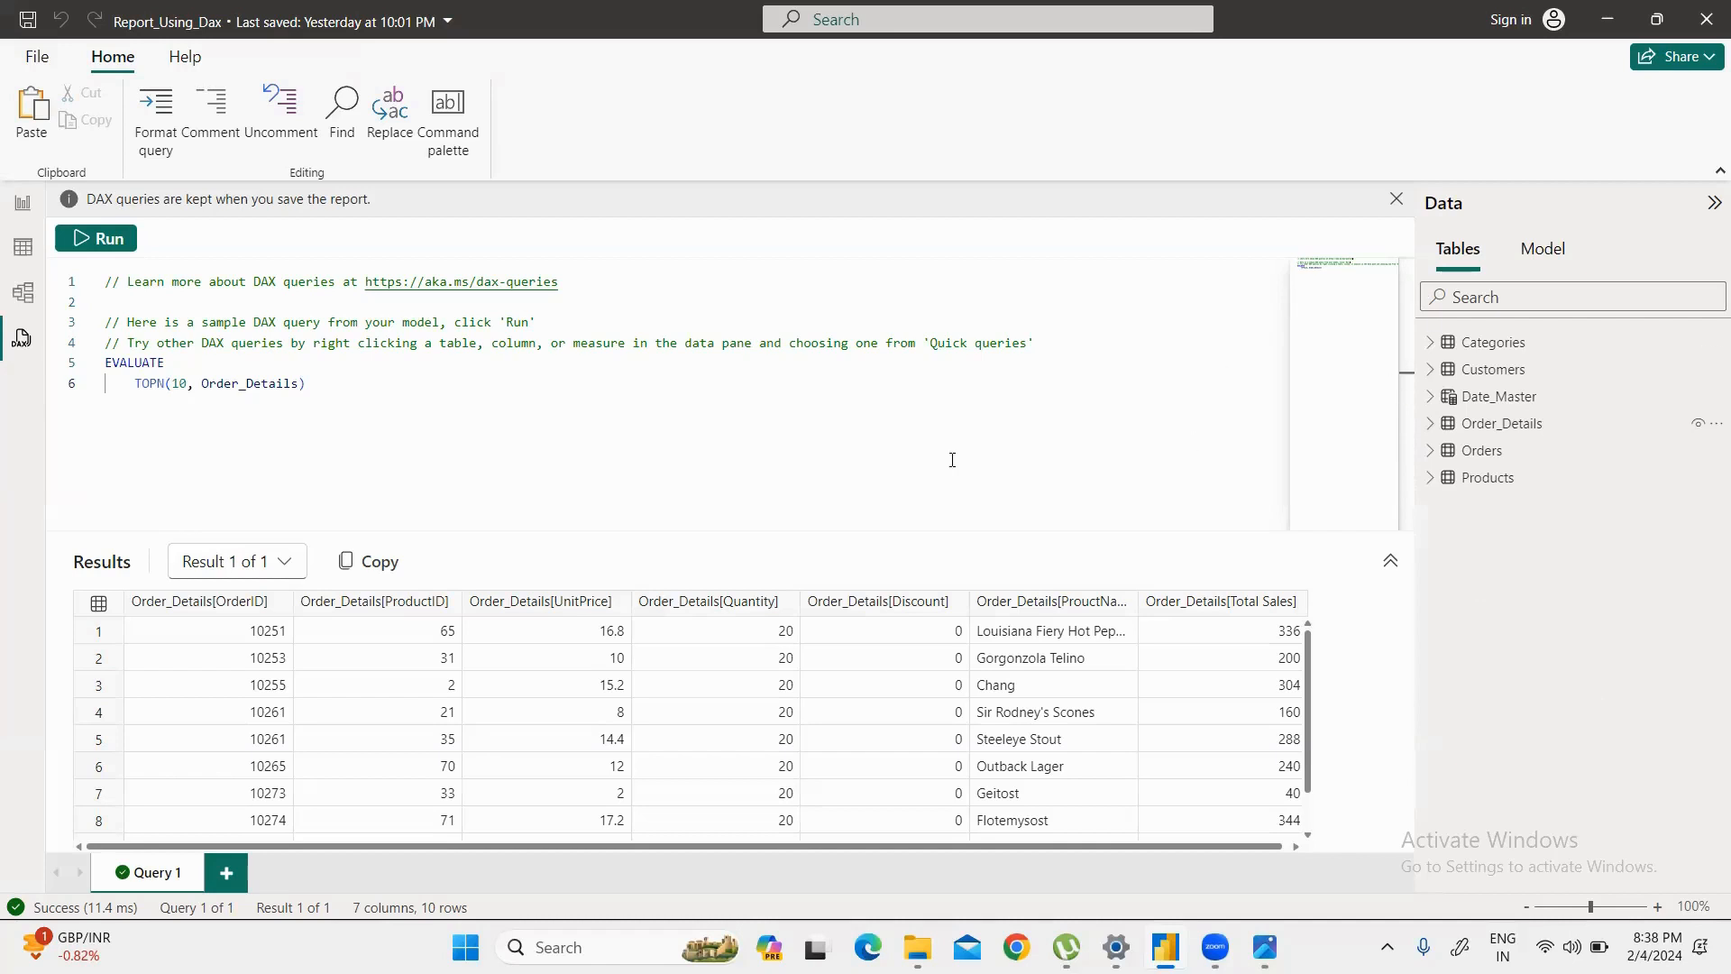
# Step: Delete the TOPN(10, Order_Details) expression, leaving only EVALUATE in the query
pyautogui.click(330, 383)
pyautogui.moveTo(328, 383); pyautogui.dragTo(105, 362)
pyautogui.click(384, 463)
pyautogui.moveTo(138, 384)
pyautogui.moveTo(137, 384); pyautogui.dragTo(339, 379)
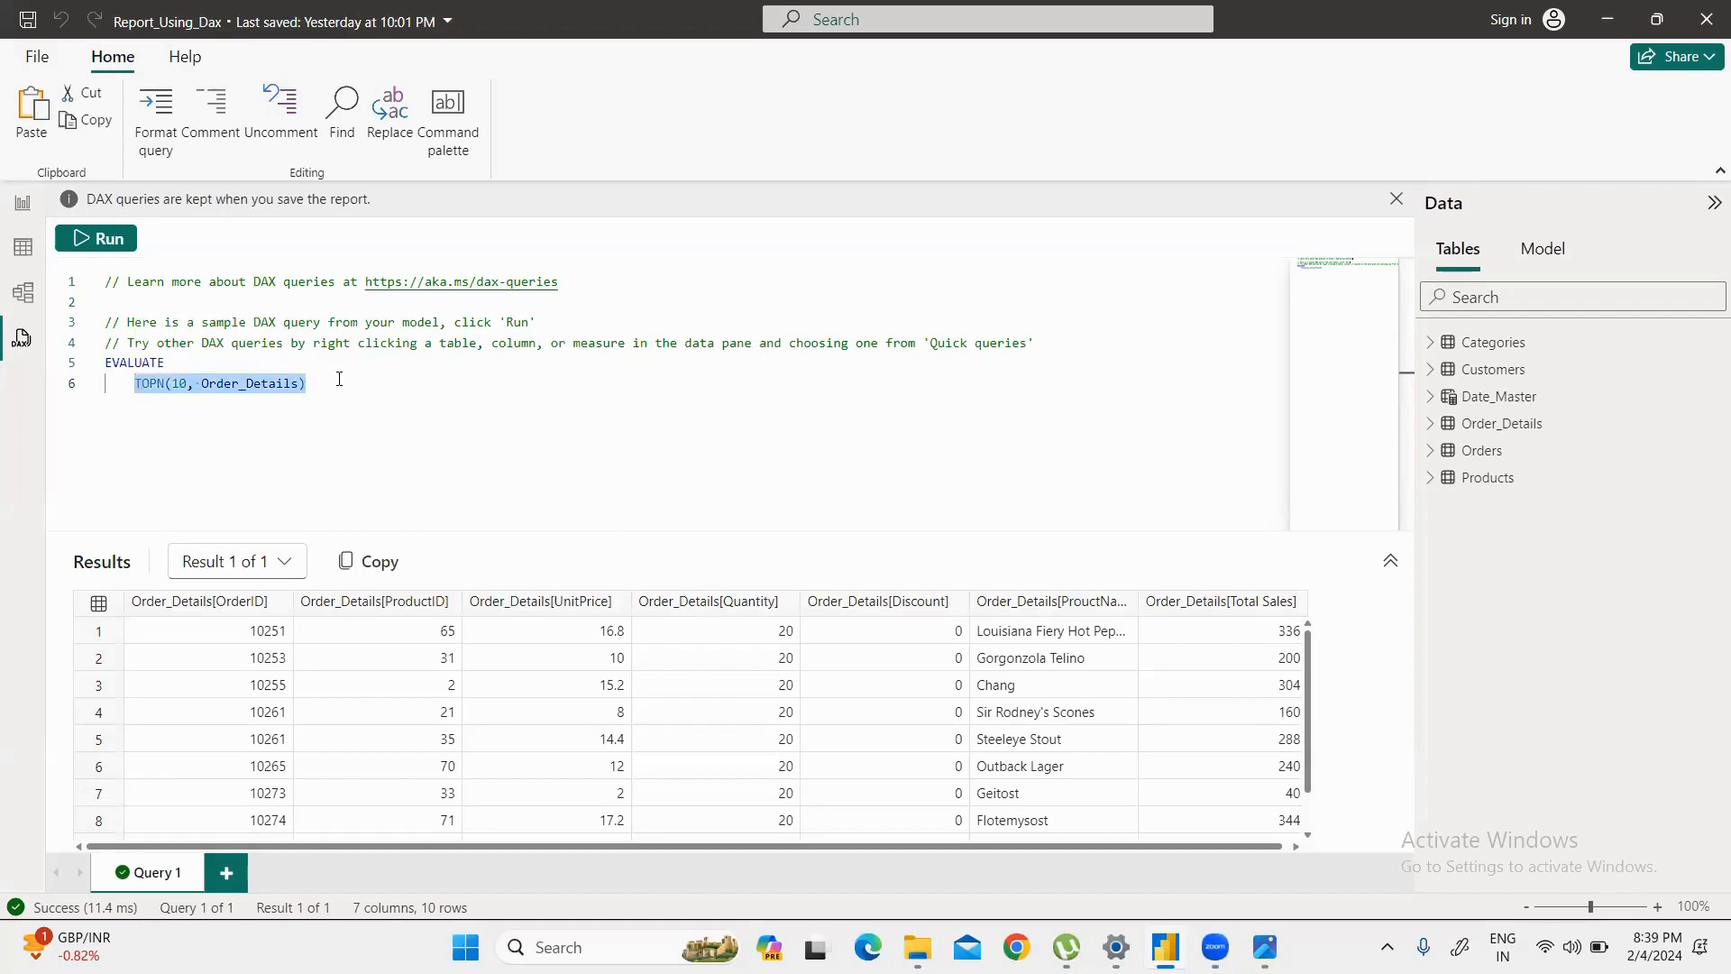
pyautogui.press('BackSpace')
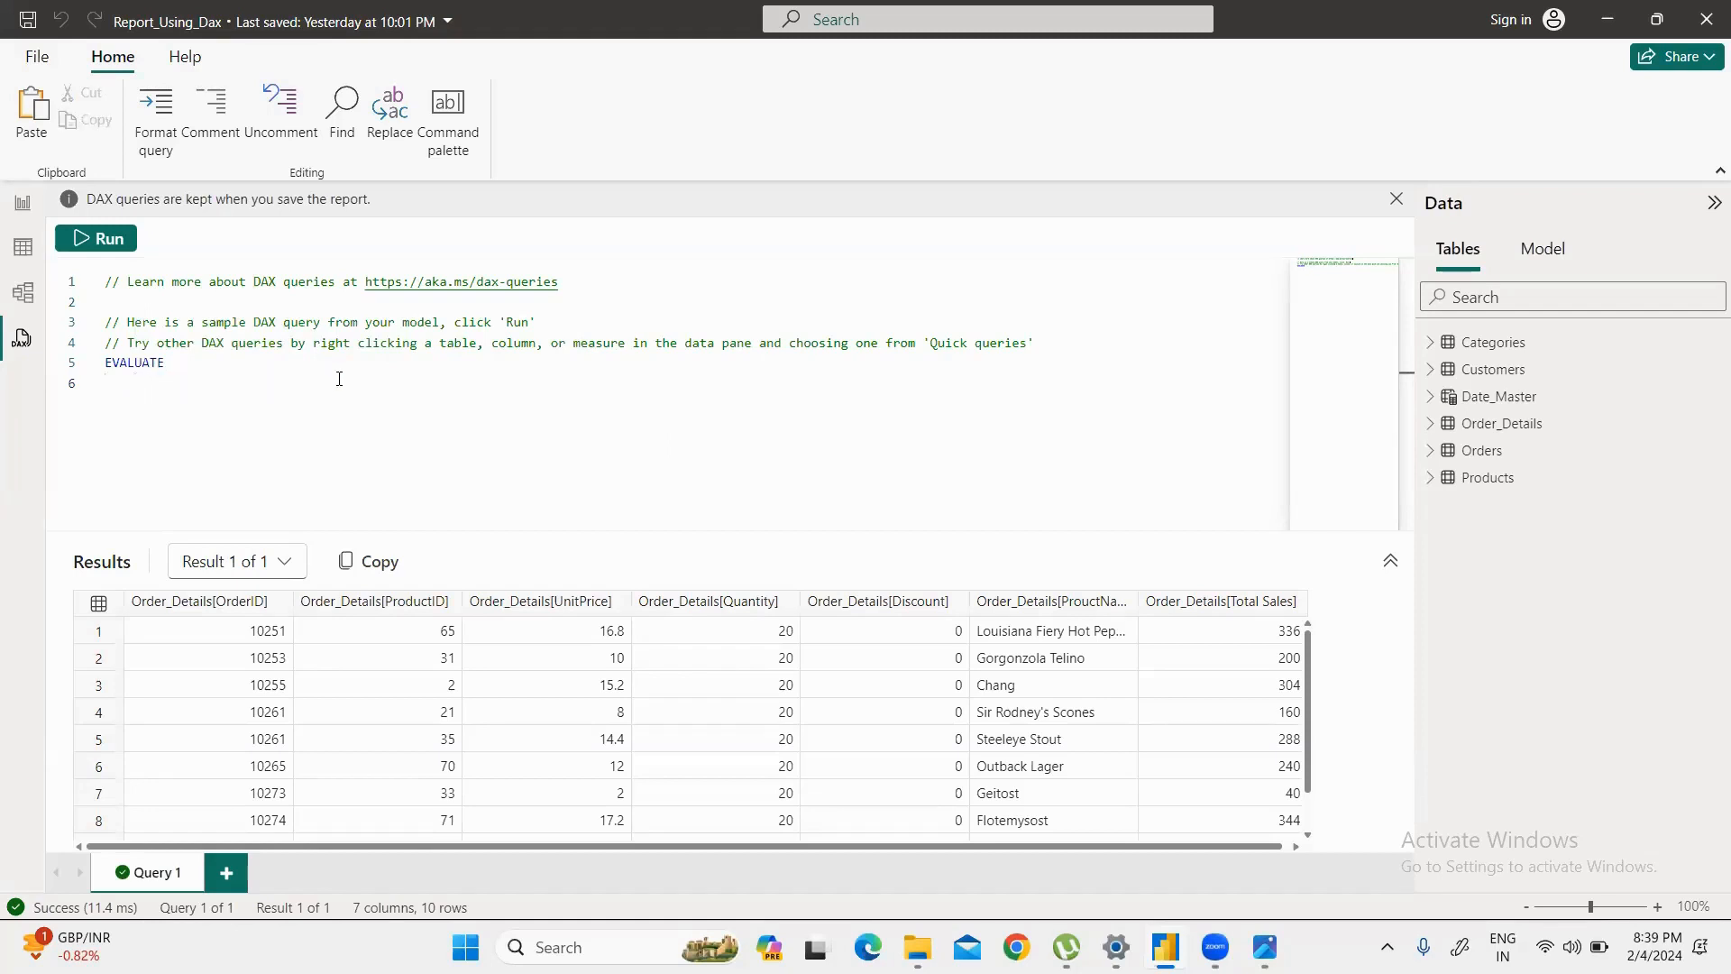
# Step: Enter the measure ([CY Sales]) in parentheses below EVALUATE and try to run the query
pyautogui.hotkey('ctrl', 'space')
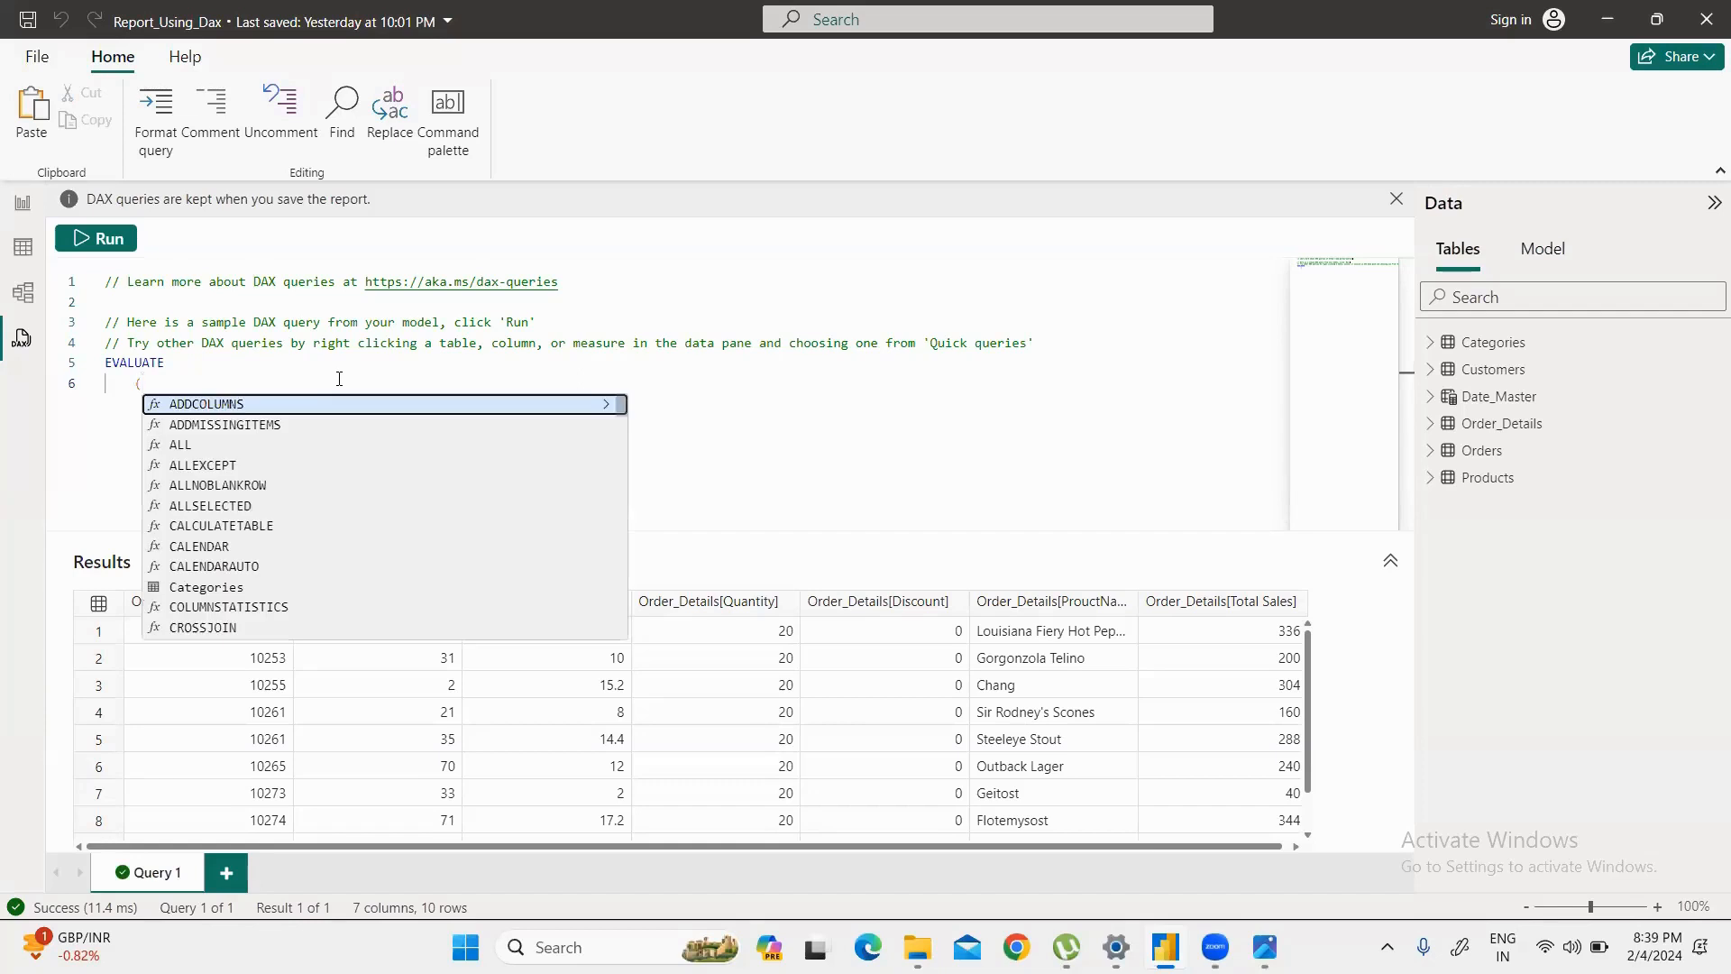
pyautogui.write('(')
pyautogui.press('Escape')
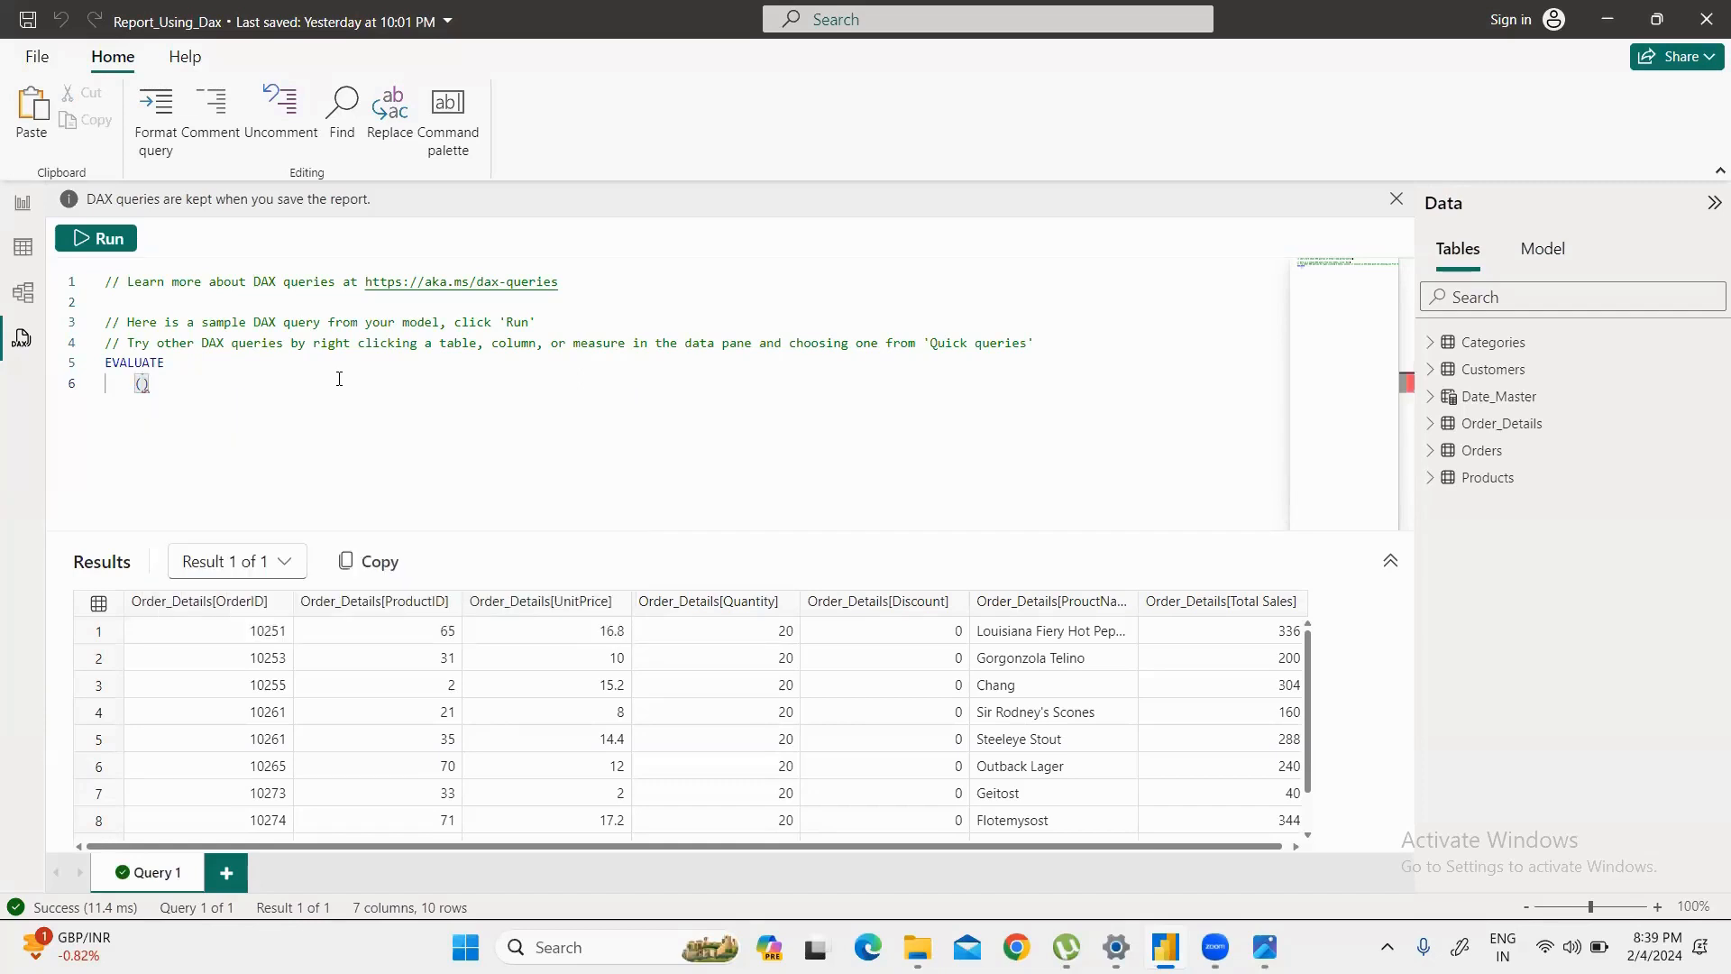
pyautogui.write('CY')
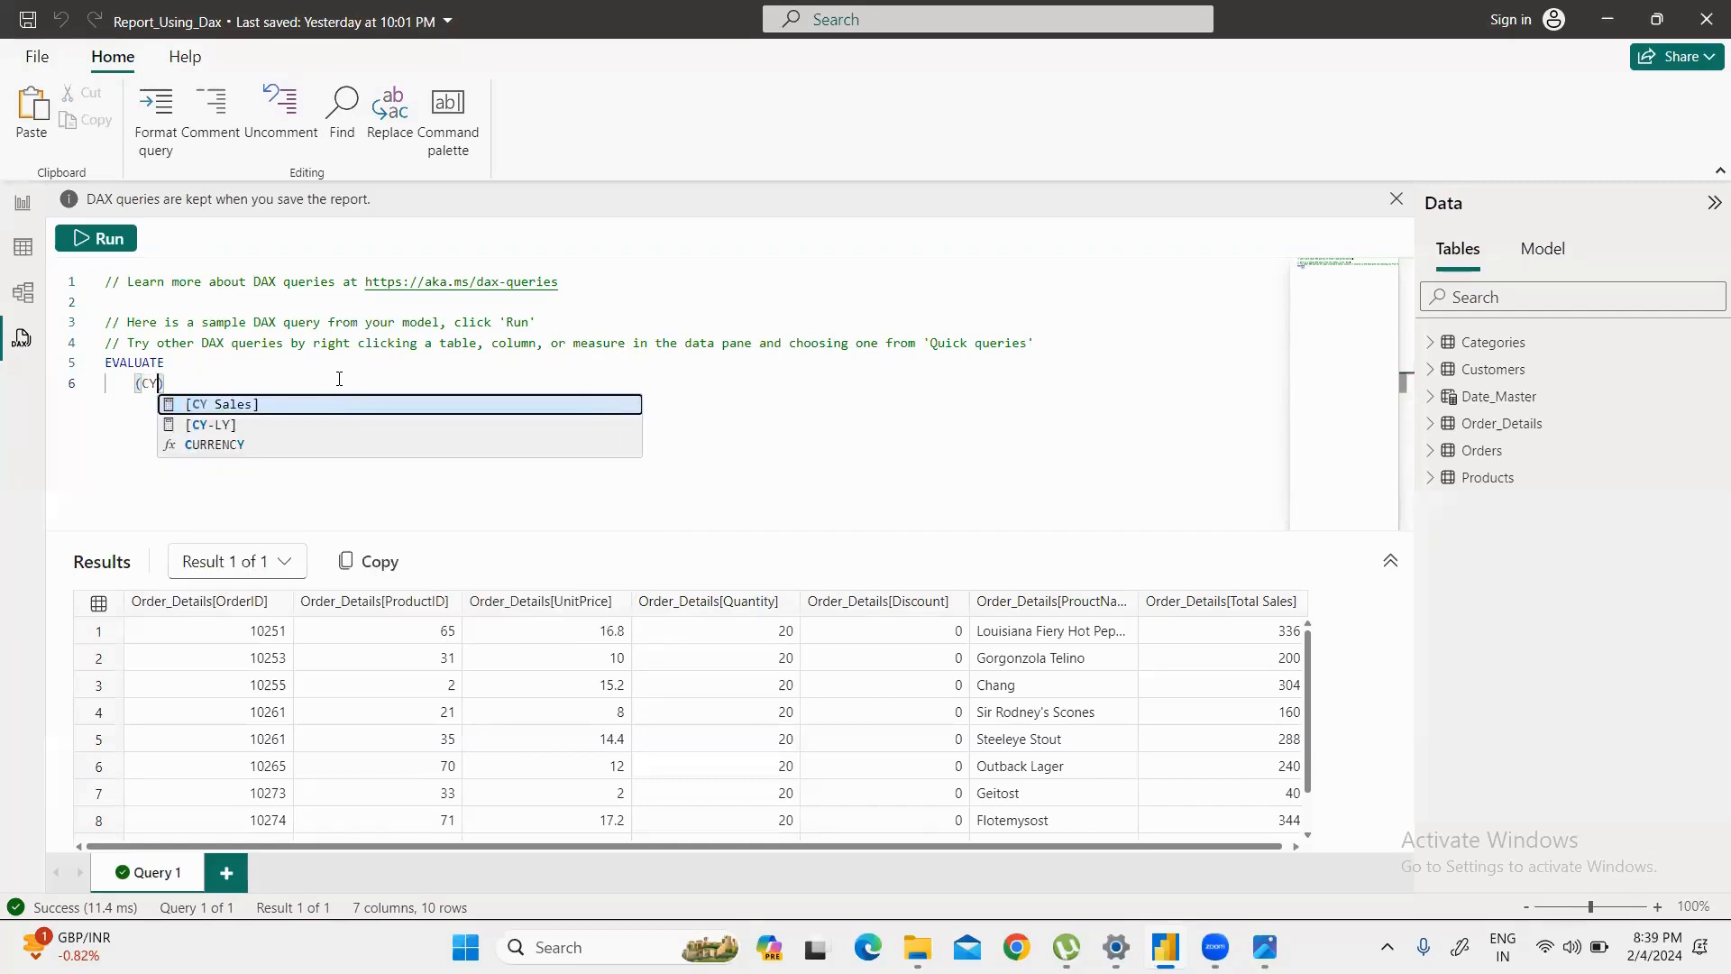
pyautogui.click(250, 403)
pyautogui.click(245, 384)
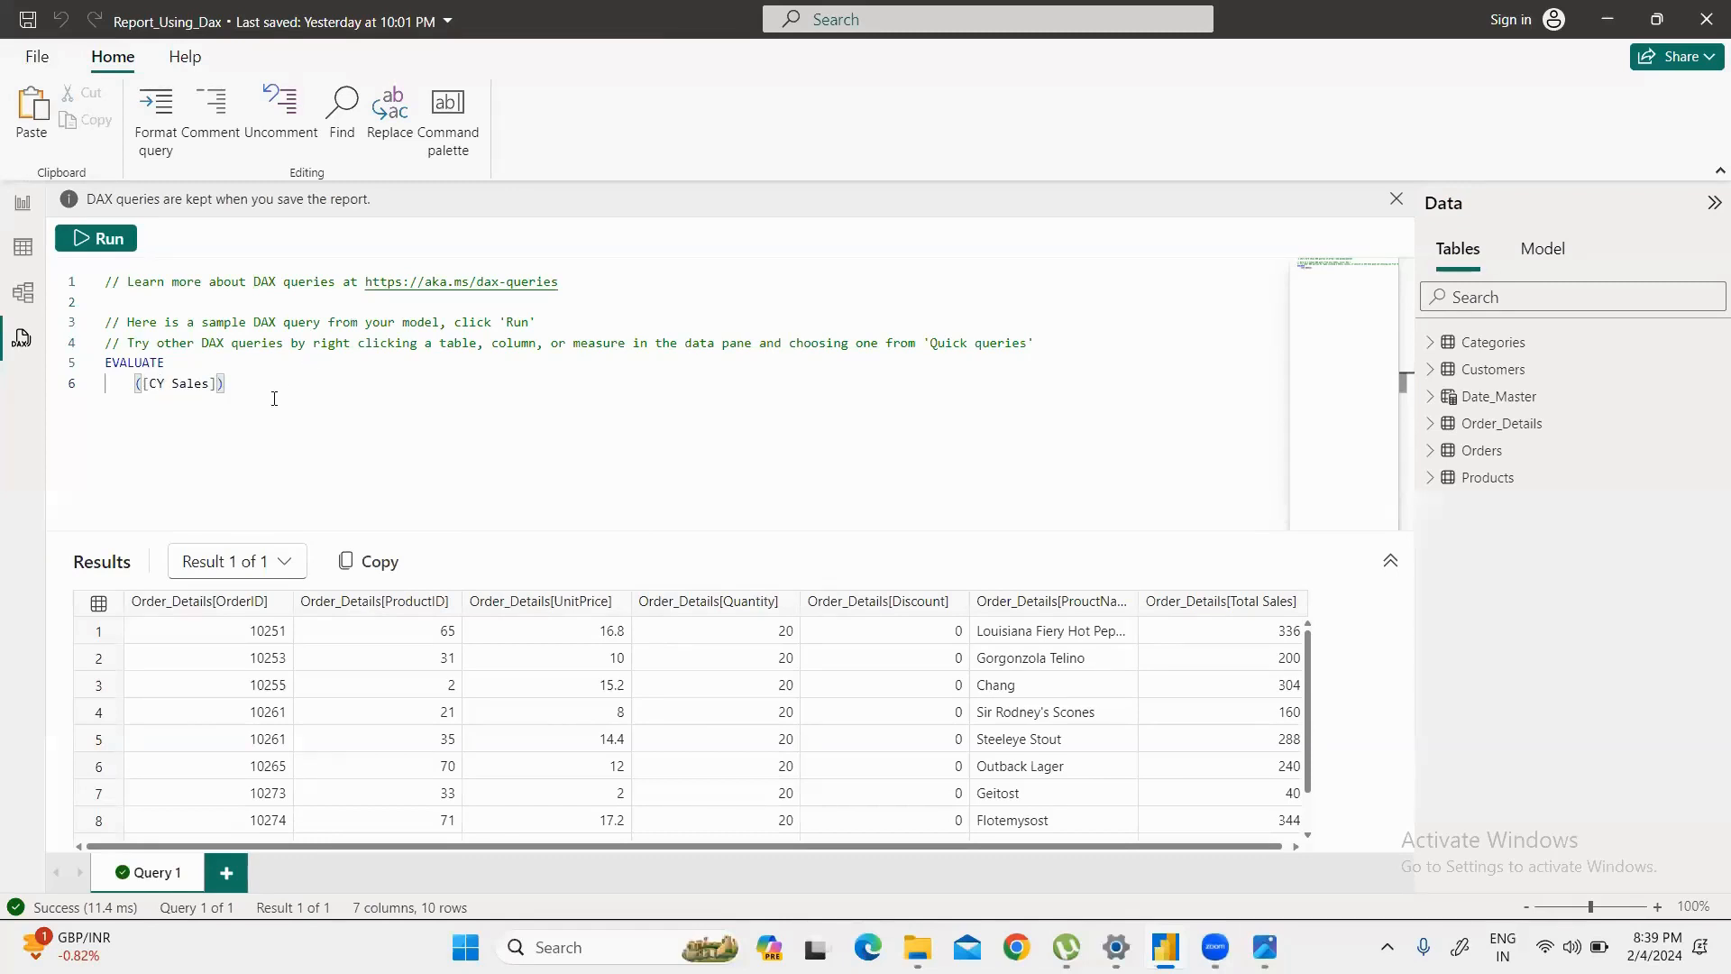
pyautogui.click(90, 236)
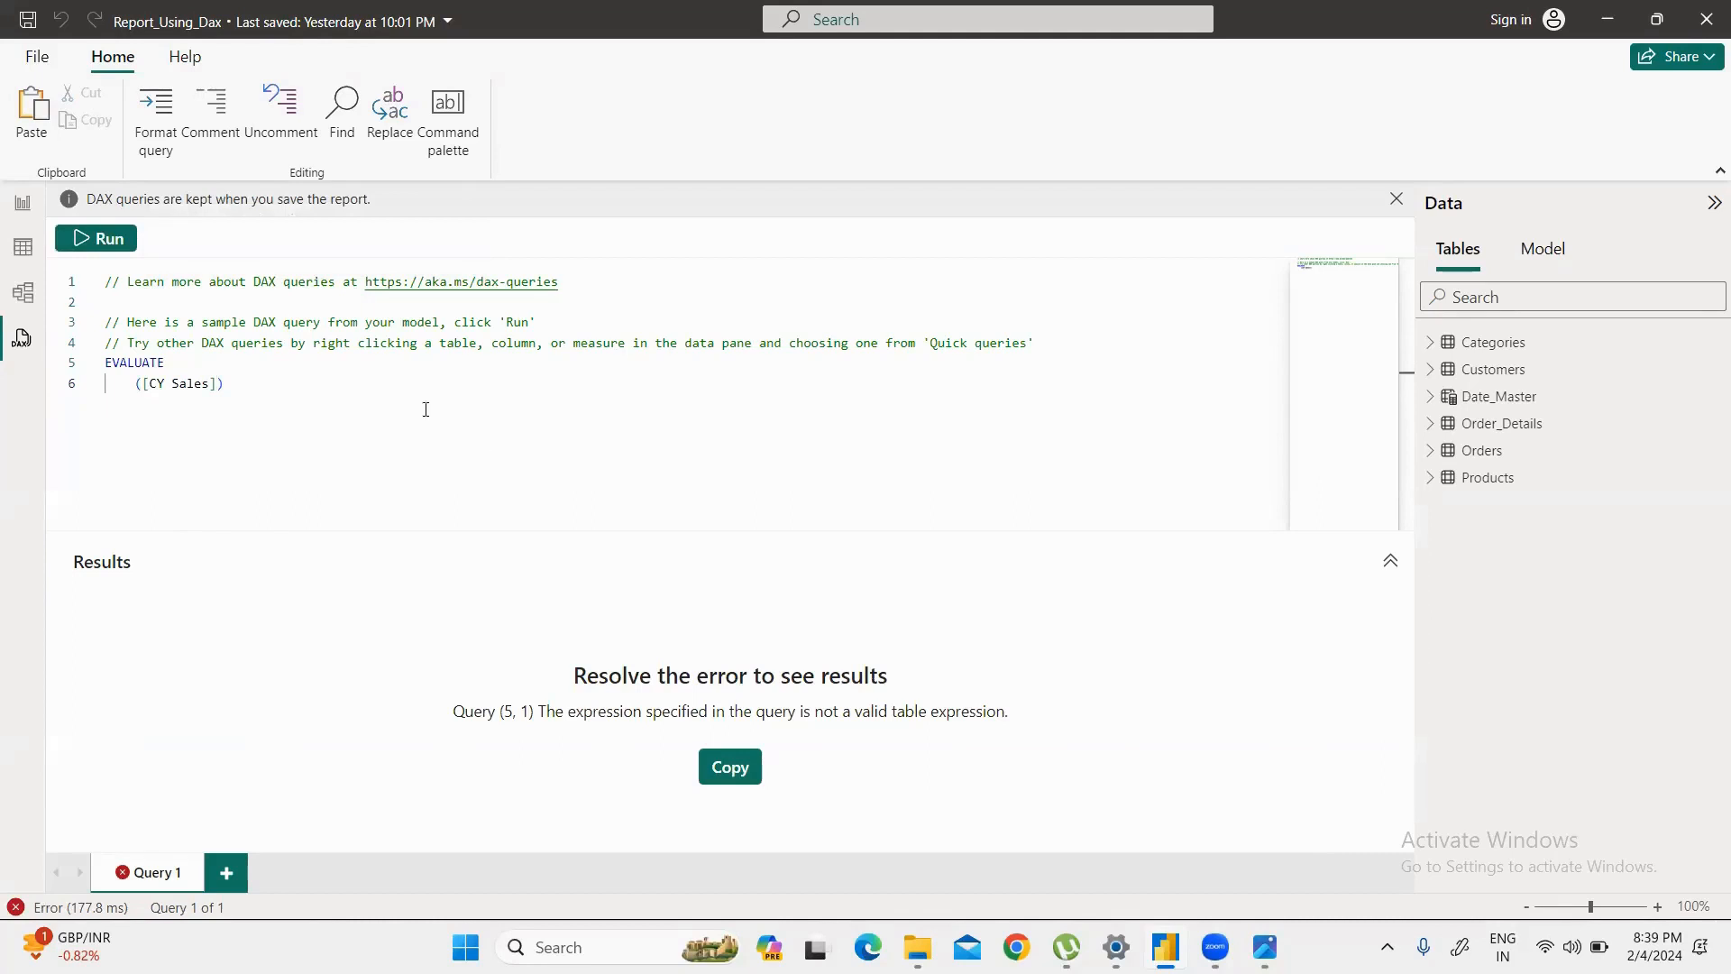
# Step: Wrap the measure expression in curly braces as {([CY Sales])} and run the query again
pyautogui.click(142, 385)
pyautogui.click(138, 380)
pyautogui.moveTo(135, 362); pyautogui.dragTo(236, 377)
pyautogui.click(231, 383)
pyautogui.click(137, 383)
pyautogui.write('{')
pyautogui.click(287, 427)
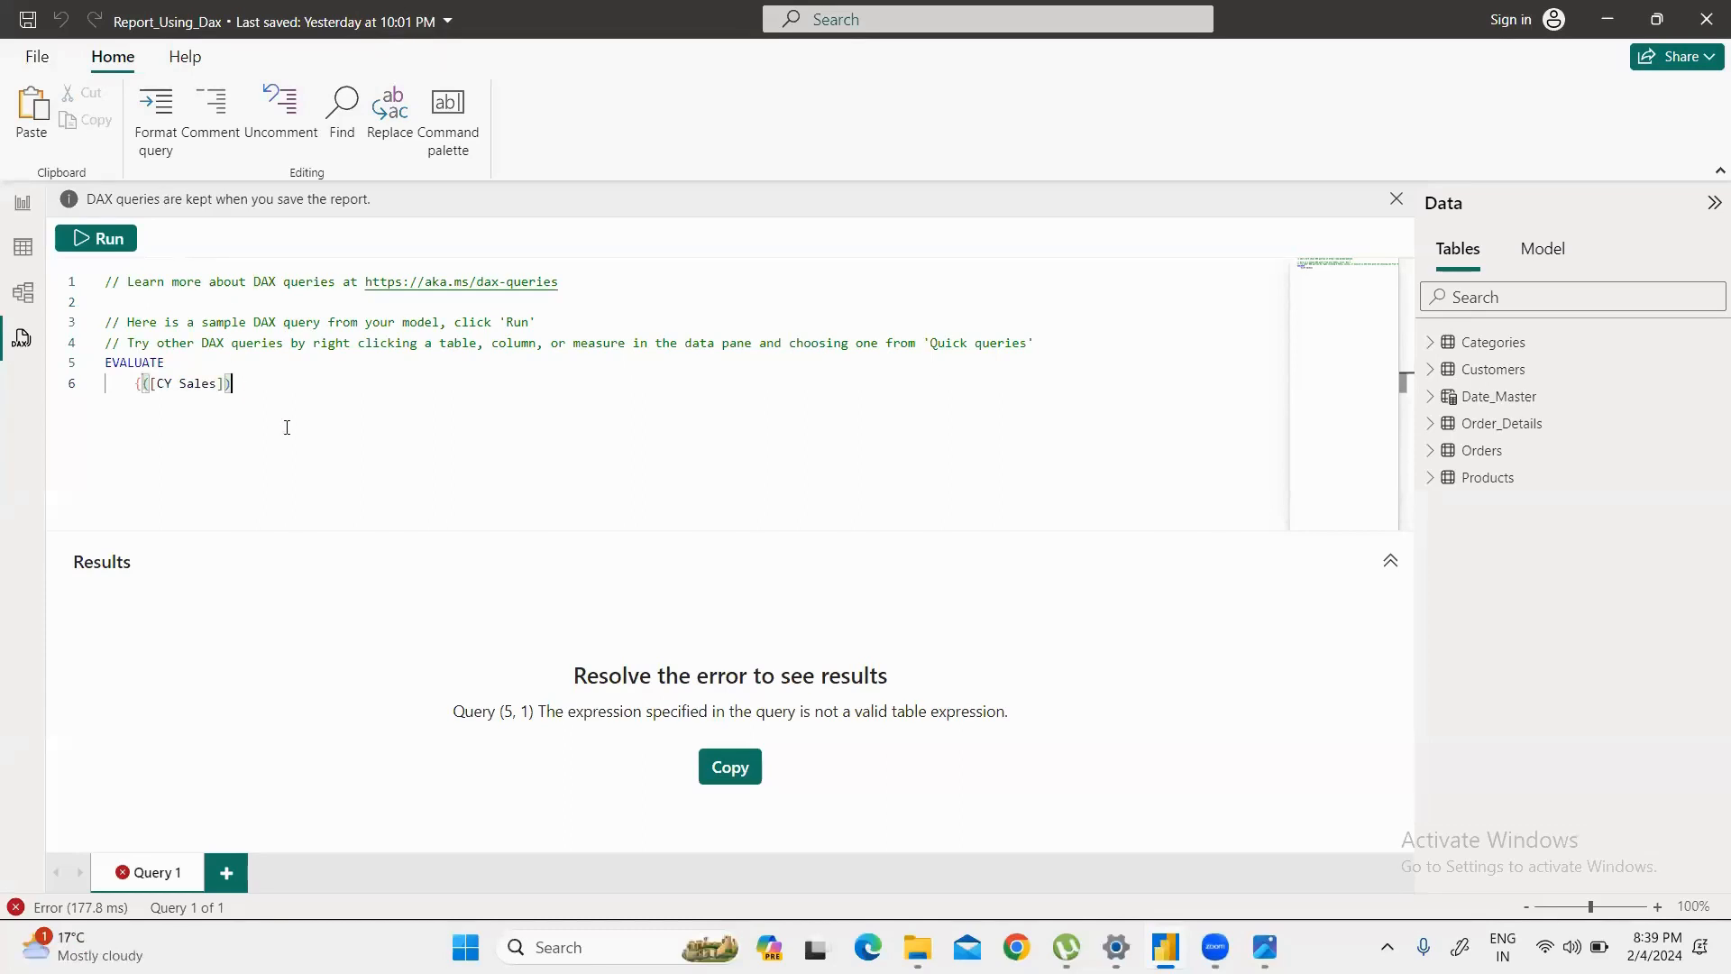
pyautogui.write('}')
pyautogui.click(102, 242)
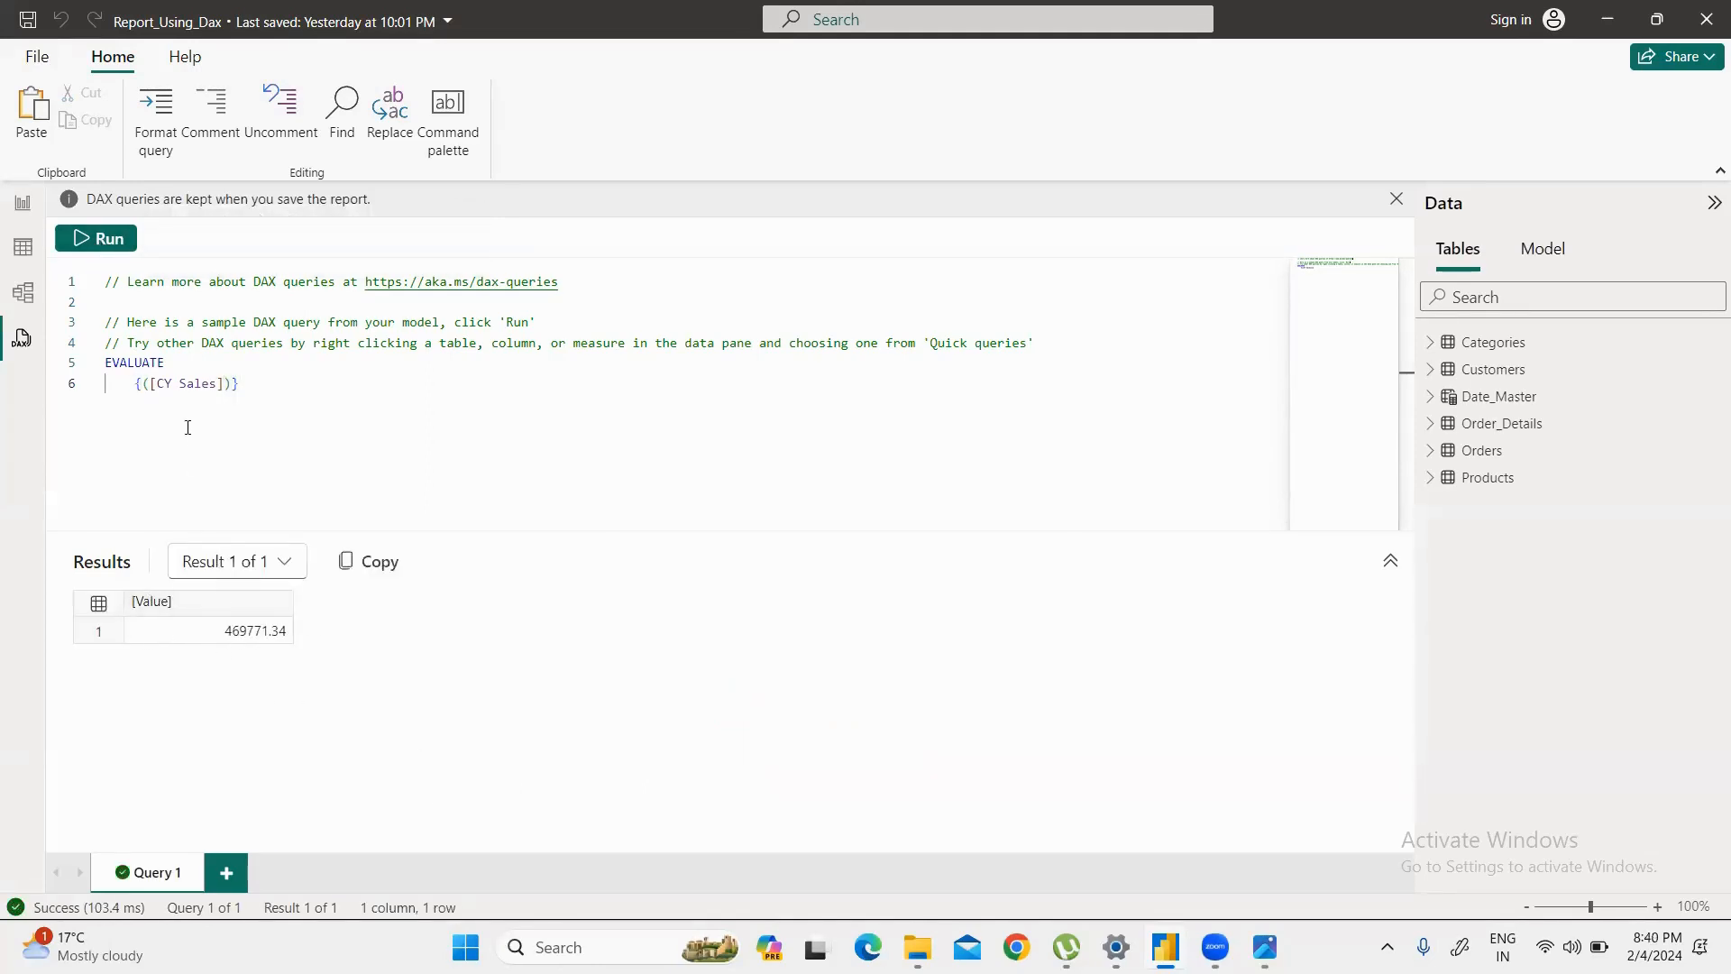
# Step: Compare the query result with the CY Sales card on report Page 1, and return to DAX query view
pyautogui.moveTo(157, 386); pyautogui.dragTo(218, 386)
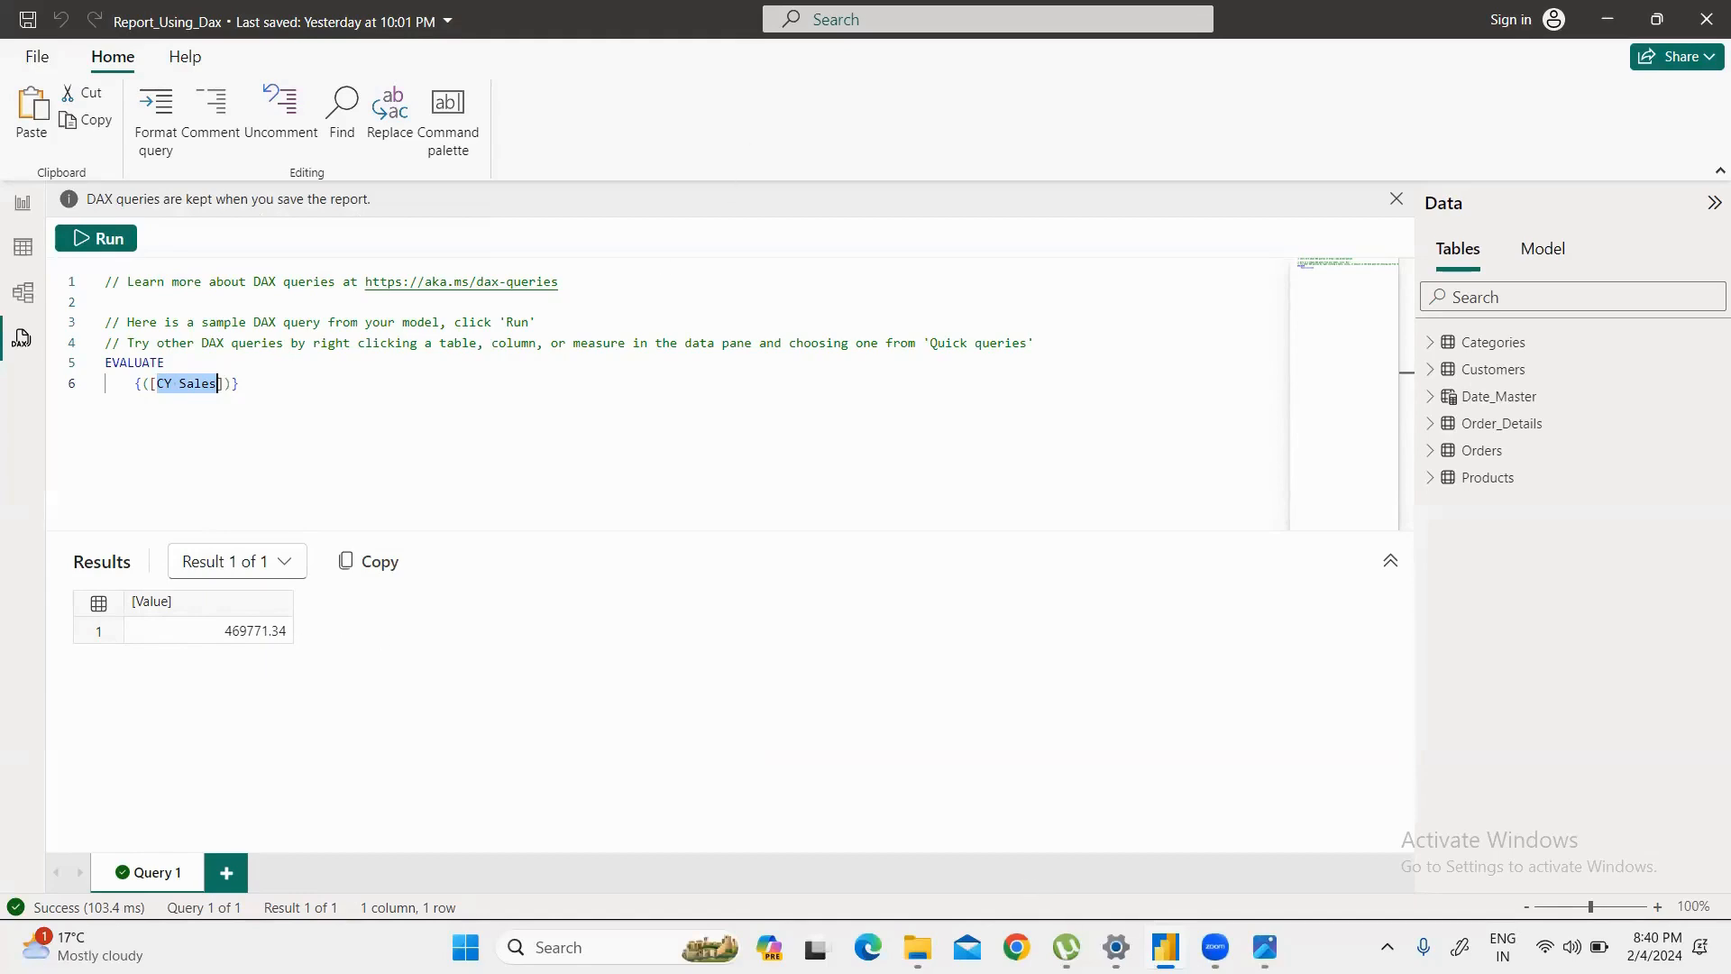
pyautogui.click(1166, 946)
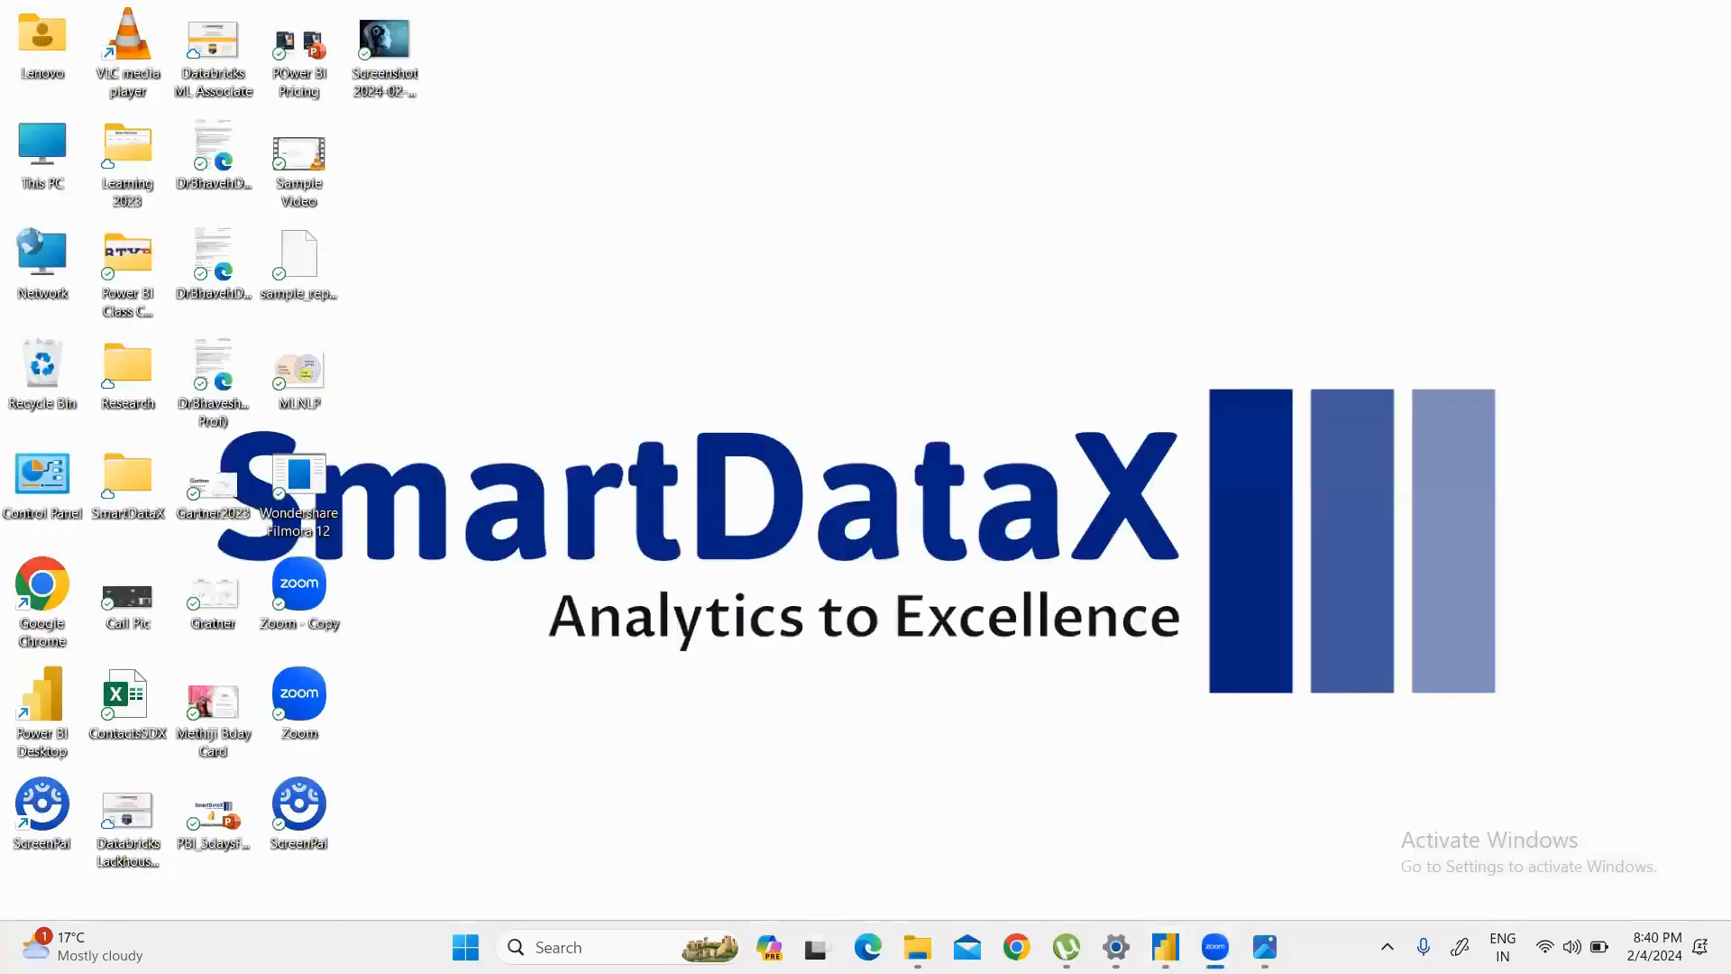
pyautogui.click(1166, 947)
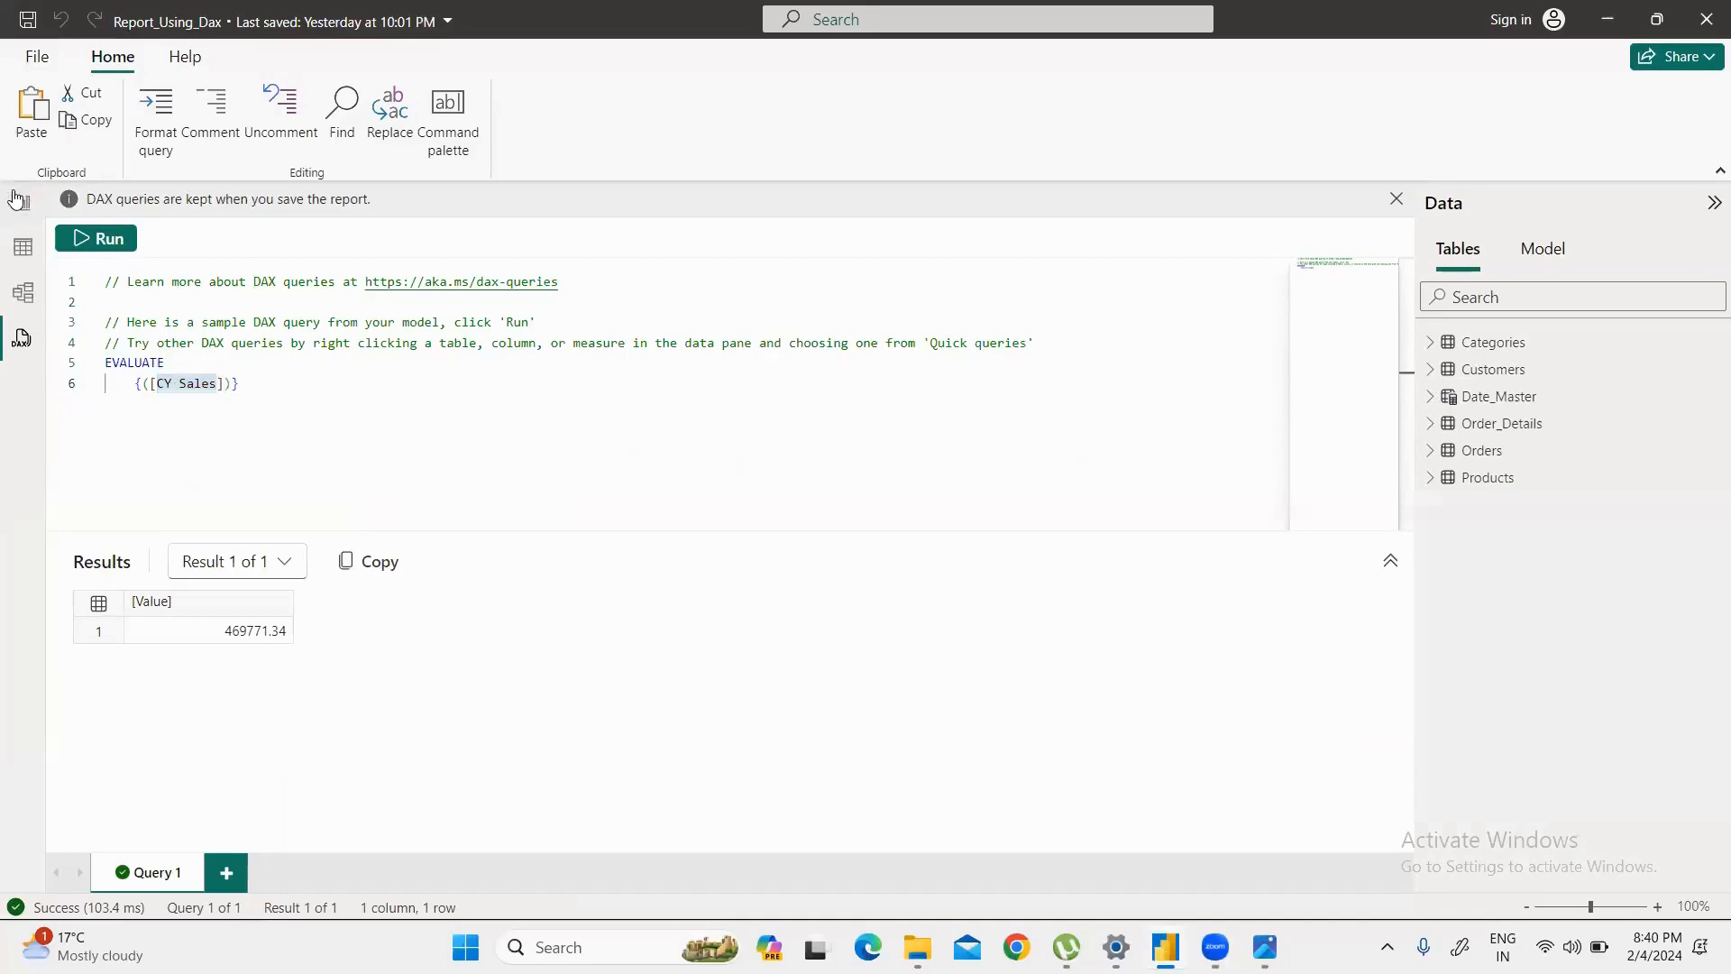
pyautogui.click(20, 200)
pyautogui.click(217, 871)
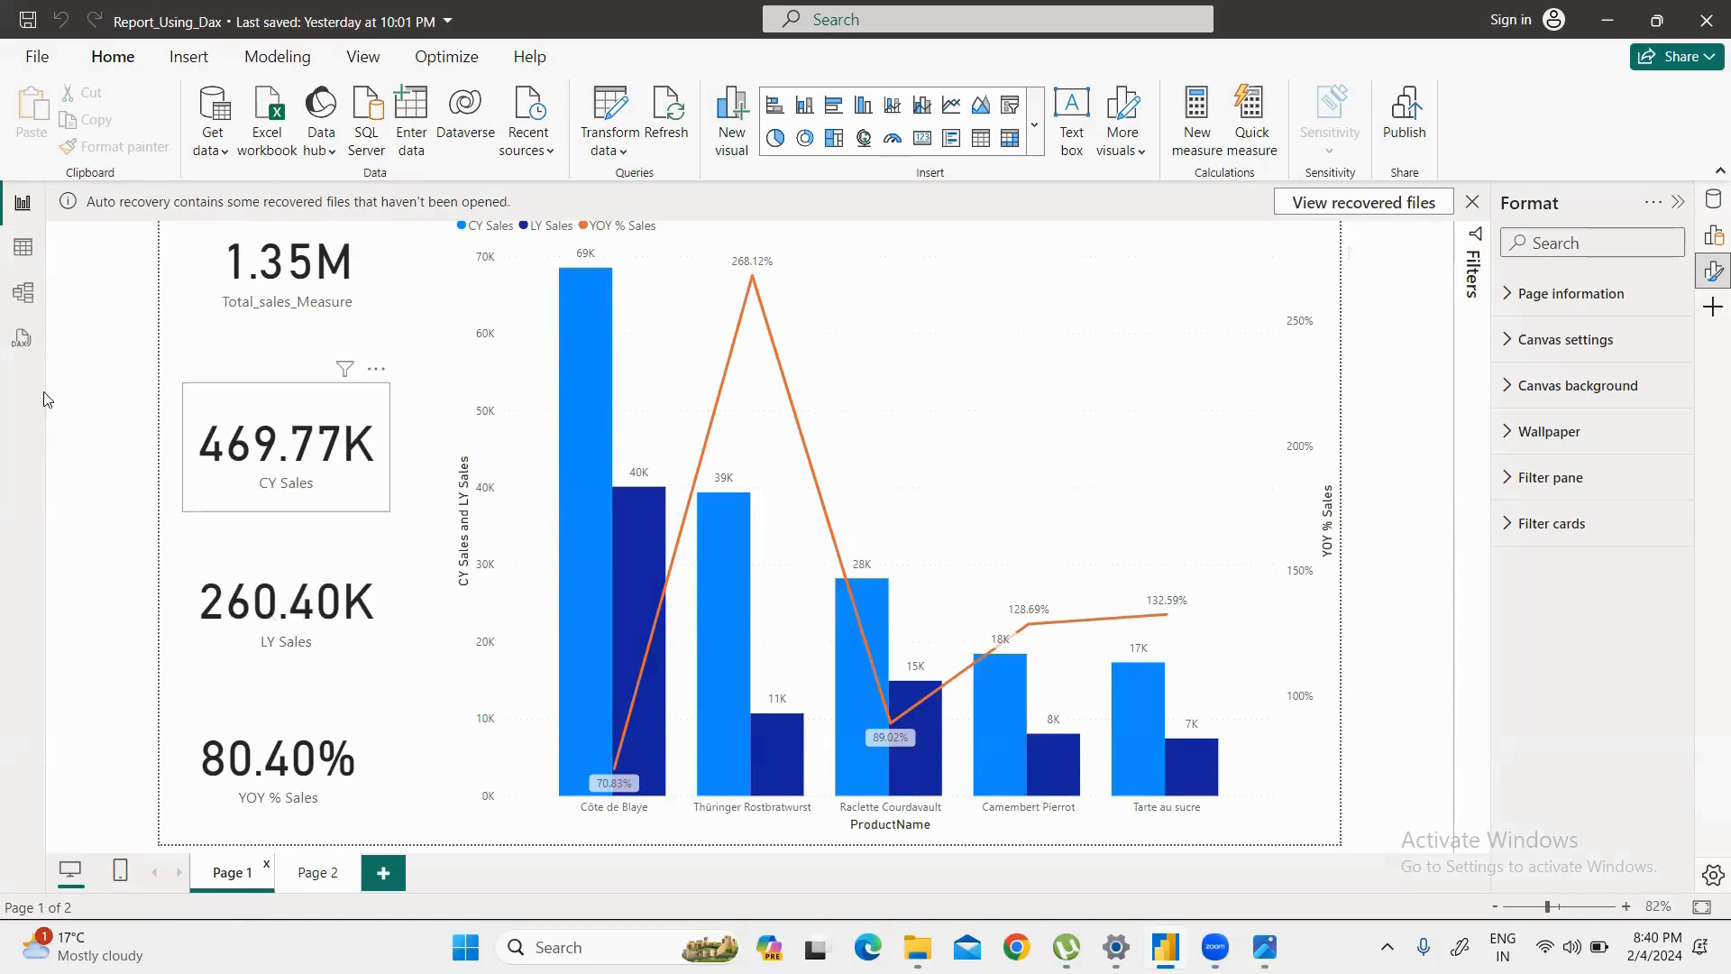
pyautogui.click(22, 356)
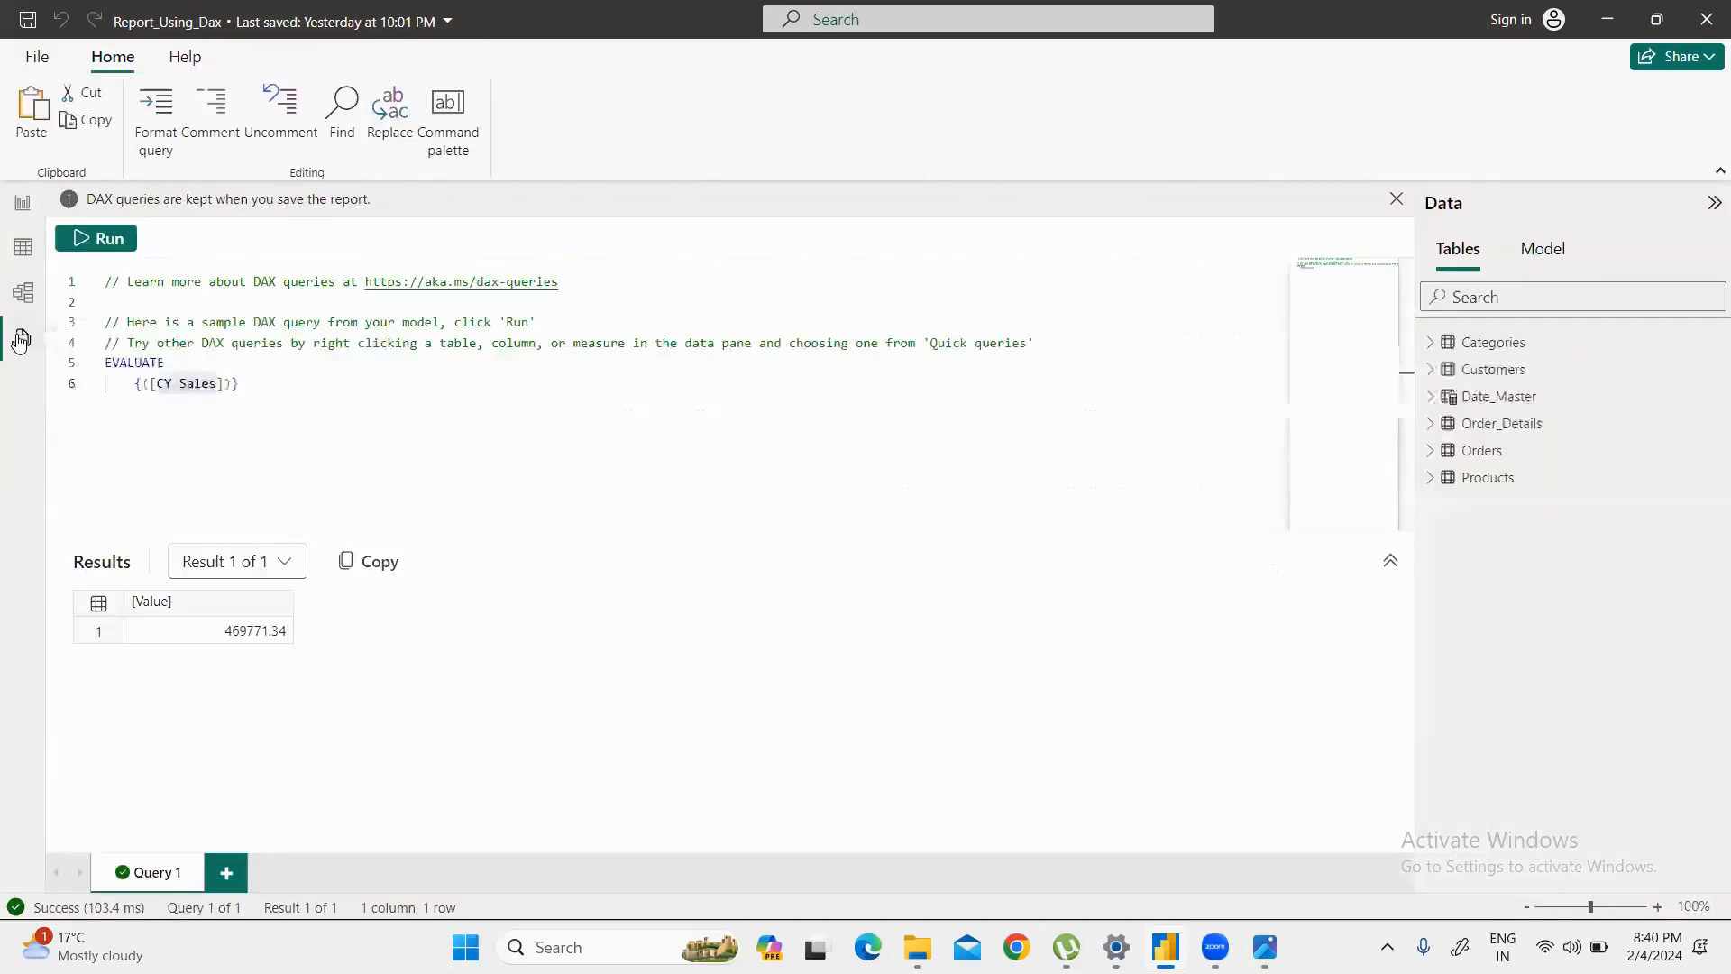
# Step: Remove the {([CY Sales])} expression below EVALUATE
pyautogui.click(325, 394)
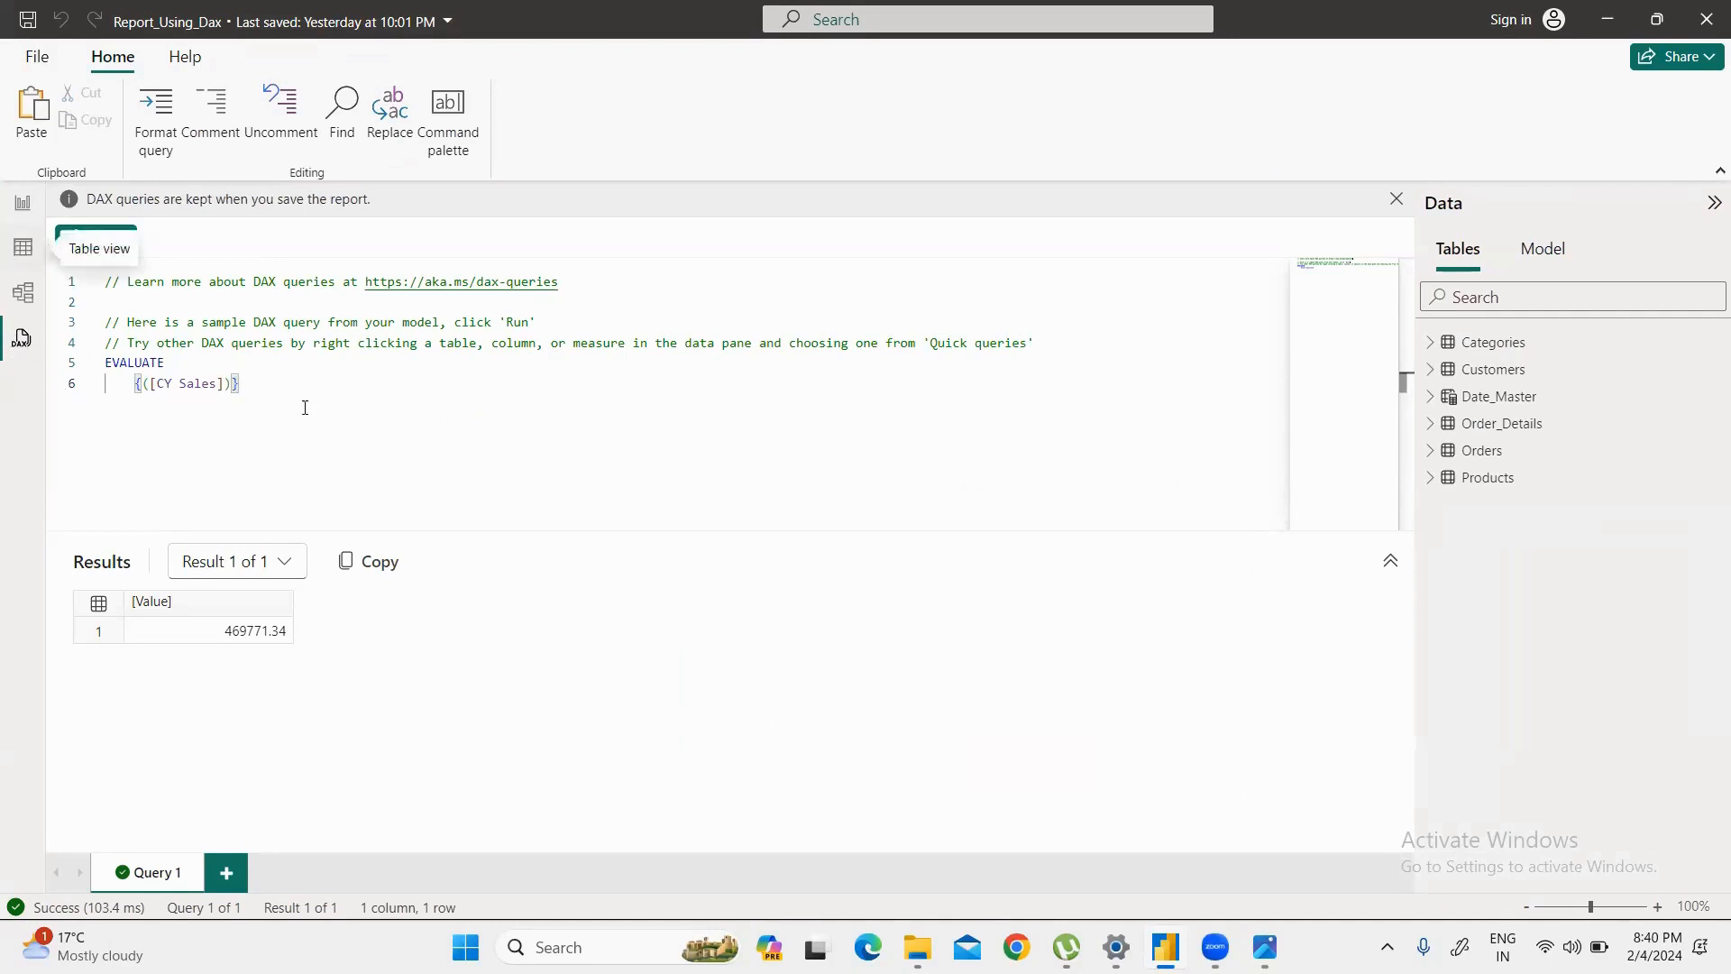
pyautogui.moveTo(132, 389); pyautogui.dragTo(258, 393)
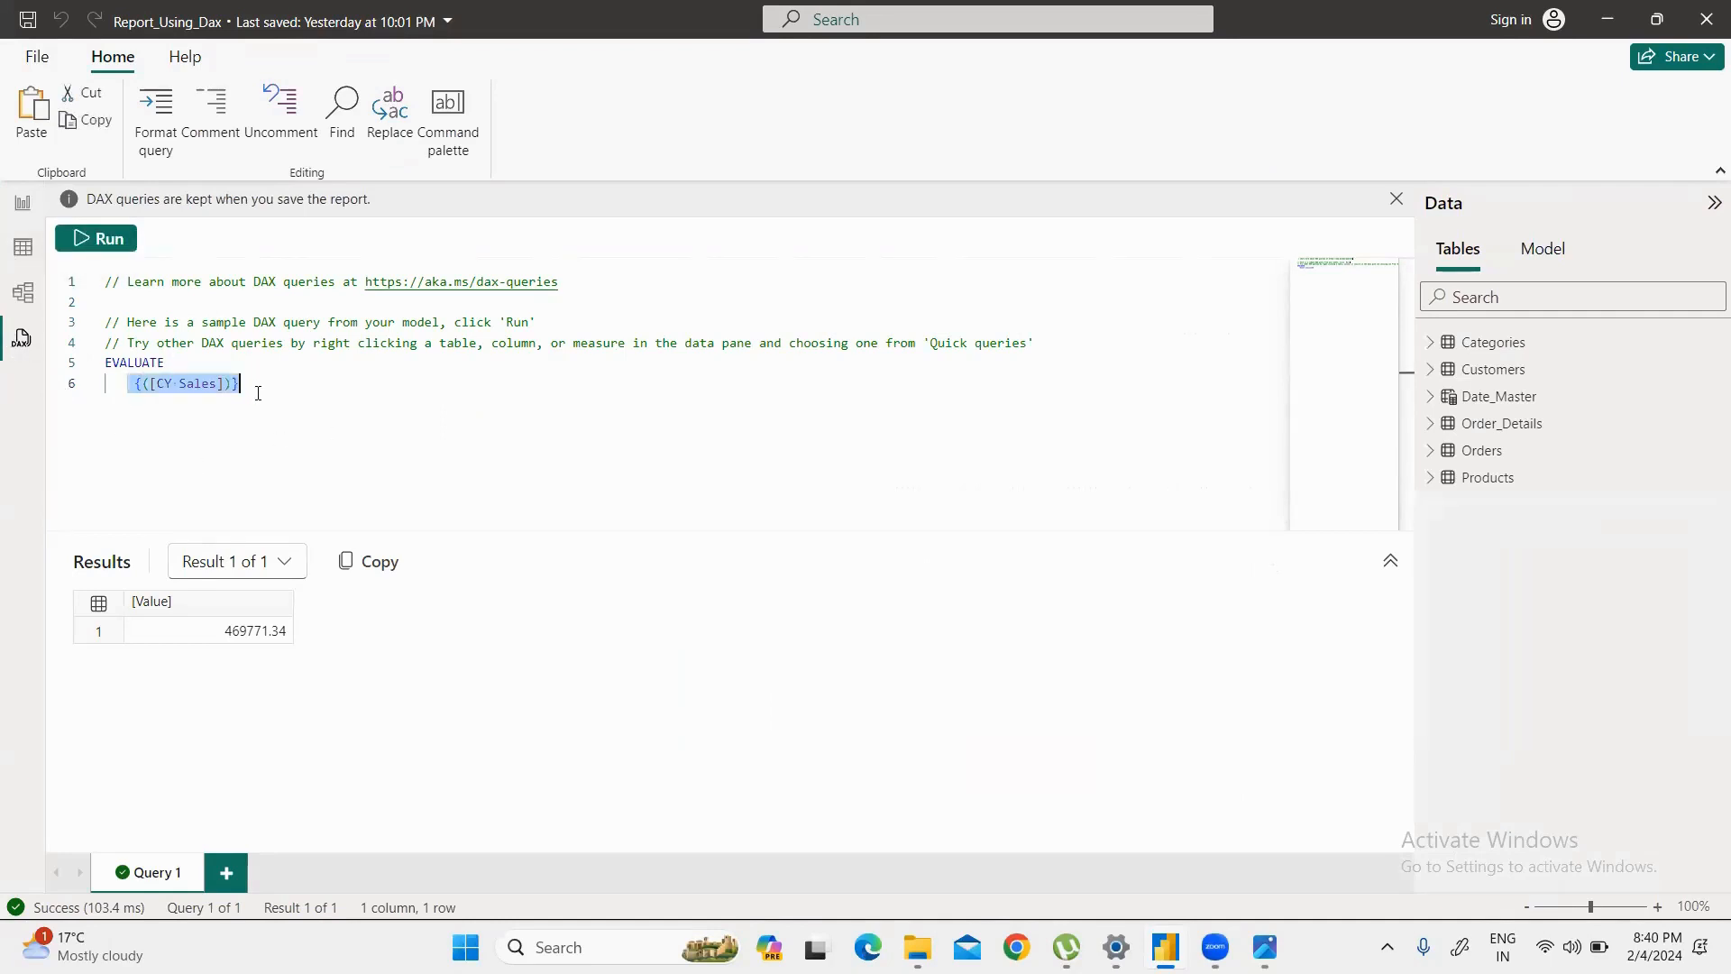
pyautogui.press('BackSpace')
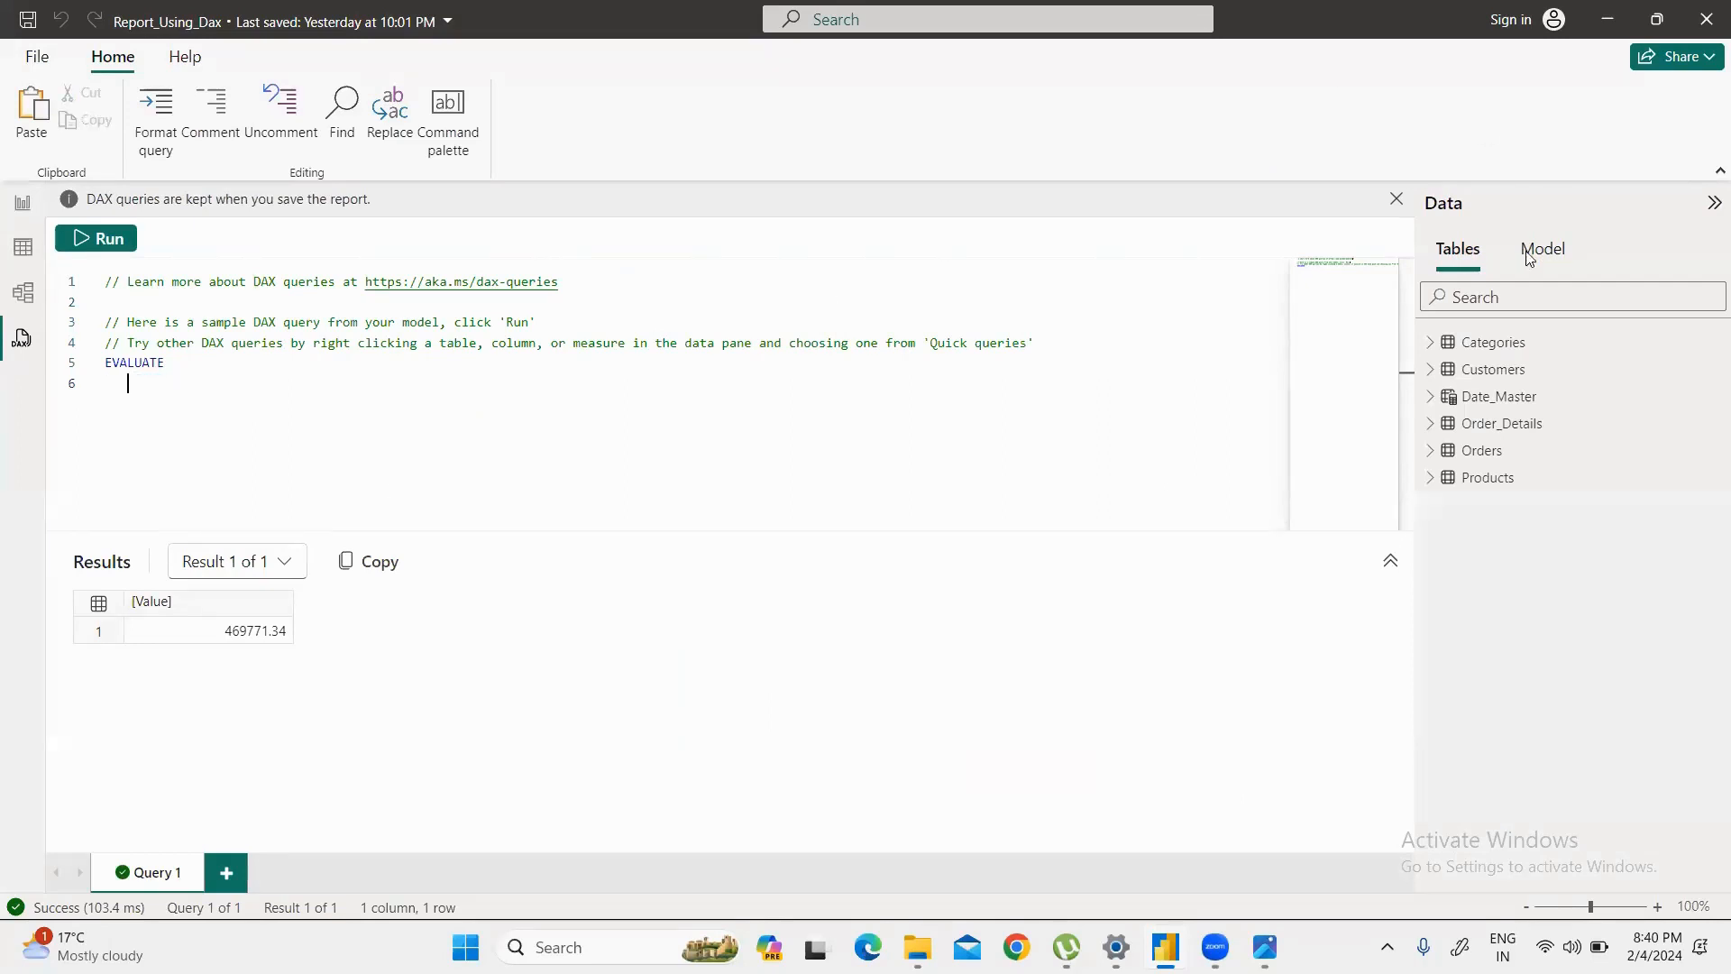
# Step: Enter DISTINCT(Categories[CategoryName]) below EVALUATE and run the query
pyautogui.click(1429, 341)
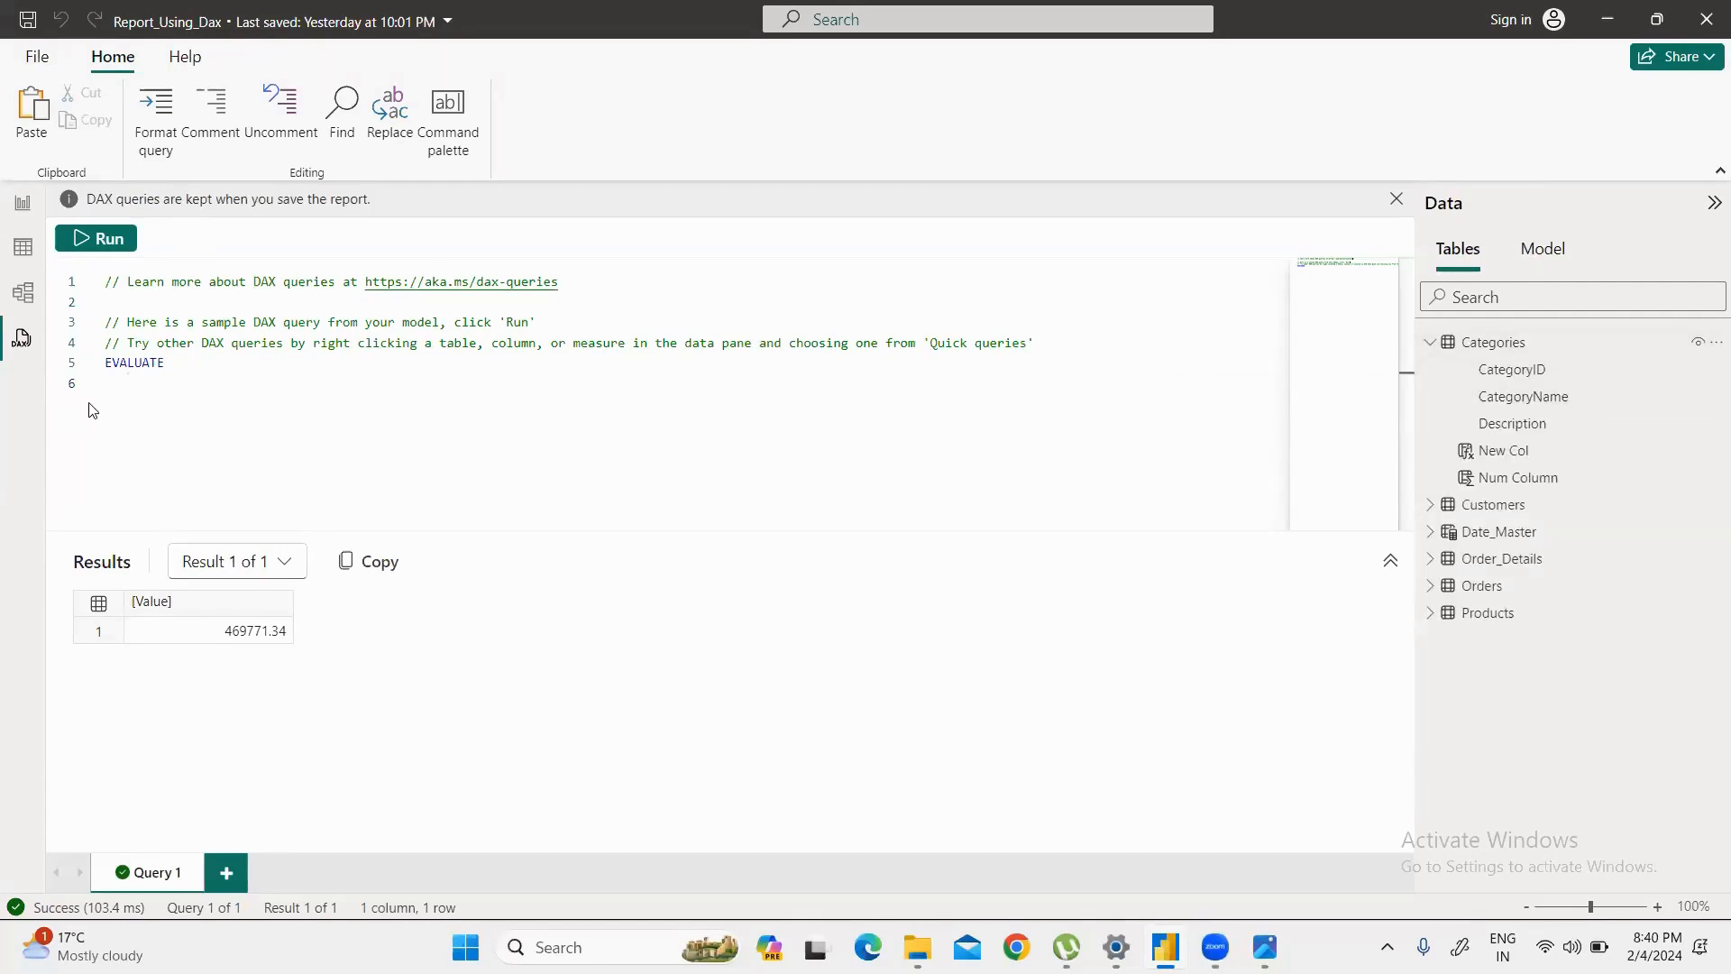
pyautogui.click(157, 378)
pyautogui.write('Di')
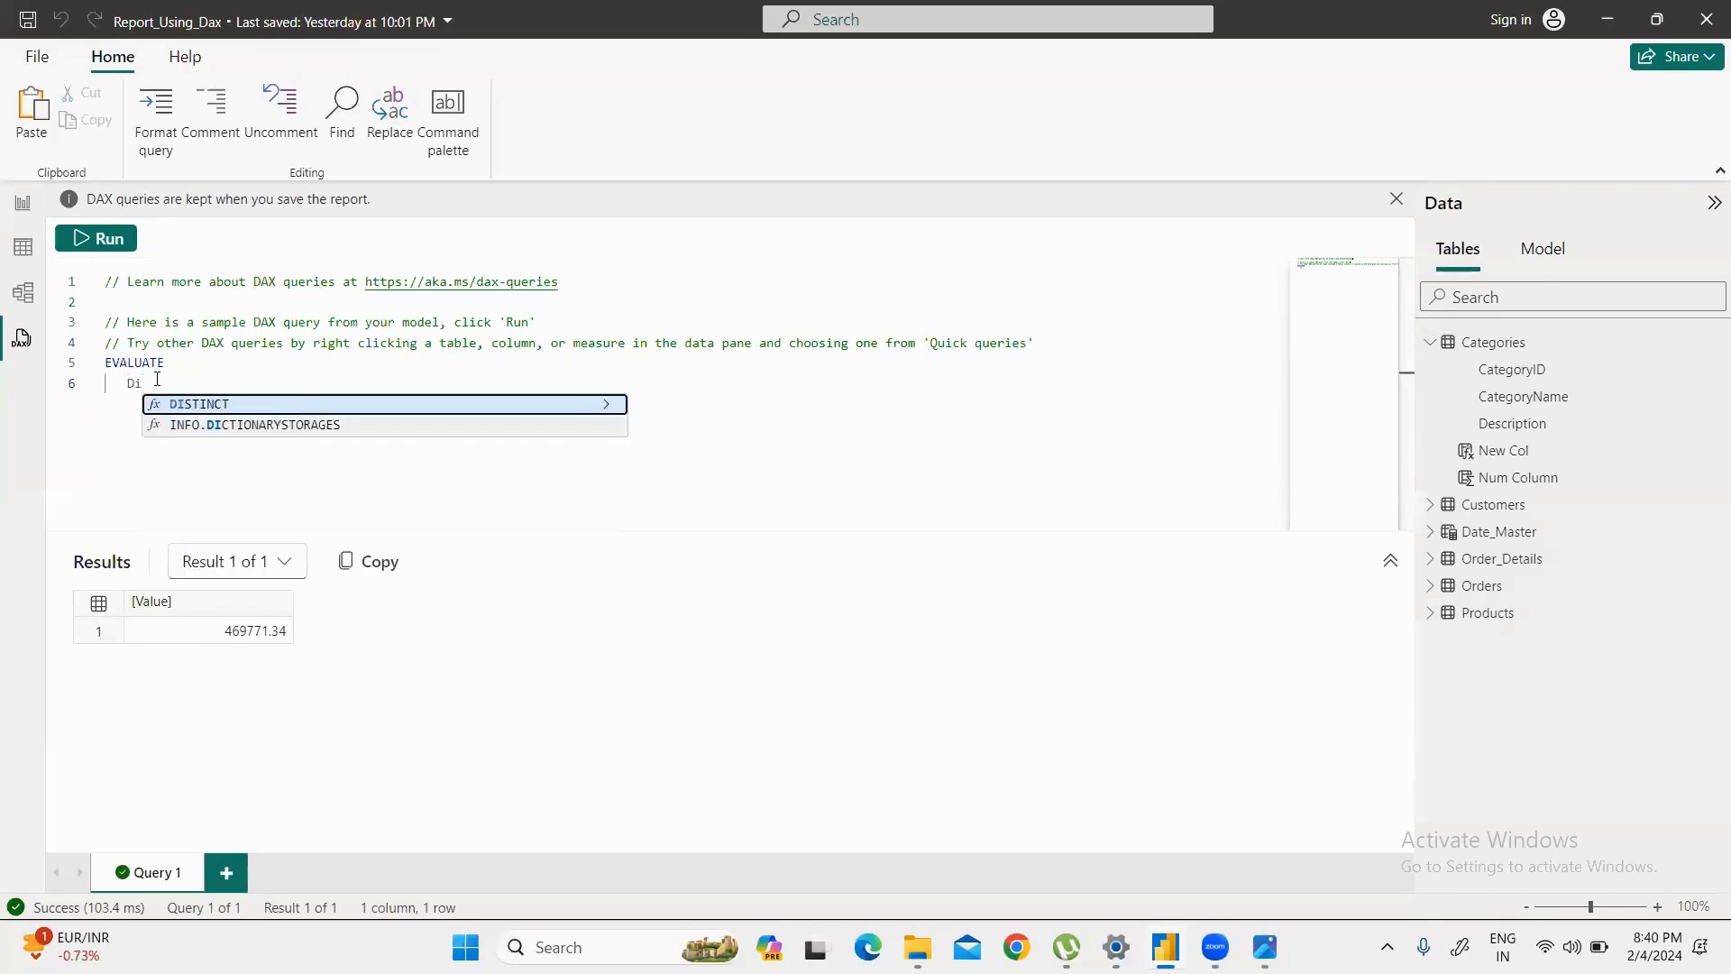
pyautogui.press('Tab')
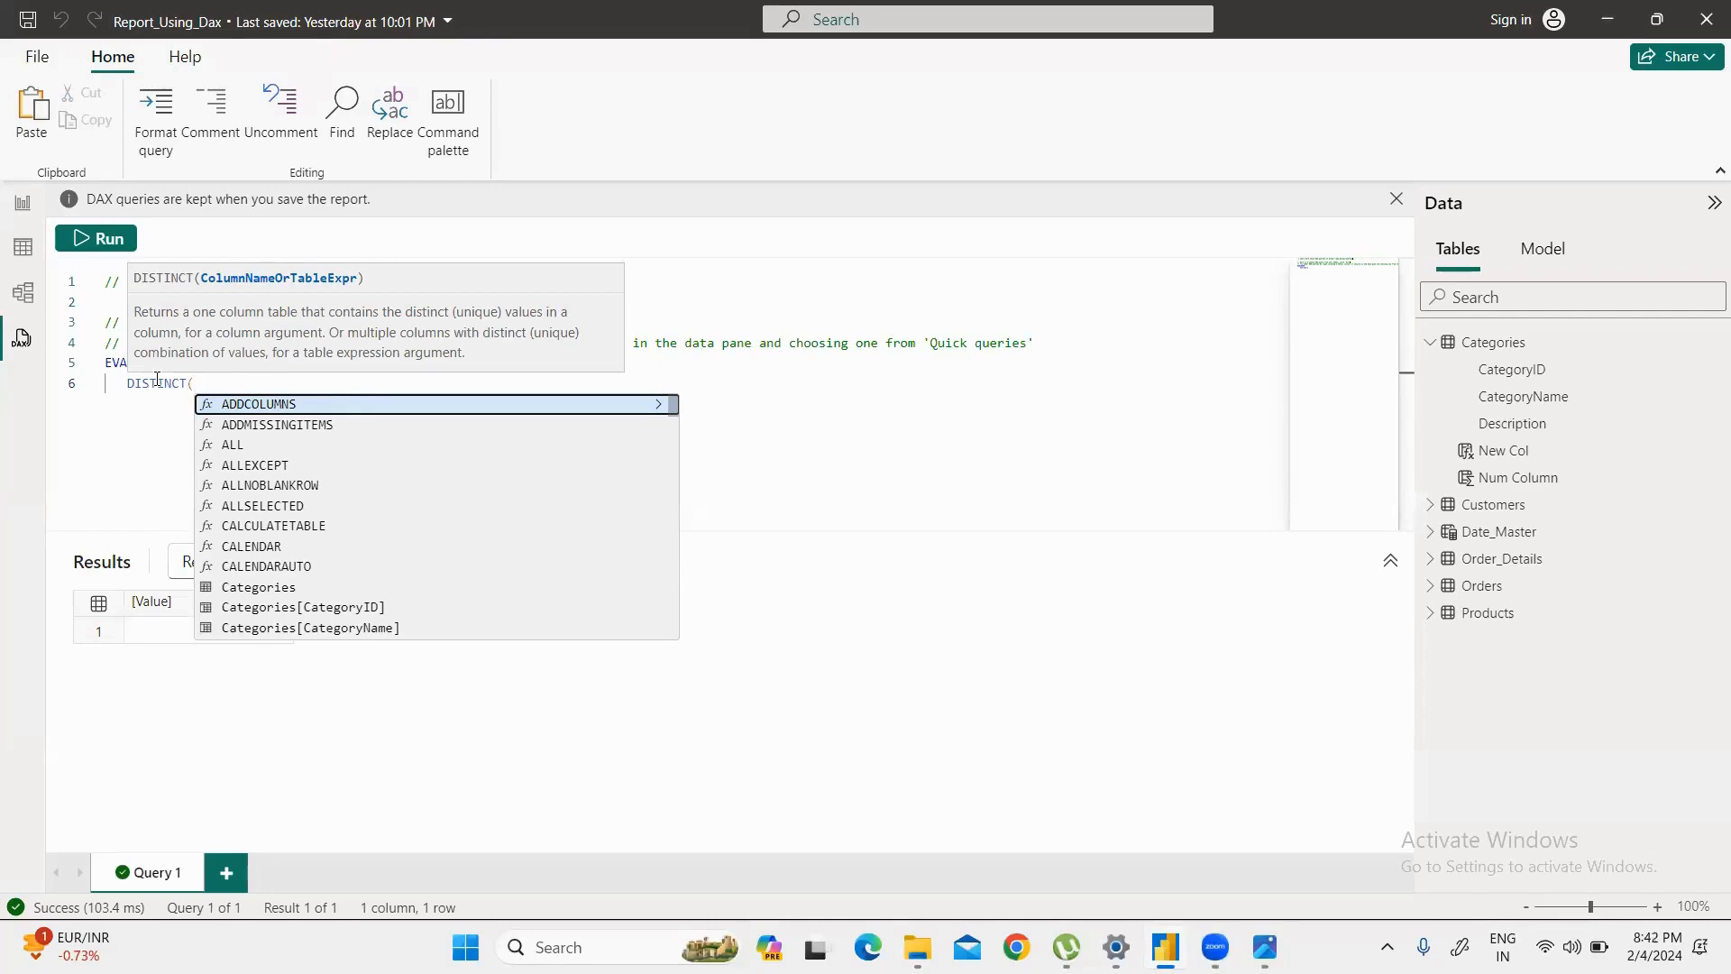
pyautogui.write('Co')
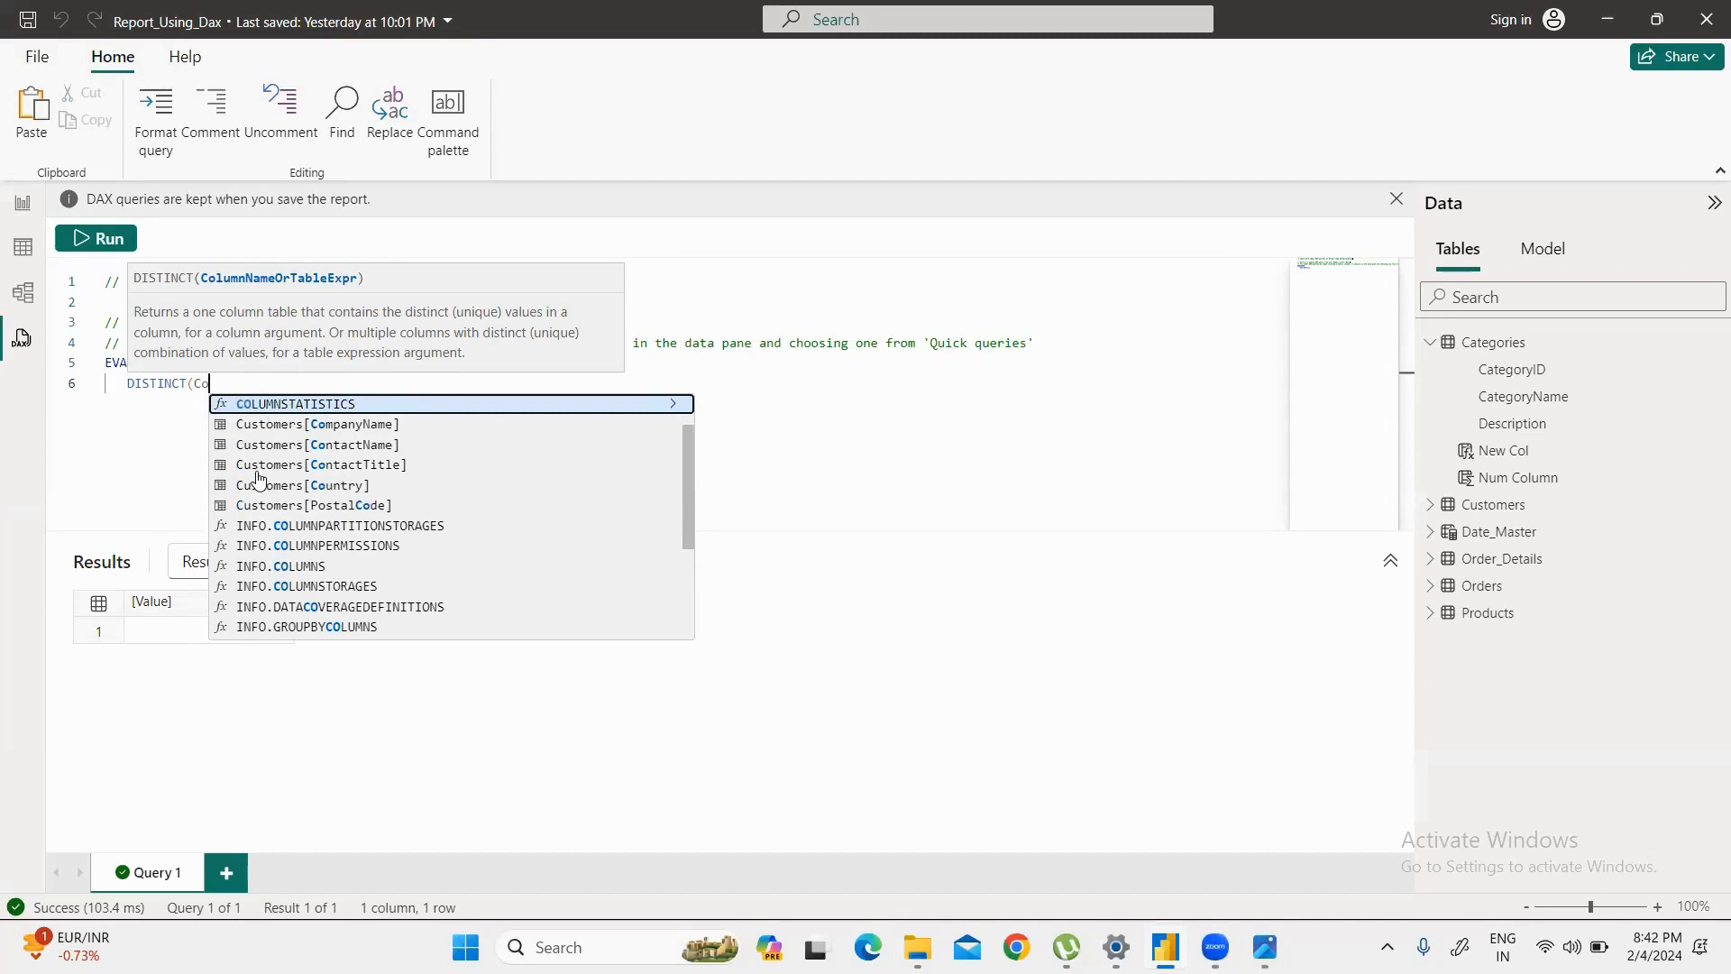
pyautogui.scroll(-3, 275, 496)
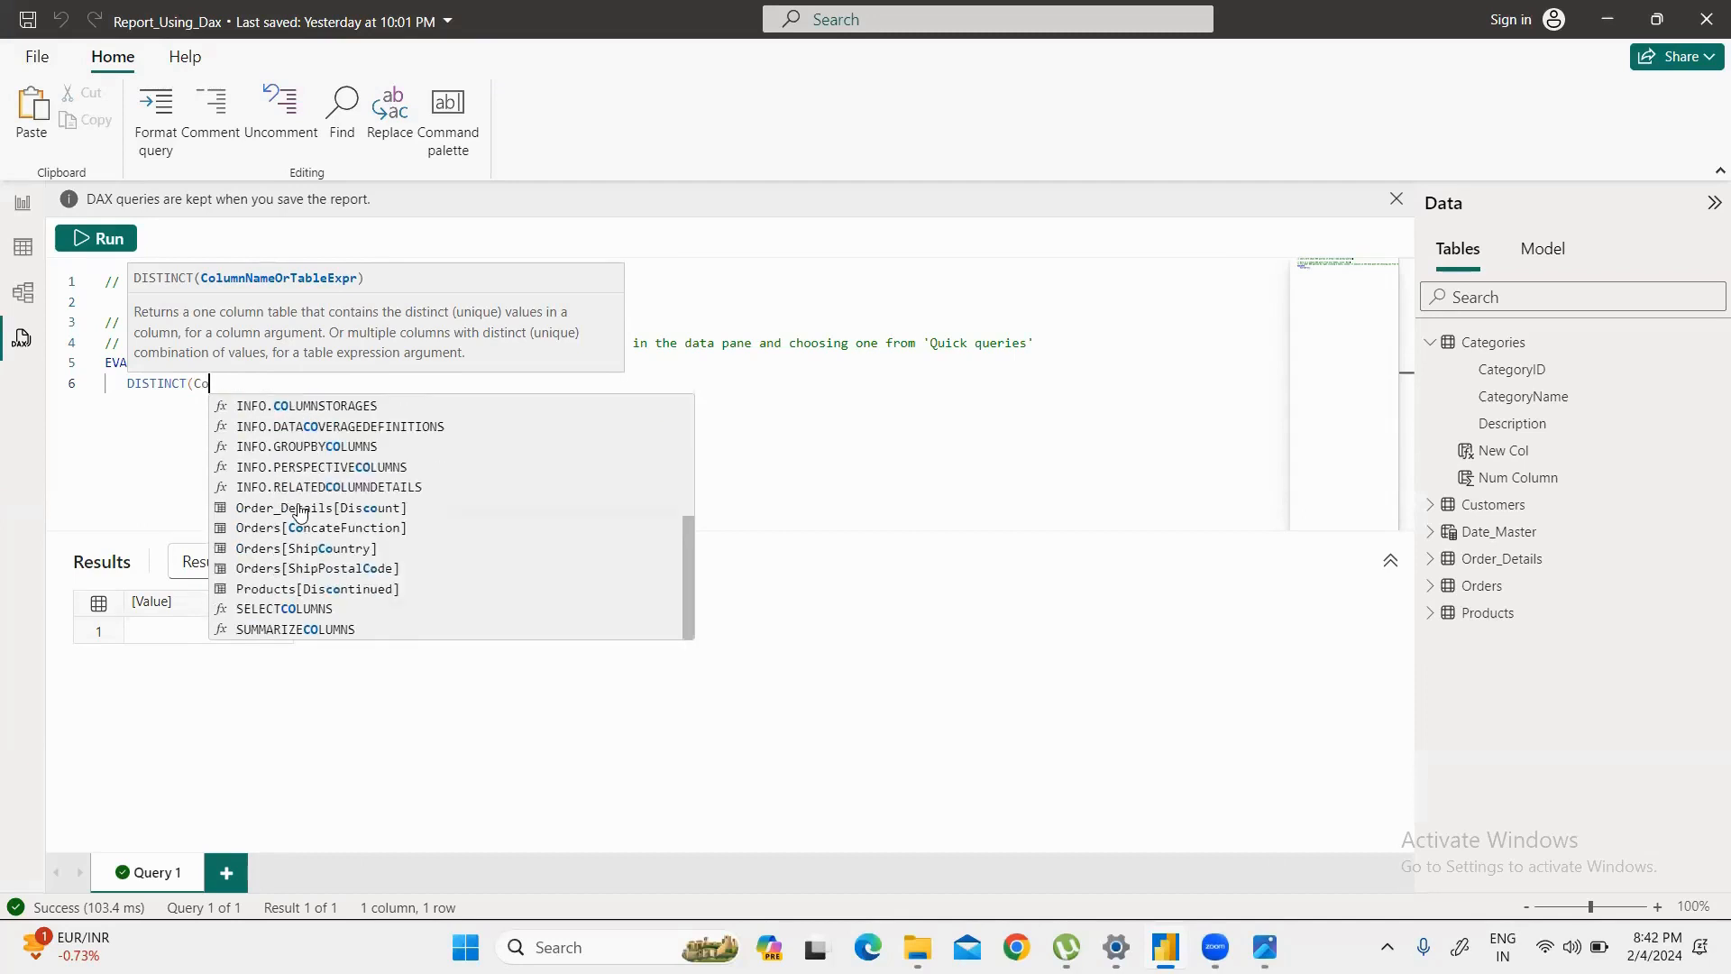
pyautogui.scroll(4, 300, 511)
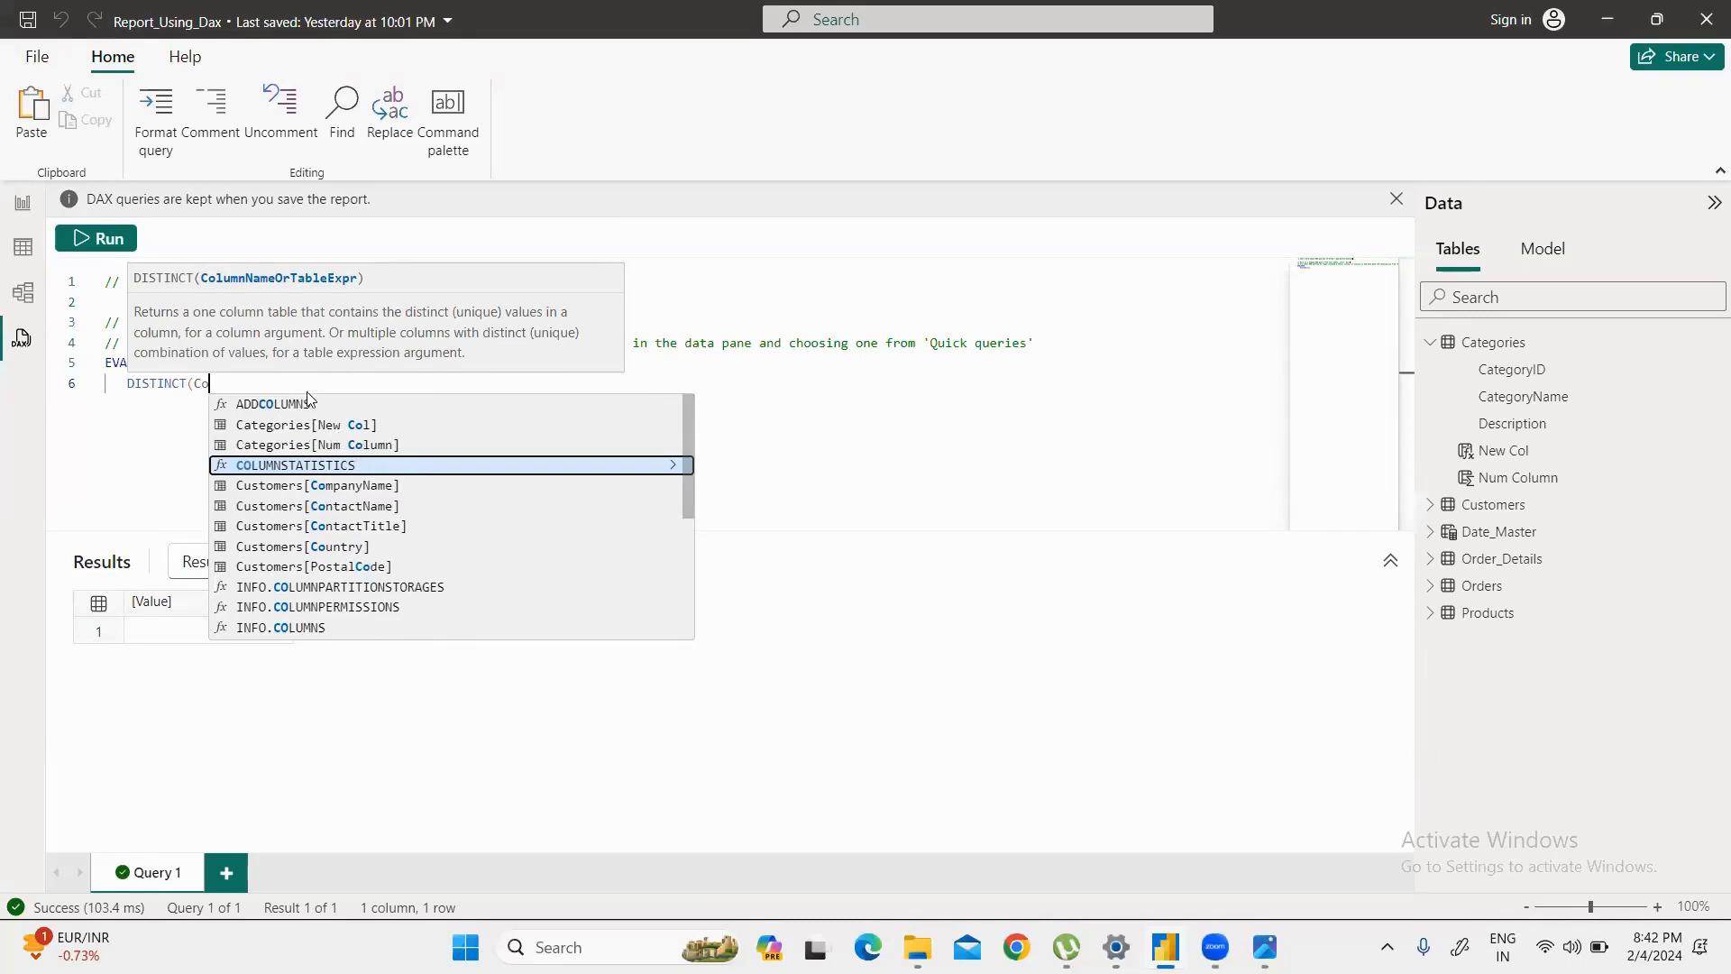
pyautogui.press('BackSpace')
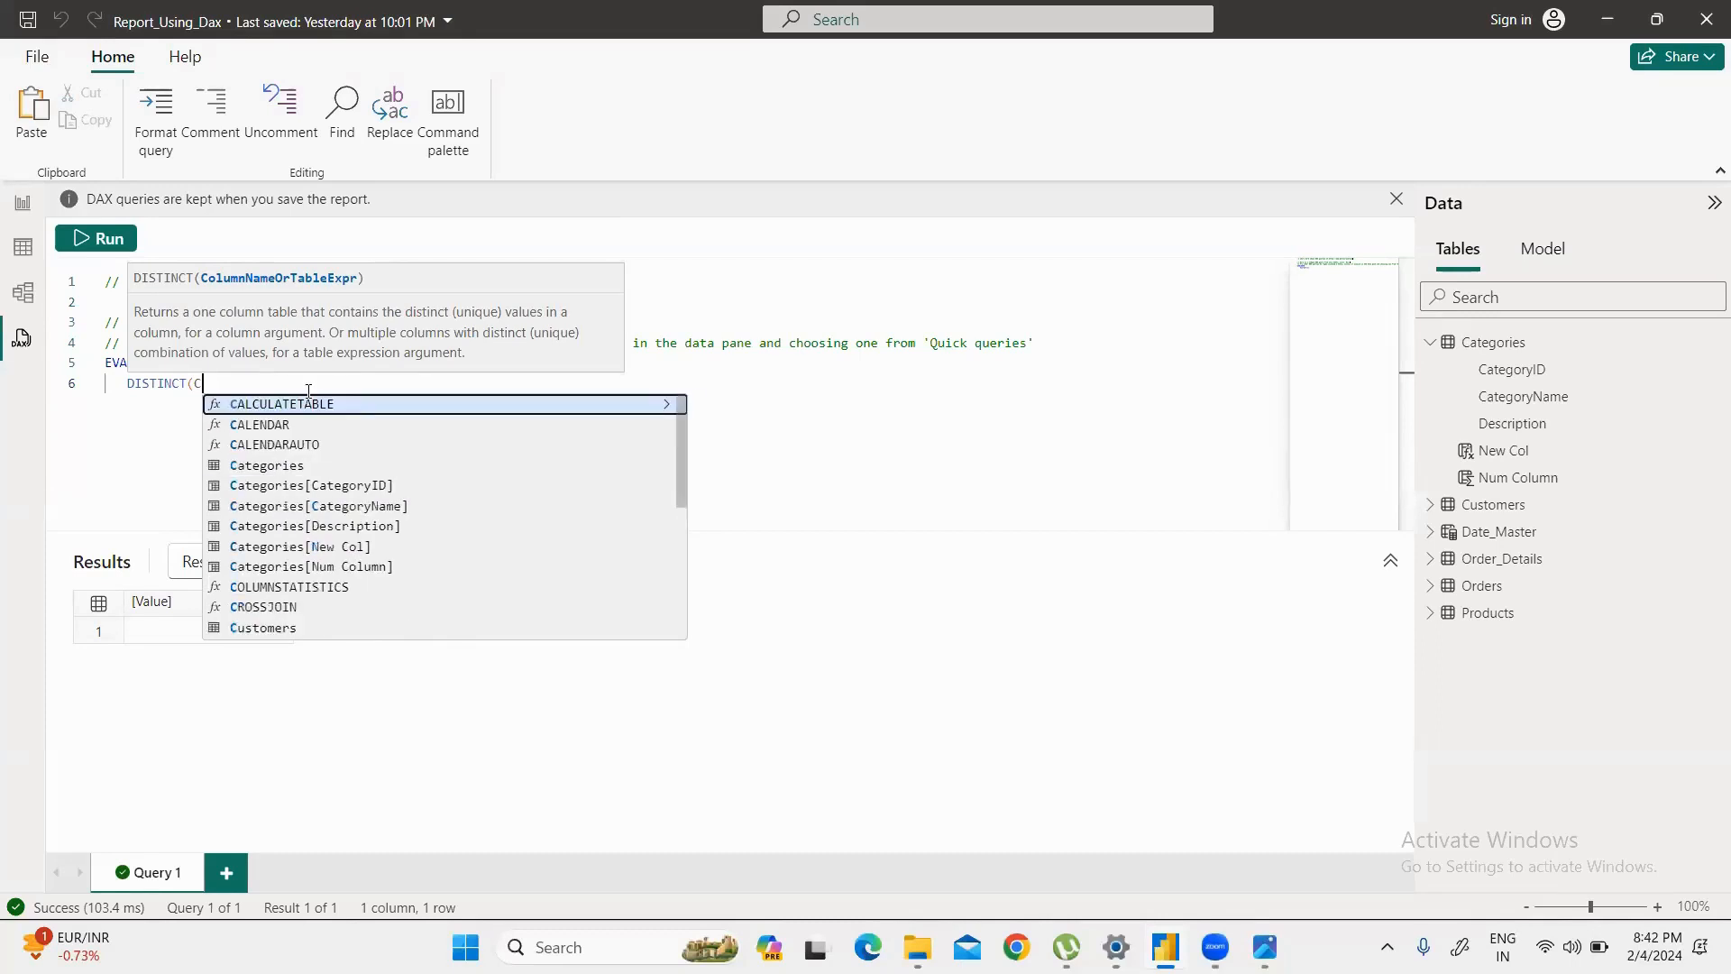
pyautogui.write('at')
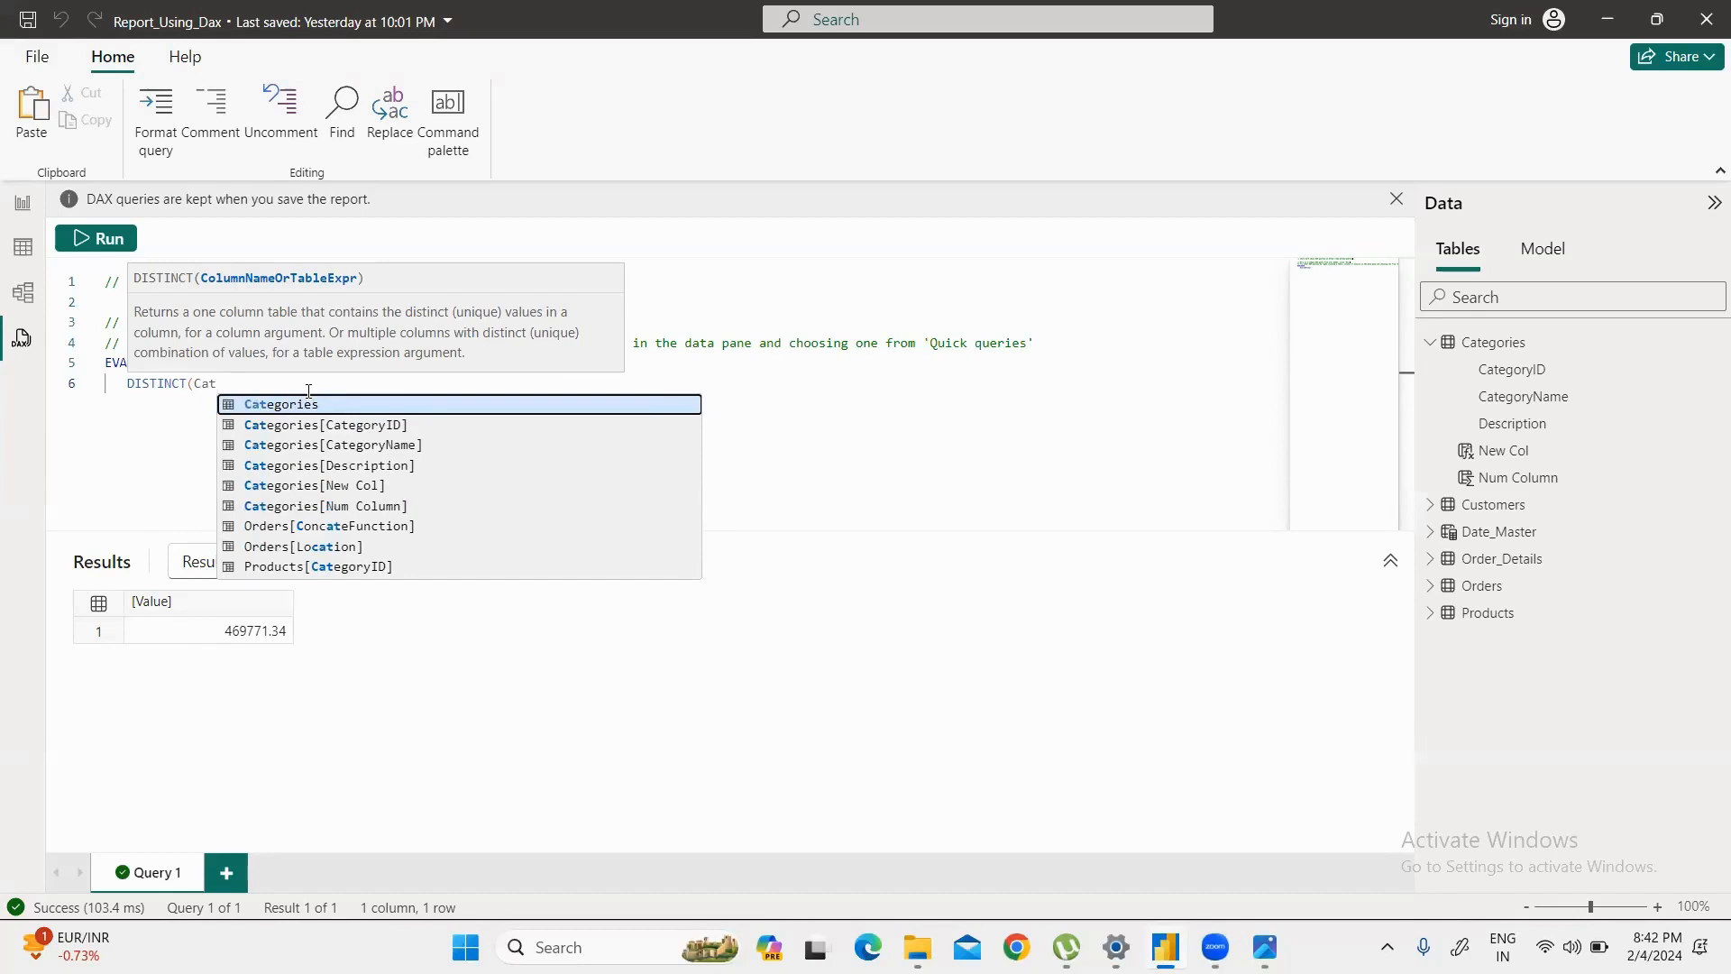
pyautogui.click(349, 444)
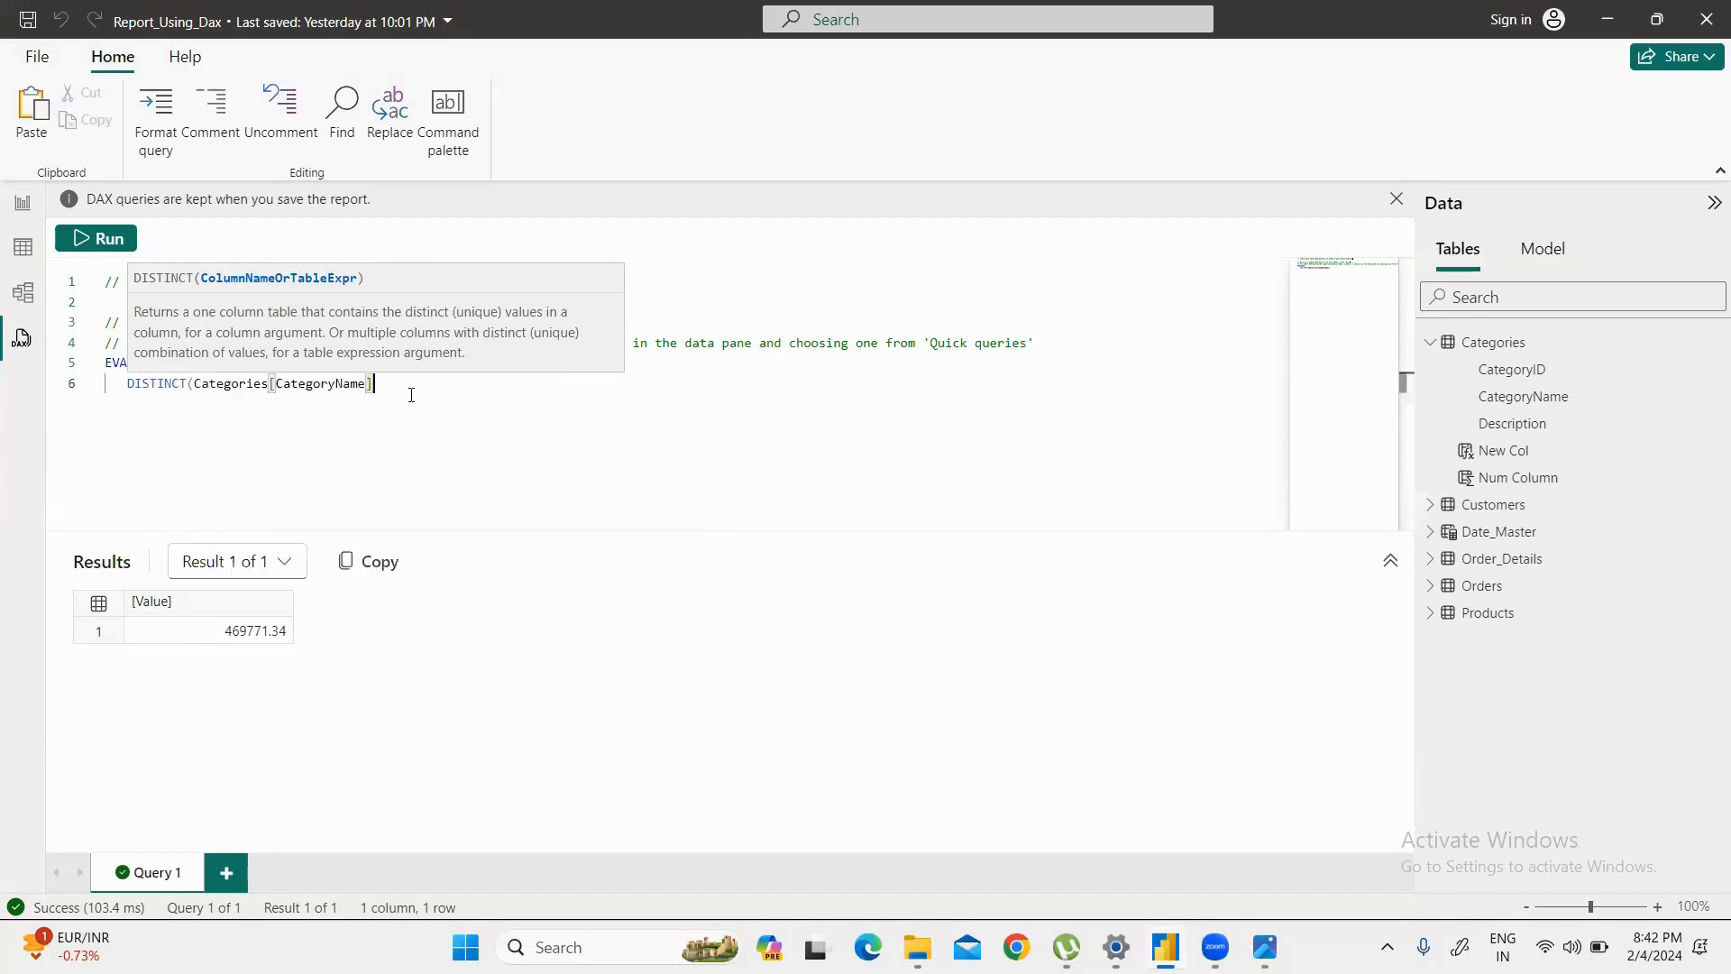
pyautogui.write(')')
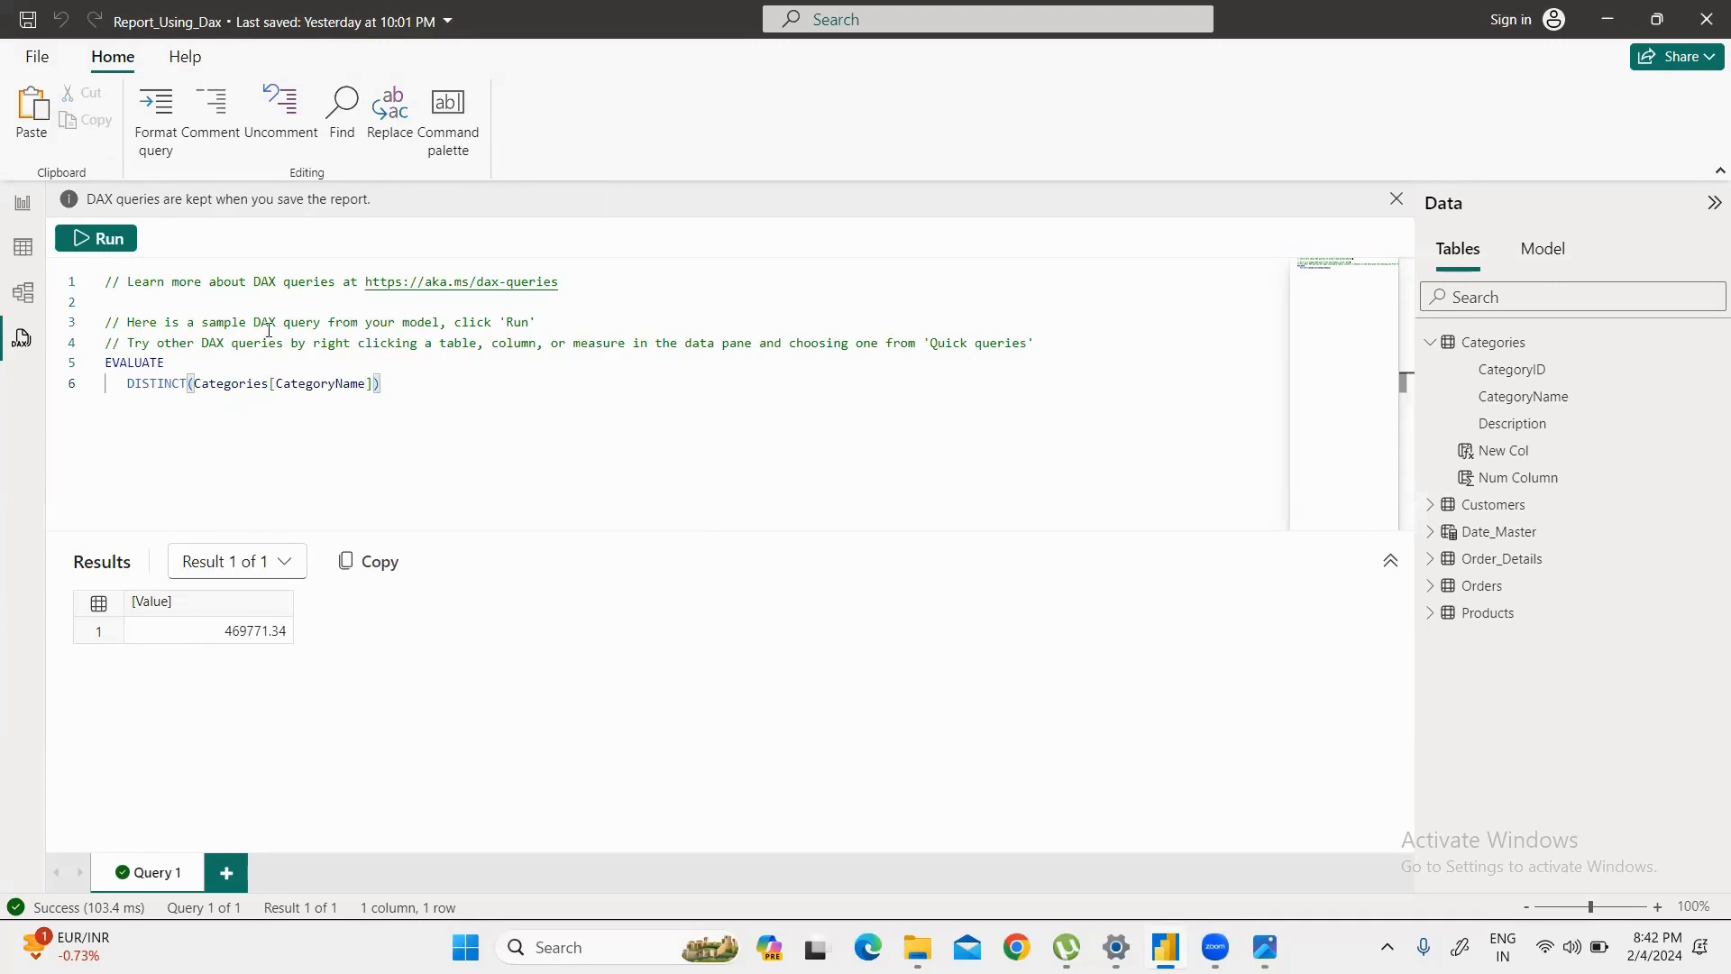
pyautogui.click(90, 238)
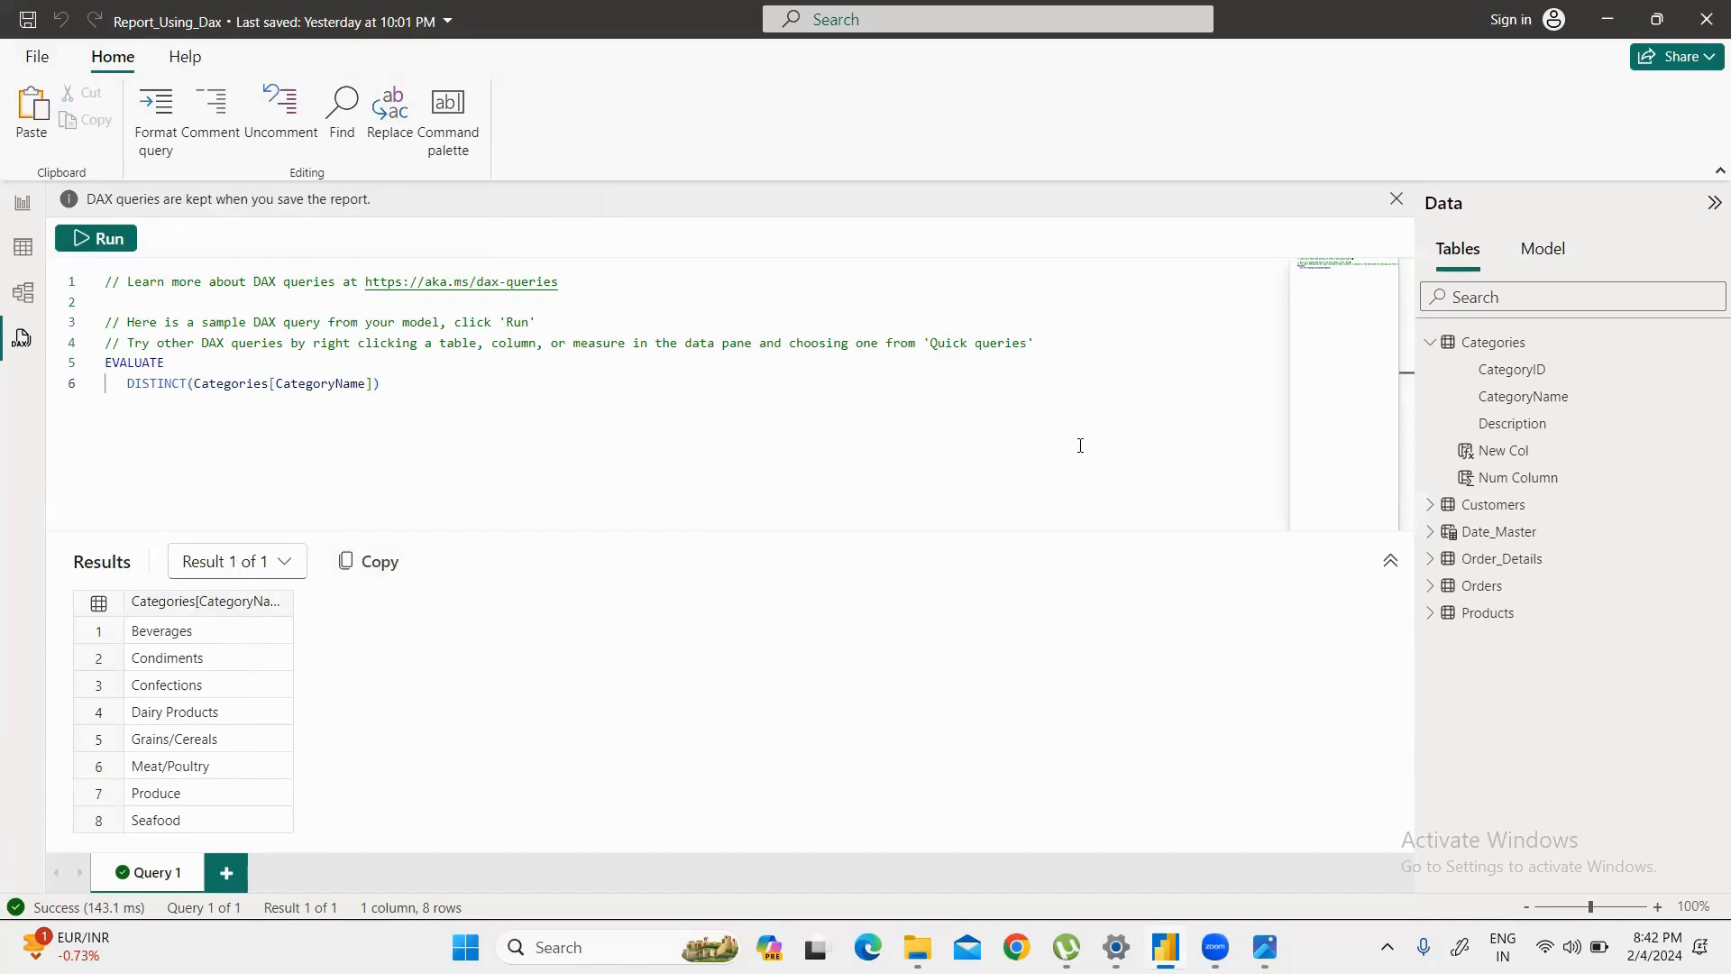
# Step: Look through the fields of the Products and Order_Details tables, and collapse all expanded tables
pyautogui.click(1429, 612)
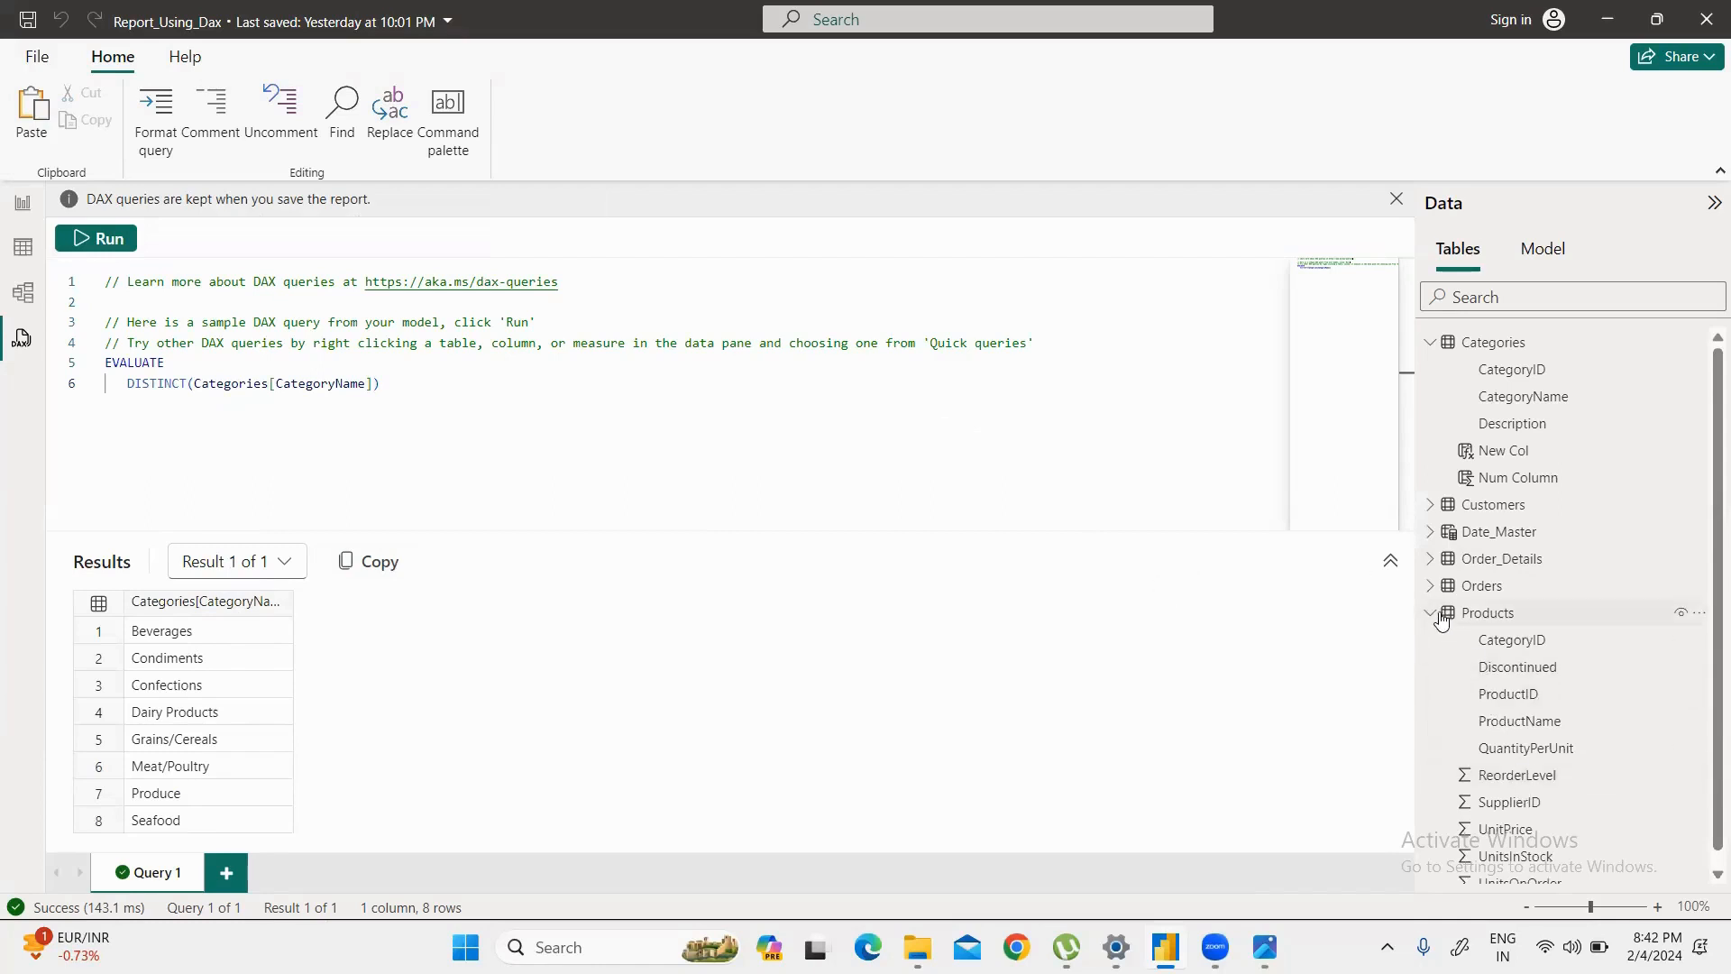
pyautogui.click(1431, 559)
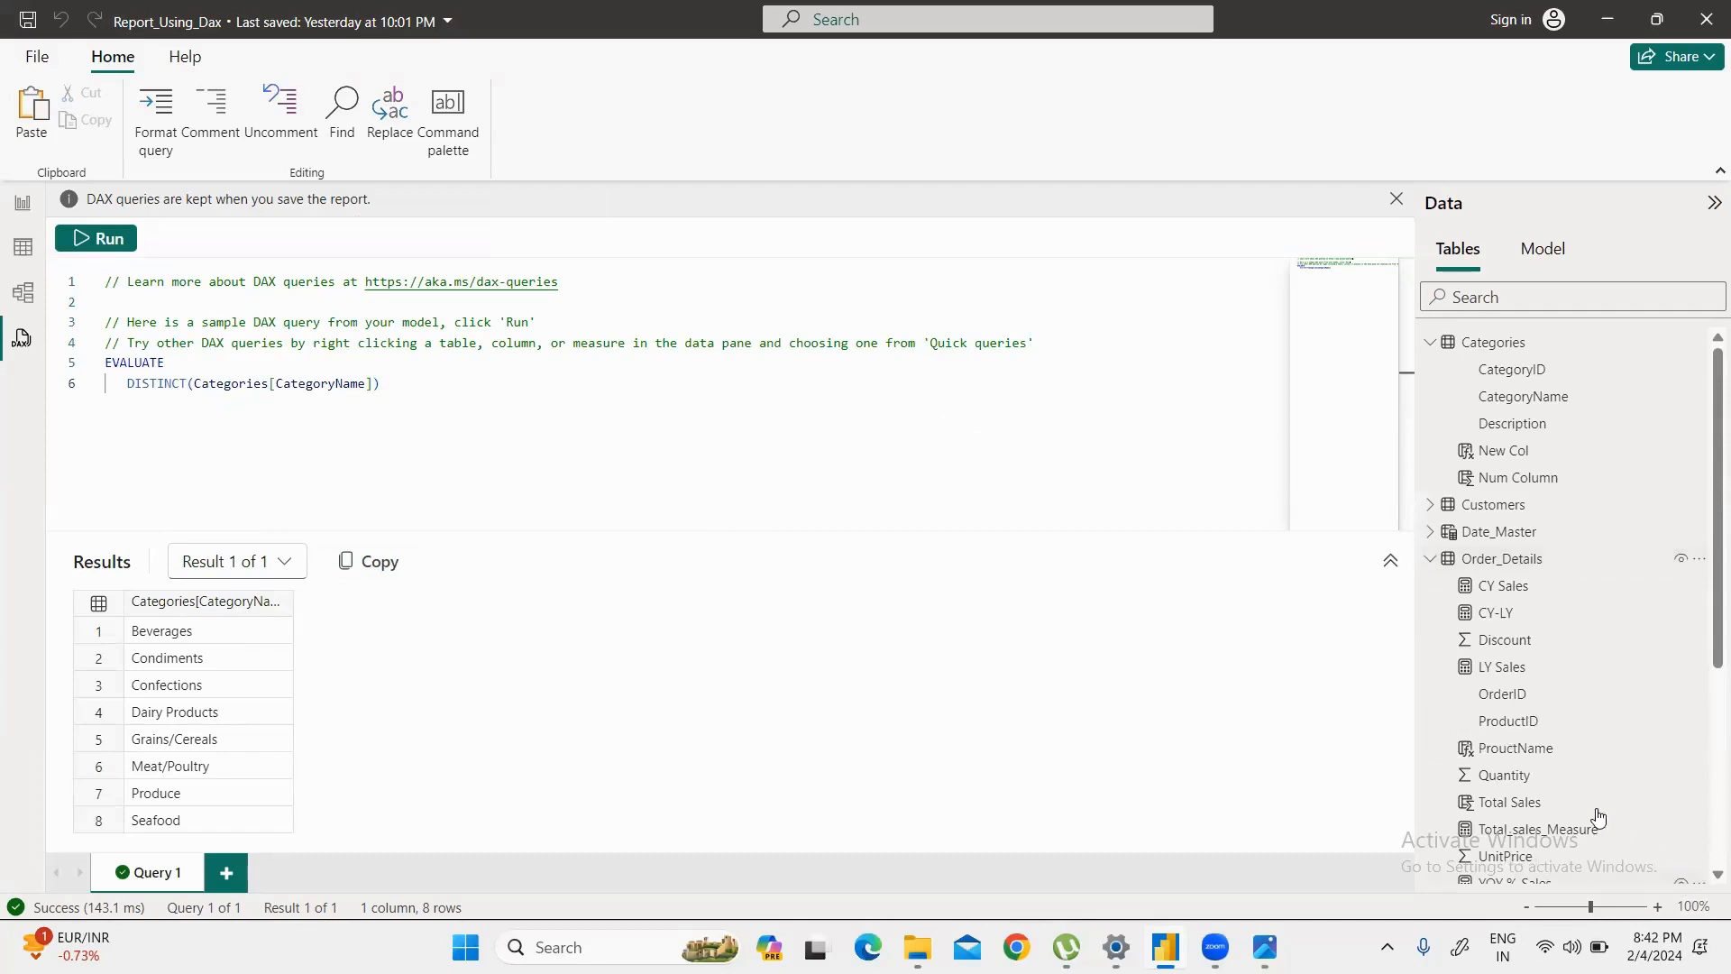
pyautogui.scroll(-1, 1592, 811)
pyautogui.scroll(1, 1540, 670)
pyautogui.click(1431, 559)
pyautogui.click(1428, 613)
pyautogui.click(1428, 614)
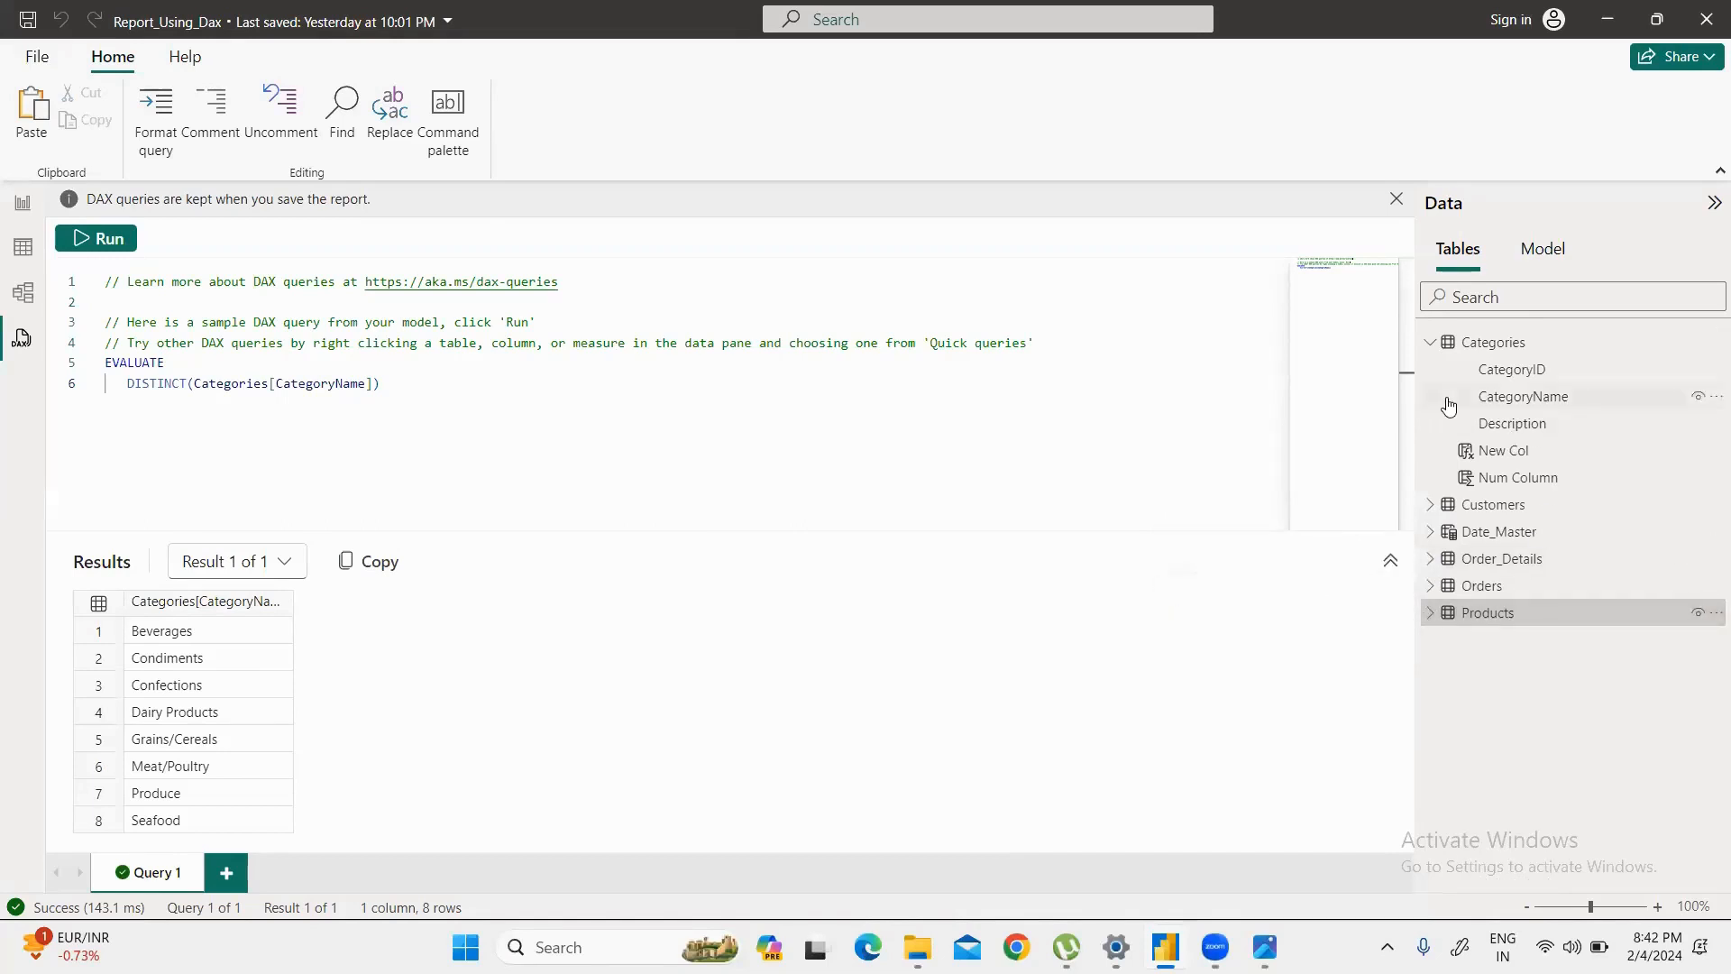
pyautogui.click(1430, 343)
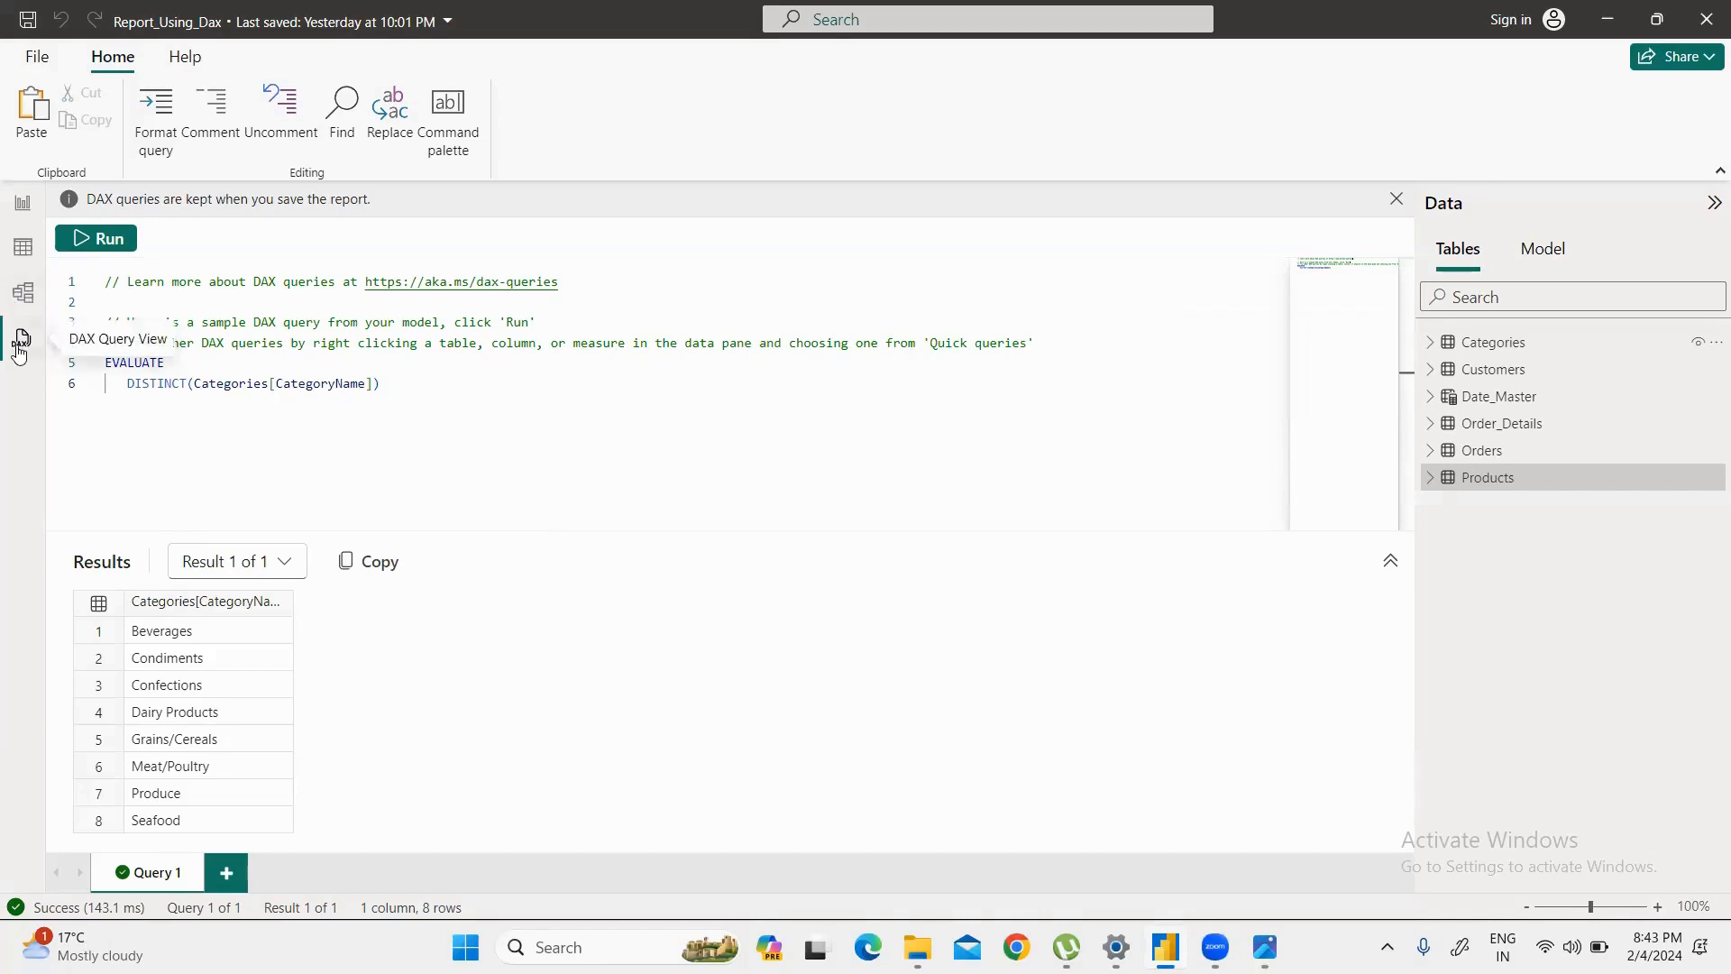
# Step: Inspect the Categories table's Description and Picture columns in the Power Query Editor, close and apply, and return to DAX query view
pyautogui.click(20, 203)
pyautogui.click(610, 150)
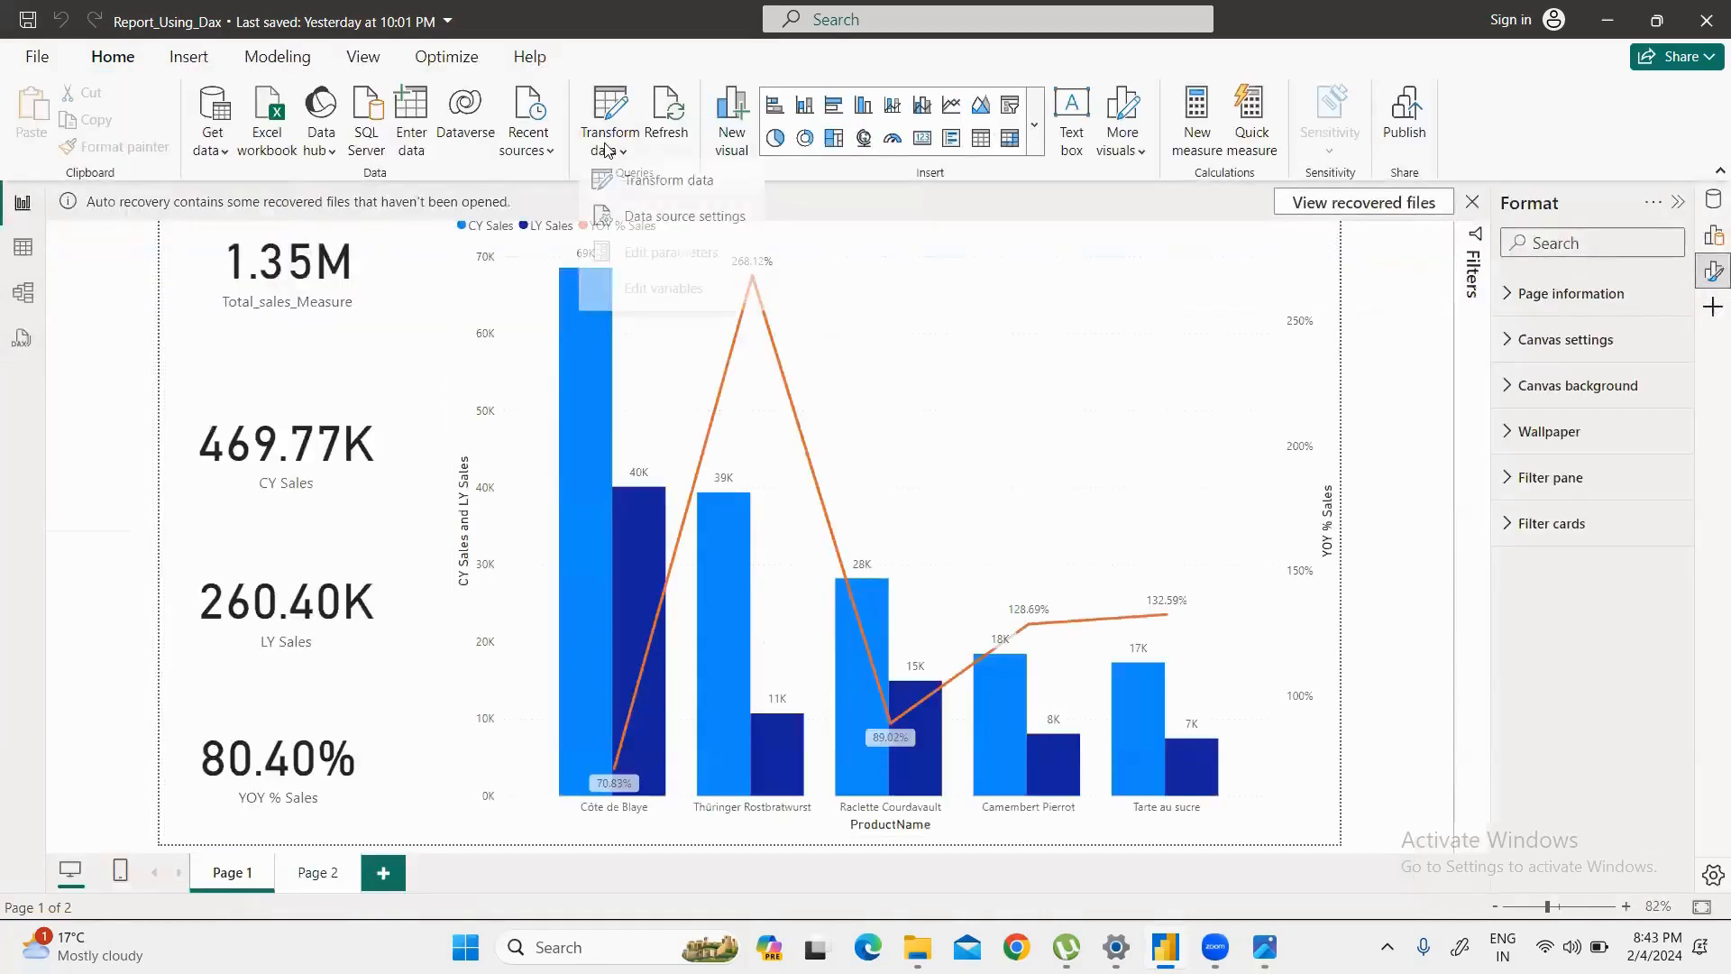
pyautogui.click(646, 183)
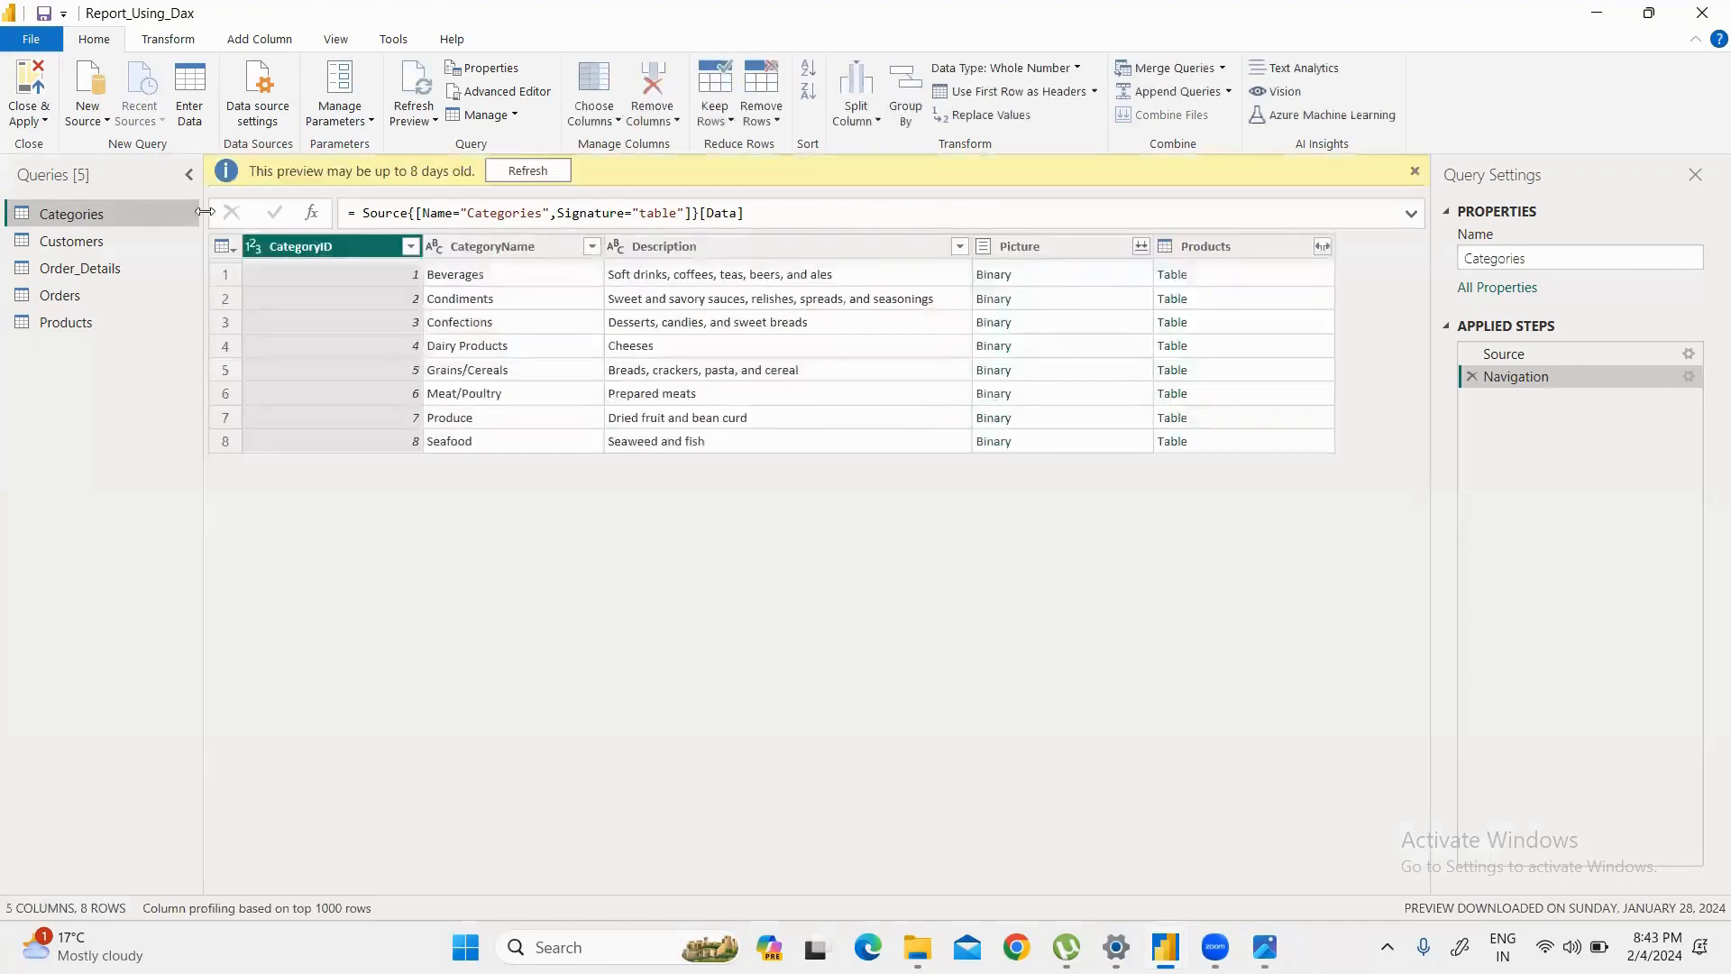
pyautogui.click(698, 252)
pyautogui.click(1105, 242)
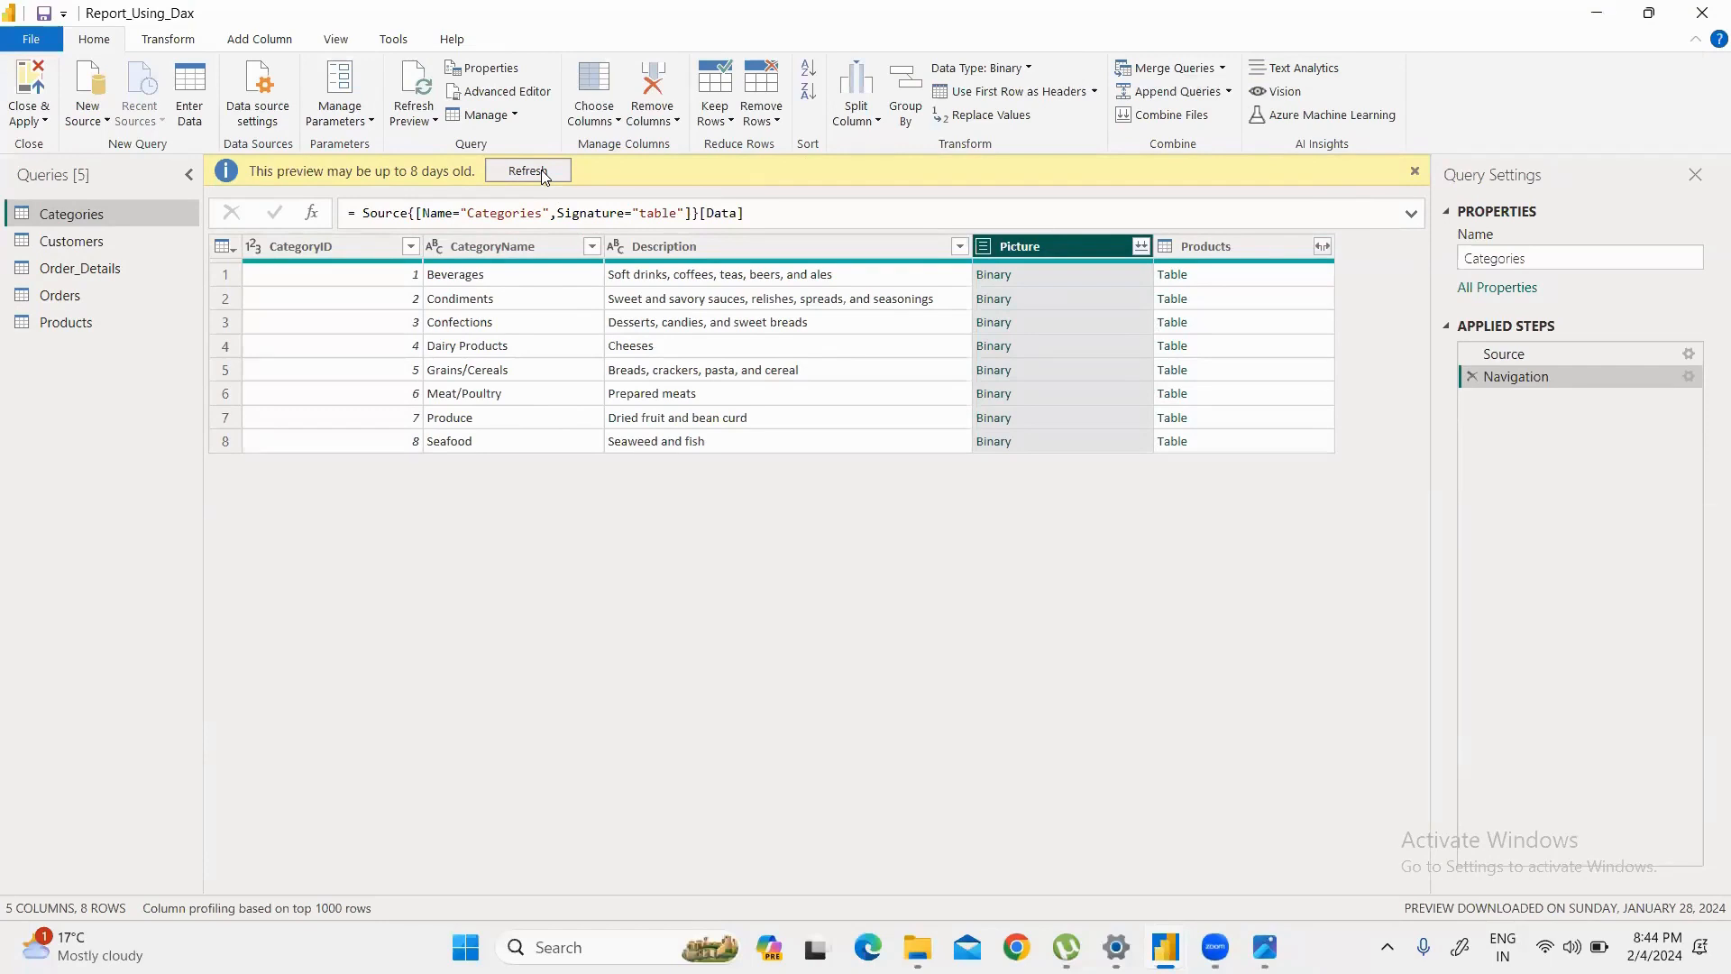
pyautogui.click(1415, 172)
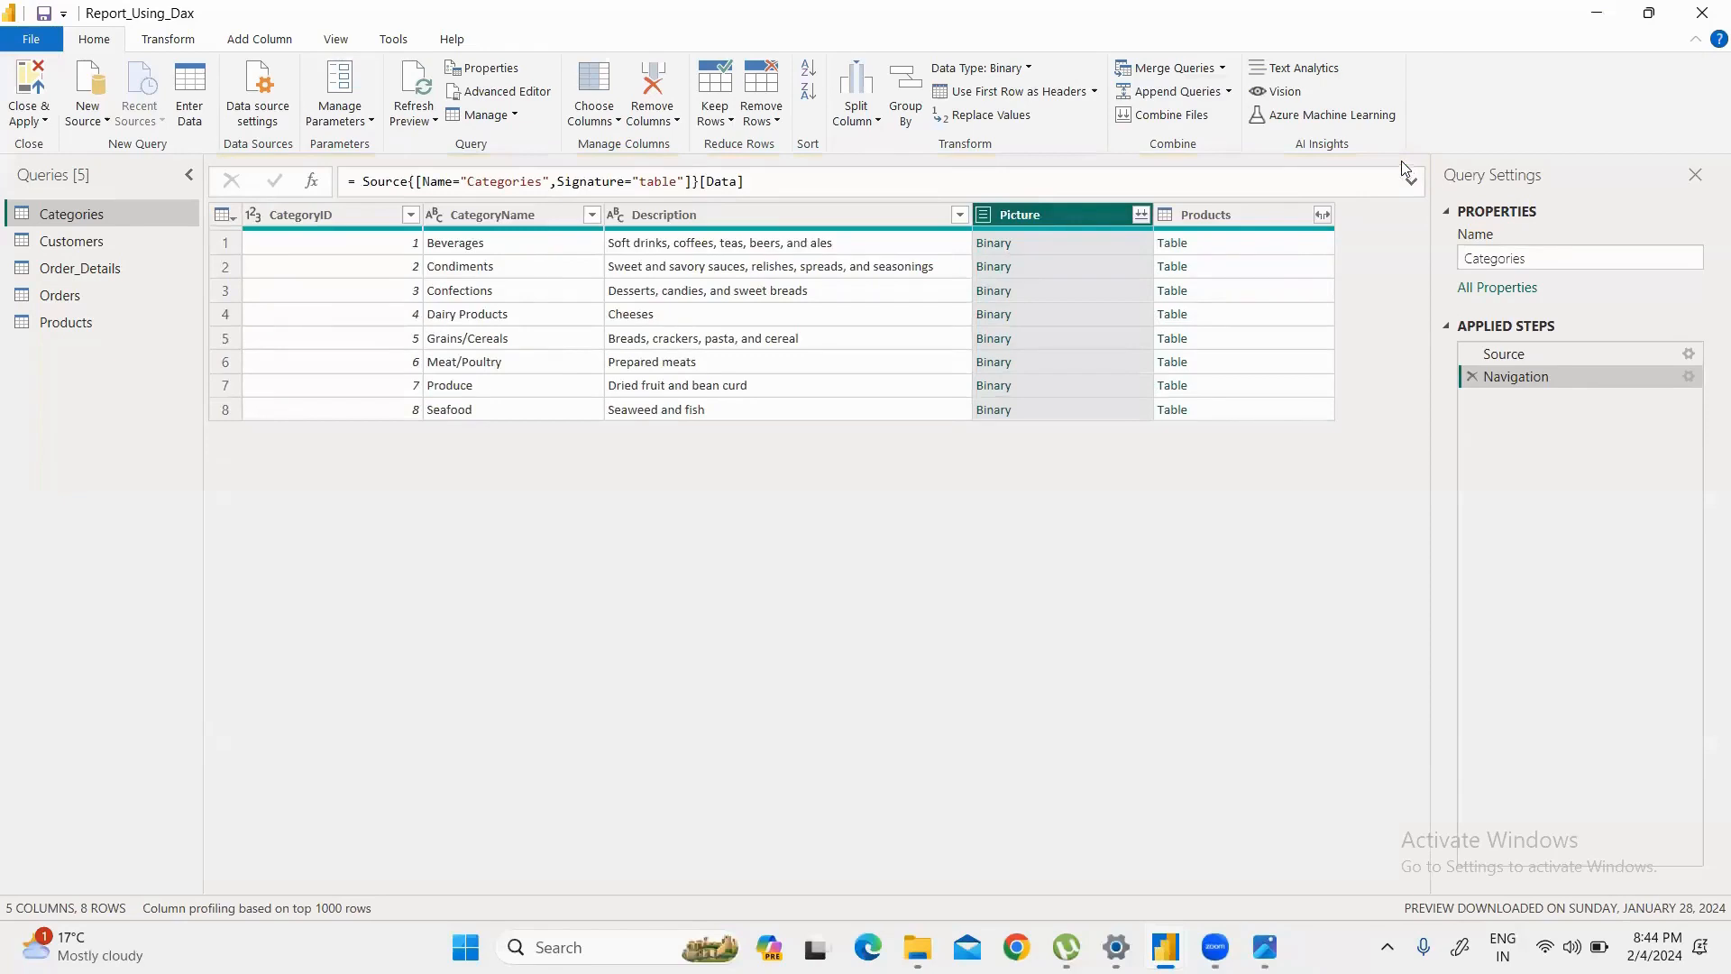
pyautogui.click(44, 119)
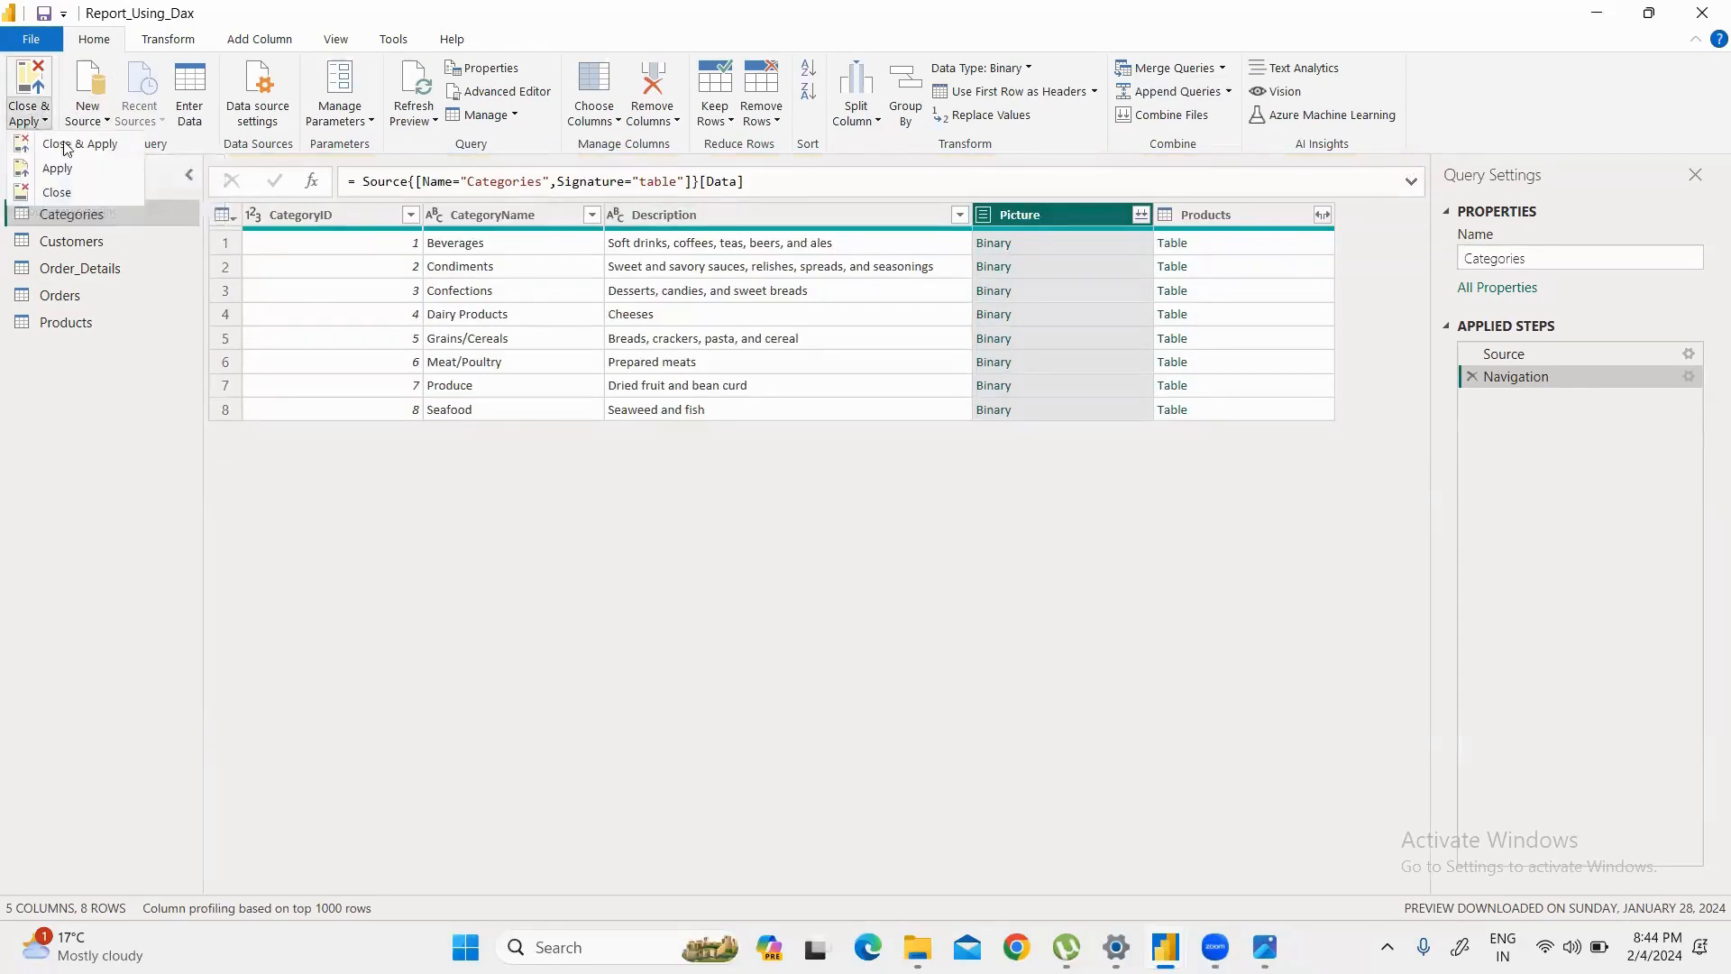
pyautogui.click(76, 147)
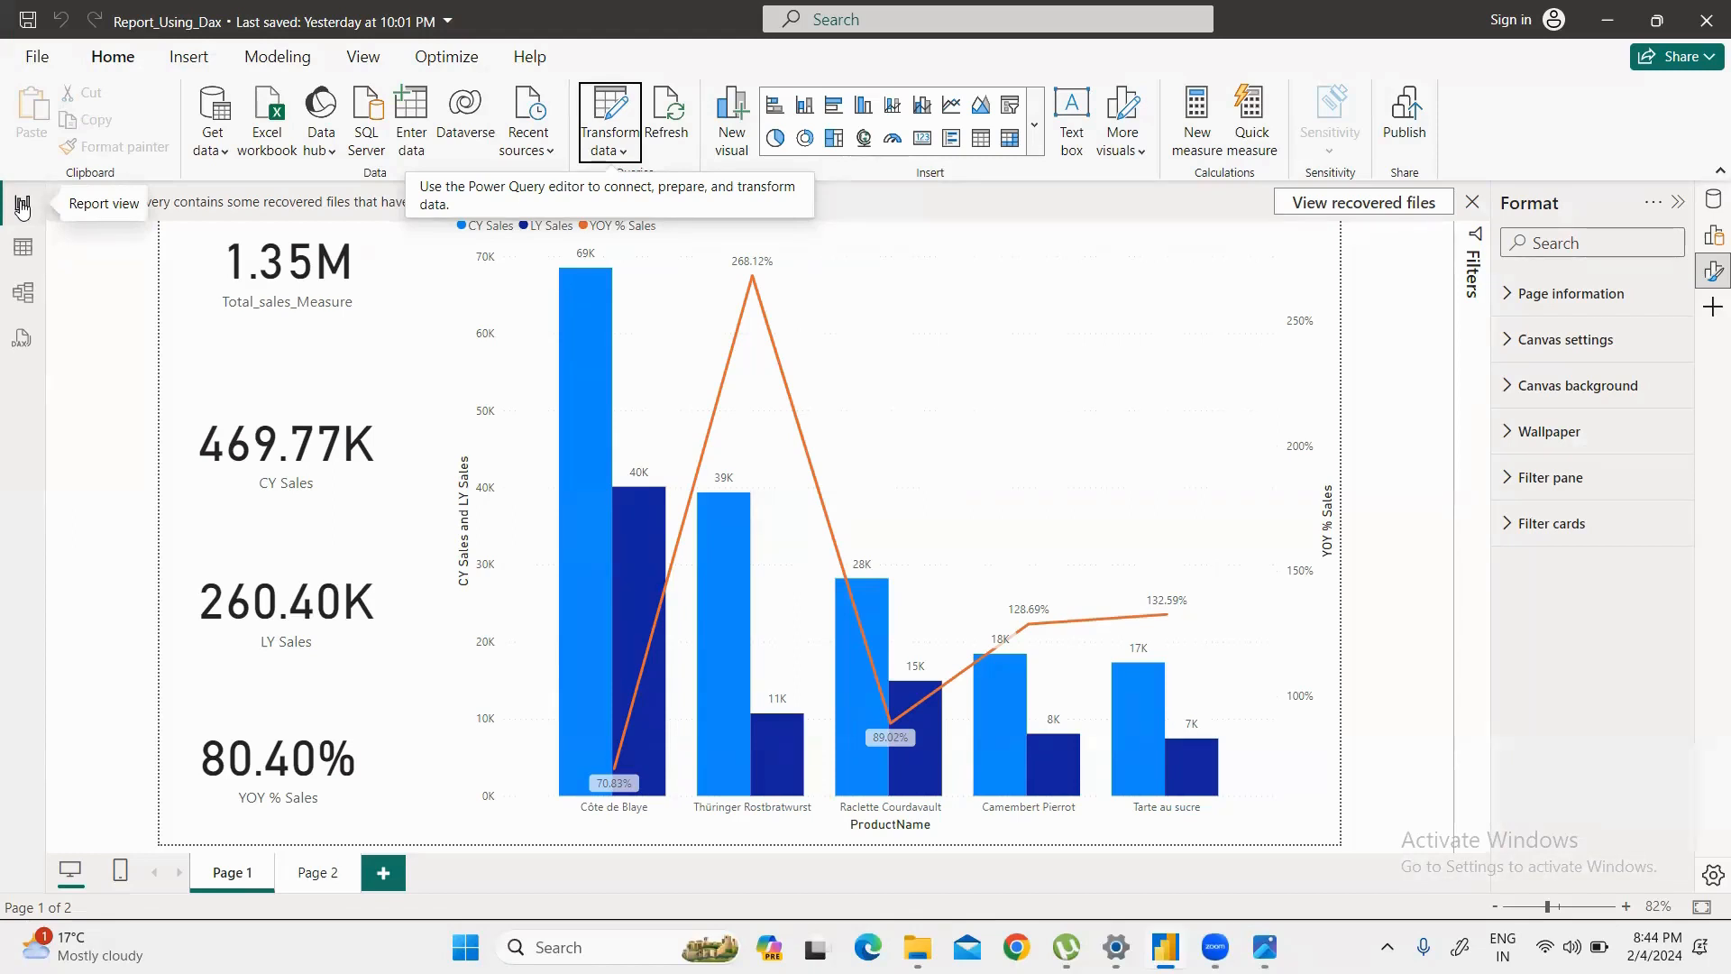
pyautogui.click(21, 338)
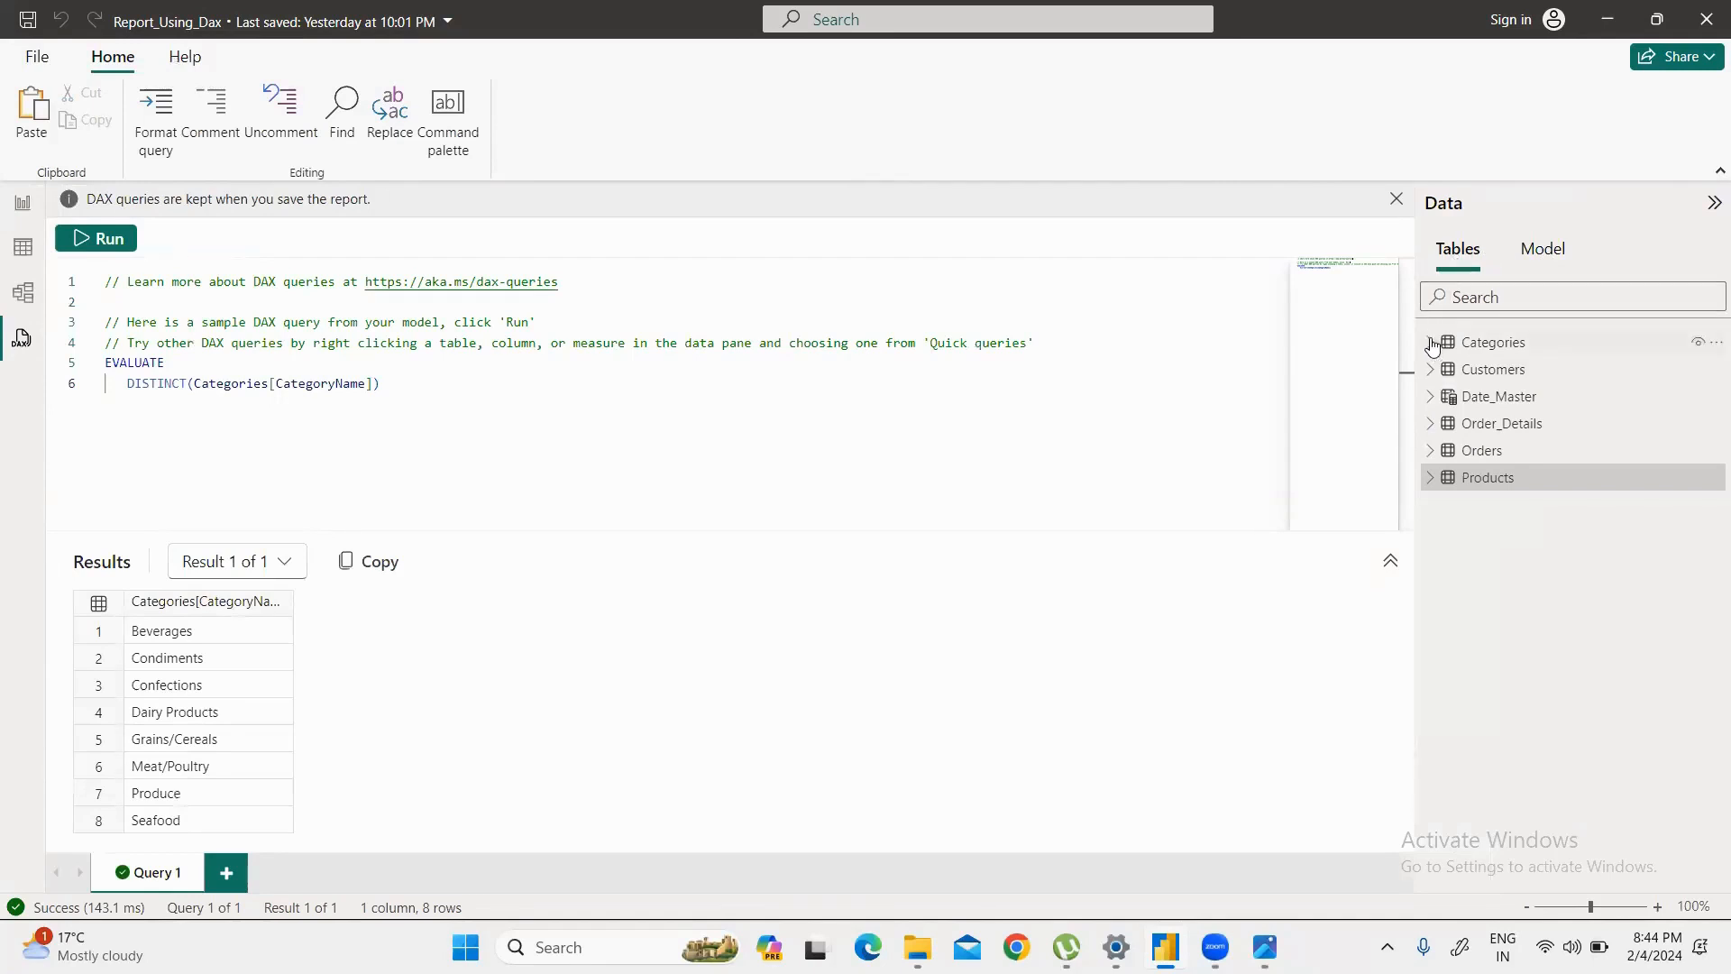
# Step: Examine the measures and cultures listed in the semantic model, dismissing the information banner
pyautogui.moveTo(1426, 344)
pyautogui.click(1542, 251)
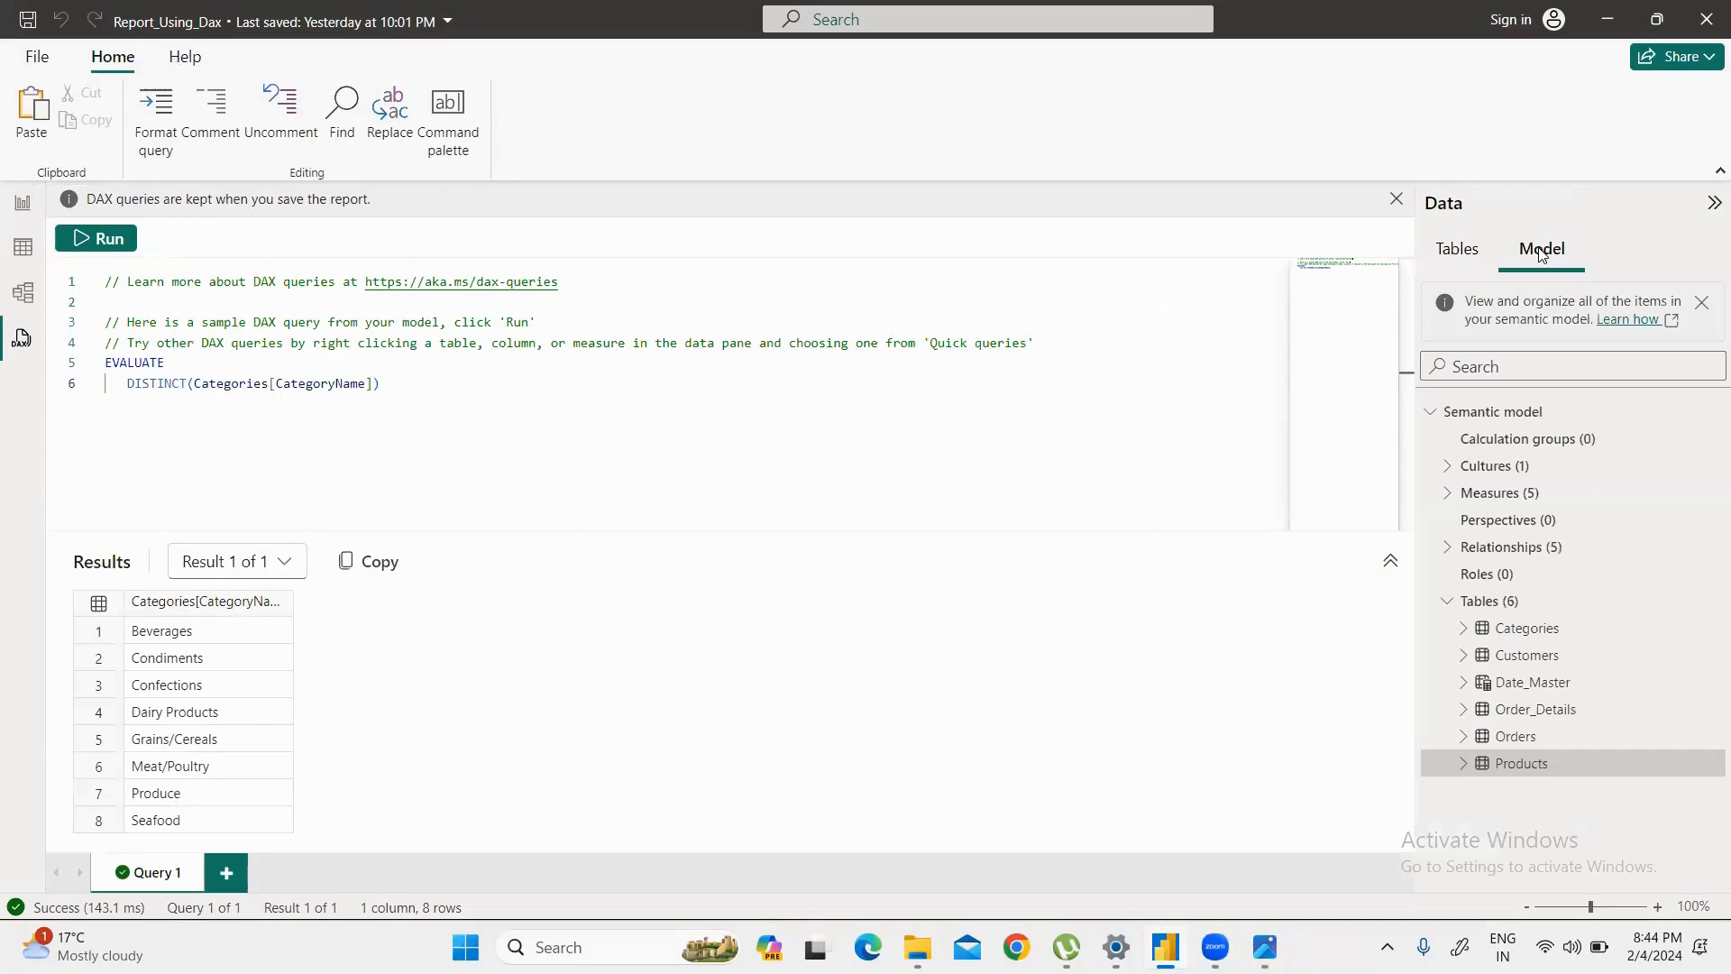
pyautogui.click(1703, 304)
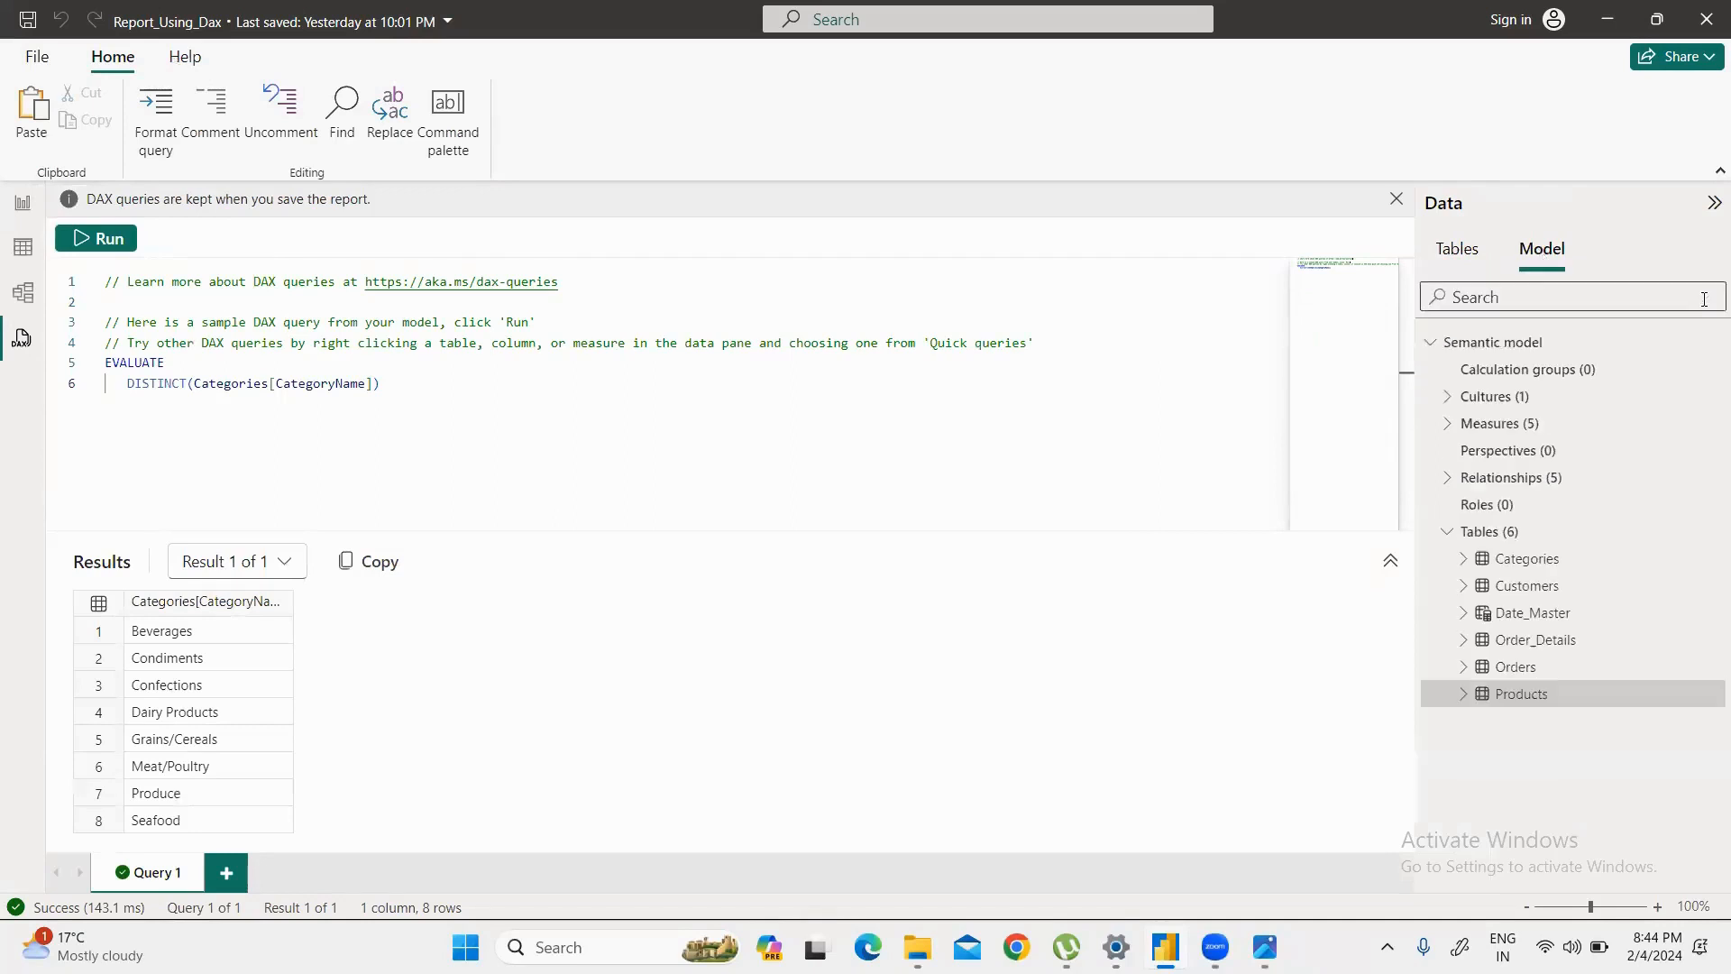
pyautogui.click(1450, 423)
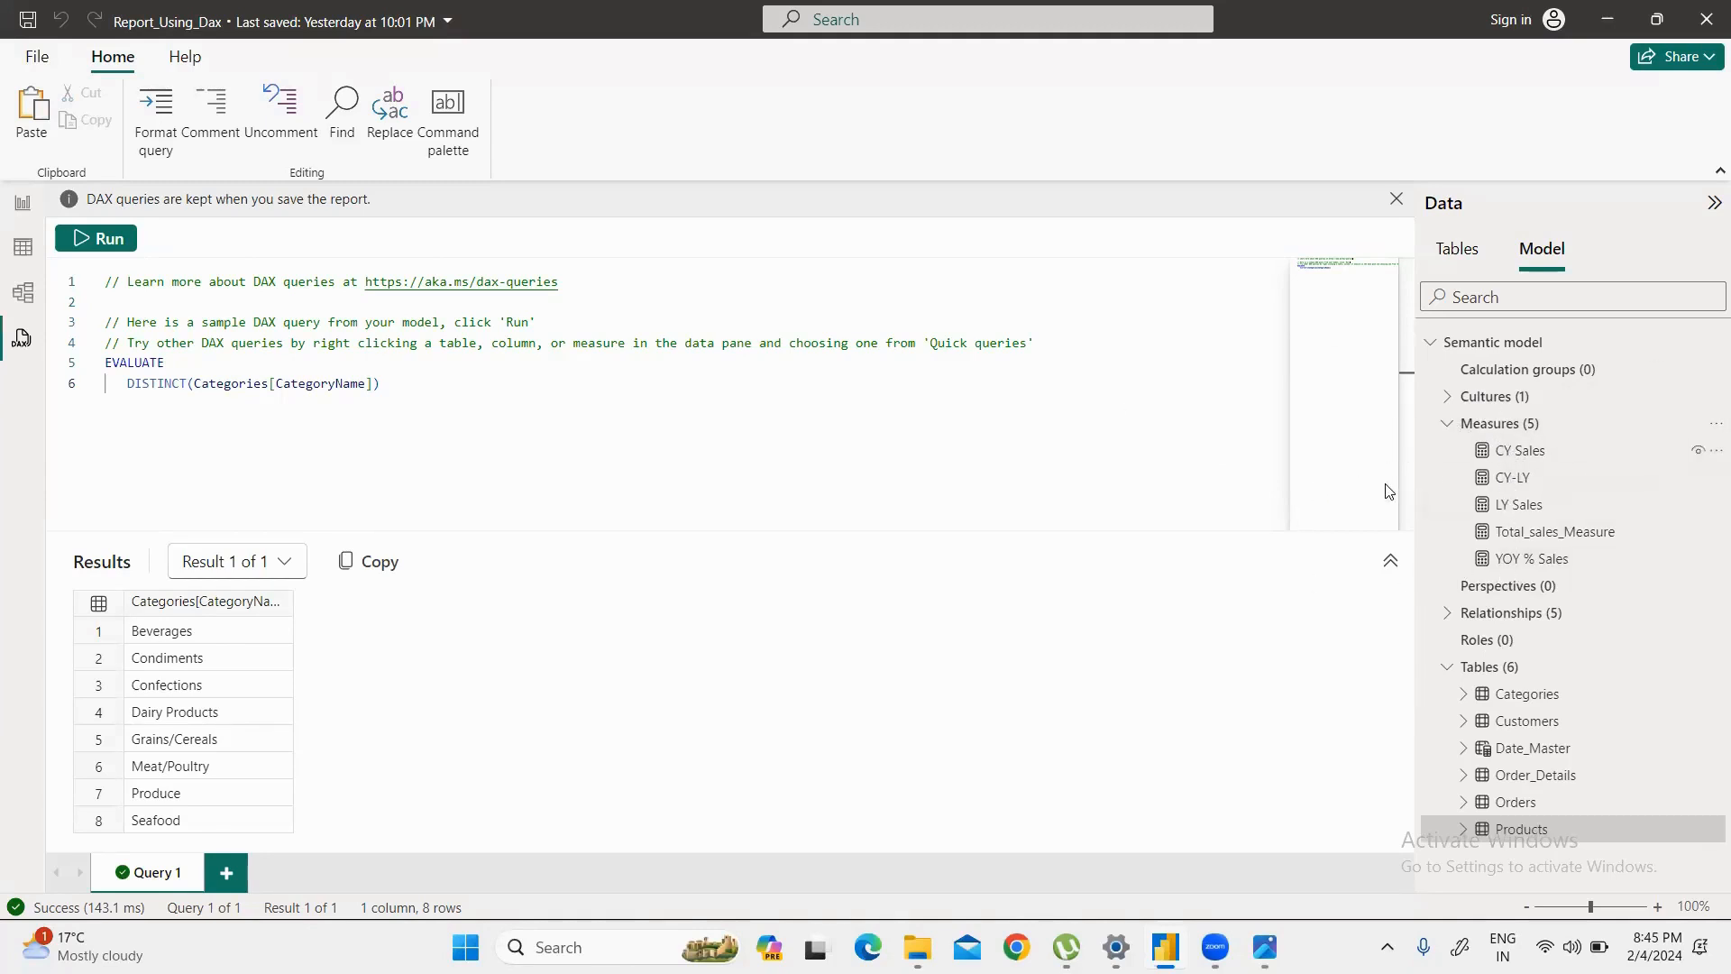
pyautogui.click(1451, 397)
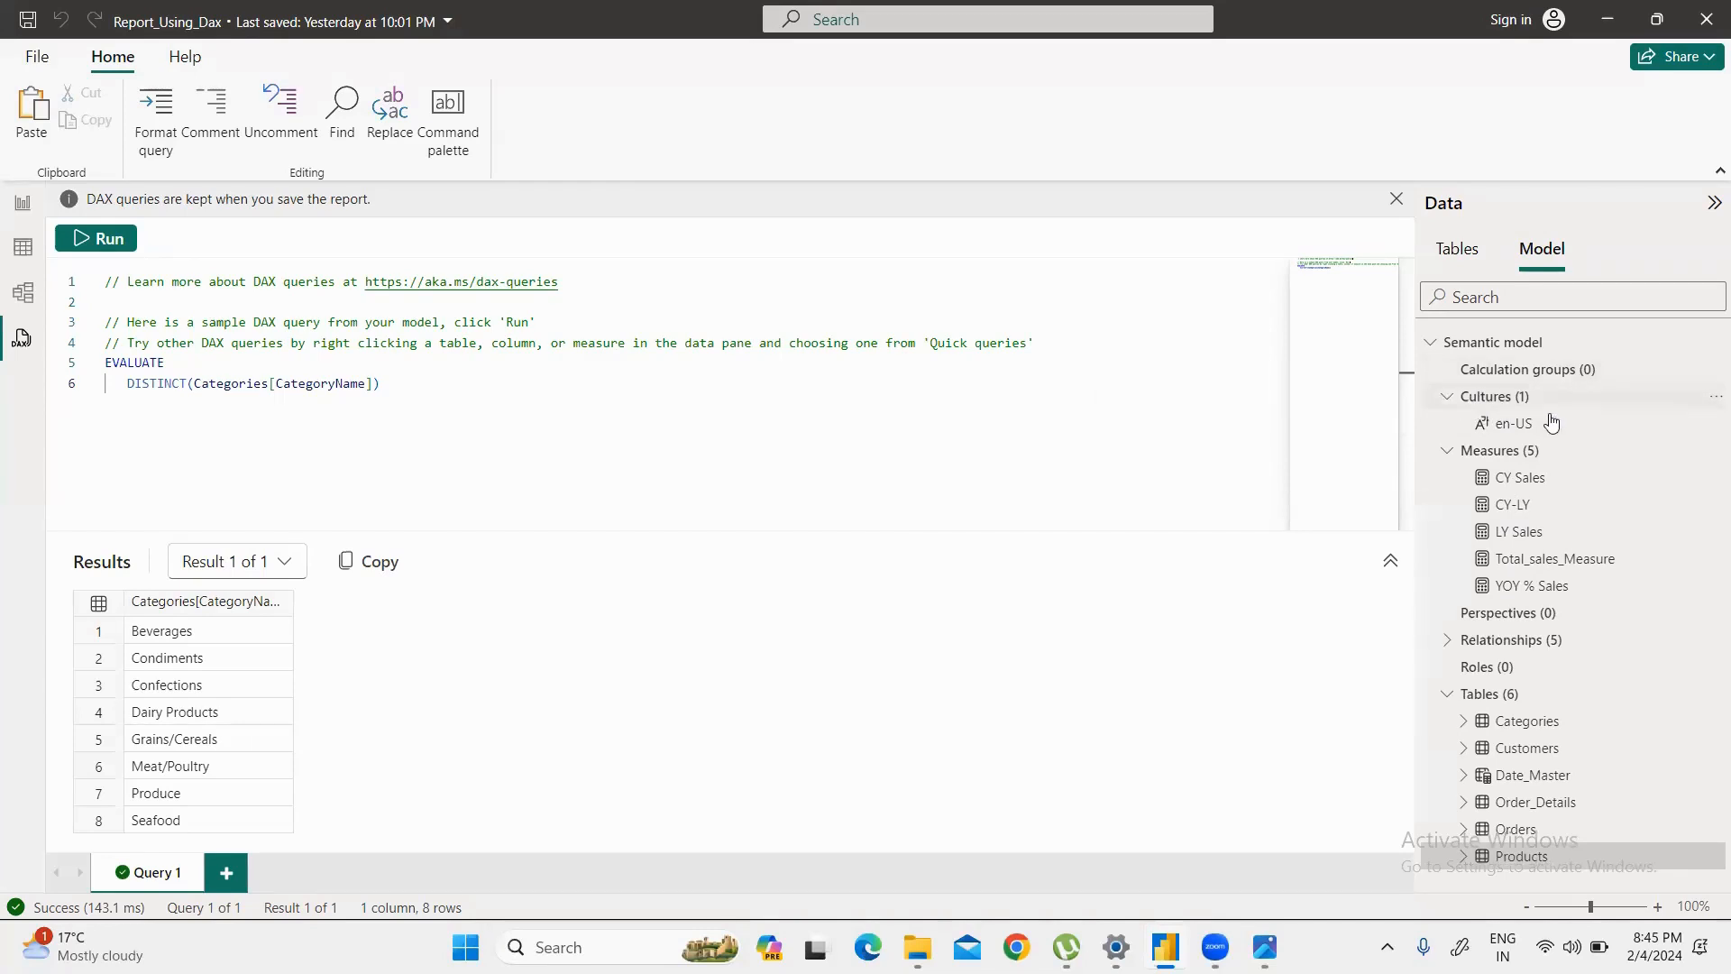
pyautogui.click(1447, 399)
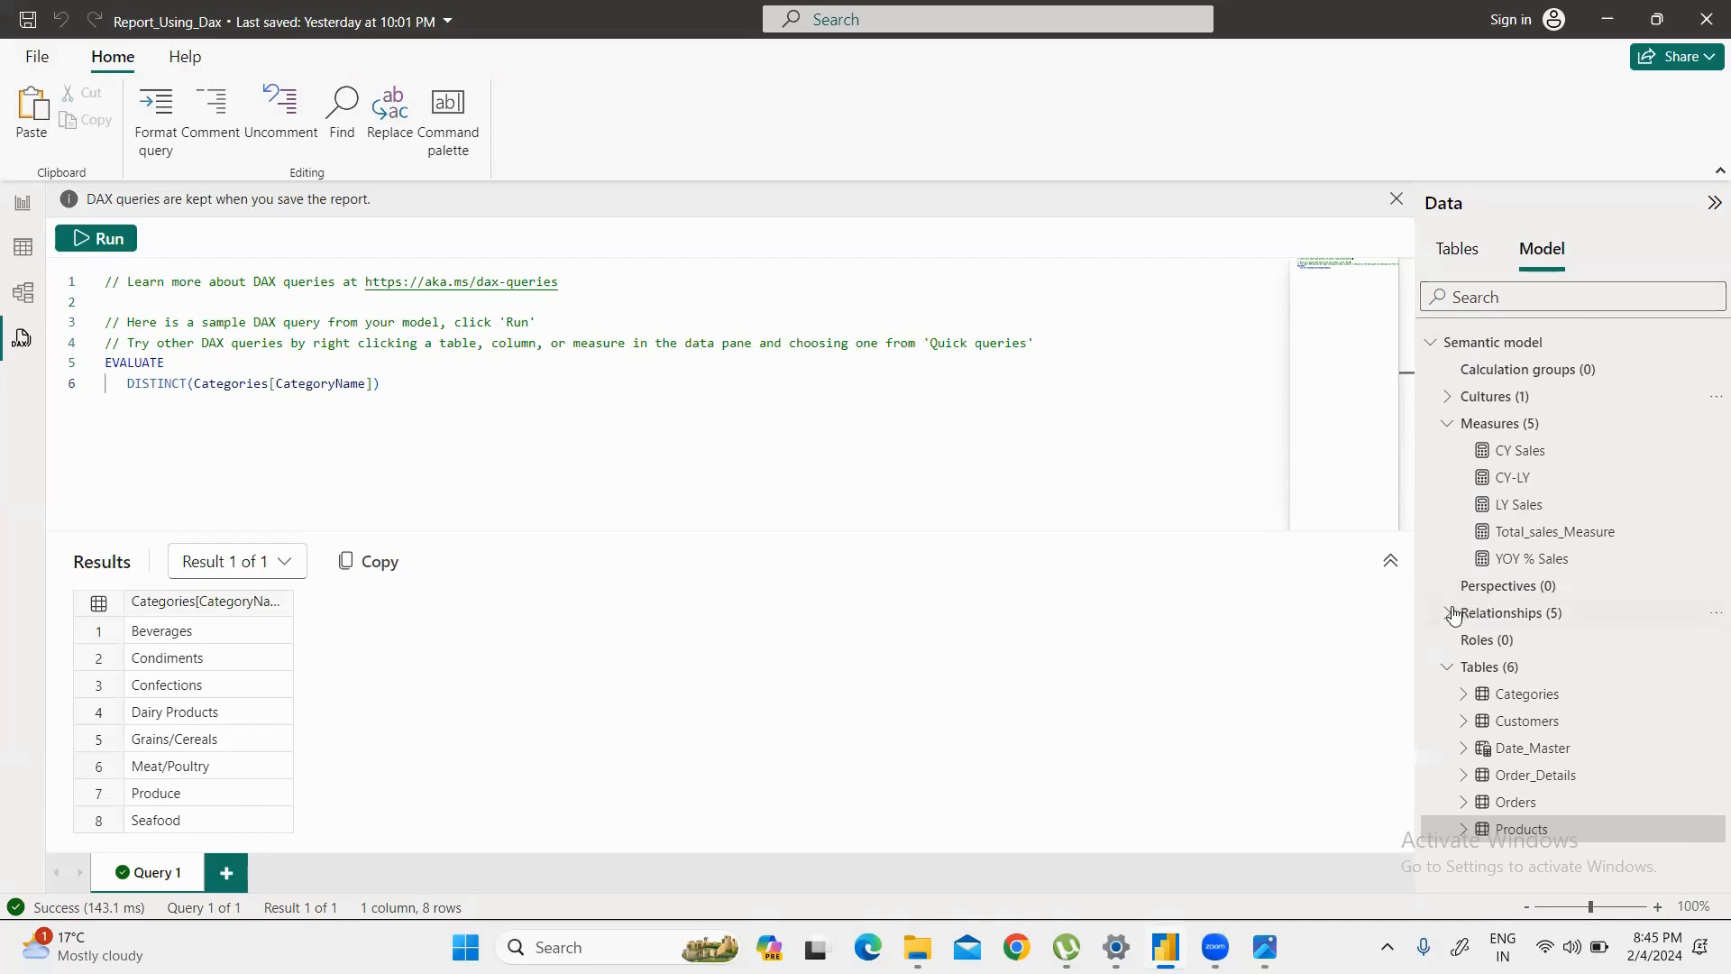
# Step: Expand the semantic model's relationships and widen the Data pane to read their full definitions
pyautogui.click(1497, 613)
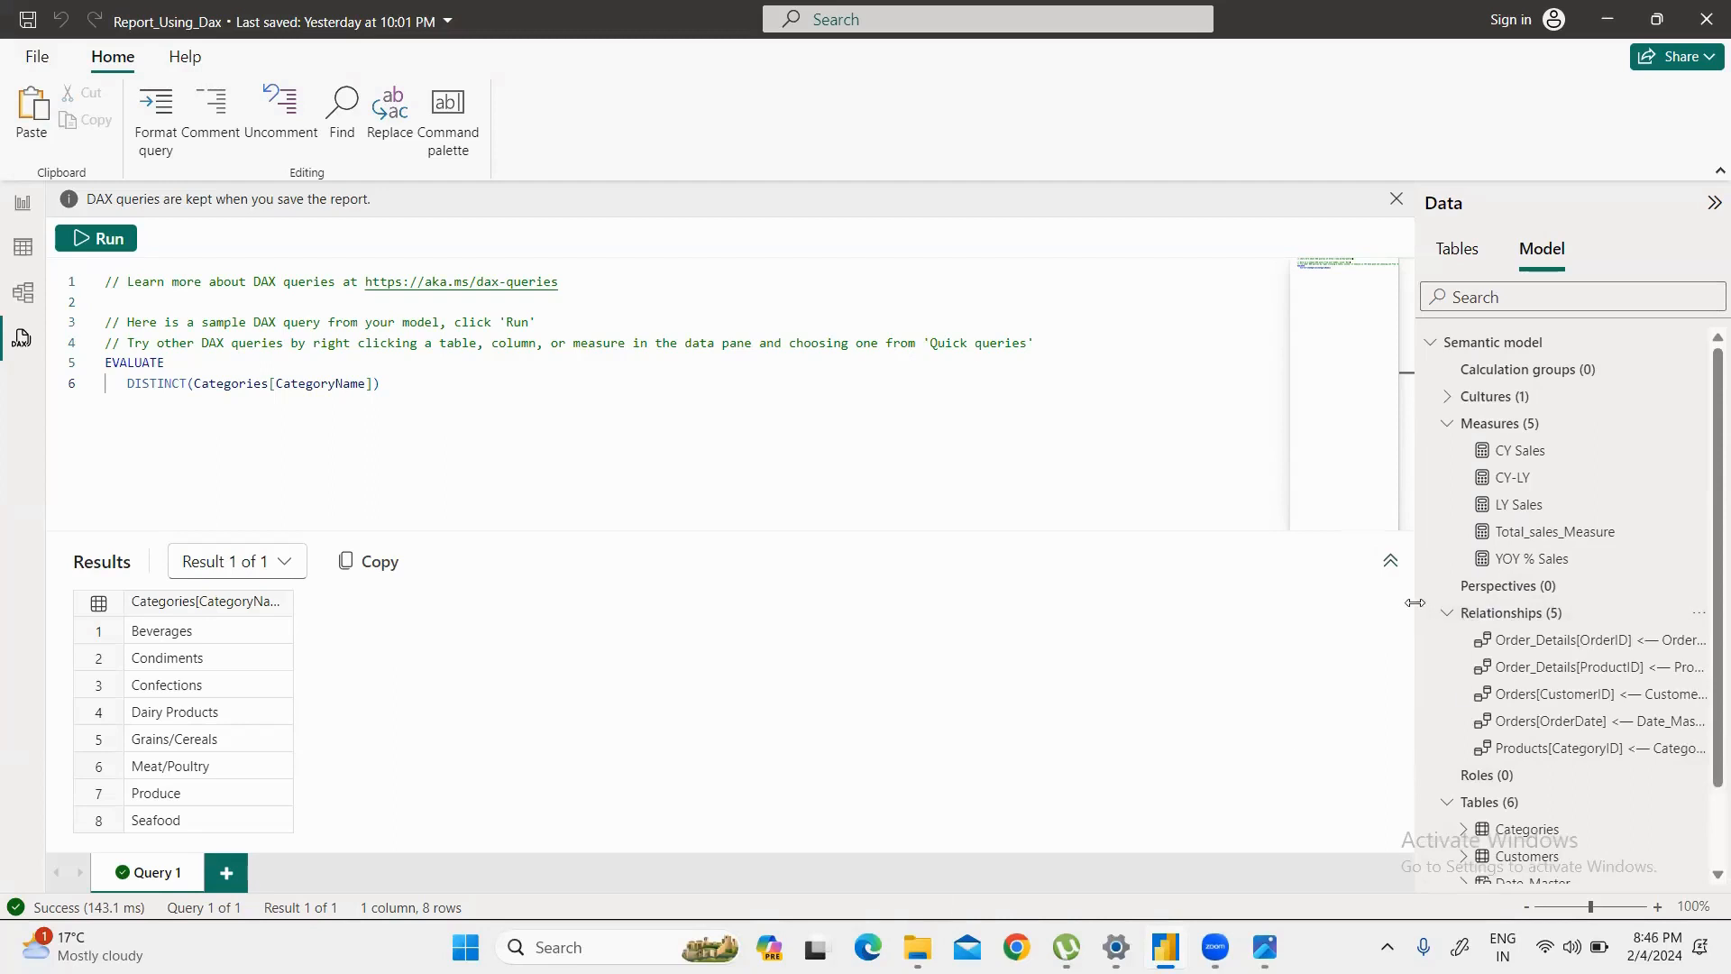
pyautogui.moveTo(1414, 613); pyautogui.dragTo(1208, 615)
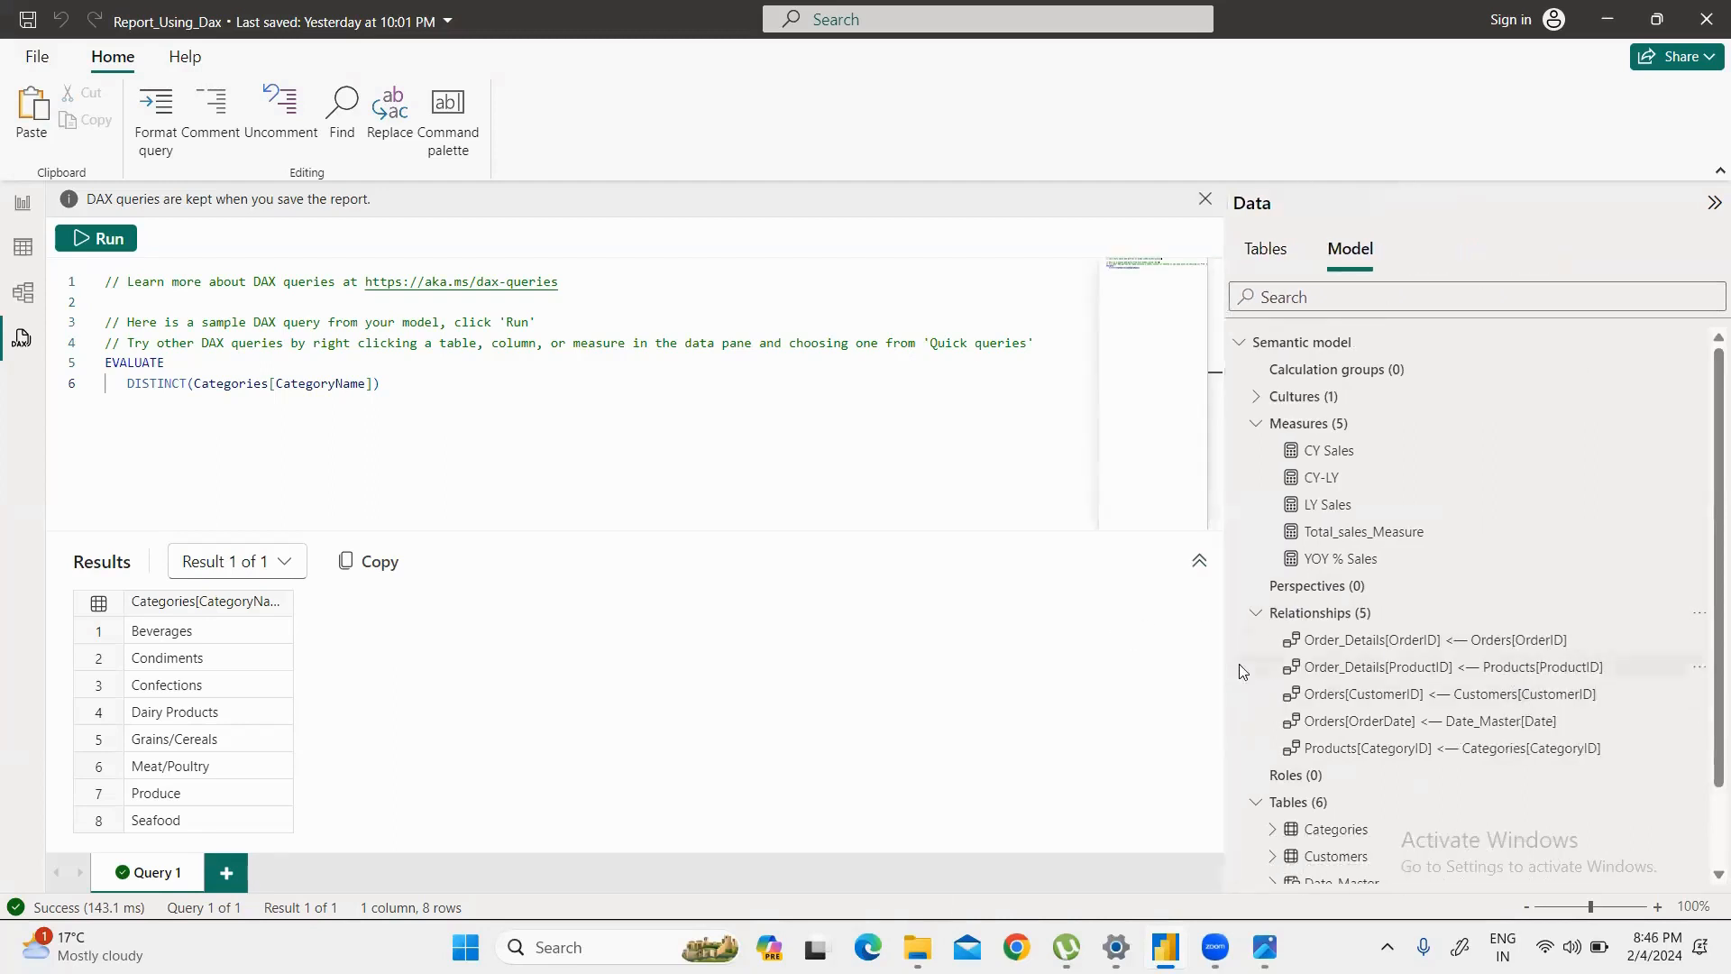
pyautogui.scroll(-1, 1437, 734)
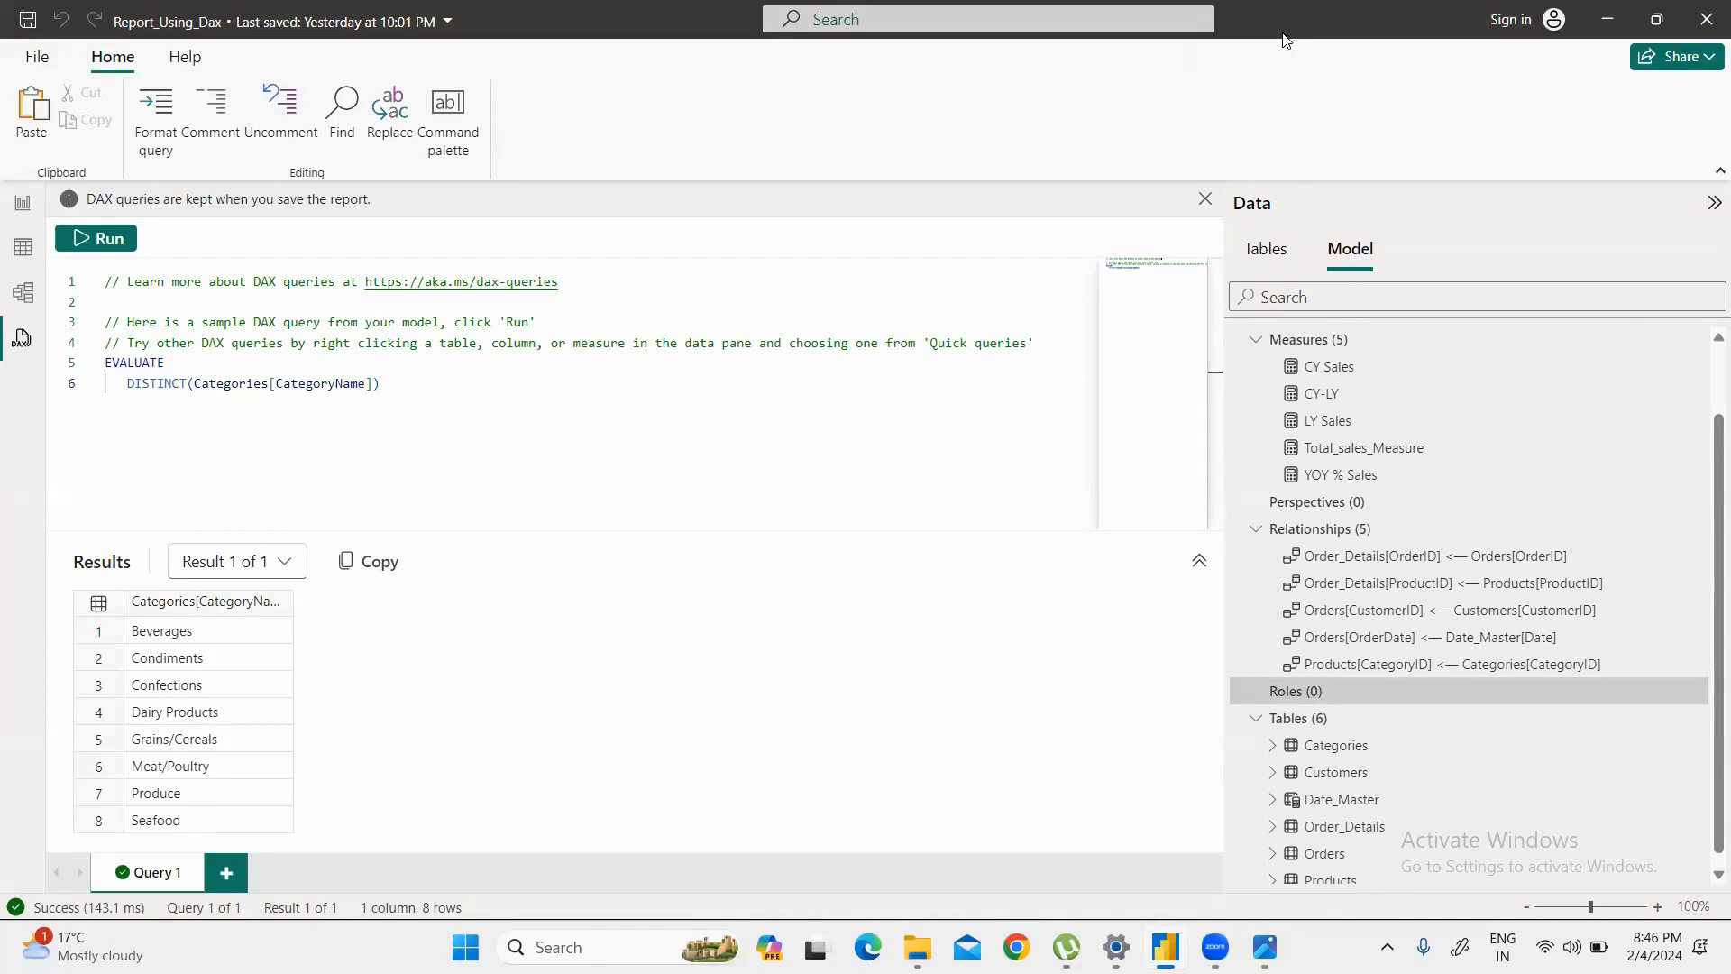
# Step: Compare the Data pane's Tables and Model listings, ending on the table list
pyautogui.click(1265, 250)
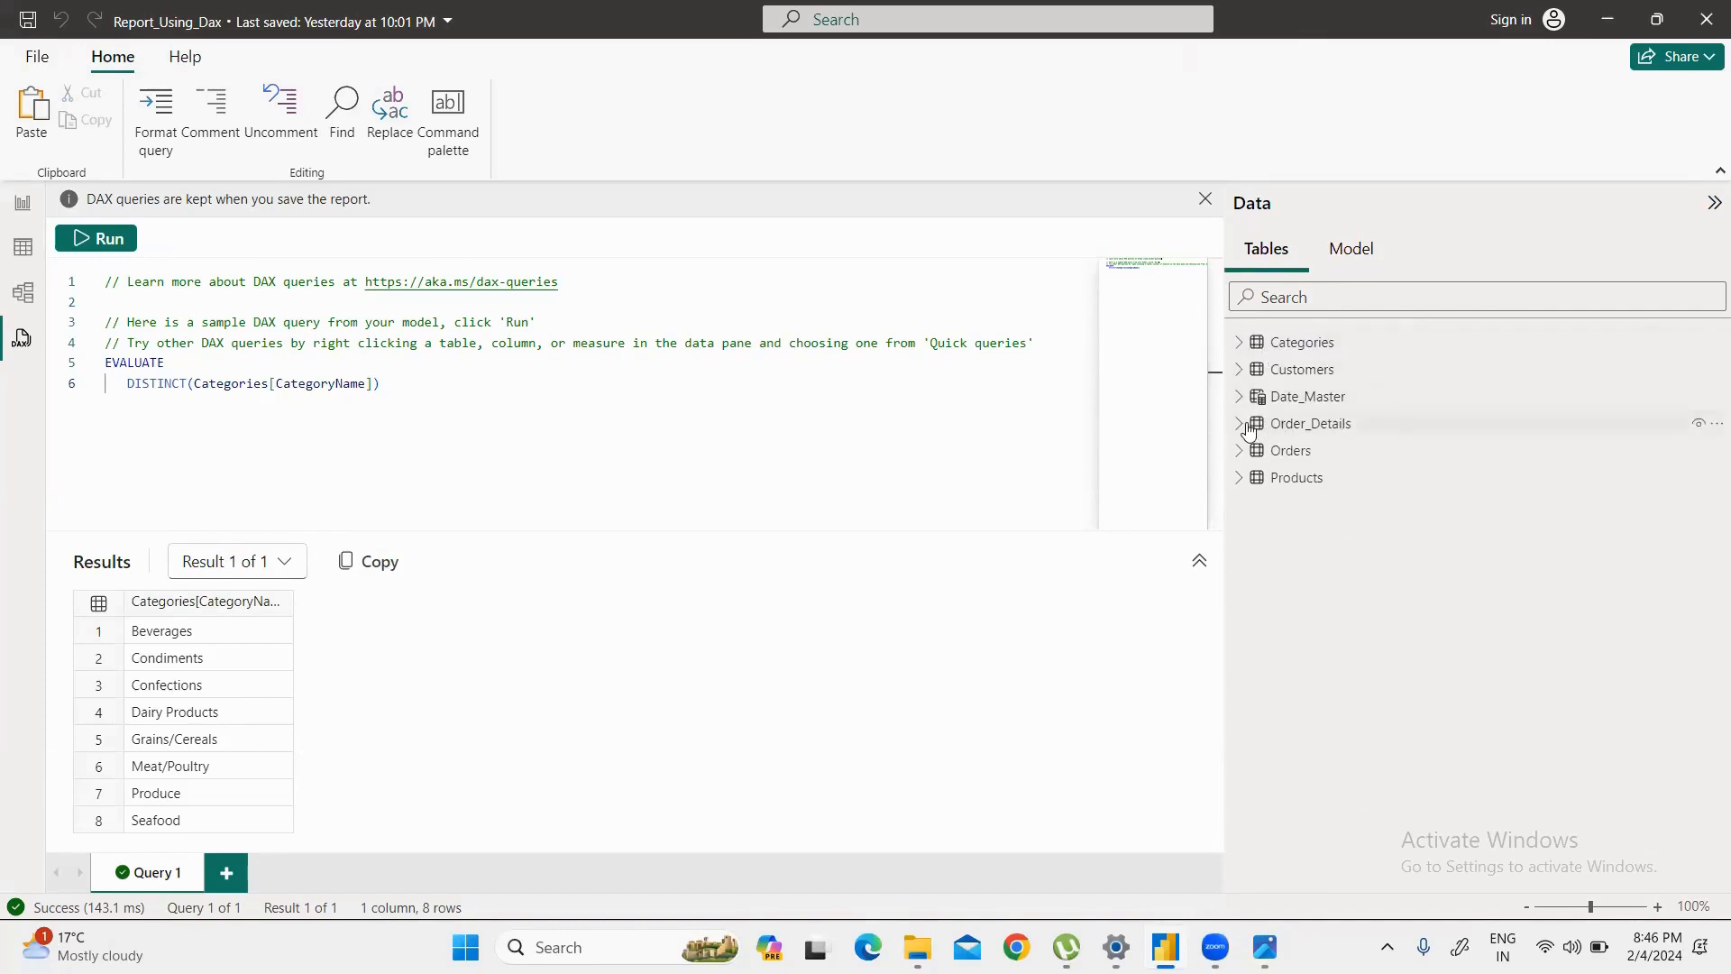
pyautogui.moveTo(1349, 428)
pyautogui.click(1353, 251)
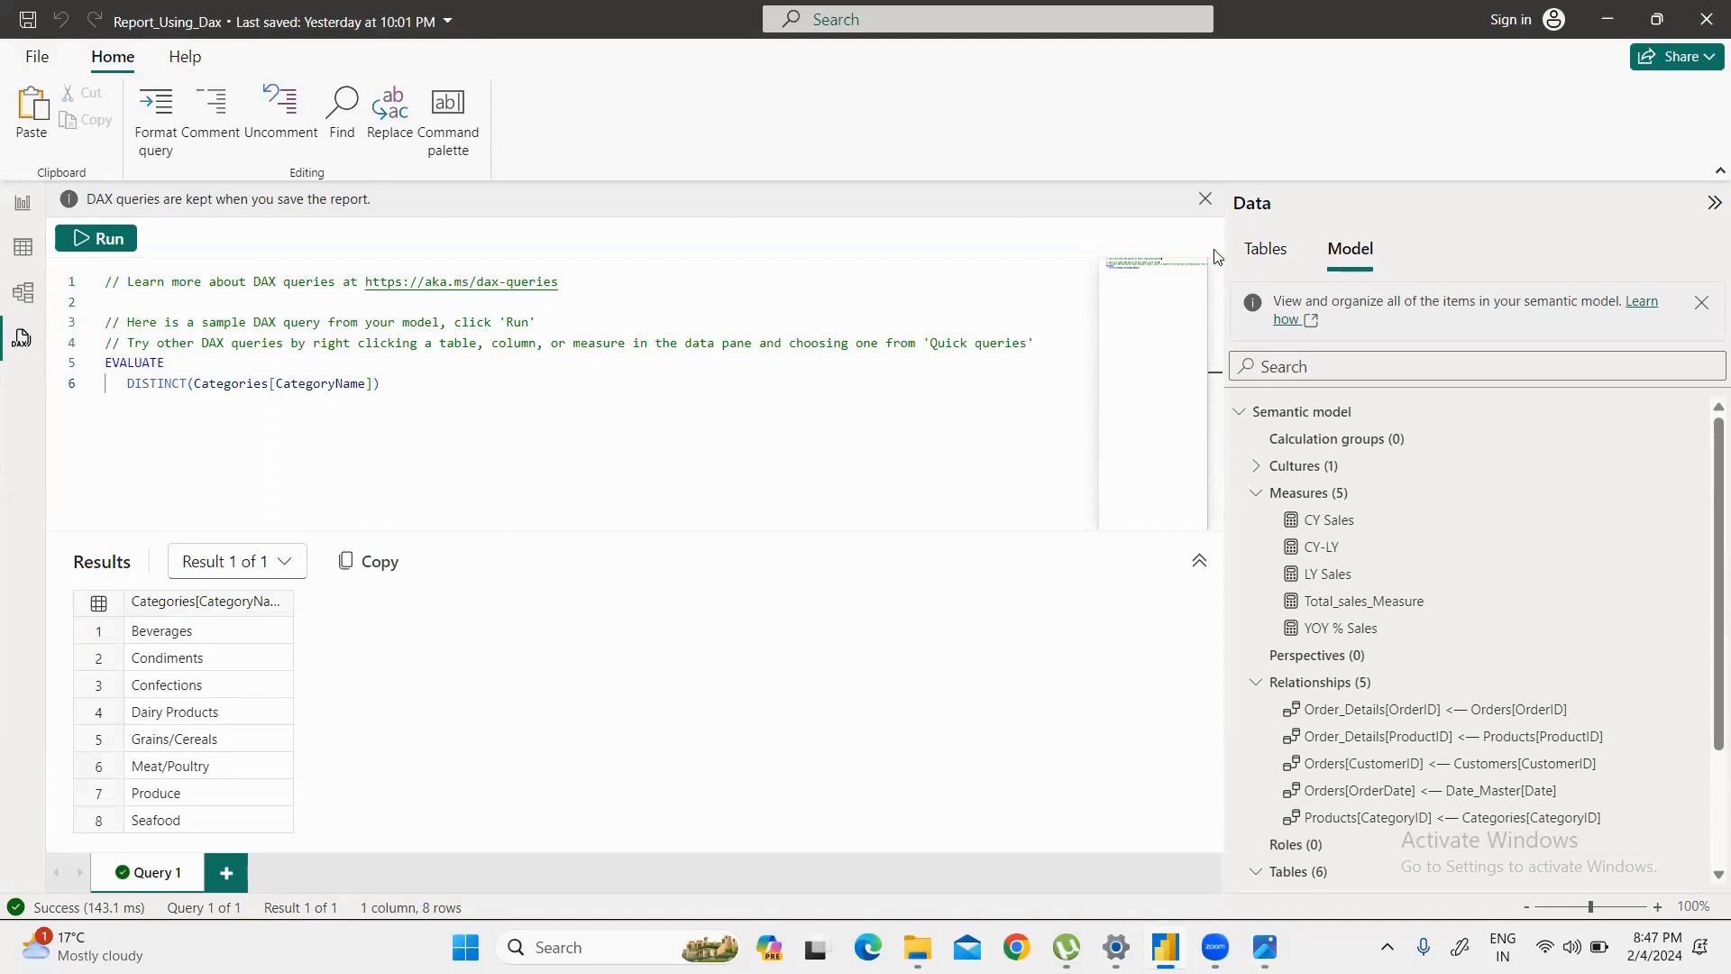
pyautogui.click(1258, 248)
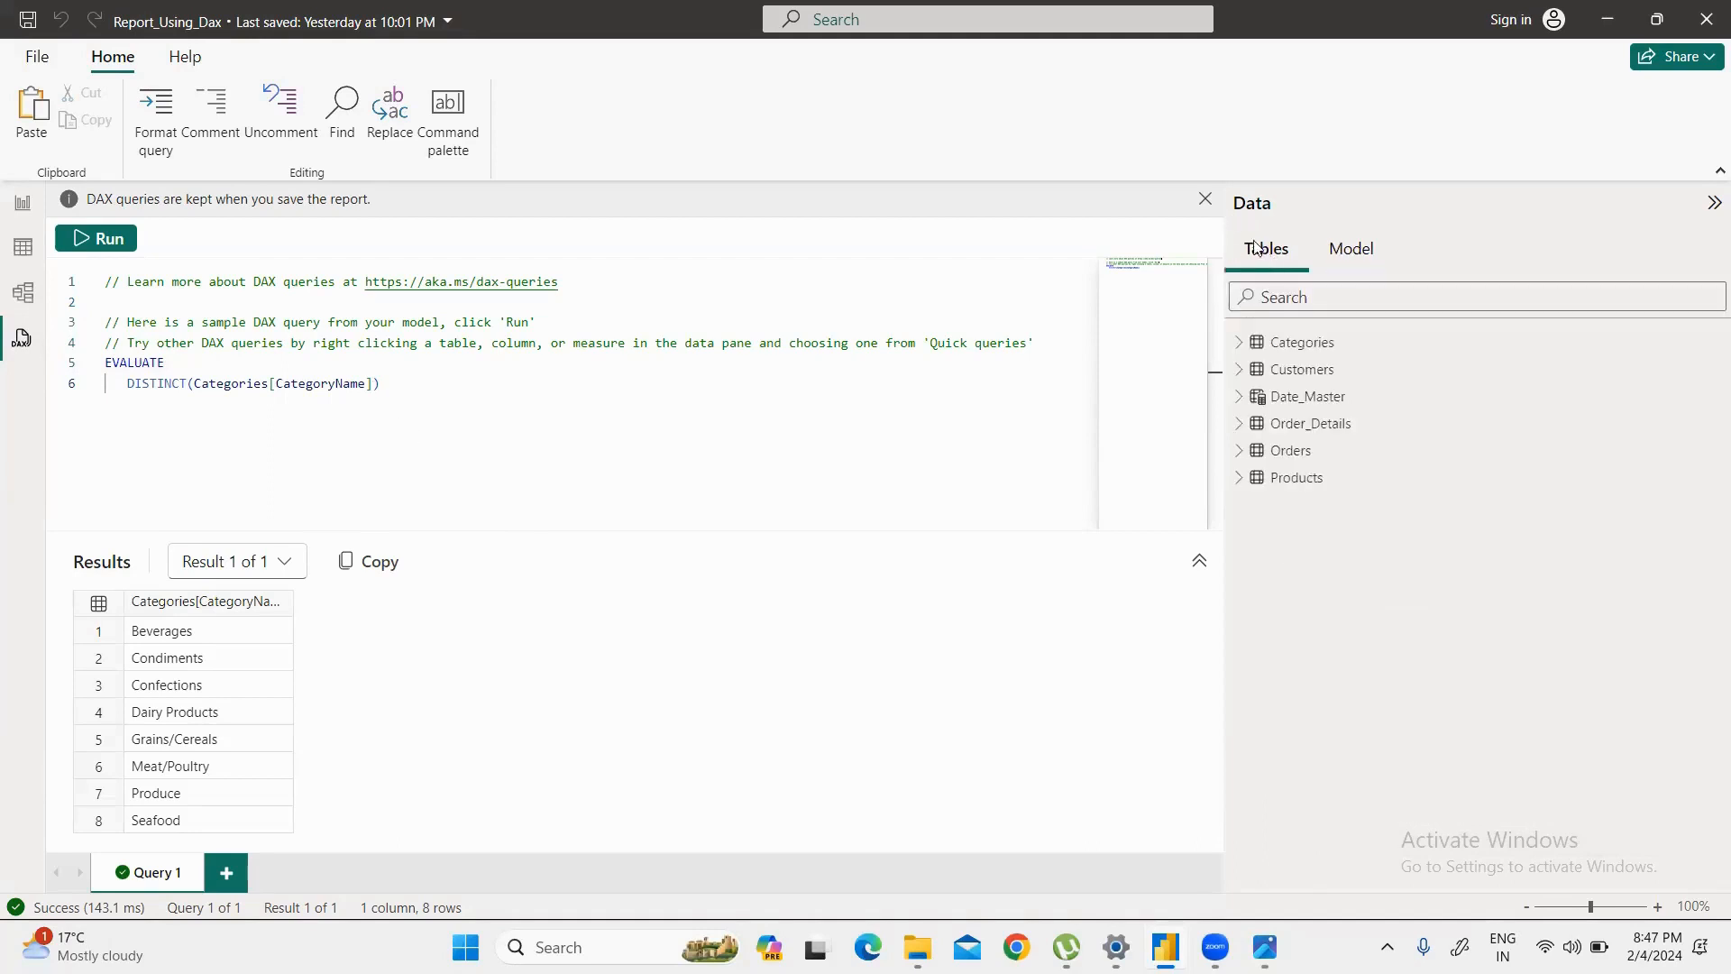
# Step: Expand the Order_Details table and review the quick queries offered for the CY Sales measure
pyautogui.click(1239, 424)
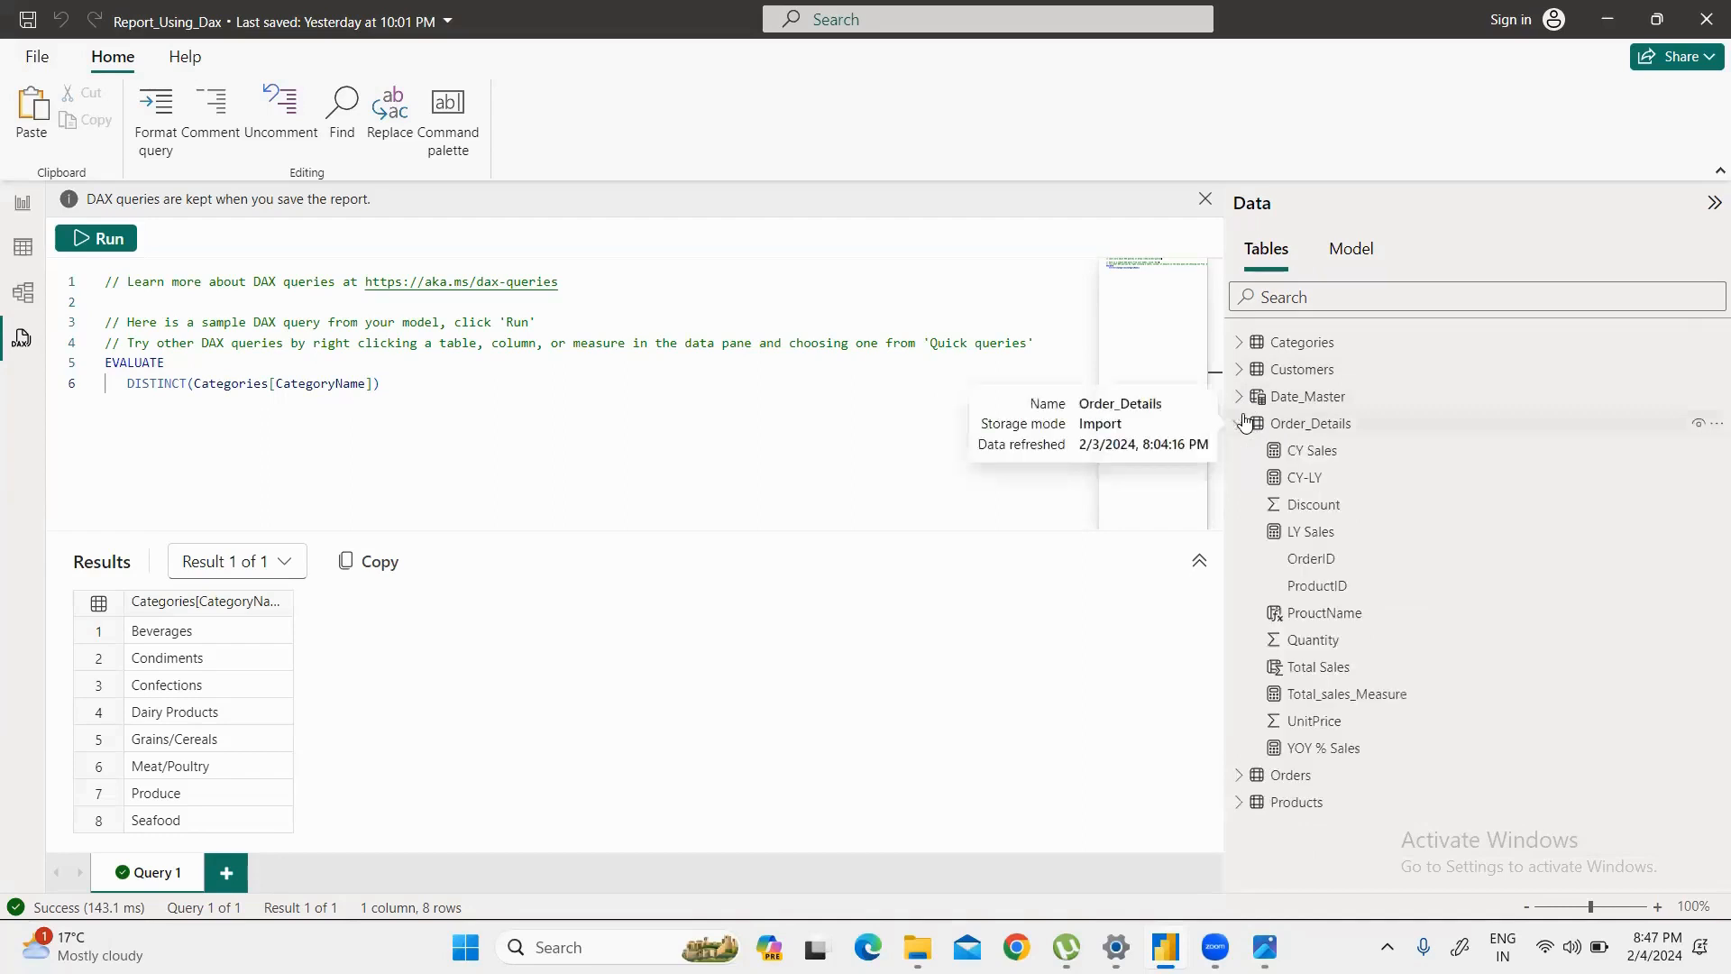
pyautogui.rightClick(1307, 449)
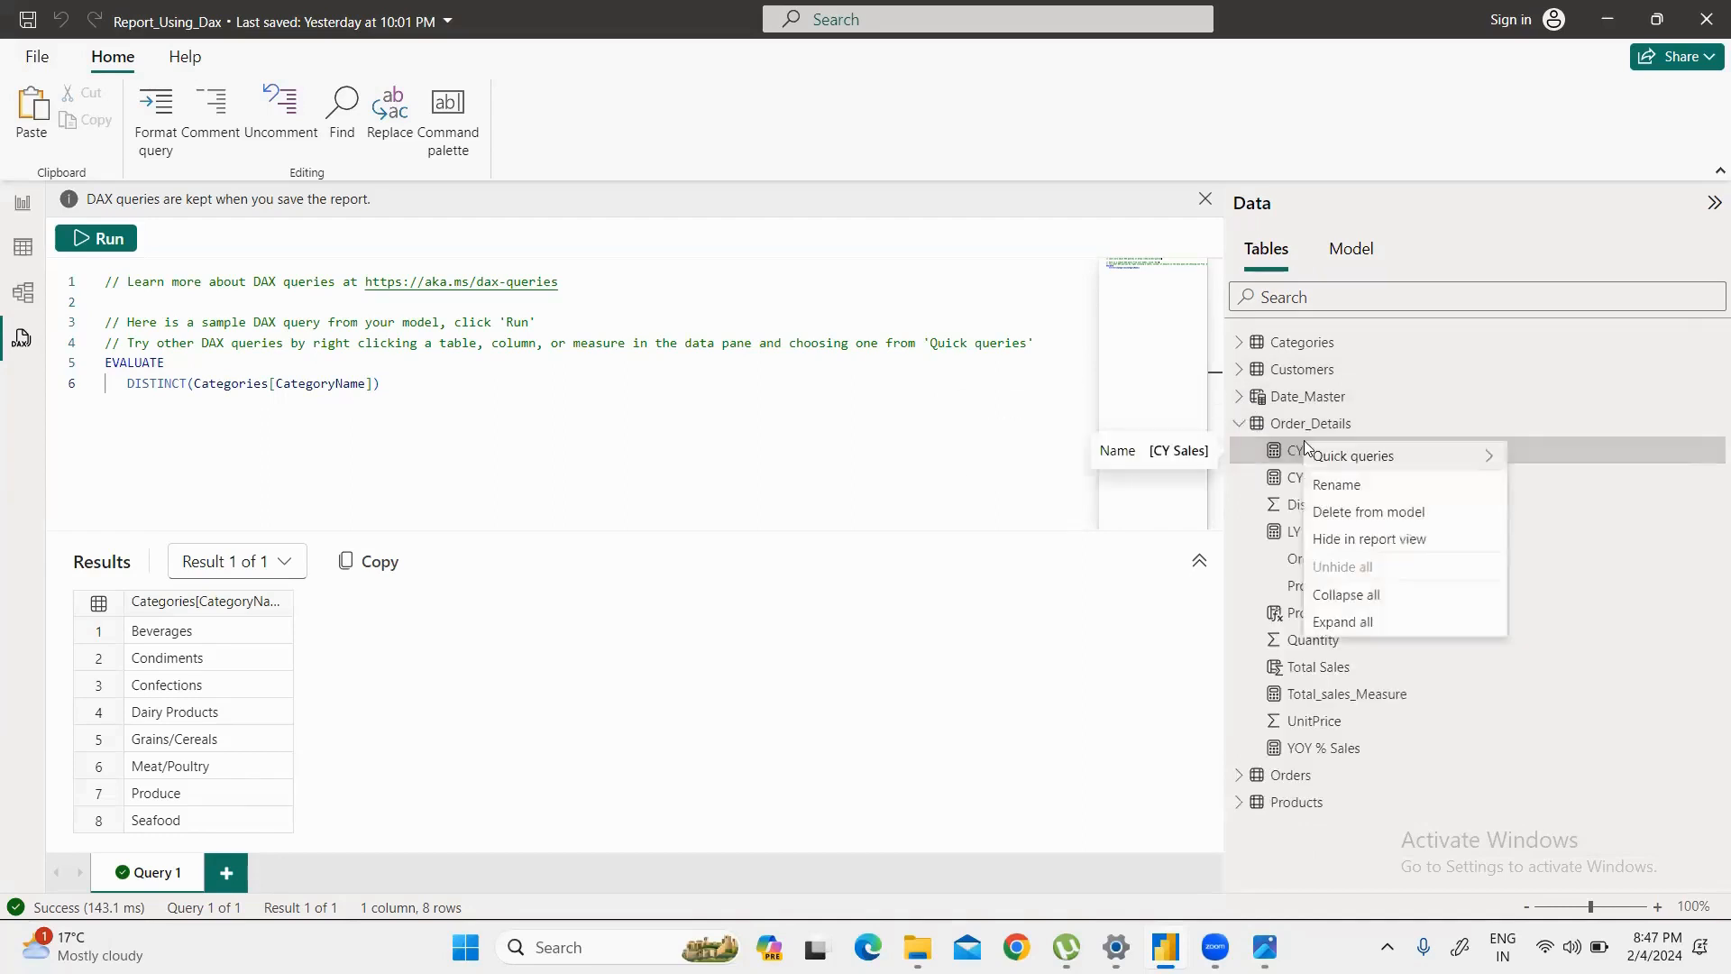
pyautogui.moveTo(1304, 448)
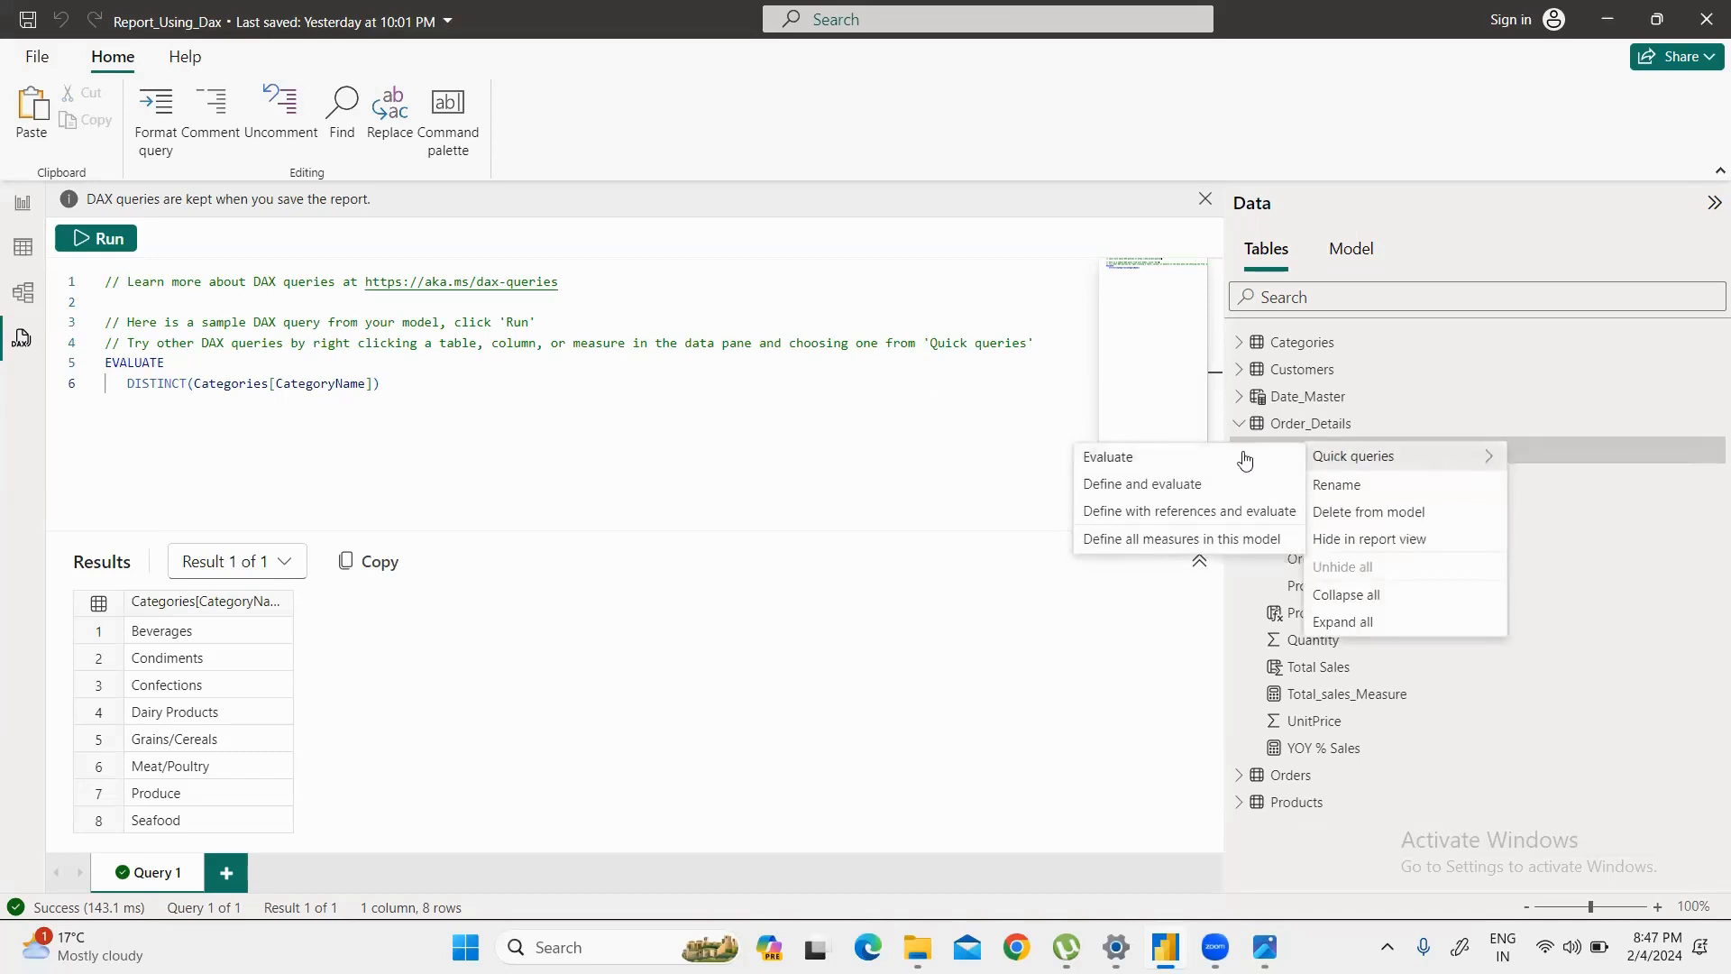
pyautogui.click(1620, 381)
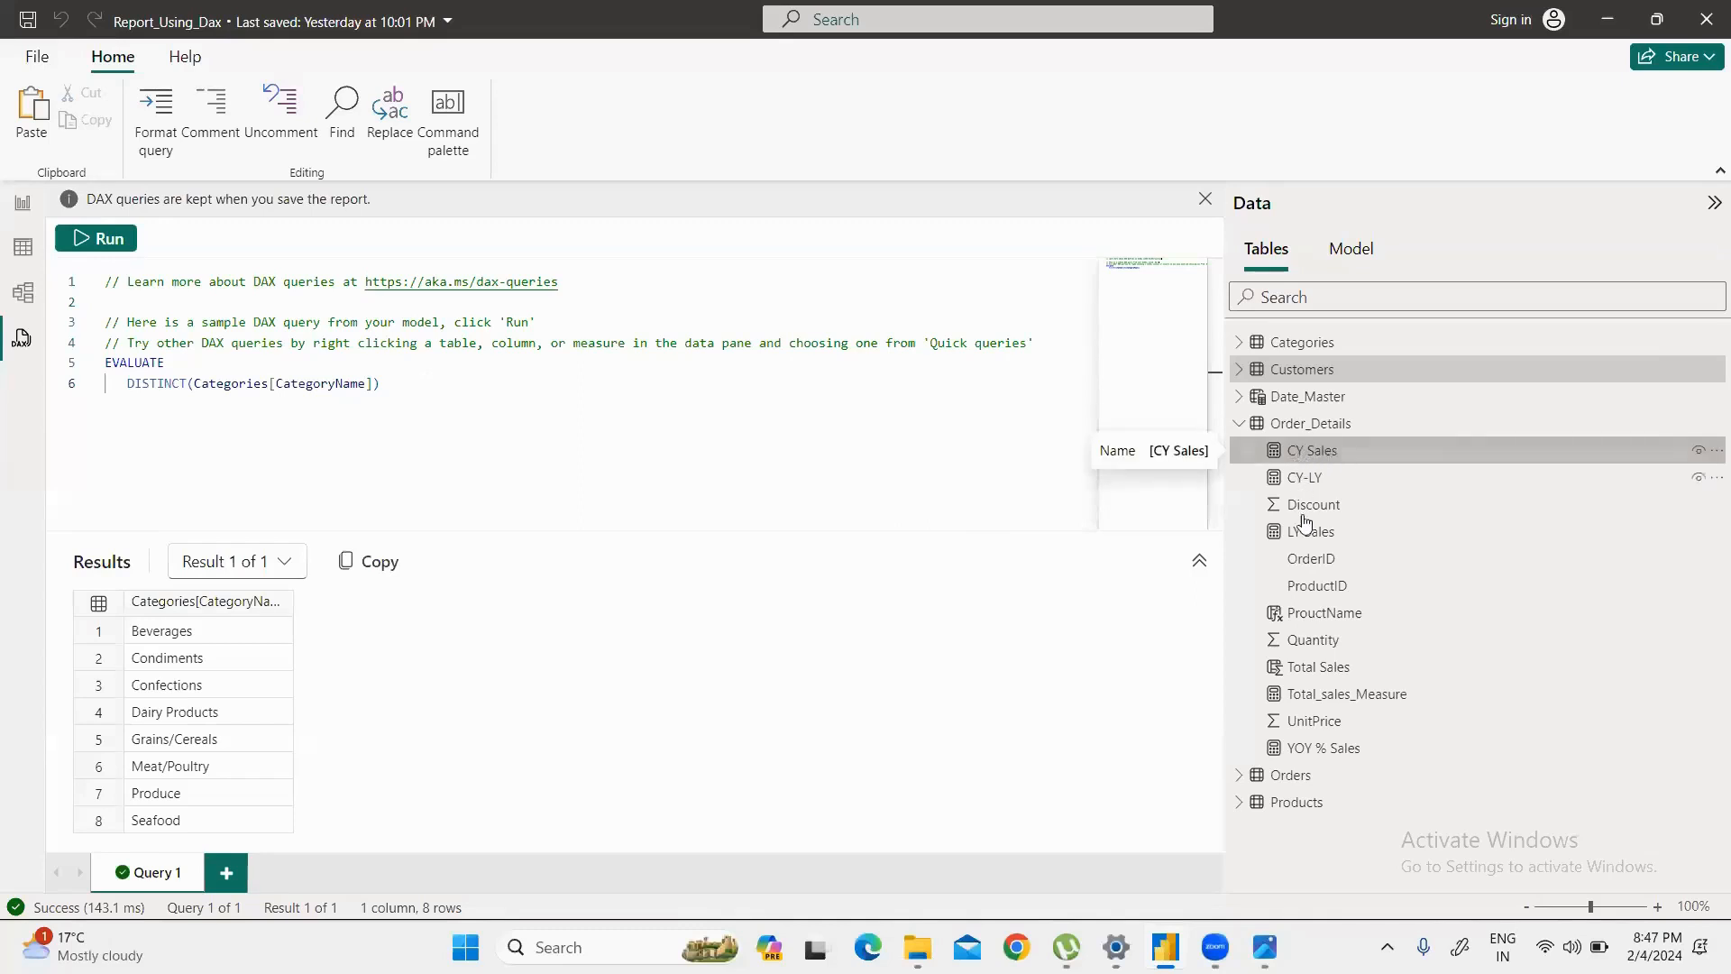
# Step: Review the quick queries offered for Total_sales_Measure, and collapse the Order_Details table
pyautogui.rightClick(1292, 698)
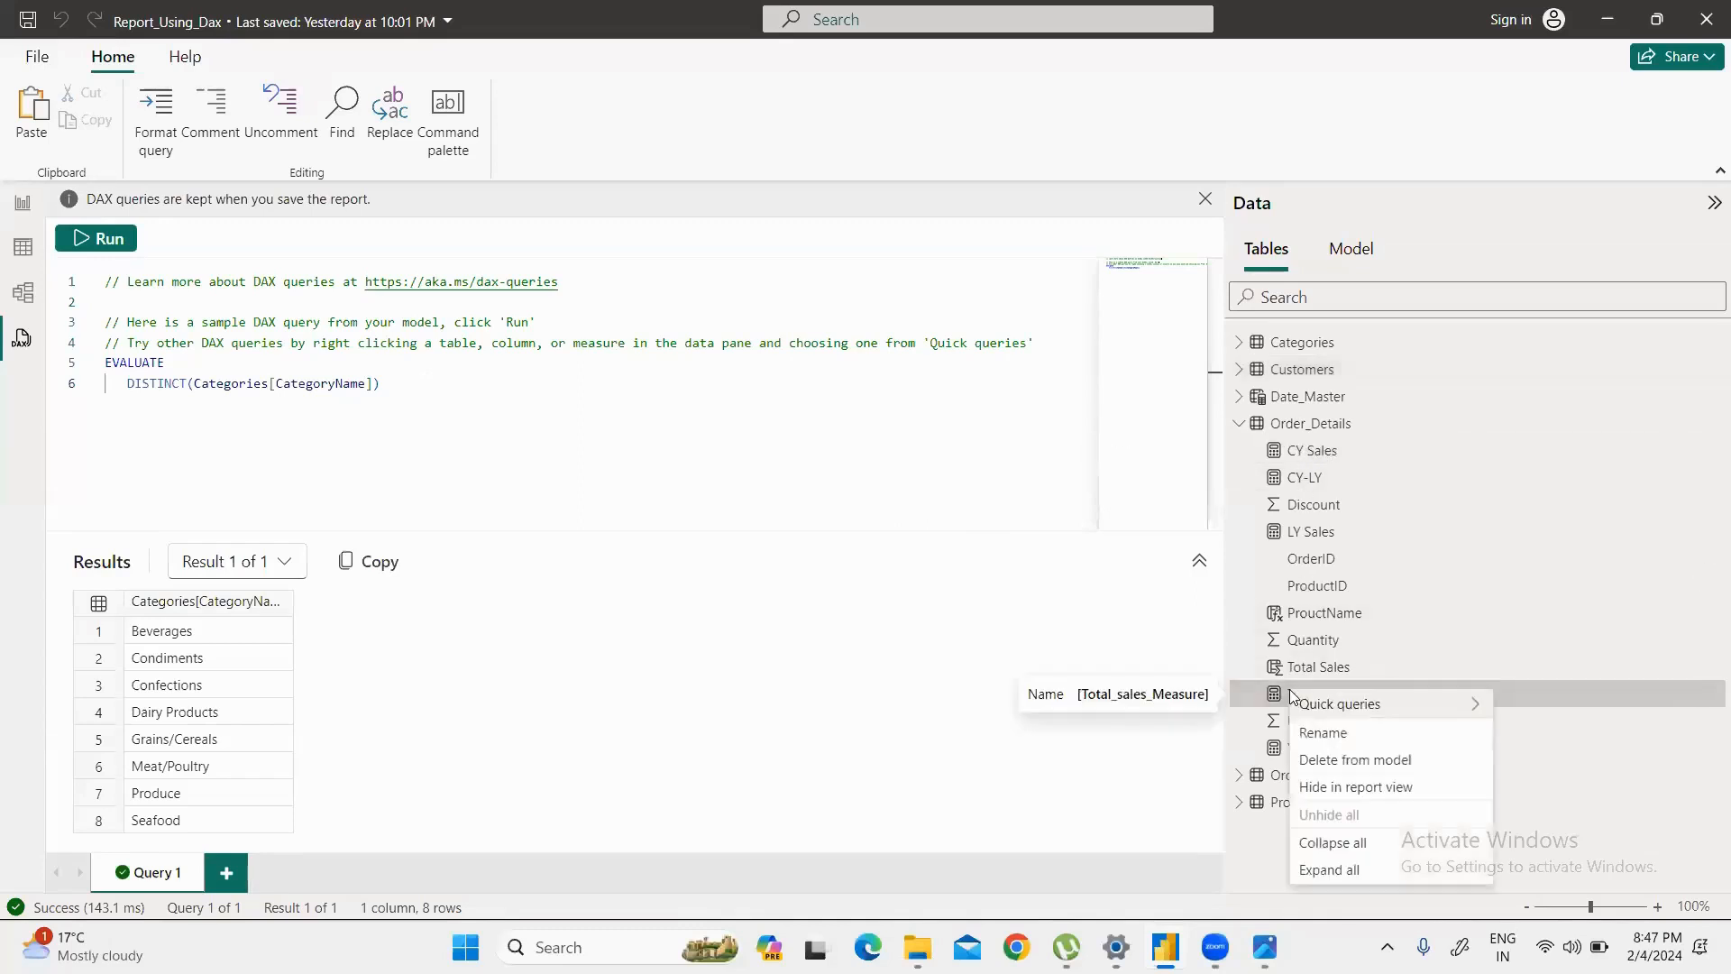
pyautogui.moveTo(1365, 708)
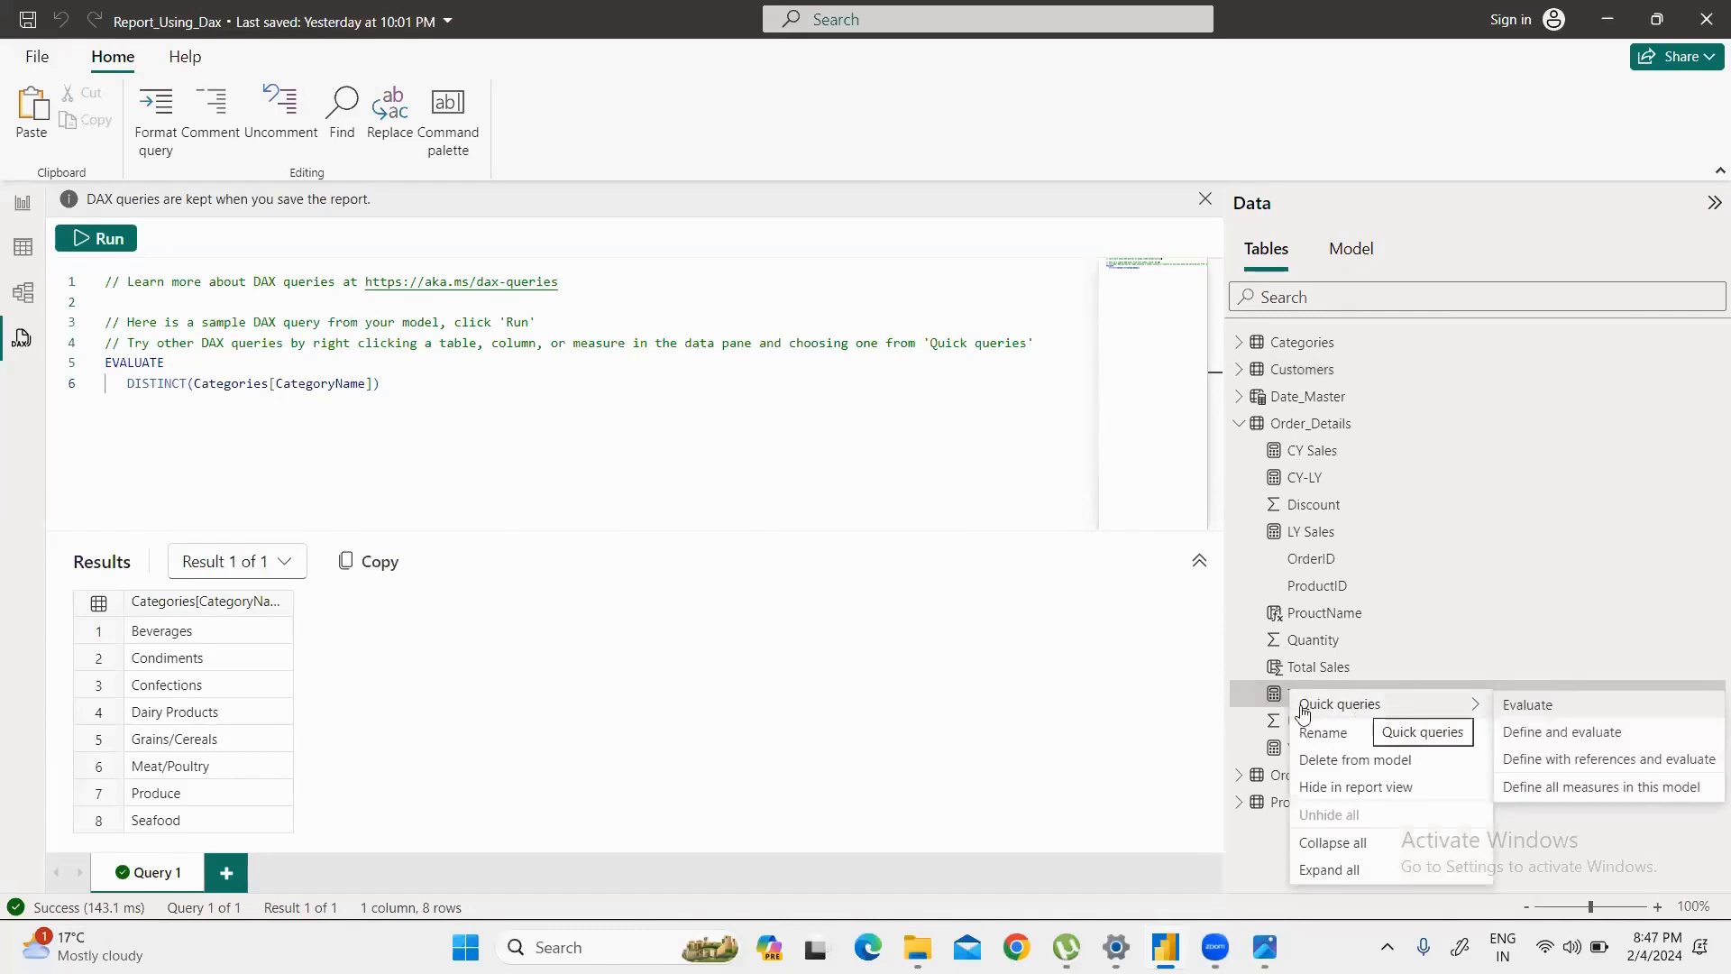
pyautogui.click(1251, 698)
pyautogui.rightClick(1281, 690)
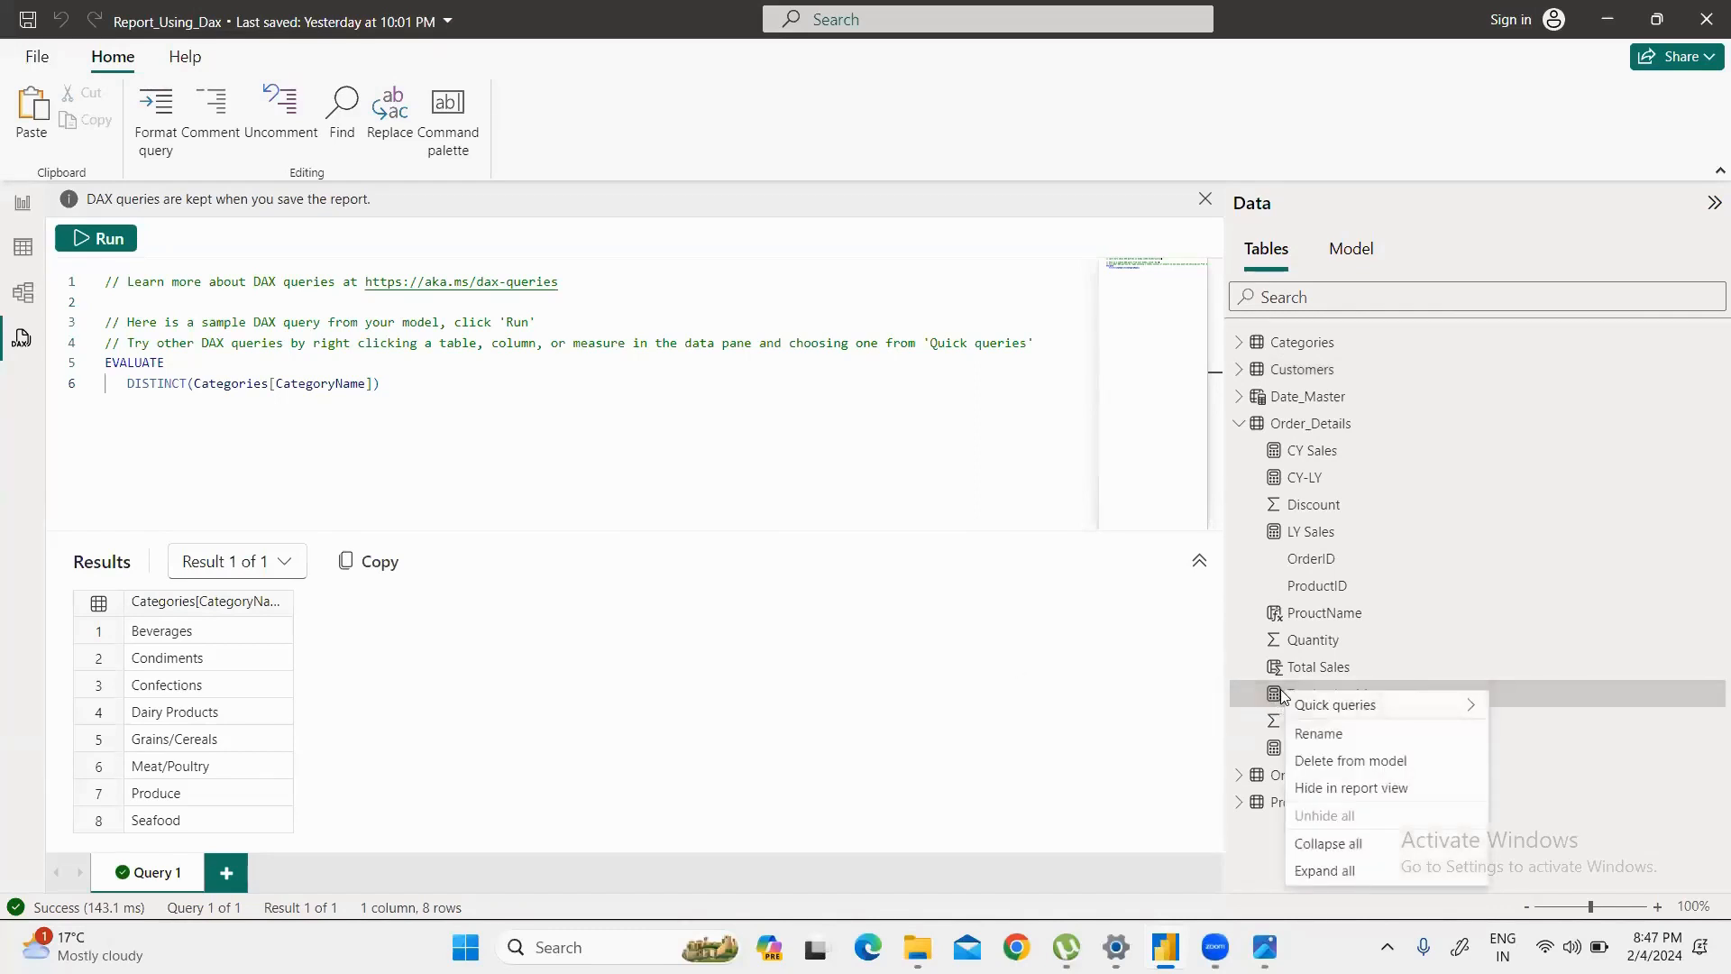
pyautogui.moveTo(1328, 709)
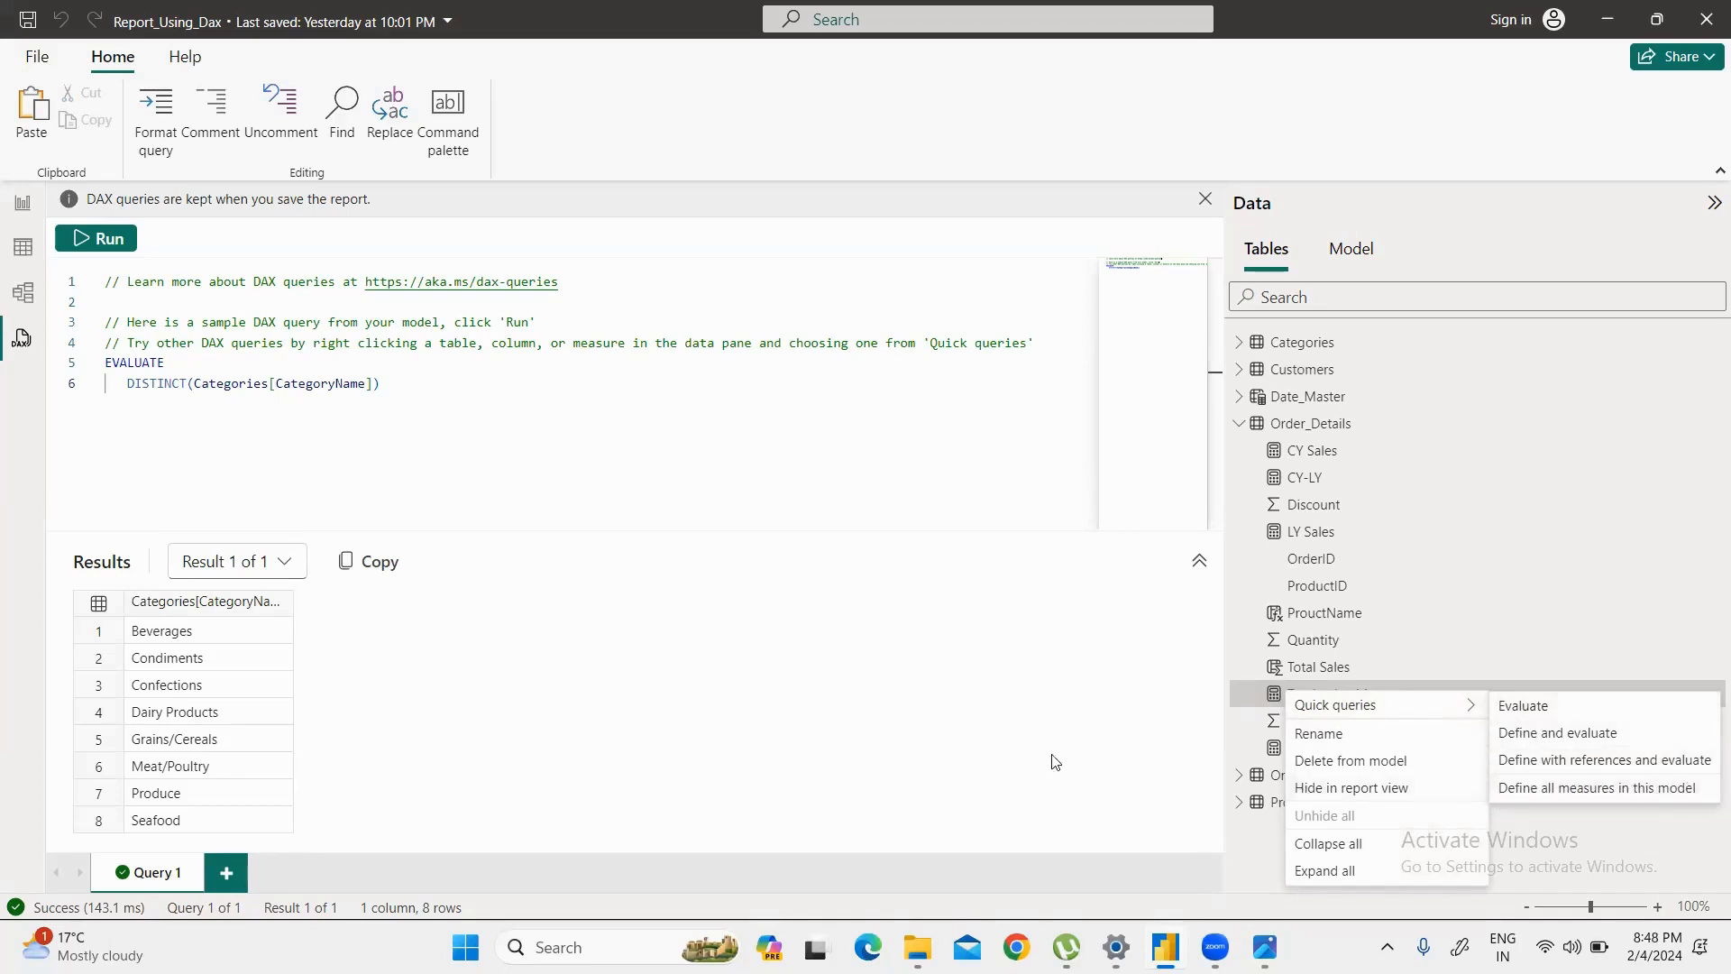
pyautogui.click(1045, 711)
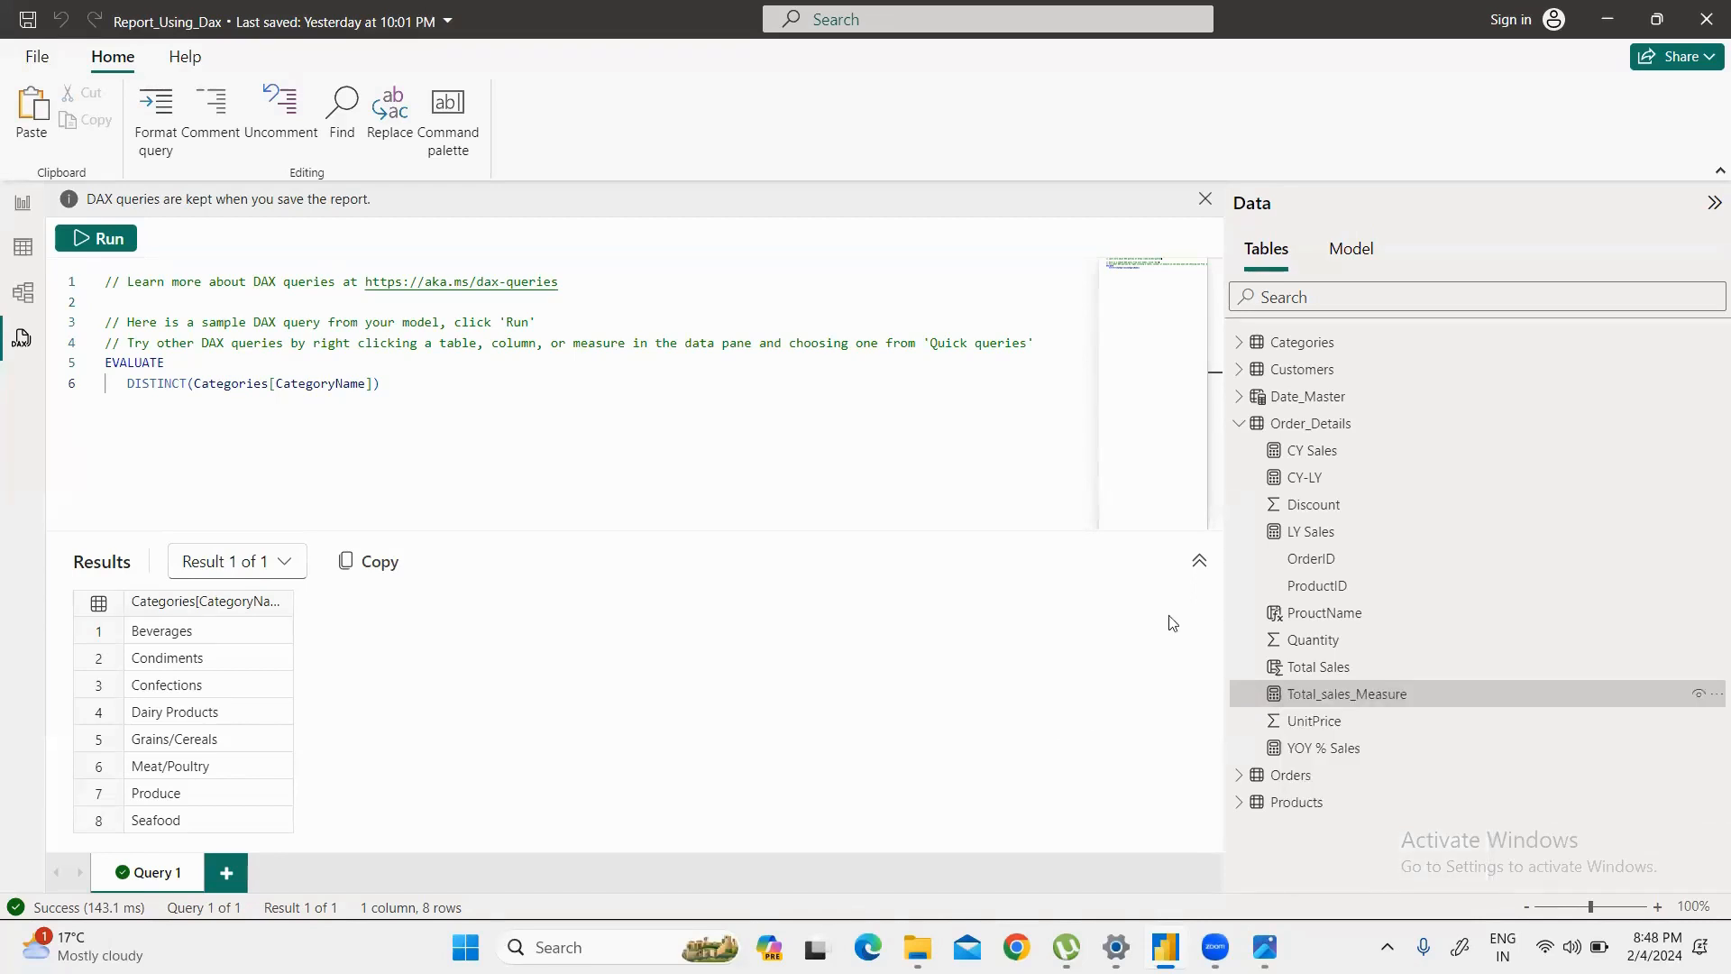
pyautogui.click(1238, 423)
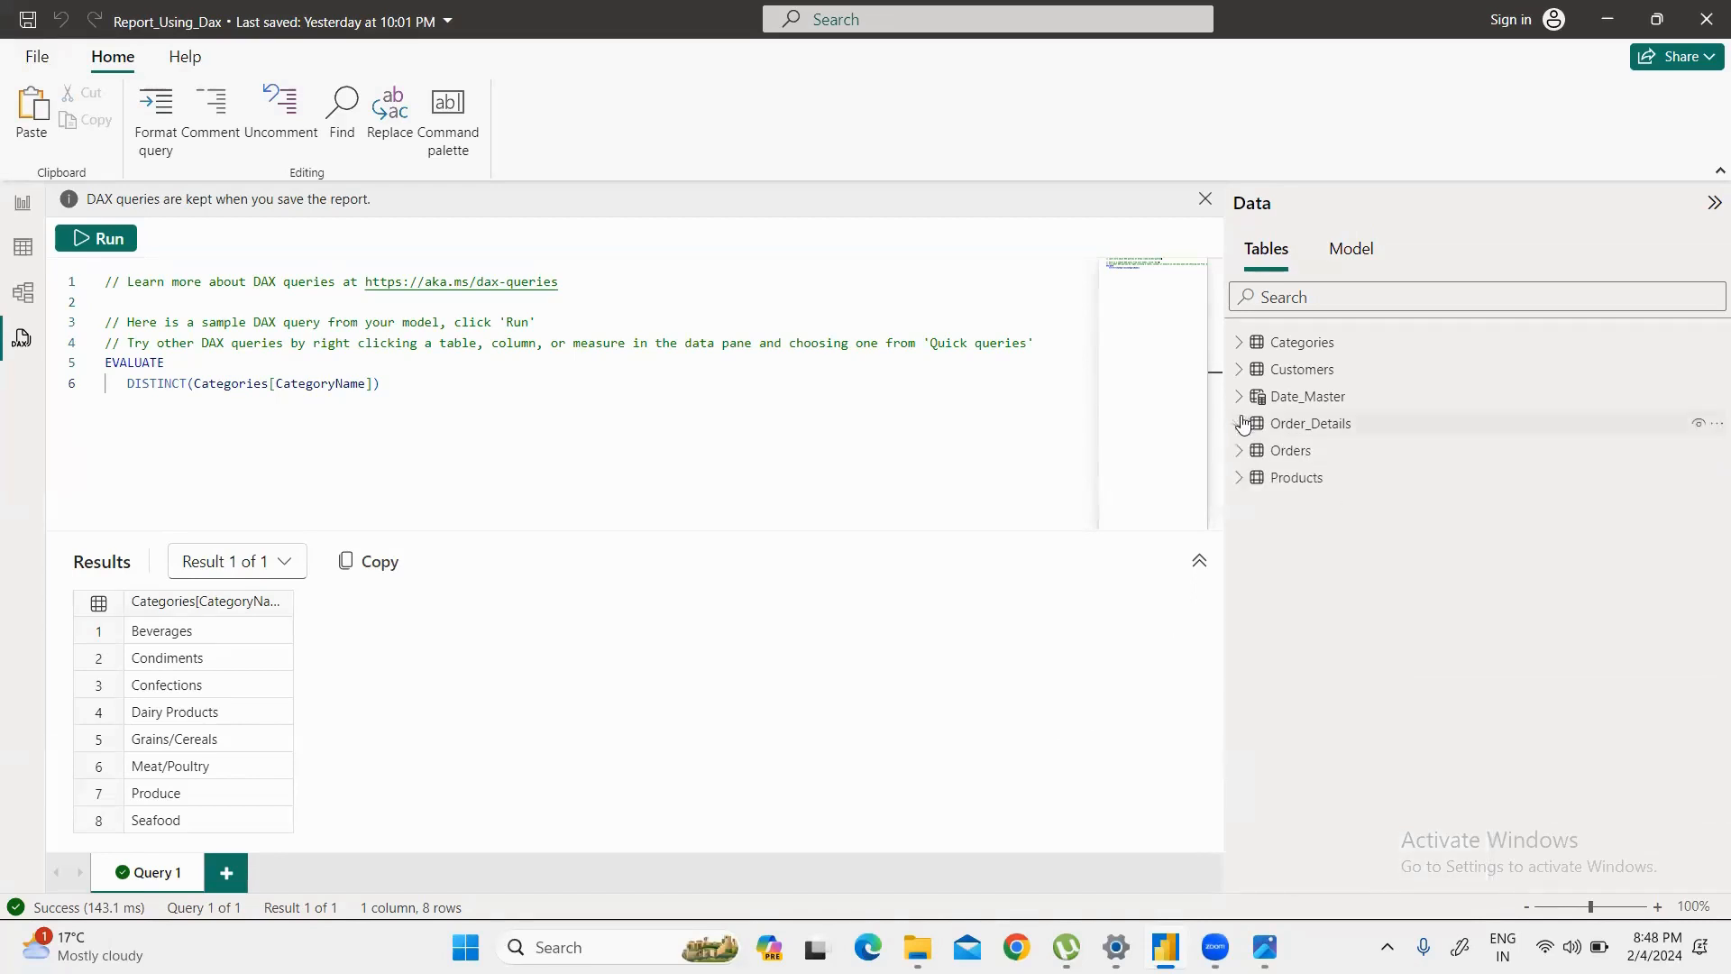
# Step: Review the quick queries offered for the Products table
pyautogui.rightClick(1287, 479)
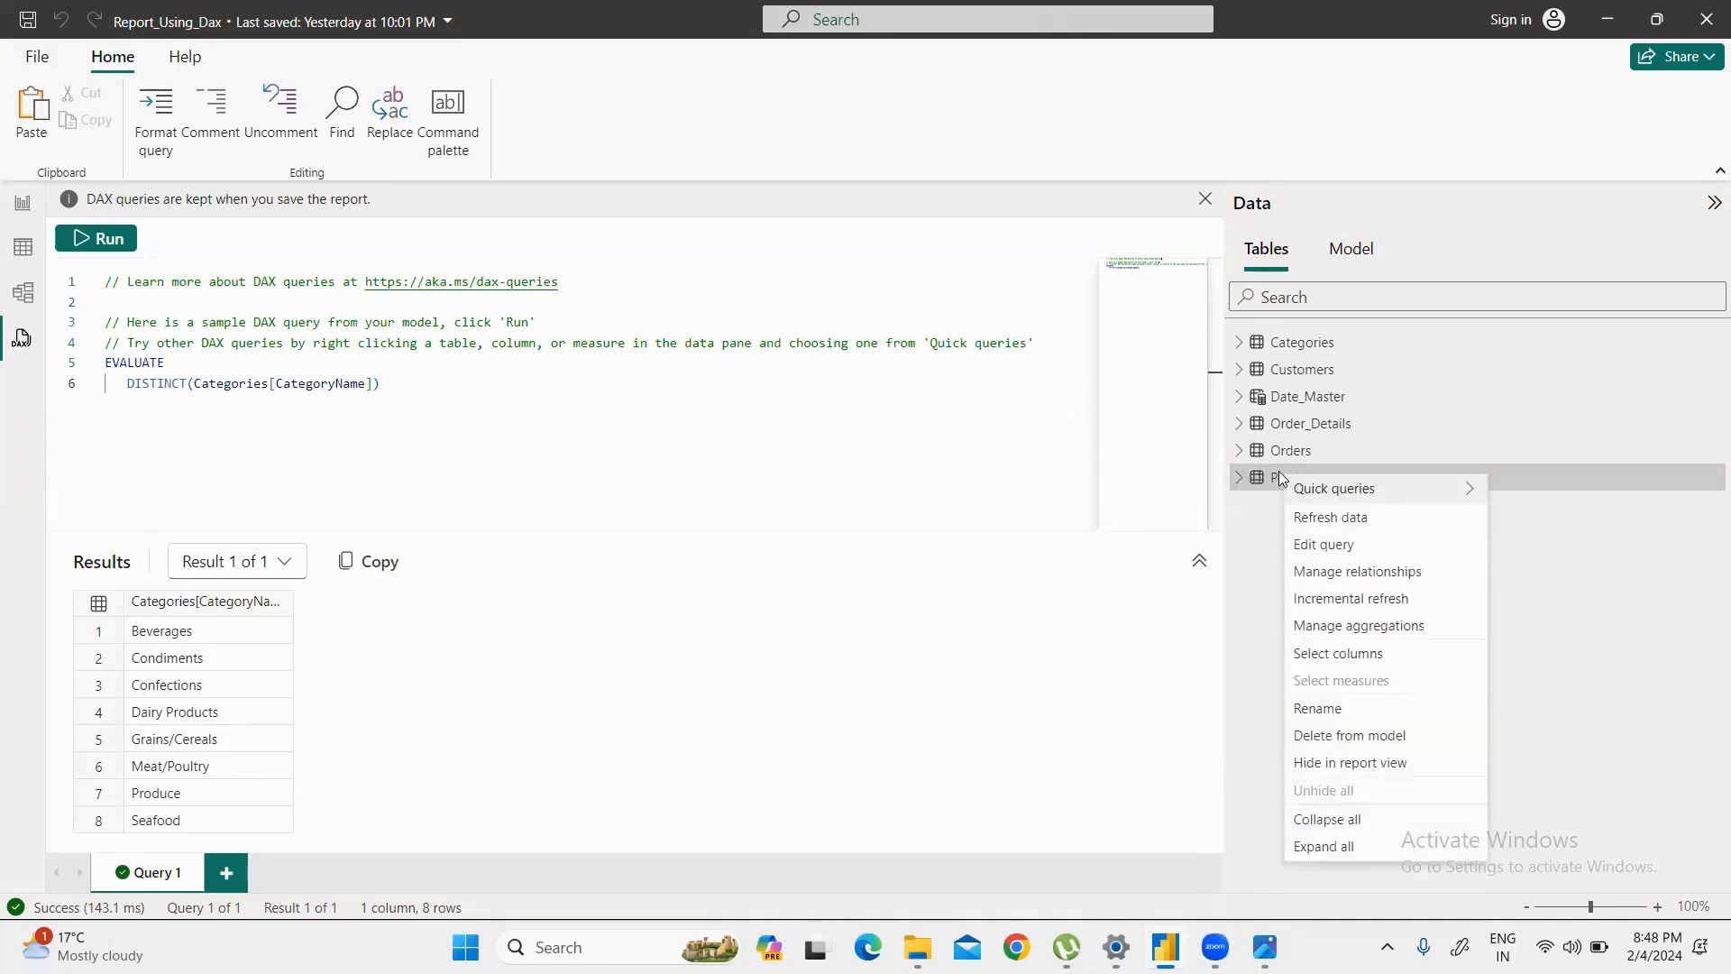
pyautogui.moveTo(1300, 489)
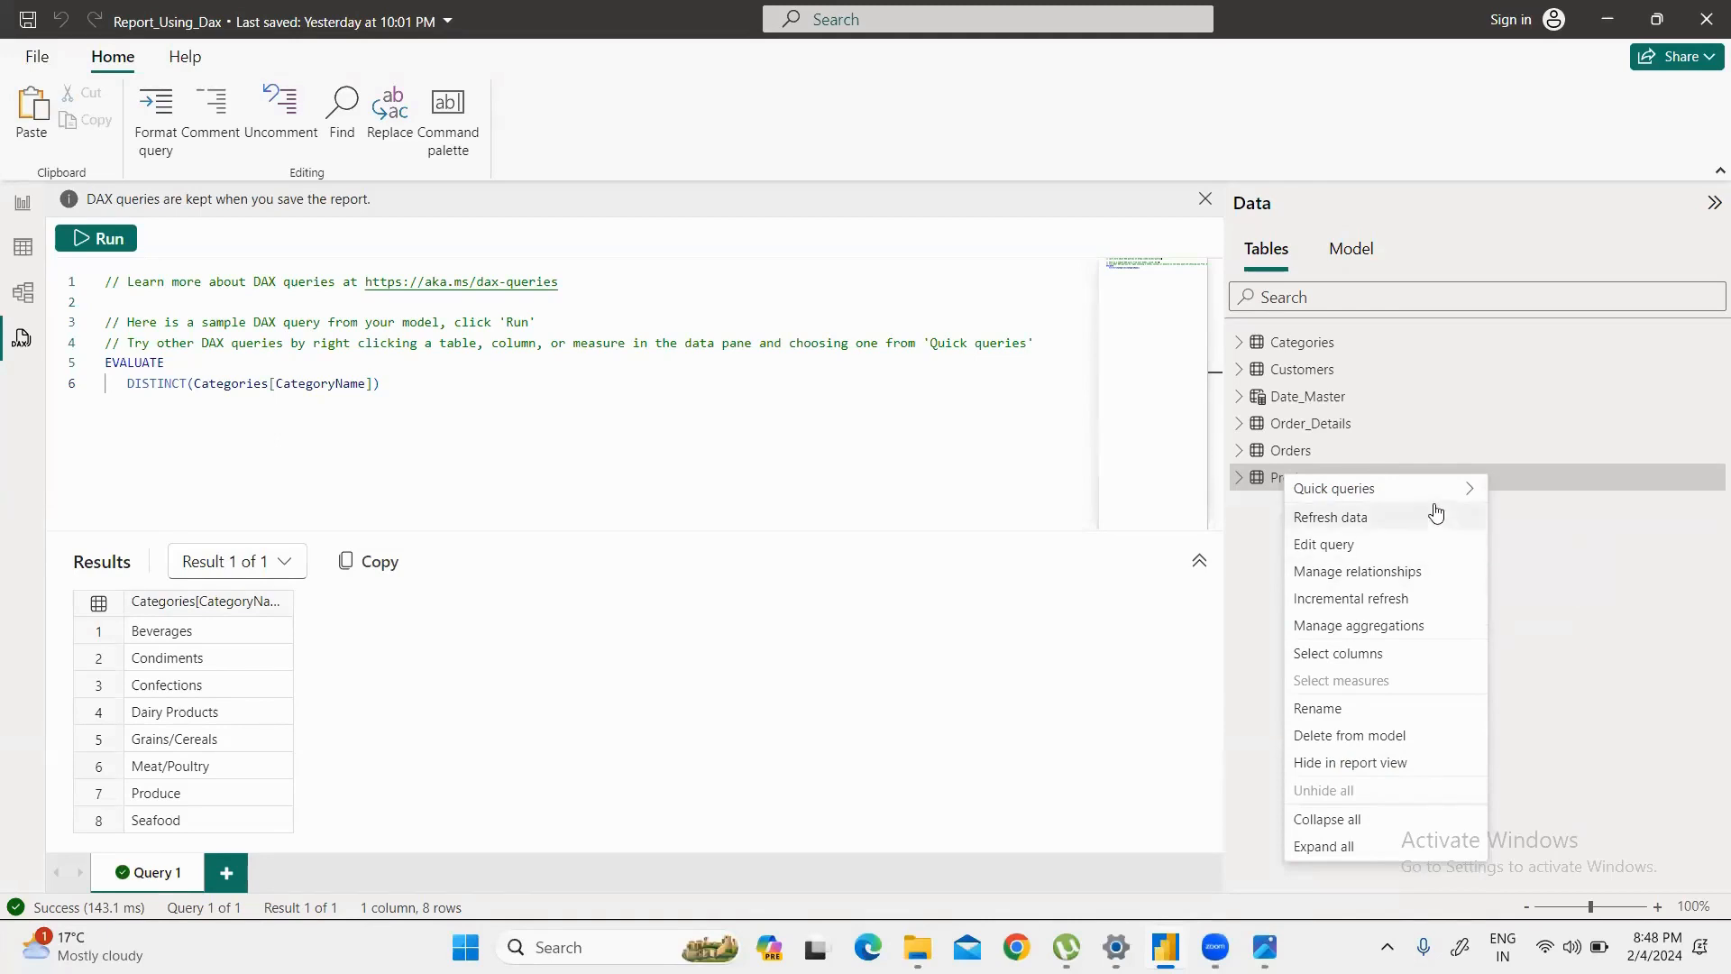
pyautogui.moveTo(1443, 489)
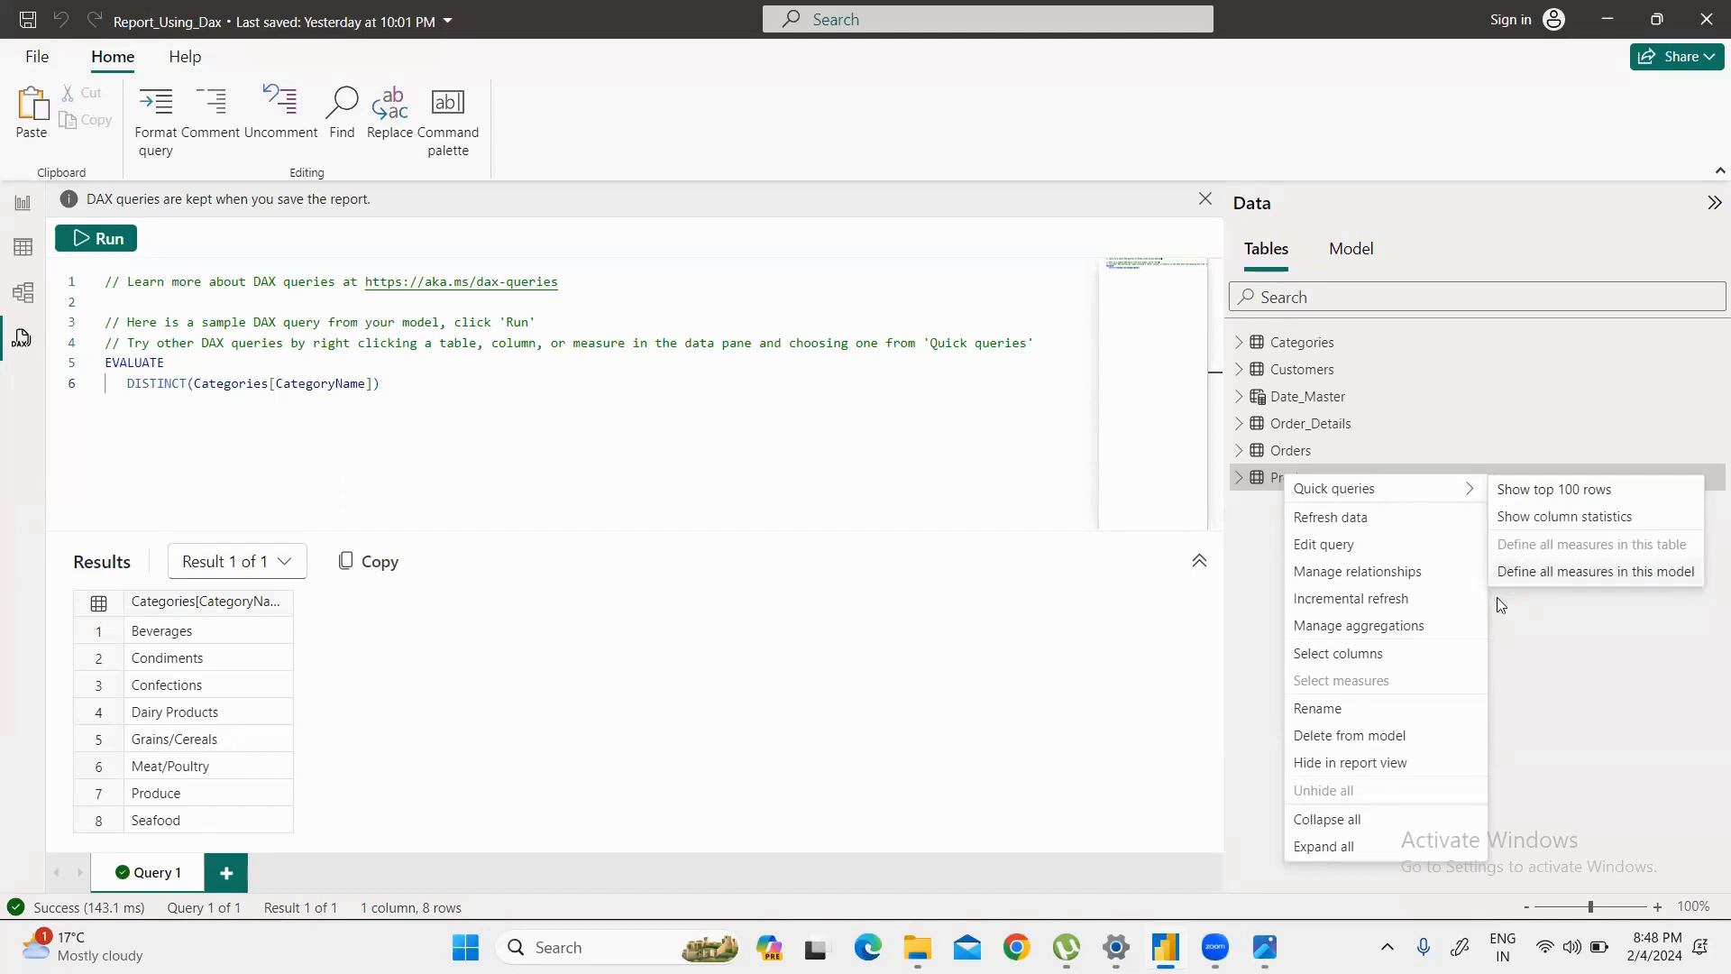
pyautogui.click(1262, 522)
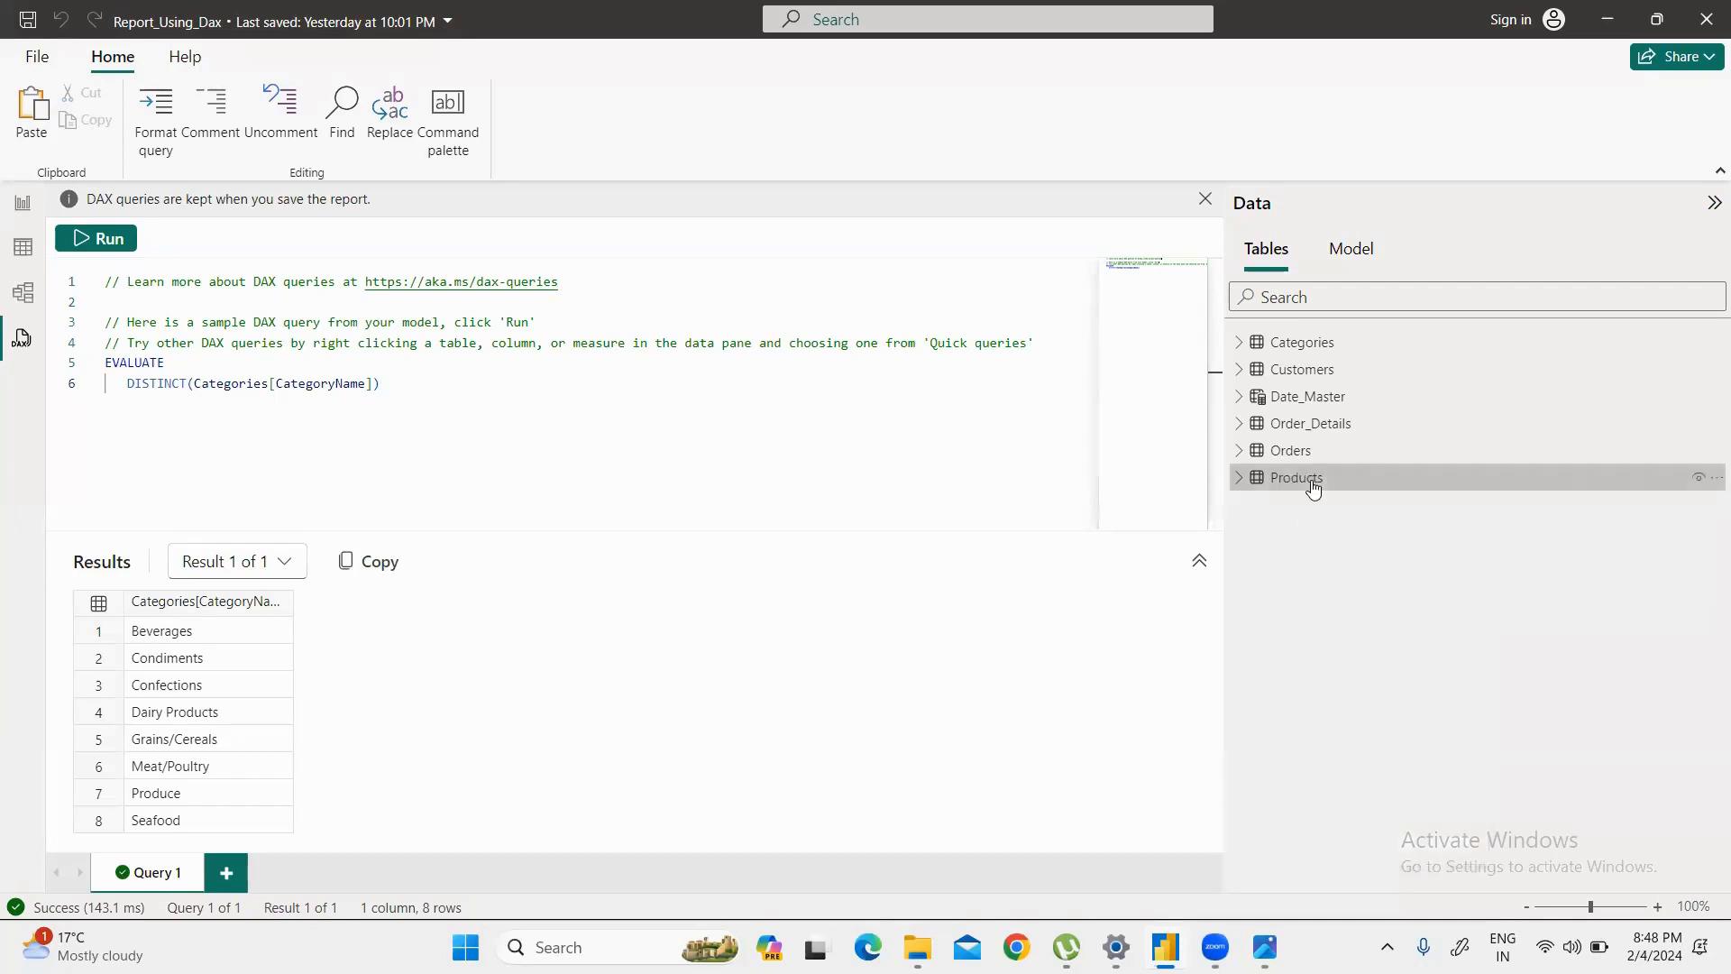
pyautogui.rightClick(1296, 483)
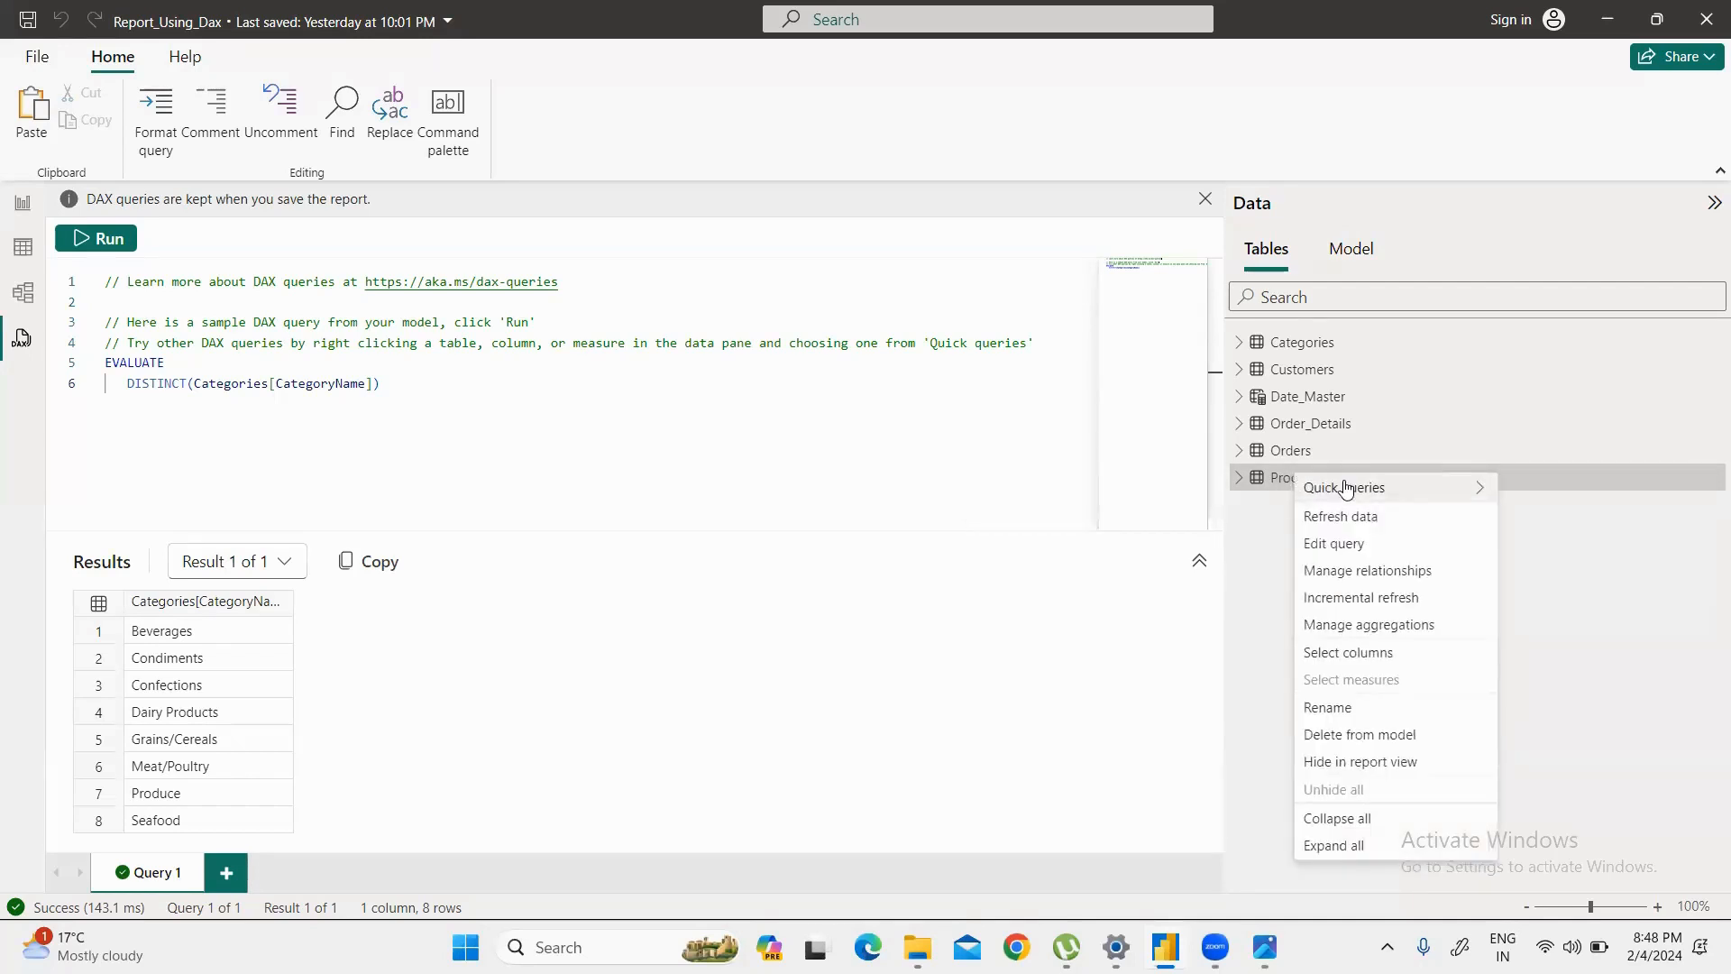
pyautogui.moveTo(1343, 488)
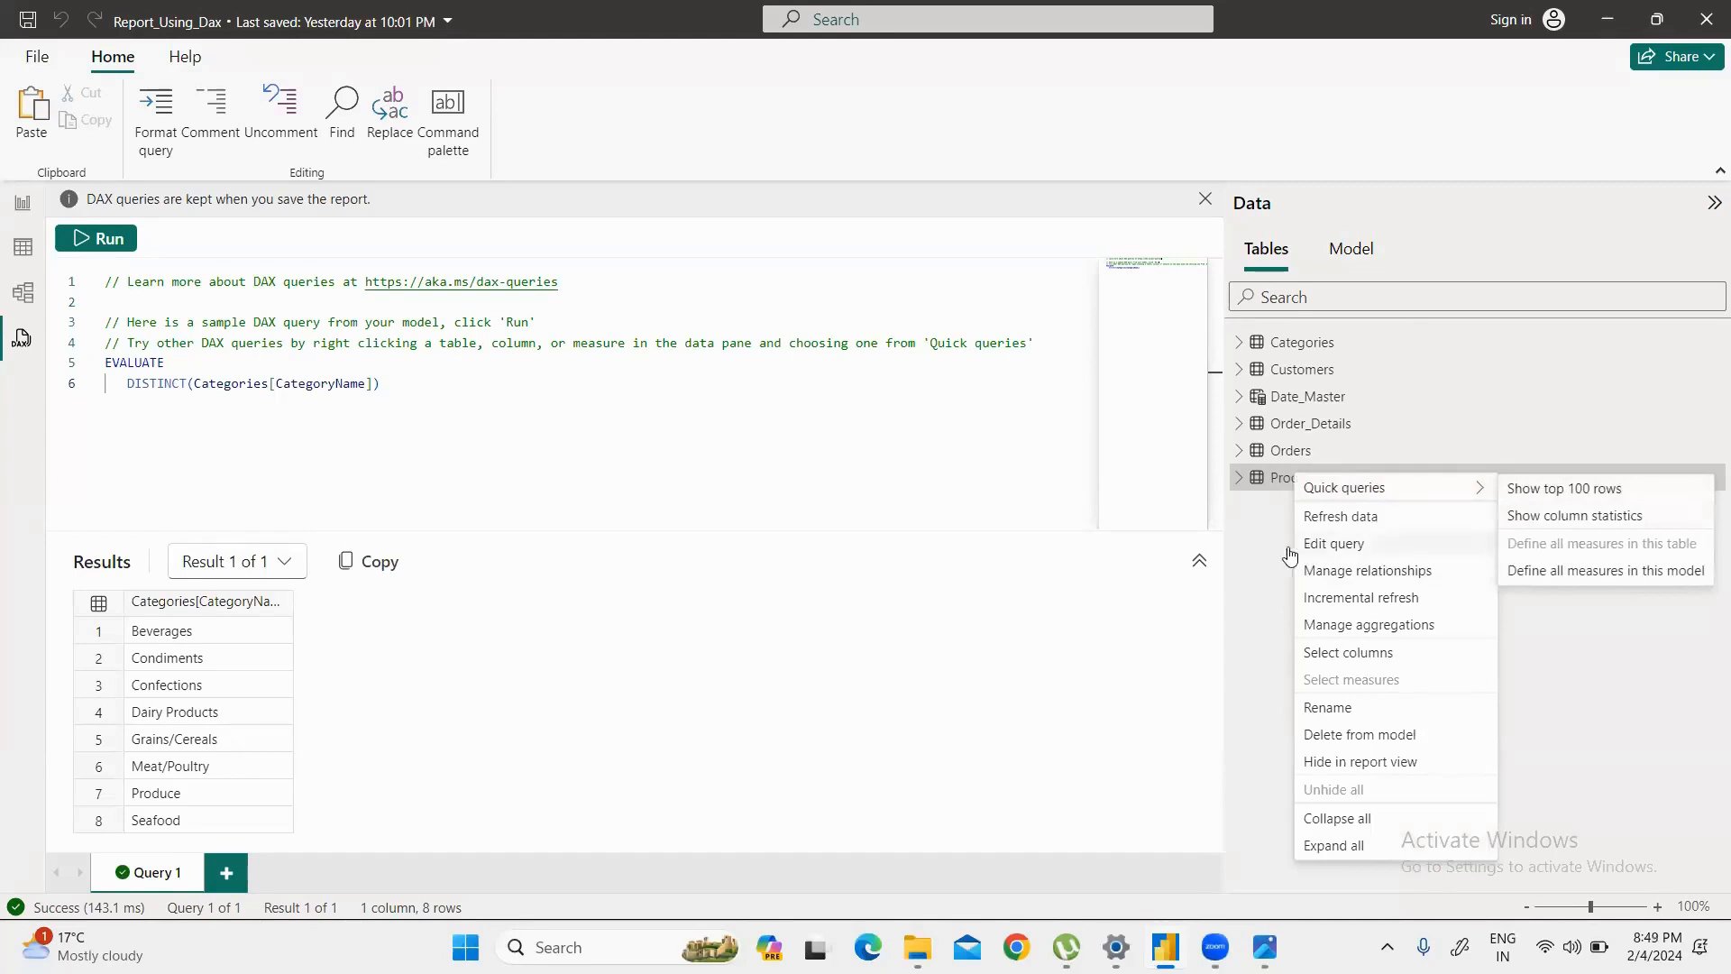
pyautogui.click(1259, 551)
# Step: Look at the Order_Details table's measures and compare its quick query options with those of the Products table
pyautogui.click(1243, 425)
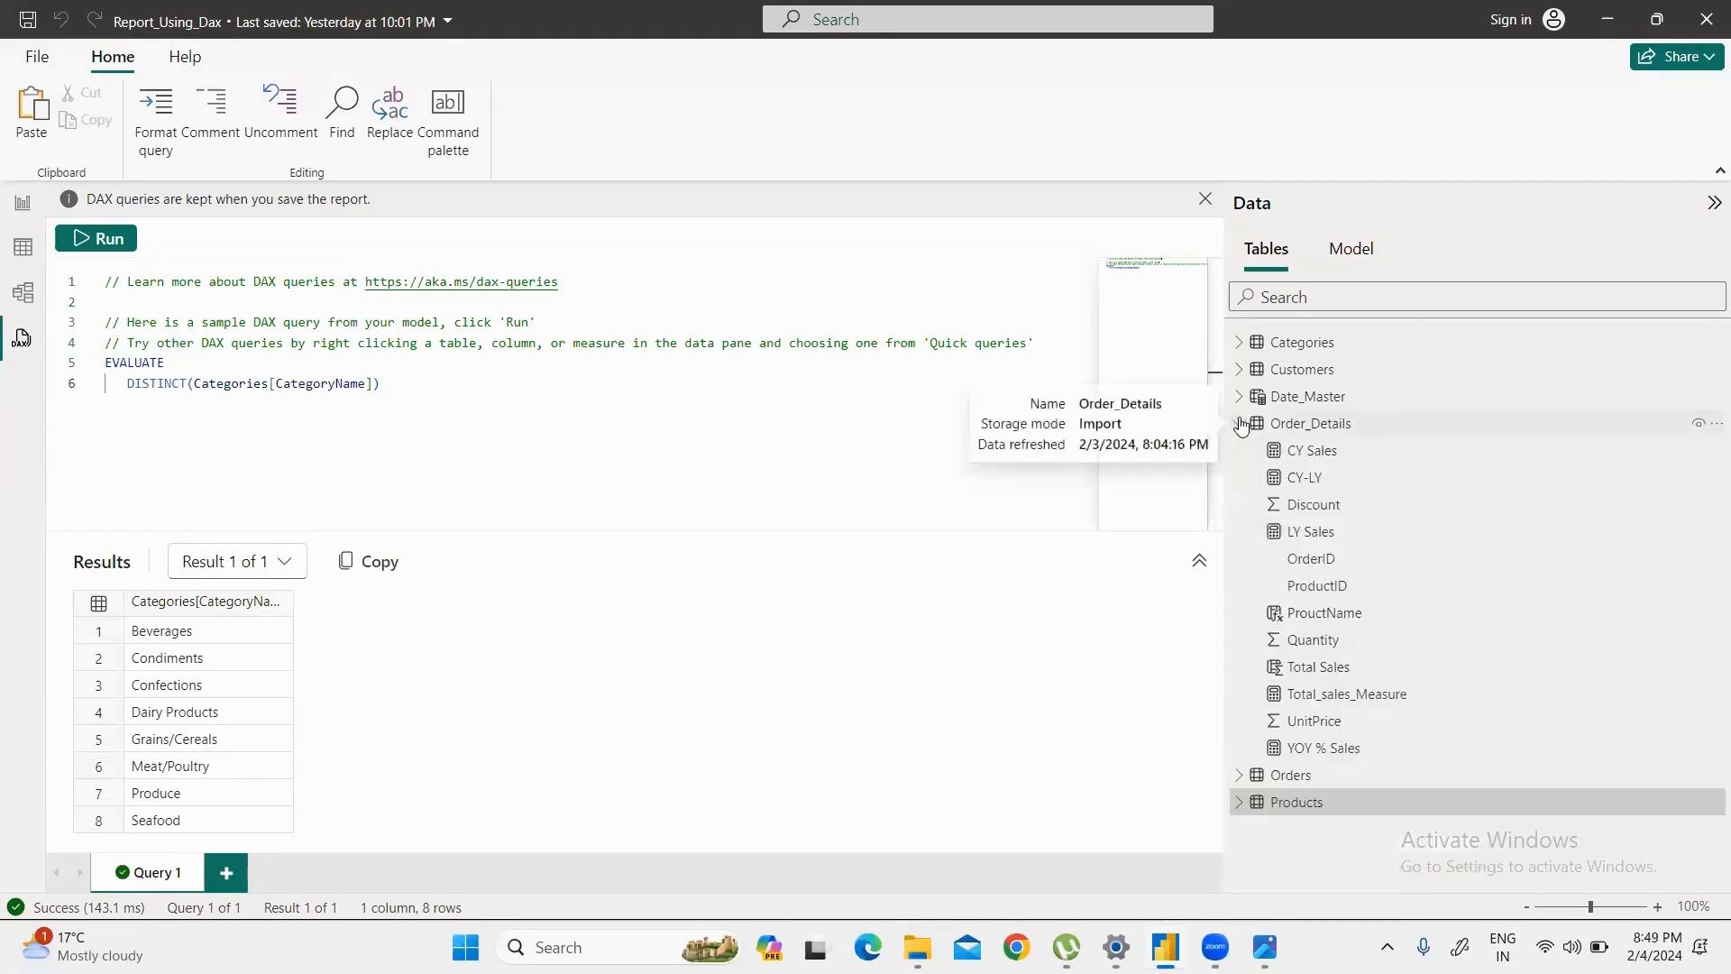
pyautogui.click(1240, 423)
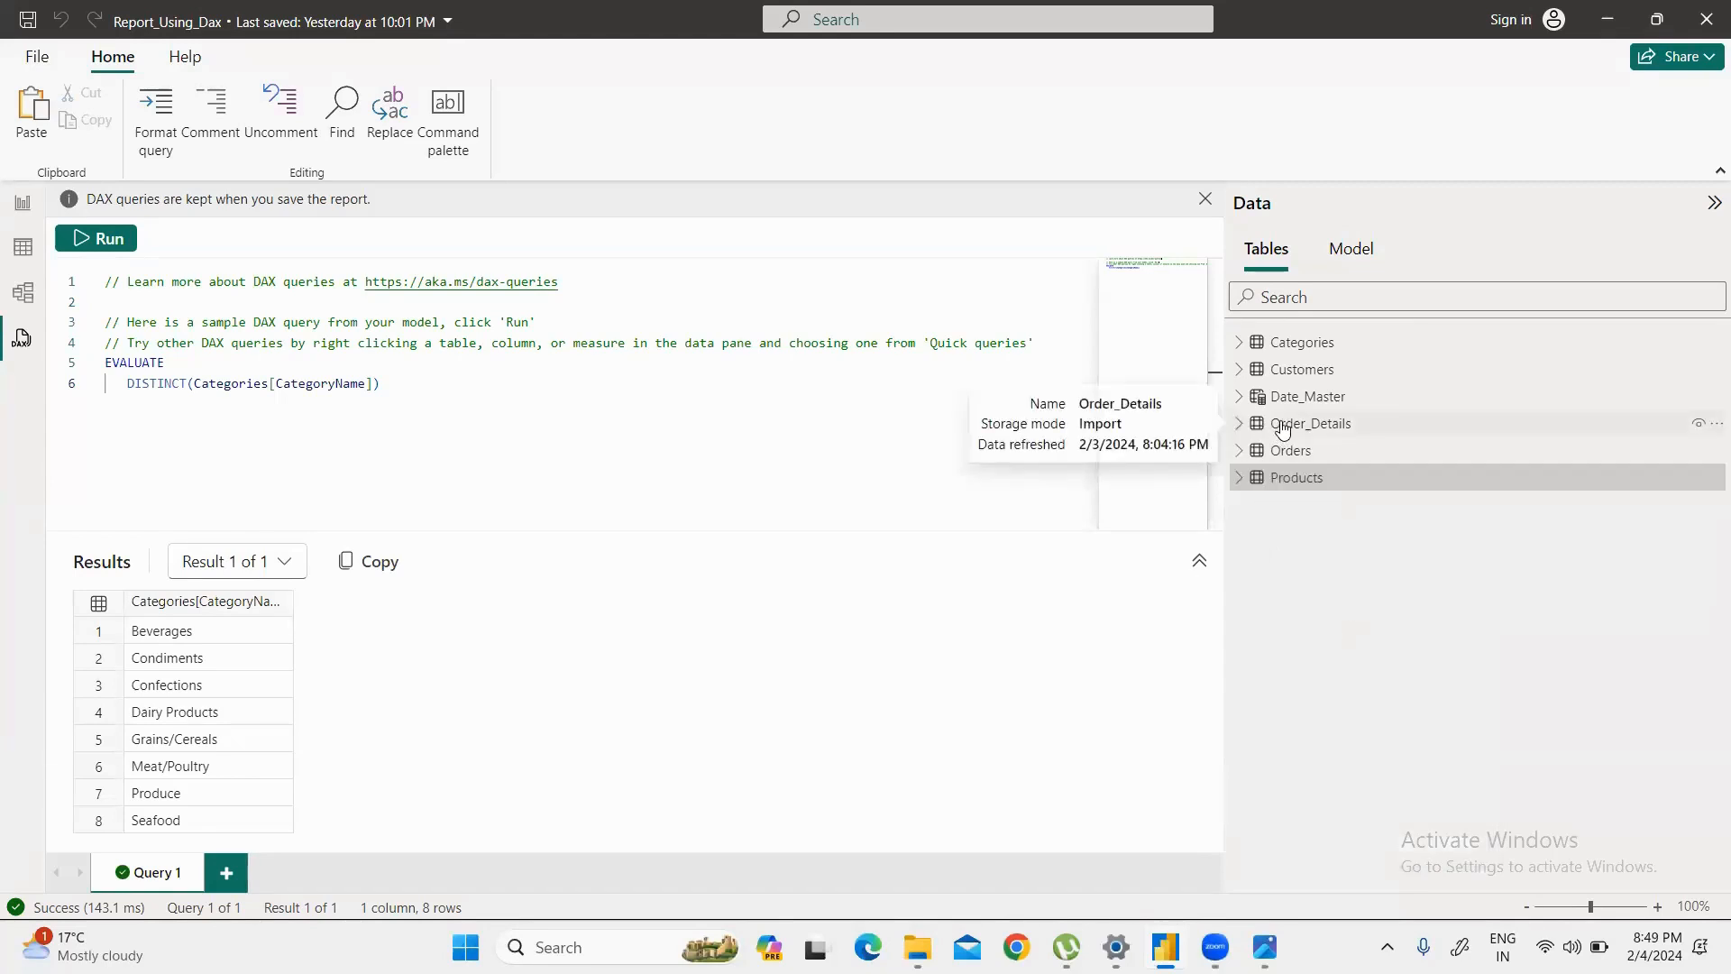
pyautogui.rightClick(1283, 428)
pyautogui.moveTo(1287, 435)
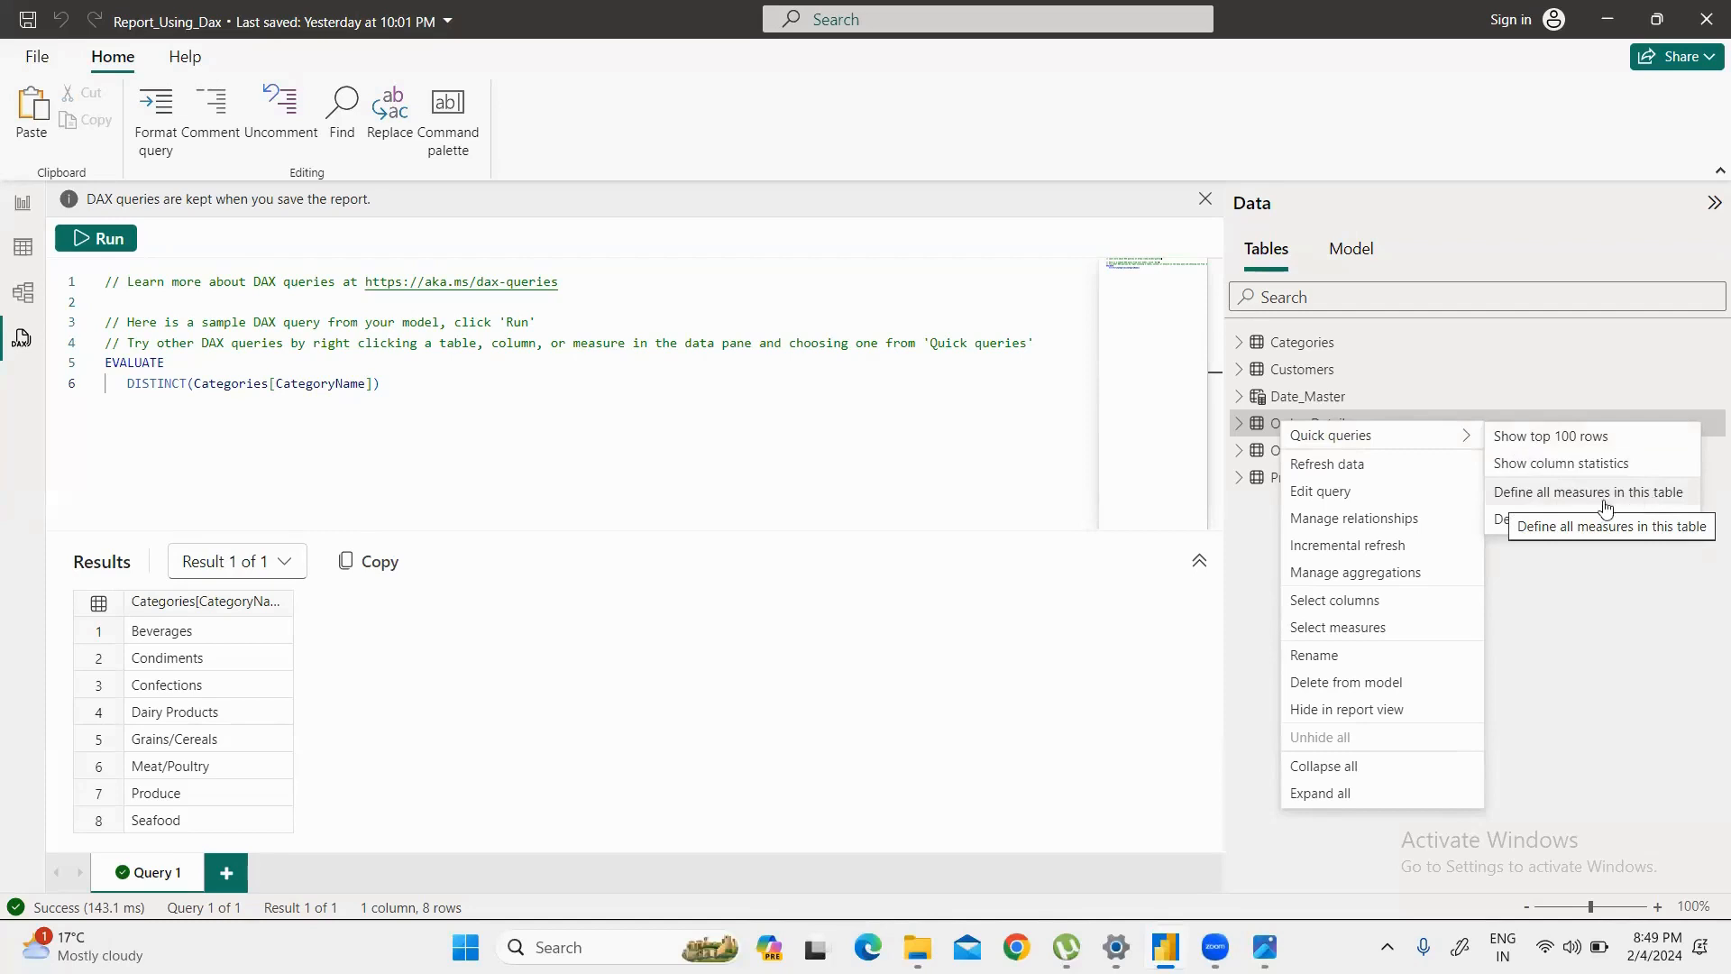
pyautogui.click(1507, 585)
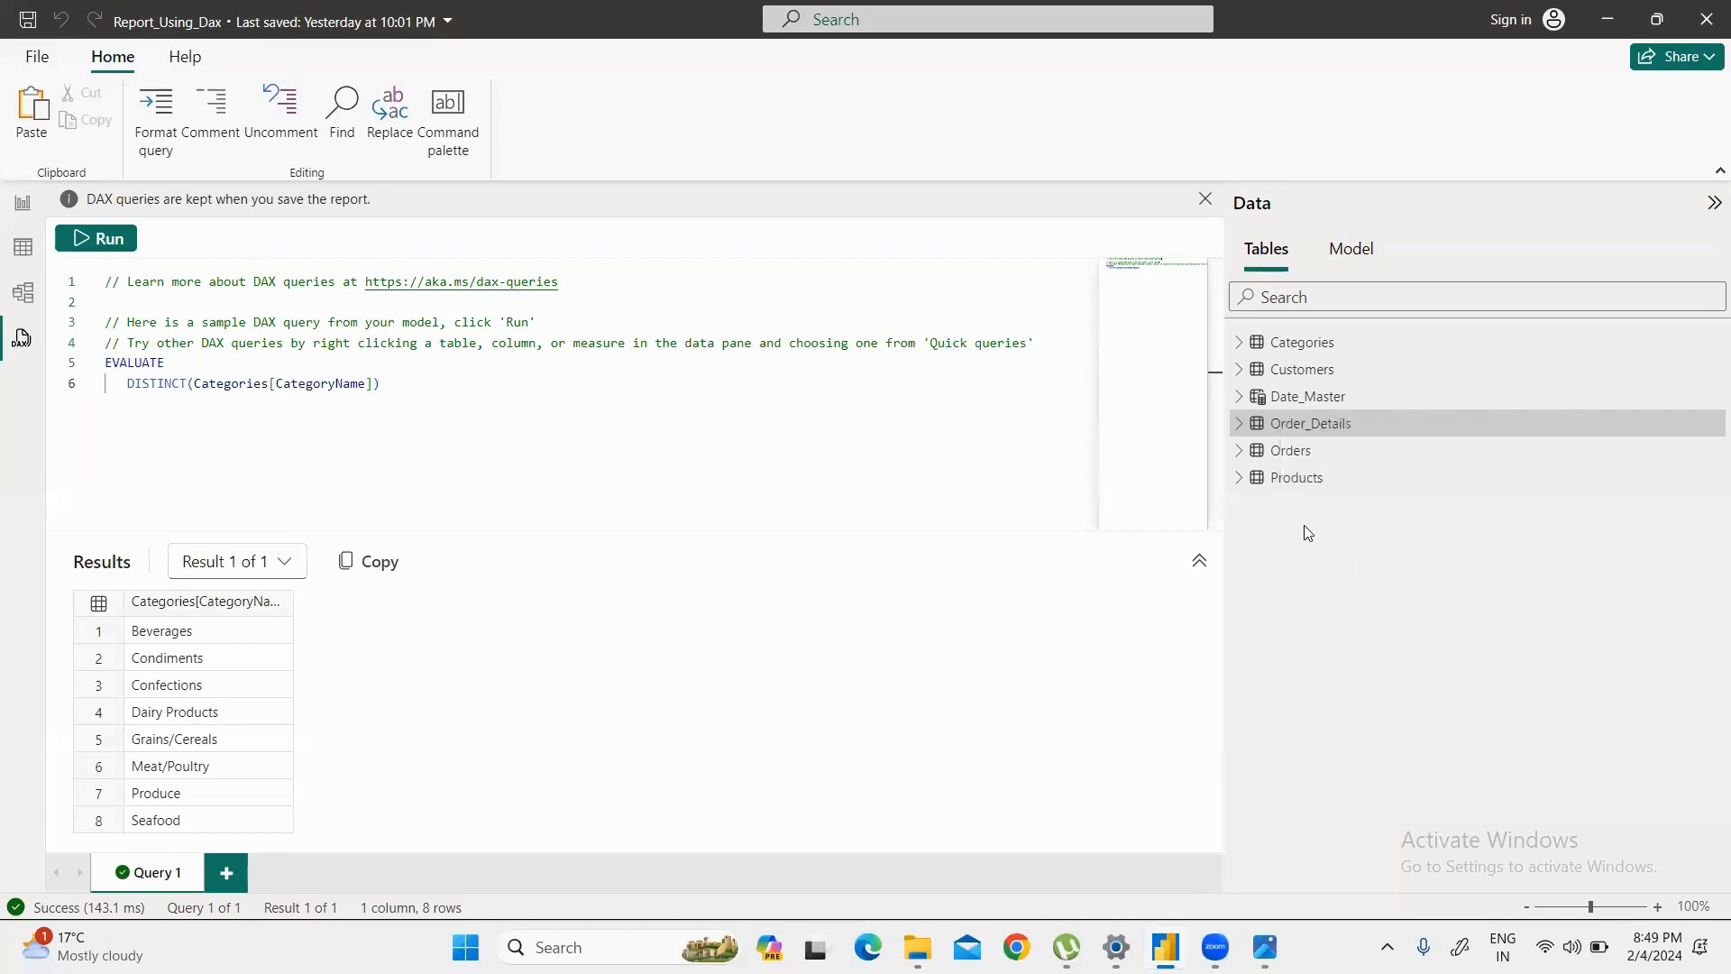
pyautogui.rightClick(1253, 474)
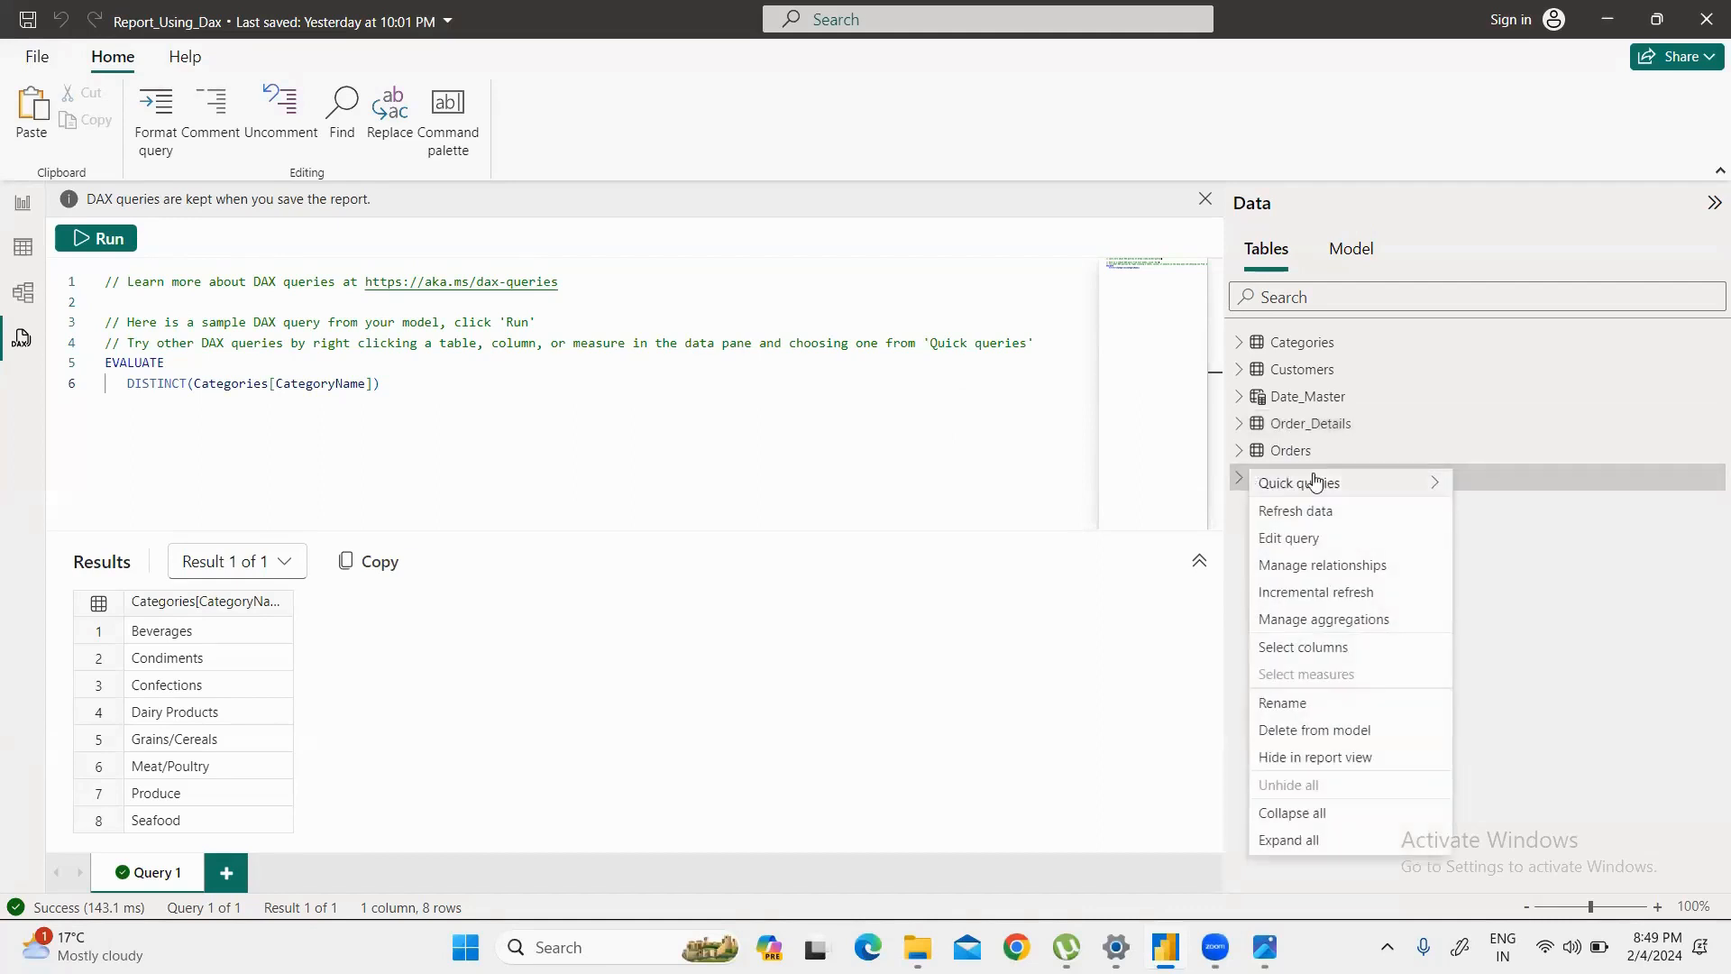
pyautogui.click(1553, 680)
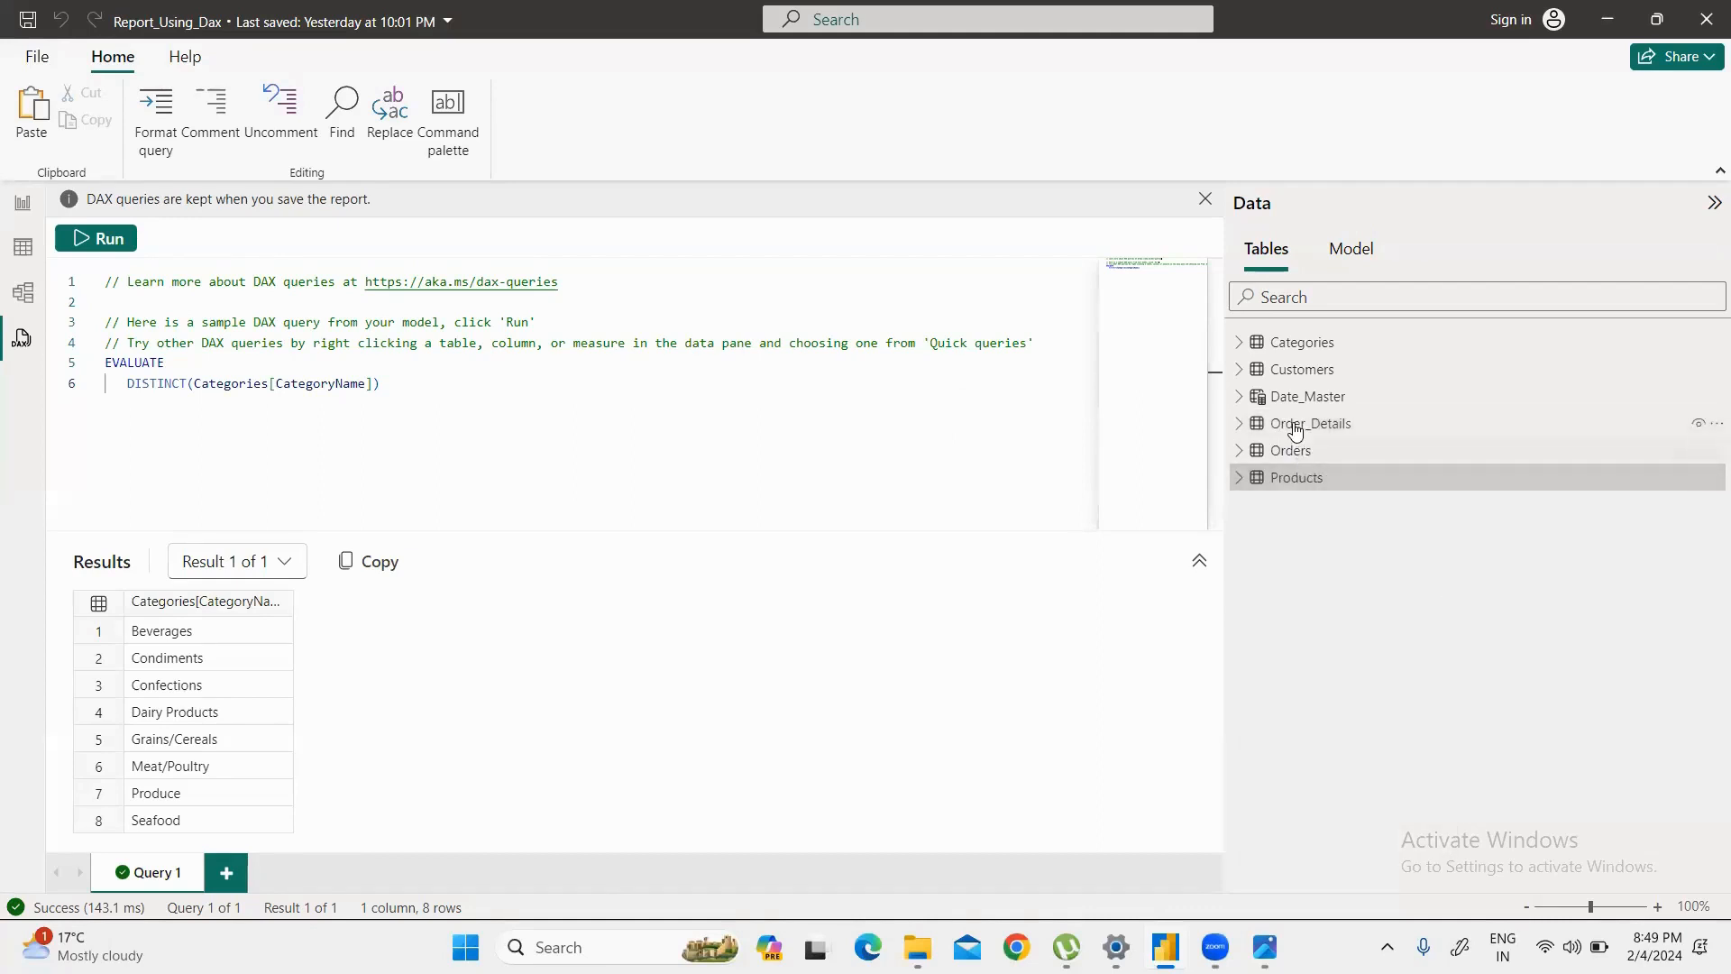
# Step: Run the quick query that shows the top 100 rows of the Order_Details table
pyautogui.click(1296, 425)
pyautogui.rightClick(1296, 425)
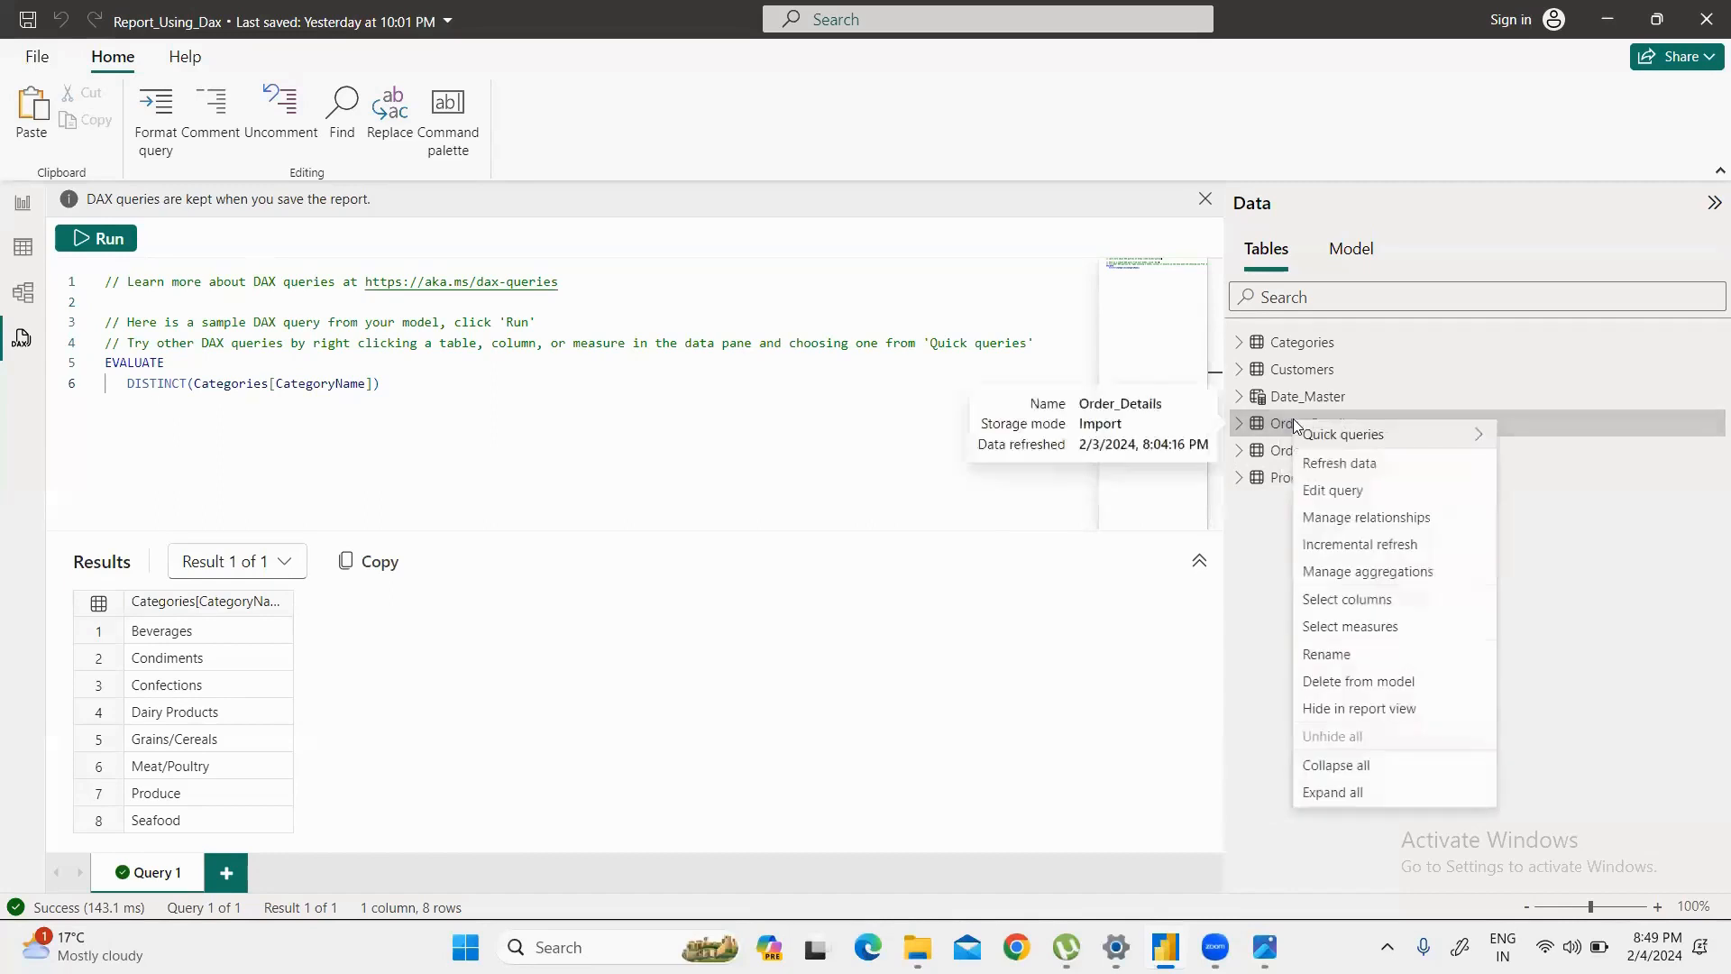
pyautogui.moveTo(1337, 439)
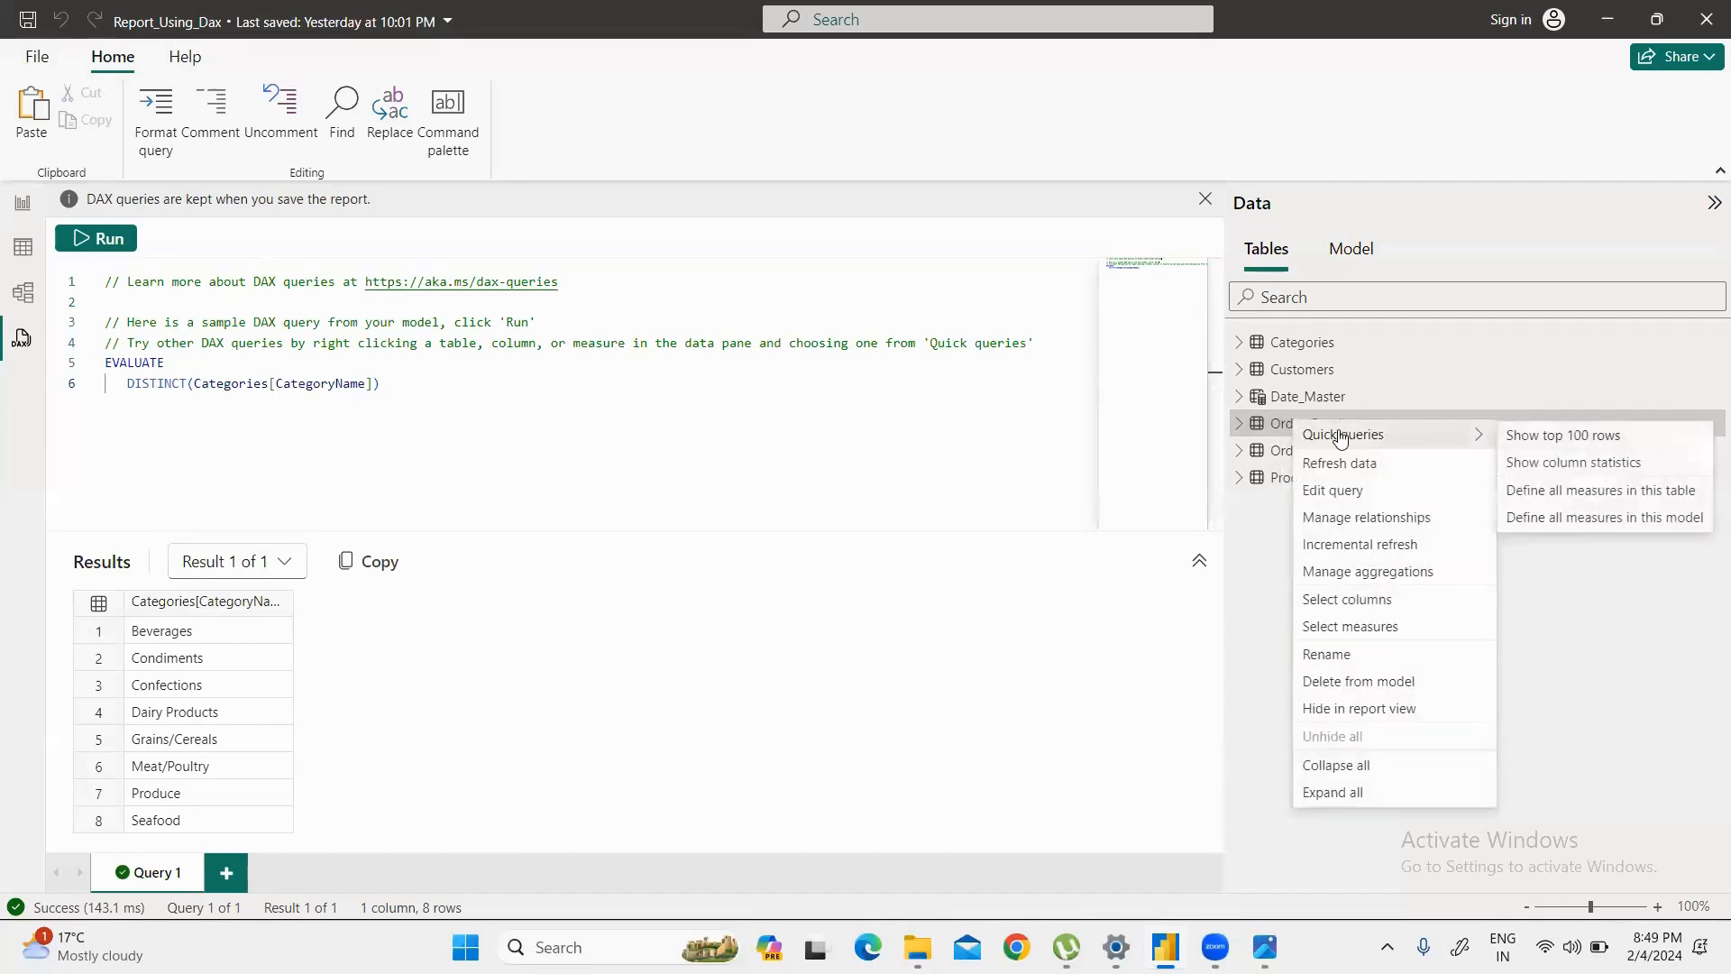
pyautogui.click(1582, 435)
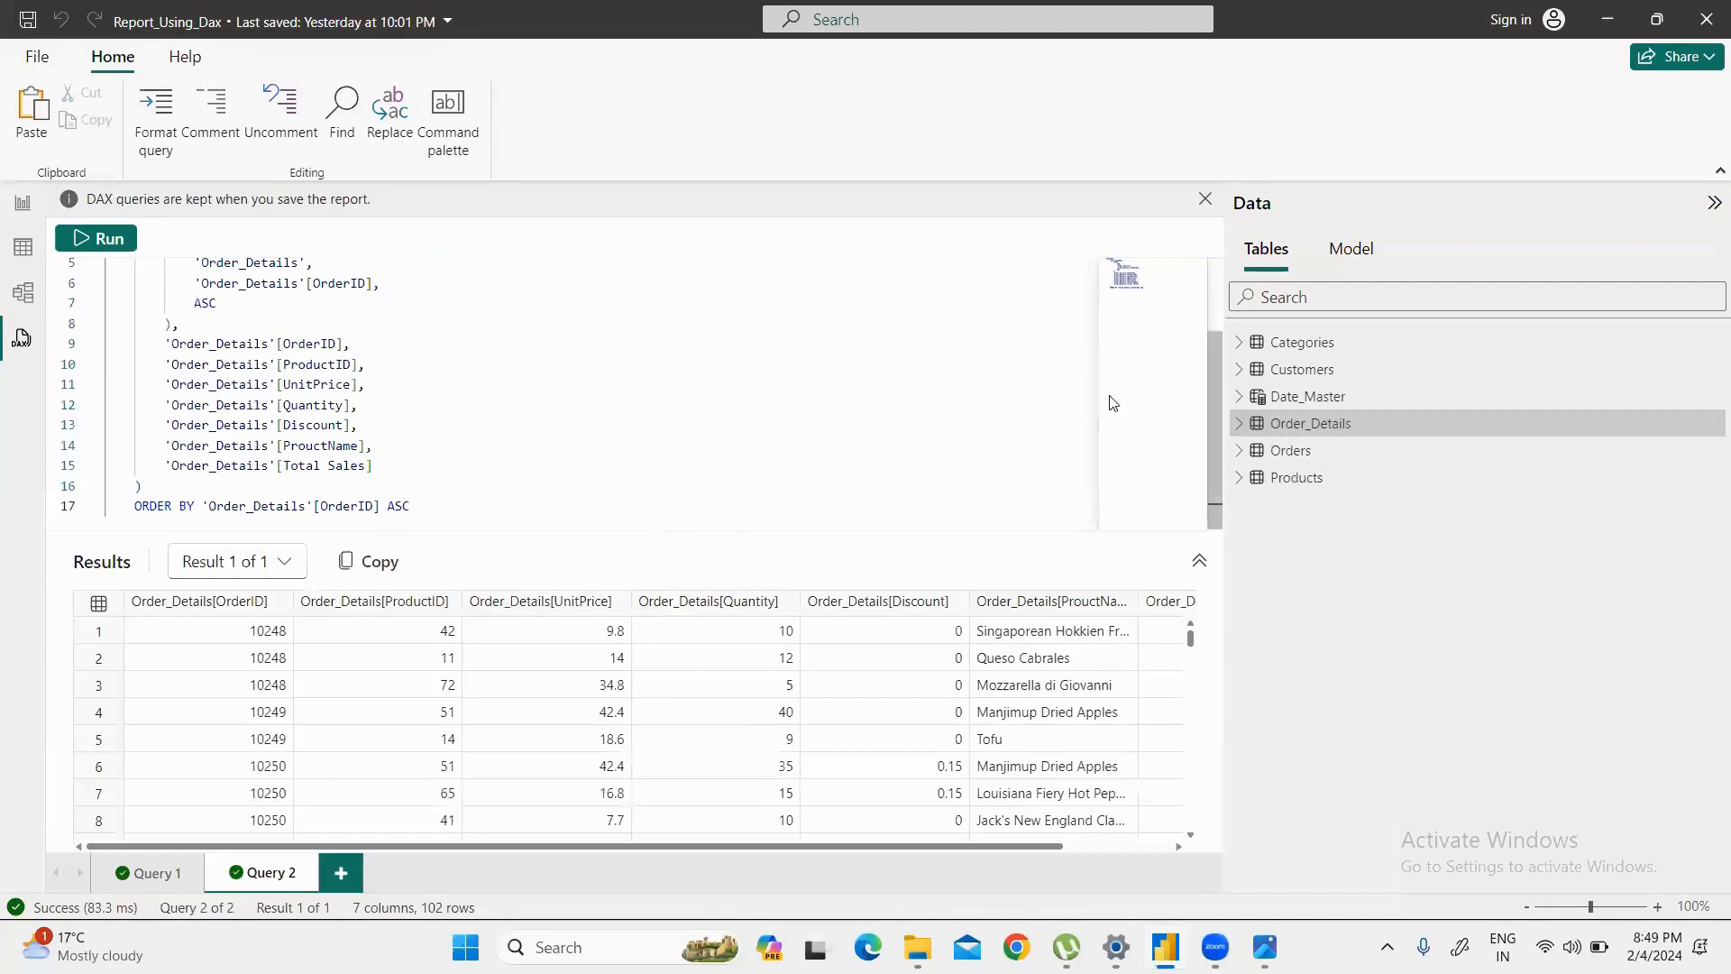
# Step: Examine the generated SELECTCOLUMNS and TOPN query for Order_Details, its ORDER BY clause and the result rows
pyautogui.moveTo(1216, 409); pyautogui.dragTo(1204, 328)
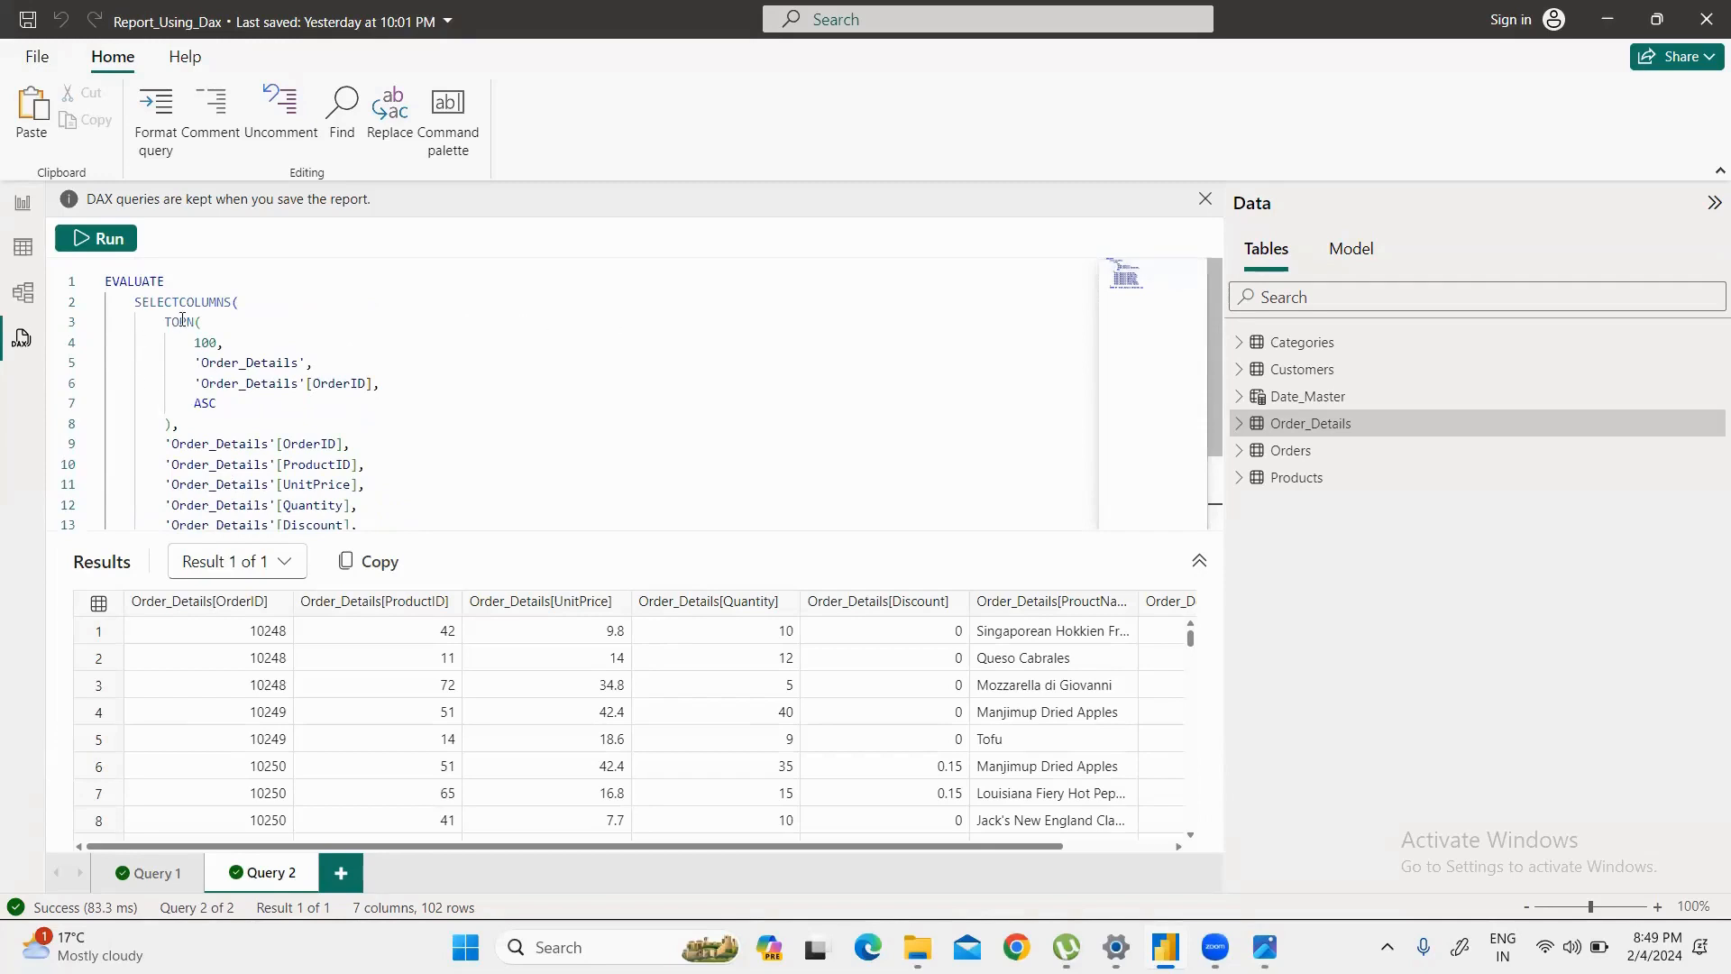
pyautogui.moveTo(194, 342); pyautogui.dragTo(393, 406)
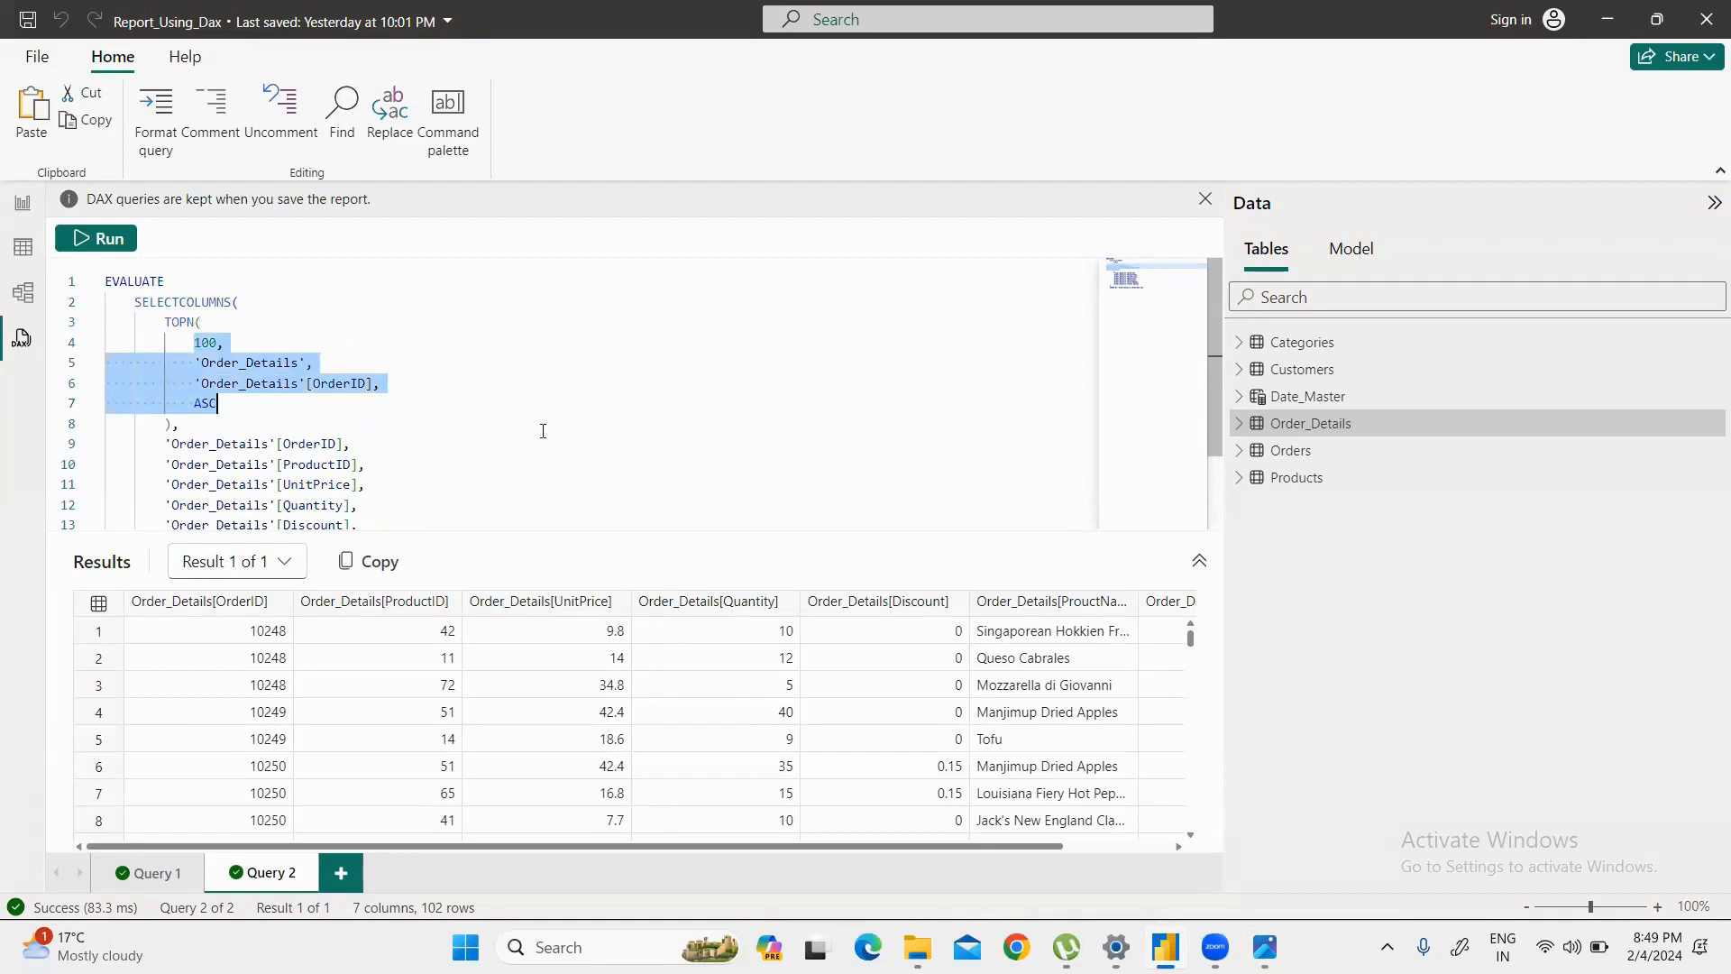
pyautogui.scroll(-2, 542, 431)
pyautogui.click(669, 469)
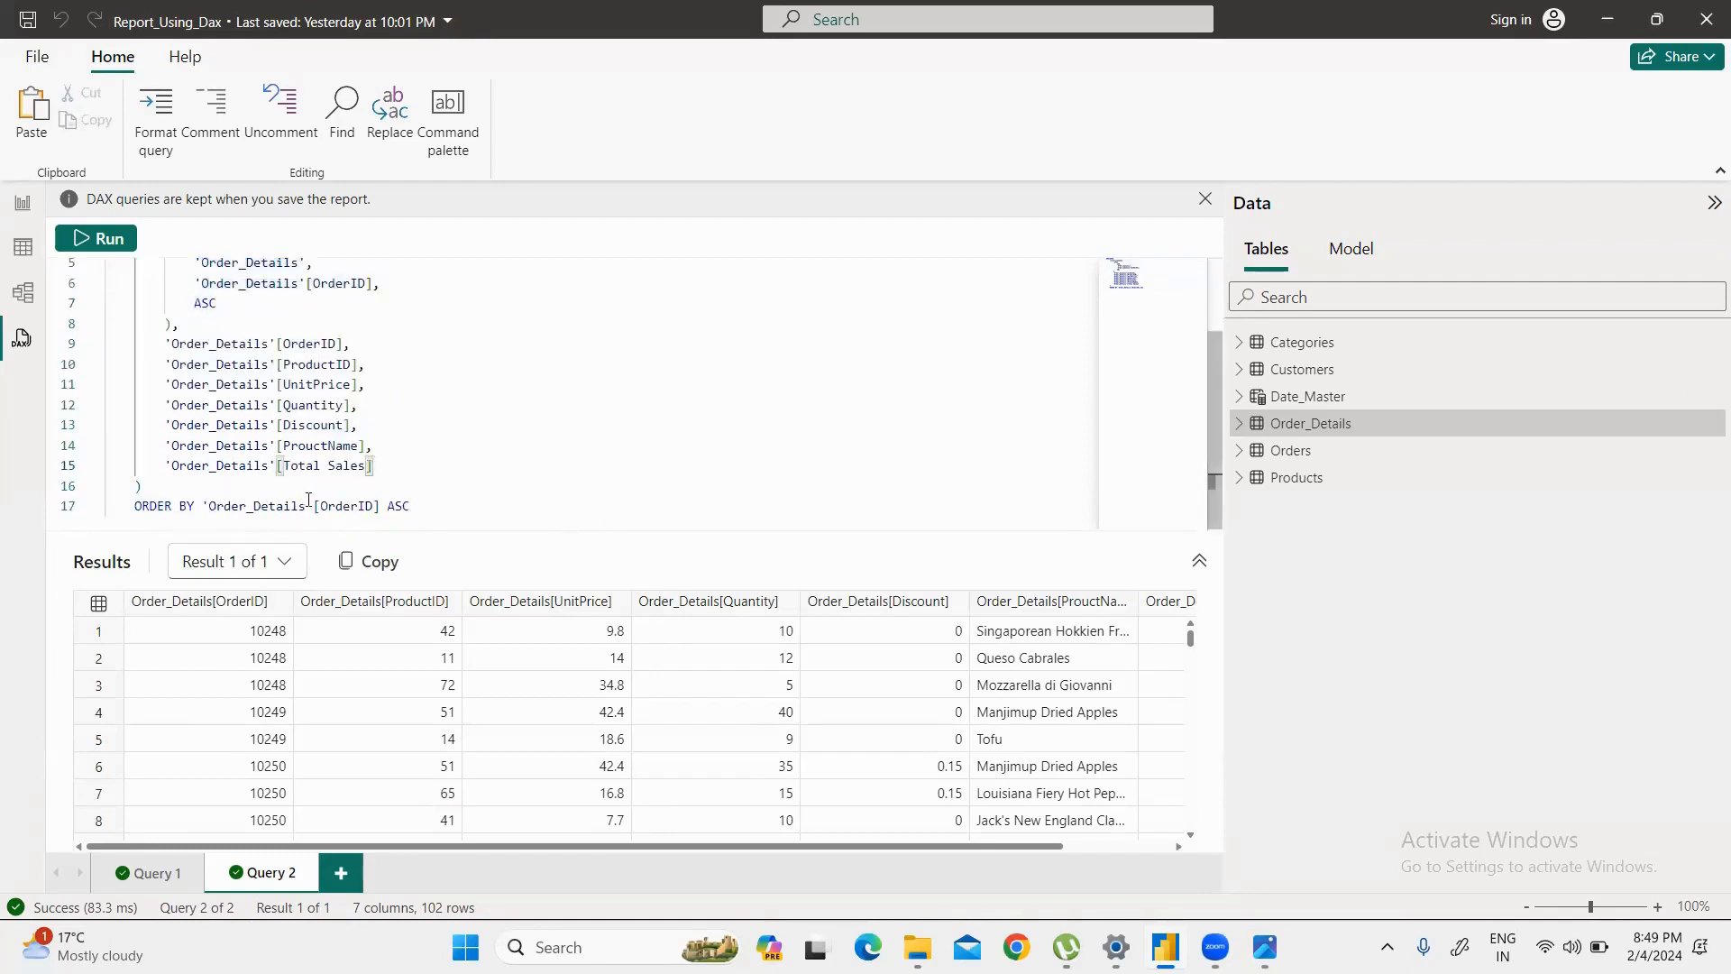
pyautogui.scroll(-2, 528, 776)
pyautogui.scroll(-2, 528, 776)
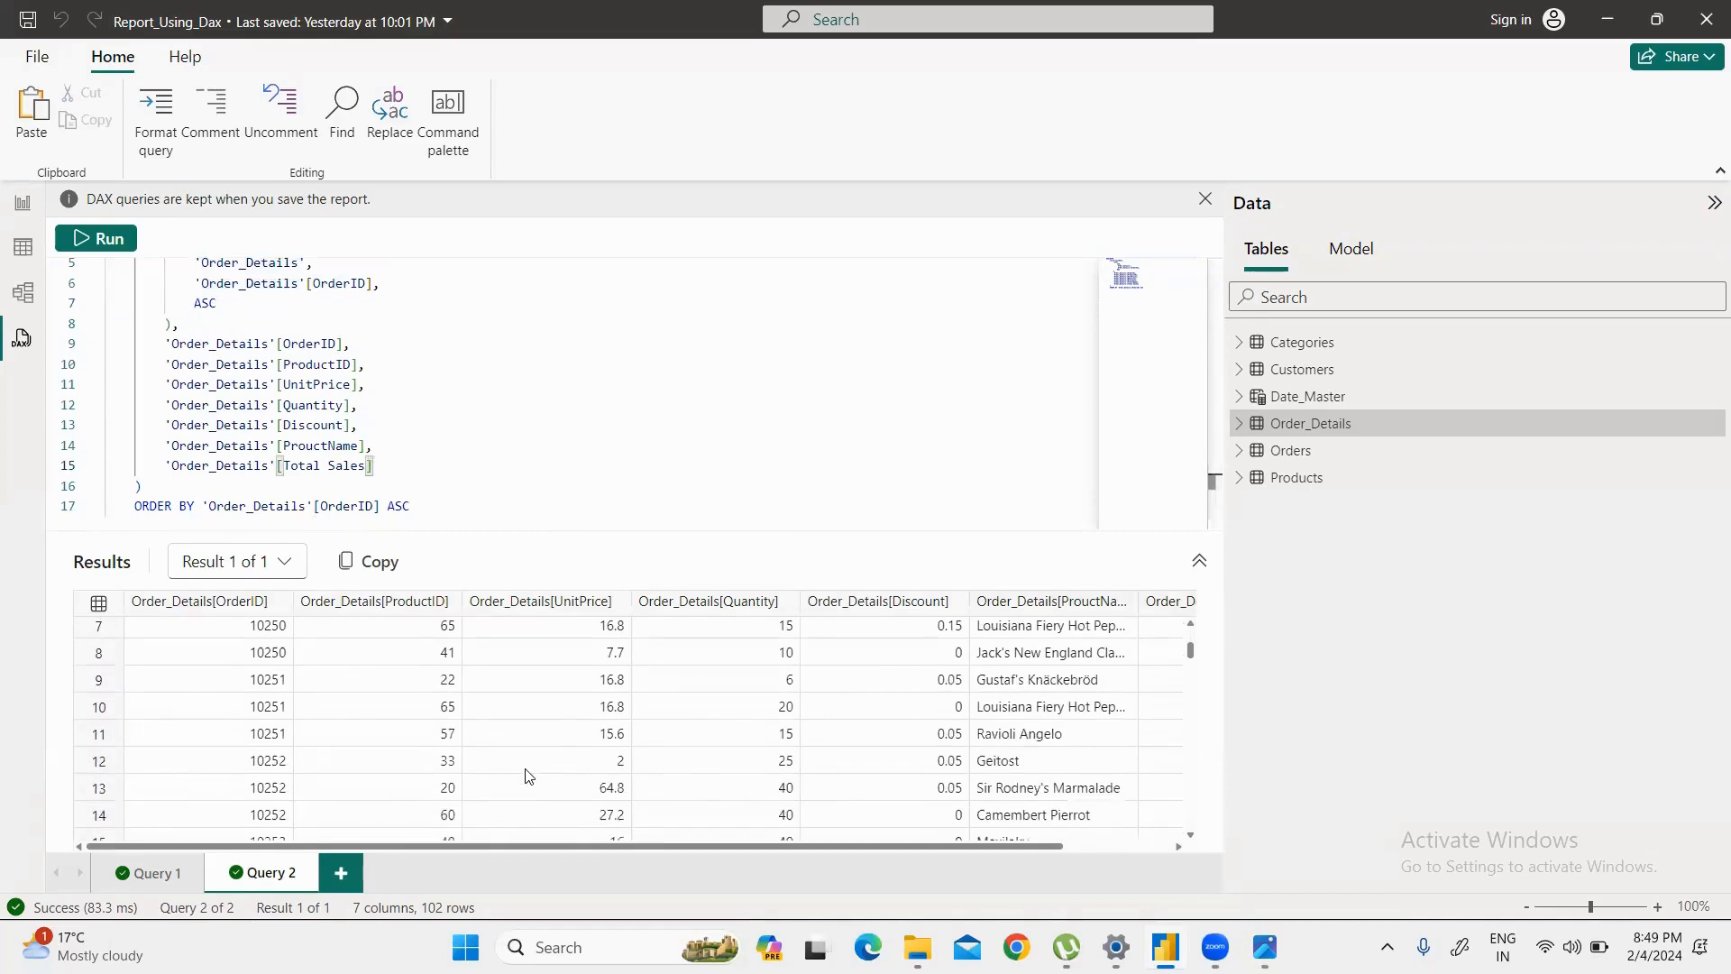
pyautogui.scroll(3, 528, 776)
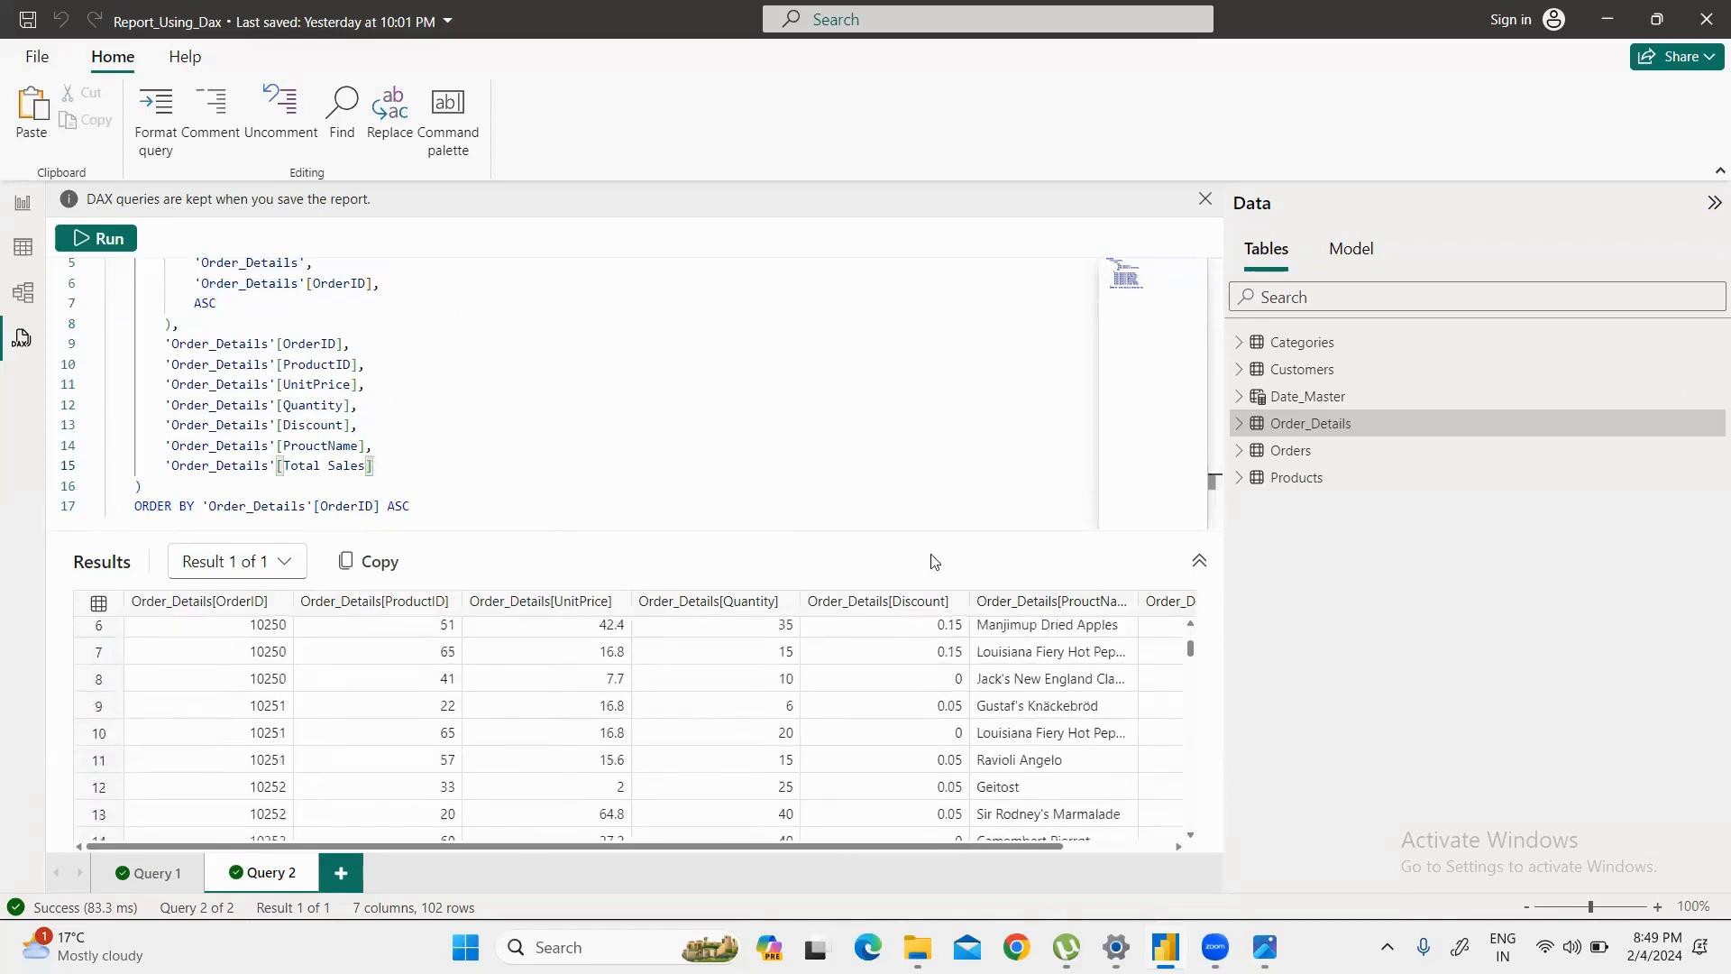
pyautogui.scroll(2, 1182, 484)
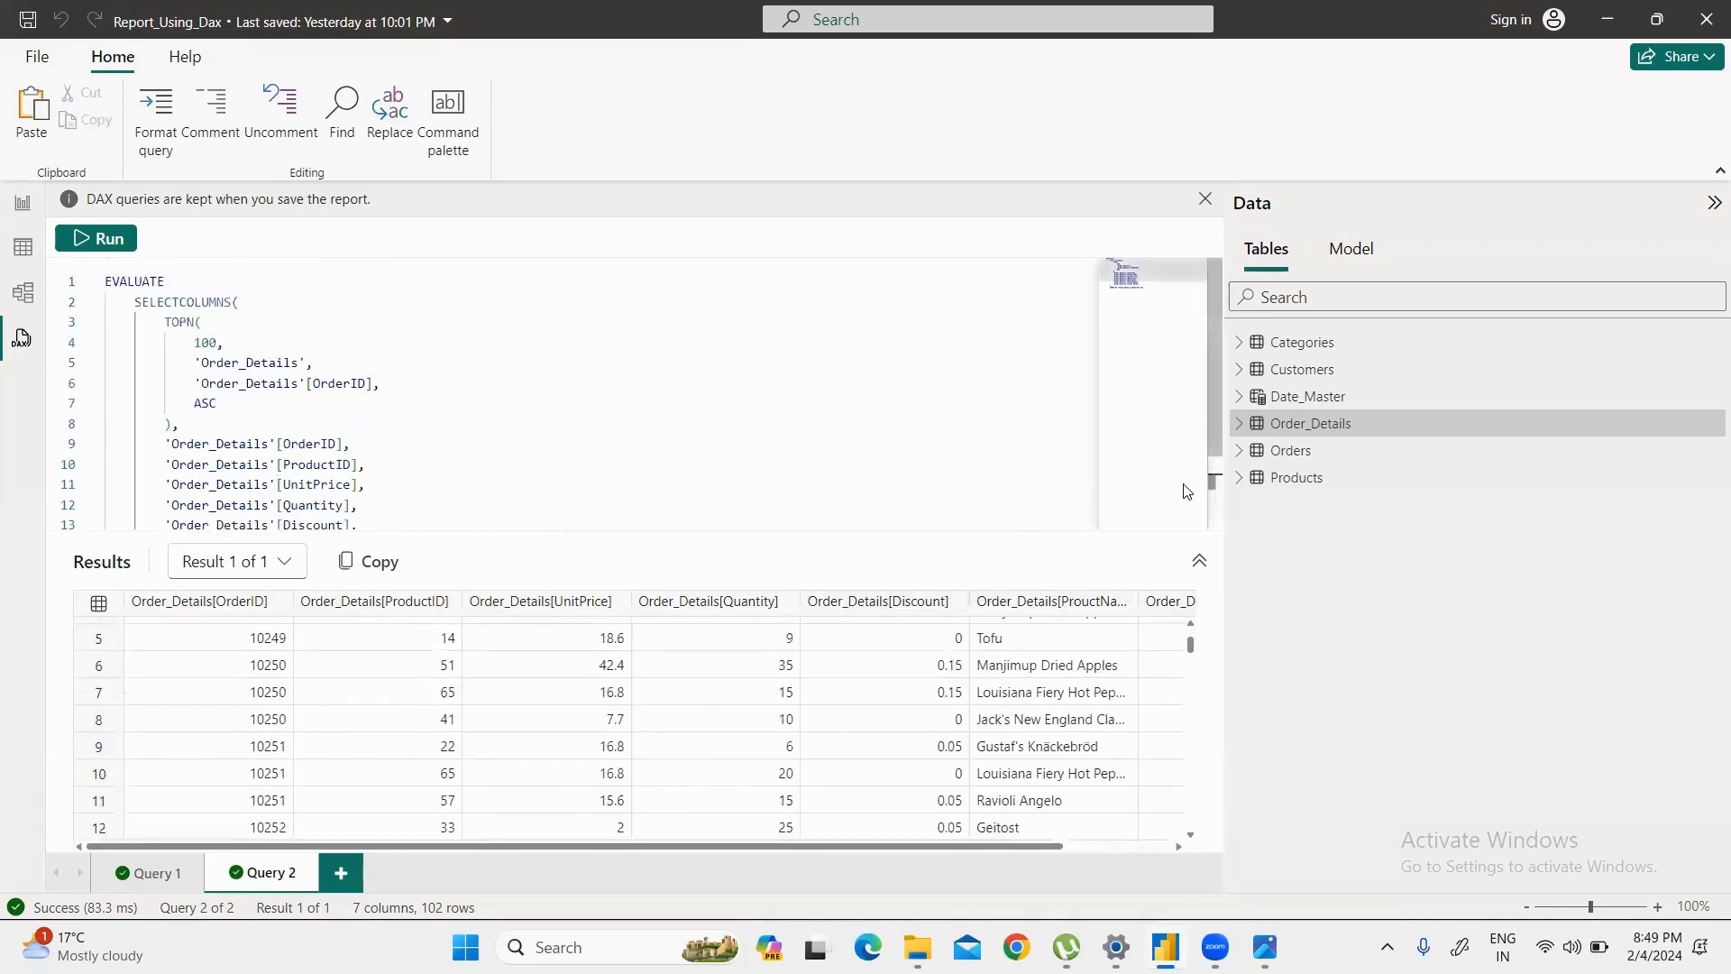
# Step: Run the quick query that shows column statistics for the Order_Details table
pyautogui.rightClick(1300, 422)
pyautogui.moveTo(1426, 435)
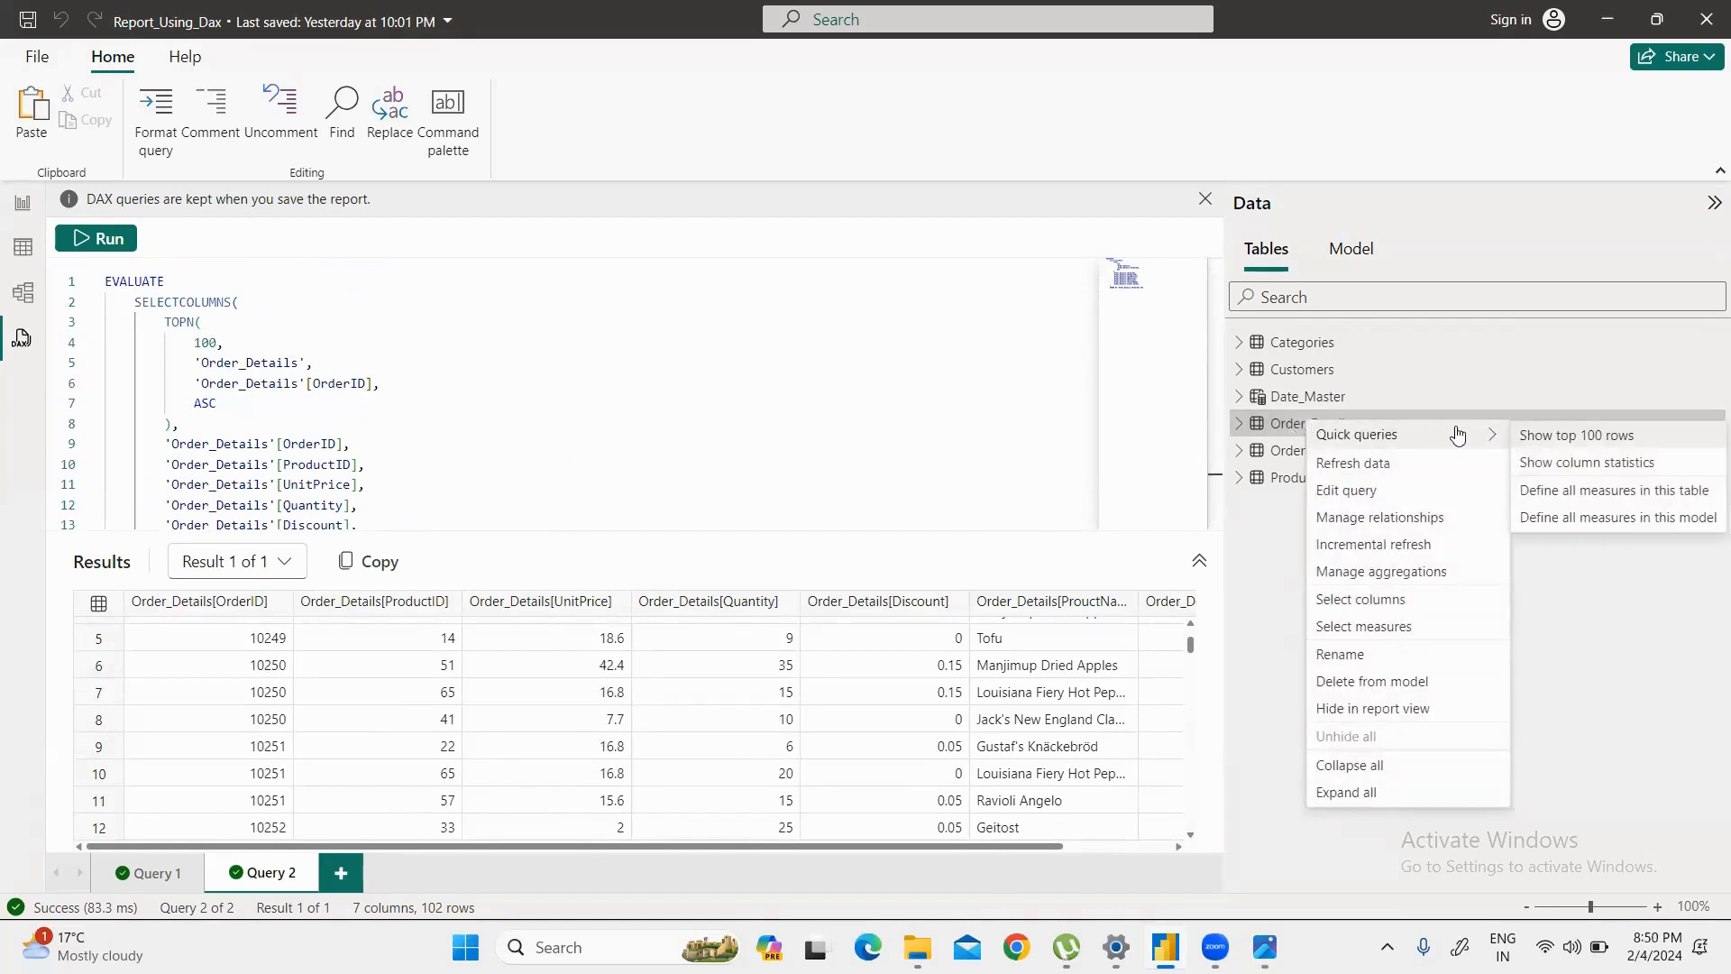
pyautogui.click(1553, 463)
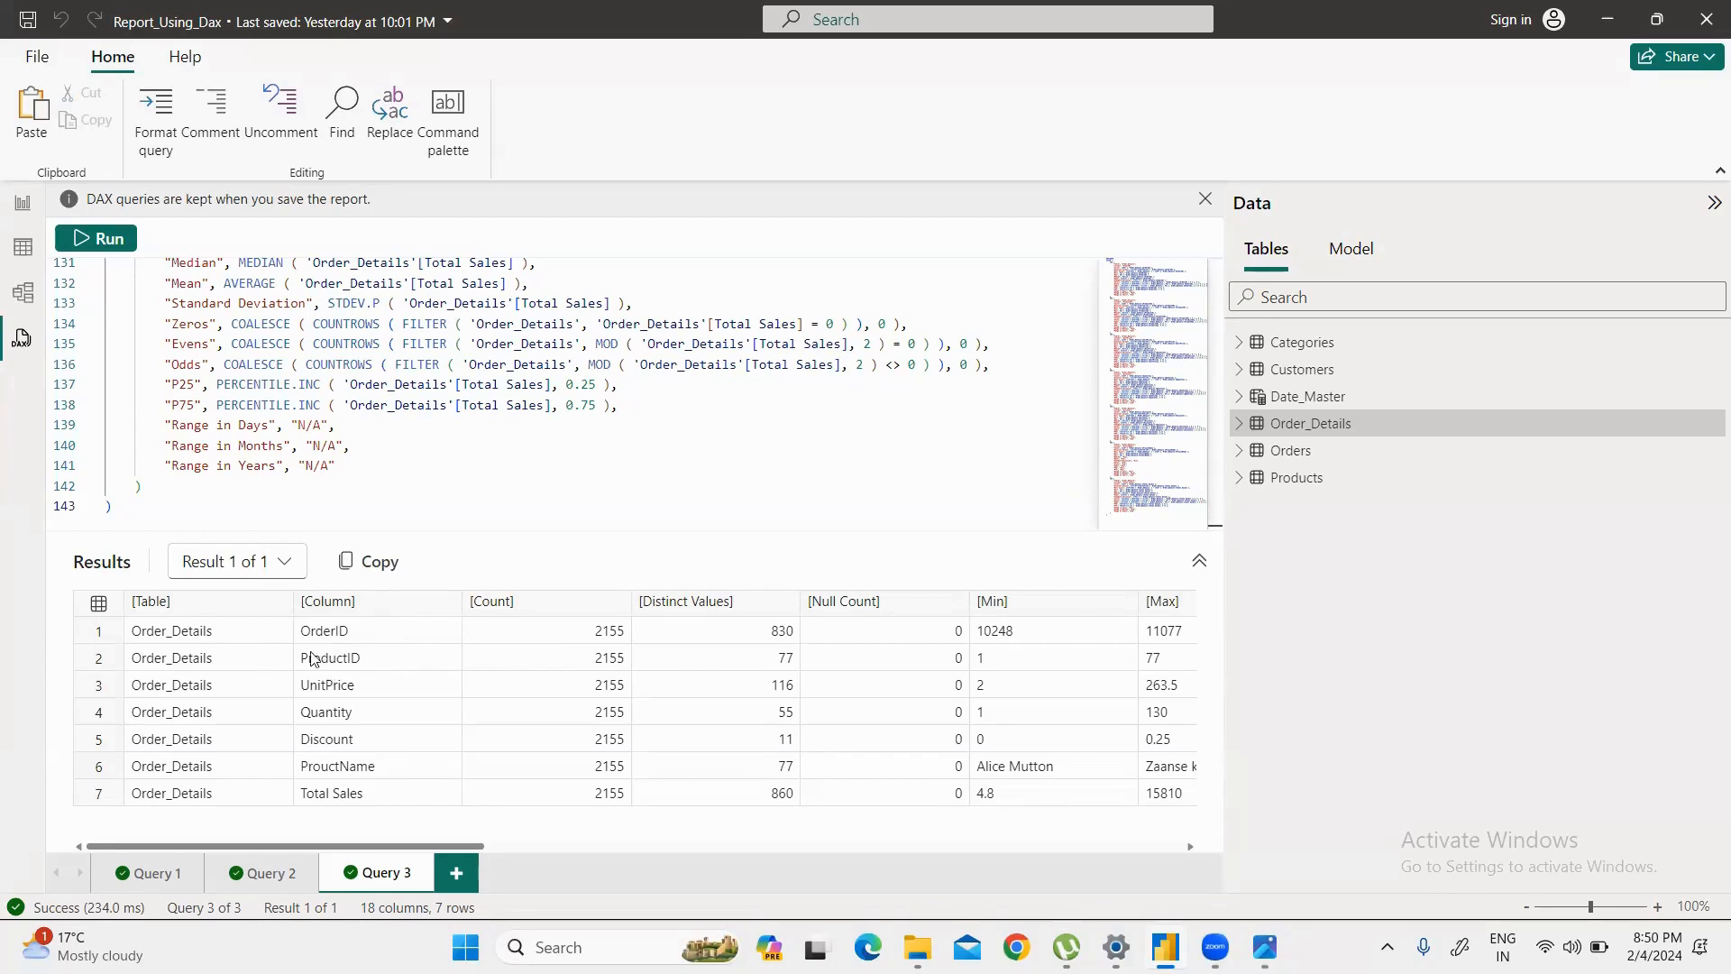
# Step: Examine the Order_Details column statistics, including the distinct values of ProductID and the deviation, evens, odds and percentile columns
pyautogui.click(792, 659)
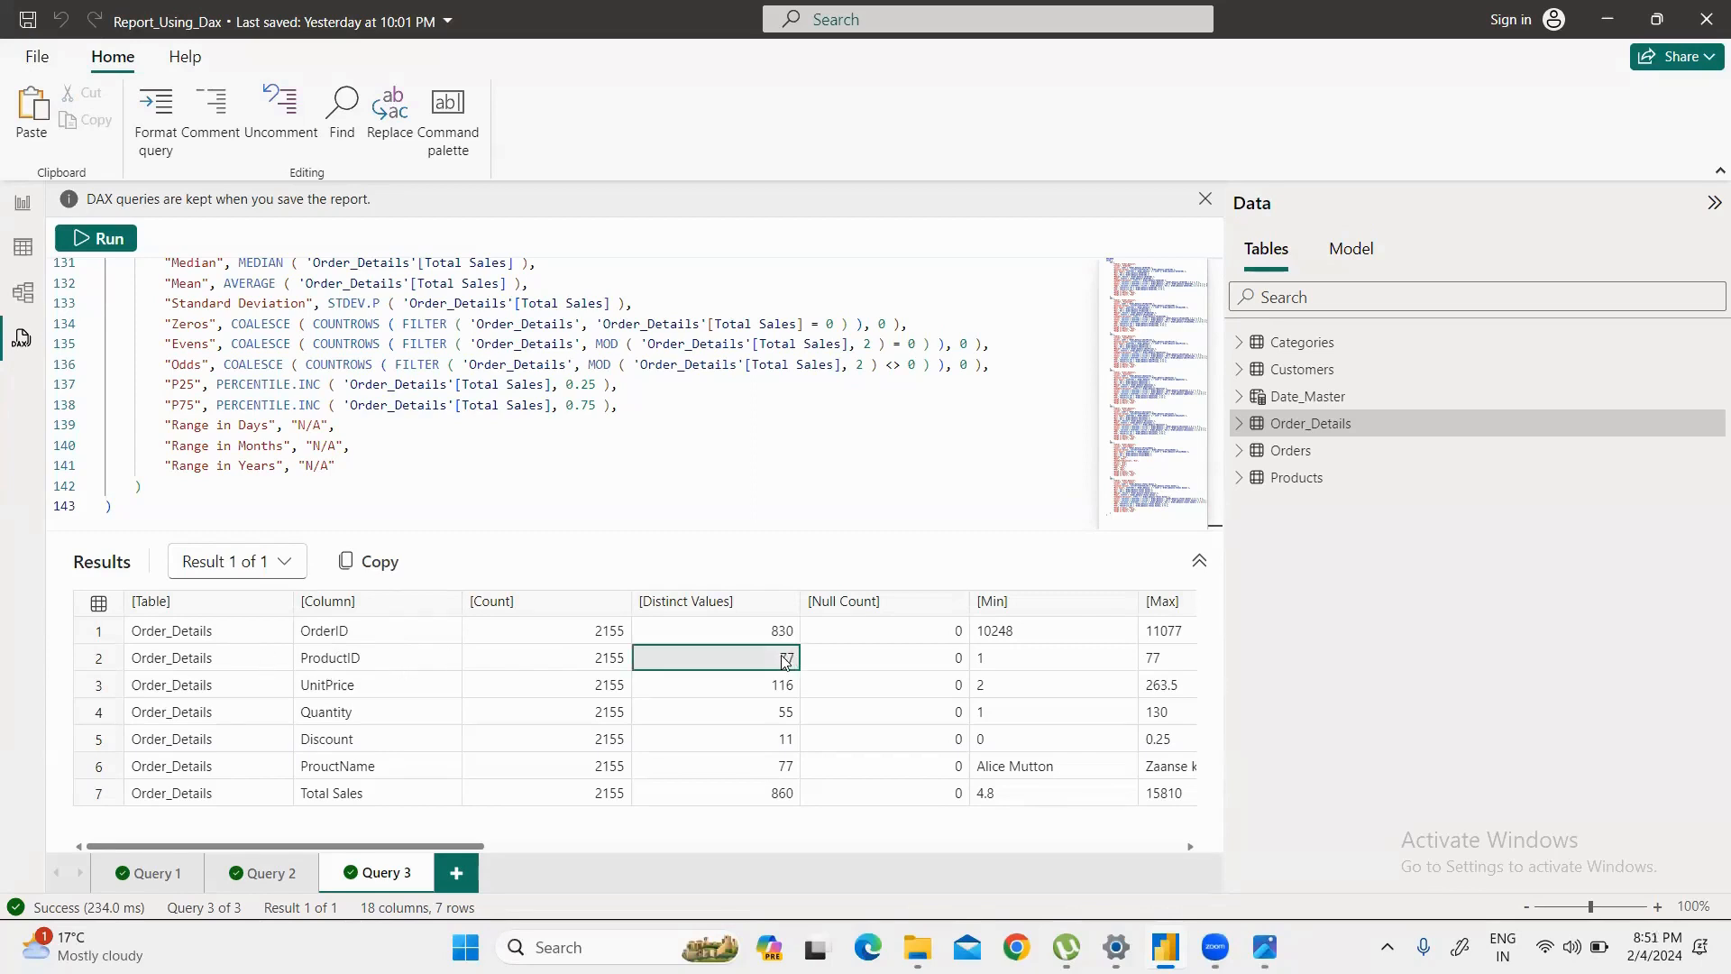
pyautogui.click(367, 667)
pyautogui.click(747, 665)
pyautogui.moveTo(430, 844)
pyautogui.mouseDown()
pyautogui.moveTo(554, 846)
pyautogui.moveTo(430, 842)
pyautogui.mouseUp()
pyautogui.moveTo(375, 847); pyautogui.dragTo(988, 847)
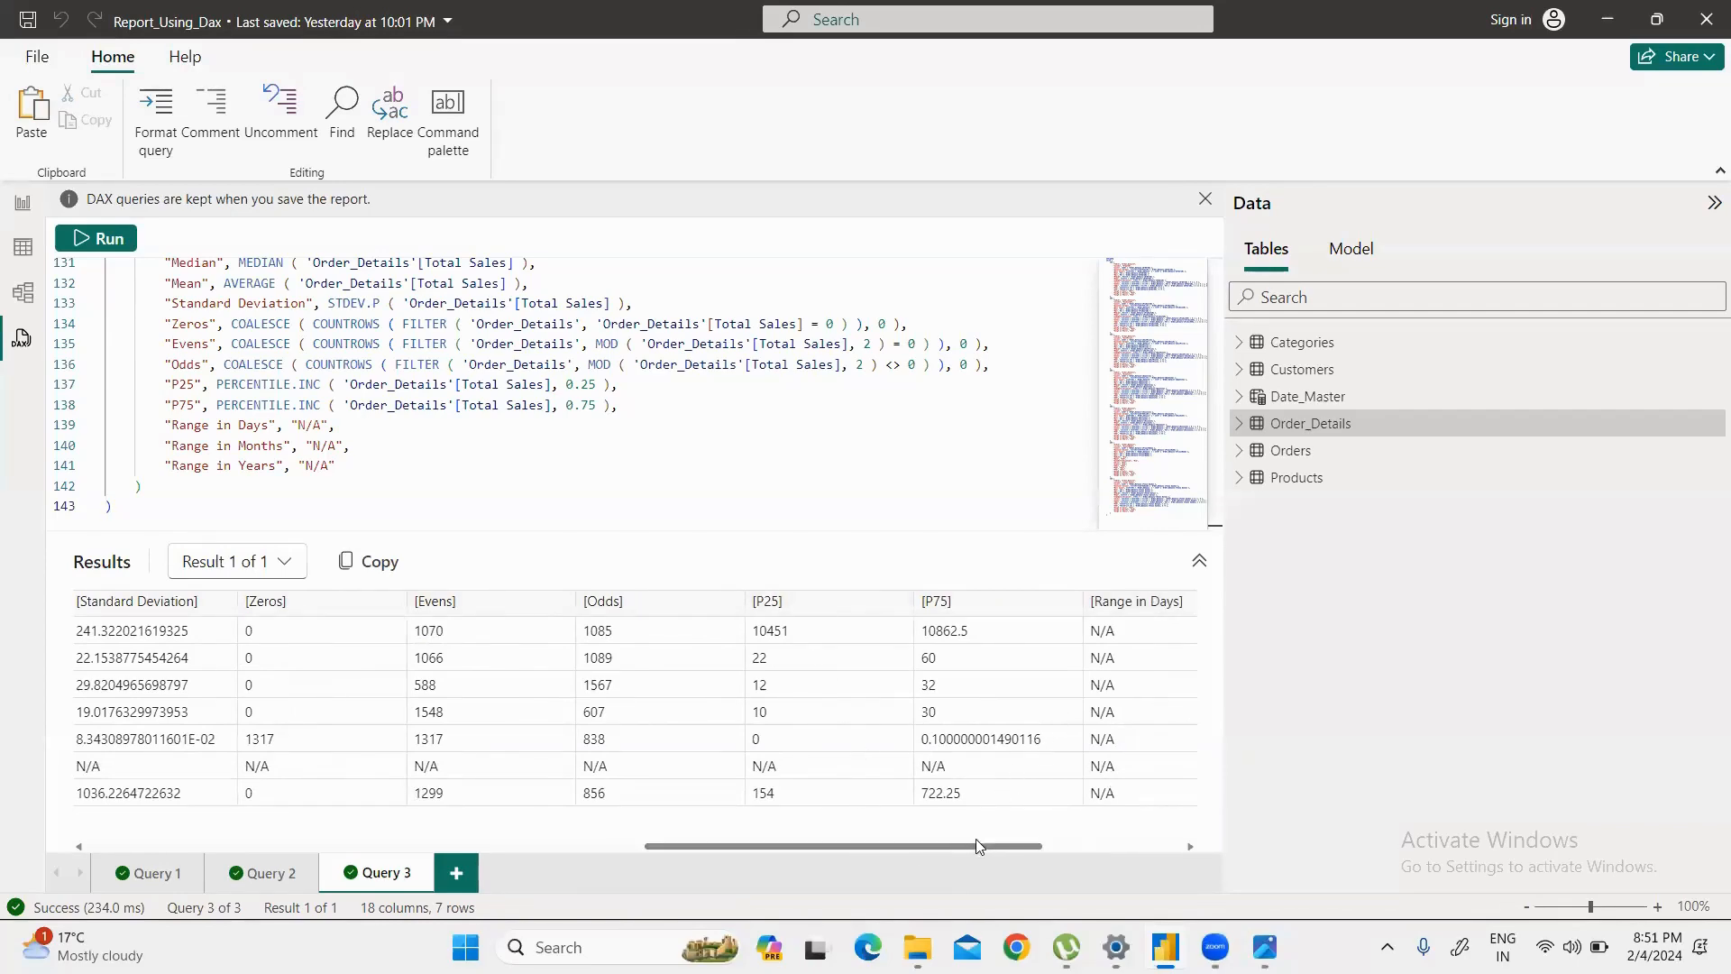
pyautogui.moveTo(958, 847); pyautogui.dragTo(244, 846)
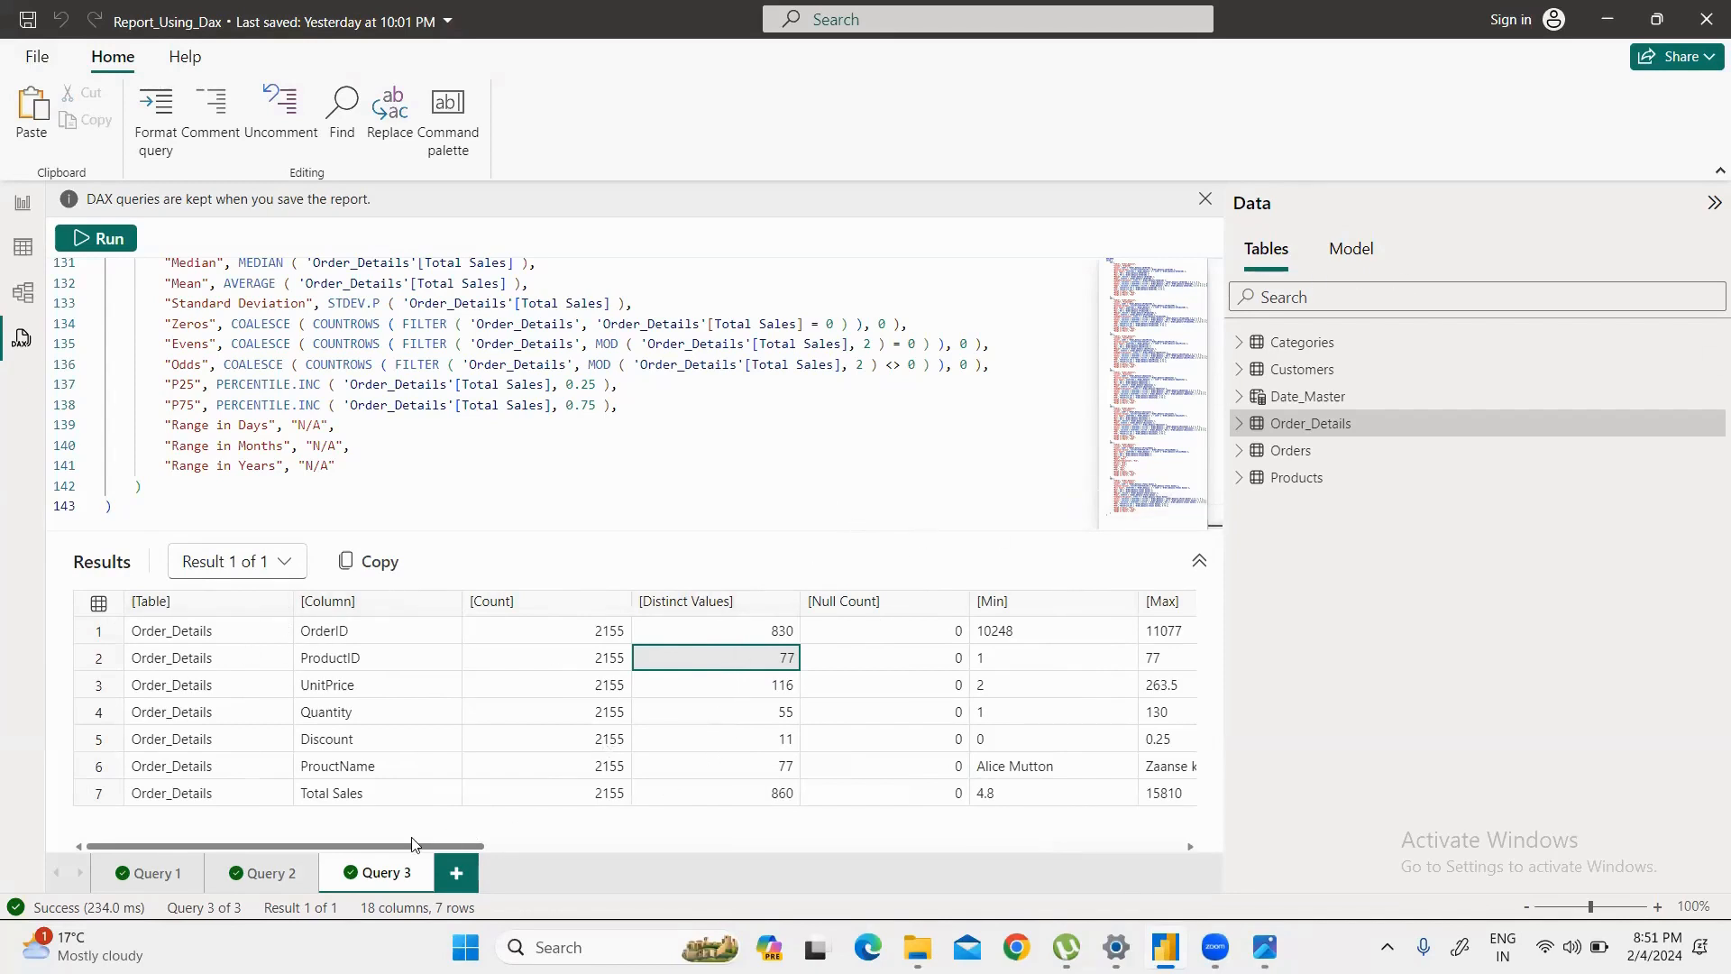
pyautogui.moveTo(408, 848)
pyautogui.mouseDown()
pyautogui.moveTo(521, 846)
pyautogui.moveTo(215, 840)
pyautogui.moveTo(456, 823)
pyautogui.moveTo(512, 850)
pyautogui.moveTo(1154, 838)
pyautogui.moveTo(441, 846)
pyautogui.mouseUp()
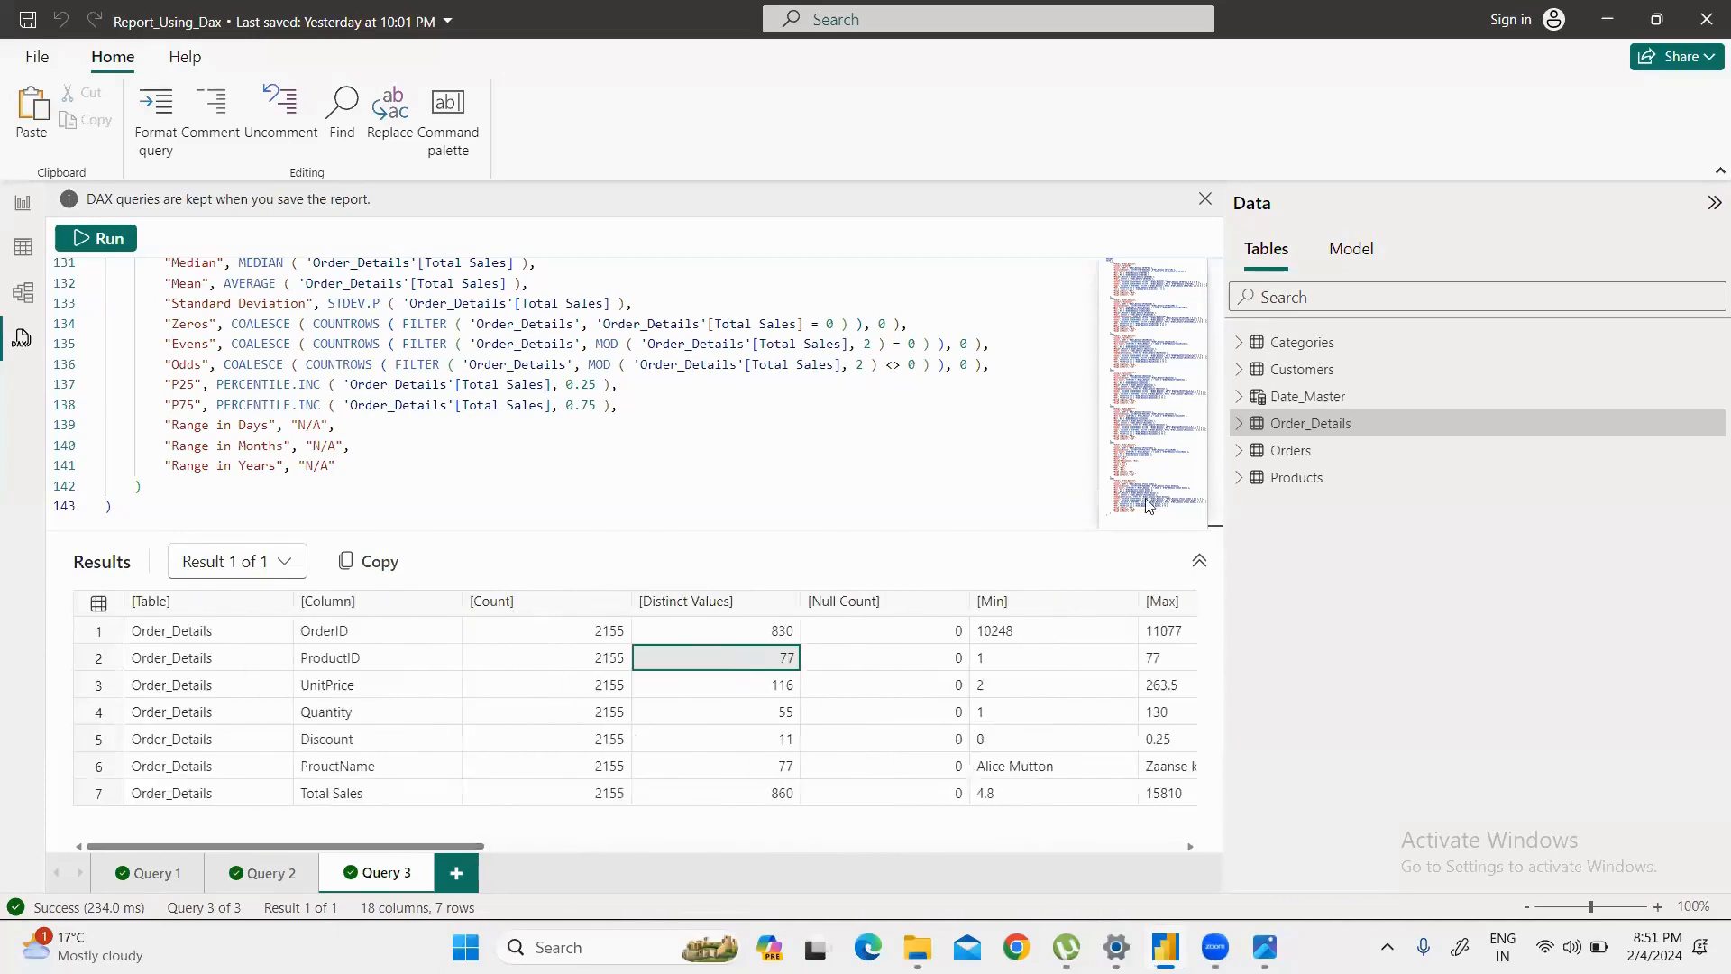
# Step: Run the quick query that defines all measures in the Order_Details table
pyautogui.rightClick(1334, 424)
pyautogui.moveTo(1376, 438)
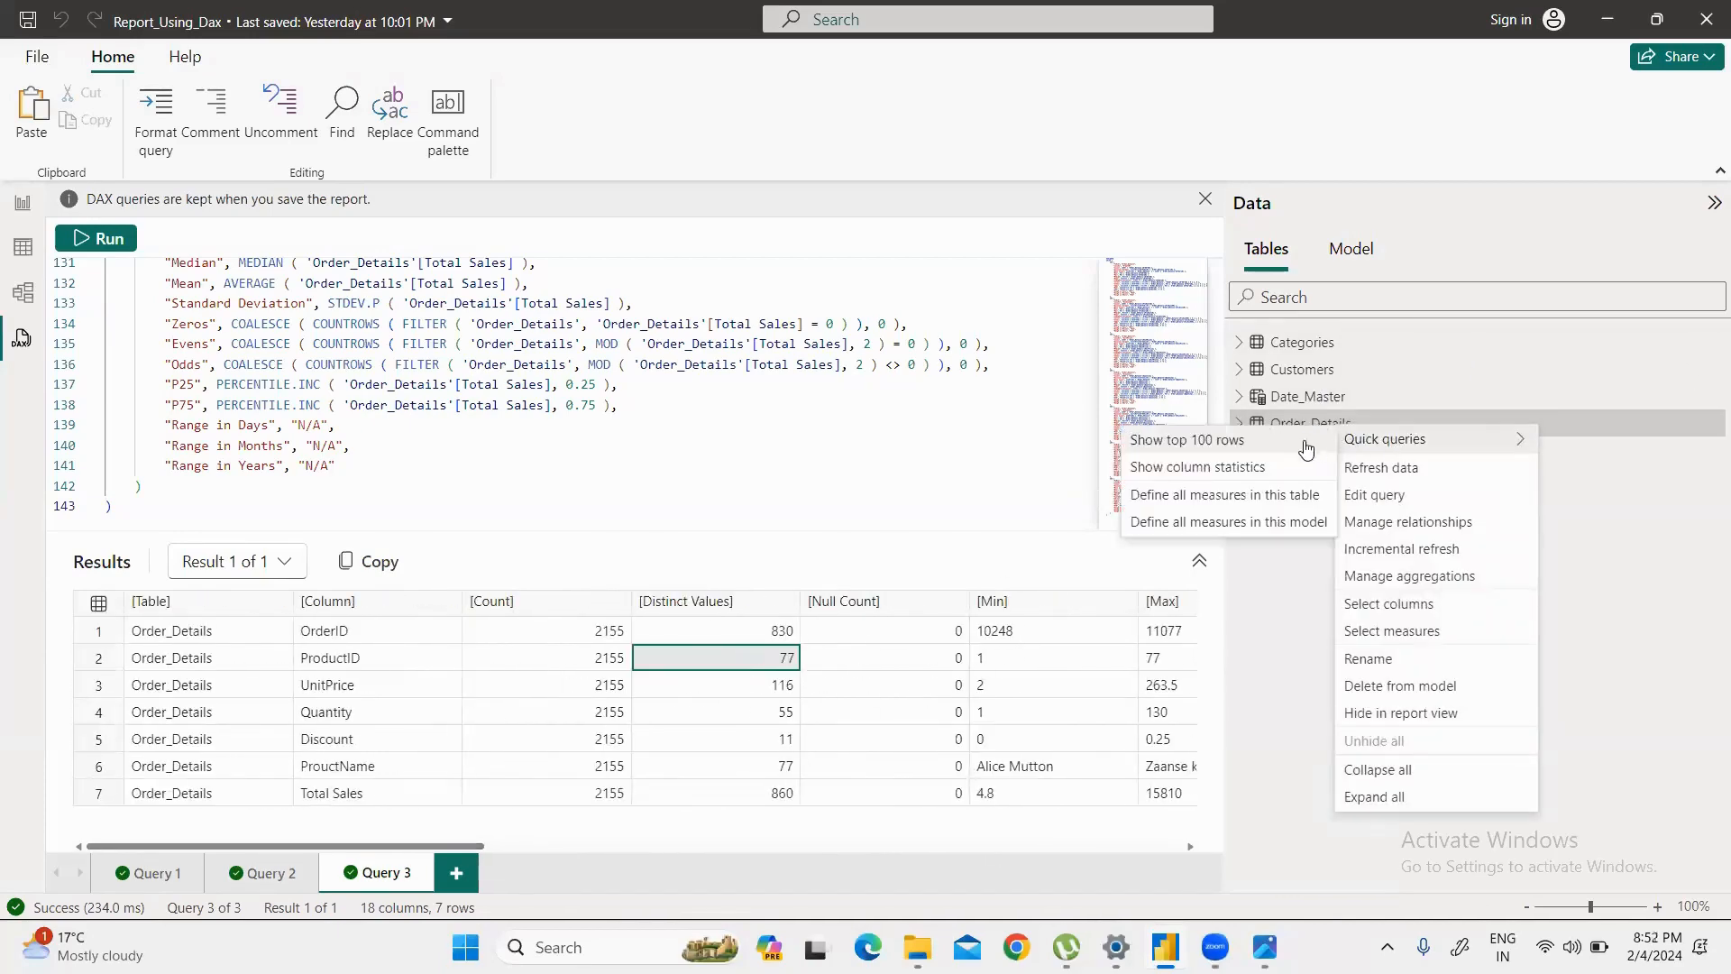
pyautogui.click(1235, 501)
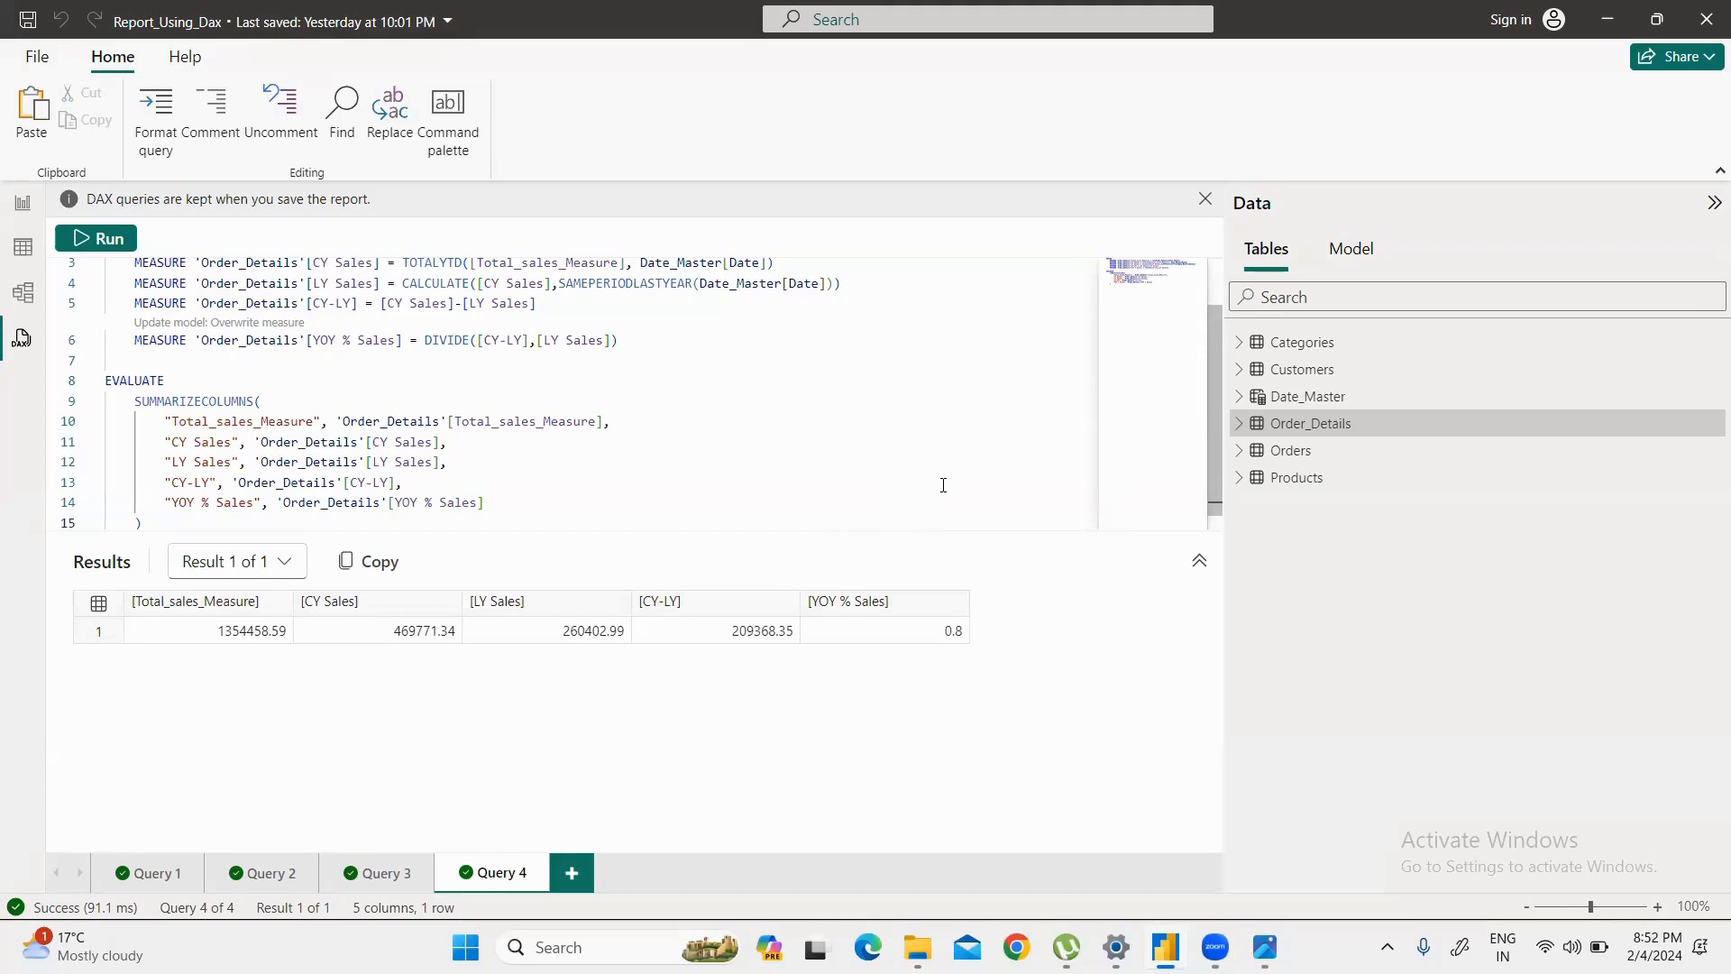
# Step: Review the generated DEFINE MEASURE lines and the SUMMARIZECOLUMNS expression of the Order_Details measures query
pyautogui.scroll(-1, 804, 471)
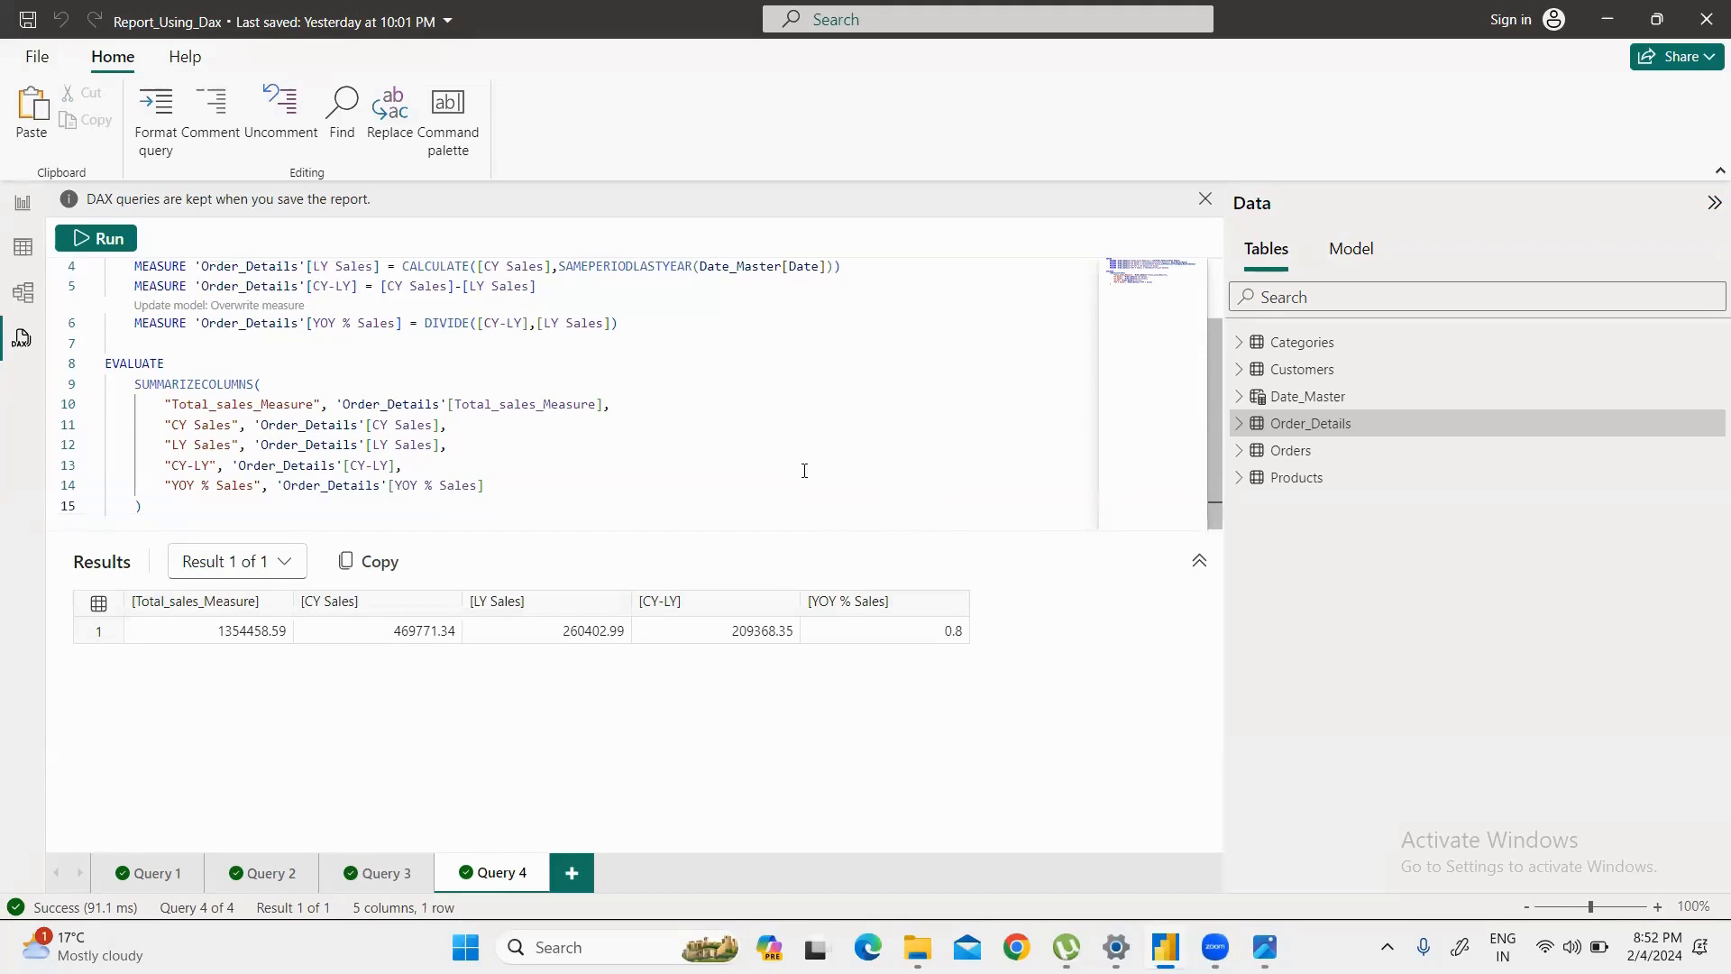
pyautogui.scroll(2, 804, 471)
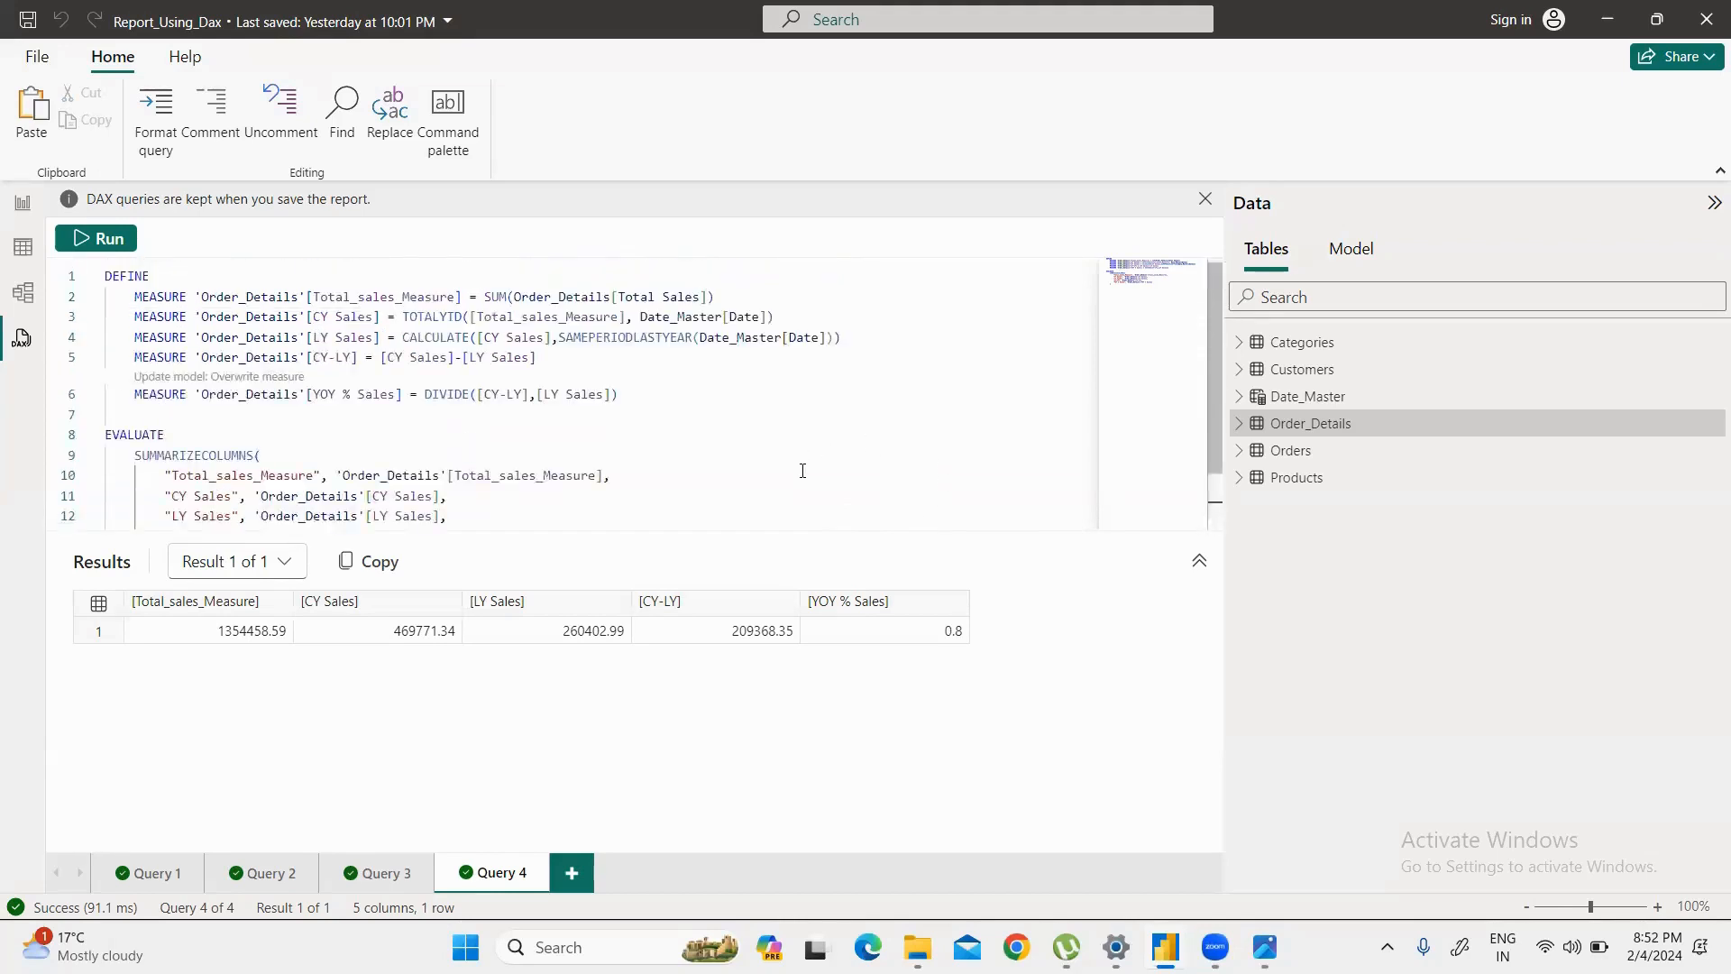
pyautogui.scroll(-2, 802, 471)
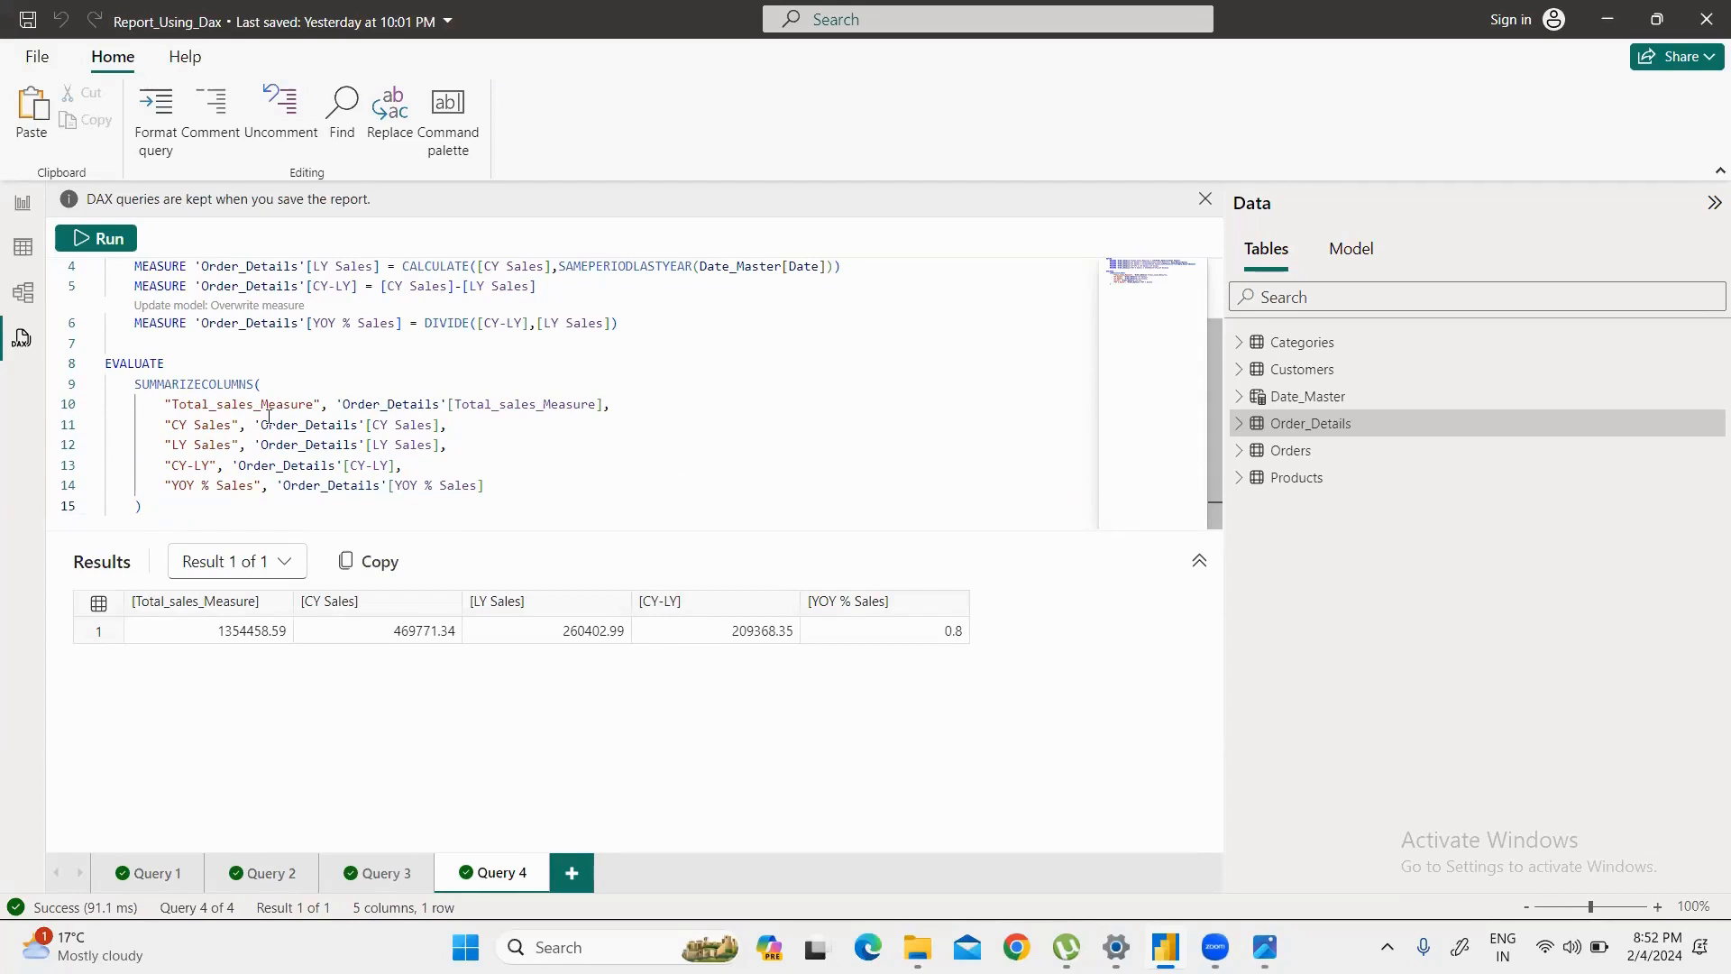
# Step: Compare the measures query's result row with the sales cards on report Page 1
pyautogui.click(24, 204)
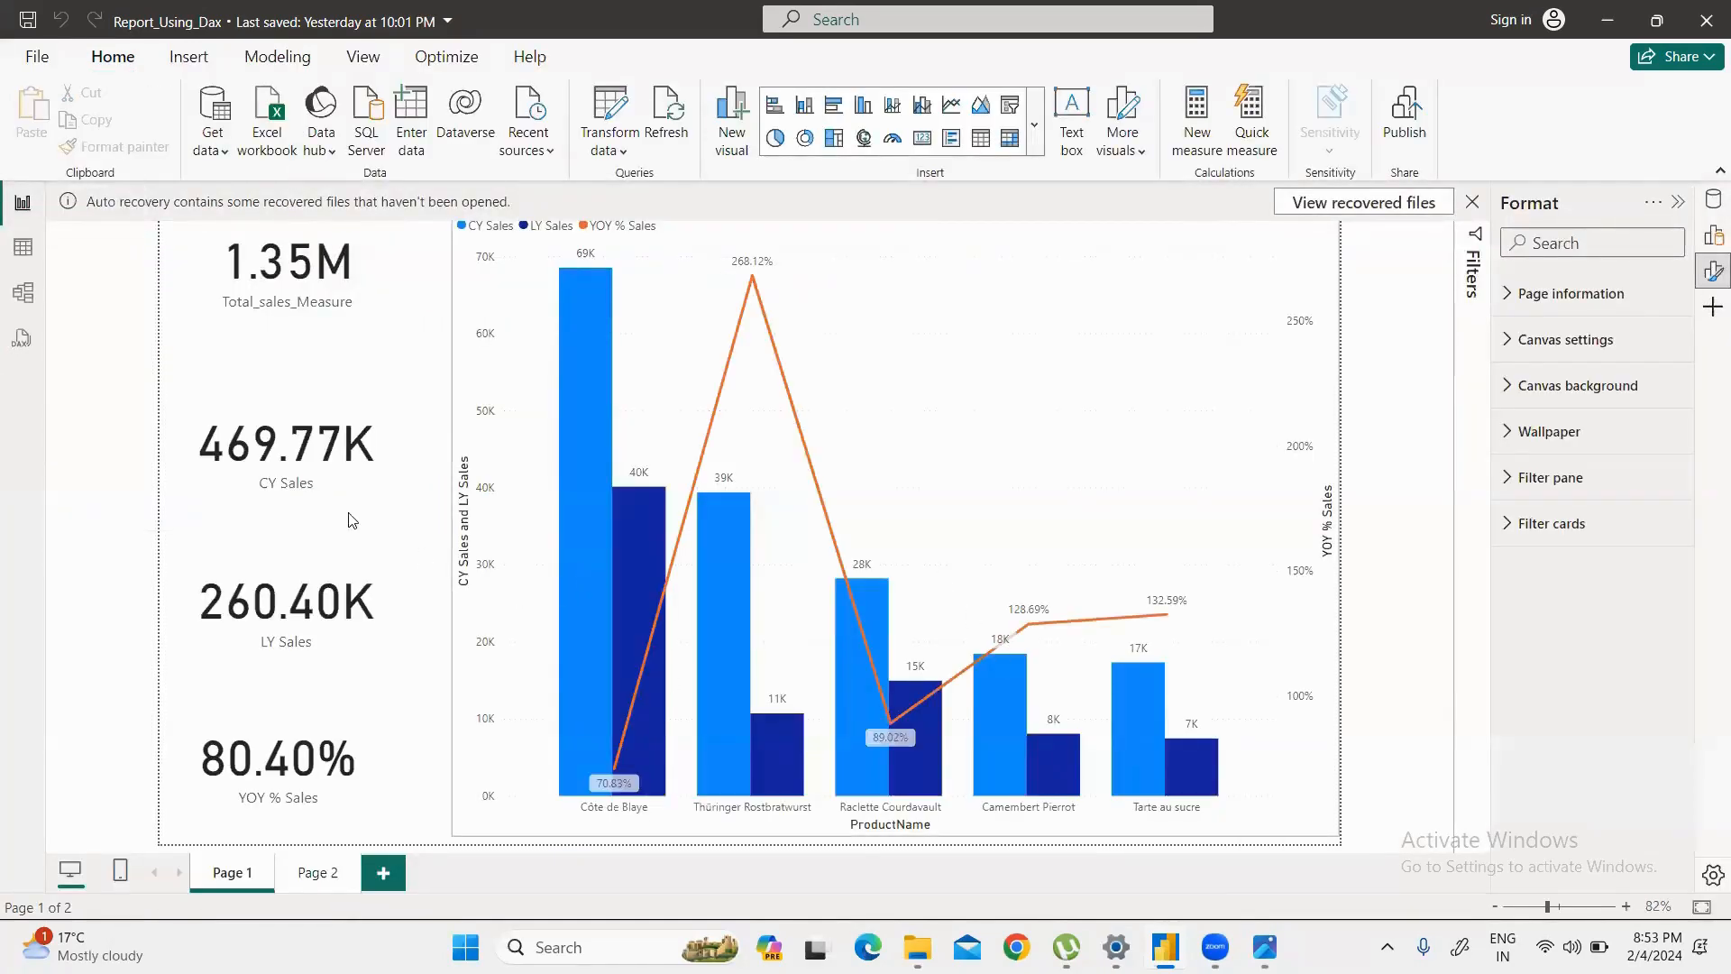
pyautogui.click(20, 341)
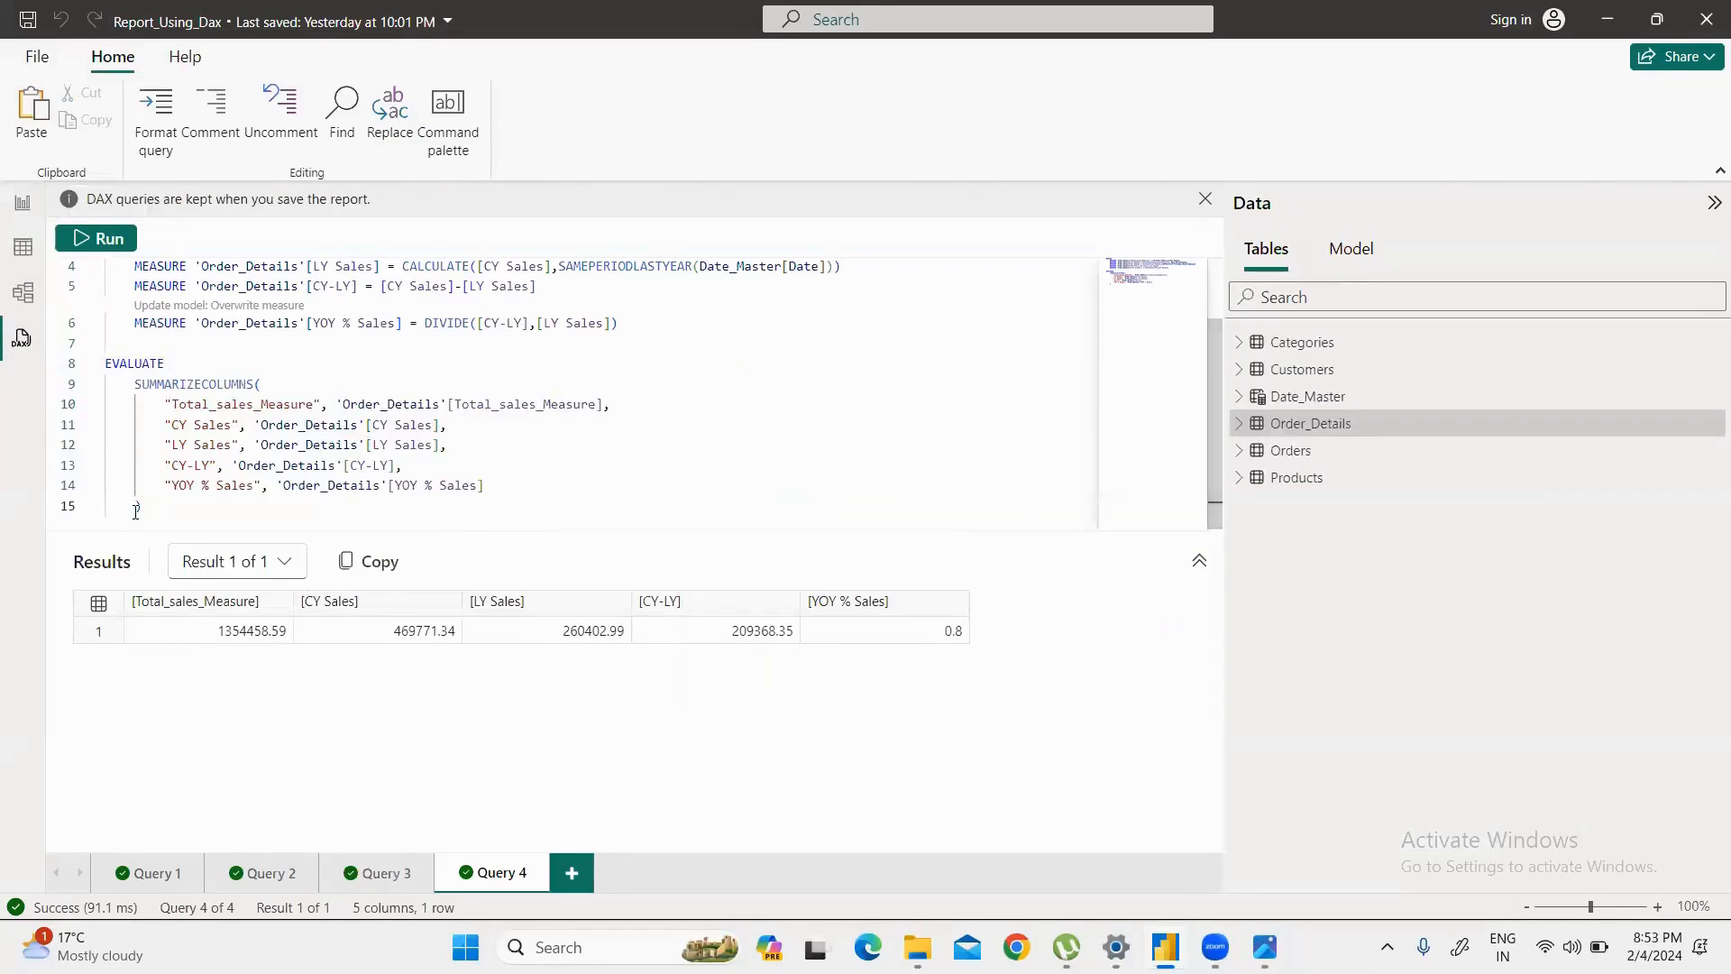
pyautogui.click(24, 203)
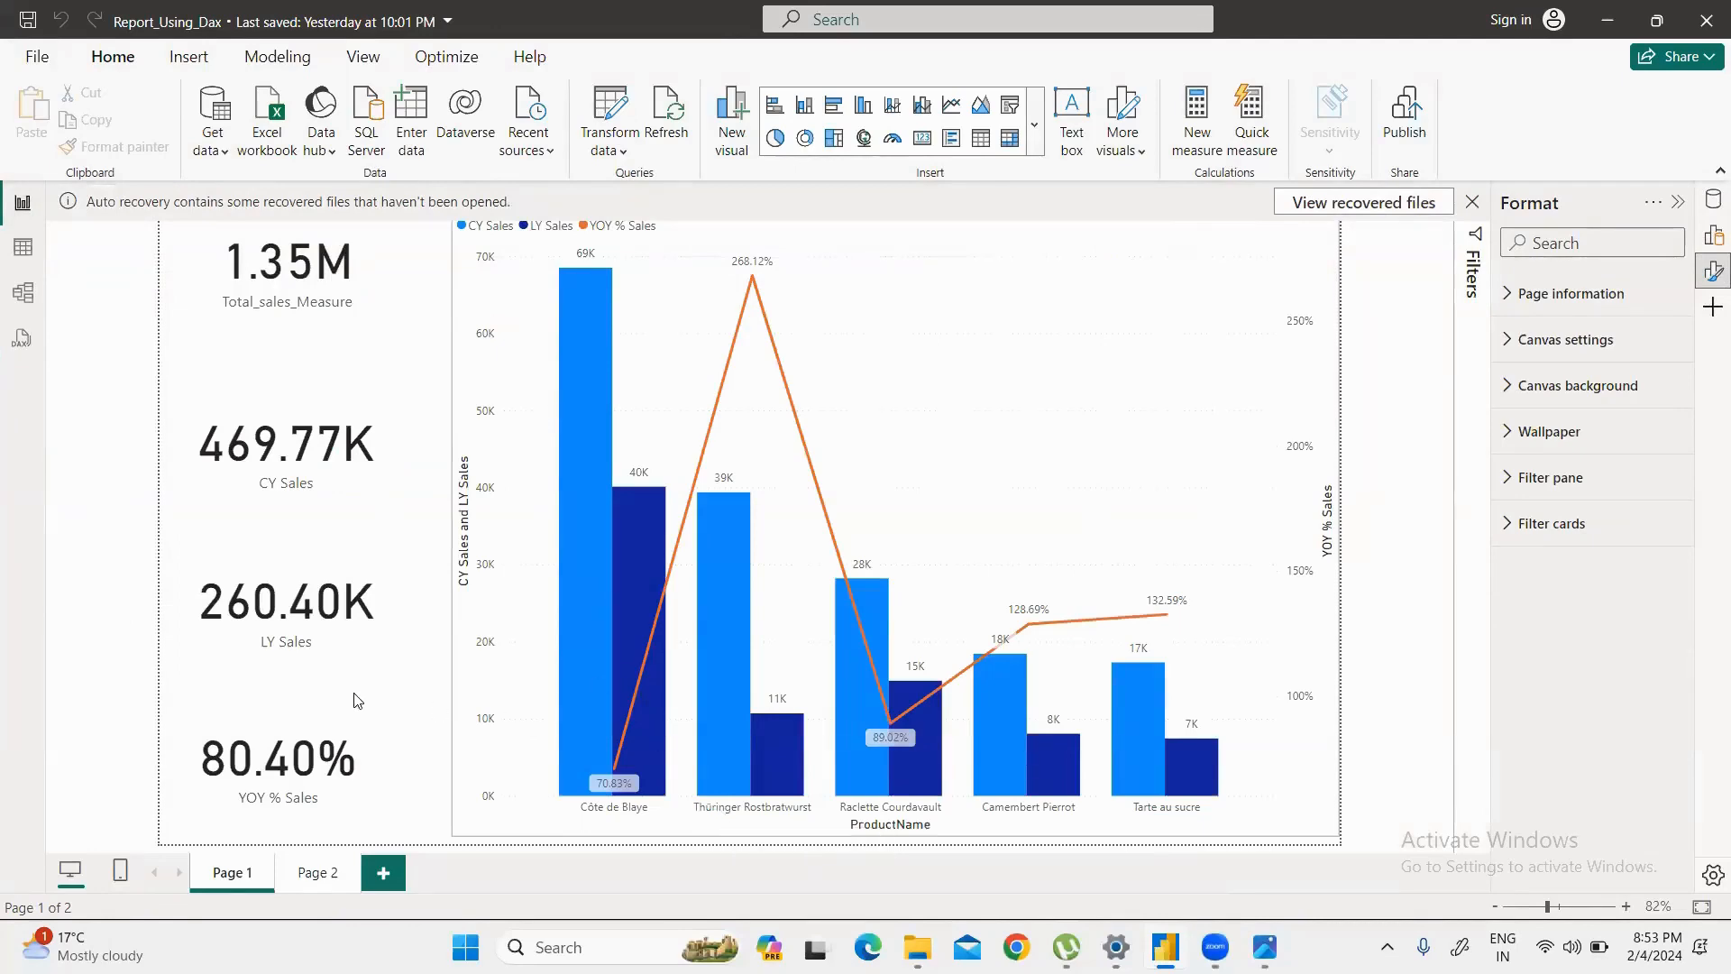
pyautogui.click(26, 341)
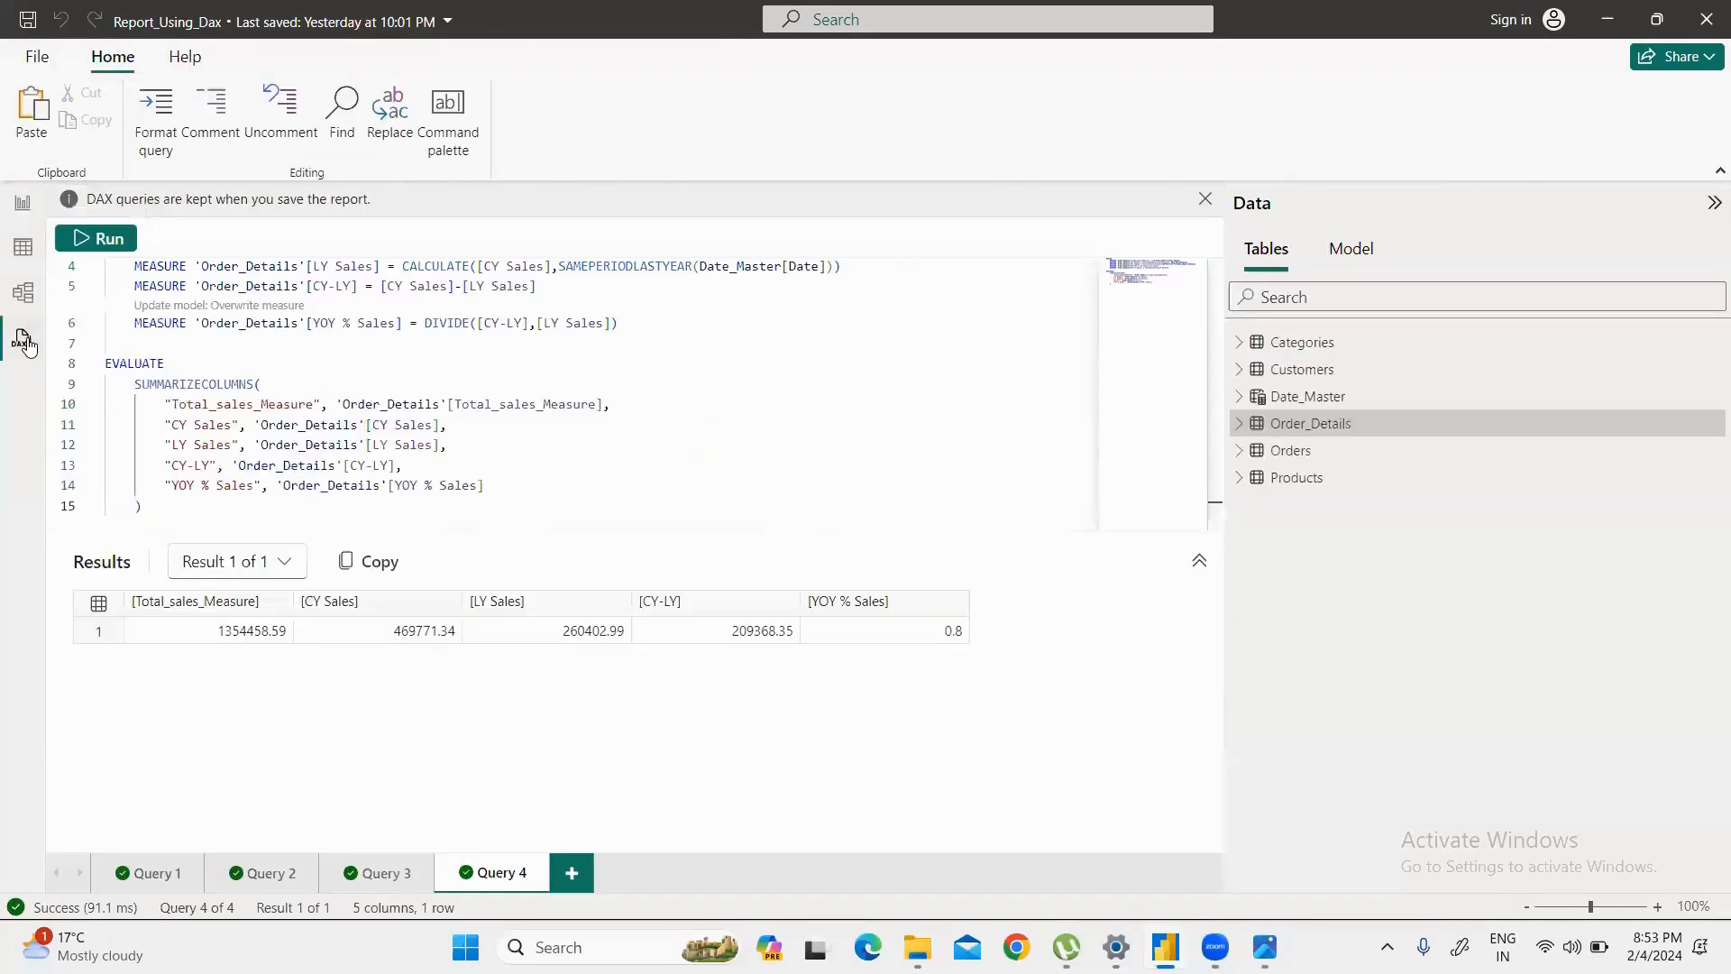
pyautogui.moveTo(383, 468)
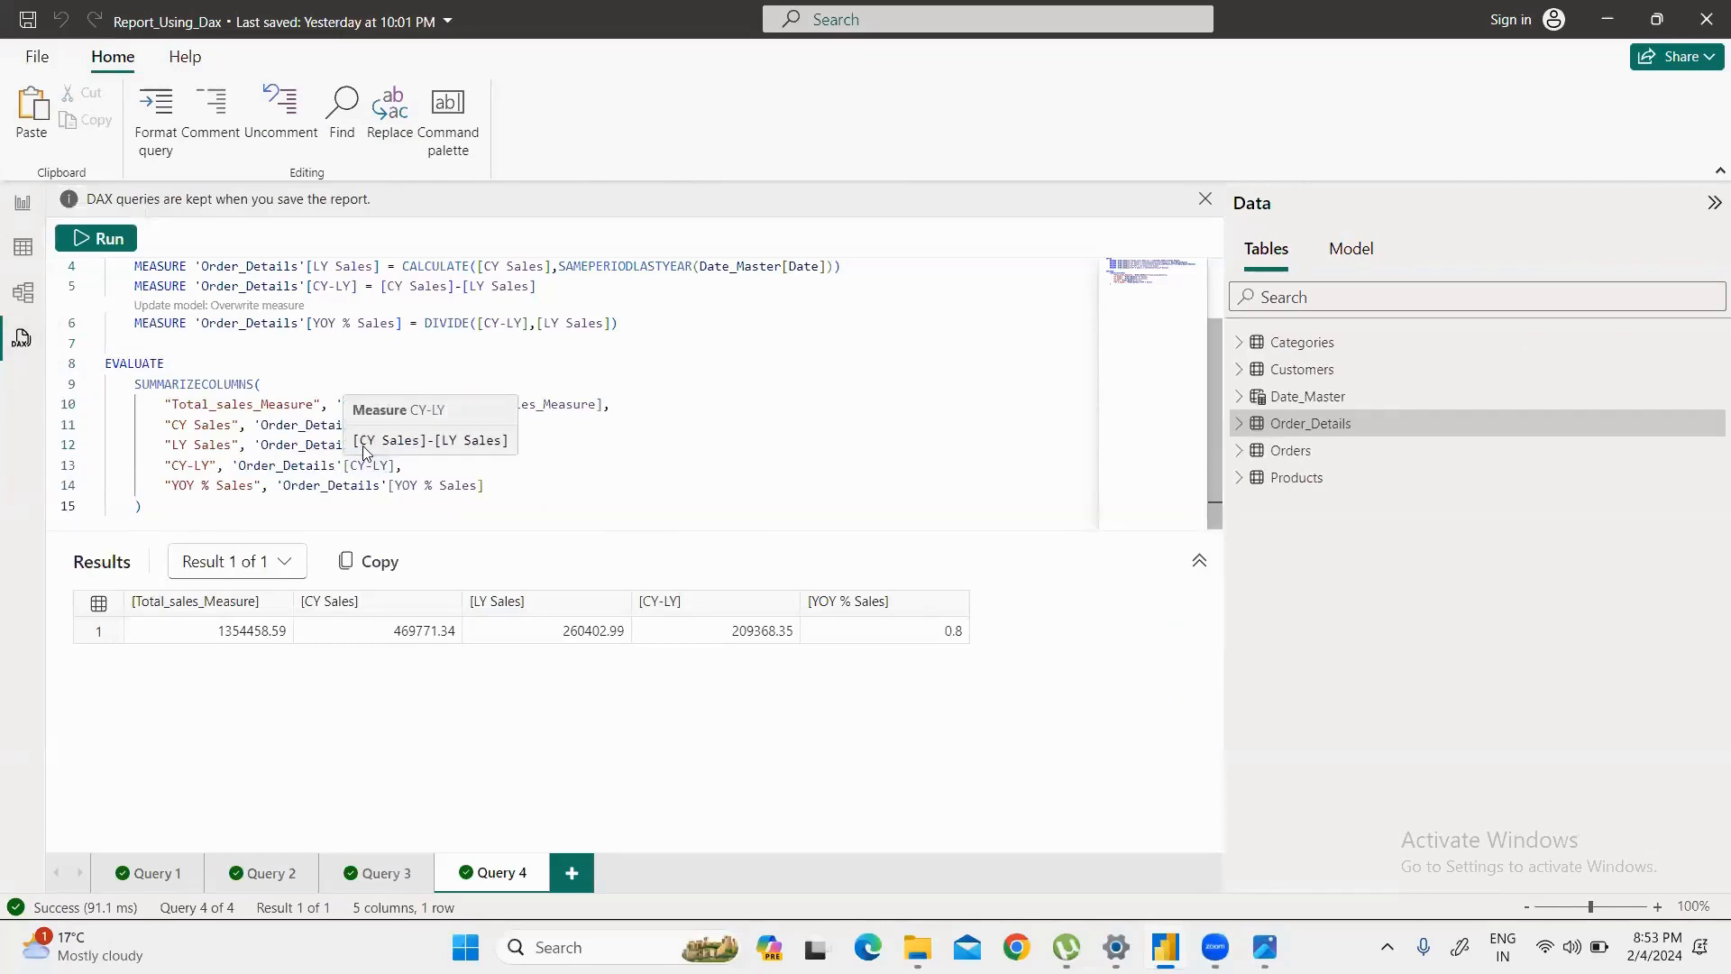
pyautogui.click(23, 204)
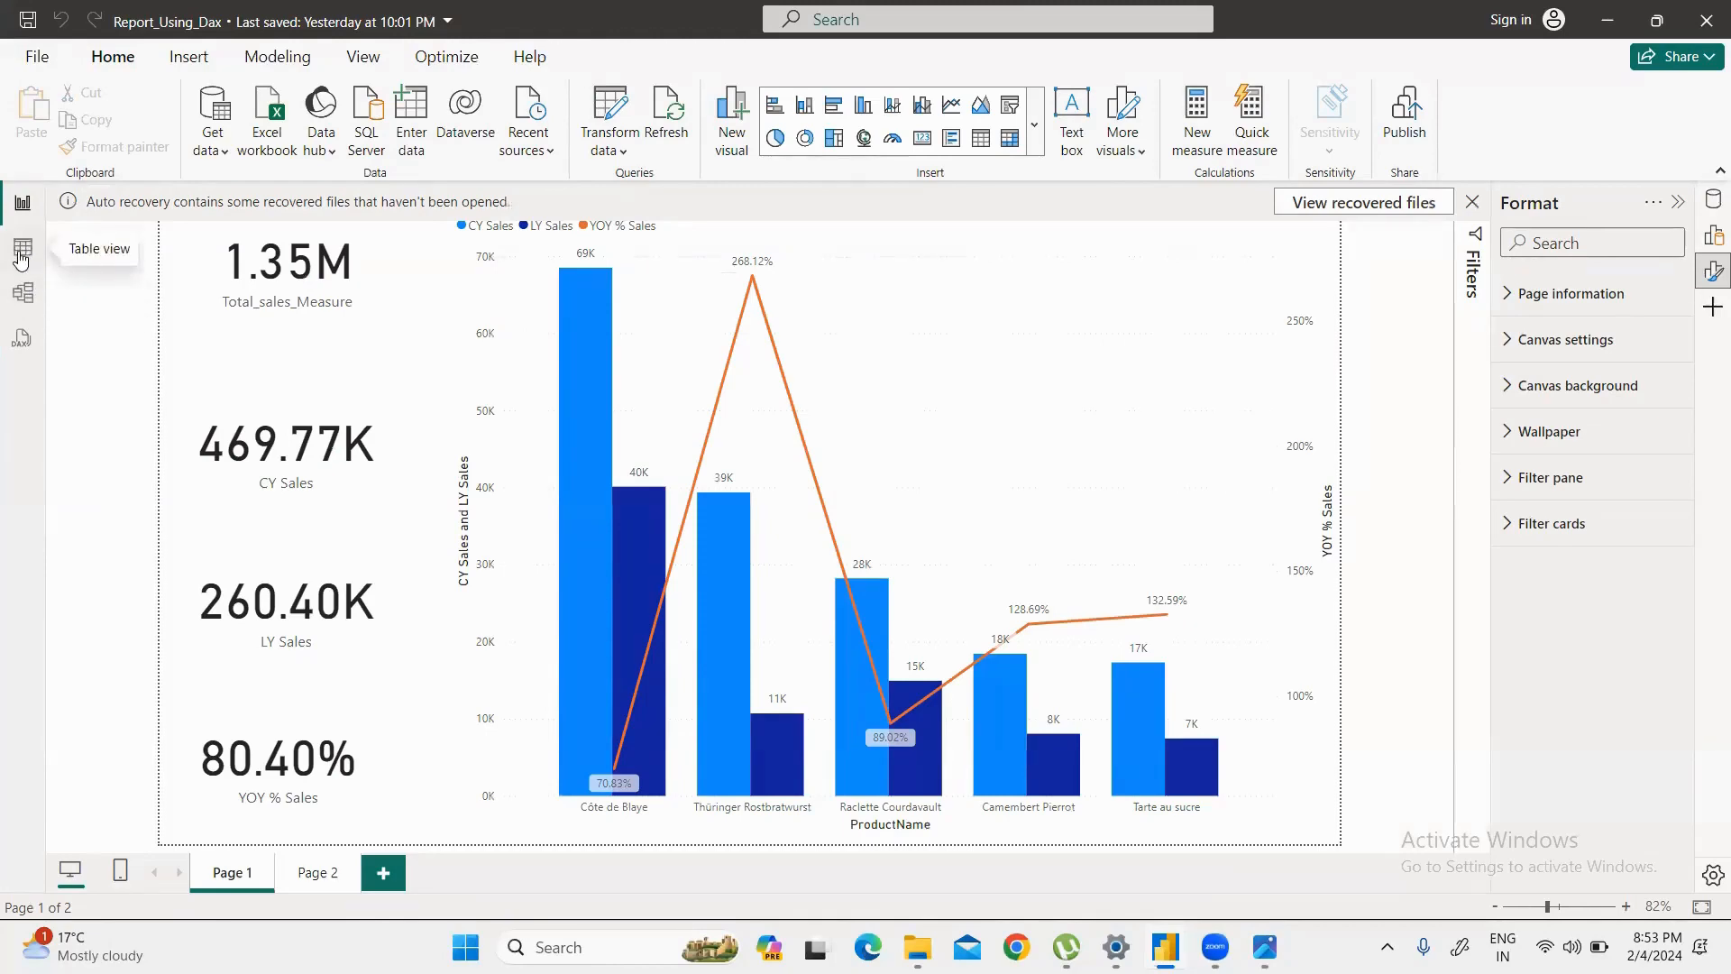
pyautogui.click(22, 340)
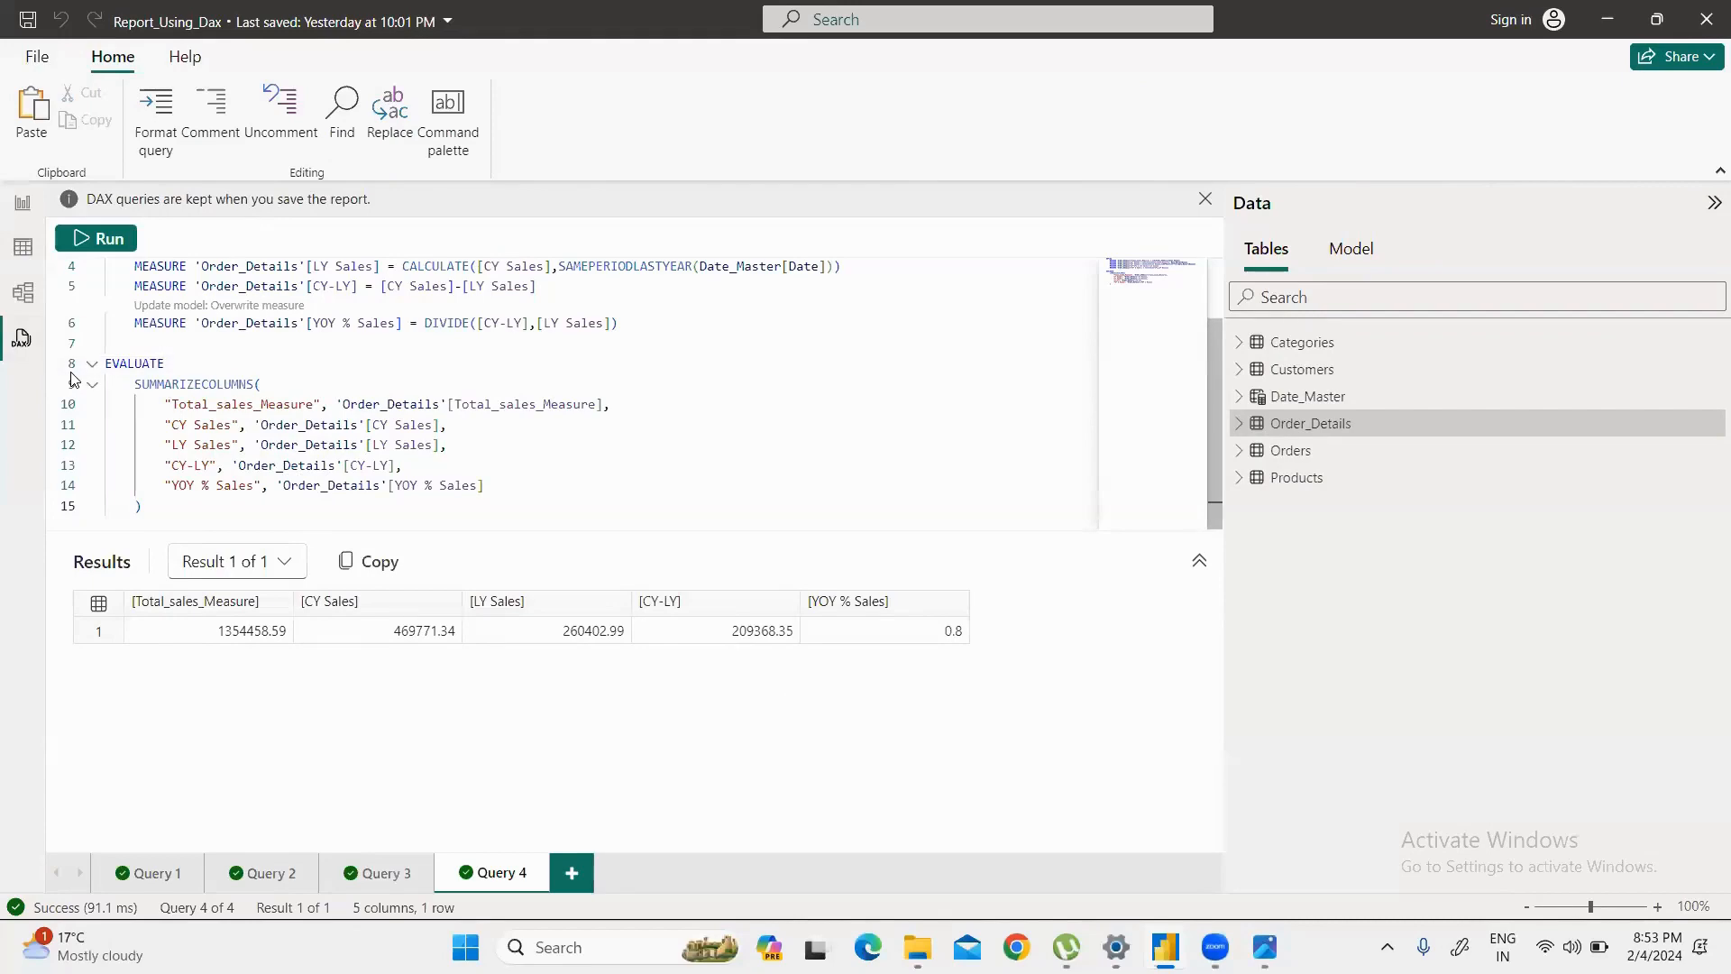
# Step: Add a new report page and insert an empty table visual on it
pyautogui.click(22, 207)
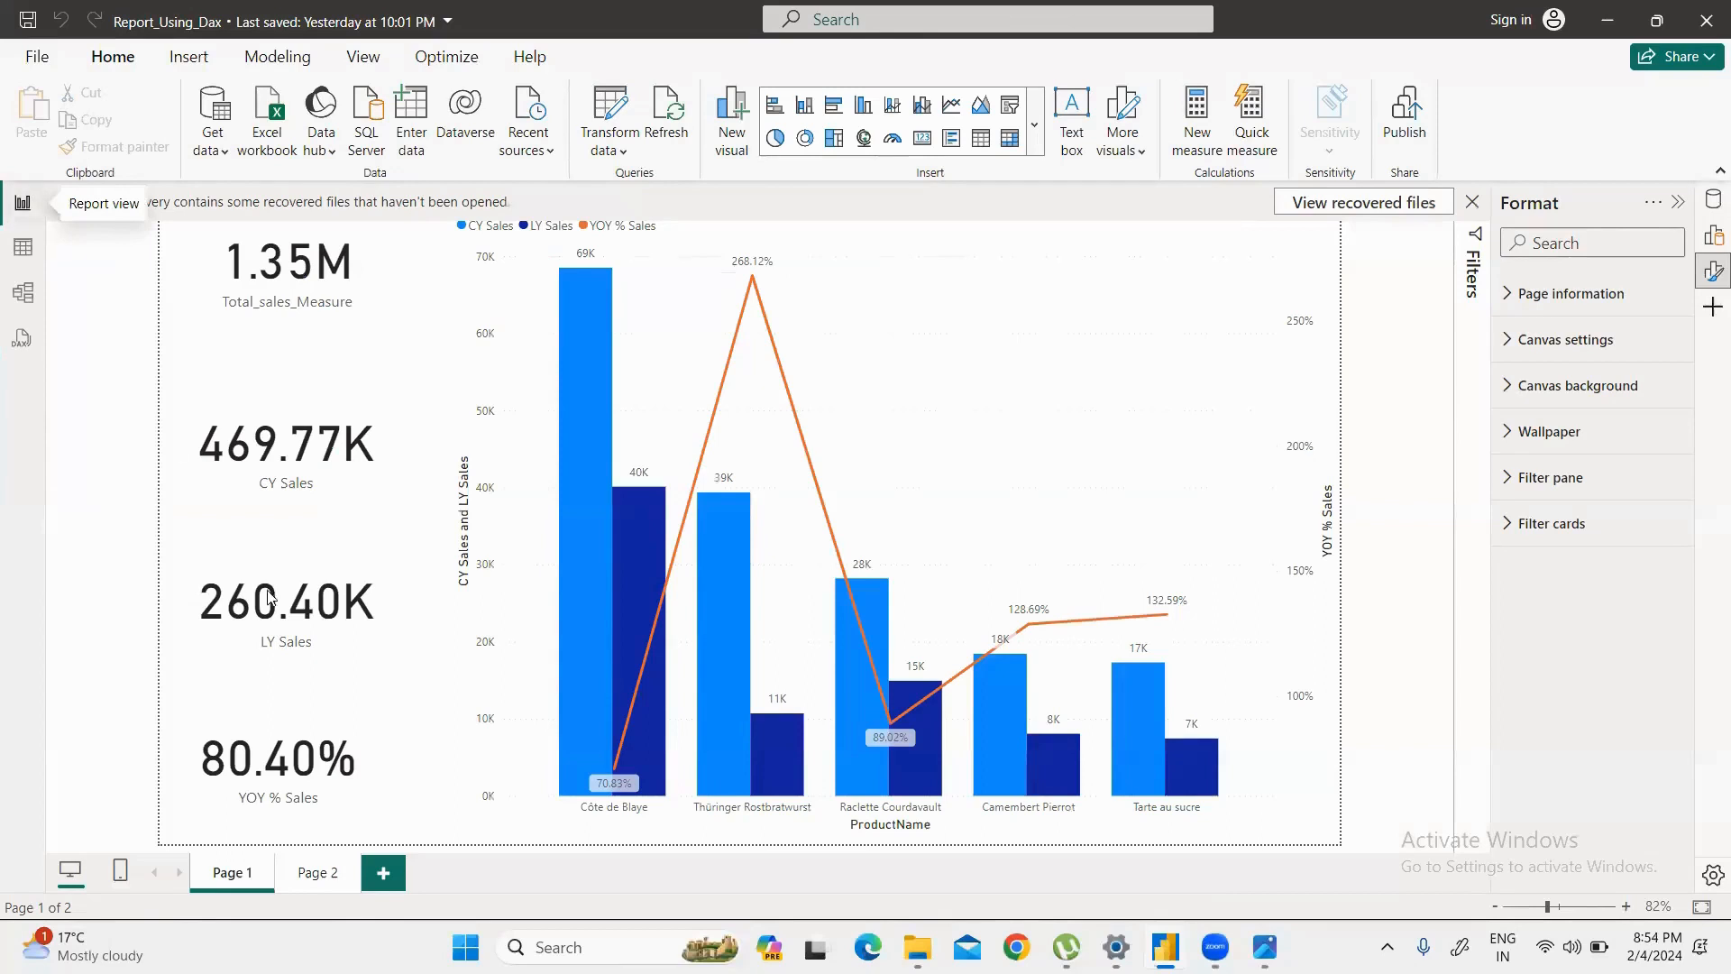
pyautogui.click(382, 875)
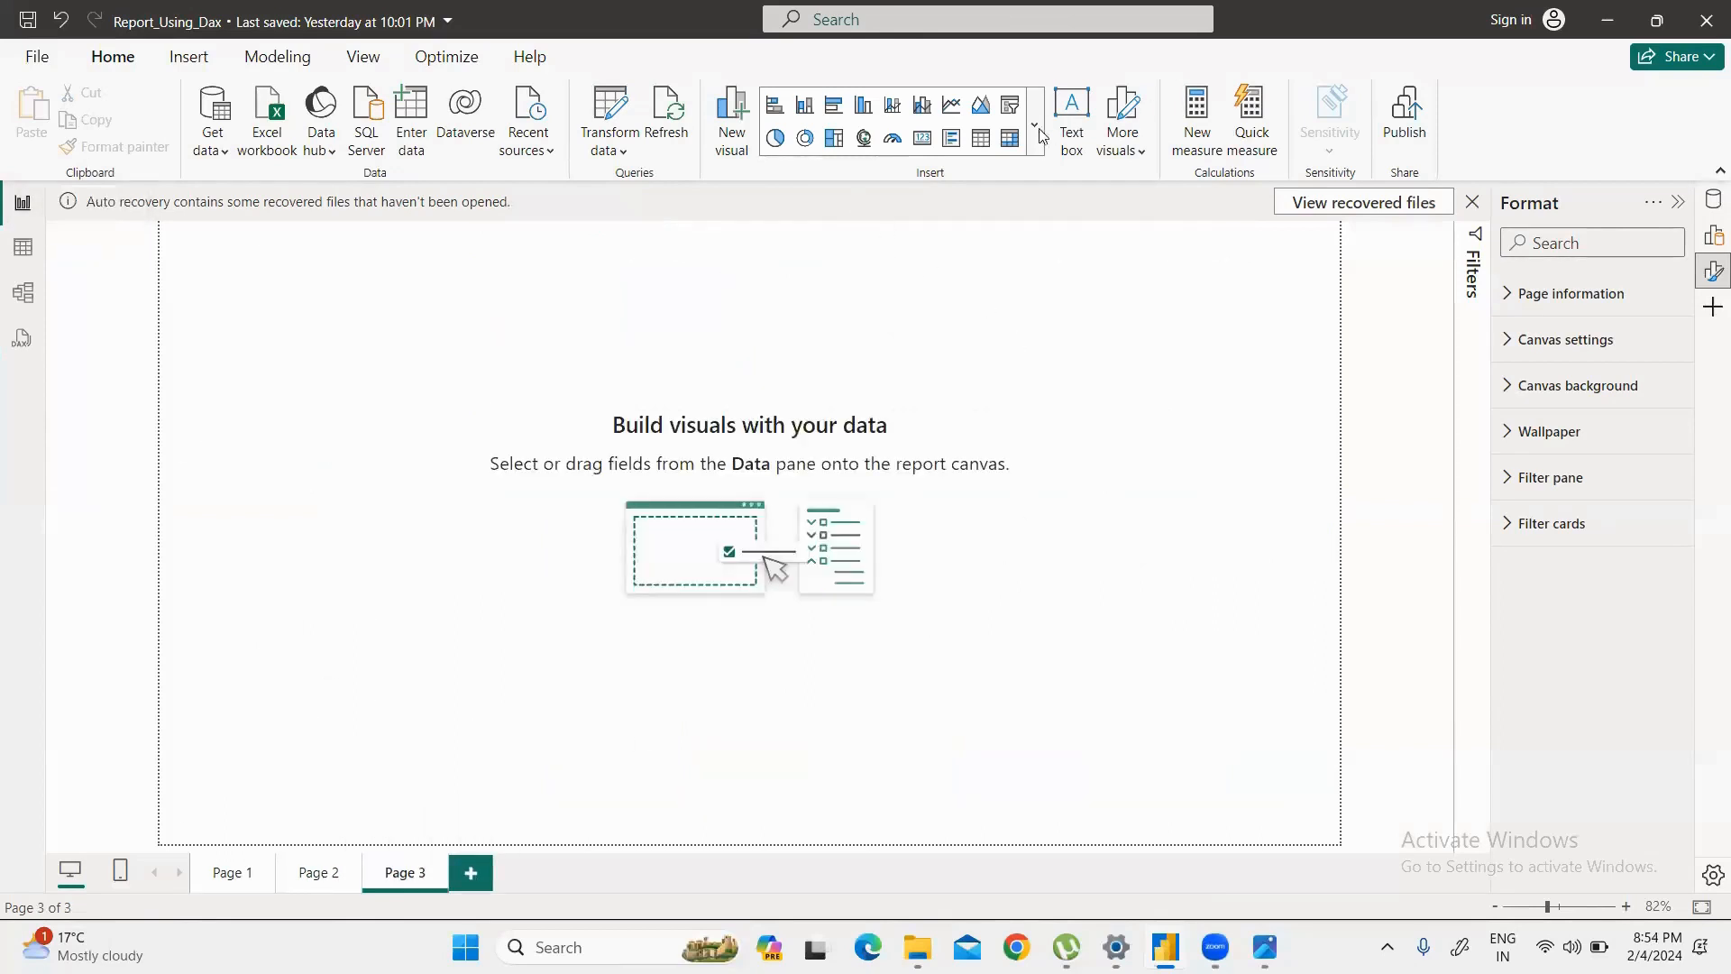
pyautogui.click(982, 139)
pyautogui.moveTo(424, 437); pyautogui.dragTo(750, 811)
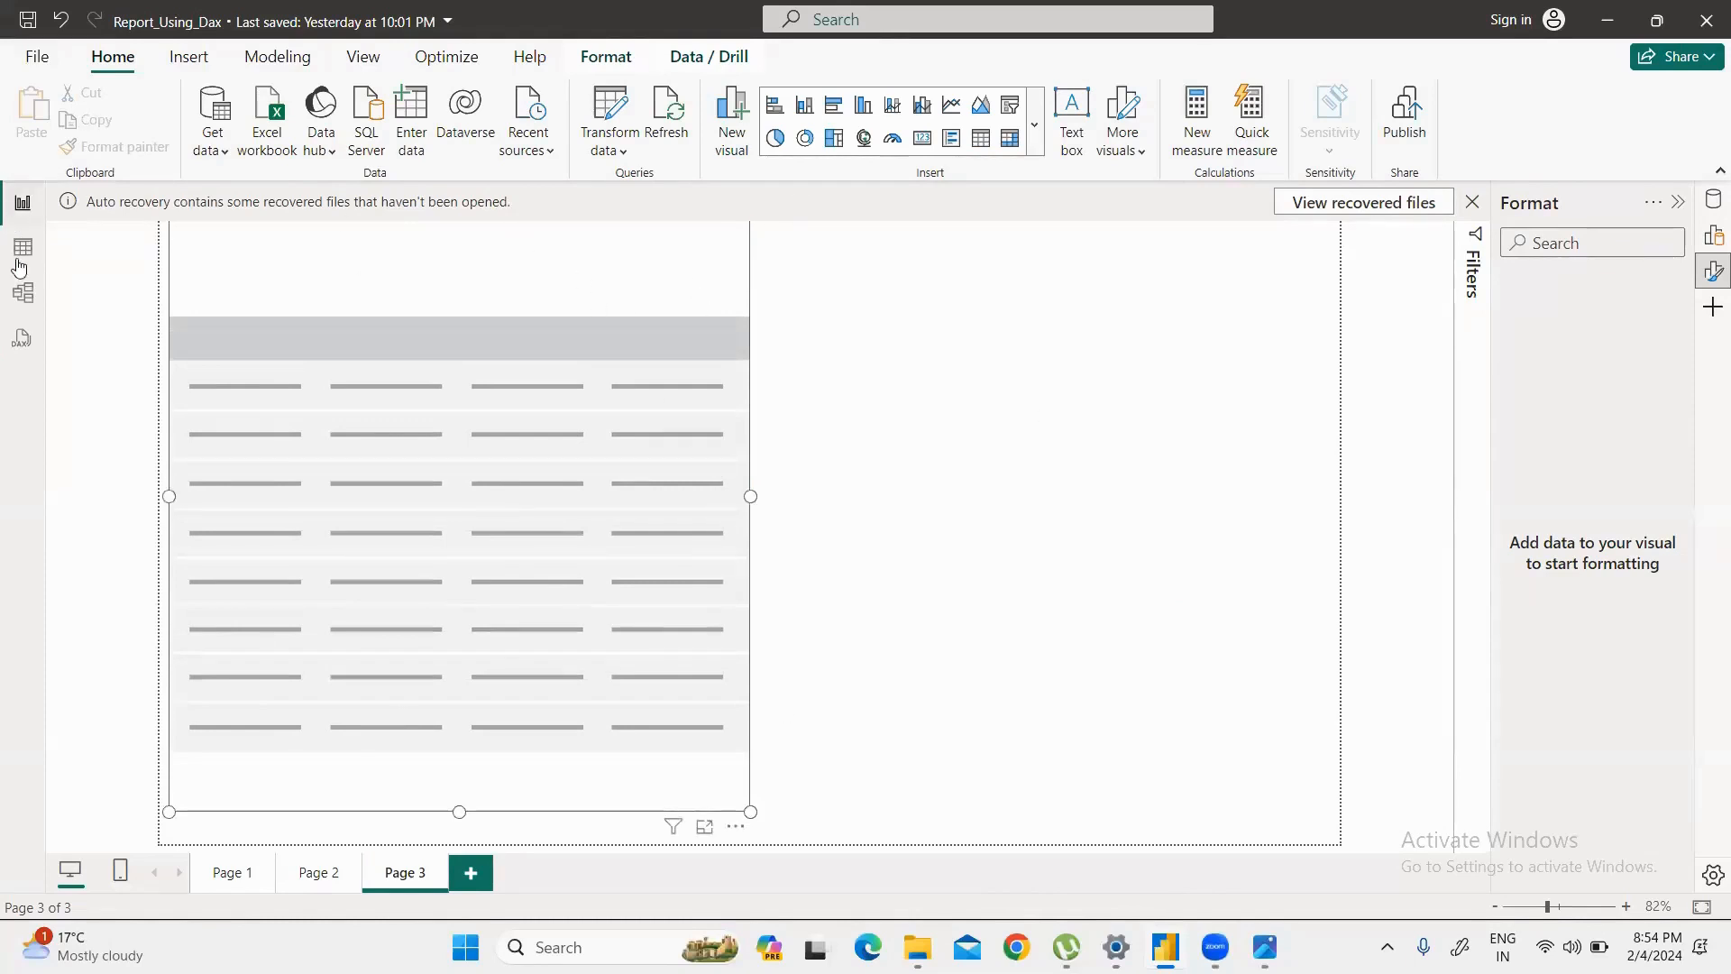
pyautogui.click(22, 339)
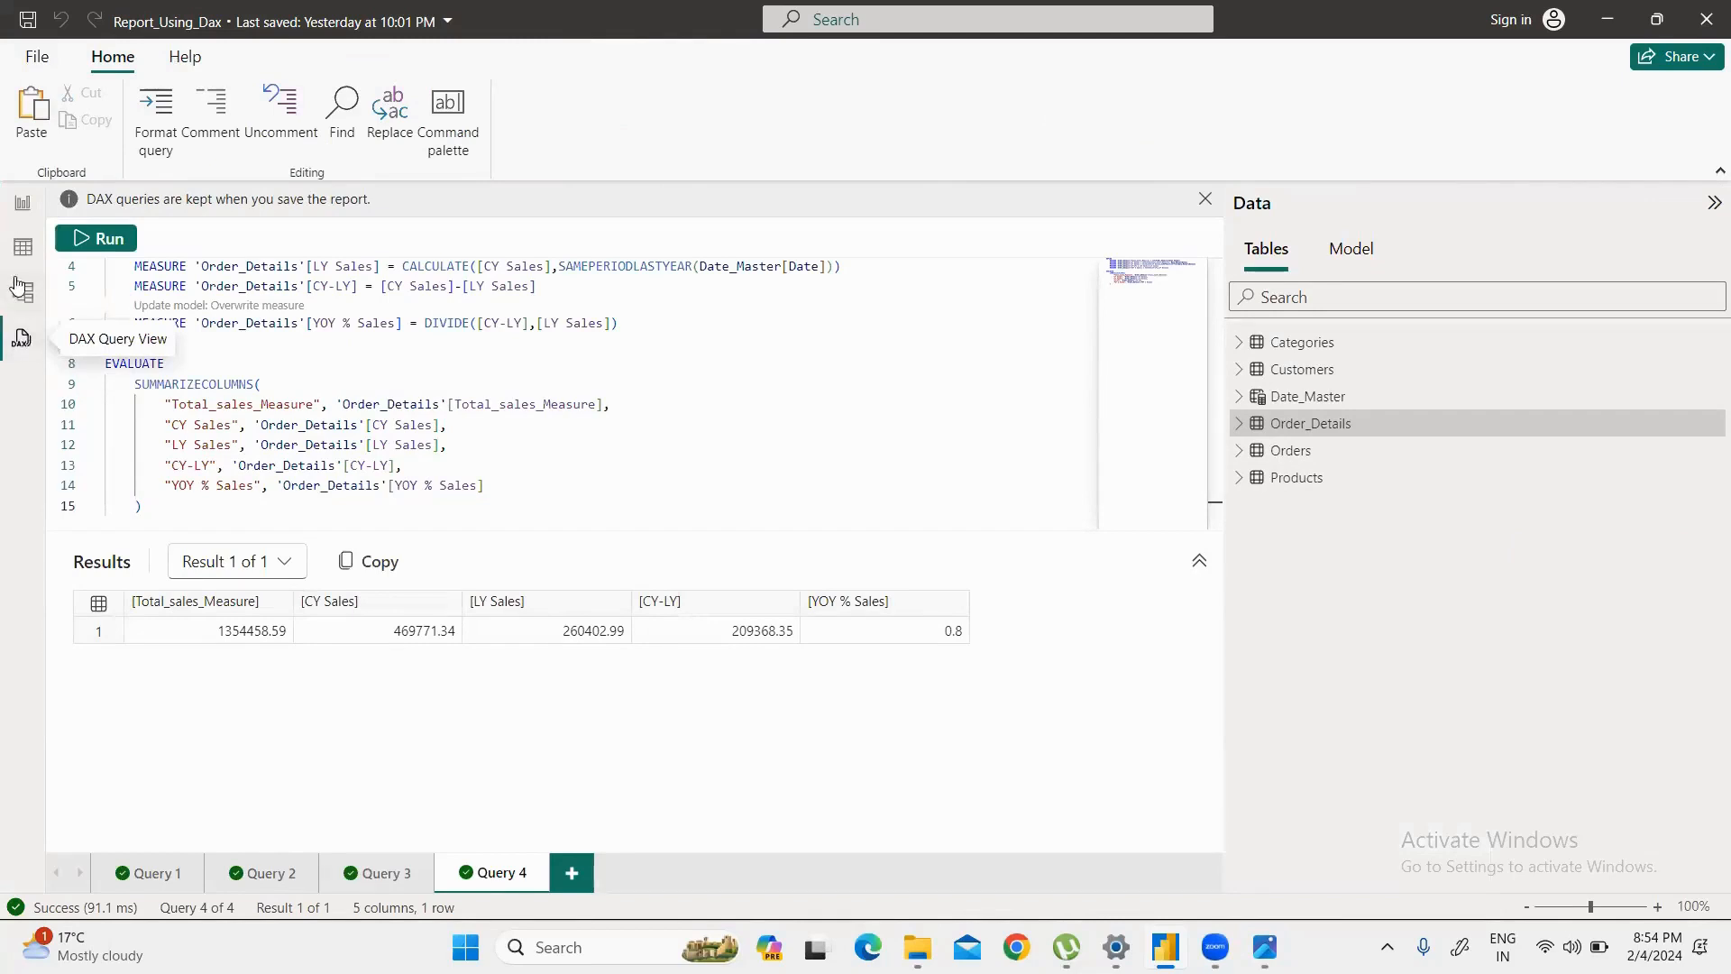
pyautogui.click(23, 202)
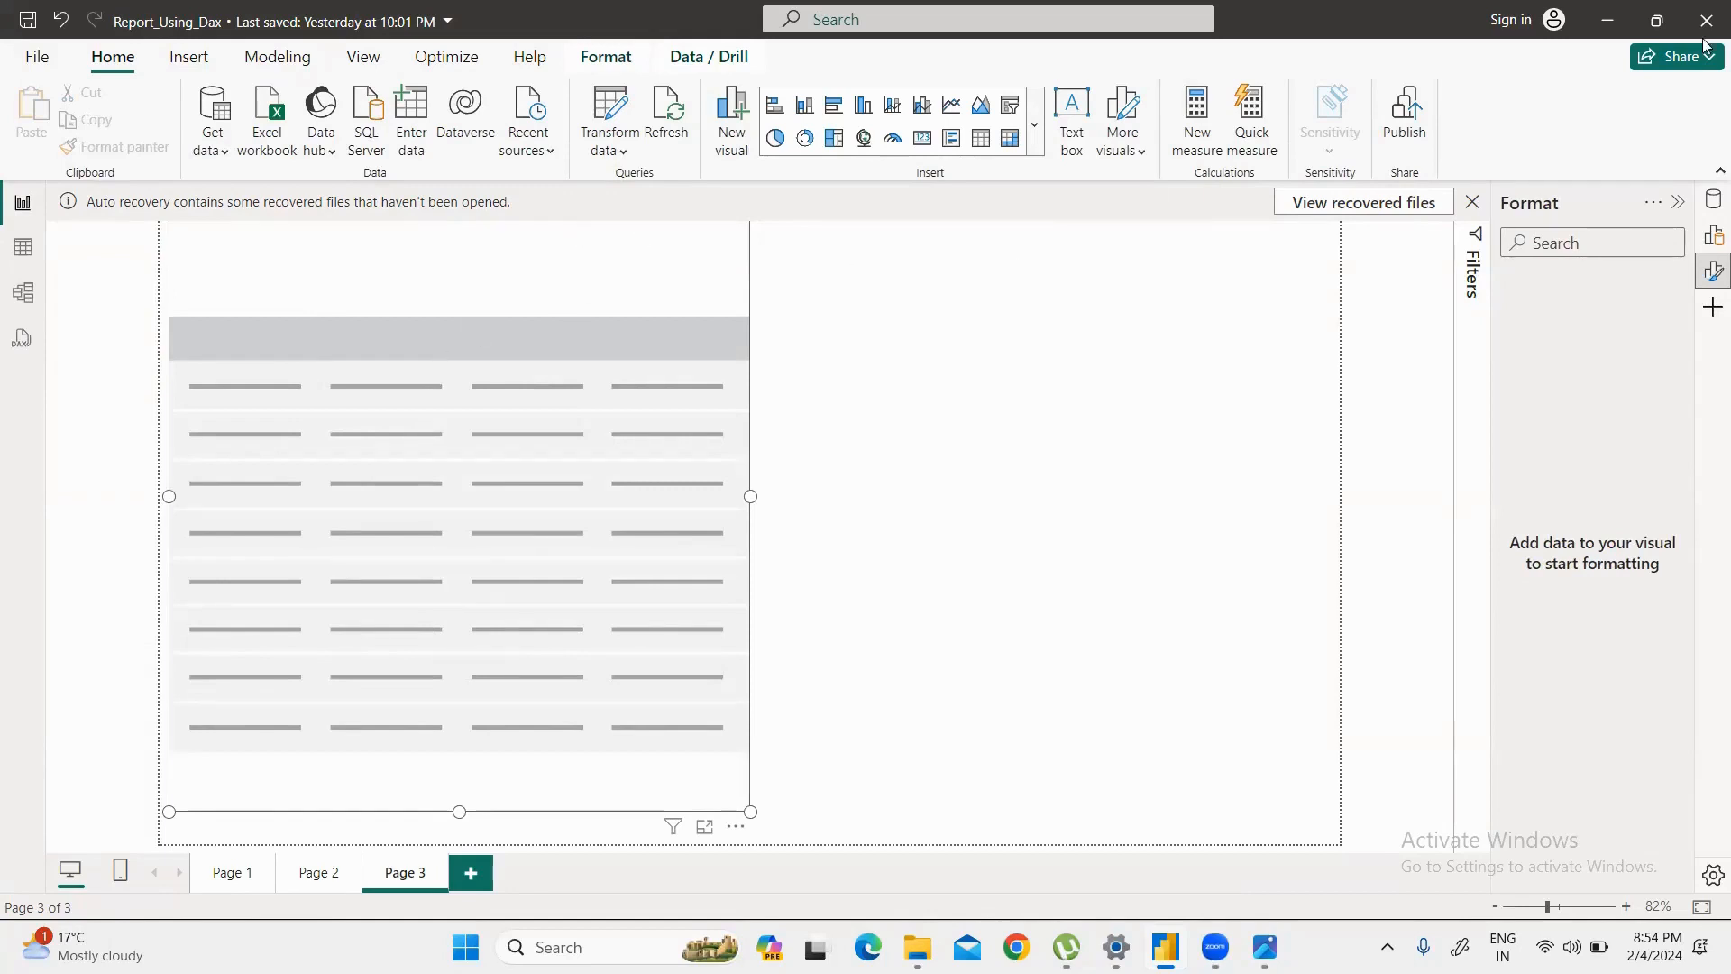
# Step: Add the Country field from the Customers table to the empty table visual
pyautogui.click(1711, 203)
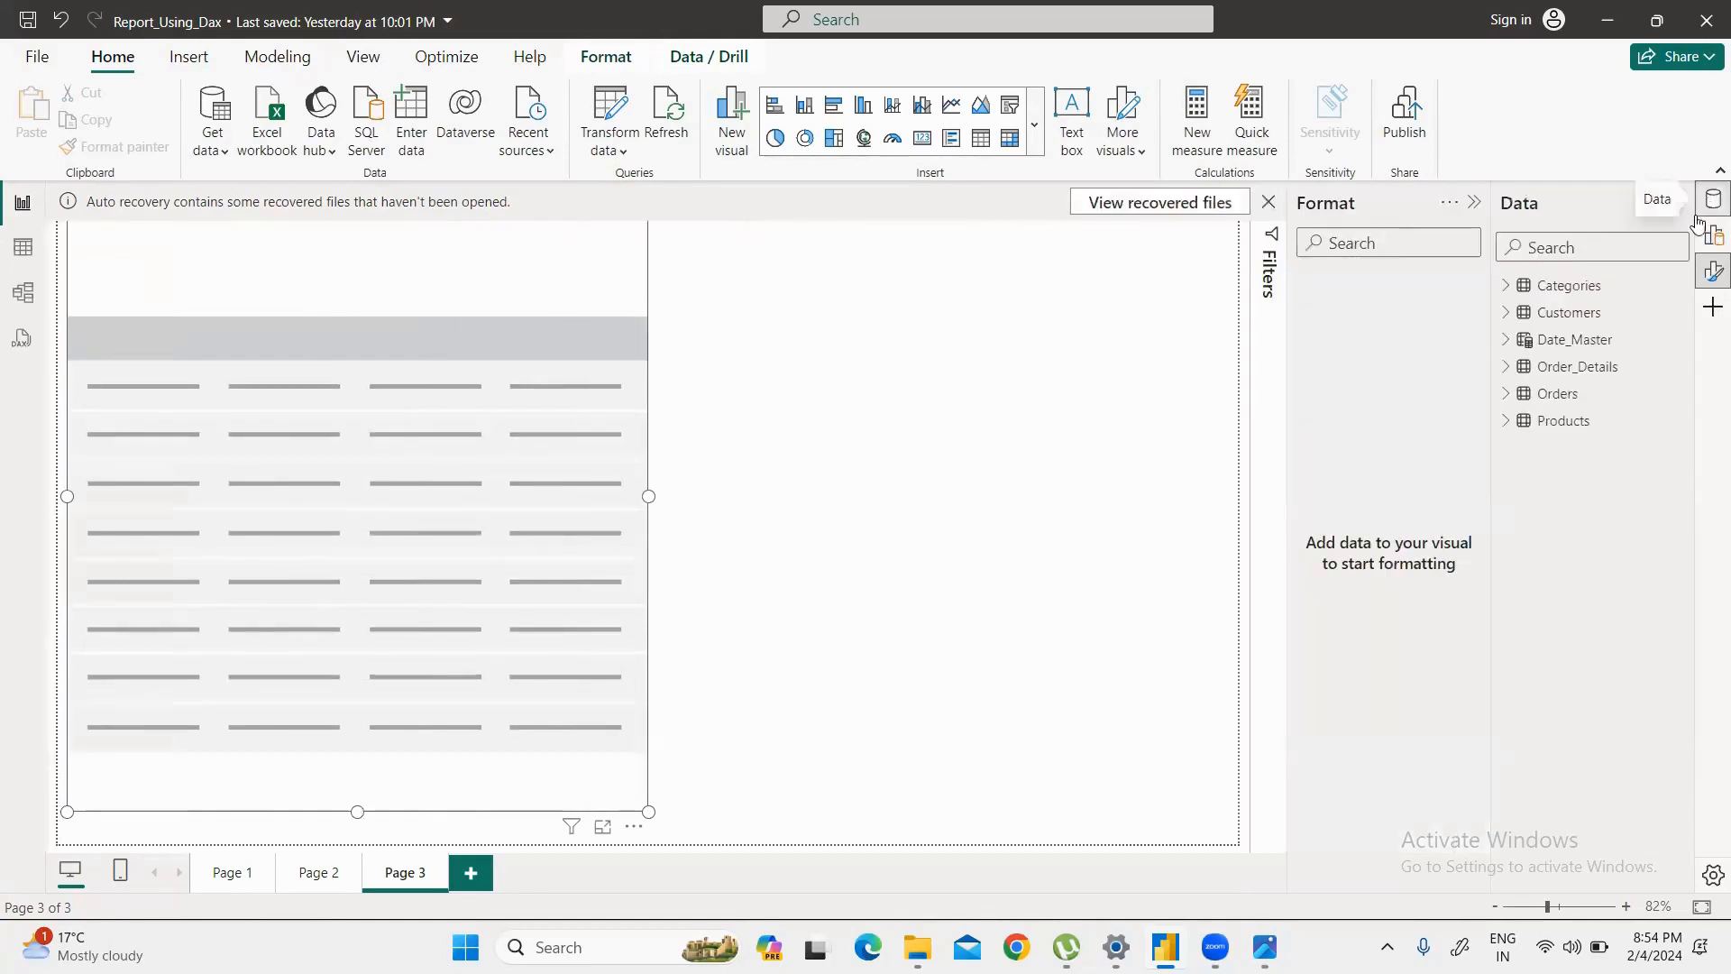
pyautogui.click(1504, 422)
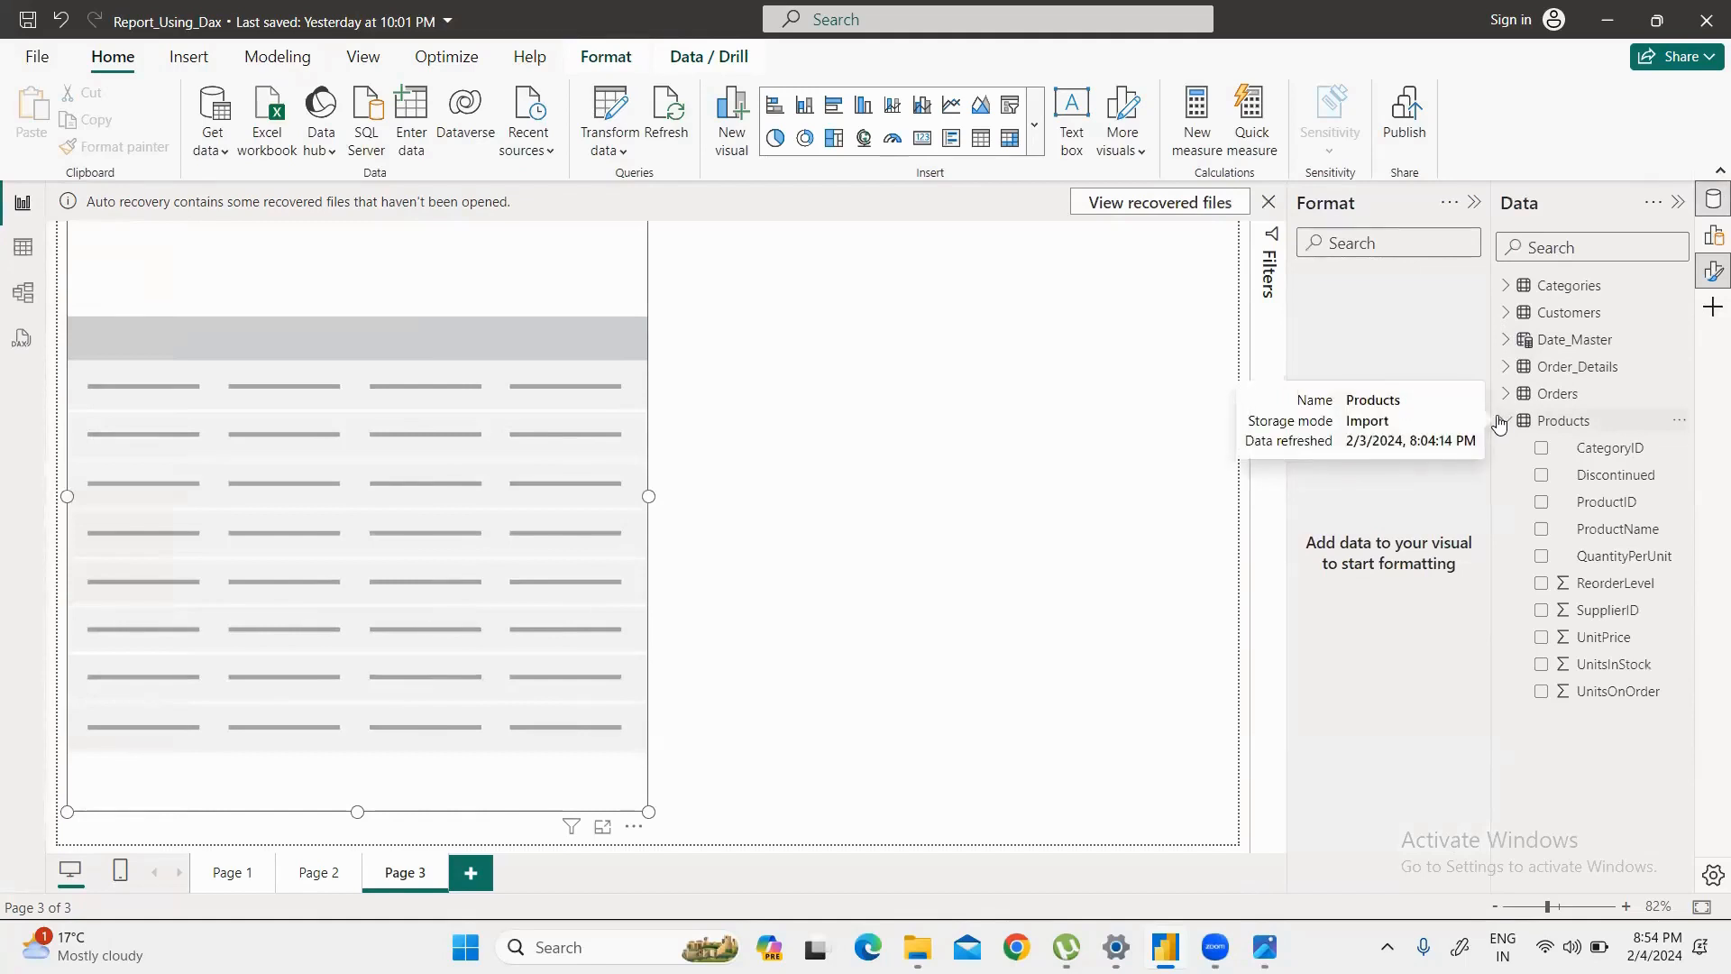
pyautogui.click(1500, 421)
pyautogui.click(1505, 313)
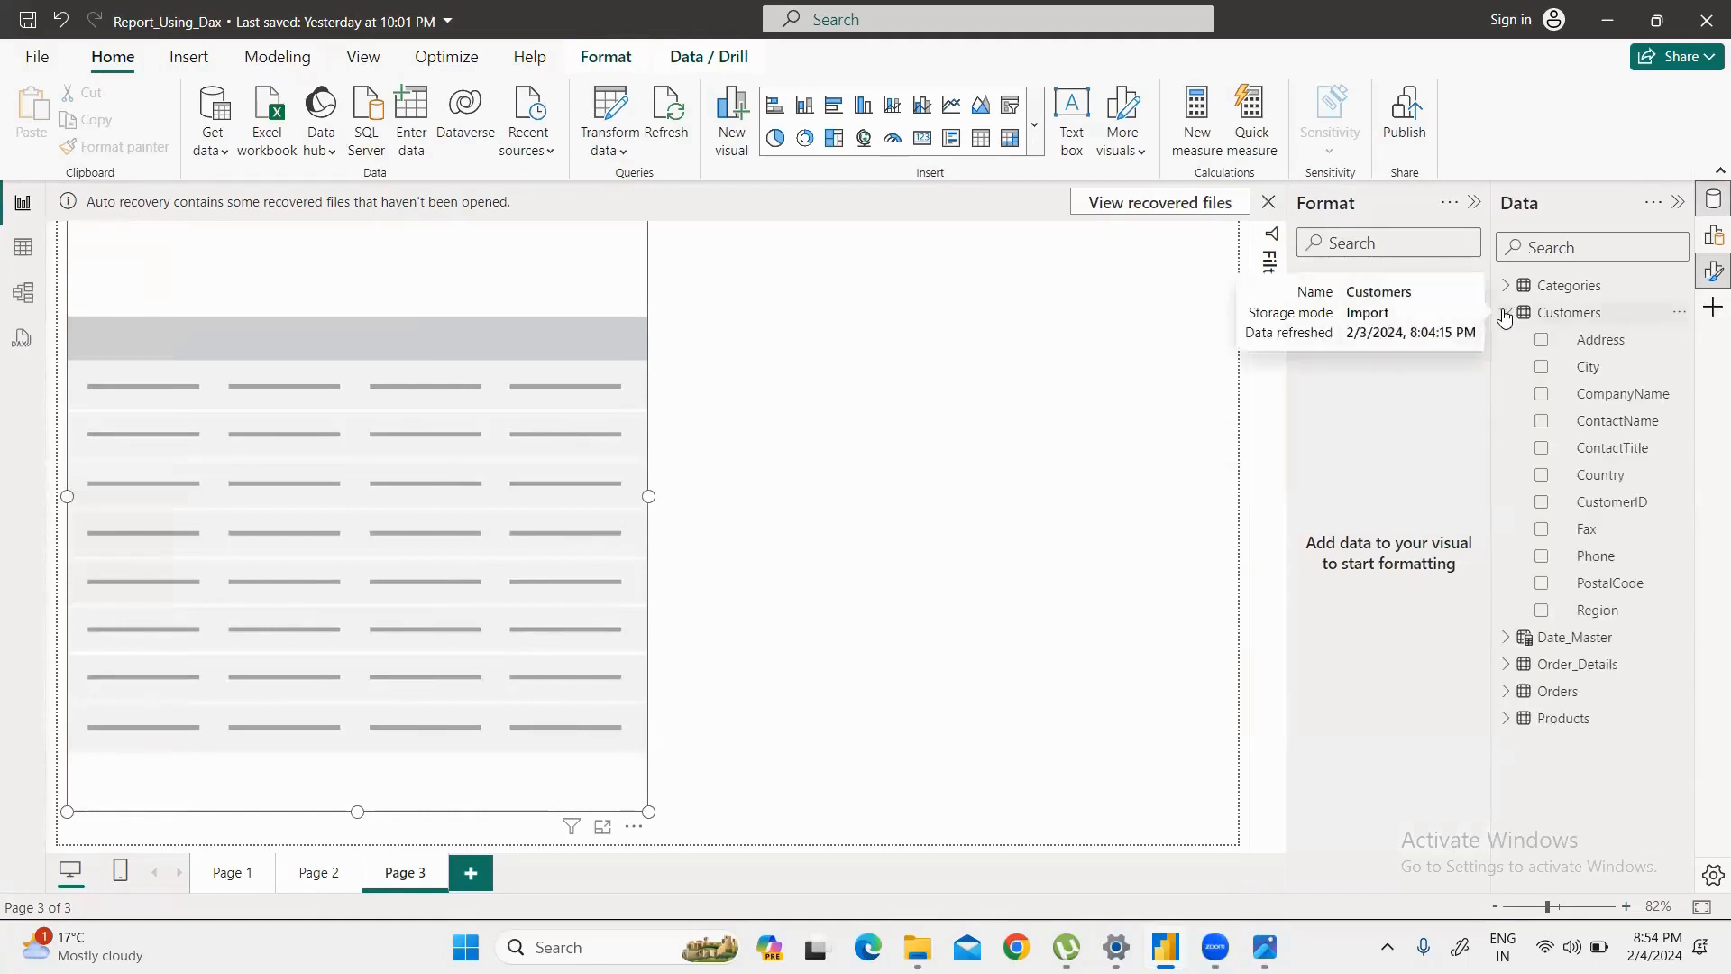
pyautogui.click(1504, 314)
pyautogui.click(1505, 314)
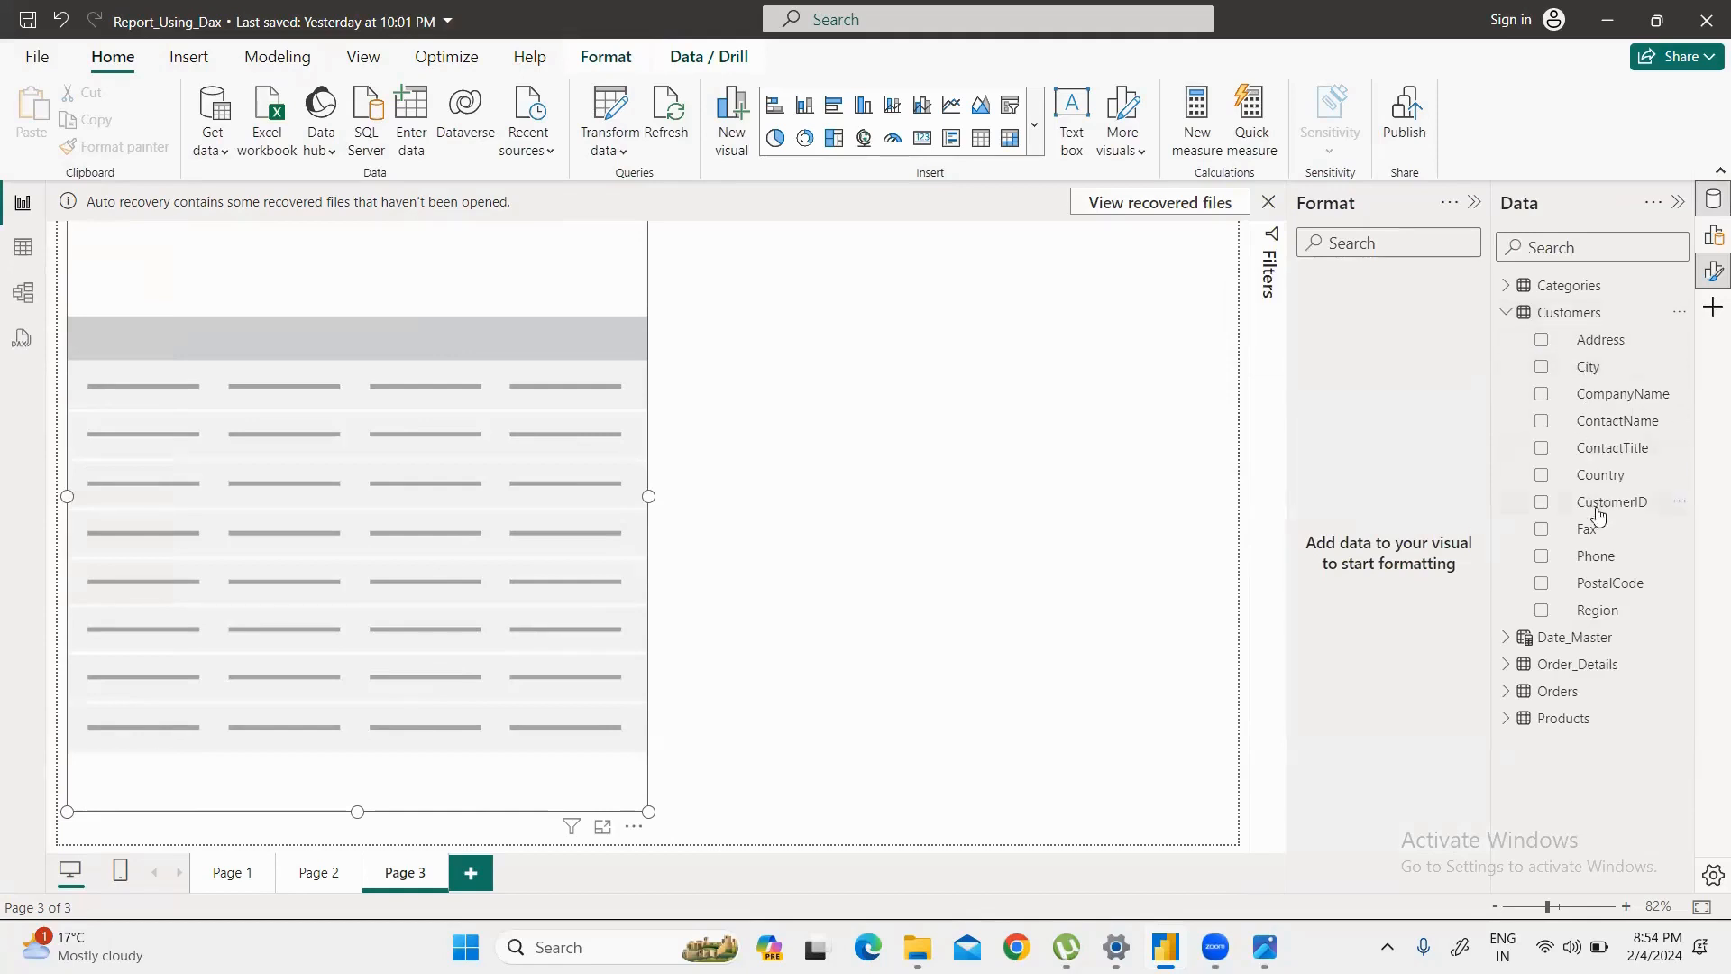
pyautogui.moveTo(1593, 478); pyautogui.dragTo(453, 555)
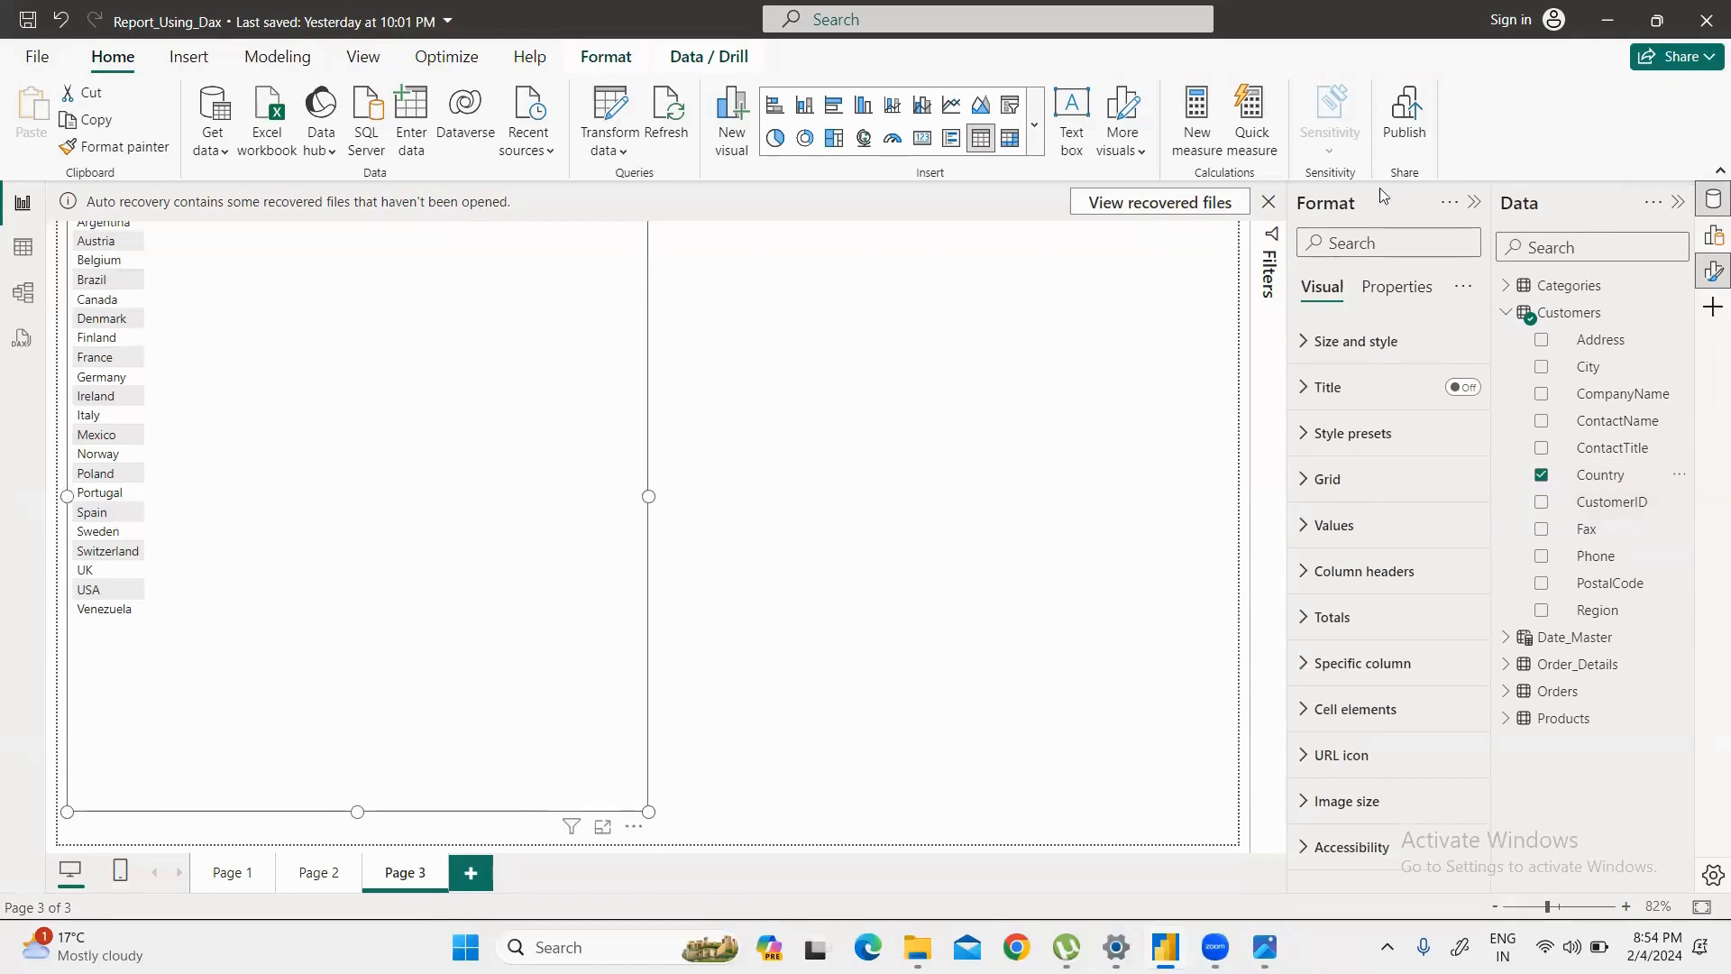
# Step: Try adding the CategoryName field from the Categories table to the table visual
pyautogui.click(1505, 312)
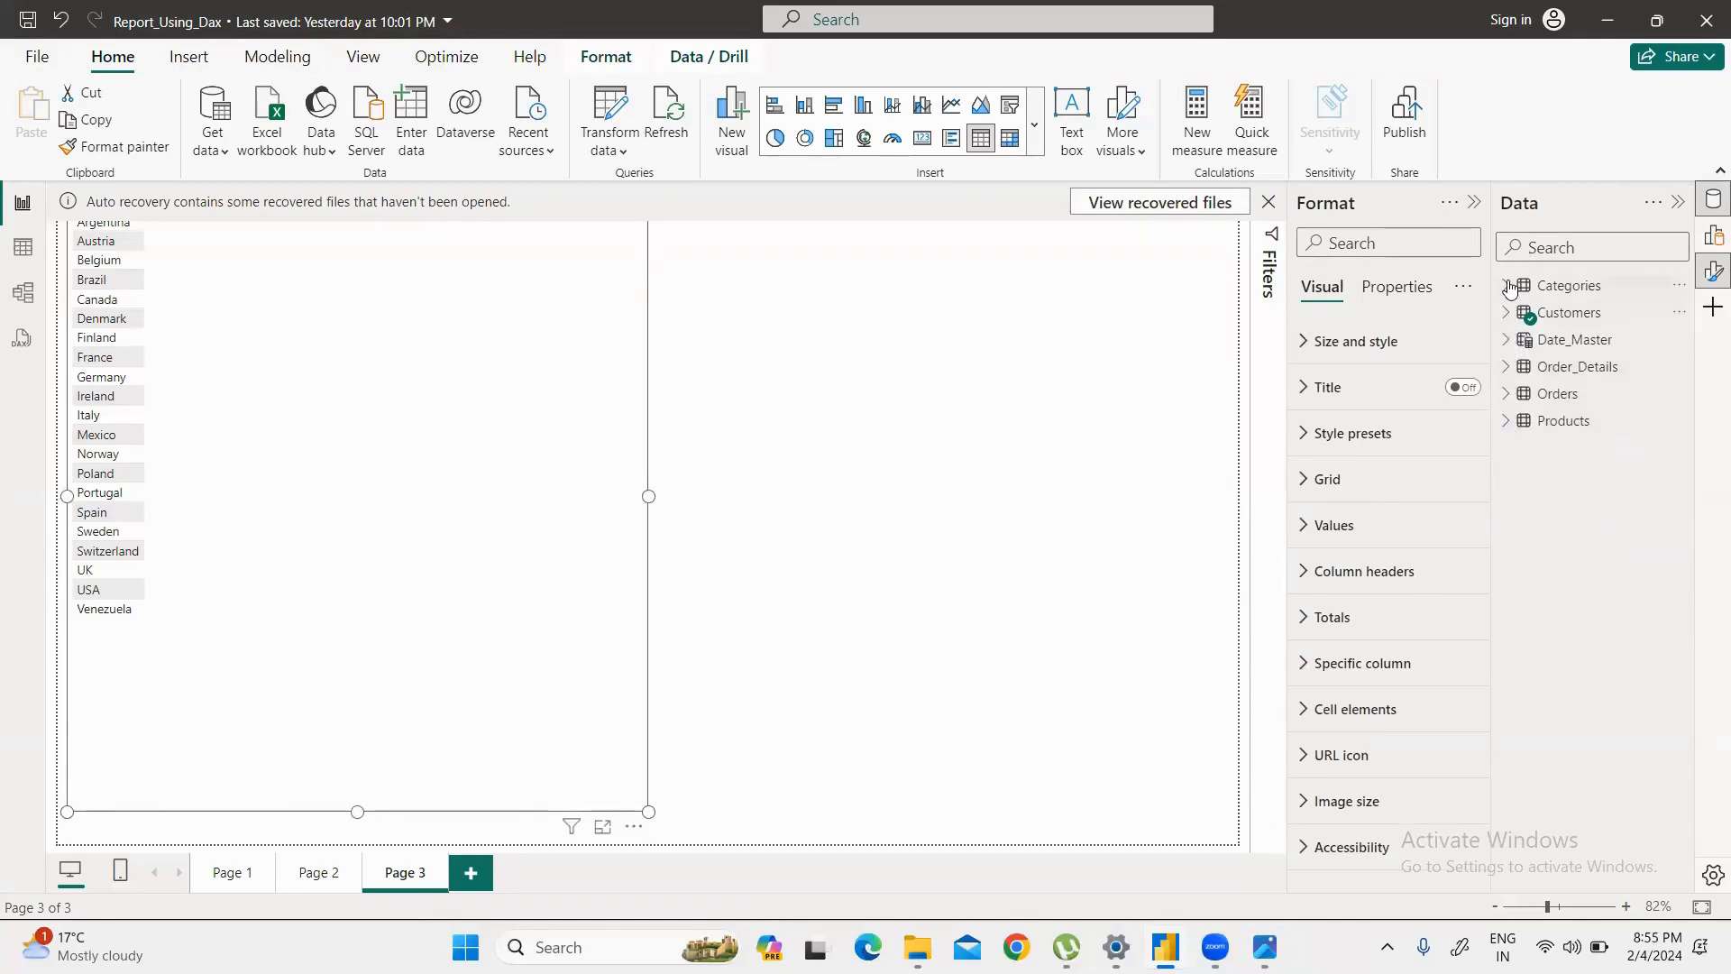
pyautogui.click(1508, 286)
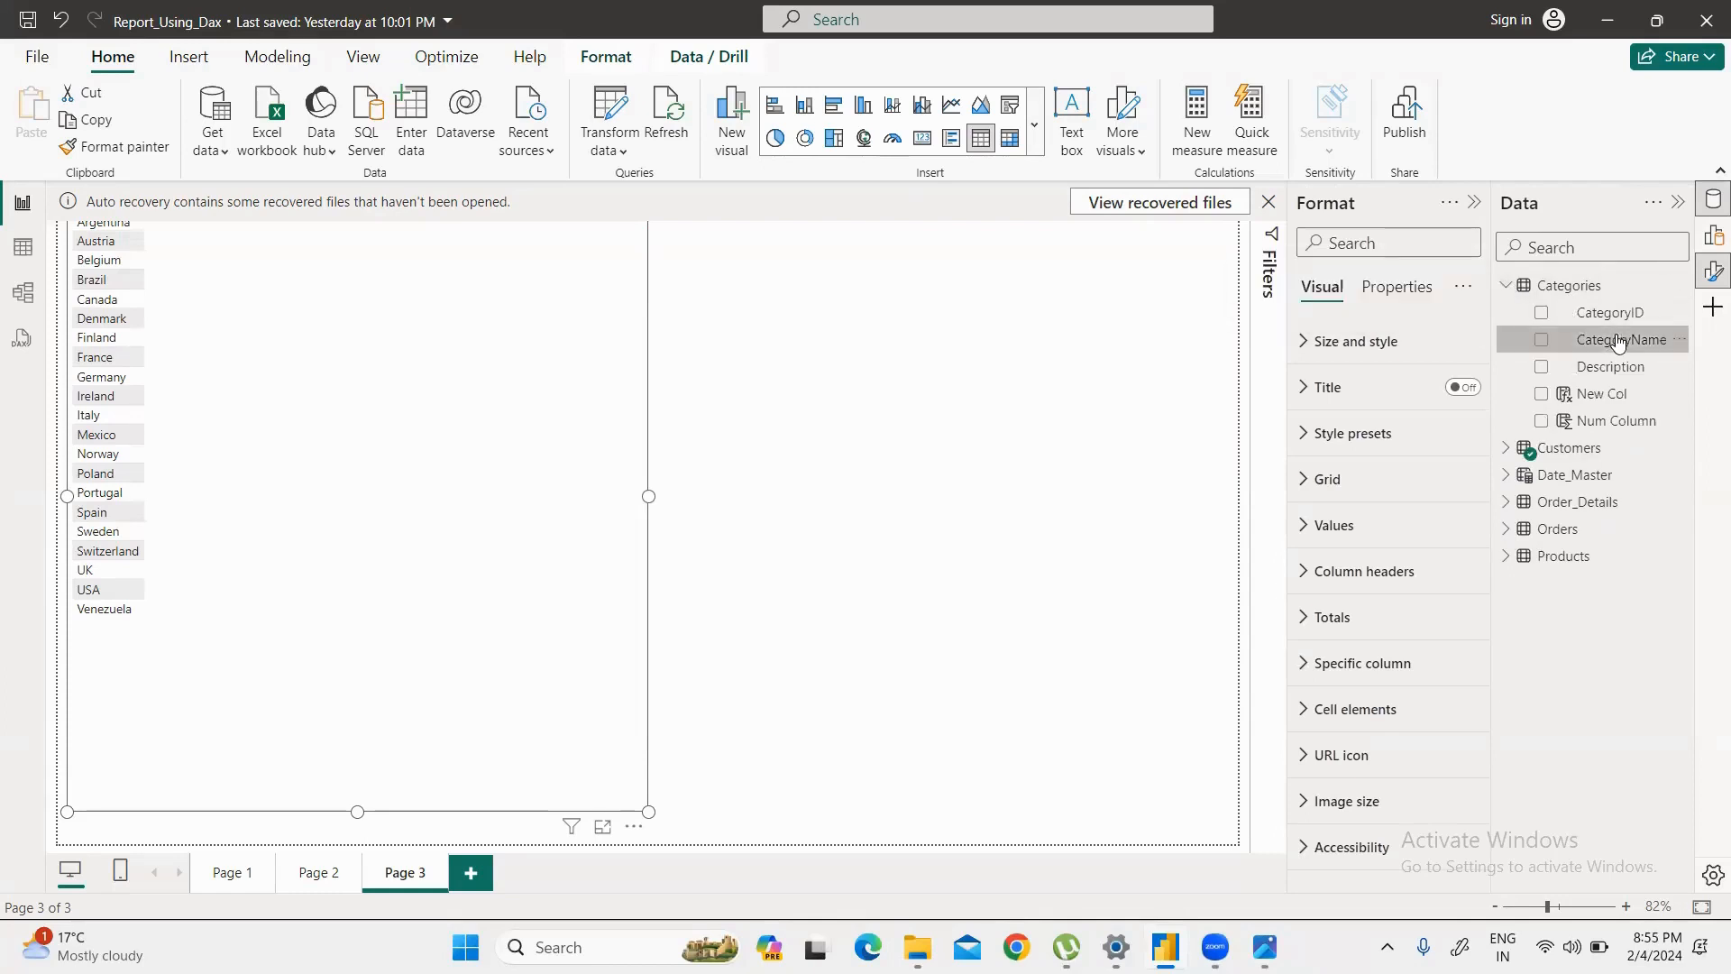
pyautogui.moveTo(1618, 341); pyautogui.dragTo(437, 430)
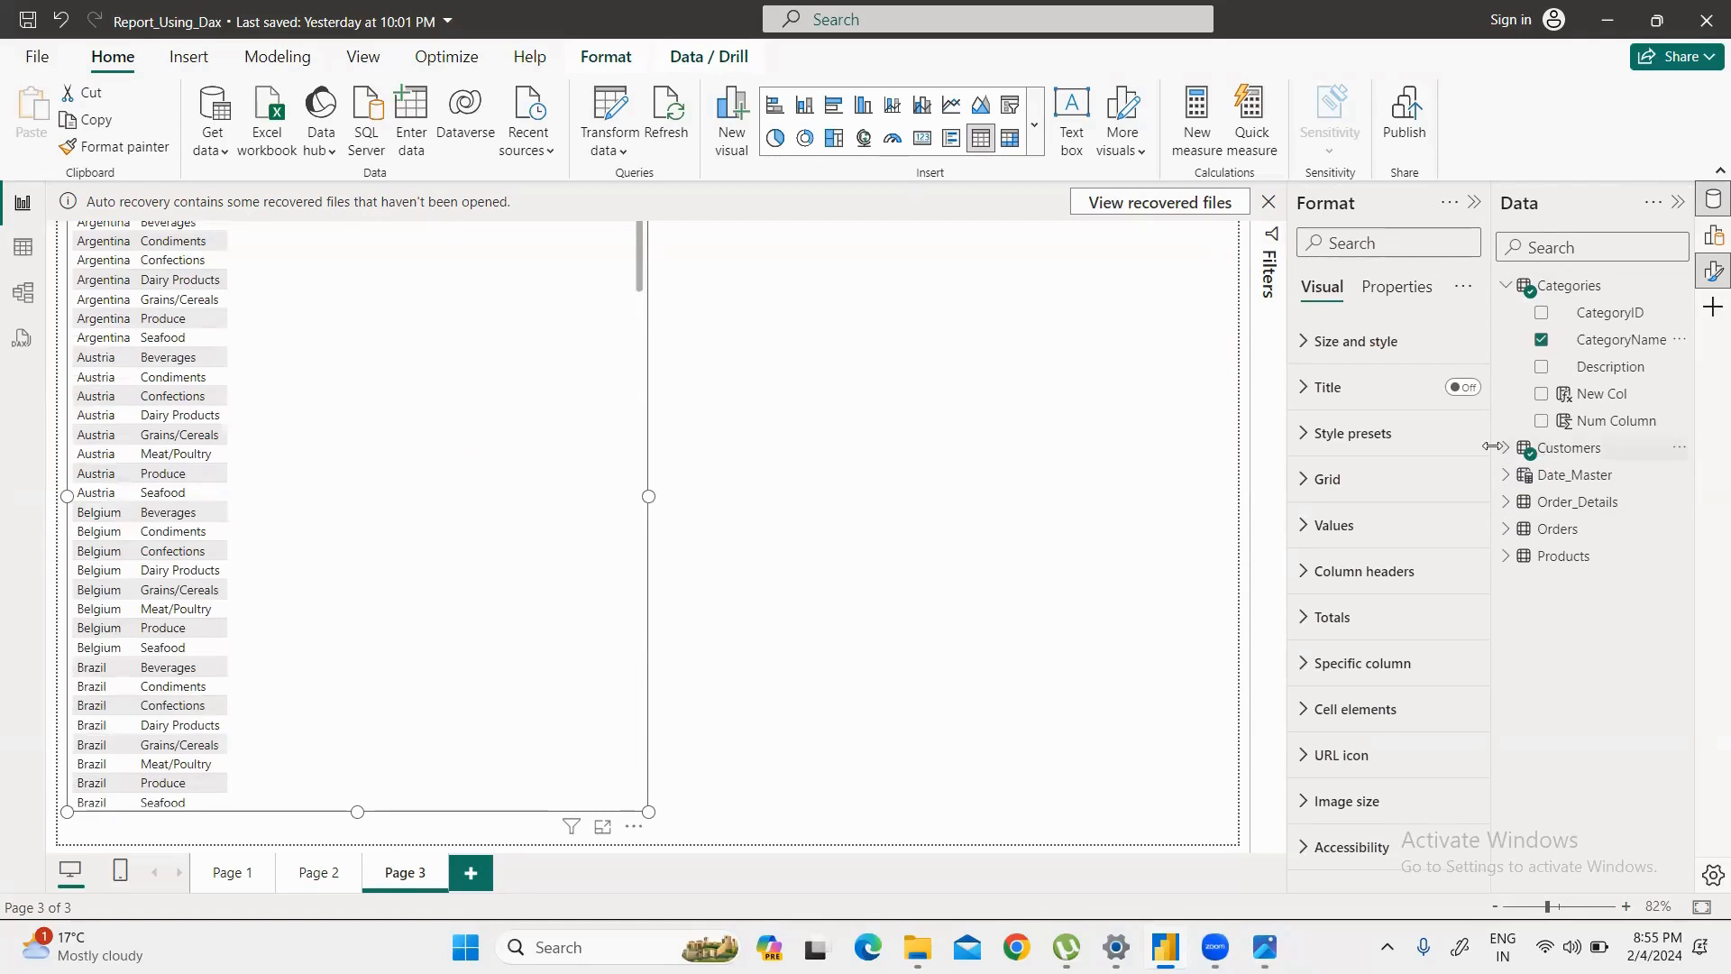
pyautogui.click(1542, 340)
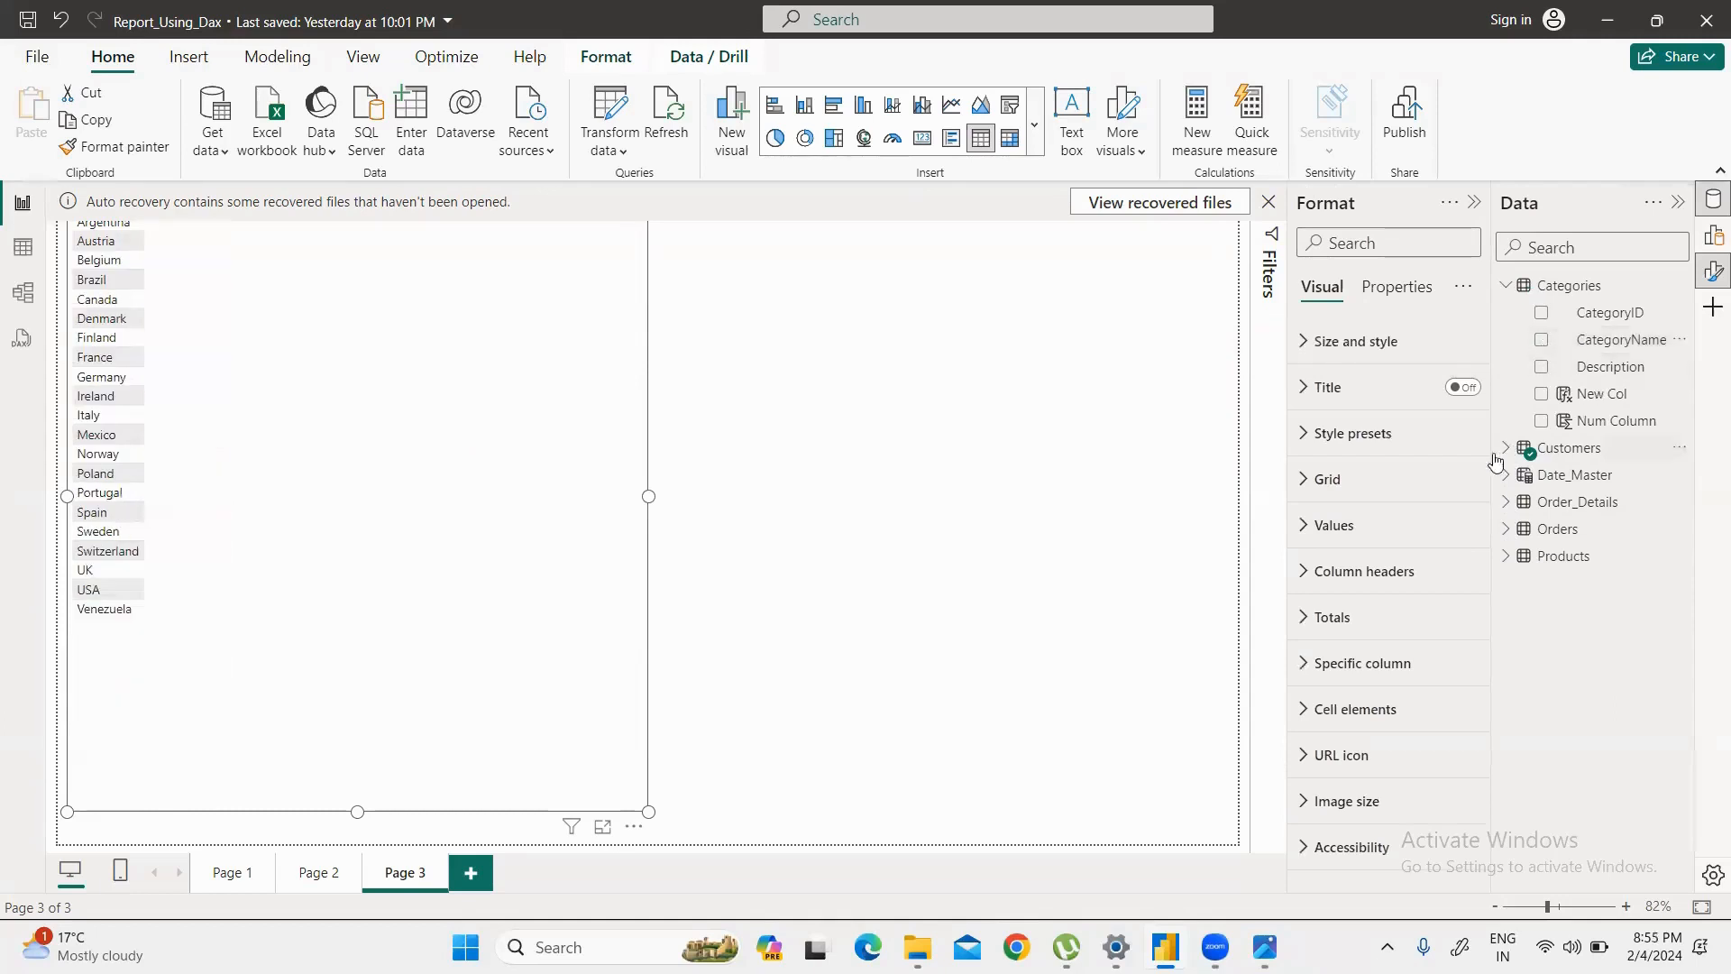
# Step: Add the Total_sales_Measure measure from the Order_Details table to the country table visual and widen the visual slightly
pyautogui.click(1506, 503)
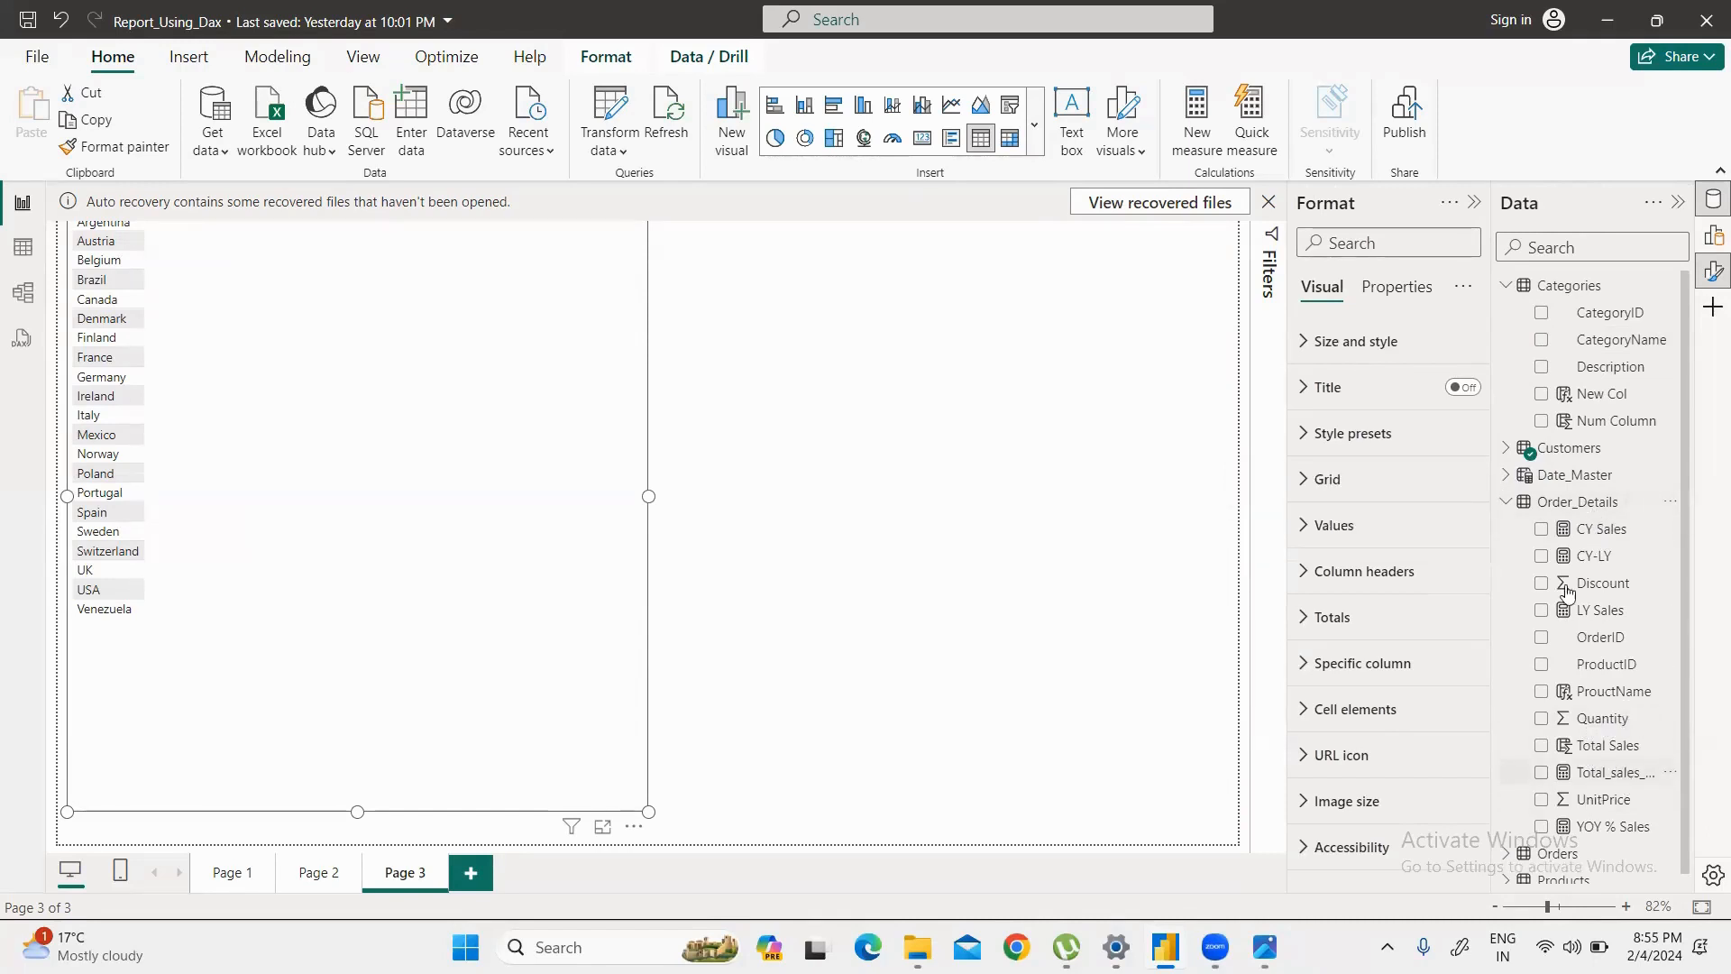
pyautogui.click(1506, 501)
pyautogui.click(1507, 537)
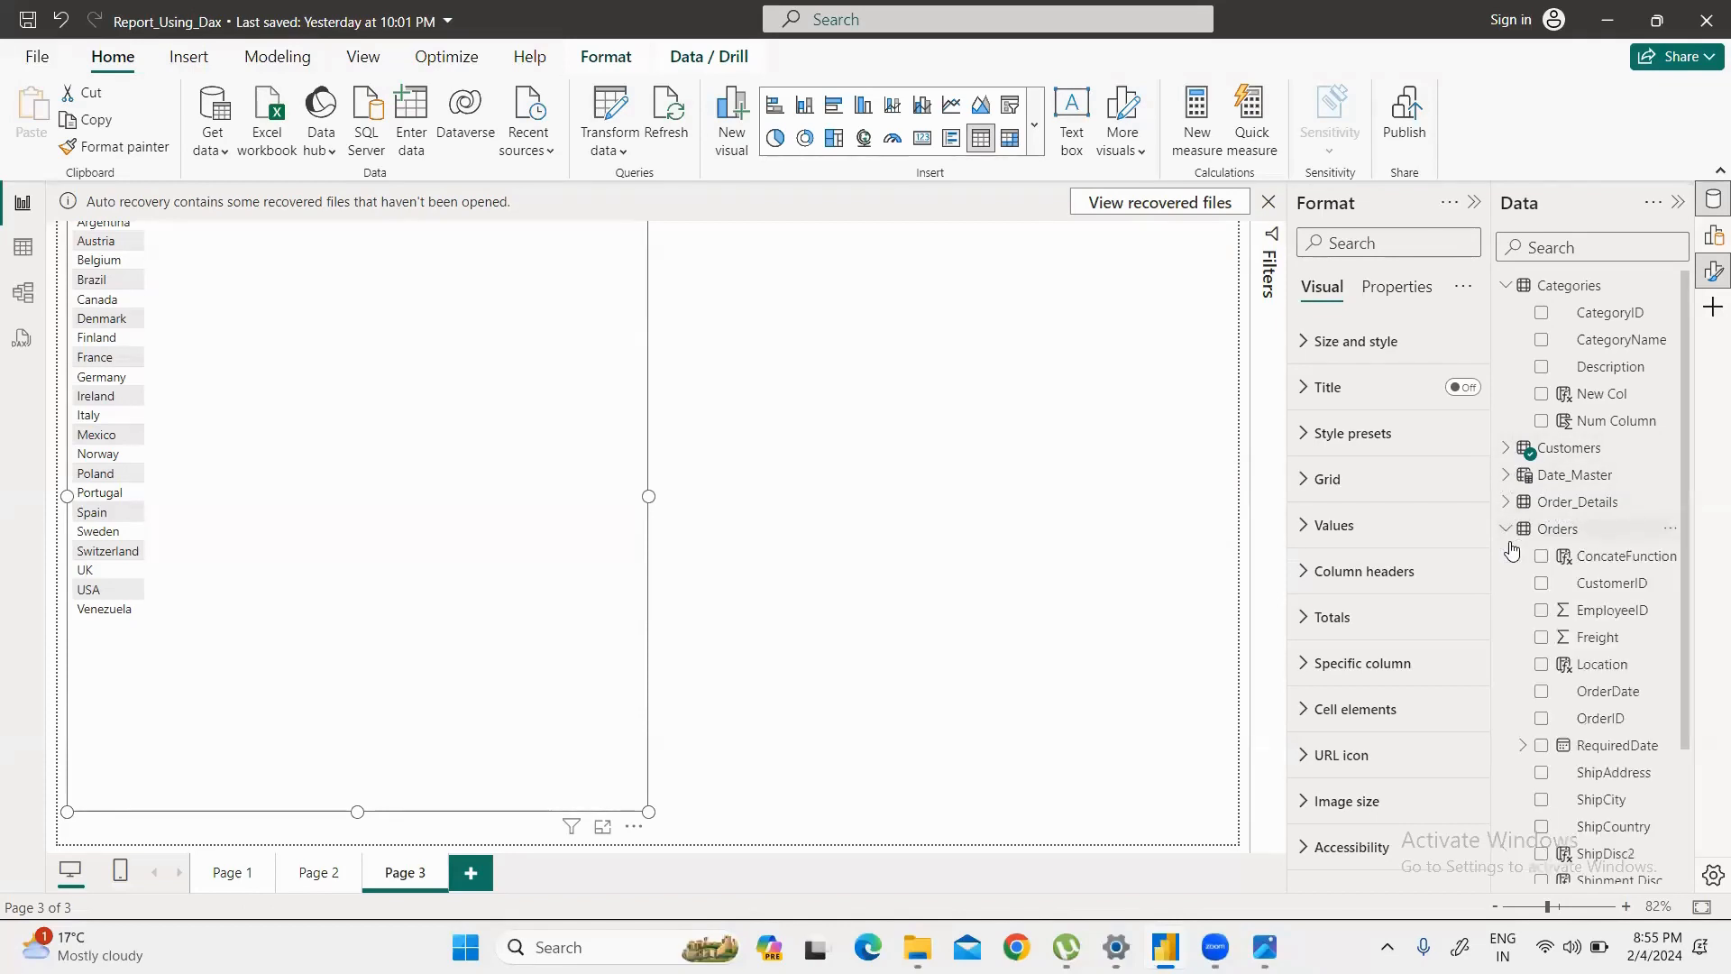
pyautogui.click(1510, 550)
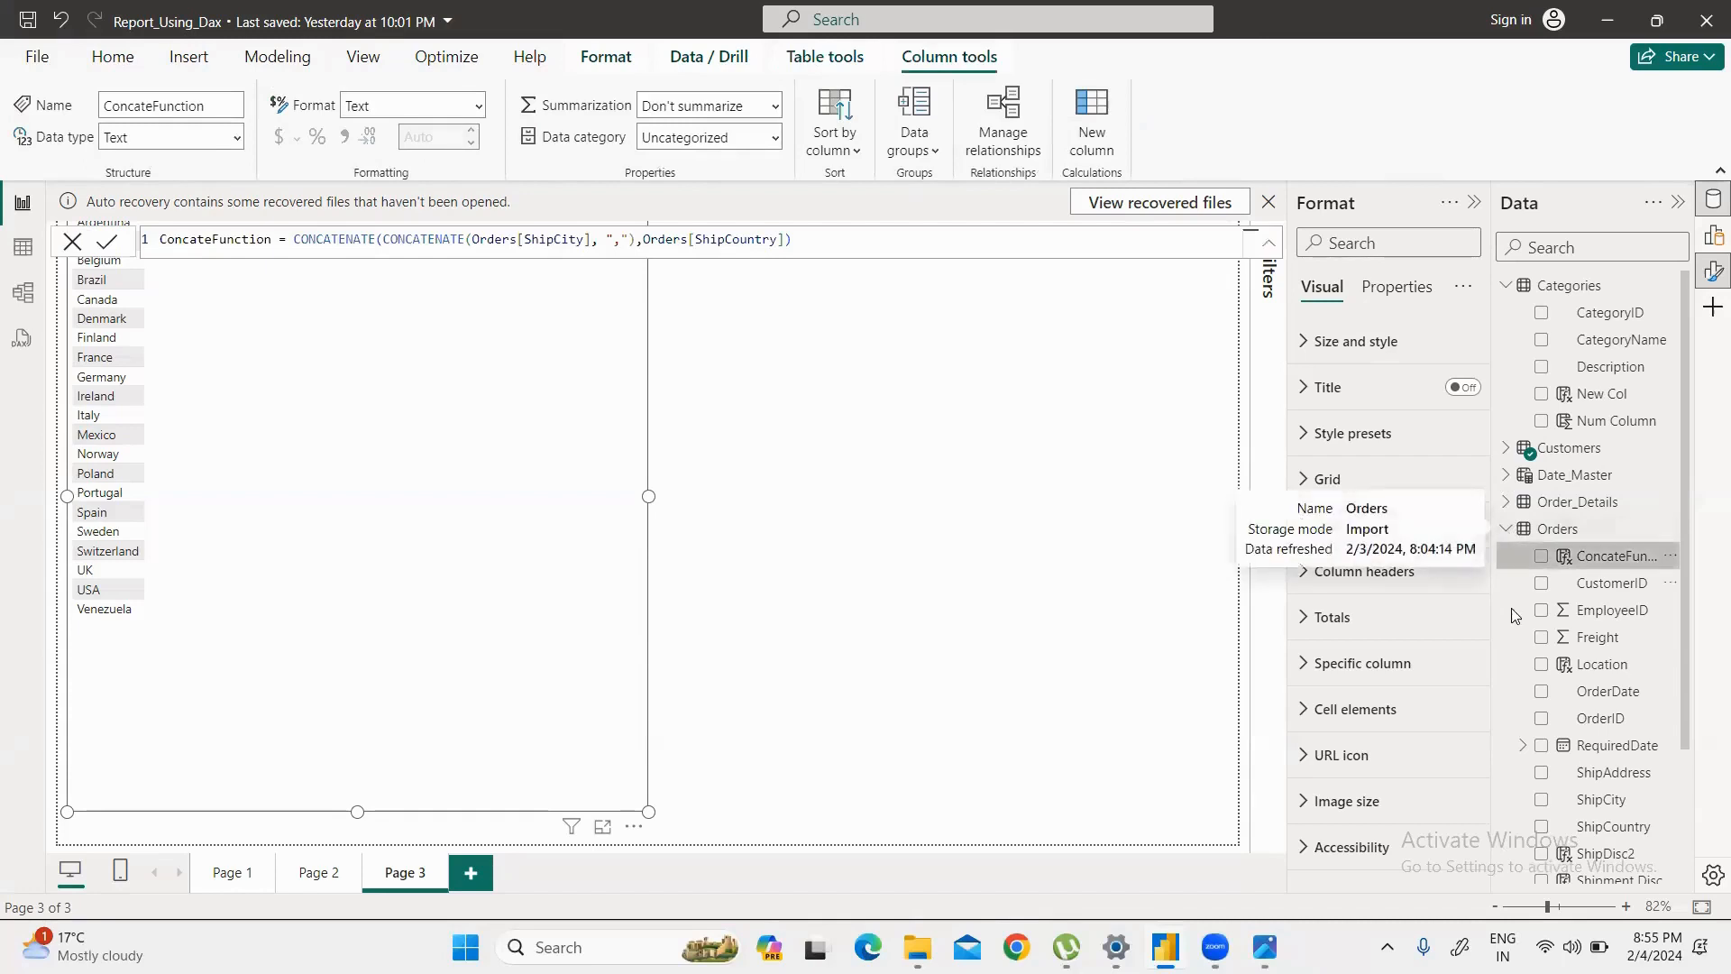
pyautogui.click(1506, 530)
pyautogui.click(1513, 505)
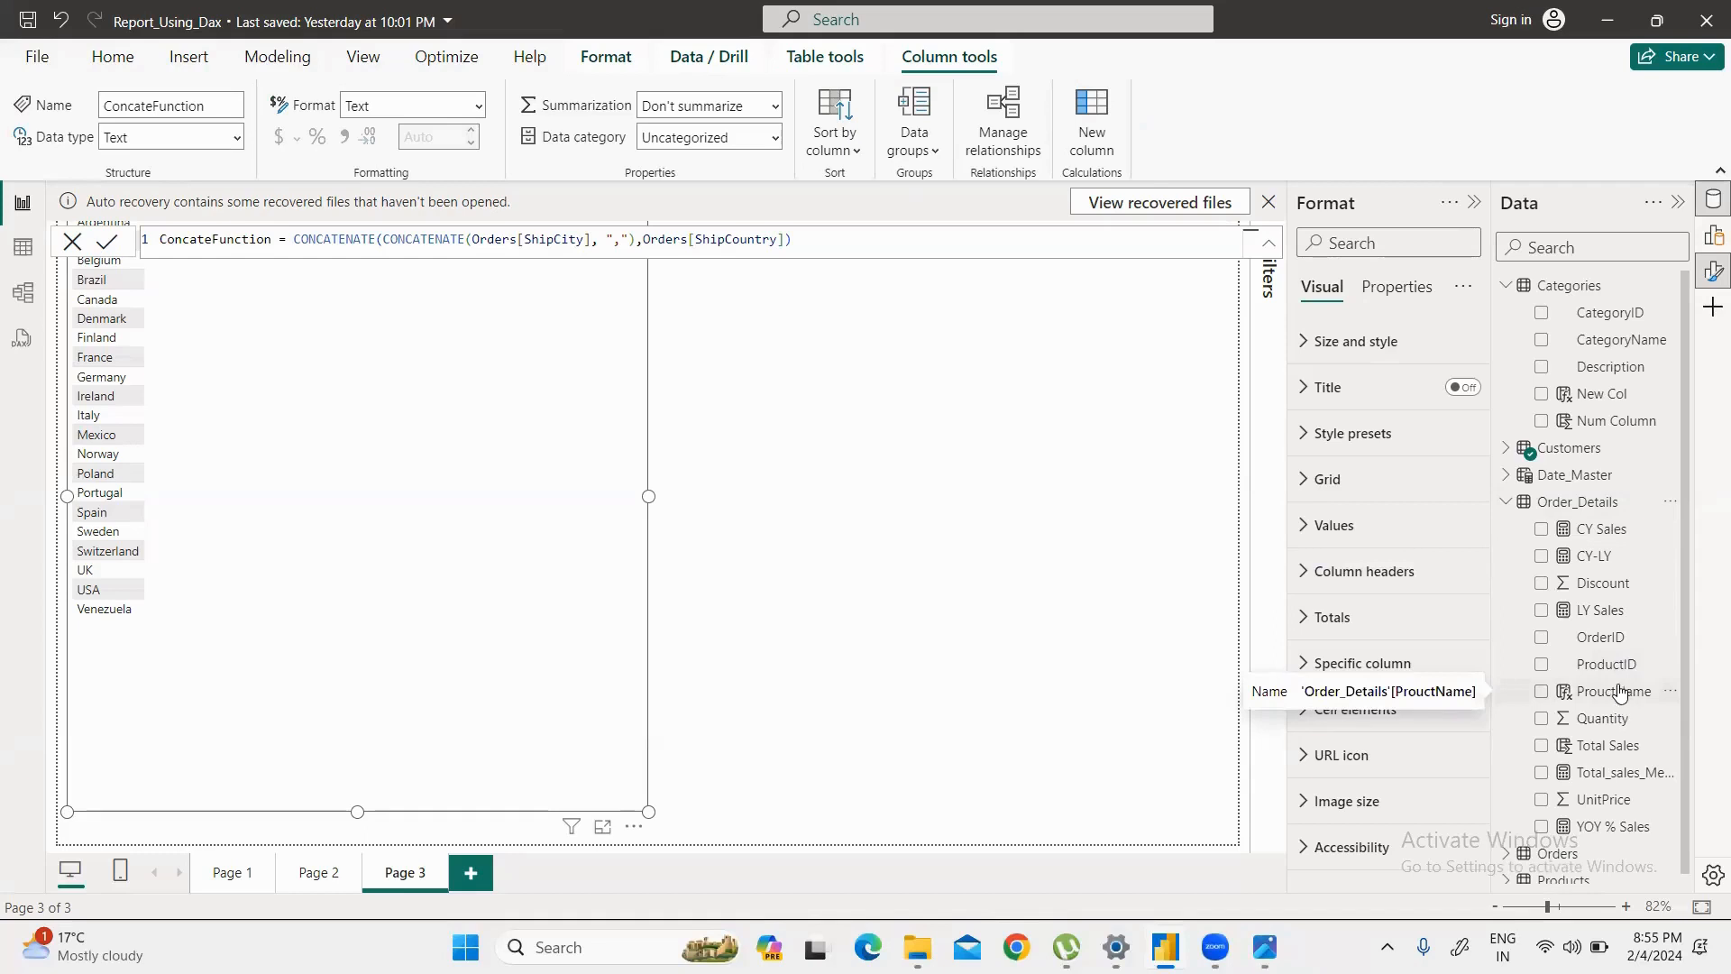
pyautogui.scroll(-1, 1606, 727)
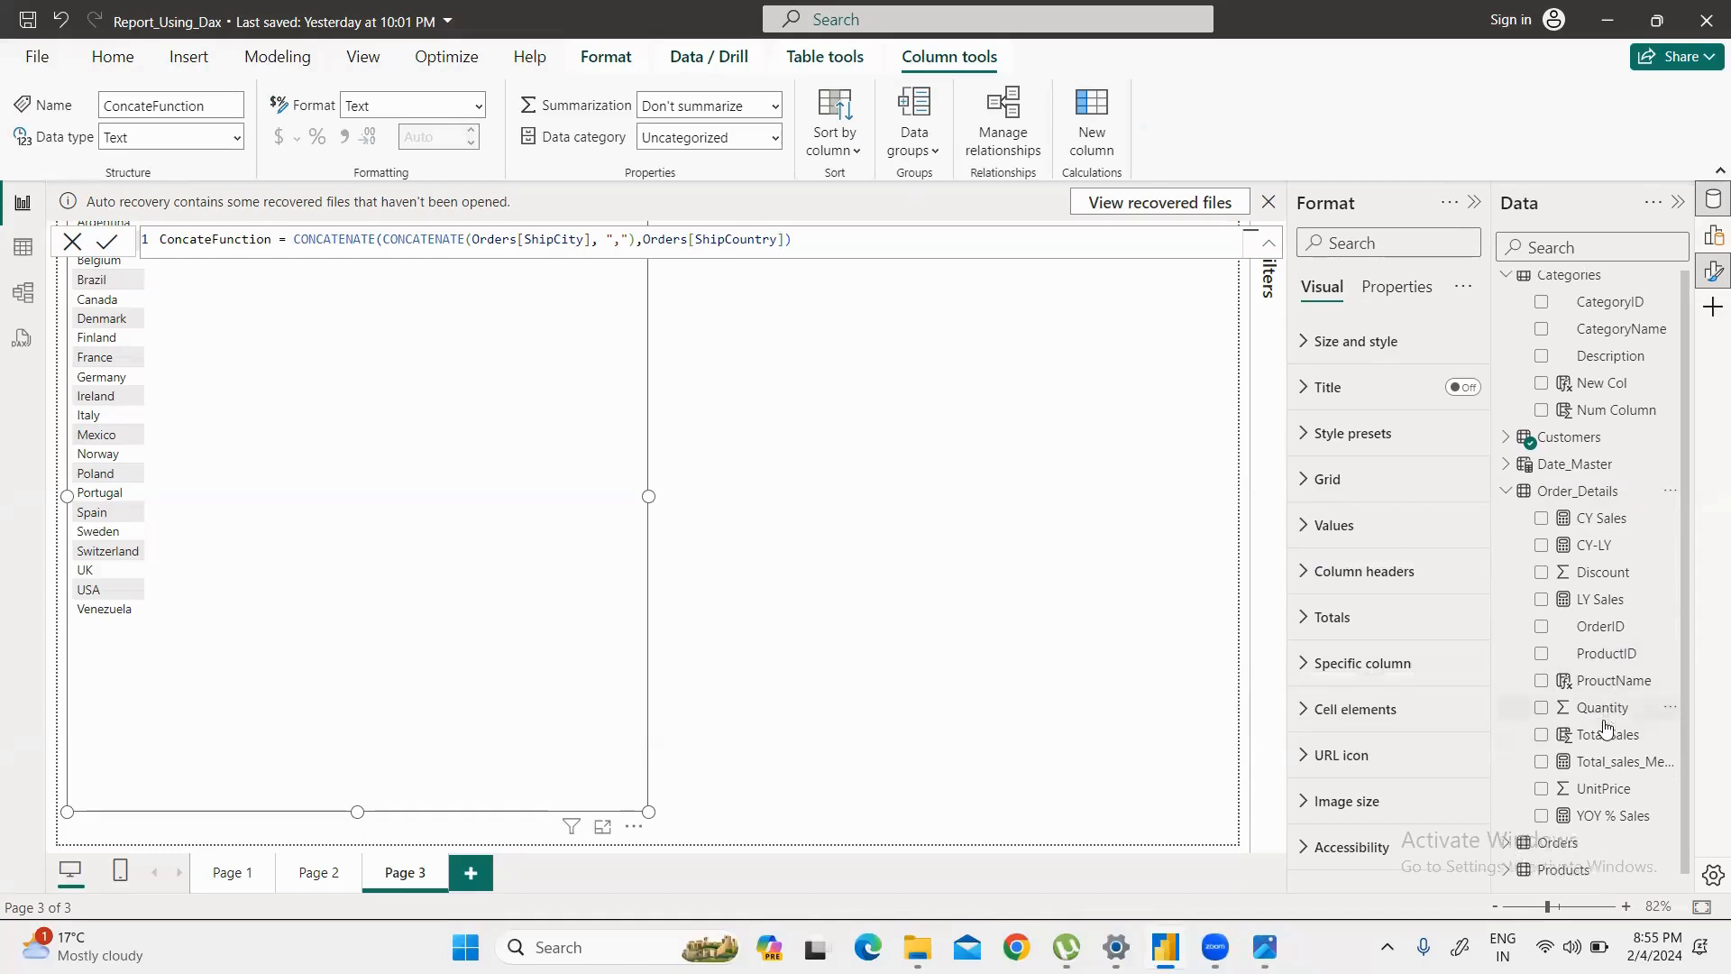
pyautogui.moveTo(1682, 662); pyautogui.dragTo(1679, 582)
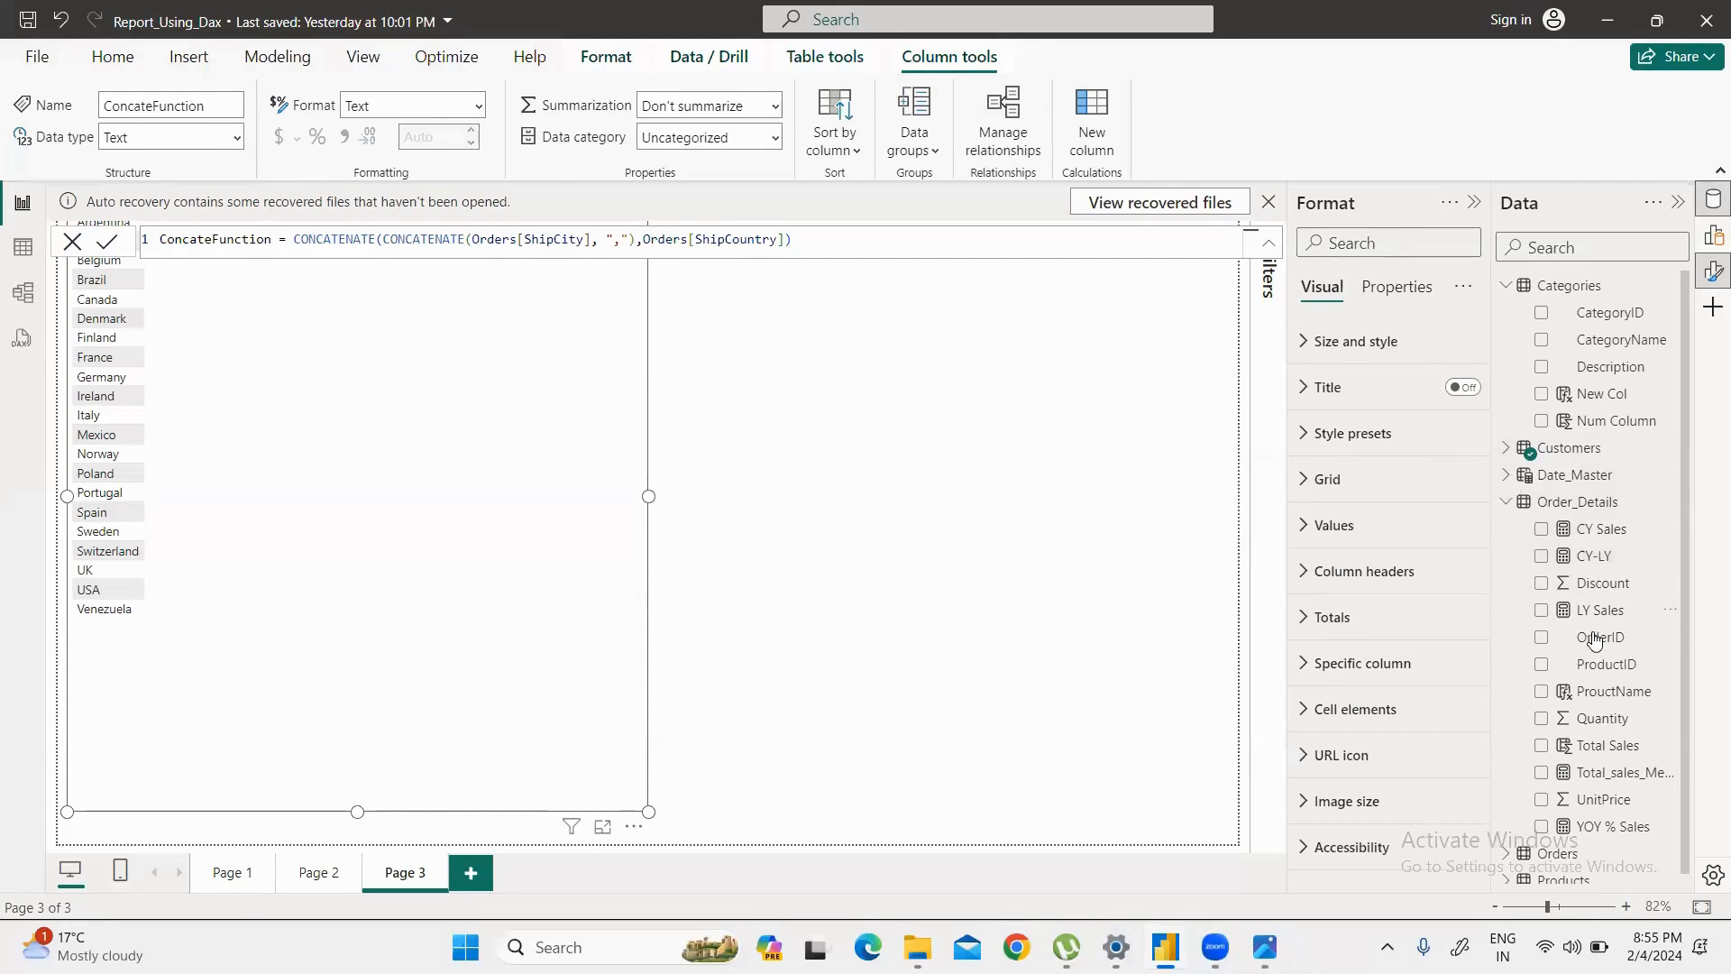
pyautogui.moveTo(1611, 774); pyautogui.dragTo(420, 619)
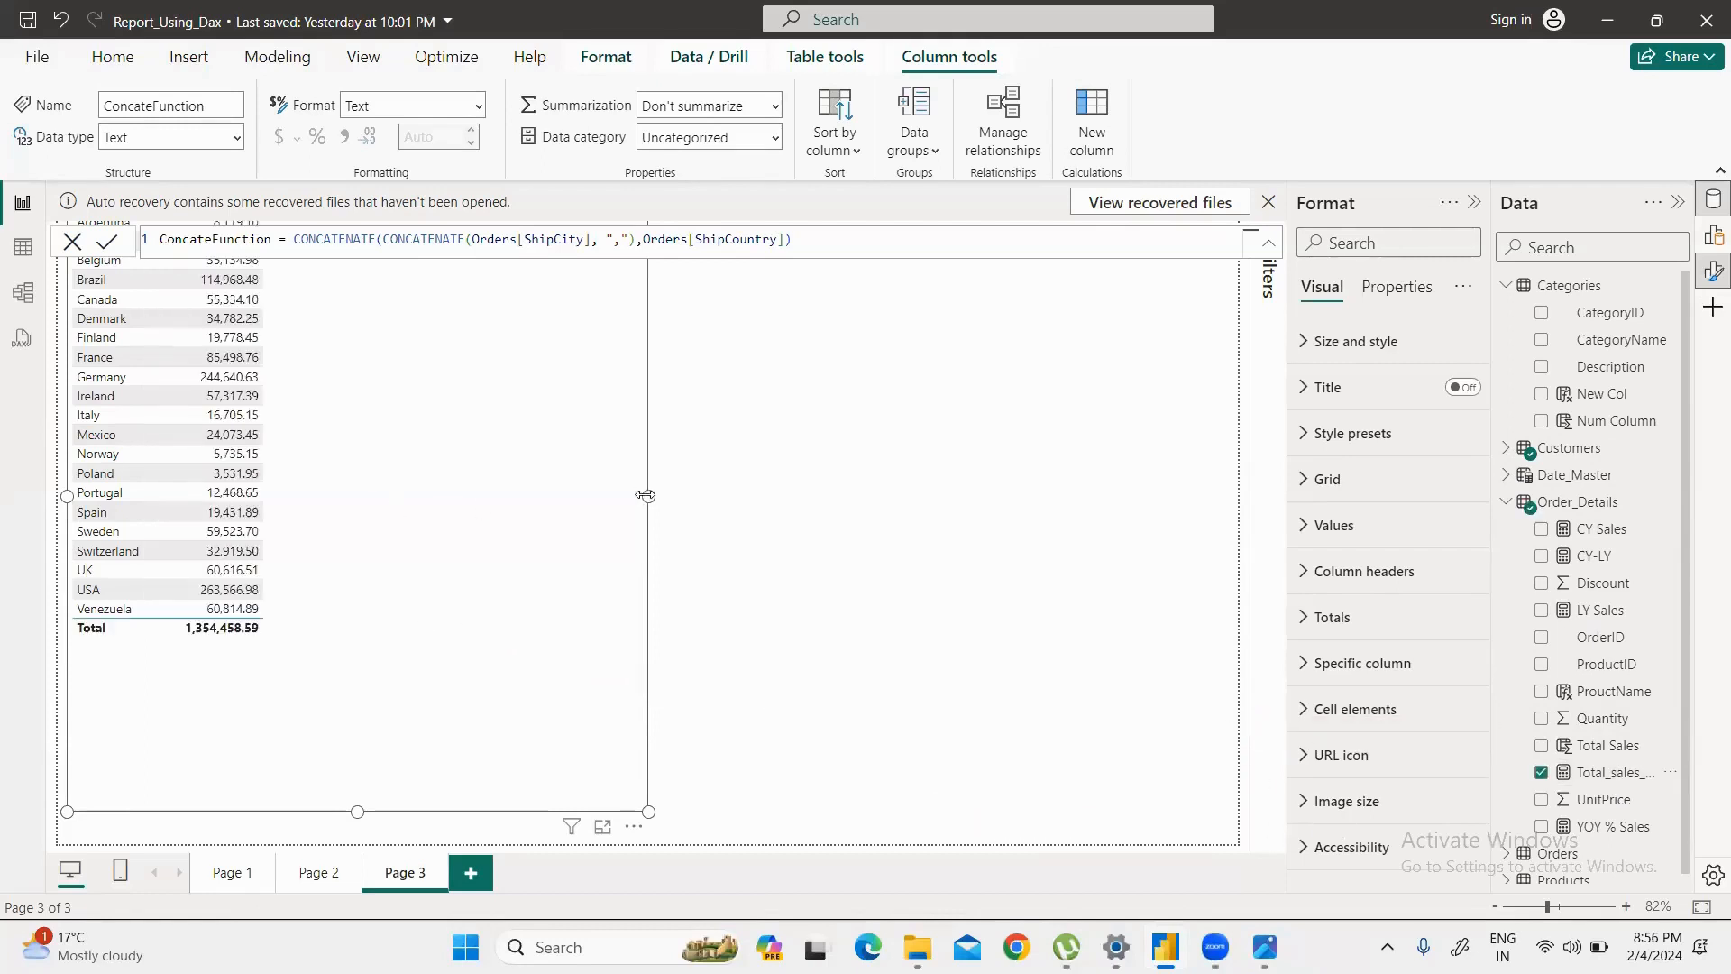
pyautogui.moveTo(645, 495); pyautogui.dragTo(657, 458)
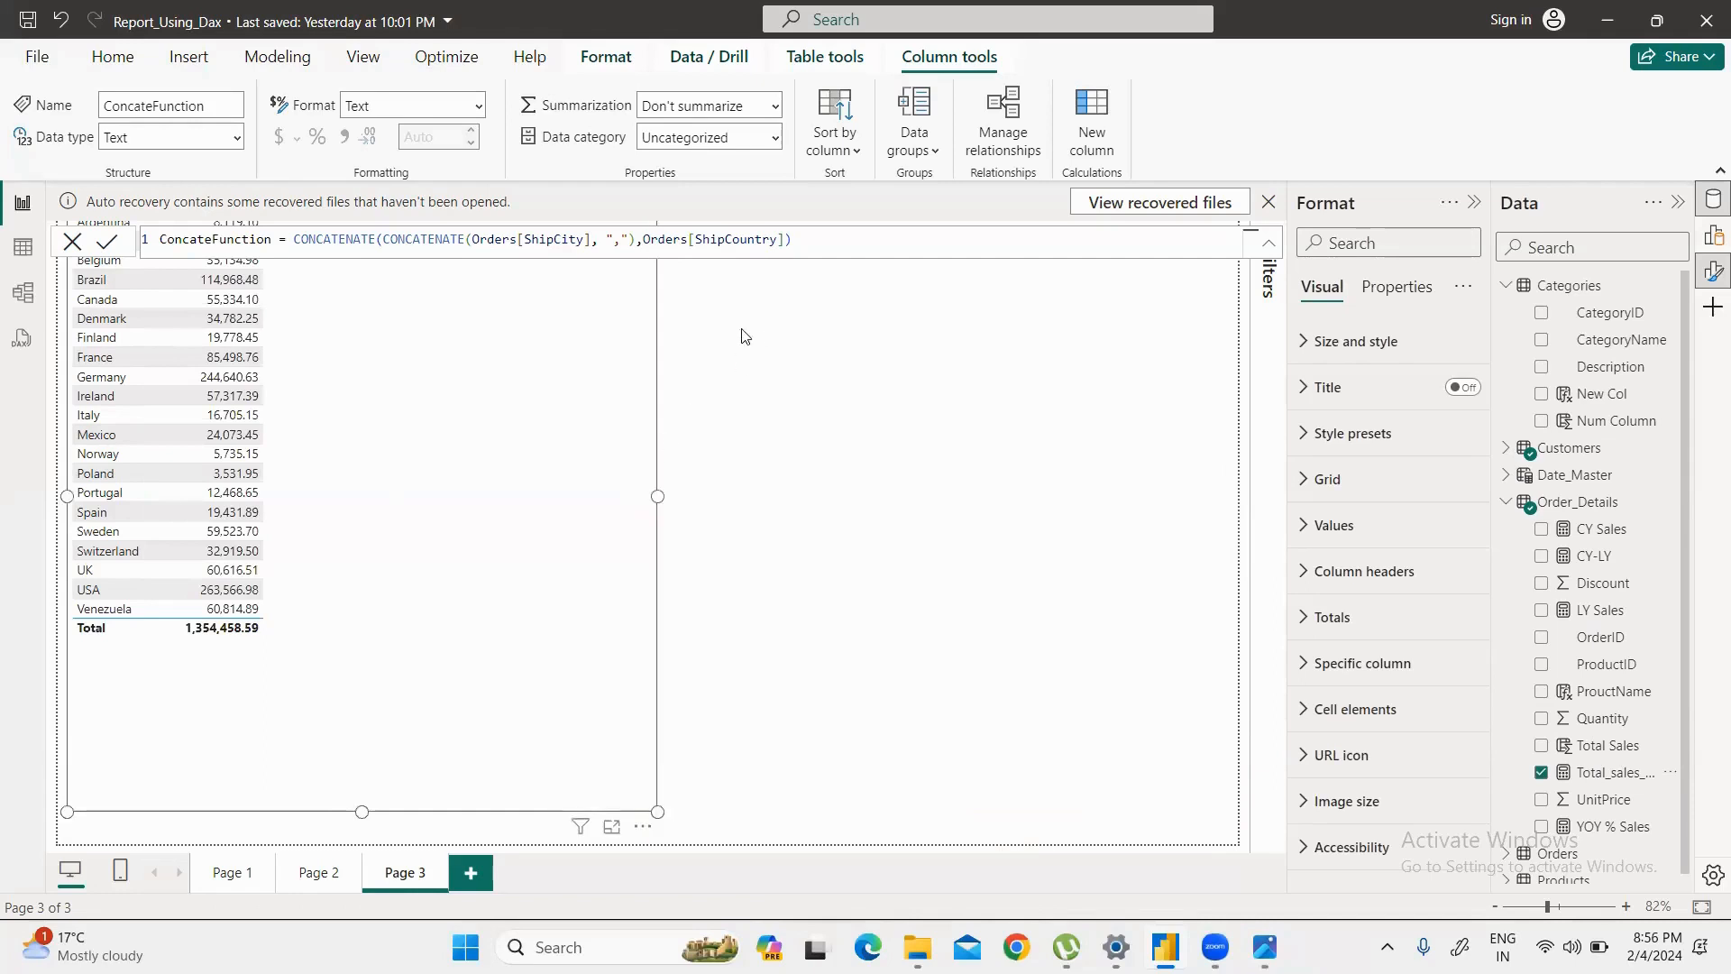
pyautogui.click(849, 258)
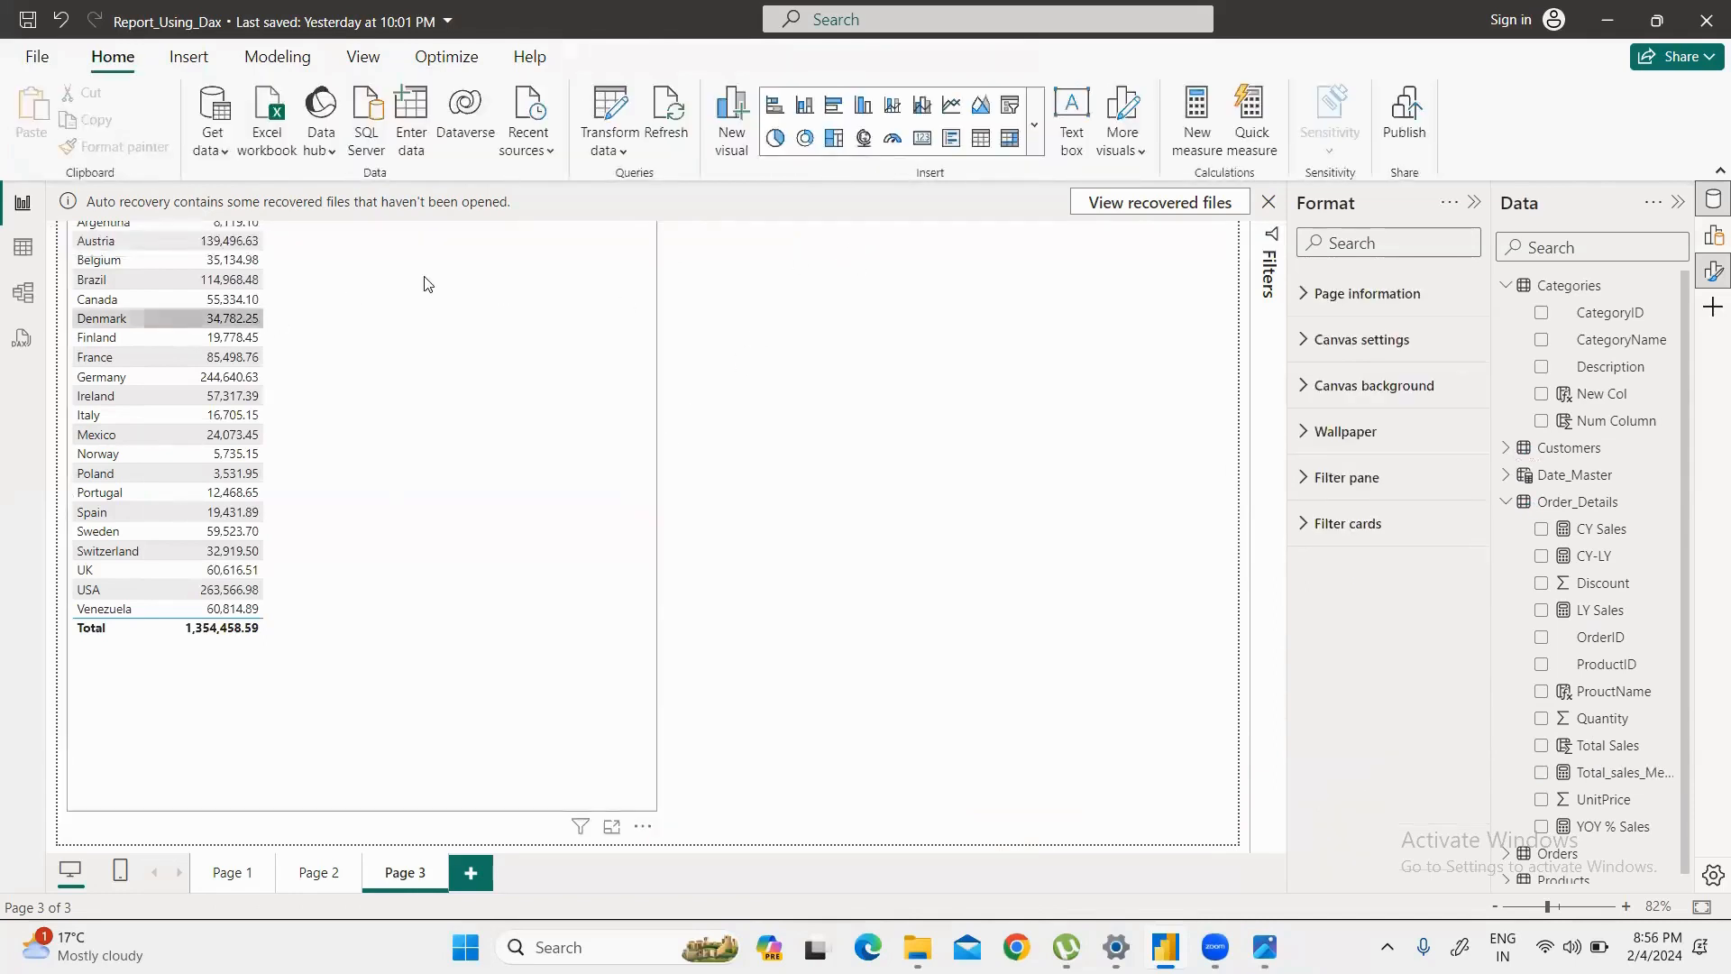
# Step: Try to dismiss the recovered-files notice, cancel the auto-recovery prompt, and expand the report filters
pyautogui.click(1269, 206)
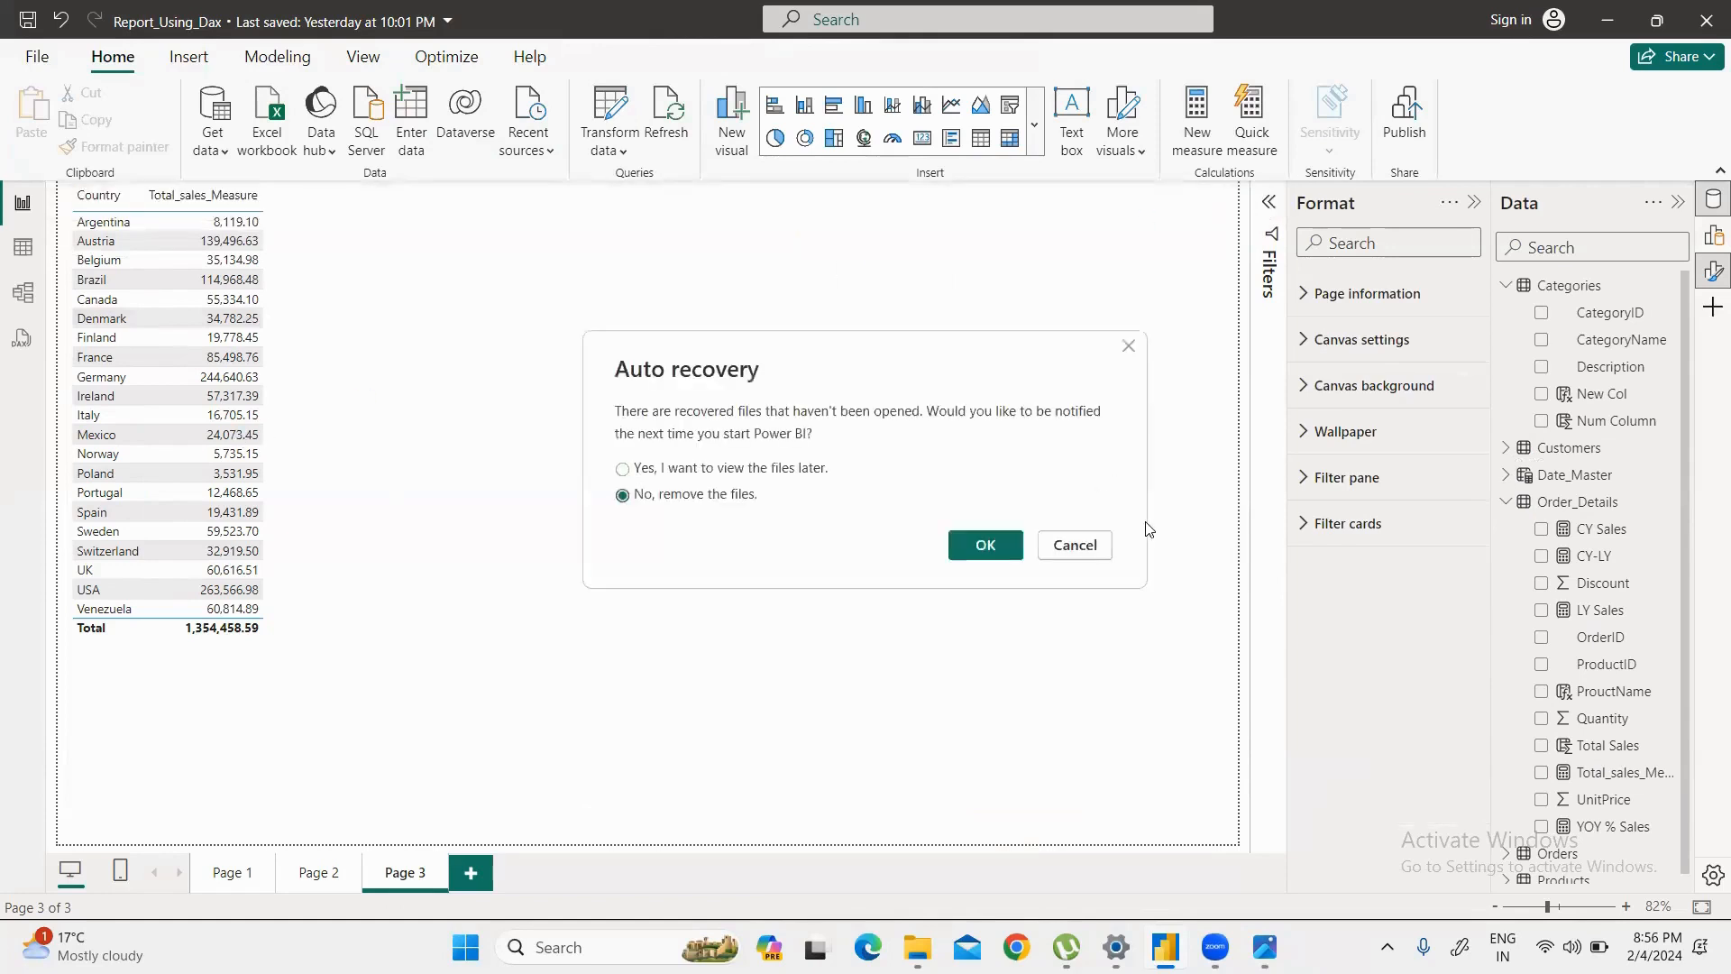
pyautogui.click(1079, 545)
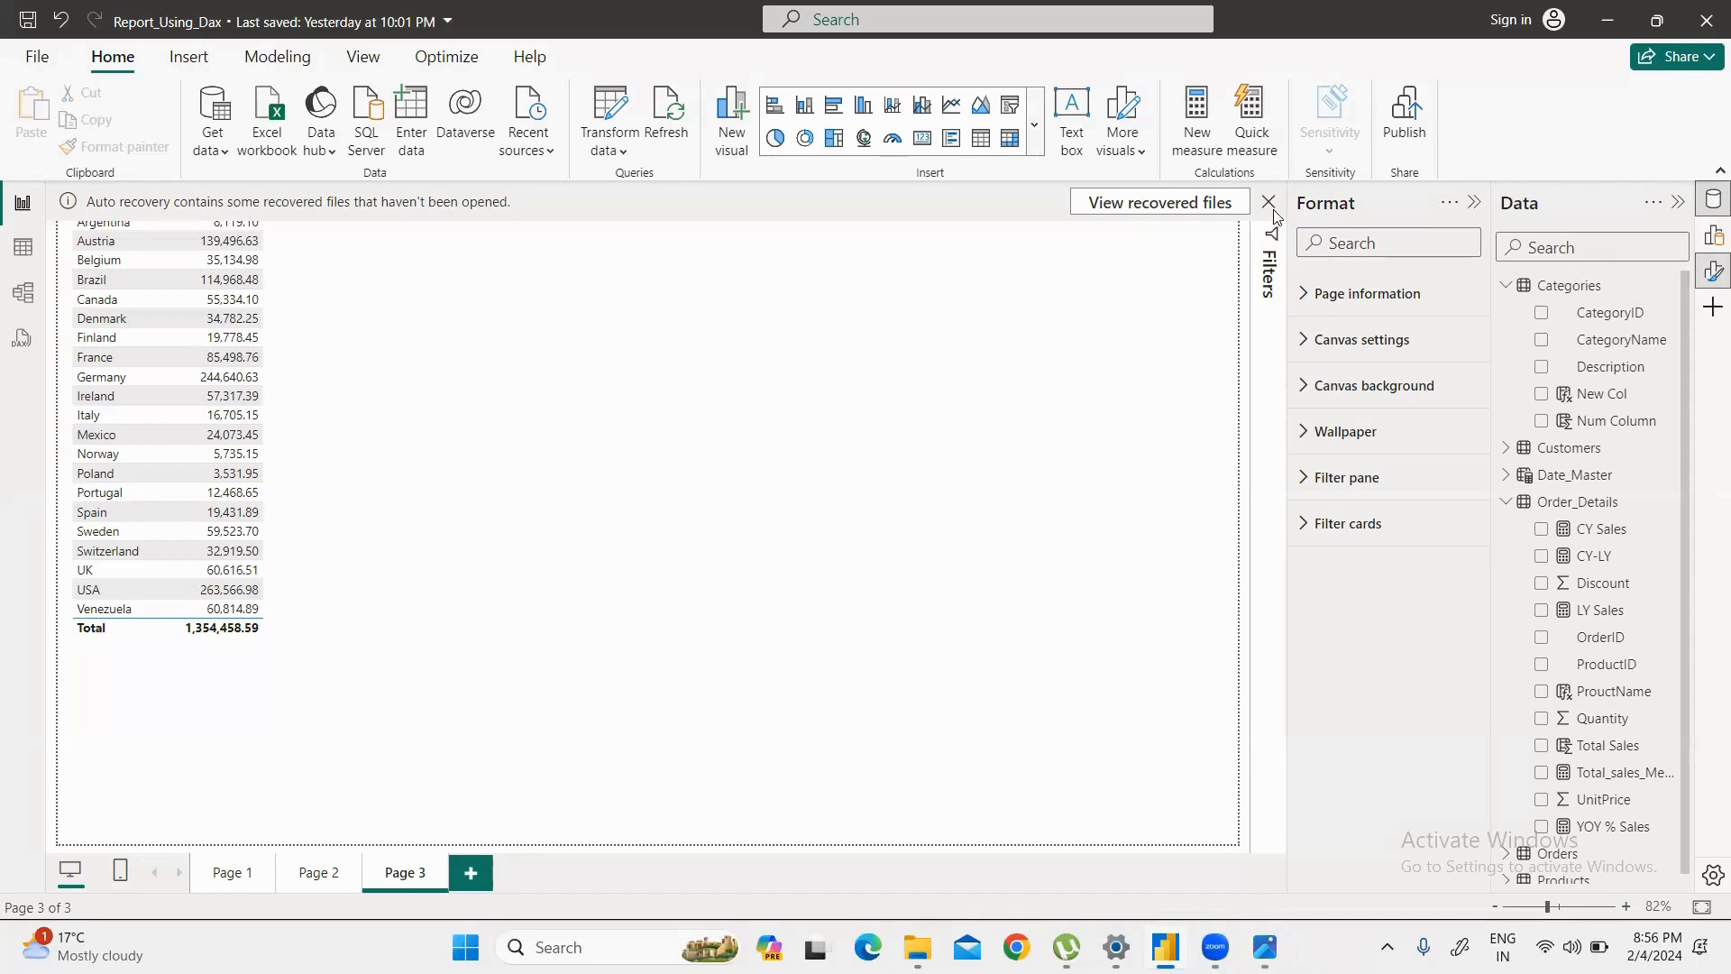
pyautogui.click(1270, 254)
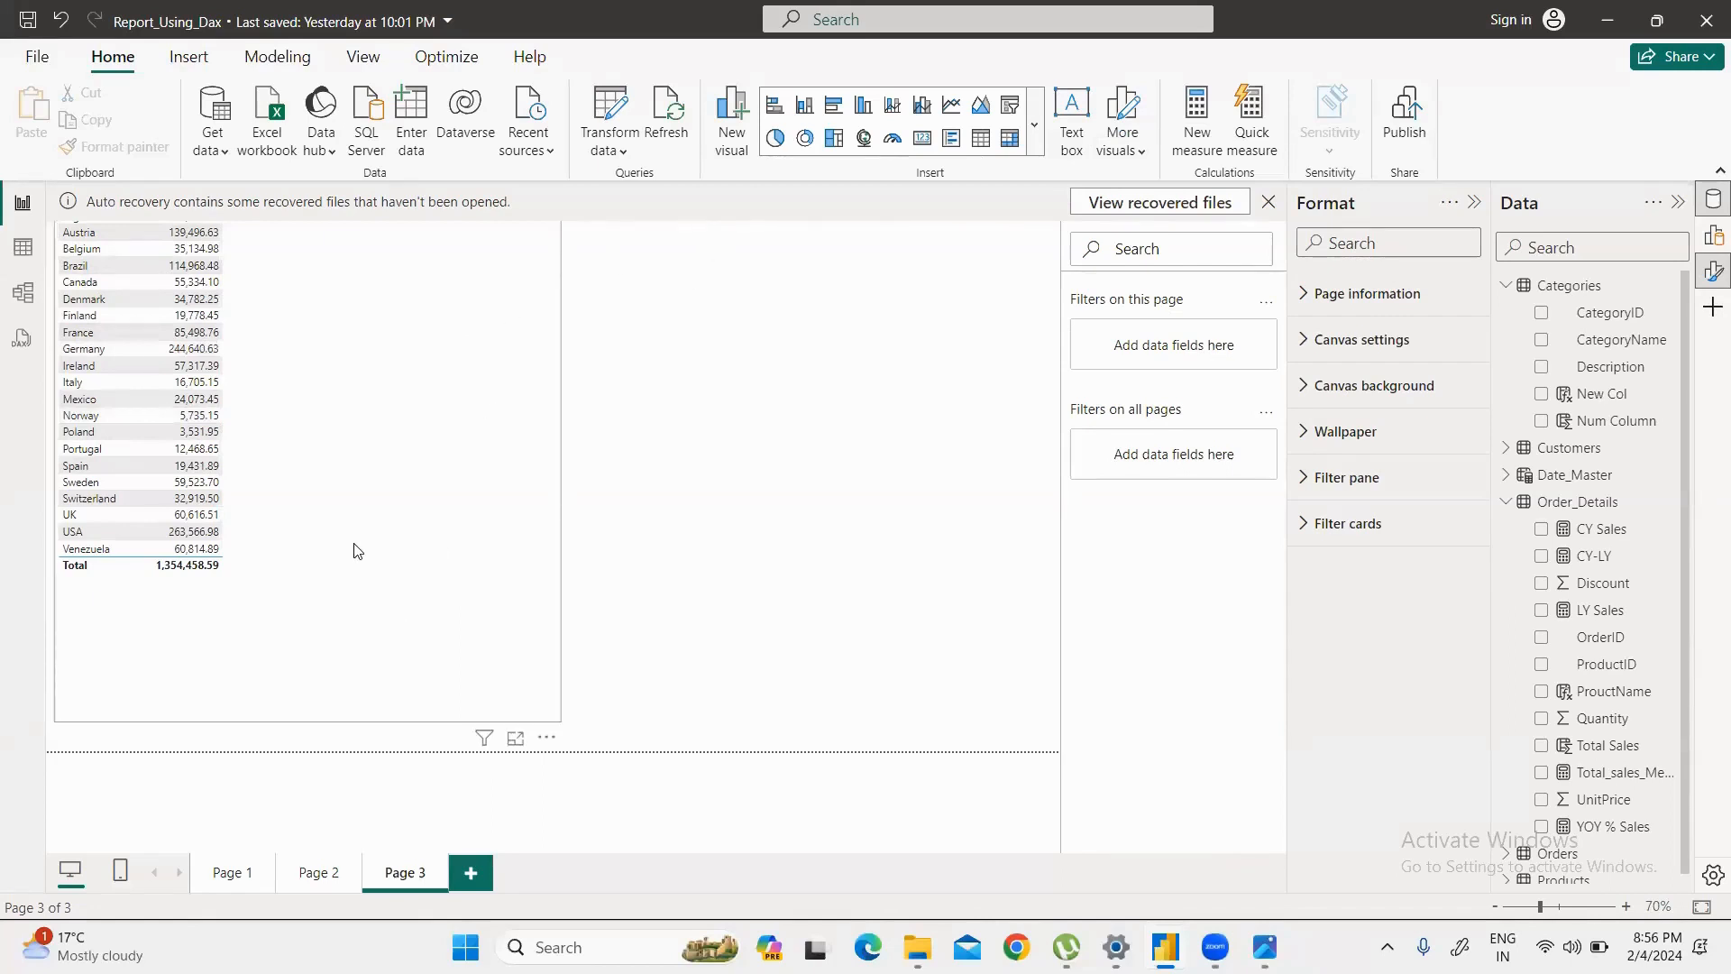
# Step: Shorten the table visual and examine the filter options for its Total_sales_Measure and Country fields
pyautogui.moveTo(558, 712); pyautogui.dragTo(560, 660)
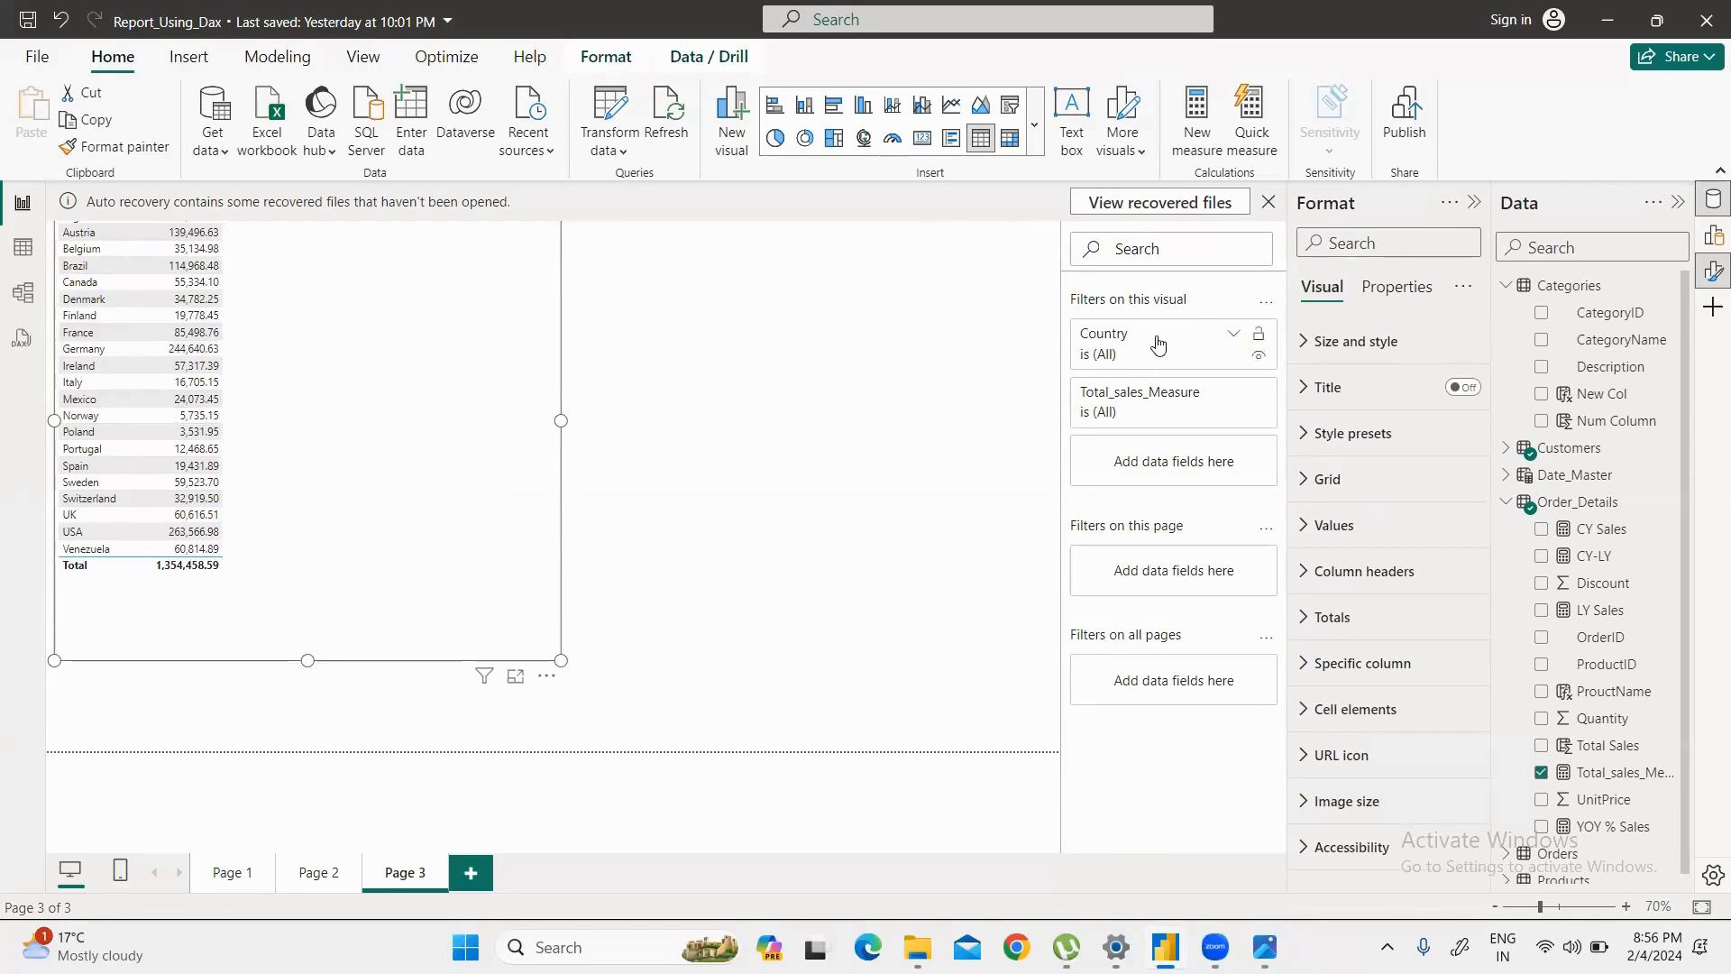
pyautogui.click(1154, 408)
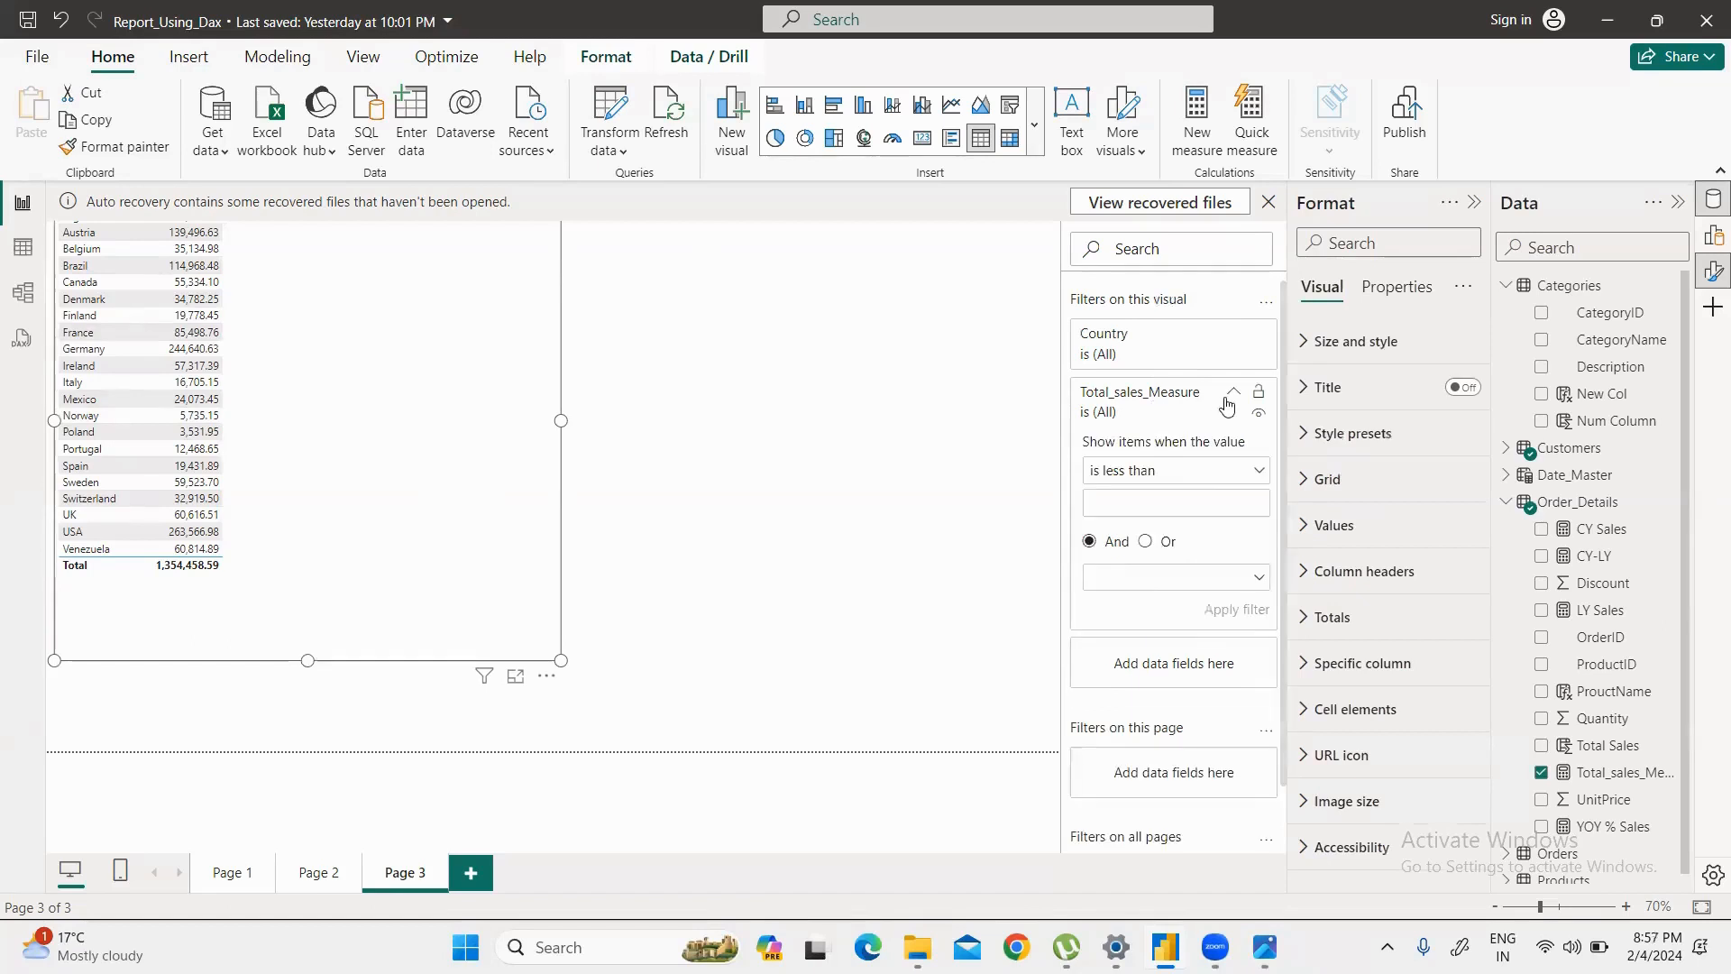
pyautogui.click(1251, 472)
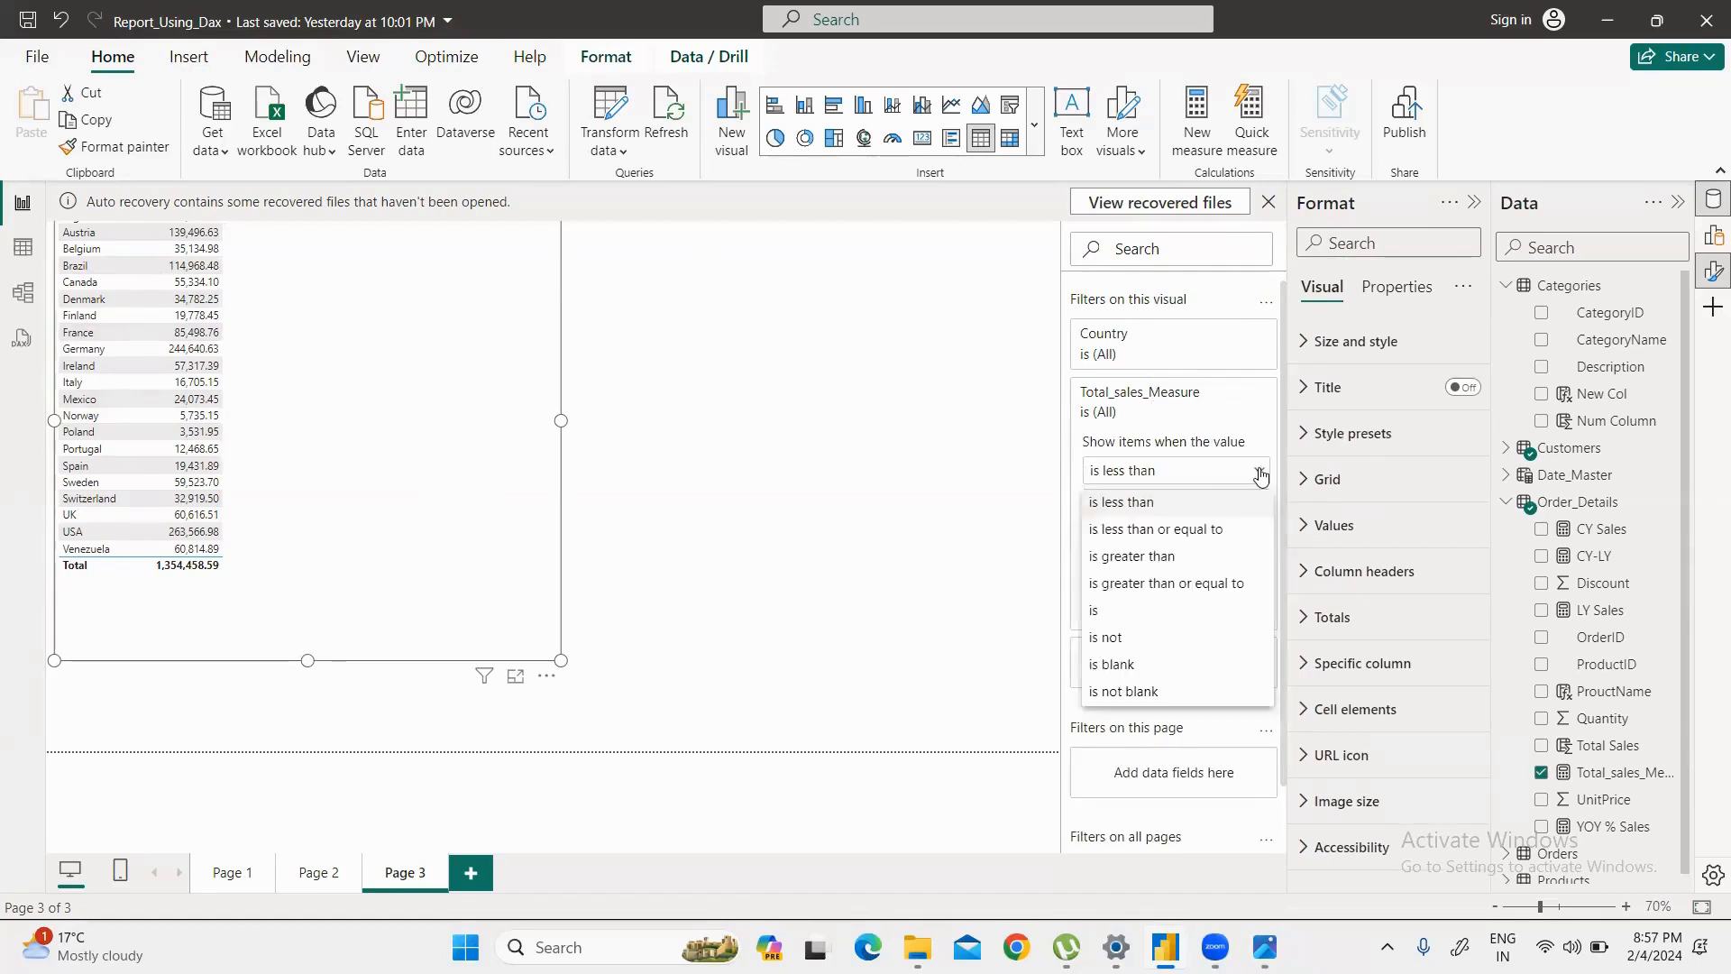
pyautogui.click(1257, 471)
pyautogui.click(1214, 358)
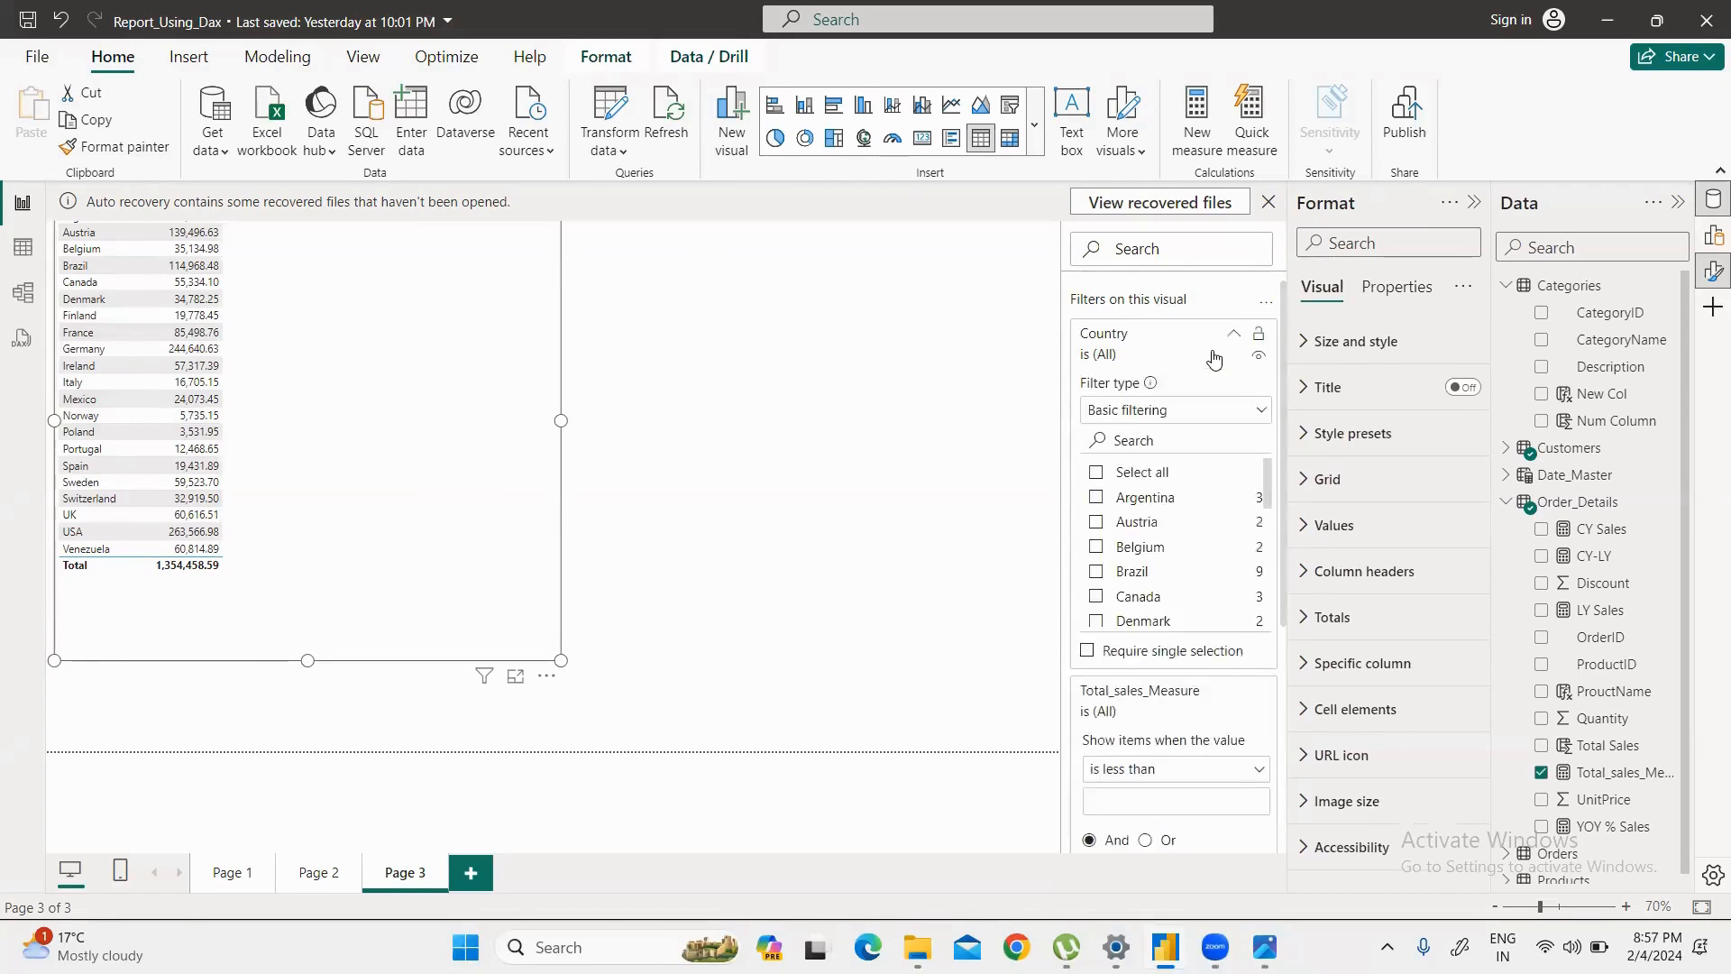
pyautogui.click(1214, 357)
pyautogui.click(1215, 358)
# Step: Apply a Top N filter on Country that shows the top 5 items by Total_sales_Measure
pyautogui.click(1227, 413)
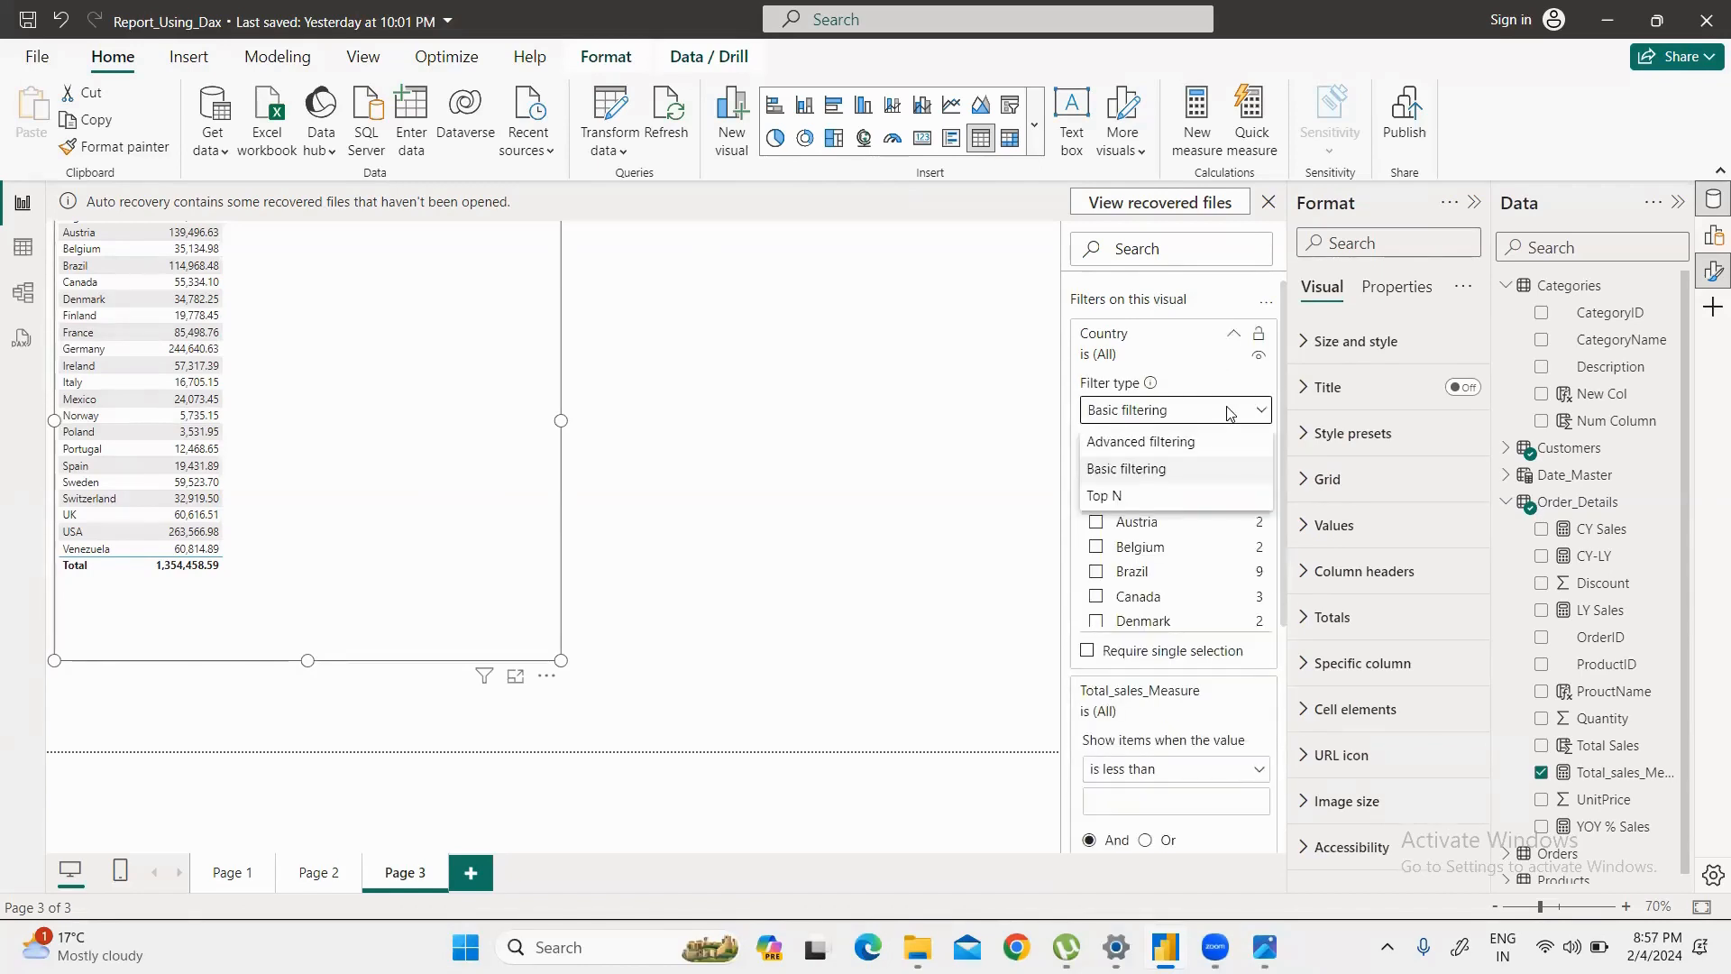
pyautogui.click(1097, 496)
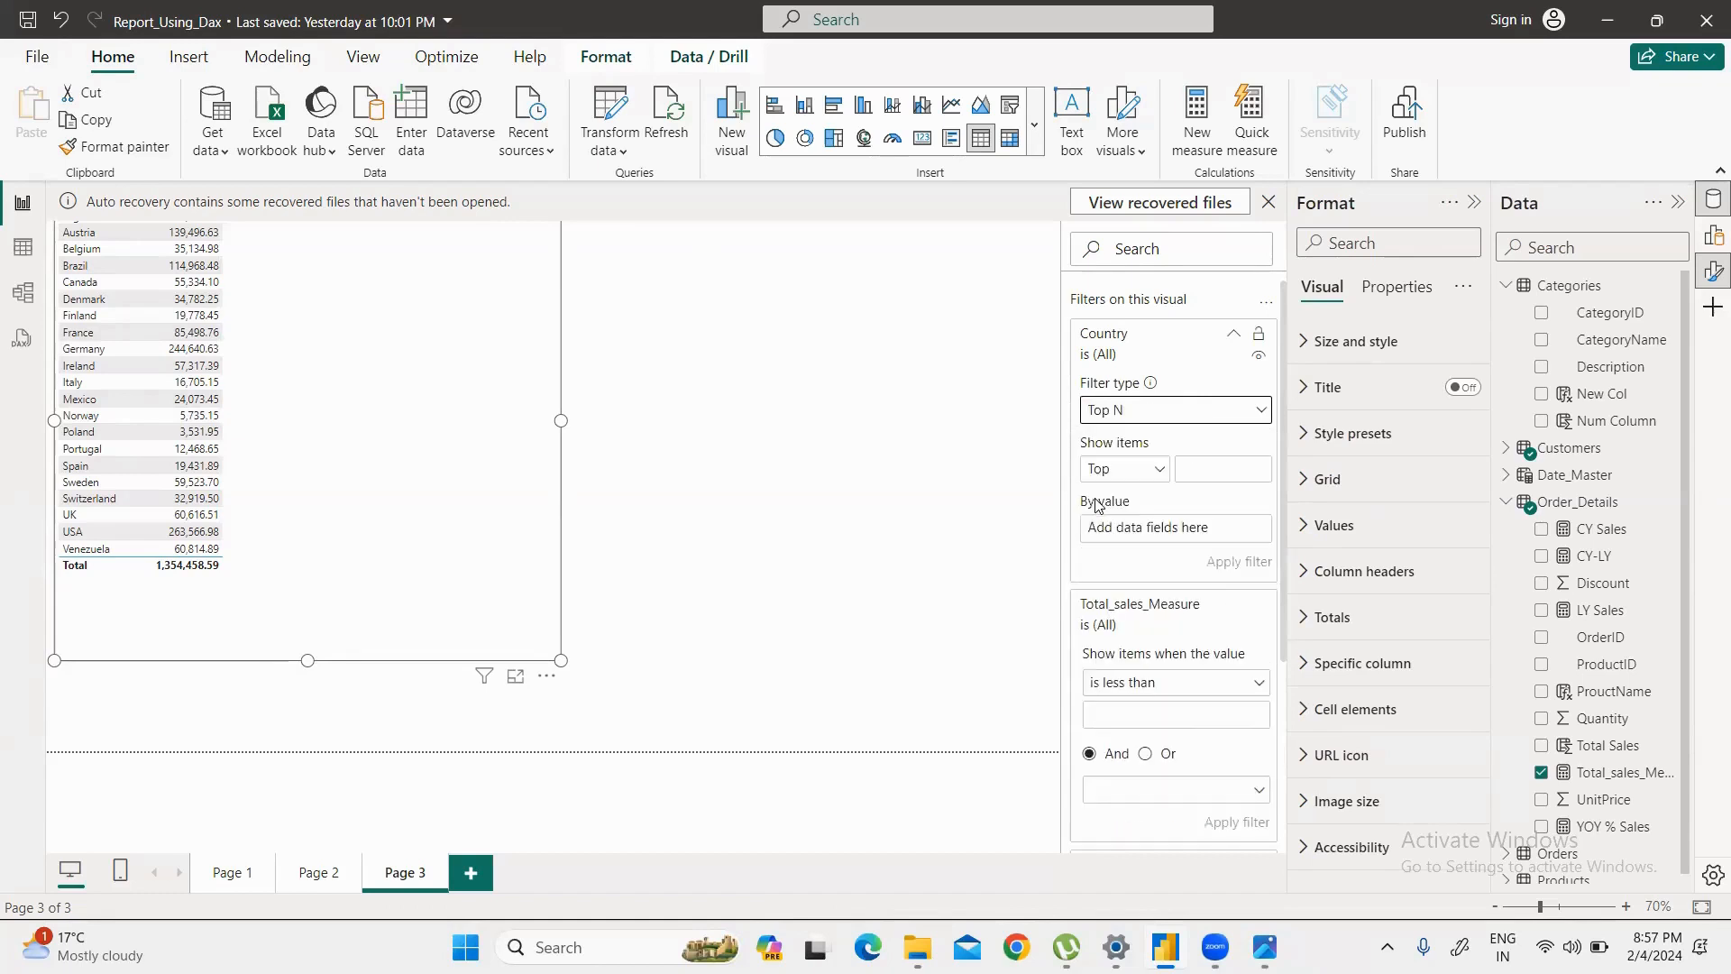
pyautogui.click(1222, 476)
pyautogui.write('5')
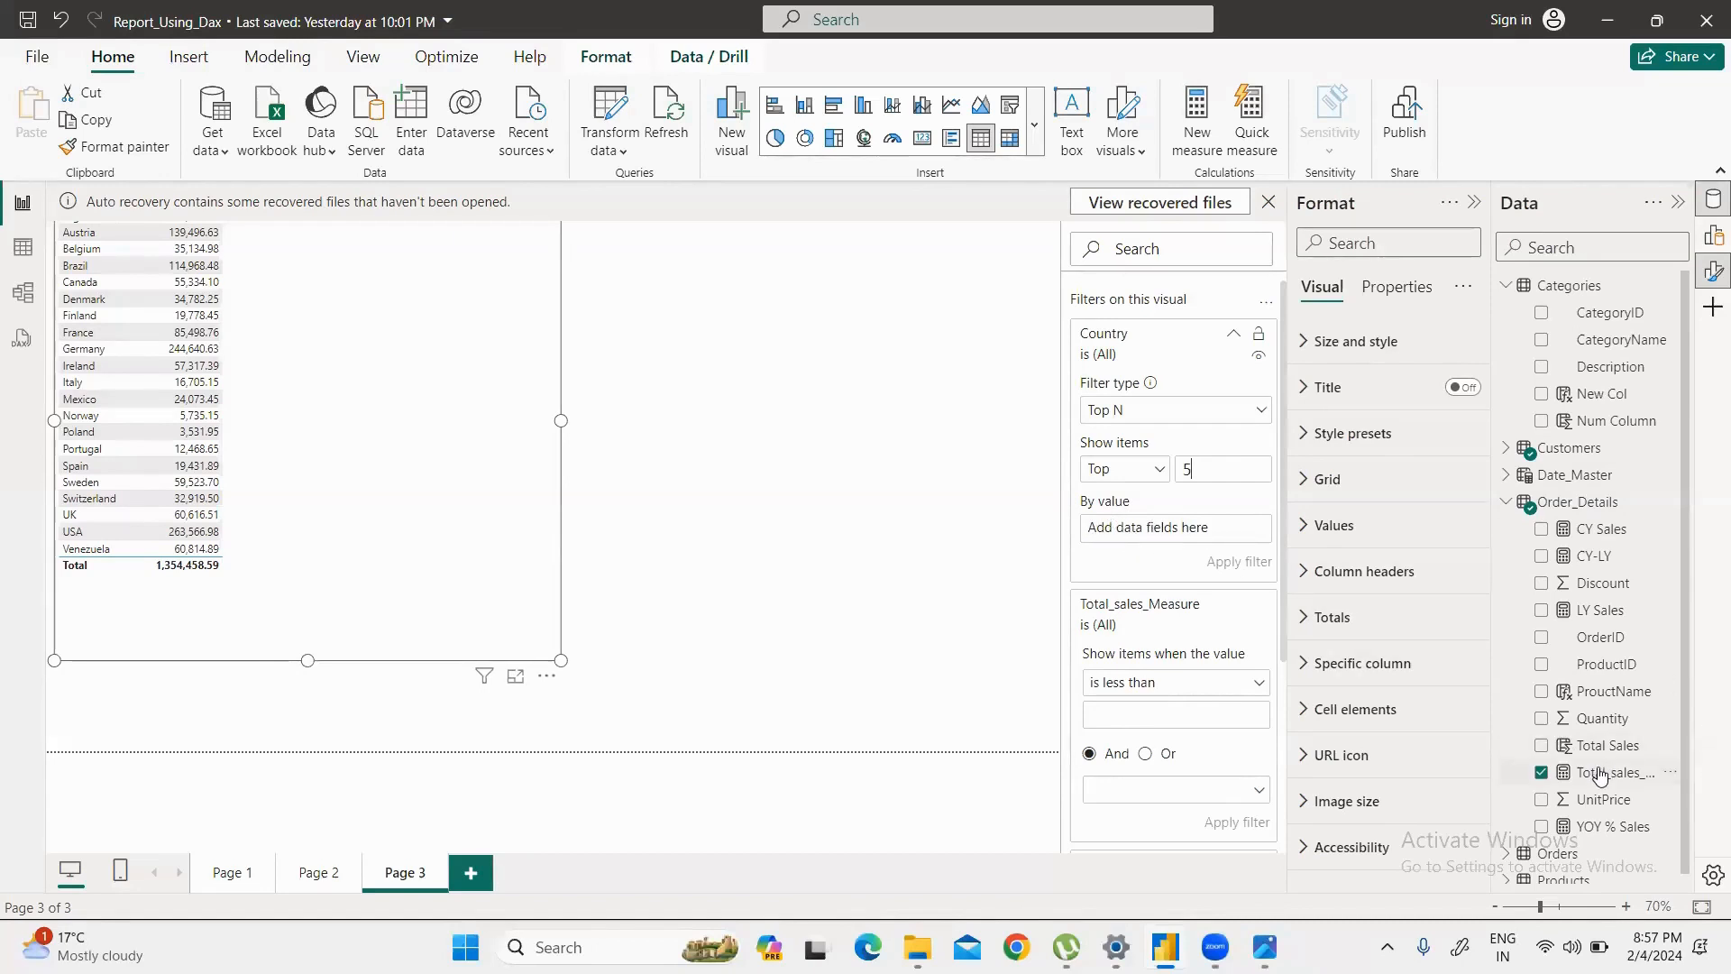
pyautogui.moveTo(1600, 772); pyautogui.dragTo(1157, 534)
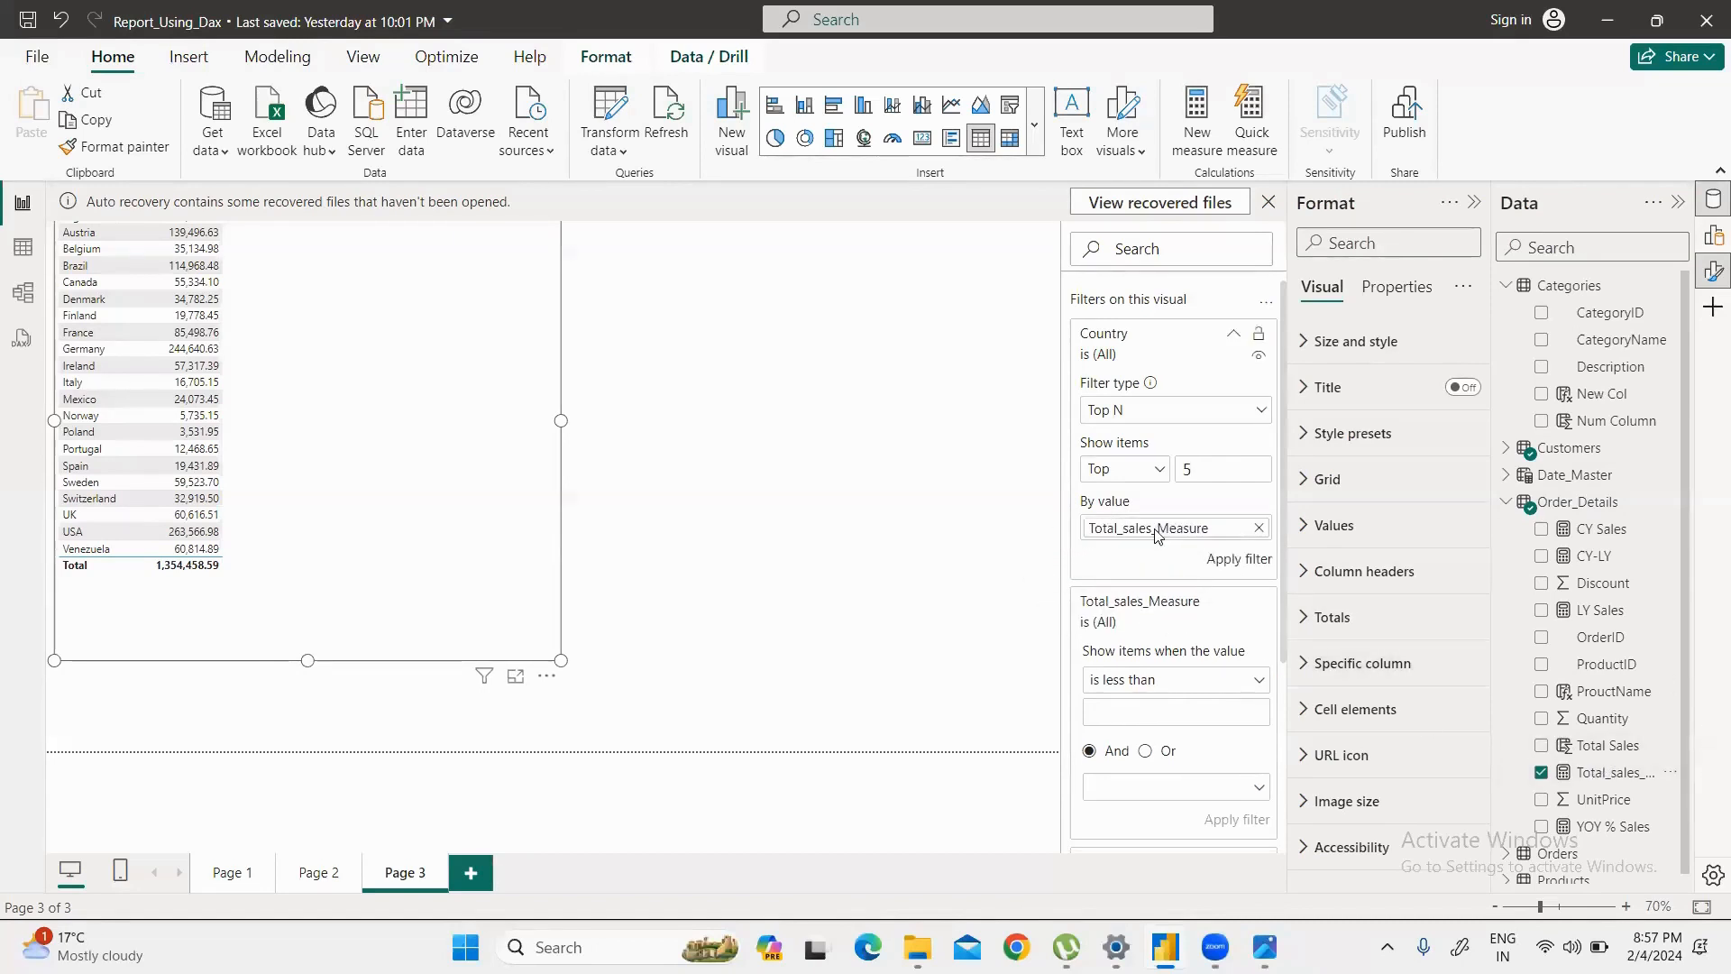
pyautogui.click(1234, 560)
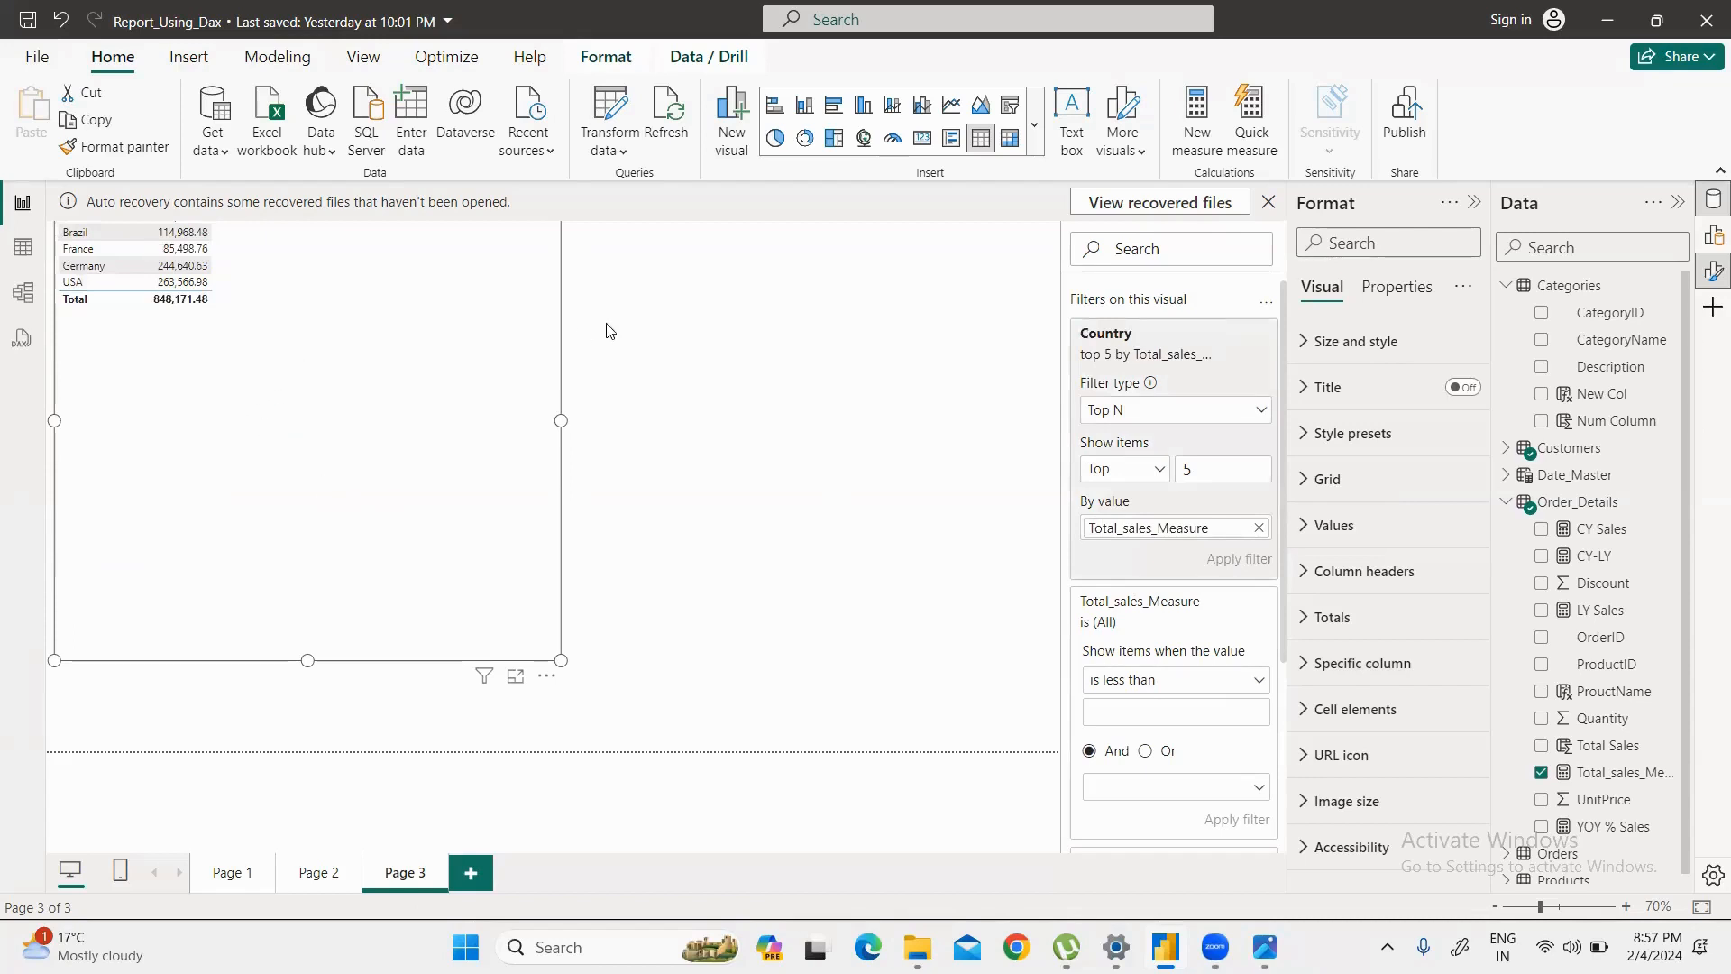
# Step: Close the auto-recovery prompt without choosing an option and delete the table visual from Page 3
pyautogui.click(1267, 203)
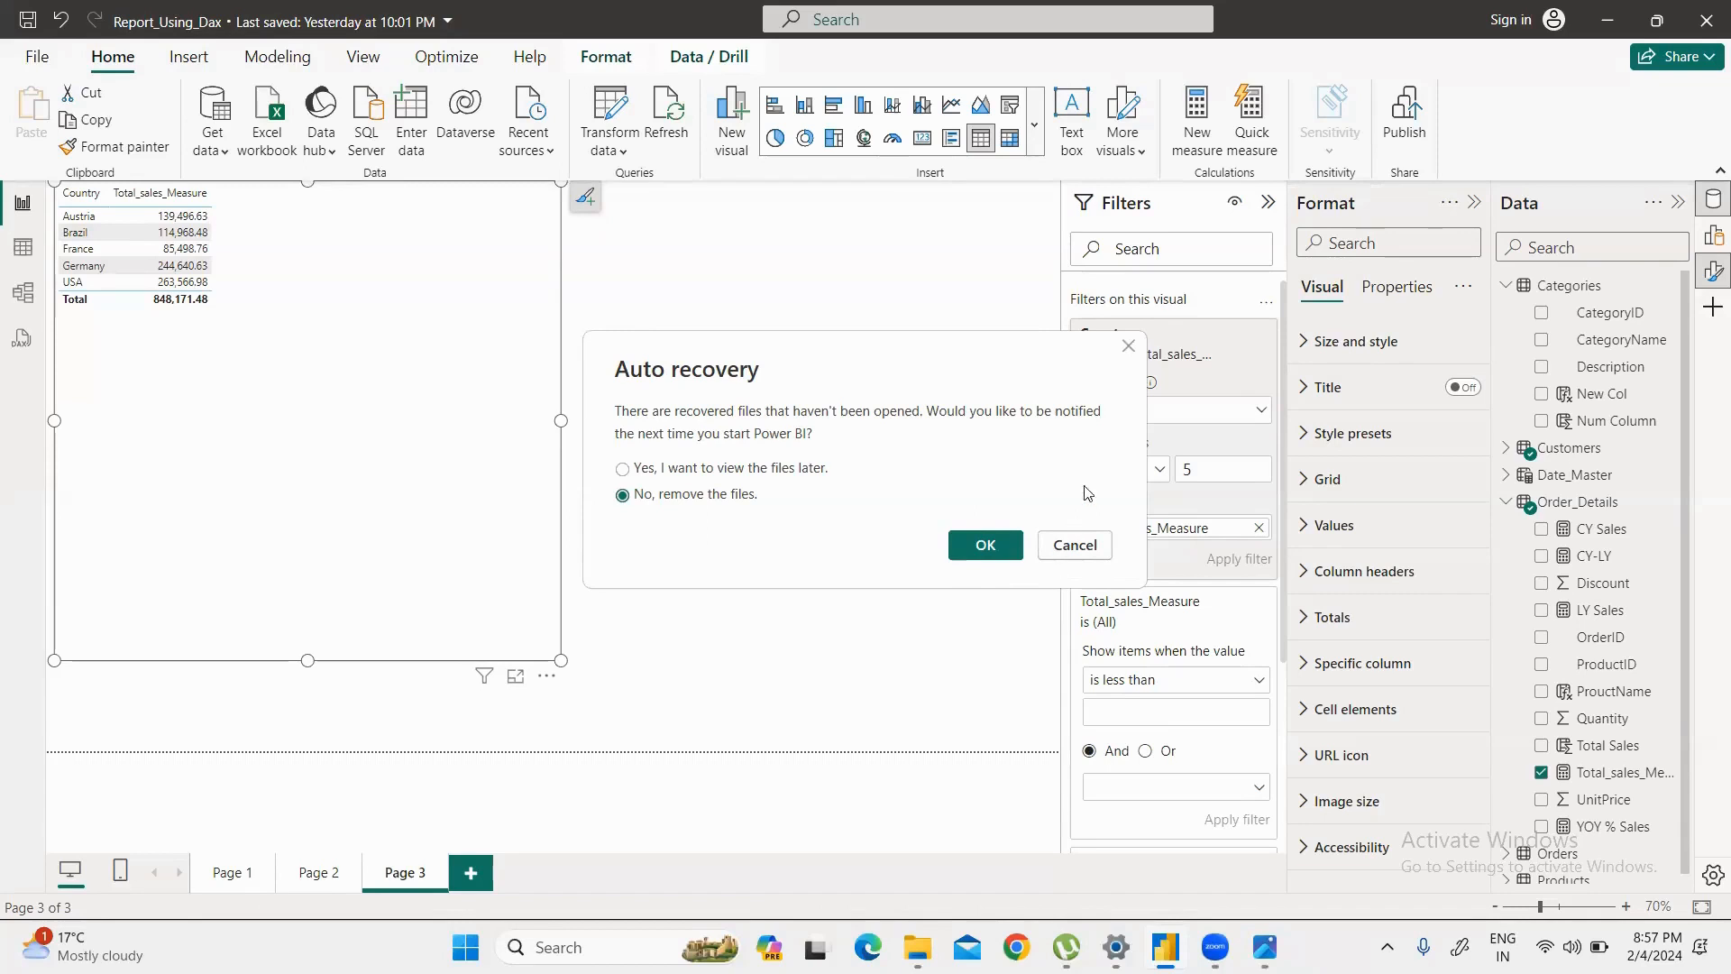
pyautogui.click(1127, 348)
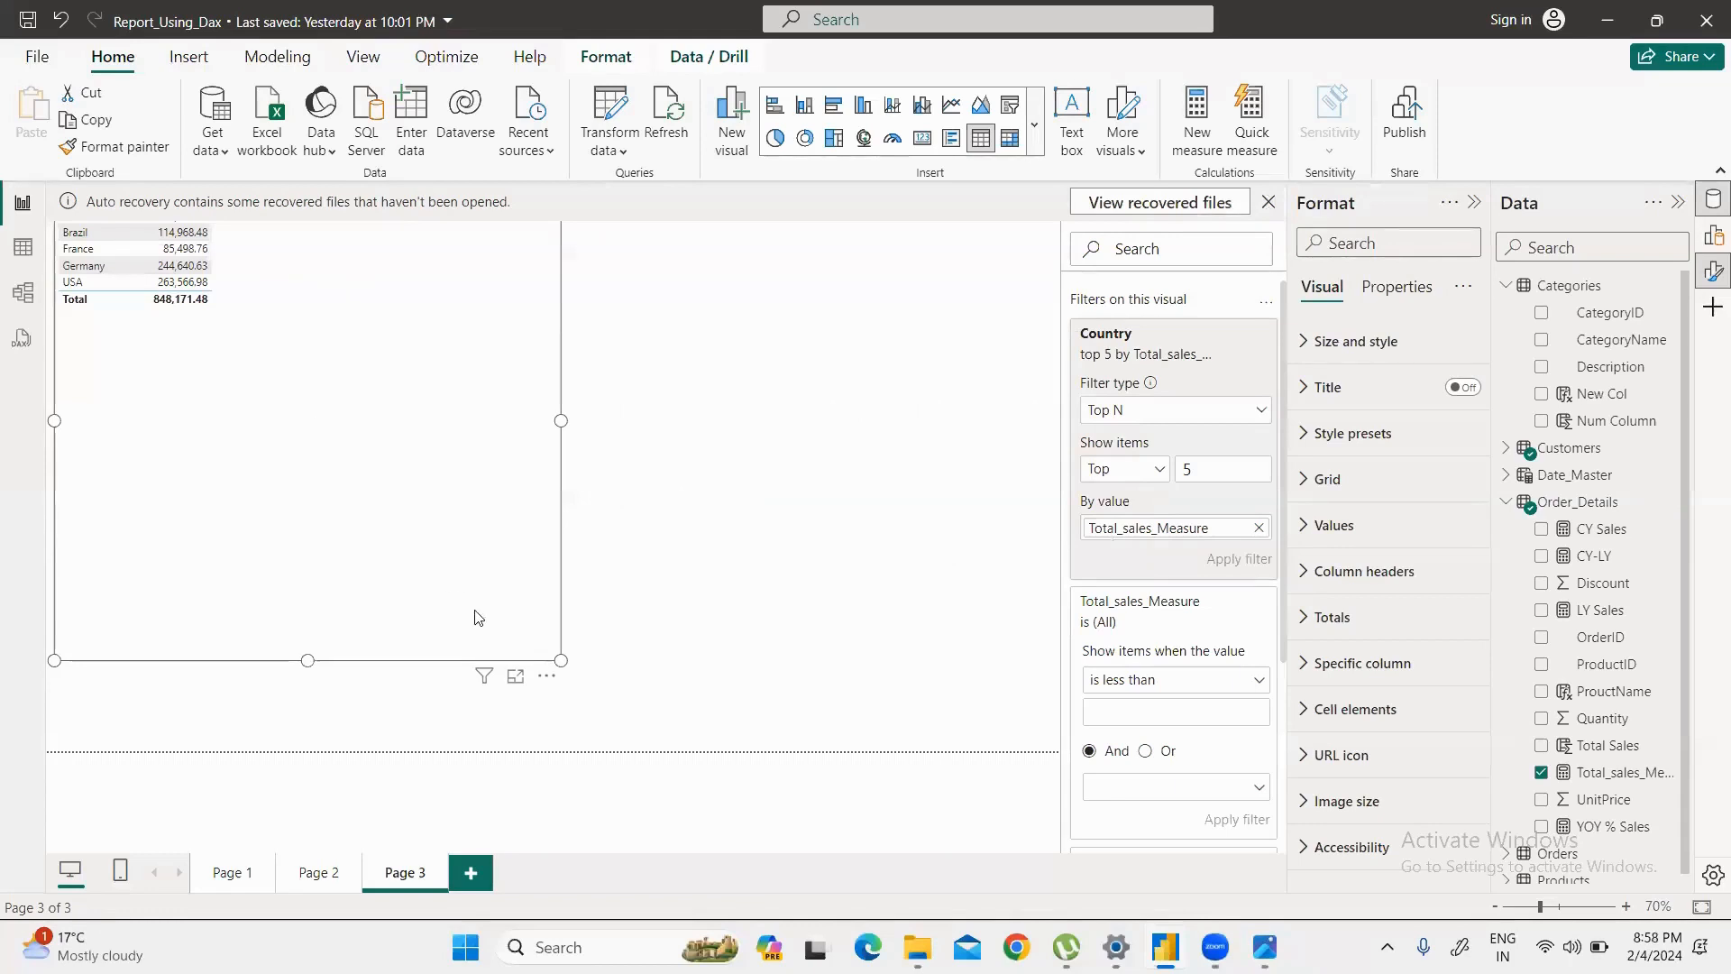
pyautogui.click(540, 674)
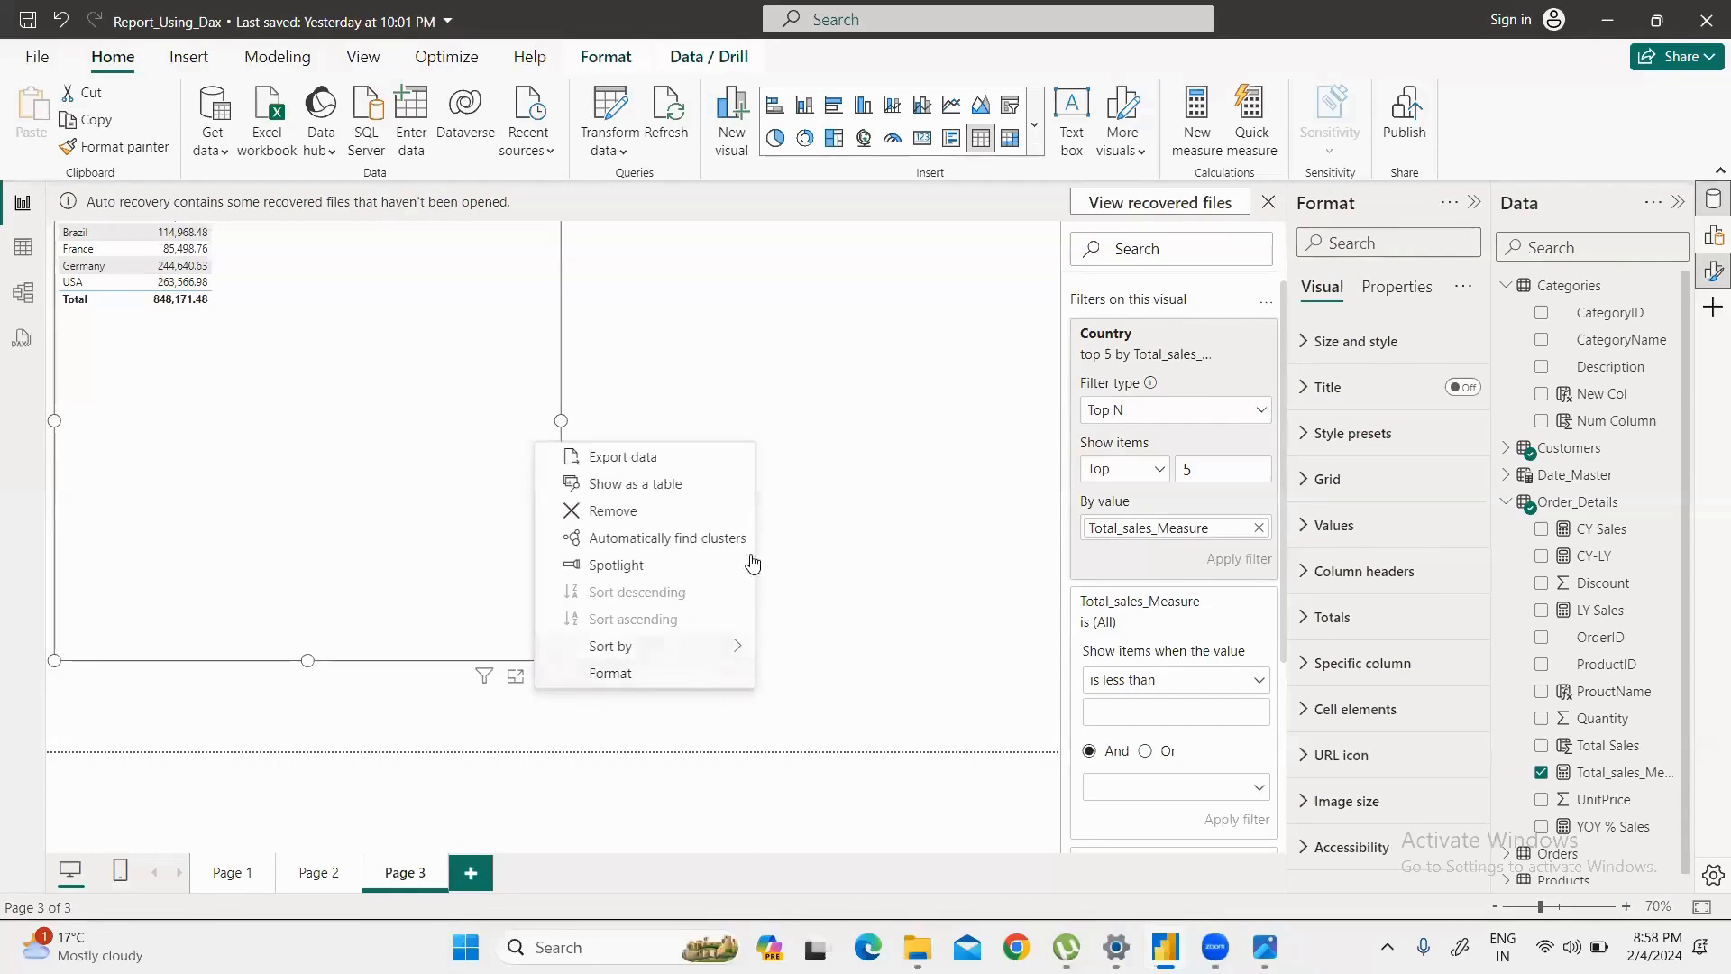
pyautogui.click(843, 498)
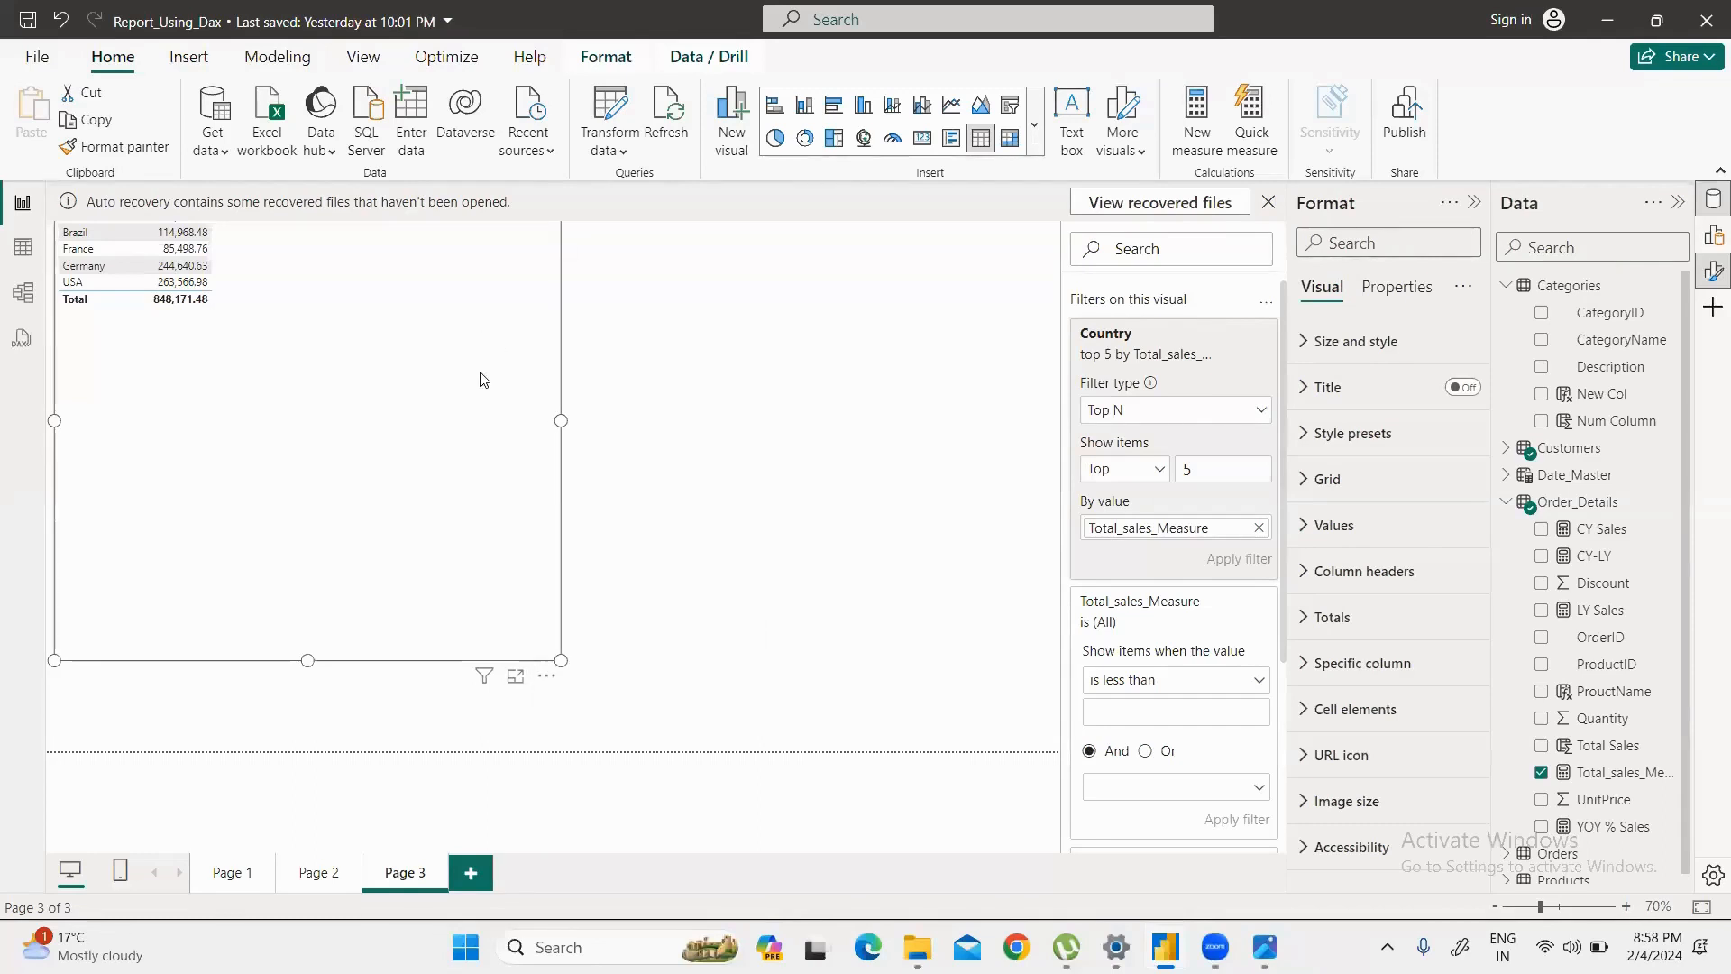
pyautogui.press('Delete')
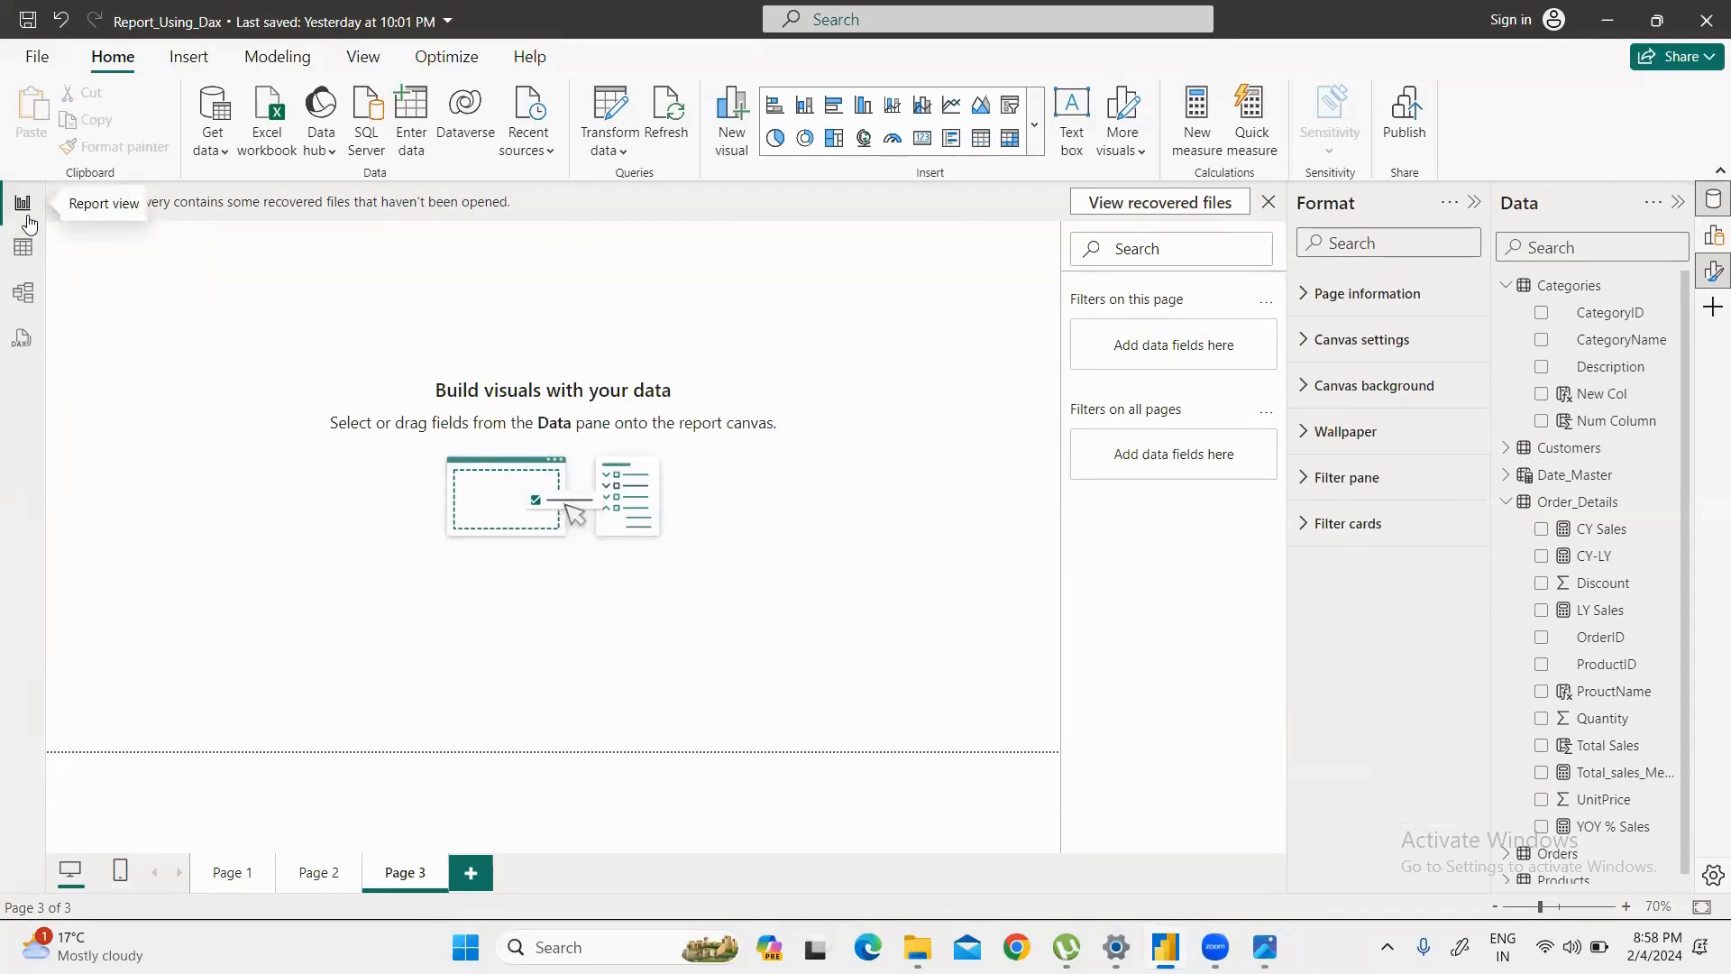
# Step: Switch to DAX query view and review the Order_Details fields and the quick queries offered for that table
pyautogui.click(21, 336)
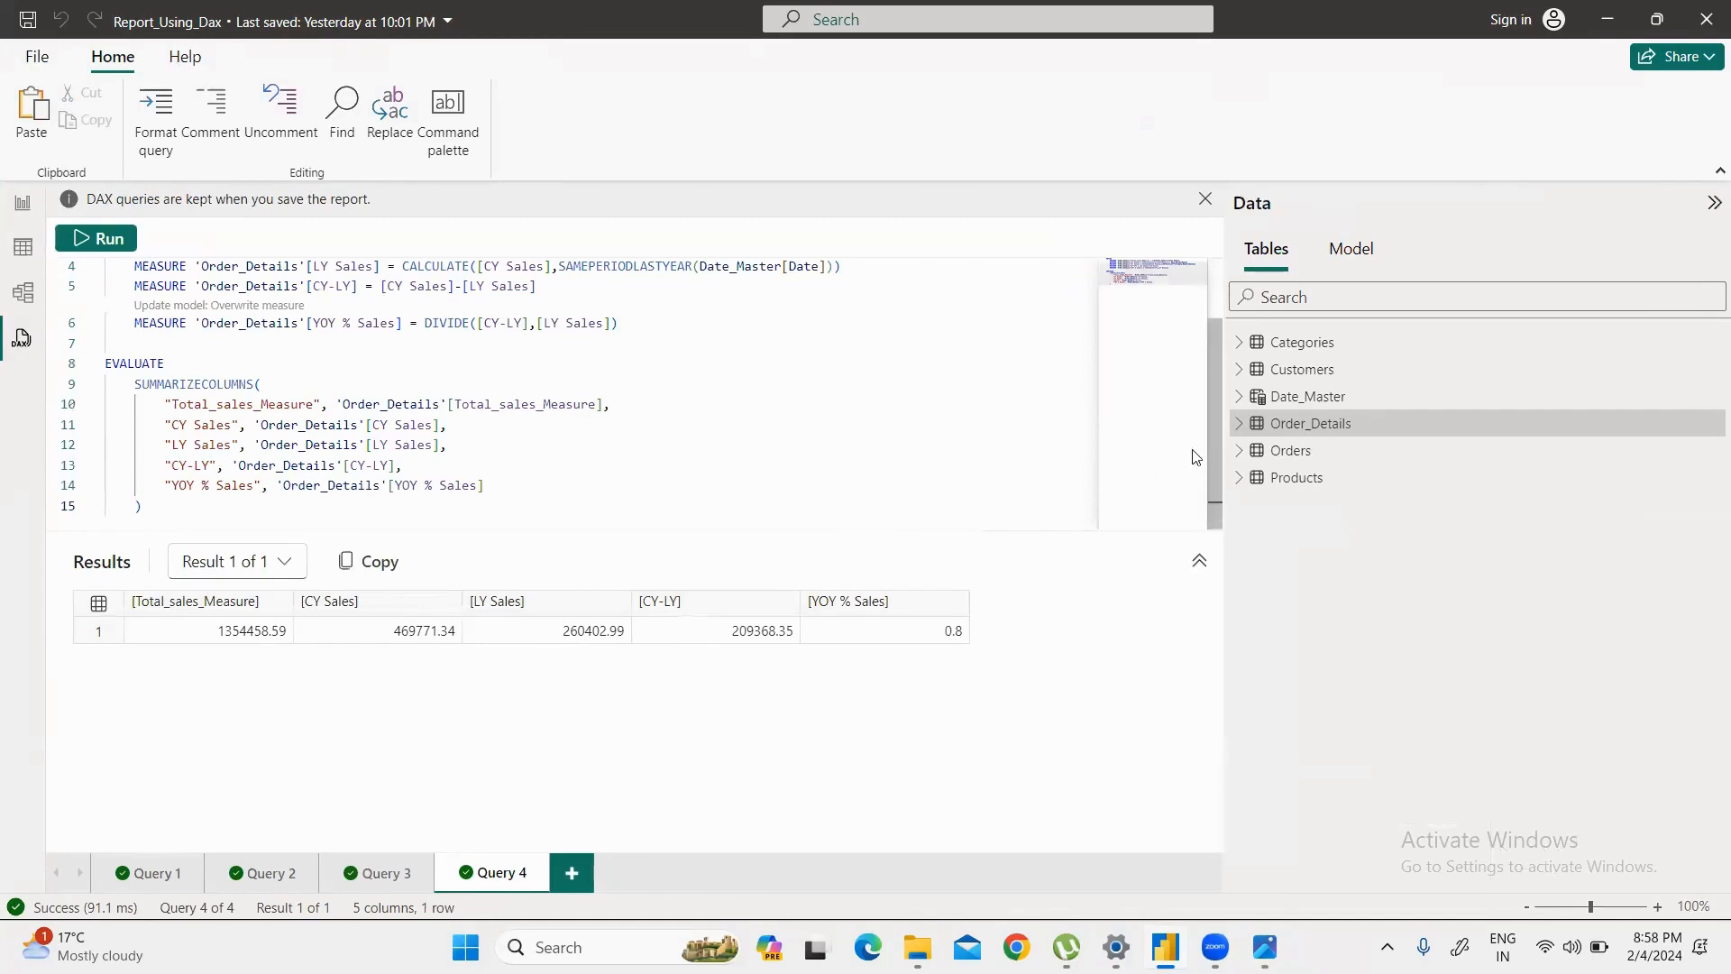
pyautogui.click(1235, 424)
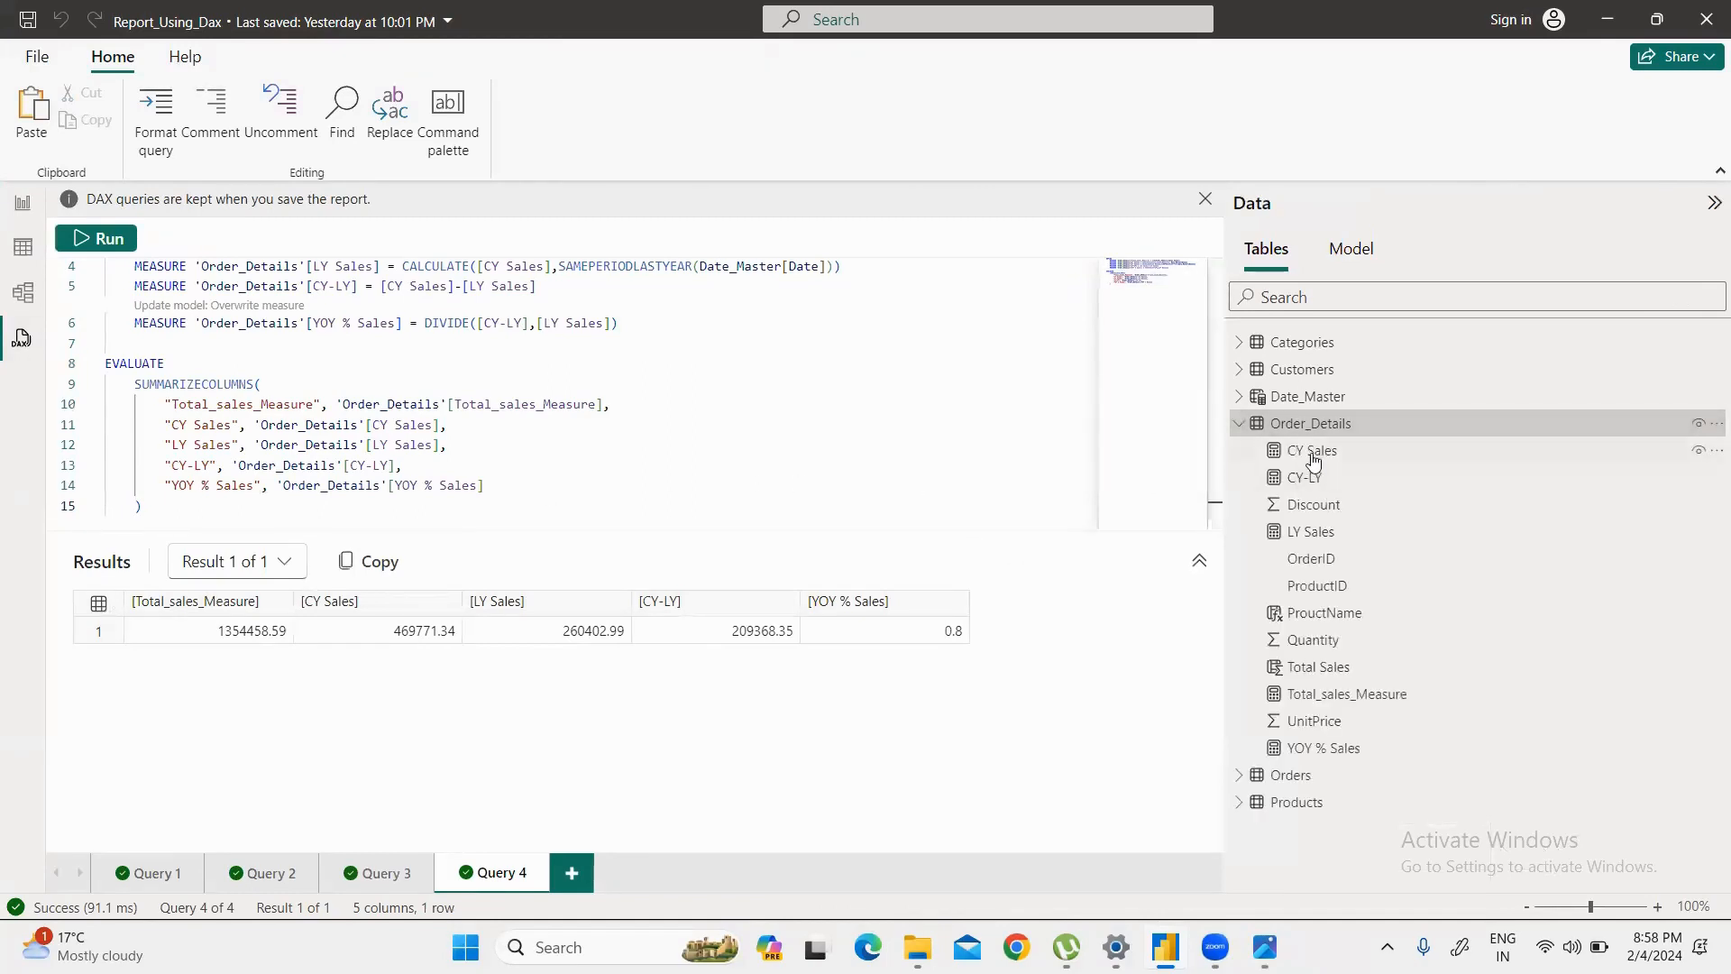
pyautogui.click(1239, 423)
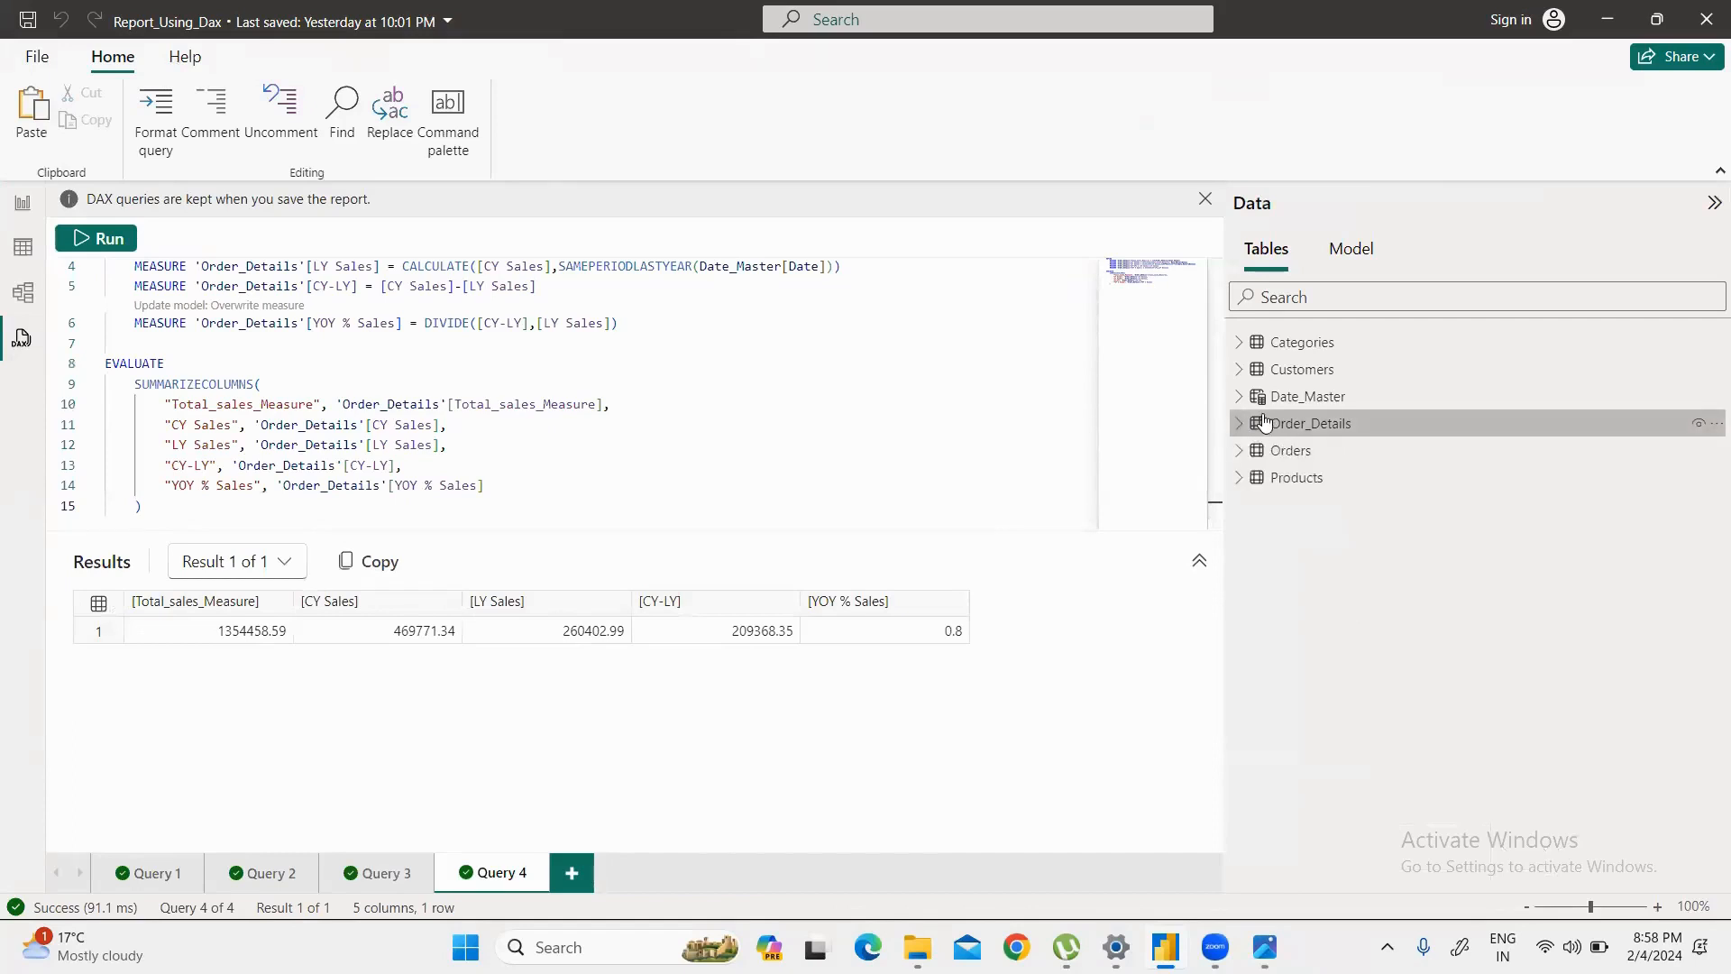
pyautogui.rightClick(1264, 421)
pyautogui.moveTo(1301, 433)
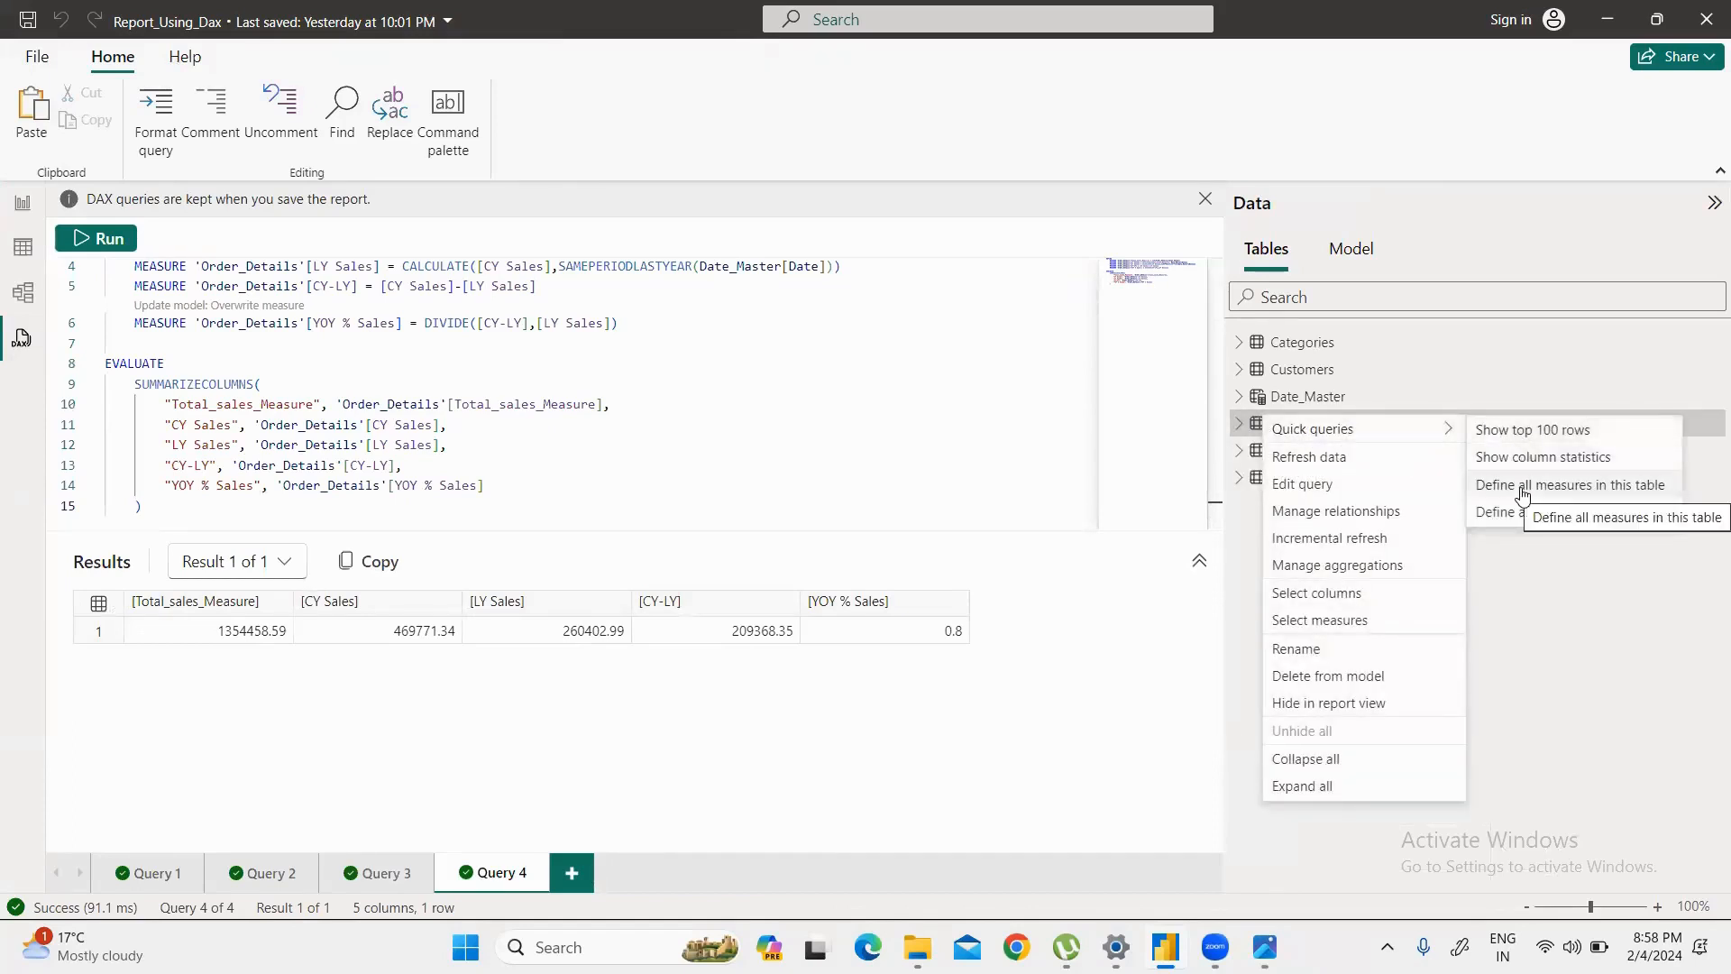
pyautogui.click(1092, 436)
# Step: Generate an Evaluate quick query for the CY Sales measure in Order_Details and select the whole query text
pyautogui.click(1240, 423)
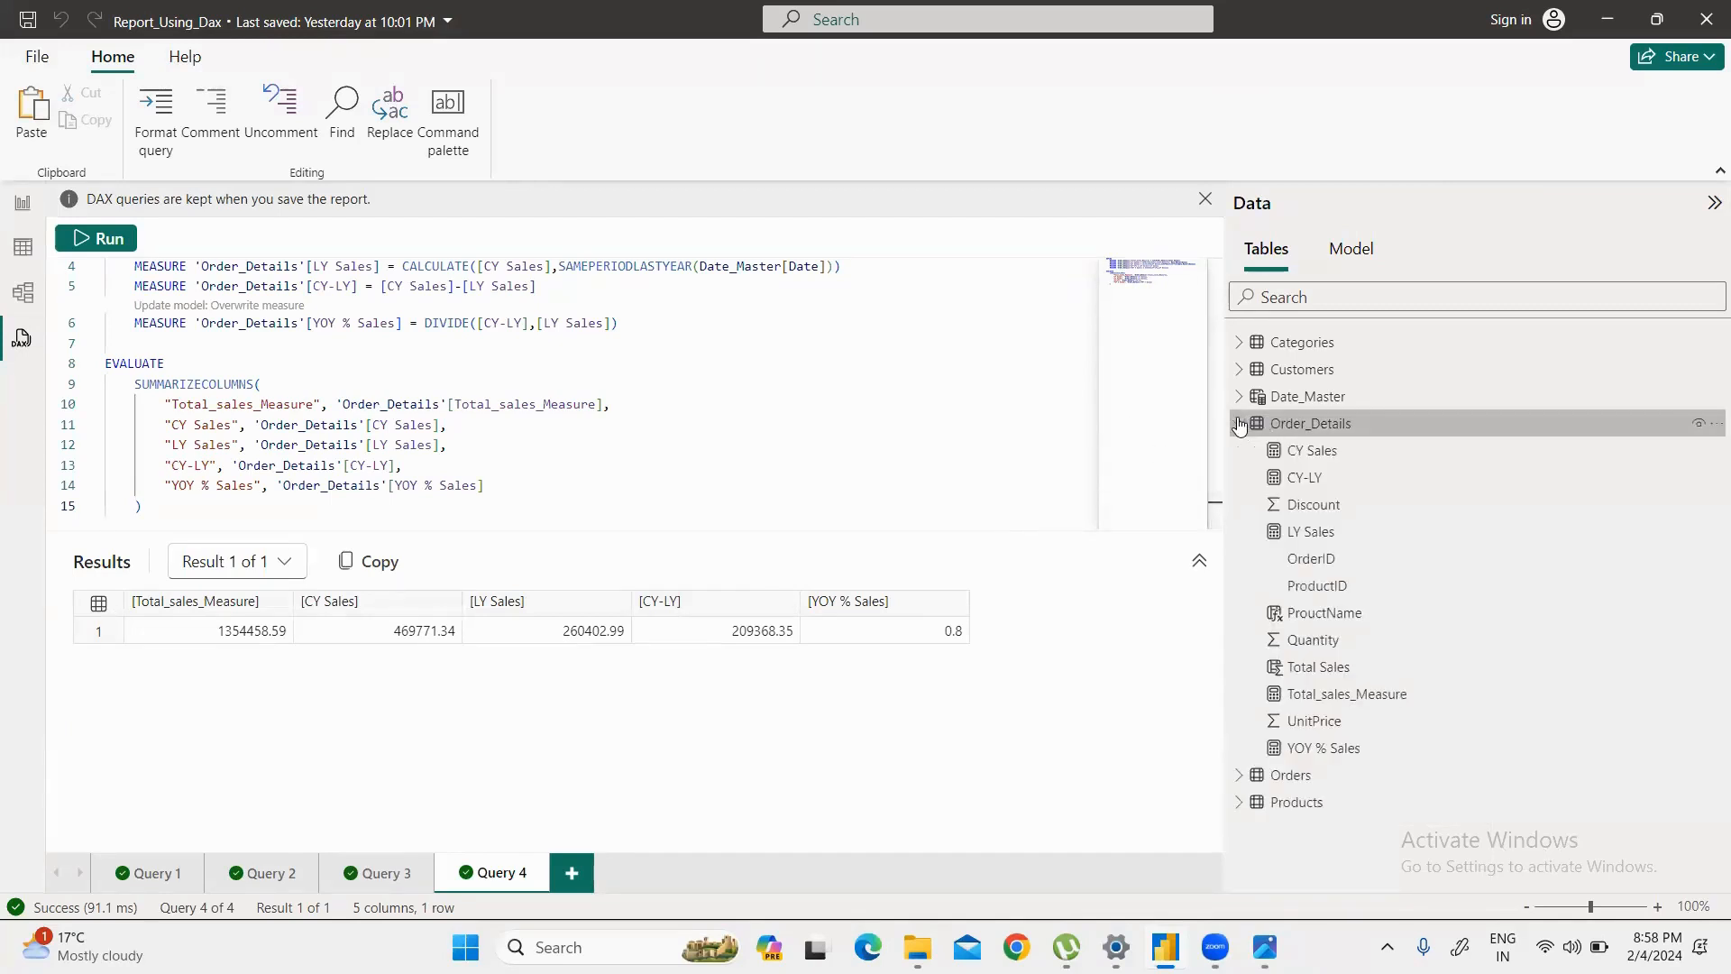
pyautogui.rightClick(1298, 455)
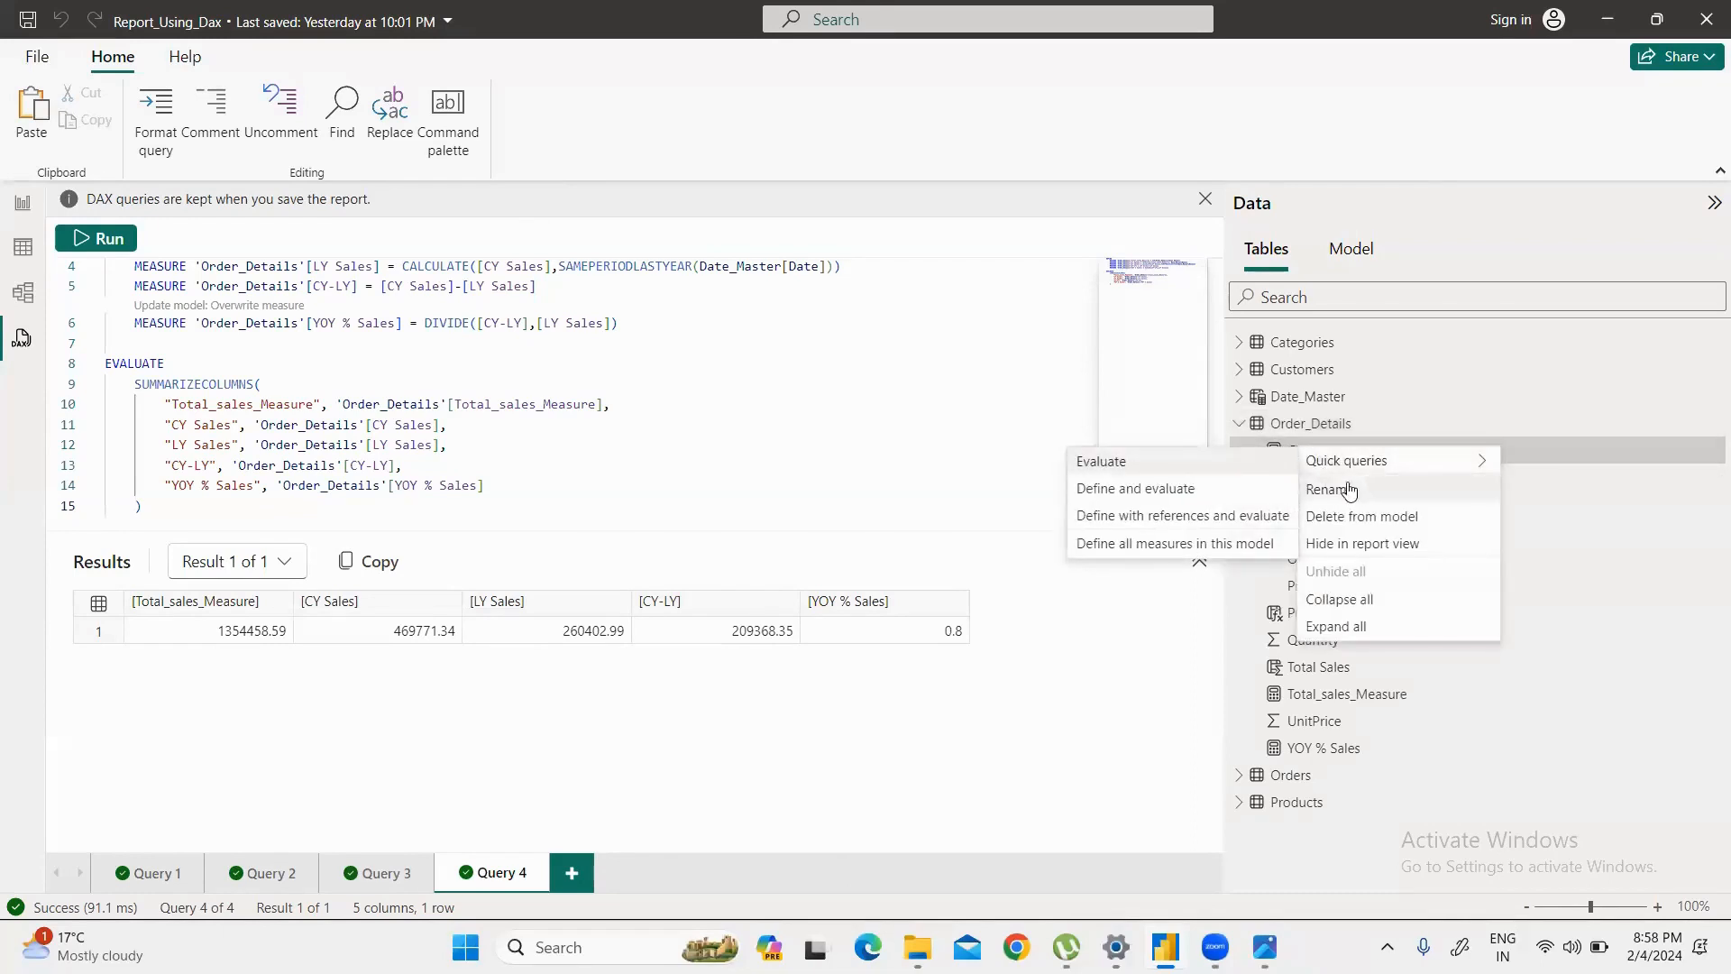
pyautogui.moveTo(1324, 462)
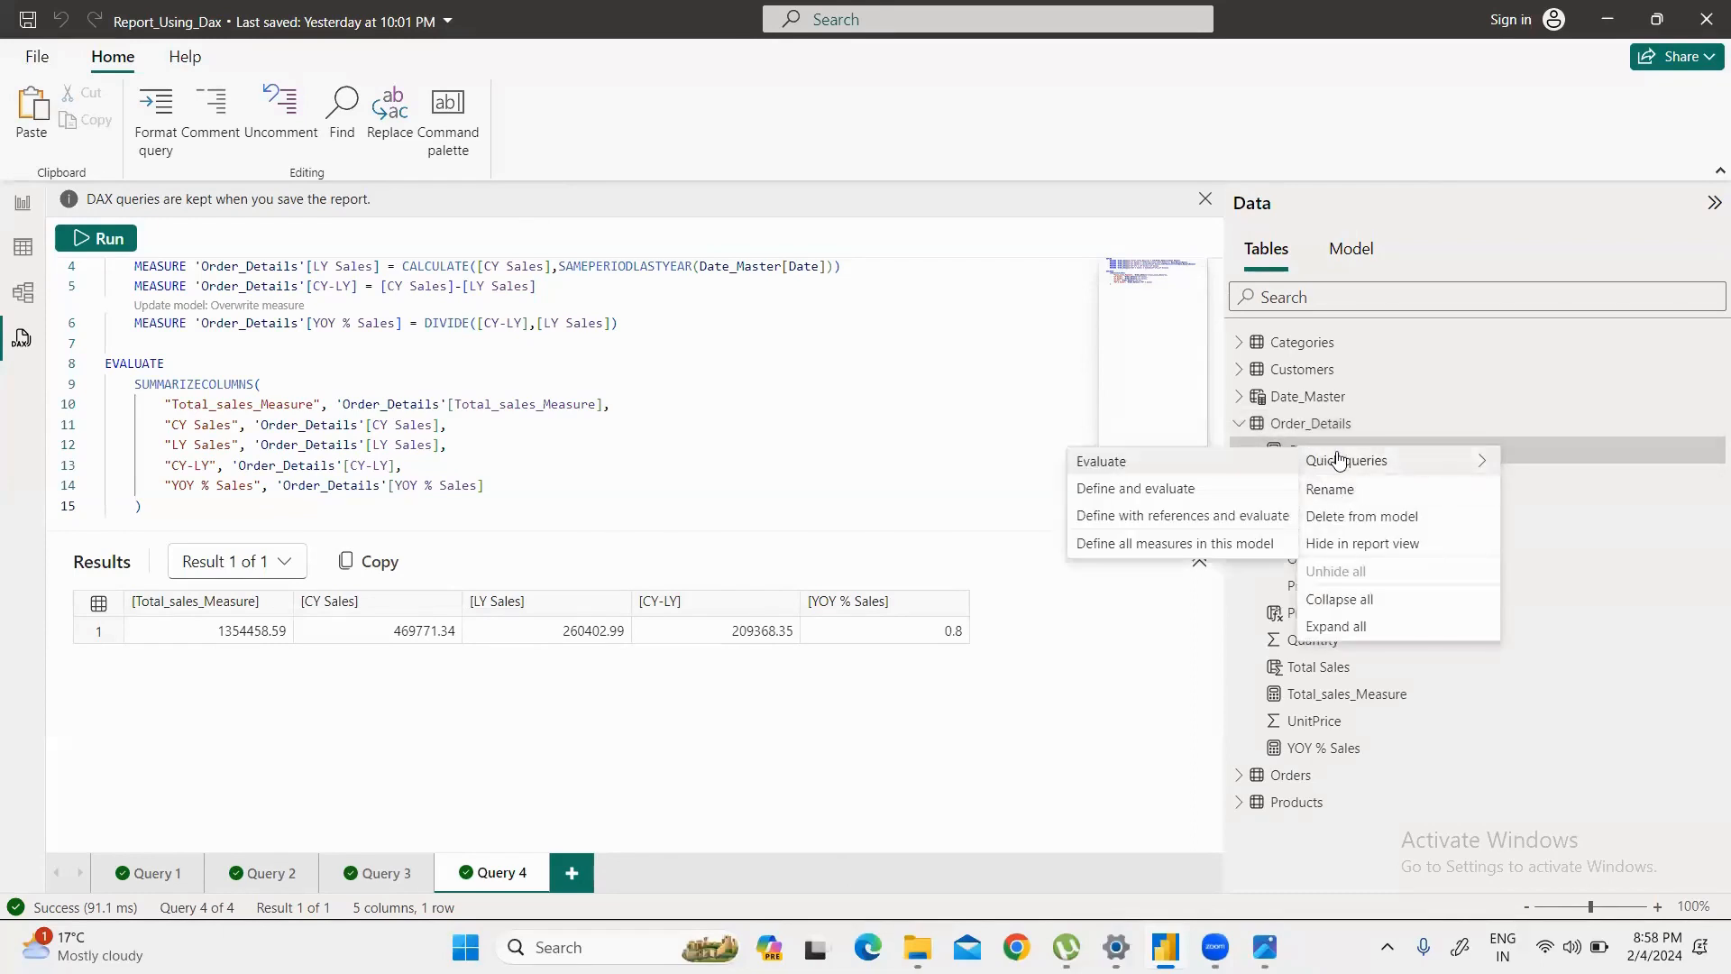
pyautogui.click(1148, 464)
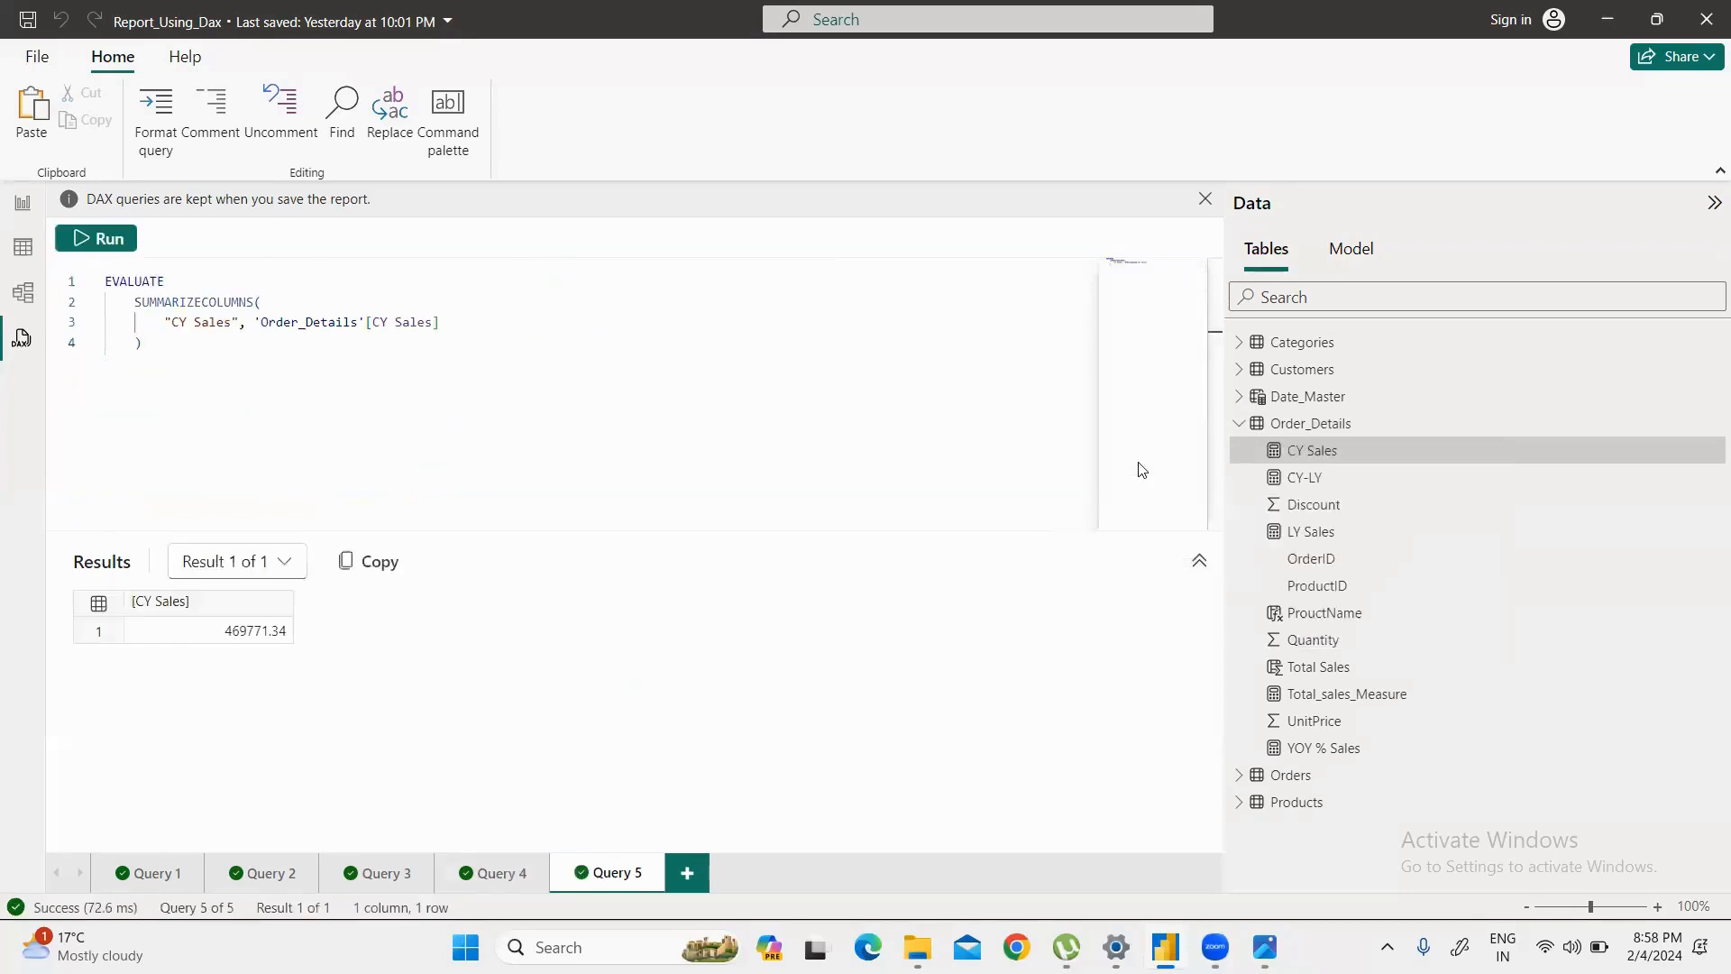
pyautogui.click(107, 276)
pyautogui.keyDown('shift'); pyautogui.click(143, 344); pyautogui.keyUp('shift')
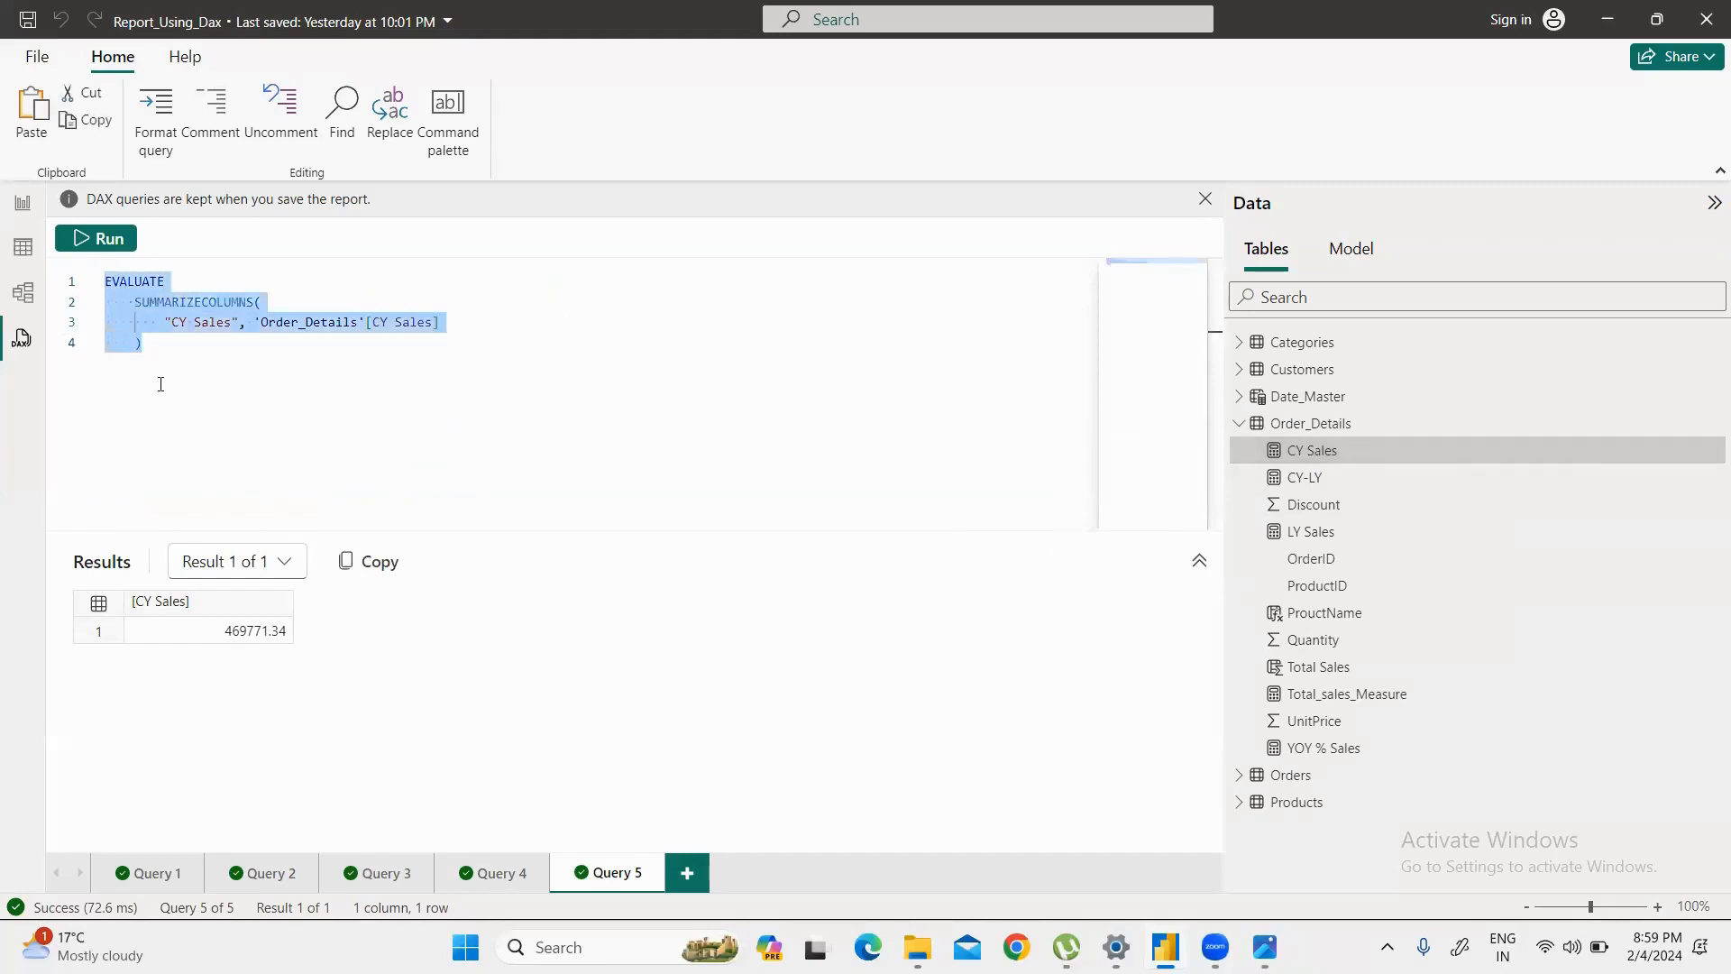
# Step: Generate a Define and evaluate quick query for CY Sales and examine the table, measure, and column references in its definition
pyautogui.click(225, 633)
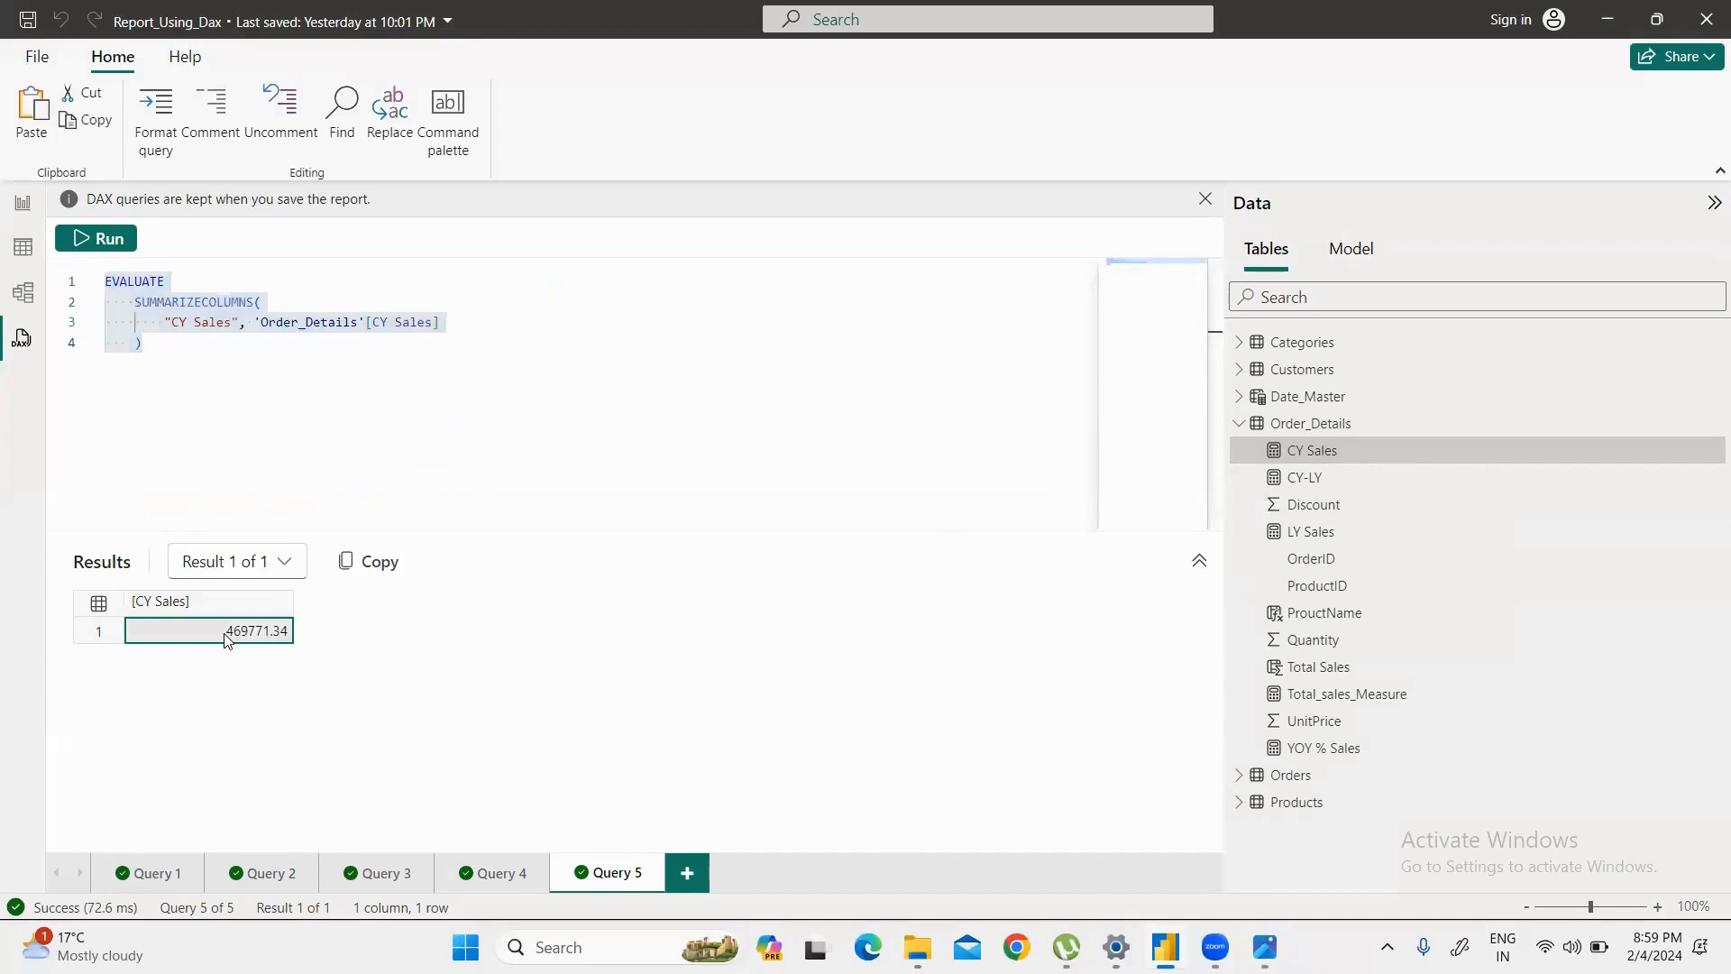
pyautogui.rightClick(1343, 450)
pyautogui.moveTo(1409, 462)
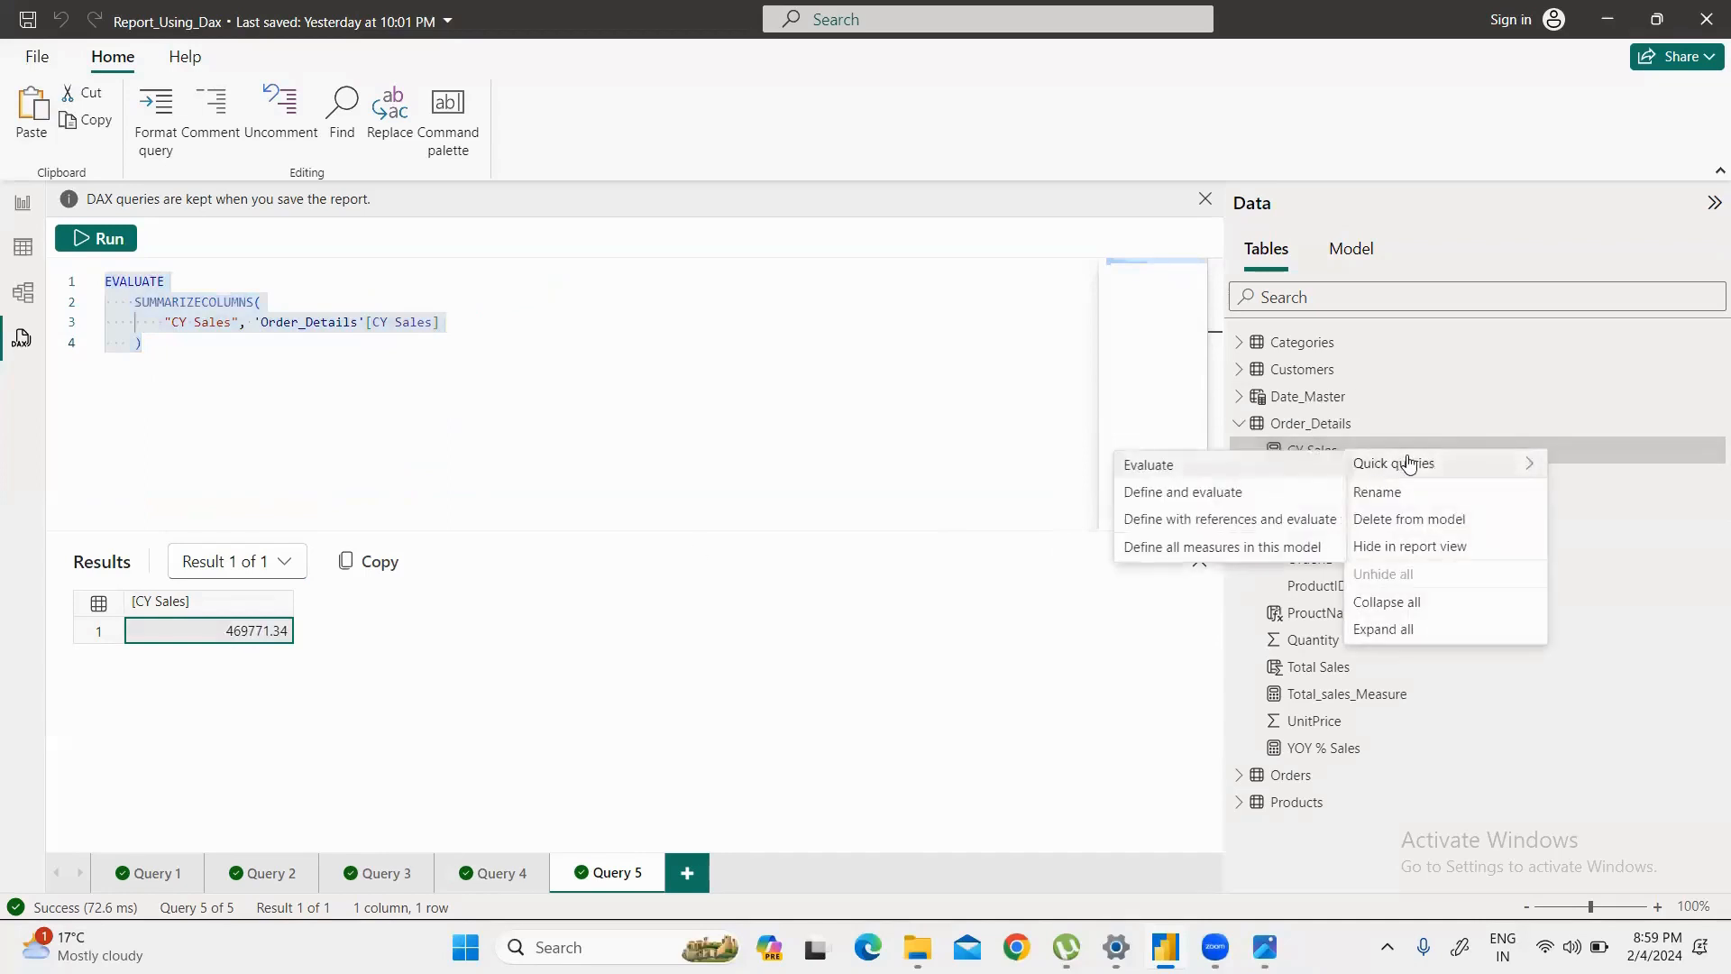
pyautogui.click(1239, 494)
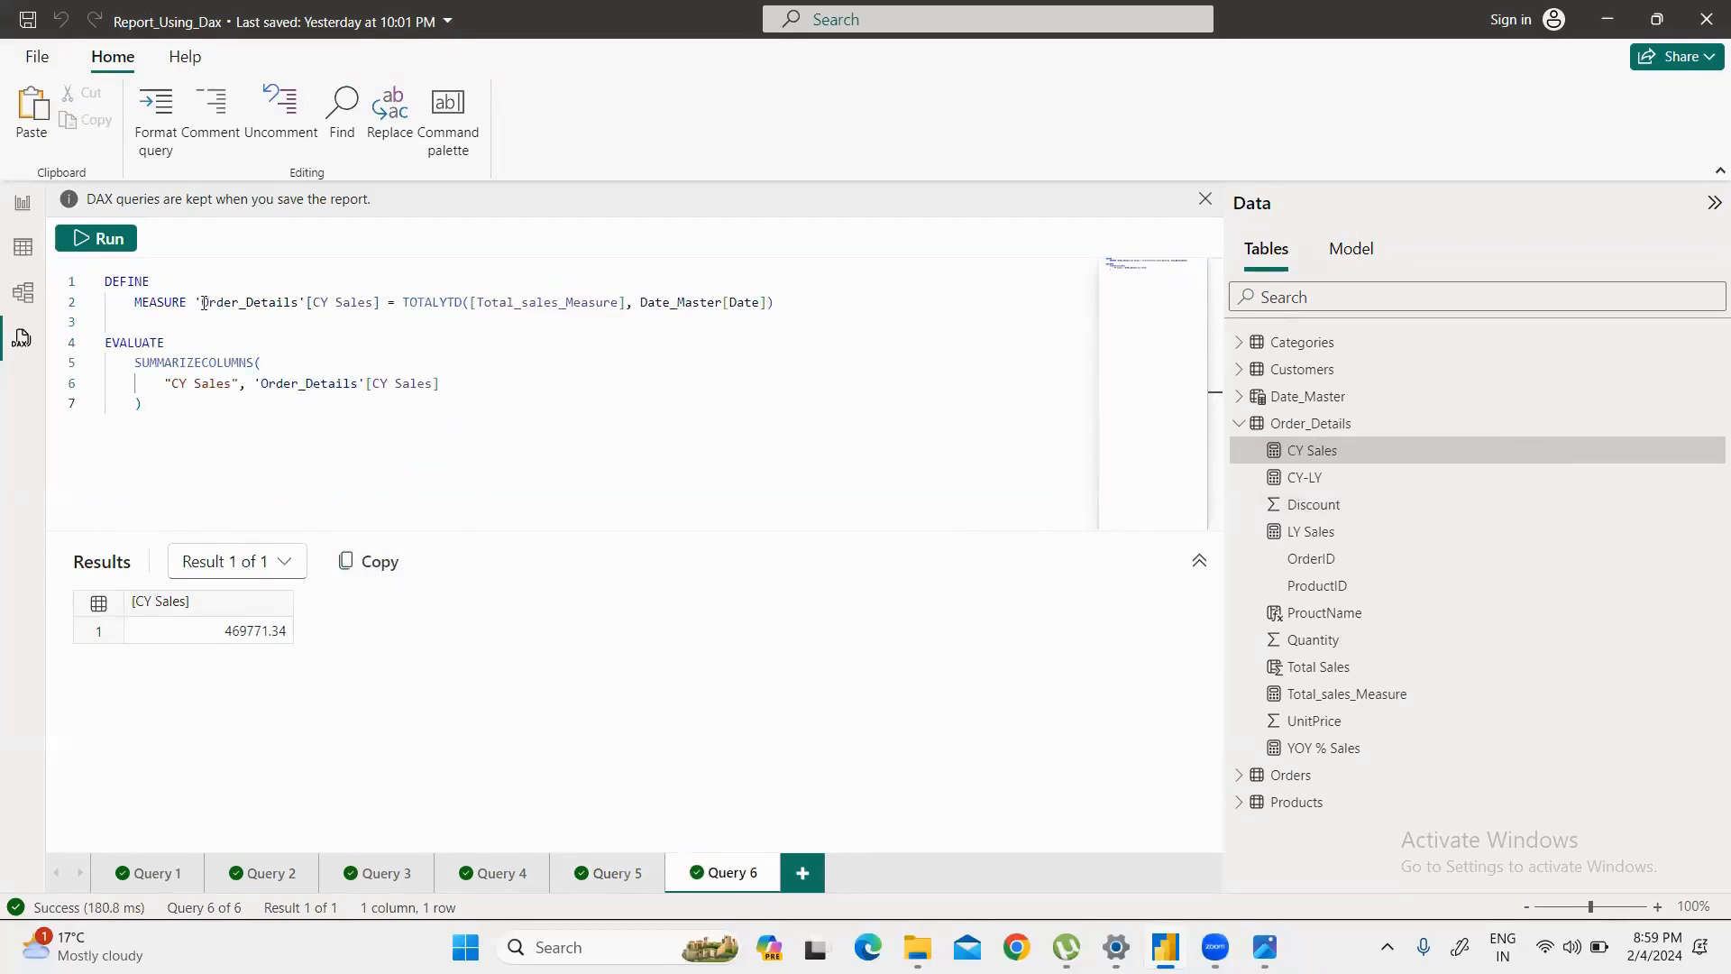
pyautogui.moveTo(205, 303); pyautogui.dragTo(300, 303)
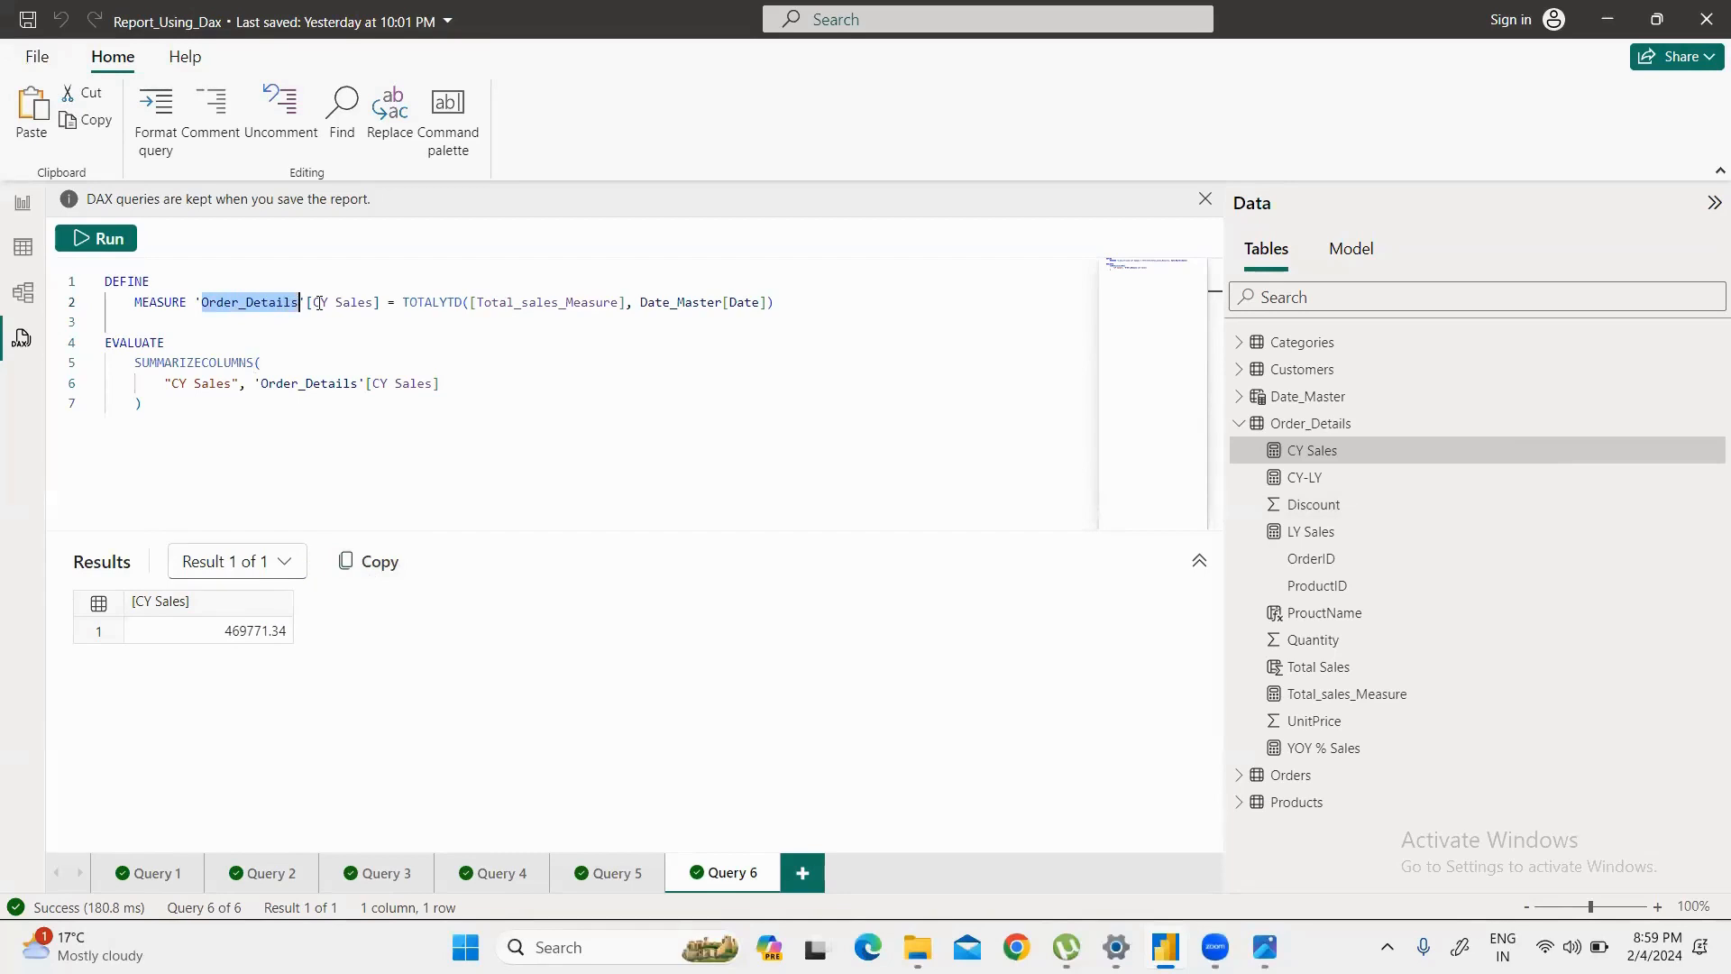
pyautogui.moveTo(312, 303); pyautogui.dragTo(376, 303)
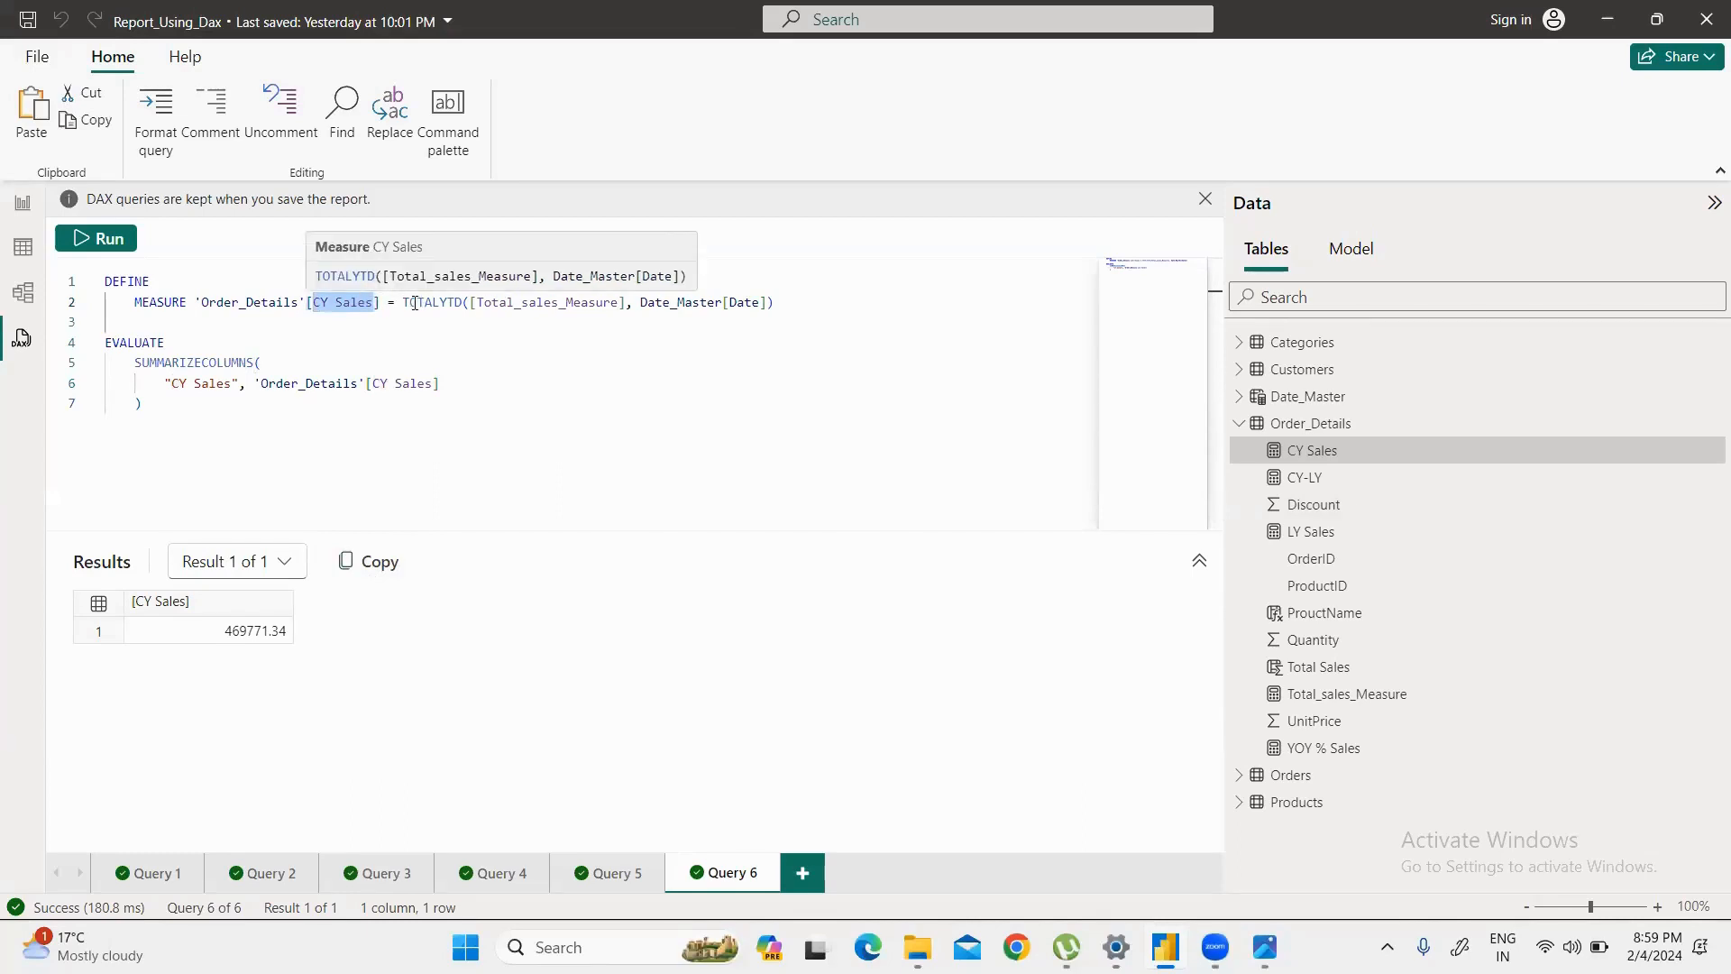
pyautogui.click(508, 302)
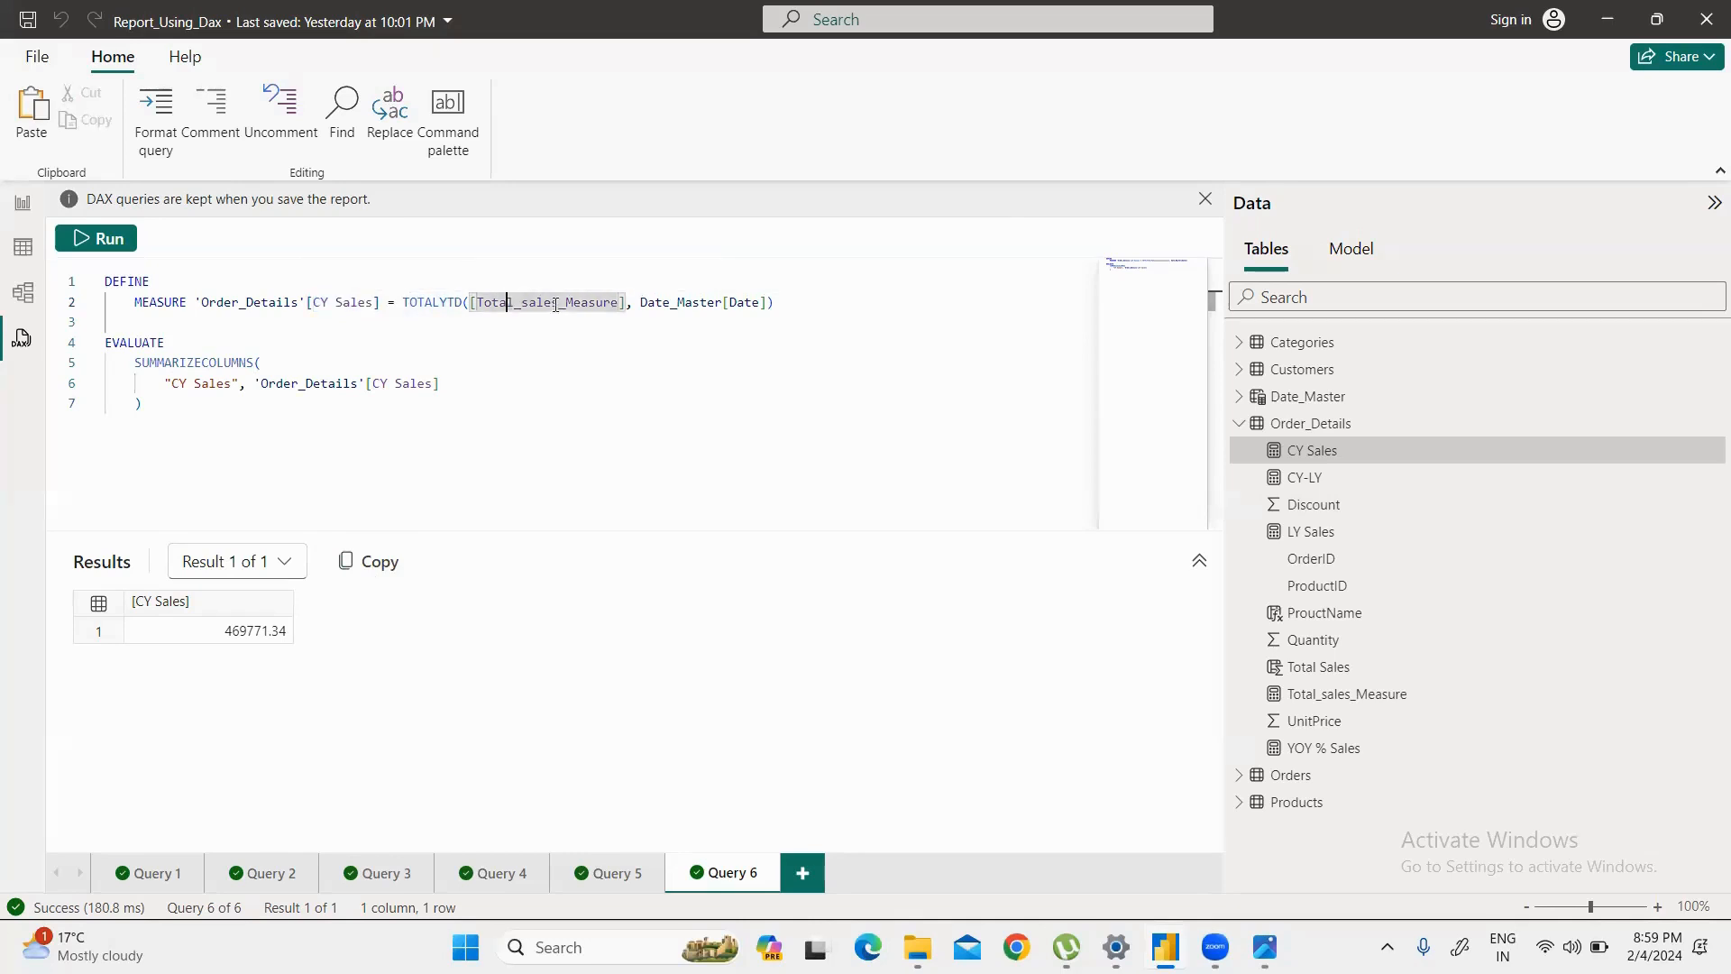
pyautogui.click(737, 303)
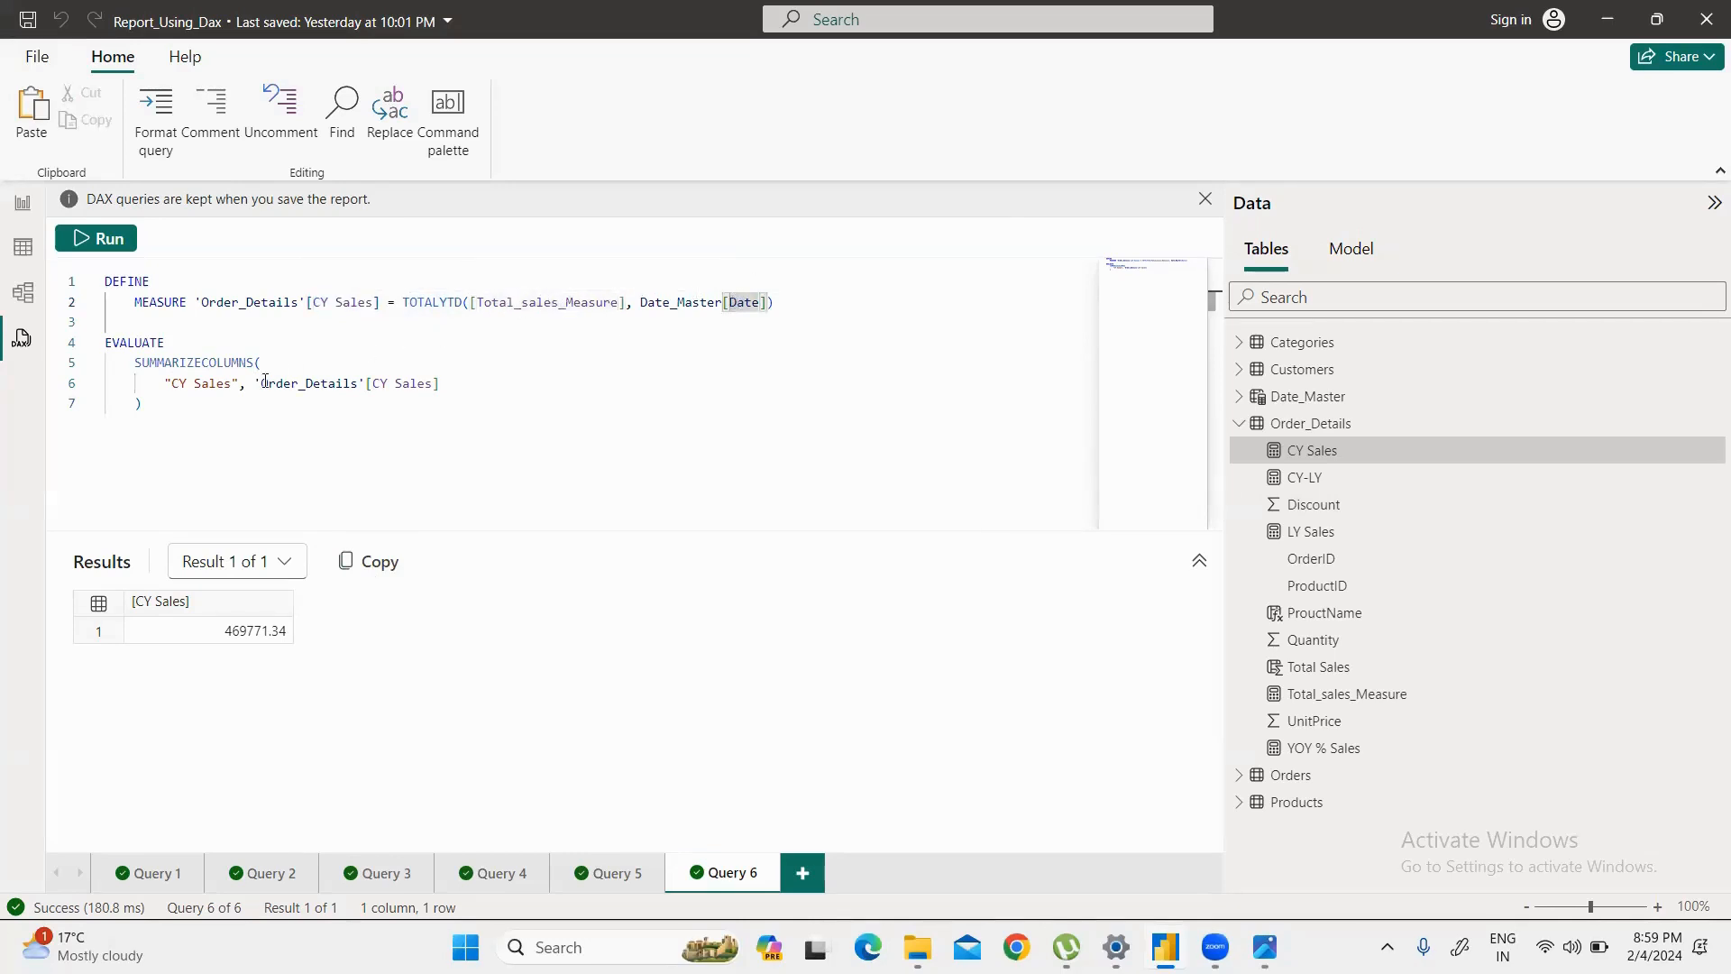
# Step: Generate a Define with references and evaluate quick query for the CY Sales measure
pyautogui.rightClick(1377, 449)
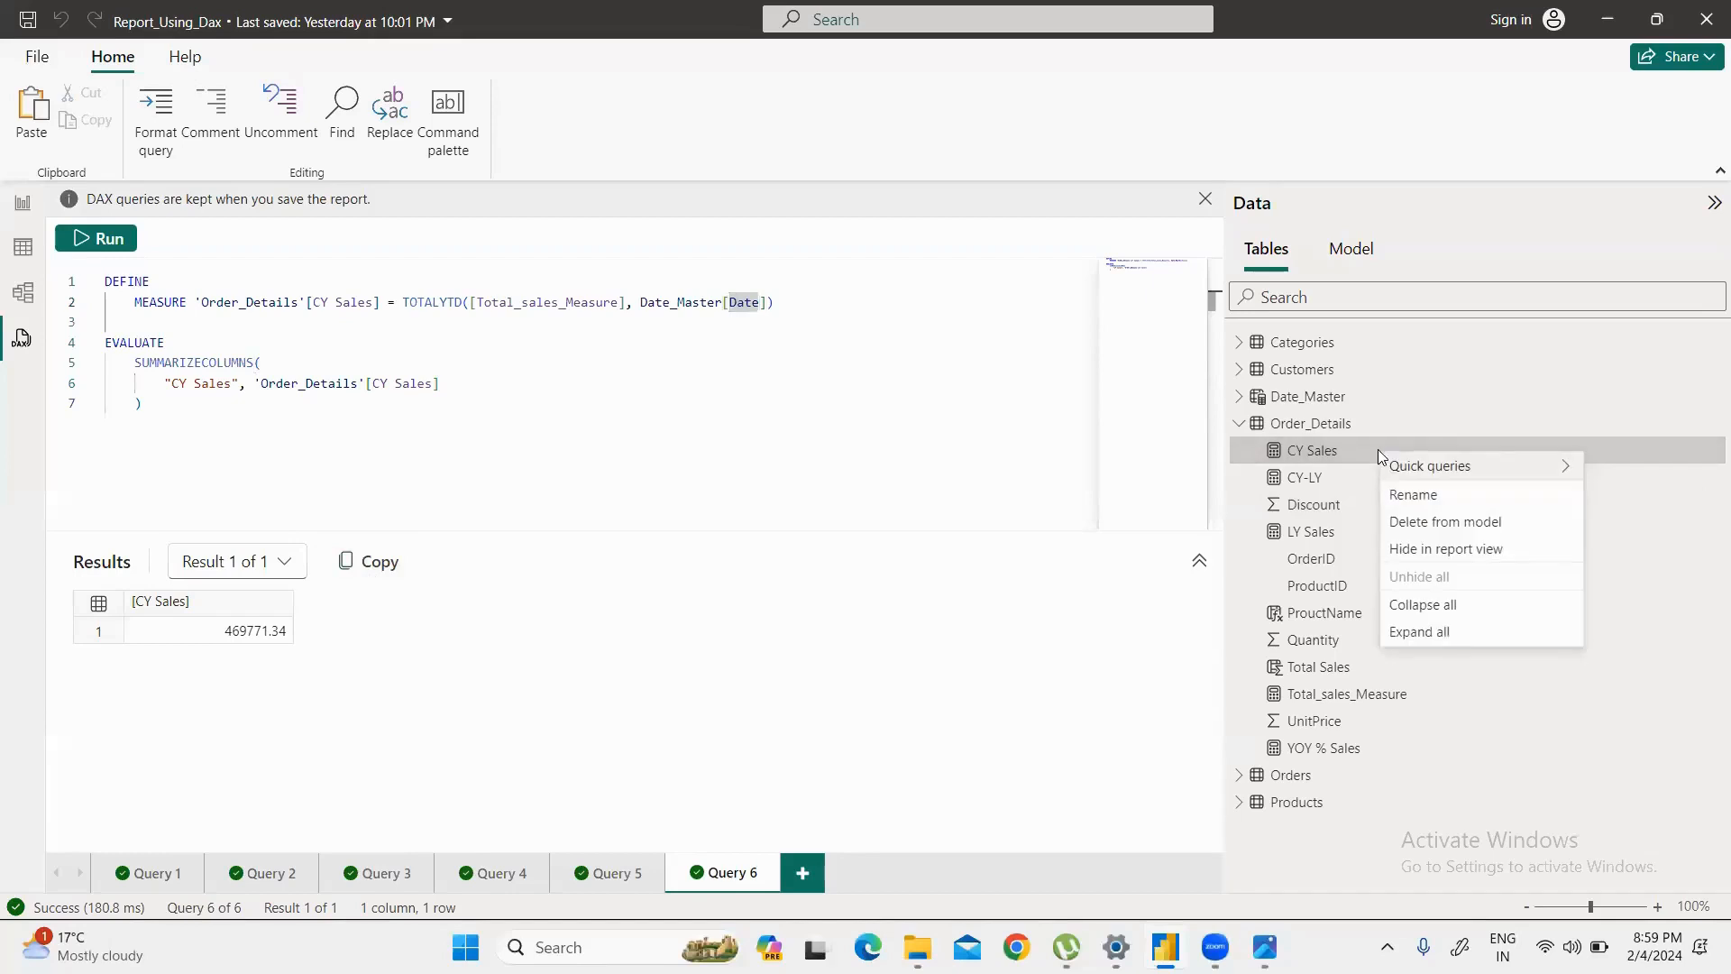
pyautogui.moveTo(1379, 457)
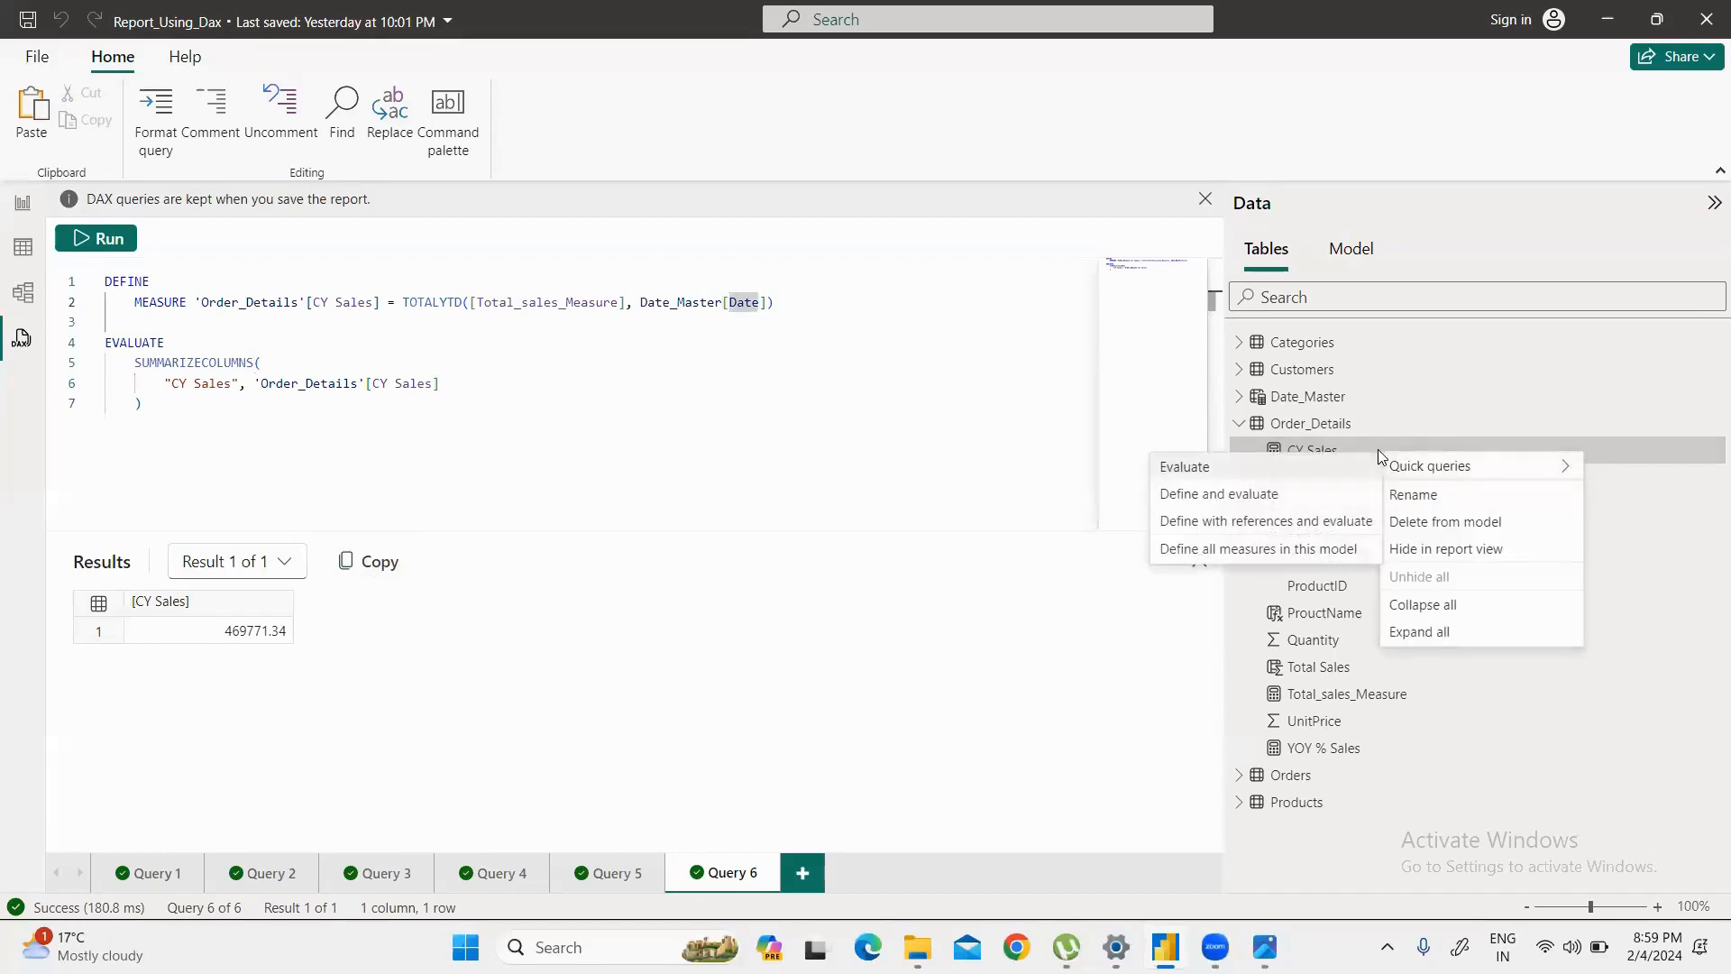
pyautogui.click(1245, 521)
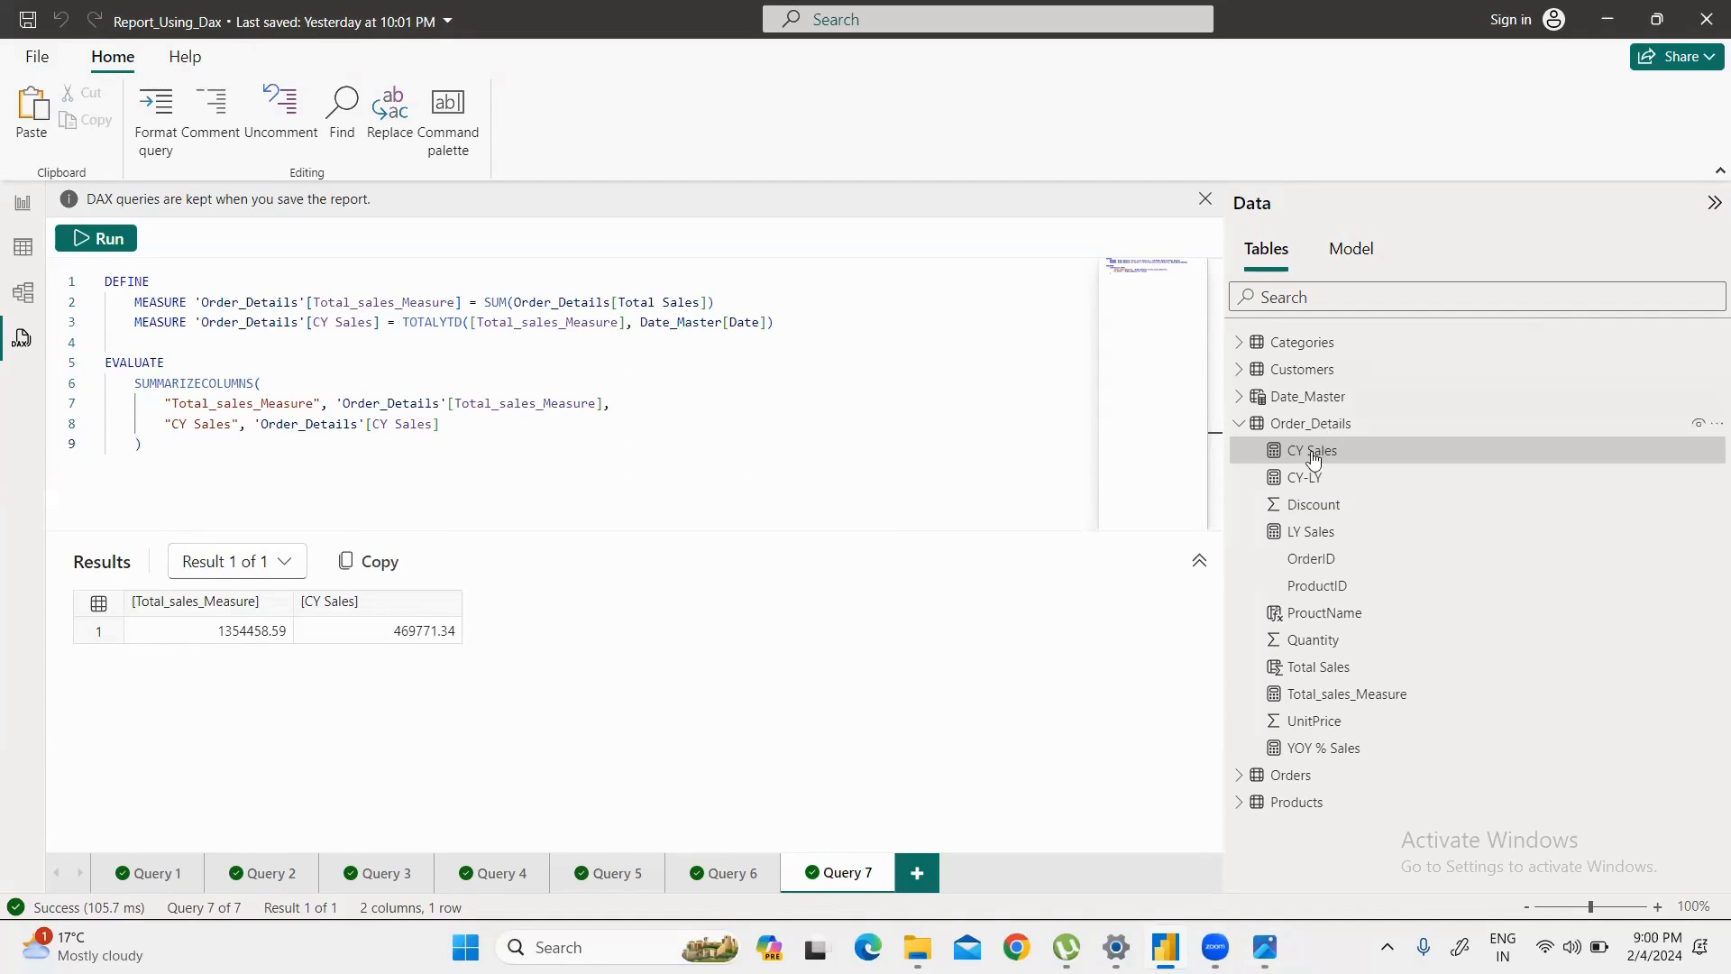
# Step: Generate a quick query that defines all measures in this model and review its measure definitions and evaluated columns
pyautogui.rightClick(1307, 450)
pyautogui.moveTo(1341, 467)
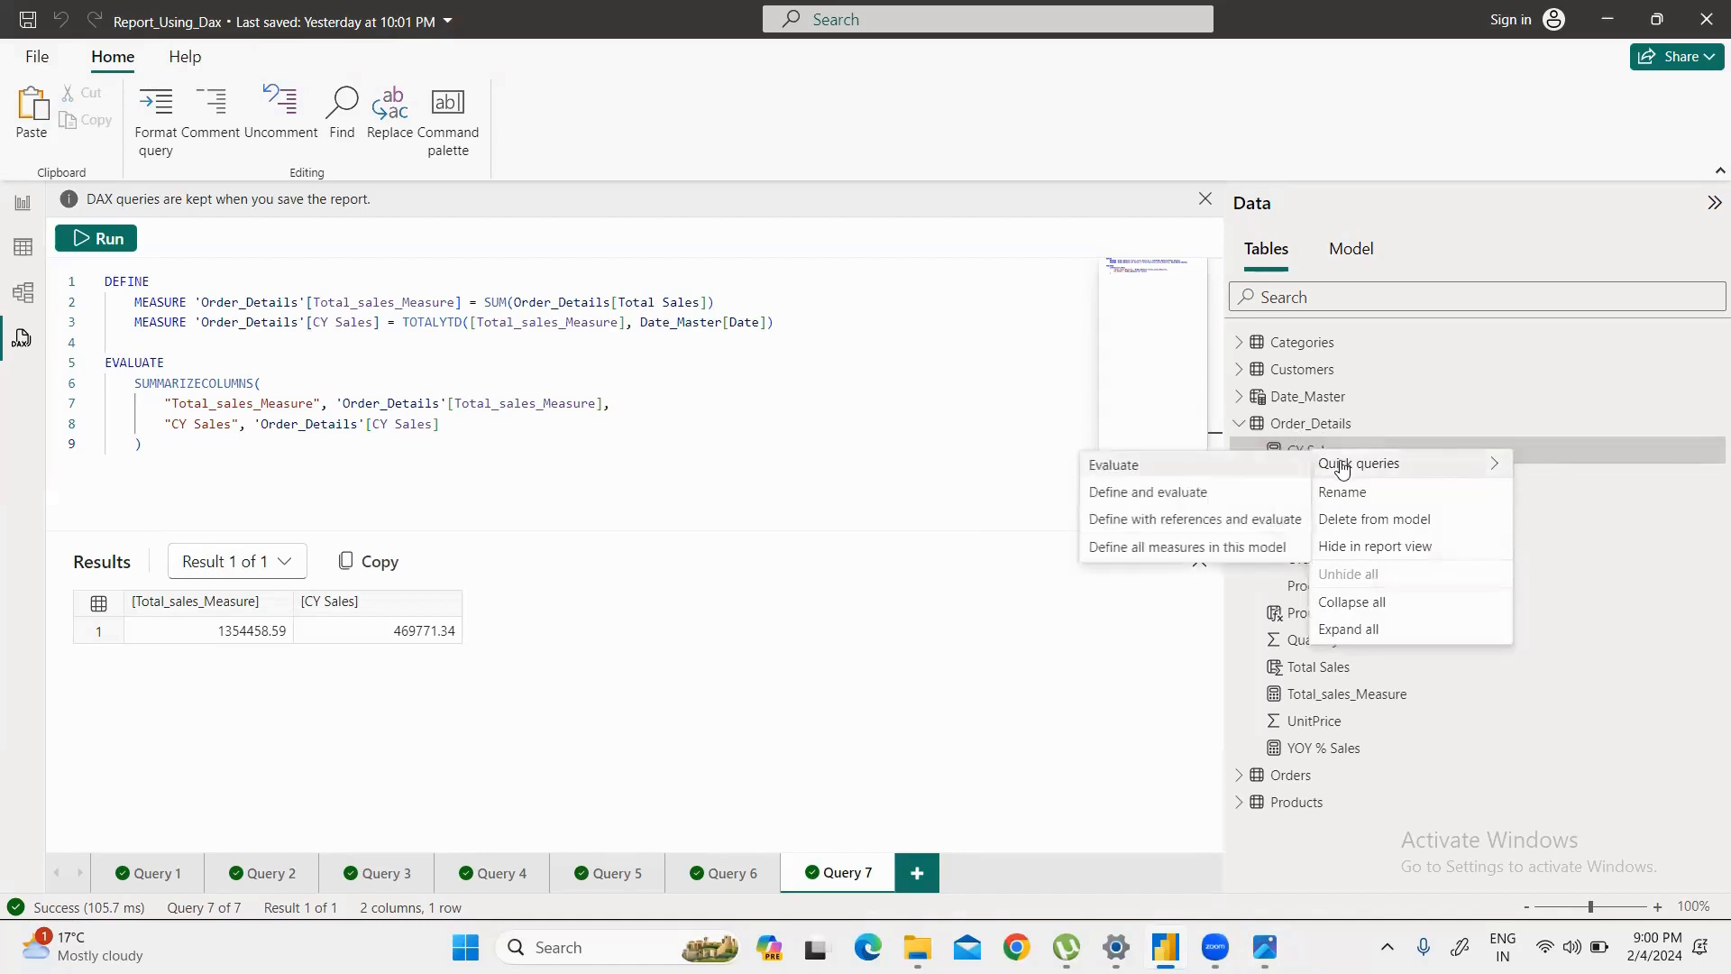
pyautogui.click(1161, 547)
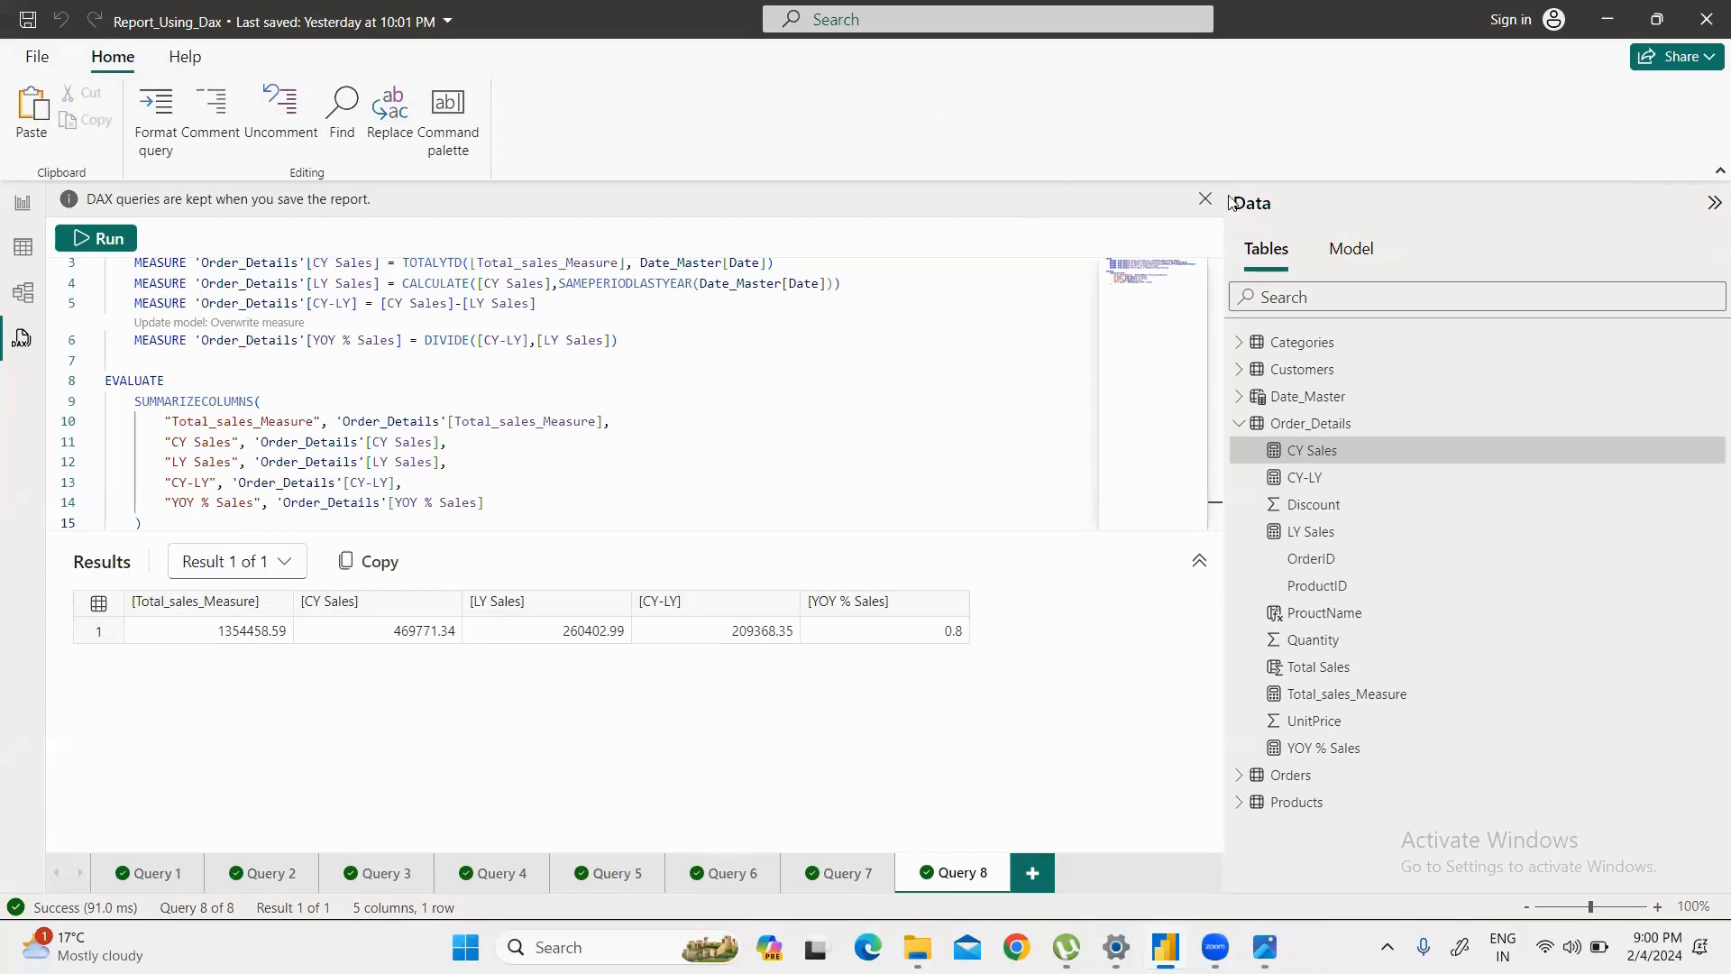
# Step: Return to report view, collapse the Format and Data panes, and dismiss the auto-recovery notice by removing the recovered files
pyautogui.click(23, 203)
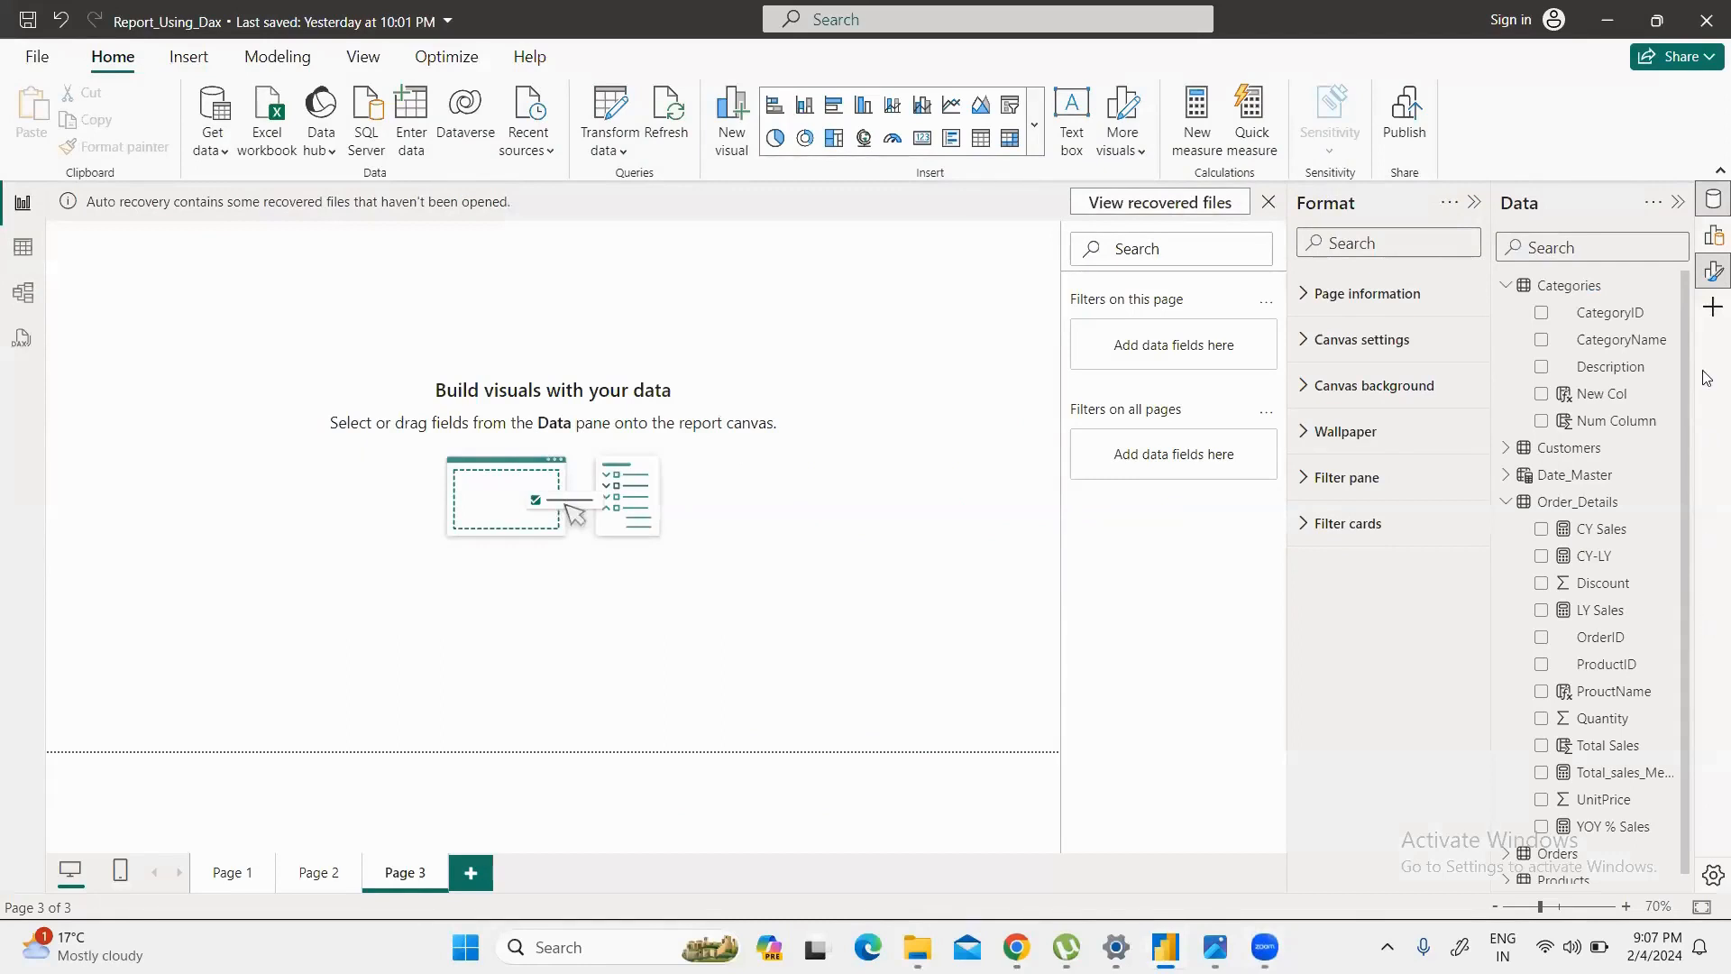
pyautogui.click(1269, 202)
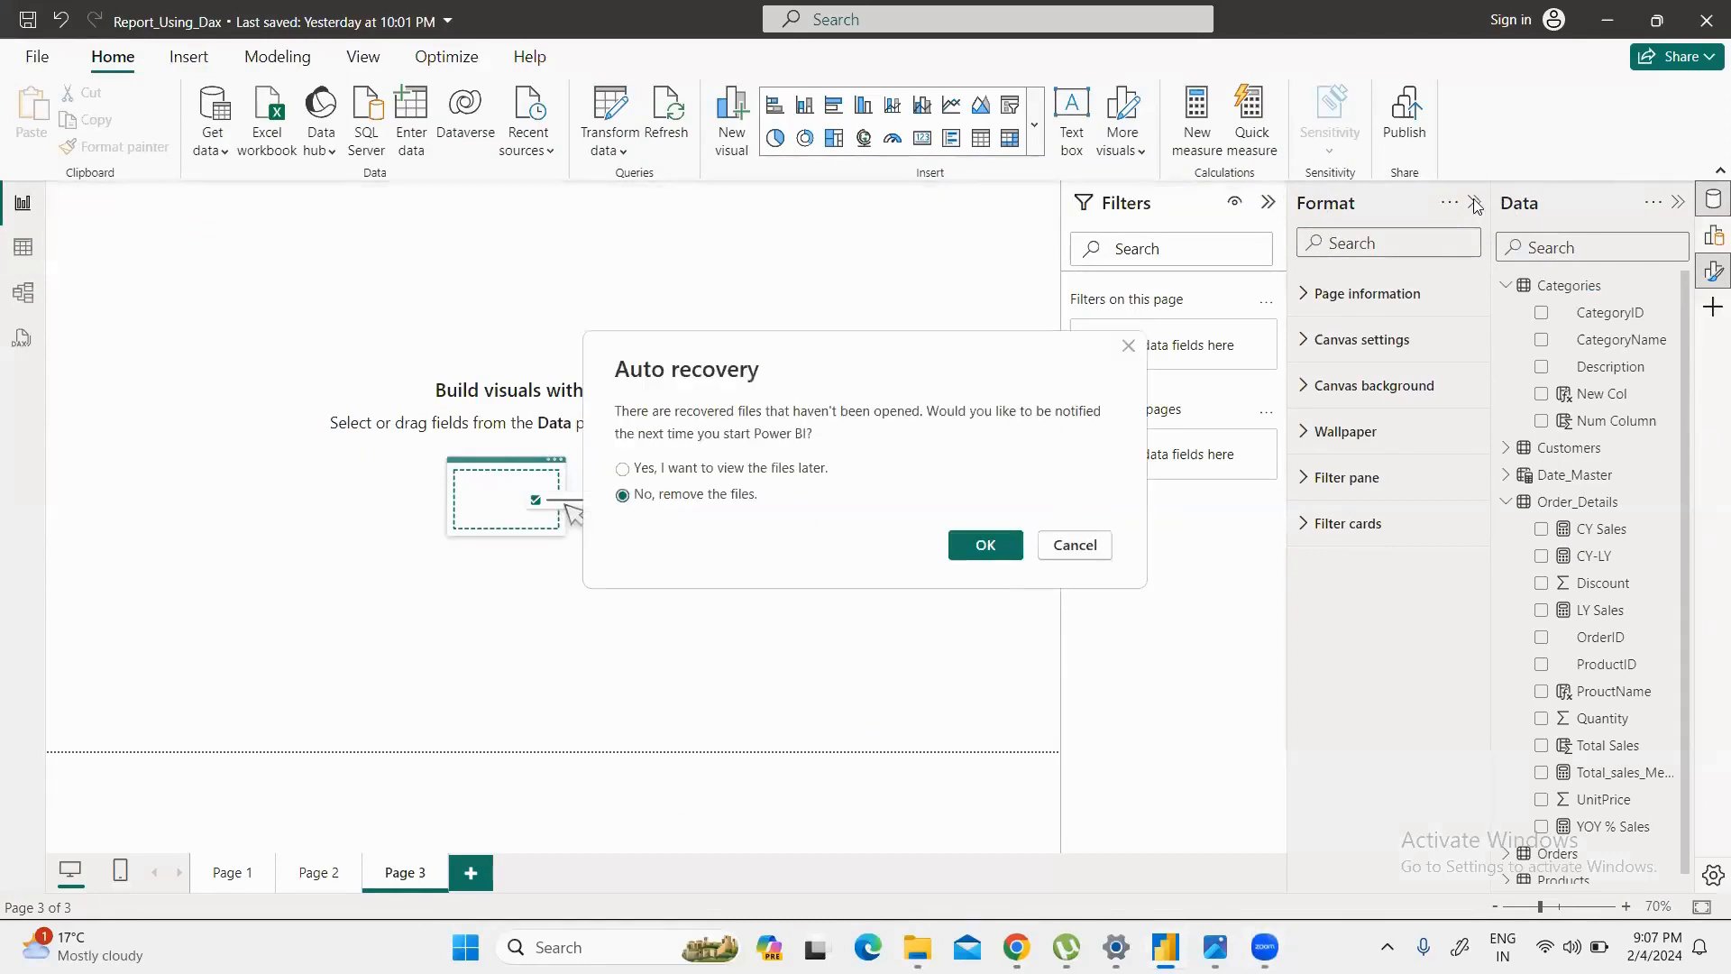
pyautogui.click(1129, 345)
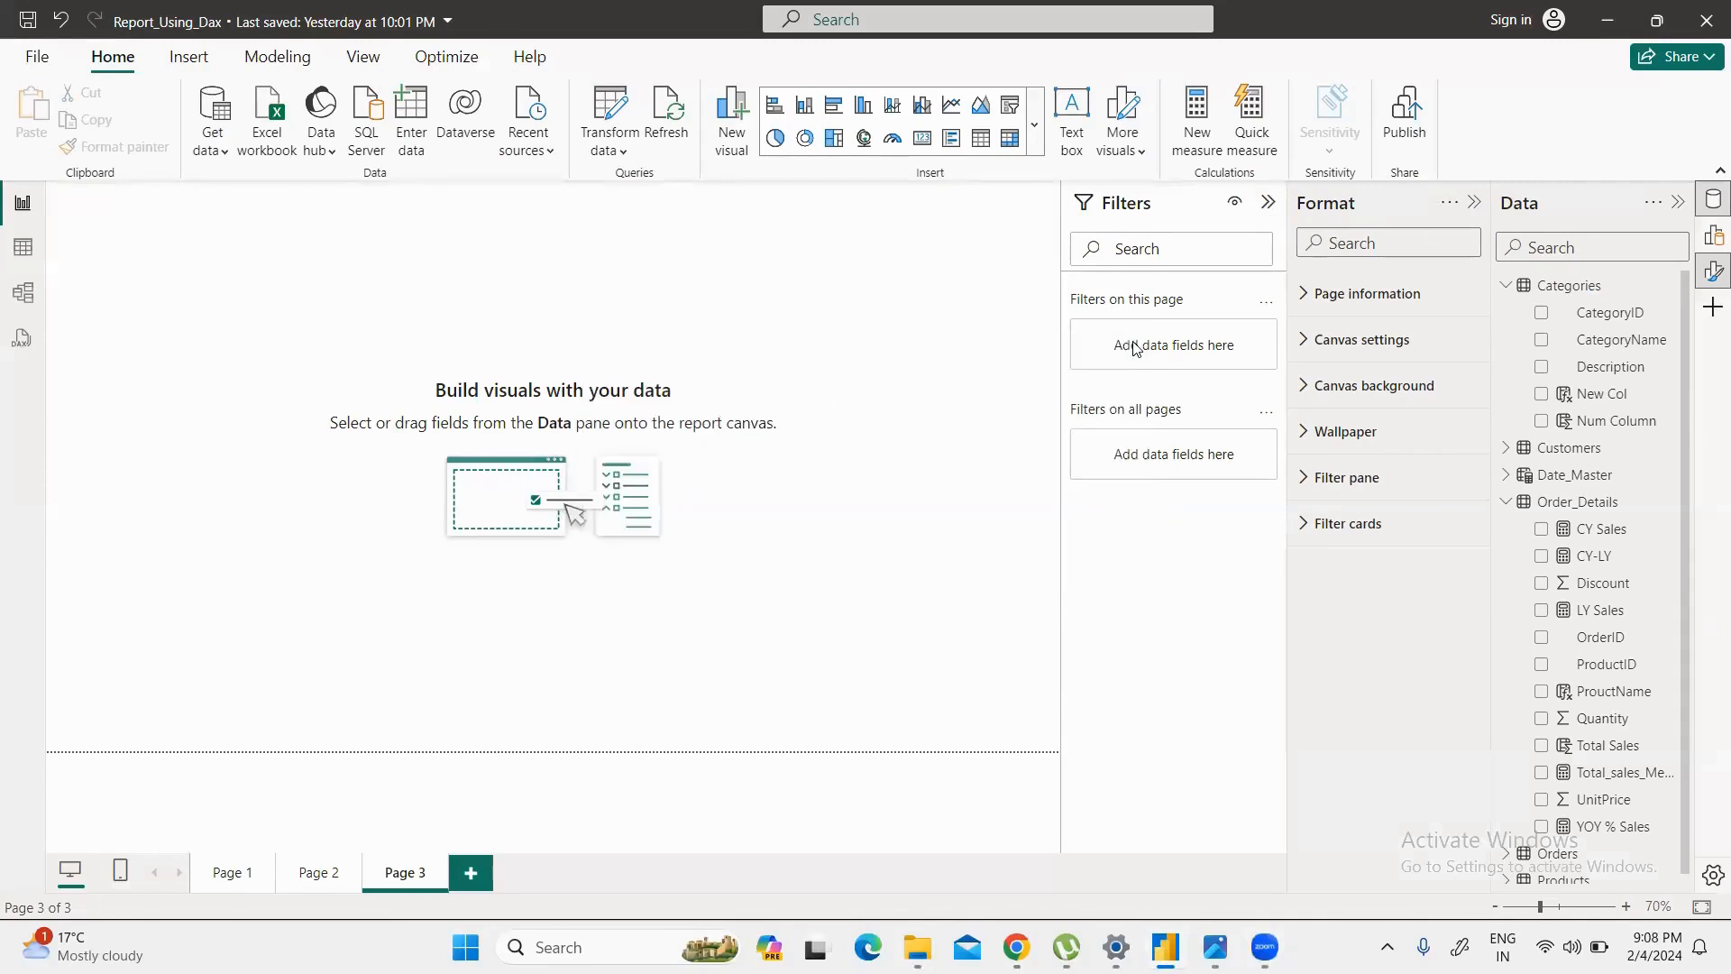
pyautogui.click(1474, 201)
pyautogui.click(1670, 205)
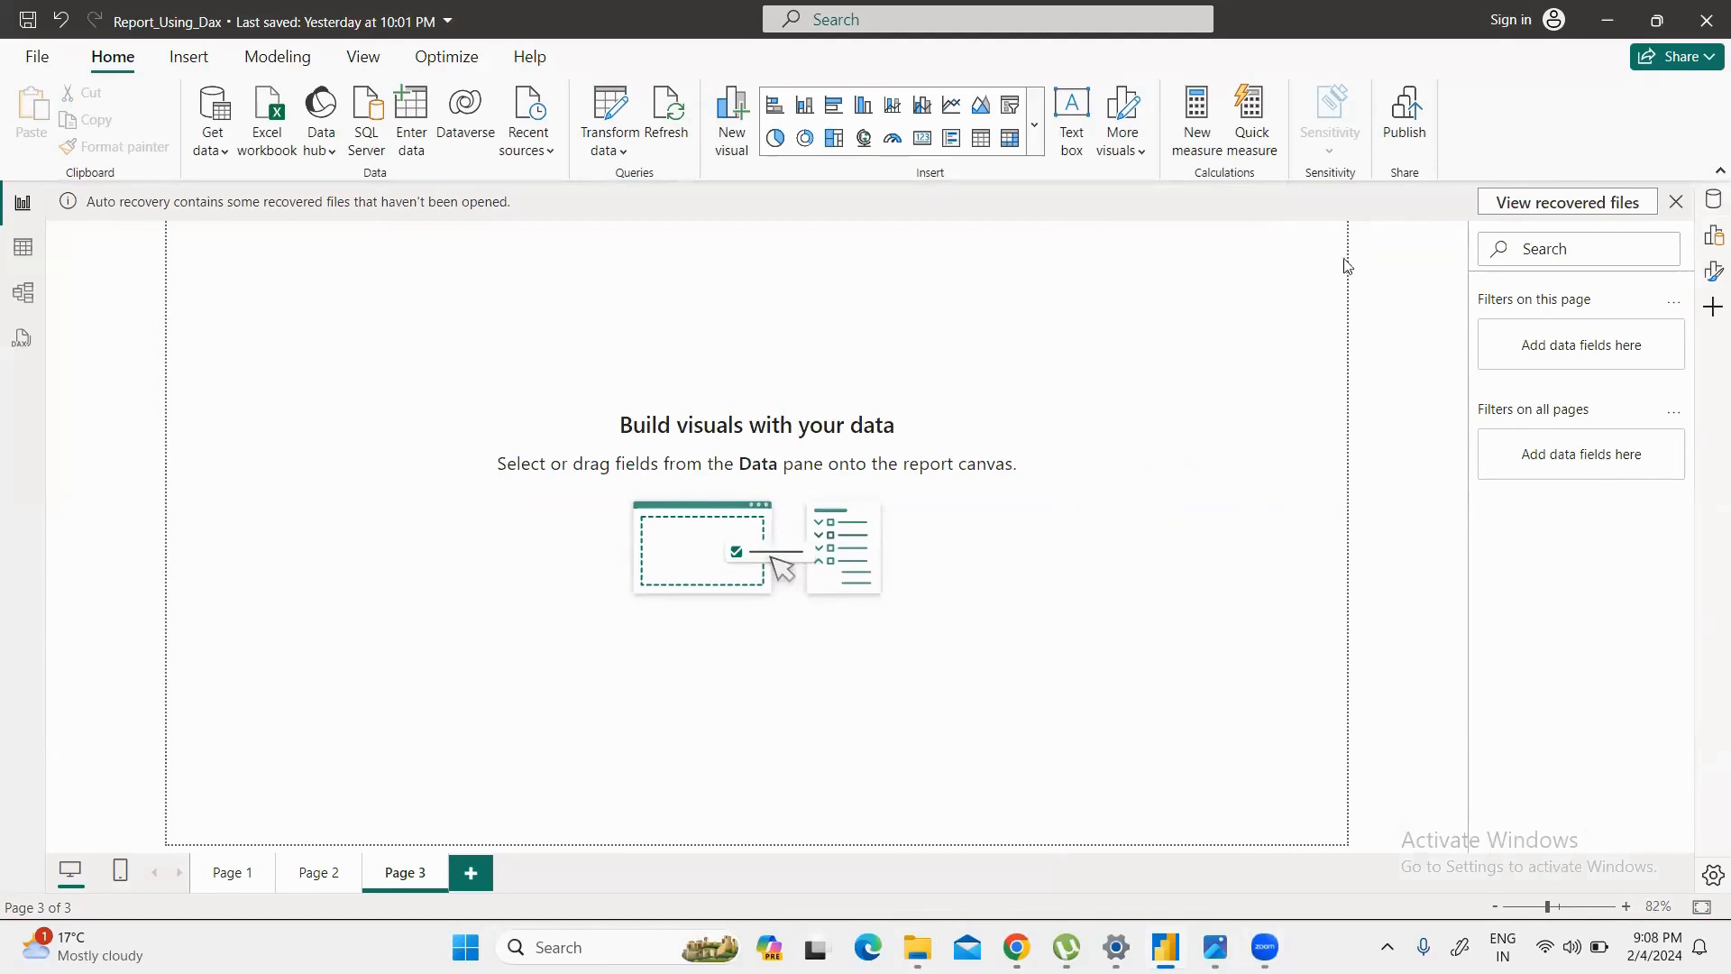
pyautogui.click(1676, 202)
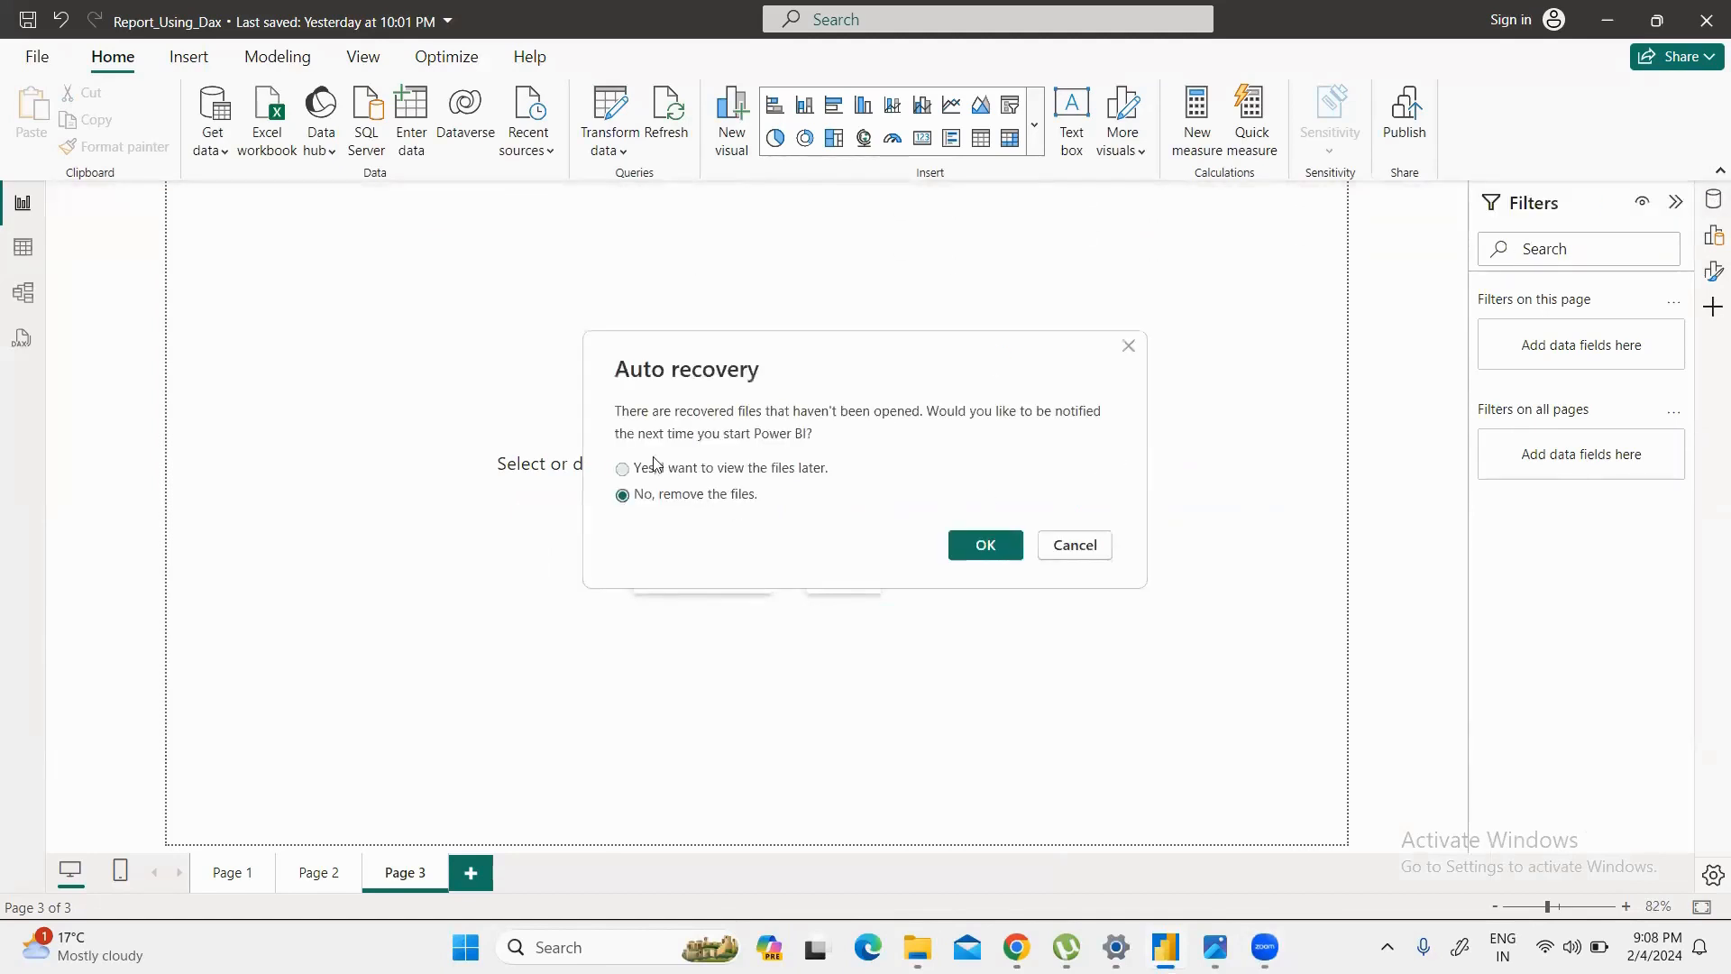
pyautogui.click(979, 546)
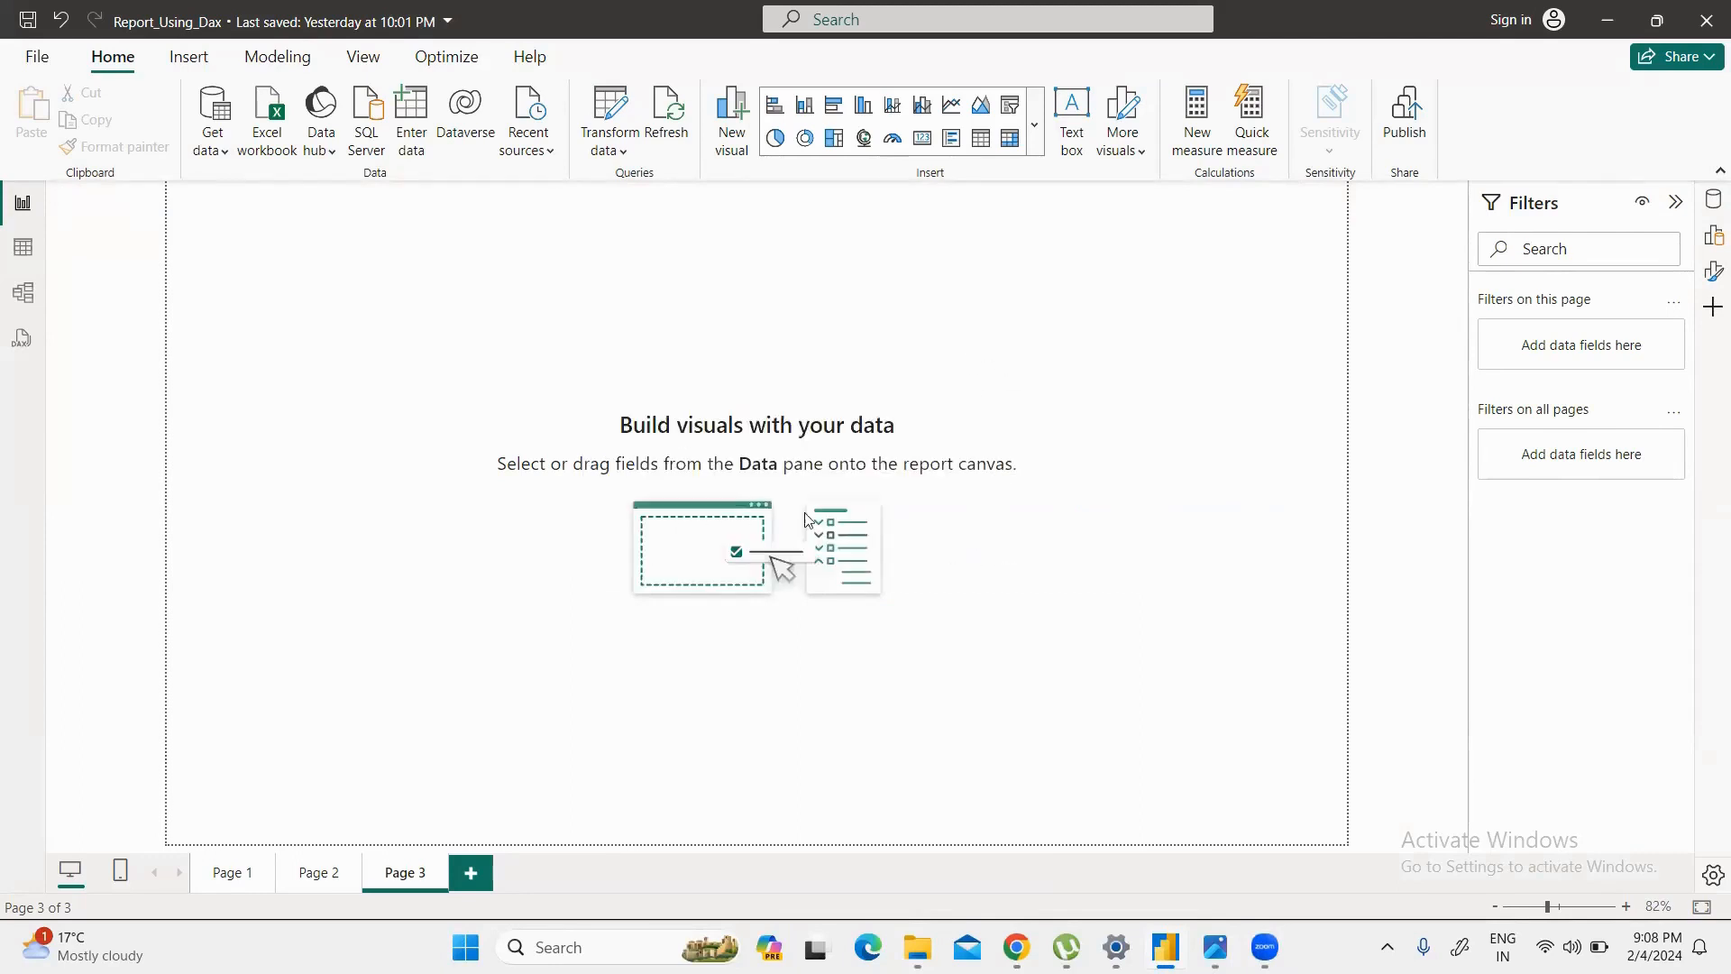
# Step: Look through the report pages, go to the empty Page 2, and close its delete prompt without deleting the page
pyautogui.click(302, 875)
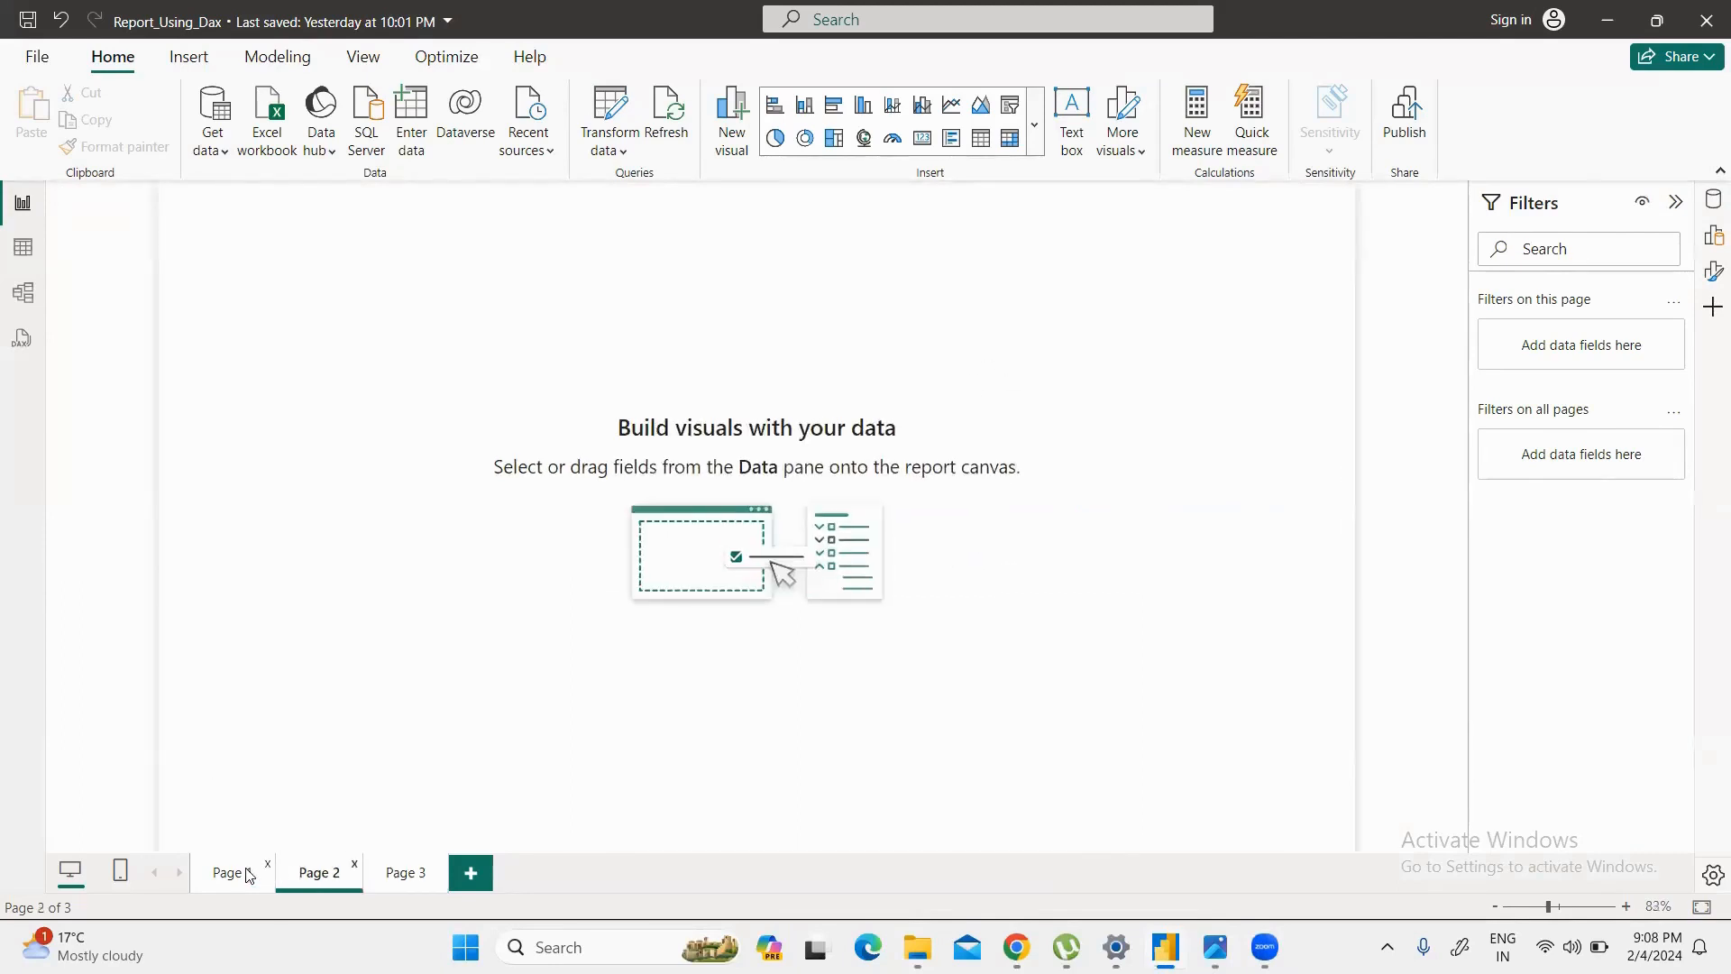
pyautogui.click(237, 873)
pyautogui.click(398, 875)
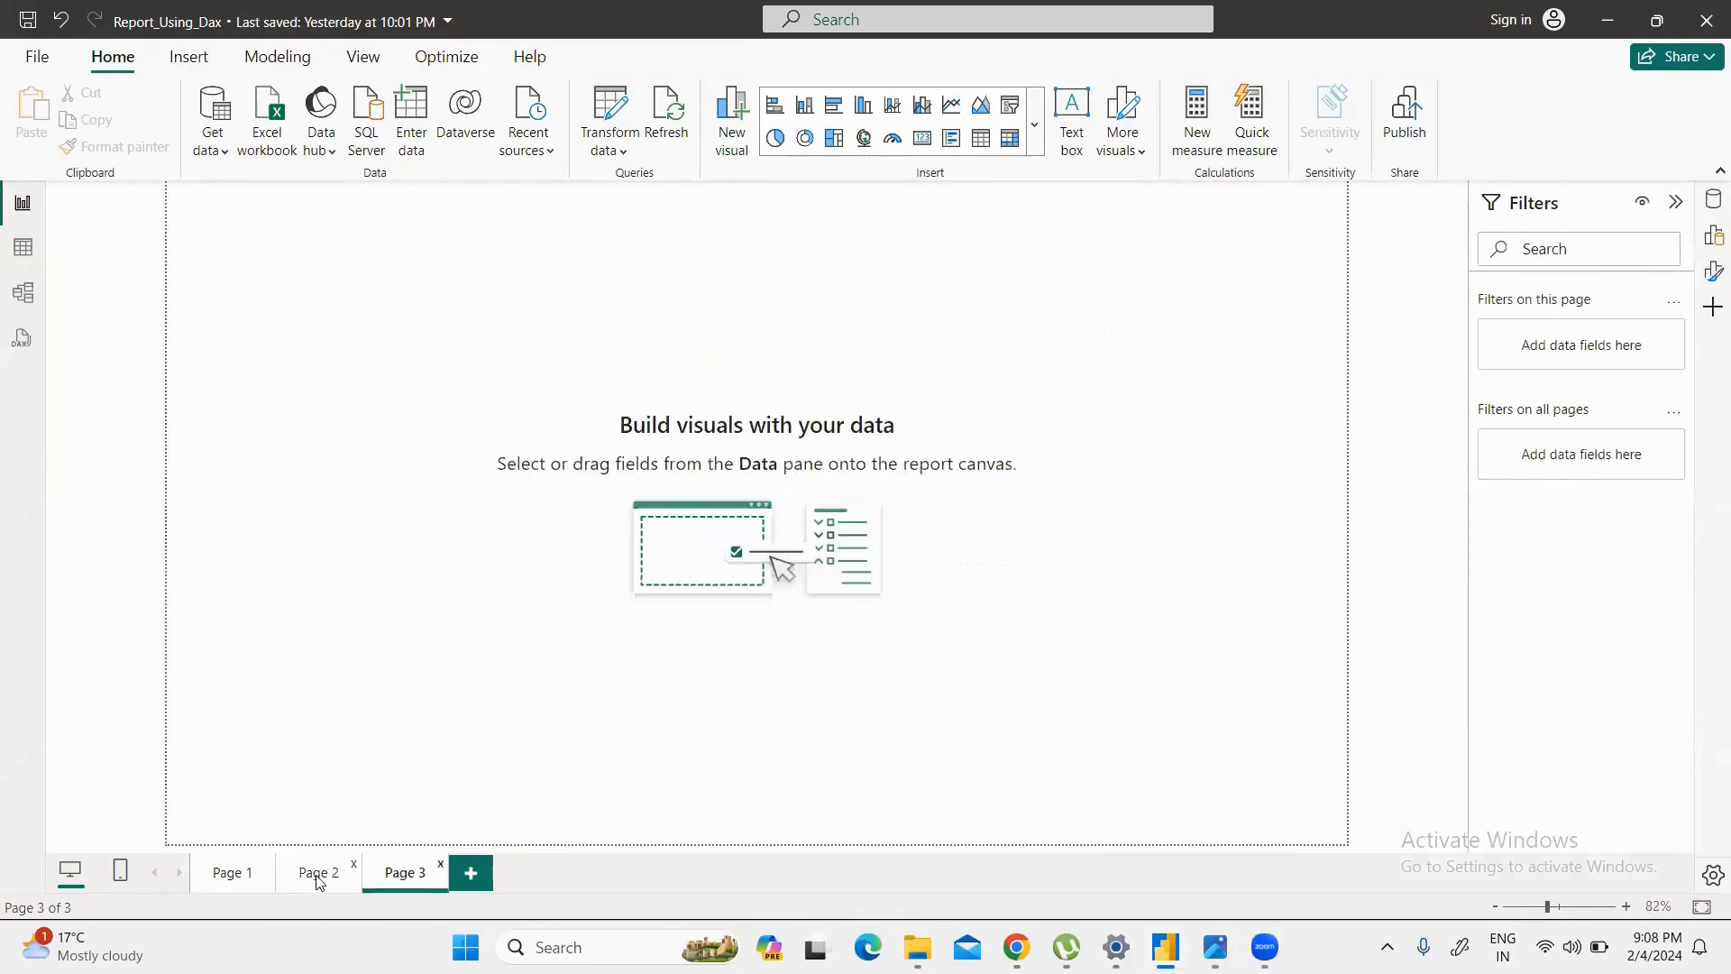
pyautogui.click(332, 873)
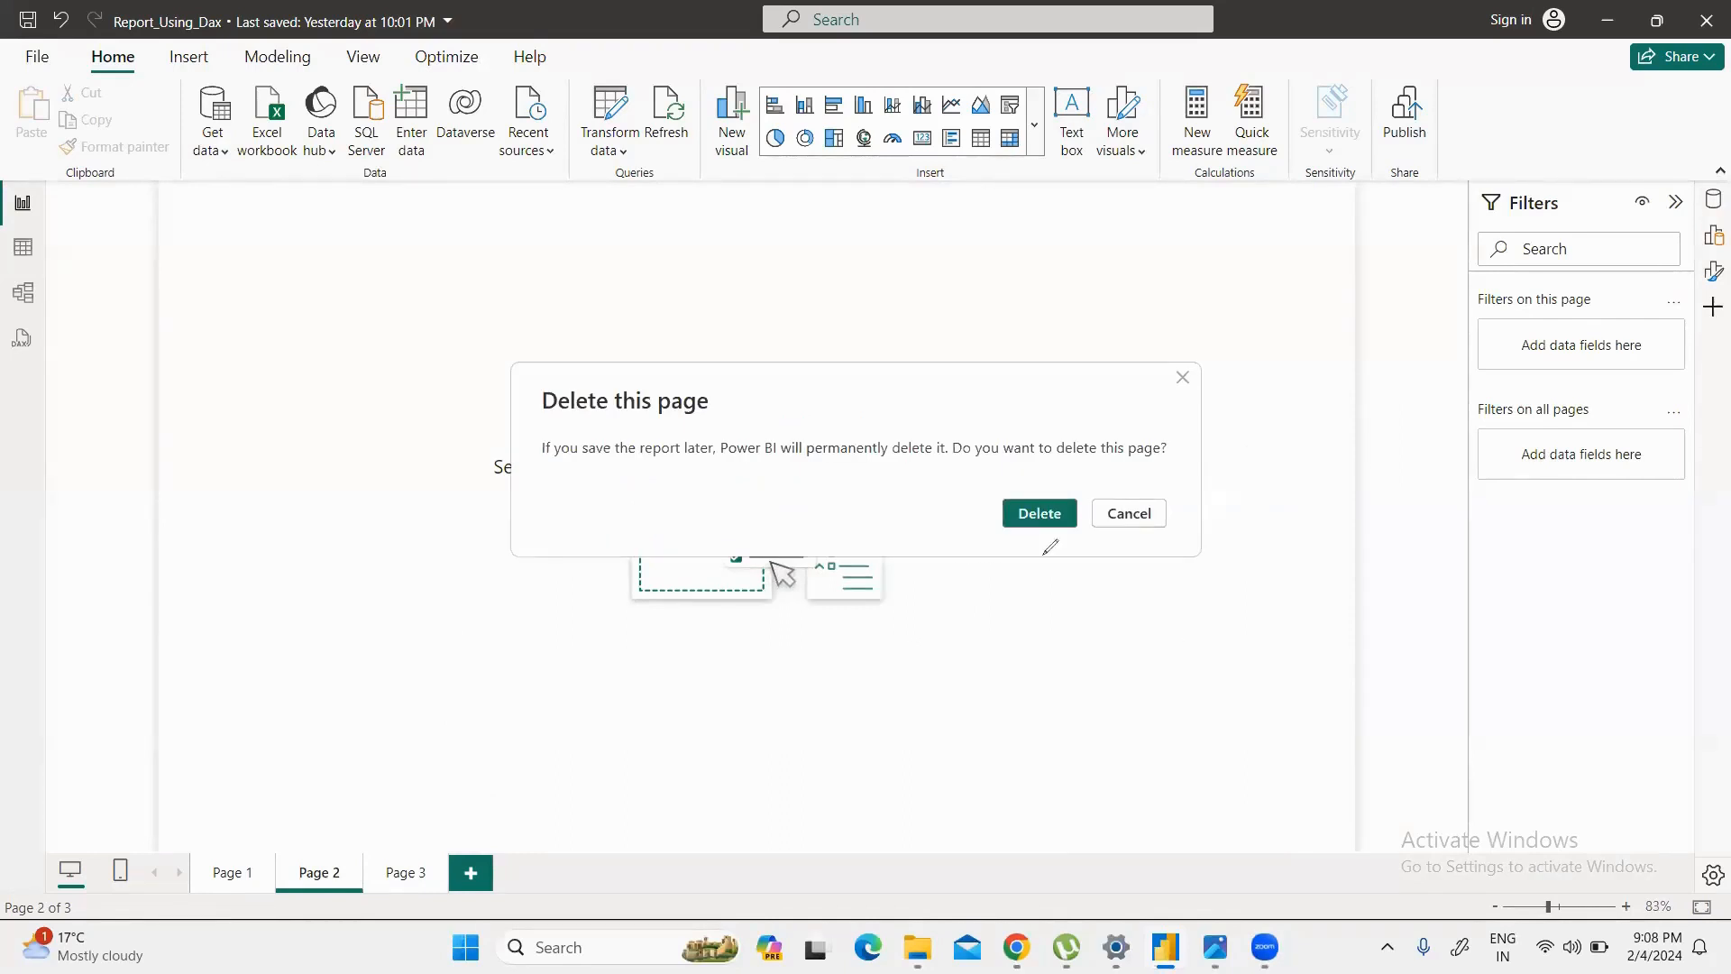
pyautogui.click(1183, 375)
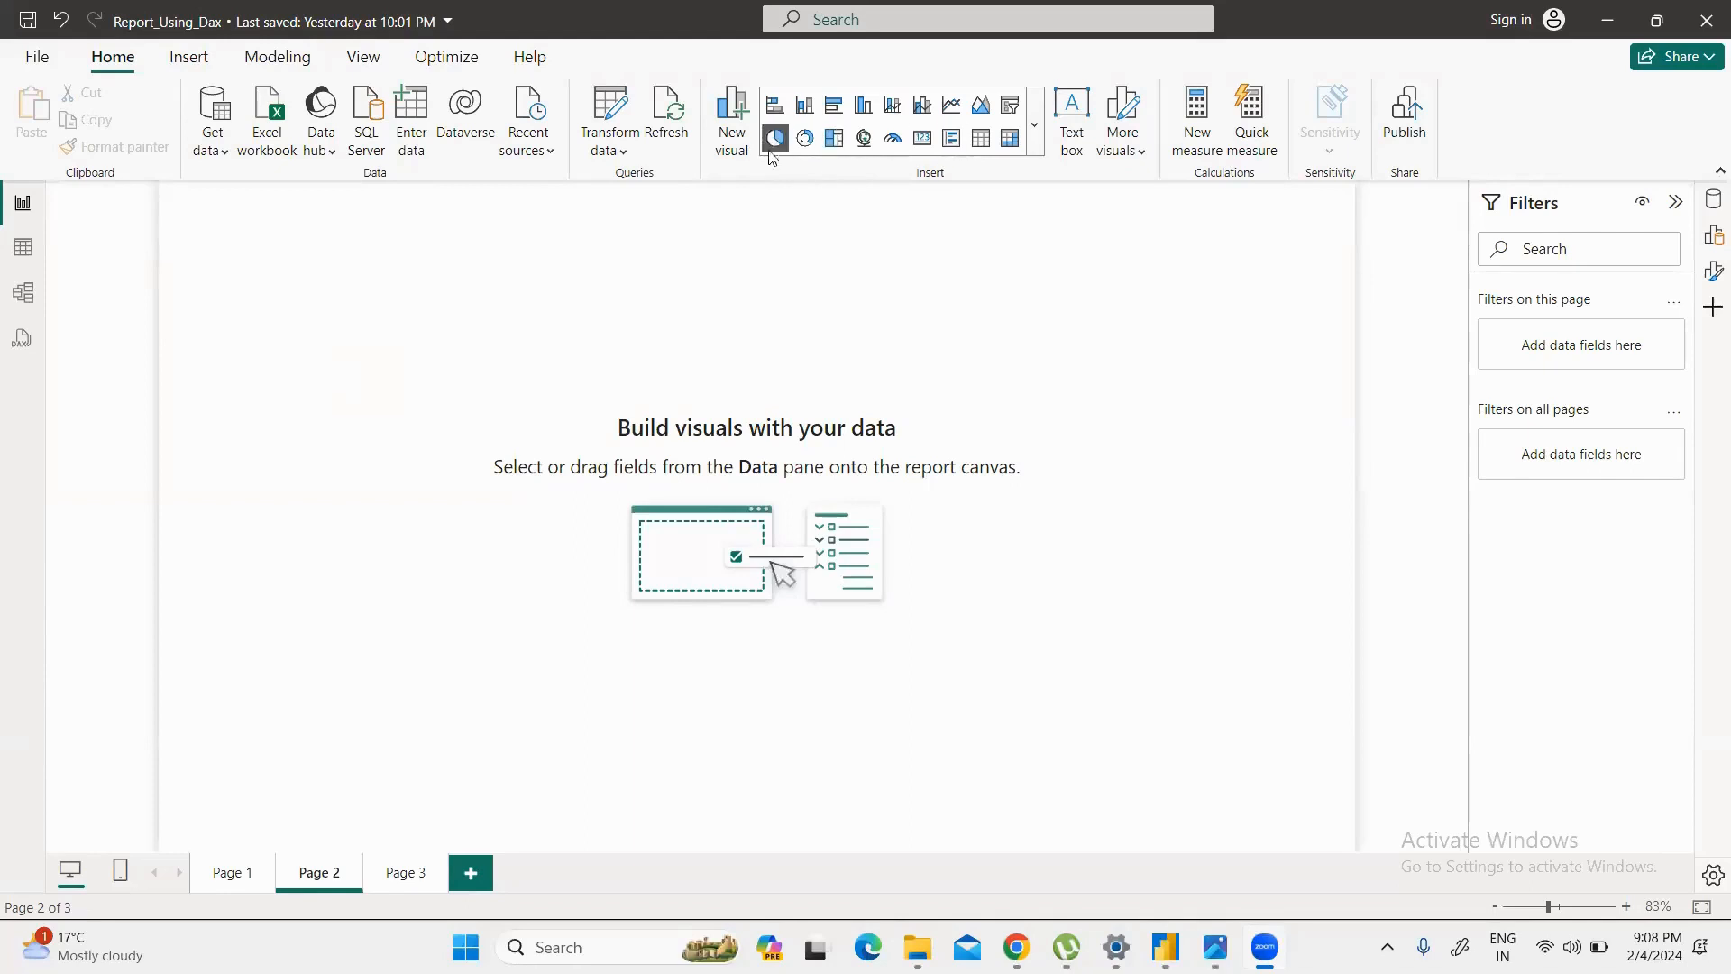
pyautogui.click(190, 60)
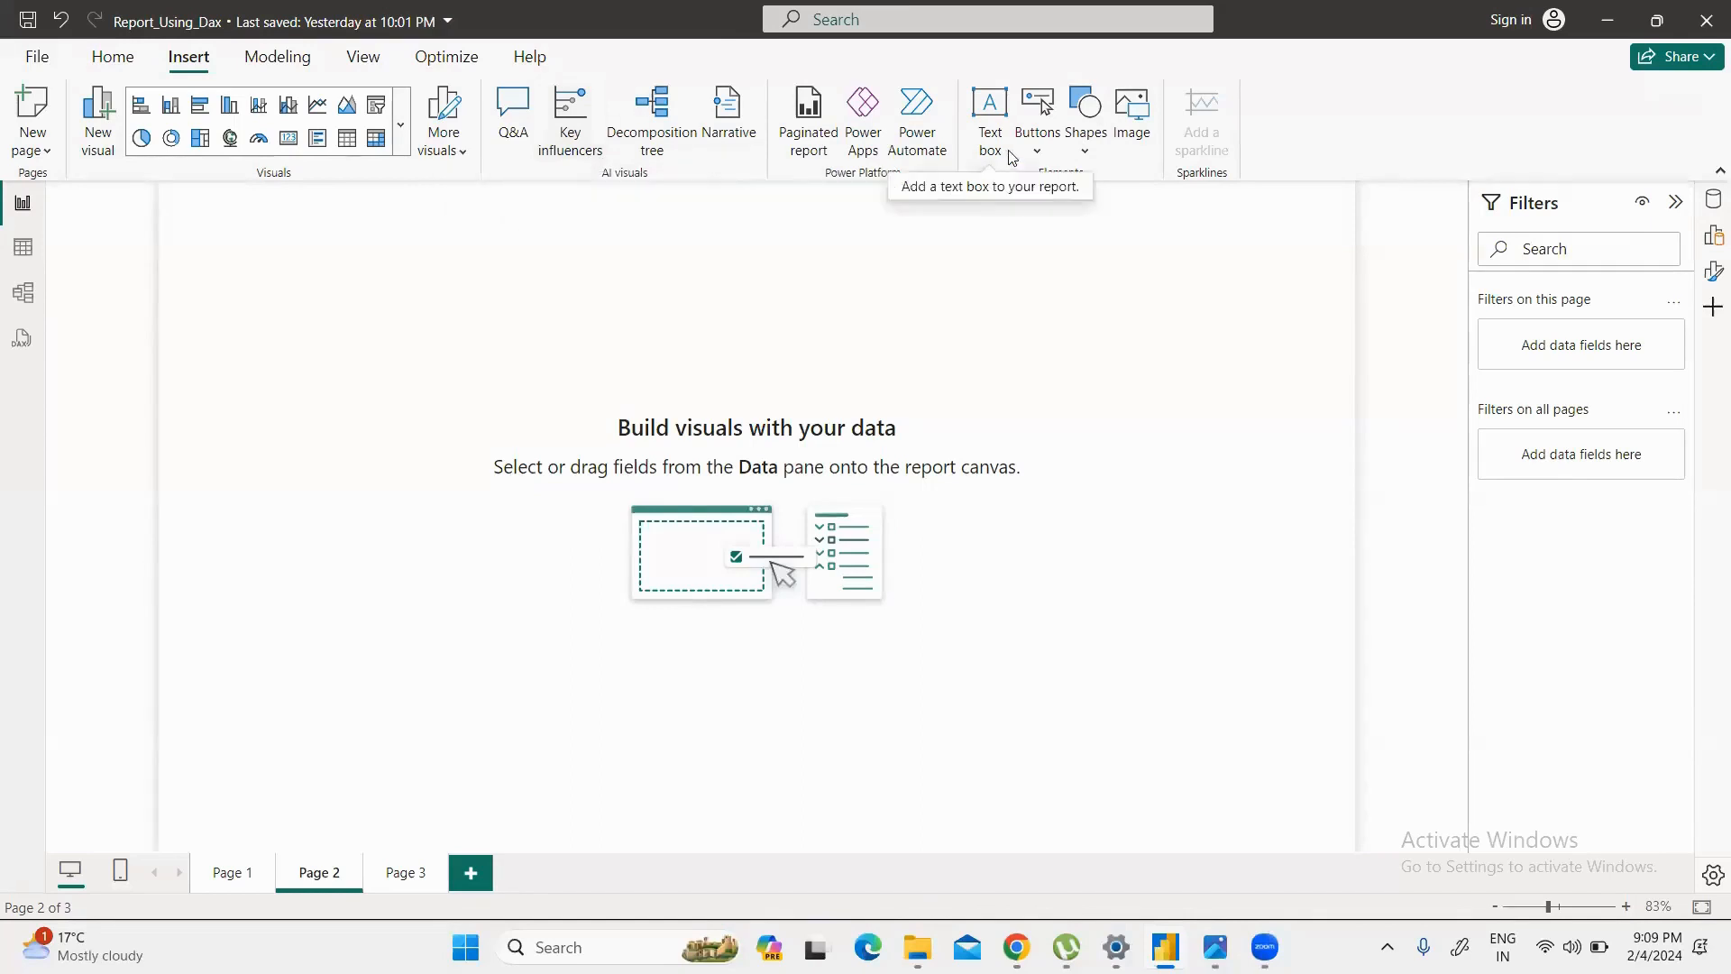
pyautogui.click(1086, 153)
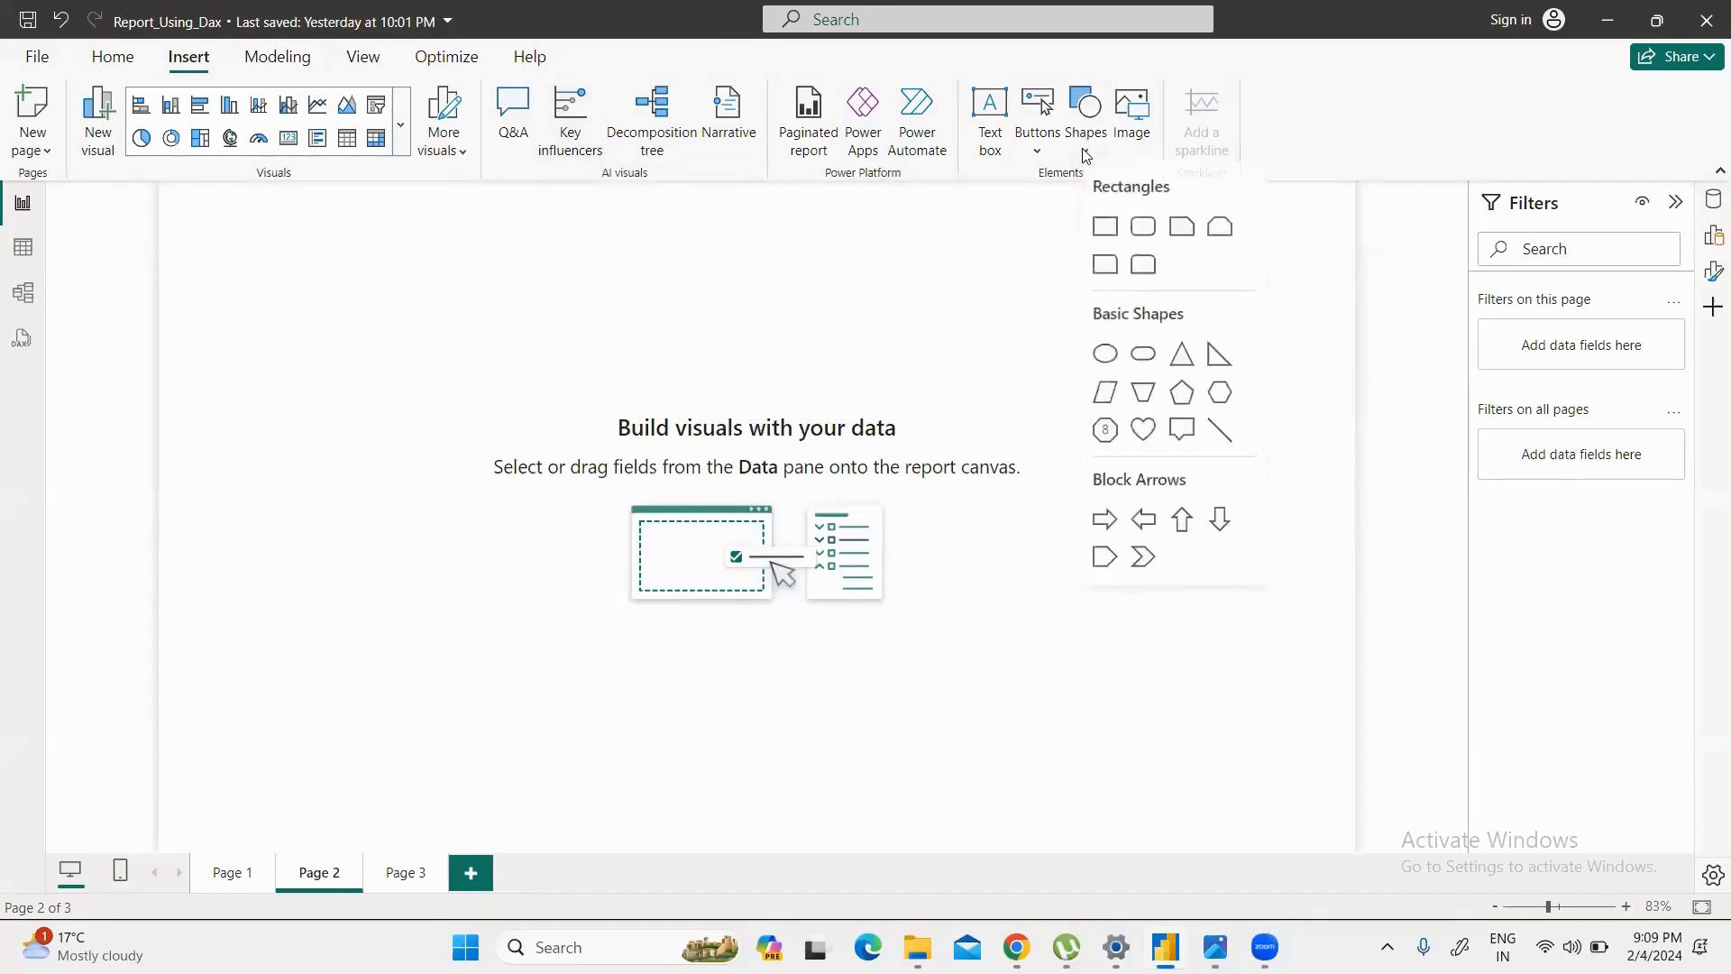
pyautogui.click(1106, 228)
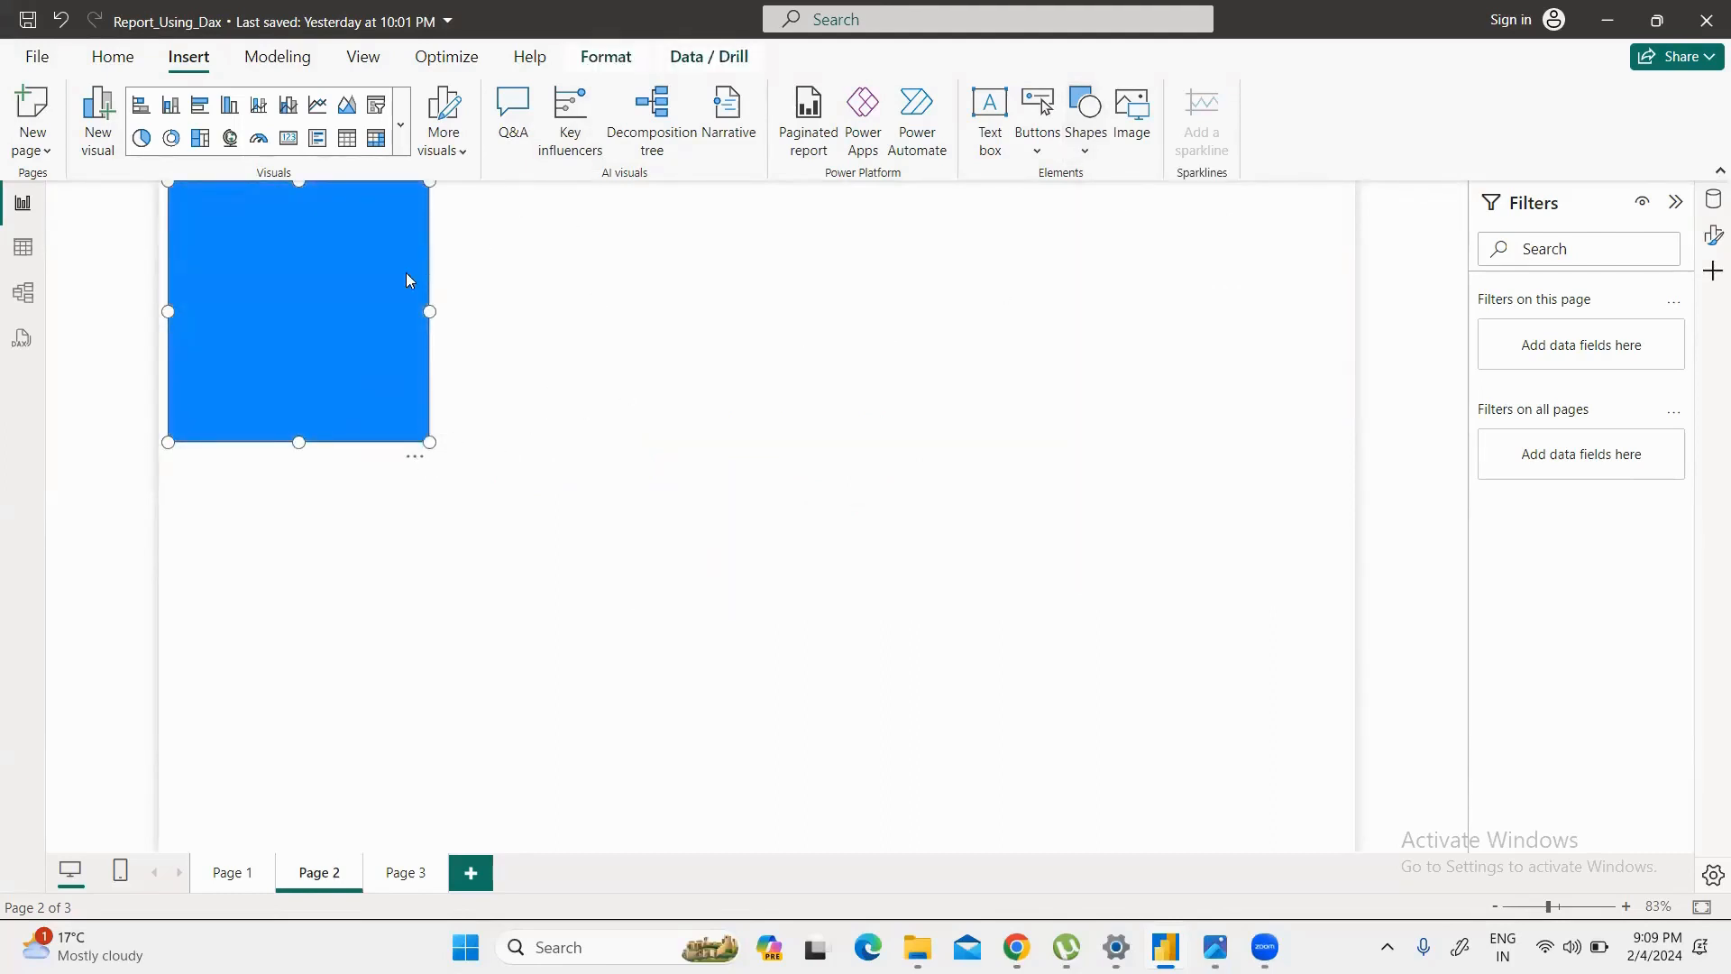
pyautogui.press('Delete')
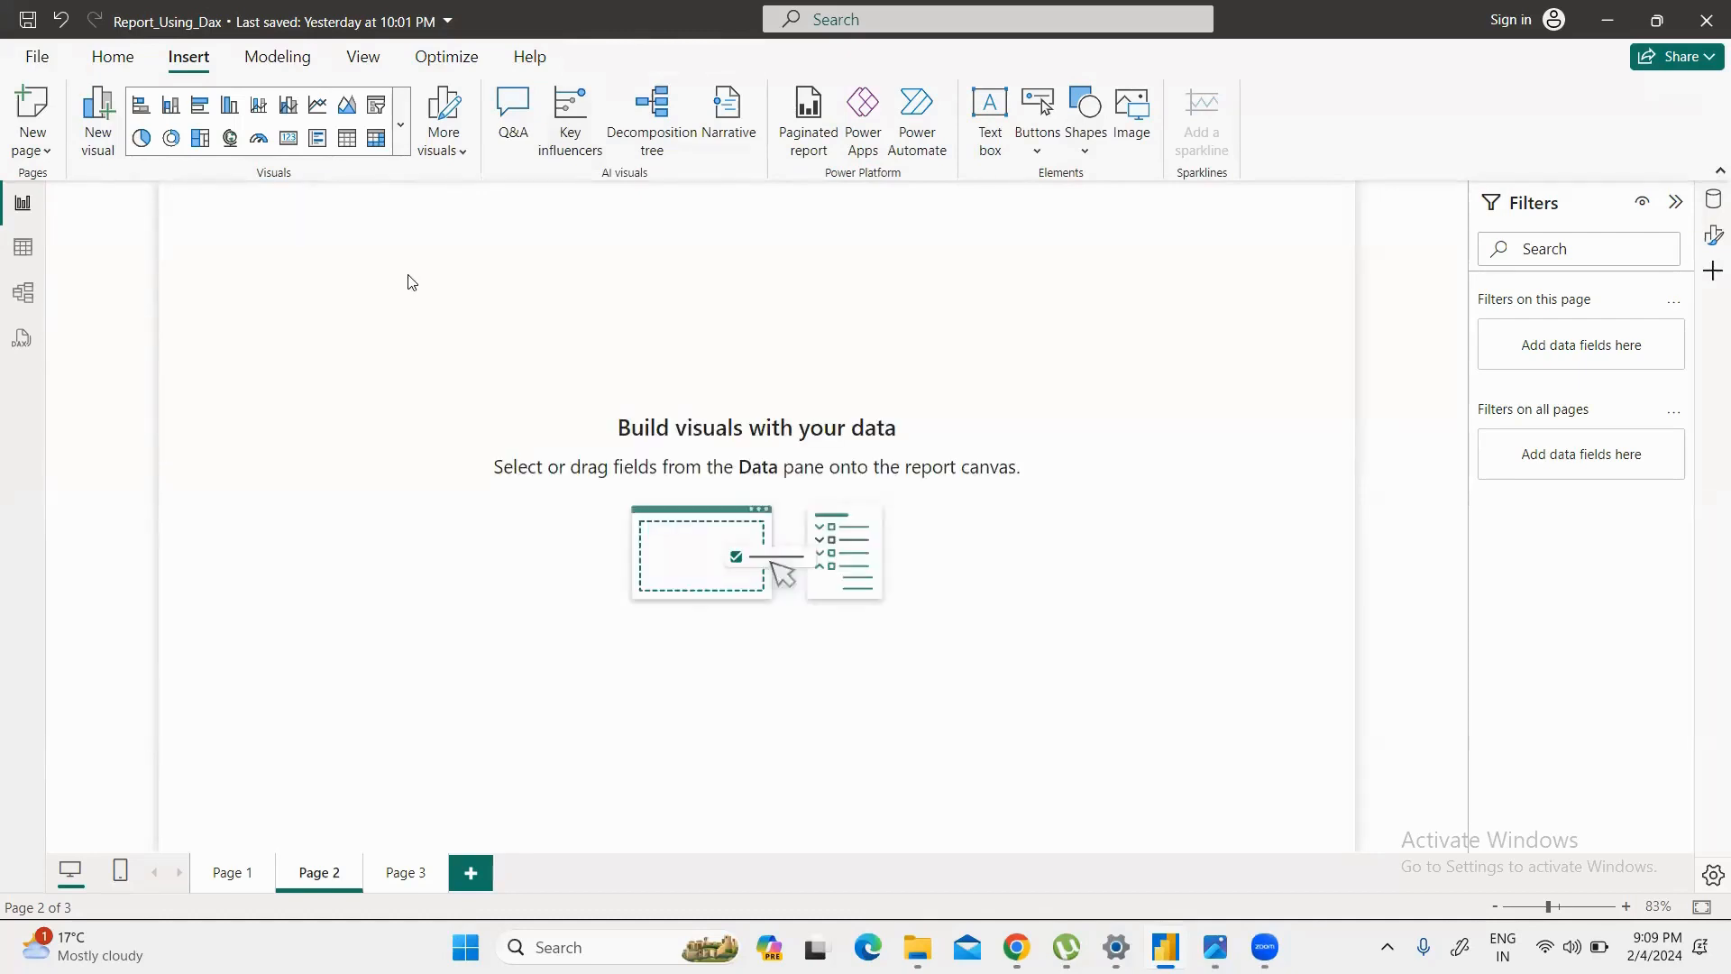
# Step: Insert a line shape on Page 2 and stretch it thinly across the full page width near the upper edge
pyautogui.click(1081, 155)
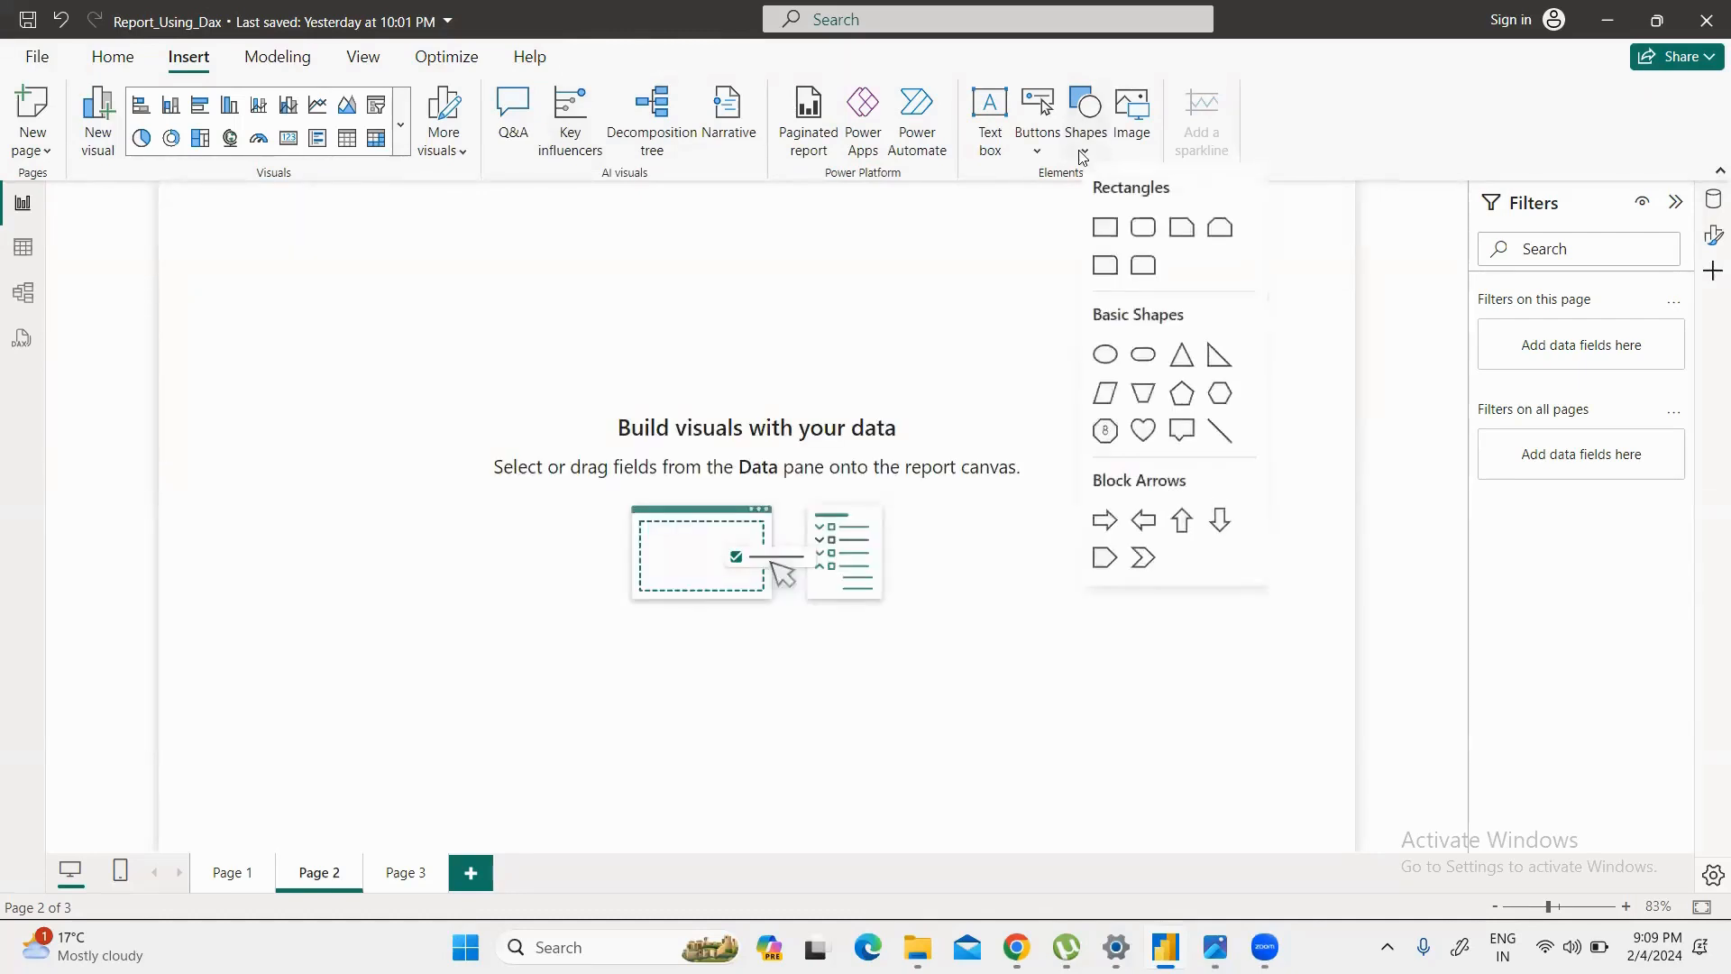
pyautogui.click(1219, 430)
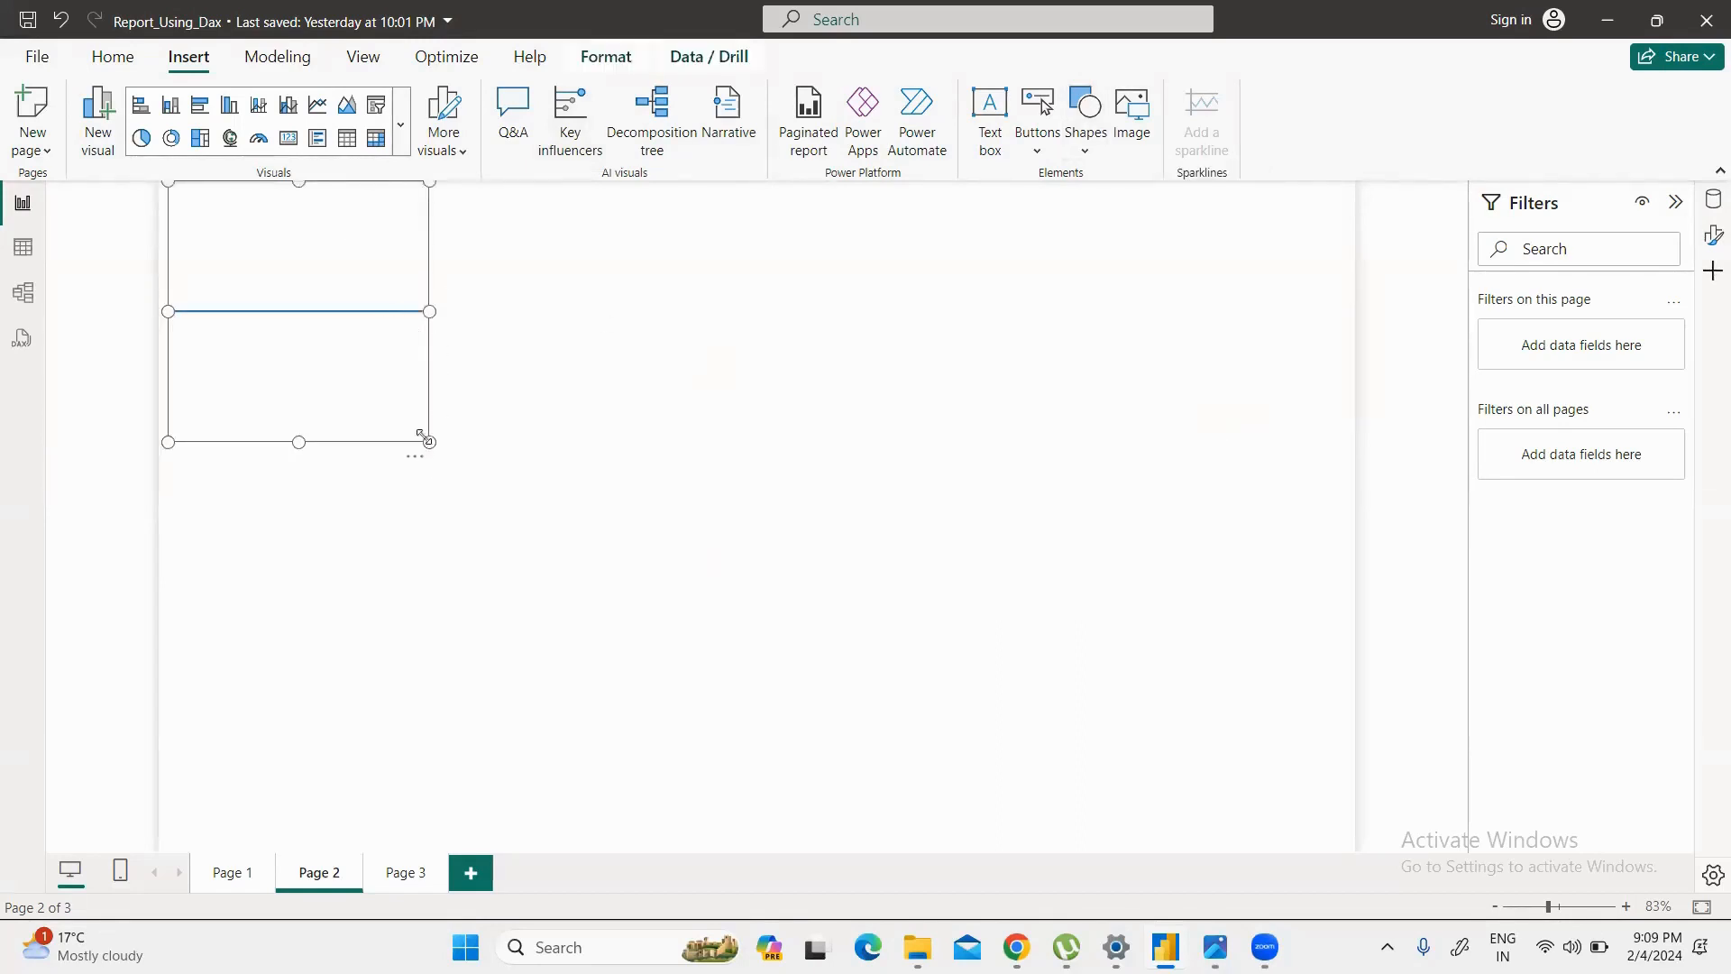
pyautogui.moveTo(428, 440); pyautogui.dragTo(1399, 301)
pyautogui.moveTo(781, 249)
pyautogui.mouseDown()
pyautogui.moveTo(779, 229)
pyautogui.moveTo(763, 251)
pyautogui.mouseUp()
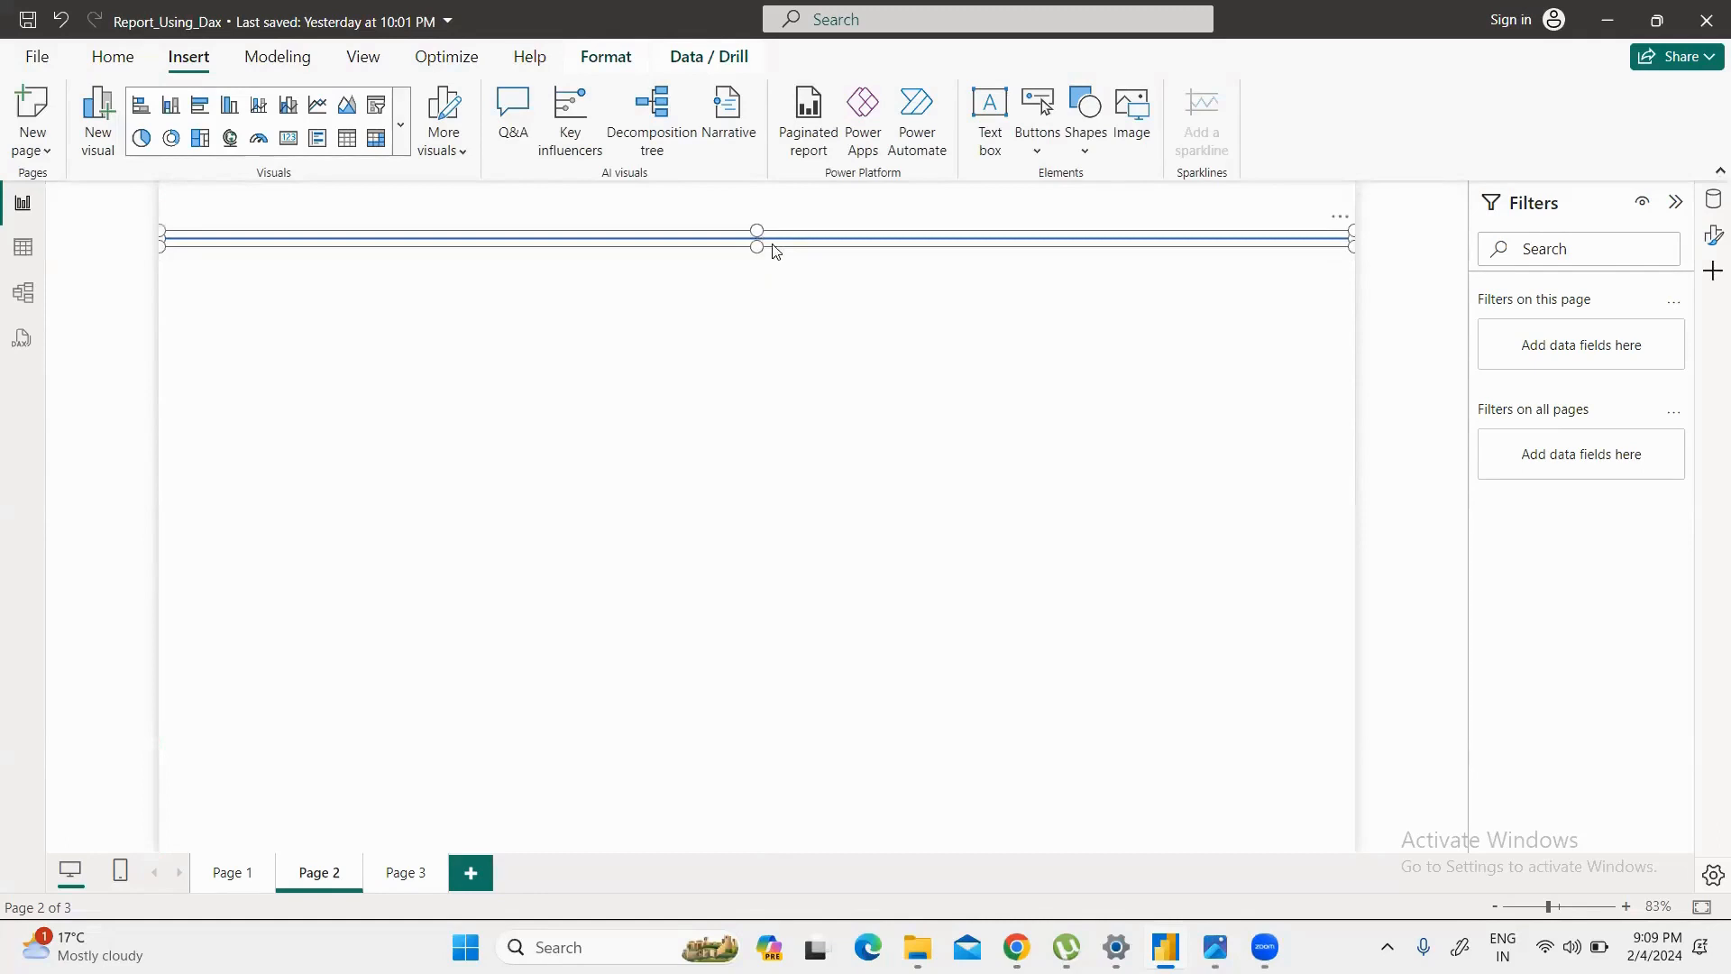
# Step: Duplicate the line, place the copy near the page's lower edge, and shift the upper line slightly down
pyautogui.hotkey('ctrl', 'c')
pyautogui.hotkey('ctrl', 'v')
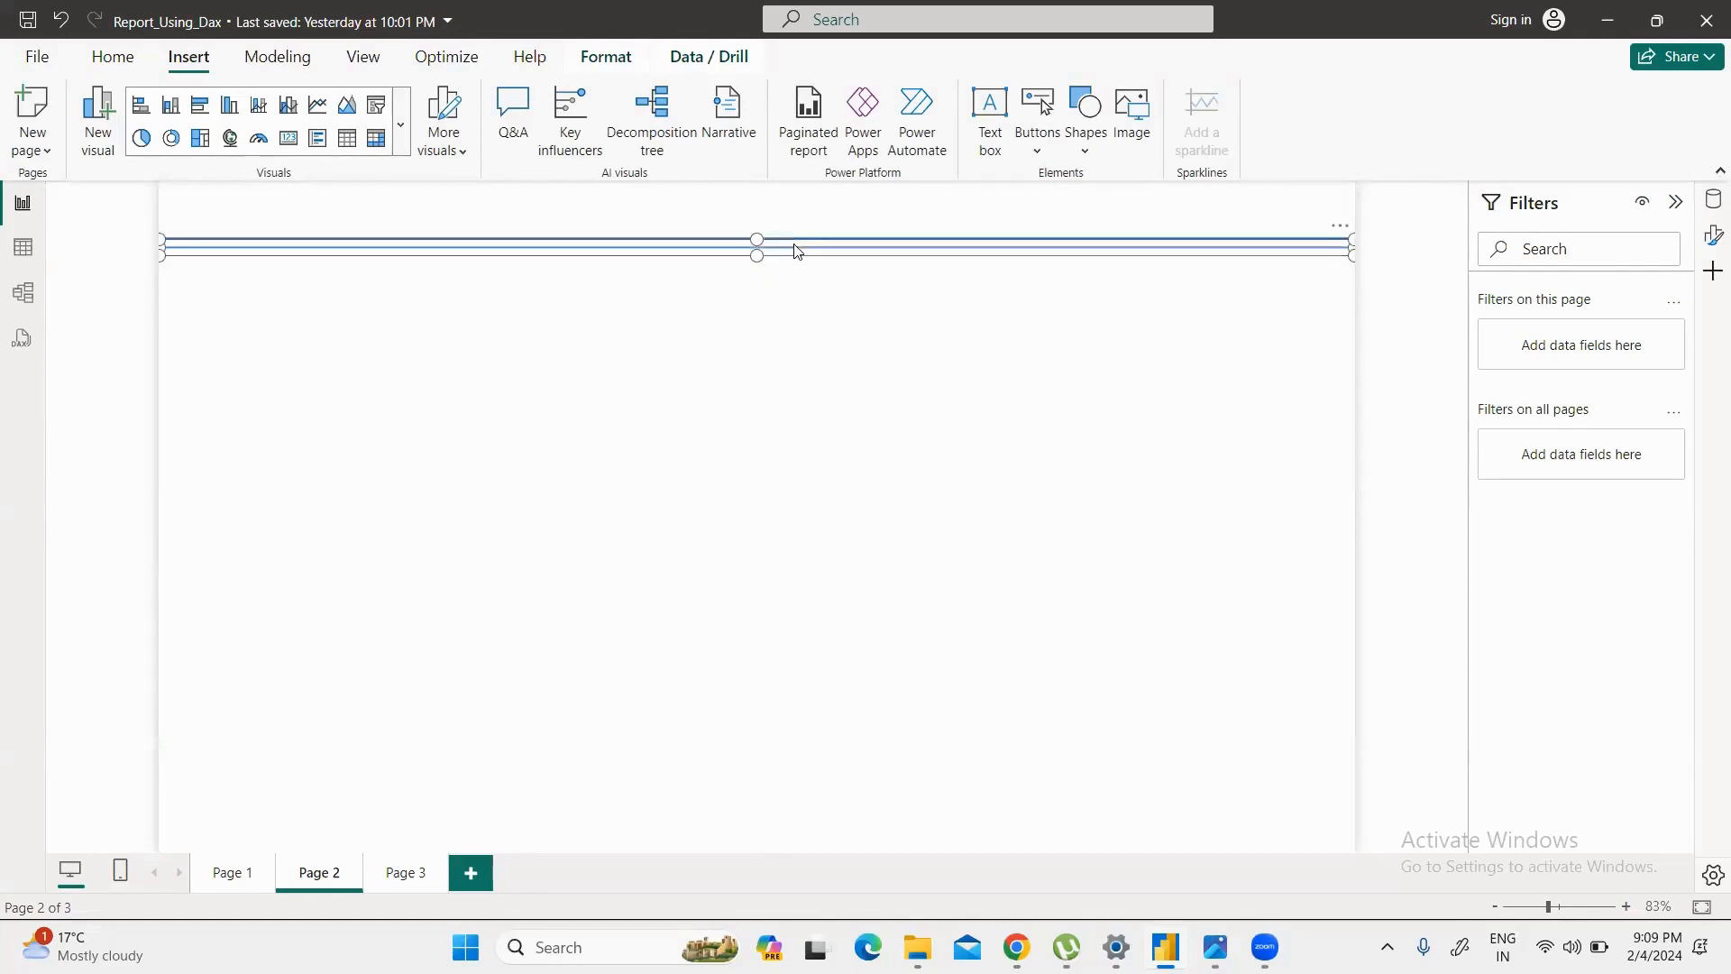
pyautogui.moveTo(786, 238); pyautogui.dragTo(840, 323)
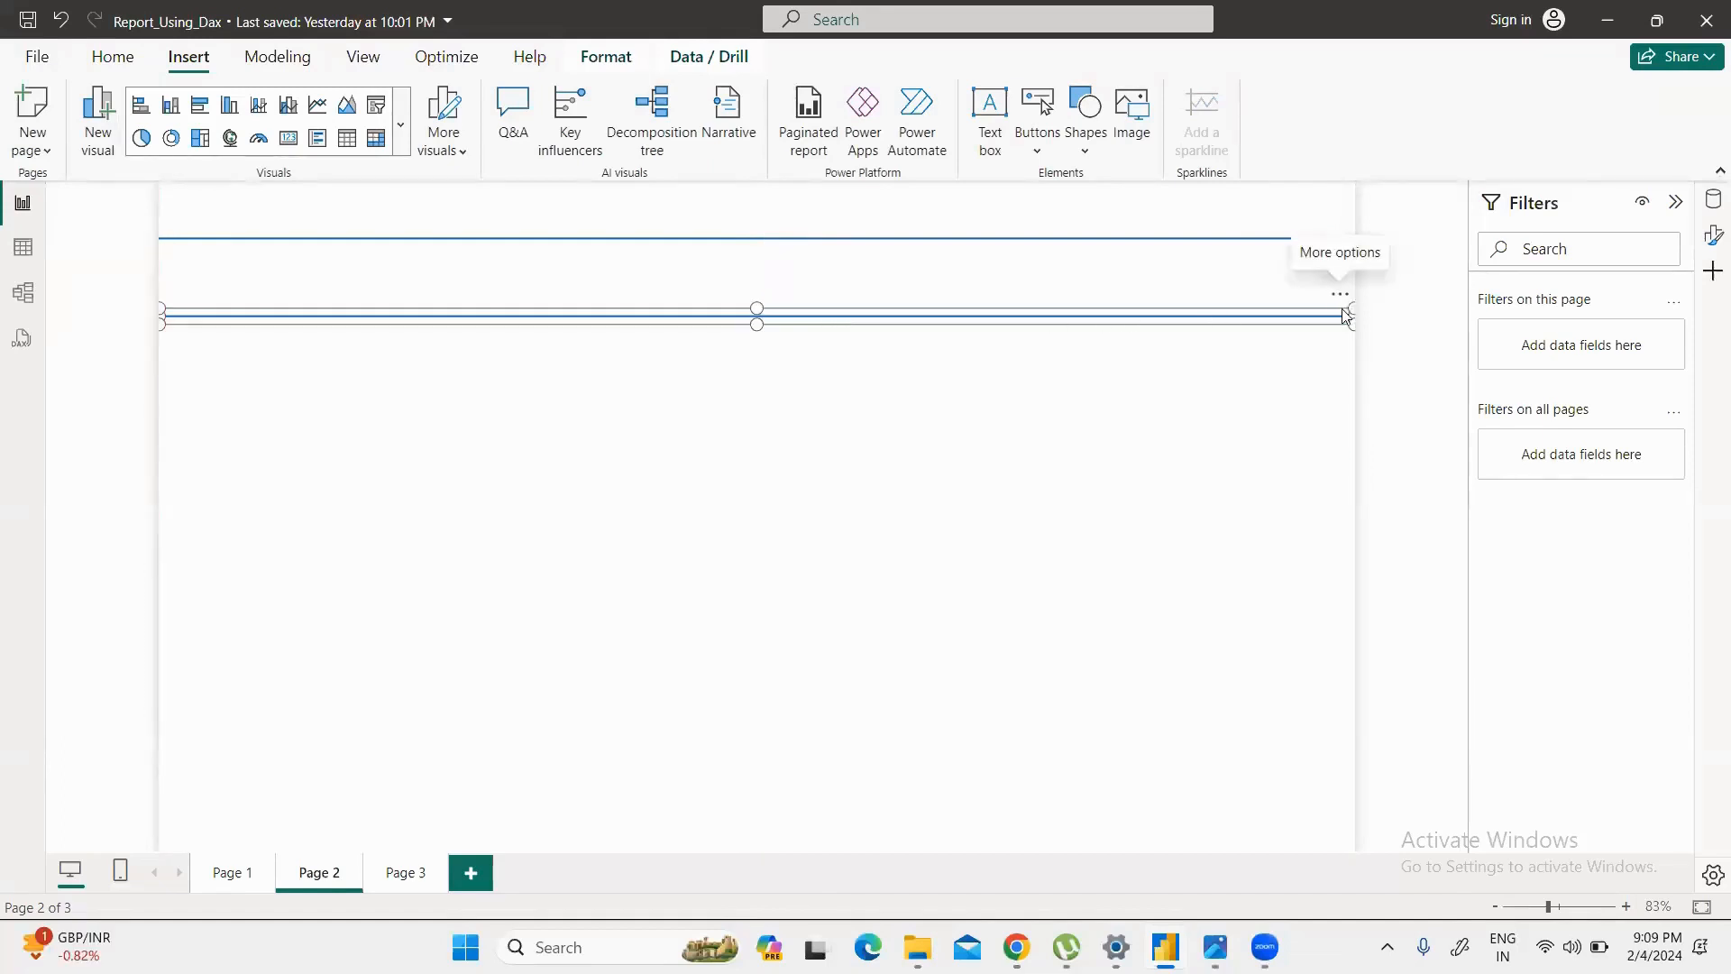
pyautogui.moveTo(1343, 305); pyautogui.dragTo(1344, 801)
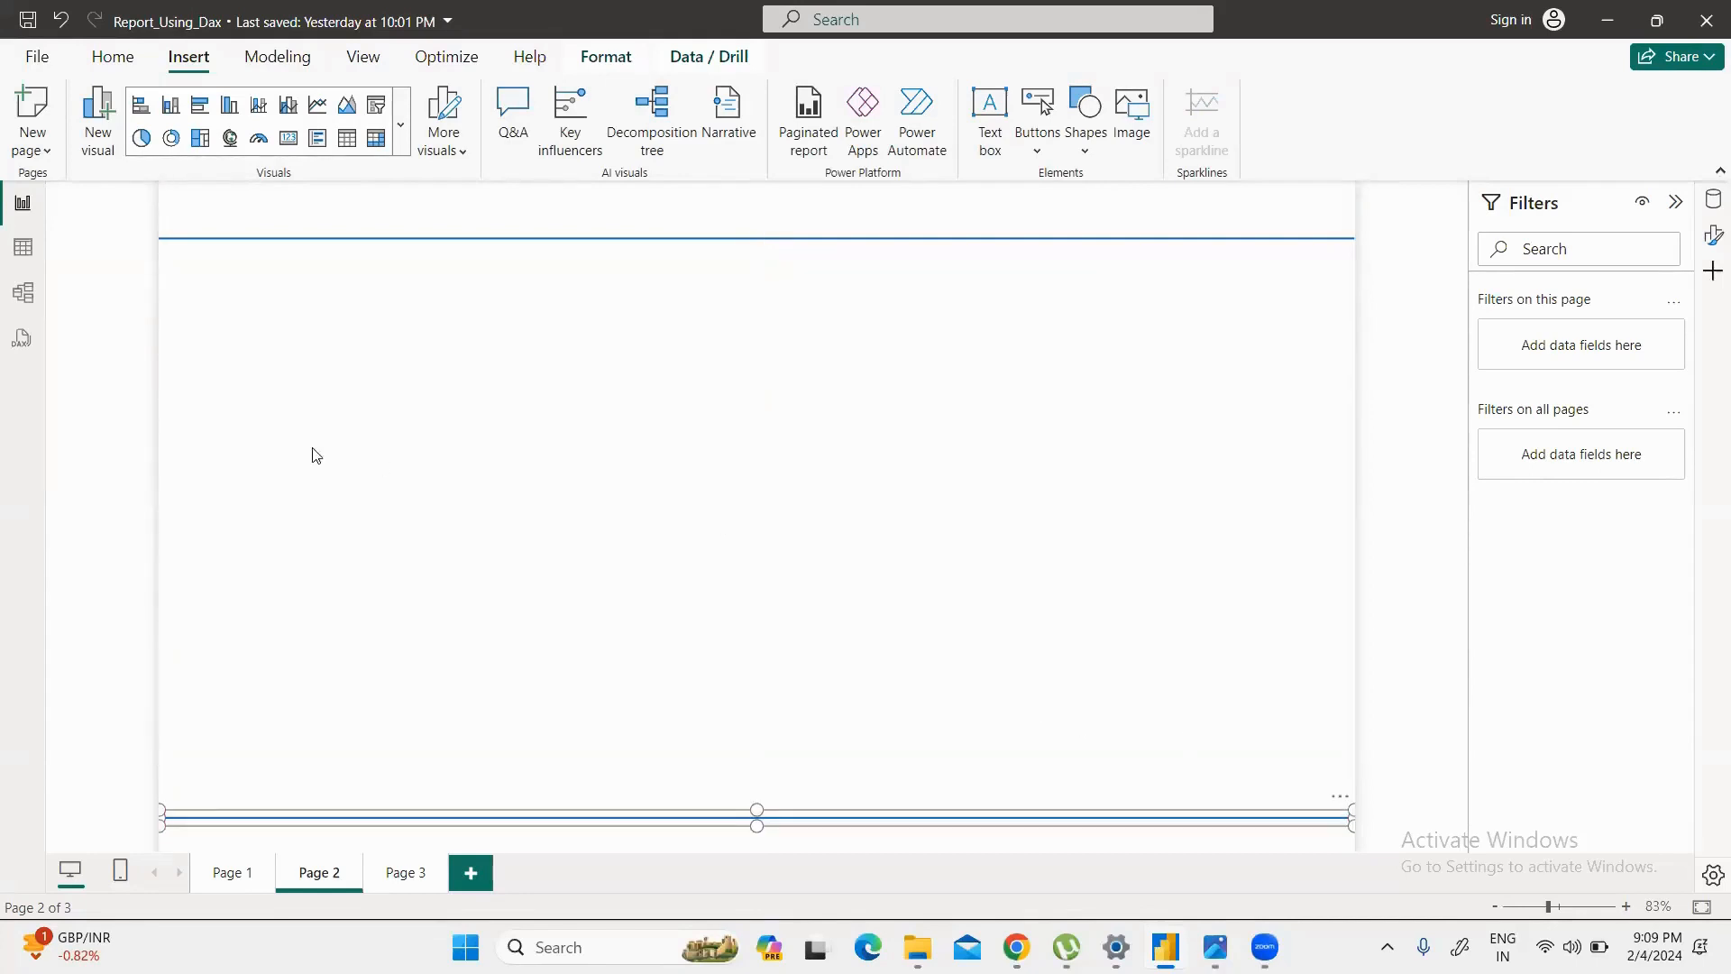
pyautogui.click(330, 536)
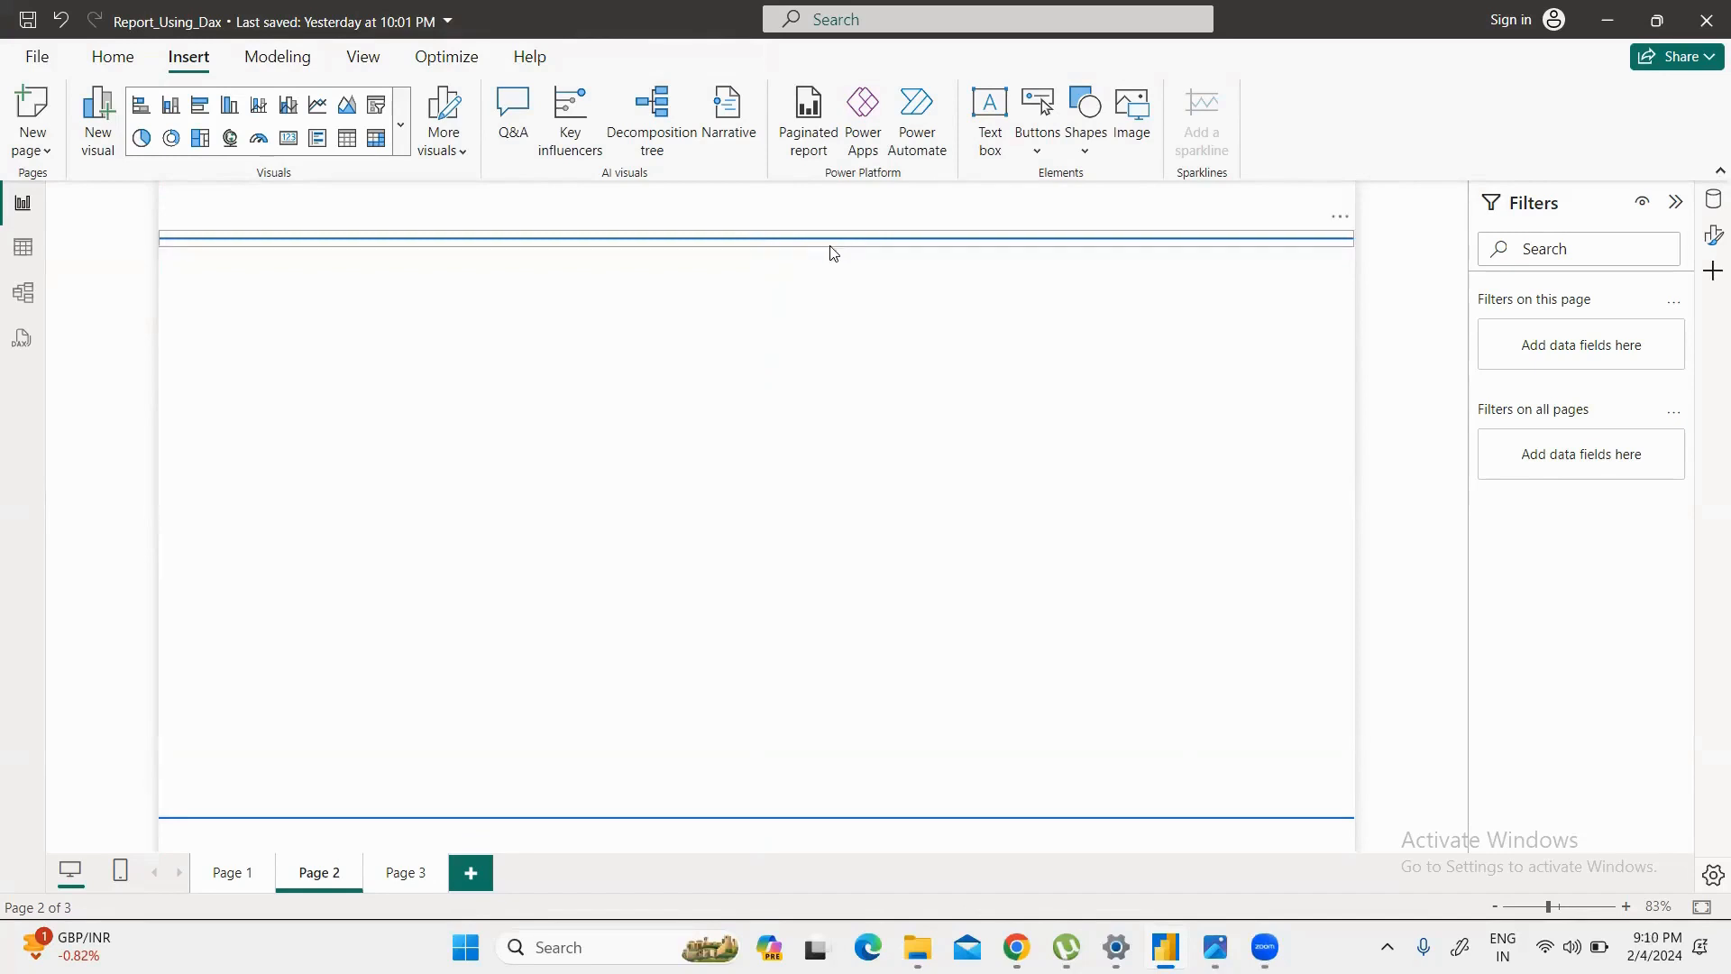
pyautogui.click(913, 259)
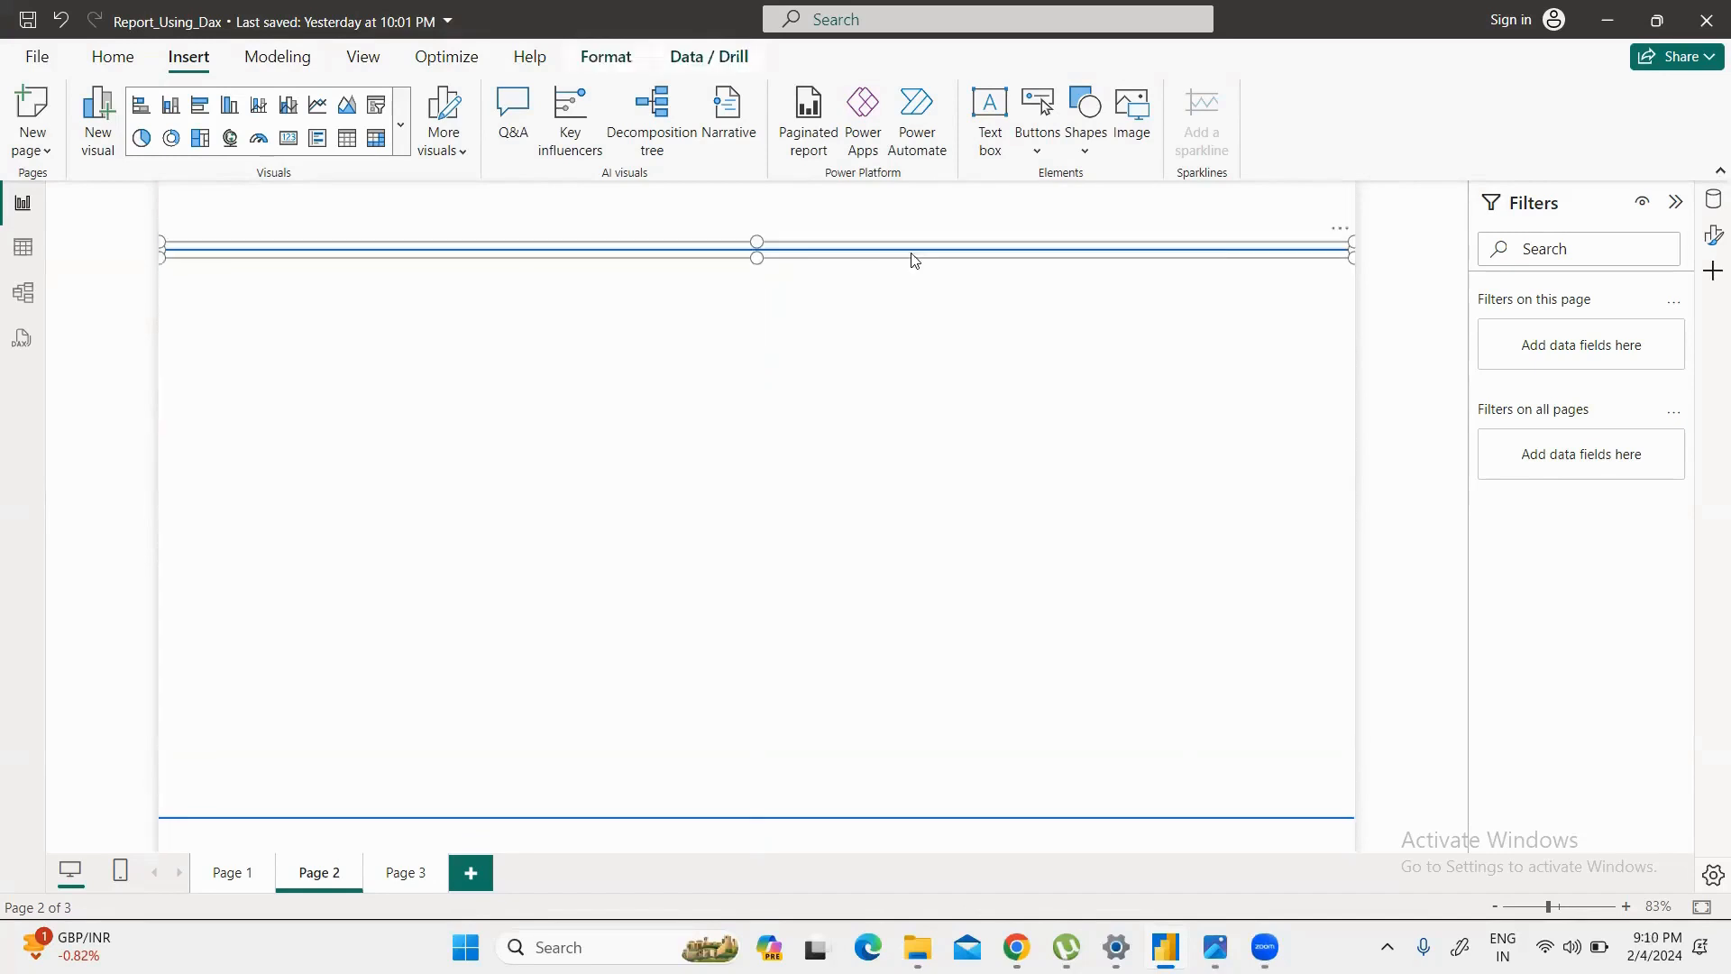
pyautogui.click(259, 214)
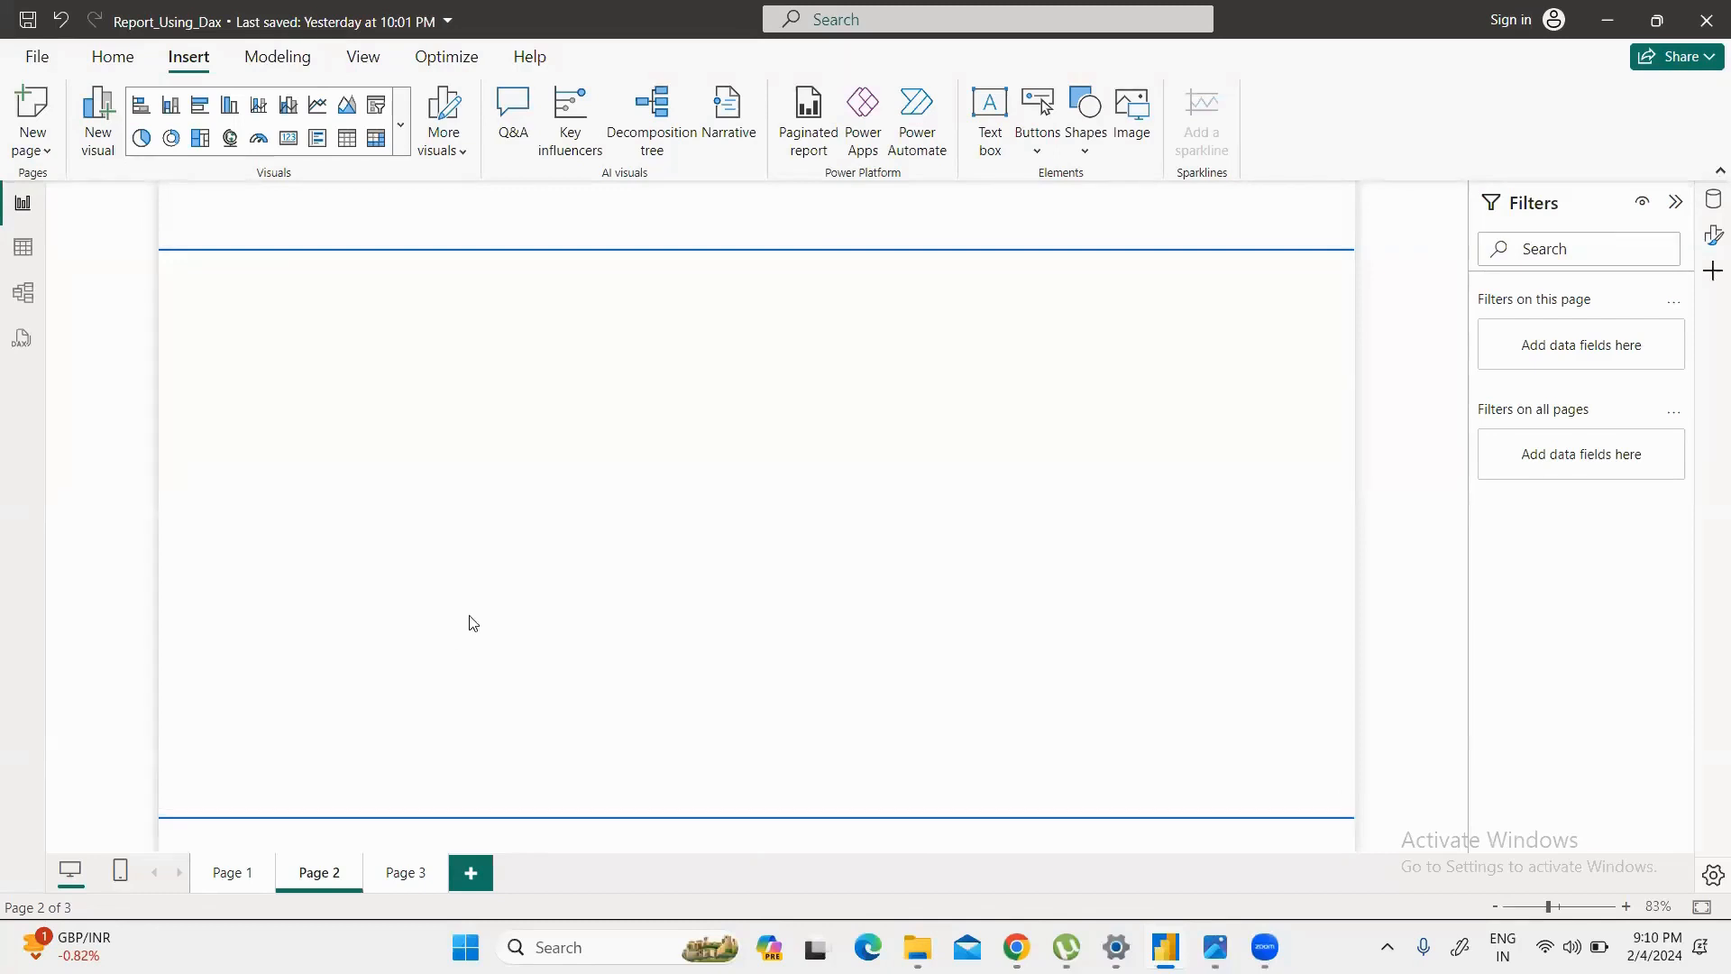
# Step: Insert a text box between the two divider lines and write "Note : Report can not share without permission." in it, correcting the spelling
pyautogui.click(990, 136)
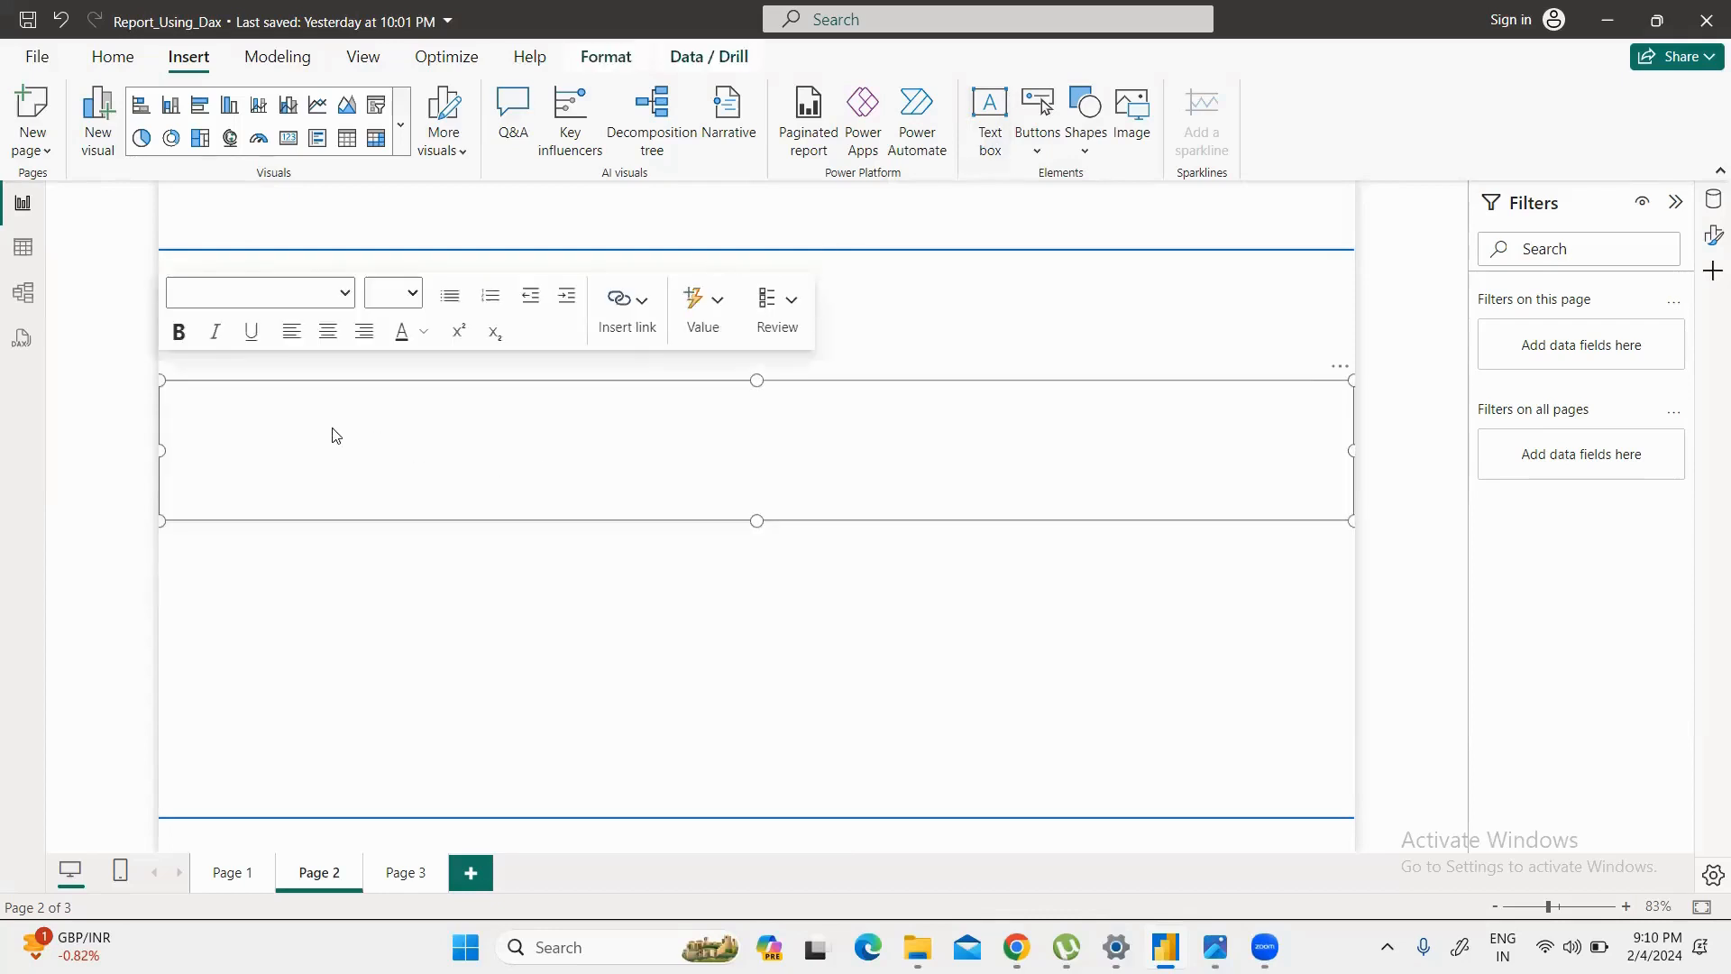
pyautogui.write('n')
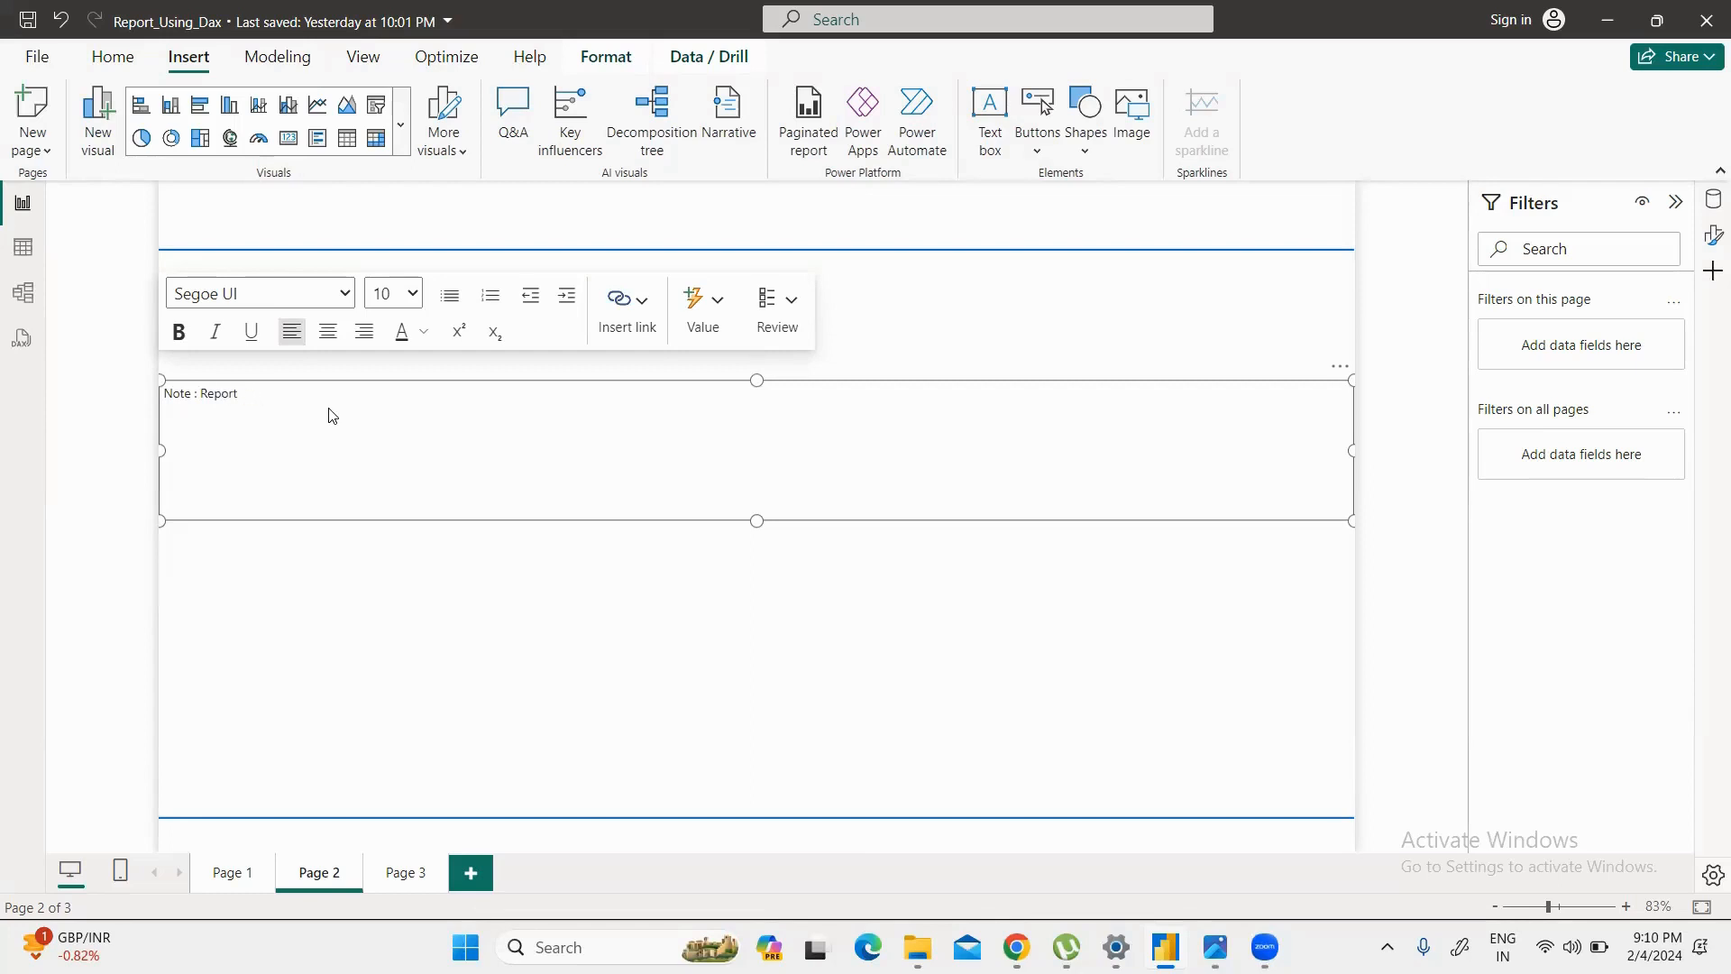
pyautogui.write('can not share with')
pyautogui.write('out permissio')
pyautogui.rightClick(395, 392)
pyautogui.click(387, 426)
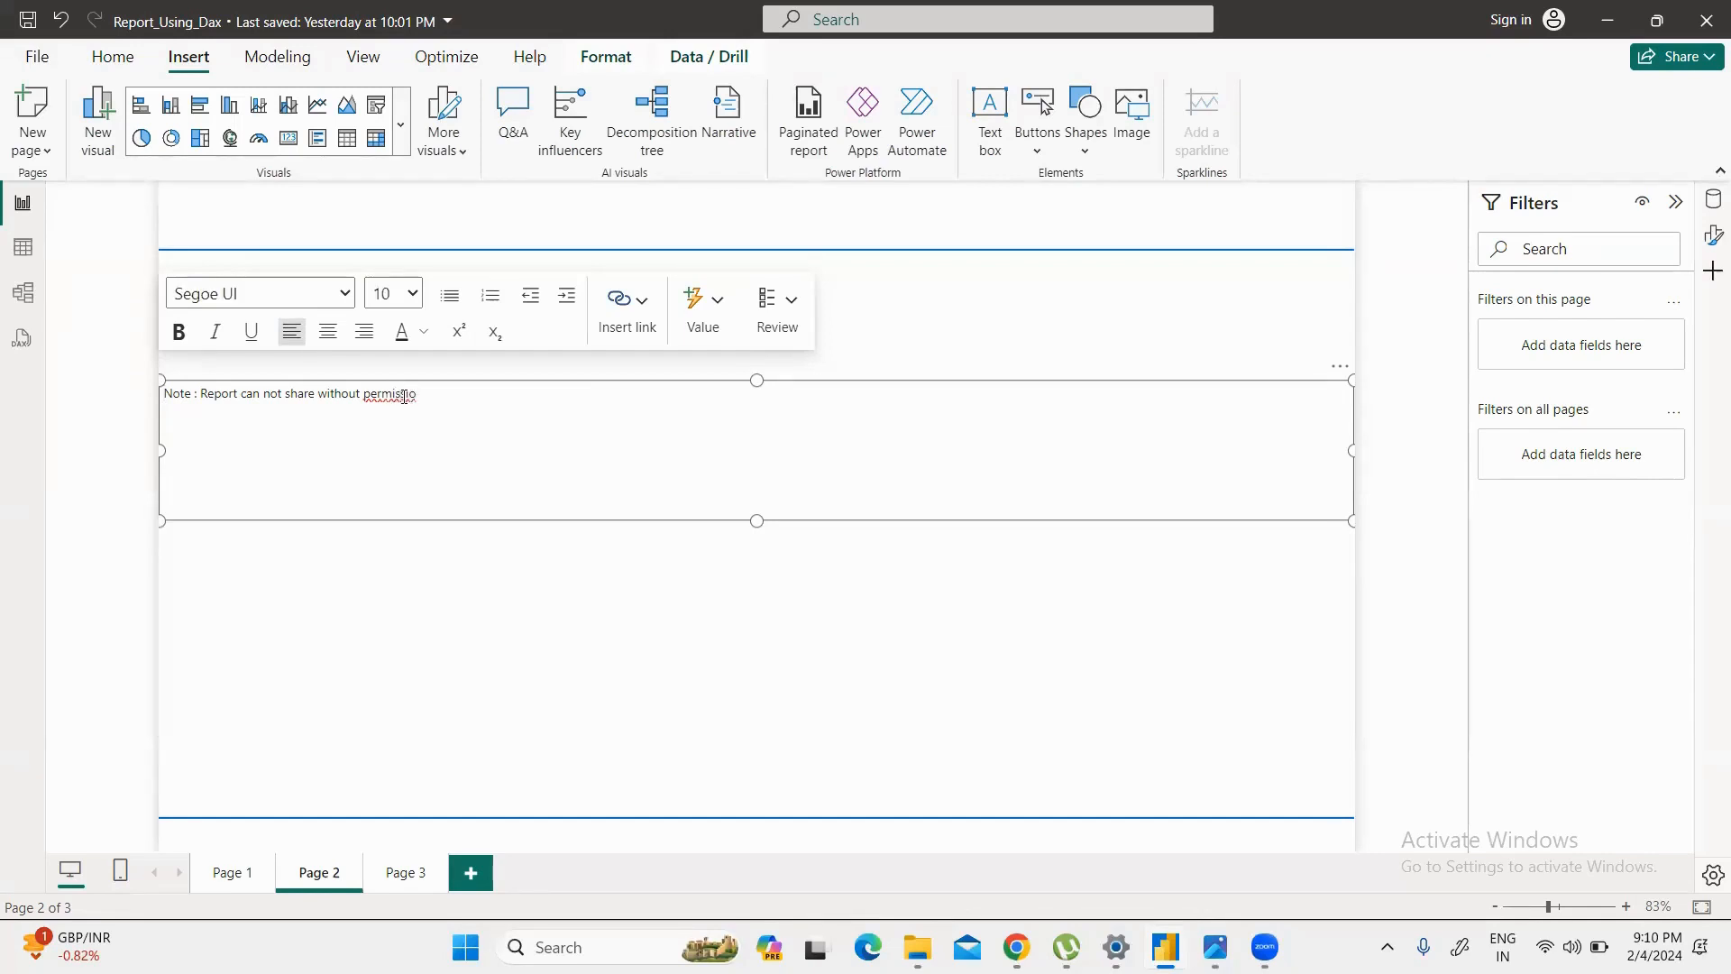
pyautogui.press('BackSpace')
pyautogui.write('n')
pyautogui.click(402, 393)
pyautogui.write('s')
# Step: Make the whole note text bold and set its font size to 11
pyautogui.moveTo(433, 393); pyautogui.dragTo(158, 405)
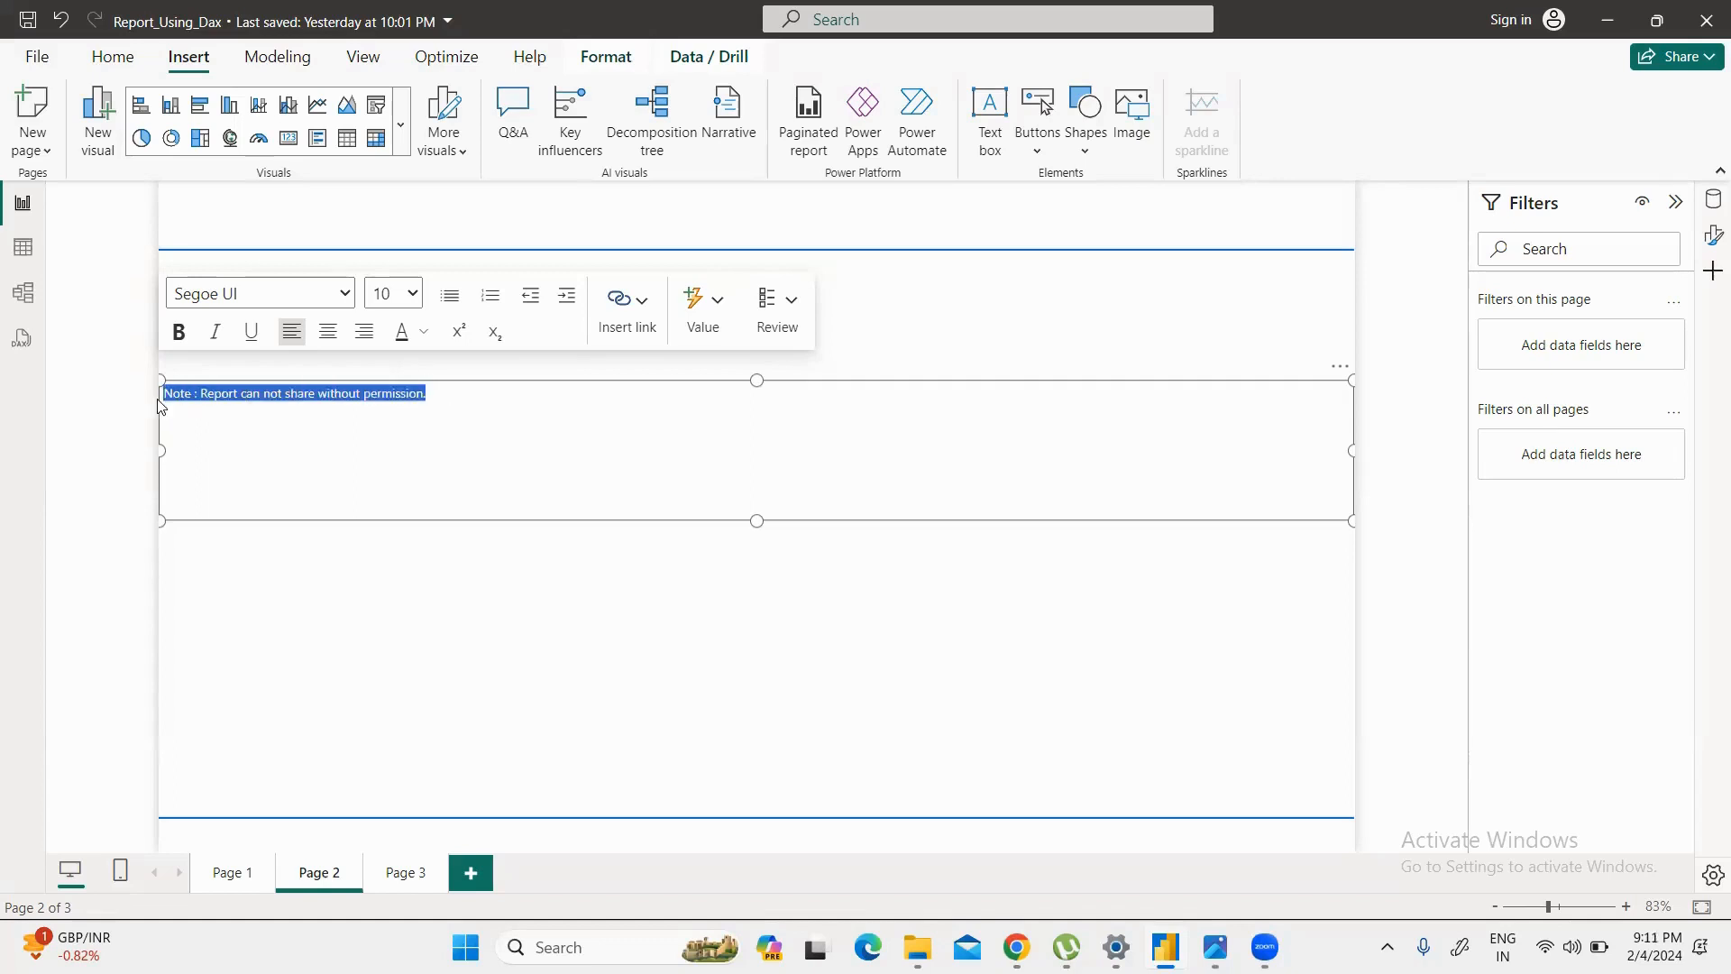
pyautogui.click(178, 332)
pyautogui.click(413, 294)
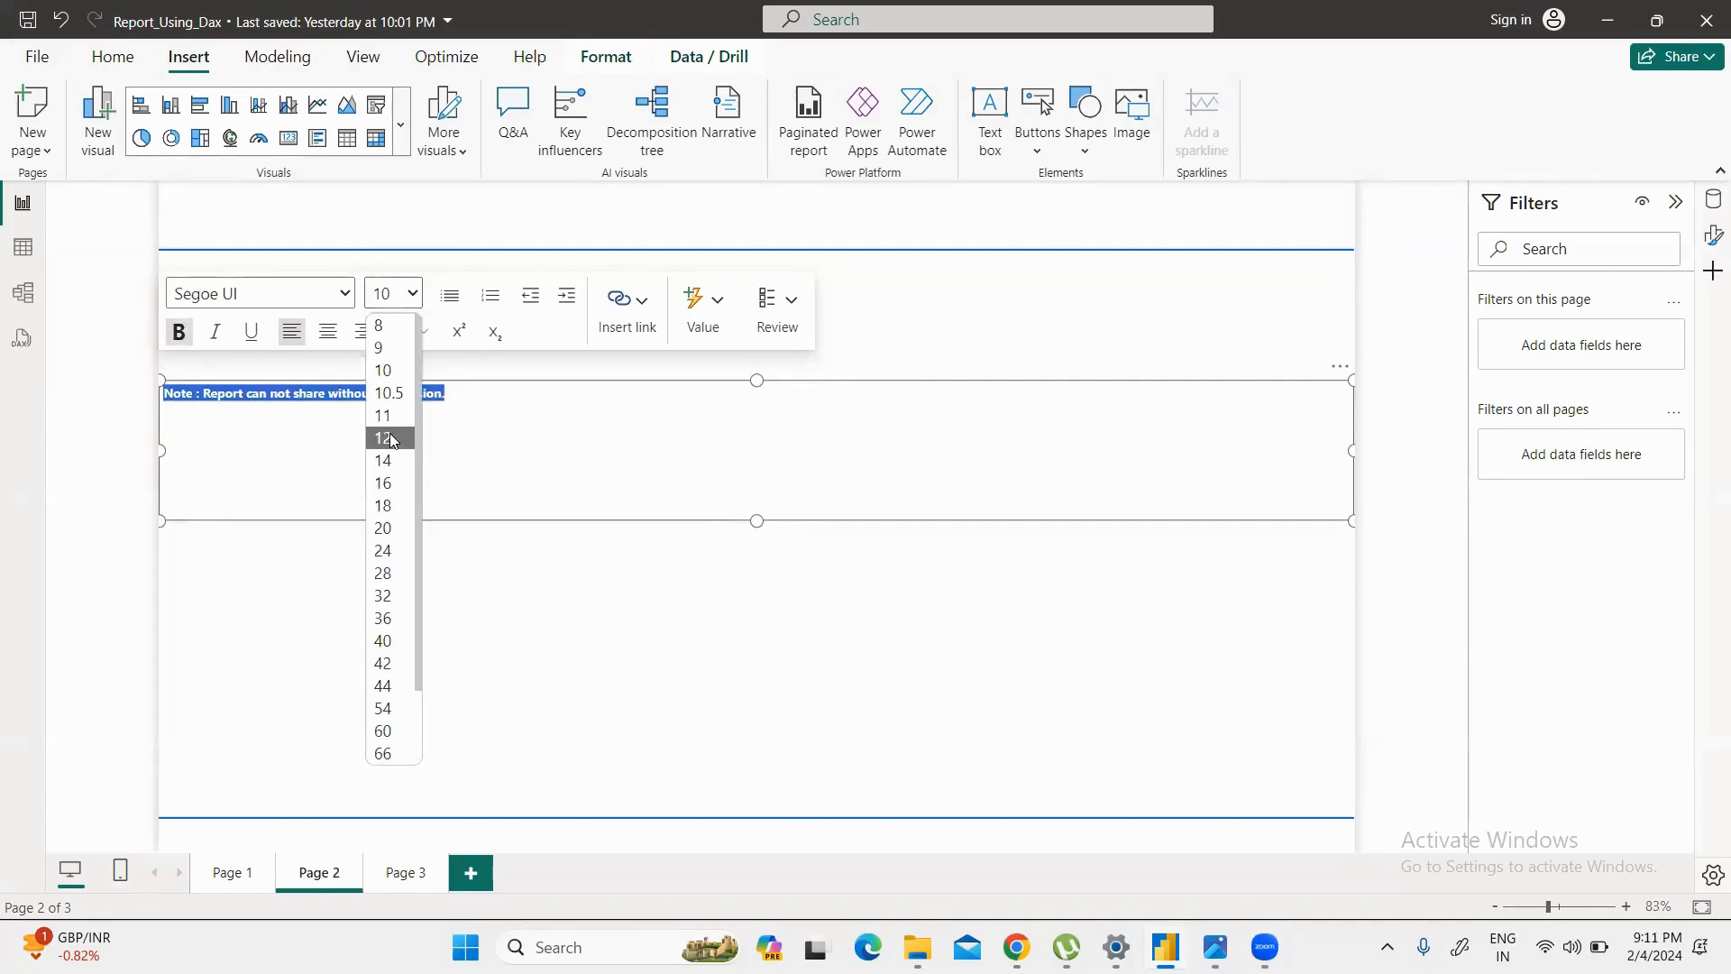
pyautogui.click(390, 416)
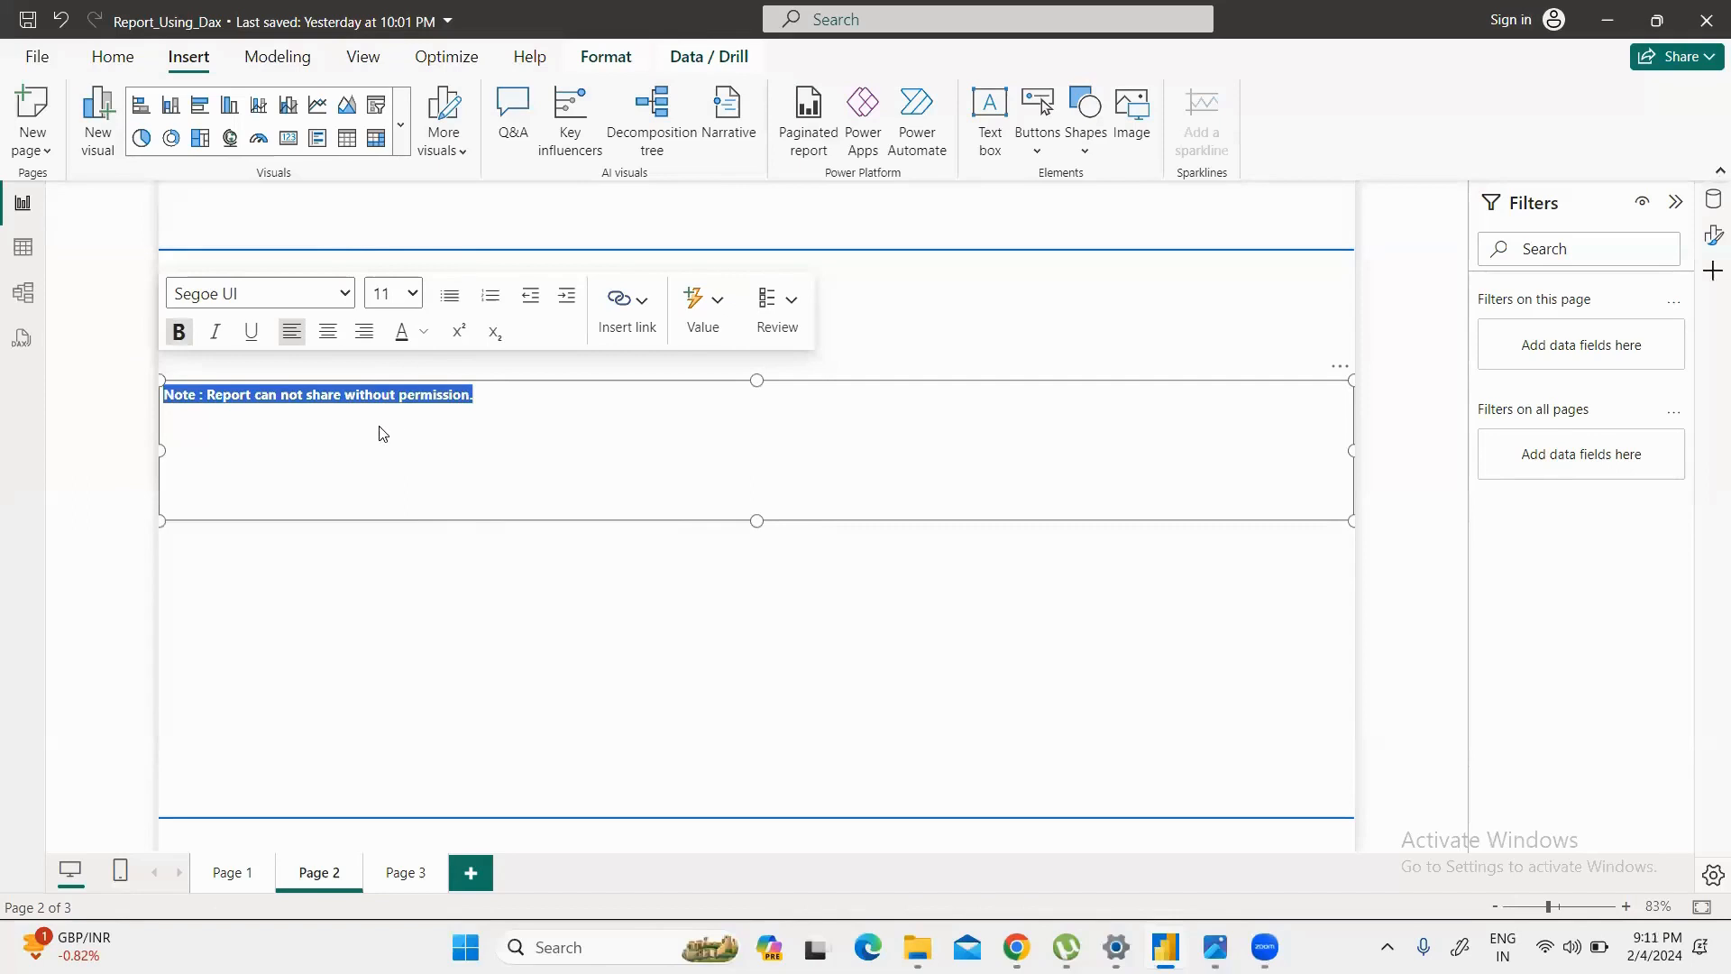
# Step: Select the word "Note" at the start of the text and open the font color choices for it
pyautogui.click(172, 396)
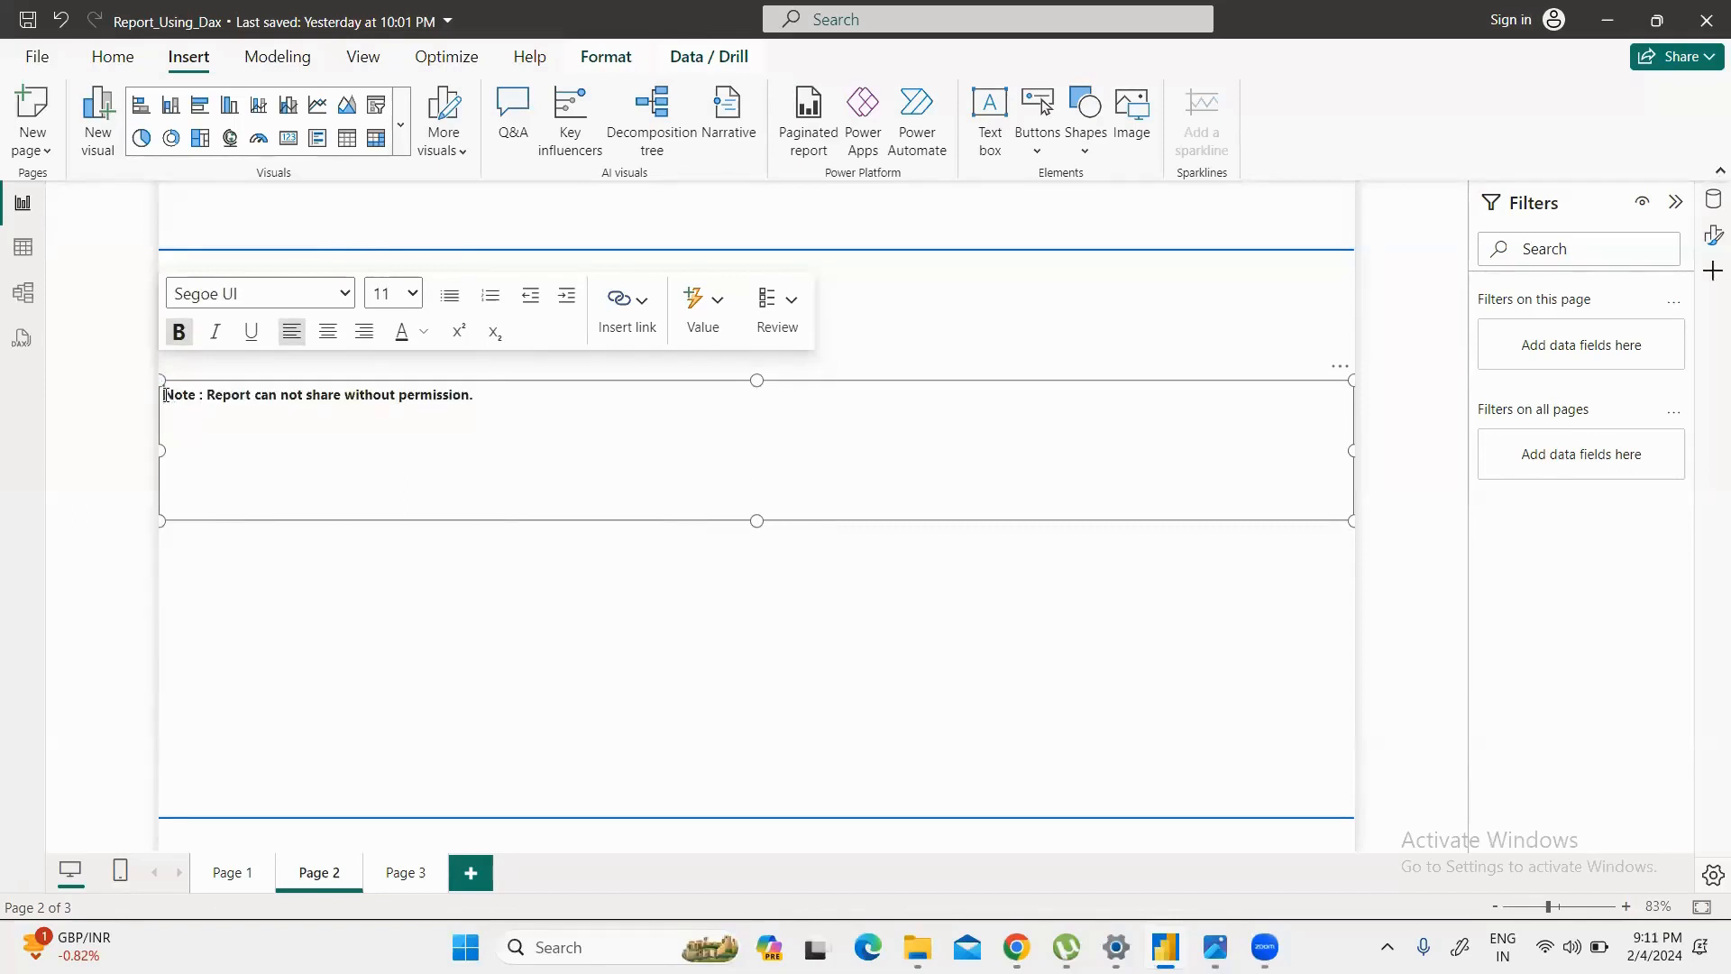
pyautogui.moveTo(168, 396); pyautogui.dragTo(197, 396)
pyautogui.click(423, 331)
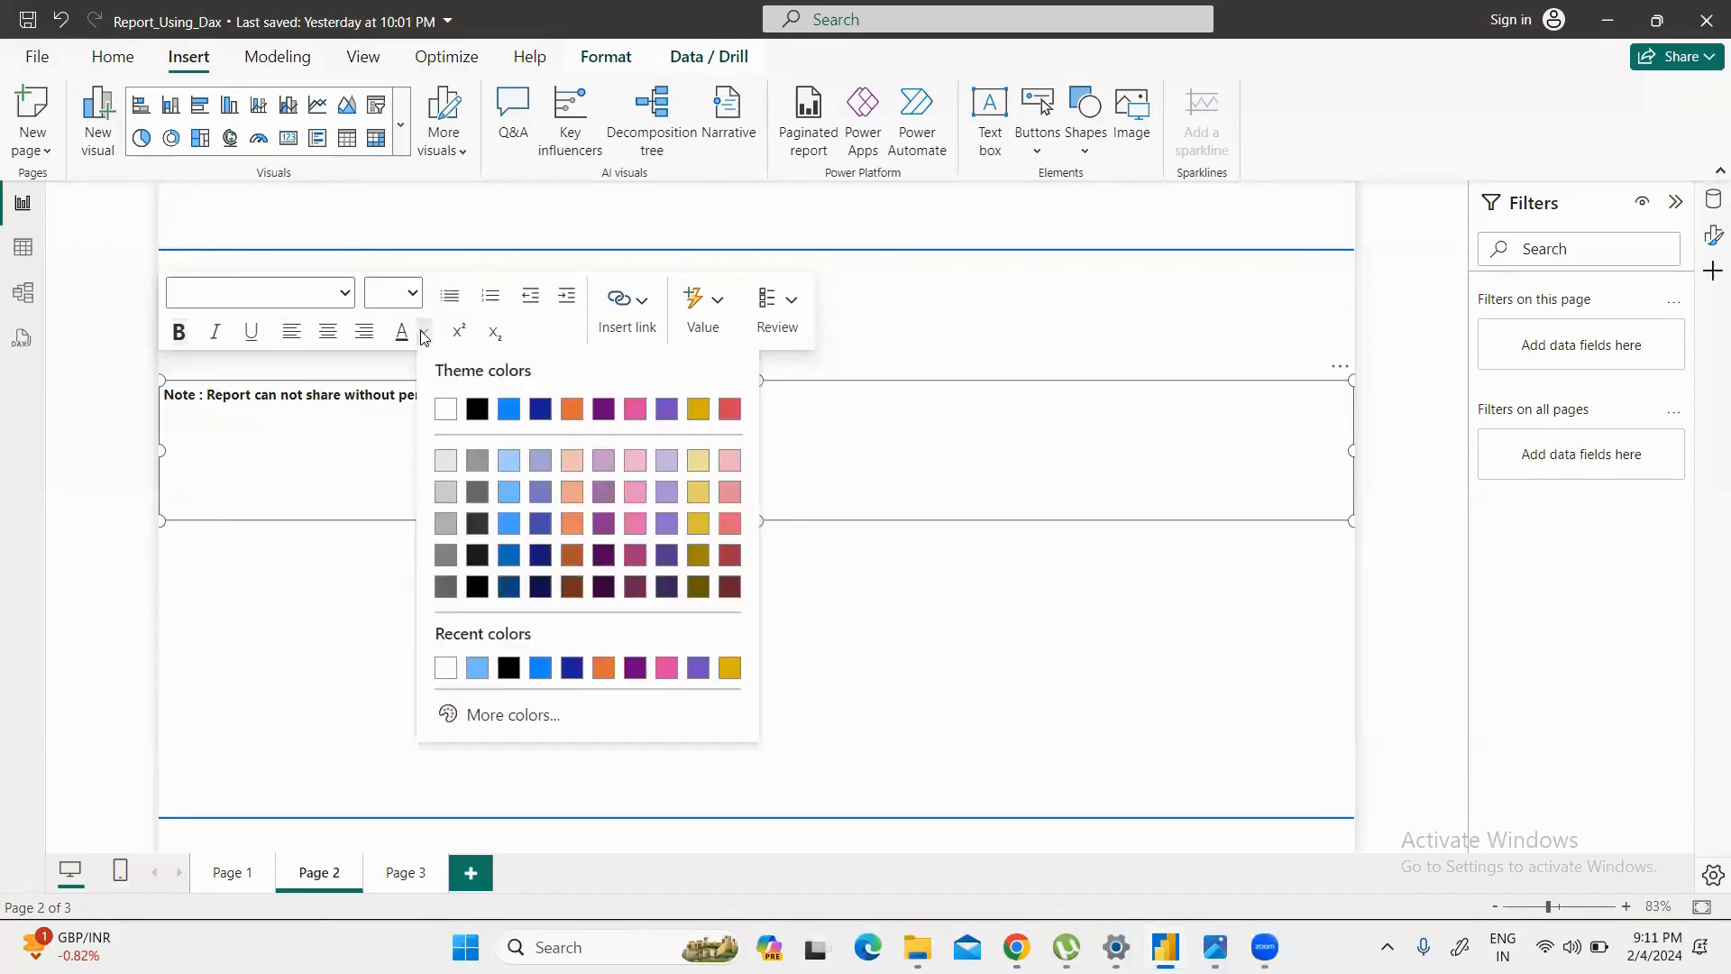
# Step: Color the word "Note" red and shrink the note's text box to roughly fit its single line of text
pyautogui.click(730, 411)
pyautogui.click(506, 397)
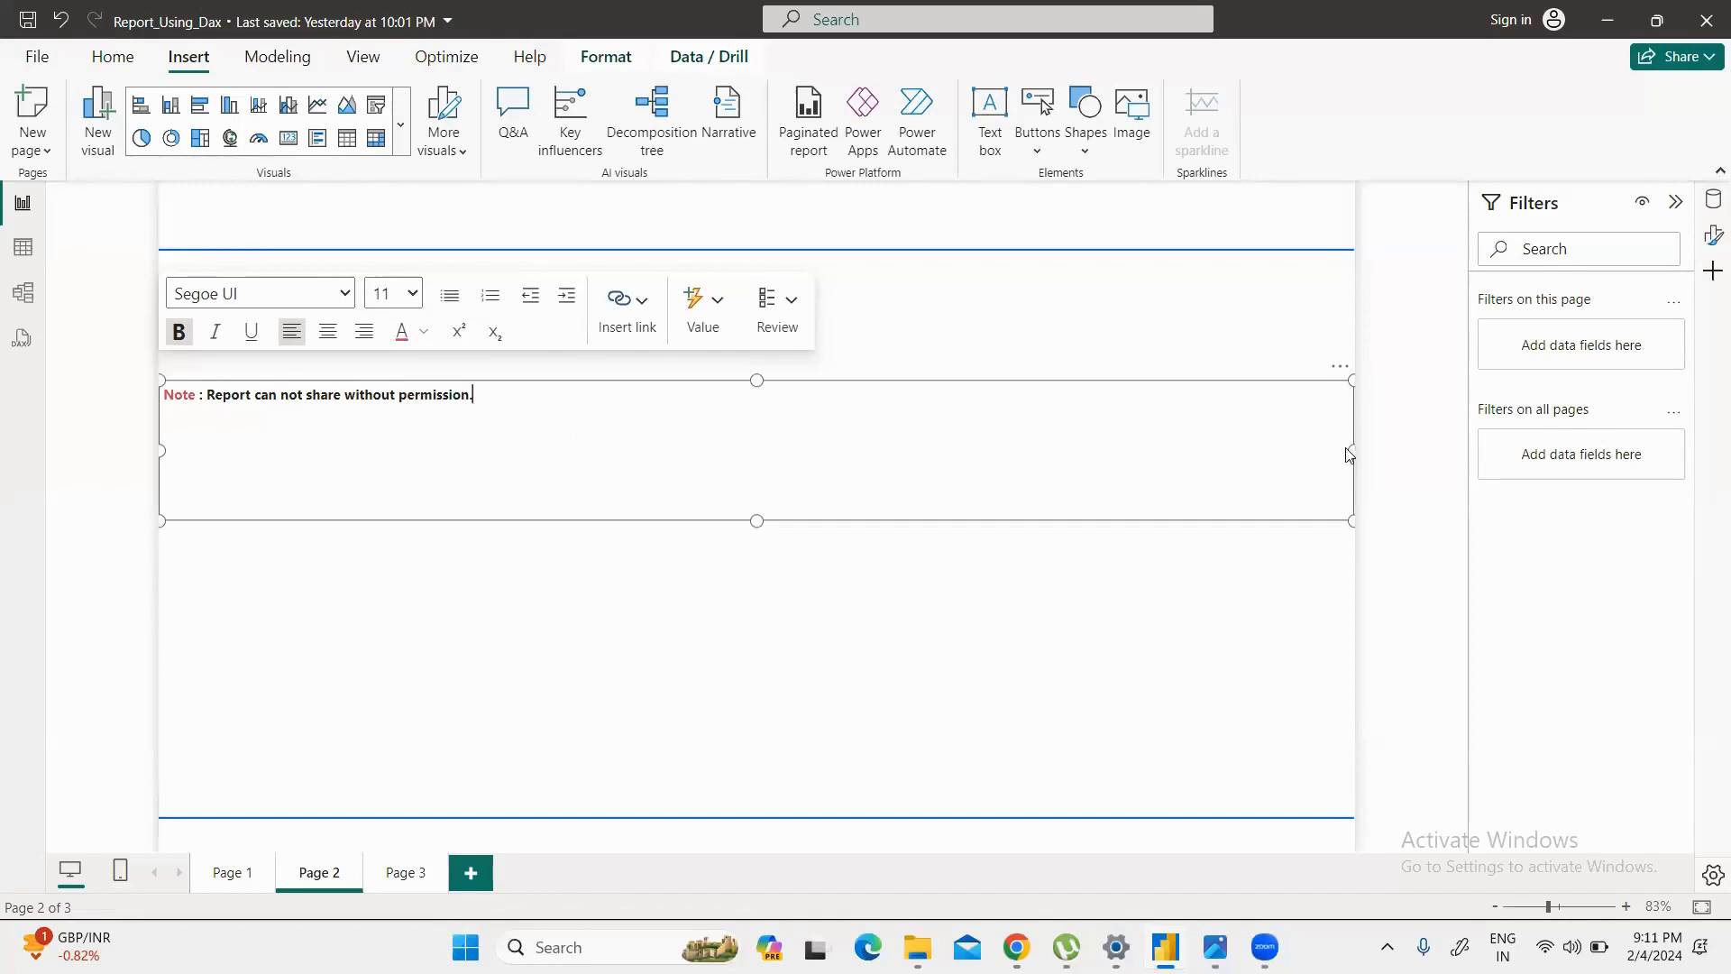
pyautogui.moveTo(1349, 448); pyautogui.dragTo(478, 397)
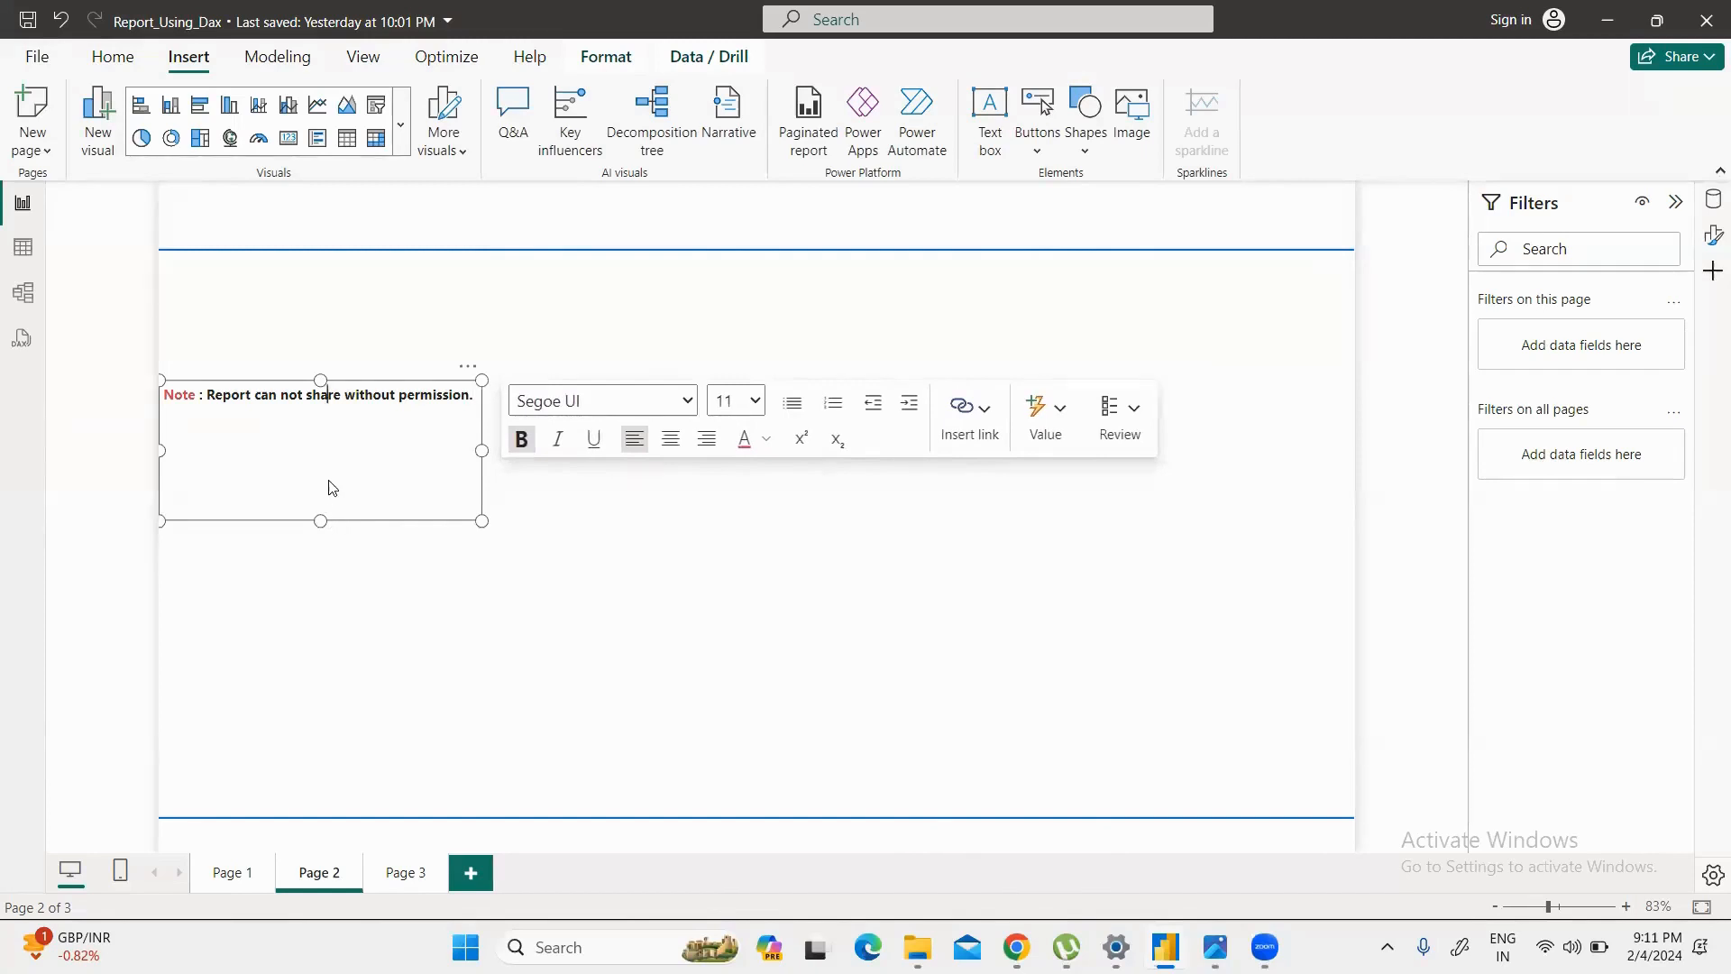
pyautogui.moveTo(322, 517); pyautogui.dragTo(322, 406)
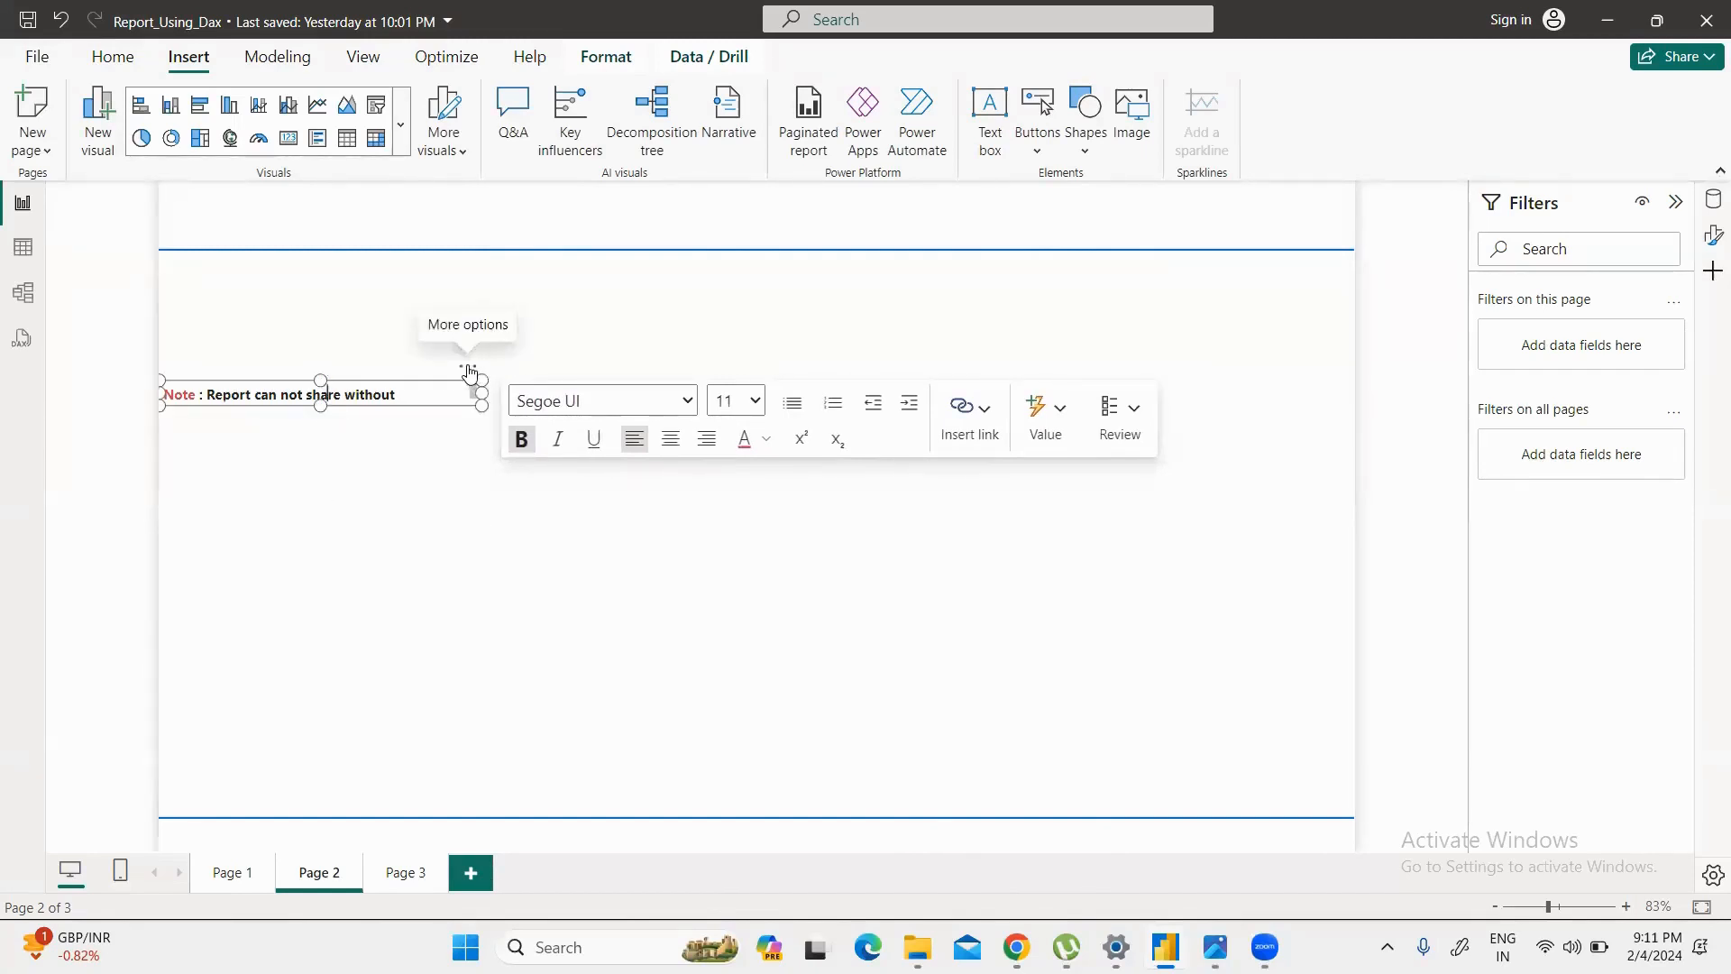
# Step: Move the note text box into the footer area, directly beneath the lower blue line on Page 2
pyautogui.moveTo(468, 370); pyautogui.dragTo(475, 815)
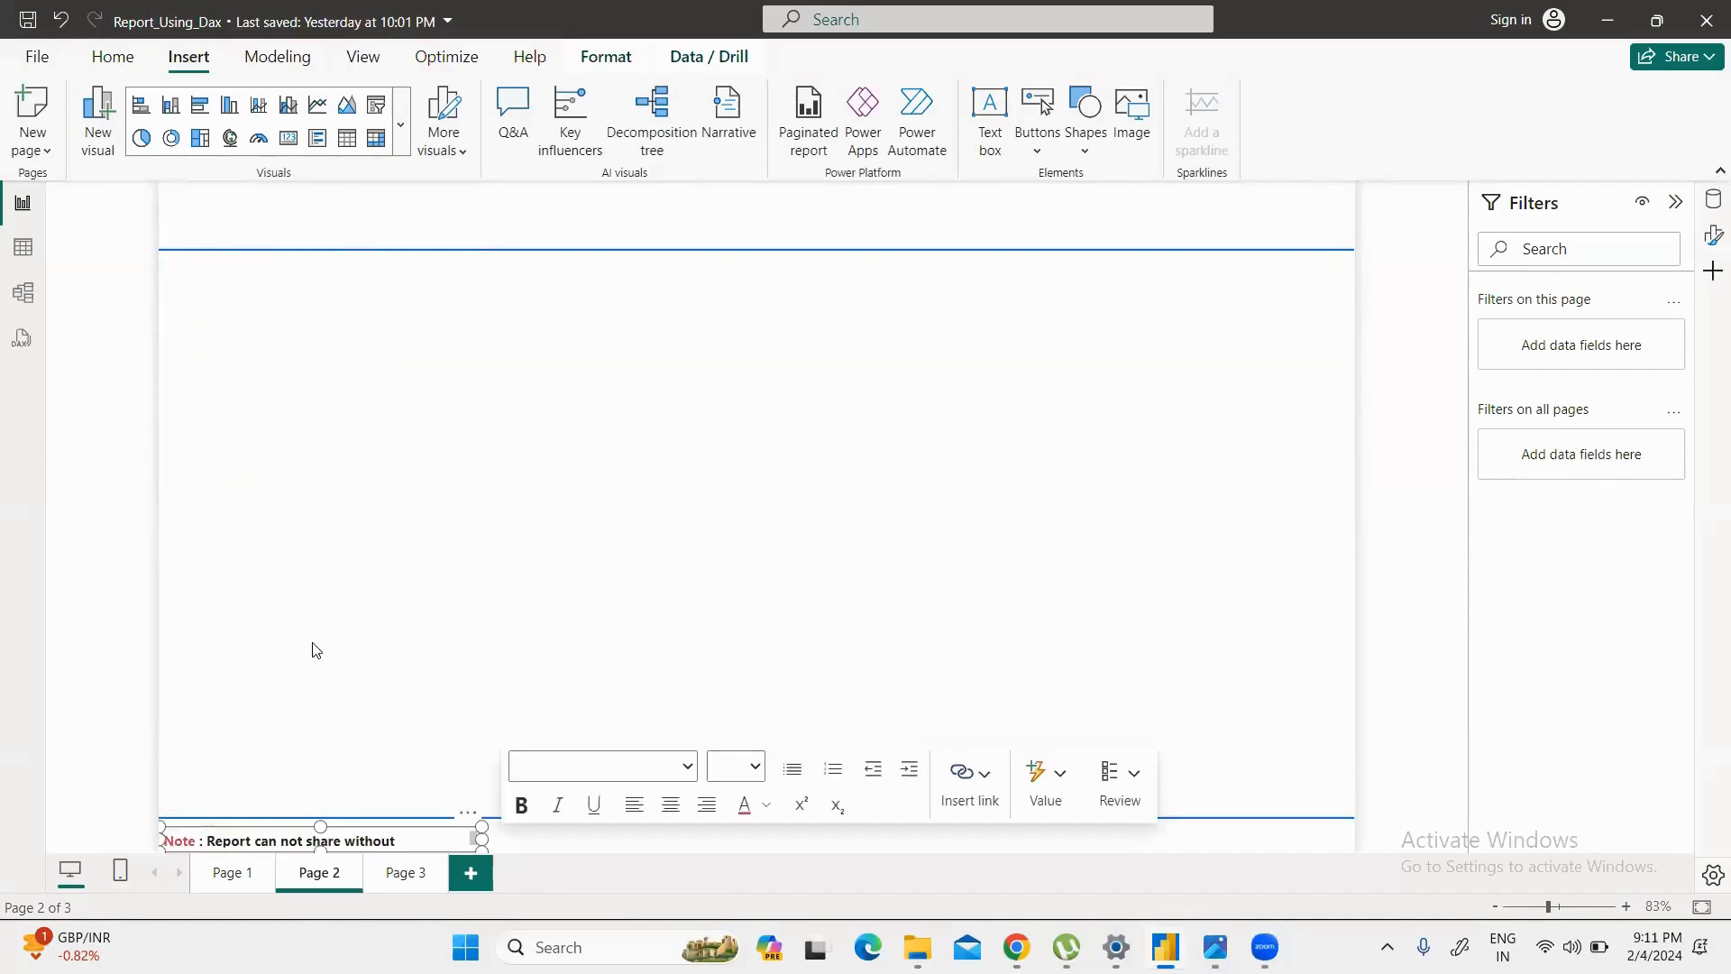
pyautogui.click(112, 646)
pyautogui.moveTo(421, 823); pyautogui.dragTo(420, 829)
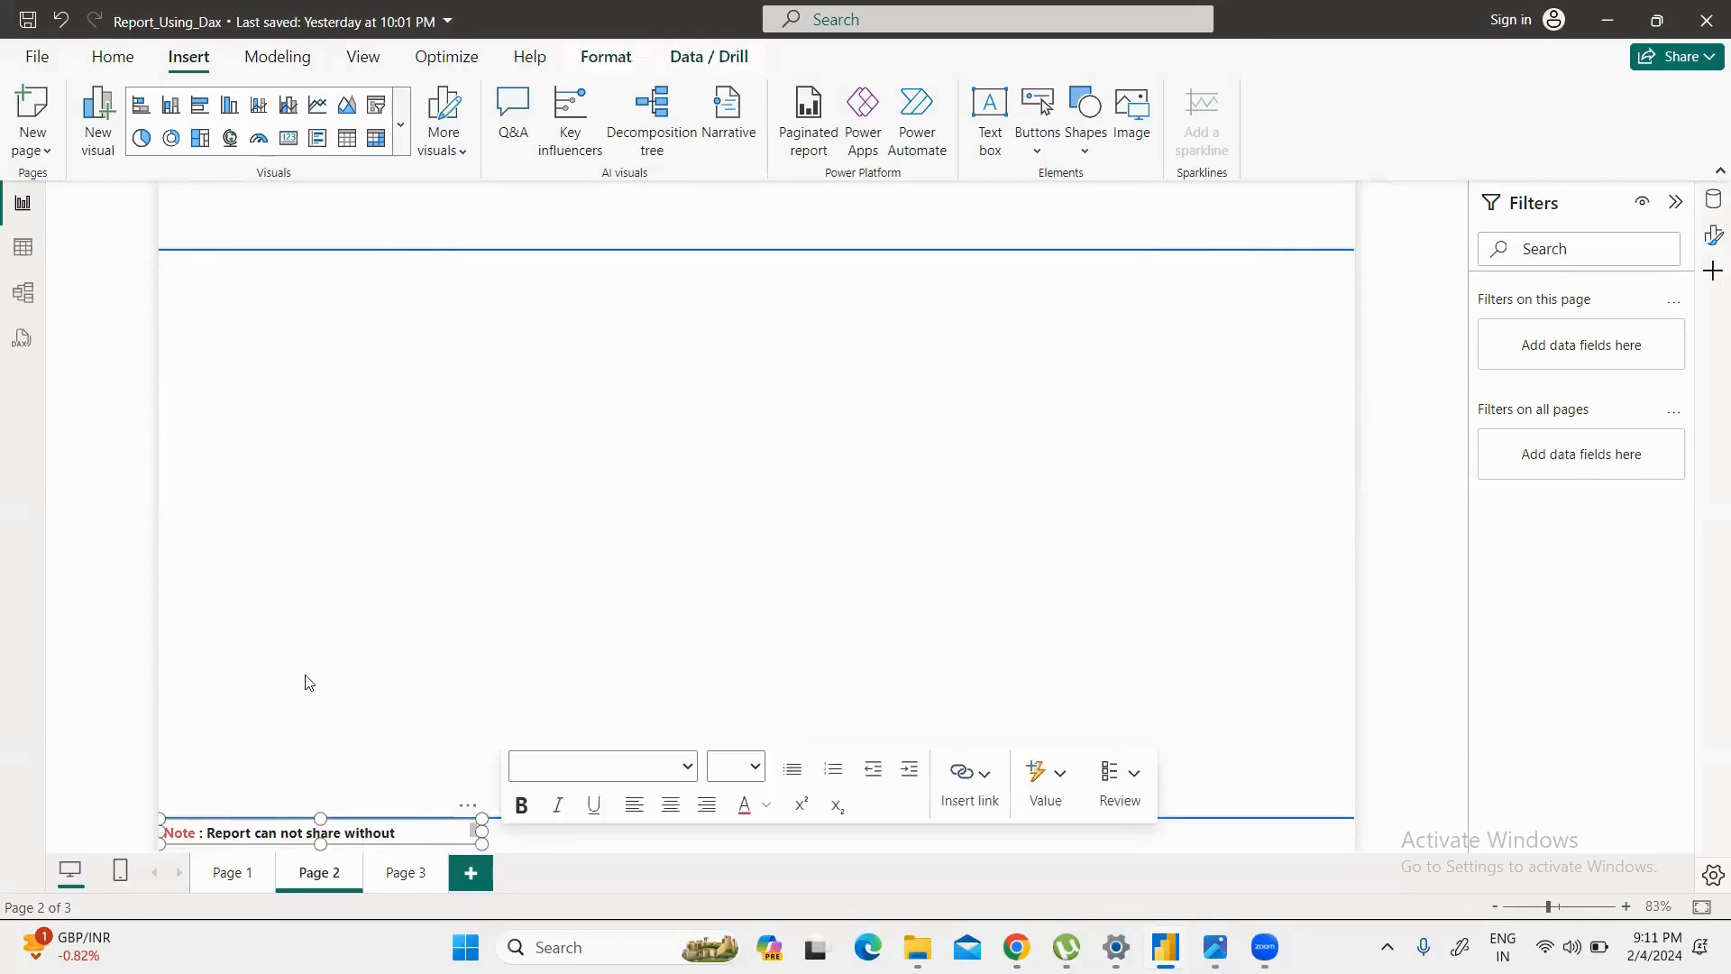
pyautogui.click(595, 504)
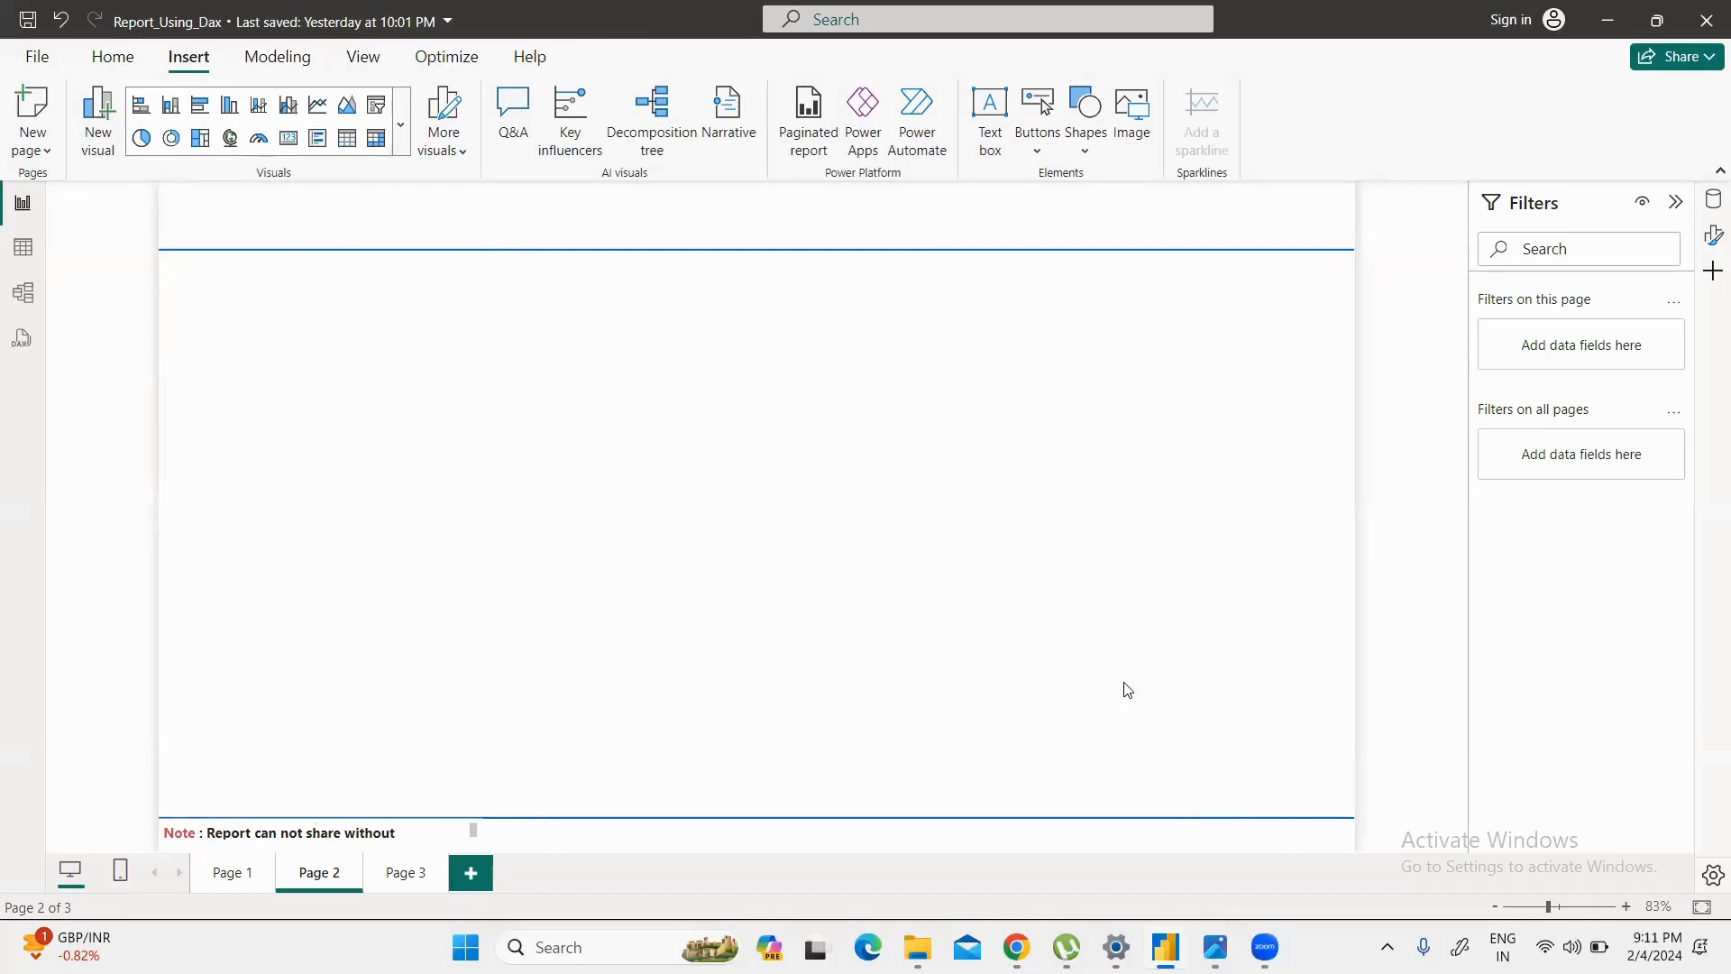
pyautogui.moveTo(256, 209)
pyautogui.mouseDown()
pyautogui.moveTo(221, 222)
pyautogui.moveTo(281, 199)
pyautogui.moveTo(310, 212)
pyautogui.moveTo(348, 186)
pyautogui.mouseUp()
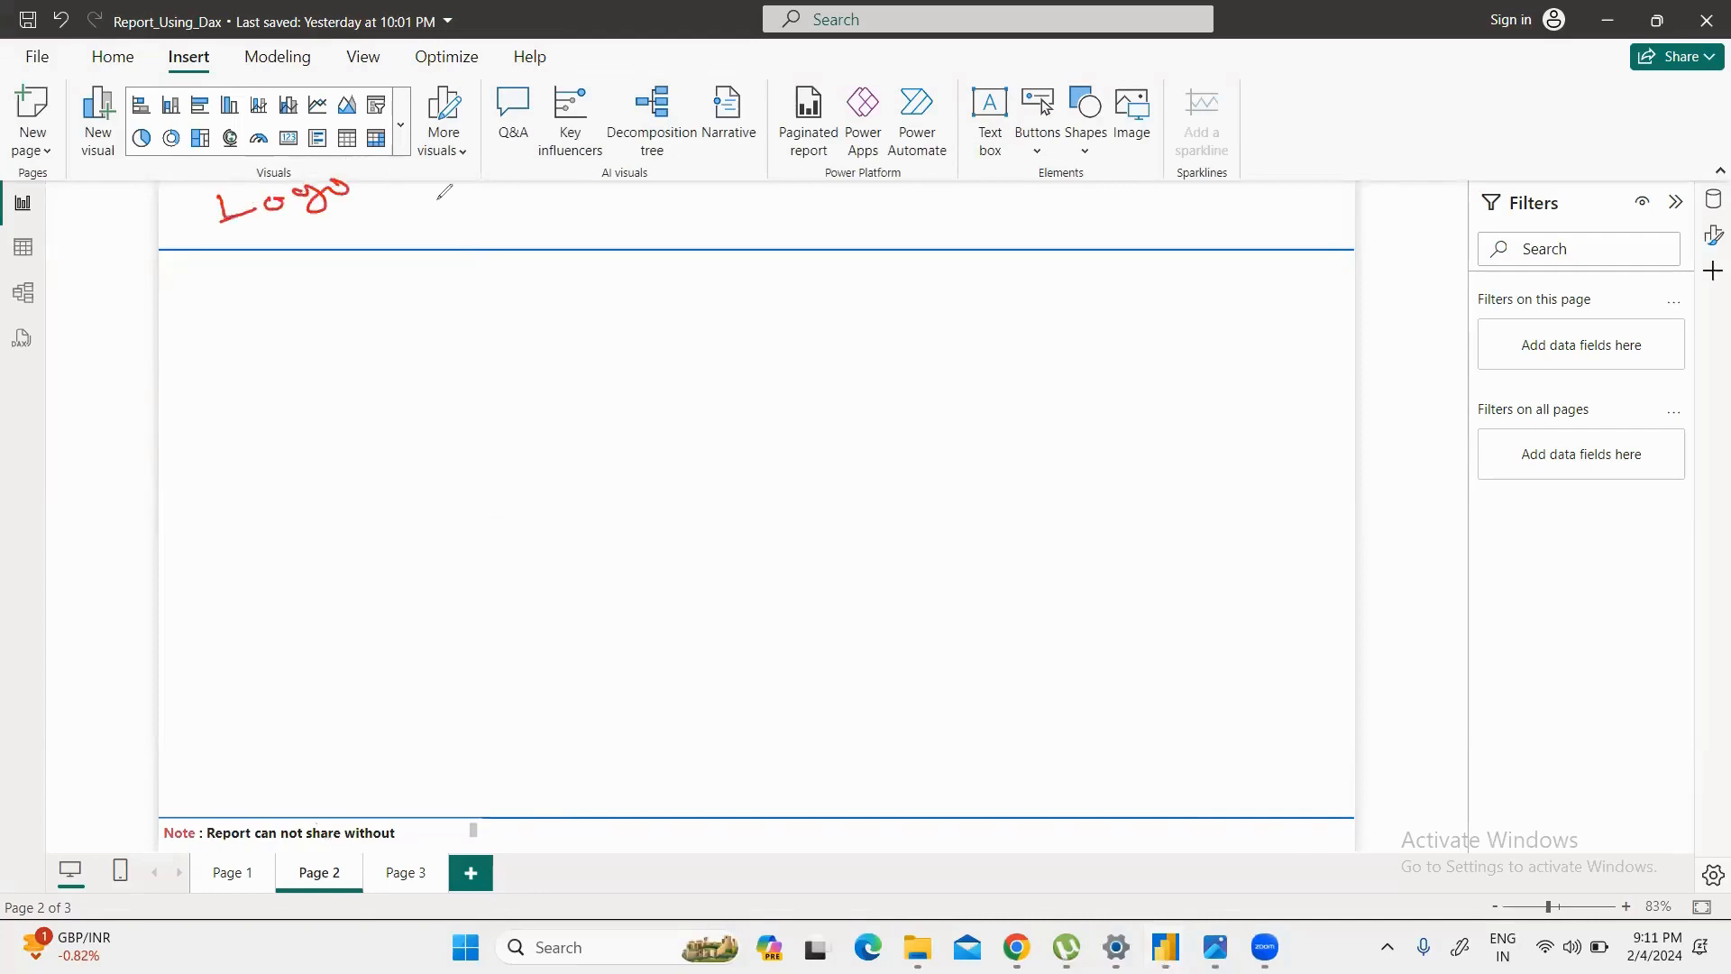
pyautogui.moveTo(461, 205); pyautogui.dragTo(550, 203)
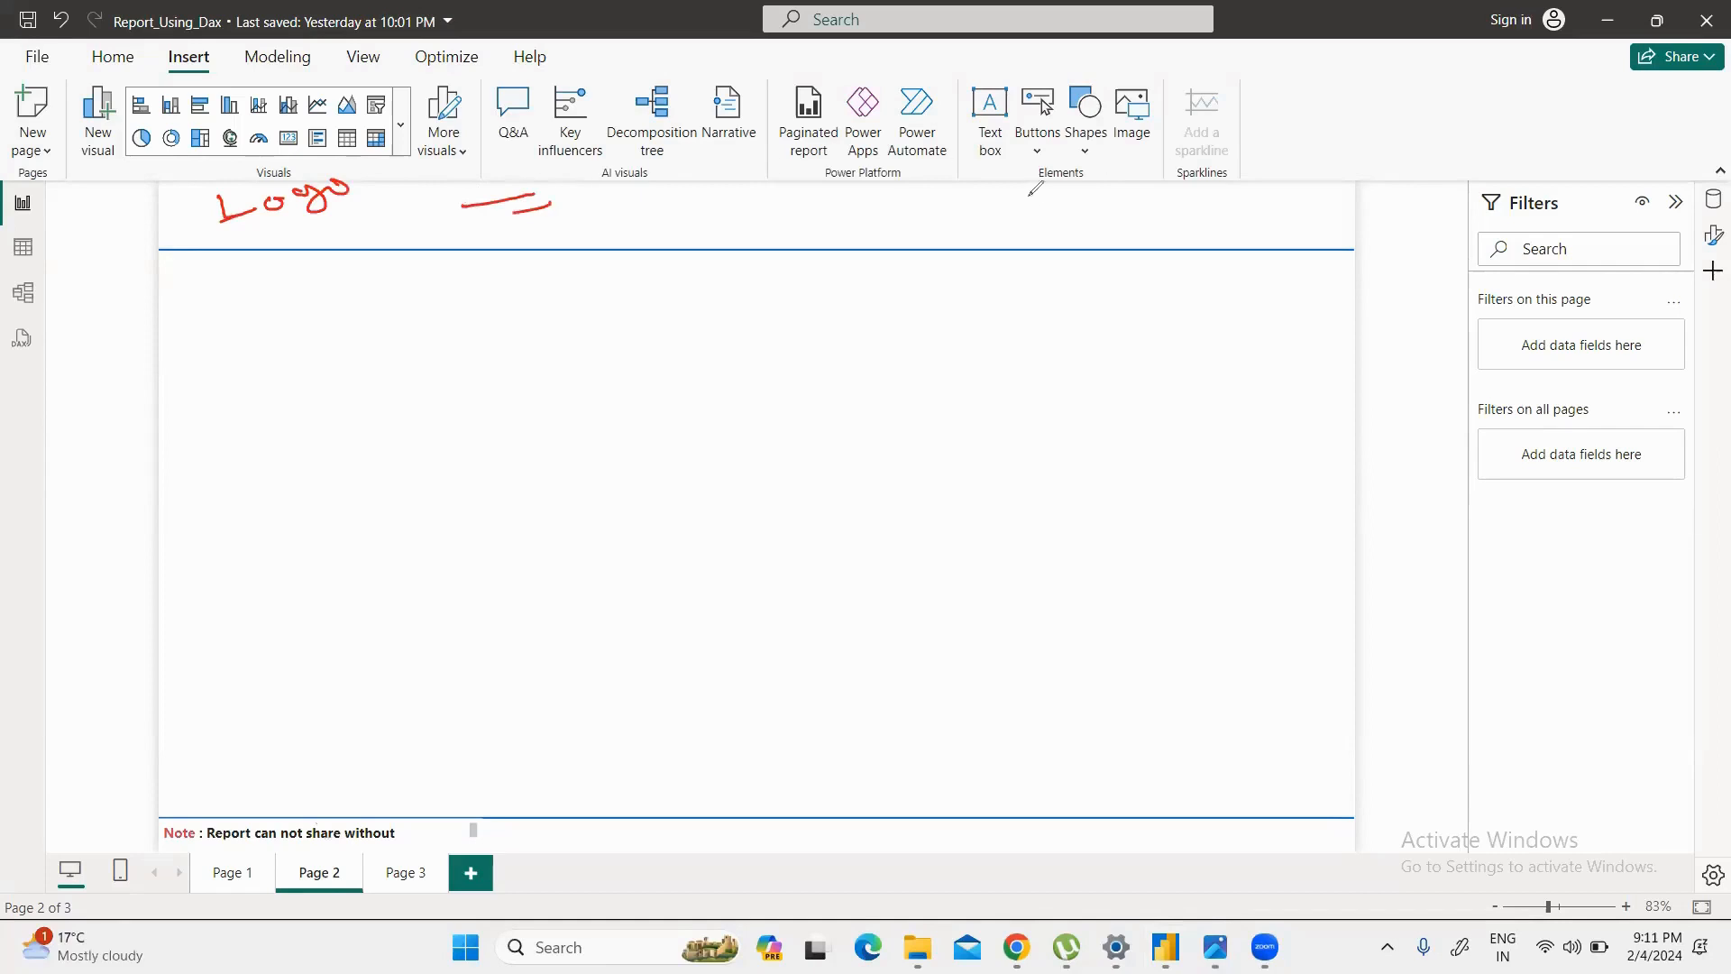
pyautogui.moveTo(988, 220); pyautogui.dragTo(1045, 216)
pyautogui.moveTo(1170, 214); pyautogui.dragTo(1248, 210)
pyautogui.moveTo(185, 280)
pyautogui.mouseDown()
pyautogui.moveTo(212, 338)
pyautogui.moveTo(192, 344)
pyautogui.mouseUp()
pyautogui.moveTo(191, 413); pyautogui.dragTo(270, 419)
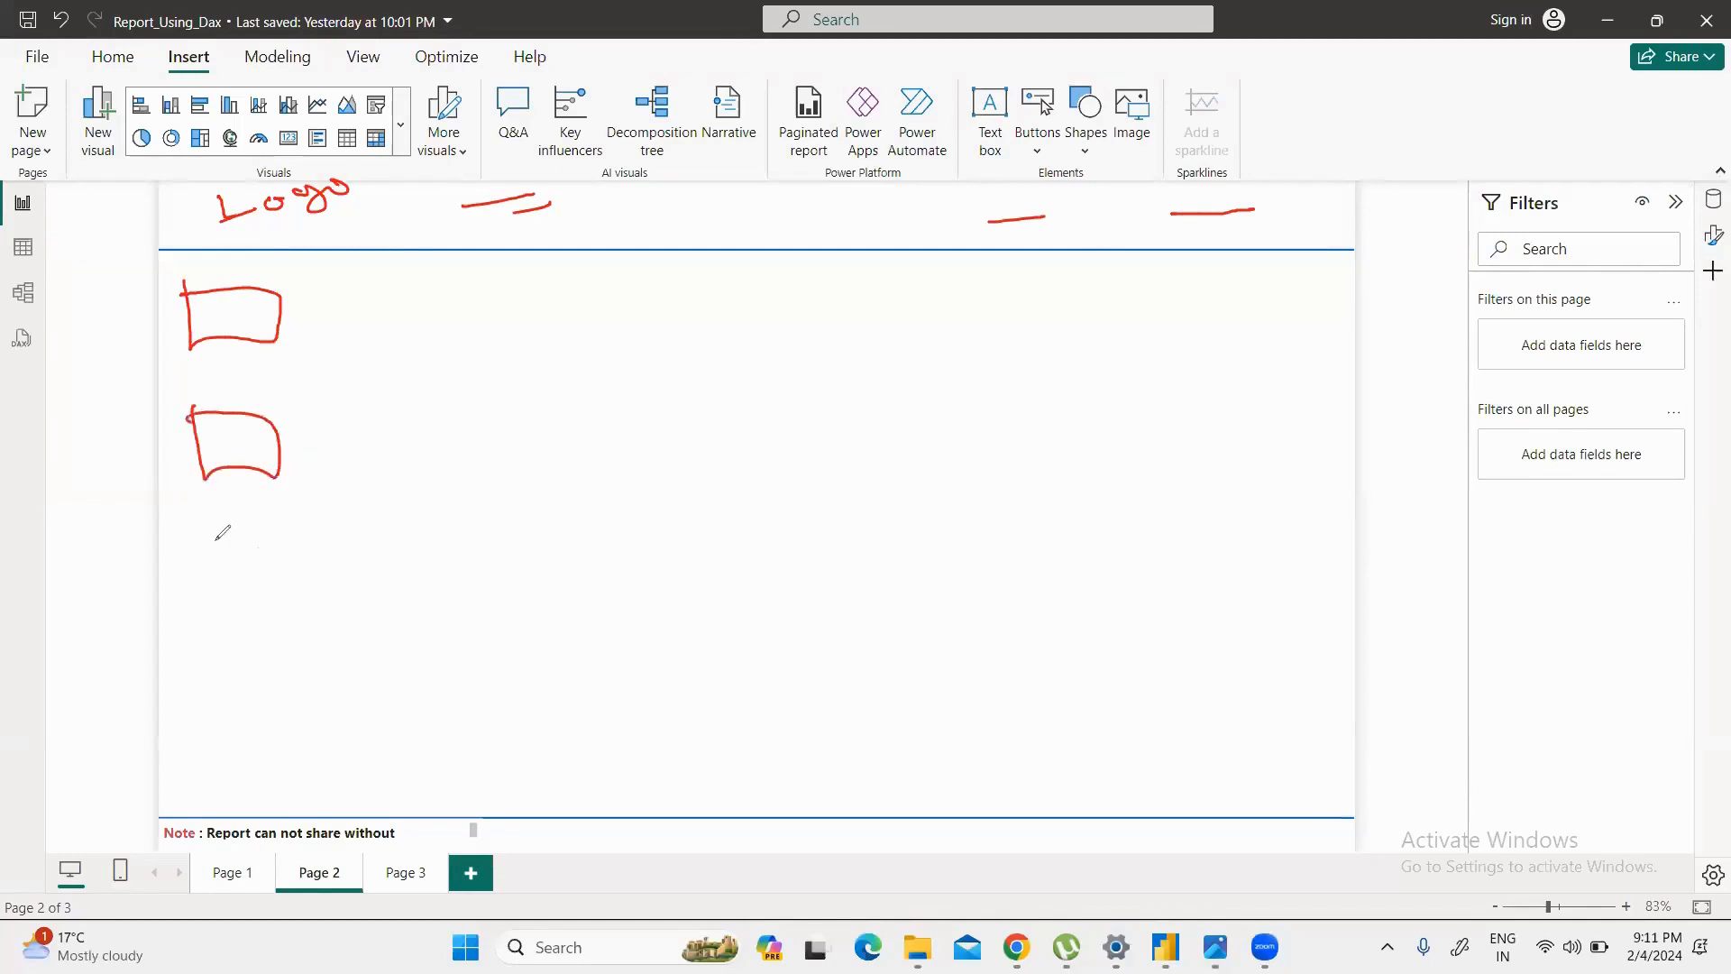
pyautogui.moveTo(186, 536)
pyautogui.mouseDown()
pyautogui.moveTo(208, 617)
pyautogui.moveTo(190, 540)
pyautogui.mouseUp()
pyautogui.moveTo(209, 667)
pyautogui.mouseDown()
pyautogui.moveTo(199, 701)
pyautogui.moveTo(209, 667)
pyautogui.mouseUp()
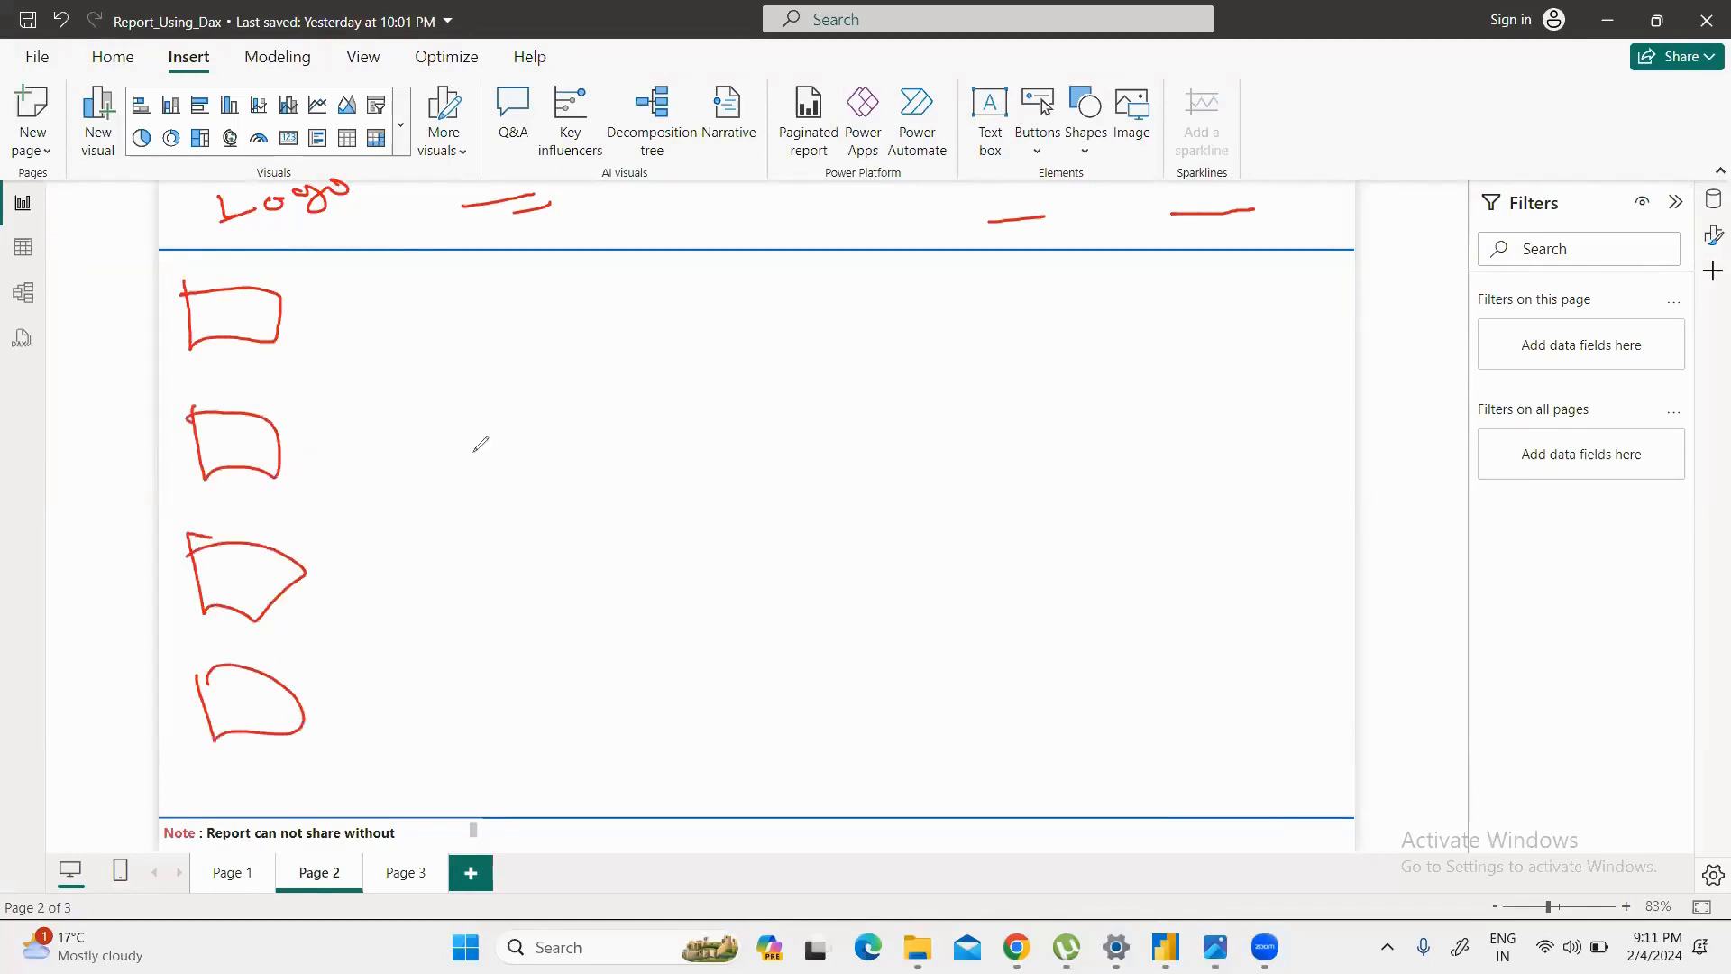
pyautogui.moveTo(403, 309)
pyautogui.mouseDown()
pyautogui.moveTo(432, 439)
pyautogui.moveTo(1113, 345)
pyautogui.mouseUp()
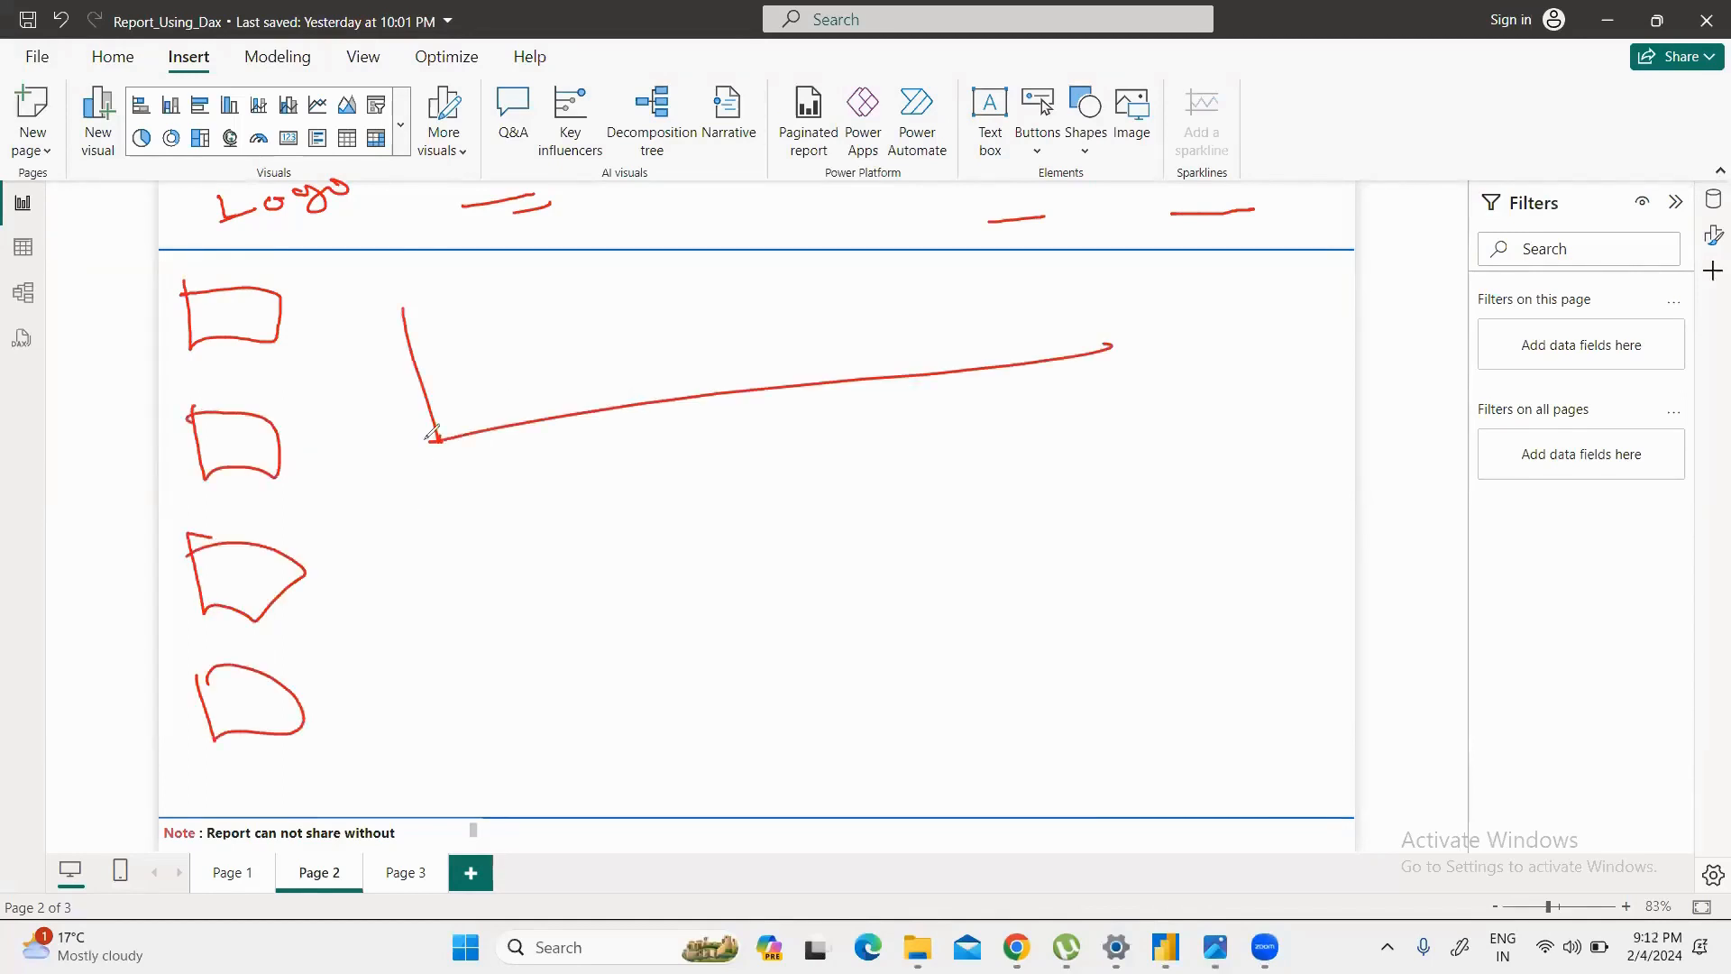
pyautogui.moveTo(432, 439)
pyautogui.mouseDown()
pyautogui.moveTo(533, 362)
pyautogui.moveTo(976, 283)
pyautogui.moveTo(1106, 293)
pyautogui.mouseUp()
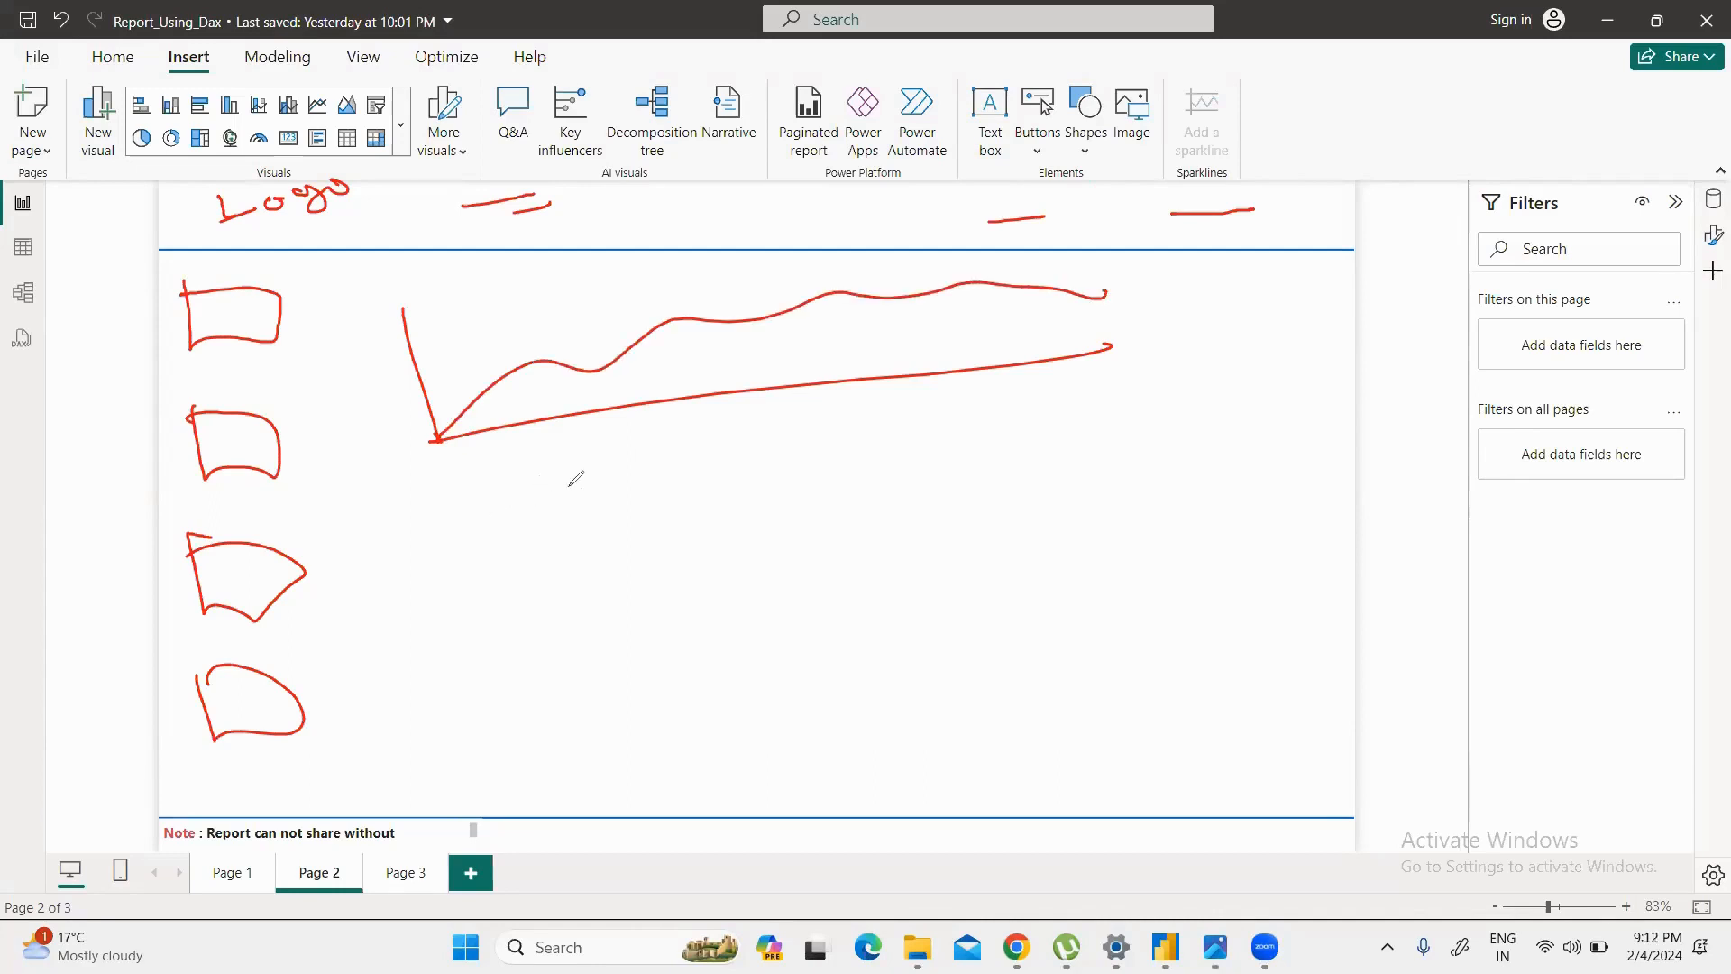
pyautogui.moveTo(577, 478)
pyautogui.mouseDown()
pyautogui.moveTo(438, 685)
pyautogui.moveTo(699, 541)
pyautogui.moveTo(522, 474)
pyautogui.mouseUp()
pyautogui.moveTo(582, 487); pyautogui.dragTo(514, 516)
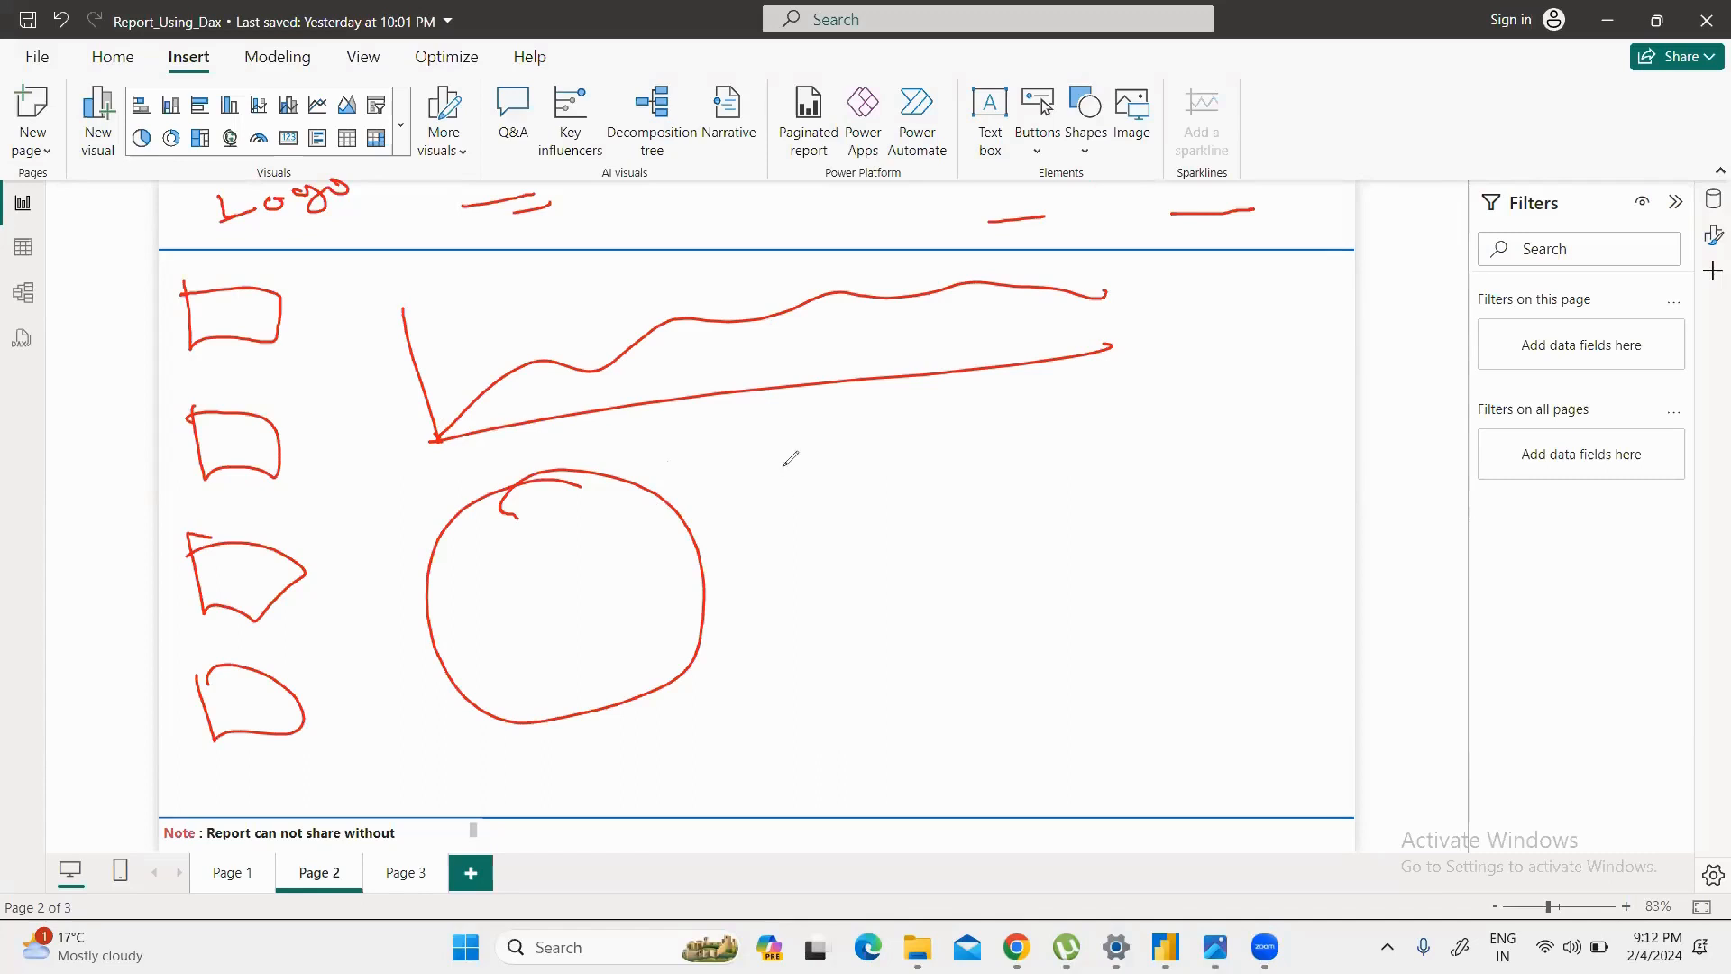
pyautogui.moveTo(776, 462)
pyautogui.mouseDown()
pyautogui.moveTo(805, 683)
pyautogui.moveTo(1159, 424)
pyautogui.moveTo(1226, 612)
pyautogui.mouseUp()
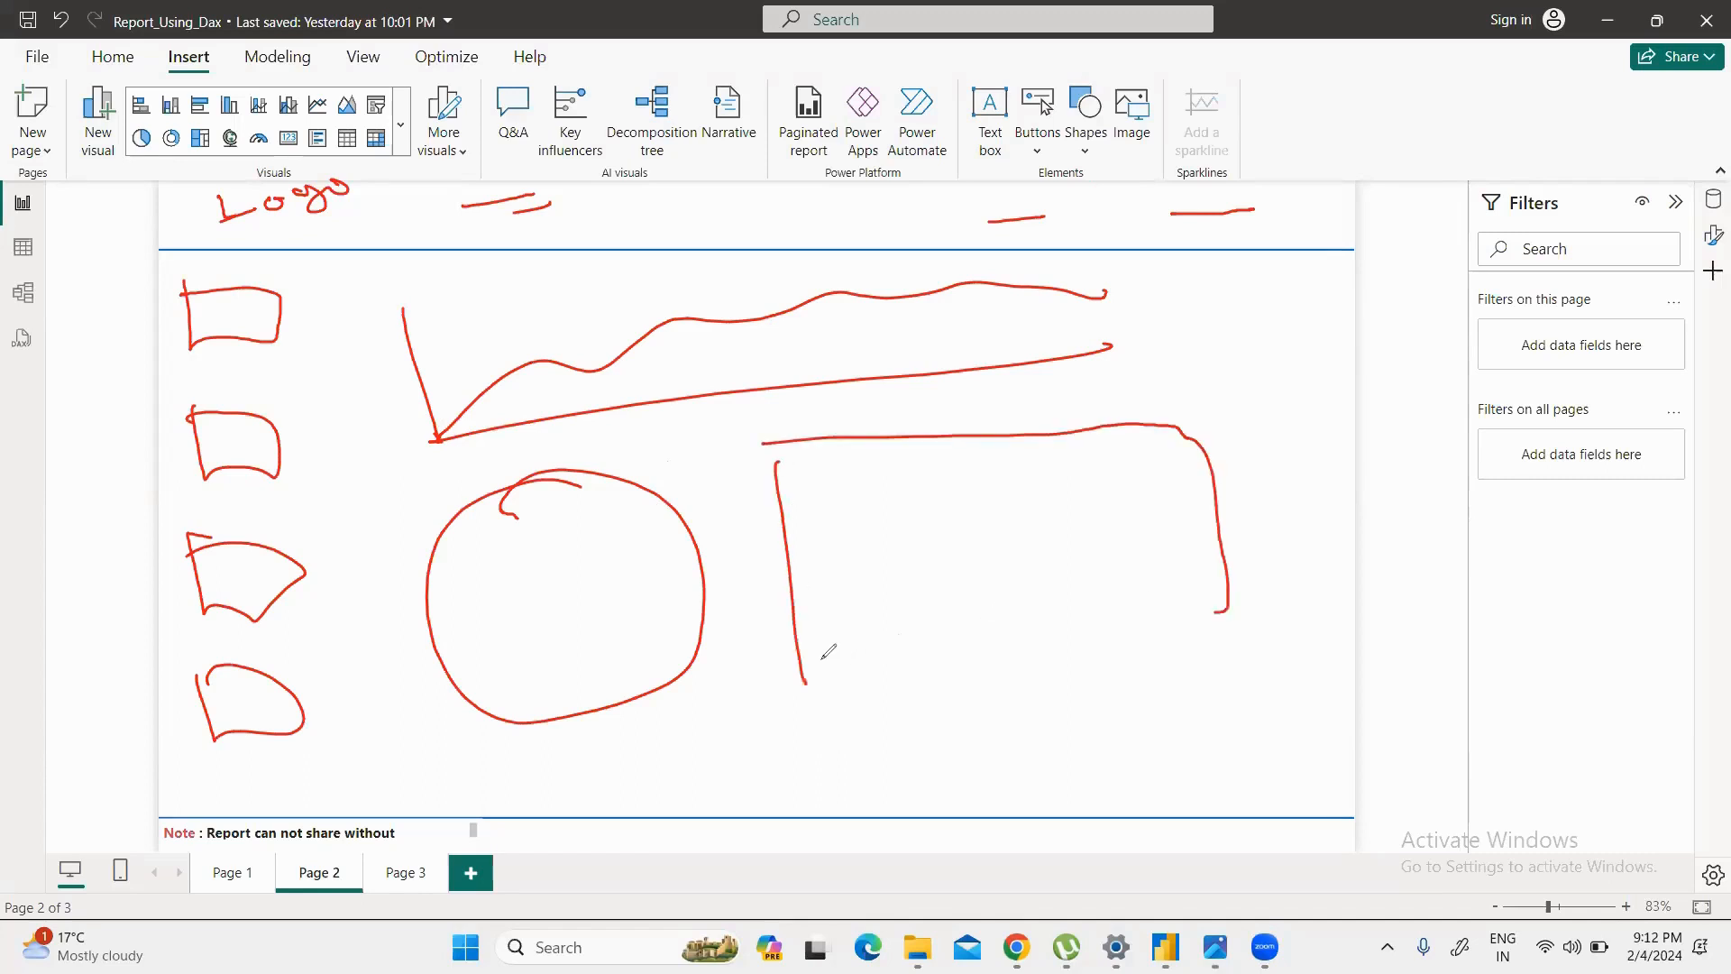
pyautogui.moveTo(814, 657)
pyautogui.mouseDown()
pyautogui.moveTo(831, 712)
pyautogui.moveTo(1195, 663)
pyautogui.moveTo(1230, 633)
pyautogui.moveTo(1192, 661)
pyautogui.mouseUp()
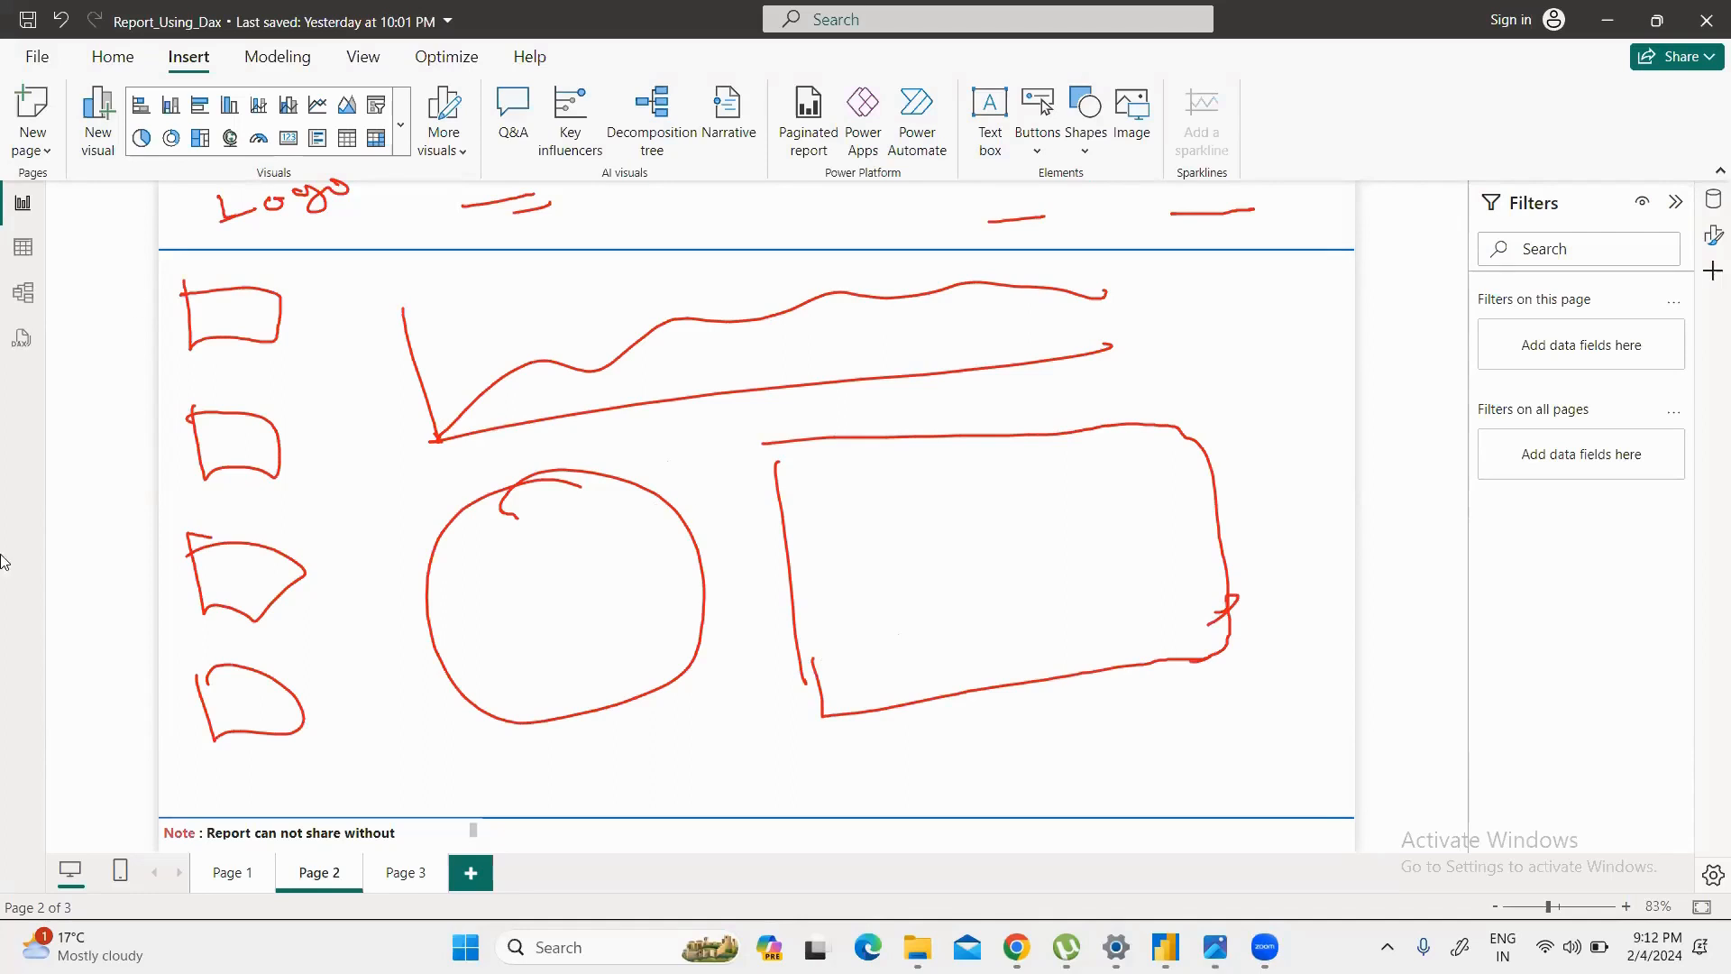
pyautogui.click(158, 622)
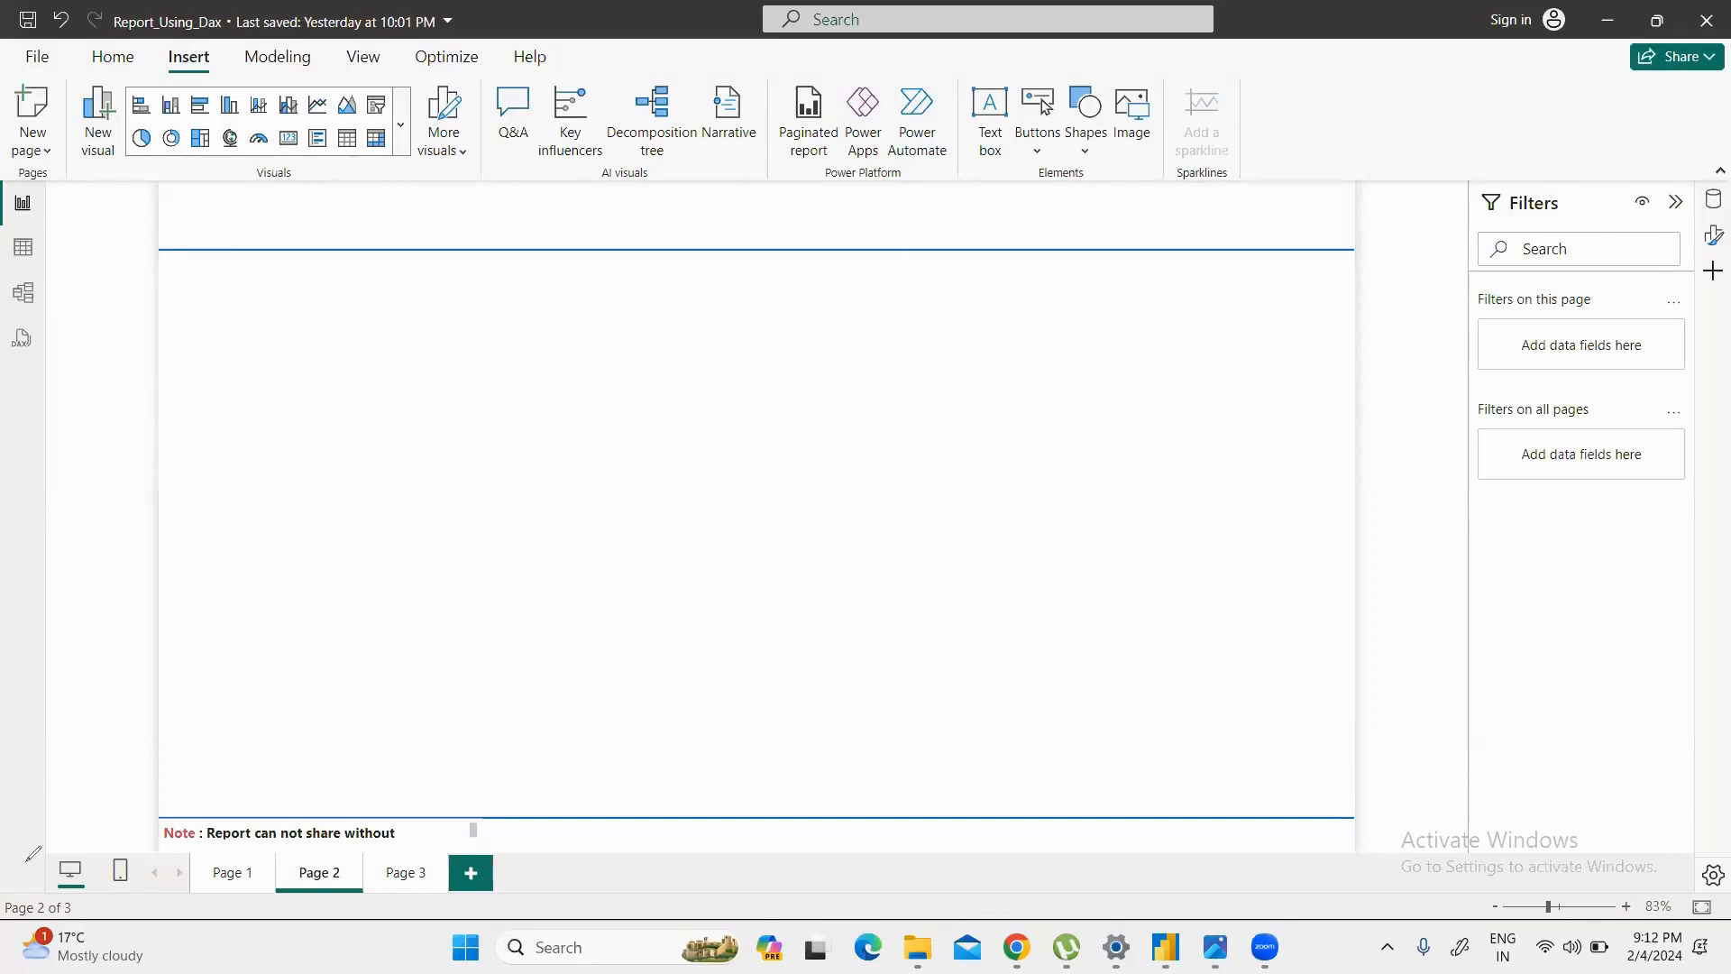
# Step: Insert the Certyboxlogo picture from the Power BI Class CertyBOx folder onto the page
pyautogui.click(1125, 142)
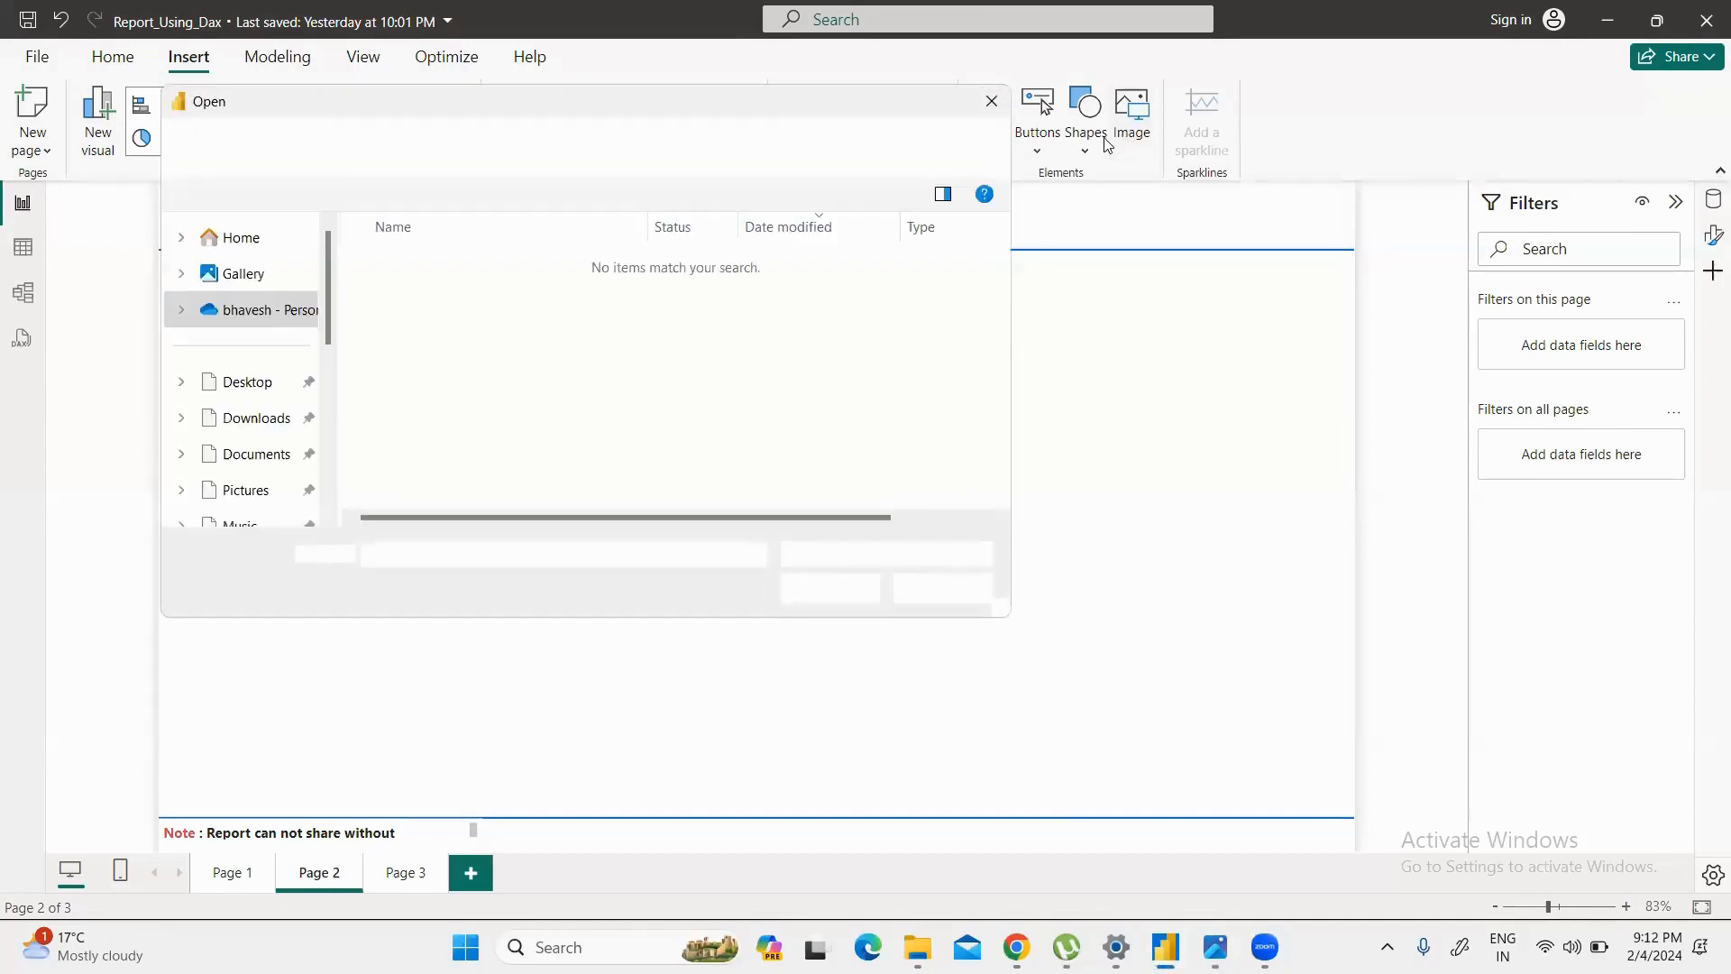
pyautogui.scroll(-3, 252, 437)
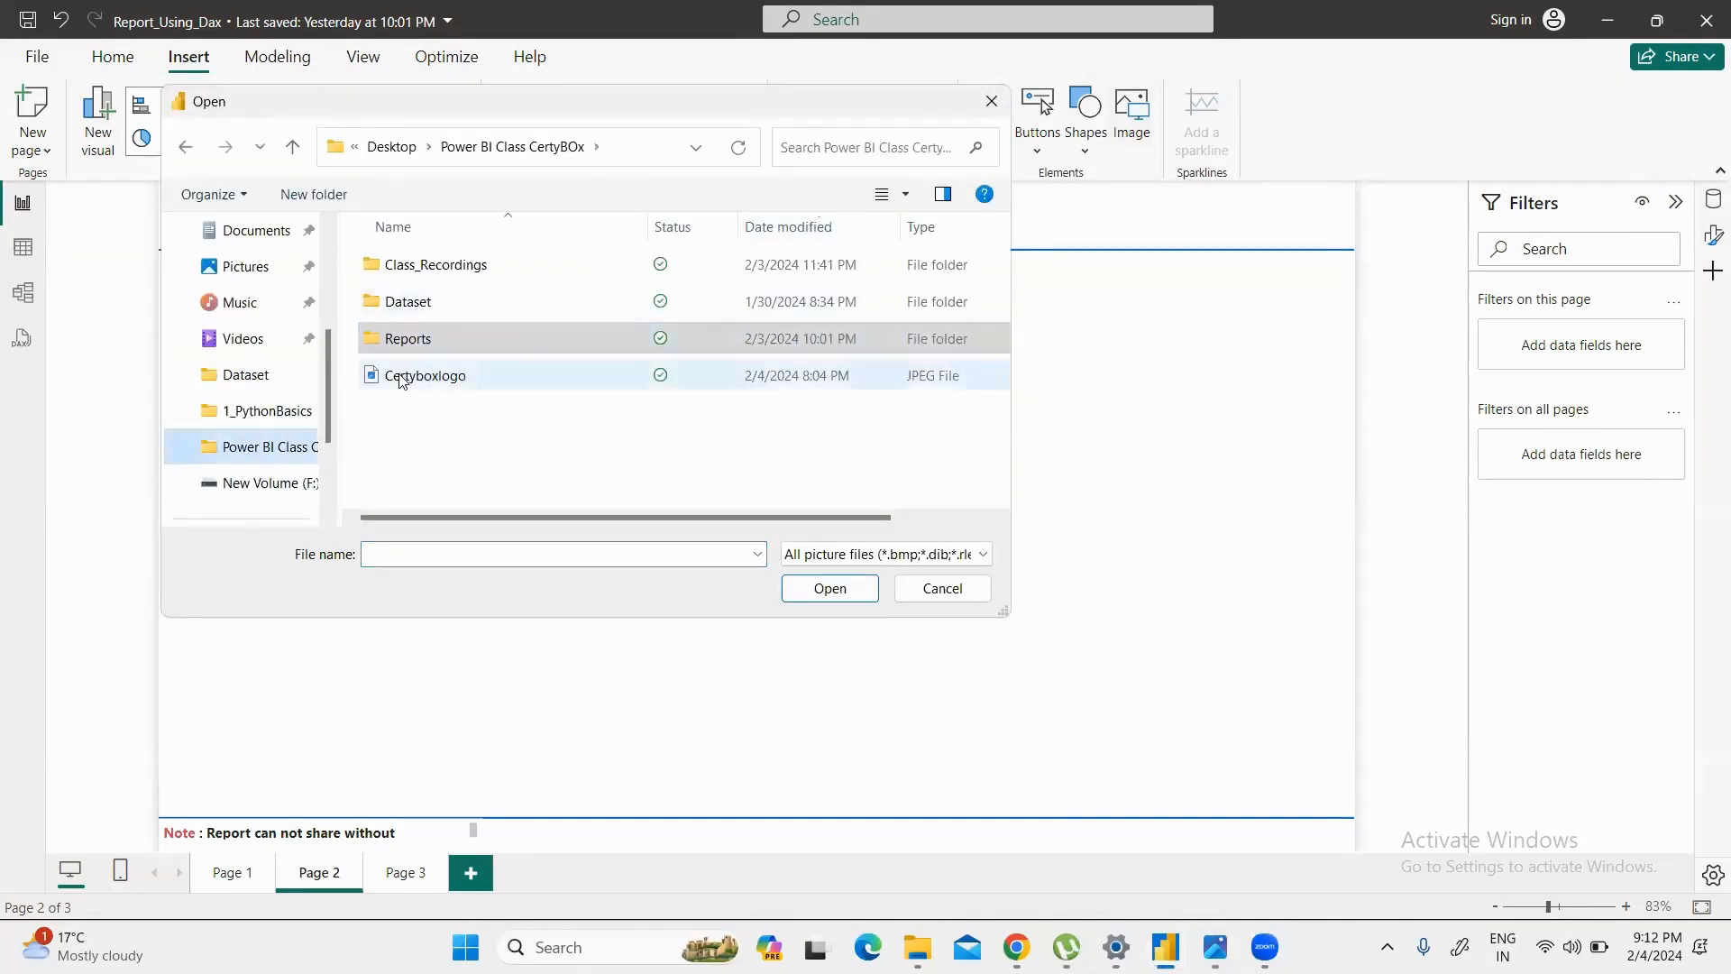
pyautogui.click(417, 375)
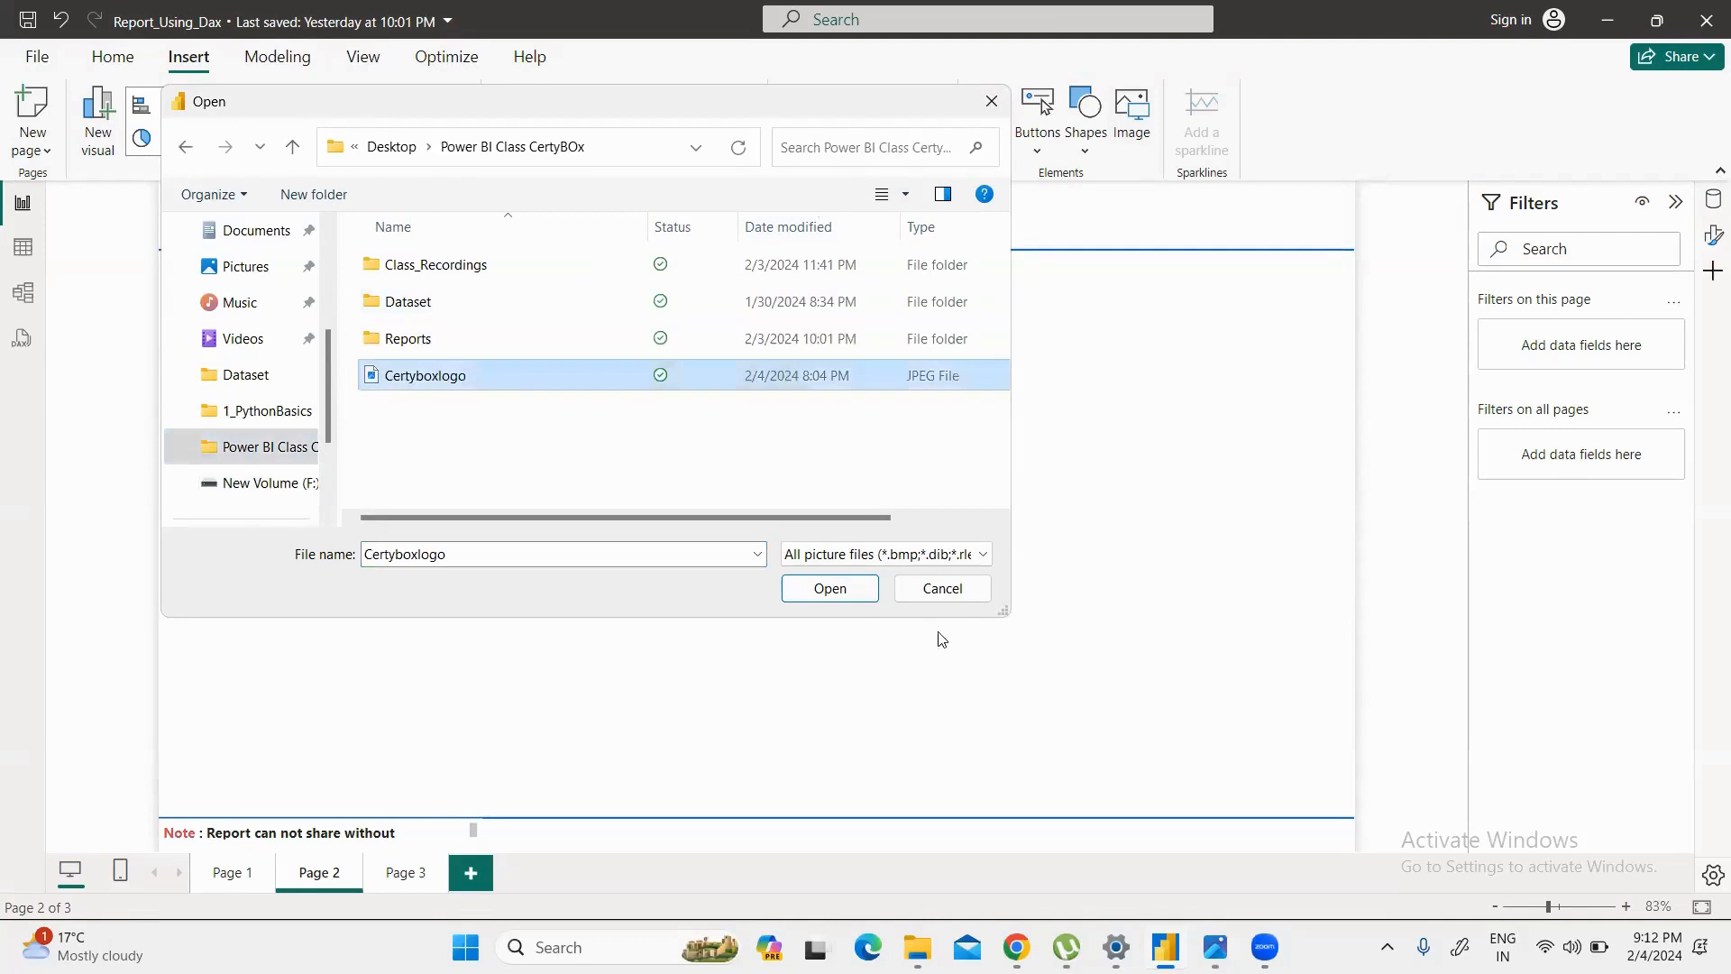
pyautogui.click(830, 590)
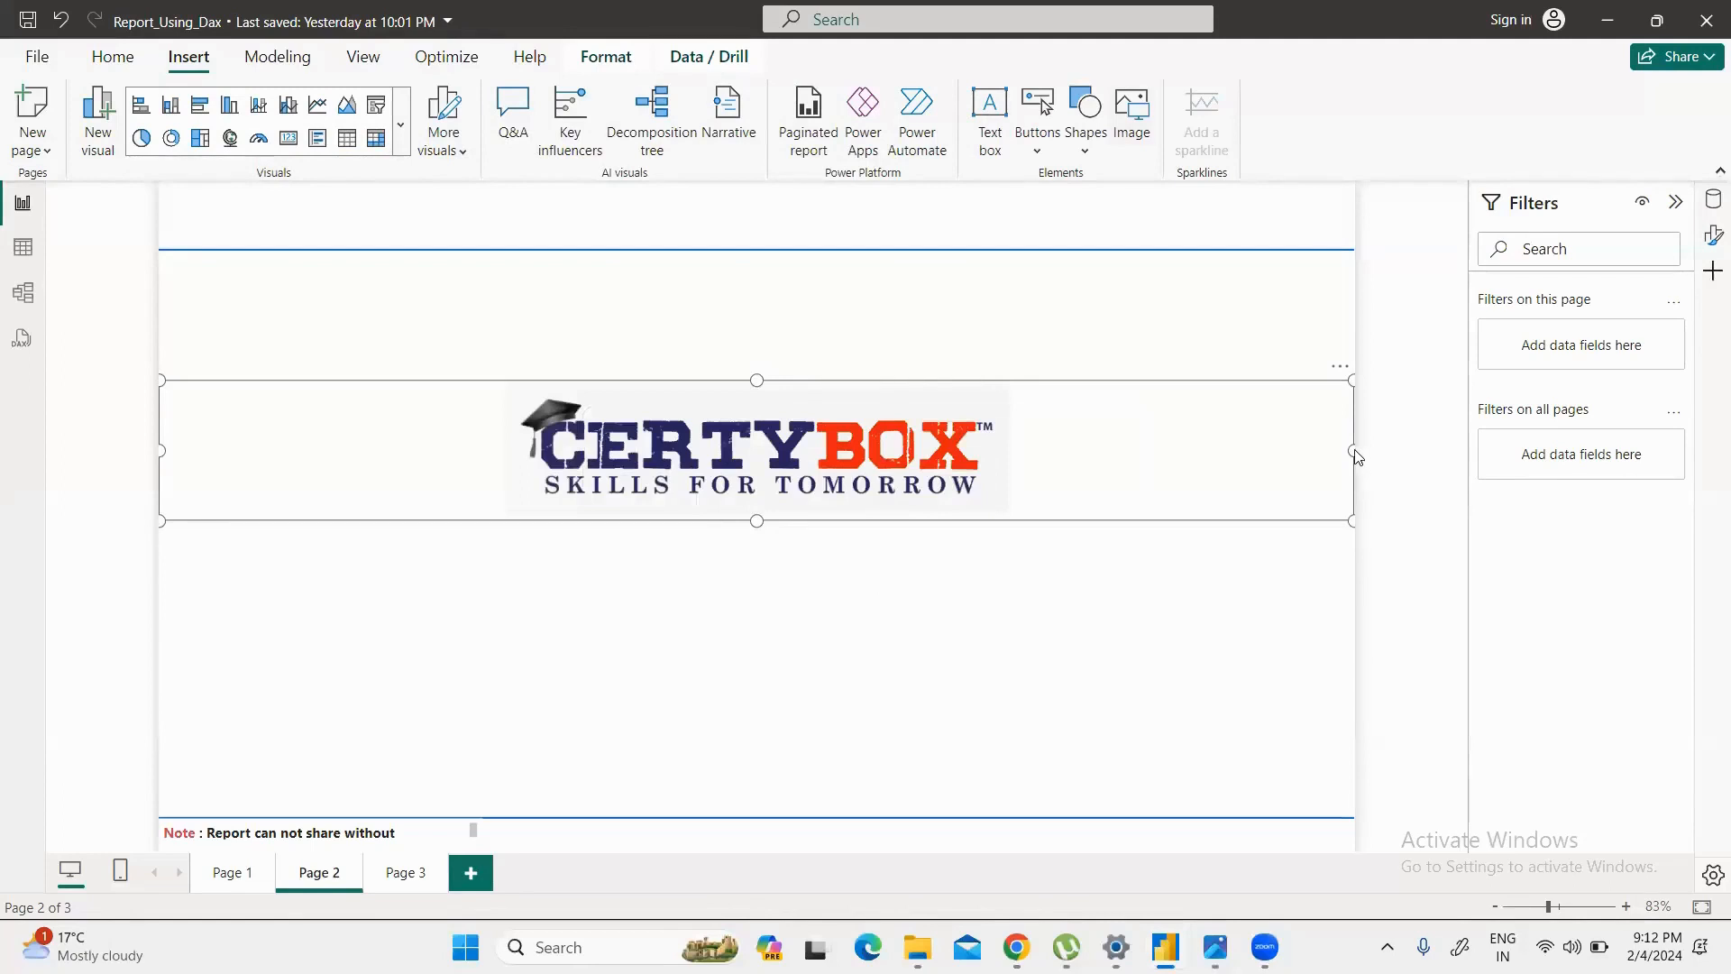
# Step: Shrink the Certybox logo and place it in the page header's left corner, above the upper blue line
pyautogui.moveTo(1352, 451); pyautogui.dragTo(405, 455)
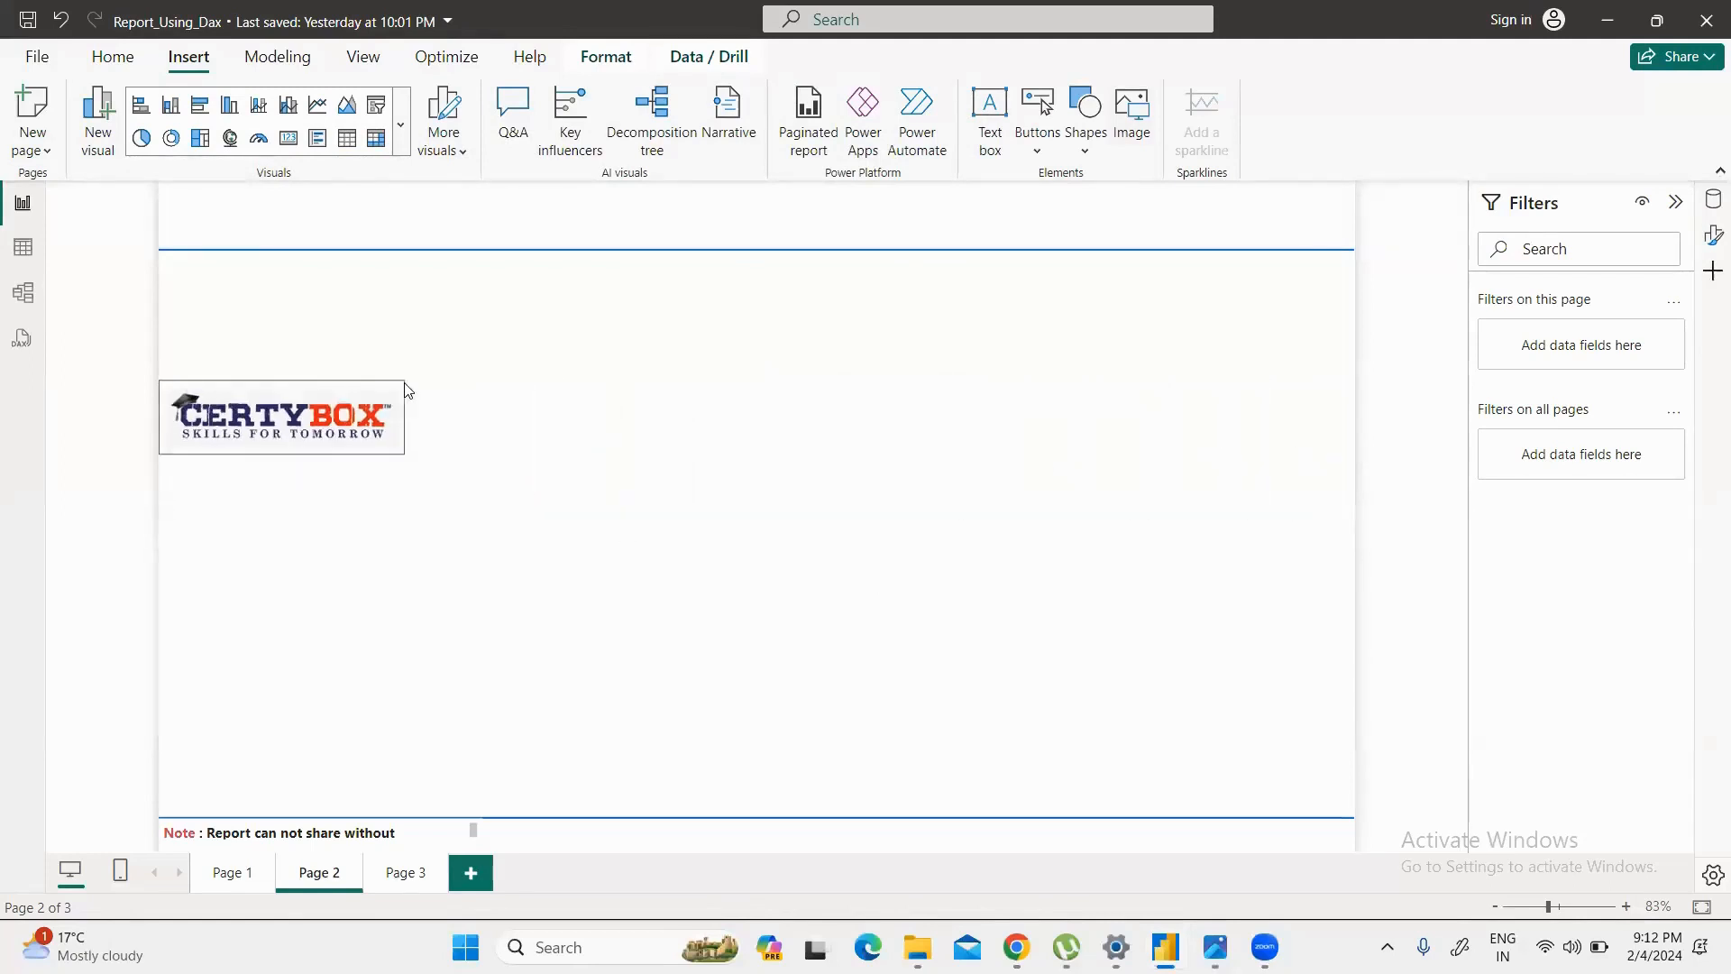
pyautogui.moveTo(404, 389); pyautogui.dragTo(271, 191)
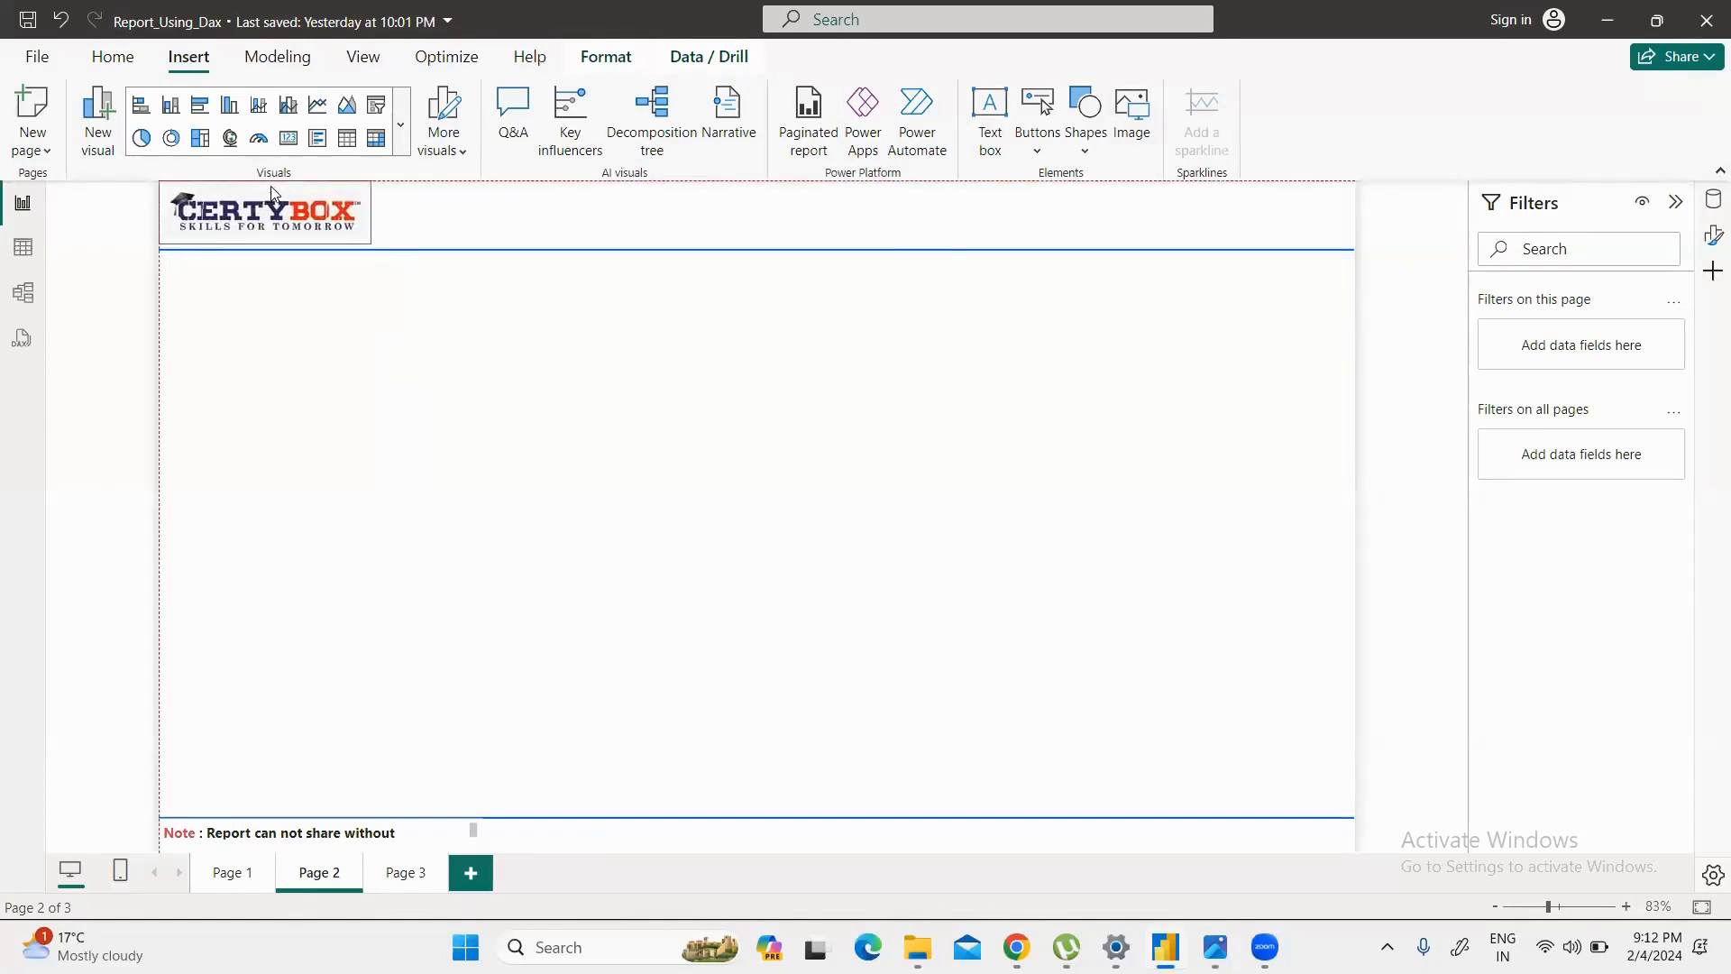
pyautogui.click(421, 433)
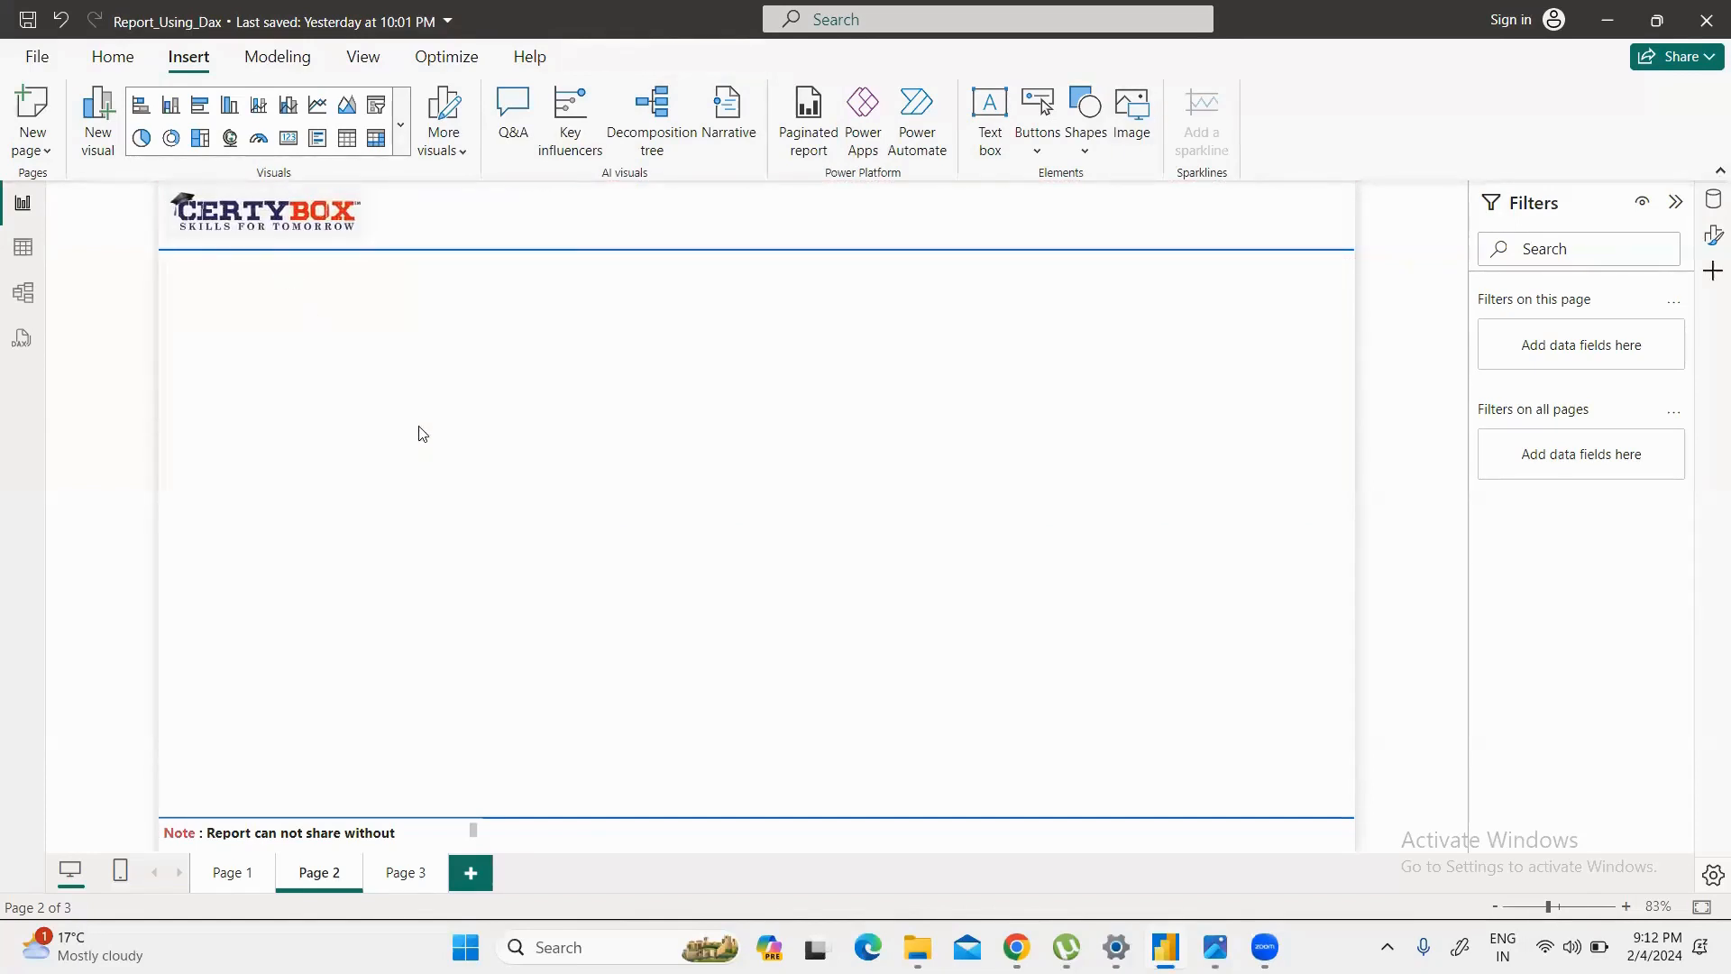
# Step: Duplicate the header line, place the copy below the header, and make its frame taller and narrower
pyautogui.click(541, 260)
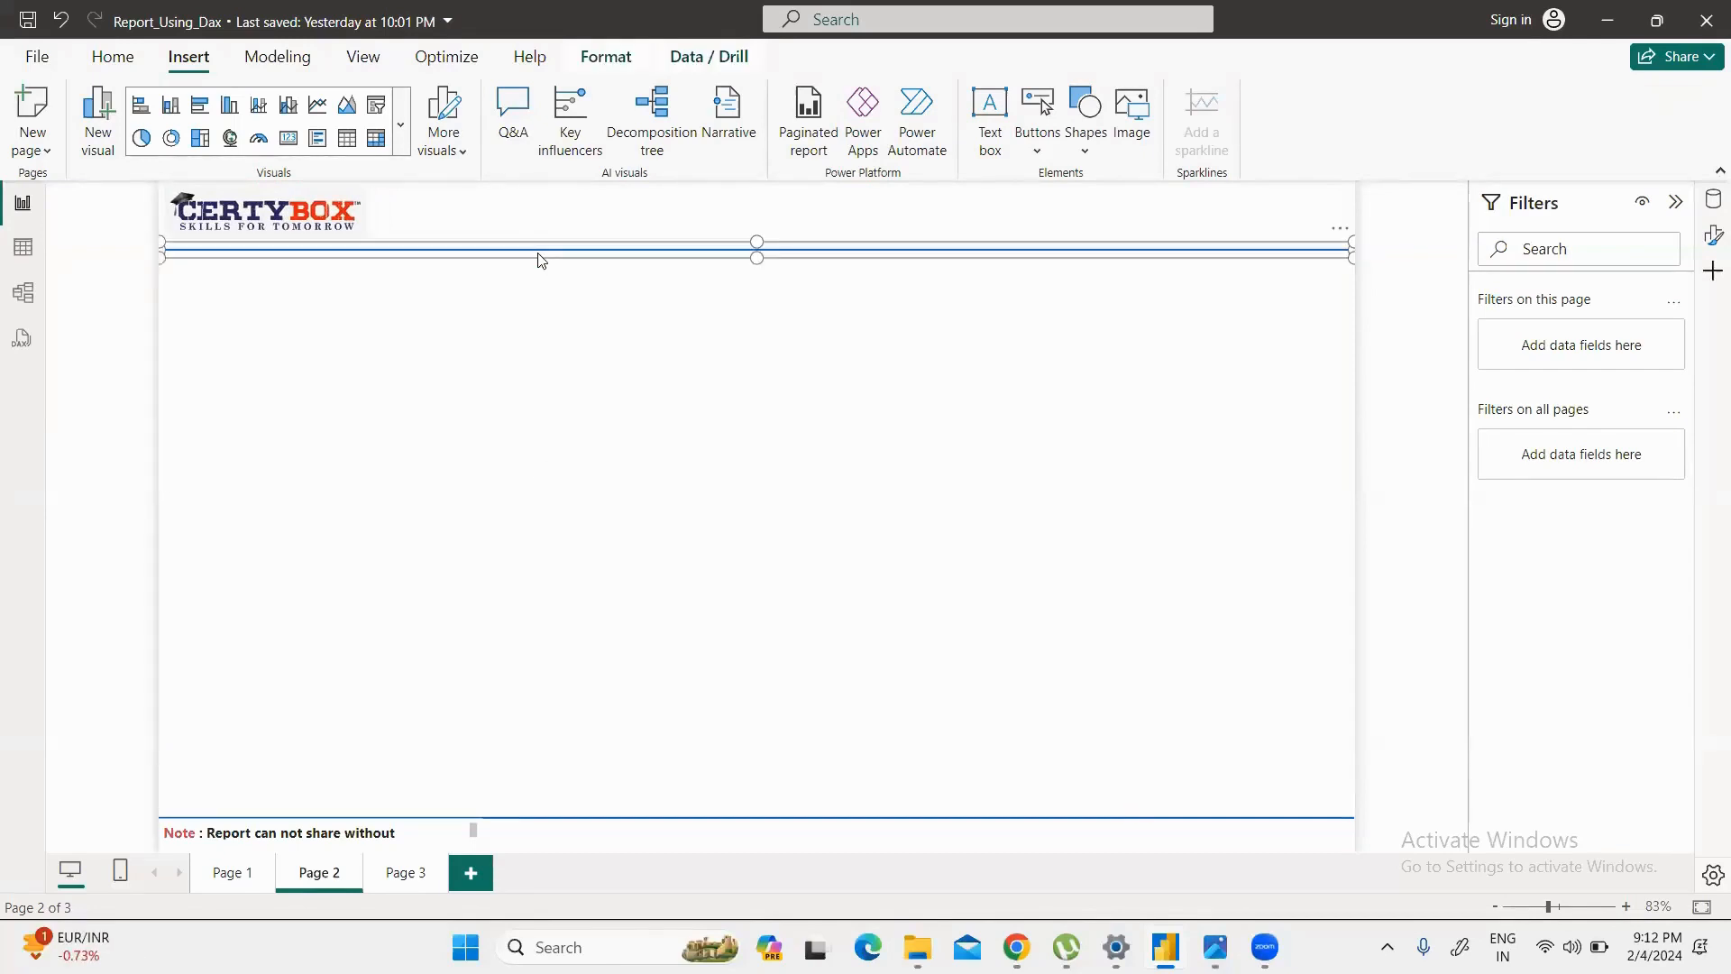
pyautogui.moveTo(540, 260); pyautogui.dragTo(577, 413)
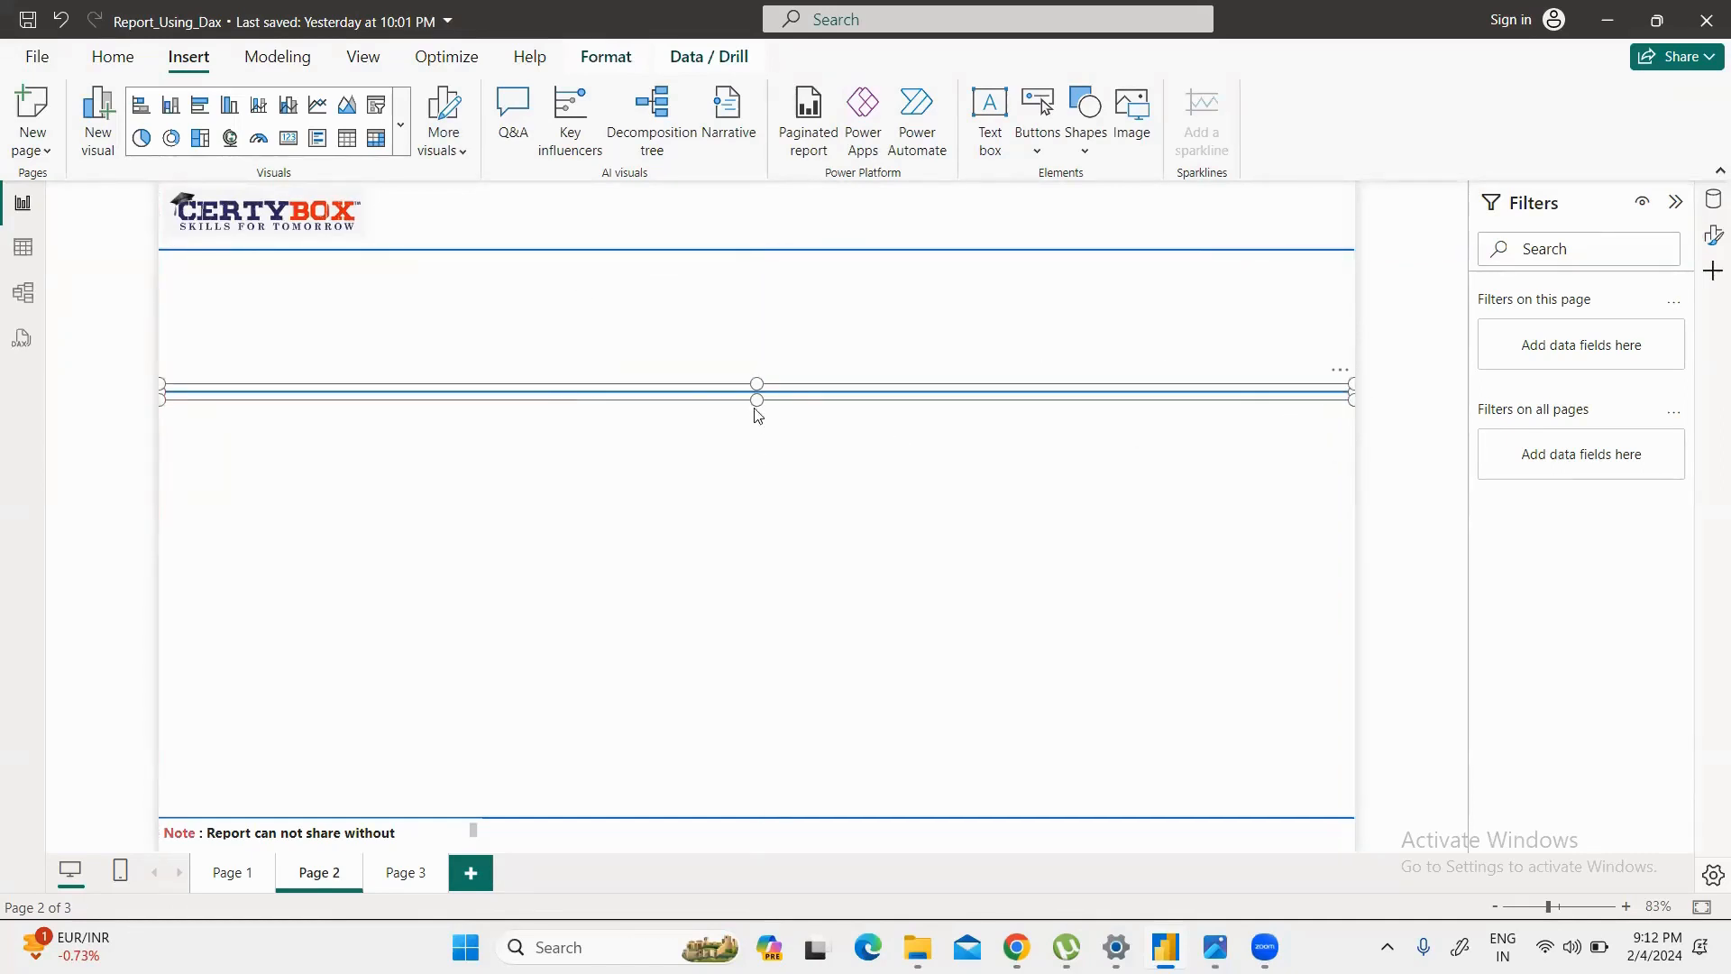
pyautogui.moveTo(756, 403); pyautogui.dragTo(753, 530)
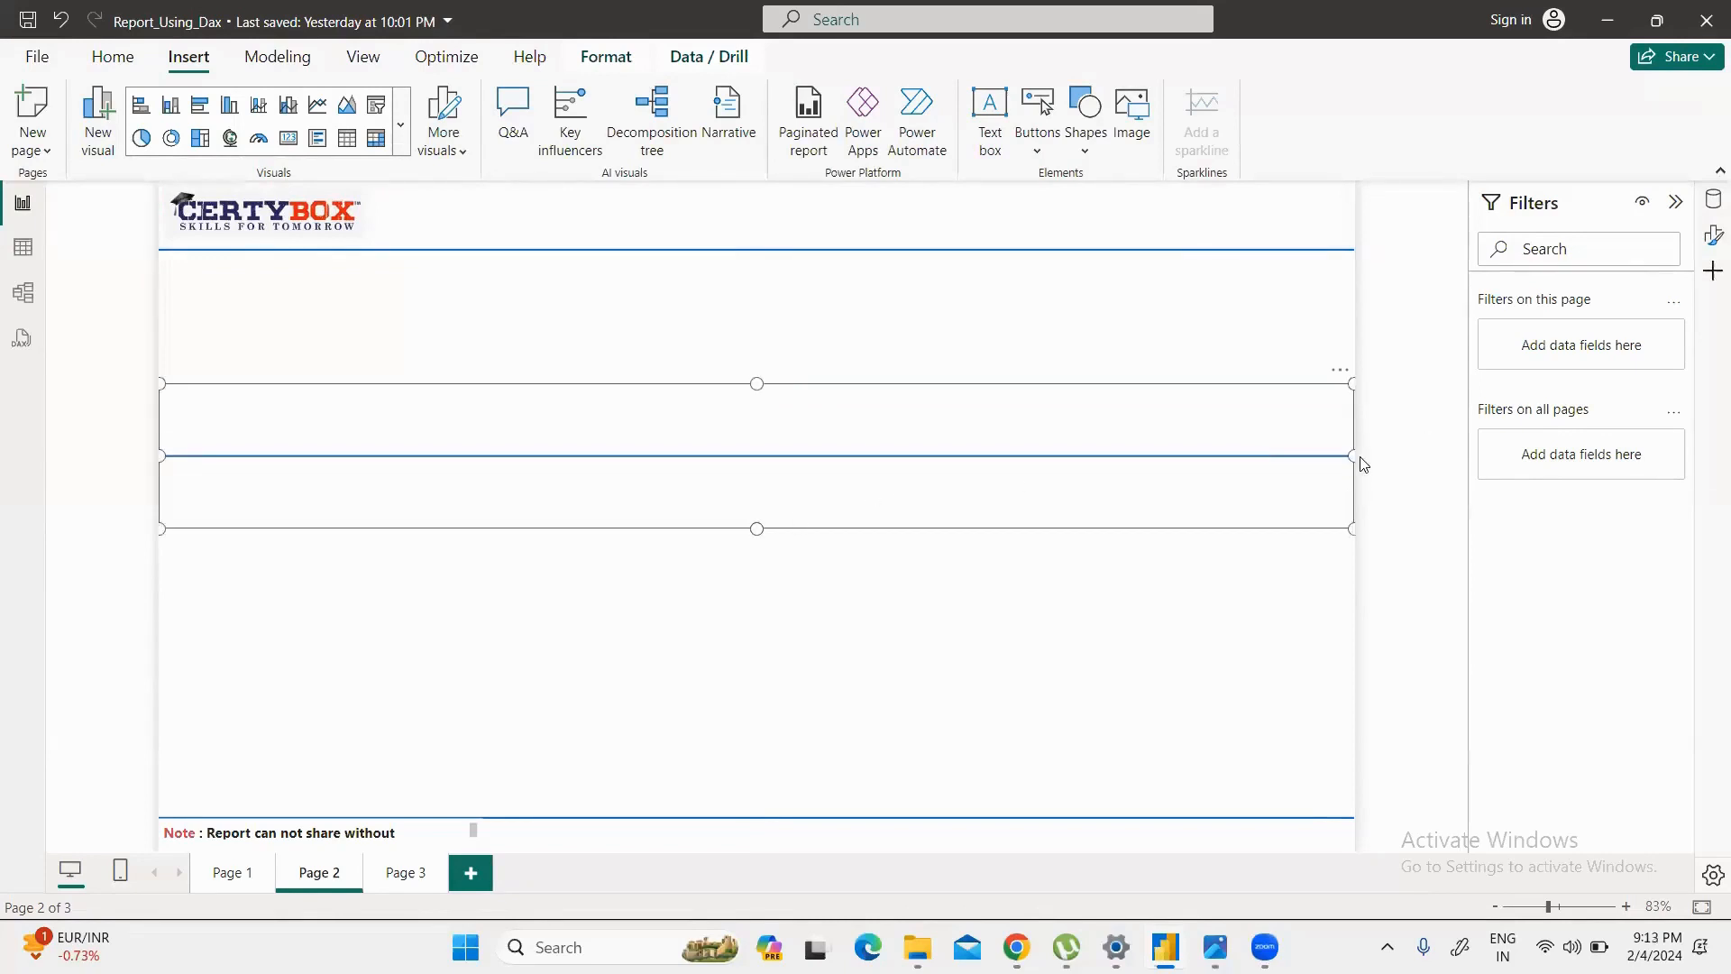
pyautogui.moveTo(1352, 453); pyautogui.dragTo(438, 484)
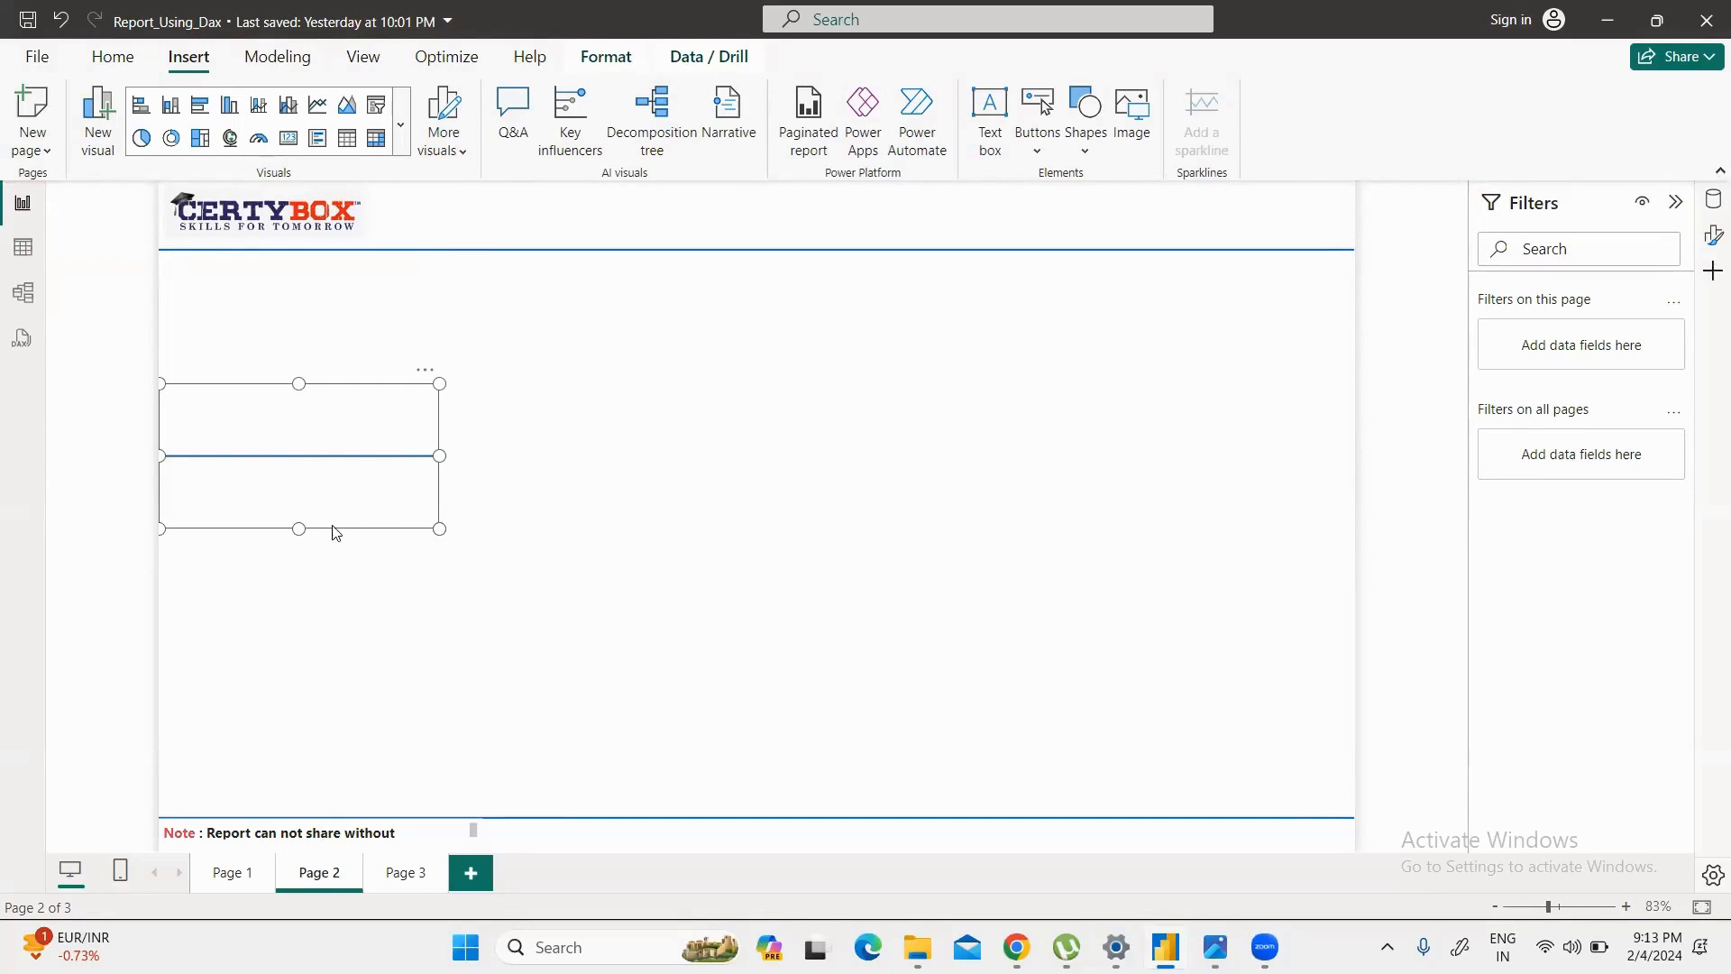
# Step: Set the copied line's overall rotation to 90°, enlarge its frame, and delete the line copy
pyautogui.click(1711, 237)
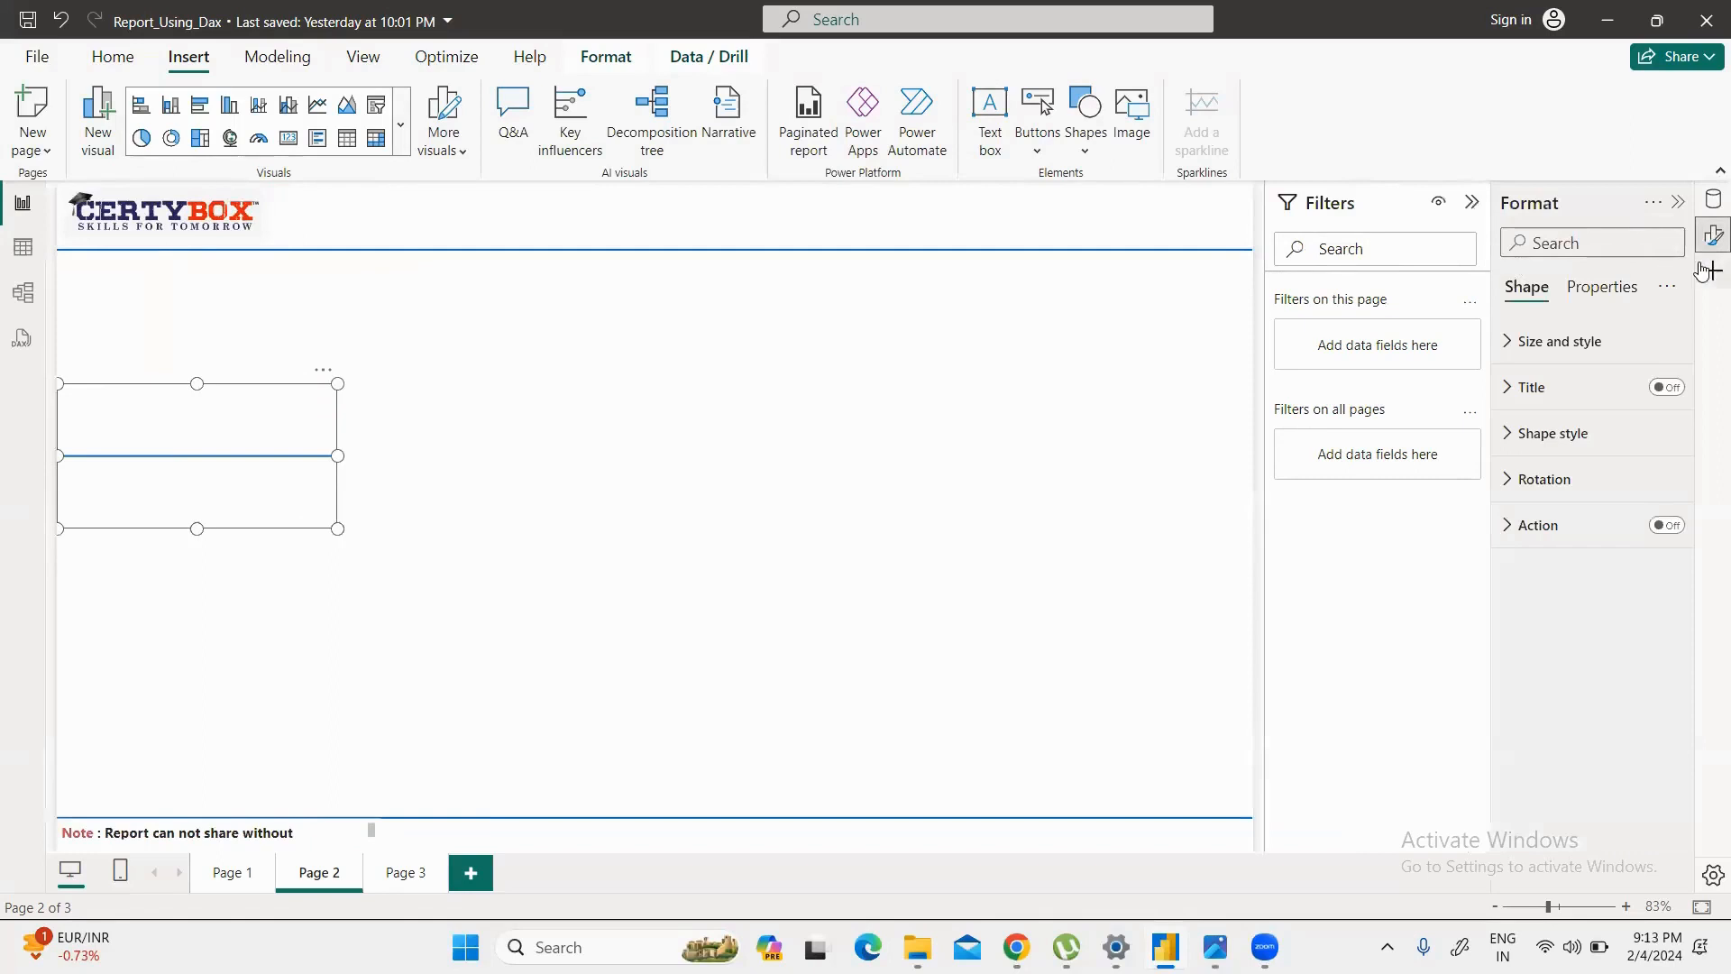
pyautogui.click(1508, 480)
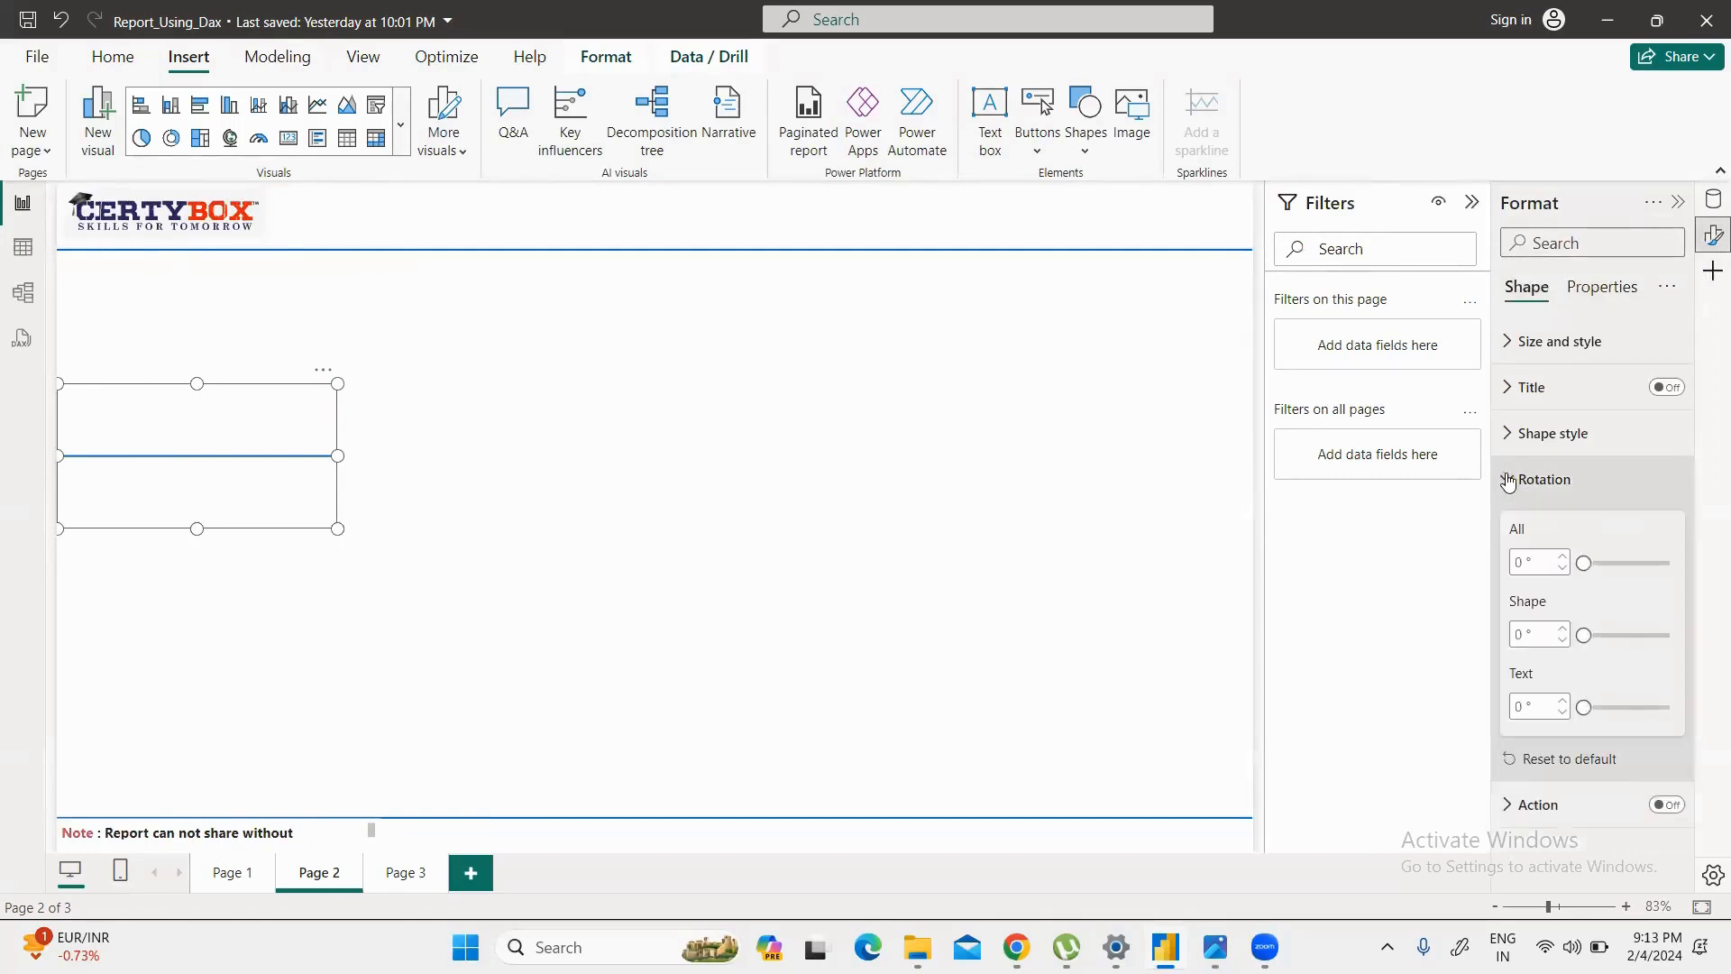
pyautogui.doubleClick(1523, 565)
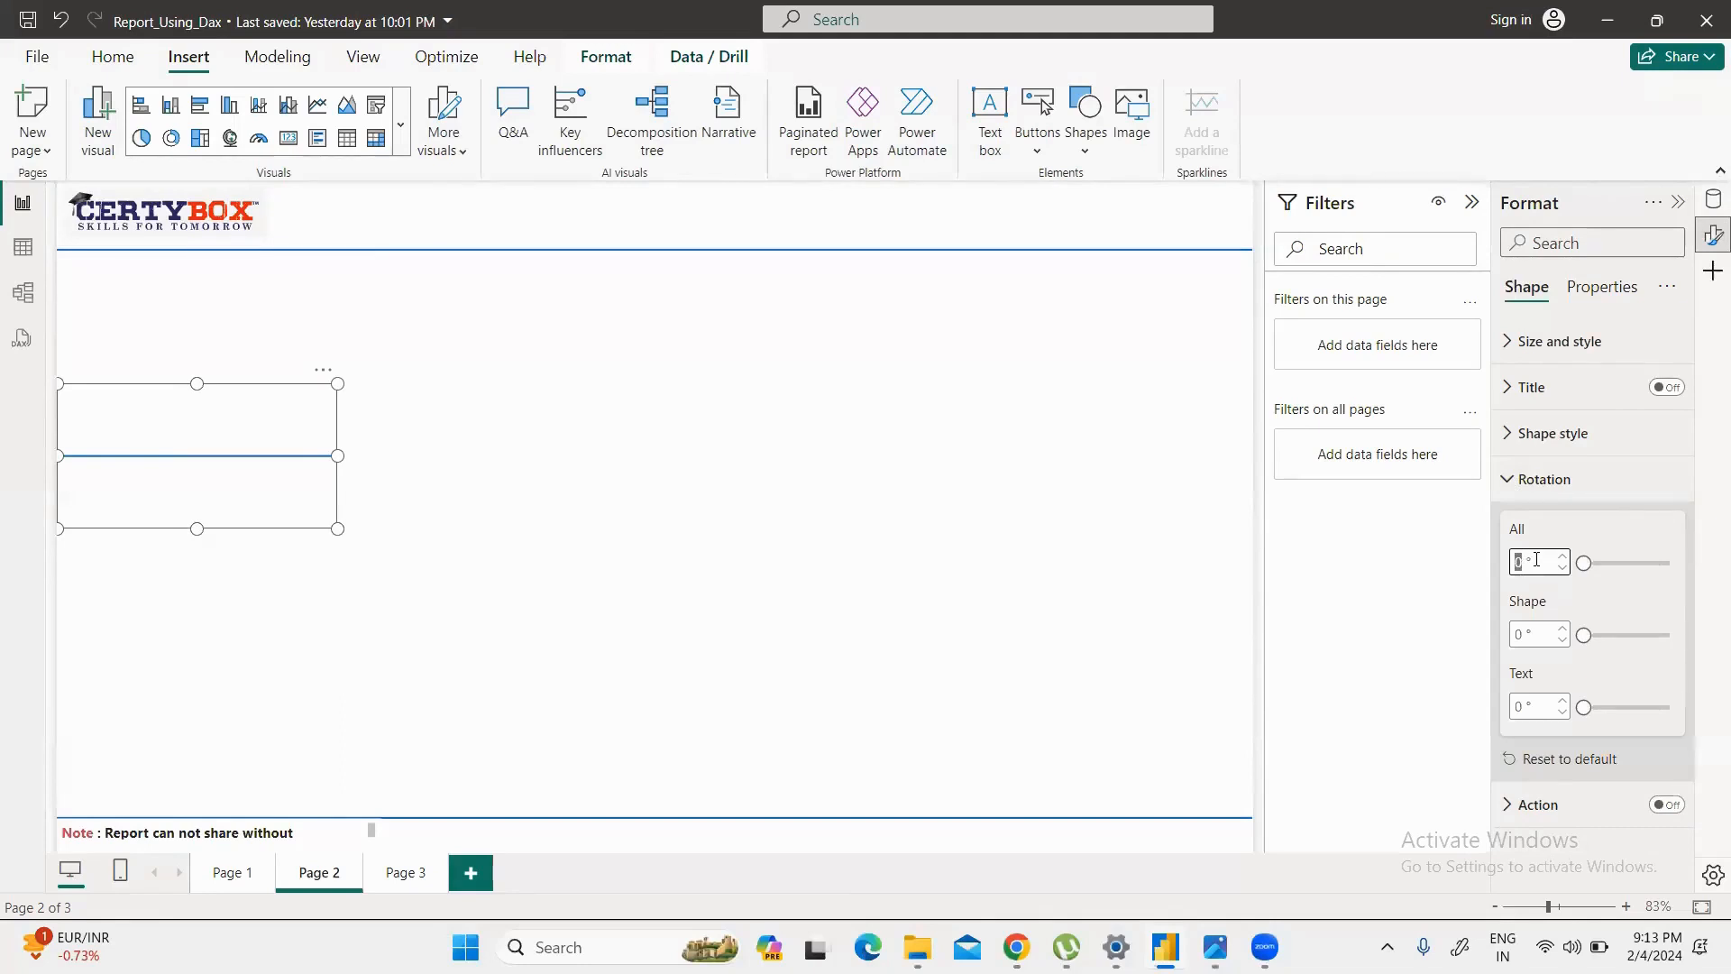
pyautogui.write('90')
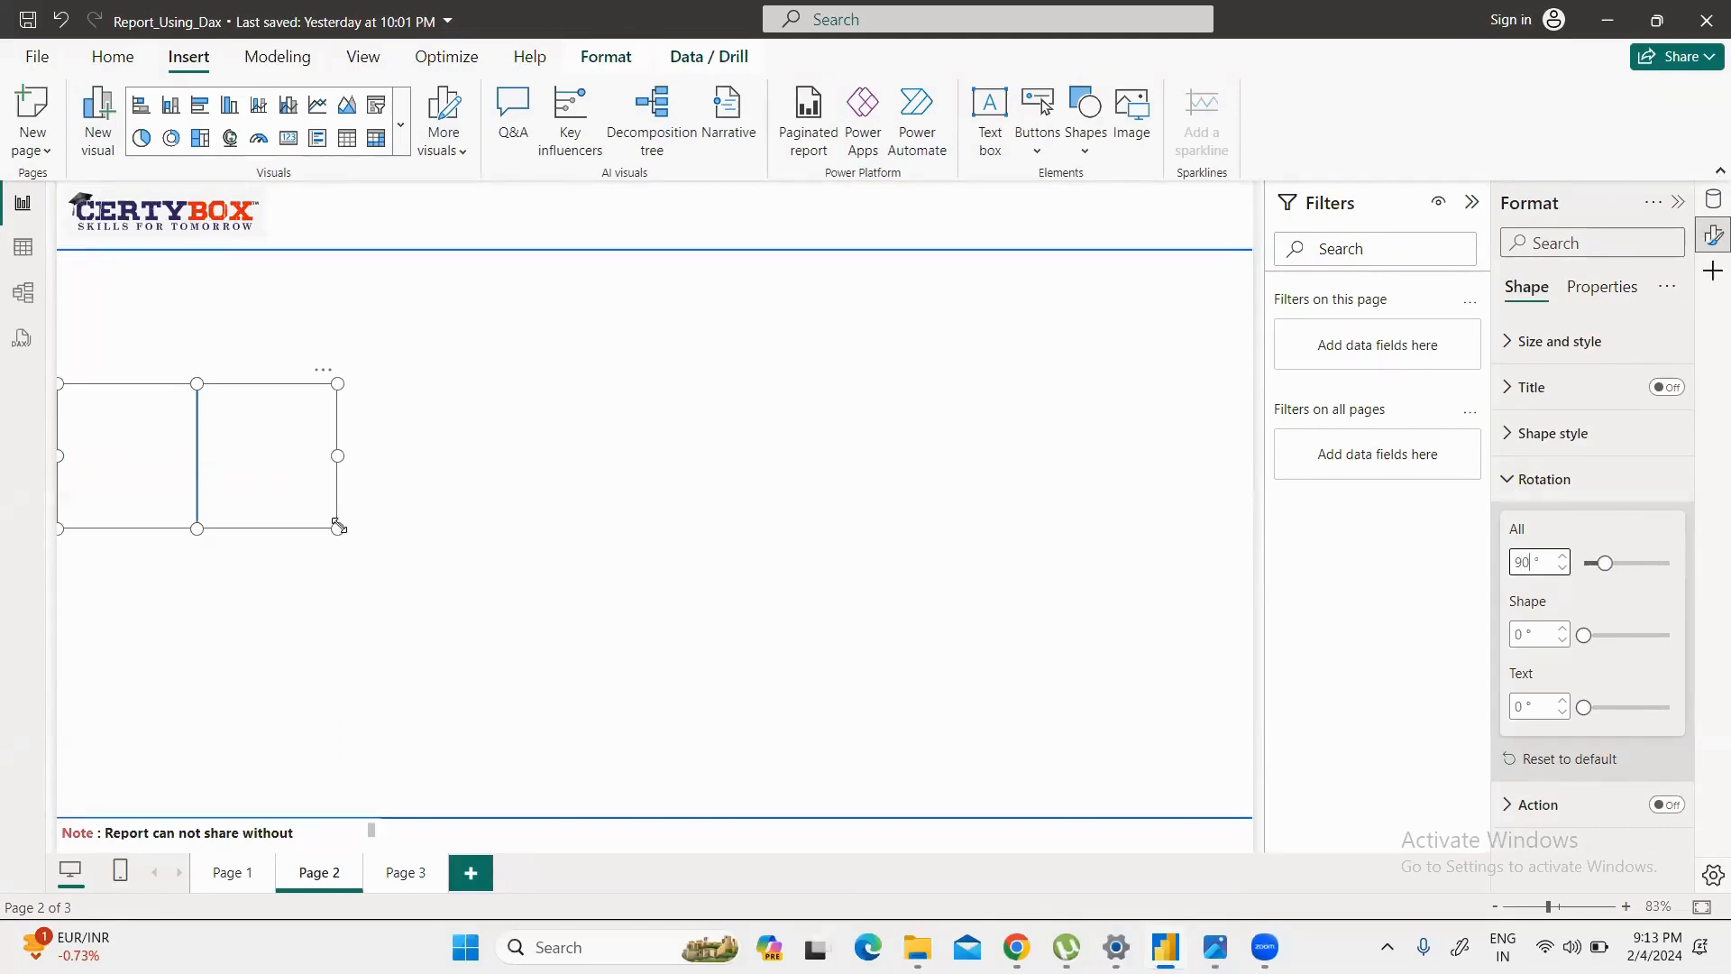
pyautogui.moveTo(332, 520); pyautogui.dragTo(795, 560)
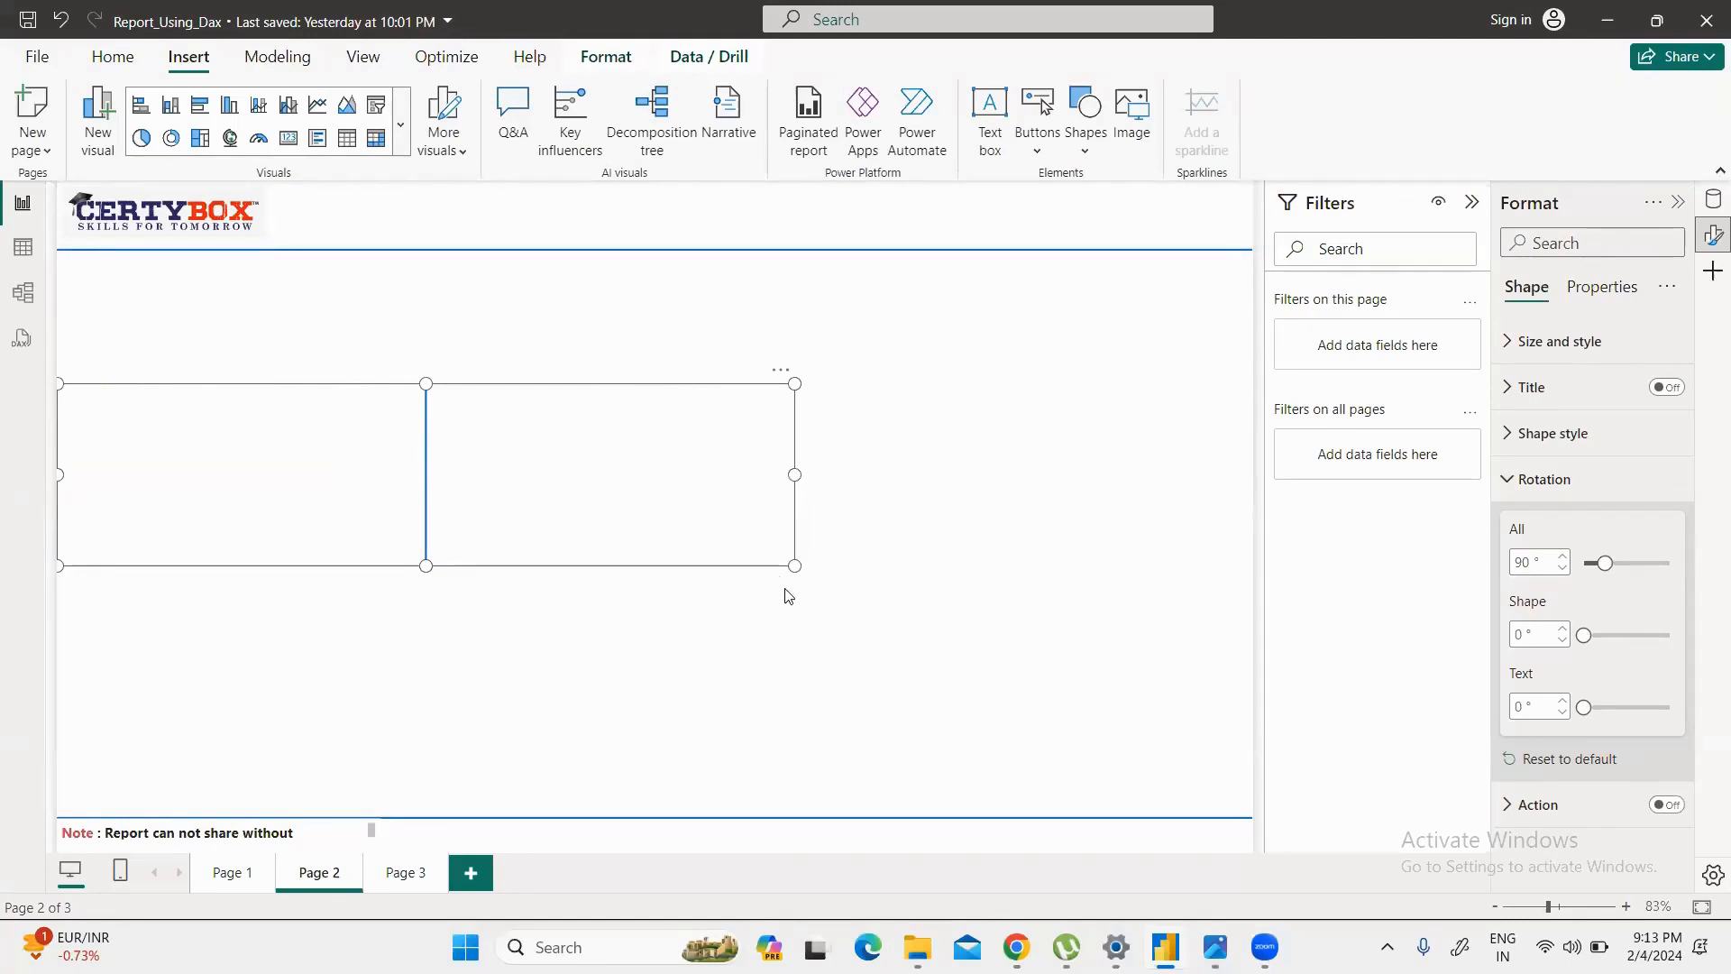
pyautogui.press('Delete')
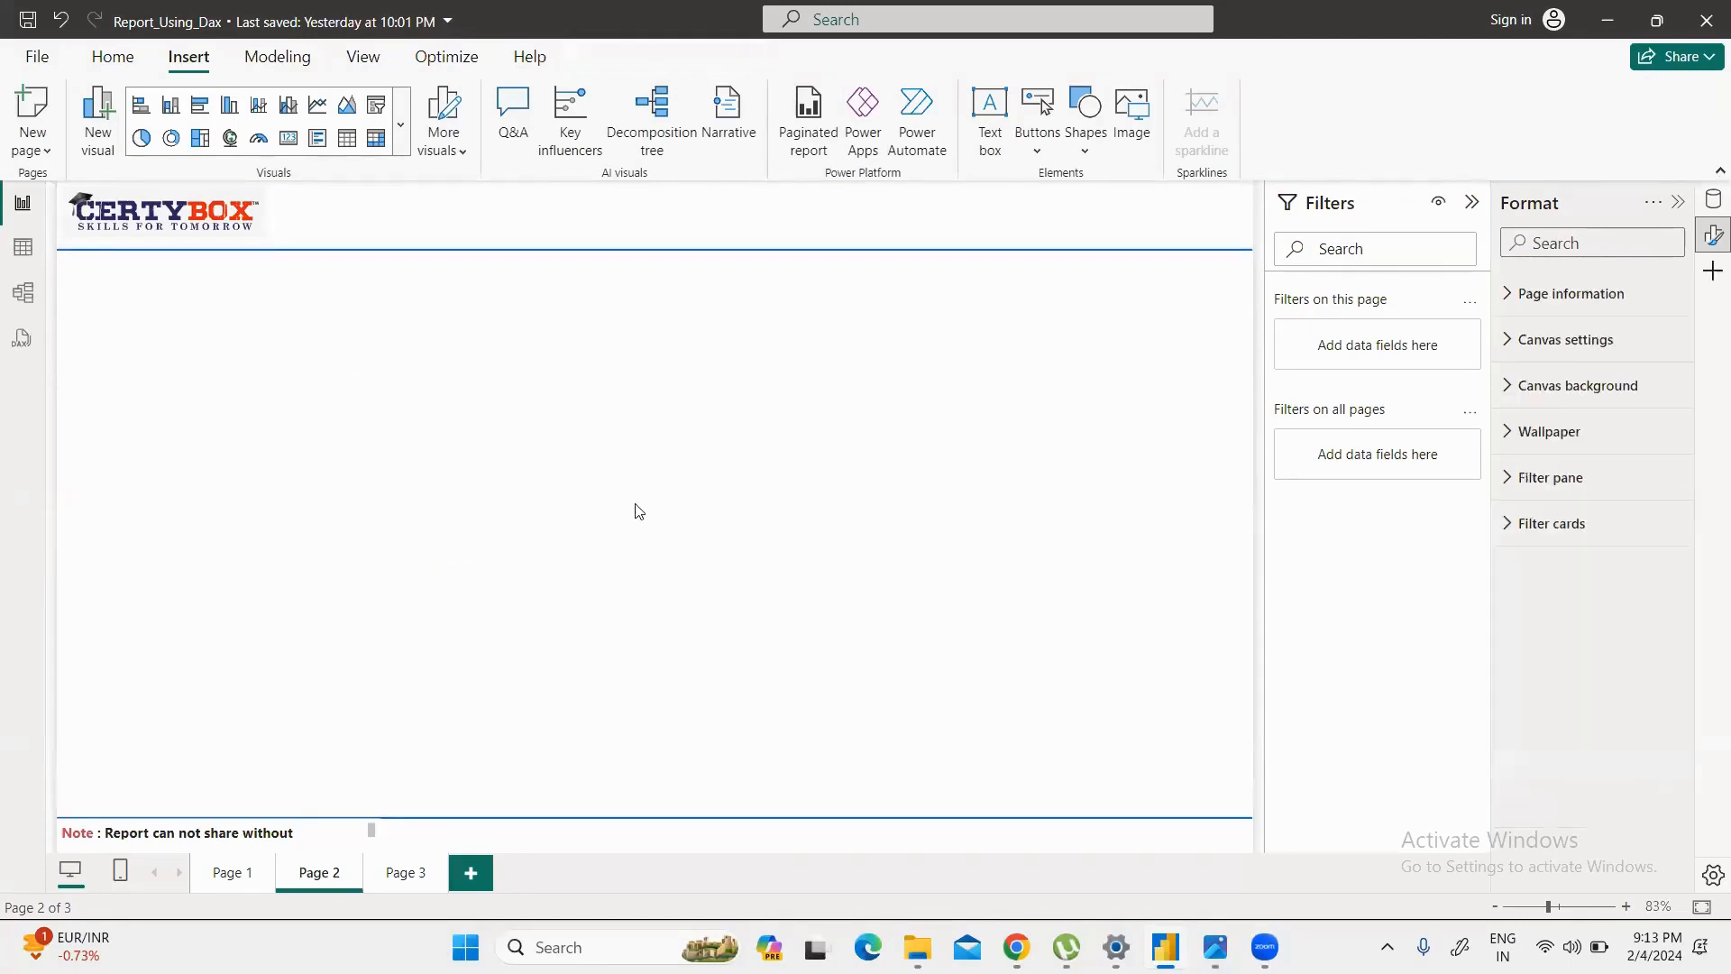
# Step: Insert a line shape across the middle of the page and flatten its frame to a thin strip
pyautogui.click(636, 504)
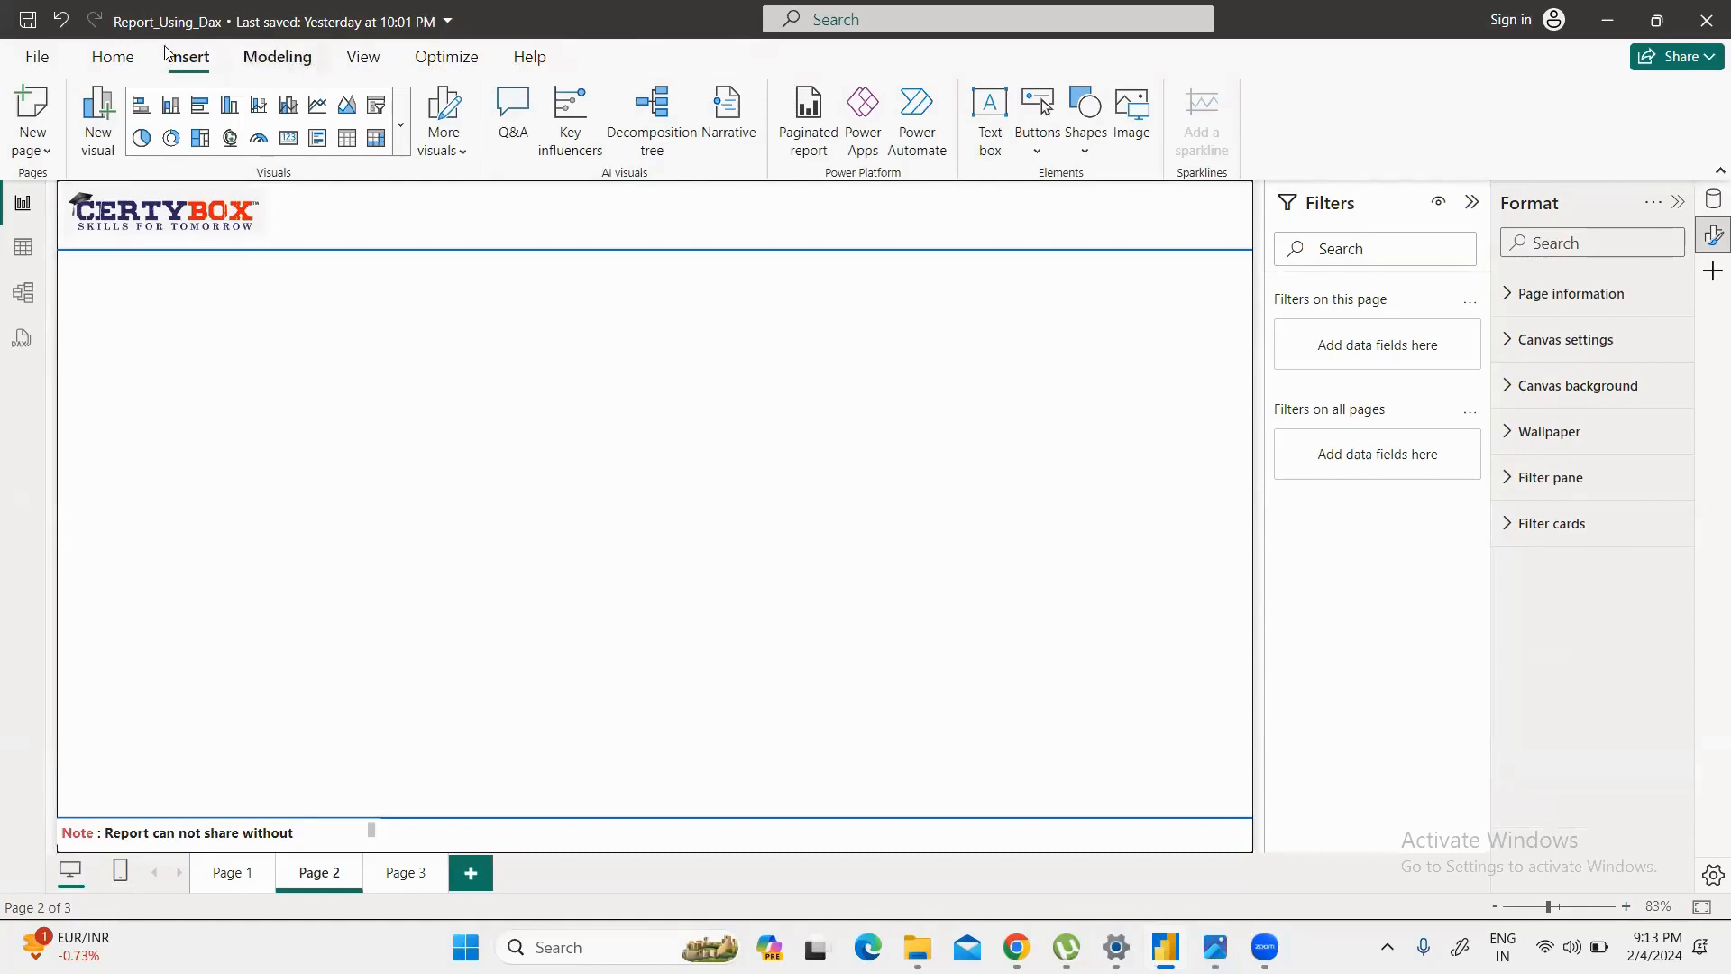
pyautogui.click(91, 63)
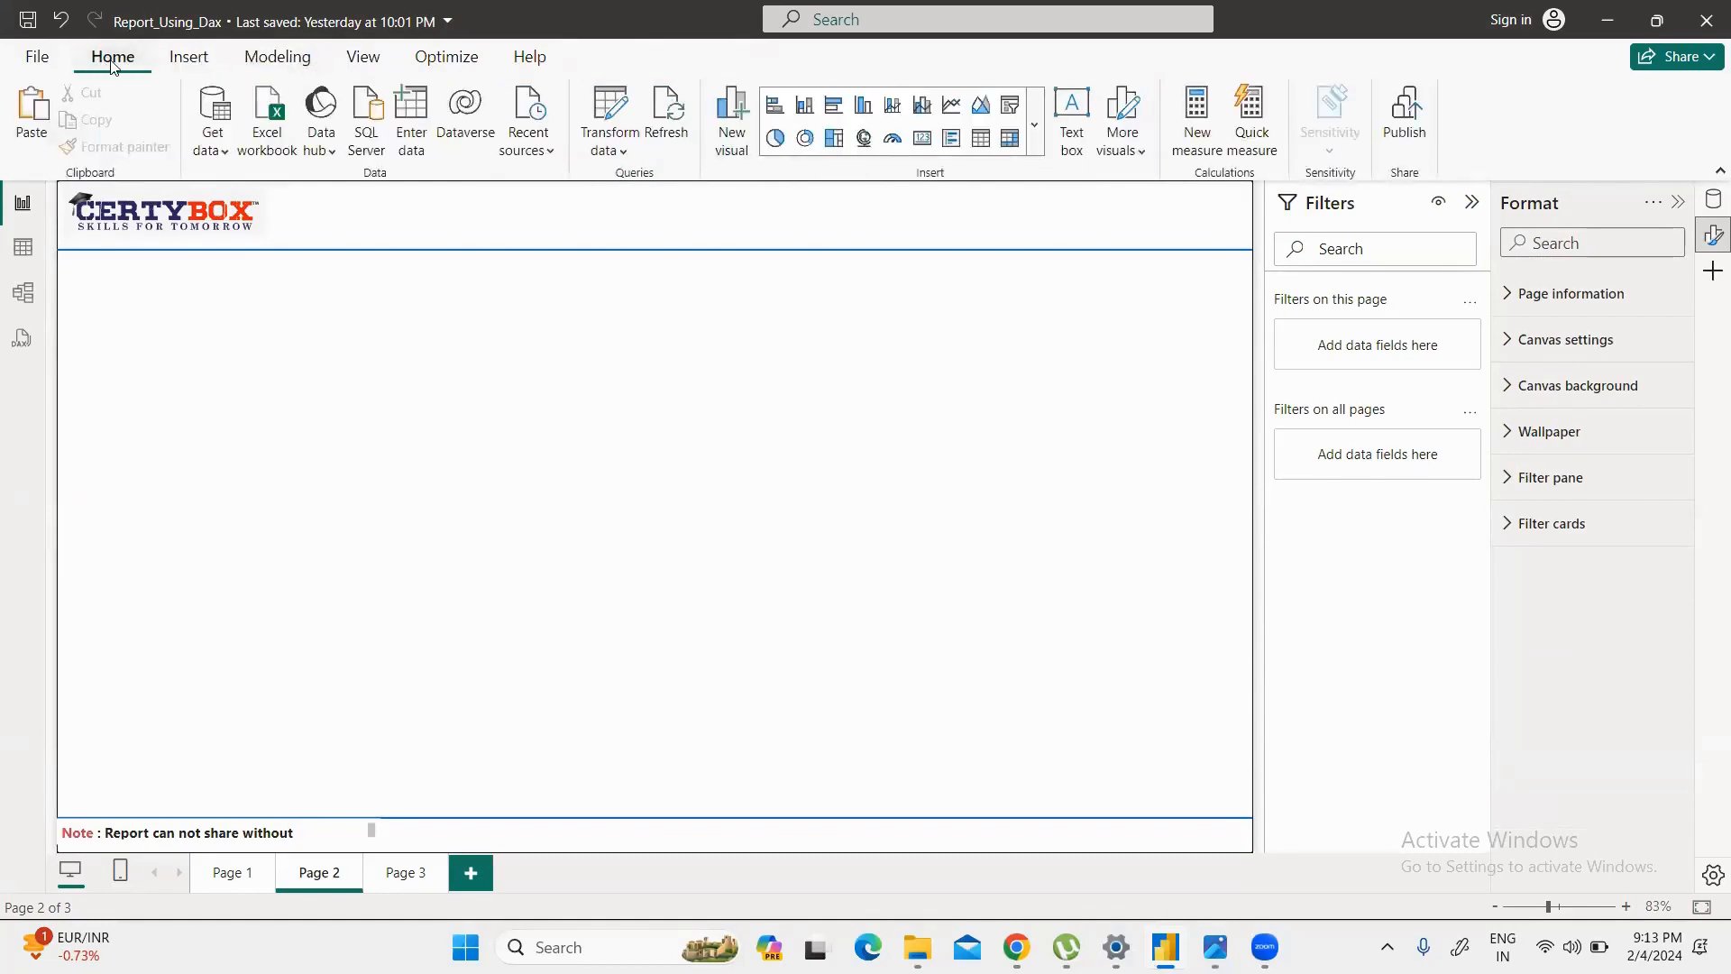
pyautogui.click(185, 59)
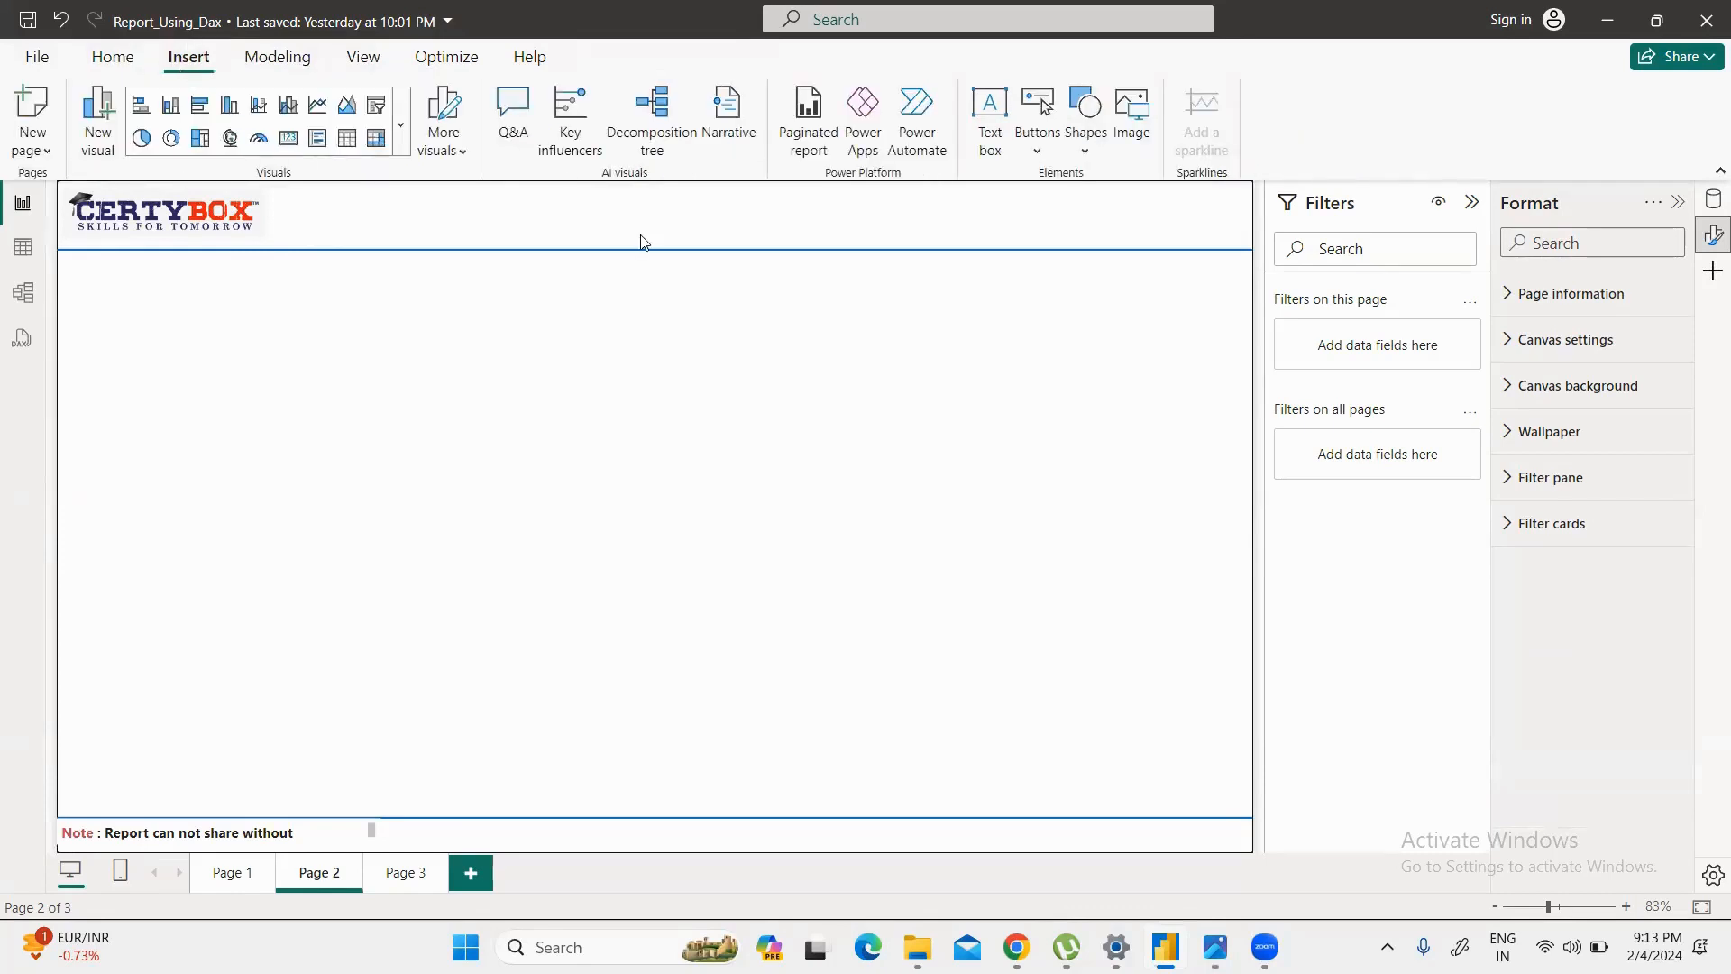
pyautogui.click(1086, 144)
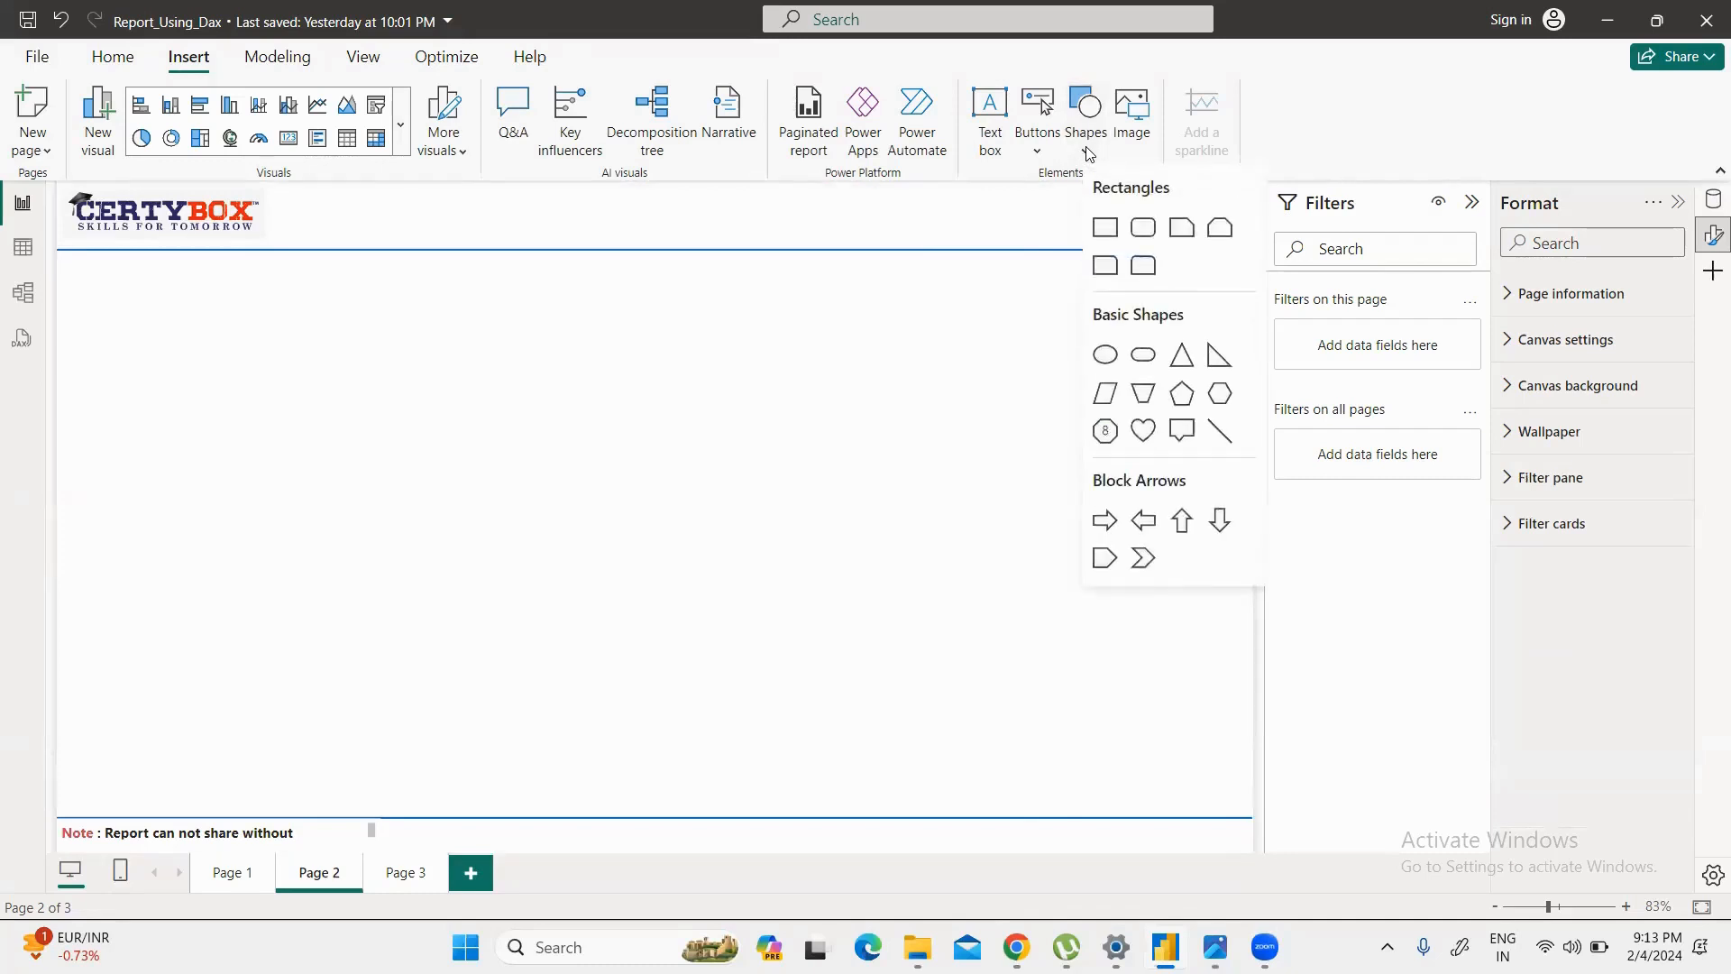
pyautogui.click(1222, 431)
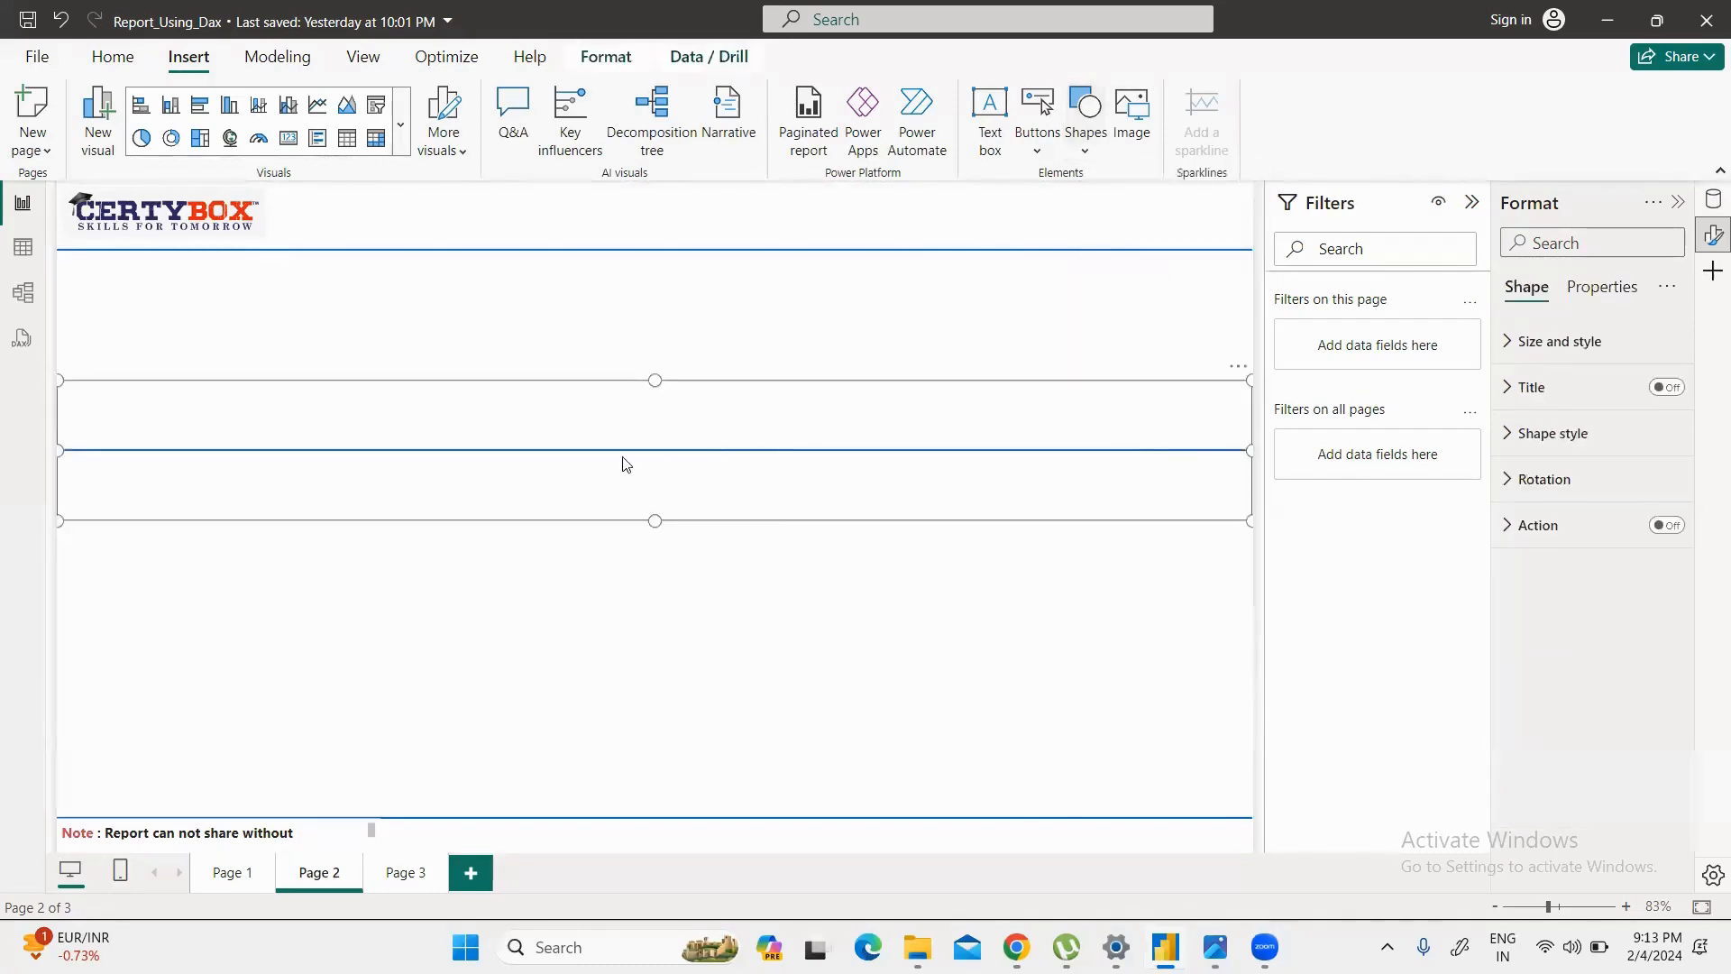
pyautogui.moveTo(1251, 450)
pyautogui.mouseDown()
pyautogui.moveTo(1150, 446)
pyautogui.moveTo(1246, 447)
pyautogui.mouseUp()
pyautogui.moveTo(653, 518); pyautogui.dragTo(653, 389)
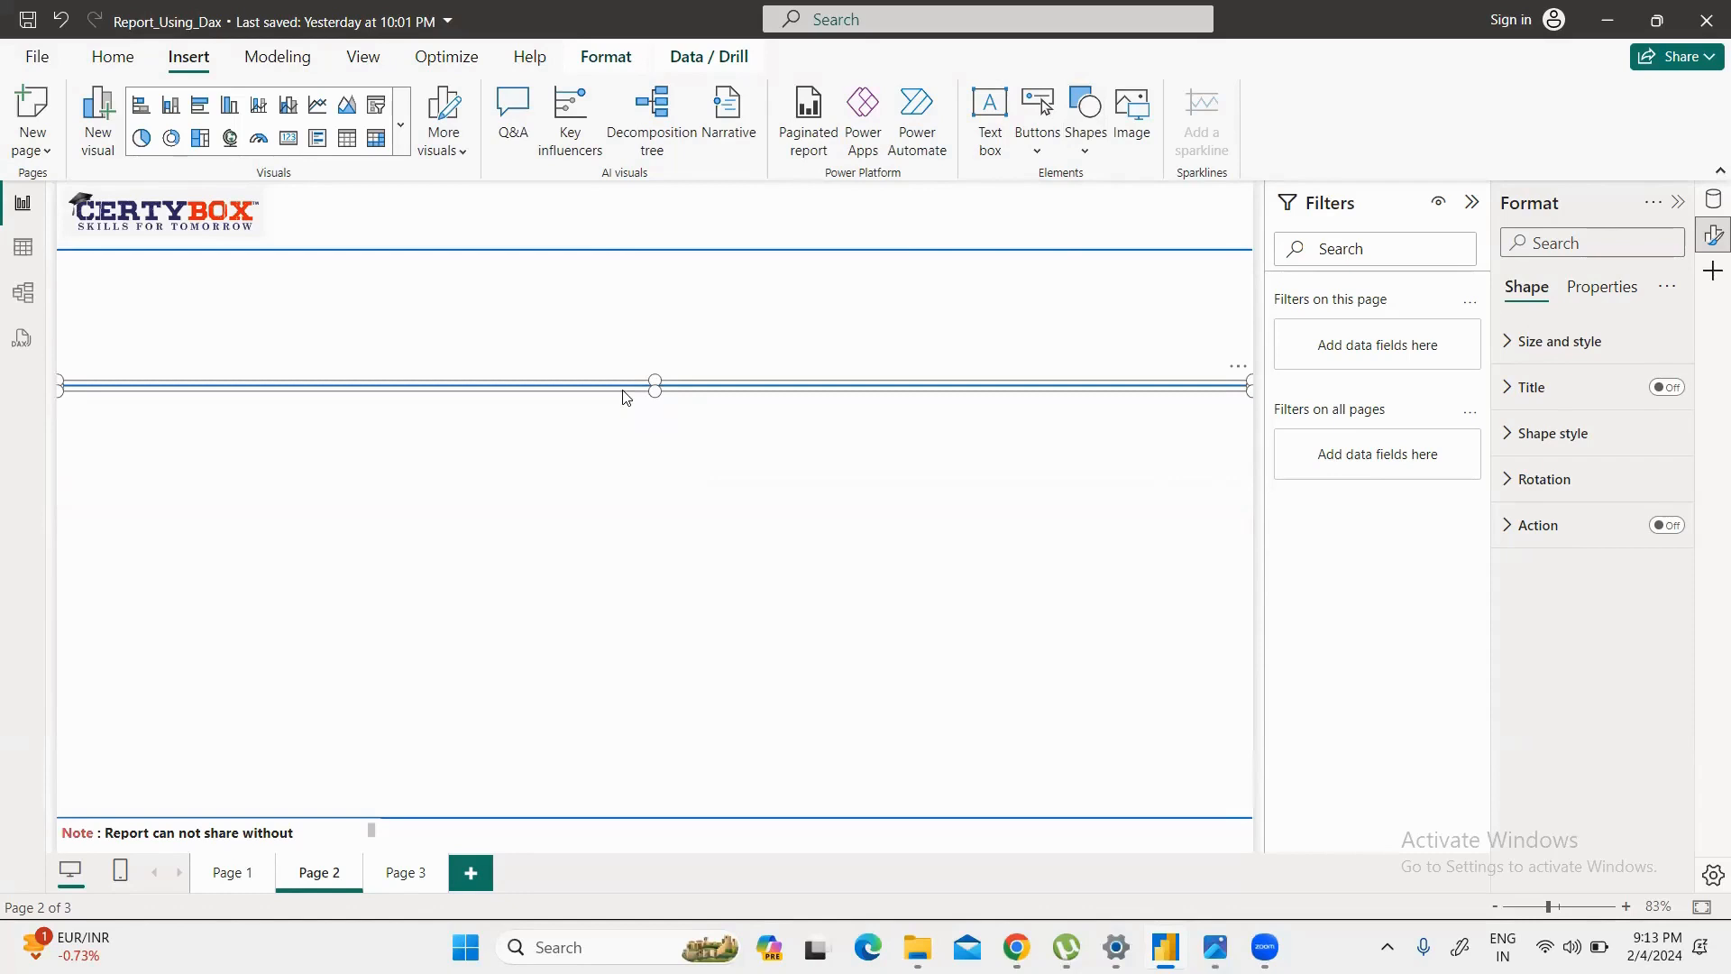
# Step: Paste a copy of the flattened line and place it a little above the footer line
pyautogui.hotkey('ctrl', 'v')
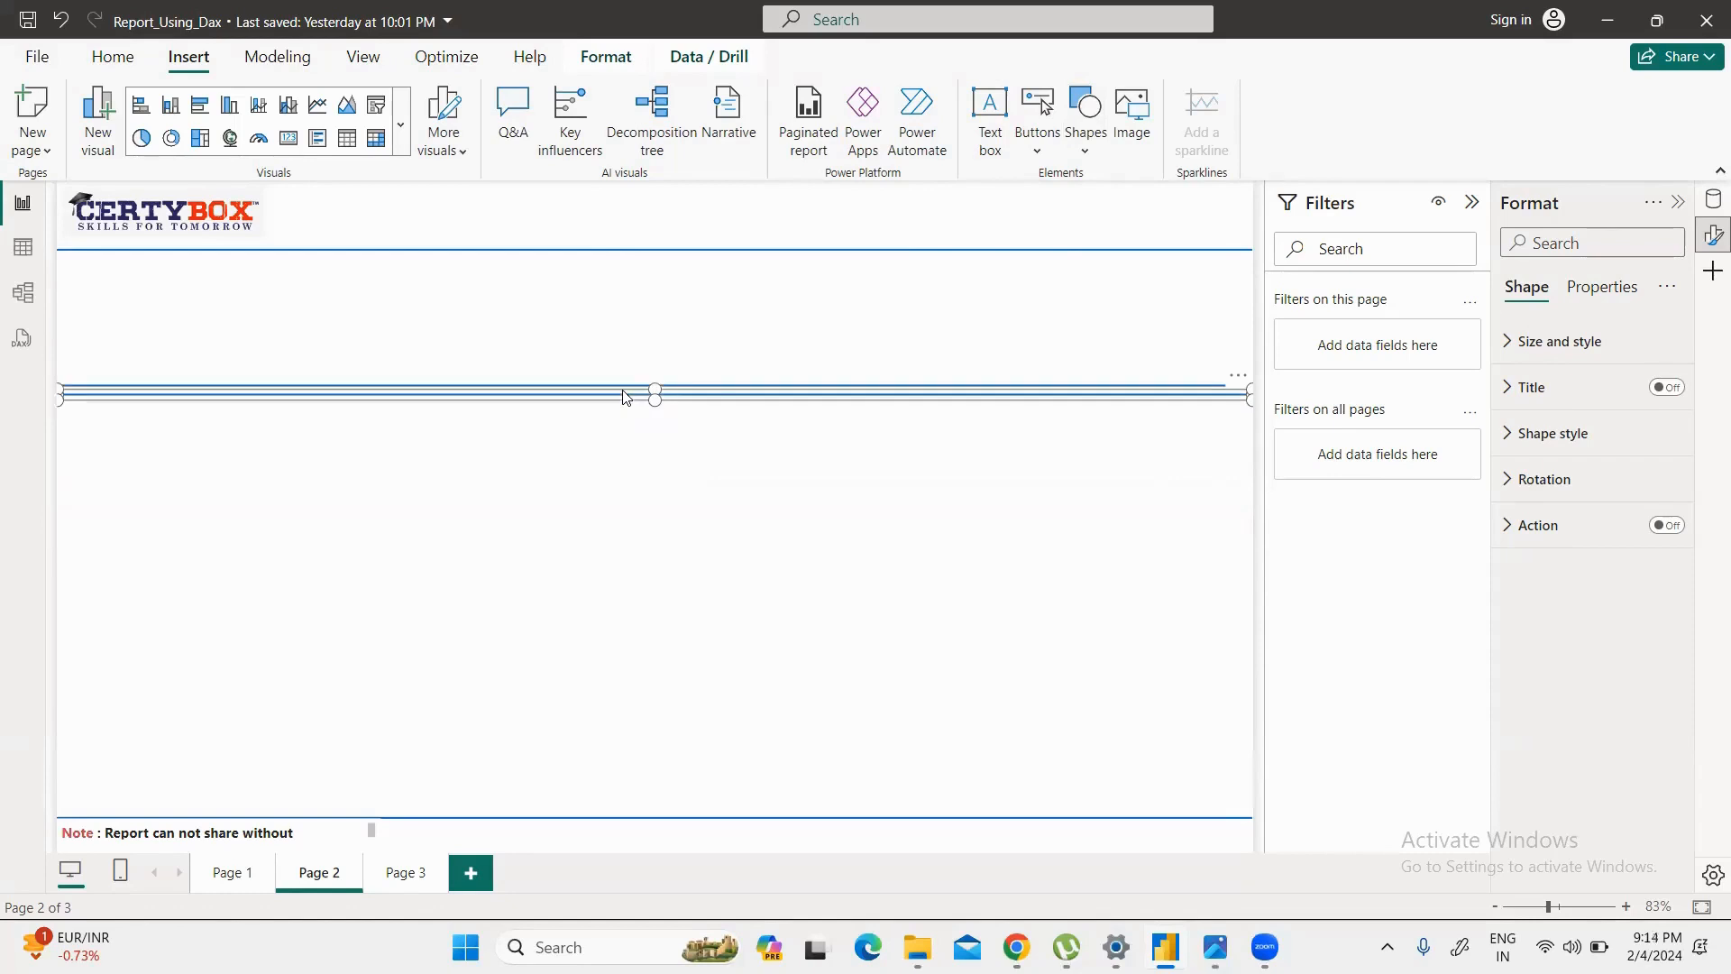
pyautogui.moveTo(620, 402); pyautogui.dragTo(627, 430)
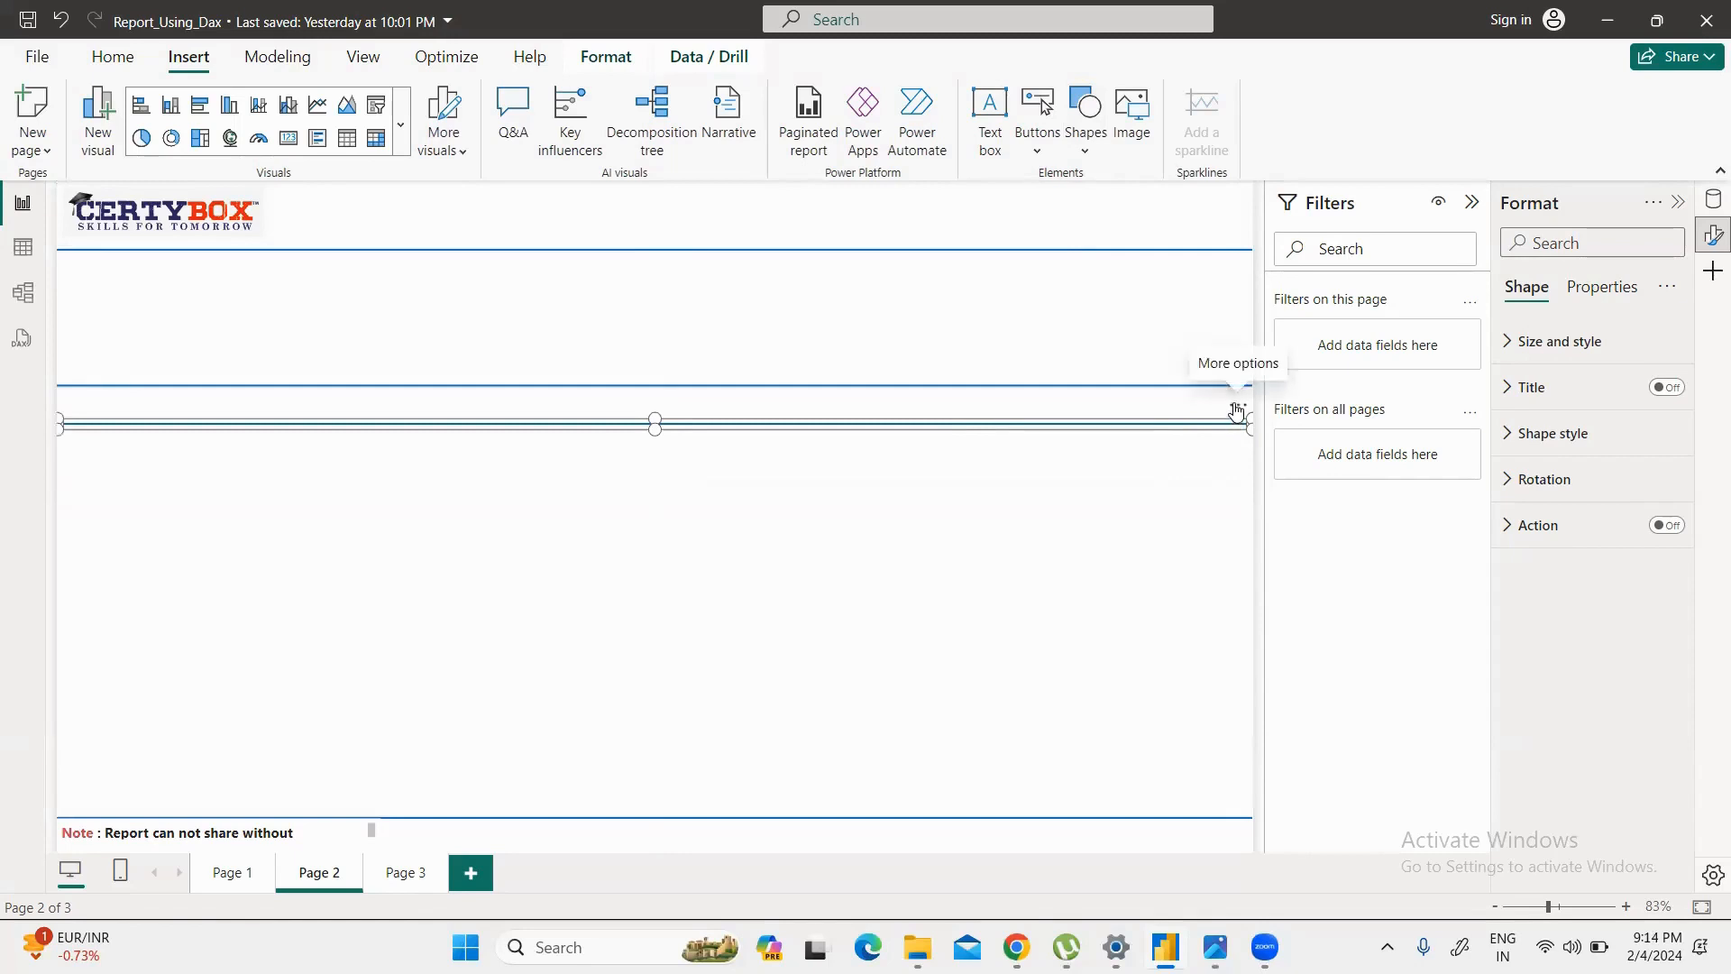
pyautogui.moveTo(1237, 411); pyautogui.dragTo(1208, 771)
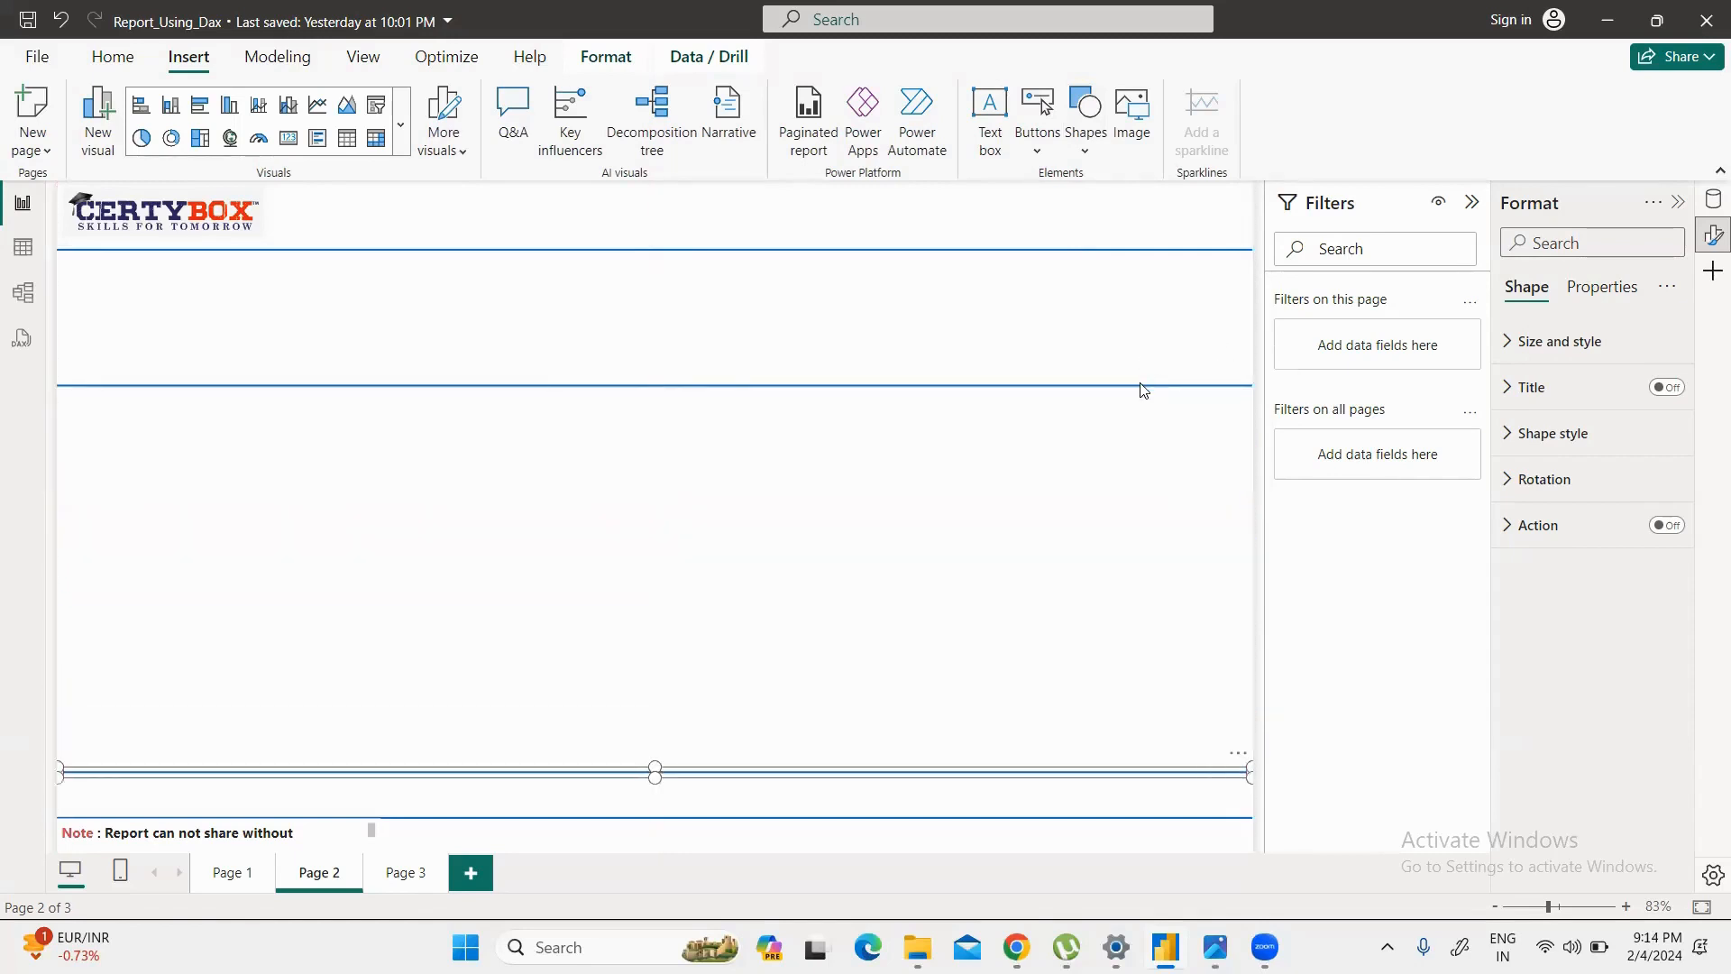
# Step: Move the original inserted line up below the header, make its frame taller, and shorten it to about a quarter of the page width
pyautogui.click(1141, 387)
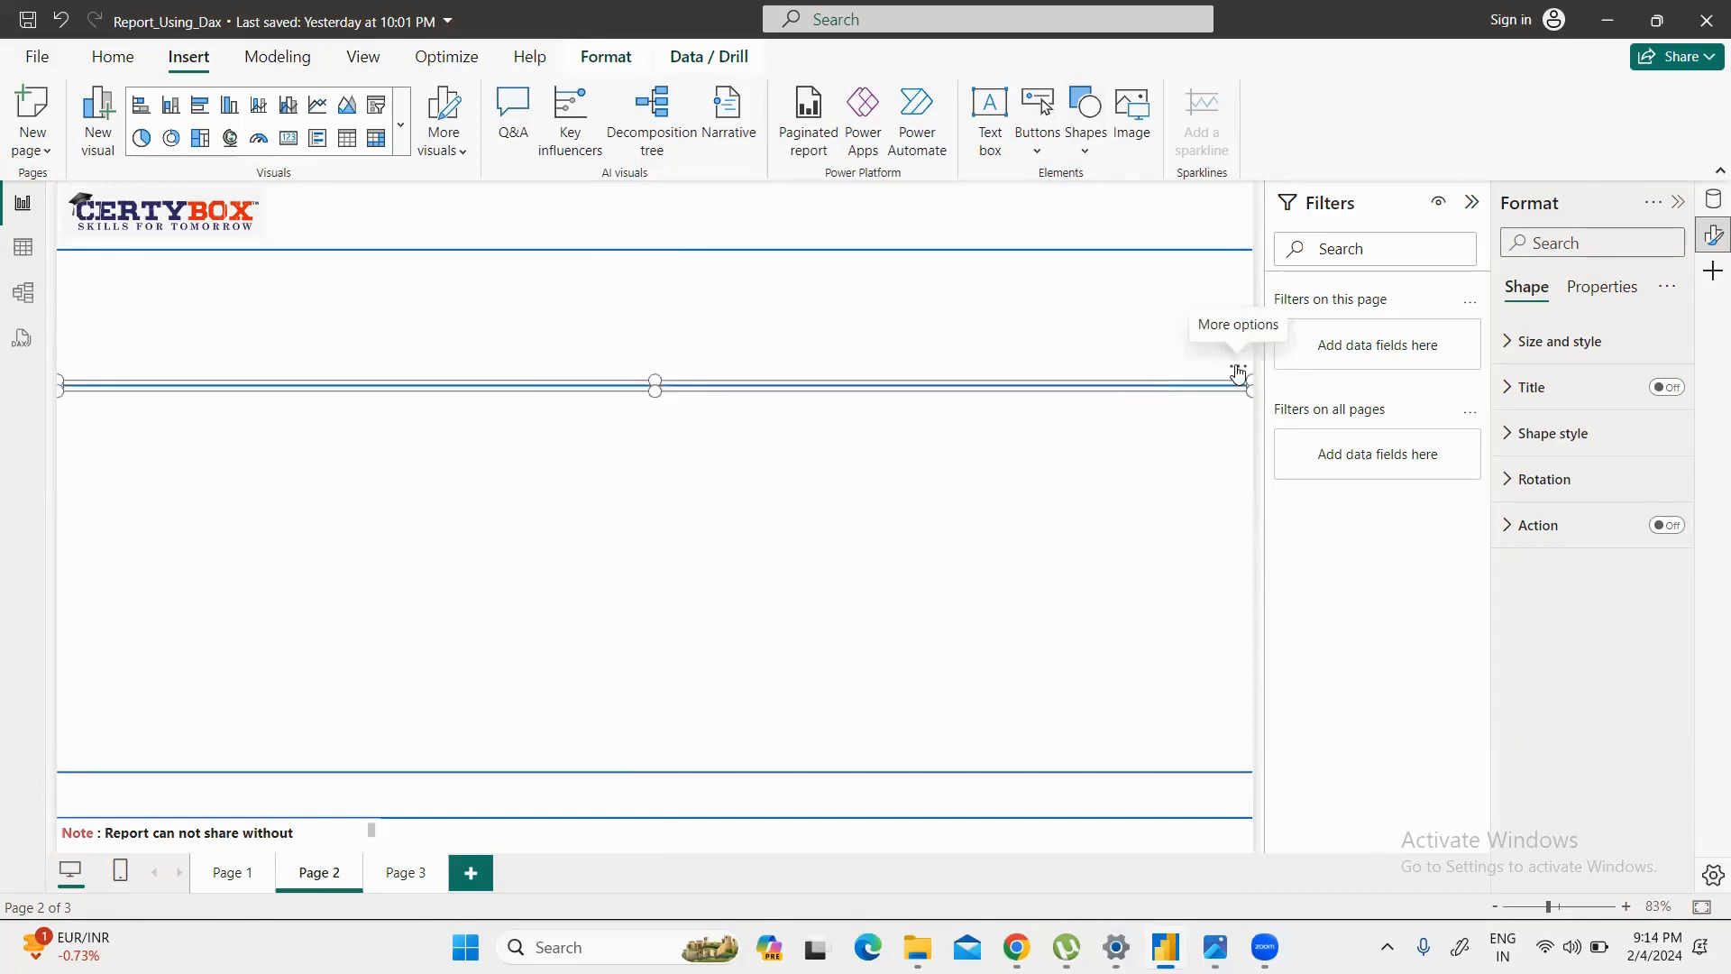
pyautogui.moveTo(1237, 370); pyautogui.dragTo(1232, 296)
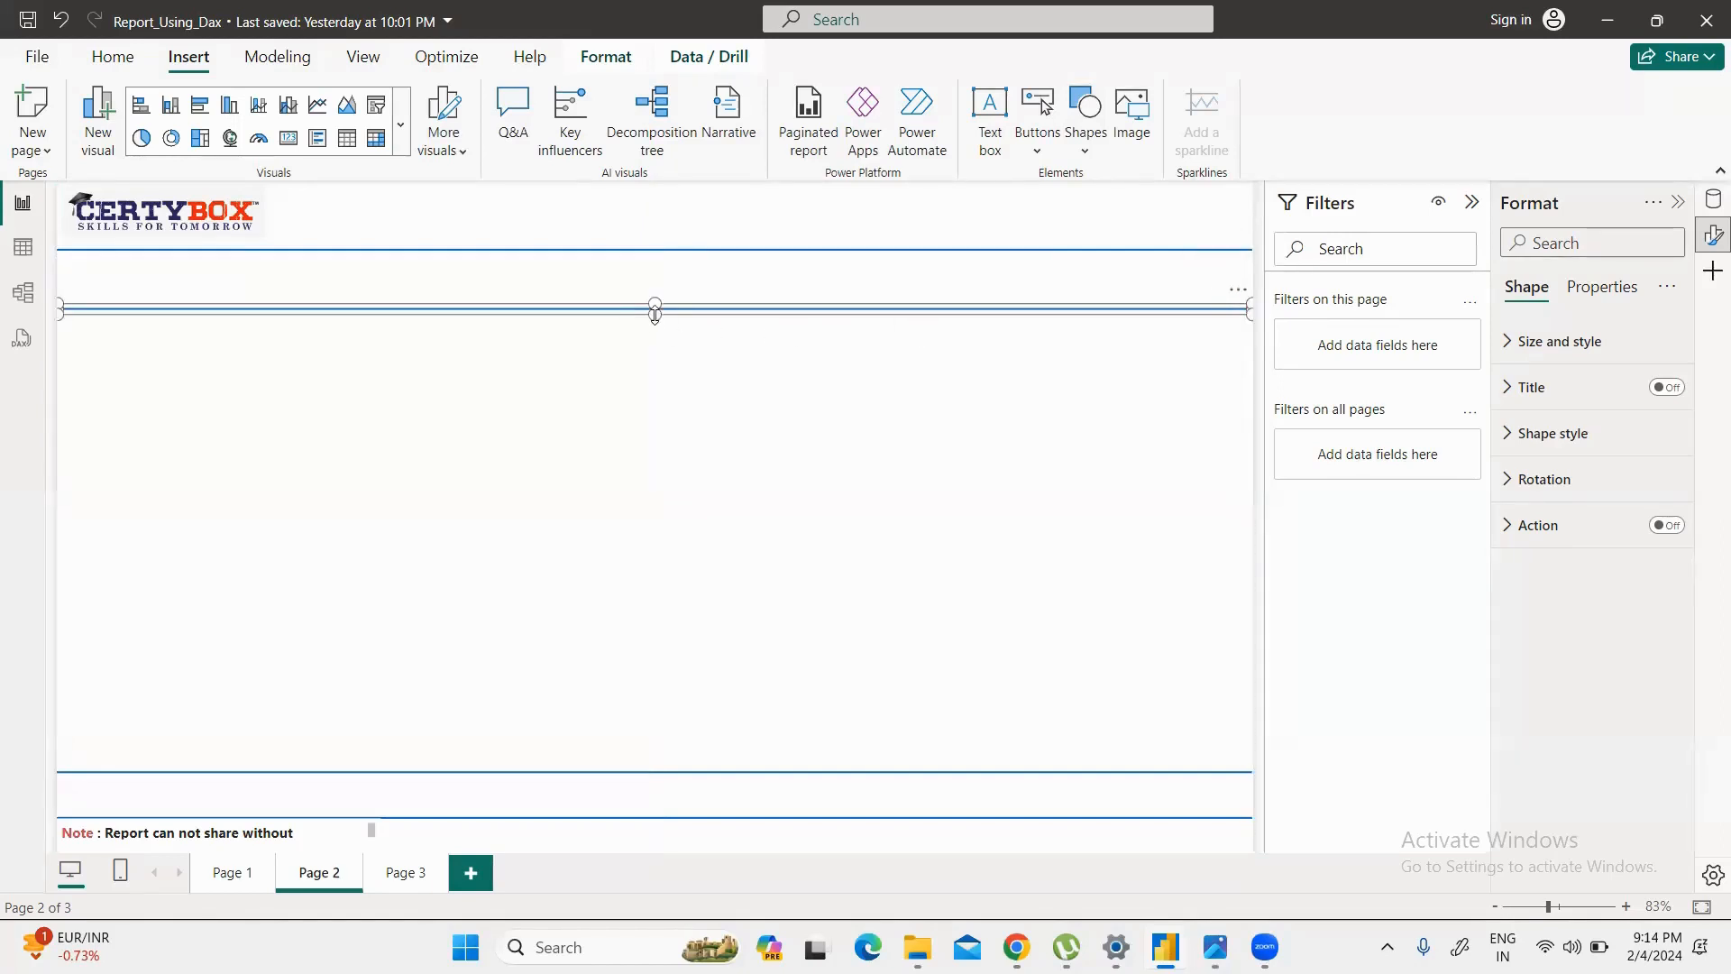
pyautogui.moveTo(656, 314); pyautogui.dragTo(656, 352)
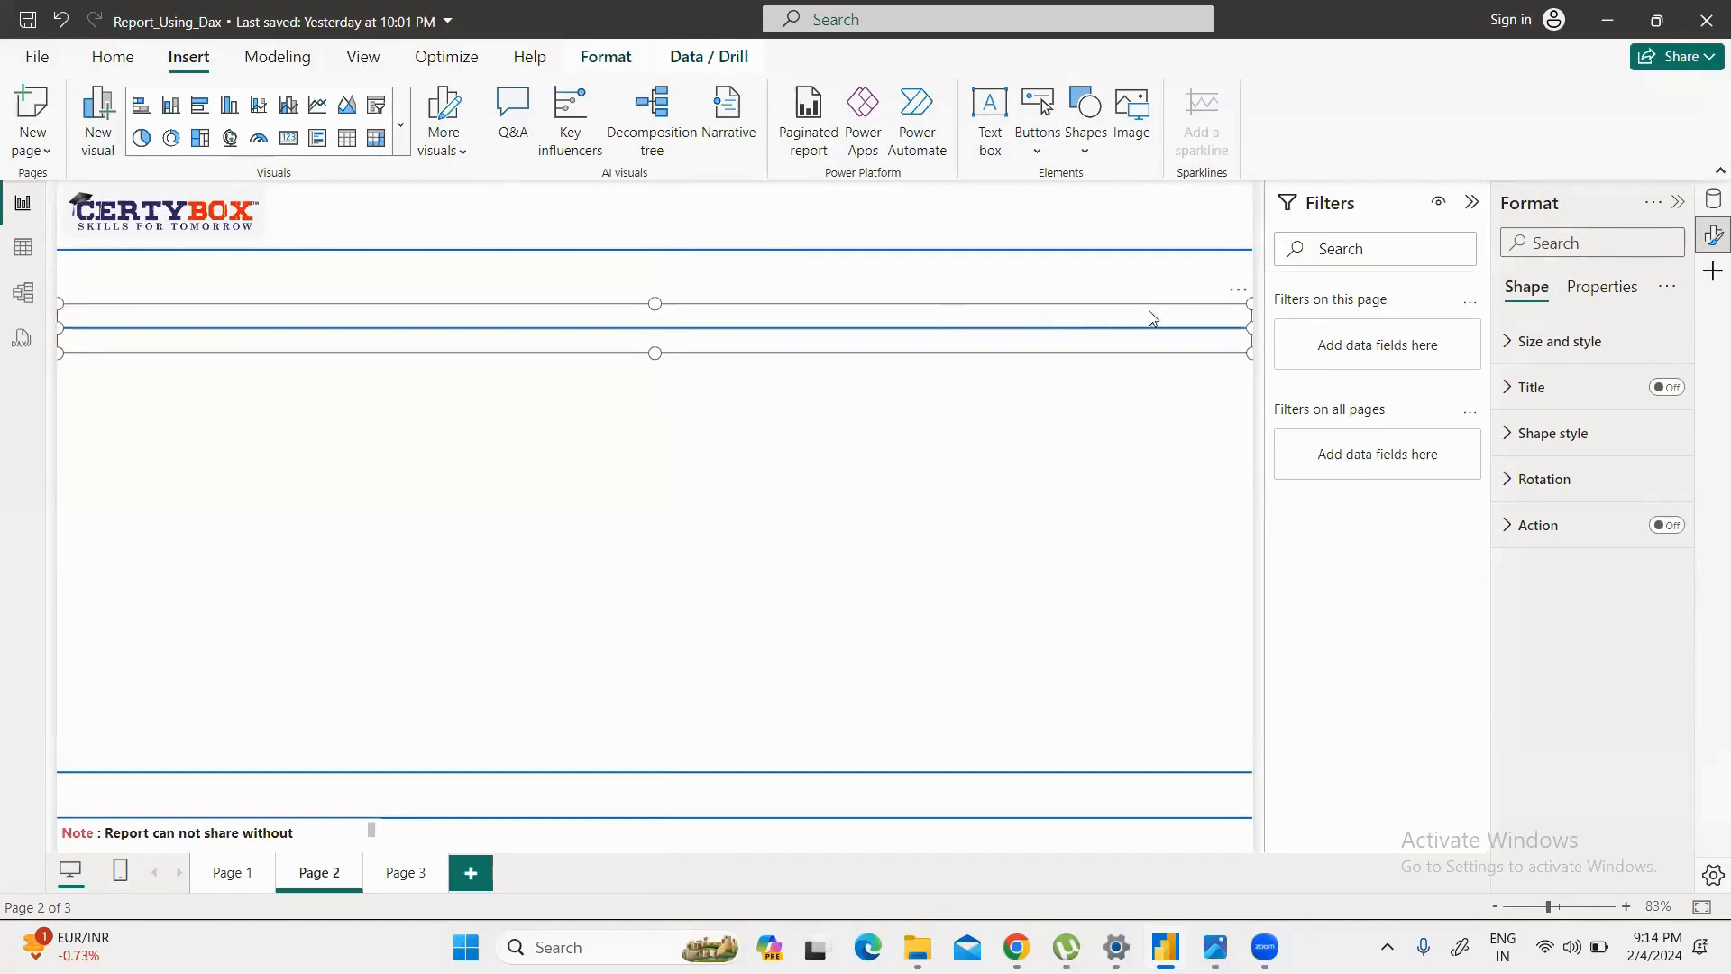
pyautogui.moveTo(1251, 328); pyautogui.dragTo(354, 370)
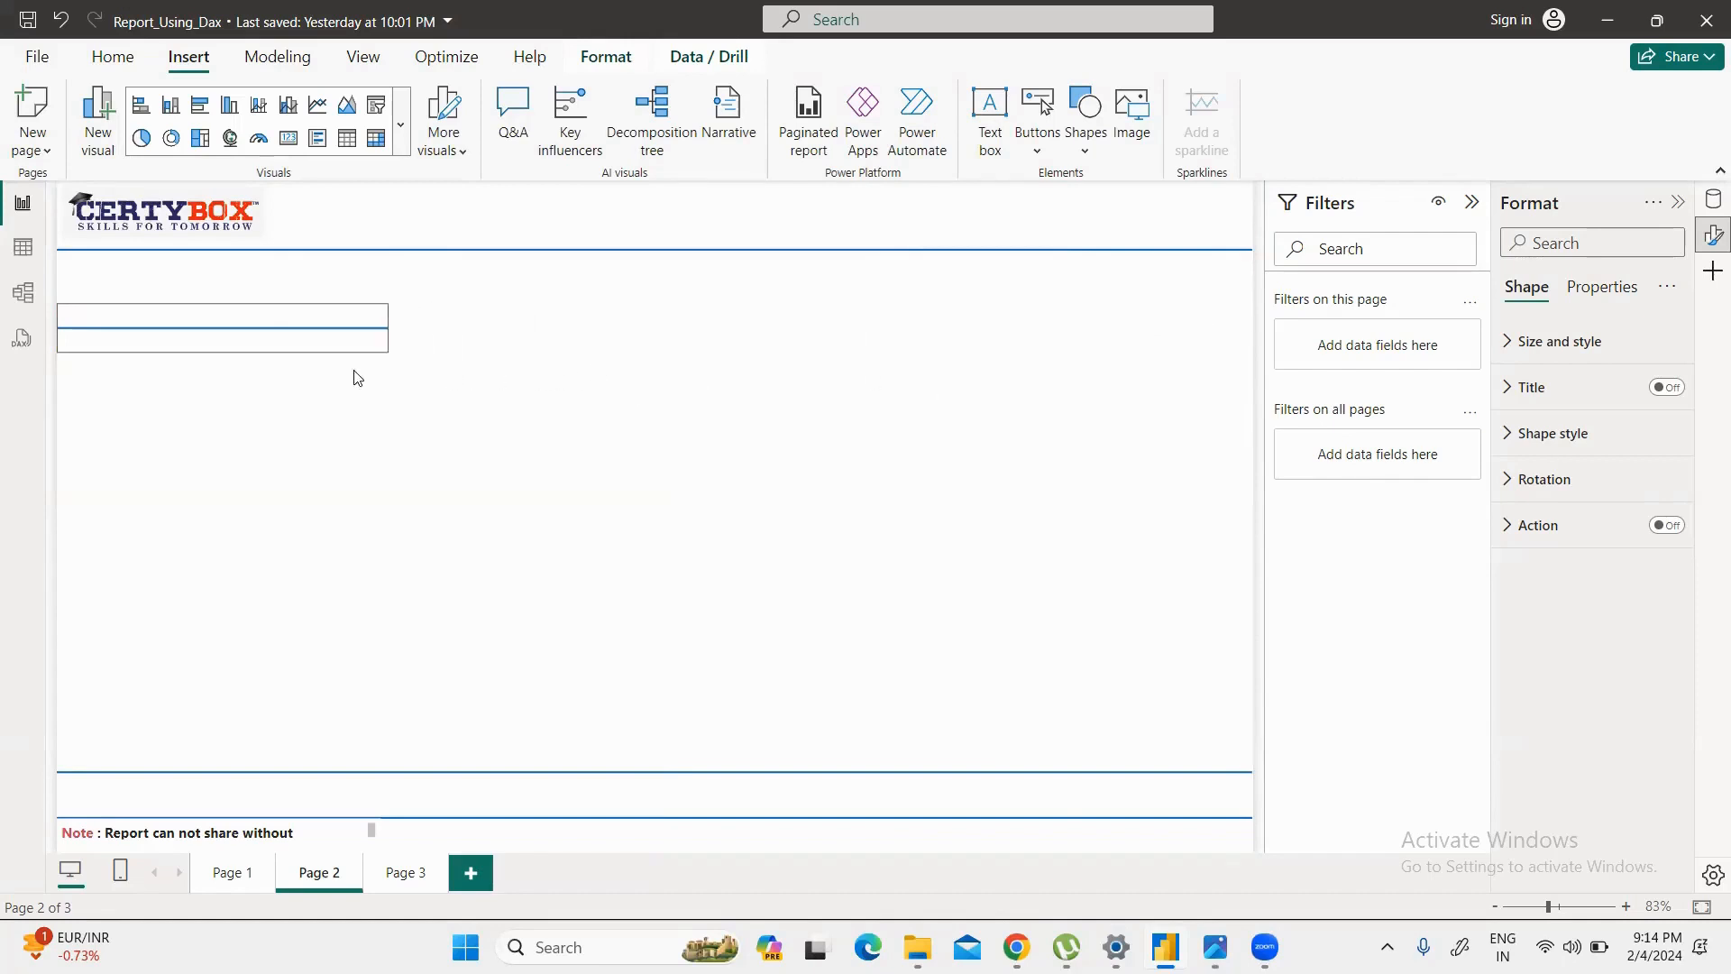
# Step: Delete the copied line just above the footer line
pyautogui.click(494, 774)
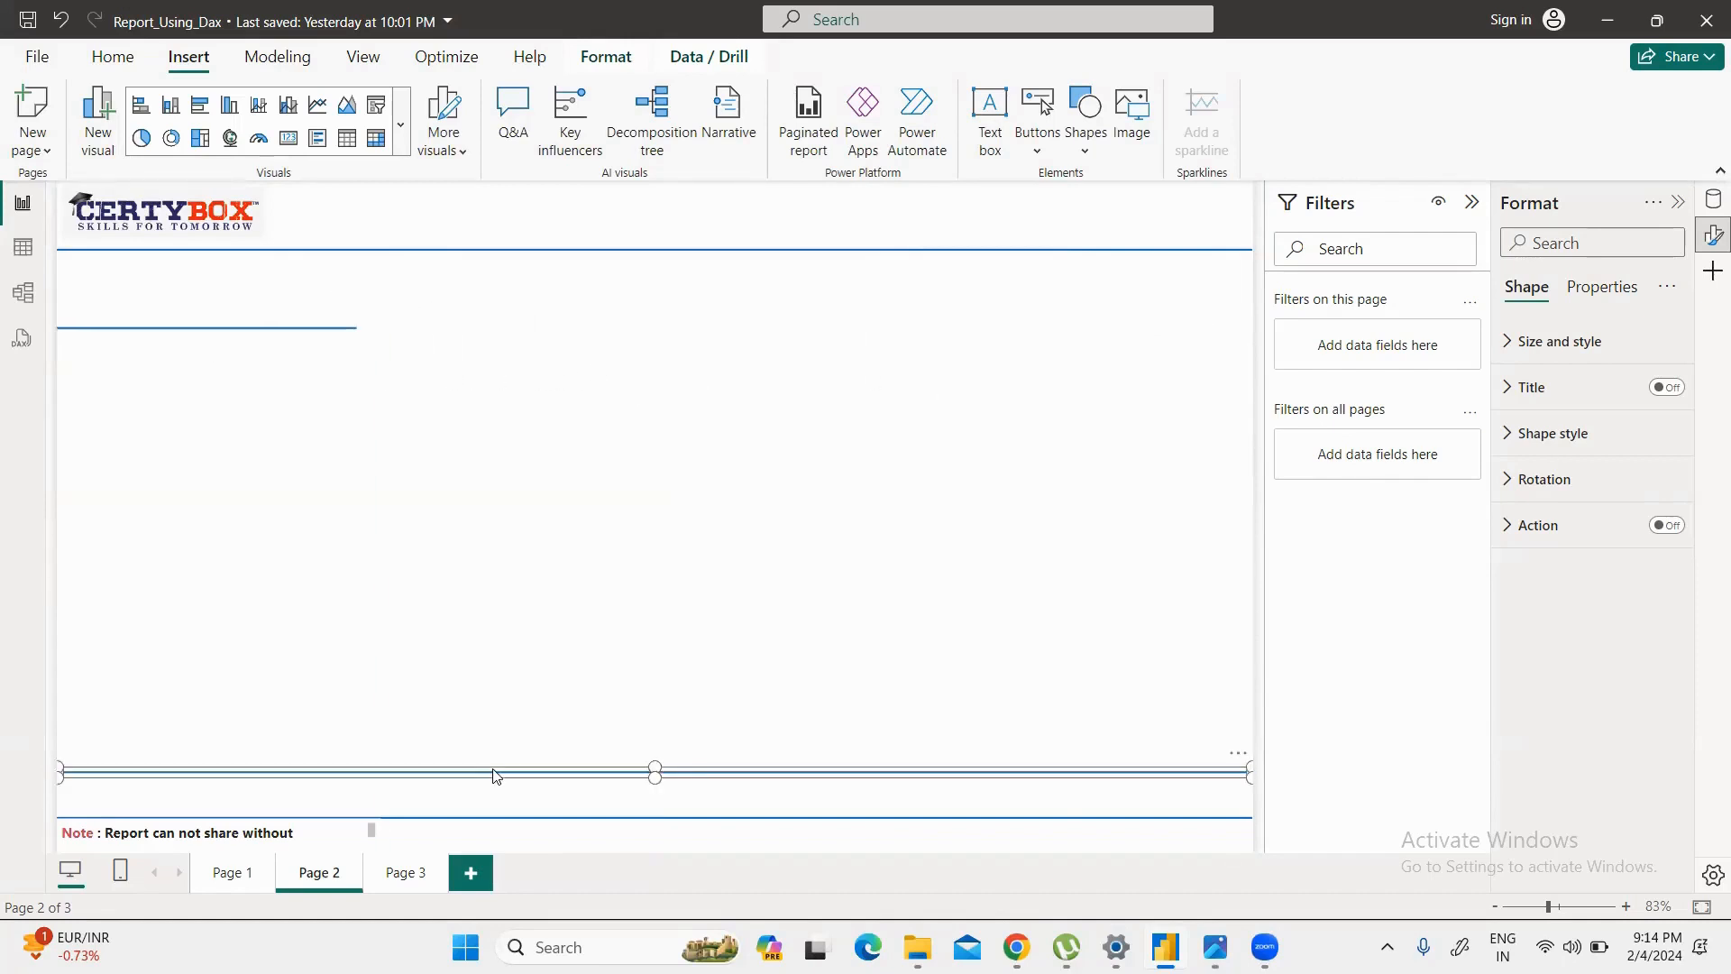
pyautogui.press('Delete')
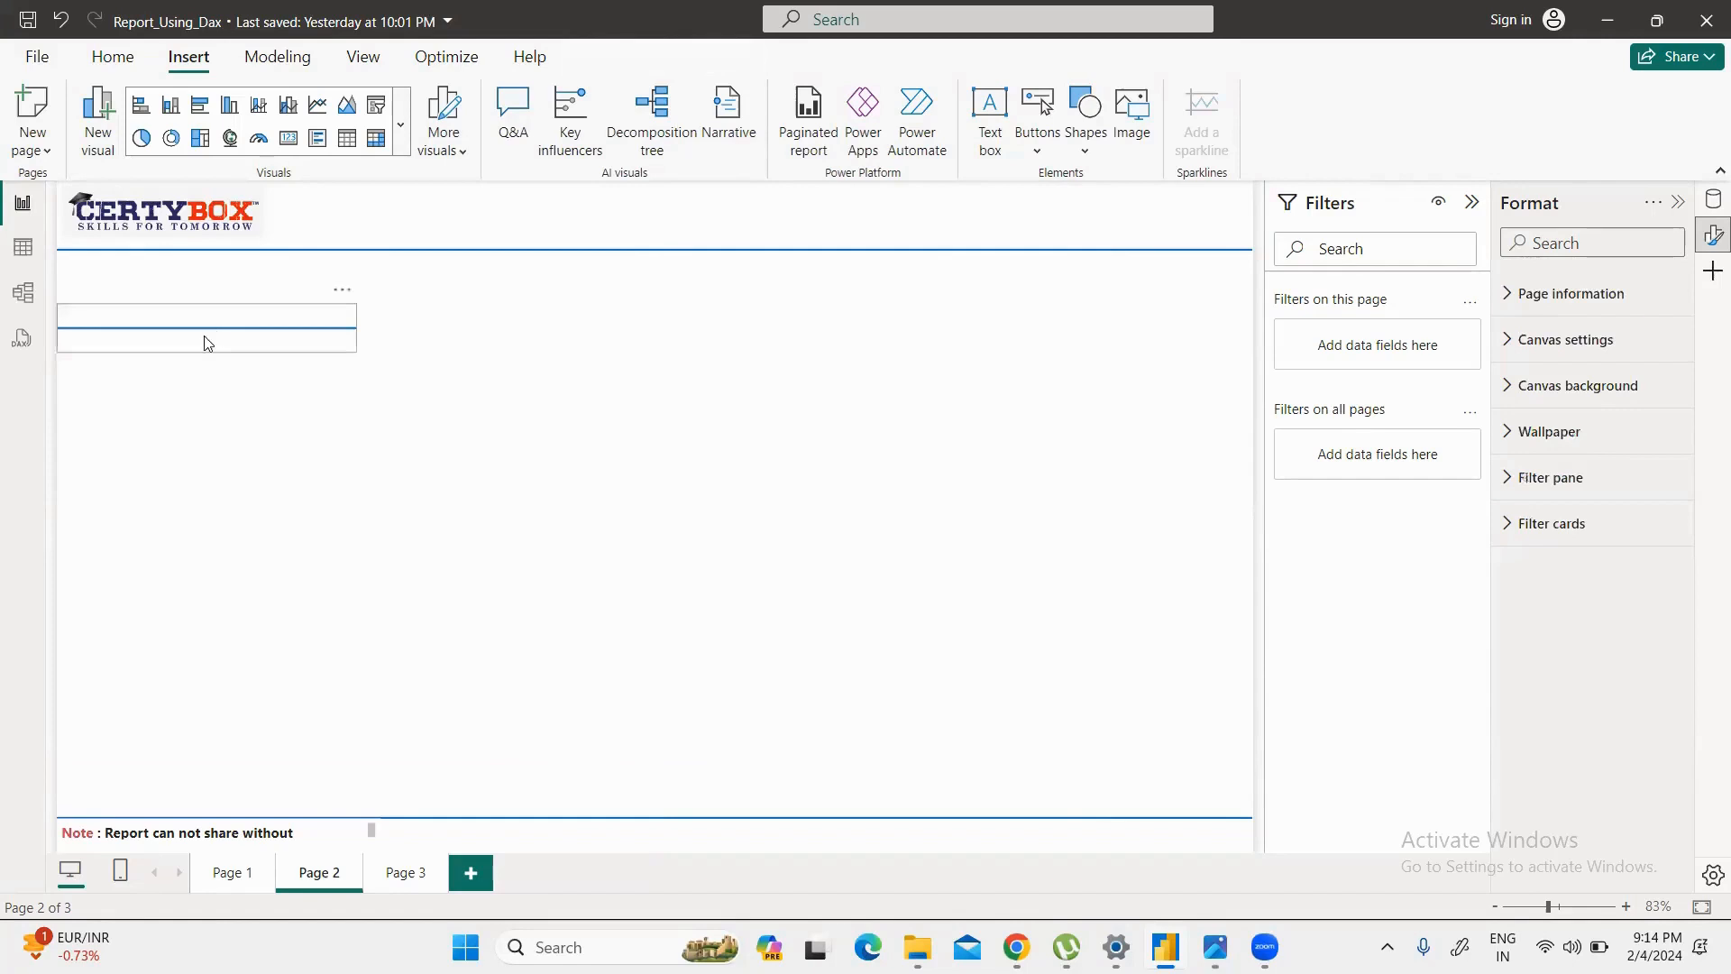
# Step: Increase the frame height of the short line below the header and set its overall rotation to 90°
pyautogui.click(197, 350)
pyautogui.moveTo(207, 353); pyautogui.dragTo(205, 390)
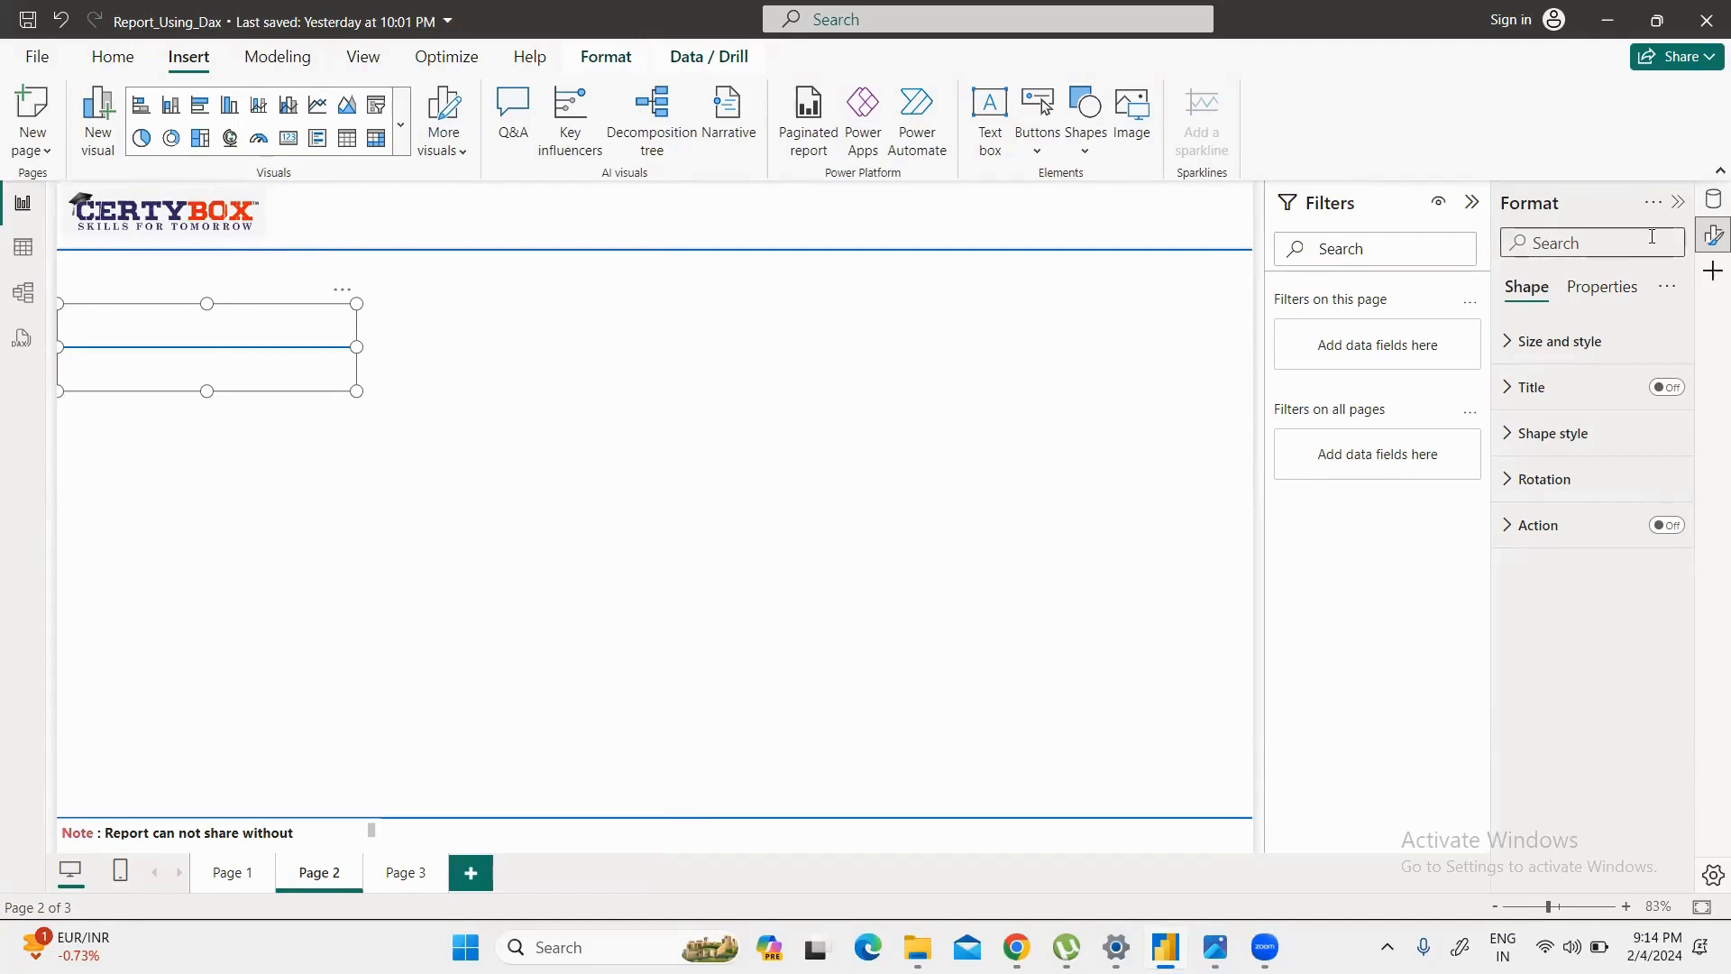
pyautogui.click(1508, 480)
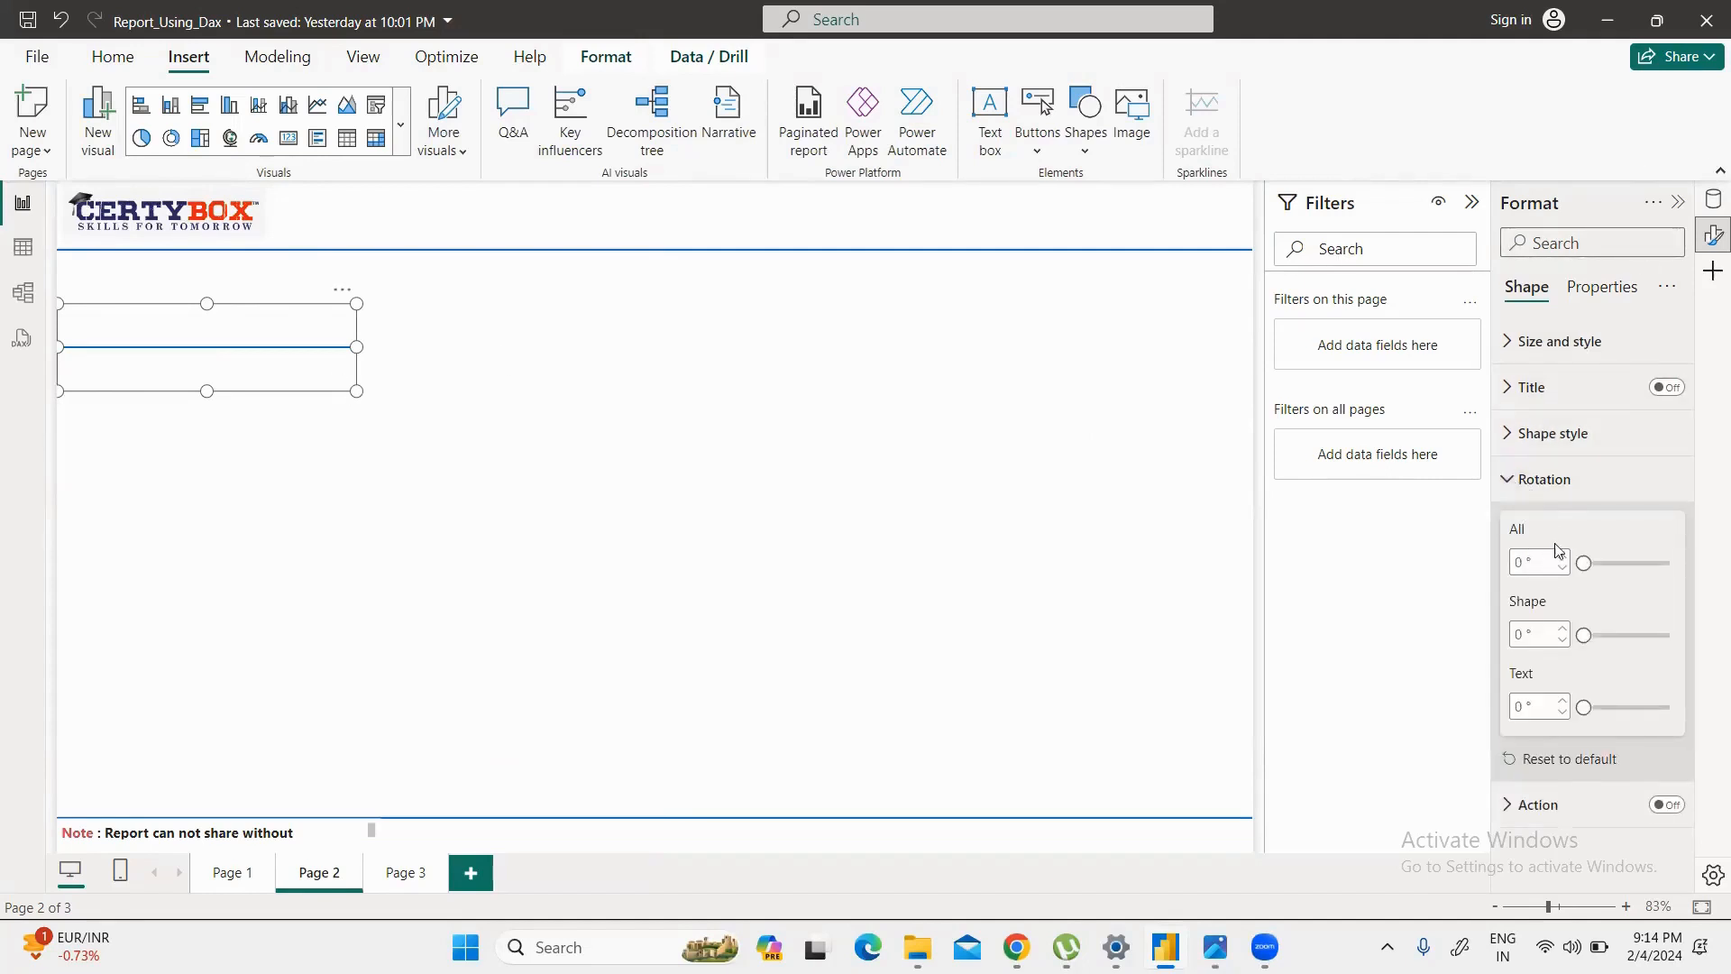
pyautogui.click(1525, 560)
pyautogui.write('90')
# Step: Shrink the rotated line's frame to header height and place it in the header just after the Certybox logo as a vertical divider
pyautogui.moveTo(351, 387); pyautogui.dragTo(82, 373)
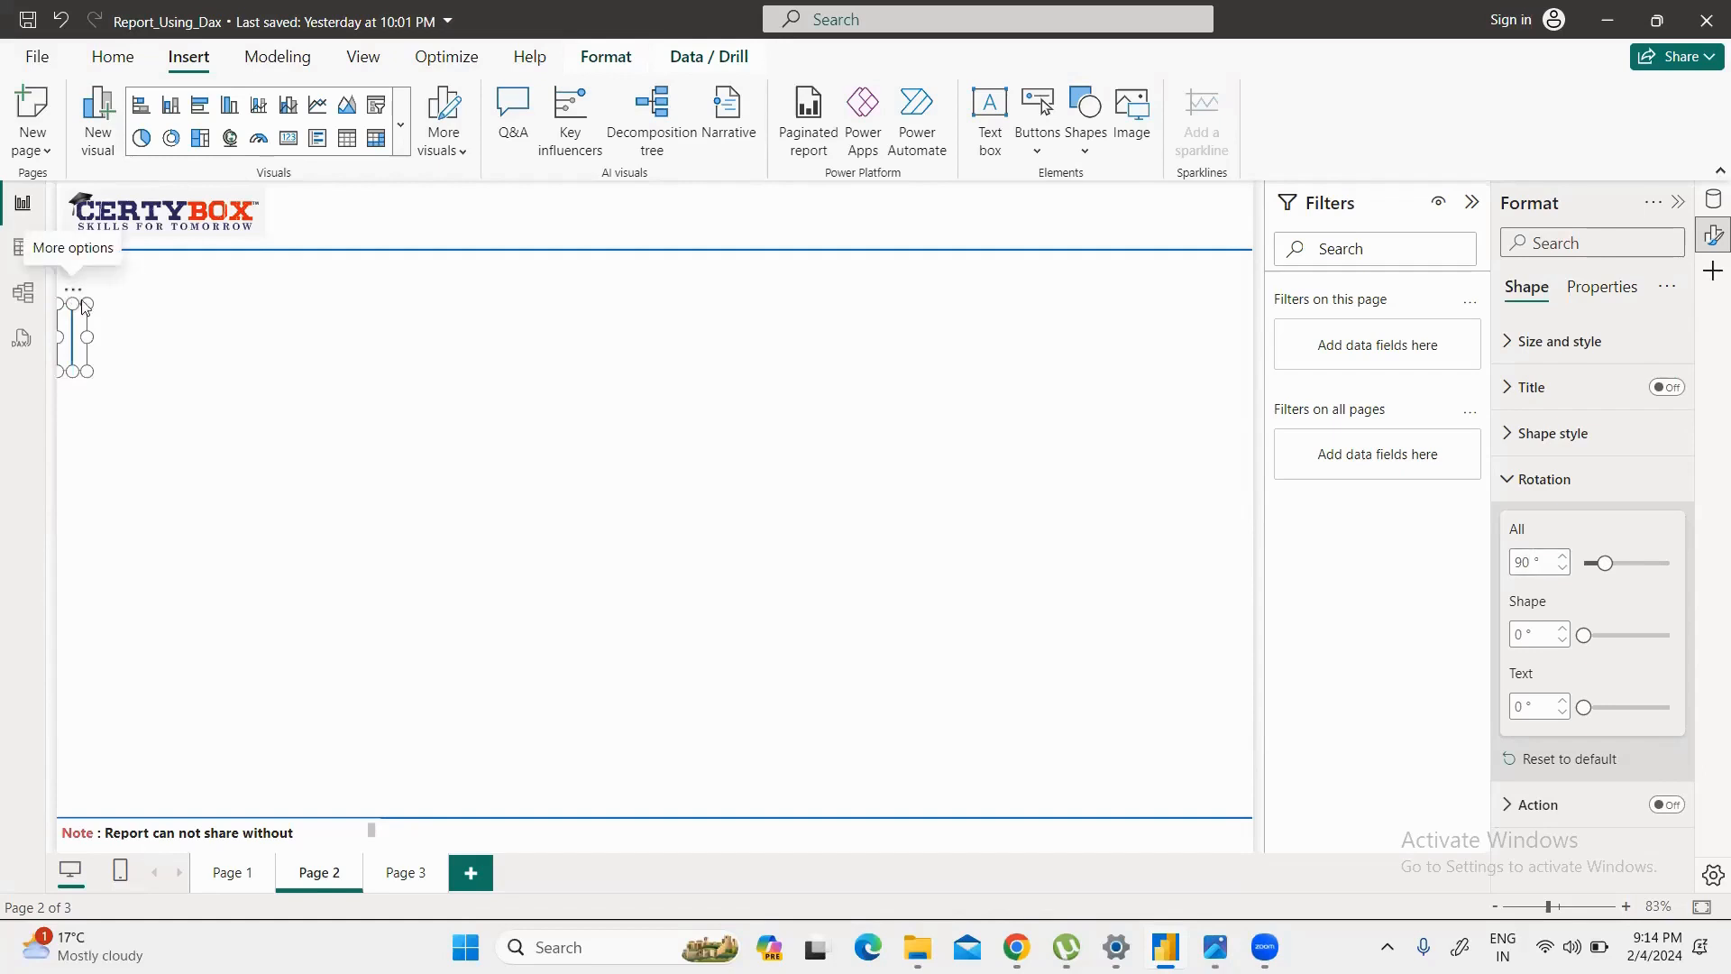
pyautogui.moveTo(74, 295); pyautogui.dragTo(284, 167)
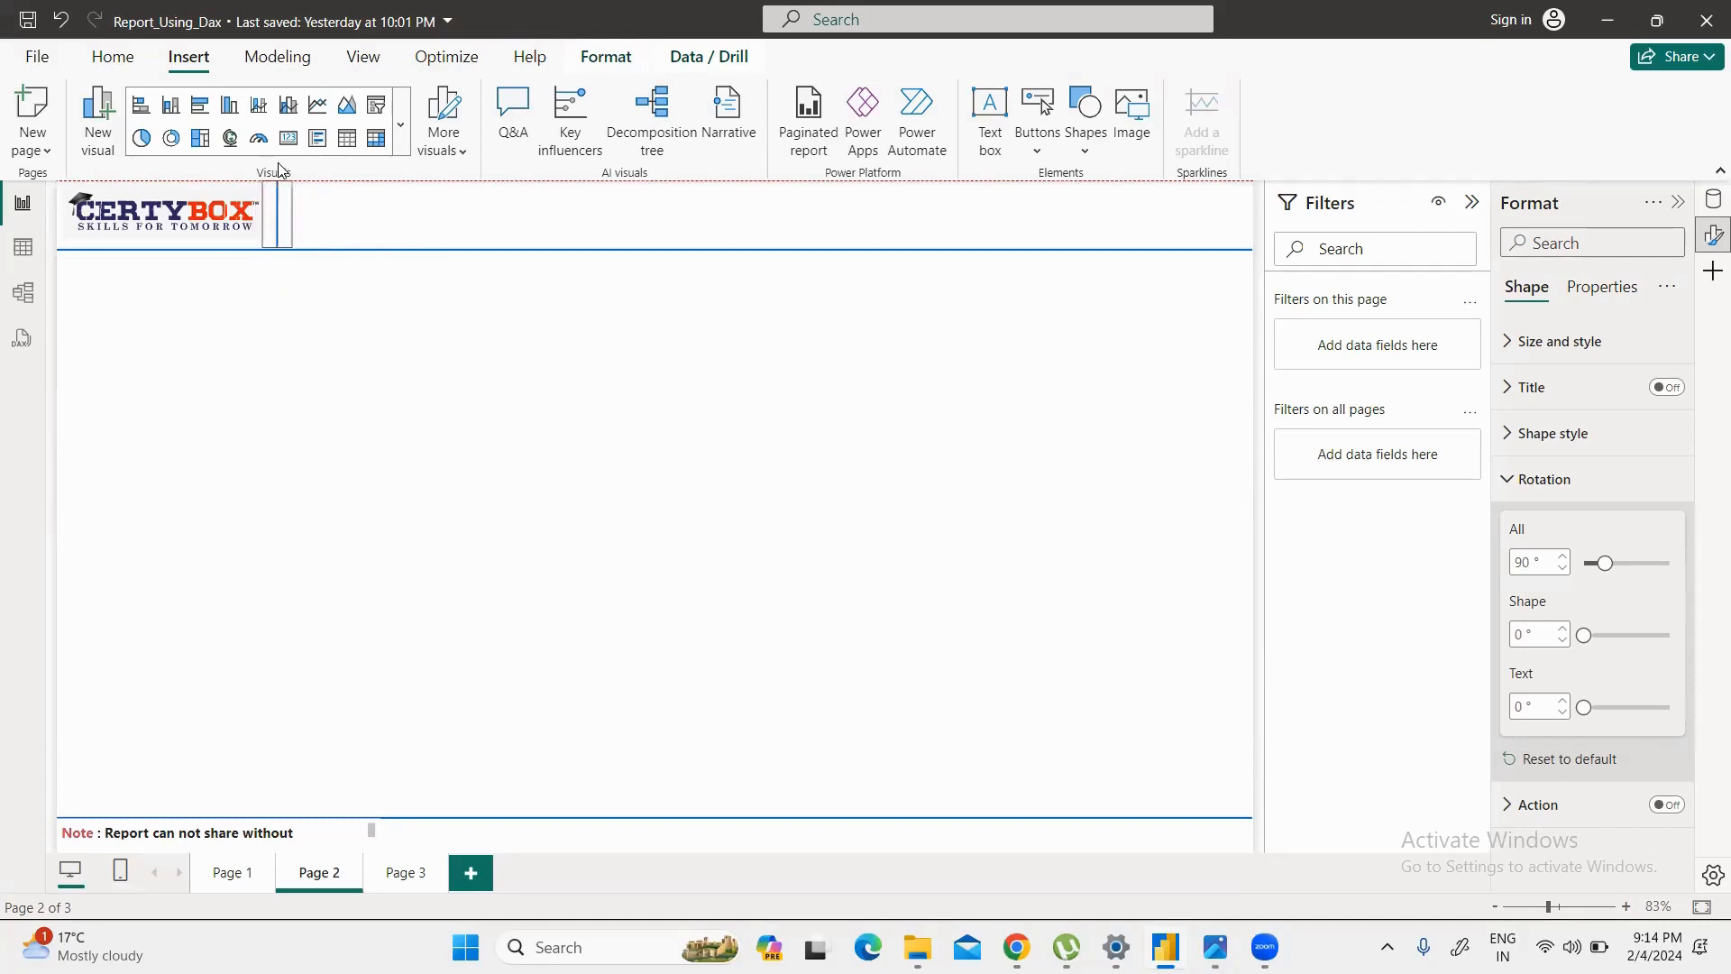
pyautogui.click(248, 389)
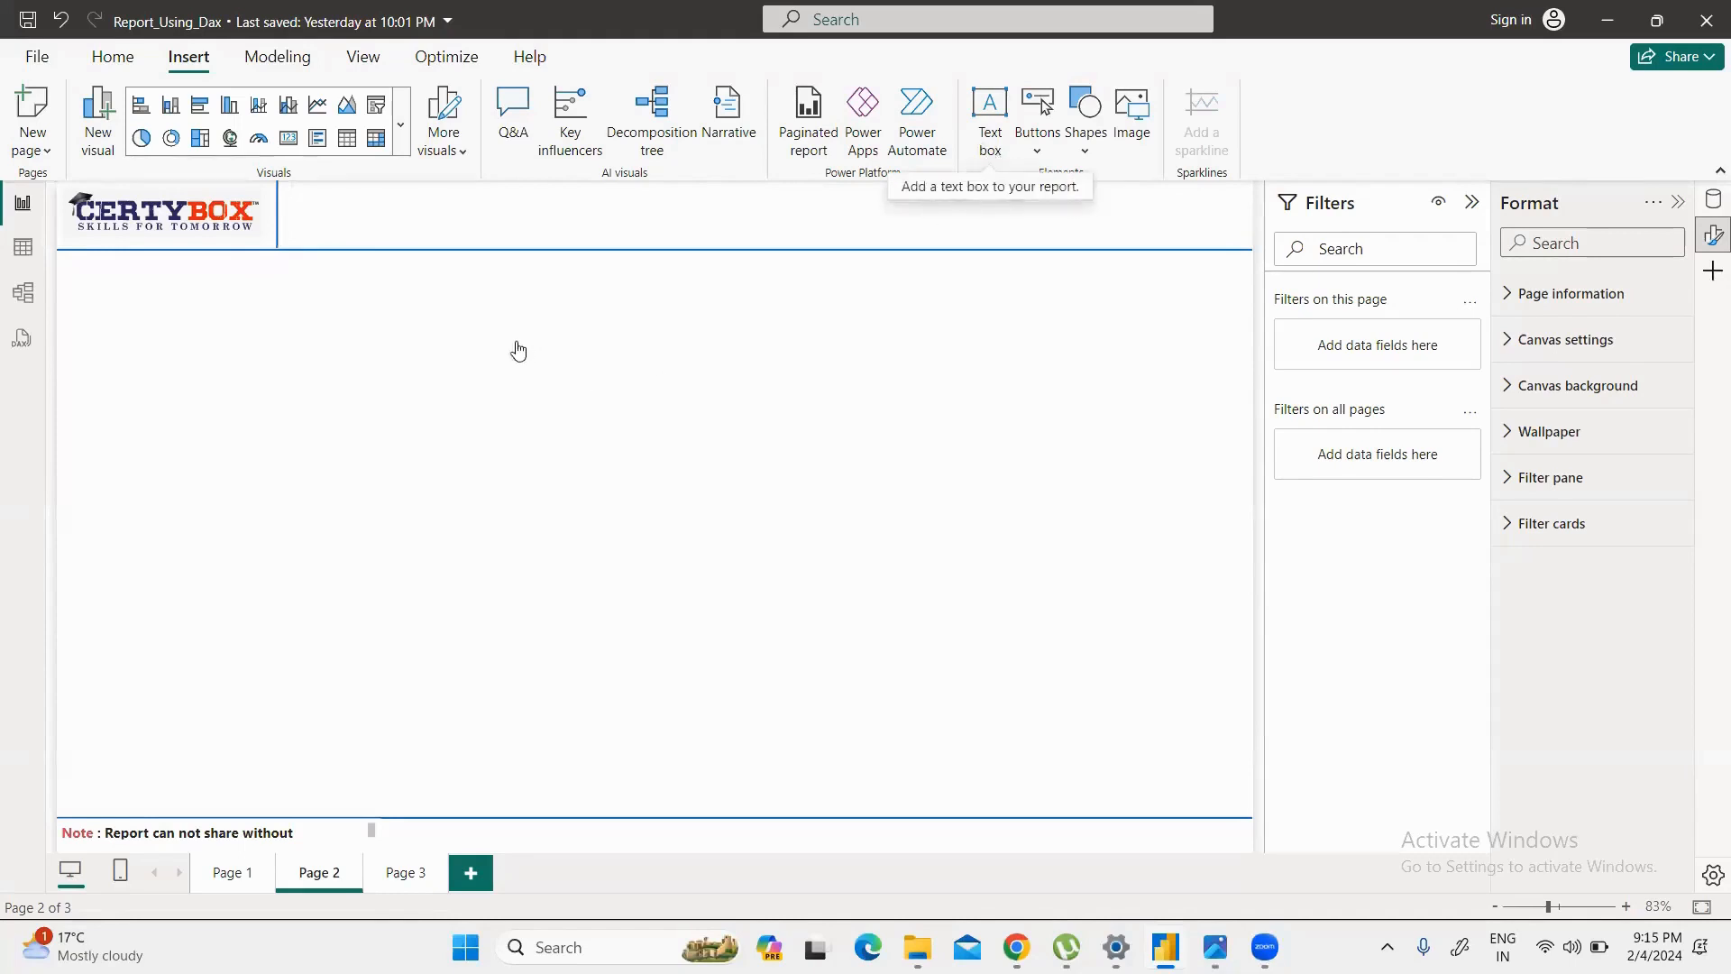
# Step: Add a text box to the page containing the title "Sales Analysis Report"
pyautogui.write('Sales Analysis')
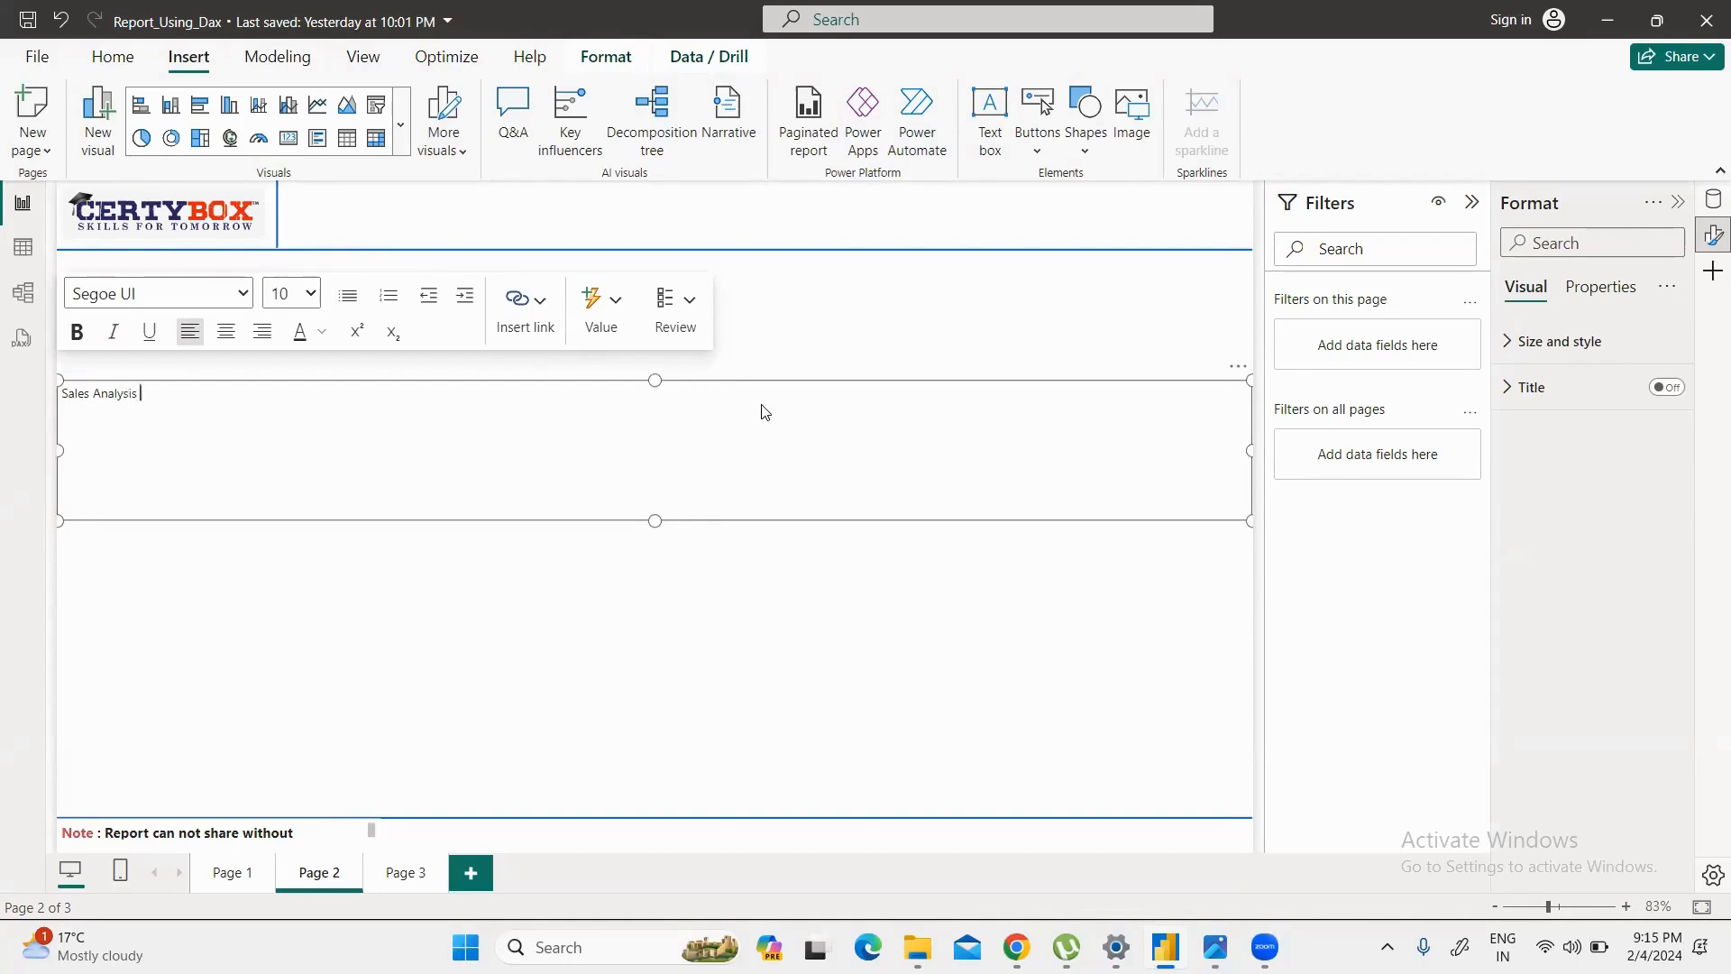
pyautogui.write(' Repo')
# Step: Format the whole "Sales Analysis Report" title as bold, size 24, in the Calibri font
pyautogui.hotkey('shift', 'Left')
pyautogui.hotkey('shift', 'Left')
pyautogui.hotkey('shift', 'Left')
pyautogui.hotkey('shift', 'Left')
pyautogui.hotkey('shift', 'Left')
pyautogui.hotkey('shift', 'Left')
pyautogui.hotkey('shift', 'Left')
pyautogui.hotkey('shift', 'Left')
pyautogui.hotkey('shift', 'Left')
pyautogui.hotkey('shift', 'Left')
pyautogui.hotkey('shift', 'Left')
pyautogui.hotkey('shift', 'Left')
pyautogui.hotkey('shift', 'Left')
pyautogui.hotkey('shift', 'Left')
pyautogui.hotkey('shift', 'Left')
pyautogui.hotkey('shift', 'Left')
pyautogui.hotkey('shift', 'Left')
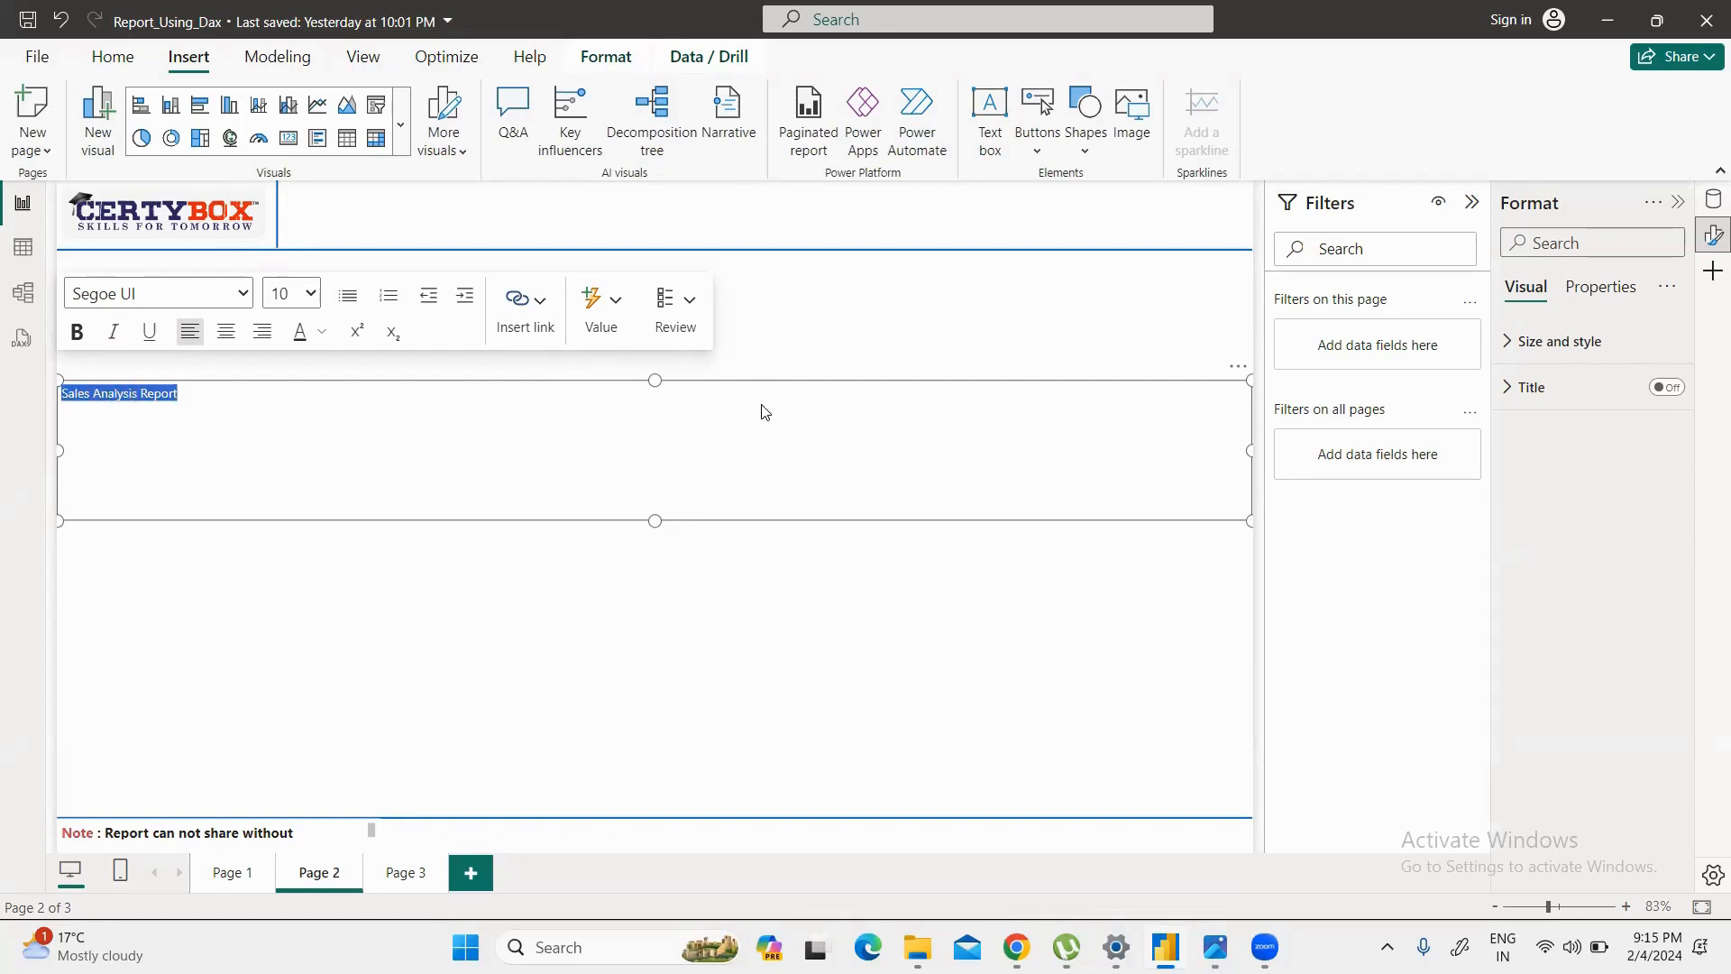
pyautogui.hotkey('ctrl', 'b')
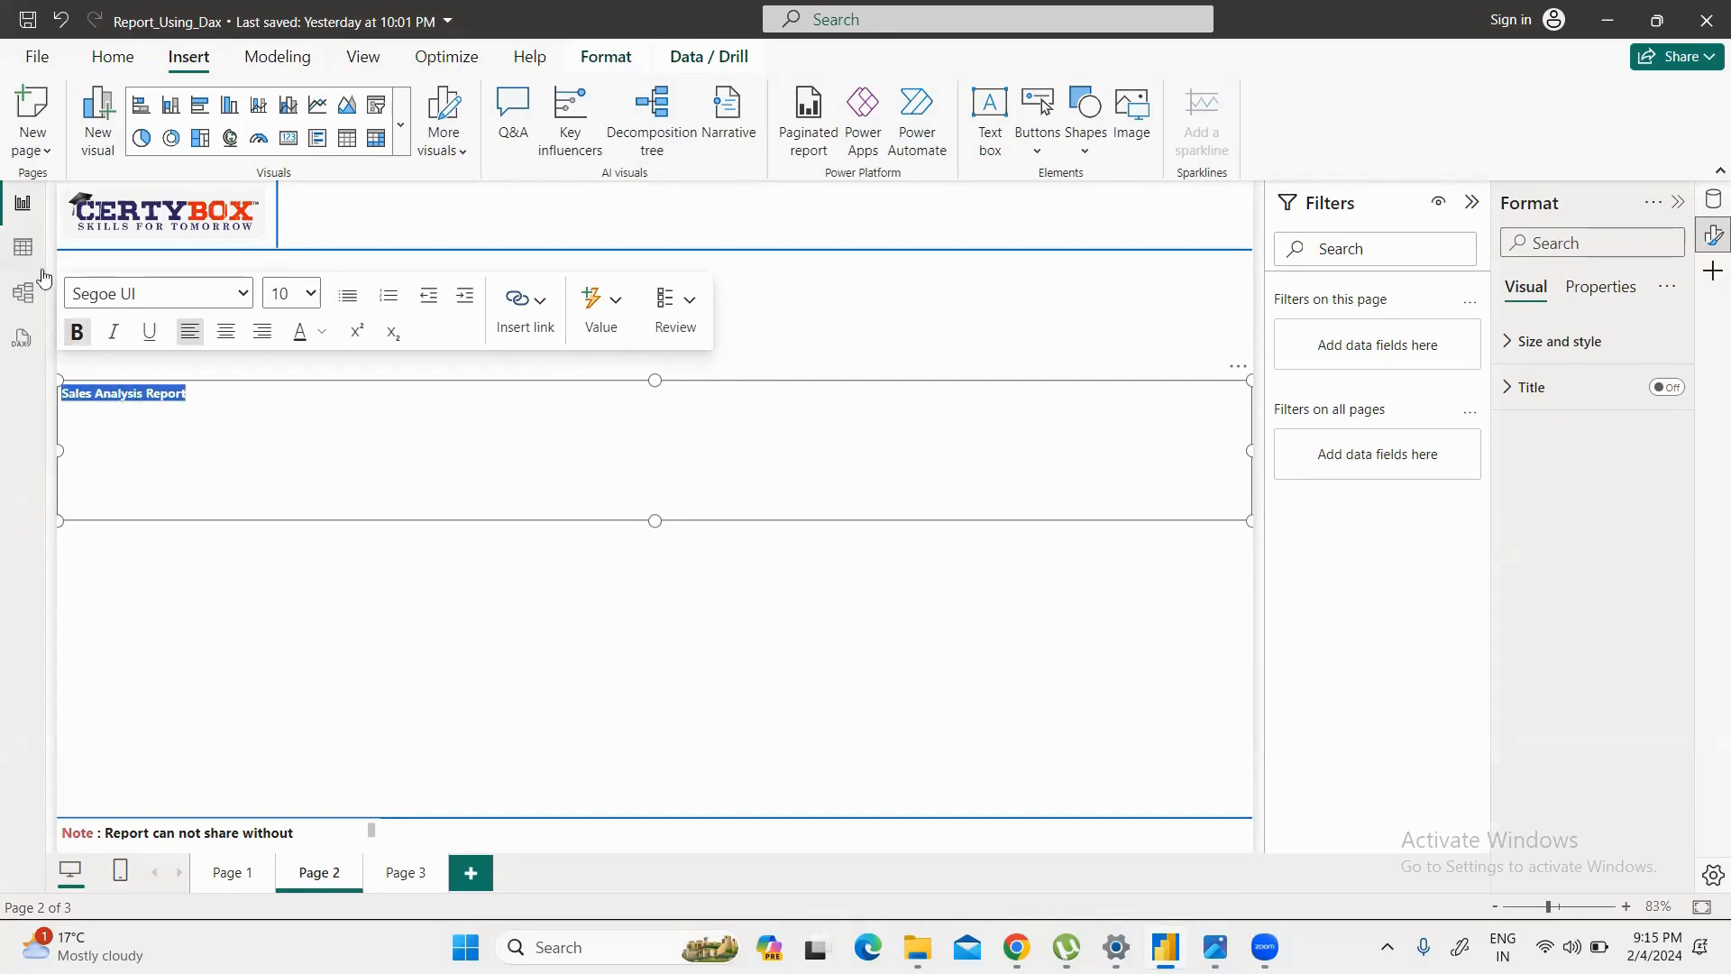
pyautogui.click(311, 295)
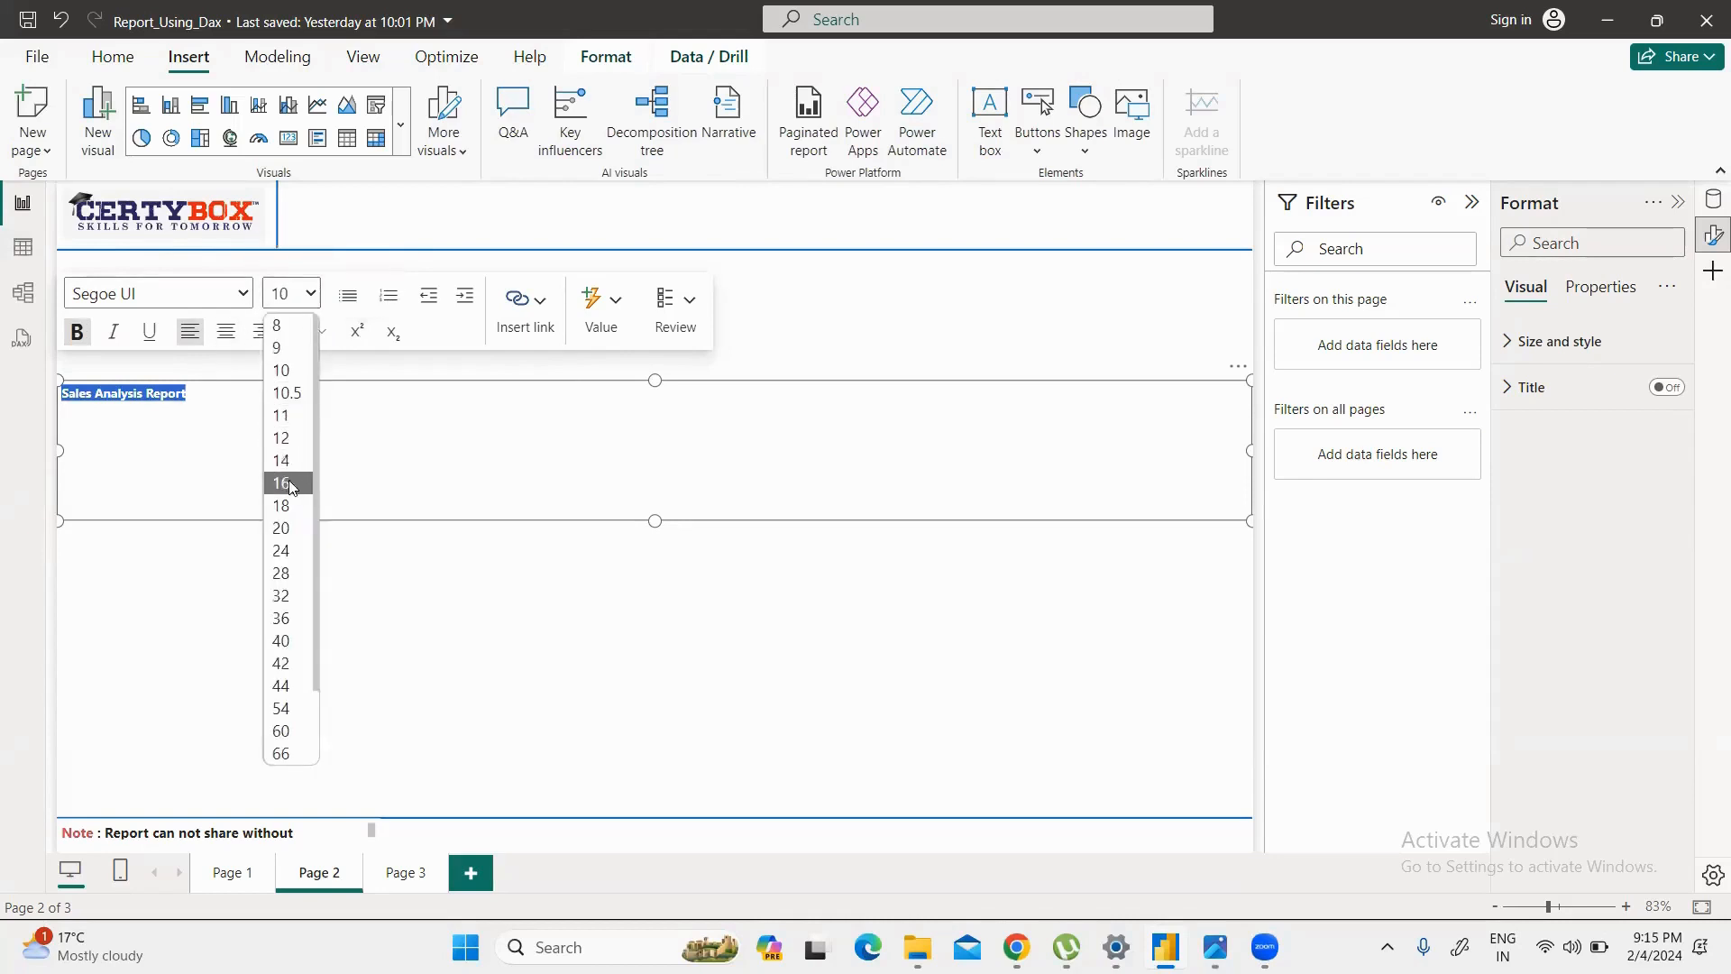
pyautogui.click(280, 555)
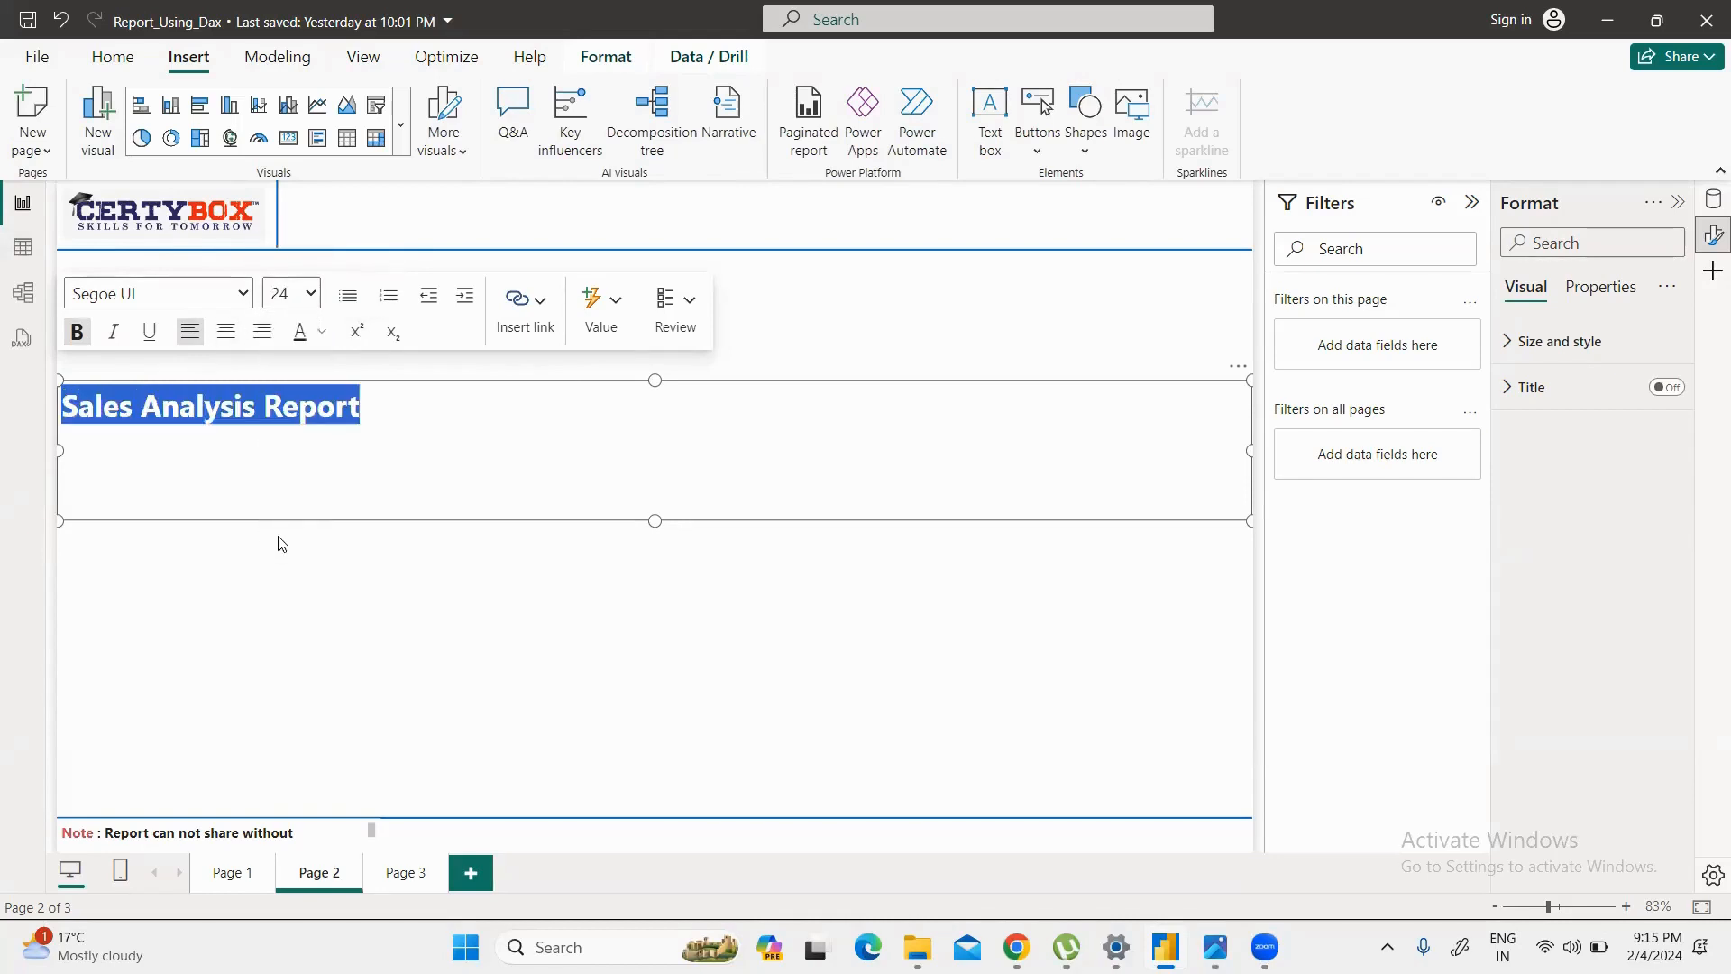
pyautogui.click(243, 295)
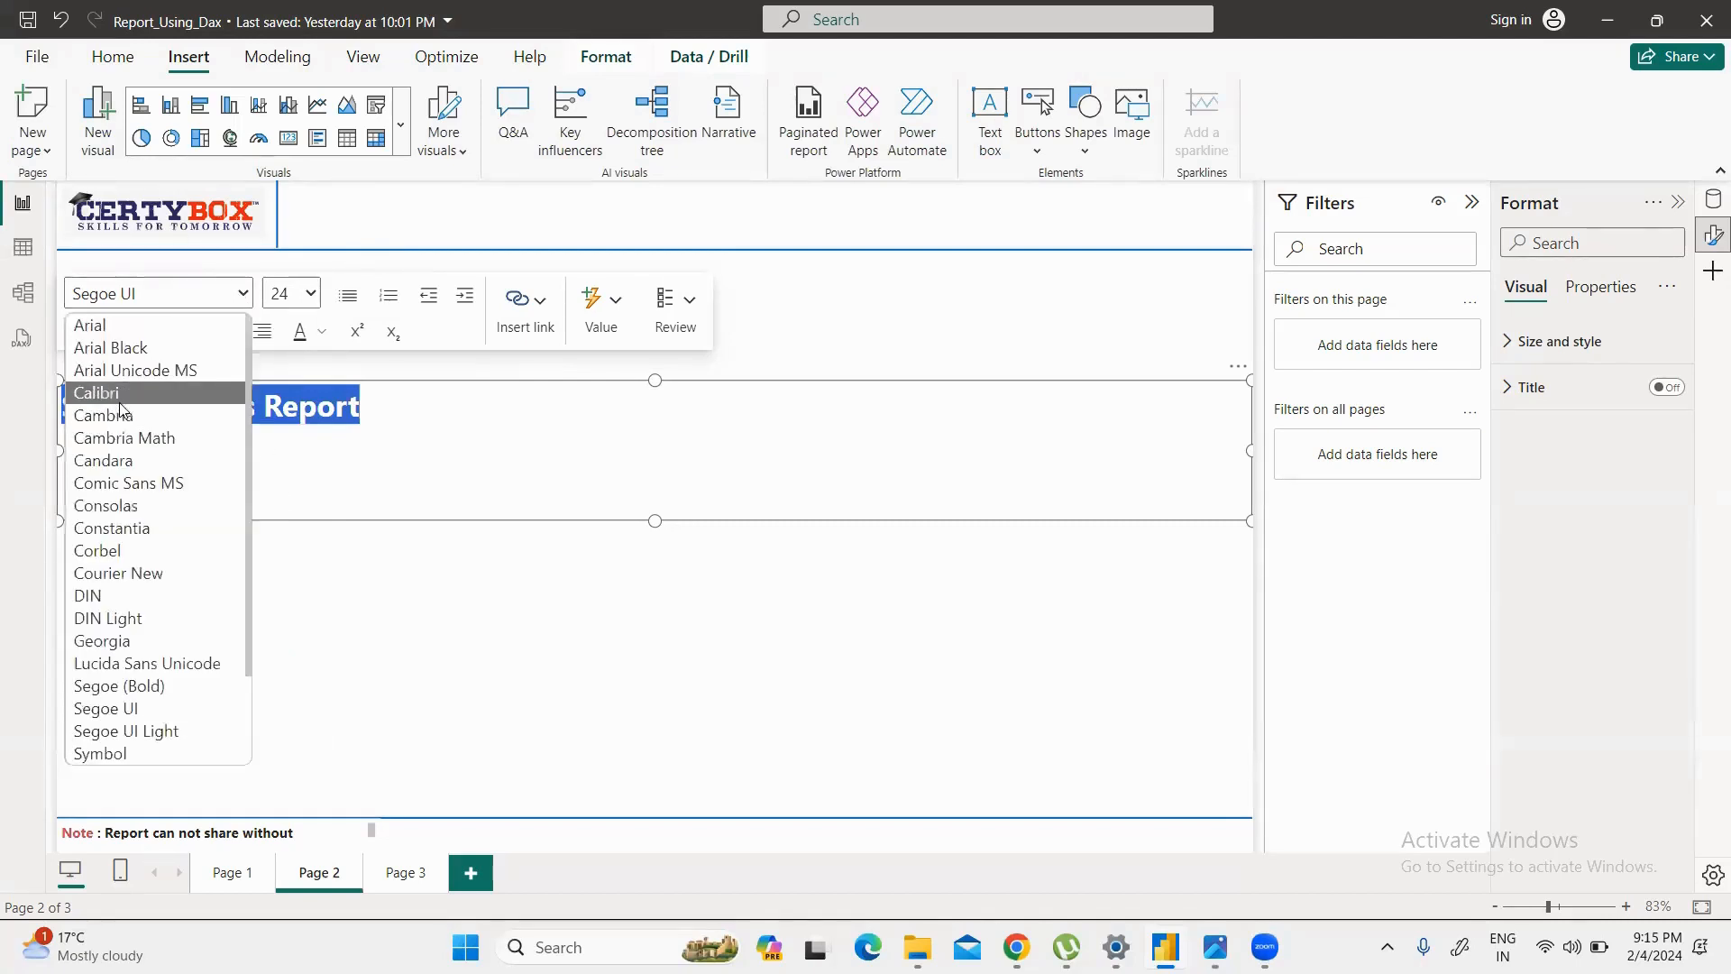
pyautogui.click(122, 402)
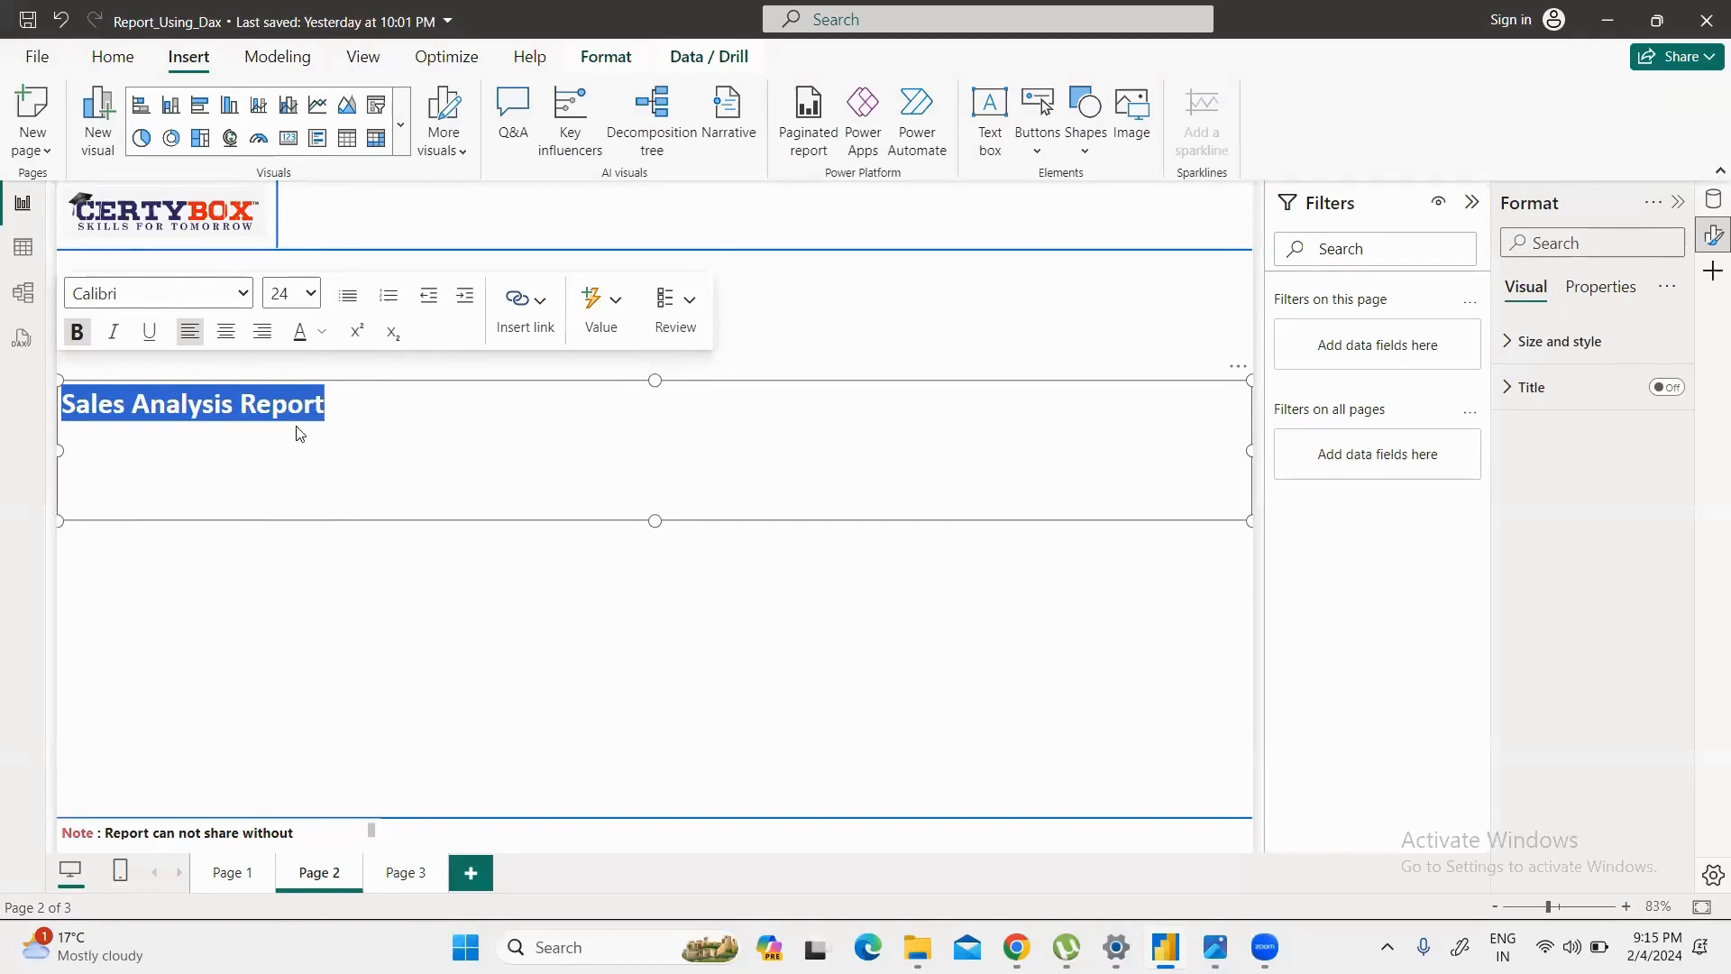
pyautogui.click(337, 407)
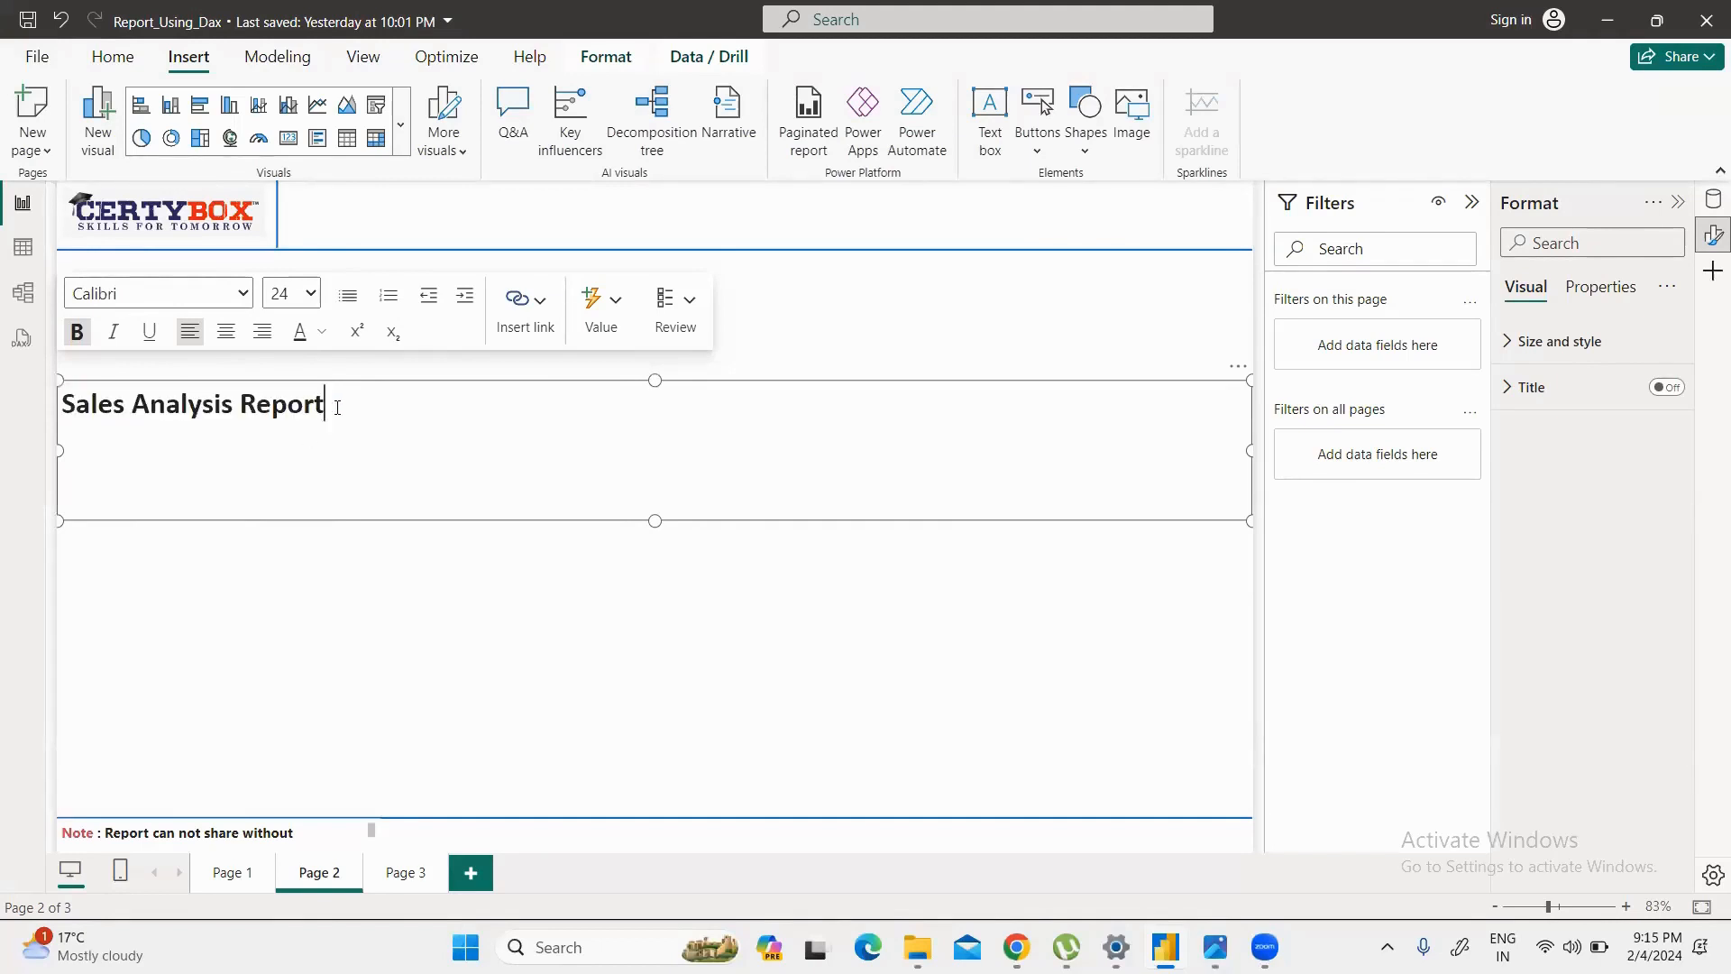
# Step: Shrink the title text box to fit its text and place it in the header beside the vertical divider
pyautogui.moveTo(654, 520); pyautogui.dragTo(653, 429)
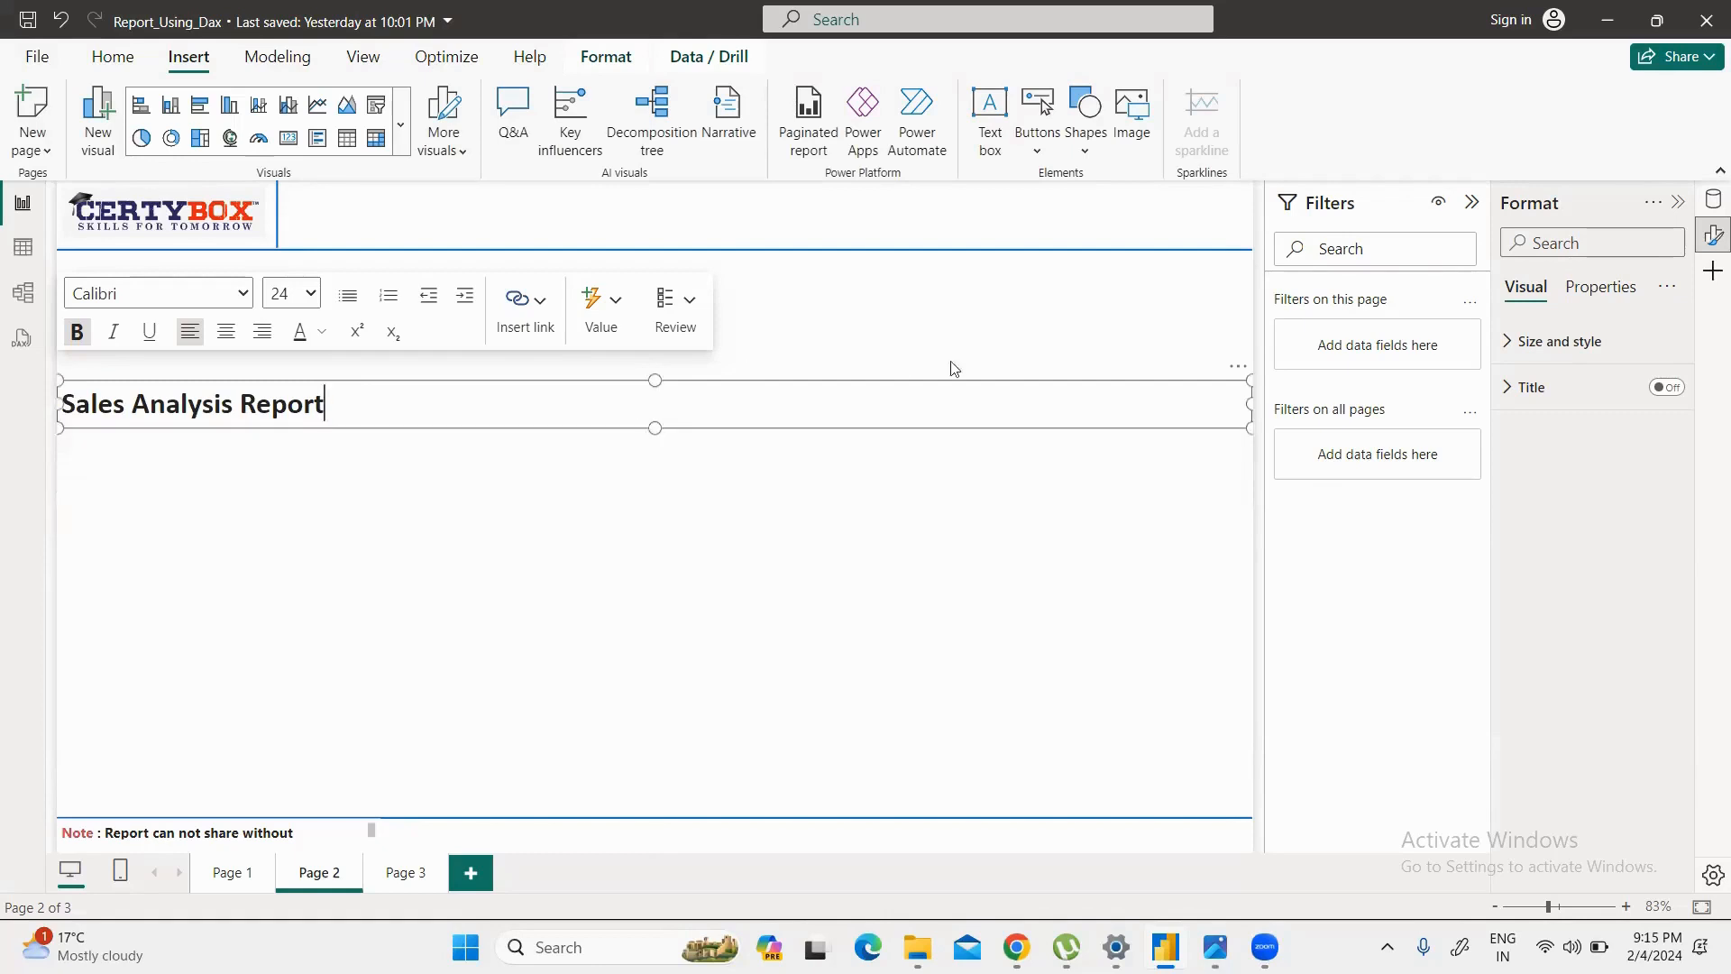
pyautogui.moveTo(1250, 404); pyautogui.dragTo(552, 179)
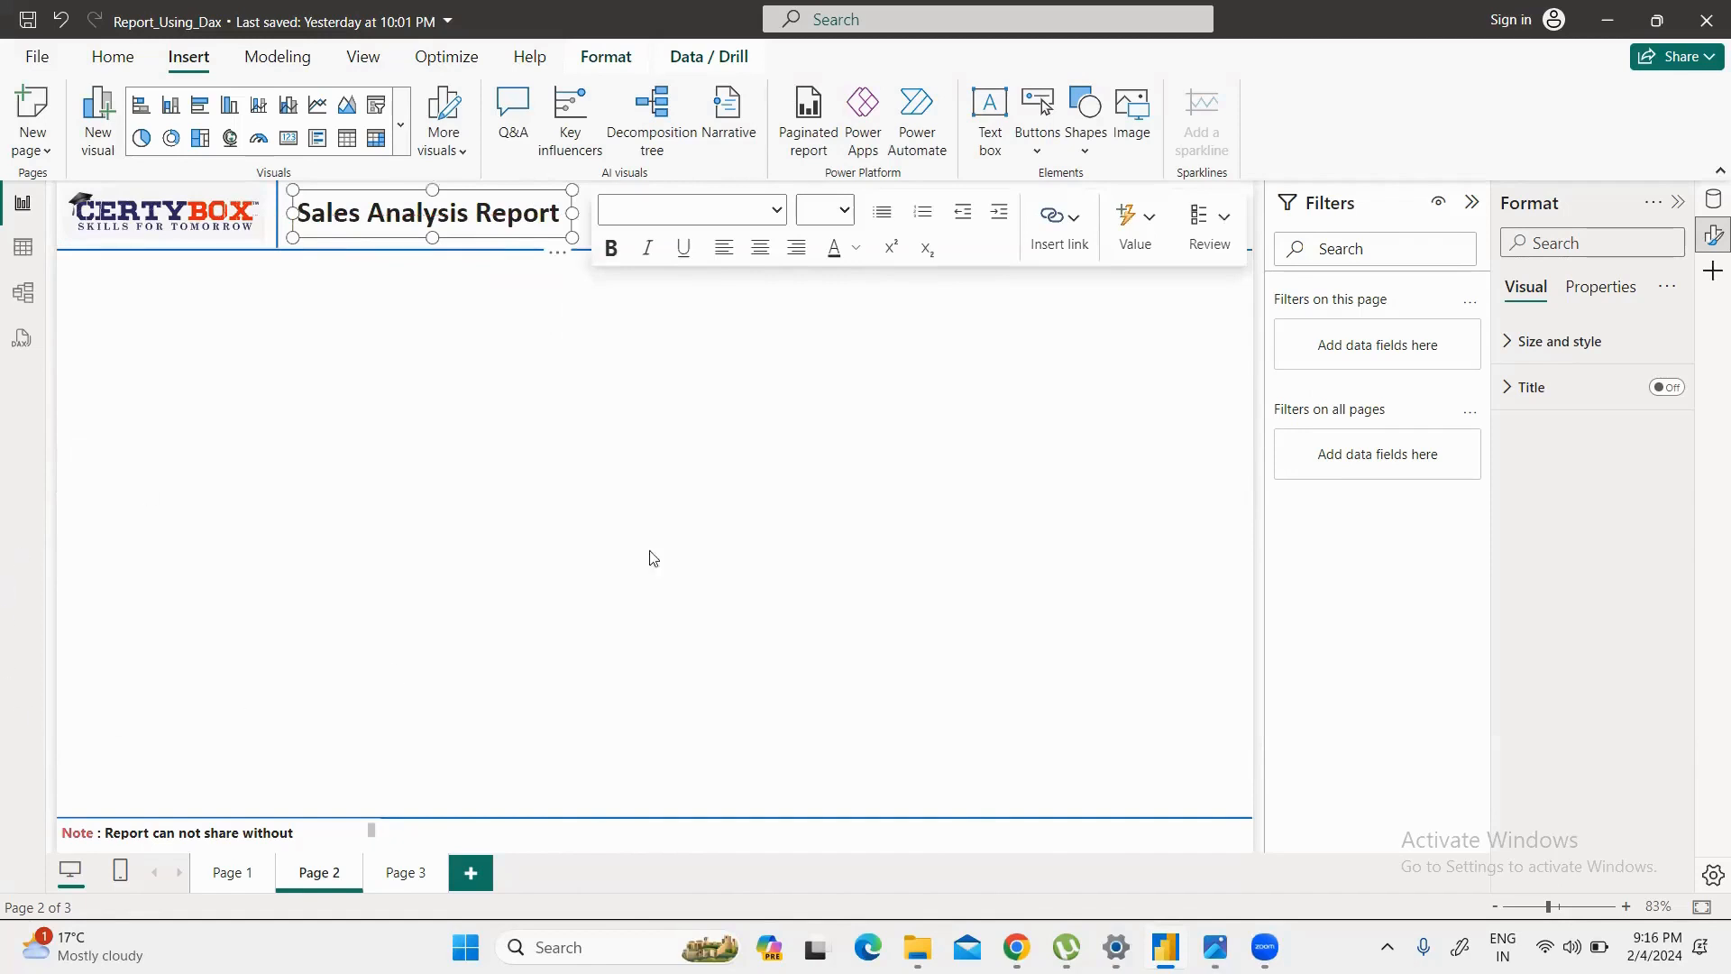
pyautogui.click(684, 498)
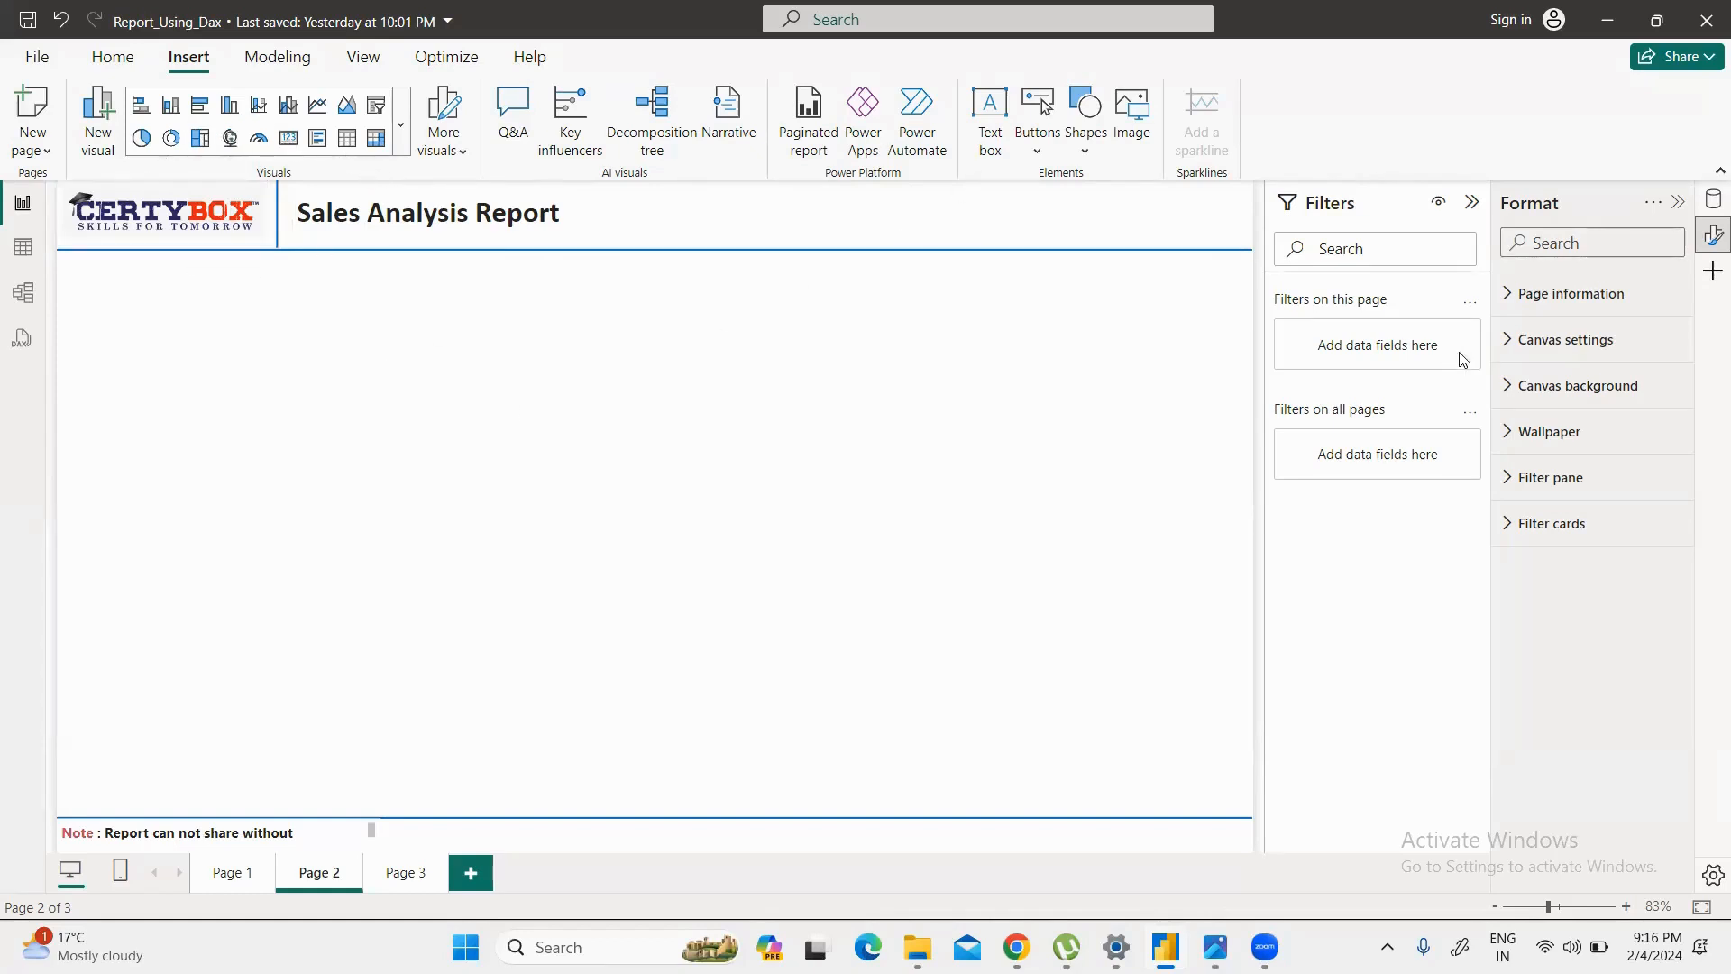
# Step: Insert a slicer visual and resize it to about half the page width, extending it down toward the footer line
pyautogui.click(374, 109)
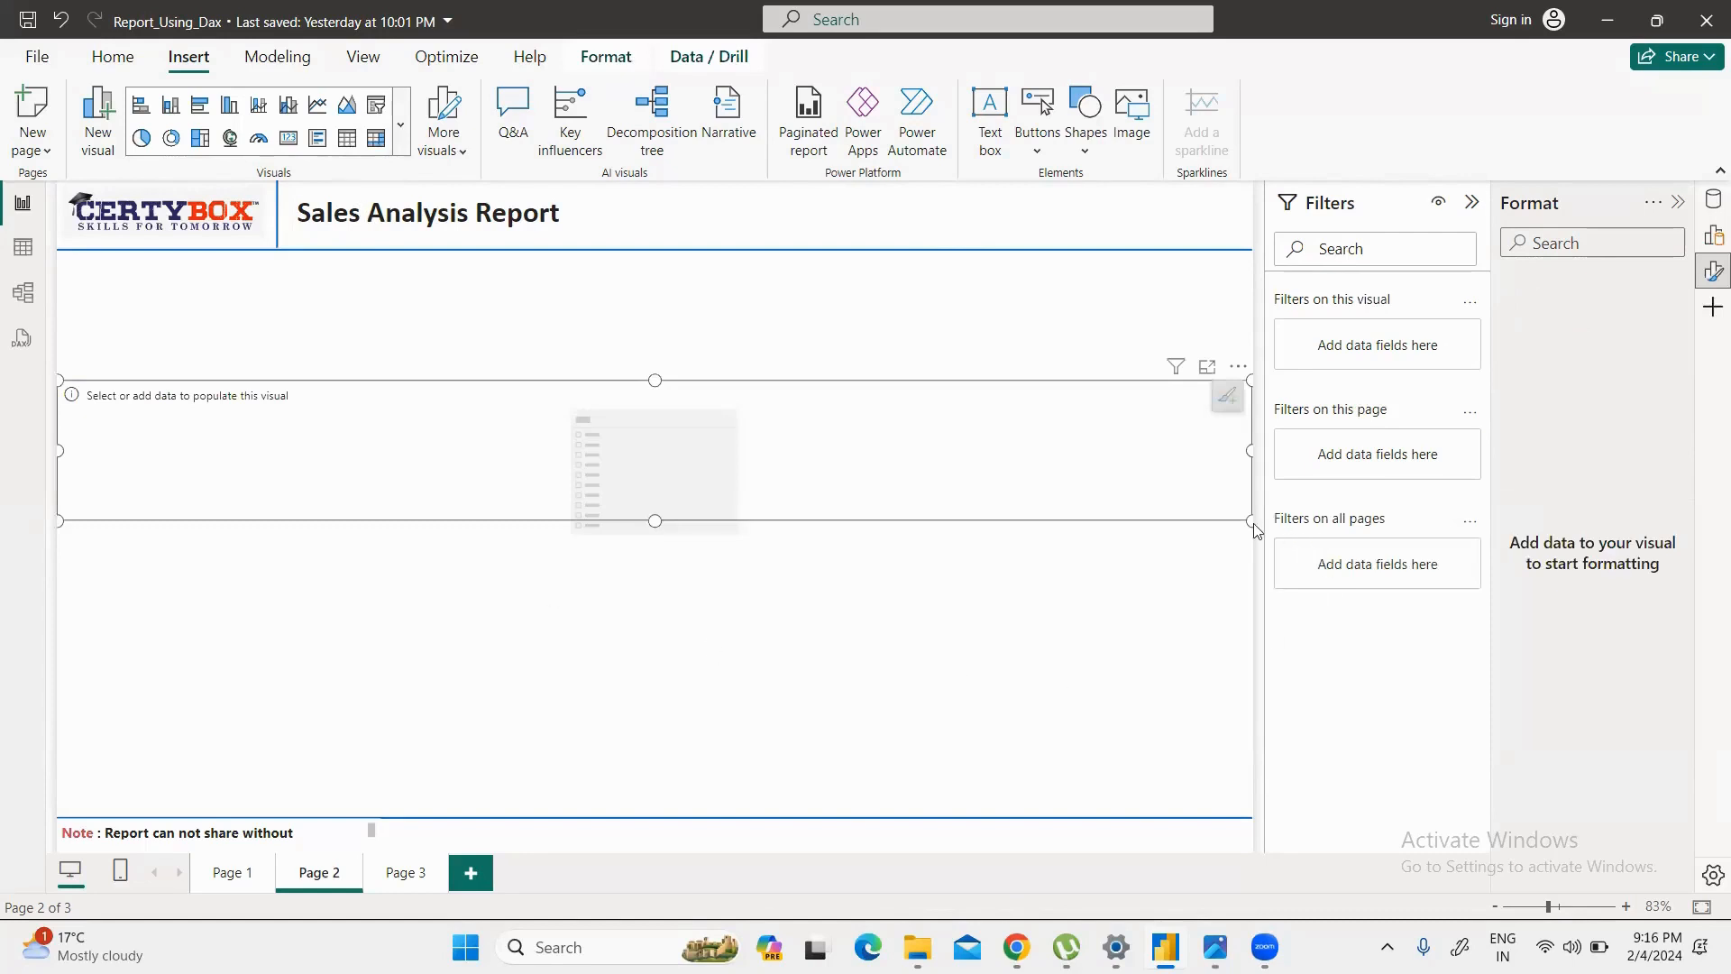
pyautogui.moveTo(932, 653); pyautogui.dragTo(654, 729)
# Step: Populate the empty slicer with the Country field from the Customers table
pyautogui.click(1711, 193)
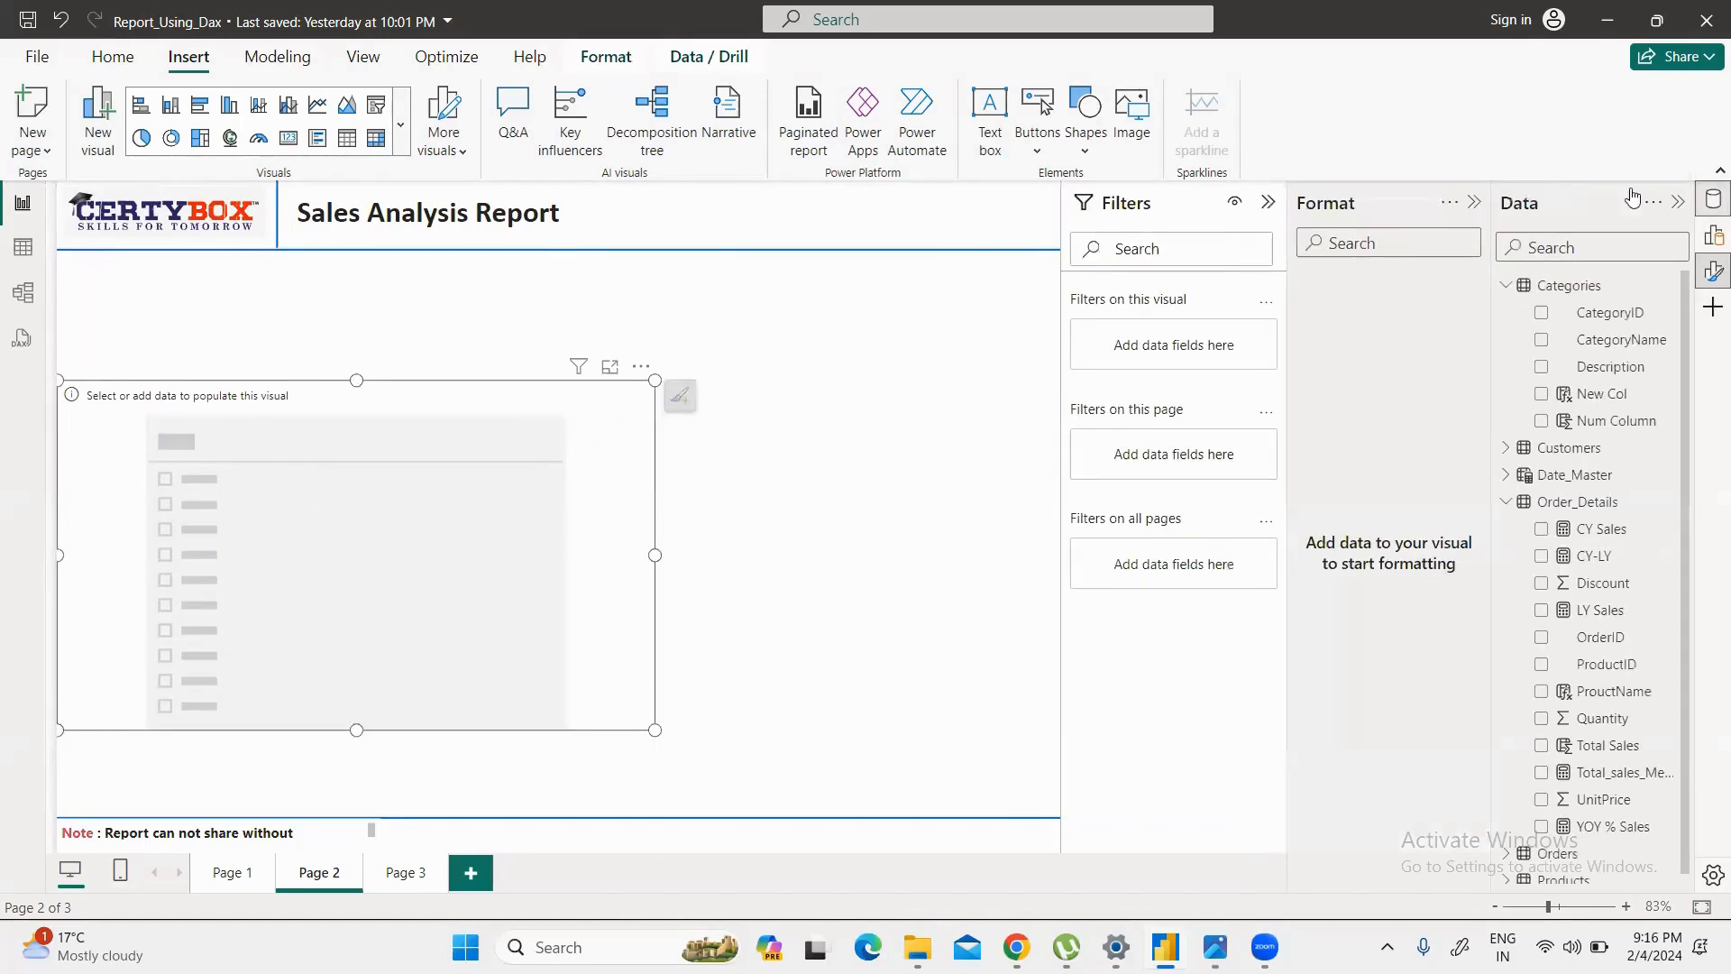
pyautogui.click(1503, 286)
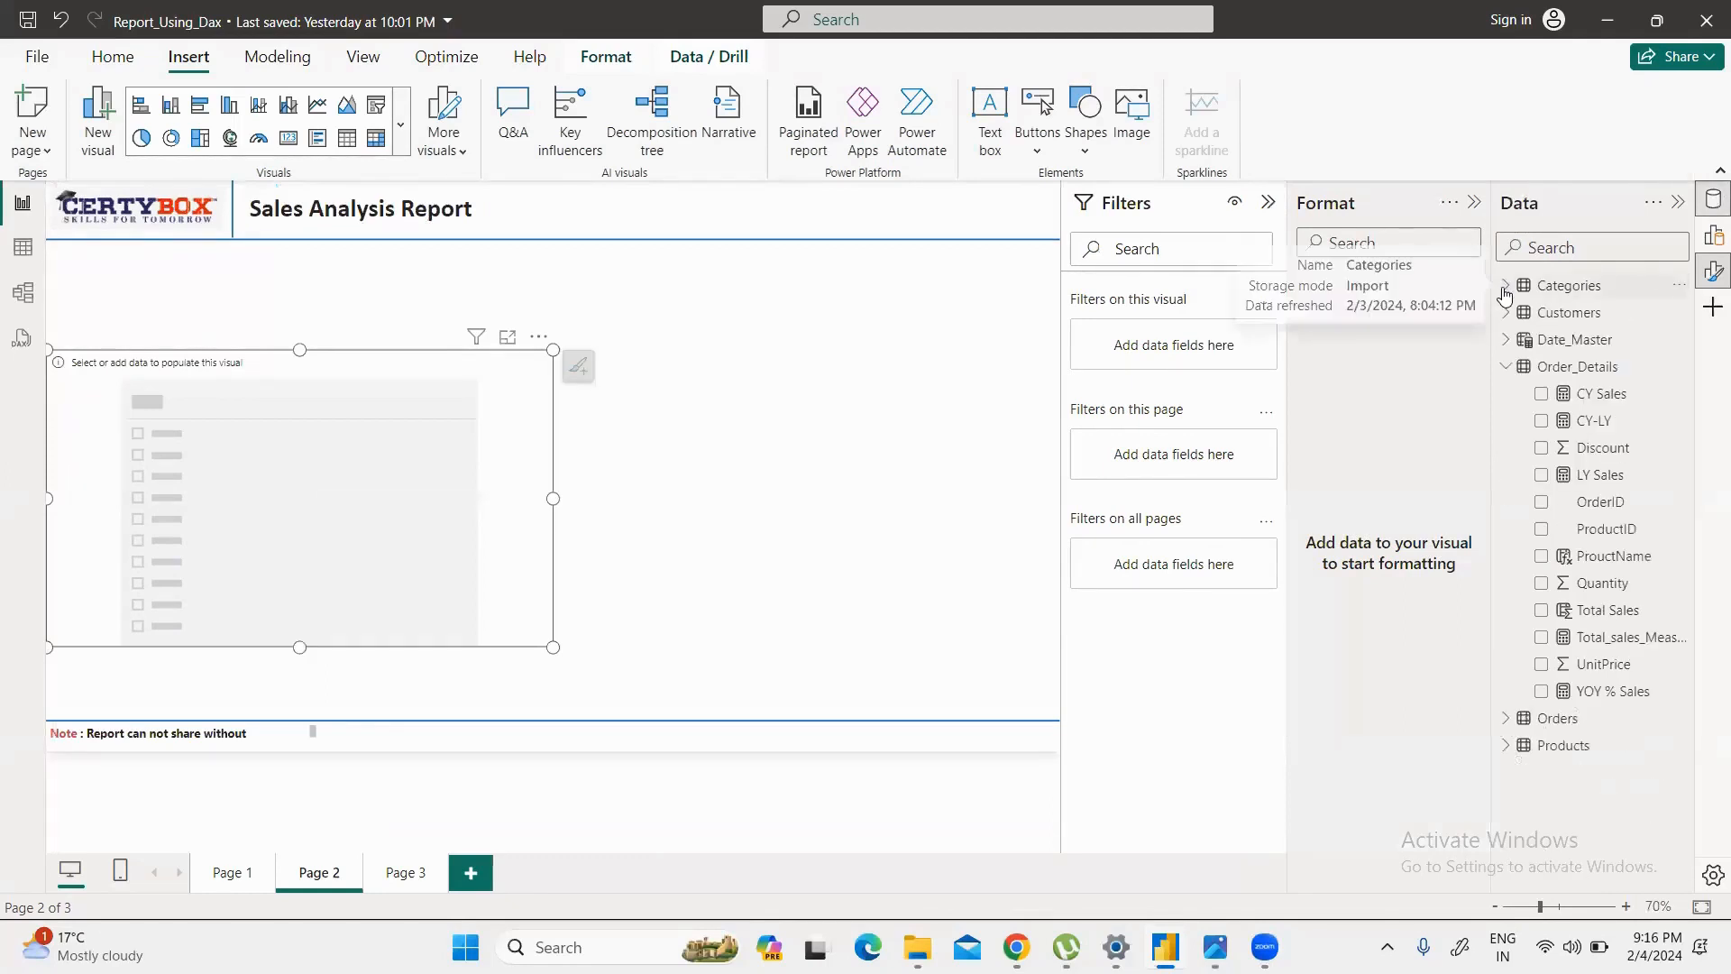
pyautogui.click(1506, 312)
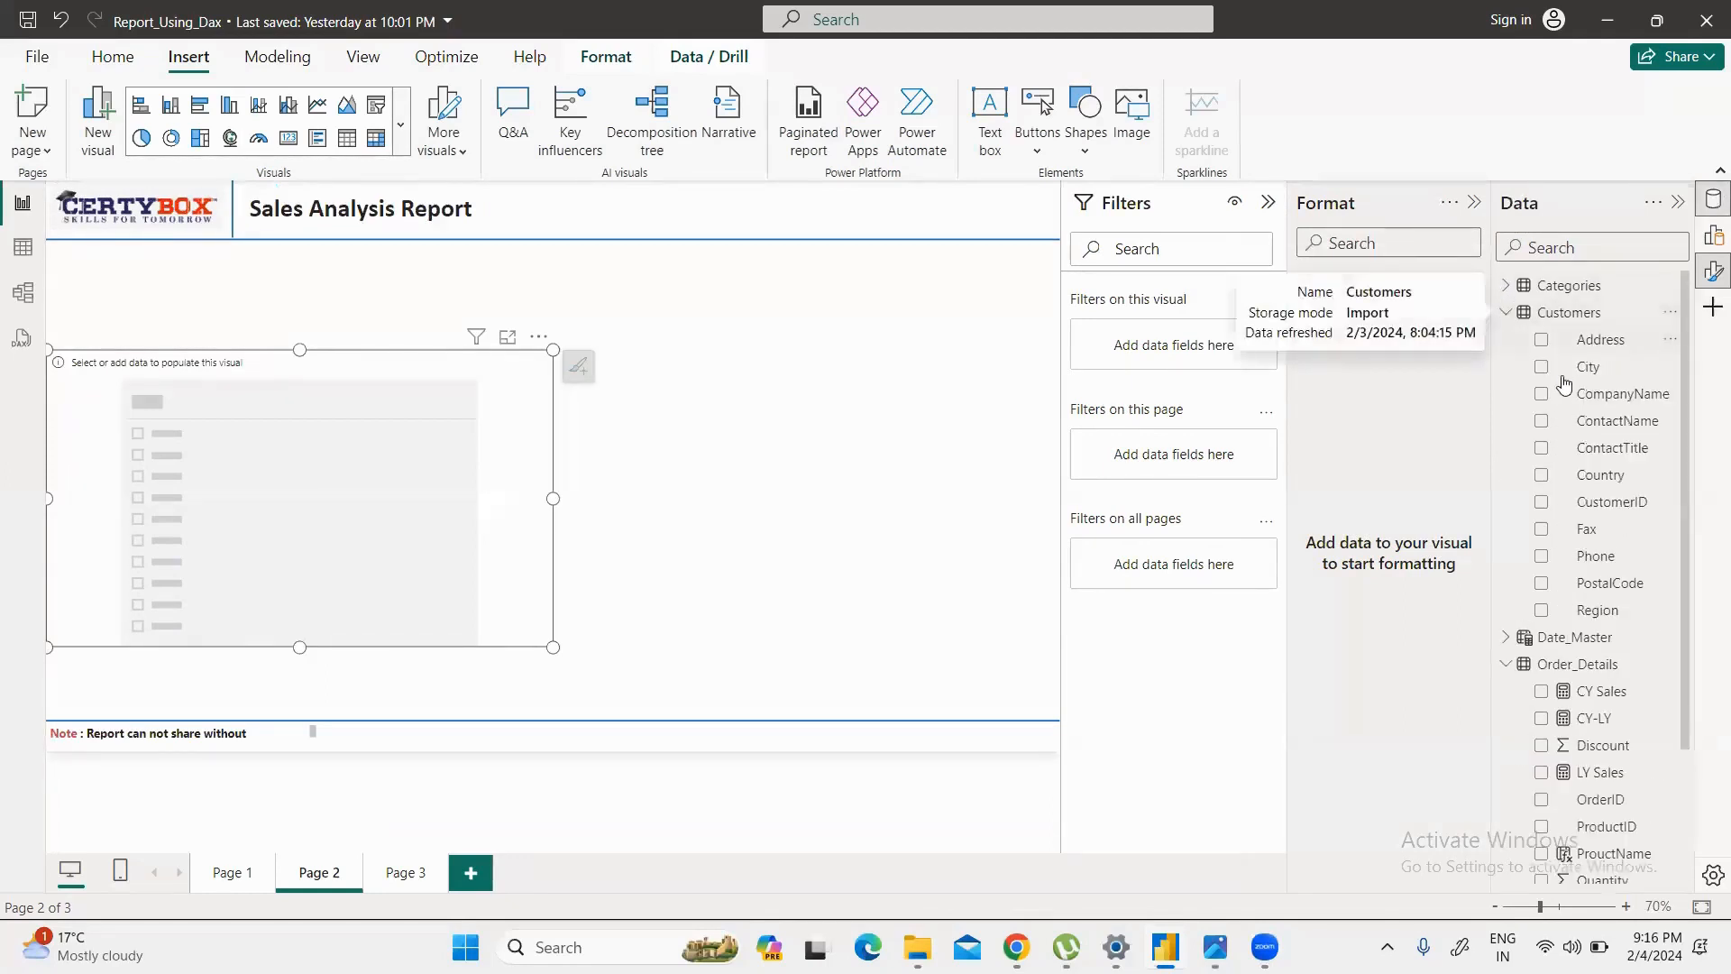
pyautogui.click(1541, 476)
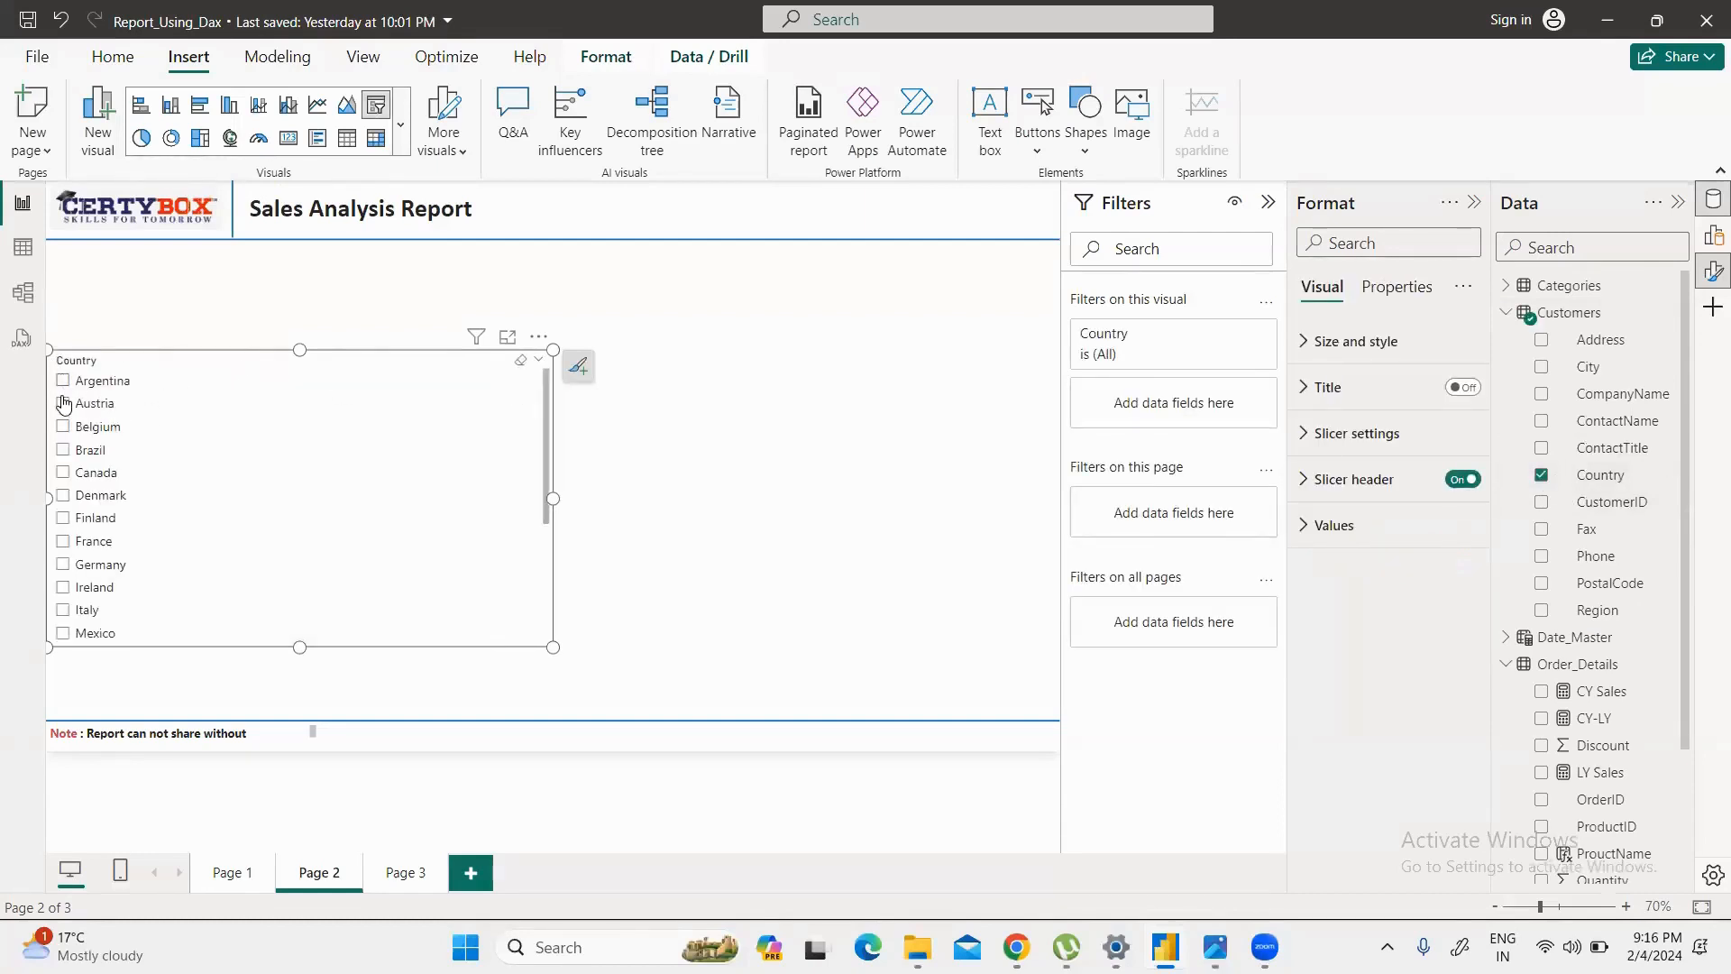
# Step: Test several country selections in the Country slicer and narrow it to about a fifth of the page width
pyautogui.click(63, 403)
pyautogui.click(63, 427)
pyautogui.click(63, 449)
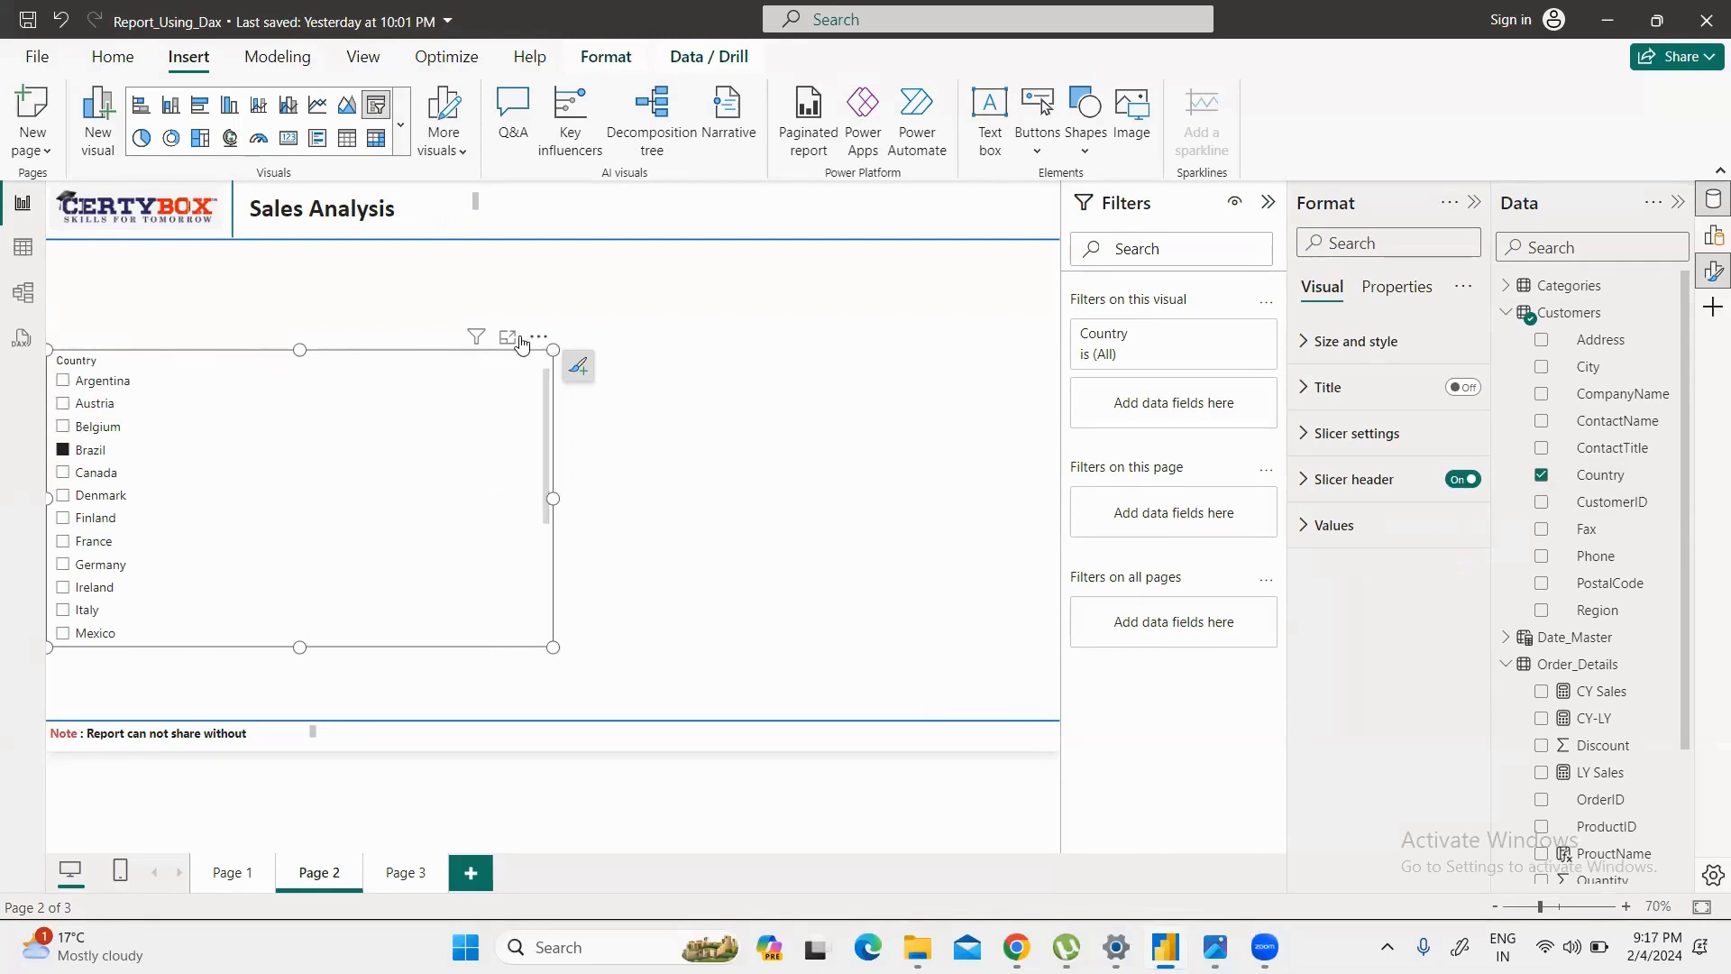
pyautogui.click(63, 385)
pyautogui.moveTo(553, 499); pyautogui.dragTo(236, 467)
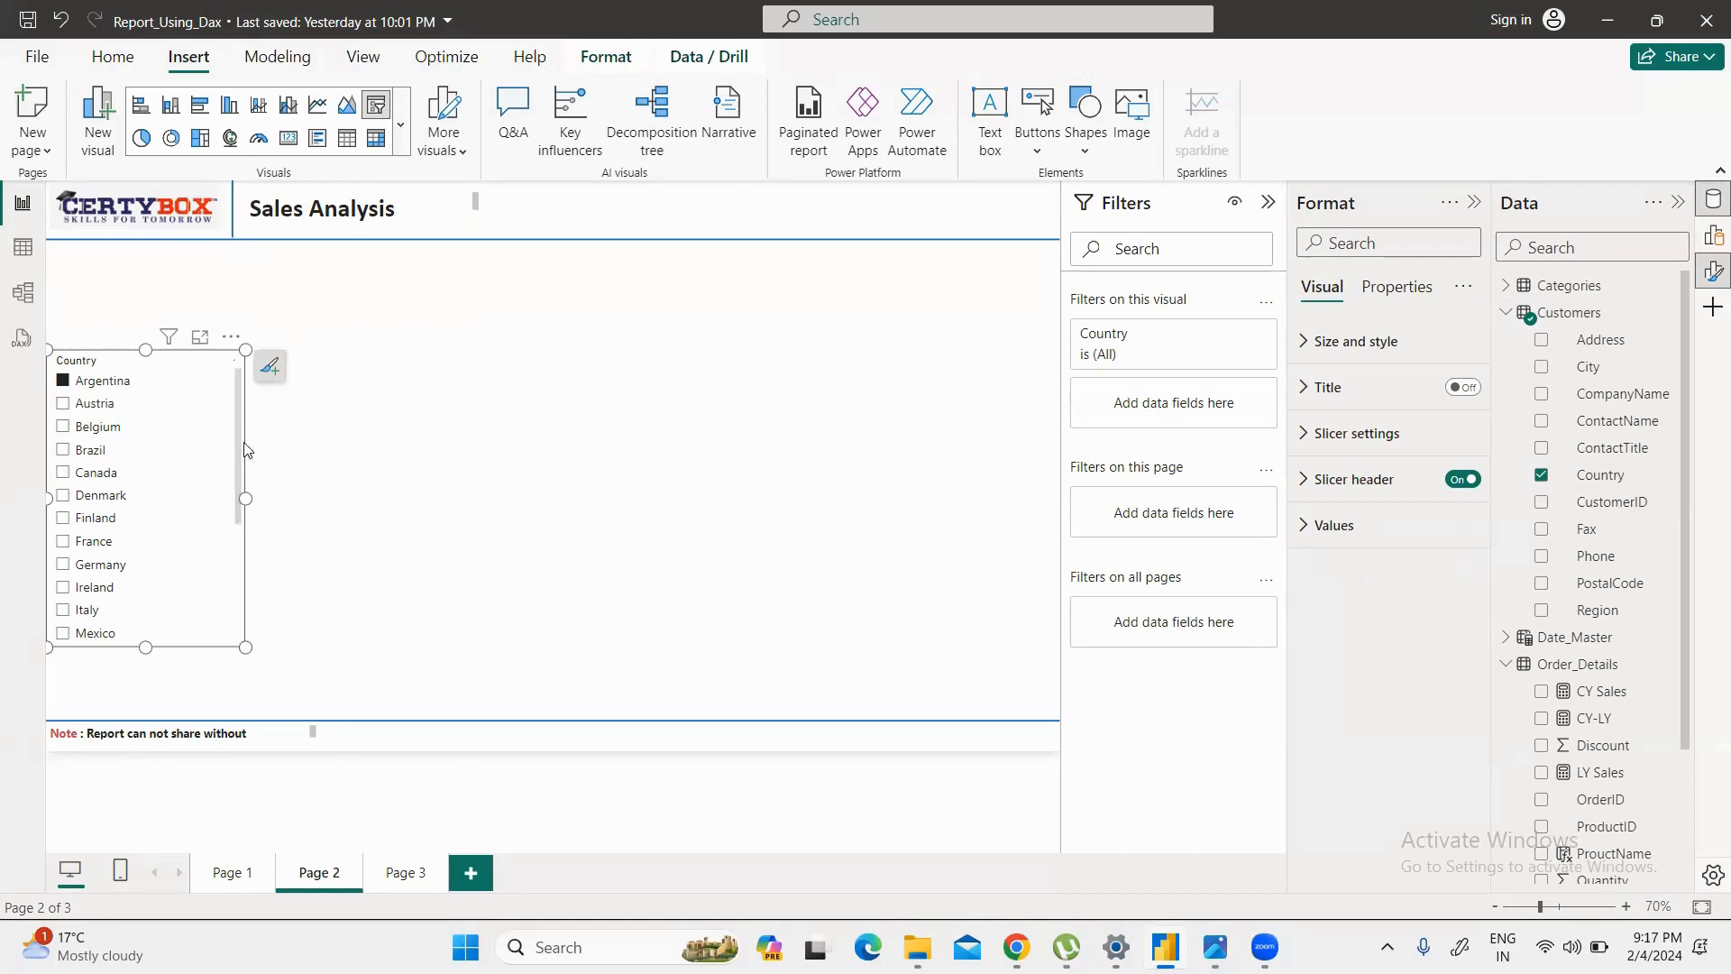
# Step: Duplicate the Country slicer, place the copy to the right of the original, and clear the country selections
pyautogui.click(229, 453)
pyautogui.hotkey('ctrl', 'c')
pyautogui.hotkey('ctrl', 'v')
pyautogui.moveTo(216, 480); pyautogui.dragTo(486, 465)
pyautogui.click(65, 386)
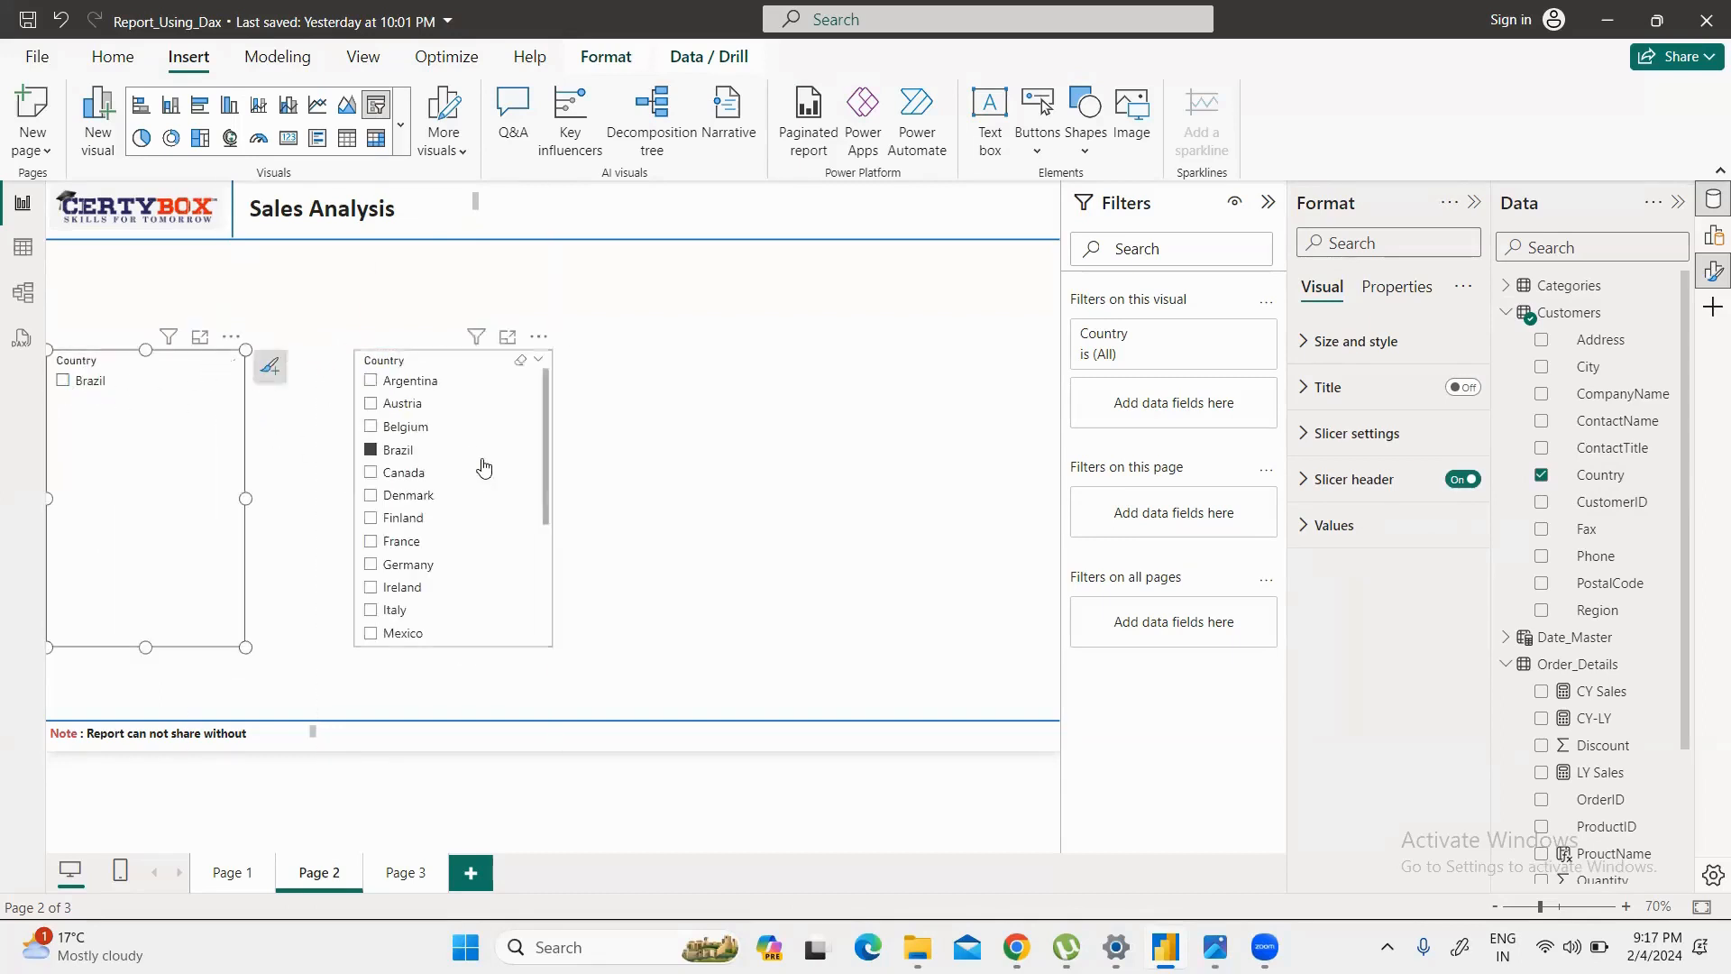
pyautogui.click(373, 450)
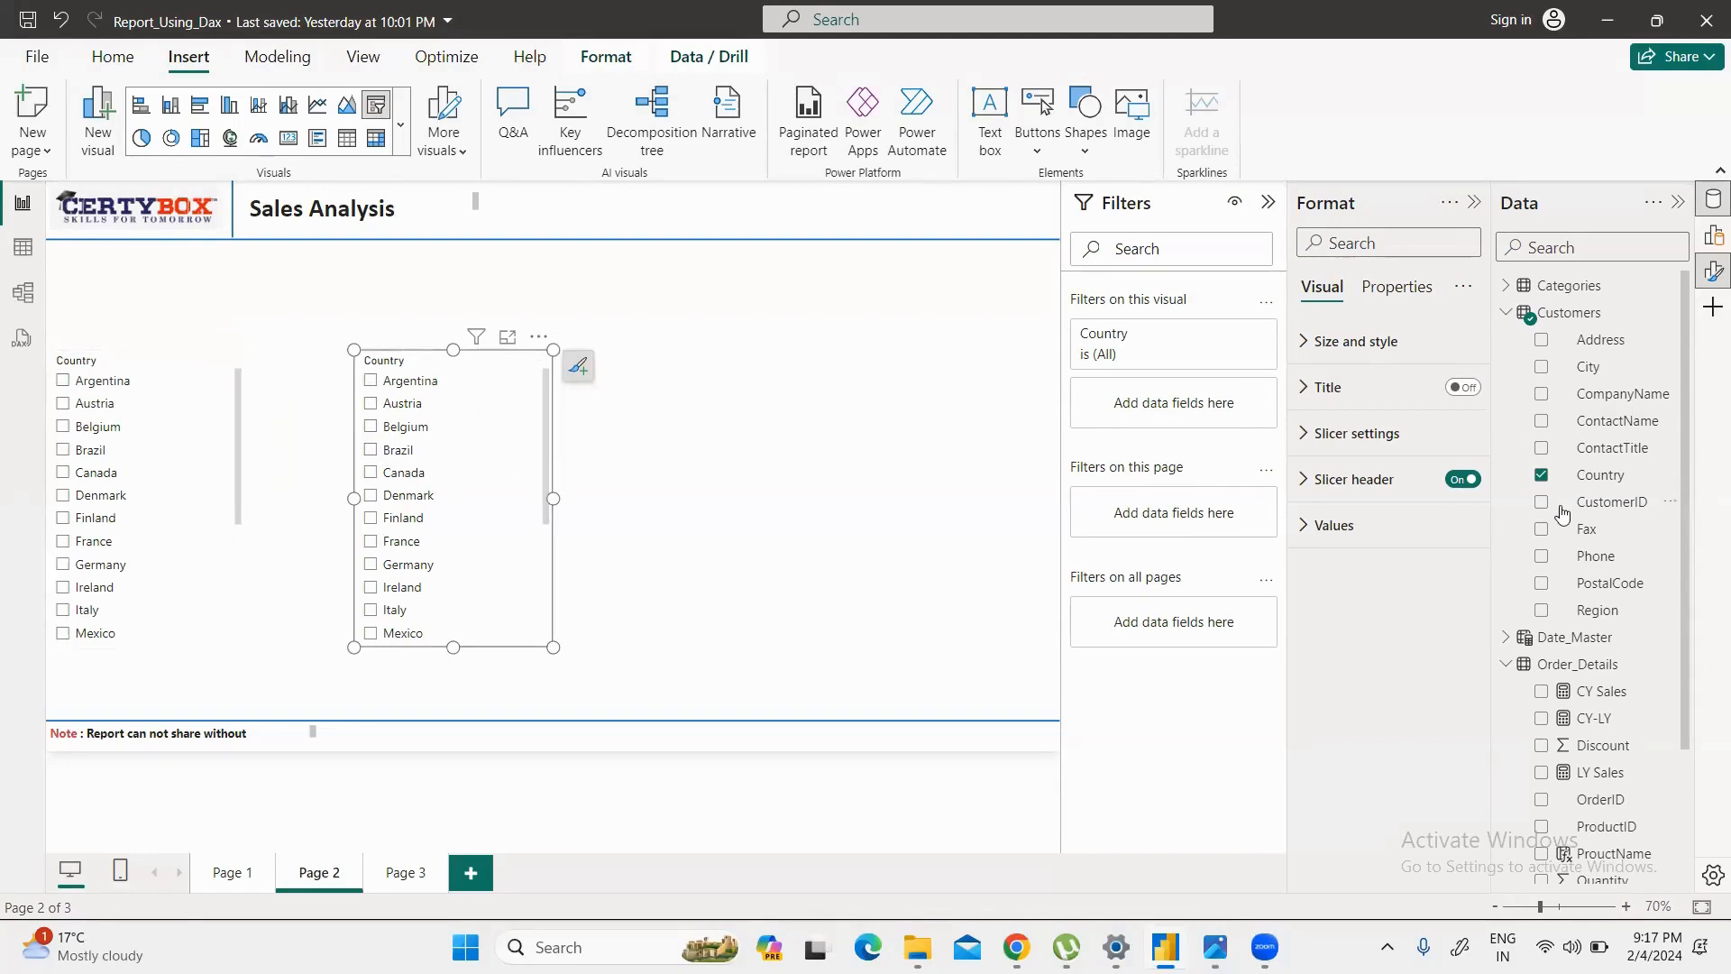
# Step: Replace the Country field in the copied slicer with the City field from the Customers table
pyautogui.click(1541, 475)
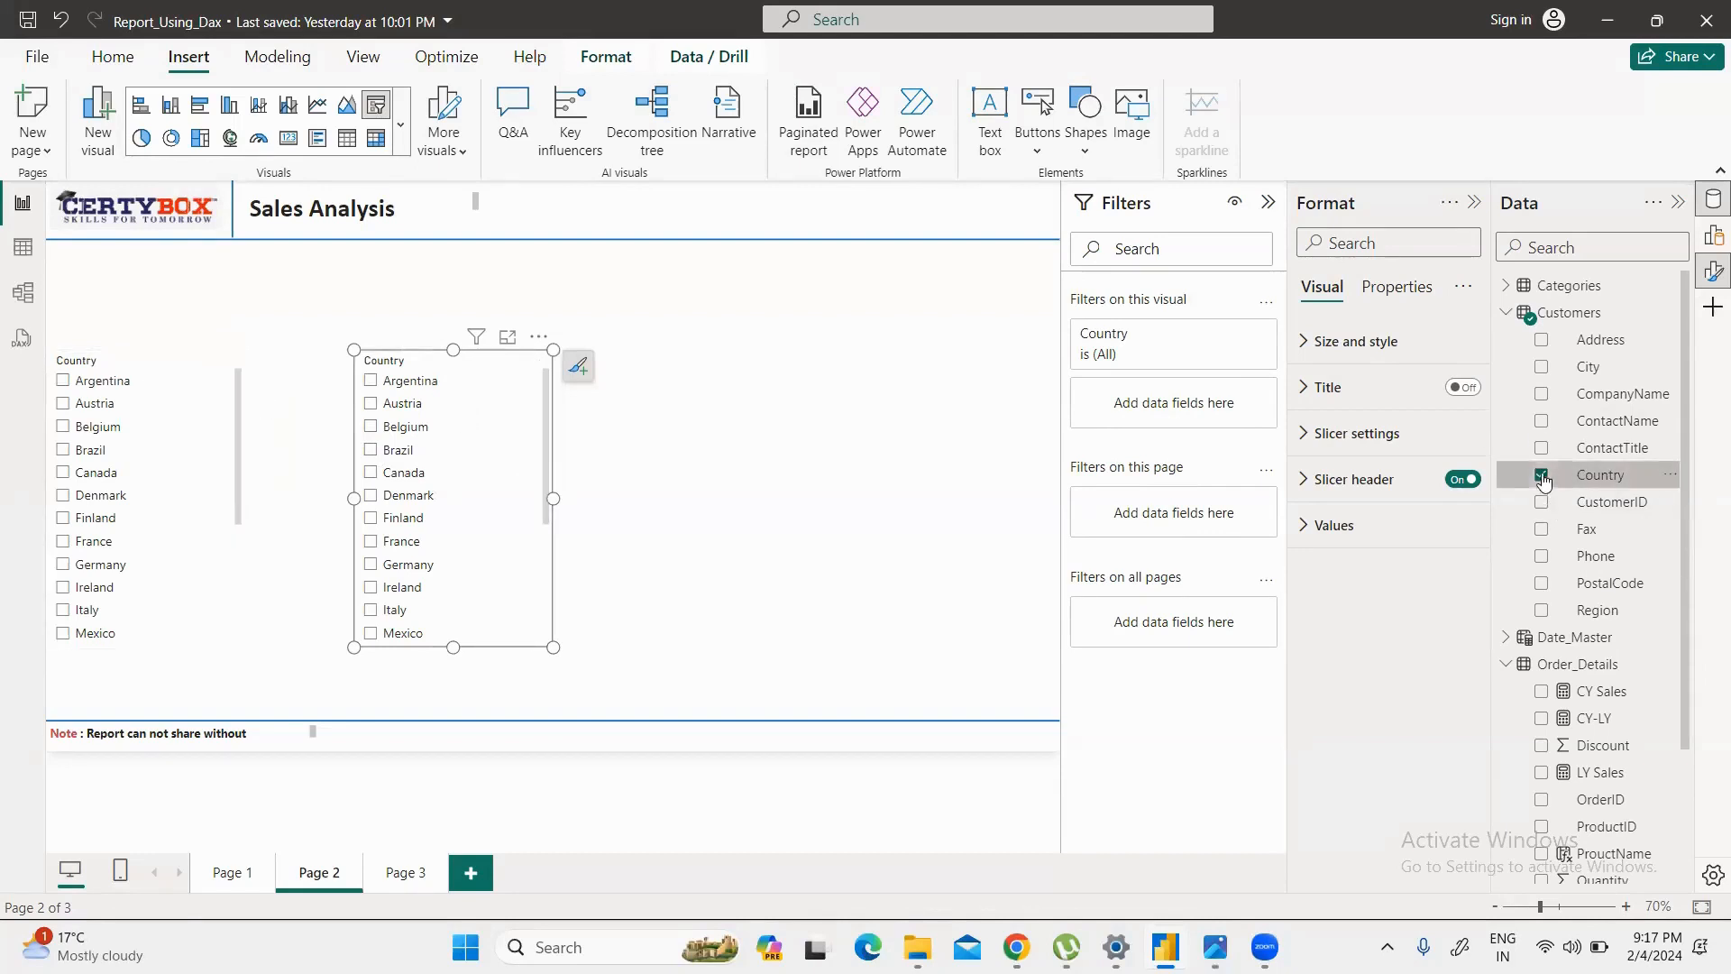
pyautogui.click(1540, 368)
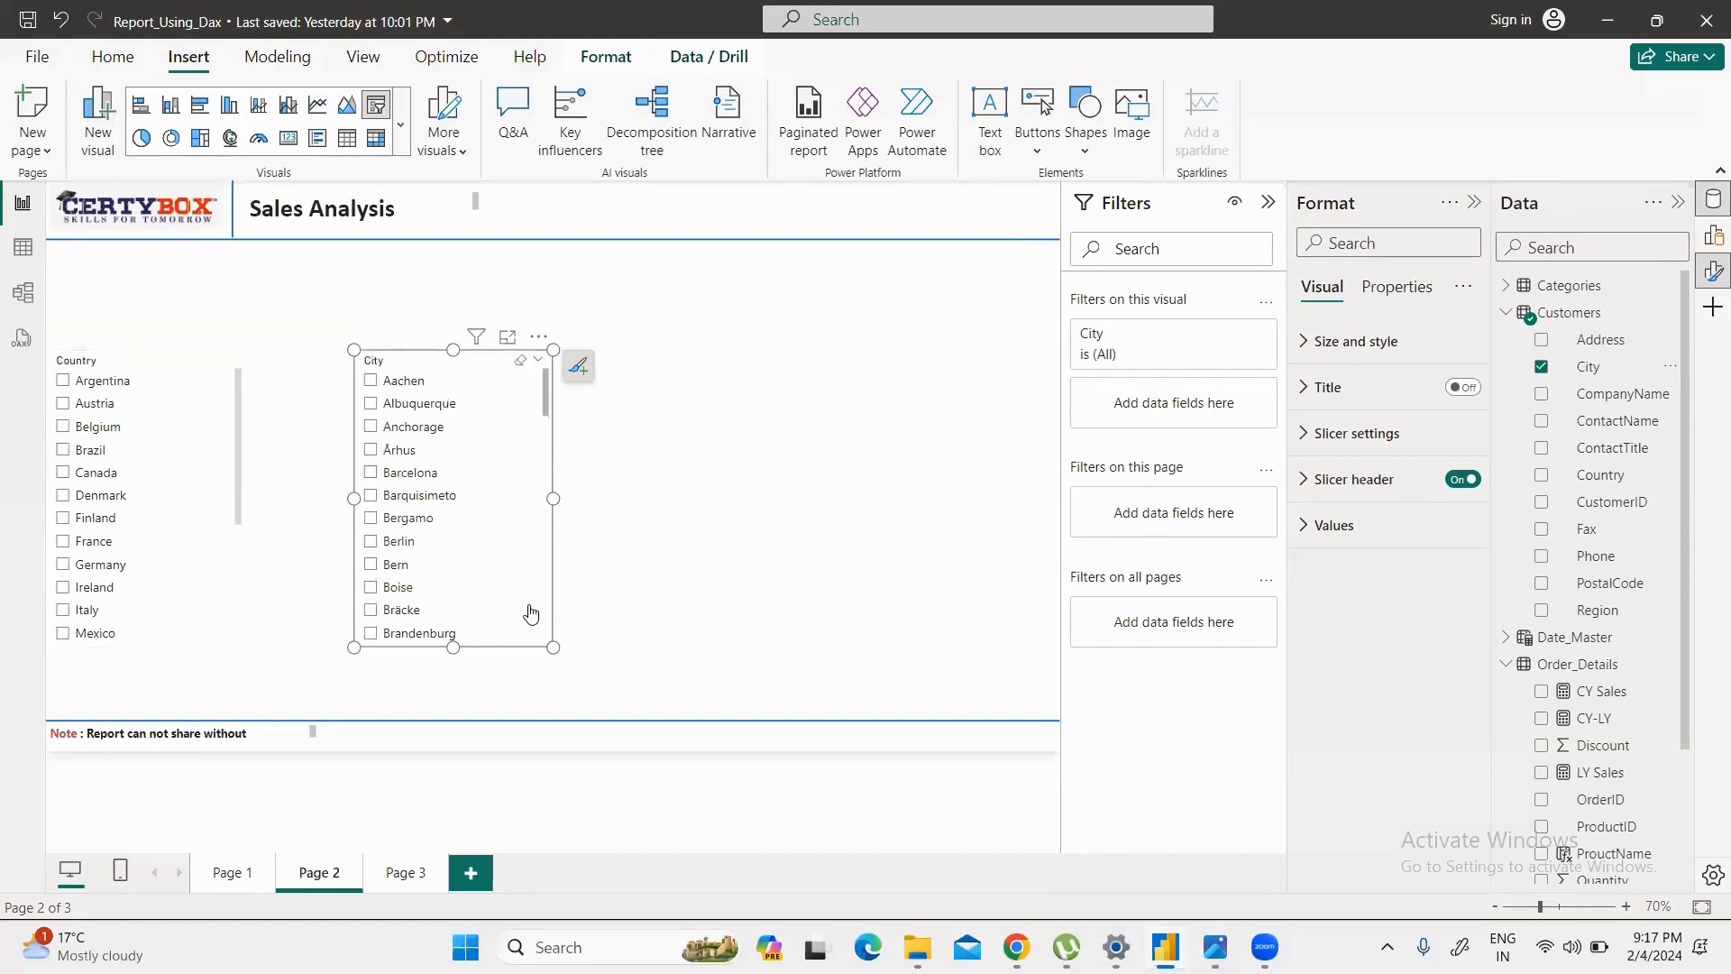
pyautogui.moveTo(545, 642)
pyautogui.mouseDown()
pyautogui.moveTo(544, 597)
pyautogui.moveTo(547, 649)
pyautogui.mouseUp()
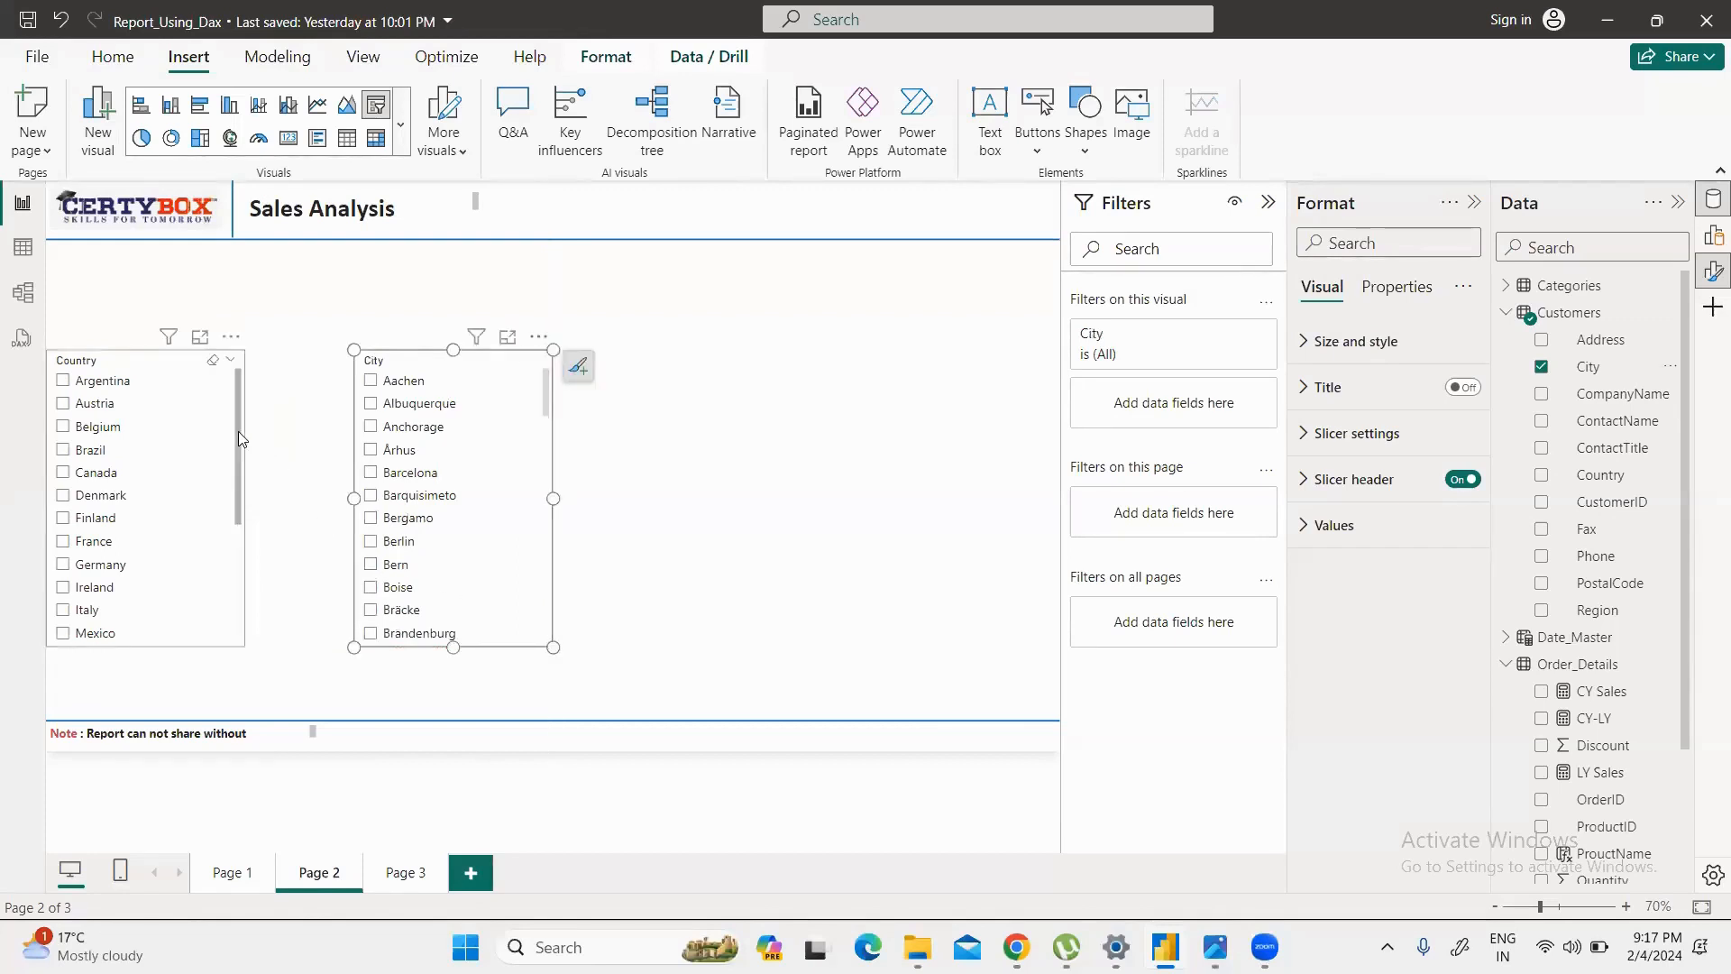
# Step: Test how the Country slicer filters the City slicer by selecting Belgium and Brazil
pyautogui.scroll(-3, 238, 450)
pyautogui.scroll(3, 242, 531)
pyautogui.click(212, 425)
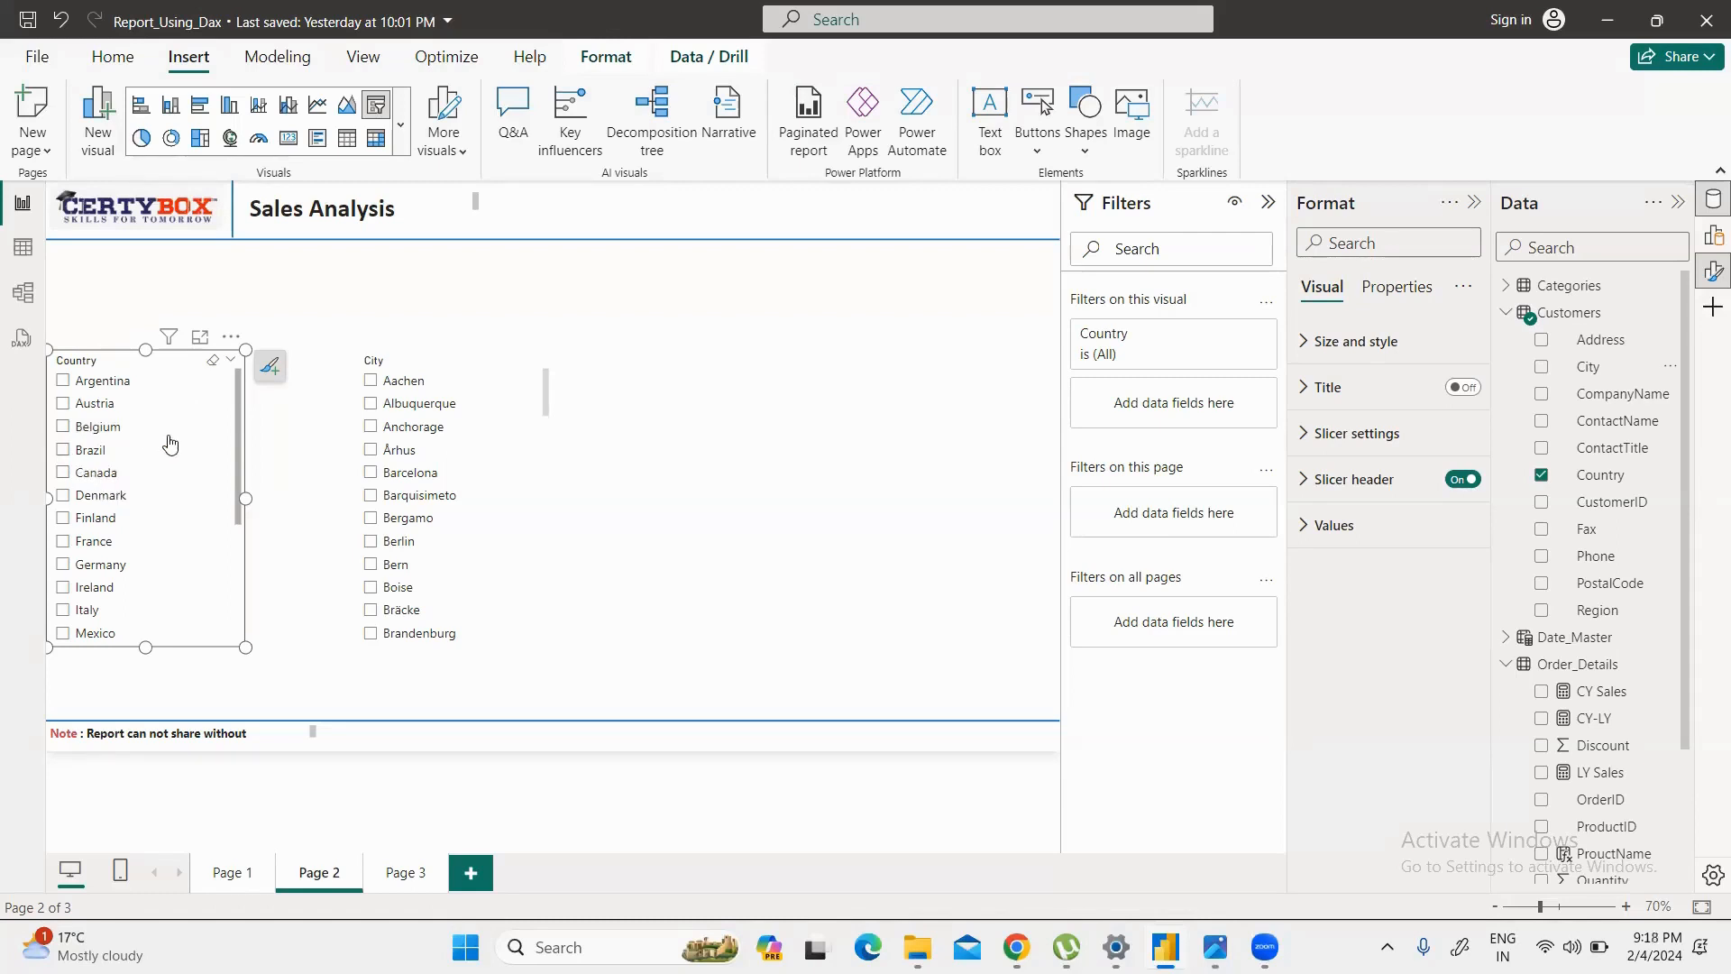
pyautogui.click(94, 426)
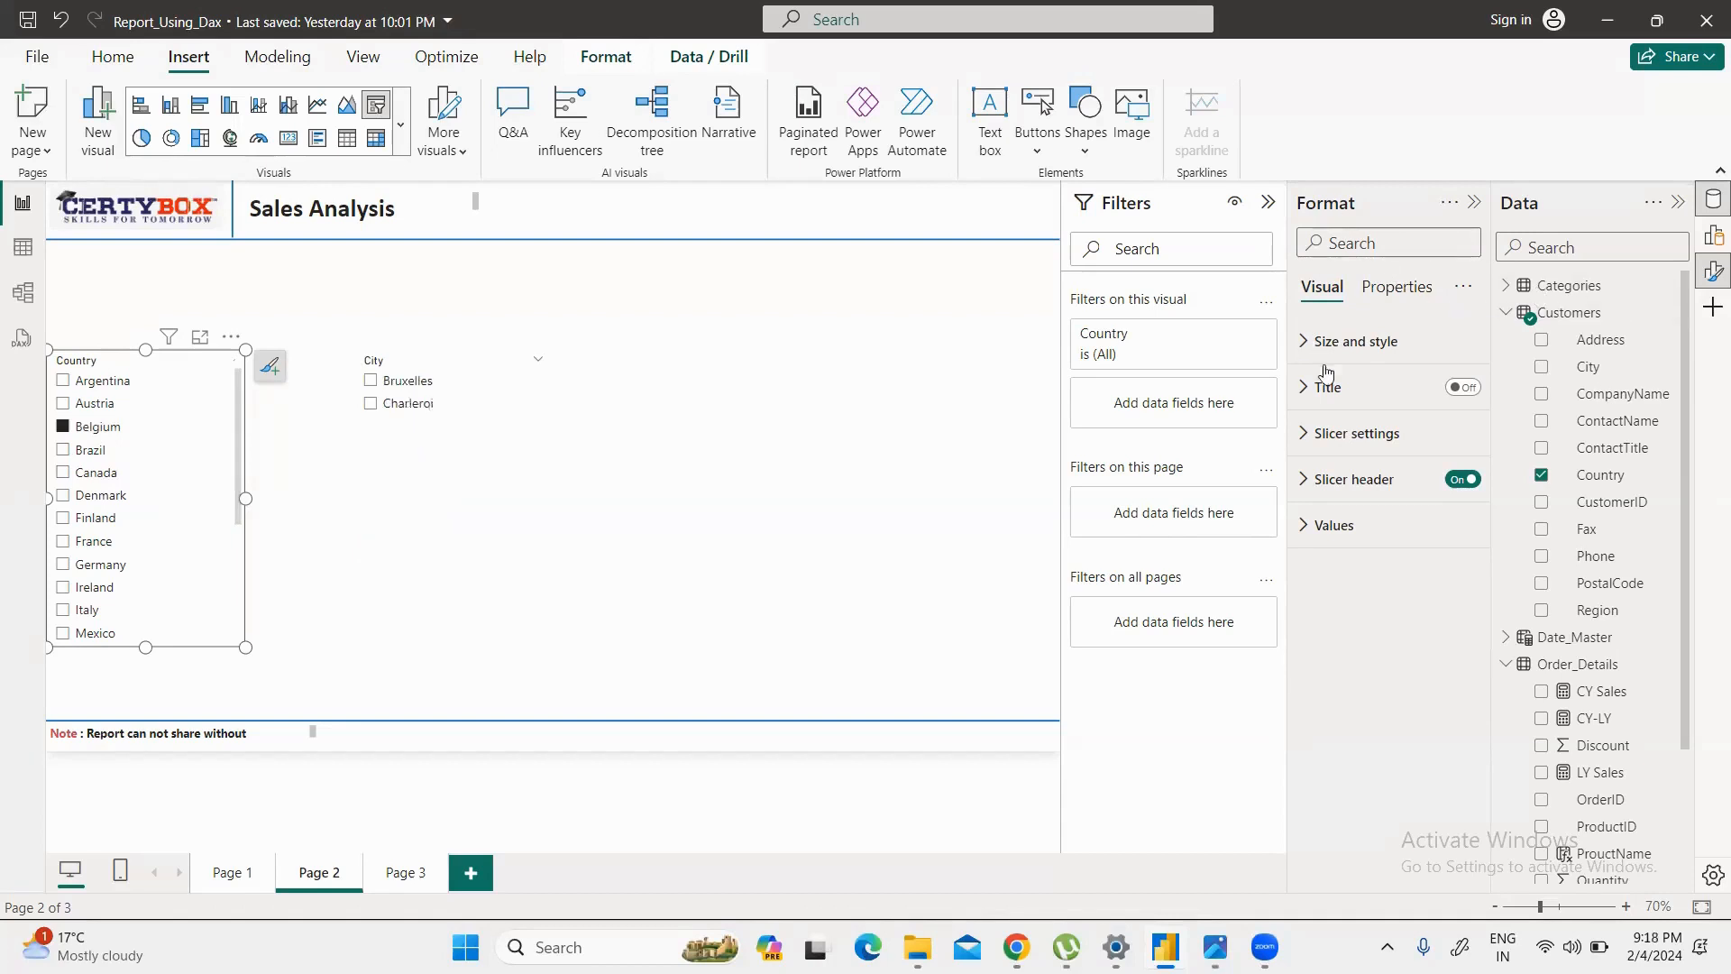
pyautogui.click(1306, 431)
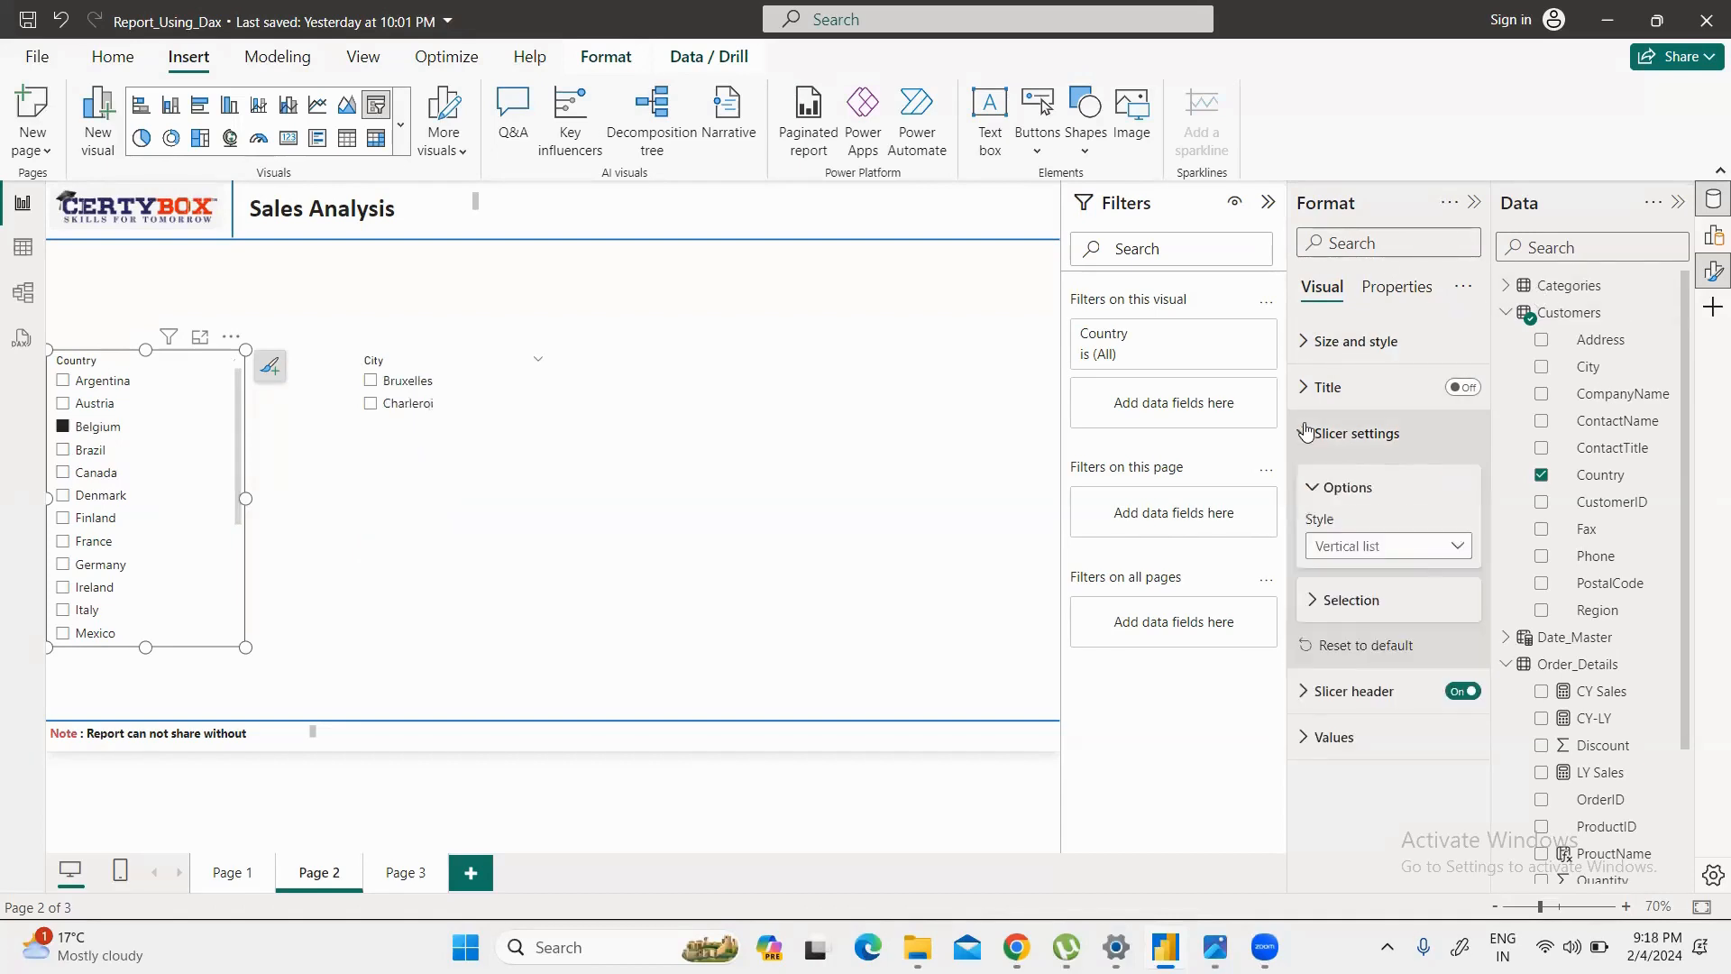
pyautogui.click(1307, 430)
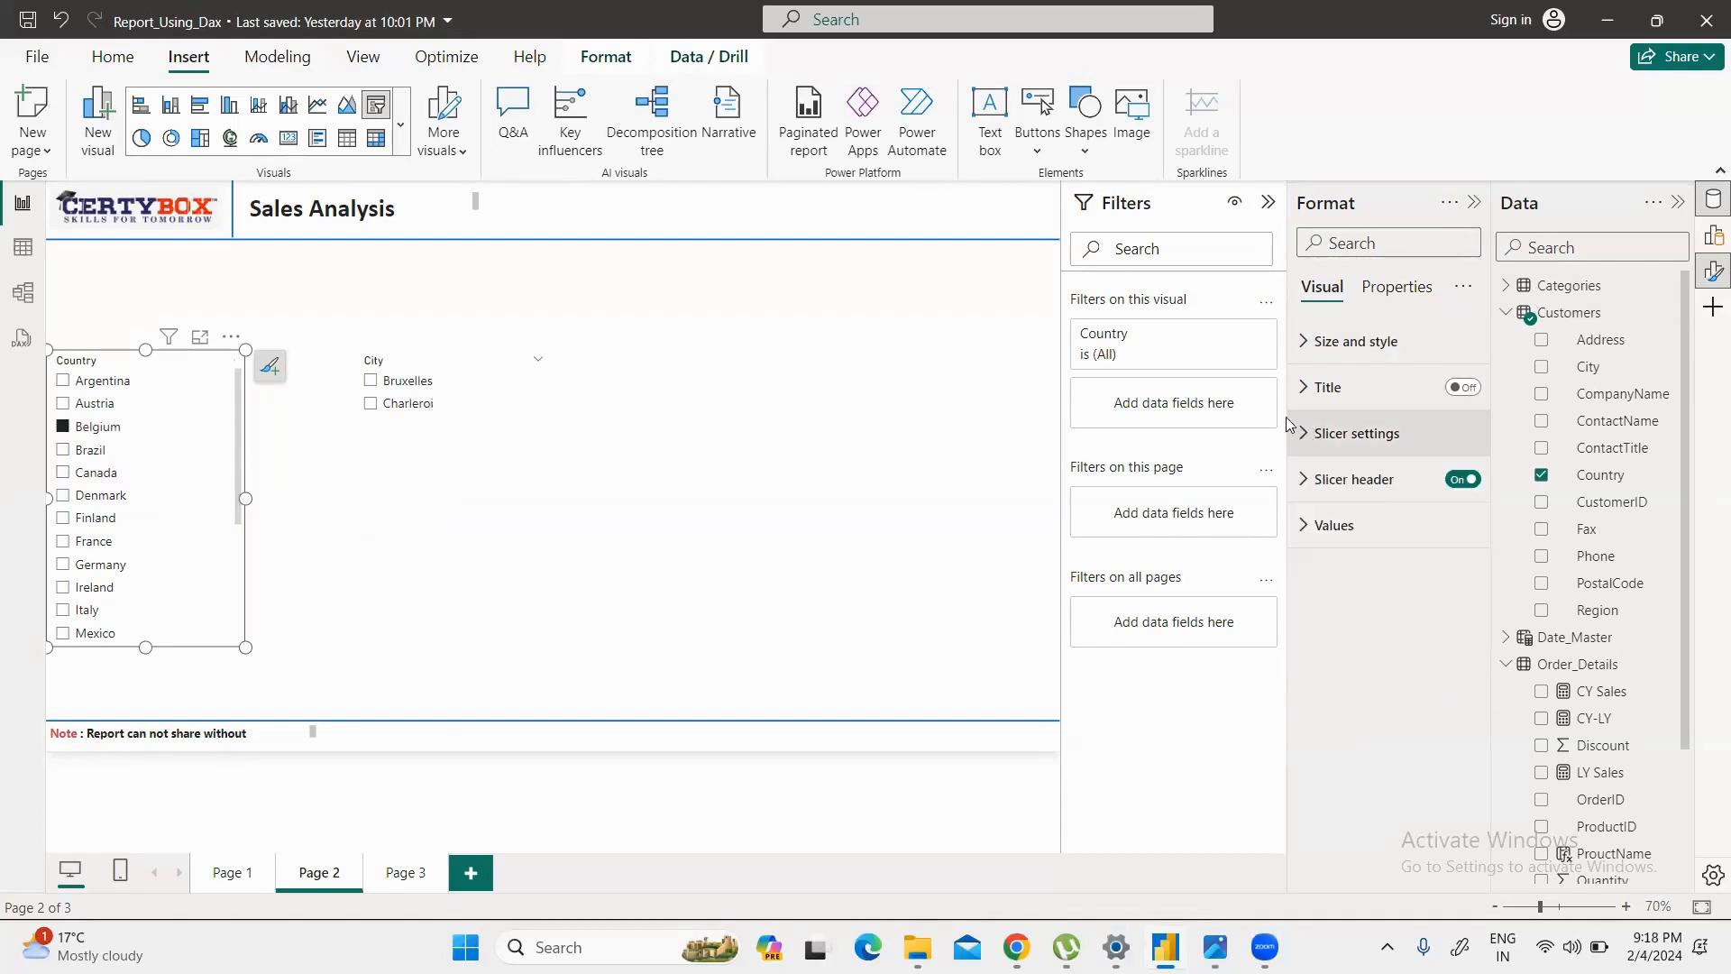
pyautogui.click(142, 448)
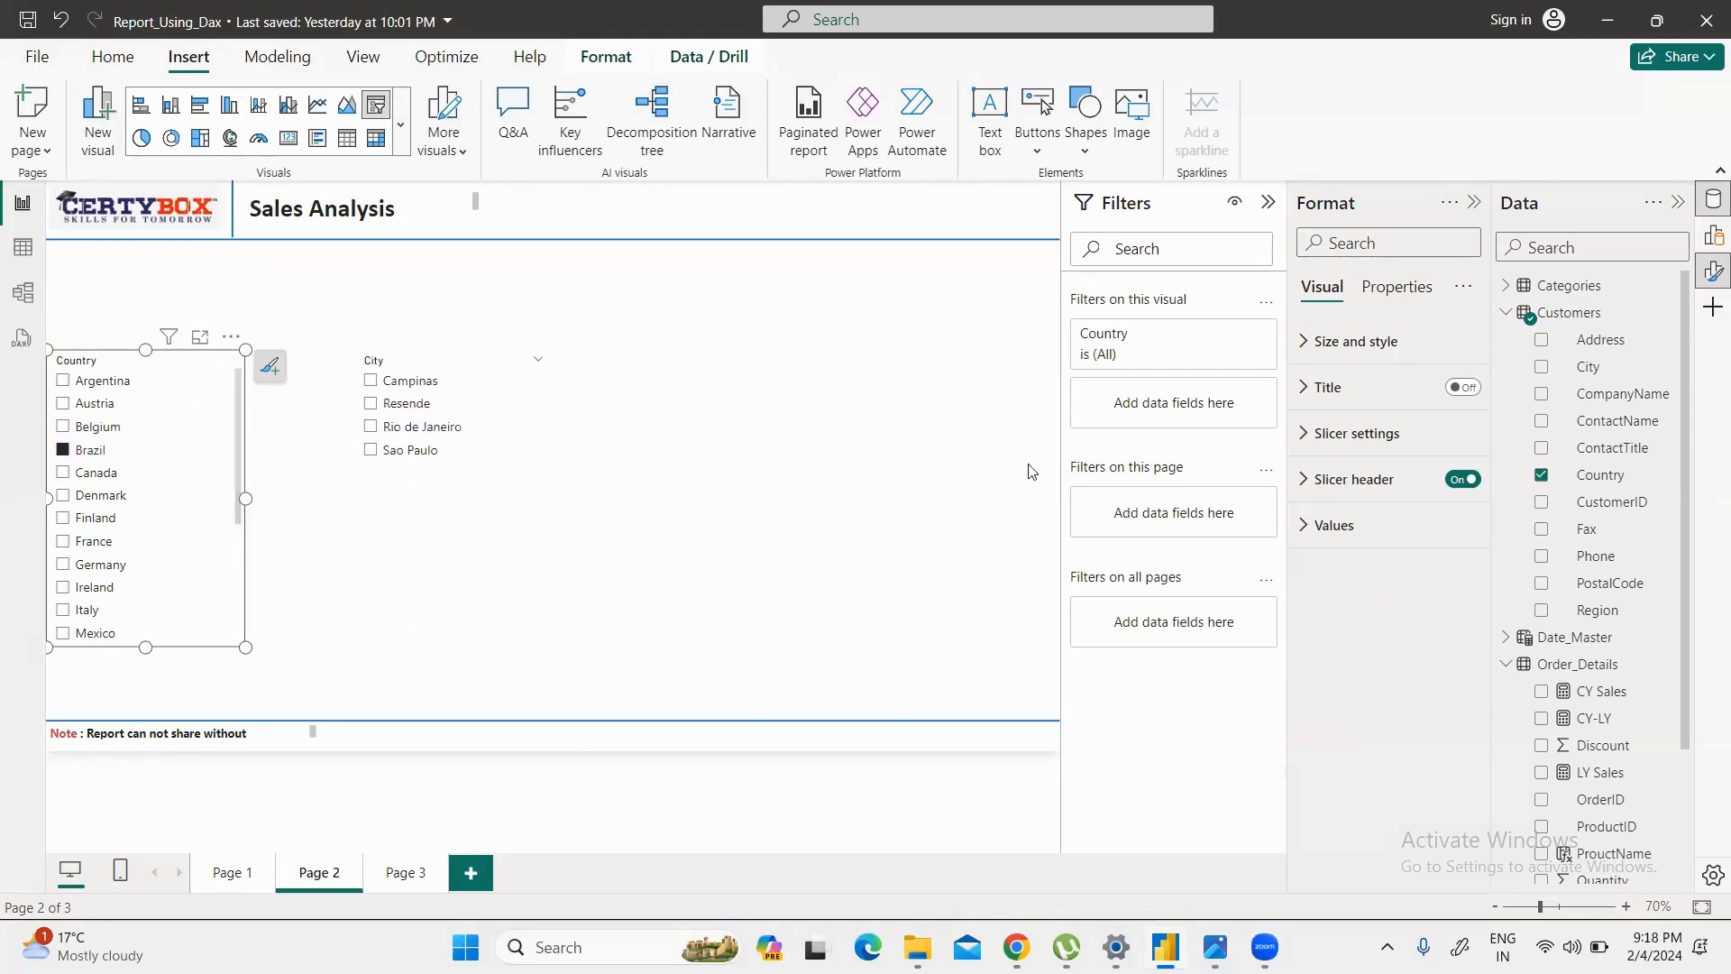
# Step: Change the Country slicer's style to Dropdown in its slicer settings
pyautogui.click(1307, 434)
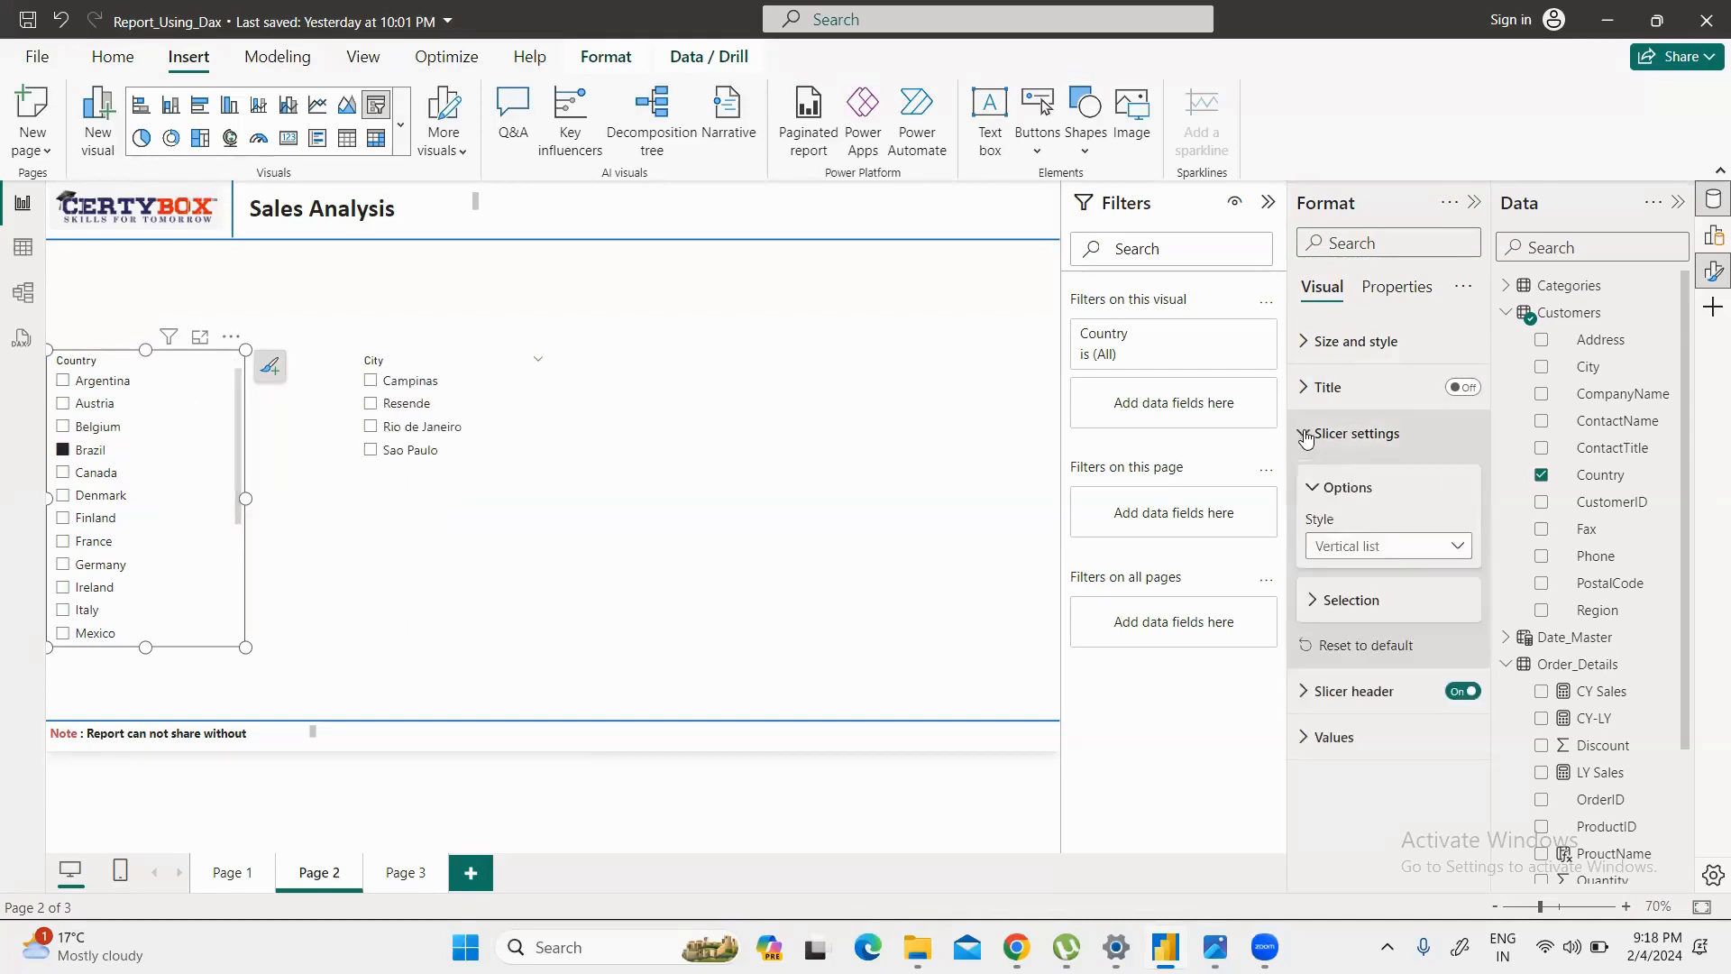
pyautogui.click(1417, 547)
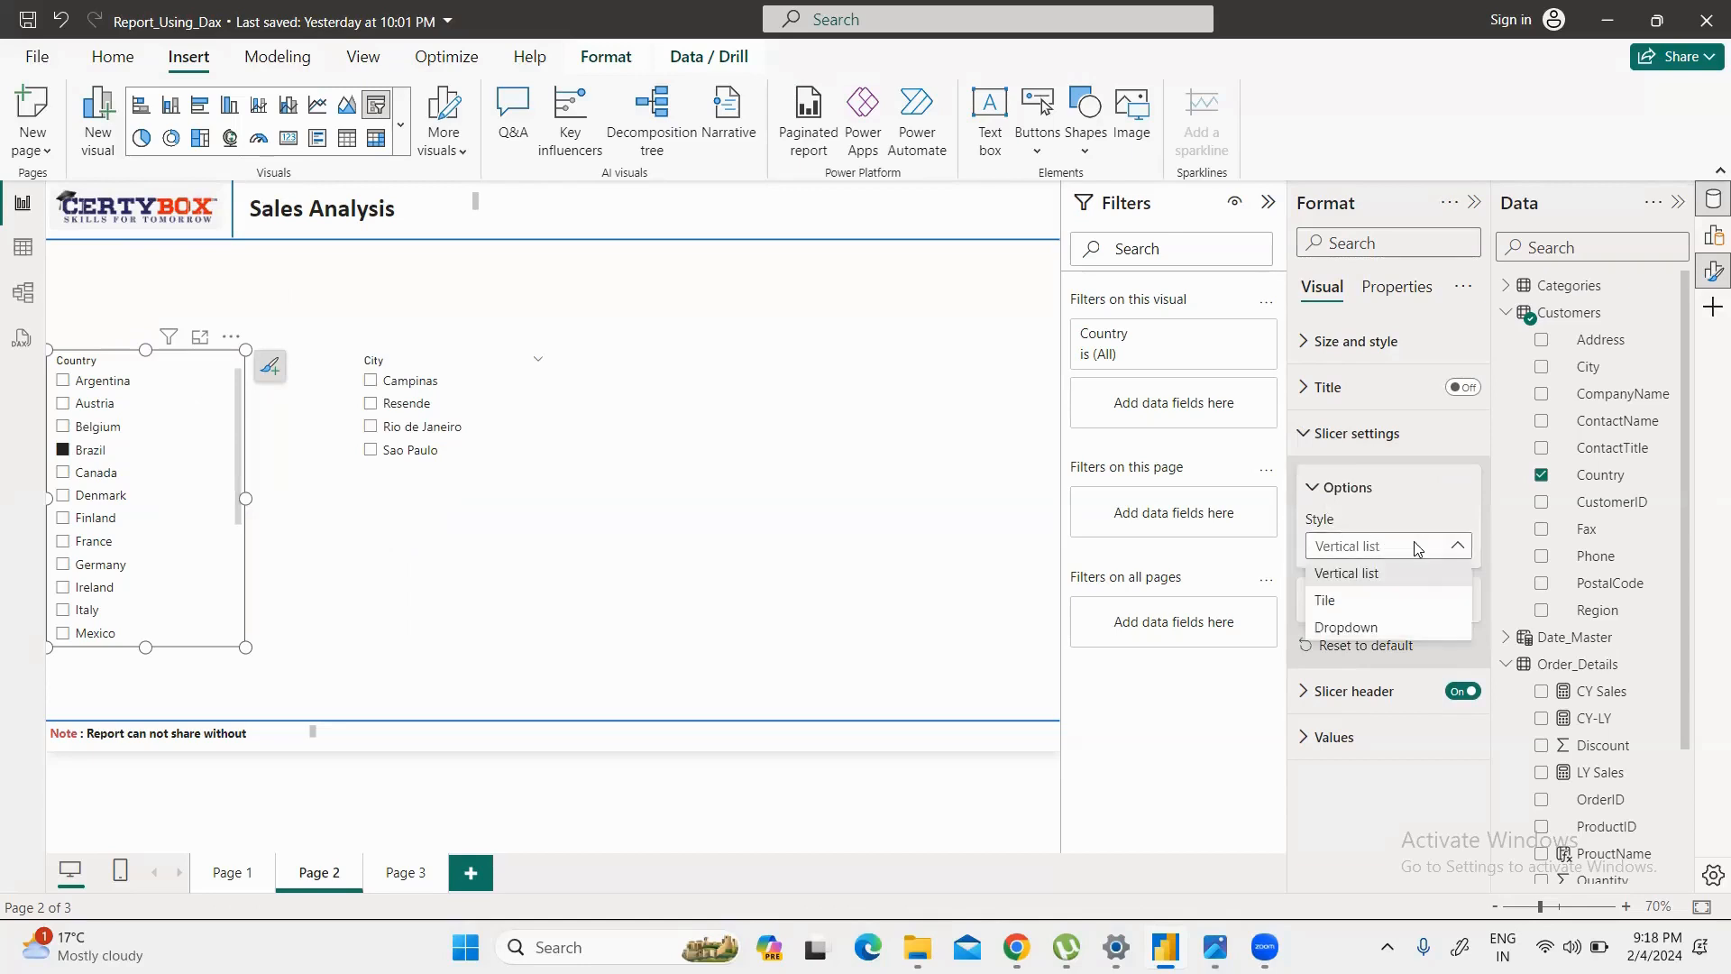
pyautogui.click(1344, 629)
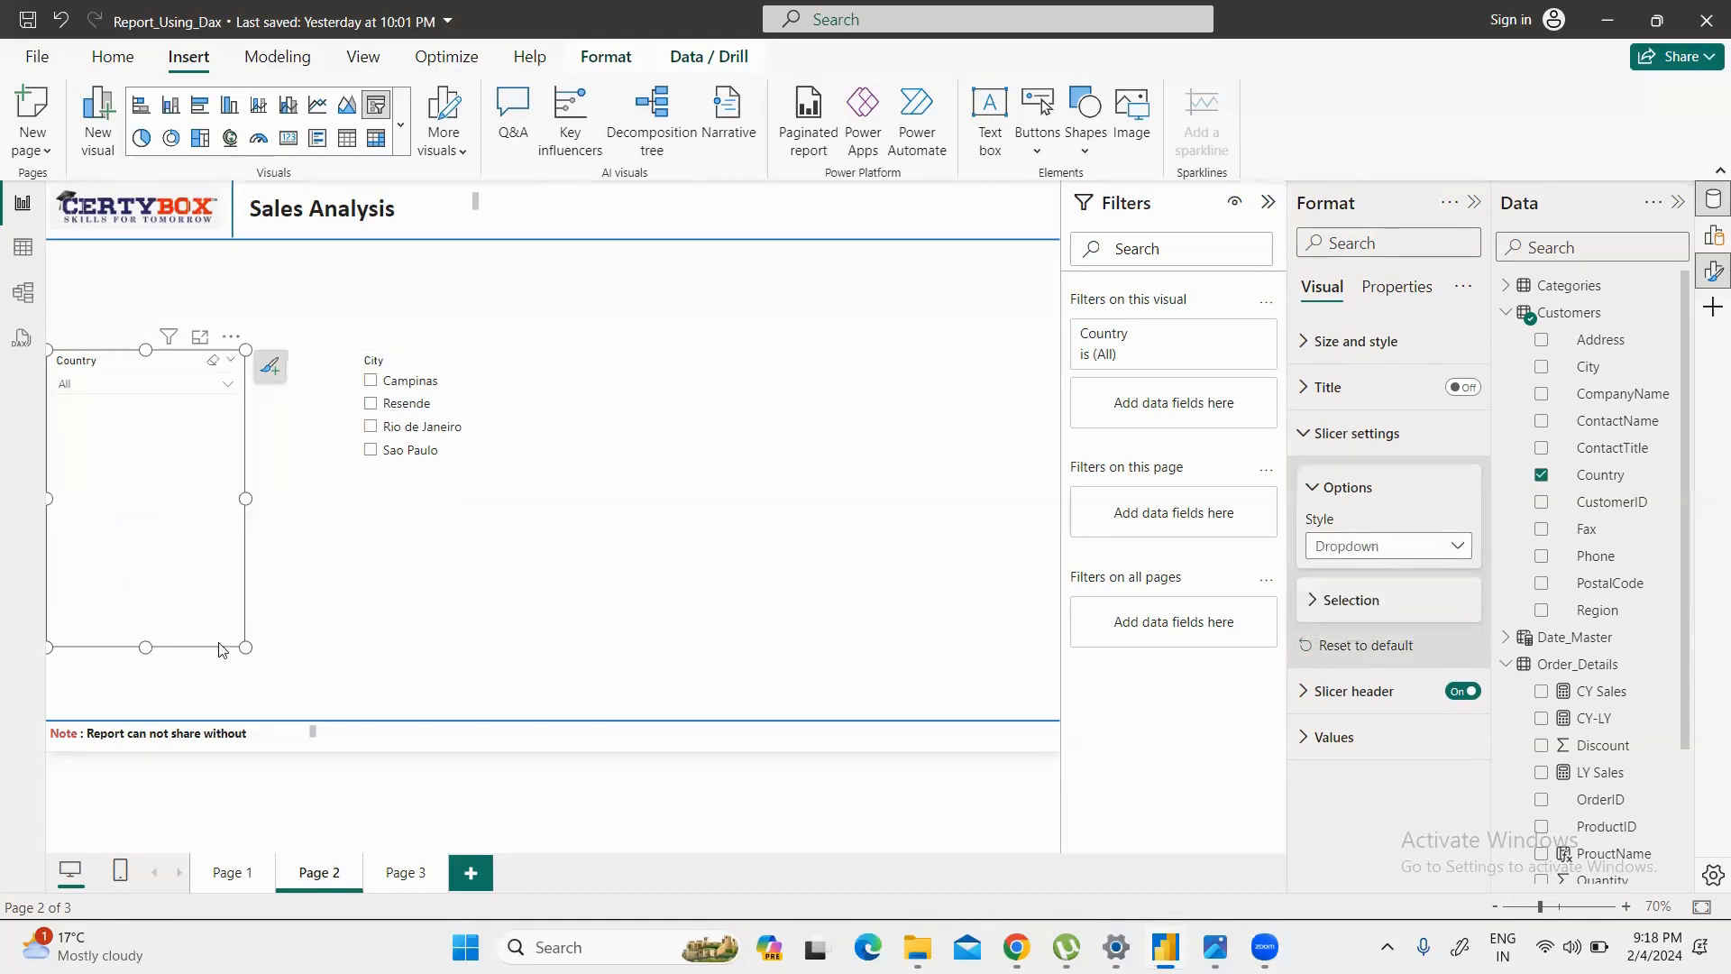
# Step: Shrink the Country slicer to a compact box and place it in the header, well to the right of the title
pyautogui.moveTo(245, 647); pyautogui.dragTo(203, 412)
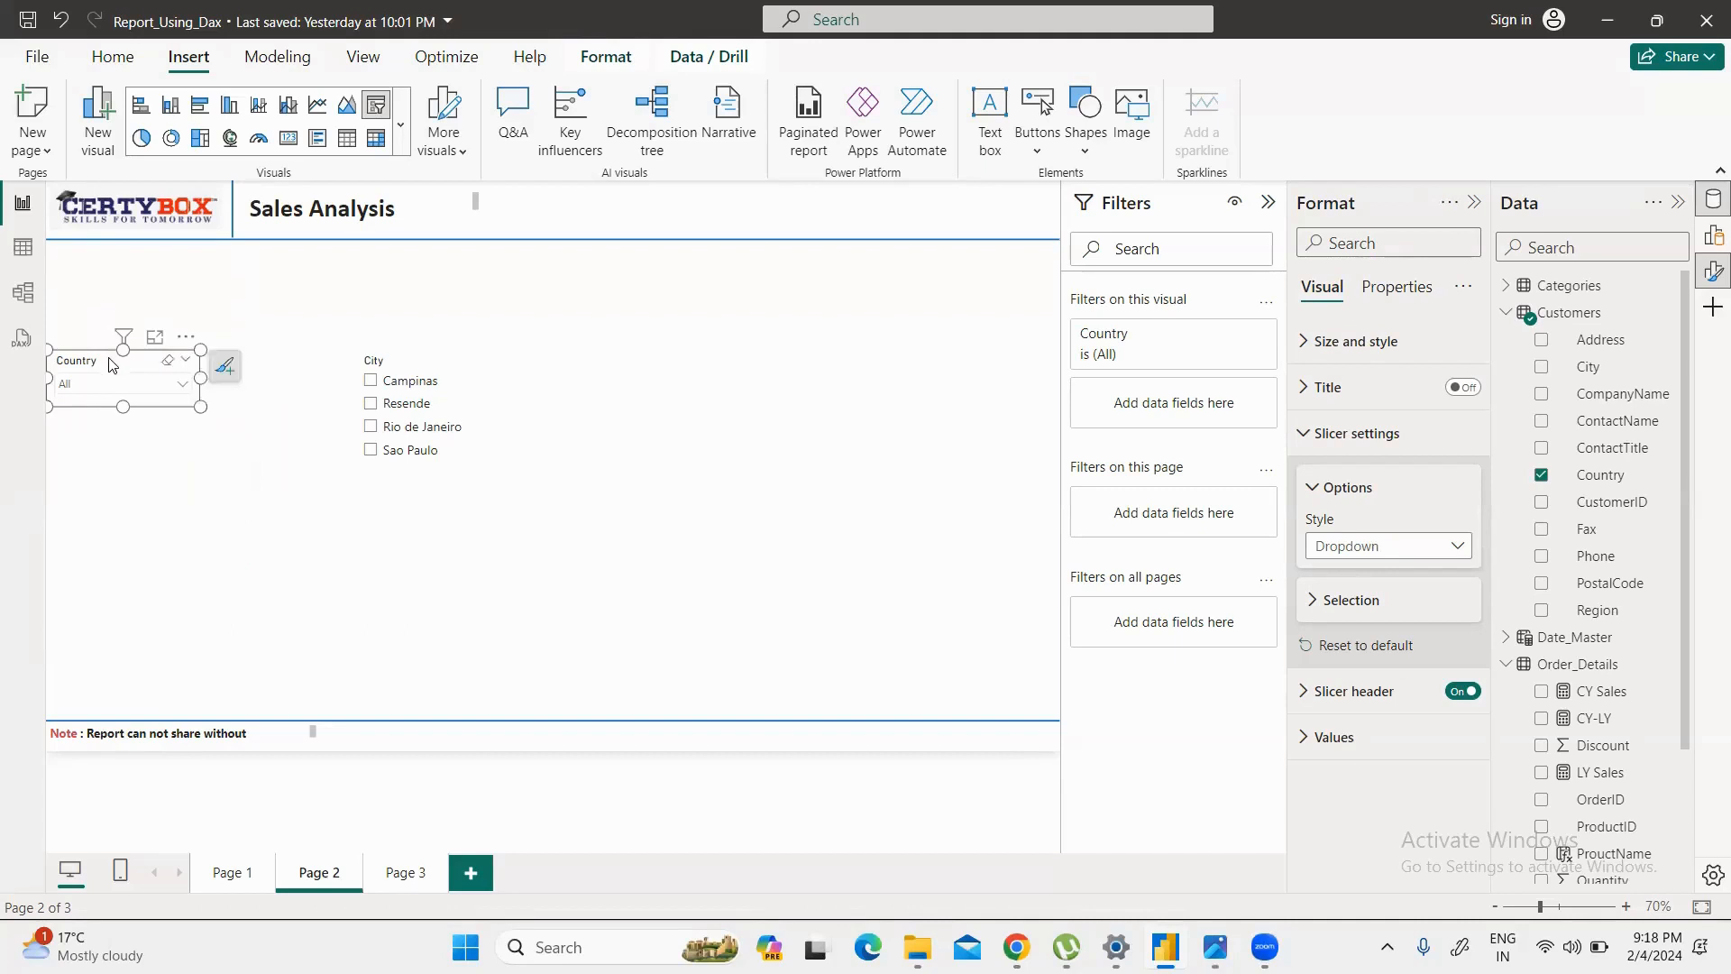
pyautogui.moveTo(108, 364); pyautogui.dragTo(735, 341)
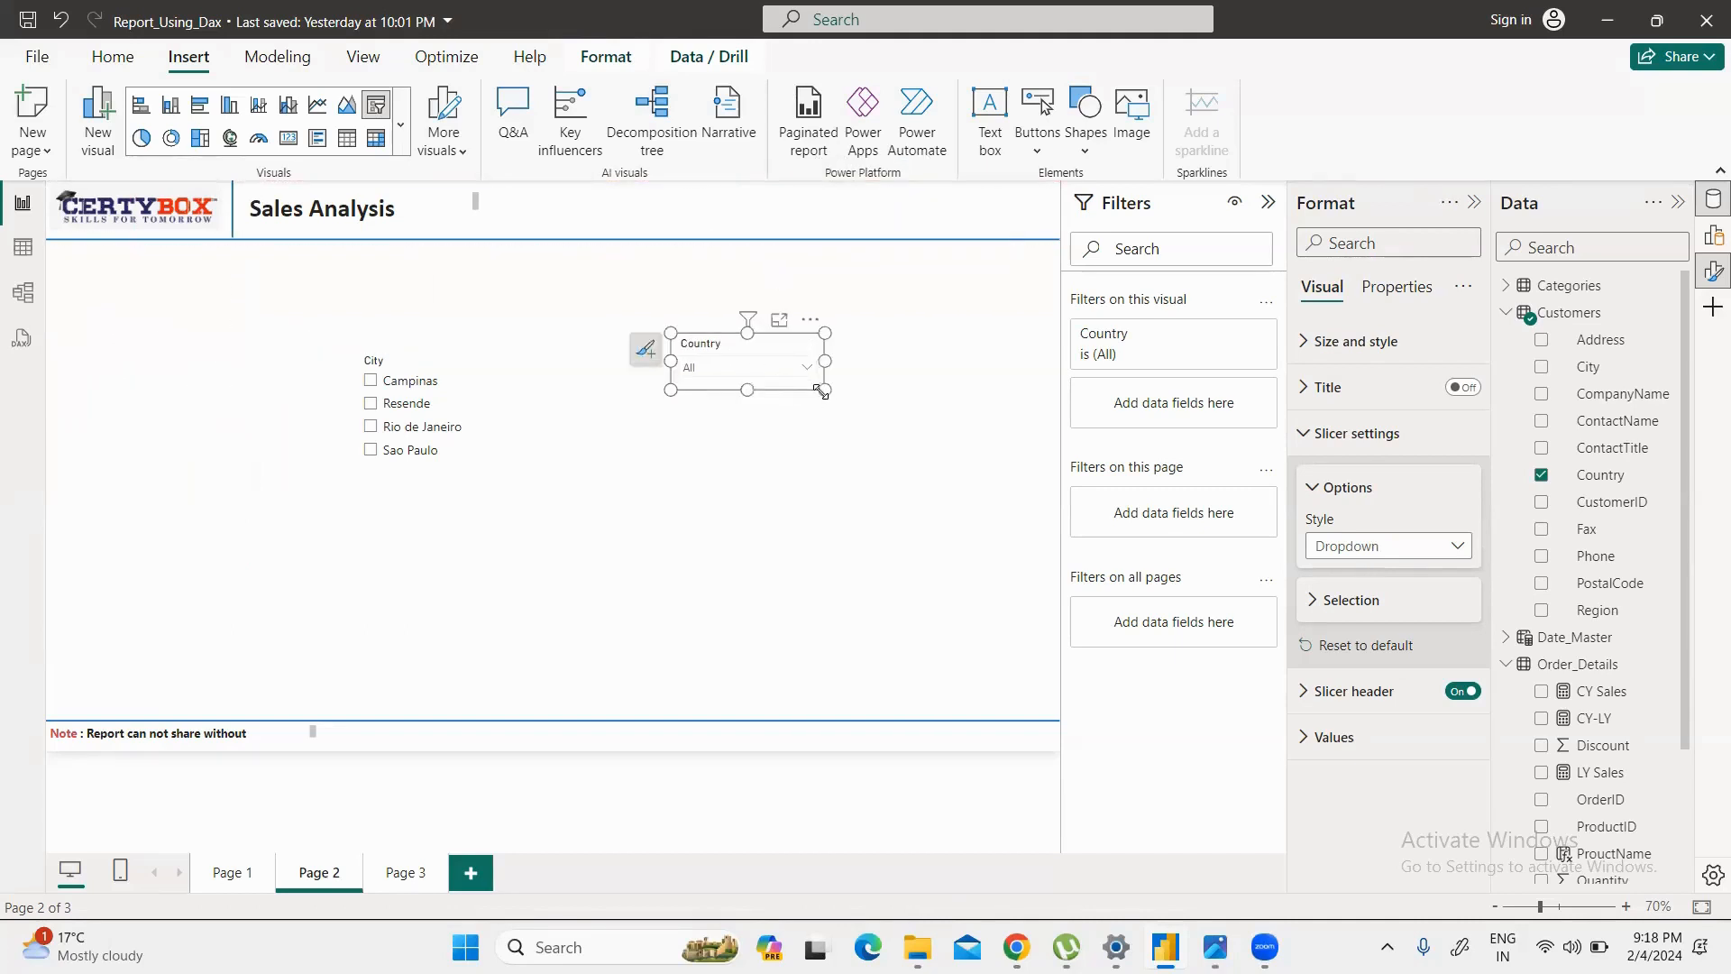
pyautogui.moveTo(819, 389); pyautogui.dragTo(814, 207)
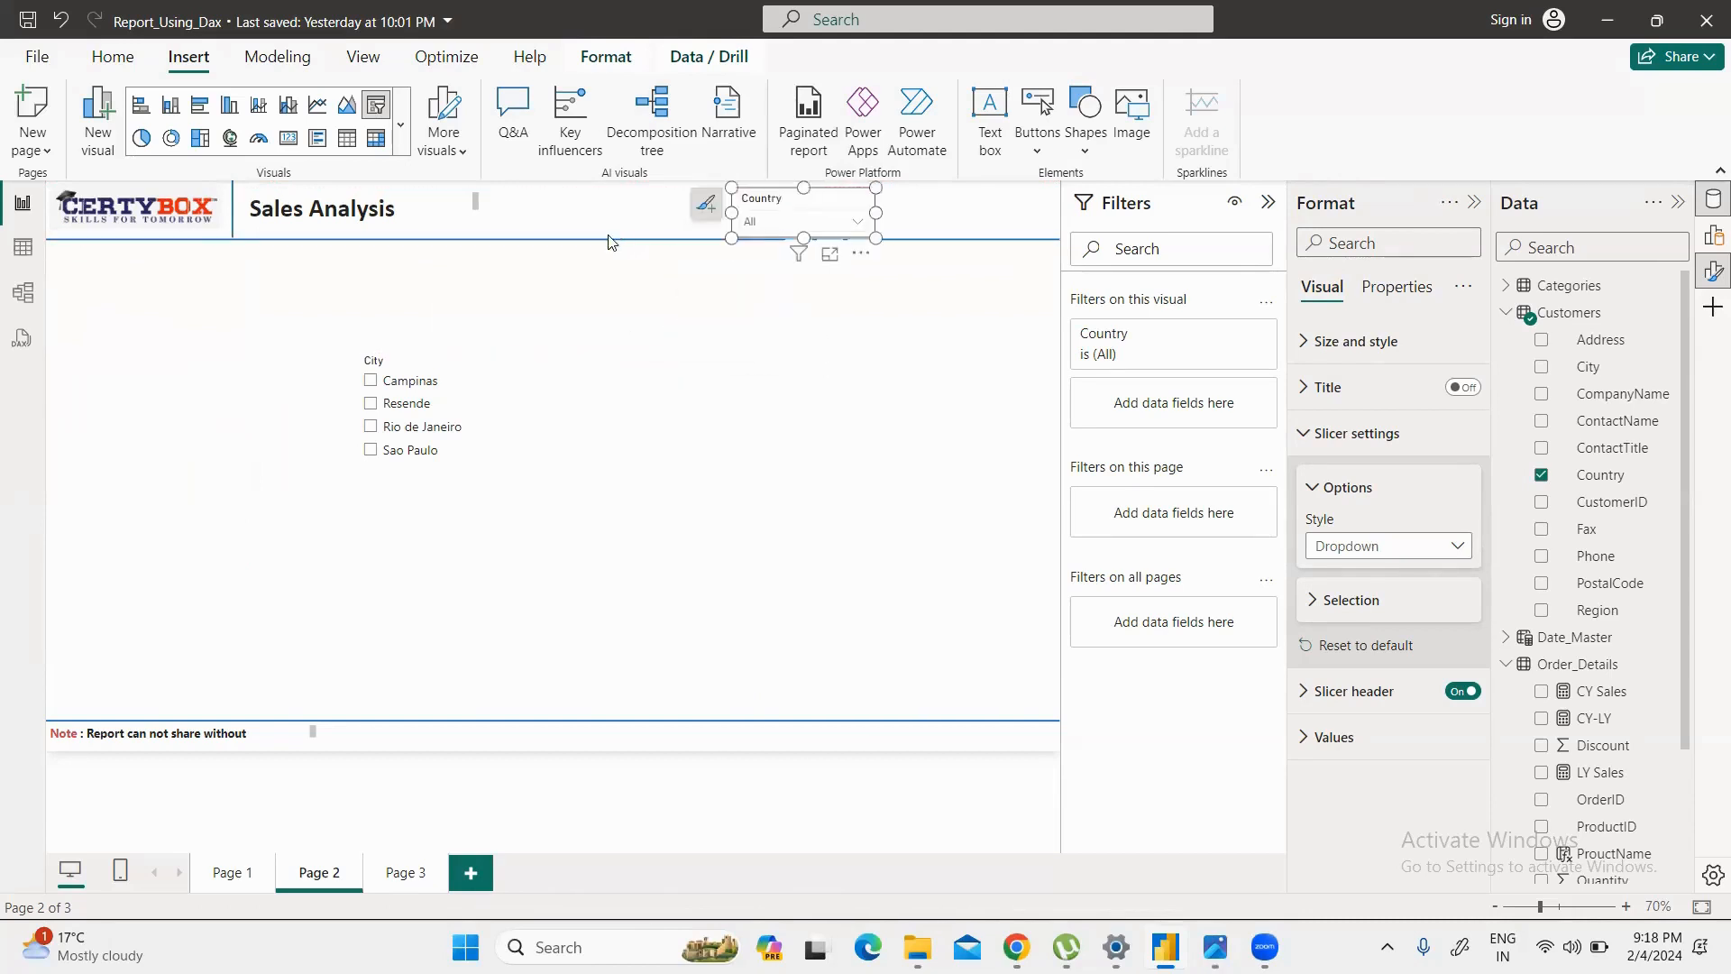
# Step: Lower the horizontal header line slightly and adjust the logo and vertical divider down to match it
pyautogui.moveTo(603, 261); pyautogui.dragTo(603, 263)
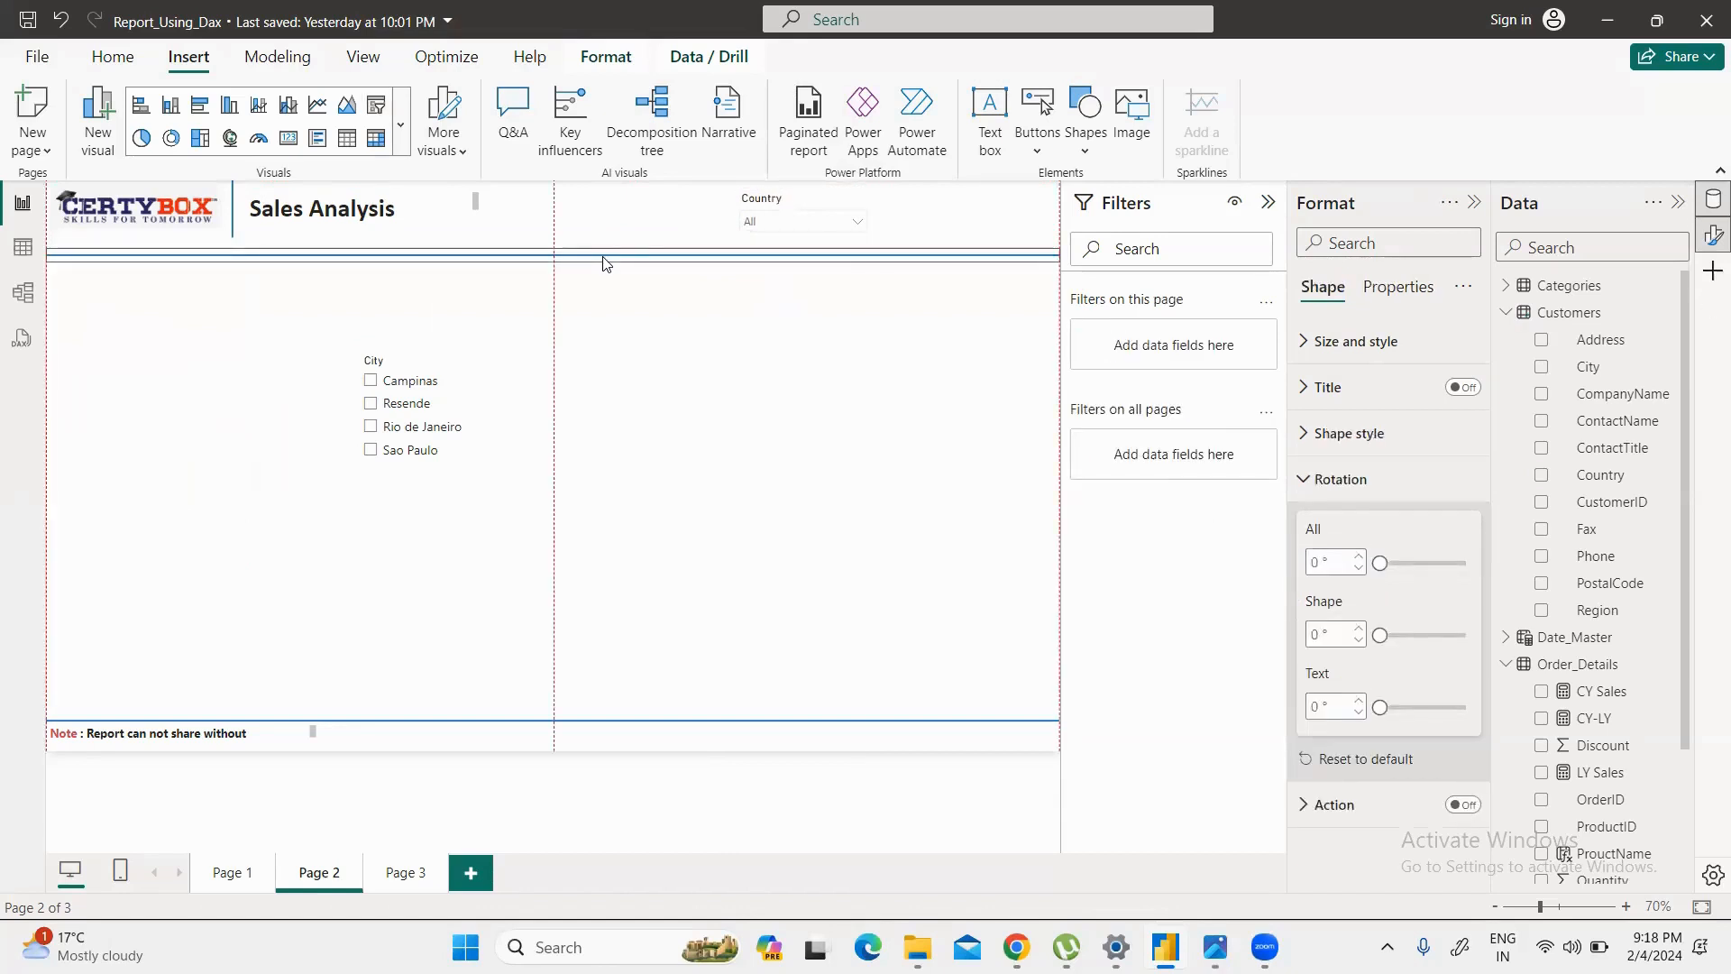
pyautogui.moveTo(427, 253); pyautogui.dragTo(427, 253)
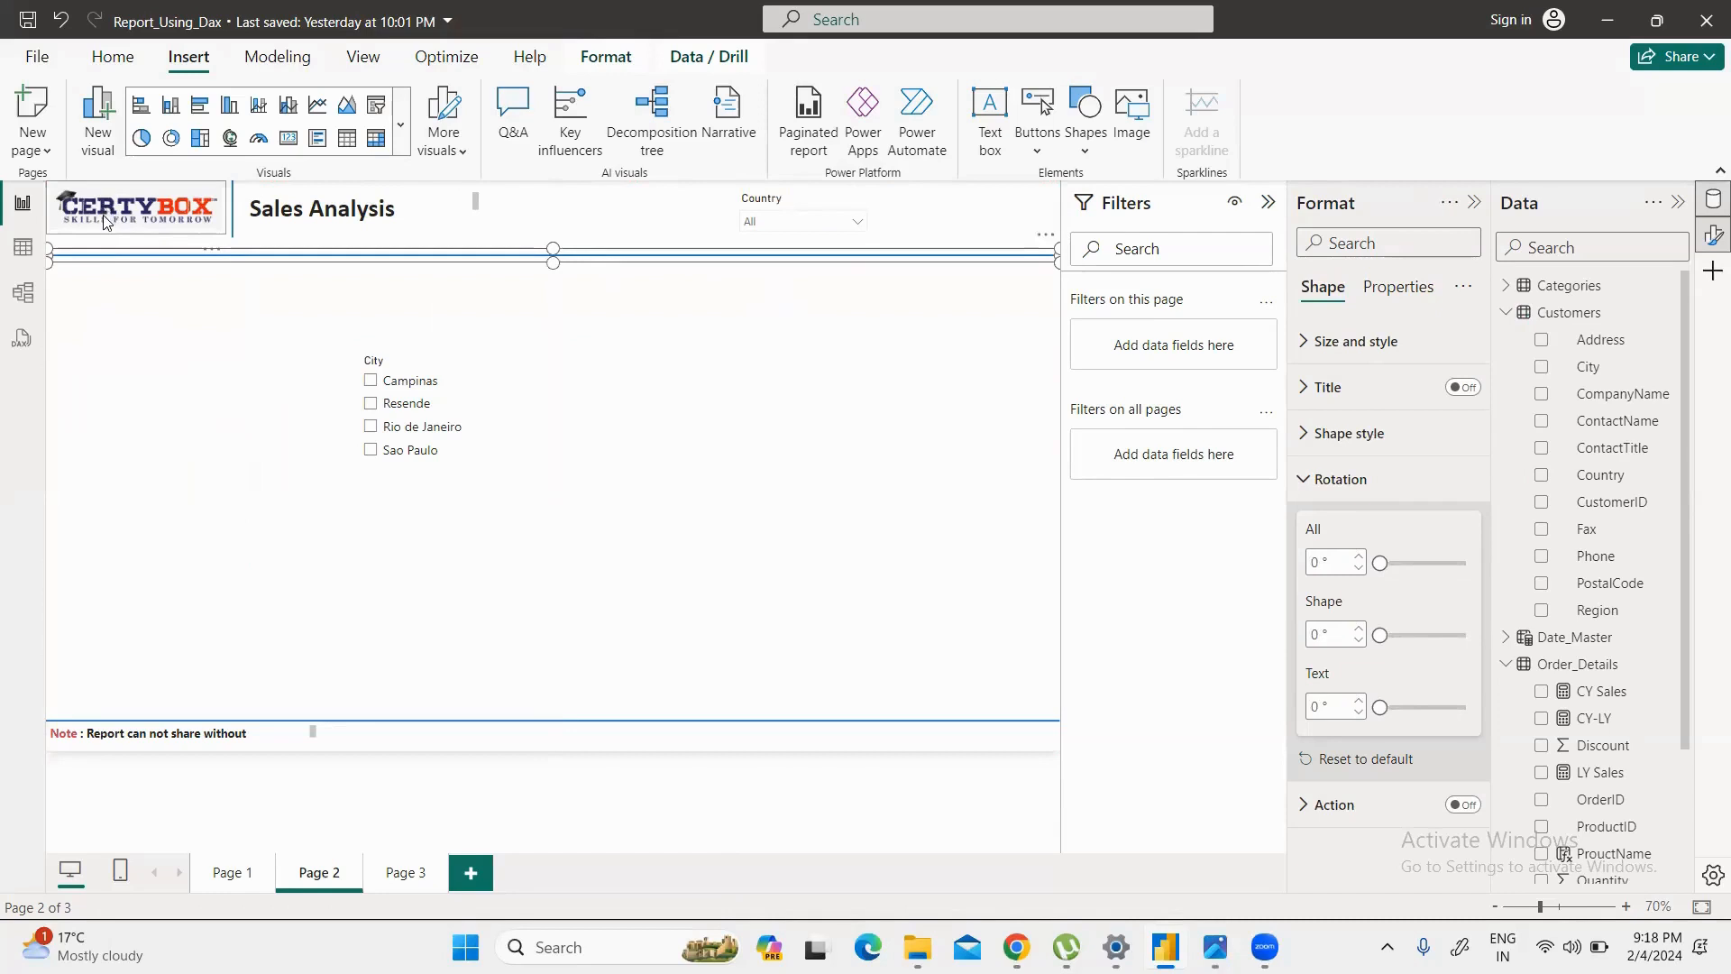
pyautogui.click(106, 222)
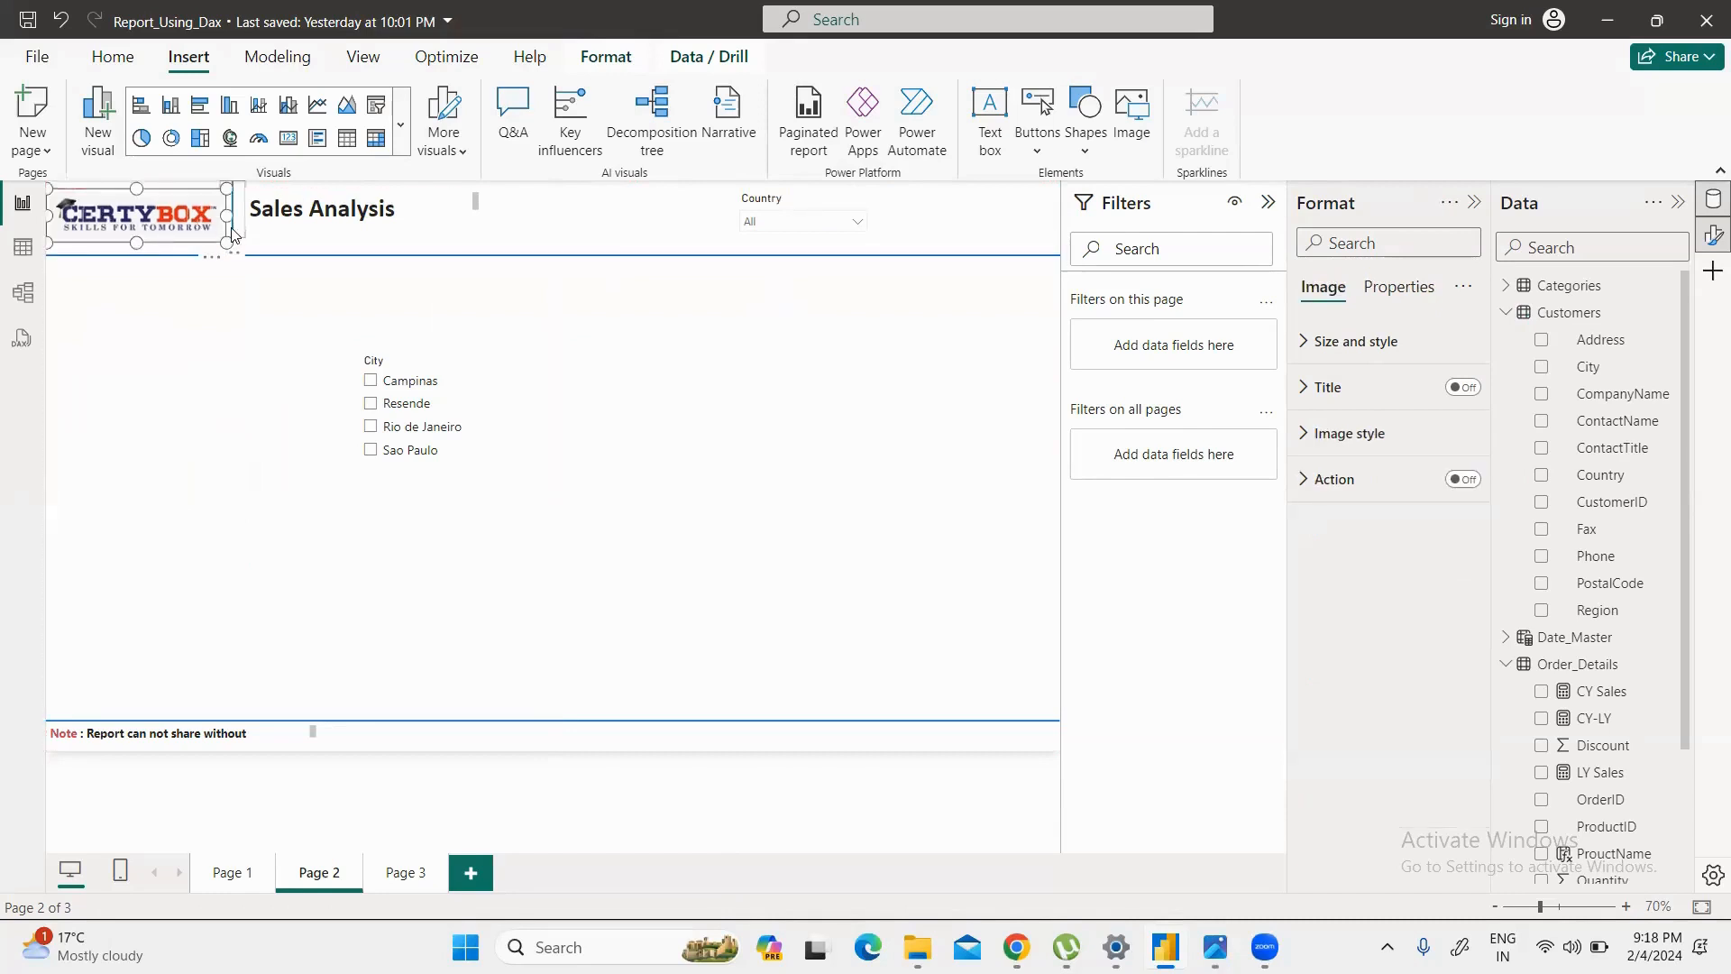
pyautogui.click(232, 236)
pyautogui.moveTo(235, 259); pyautogui.dragTo(231, 260)
pyautogui.click(229, 266)
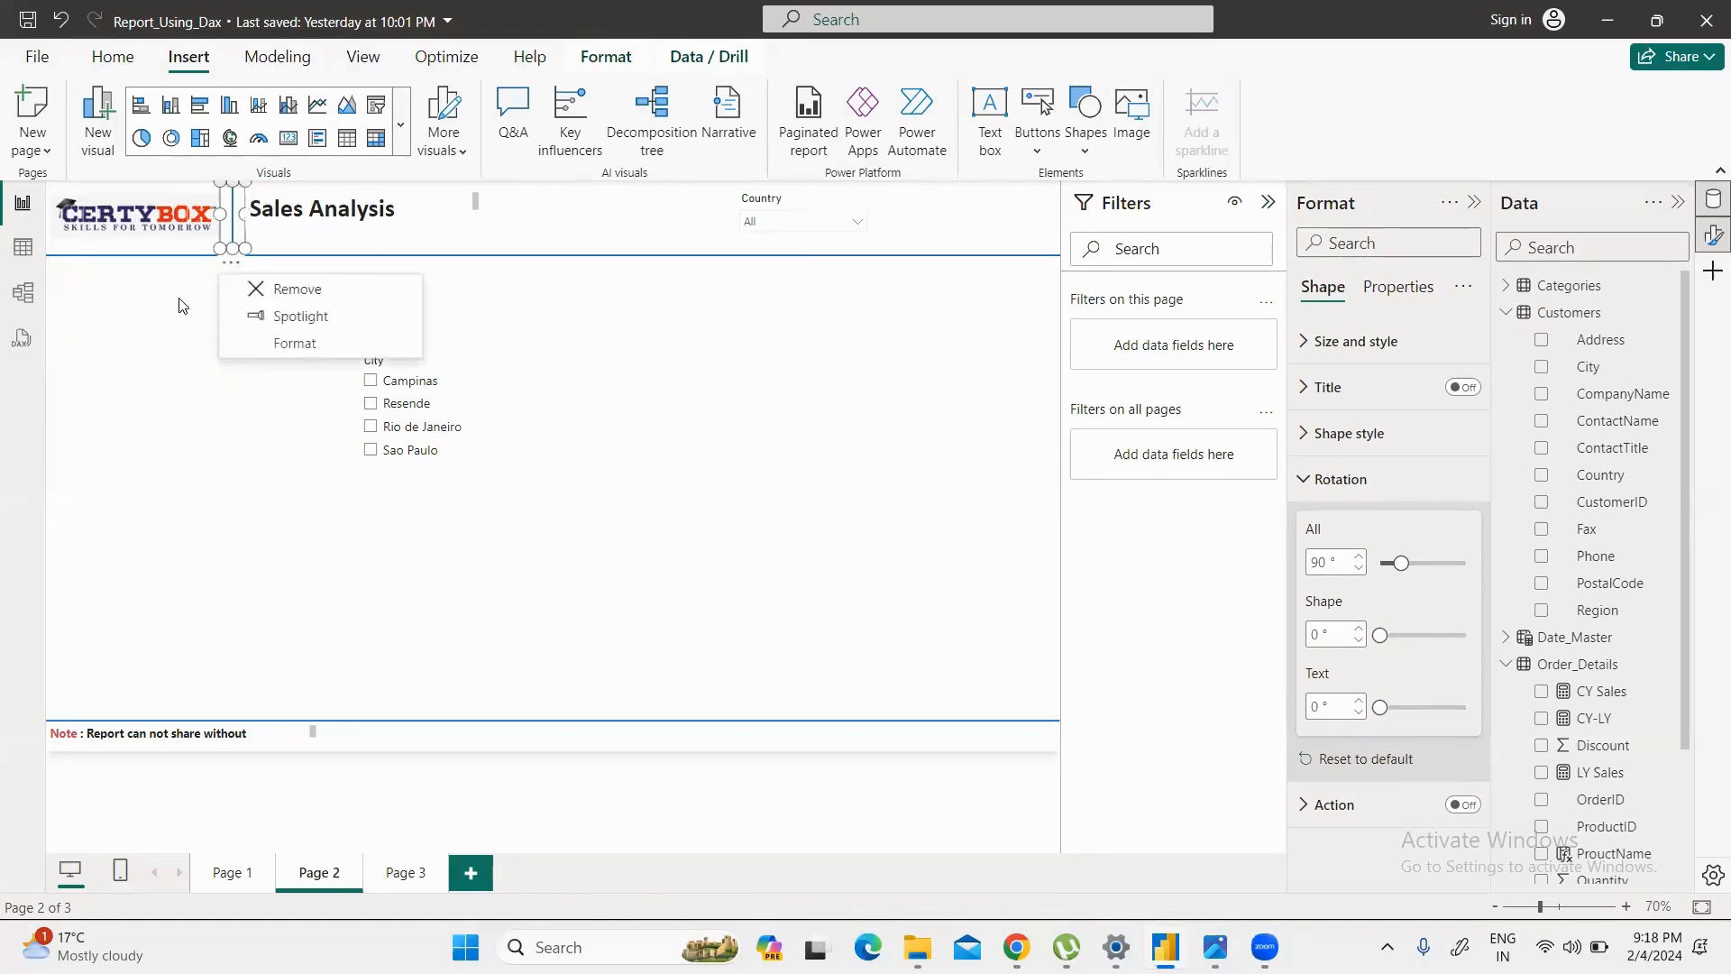
pyautogui.click(181, 300)
# Step: Adjust the title text box so the full "Sales Analysis Report" text fits slightly lower in the header
pyautogui.click(313, 216)
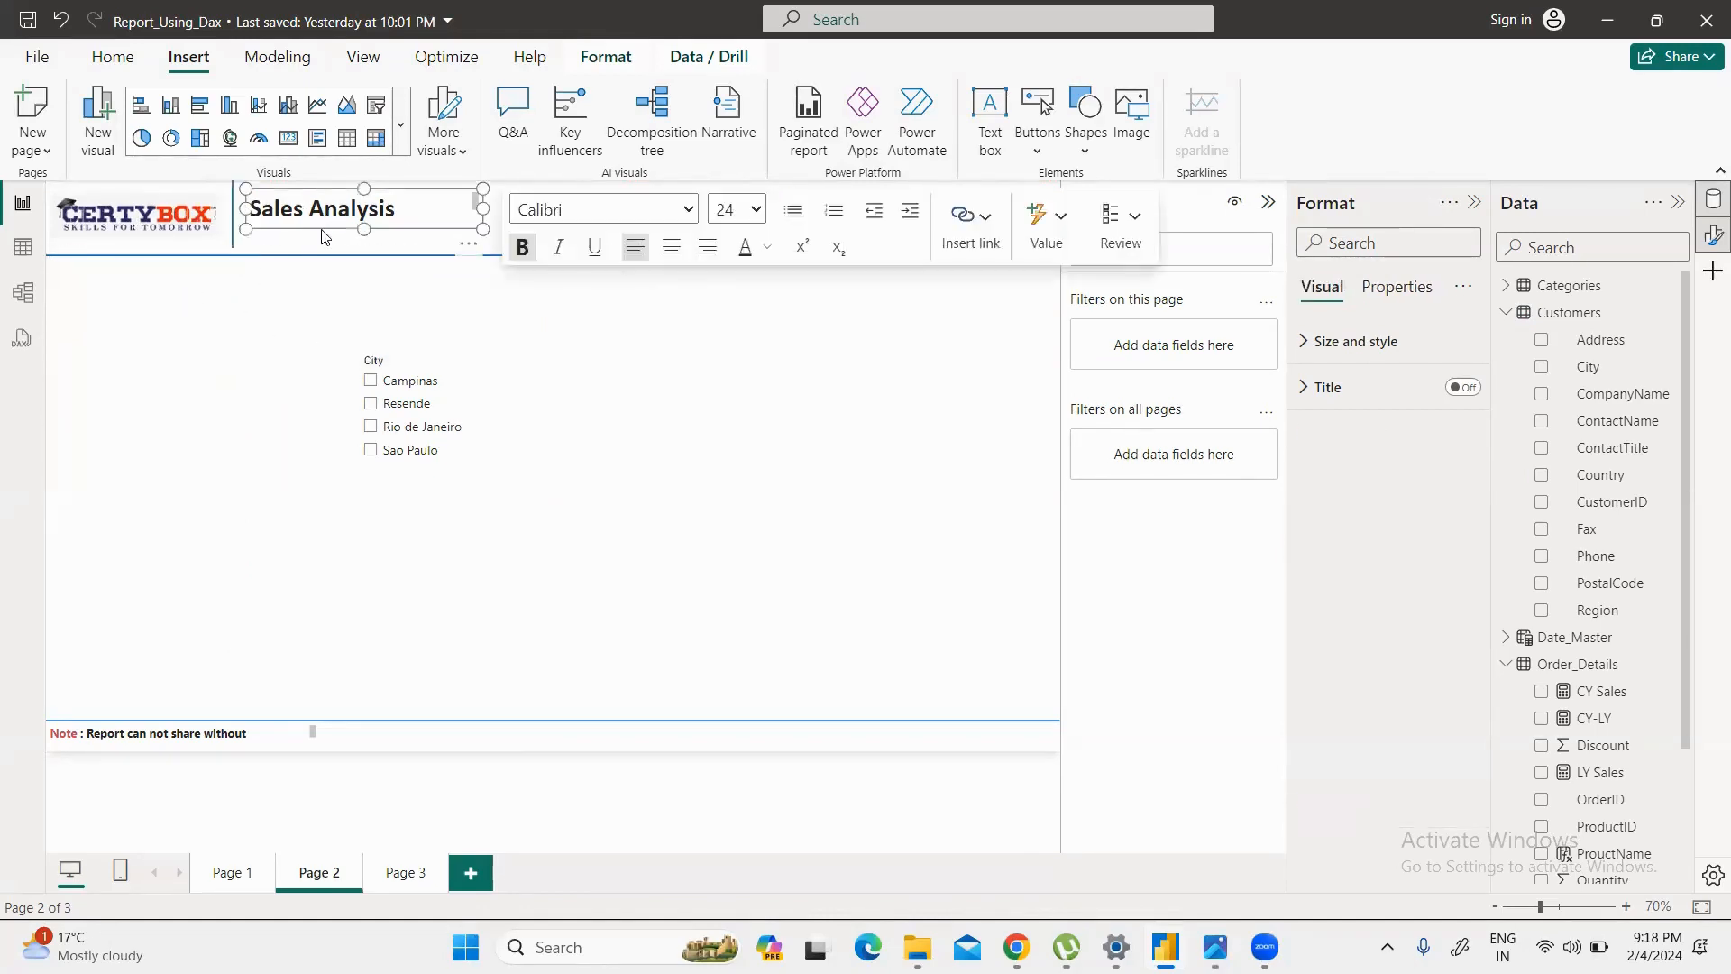
pyautogui.moveTo(324, 232); pyautogui.dragTo(318, 242)
pyautogui.click(858, 429)
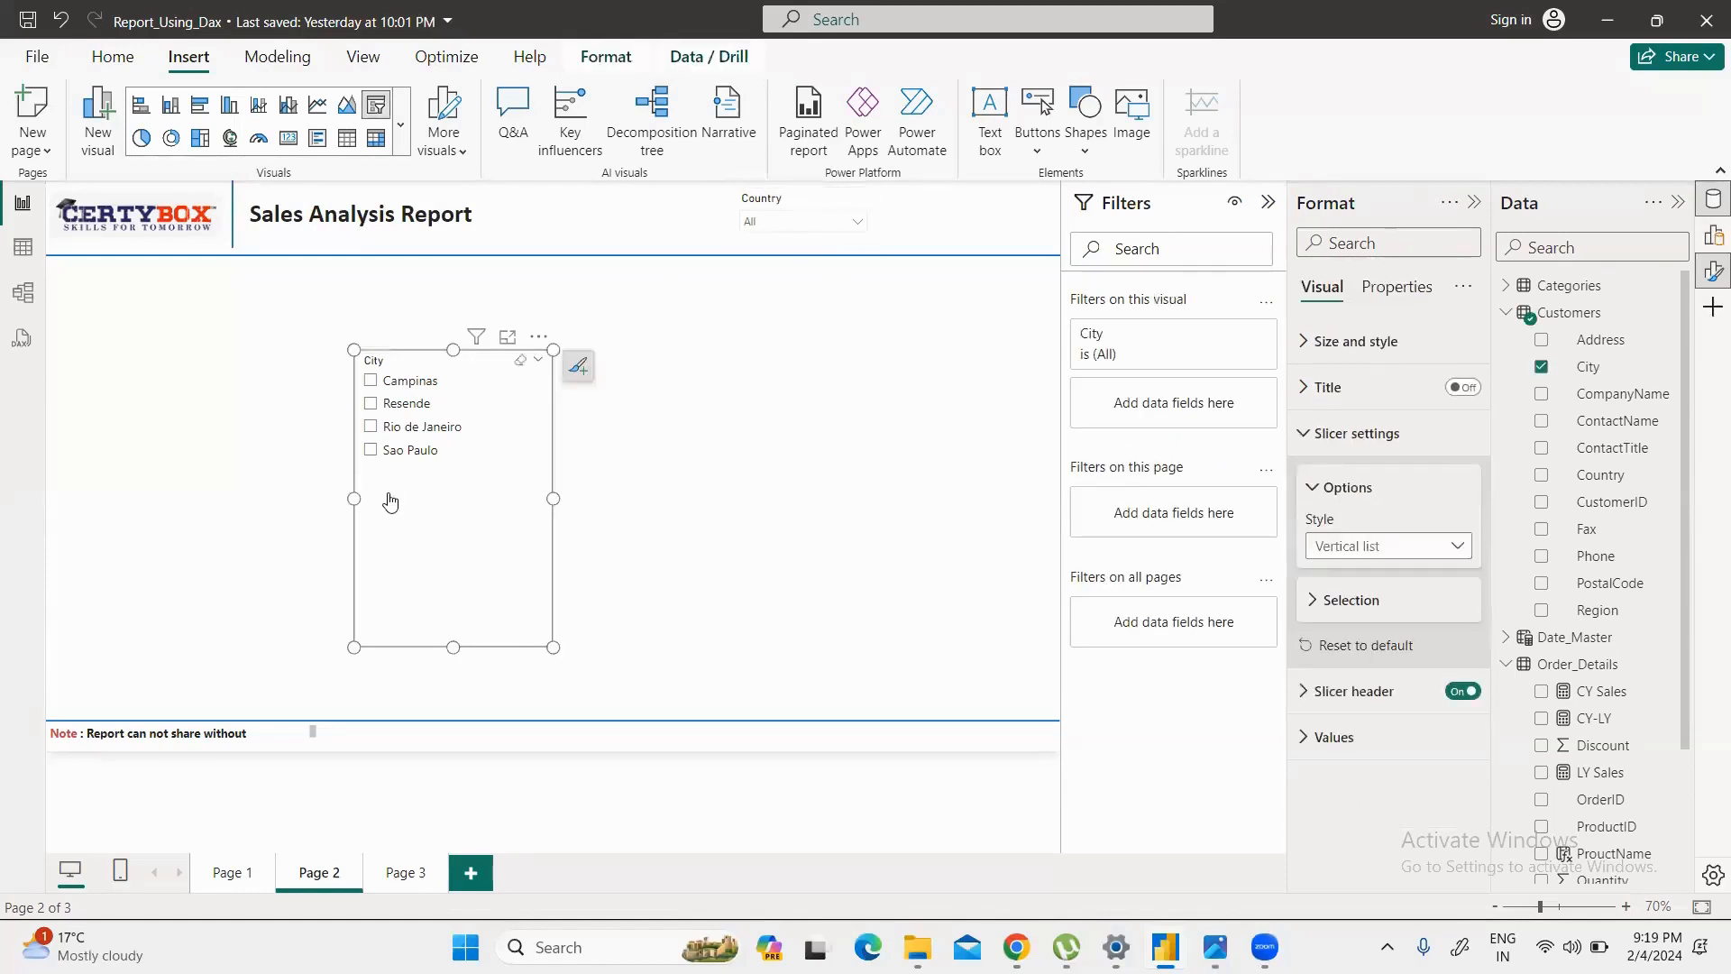
# Step: Try to apply the Country slicer's dropdown formatting to the City slicer with Format painter
pyautogui.click(836, 207)
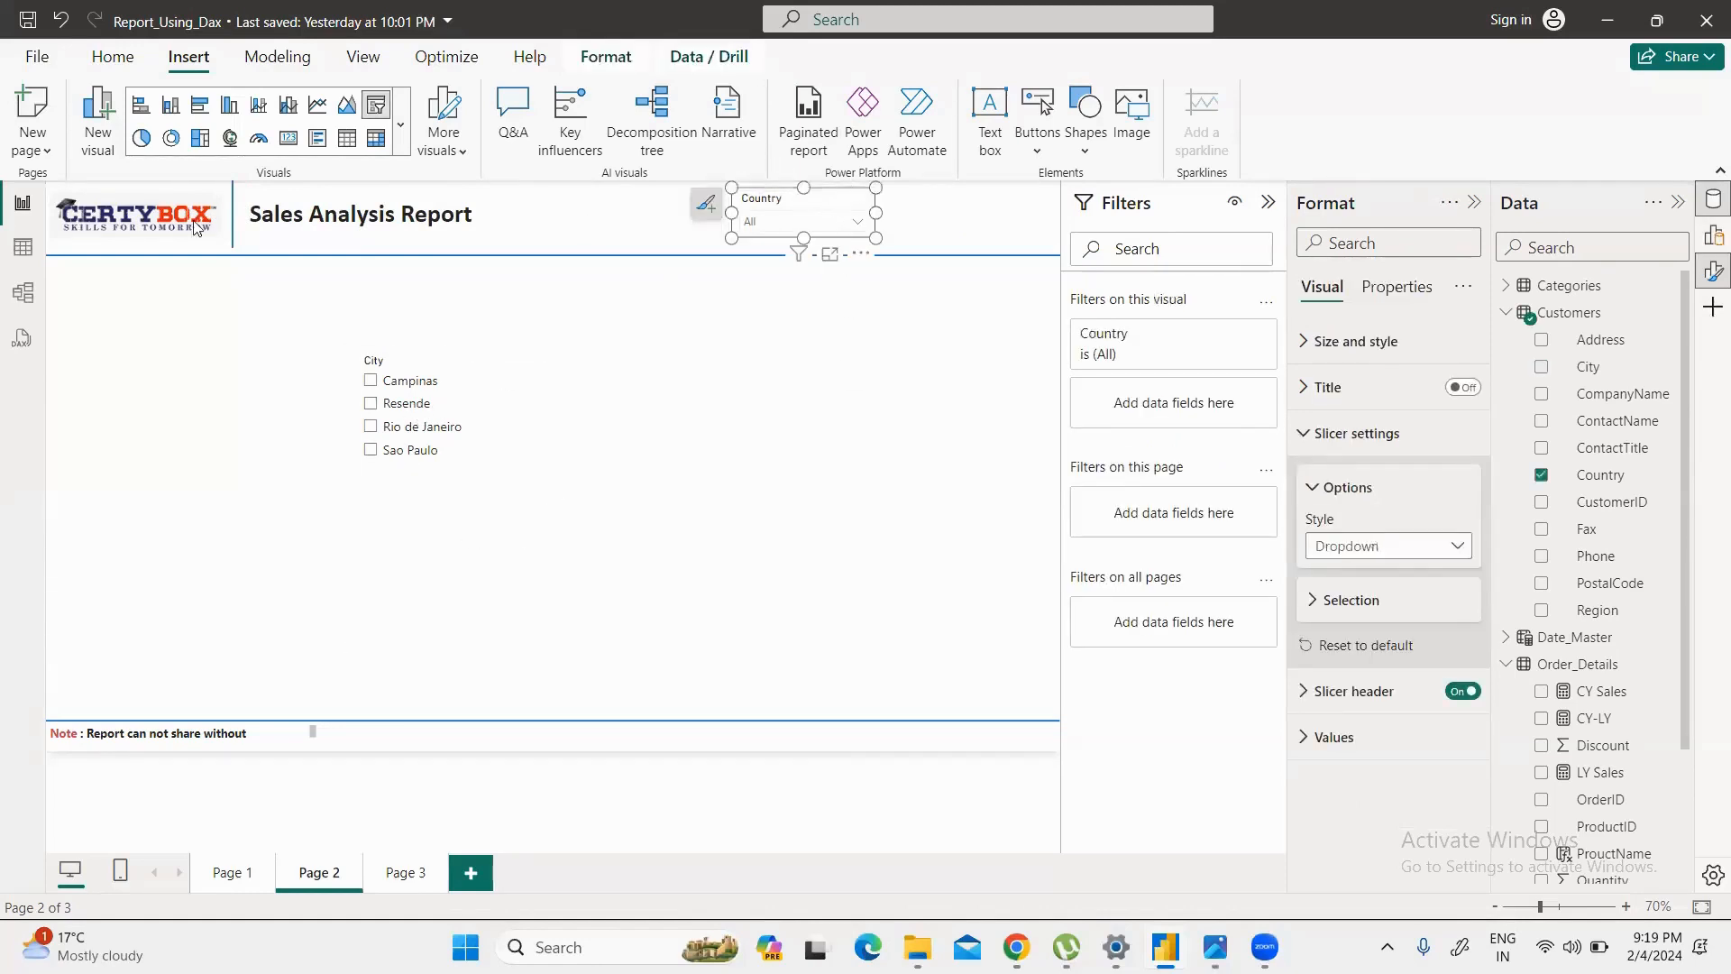
pyautogui.click(113, 55)
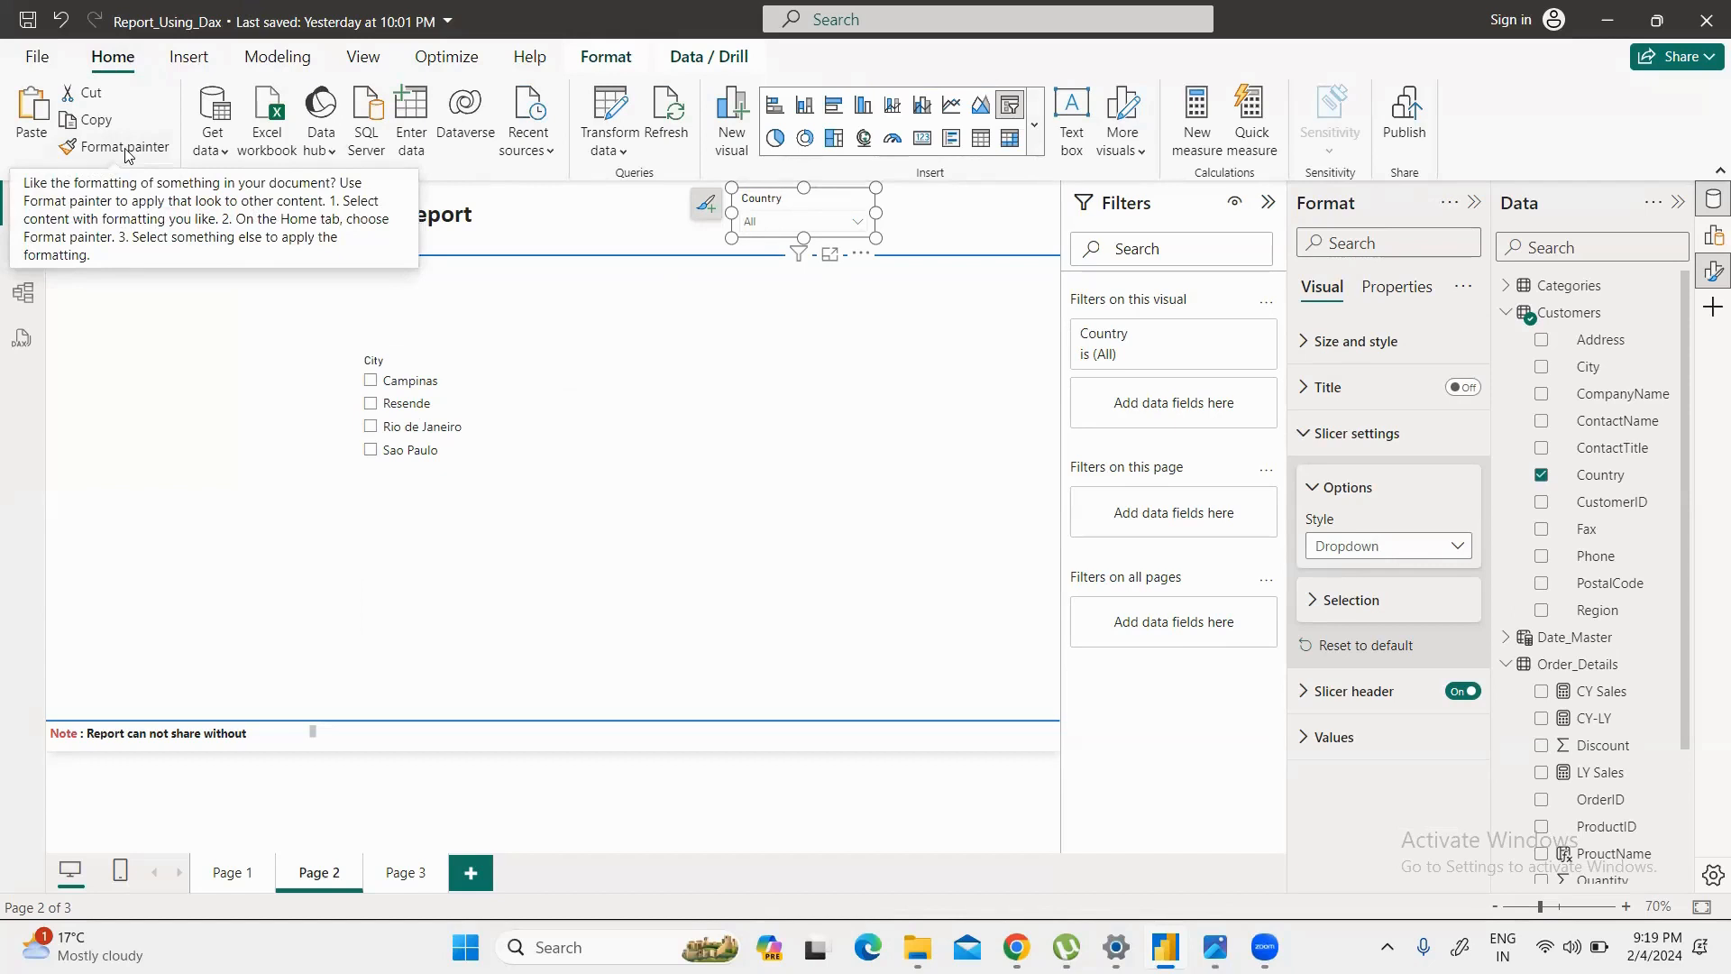
pyautogui.click(126, 149)
pyautogui.click(416, 386)
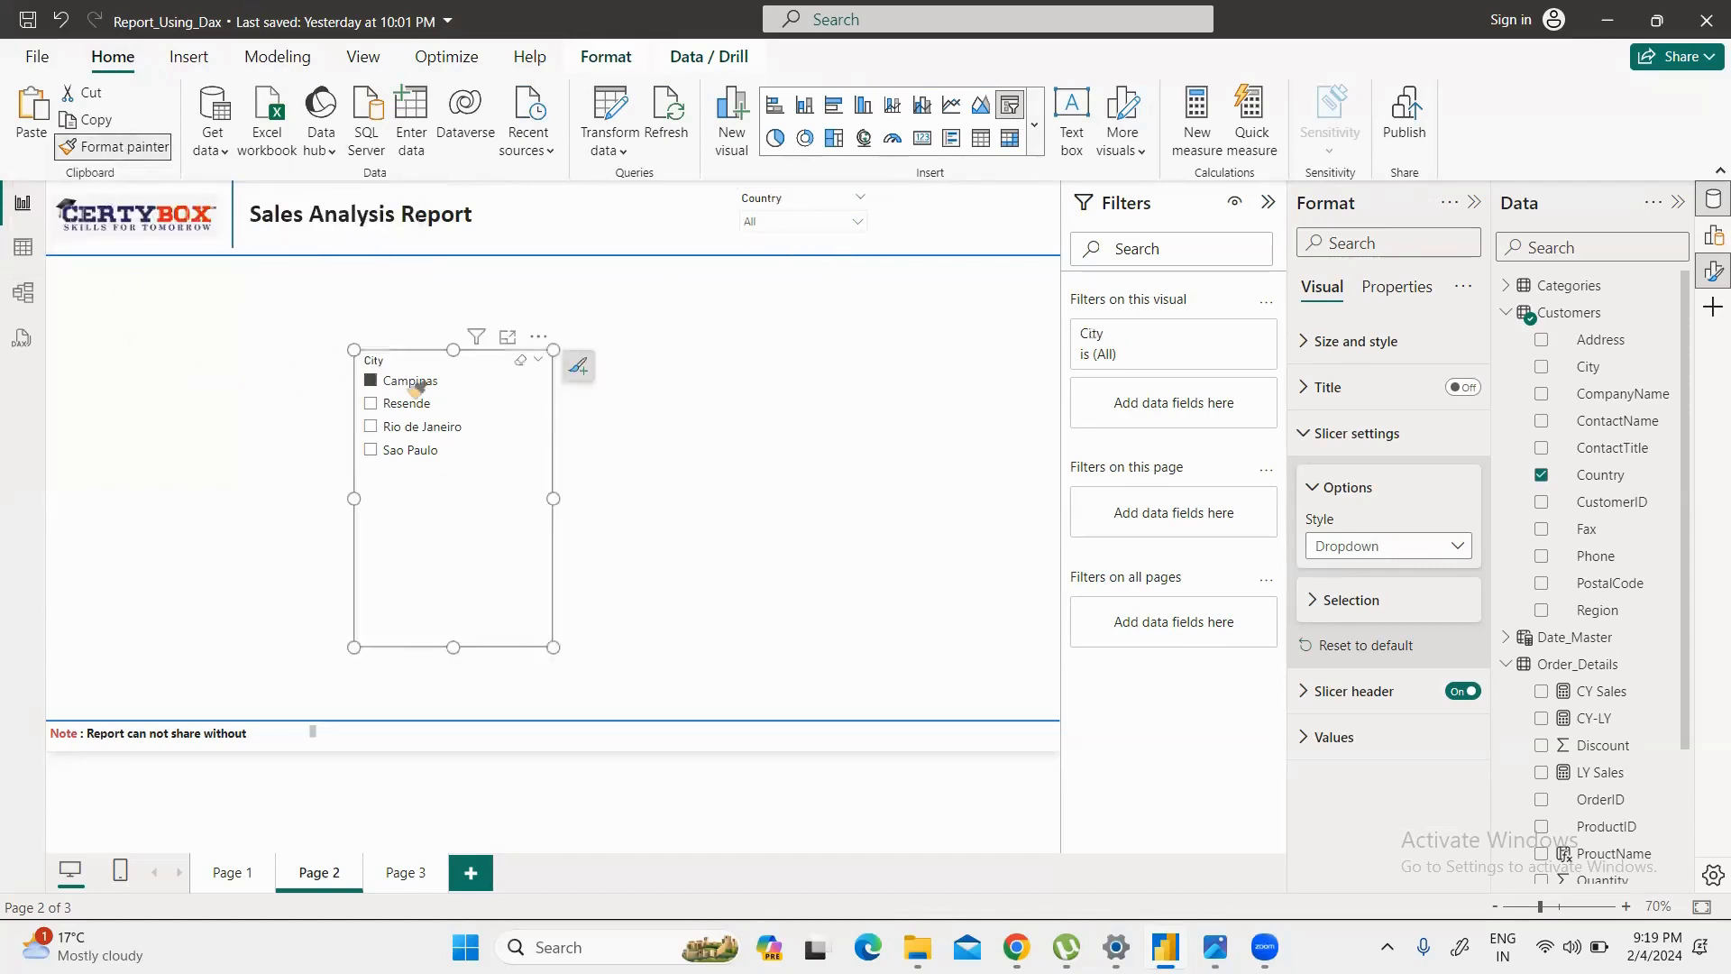
pyautogui.click(415, 385)
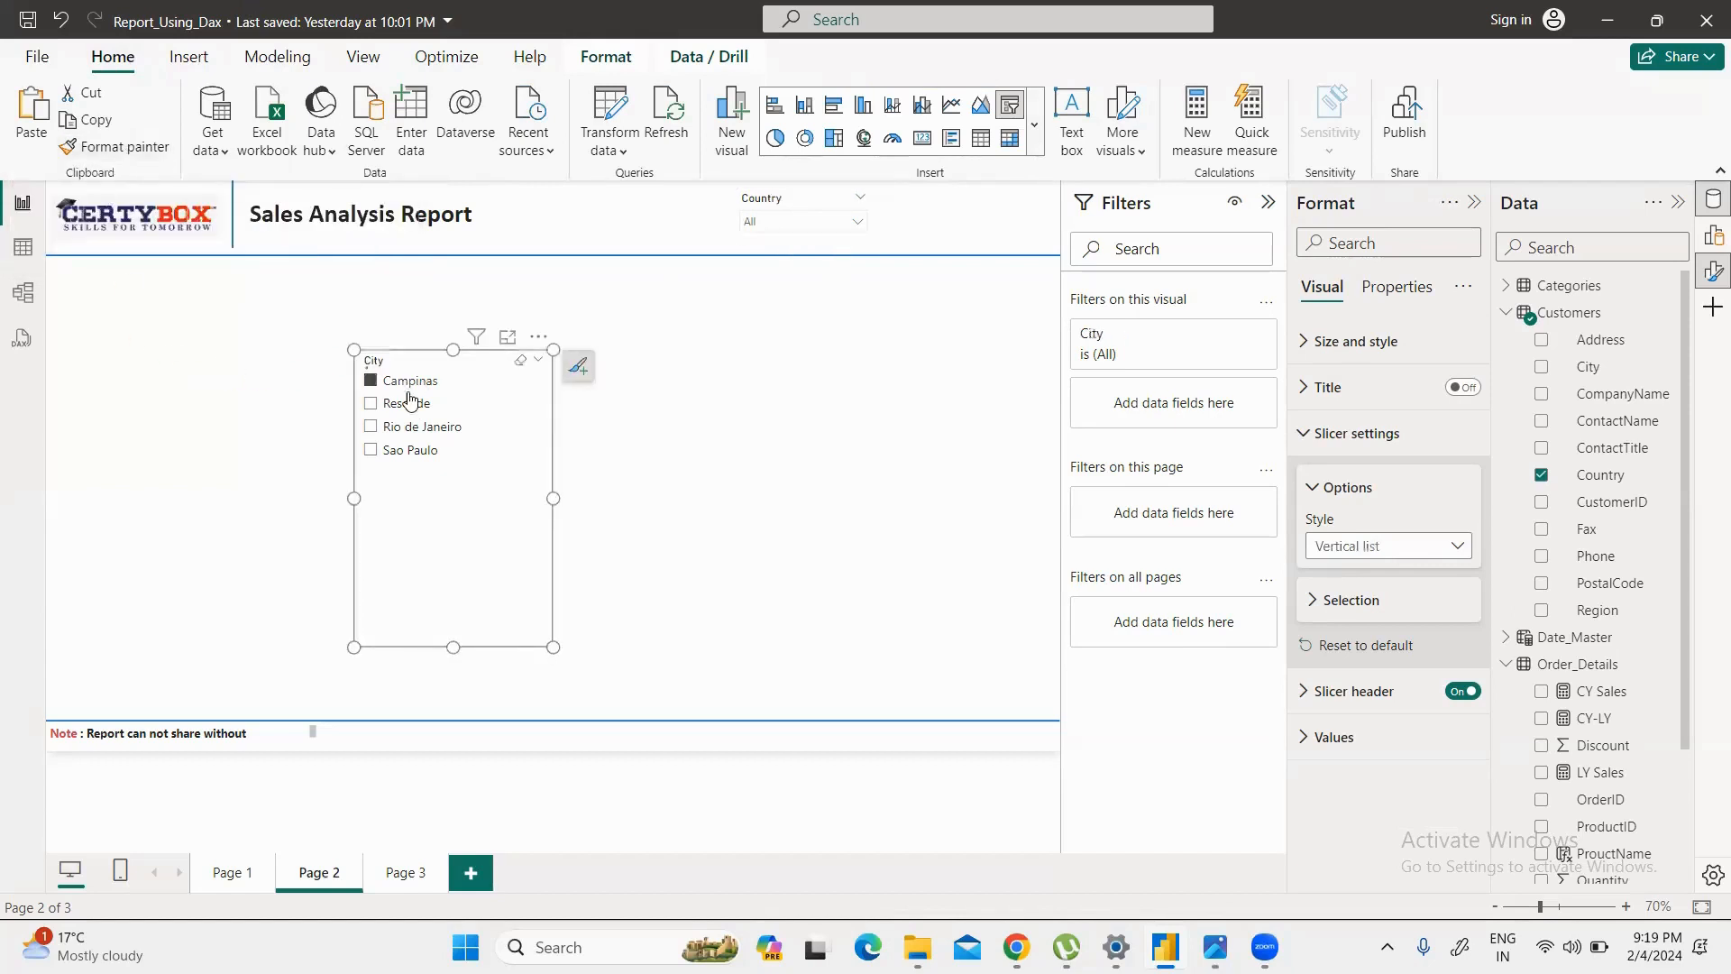
pyautogui.click(866, 193)
pyautogui.click(101, 147)
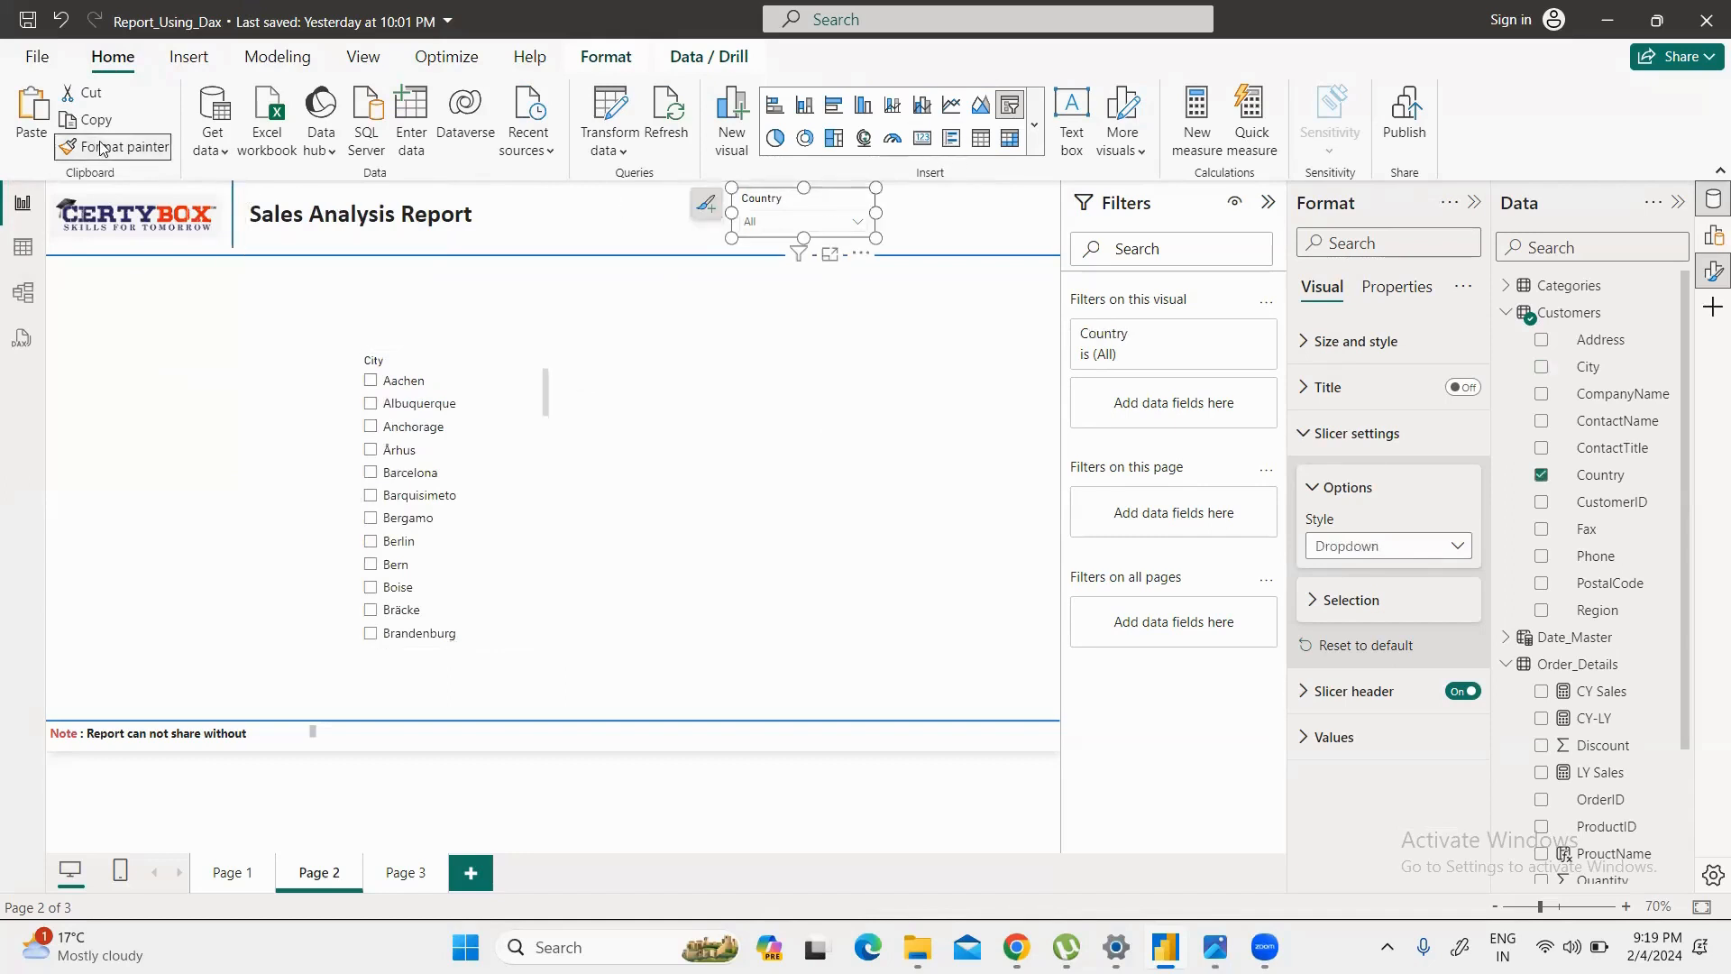
pyautogui.click(496, 443)
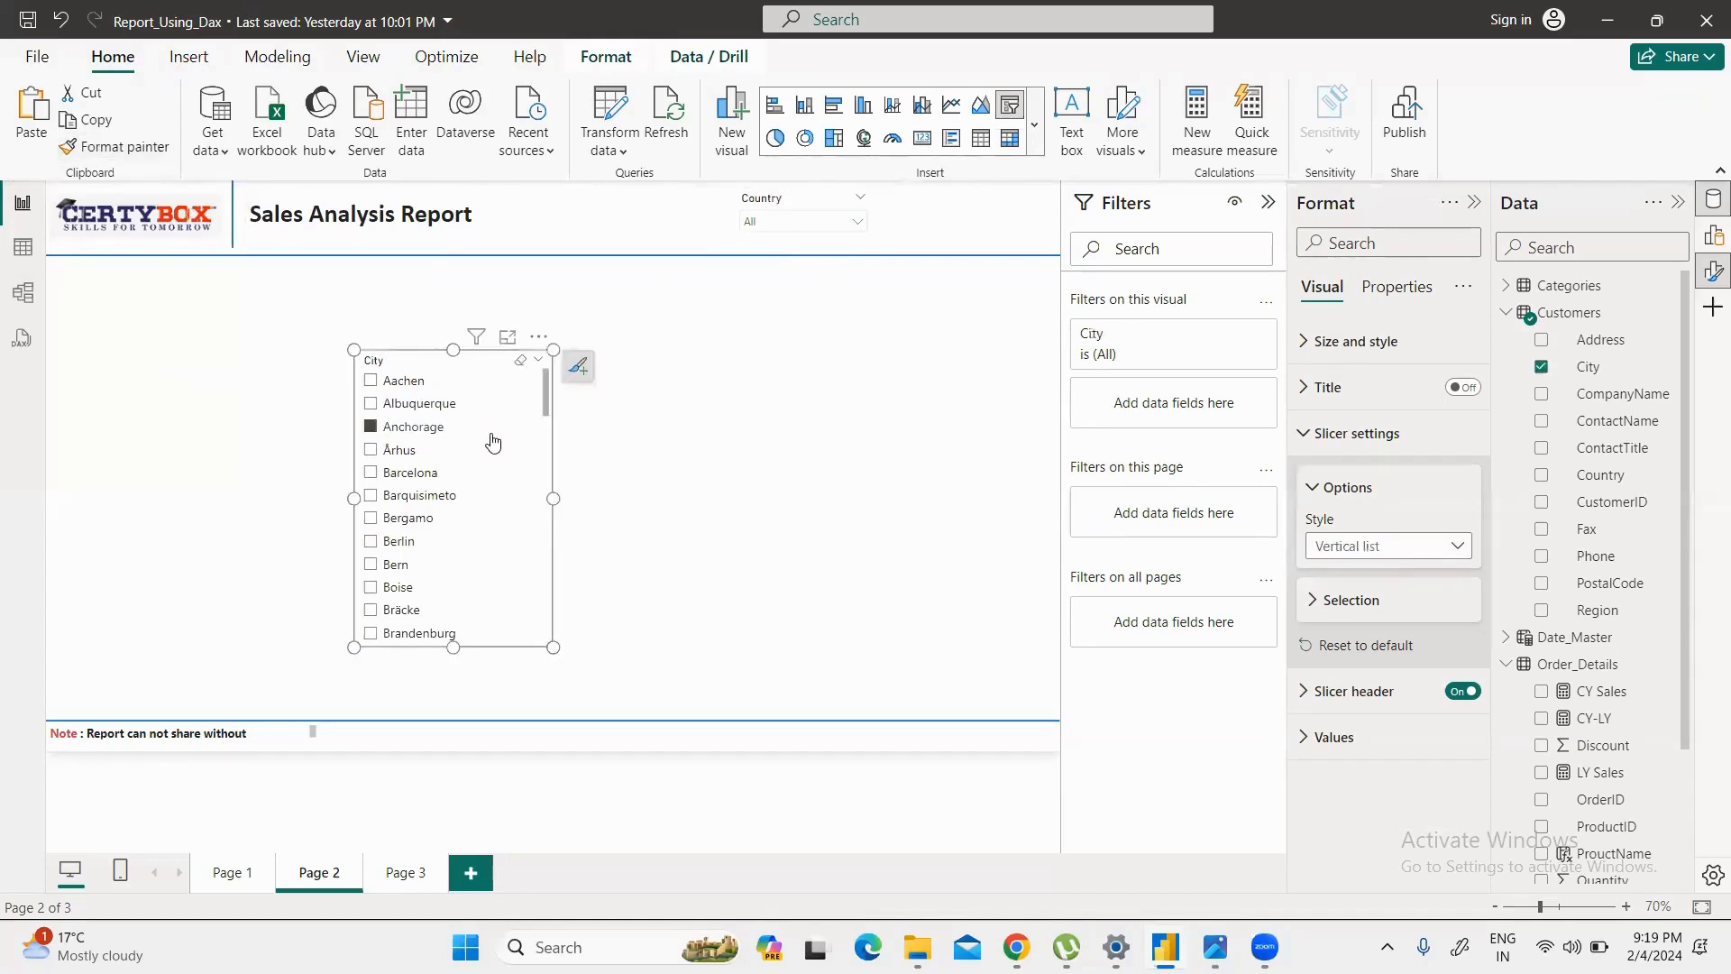
pyautogui.click(480, 450)
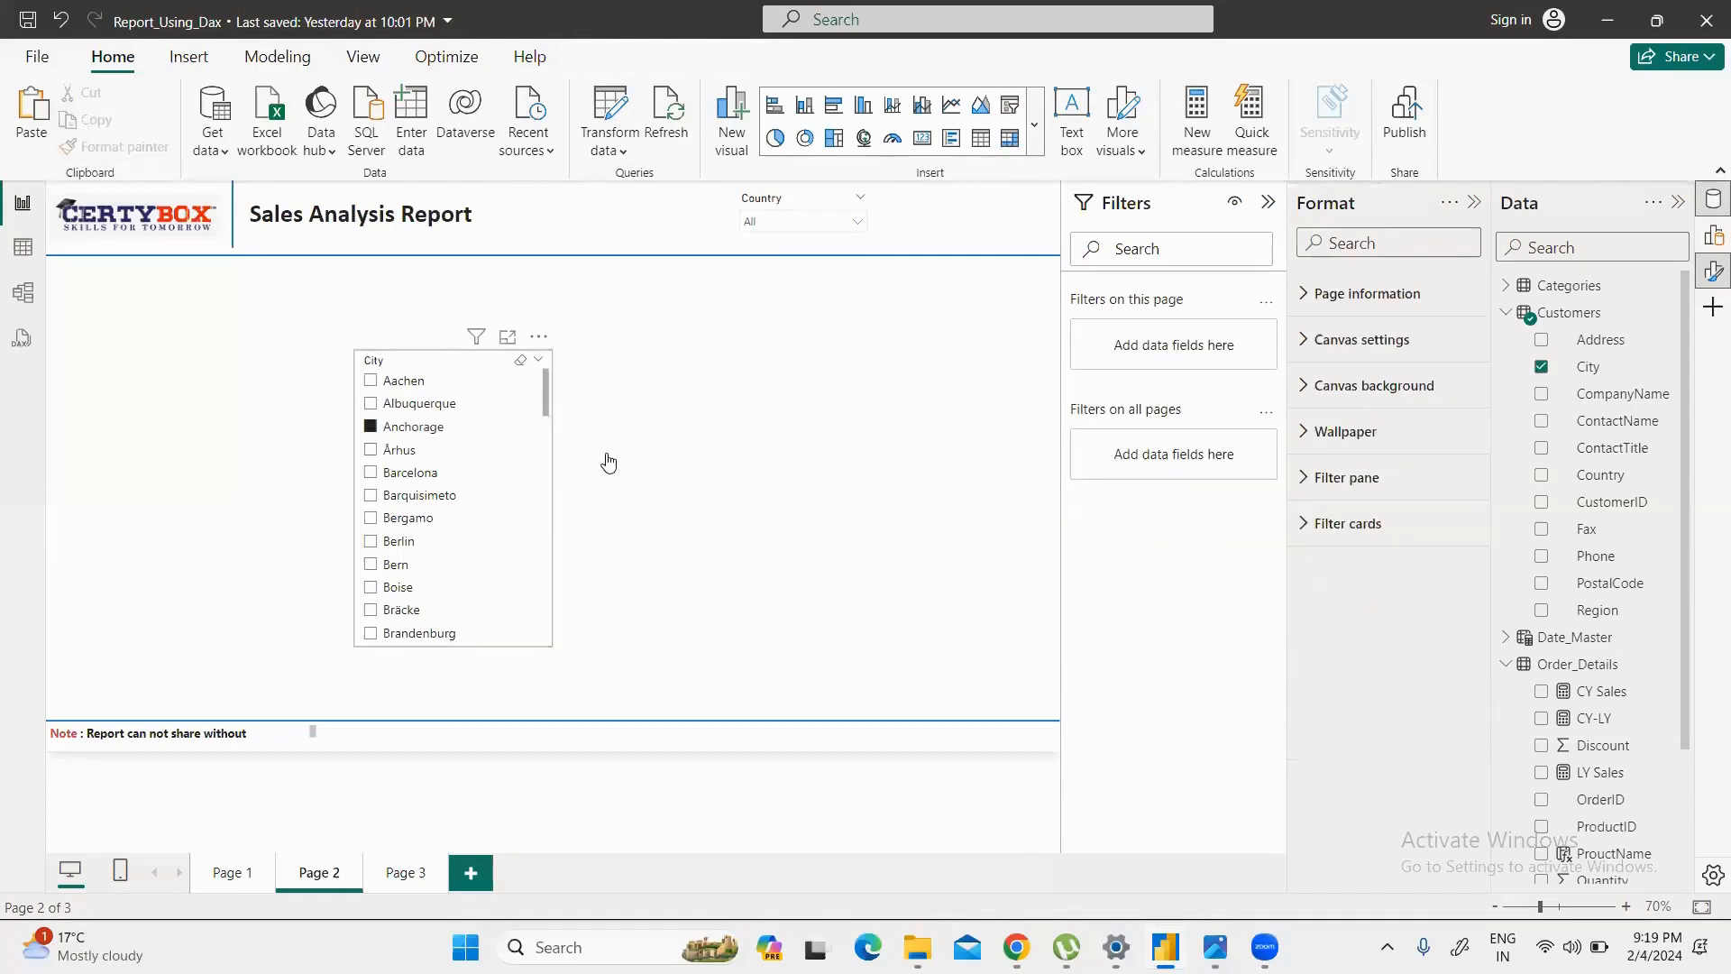
# Step: Clear the City slicer's selection and retry copying the Country slicer's formatting onto it with Format painter
pyautogui.click(719, 405)
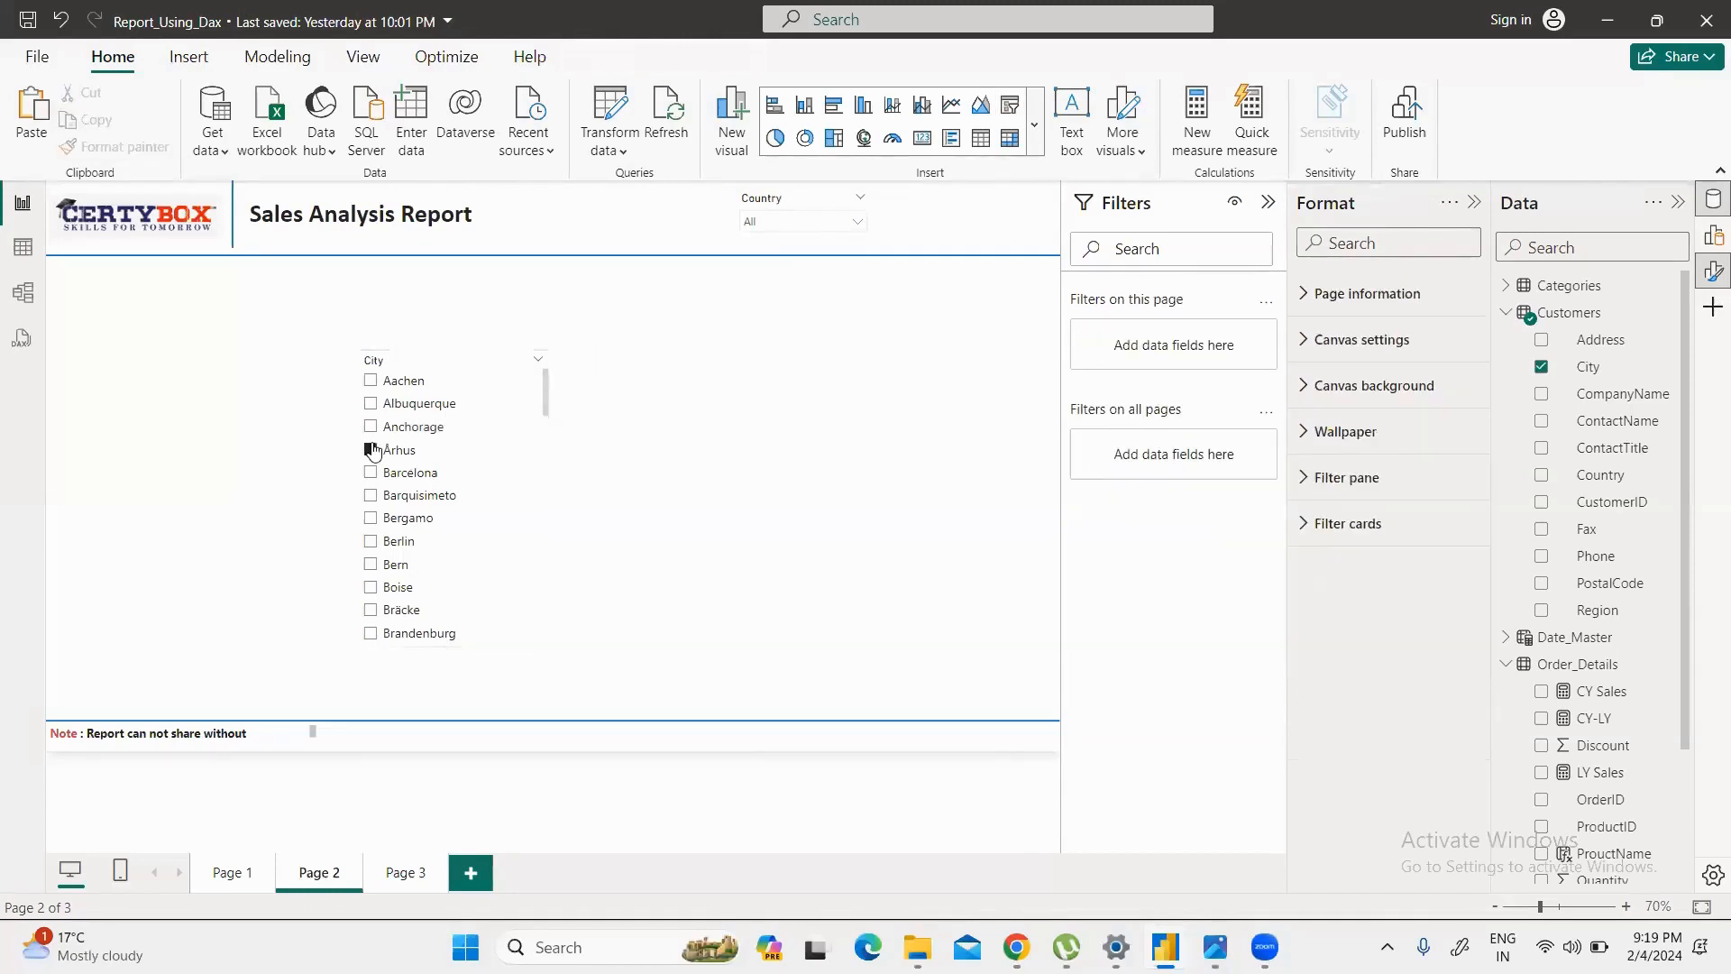
pyautogui.click(520, 360)
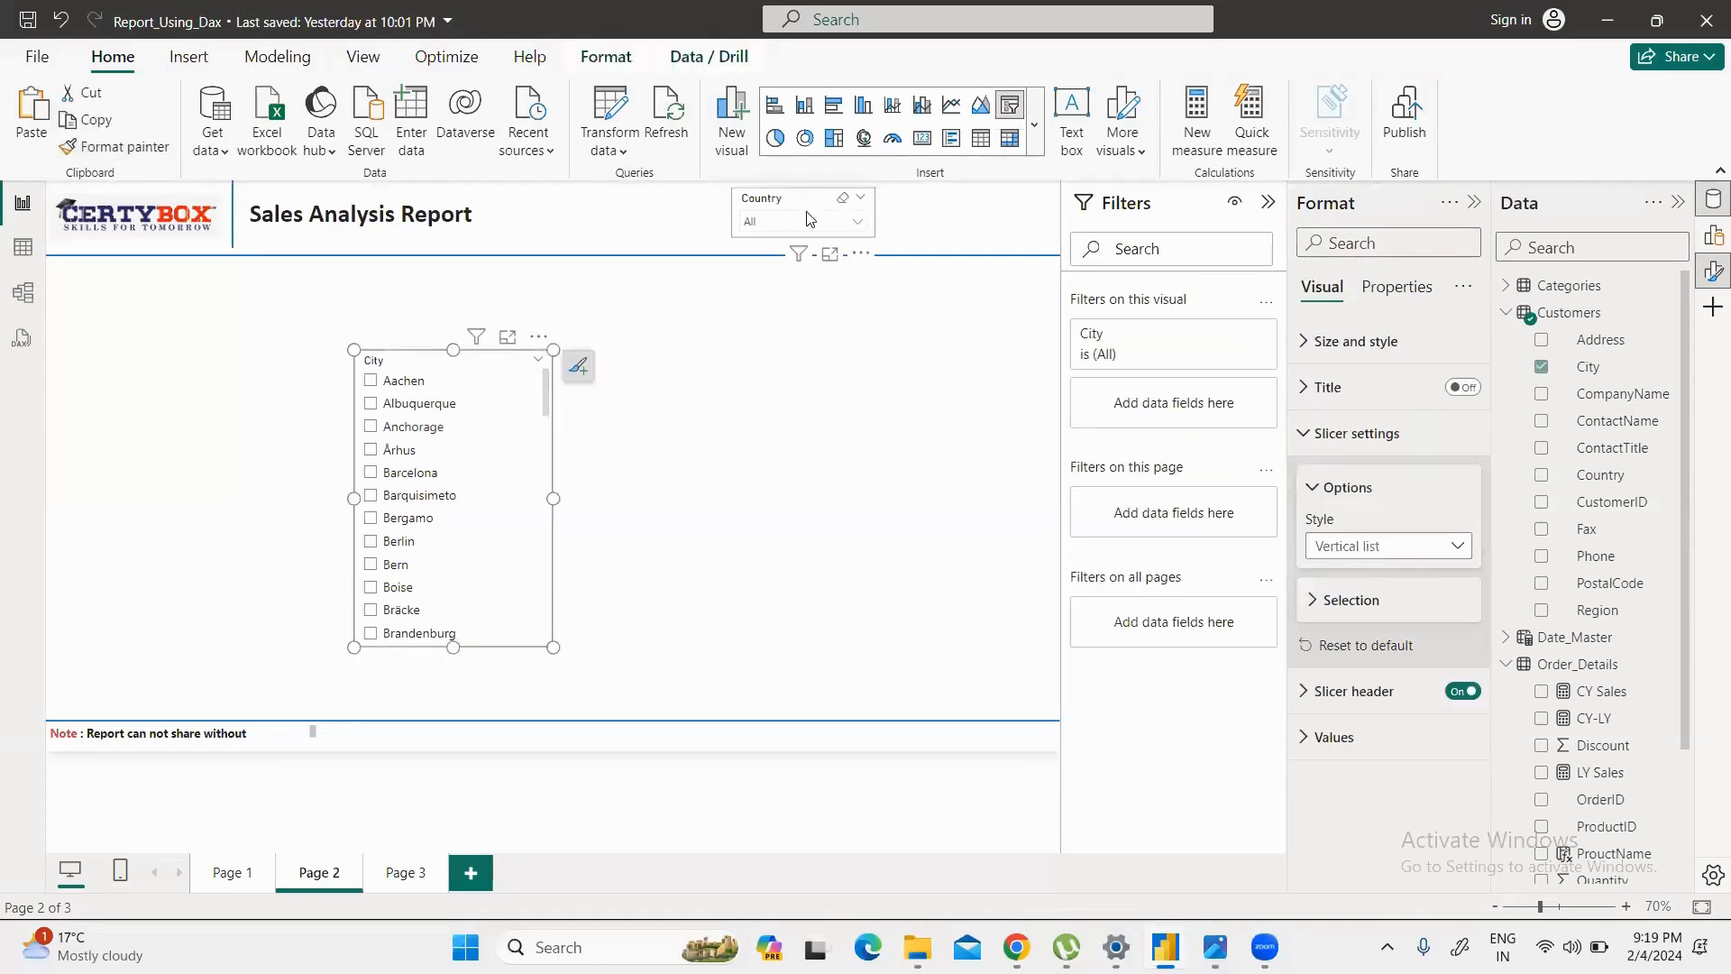
pyautogui.click(769, 202)
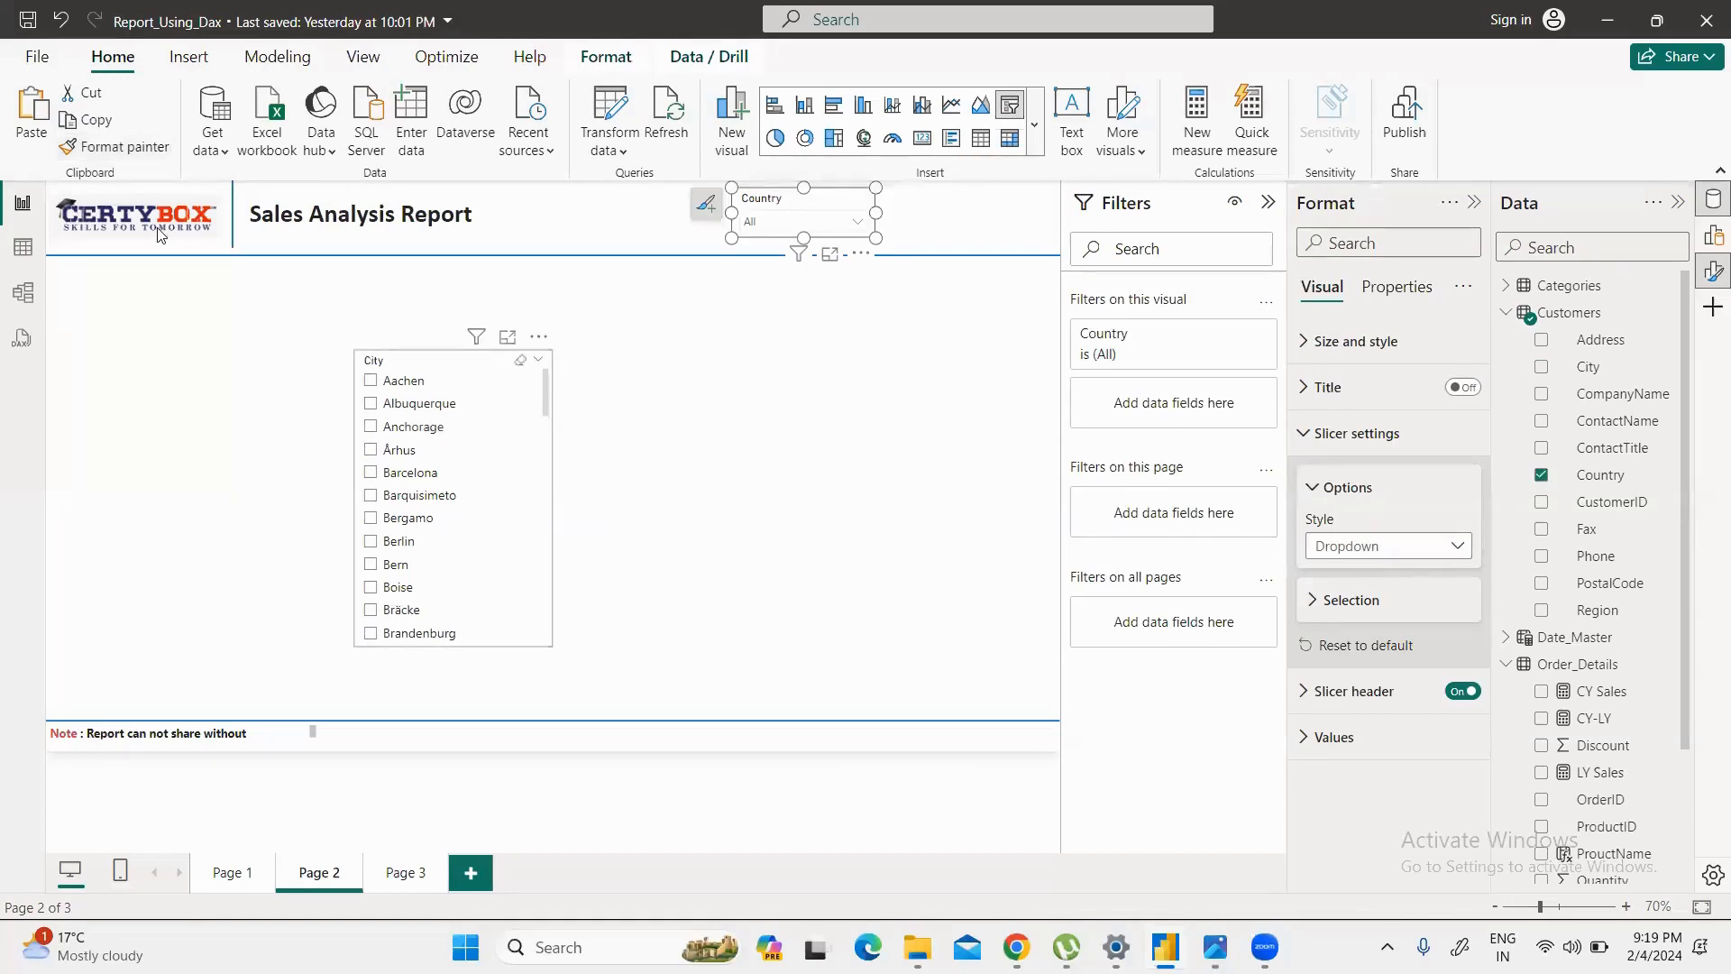
pyautogui.click(127, 150)
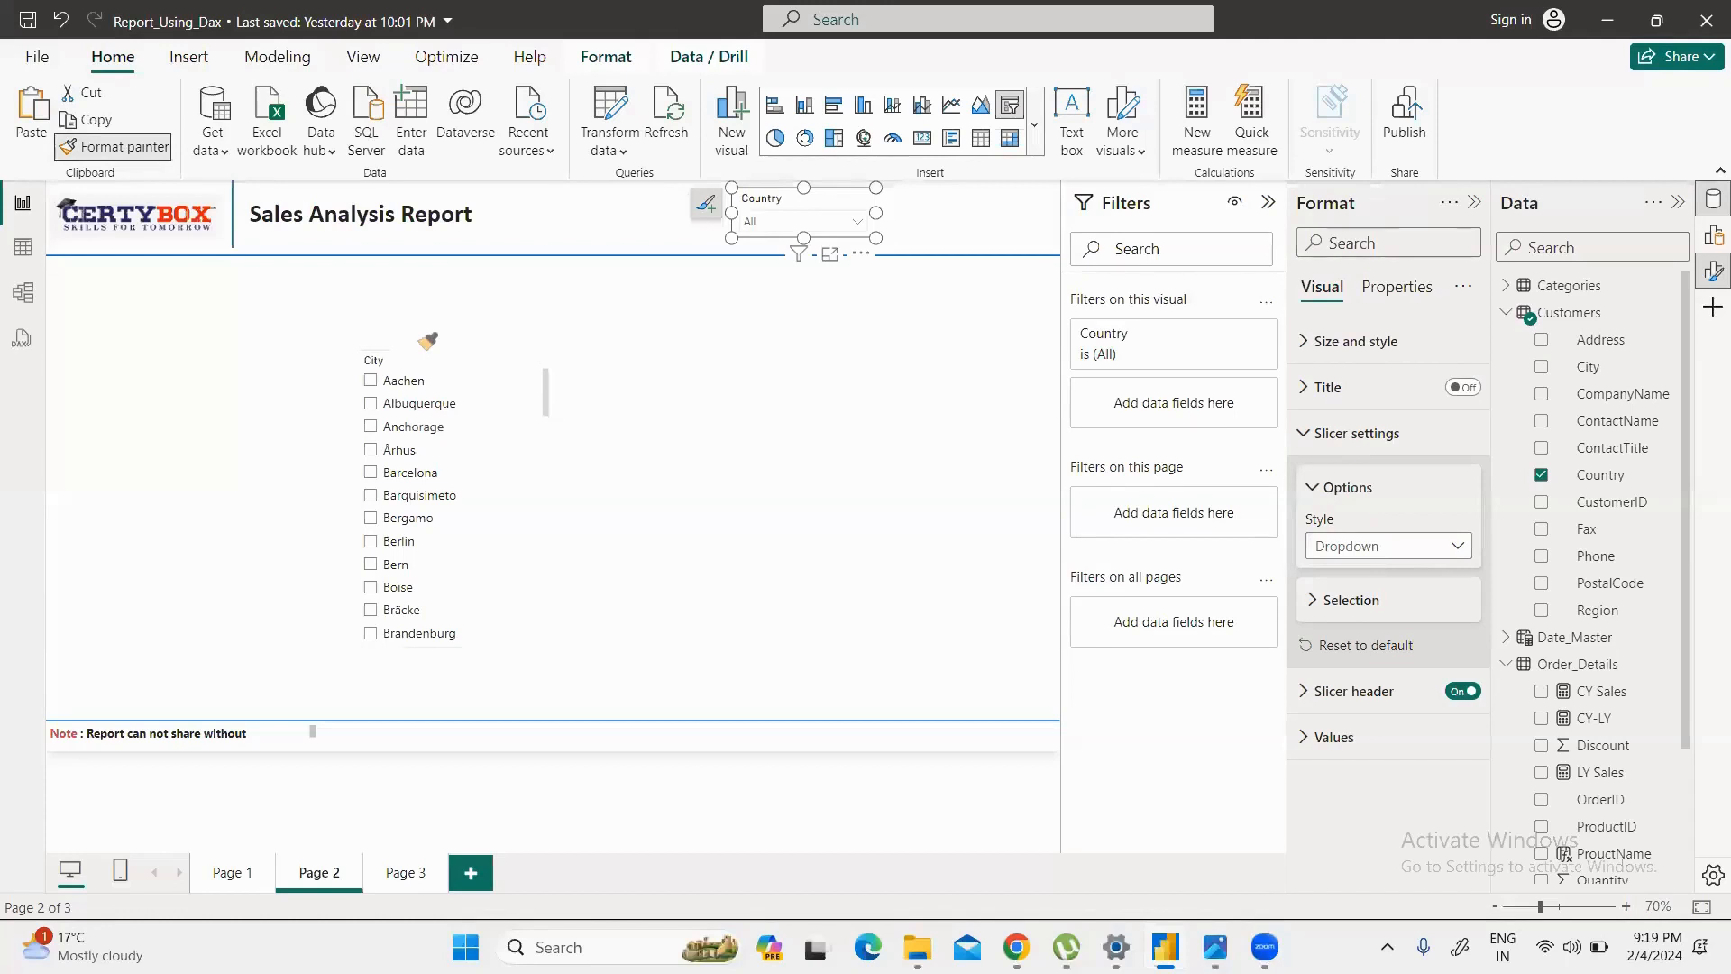
pyautogui.click(427, 340)
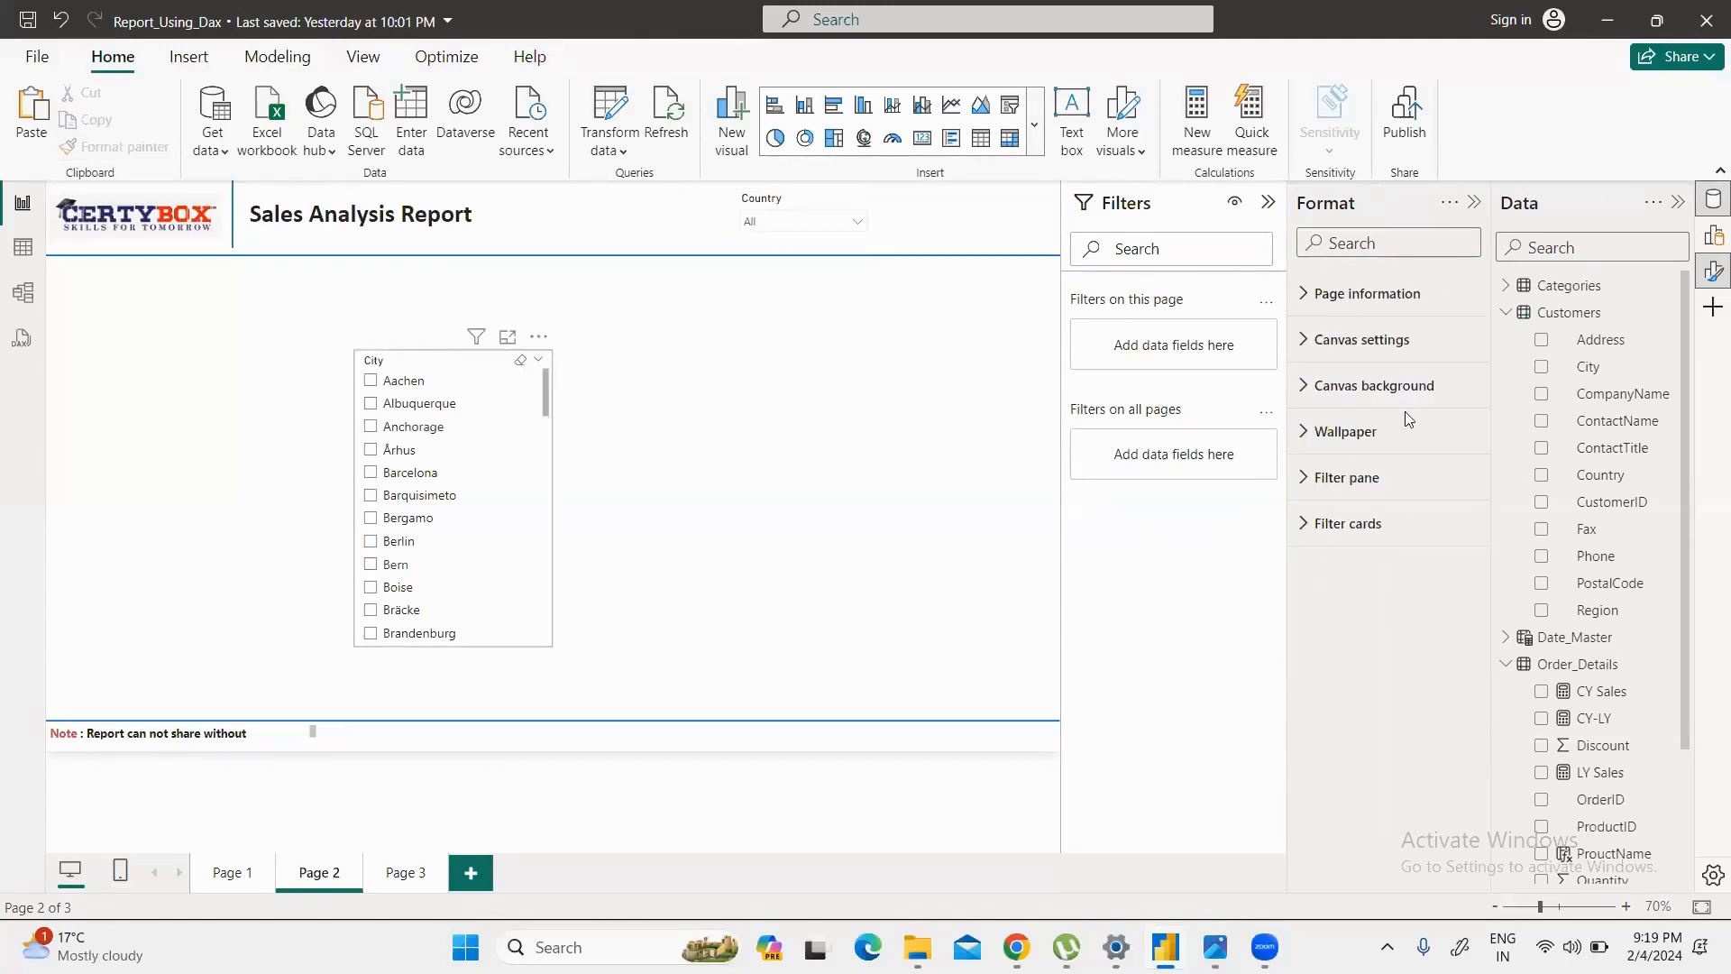
# Step: Change the City slicer's style from a vertical list to Dropdown
pyautogui.click(389, 564)
pyautogui.click(1358, 557)
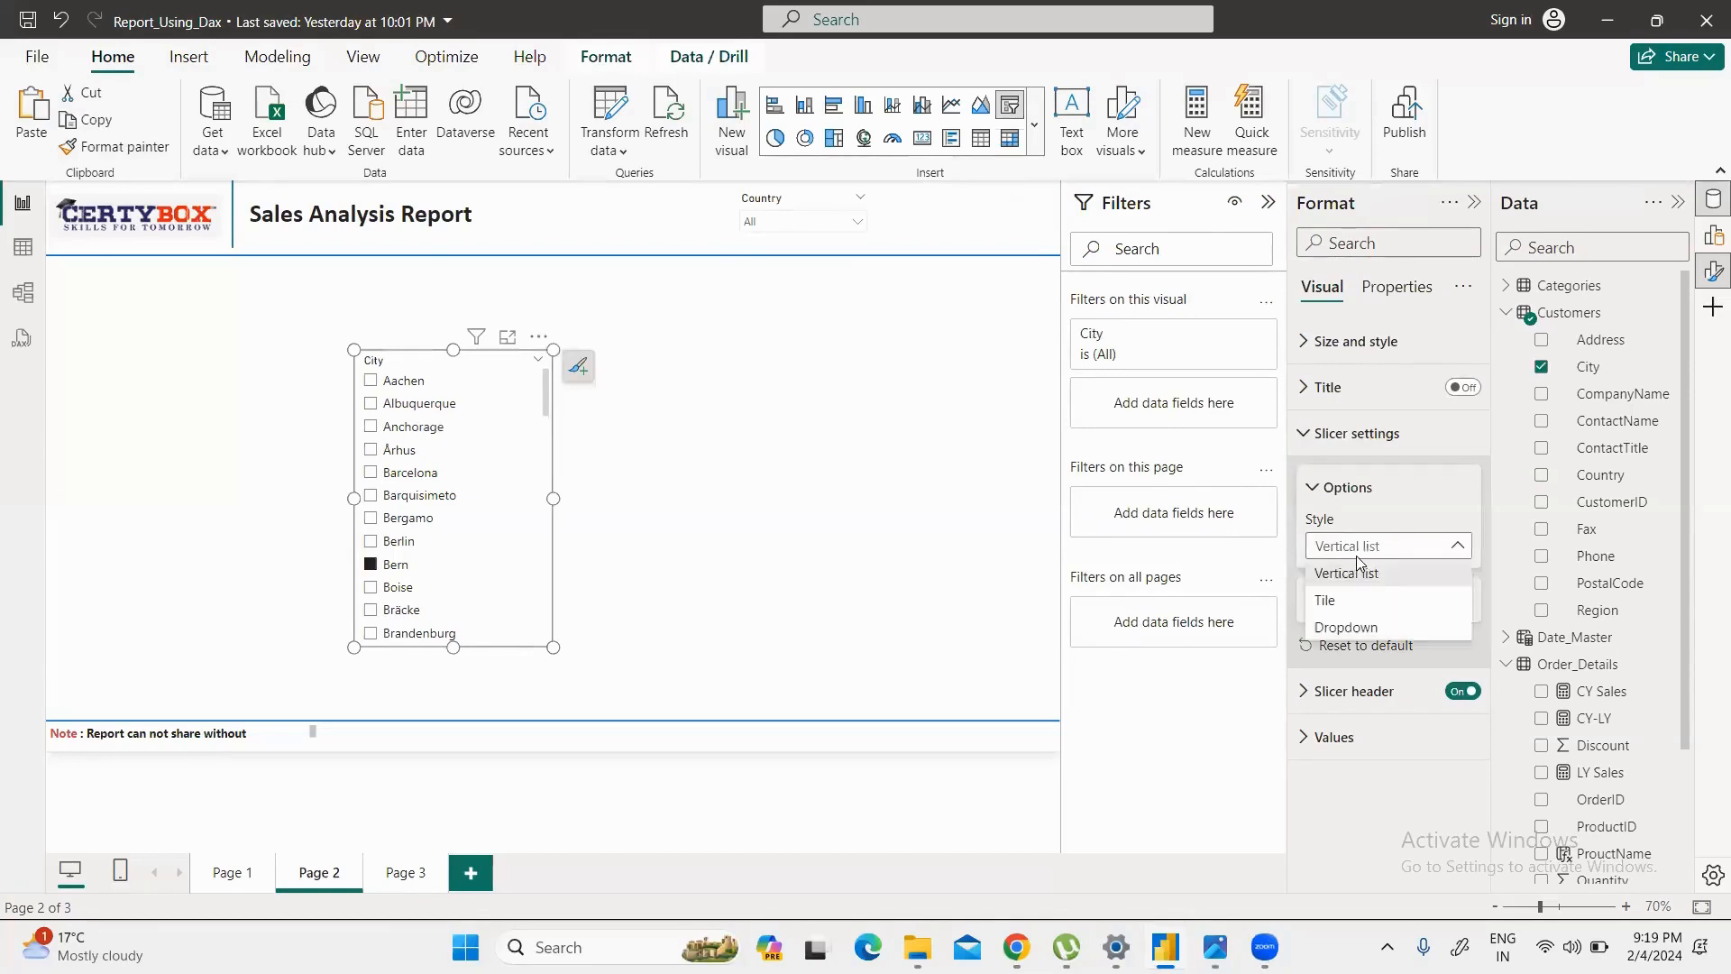
pyautogui.click(1361, 629)
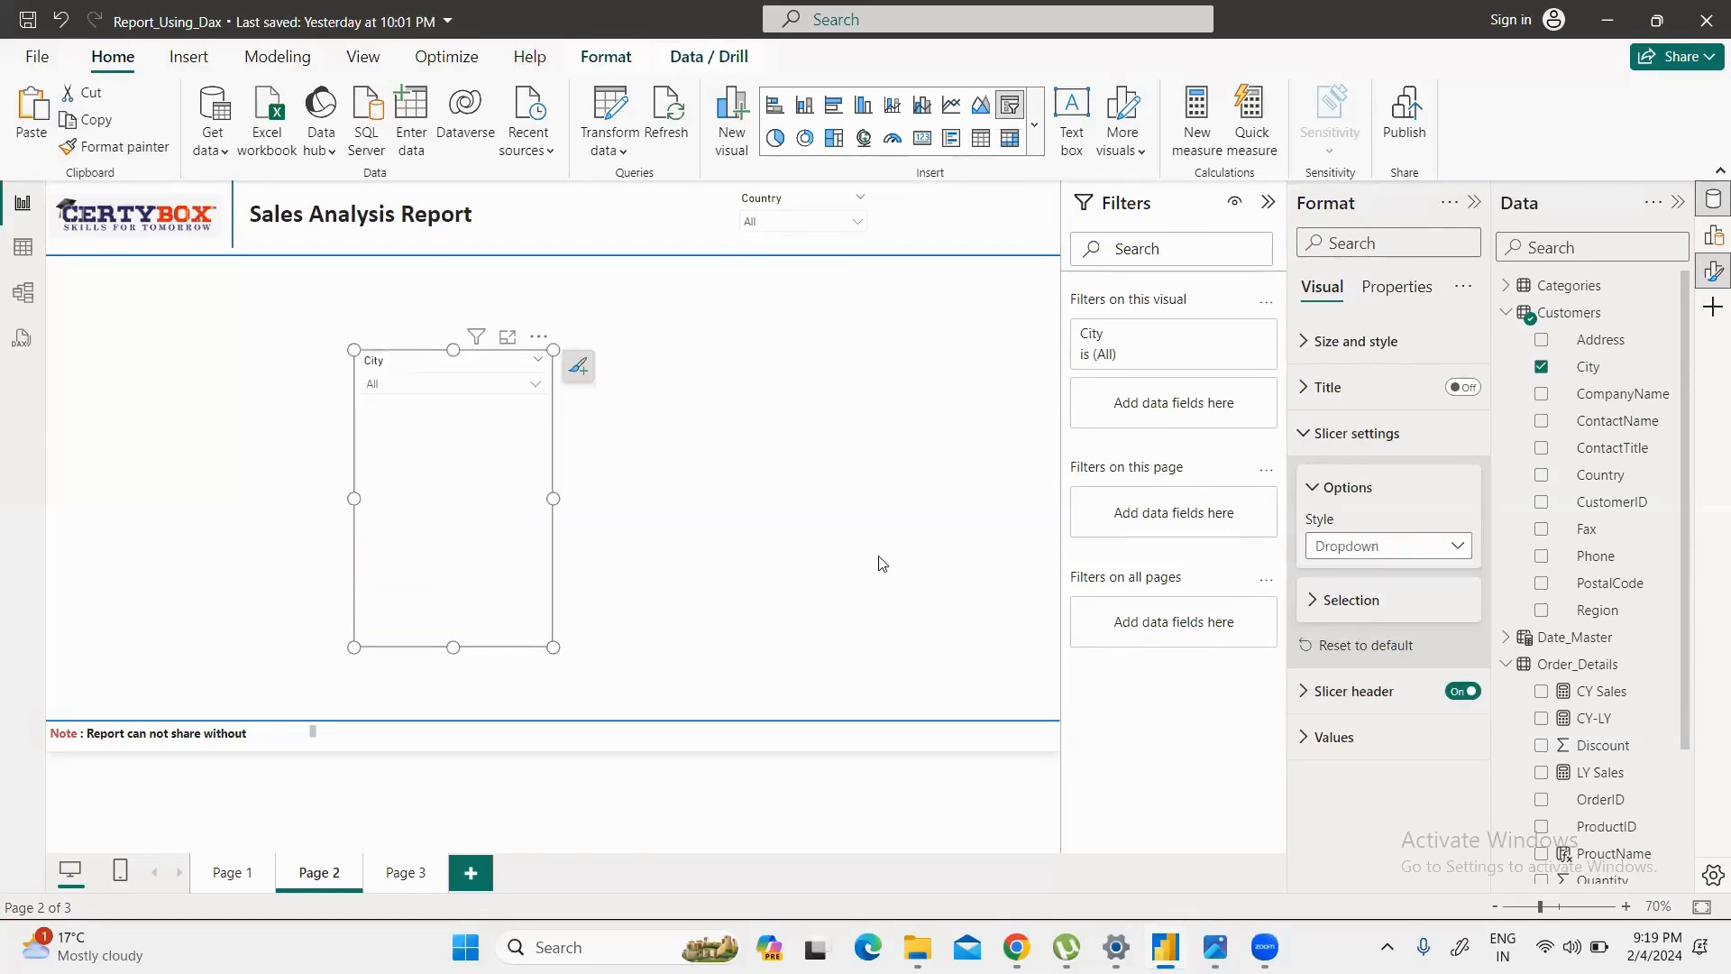
# Step: Shrink the City slicer to a compact box and arrange it beside the Country slicer in the header, roughly level with it
pyautogui.moveTo(553, 646); pyautogui.dragTo(525, 415)
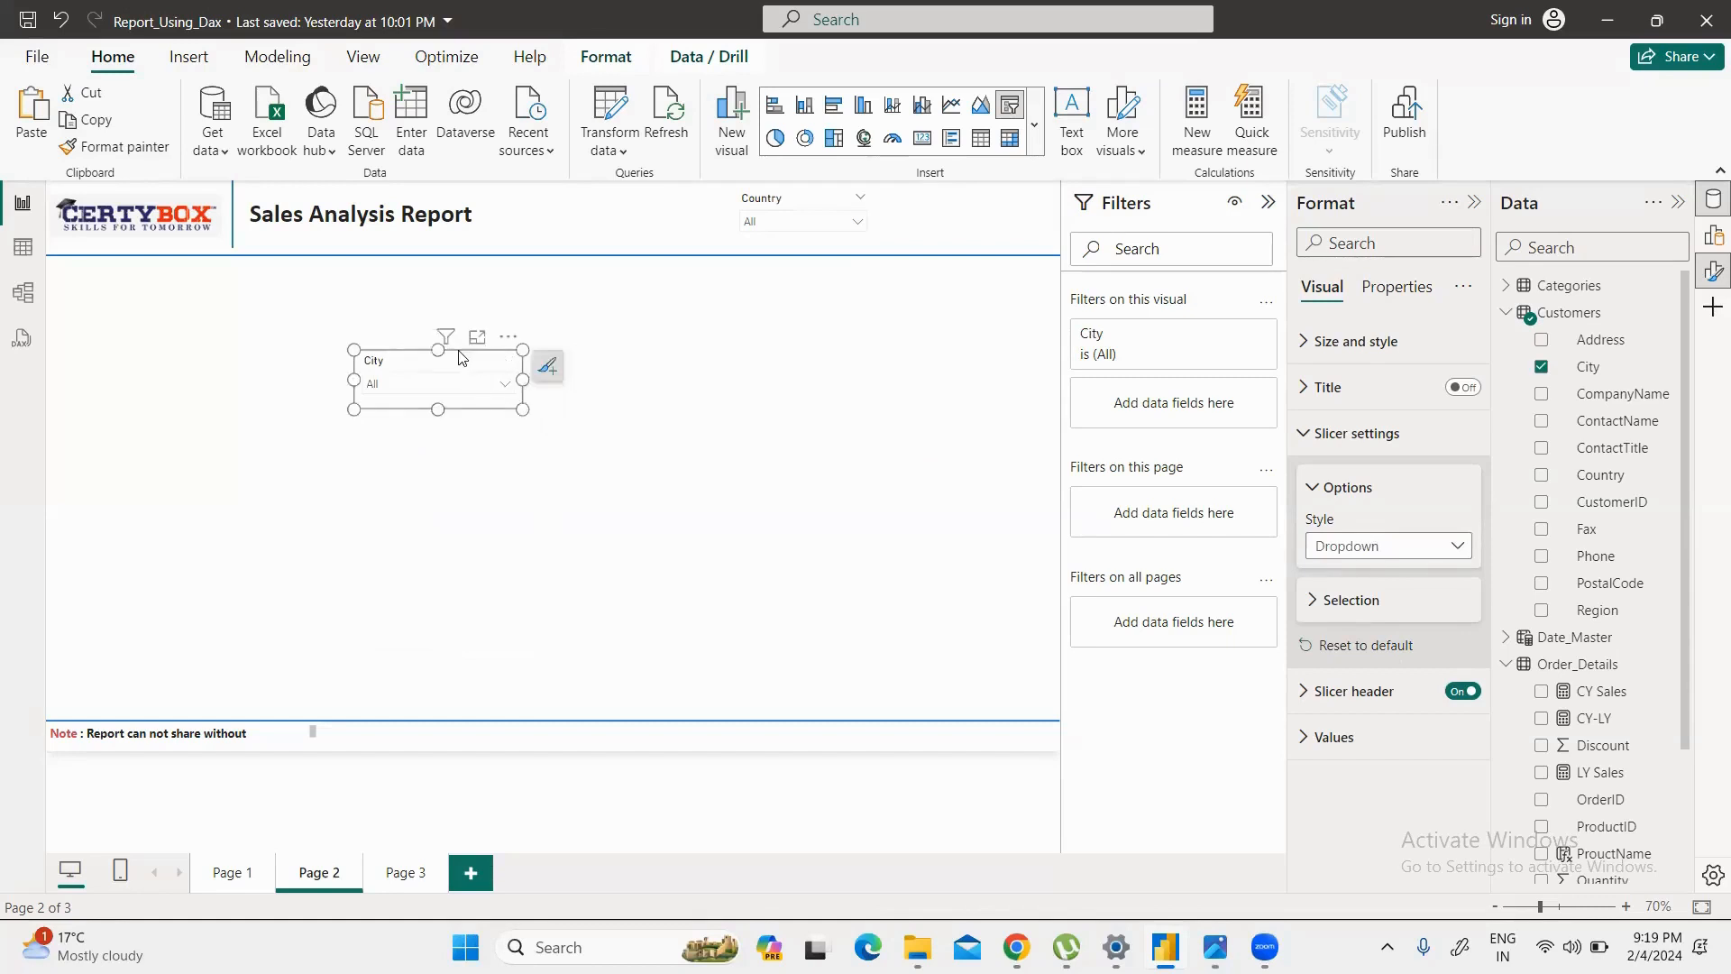
pyautogui.moveTo(459, 362); pyautogui.dragTo(1013, 192)
pyautogui.moveTo(818, 191); pyautogui.dragTo(783, 199)
pyautogui.moveTo(949, 195)
pyautogui.mouseDown()
pyautogui.moveTo(915, 196)
pyautogui.moveTo(942, 196)
pyautogui.mouseUp()
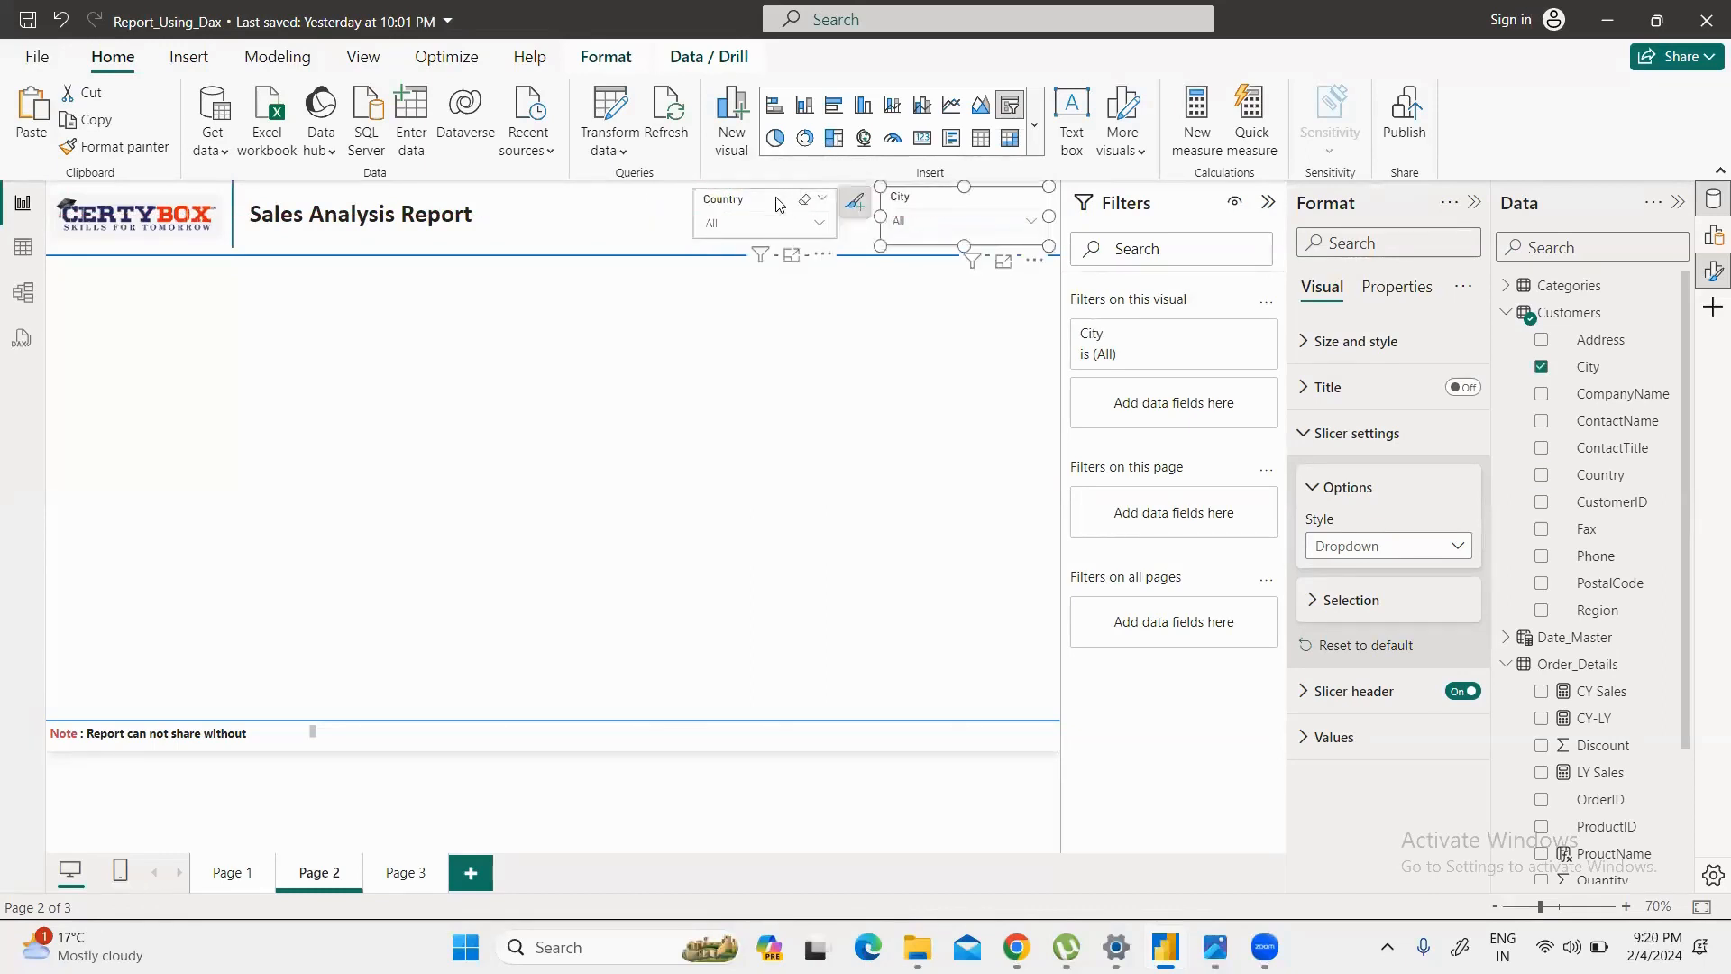
pyautogui.moveTo(780, 204); pyautogui.dragTo(776, 211)
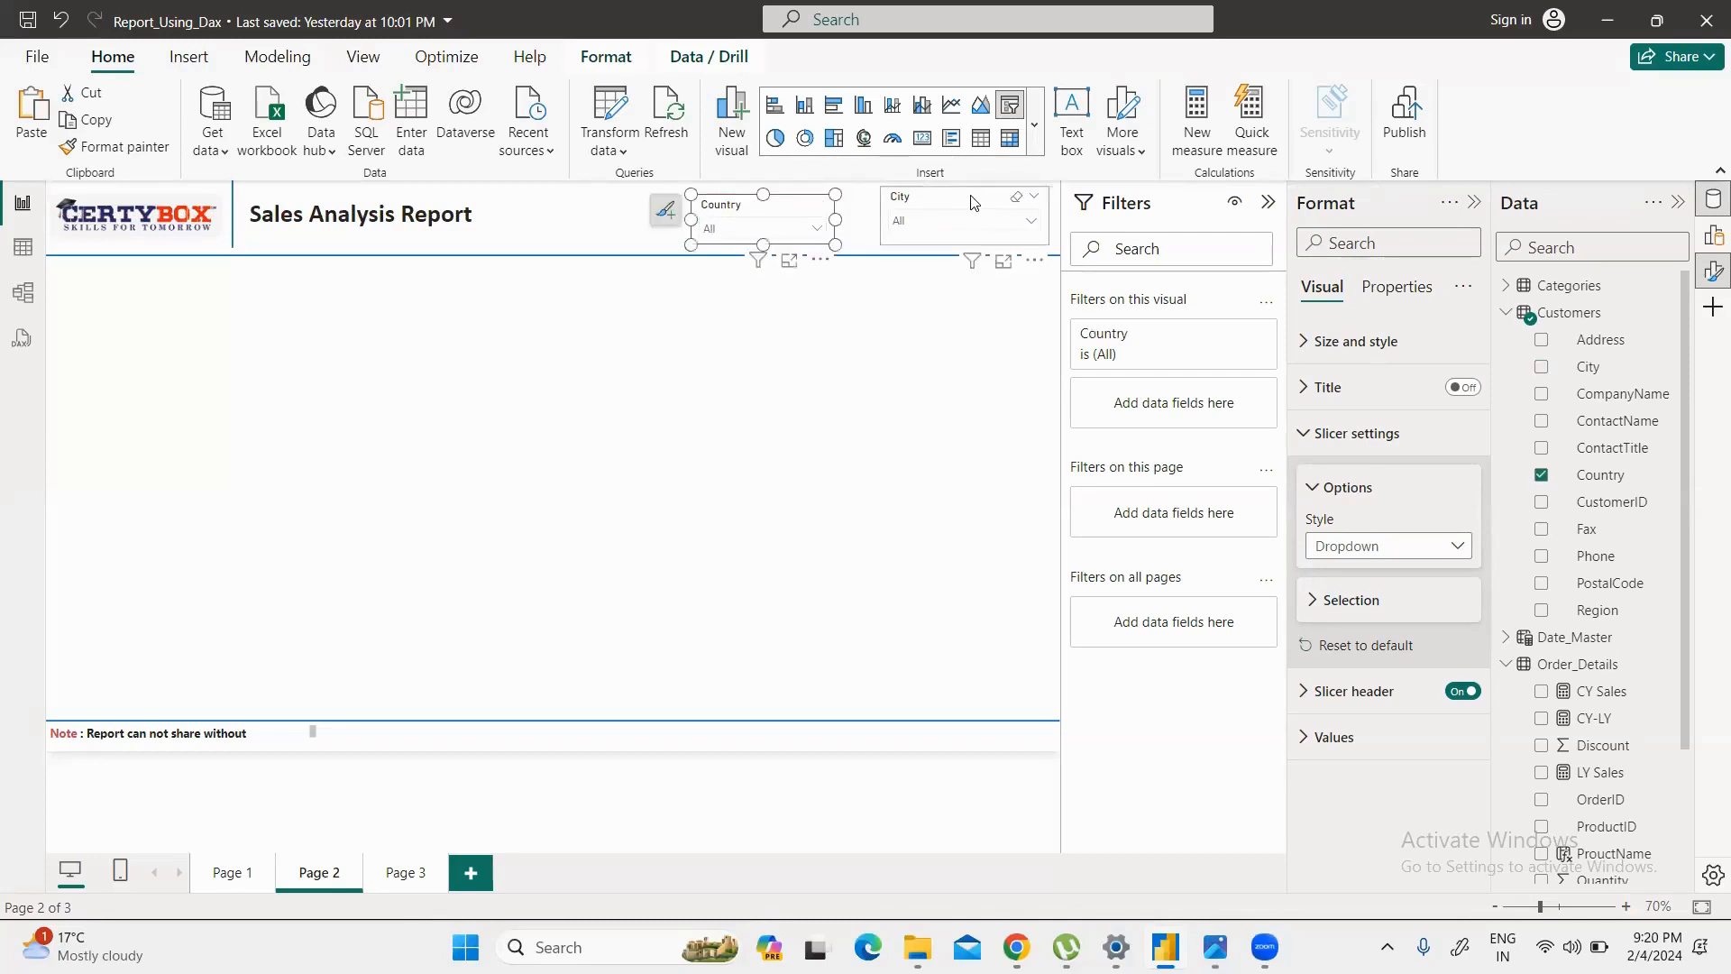
pyautogui.moveTo(974, 203); pyautogui.dragTo(968, 209)
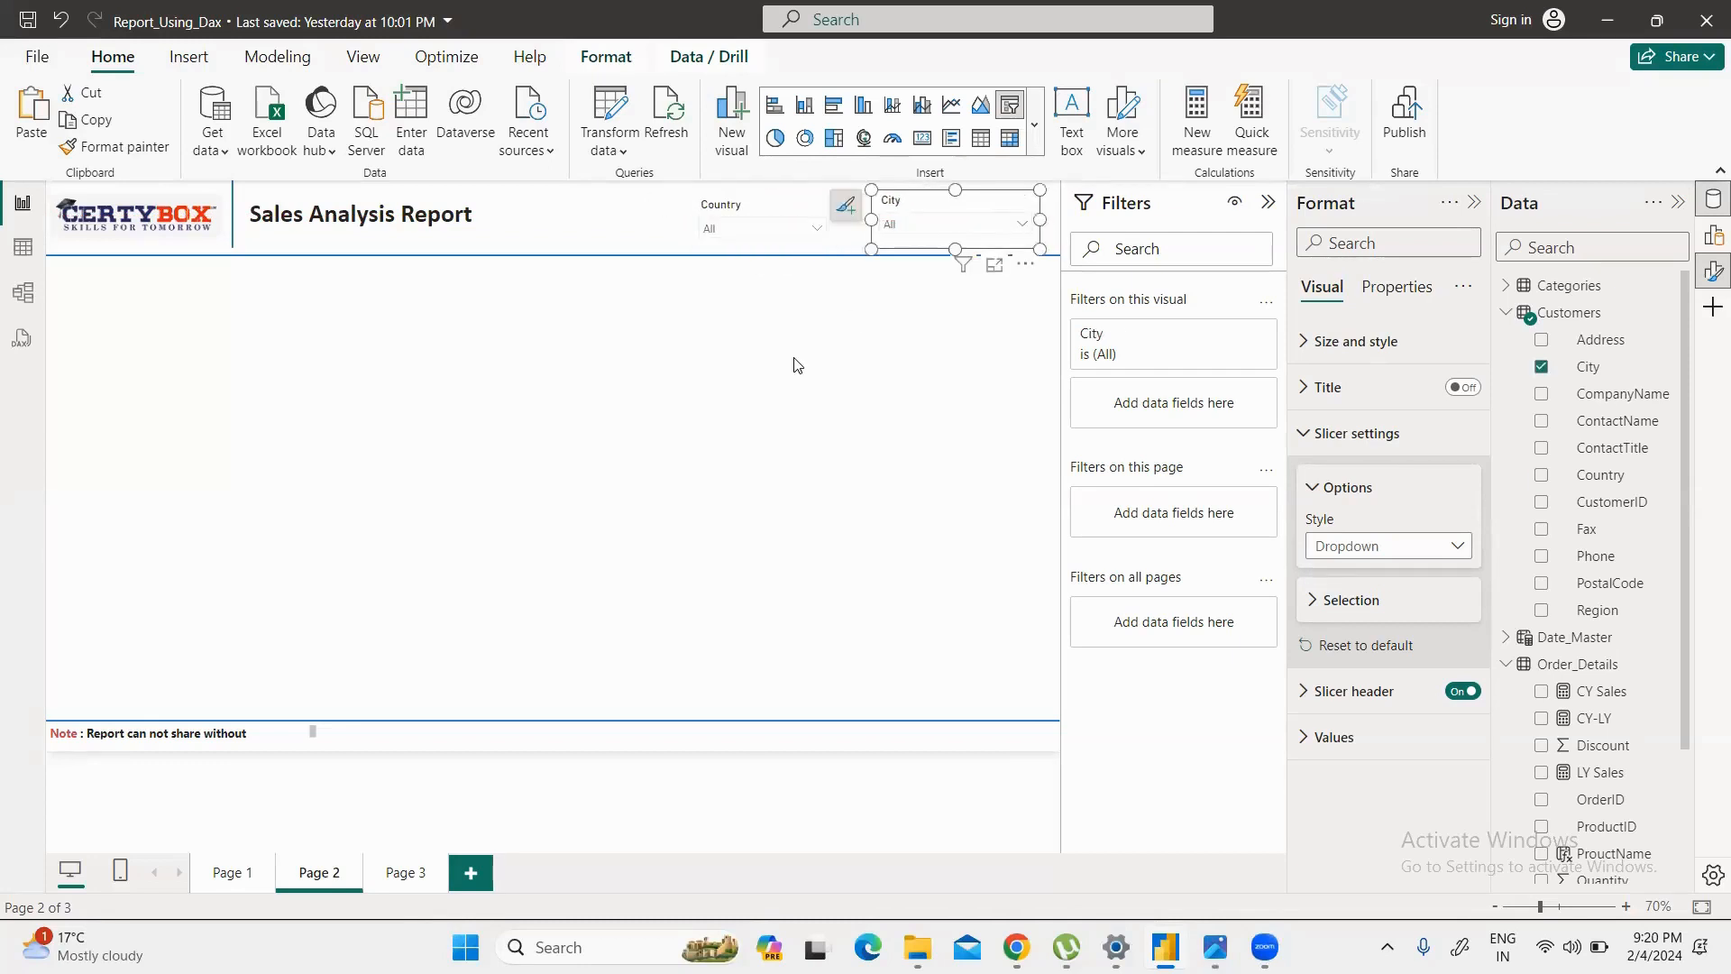
pyautogui.click(780, 289)
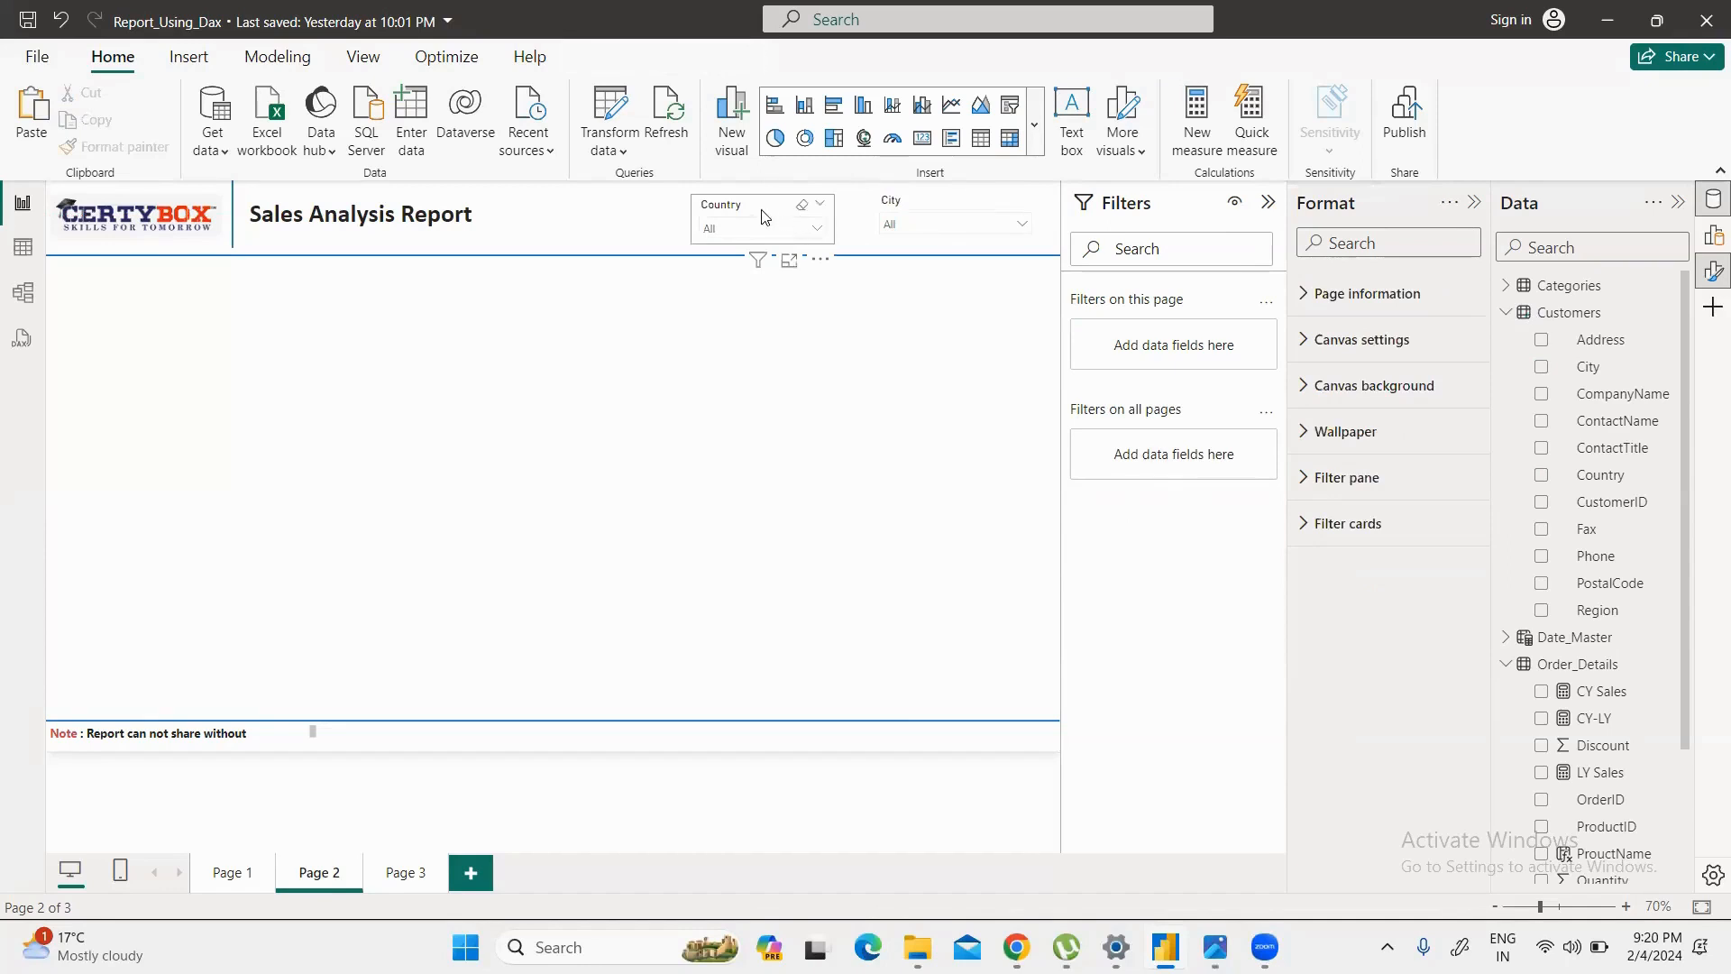
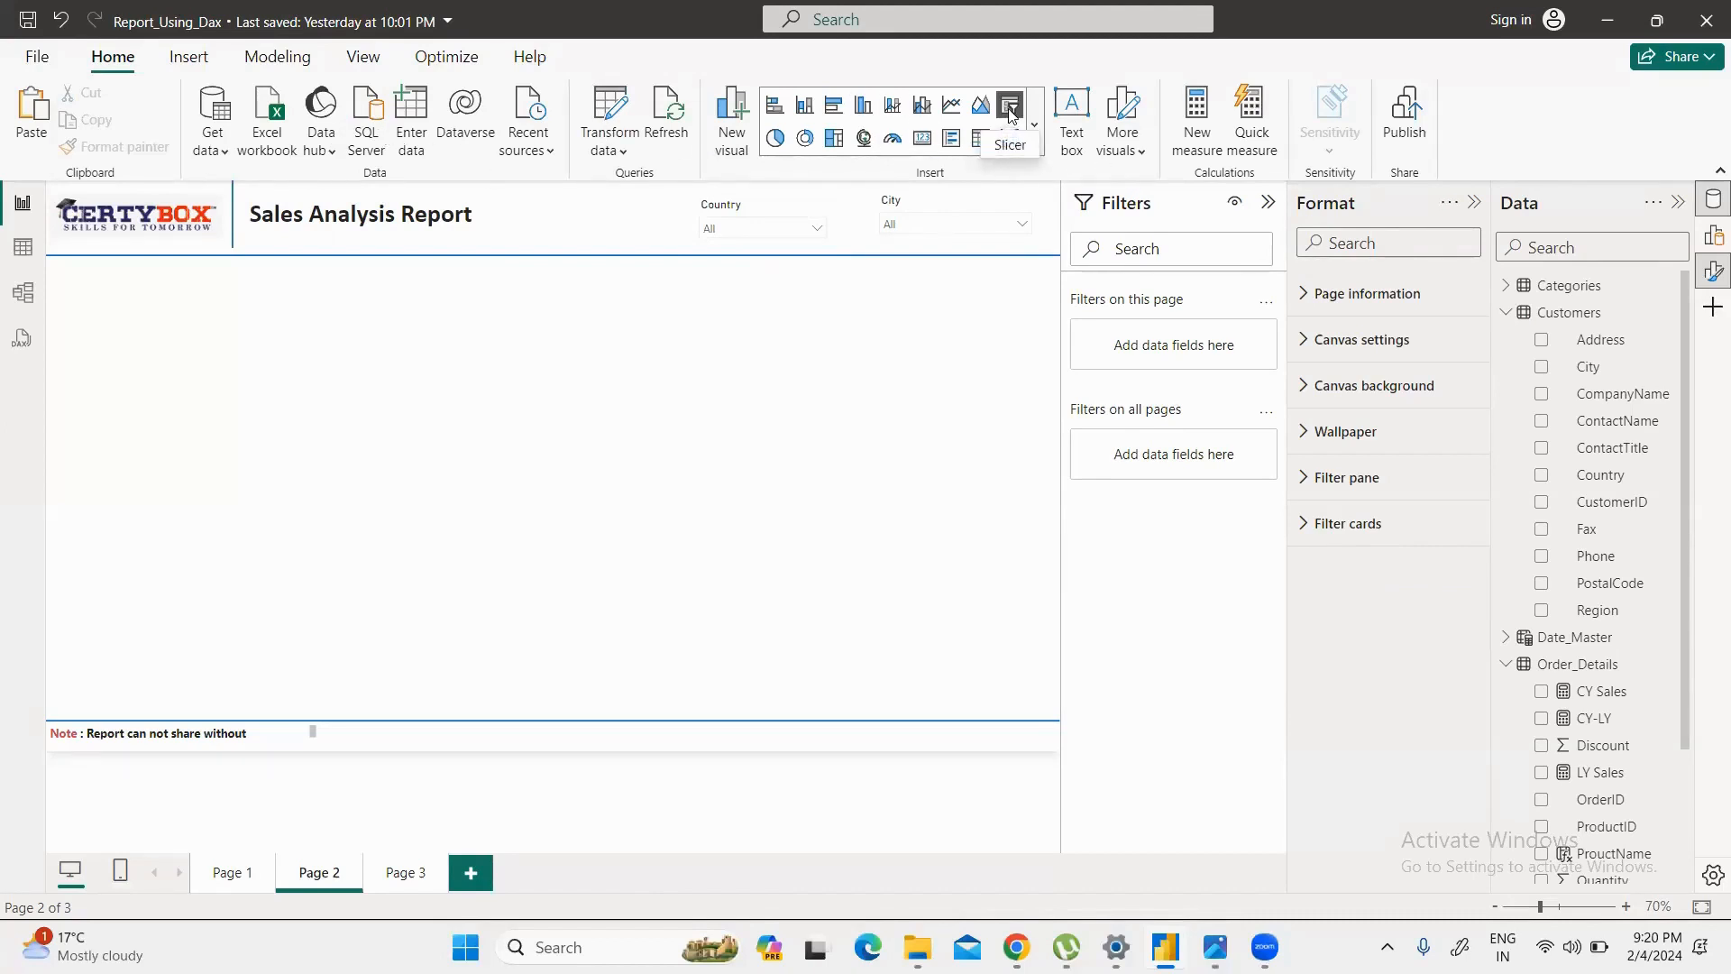
# Step: Insert another slicer on the canvas from the Build a visual types, add the Country field and resize it to a narrow box
pyautogui.click(1713, 236)
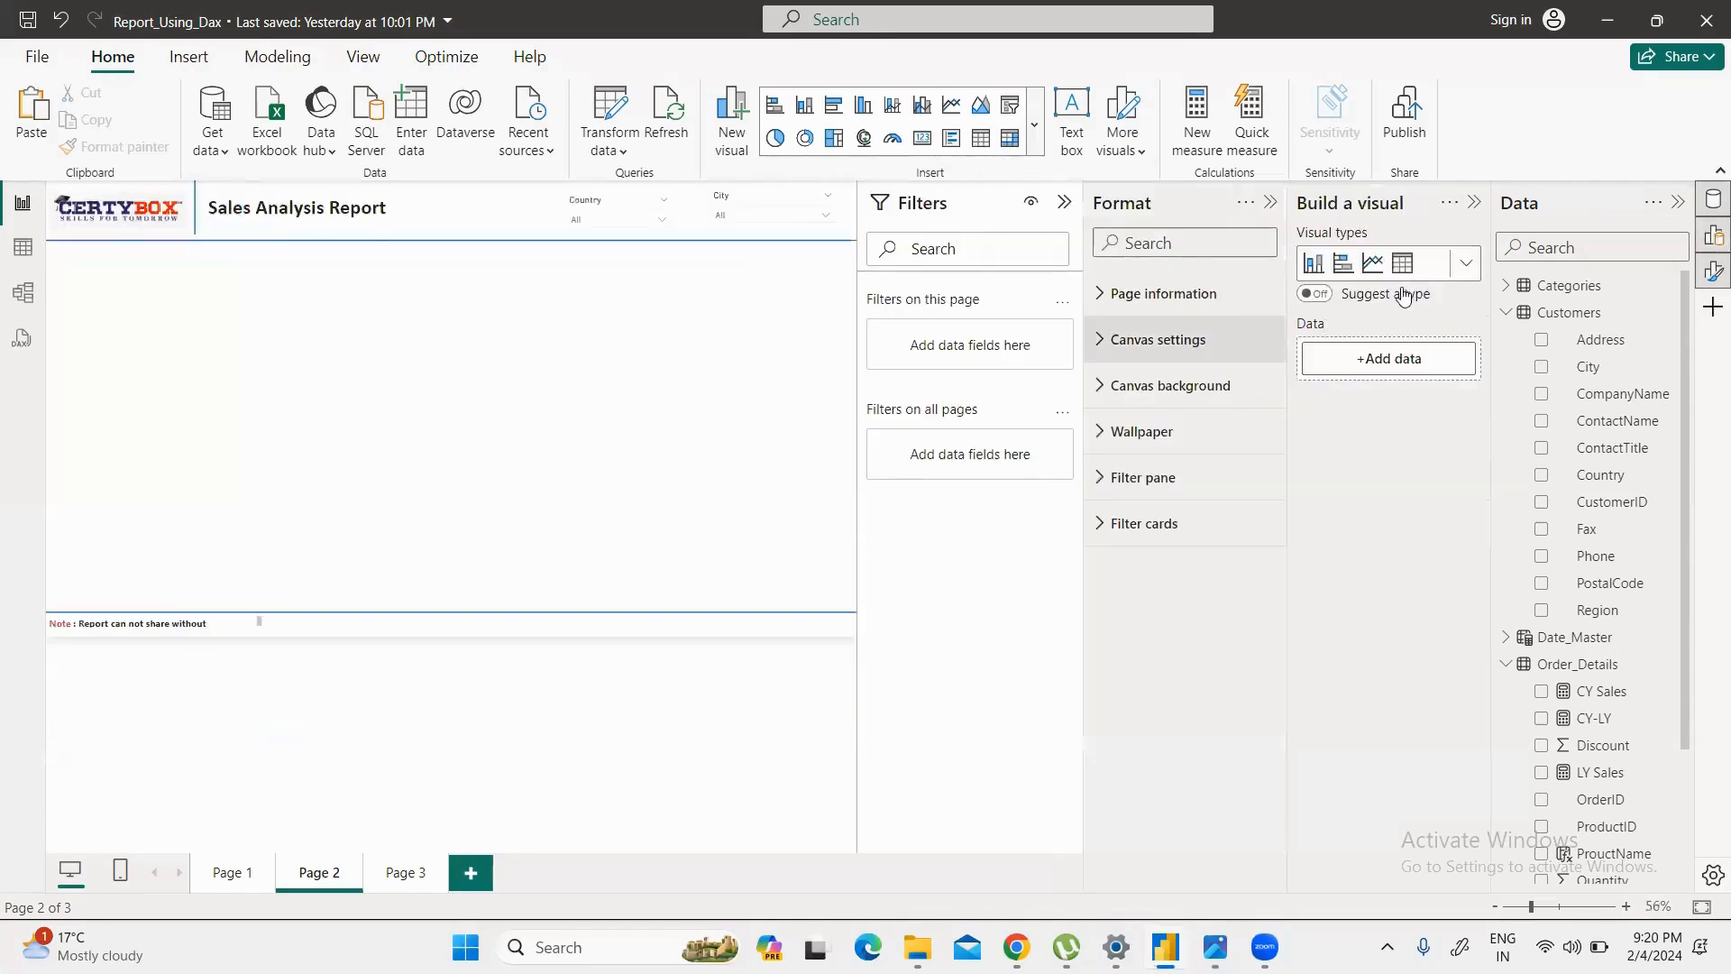
pyautogui.click(1465, 263)
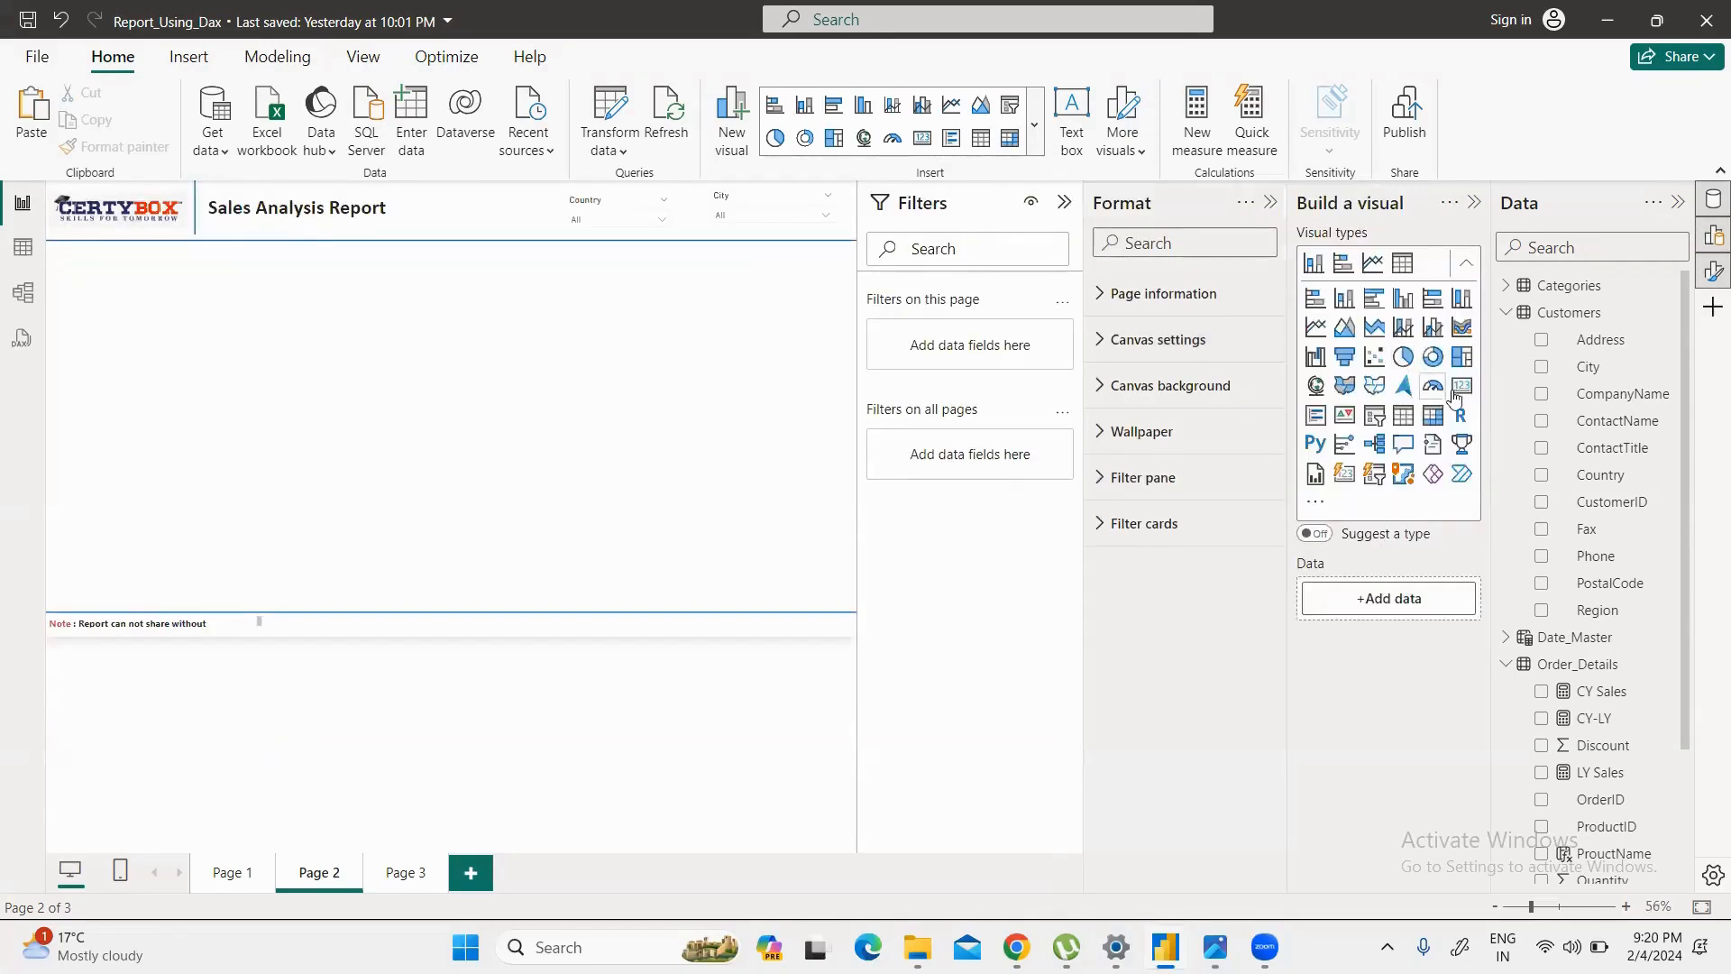
pyautogui.click(1374, 419)
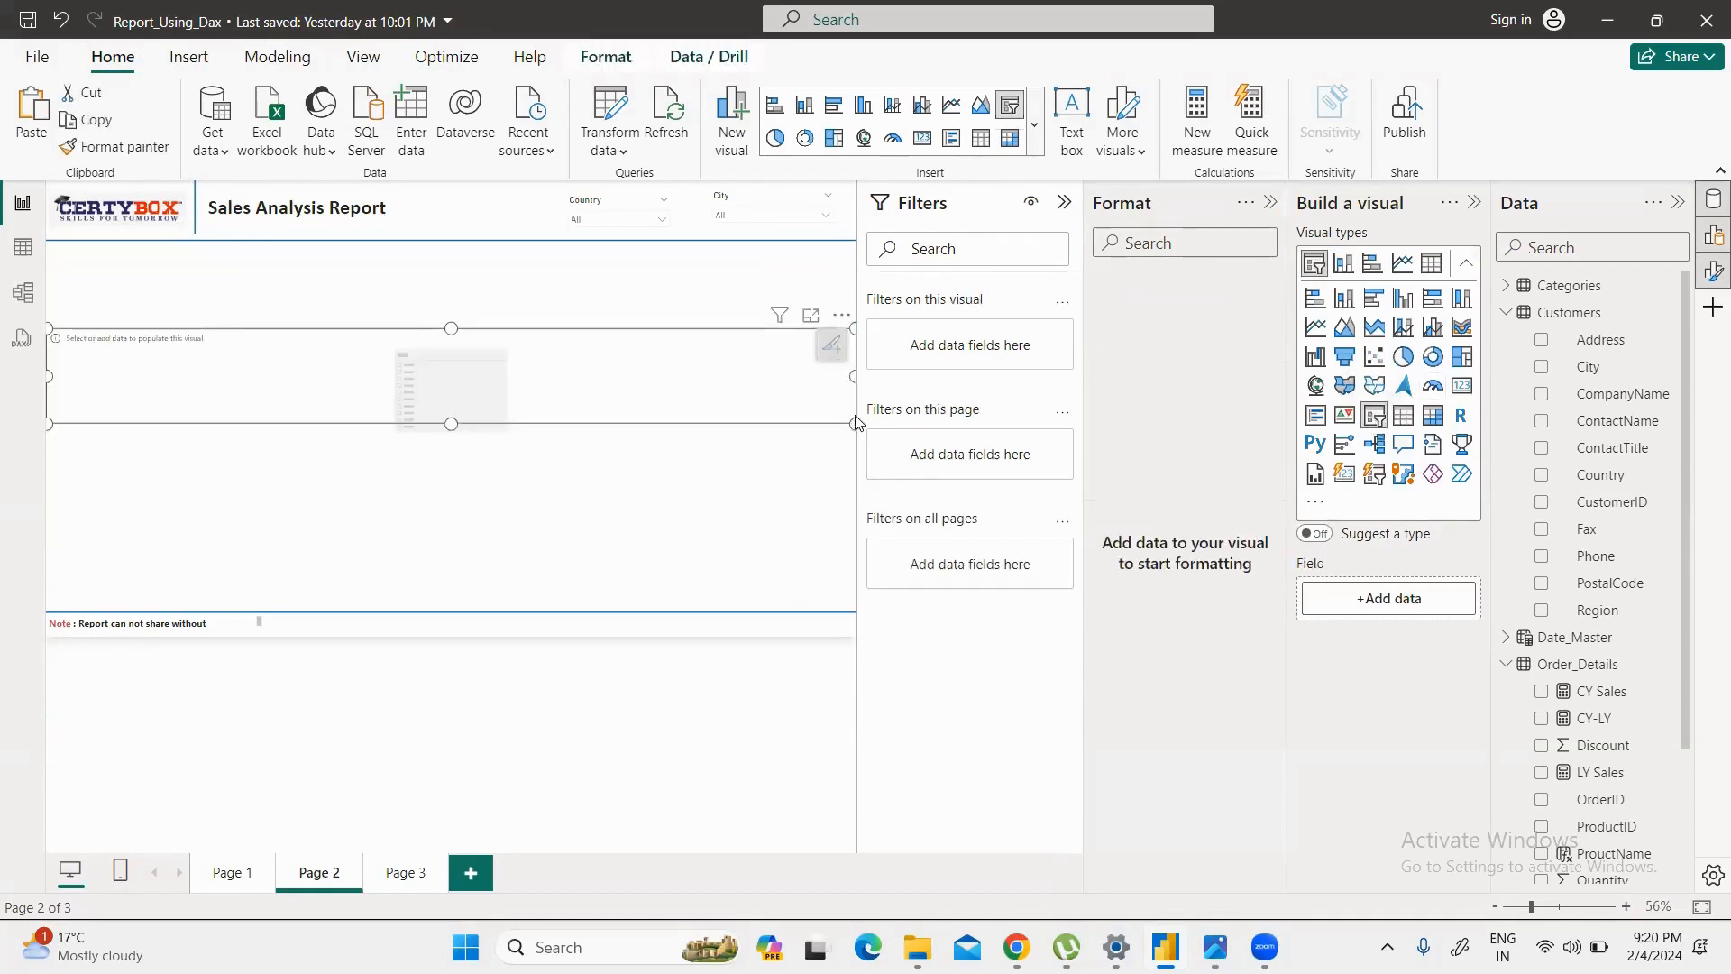
pyautogui.moveTo(848, 423); pyautogui.dragTo(581, 554)
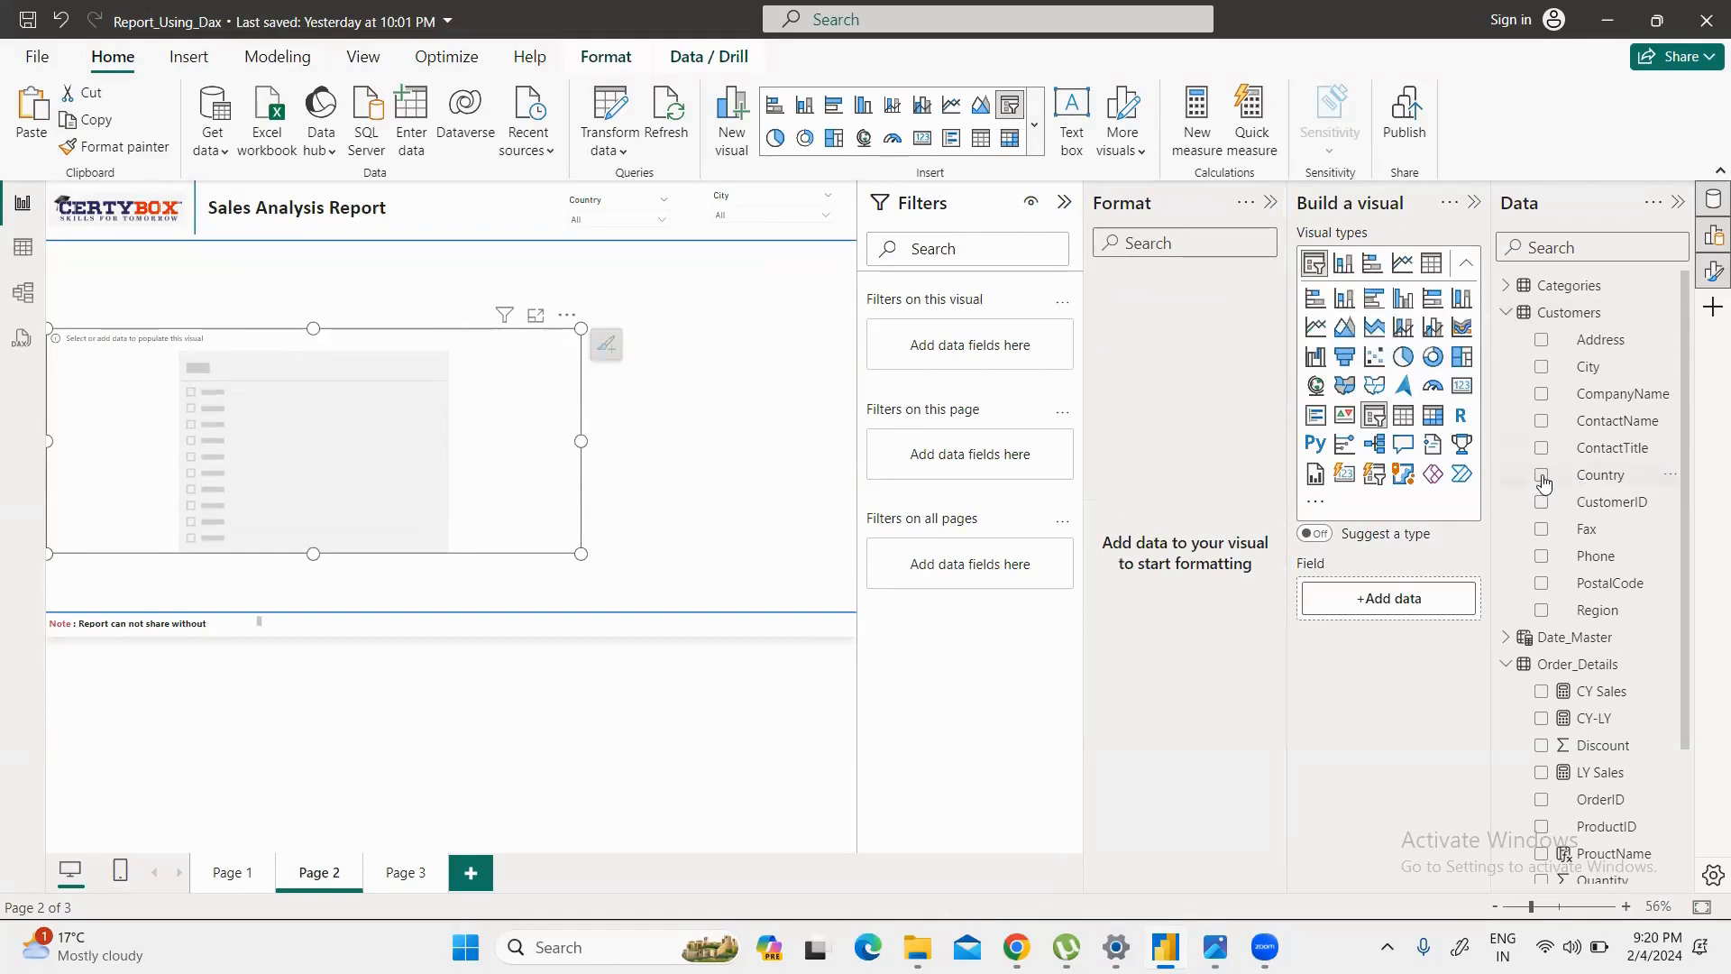
pyautogui.moveTo(1543, 481)
pyautogui.mouseDown()
pyautogui.moveTo(1407, 573)
pyautogui.moveTo(1406, 601)
pyautogui.mouseUp()
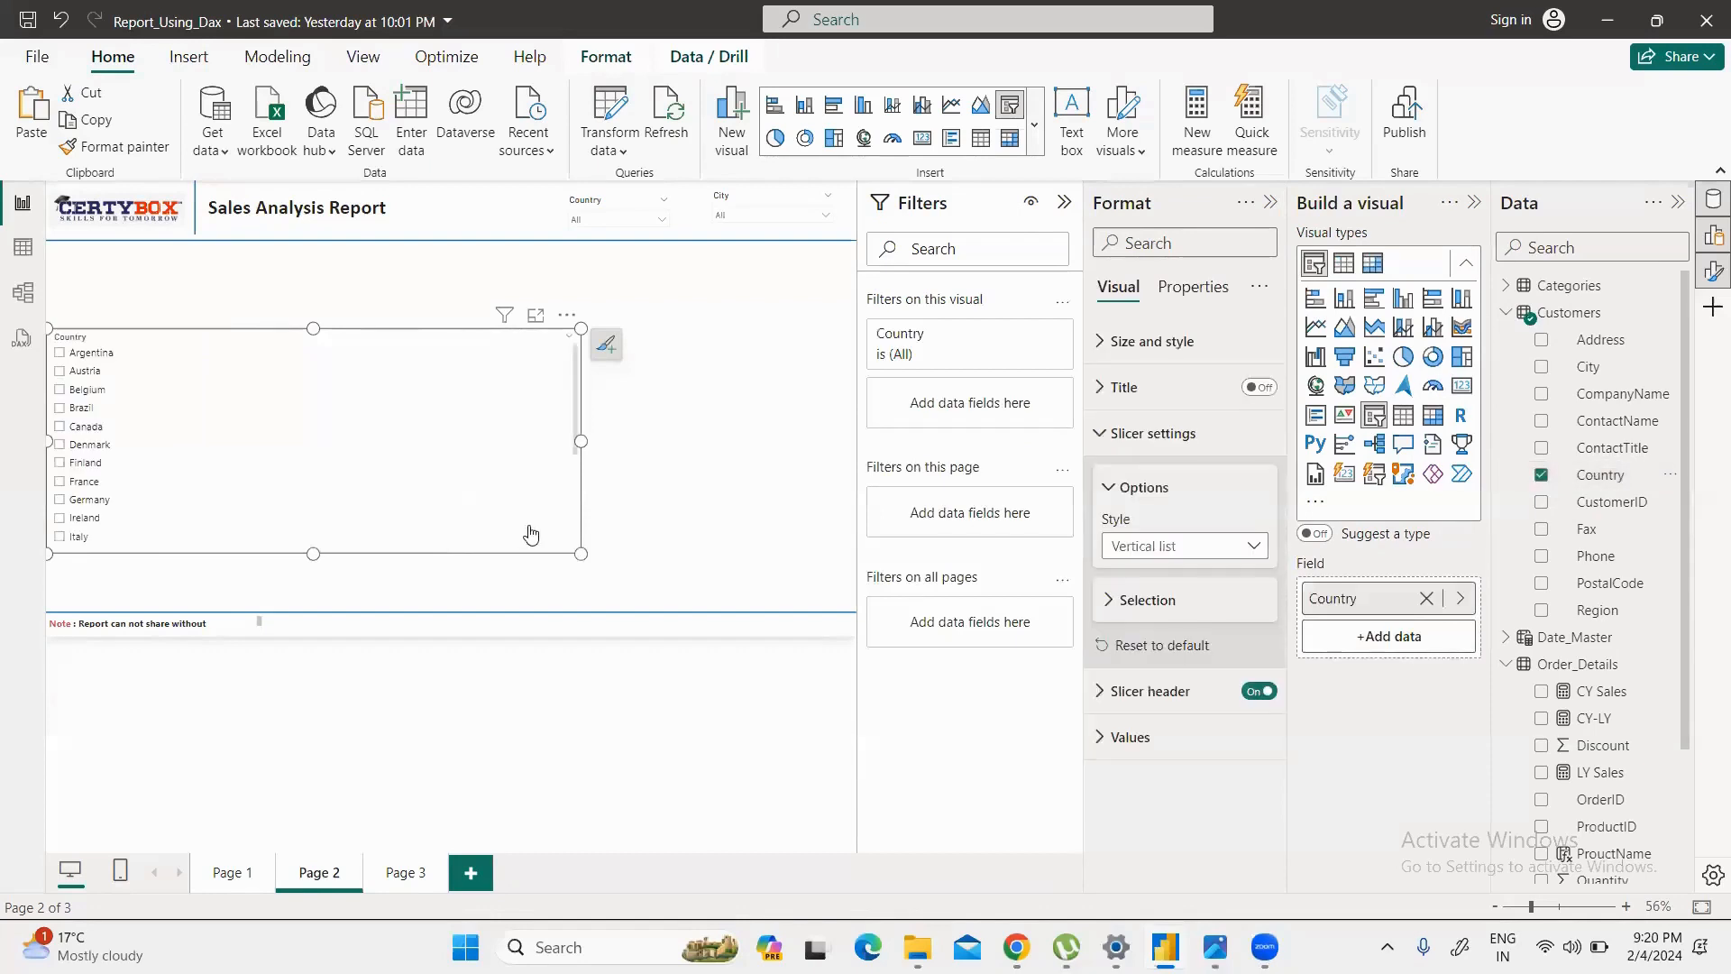
pyautogui.moveTo(578, 552)
pyautogui.mouseDown()
pyautogui.moveTo(252, 586)
pyautogui.moveTo(254, 556)
pyautogui.mouseUp()
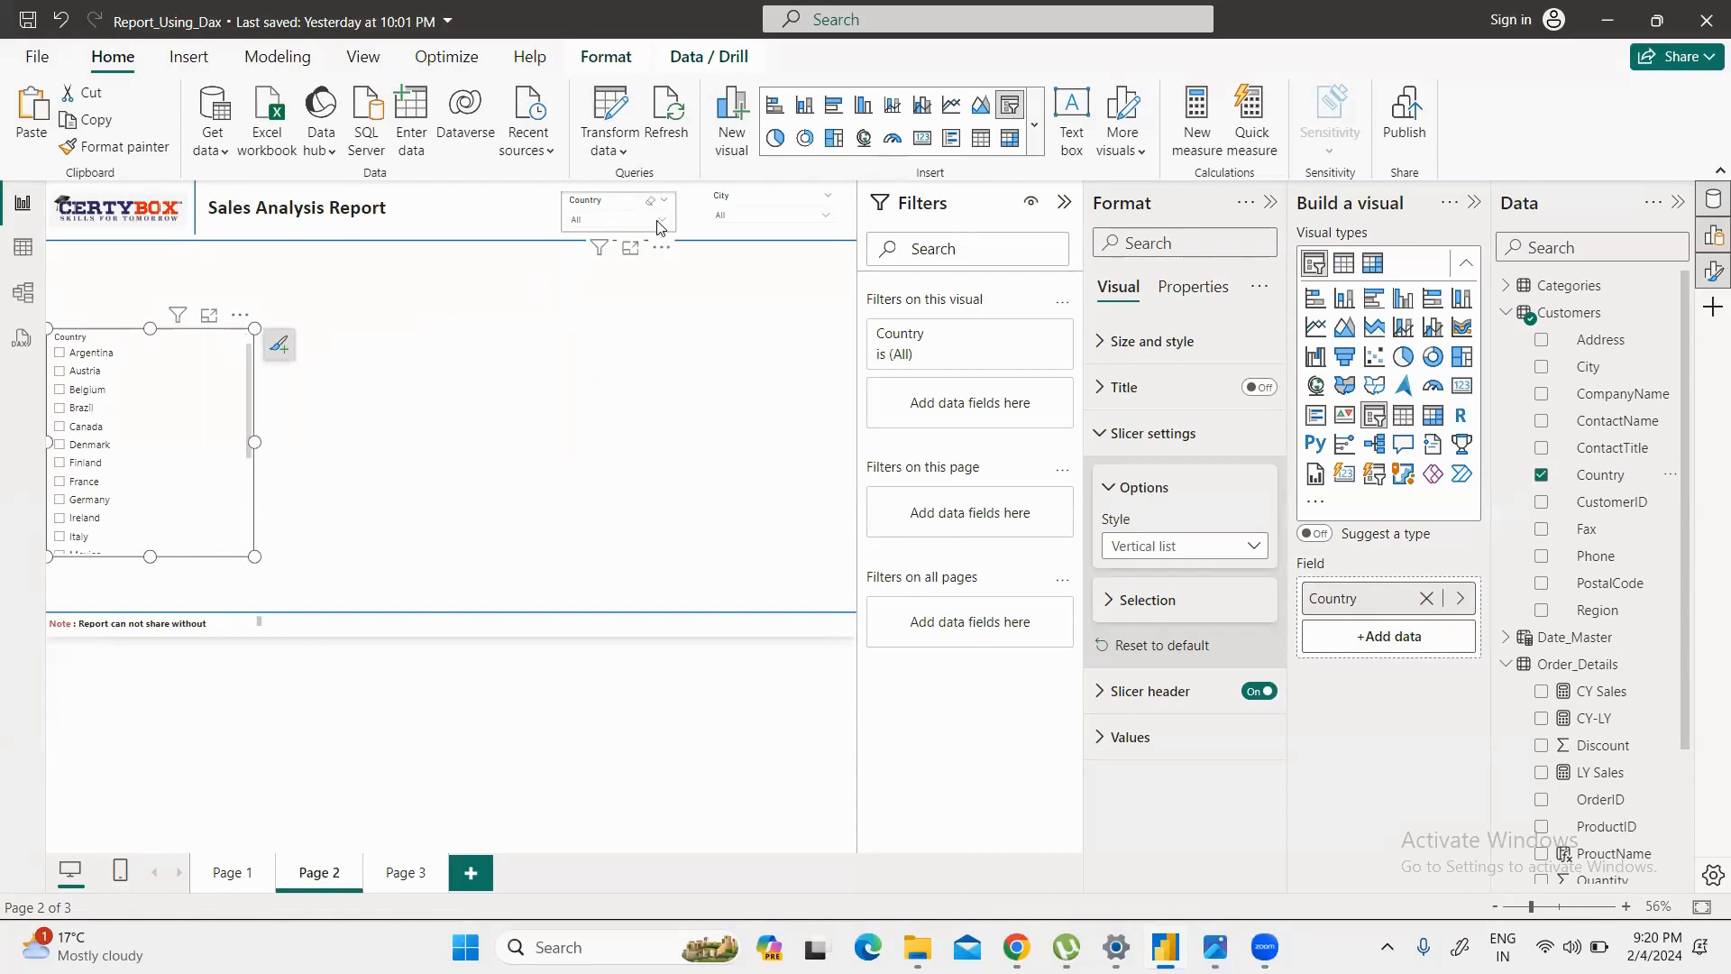
# Step: Set the style of the newly added Country slicer on the canvas to Dropdown
pyautogui.click(1112, 448)
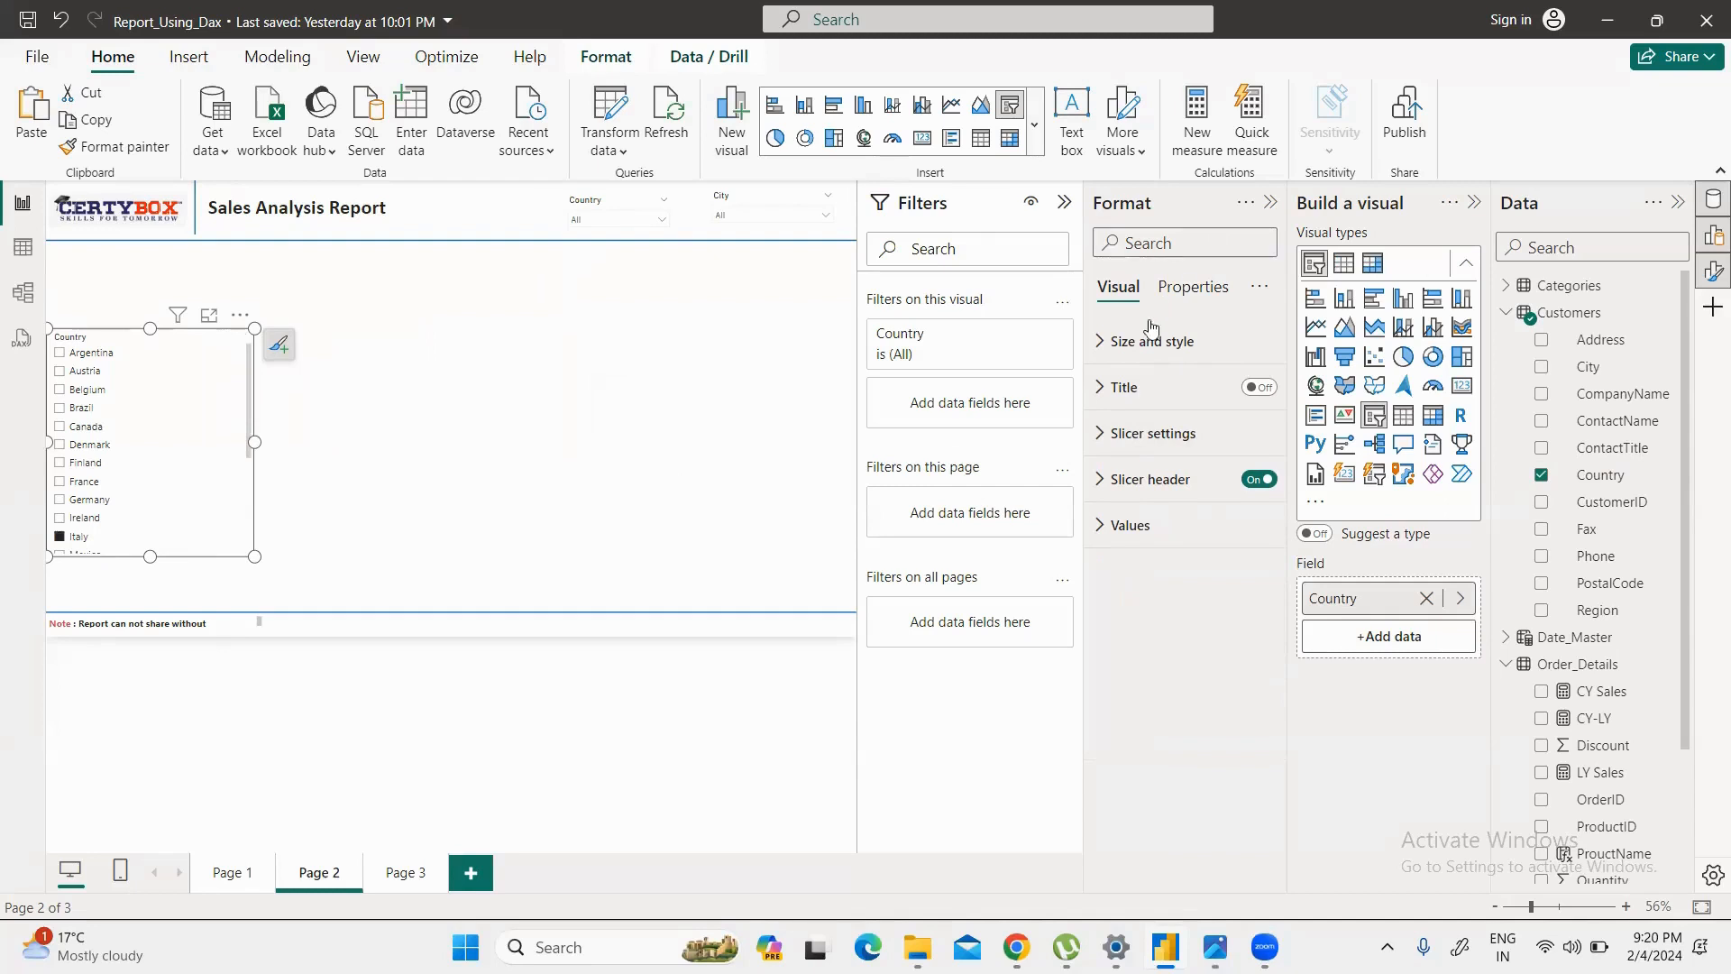
pyautogui.click(1099, 437)
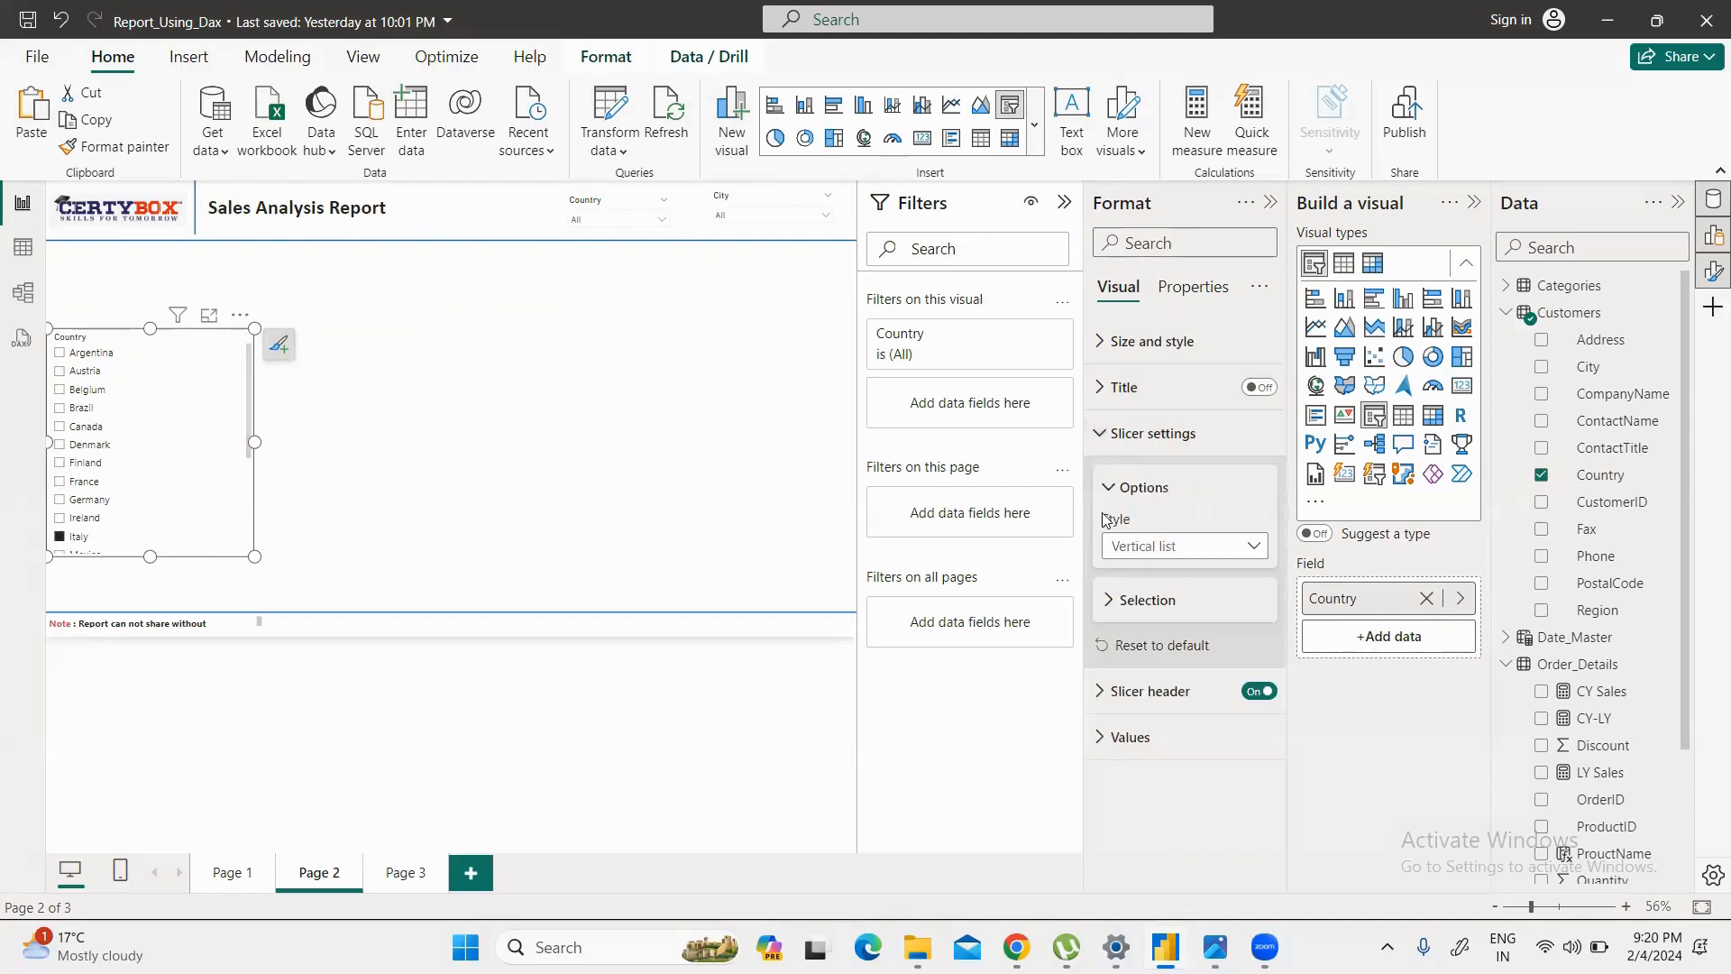
pyautogui.click(1254, 546)
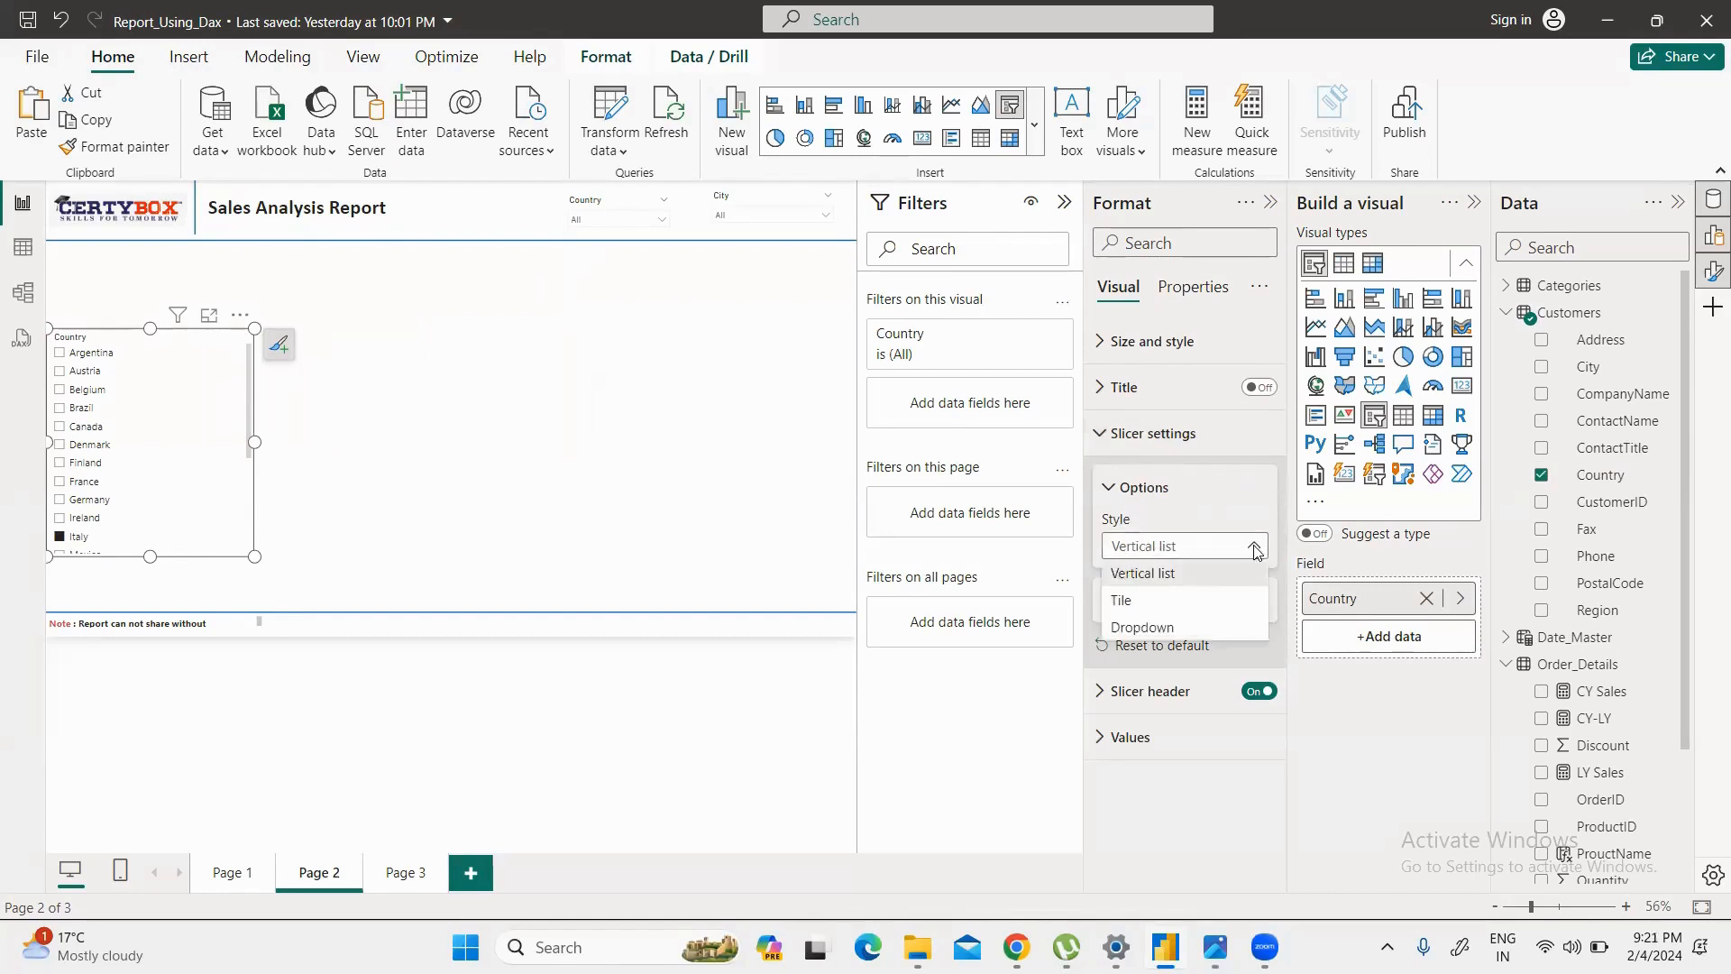
pyautogui.click(1141, 630)
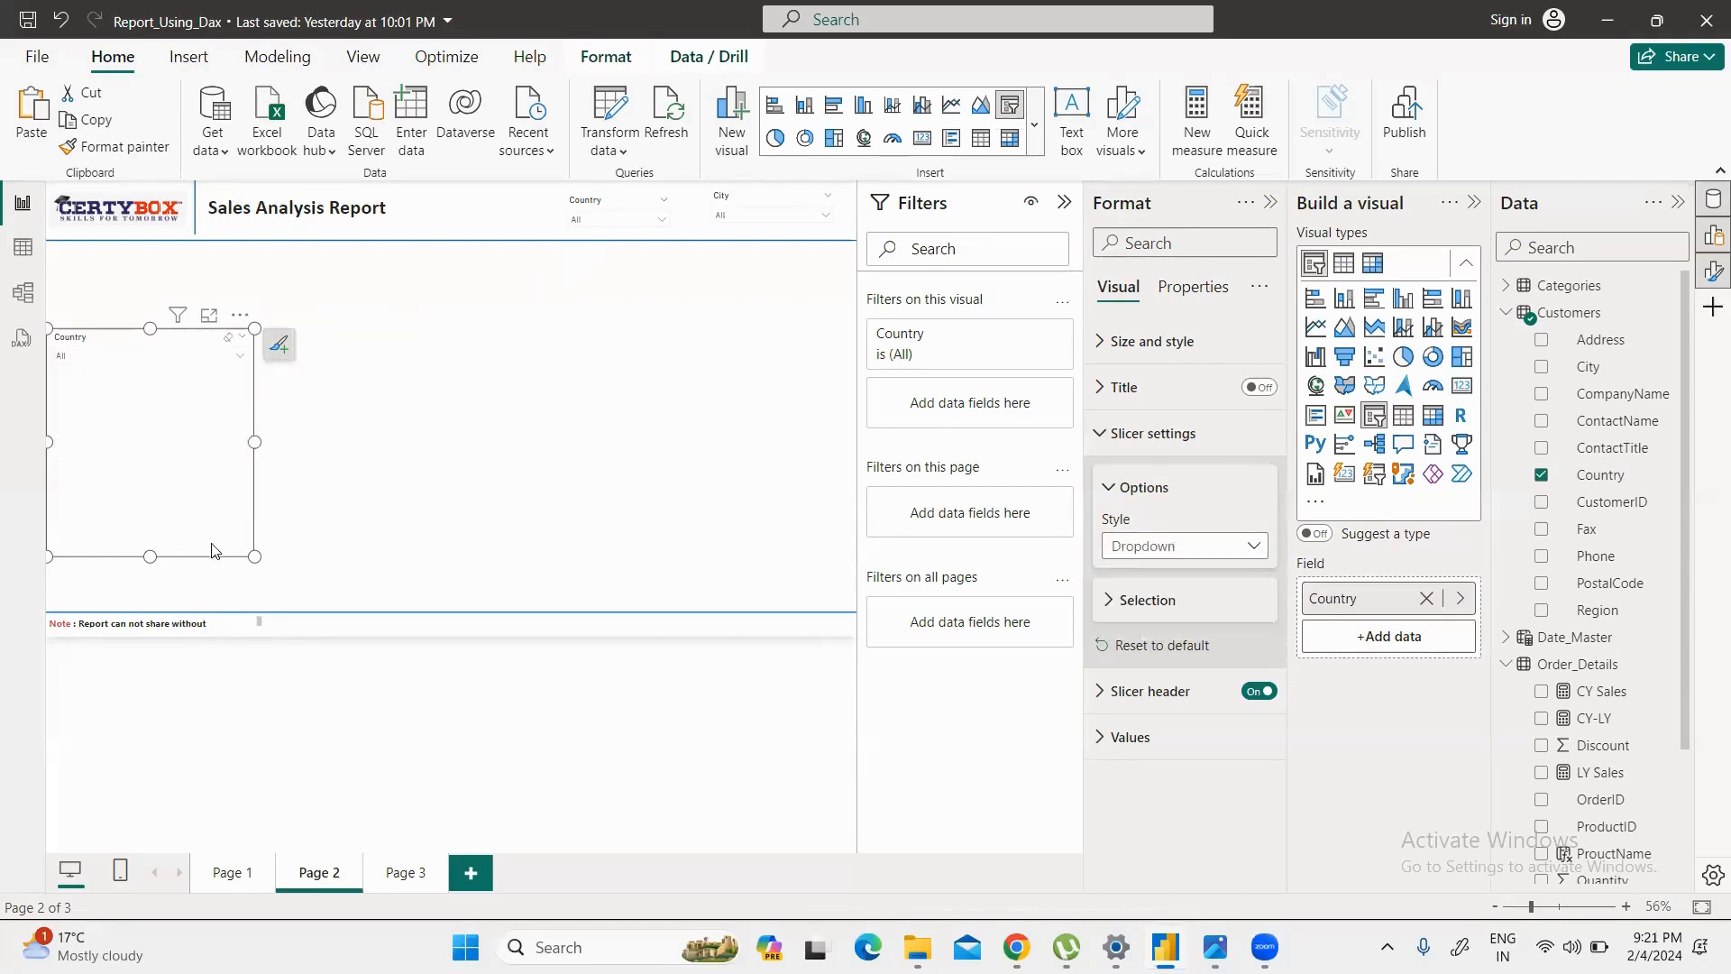
# Step: Shrink the extra Country dropdown slicer, move it just below the header slicers, and delete it
pyautogui.moveTo(259, 564)
pyautogui.mouseDown()
pyautogui.moveTo(240, 525)
pyautogui.moveTo(242, 388)
pyautogui.moveTo(259, 407)
pyautogui.mouseUp()
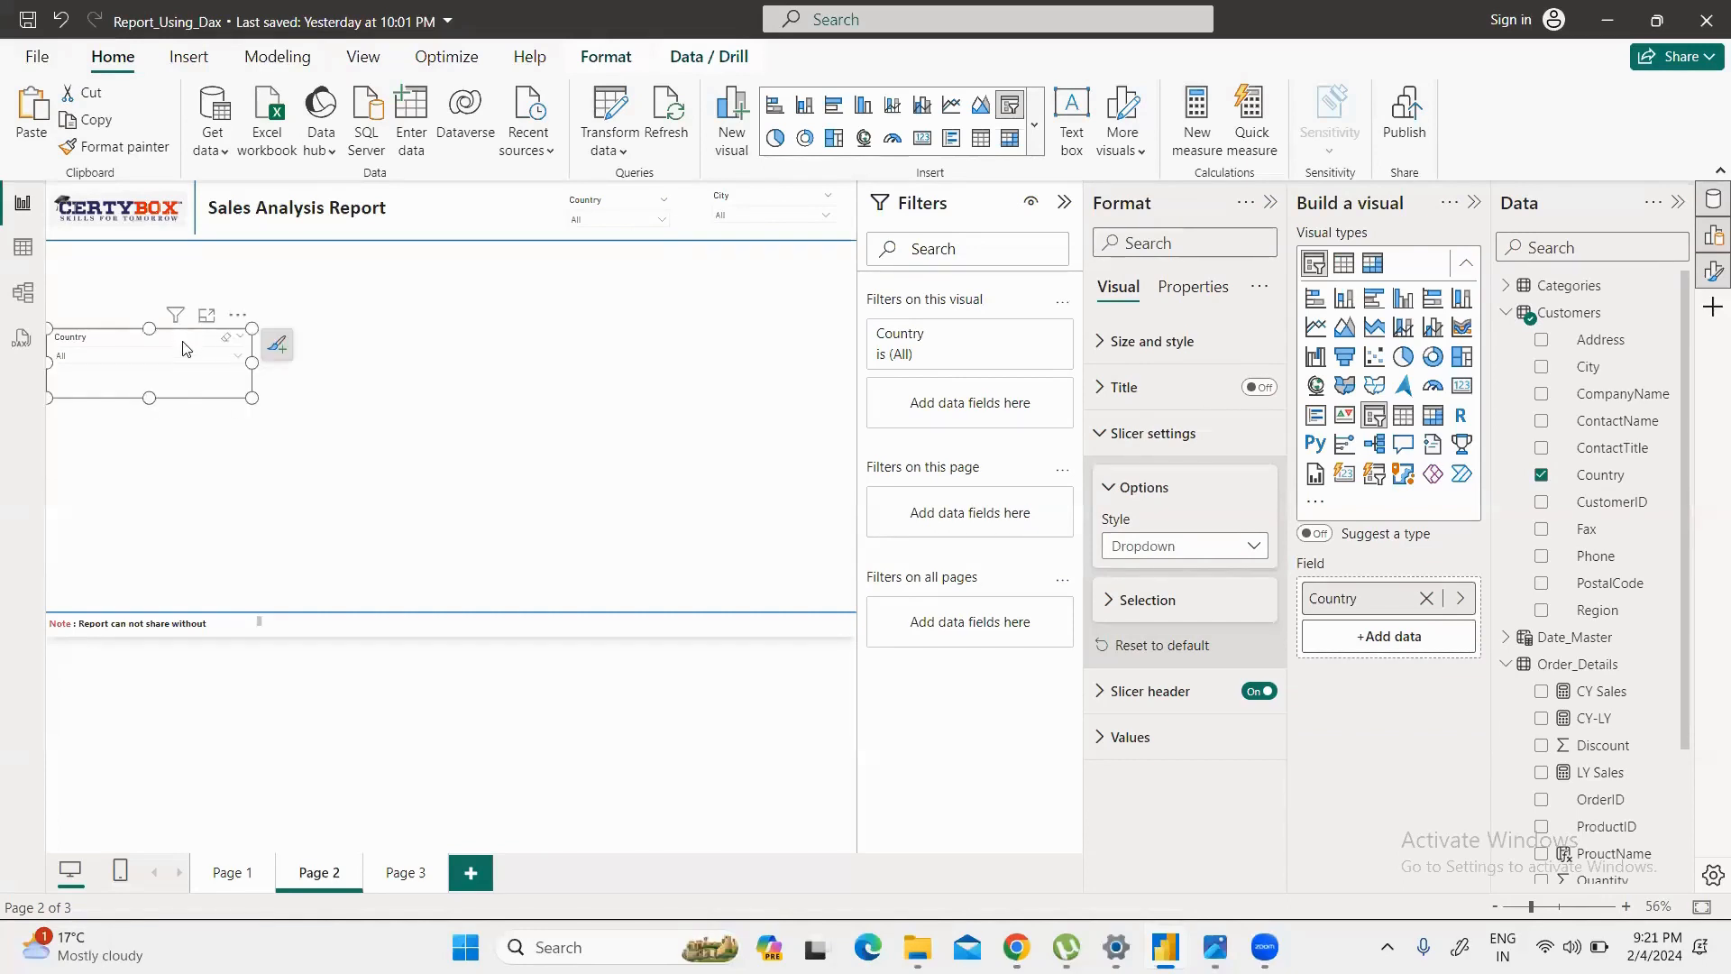
pyautogui.moveTo(185, 348)
pyautogui.mouseDown()
pyautogui.moveTo(565, 330)
pyautogui.moveTo(657, 264)
pyautogui.moveTo(658, 281)
pyautogui.mouseUp()
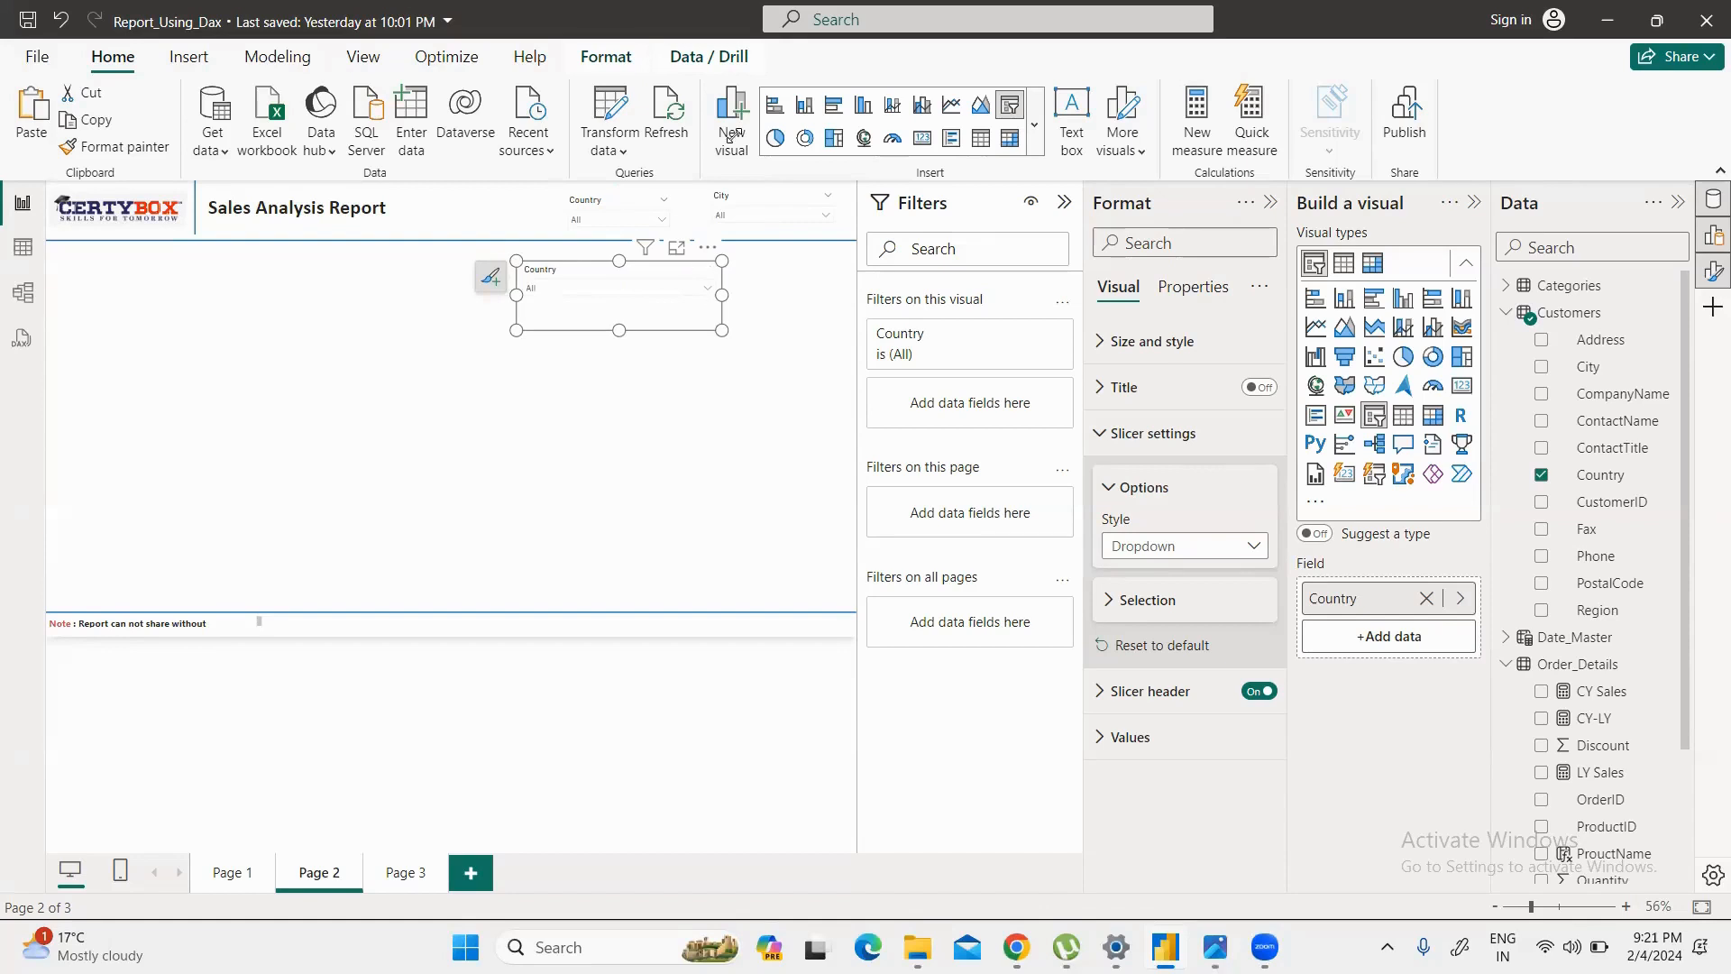
pyautogui.press('Delete')
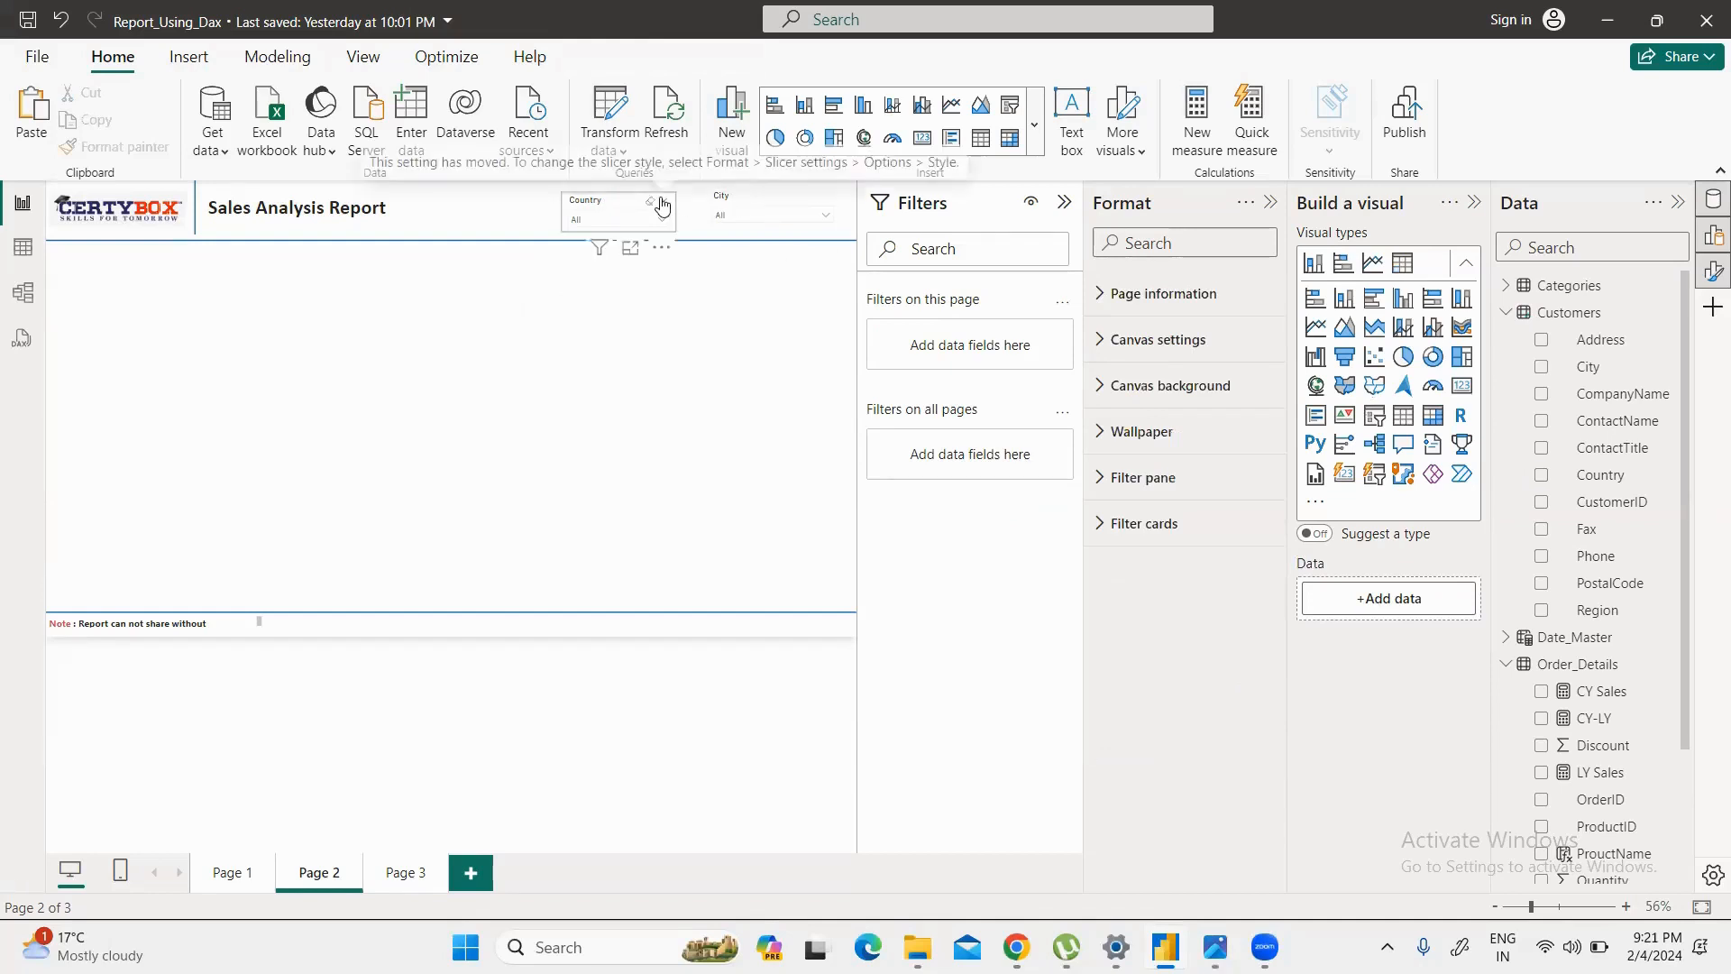
# Step: Nudge the header's Country slicer up slightly and widen it a little toward the report title
pyautogui.click(604, 196)
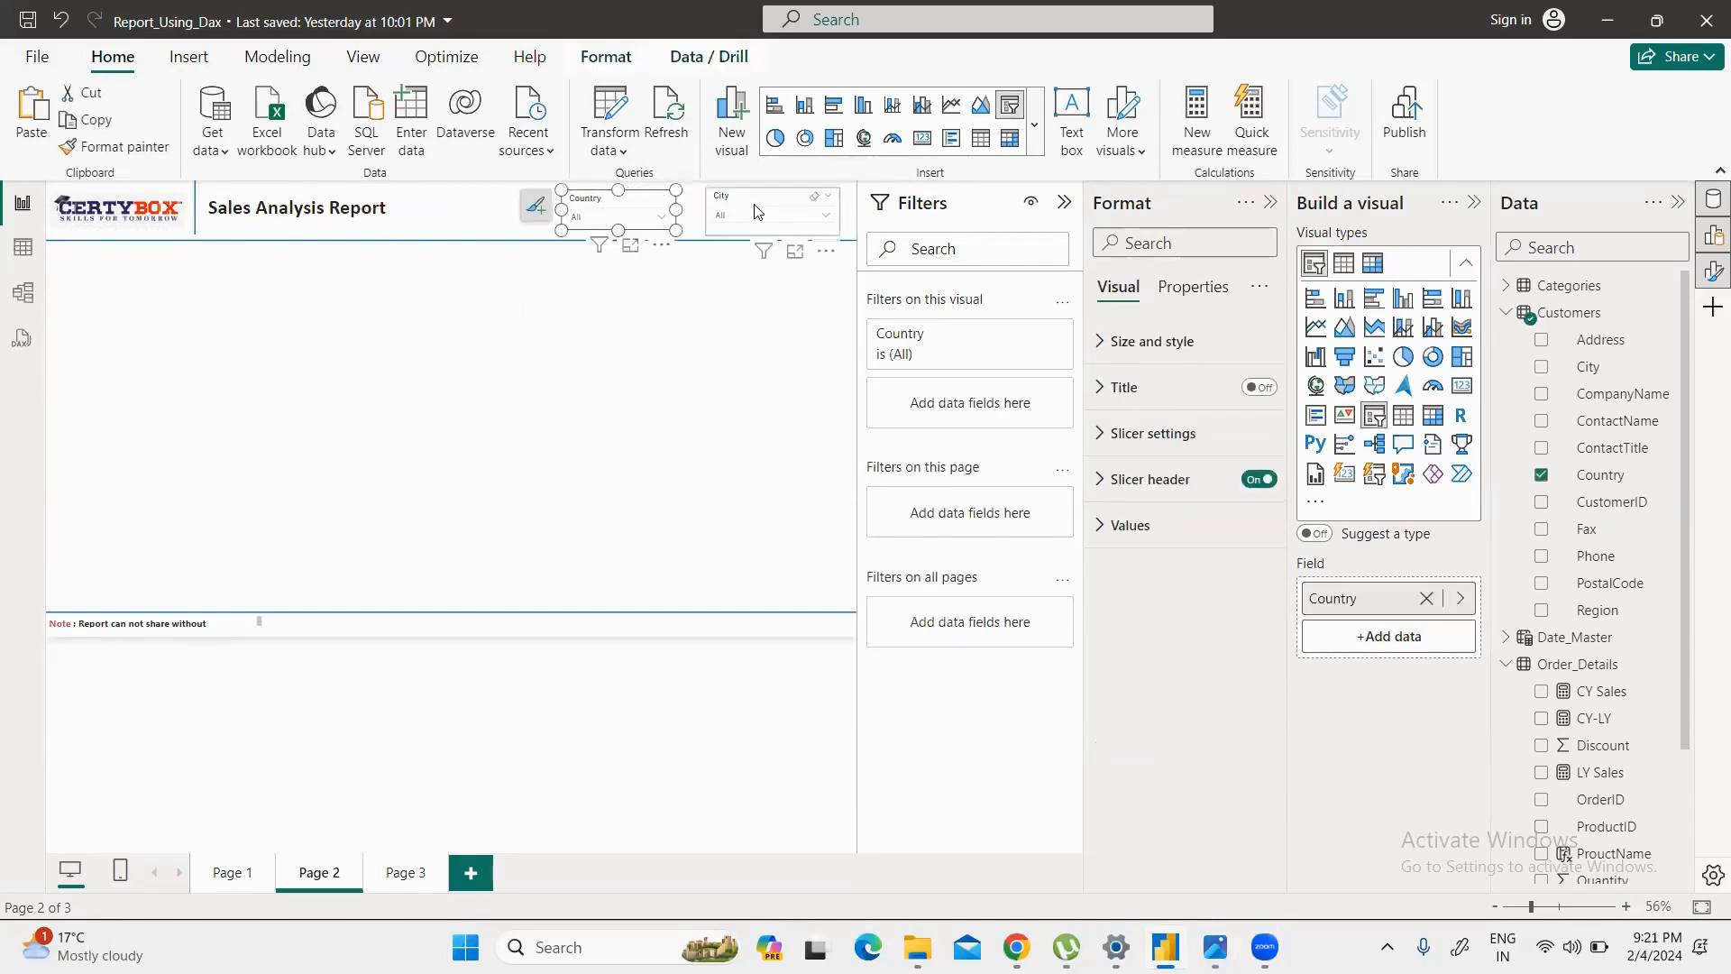
pyautogui.moveTo(561, 209); pyautogui.dragTo(553, 214)
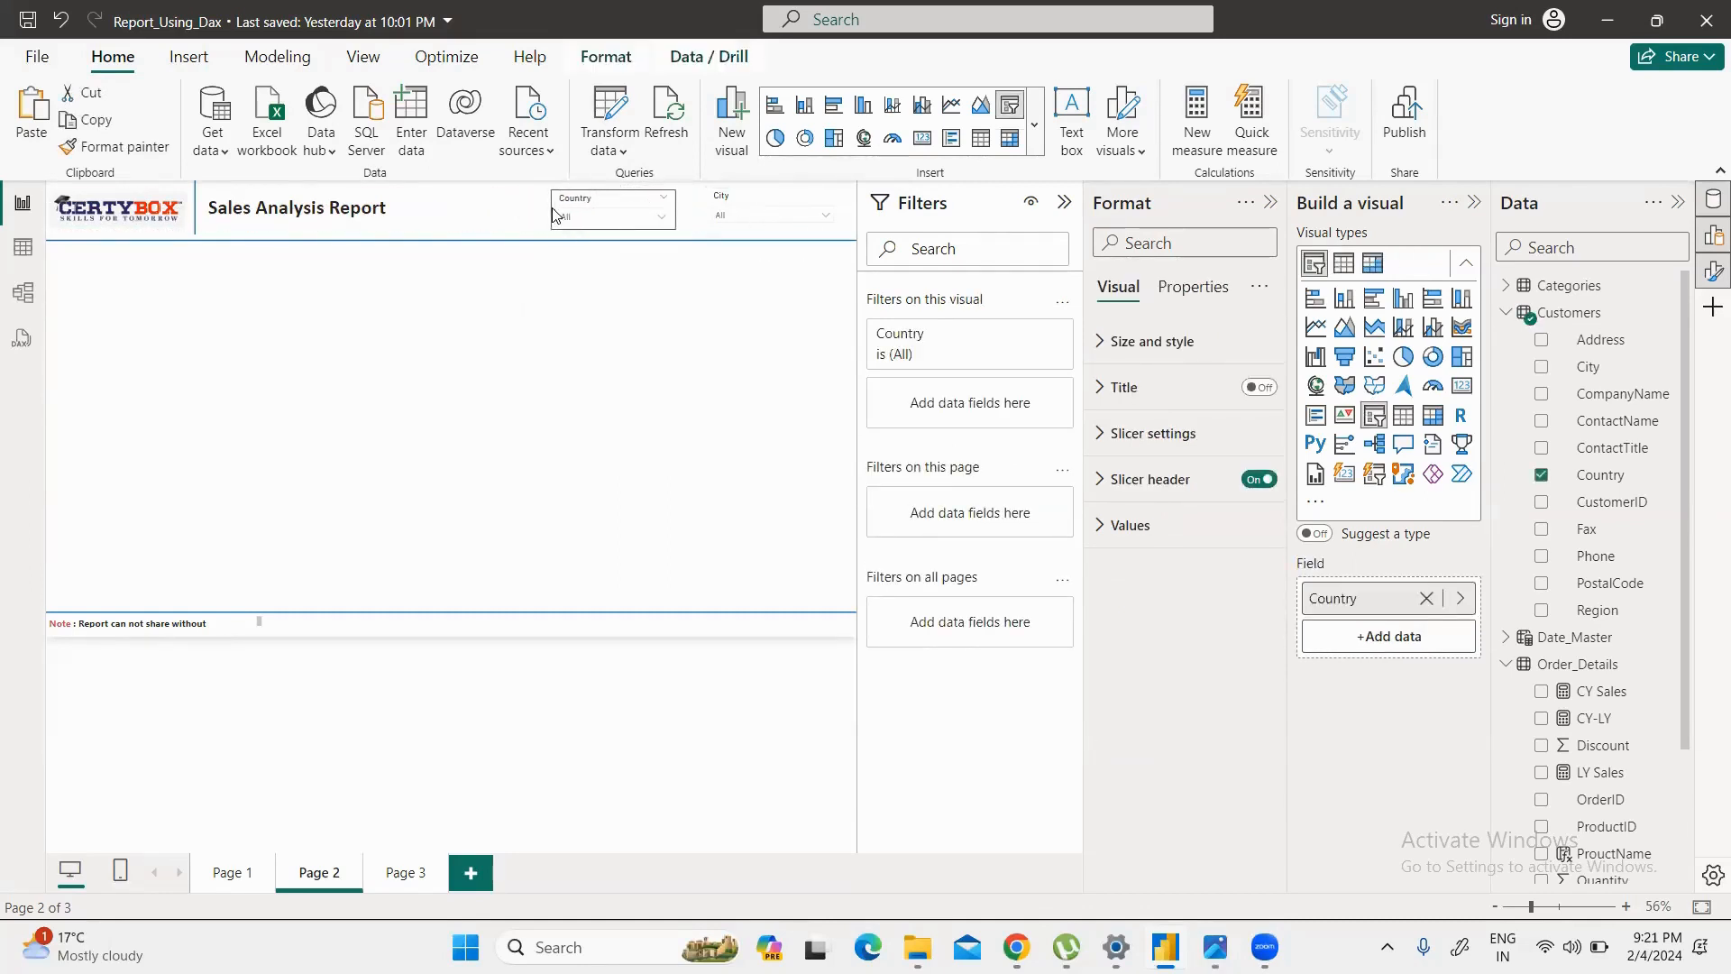
pyautogui.click(553, 294)
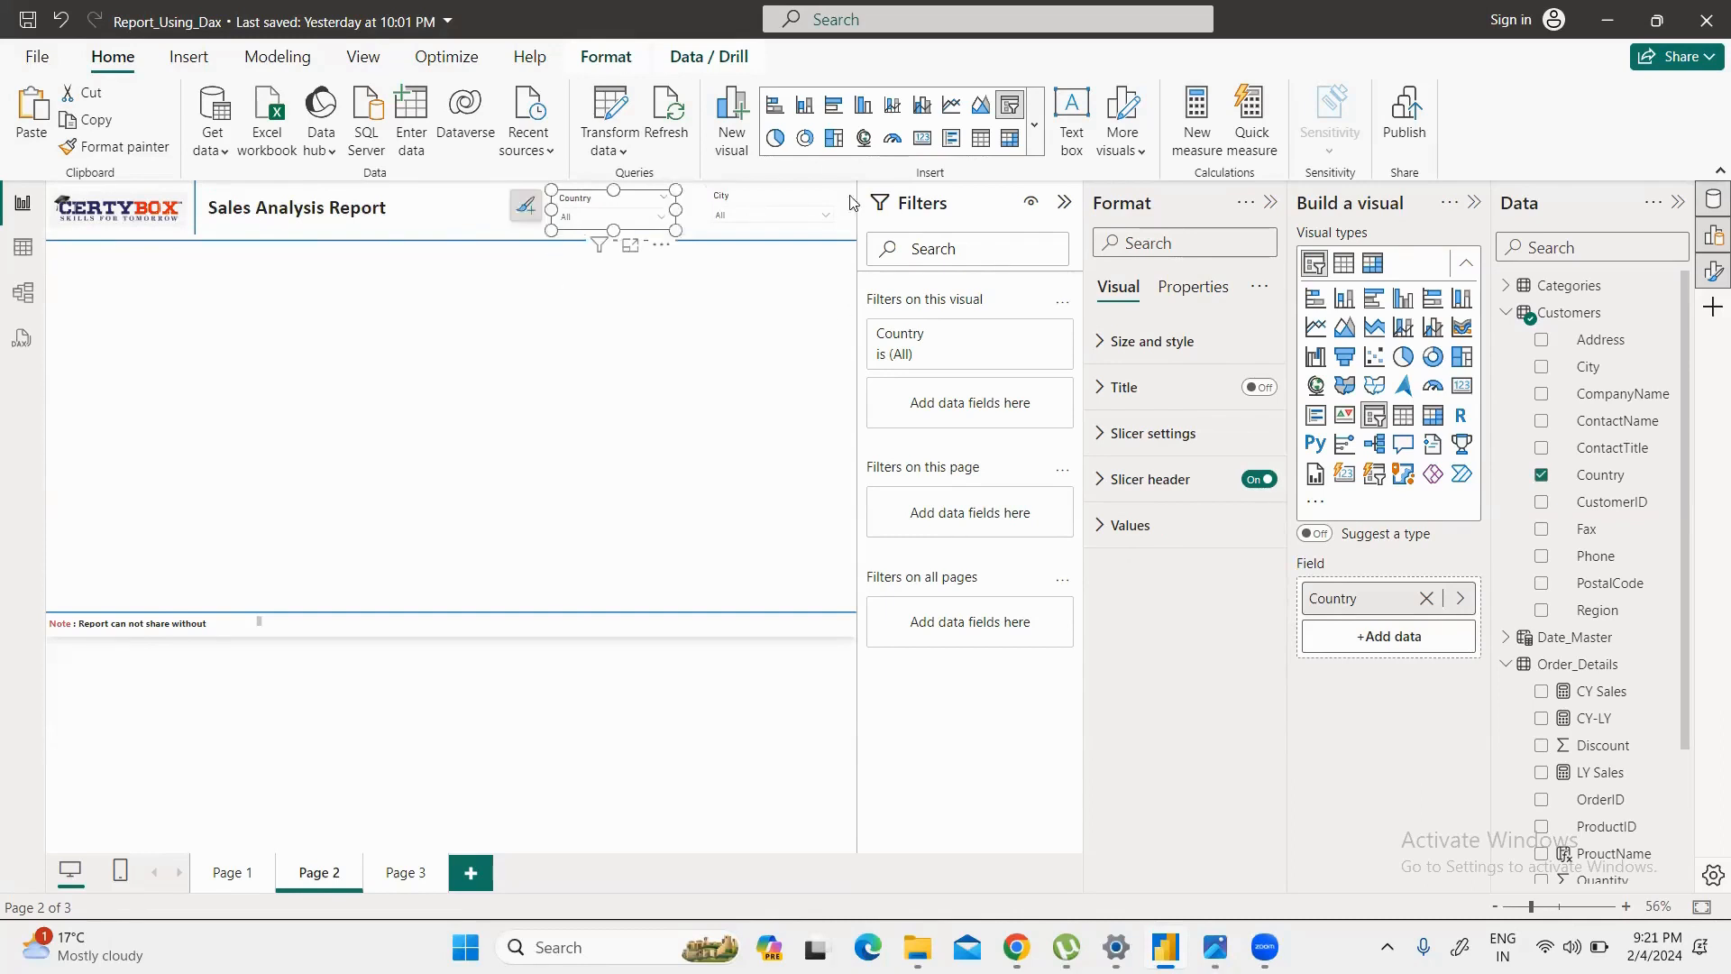
# Step: Make the values text of the header's Country slicer bold and check it in the expanded country list
pyautogui.click(624, 200)
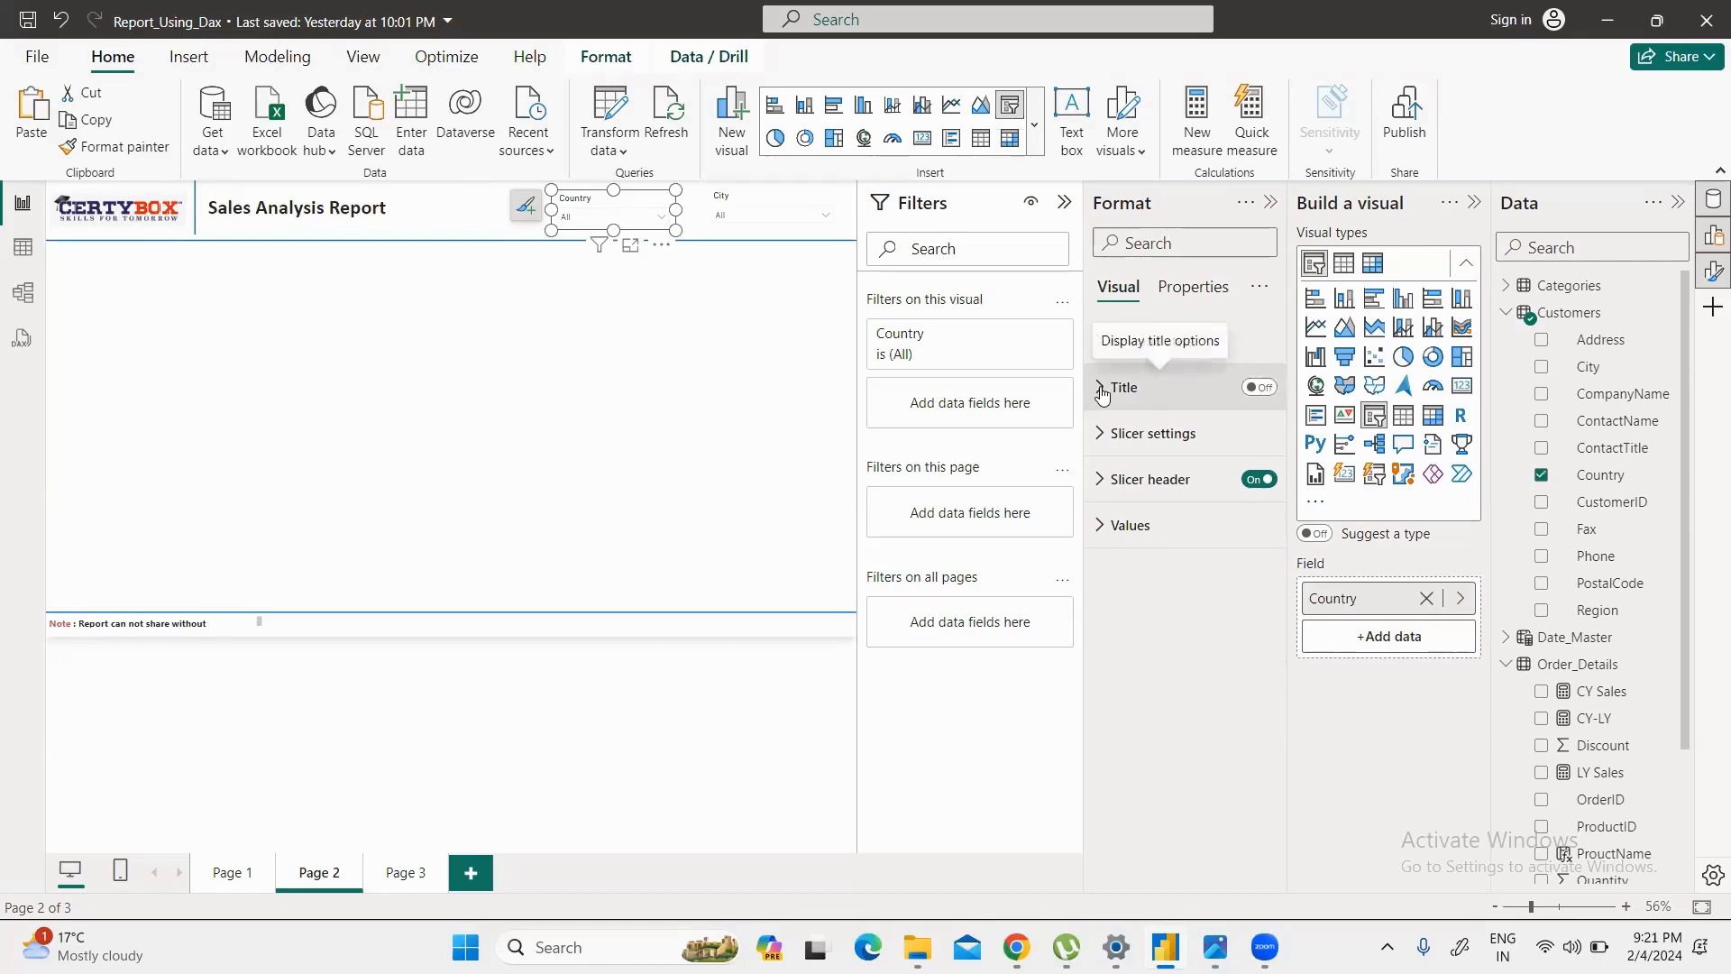
pyautogui.click(1101, 530)
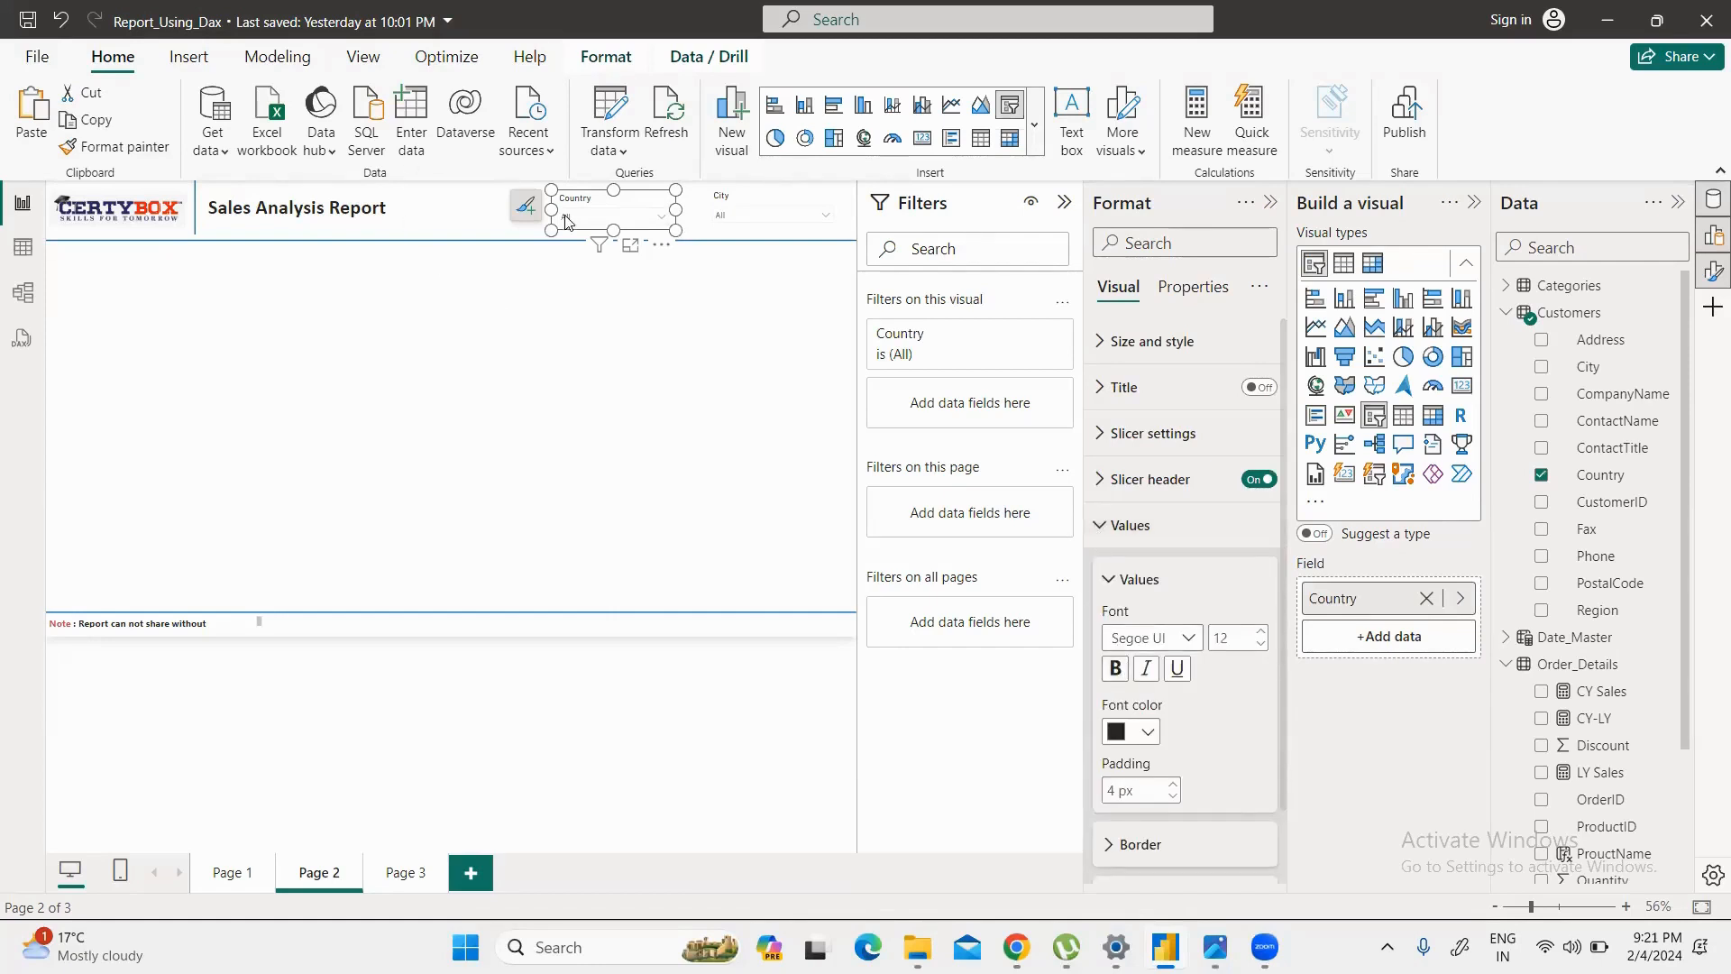
pyautogui.click(662, 218)
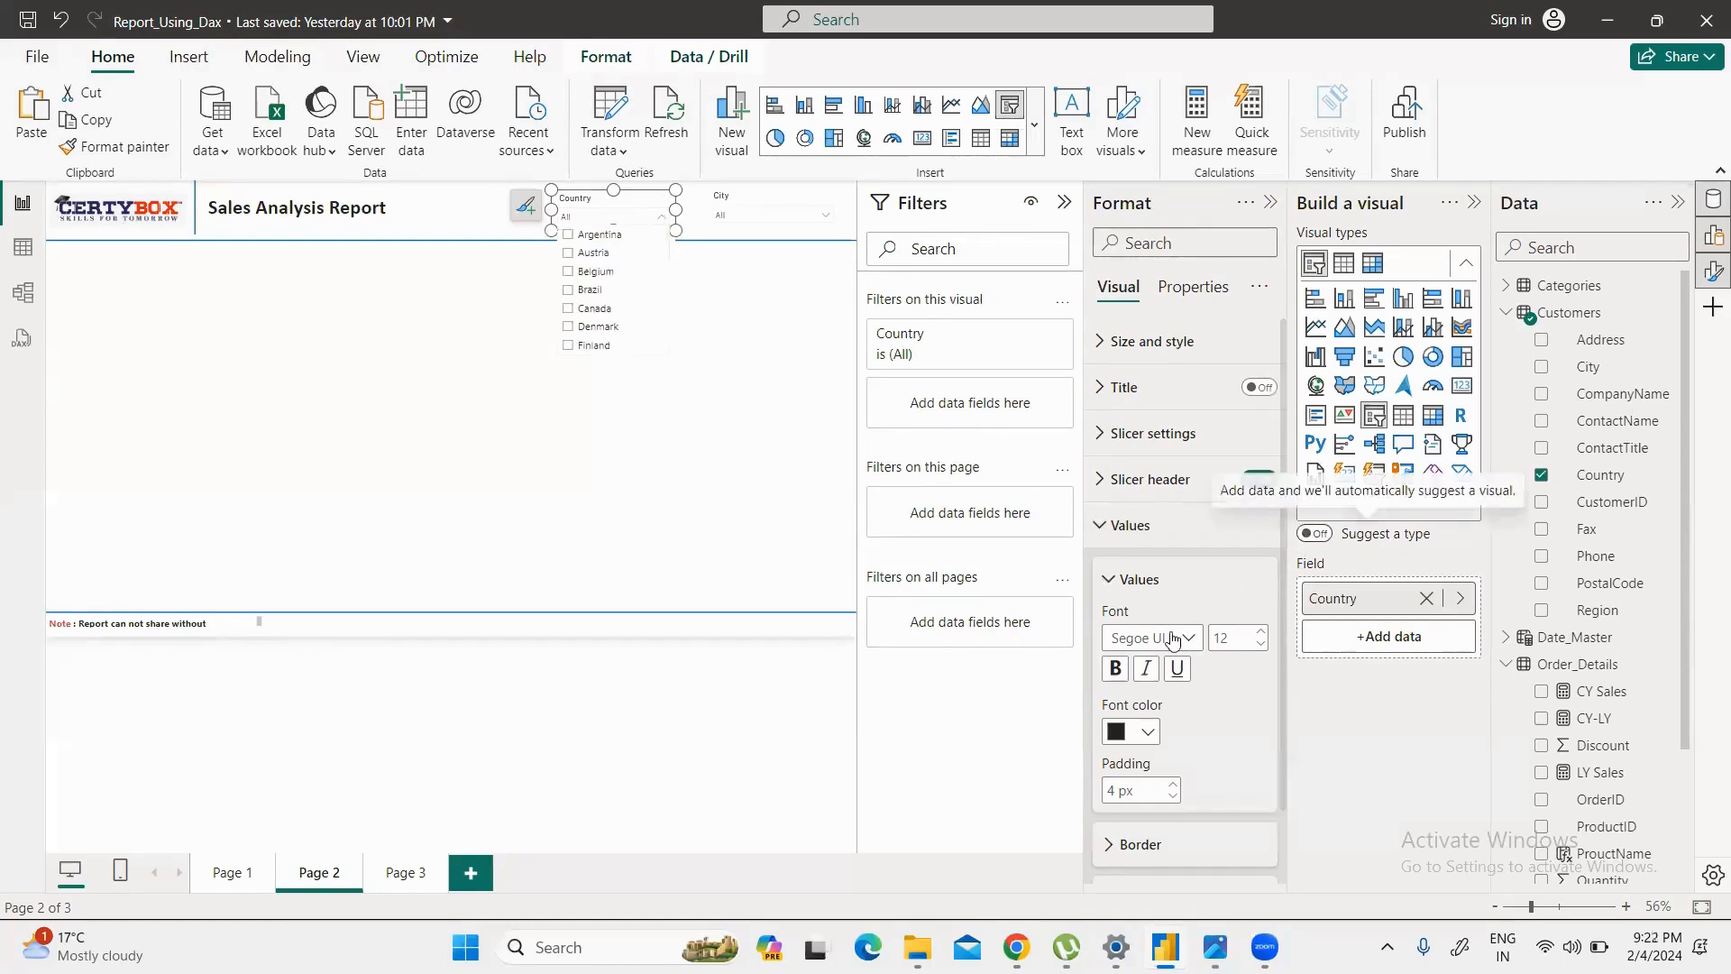
pyautogui.click(1113, 669)
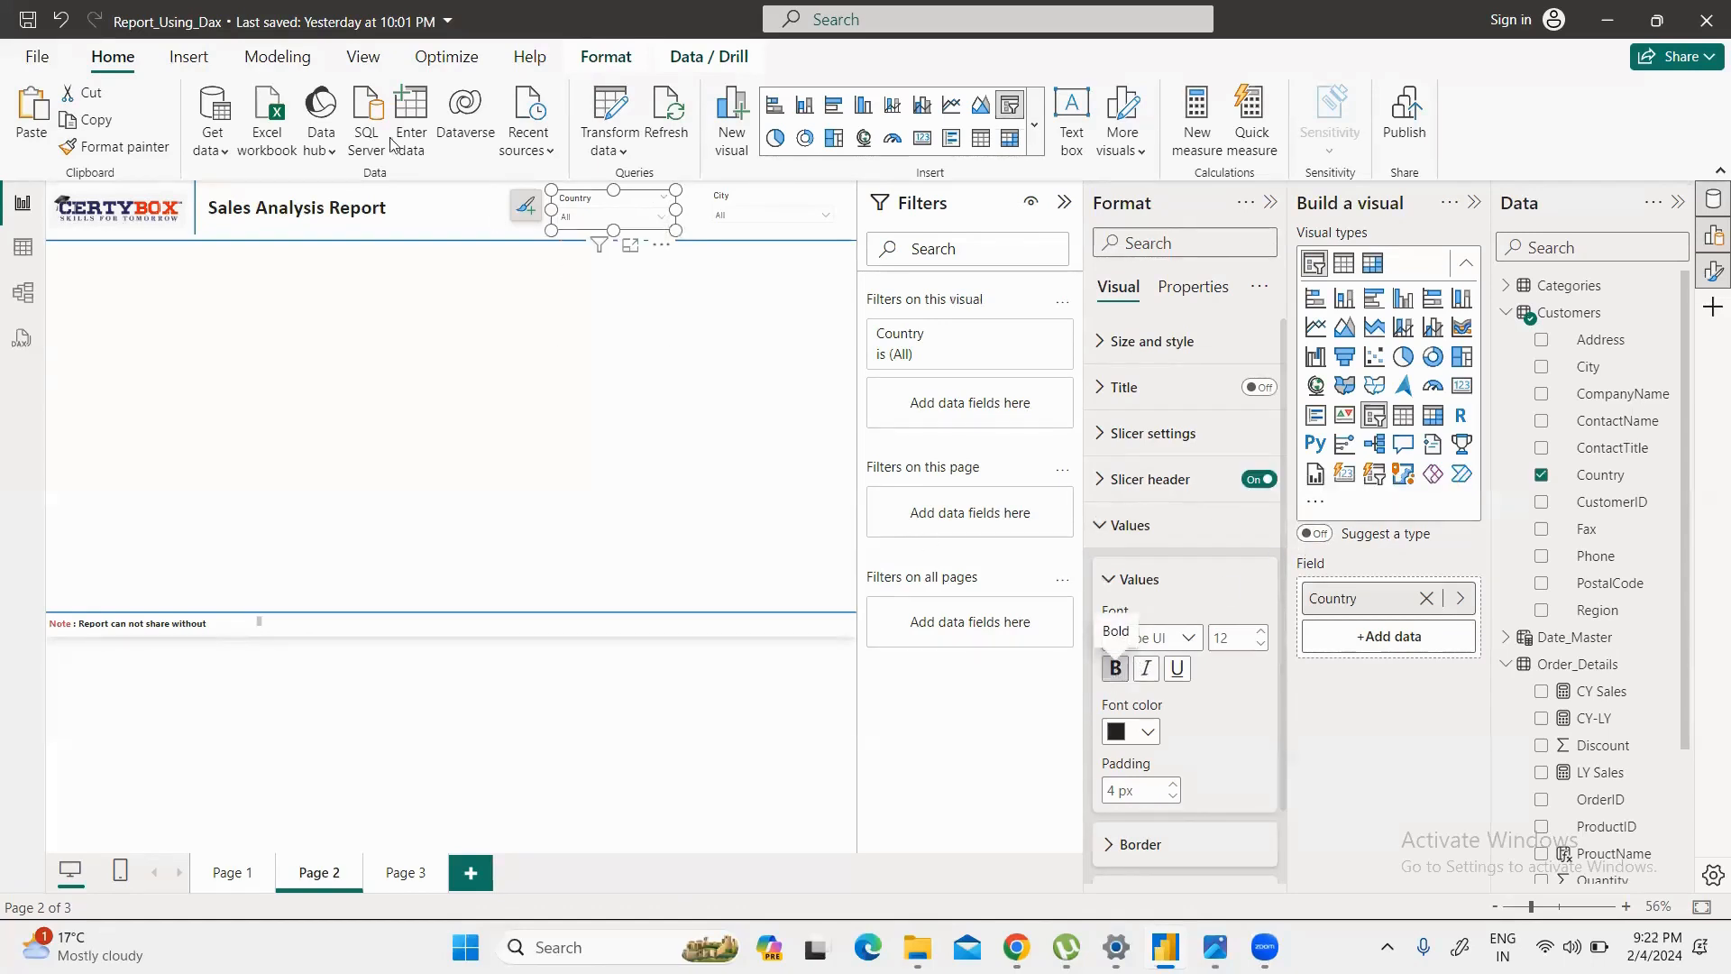
pyautogui.click(651, 218)
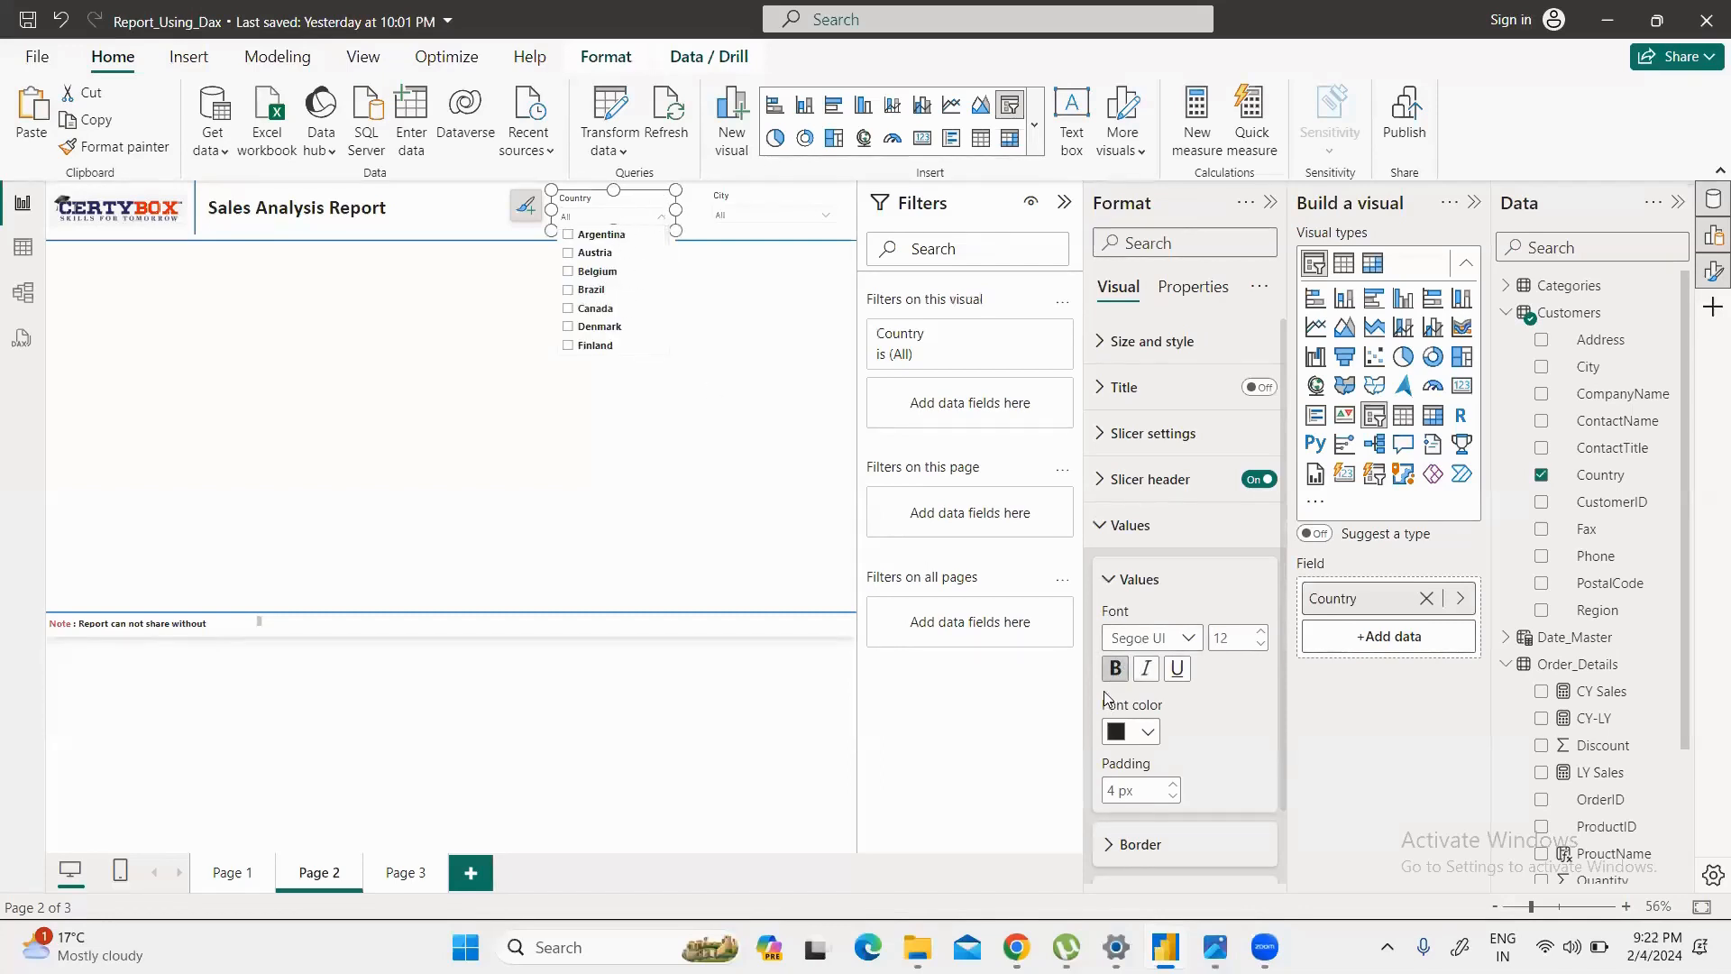
# Step: Try red as the font color of the Country slicer's values, then restore the dark color
pyautogui.click(1147, 731)
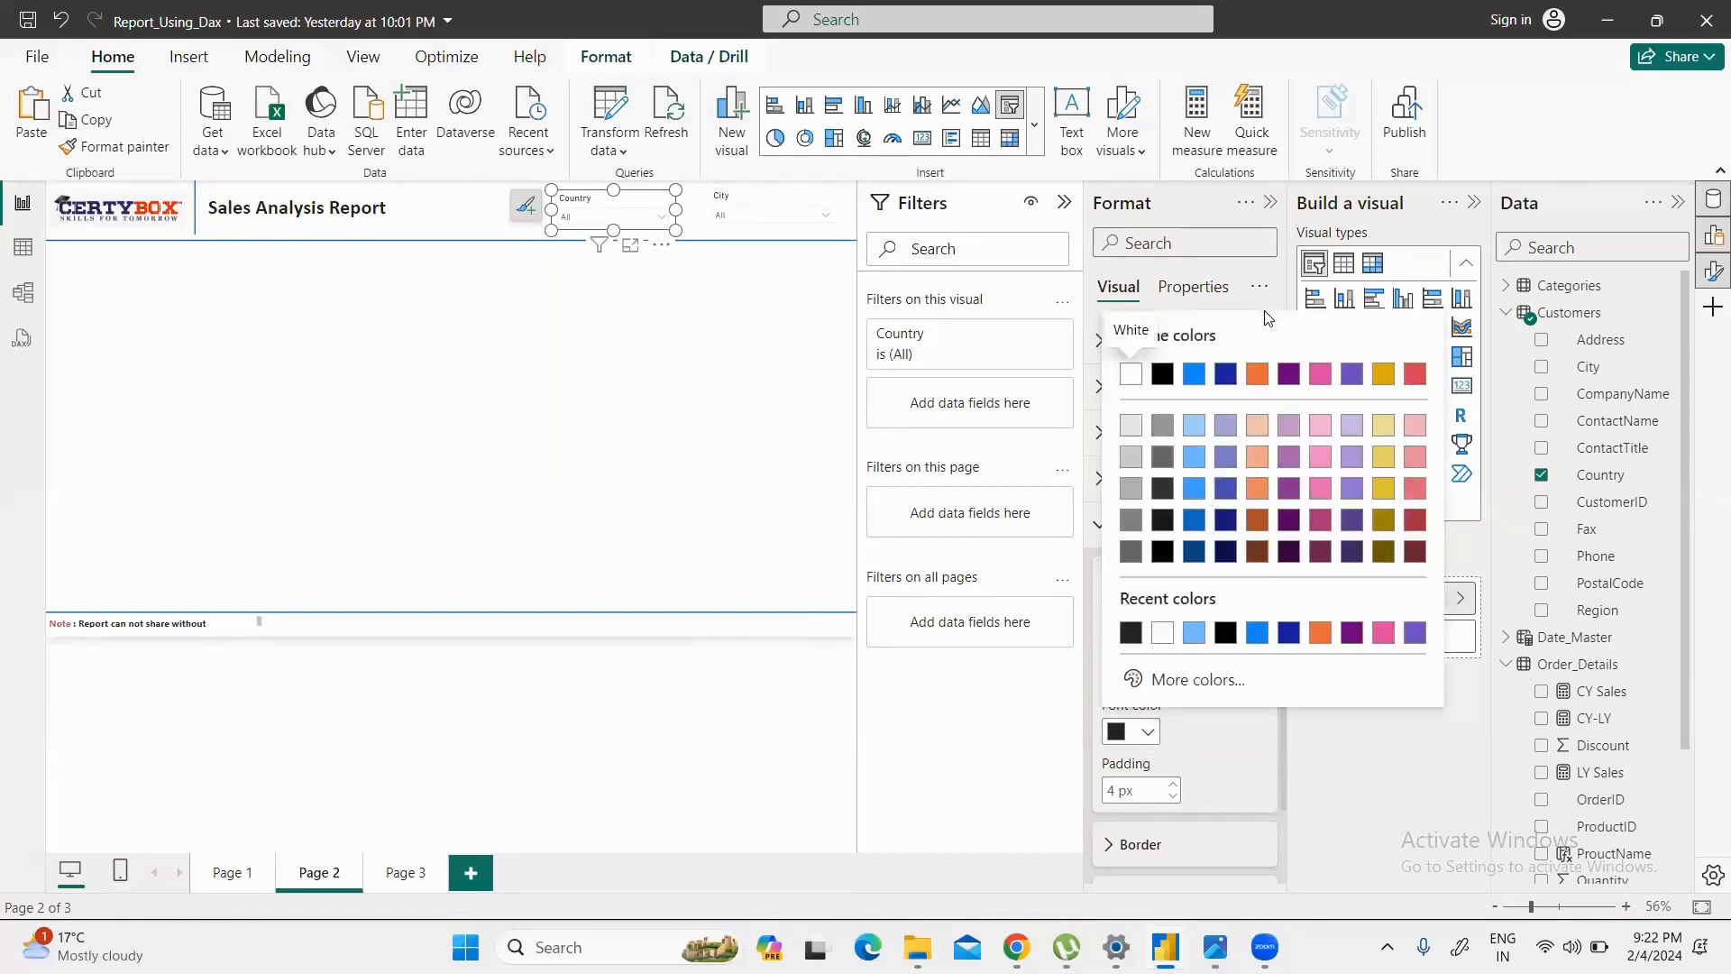
pyautogui.click(1419, 376)
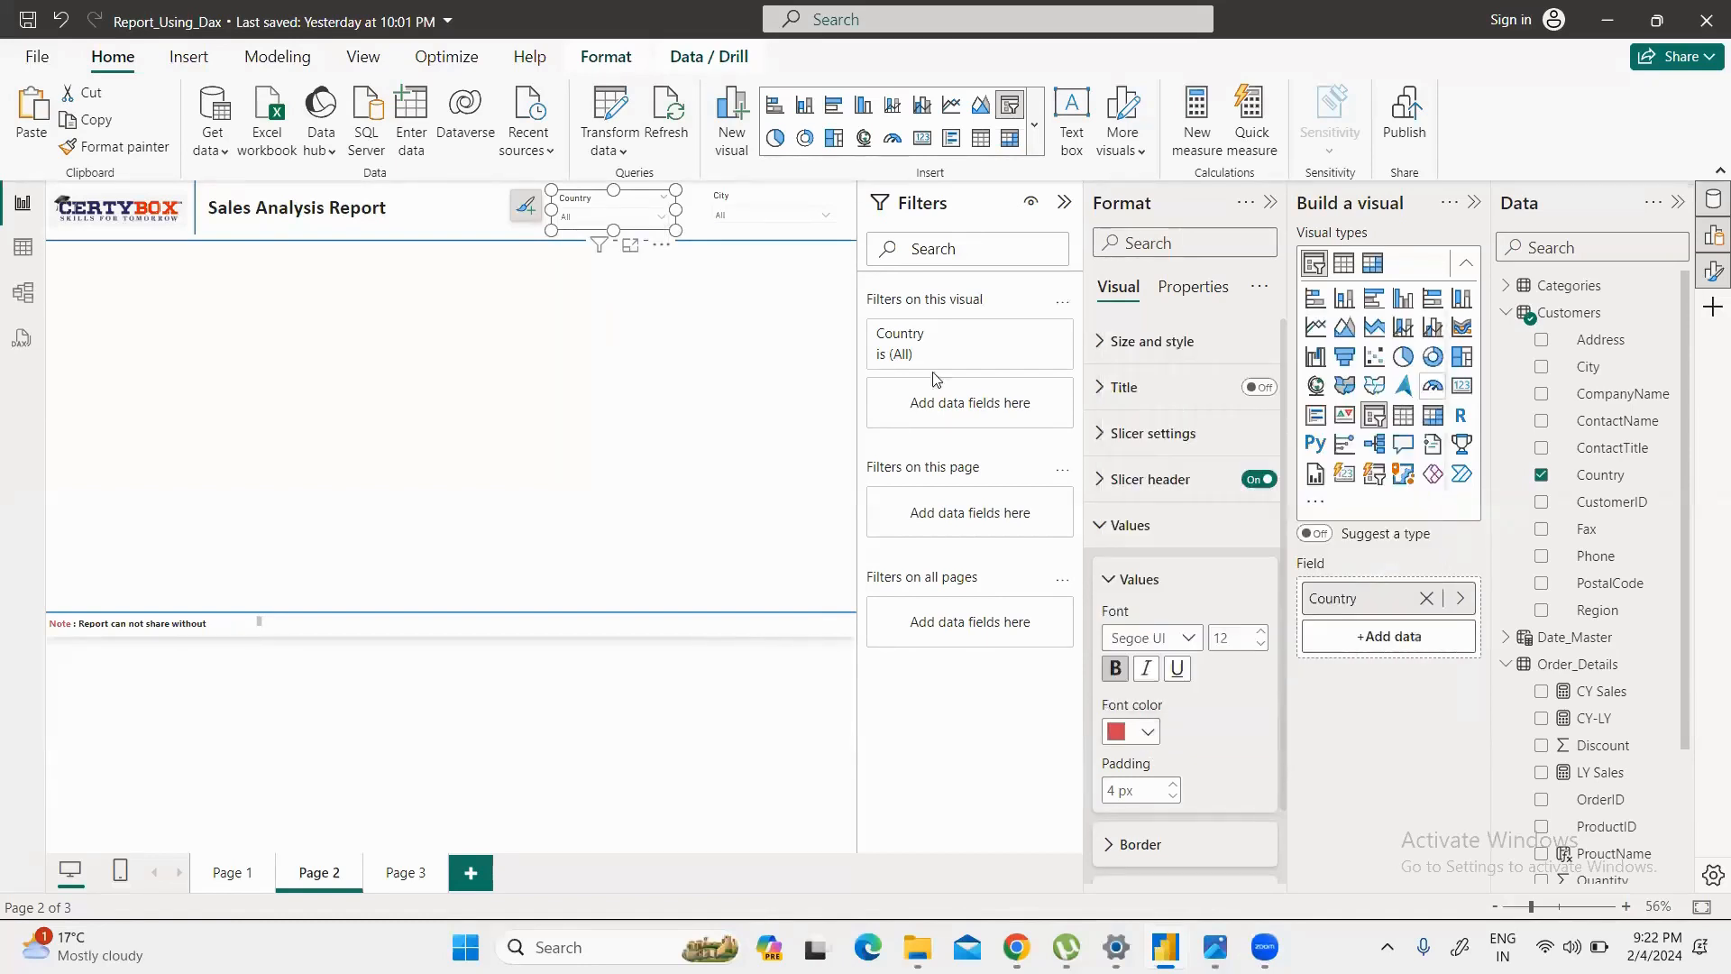
pyautogui.click(645, 221)
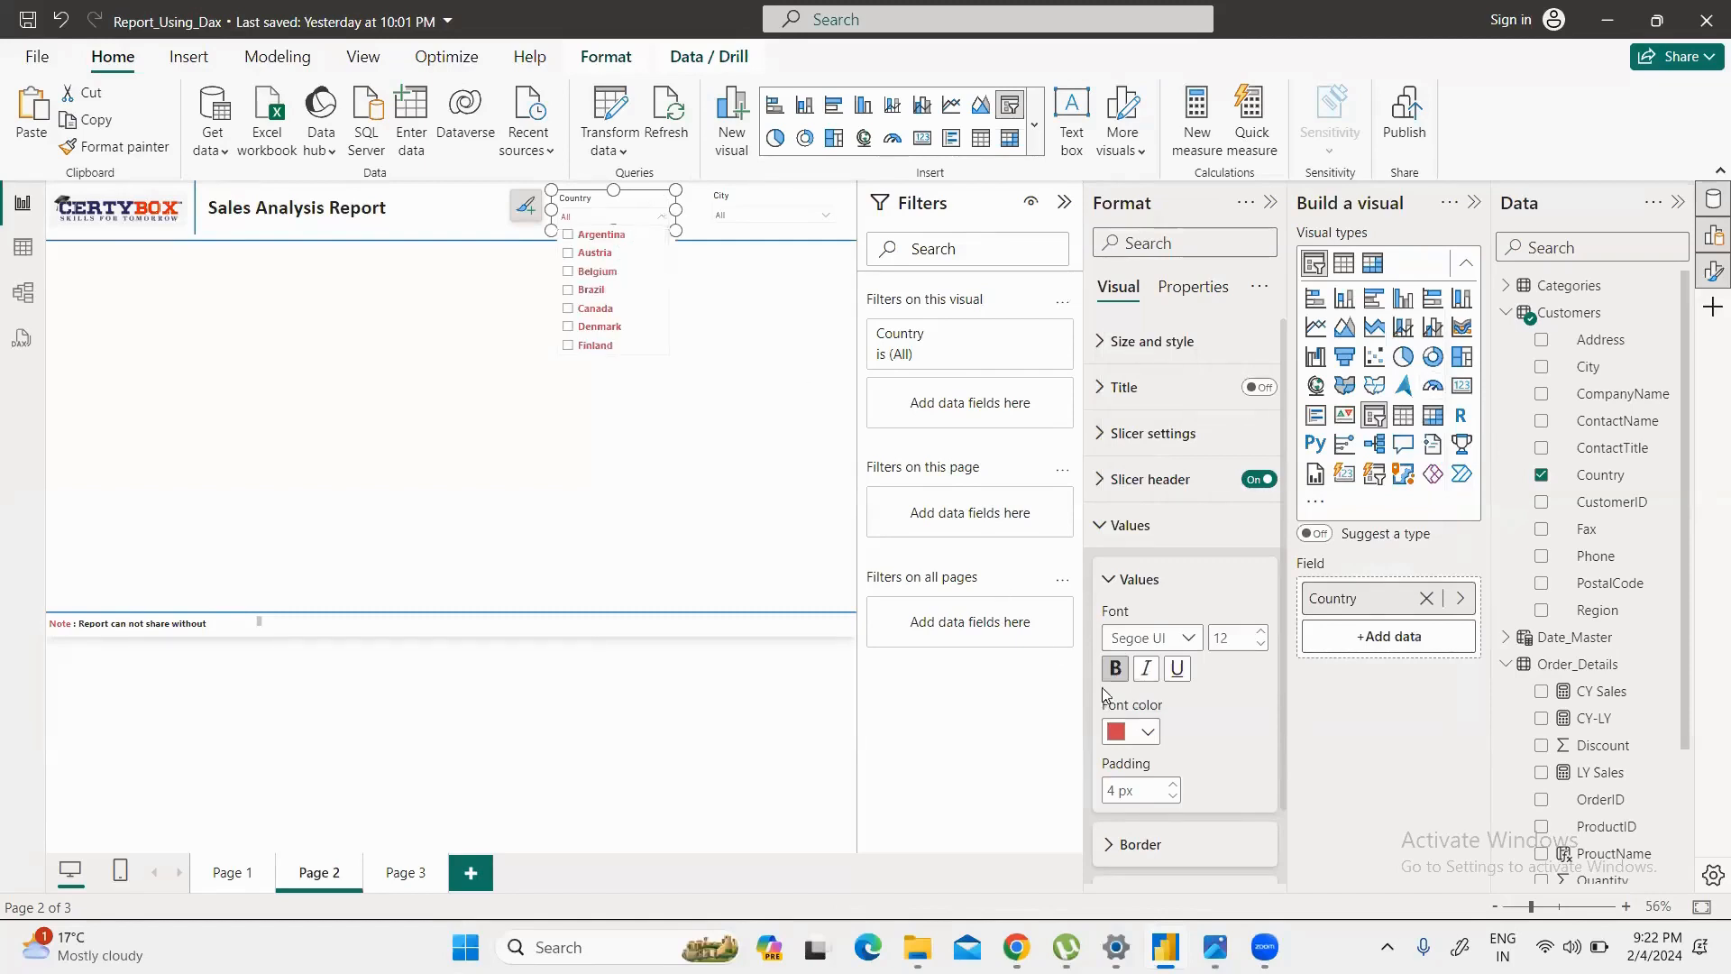
pyautogui.click(1147, 731)
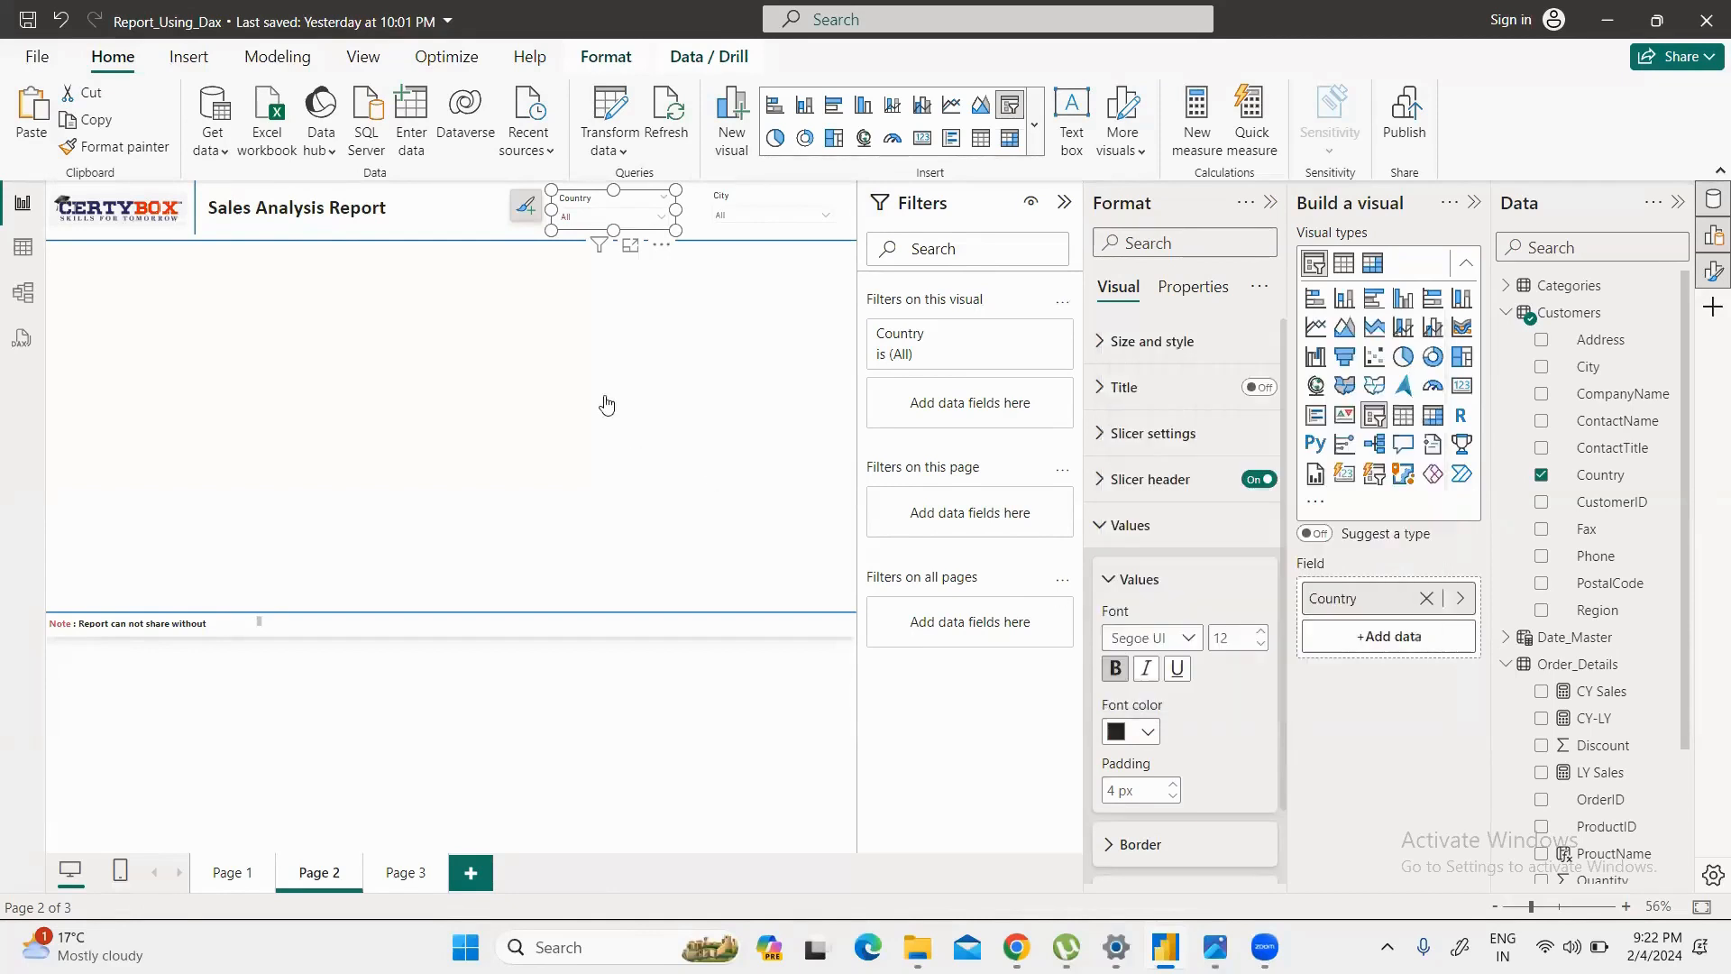
pyautogui.click(1162, 632)
pyautogui.click(628, 220)
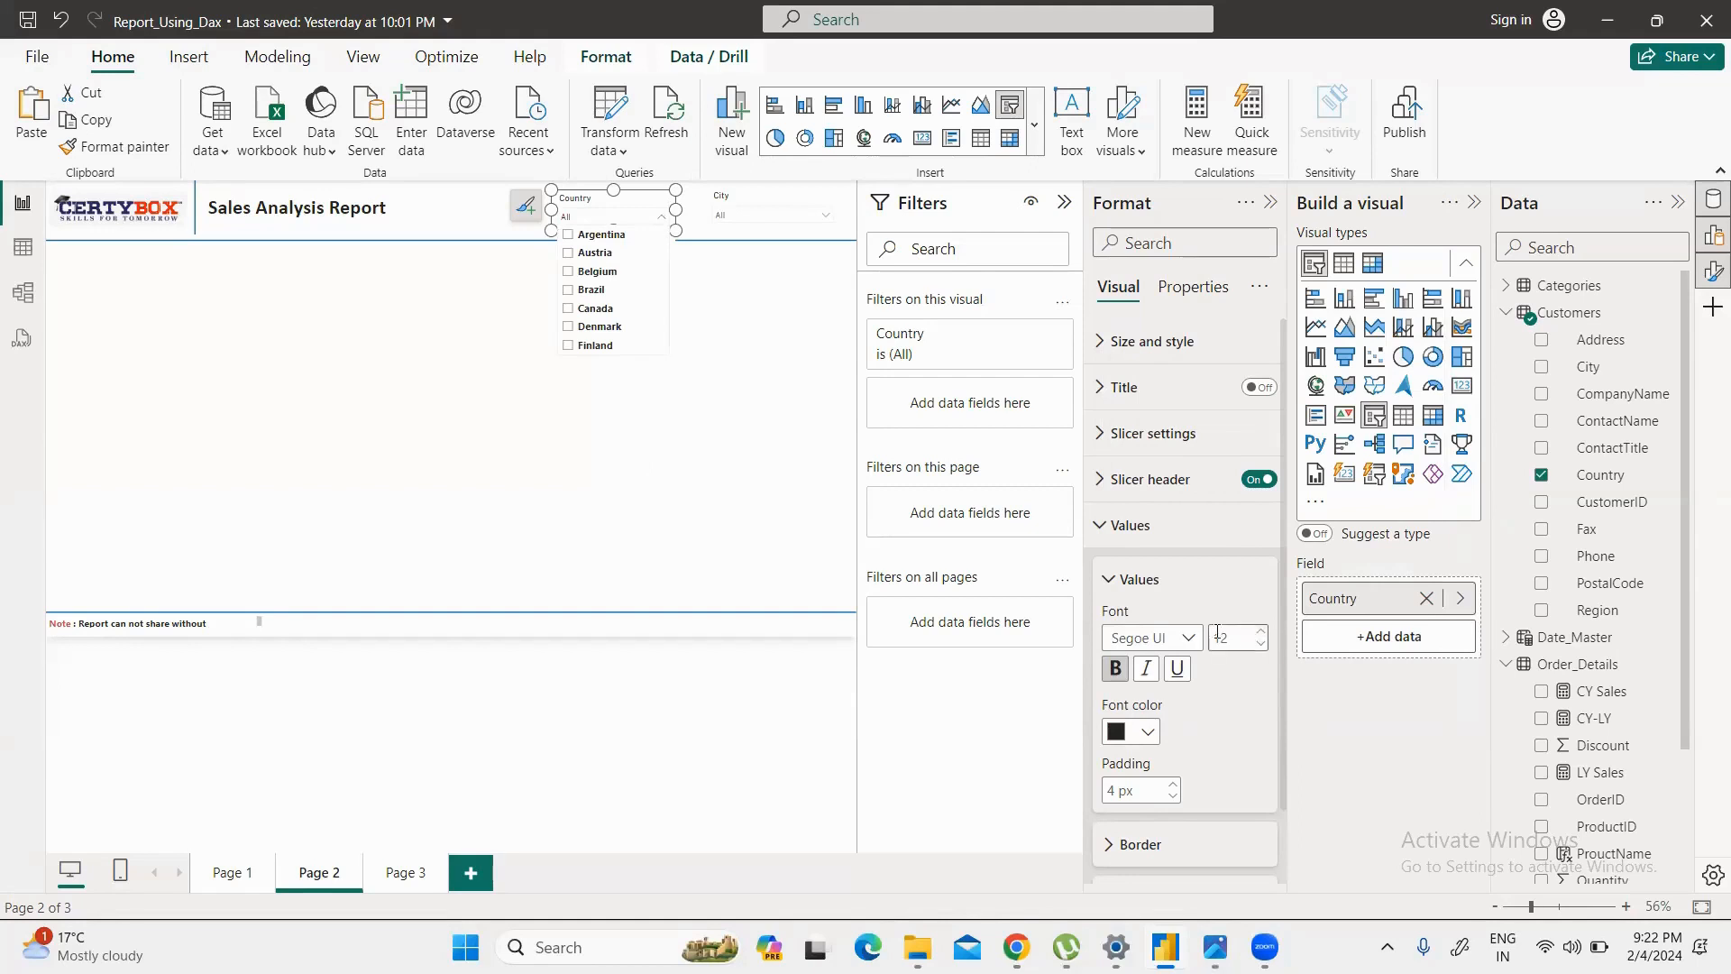
# Step: Set the font of the Country slicer's values to Segoe UI Bold
pyautogui.click(1186, 638)
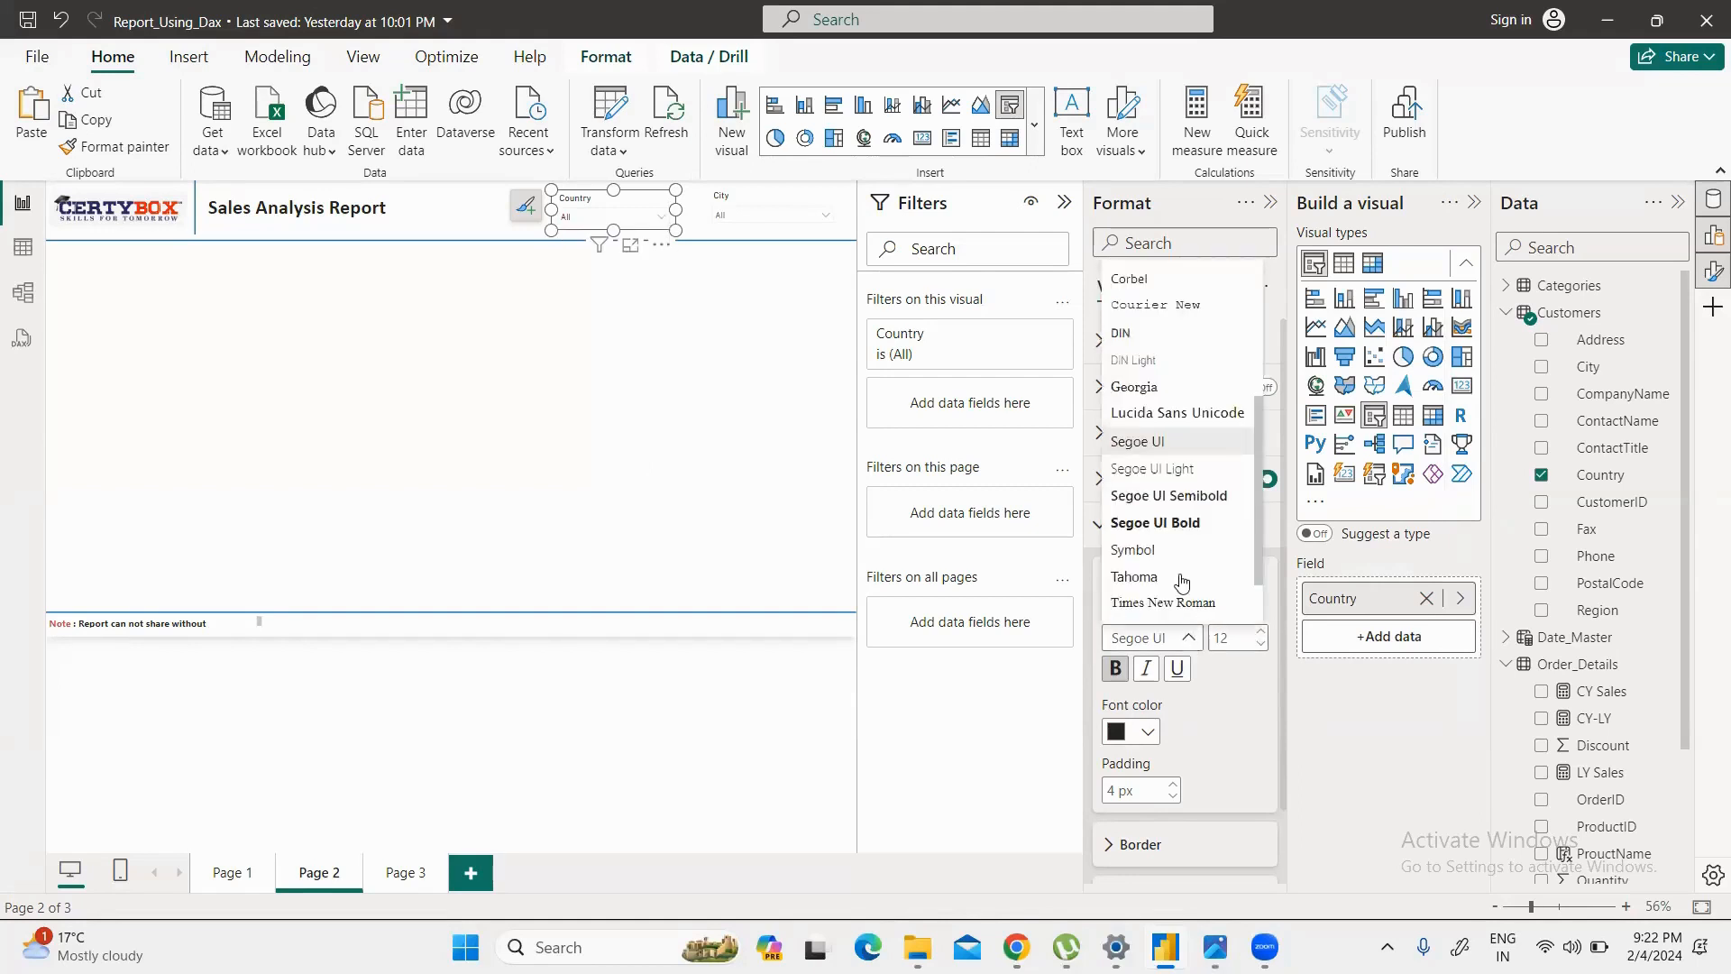
pyautogui.click(1179, 526)
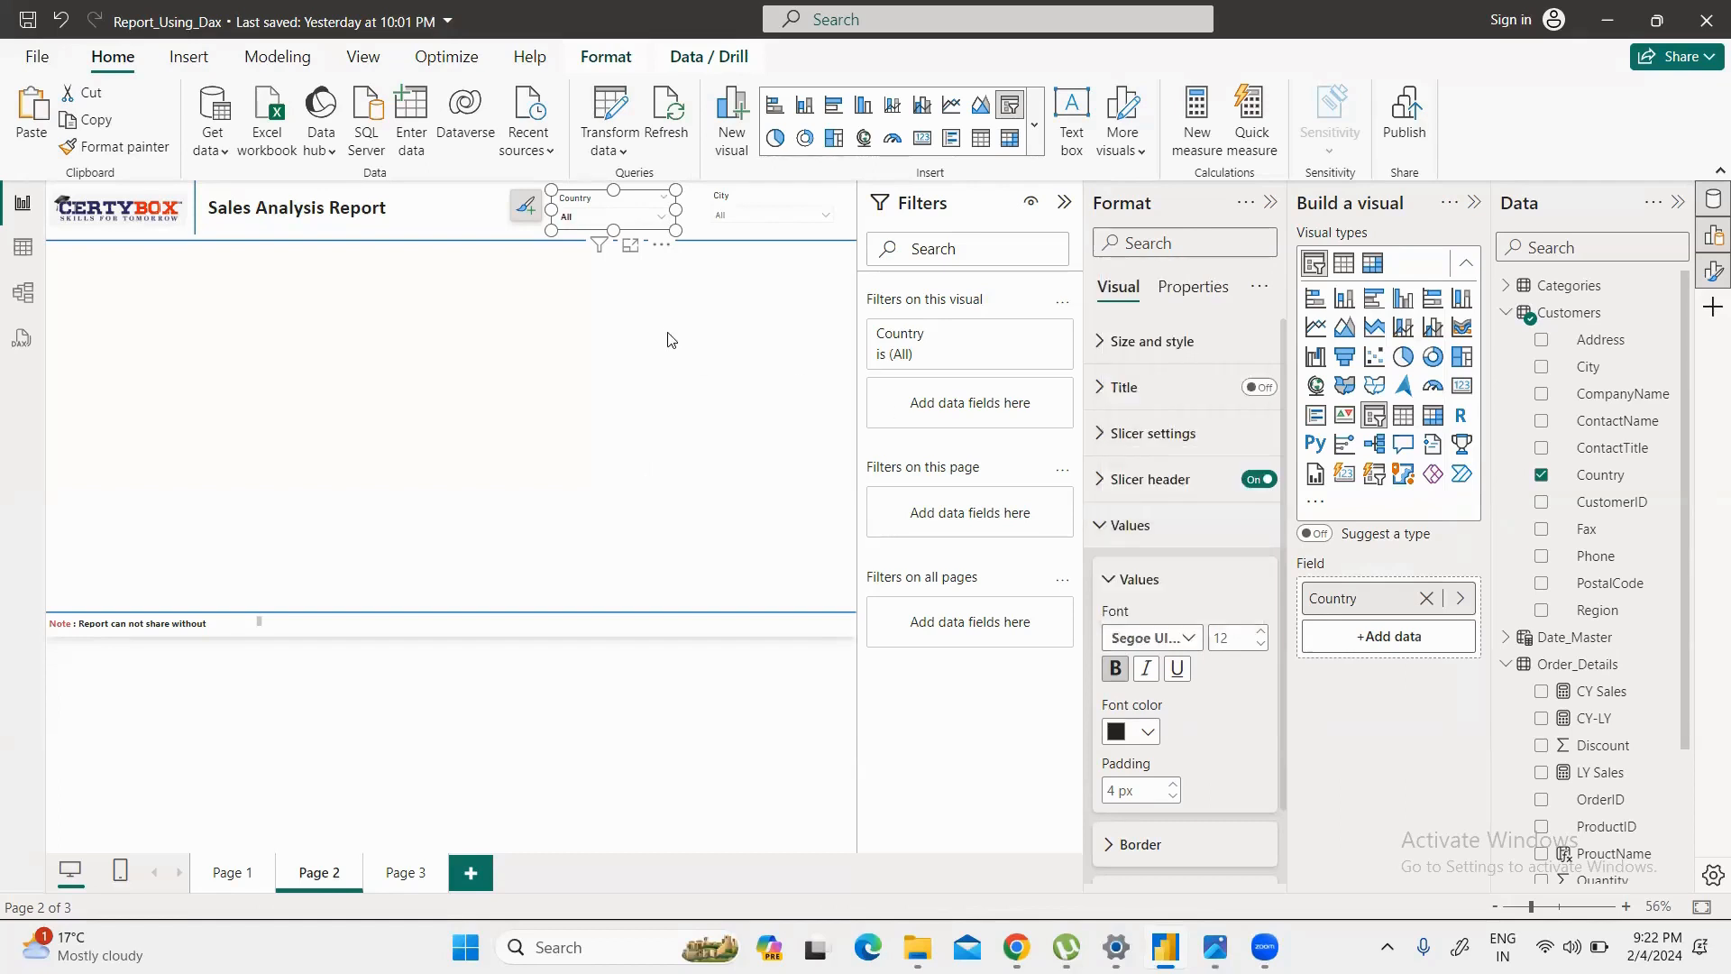
pyautogui.press('Escape')
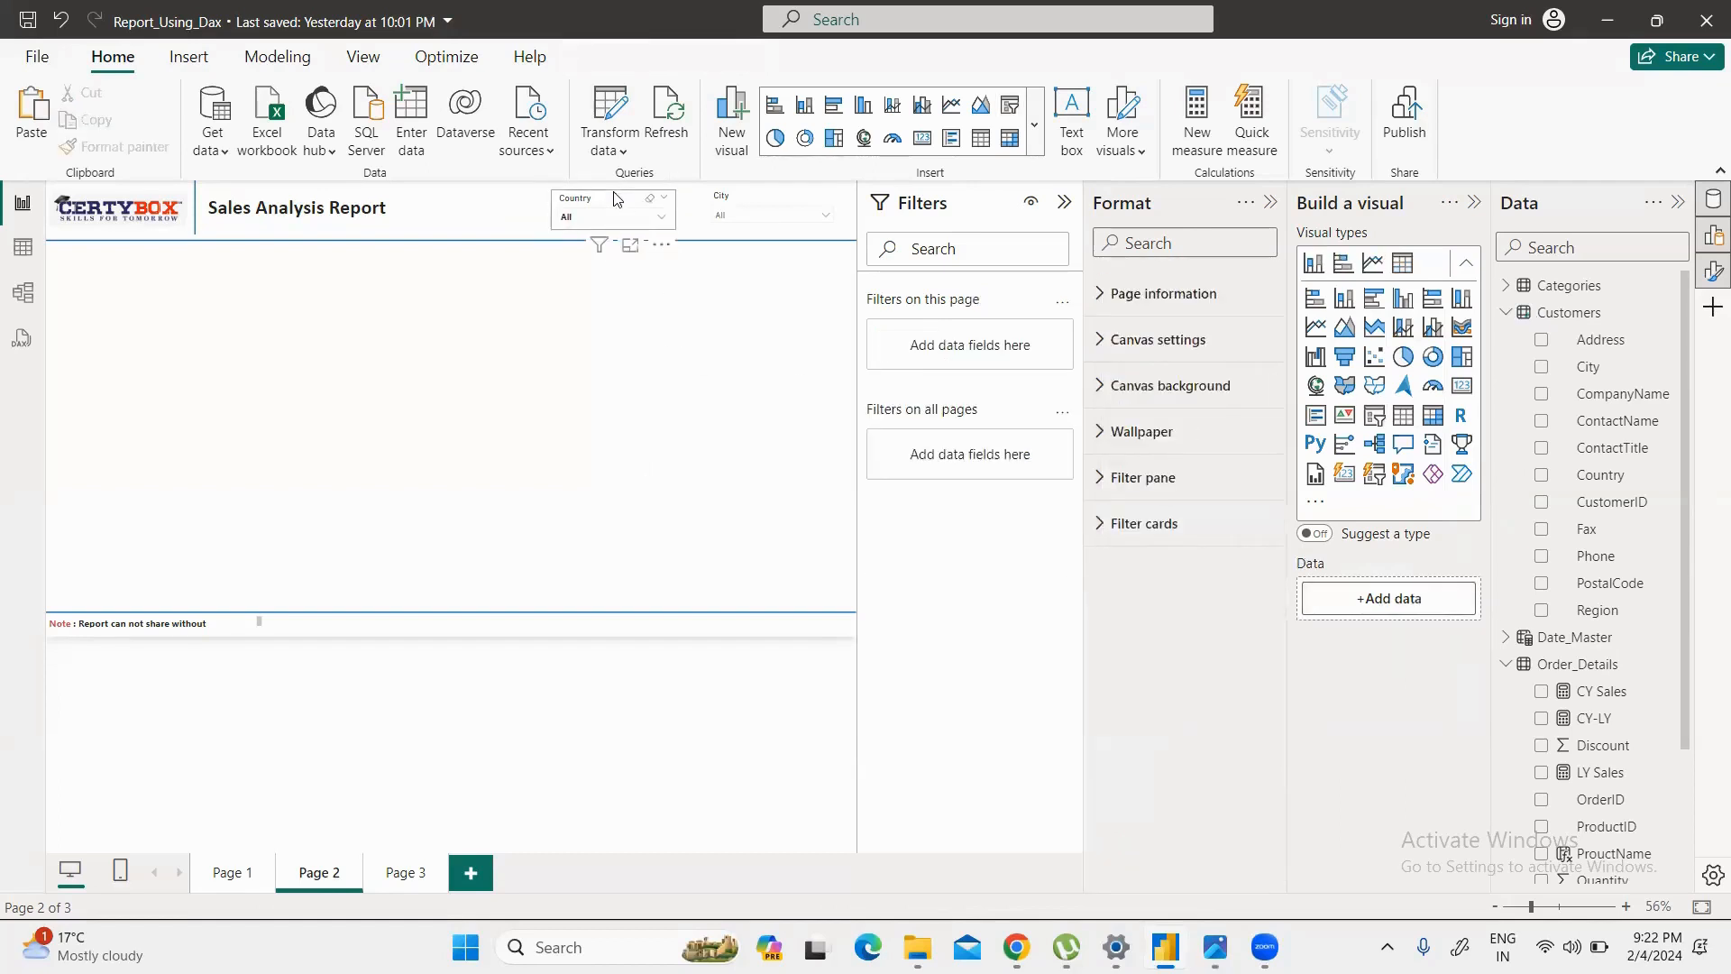
# Step: Try switching the Country slicer's title on and its slicer header off, then restore both settings
pyautogui.click(615, 198)
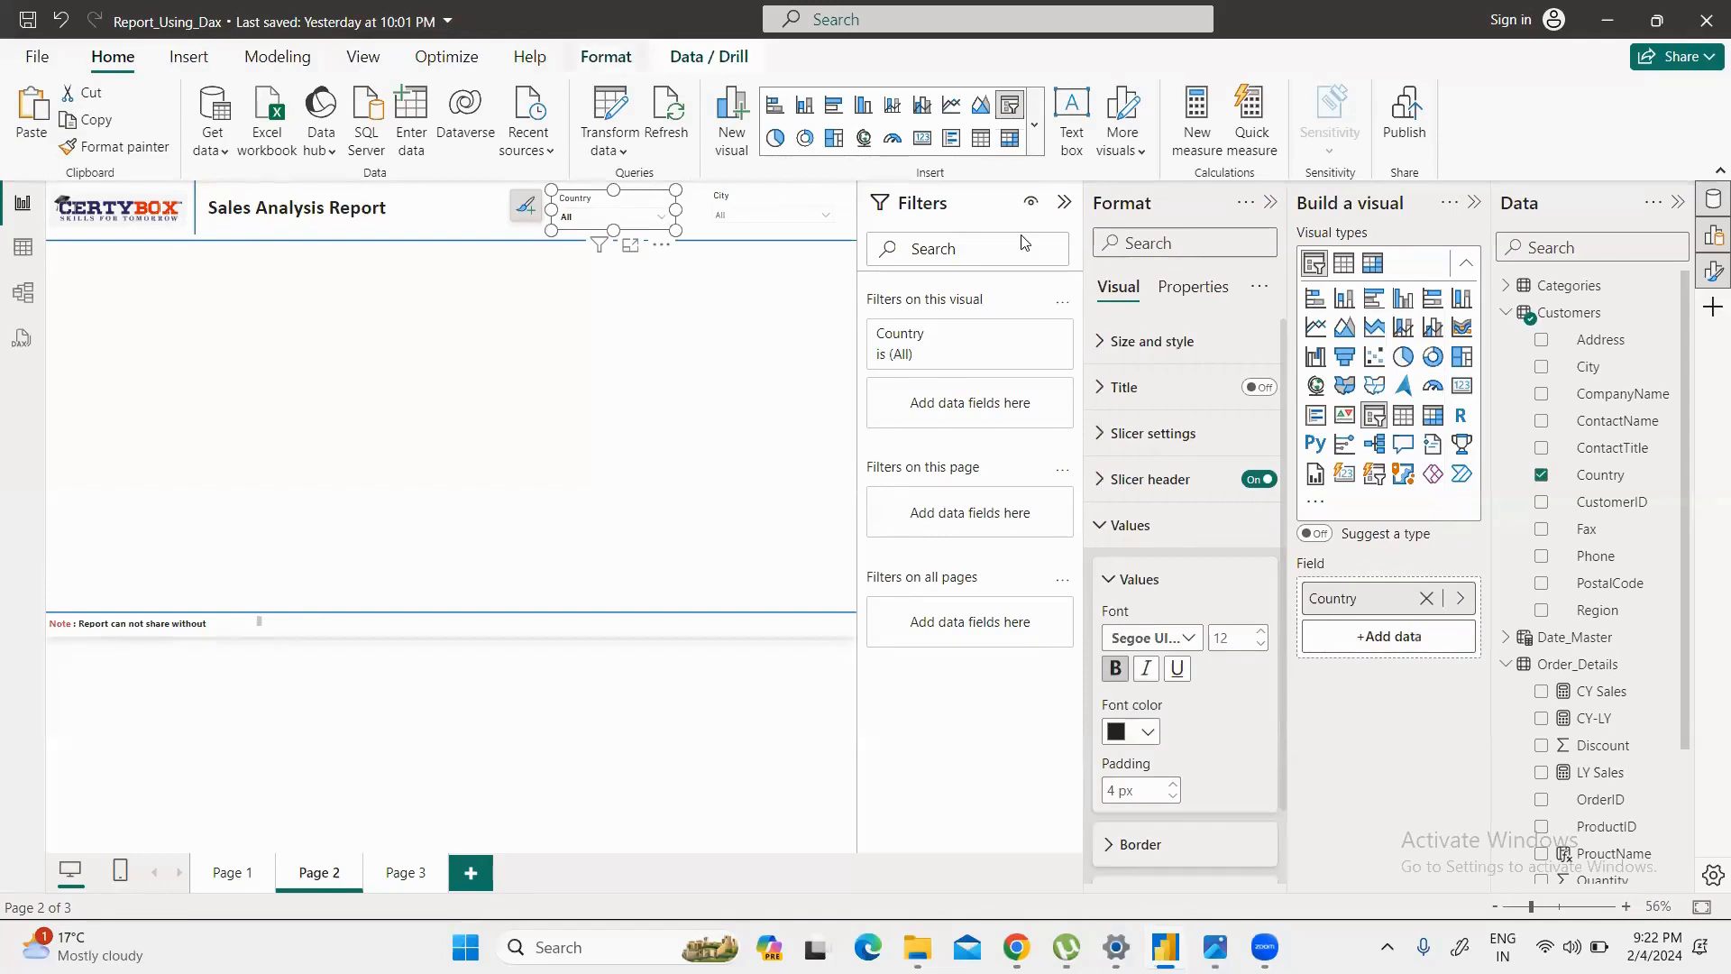
pyautogui.click(1104, 387)
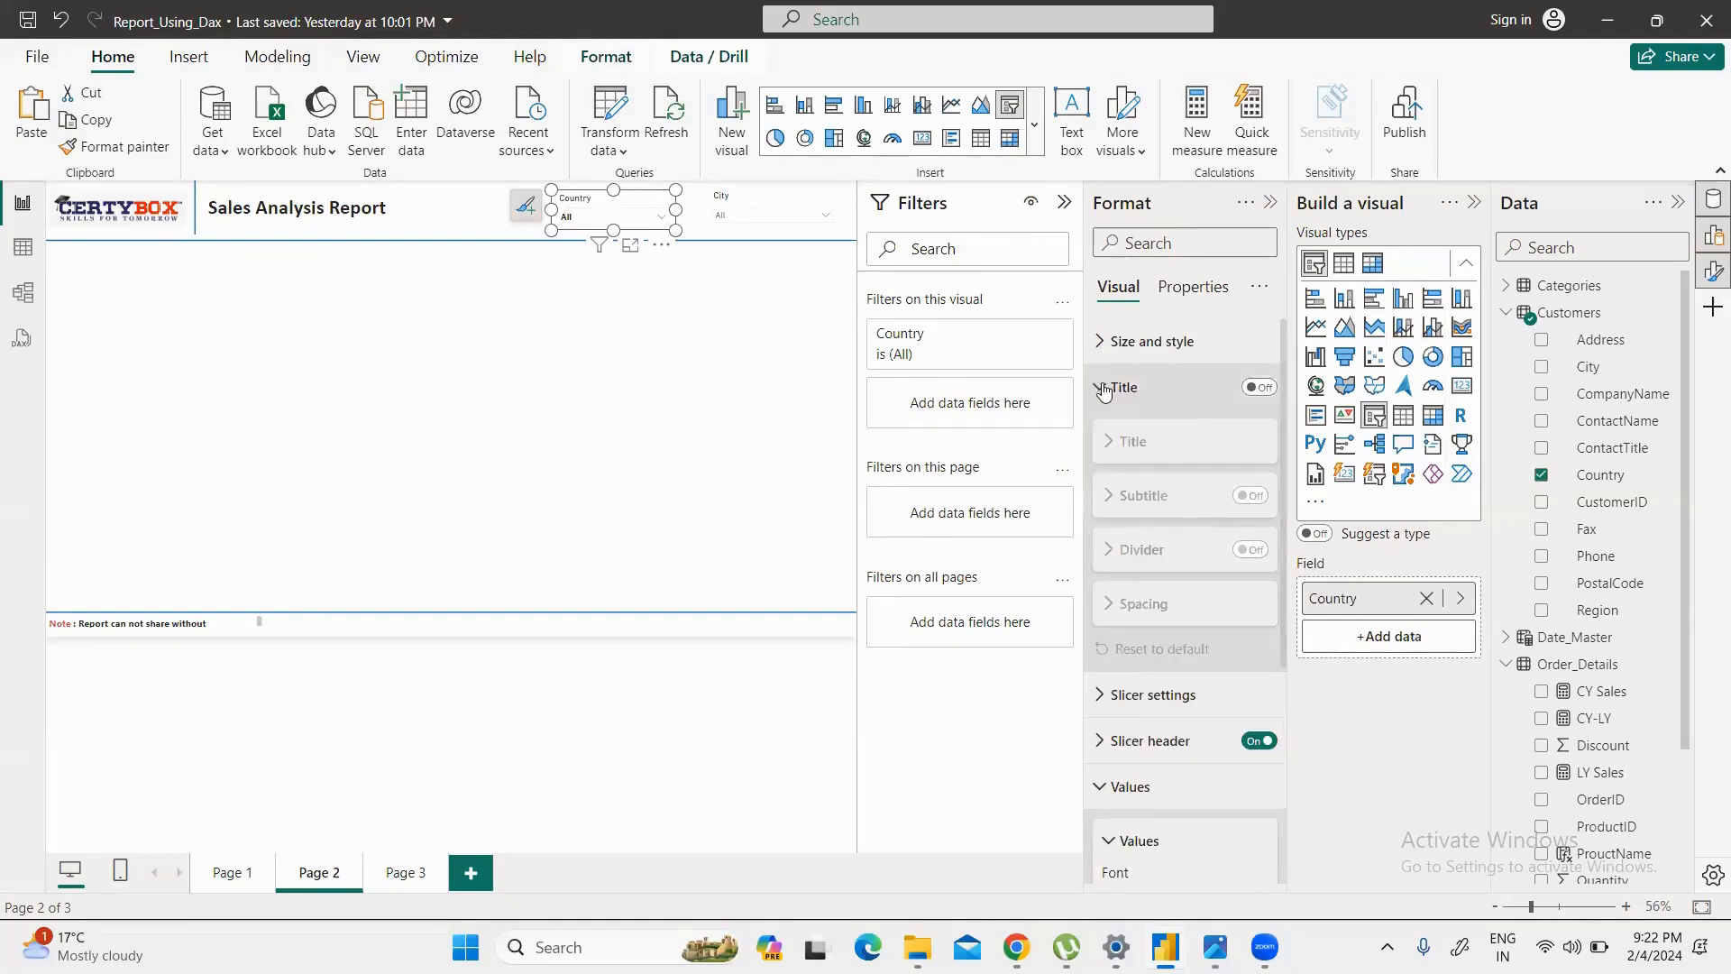
pyautogui.click(1267, 388)
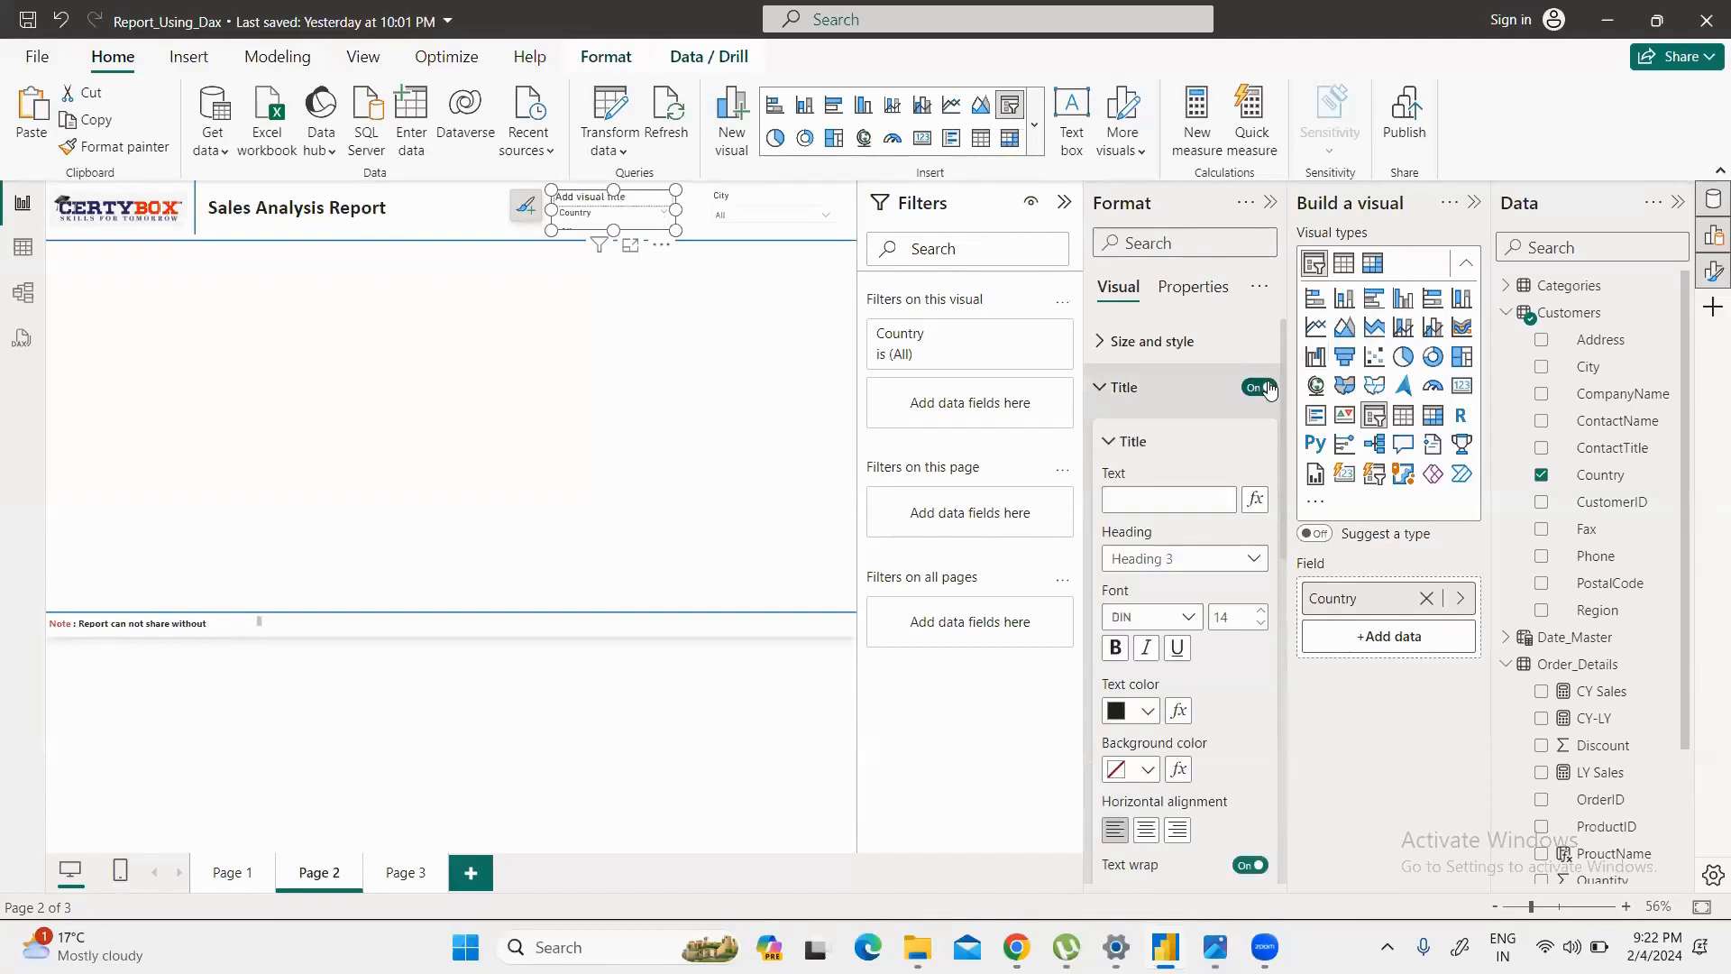
pyautogui.click(1263, 388)
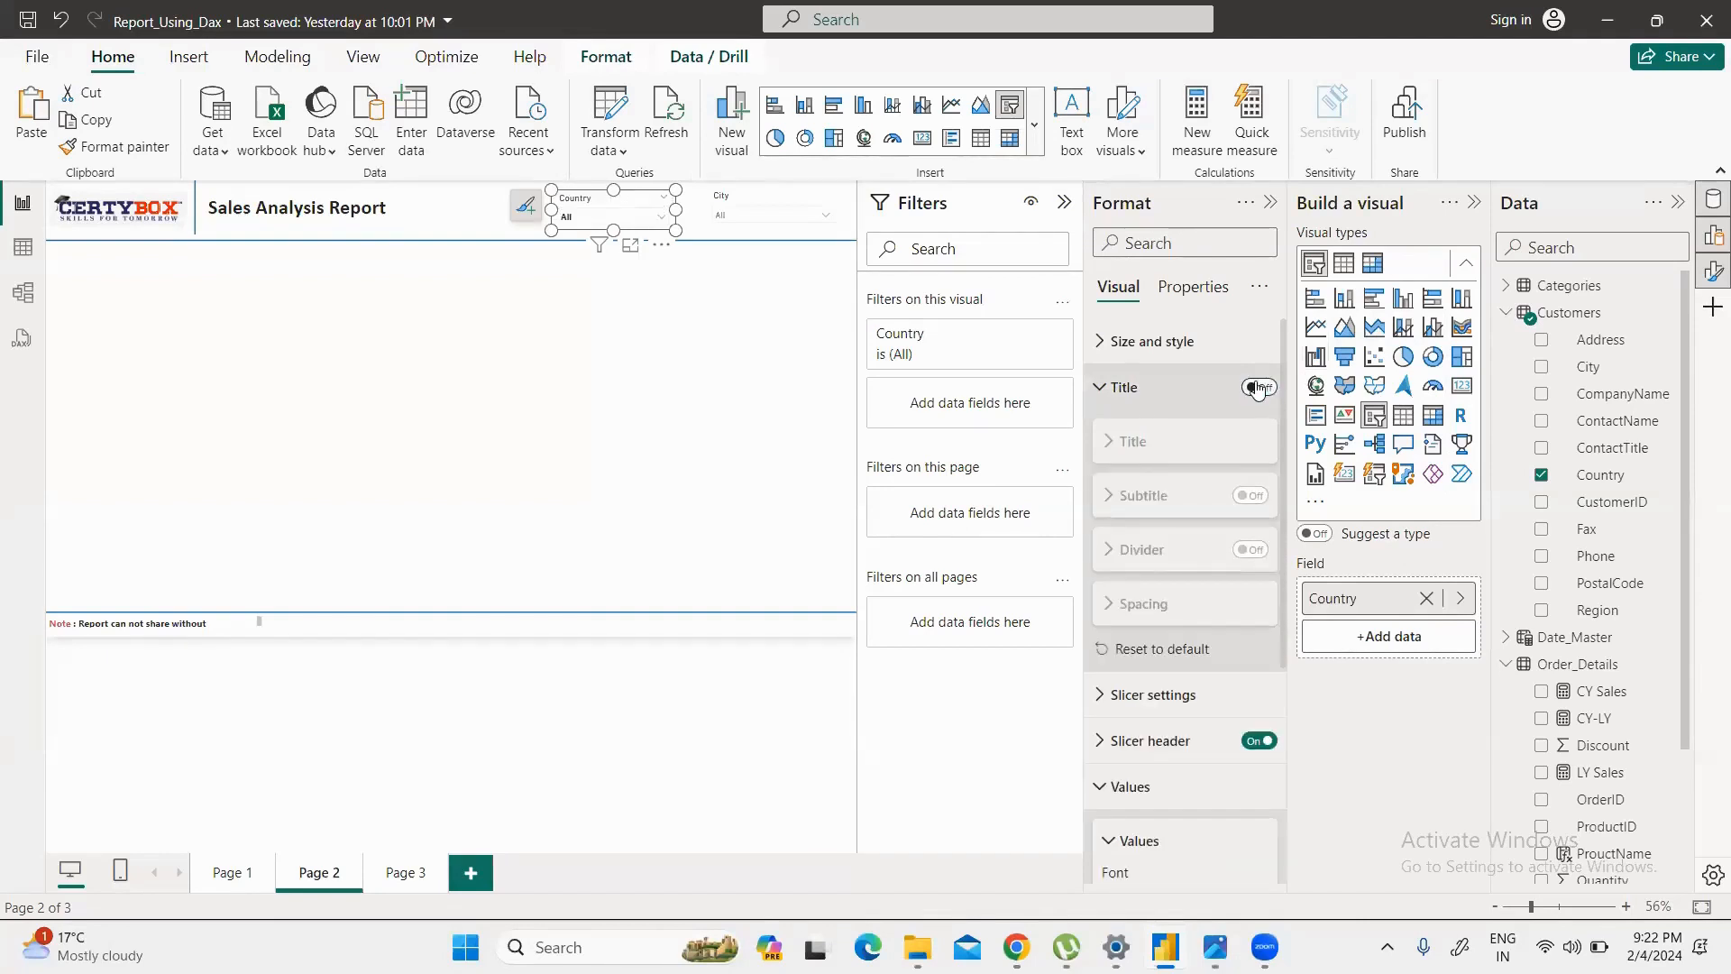
pyautogui.click(1260, 388)
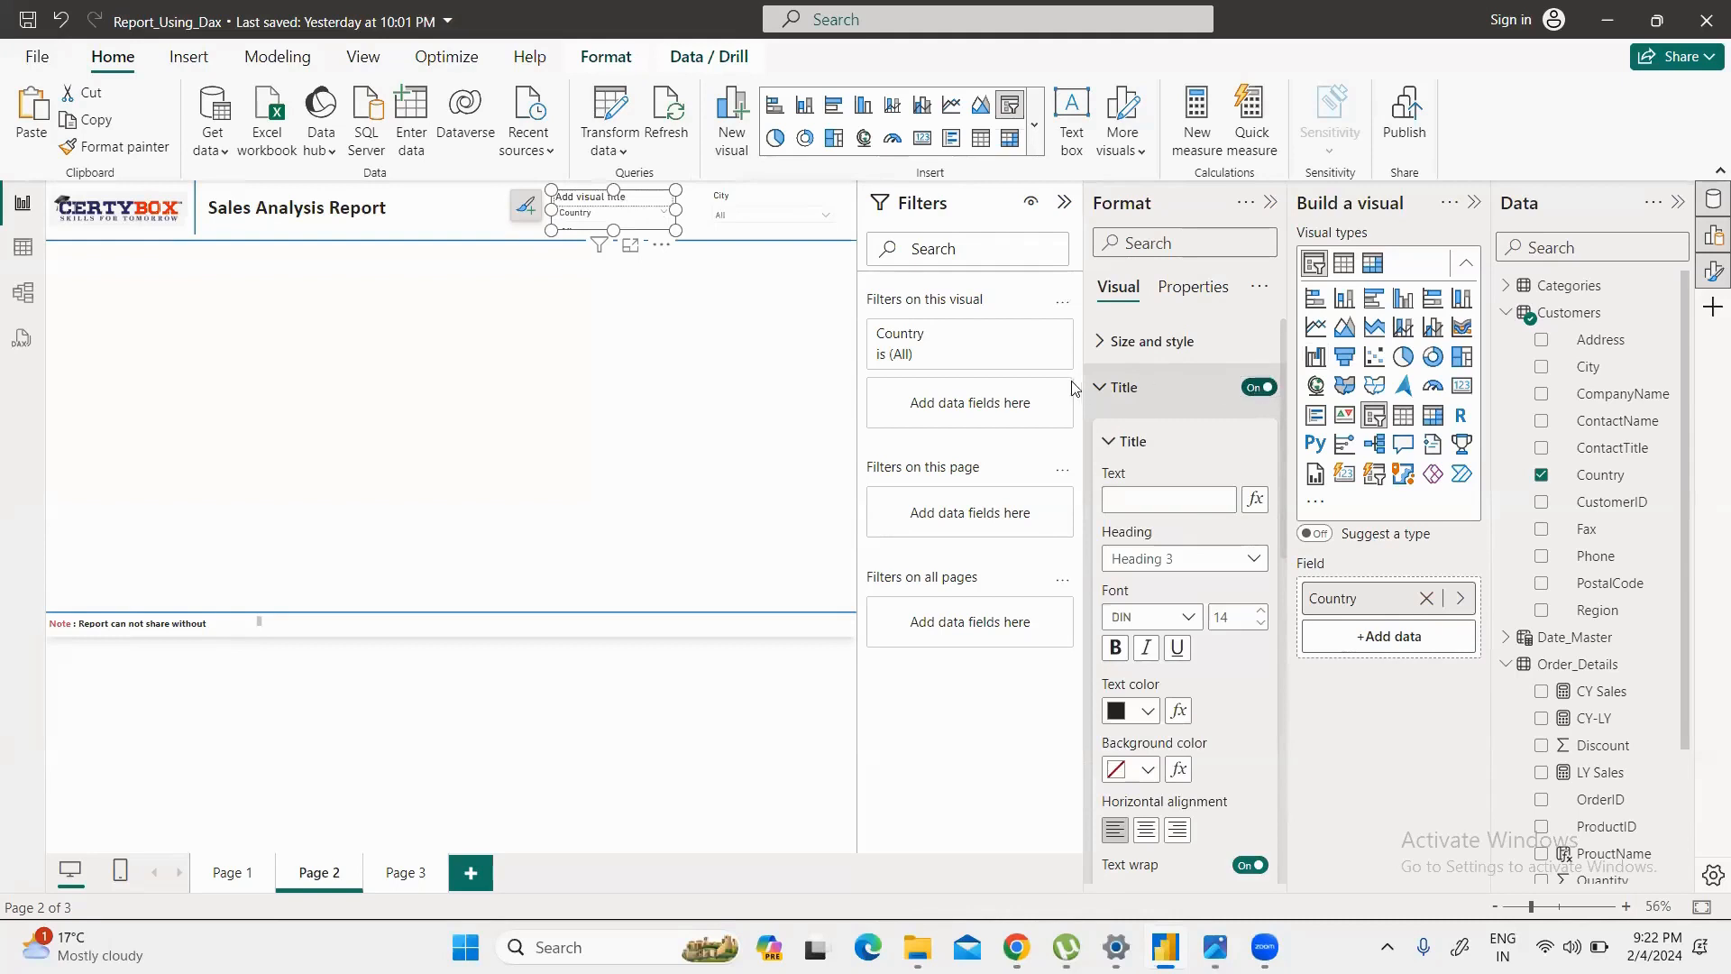
pyautogui.click(1105, 389)
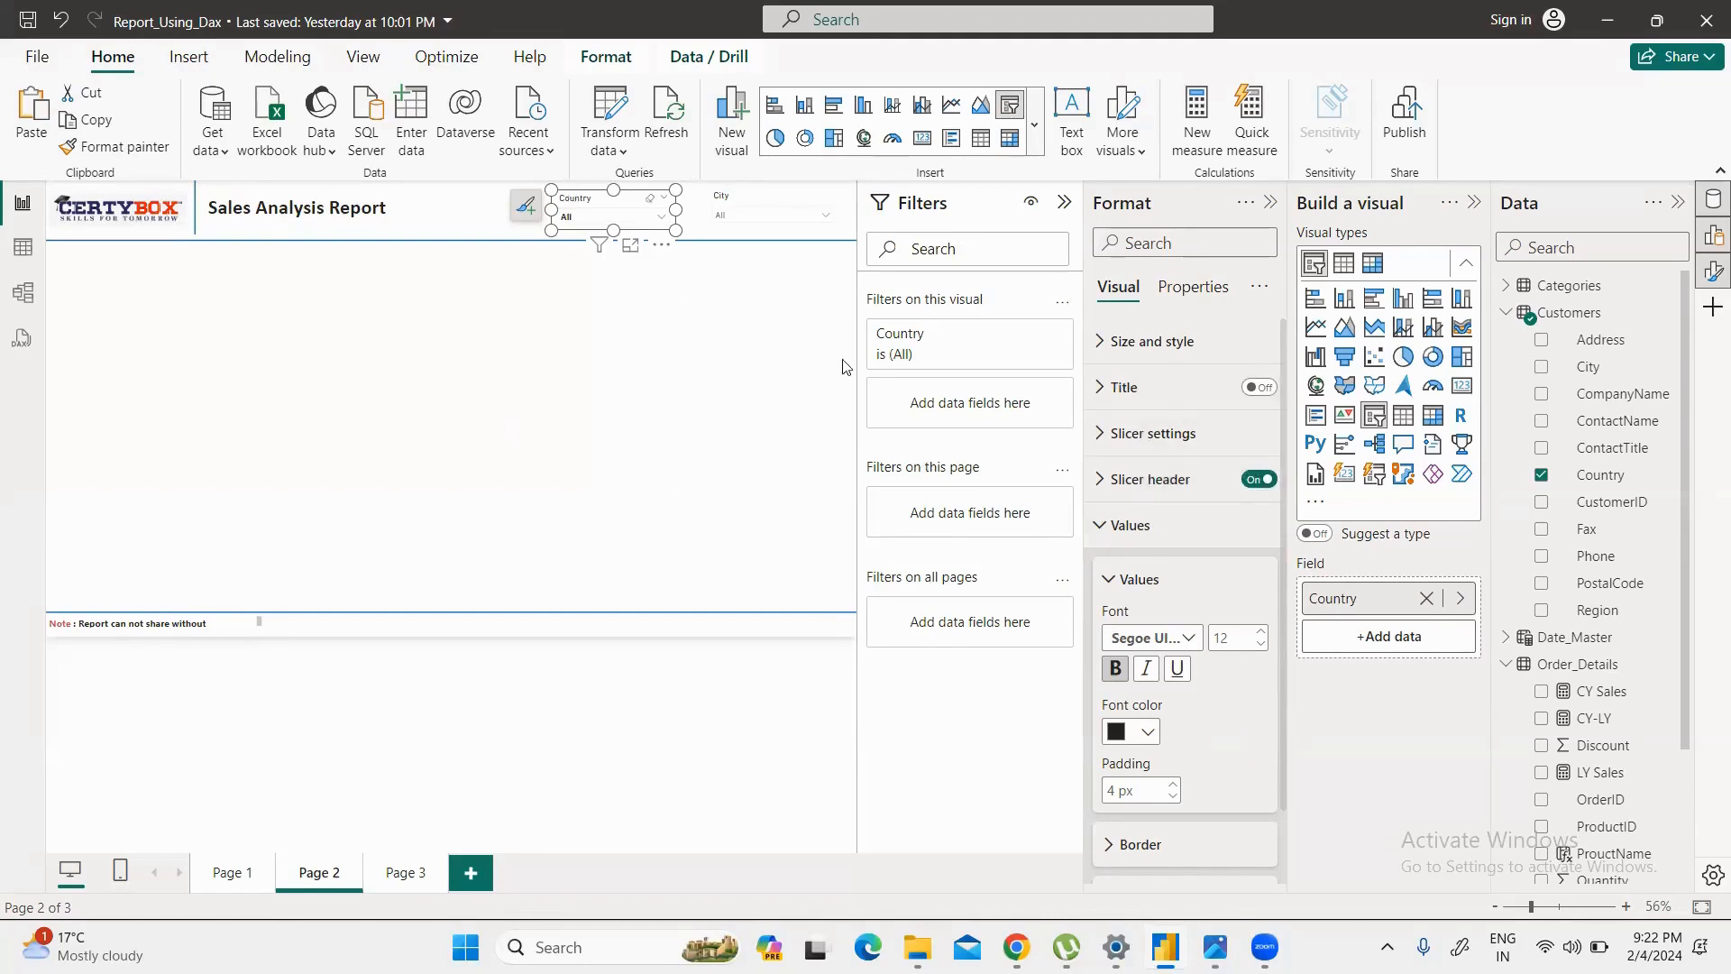
pyautogui.click(1257, 482)
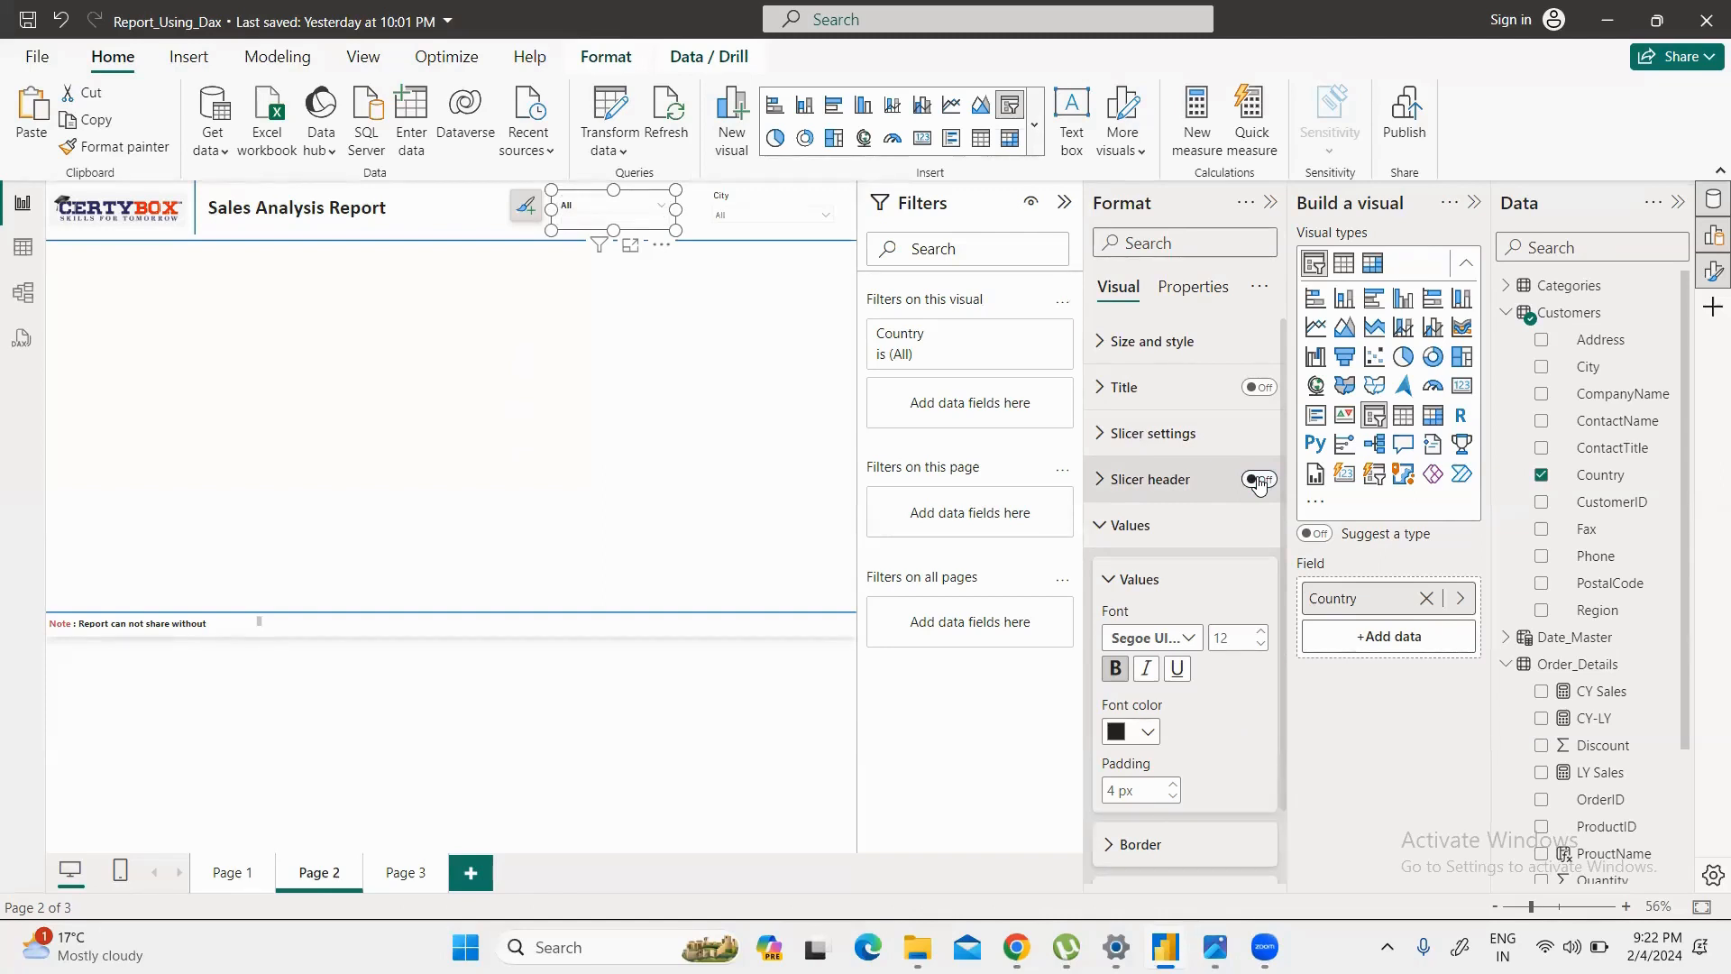
pyautogui.click(1260, 482)
# Step: Turn on the Country slicer's title to try its text setting, then turn the title off again
pyautogui.click(1099, 390)
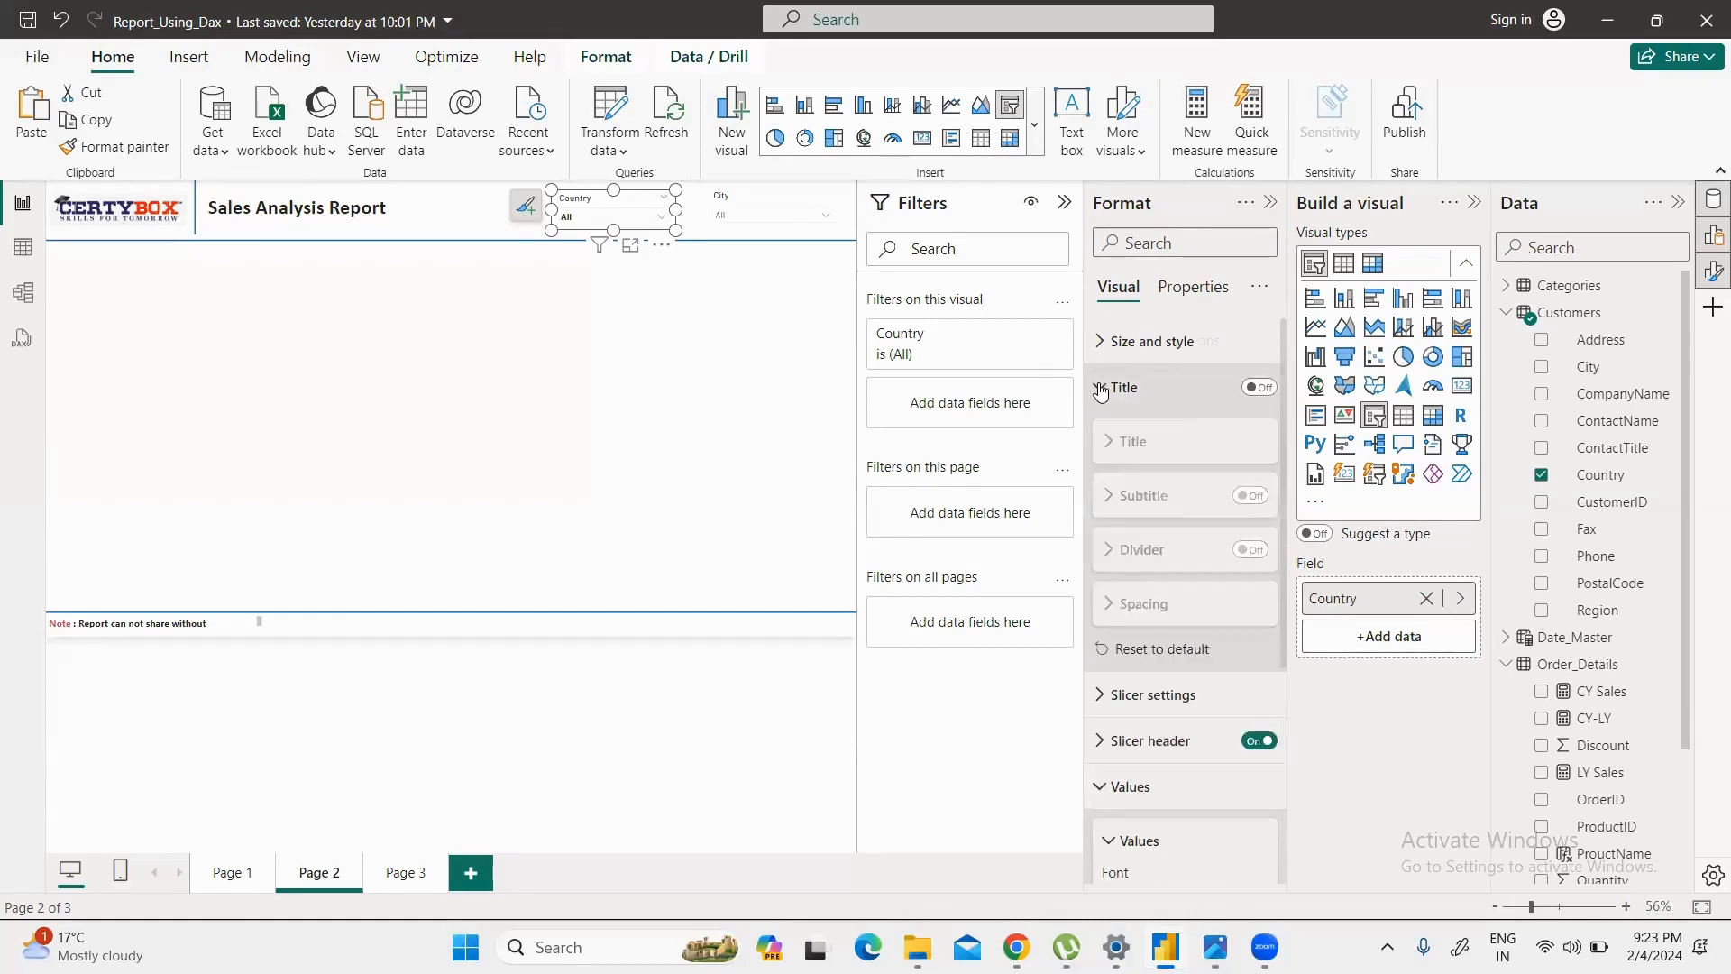
pyautogui.click(1260, 388)
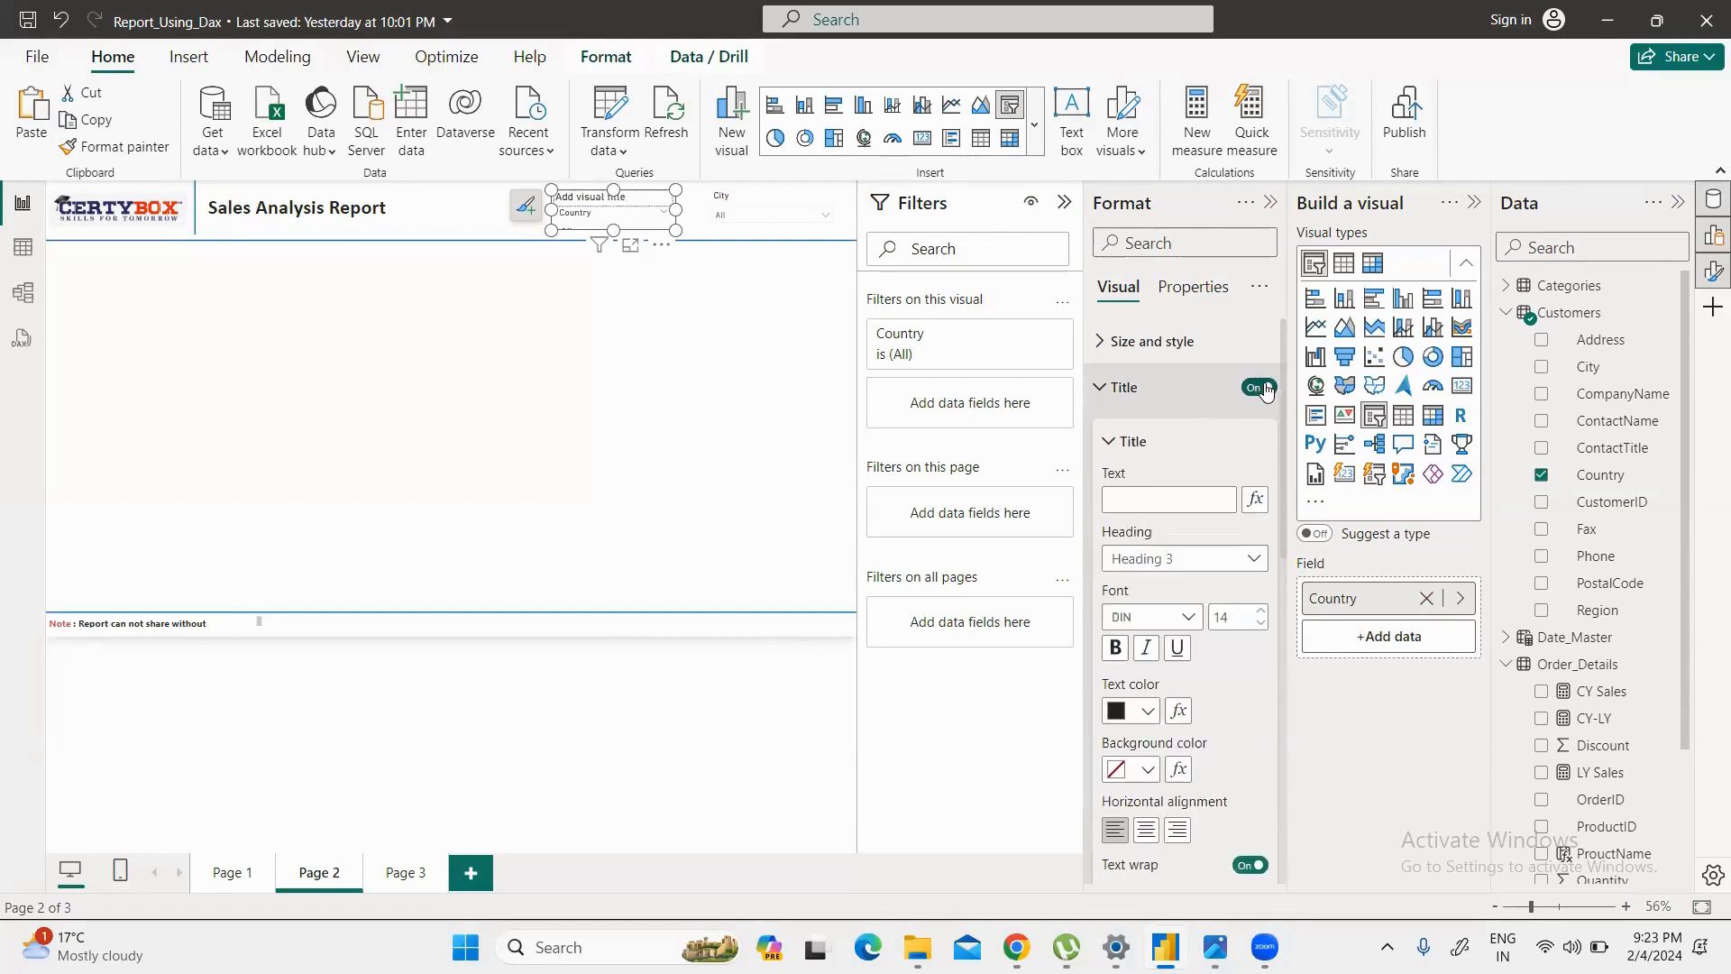
pyautogui.click(1160, 501)
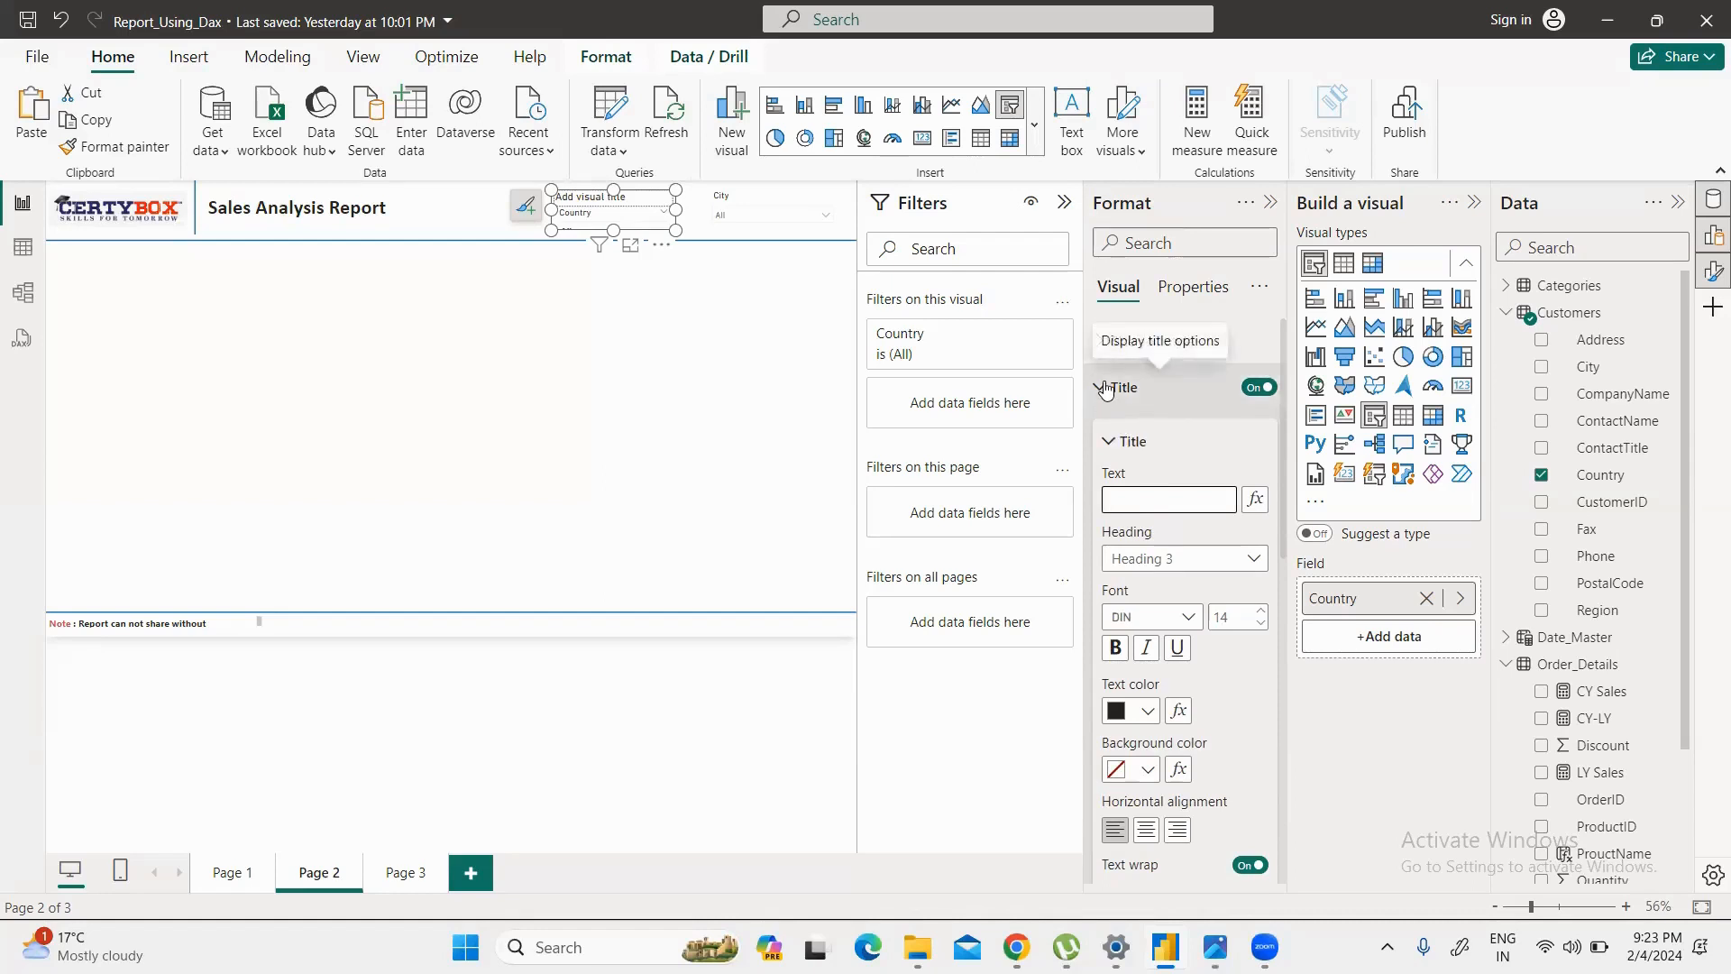
pyautogui.click(1261, 388)
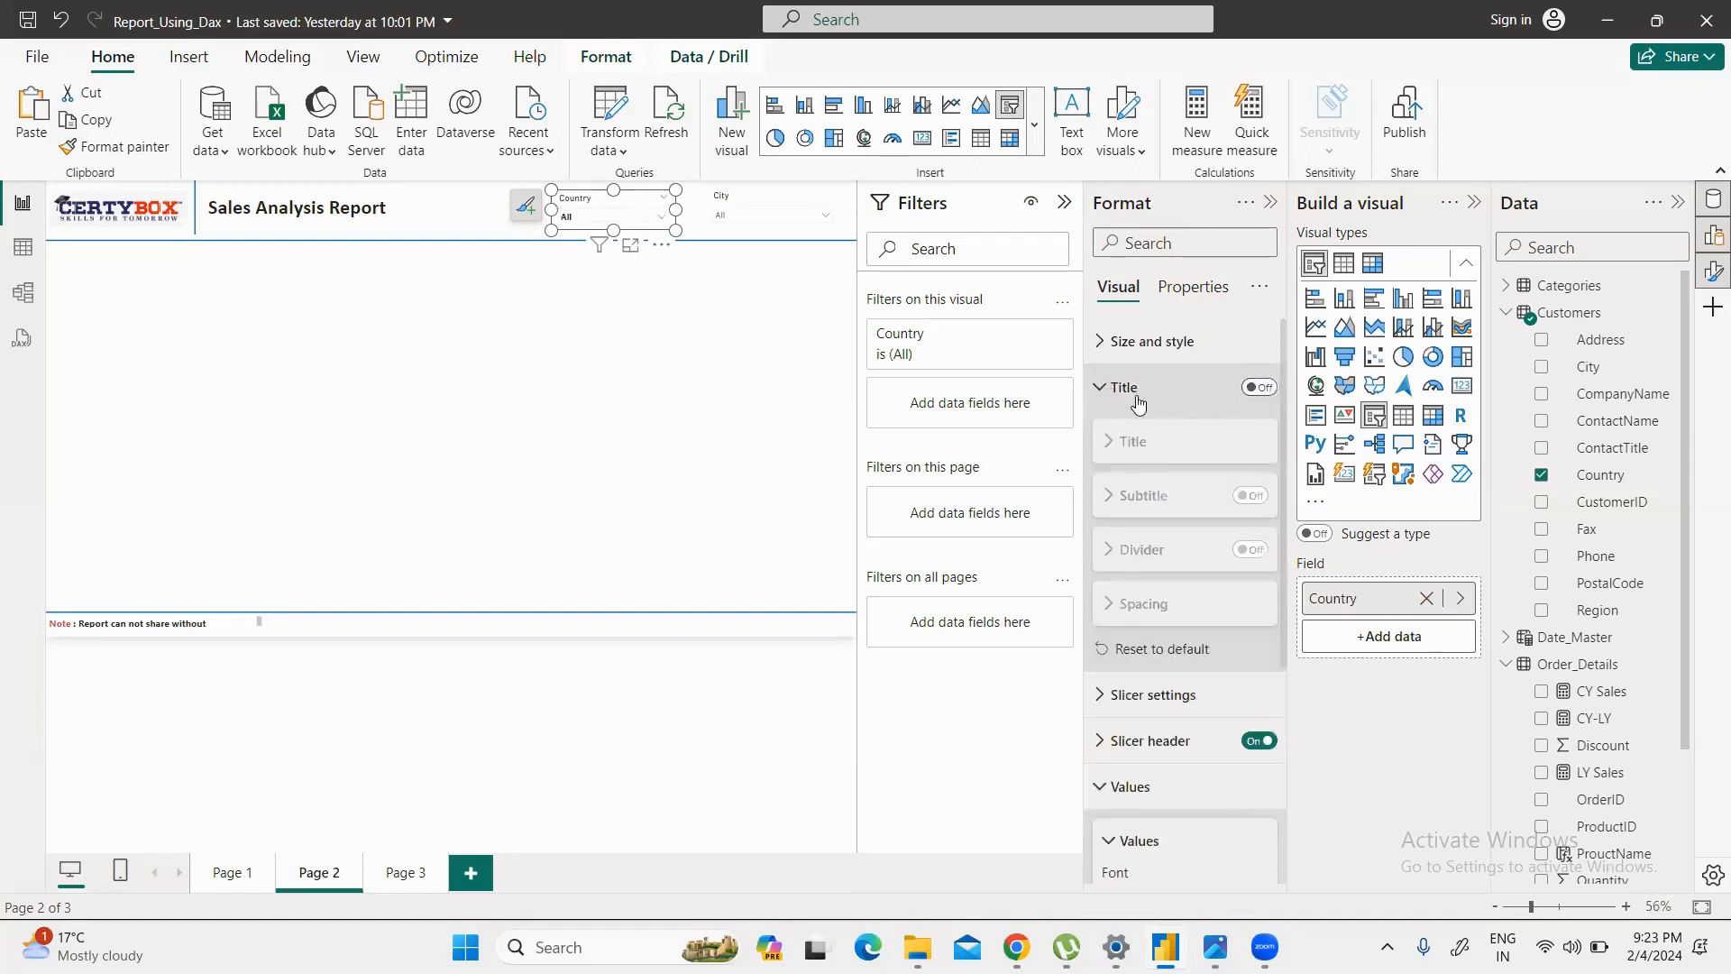
pyautogui.click(1098, 389)
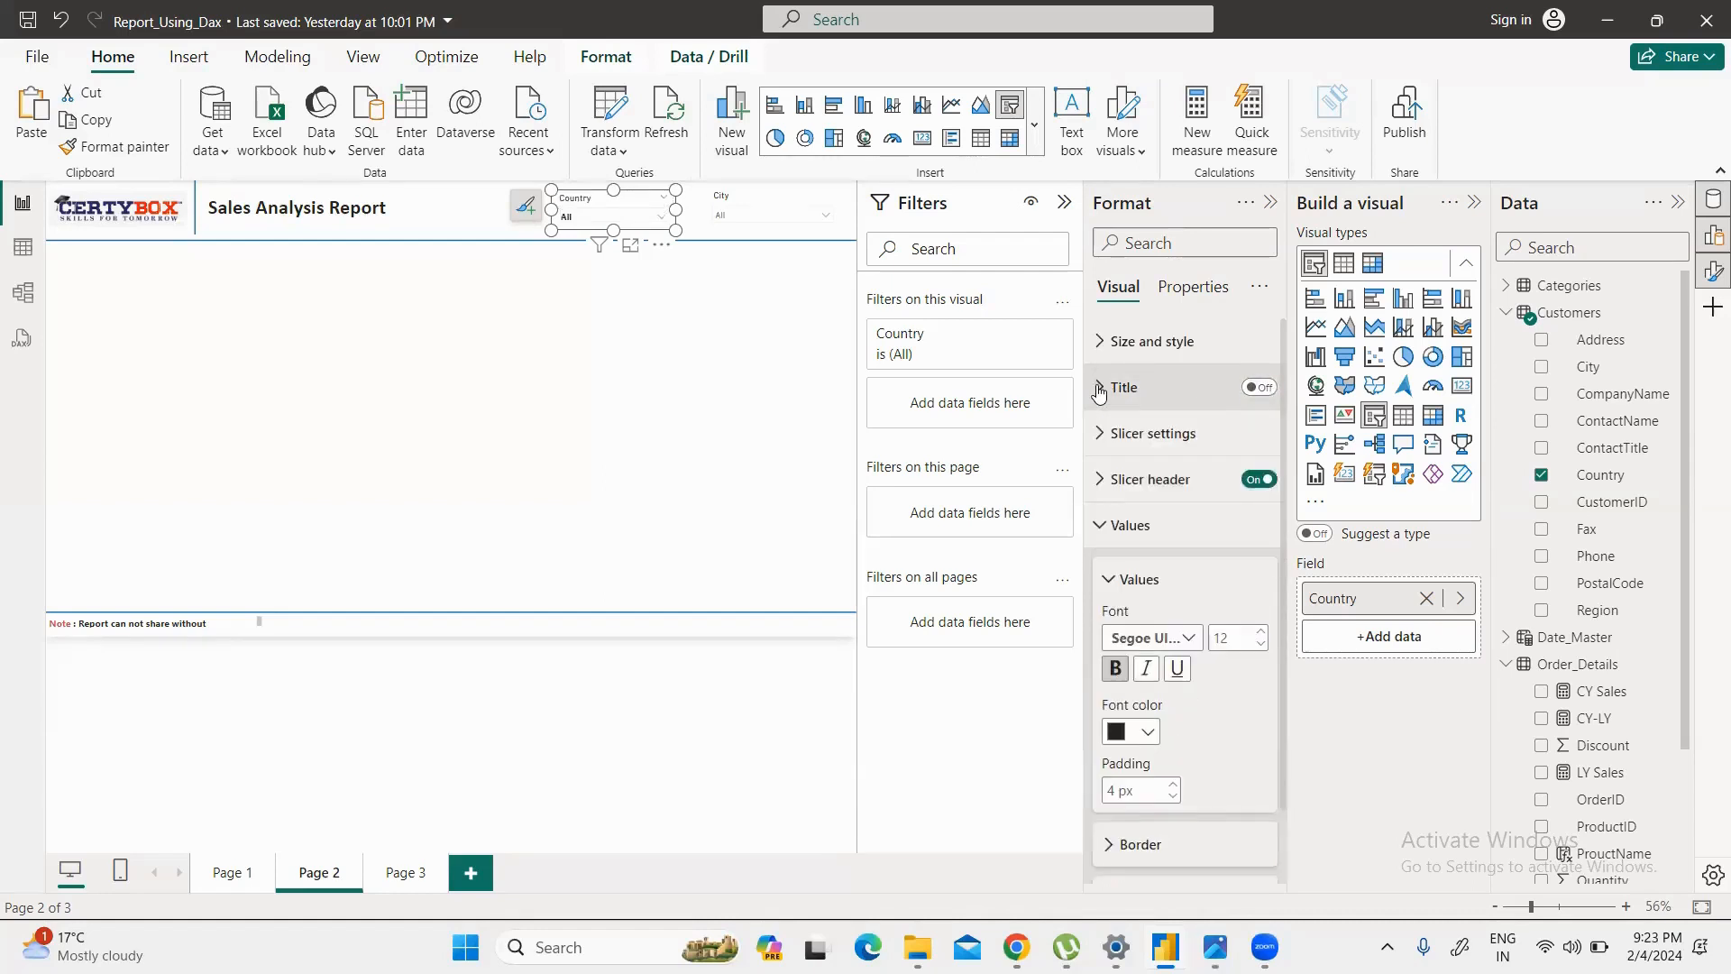
# Step: Make the Country slicer's header text bold, keeping its dark font color
pyautogui.click(1100, 480)
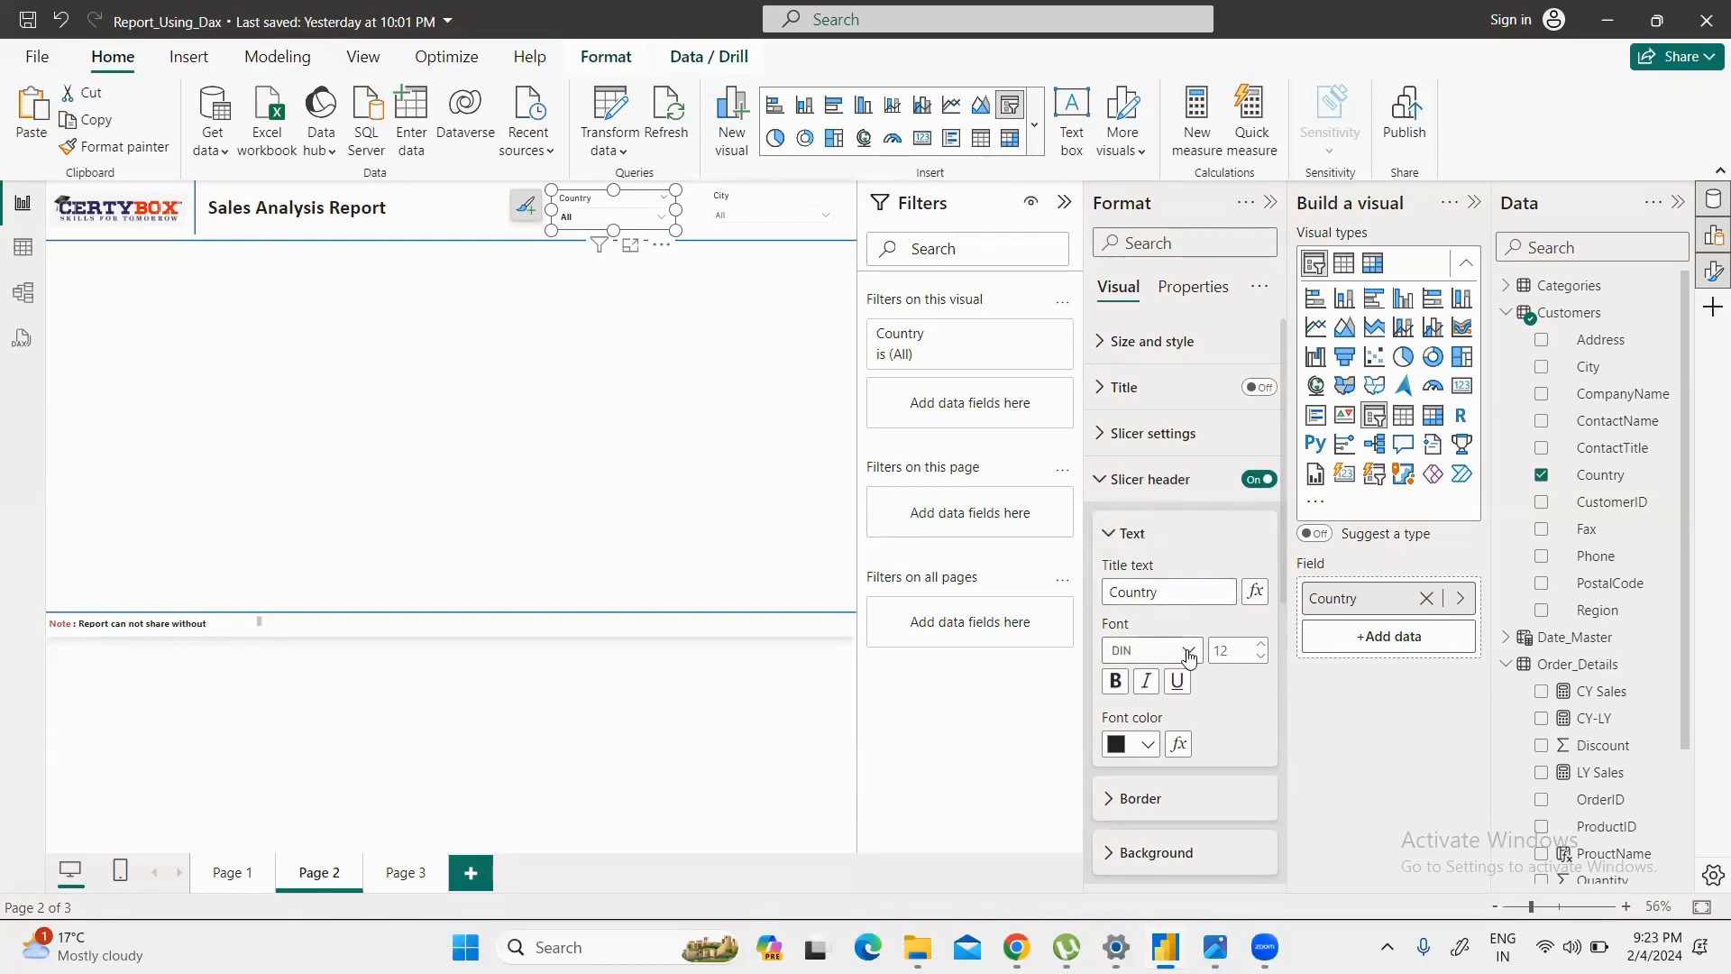
pyautogui.click(1118, 685)
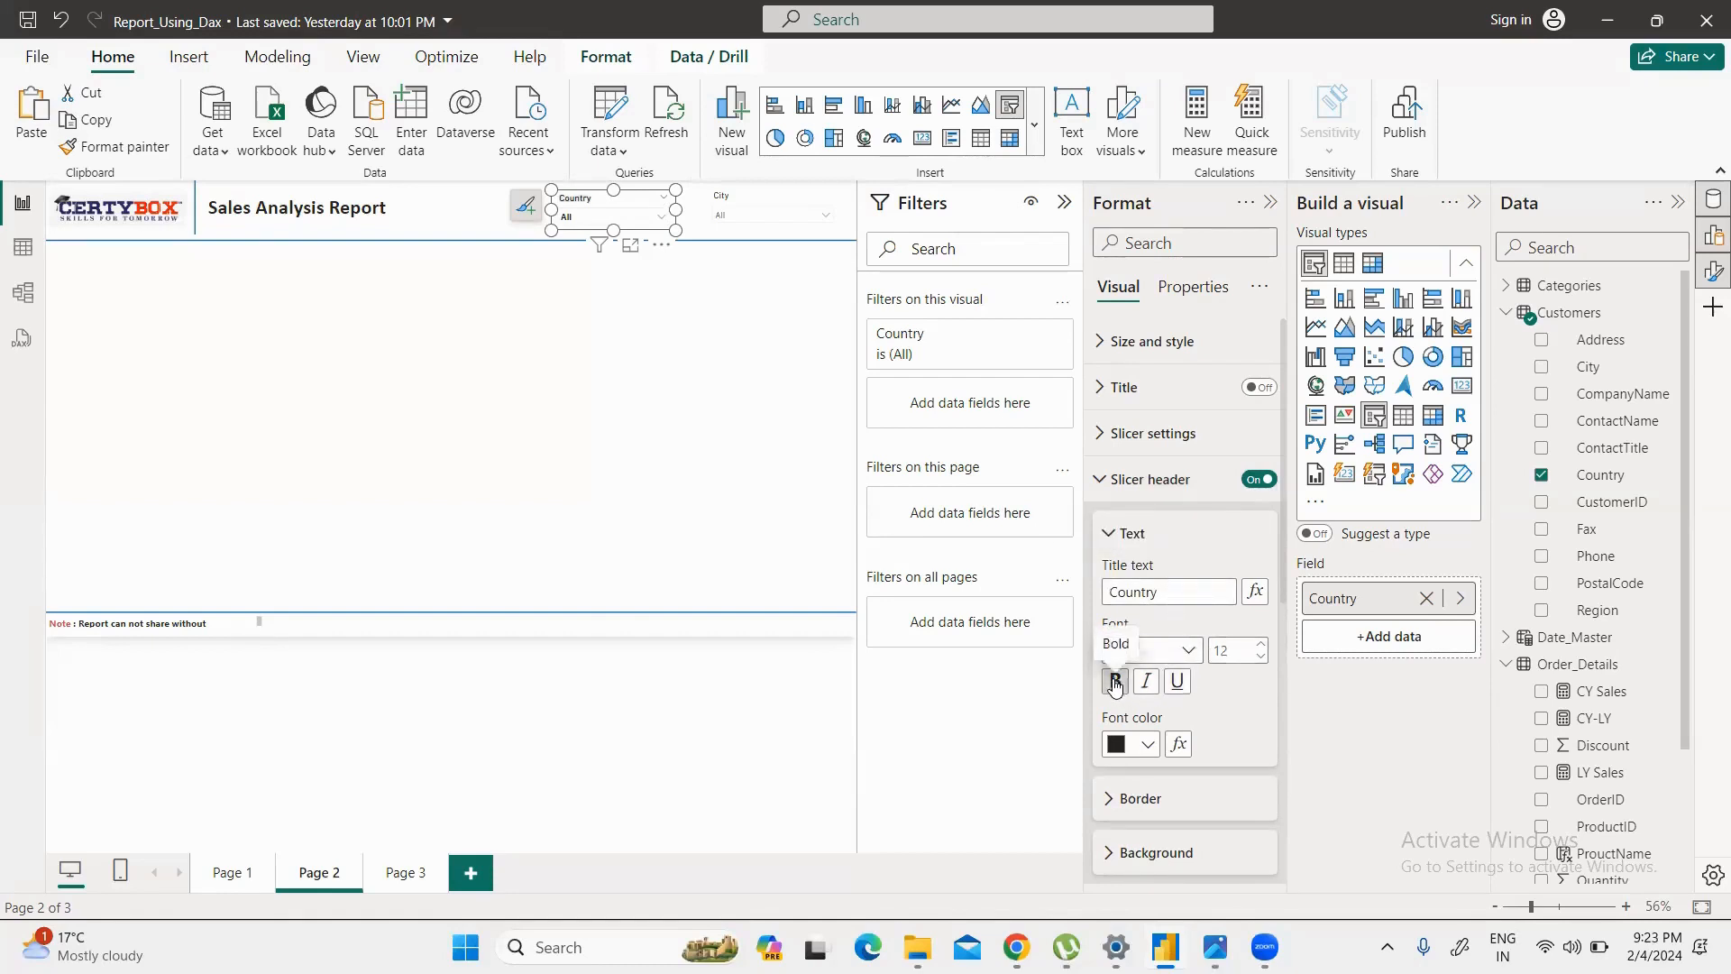
pyautogui.click(1147, 747)
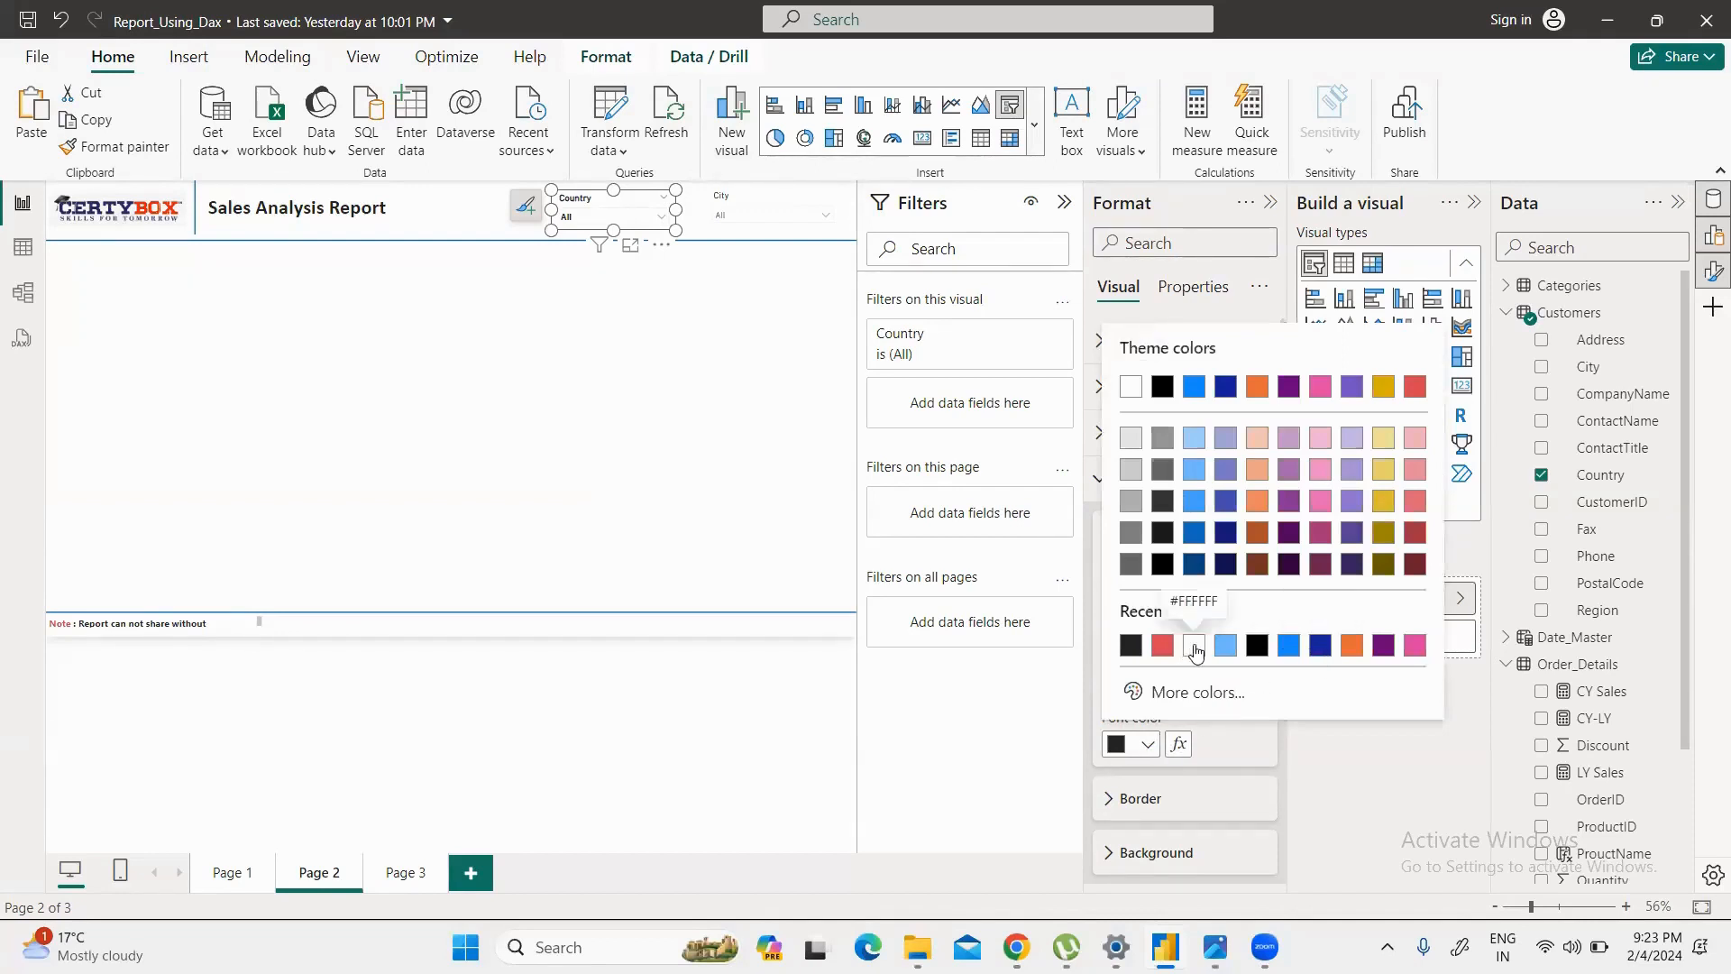
pyautogui.click(1114, 738)
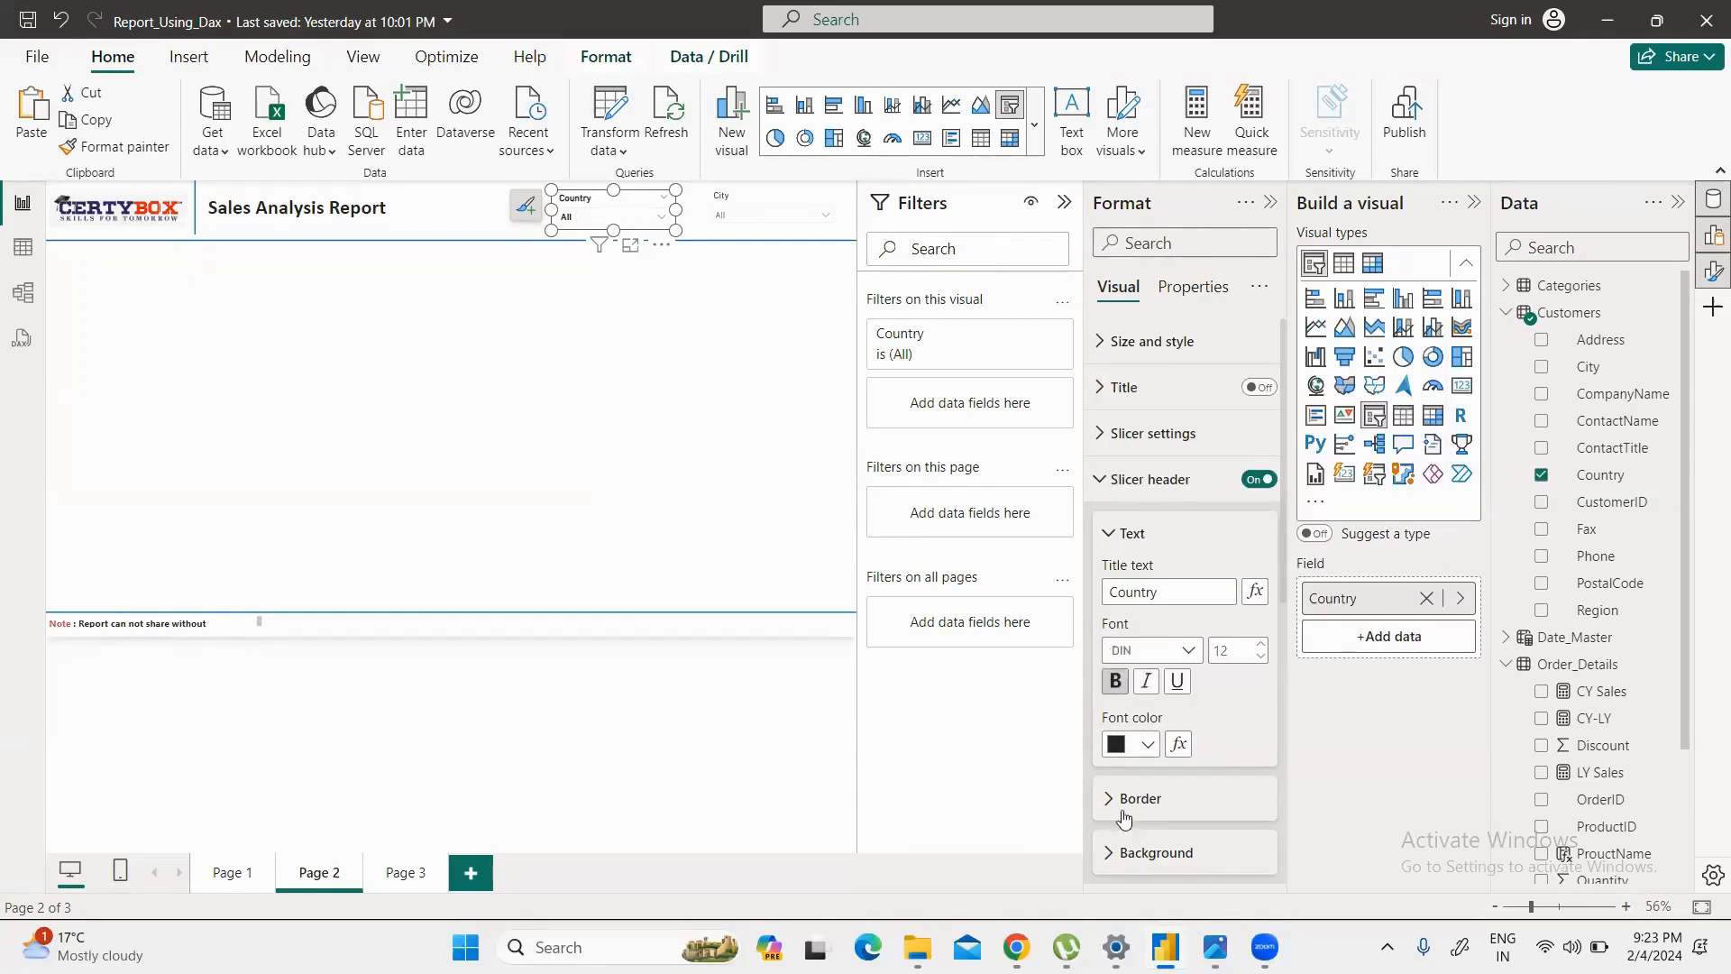
# Step: Set the Country slicer header's background color to blue and its font color to white
pyautogui.click(1112, 852)
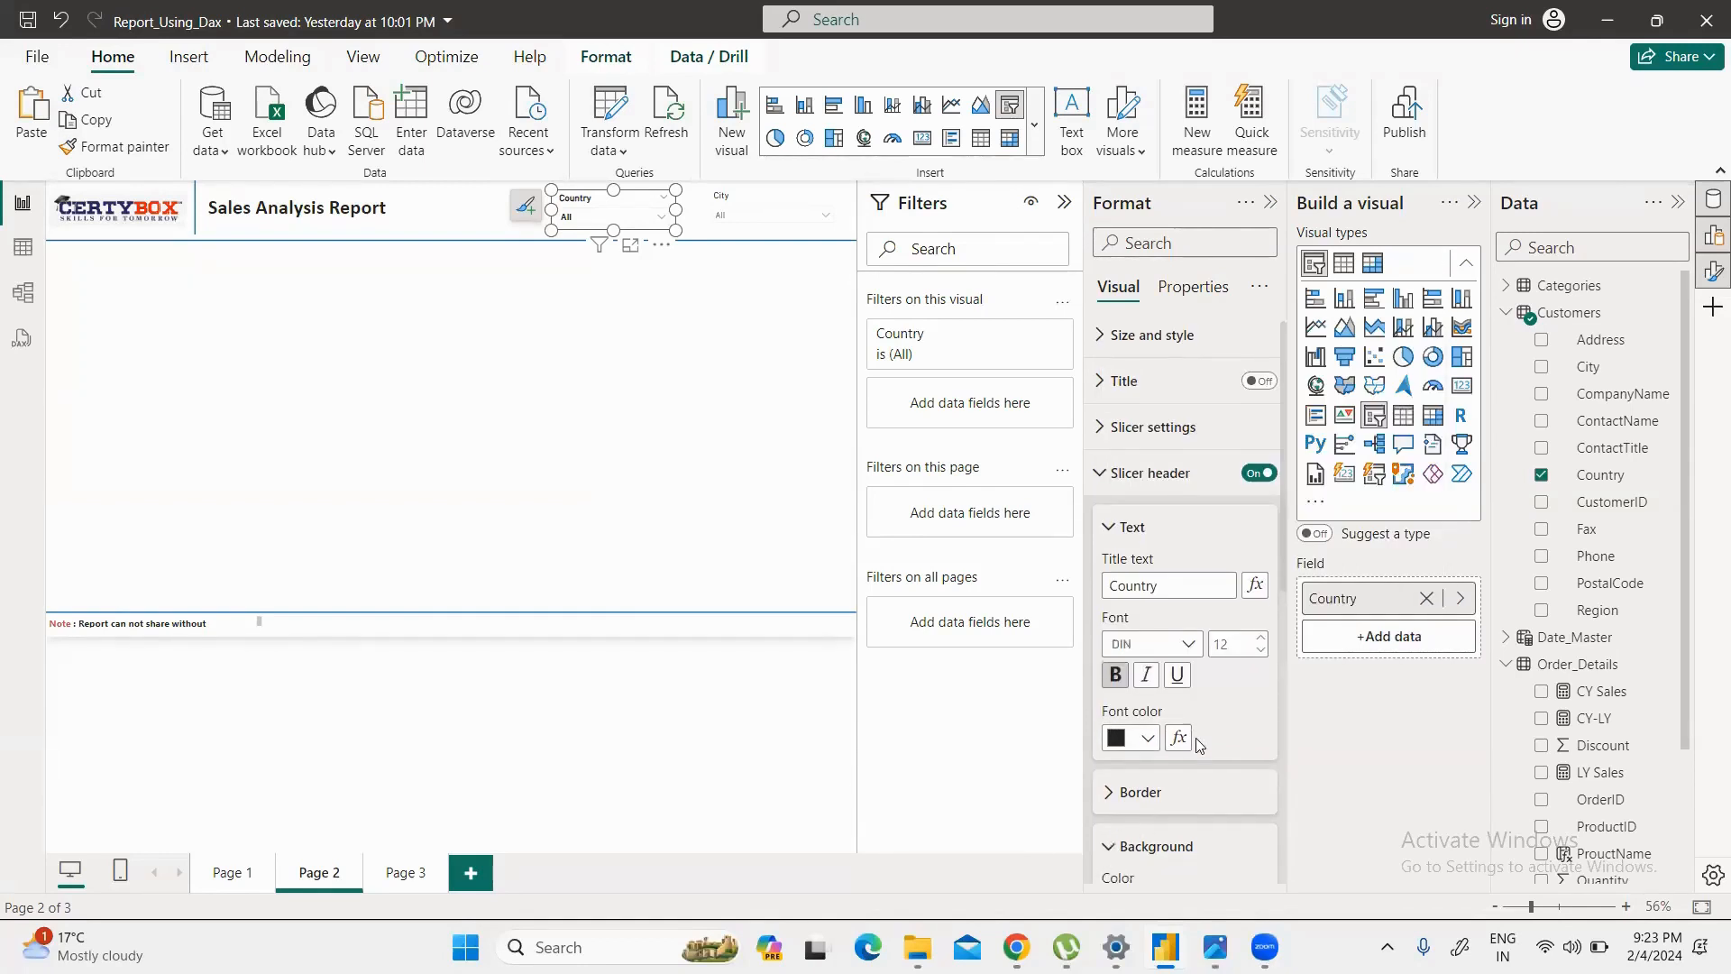
pyautogui.click(1147, 743)
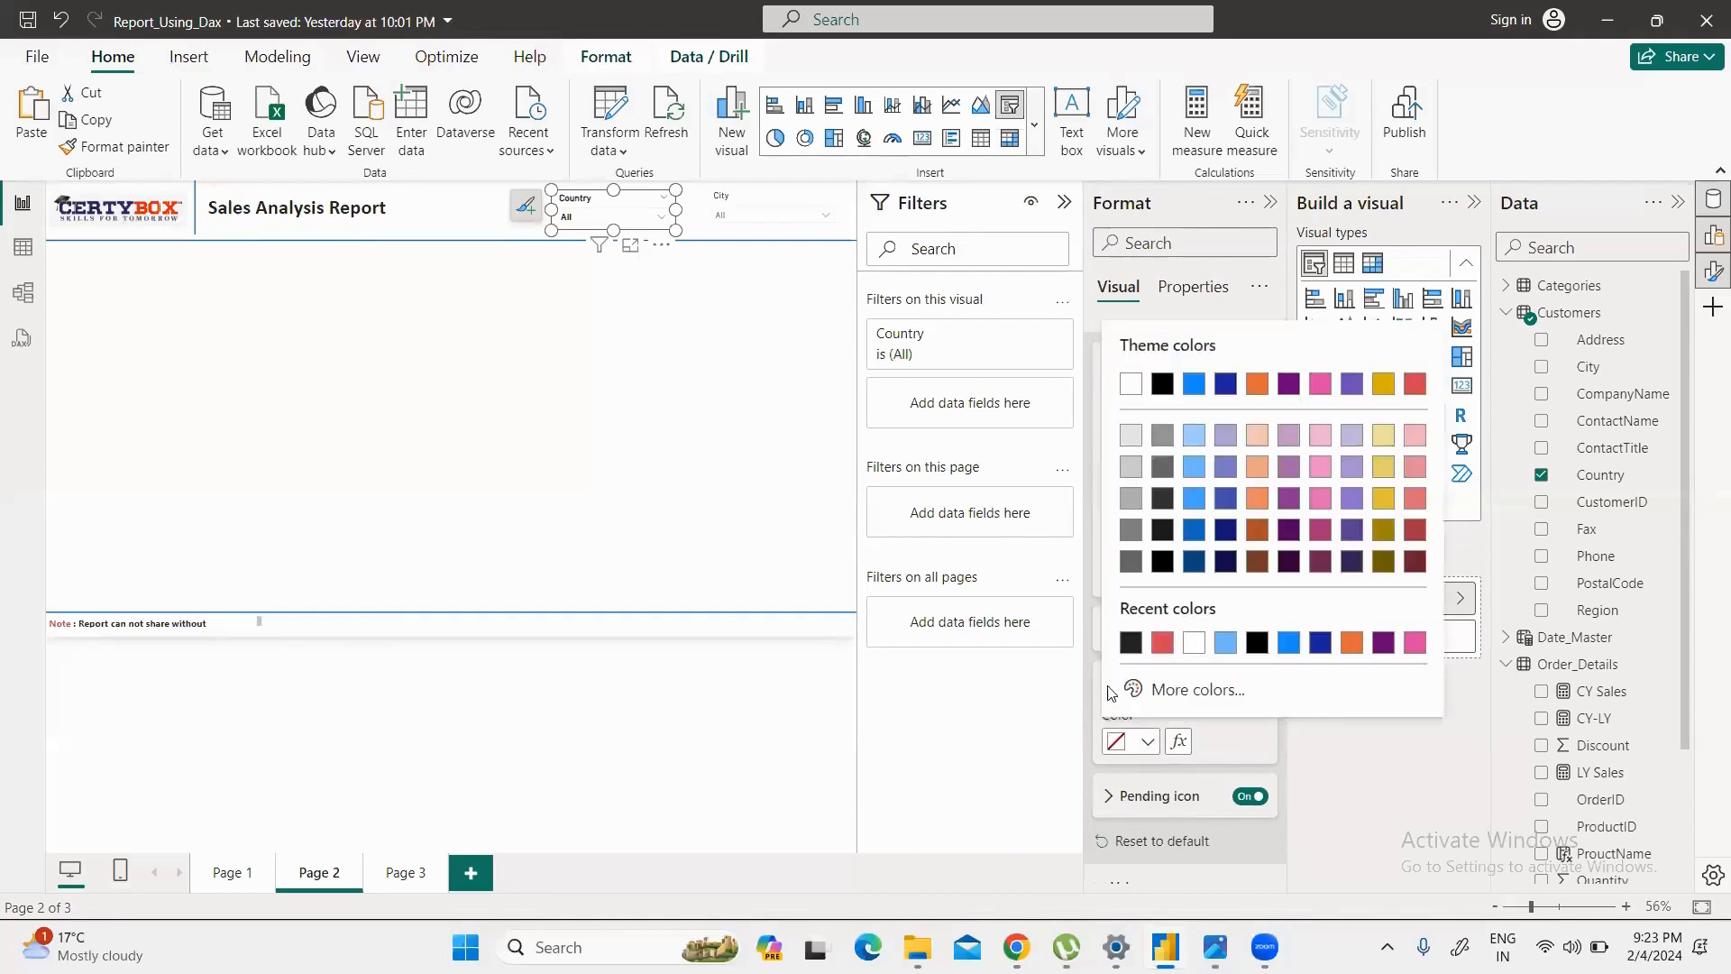
pyautogui.click(1291, 643)
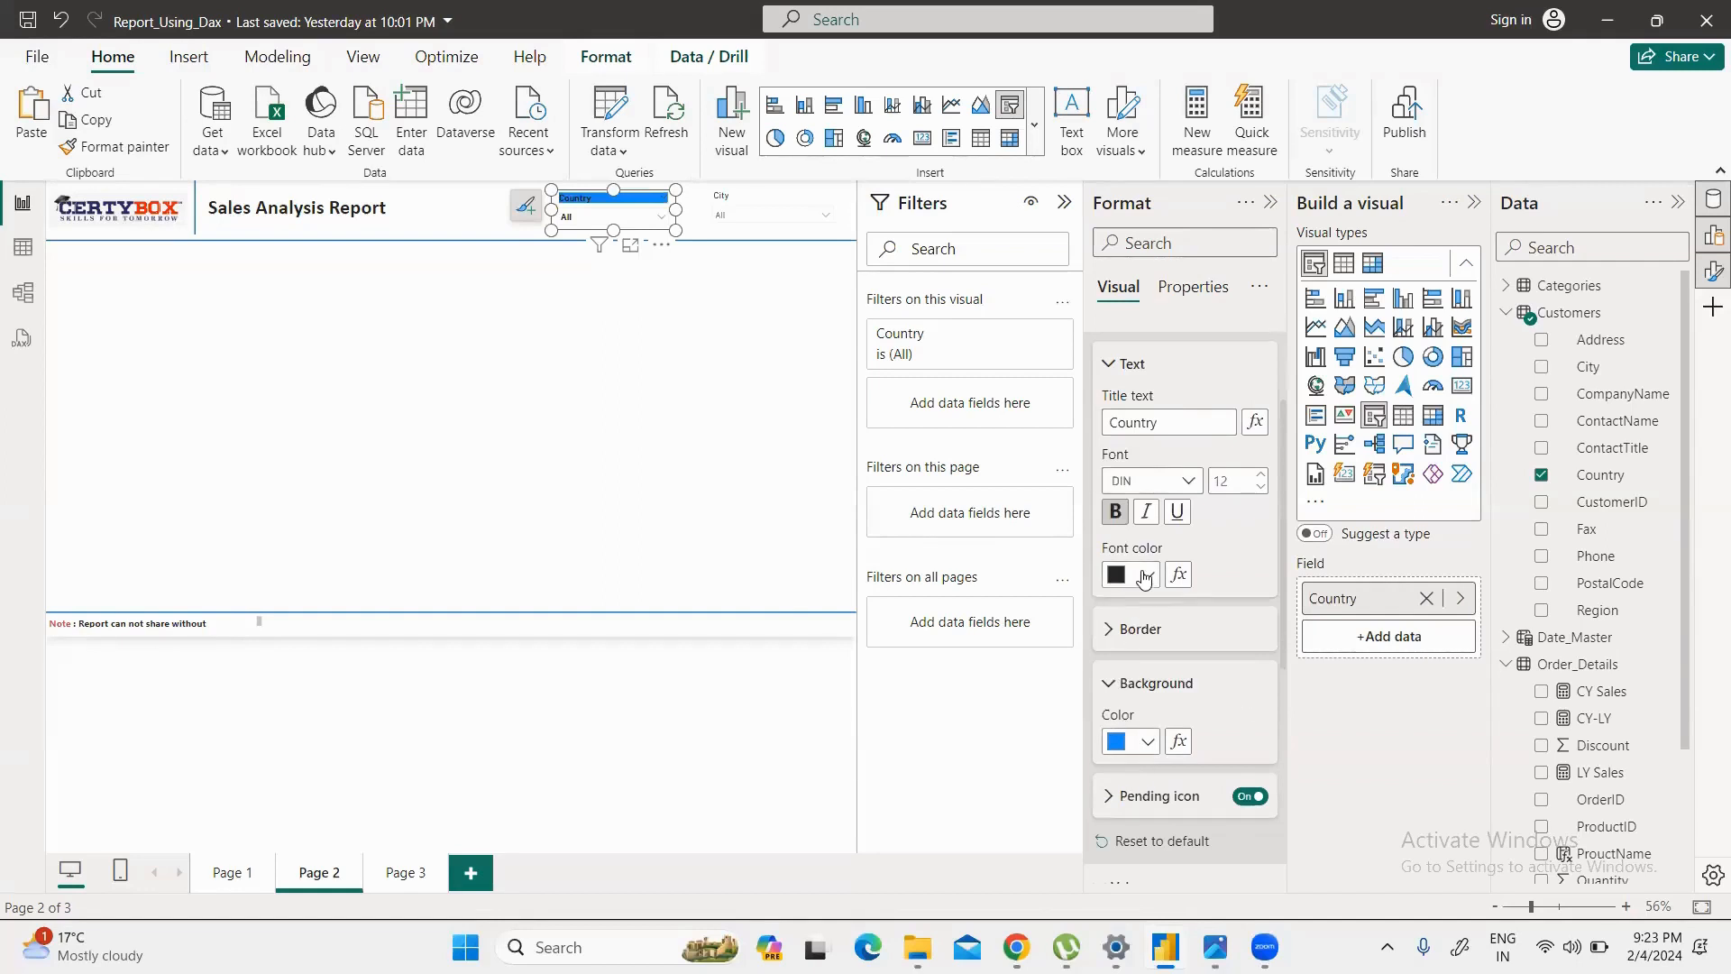
pyautogui.click(1145, 577)
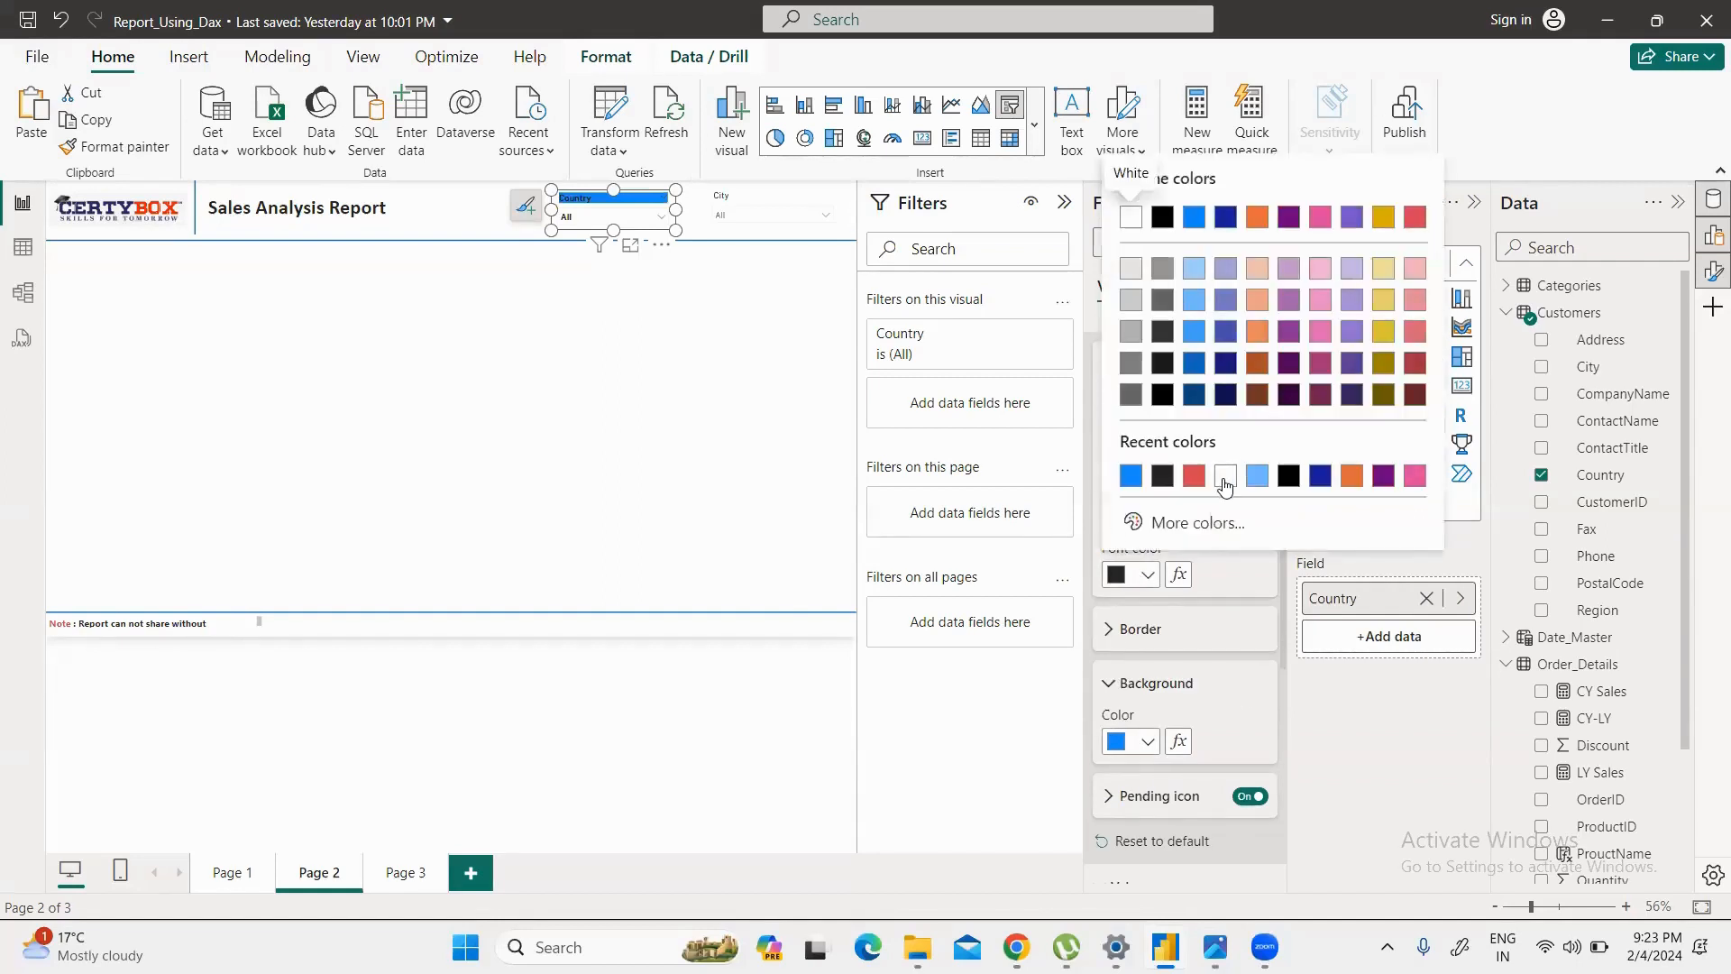
pyautogui.click(1224, 478)
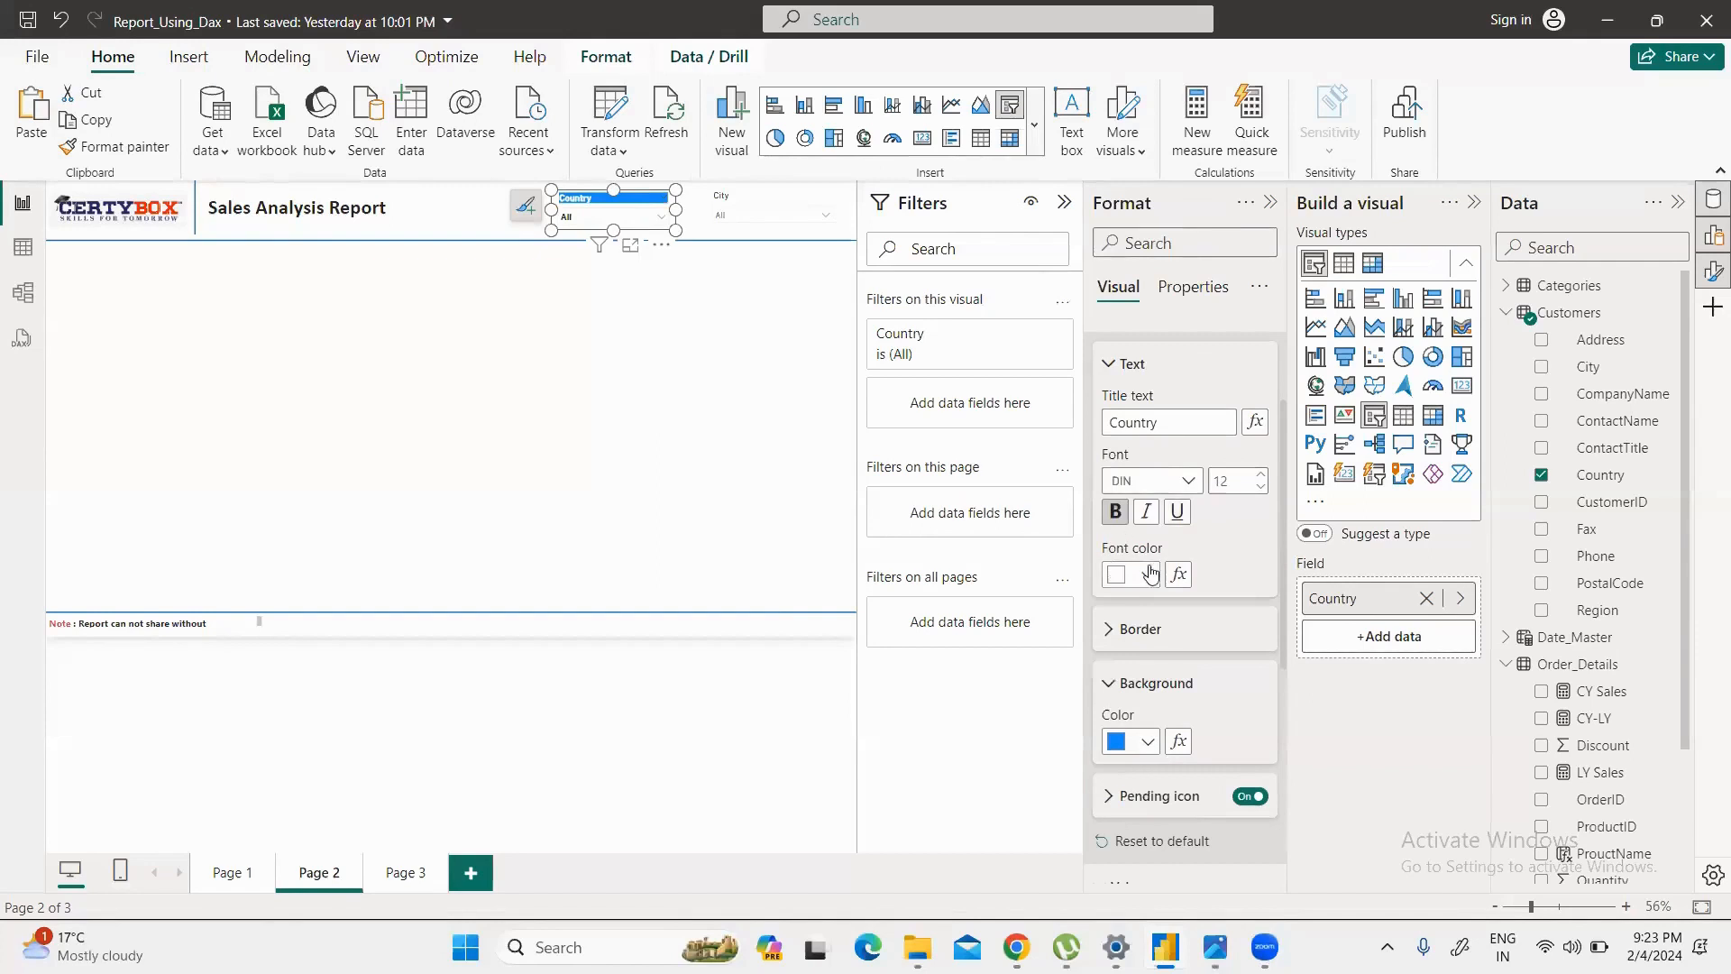
pyautogui.scroll(1, 1224, 599)
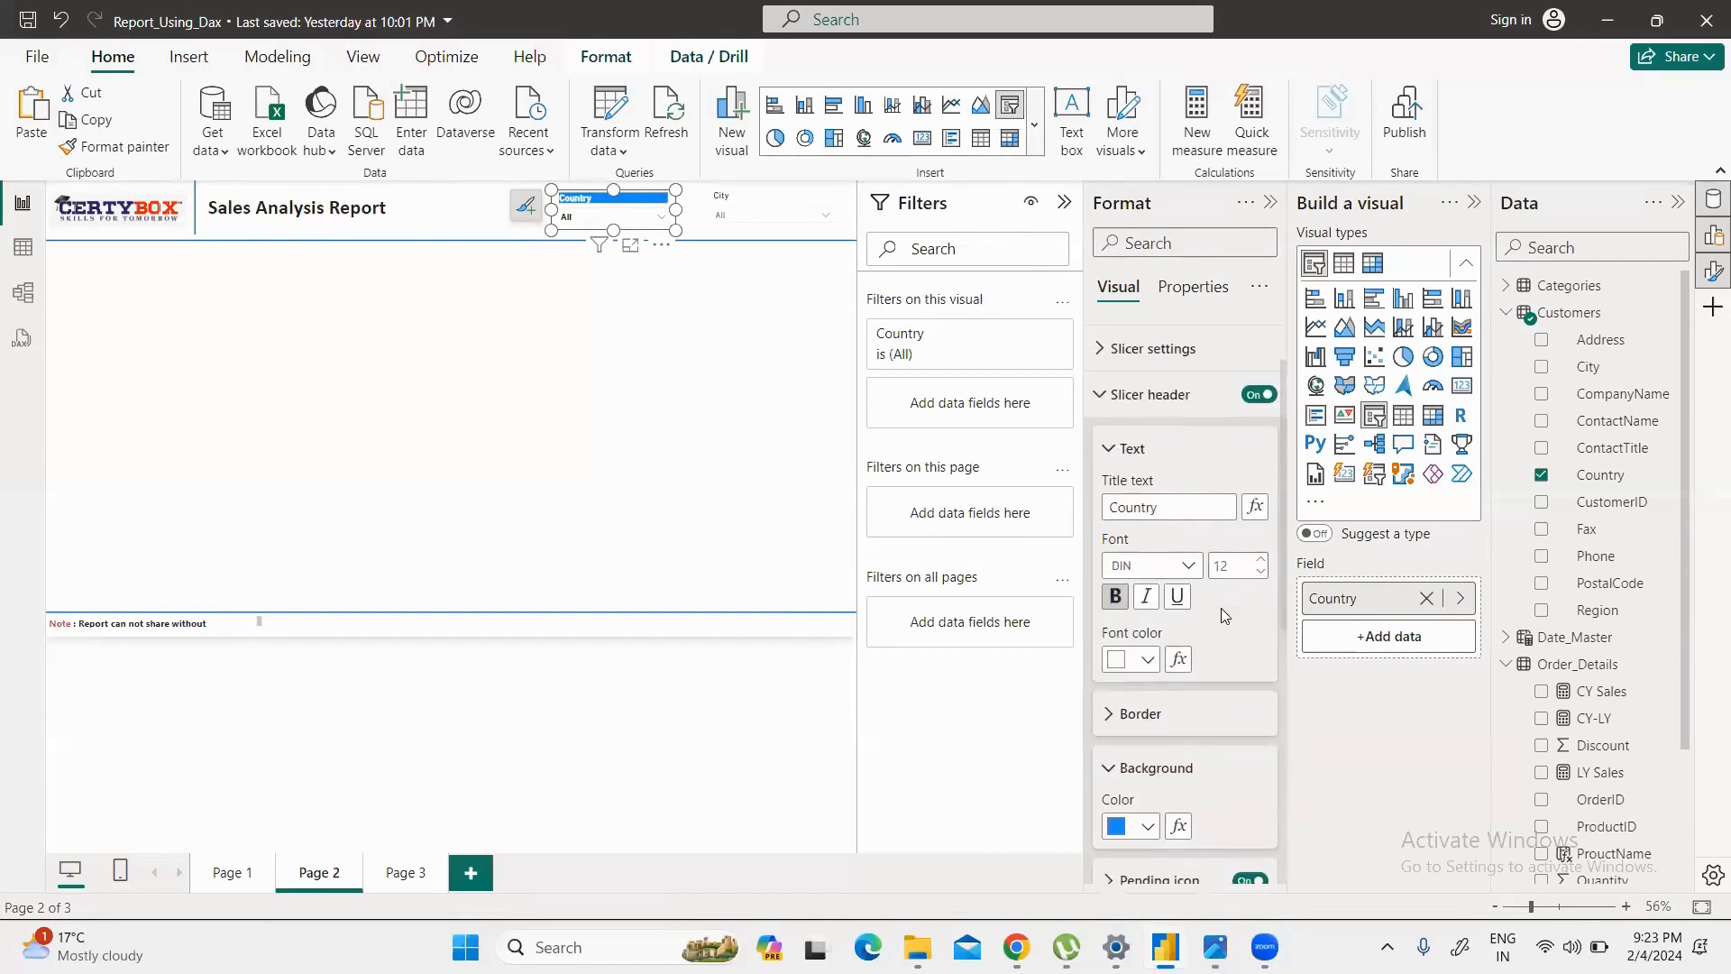
pyautogui.click(1107, 449)
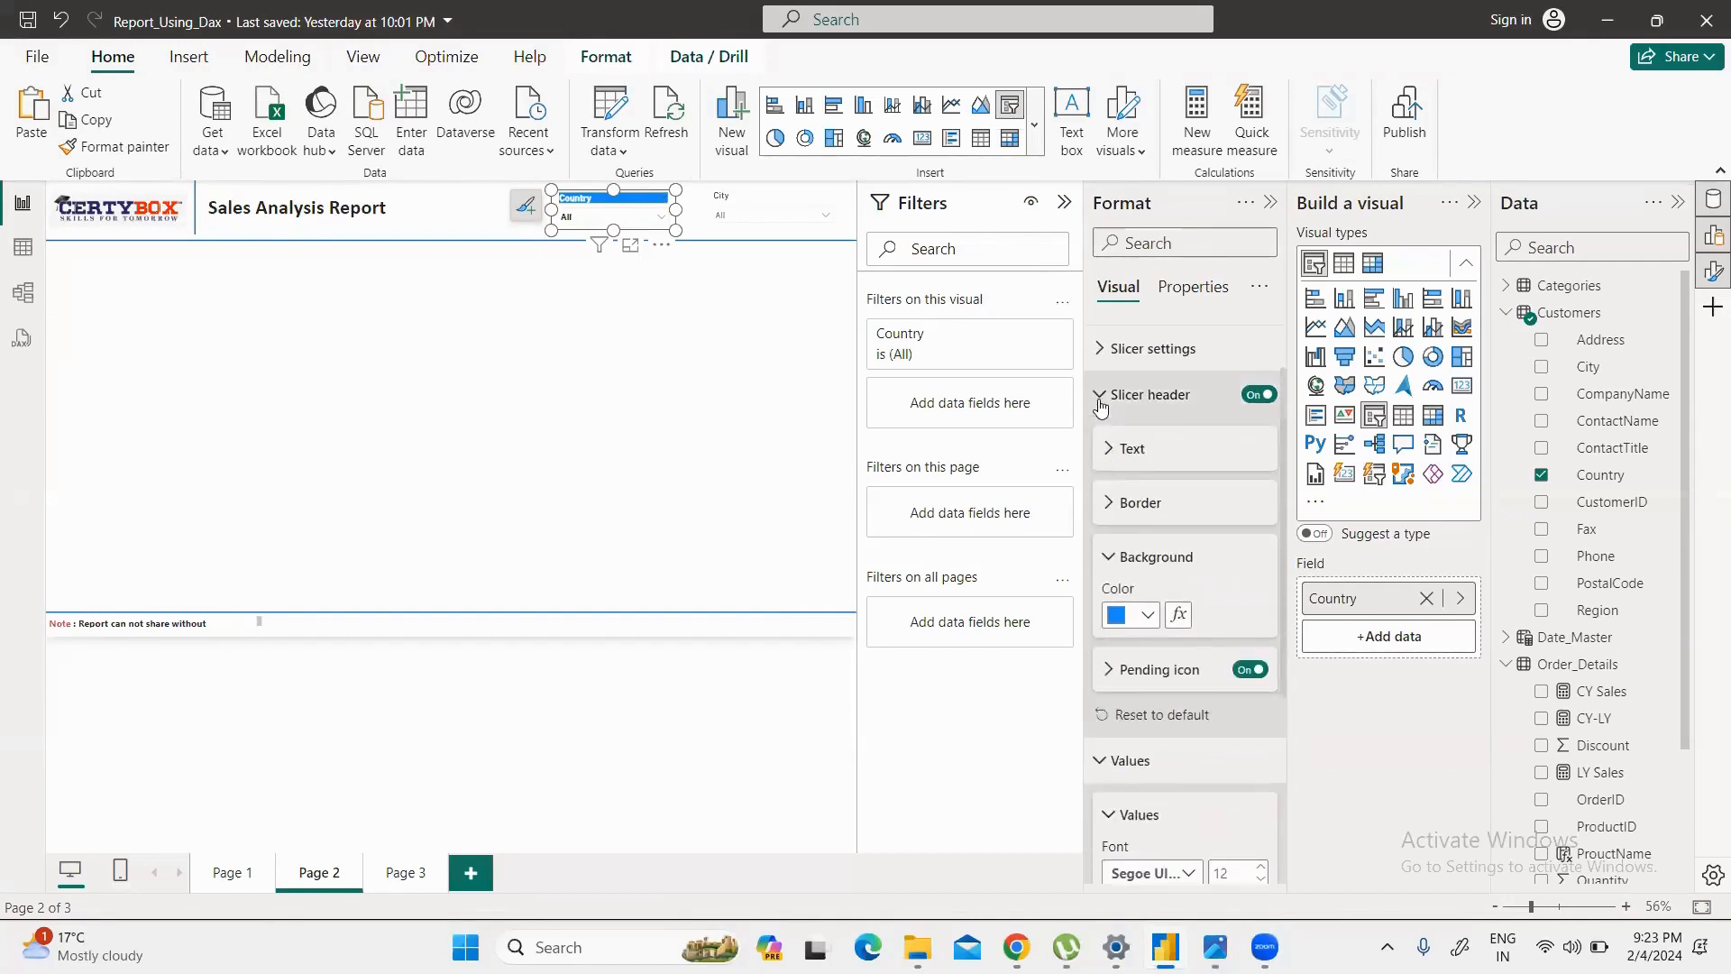
pyautogui.scroll(-2, 1141, 694)
pyautogui.scroll(-2, 1145, 726)
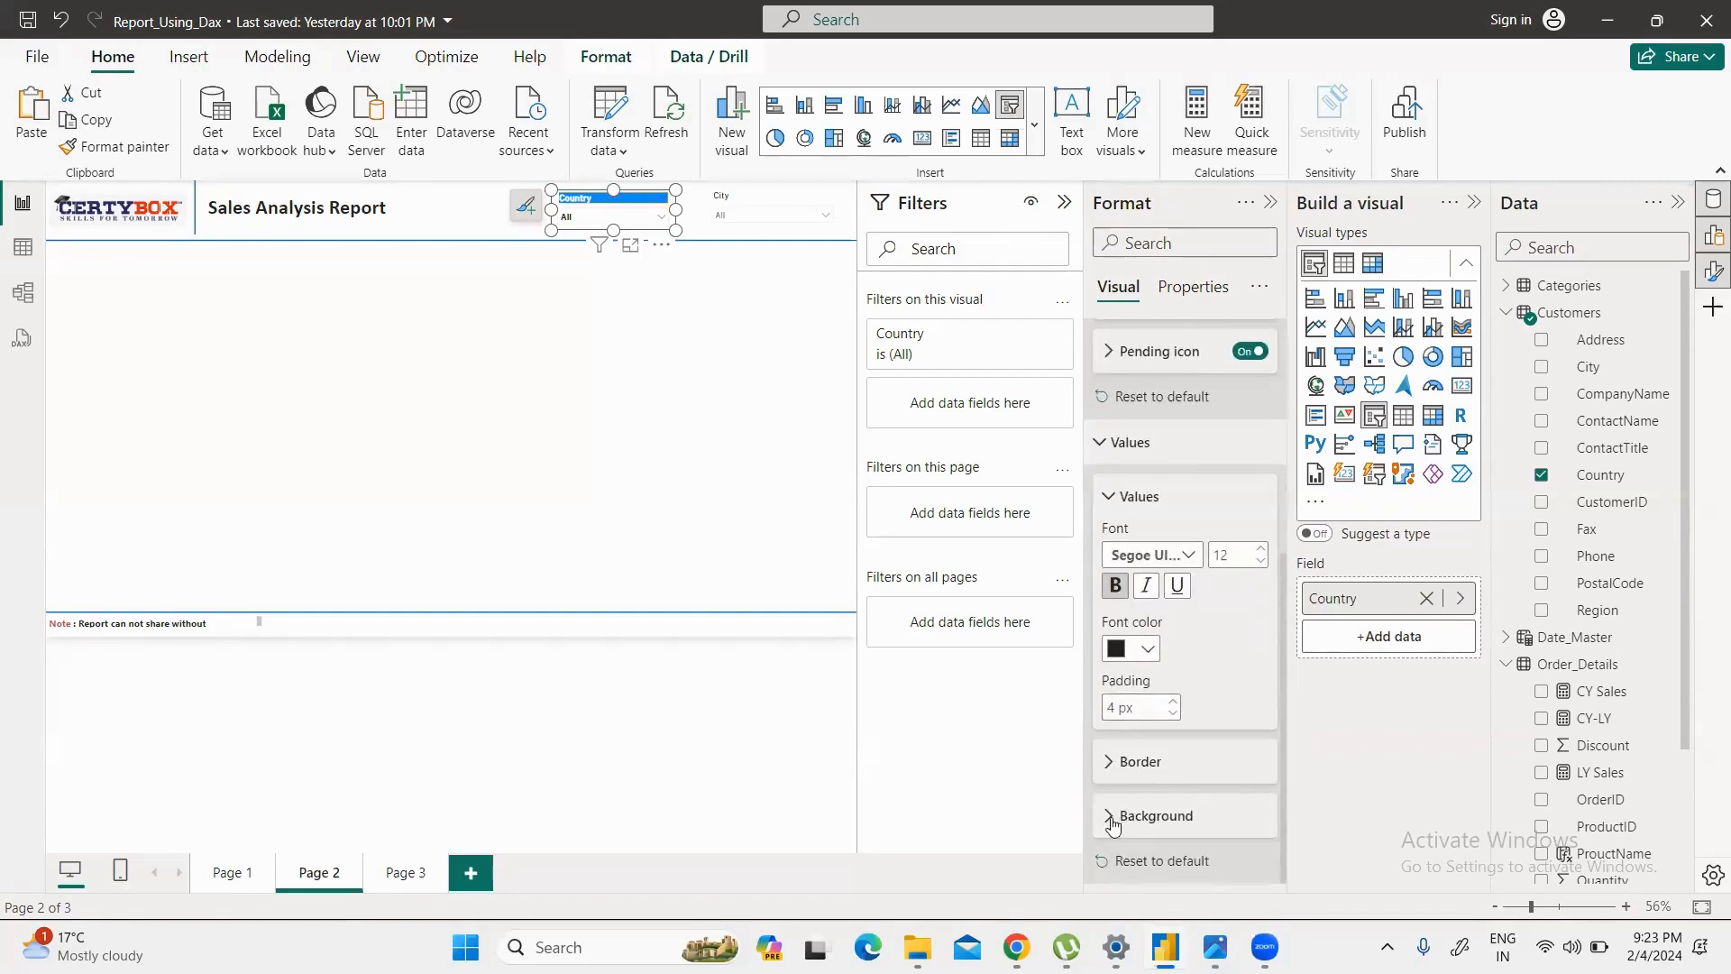
pyautogui.scroll(1, 1104, 550)
pyautogui.click(1098, 530)
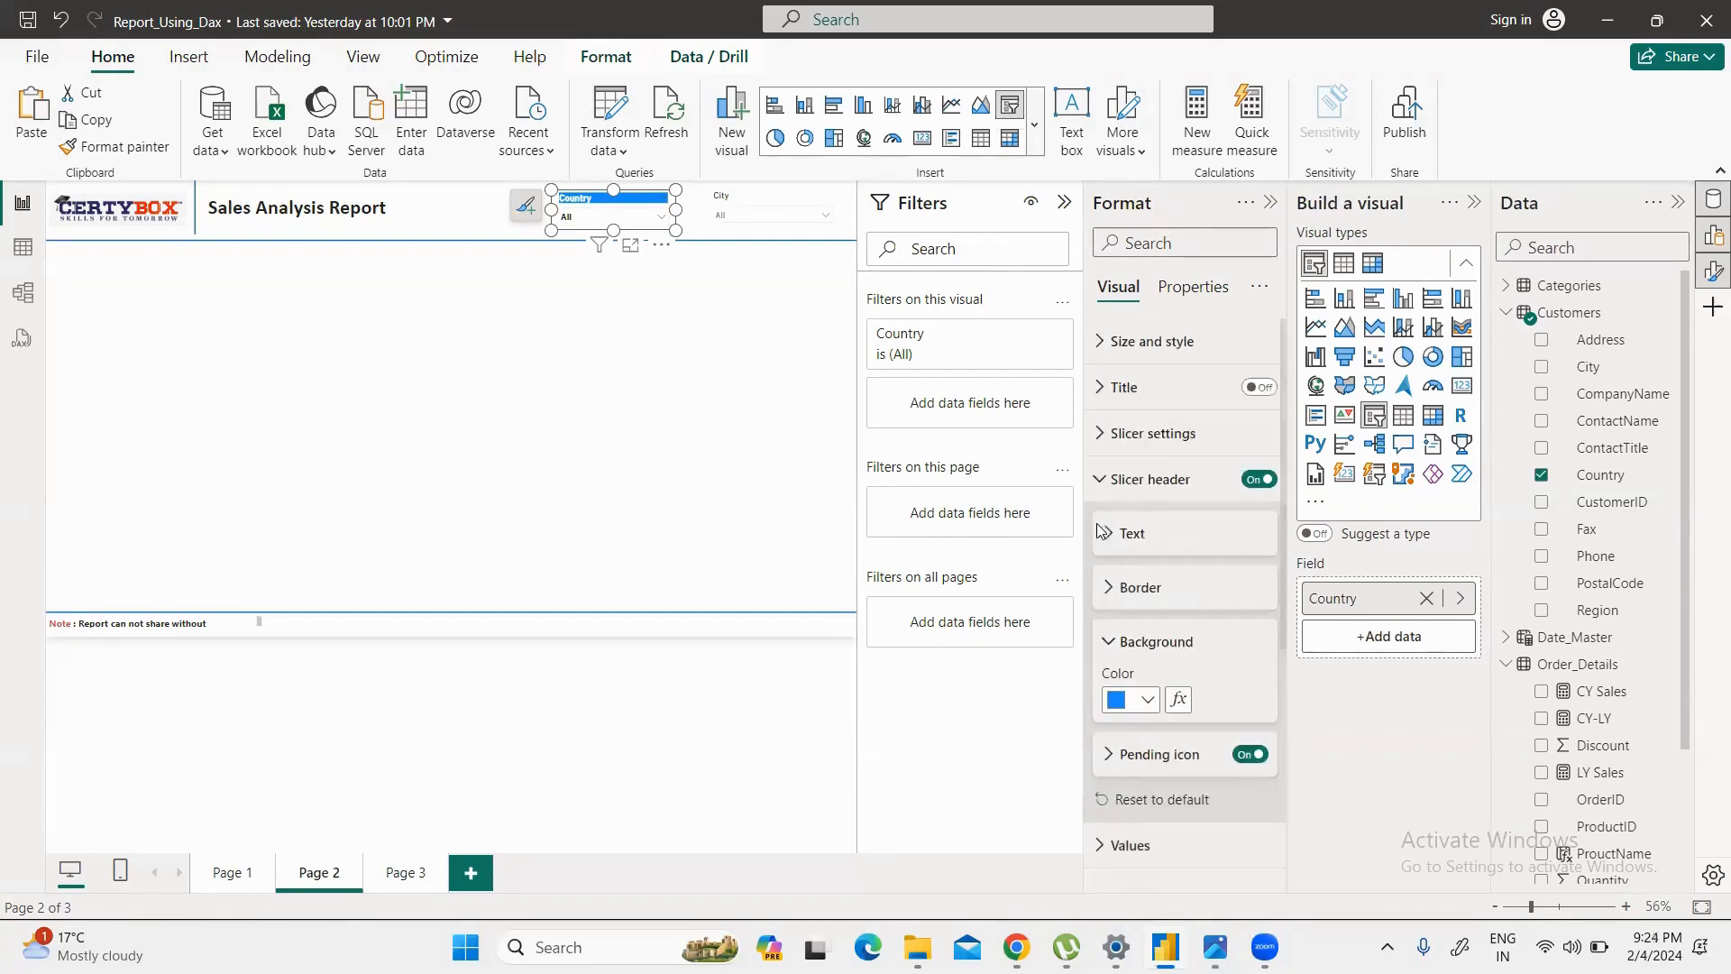
pyautogui.click(1101, 479)
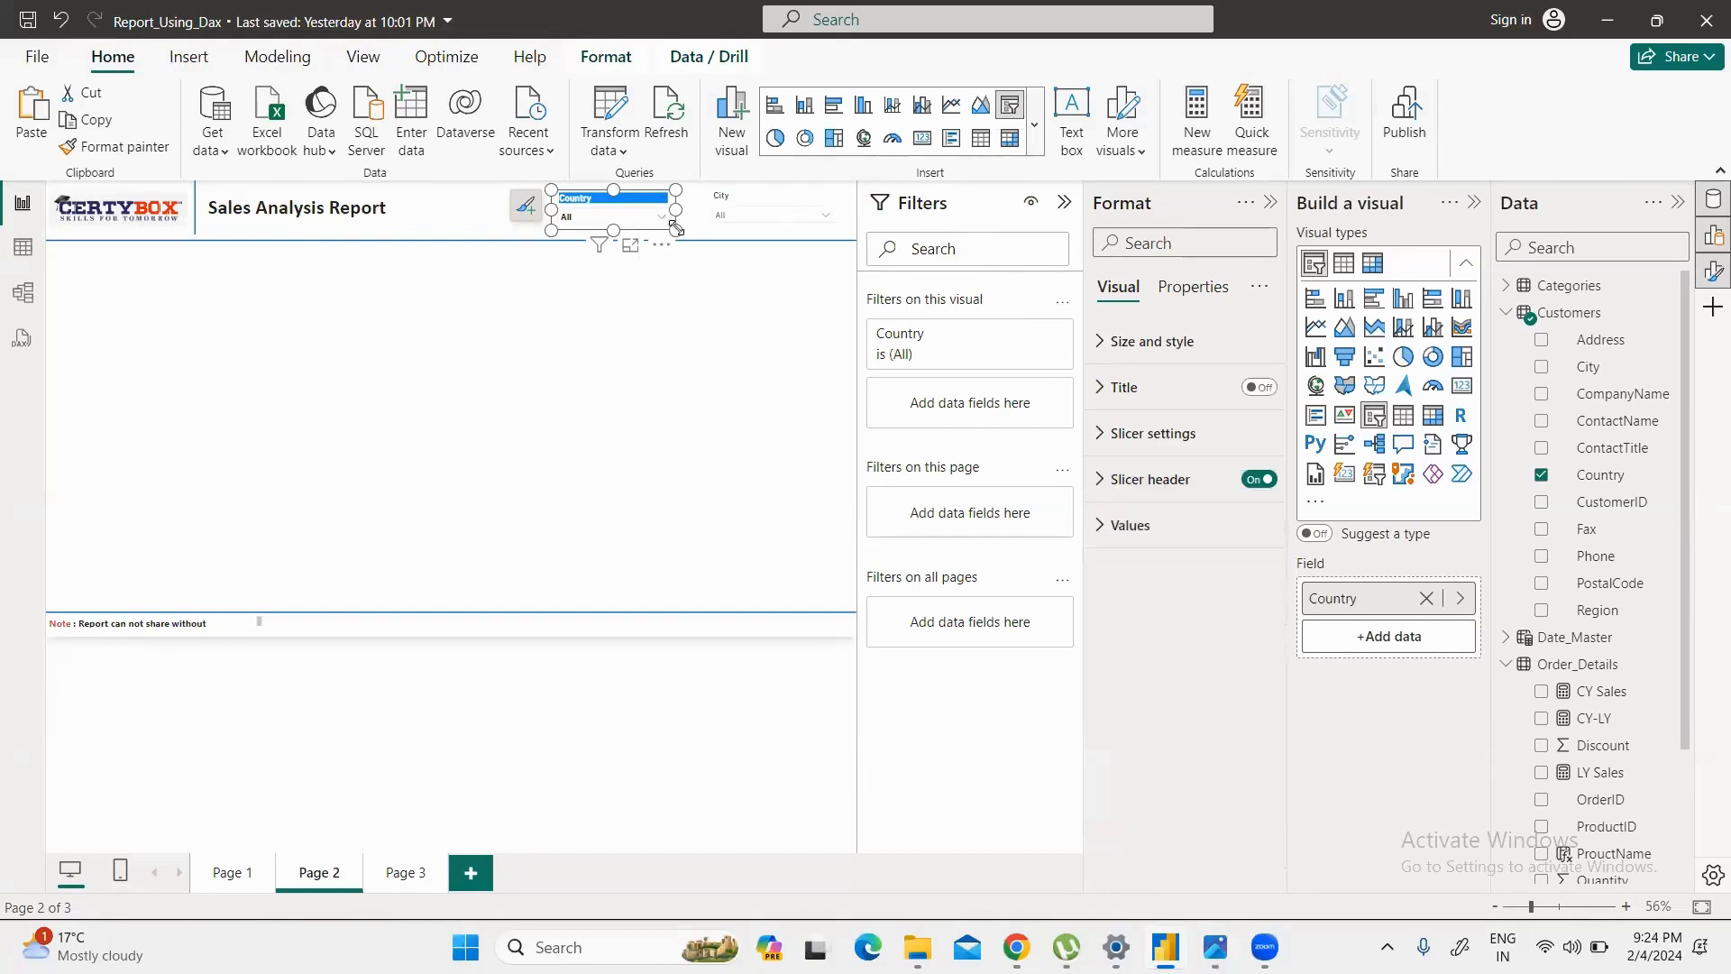
# Step: Widen the Country slicer slightly to about 199 and turn on its shadow
pyautogui.moveTo(675, 228); pyautogui.dragTo(675, 233)
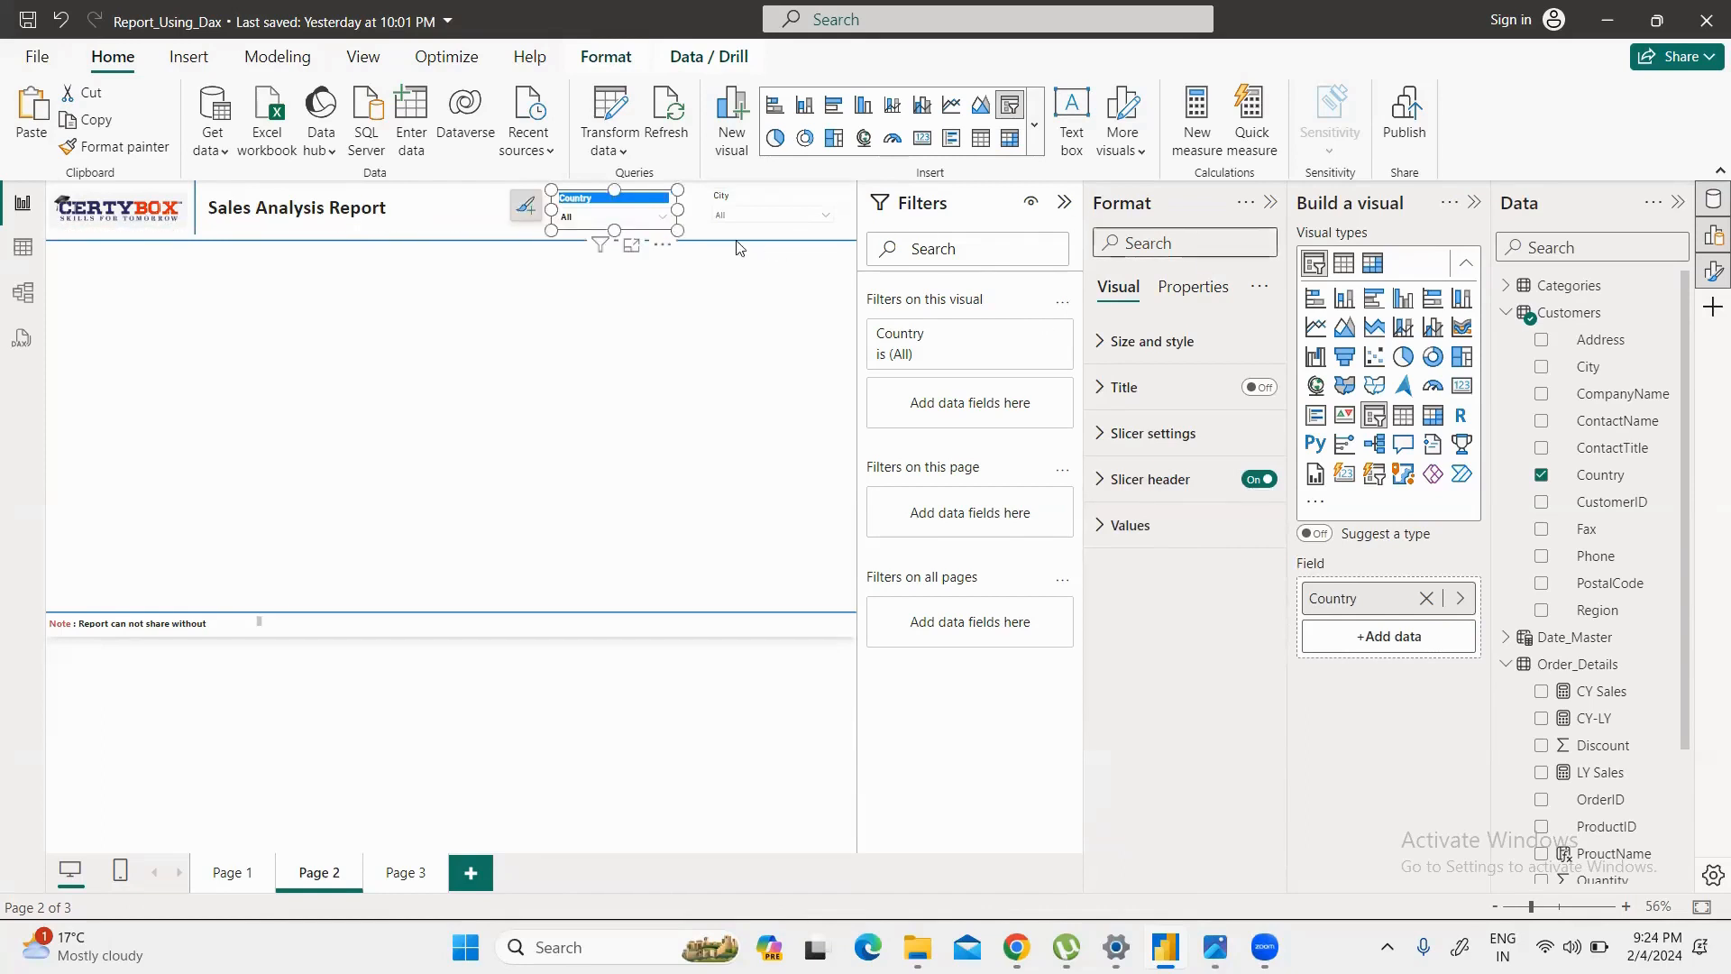
pyautogui.click(1103, 388)
pyautogui.click(1104, 390)
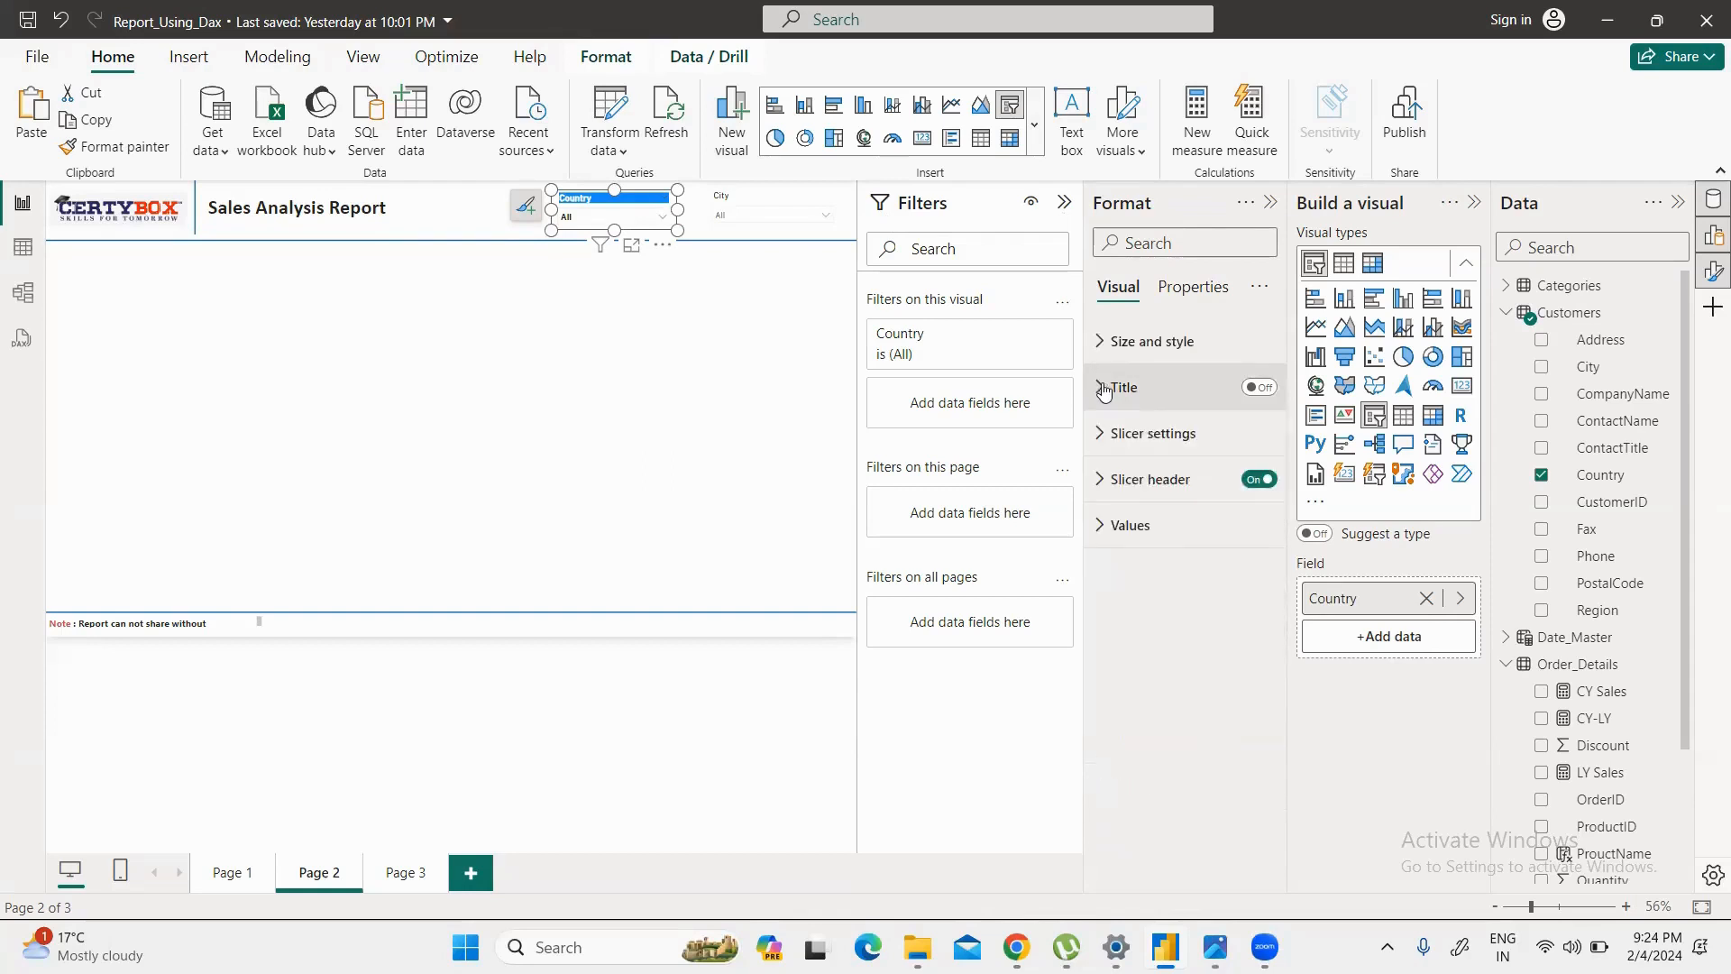
pyautogui.click(1103, 388)
pyautogui.click(1103, 389)
pyautogui.click(1109, 342)
pyautogui.scroll(-2, 1160, 680)
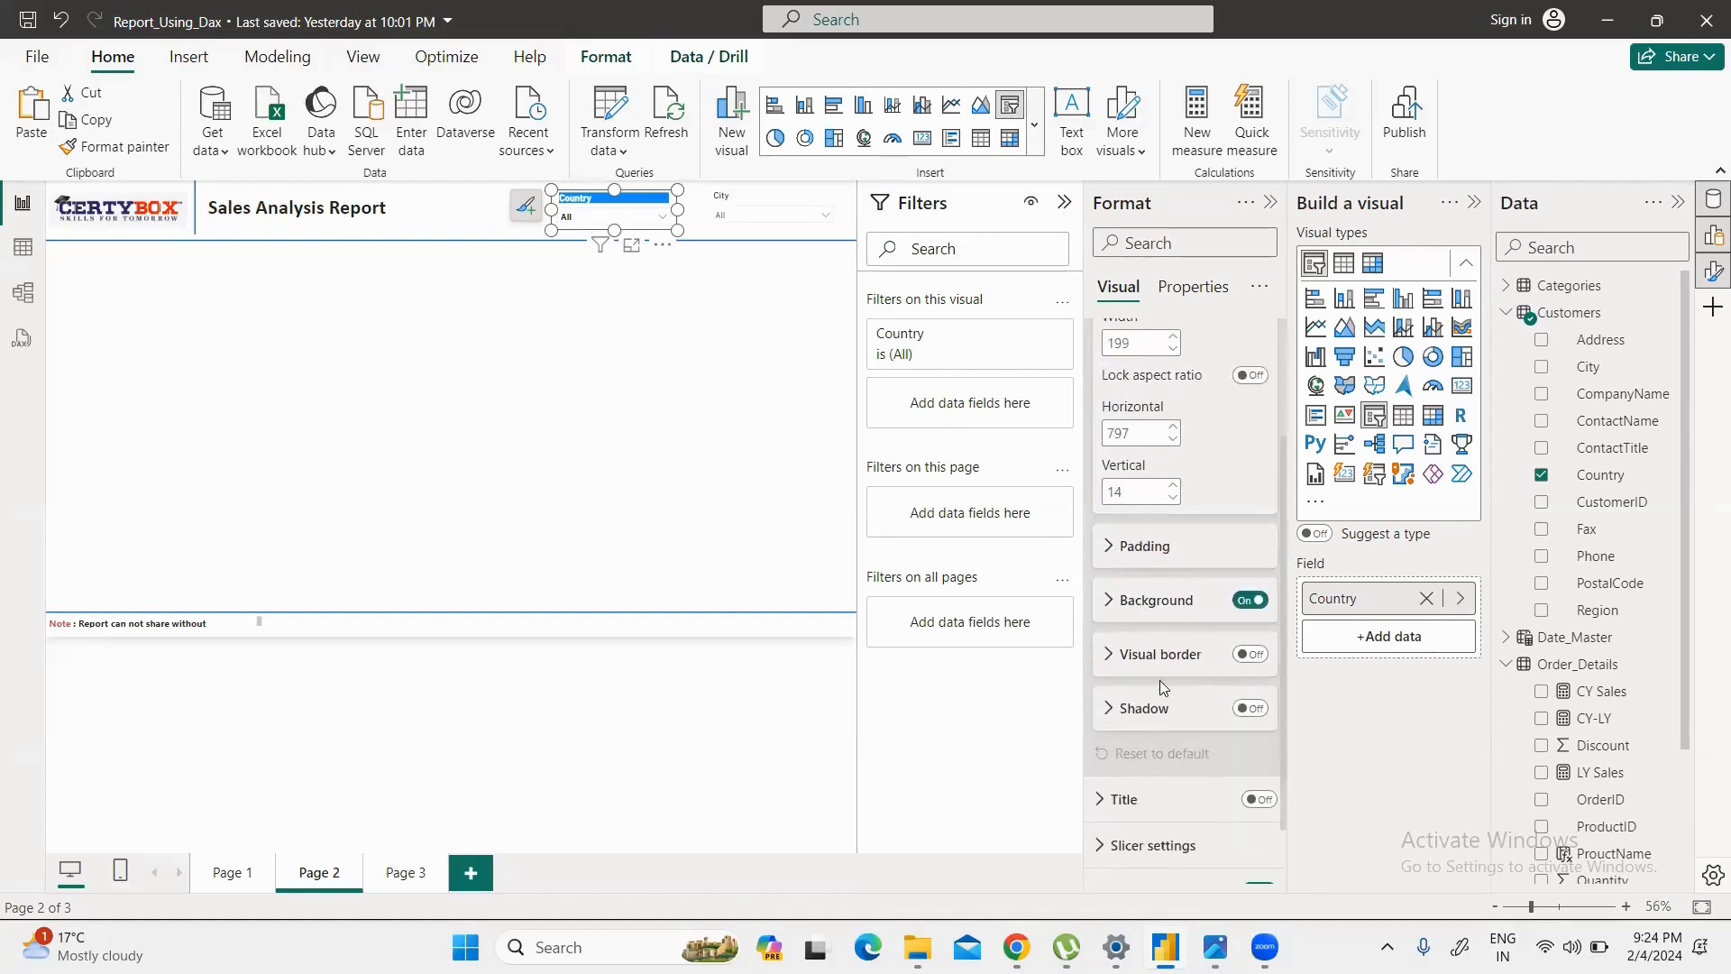
pyautogui.click(1257, 710)
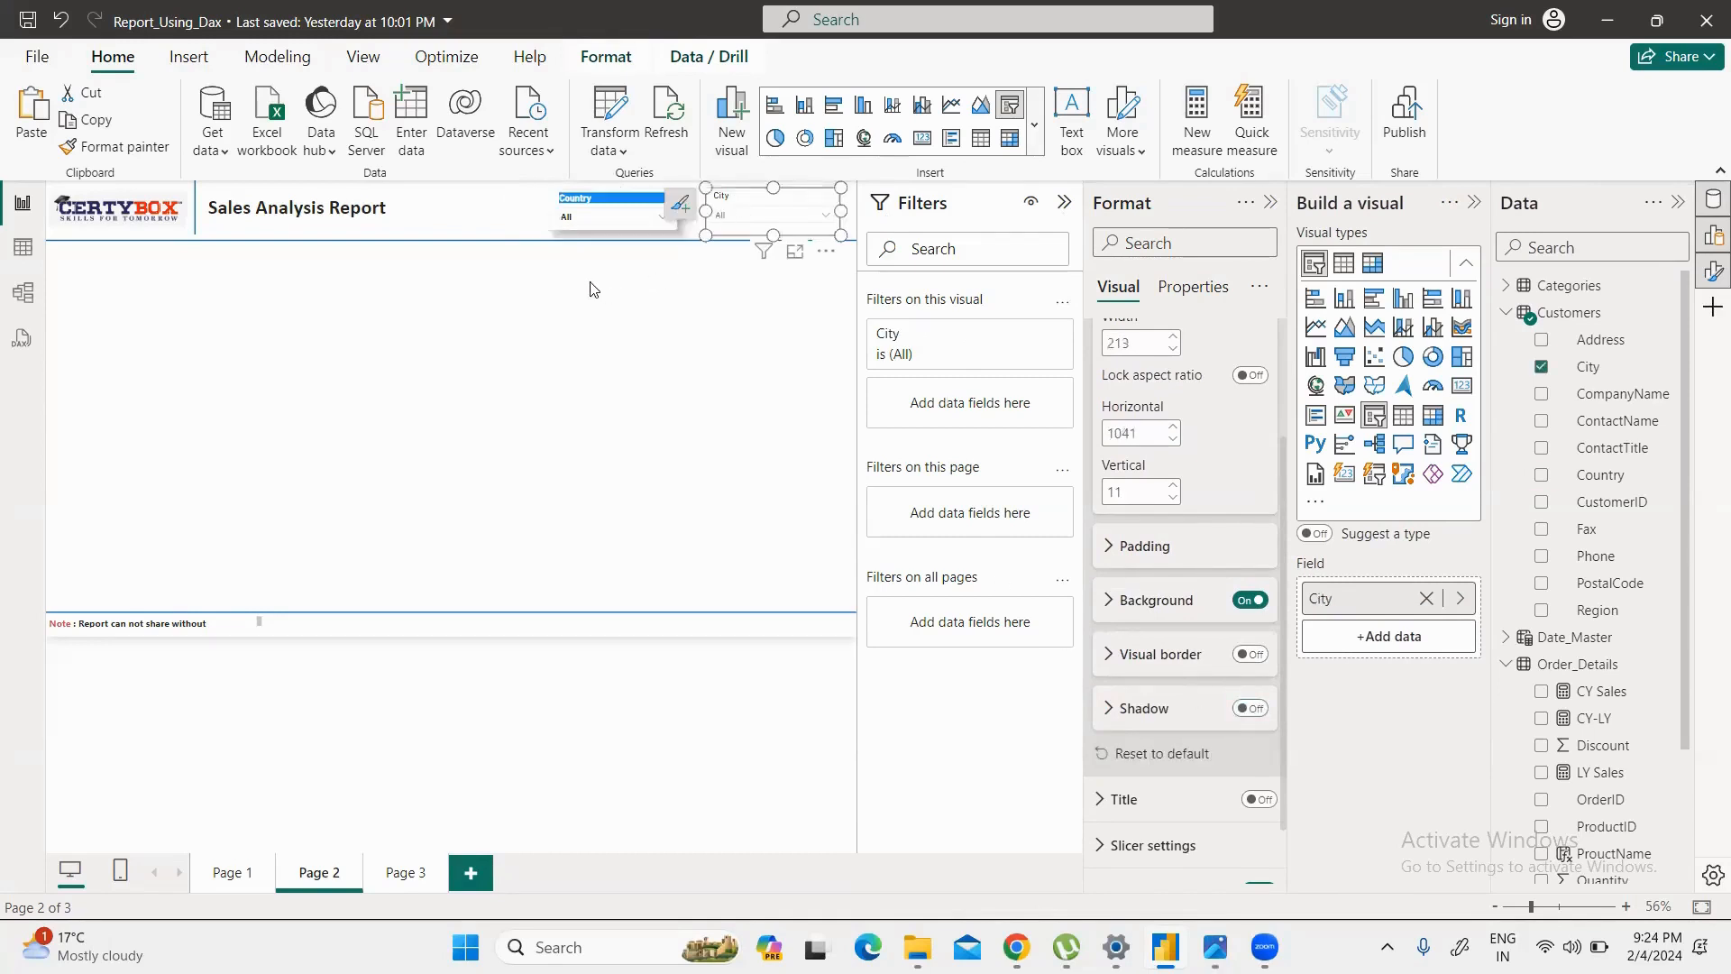
pyautogui.click(505, 260)
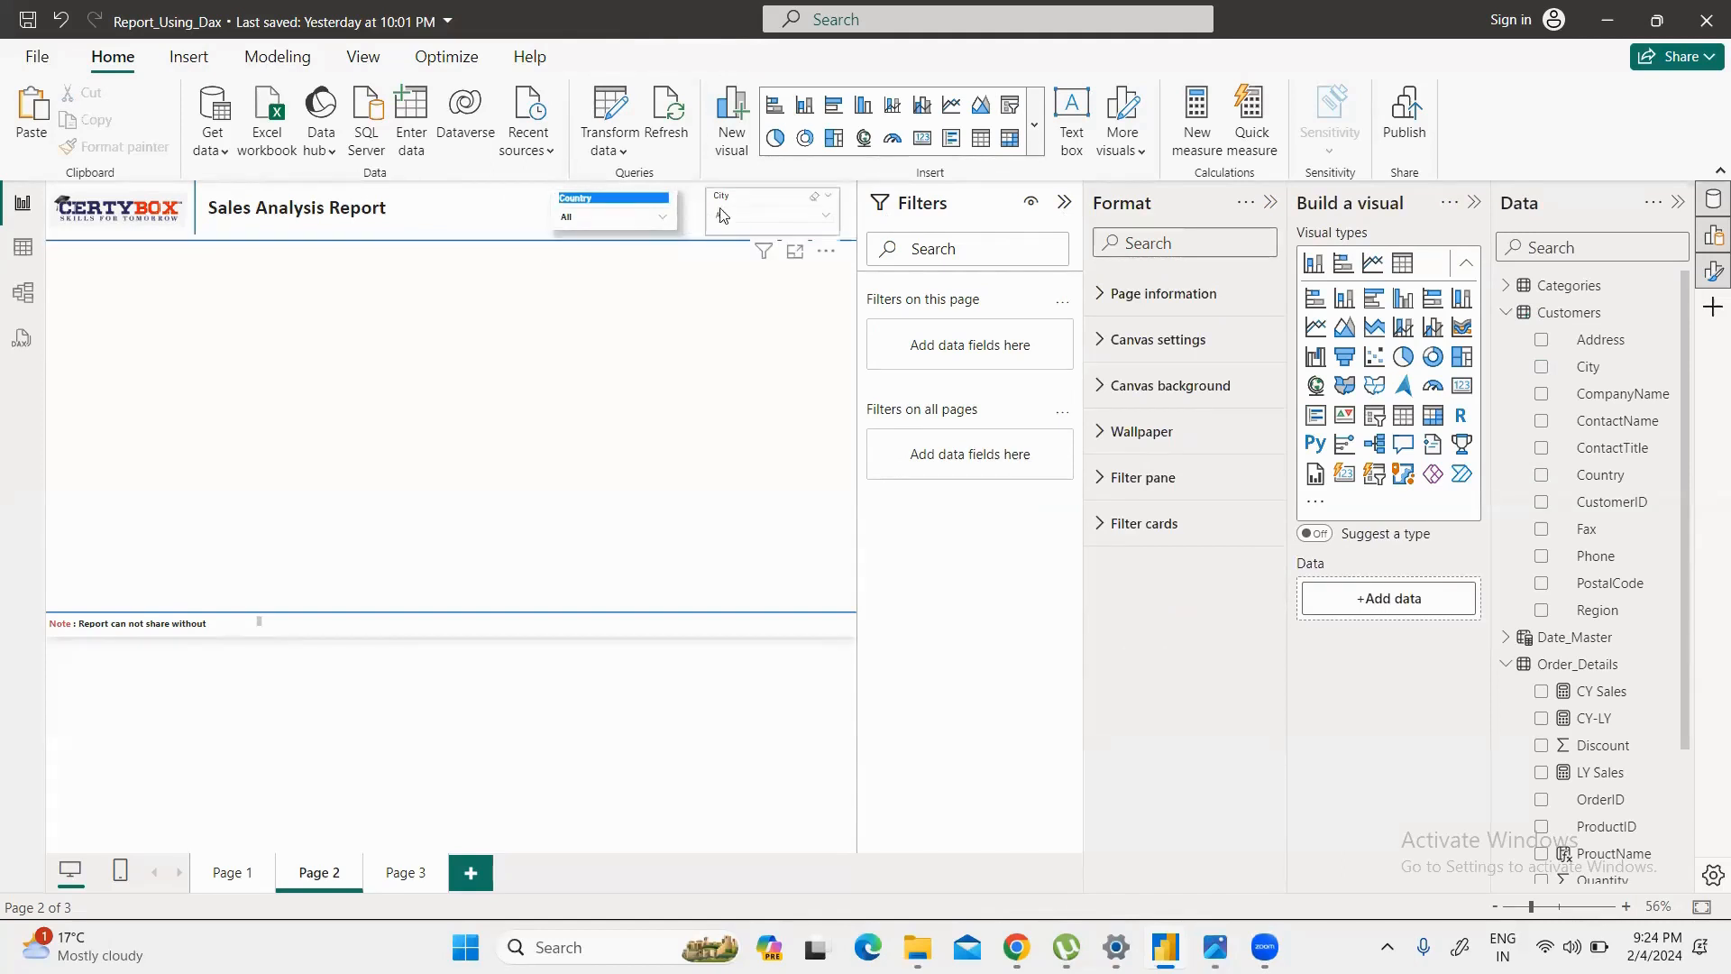
# Step: Copy the Country slicer's formatting onto the City slicer with the Format painter
pyautogui.click(631, 222)
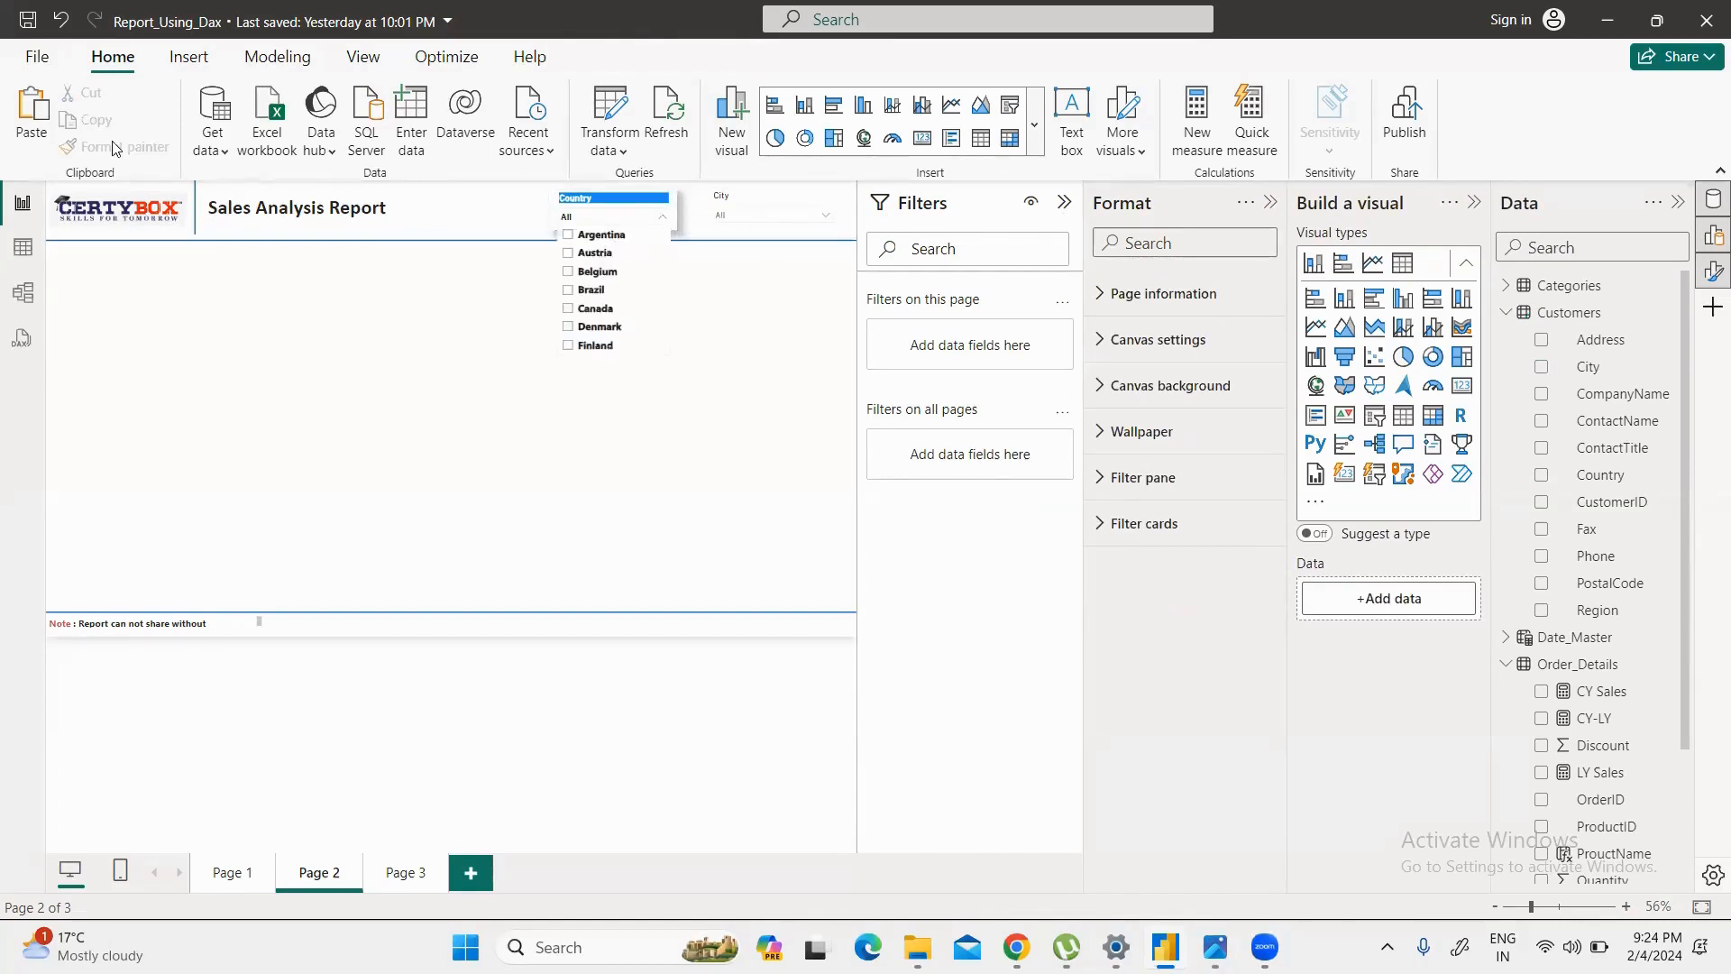
pyautogui.click(344, 332)
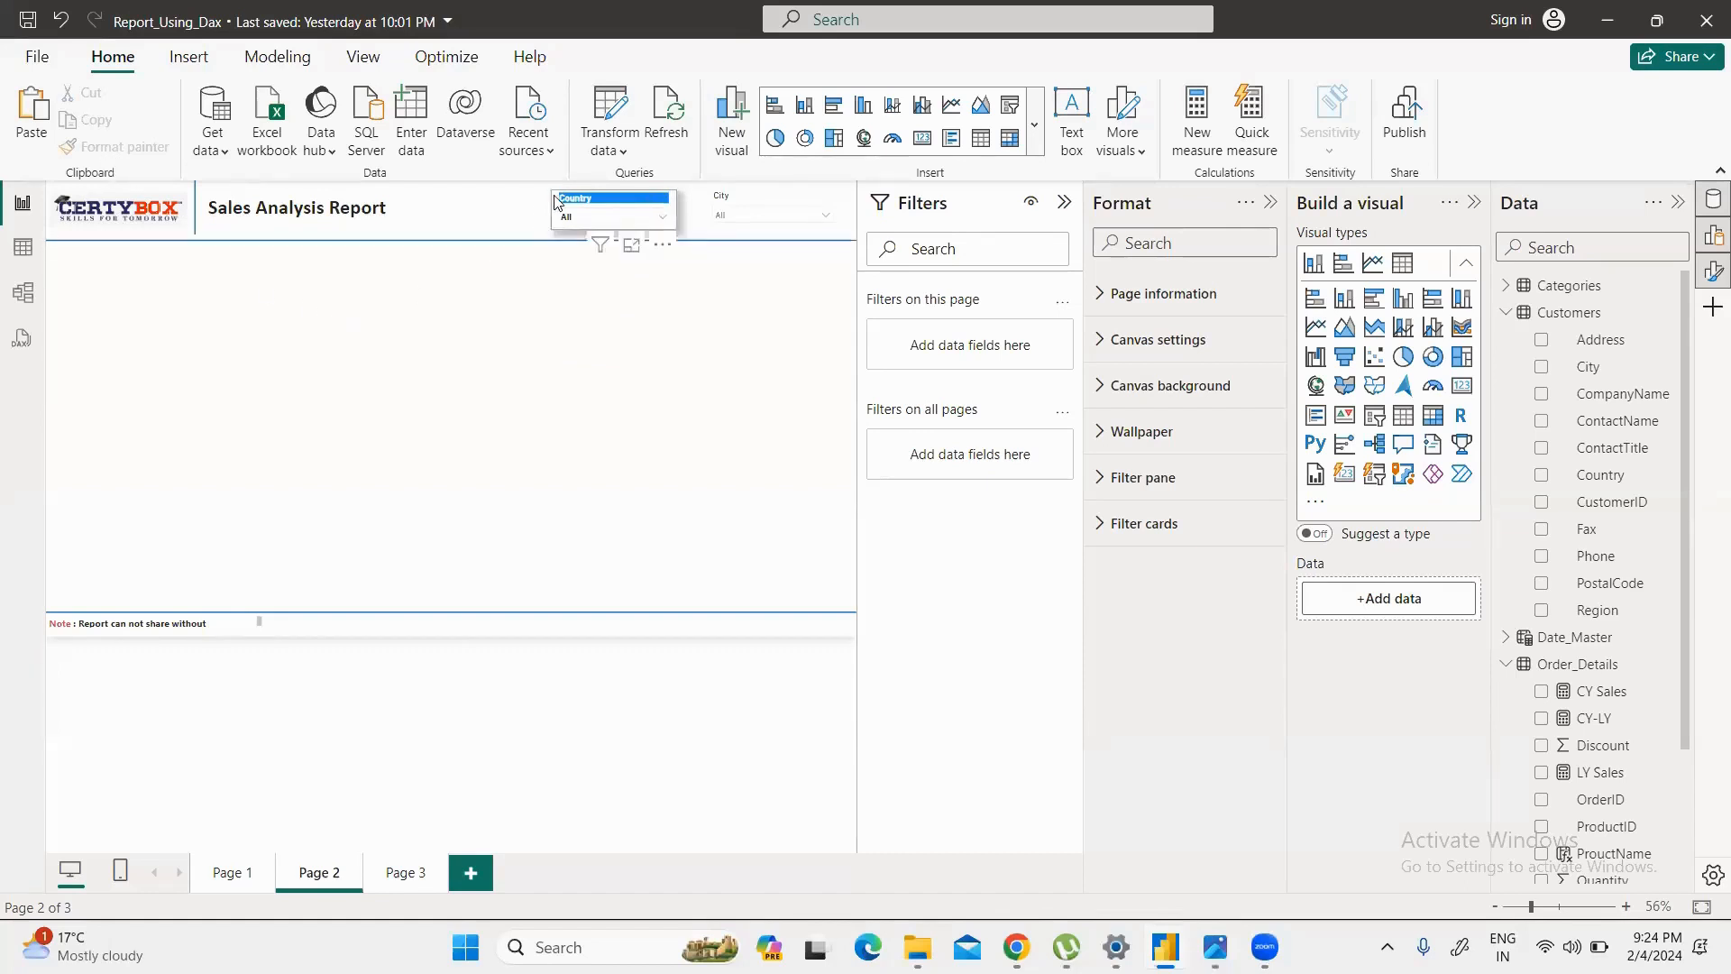
pyautogui.click(557, 202)
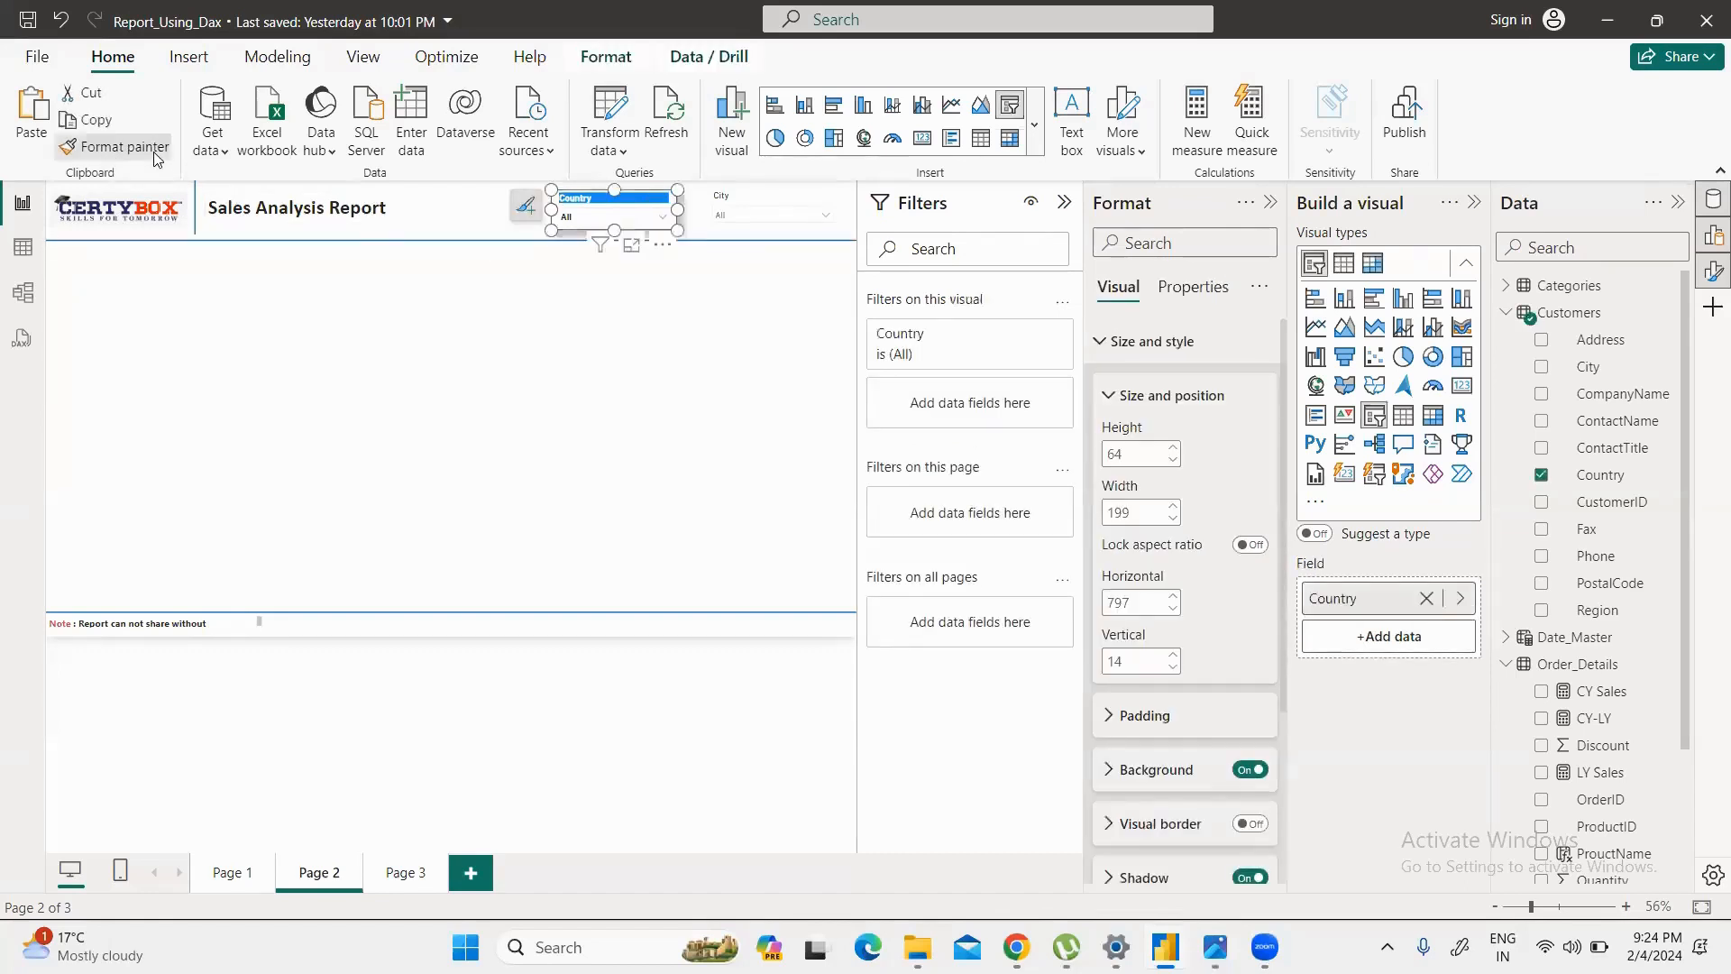
pyautogui.click(761, 193)
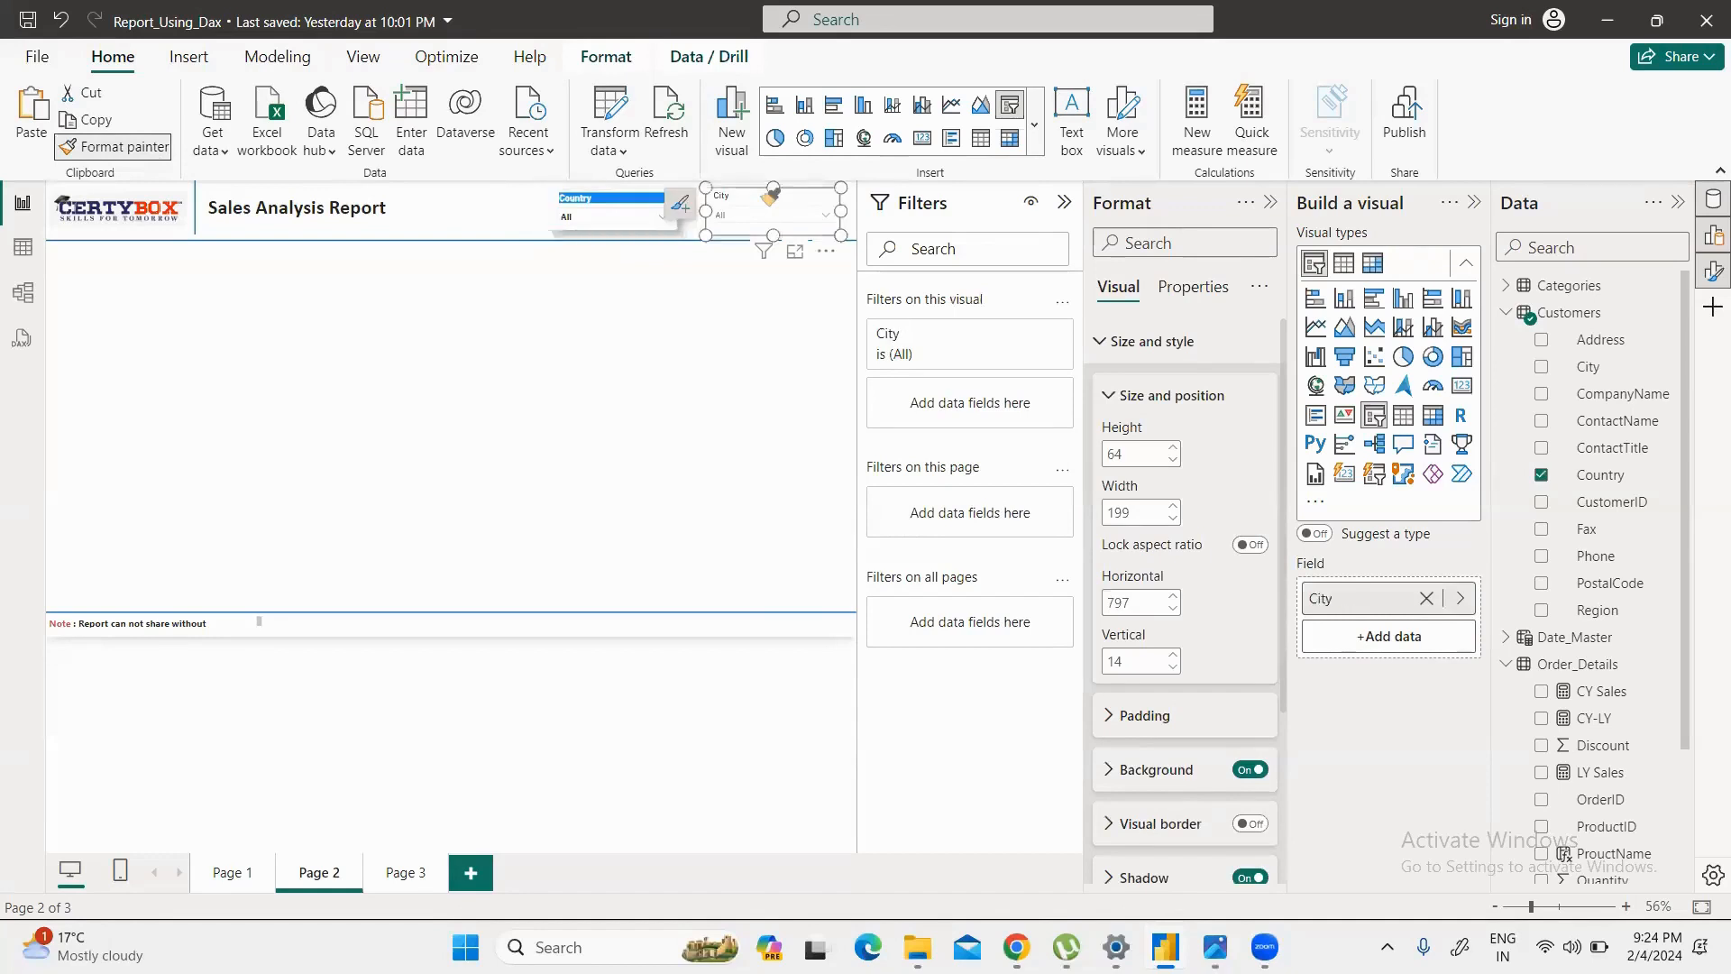
pyautogui.click(438, 272)
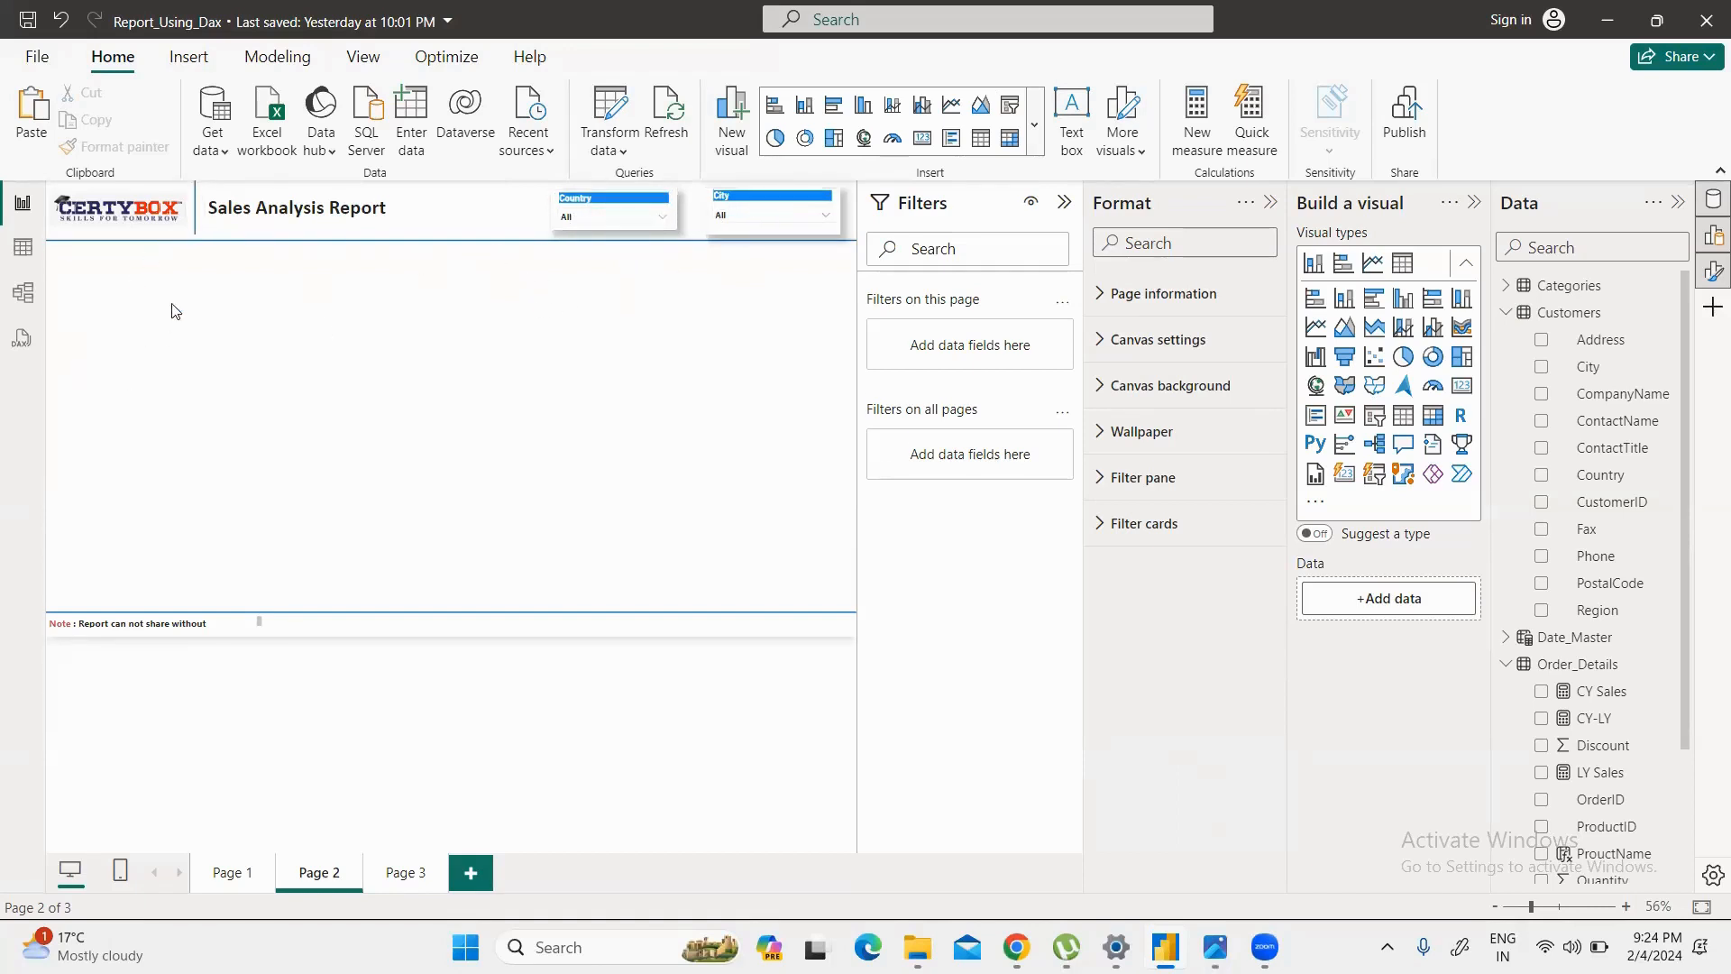
# Step: Copy the Total_sales_Measure, CY Sales, LY Sales and YOY % Sales cards from Page 1 and paste them onto Page 2
pyautogui.click(233, 872)
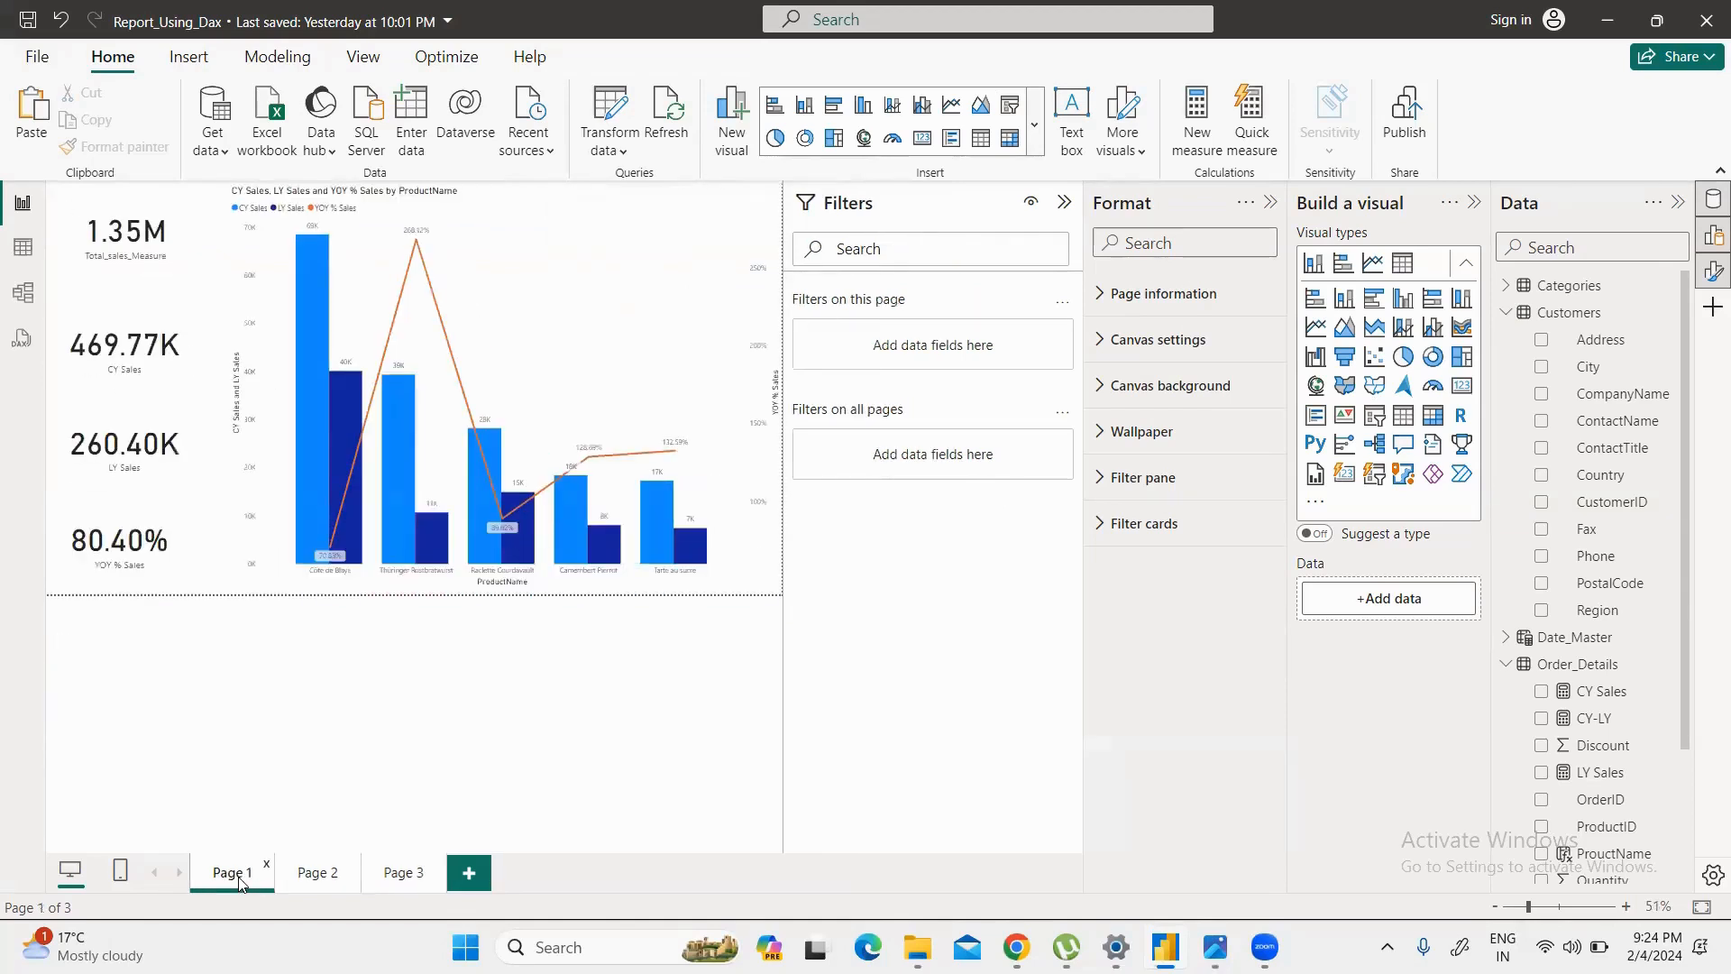
pyautogui.click(112, 233)
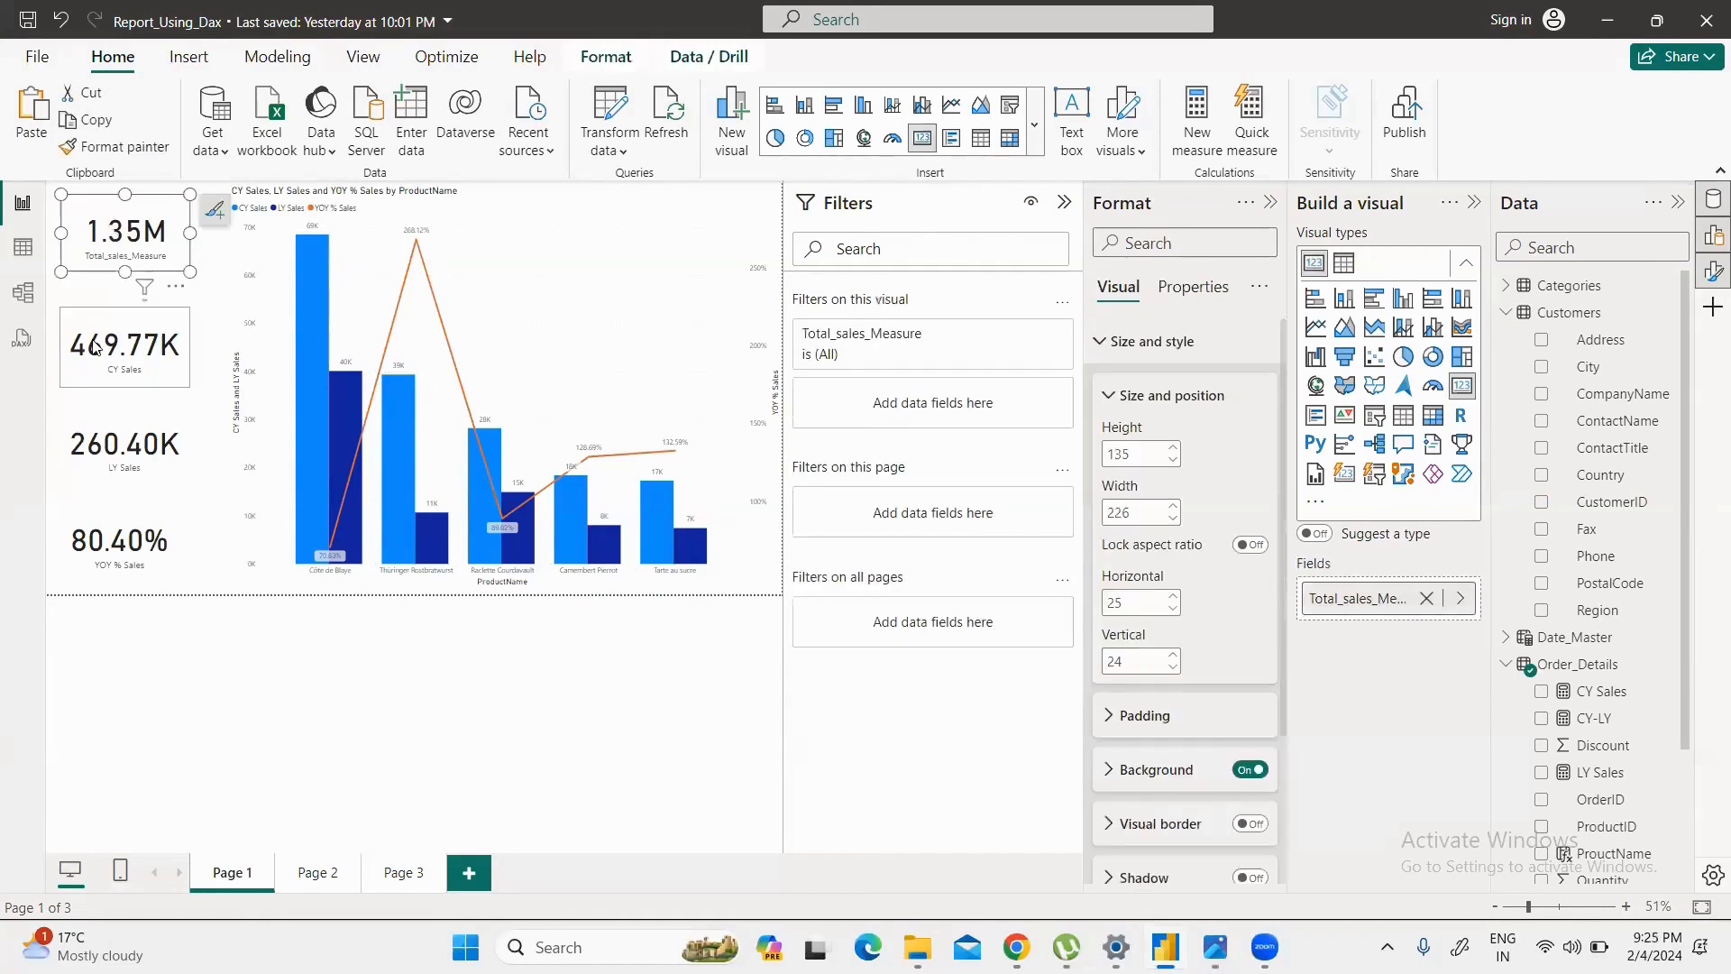
pyautogui.keyDown('ctrl'); pyautogui.click(100, 374); pyautogui.keyUp('ctrl')
pyautogui.keyDown('ctrl'); pyautogui.click(99, 438); pyautogui.keyUp('ctrl')
pyautogui.keyDown('ctrl'); pyautogui.click(101, 539); pyautogui.keyUp('ctrl')
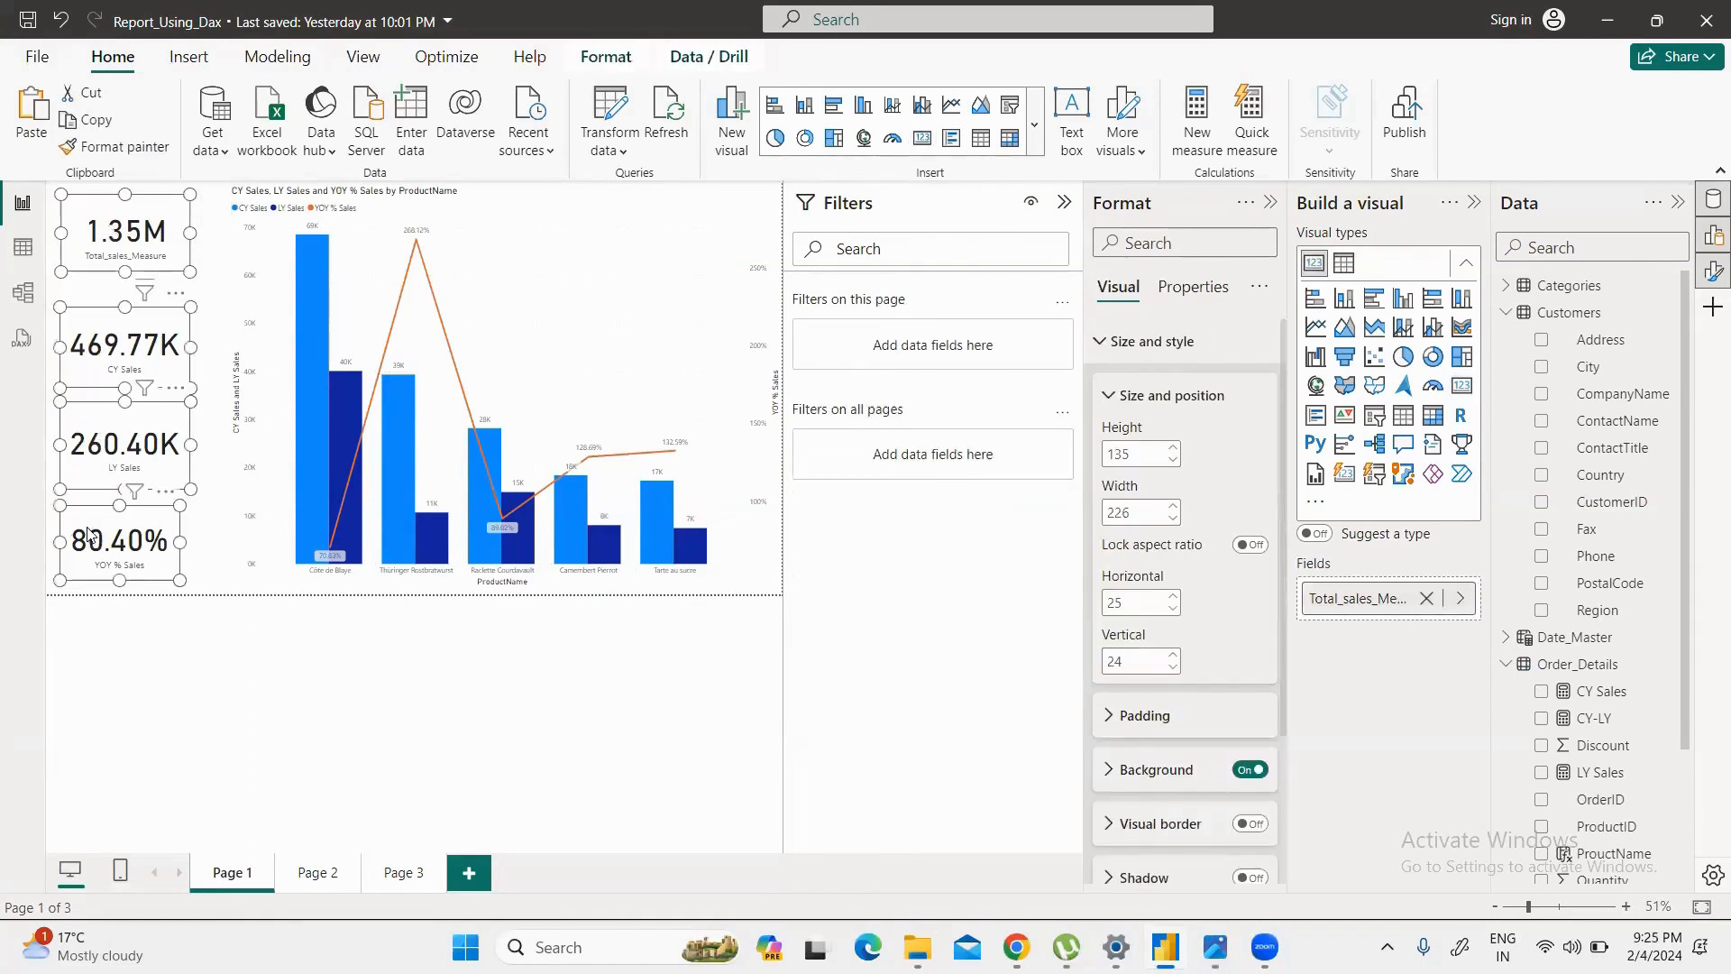
pyautogui.click(315, 873)
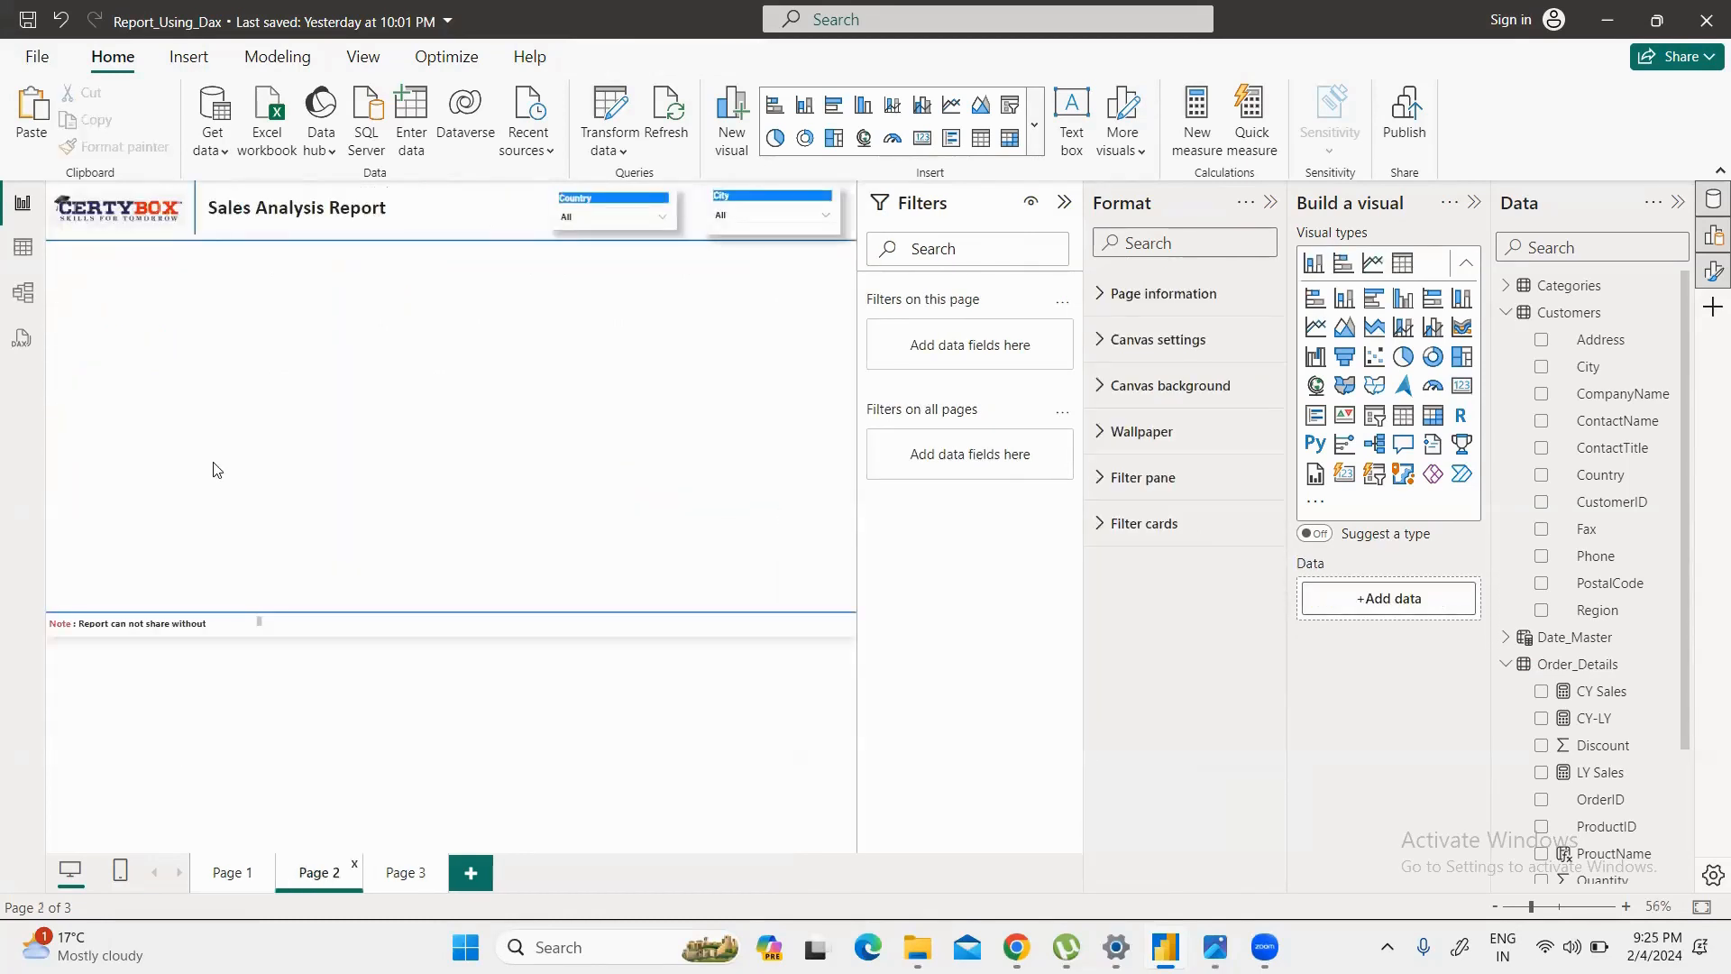
pyautogui.hotkey('ctrl', 'v')
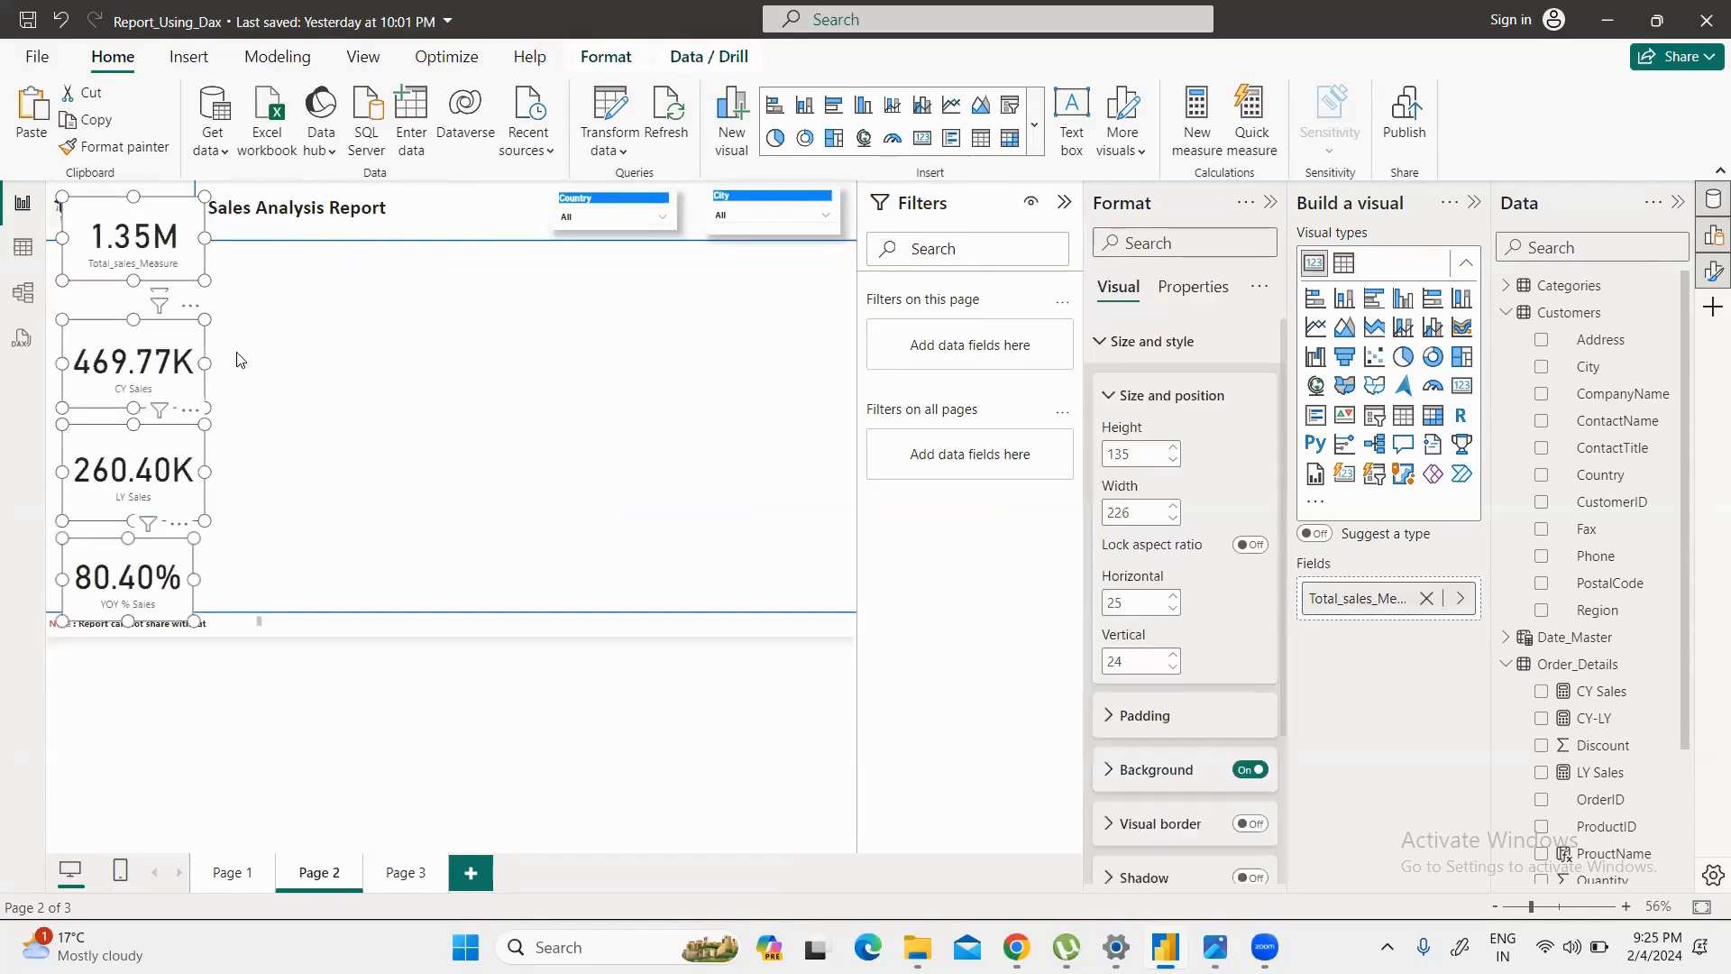
# Step: Shrink the Total_sales_Measure card to fit below the header line, spread the other three cards across the canvas, and collapse the Filters pane
pyautogui.moveTo(200, 190); pyautogui.dragTo(184, 245)
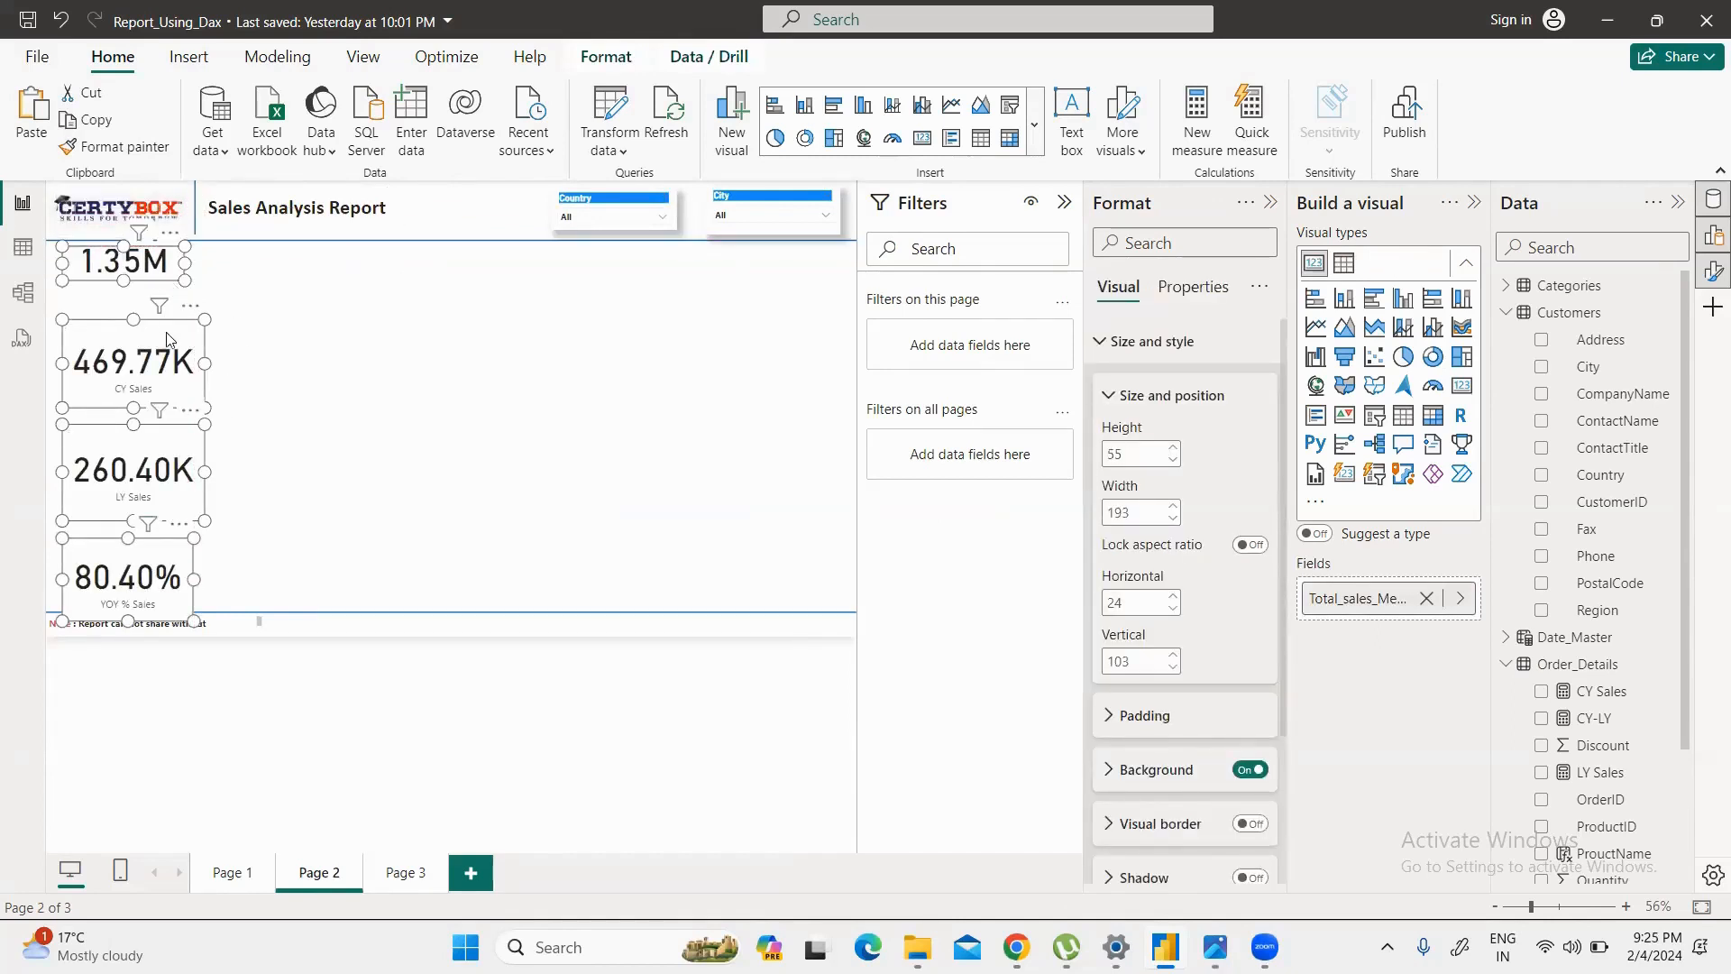
pyautogui.moveTo(162, 329); pyautogui.dragTo(480, 331)
pyautogui.moveTo(140, 467); pyautogui.dragTo(529, 532)
pyautogui.moveTo(127, 575); pyautogui.dragTo(743, 379)
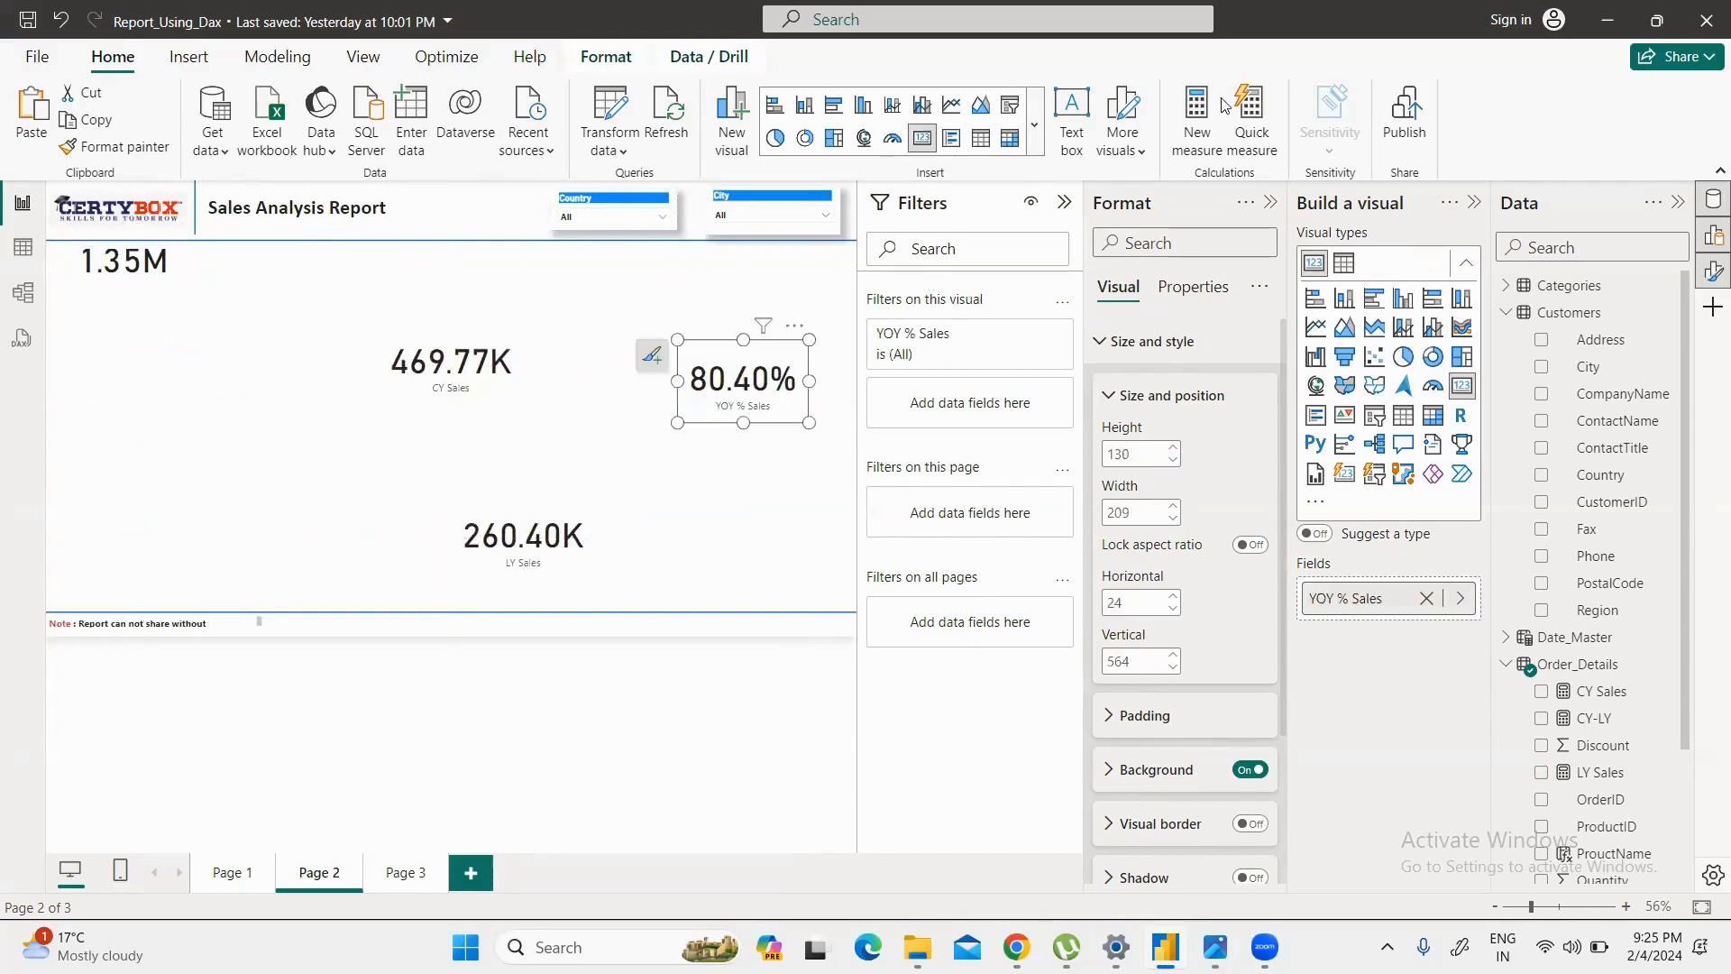
pyautogui.click(1068, 206)
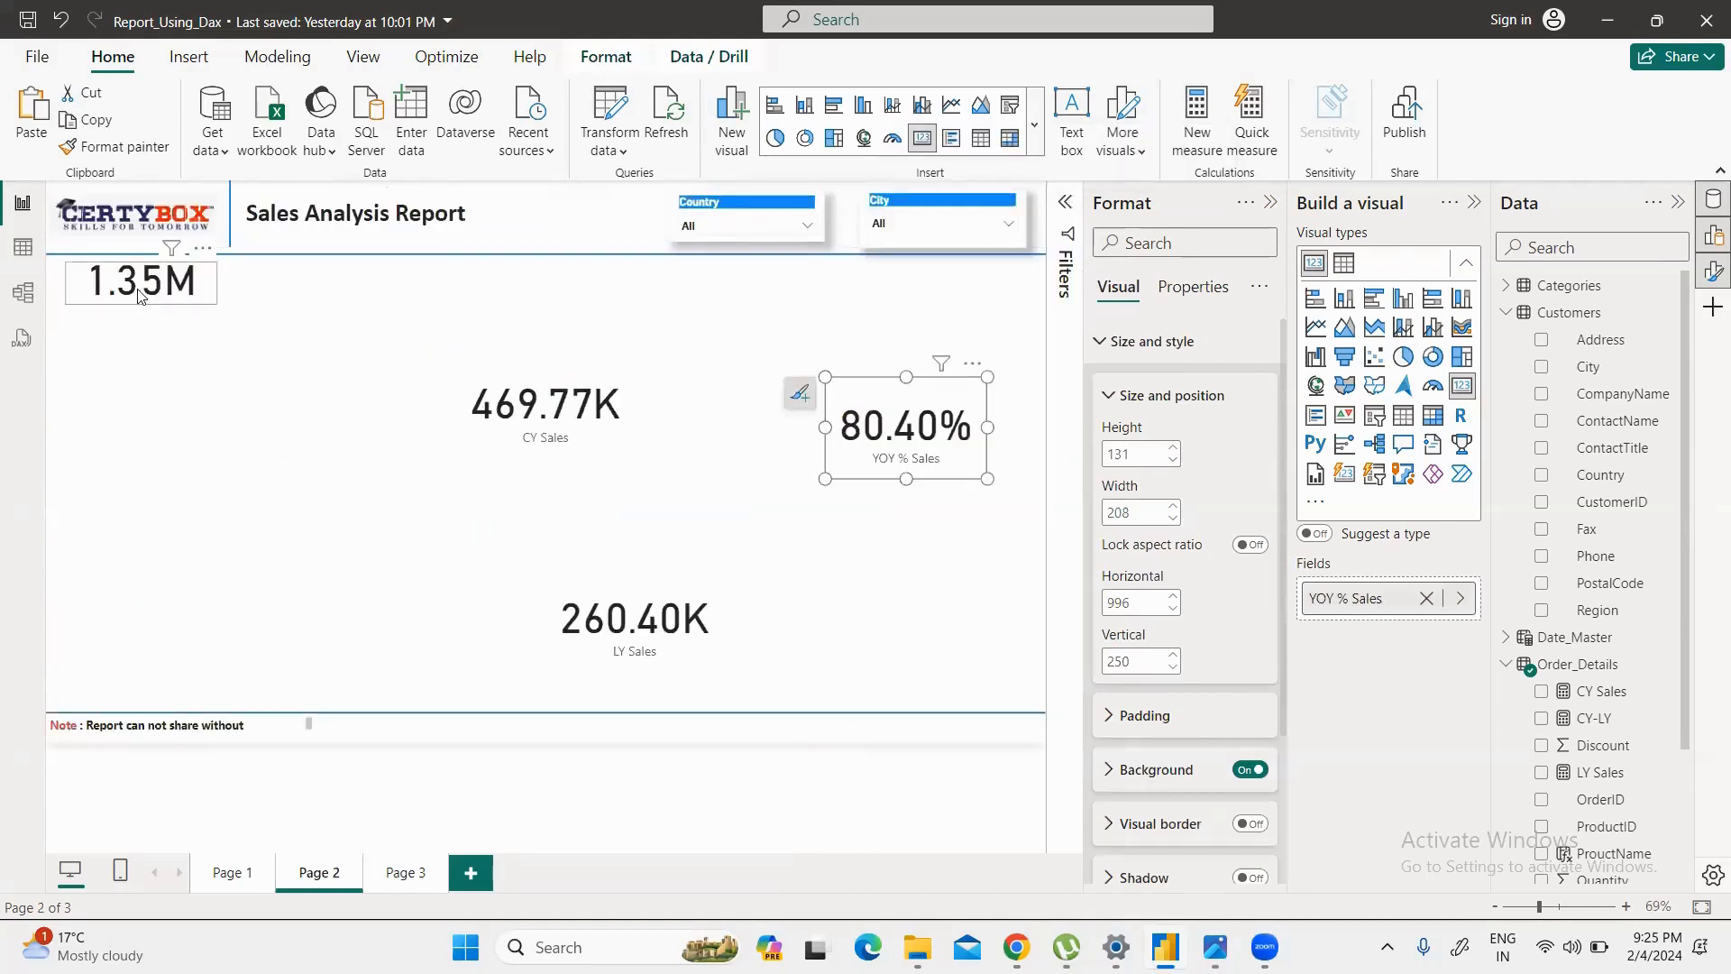
# Step: Resize the Total_sales_Measure card to about 181 × 121 under the logo, and place the CY Sales card below it at about 200 × 102
pyautogui.moveTo(142, 296); pyautogui.dragTo(201, 372)
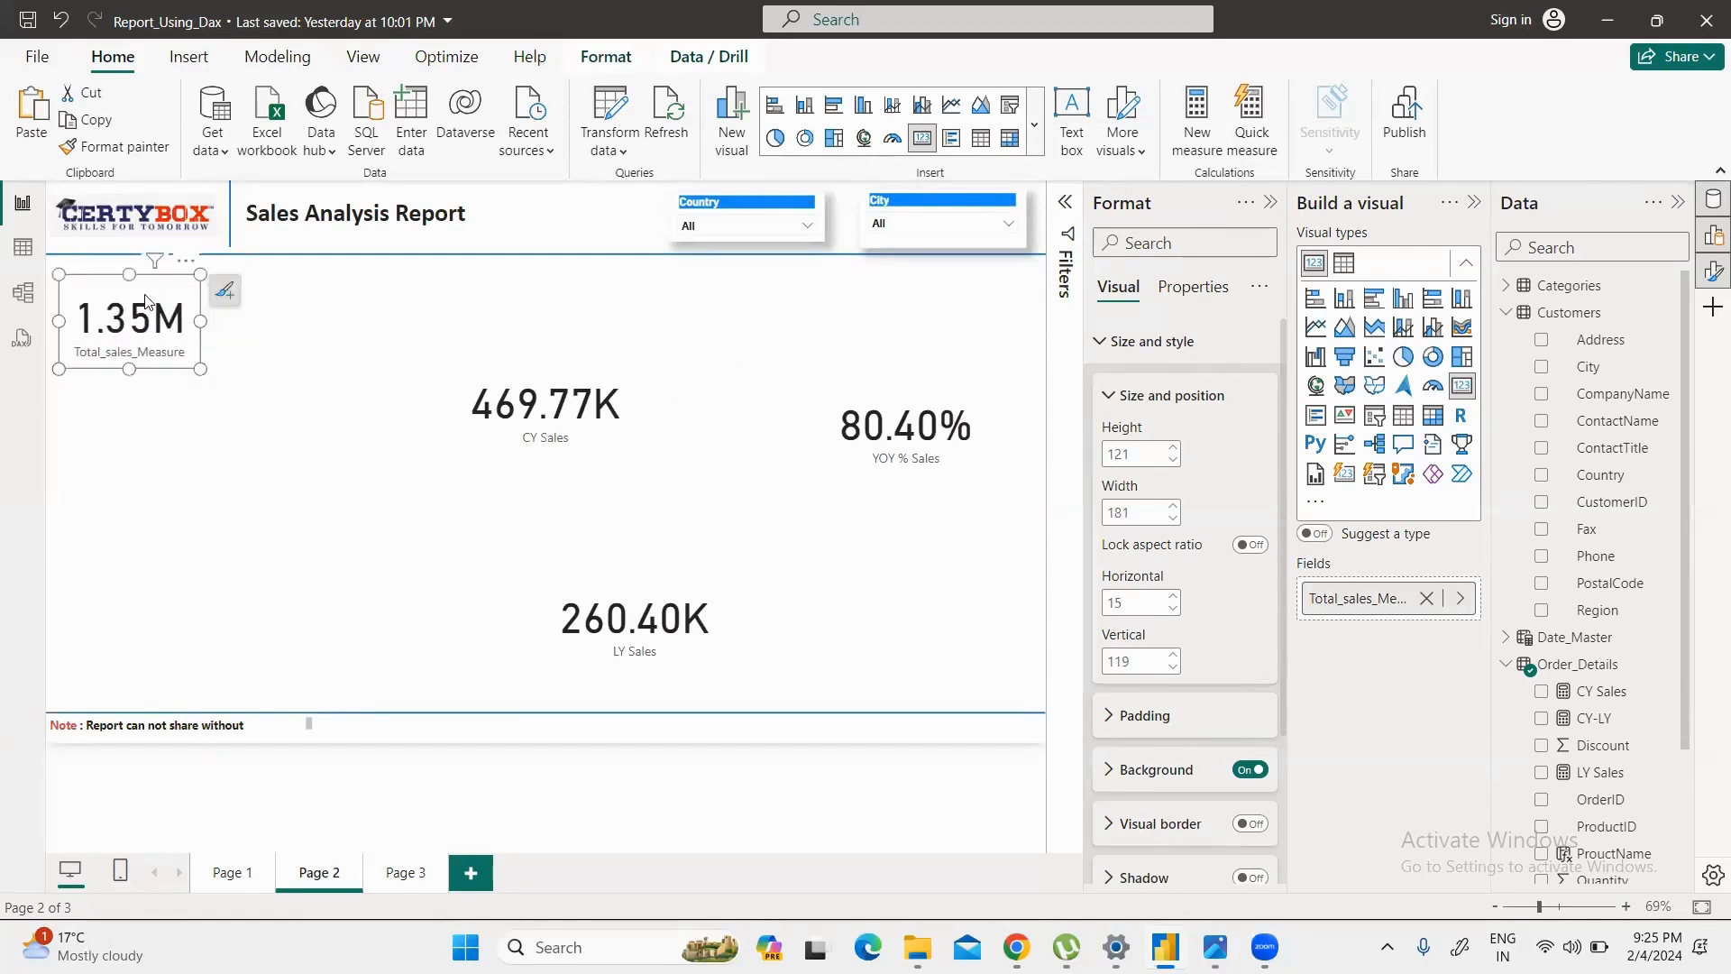
pyautogui.moveTo(145, 290); pyautogui.dragTo(142, 286)
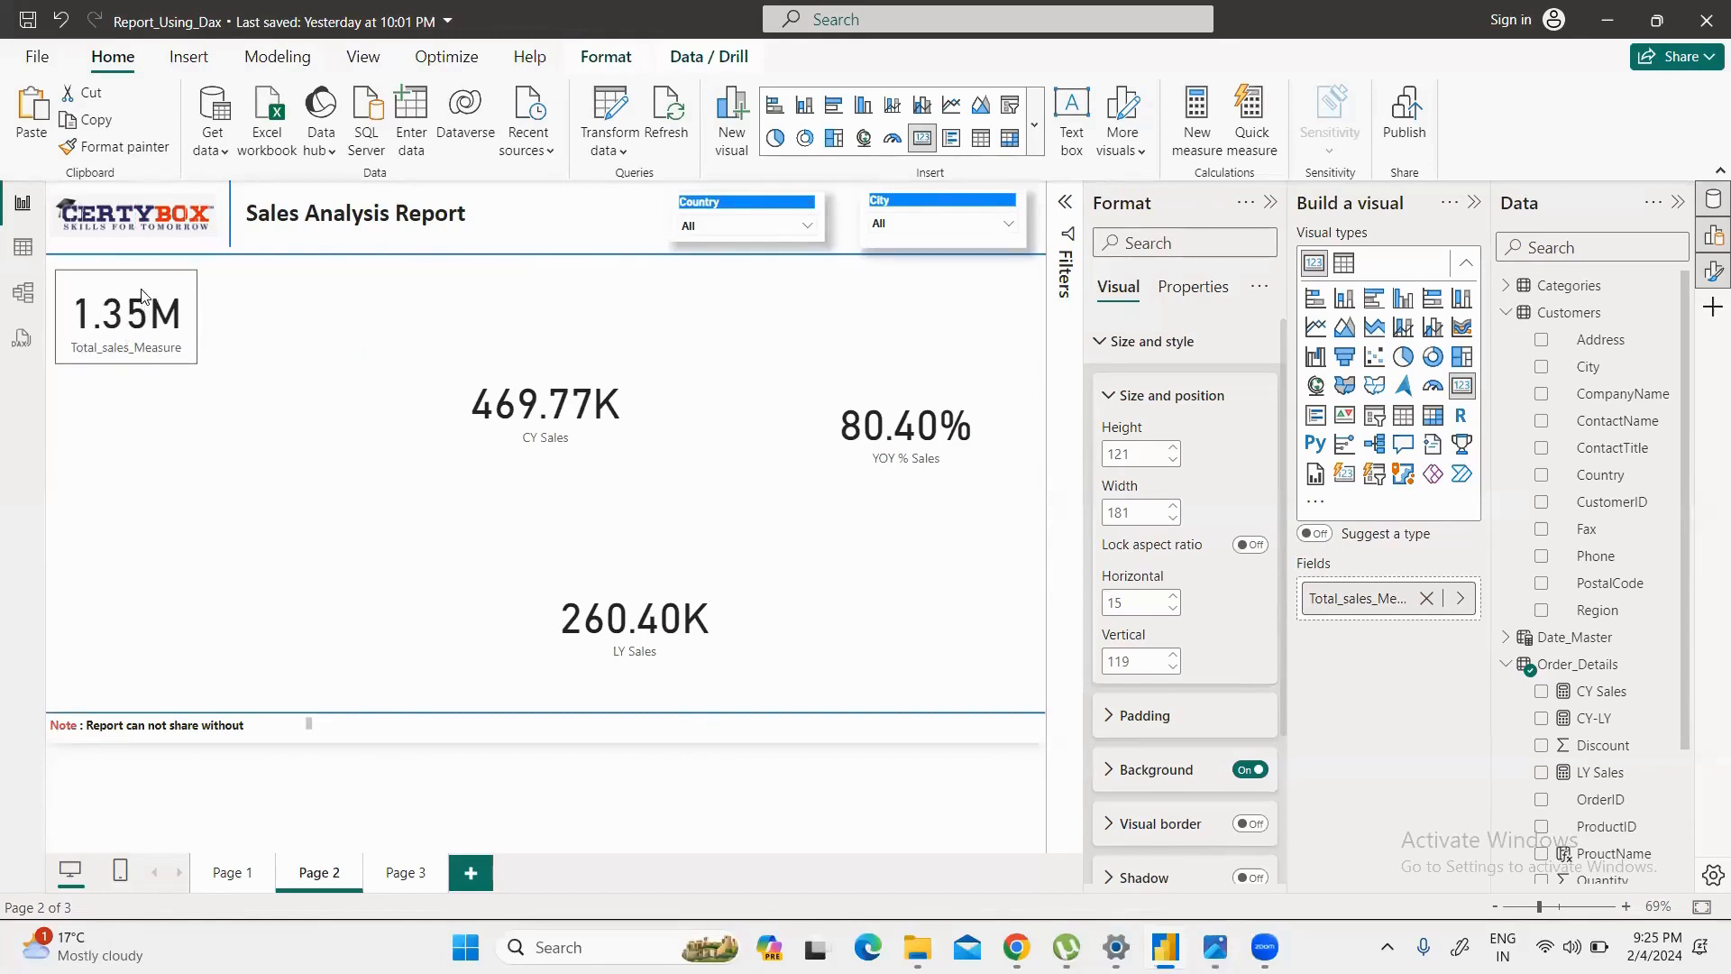
pyautogui.moveTo(519, 400); pyautogui.dragTo(131, 448)
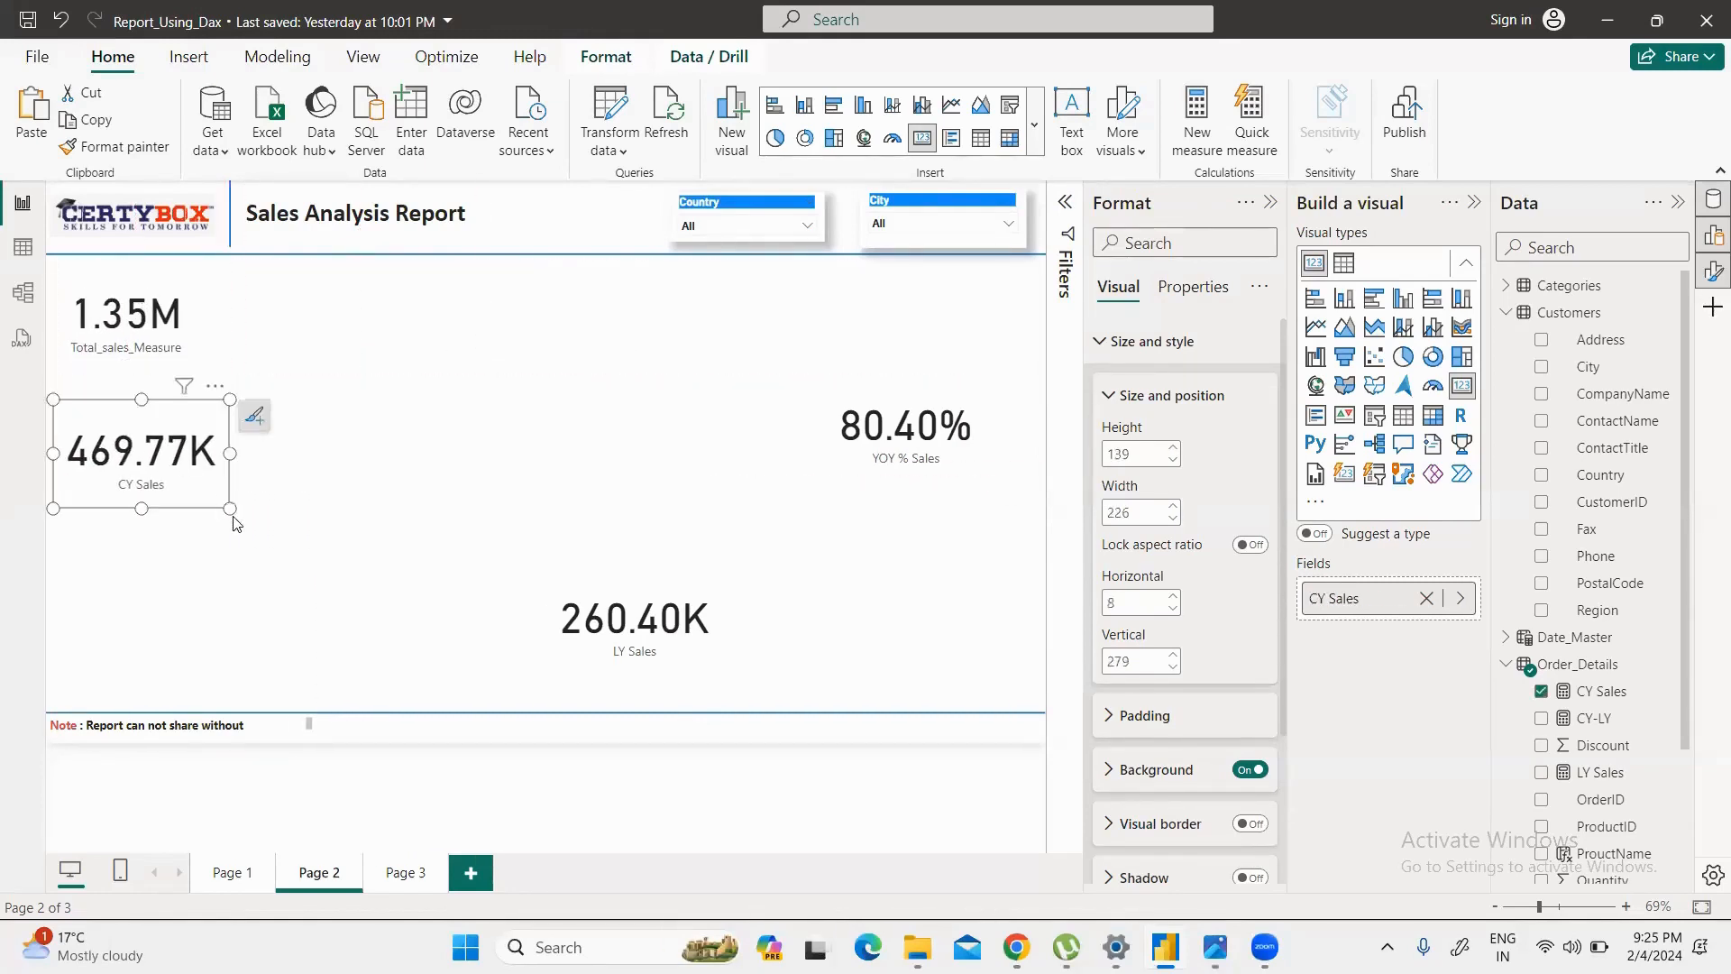
pyautogui.moveTo(229, 507); pyautogui.dragTo(211, 482)
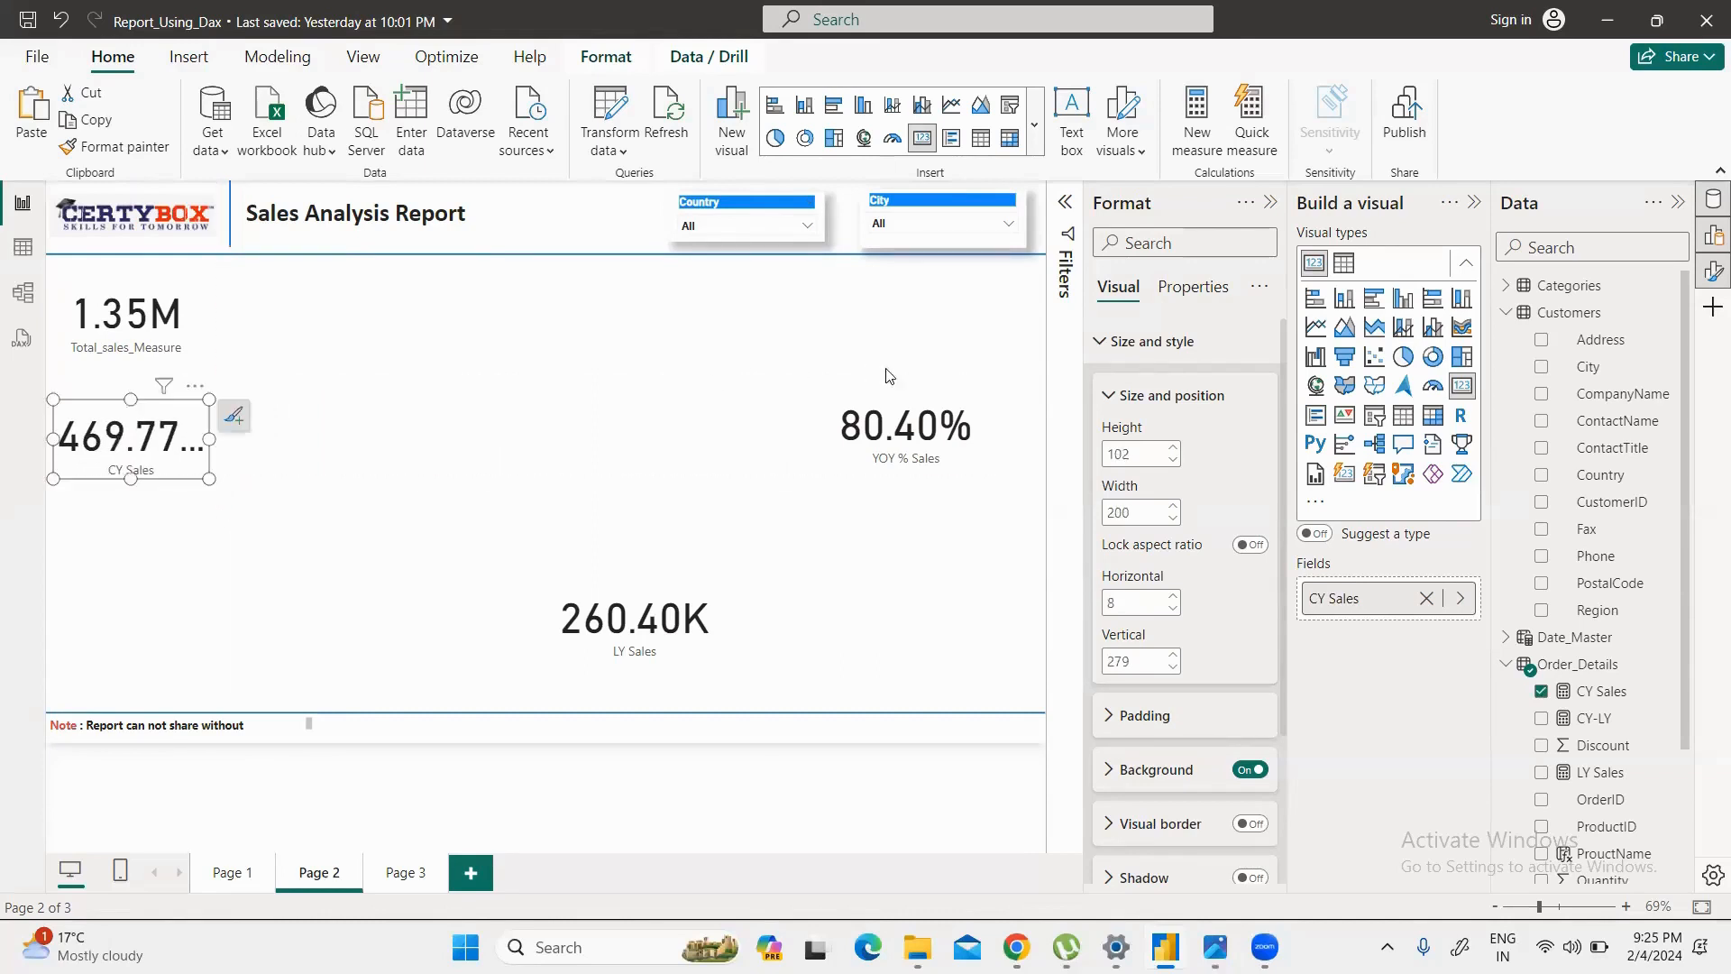
# Step: Resize the LY Sales card to about 212 × 113 and the YOY % Sales card to about 201 × 109, stacking both below CY Sales
pyautogui.click(703, 672)
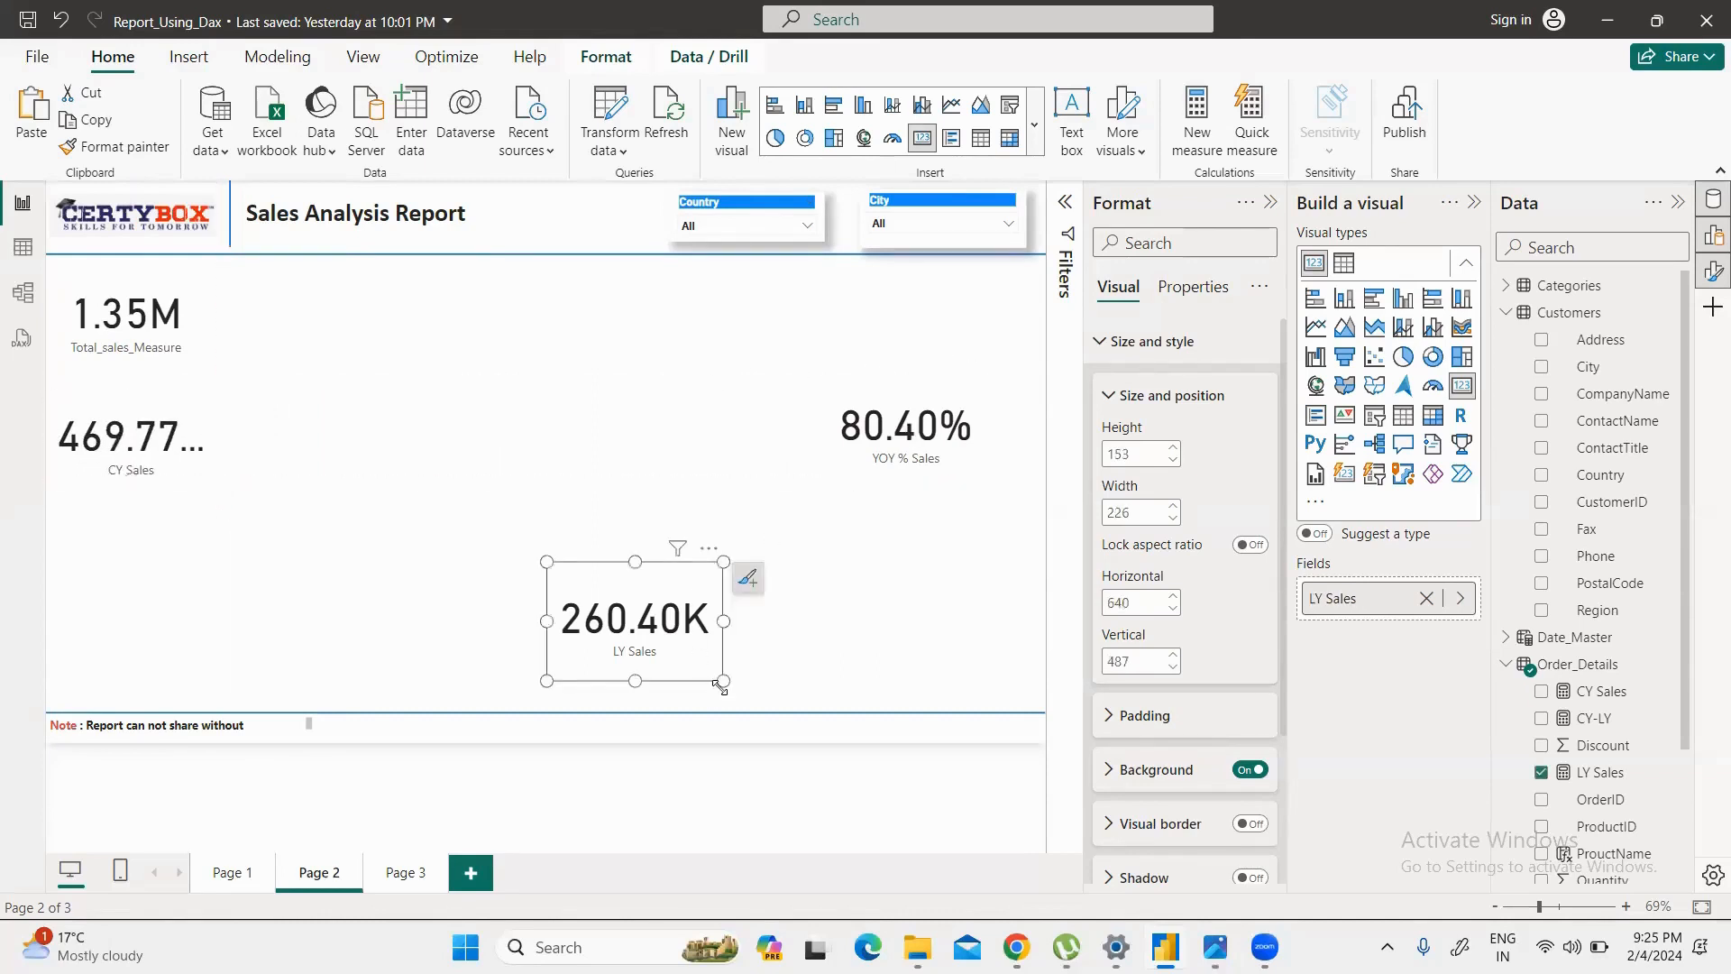
pyautogui.moveTo(721, 679); pyautogui.dragTo(712, 650)
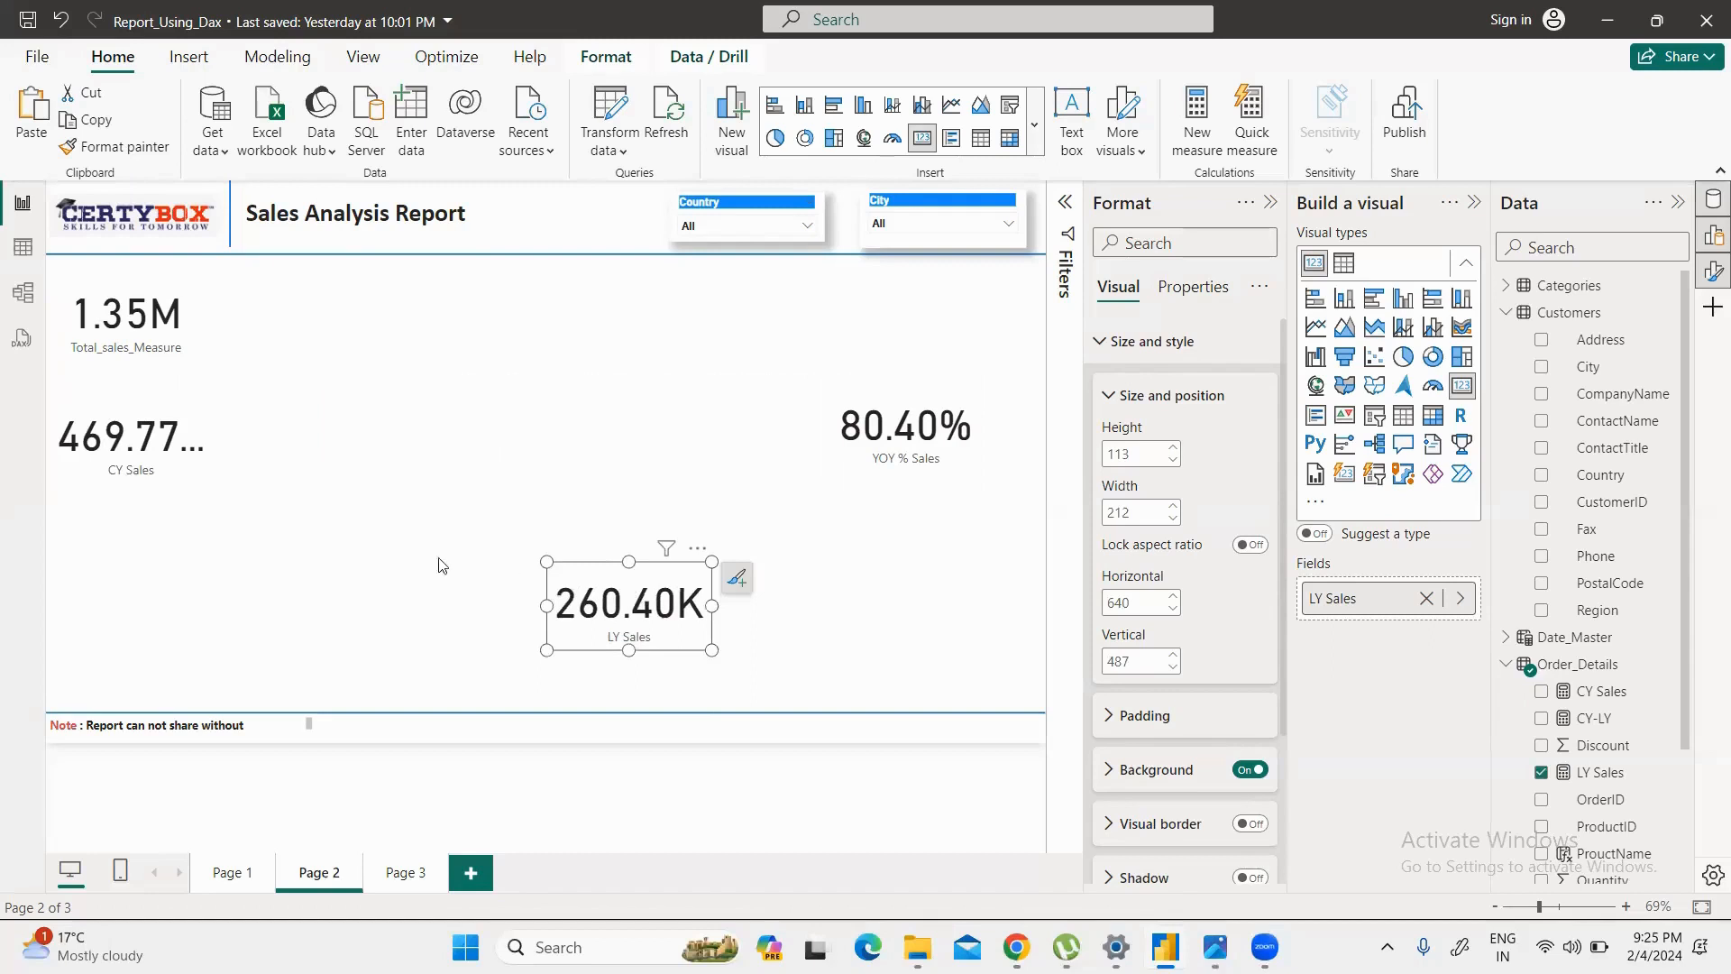
pyautogui.moveTo(630, 588); pyautogui.dragTo(139, 533)
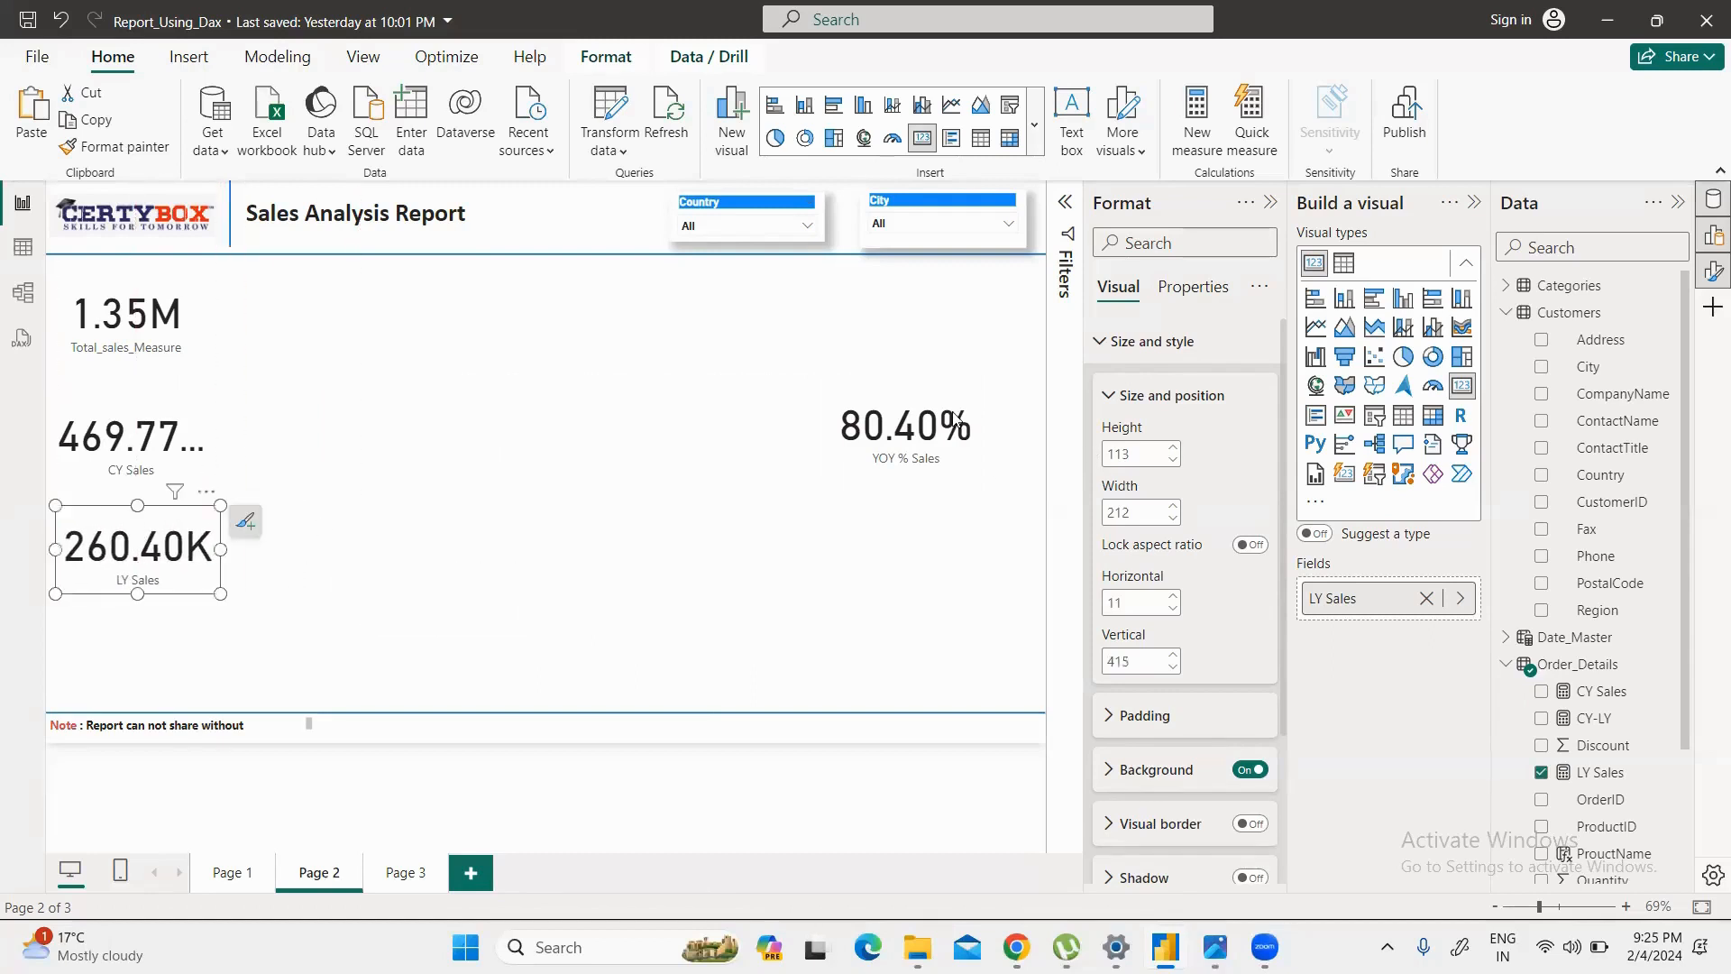
pyautogui.click(981, 480)
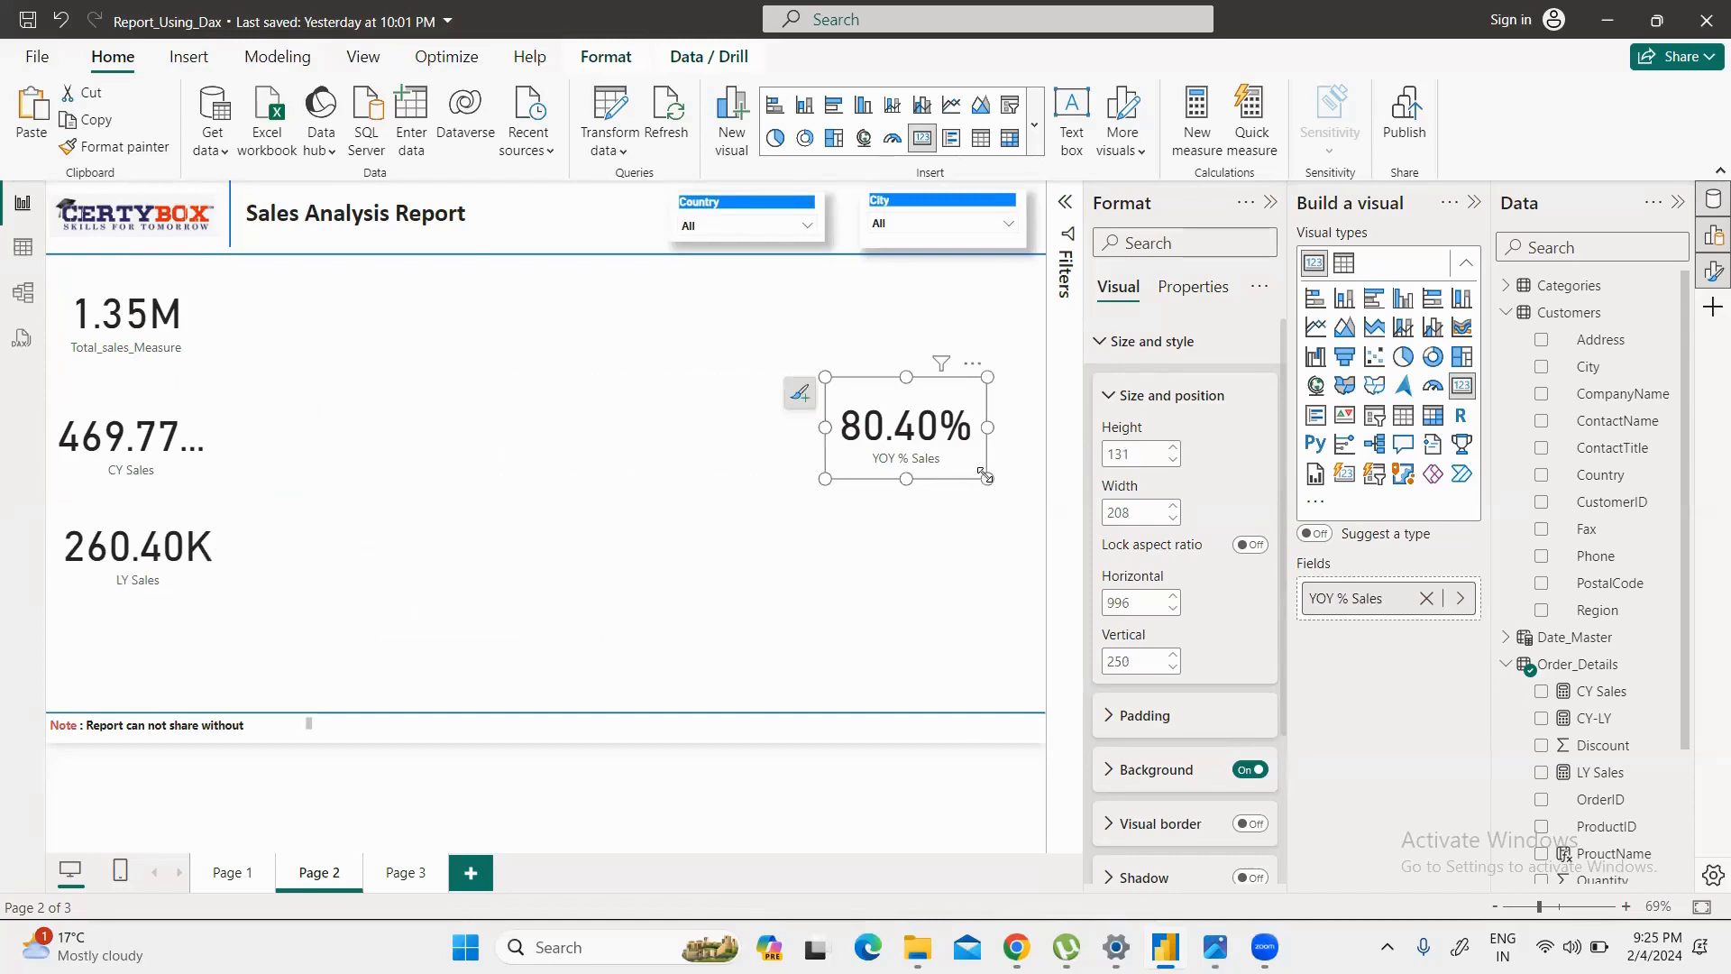
pyautogui.moveTo(985, 478); pyautogui.dragTo(267, 680)
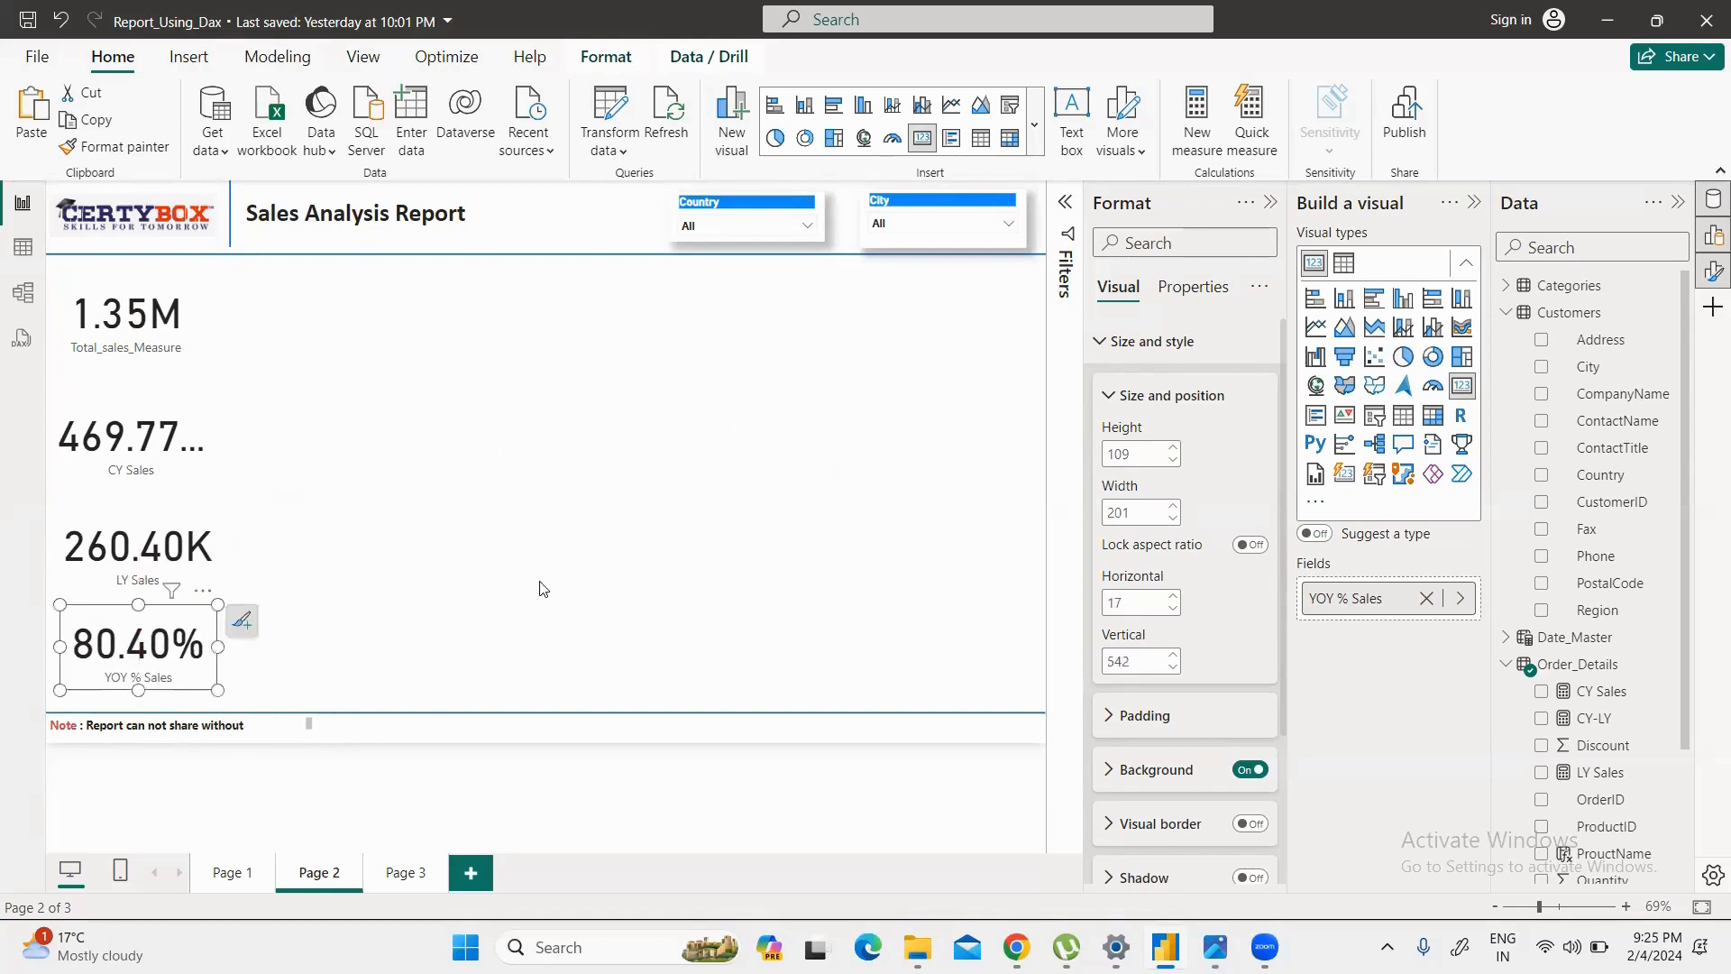
pyautogui.click(543, 588)
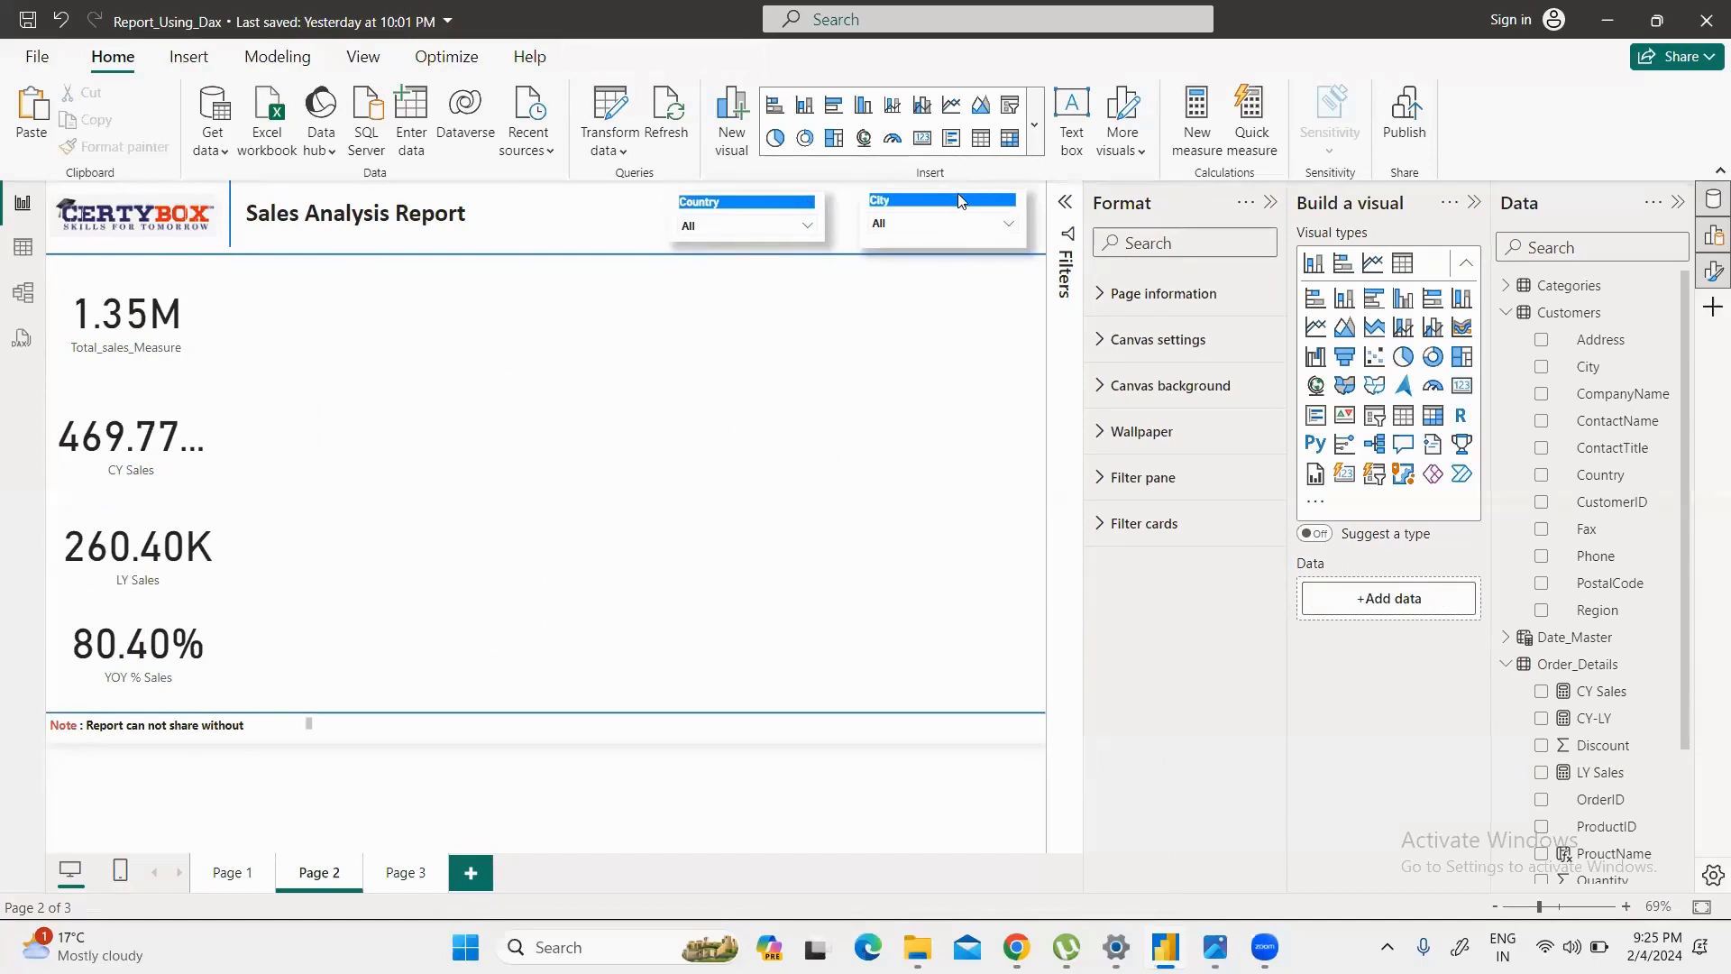
# Step: Nudge the City slicer to horizontal about 1038 and vertical about 7, and collapse its size and style settings
pyautogui.moveTo(958, 184); pyautogui.dragTo(954, 186)
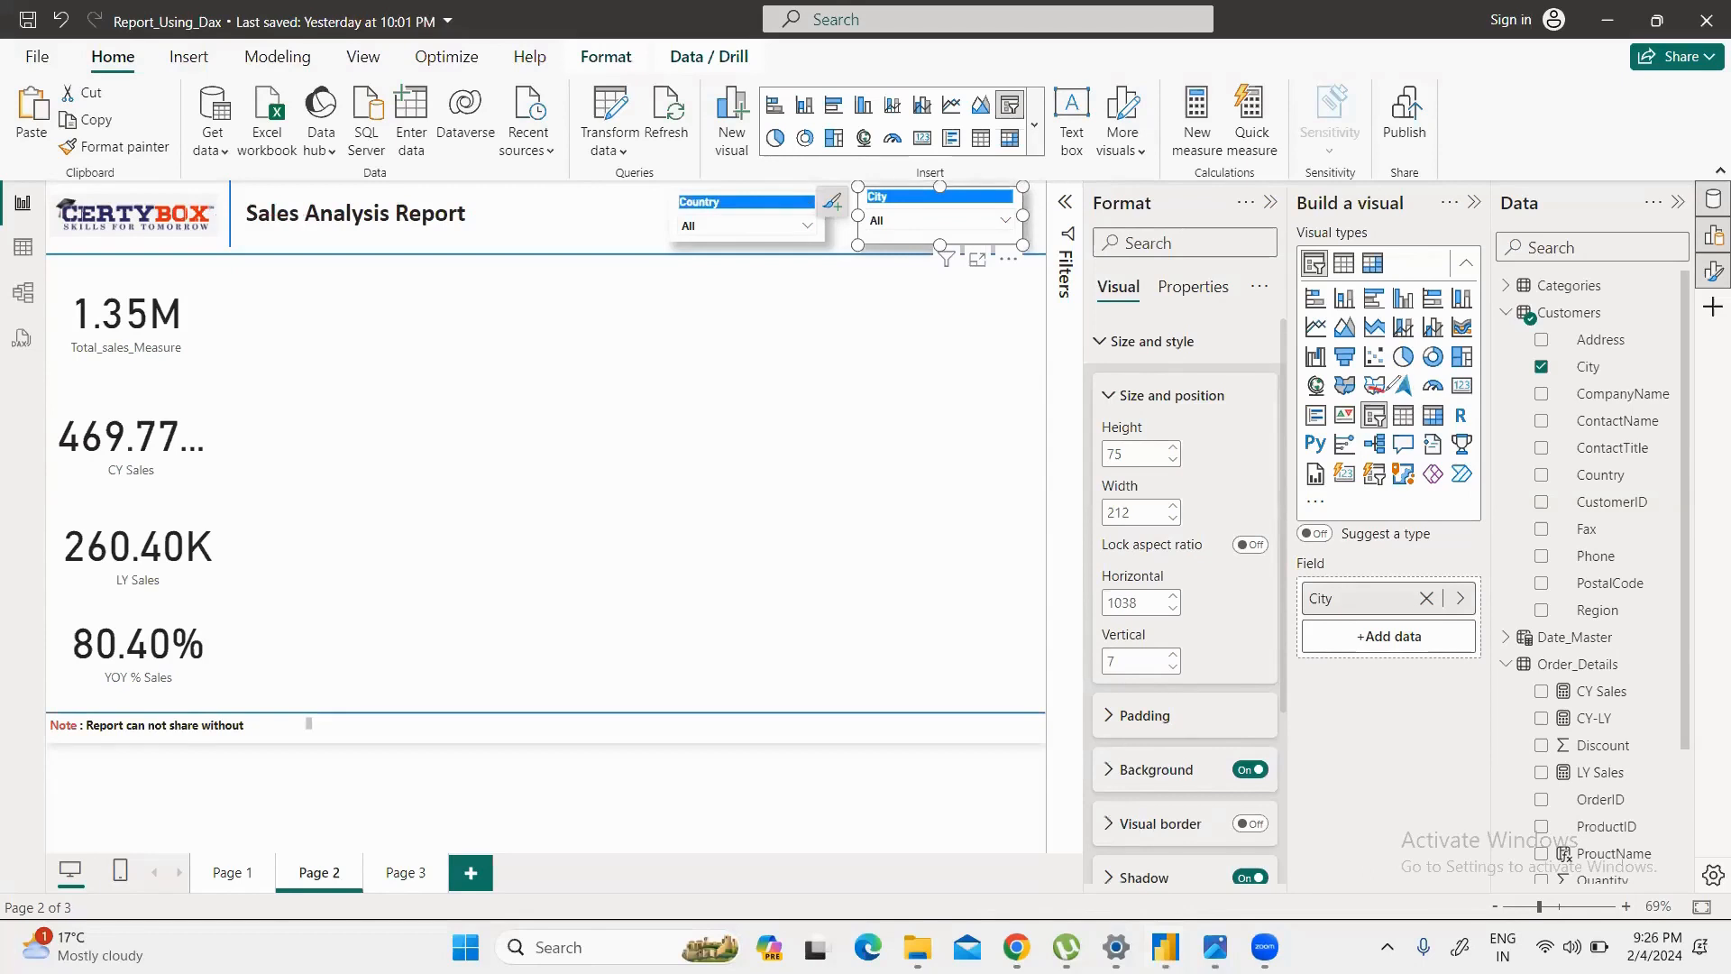
pyautogui.moveTo(1385, 445)
pyautogui.mouseDown()
pyautogui.moveTo(1399, 396)
pyautogui.moveTo(1381, 387)
pyautogui.mouseUp()
pyautogui.click(1100, 345)
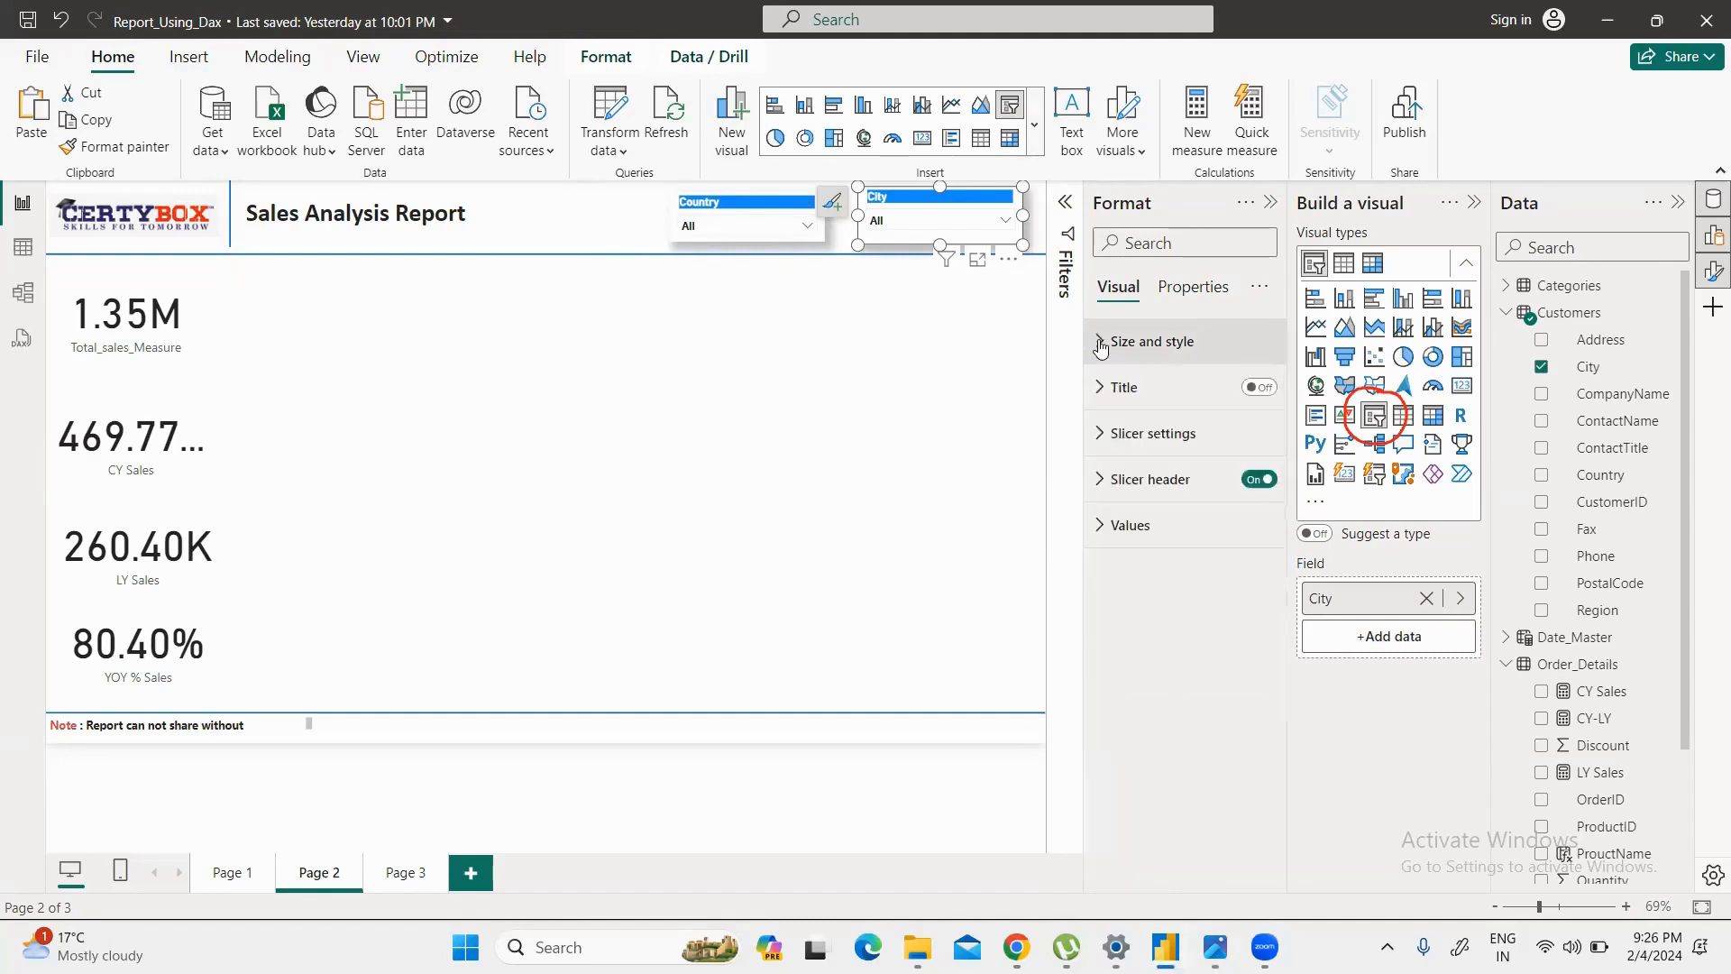
pyautogui.click(1100, 437)
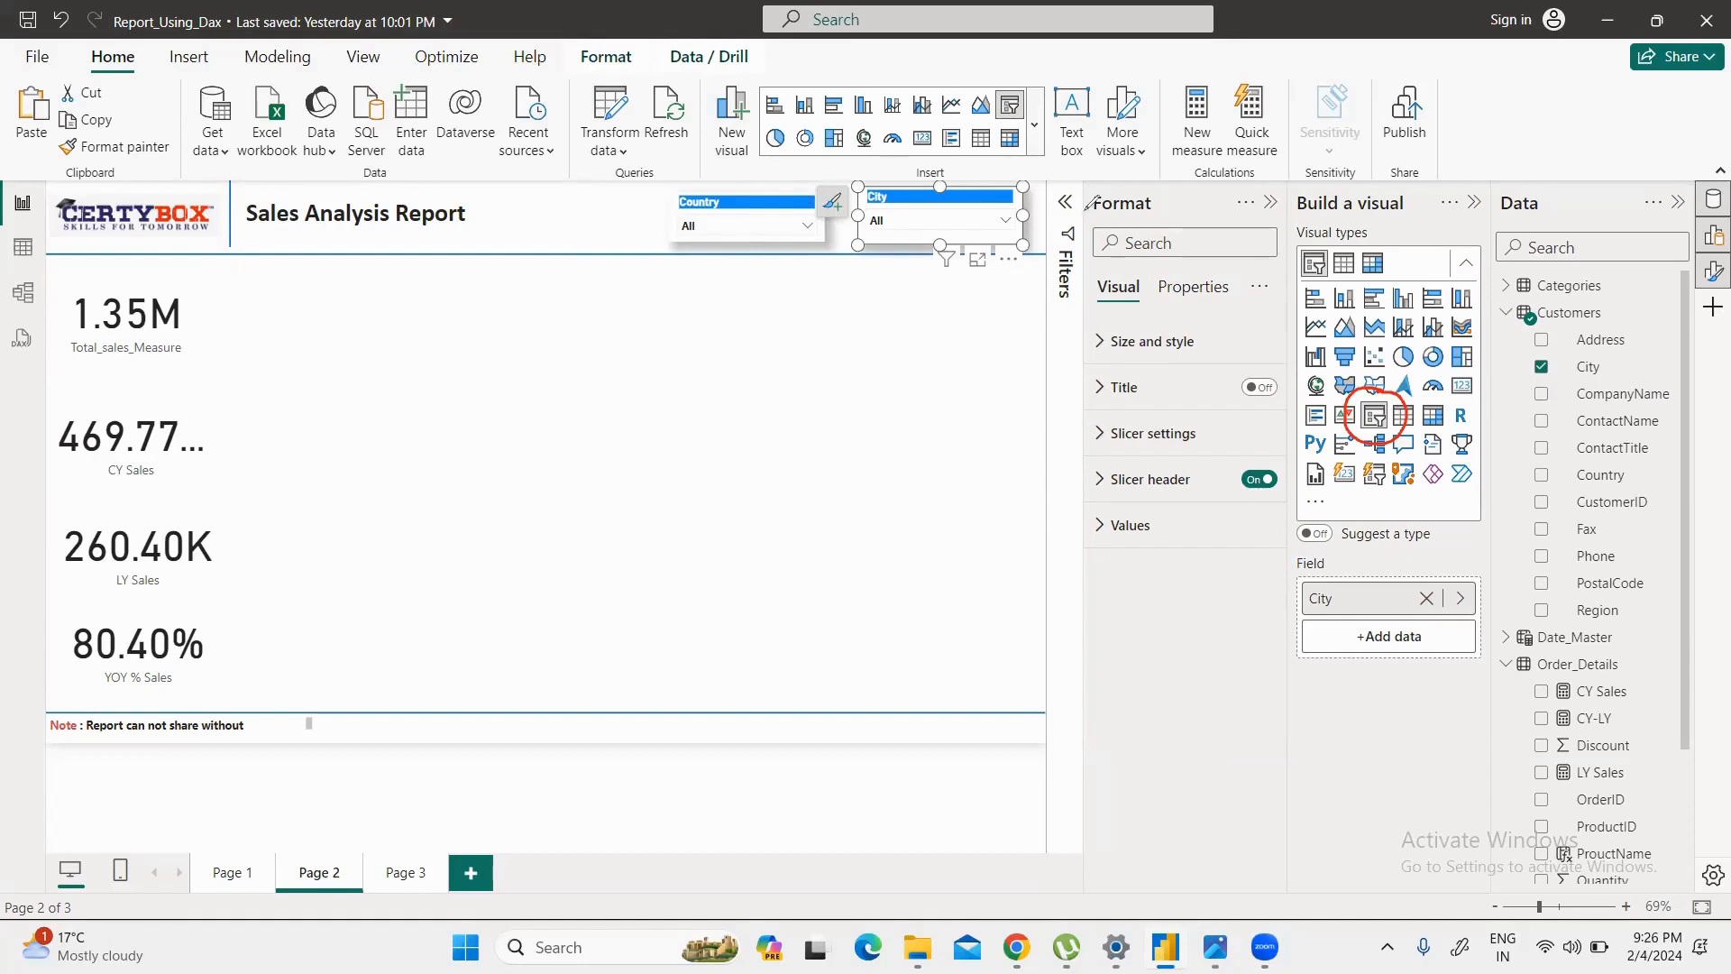
pyautogui.moveTo(1091, 203)
pyautogui.mouseDown()
pyautogui.moveTo(1149, 180)
pyautogui.moveTo(1110, 196)
pyautogui.mouseUp()
pyautogui.moveTo(1017, 414); pyautogui.dragTo(1124, 422)
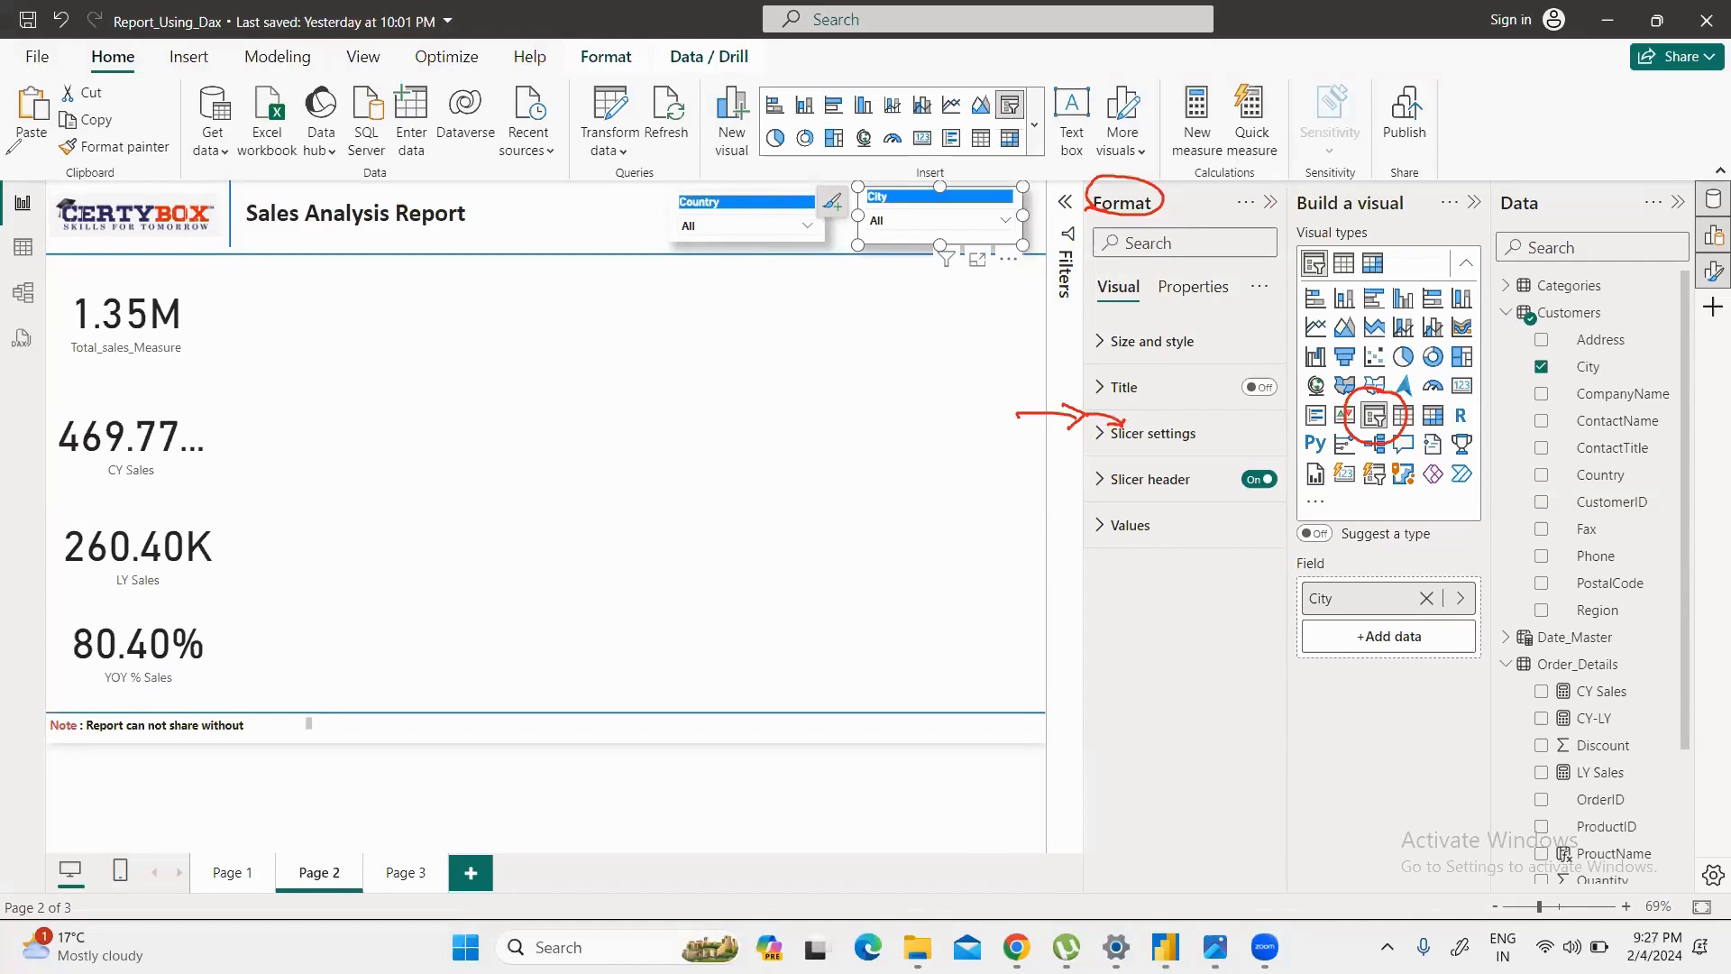
# Step: Switch the City slicer's style to Vertical list, set it back to Dropdown, and deselect the slicer
pyautogui.click(1152, 434)
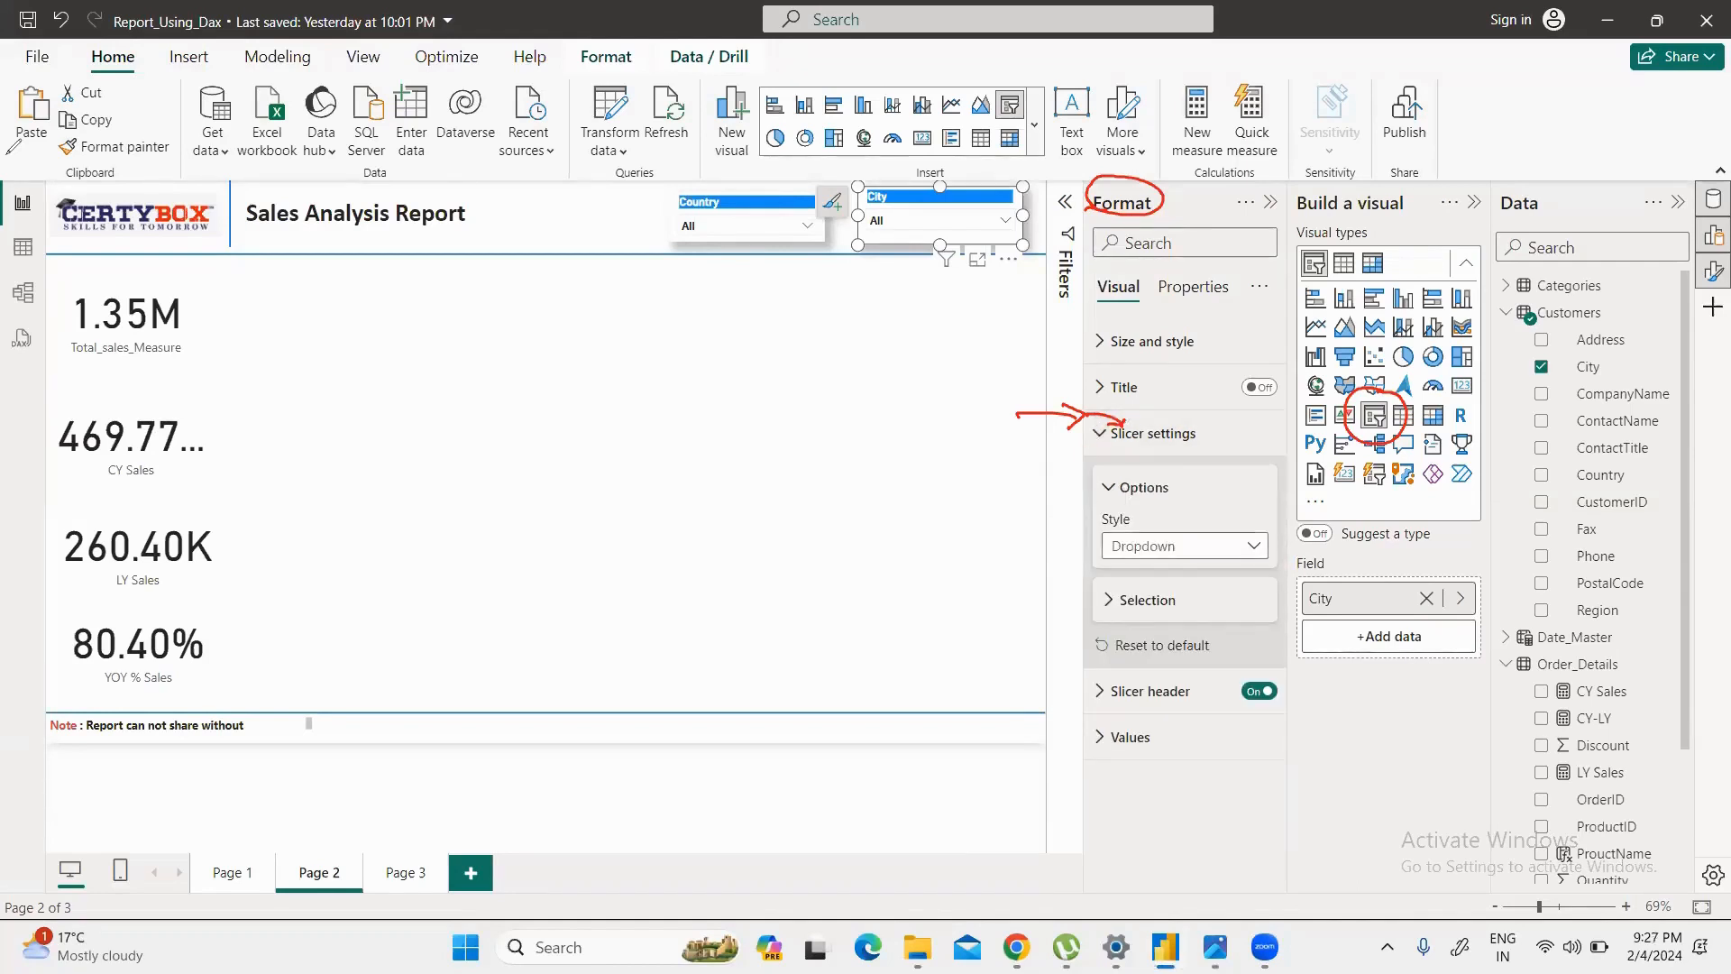
pyautogui.click(1184, 546)
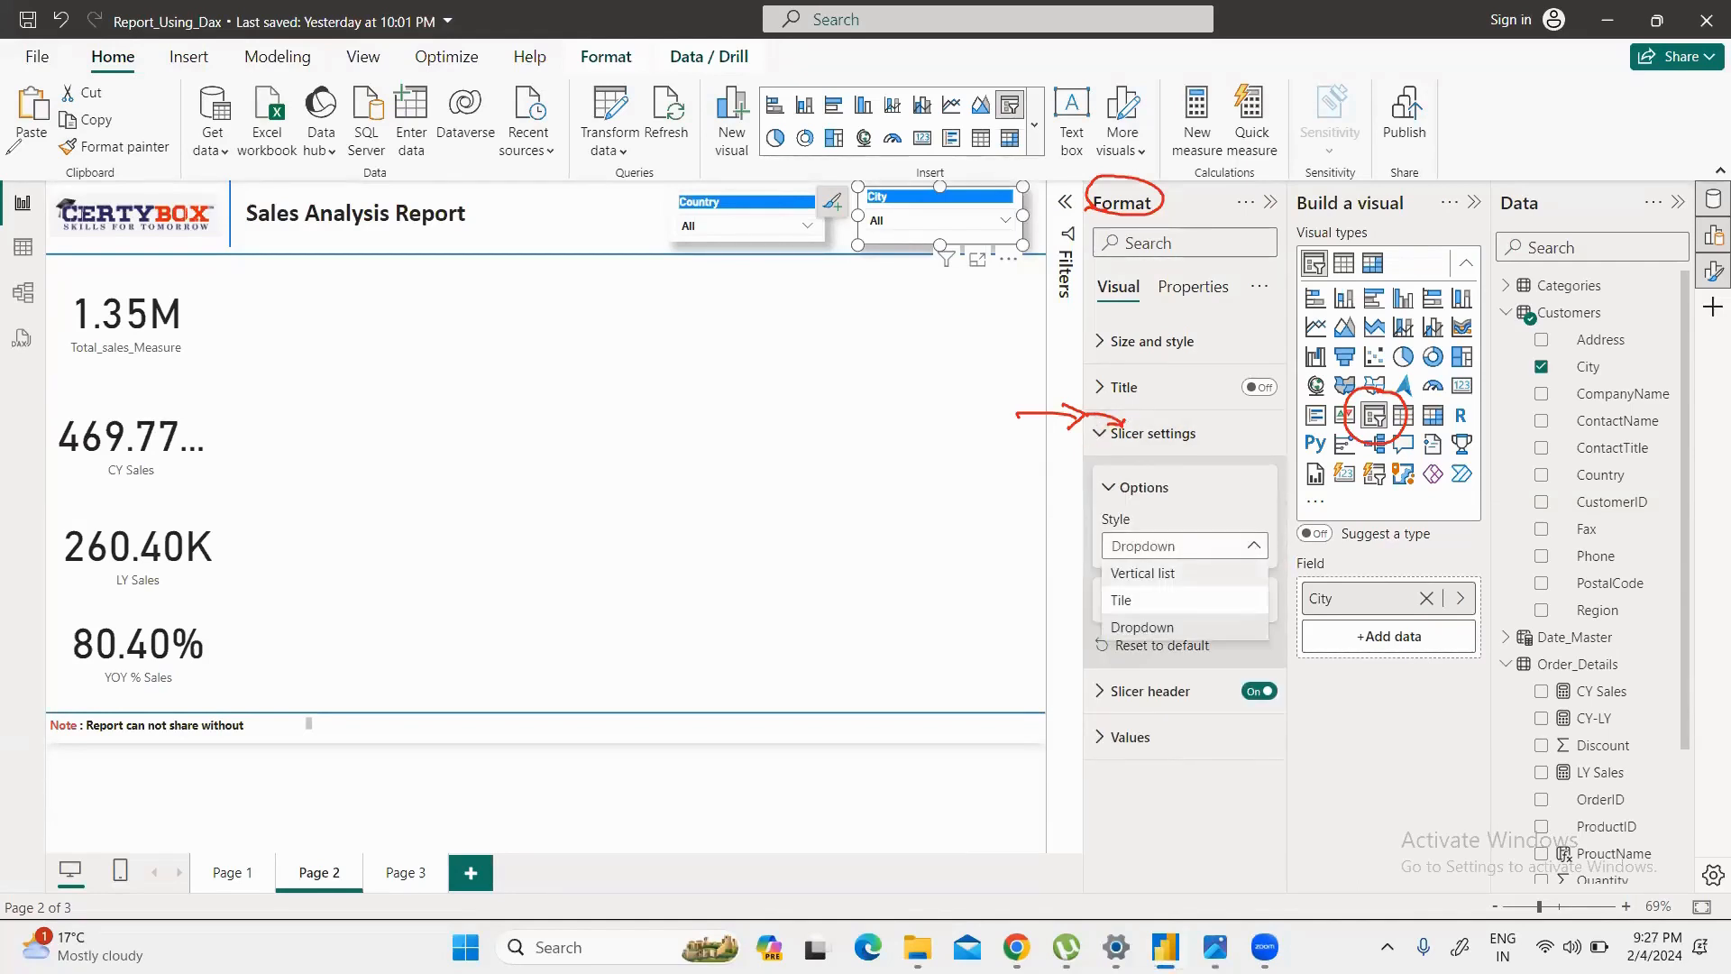
pyautogui.click(1142, 572)
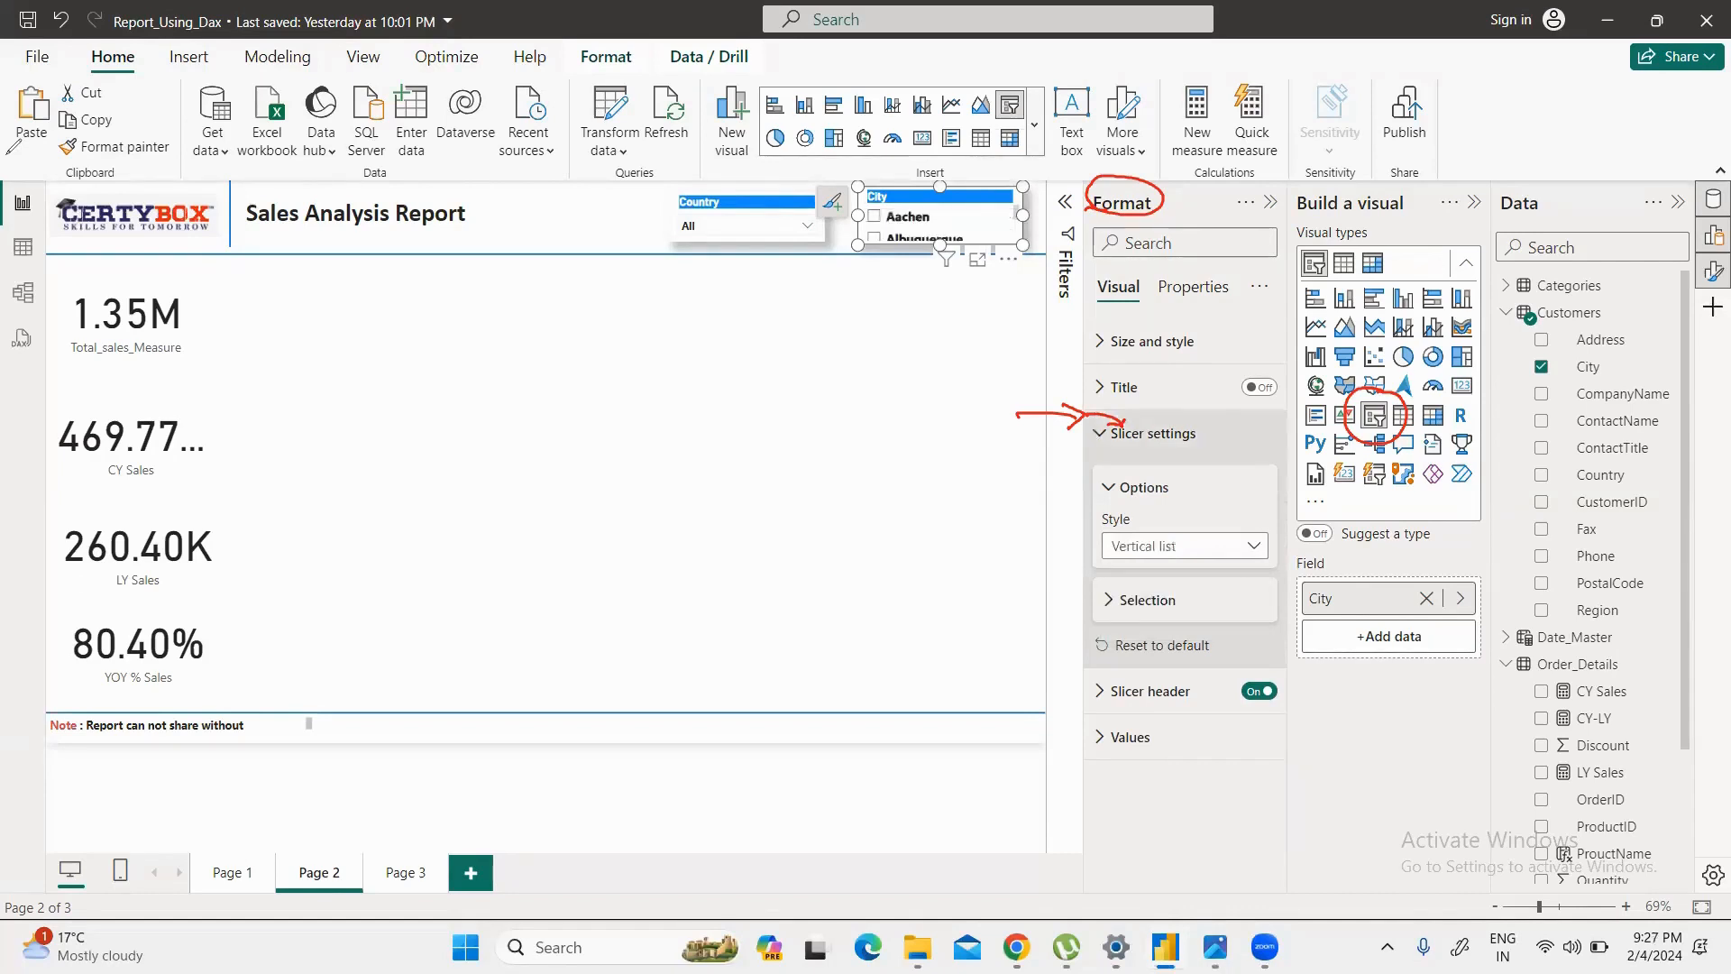
pyautogui.click(1184, 546)
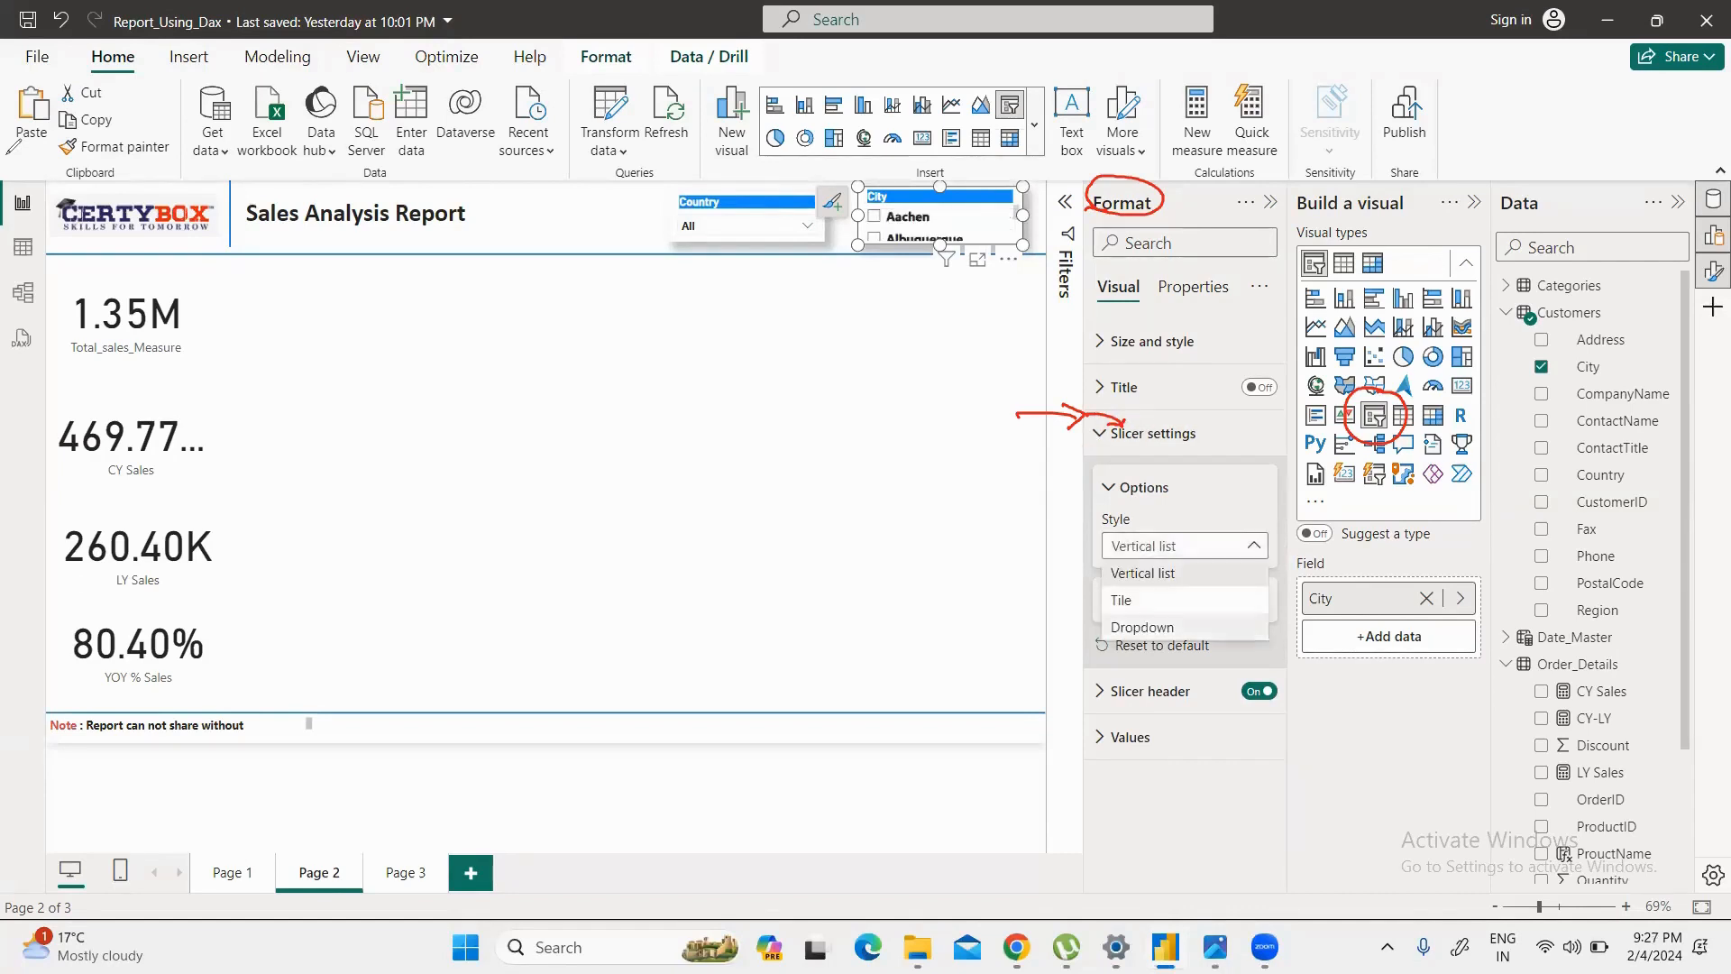
pyautogui.click(1142, 626)
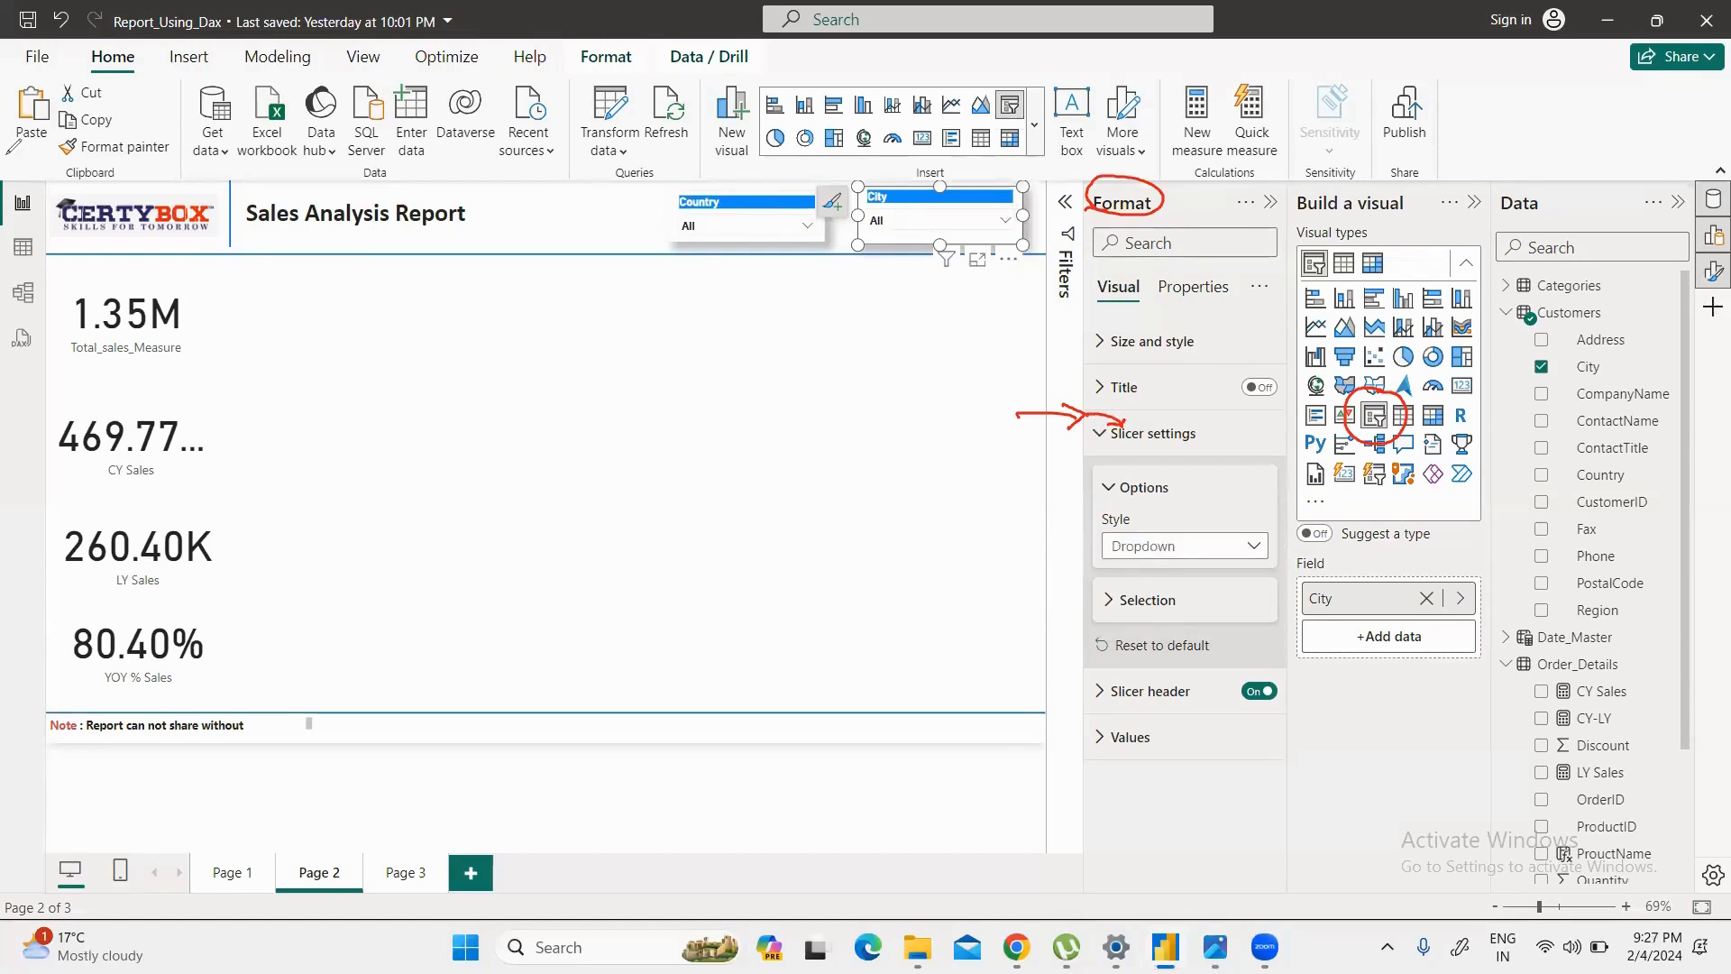
pyautogui.click(888, 424)
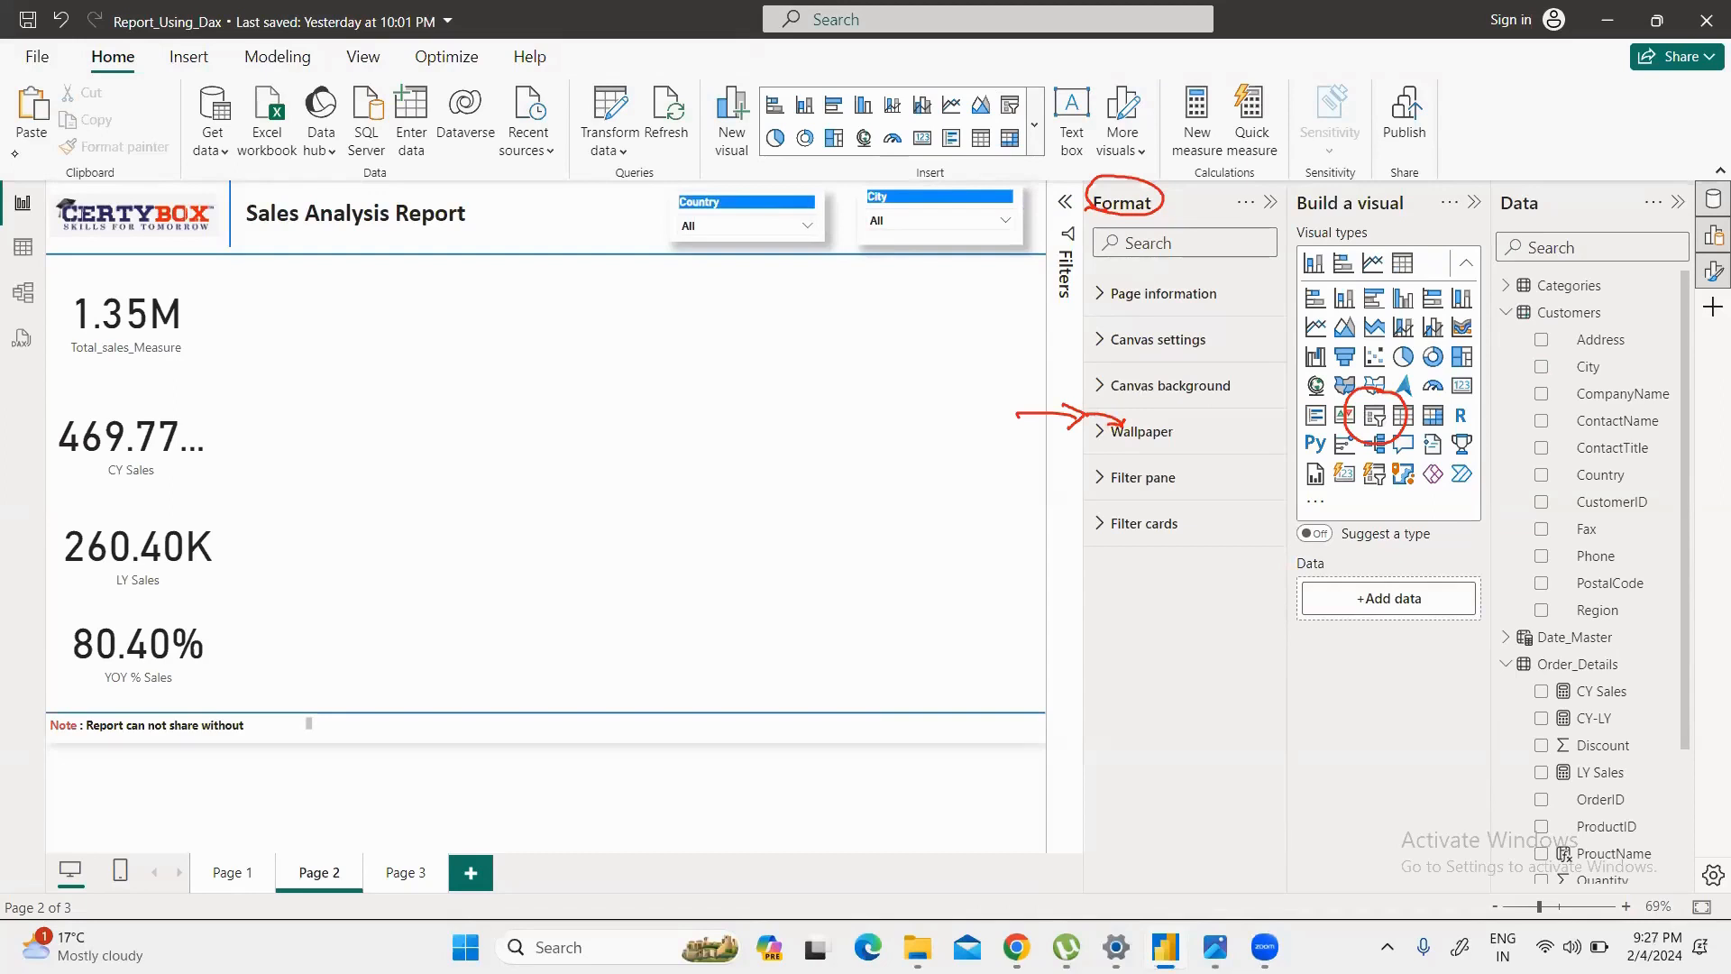
# Step: Copy the Country slicer's formatting onto the Total_sales_Measure card with Format painter
pyautogui.click(155, 611)
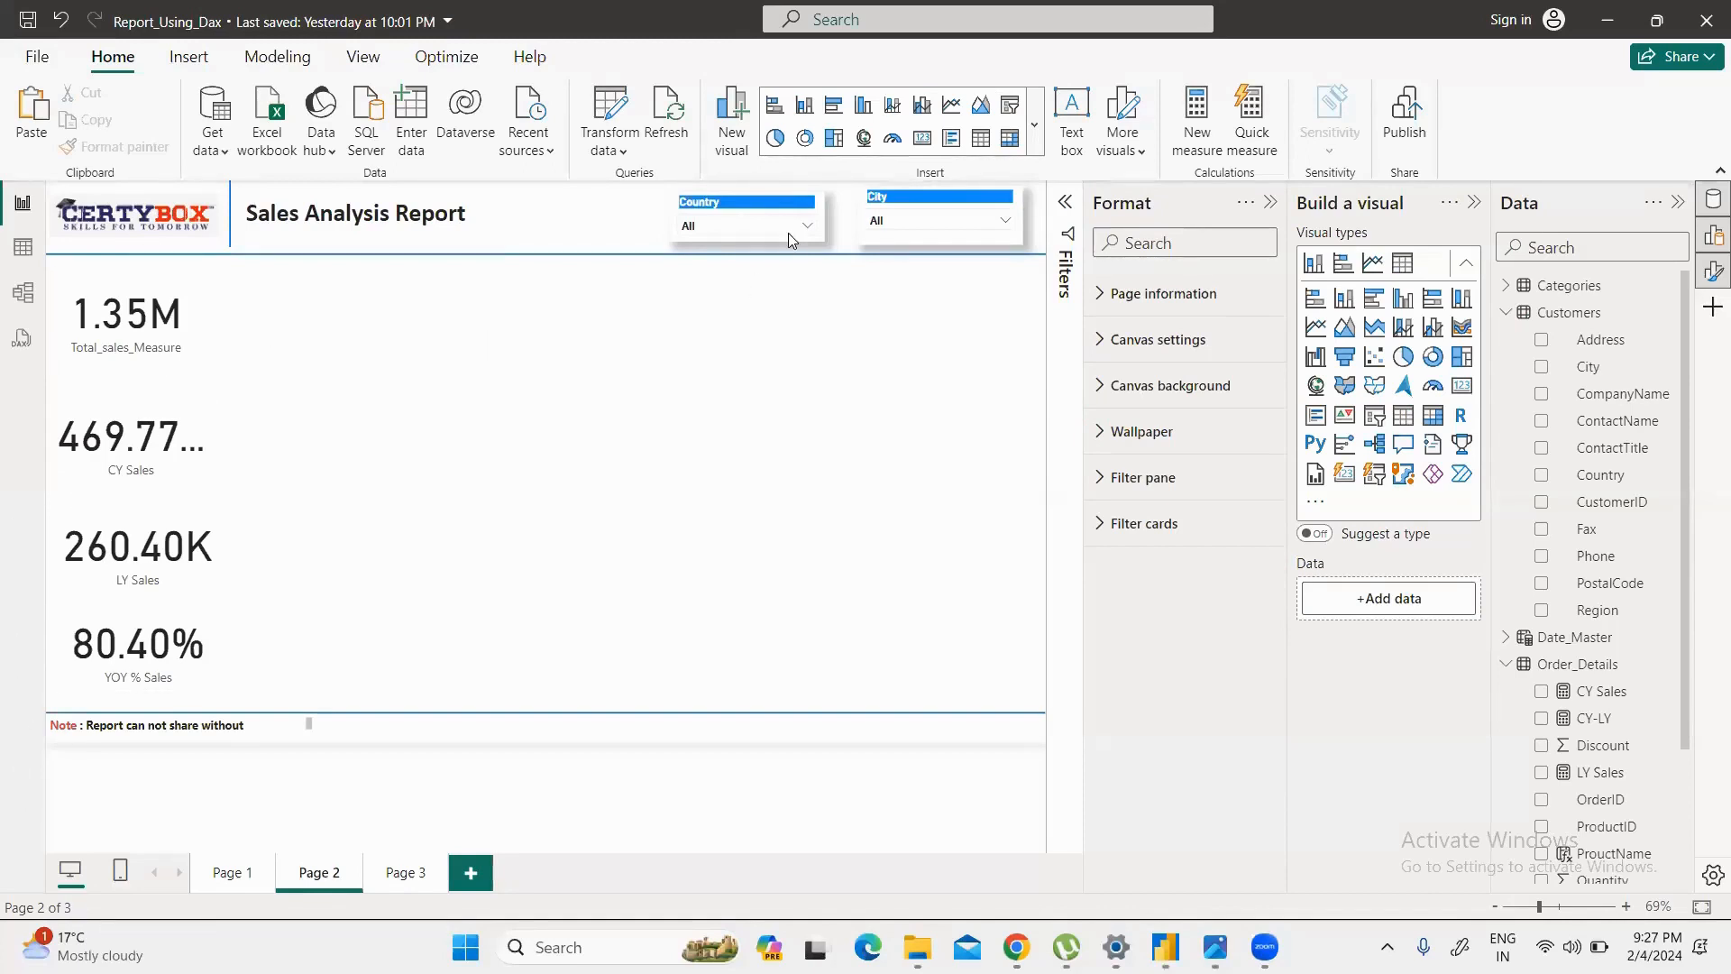
pyautogui.click(738, 236)
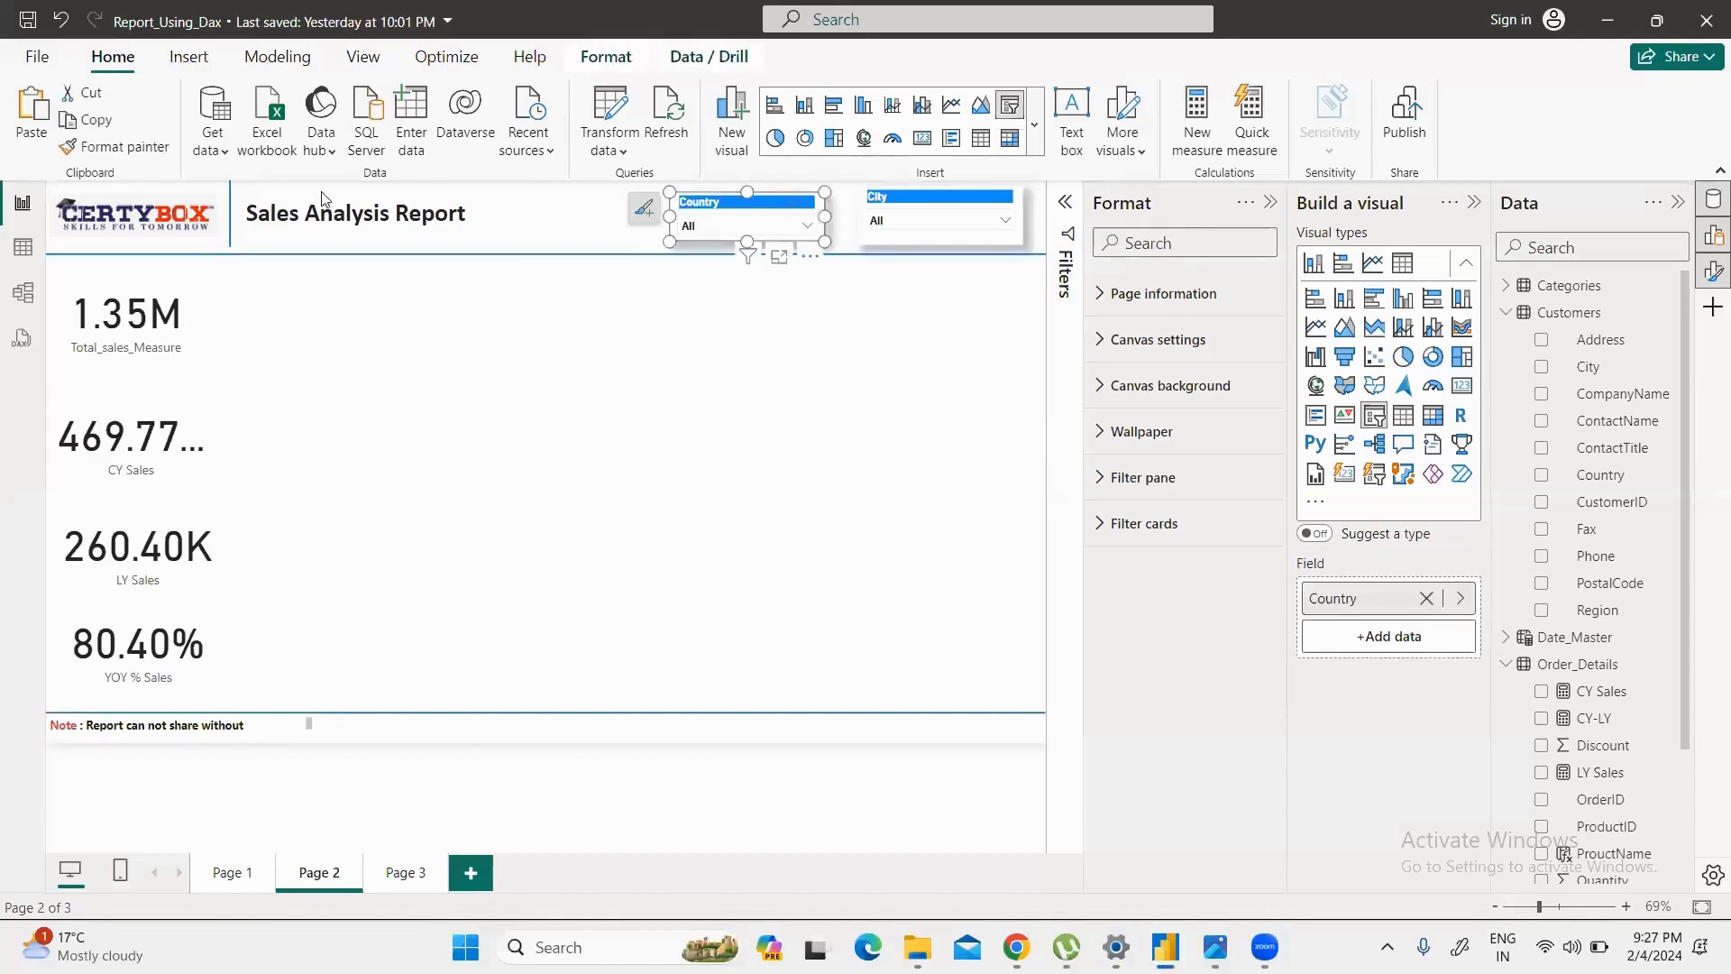
pyautogui.click(125, 147)
pyautogui.click(126, 147)
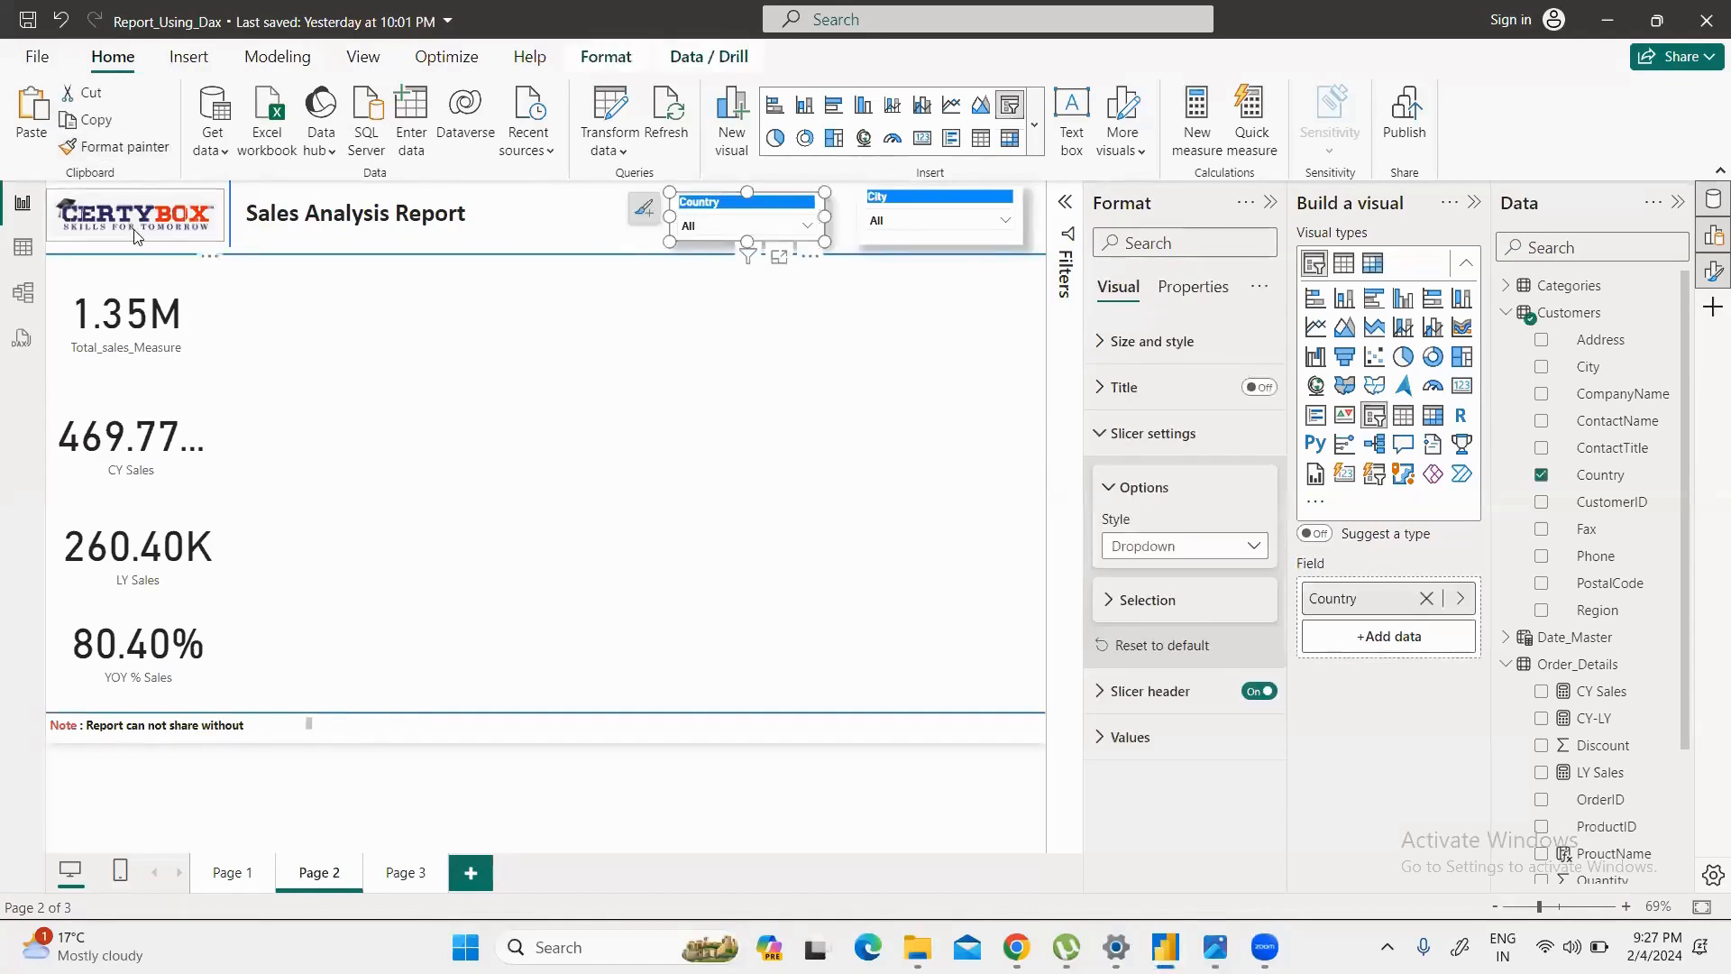
pyautogui.click(127, 147)
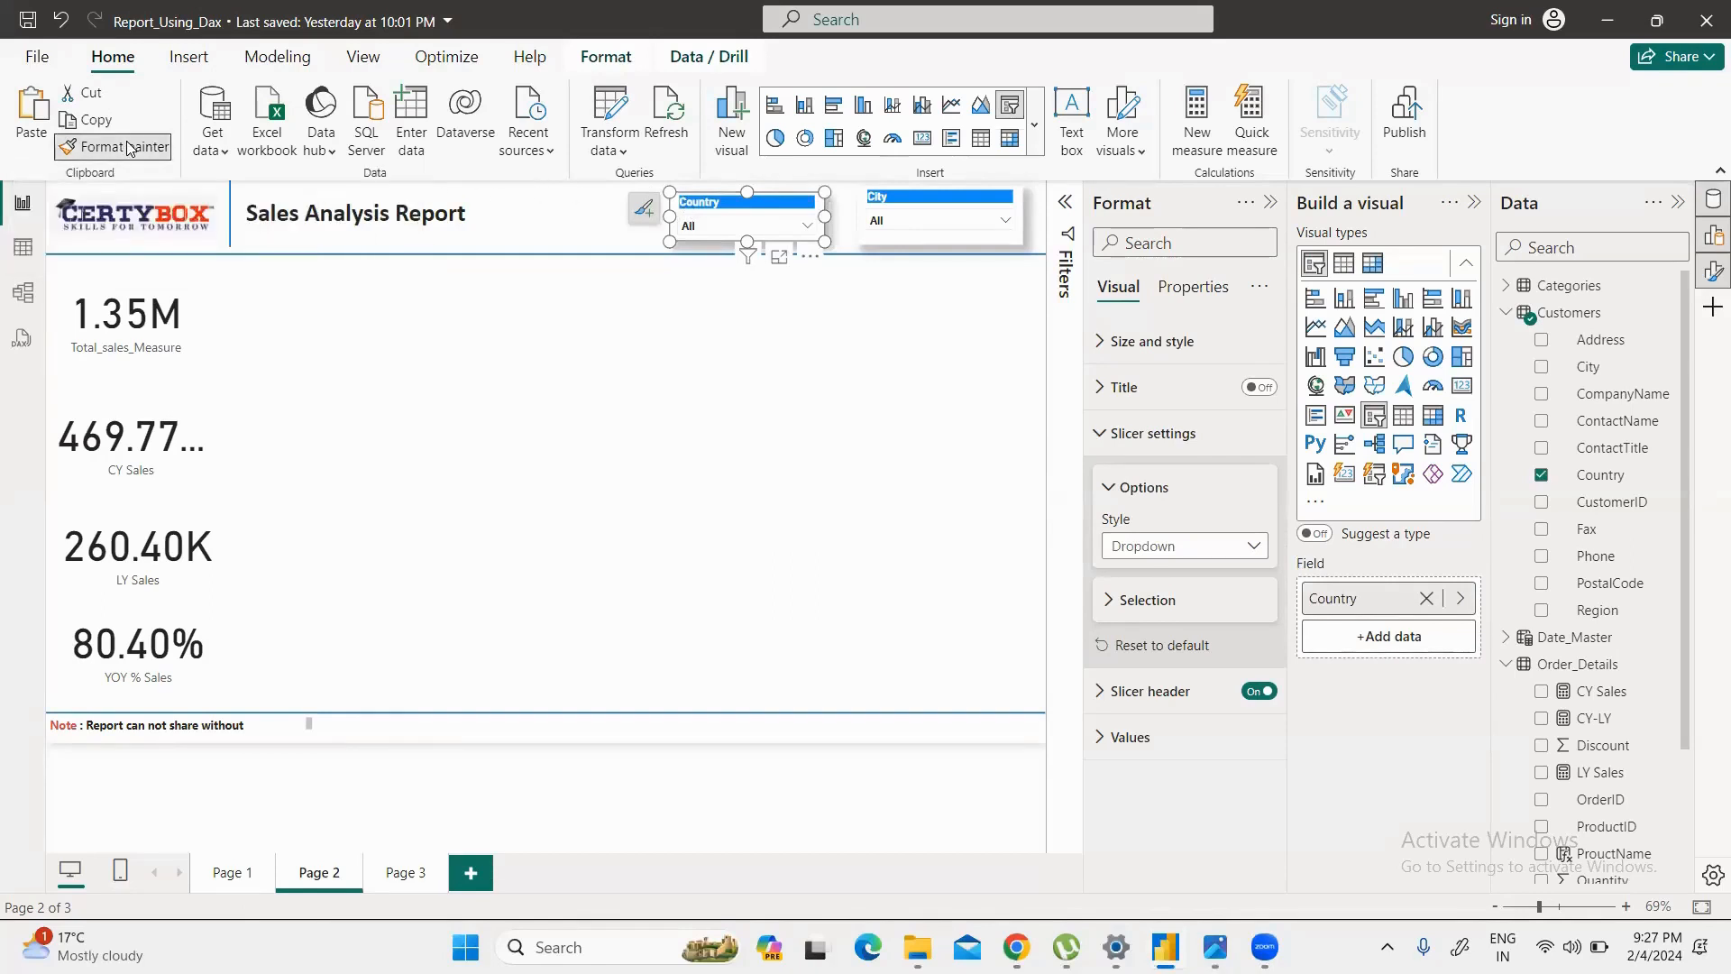
pyautogui.click(142, 281)
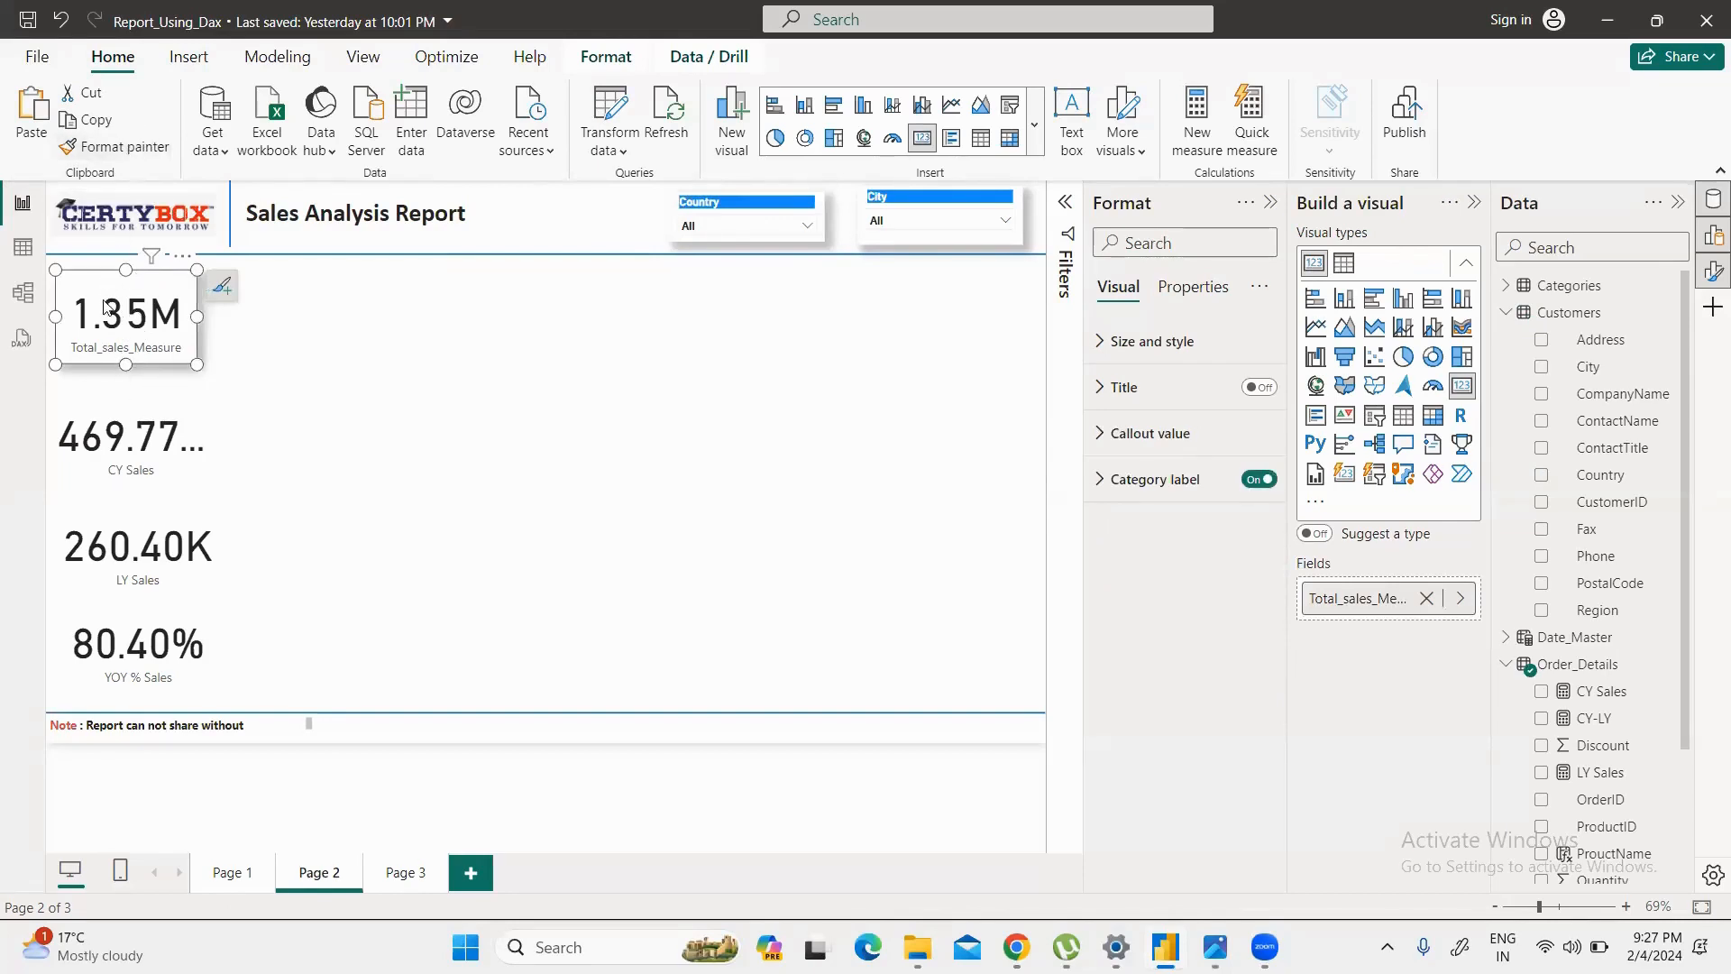
# Step: Copy the Total_sales_Measure card's shadow formatting onto the CY Sales, LY Sales and YOY % Sales cards with Format painter
pyautogui.click(118, 146)
pyautogui.click(135, 433)
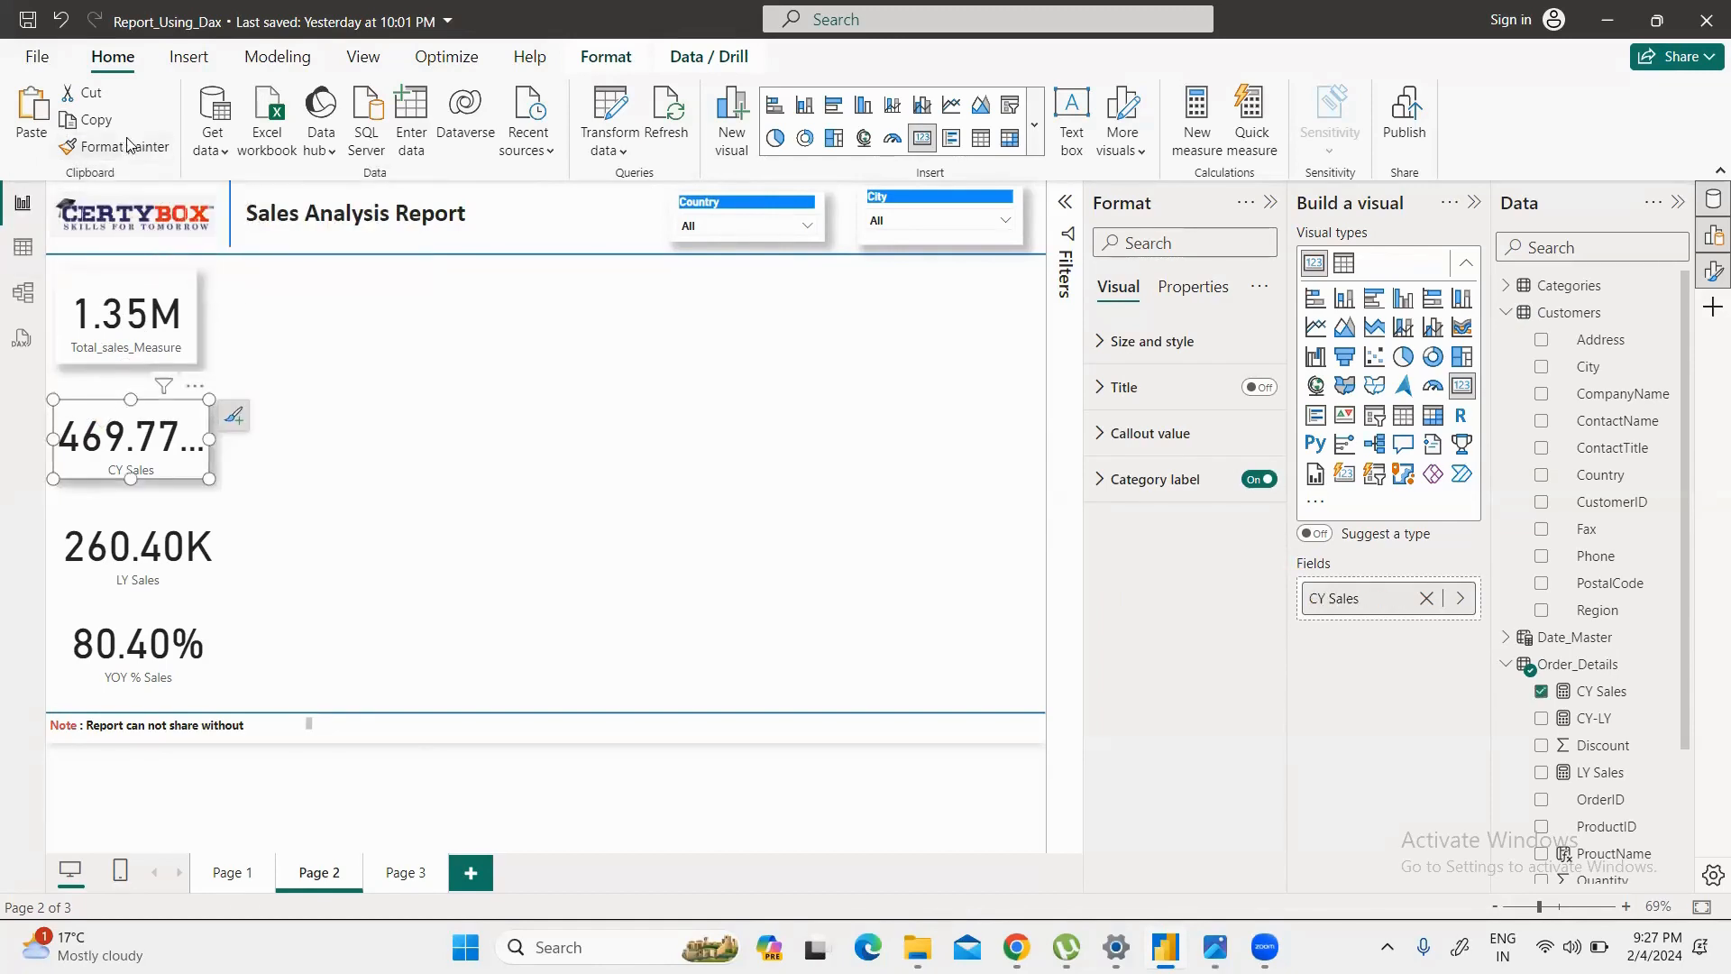
pyautogui.click(118, 146)
pyautogui.click(100, 536)
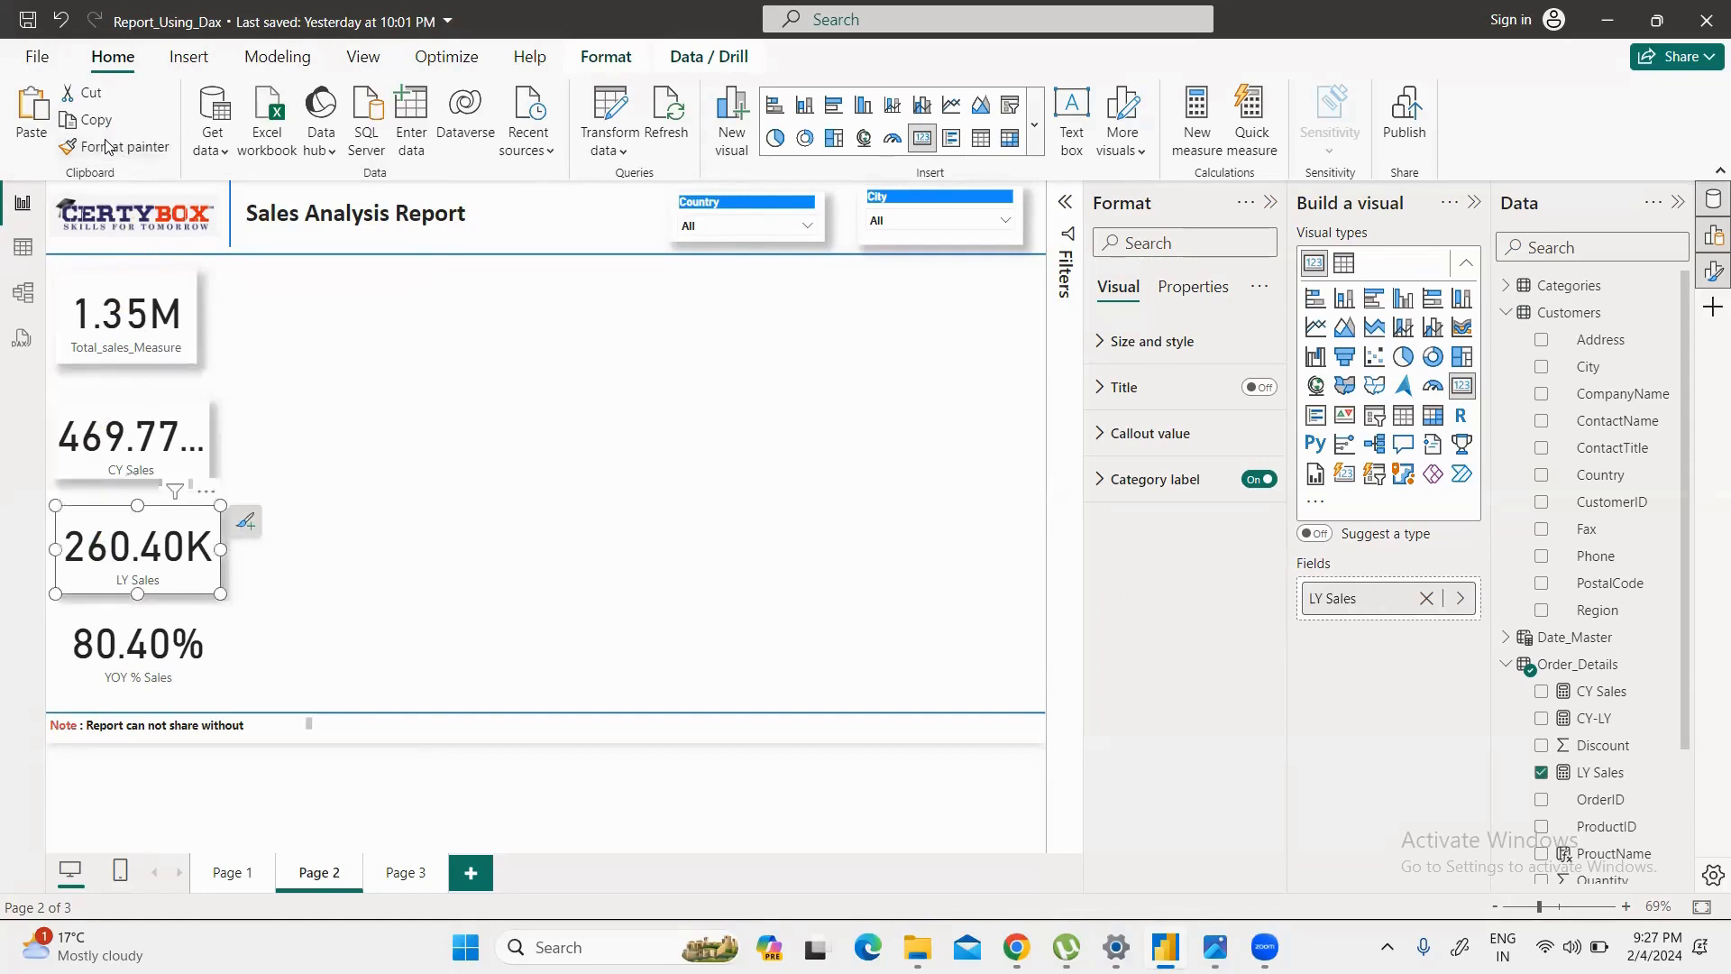
pyautogui.click(105, 622)
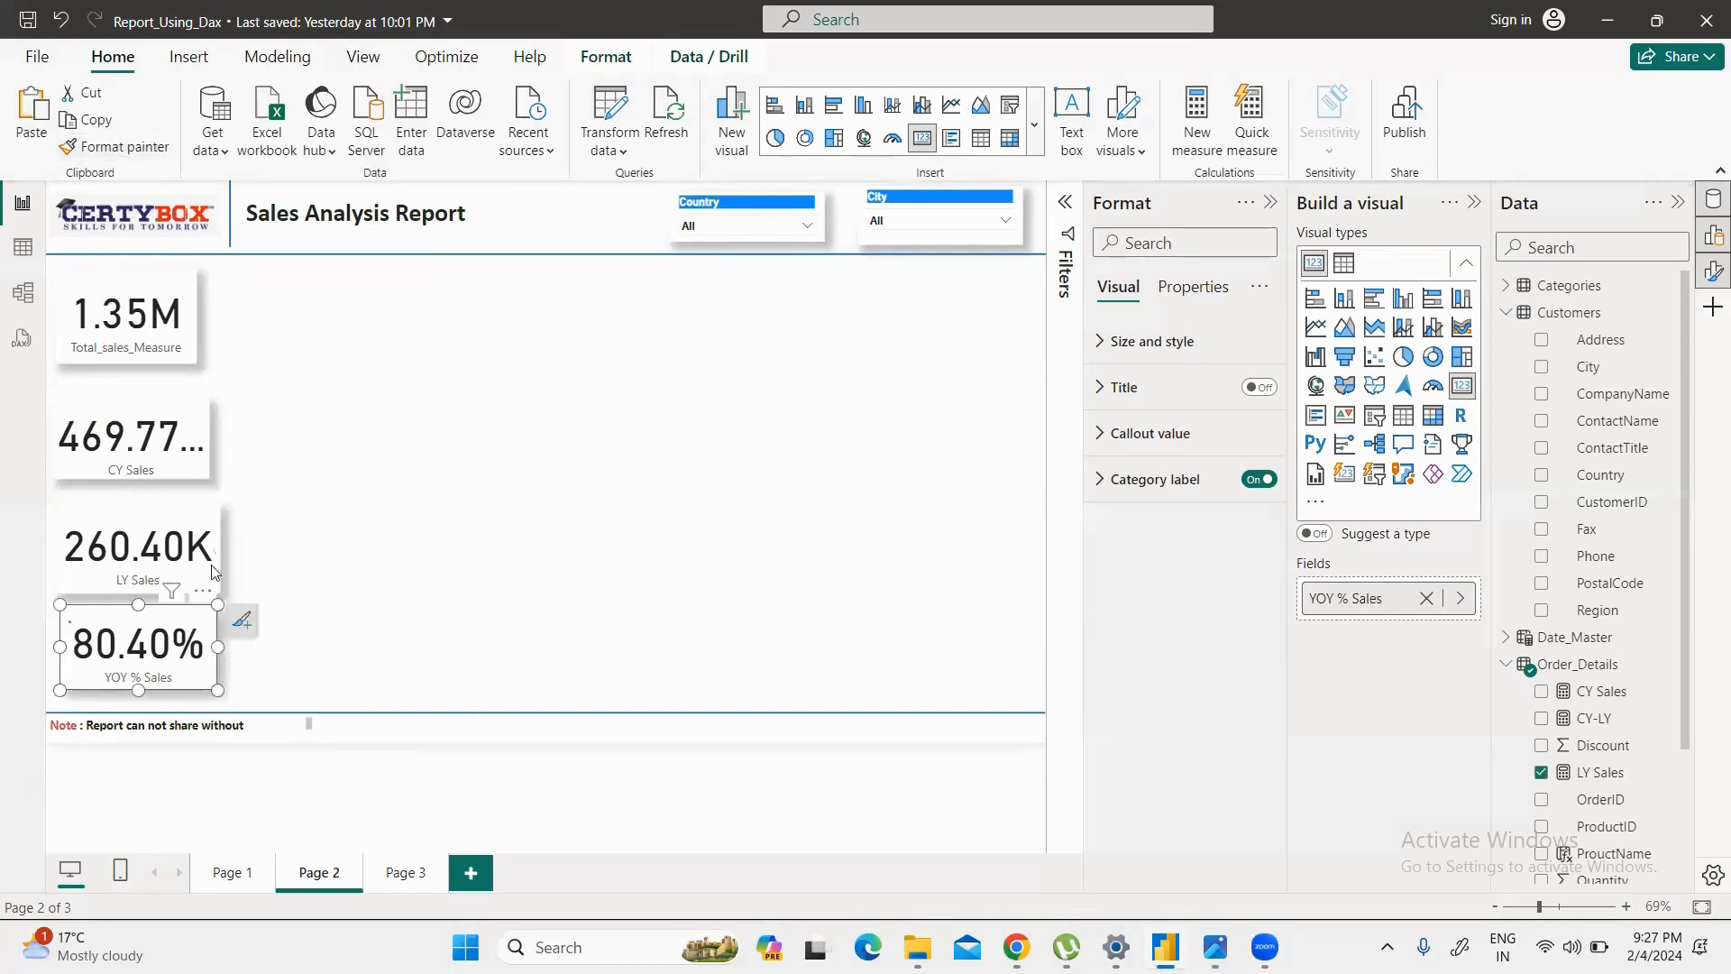
# Step: Widen the Total_sales_Measure card slightly and adjust the three cards below it to similar widths with even vertical gaps
pyautogui.click(189, 312)
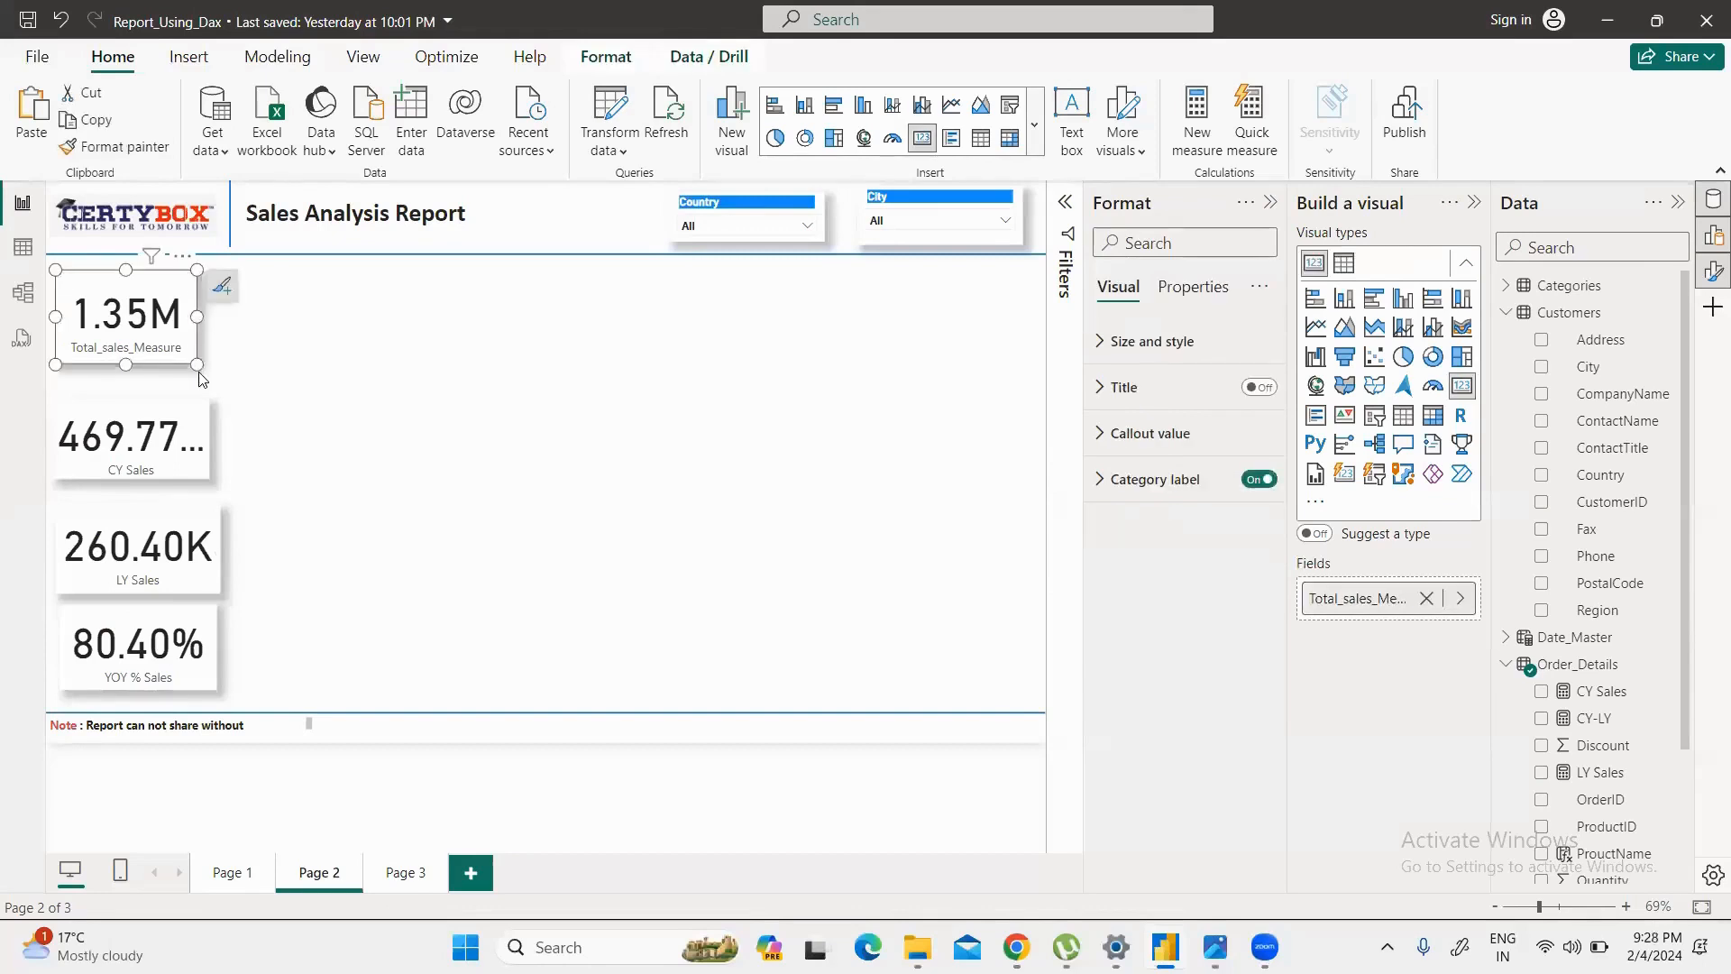
pyautogui.moveTo(199, 361)
pyautogui.mouseDown()
pyautogui.moveTo(216, 339)
pyautogui.moveTo(216, 356)
pyautogui.mouseUp()
pyautogui.moveTo(190, 421); pyautogui.dragTo(184, 516)
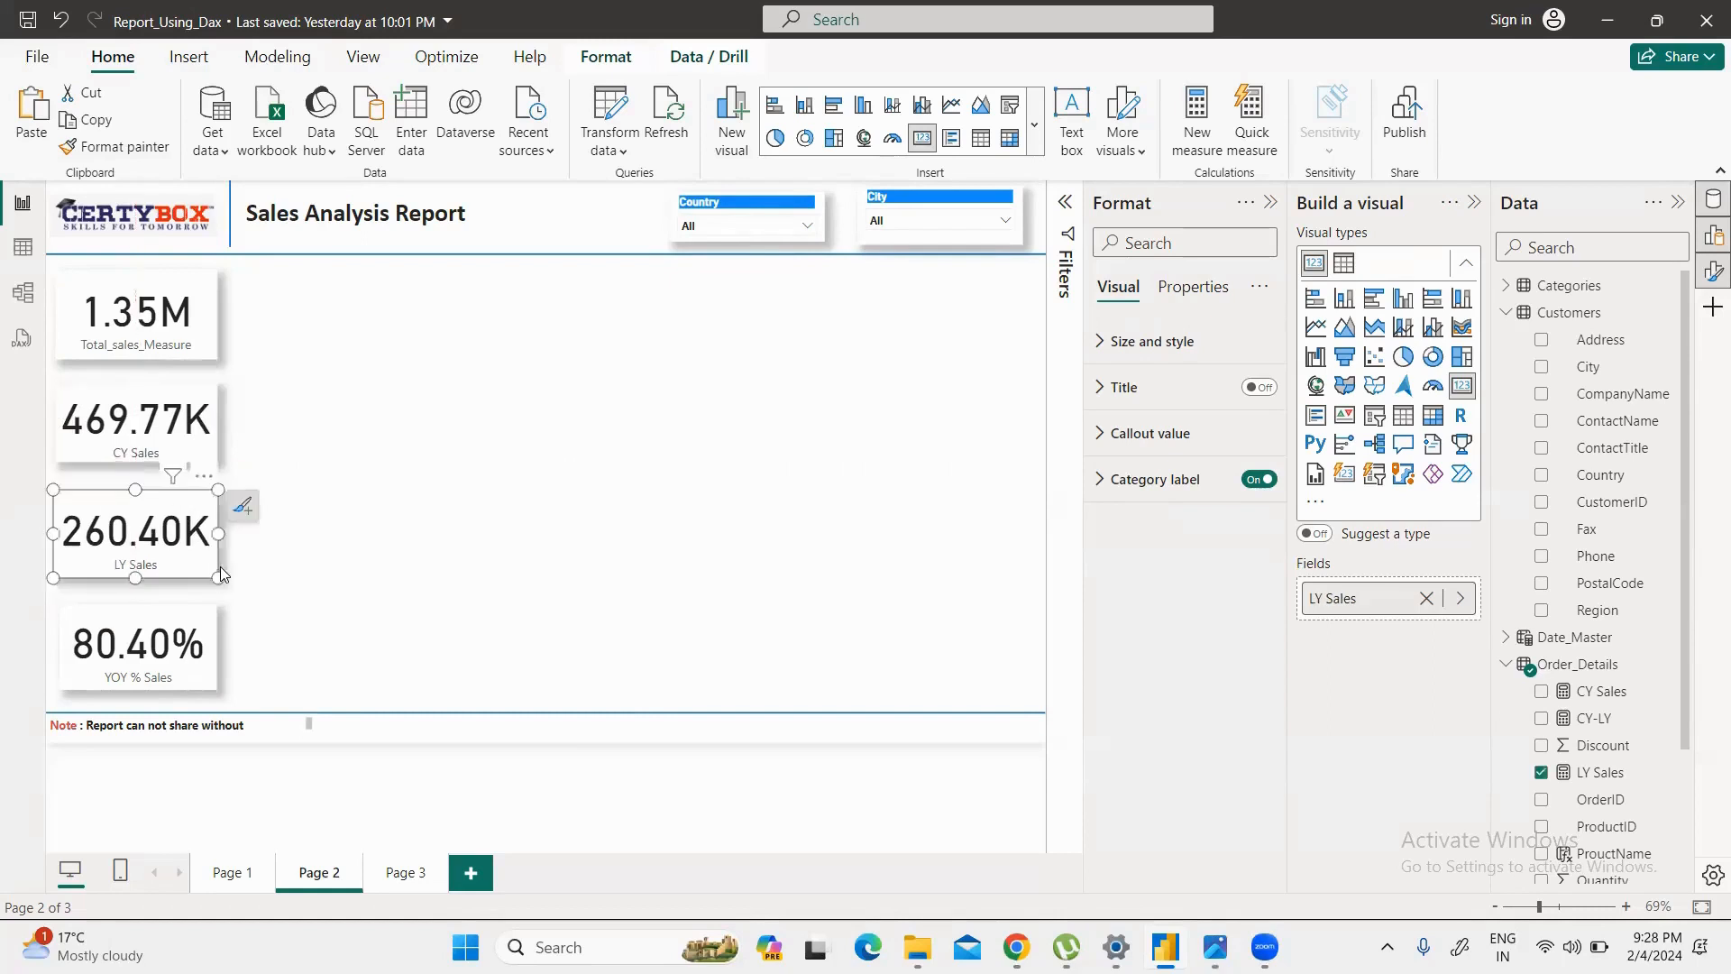
pyautogui.moveTo(220, 576); pyautogui.dragTo(181, 616)
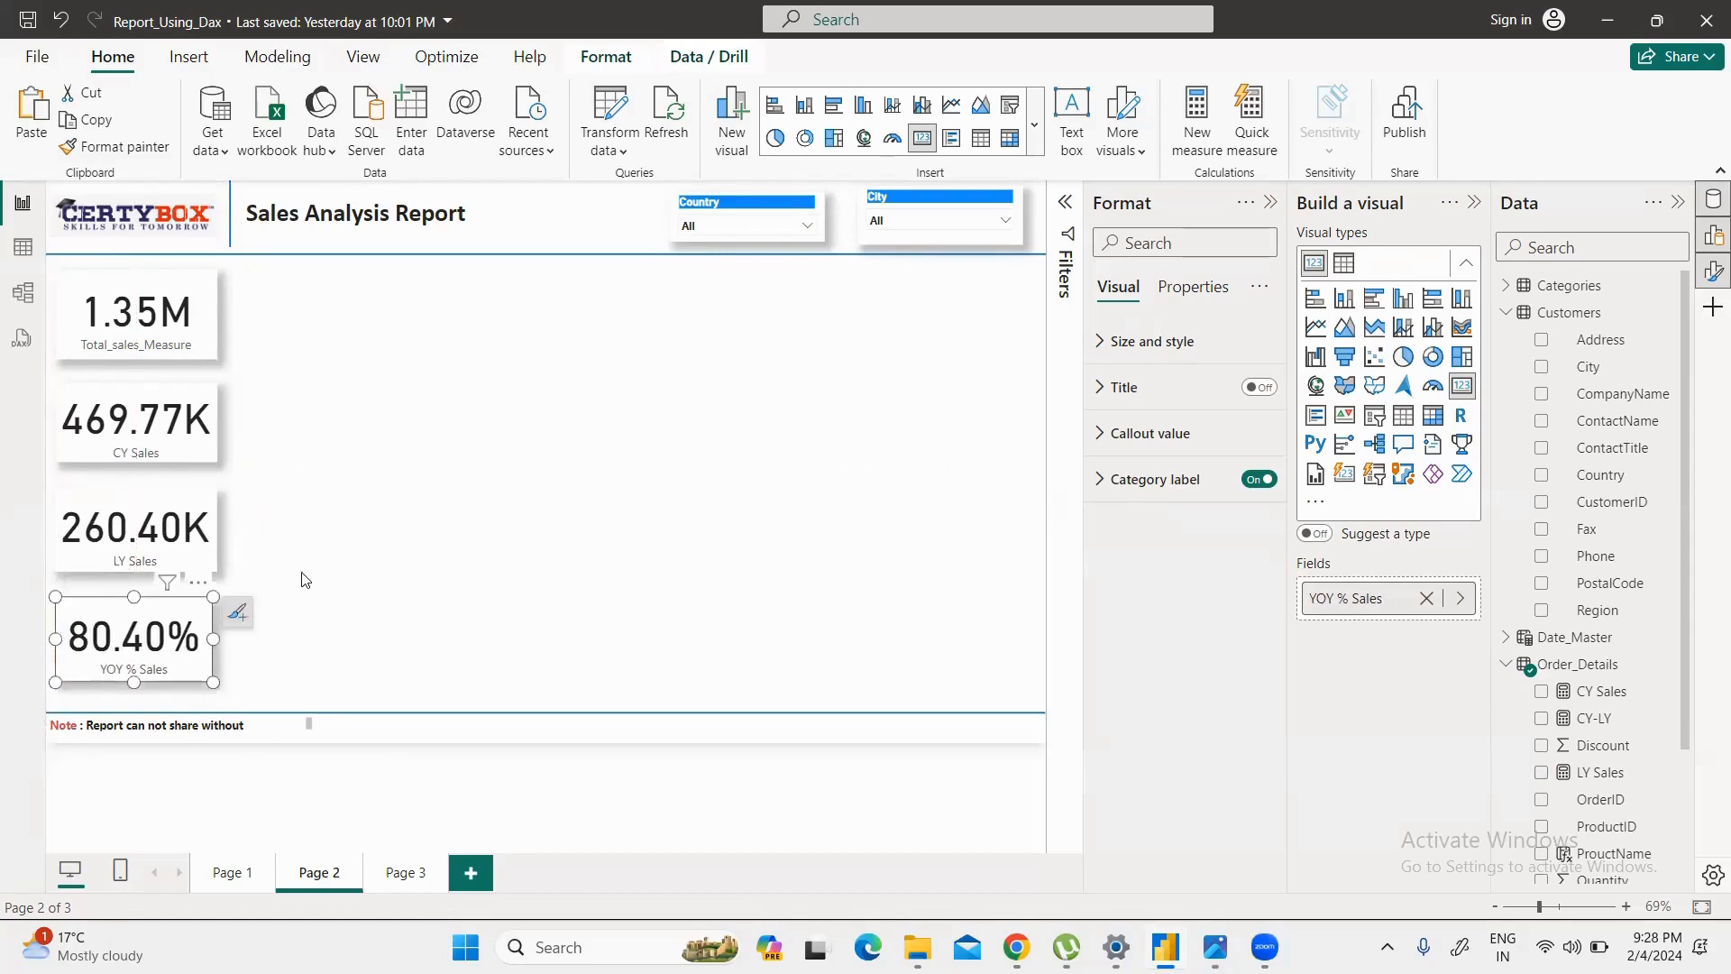
pyautogui.click(625, 479)
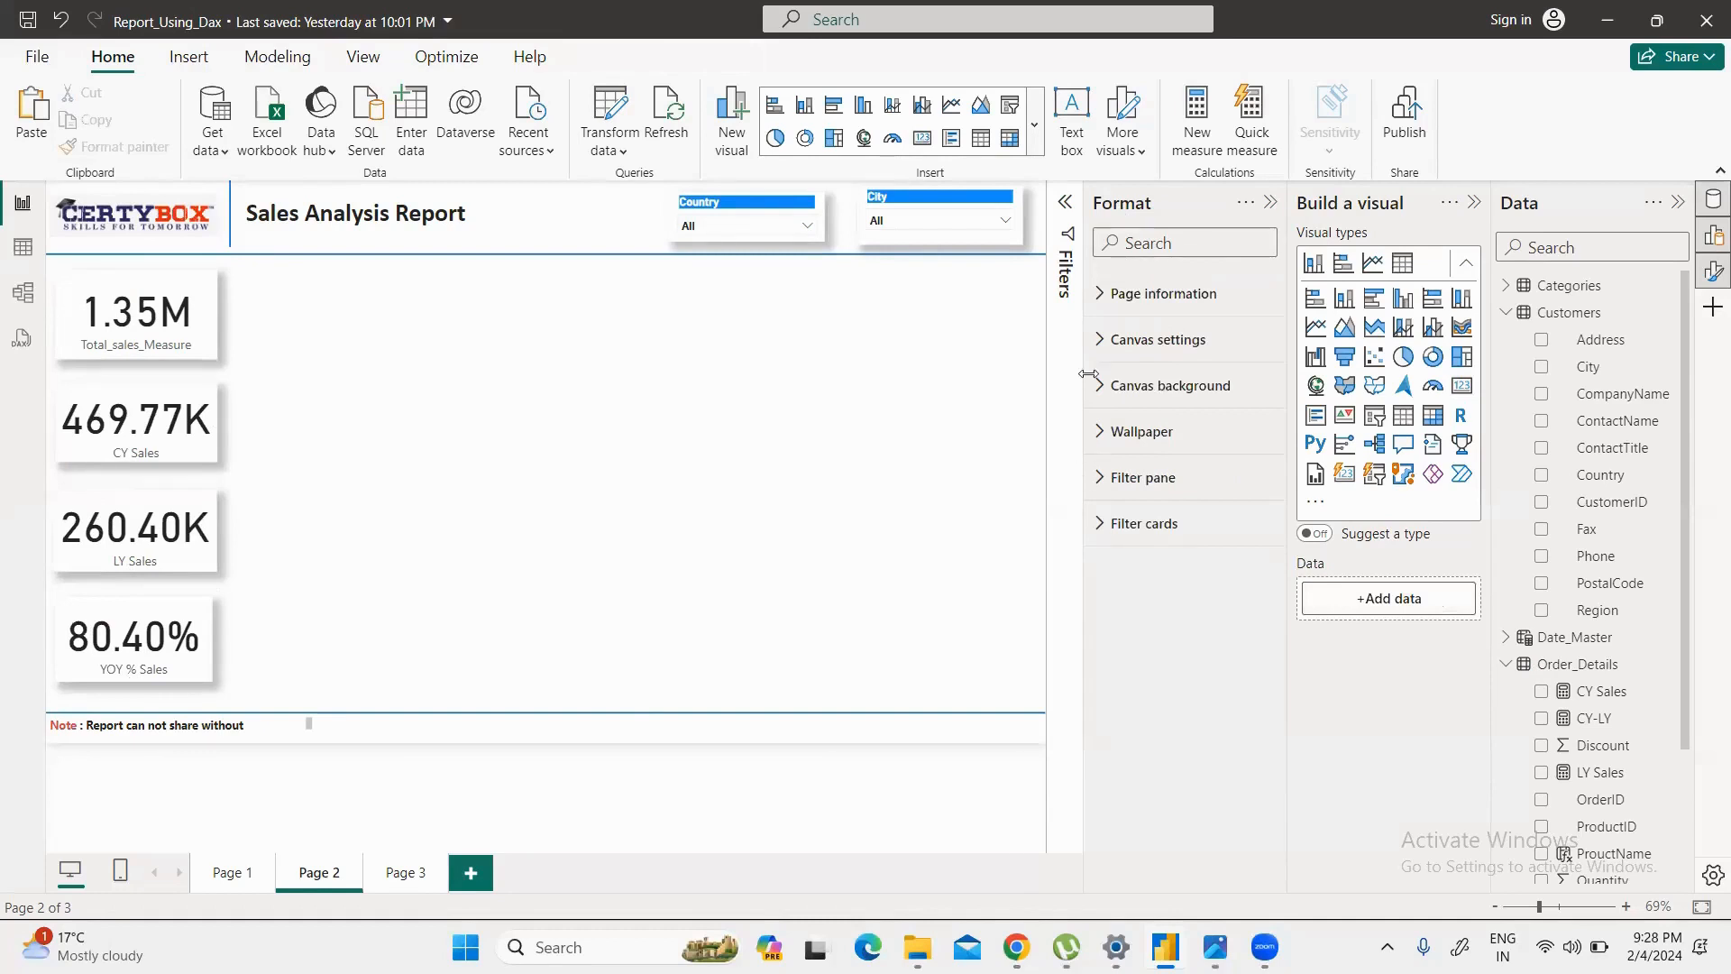
# Step: Turn off the category label on the Total_sales_Measure card
pyautogui.click(203, 603)
pyautogui.click(201, 289)
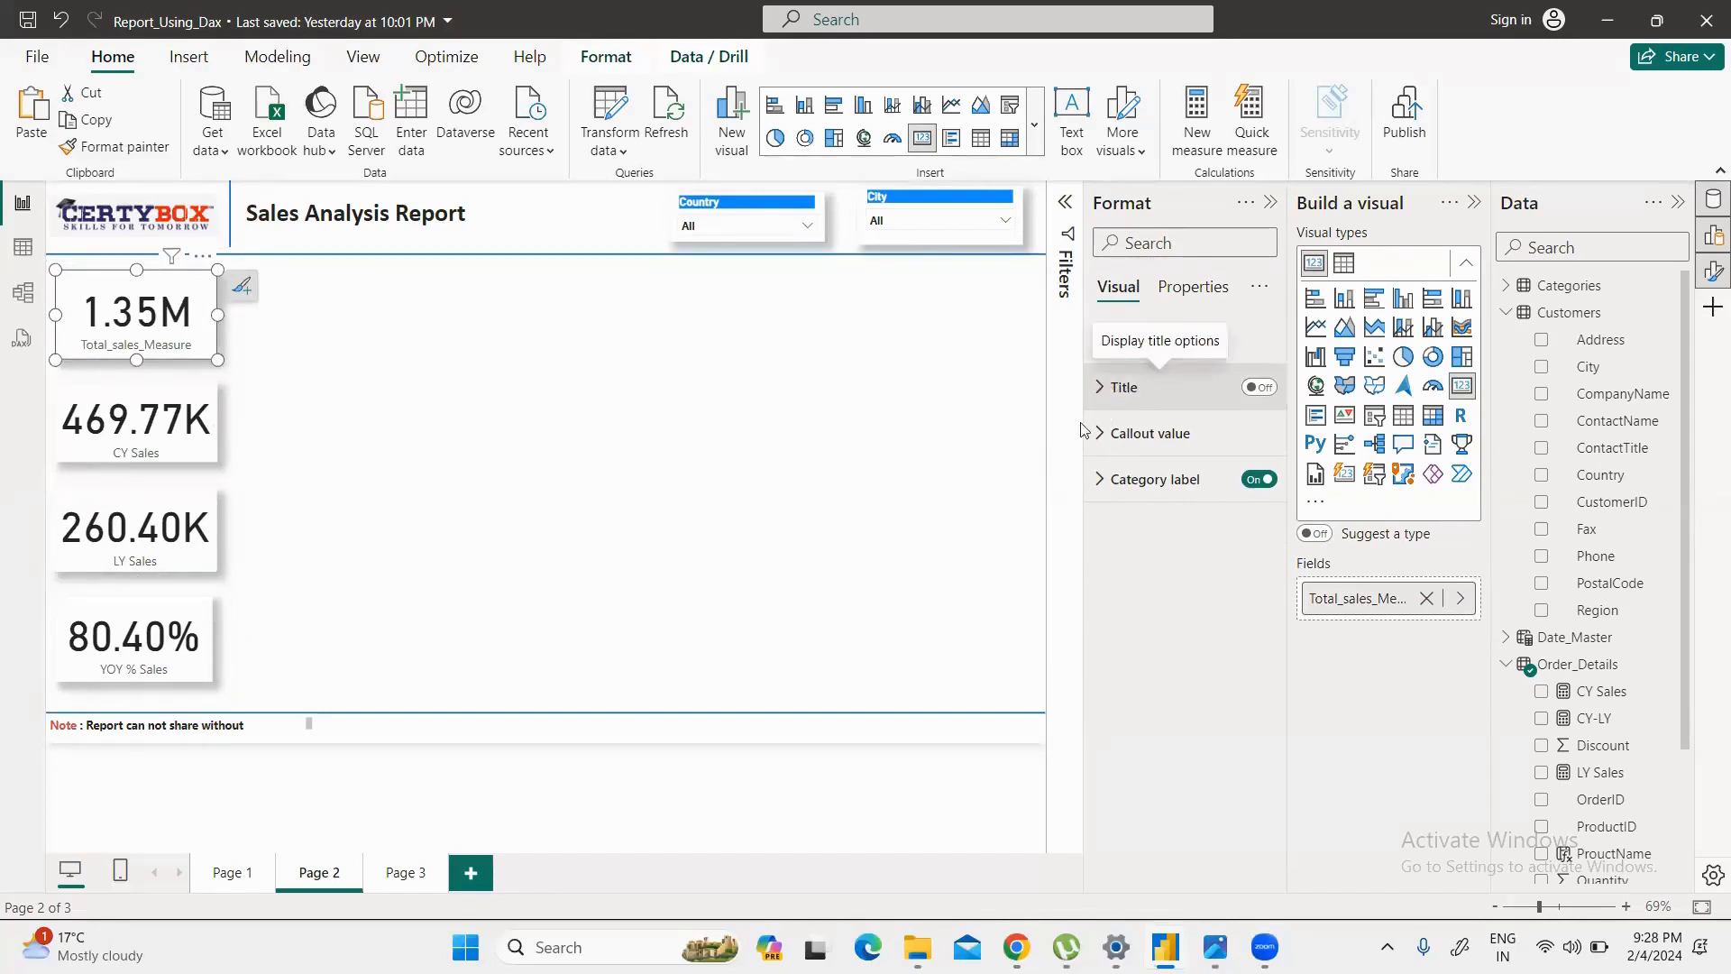
pyautogui.click(1099, 478)
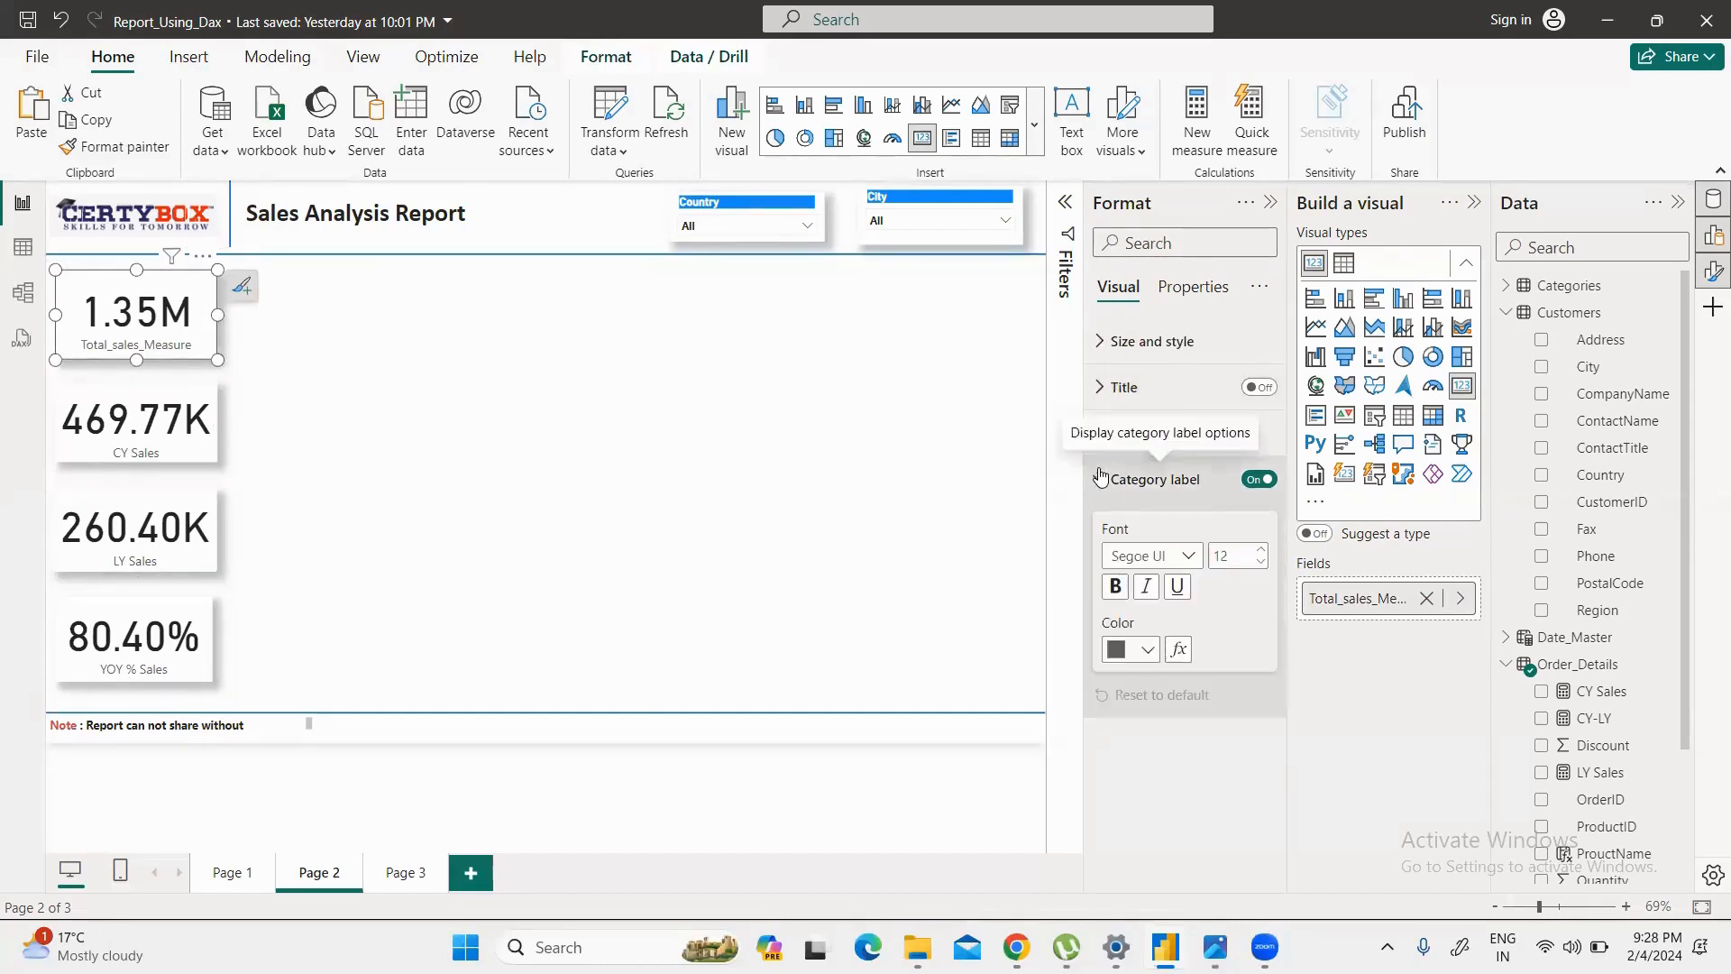
pyautogui.click(1256, 482)
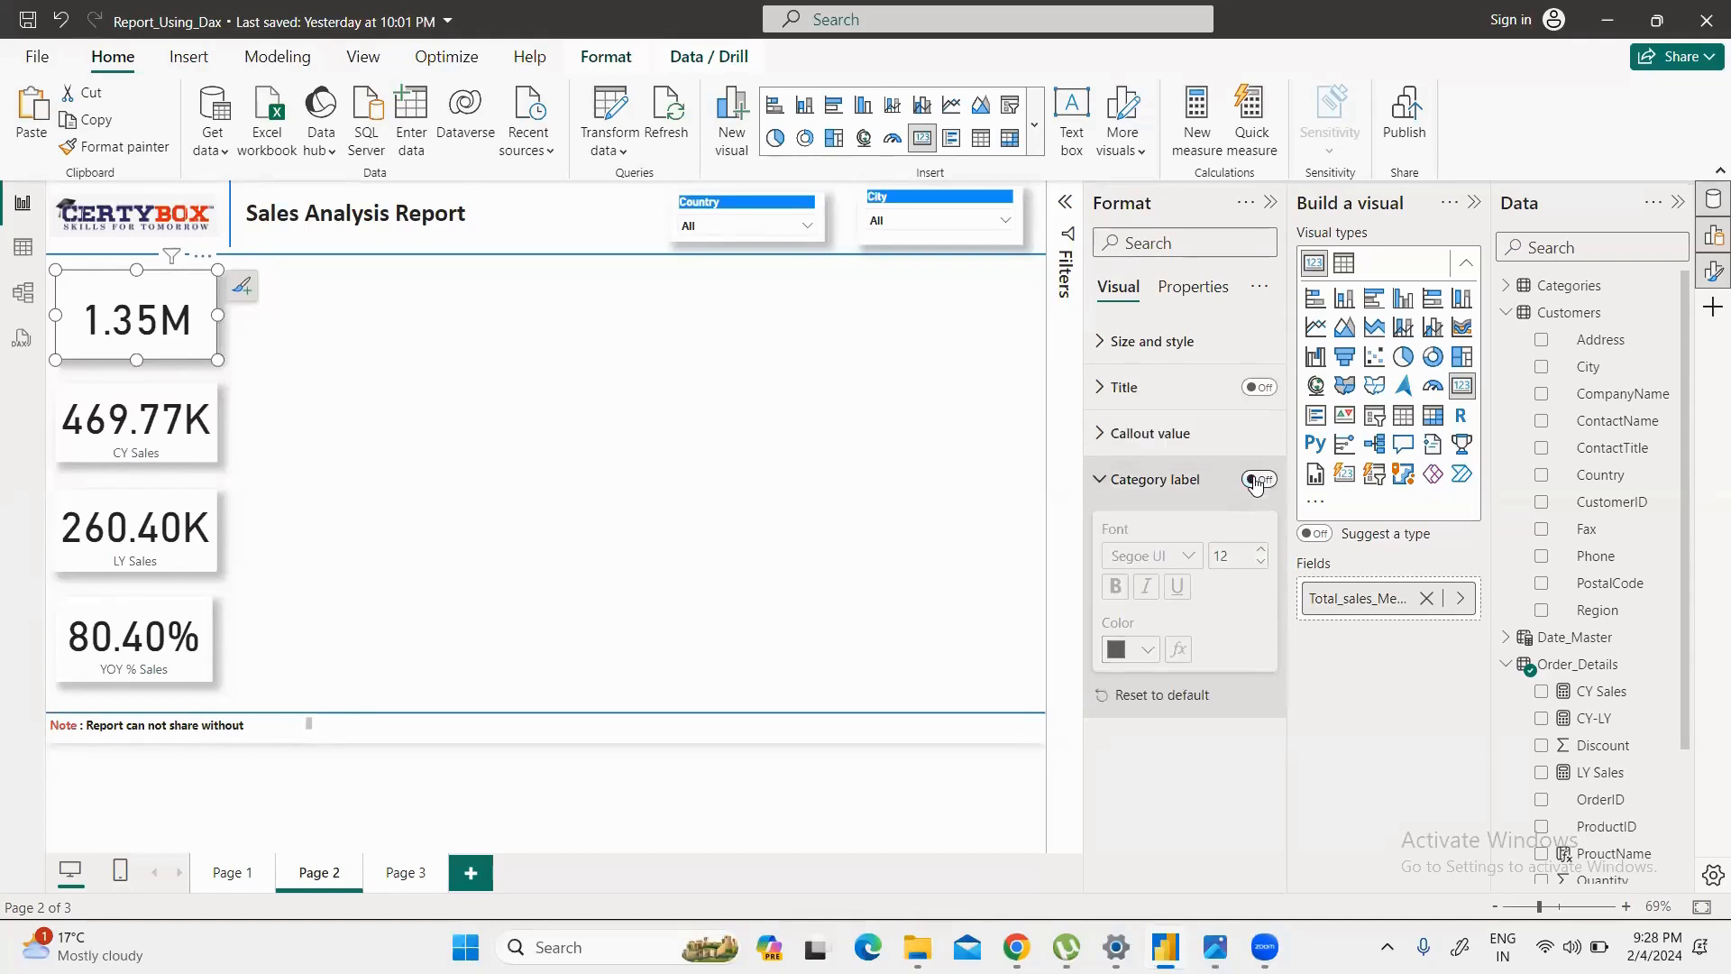
pyautogui.click(1258, 480)
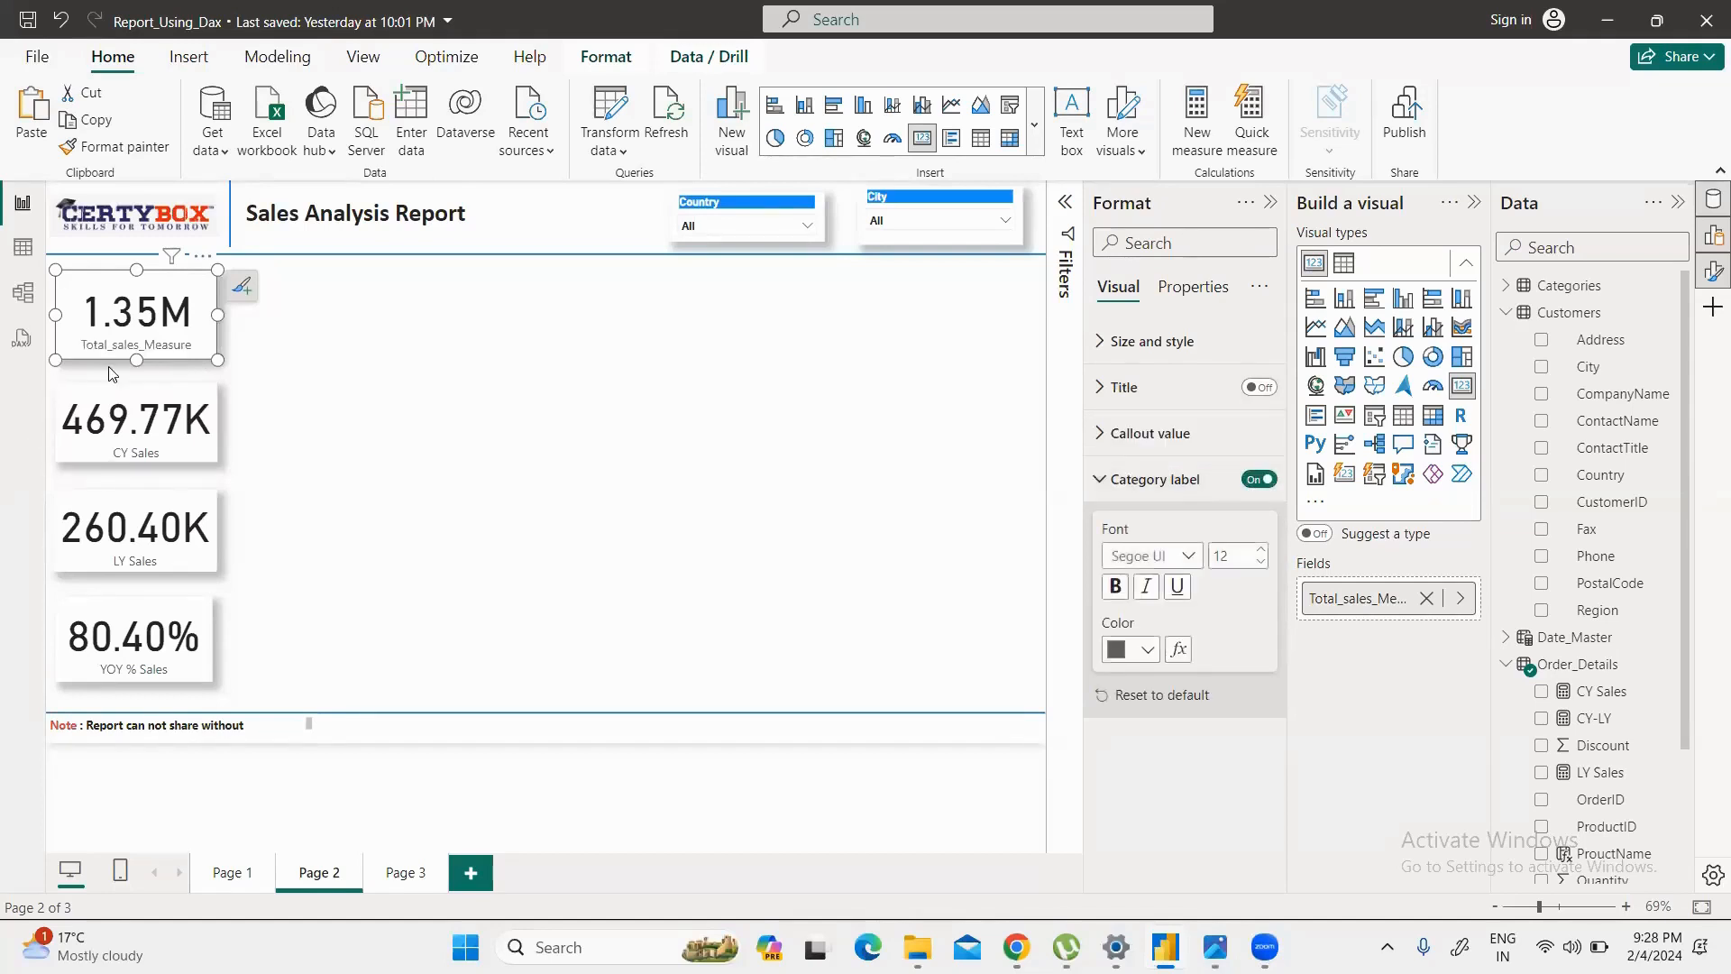
pyautogui.click(1258, 480)
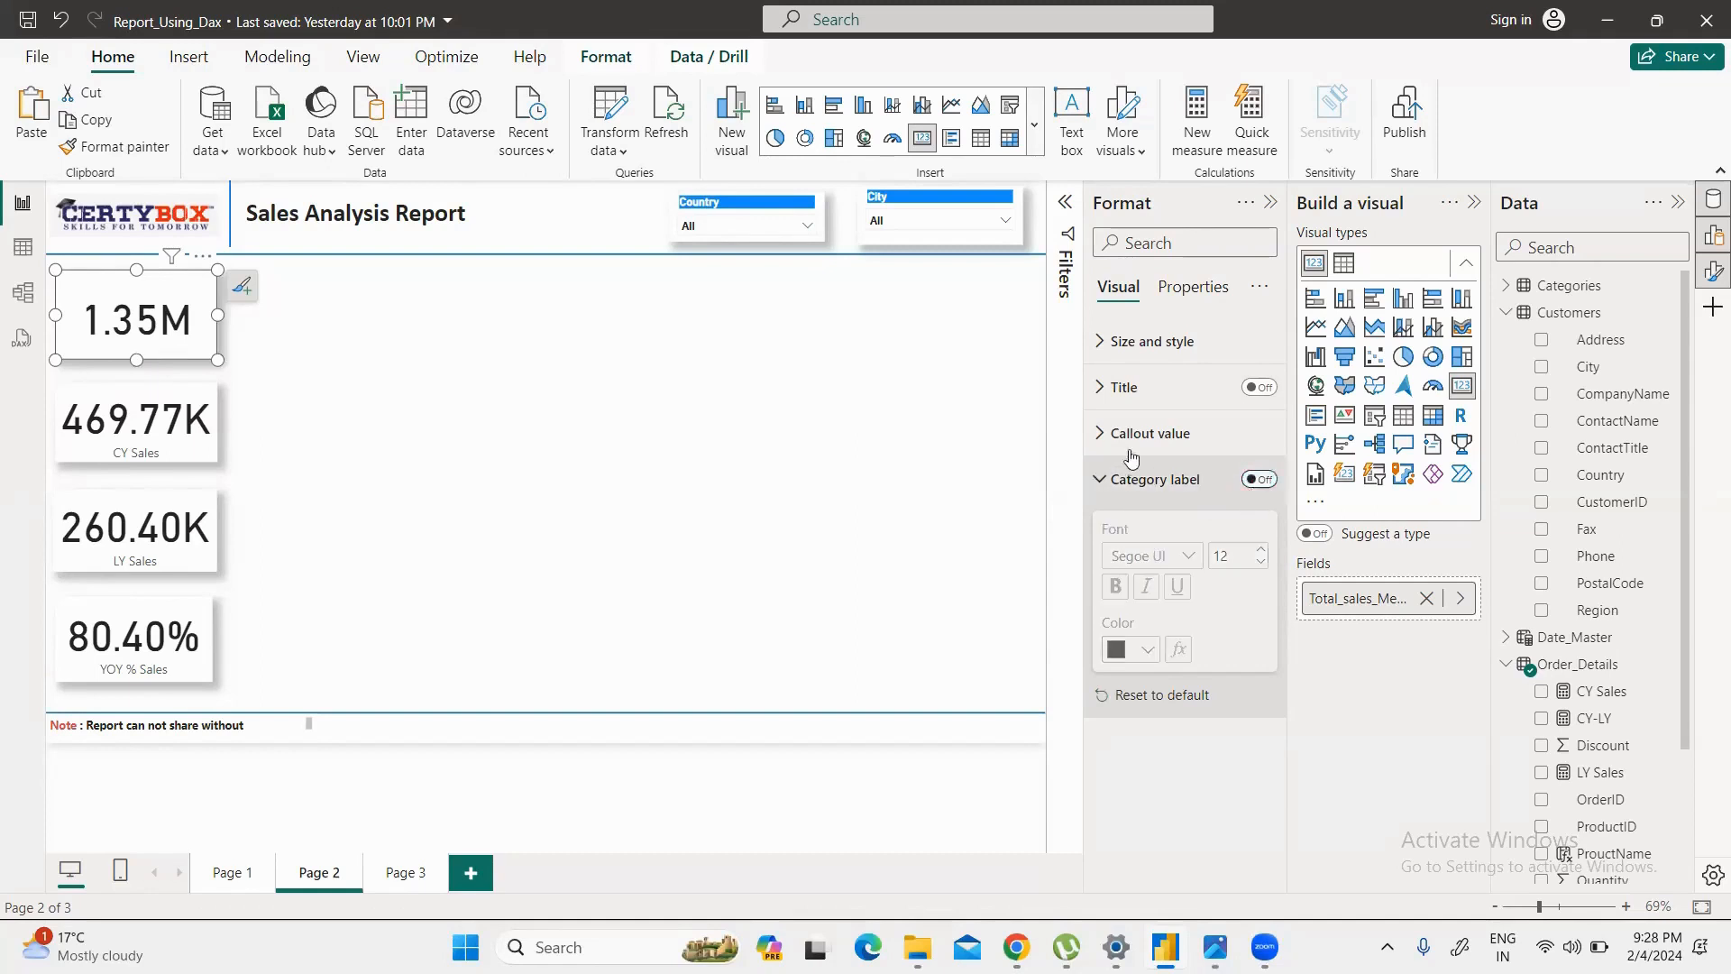
# Step: Enable the Total_sales_Measure card's title with the text "Total Sales", centered and bold
pyautogui.click(1127, 386)
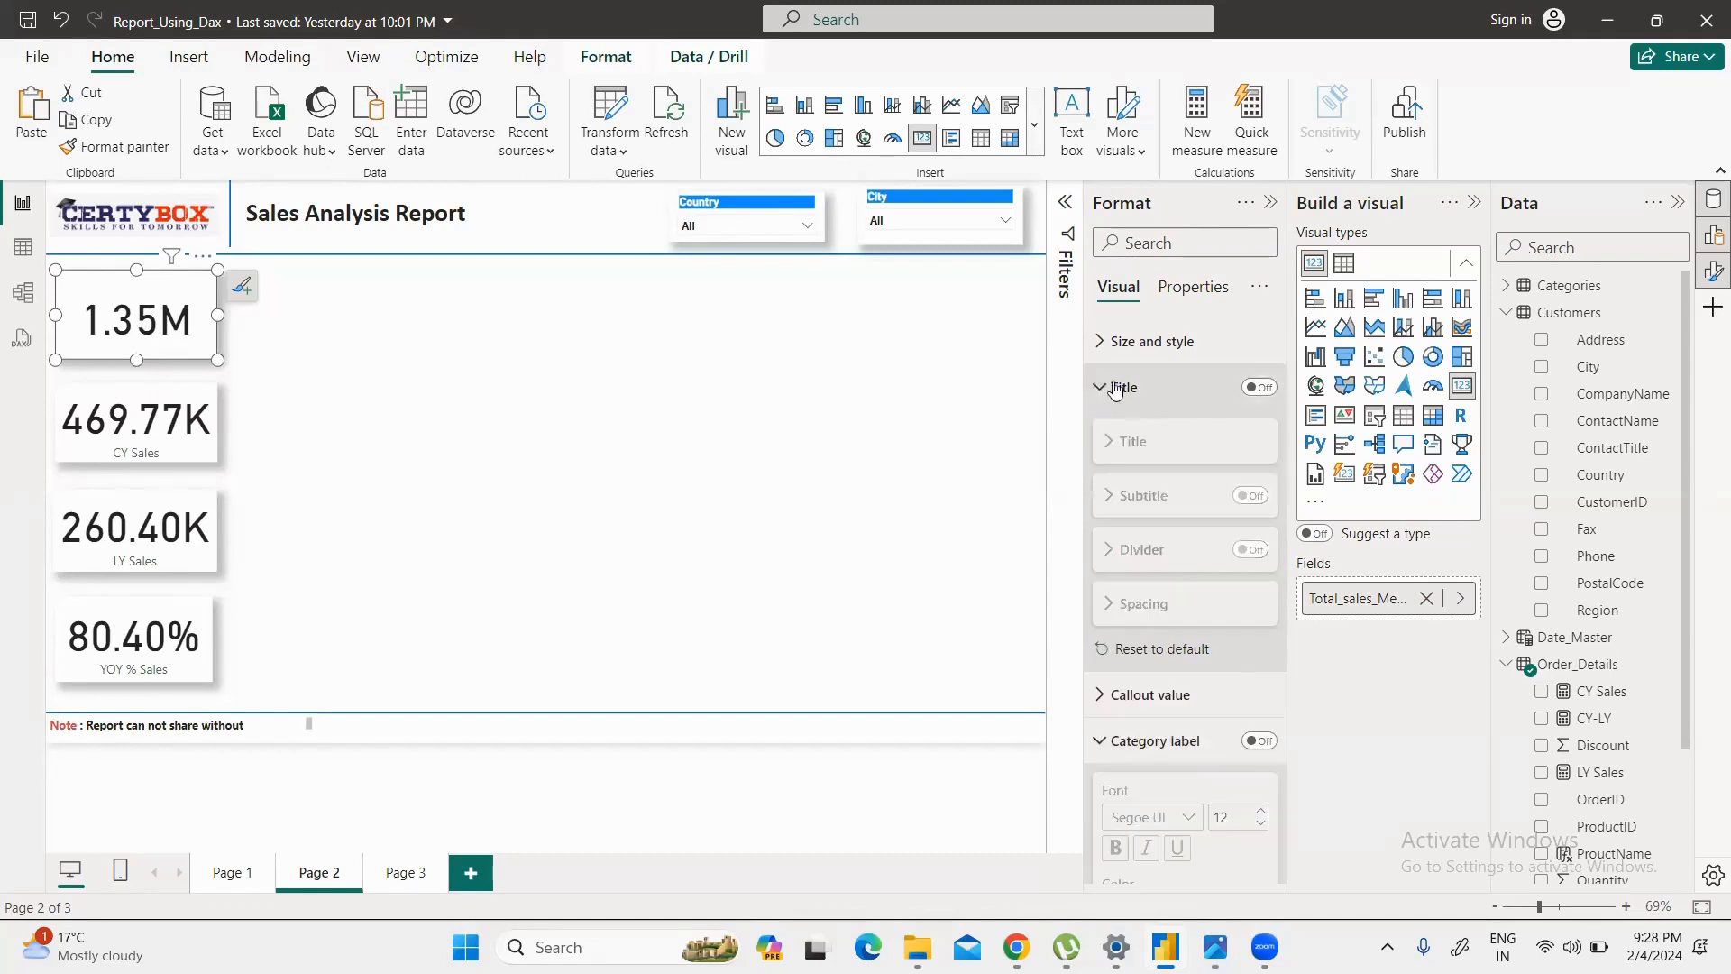
pyautogui.click(1259, 387)
pyautogui.click(1172, 444)
pyautogui.click(1170, 497)
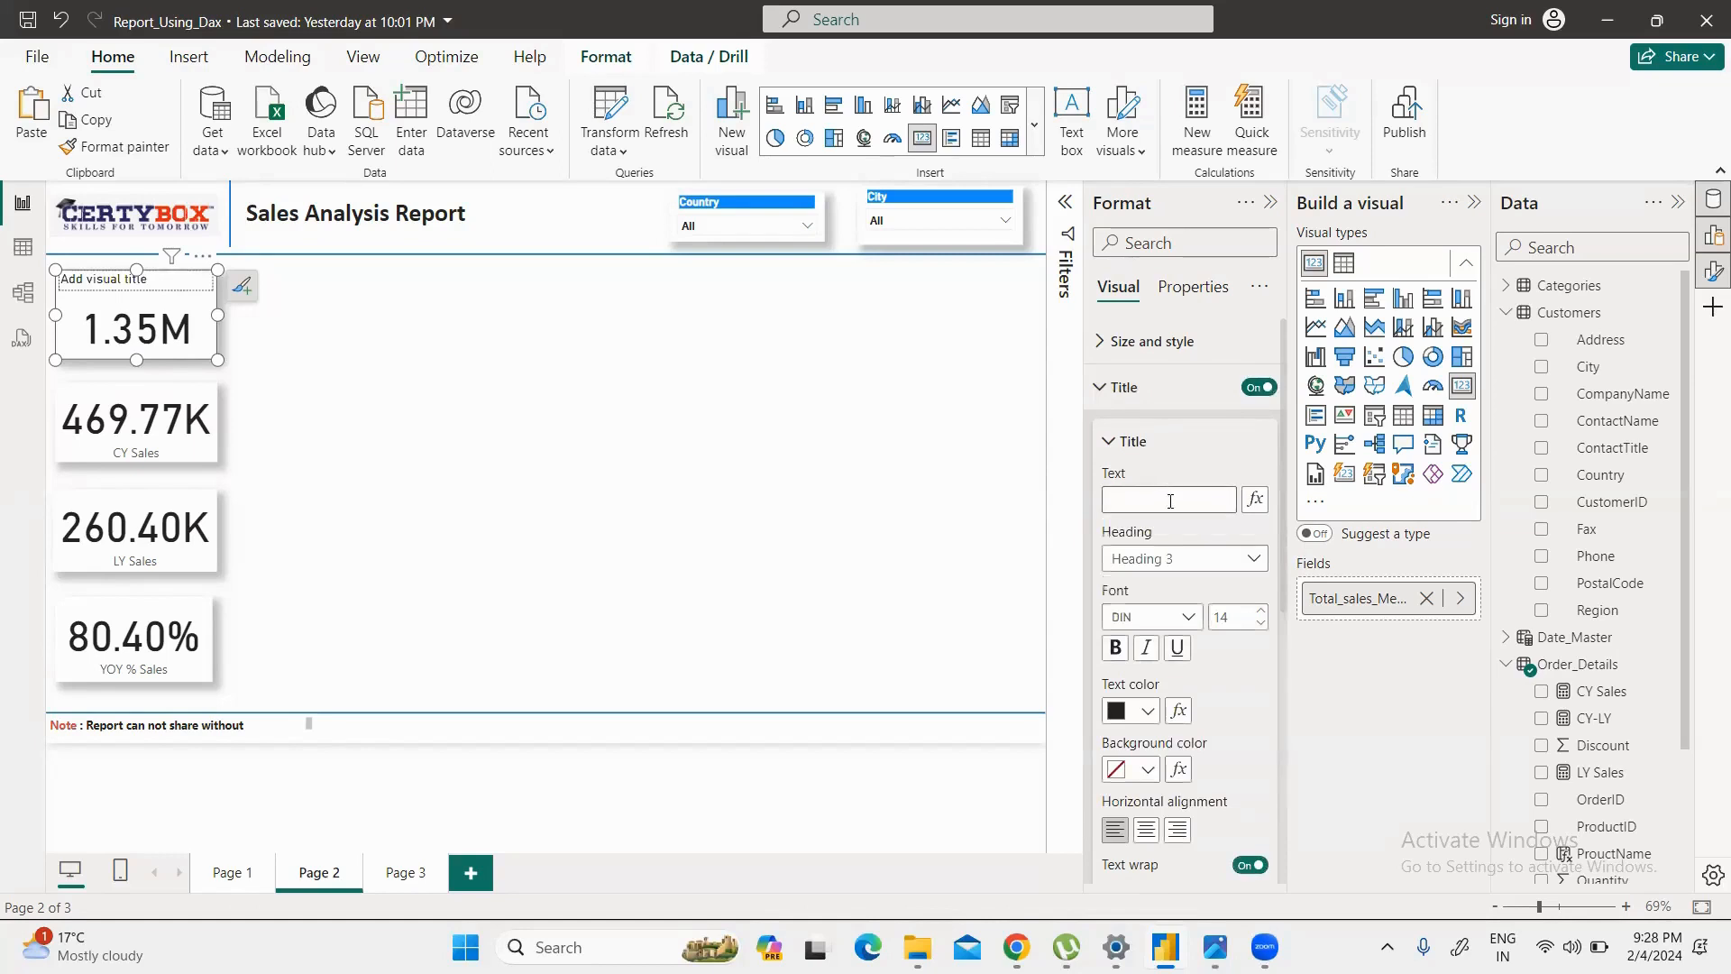
pyautogui.write('Total Sales')
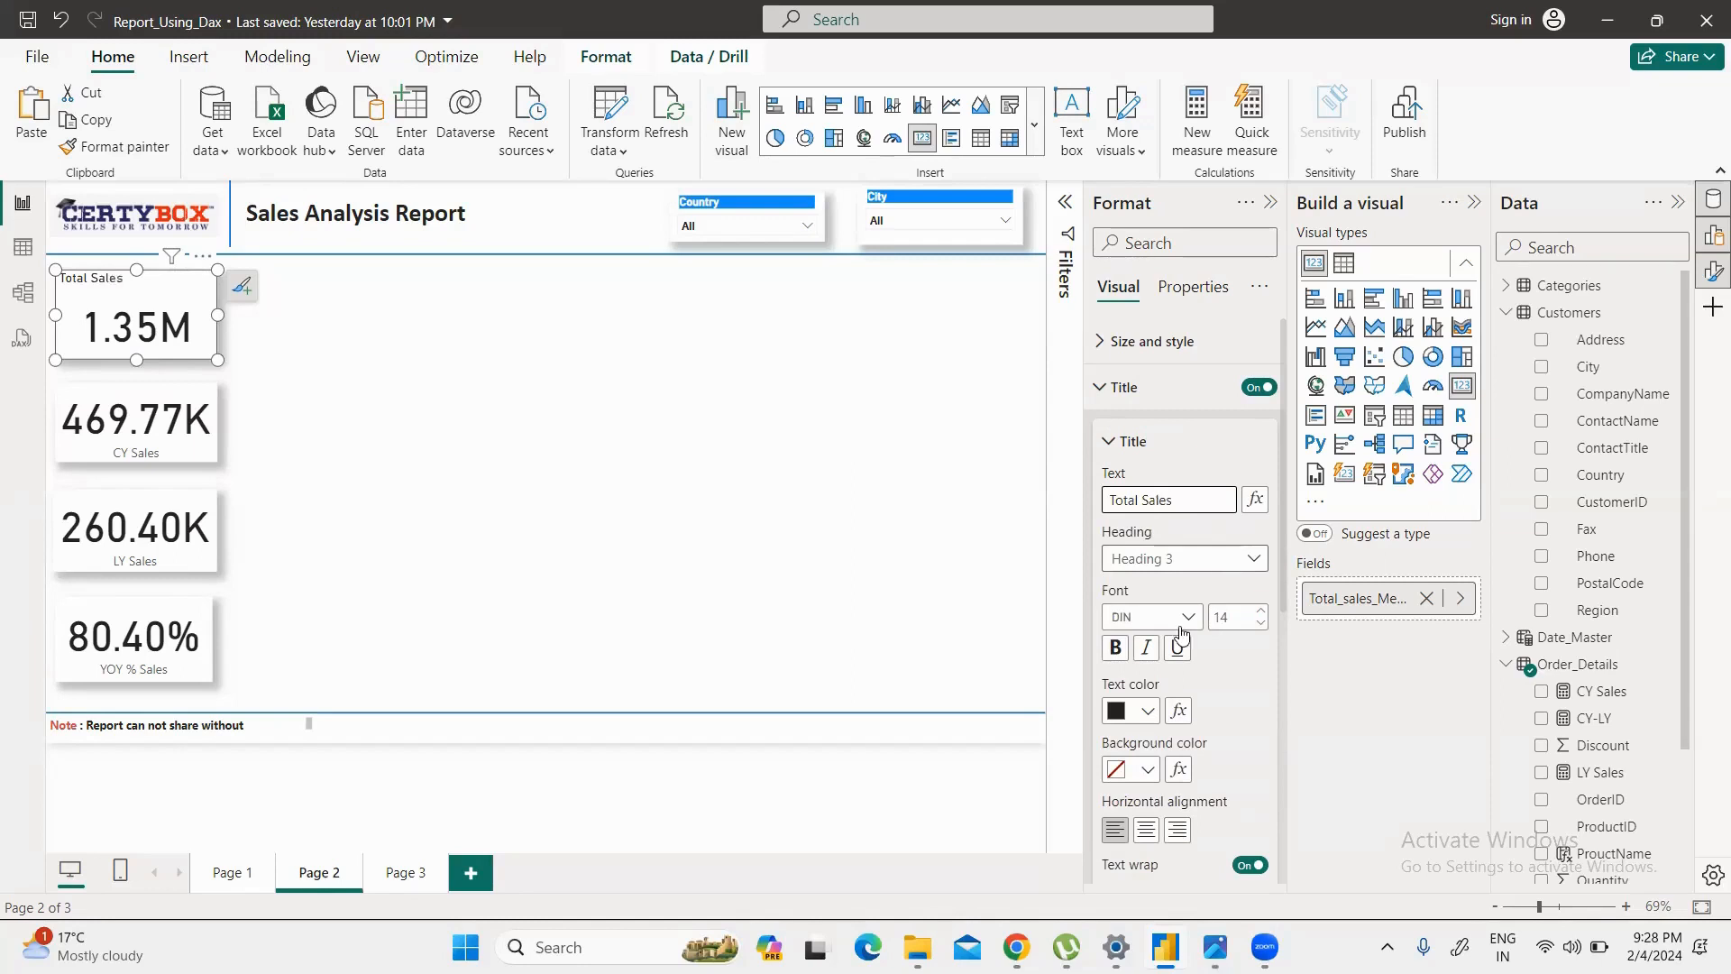
pyautogui.click(1145, 831)
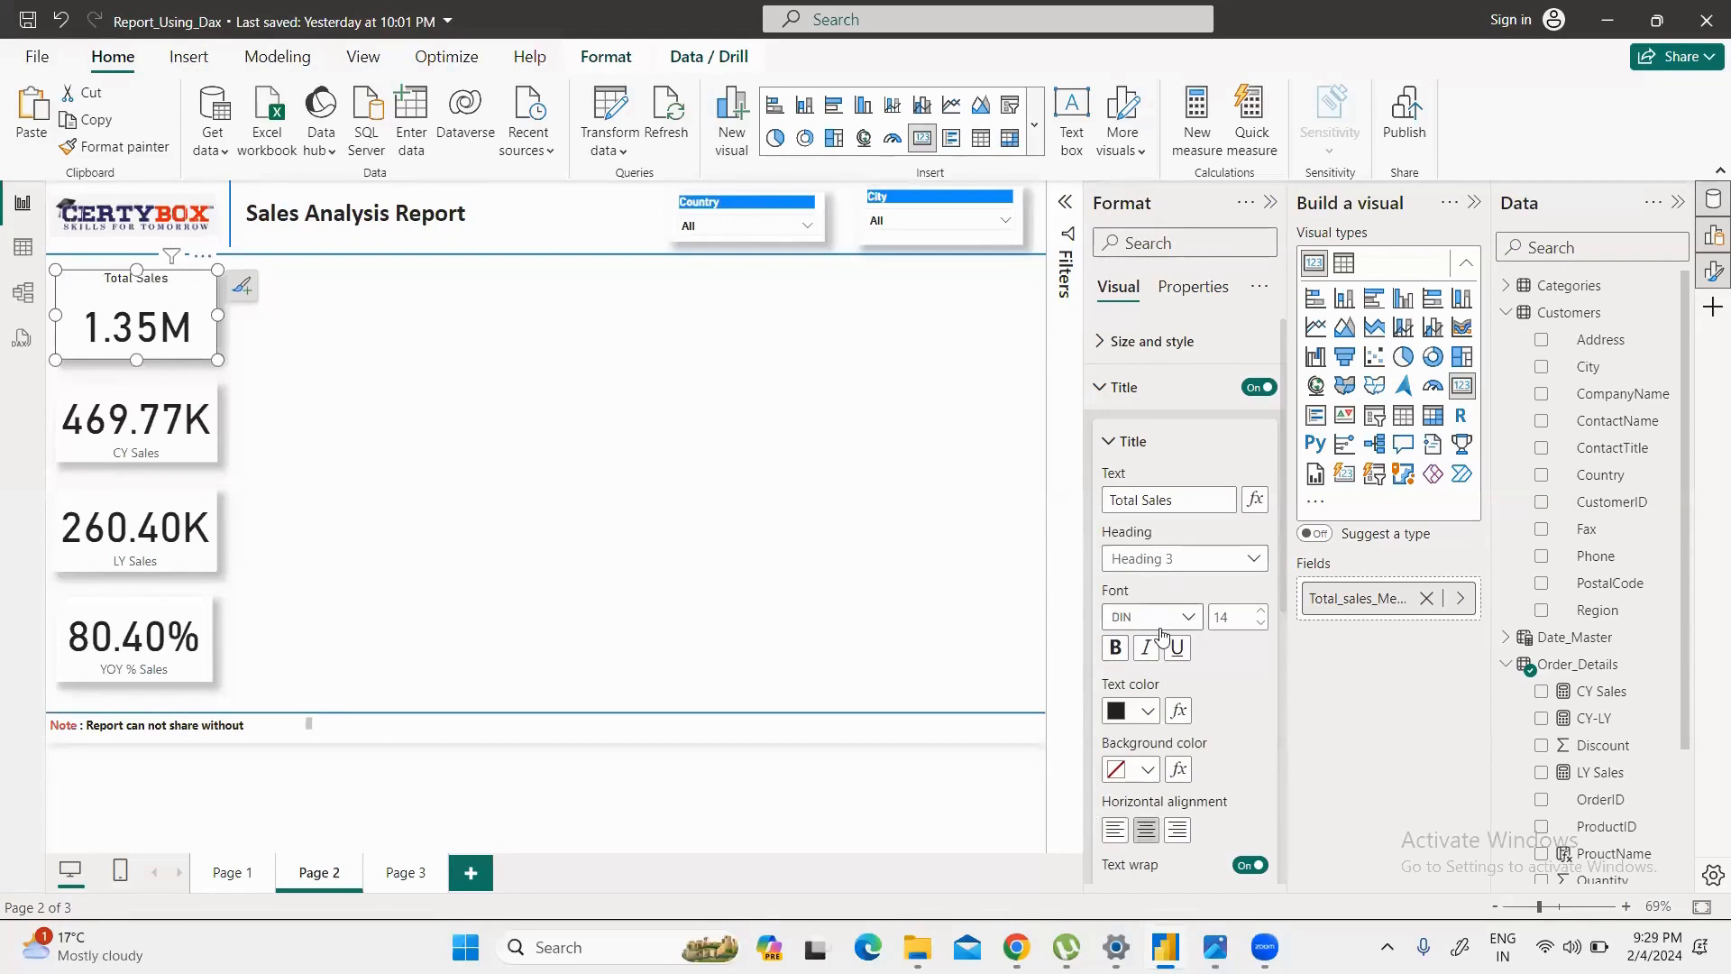
pyautogui.click(1115, 649)
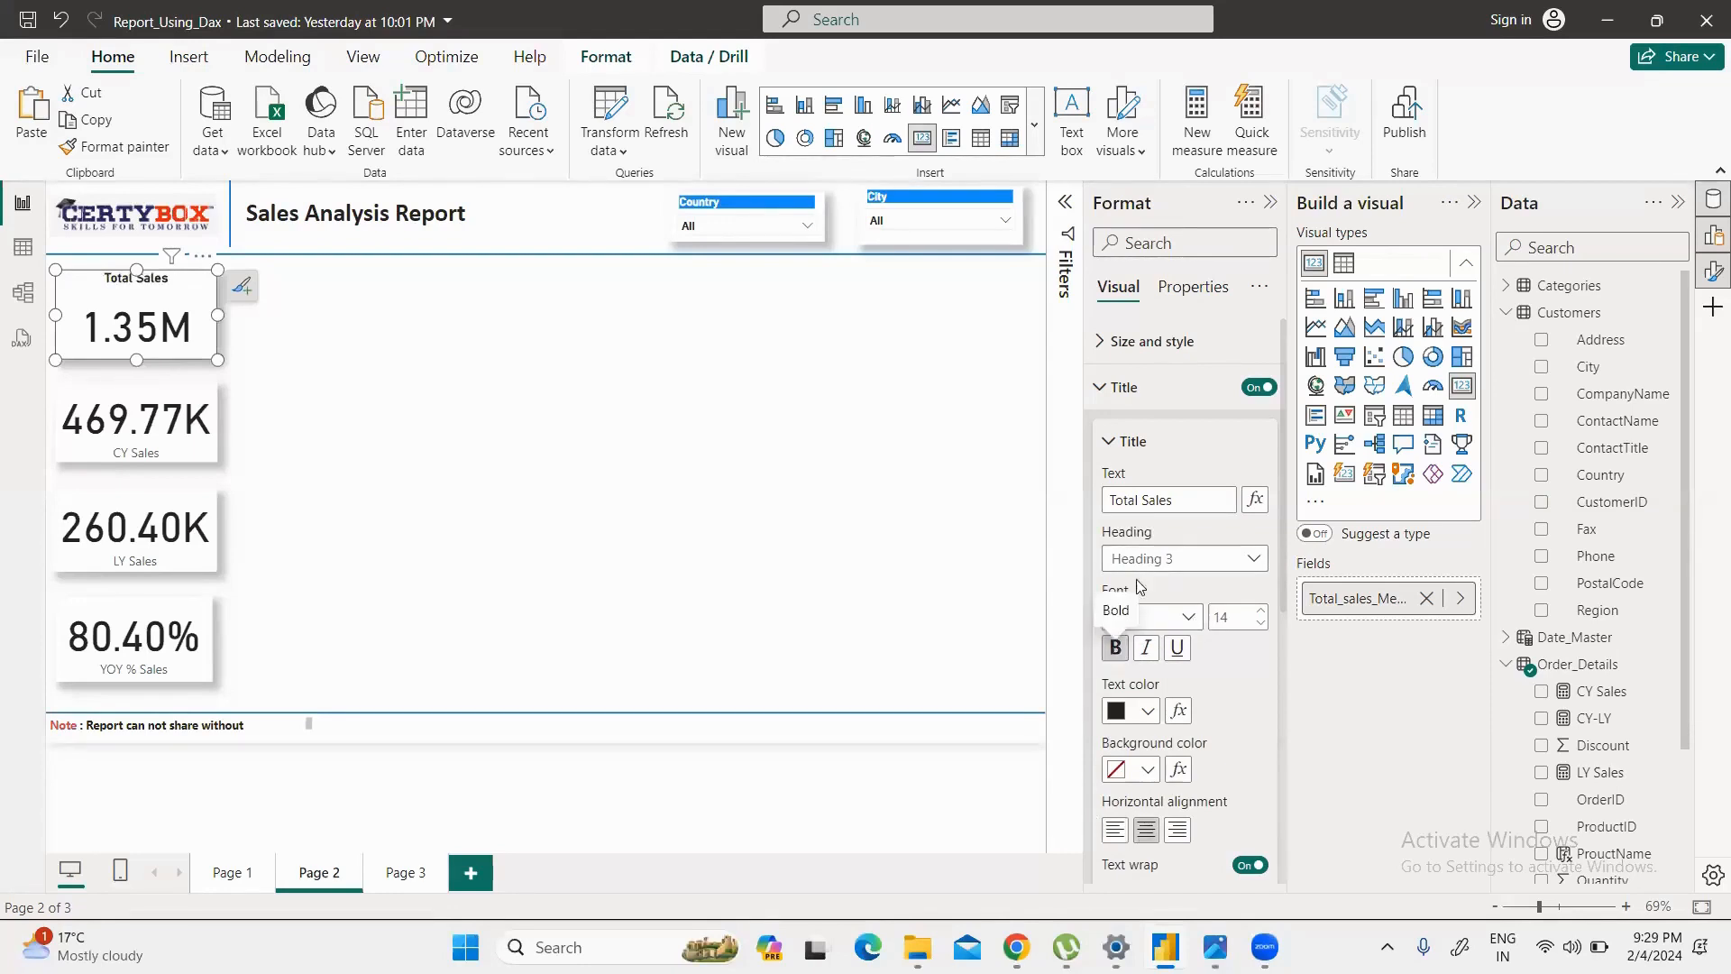
# Step: Try white as the "Total Sales" title's text color, restore the dark color, and collapse the title settings
pyautogui.click(1147, 712)
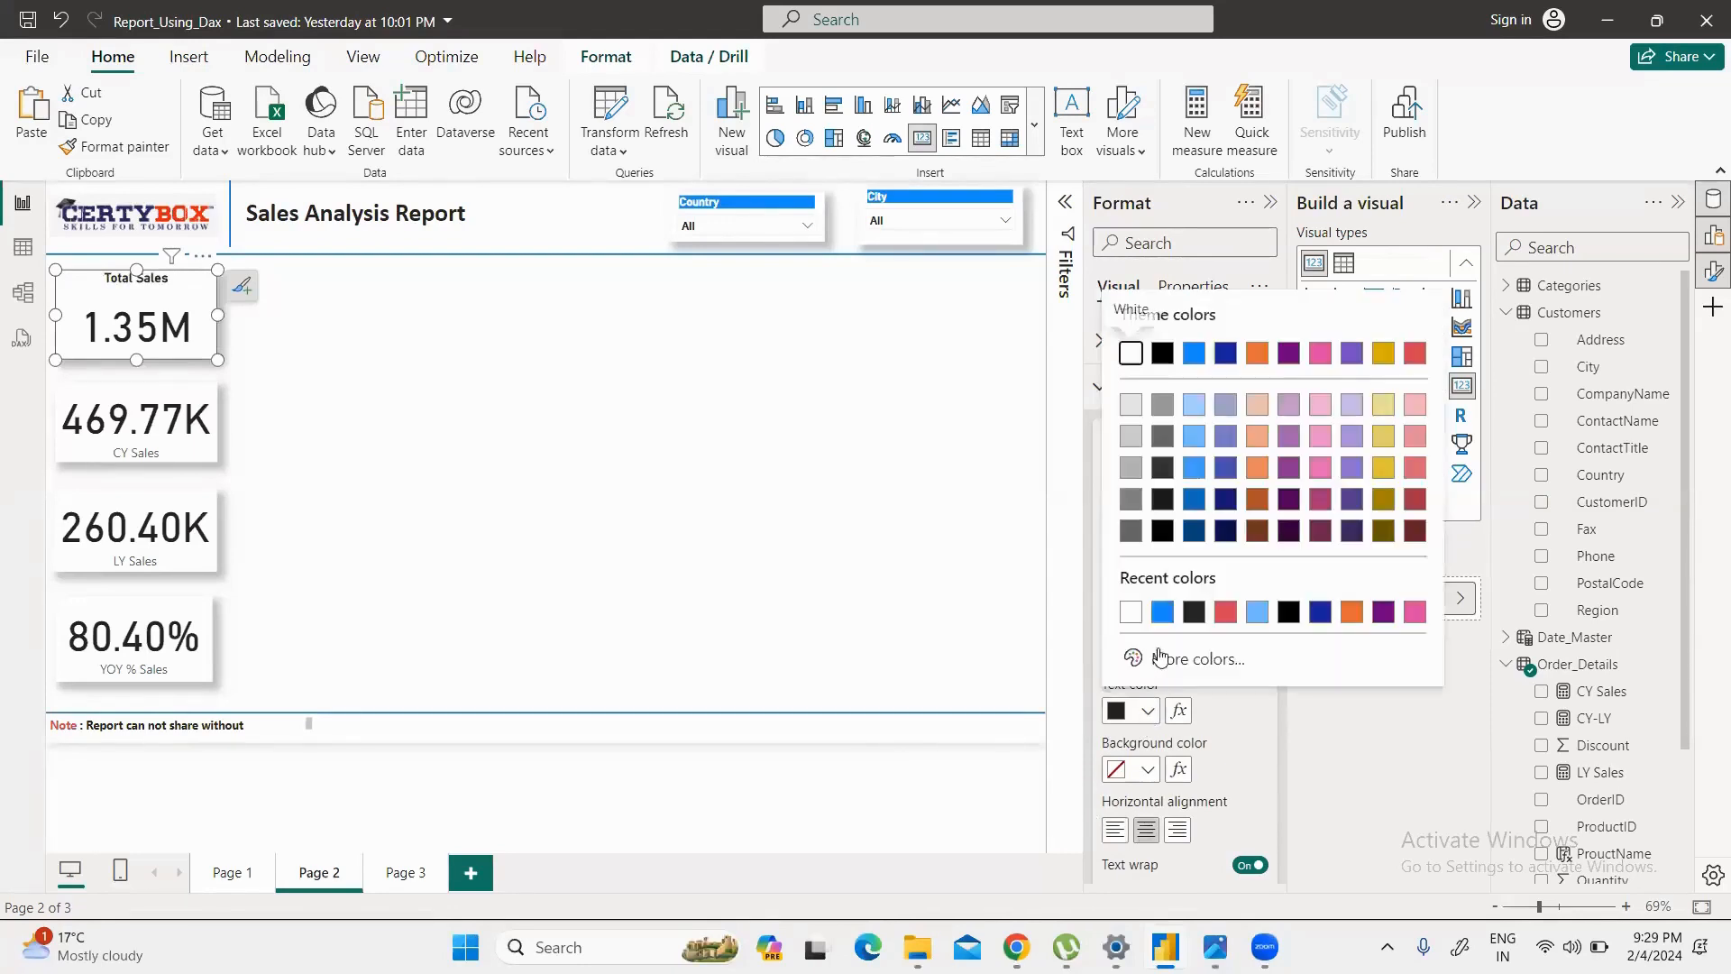
pyautogui.click(1132, 613)
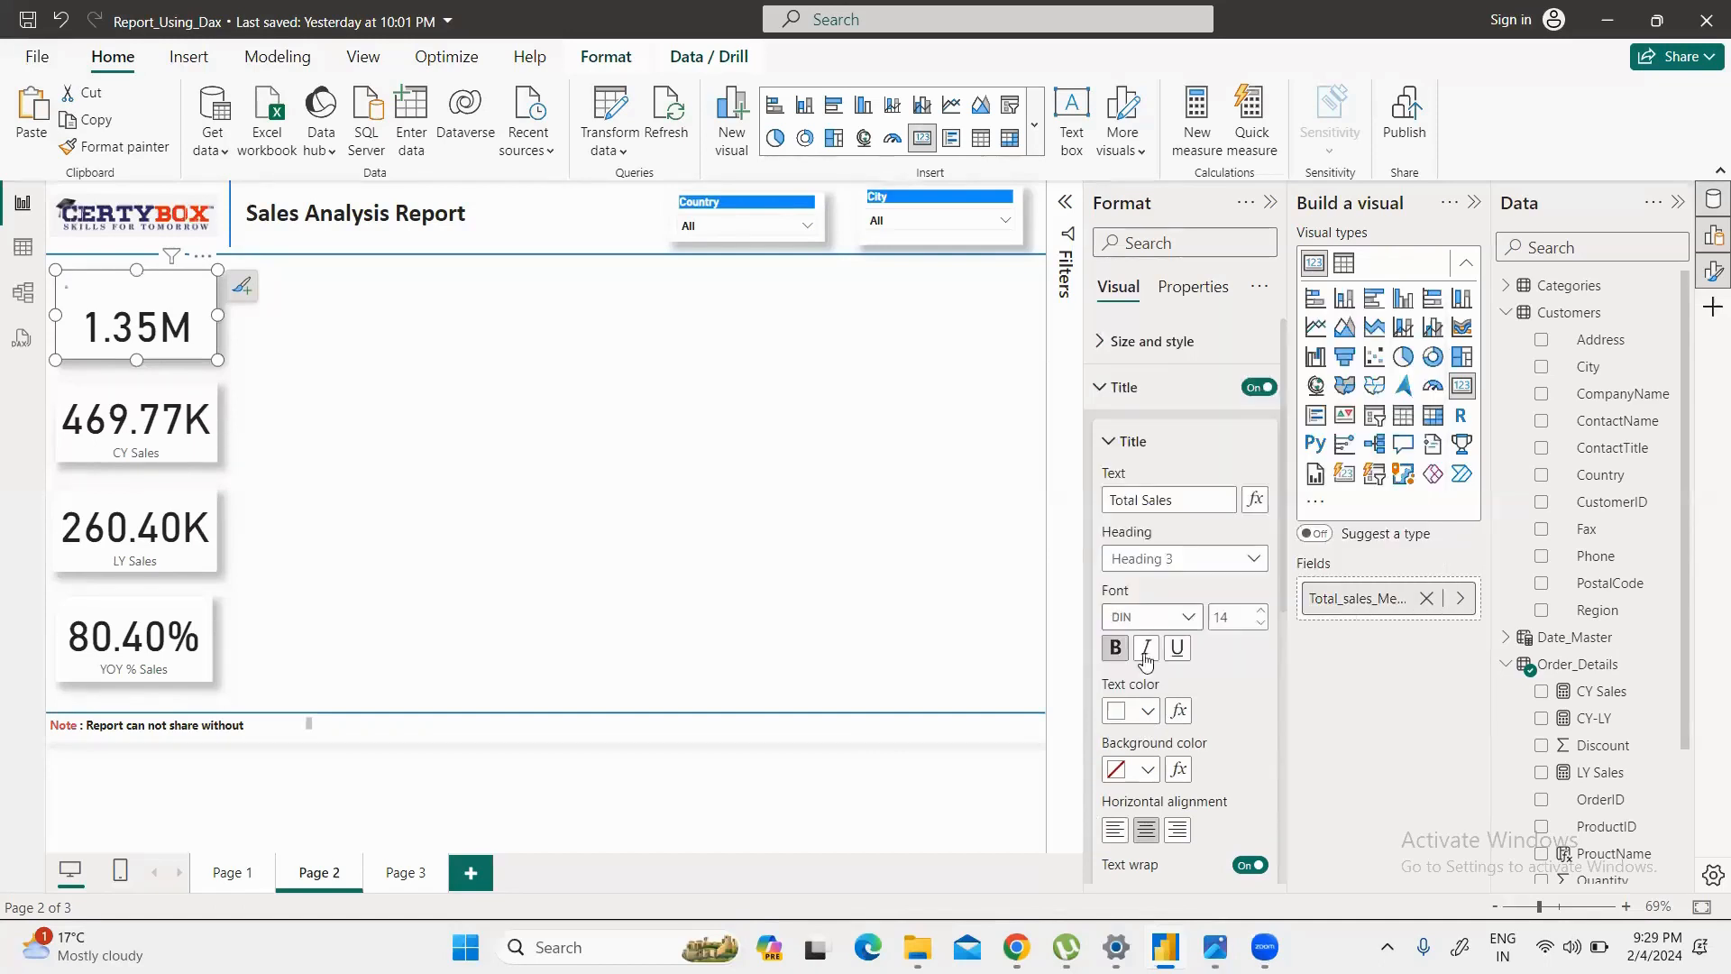
pyautogui.scroll(-5, 1172, 721)
pyautogui.scroll(5, 1172, 721)
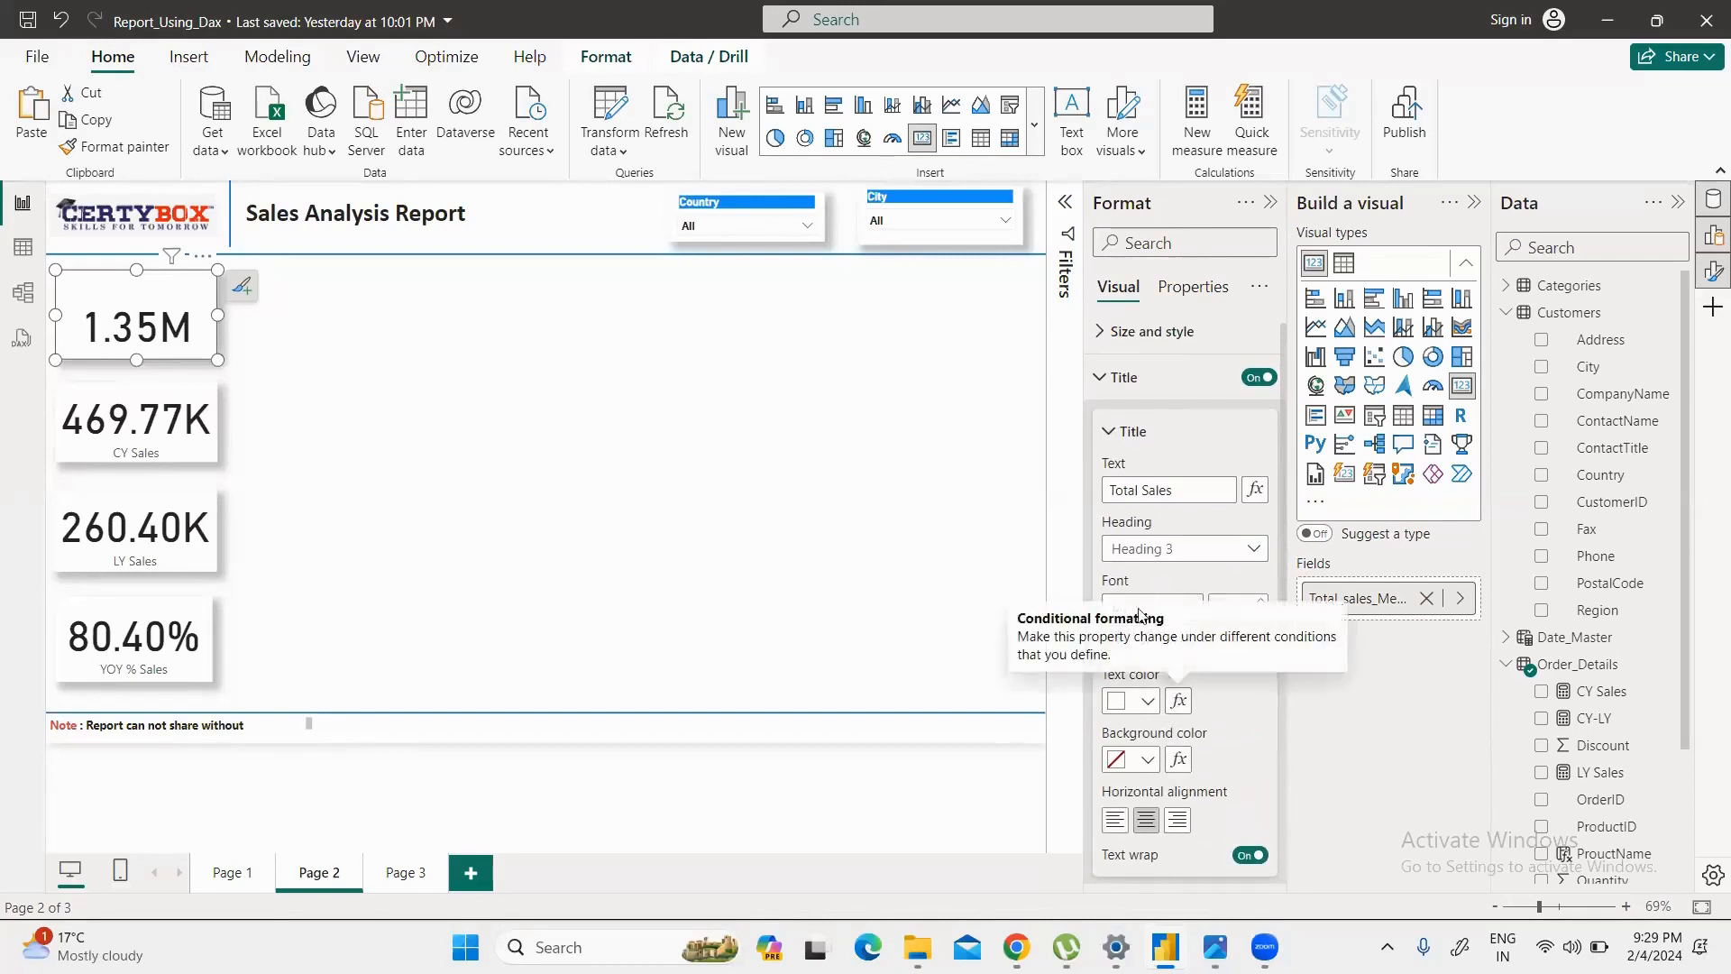
pyautogui.click(1147, 702)
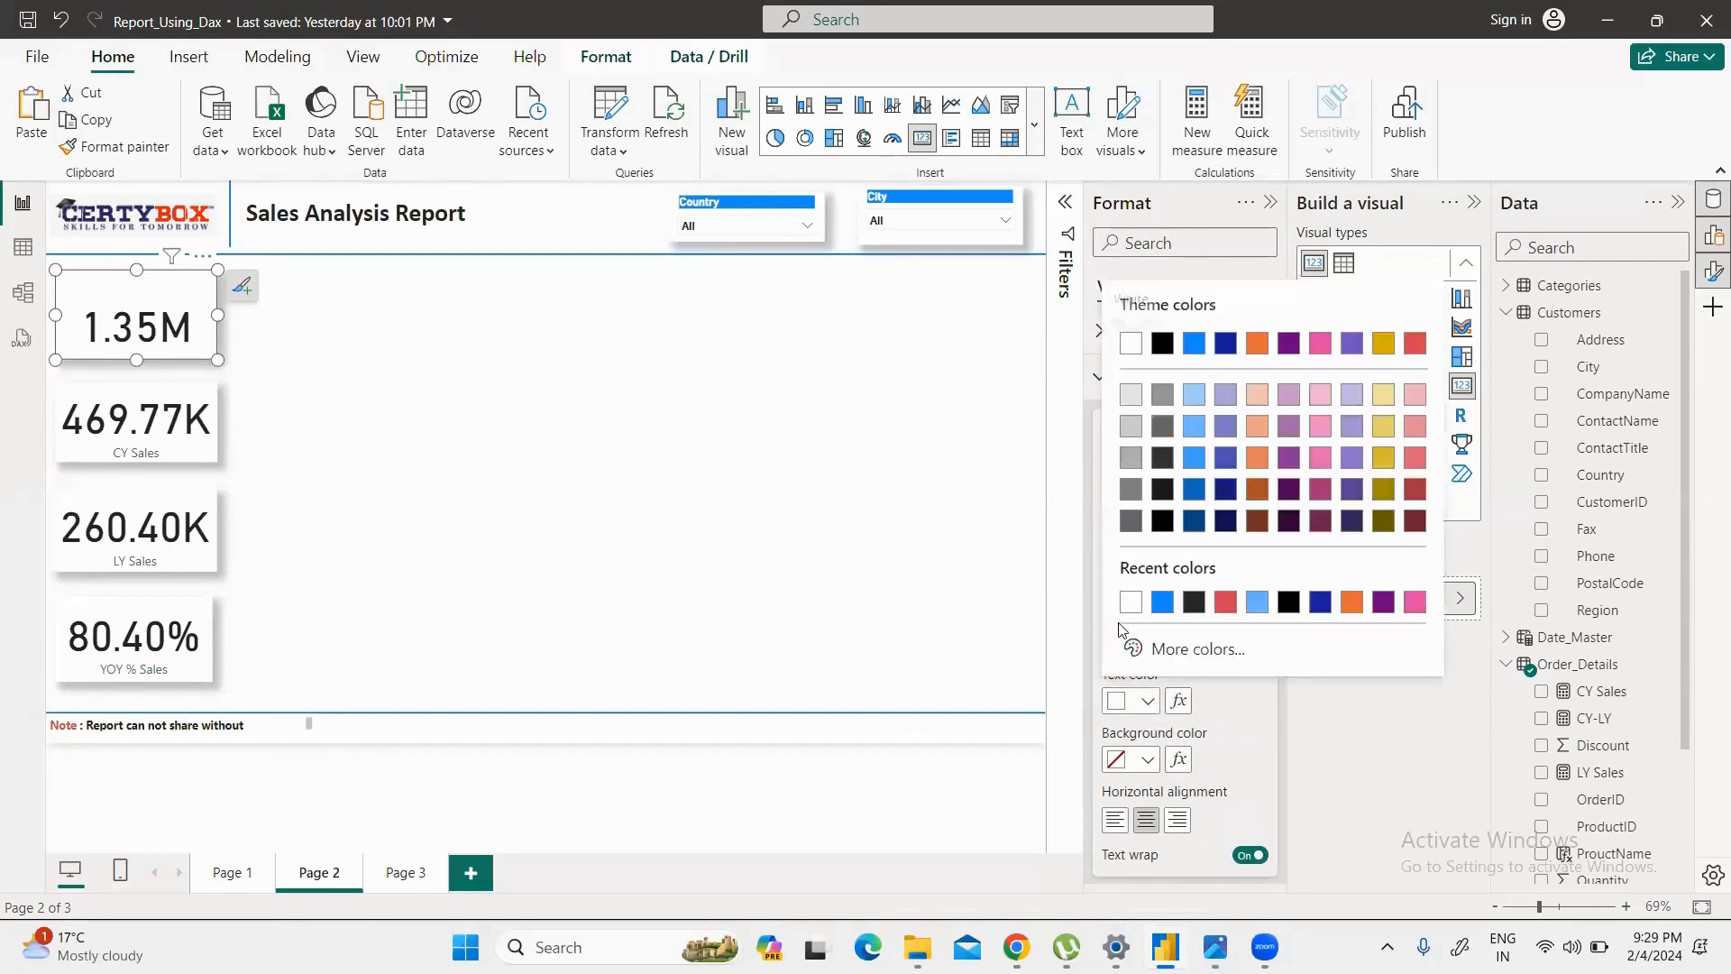
pyautogui.click(1194, 602)
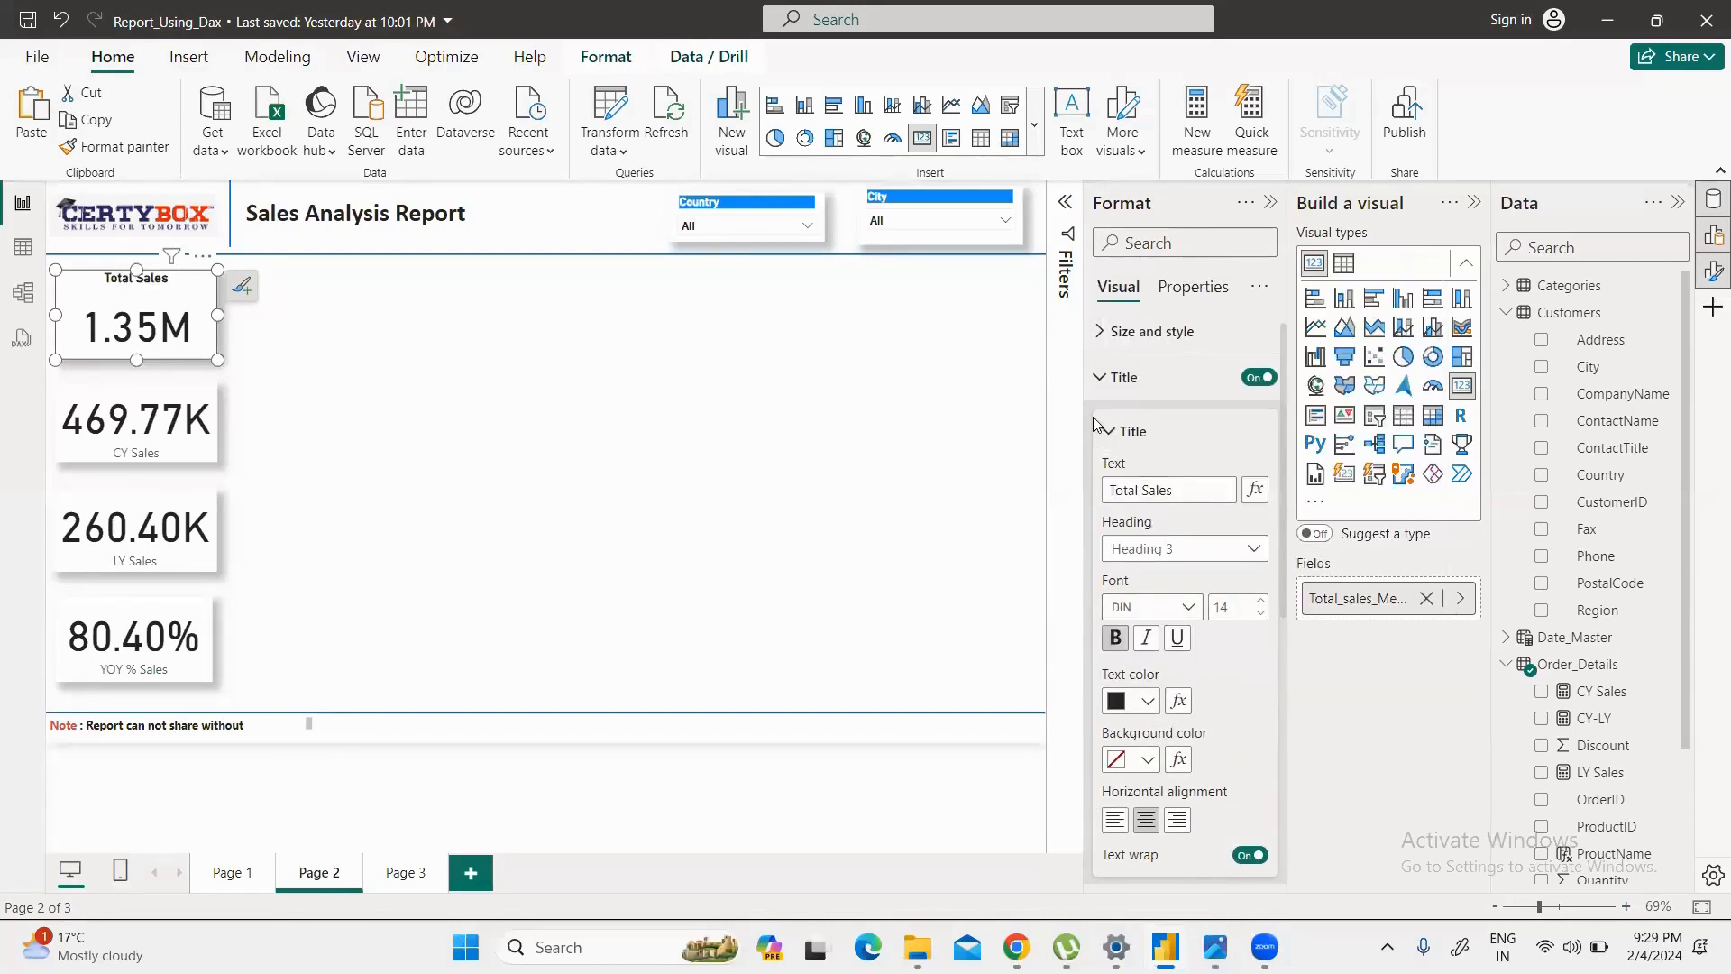
pyautogui.click(1096, 381)
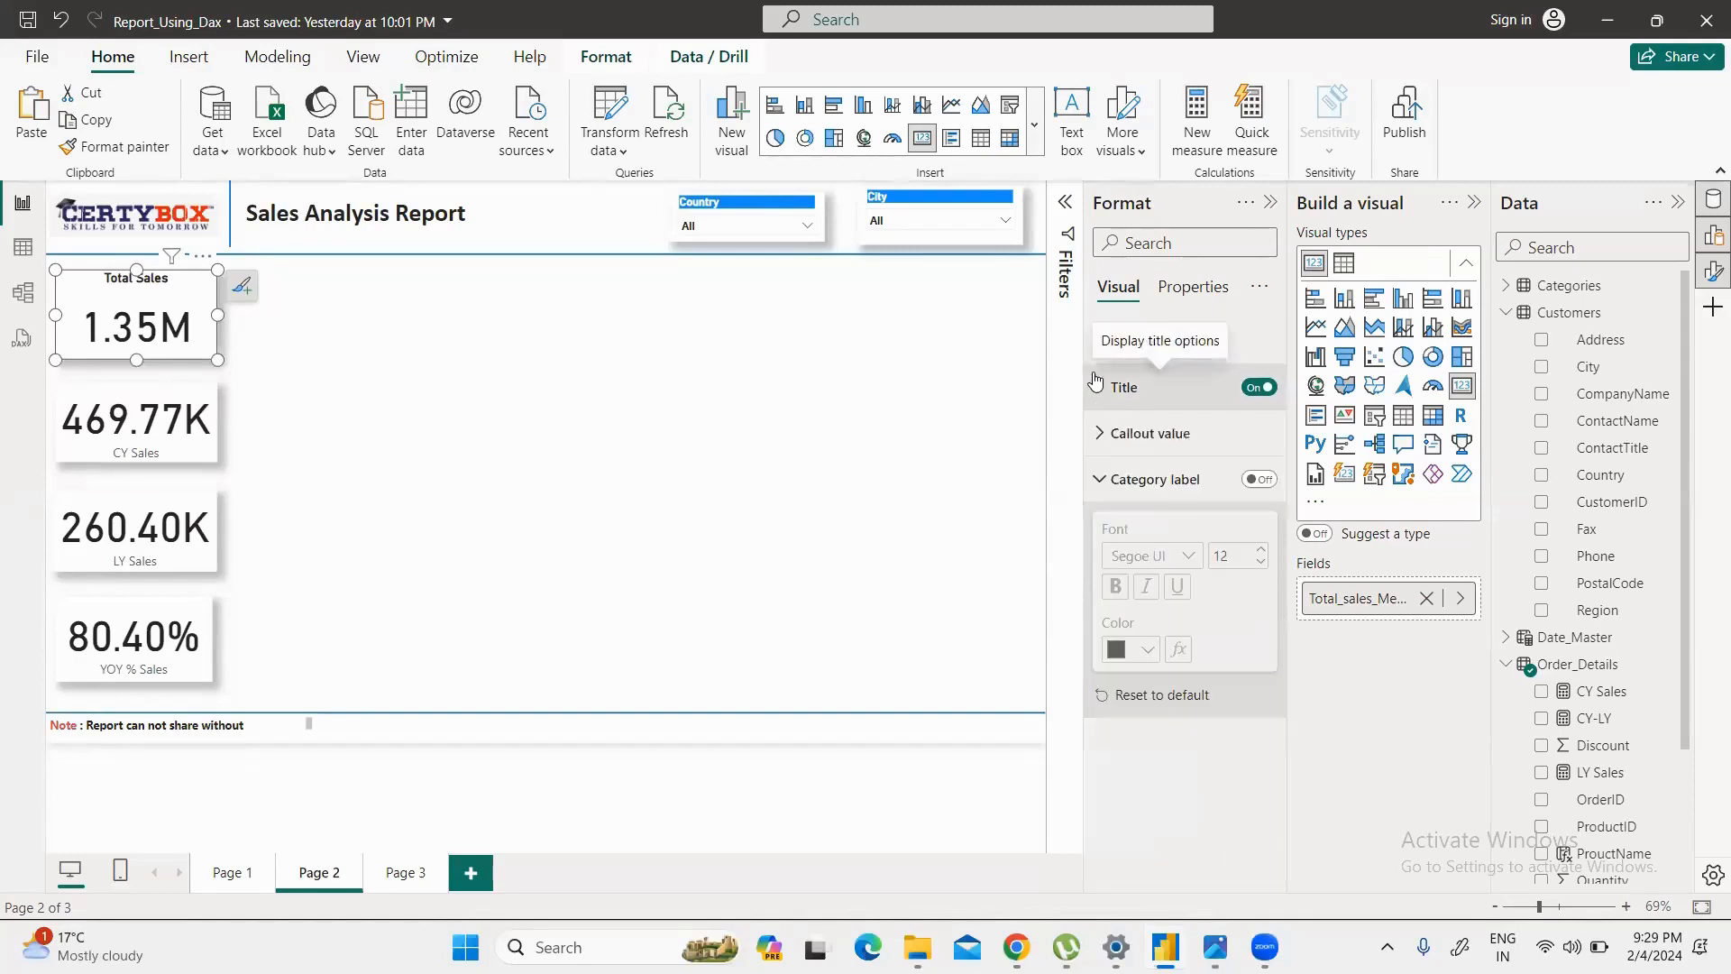
pyautogui.click(1096, 382)
pyautogui.scroll(-1, 1198, 645)
pyautogui.scroll(-2, 1197, 645)
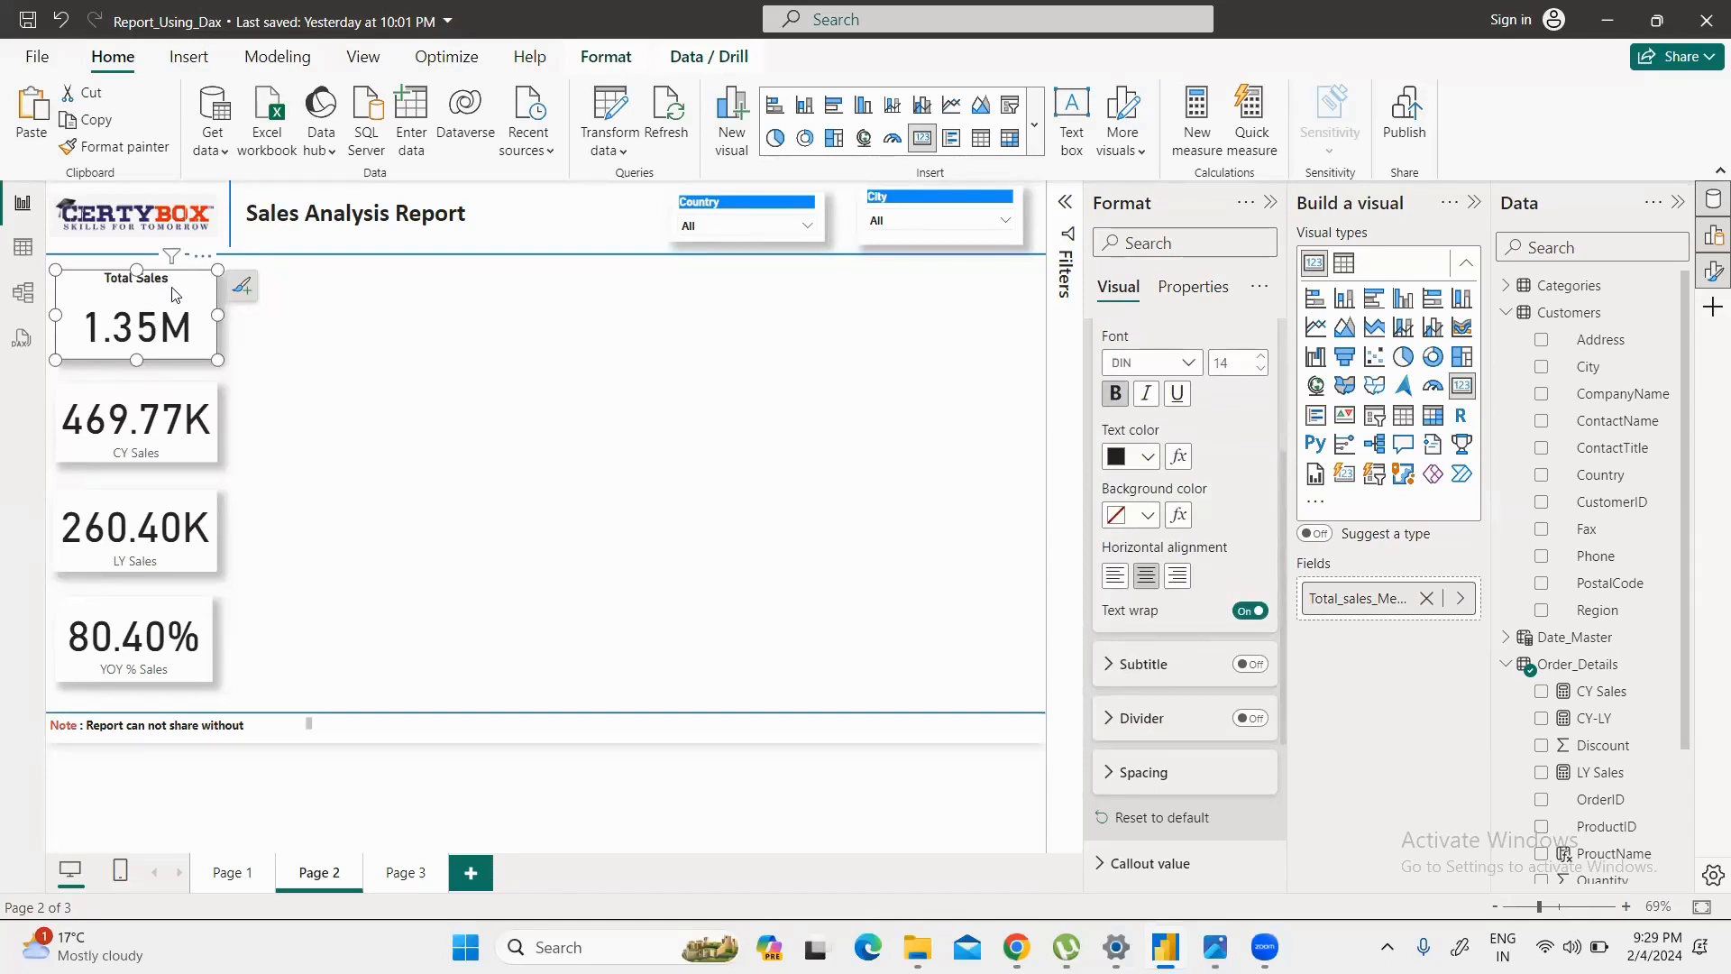
pyautogui.click(391, 371)
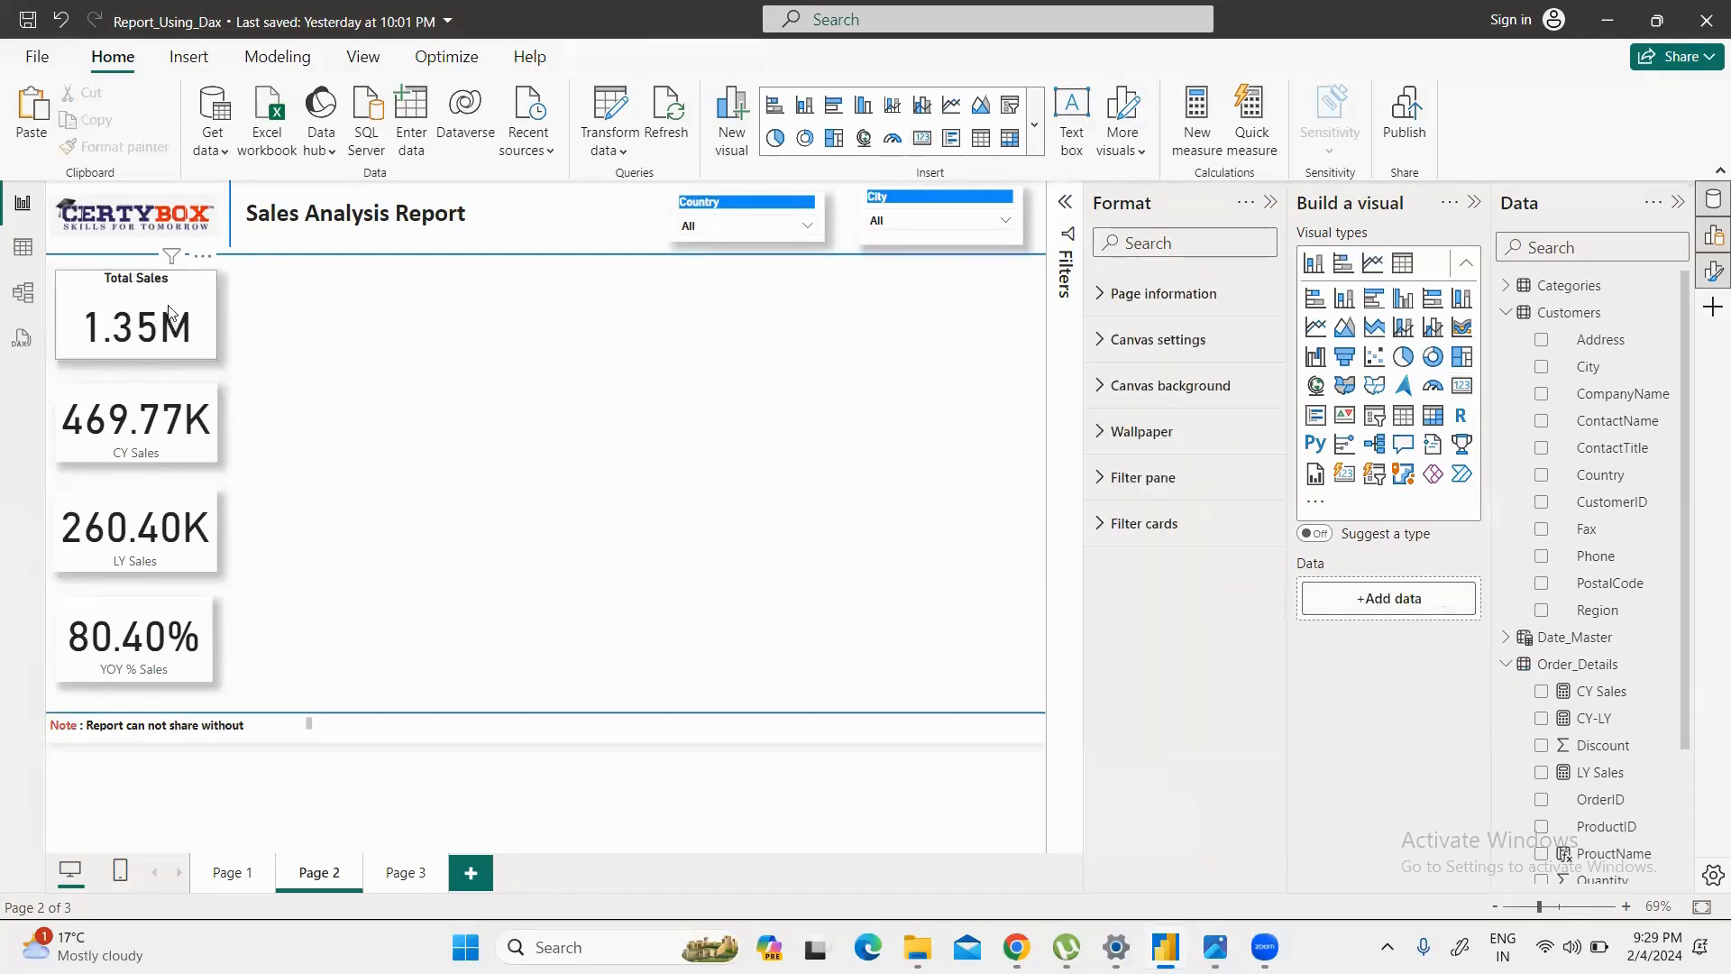
# Step: Replace the CY Sales card's category label with a centered, bold title reading "Current Year Sales"
pyautogui.click(169, 449)
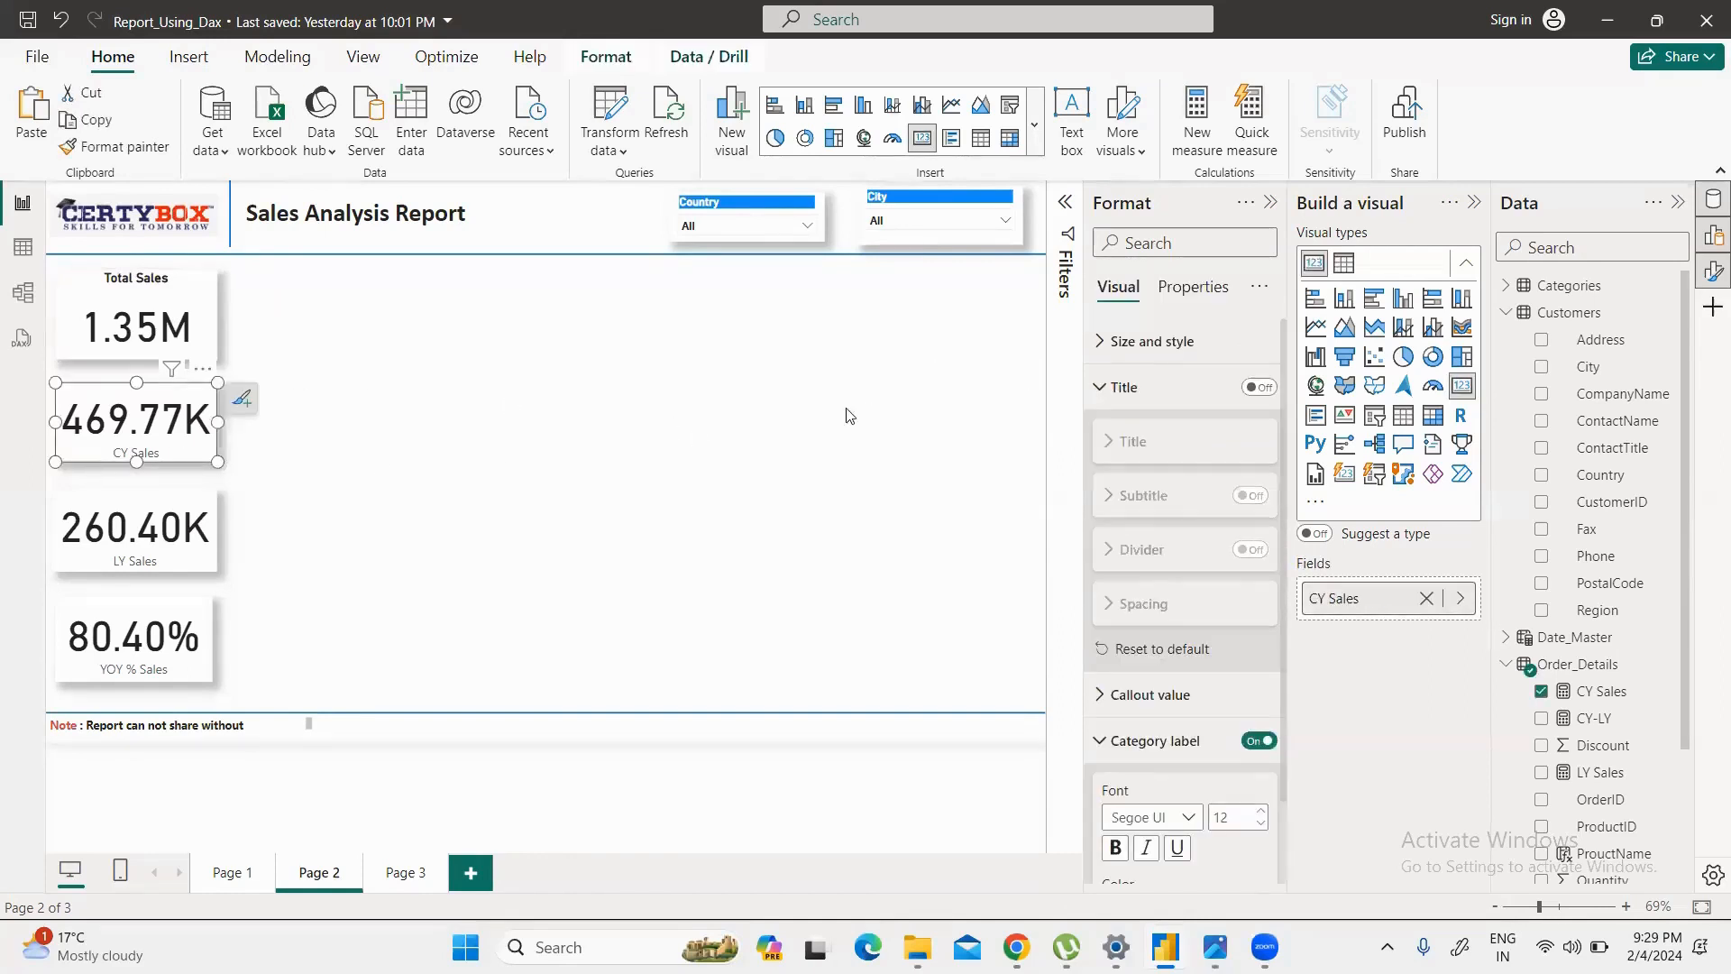
pyautogui.click(1259, 741)
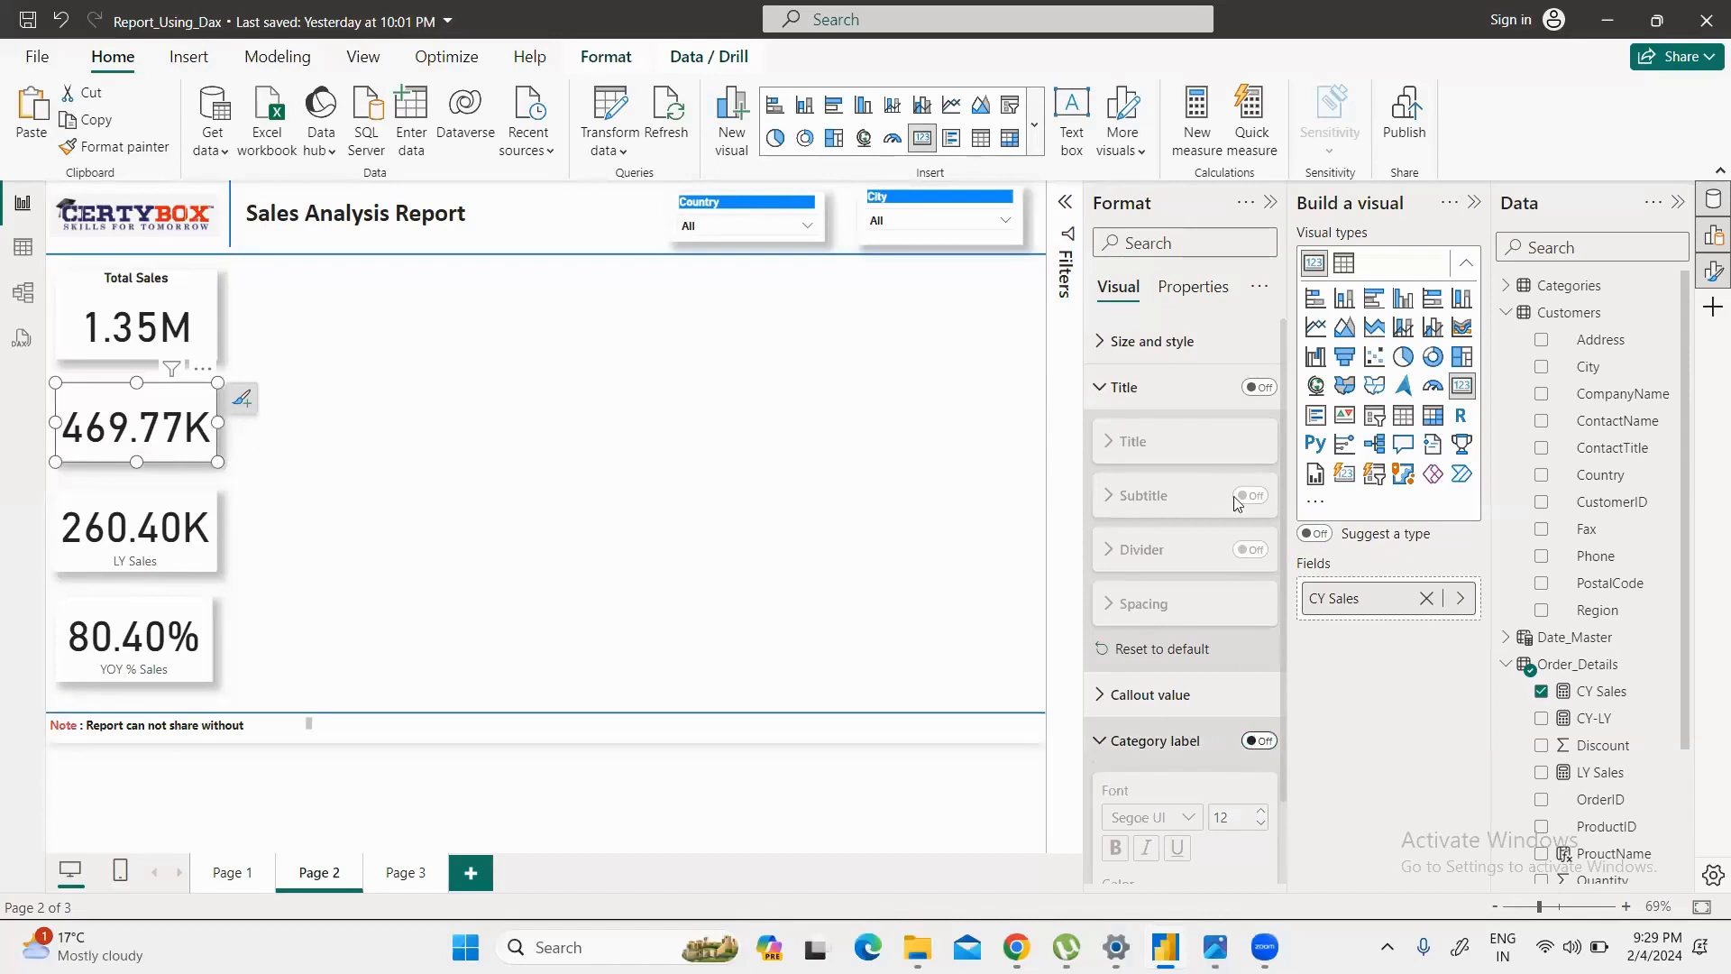
pyautogui.click(1262, 387)
pyautogui.click(1153, 505)
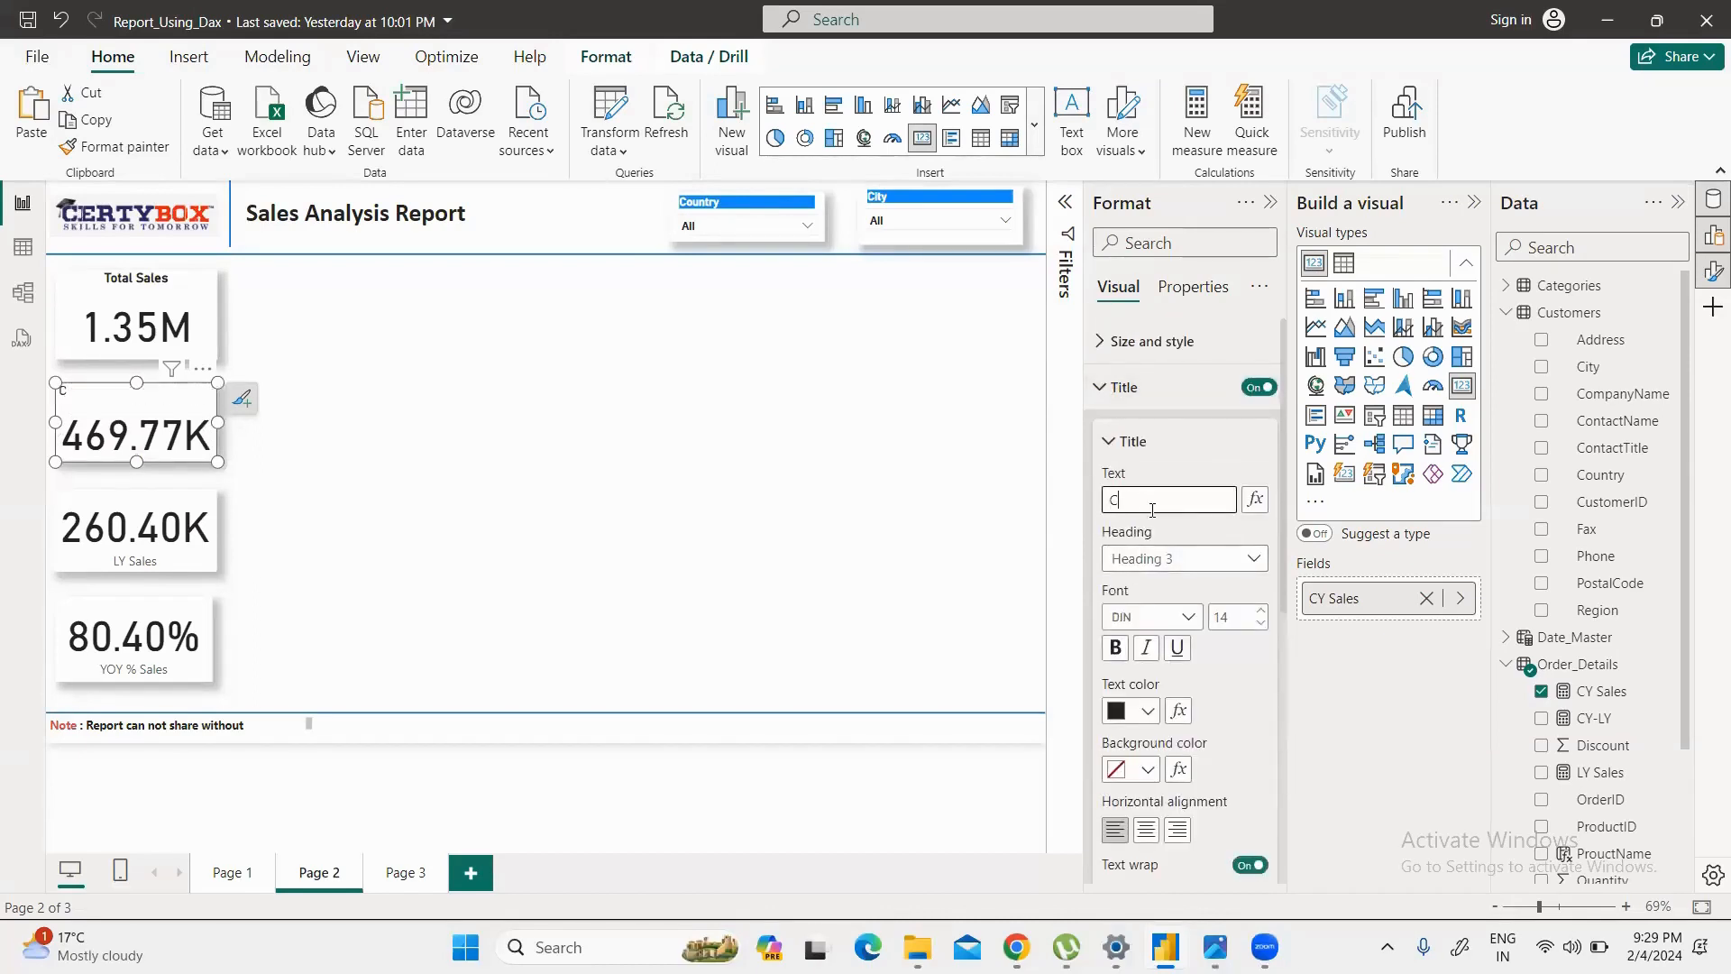
pyautogui.write('Current Year Sales')
pyautogui.click(1143, 837)
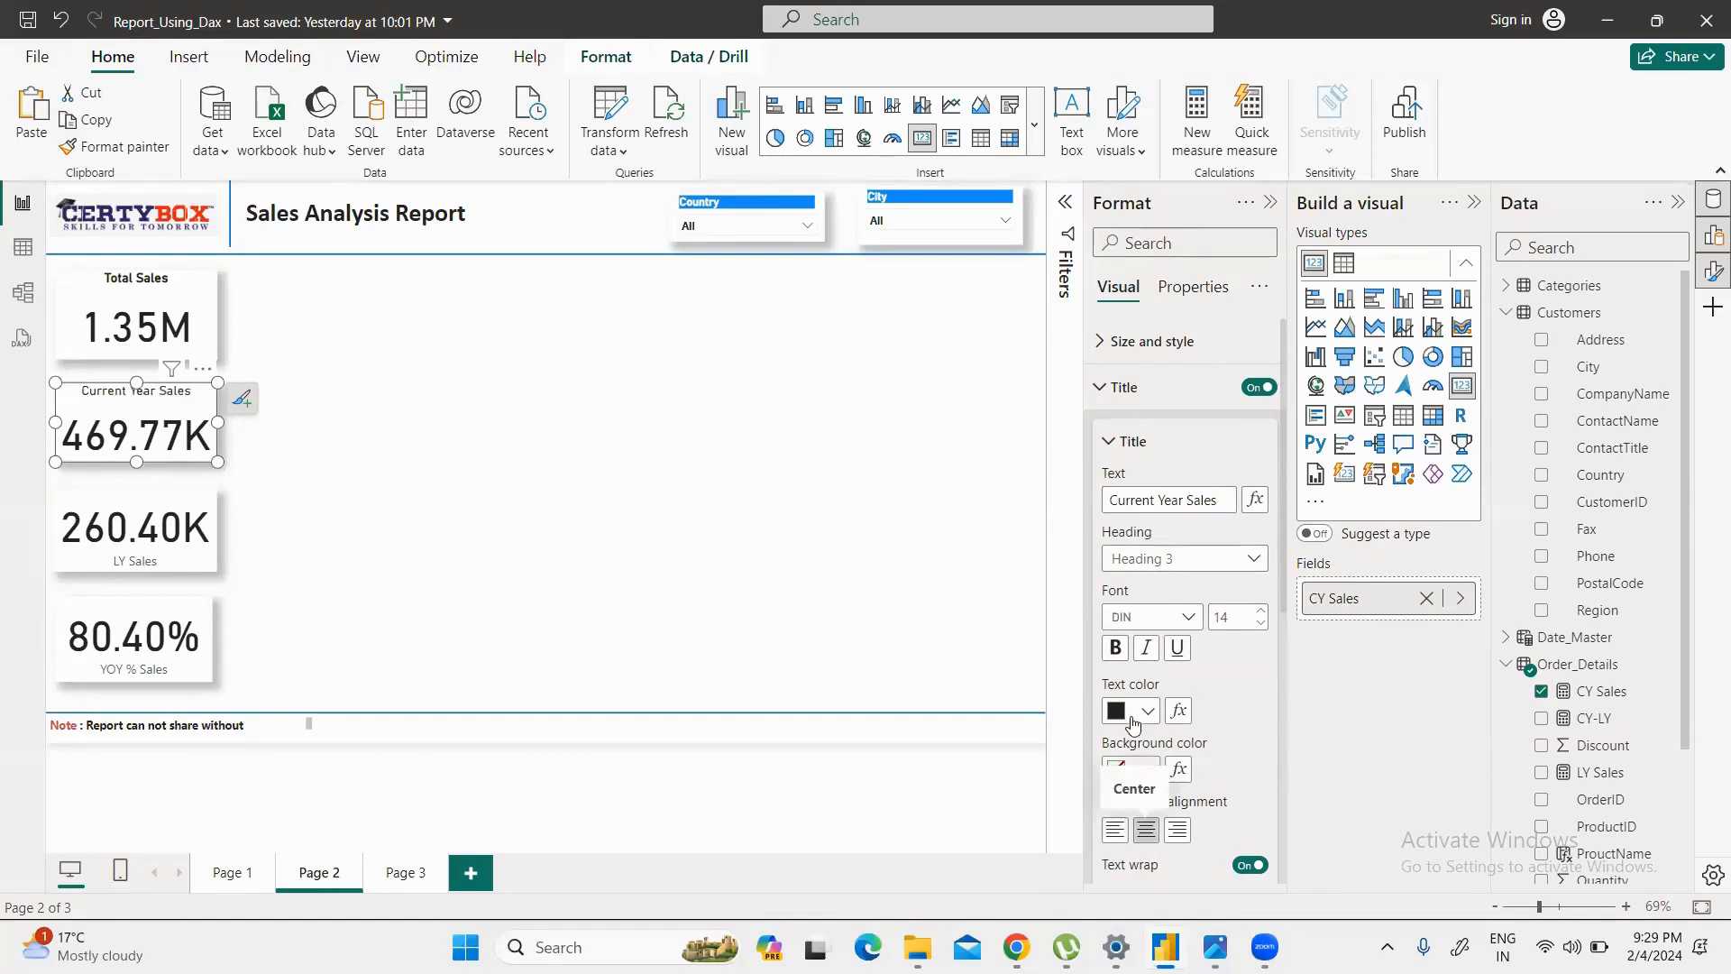
pyautogui.click(1115, 647)
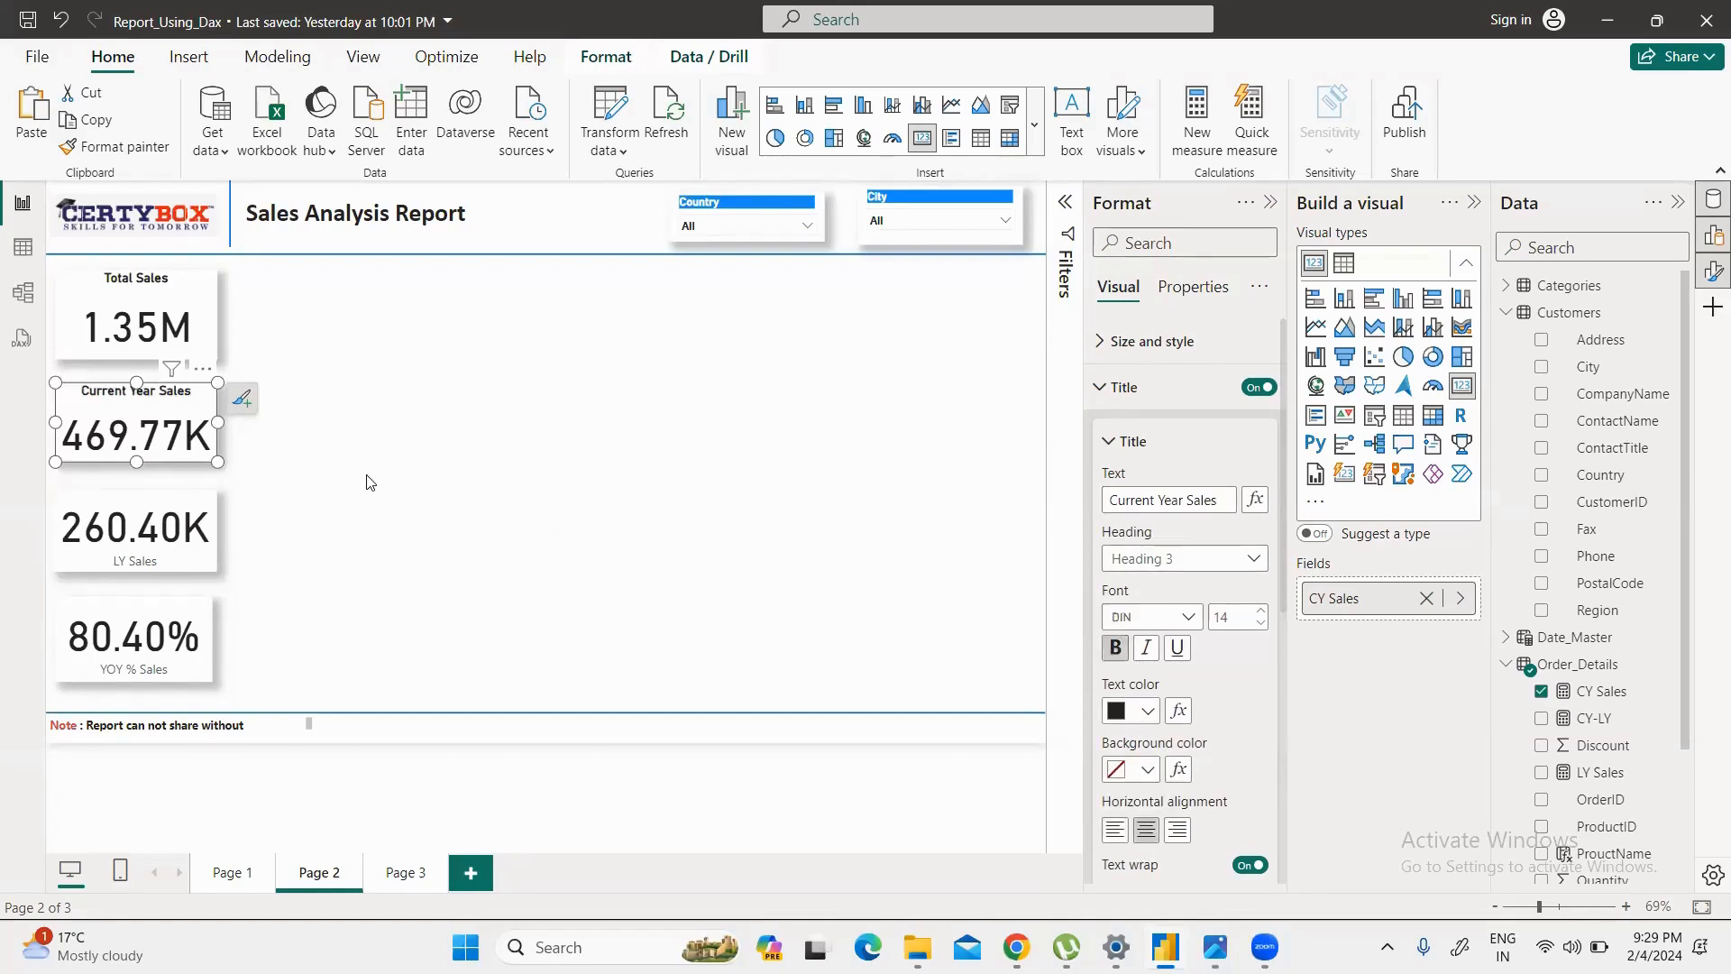
pyautogui.press('Escape')
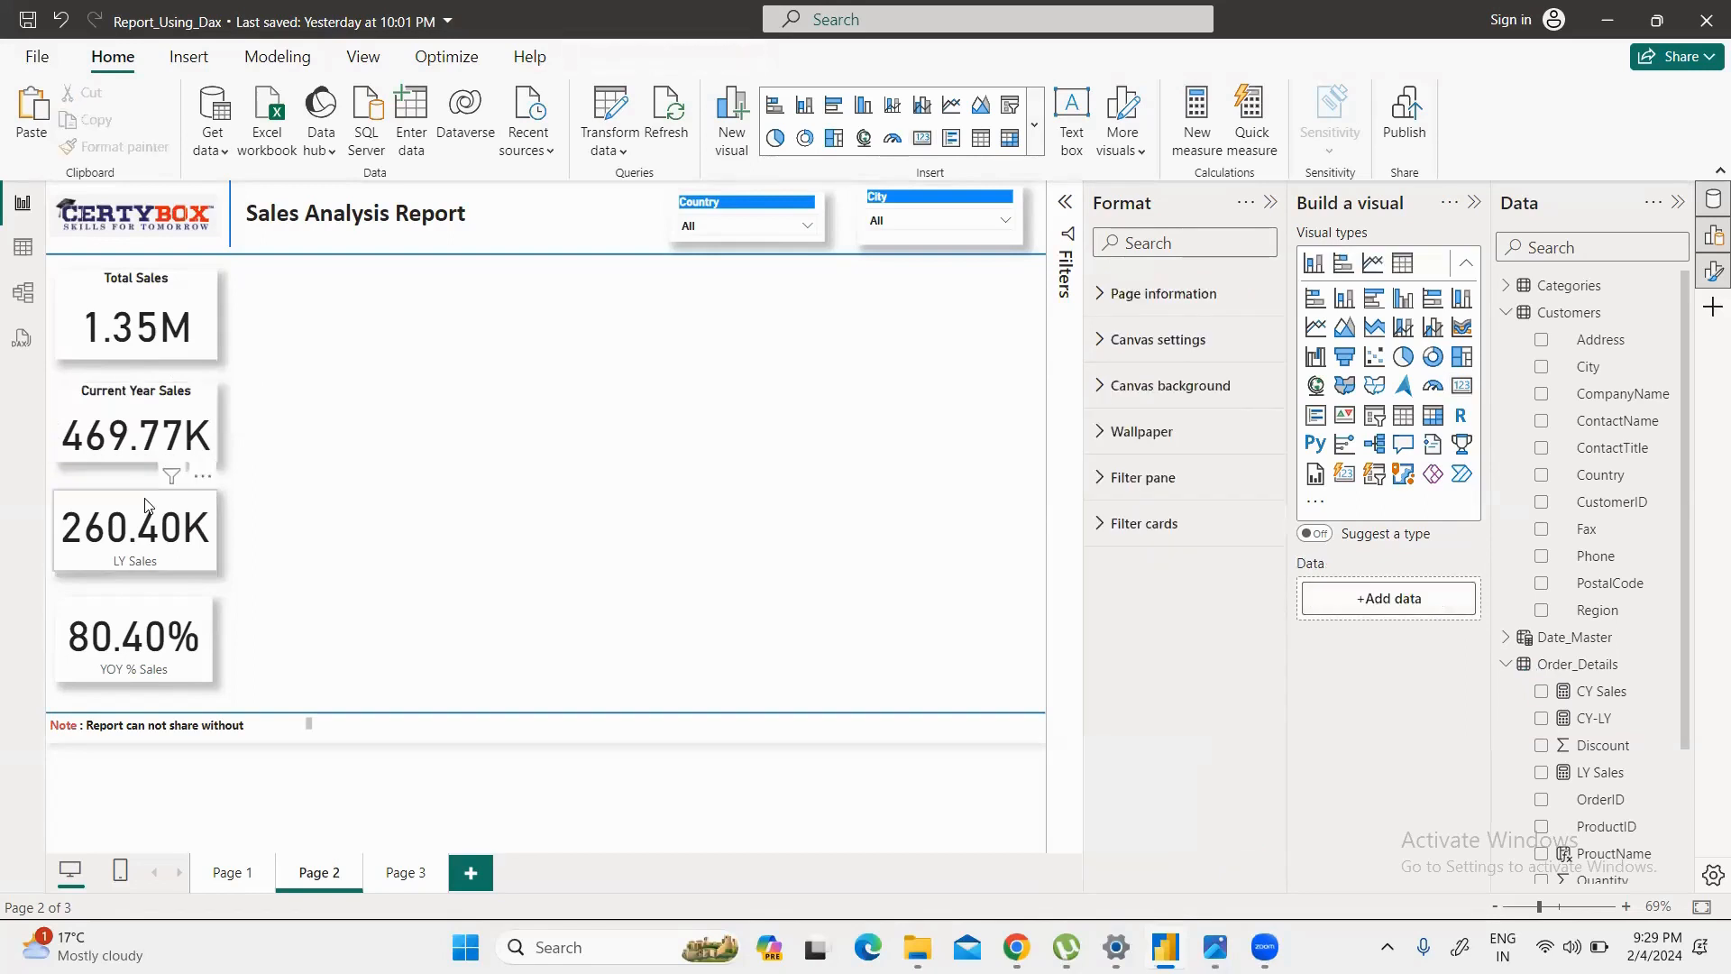
# Step: Turn off the category label on the LY Sales card
pyautogui.click(146, 505)
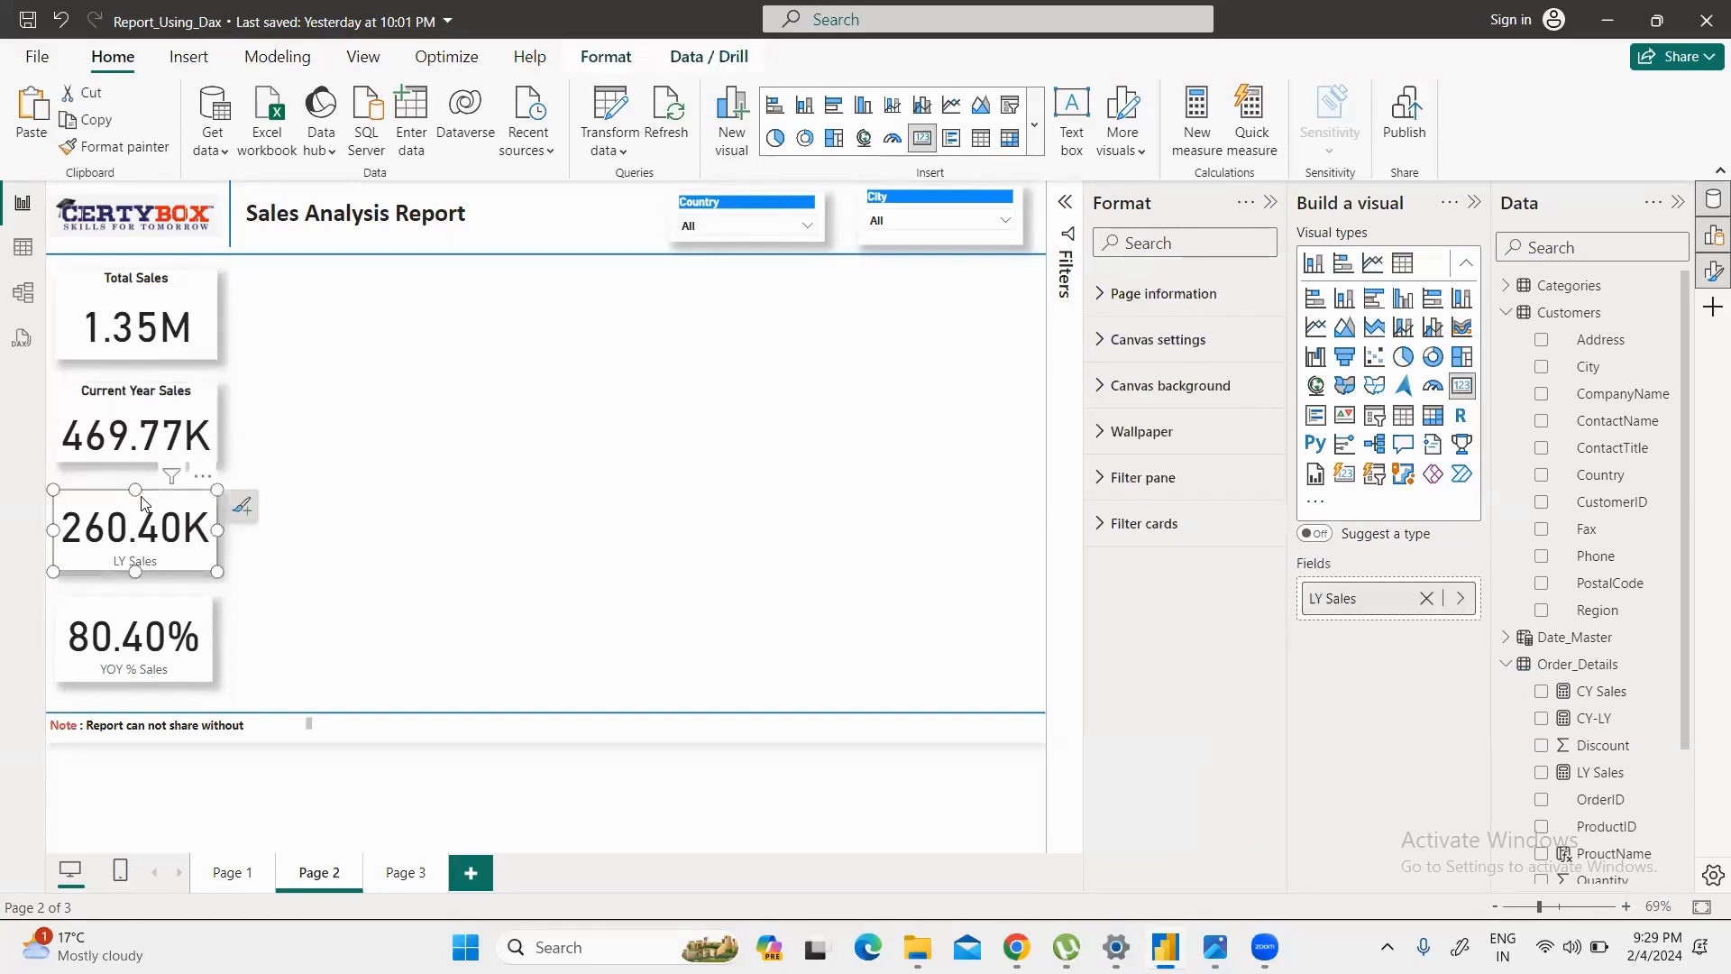
pyautogui.click(141, 619)
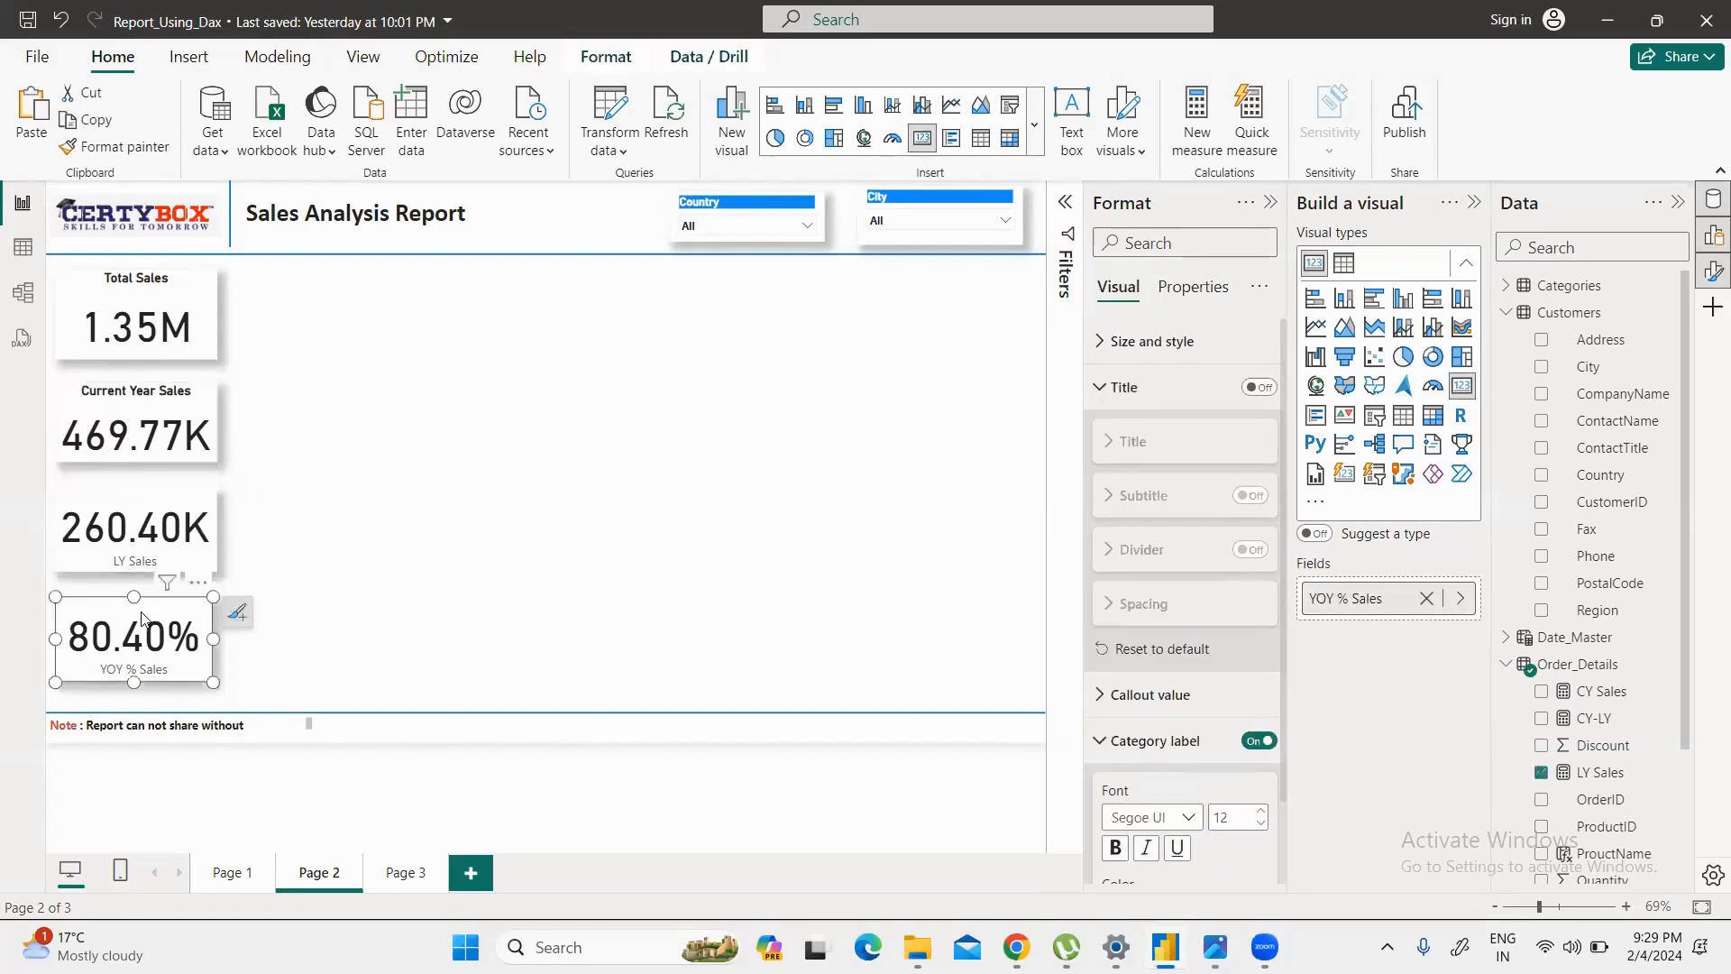
pyautogui.click(124, 511)
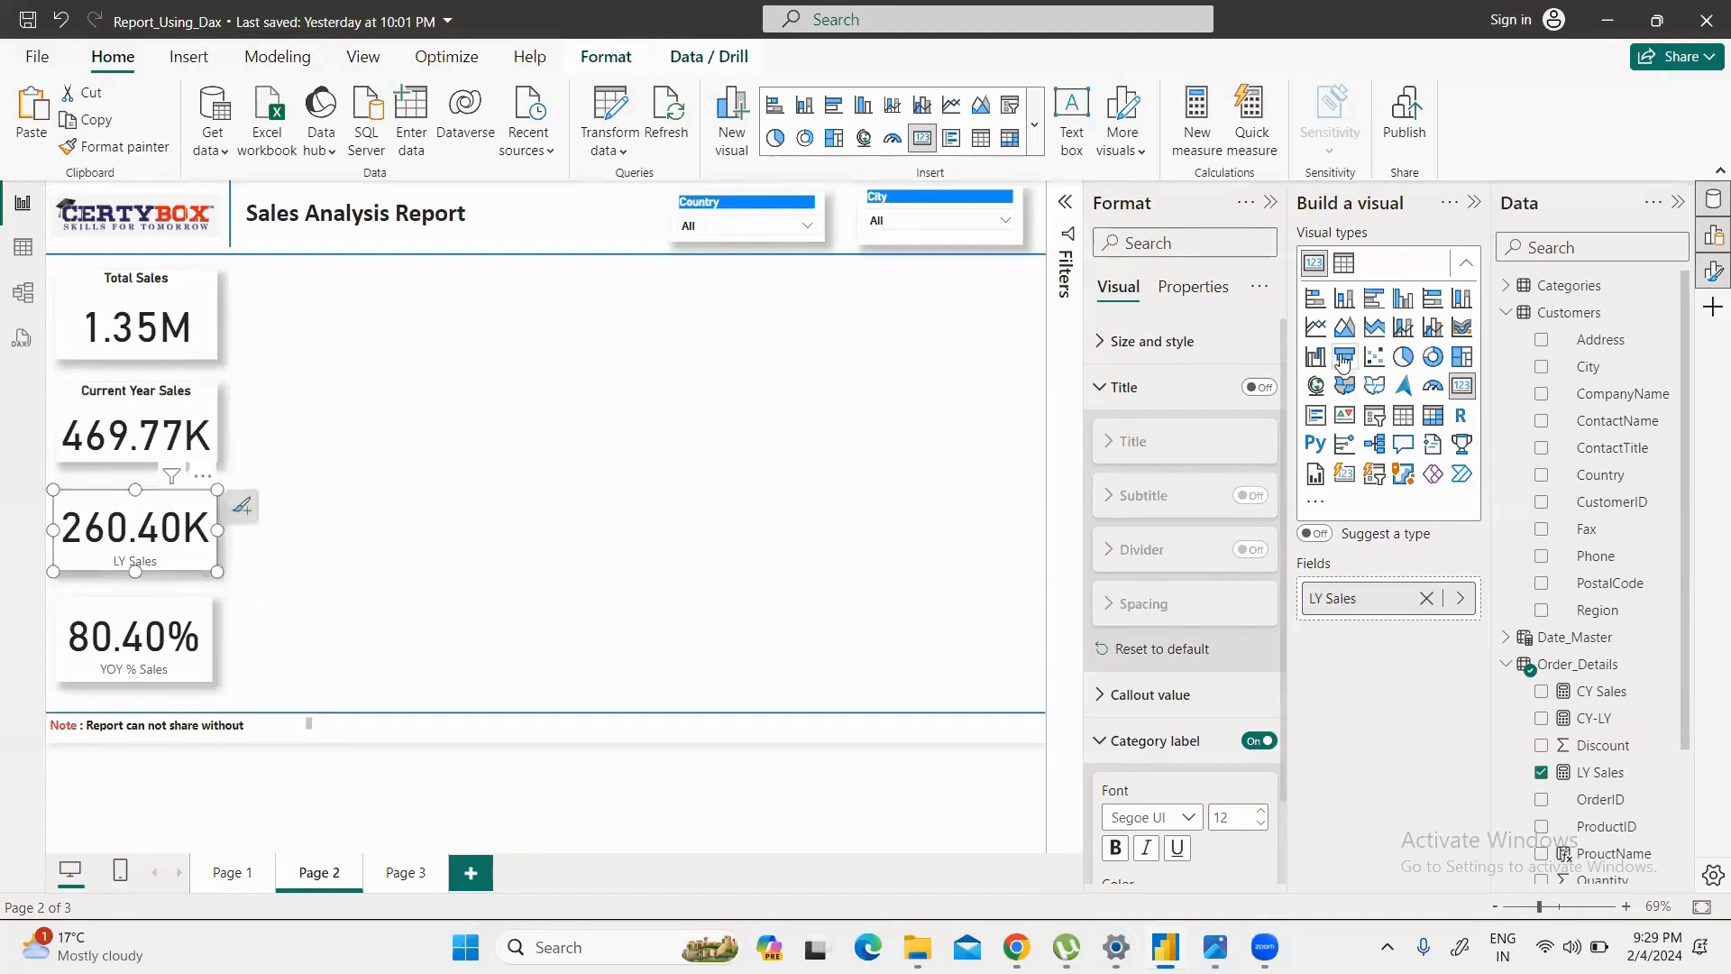
pyautogui.click(1255, 743)
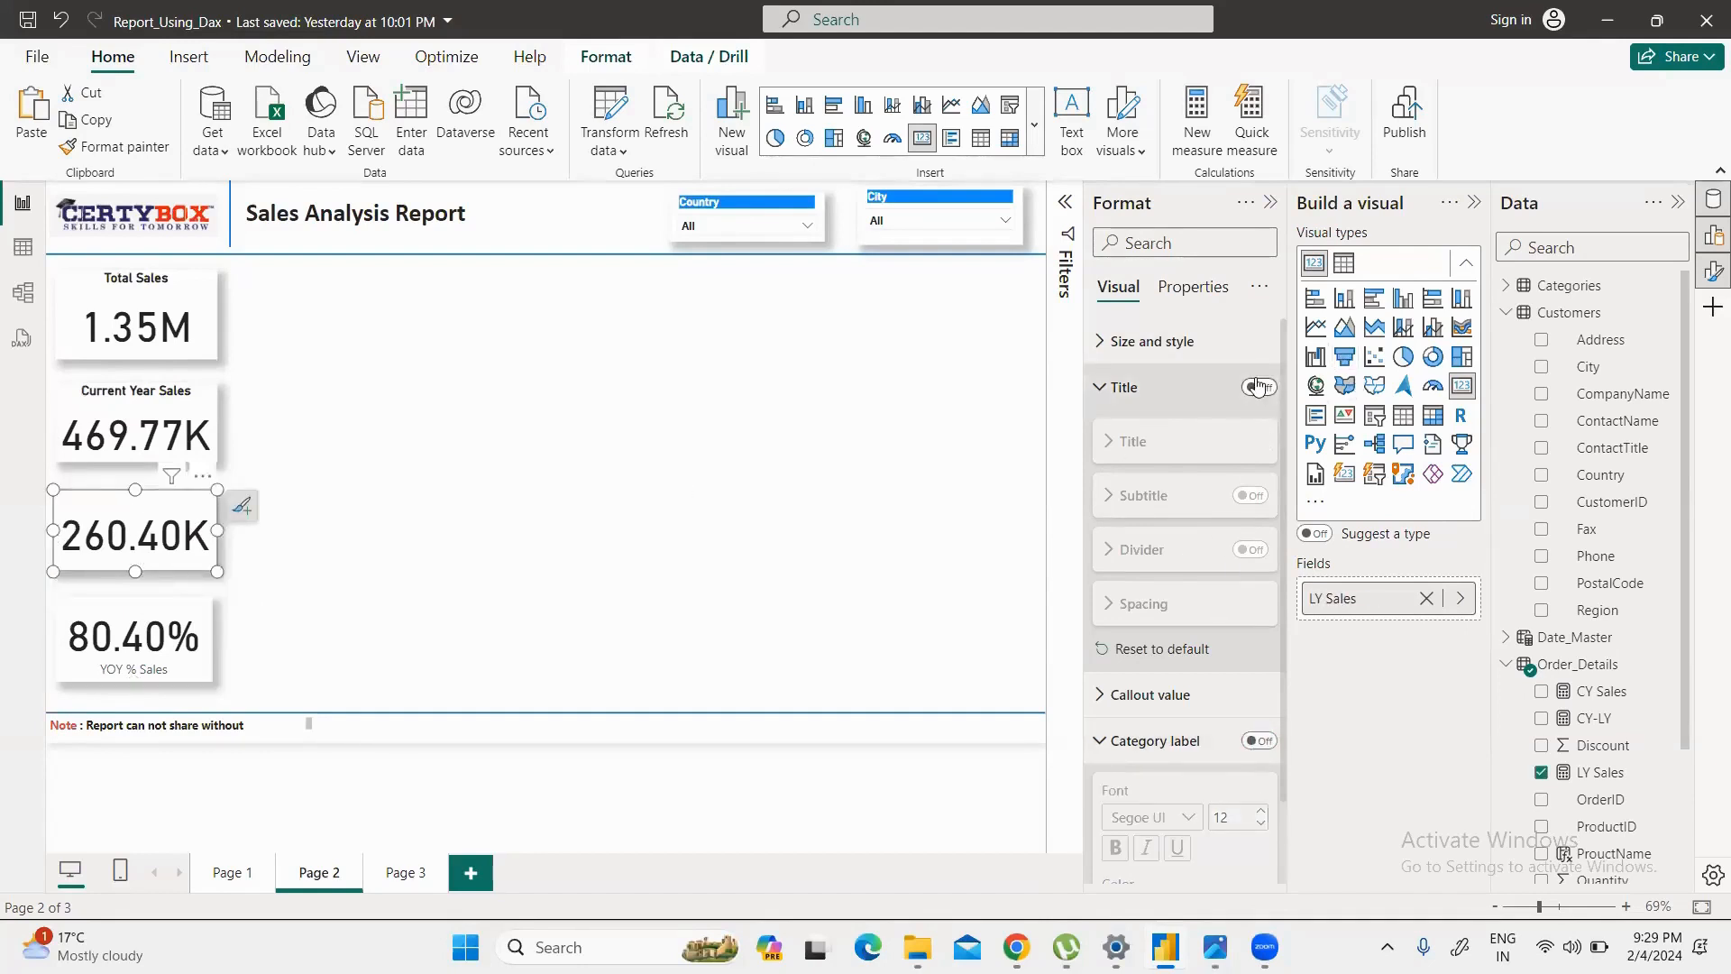
# Step: Enable the LY Sales card's title with the text "Last Year Sales", centered and bold
pyautogui.click(1125, 387)
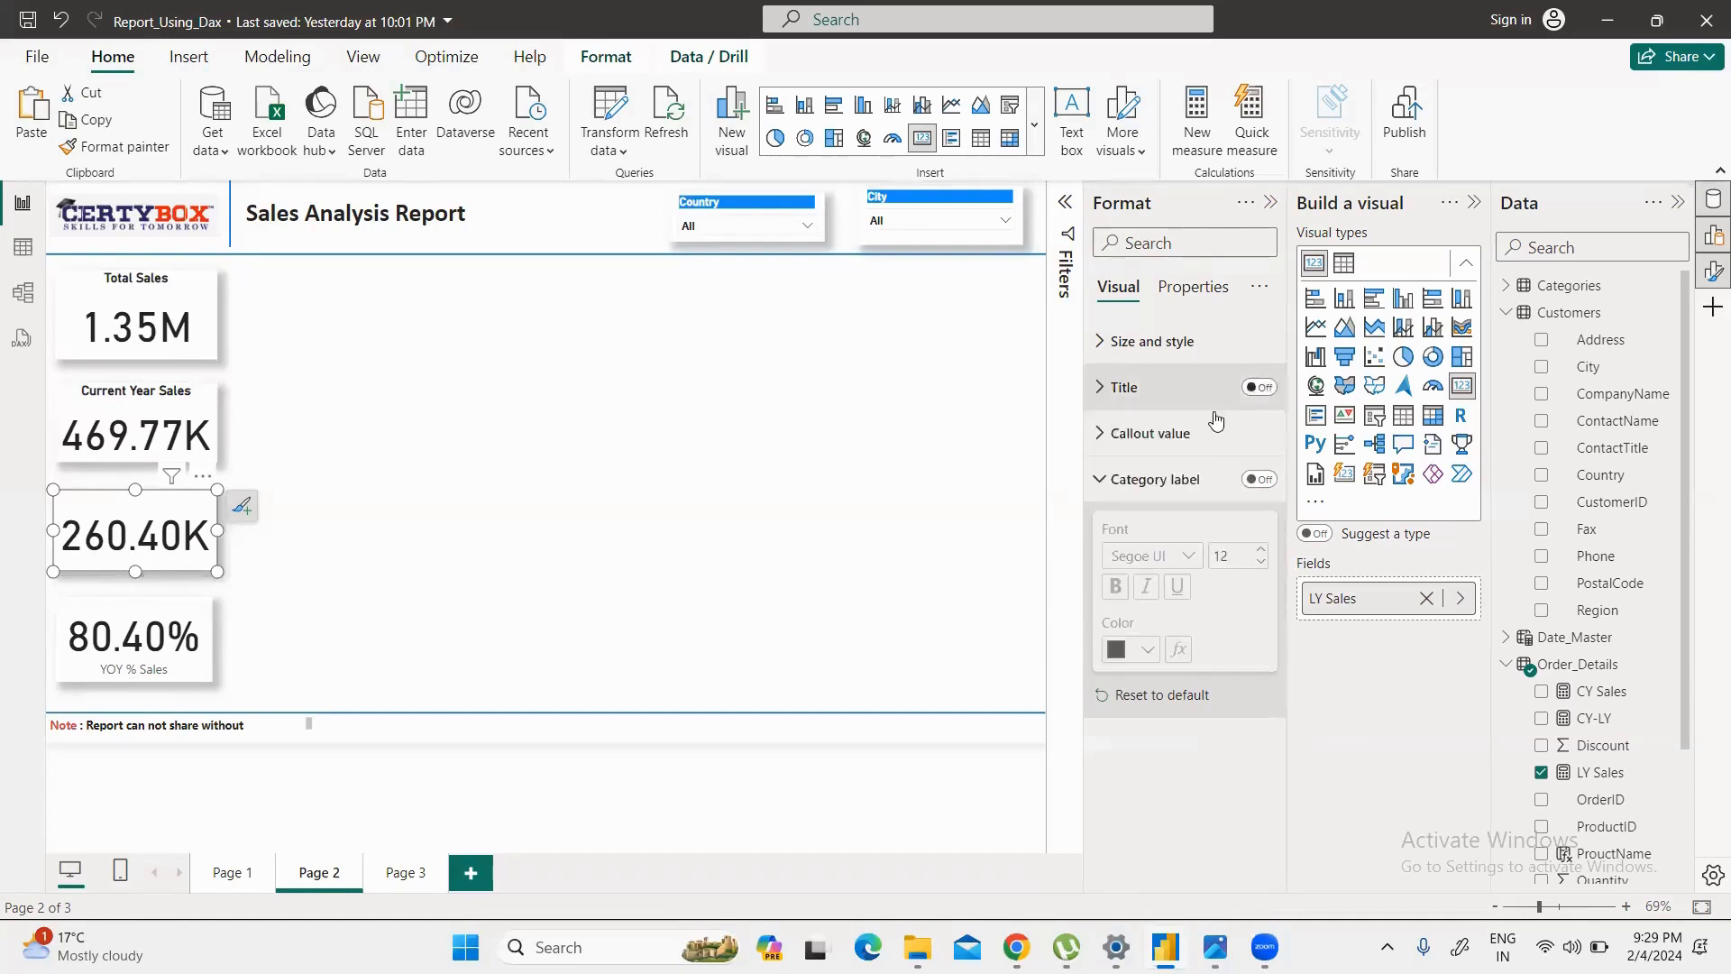
pyautogui.click(1127, 387)
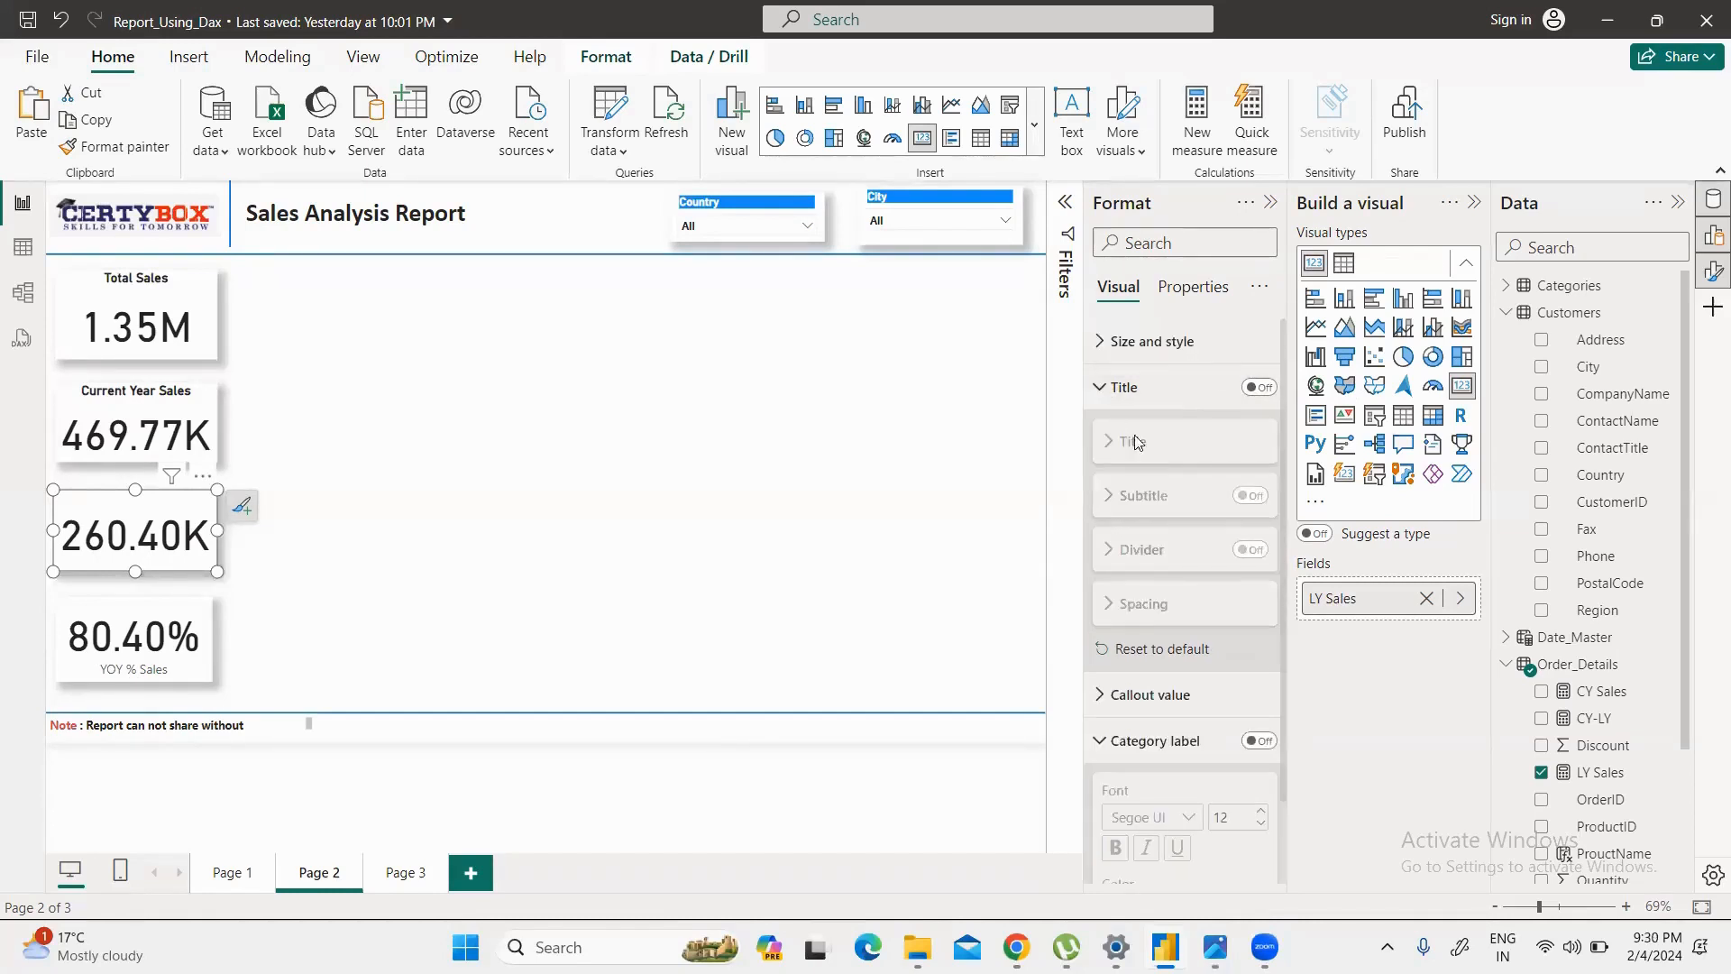
pyautogui.click(1259, 387)
pyautogui.click(1154, 441)
pyautogui.click(1156, 500)
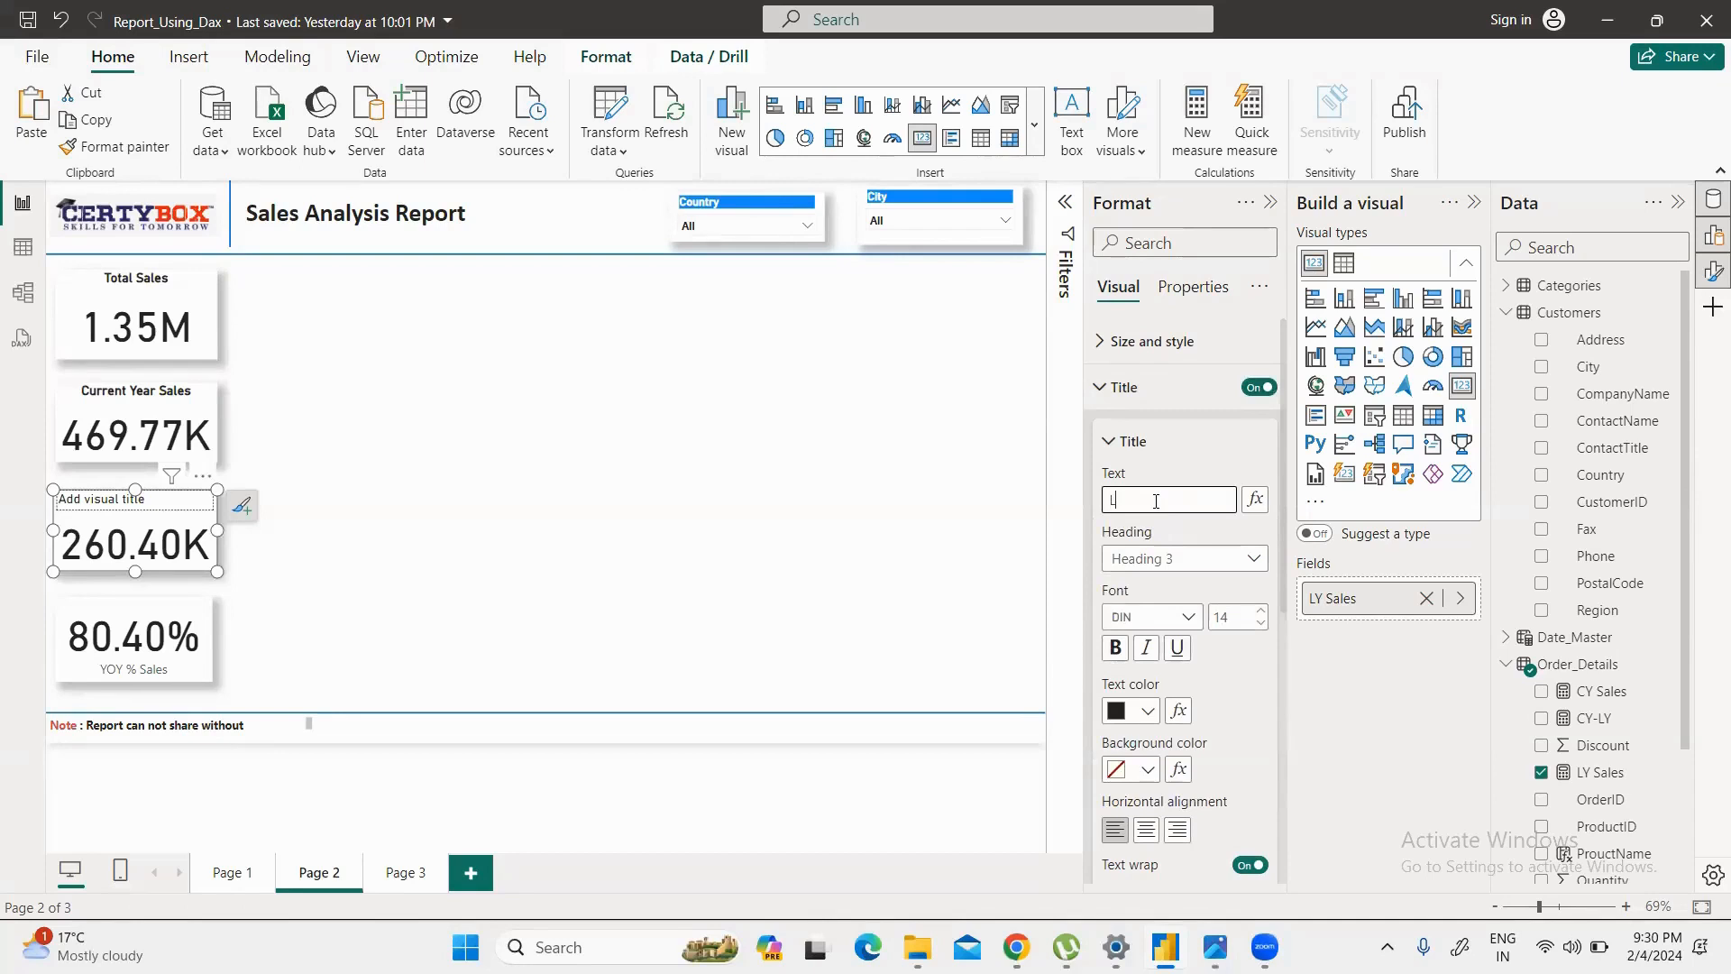
pyautogui.write('Last Year Sales')
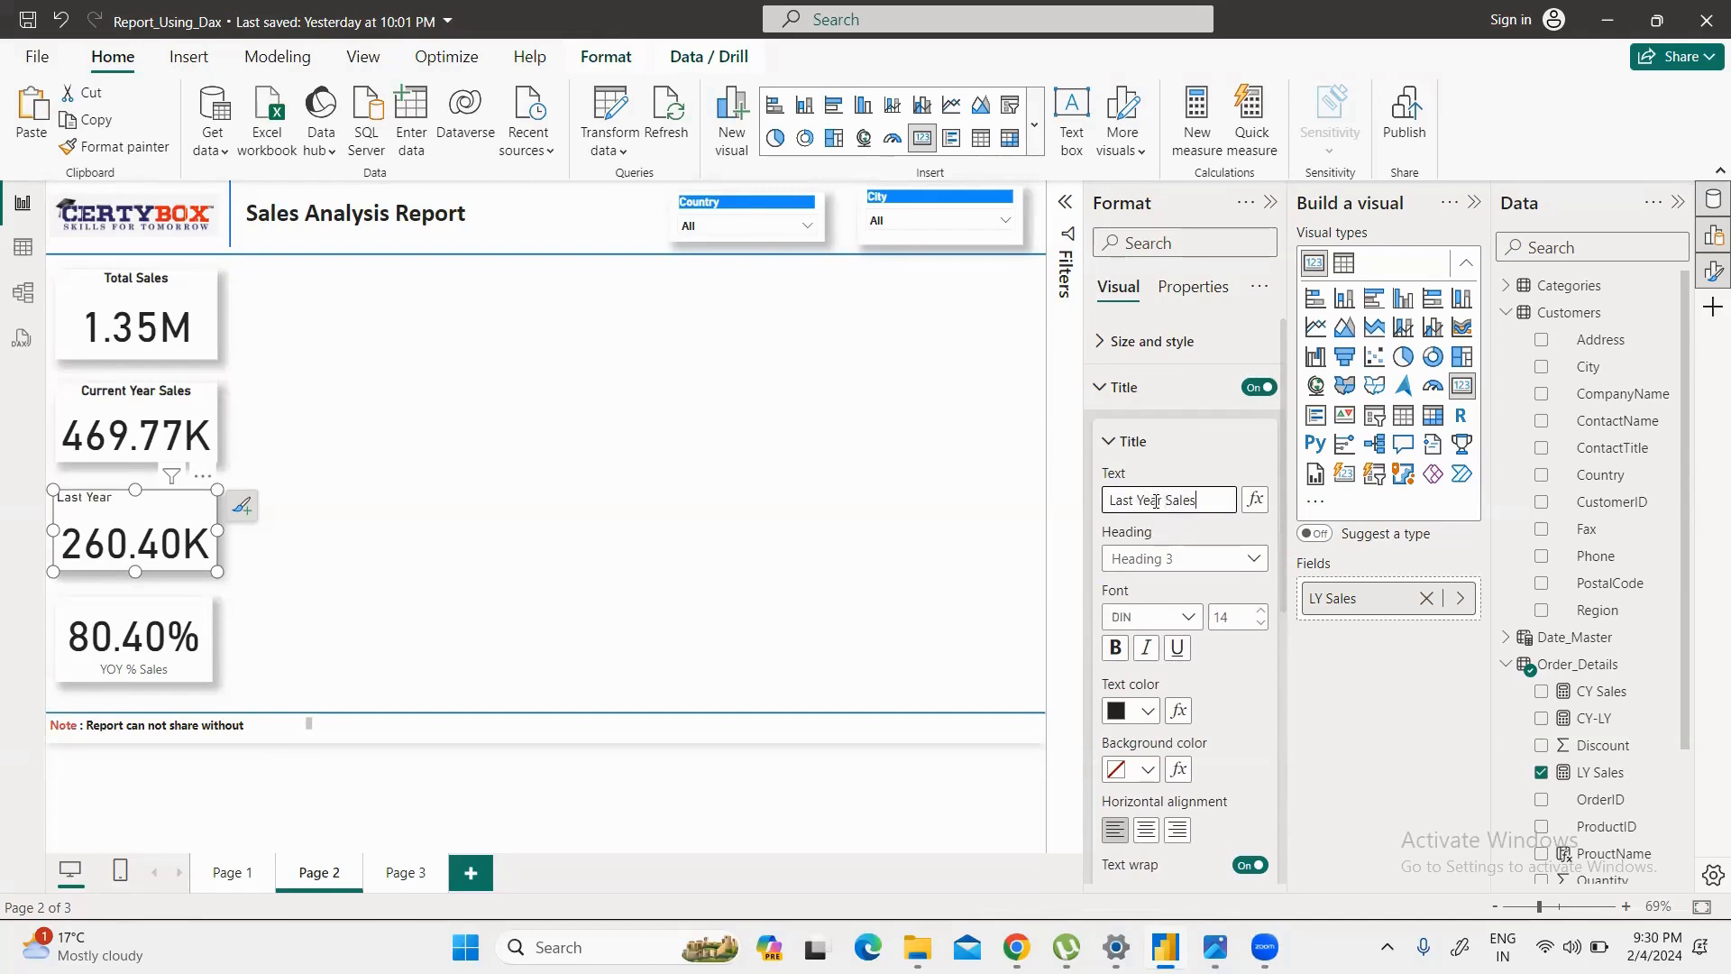
pyautogui.click(1146, 830)
pyautogui.click(1115, 648)
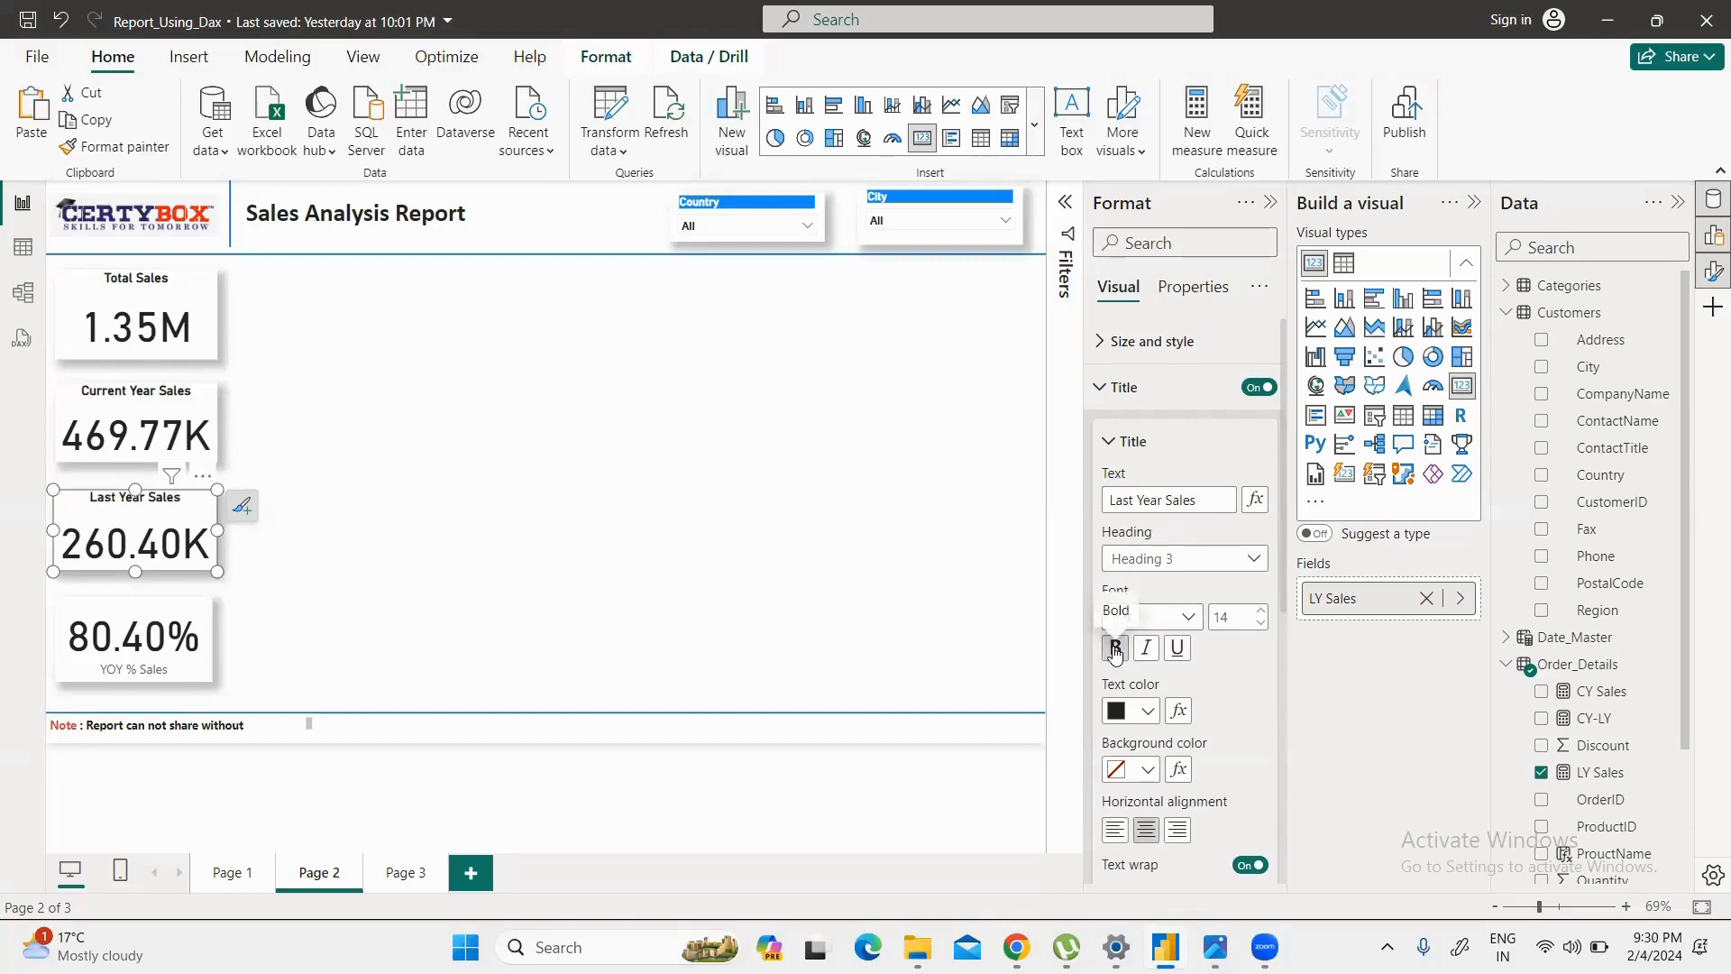
pyautogui.click(283, 627)
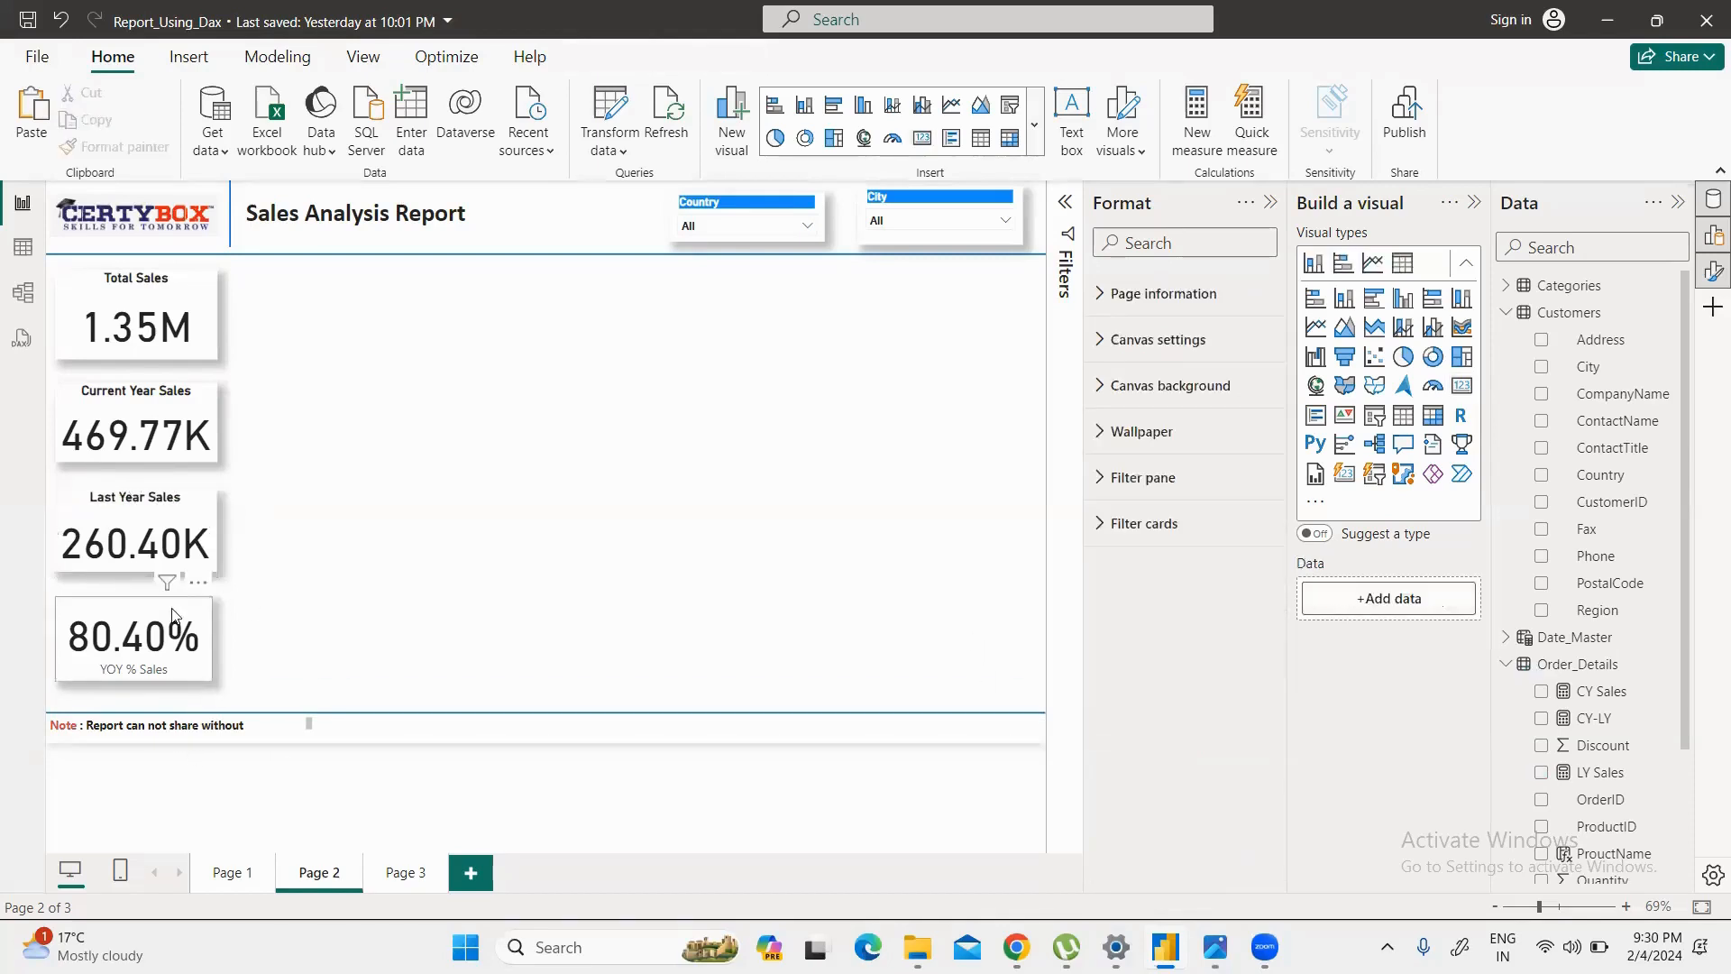
# Step: Replace the YOY % Sales card's category label with a bold, centered title reading "YOY % Sales"
pyautogui.click(167, 615)
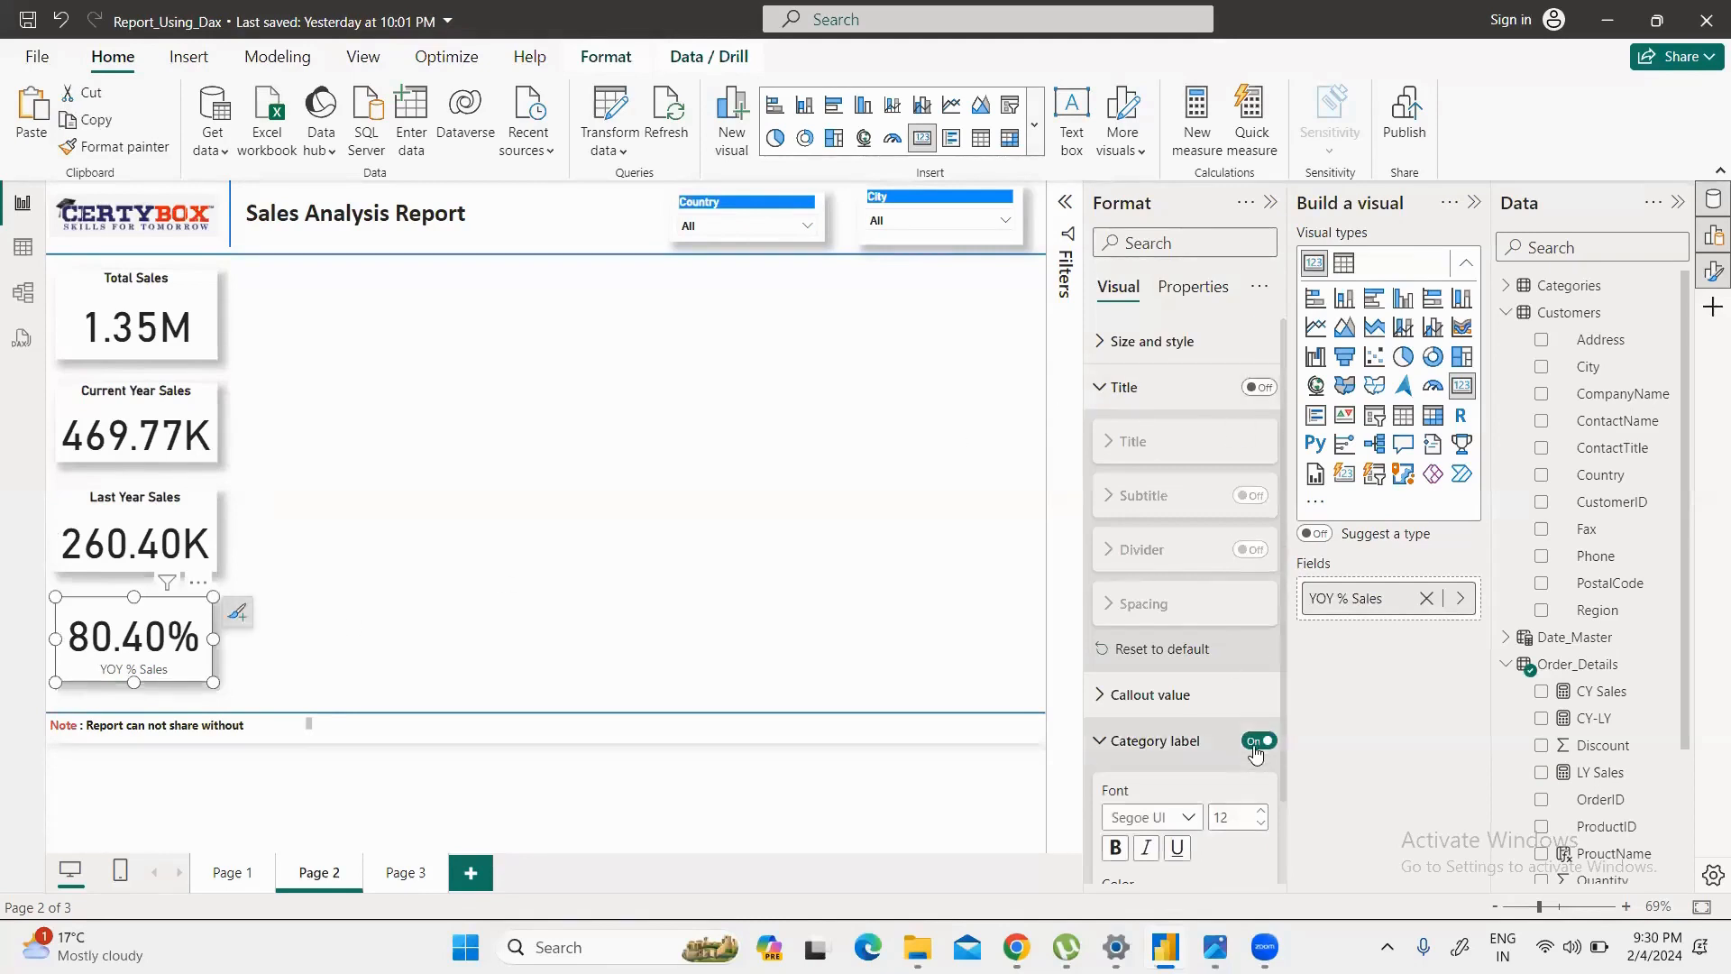
pyautogui.click(1265, 388)
pyautogui.click(1172, 441)
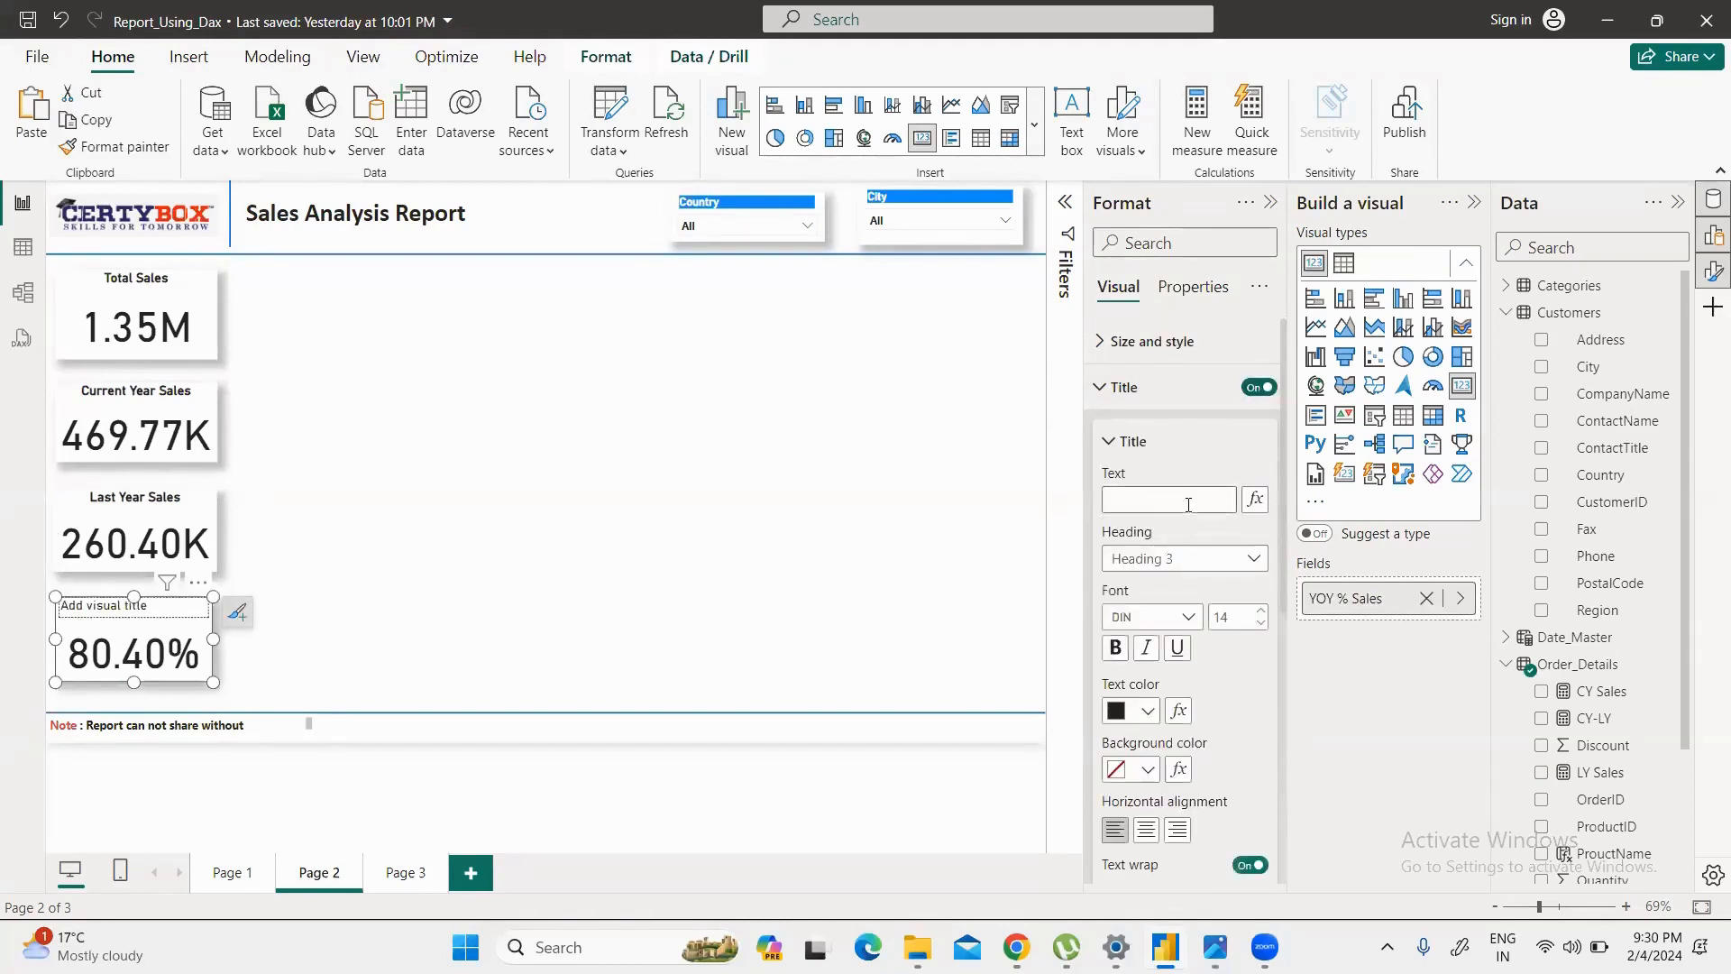
pyautogui.click(1161, 503)
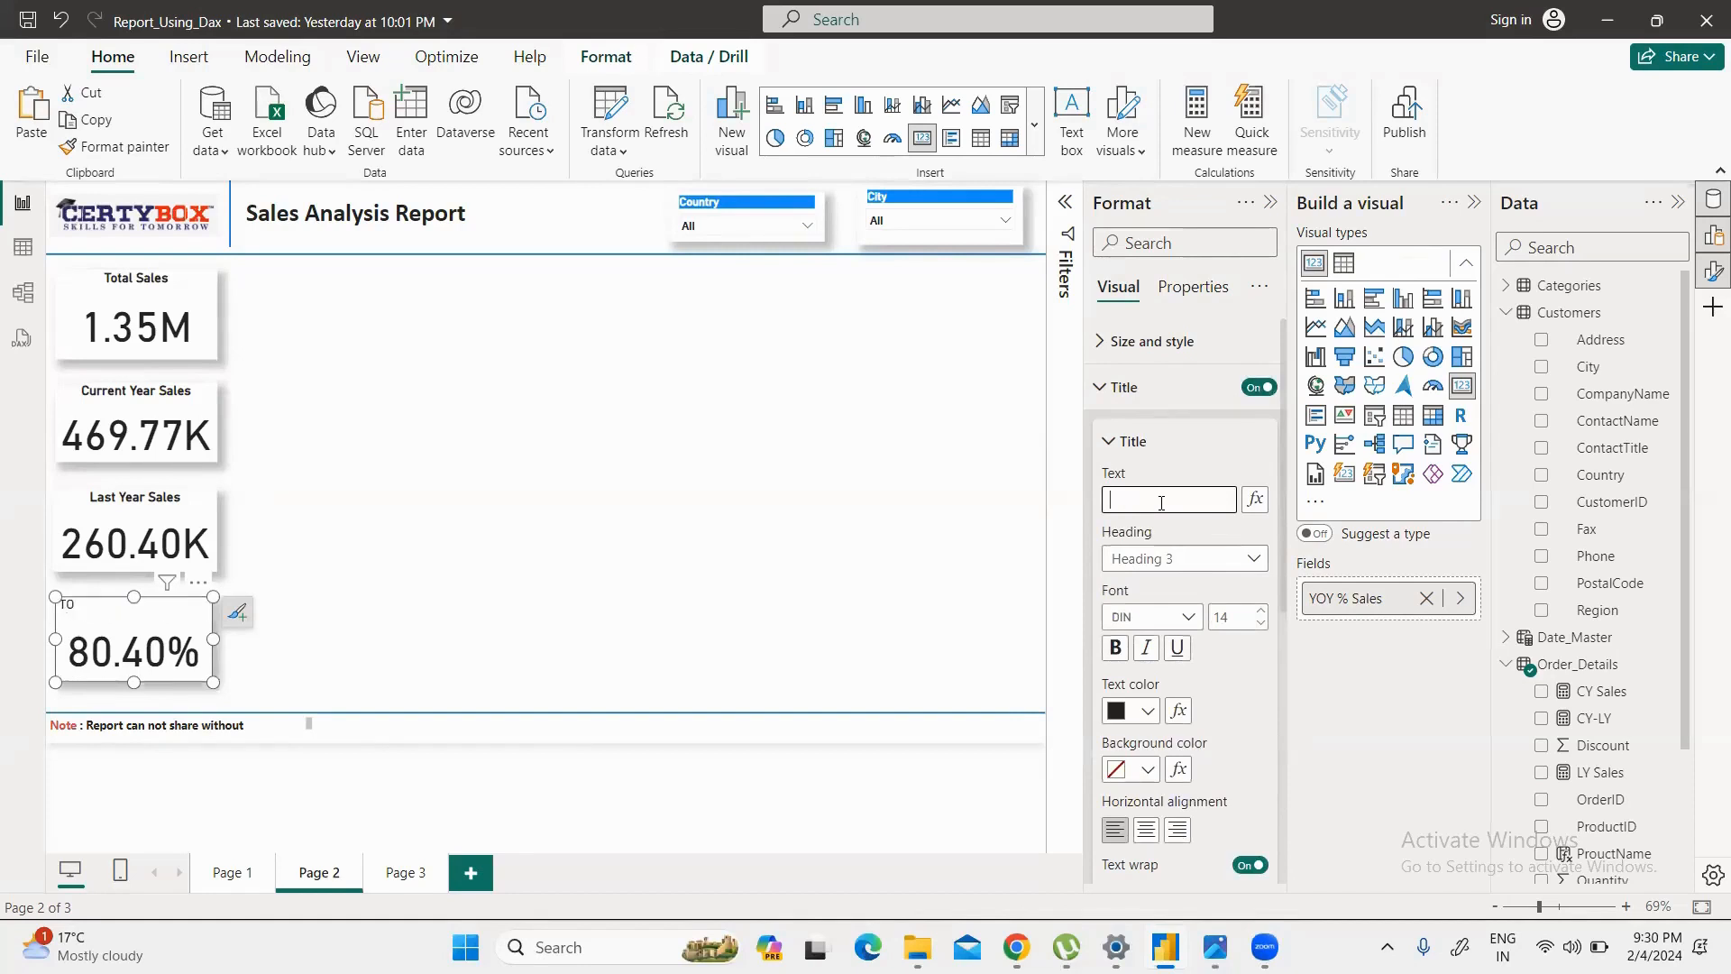
pyautogui.write('YOY % Sales')
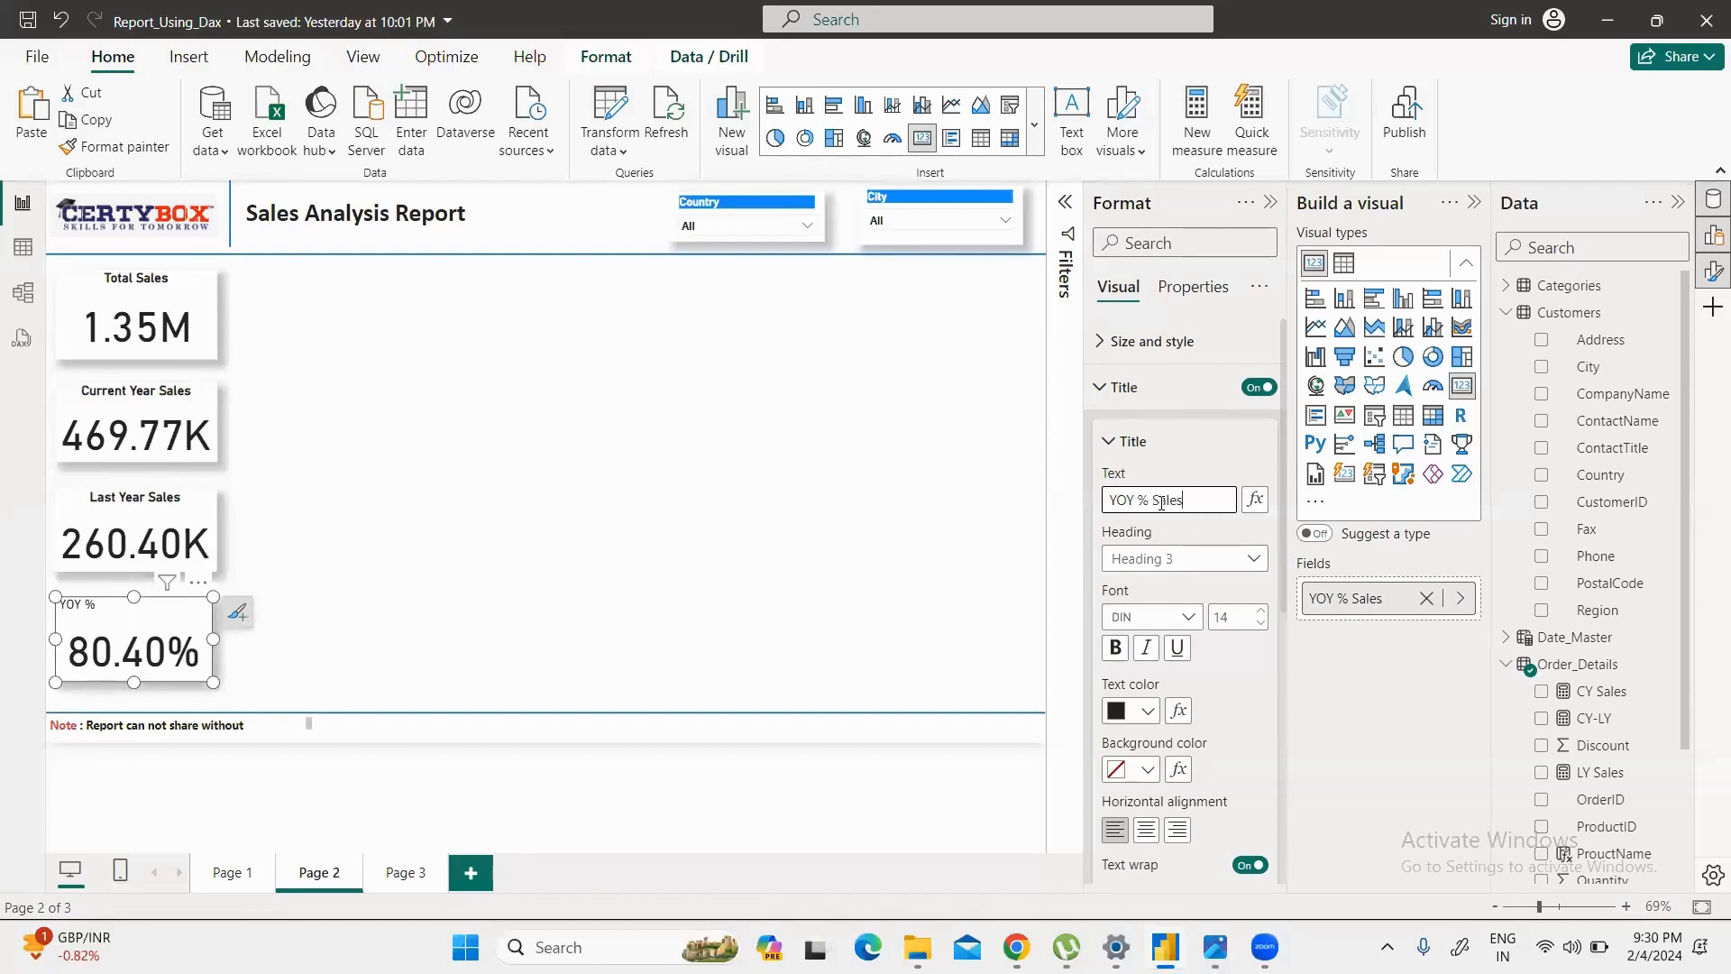
pyautogui.click(1117, 652)
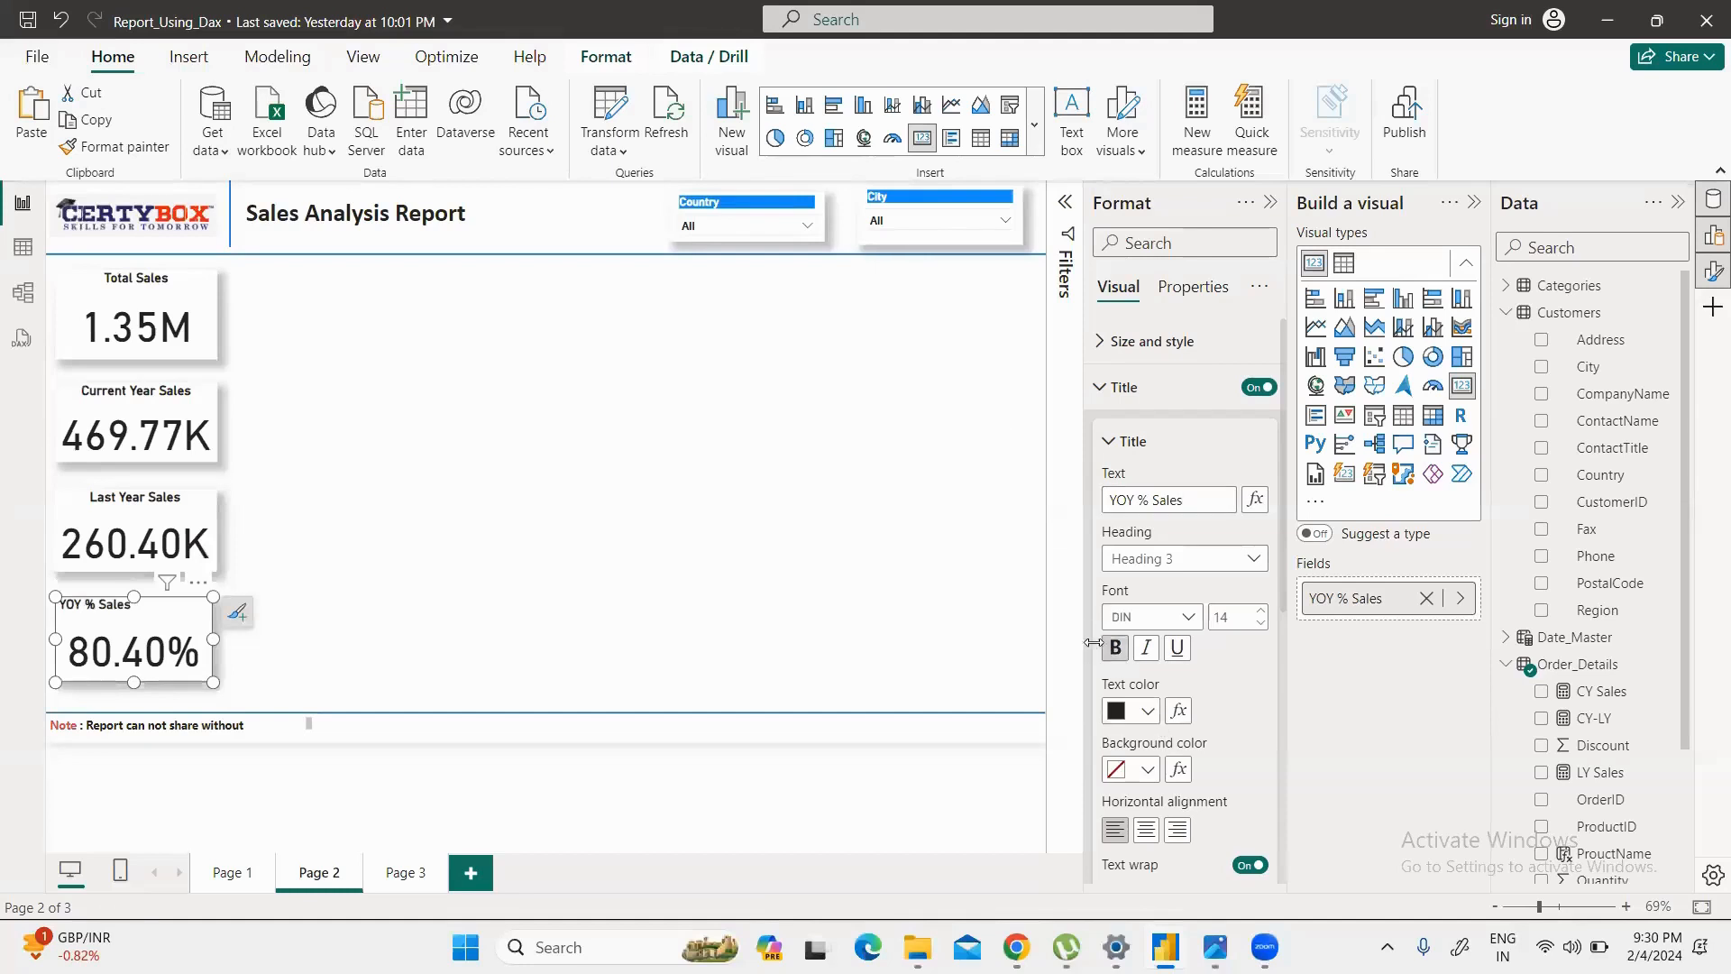
pyautogui.click(1146, 829)
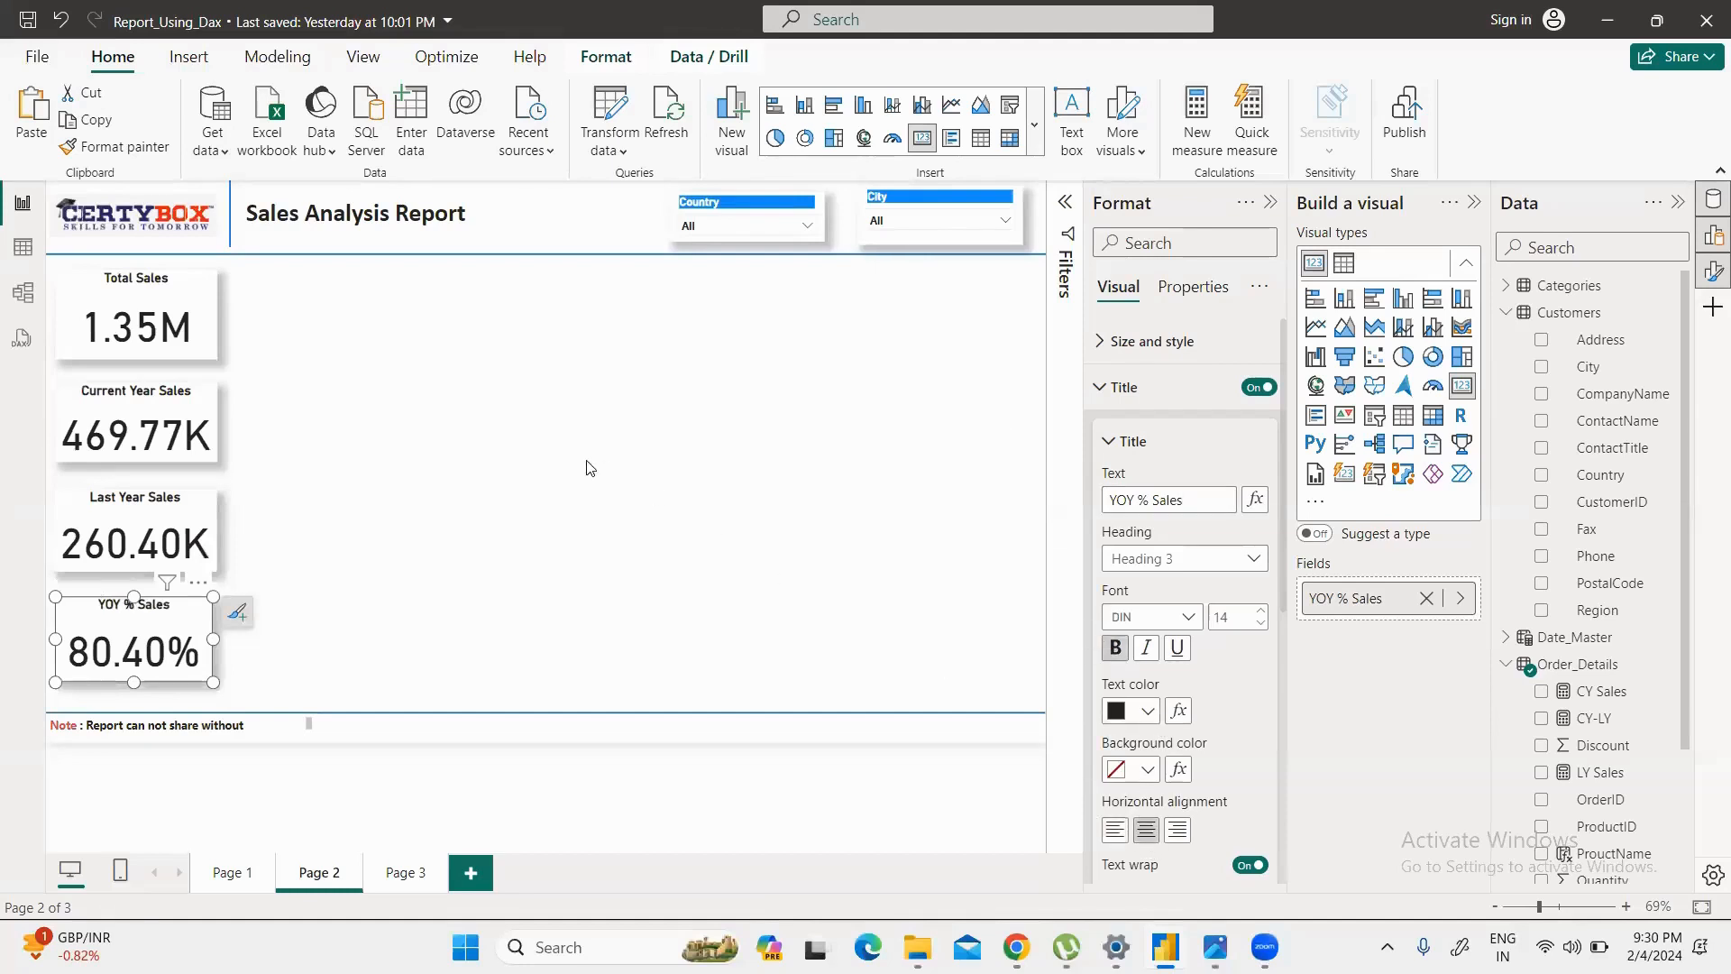
pyautogui.click(251, 829)
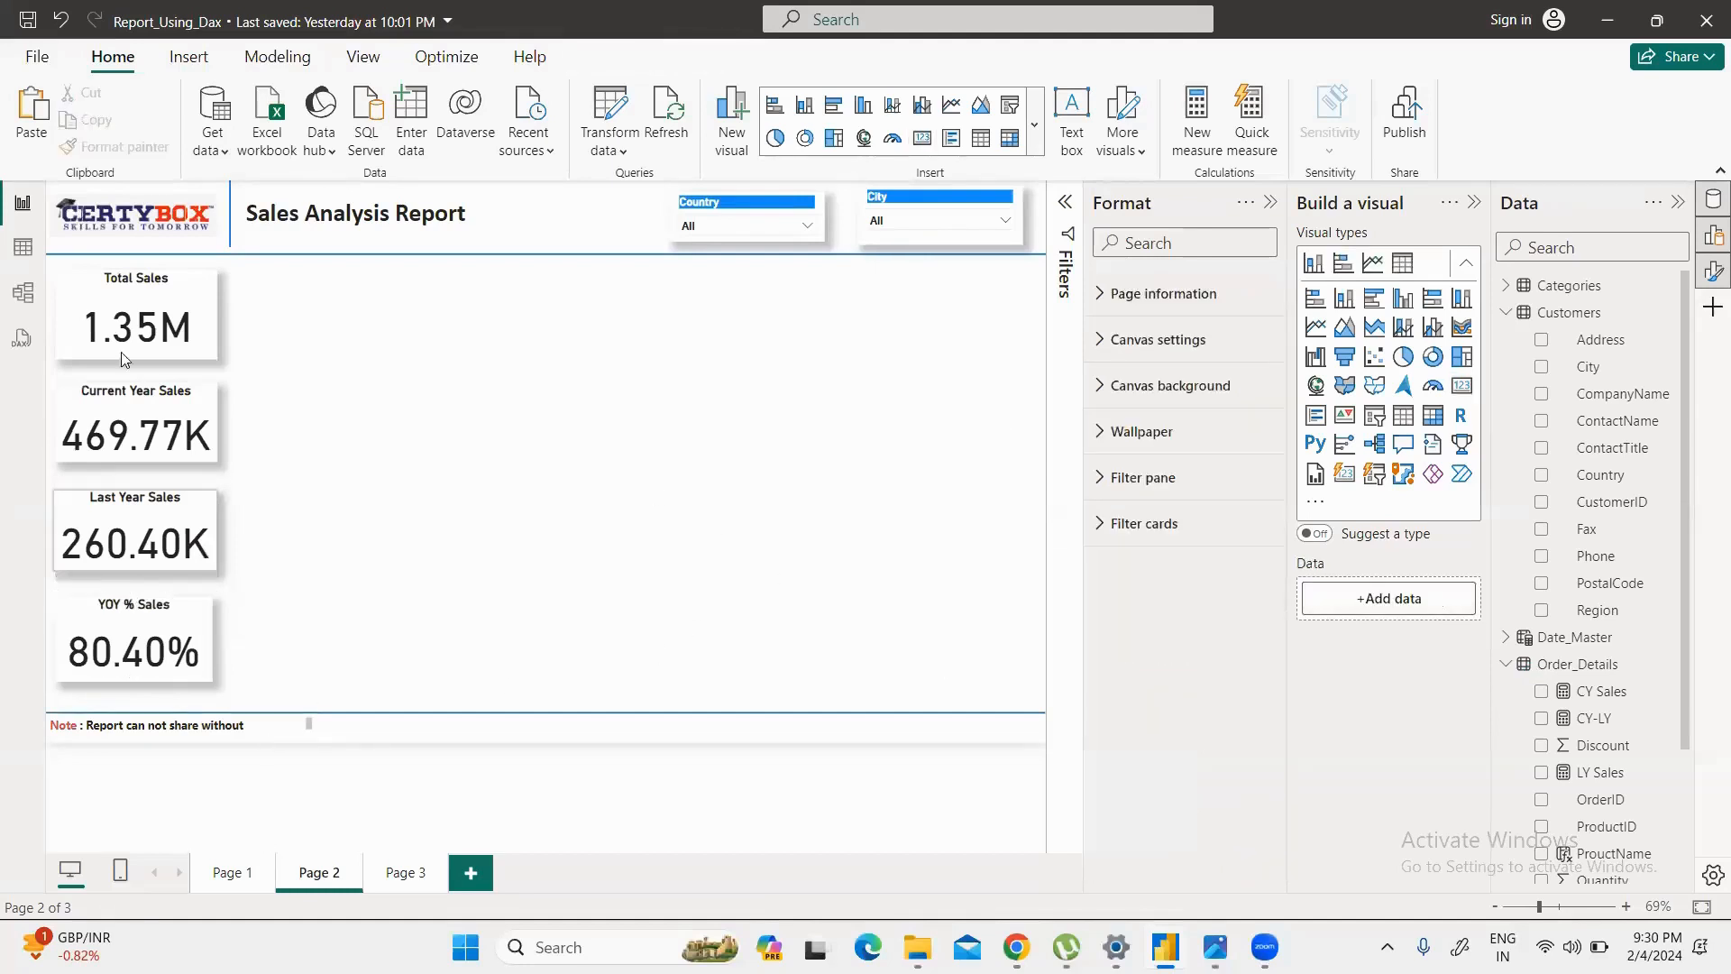
# Step: Narrow the Last Year Sales and Current Year Sales cards slightly to the YOY % Sales card's width and nudge the Last Year Sales card up
pyautogui.click(214, 568)
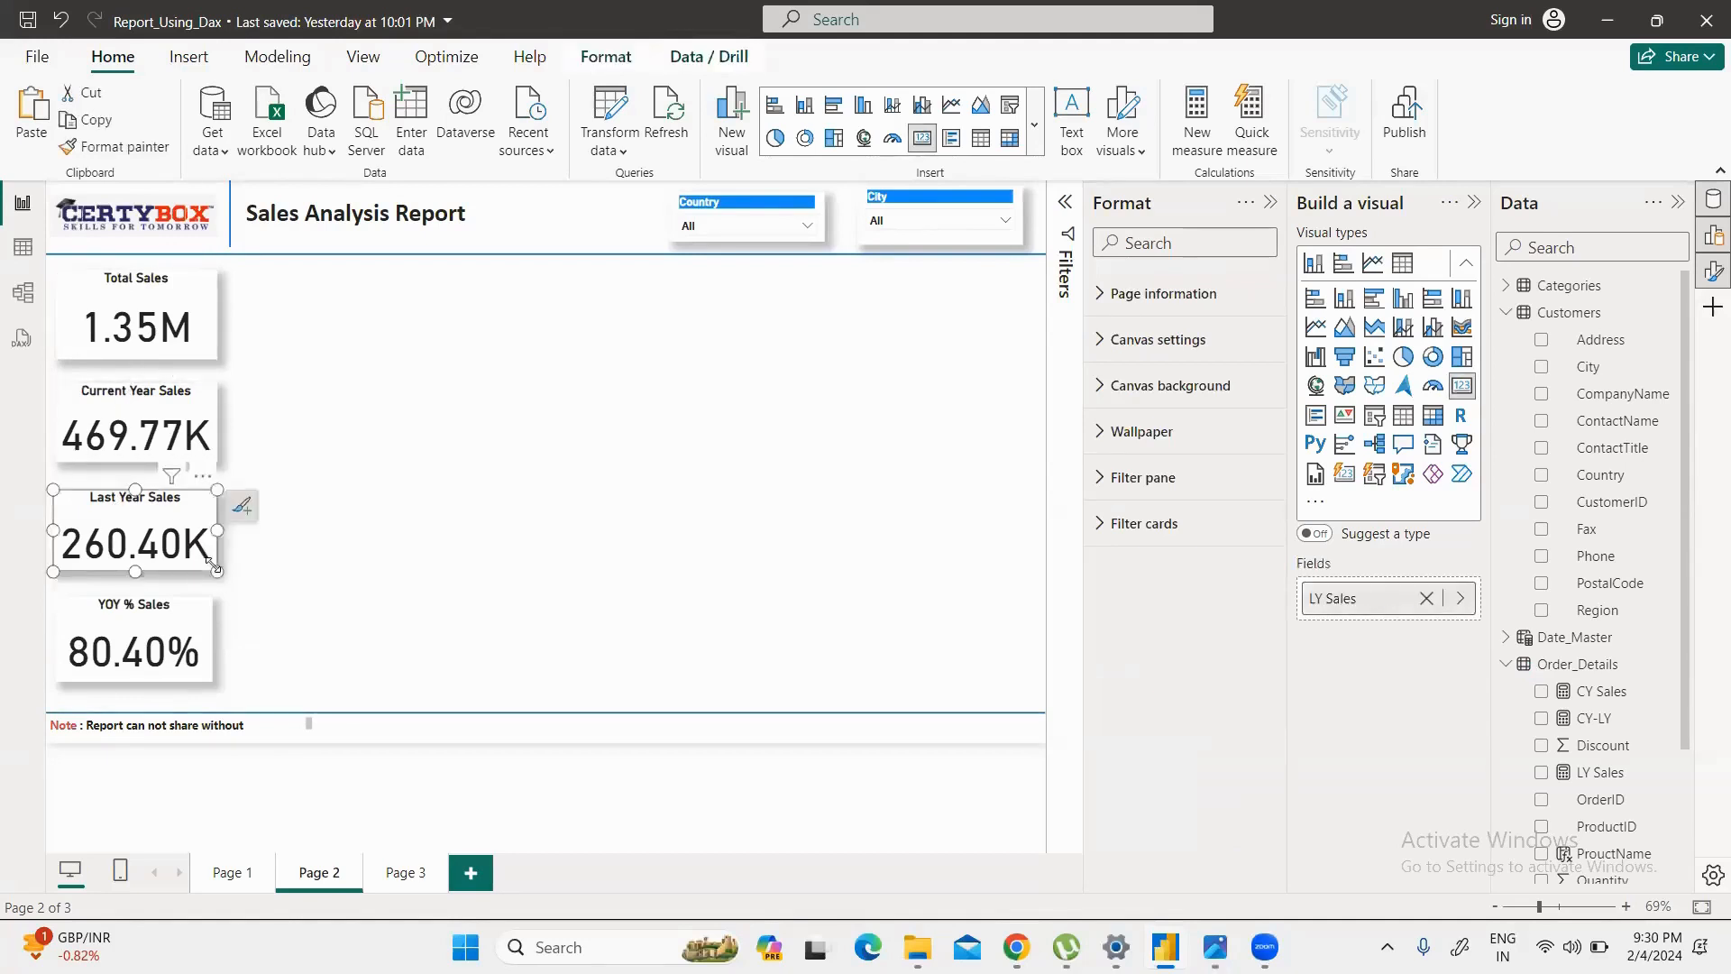
pyautogui.moveTo(207, 570); pyautogui.dragTo(208, 572)
pyautogui.click(214, 460)
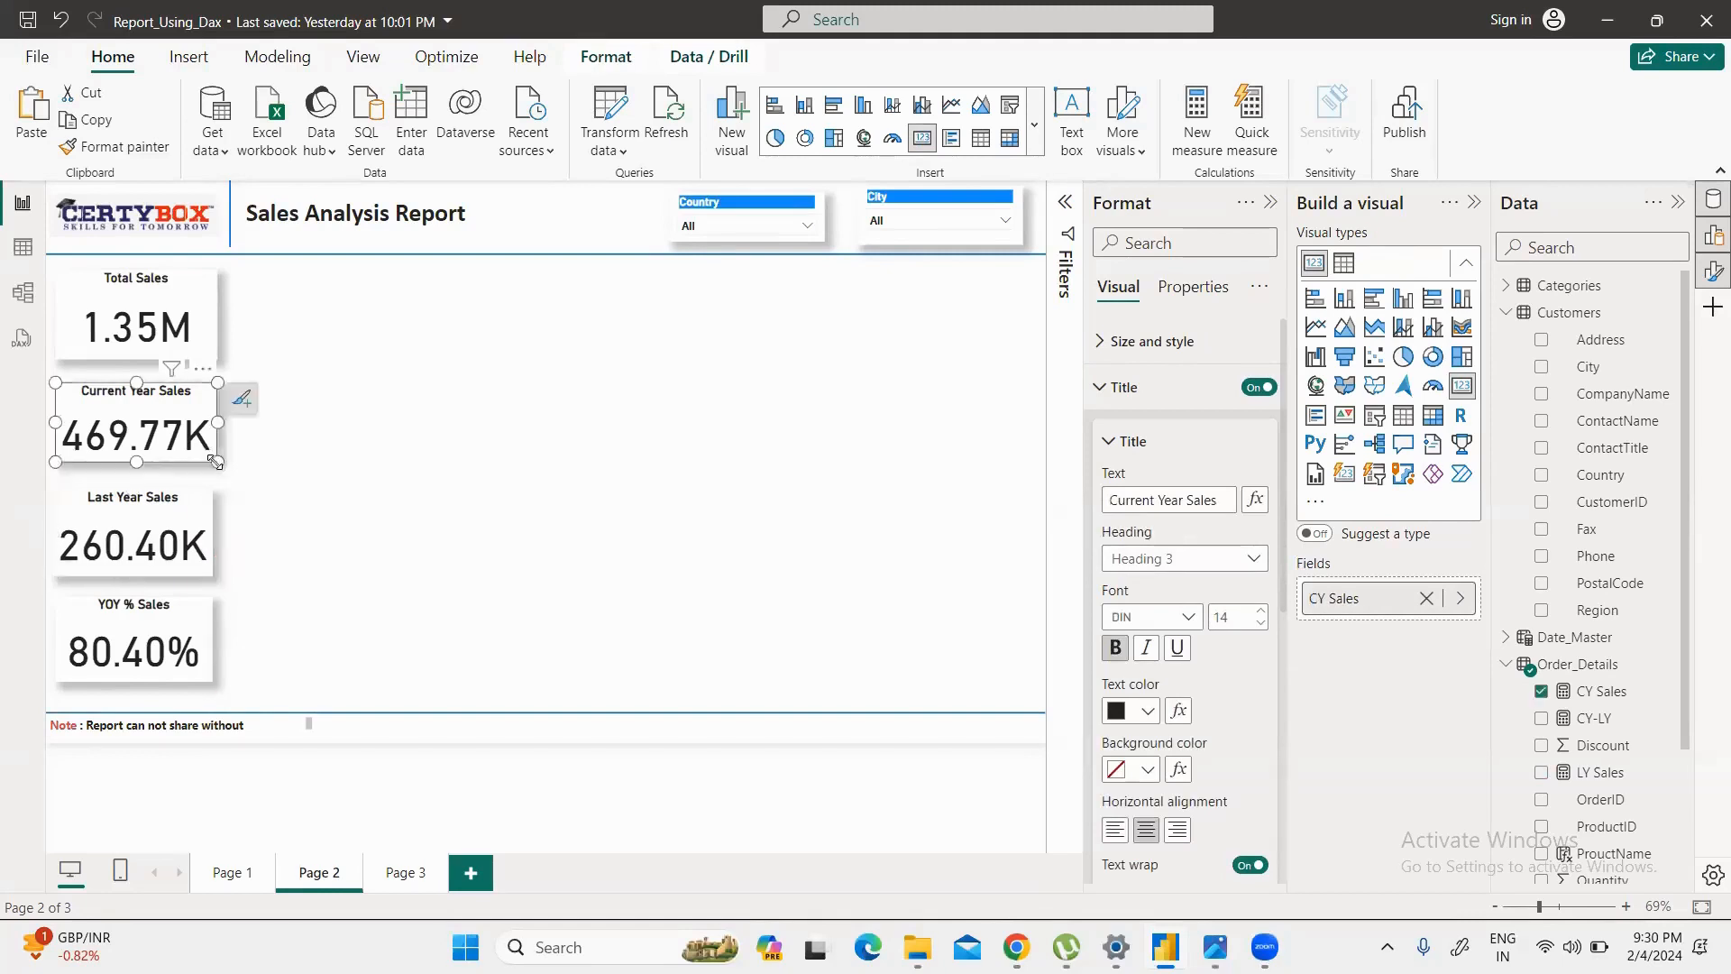
pyautogui.moveTo(214, 461); pyautogui.dragTo(213, 462)
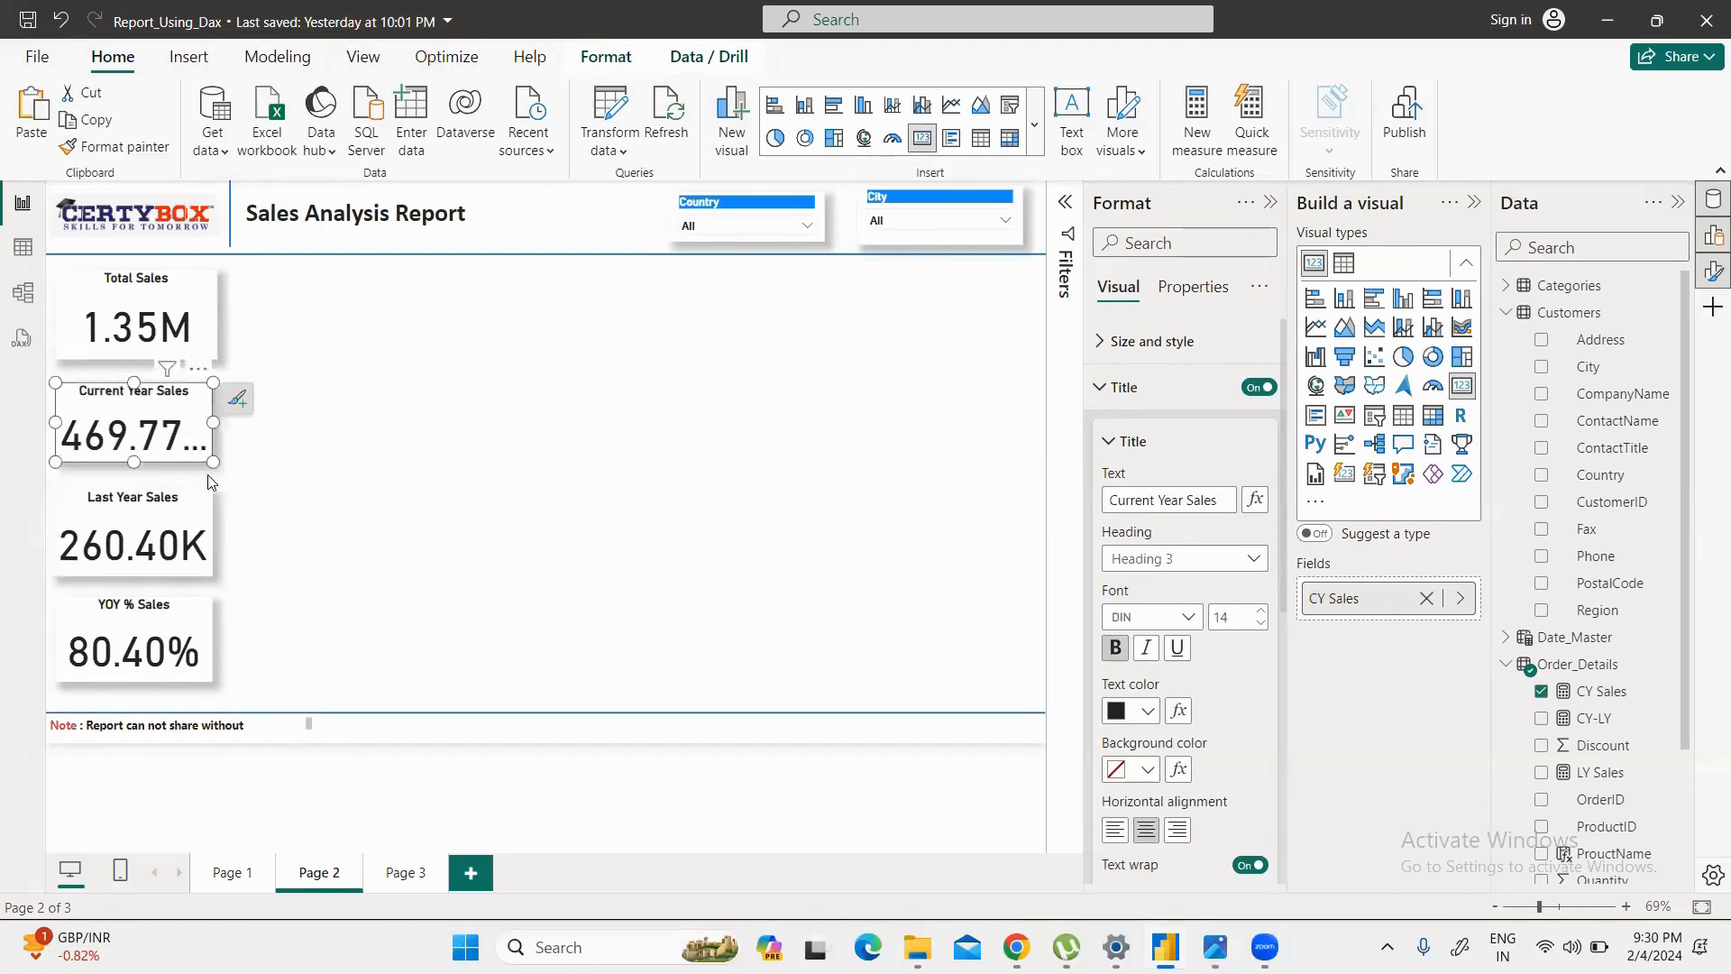
pyautogui.click(202, 499)
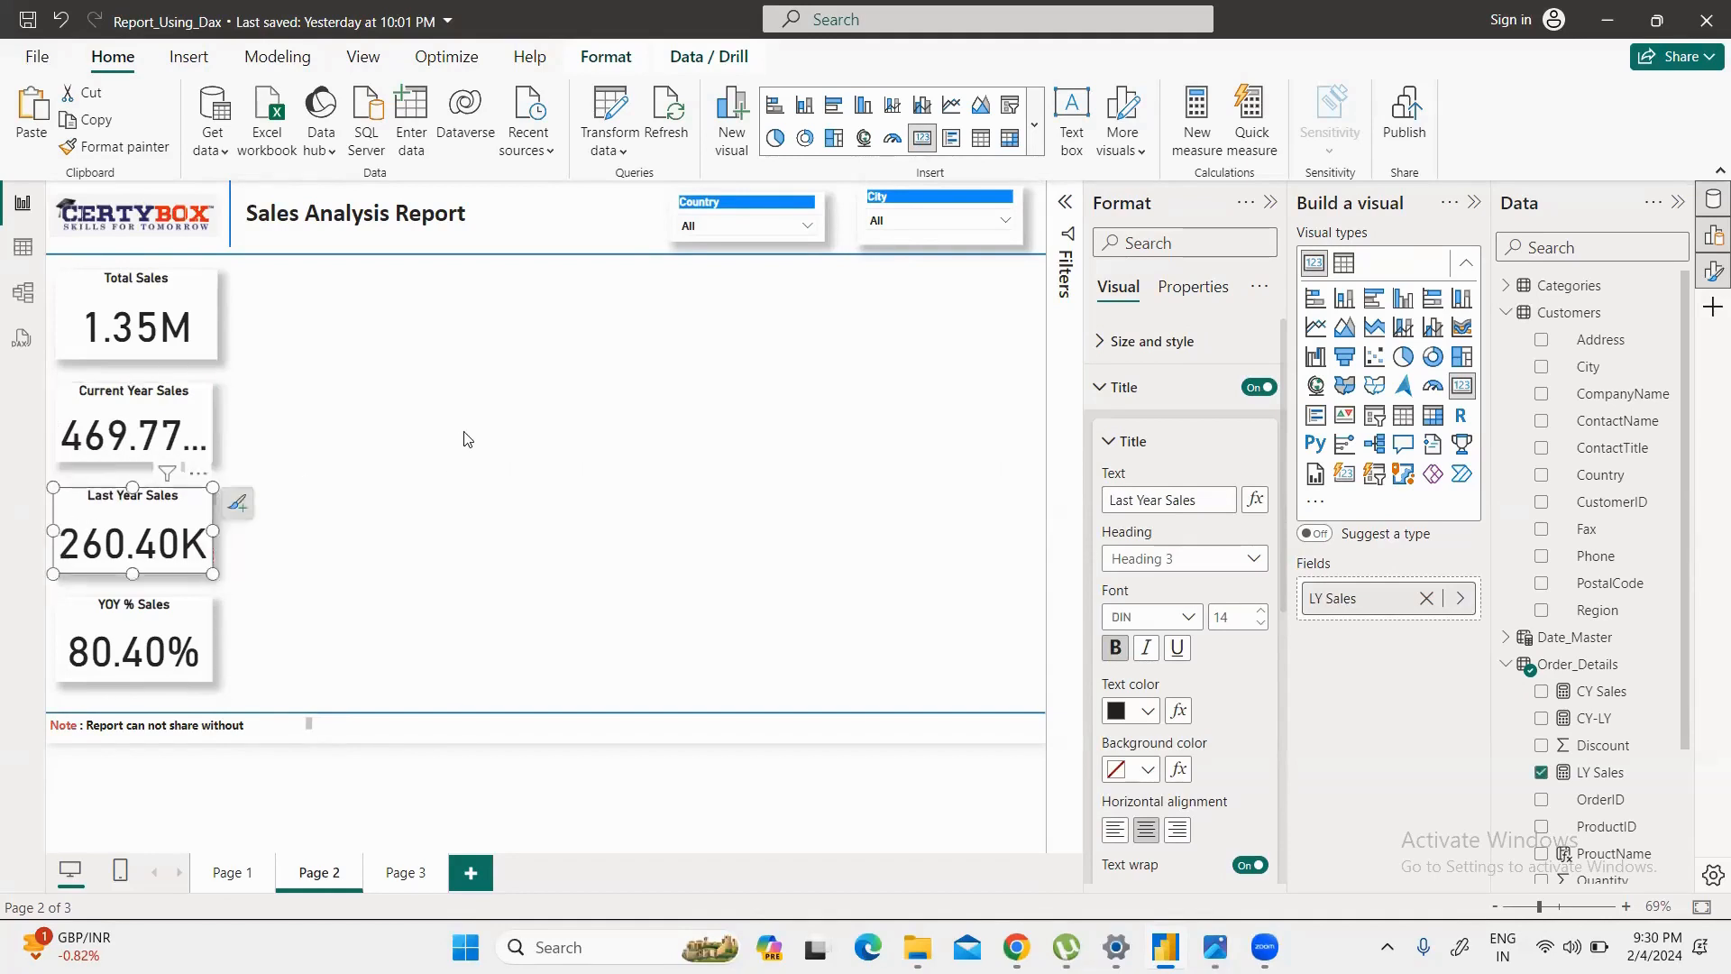
pyautogui.click(231, 286)
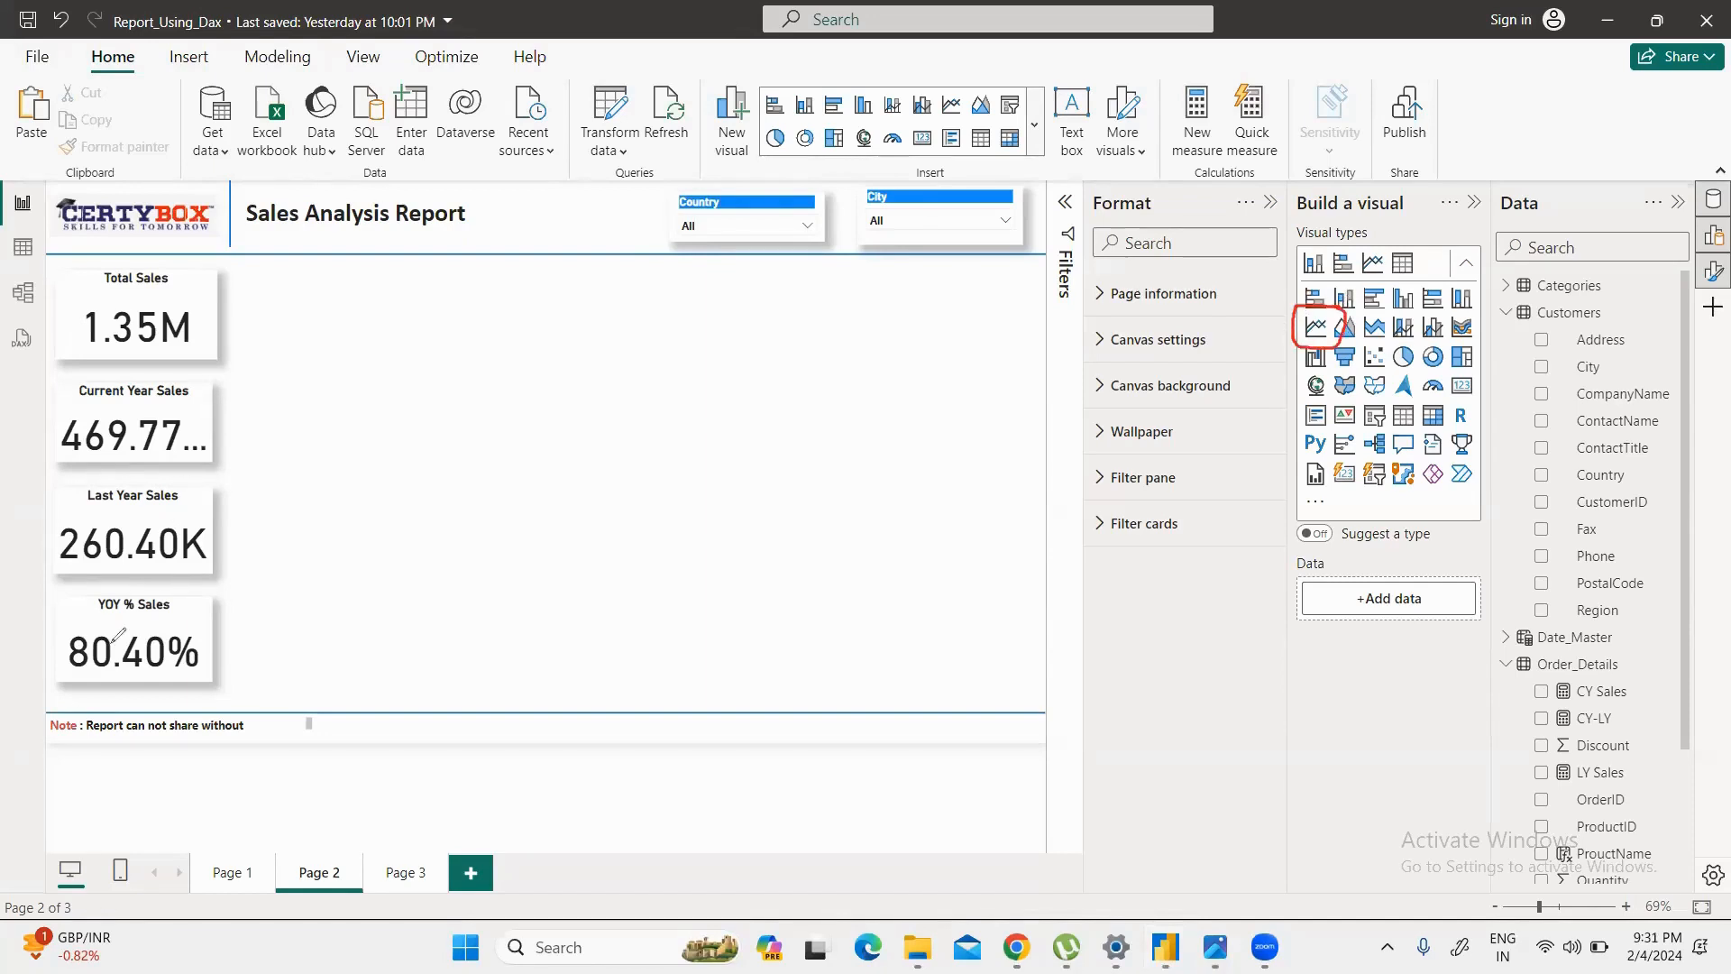
# Step: Add a line chart beside the Total Sales card and stretch it across the remaining page width below the header line
pyautogui.click(1315, 329)
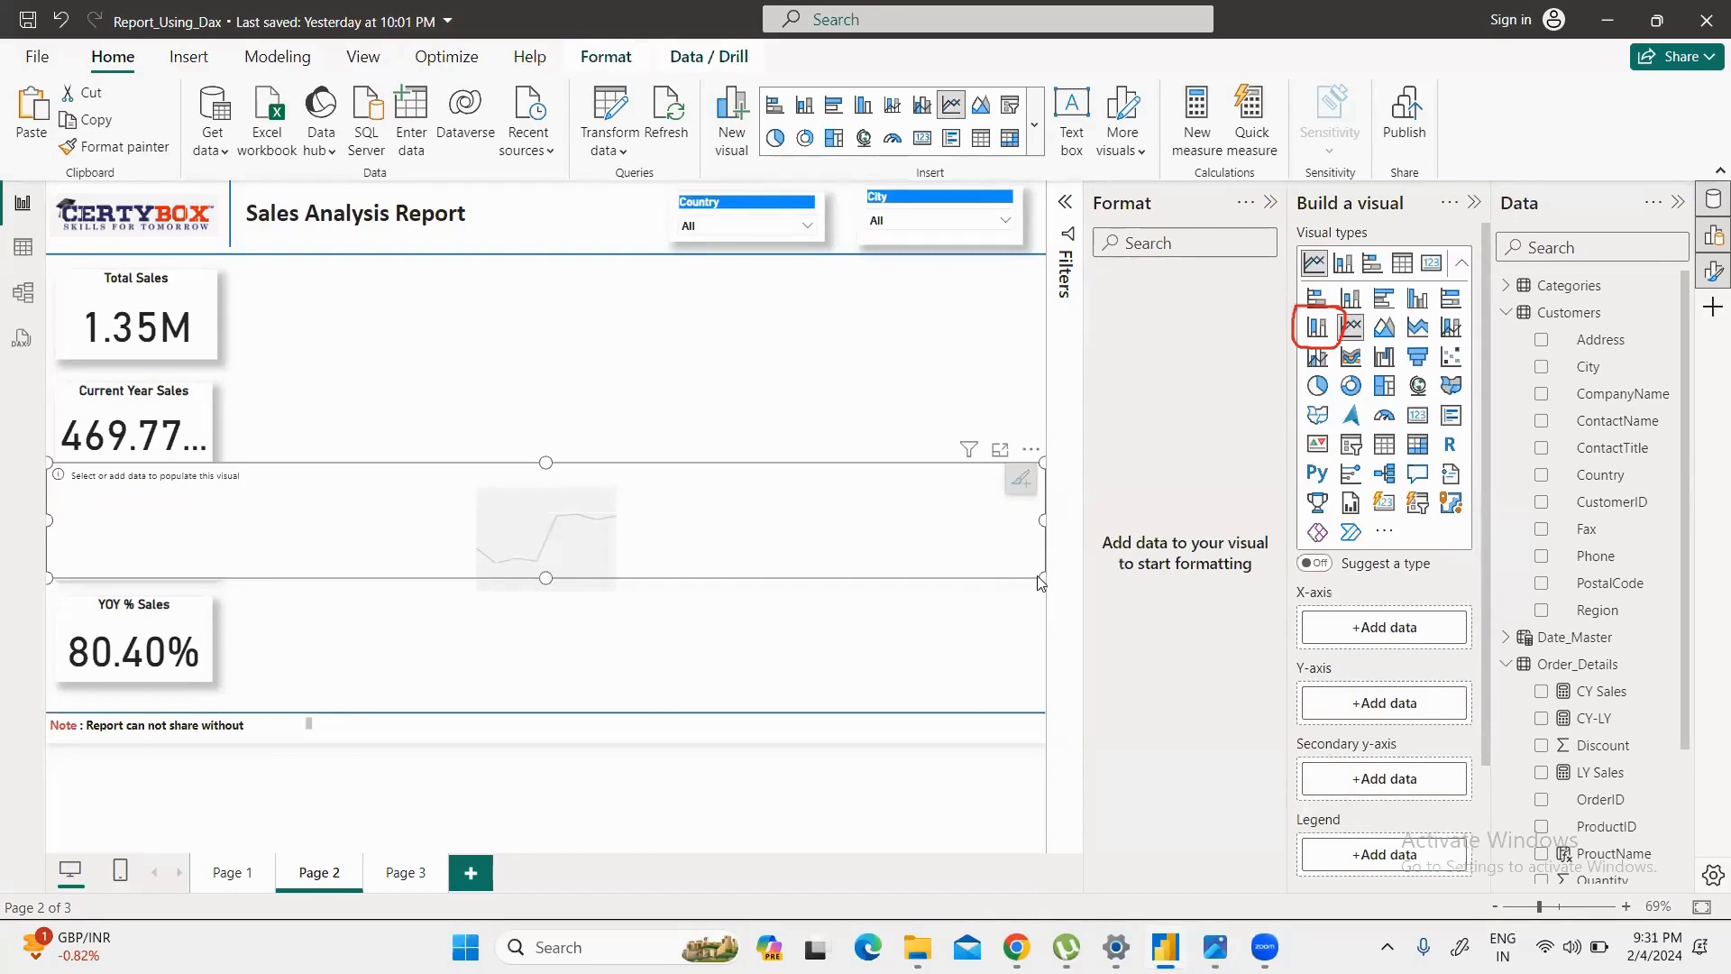
pyautogui.moveTo(1043, 578); pyautogui.dragTo(772, 647)
pyautogui.moveTo(654, 484); pyautogui.dragTo(789, 311)
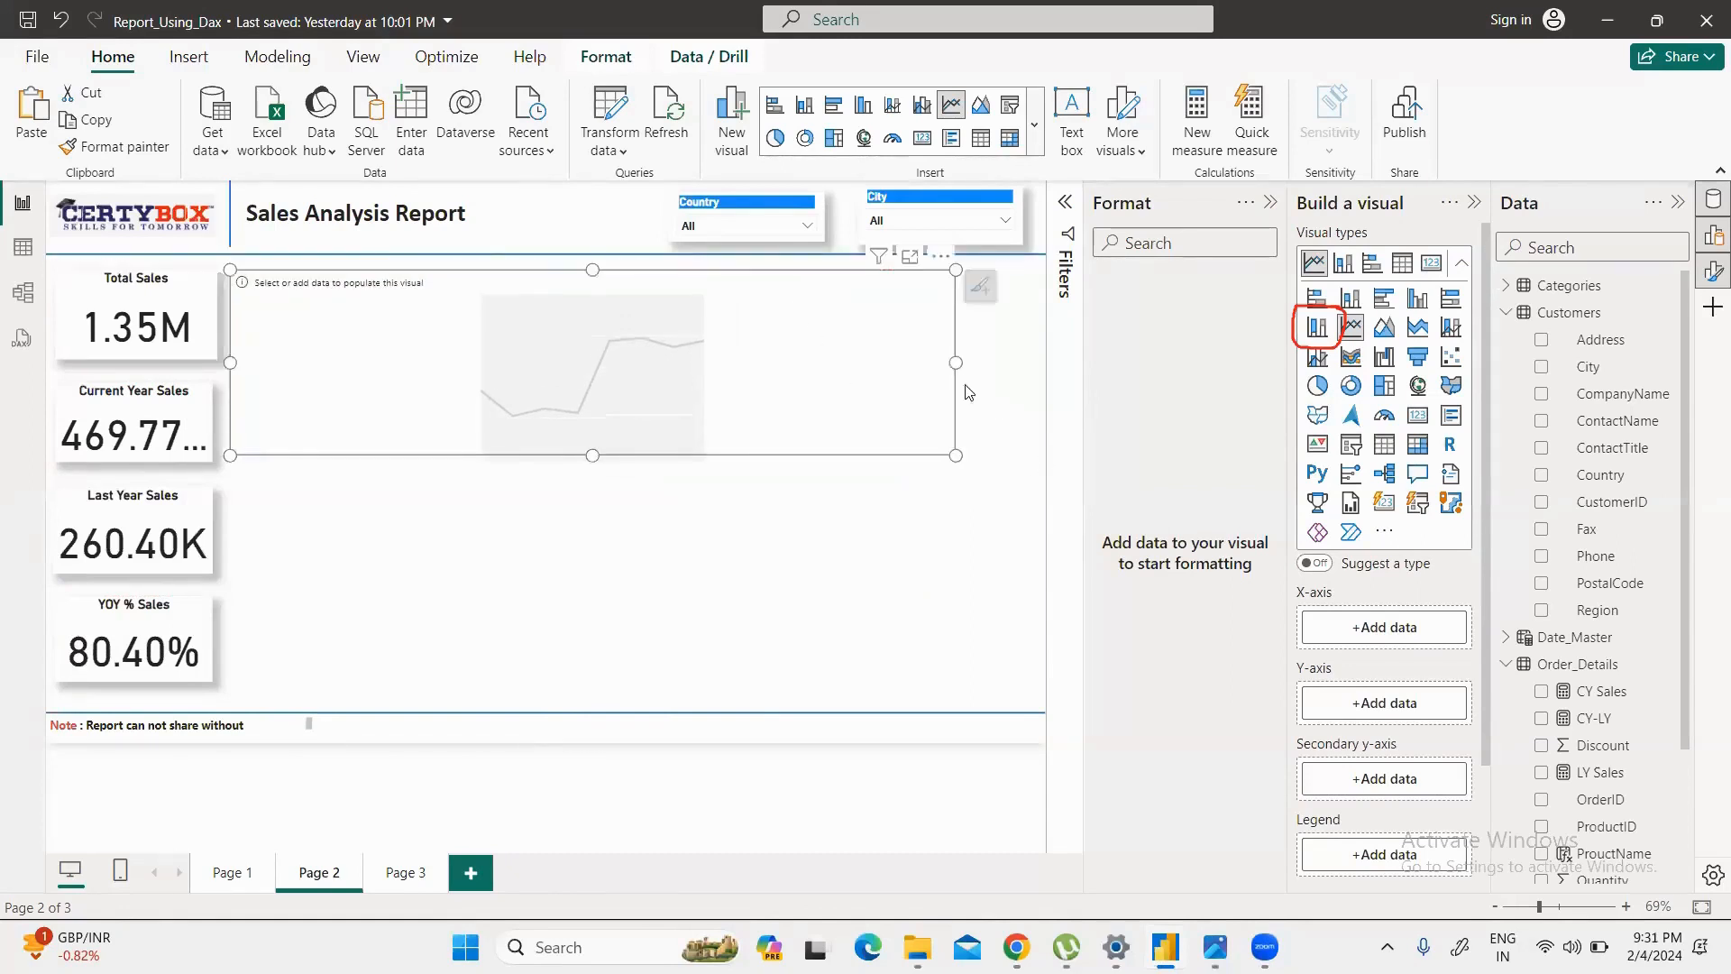
pyautogui.moveTo(956, 366); pyautogui.dragTo(1036, 382)
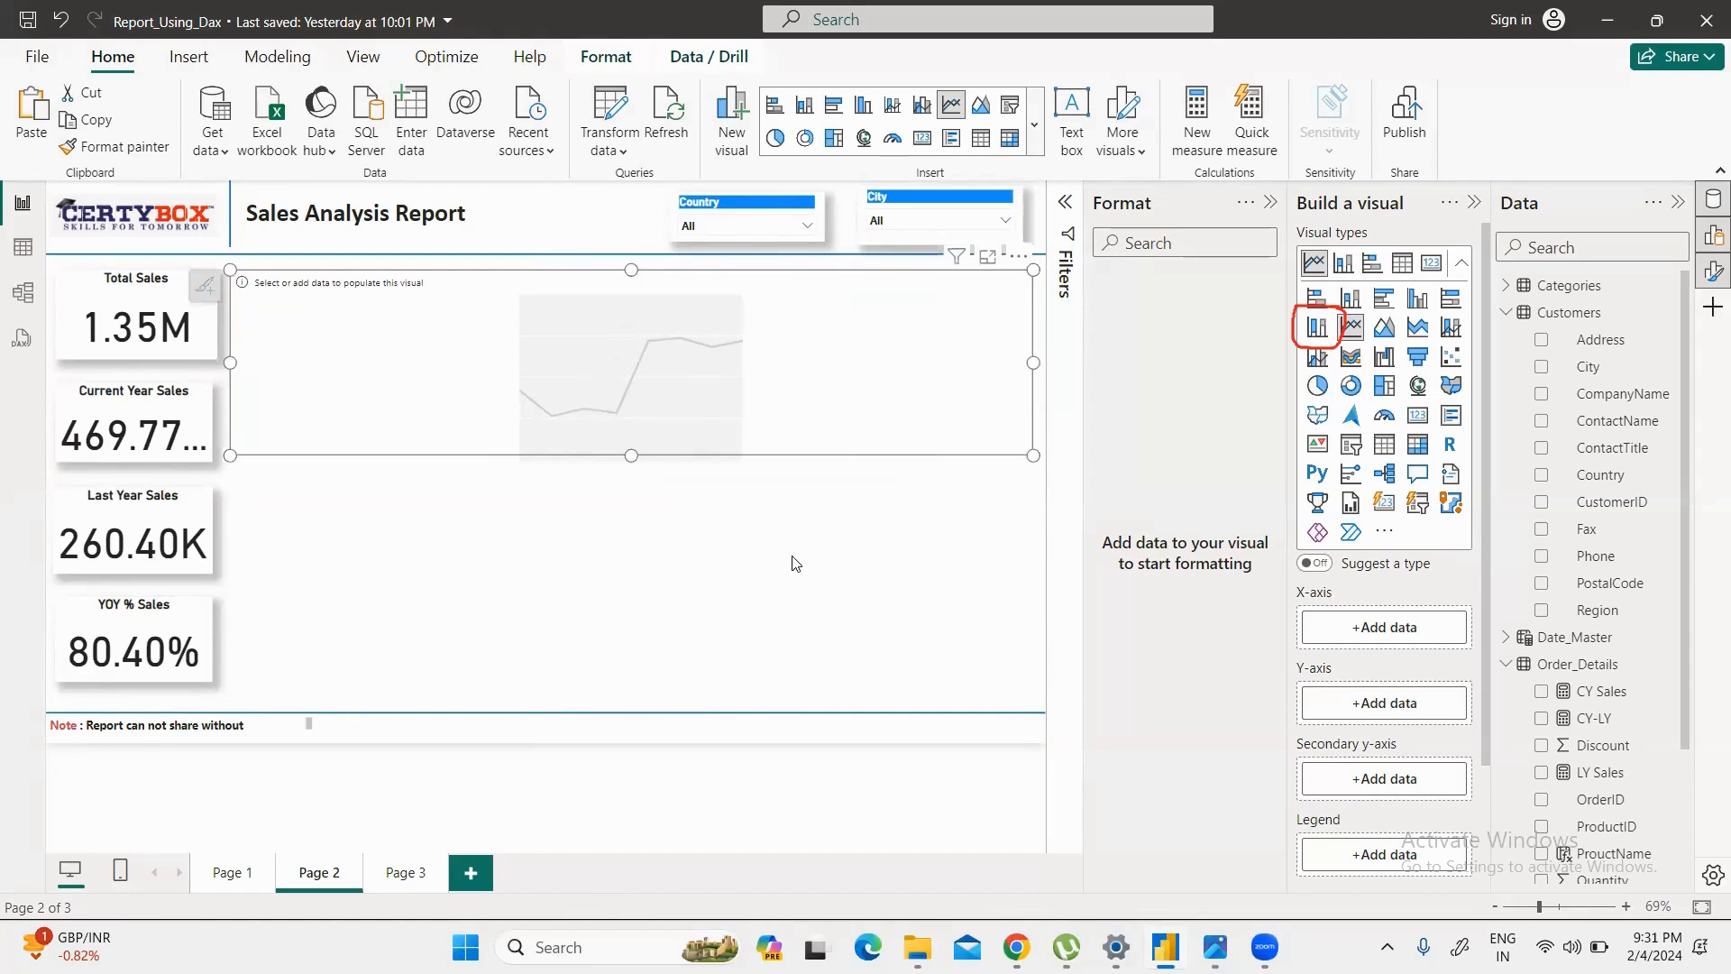
pyautogui.click(737, 591)
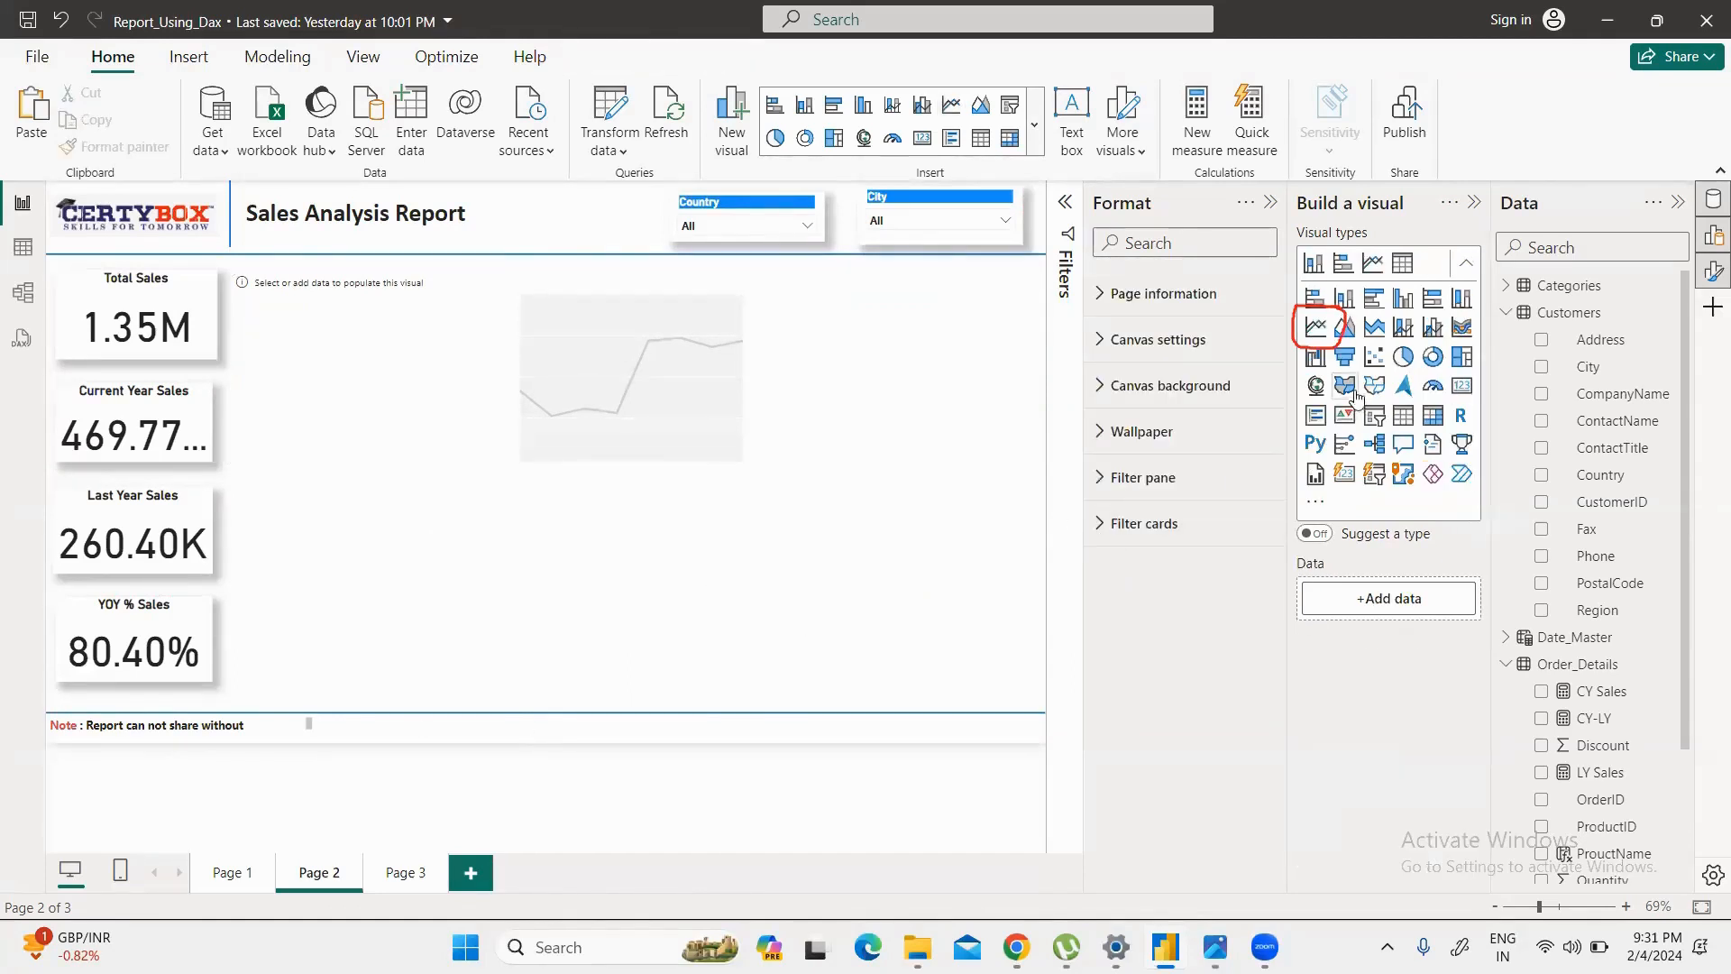
# Step: Plot the line chart with Date from Date_Master on the X-axis and Total Sales from Order_Details on the Y-axis
pyautogui.click(897, 430)
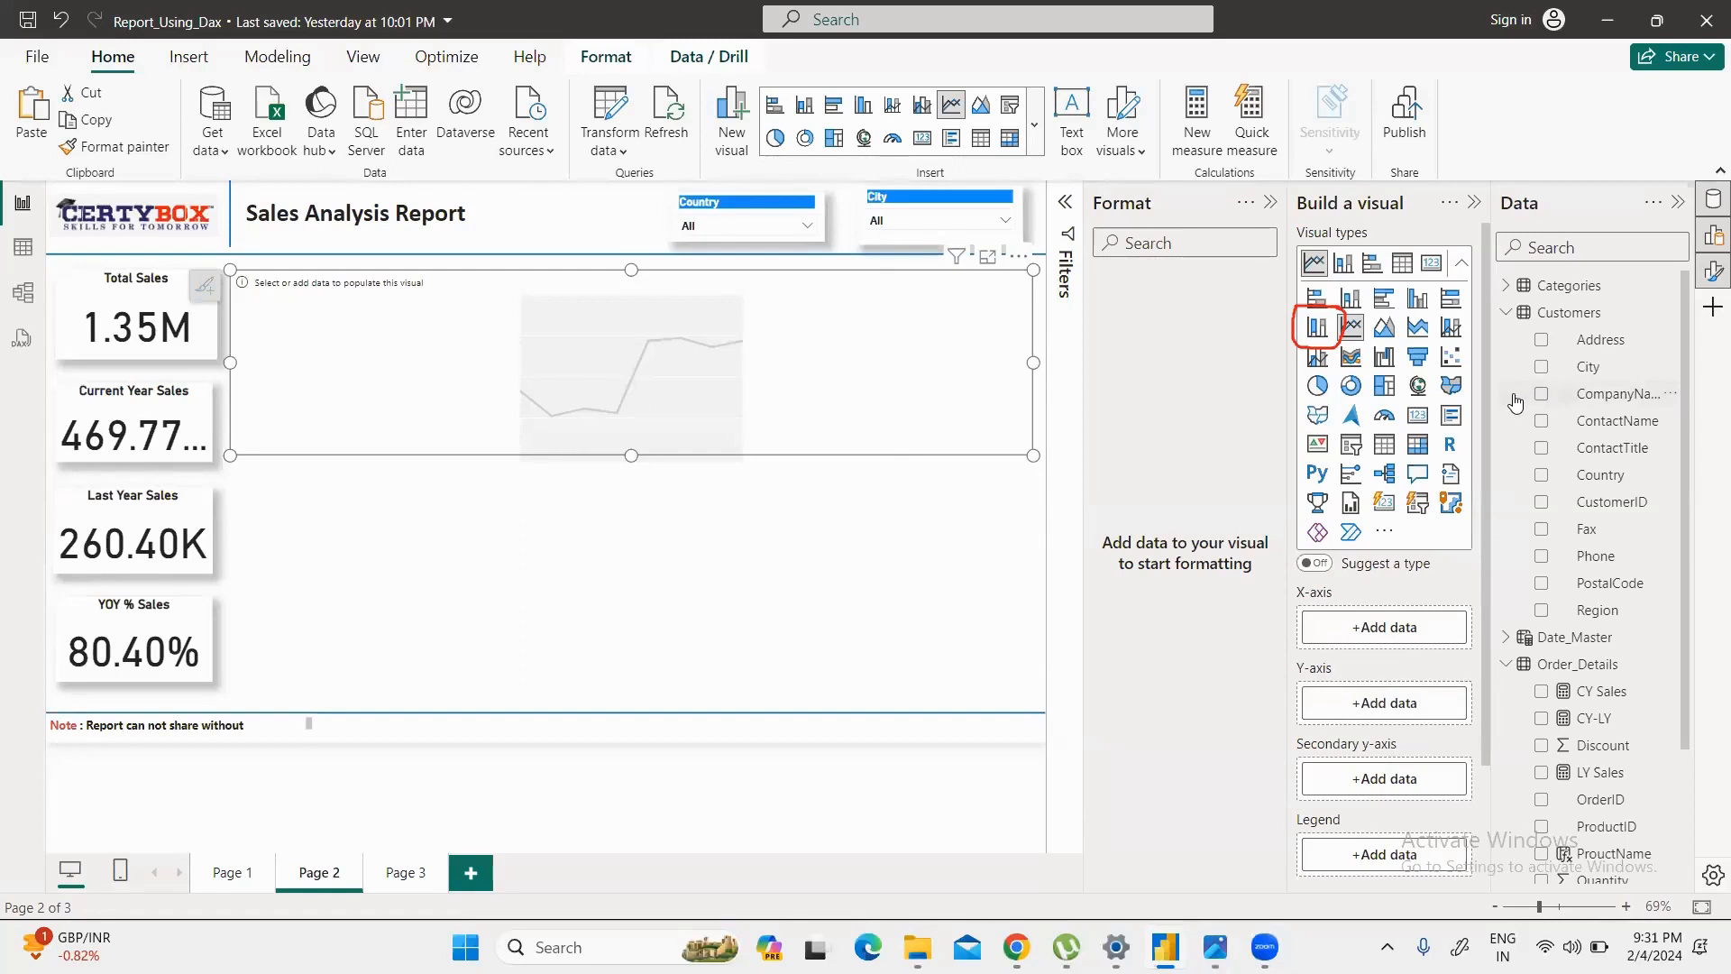
pyautogui.click(1568, 642)
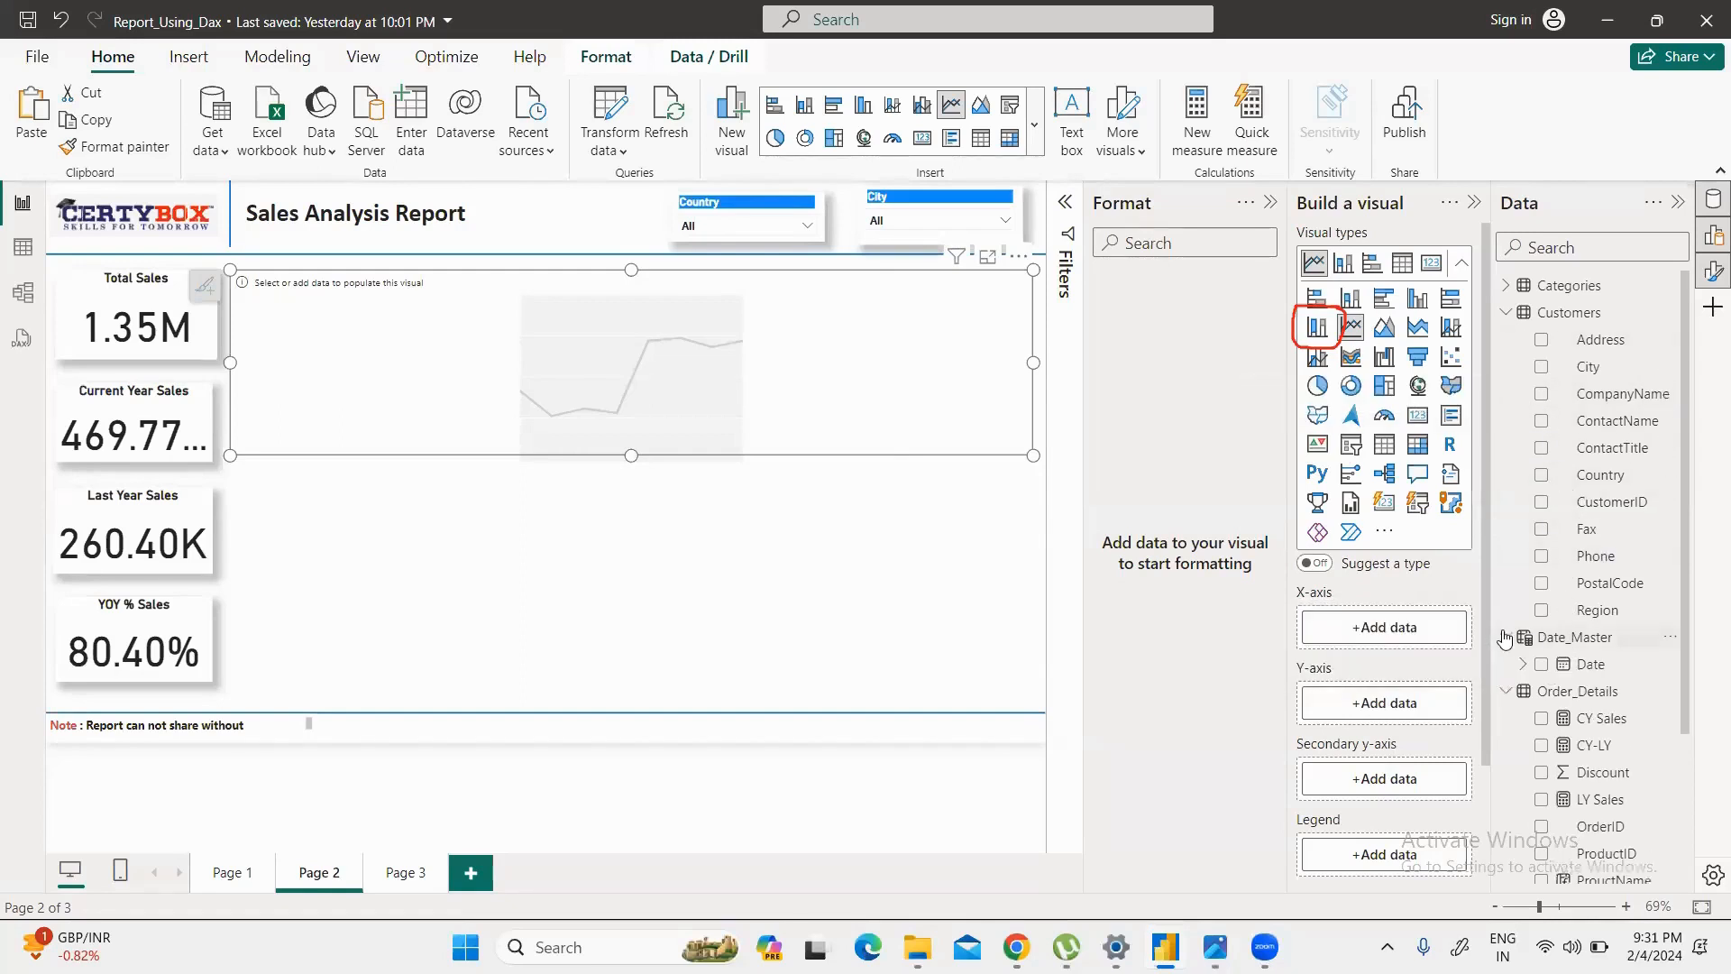
pyautogui.moveTo(1564, 672); pyautogui.dragTo(1386, 616)
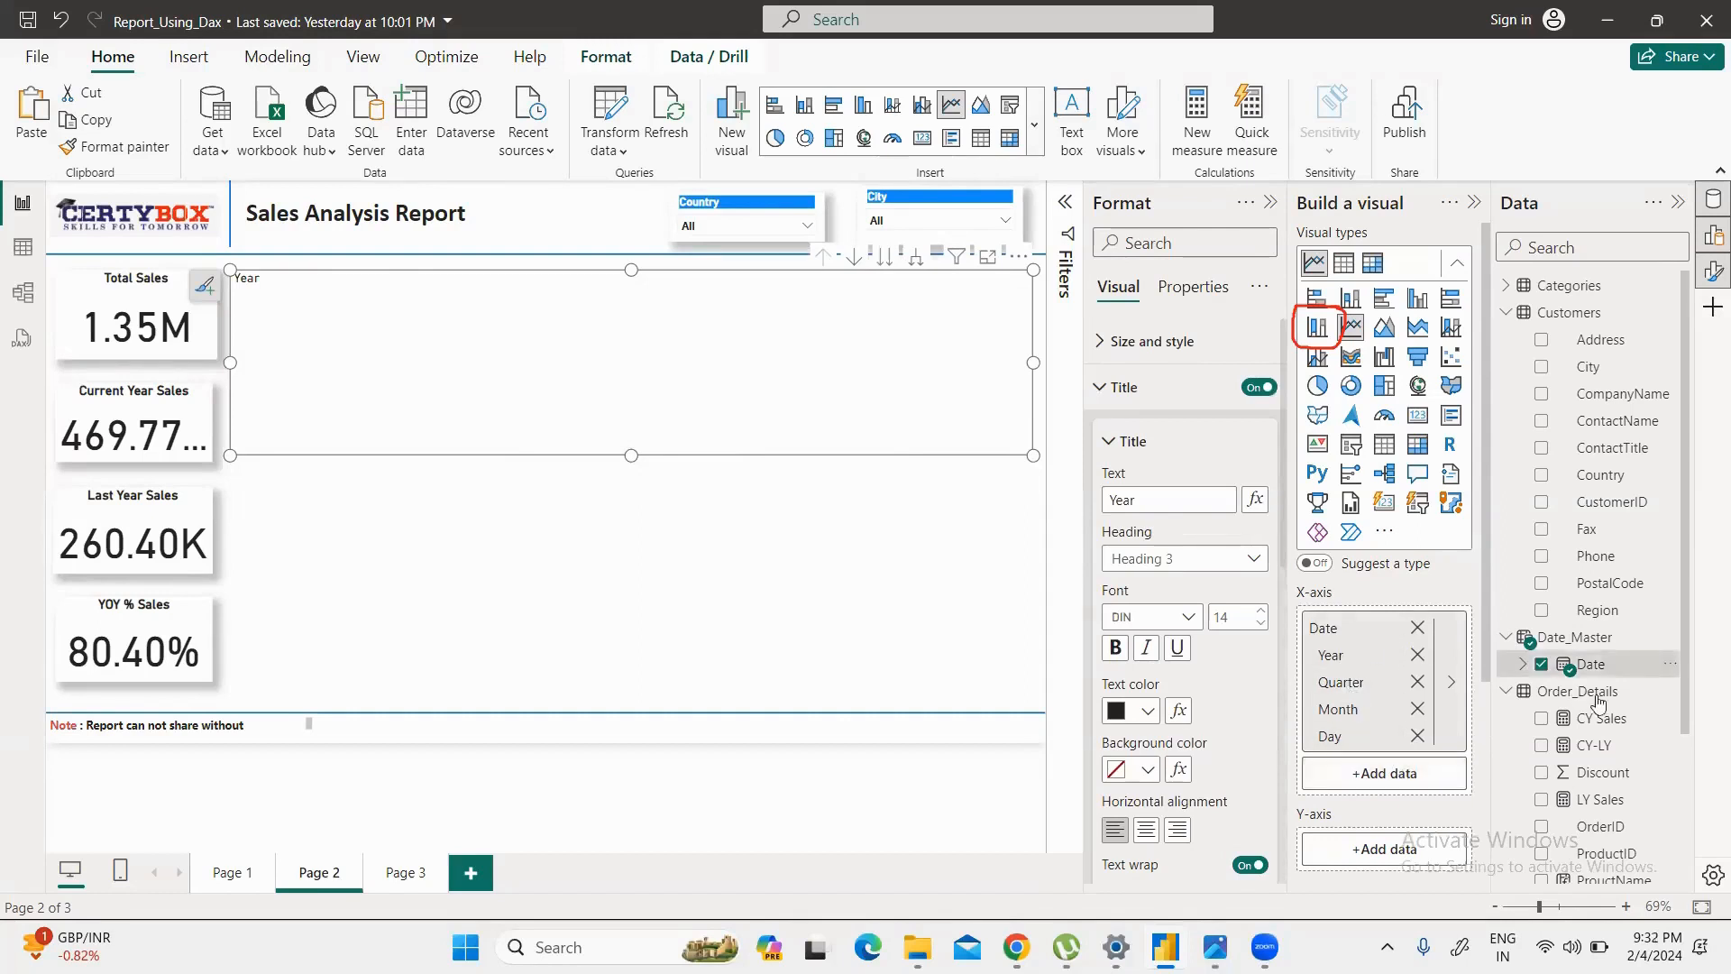
pyautogui.scroll(-3, 1695, 735)
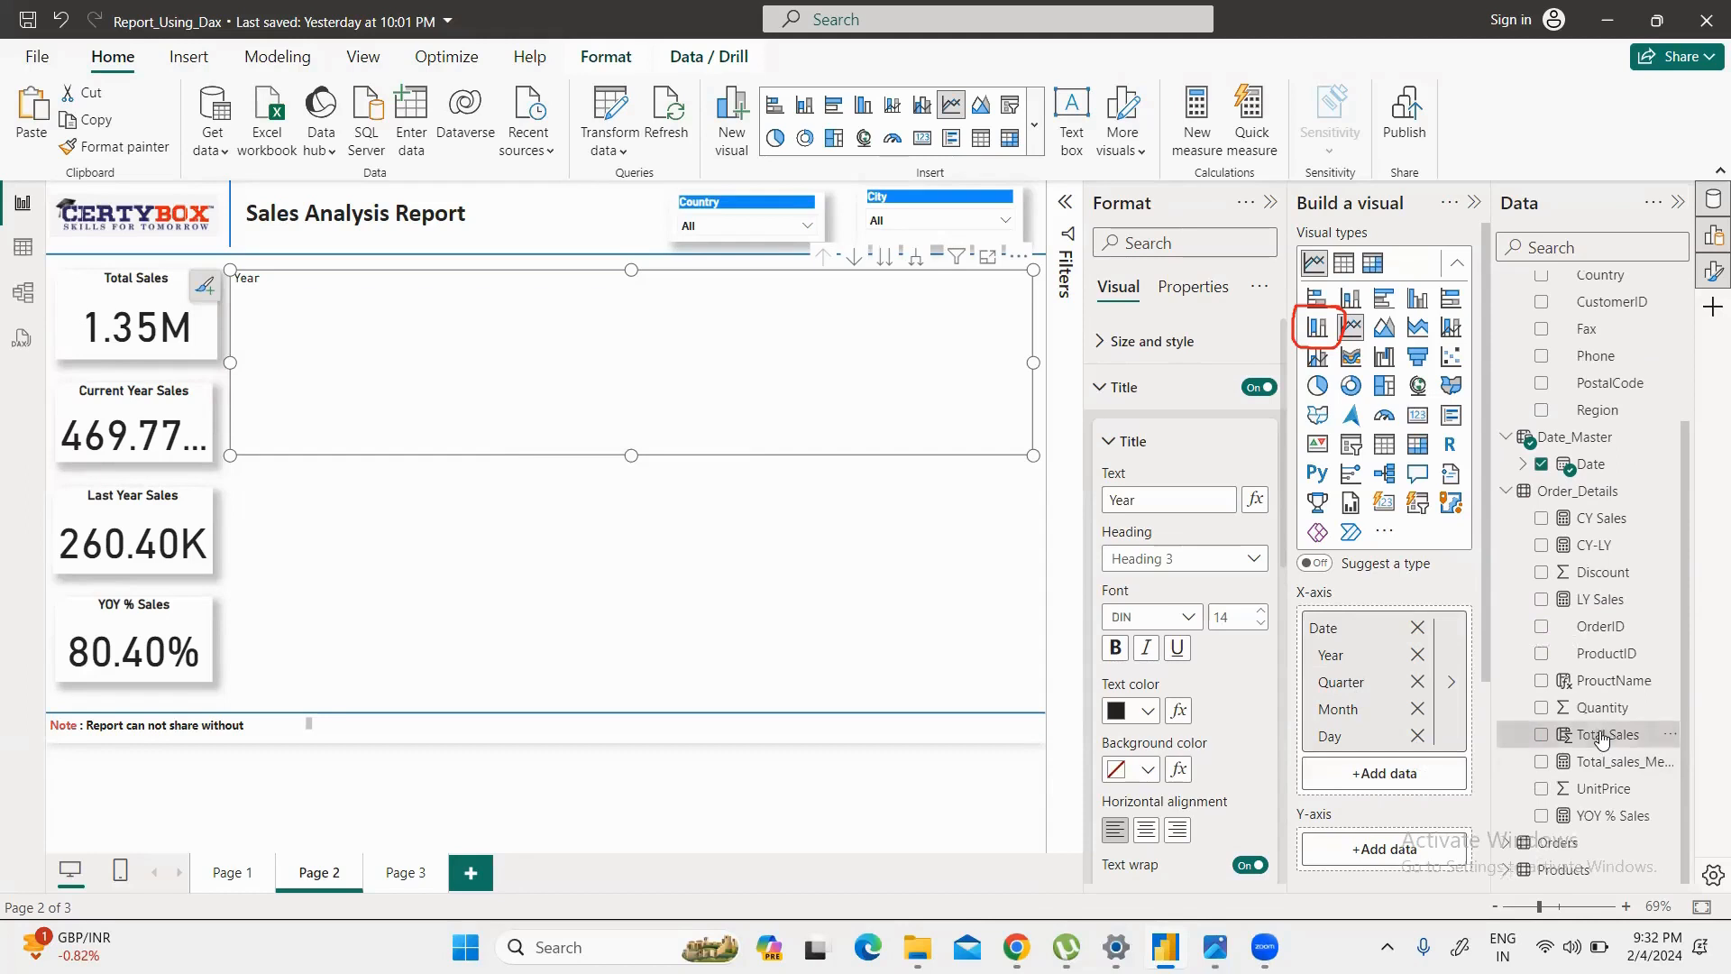
pyautogui.moveTo(1607, 738); pyautogui.dragTo(1395, 852)
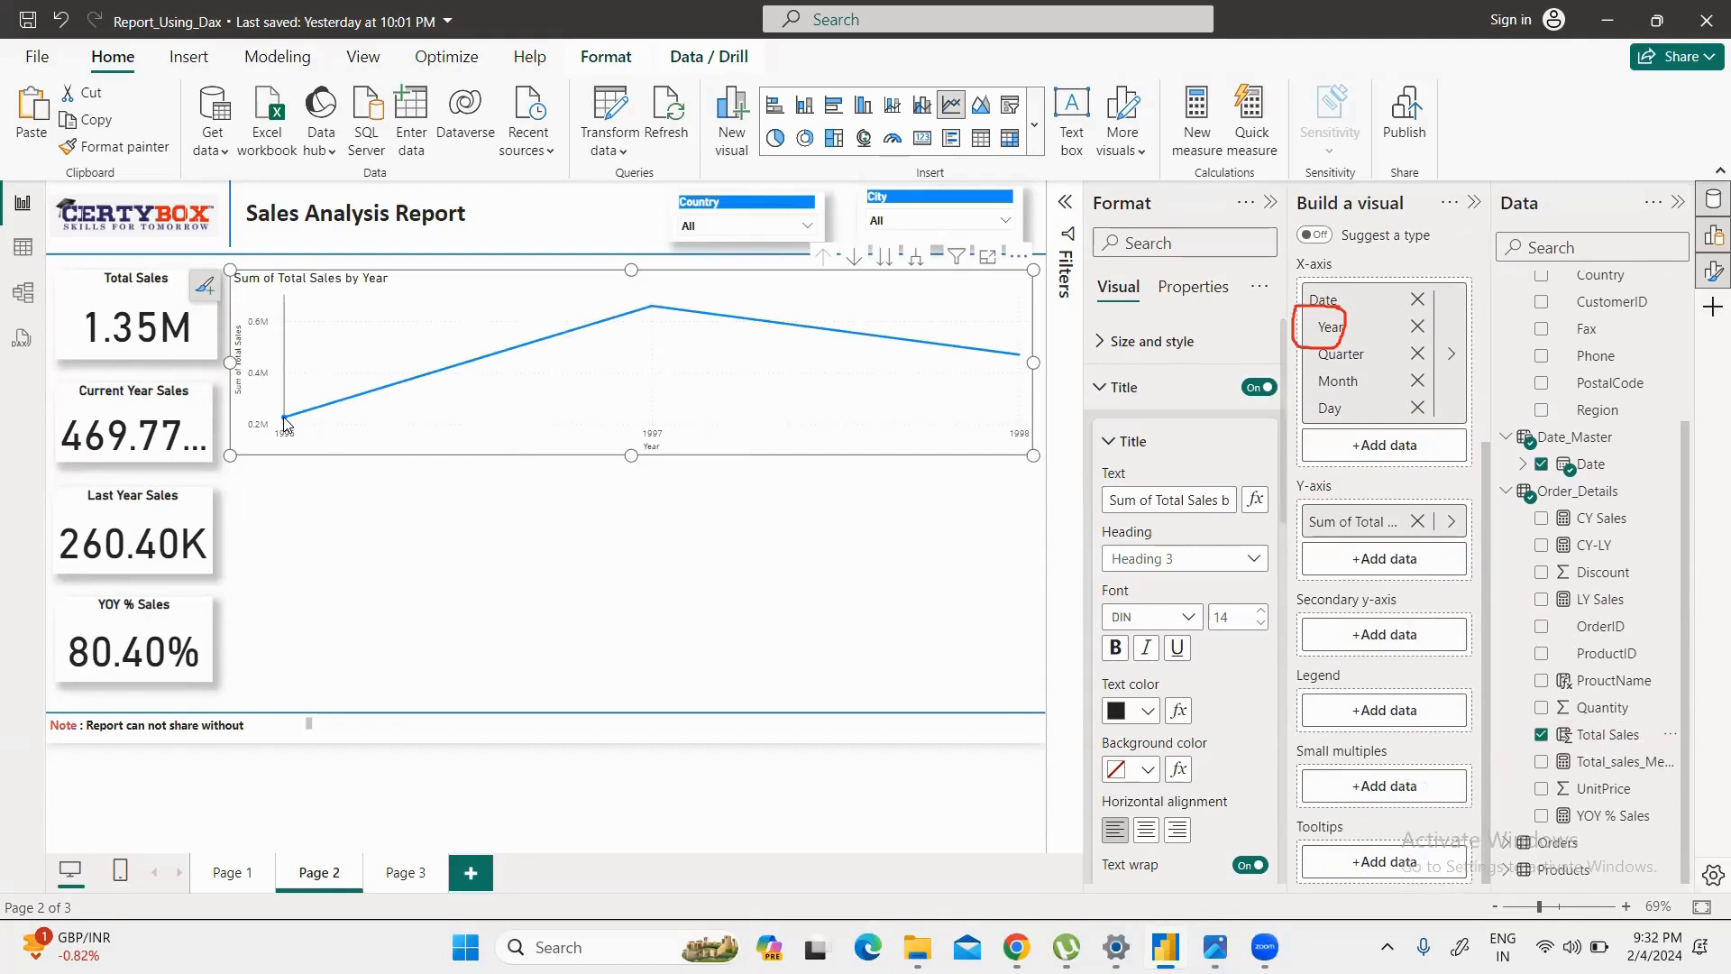
# Step: Check the yearly sales points on the line chart, then try expanding it to quarters and drill back up to years
pyautogui.moveTo(283, 421)
pyautogui.moveTo(645, 311)
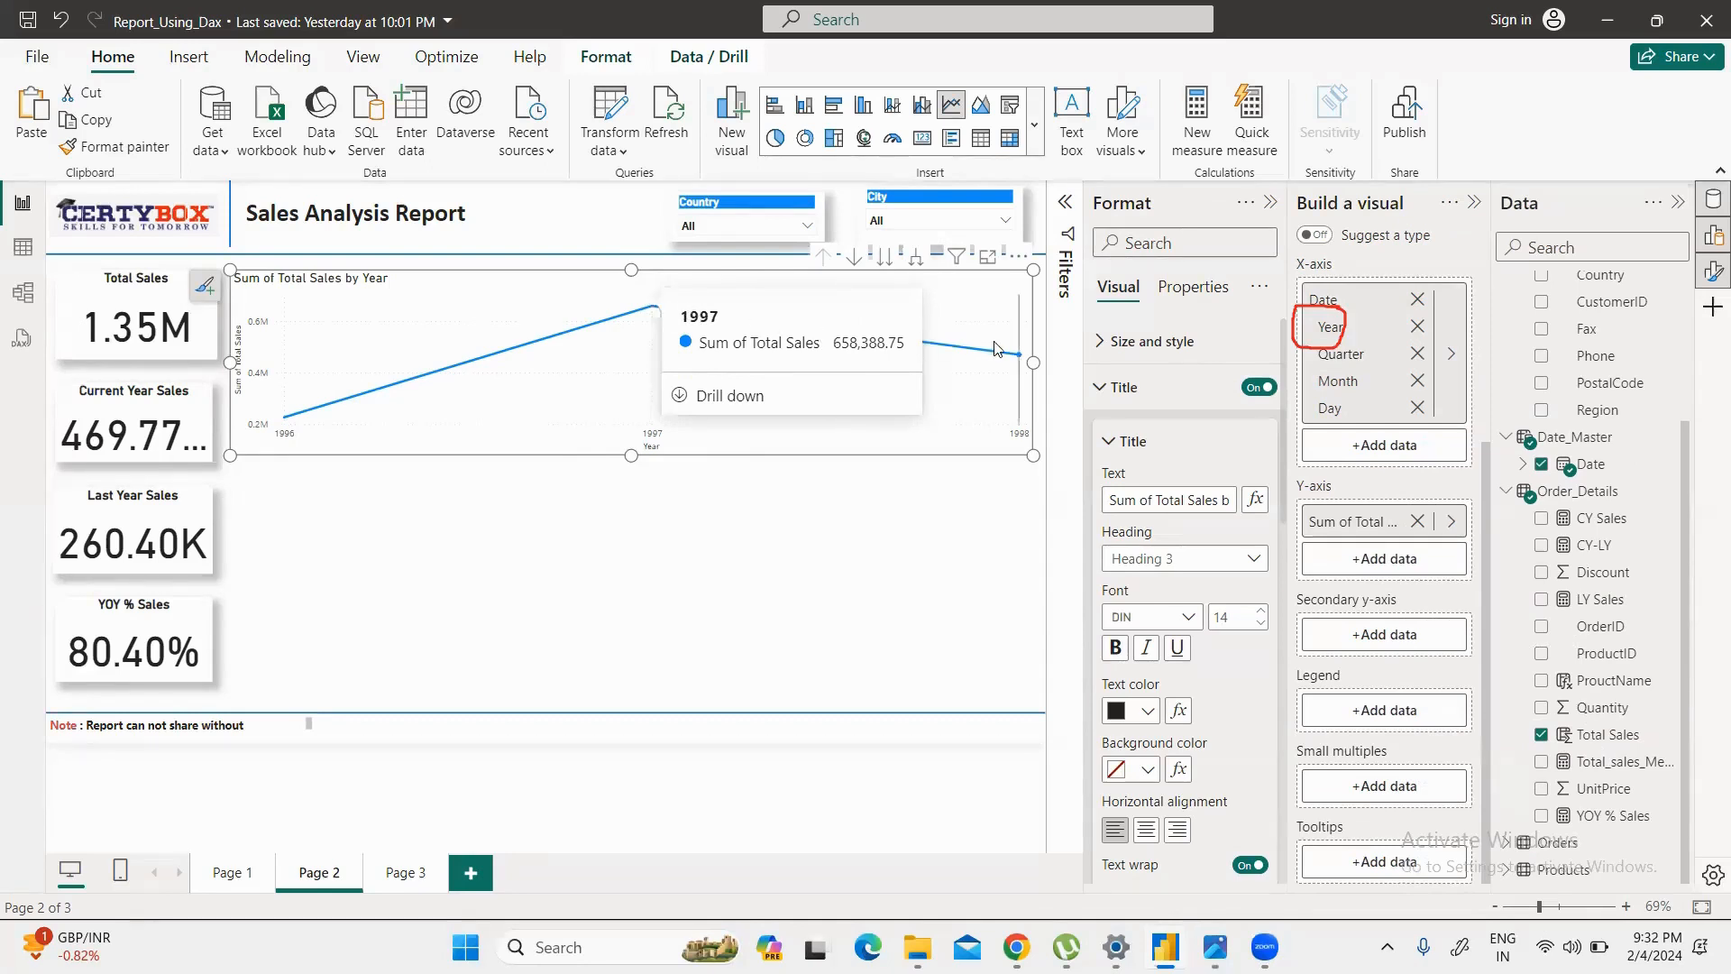
pyautogui.moveTo(1017, 357)
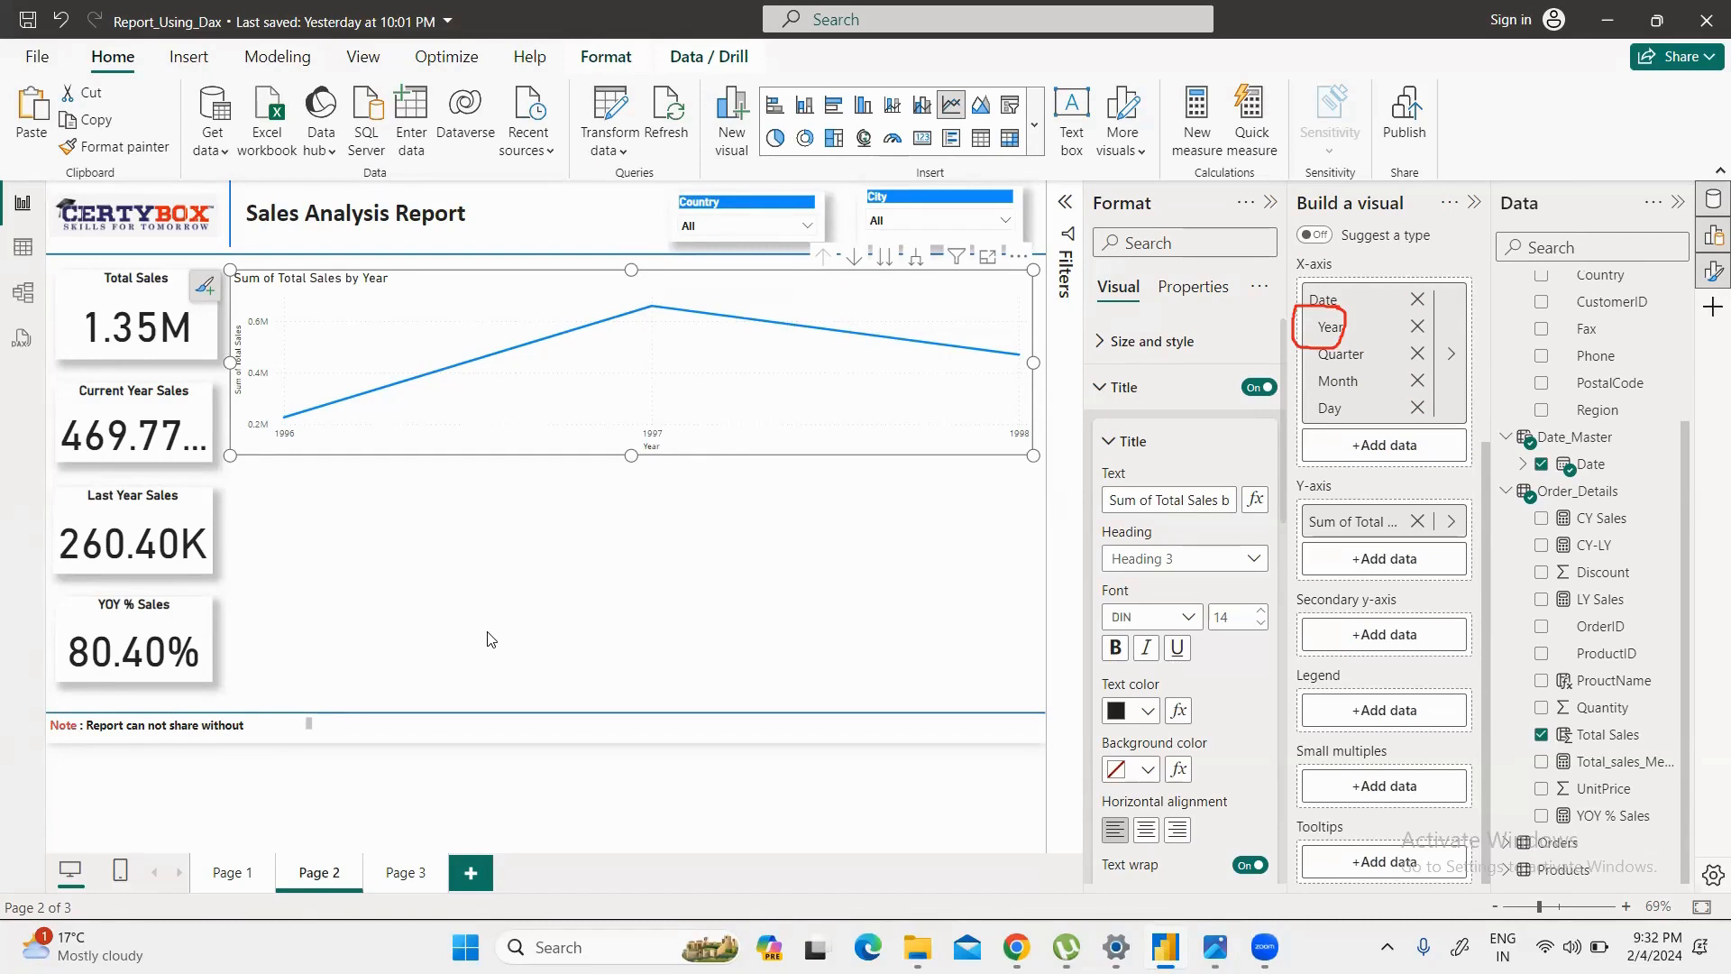
pyautogui.click(916, 265)
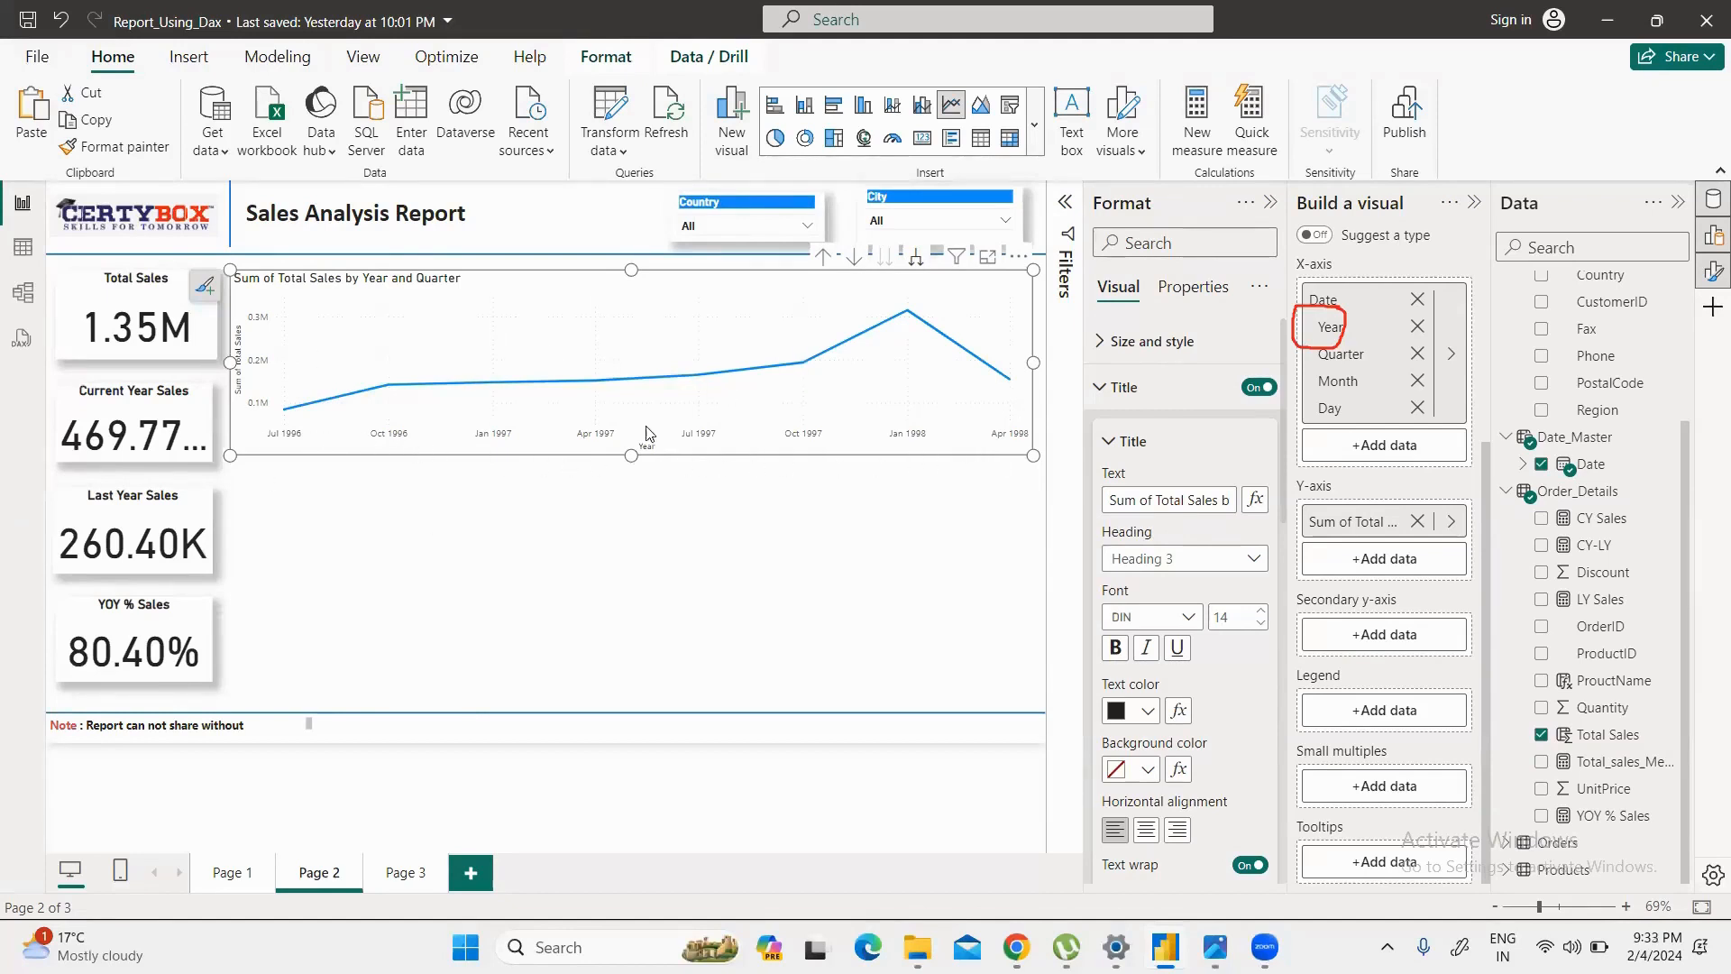
pyautogui.click(823, 256)
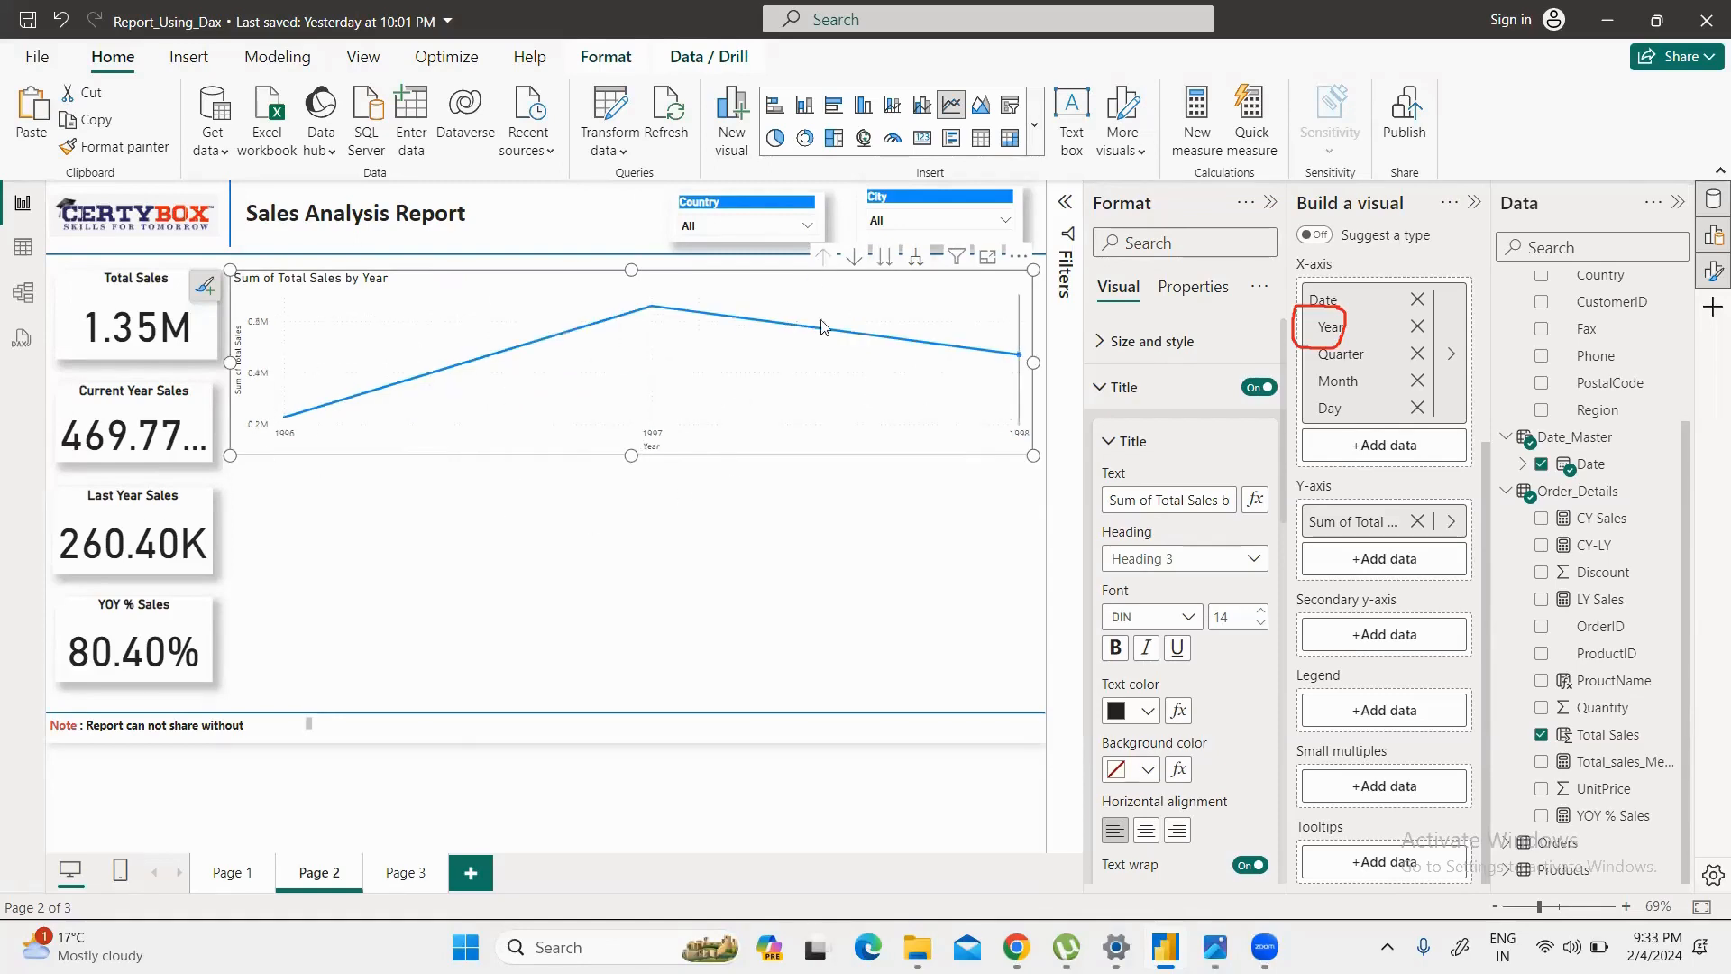
# Step: Check the Date hierarchy's levels in Date_Master and expand the whole line chart down through Quarter, Month and Day
pyautogui.click(1523, 464)
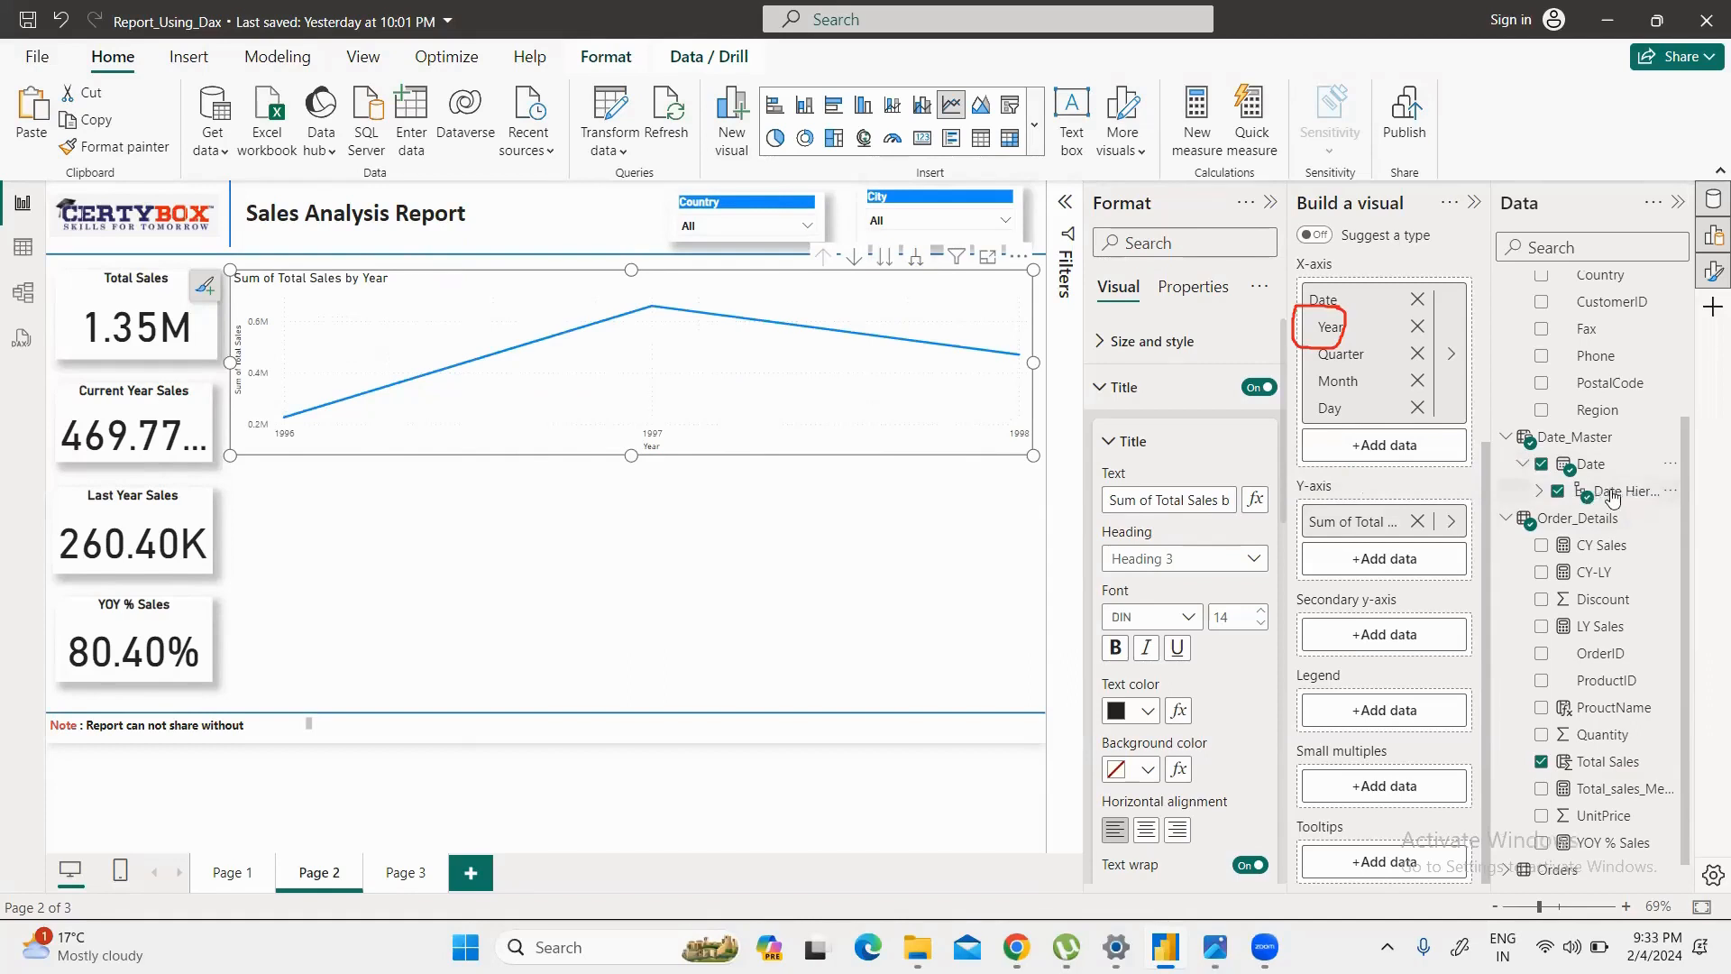
pyautogui.click(1541, 490)
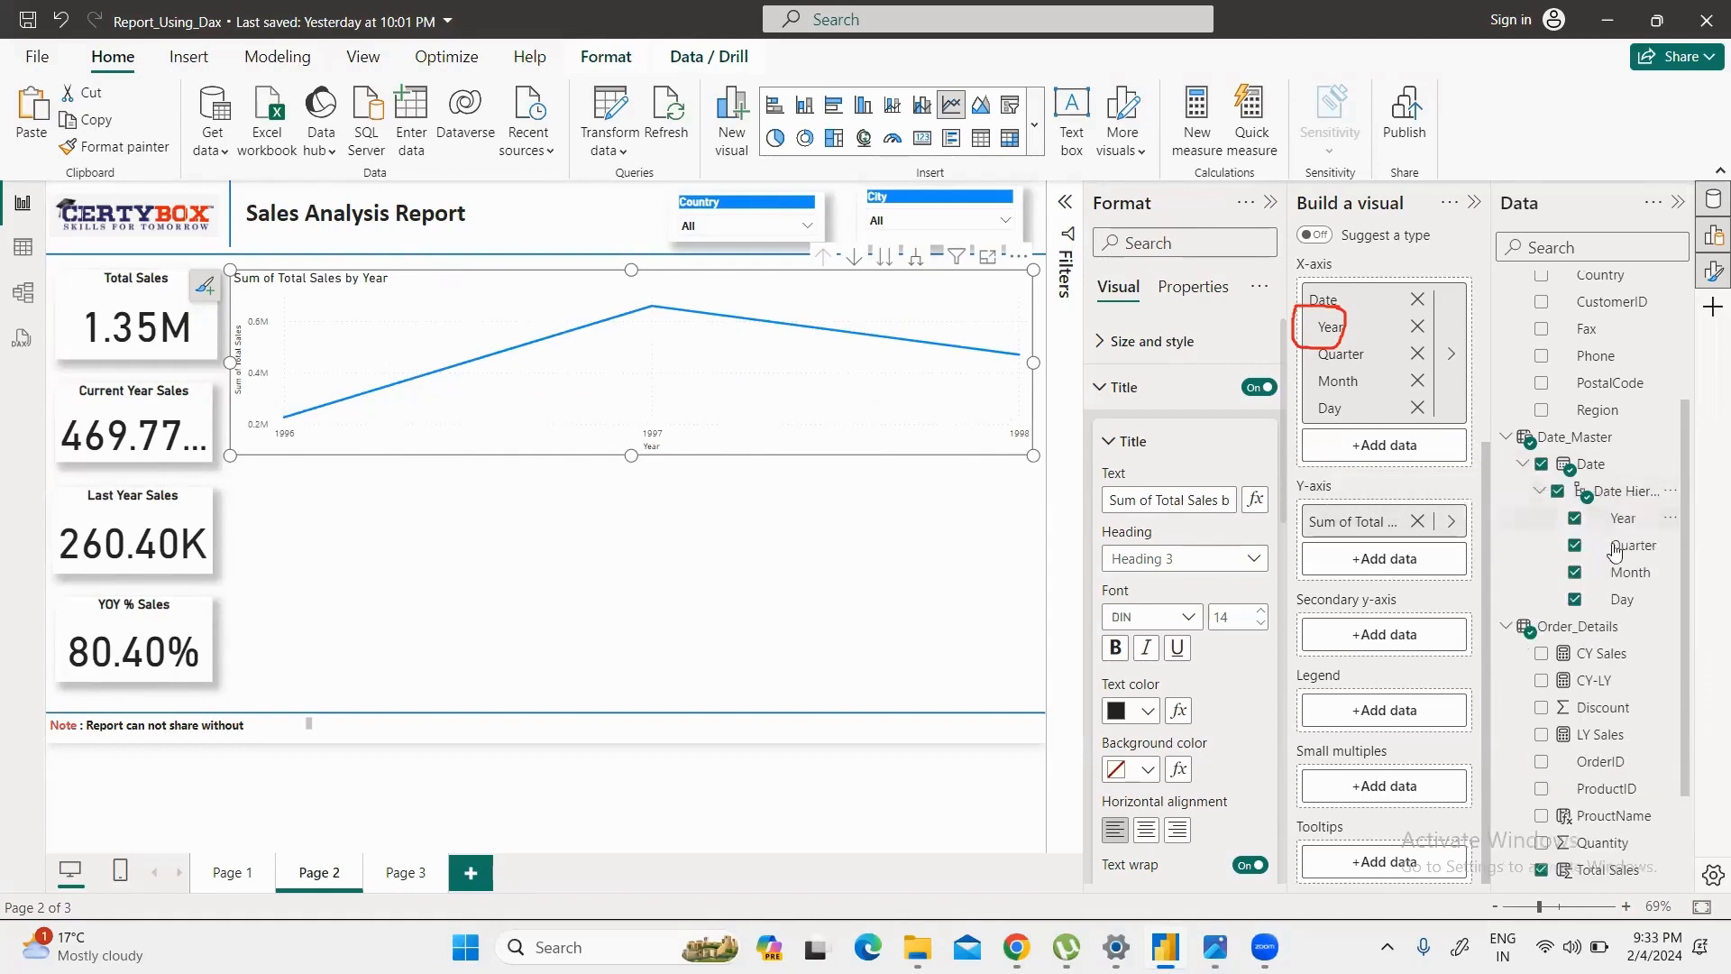
pyautogui.click(1539, 491)
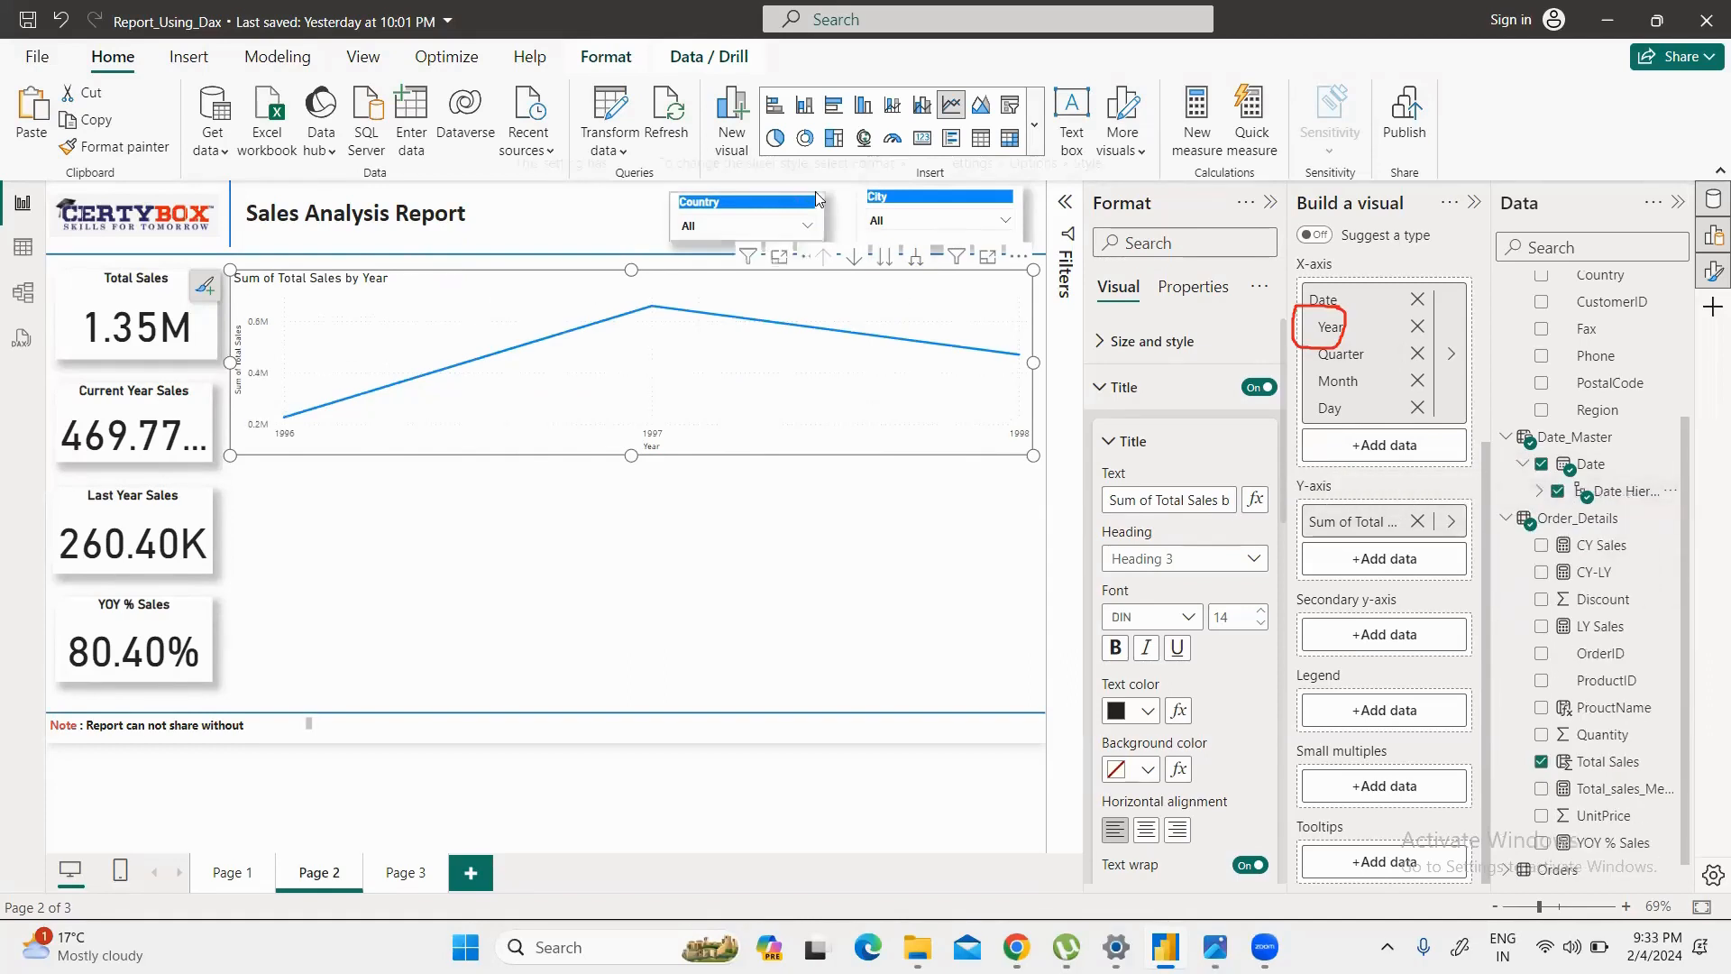
pyautogui.click(916, 262)
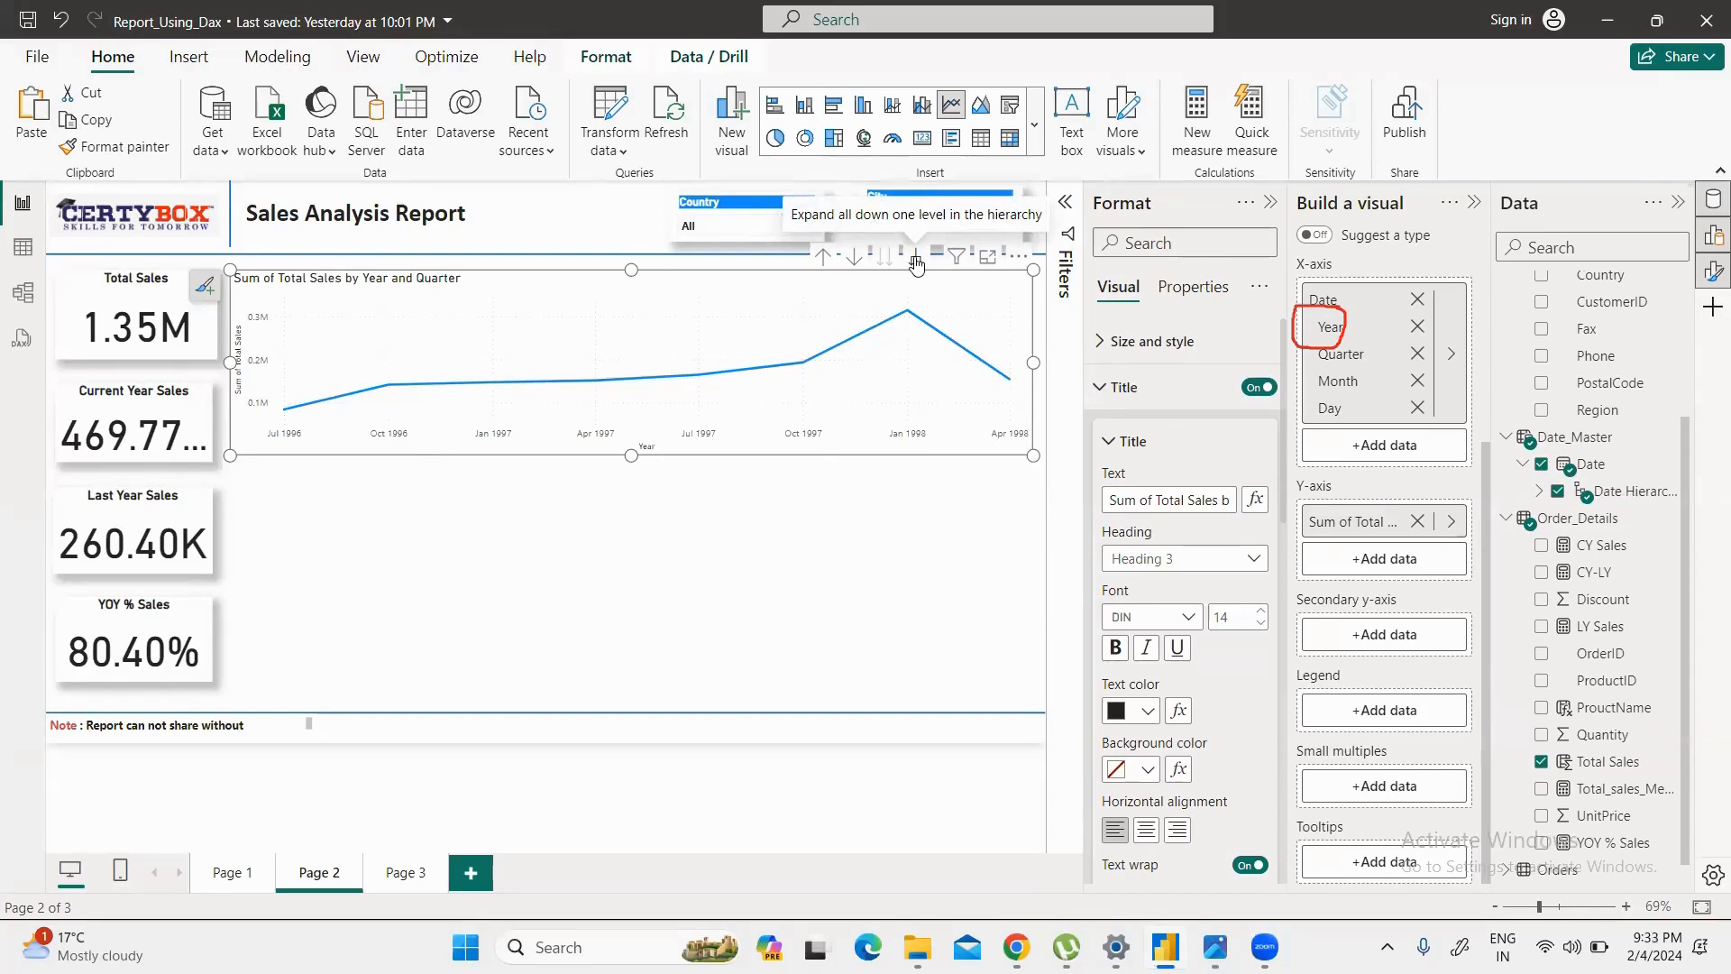
pyautogui.click(916, 262)
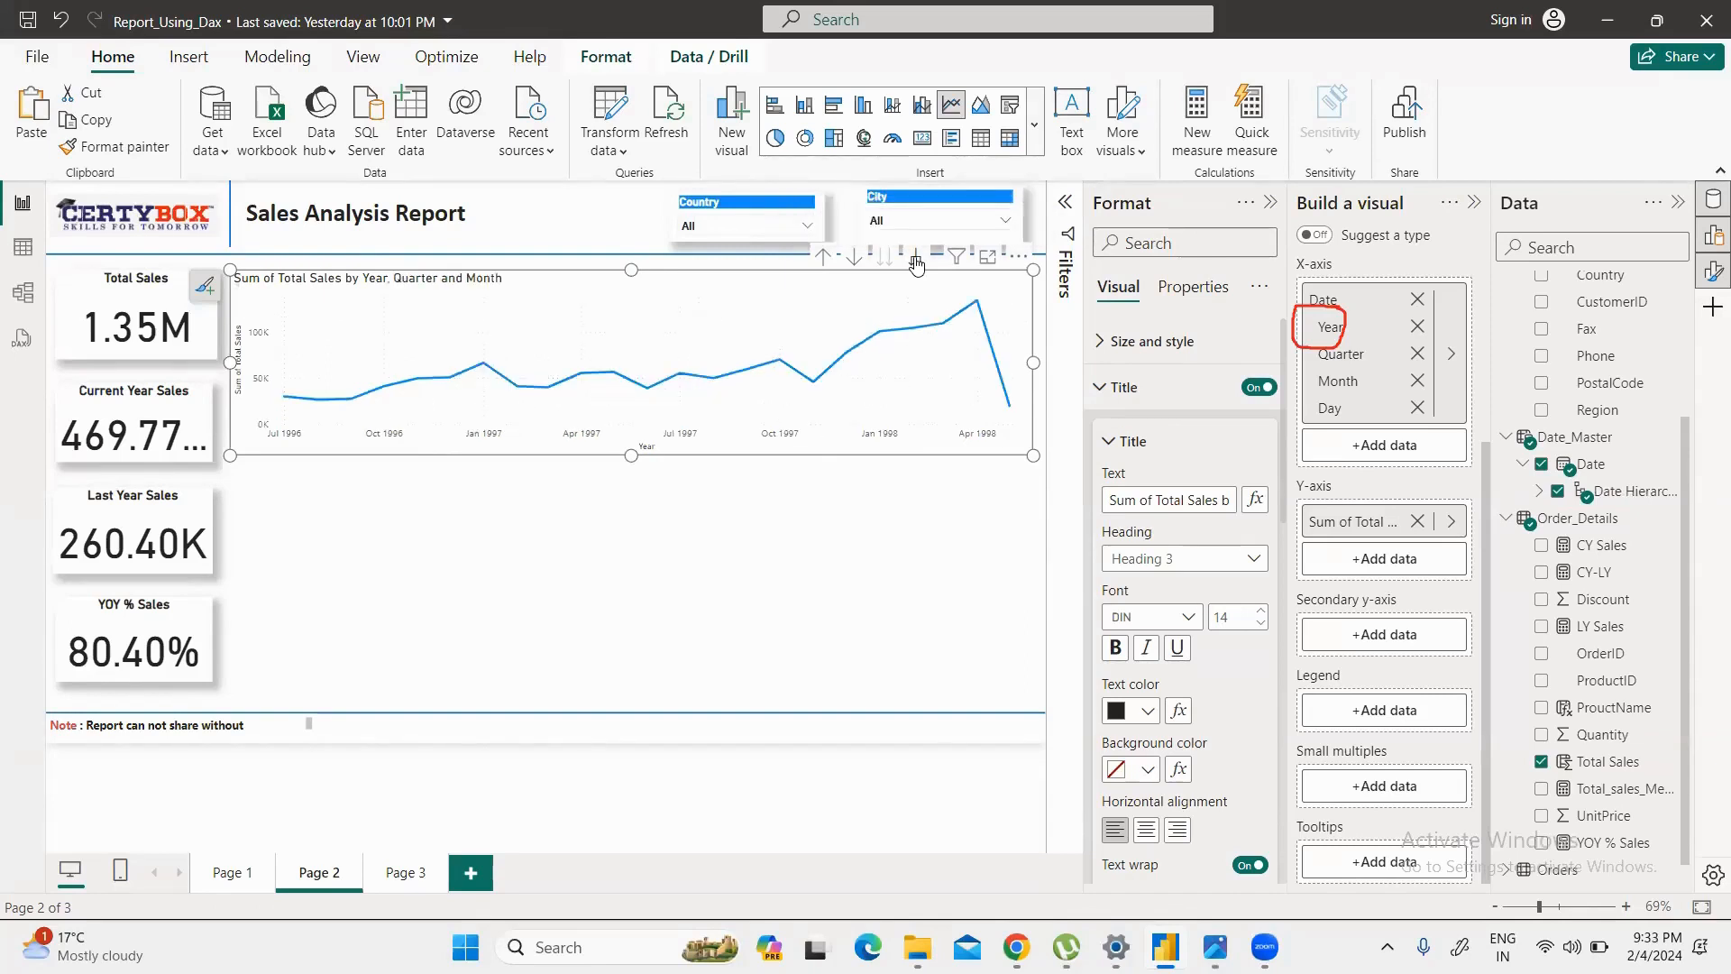
pyautogui.click(916, 261)
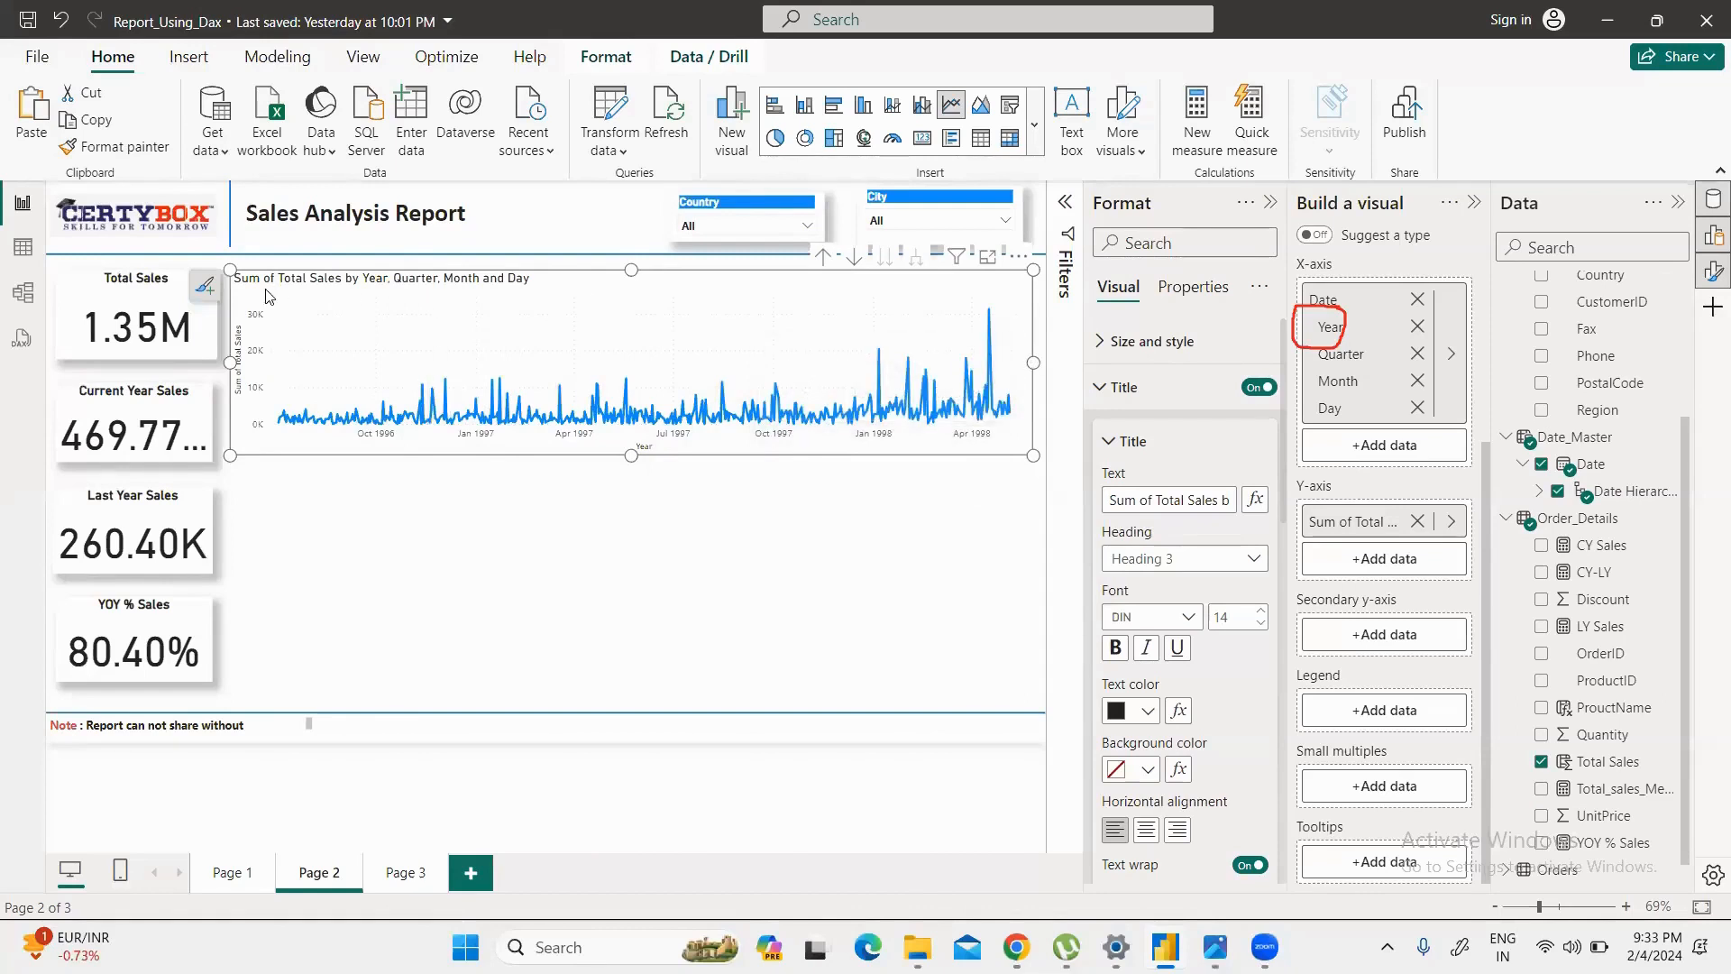
pyautogui.moveTo(232, 268); pyautogui.dragTo(230, 271)
# Step: Copy the Total Sales card's formatting onto the total sales line chart
pyautogui.click(126, 297)
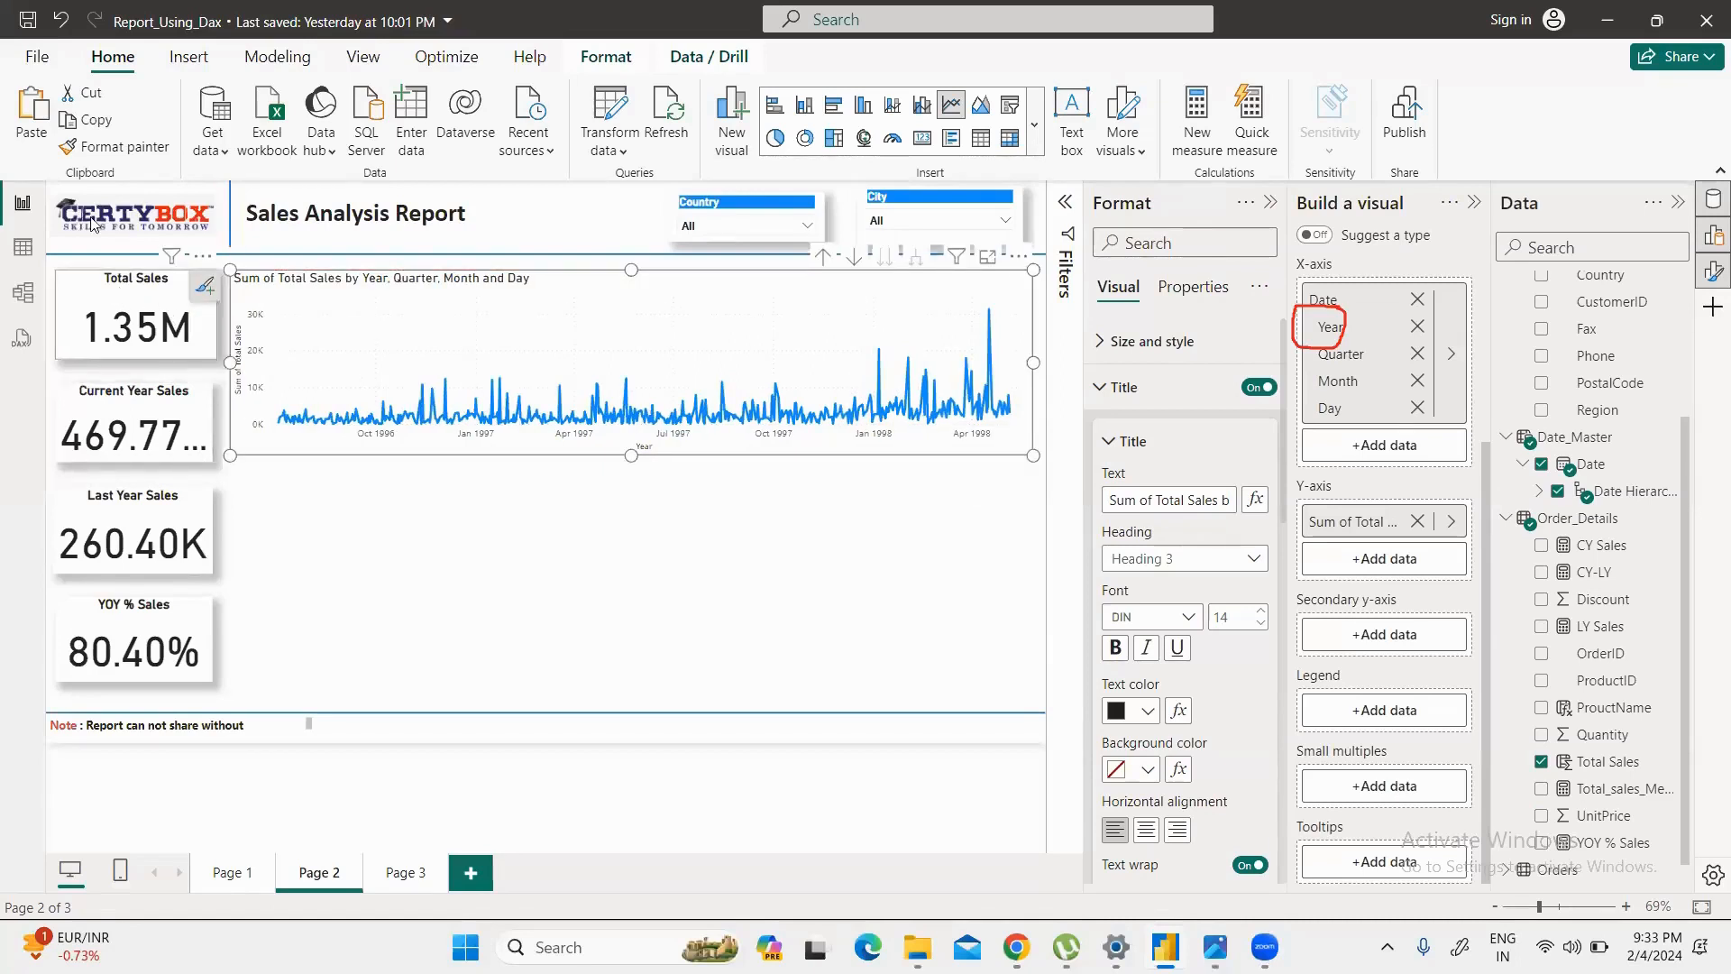
pyautogui.click(97, 147)
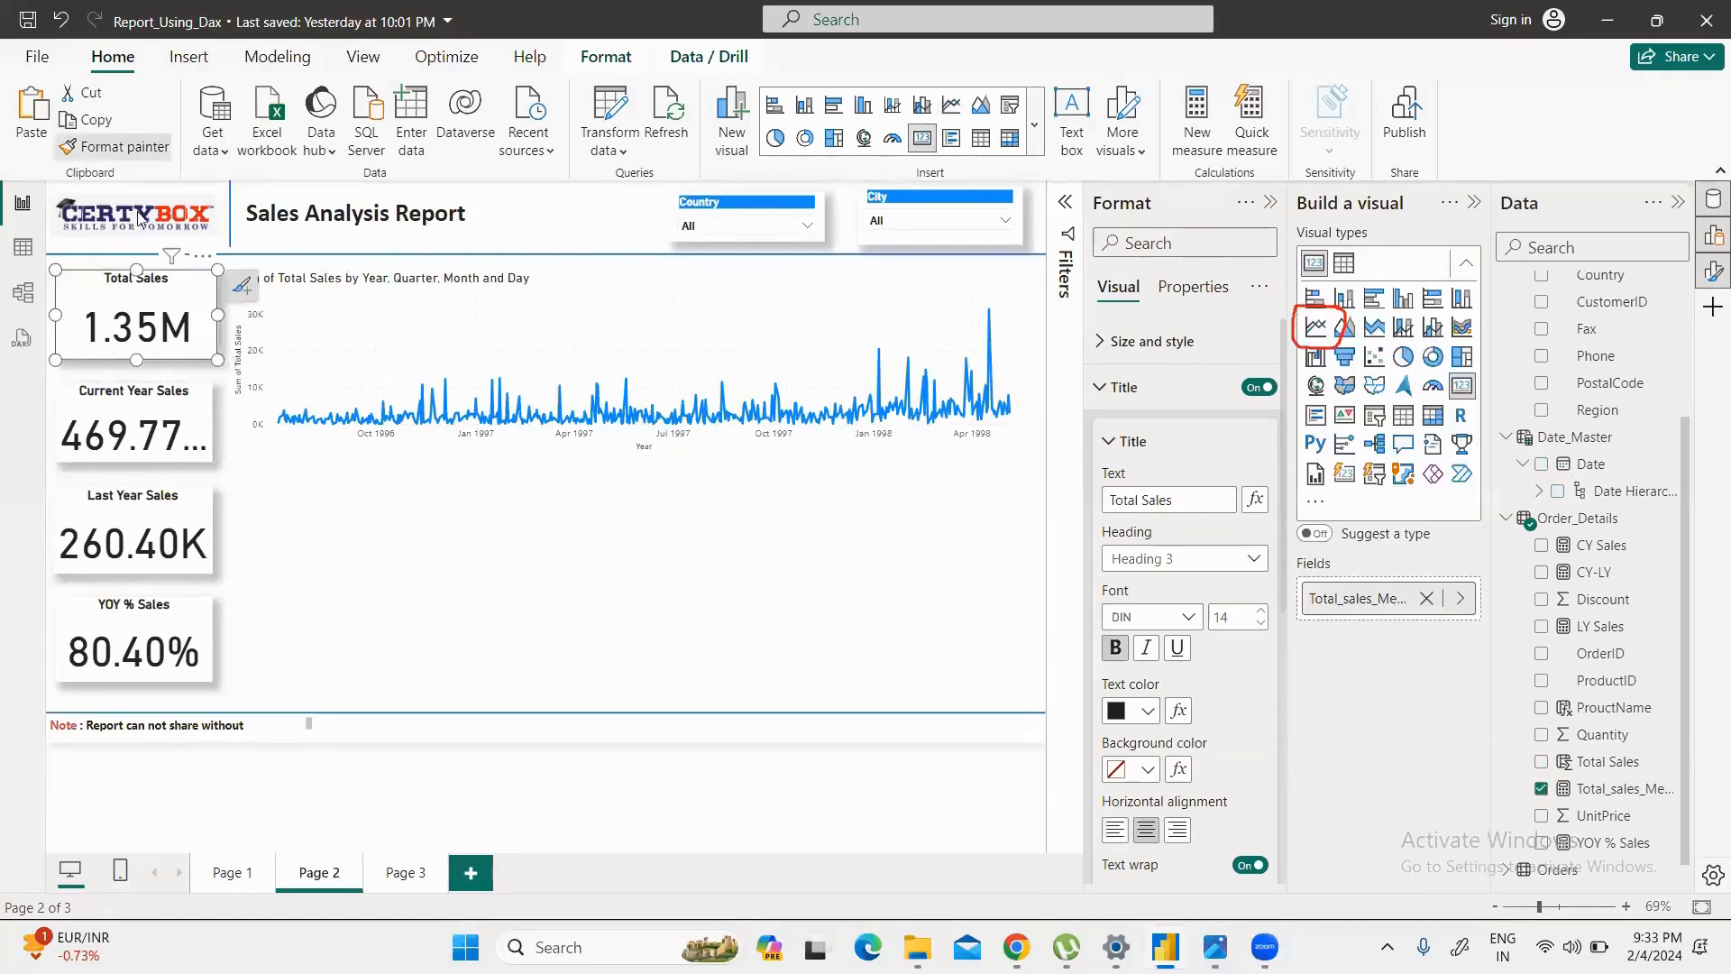
pyautogui.click(399, 332)
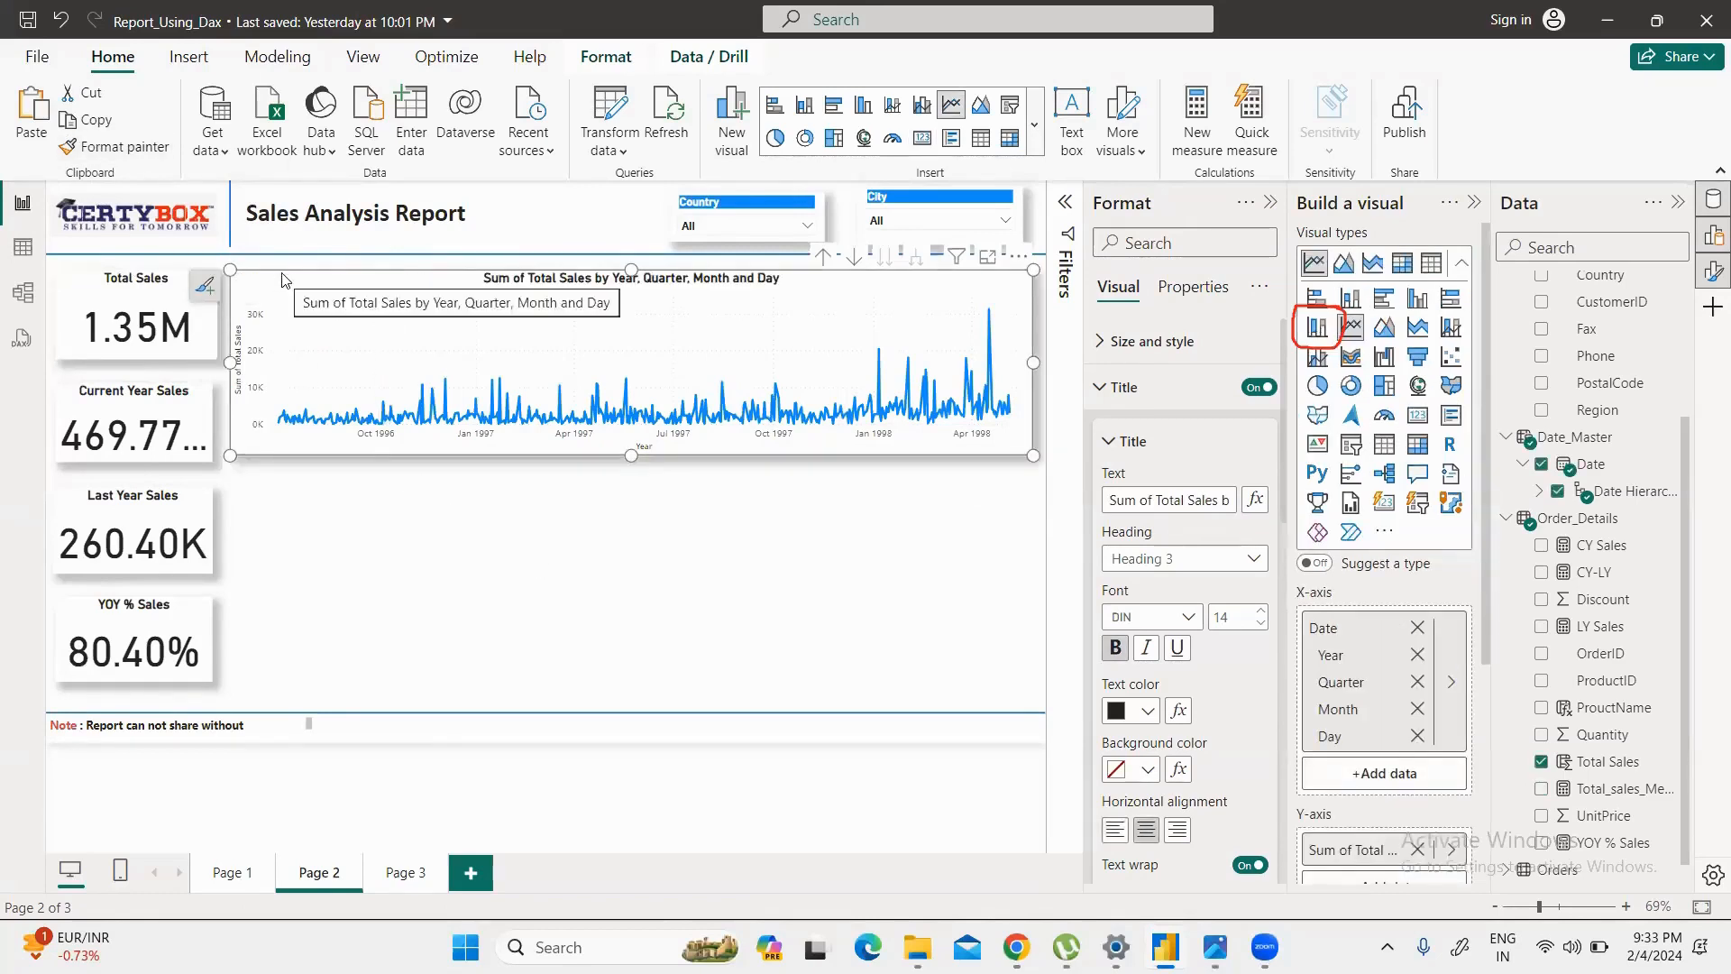
# Step: Nudge the line chart slightly upward so it sits just below the header line, and deselect it
pyautogui.moveTo(285, 279); pyautogui.dragTo(287, 275)
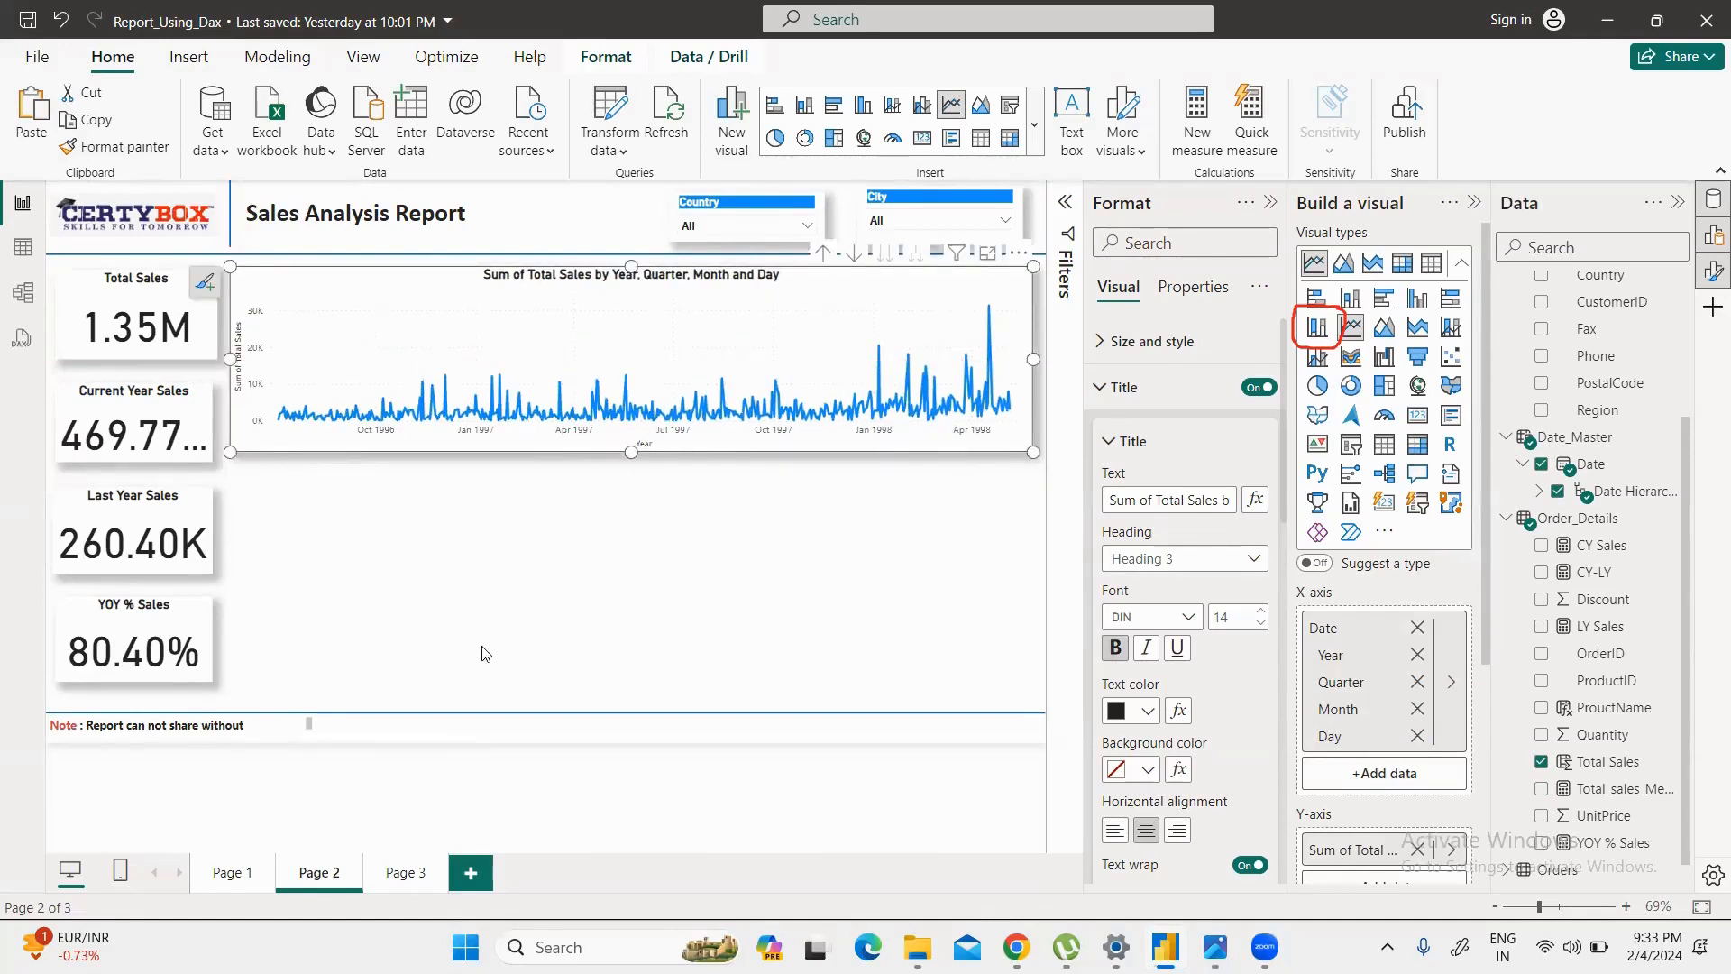
pyautogui.click(465, 791)
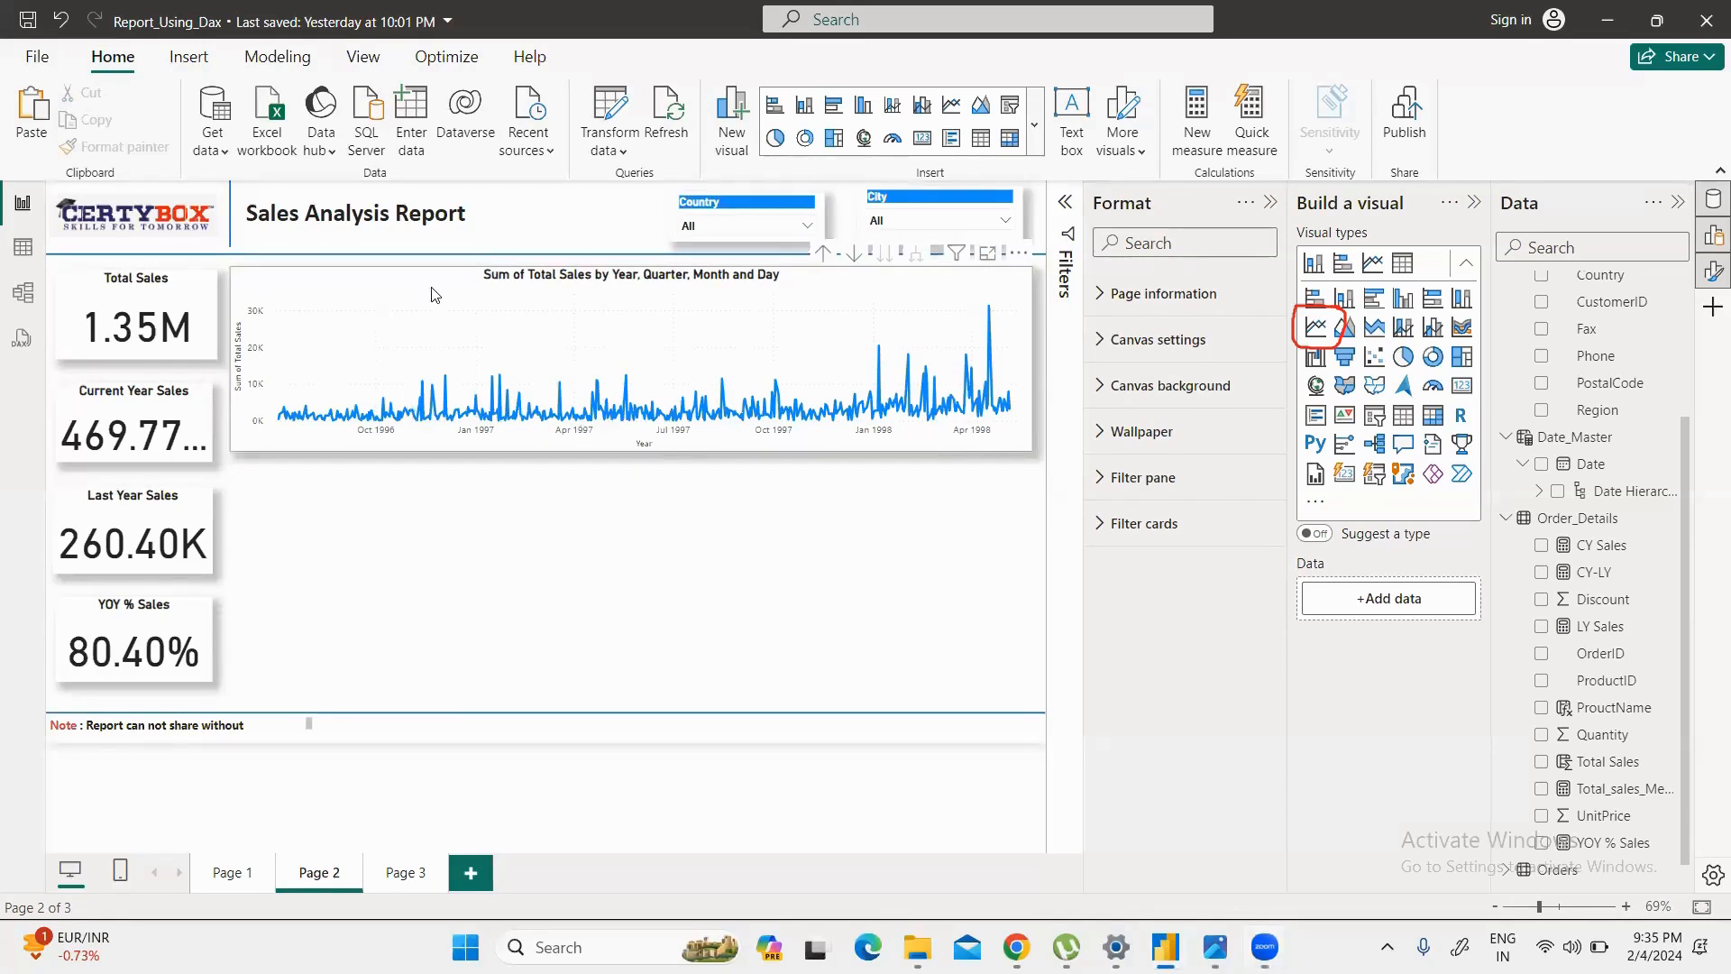
pyautogui.click(320, 287)
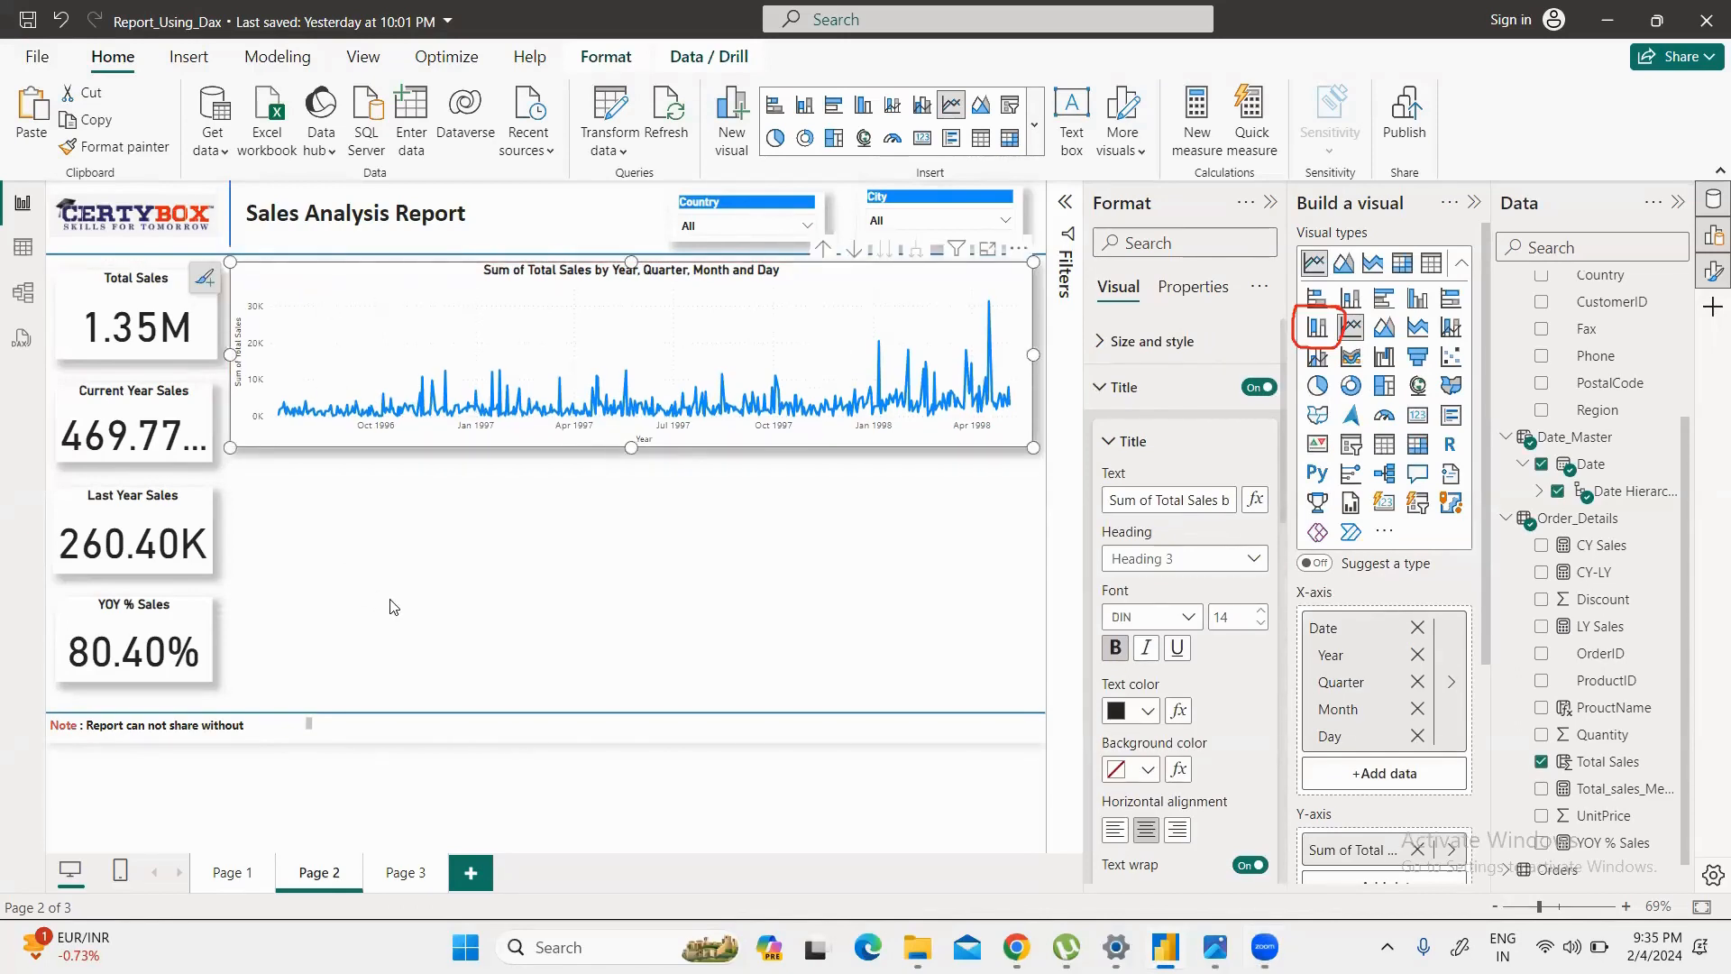
pyautogui.click(786, 450)
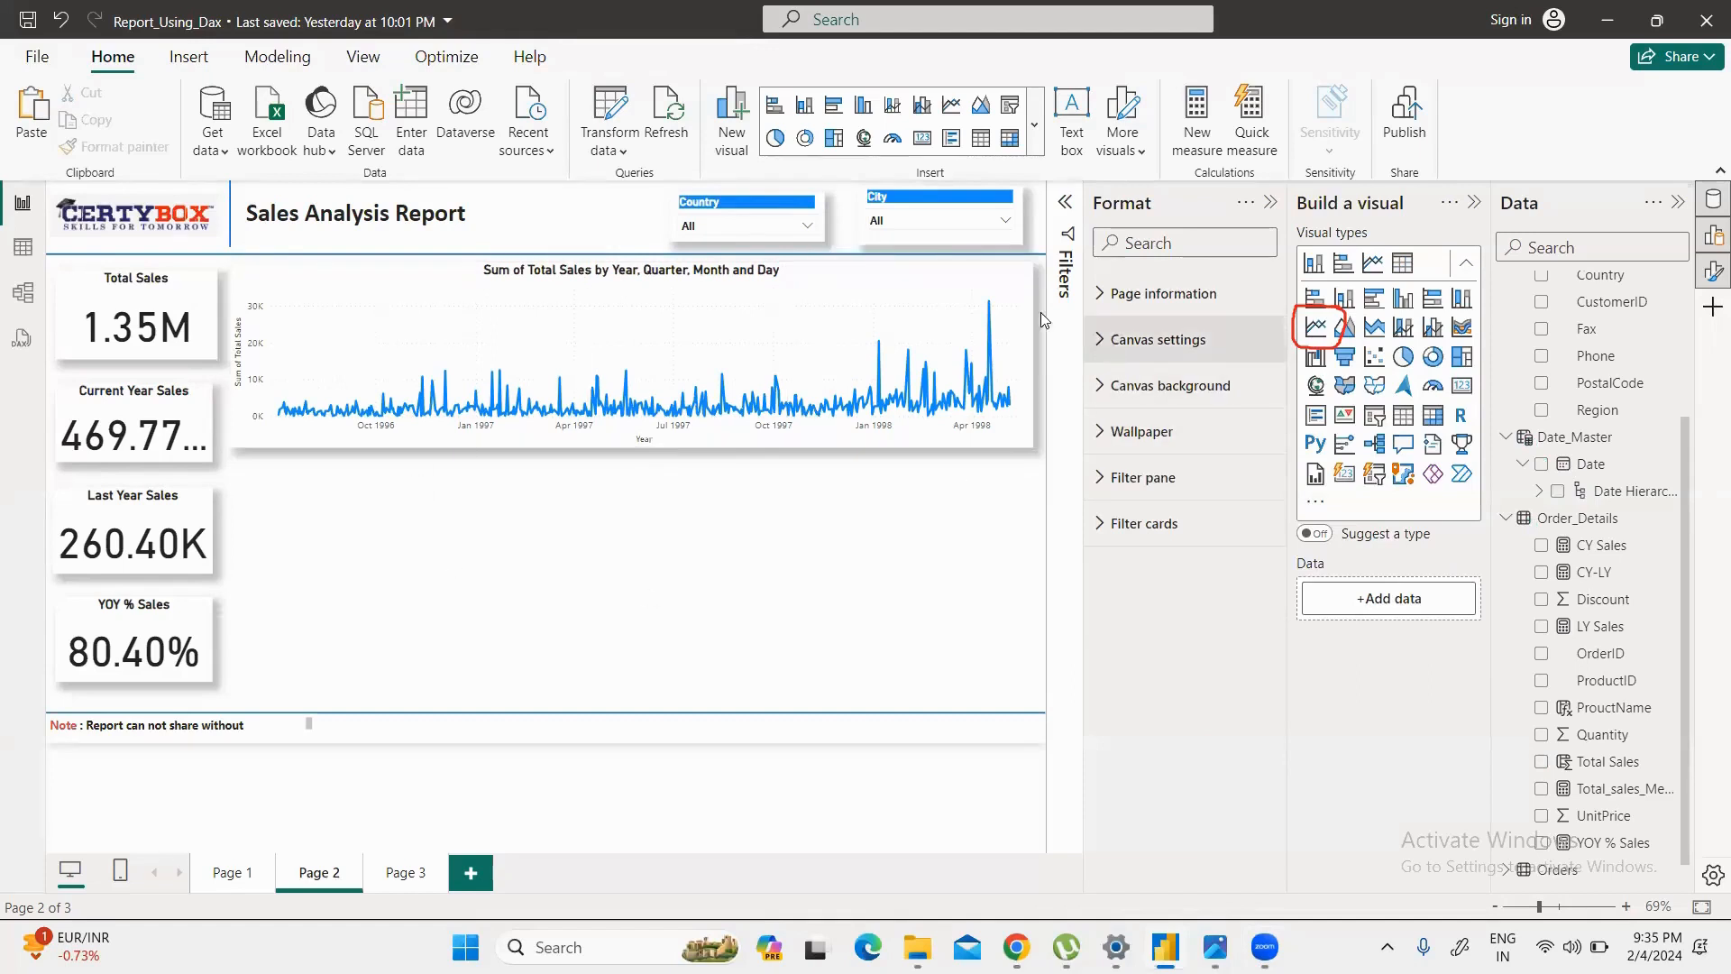
# Step: Make the line chart's X-axis values bold
pyautogui.click(363, 332)
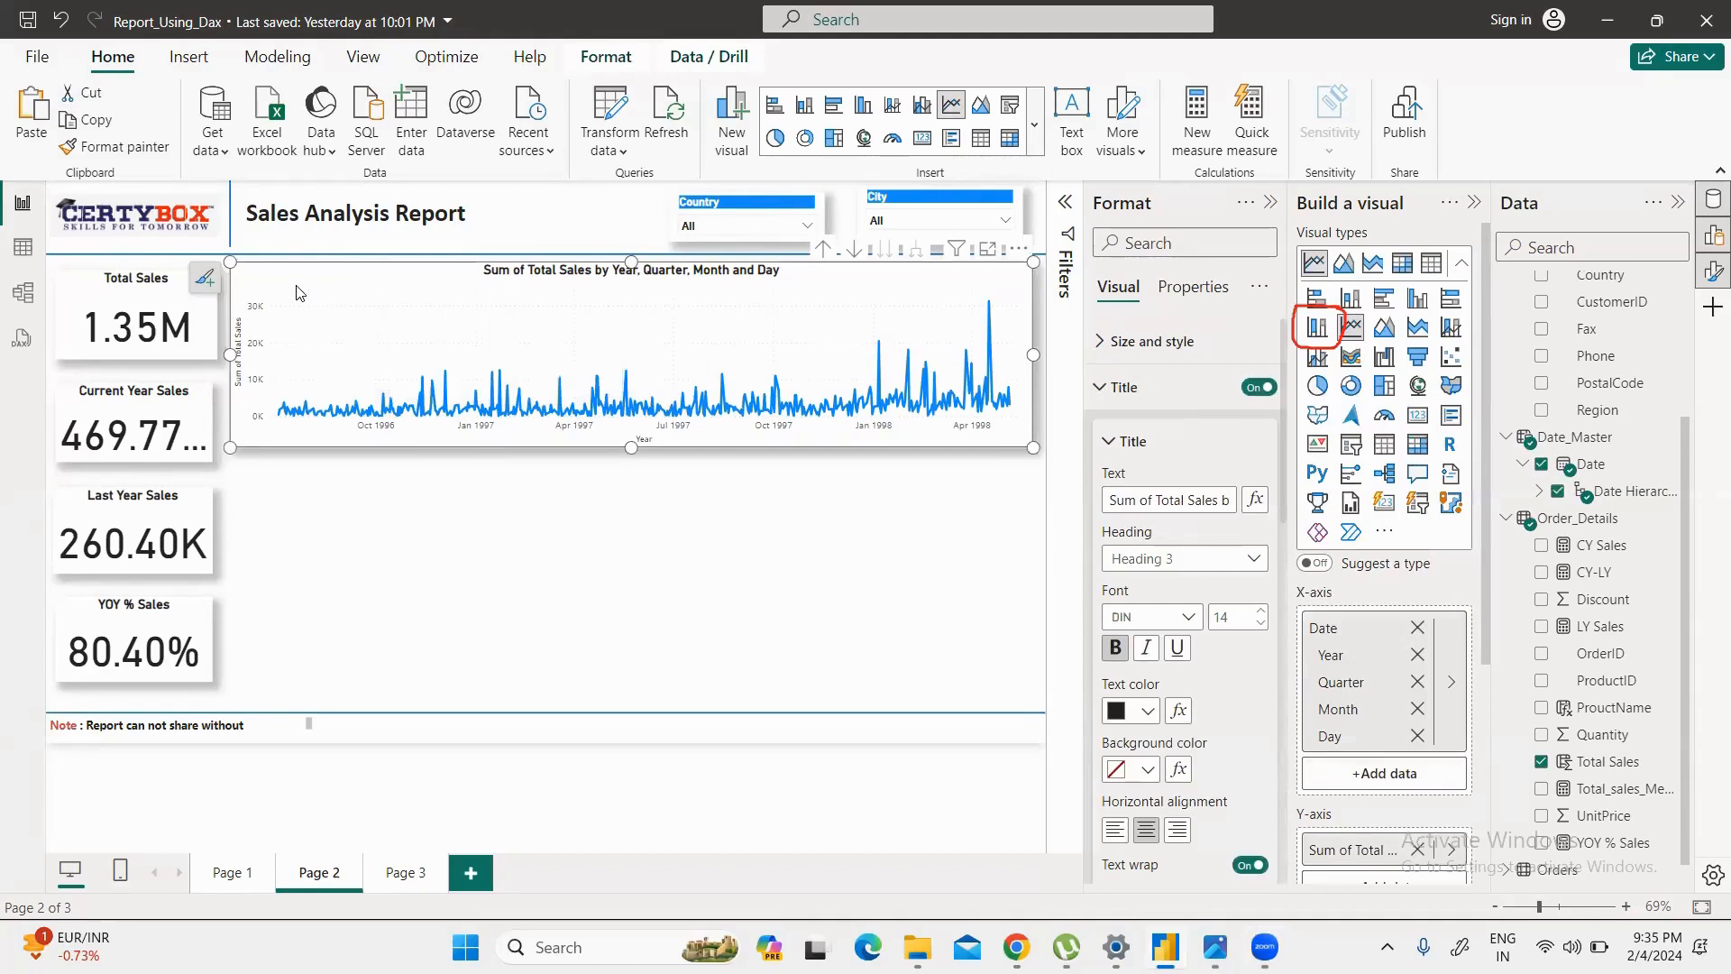
pyautogui.click(1098, 389)
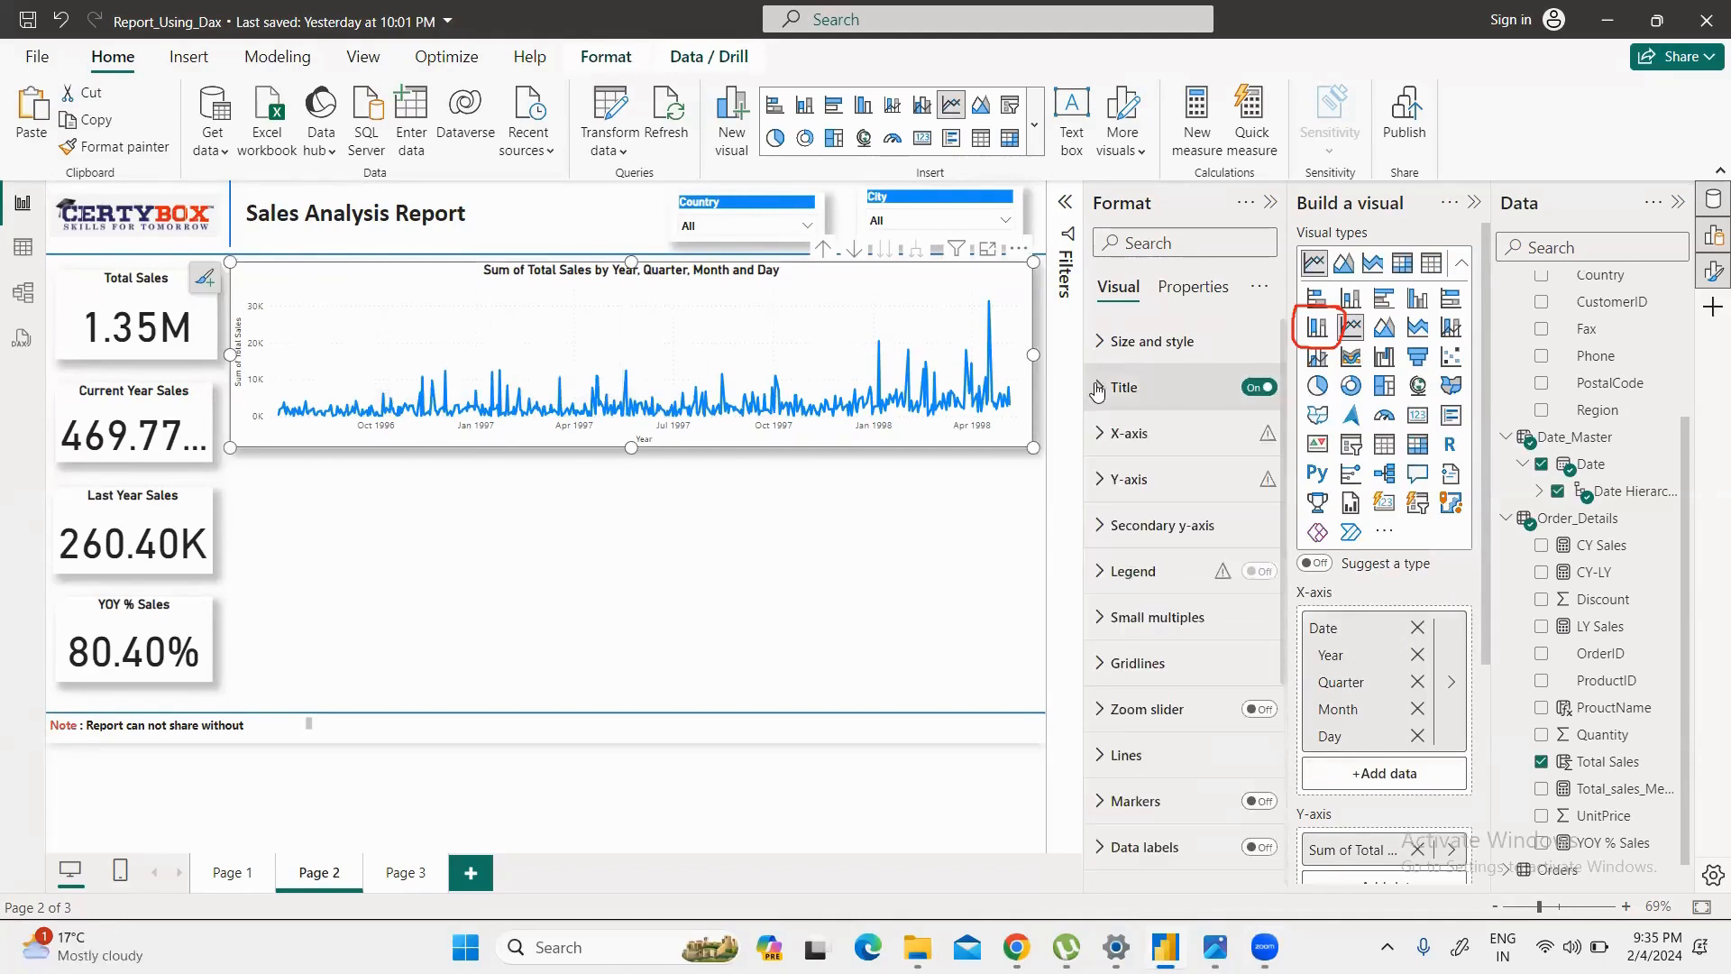
pyautogui.click(1101, 436)
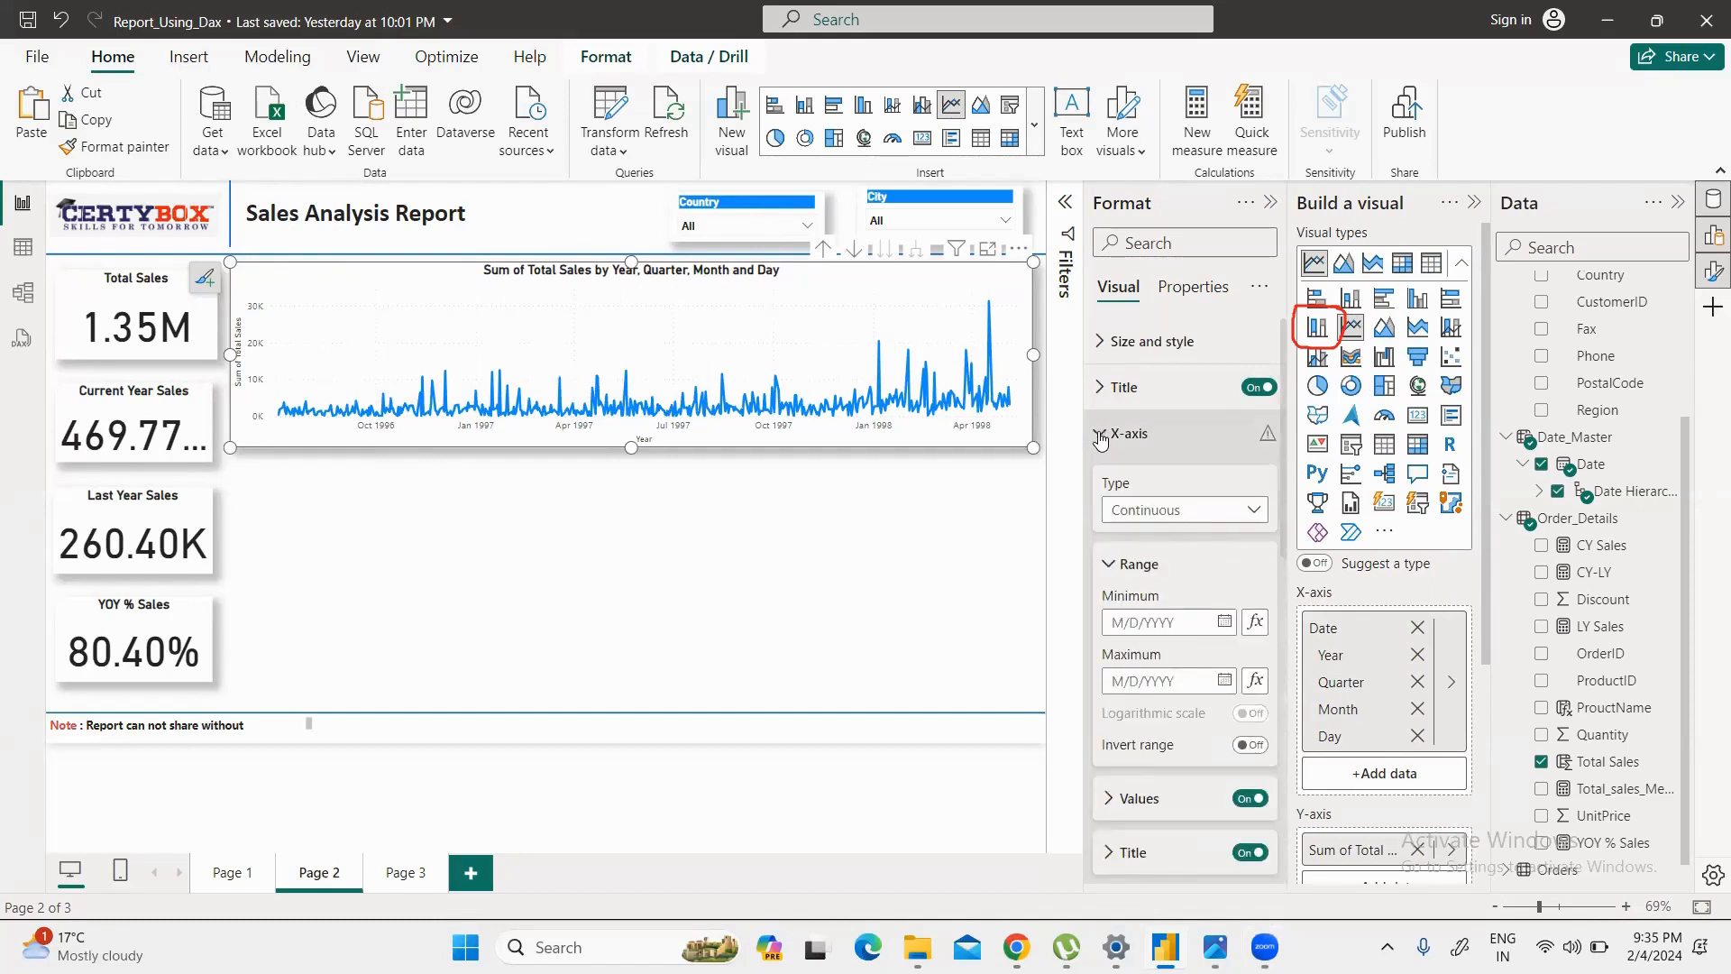
pyautogui.click(1118, 799)
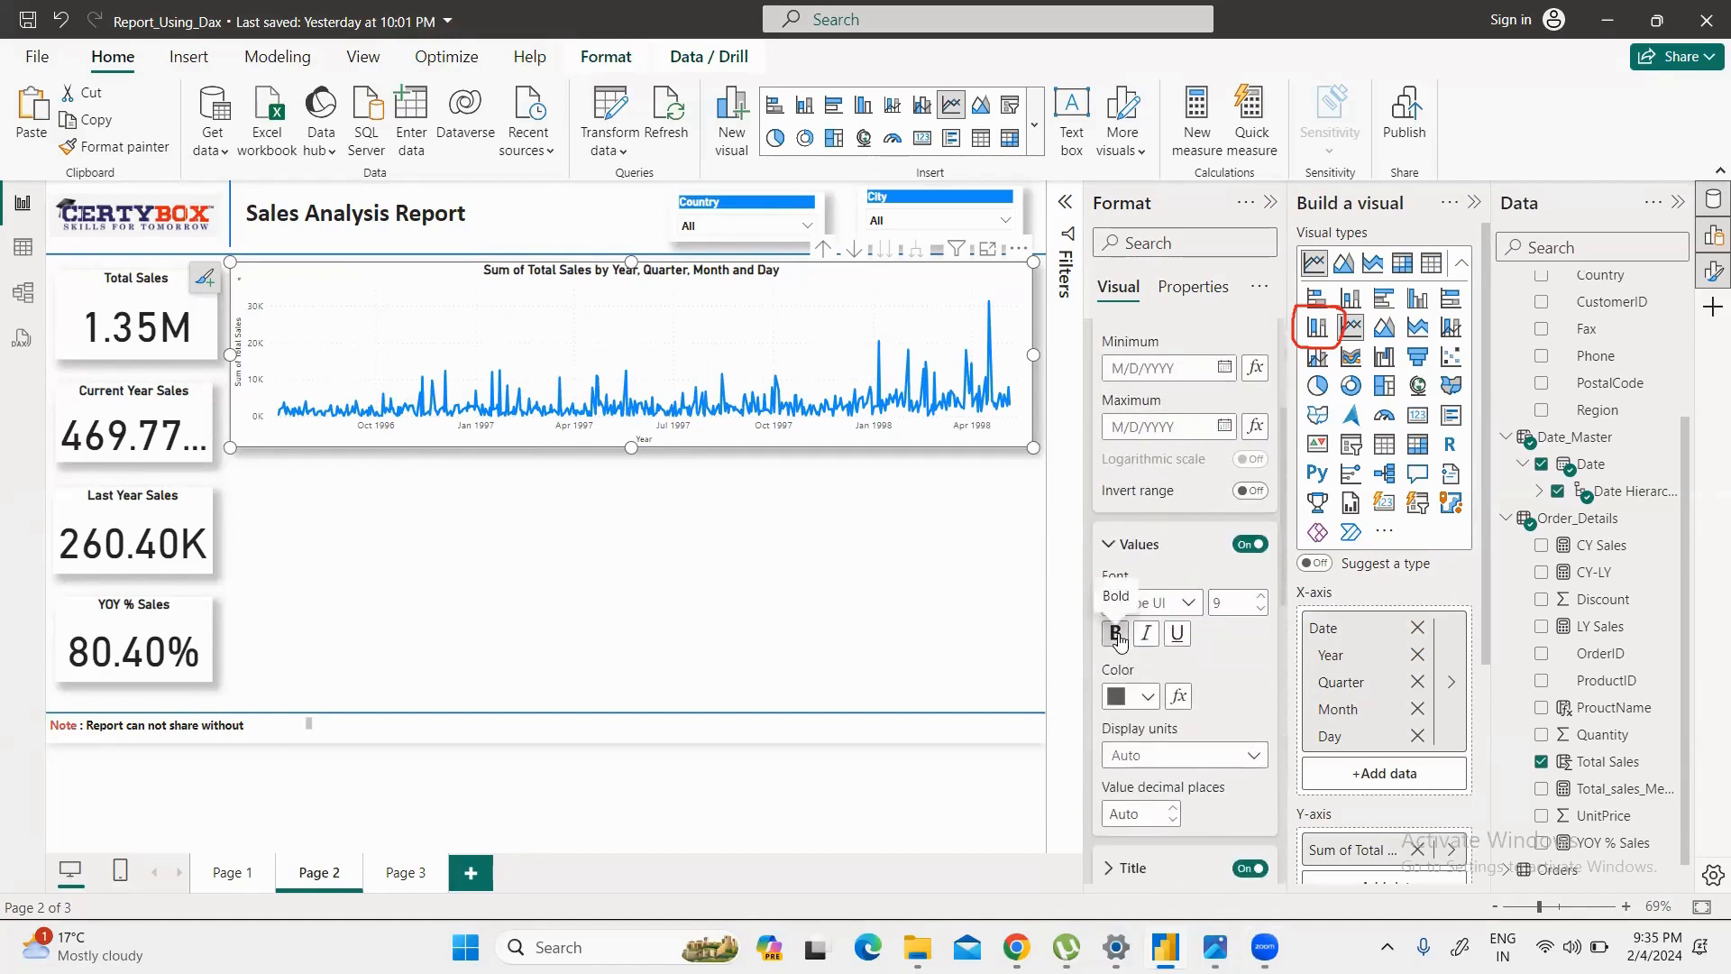
pyautogui.click(1116, 635)
pyautogui.click(1116, 633)
pyautogui.click(1114, 633)
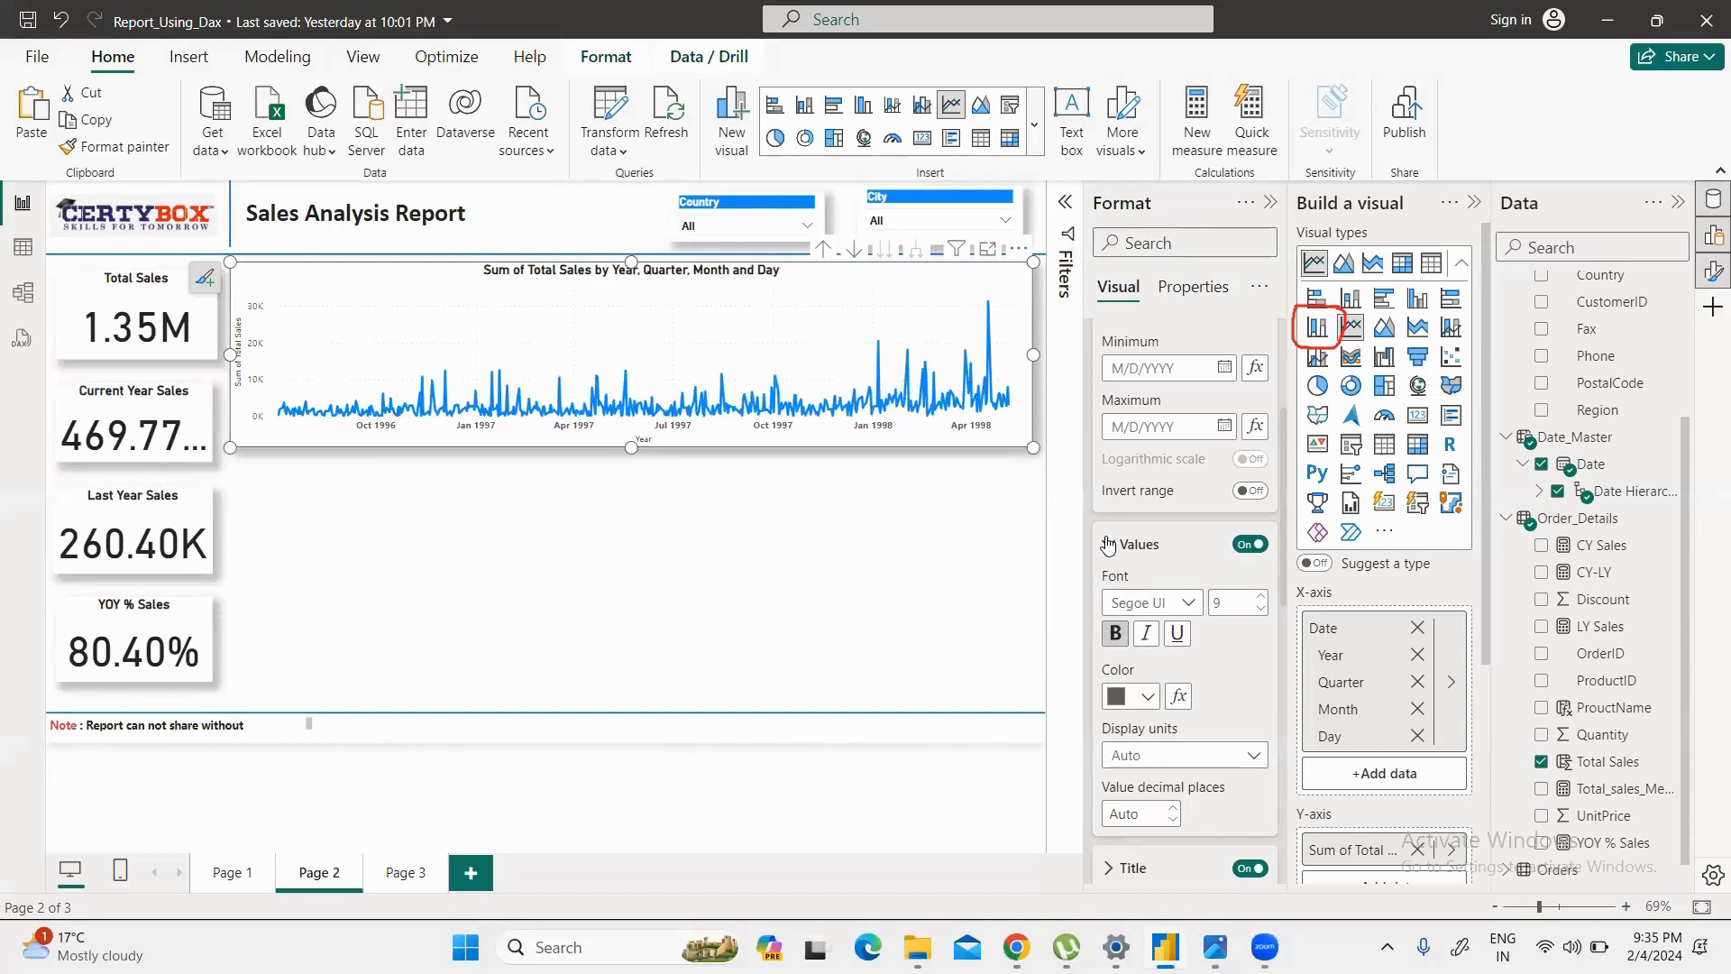
pyautogui.click(1108, 545)
pyautogui.scroll(2, 1172, 390)
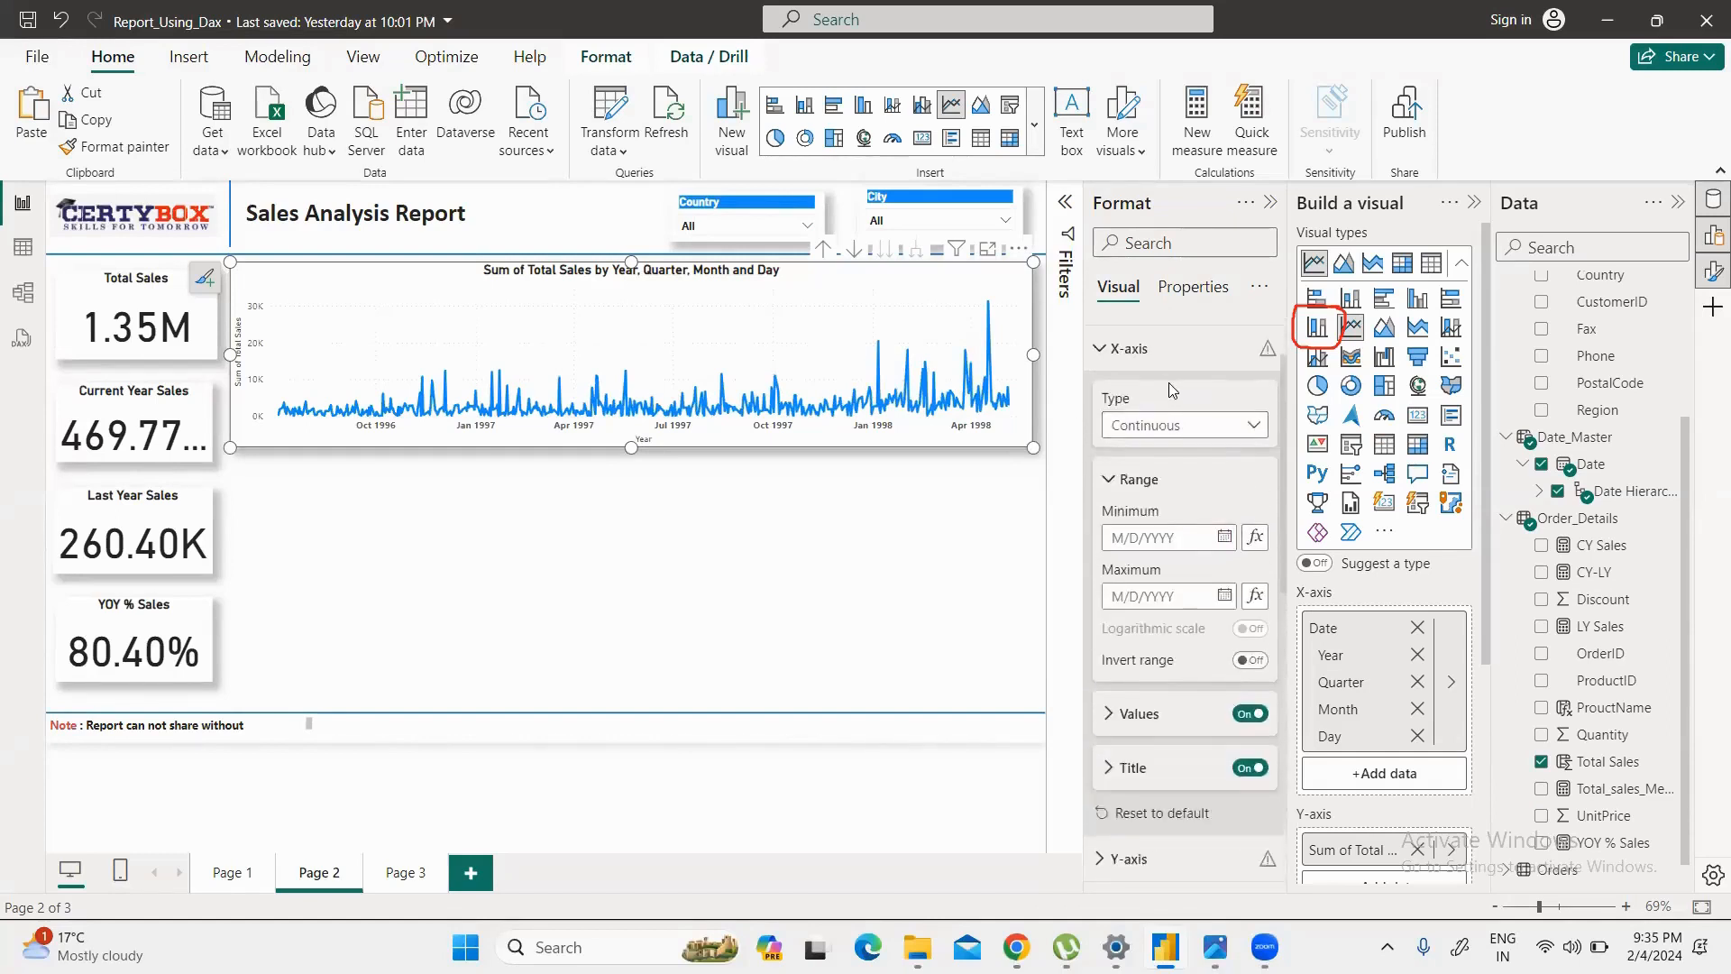
pyautogui.scroll(1, 1114, 374)
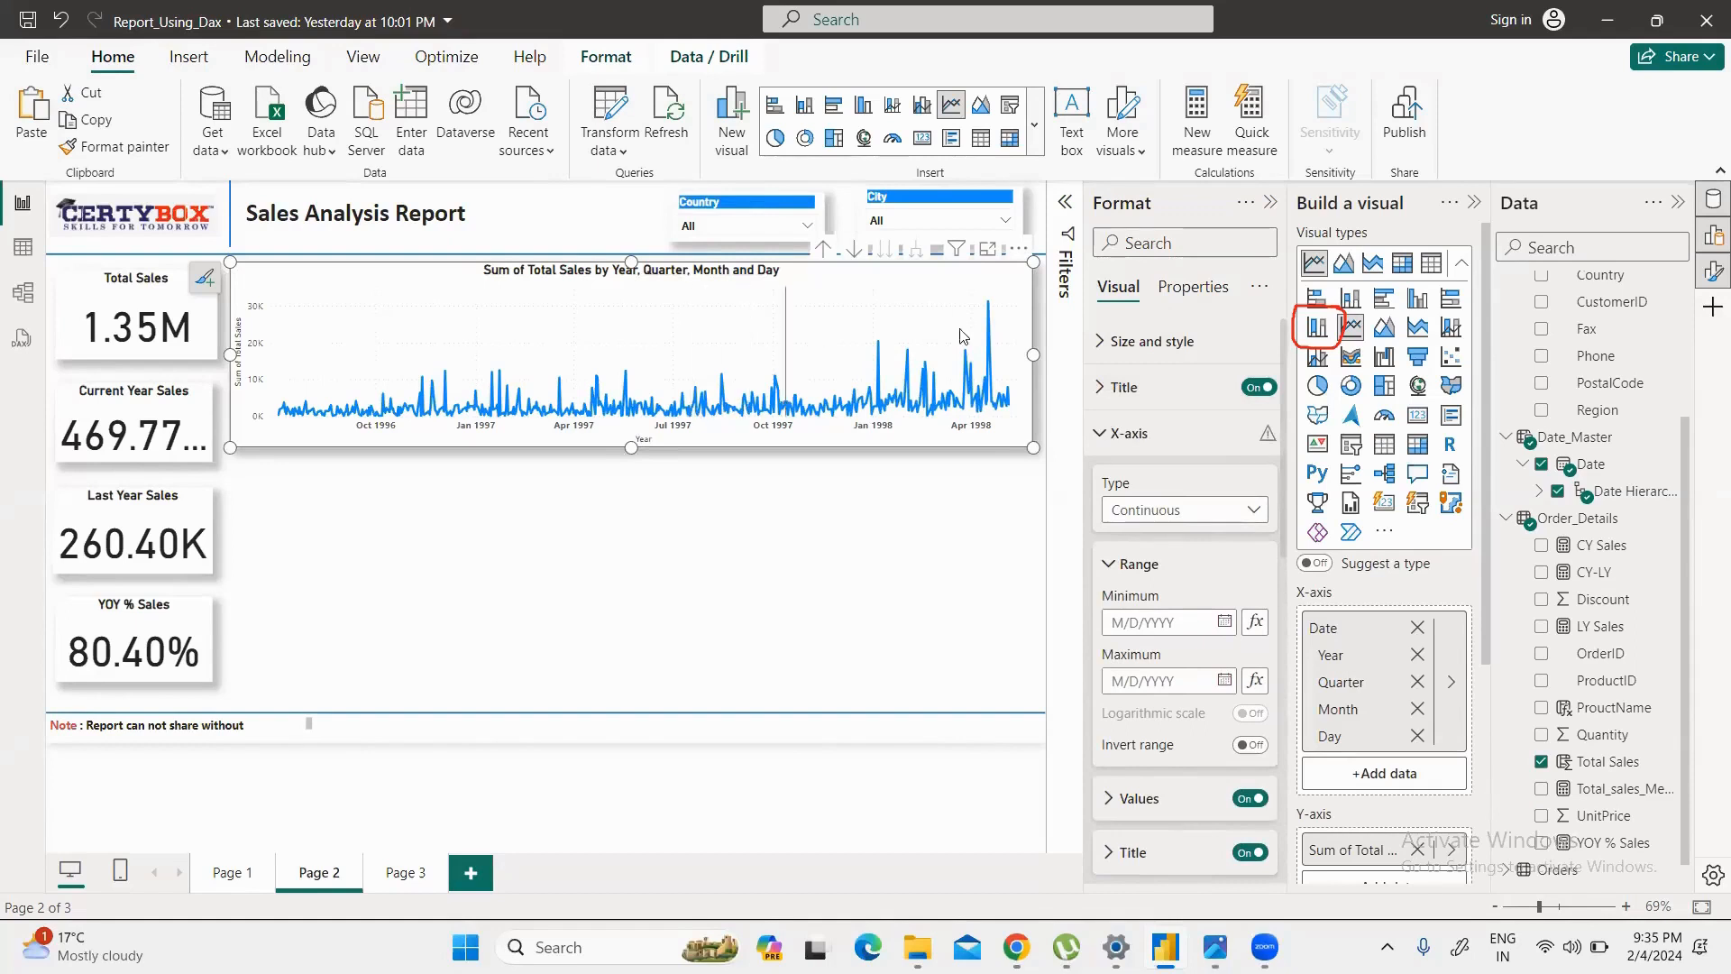
pyautogui.click(1103, 434)
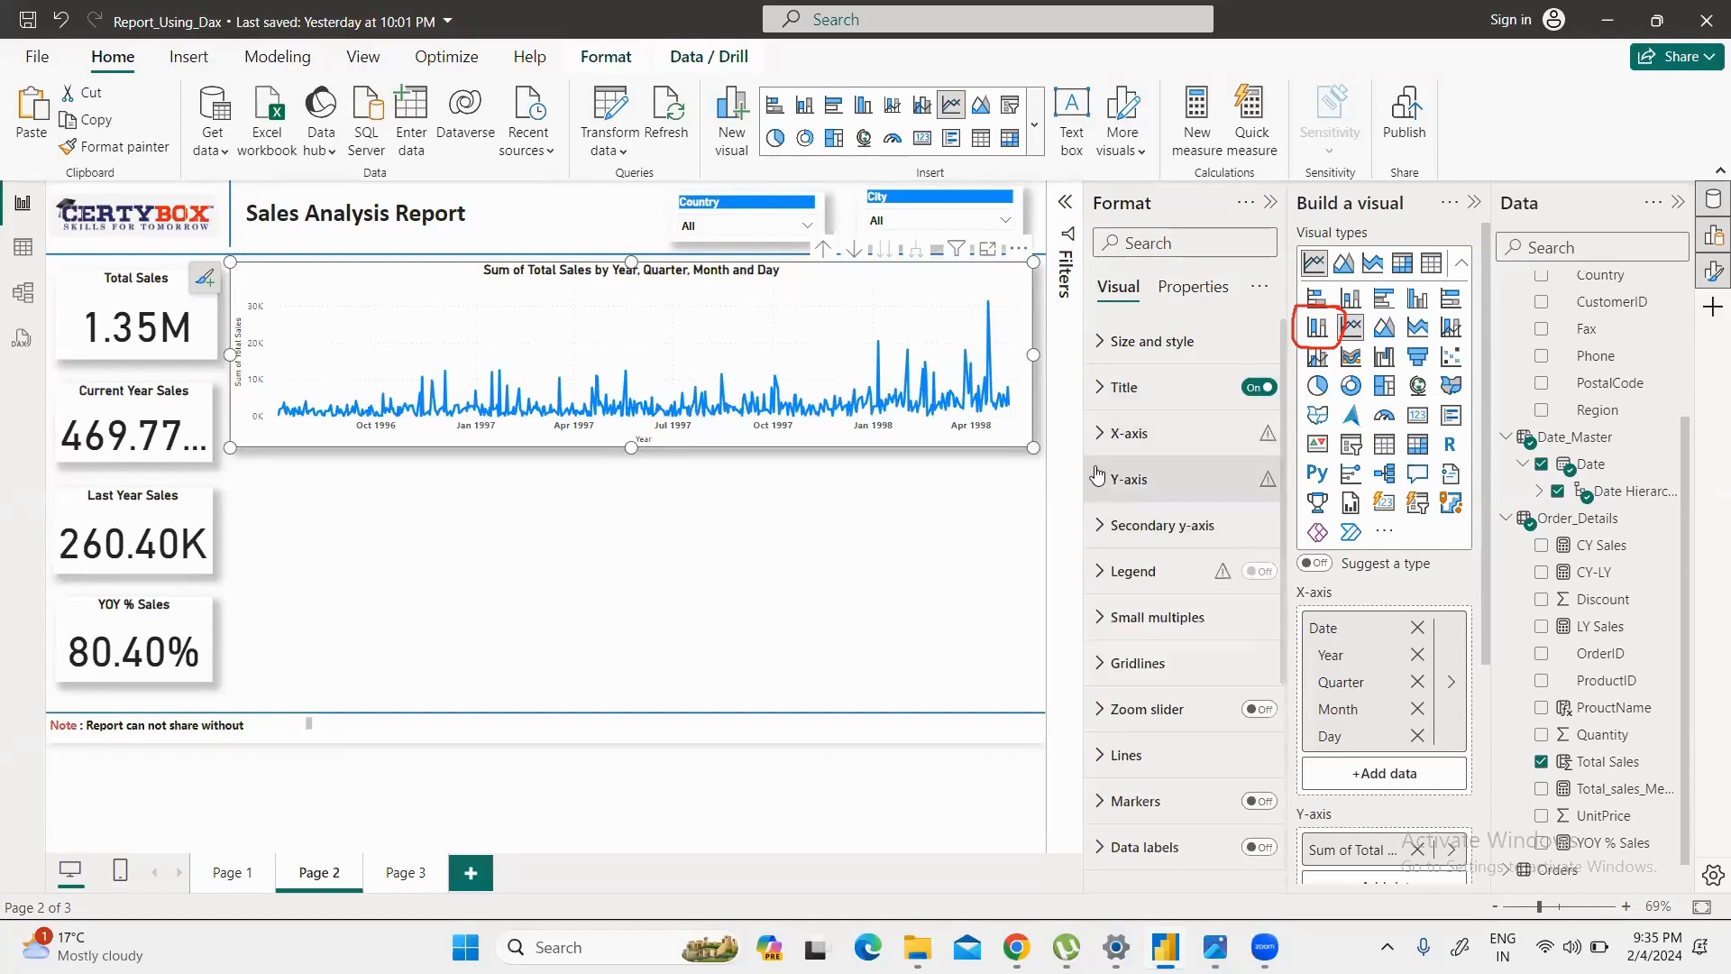
# Step: Make the line chart's Y-axis values bold and check the Y-axis title settings
pyautogui.click(1097, 477)
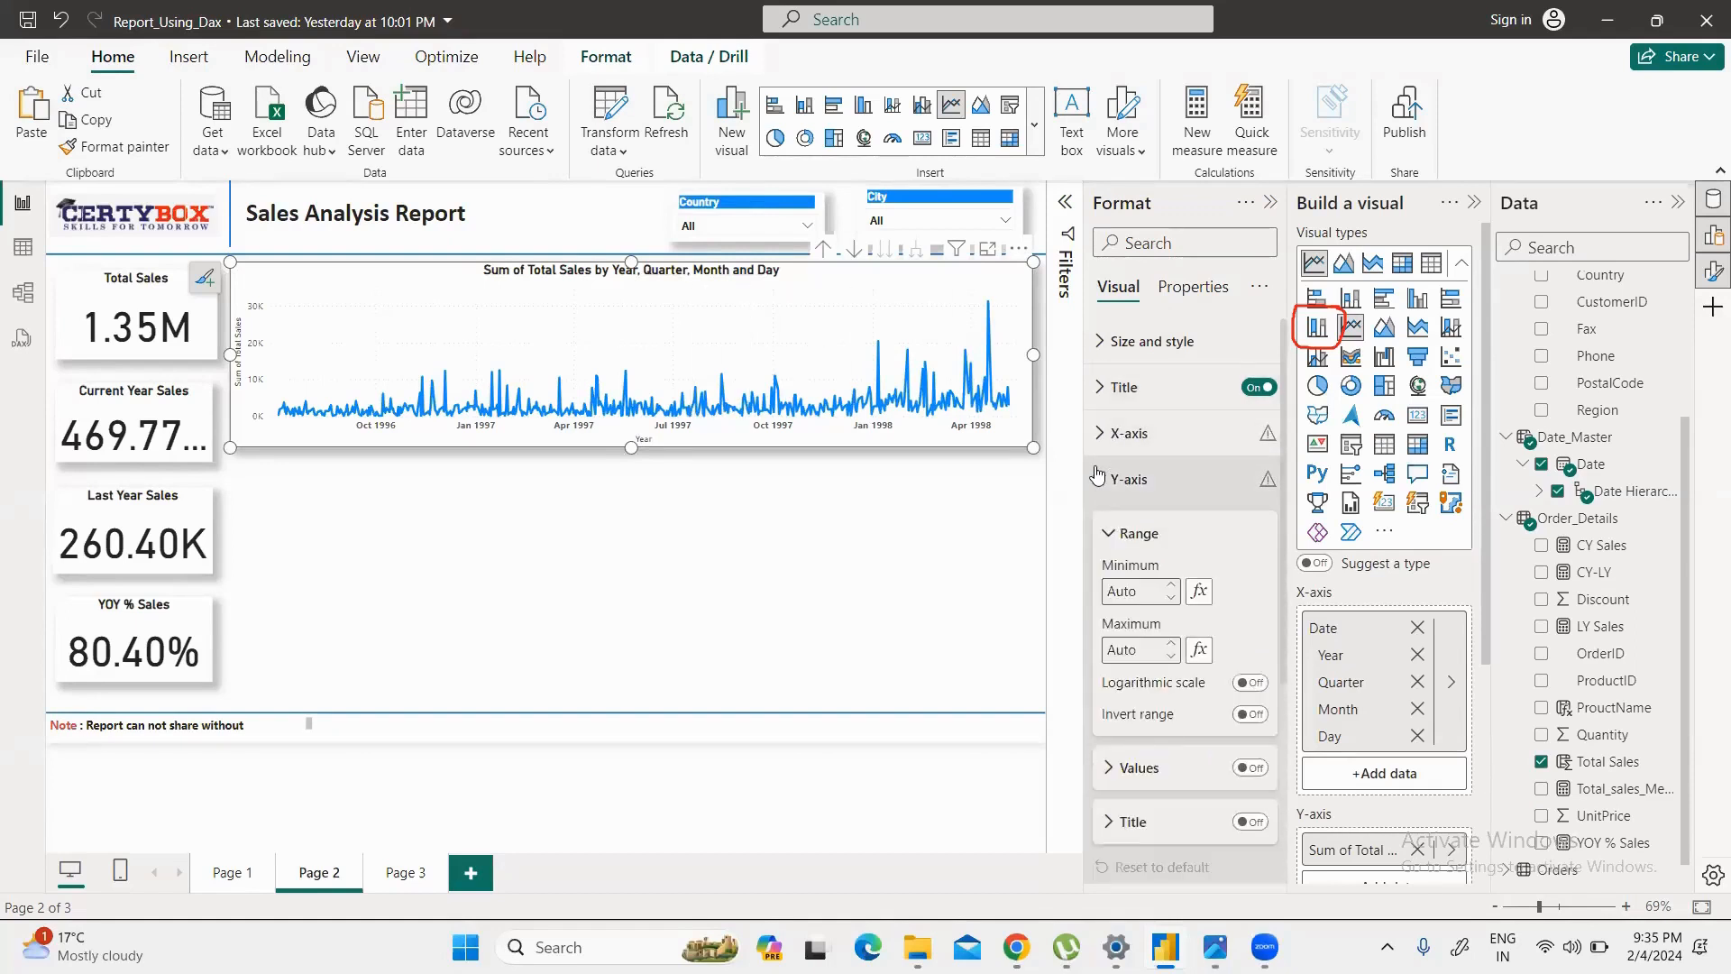
pyautogui.click(1113, 769)
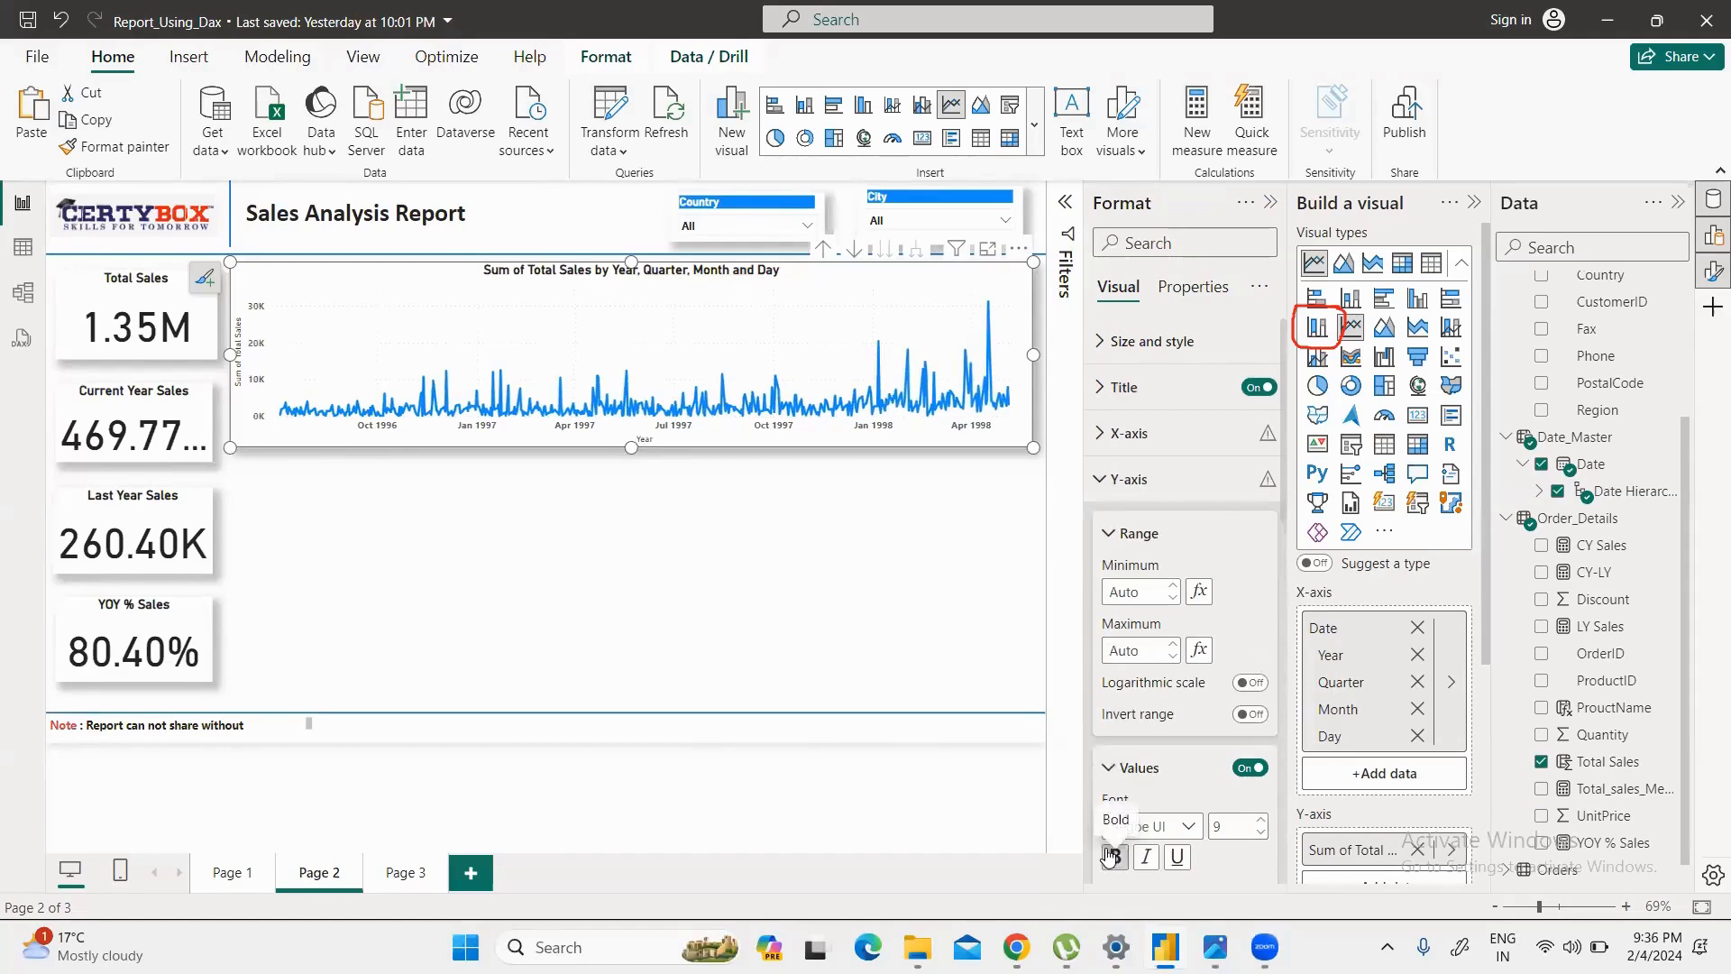
pyautogui.click(1113, 855)
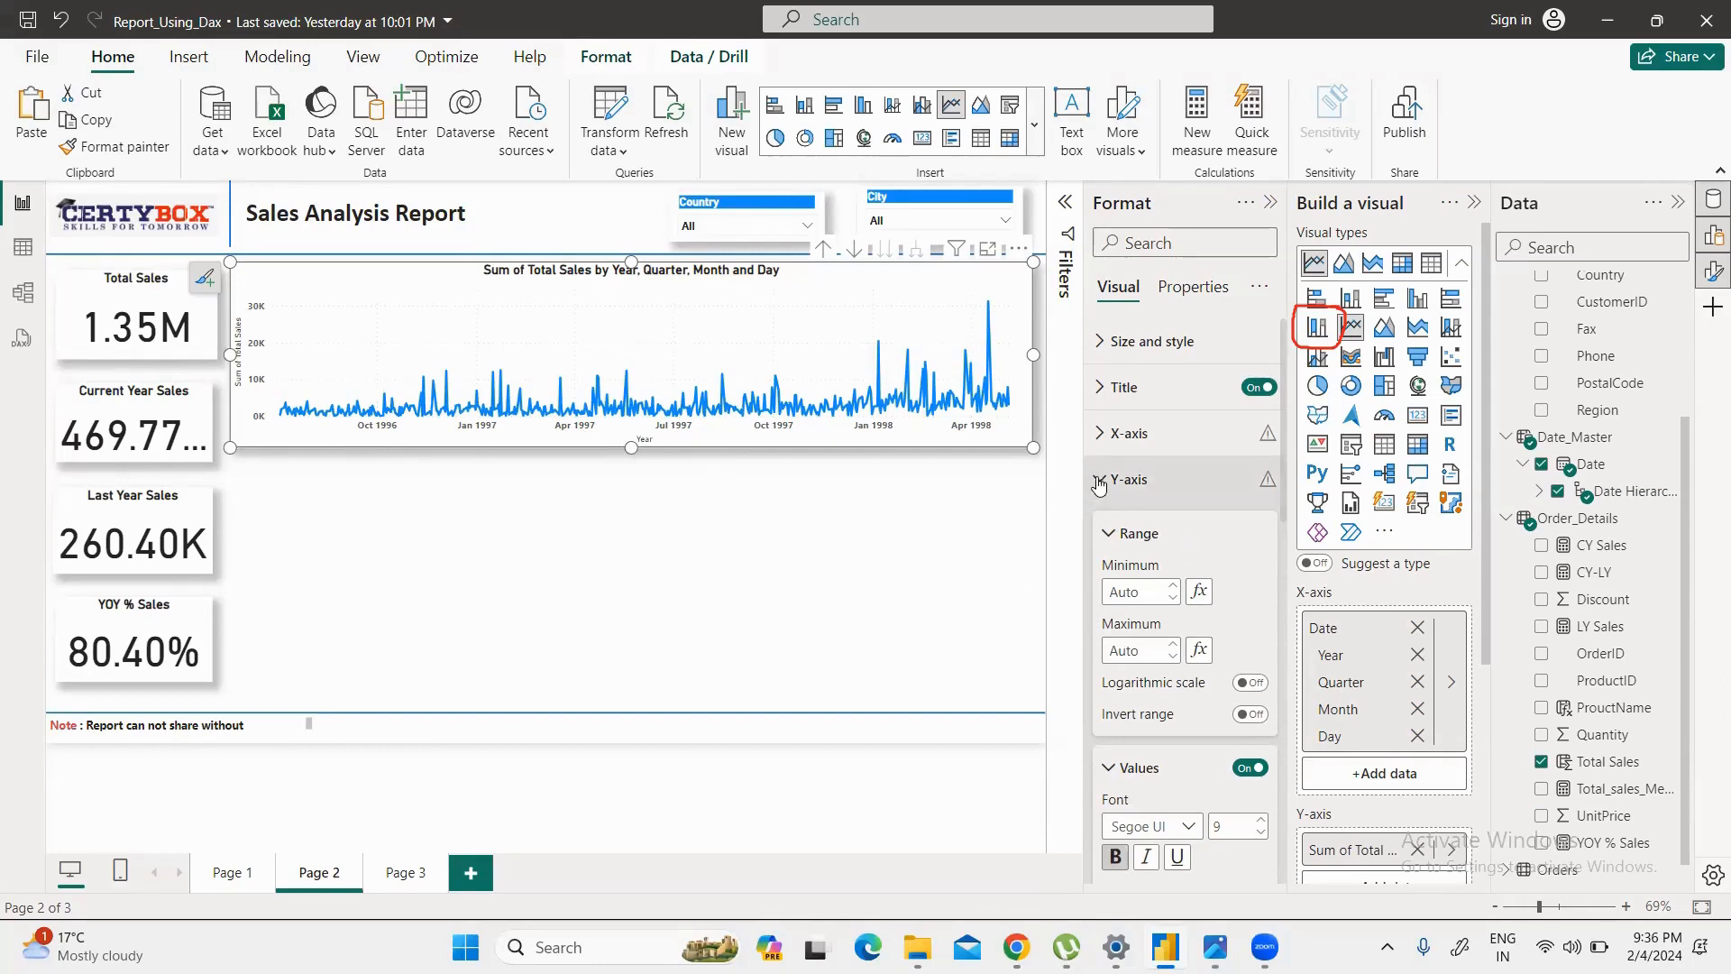
pyautogui.scroll(-5, 1131, 527)
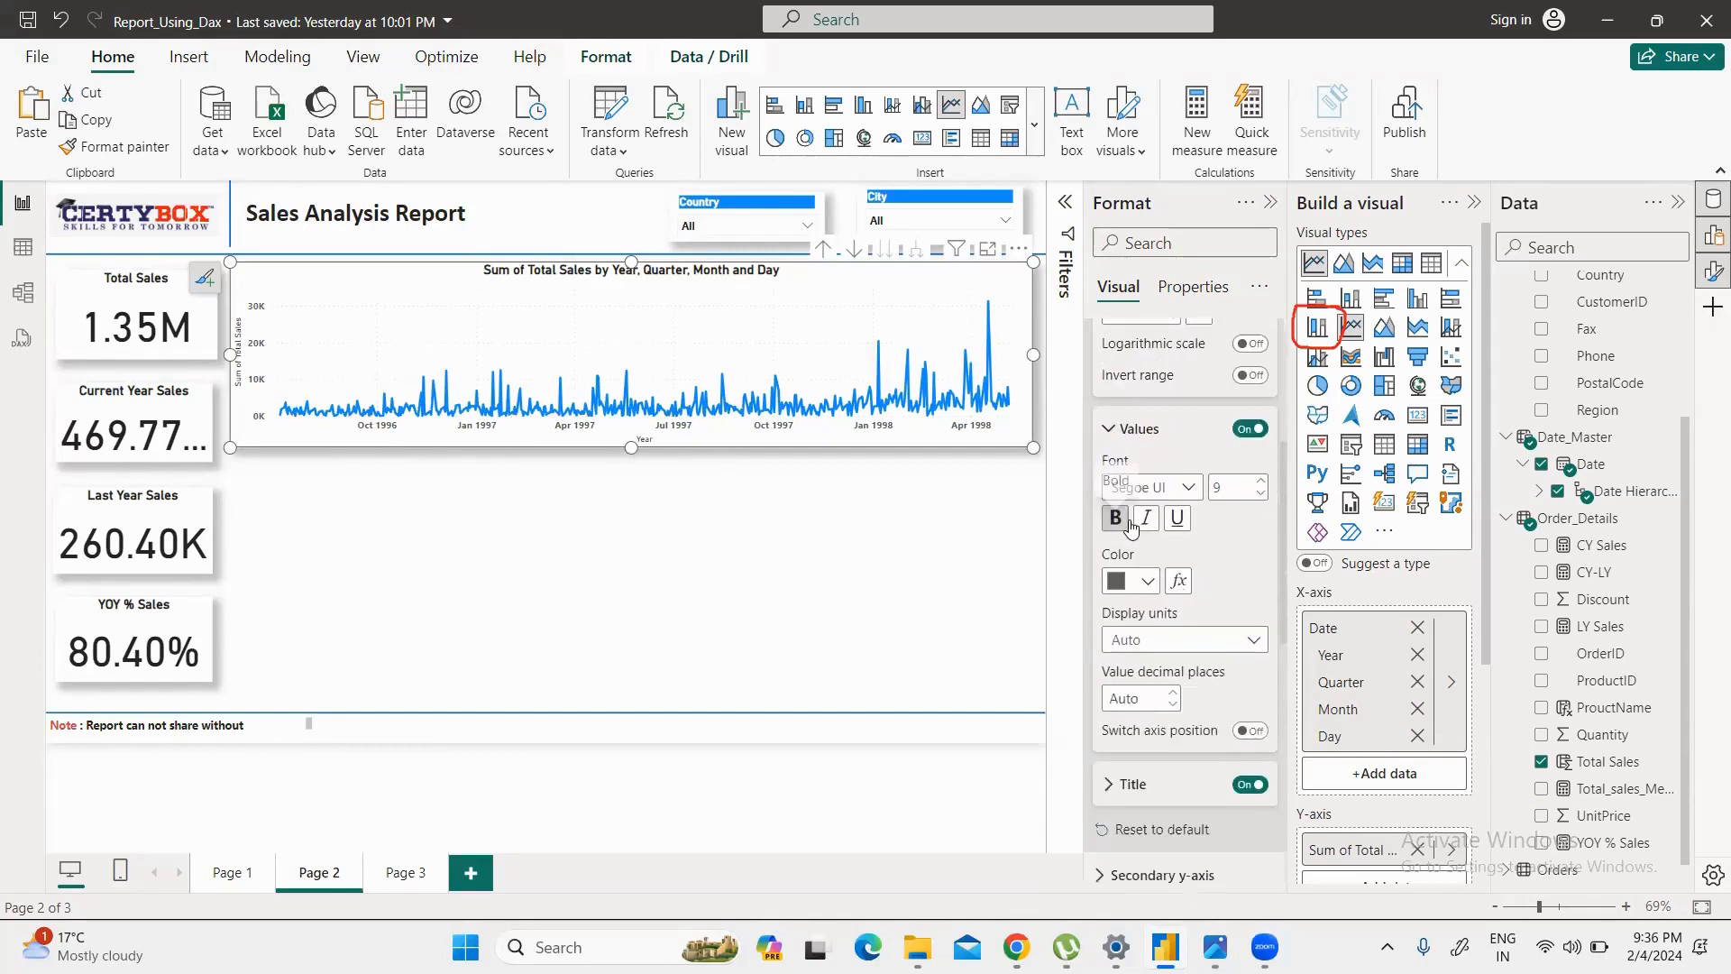
pyautogui.scroll(-2, 1124, 520)
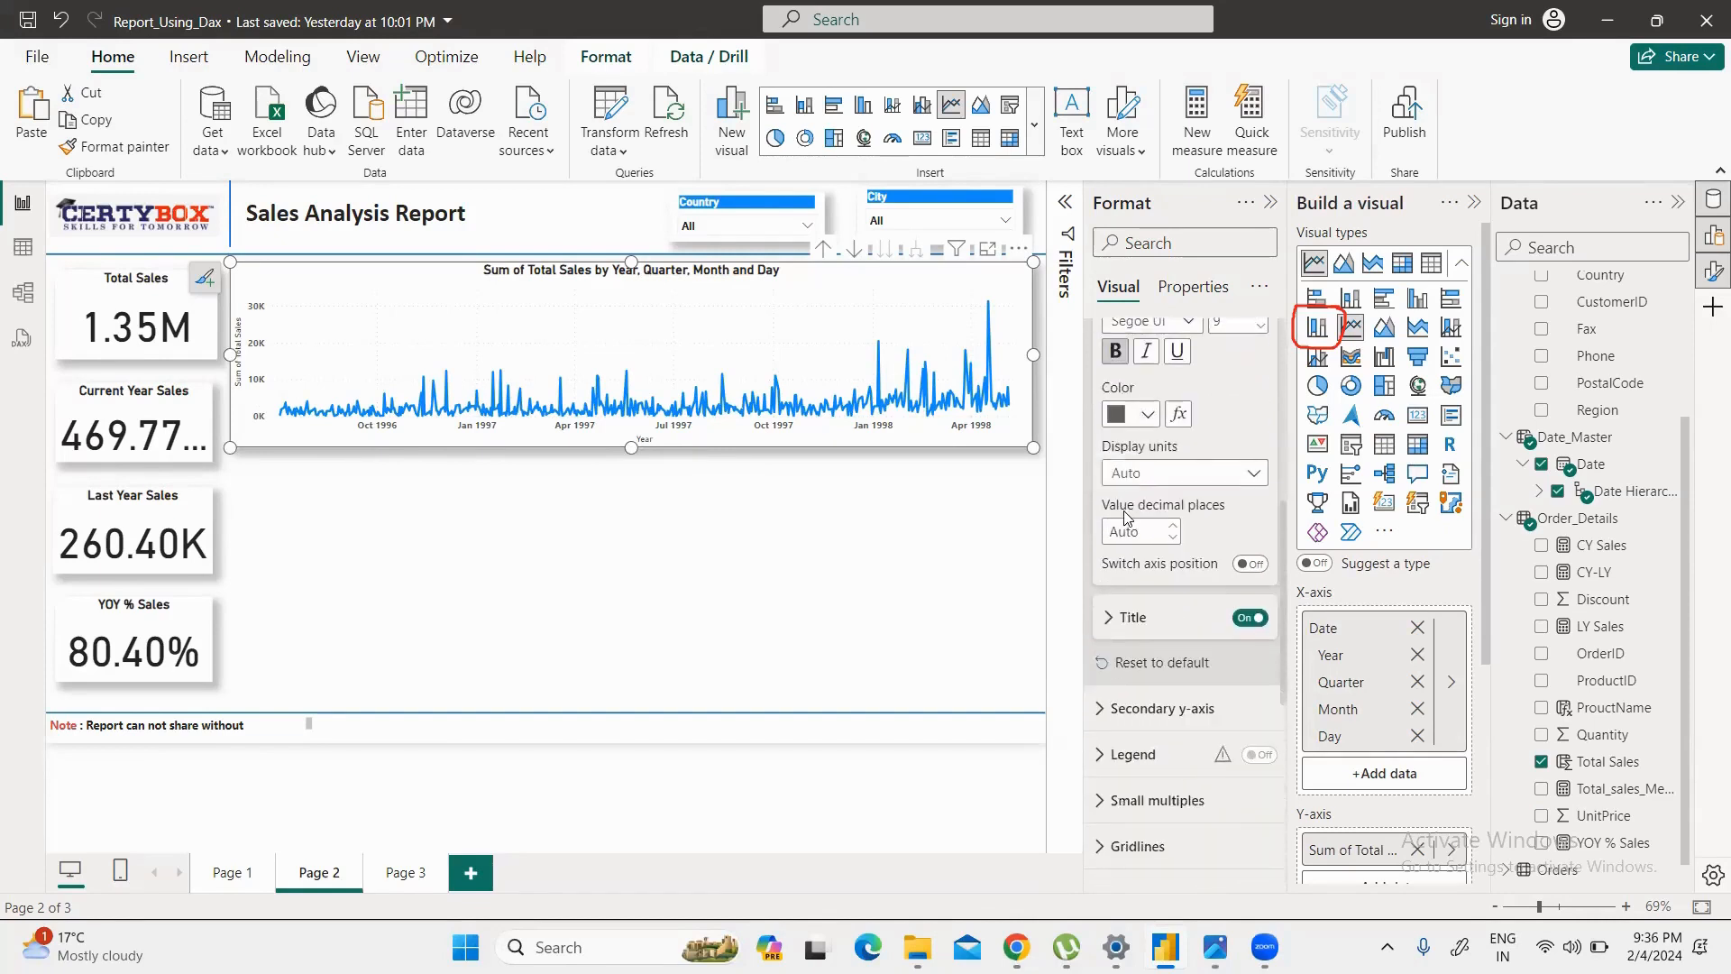
pyautogui.click(1110, 616)
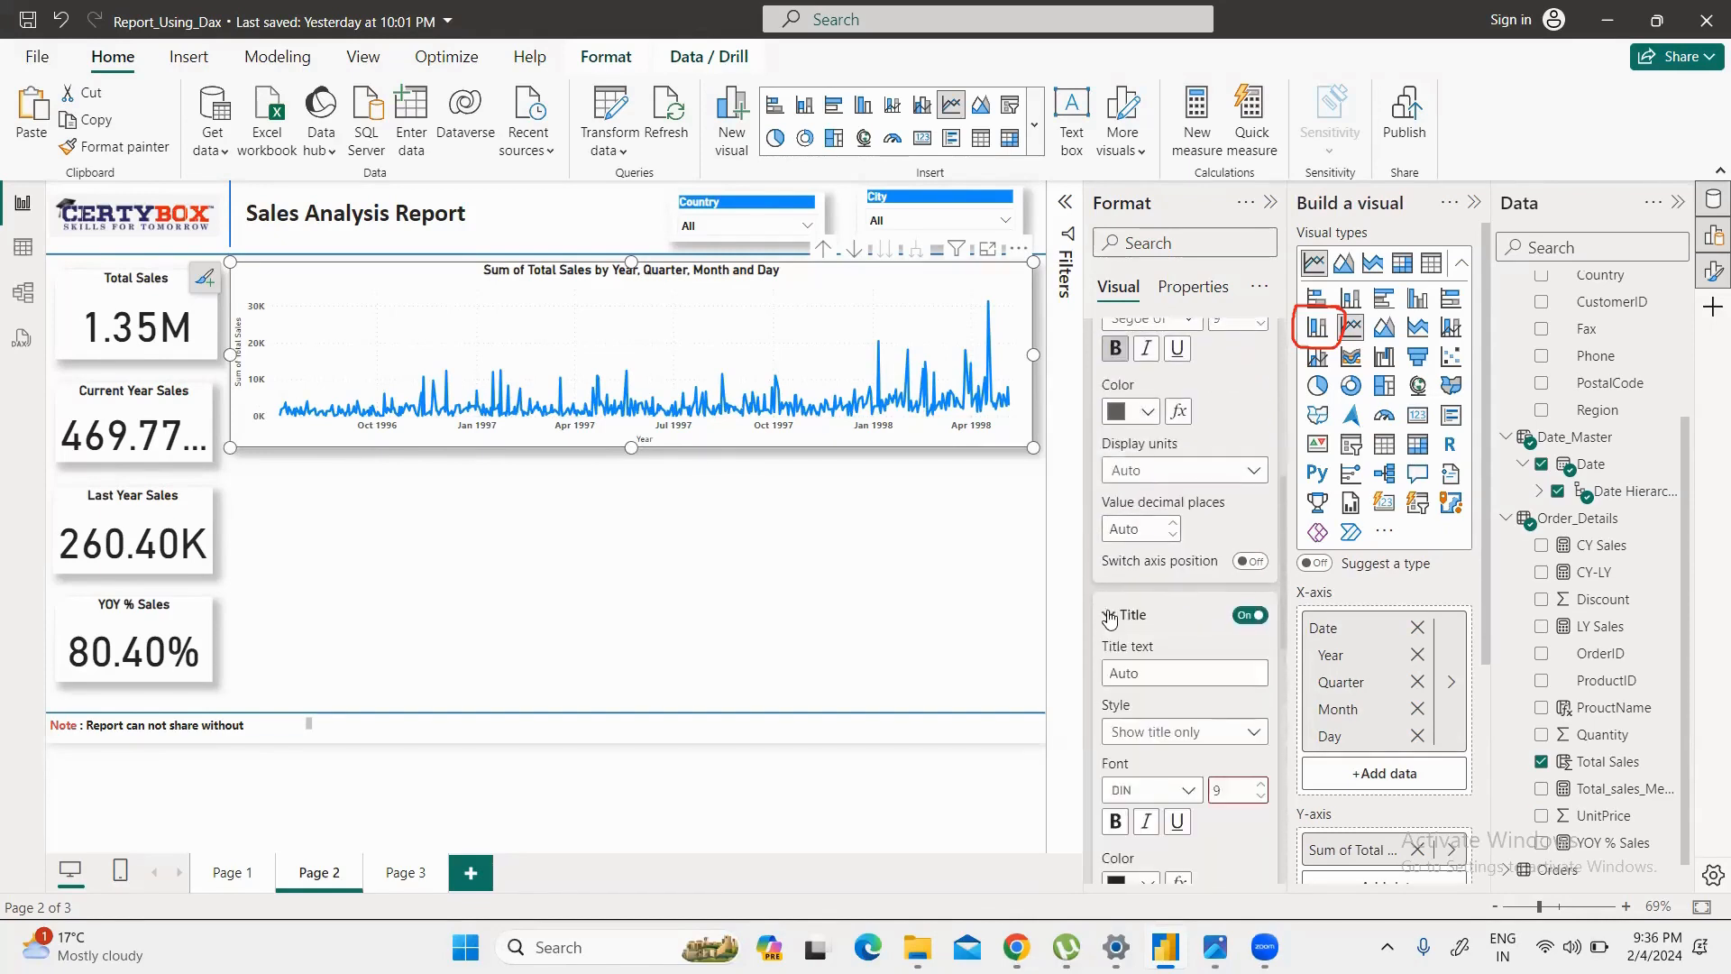
pyautogui.click(1110, 617)
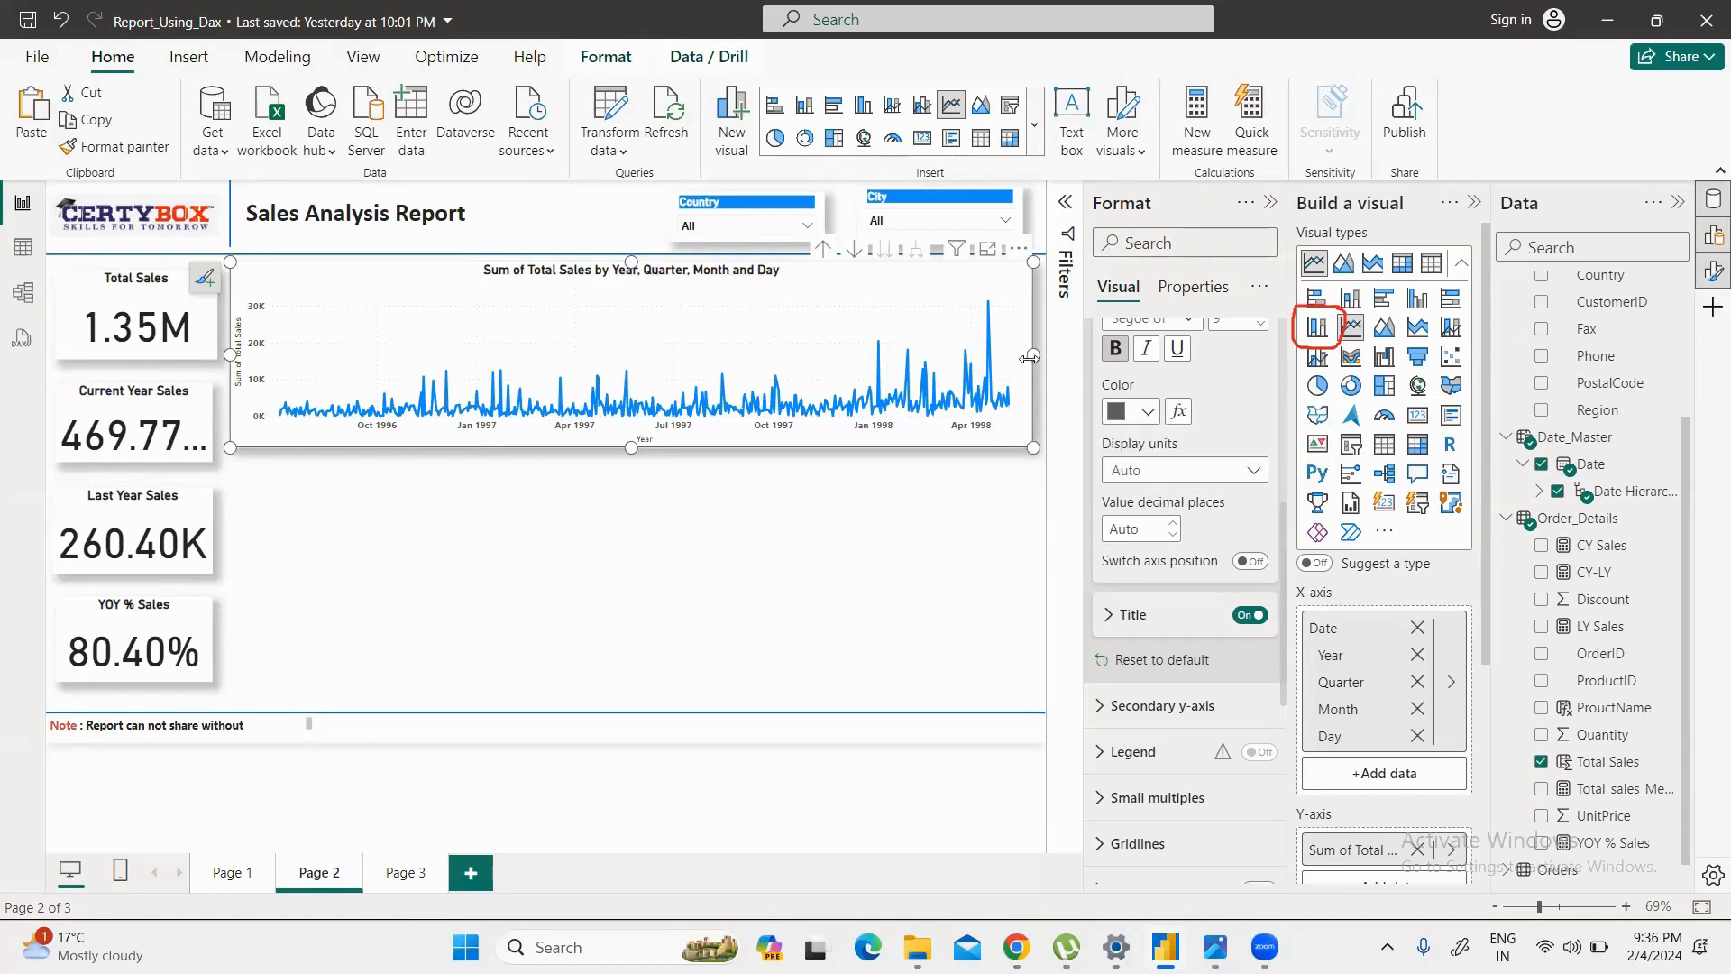
pyautogui.scroll(5, 1136, 387)
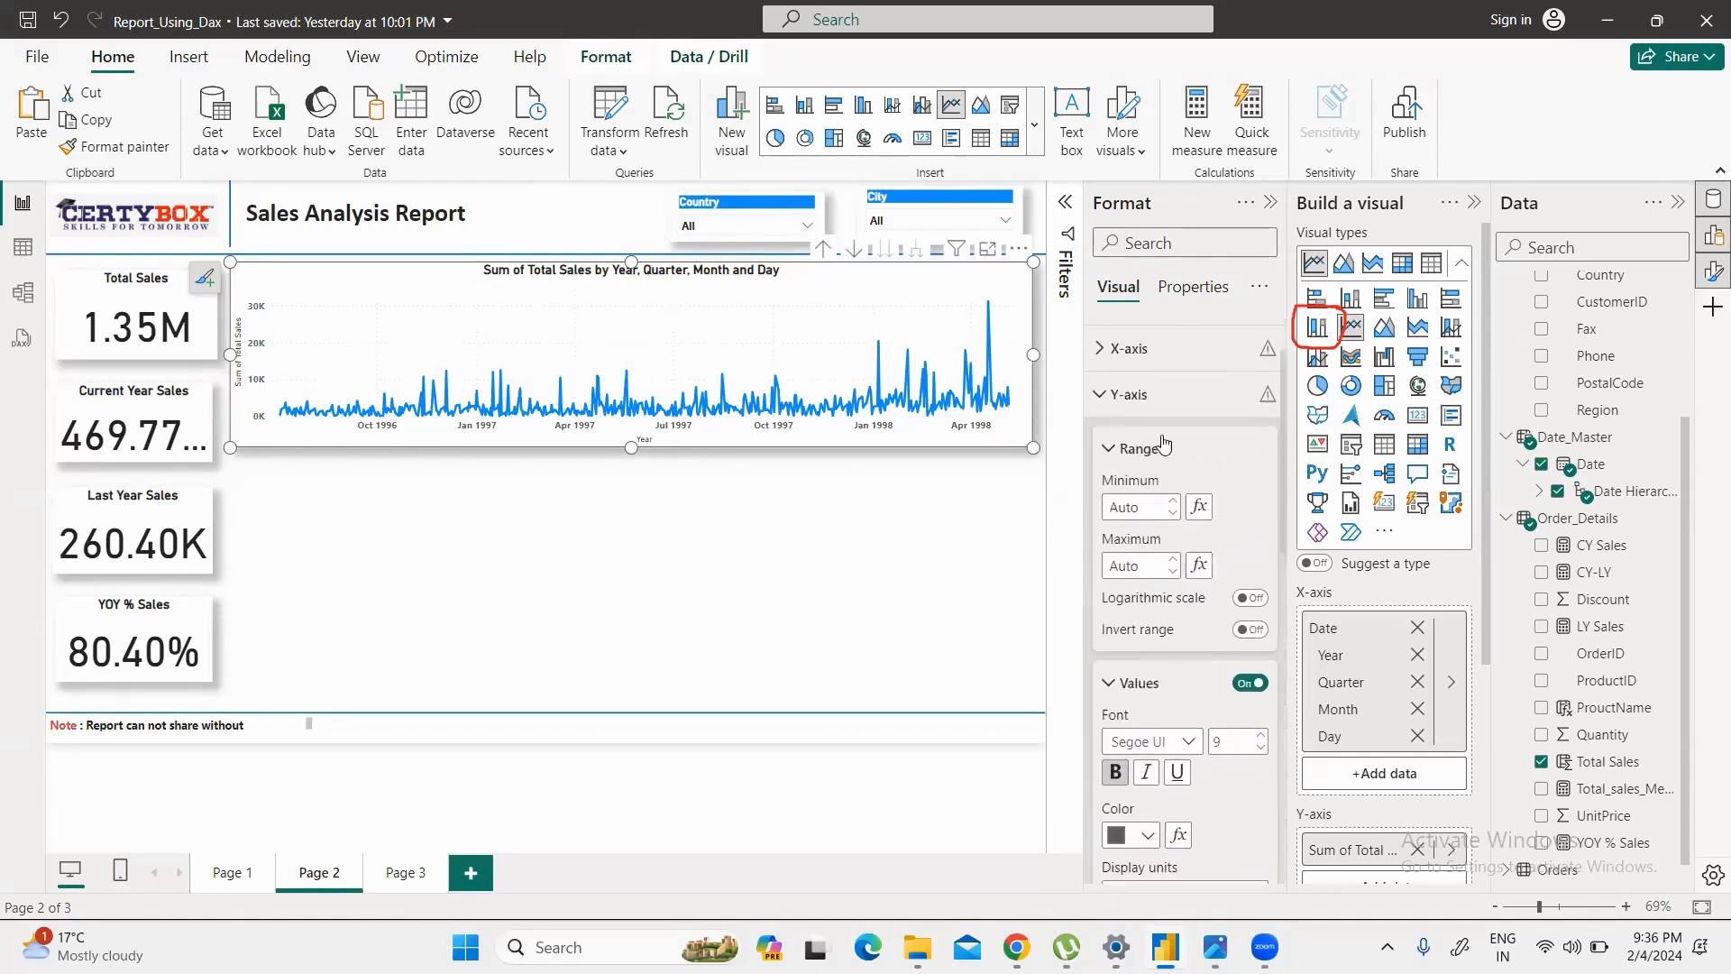
pyautogui.click(1099, 396)
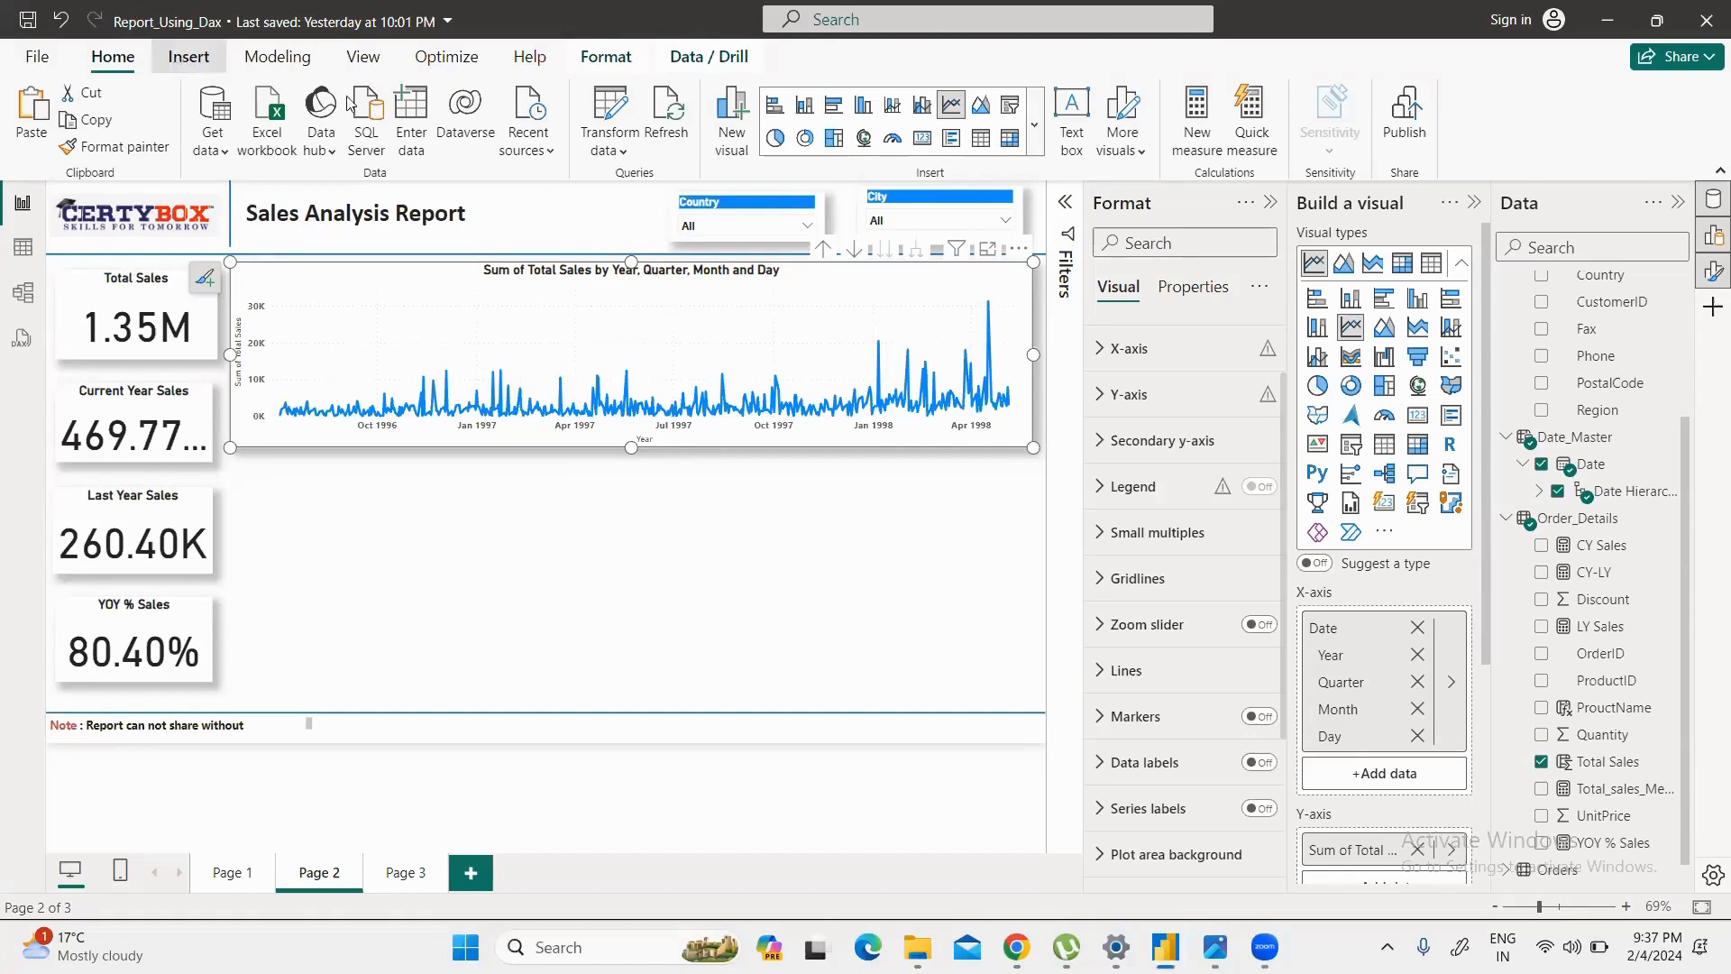
pyautogui.click(188, 58)
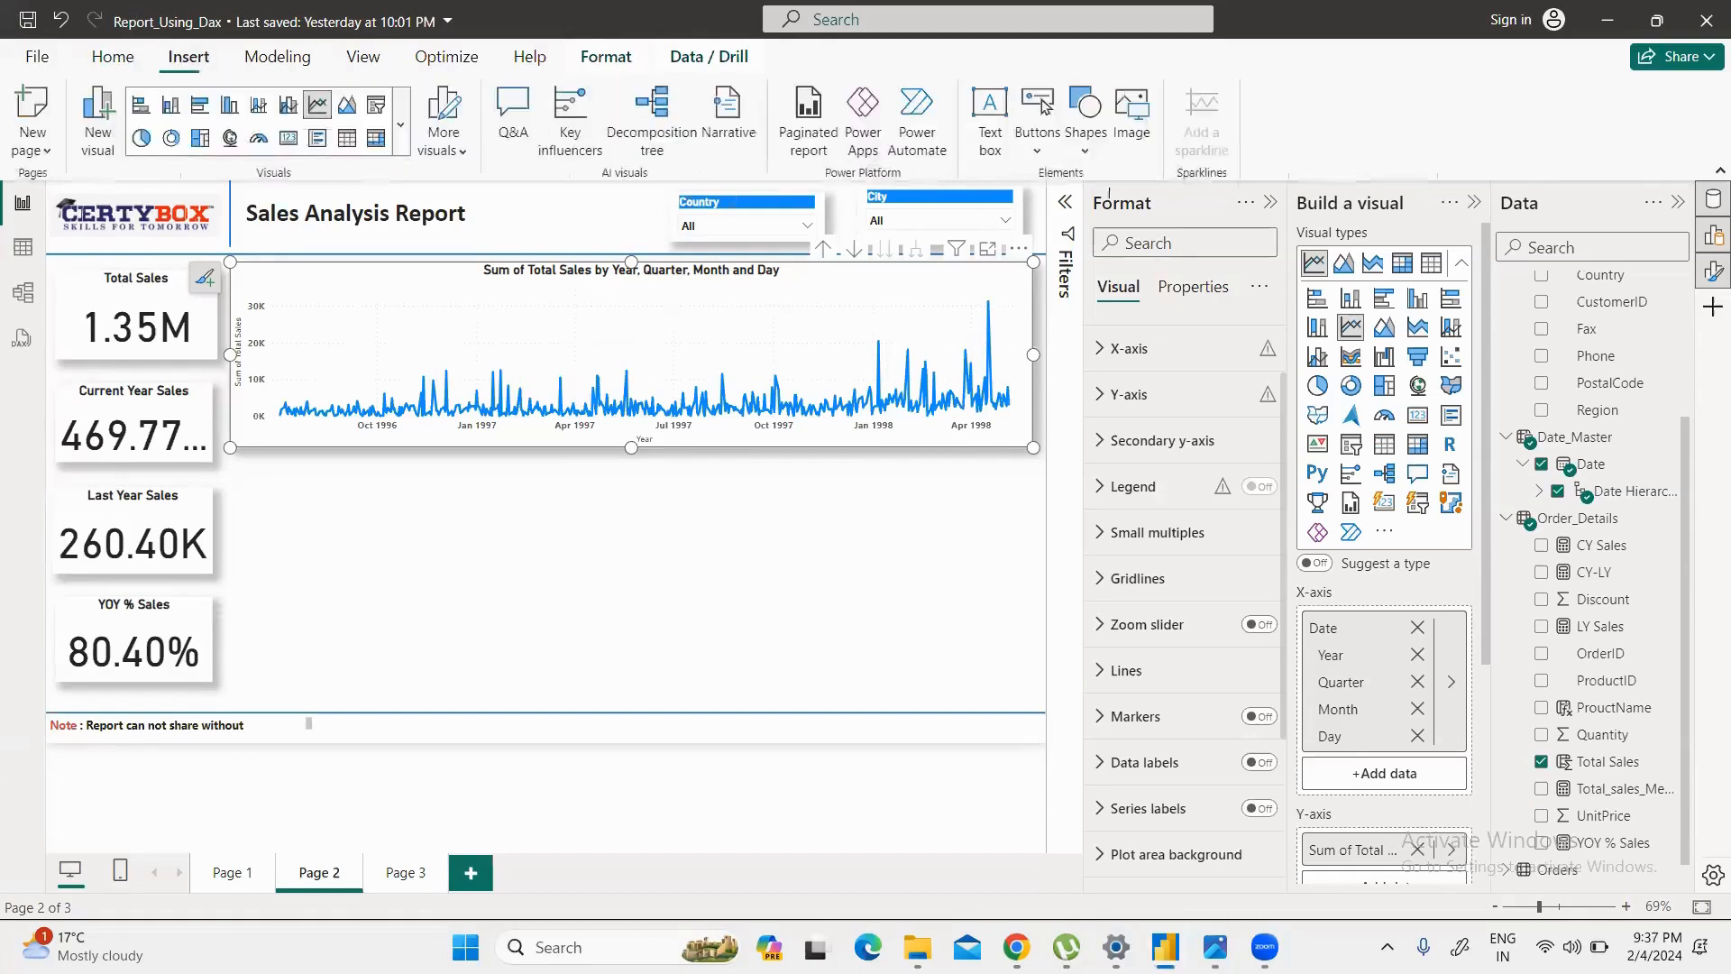
pyautogui.click(1135, 133)
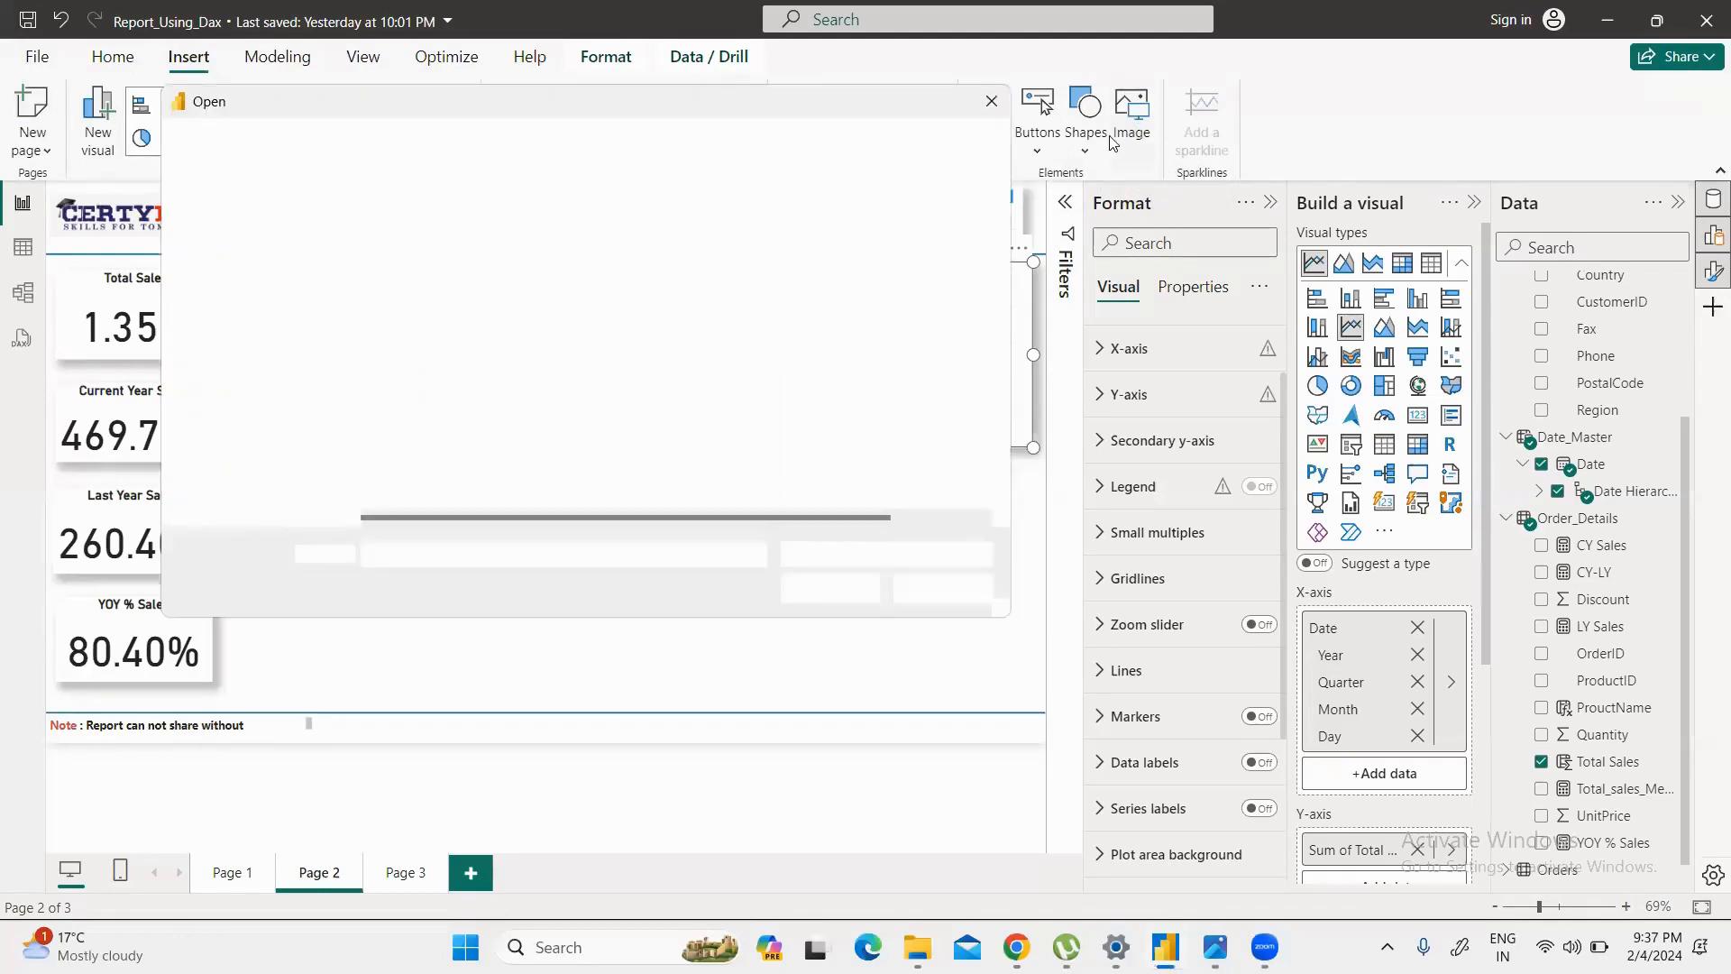
pyautogui.click(991, 104)
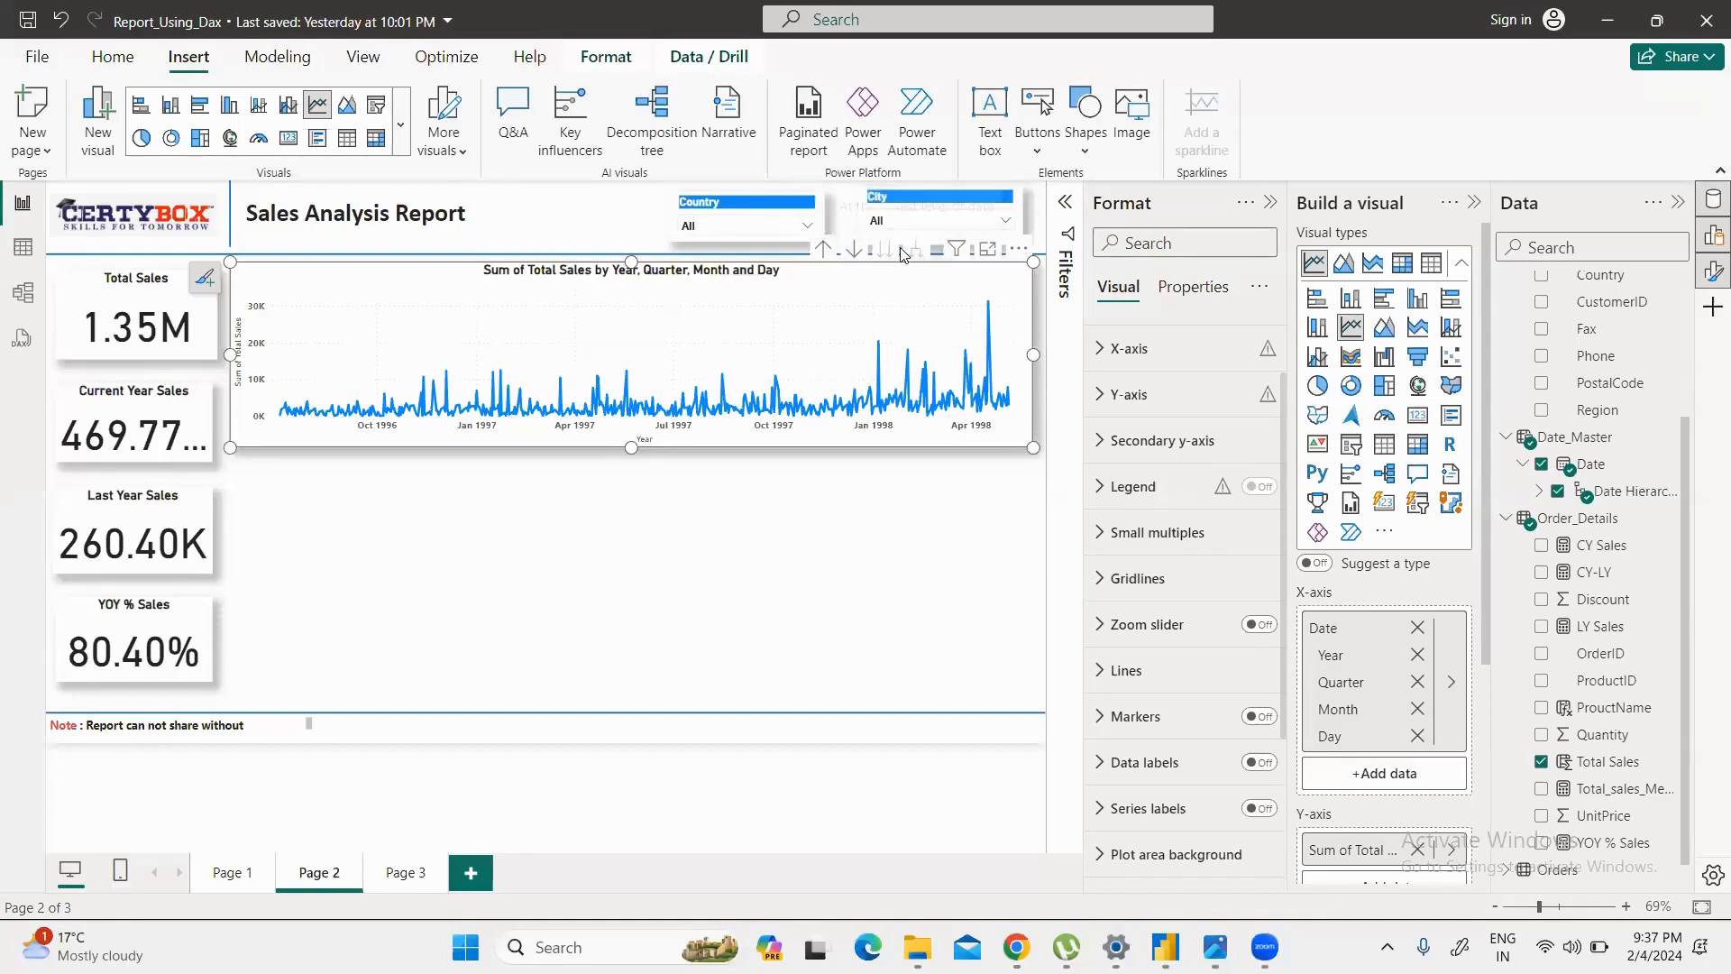
# Step: Drill the total sales line chart up to the year level and expand it back down to the day level
pyautogui.click(822, 250)
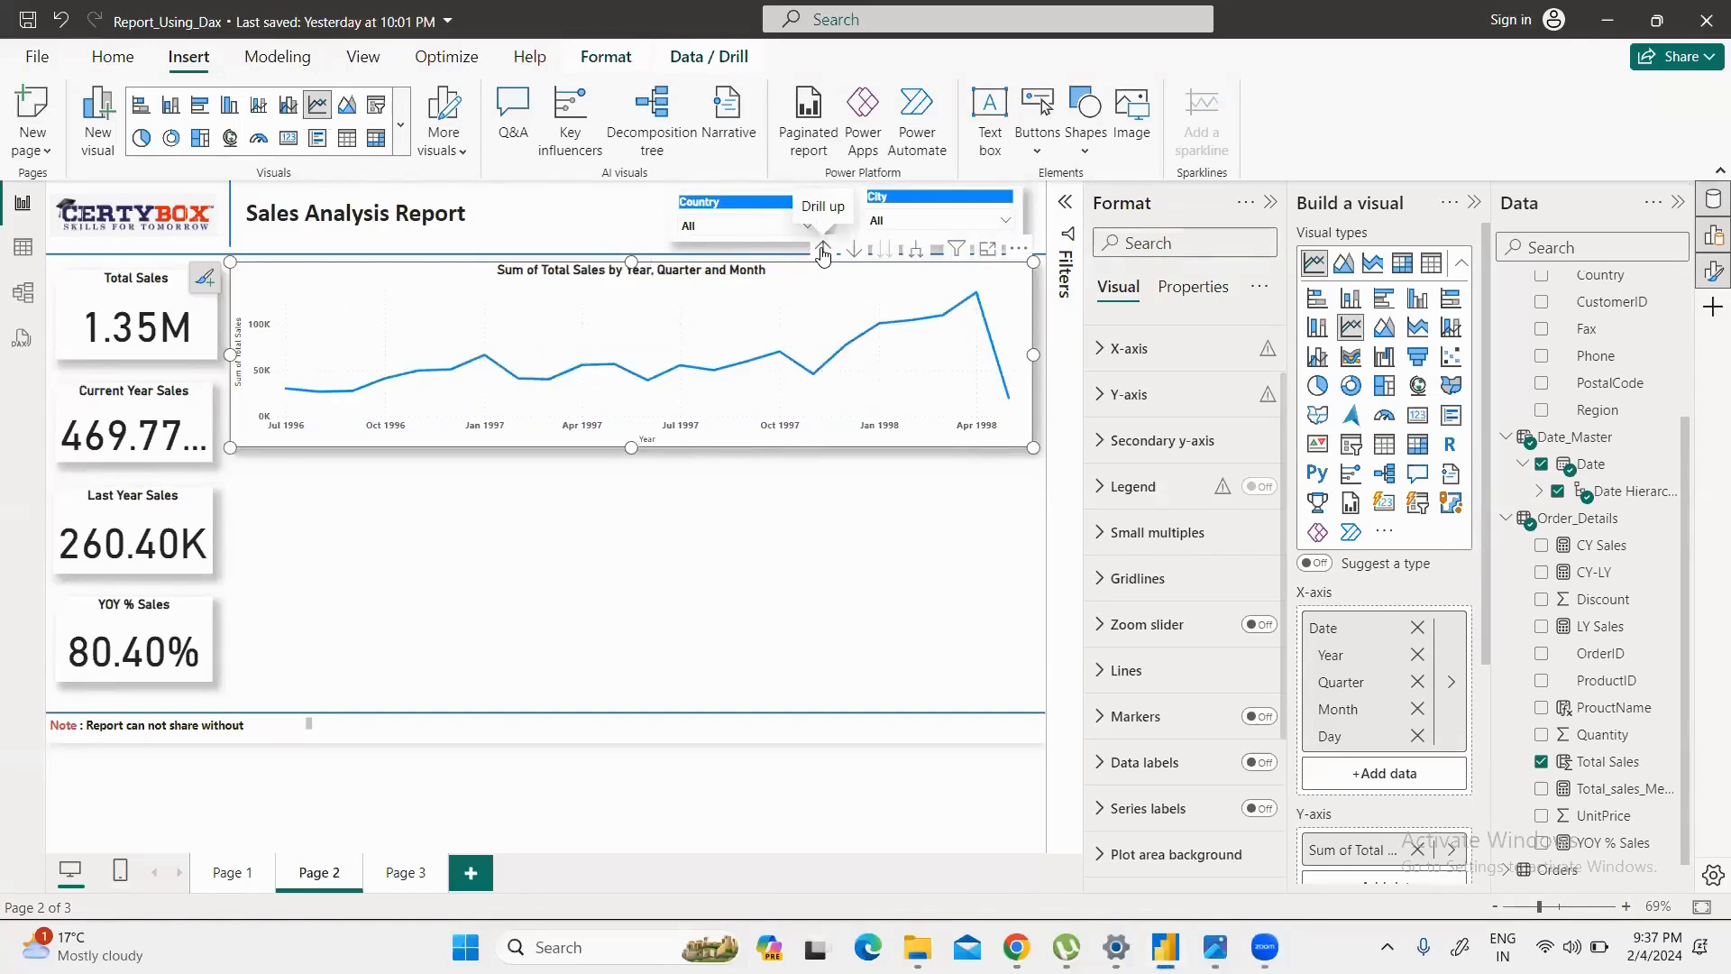
pyautogui.click(822, 251)
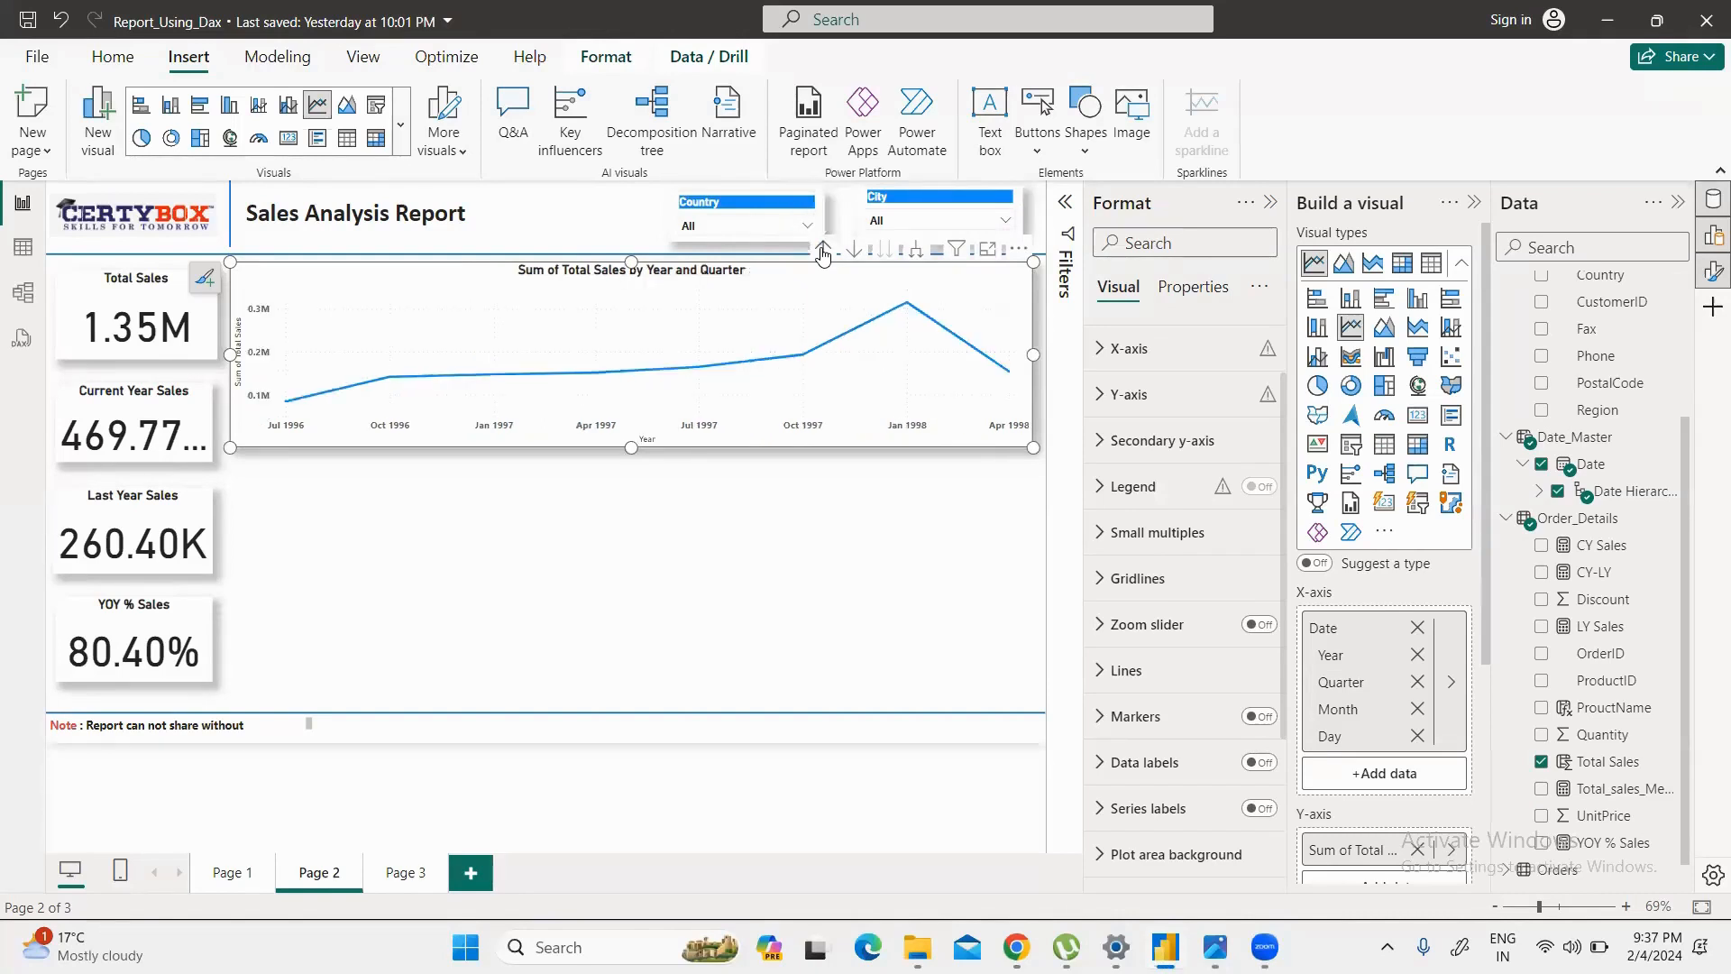
pyautogui.click(822, 251)
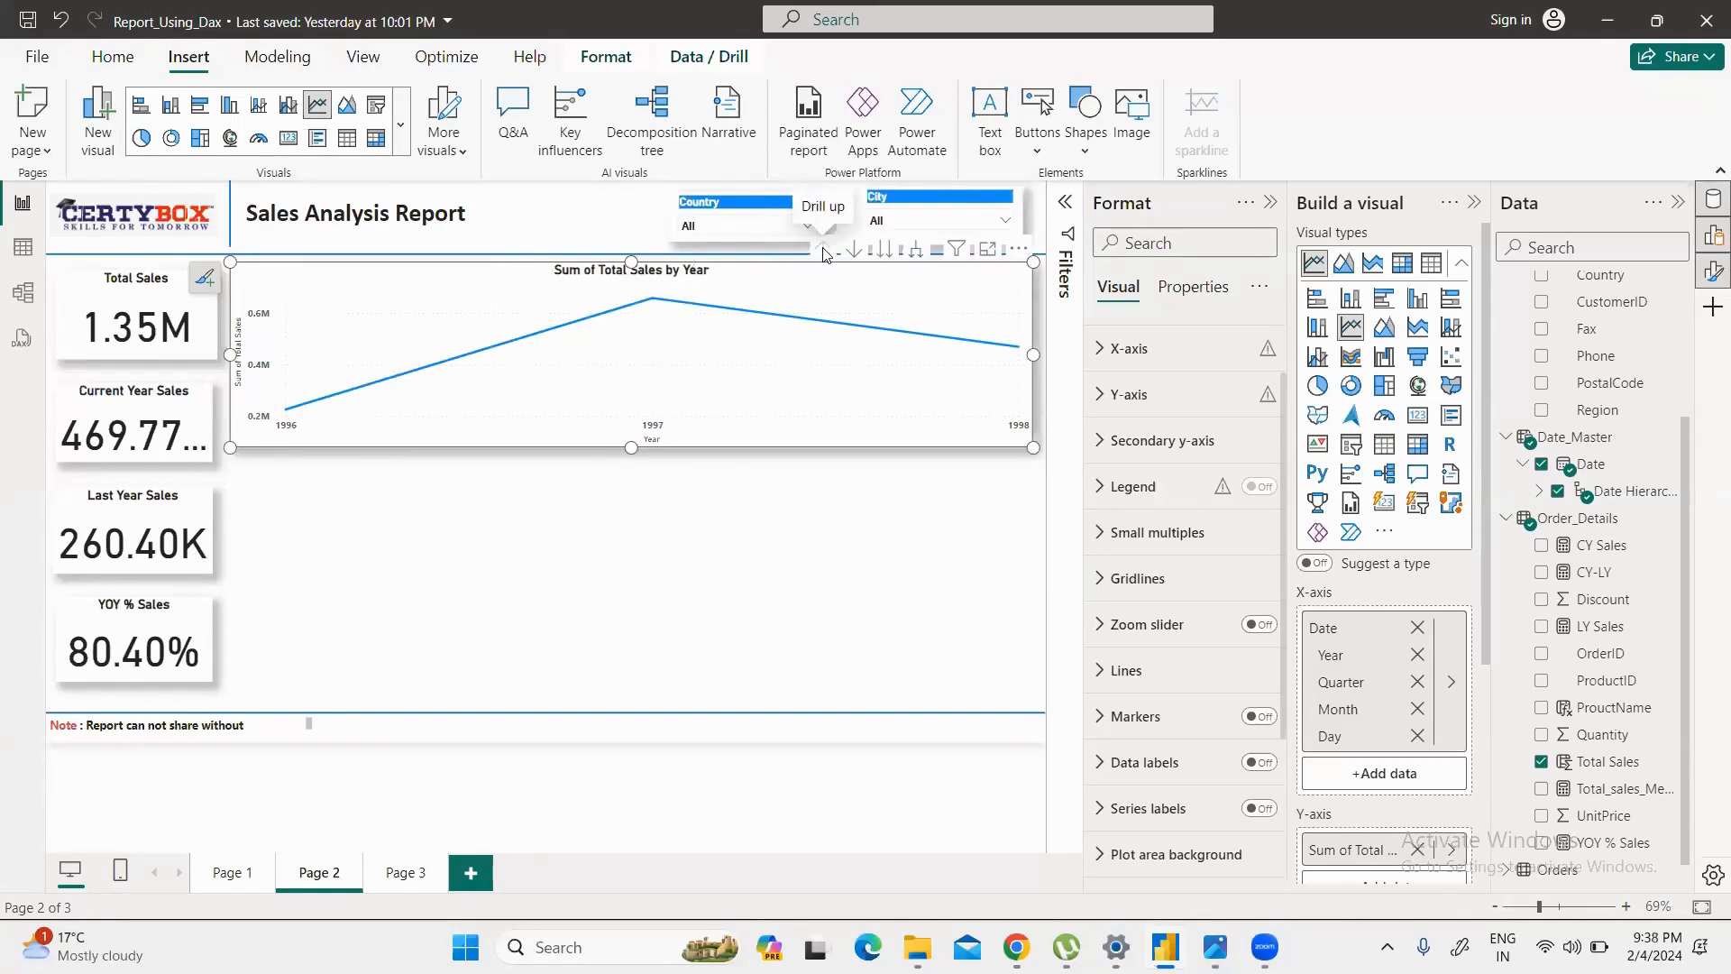
pyautogui.click(916, 255)
pyautogui.click(916, 255)
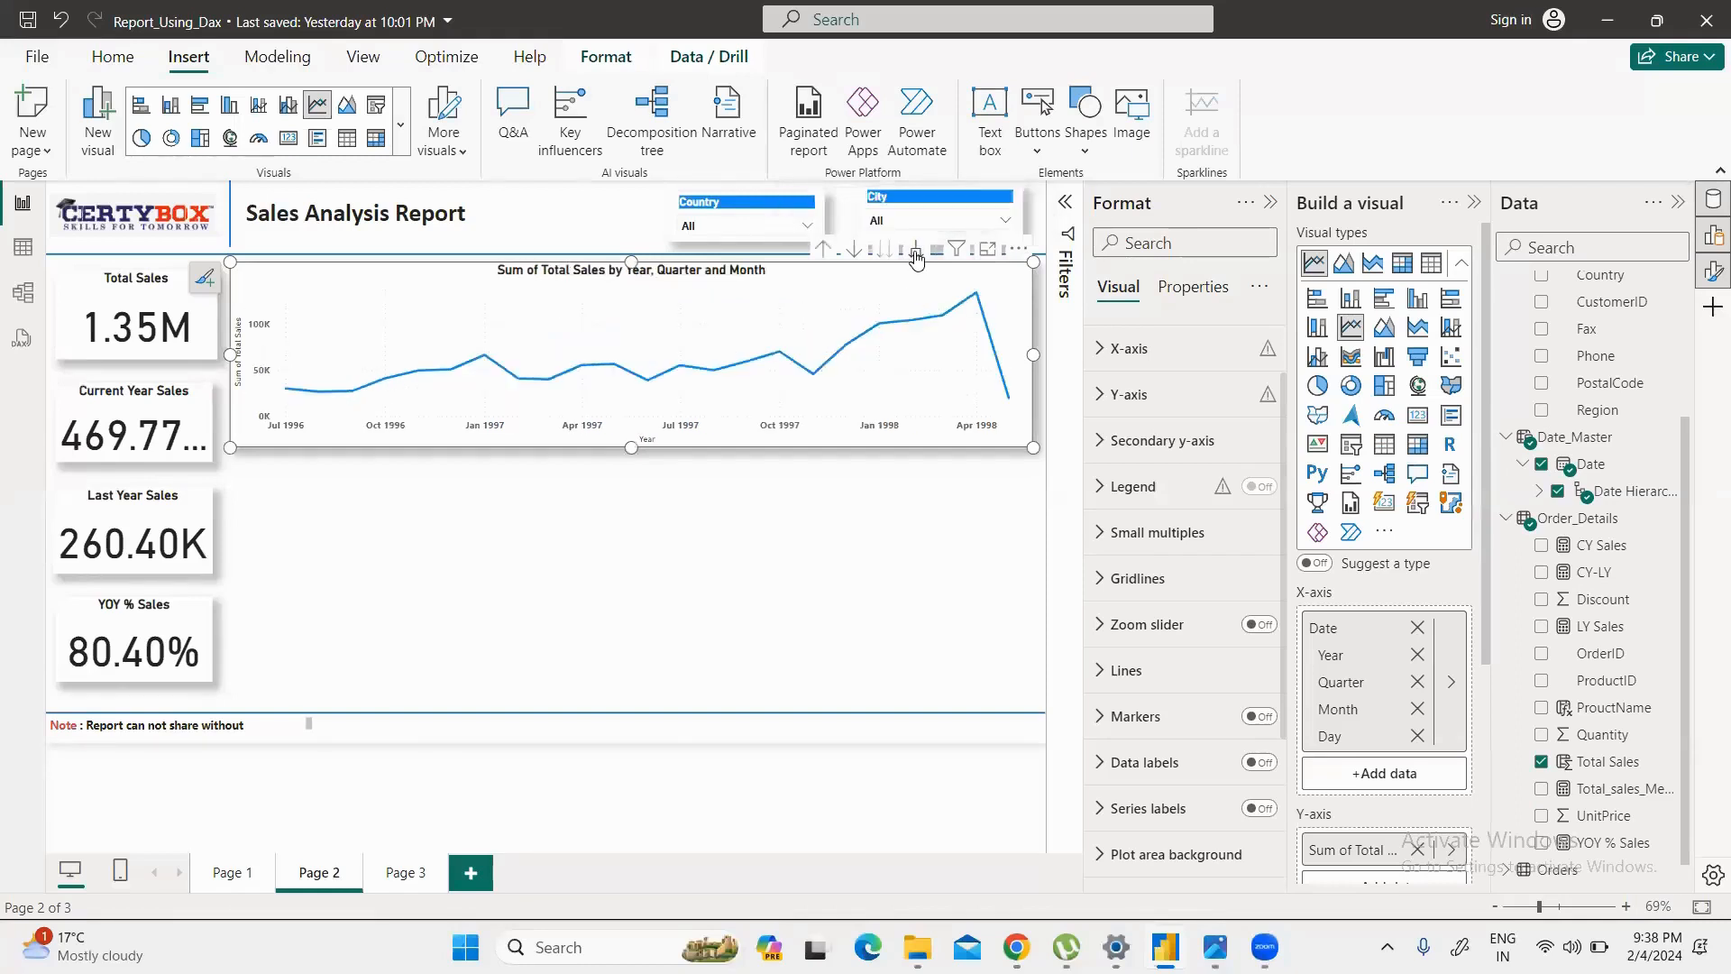
pyautogui.click(916, 255)
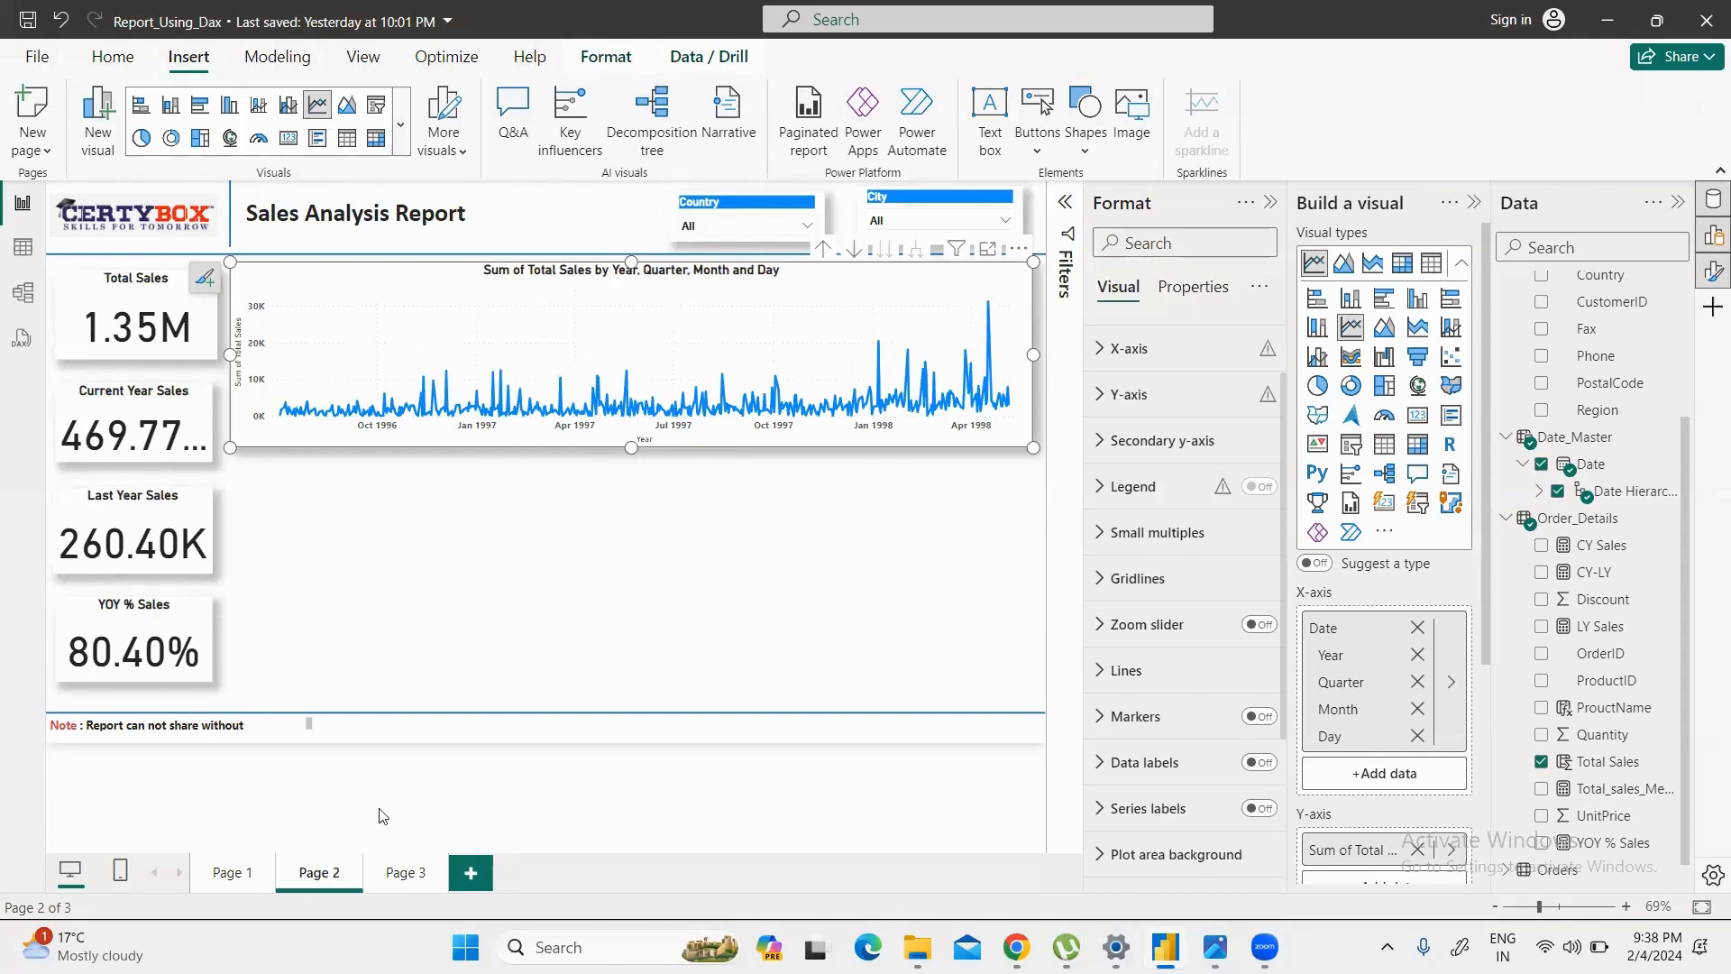
# Step: Add a pie chart below the line chart and resize it to fill the space beside the lower cards, above the footer line
pyautogui.click(1317, 387)
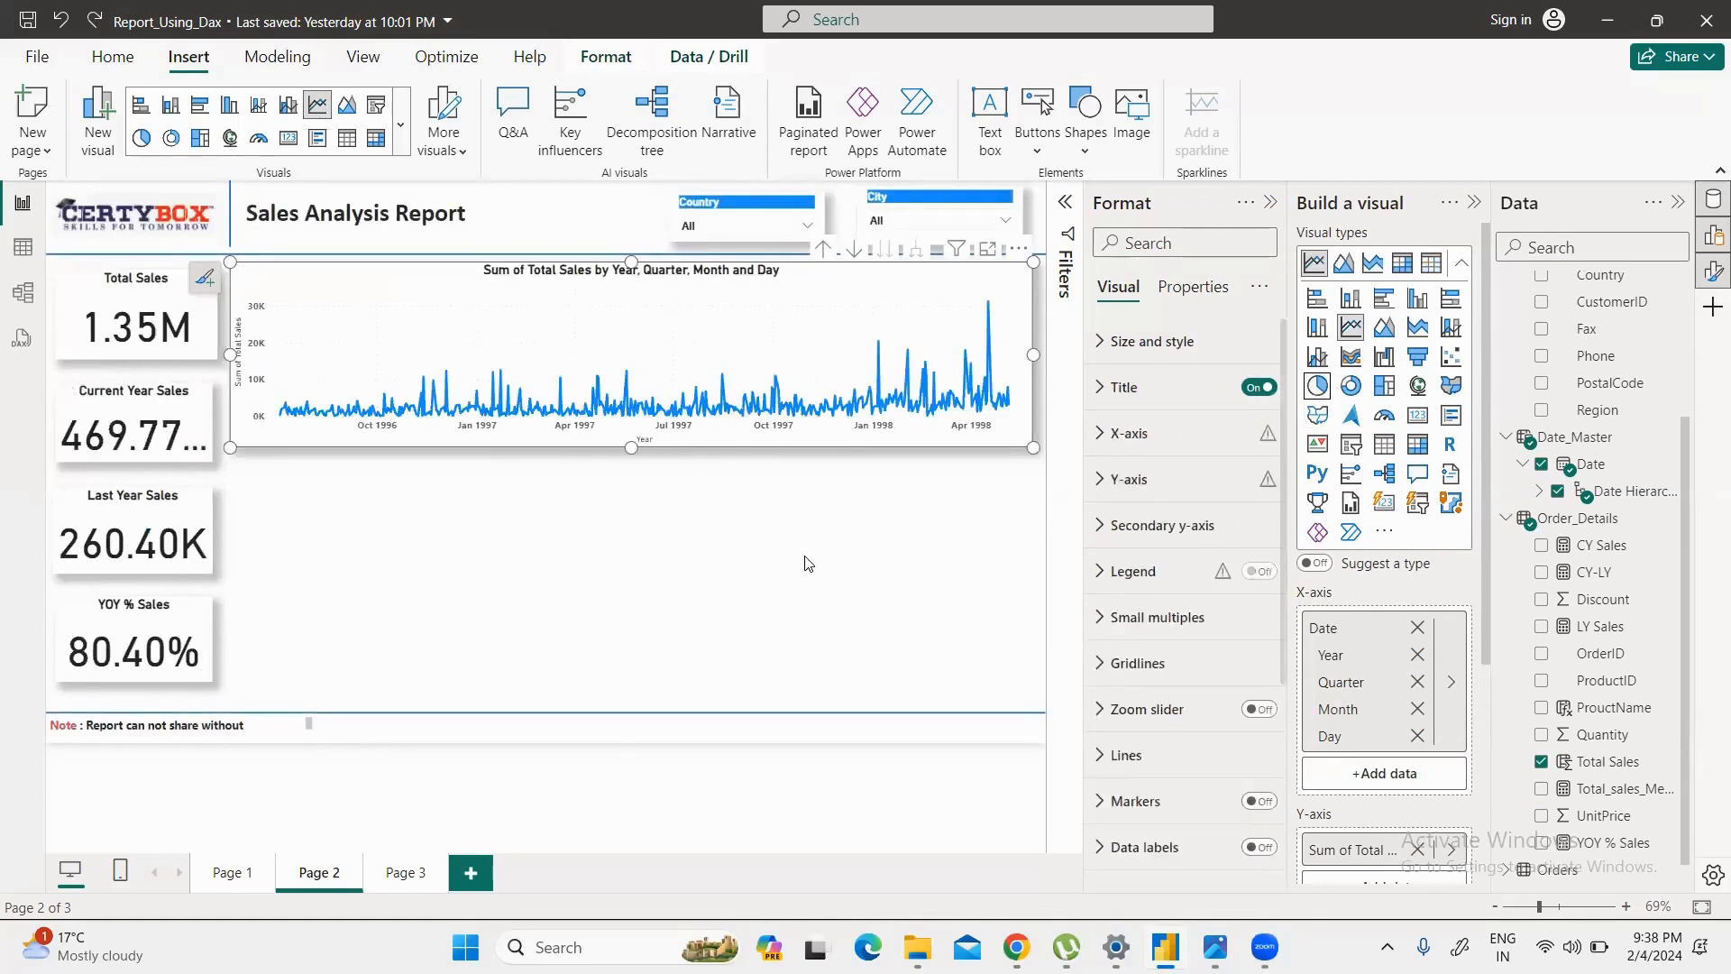
pyautogui.click(772, 624)
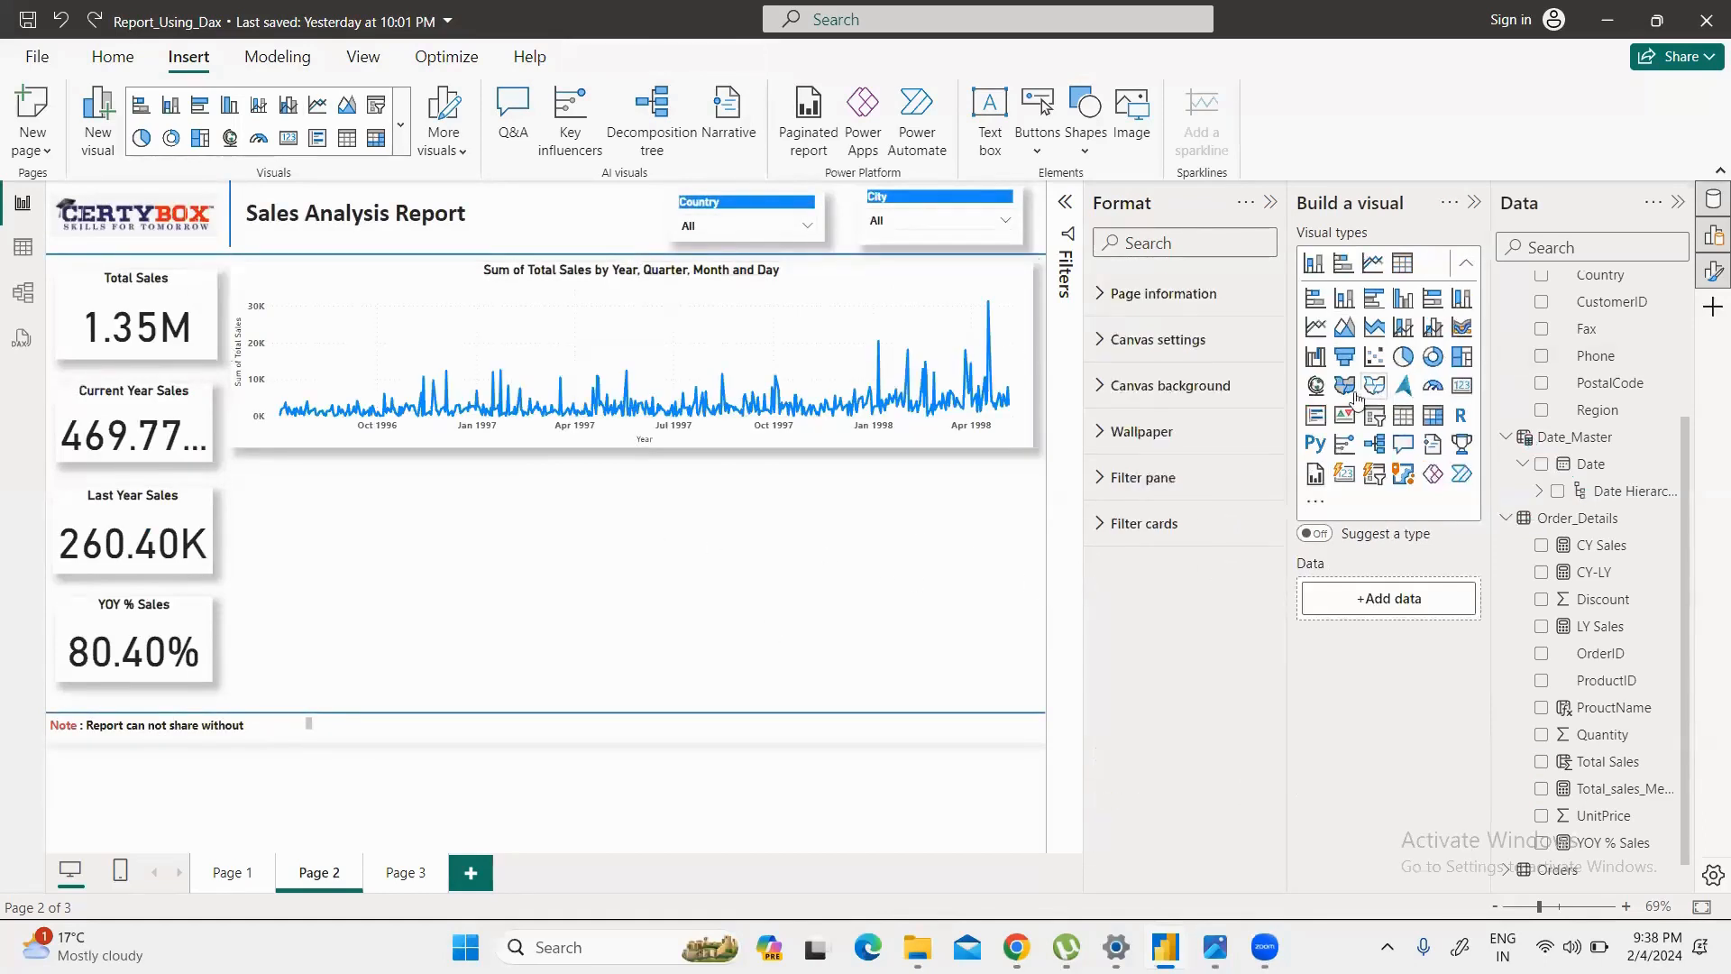
pyautogui.click(1406, 359)
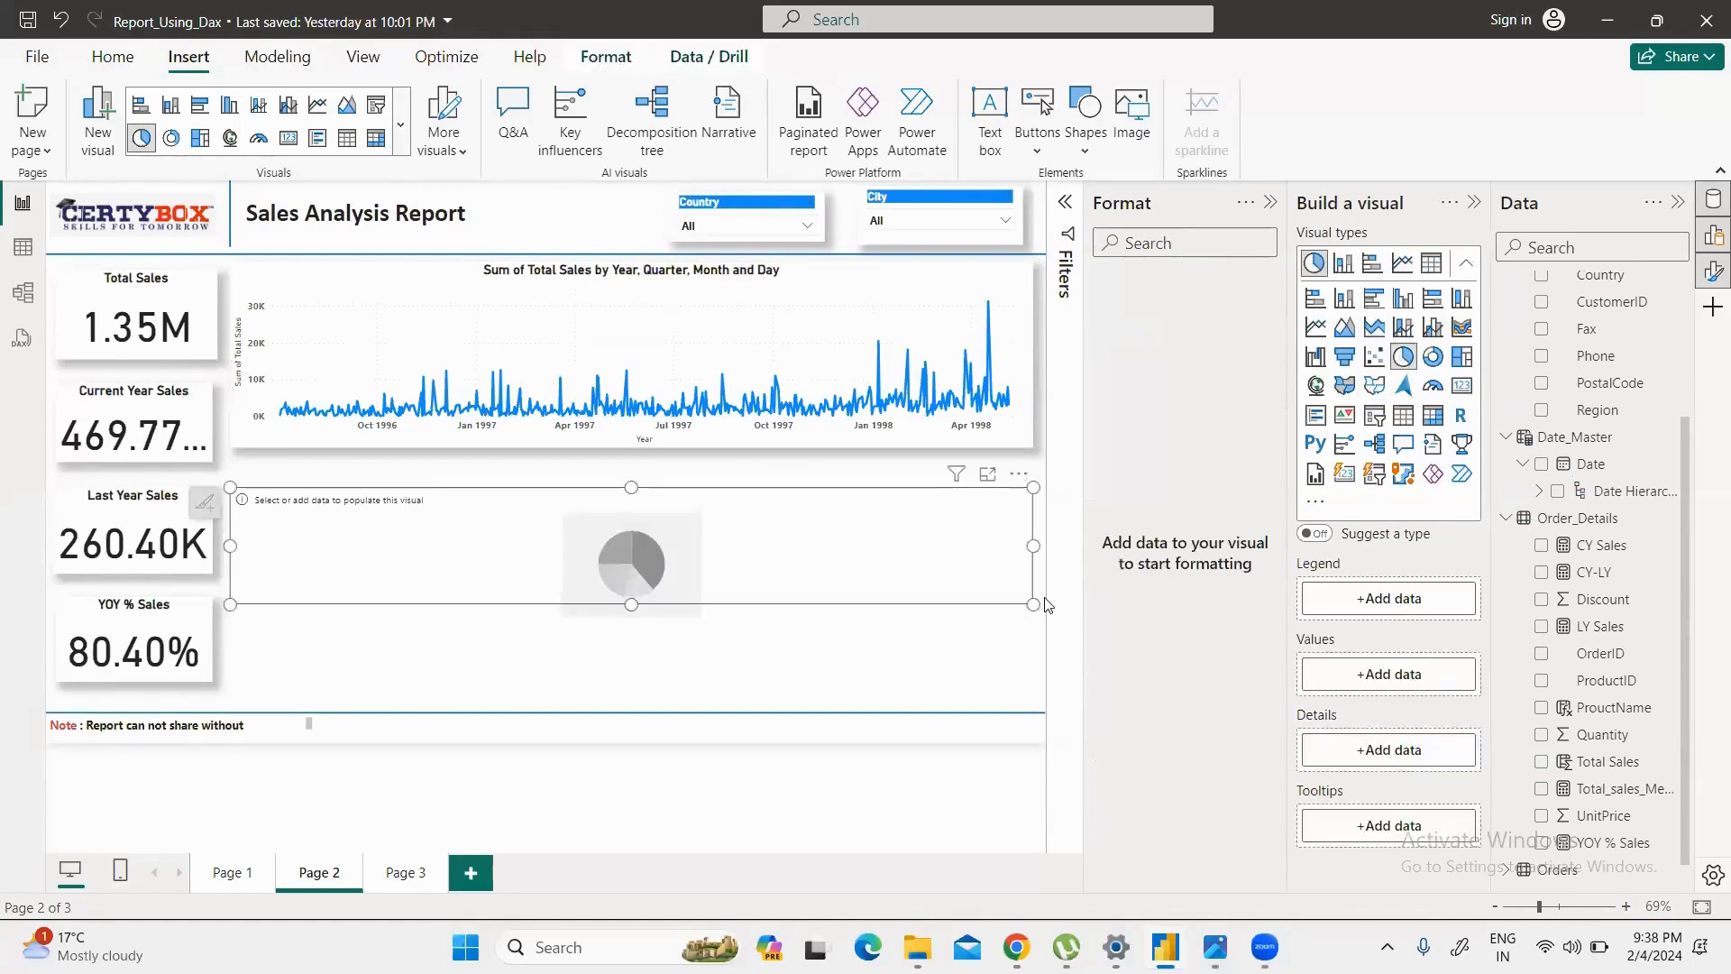
pyautogui.moveTo(1033, 604); pyautogui.dragTo(620, 701)
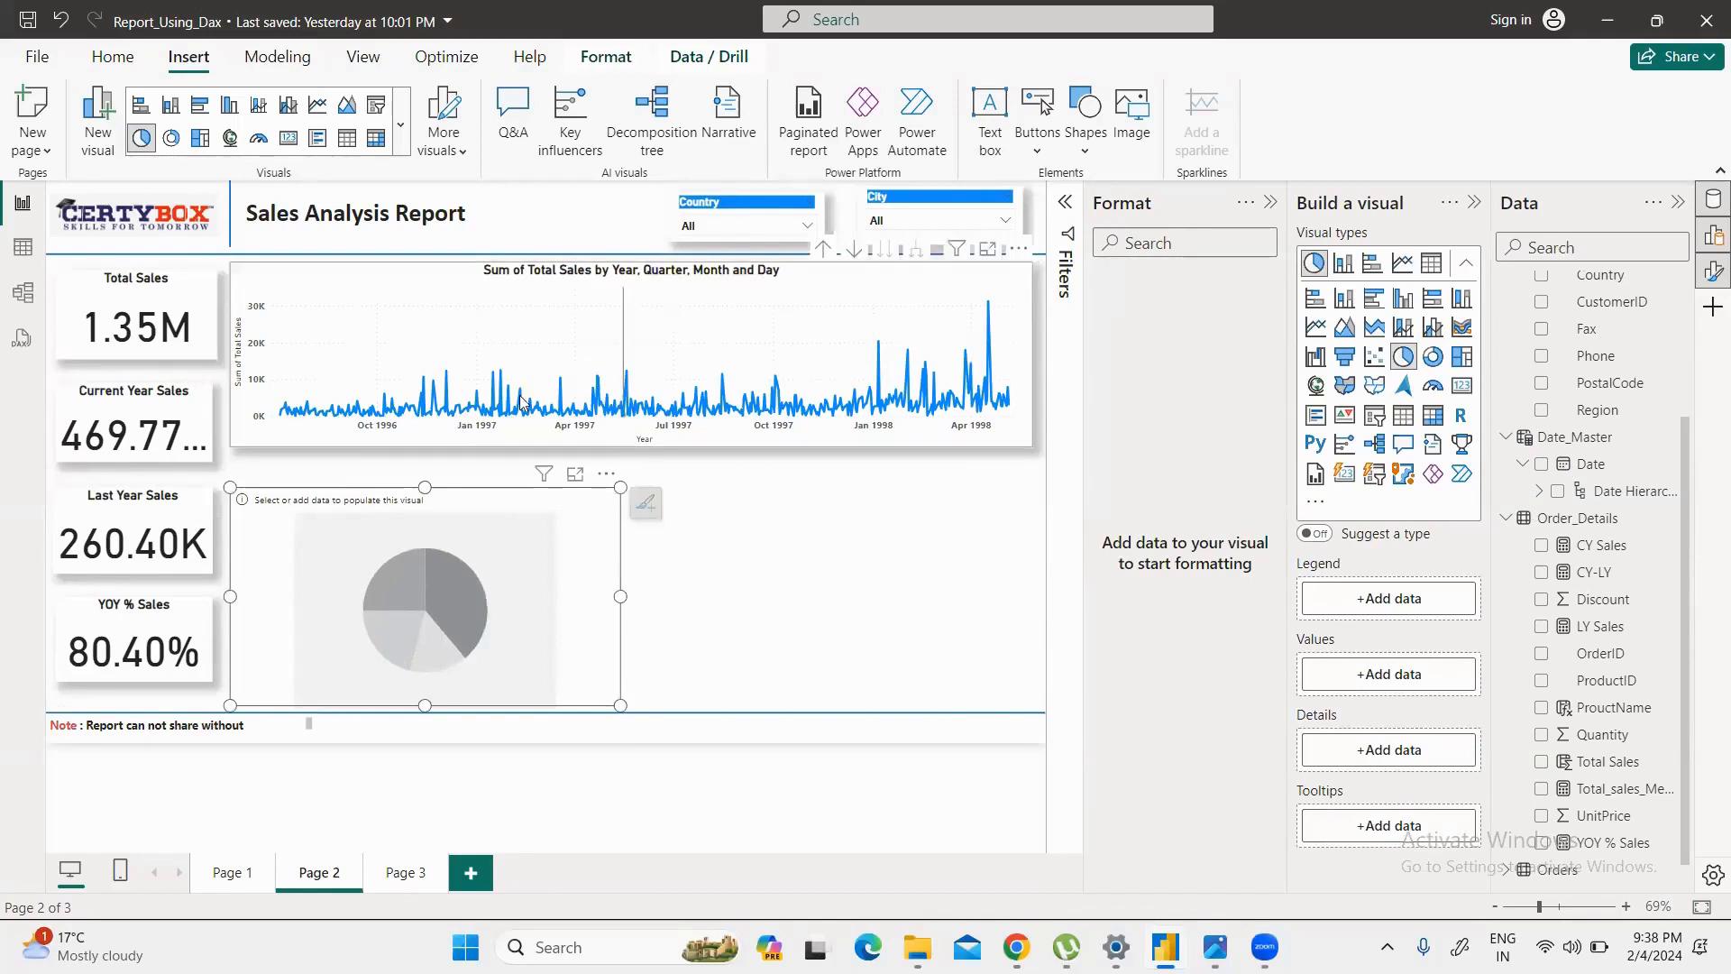
pyautogui.moveTo(471, 513); pyautogui.dragTo(469, 491)
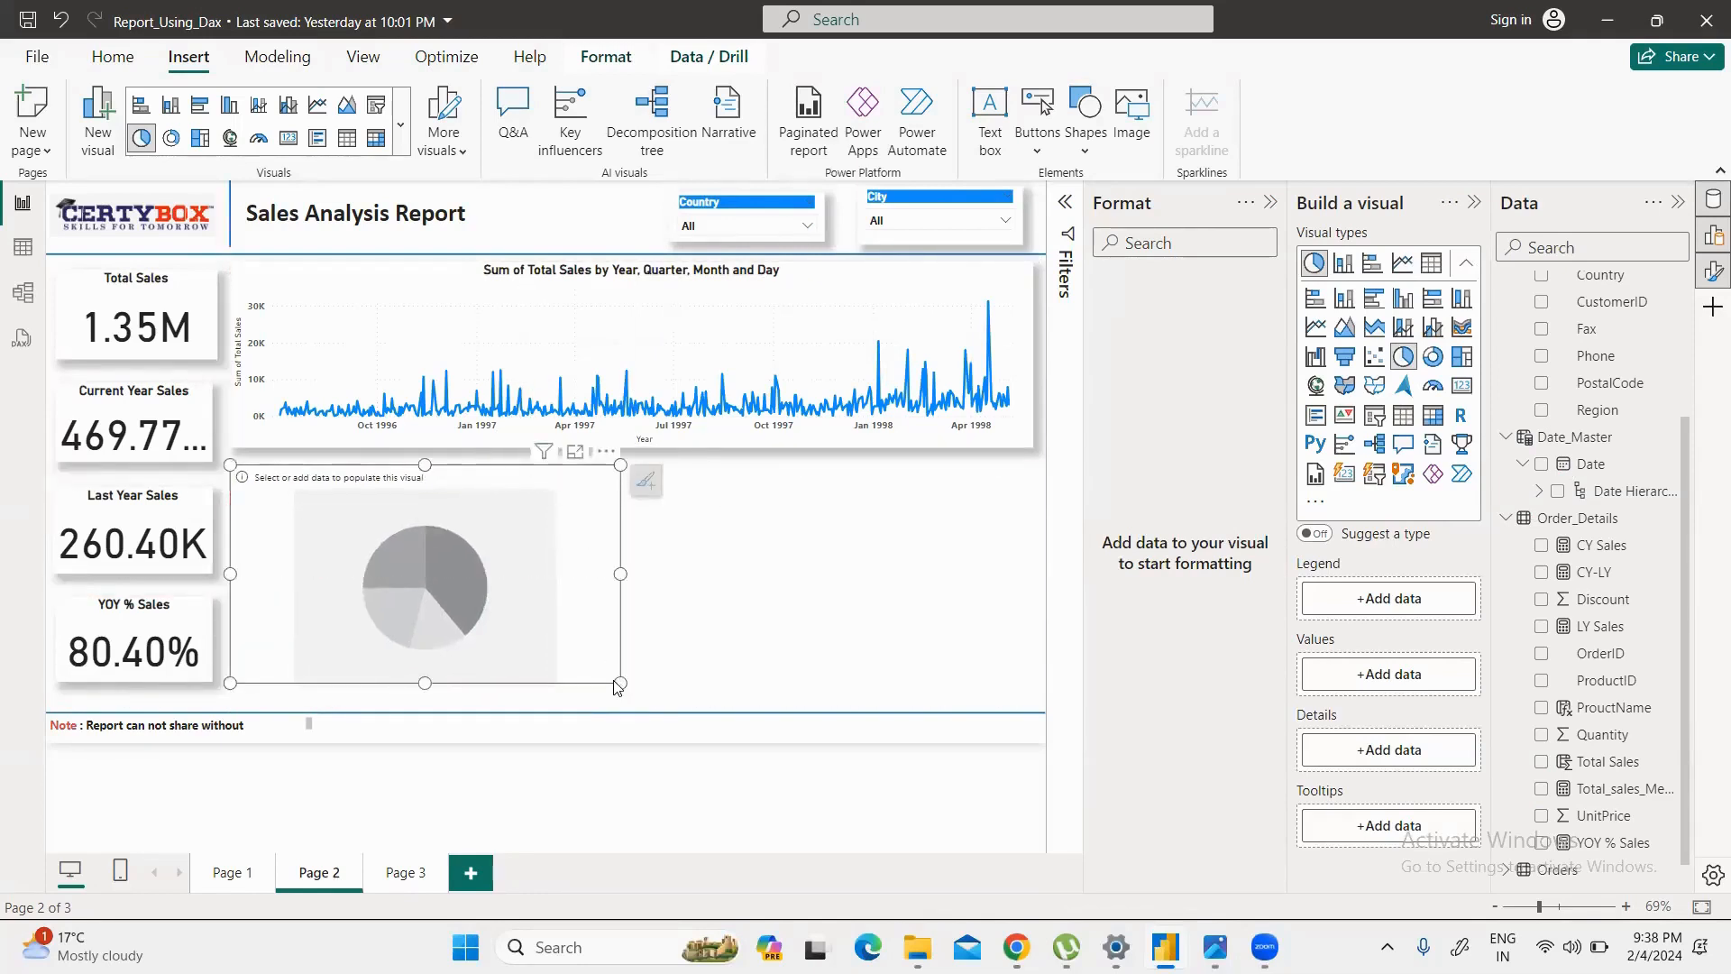
pyautogui.moveTo(618, 688); pyautogui.dragTo(545, 703)
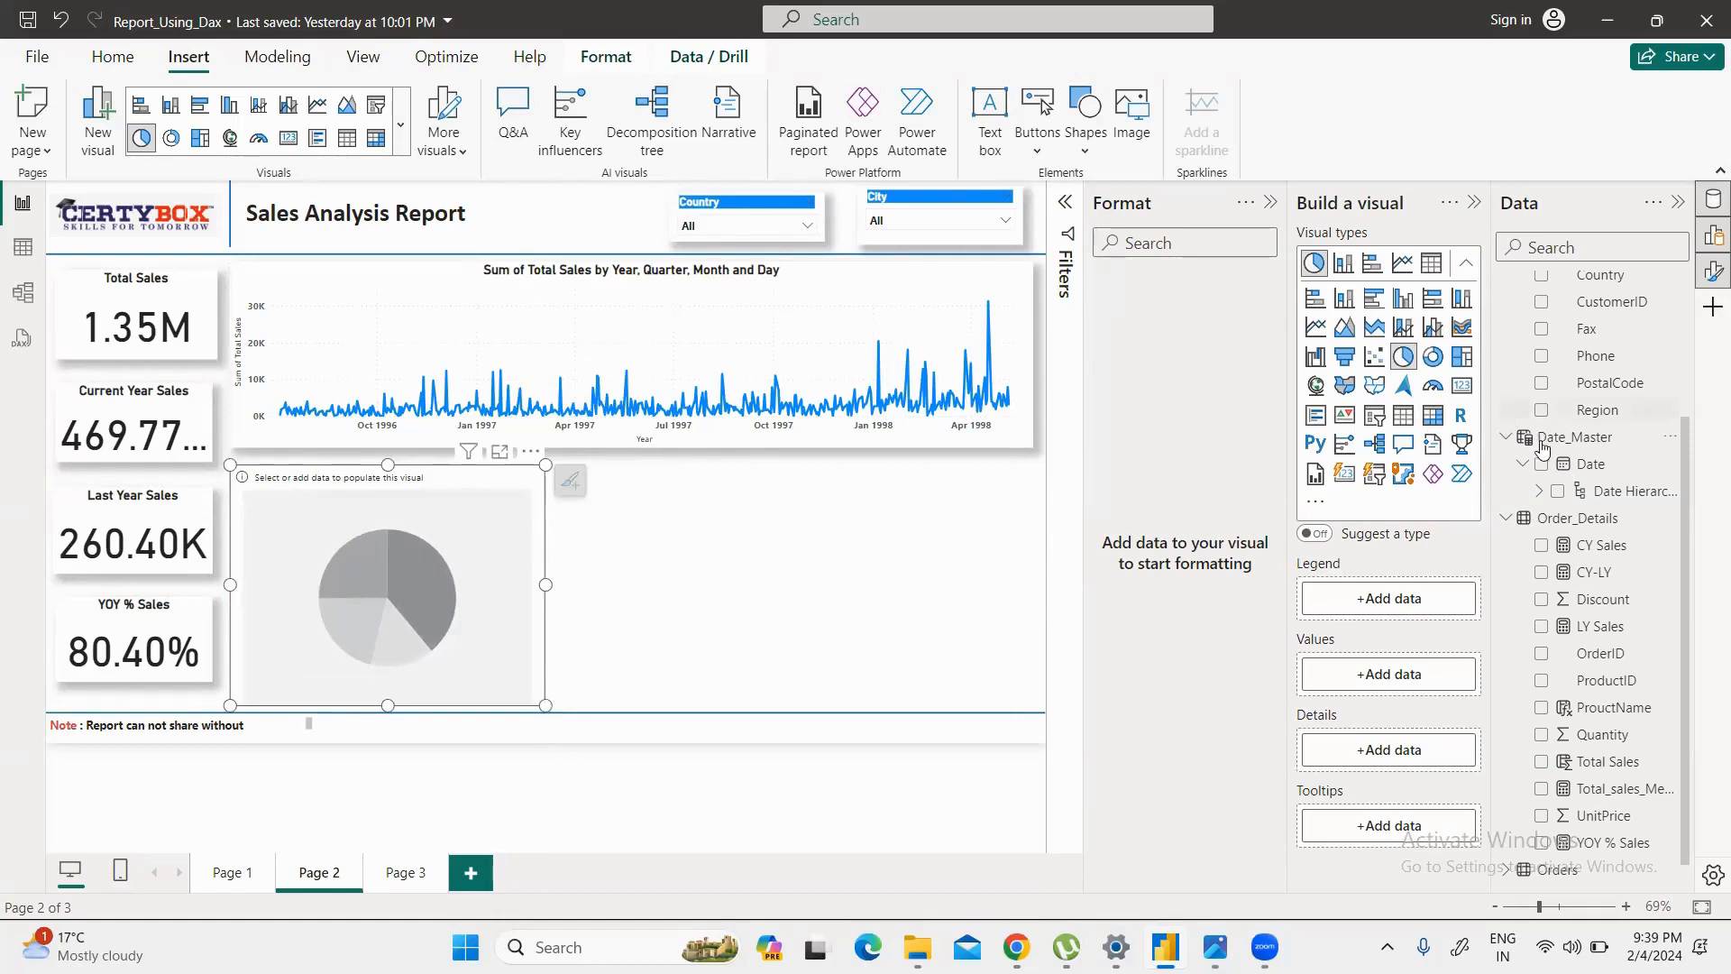
# Step: Set CategoryName from the Categories table as the pie chart's legend and Total Sales from Order_Details as its values
pyautogui.scroll(3, 1623, 410)
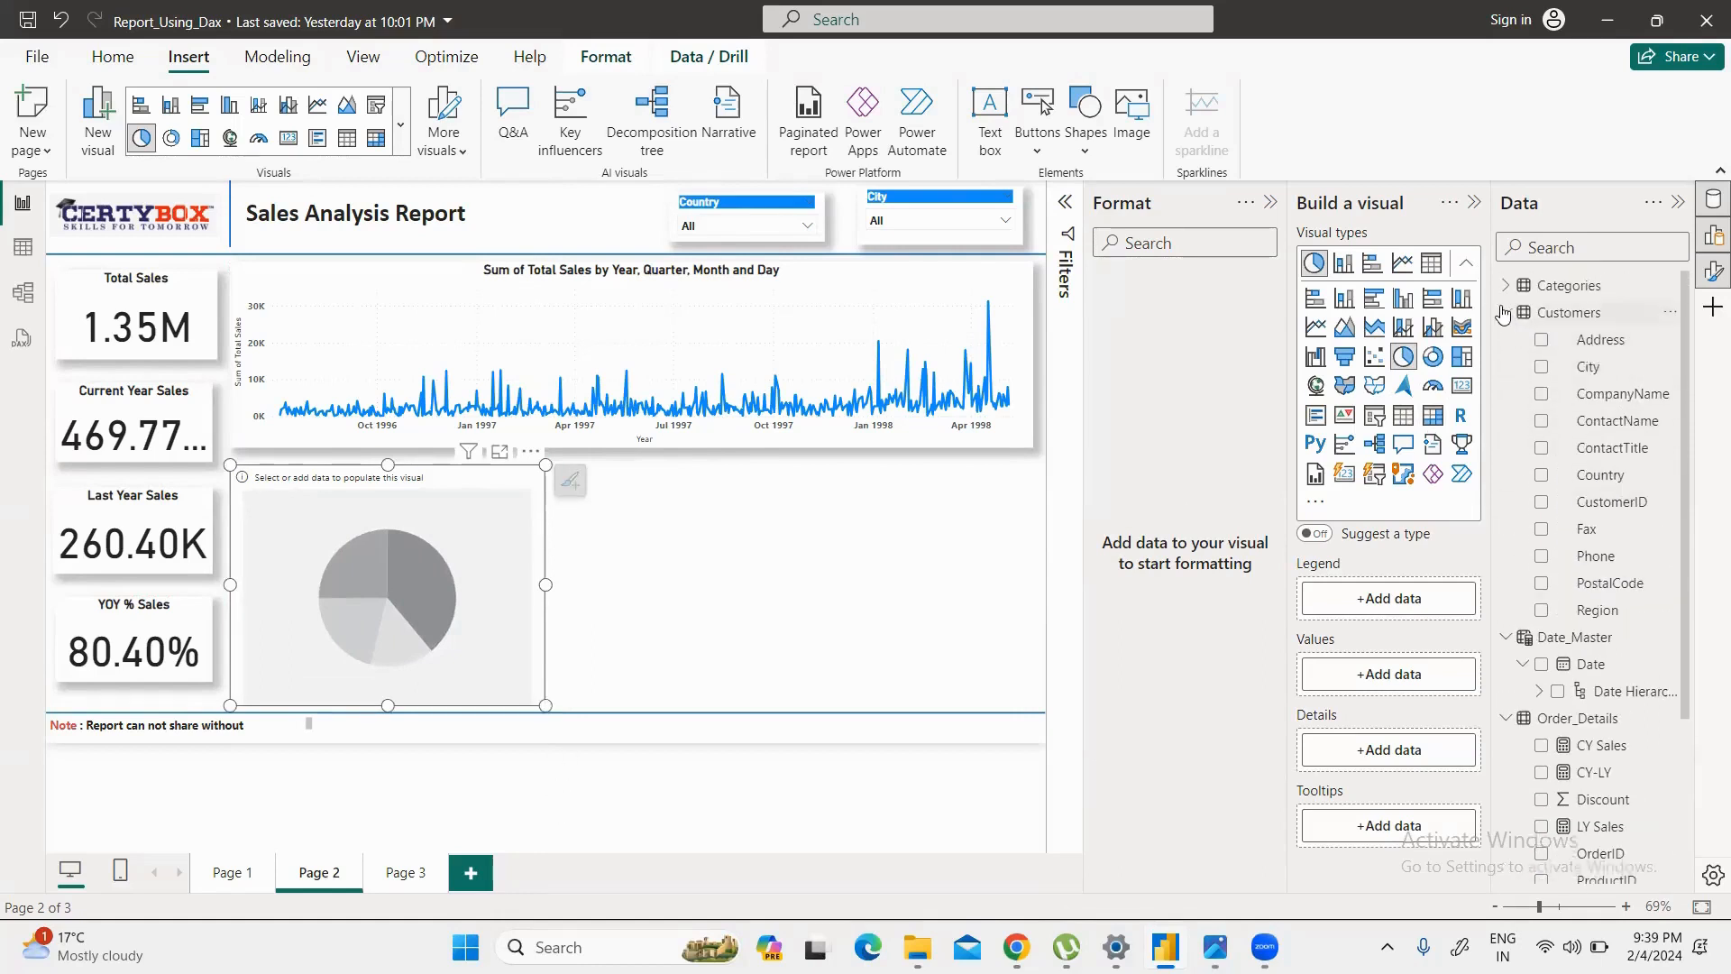
pyautogui.click(1502, 313)
pyautogui.click(1505, 286)
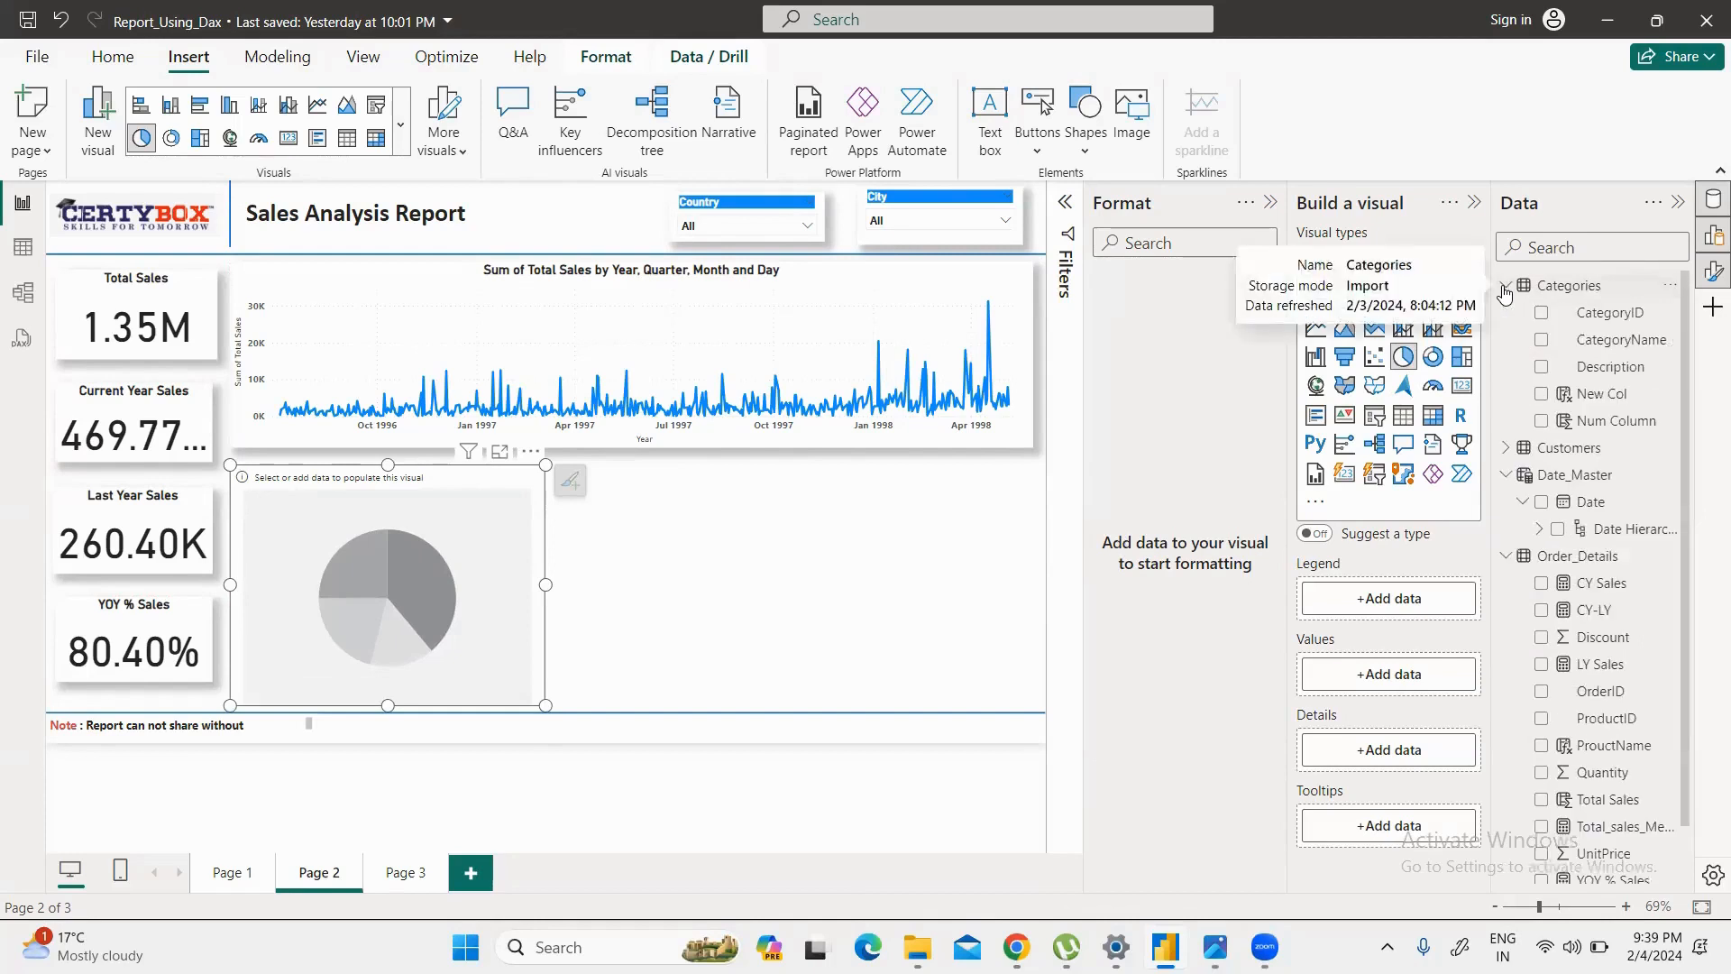
pyautogui.click(1542, 343)
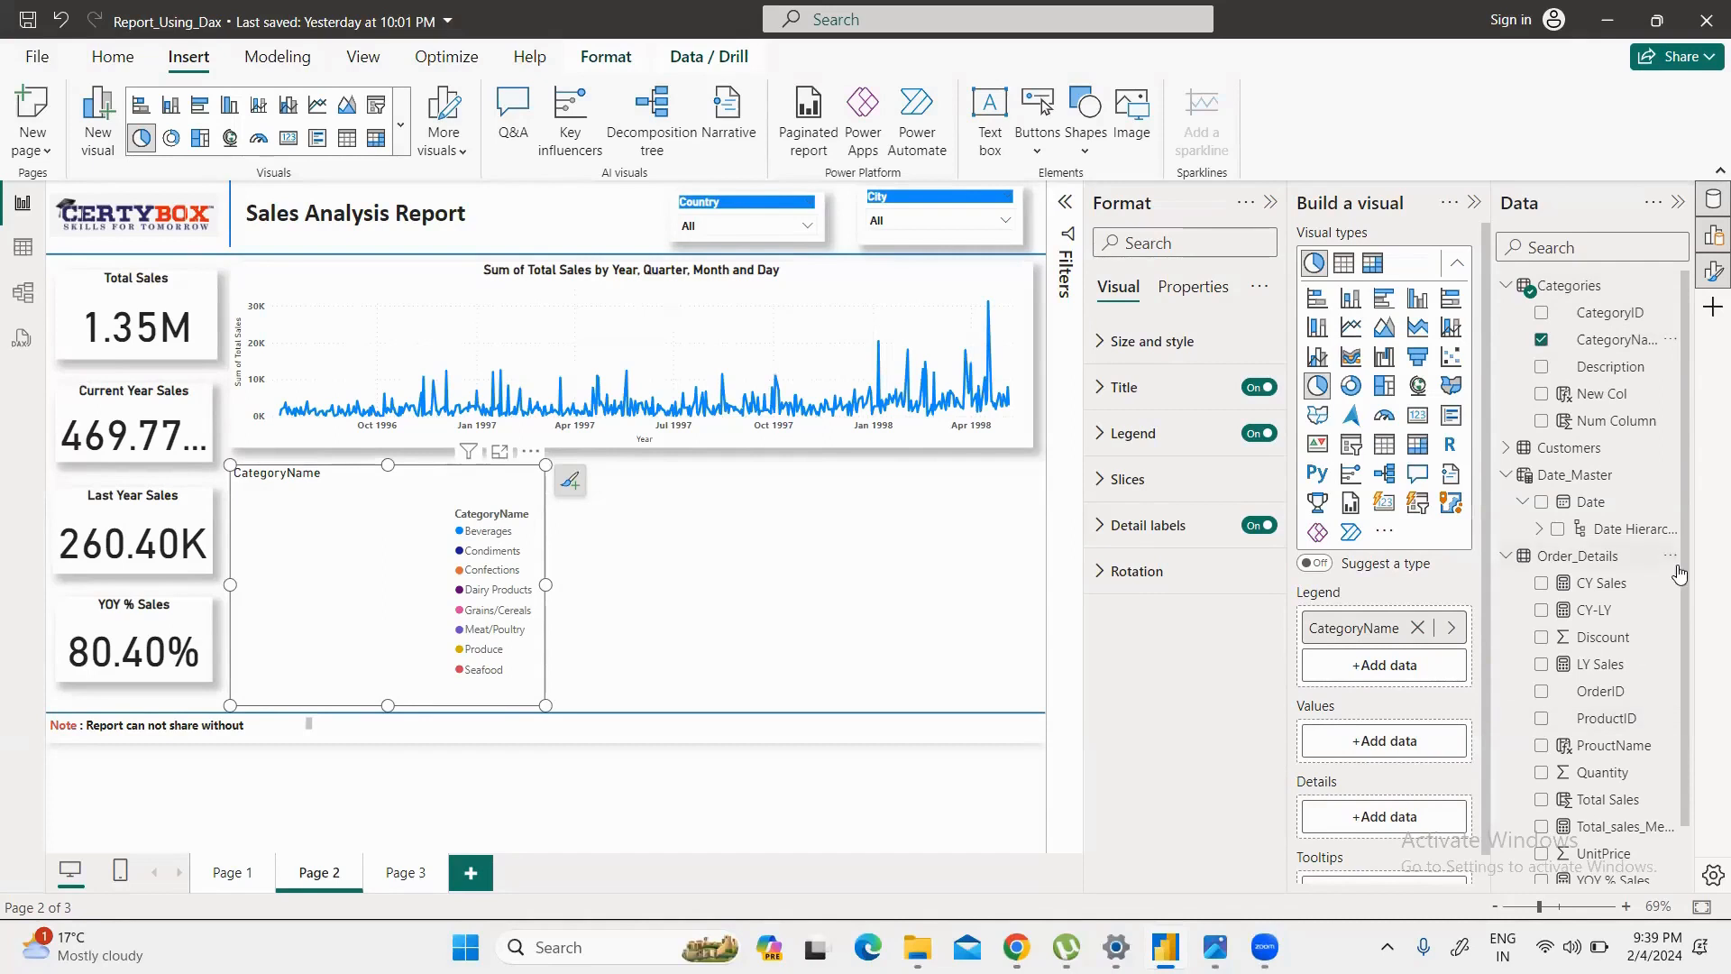
pyautogui.scroll(-2, 1682, 676)
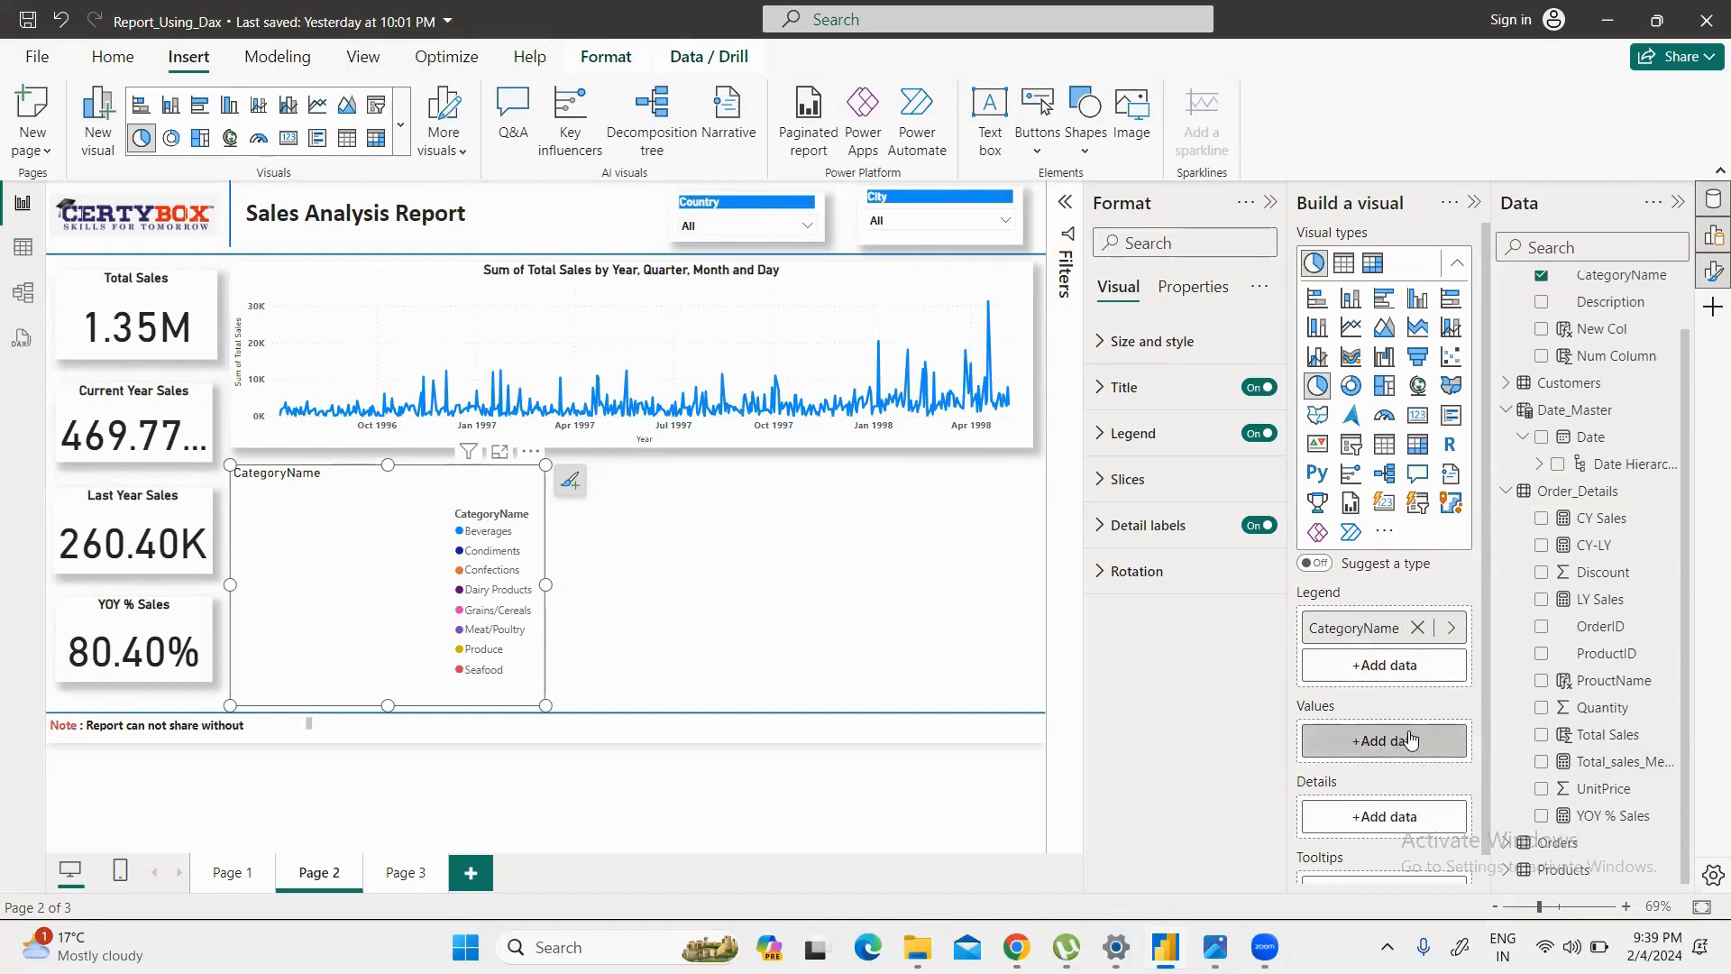
pyautogui.moveTo(1636, 751); pyautogui.dragTo(1337, 765)
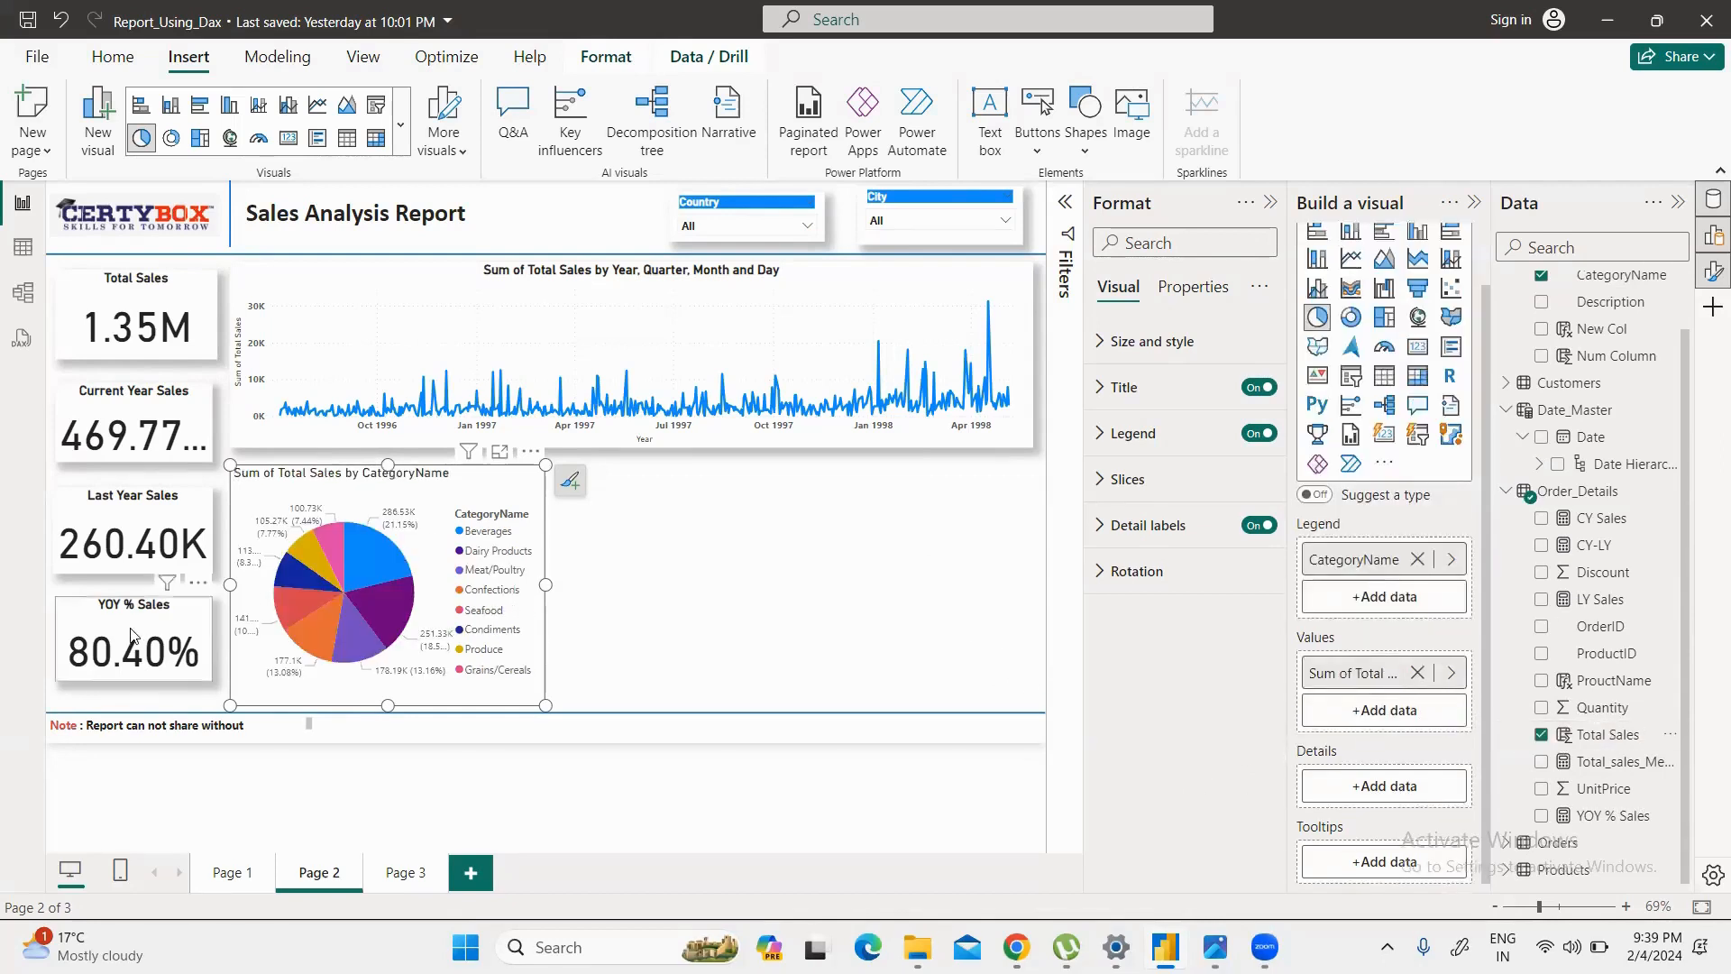
# Step: View the category pie chart and the total sales line chart in focus mode, returning to the report after each
pyautogui.click(499, 453)
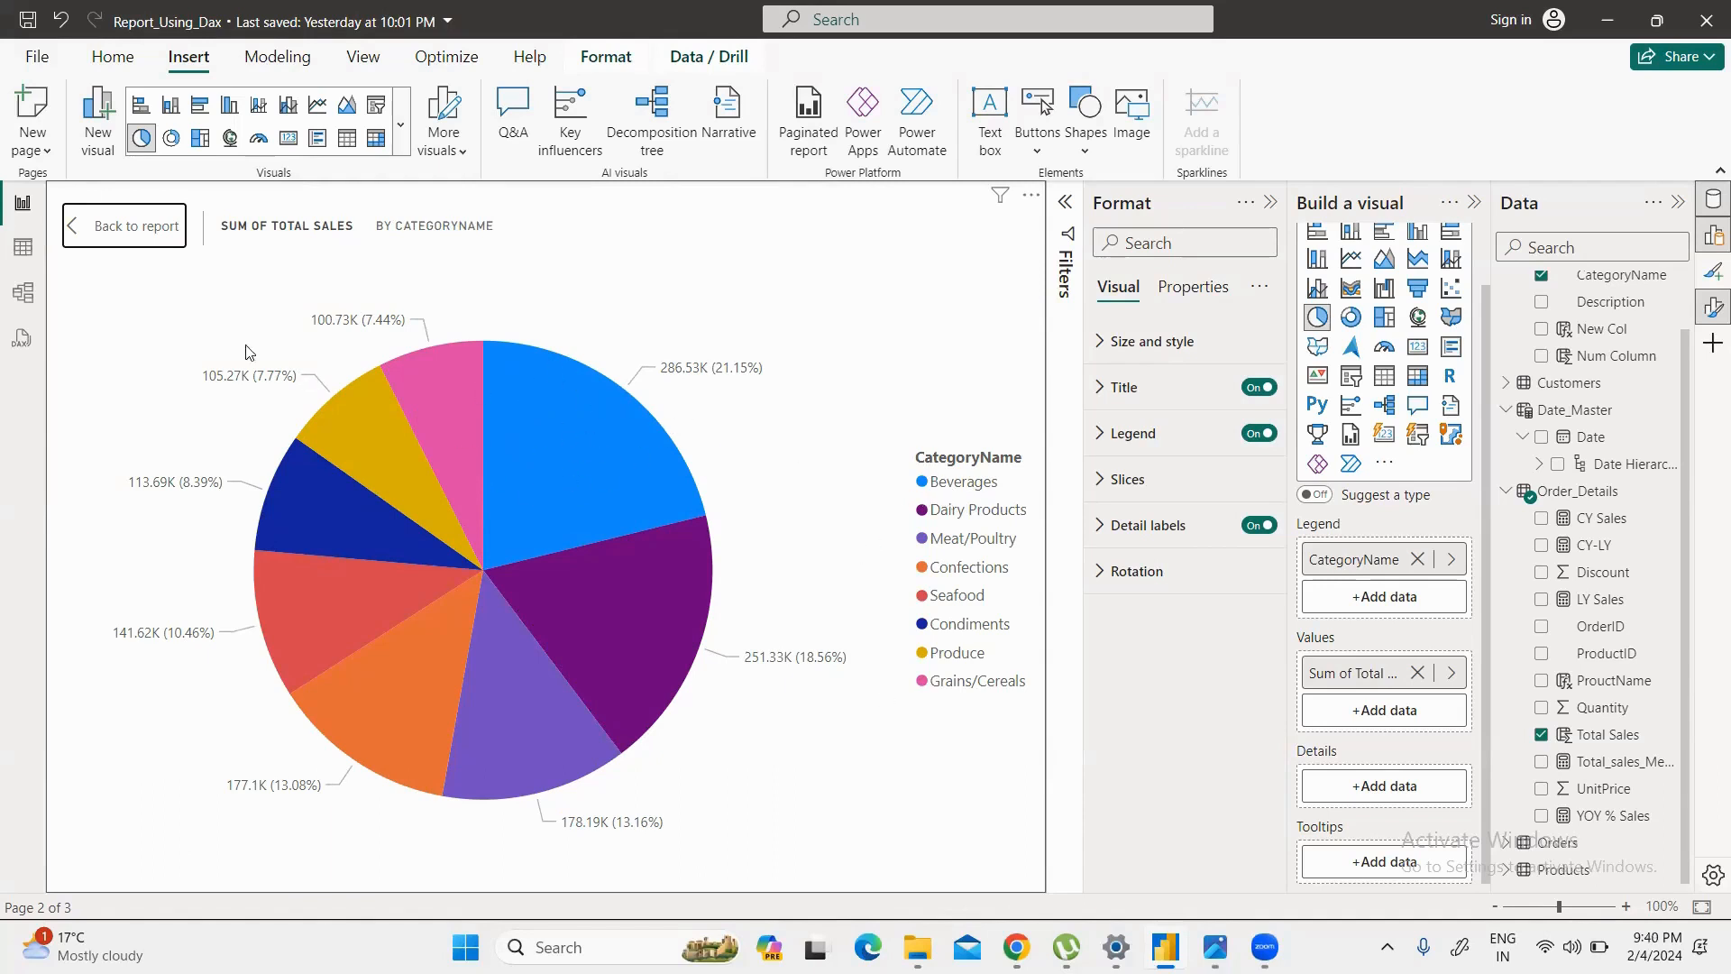
pyautogui.click(103, 228)
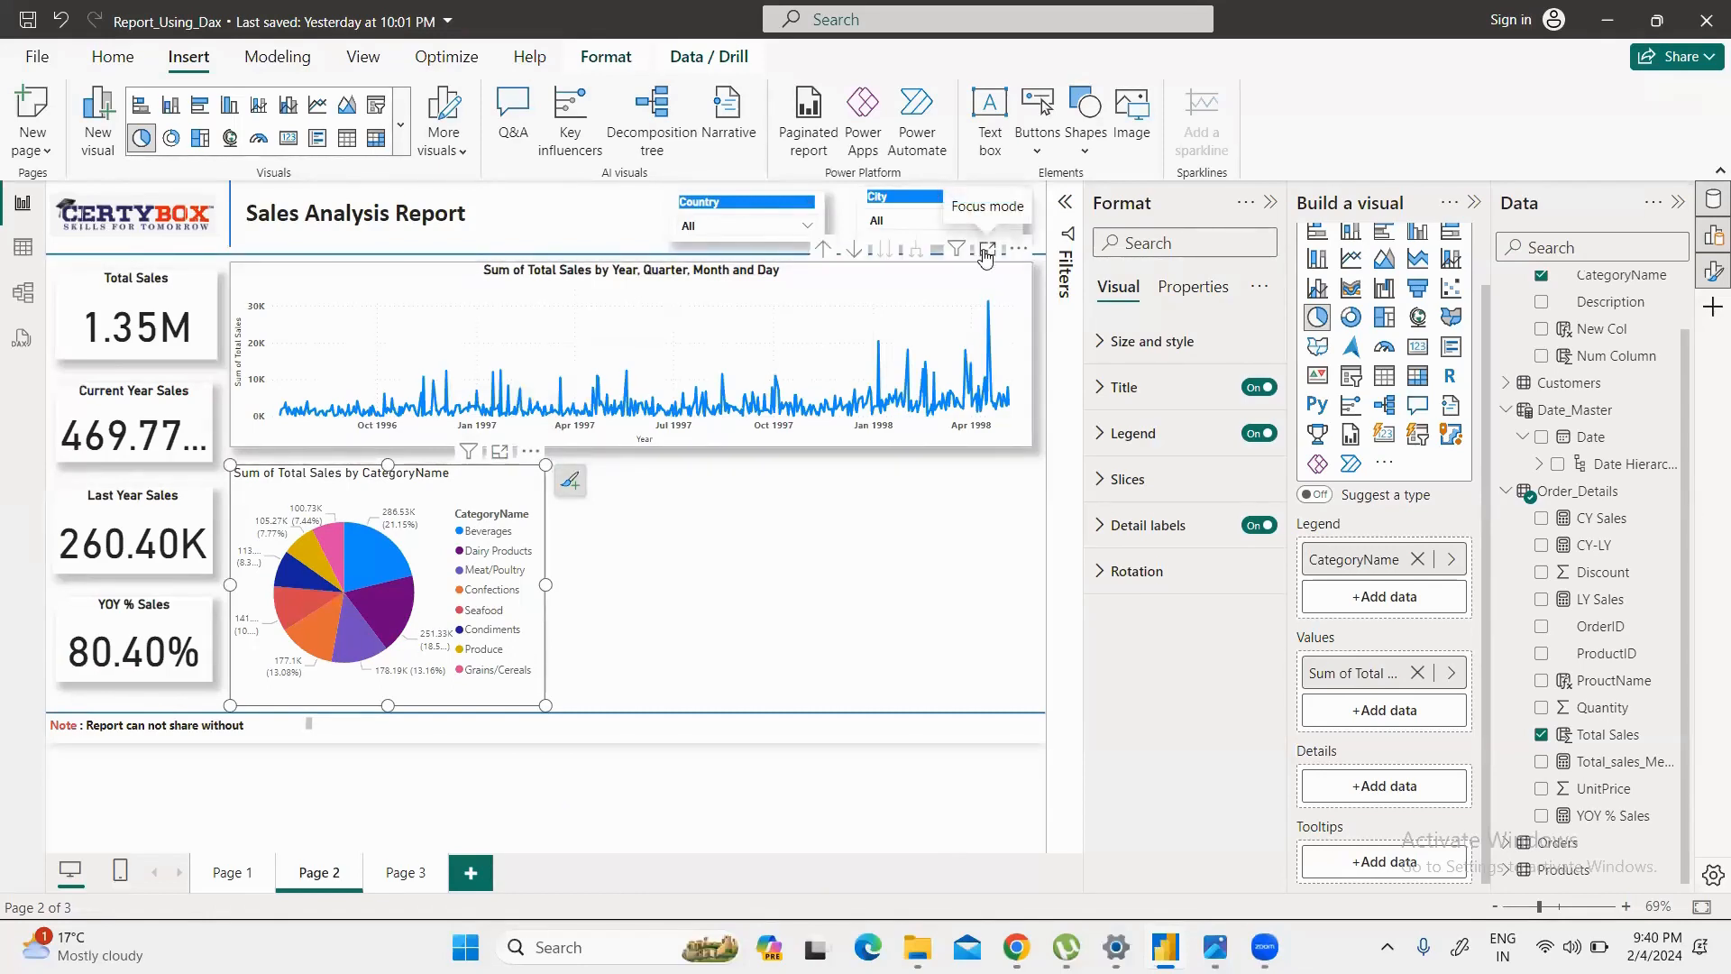
pyautogui.click(987, 250)
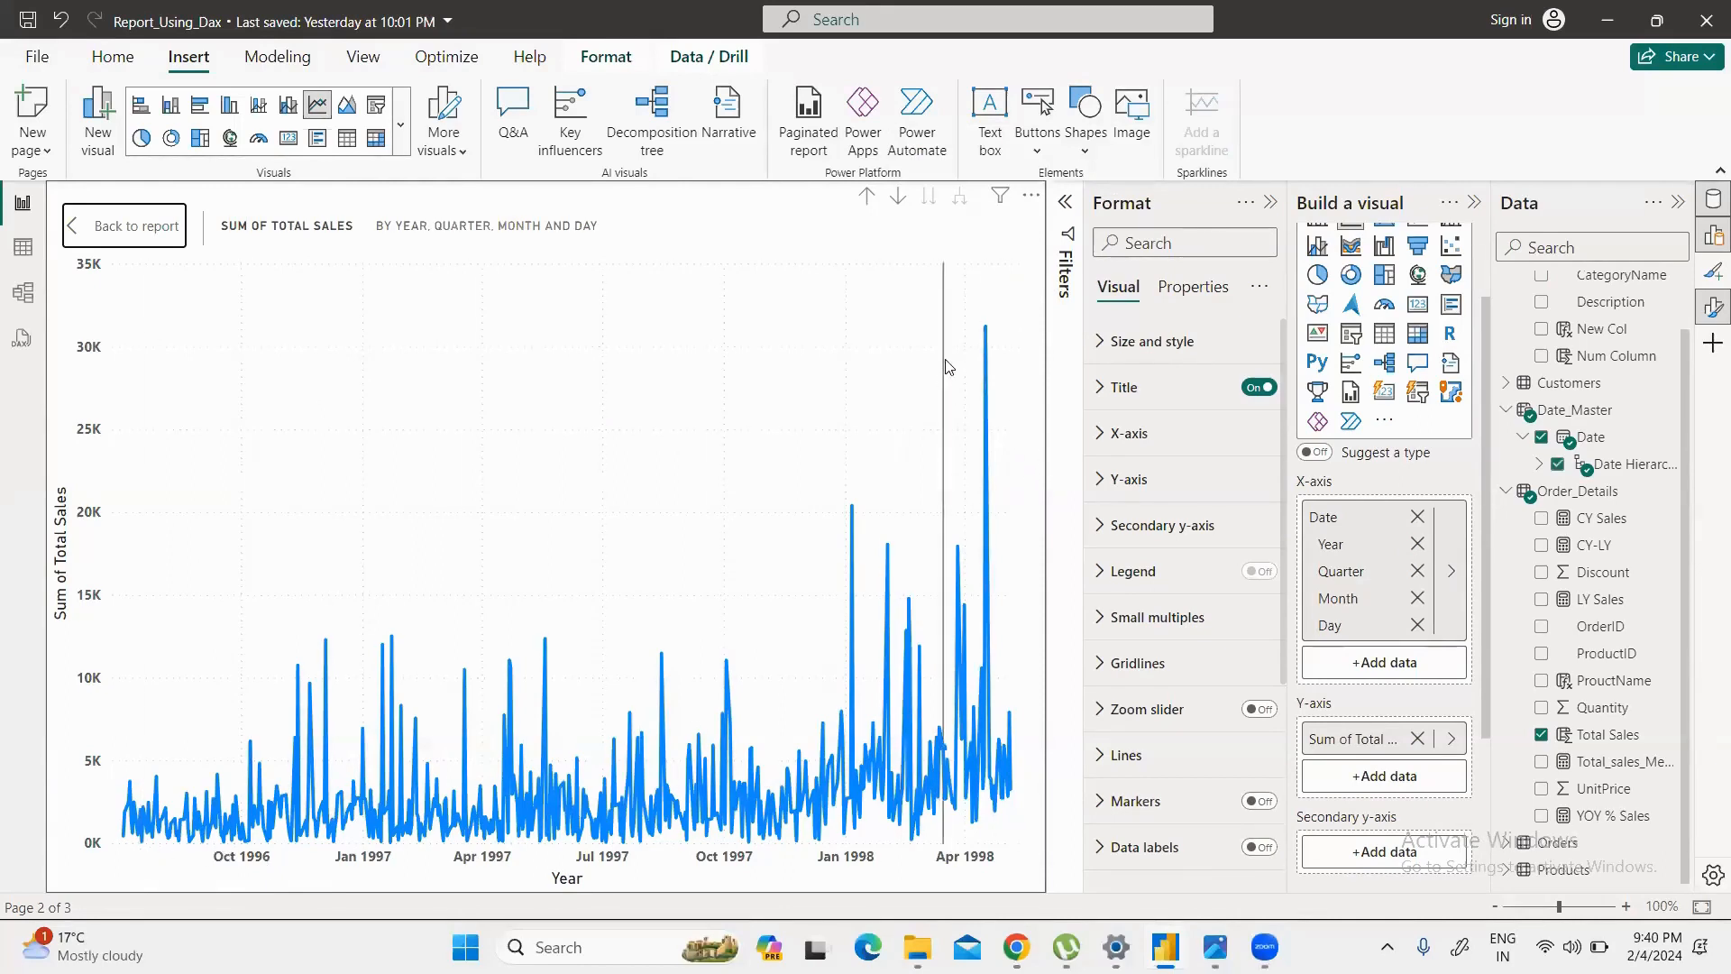
pyautogui.moveTo(988, 335)
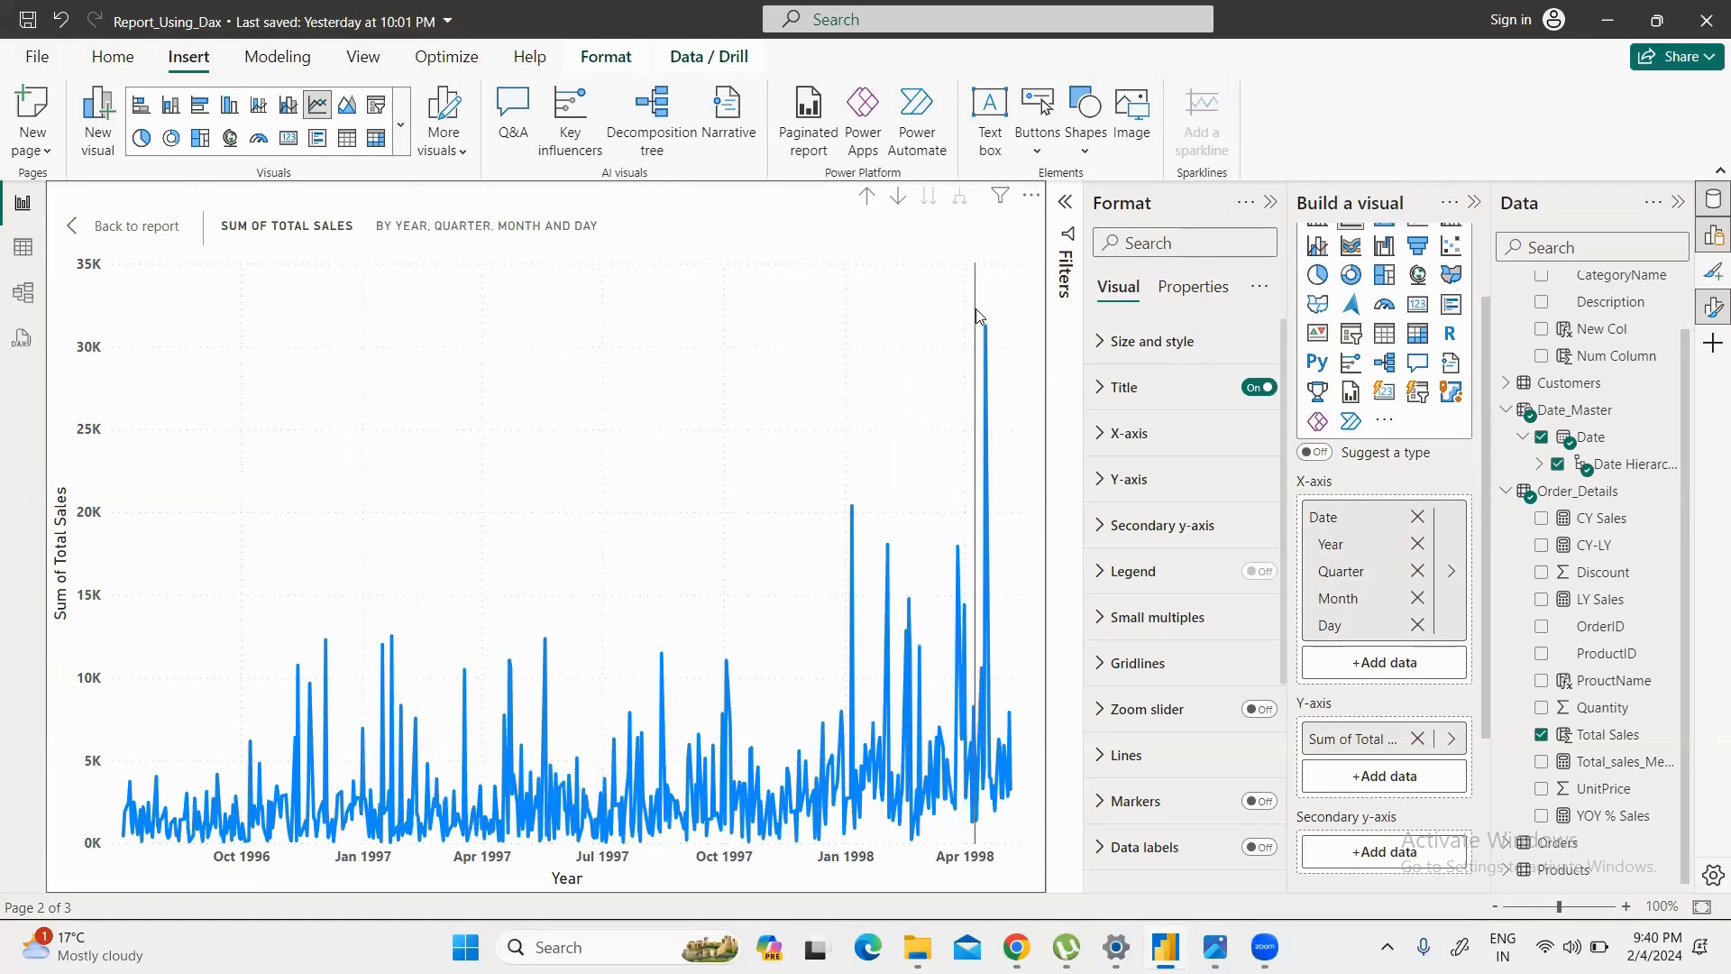
pyautogui.click(75, 229)
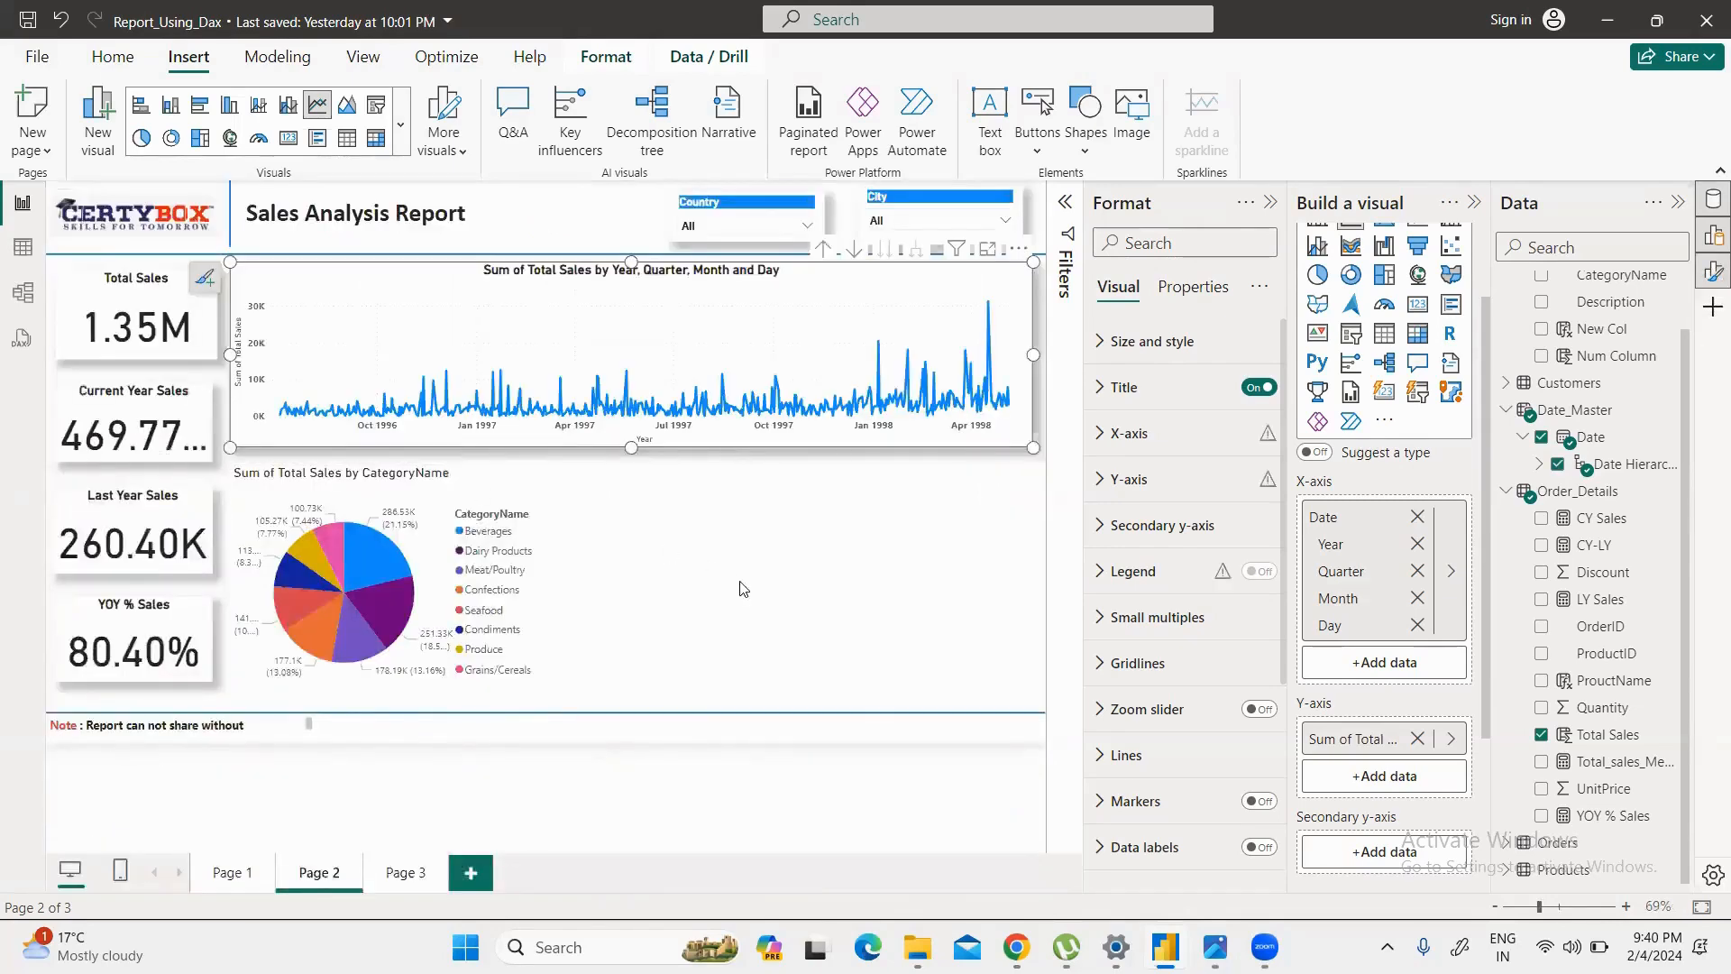
# Step: Copy the line chart's formatting onto the category pie chart and nudge the pie chart into place between the line chart and footer line
pyautogui.click(493, 501)
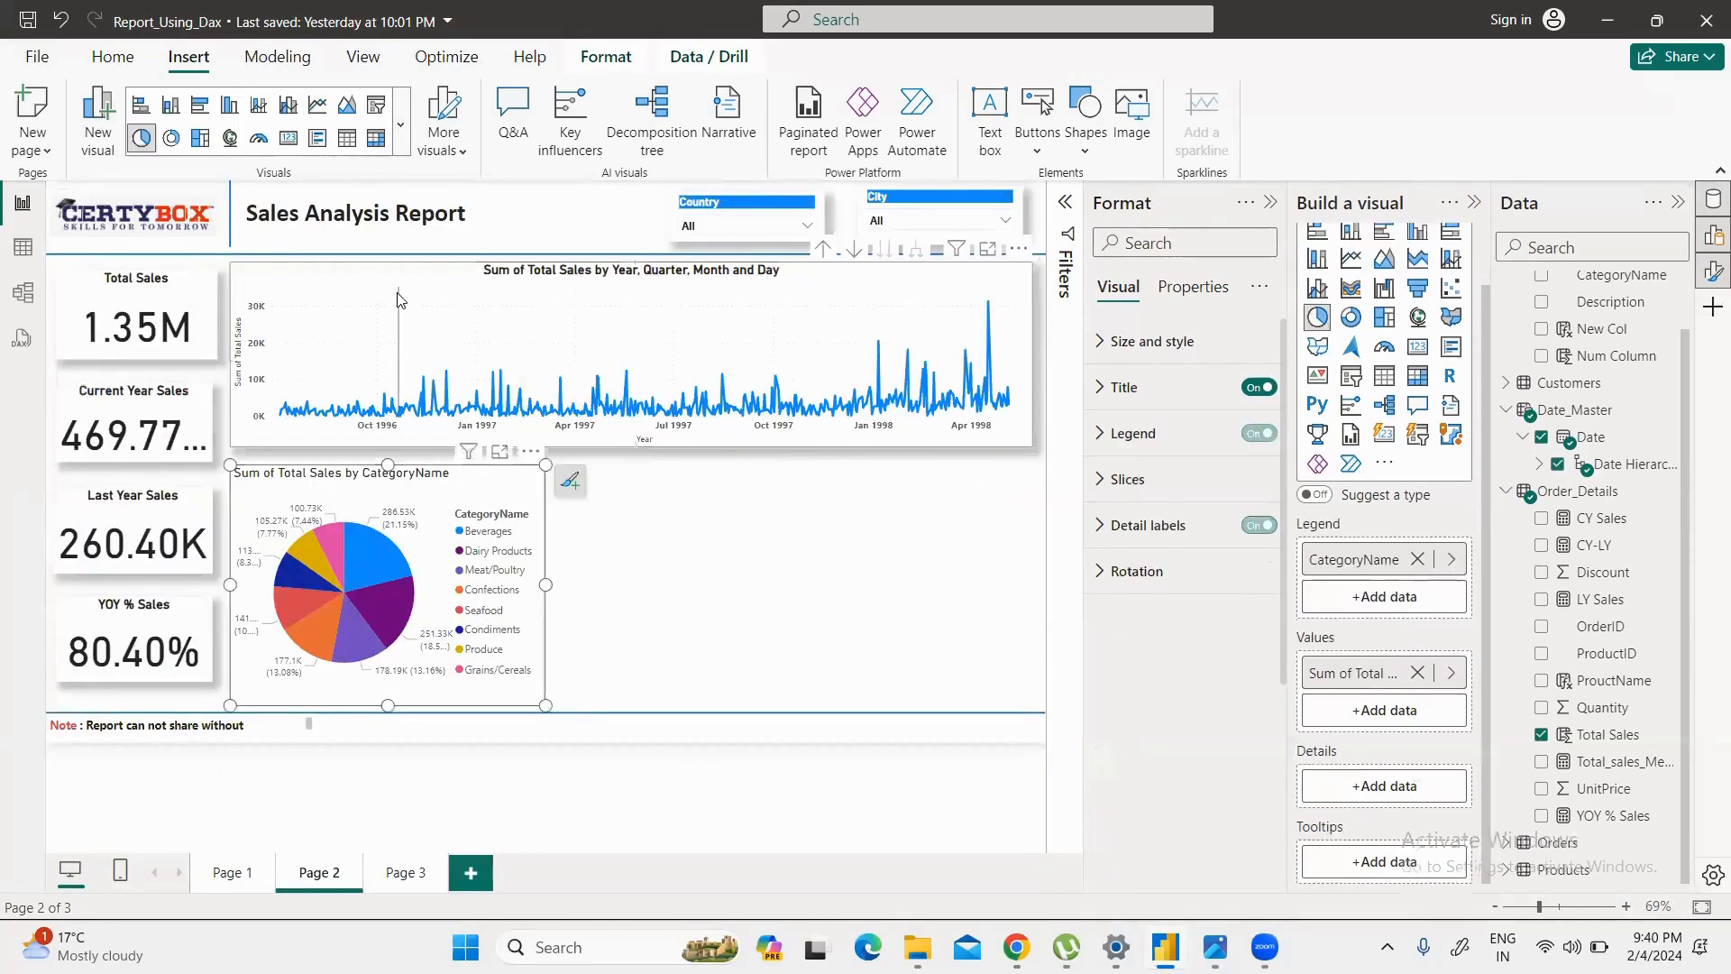
pyautogui.click(421, 424)
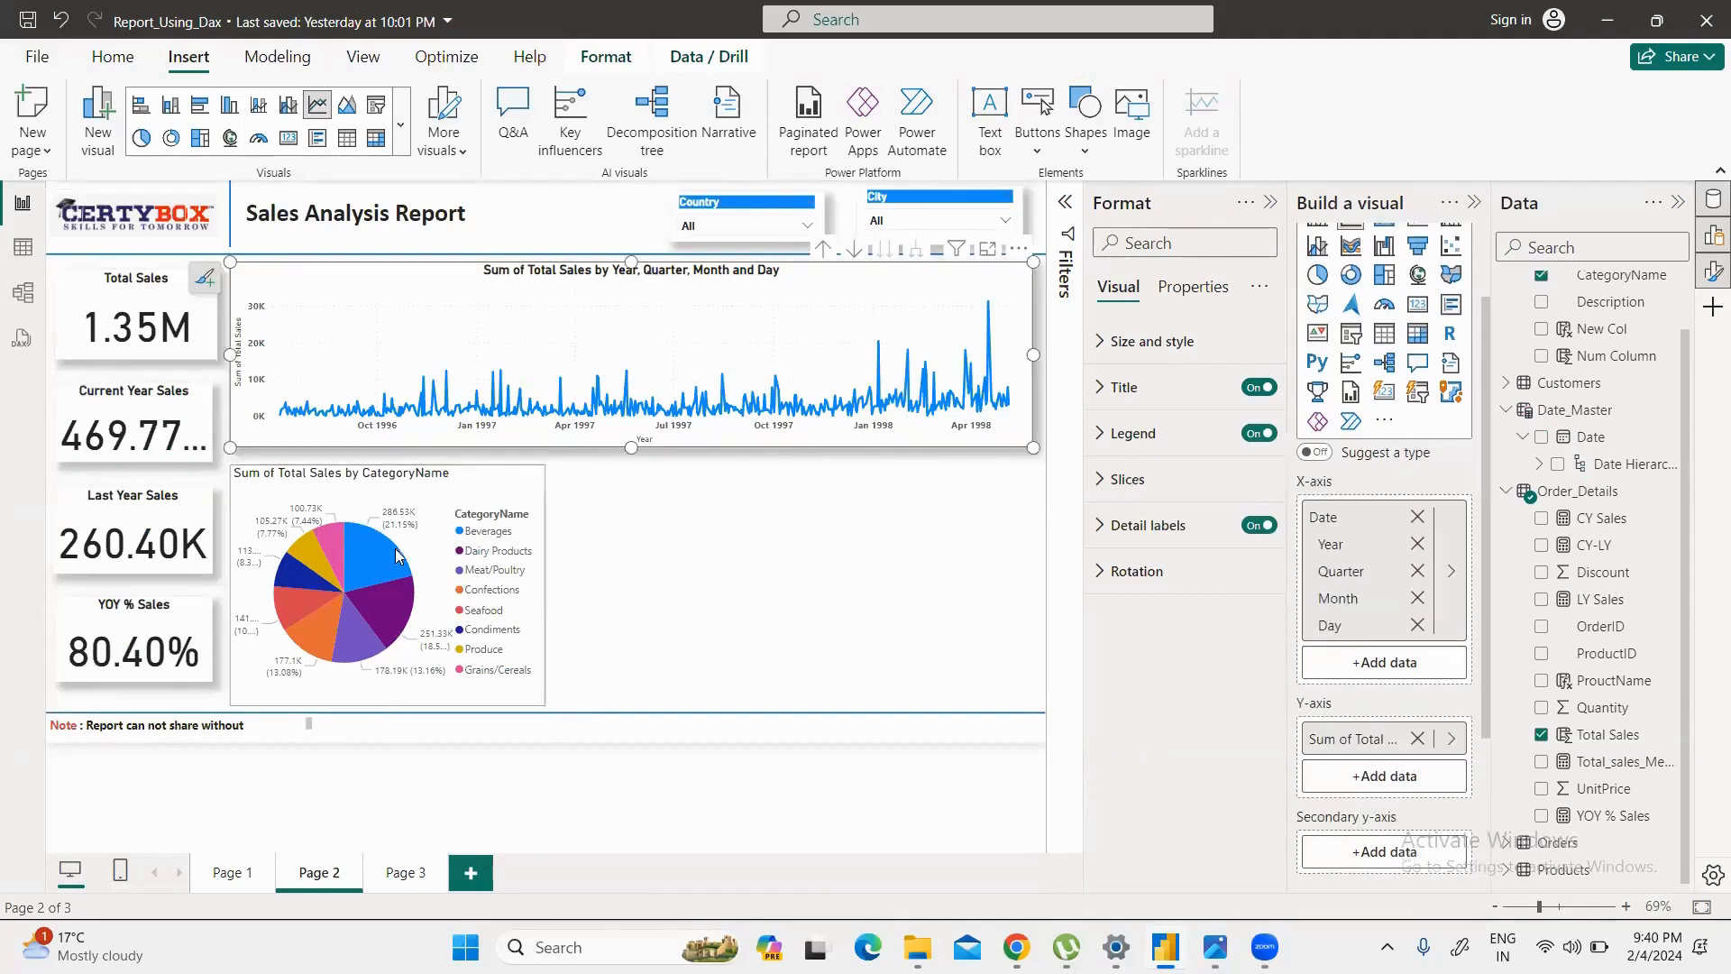
pyautogui.click(104, 63)
pyautogui.click(100, 149)
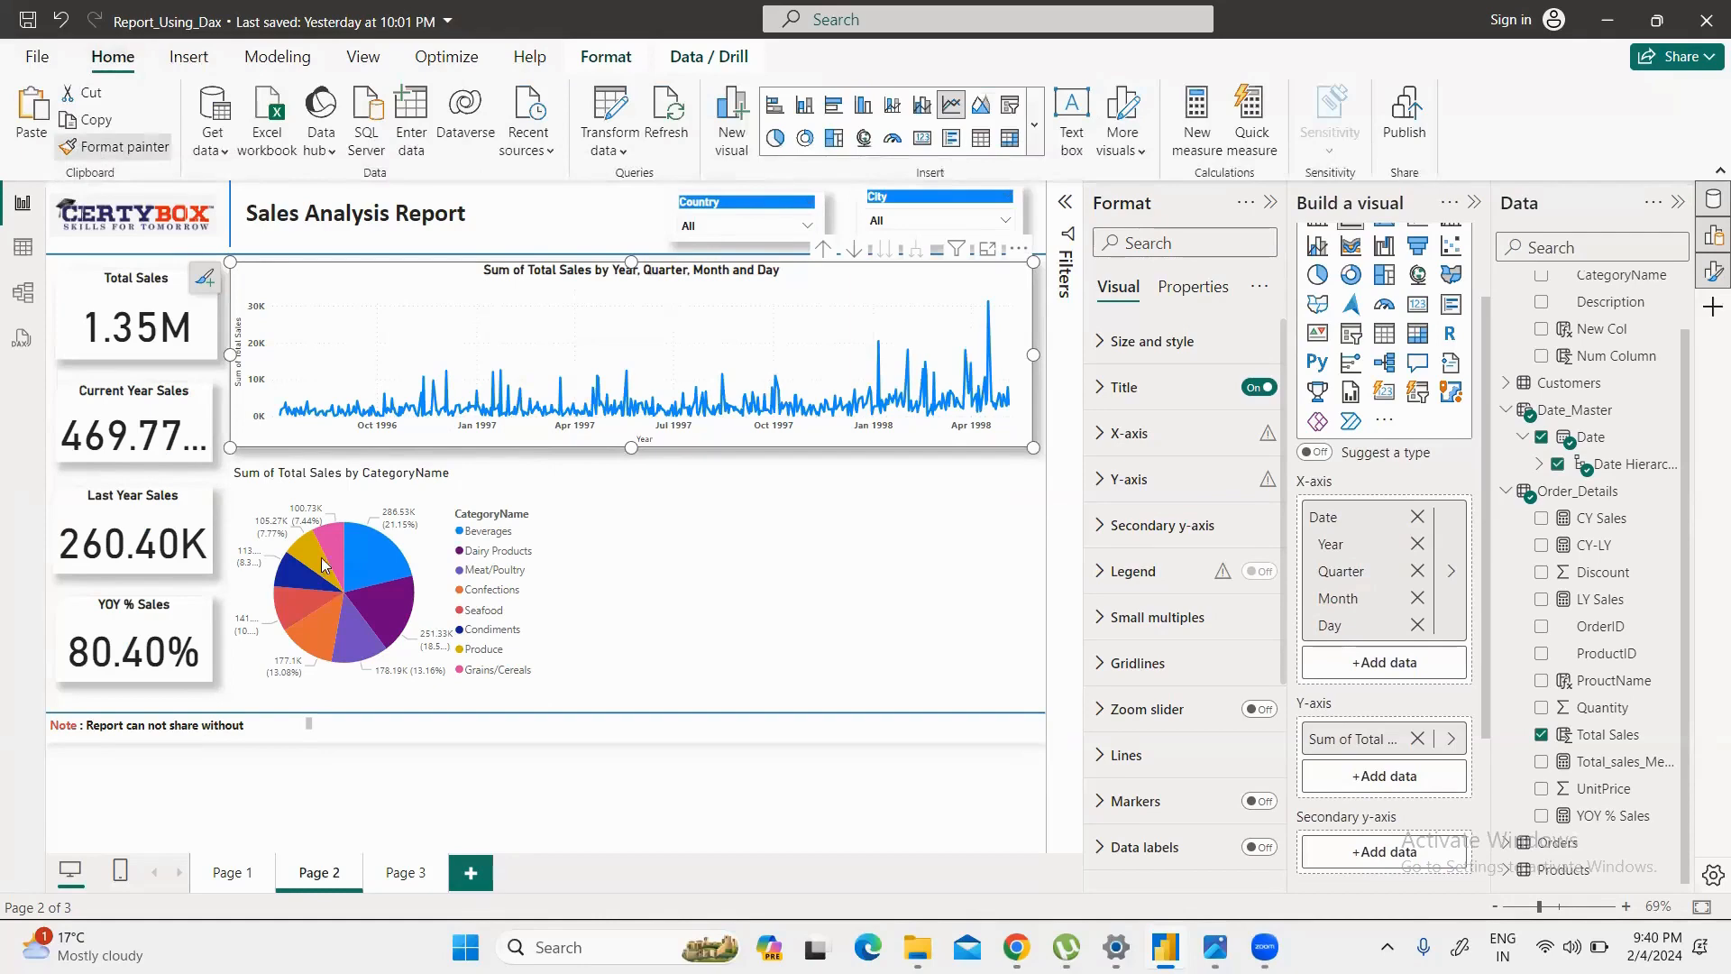
pyautogui.click(361, 496)
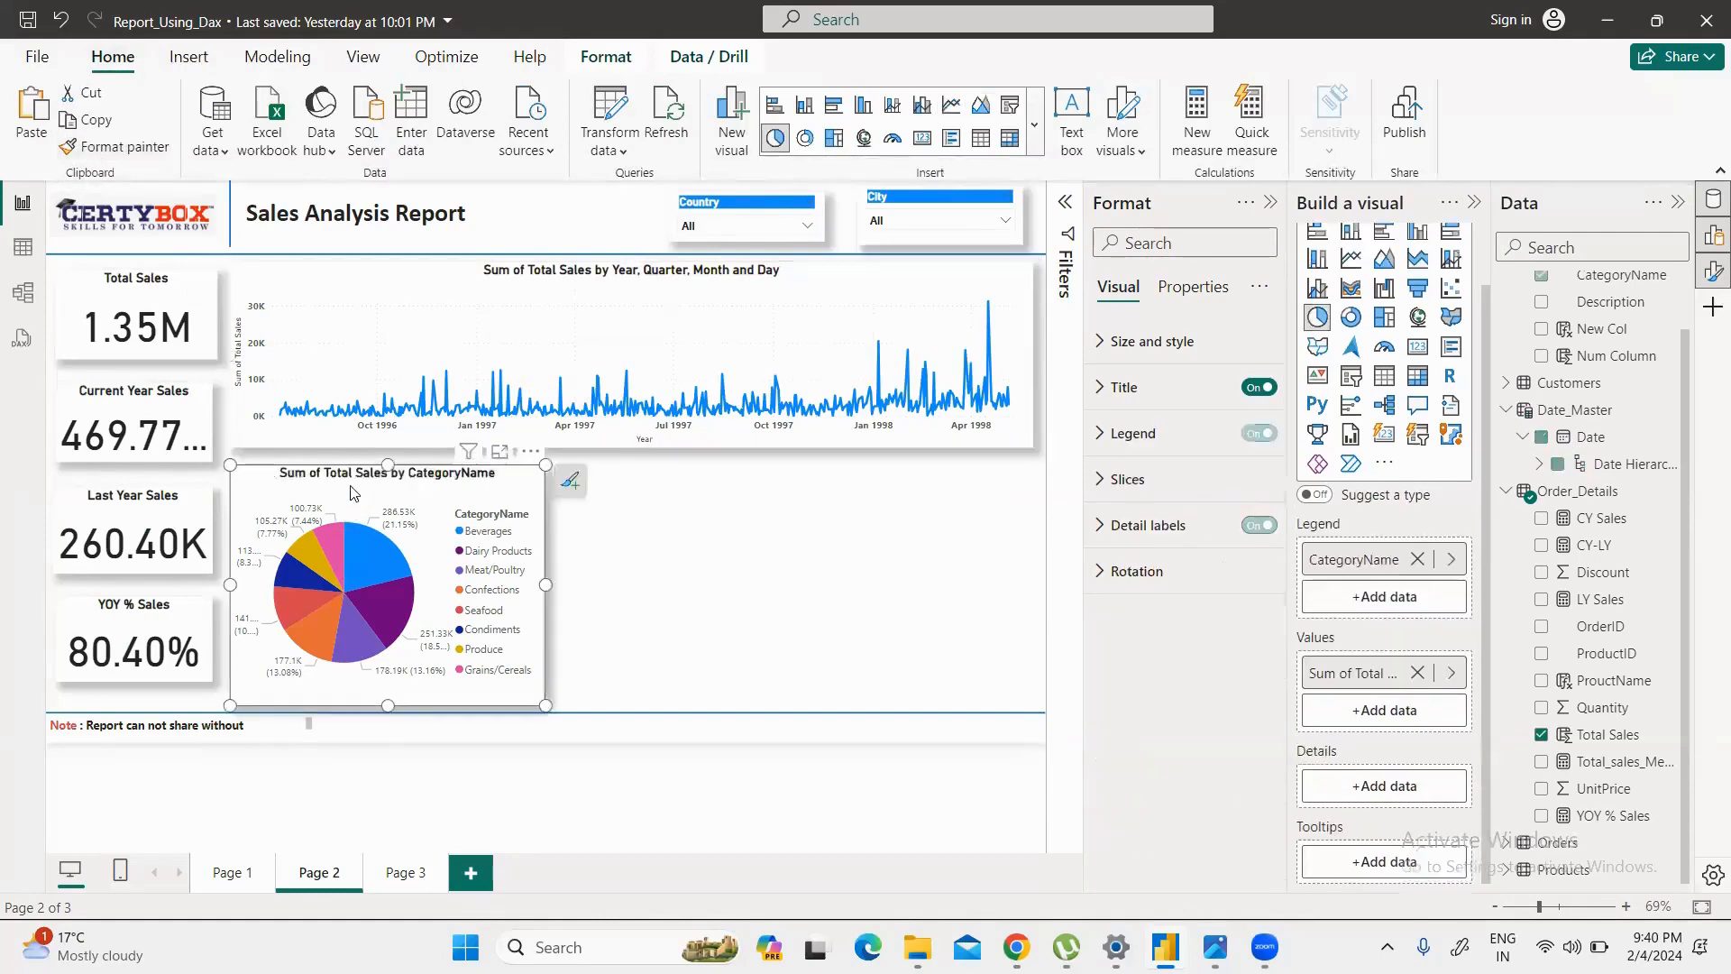
pyautogui.click(668, 620)
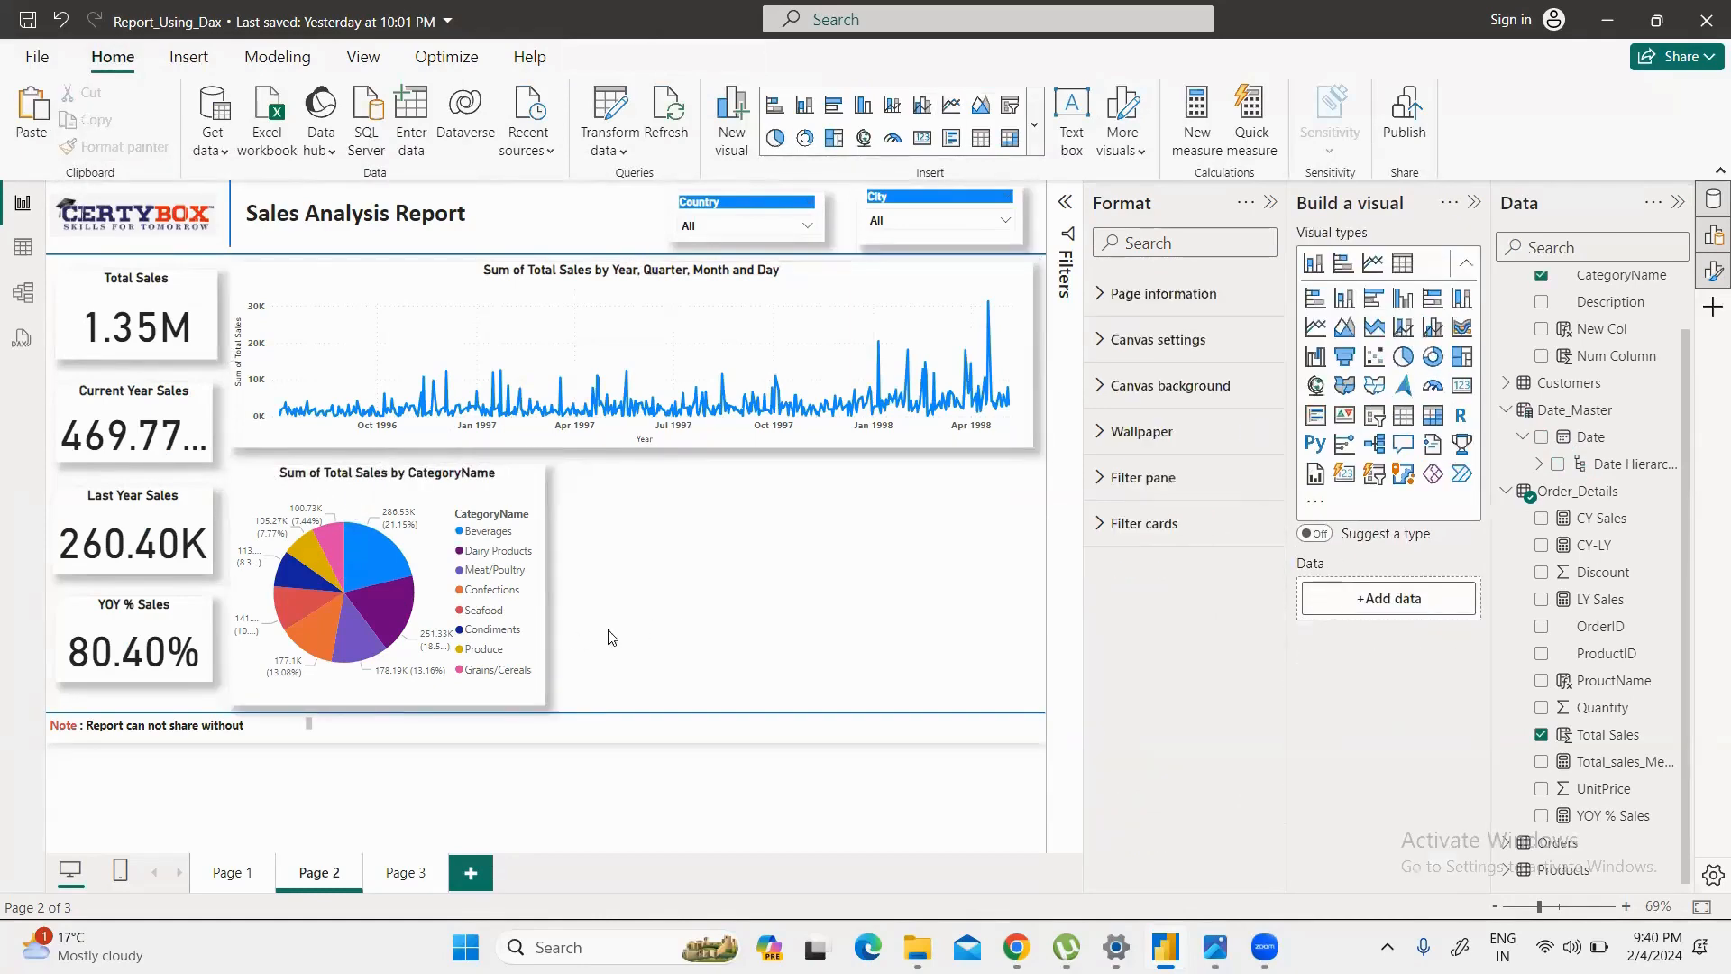
pyautogui.click(539, 687)
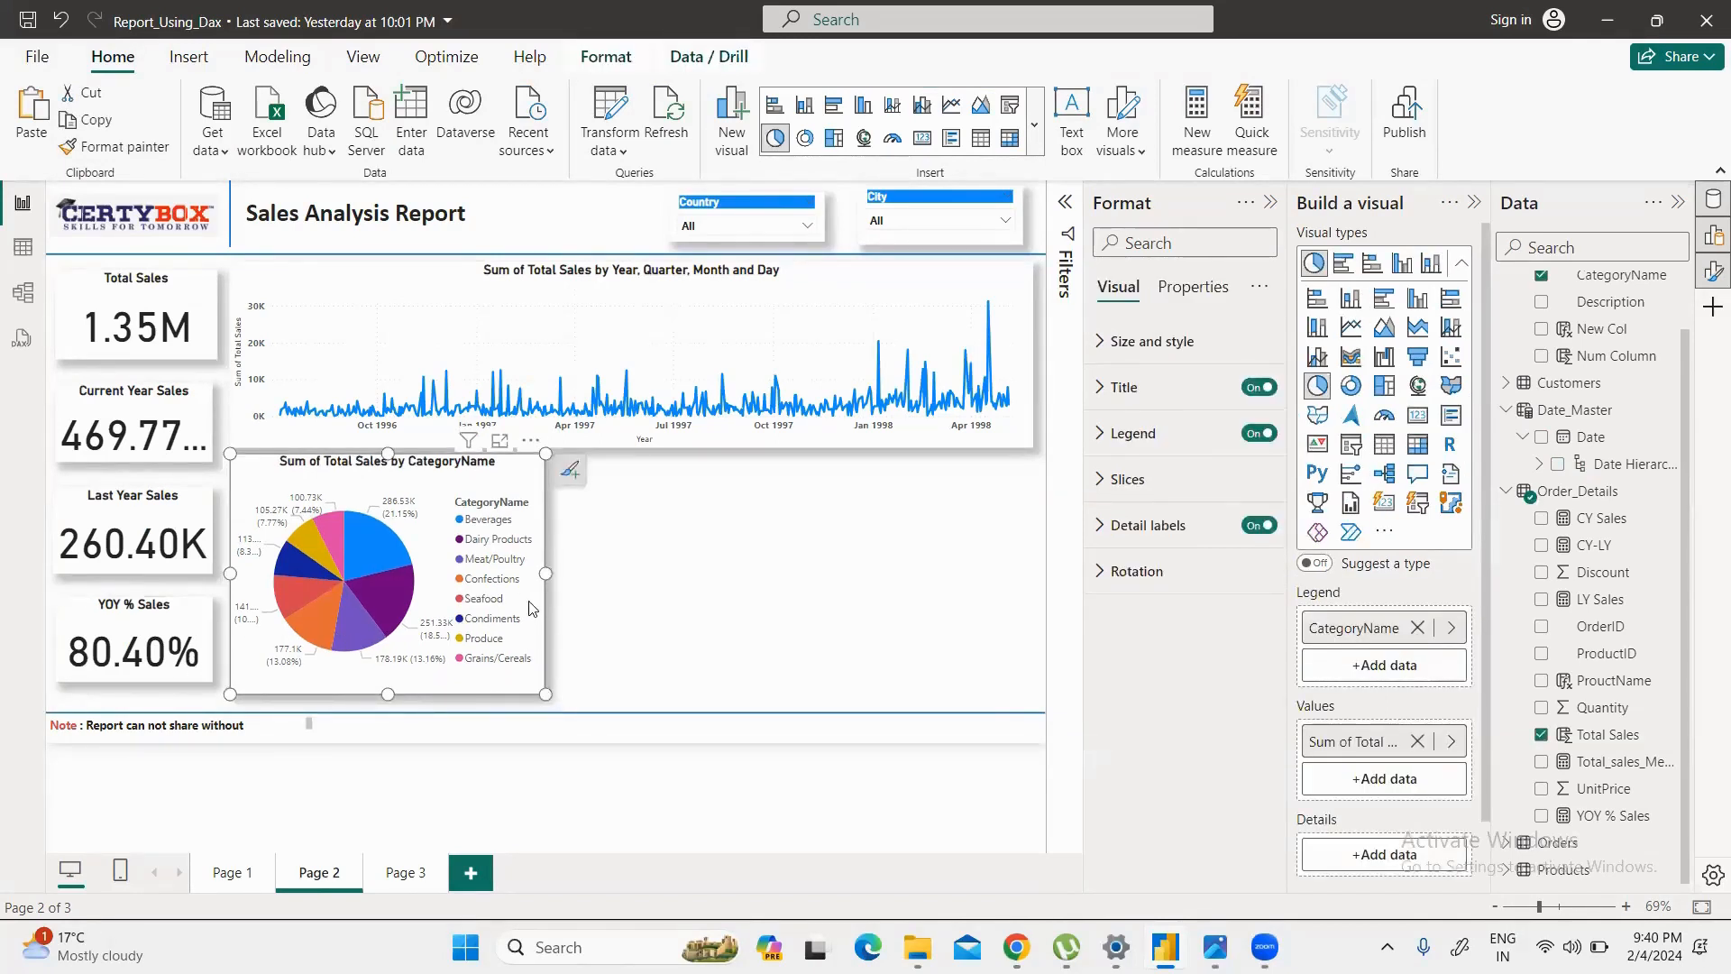
pyautogui.moveTo(514, 476); pyautogui.dragTo(519, 486)
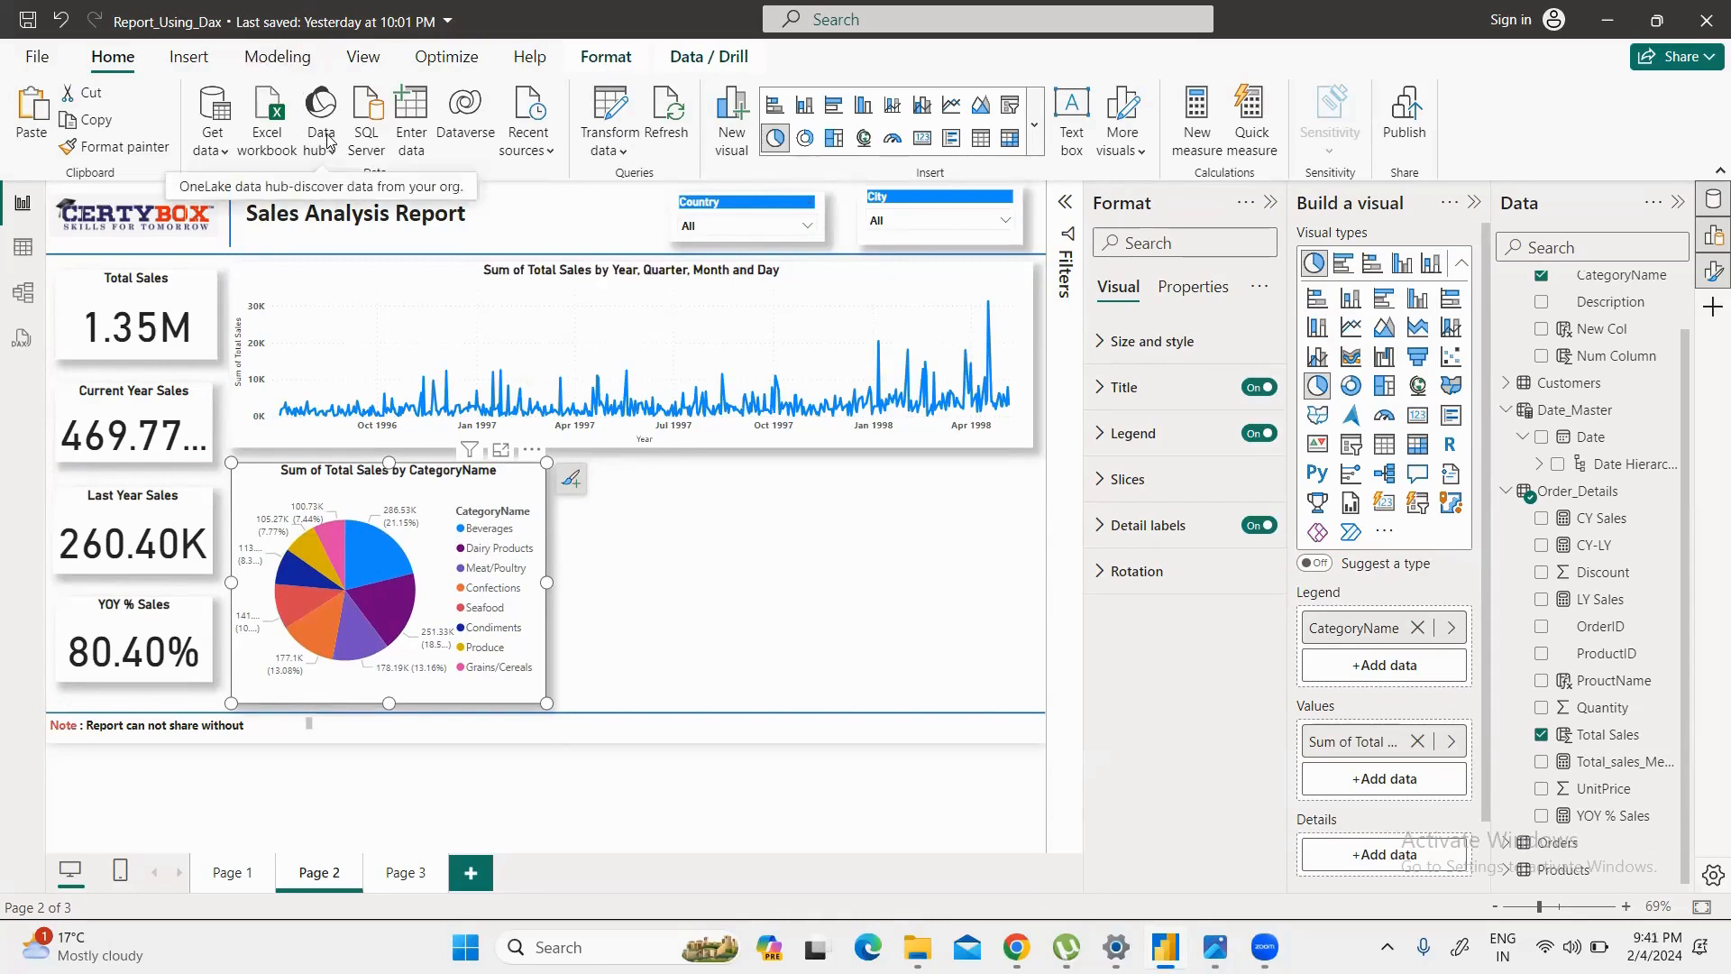
pyautogui.click(188, 56)
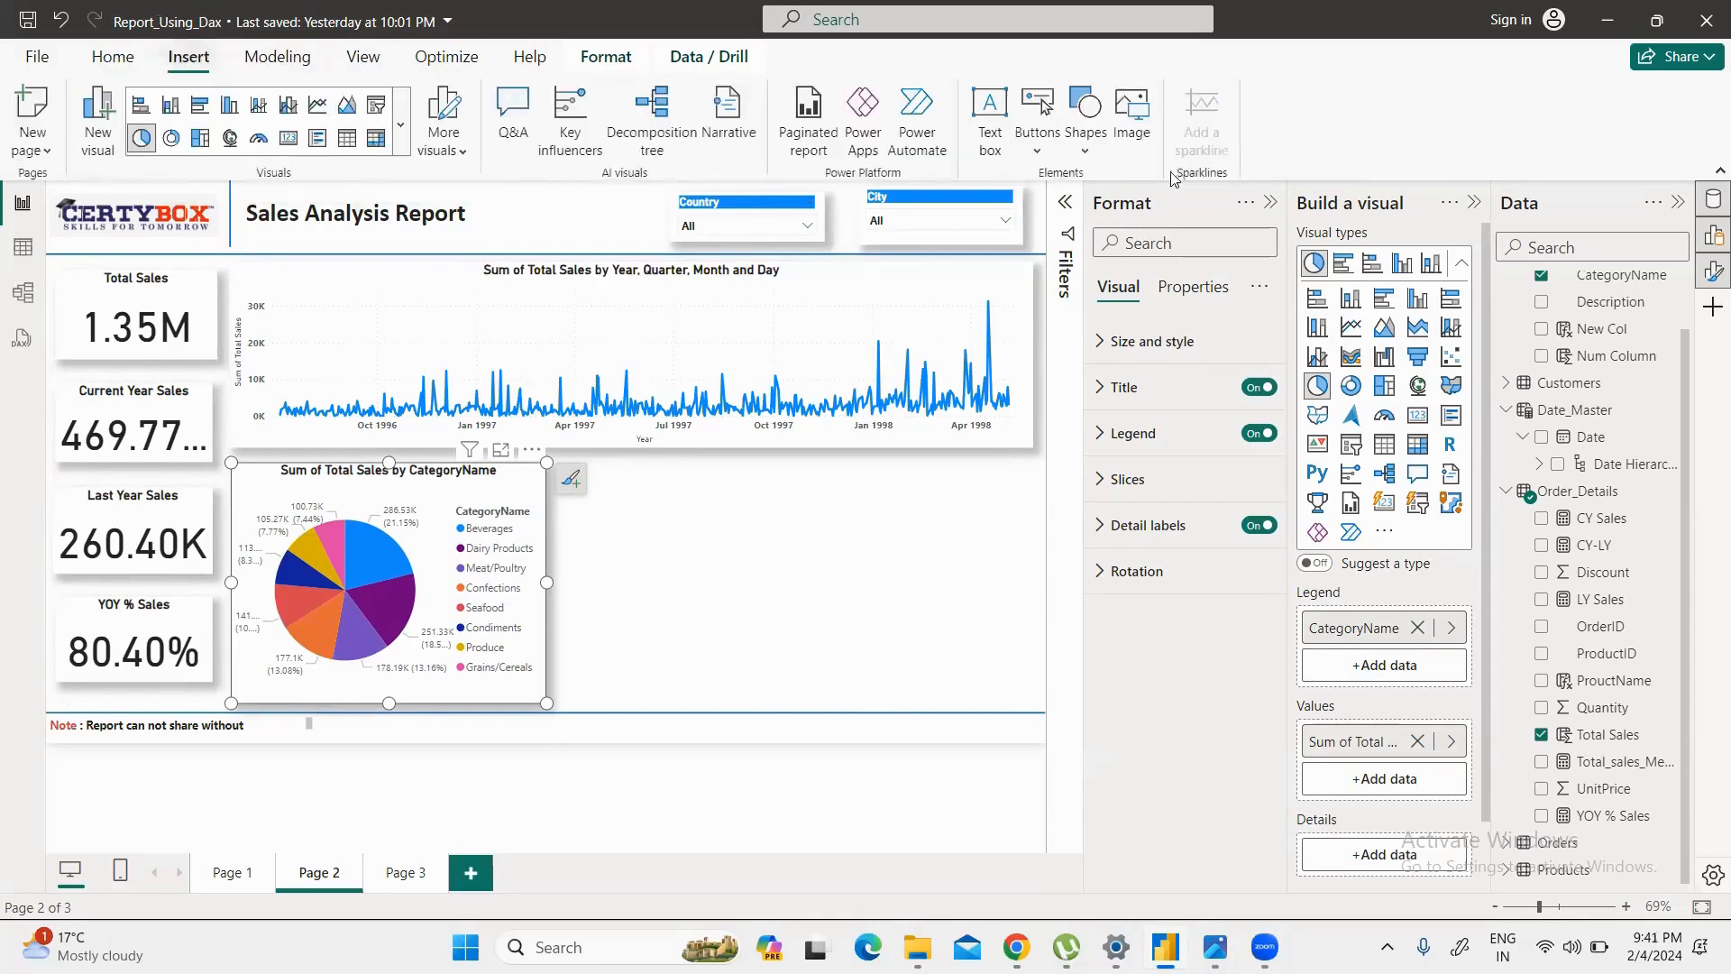
pyautogui.click(1083, 152)
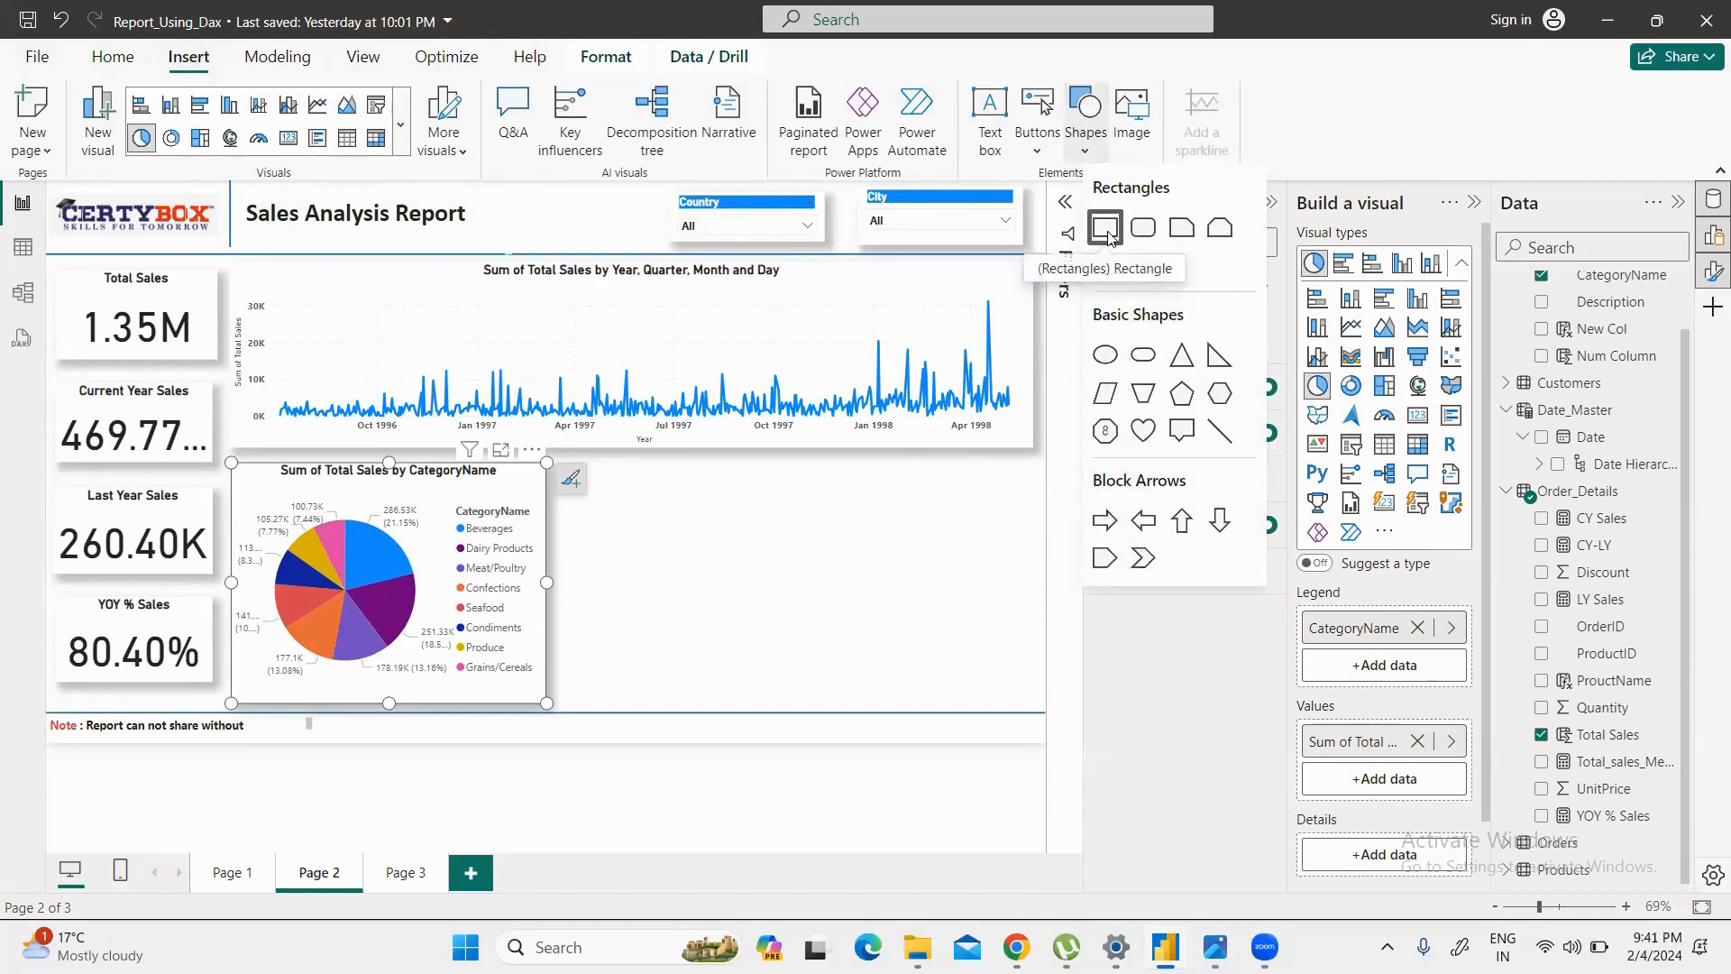
pyautogui.click(132, 306)
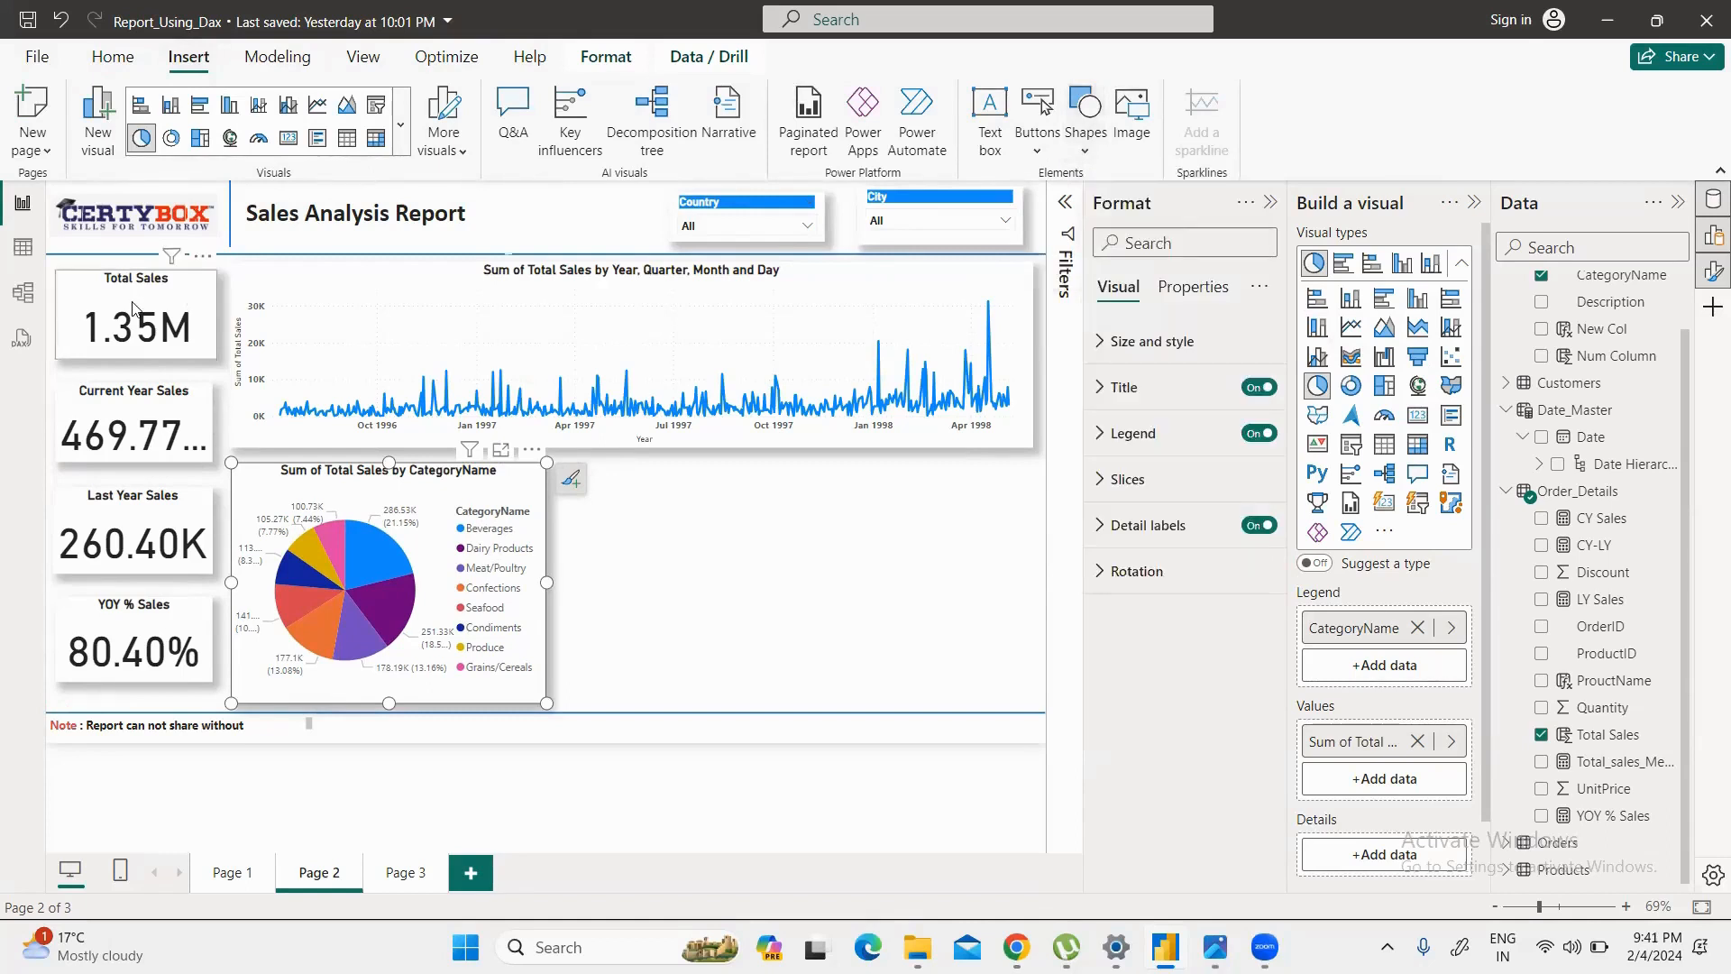
# Step: Duplicate the Total Sales card on the report page
pyautogui.click(133, 307)
pyautogui.hotkey('ctrl', 'c')
pyautogui.hotkey('ctrl', 'v')
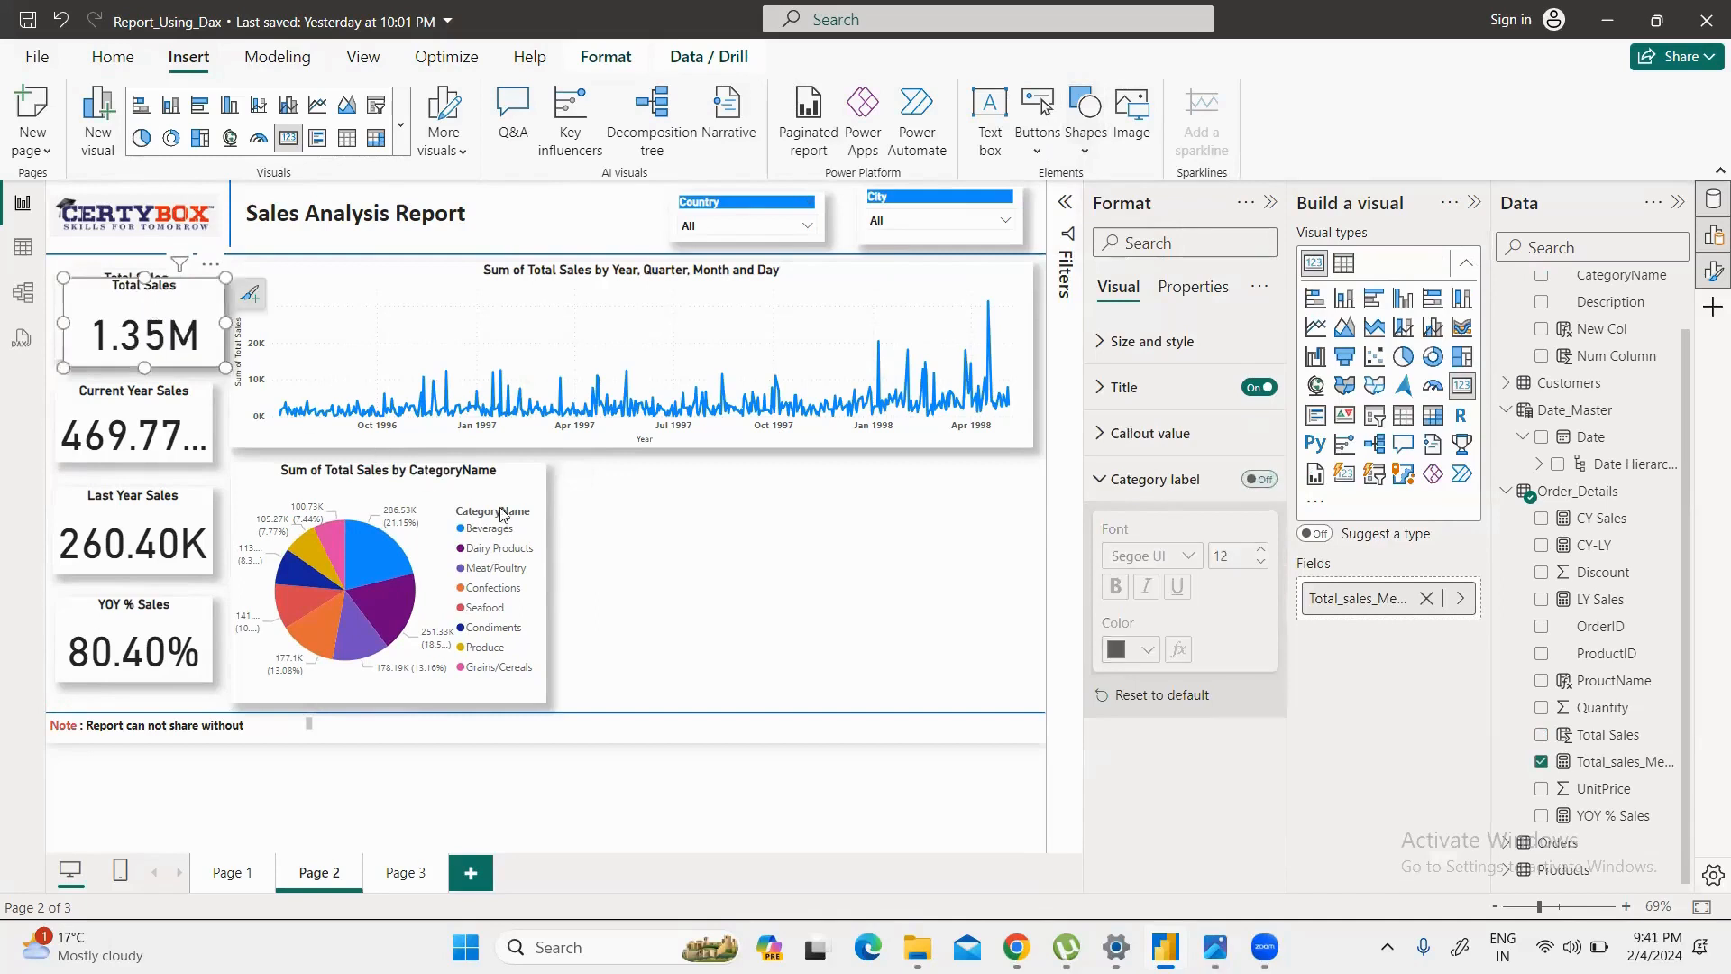
# Step: Move the duplicated Total Sales card into the empty area beside the category pie chart and shrink it slightly
pyautogui.moveTo(133, 306); pyautogui.dragTo(791, 567)
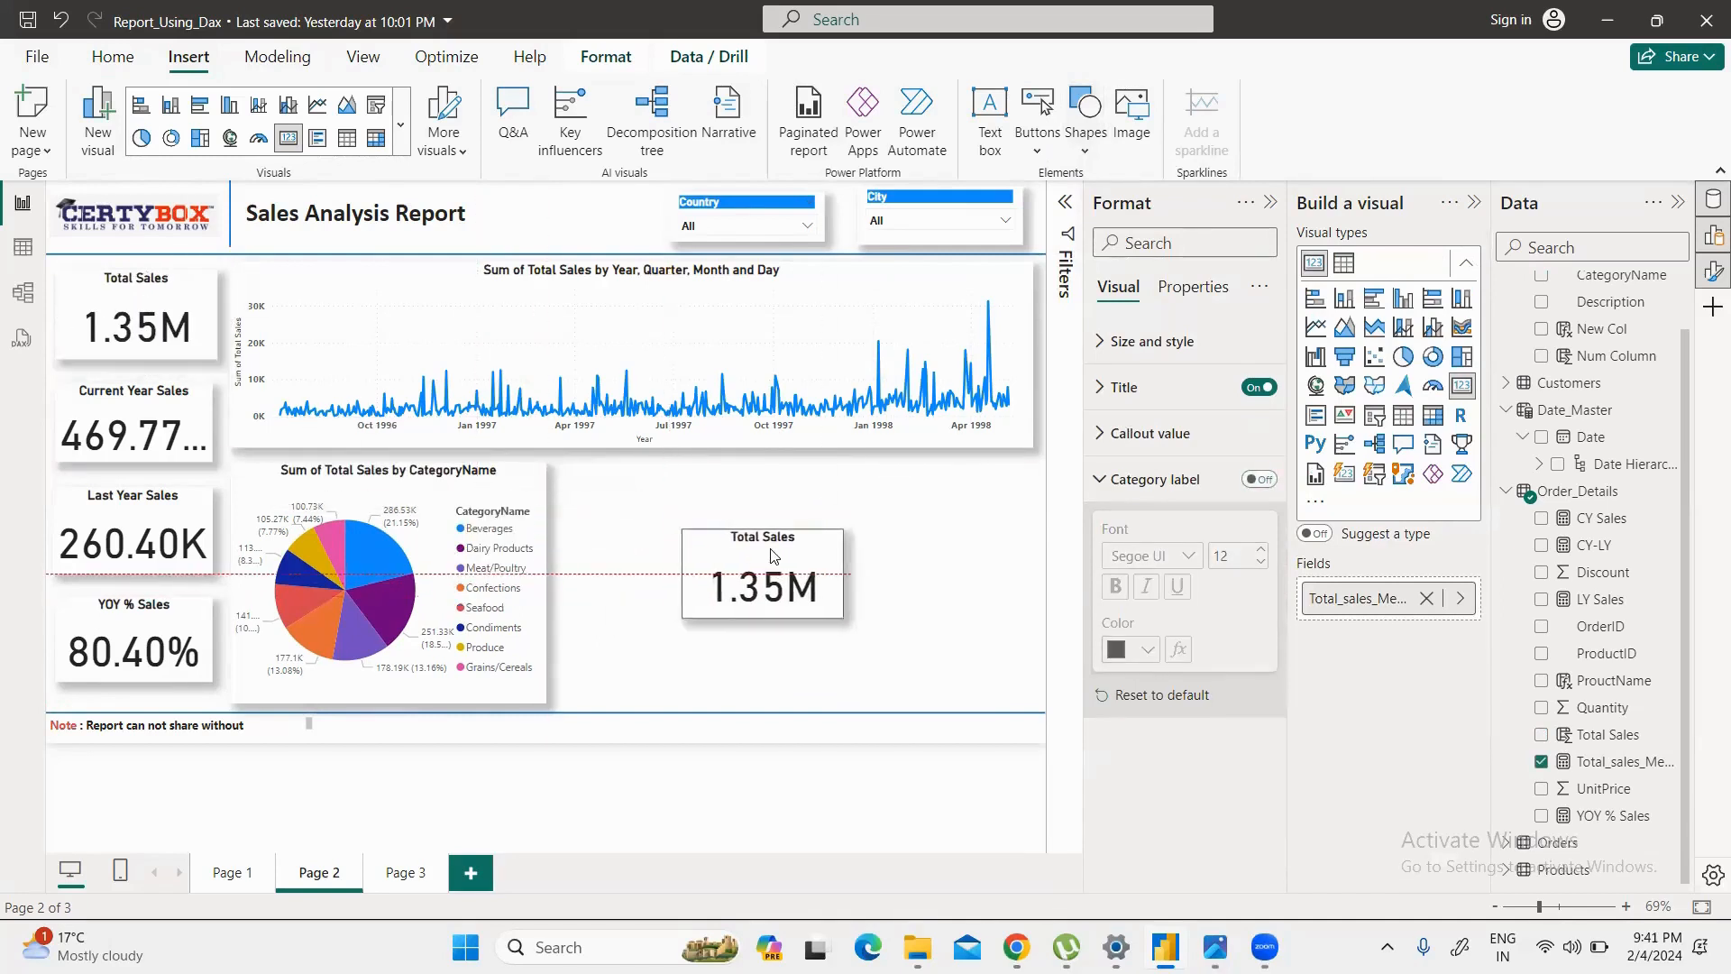
pyautogui.moveTo(842, 619)
pyautogui.mouseDown()
pyautogui.moveTo(828, 582)
pyautogui.moveTo(831, 604)
pyautogui.mouseUp()
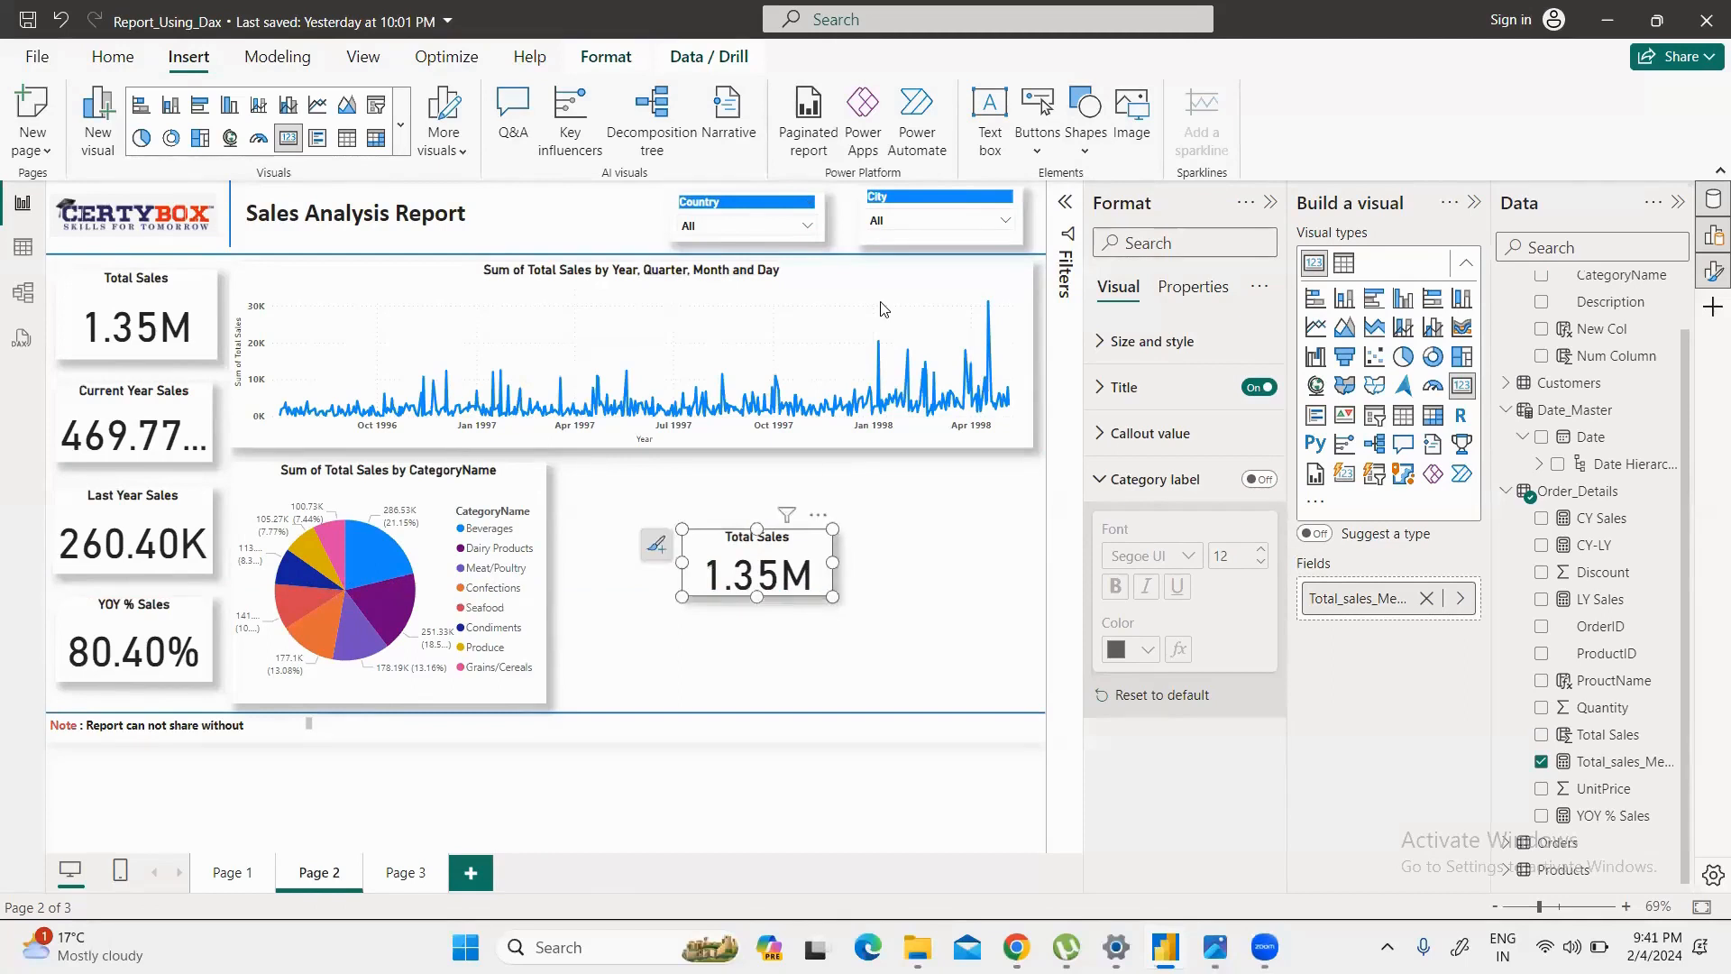
# Step: Insert a heart shape, make it wider and shorter, and position it over the duplicated Total Sales card
pyautogui.click(1084, 153)
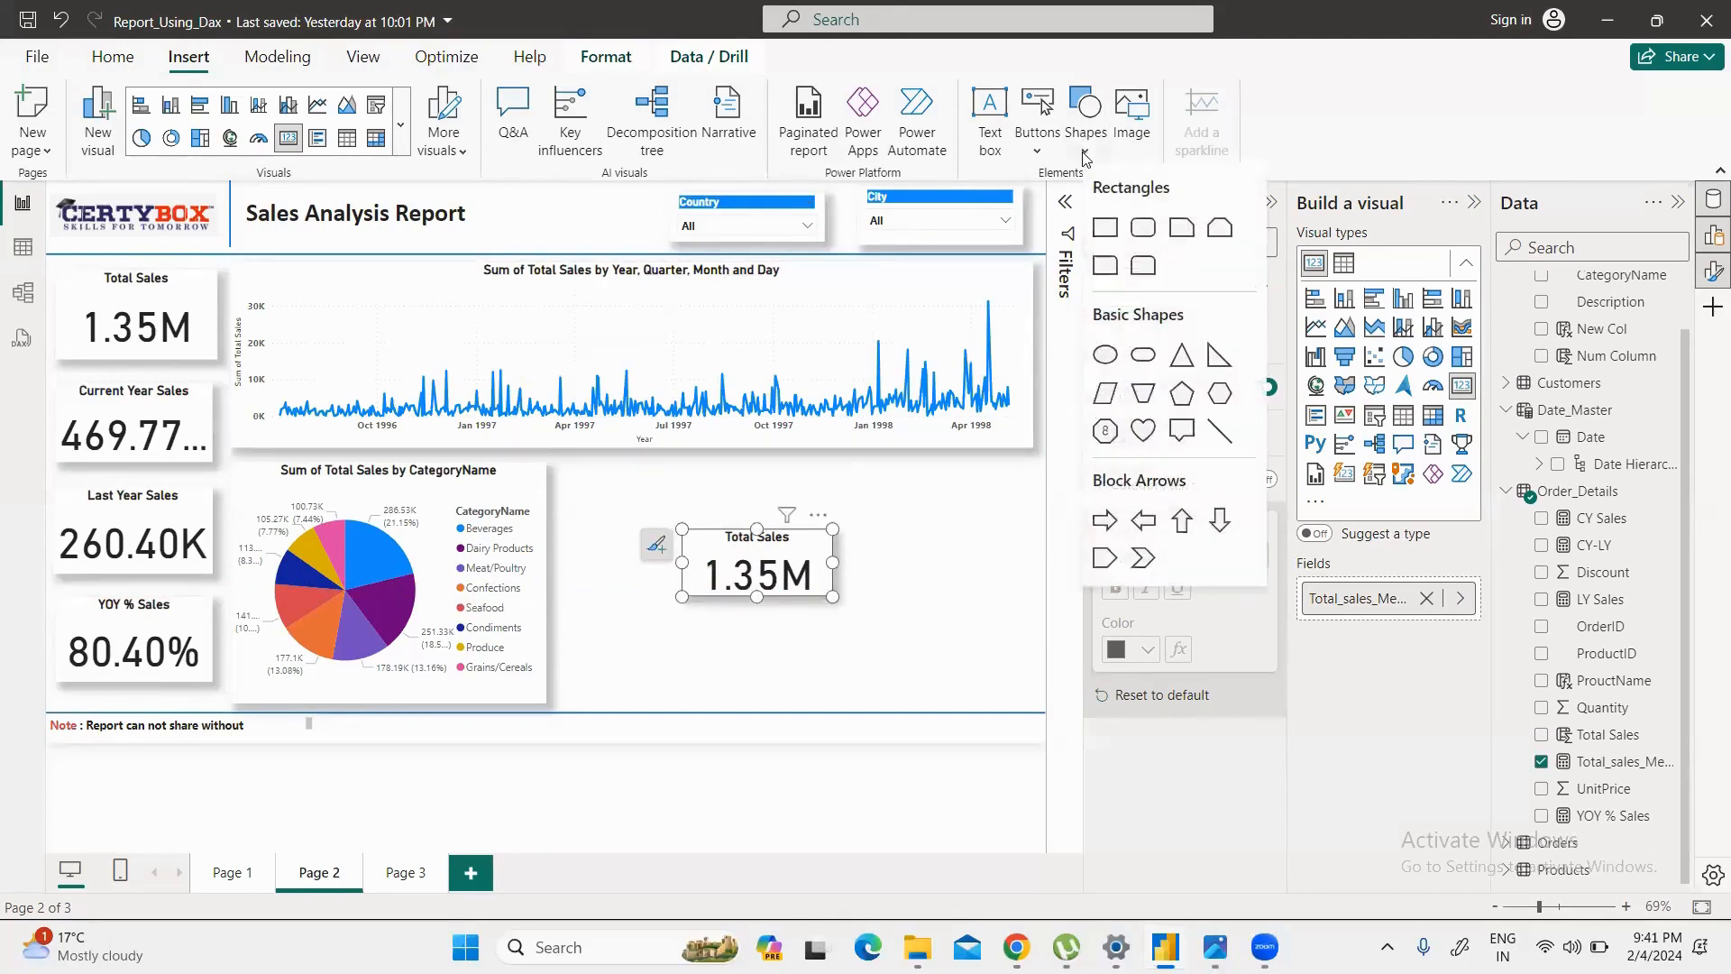
pyautogui.click(1142, 431)
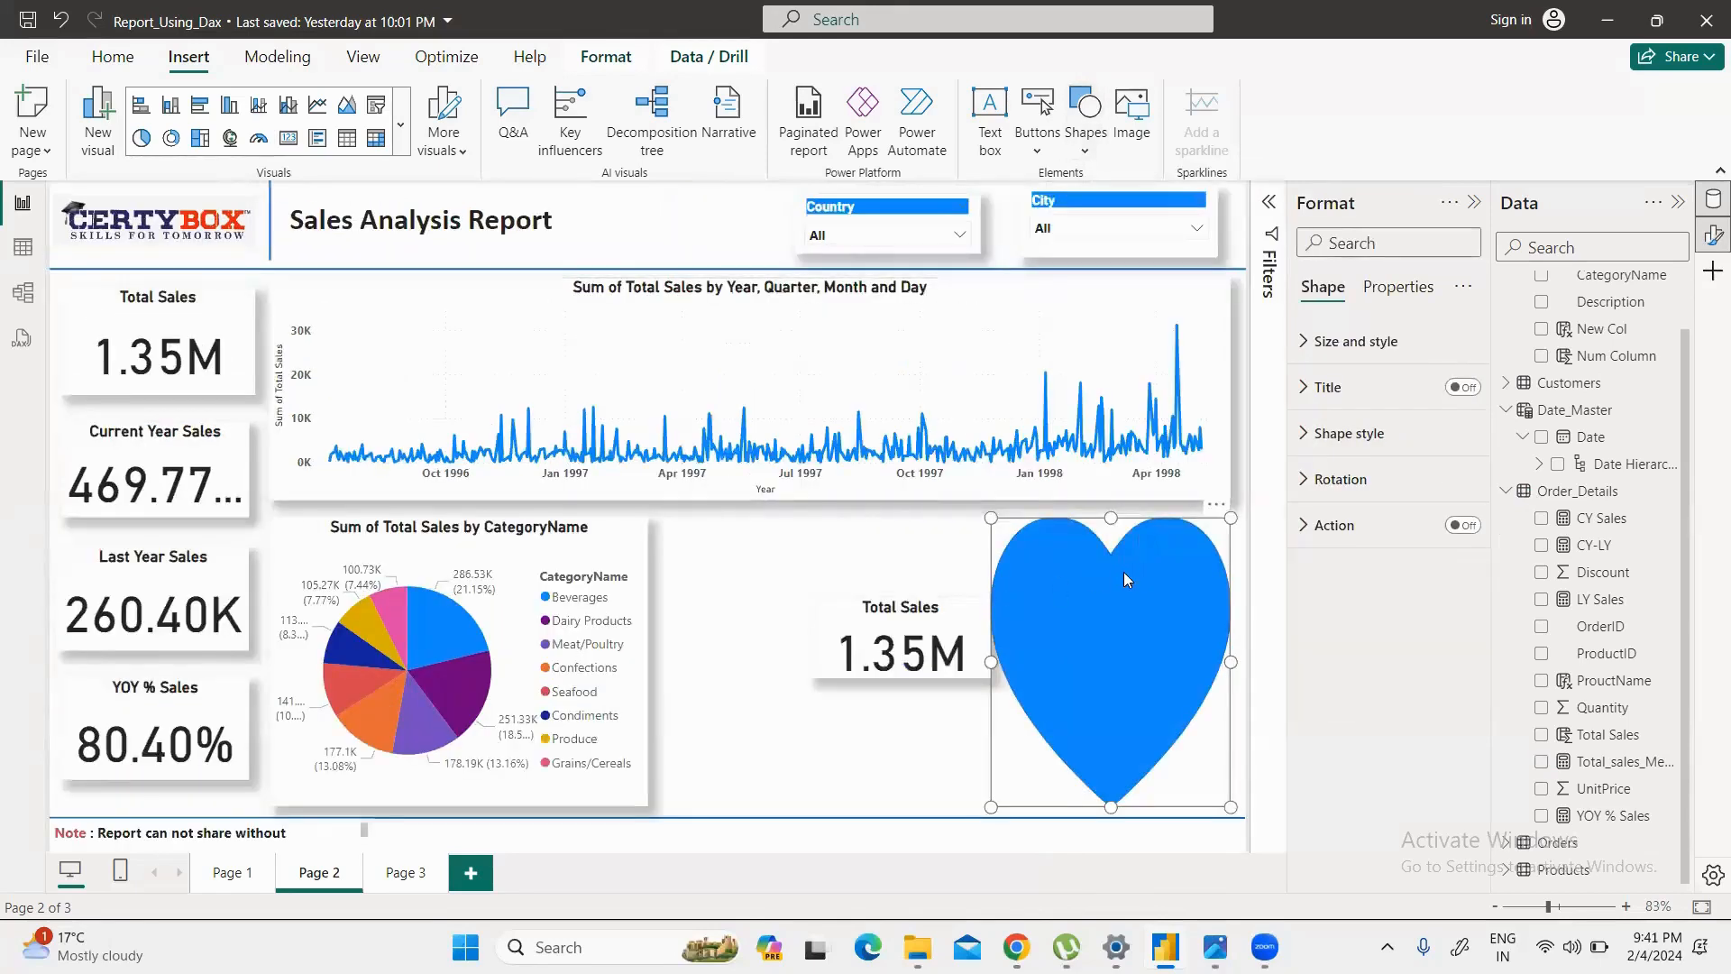
pyautogui.moveTo(1123, 571); pyautogui.dragTo(923, 570)
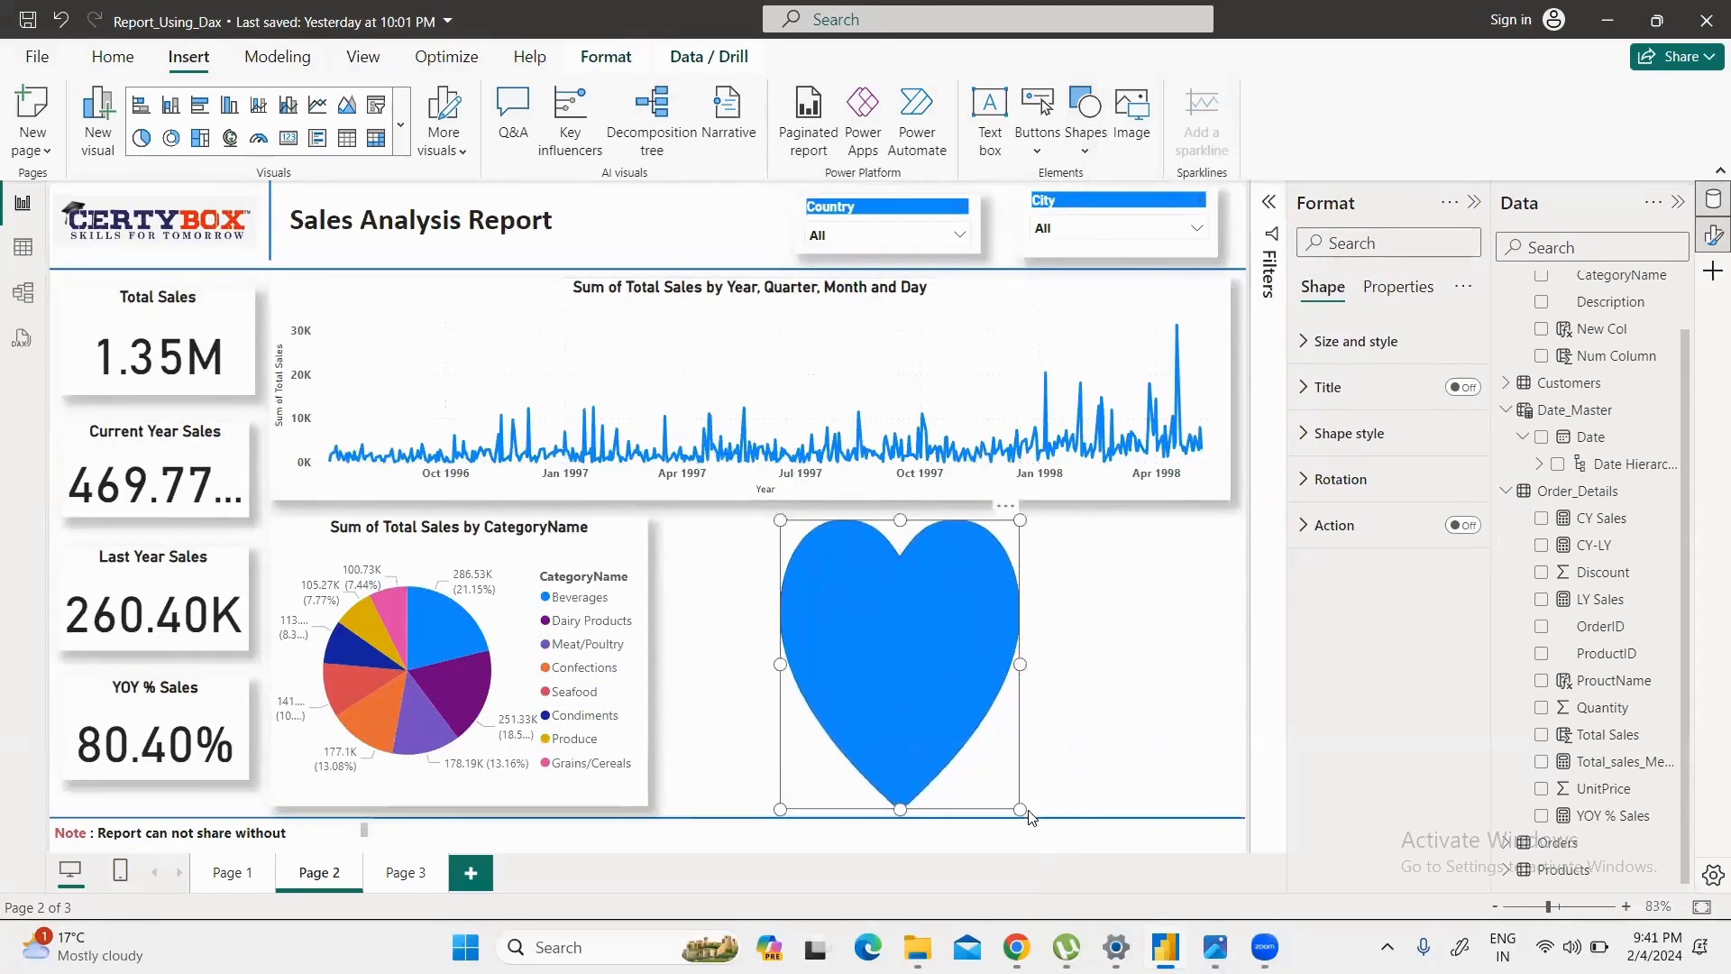
pyautogui.moveTo(1018, 809); pyautogui.dragTo(1088, 771)
pyautogui.moveTo(948, 633); pyautogui.dragTo(863, 651)
pyautogui.click(1156, 607)
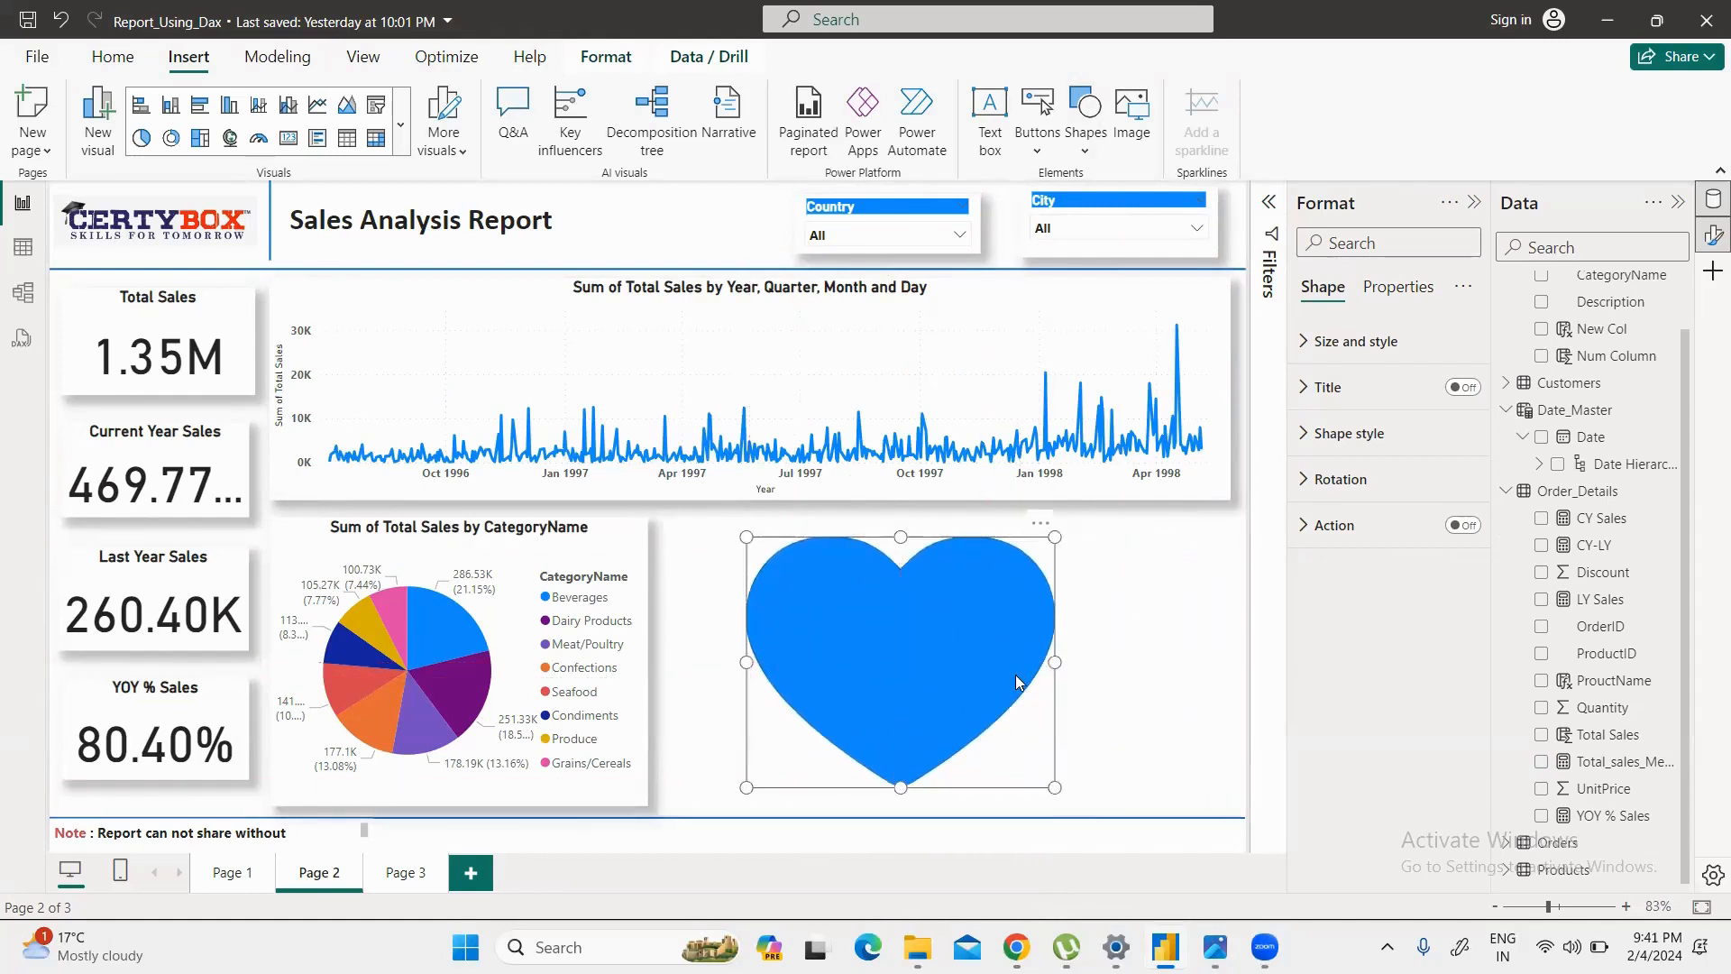
# Step: Send the heart shape backward so it sits behind the duplicated Total Sales card
pyautogui.click(1008, 671)
pyautogui.click(605, 57)
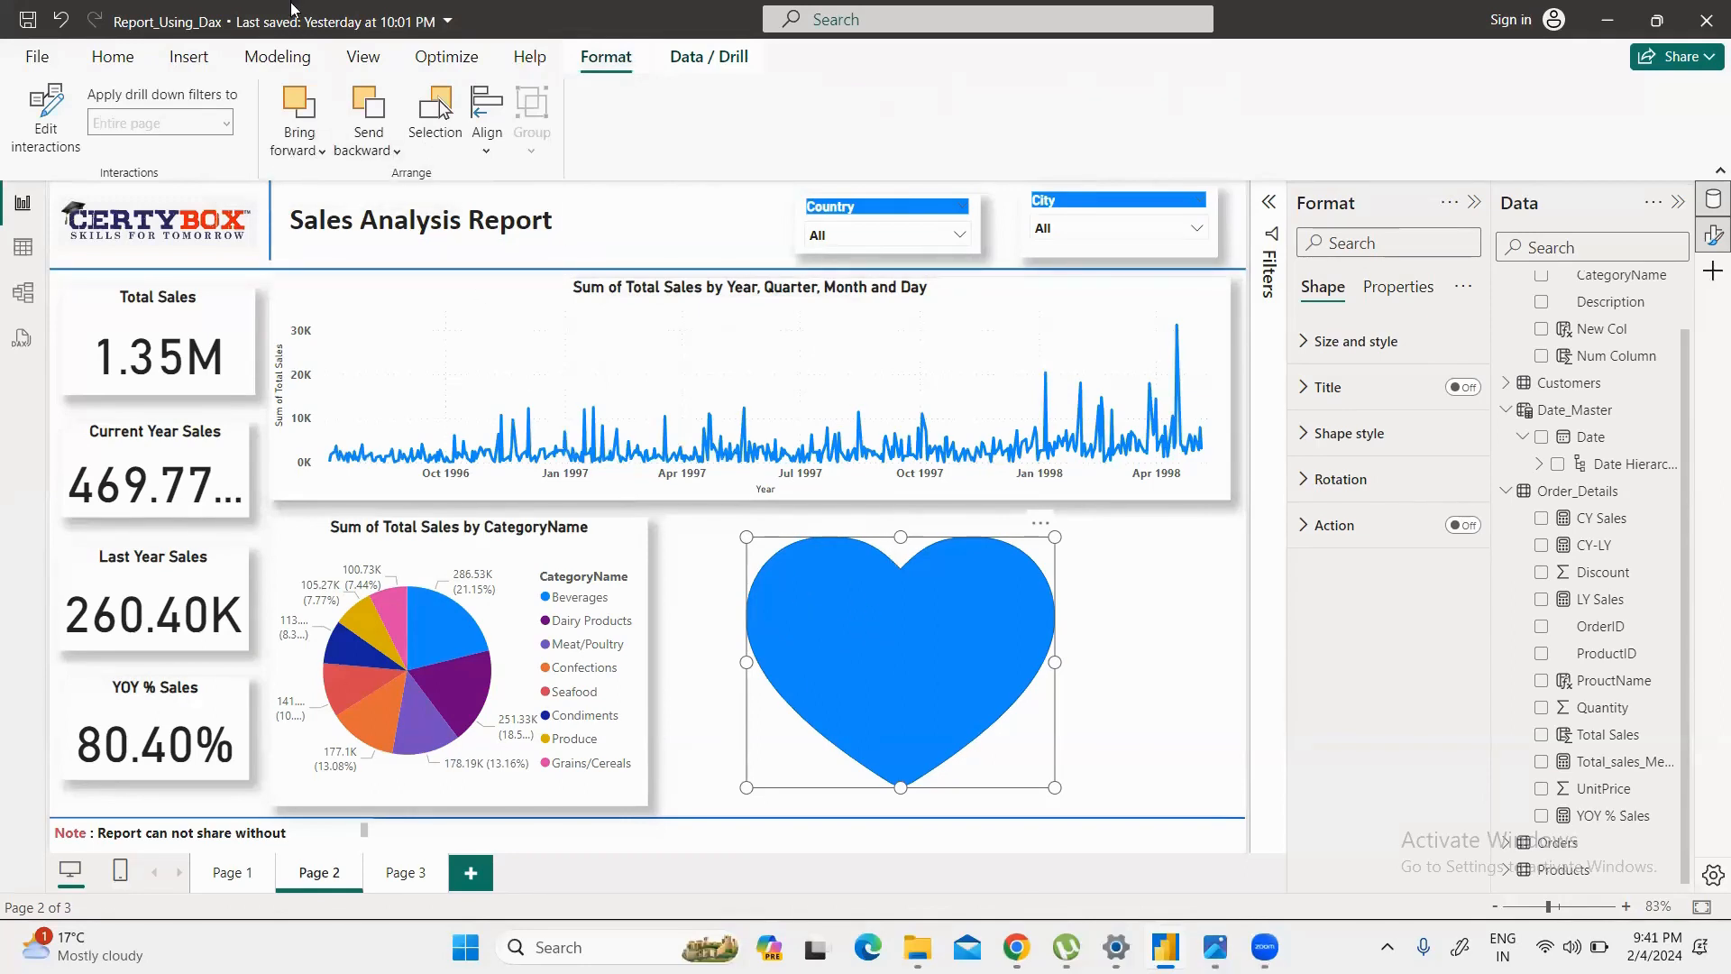
pyautogui.click(383, 147)
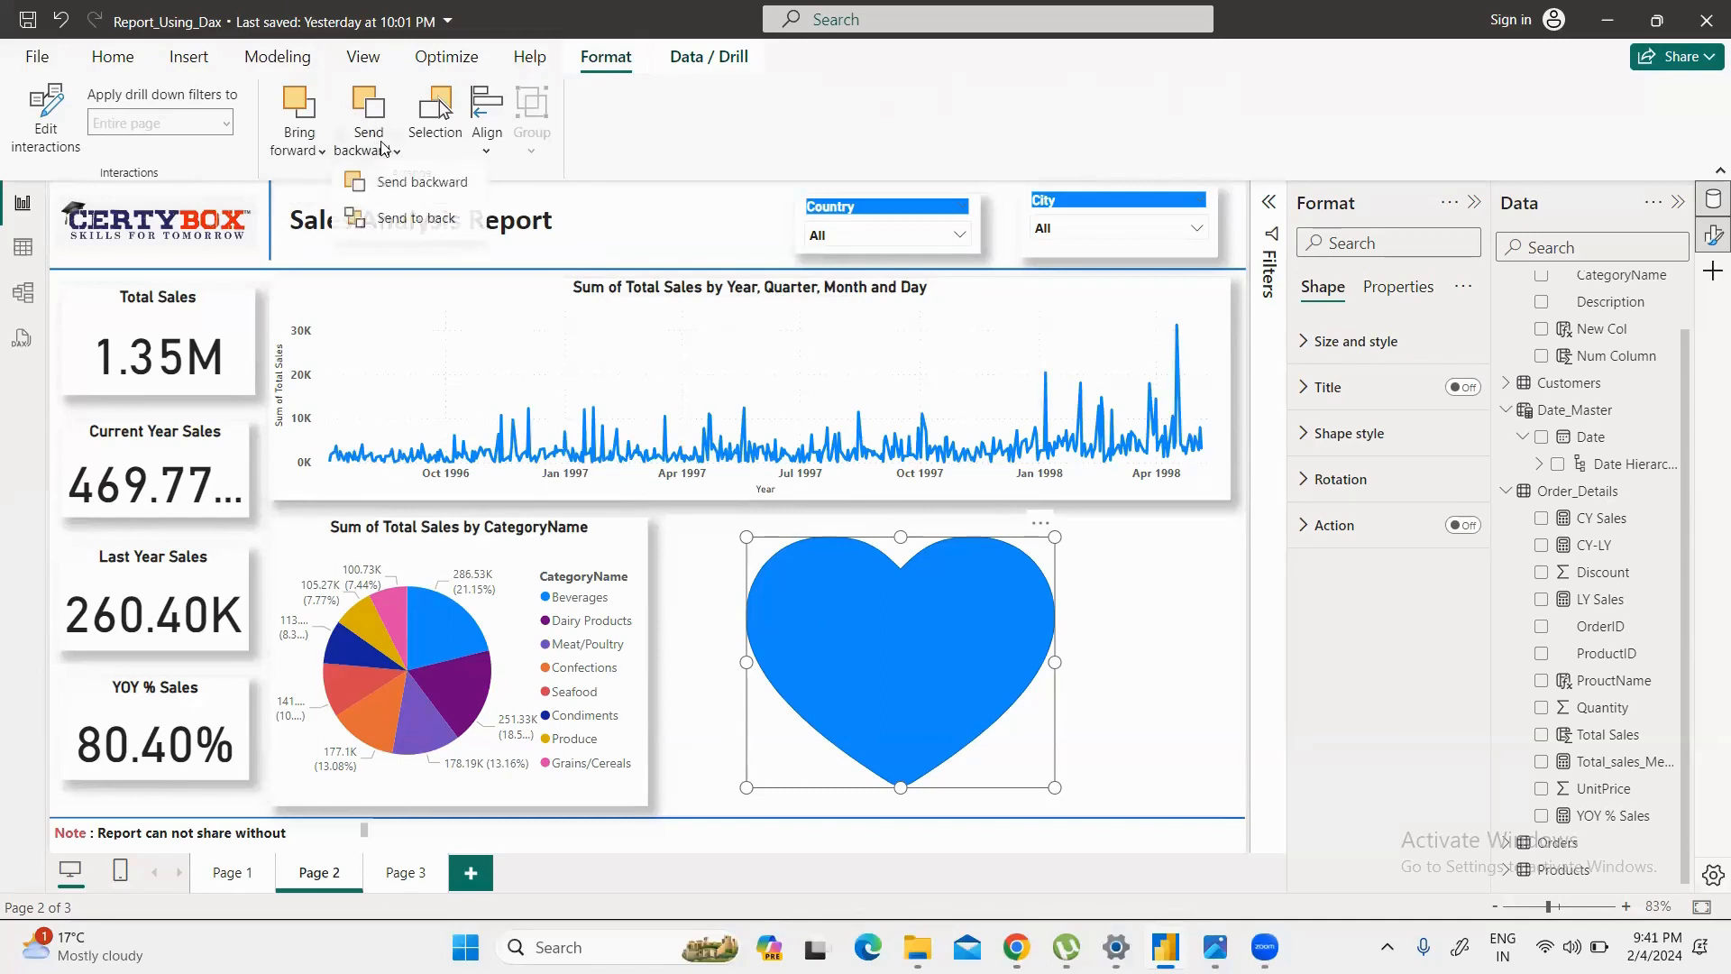
pyautogui.click(387, 185)
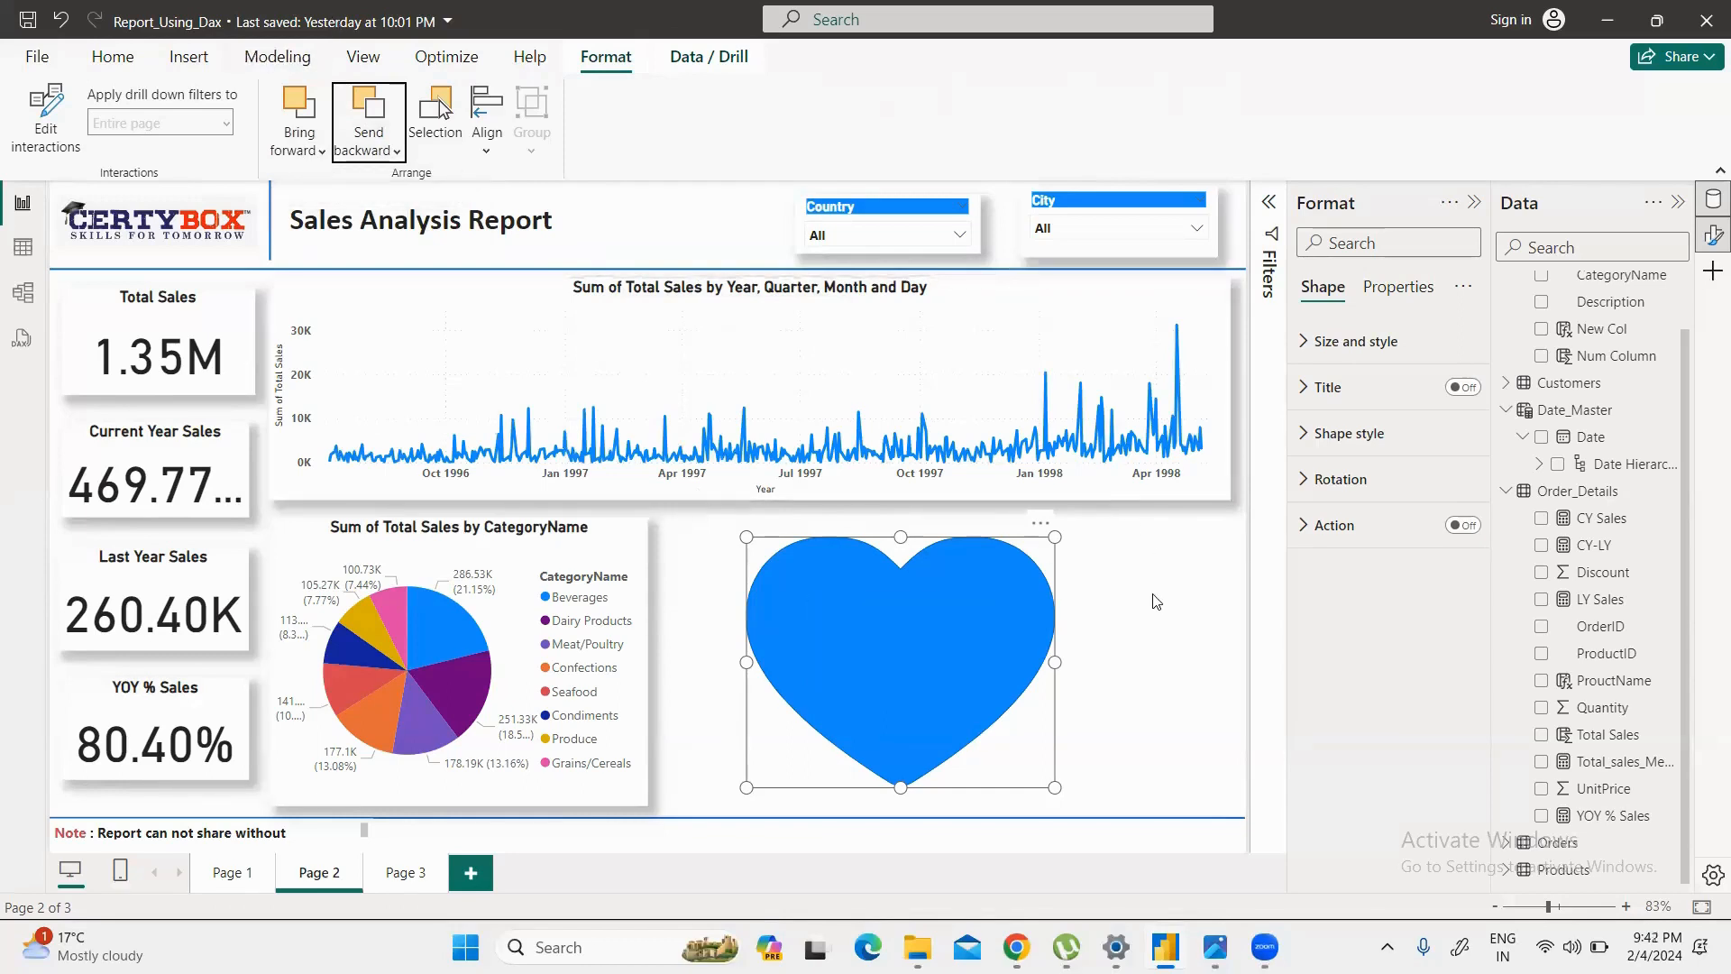
pyautogui.click(1159, 681)
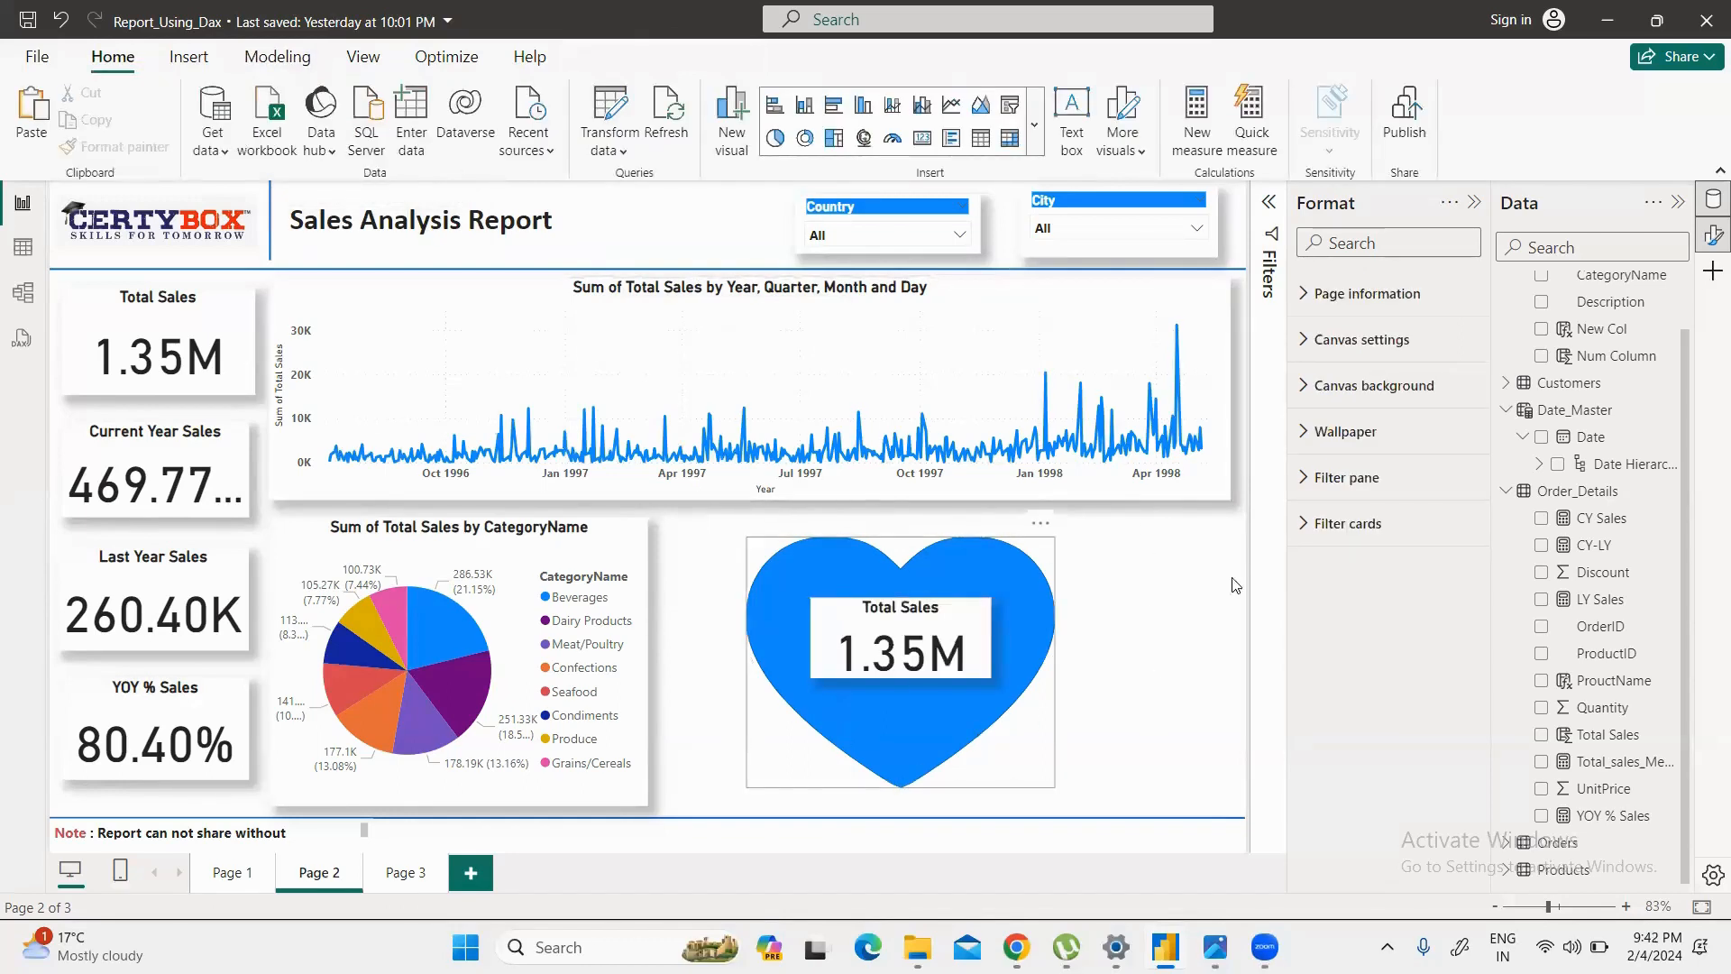
# Step: Toggle the category label of the card on the heart on and back off, and turn off its title
pyautogui.click(975, 615)
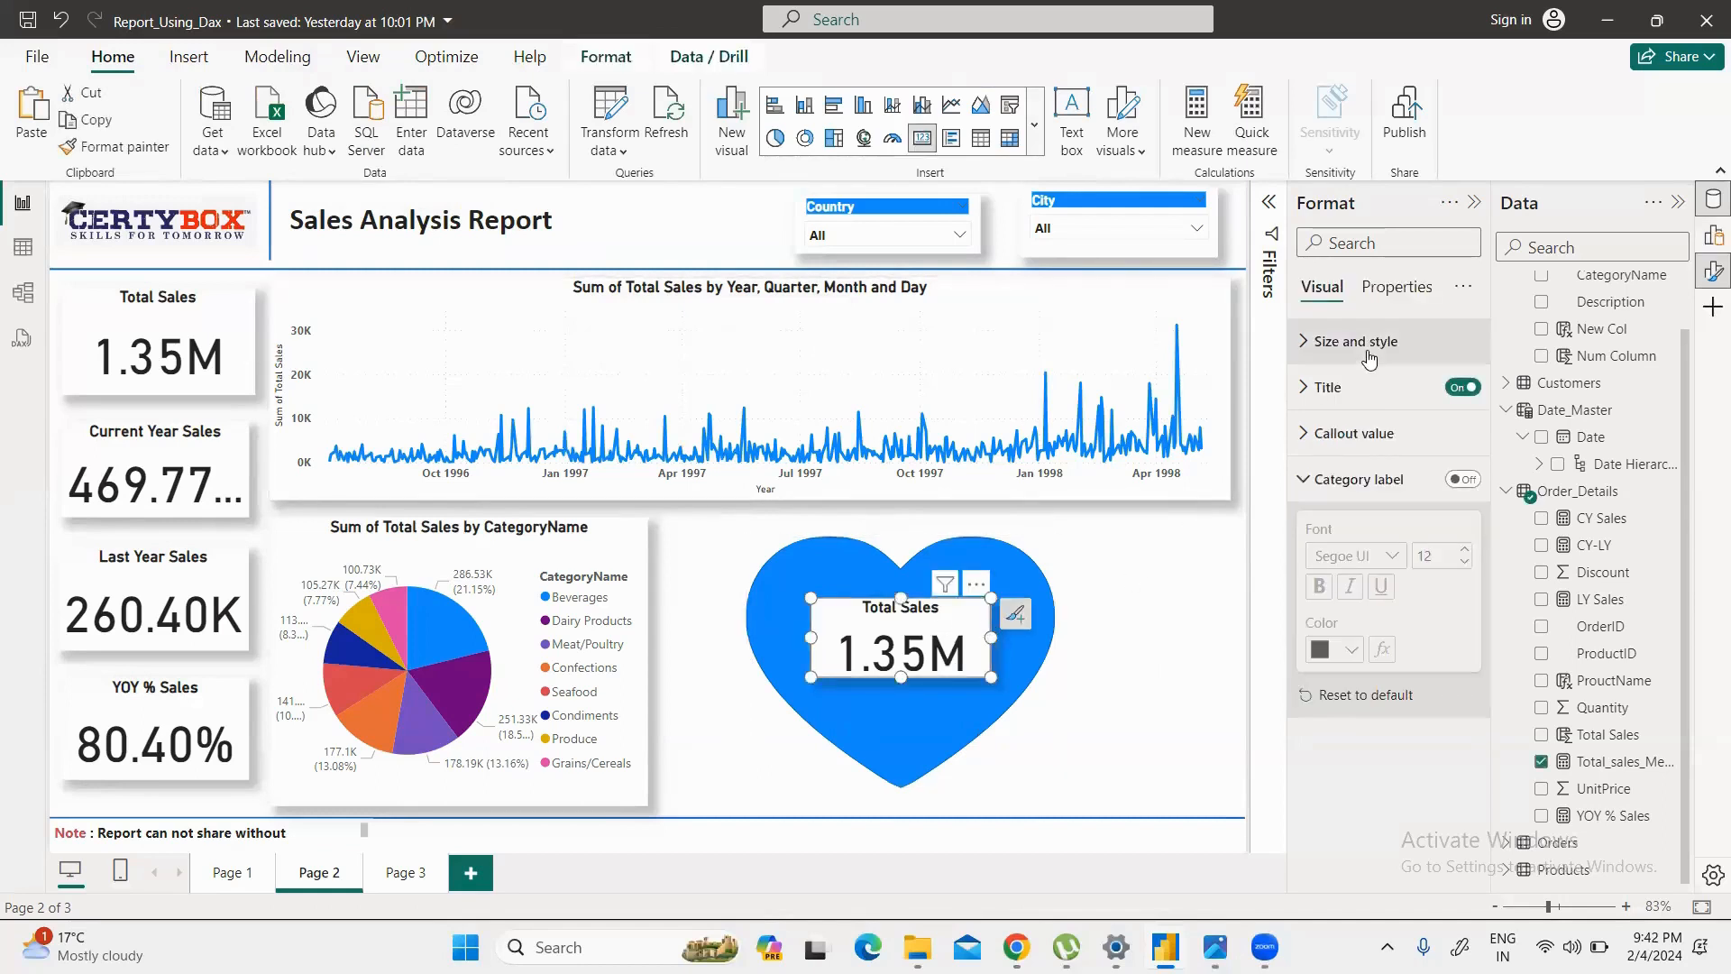
pyautogui.click(1471, 483)
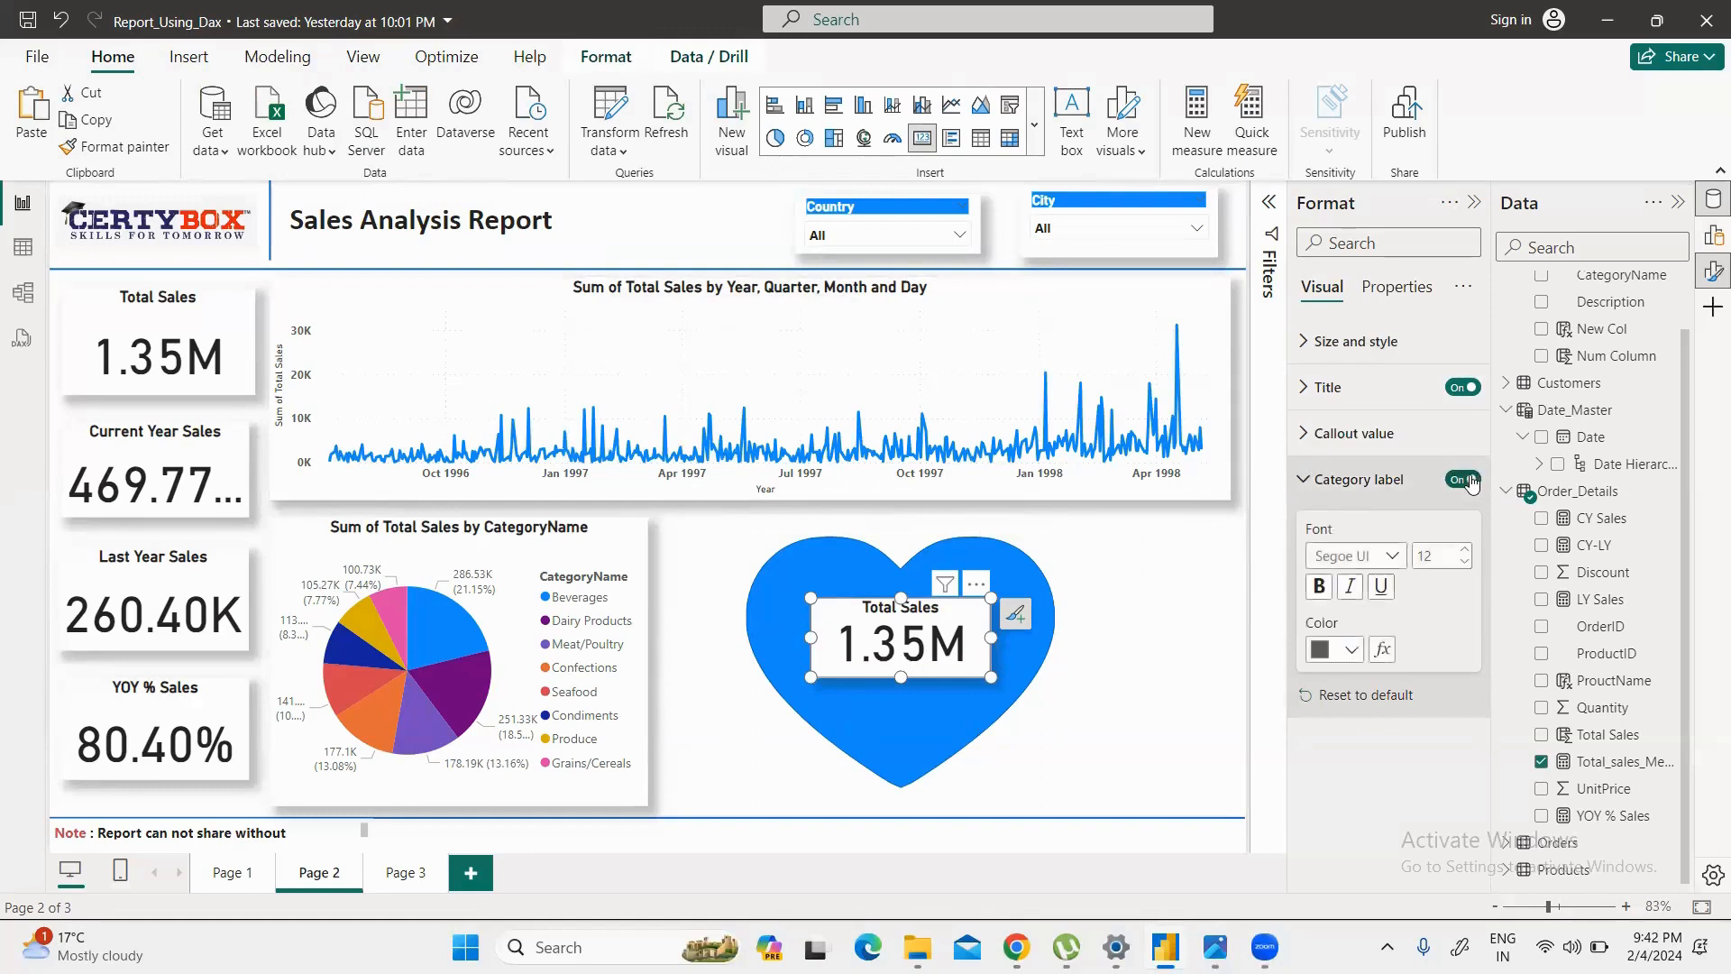
pyautogui.click(1467, 484)
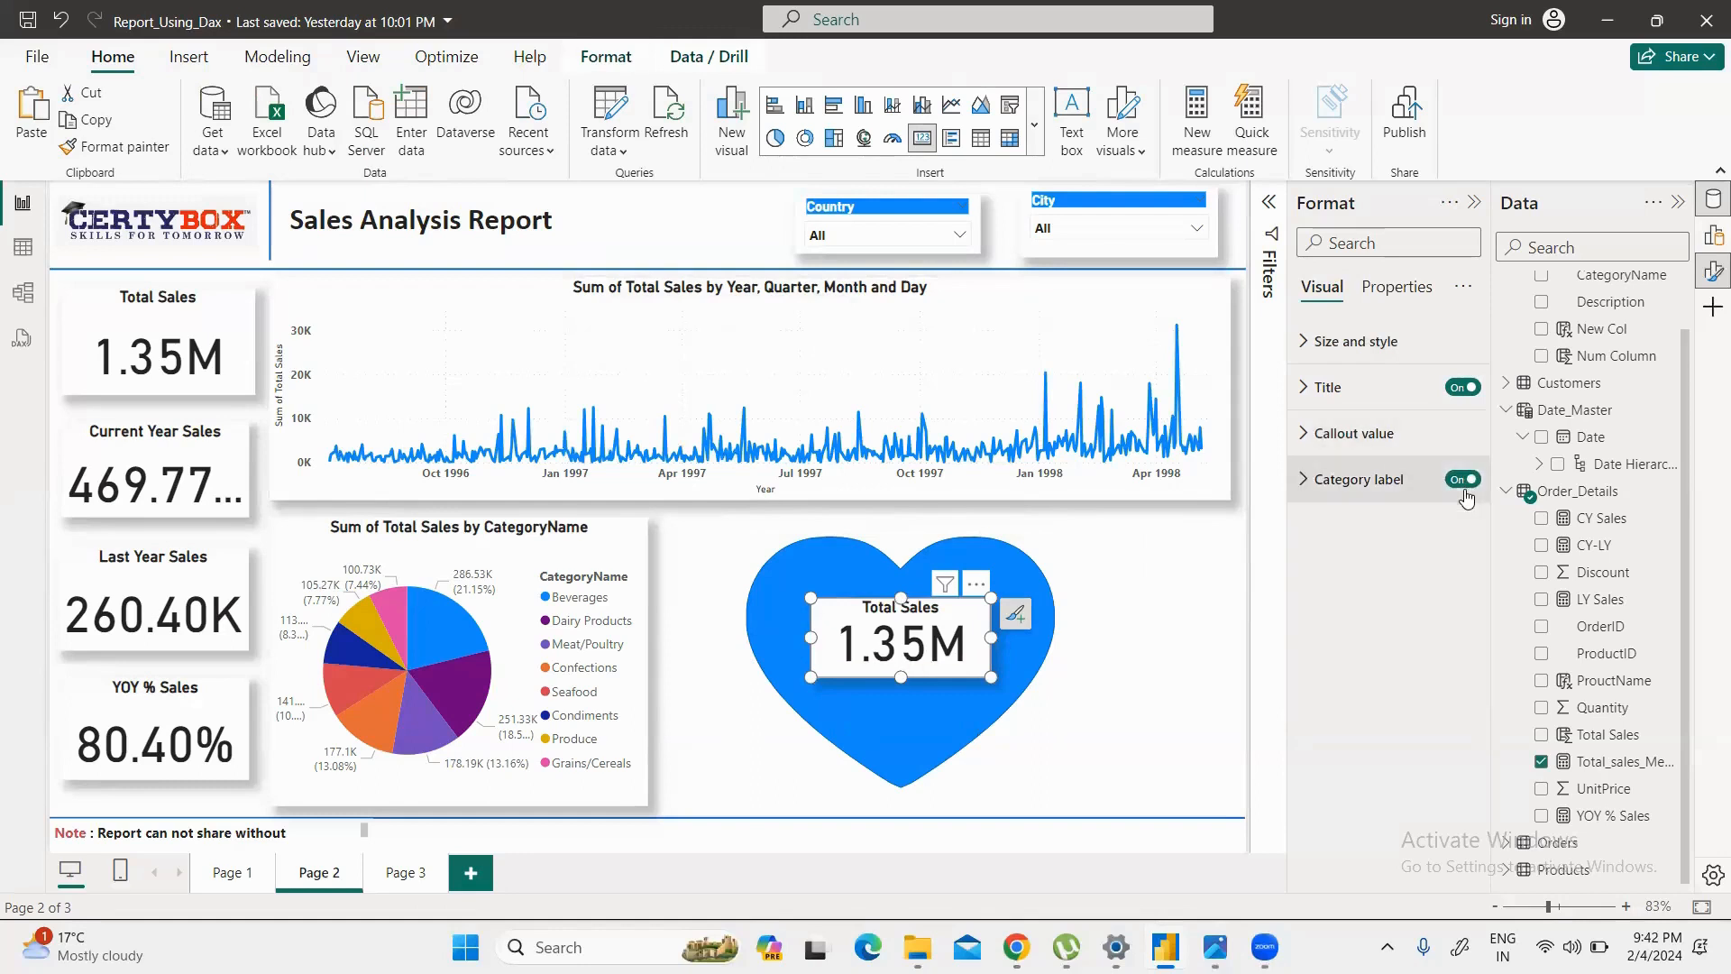
pyautogui.click(1466, 482)
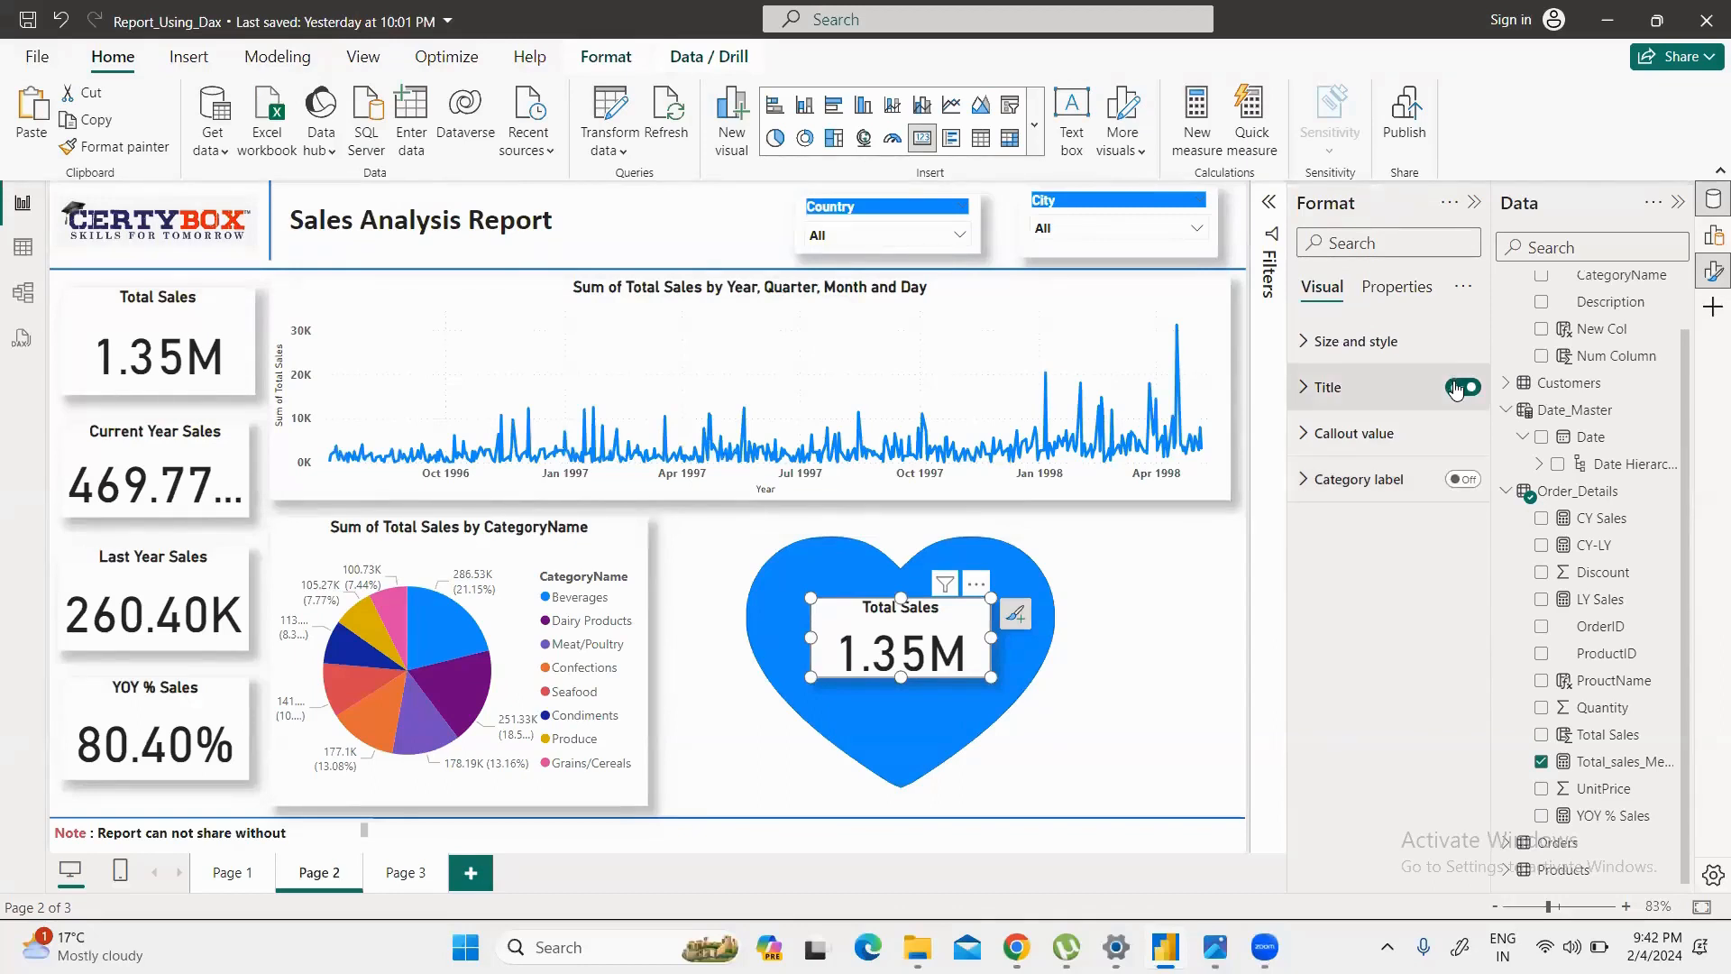
pyautogui.click(1457, 388)
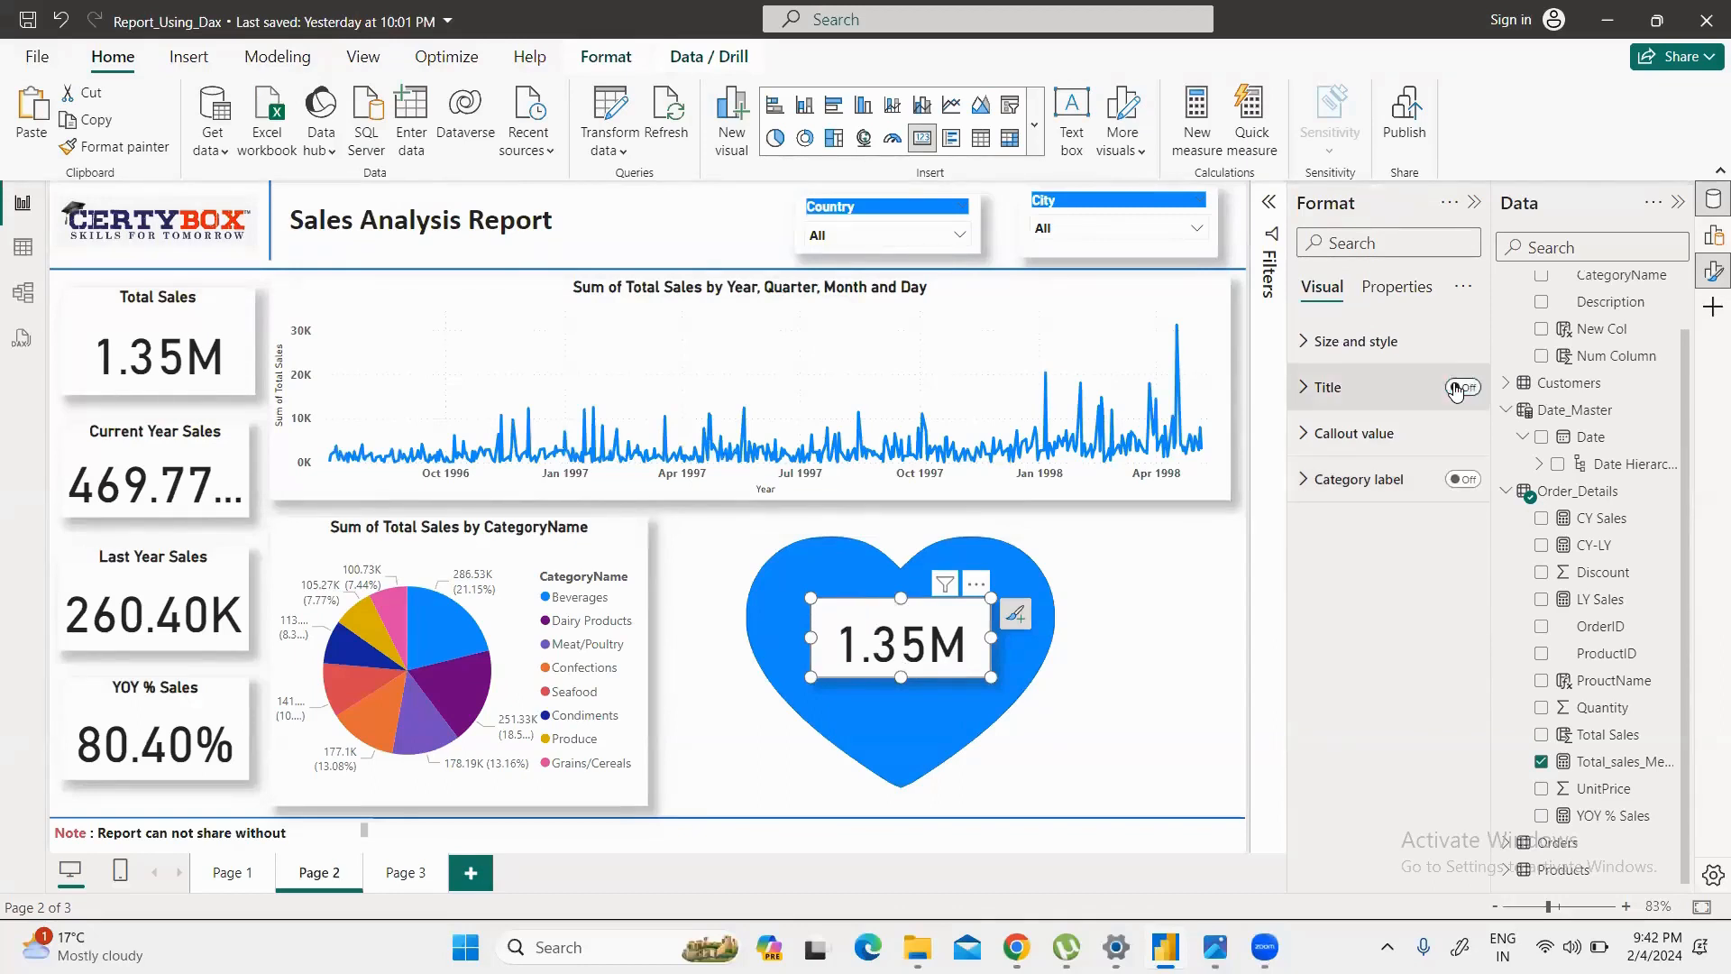
# Step: Turn off the shadow and the background of the card on the heart
pyautogui.click(1306, 343)
pyautogui.scroll(-3, 1305, 577)
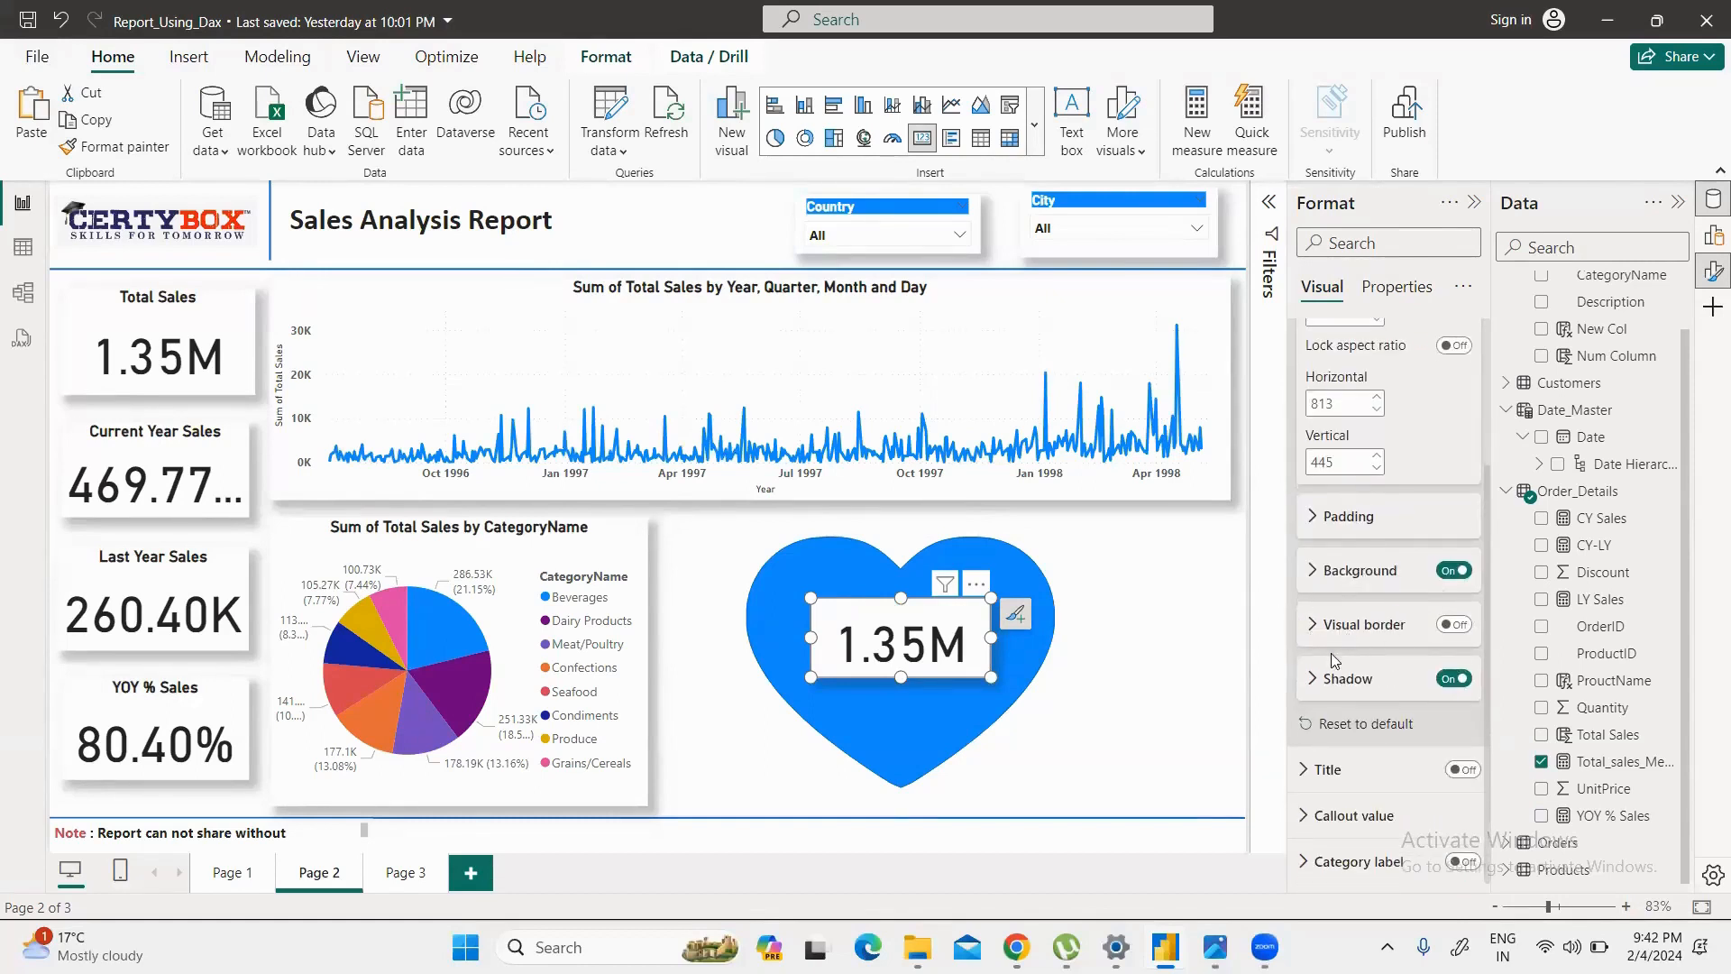
pyautogui.click(1452, 679)
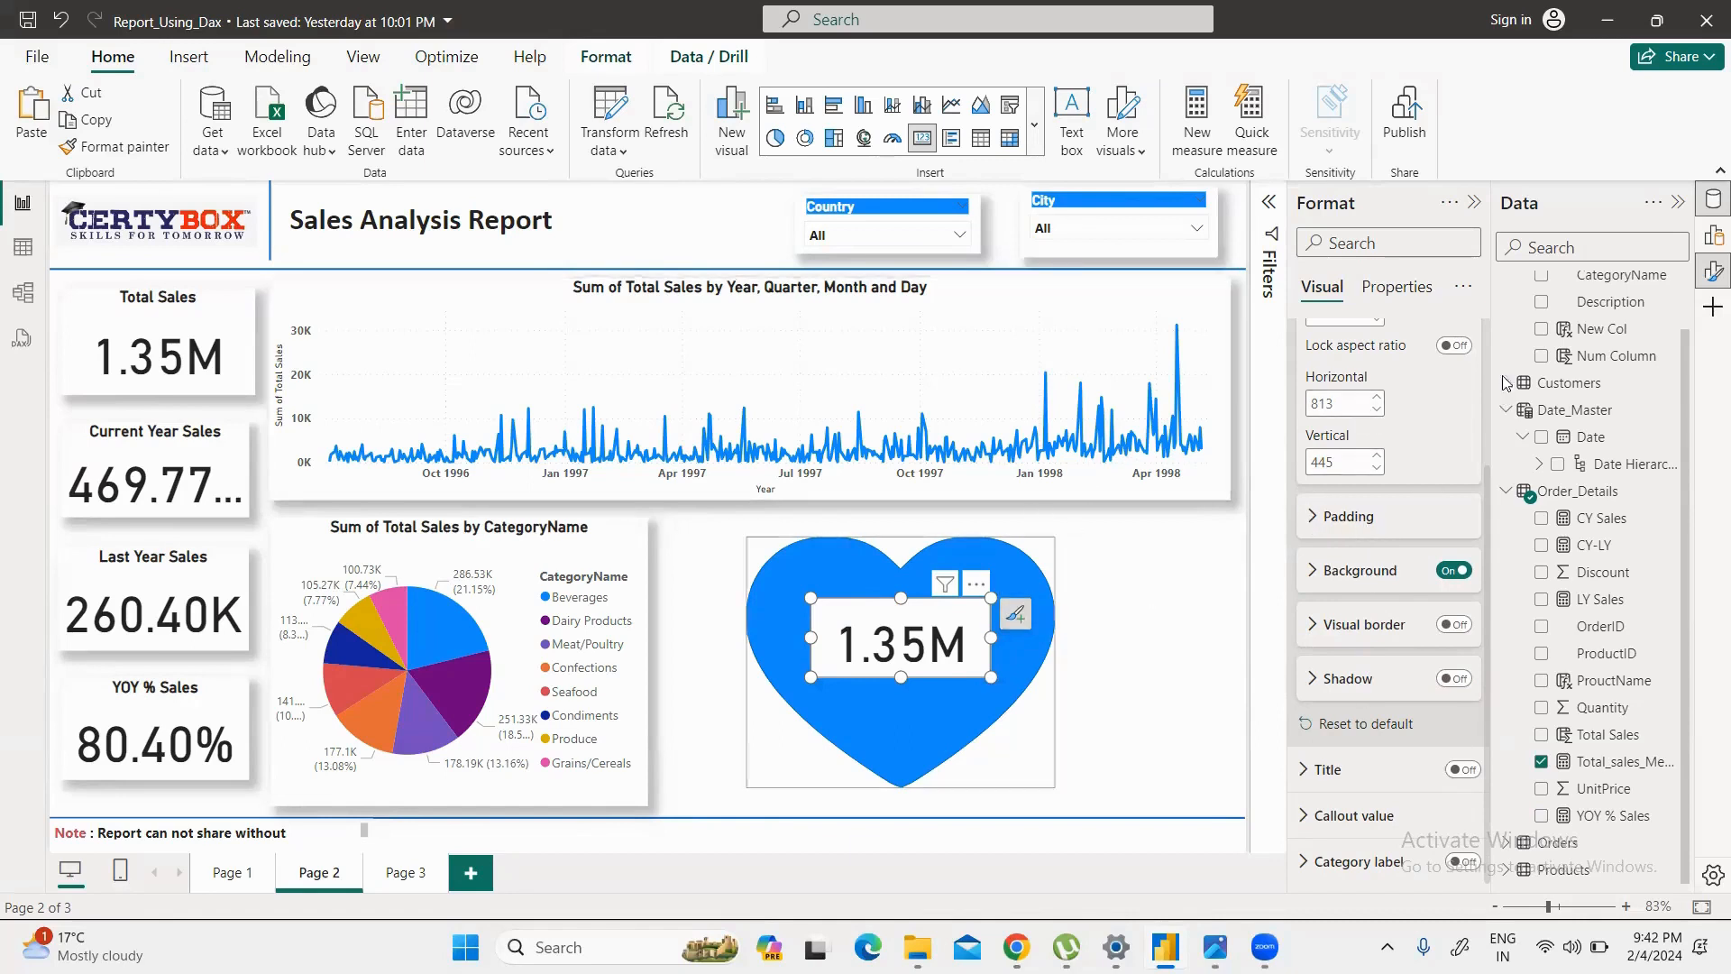
pyautogui.scroll(3, 1443, 582)
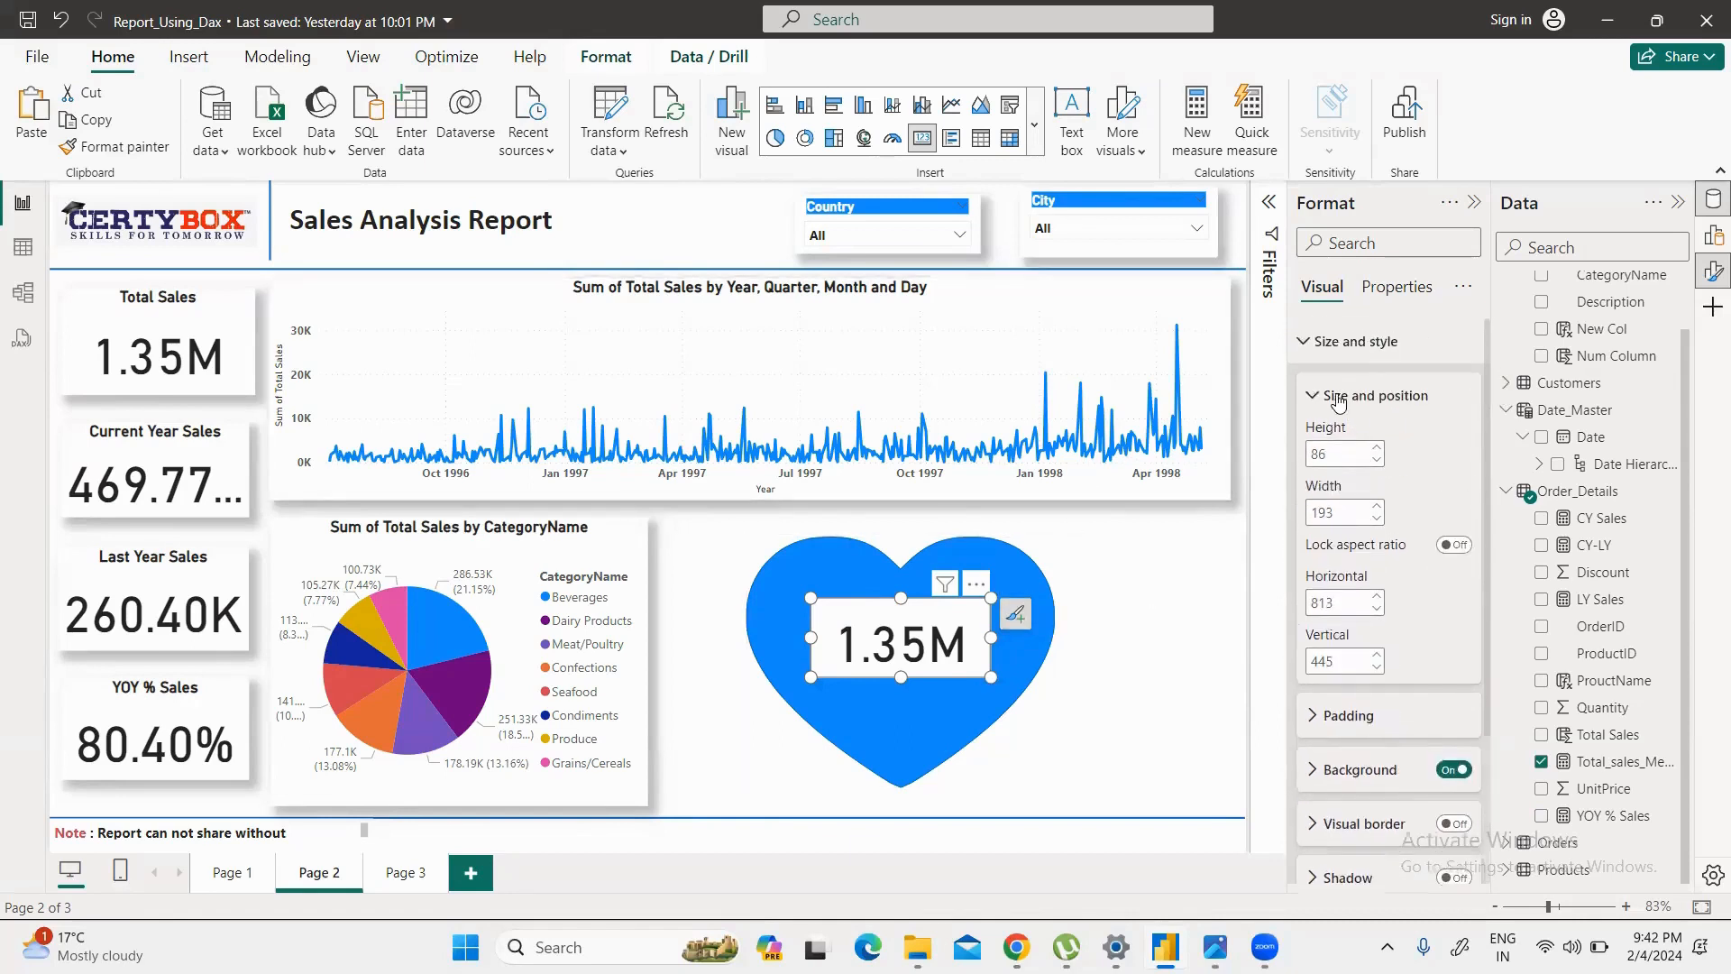
pyautogui.scroll(-2, 1435, 651)
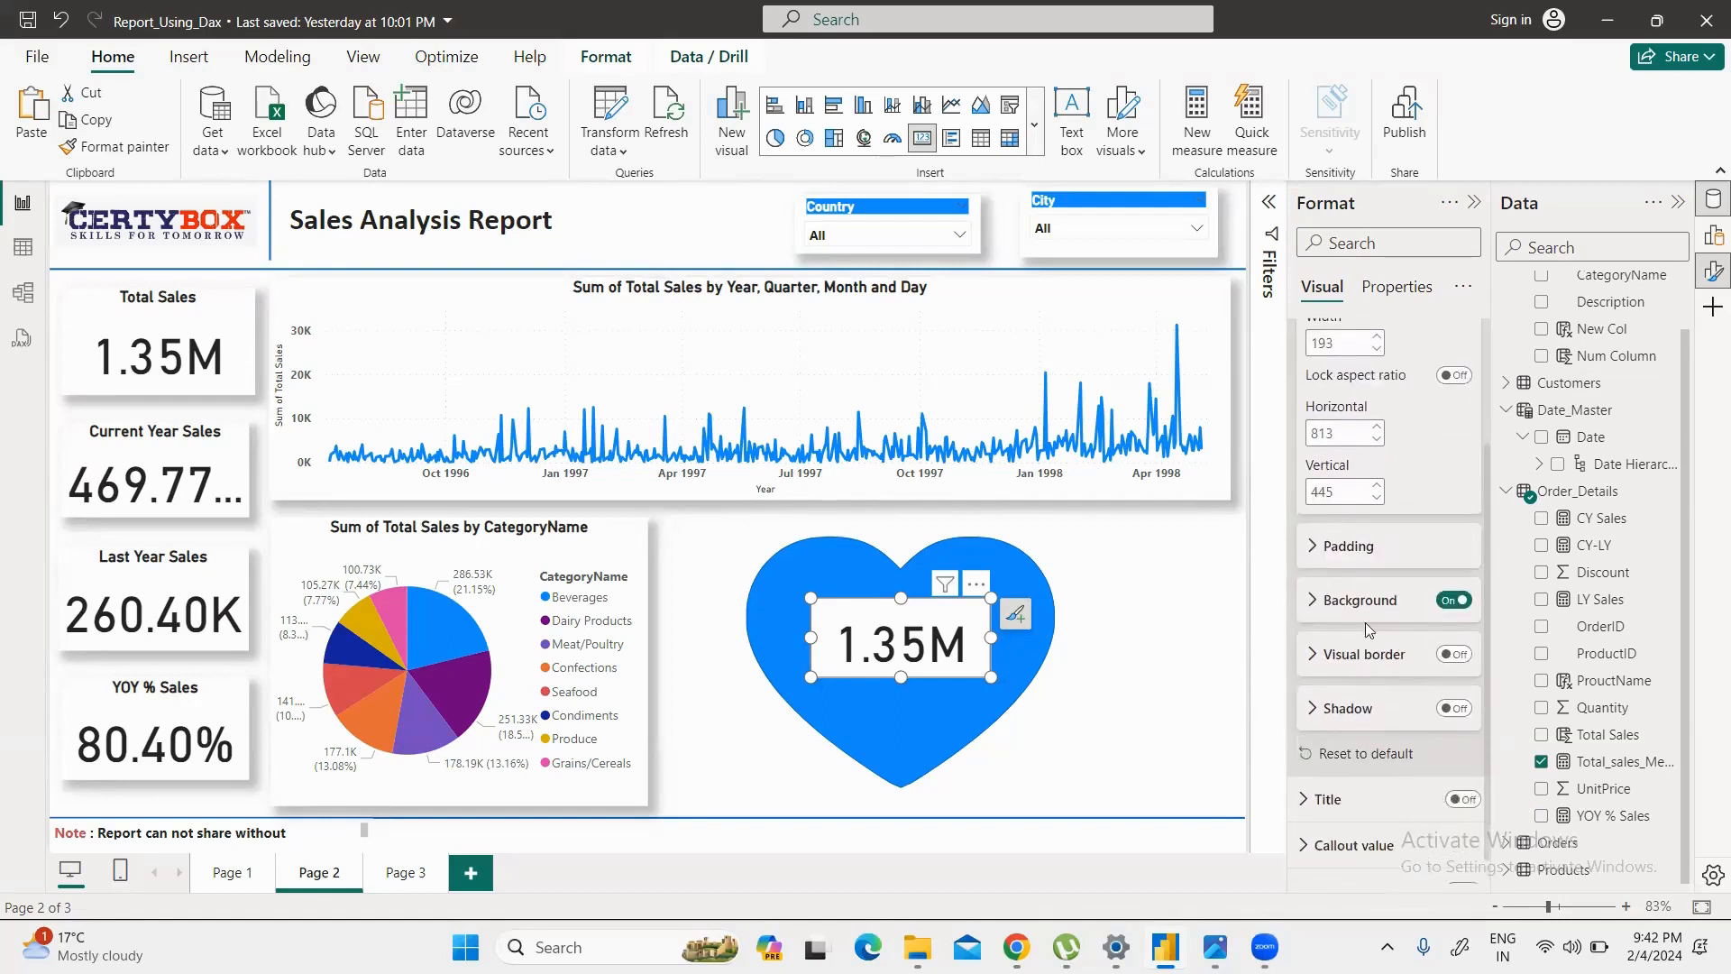
pyautogui.click(1451, 600)
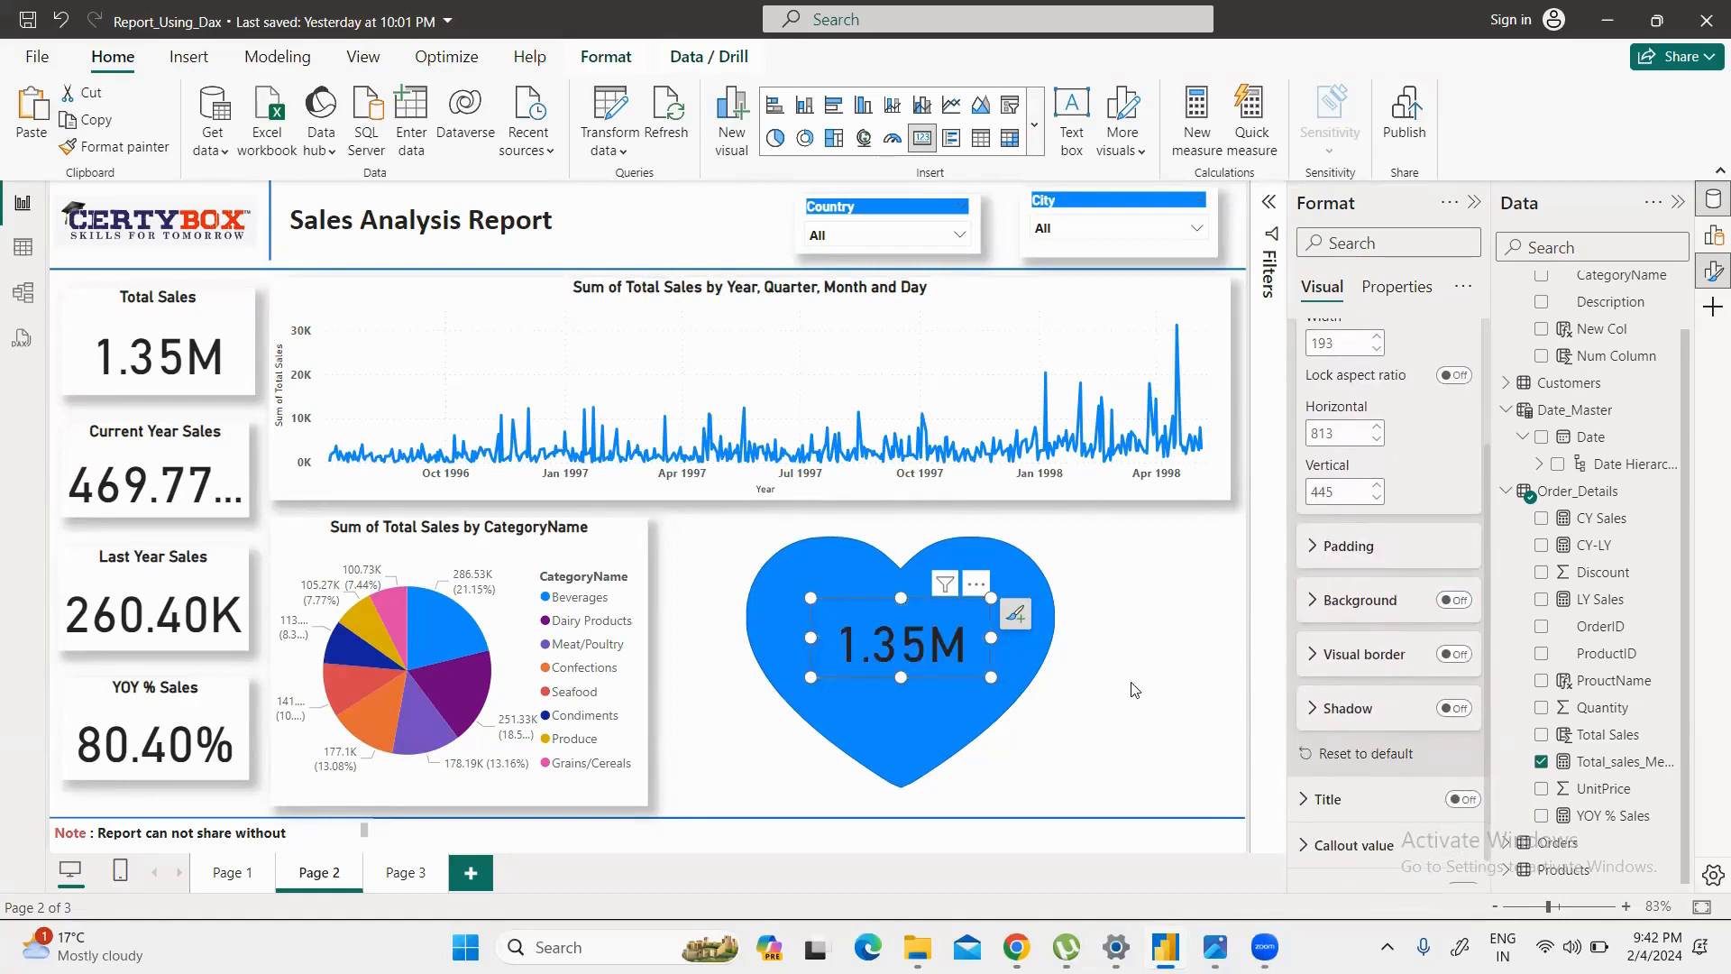
pyautogui.click(1080, 701)
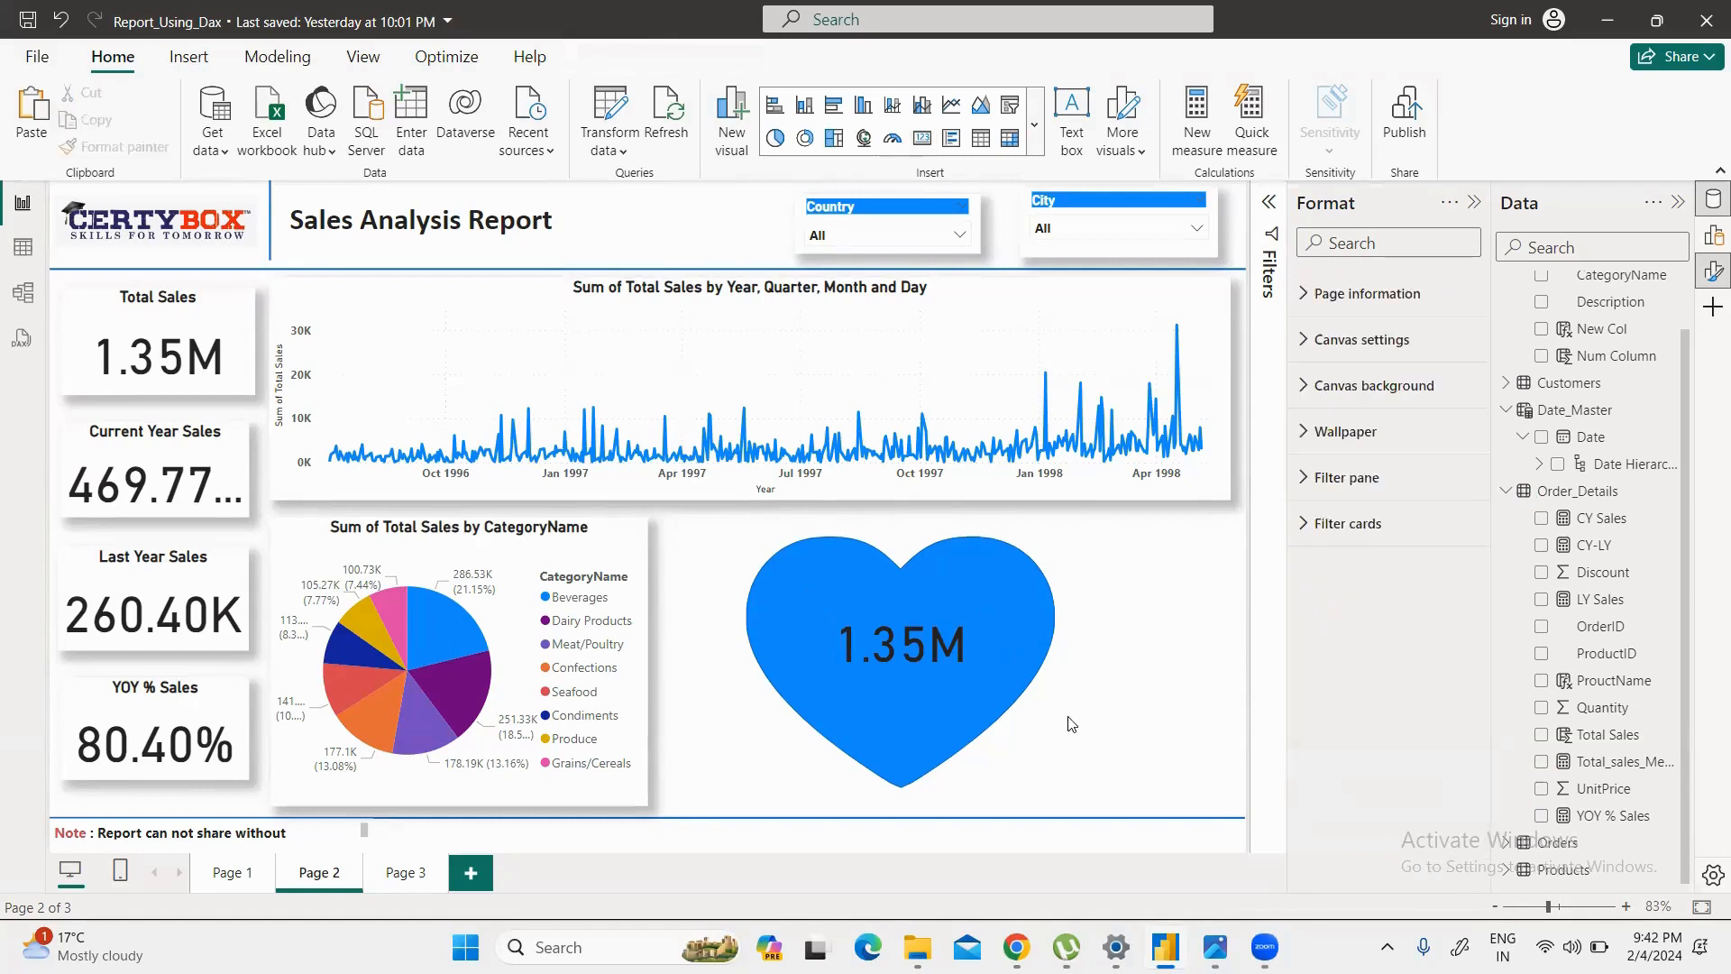
pyautogui.click(900, 651)
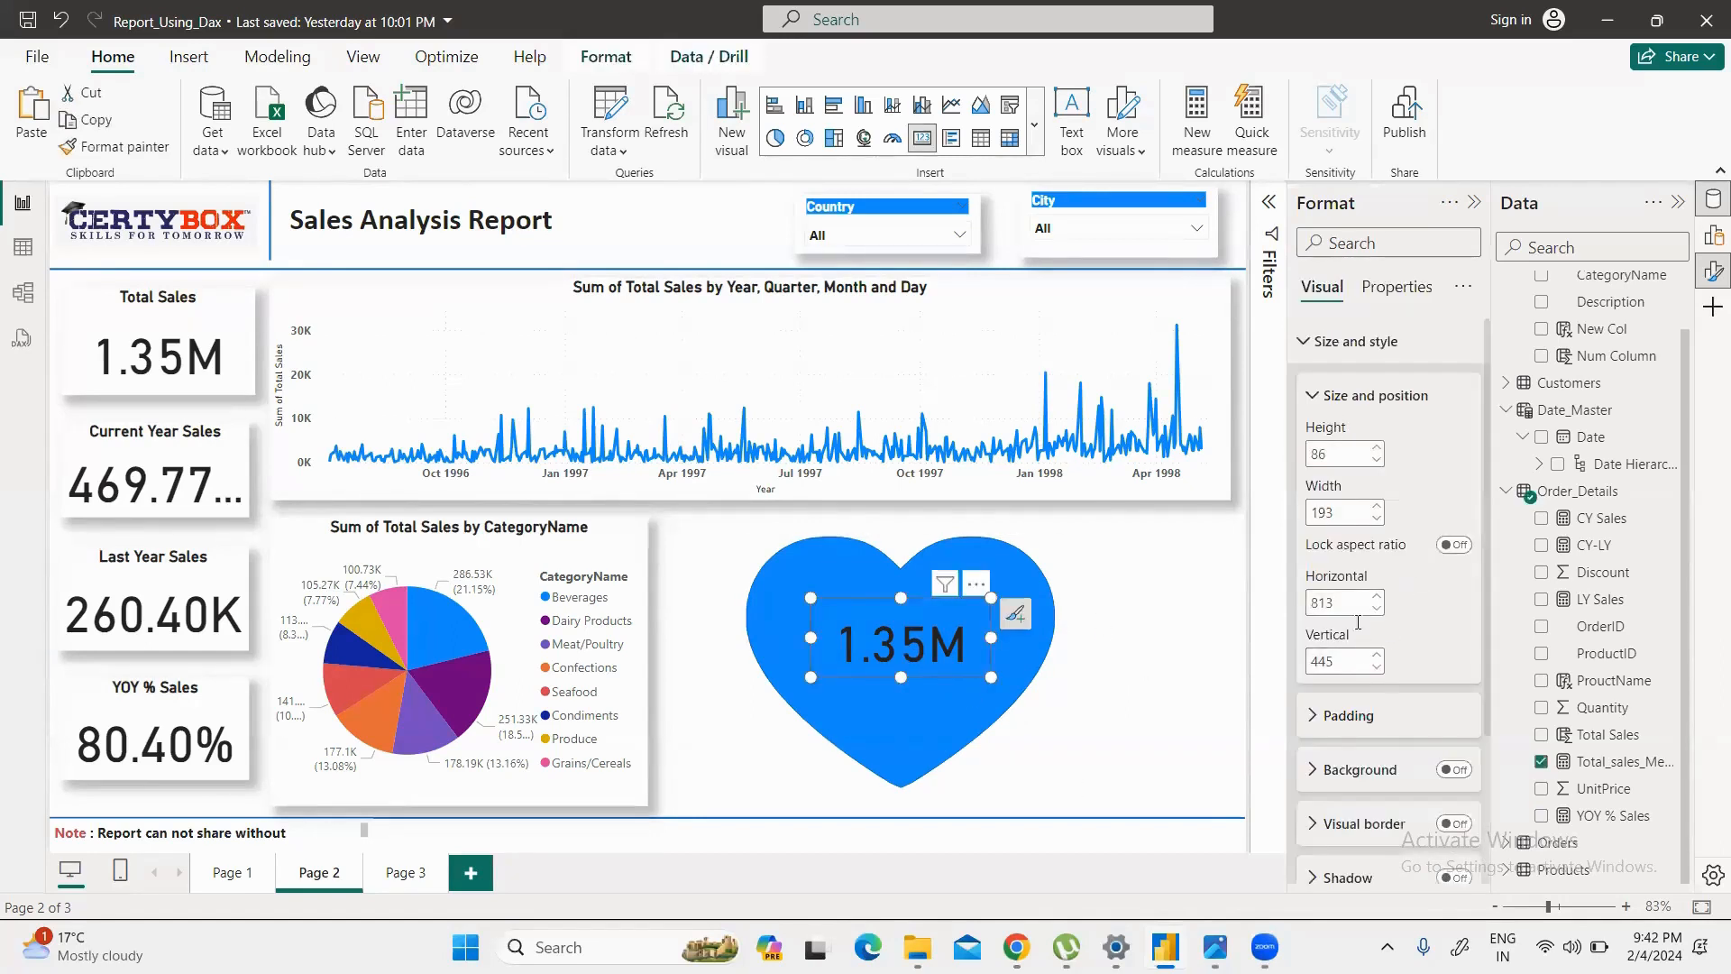
pyautogui.scroll(-3, 1350, 728)
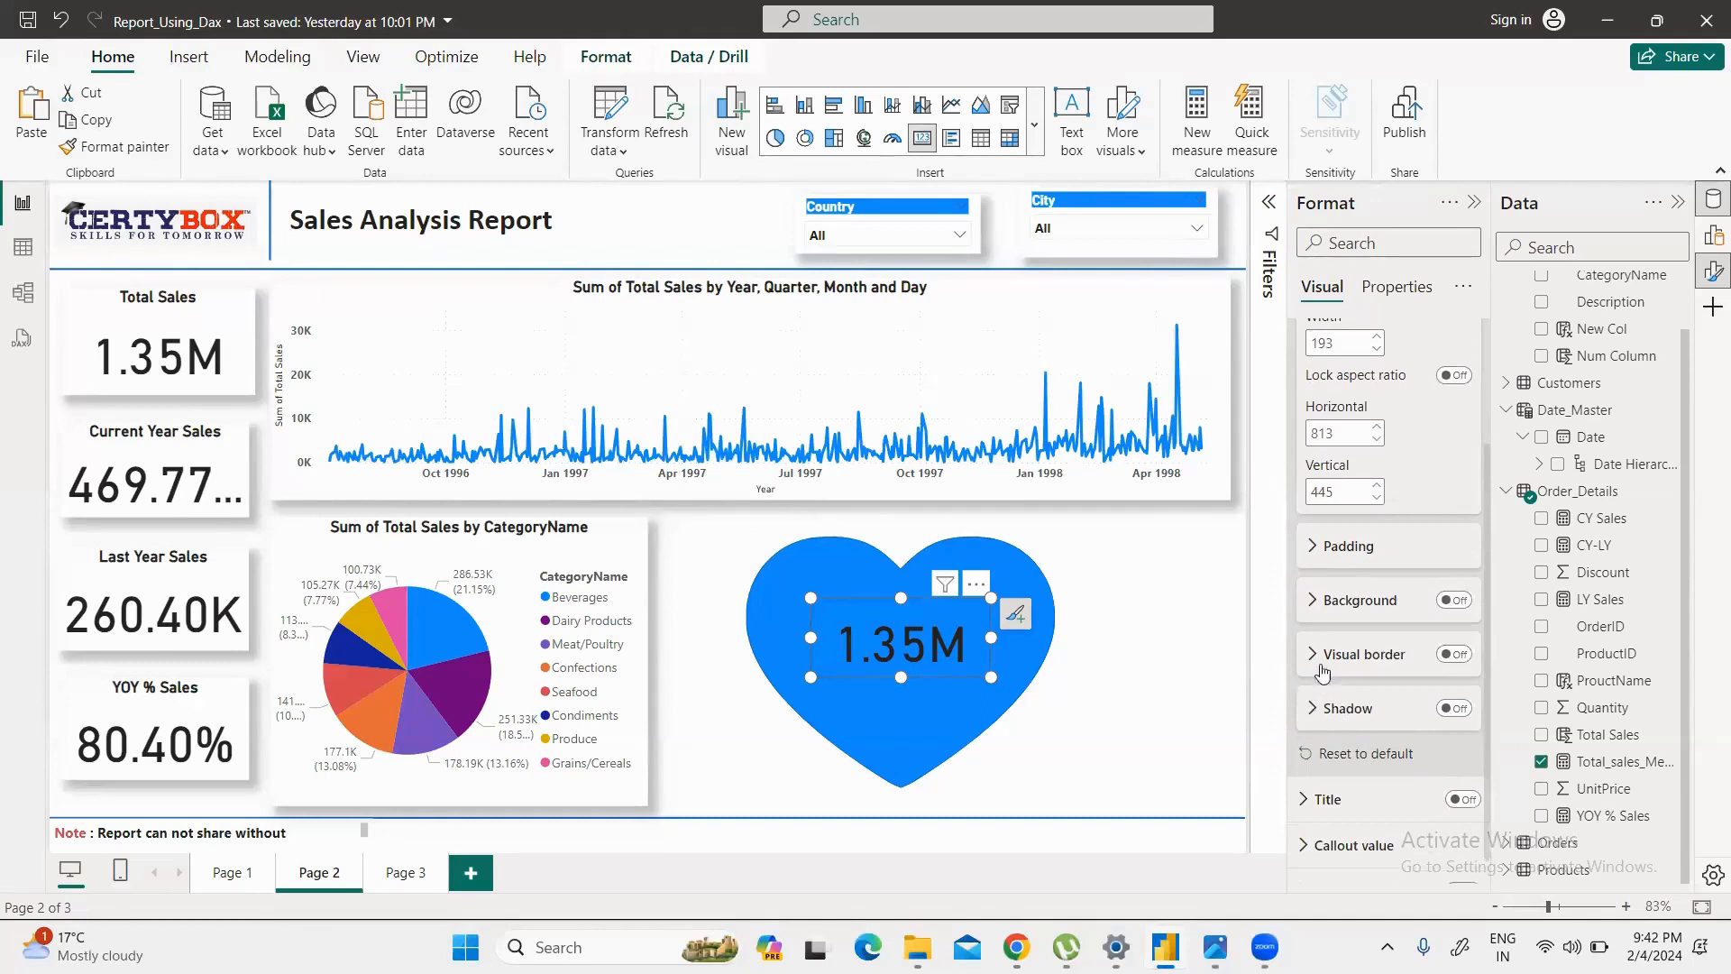
pyautogui.scroll(3, 1318, 556)
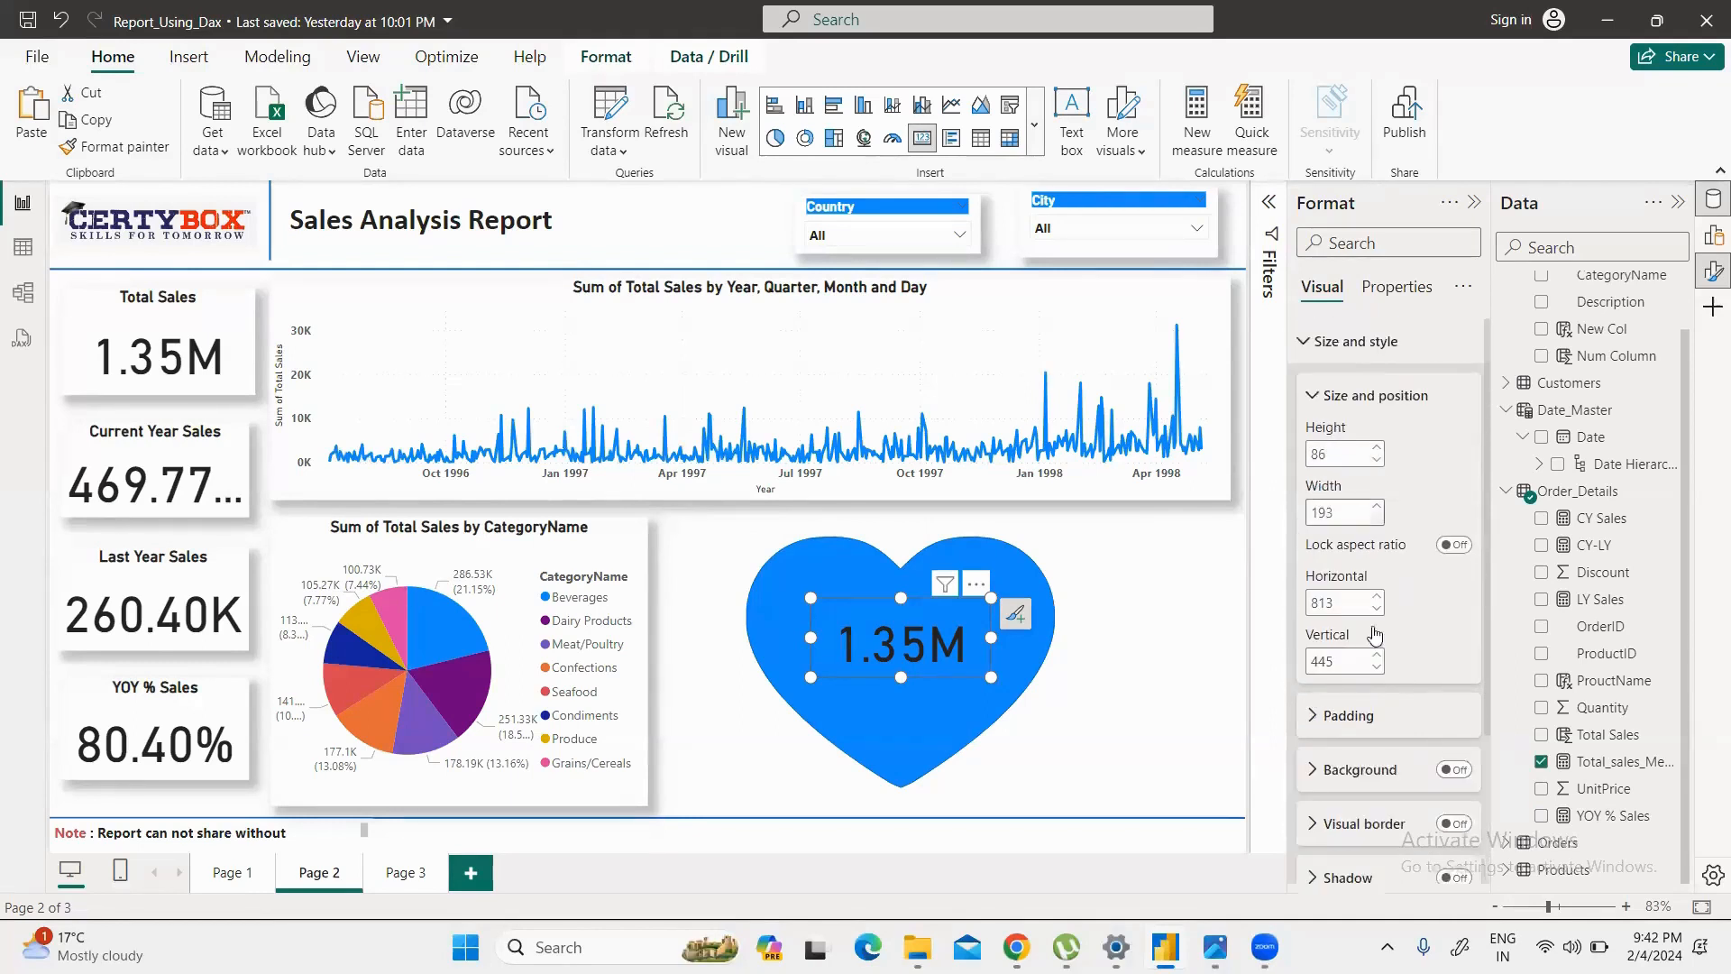
pyautogui.scroll(-3, 1370, 703)
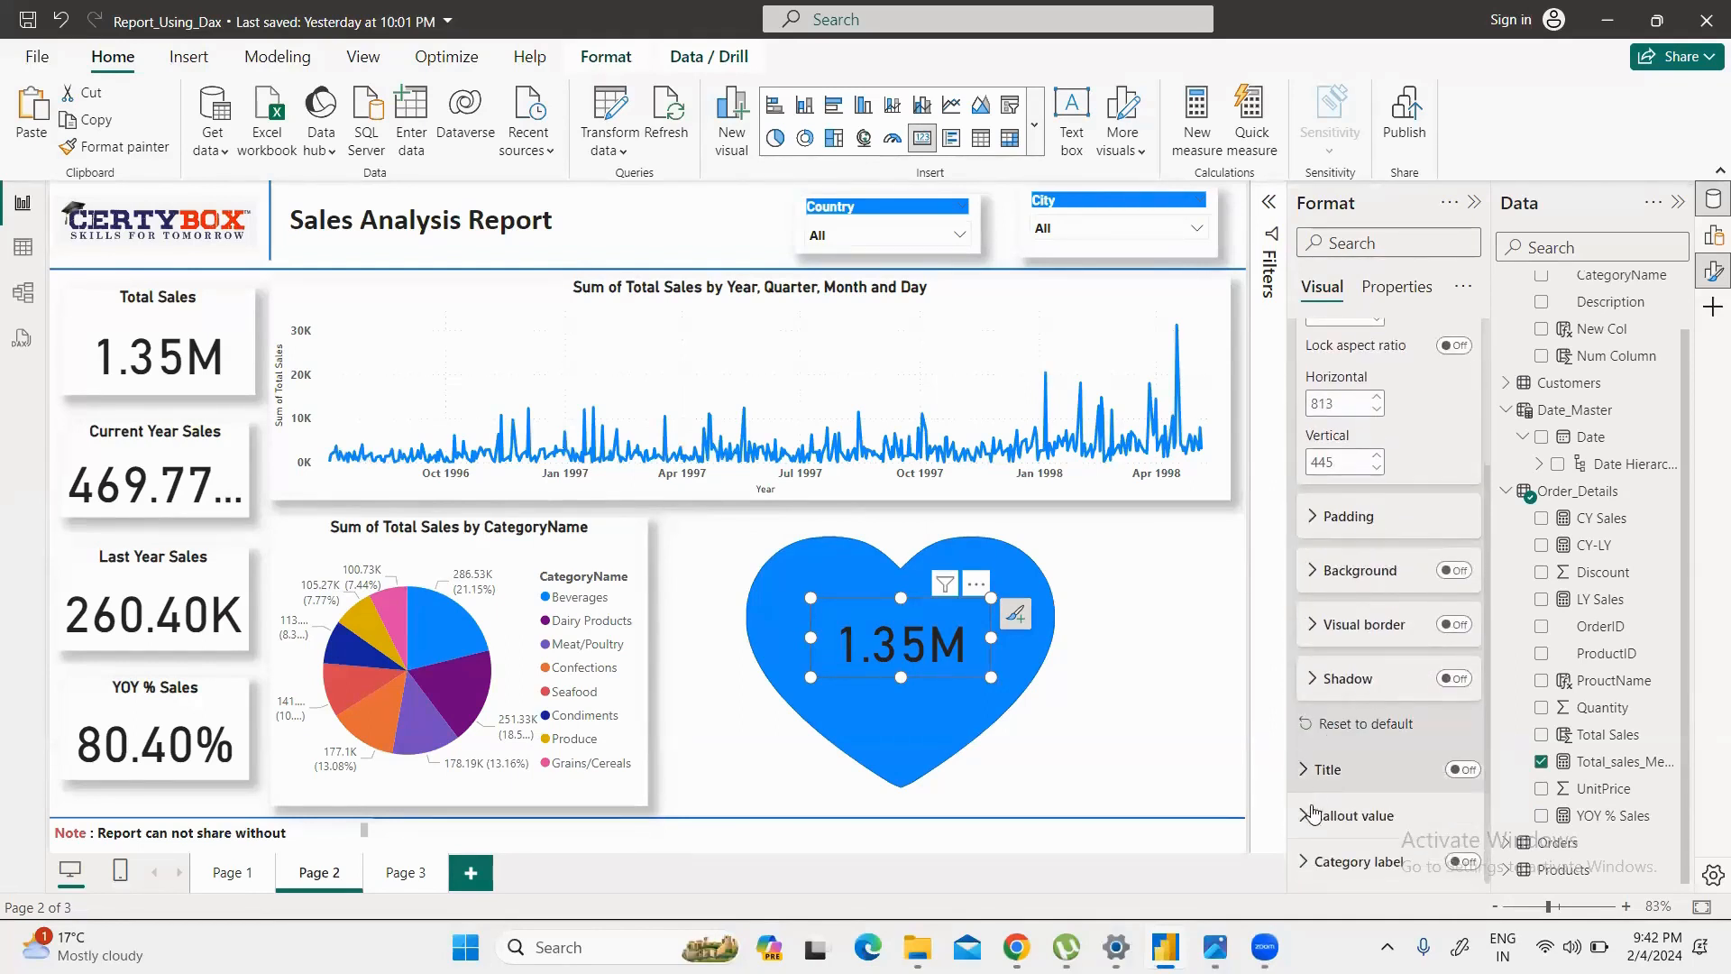
pyautogui.click(1315, 862)
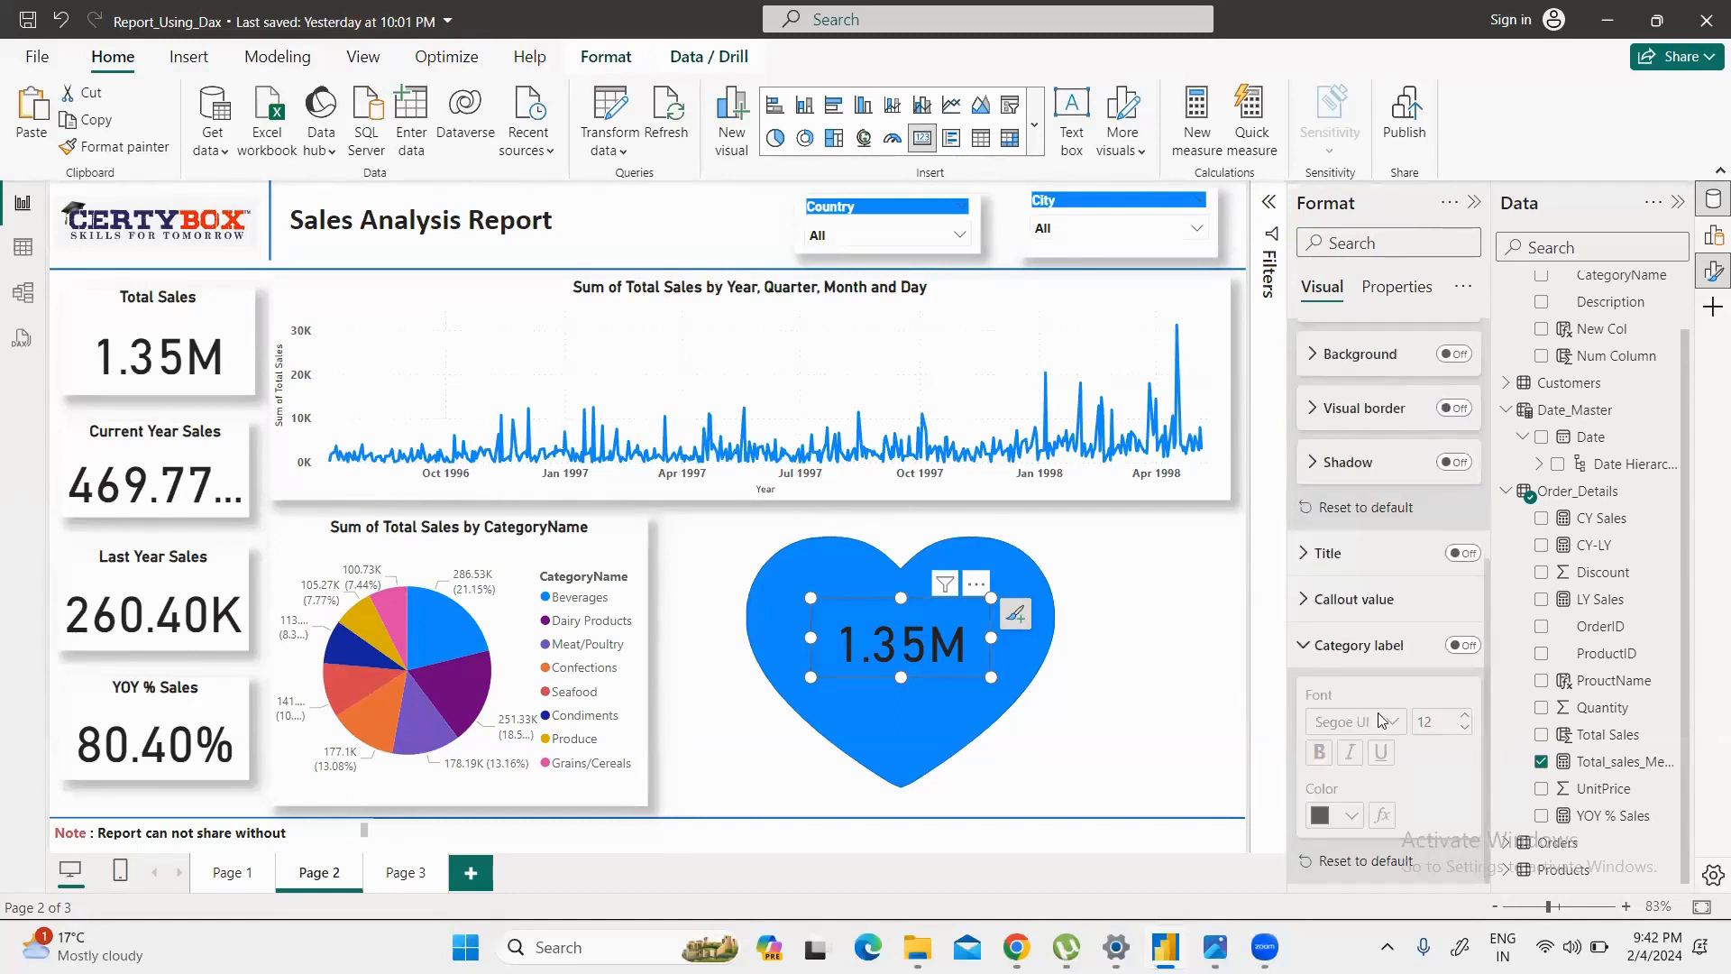
pyautogui.click(1312, 645)
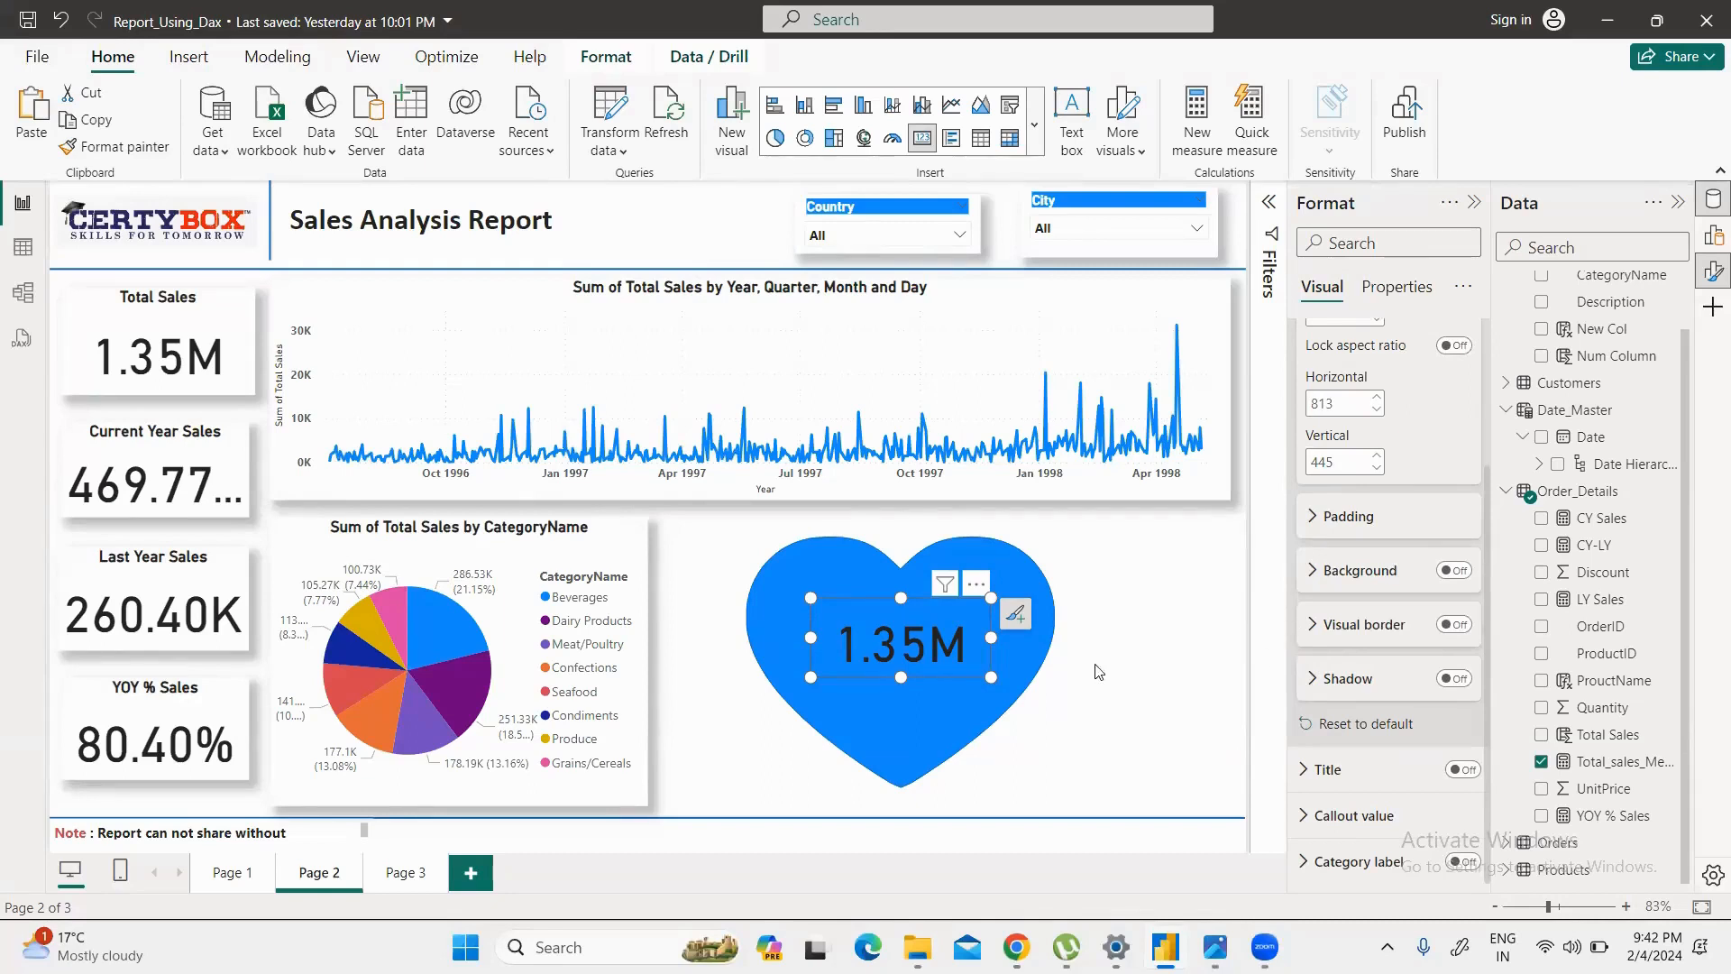
pyautogui.click(1154, 676)
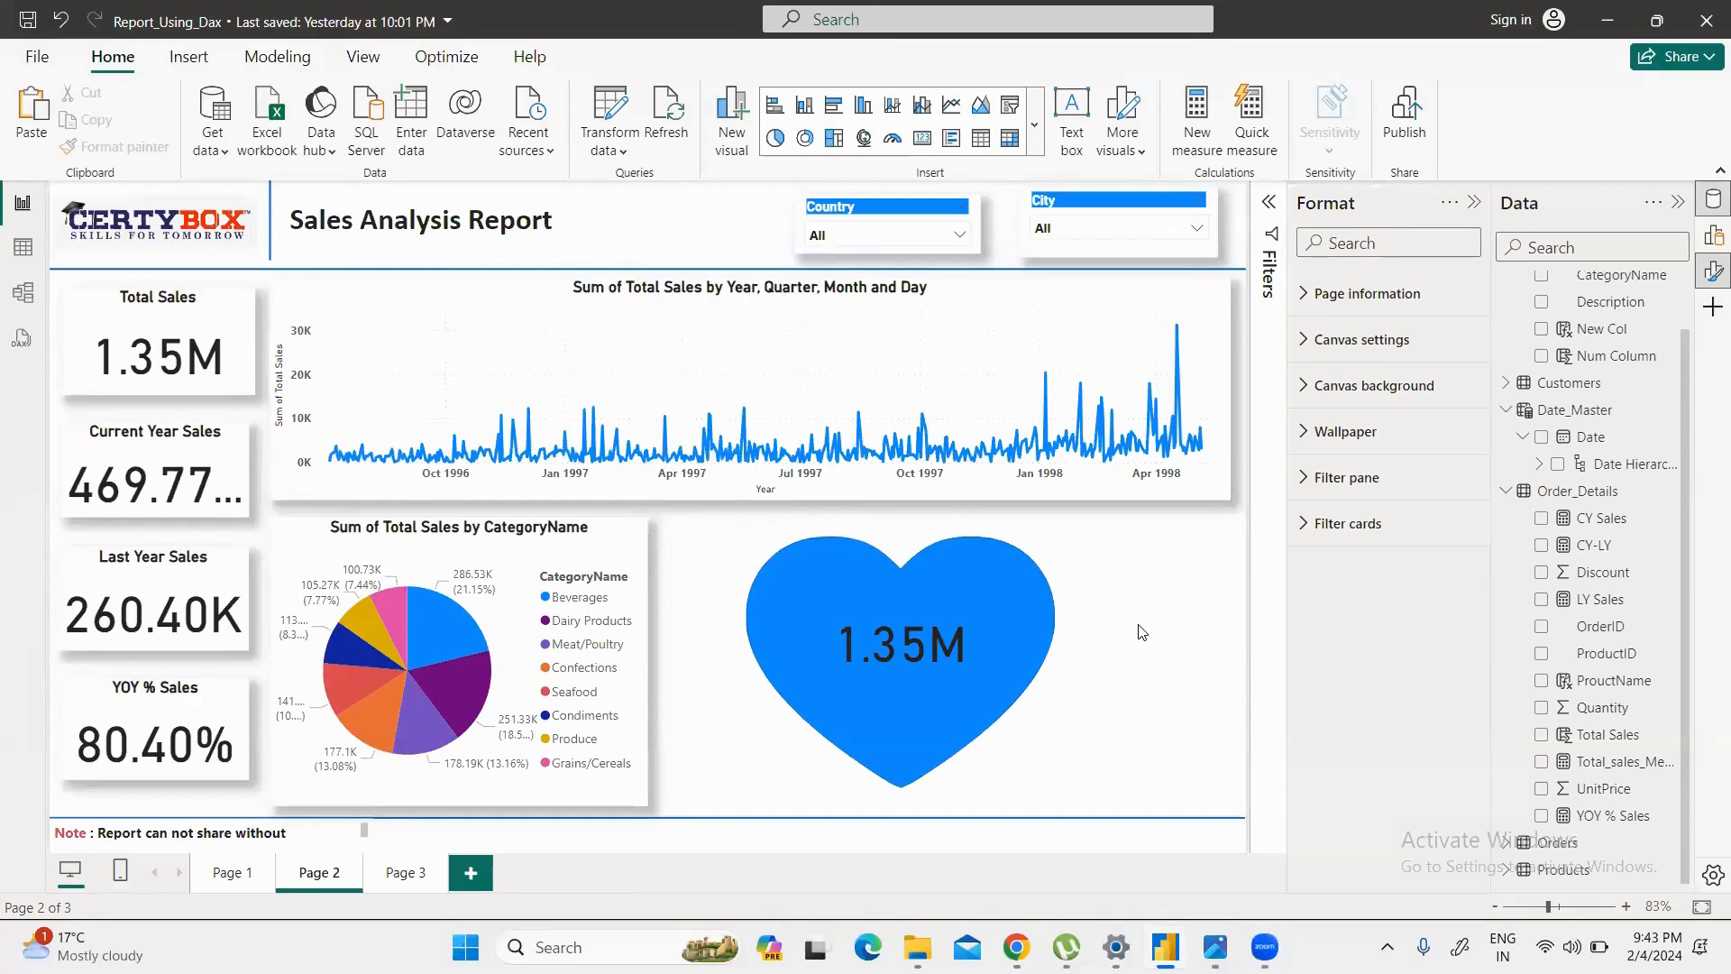
# Step: Delete the heart shape and the duplicated Total Sales card from the report page
pyautogui.click(972, 710)
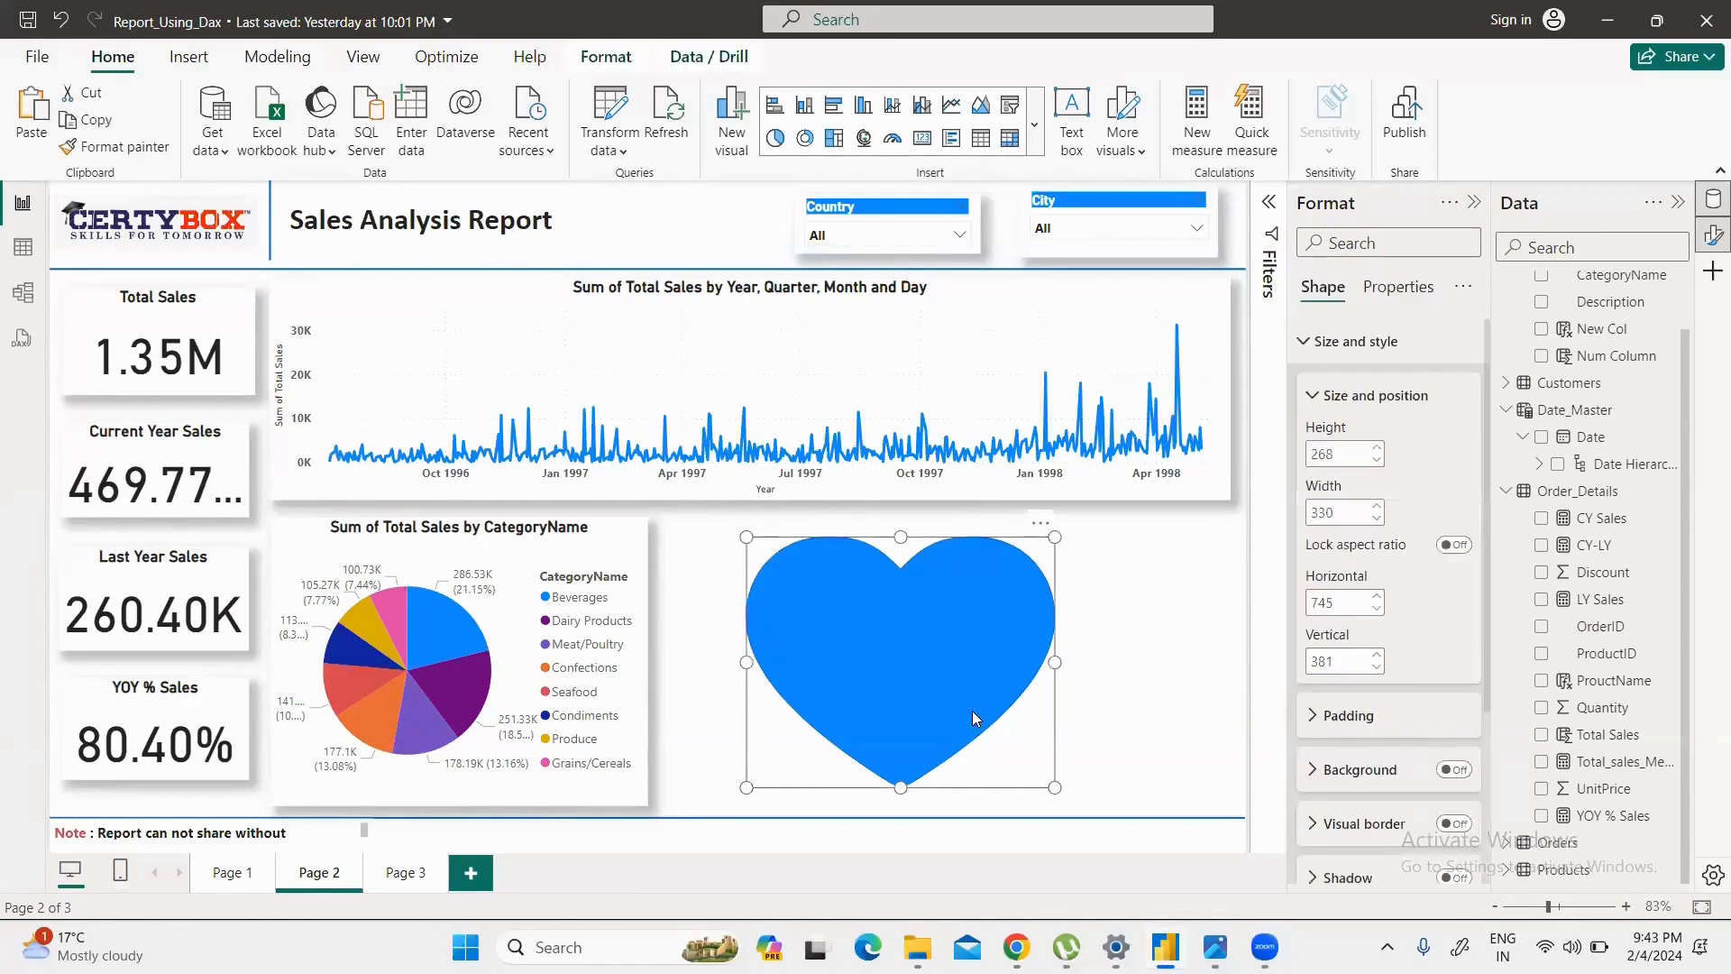
pyautogui.press('Delete')
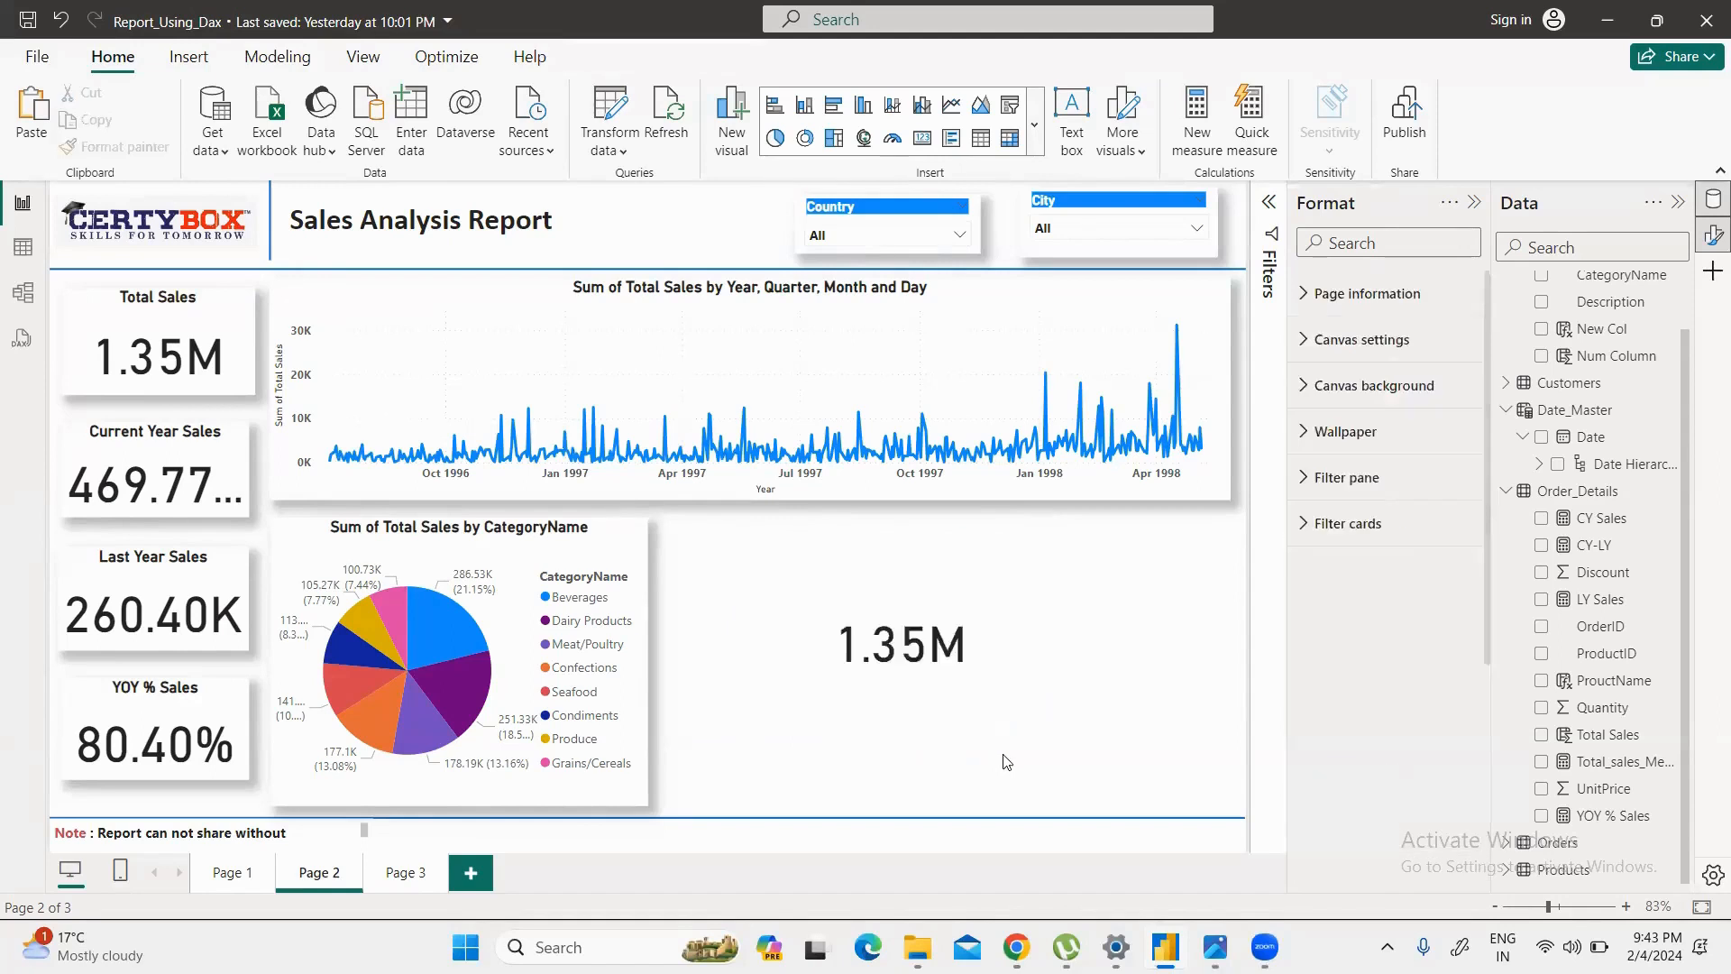
pyautogui.click(952, 664)
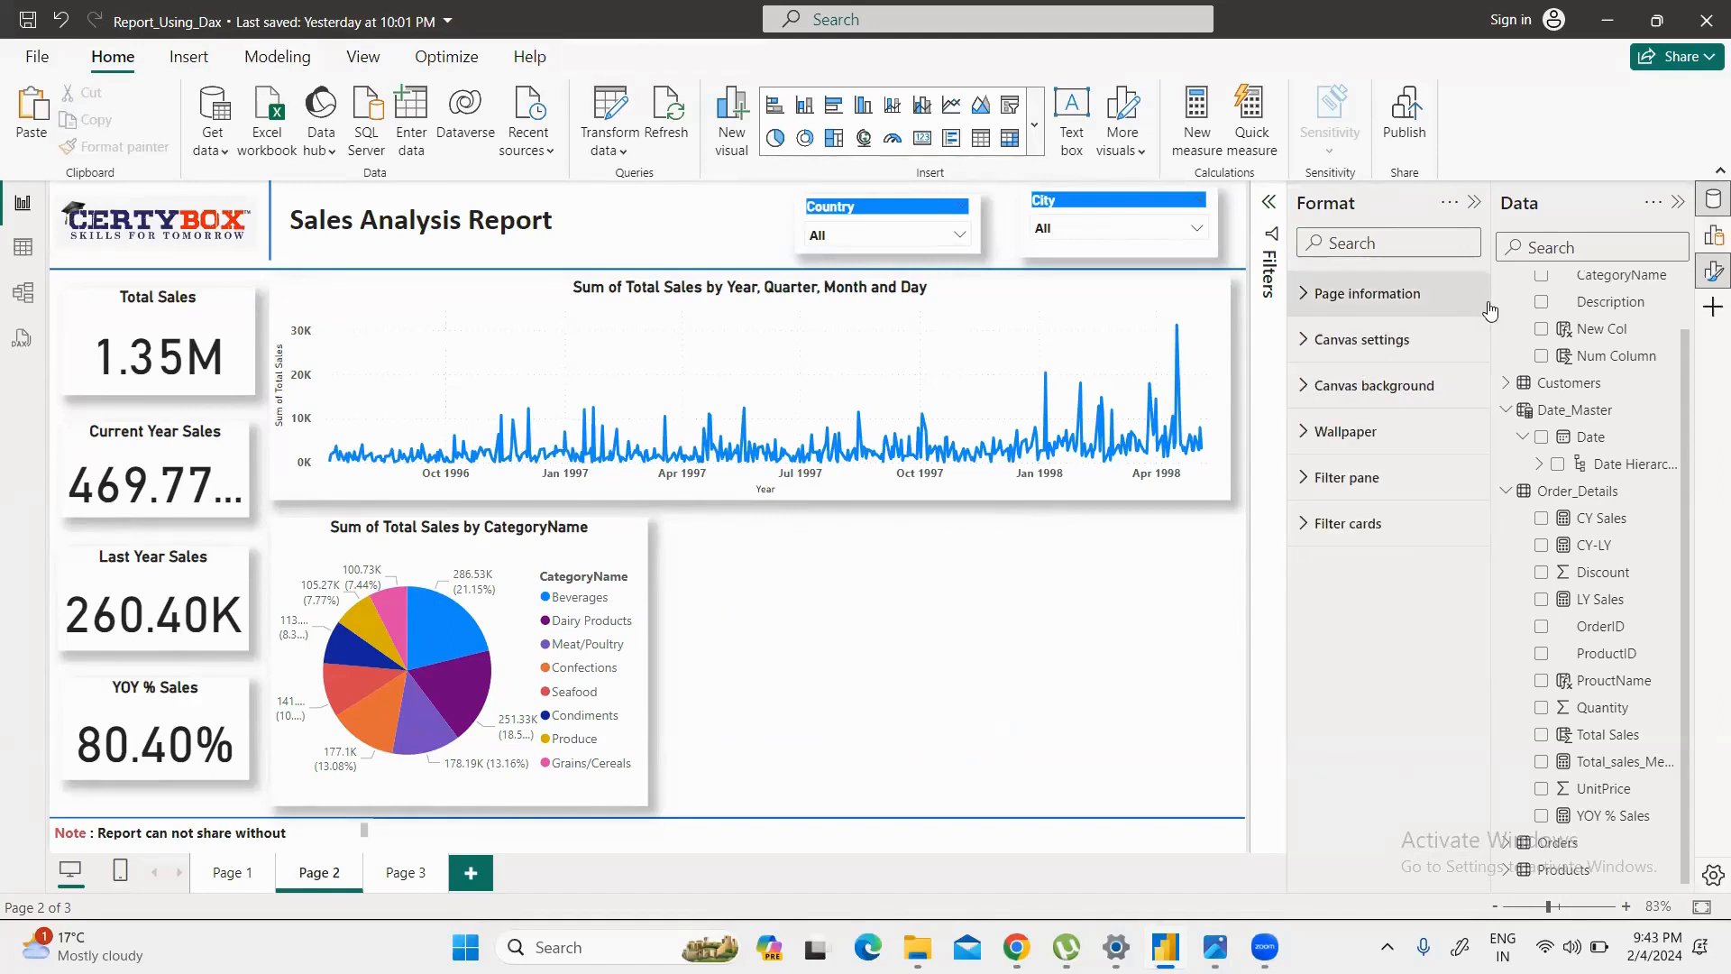
# Step: Insert an empty treemap visual and position it beside the category pie chart, below the line chart
pyautogui.click(1710, 237)
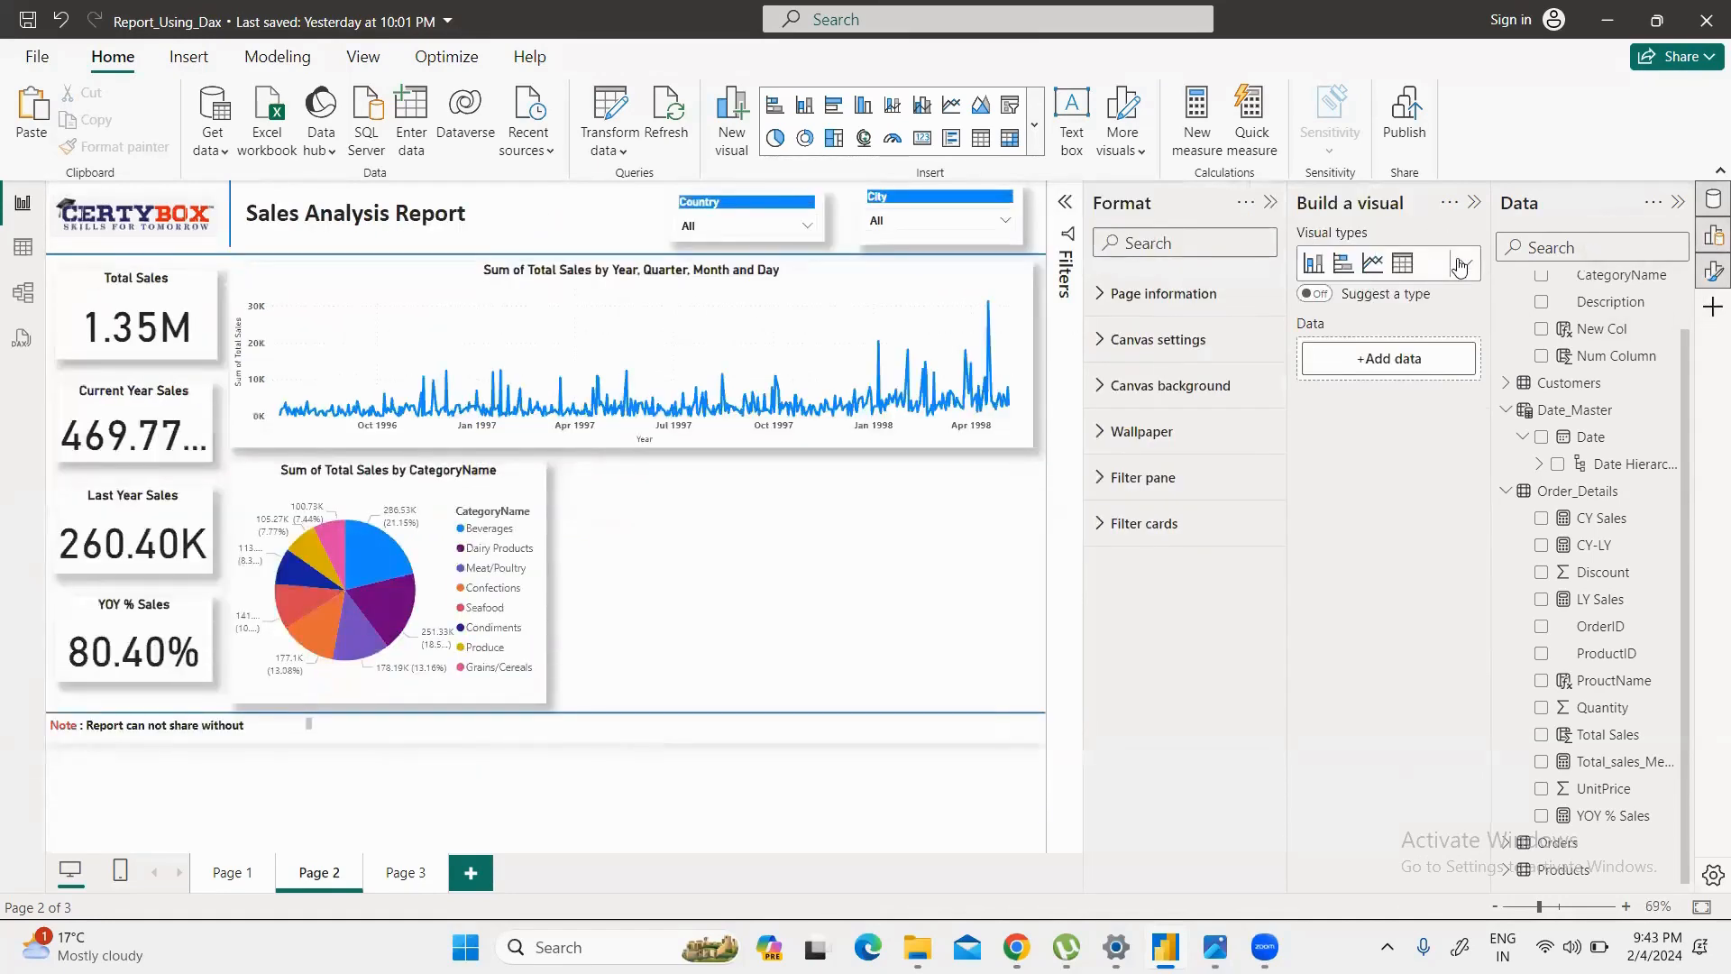
pyautogui.click(1460, 265)
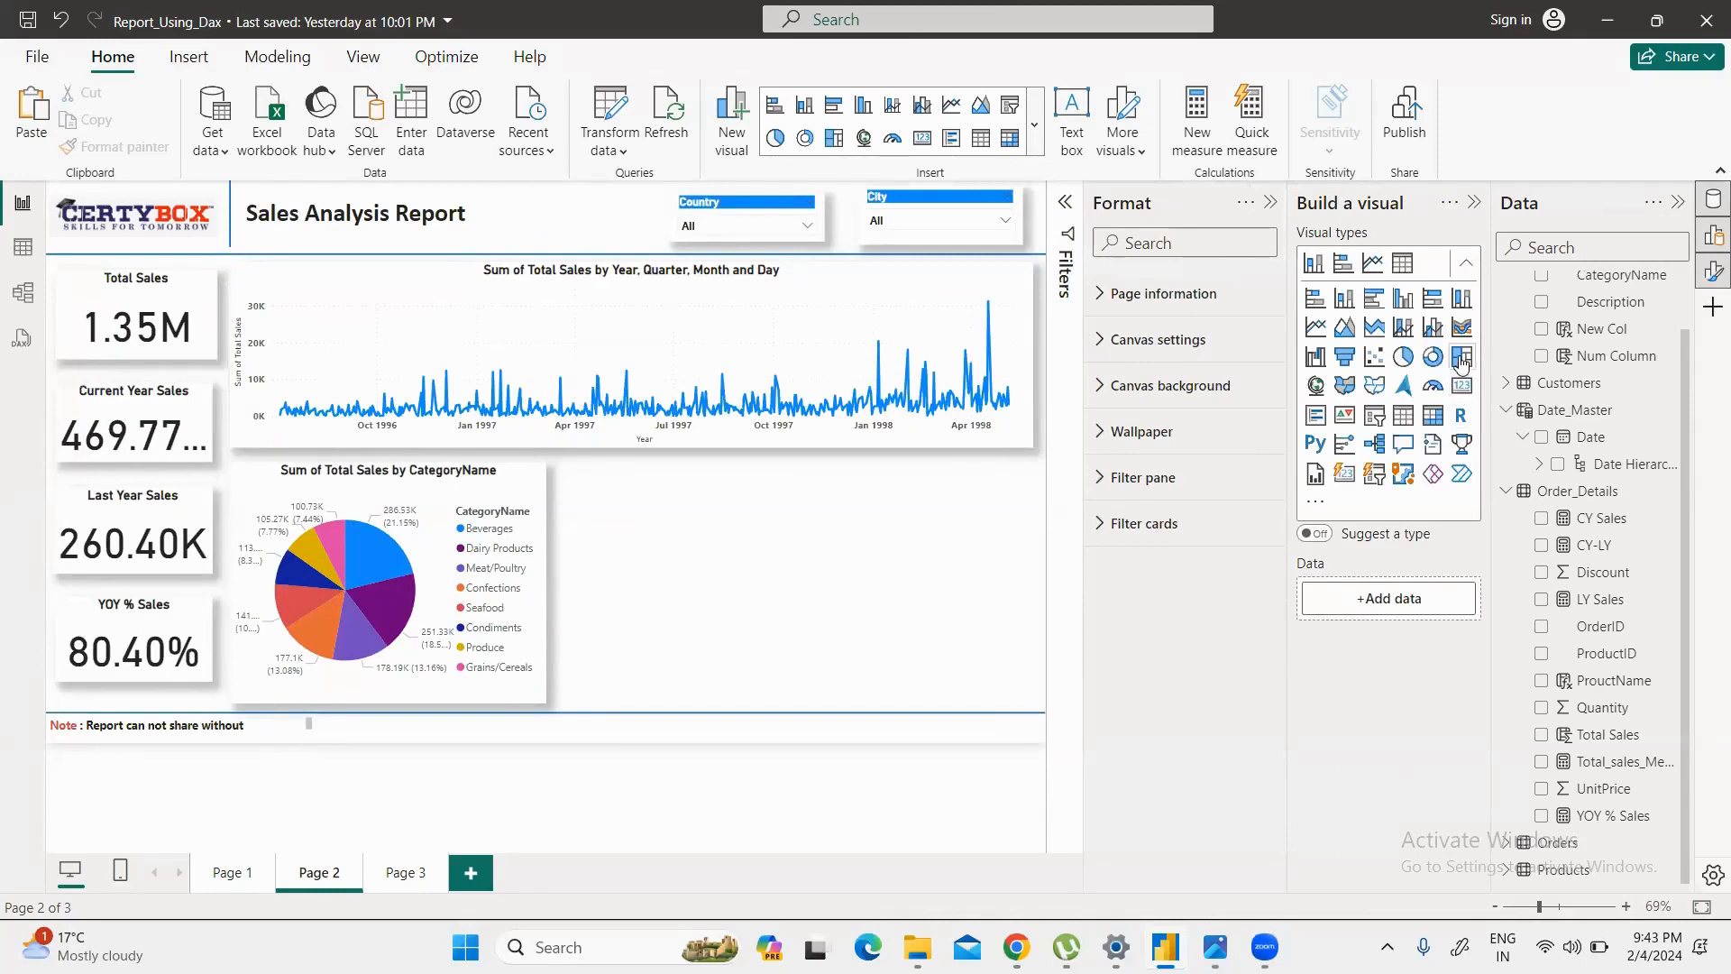
pyautogui.click(1461, 358)
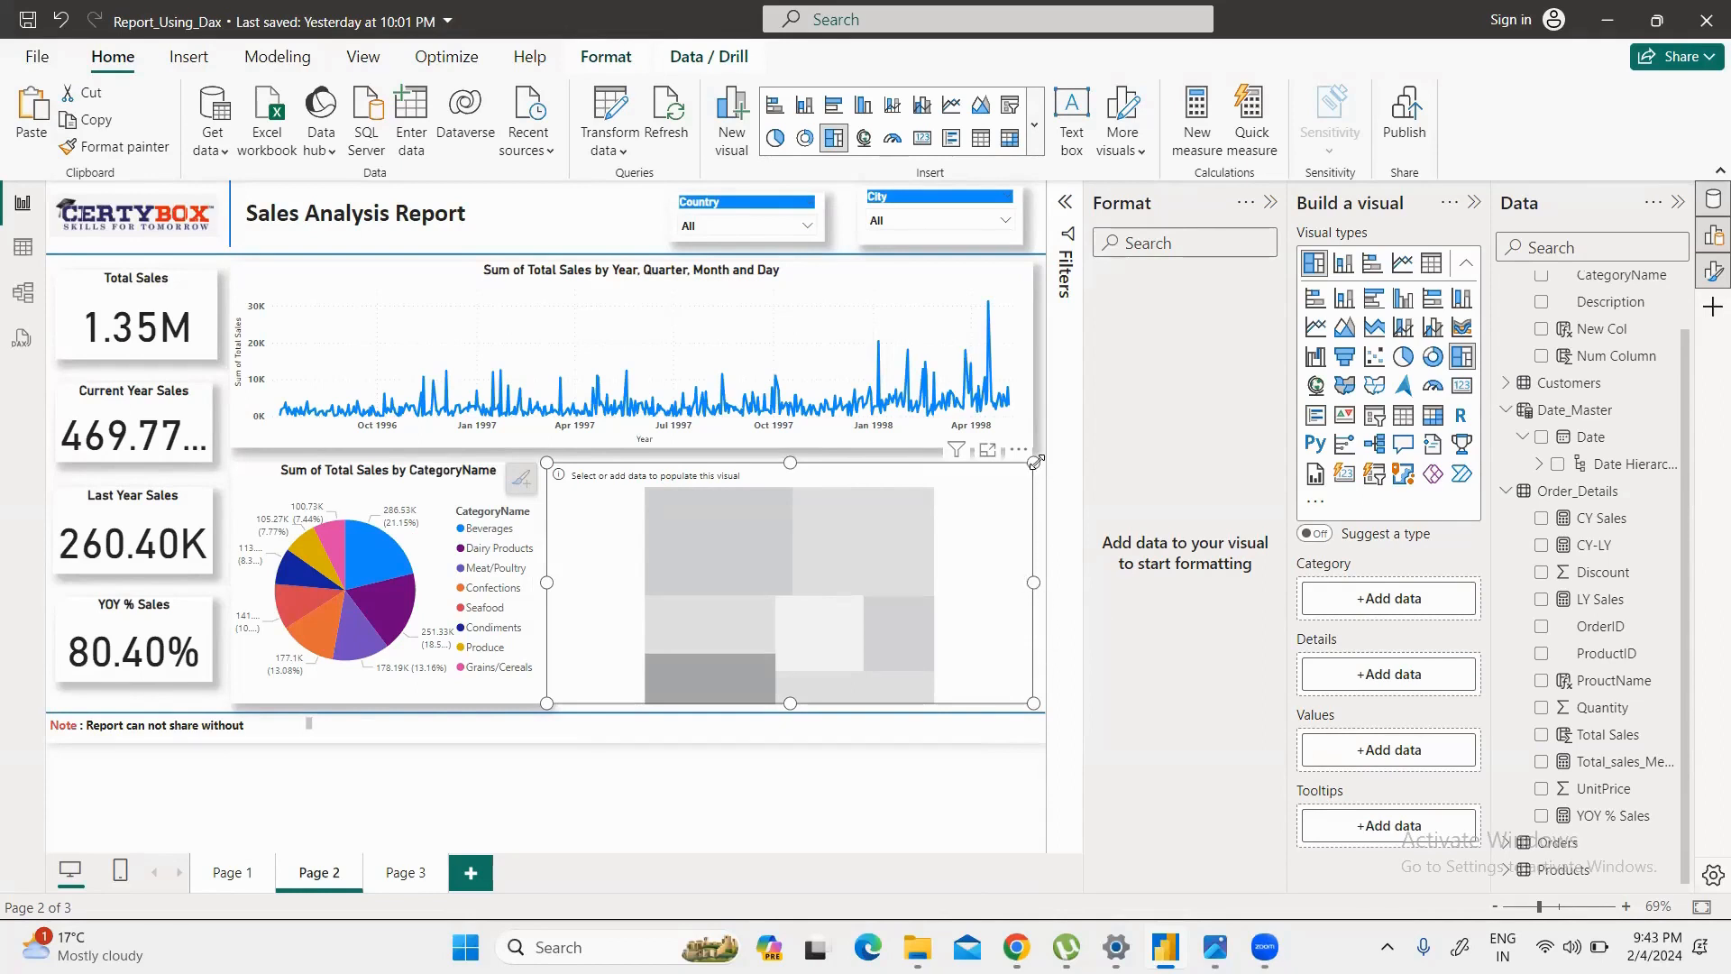
pyautogui.moveTo(1034, 468); pyautogui.dragTo(1034, 467)
pyautogui.moveTo(839, 489); pyautogui.dragTo(839, 489)
pyautogui.moveTo(610, 535); pyautogui.dragTo(584, 545)
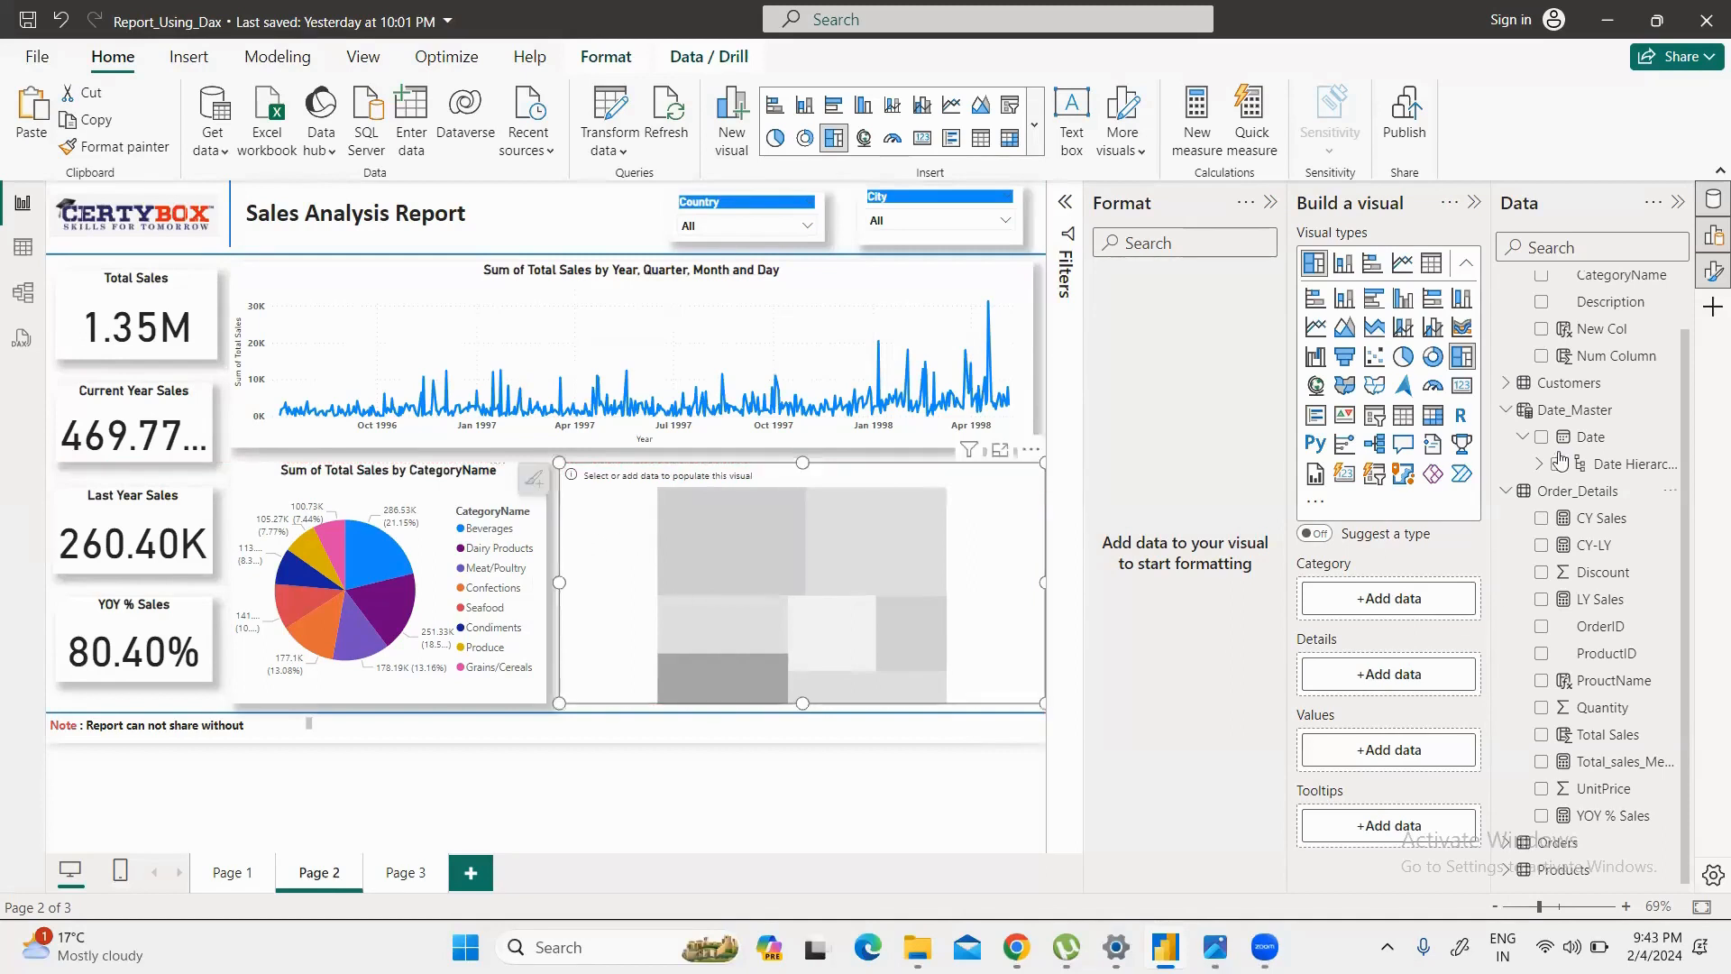
# Step: Populate the treemap with CompanyName from Customers as the category and Total Sales from Order_Details as the values
pyautogui.click(1503, 409)
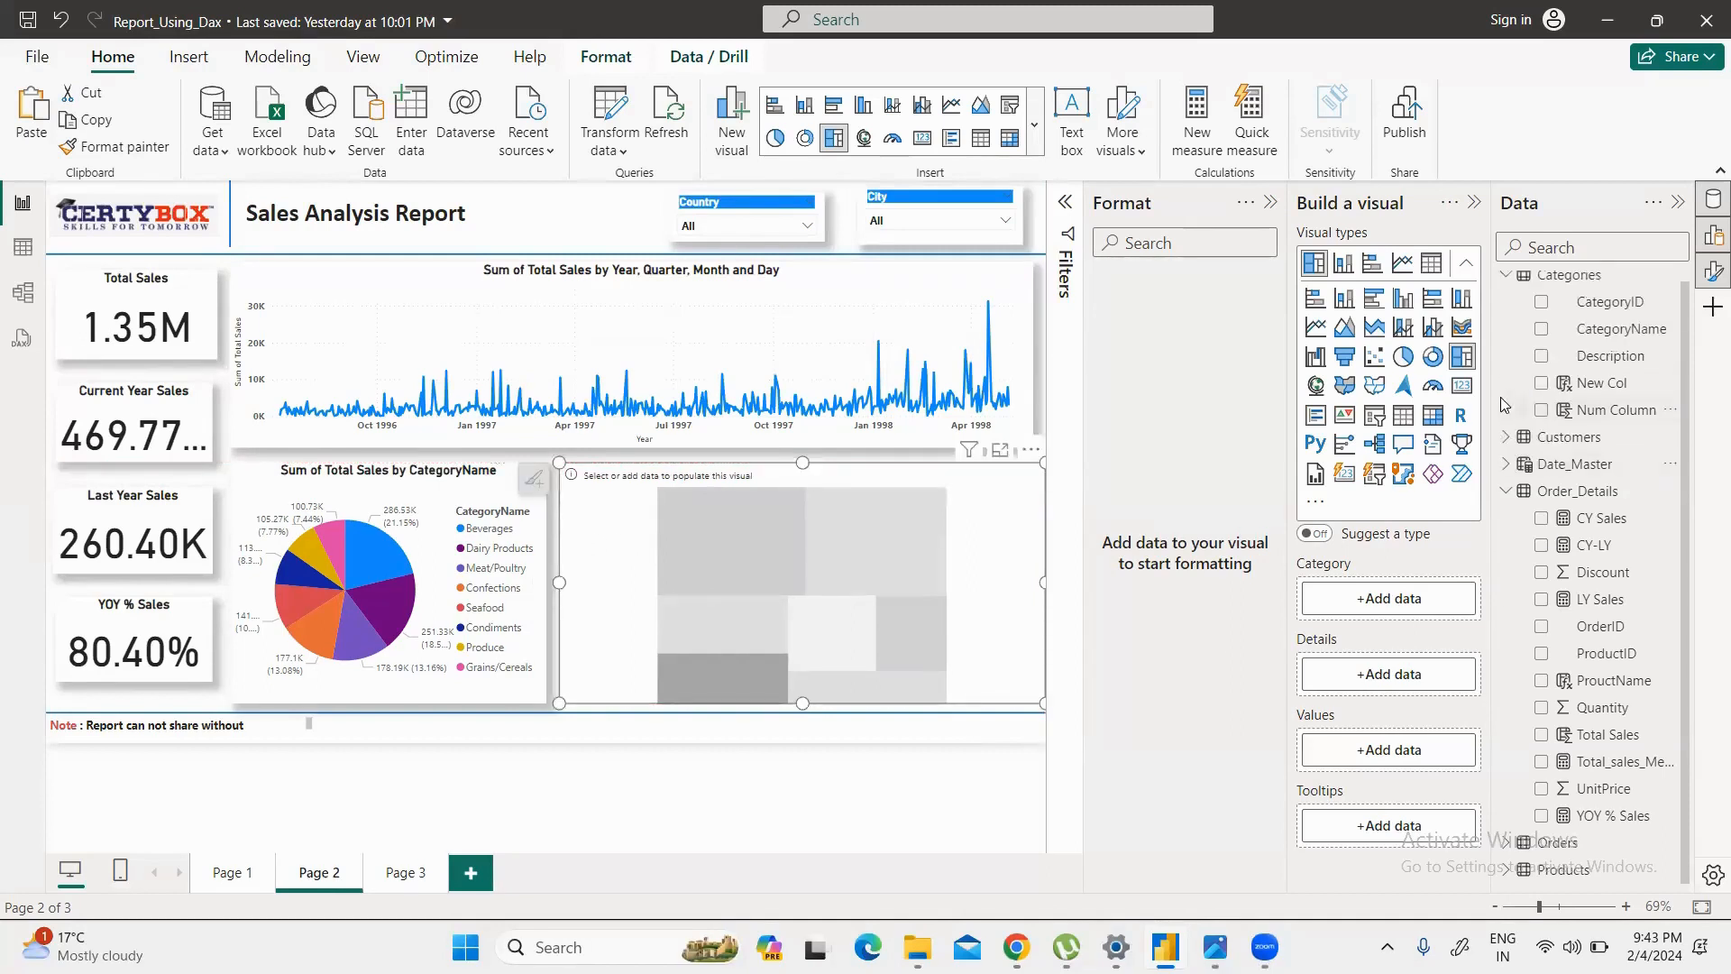
pyautogui.click(1504, 278)
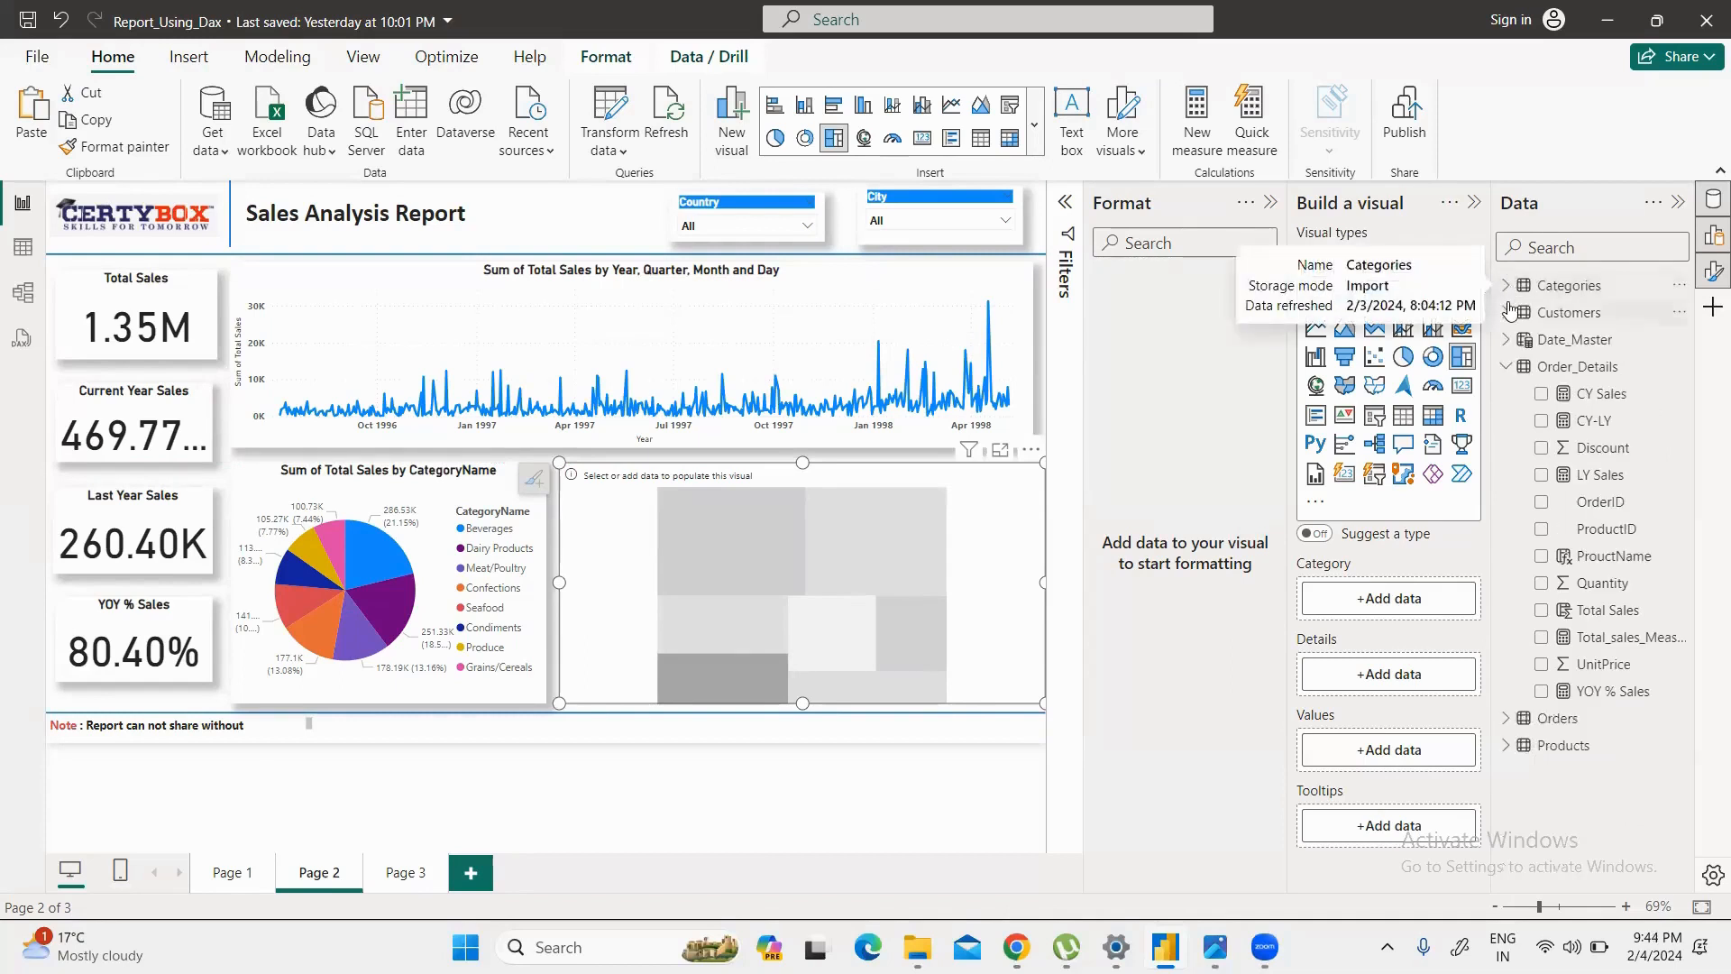
pyautogui.click(1505, 311)
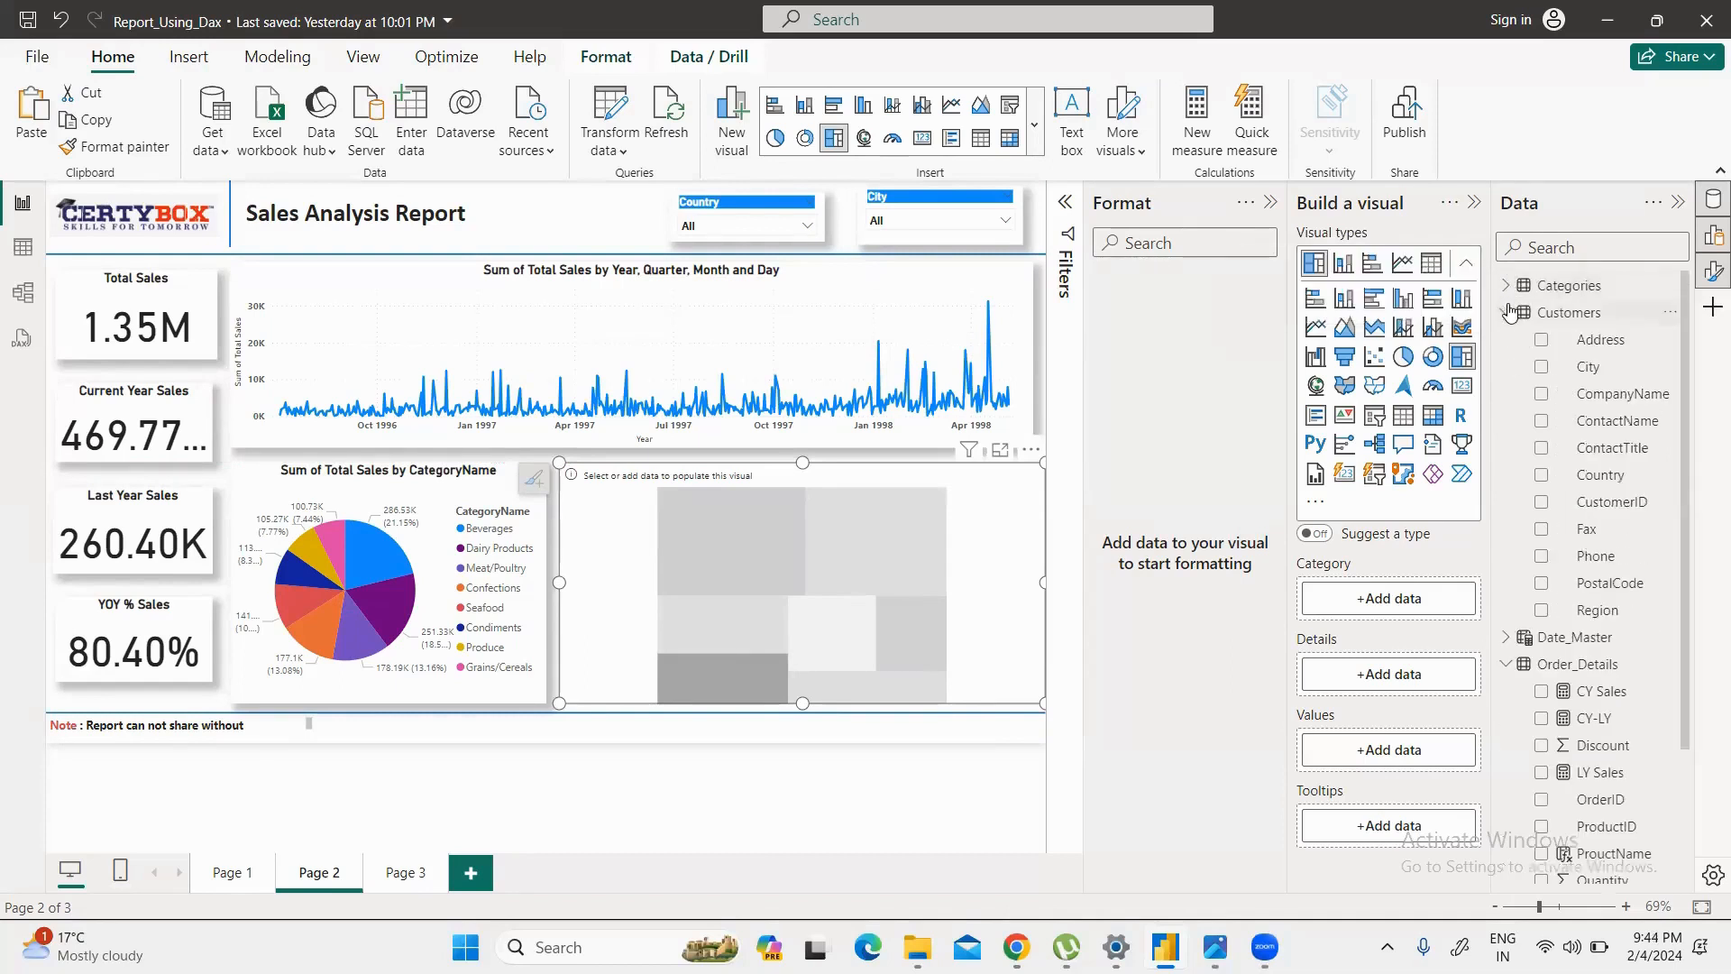
pyautogui.click(1630, 400)
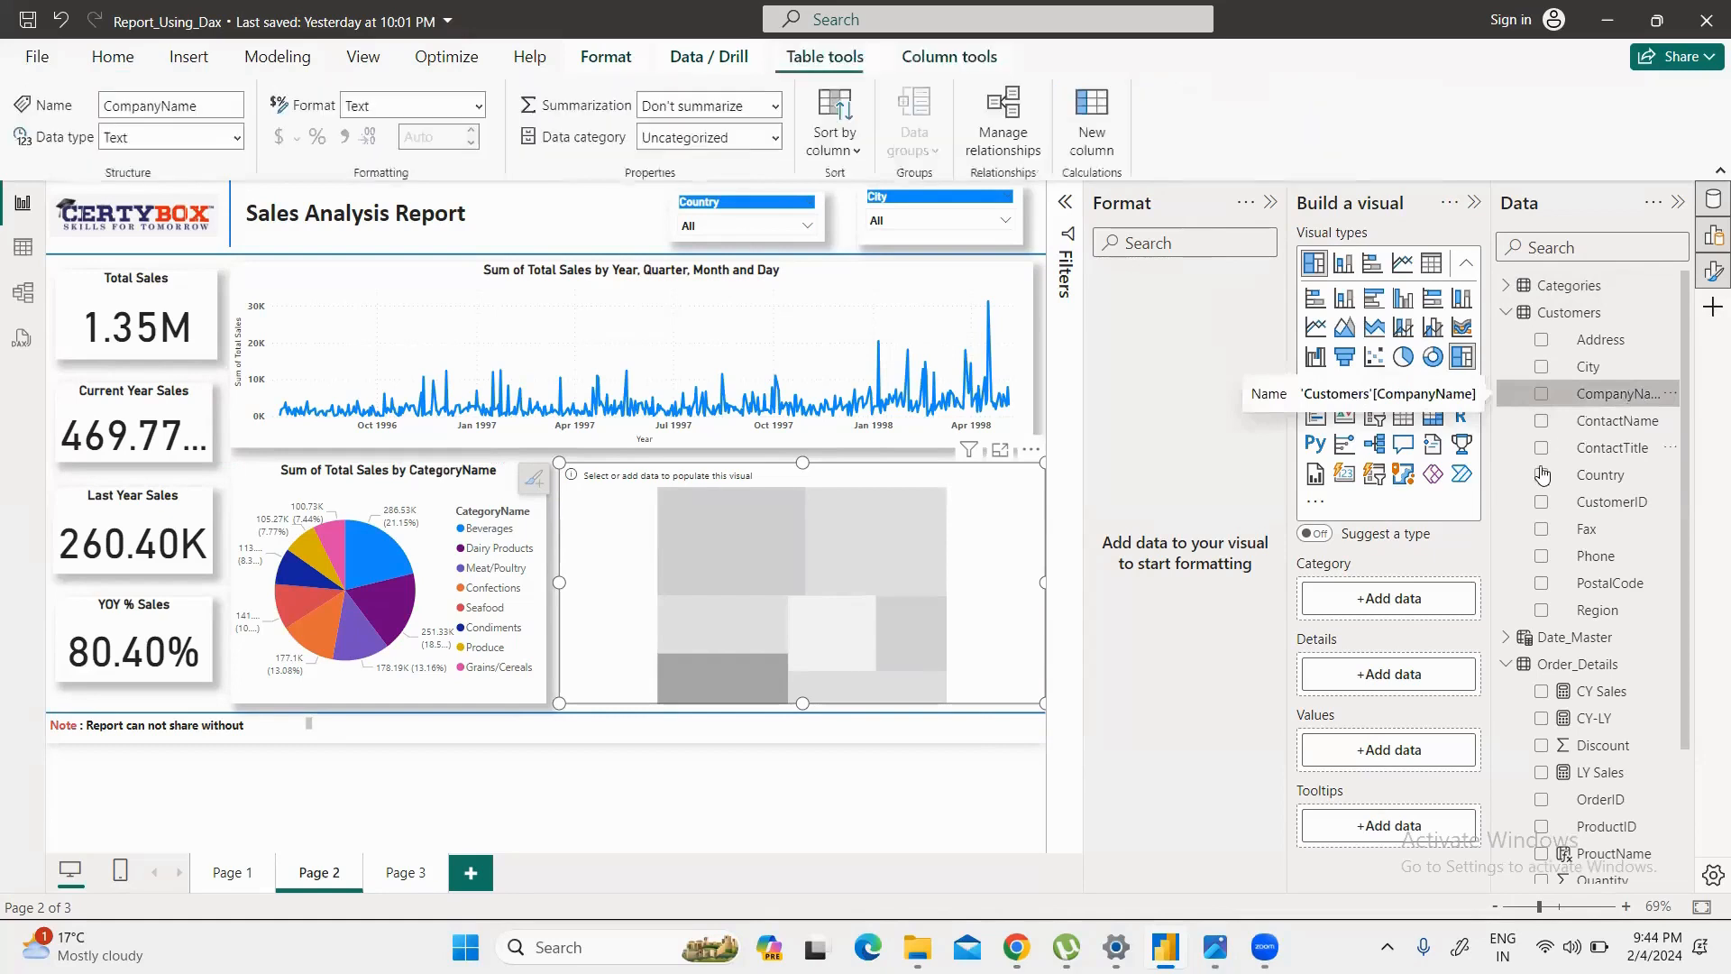
pyautogui.moveTo(1630, 400); pyautogui.dragTo(1402, 595)
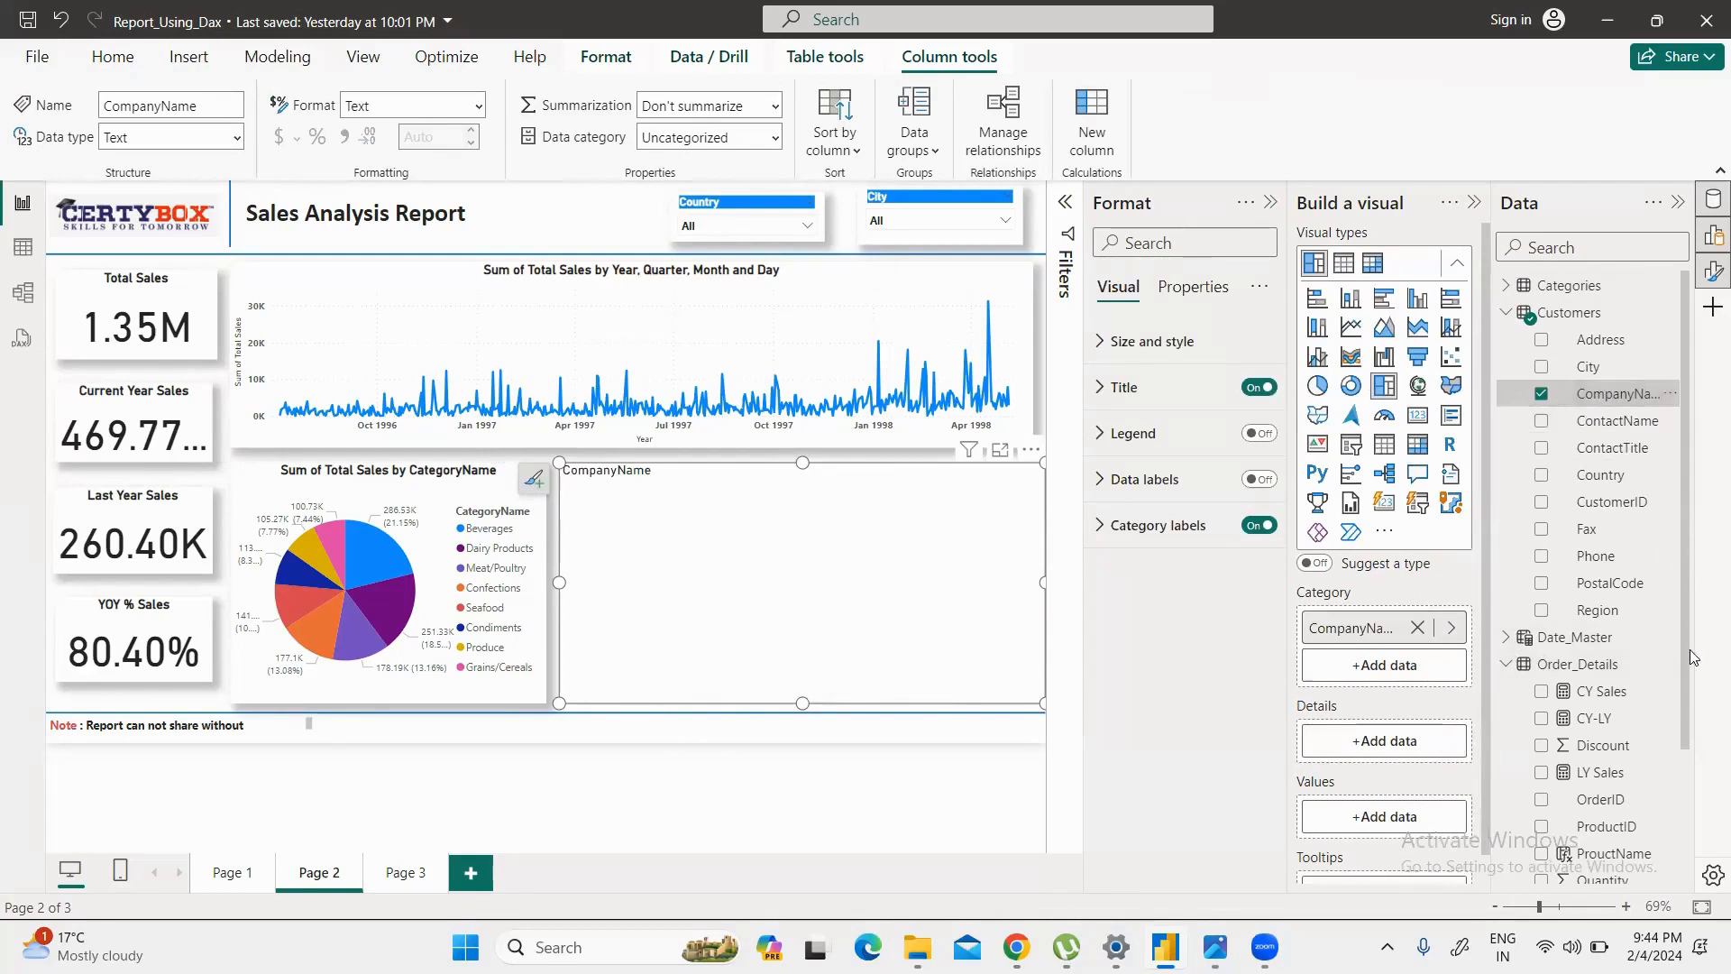
pyautogui.scroll(-3, 1693, 726)
pyautogui.moveTo(1608, 734); pyautogui.dragTo(1407, 816)
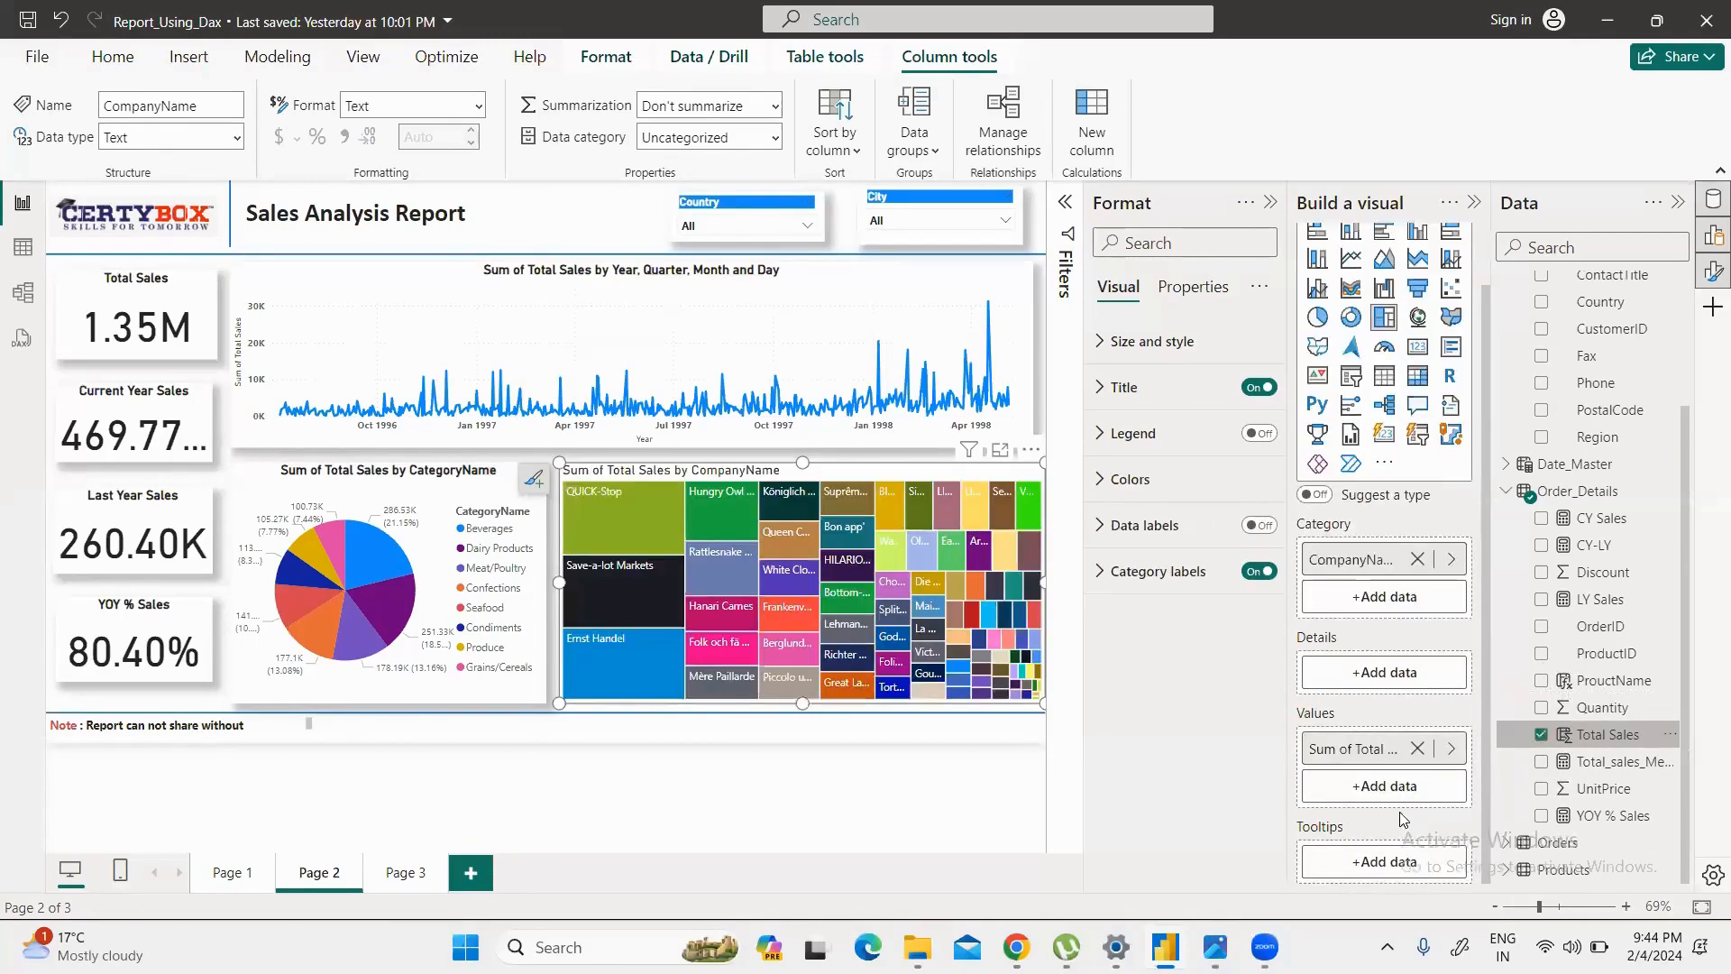
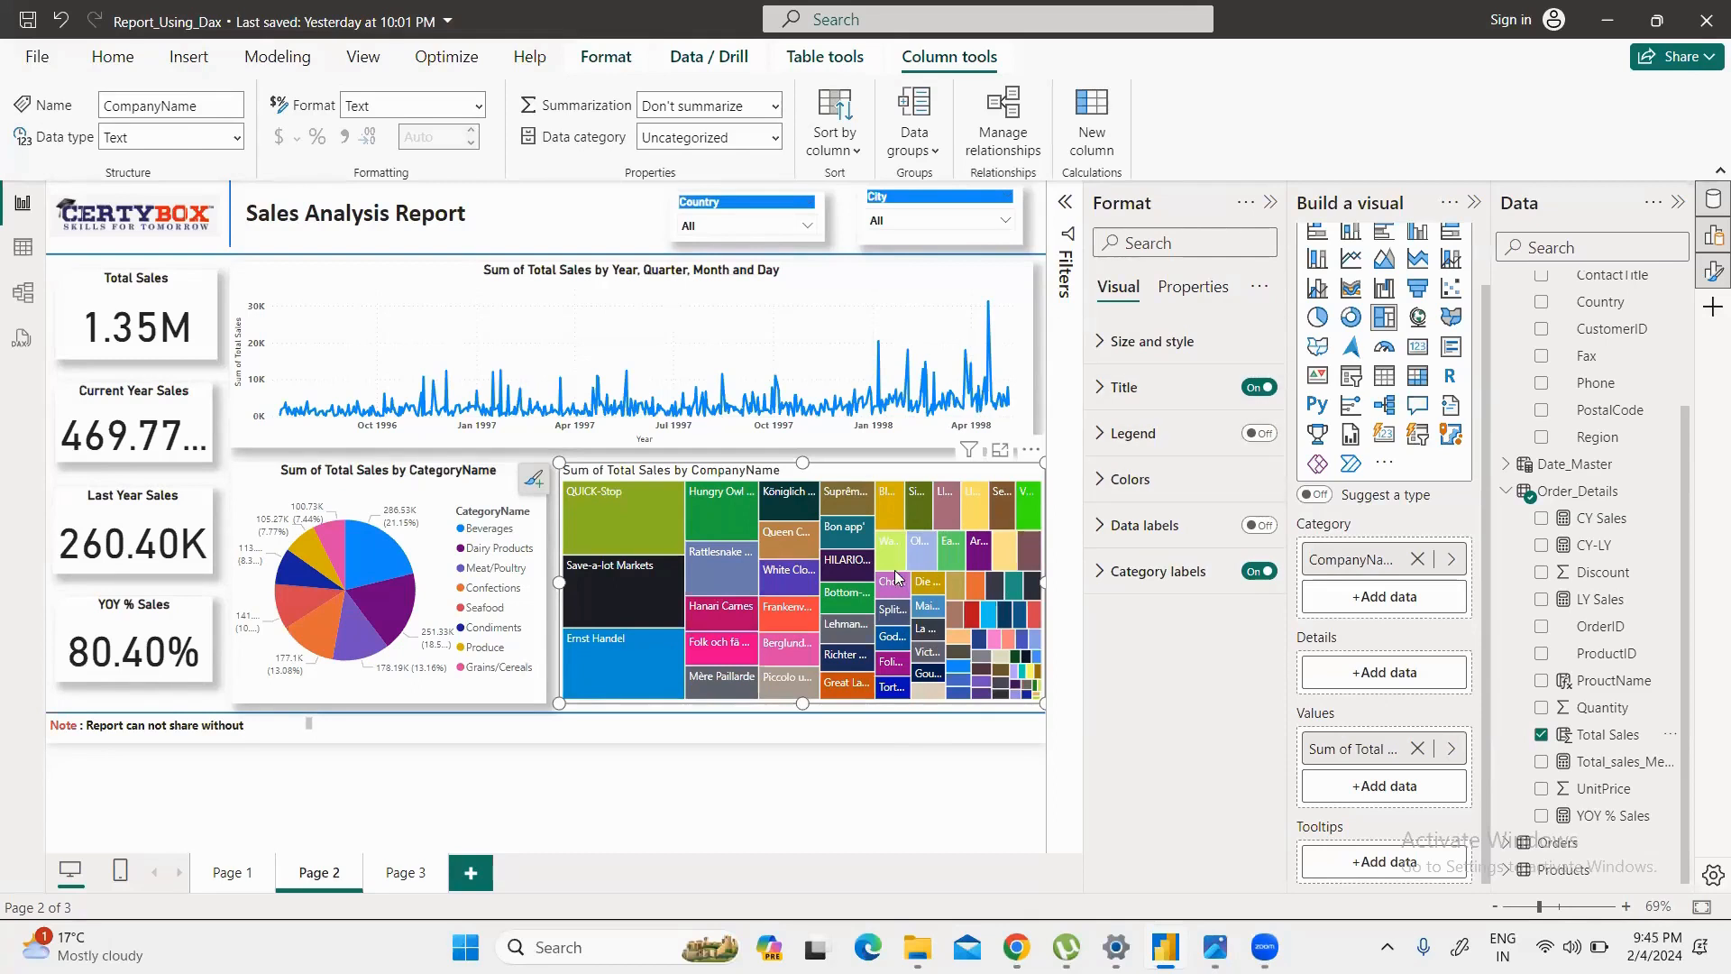
# Step: Turn on the treemap's data labels and copy the category pie chart's formatting onto it with Format Painter
pyautogui.moveTo(747, 575)
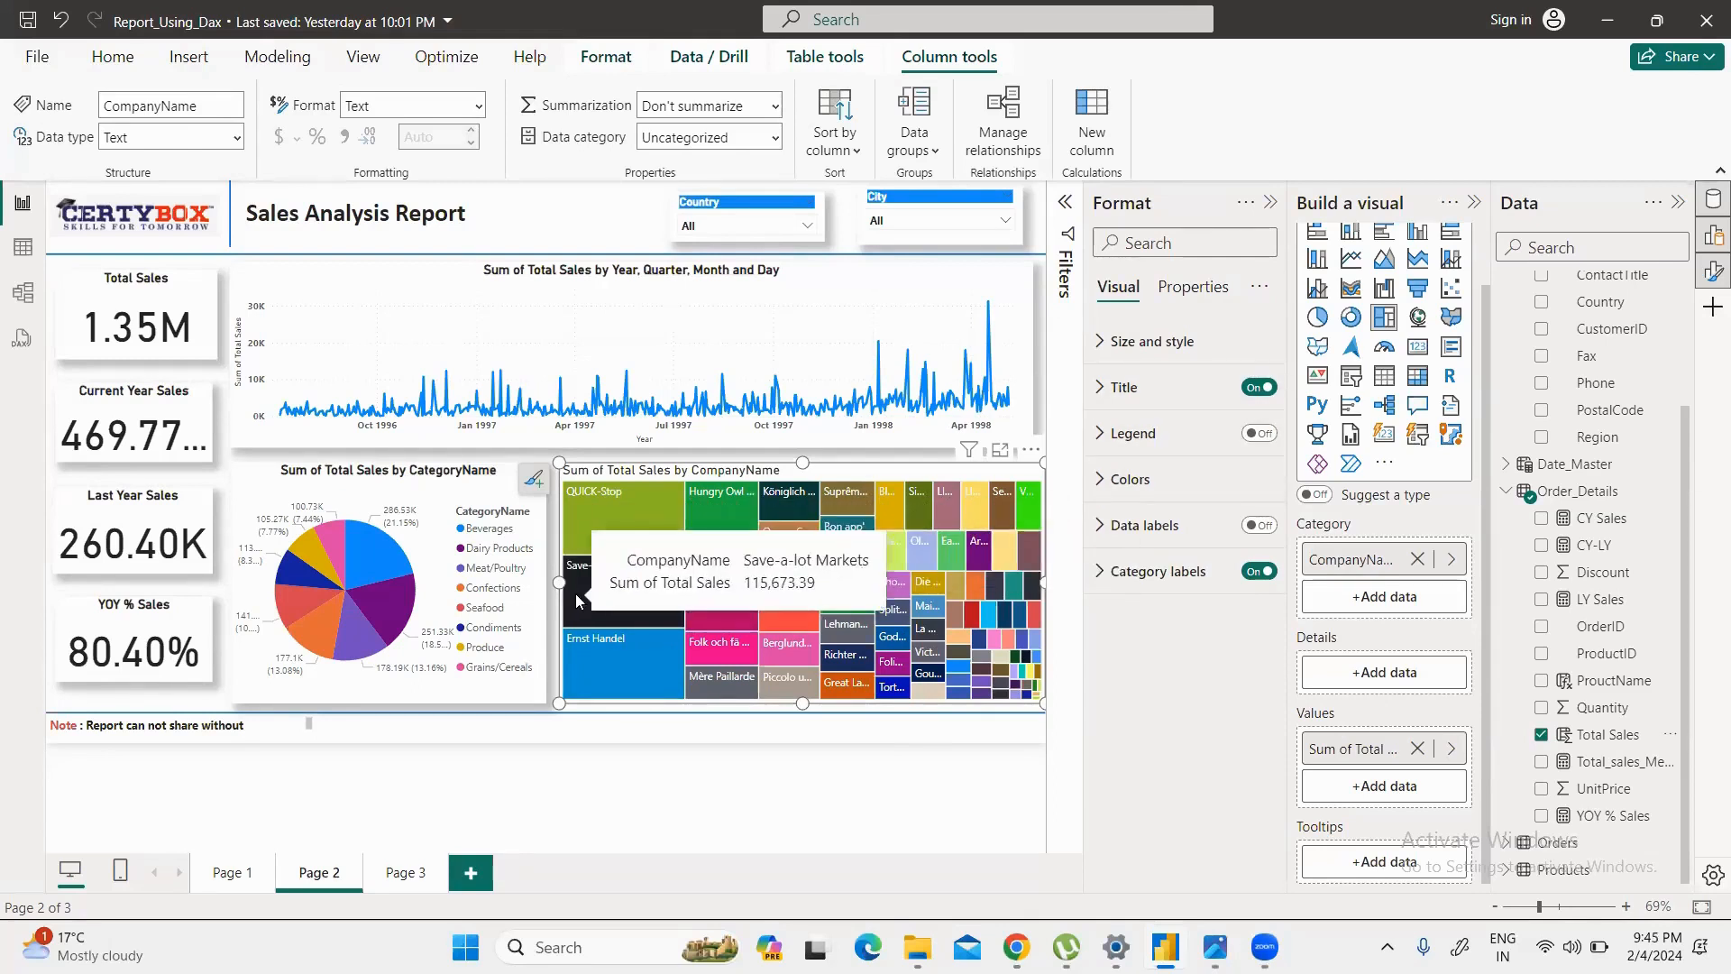
pyautogui.click(1262, 527)
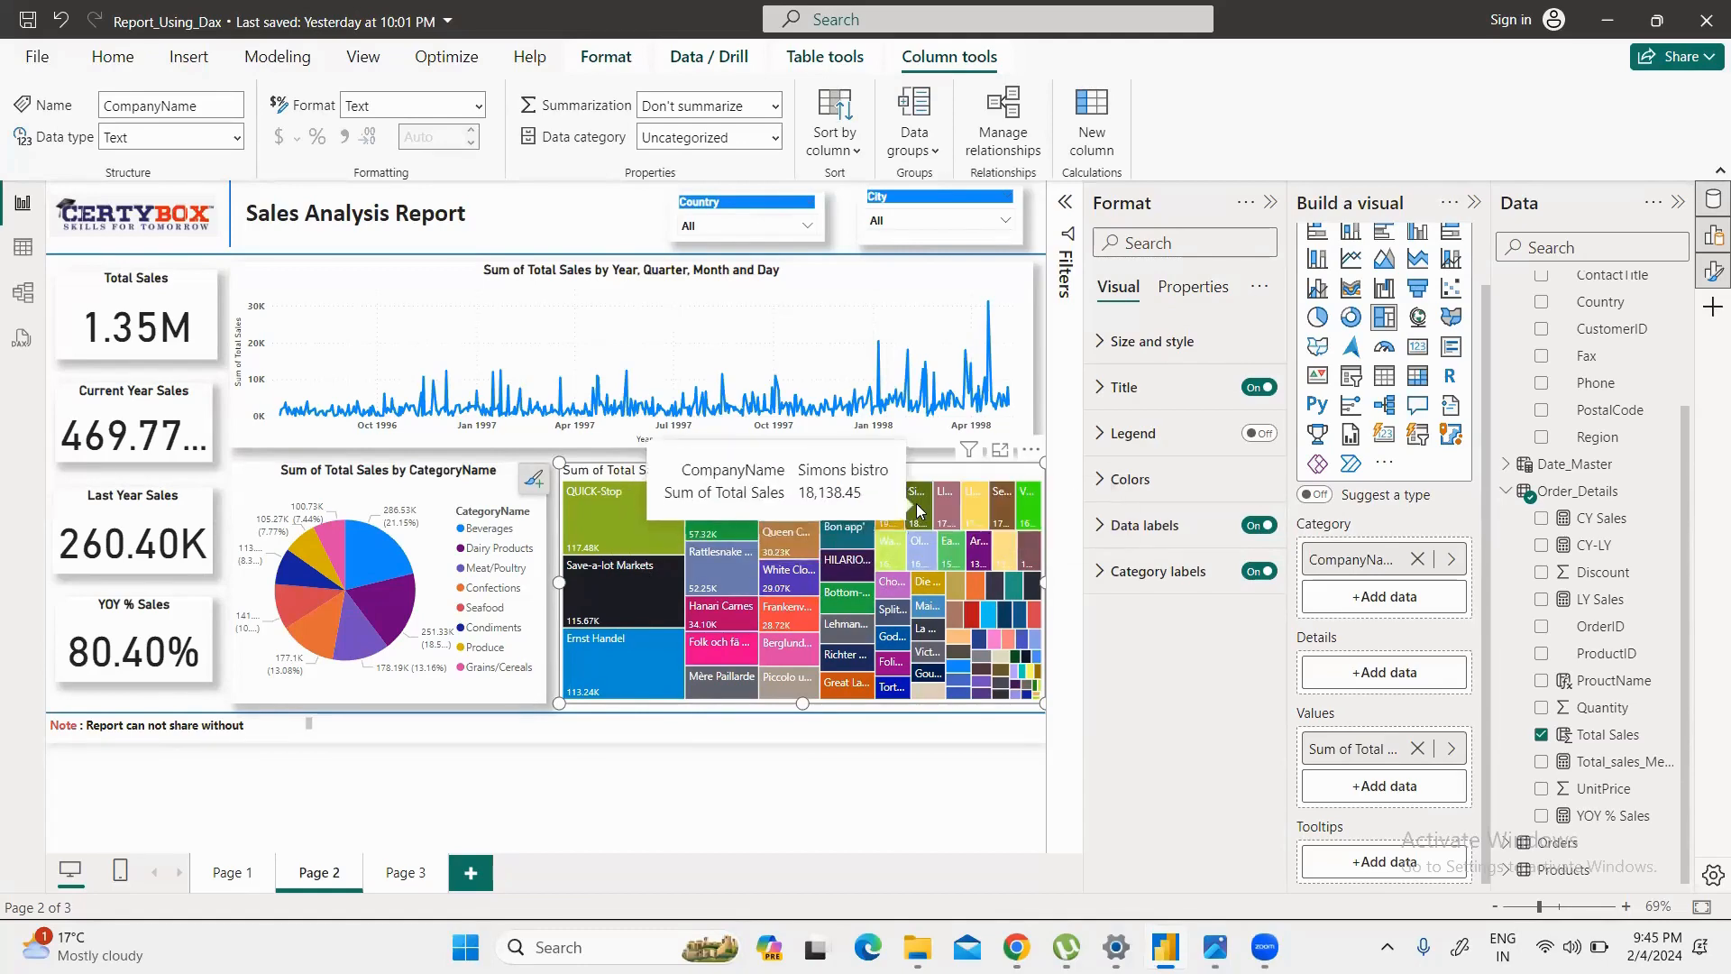
pyautogui.click(429, 512)
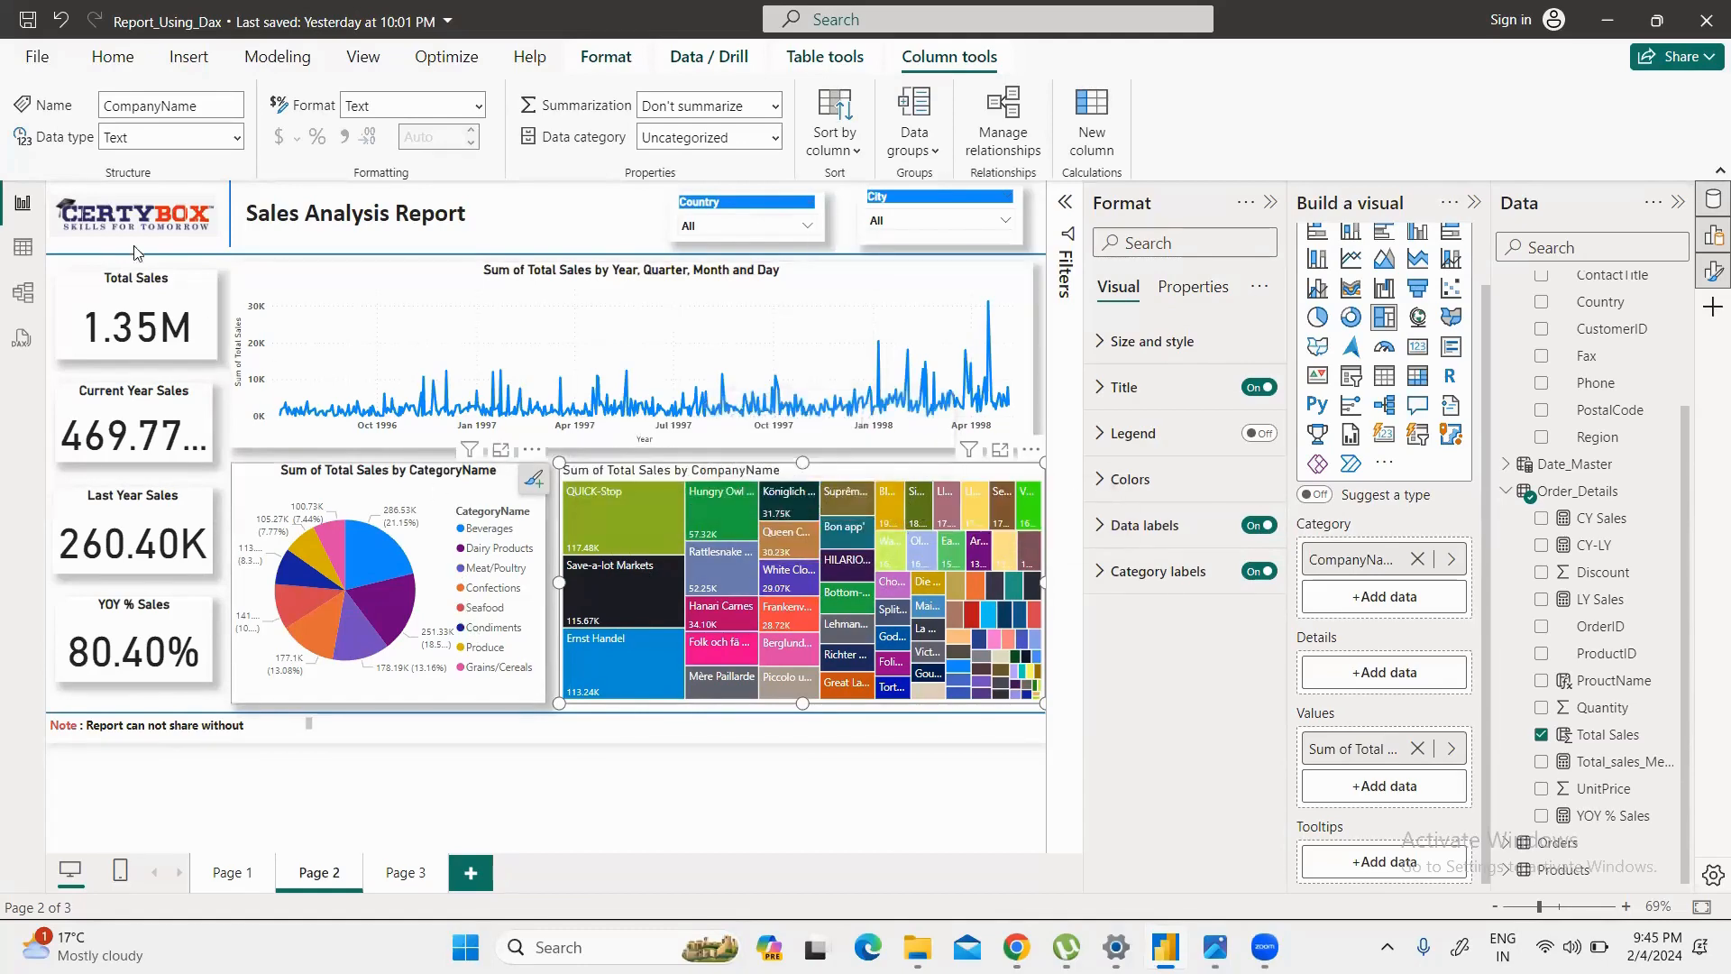
pyautogui.click(122, 147)
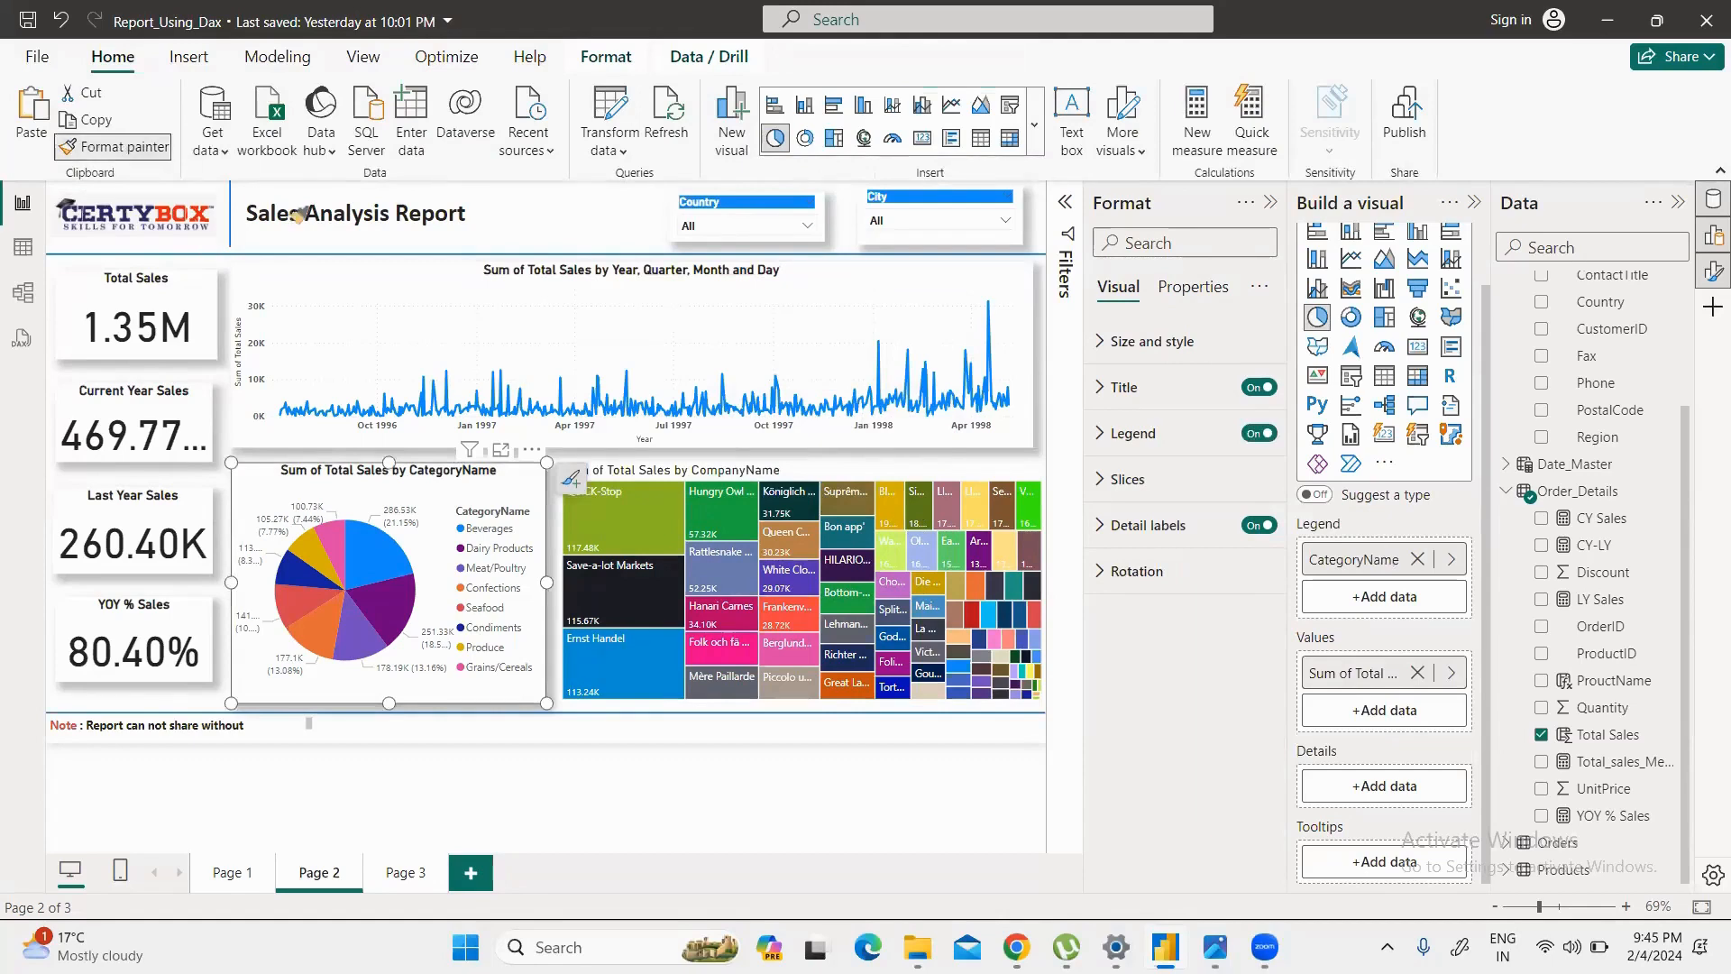
pyautogui.click(712, 499)
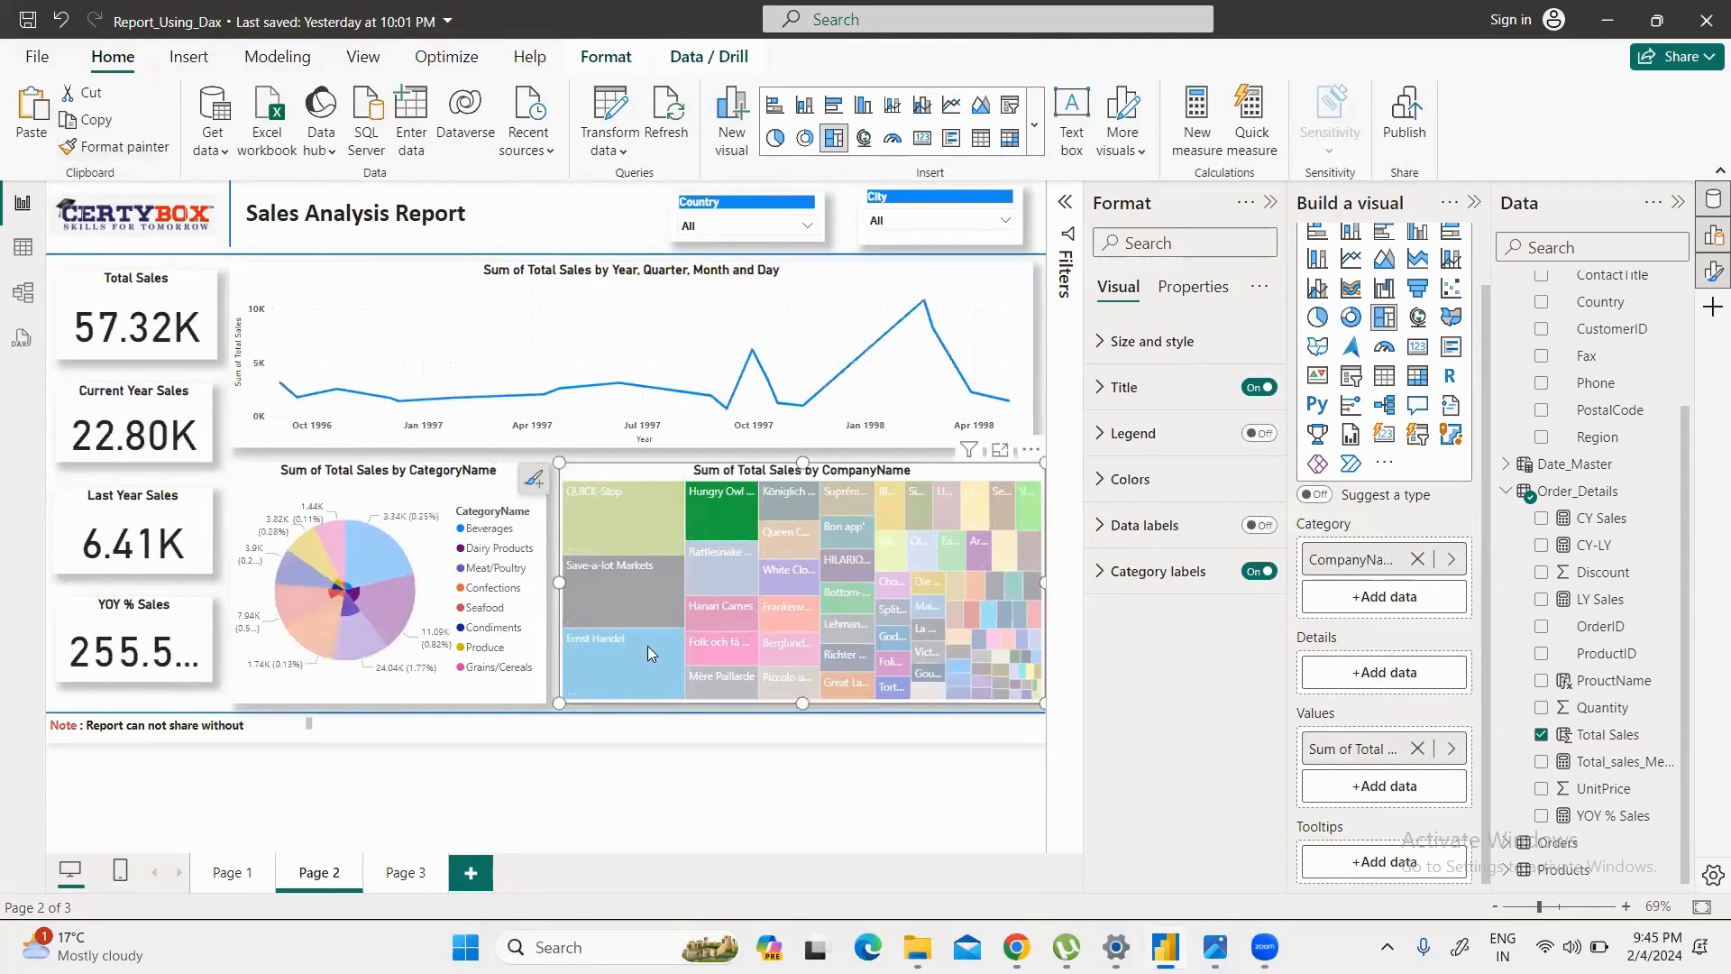
# Step: Reapply the pie chart's formatting to the treemap and clear the company cross-filter and visual selection
pyautogui.click(600, 559)
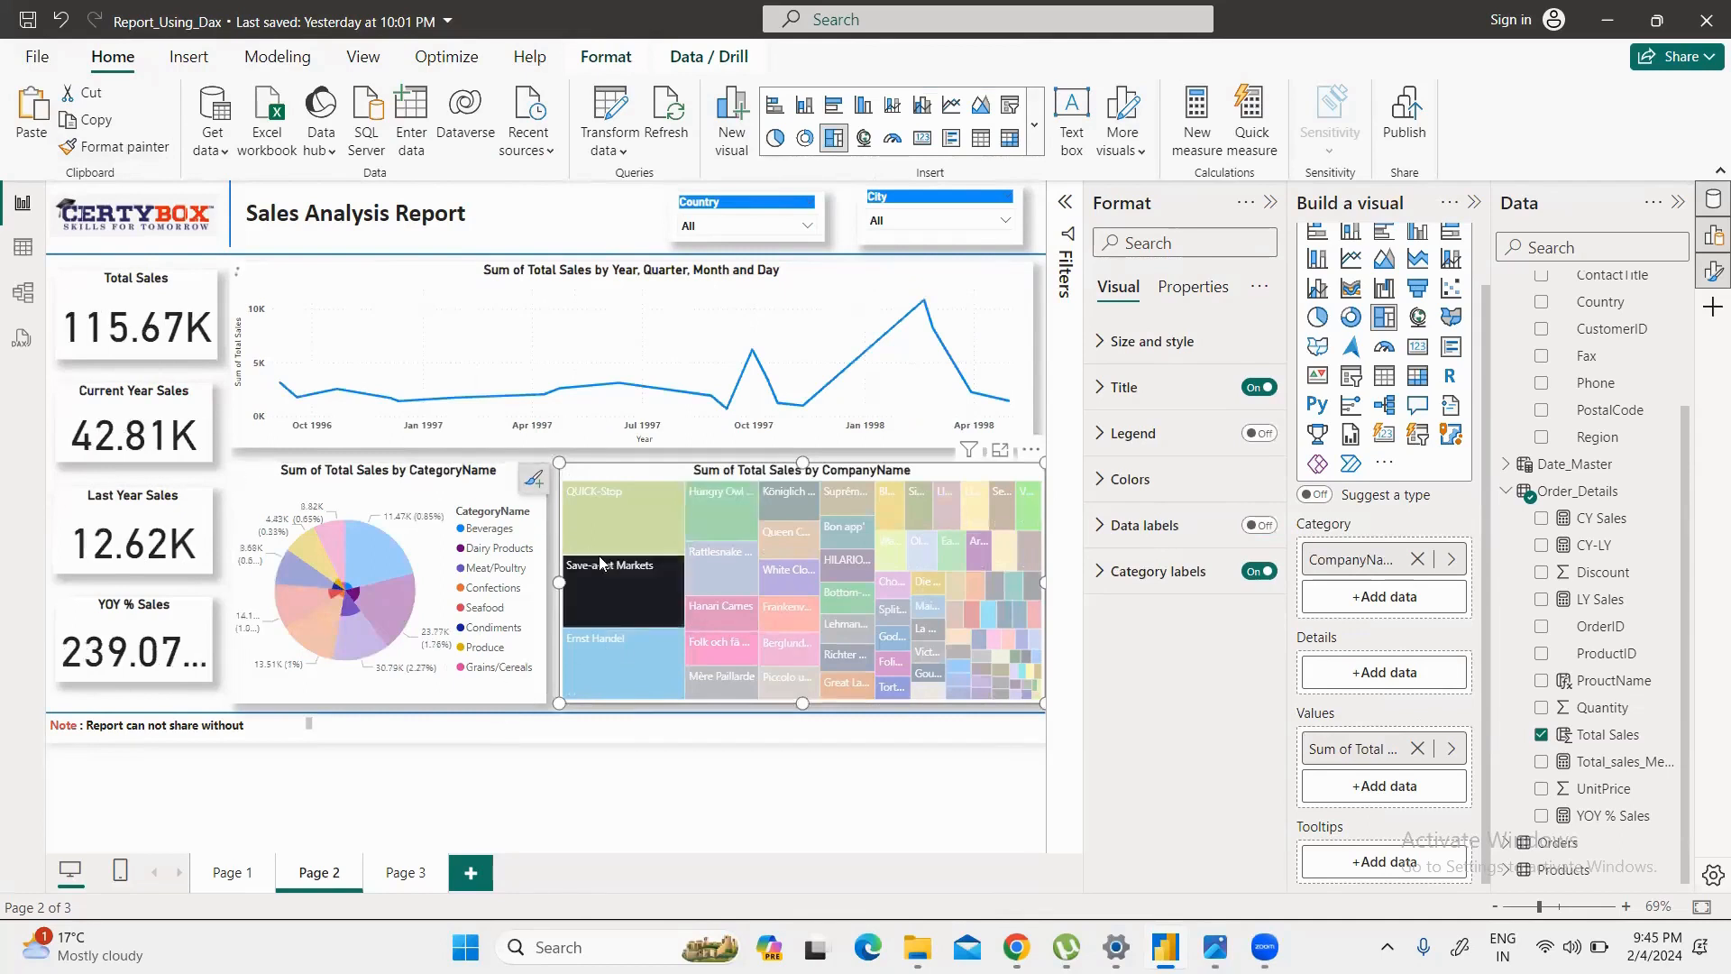
pyautogui.click(148, 148)
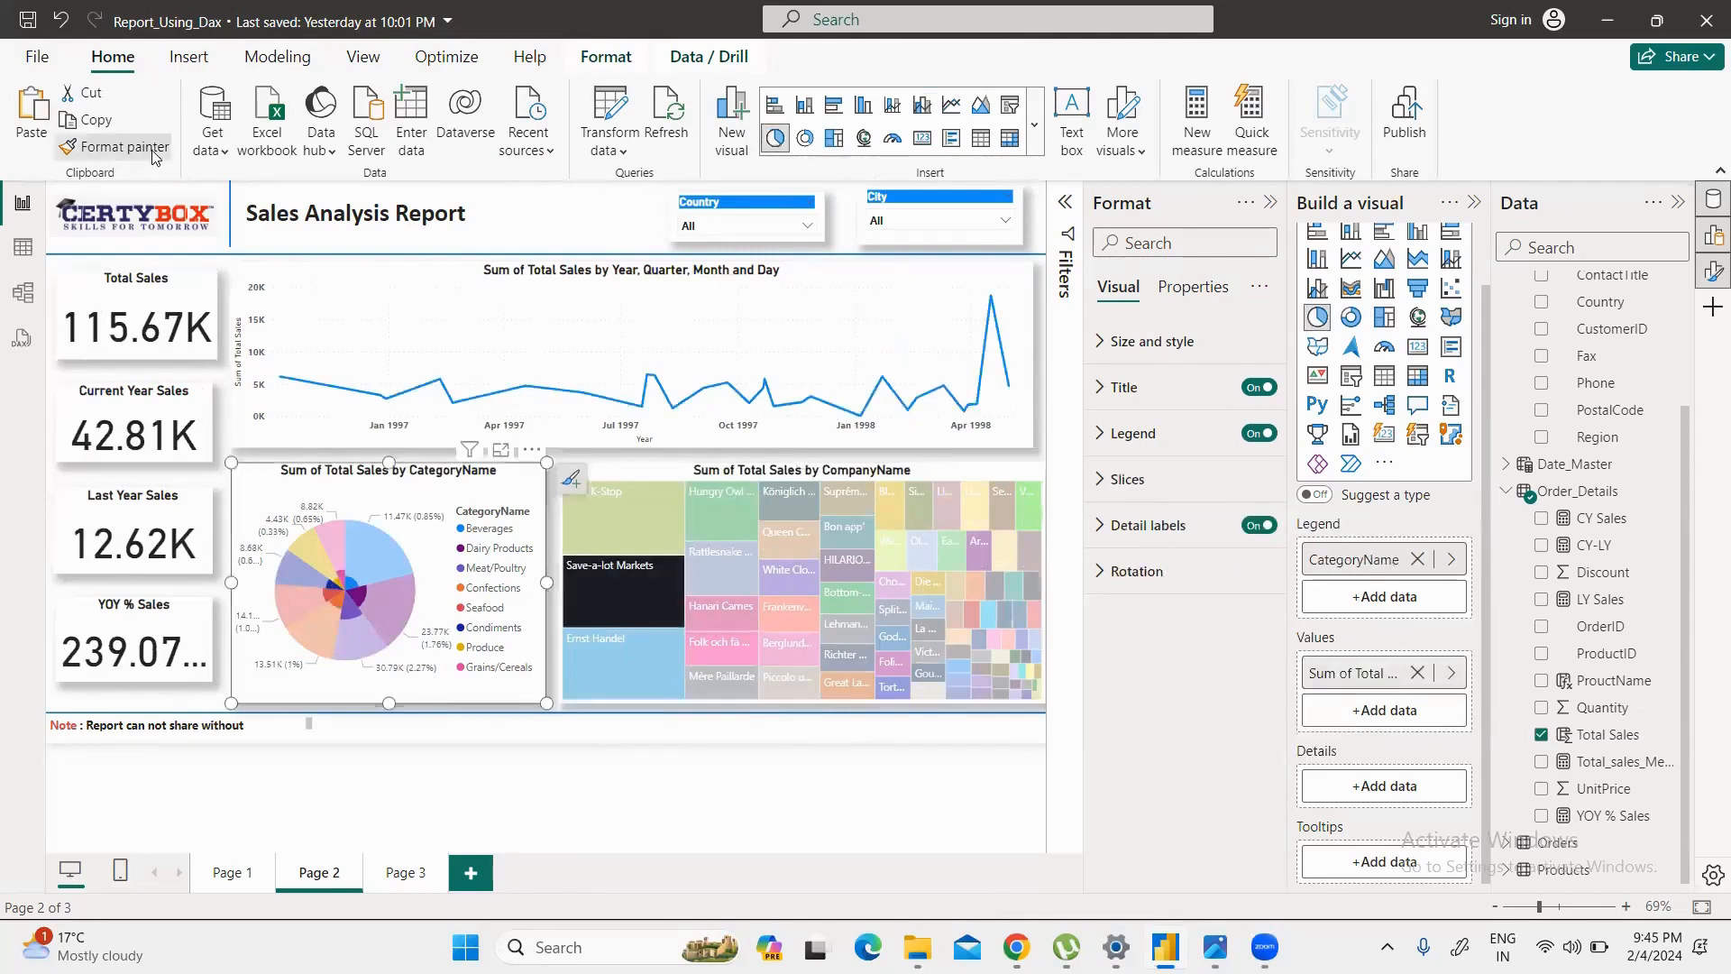
pyautogui.click(642, 512)
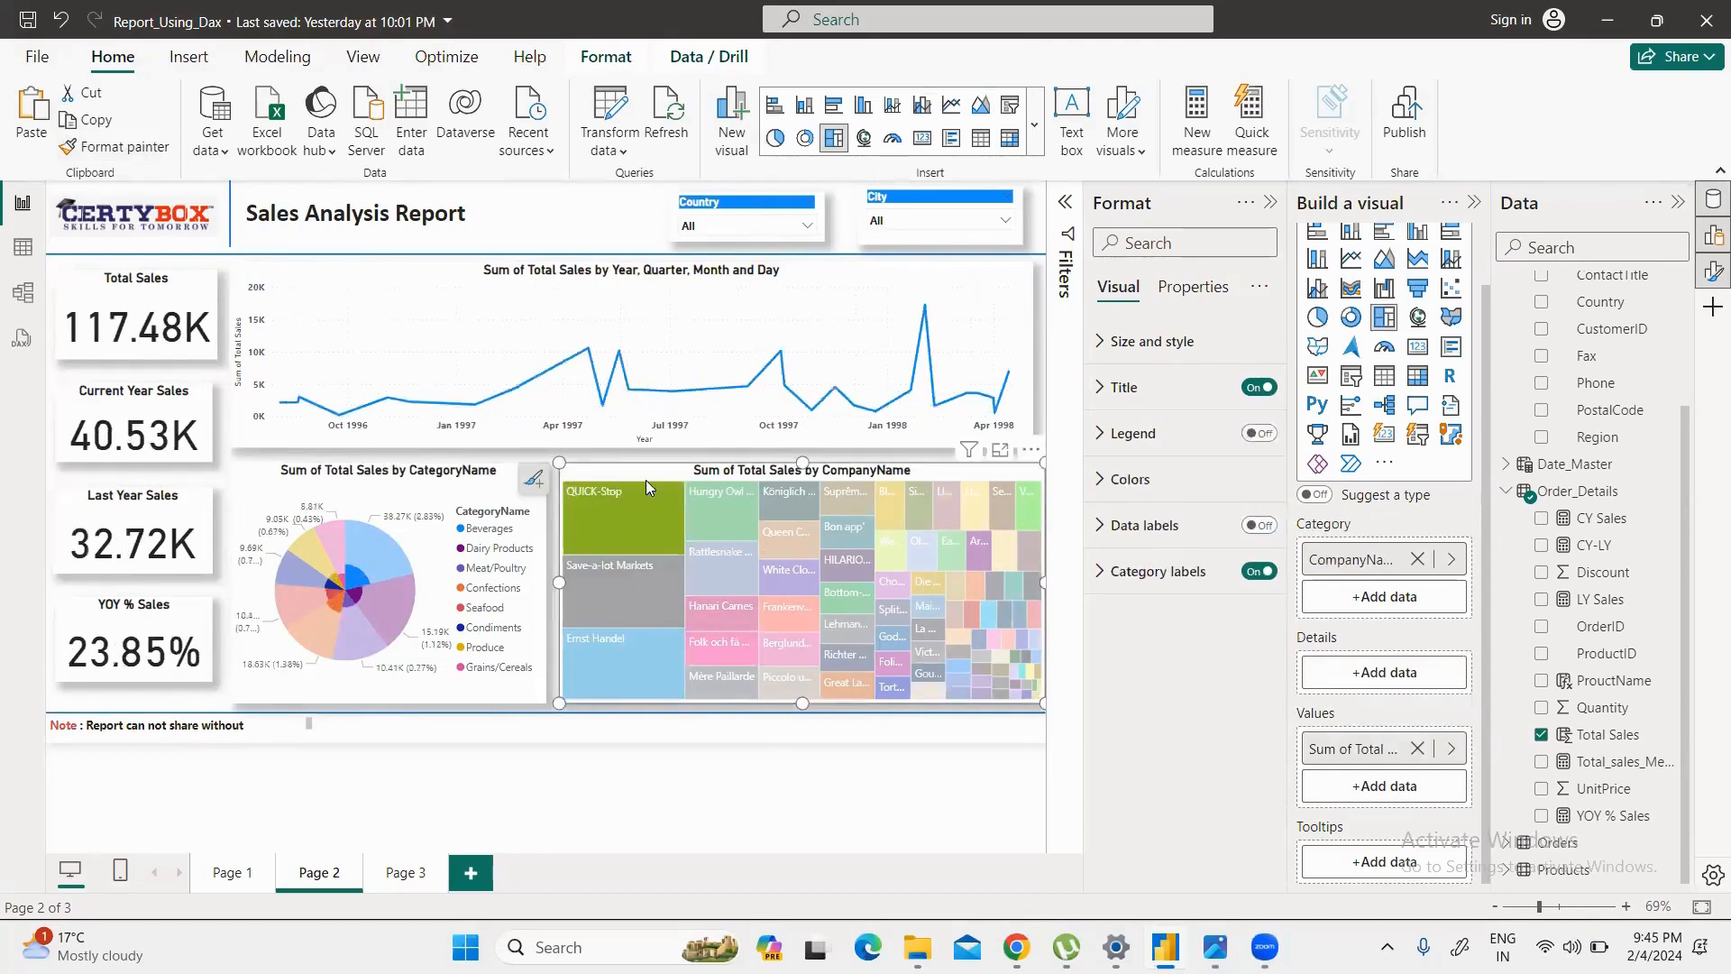
pyautogui.click(626, 518)
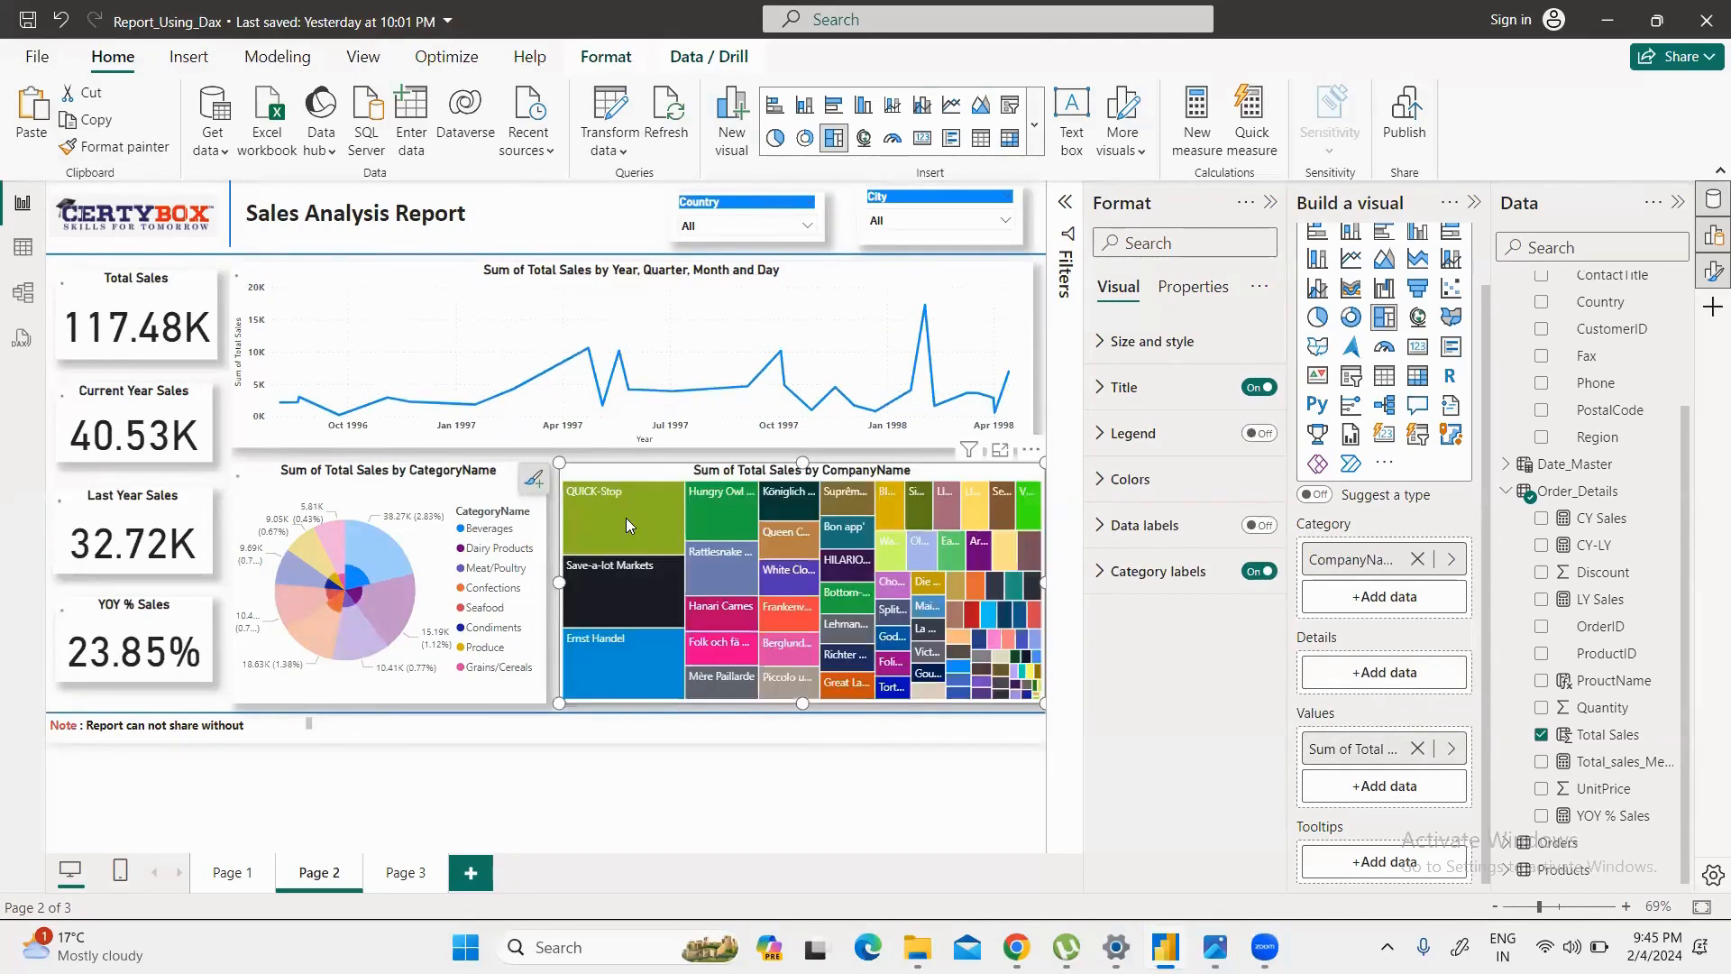
pyautogui.click(570, 772)
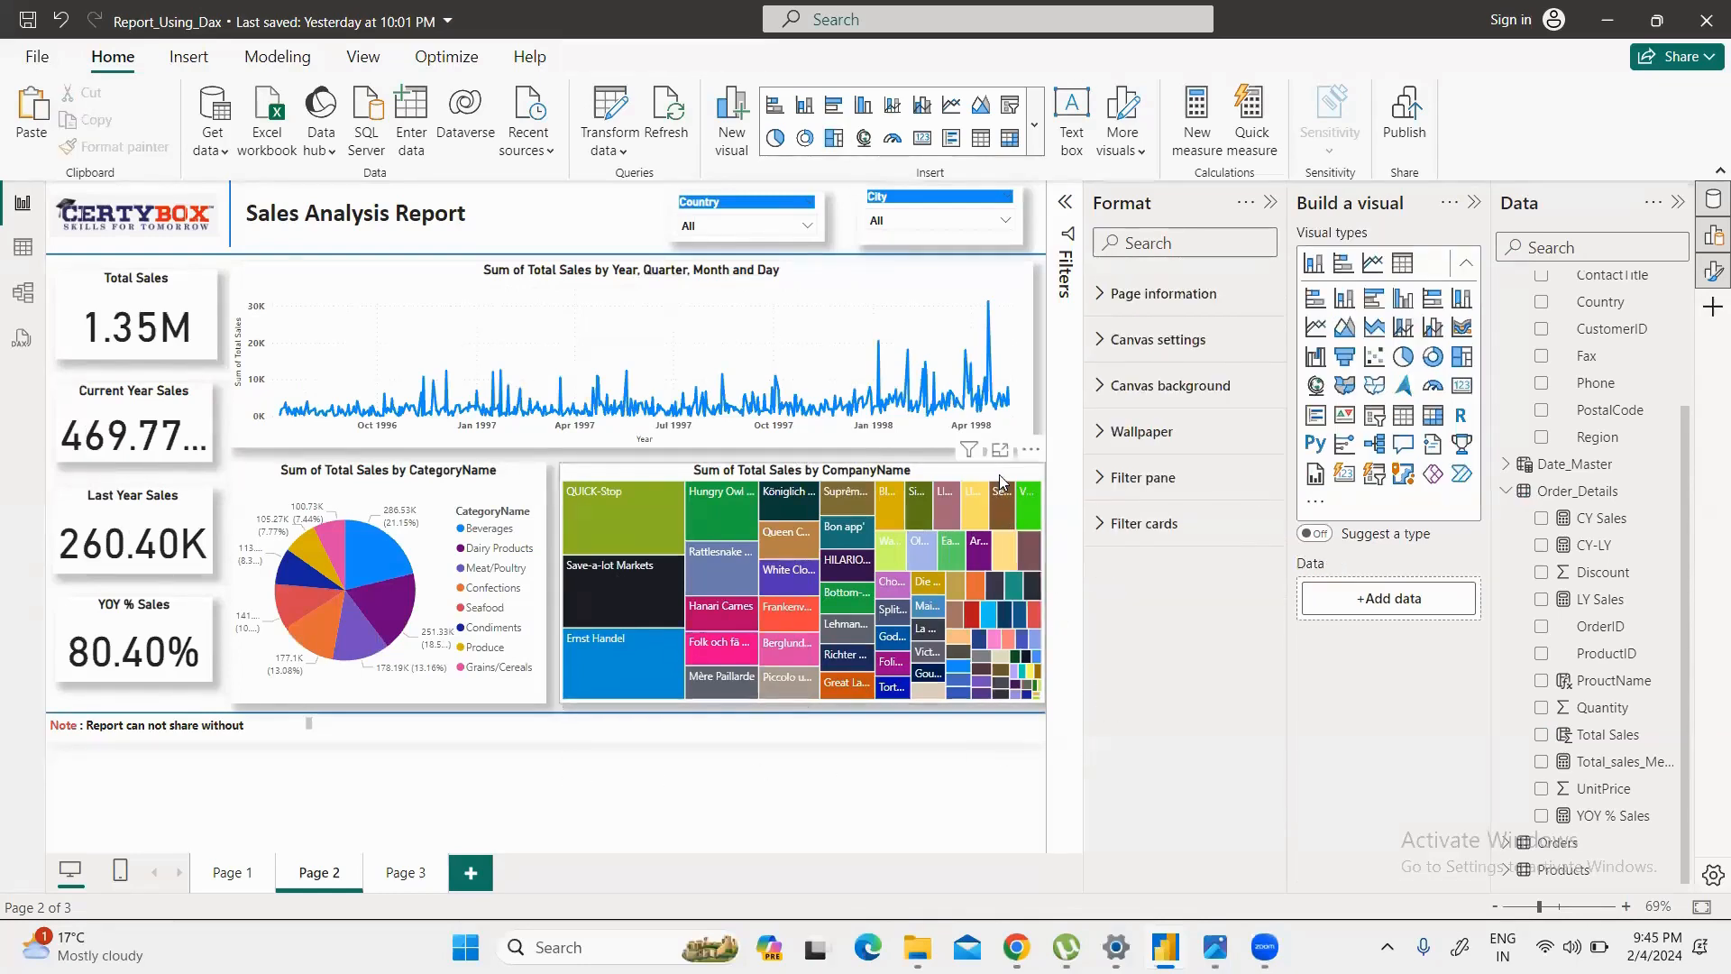
# Step: Narrow the treemap slightly to align its outer edge with the line chart above, and clear the company cross-filter
pyautogui.click(1034, 676)
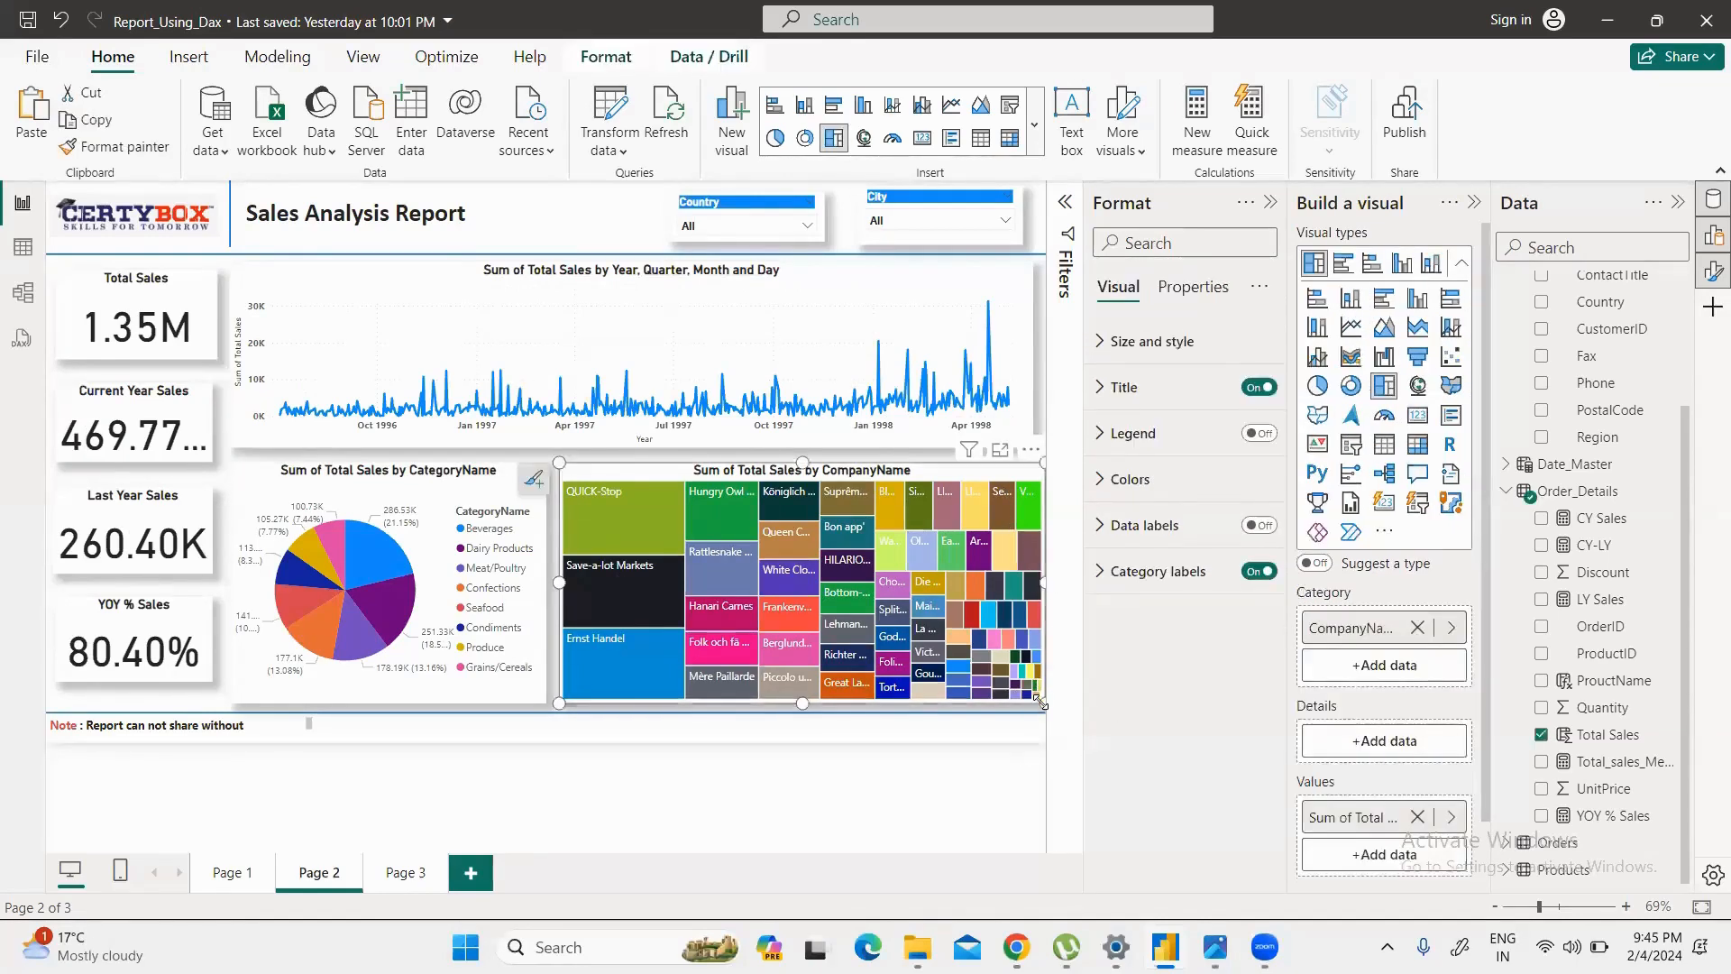
pyautogui.moveTo(1039, 698); pyautogui.dragTo(1029, 696)
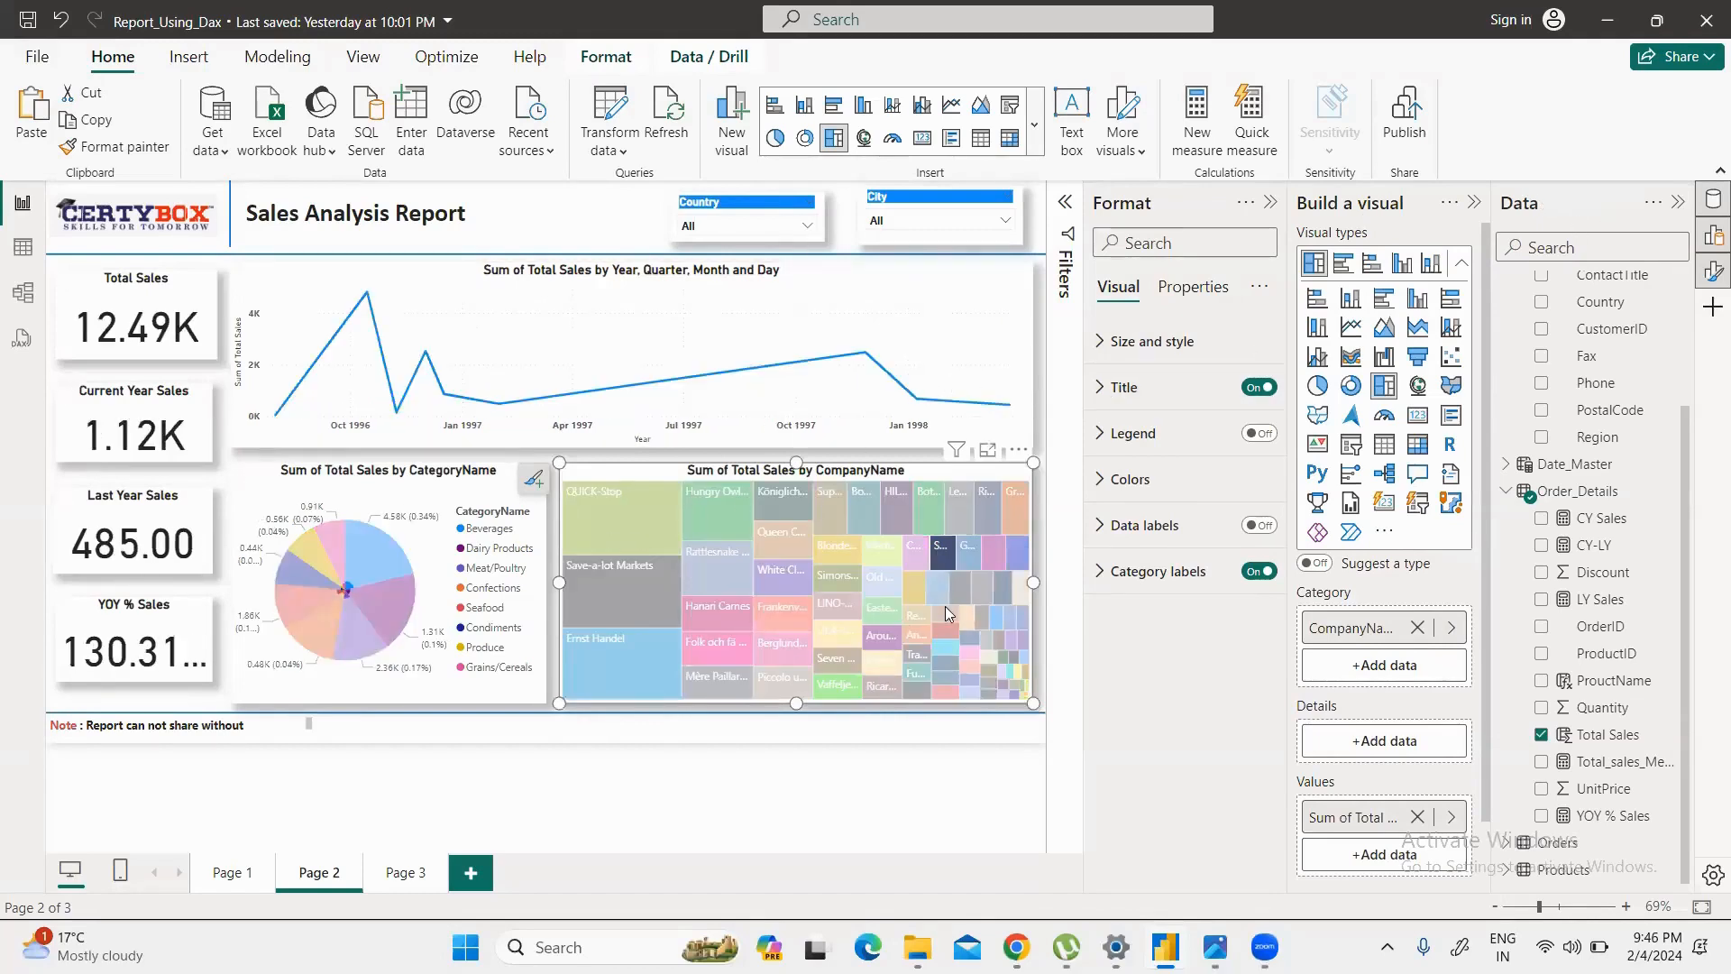
pyautogui.click(946, 561)
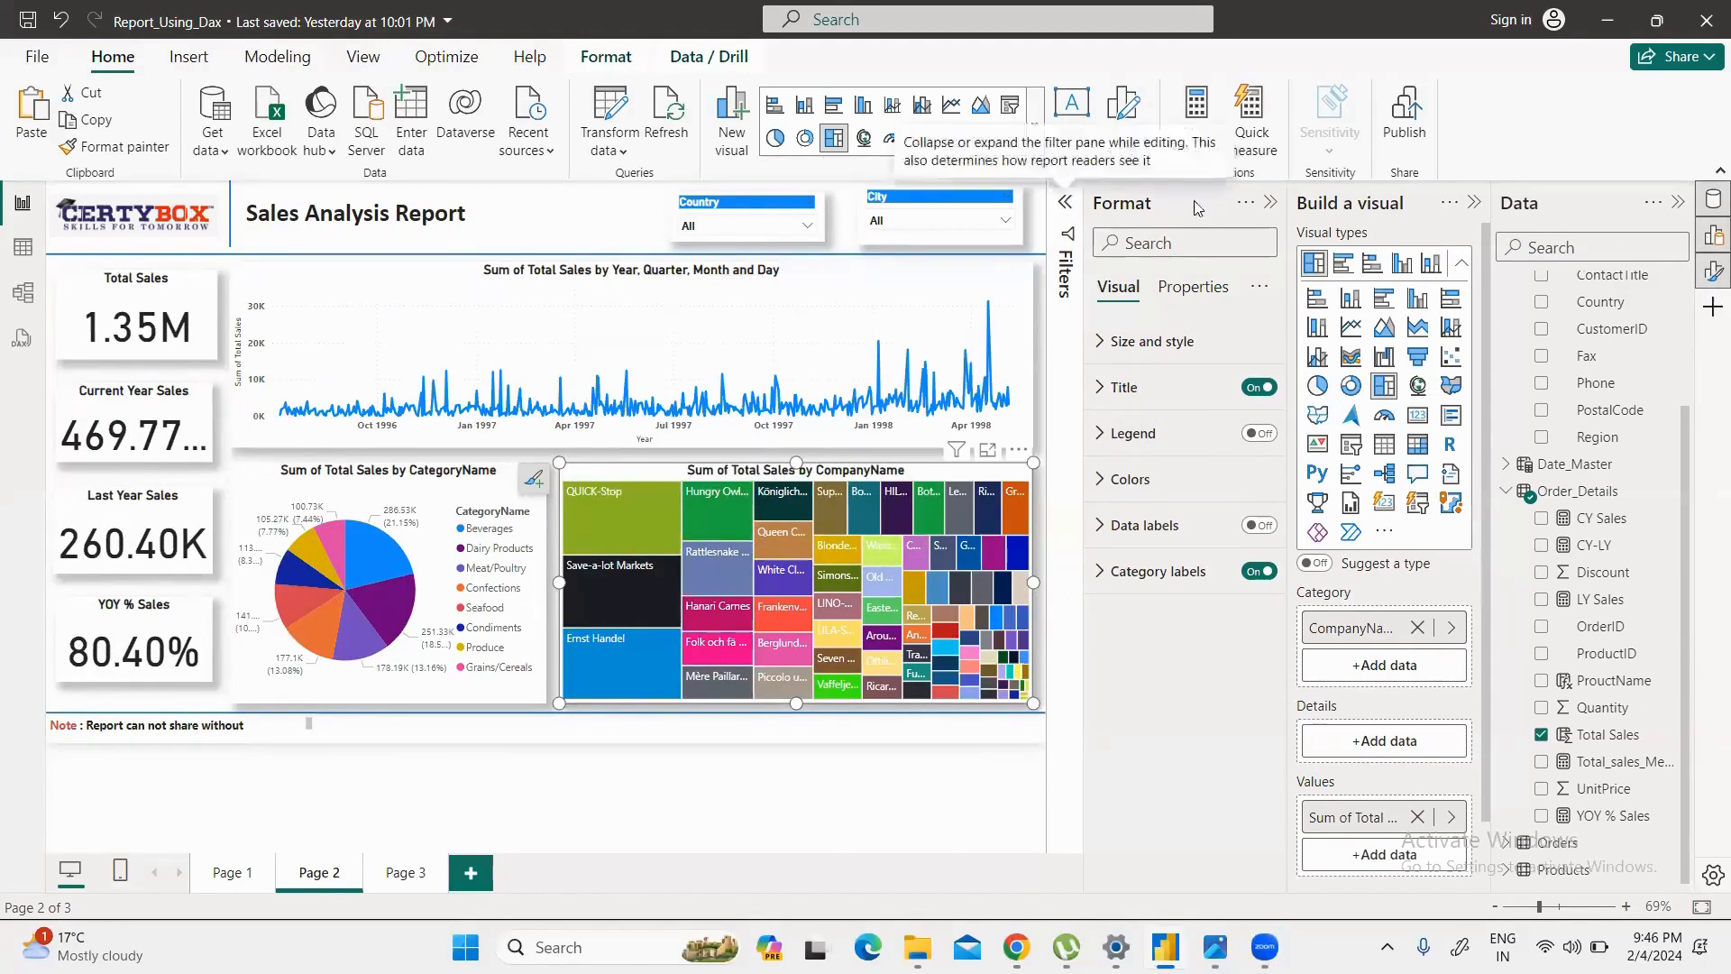
# Step: Apply a Top N filter on CompanyName so the treemap shows the top 5 companies by Sum of Total Sales
pyautogui.click(1271, 206)
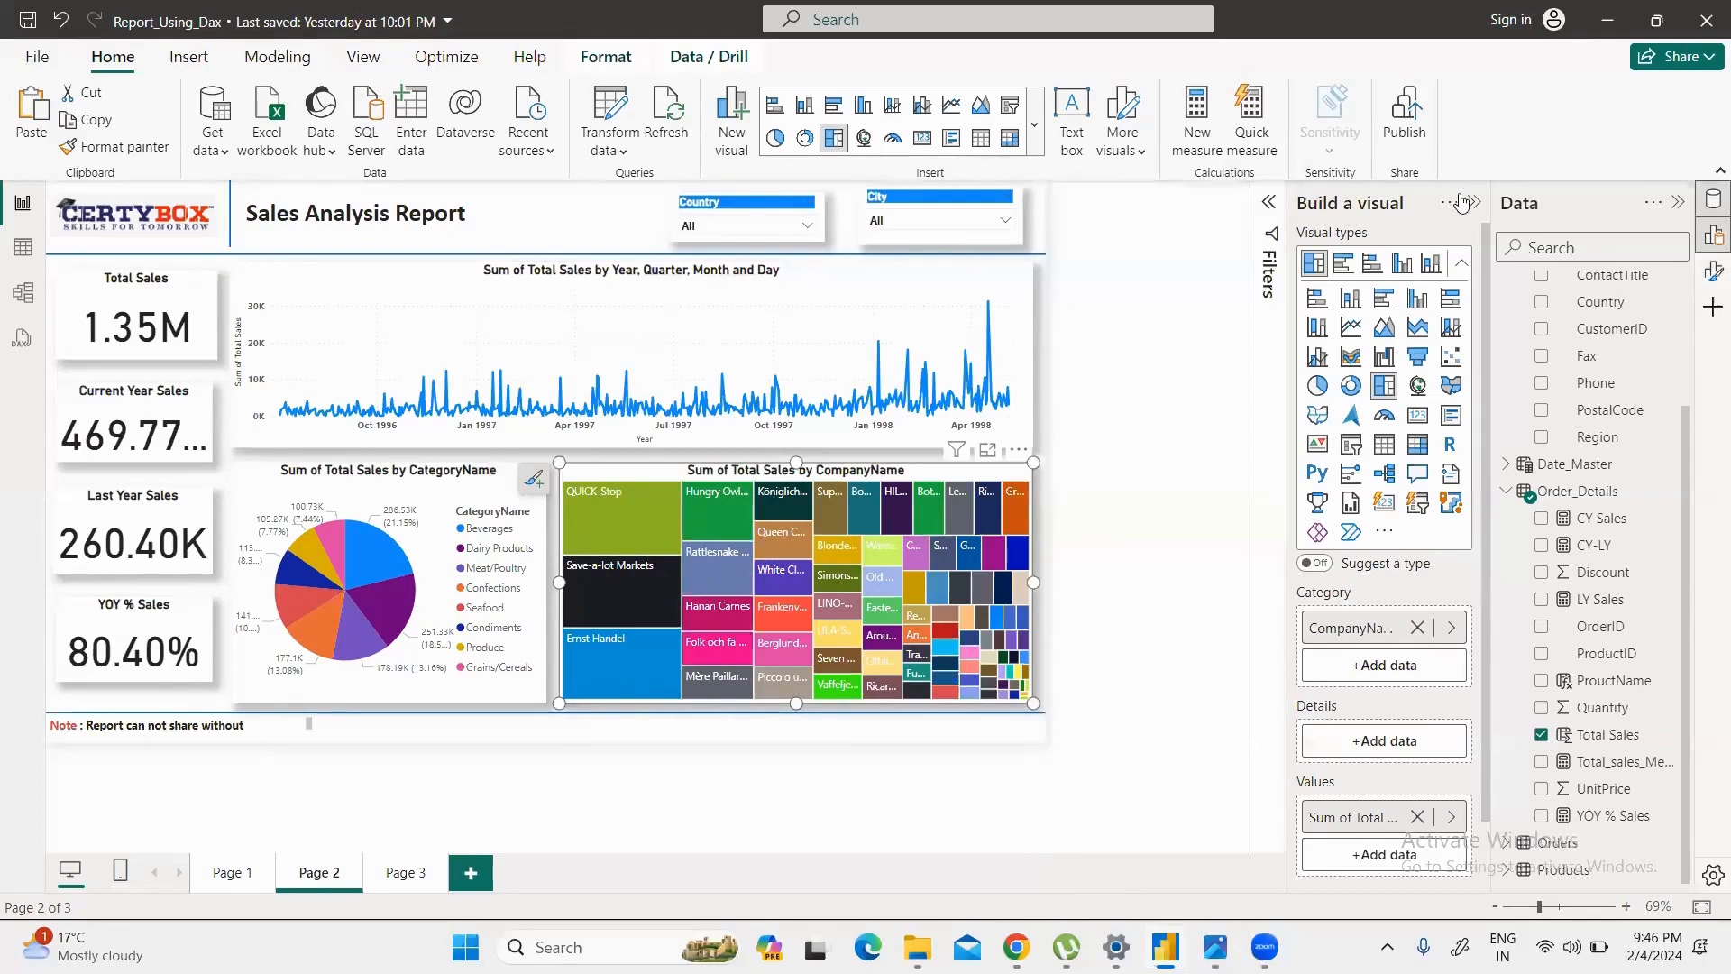
pyautogui.click(1472, 203)
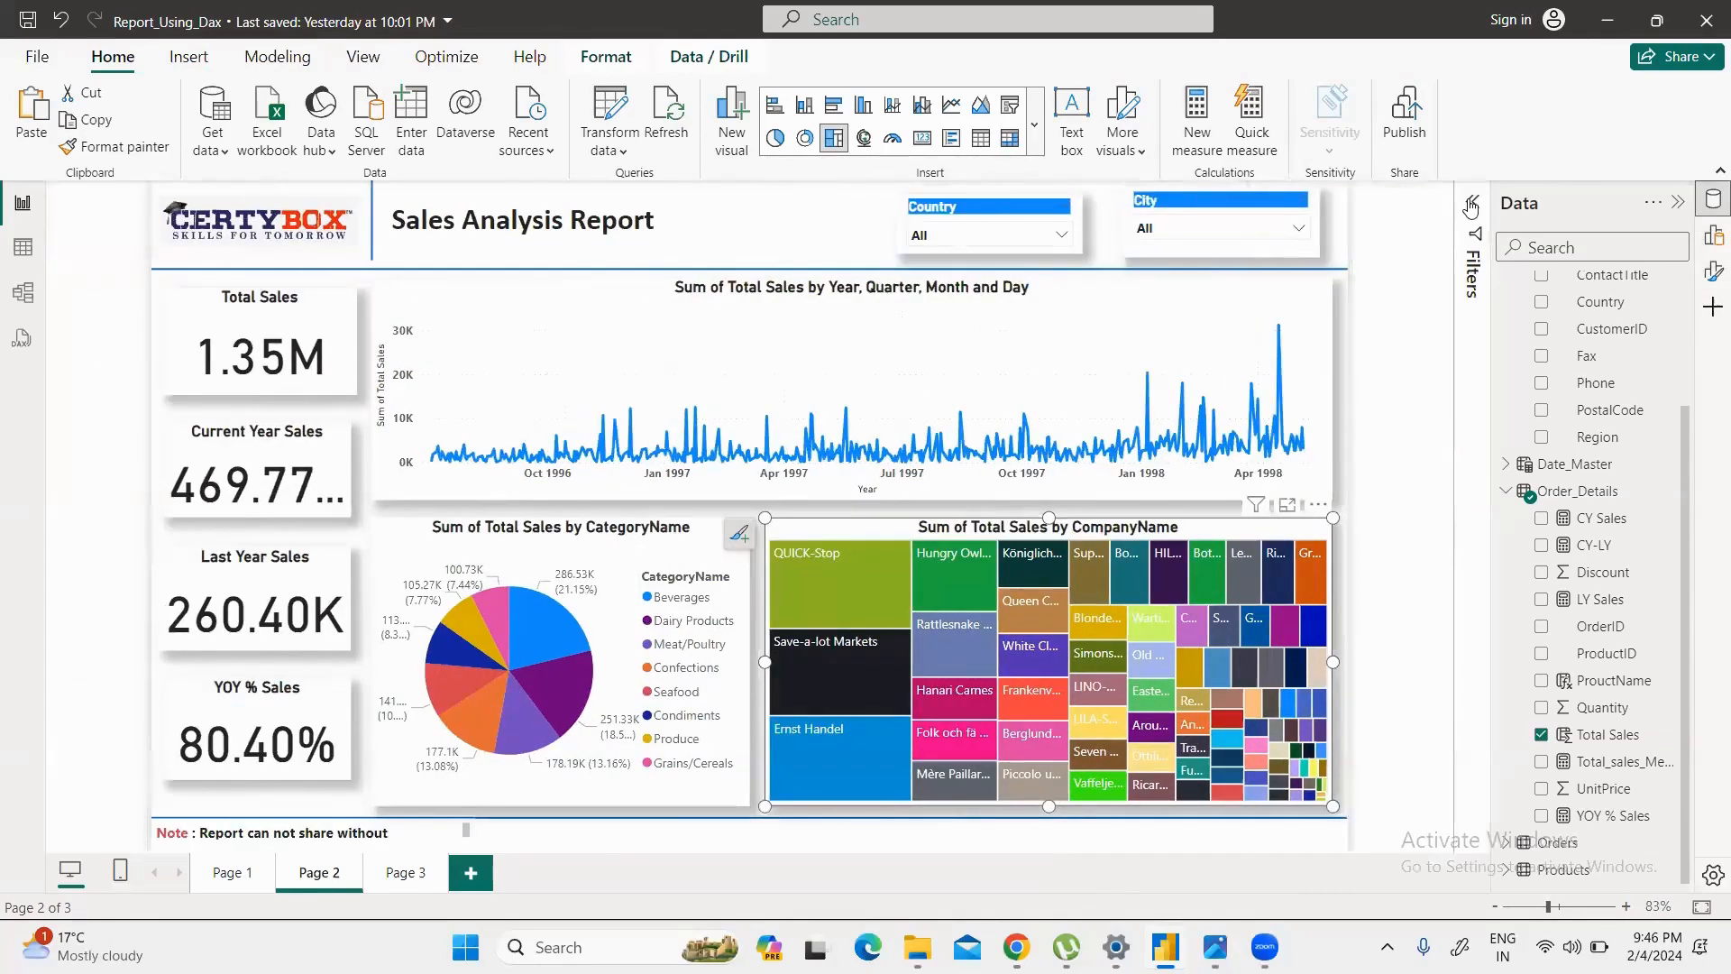
pyautogui.click(1469, 205)
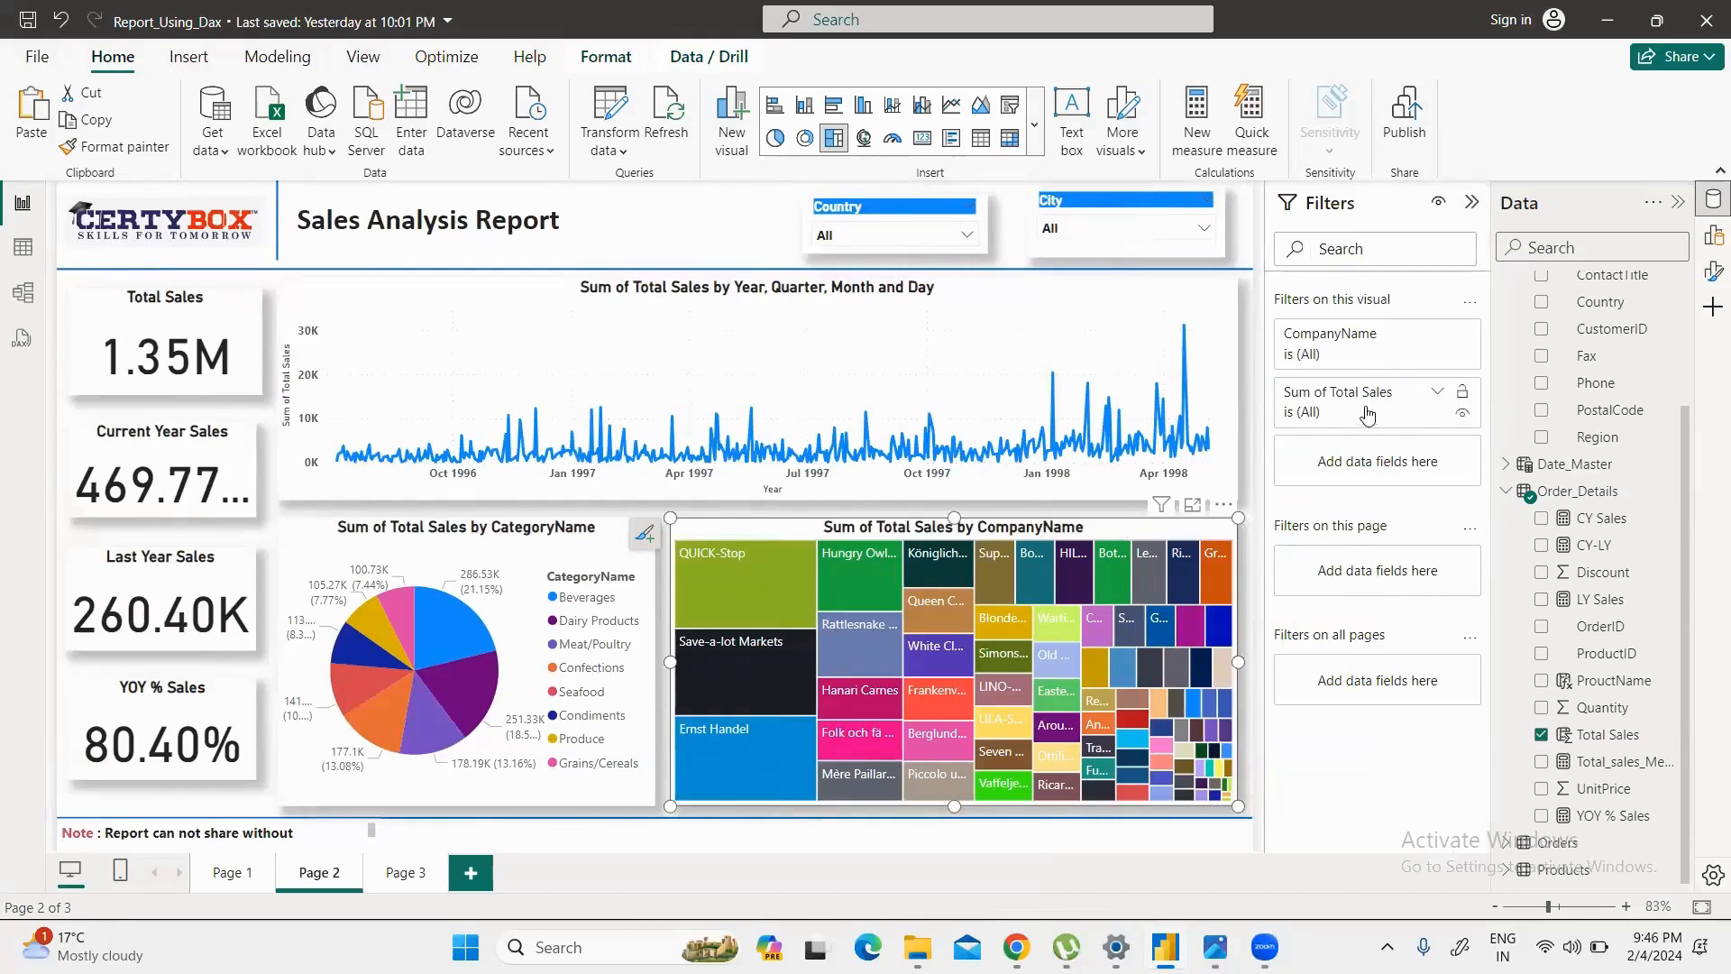
pyautogui.click(1437, 395)
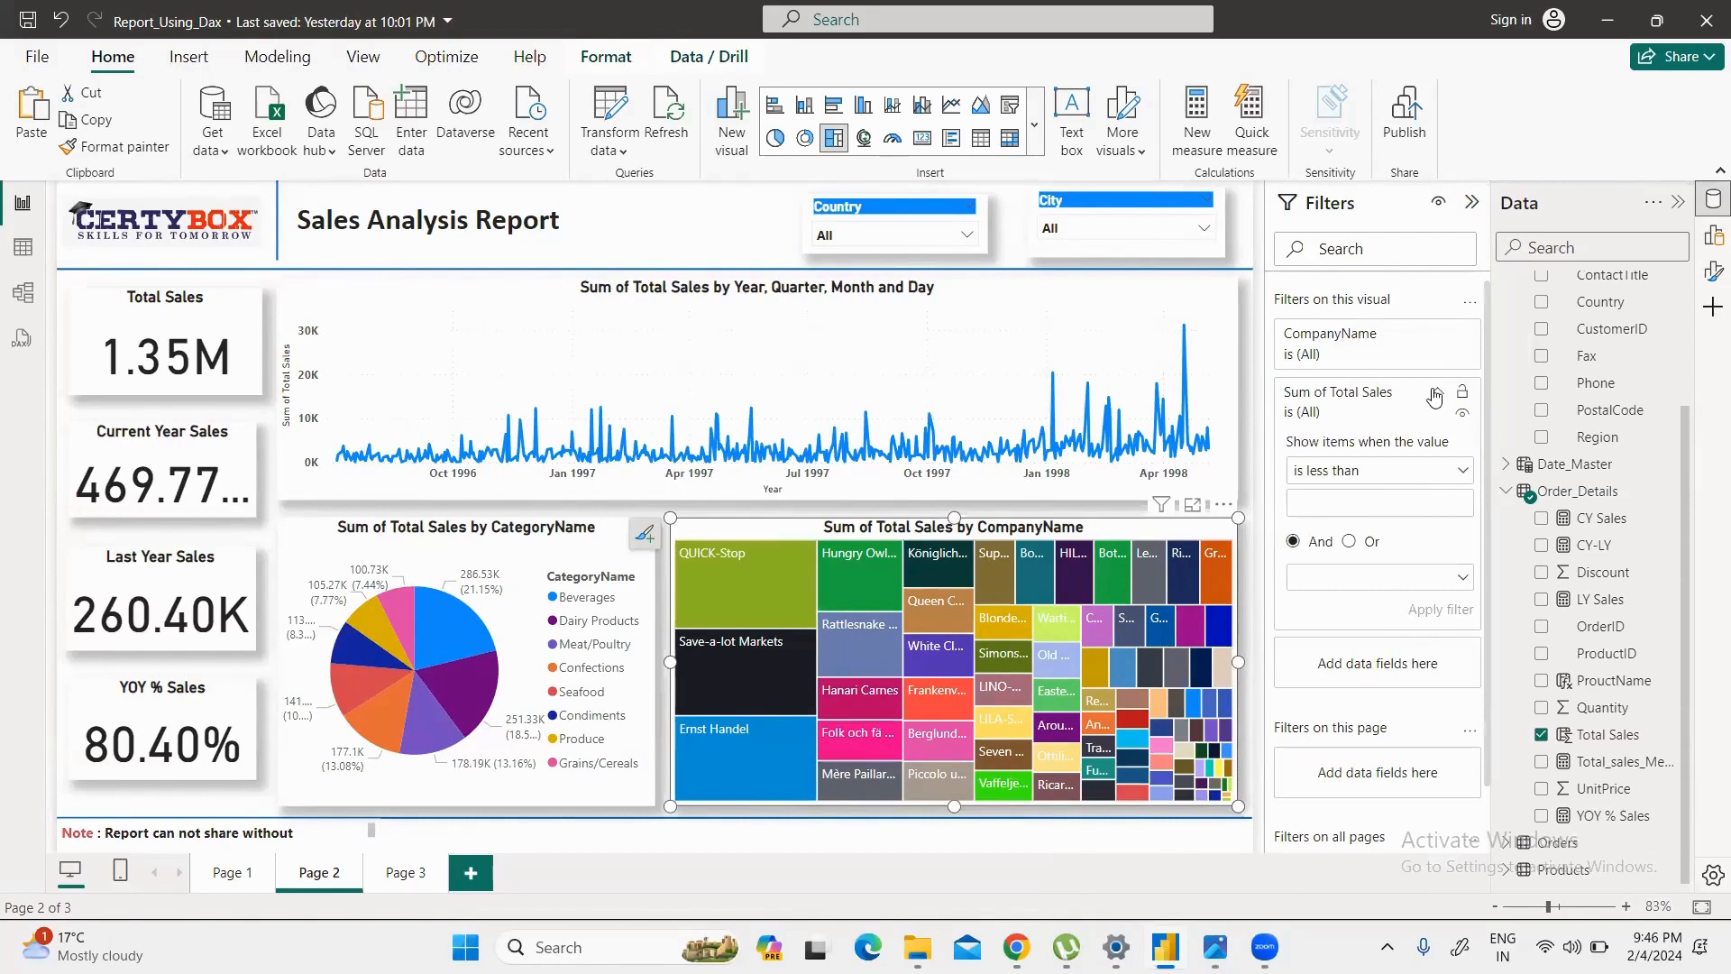
pyautogui.click(1433, 337)
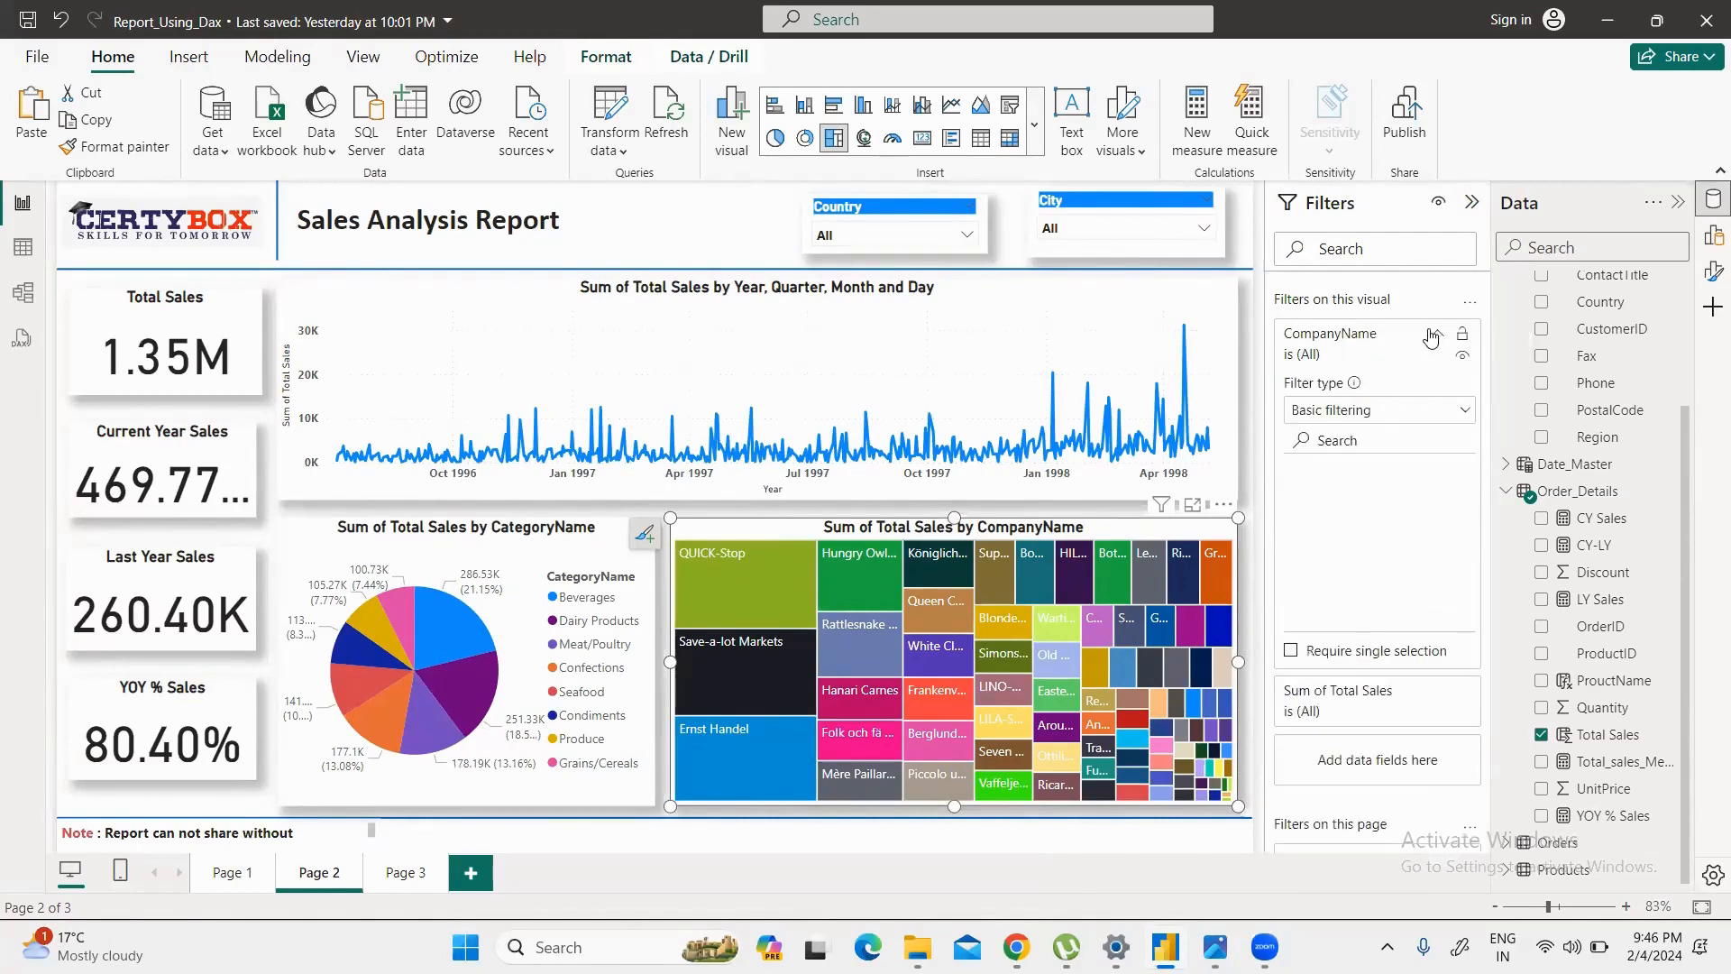
pyautogui.click(1461, 414)
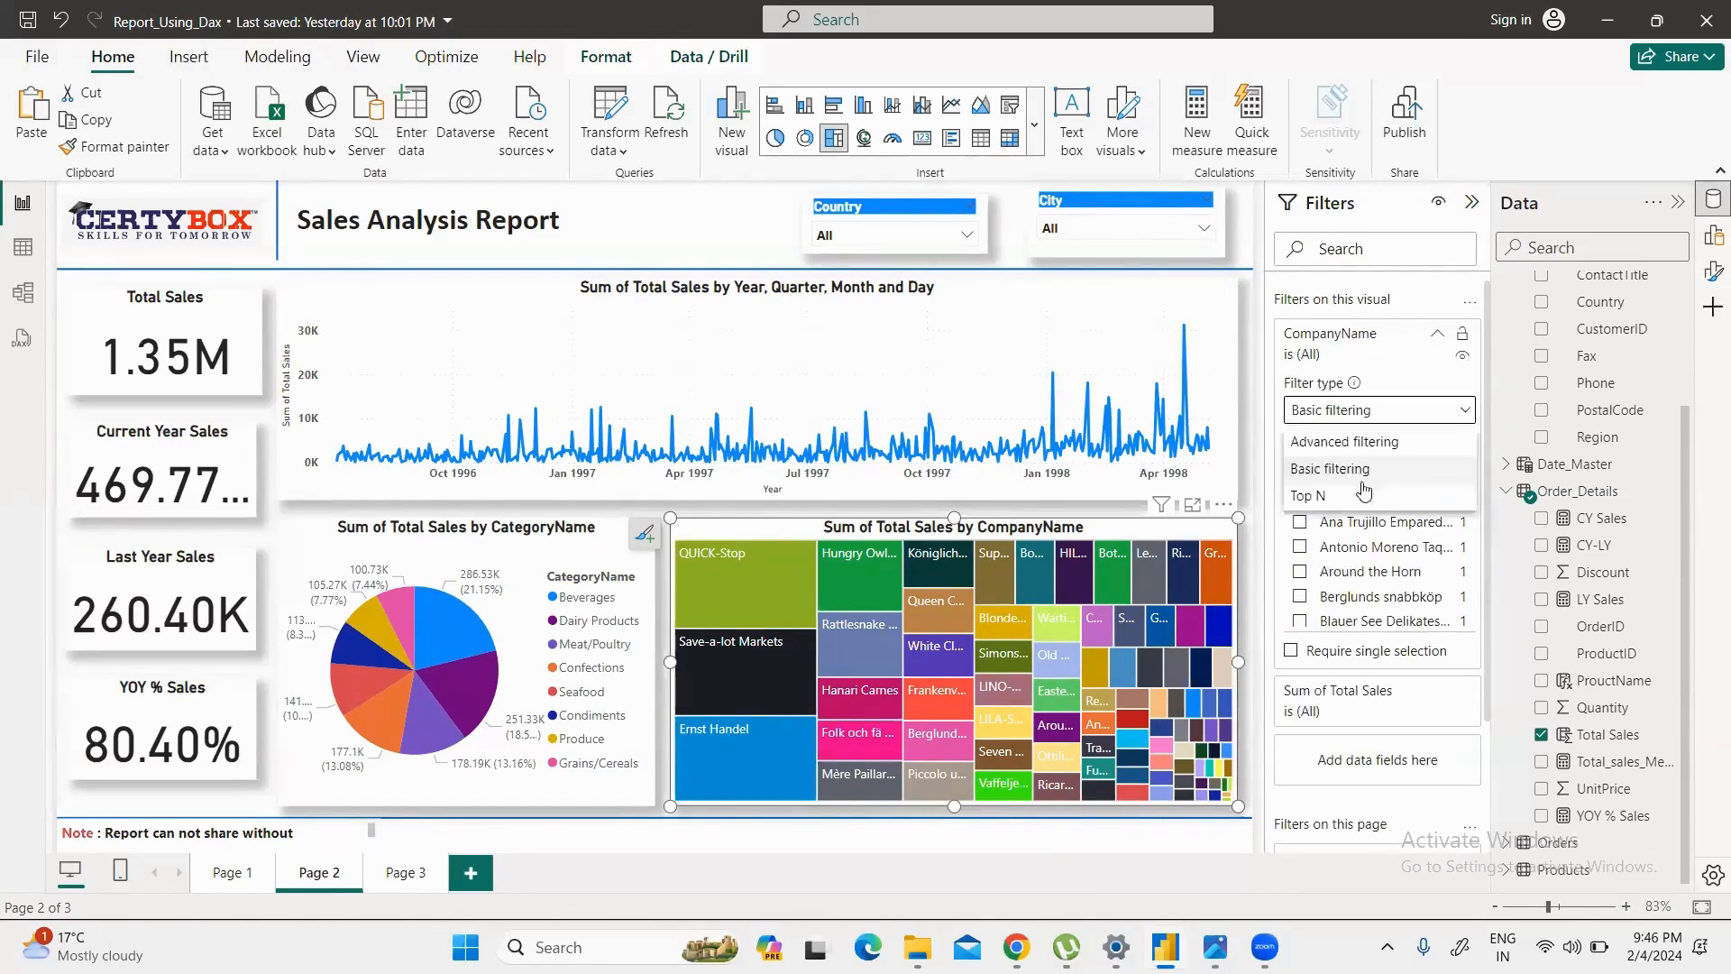
pyautogui.click(1357, 492)
pyautogui.click(1404, 471)
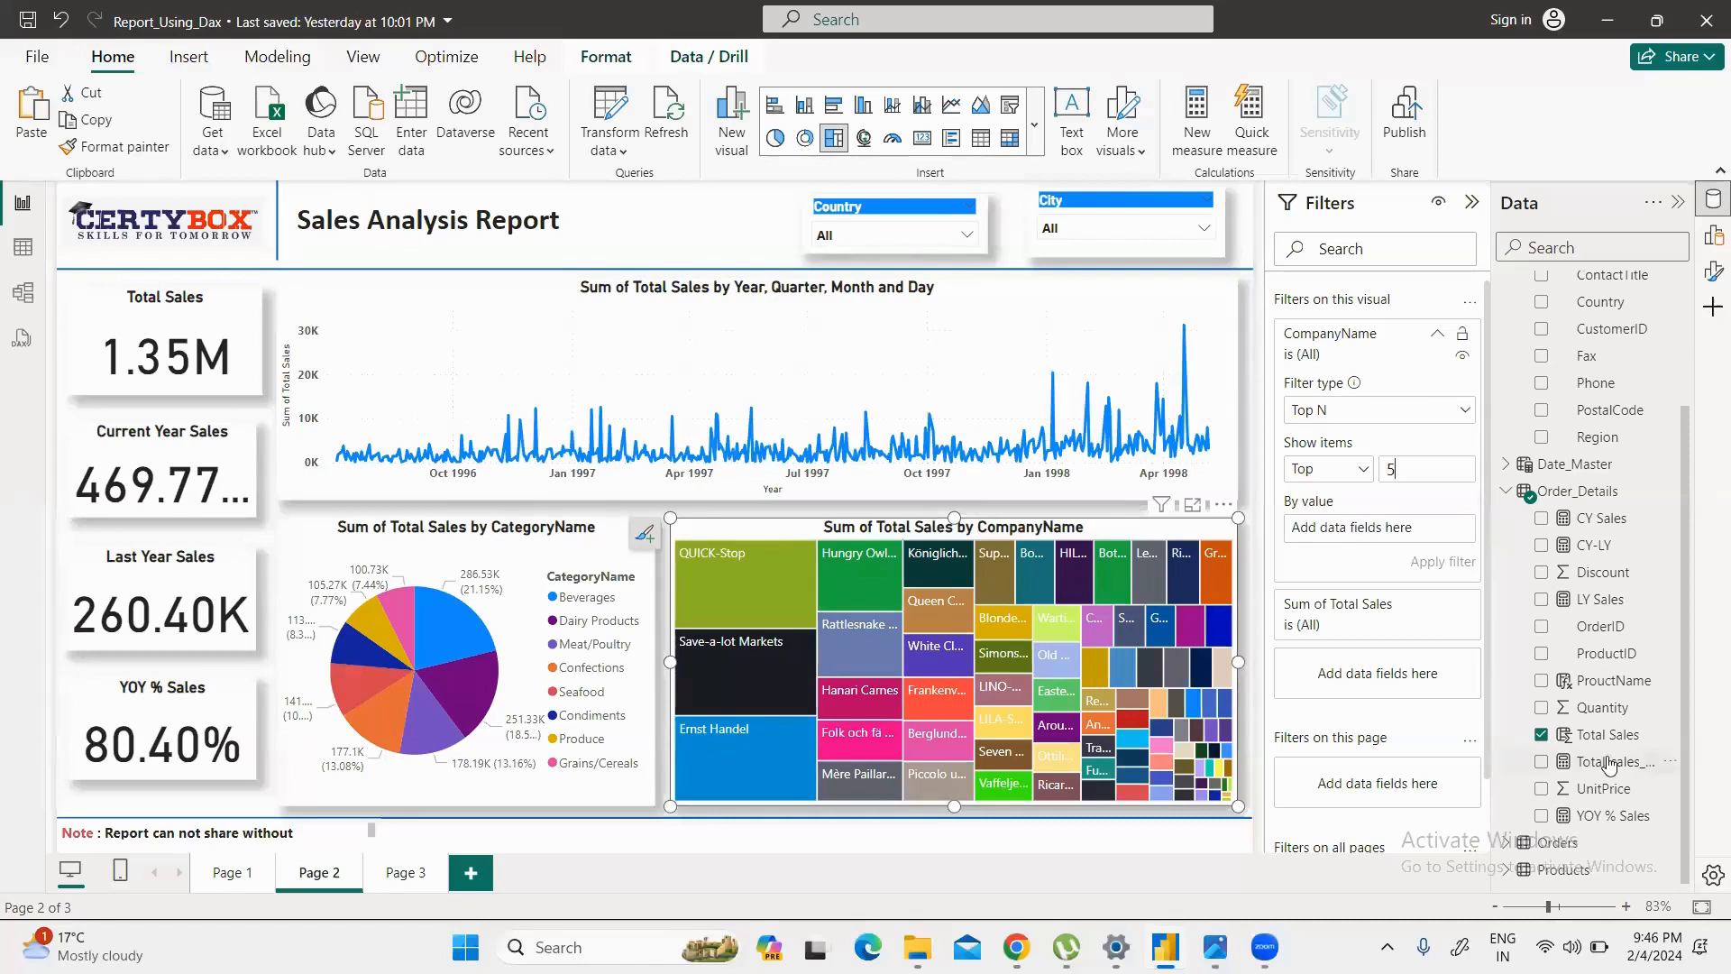
pyautogui.moveTo(1607, 735); pyautogui.dragTo(1398, 535)
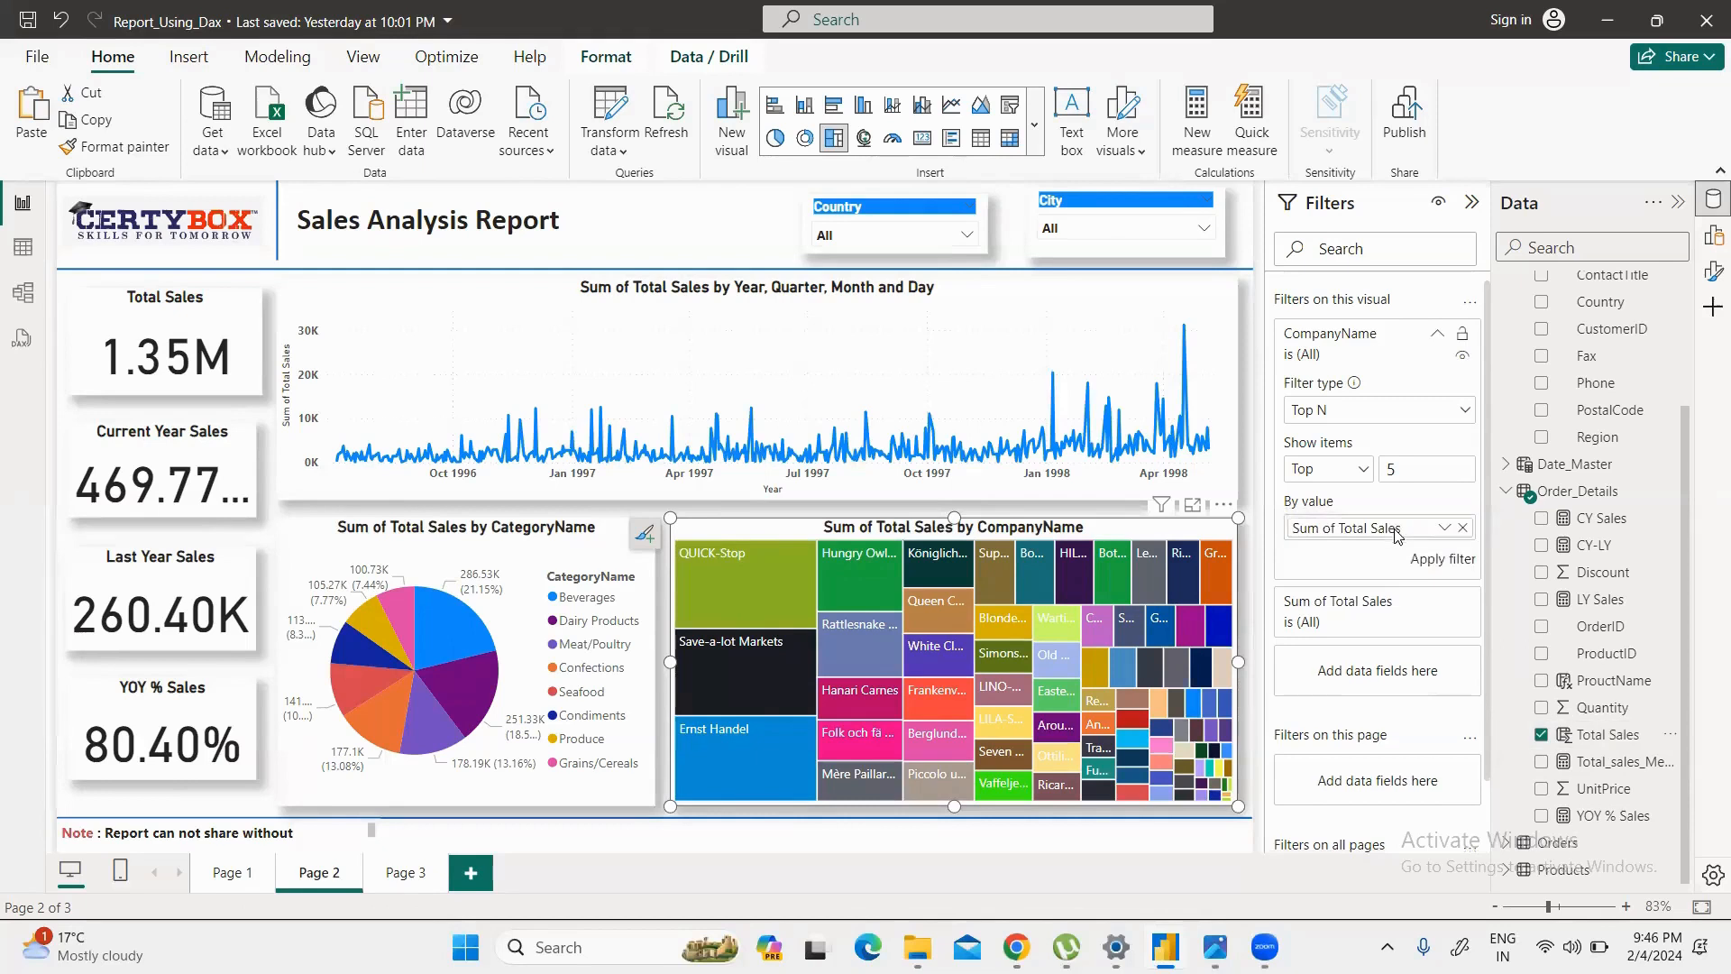
pyautogui.click(1450, 560)
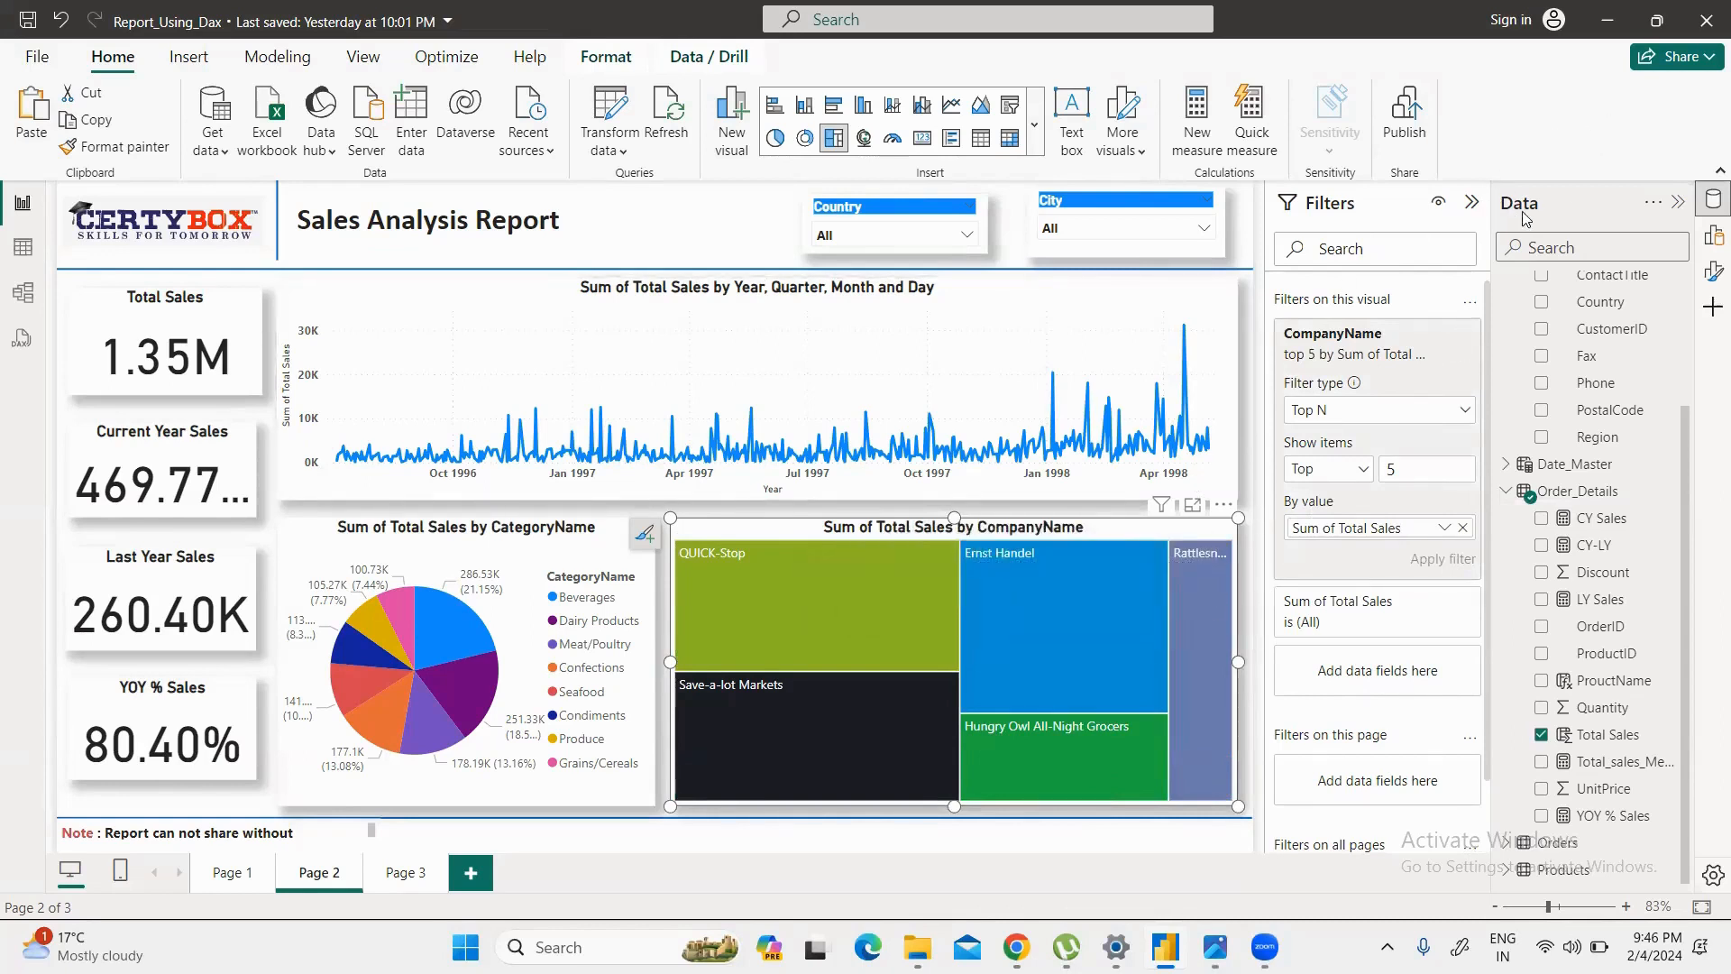
# Step: Reopen the treemap's build and format settings and turn on its data labels
pyautogui.click(1711, 237)
pyautogui.click(1713, 270)
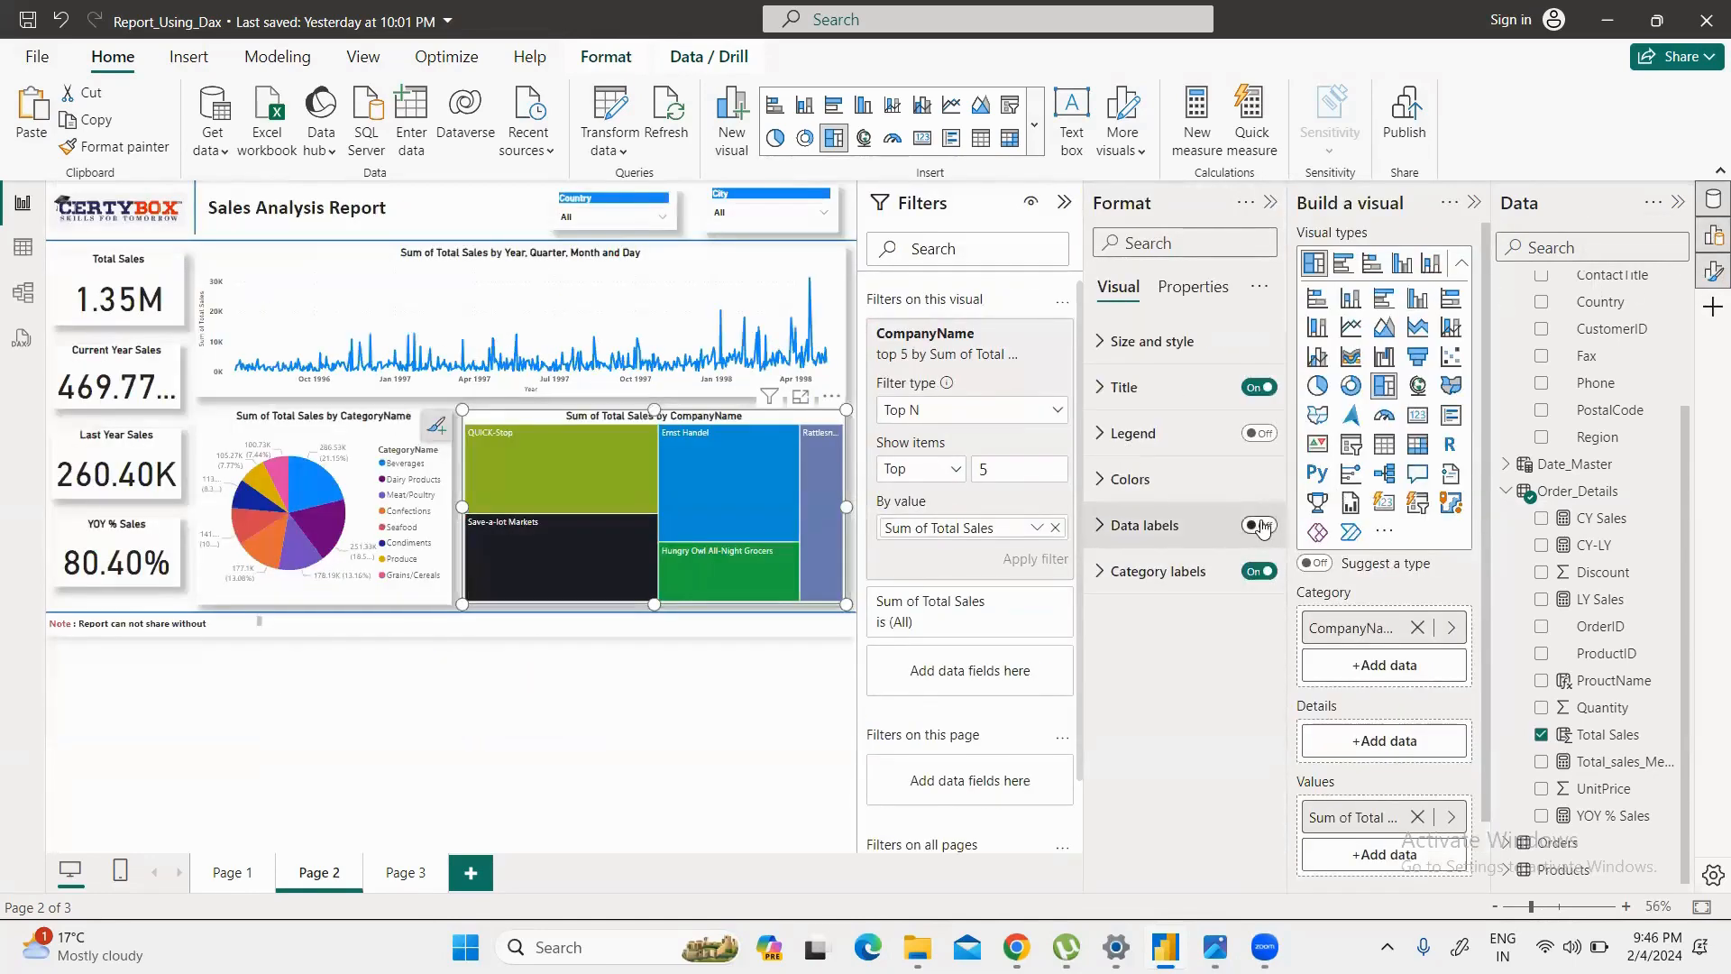
pyautogui.click(1259, 526)
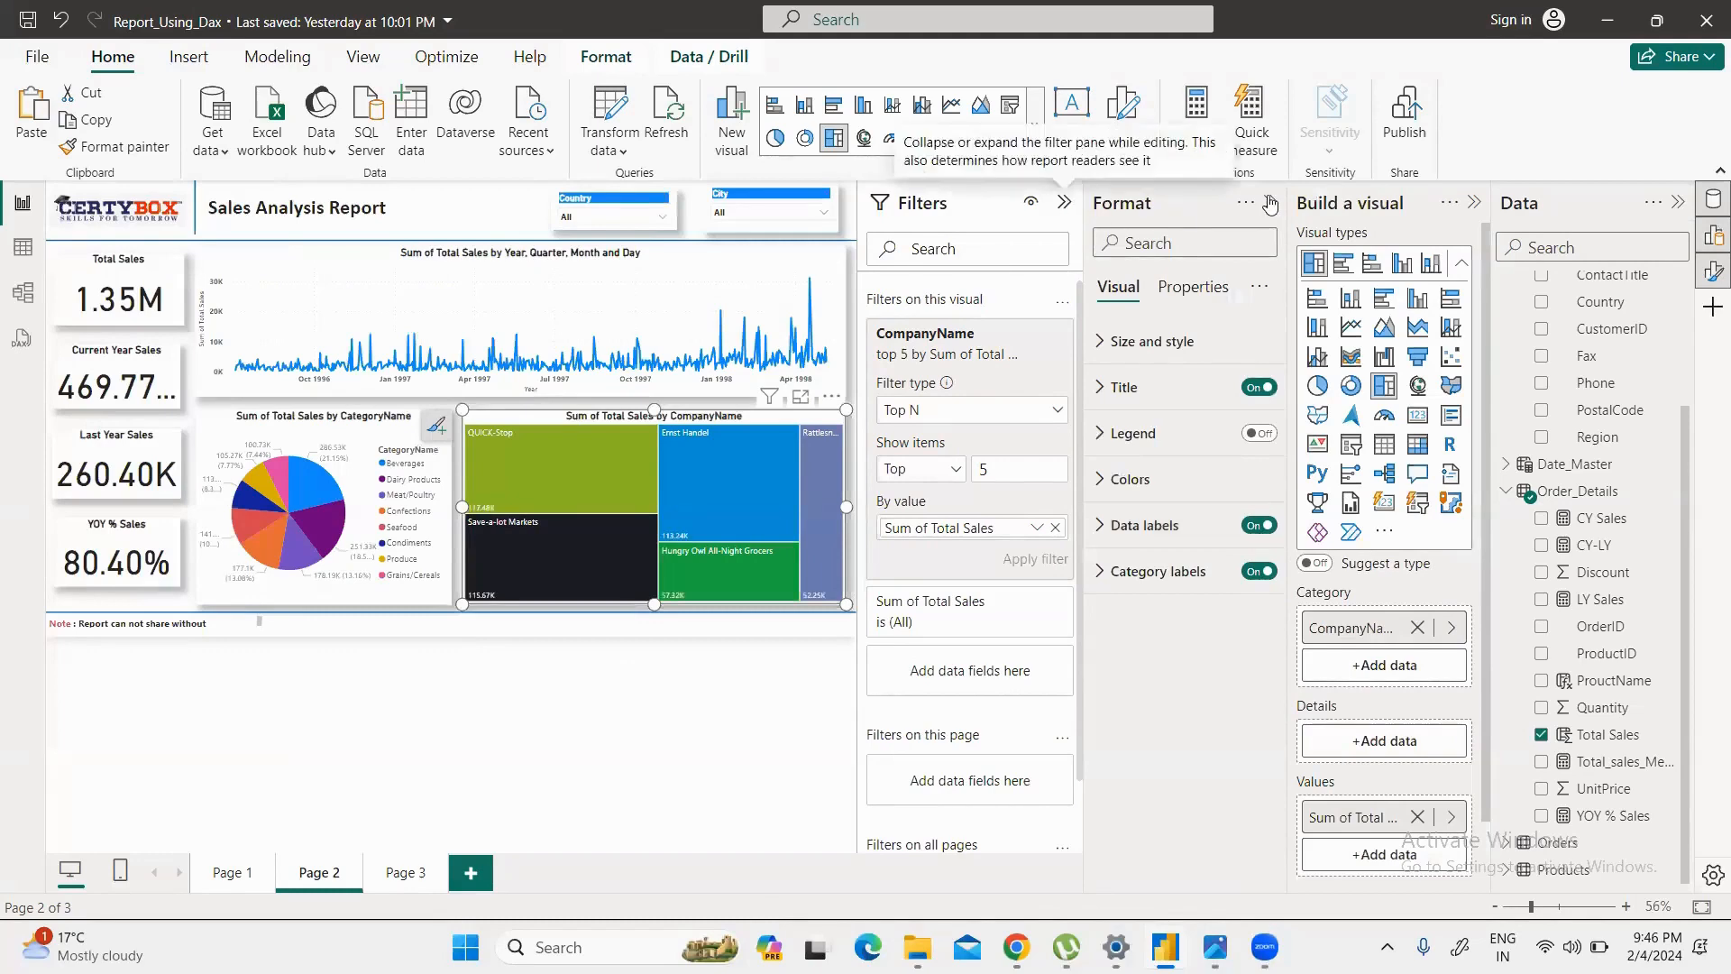
# Step: Collapse the filter, format, build and data panes to enlarge the report canvas
pyautogui.click(1064, 203)
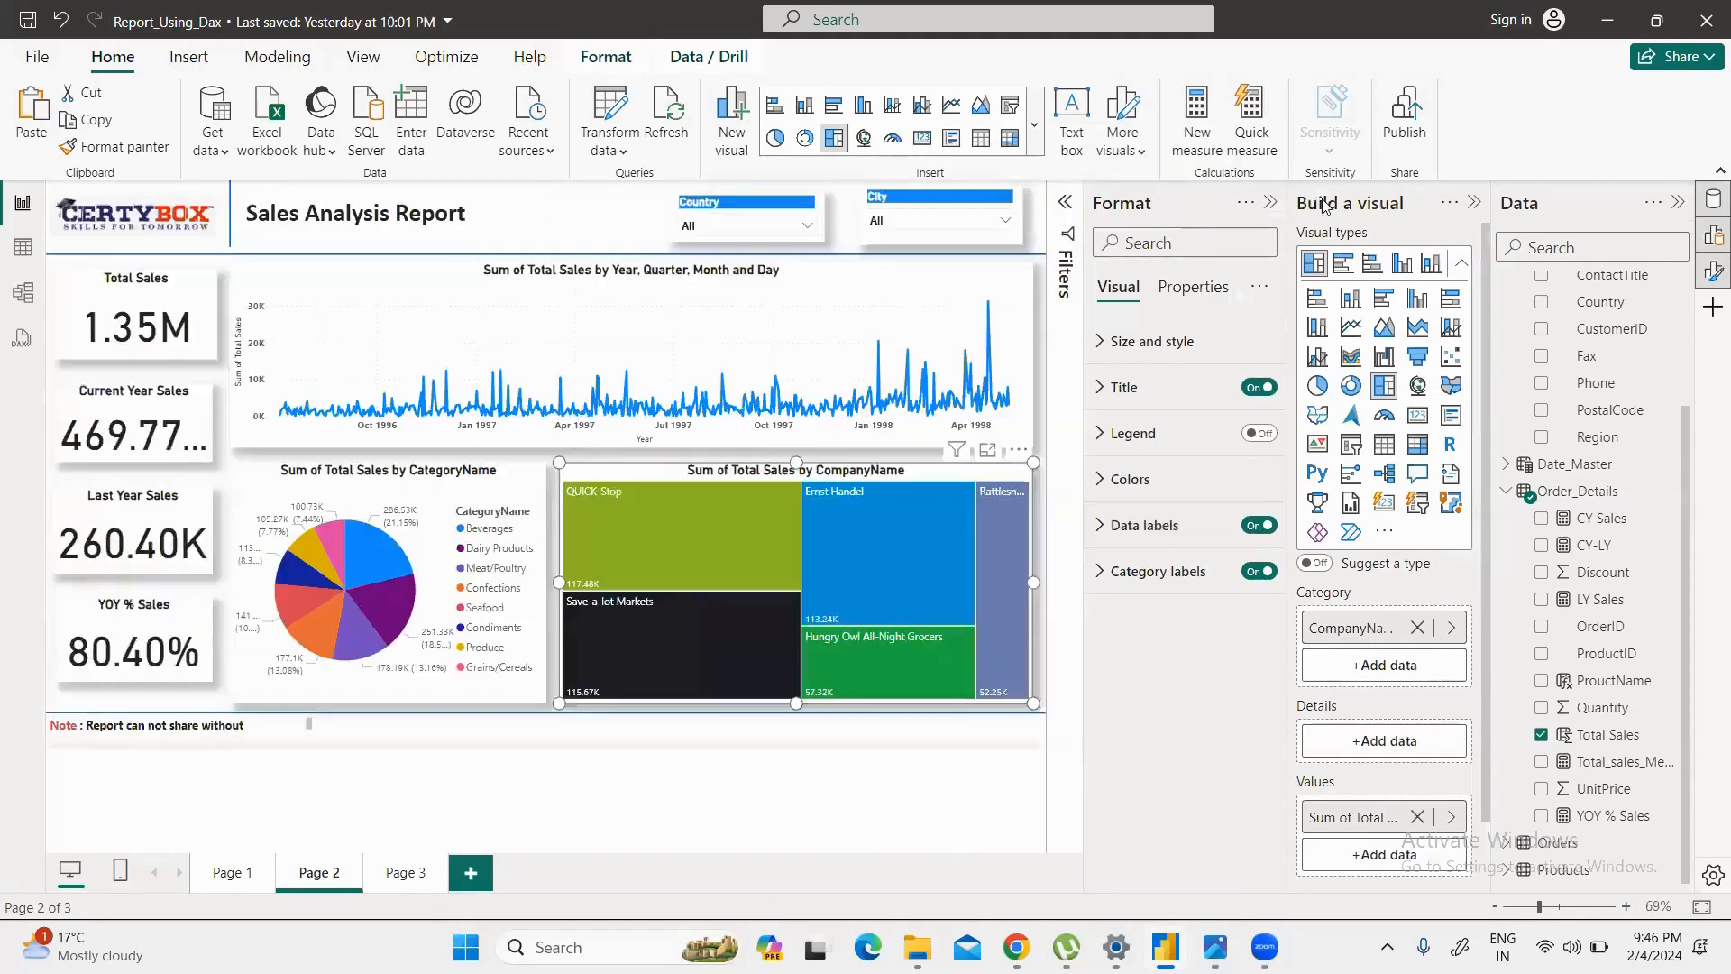
pyautogui.click(1270, 203)
pyautogui.click(1473, 201)
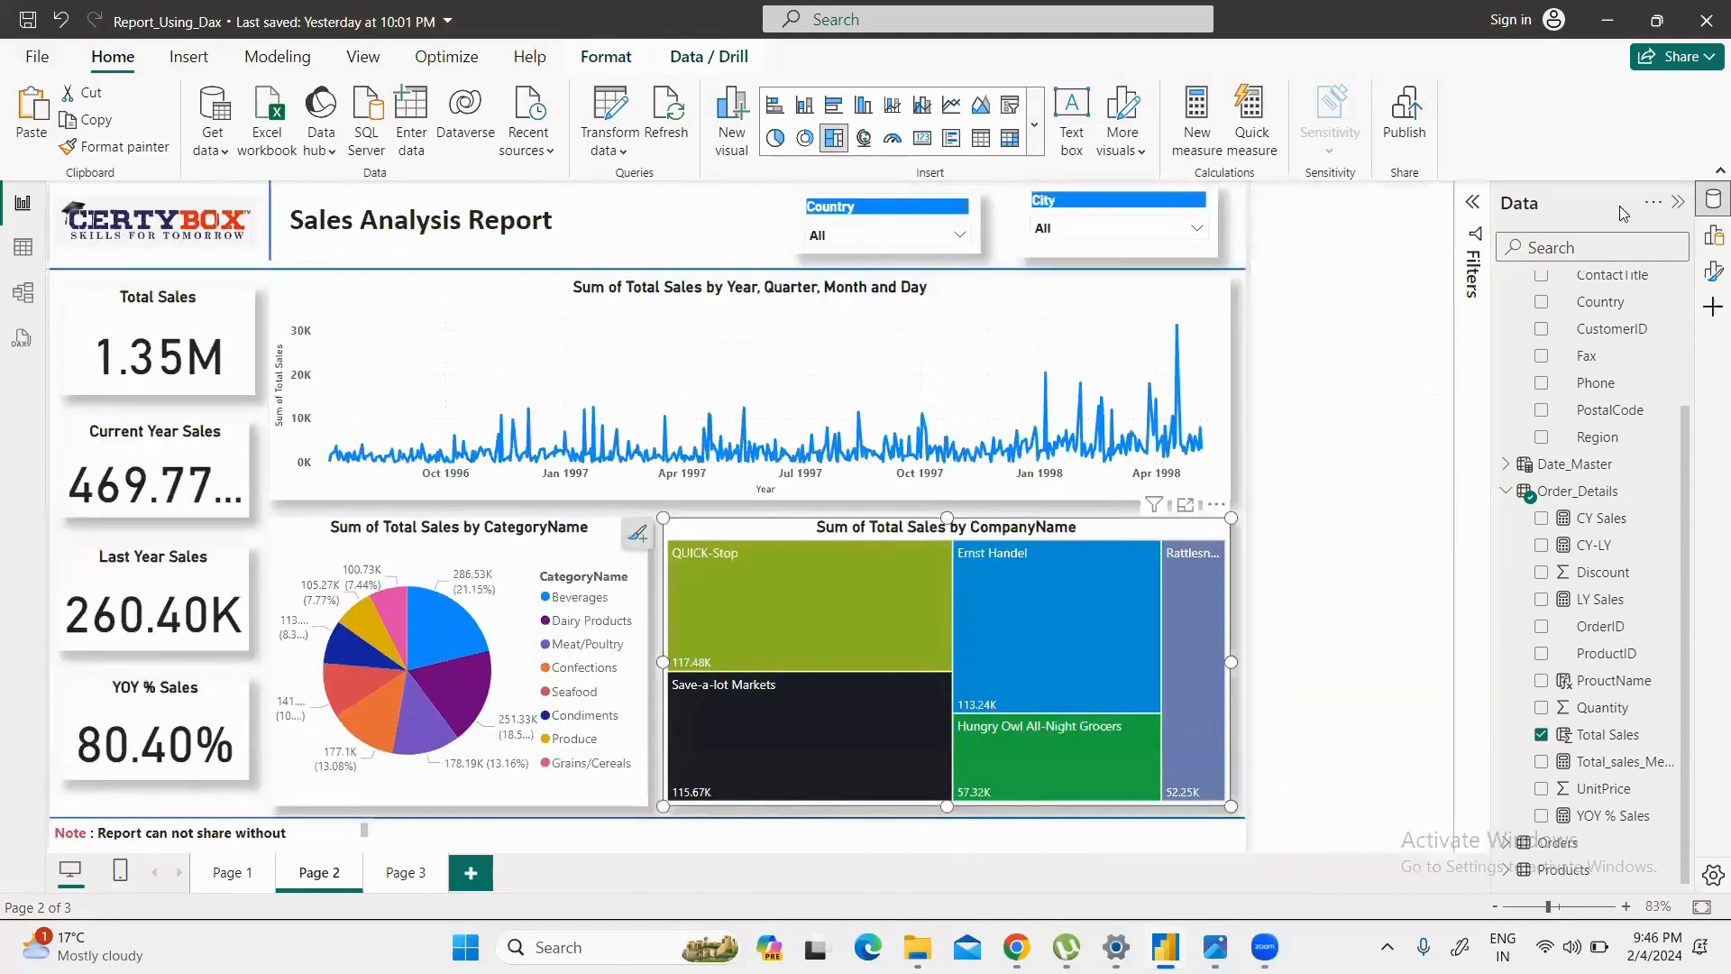
pyautogui.click(1678, 201)
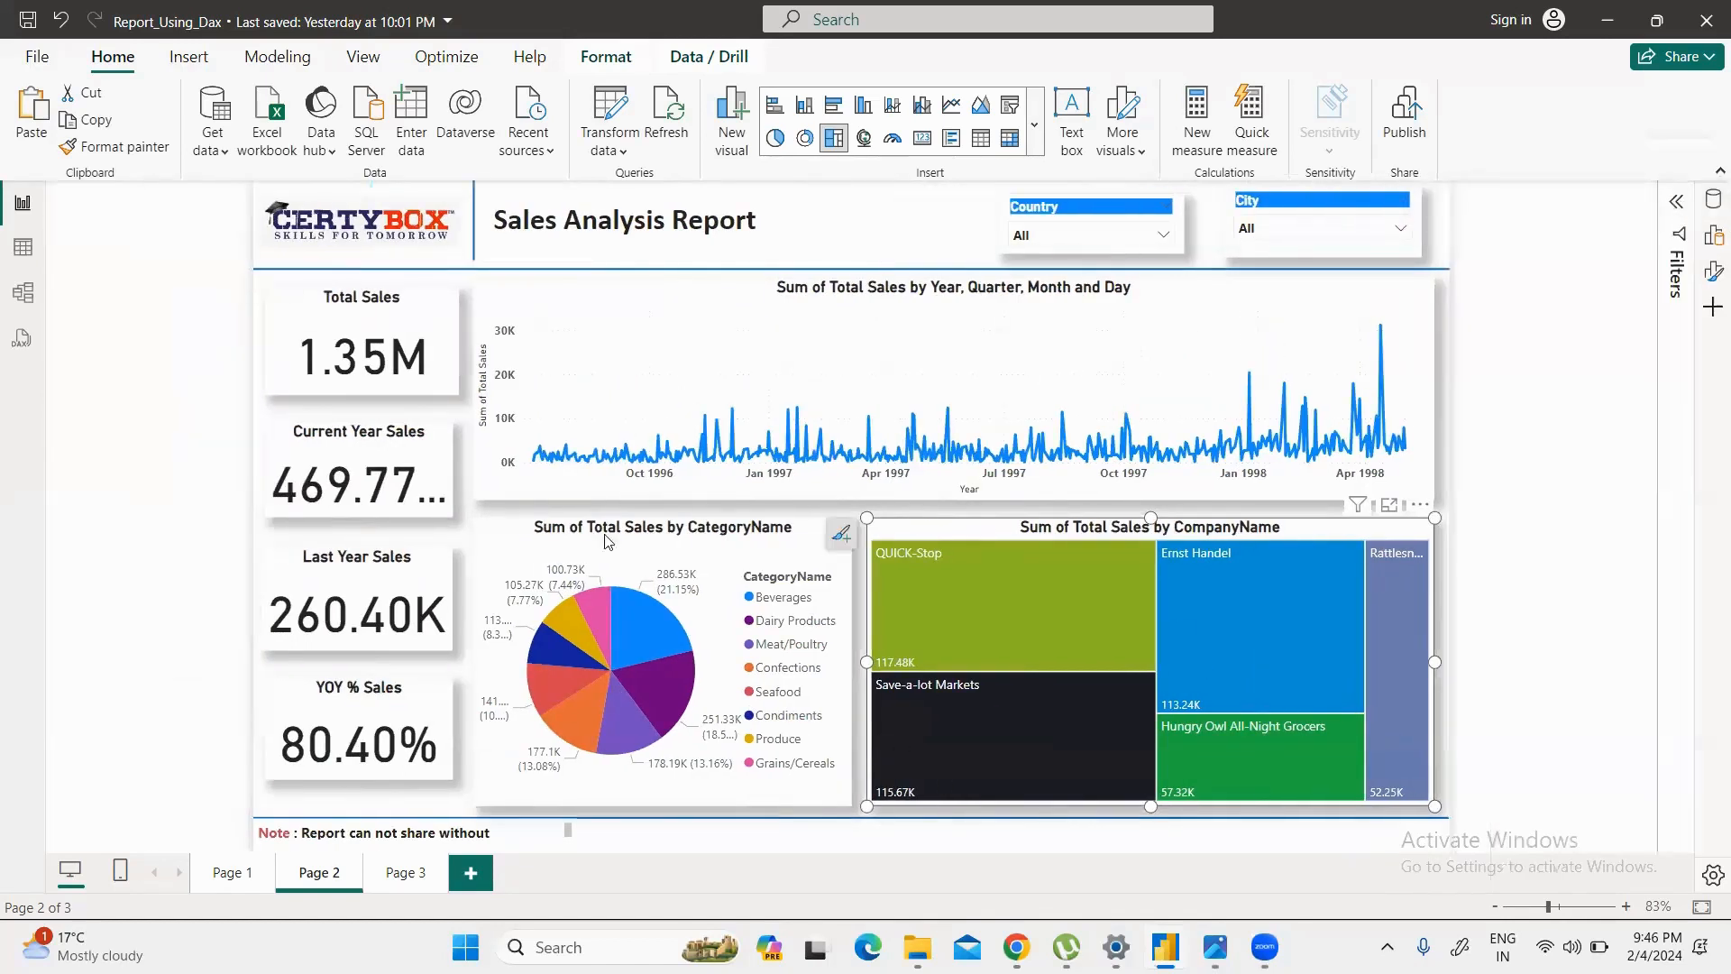
# Step: Filter the report page to Brazil with the Country slicer and close its list
pyautogui.moveTo(1345, 748)
pyautogui.click(1162, 236)
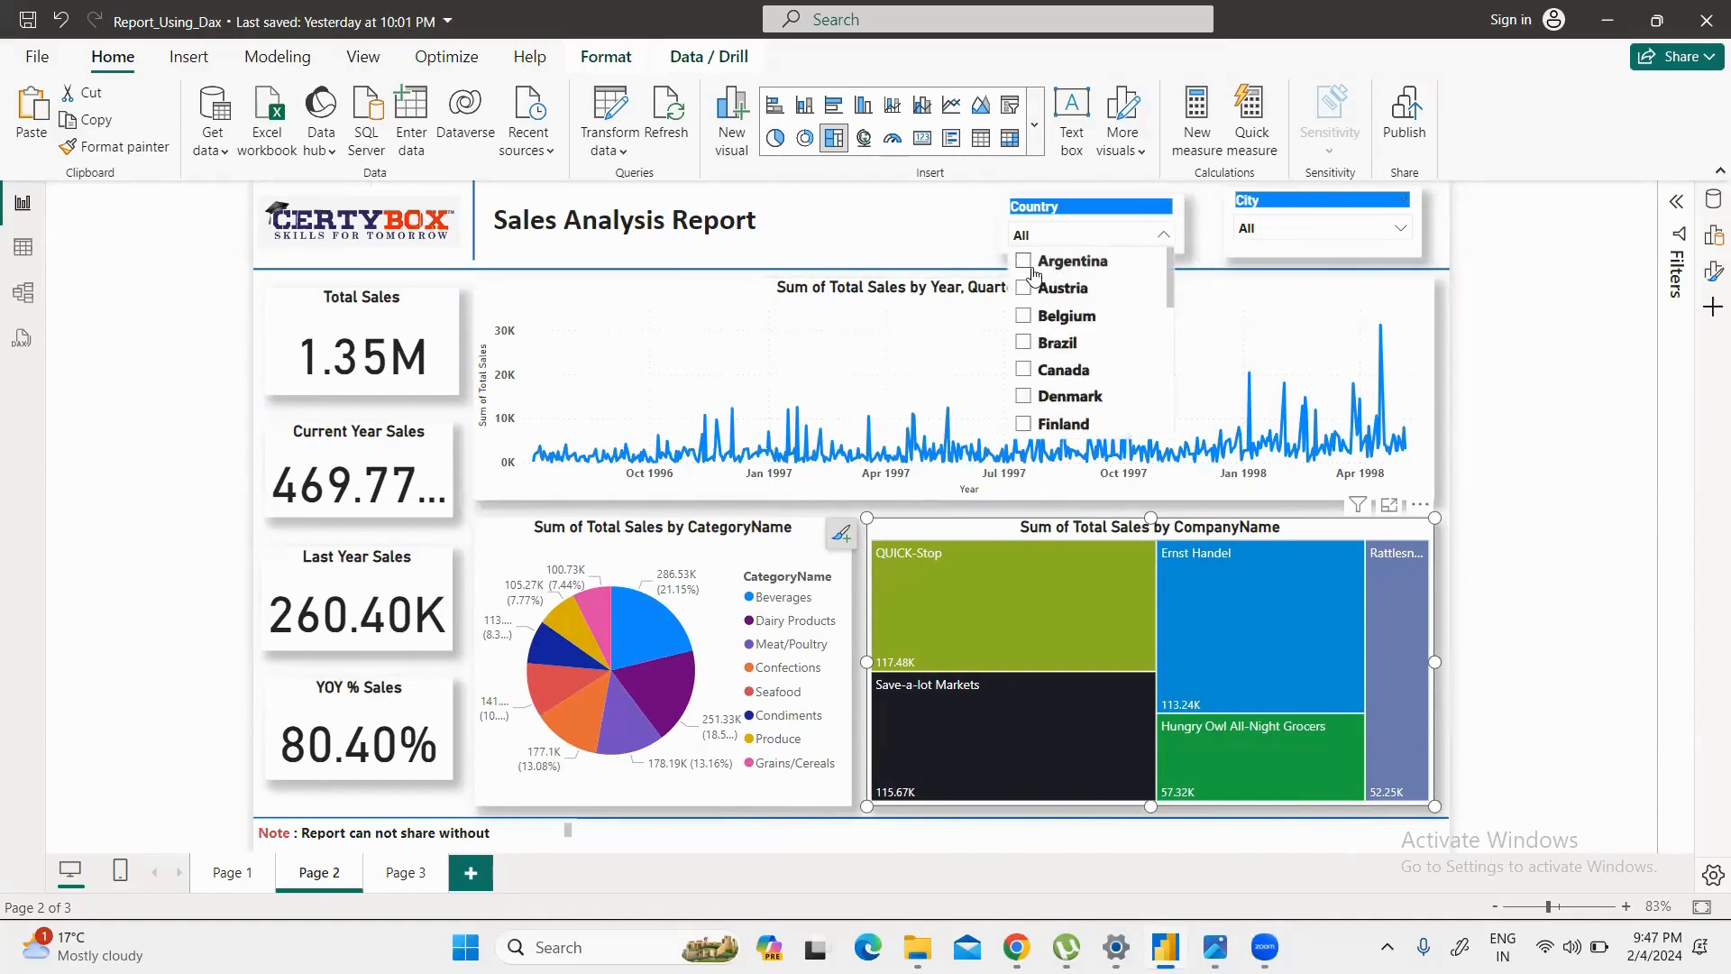
pyautogui.moveTo(1168, 260); pyautogui.dragTo(1169, 269)
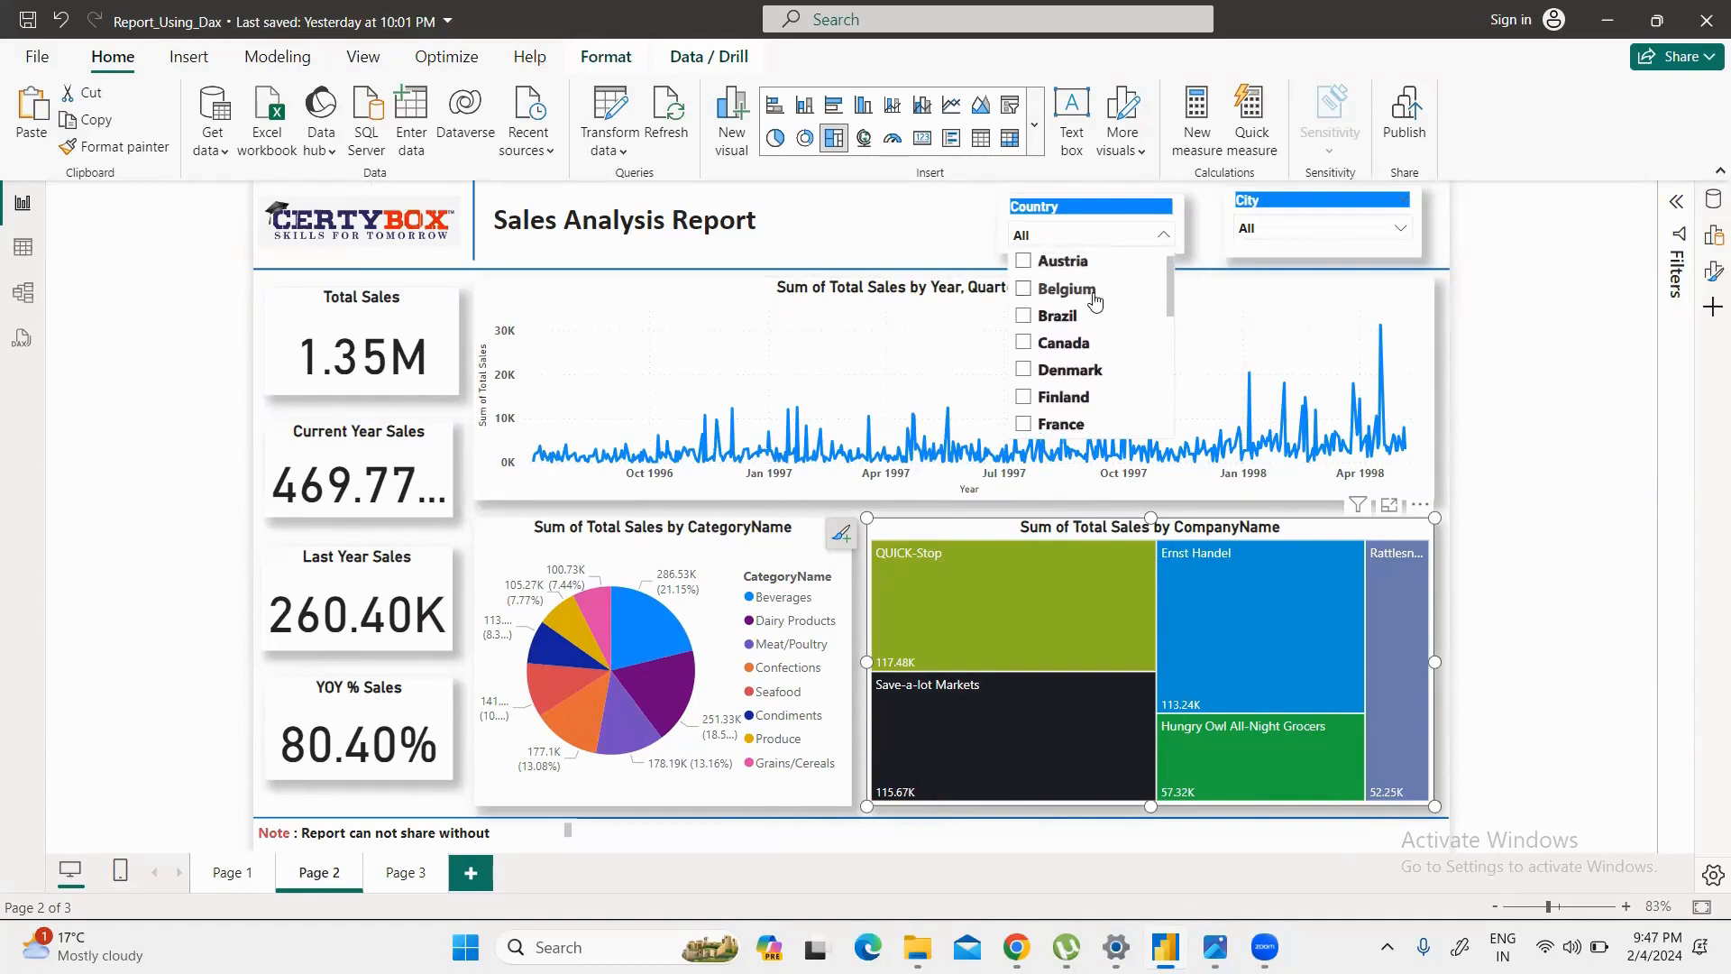
pyautogui.click(1024, 316)
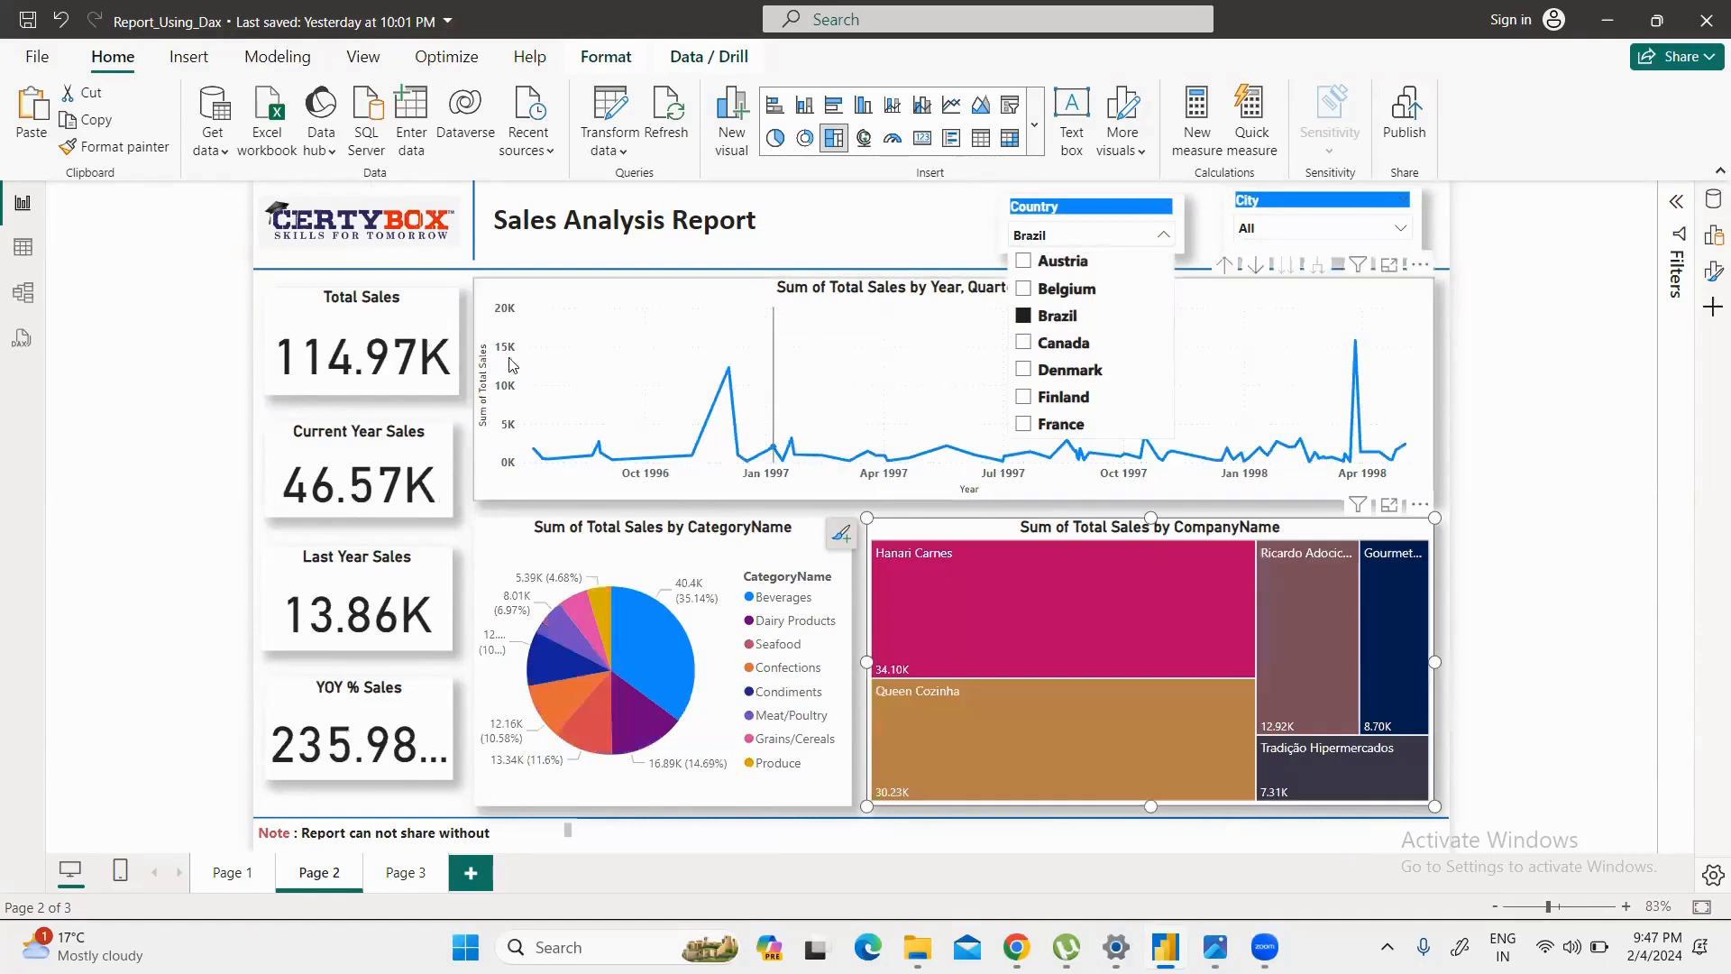
pyautogui.click(848, 203)
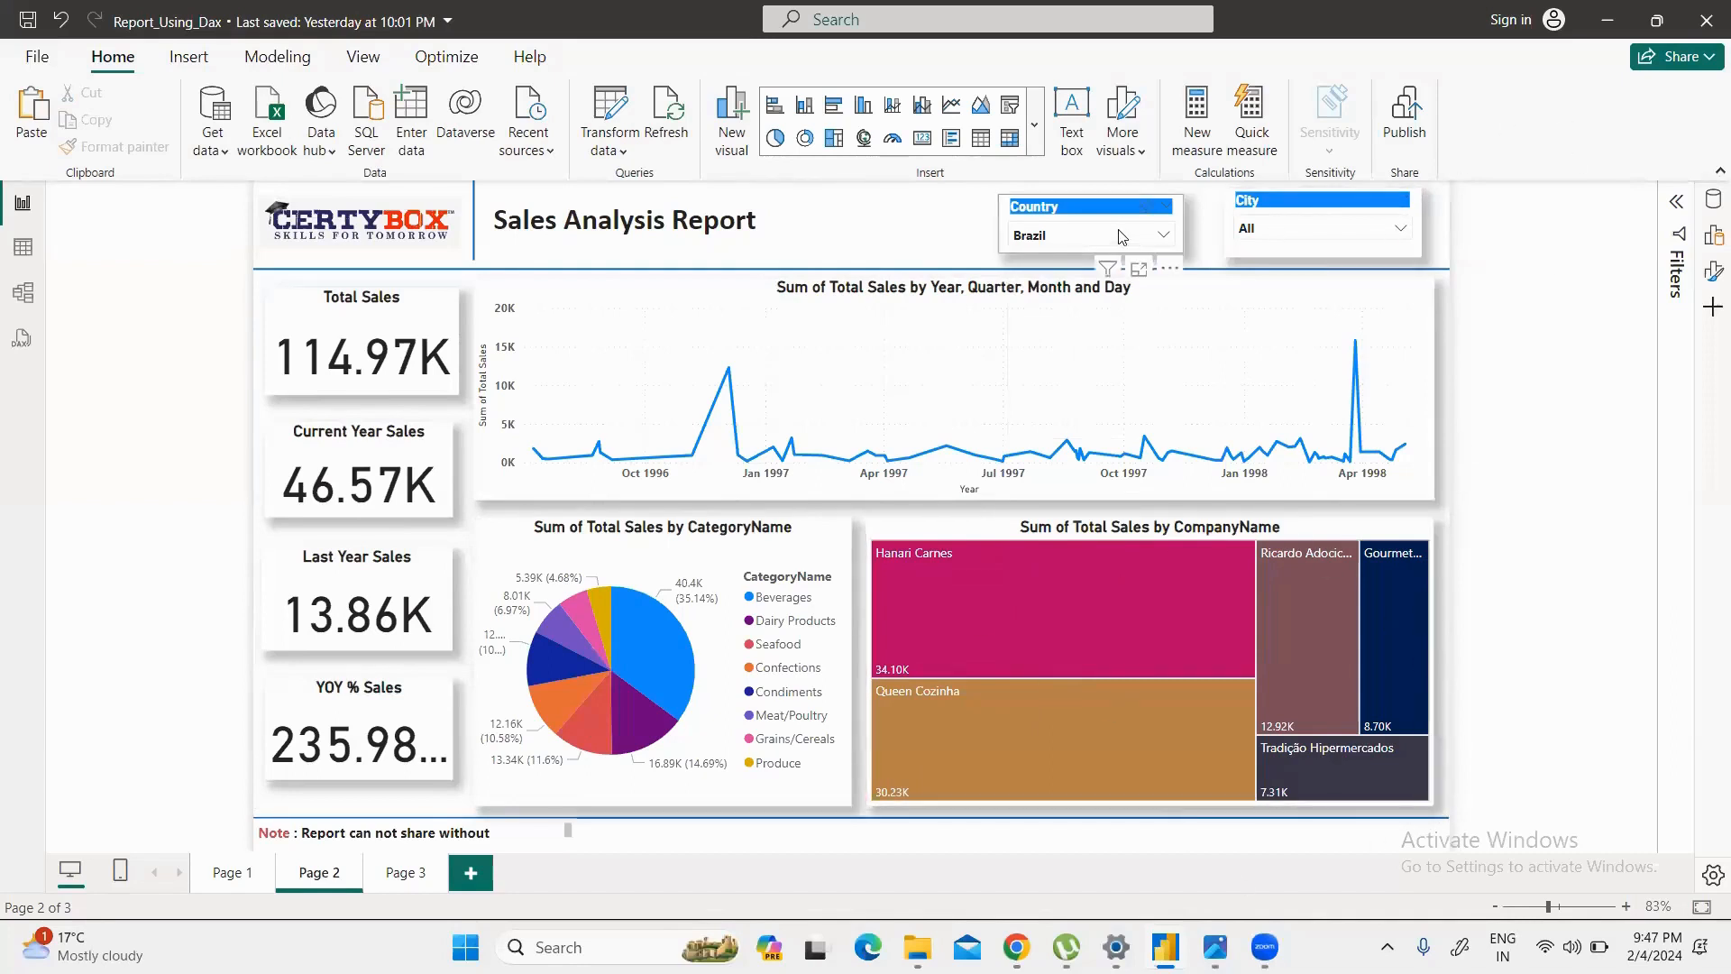
# Step: Narrow the report to Rio de Janeiro with the City slicer and close its list
pyautogui.click(1402, 231)
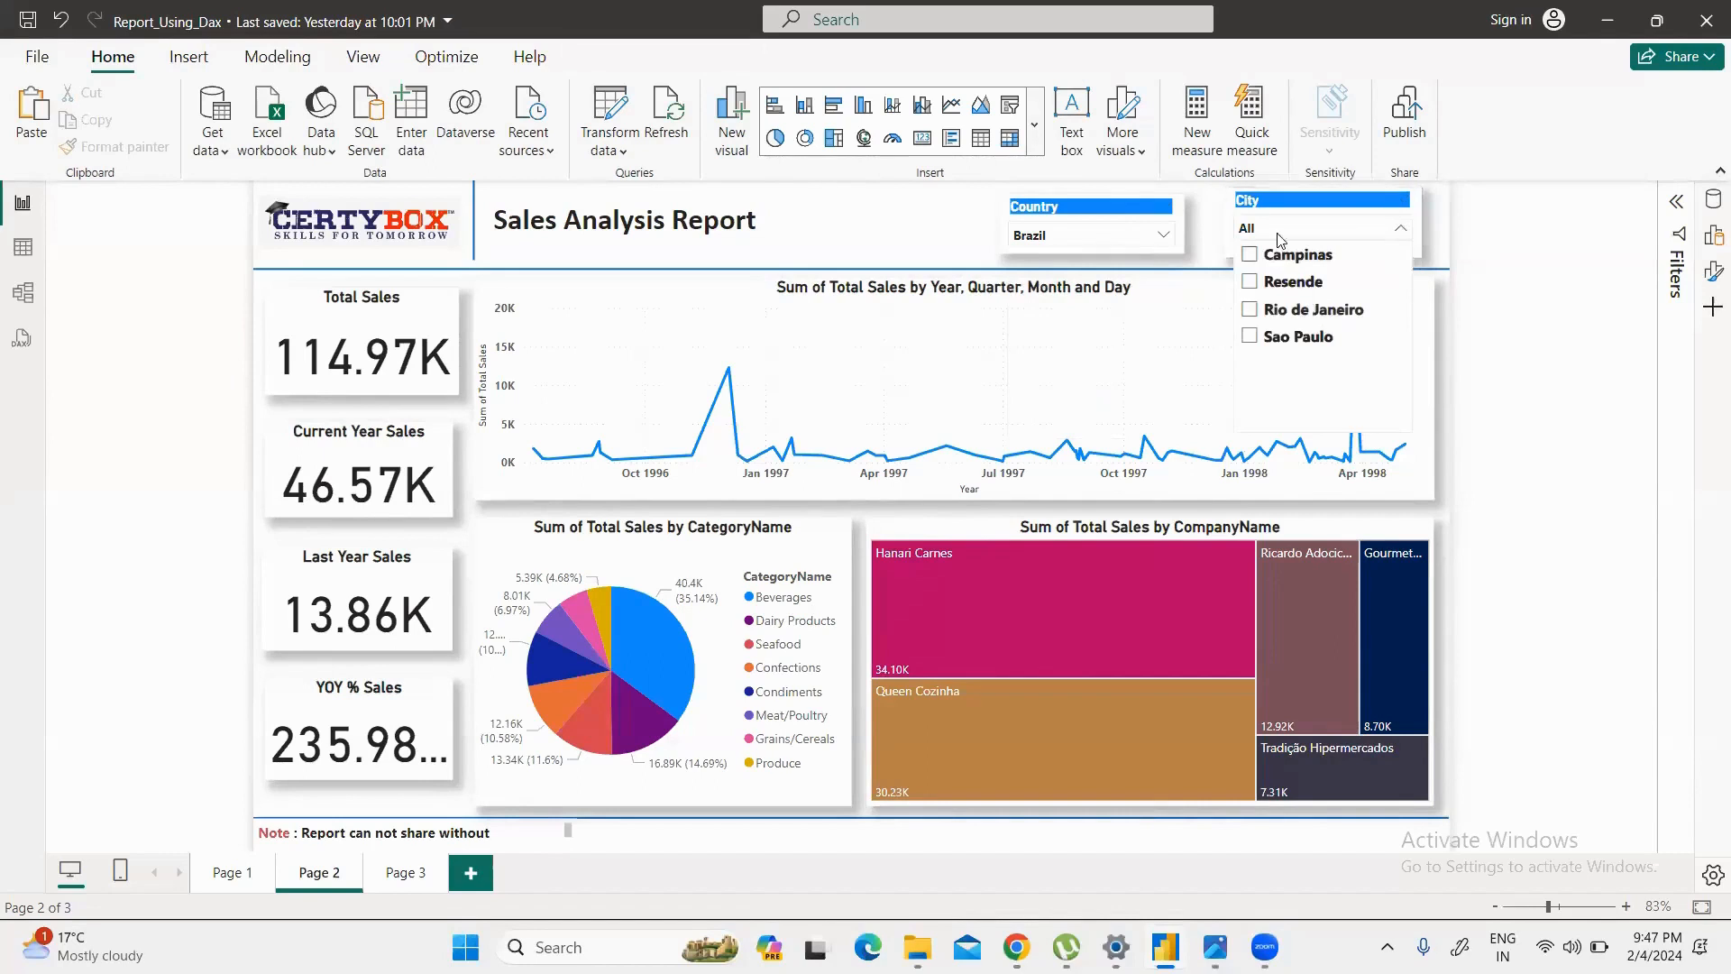
pyautogui.click(1253, 311)
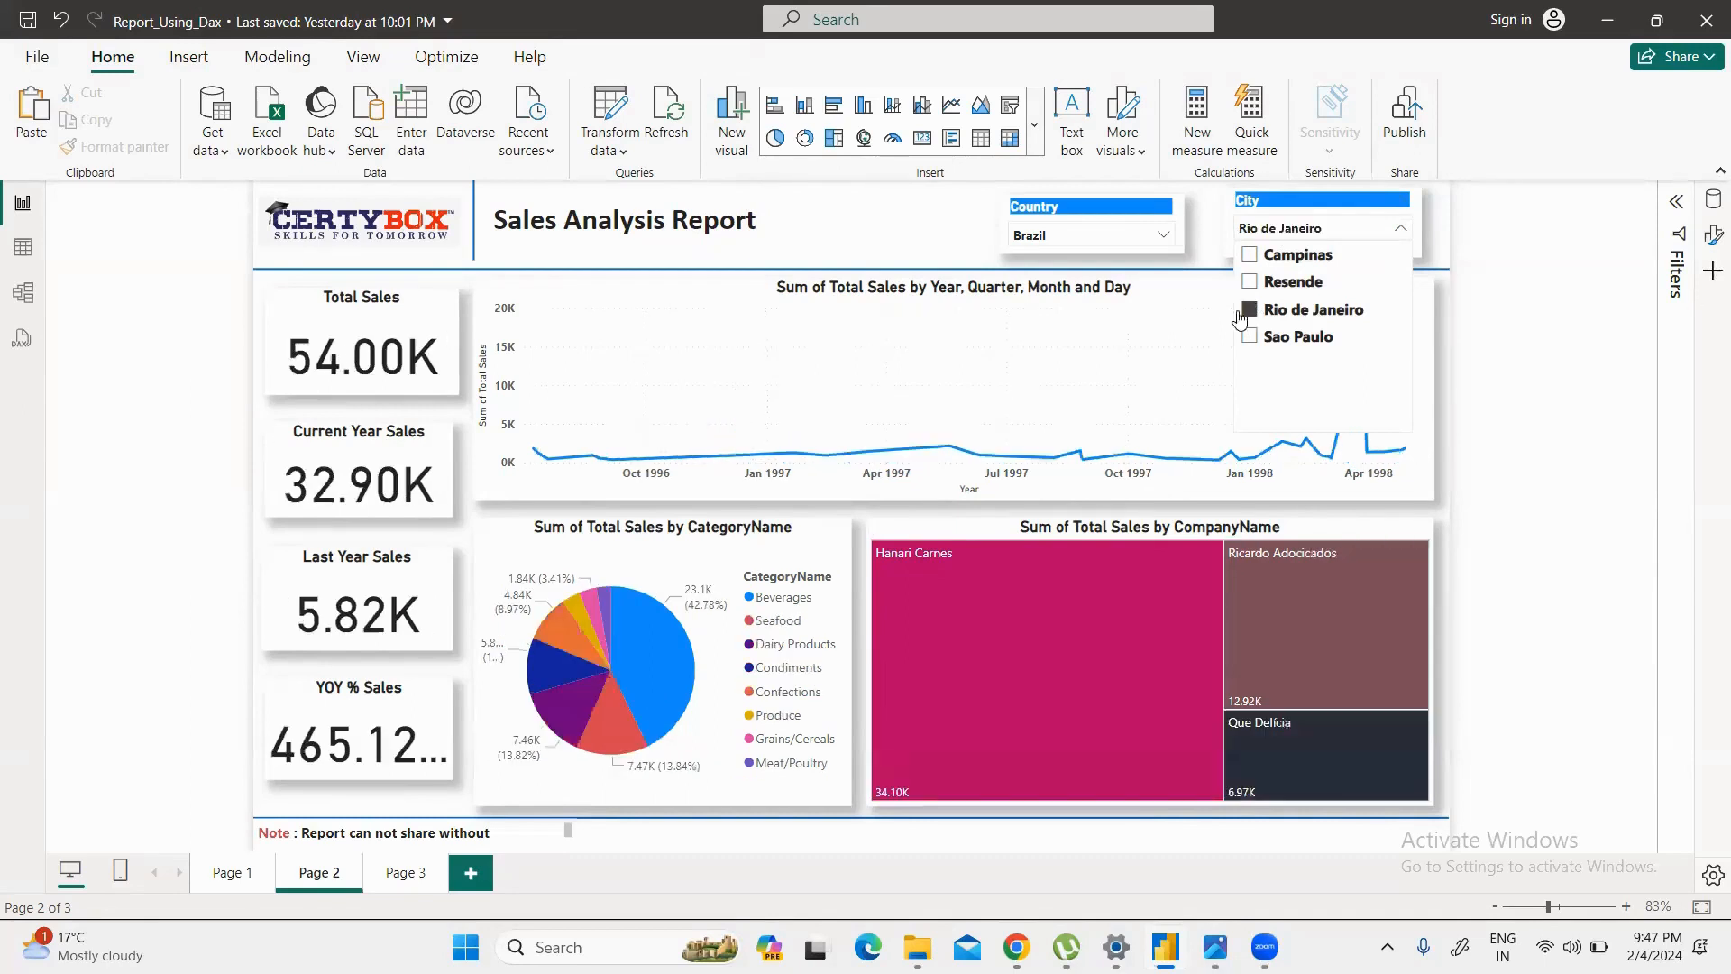
pyautogui.click(1016, 356)
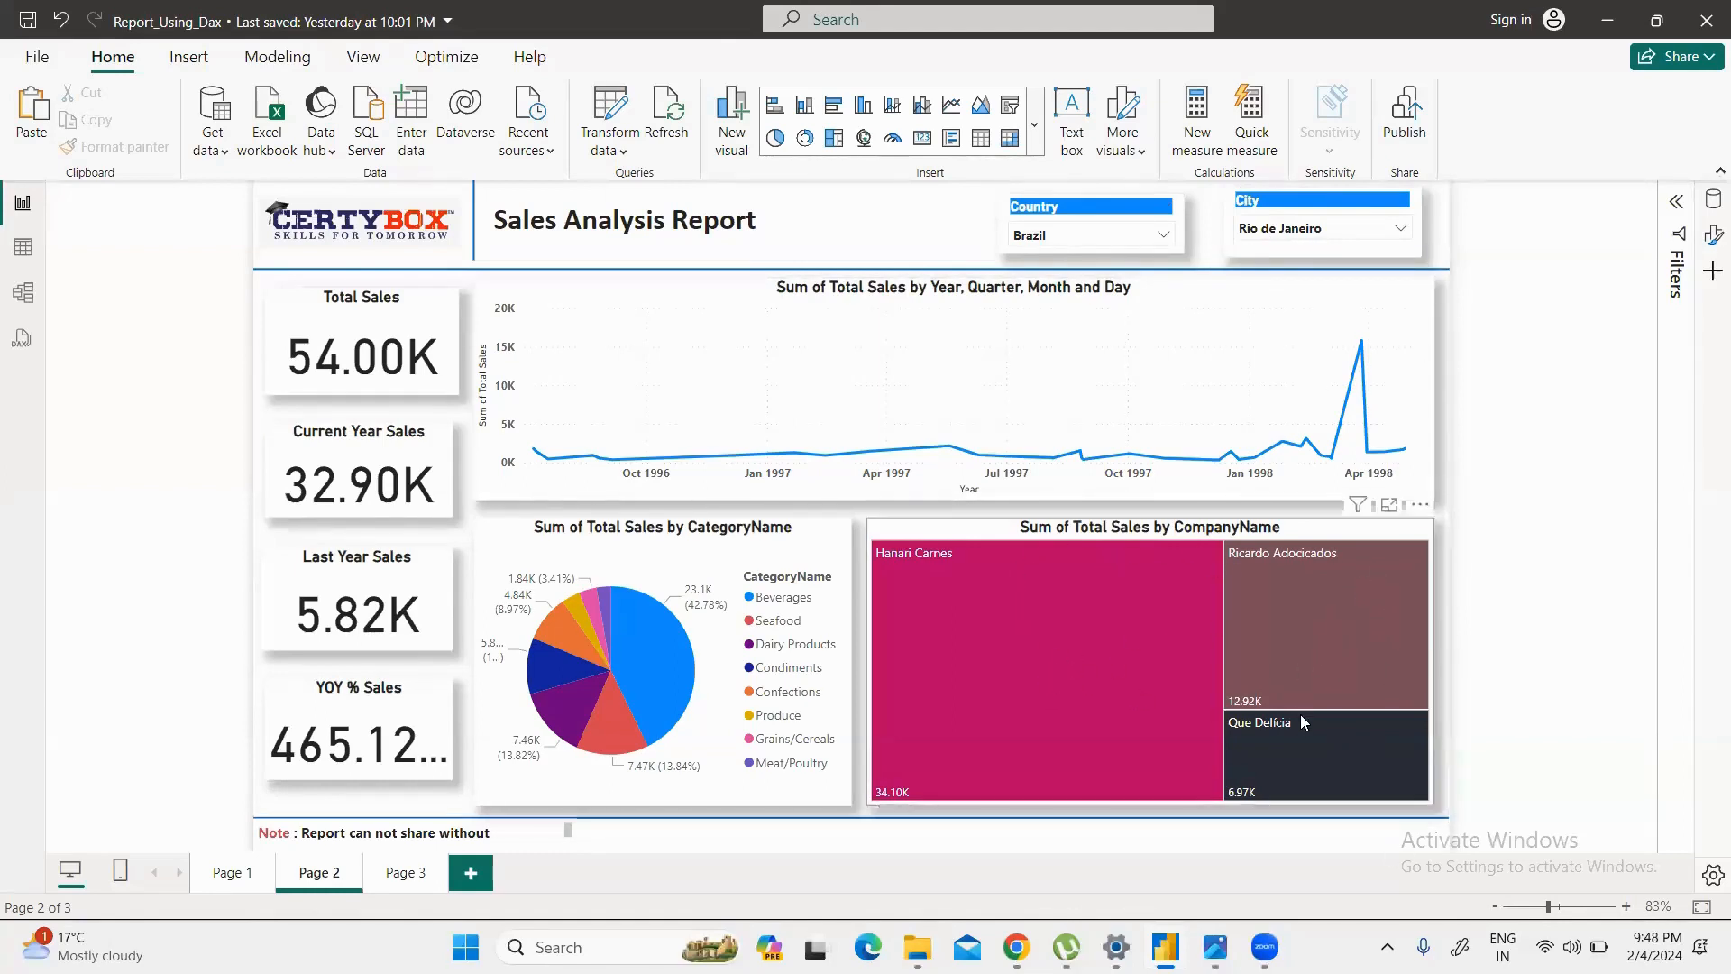
pyautogui.moveTo(1300, 714)
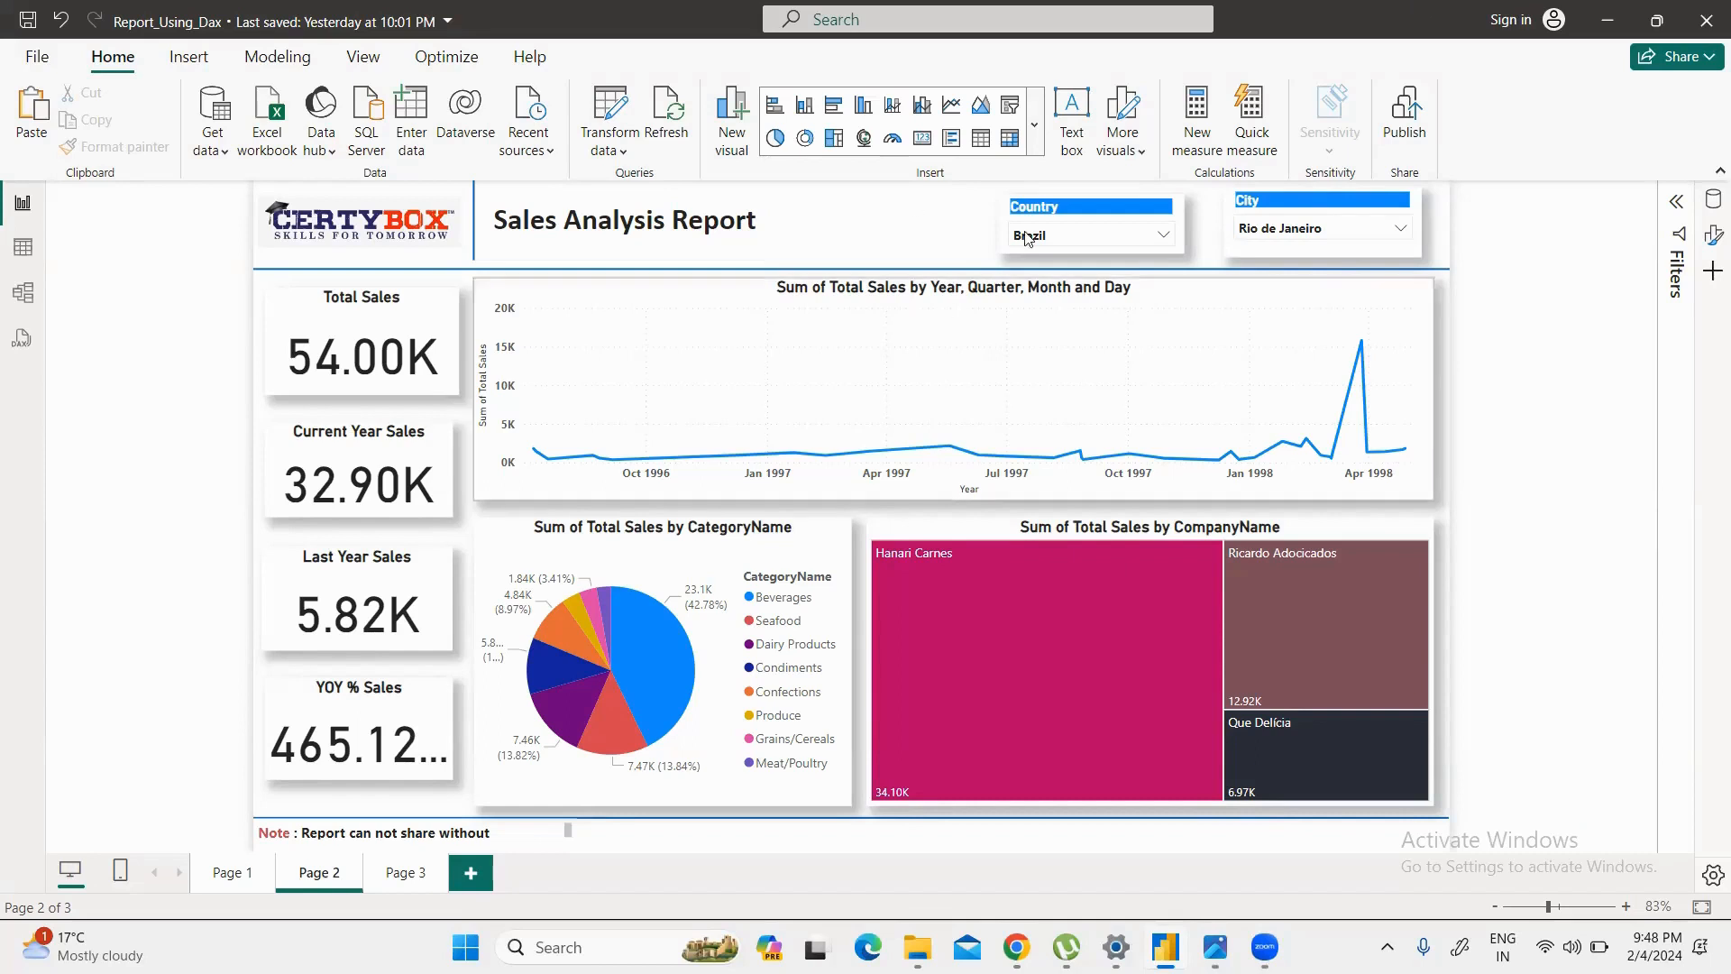
# Step: Add a new report page and expand the filter, data and format panes beside its canvas
pyautogui.click(470, 872)
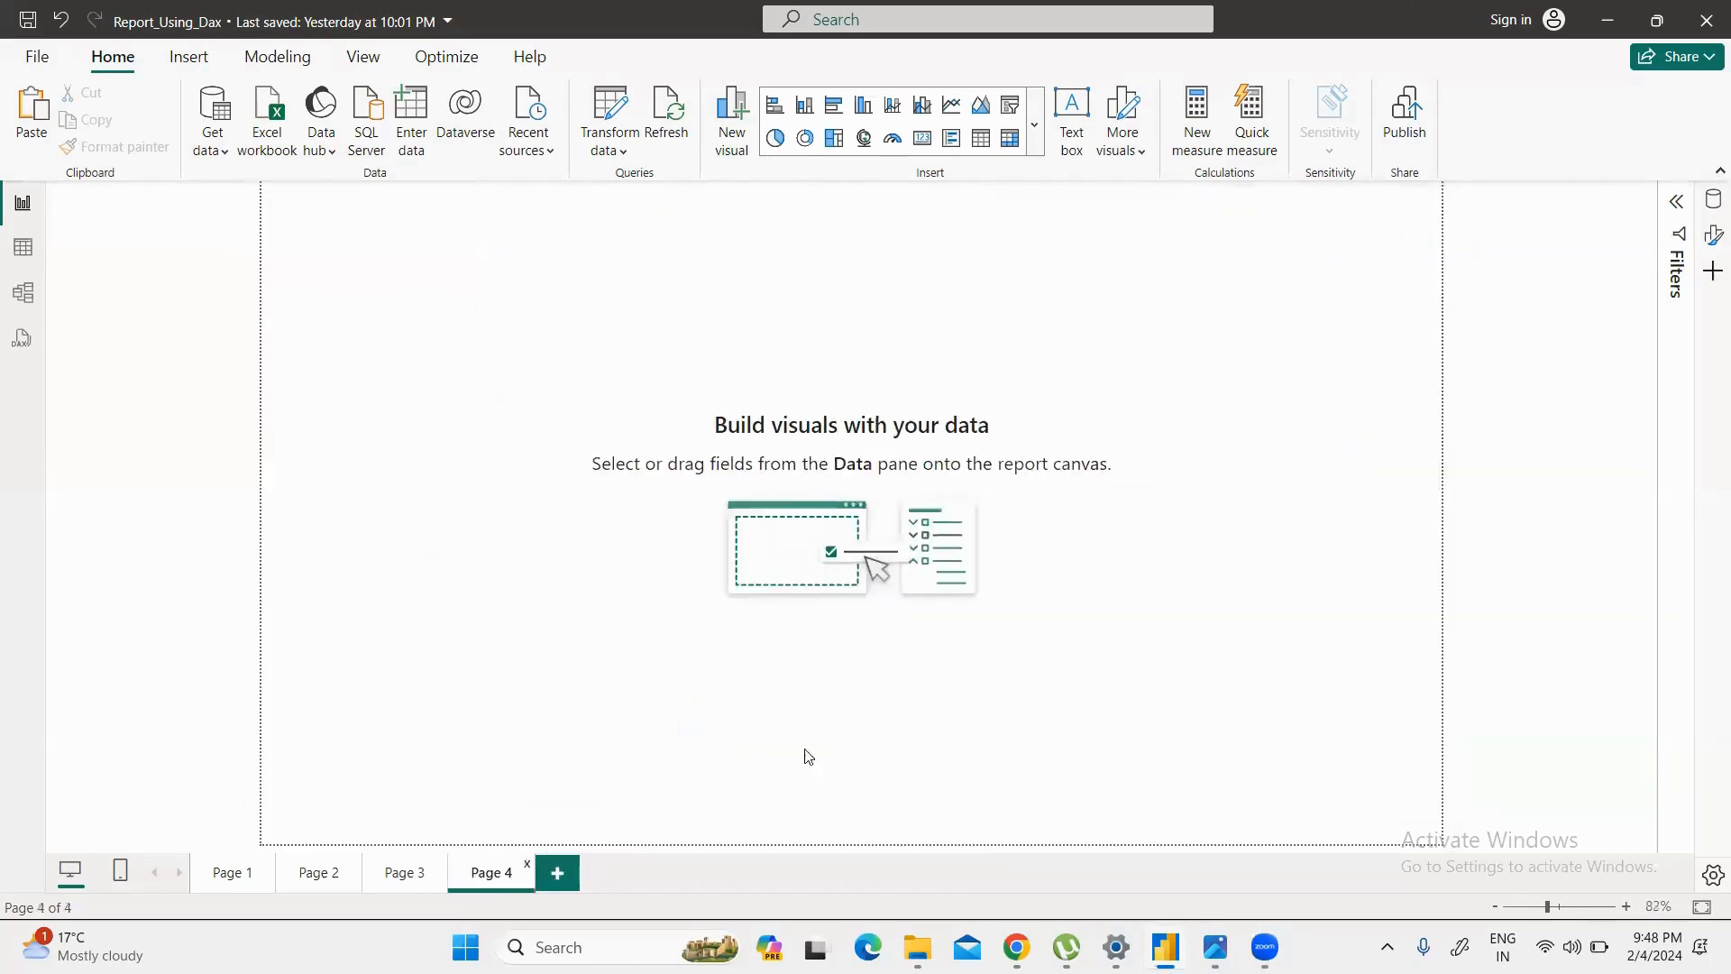
pyautogui.click(1674, 206)
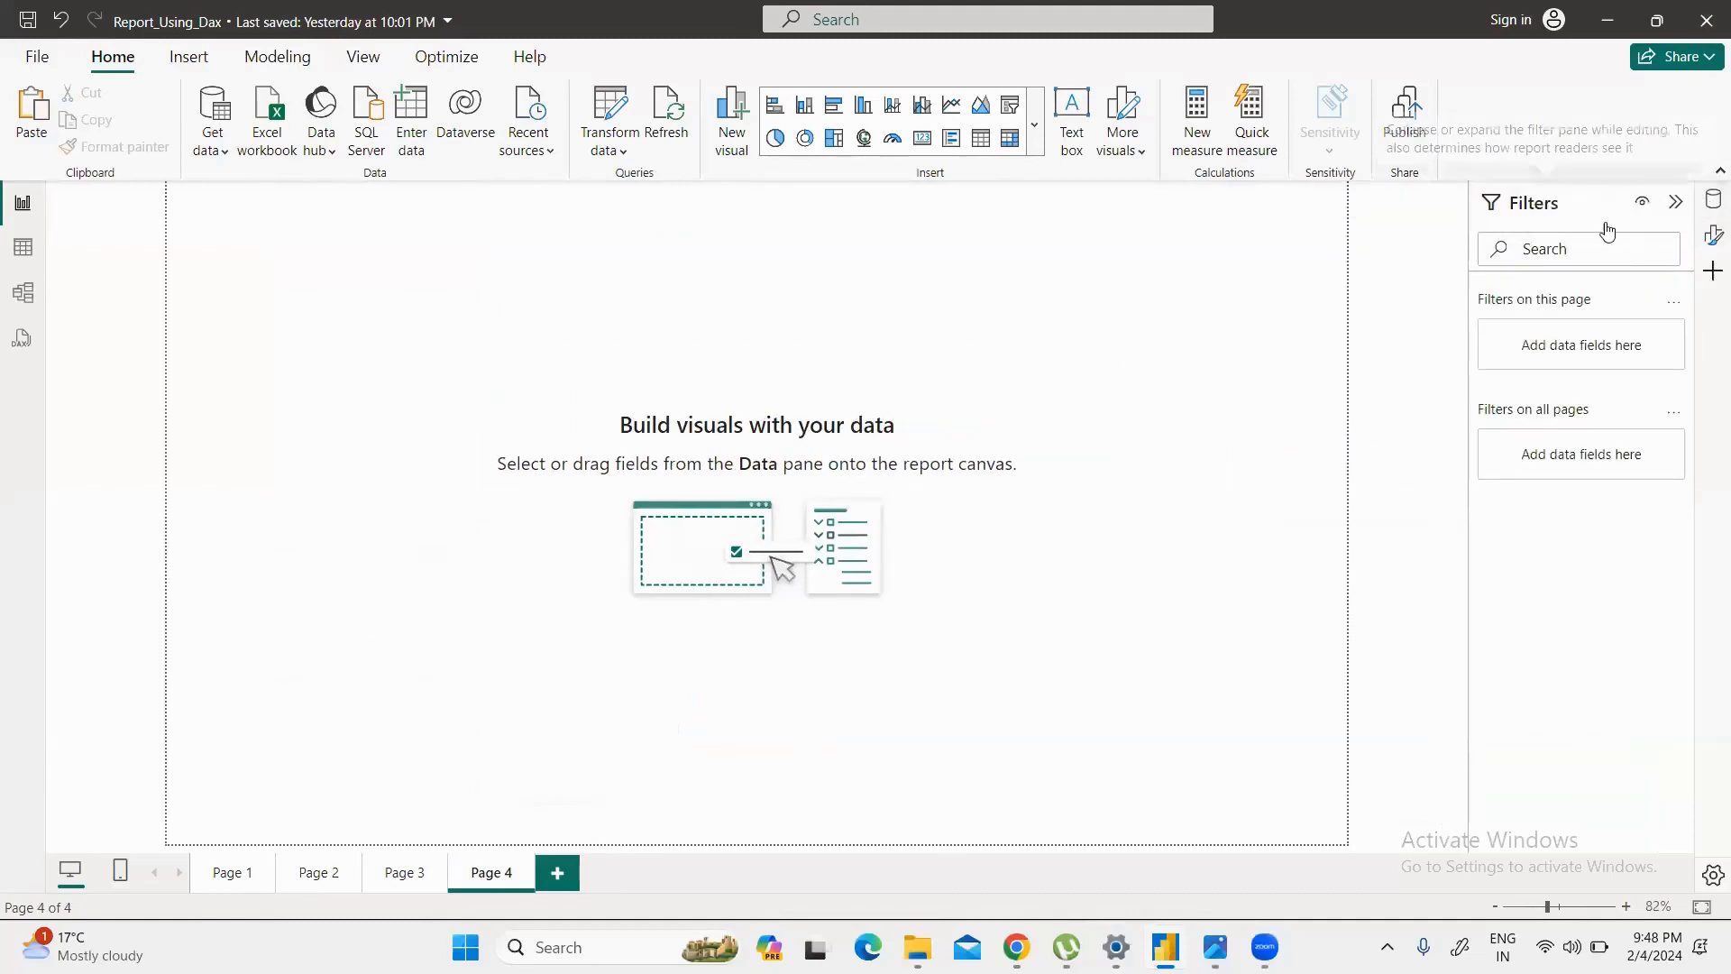
pyautogui.click(1713, 200)
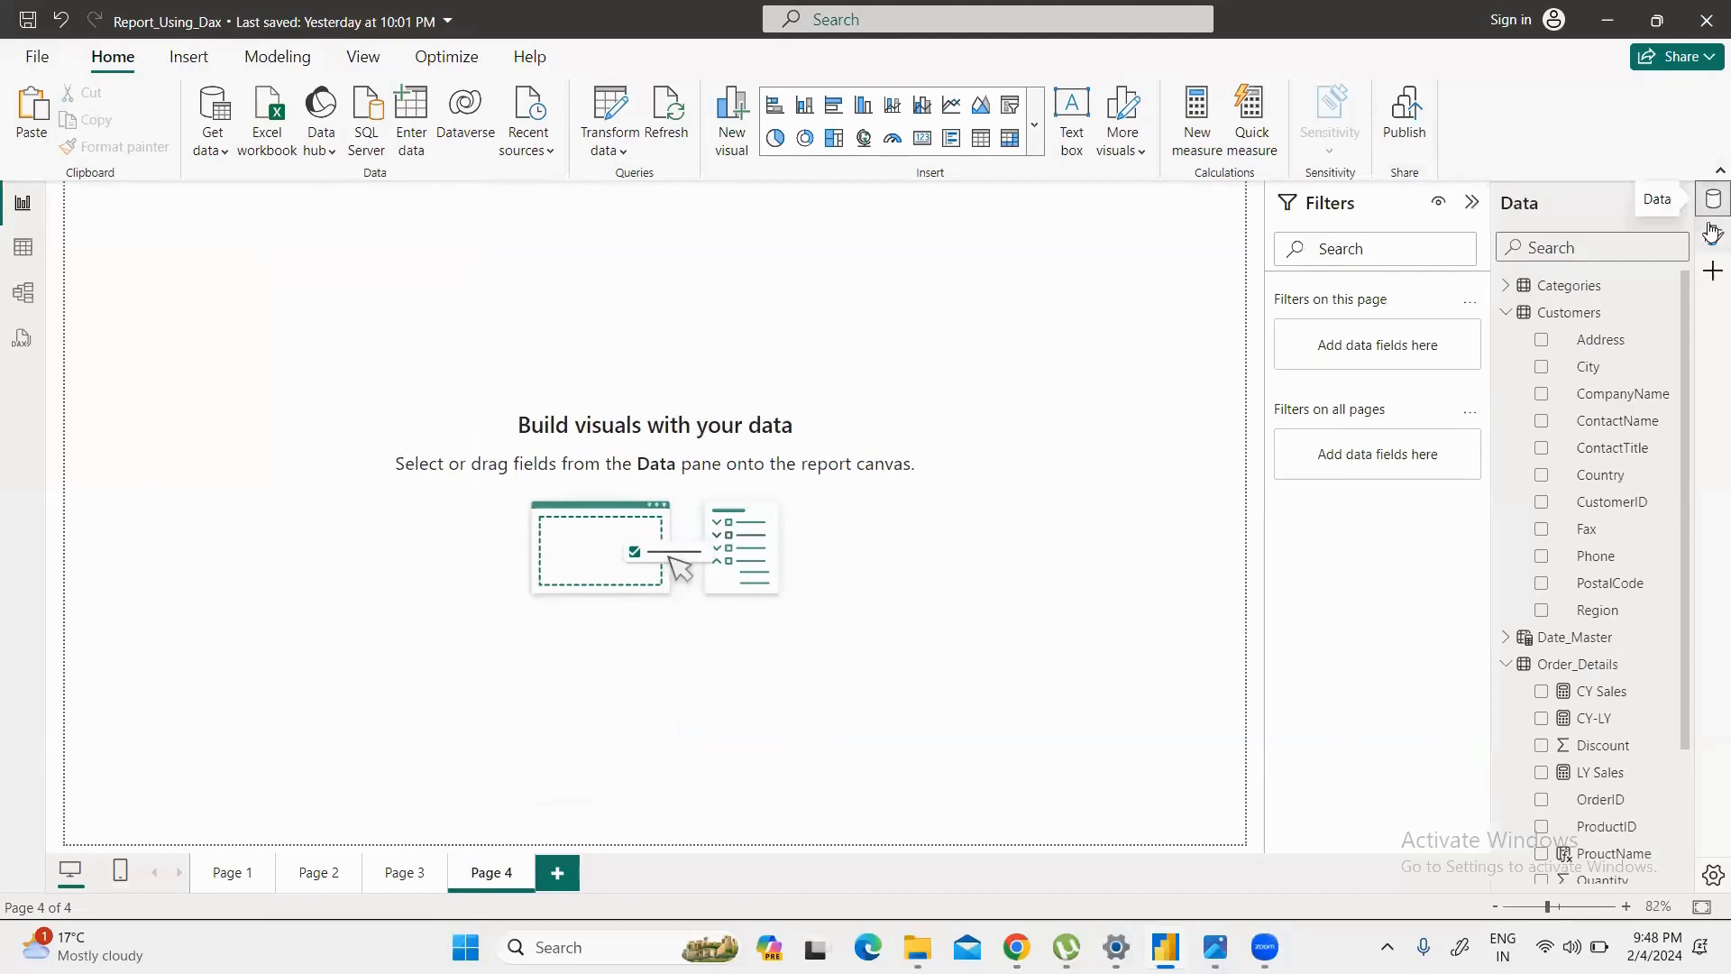
pyautogui.click(1712, 237)
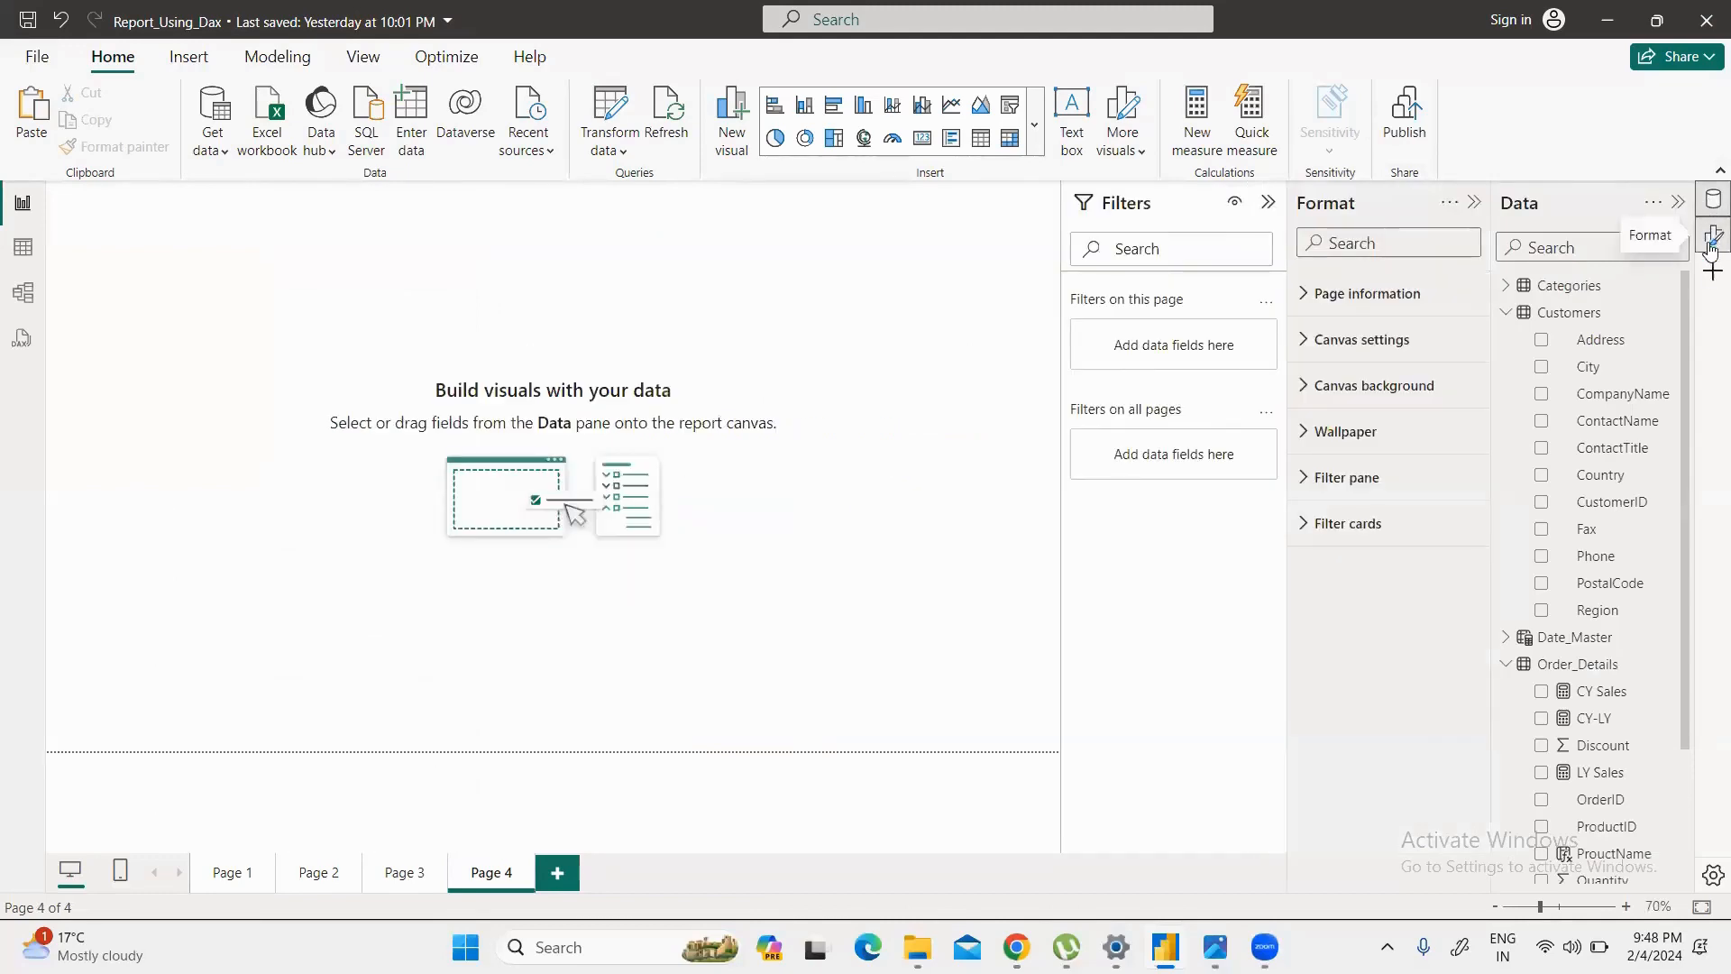
pyautogui.click(1710, 273)
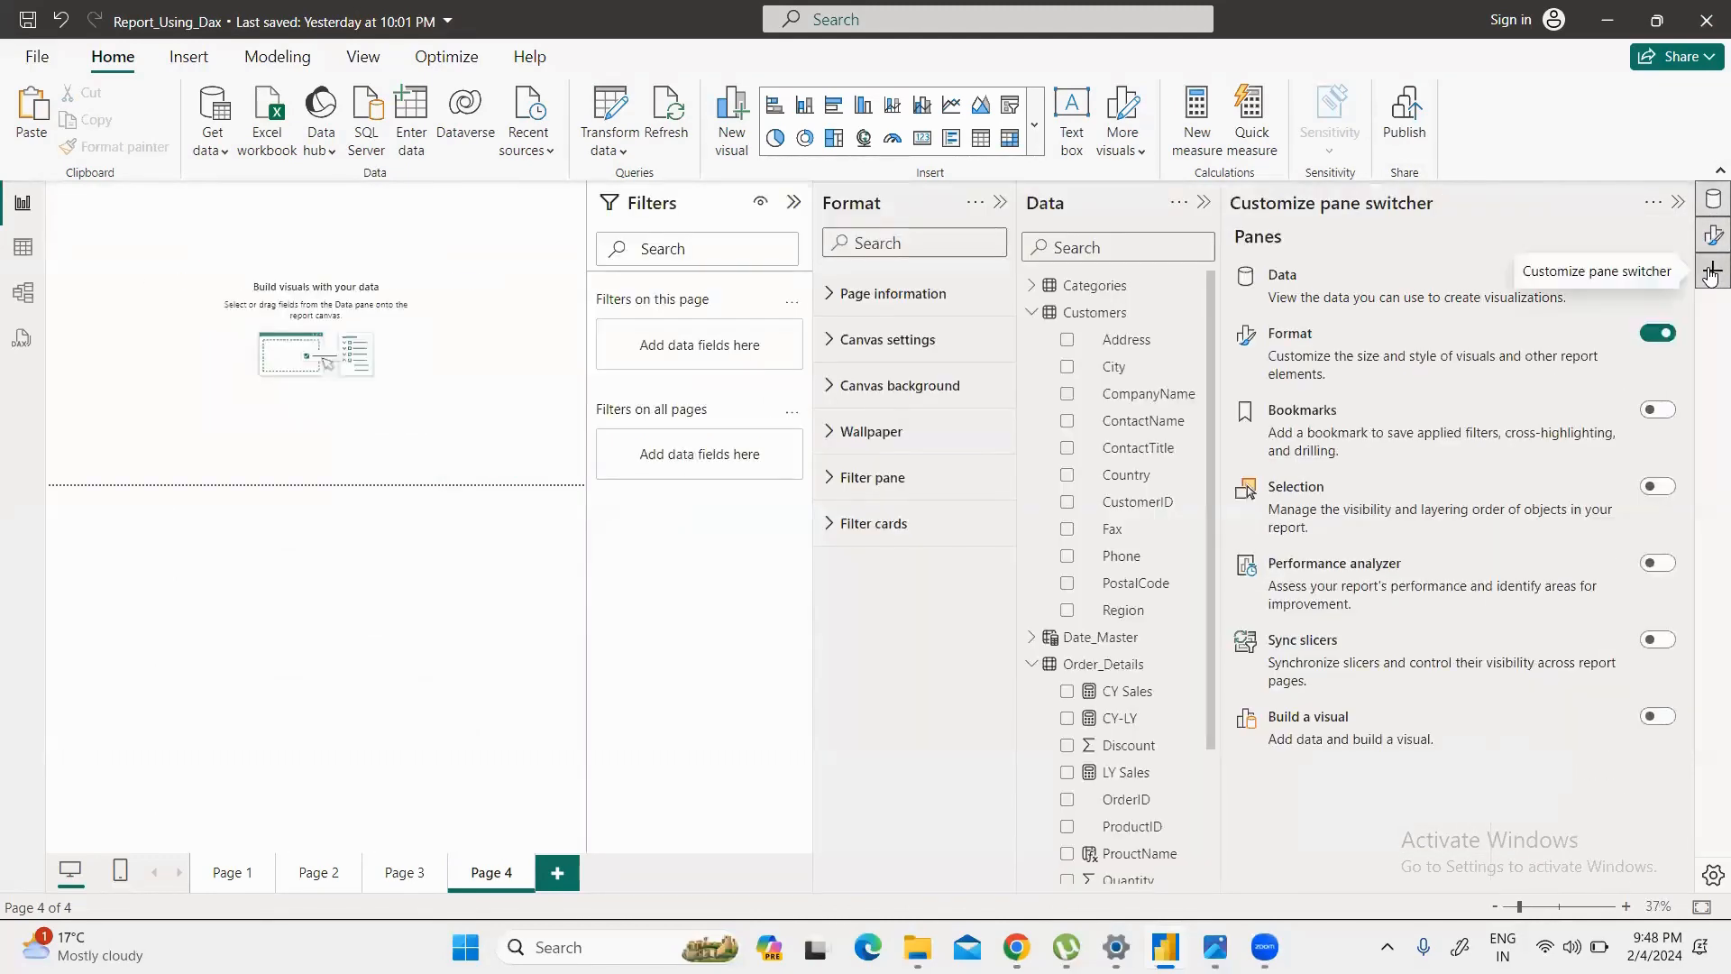
pyautogui.click(1710, 274)
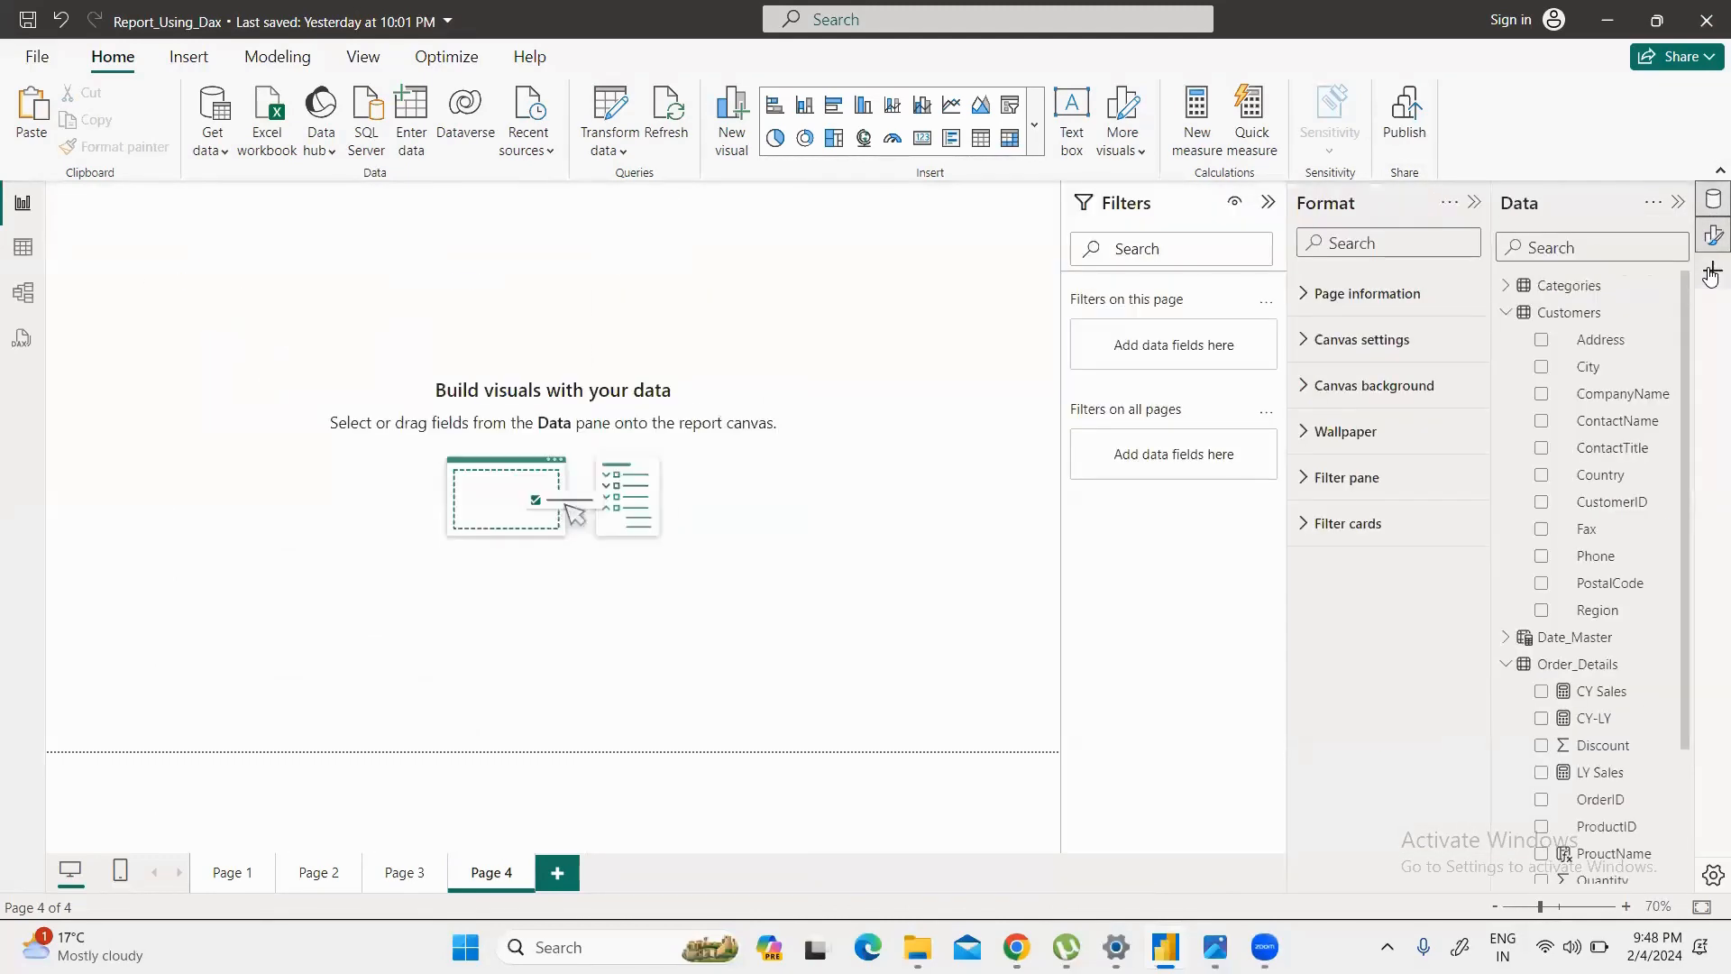
# Step: Insert a matrix visual on the new page, enlarge it to about half the page width, and shift it slightly inward from the page corner
pyautogui.click(1008, 141)
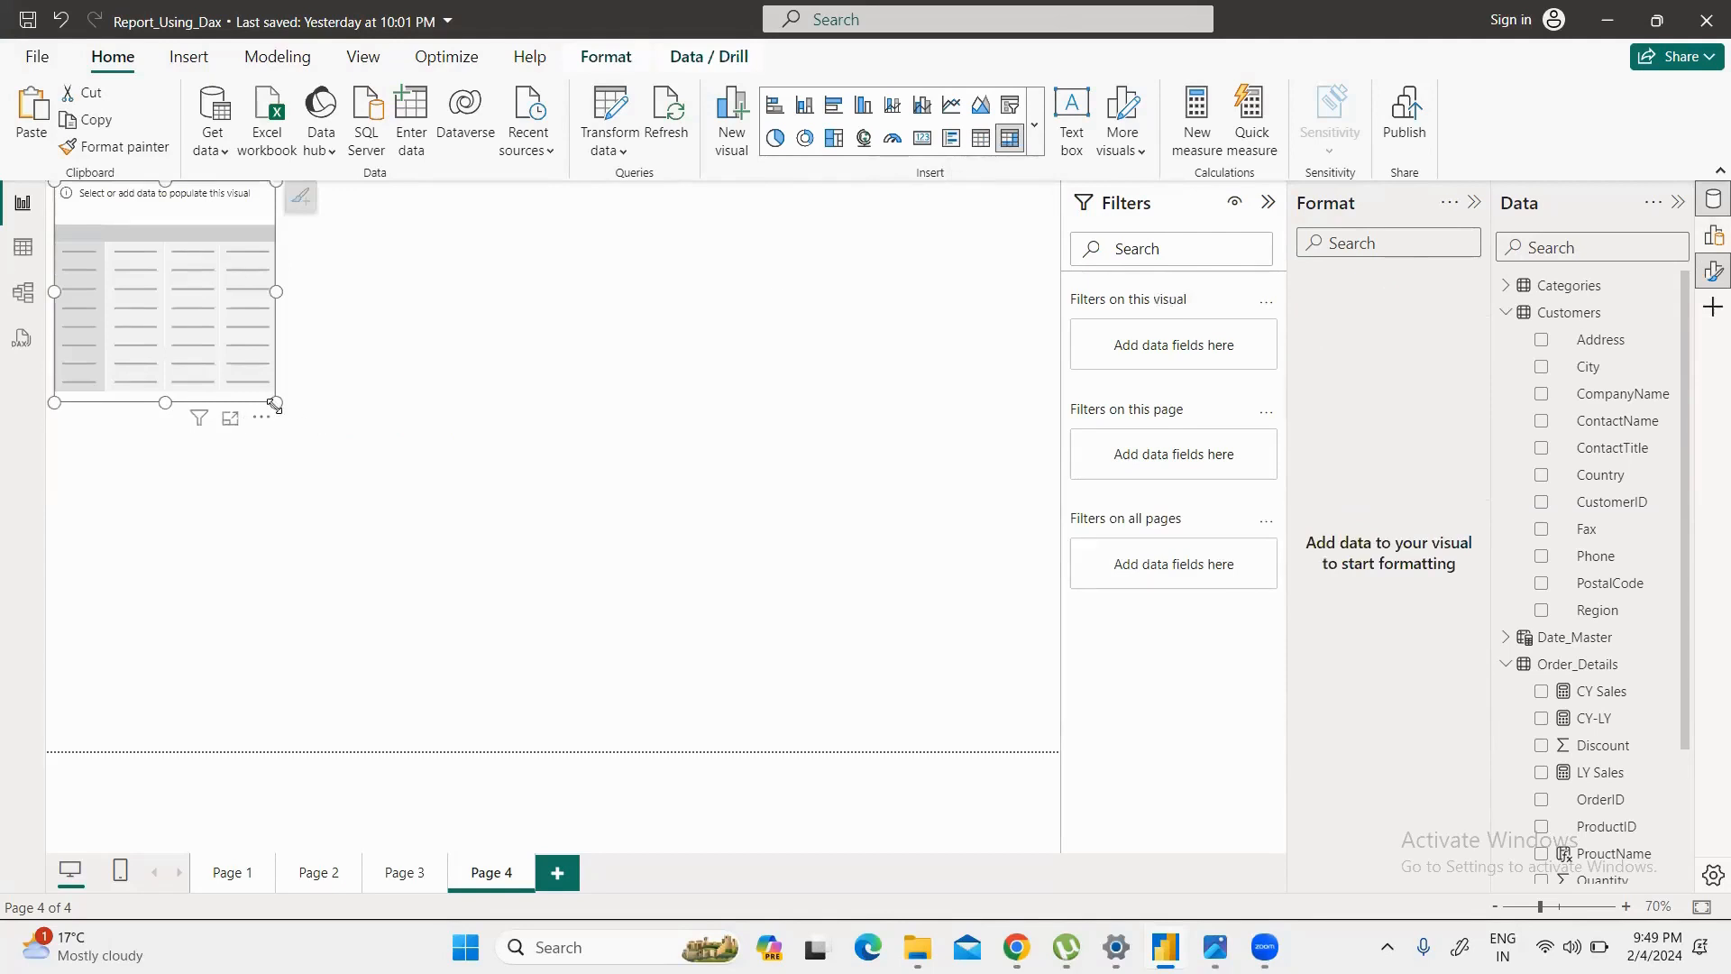
pyautogui.moveTo(275, 405); pyautogui.dragTo(553, 695)
pyautogui.moveTo(336, 258)
pyautogui.mouseDown()
pyautogui.moveTo(361, 296)
pyautogui.moveTo(352, 280)
pyautogui.mouseUp()
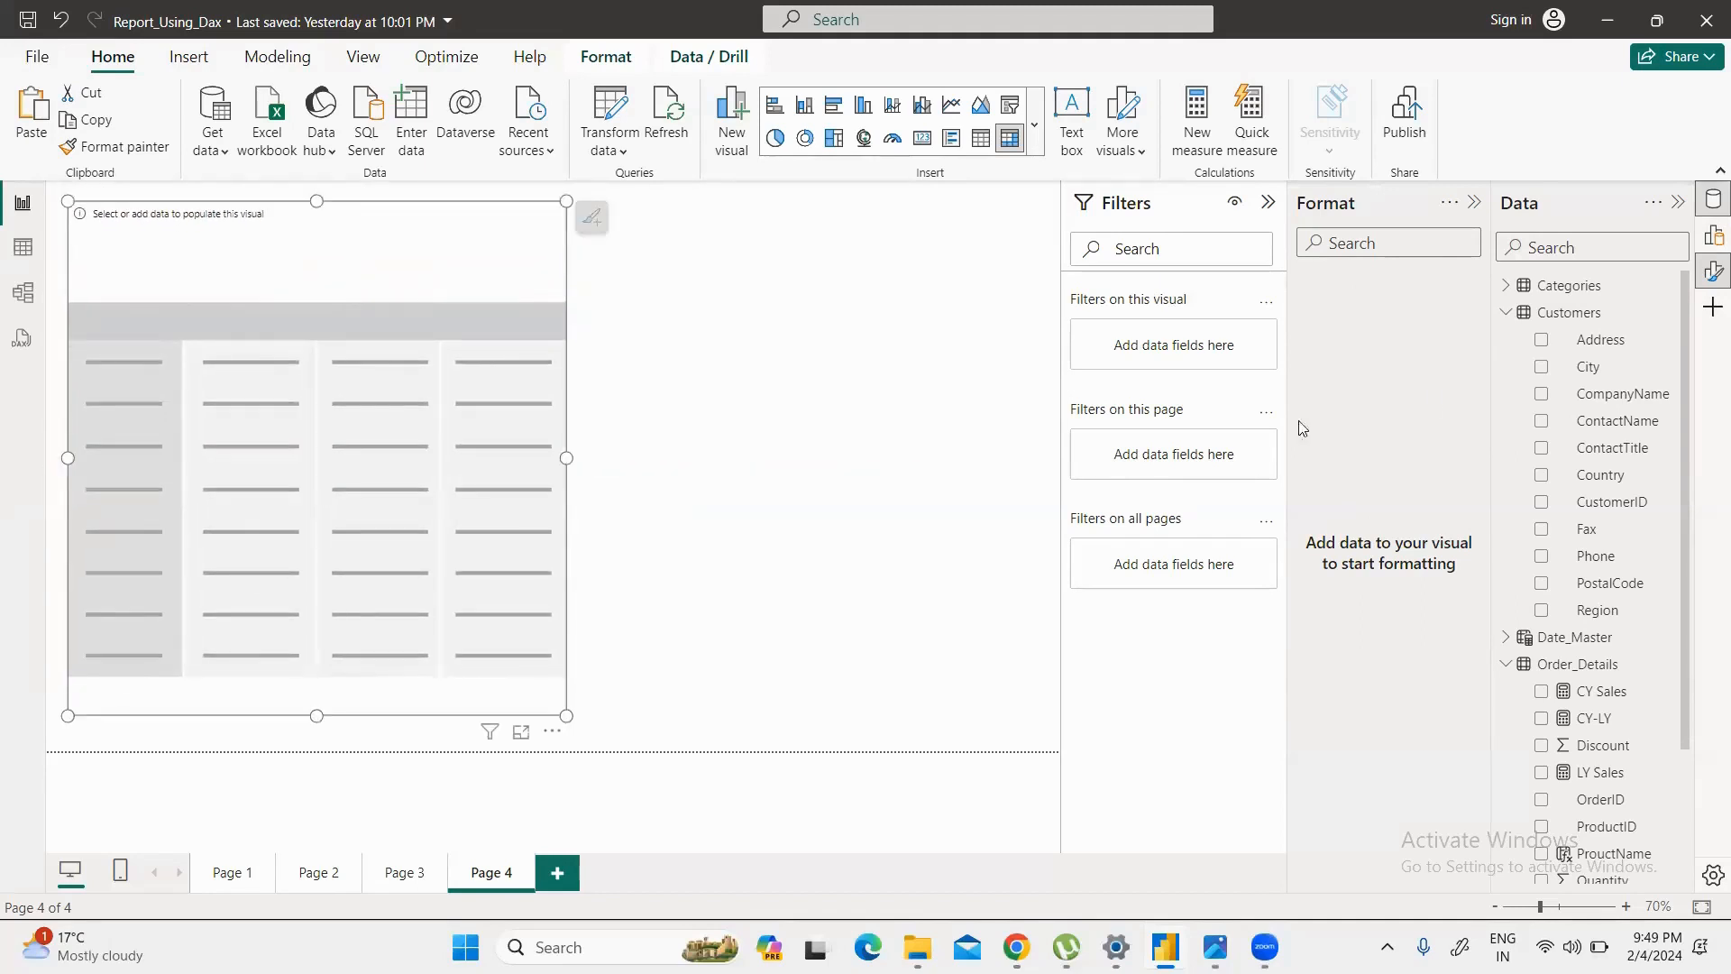
# Step: Add Country from the Customers table as the rows of the matrix
pyautogui.click(1507, 313)
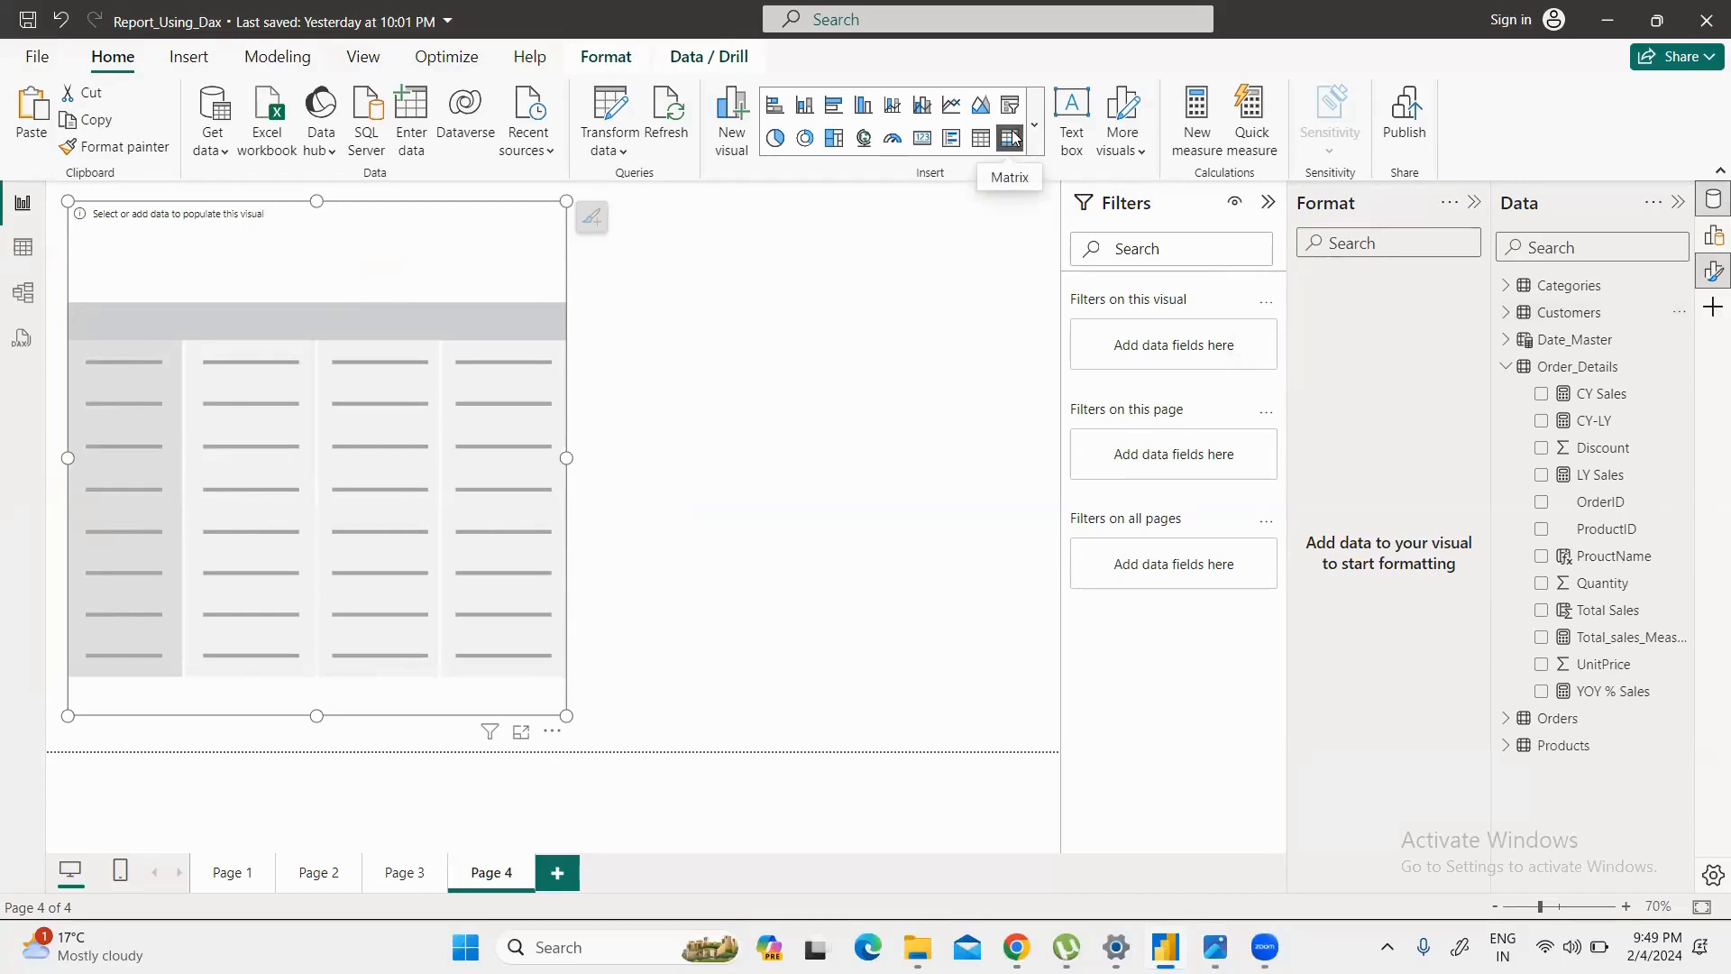
pyautogui.click(1505, 312)
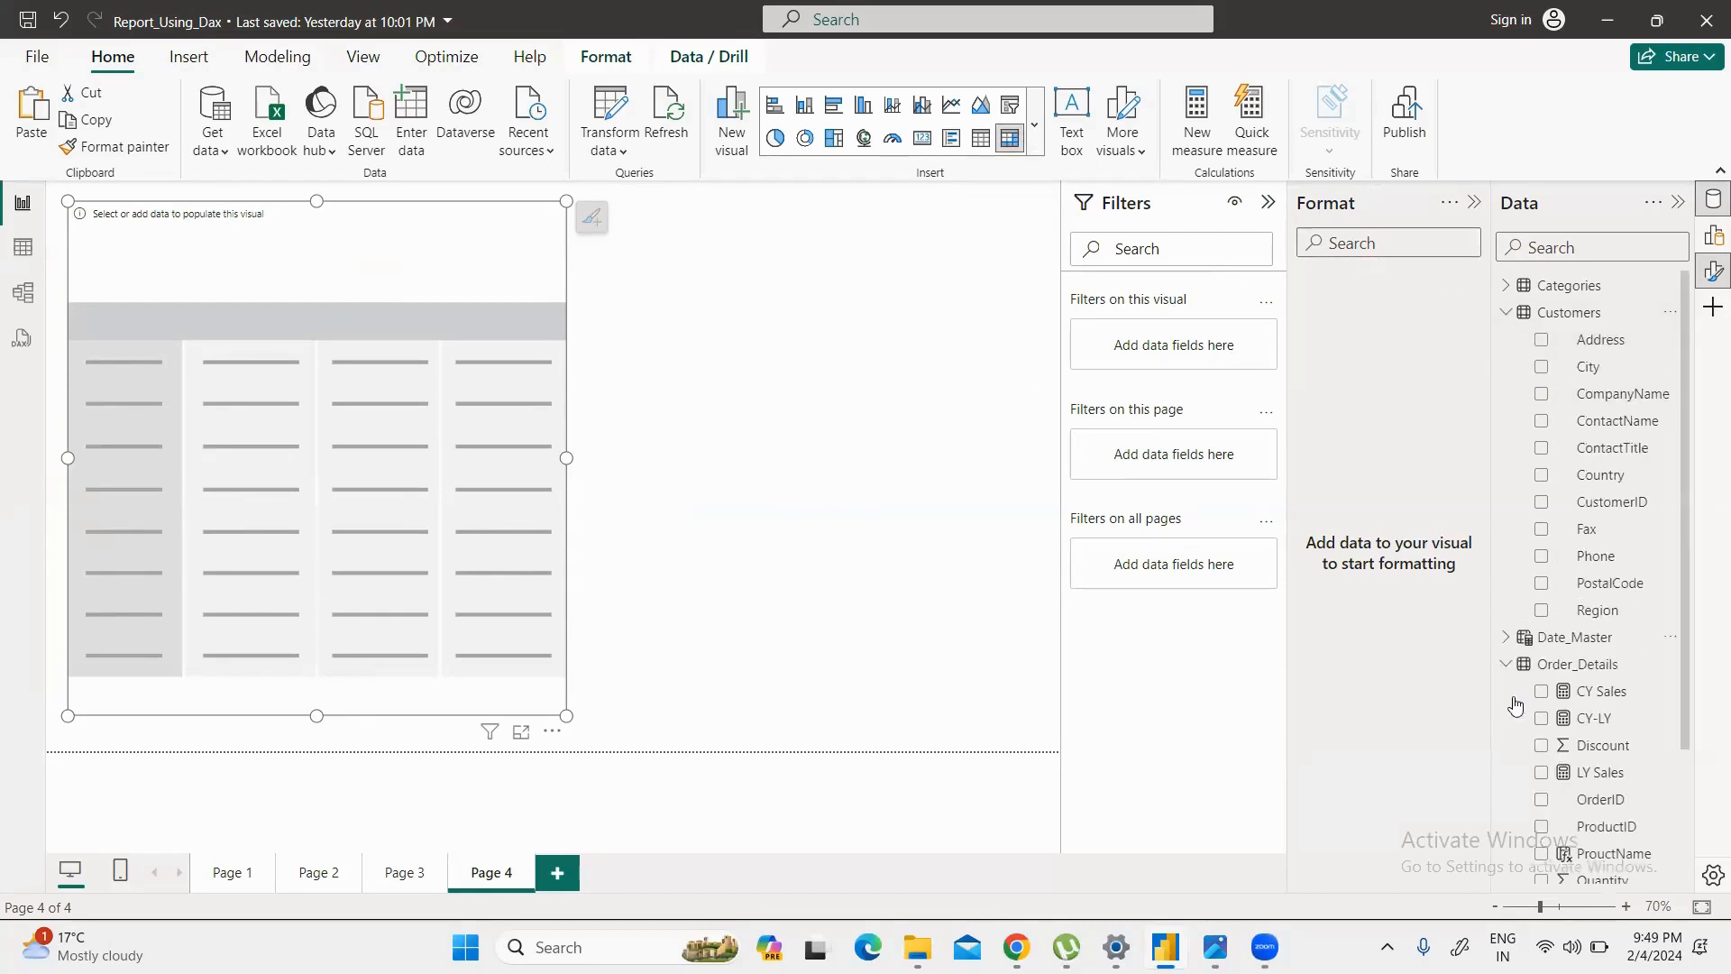
pyautogui.click(1505, 664)
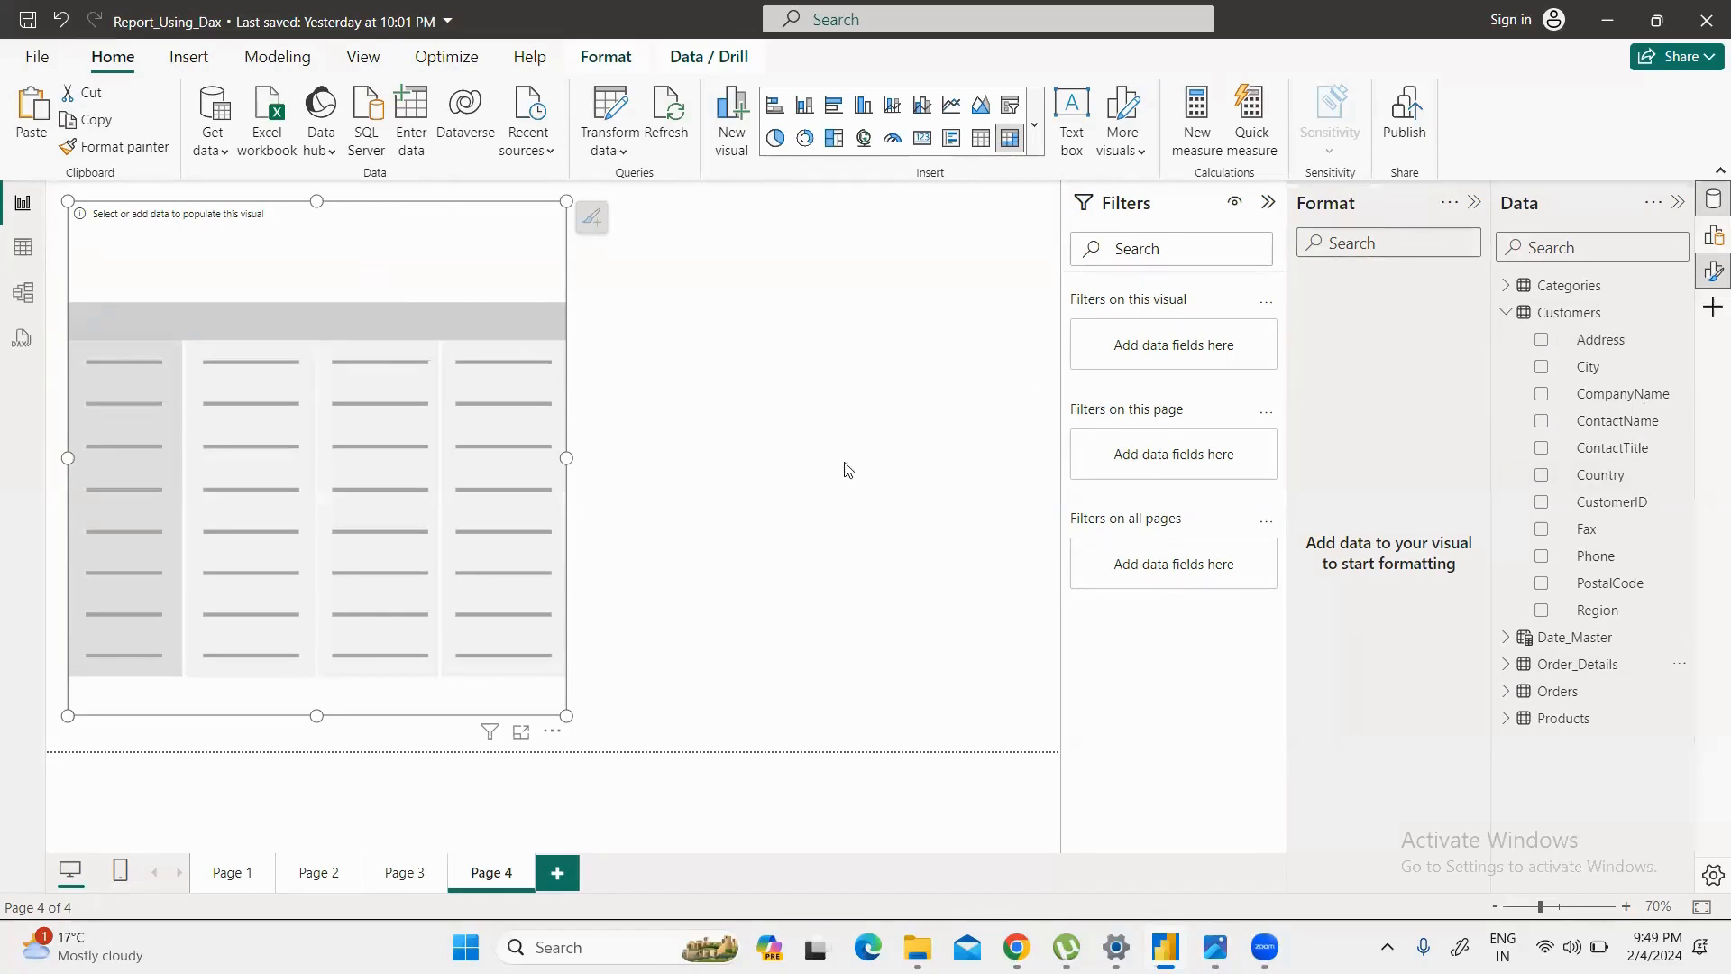
pyautogui.click(1543, 478)
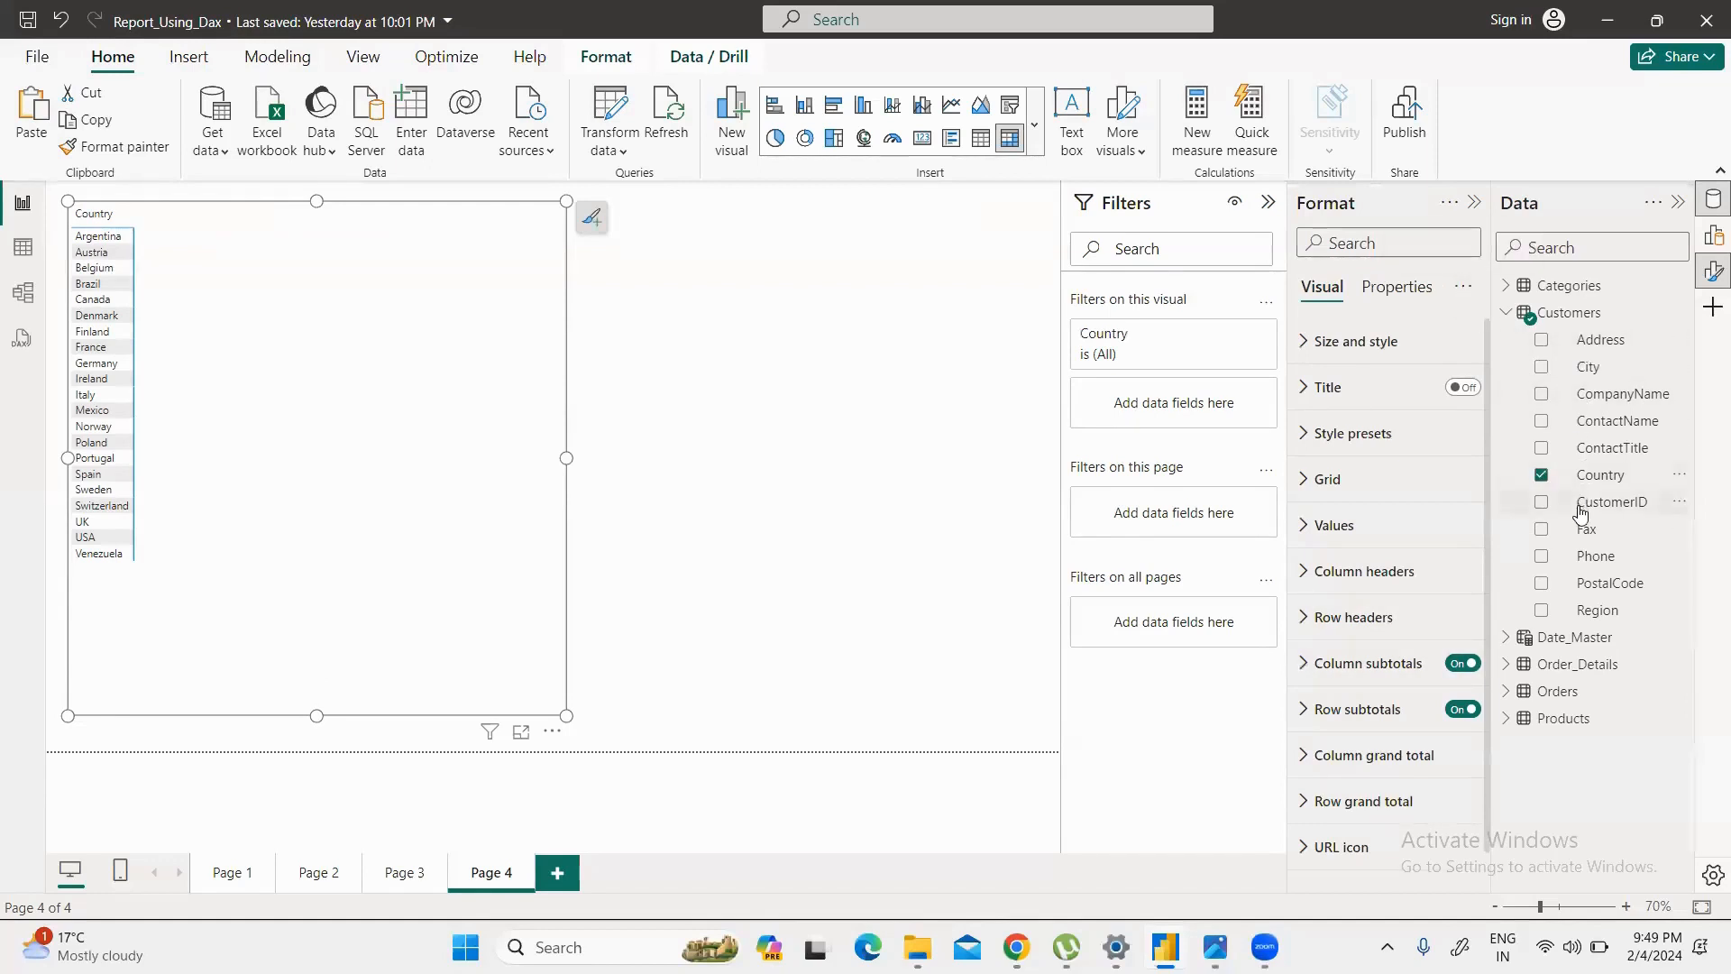
# Step: Add CategoryName from the Categories table as the matrix columns and widen the visual to fit all category headers
pyautogui.click(1504, 312)
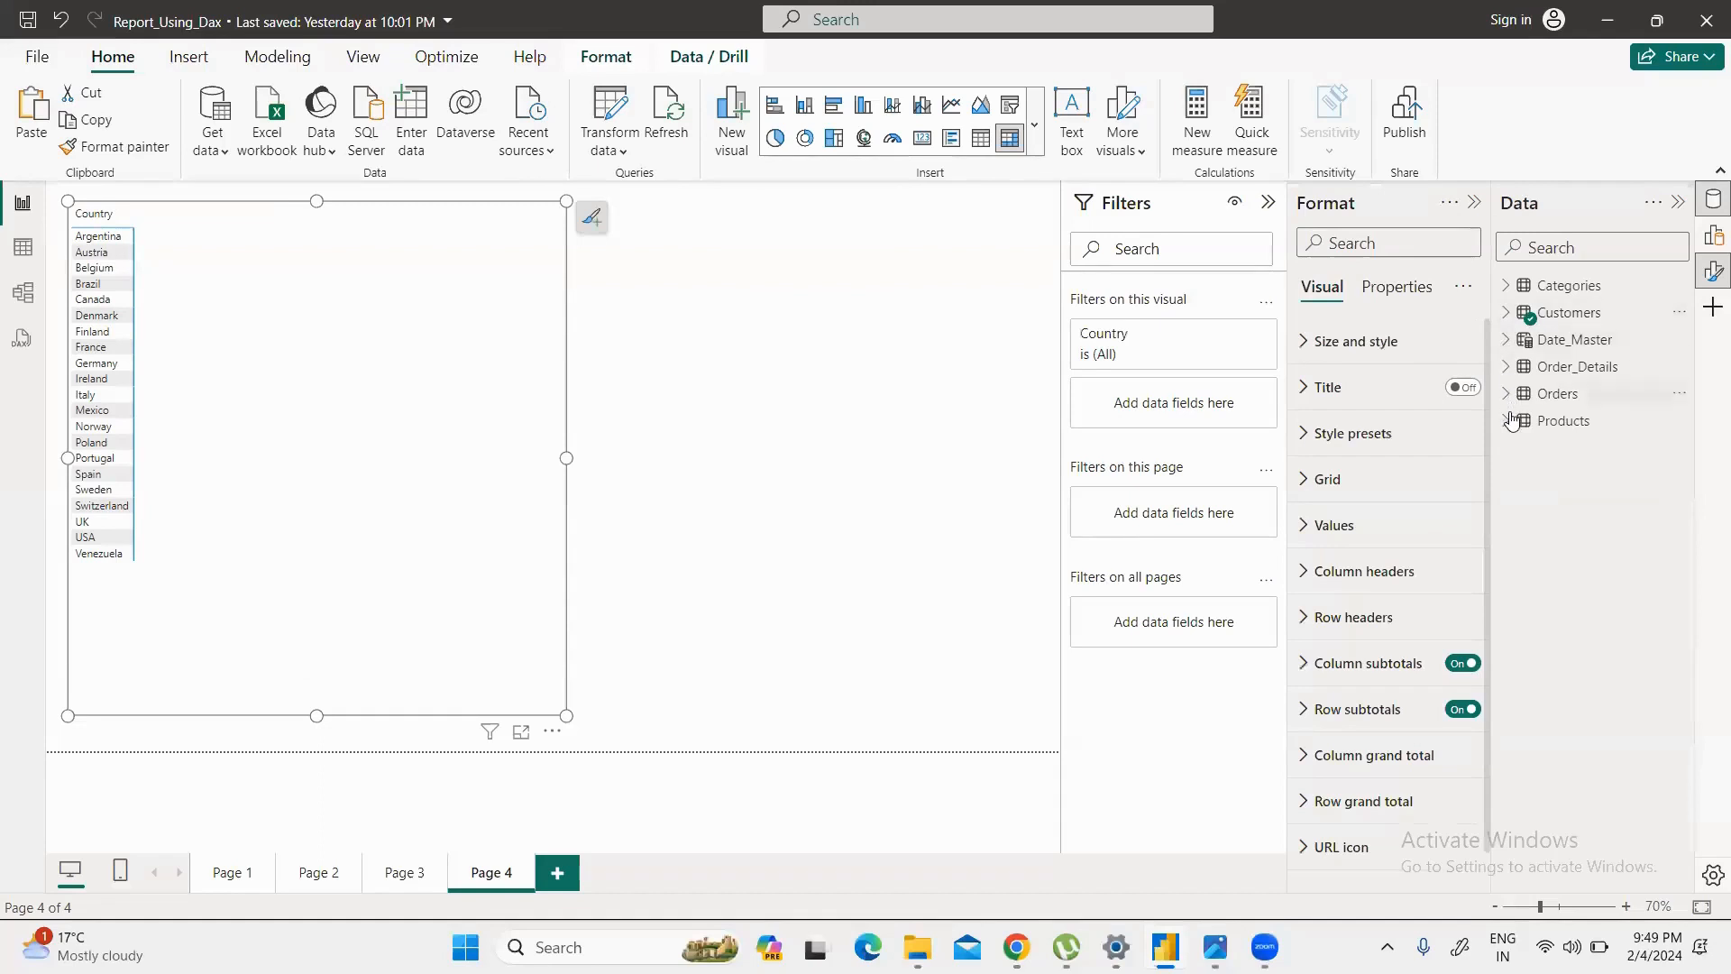
pyautogui.click(1507, 420)
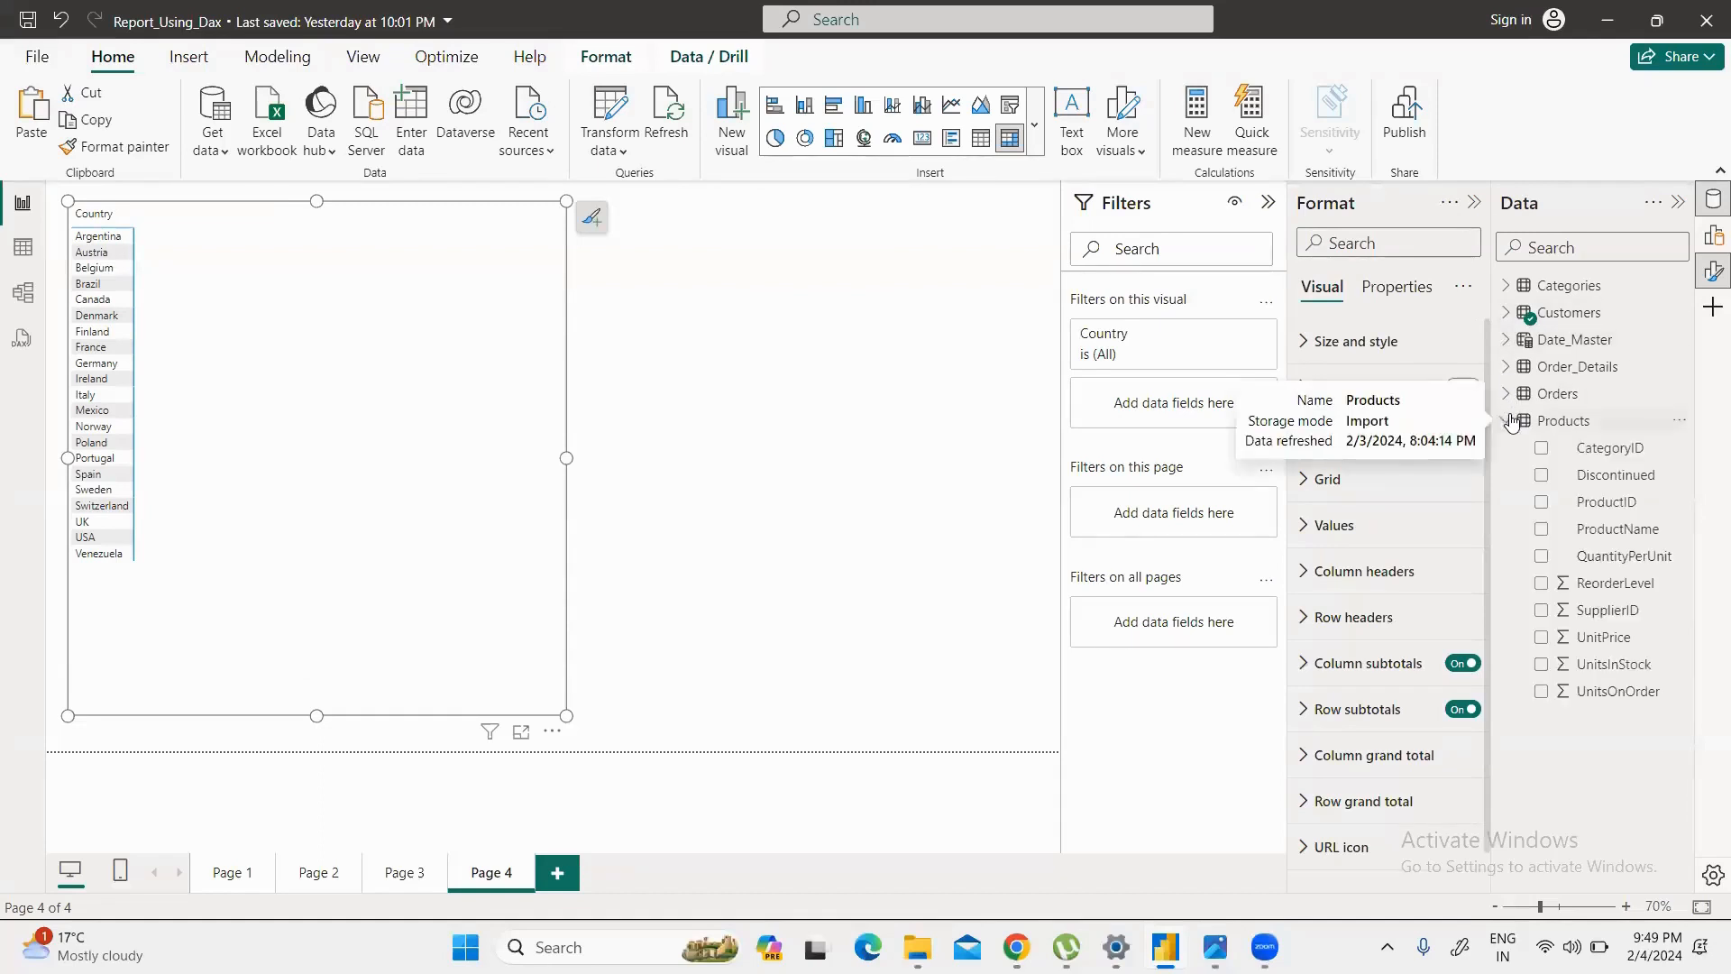
pyautogui.click(1509, 421)
pyautogui.click(1509, 394)
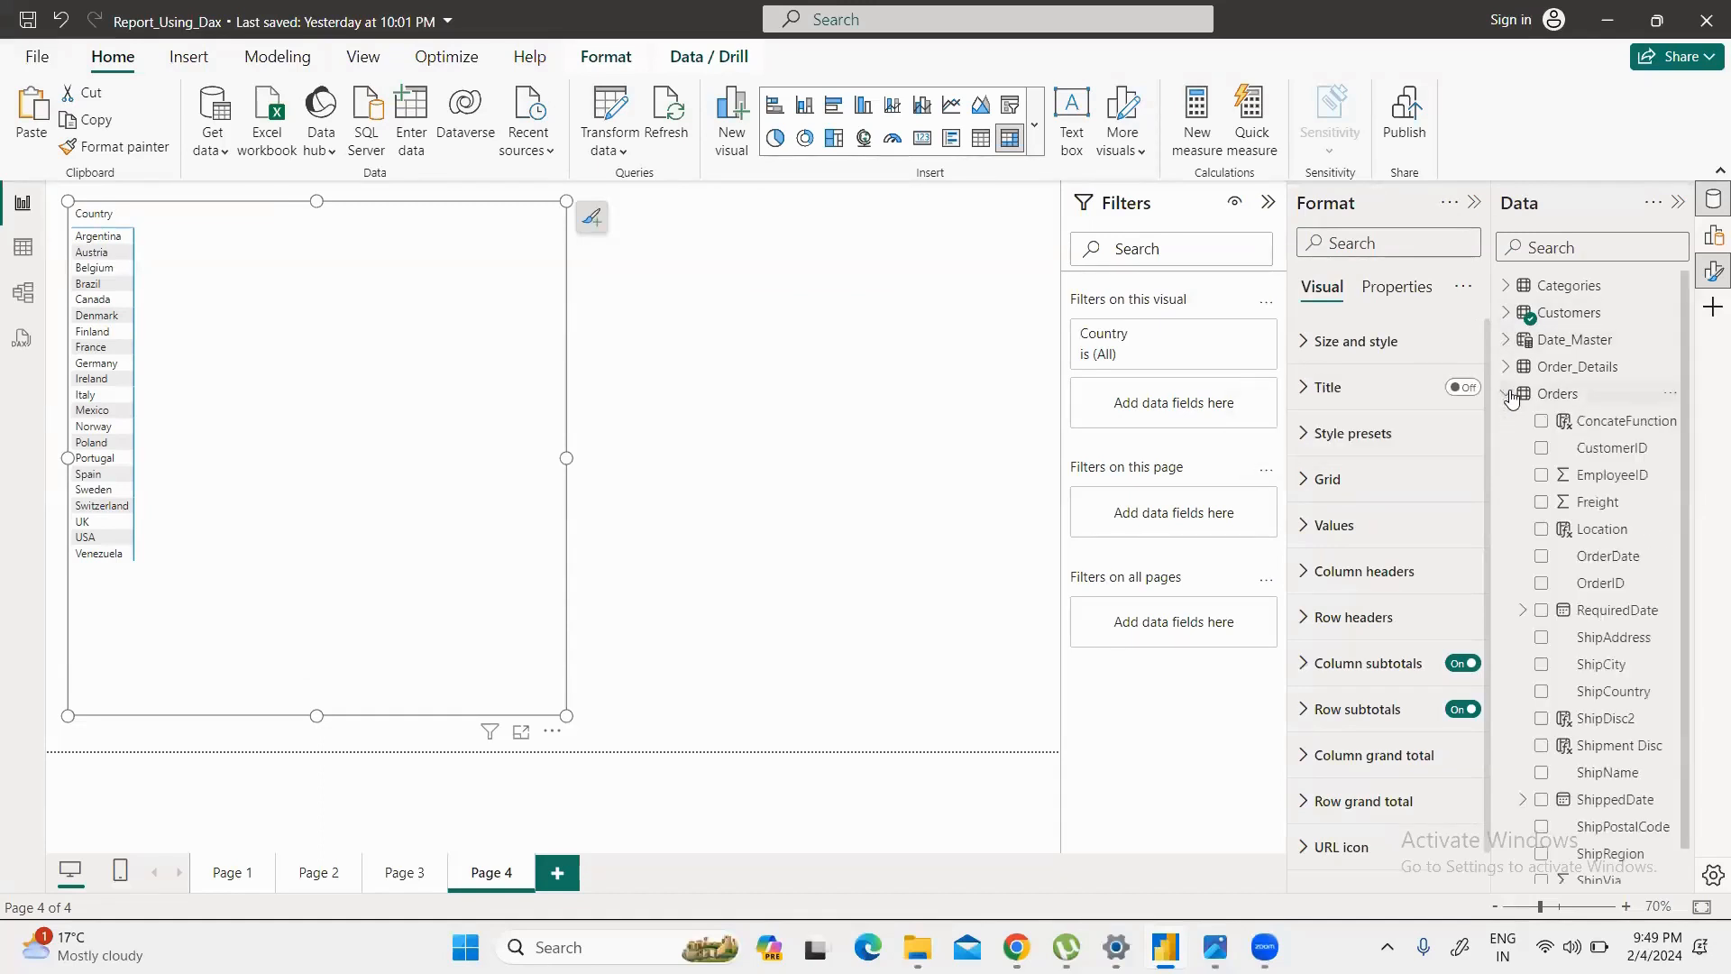
pyautogui.click(1509, 394)
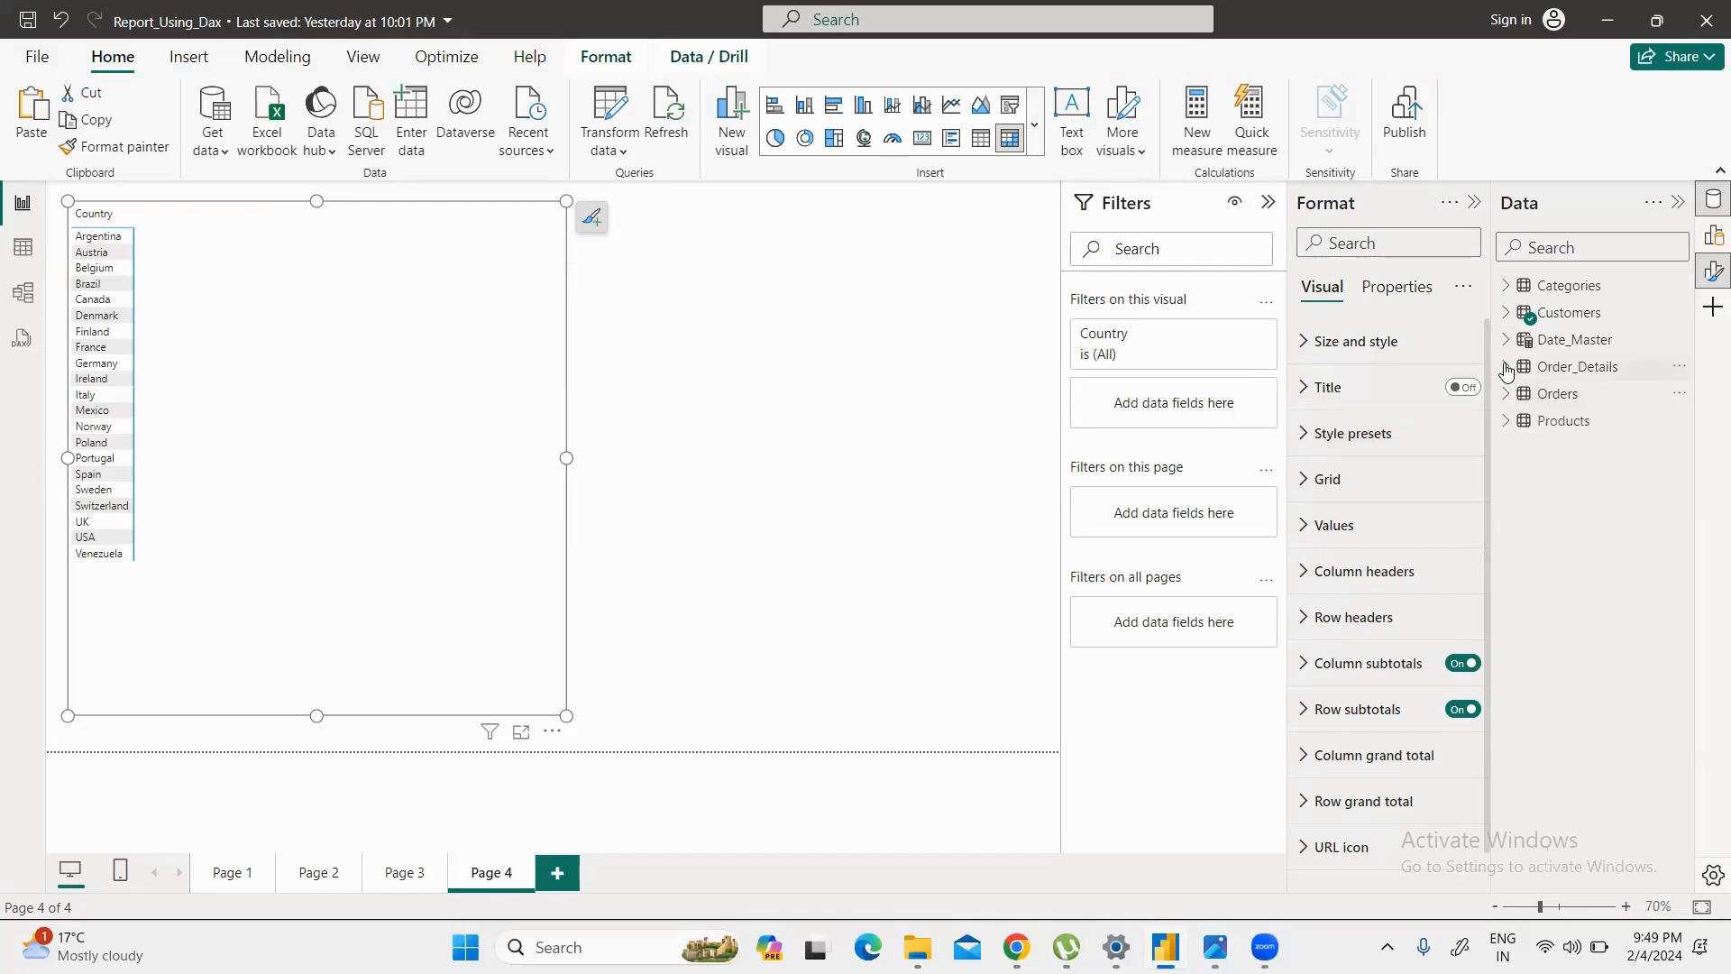
pyautogui.click(1506, 367)
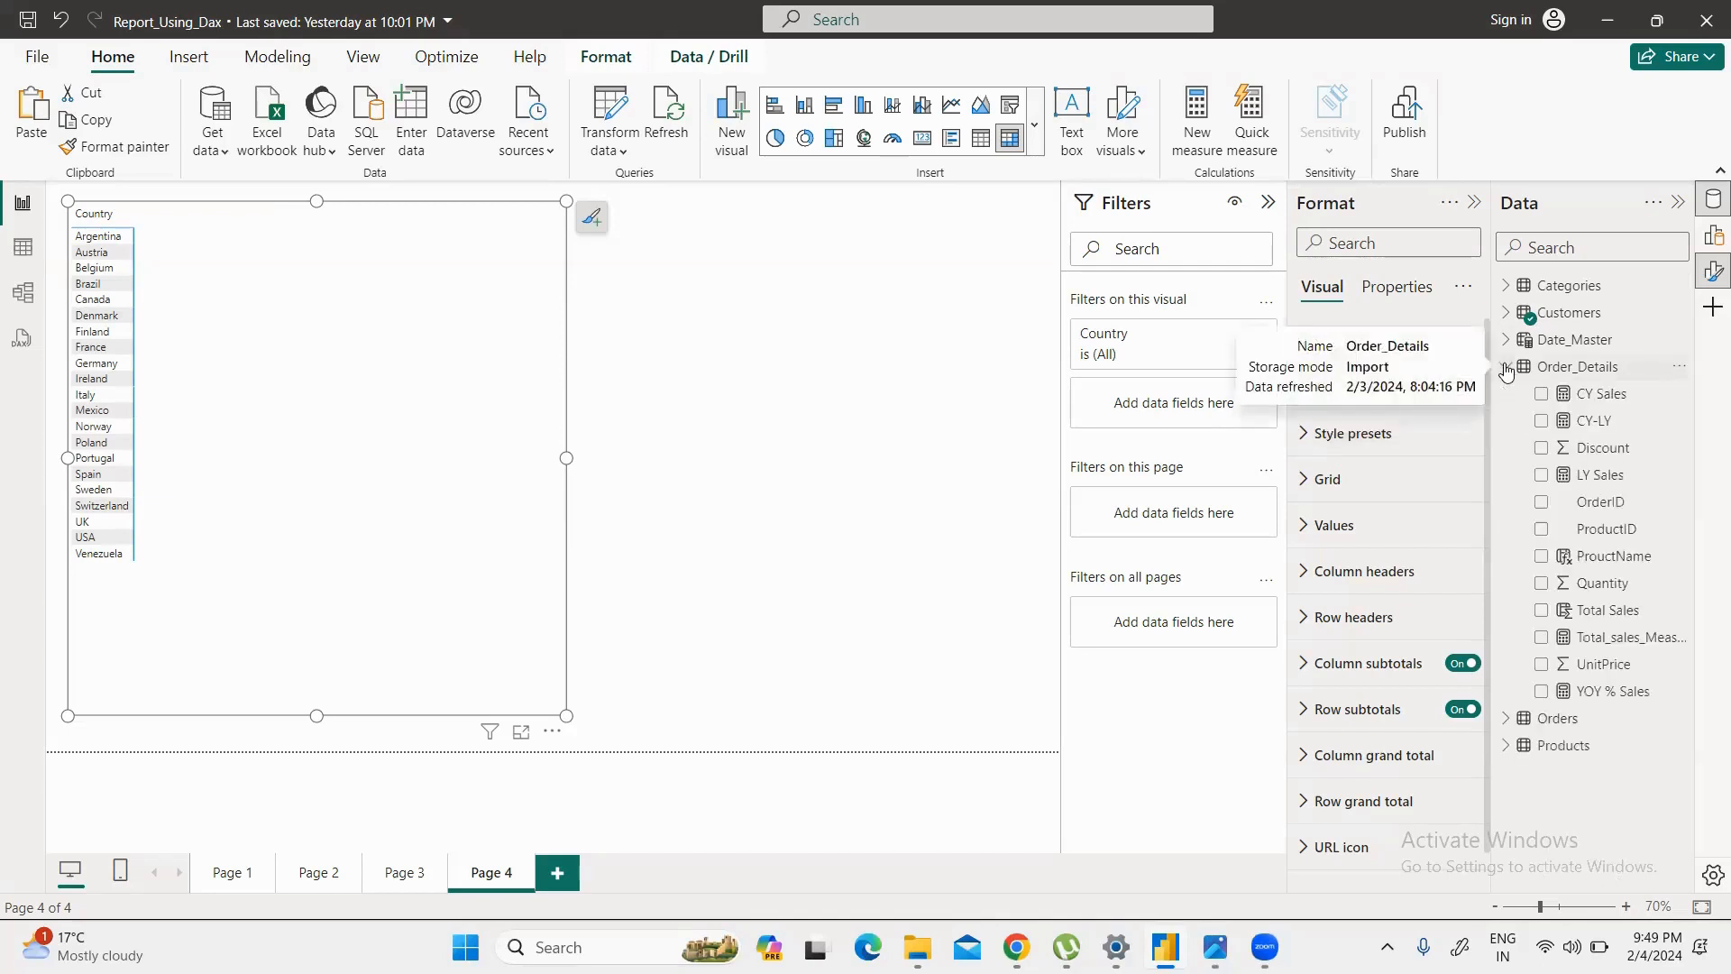
pyautogui.click(1506, 367)
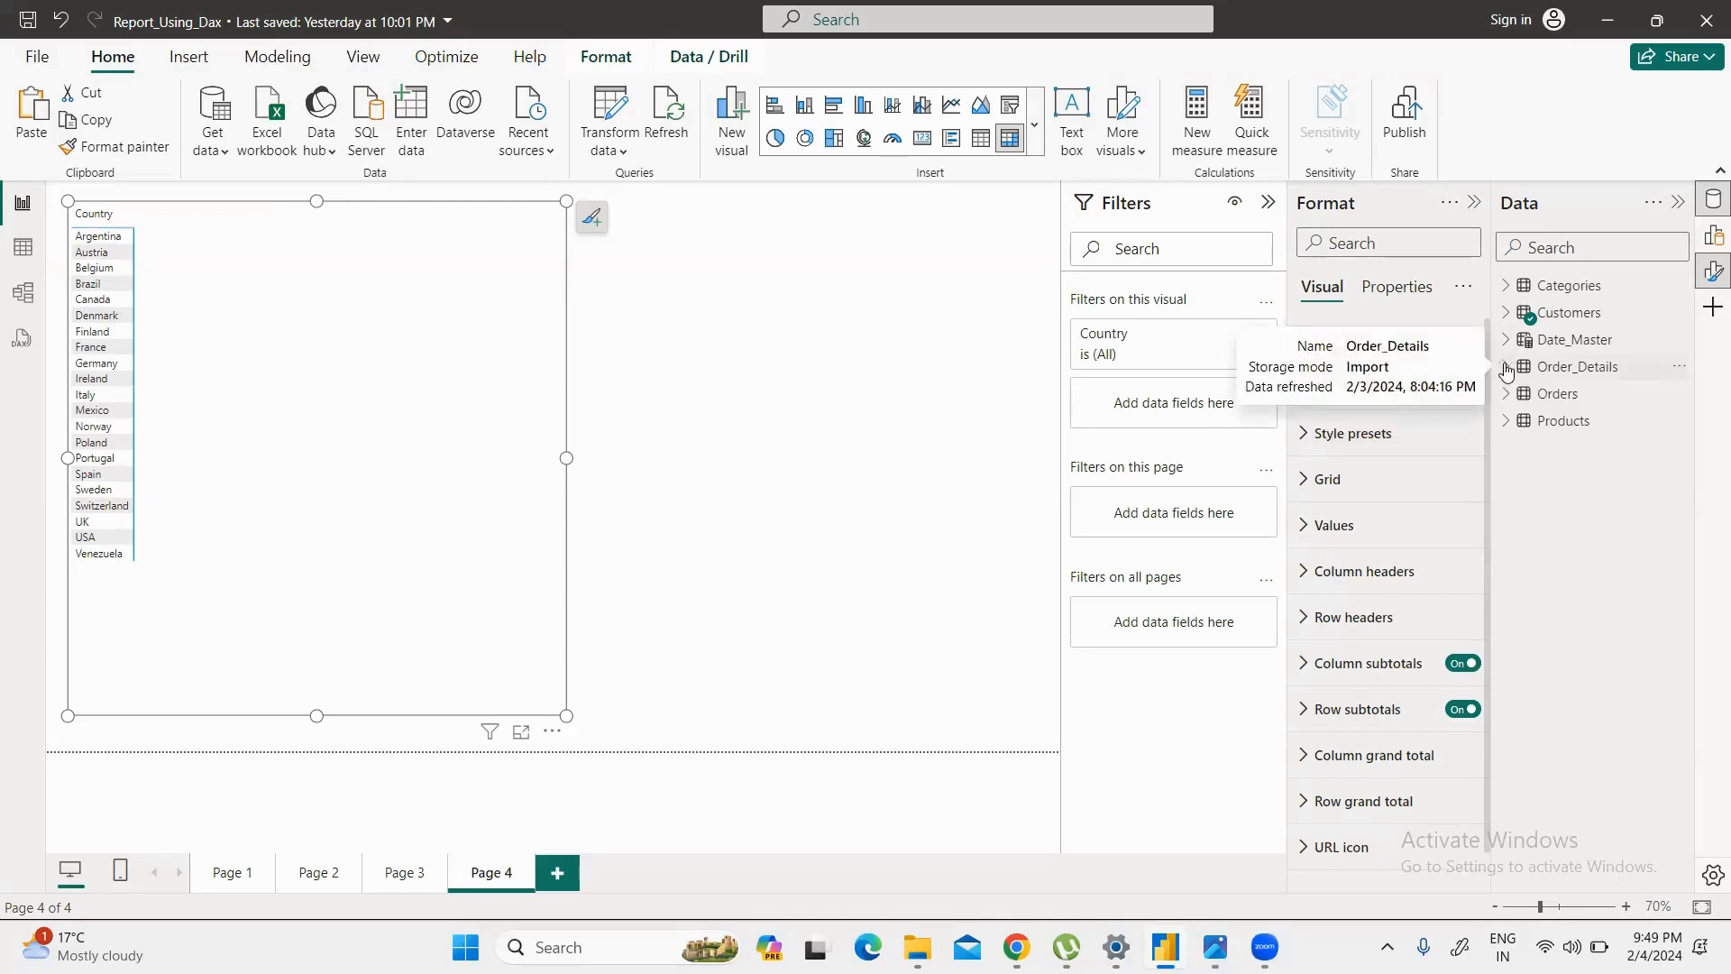
pyautogui.click(1505, 285)
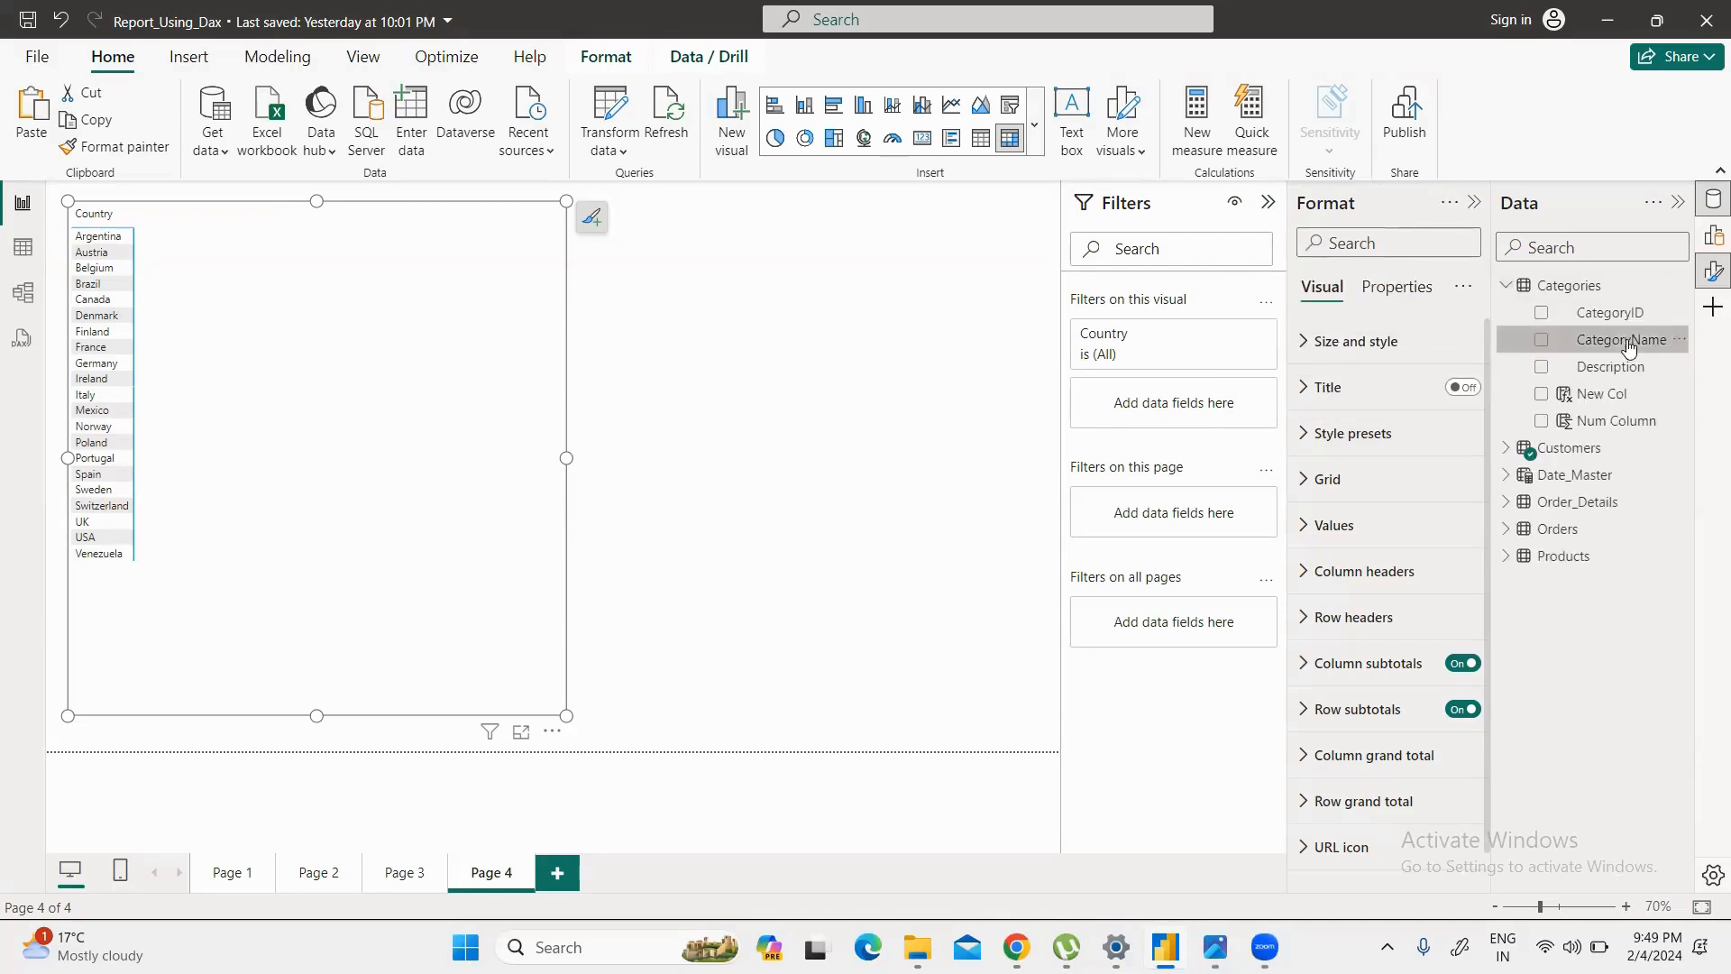
pyautogui.click(1539, 339)
pyautogui.click(1539, 339)
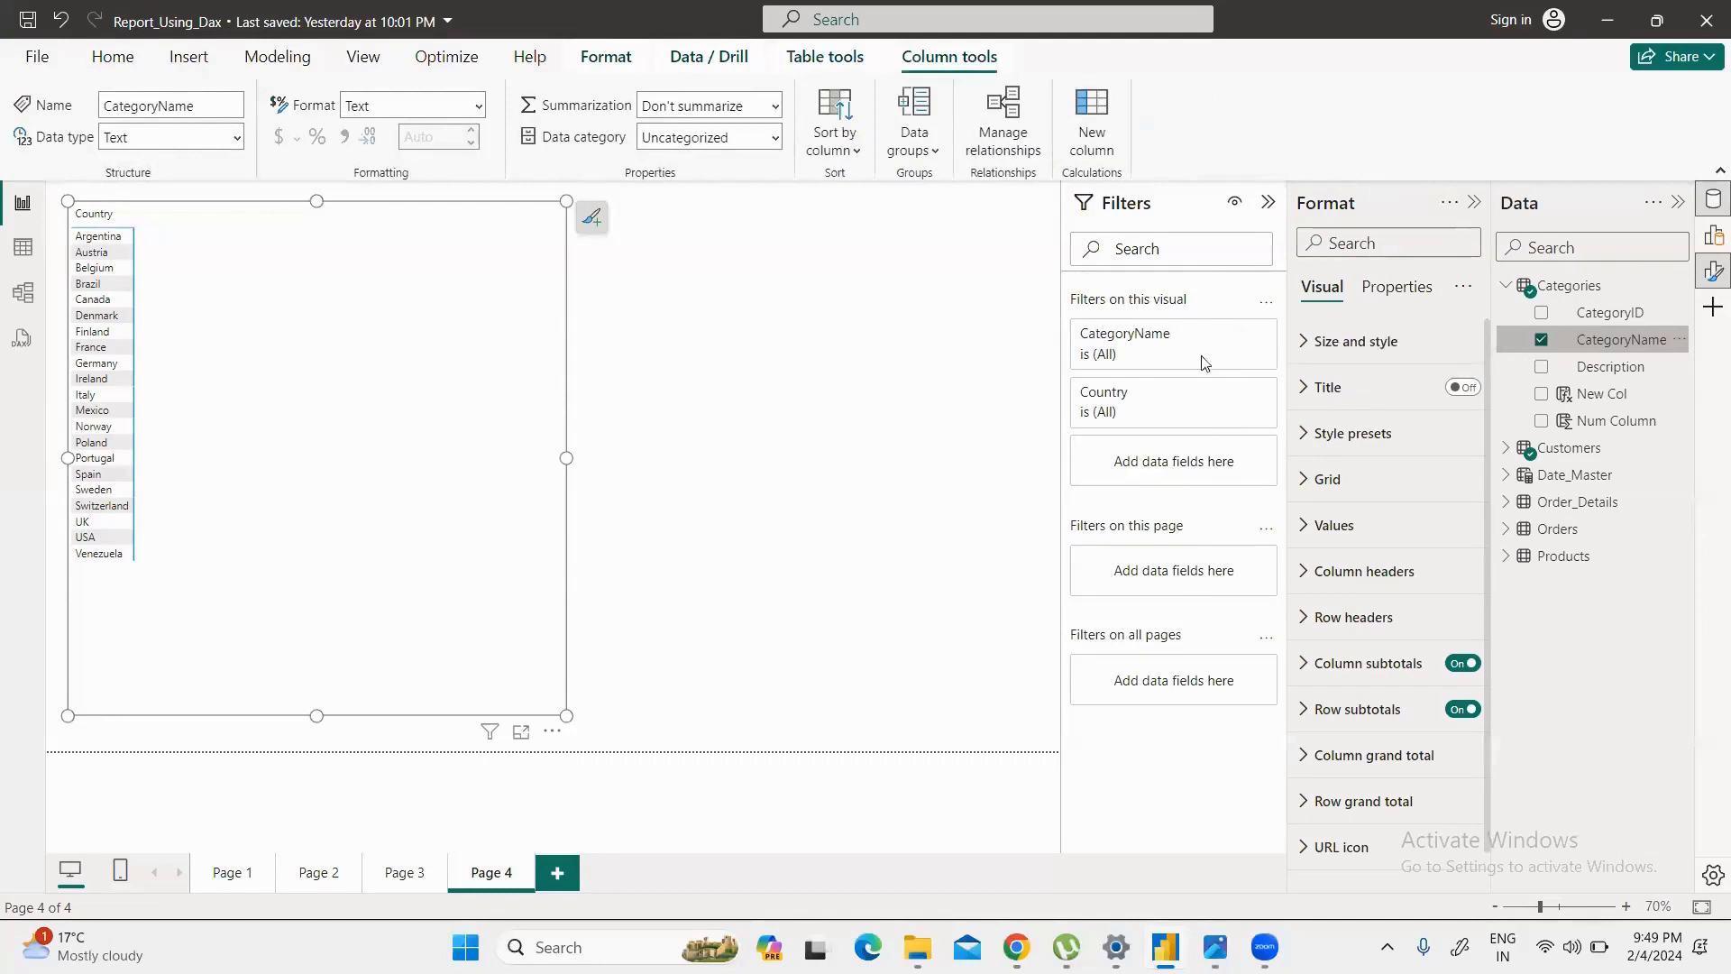
pyautogui.moveTo(566, 458); pyautogui.dragTo(653, 416)
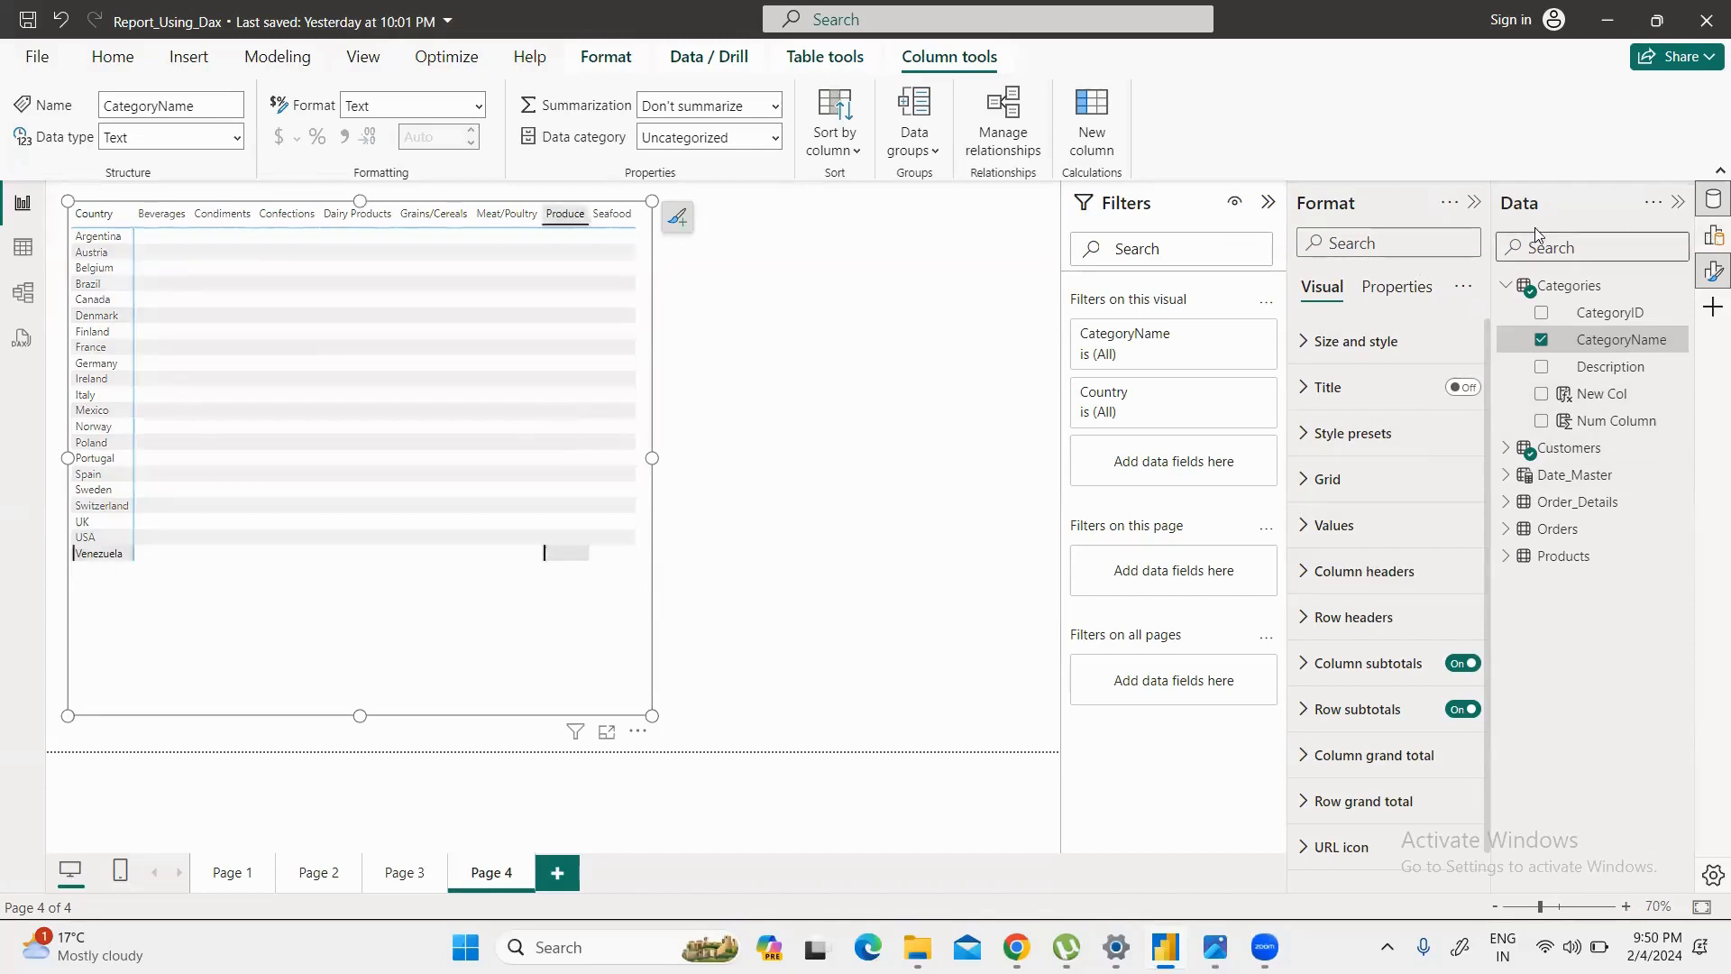
# Step: Add Total_sales_Measure from the Order_Details table as the values of the matrix
pyautogui.click(1505, 475)
pyautogui.click(1506, 475)
pyautogui.click(1506, 503)
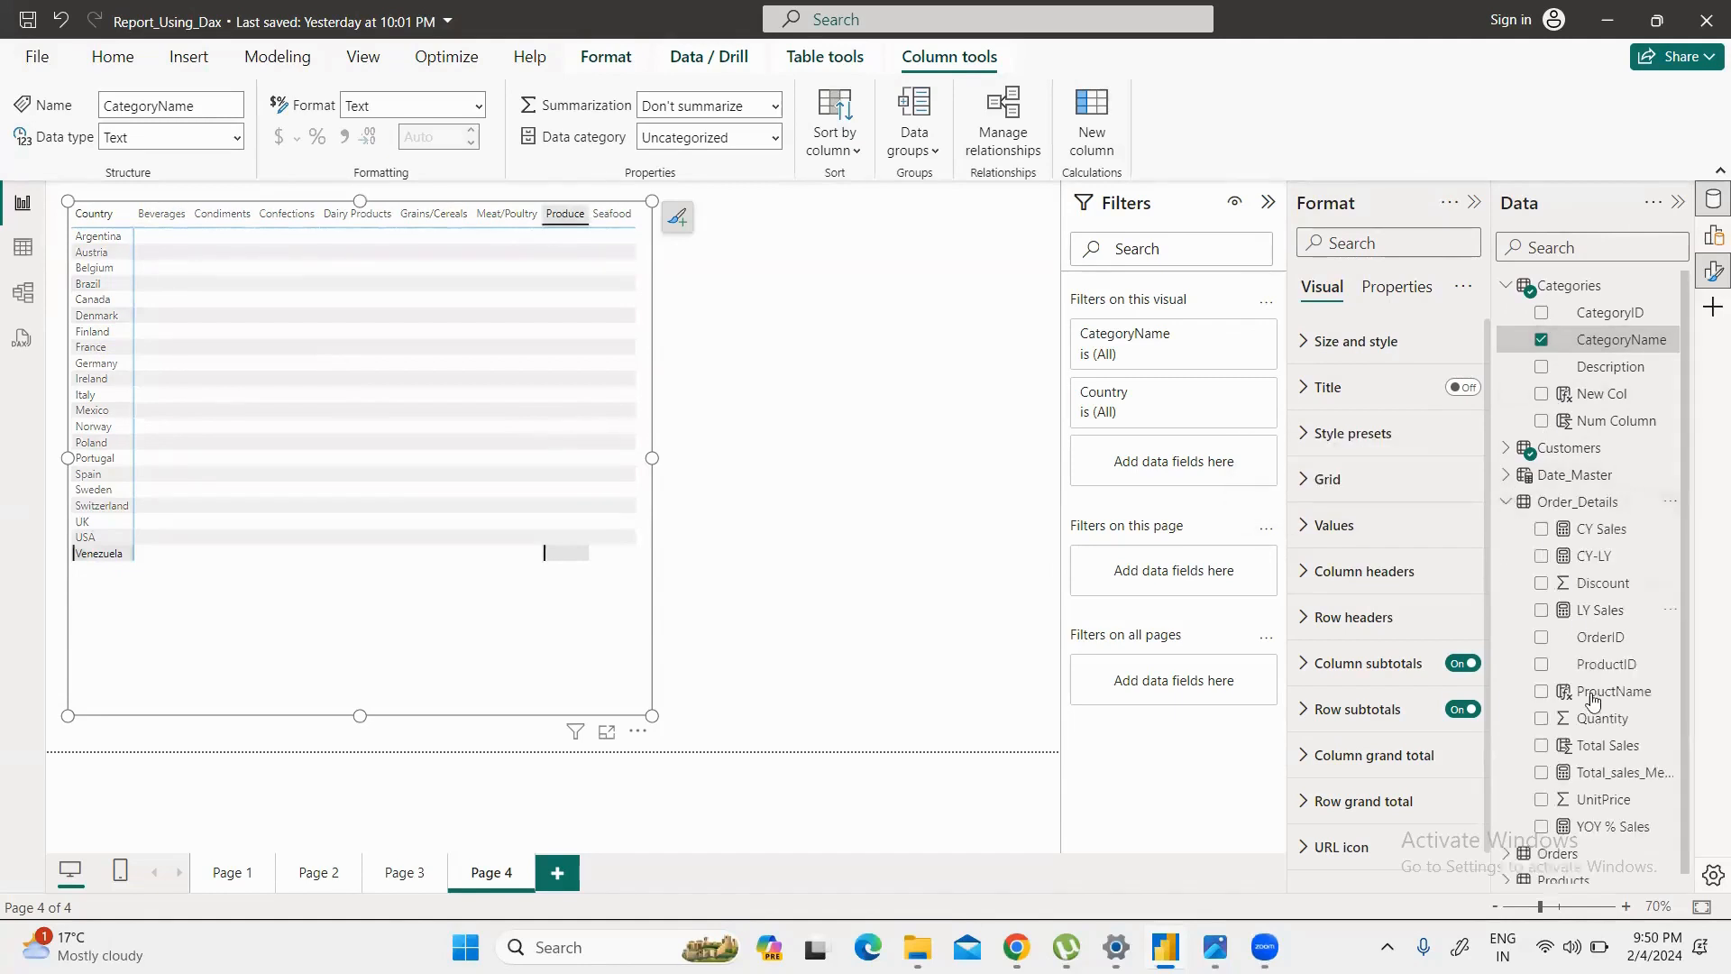
pyautogui.click(1541, 773)
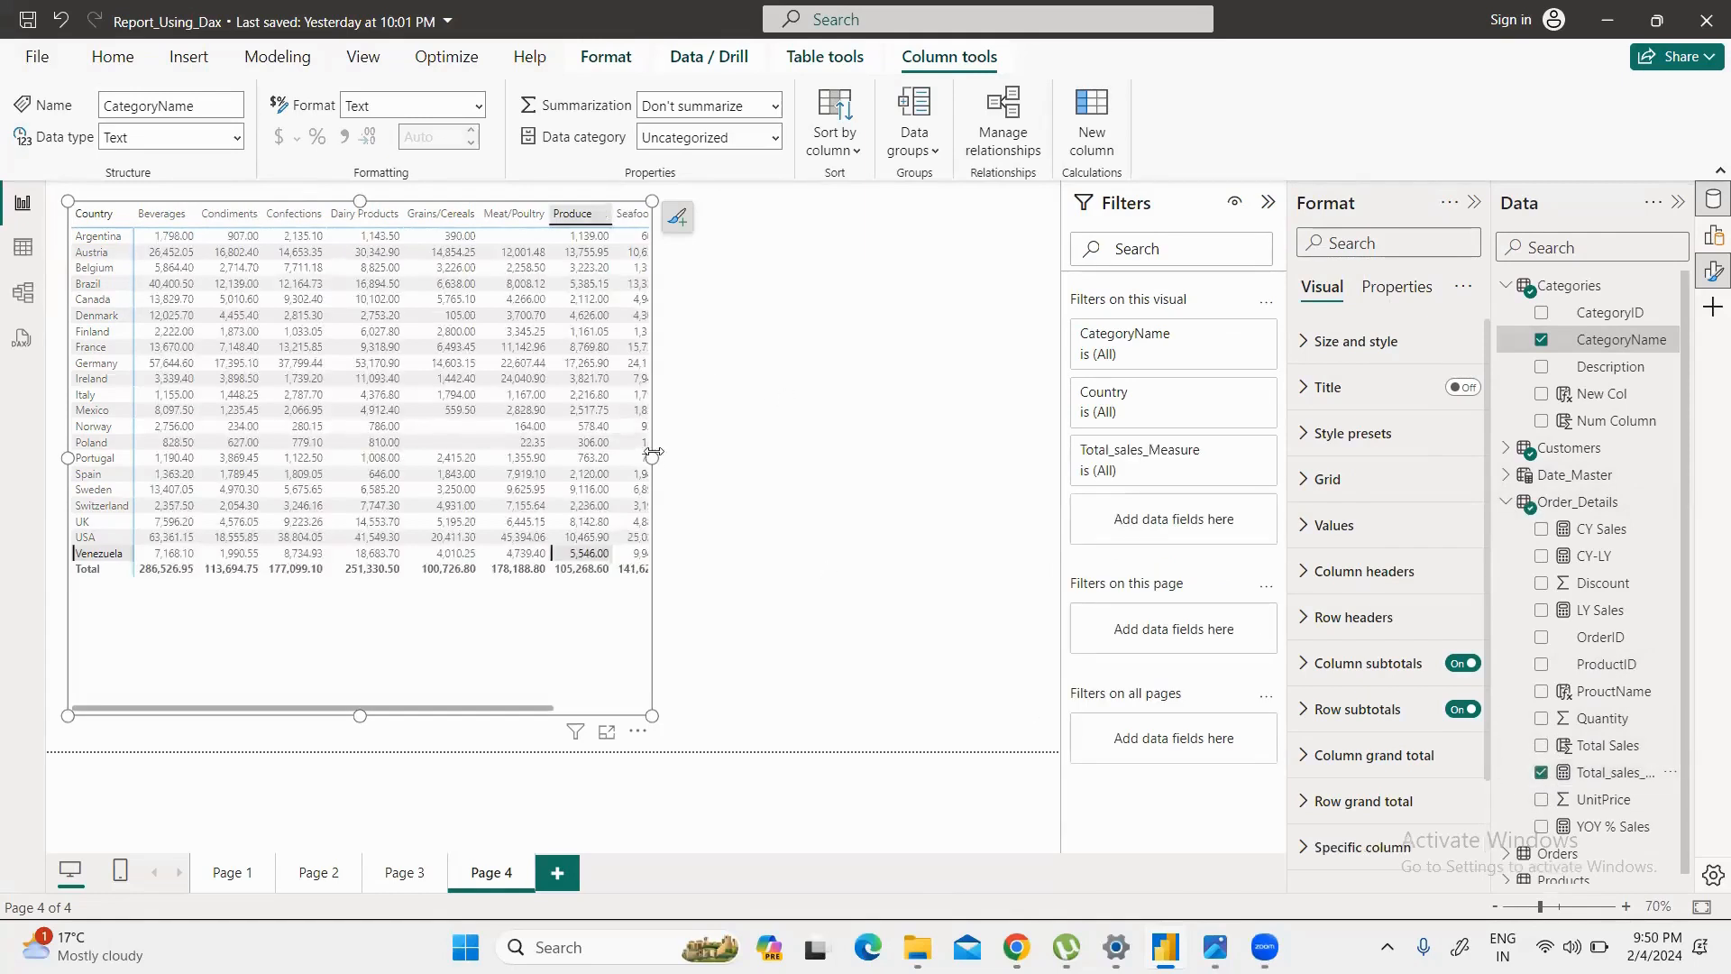
# Step: Widen the matrix until its Total column fits, shorten it to end just below the total row, and leave it selected
pyautogui.moveTo(651, 458); pyautogui.dragTo(771, 475)
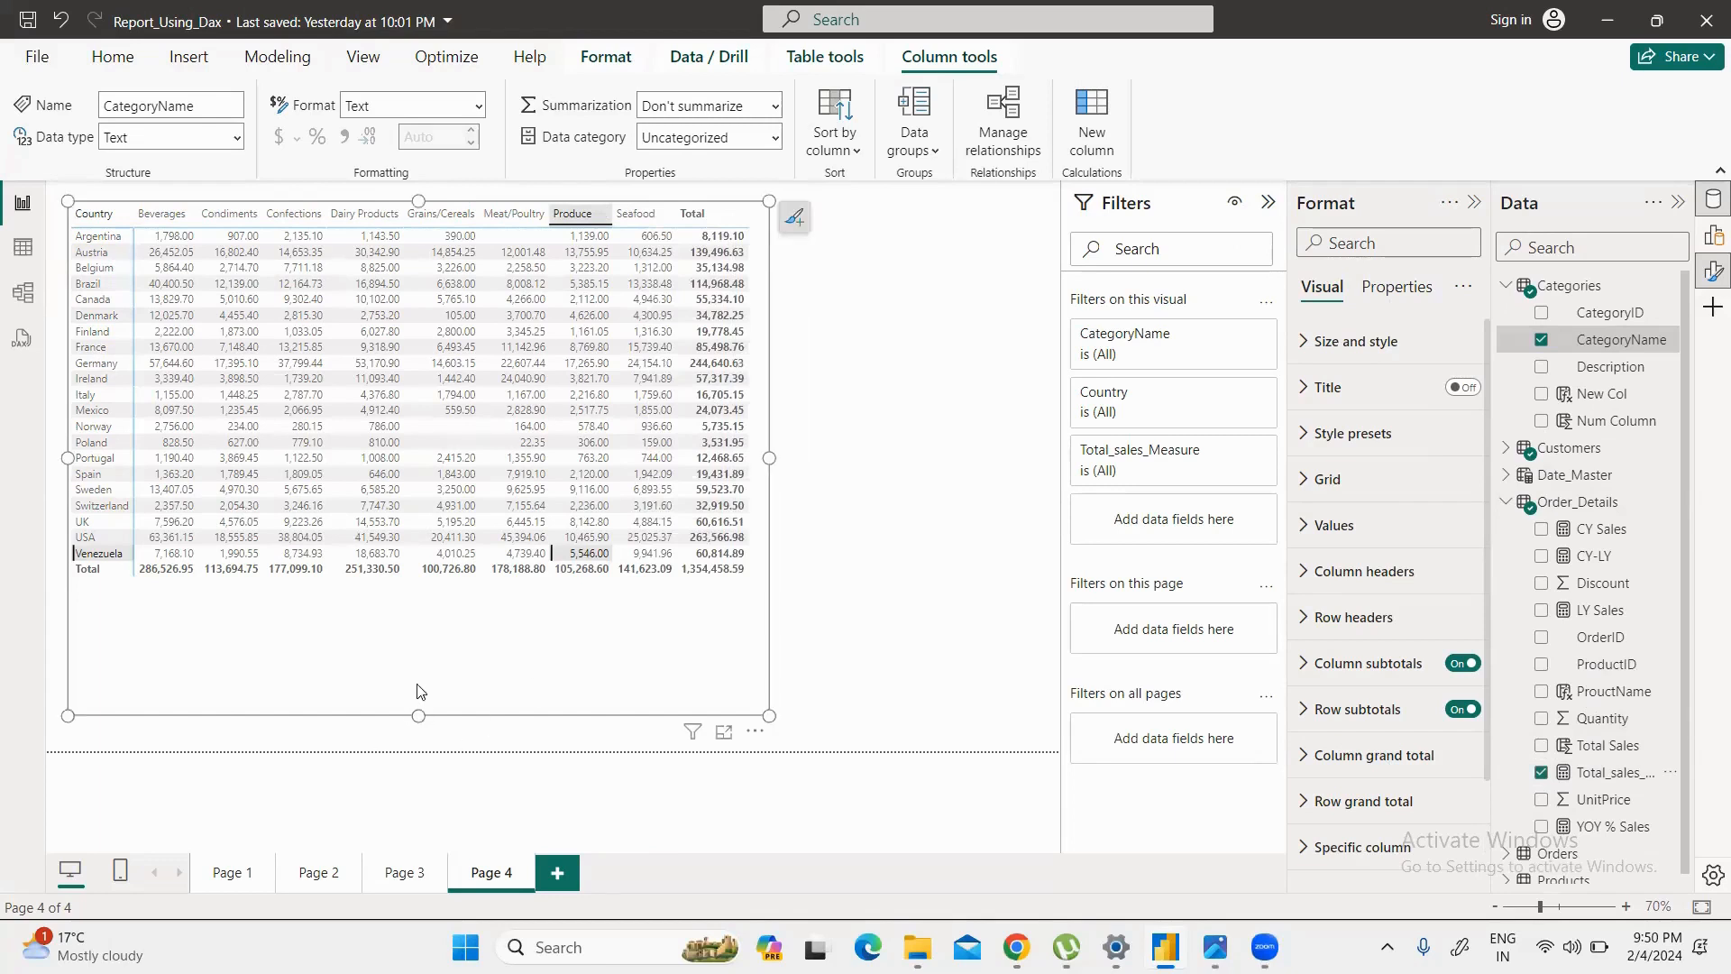
pyautogui.moveTo(419, 690); pyautogui.dragTo(413, 621)
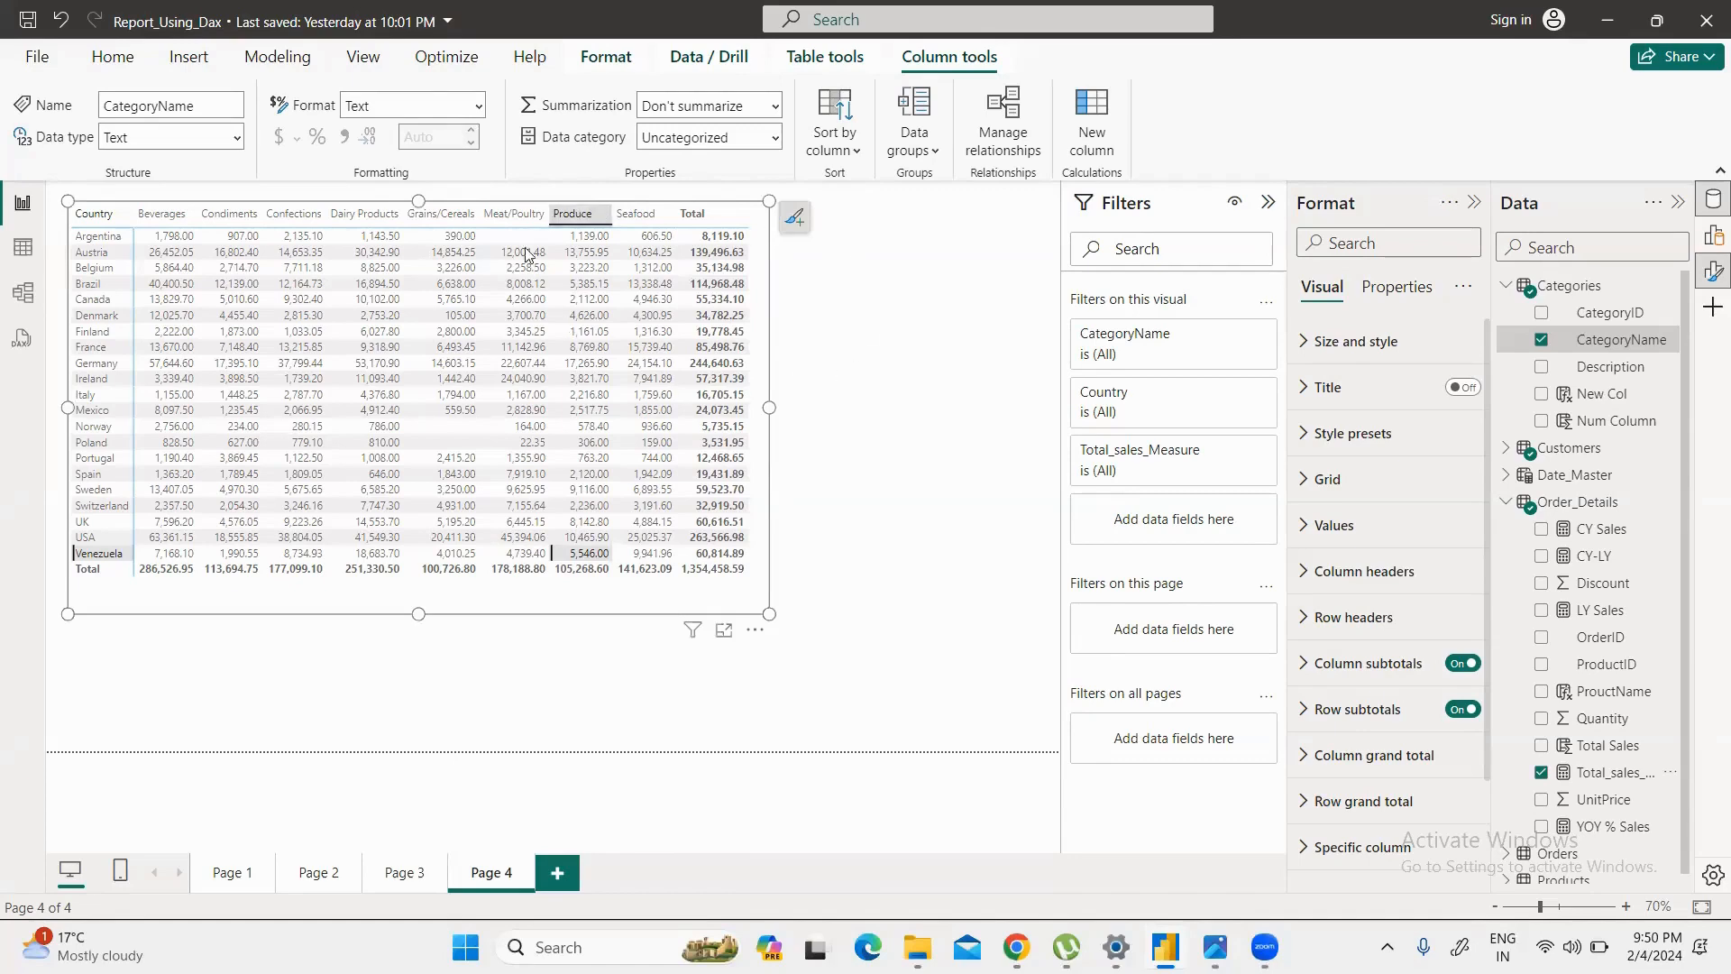
pyautogui.click(558, 672)
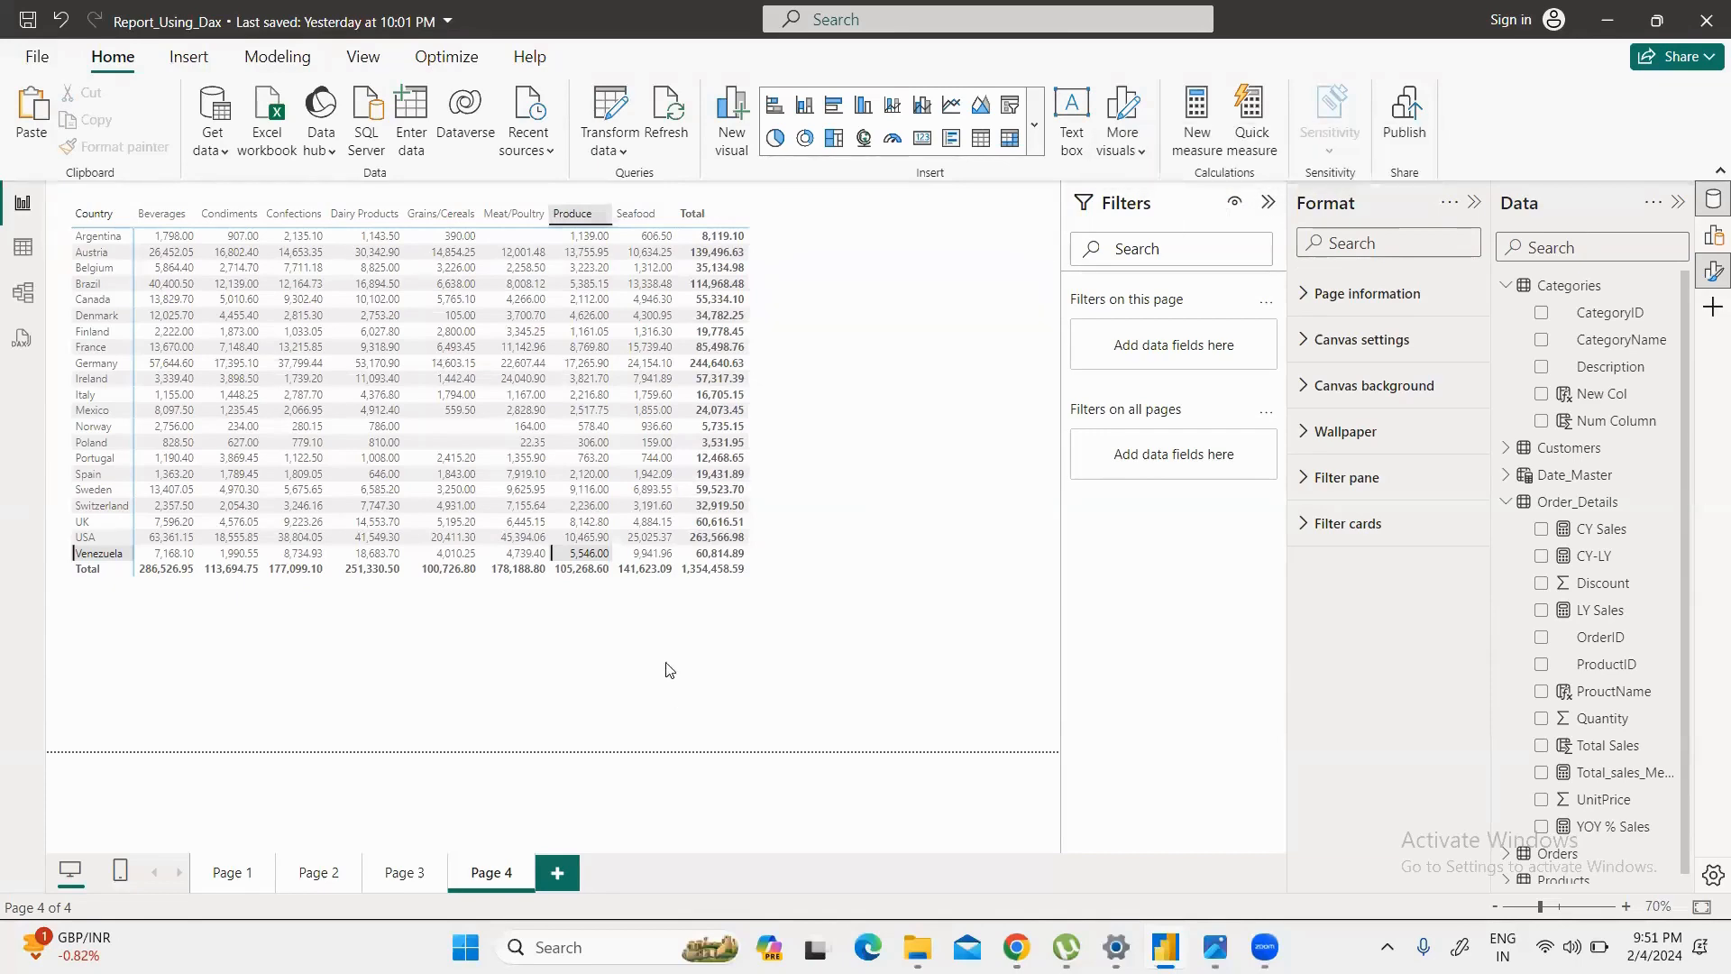
pyautogui.click(708, 590)
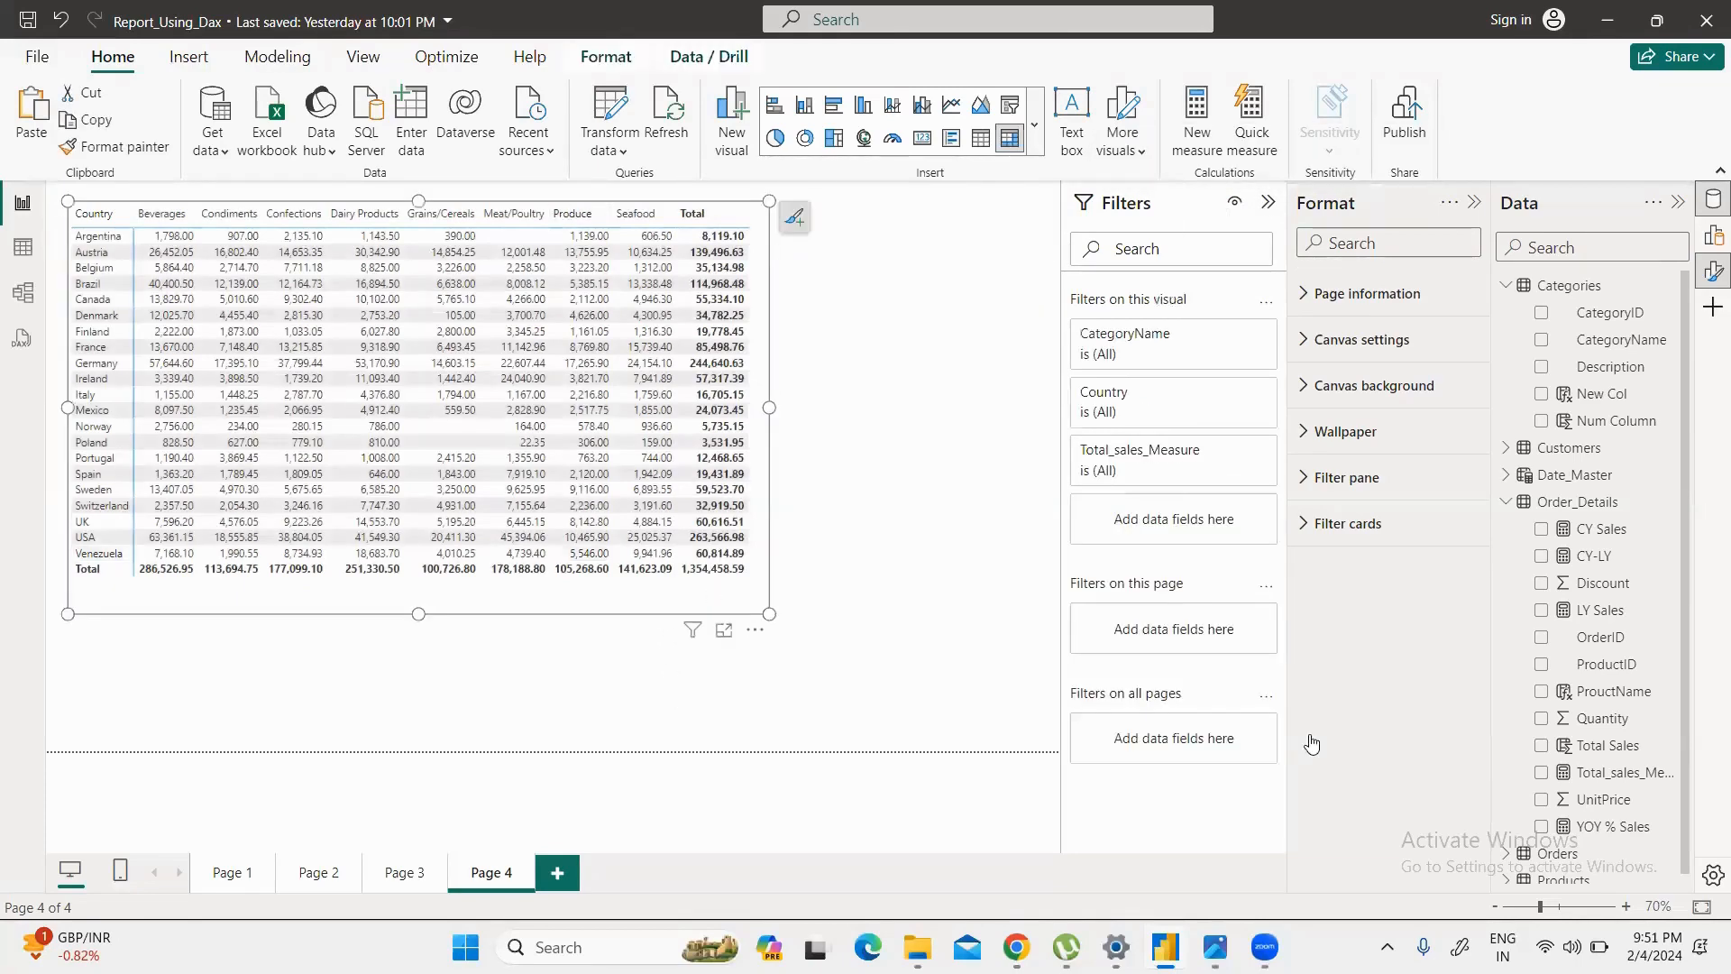
# Step: Replace the Format pane with the Build a visual pane and collapse the Filters pane
pyautogui.click(1474, 203)
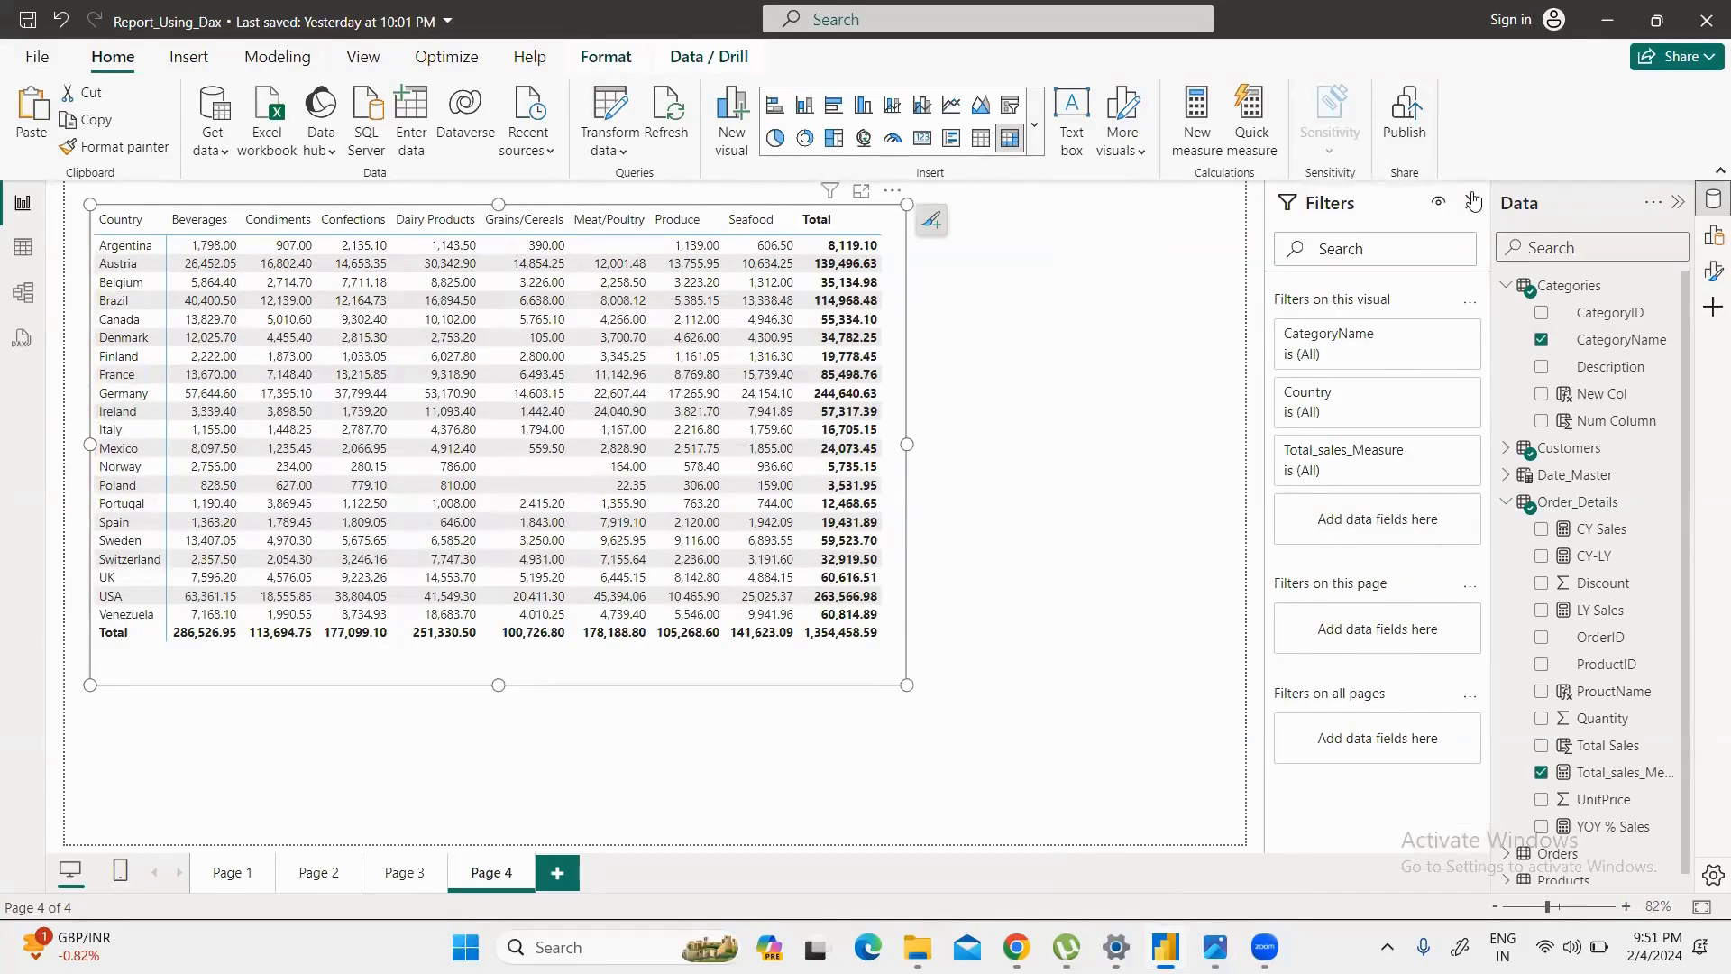
pyautogui.click(1713, 235)
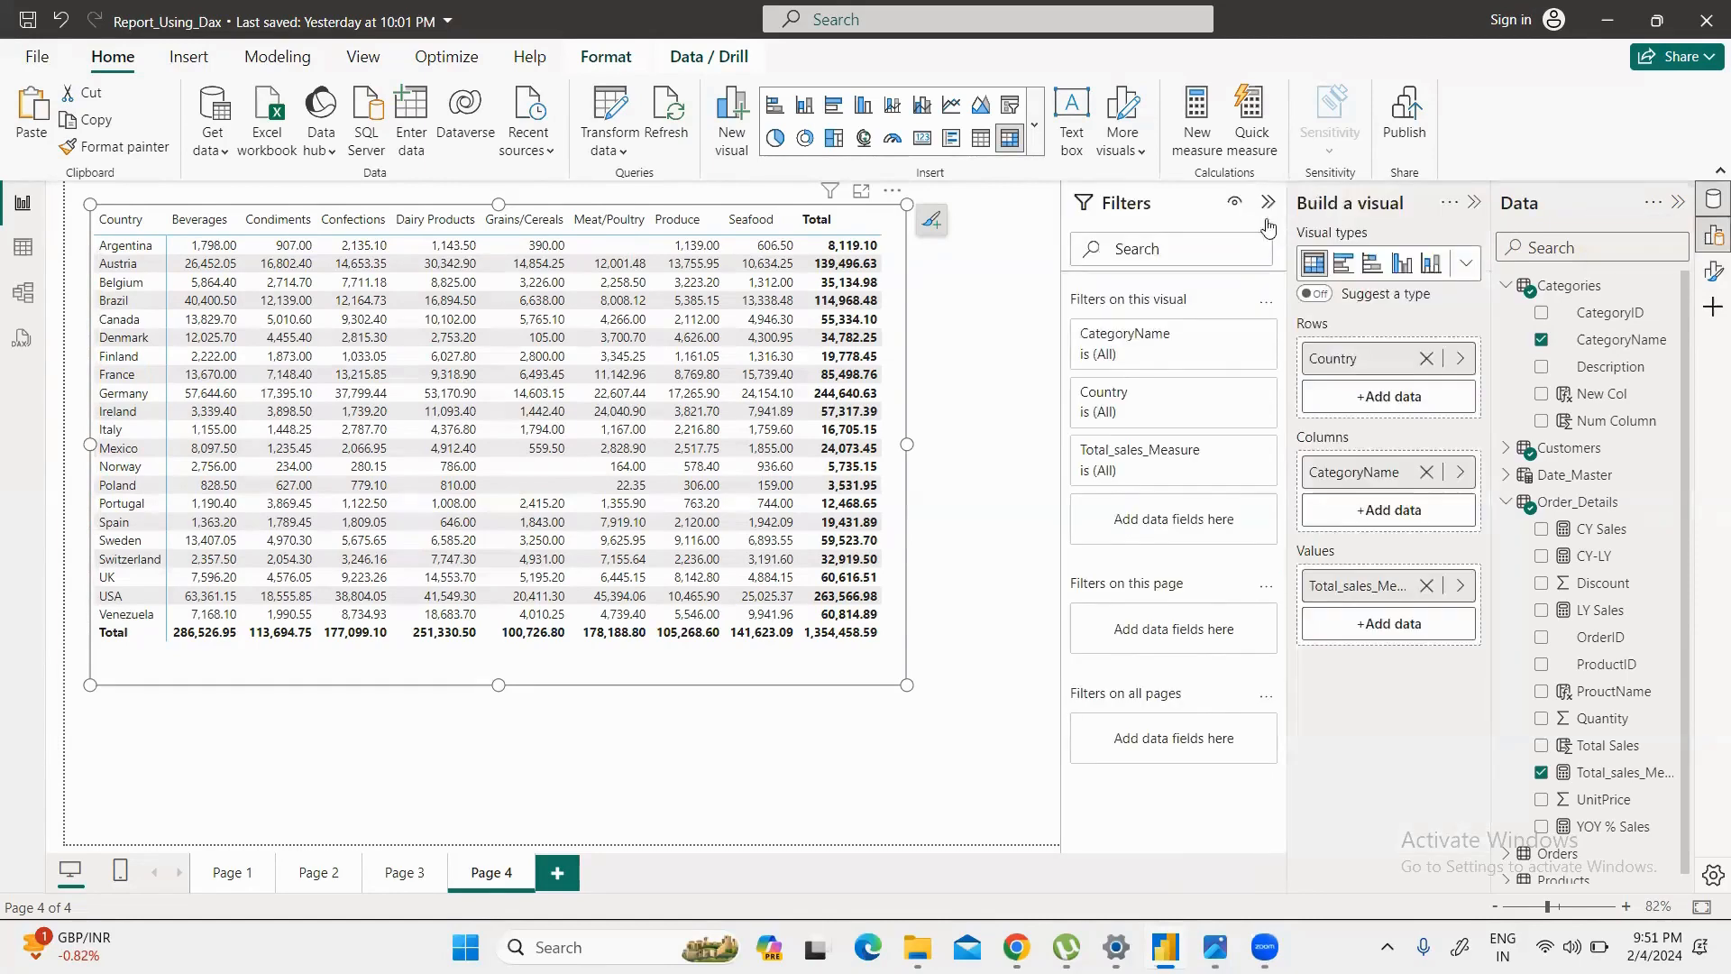
pyautogui.click(1268, 202)
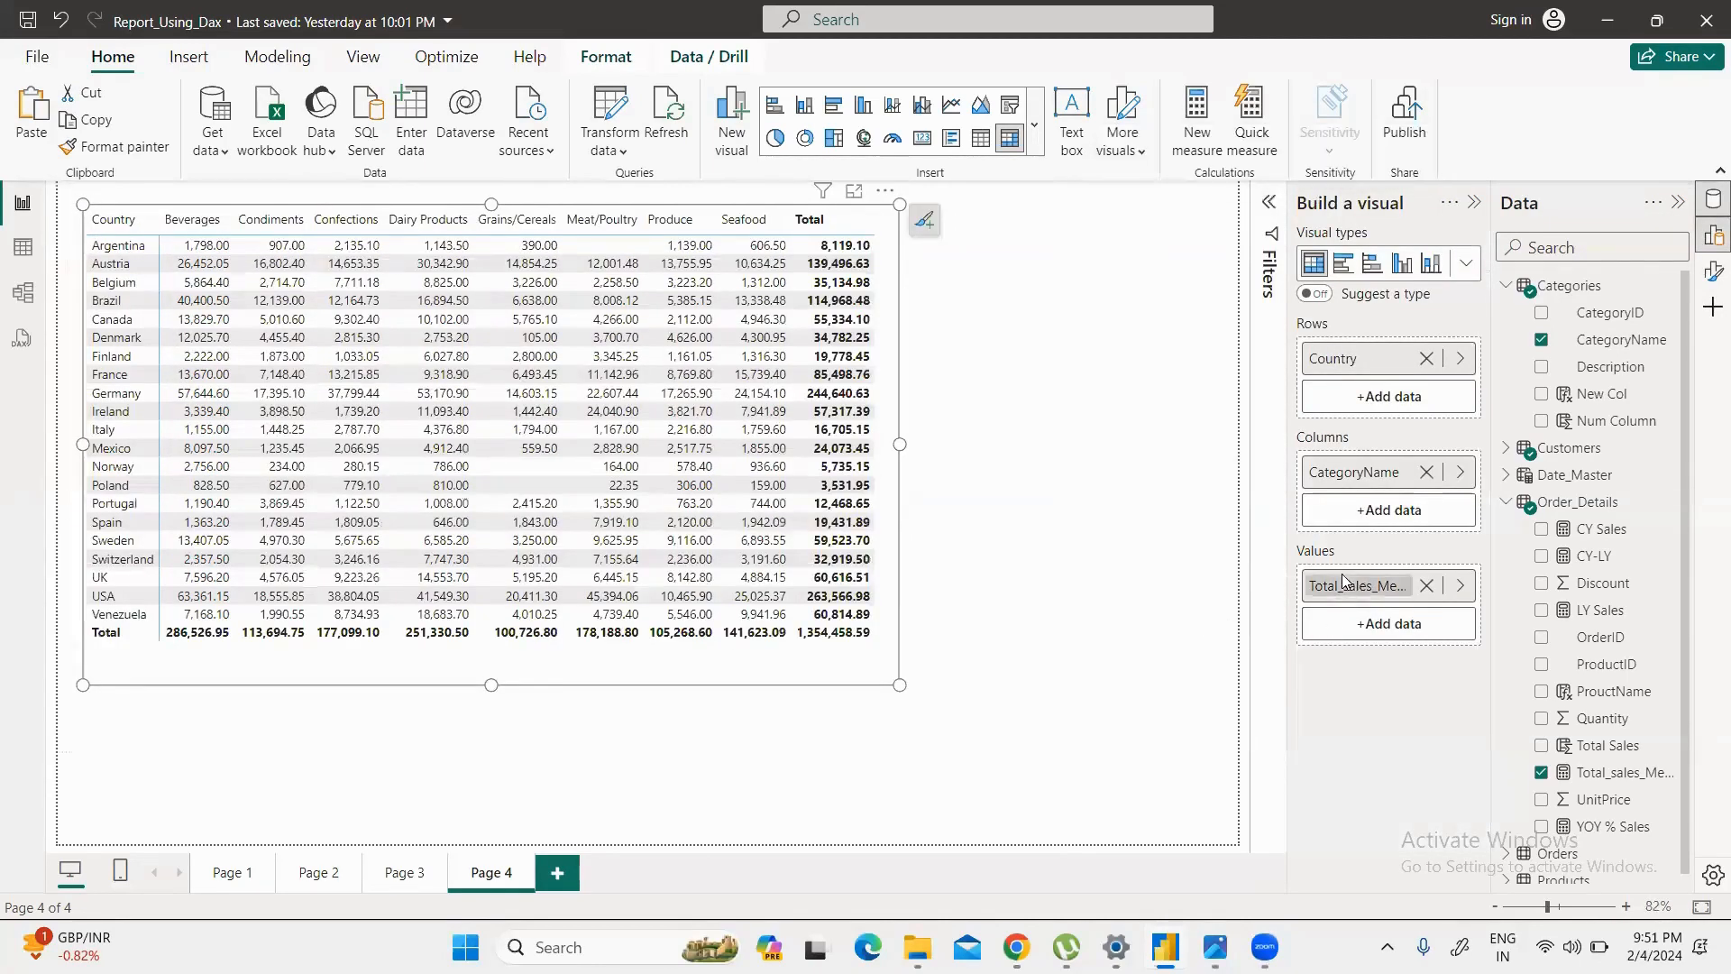
# Step: Open font color conditional formatting for Total_sales_Measure in the matrix values and set its format style to Rules
pyautogui.rightClick(1350, 590)
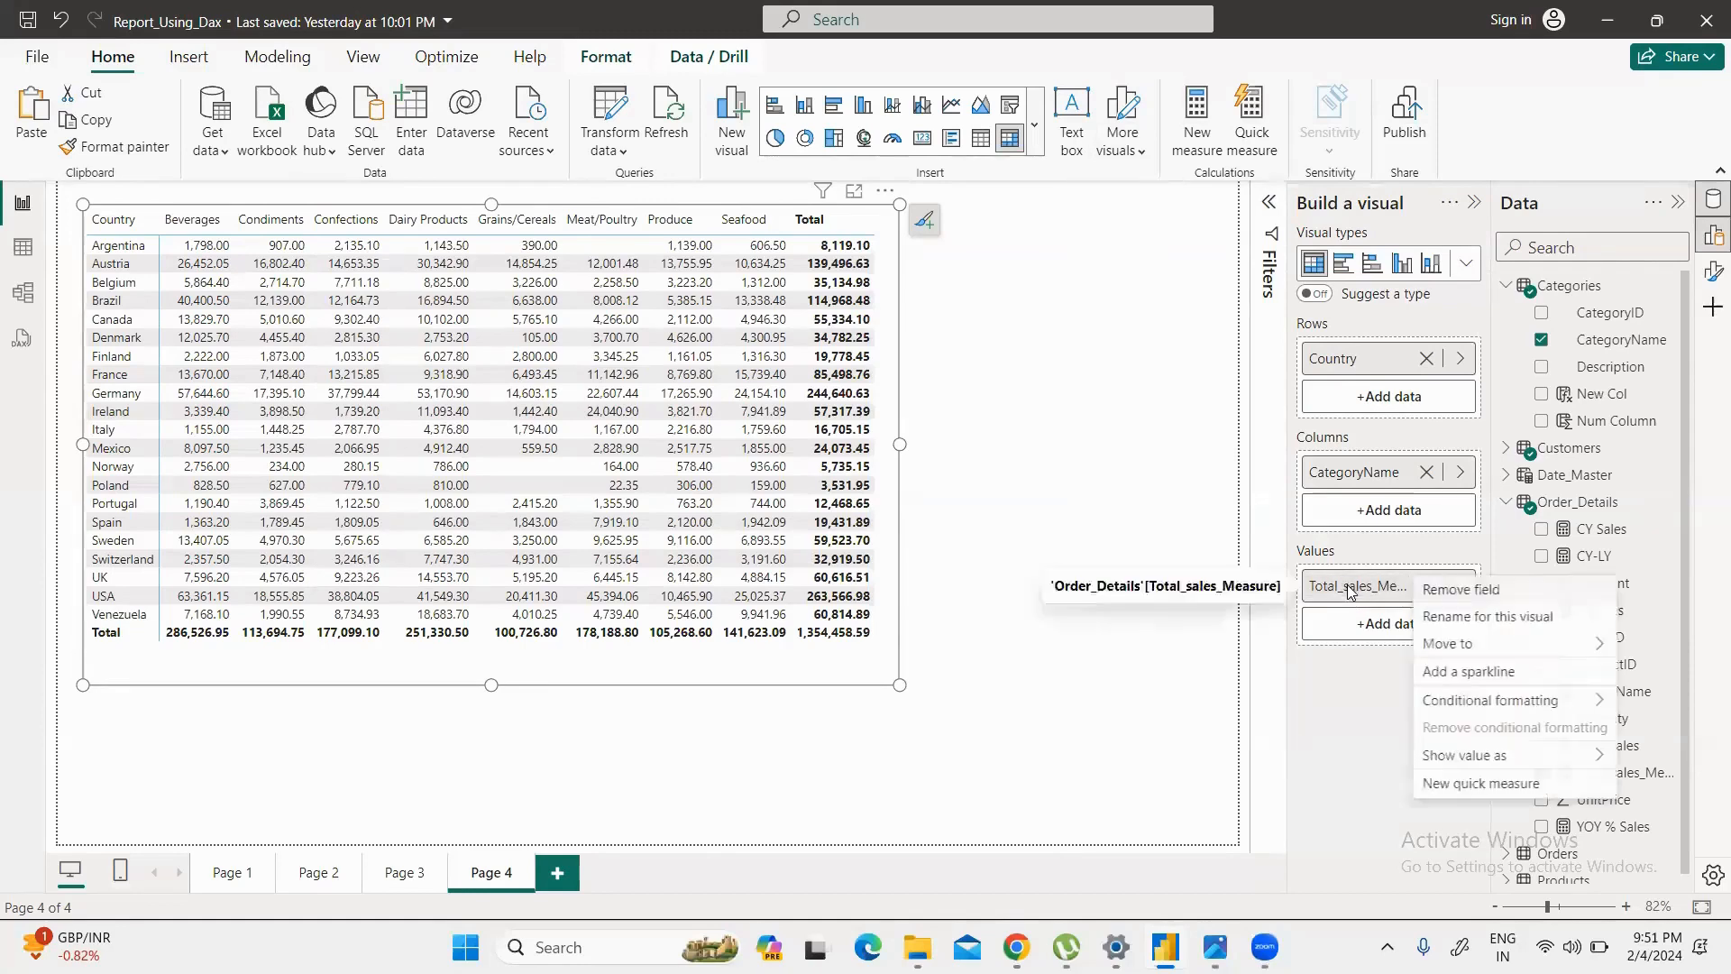
pyautogui.moveTo(1474, 703)
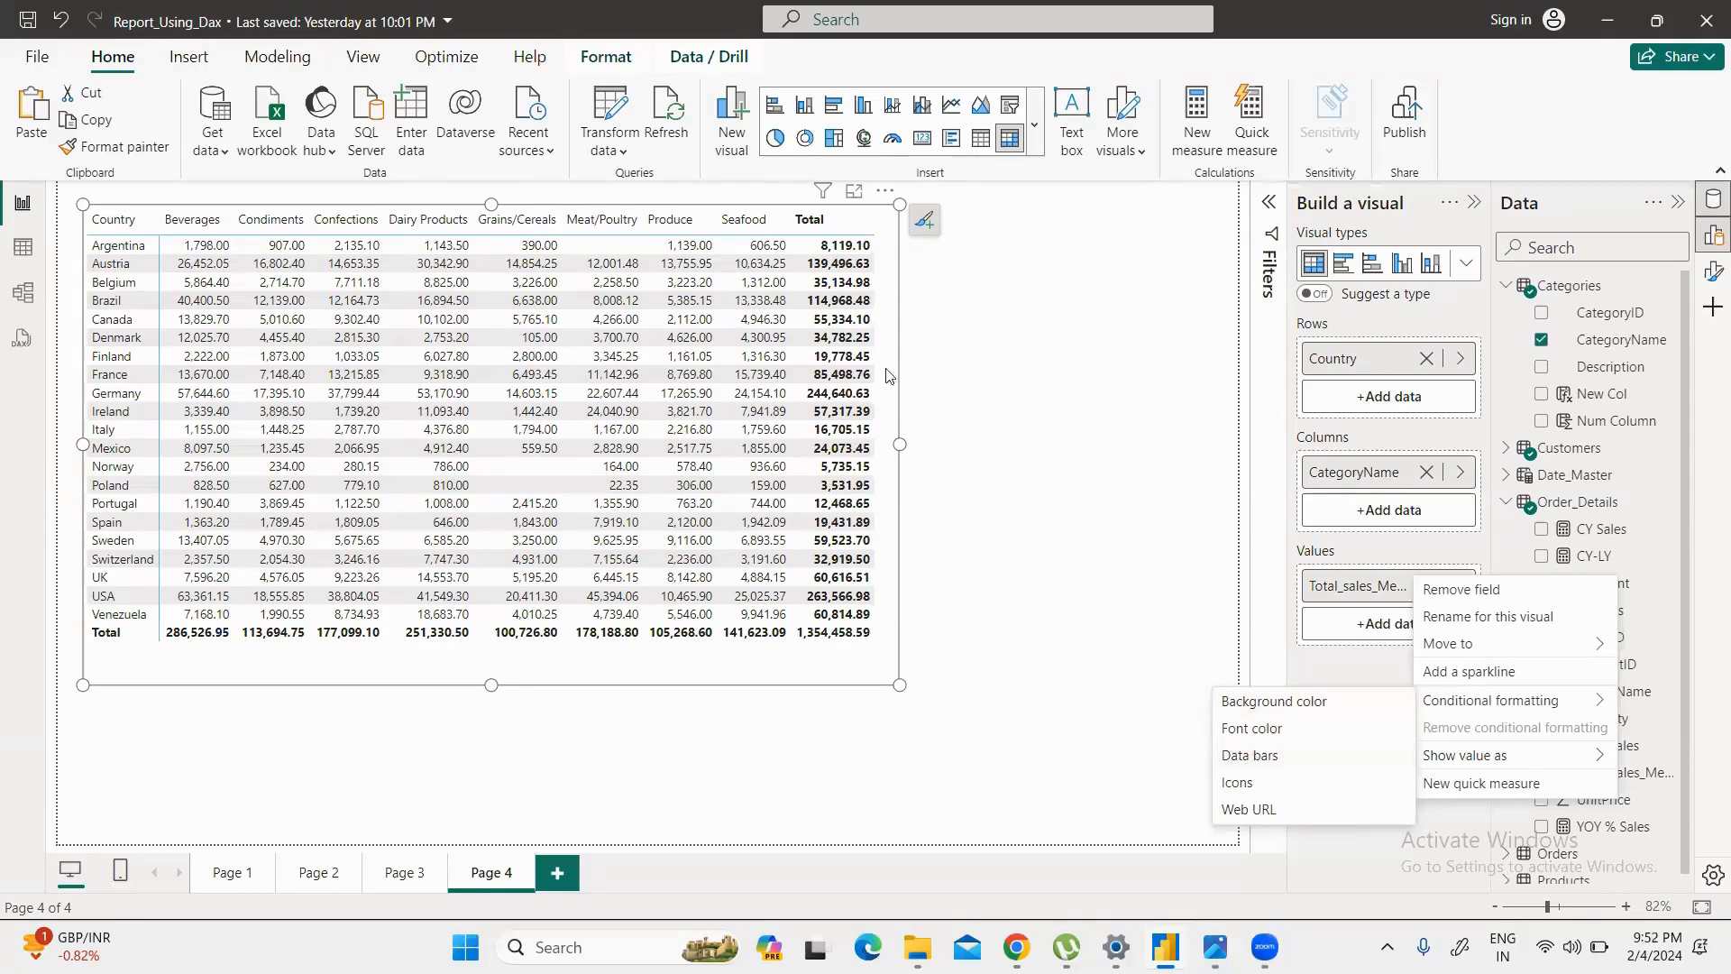
pyautogui.click(1258, 730)
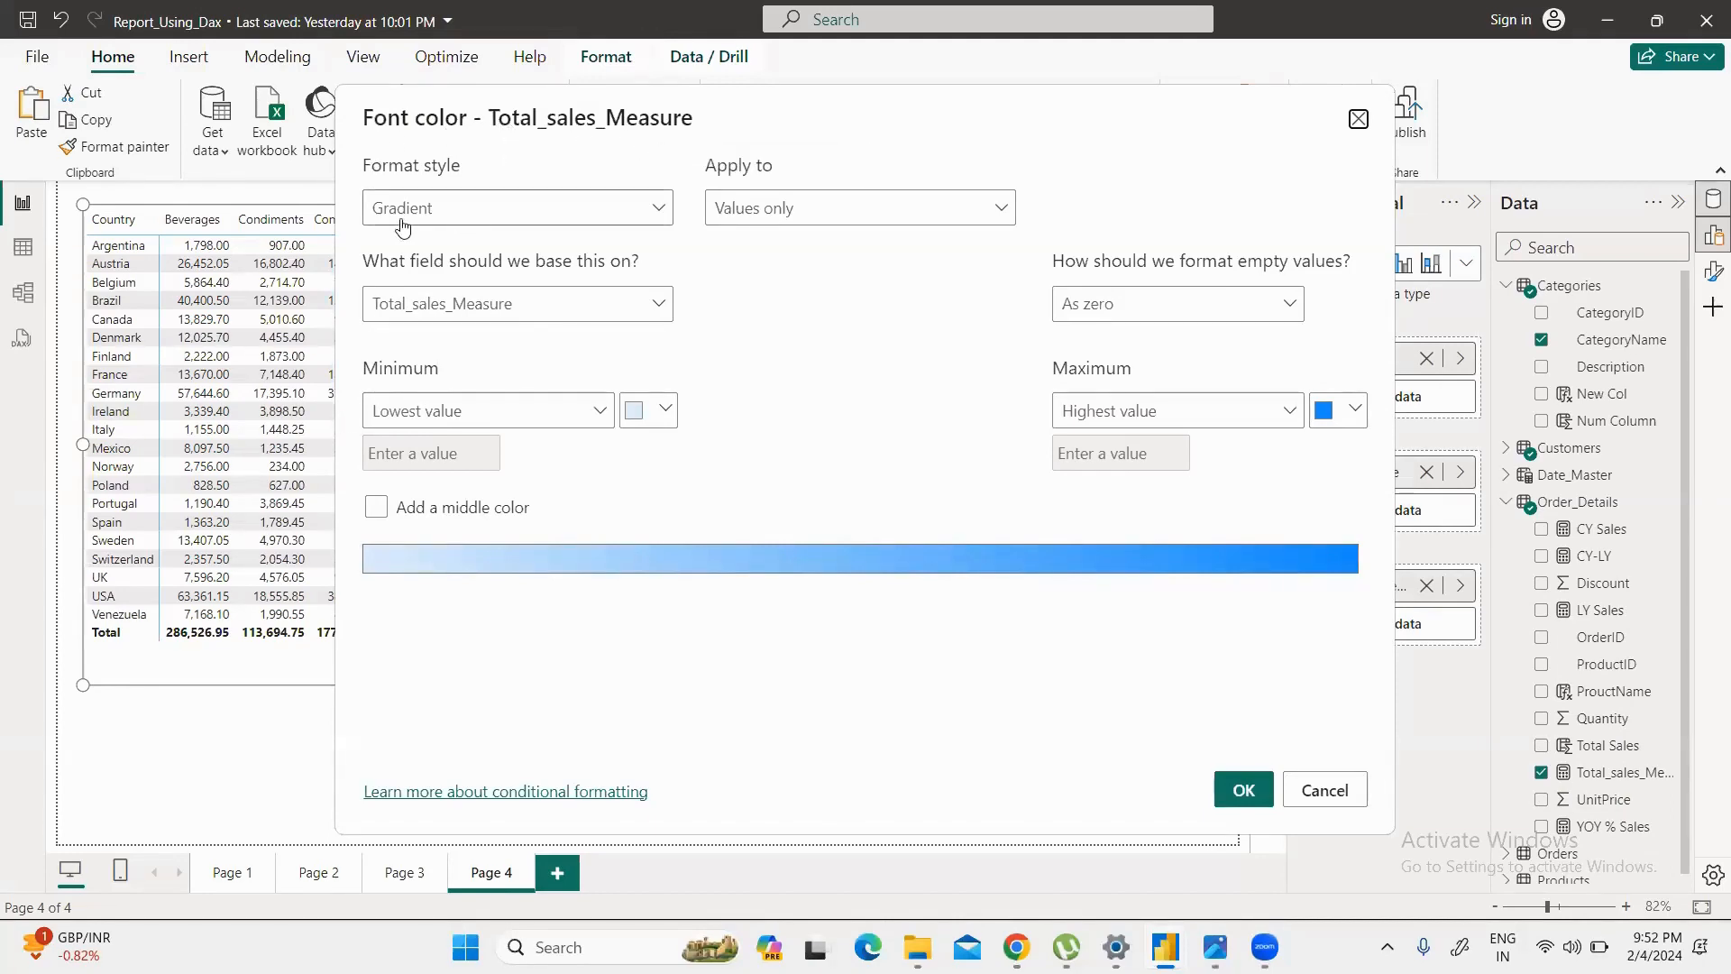
pyautogui.click(661, 209)
pyautogui.click(472, 281)
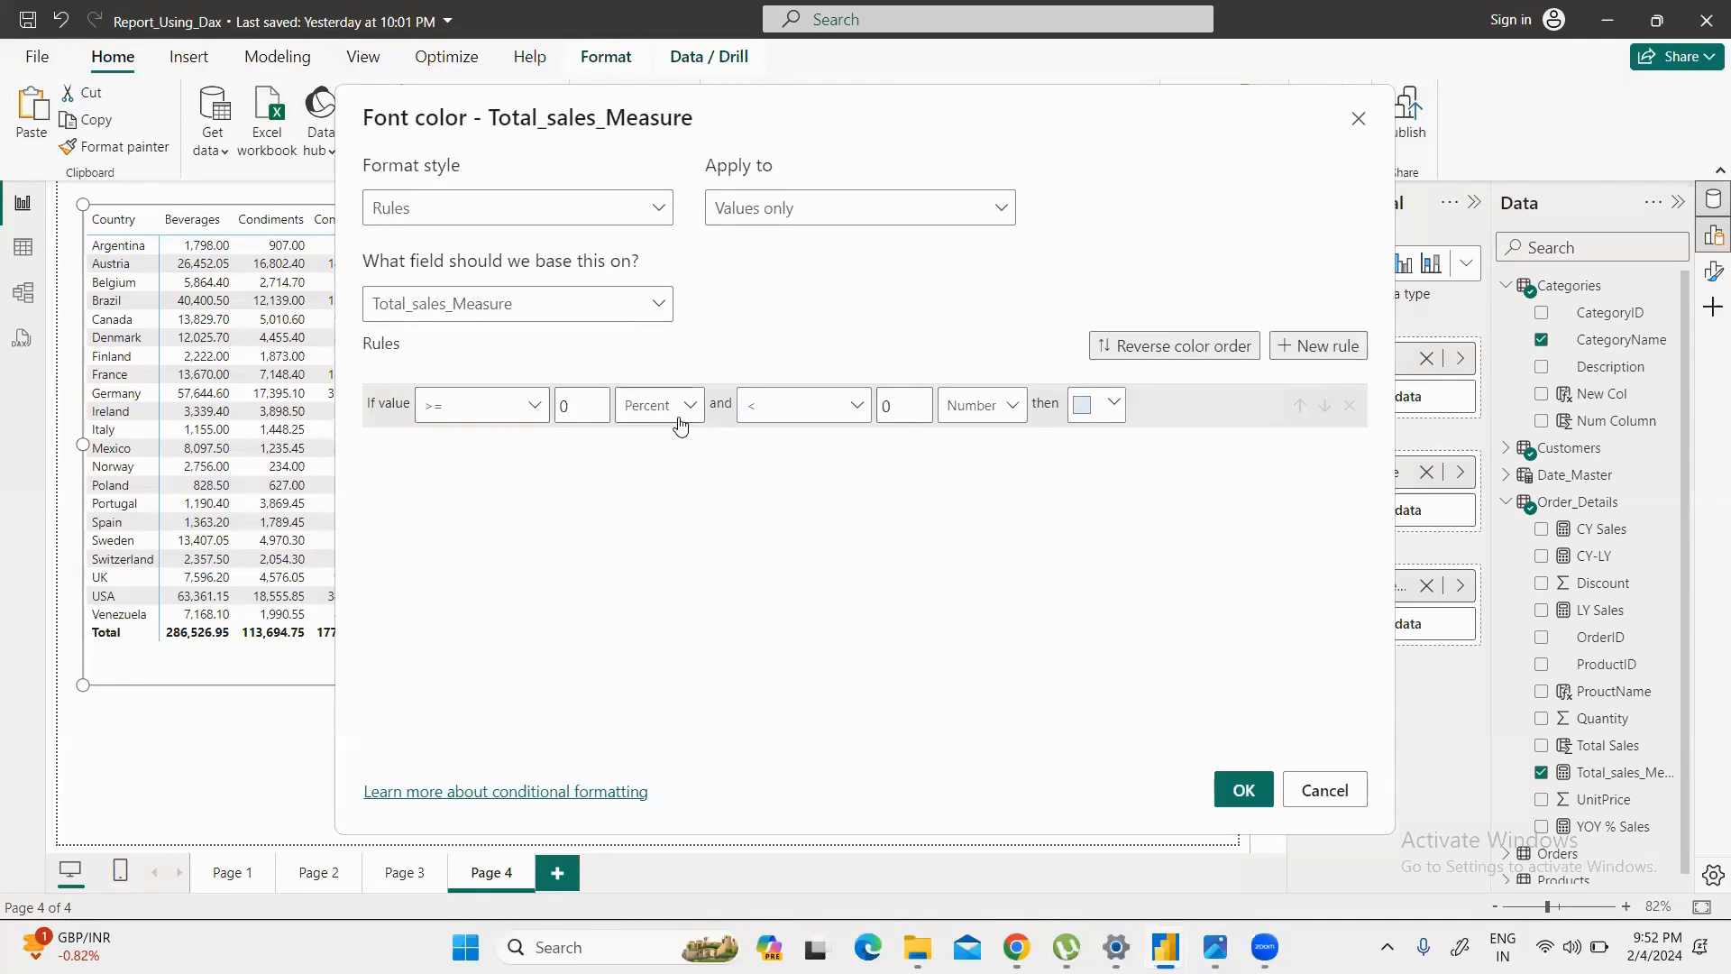
# Step: Define the font color rule as values >= 0 Percent and < 500 Number in red, and apply it
pyautogui.click(820, 410)
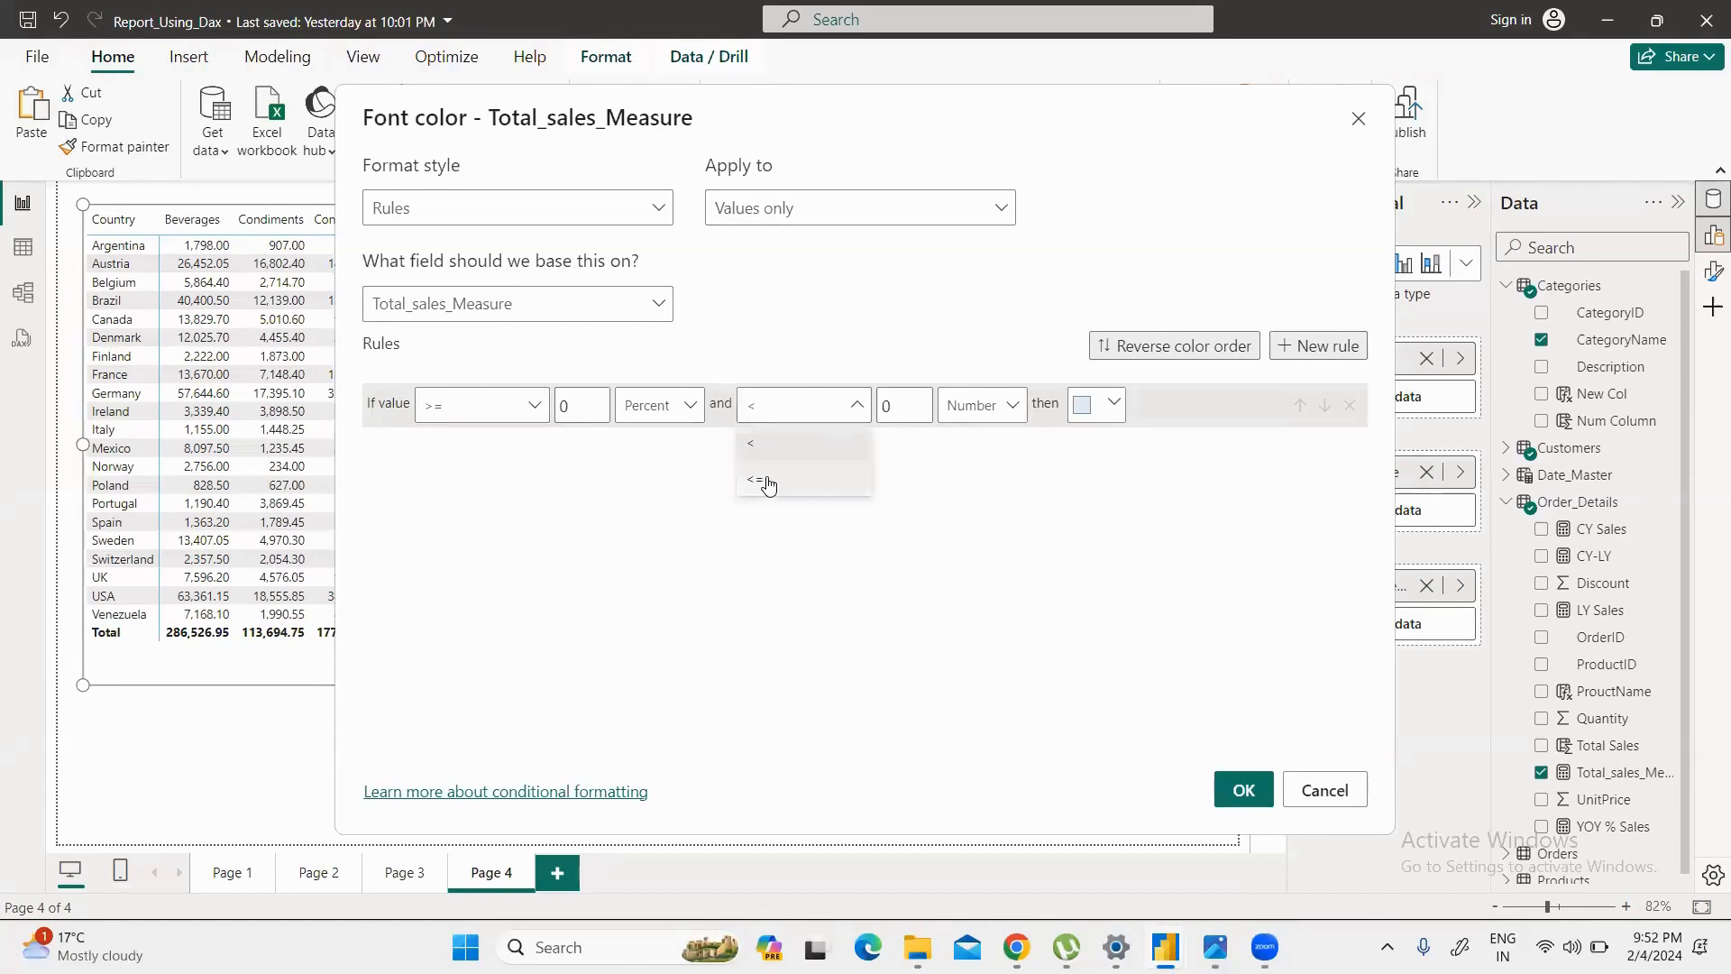
pyautogui.click(782, 446)
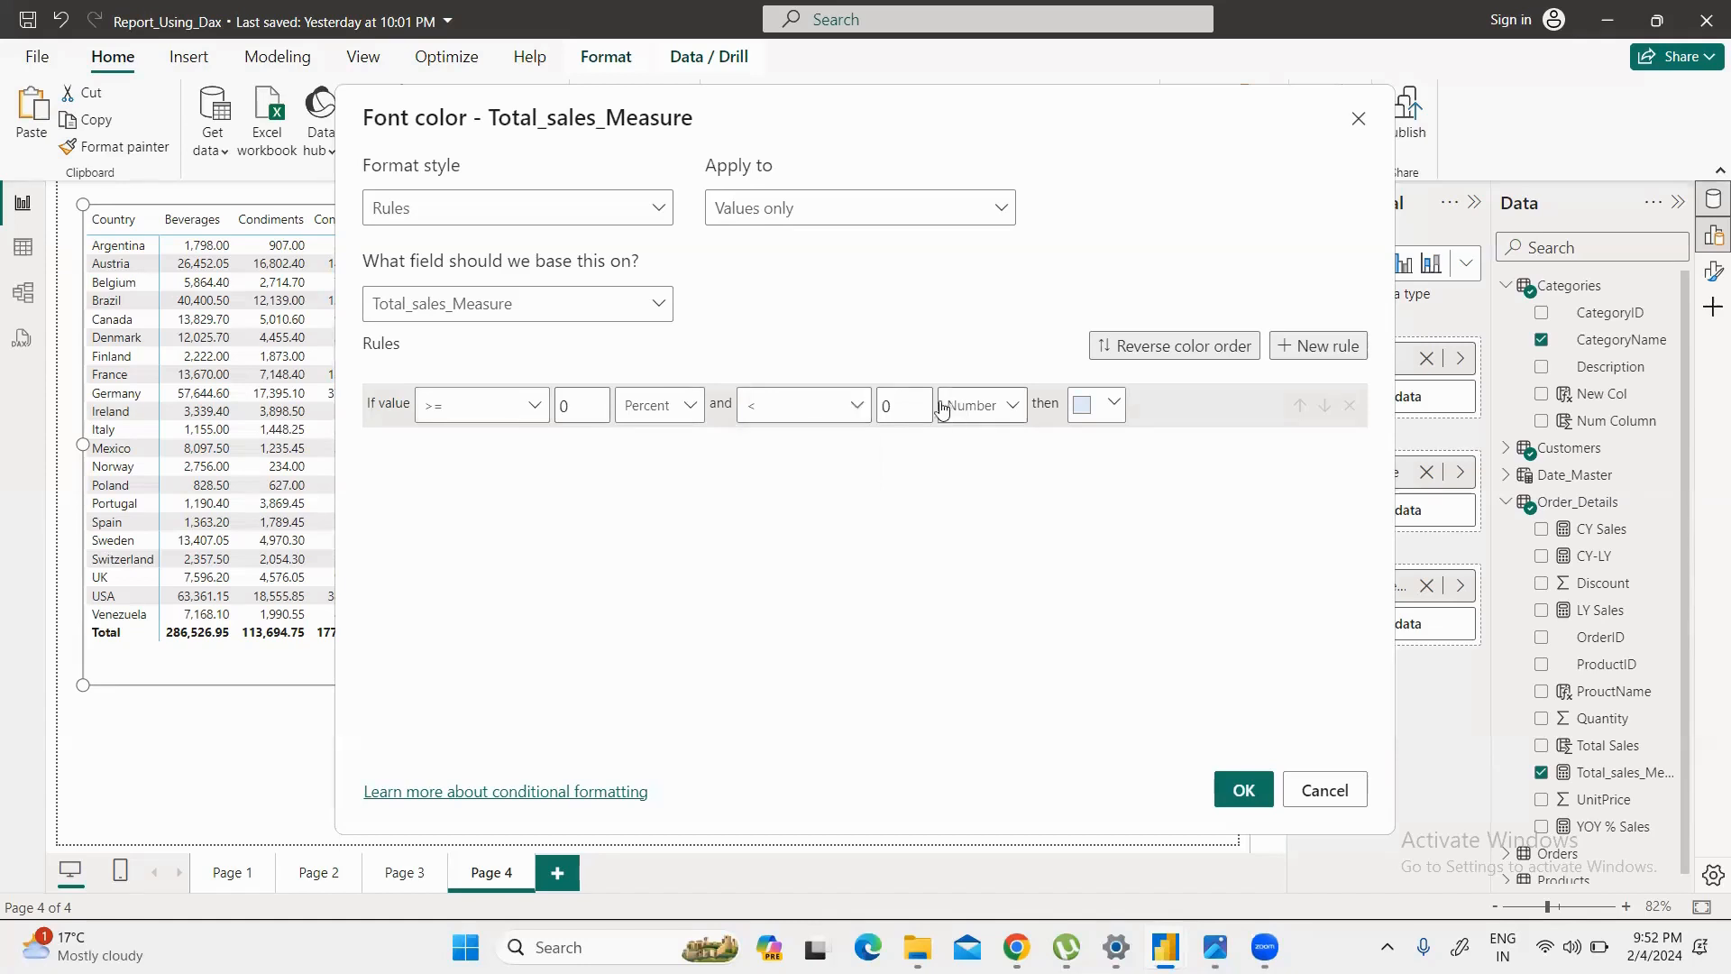
pyautogui.click(906, 393)
pyautogui.press('BackSpace')
pyautogui.write('500')
pyautogui.click(1111, 405)
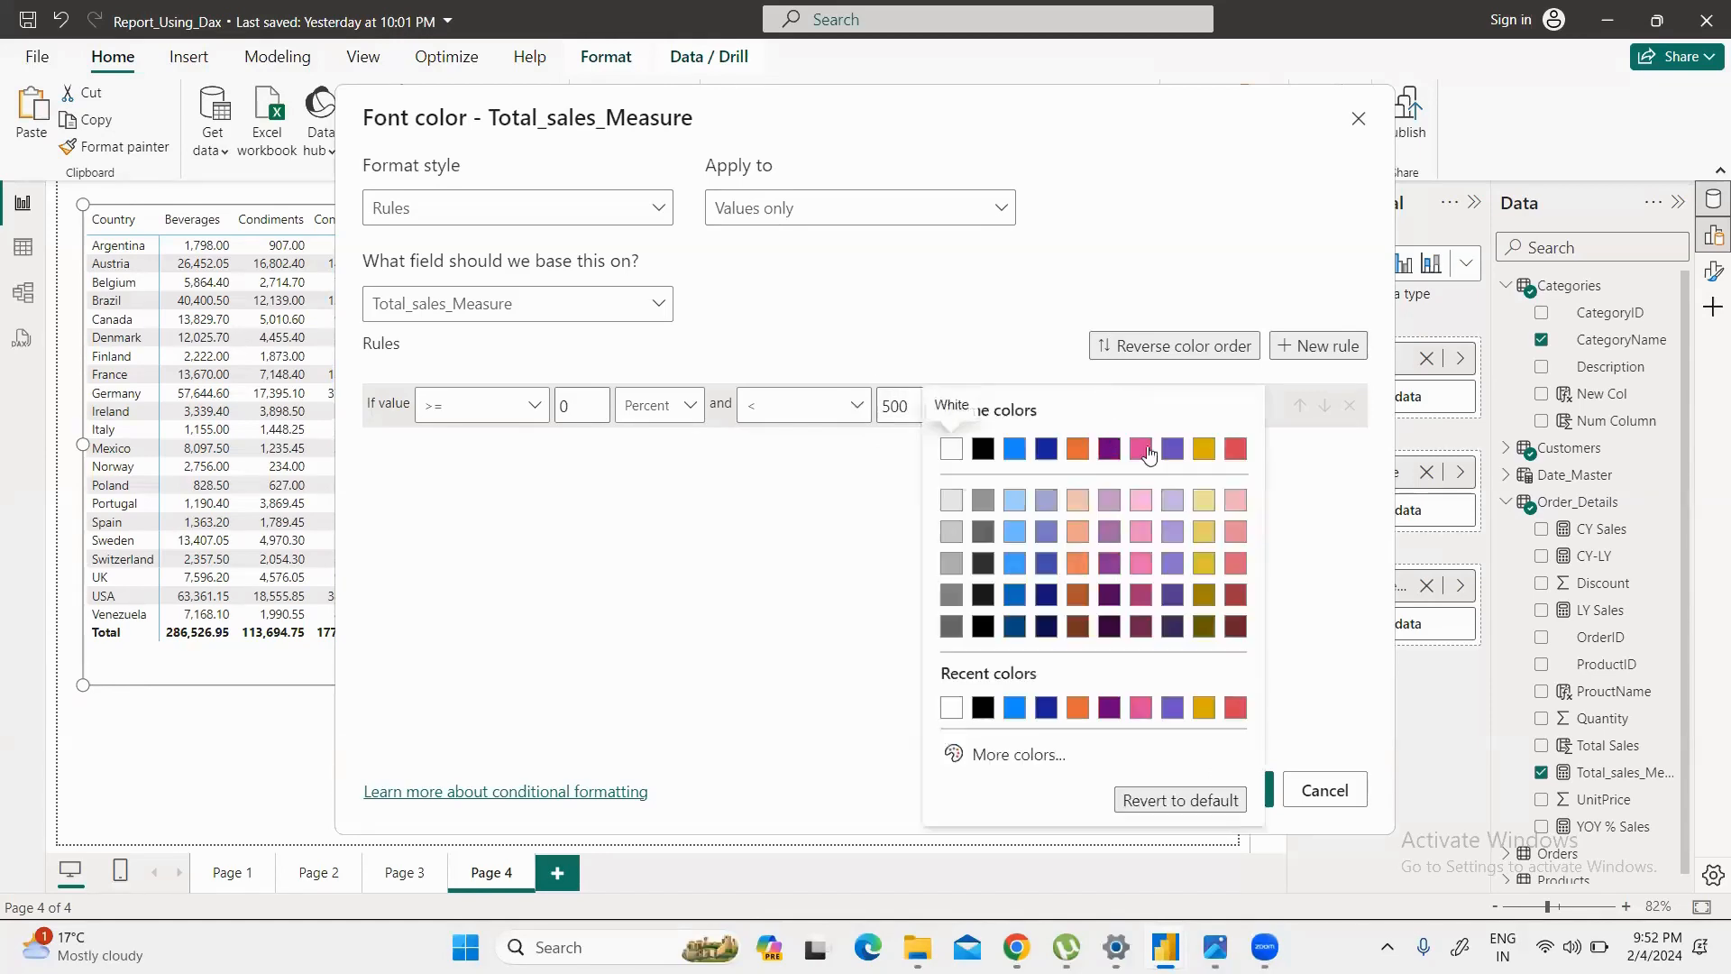
pyautogui.click(1232, 451)
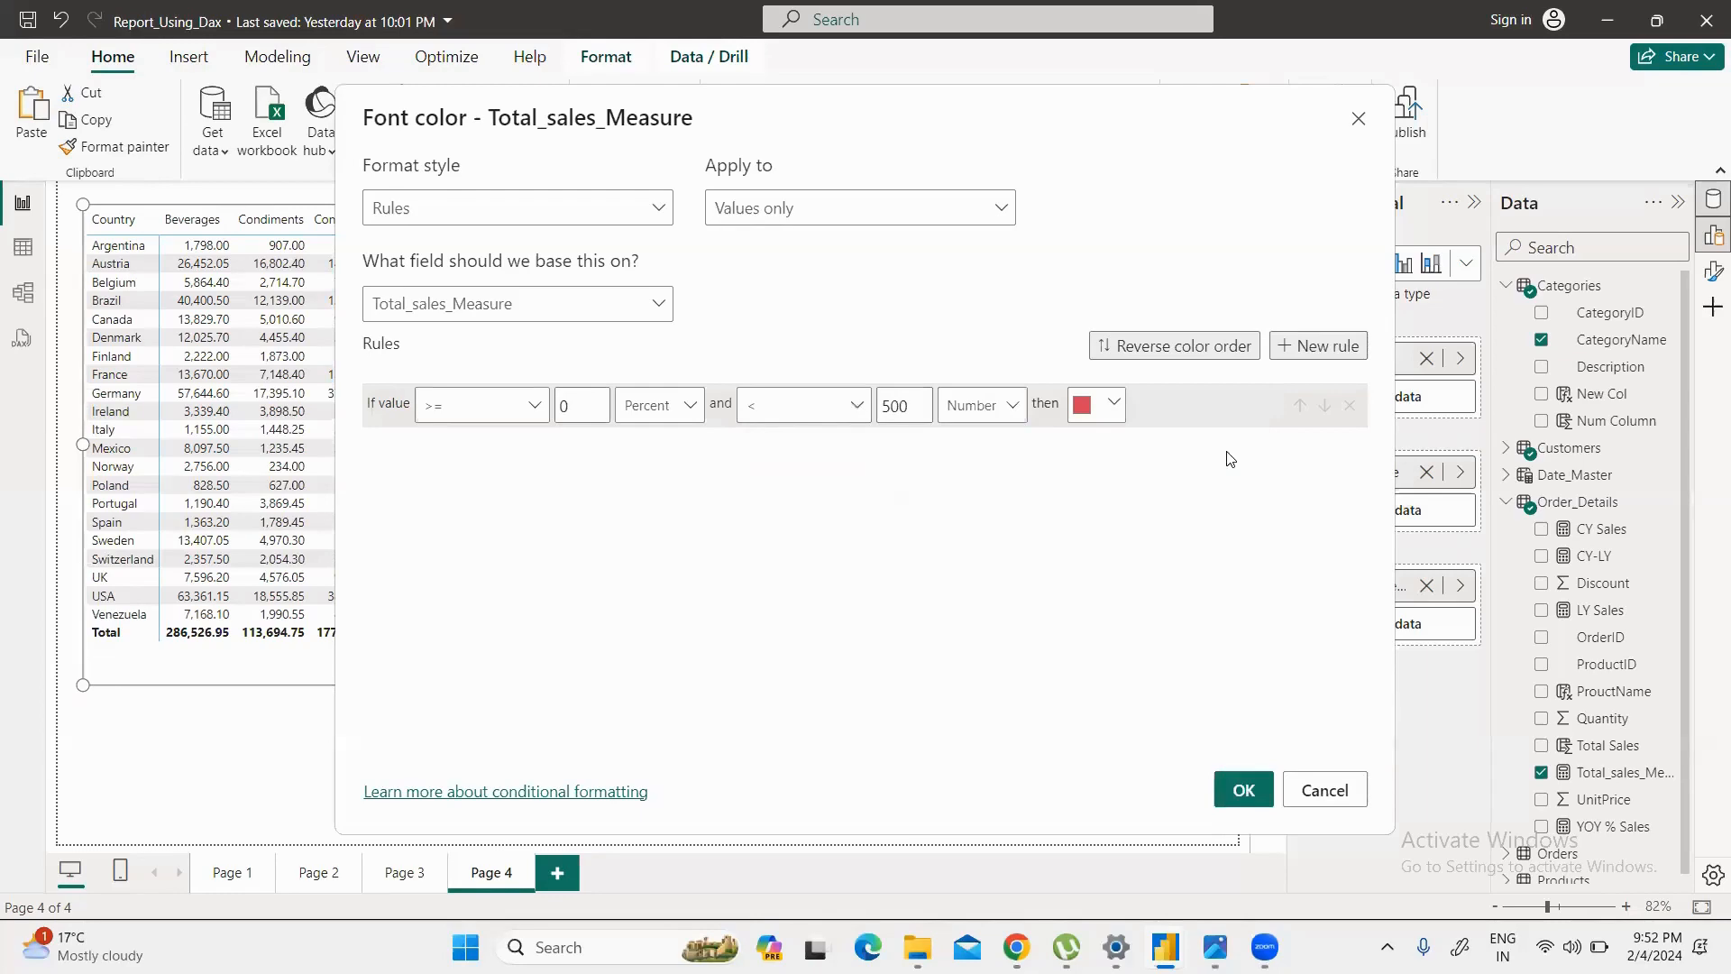
pyautogui.click(1242, 790)
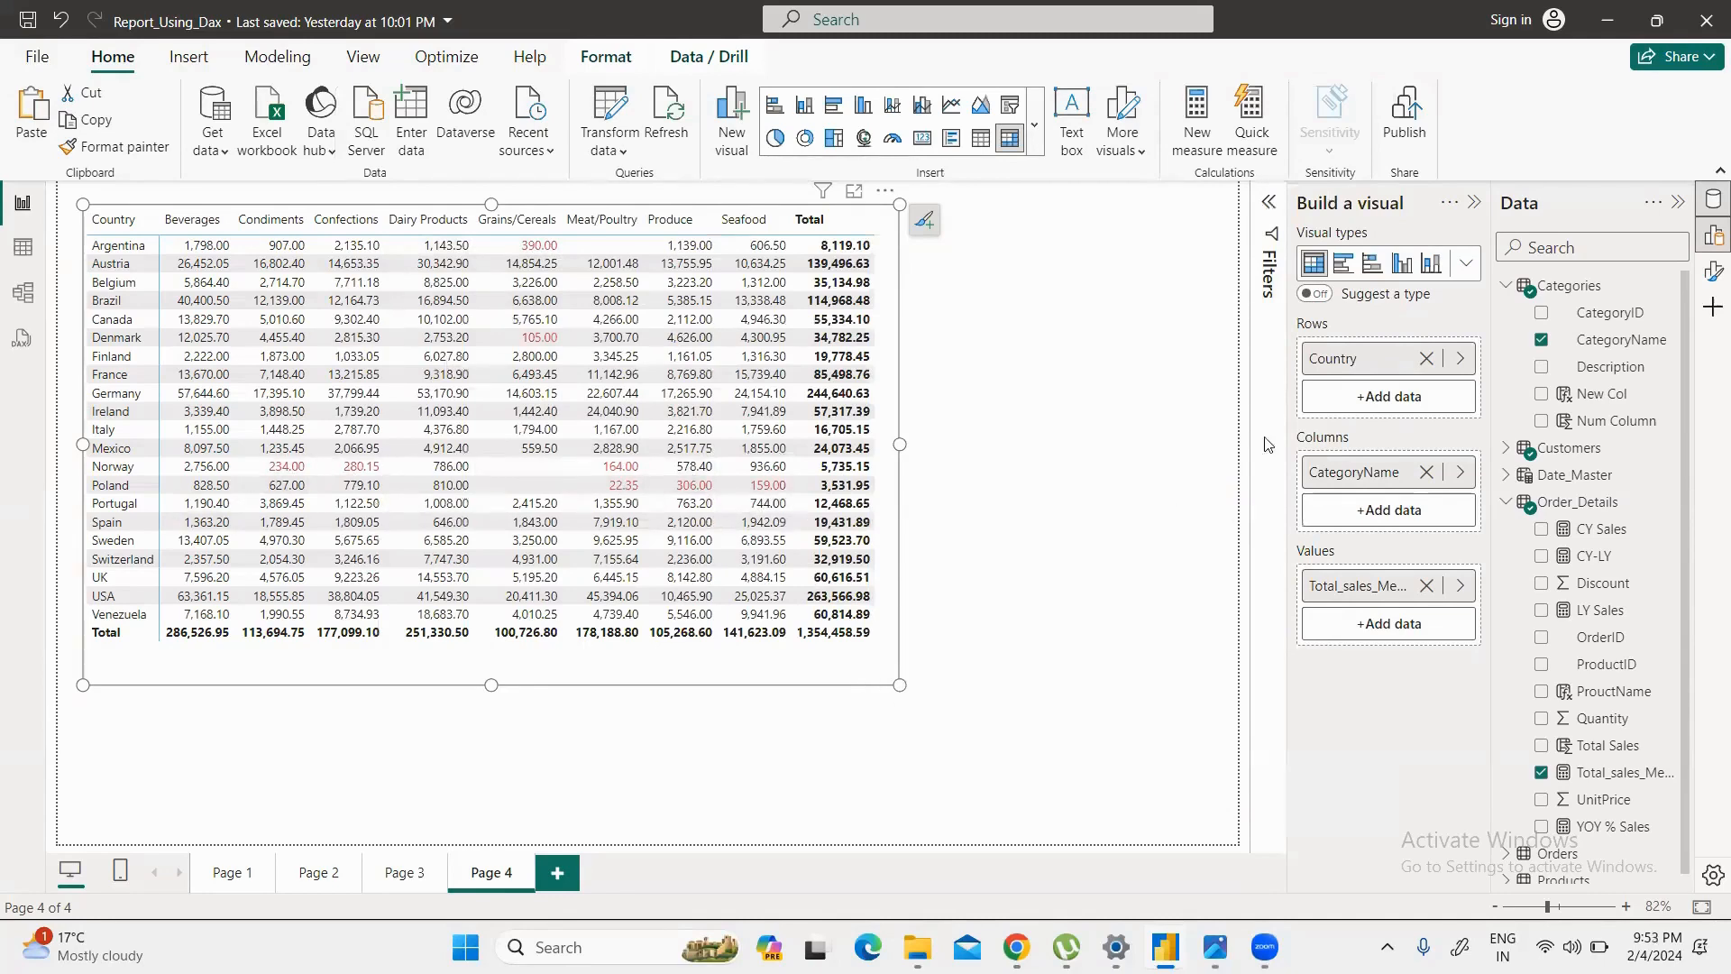
# Step: Enlarge the matrix visual and shrink it back until it closely surrounds the table
pyautogui.moveTo(900, 685); pyautogui.dragTo(1137, 801)
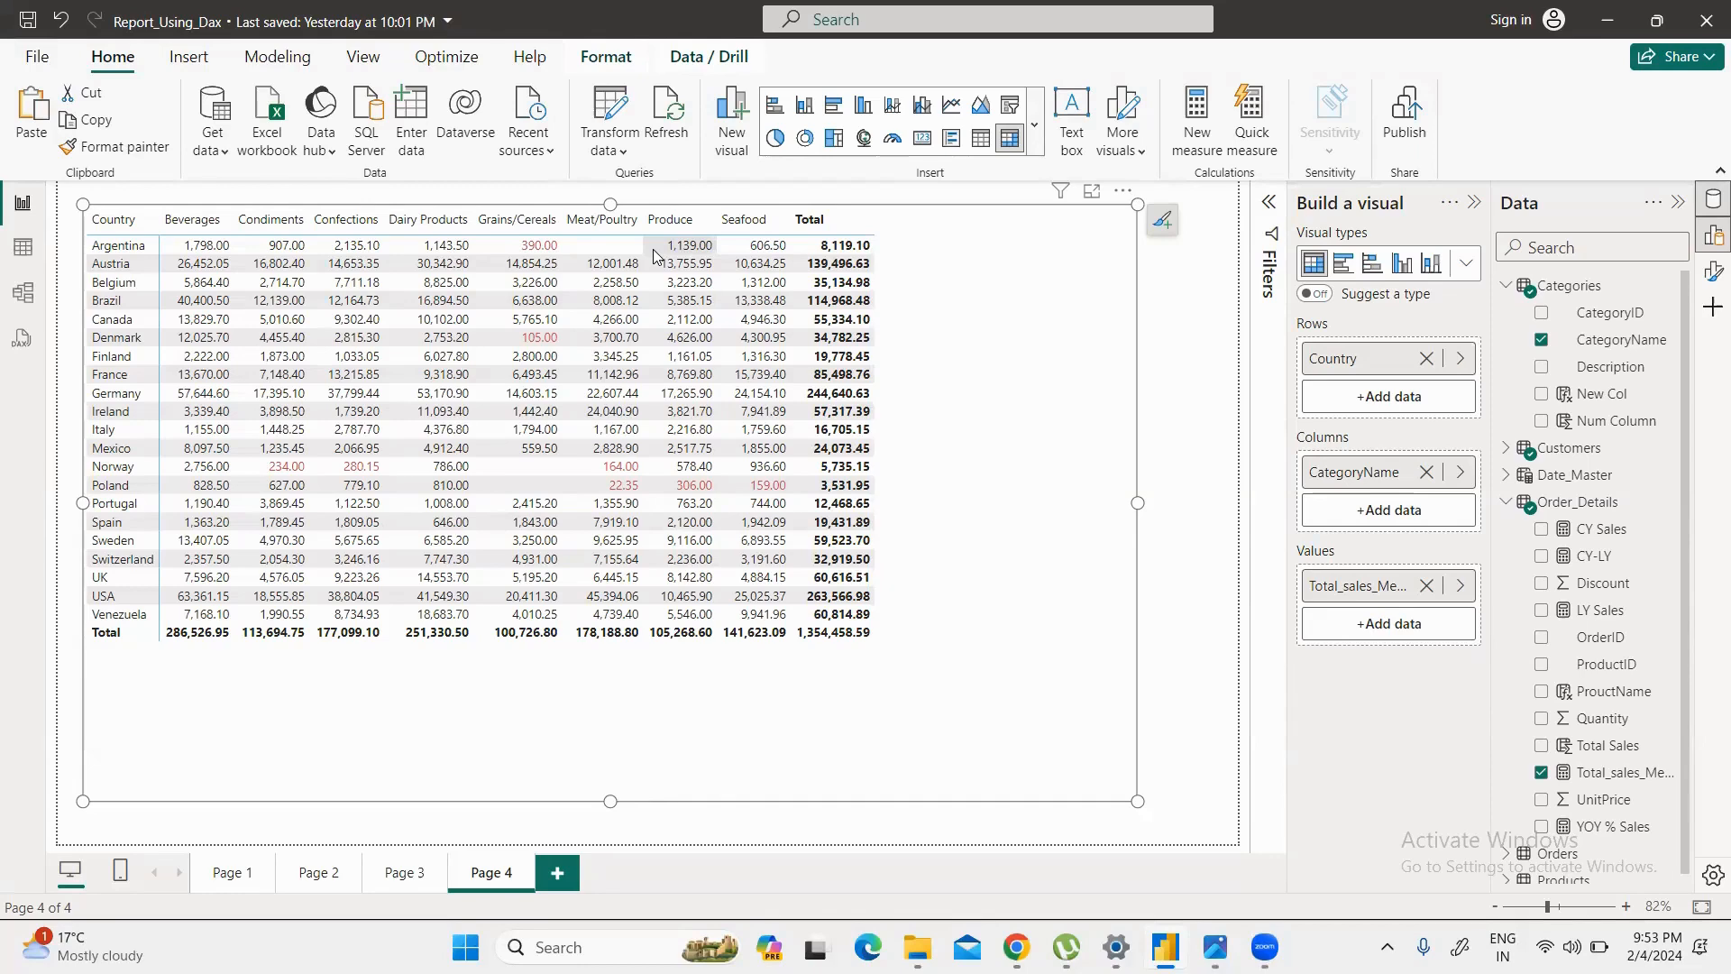
pyautogui.moveTo(917, 946)
pyautogui.moveTo(993, 737); pyautogui.dragTo(905, 688)
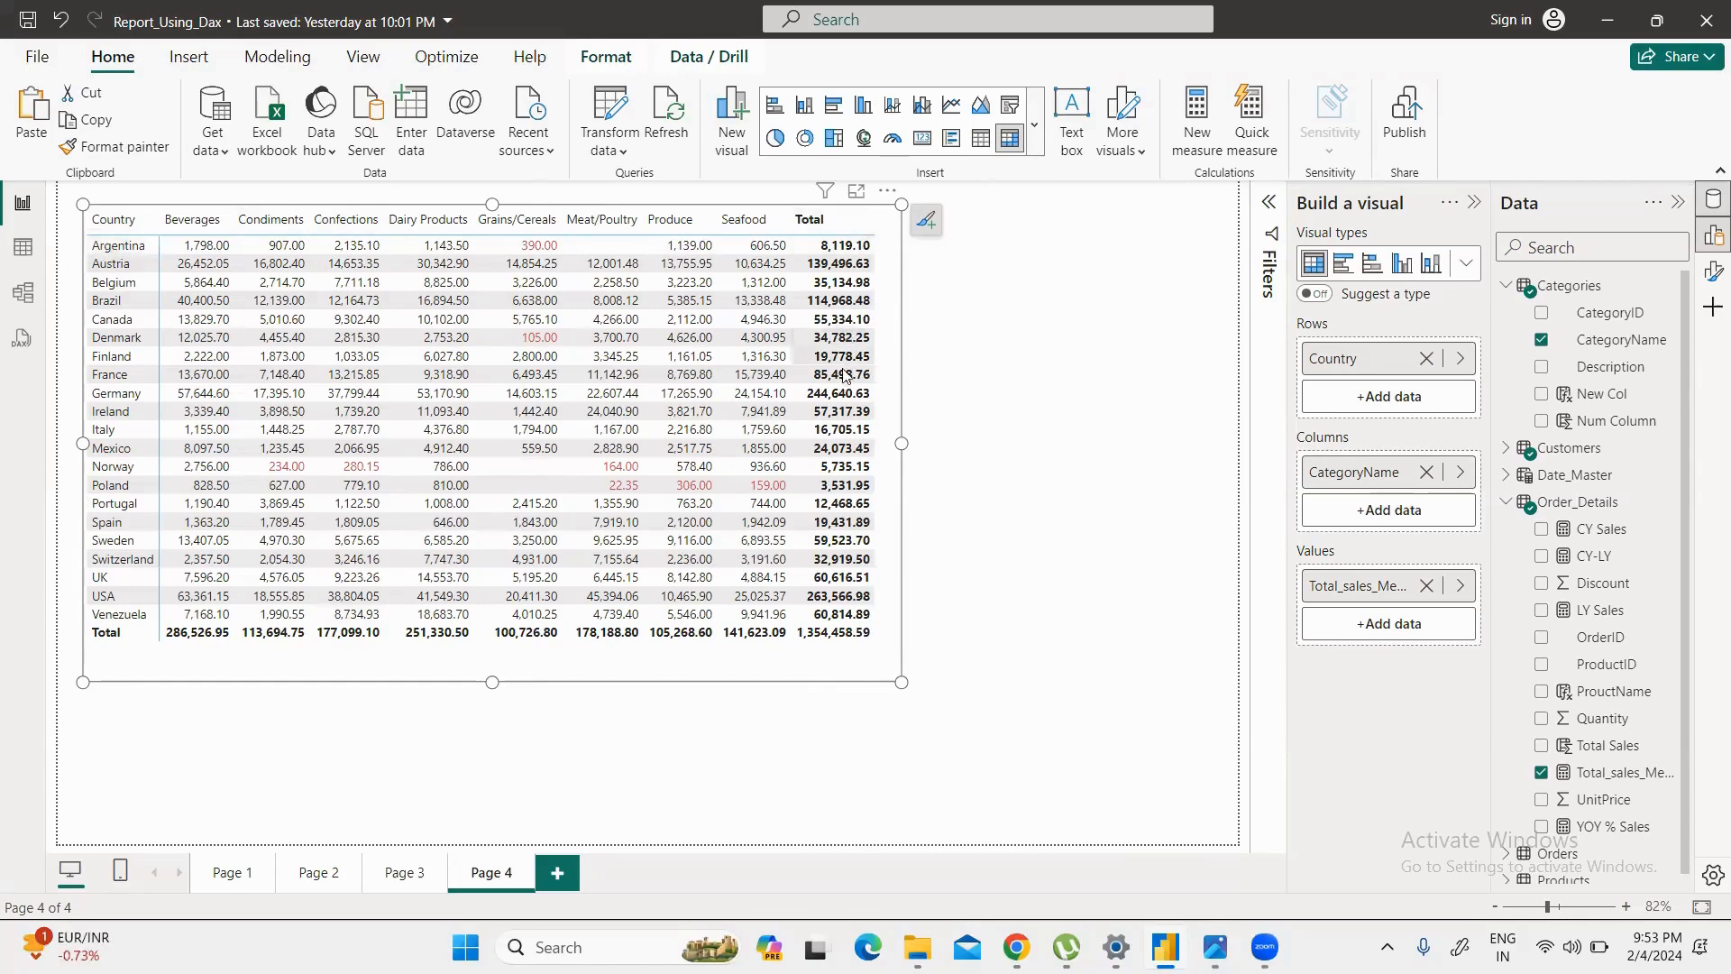
# Step: Examine the Country and CategoryName filter cards of the matrix, including the available filter types
pyautogui.click(1269, 202)
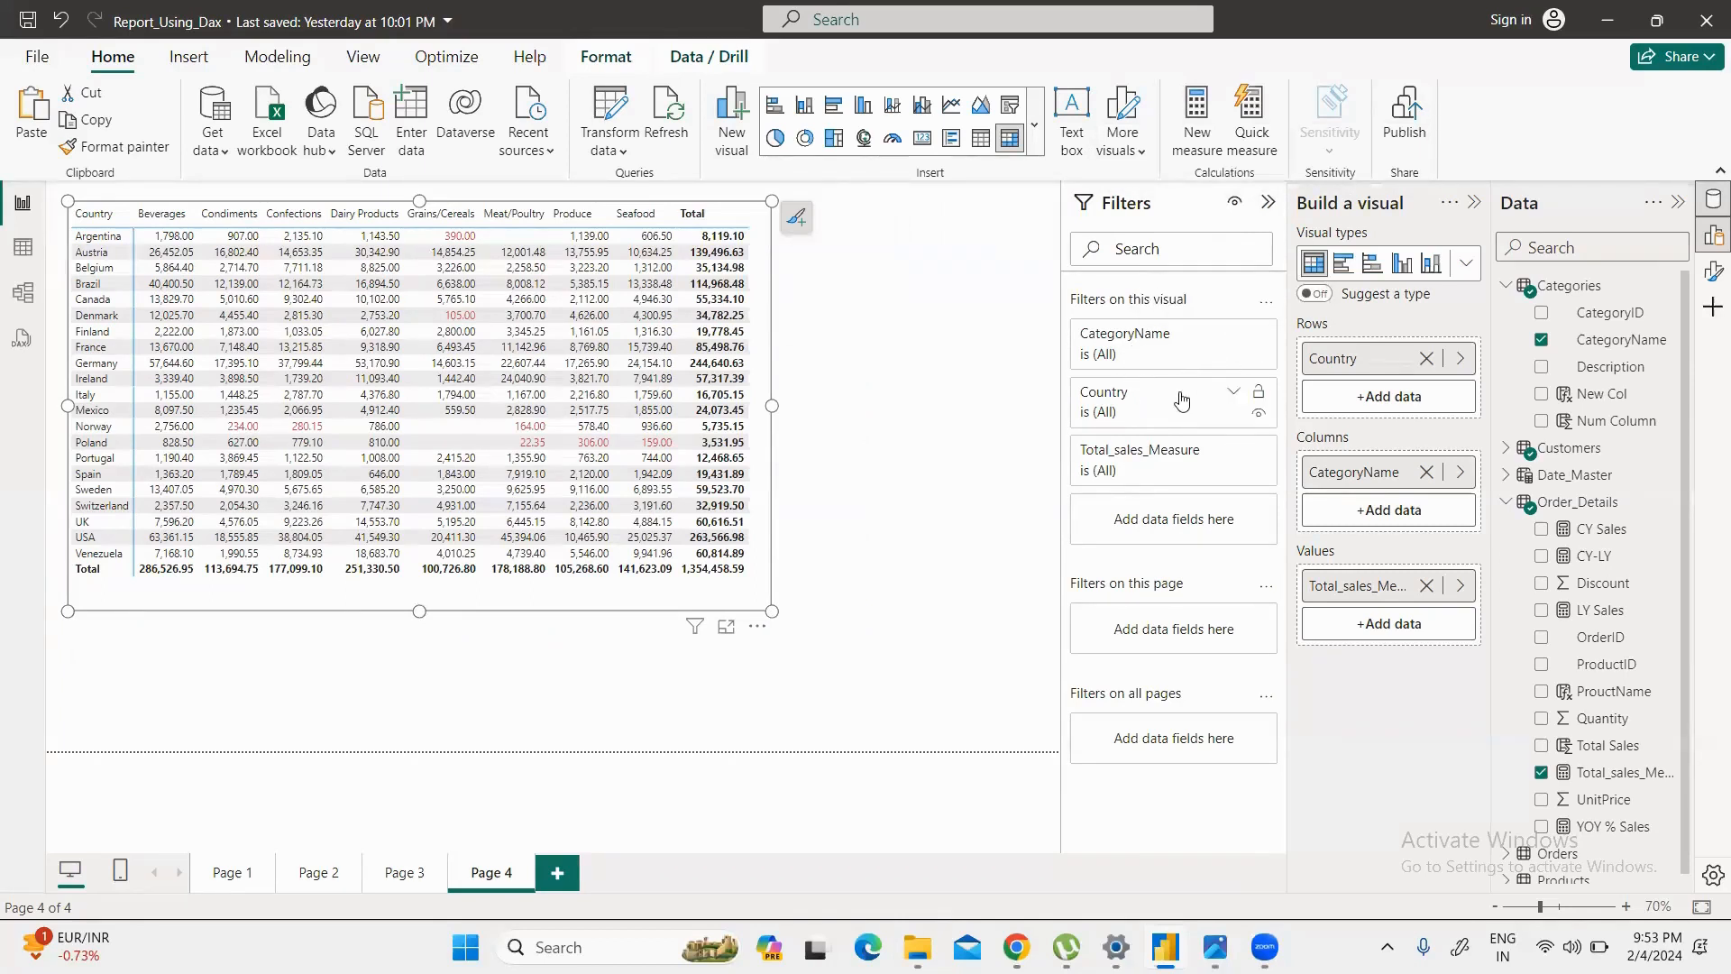
pyautogui.click(1234, 394)
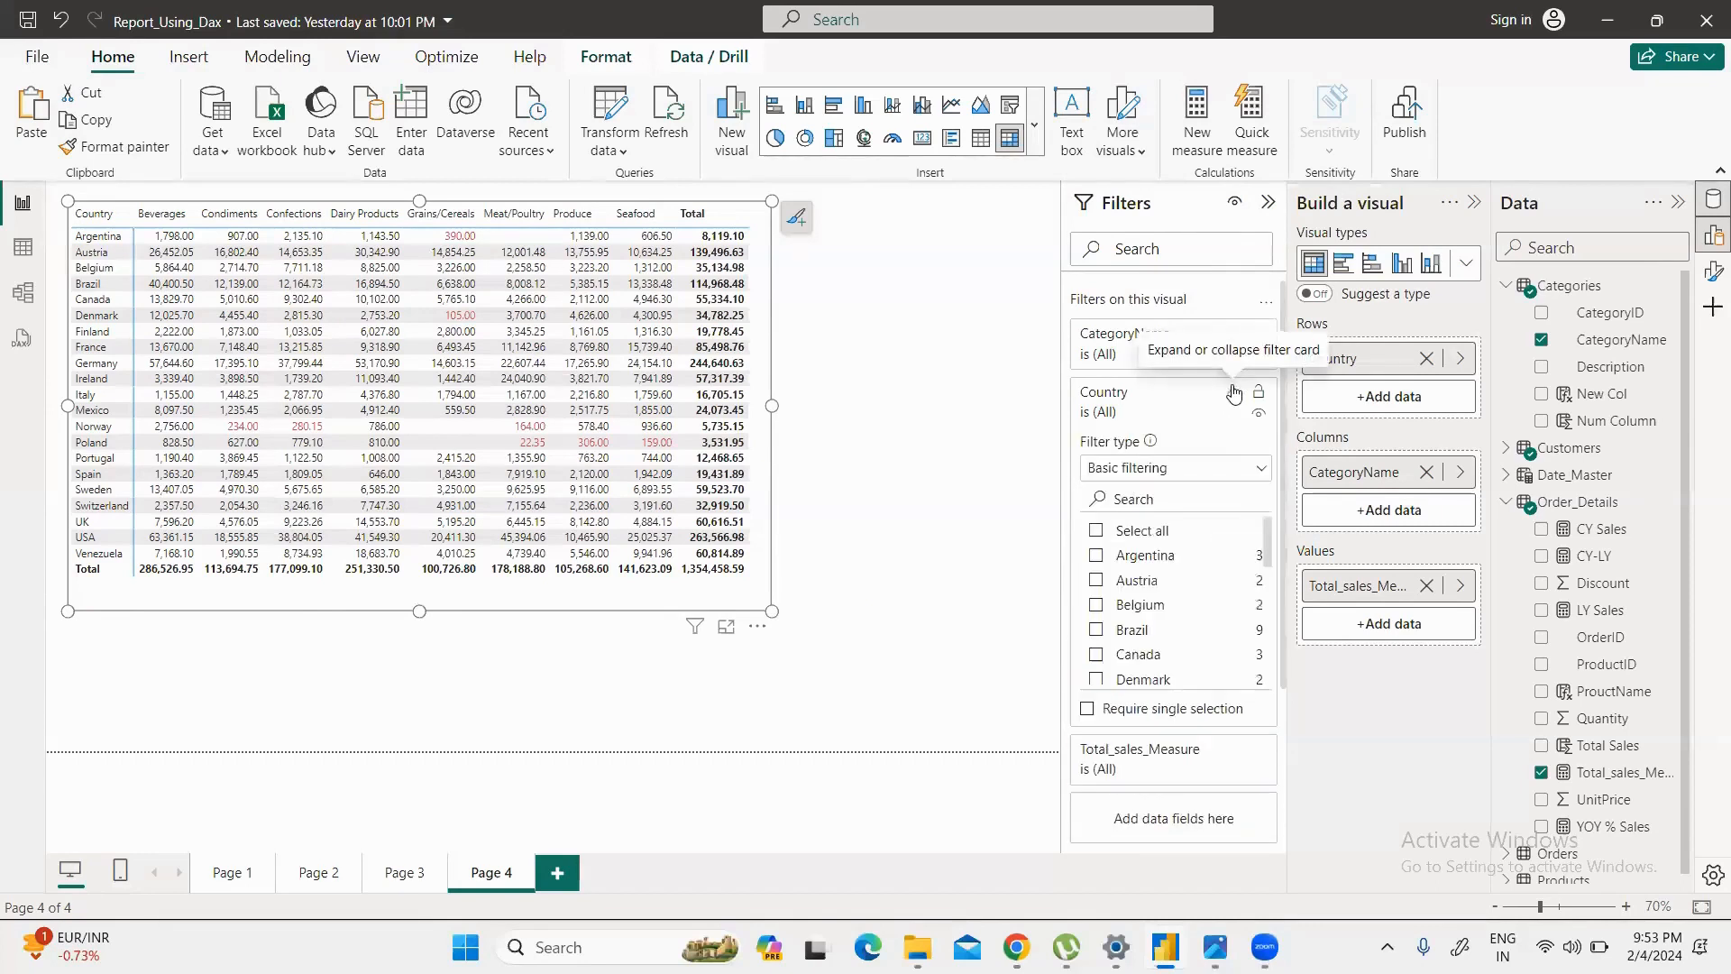
pyautogui.click(1247, 468)
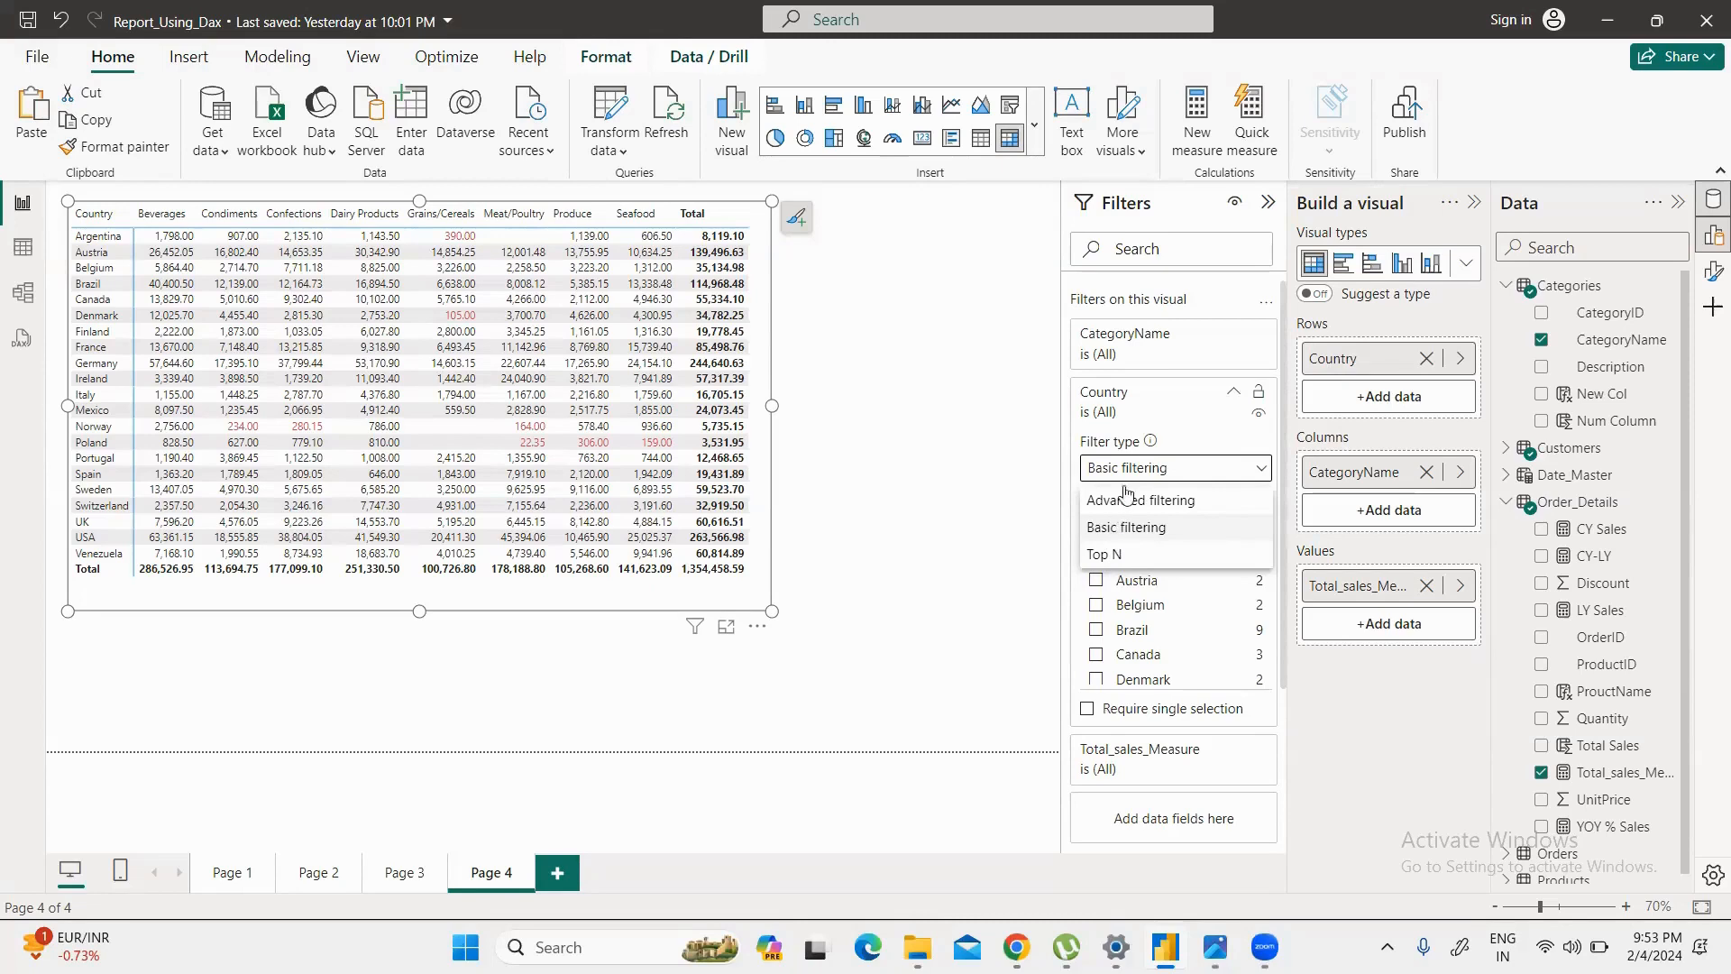
pyautogui.click(1203, 359)
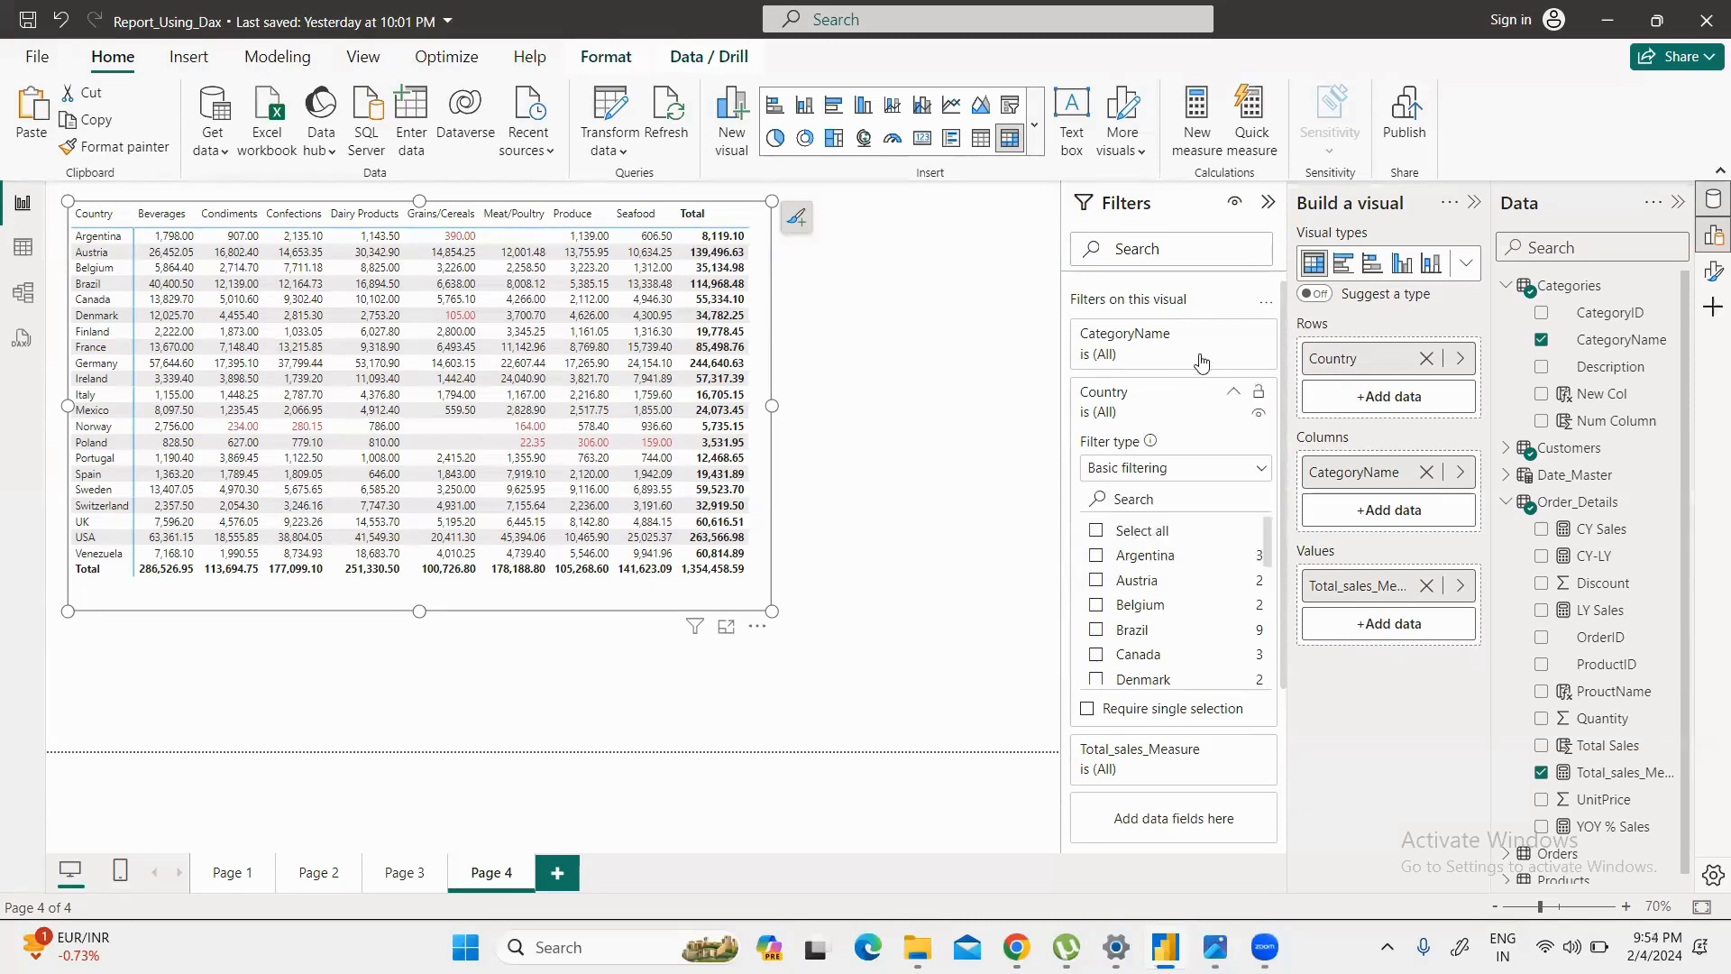
pyautogui.click(1217, 351)
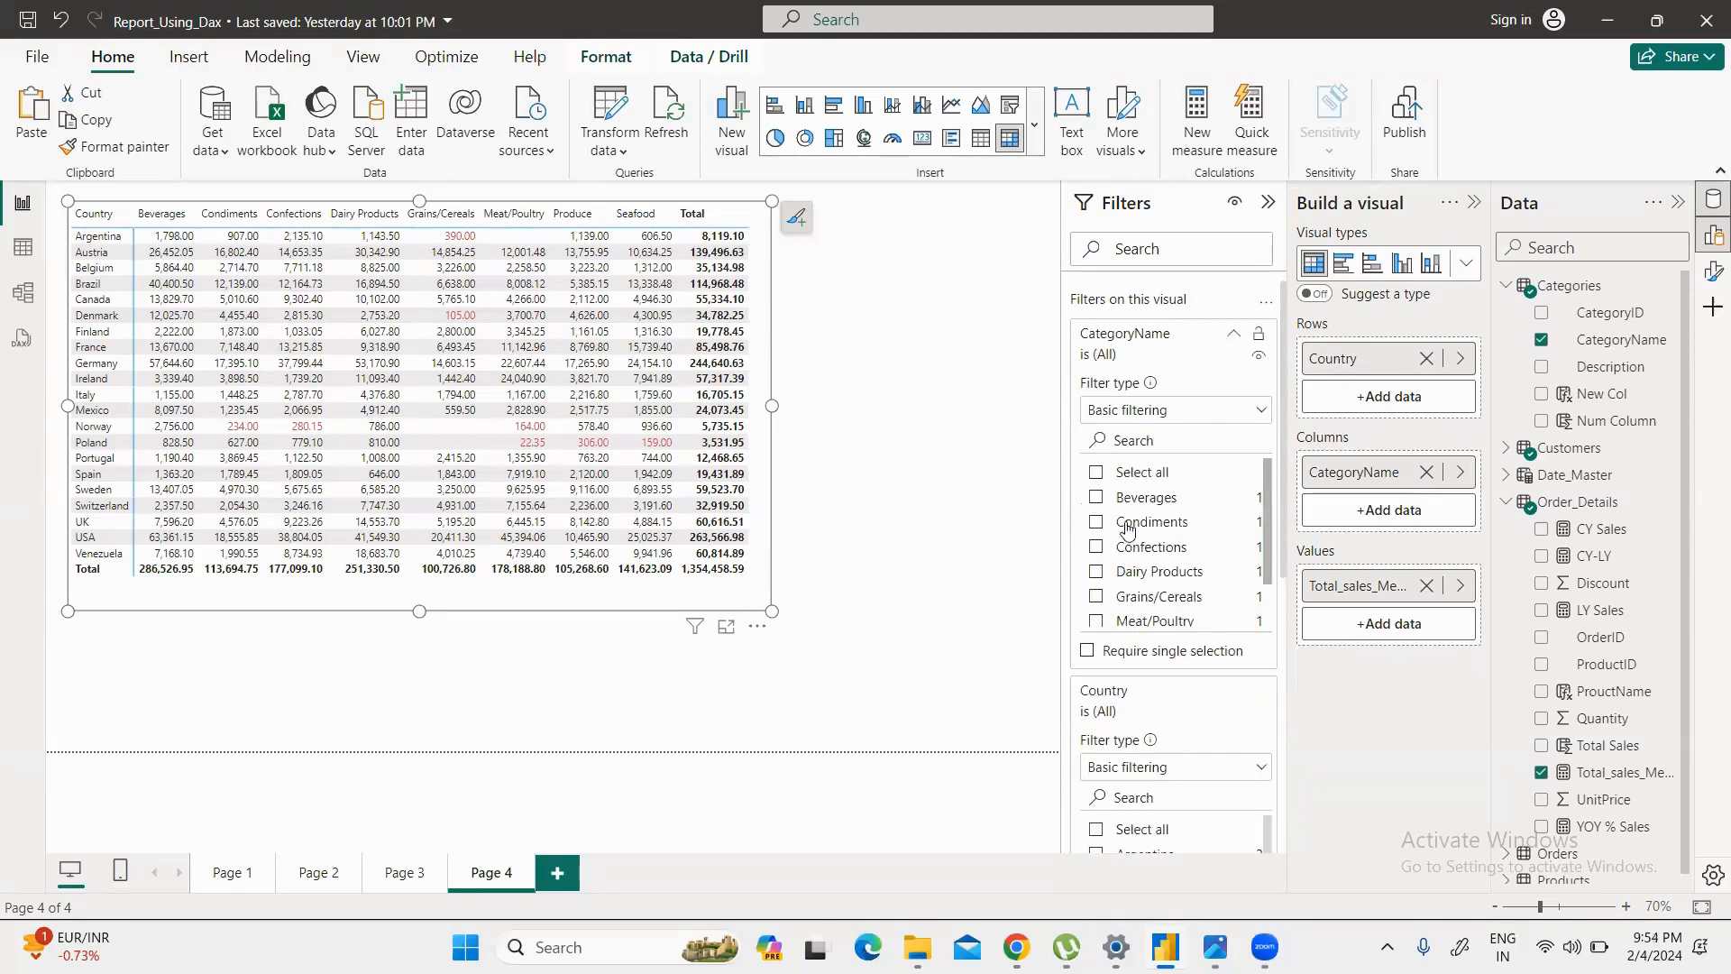
pyautogui.scroll(-1, 1170, 464)
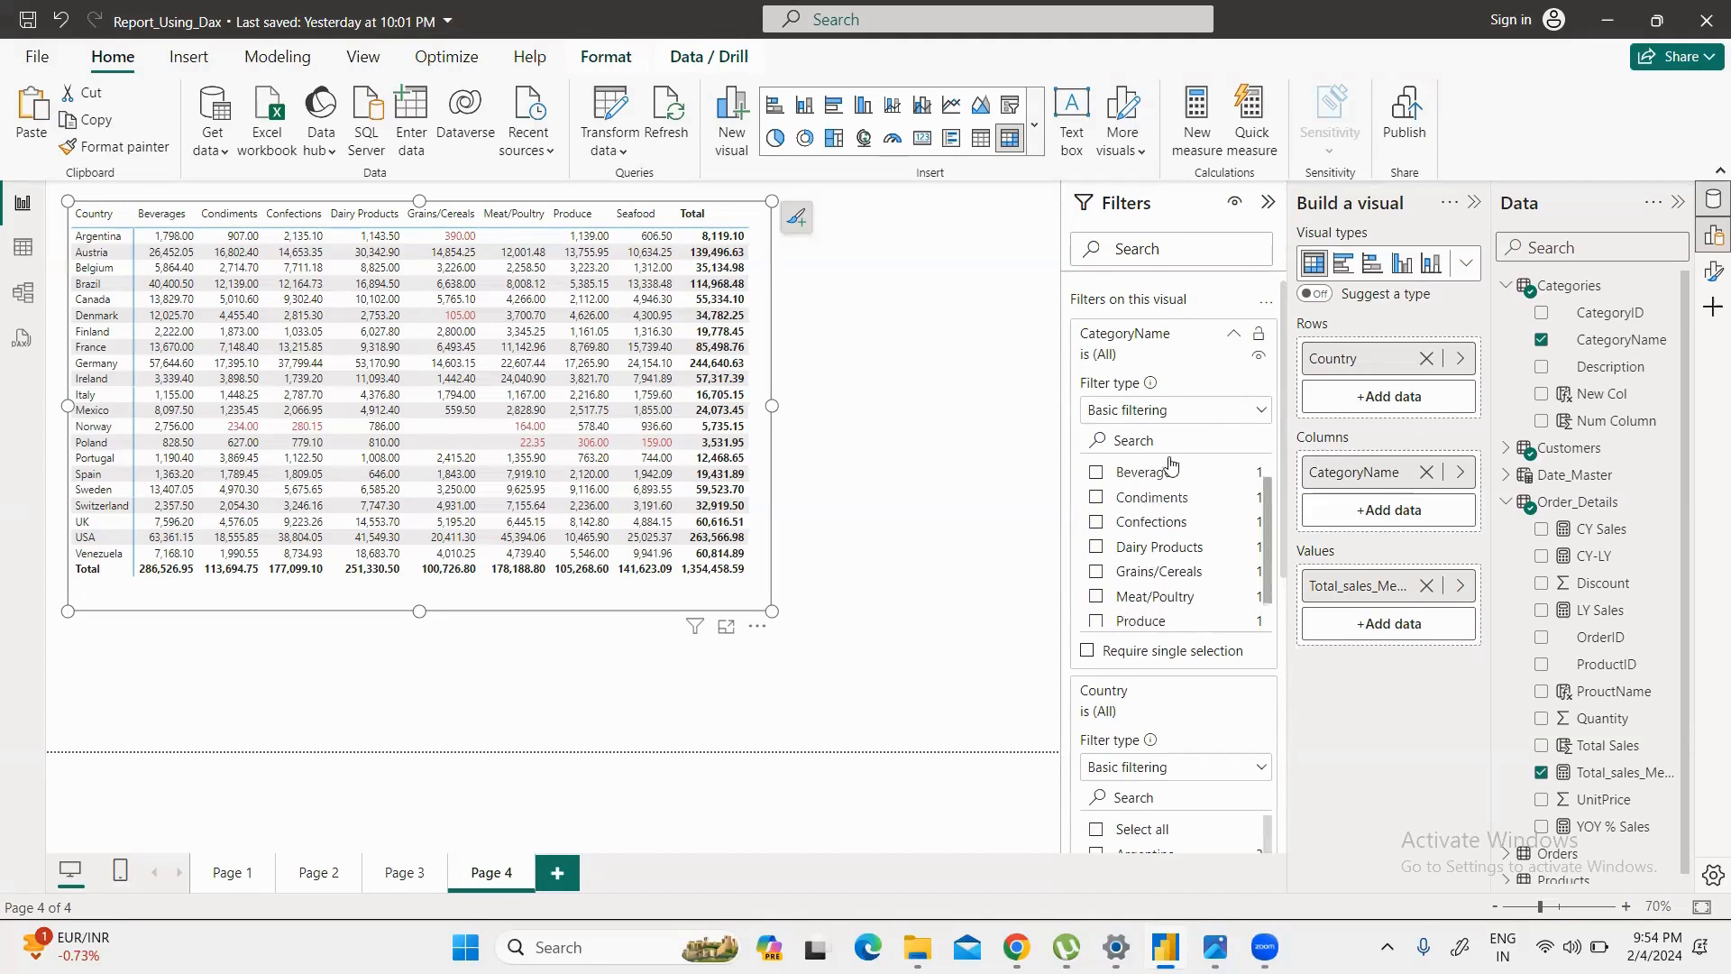
# Step: Set up a Top N filter on CategoryName for the top 3 by Total_sales_Measure, clear it unapplied, and collapse the Filters pane
pyautogui.click(1206, 416)
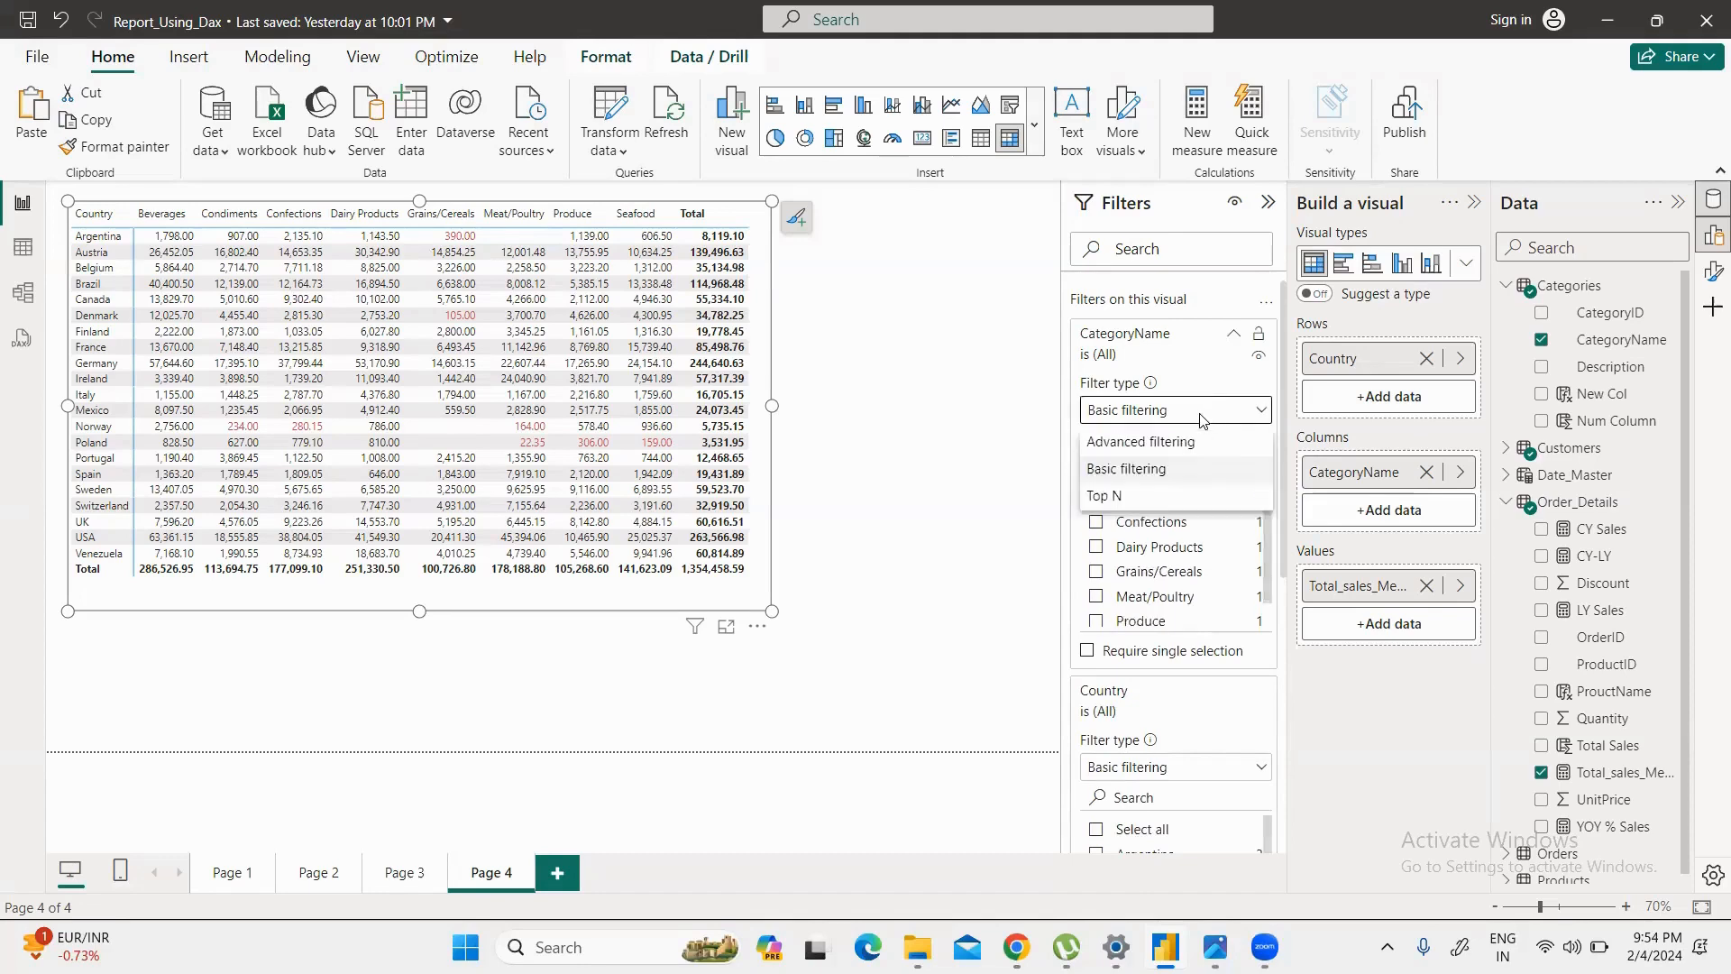
pyautogui.click(1106, 495)
pyautogui.click(1209, 470)
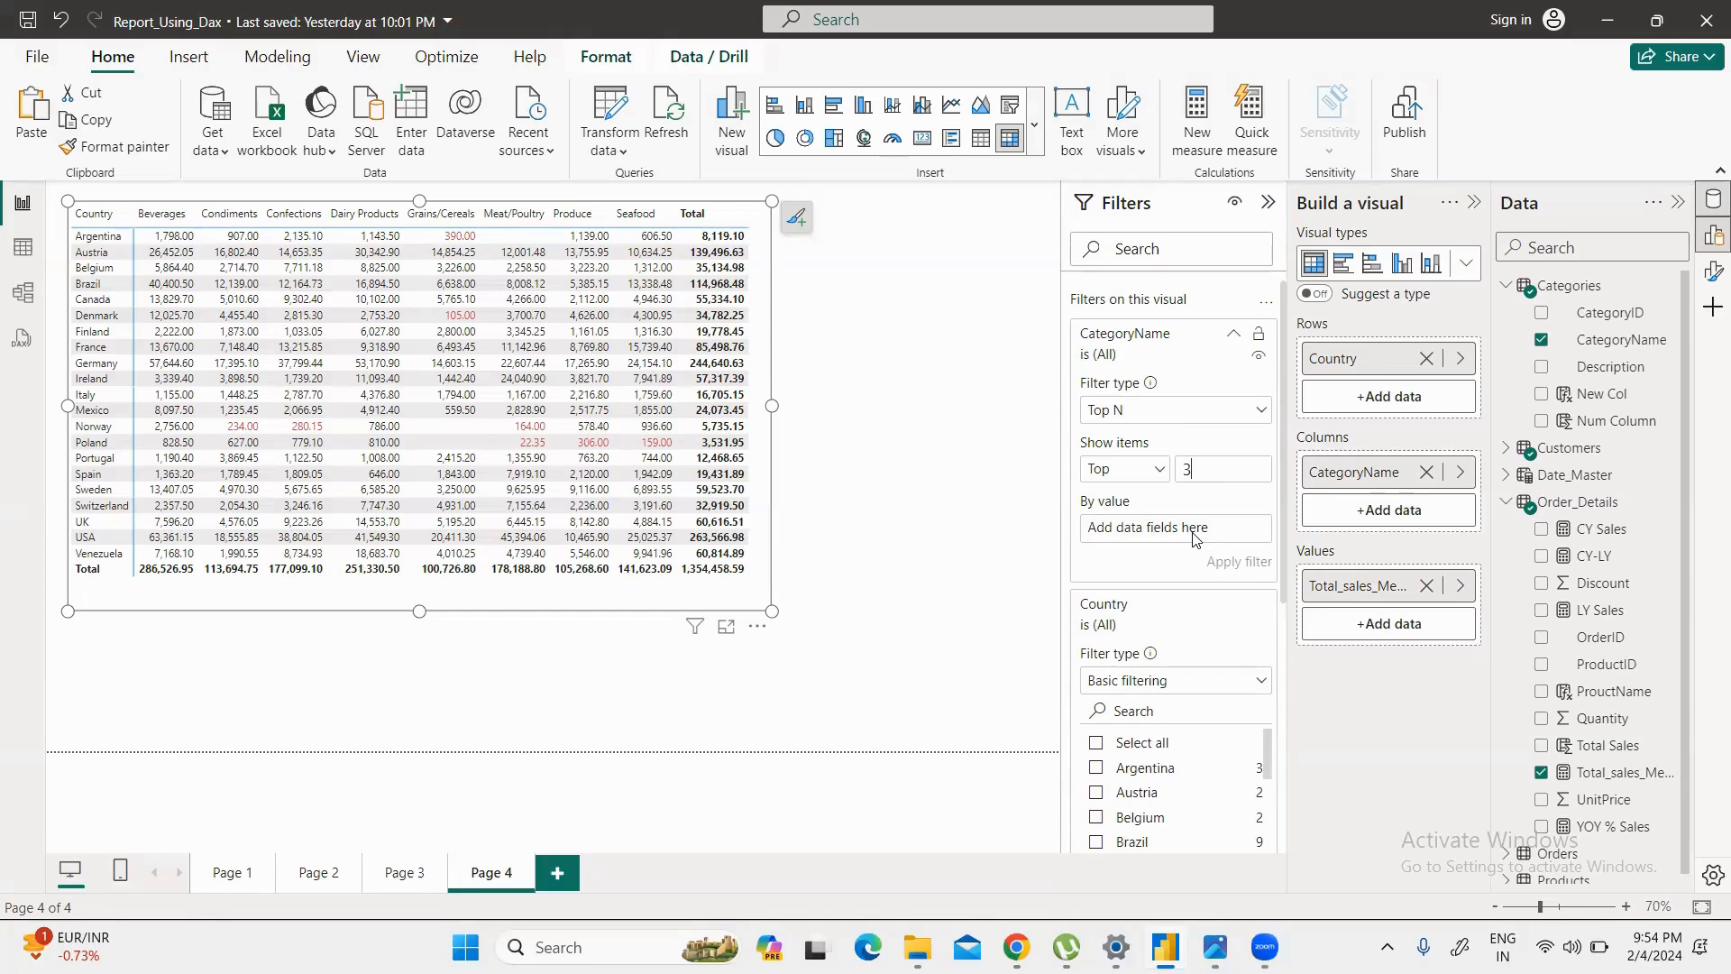
pyautogui.moveTo(1618, 771); pyautogui.dragTo(1196, 530)
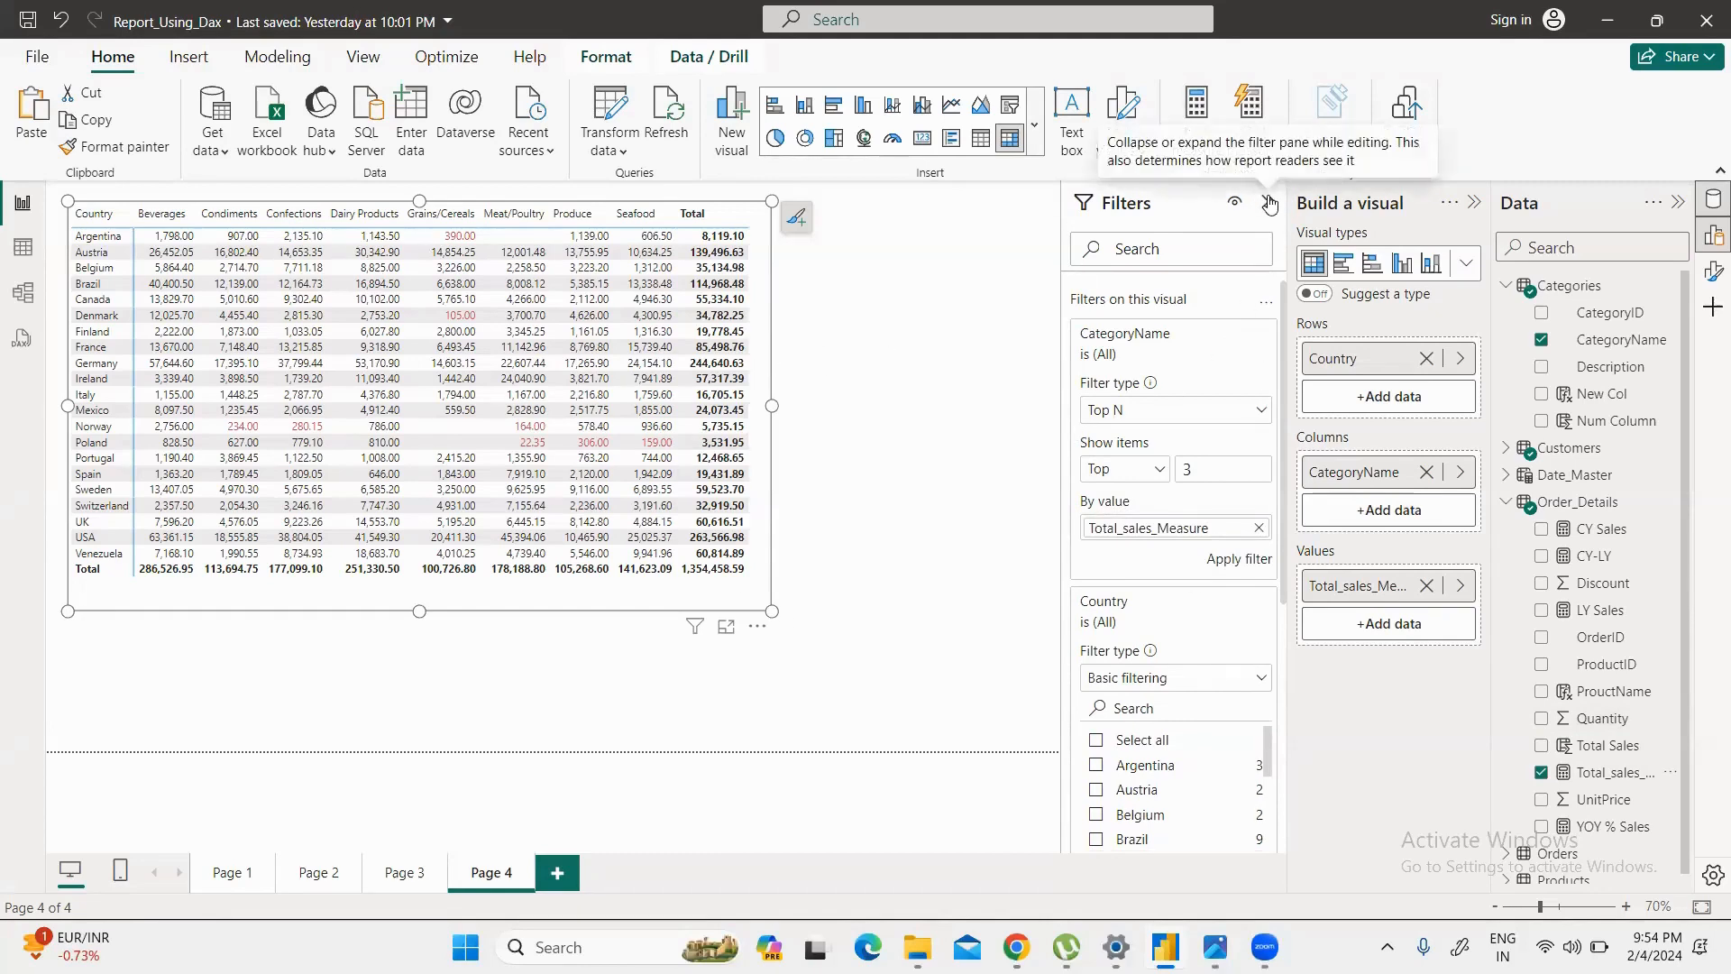
pyautogui.click(1258, 527)
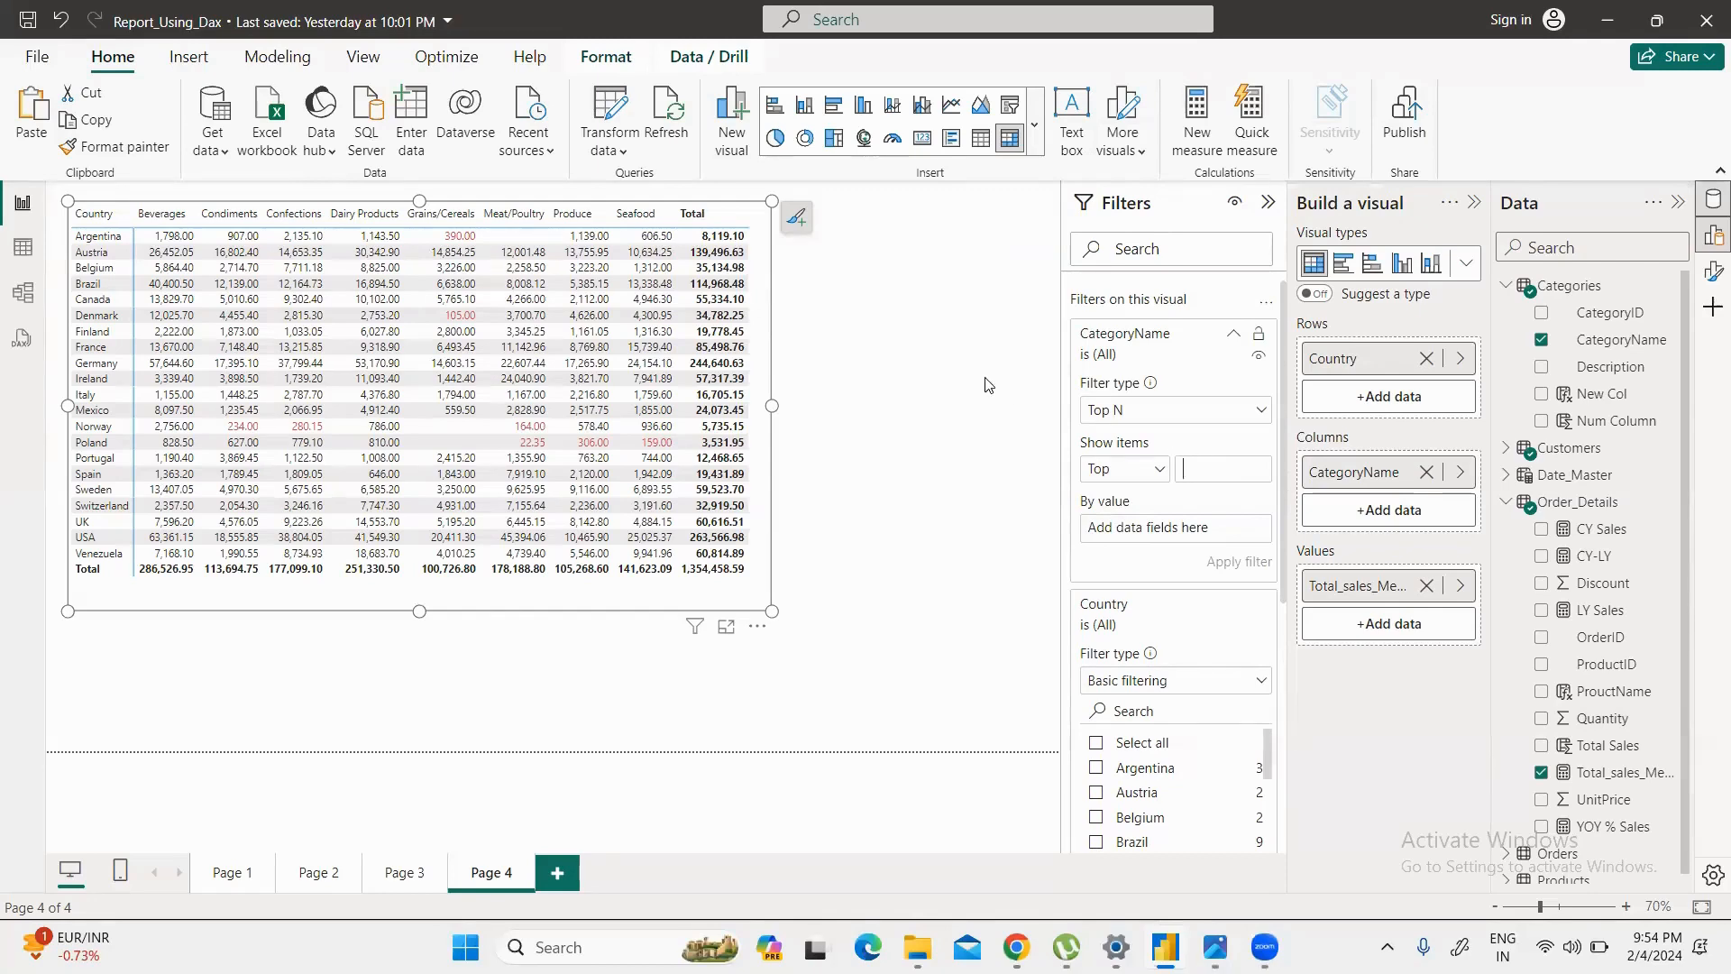
pyautogui.press('Escape')
pyautogui.click(1267, 202)
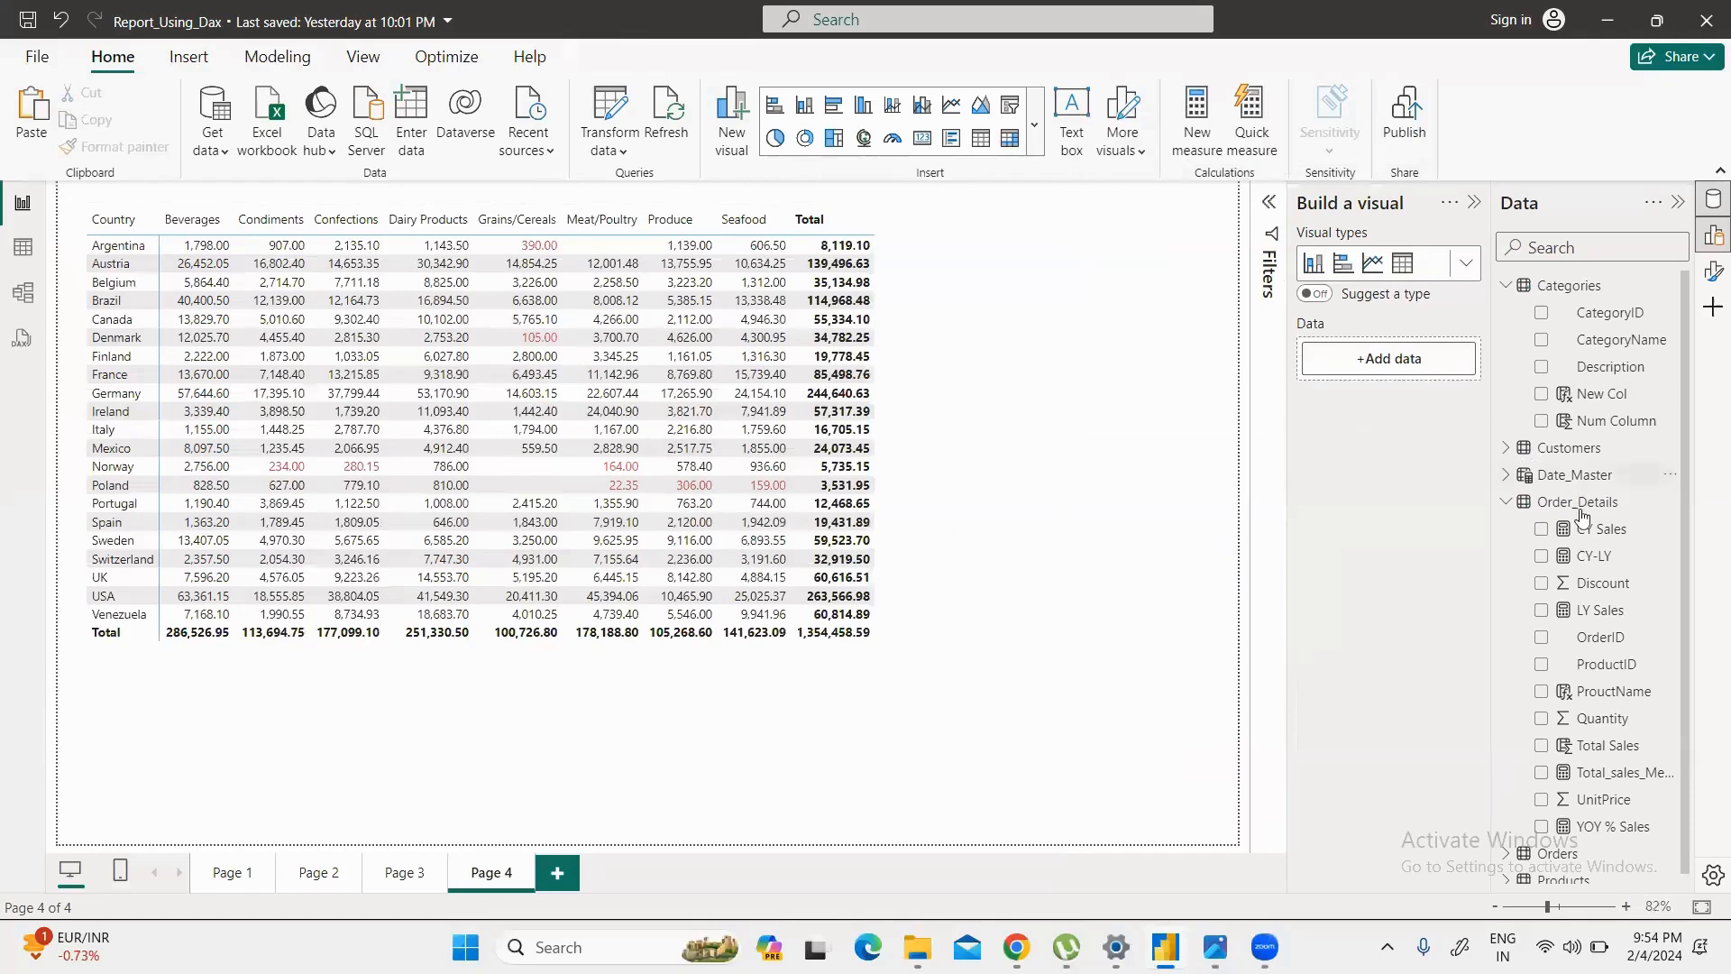
# Step: Show the Format pane alongside the Build a visual pane and select the matrix
pyautogui.click(1712, 273)
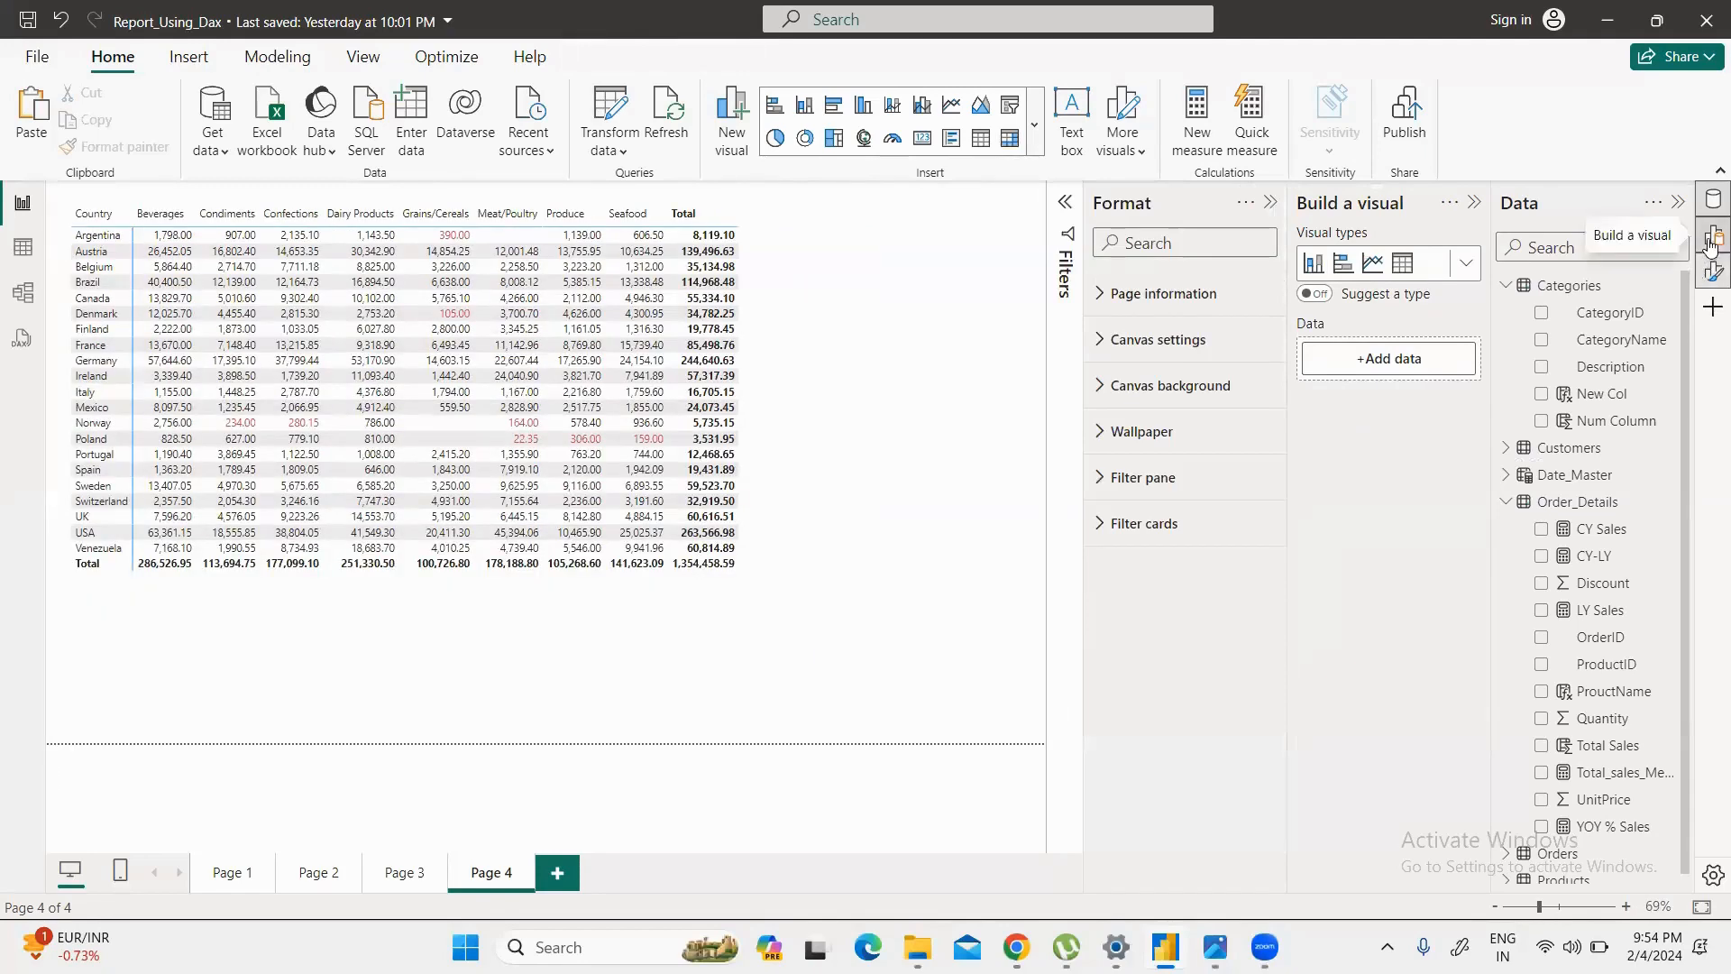
pyautogui.click(1712, 235)
pyautogui.click(1712, 235)
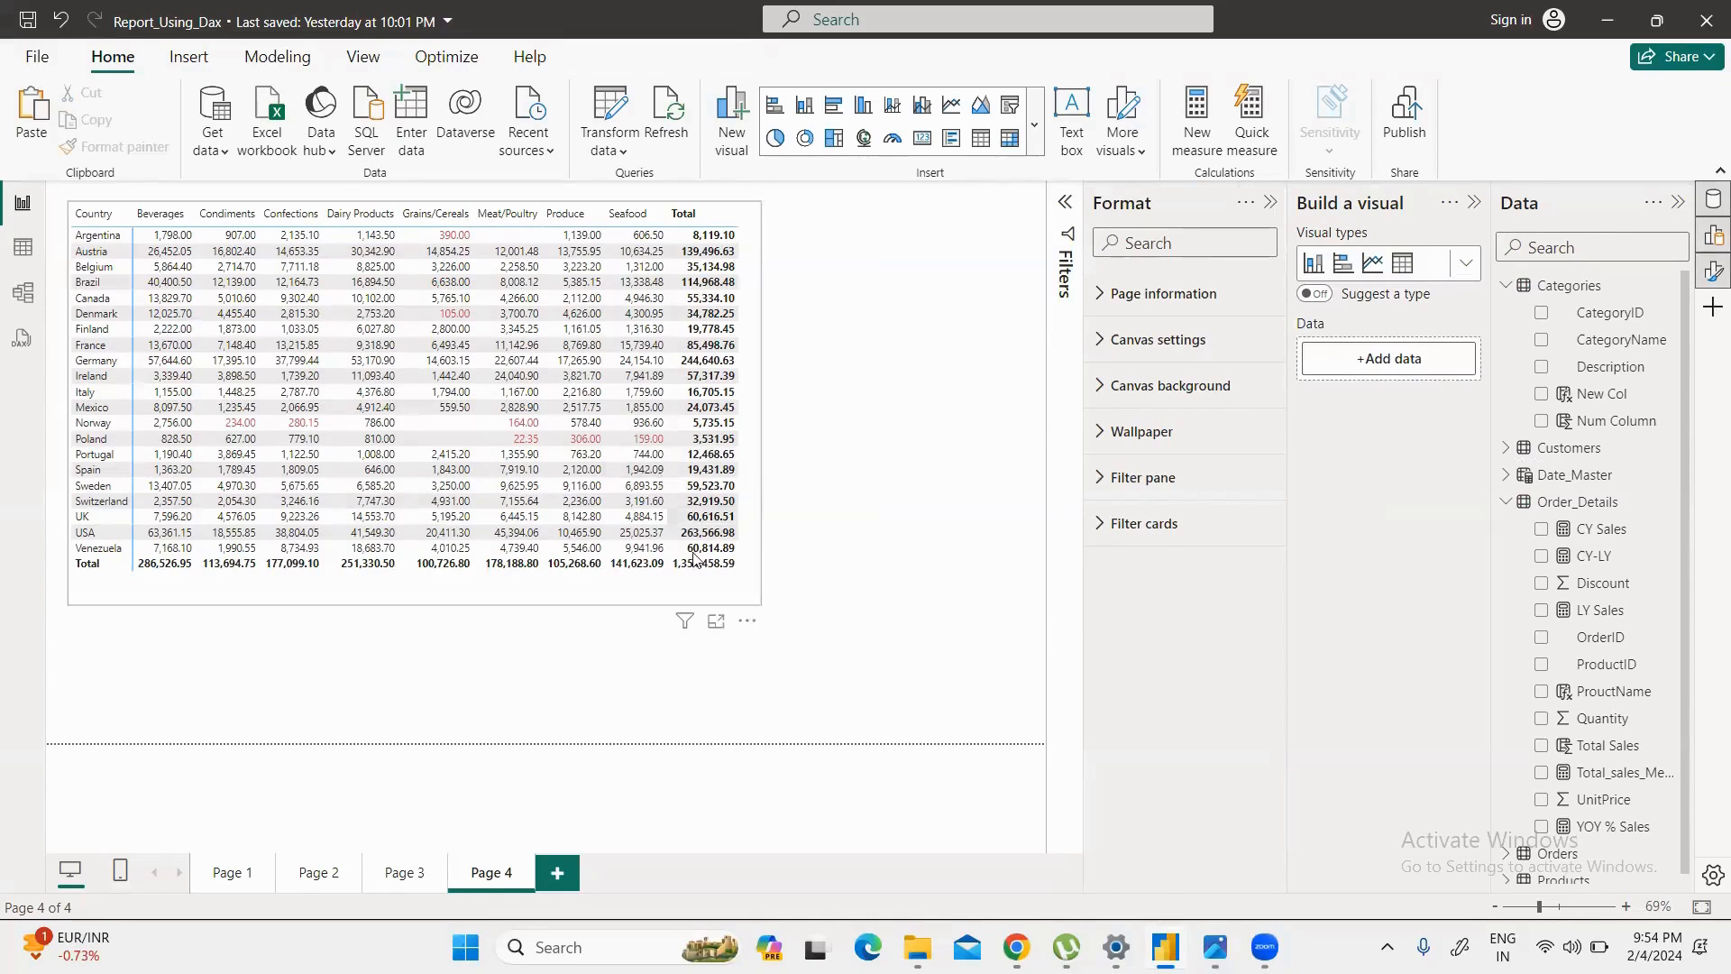
pyautogui.click(690, 593)
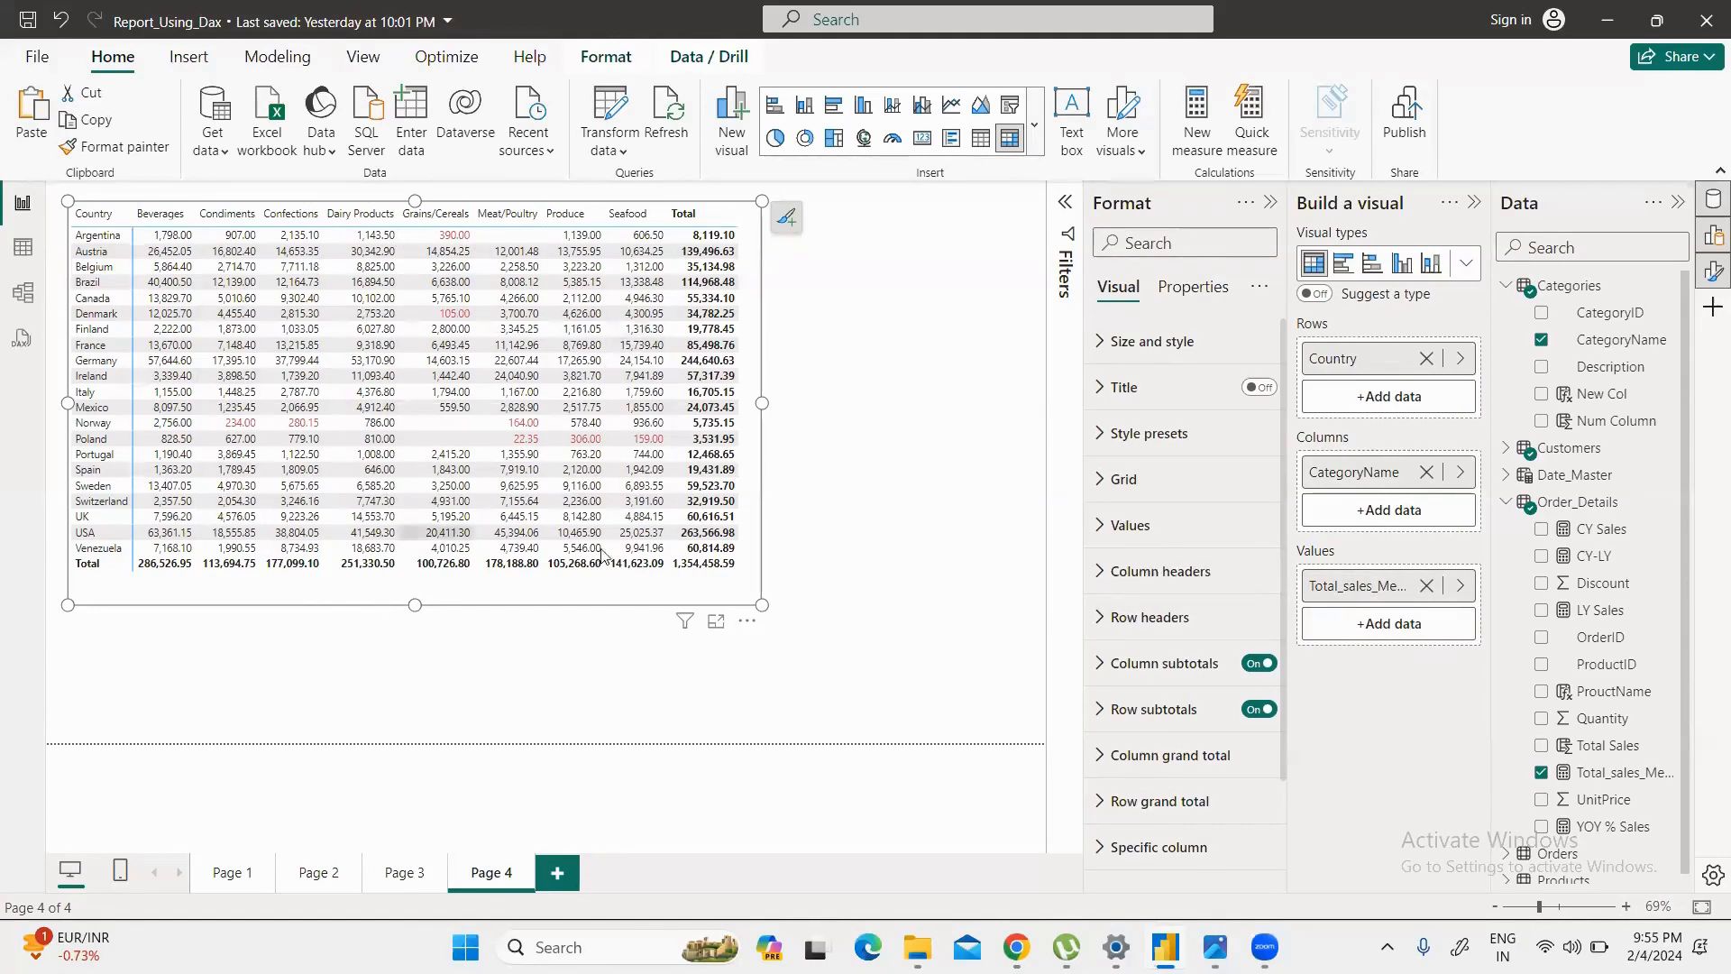
# Step: Remove all conditional formatting from Total_sales_Measure in the matrix values
pyautogui.rightClick(1364, 586)
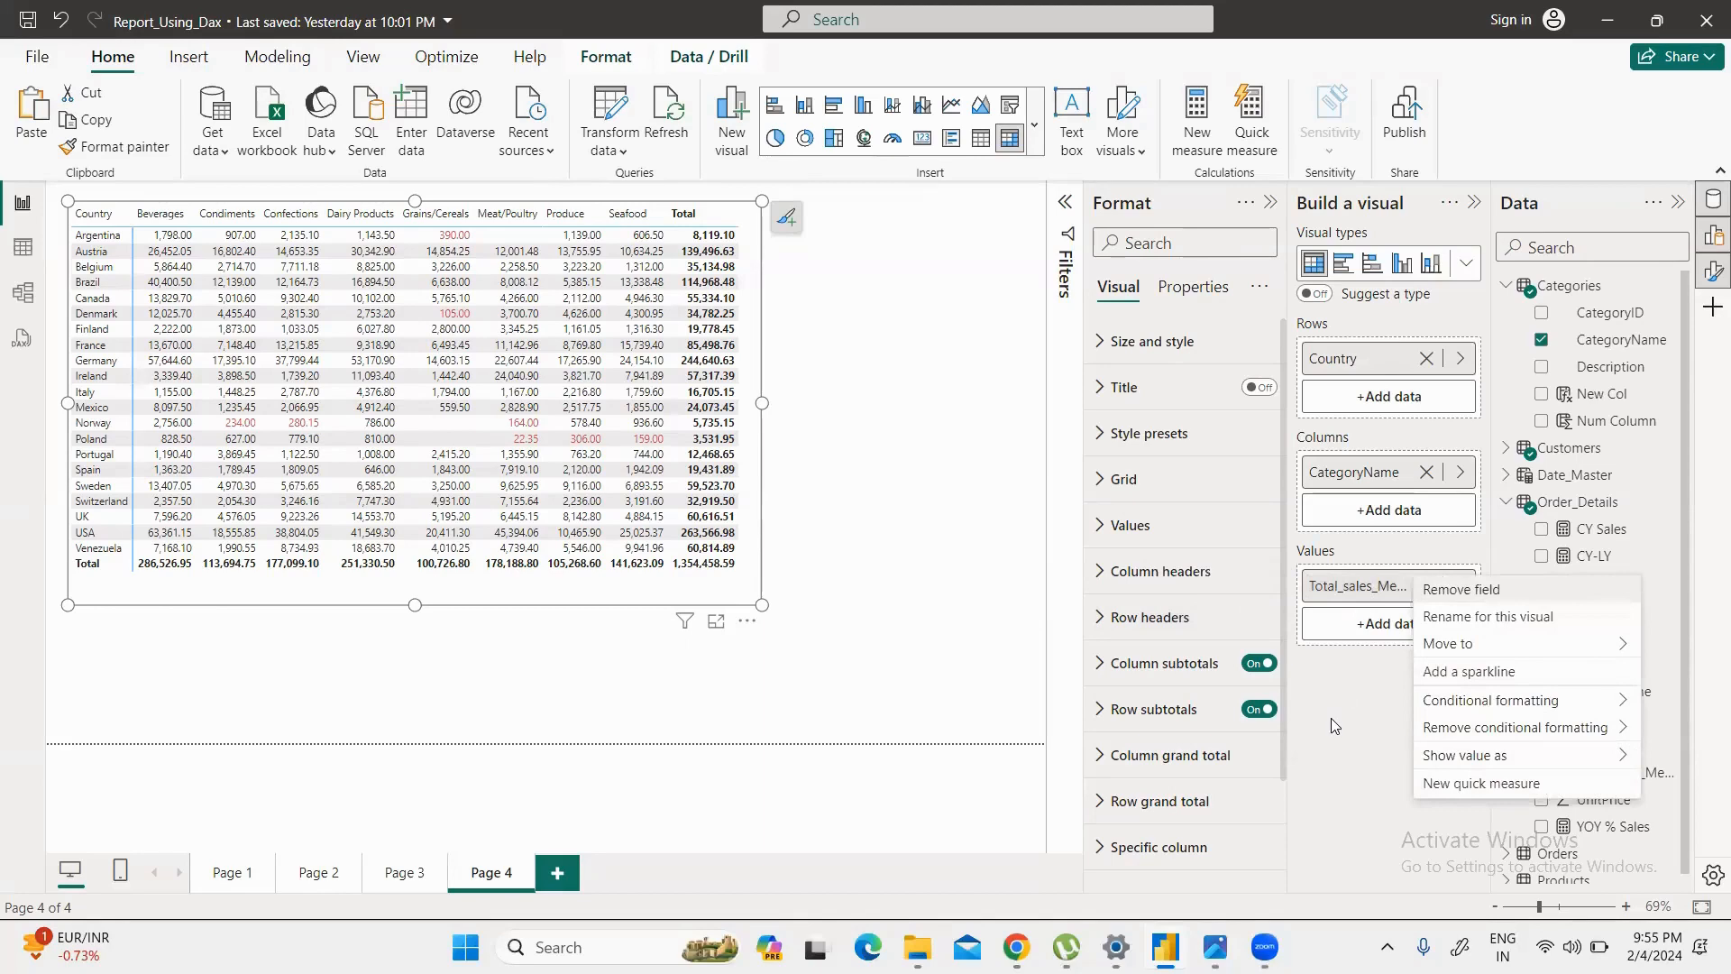
pyautogui.click(1336, 646)
pyautogui.rightClick(1337, 586)
pyautogui.moveTo(1485, 708)
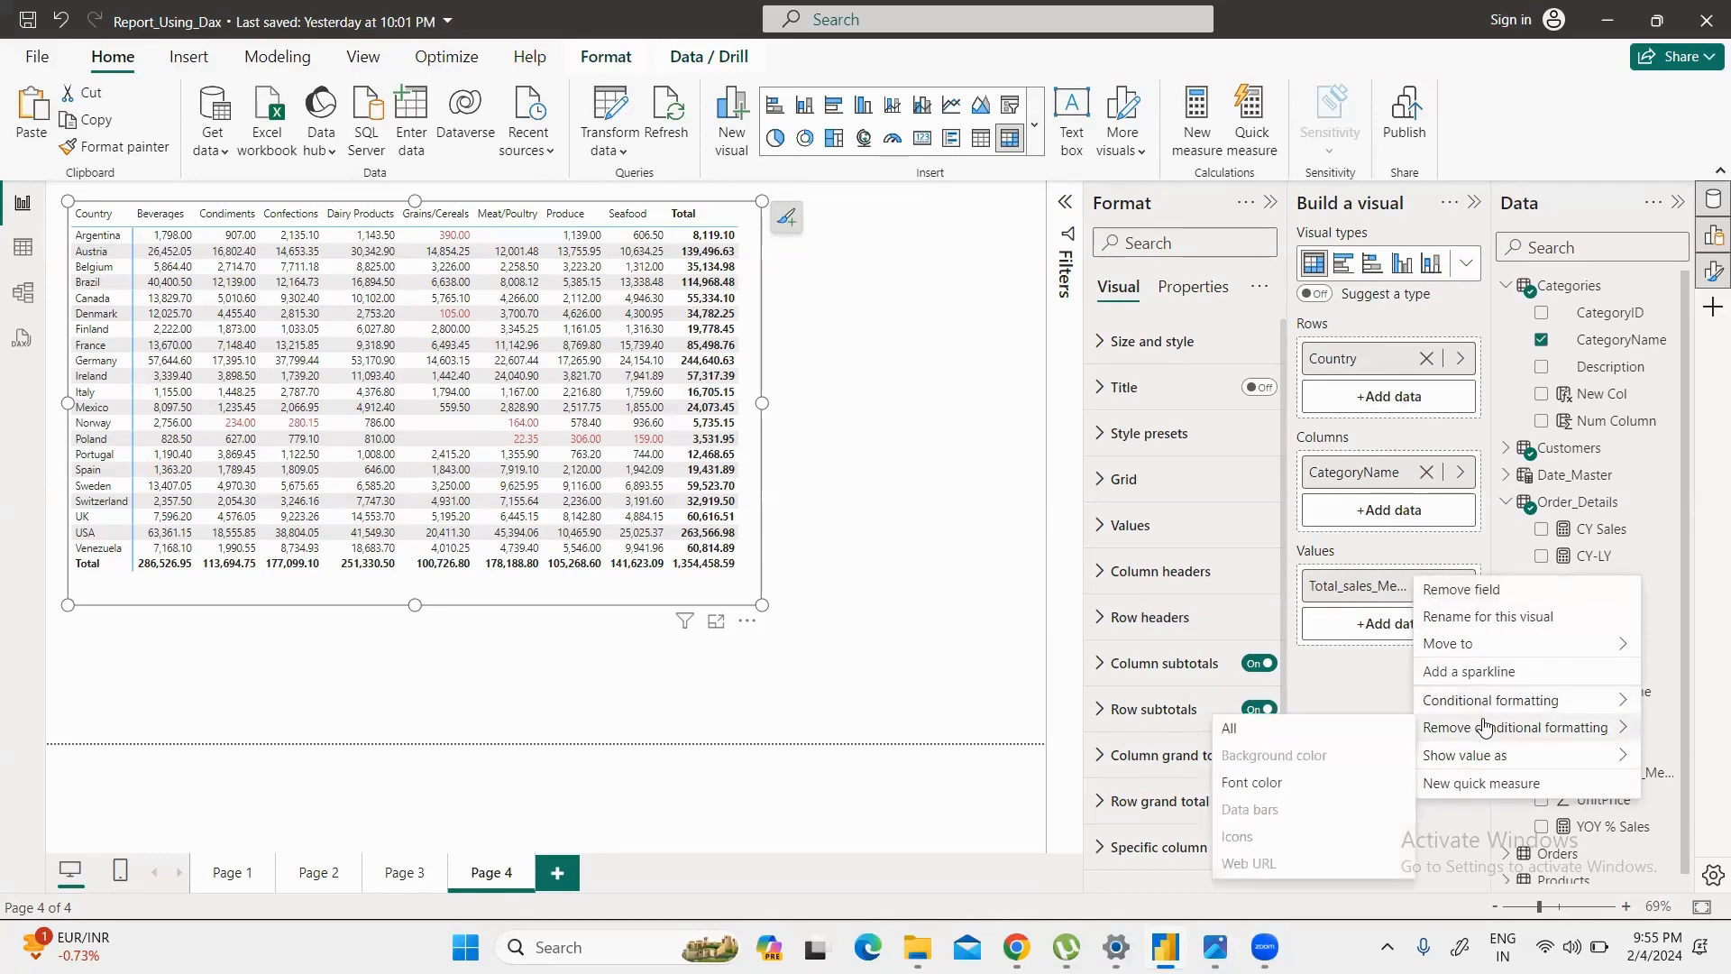
pyautogui.click(1333, 729)
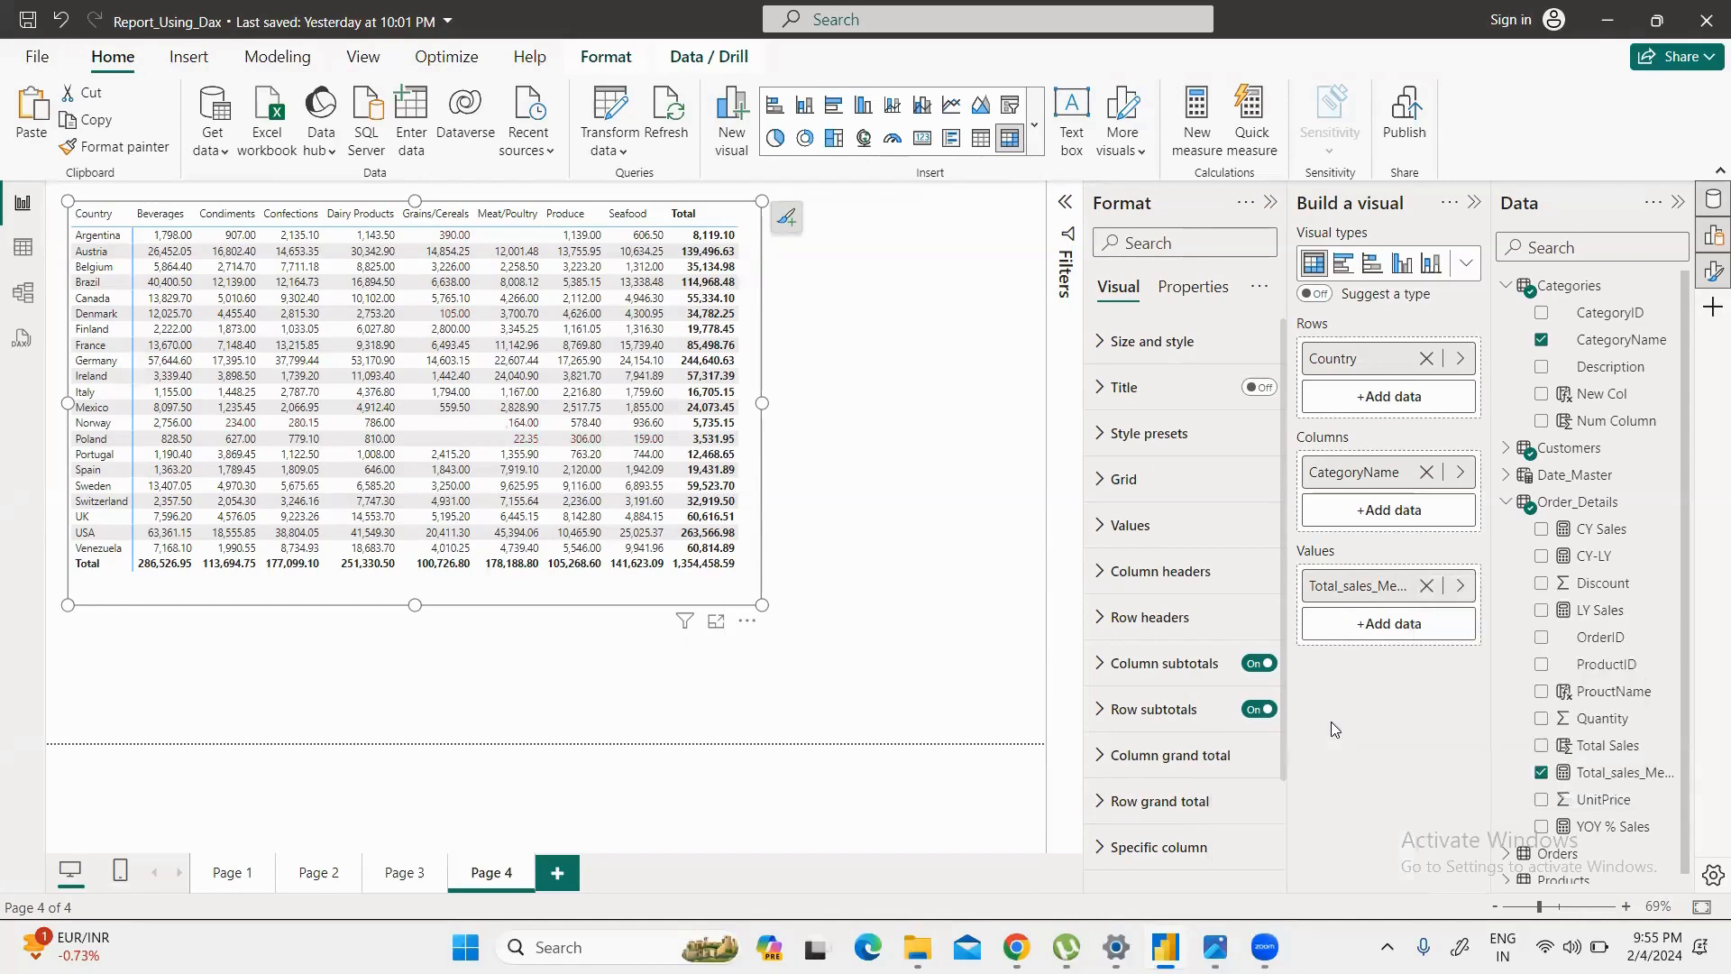
# Step: Start font color conditional formatting for Total_sales_Measure in the matrix values, with the format style set to Rules
pyautogui.rightClick(1381, 593)
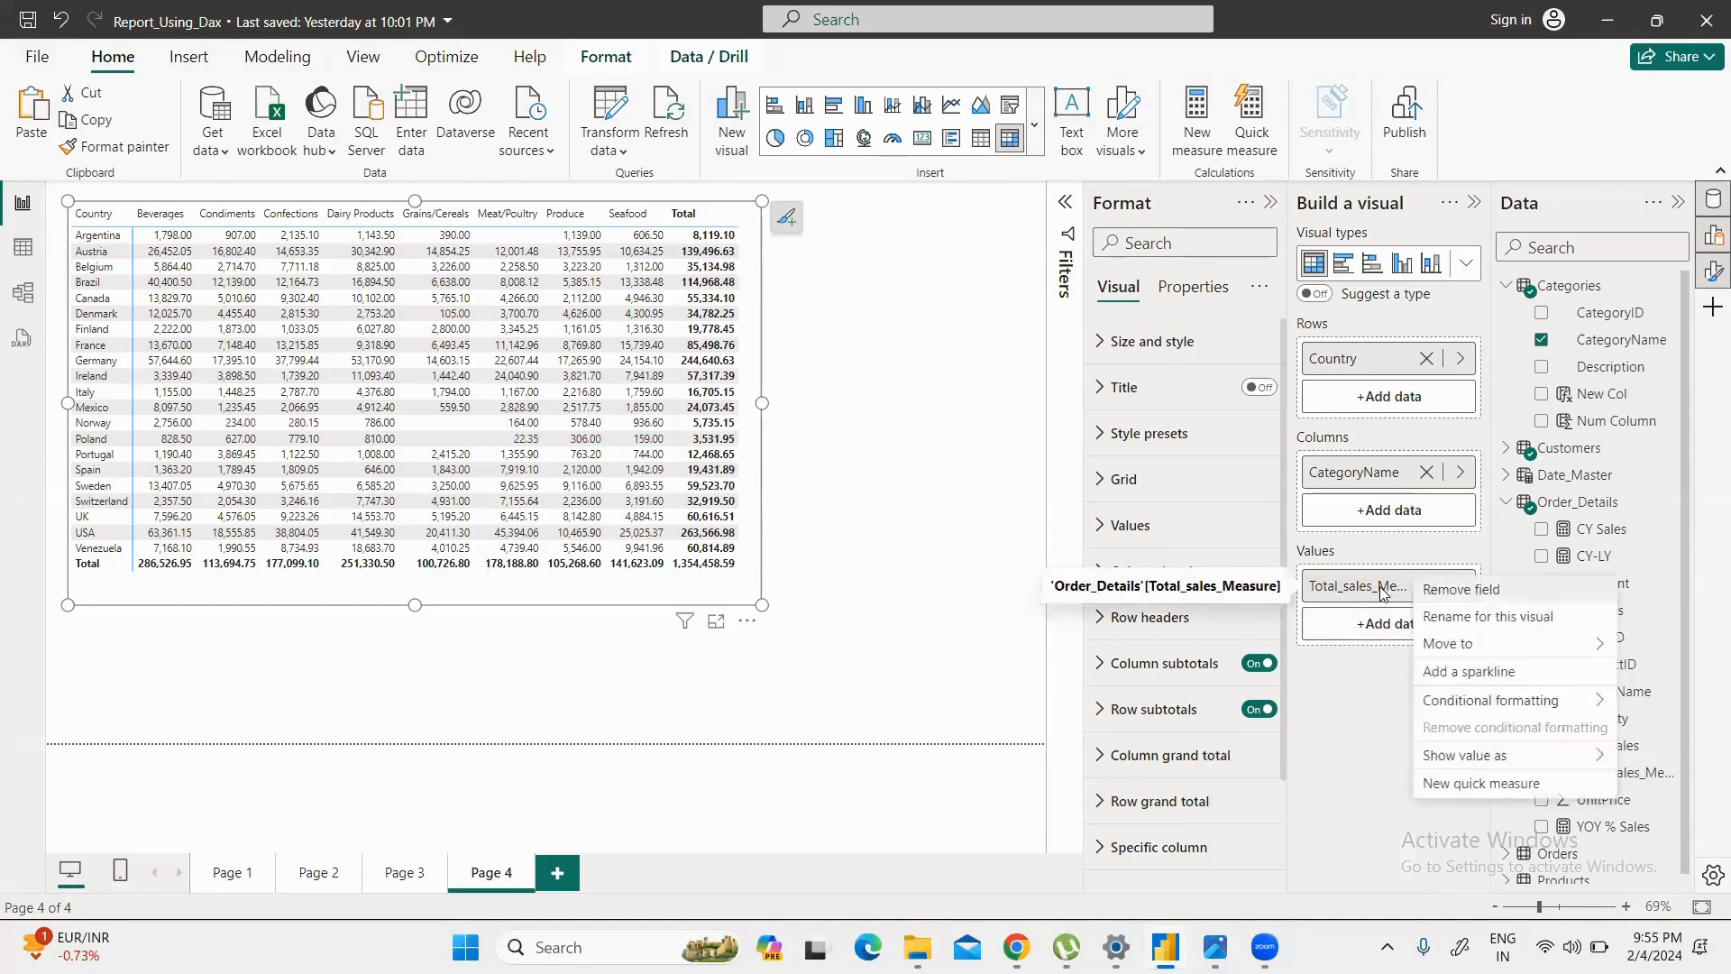
pyautogui.moveTo(1471, 706)
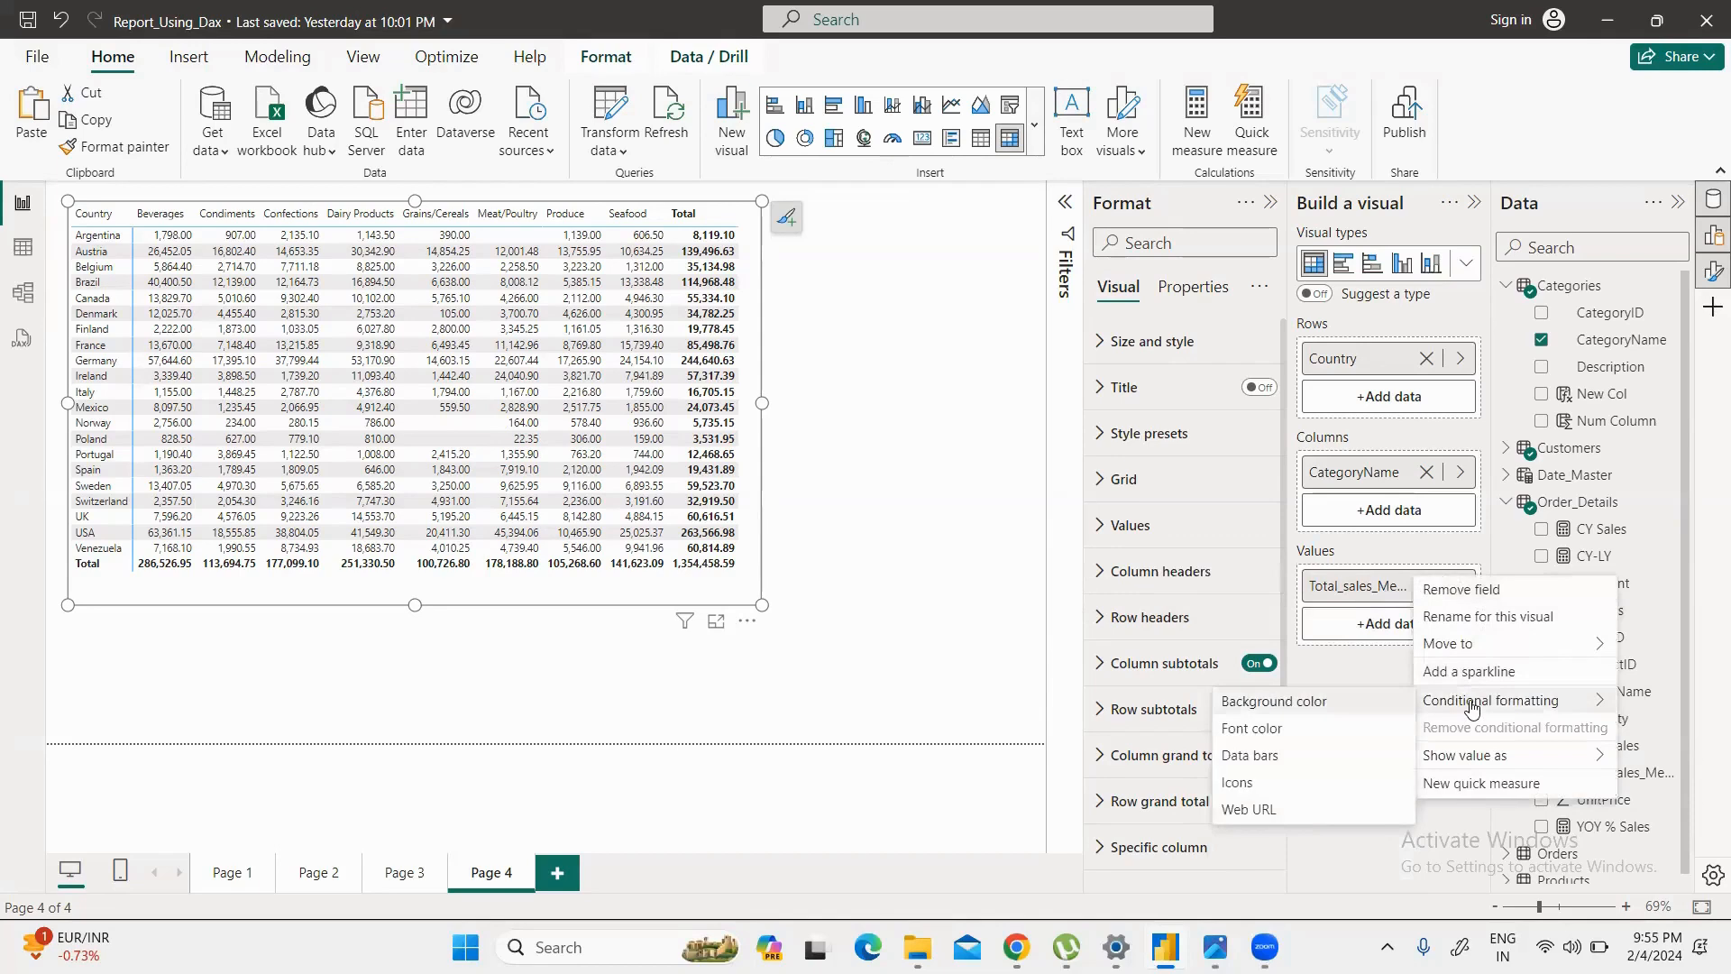
pyautogui.click(1267, 731)
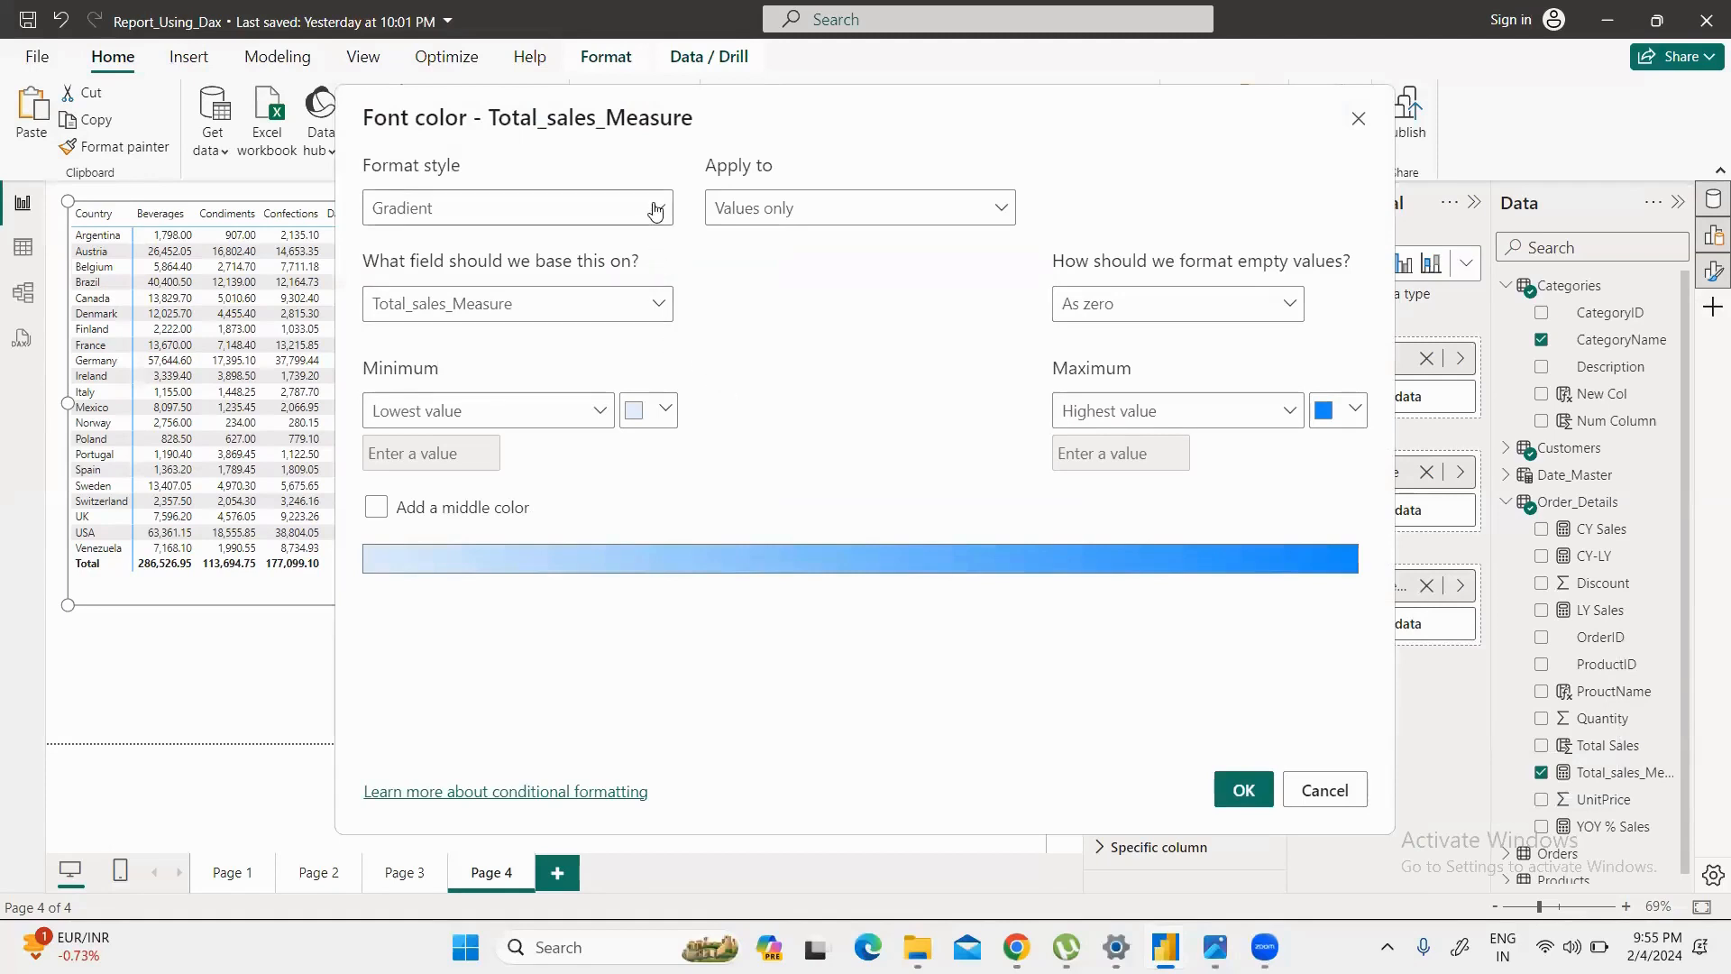
pyautogui.click(657, 209)
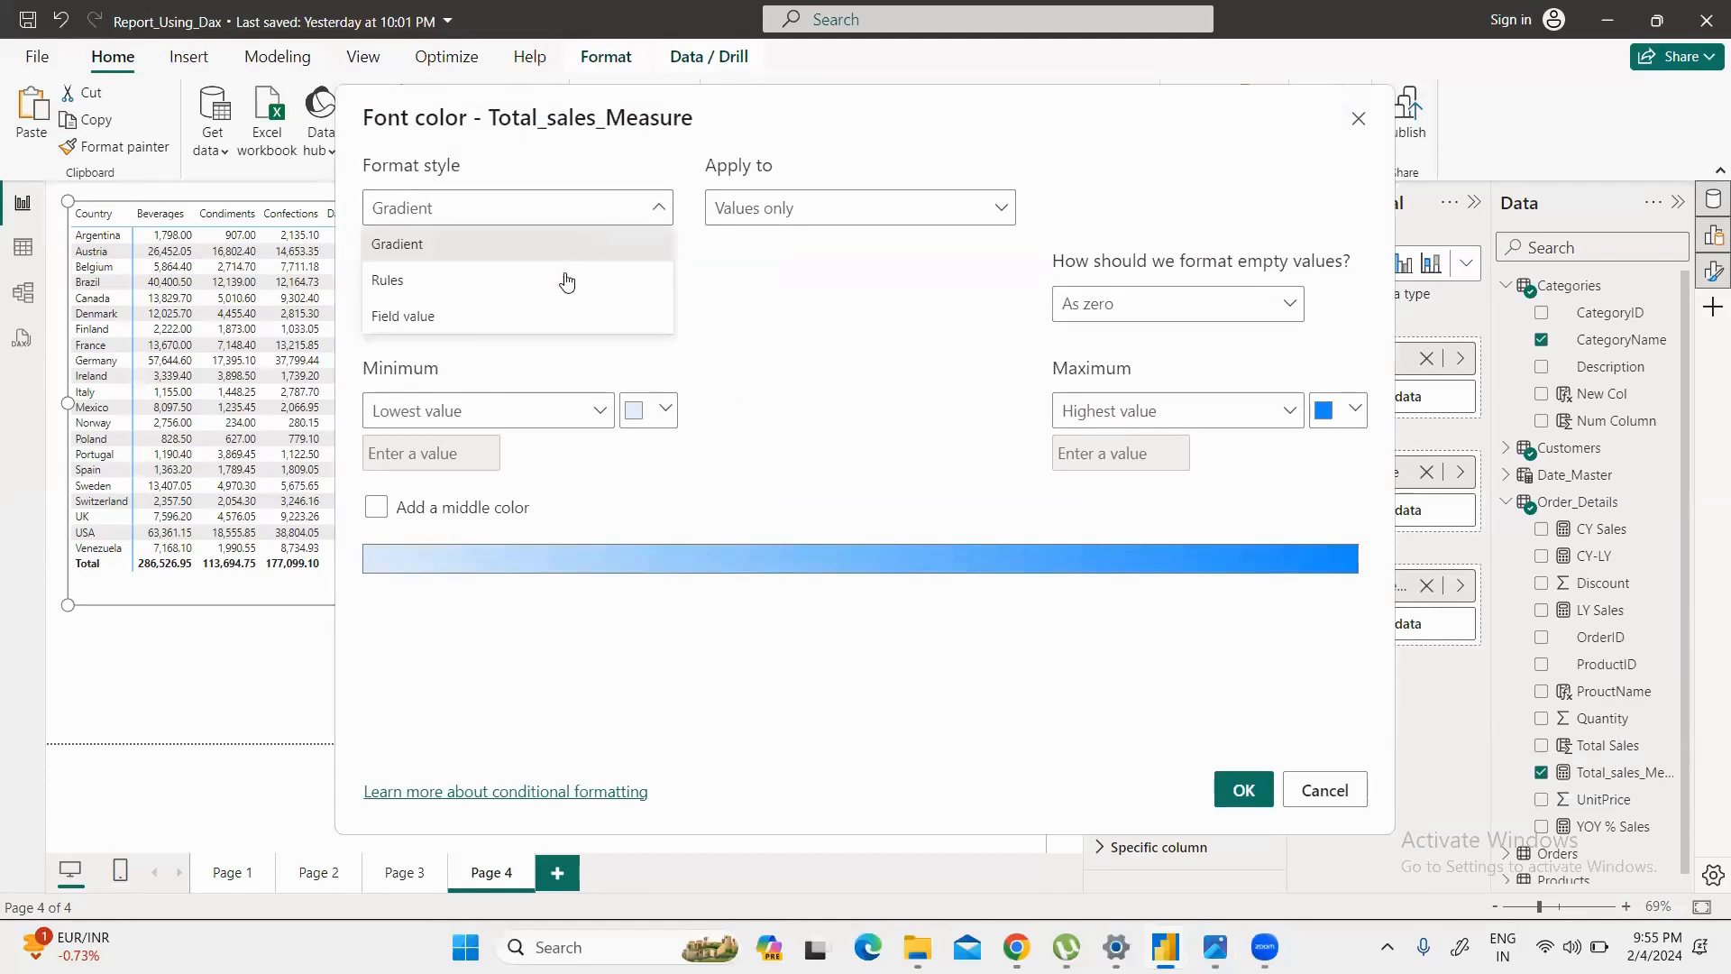
pyautogui.click(504, 280)
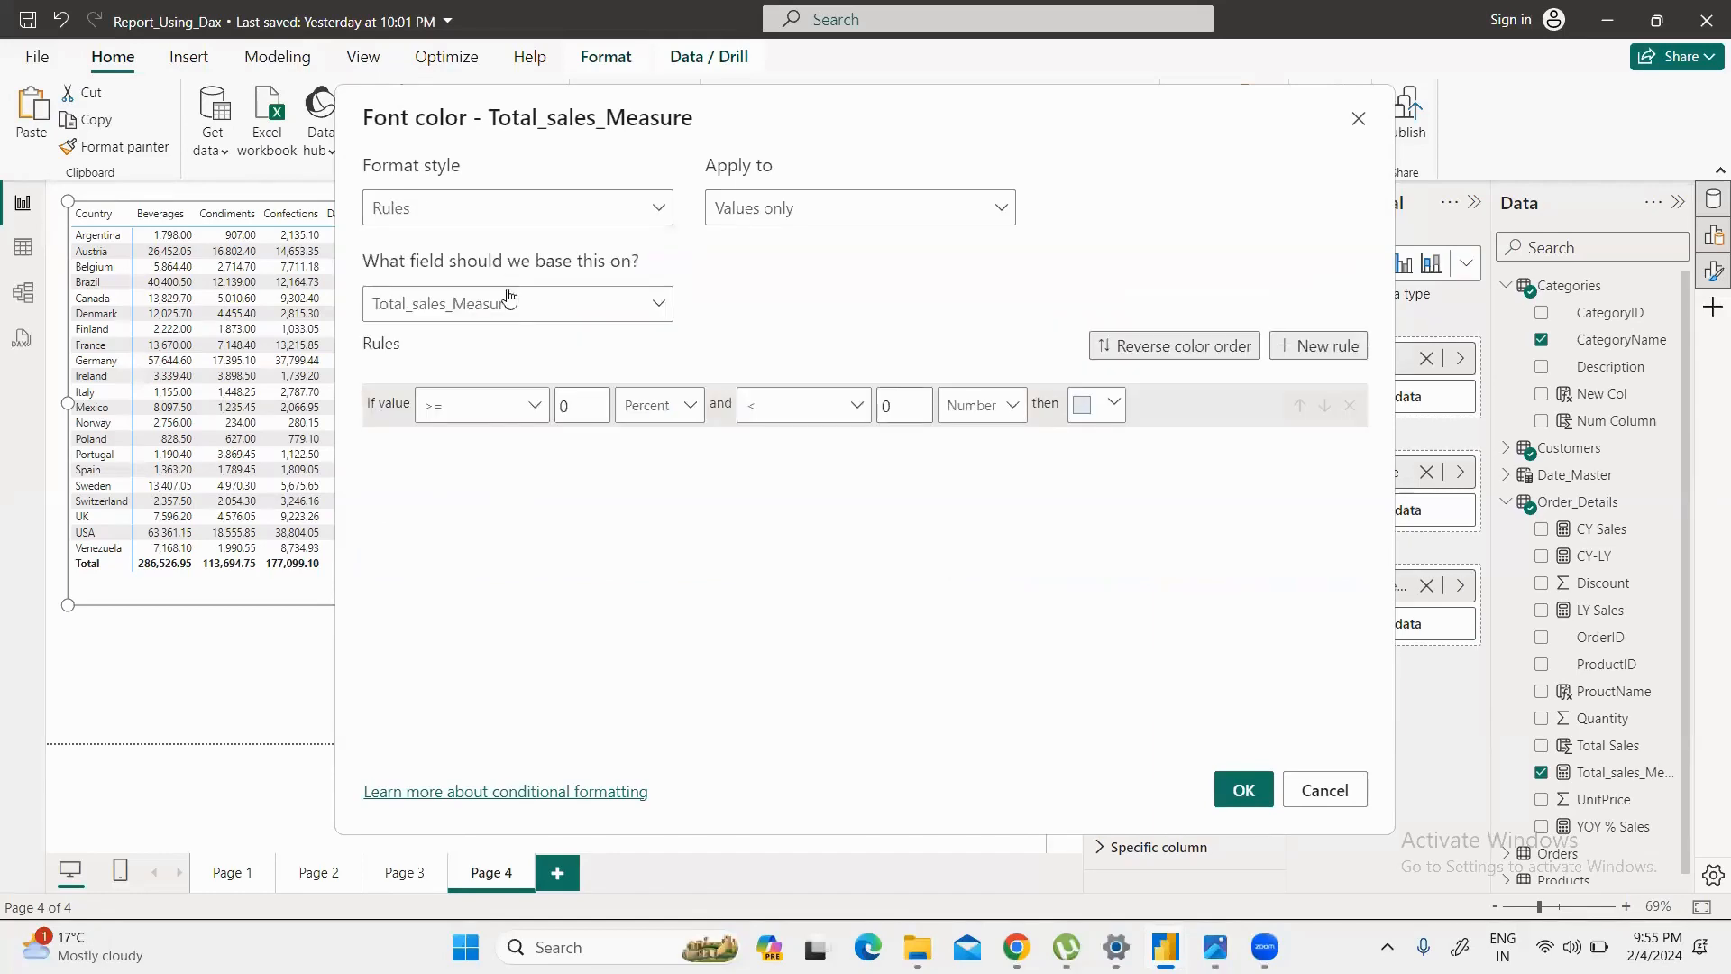
pyautogui.click(1283, 352)
pyautogui.click(1283, 352)
pyautogui.click(1283, 352)
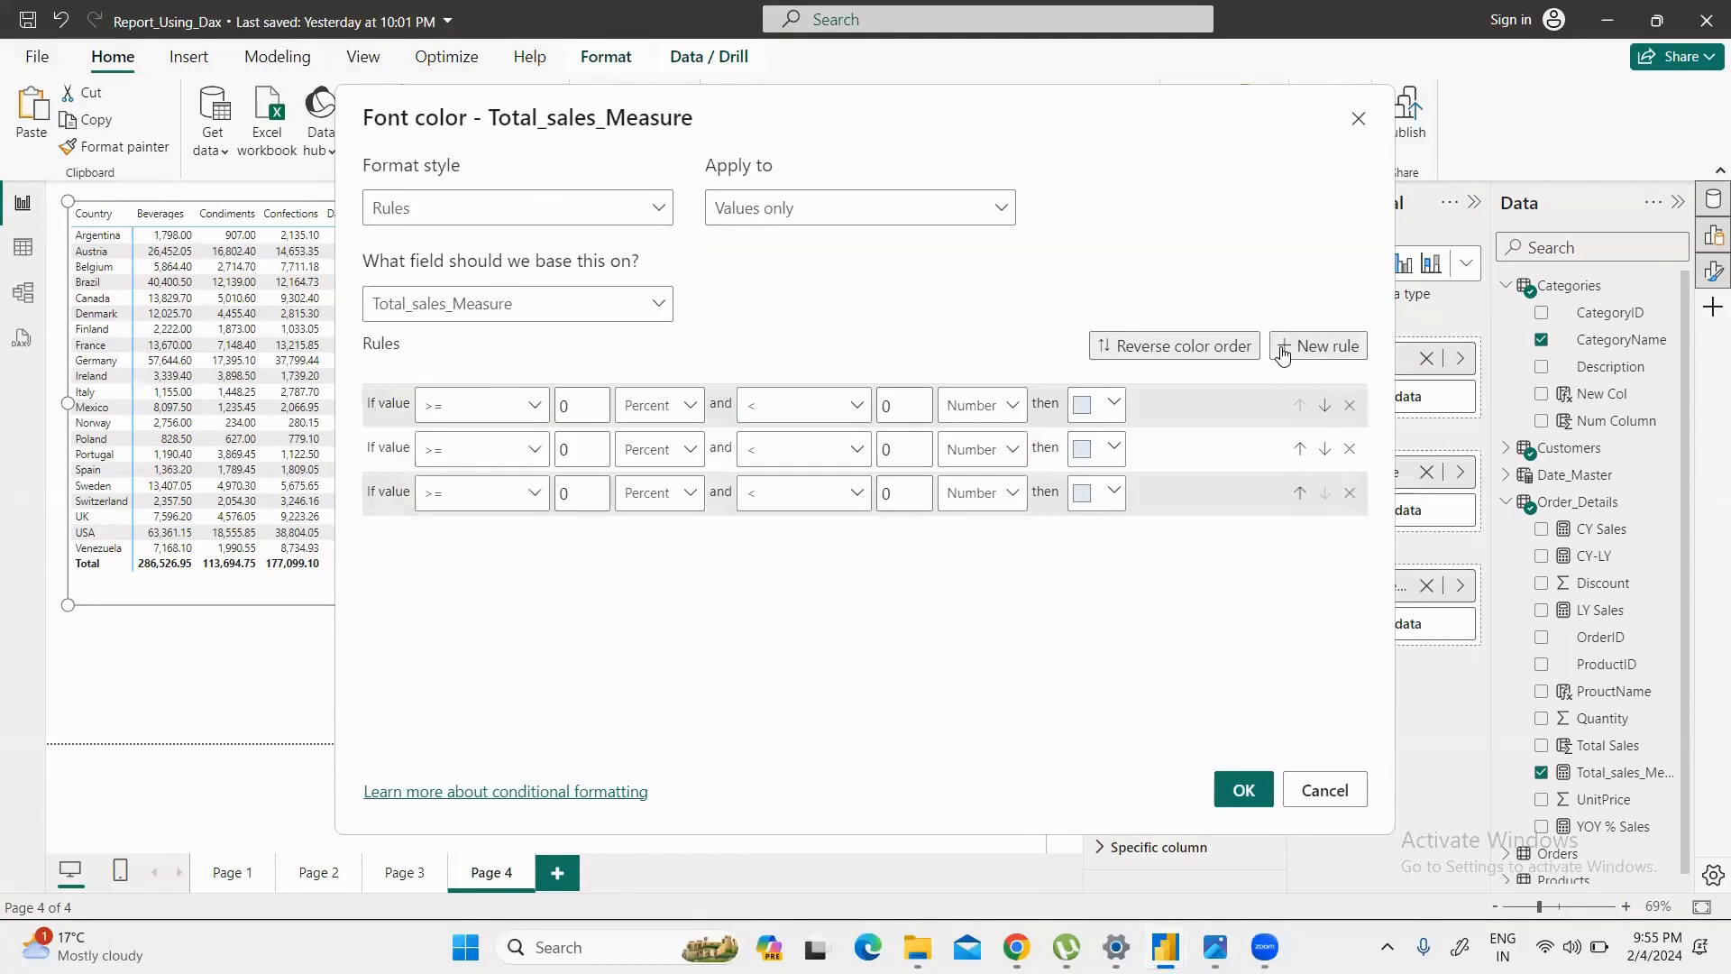
pyautogui.click(1350, 536)
pyautogui.click(1350, 492)
pyautogui.click(1349, 451)
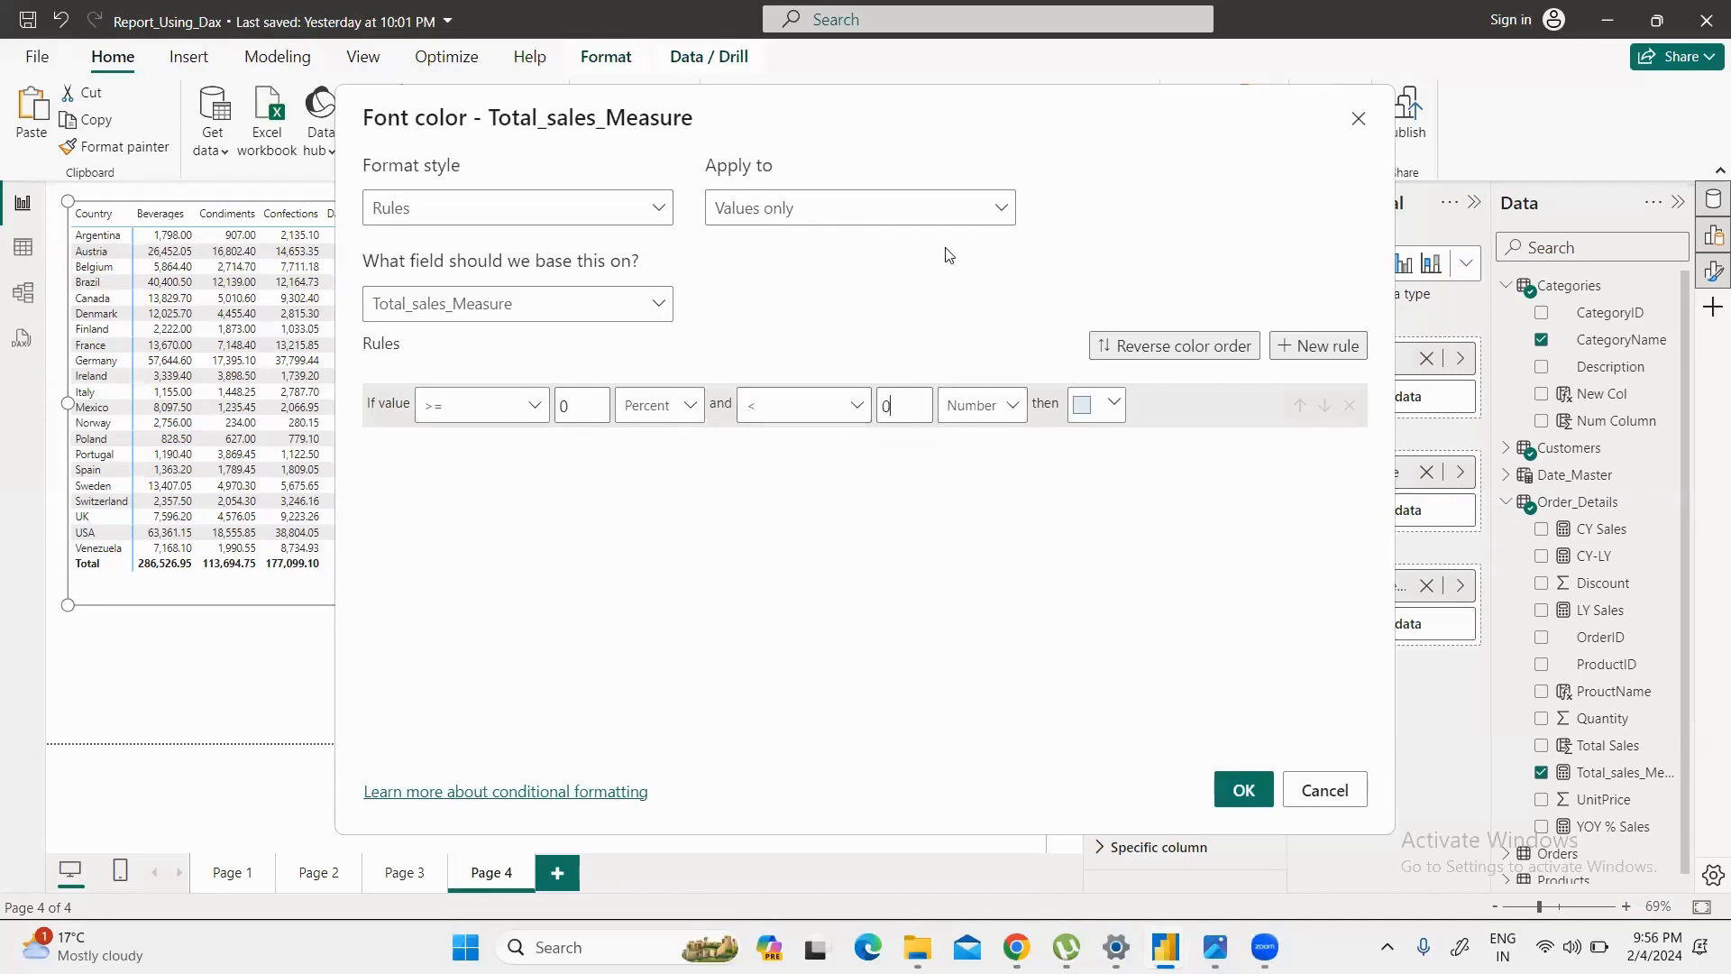
# Step: Set the font color rule's upper limit to less than 500 as a Number, choose the darkest red shade, and apply it
pyautogui.press('BackSpace')
pyautogui.write('500')
pyautogui.click(1114, 404)
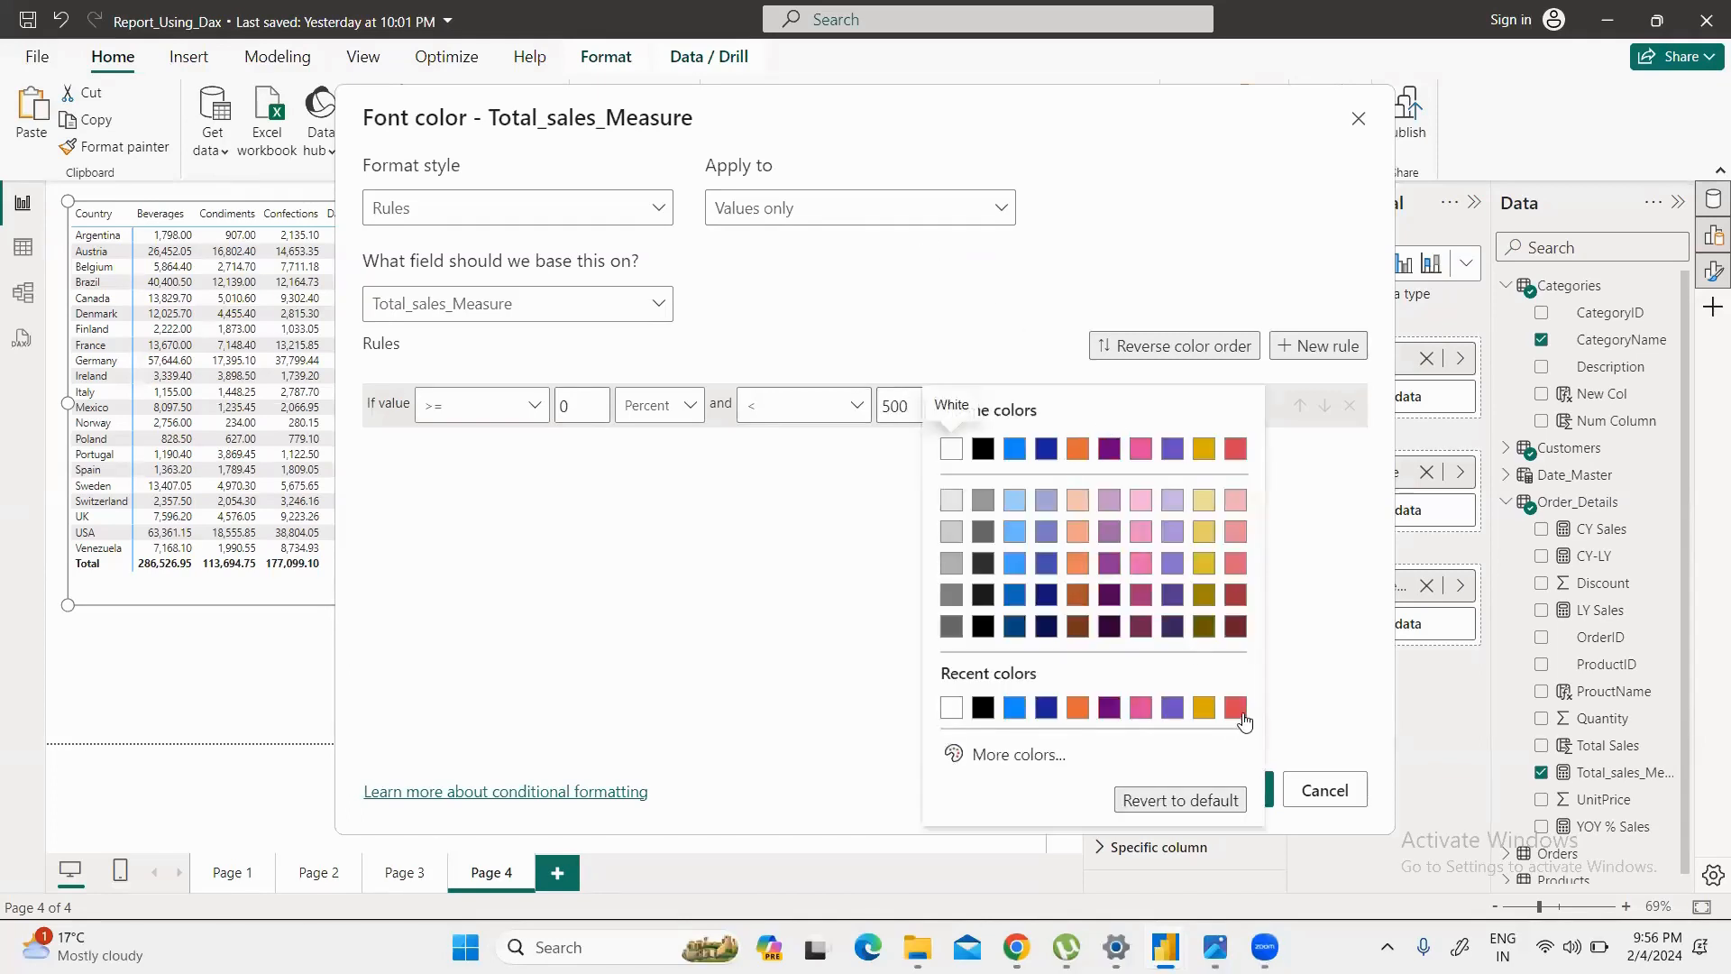
pyautogui.click(1236, 628)
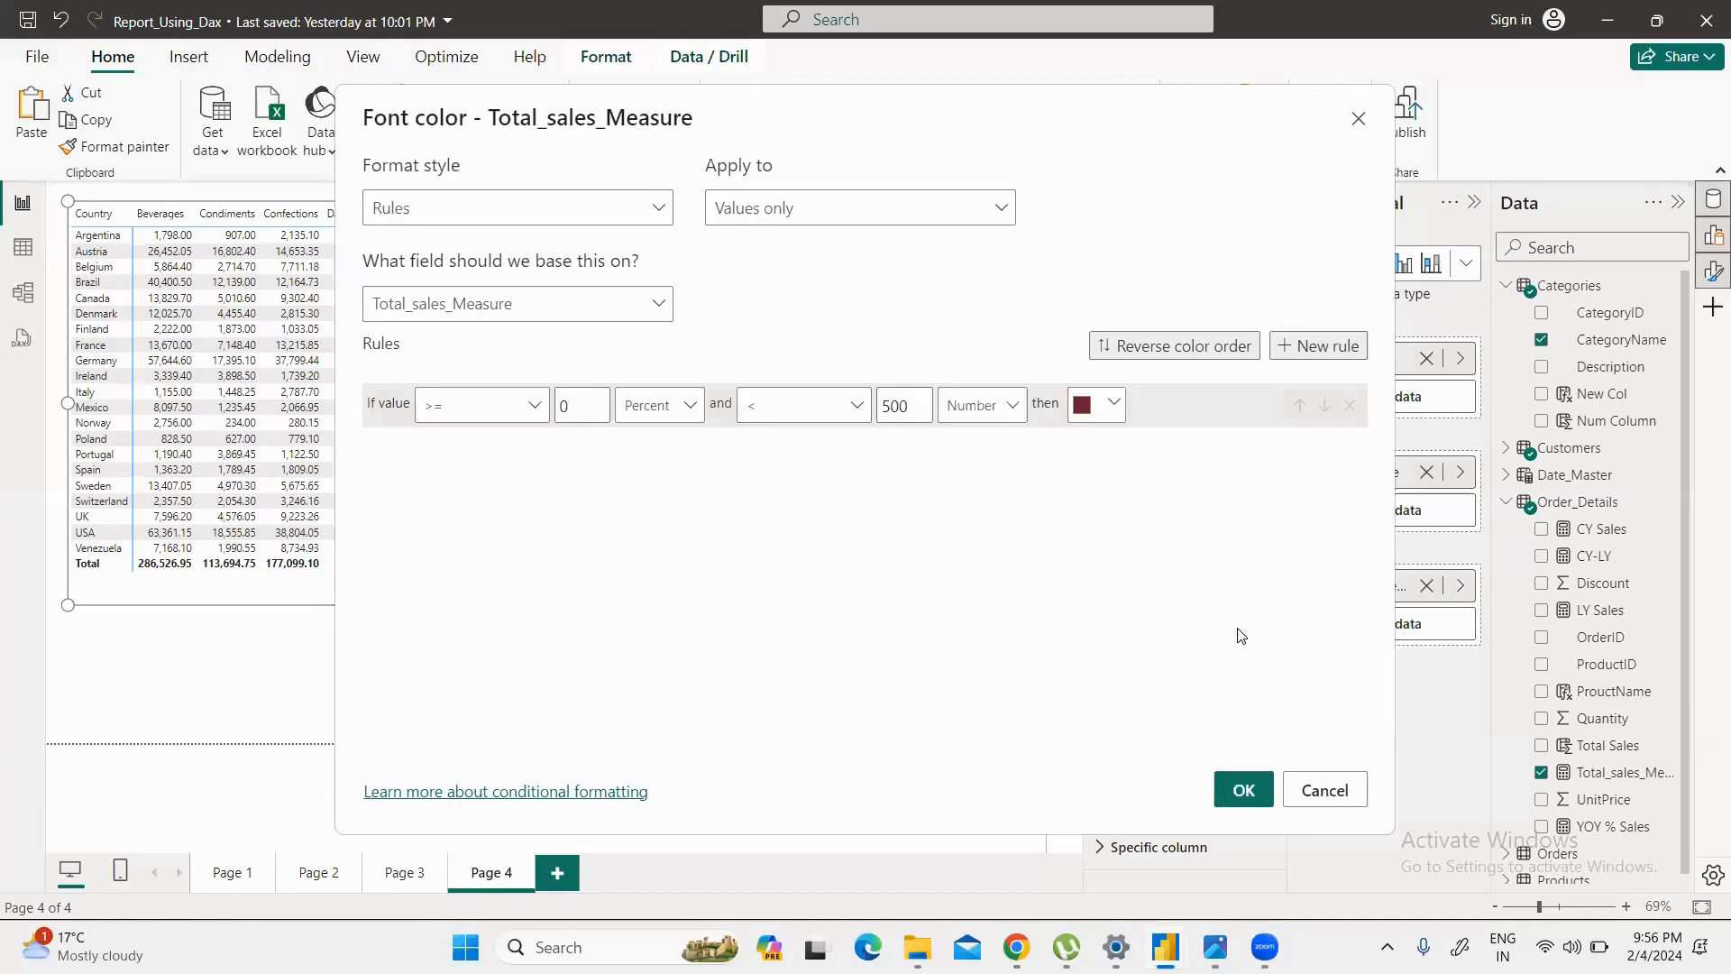
pyautogui.click(1236, 793)
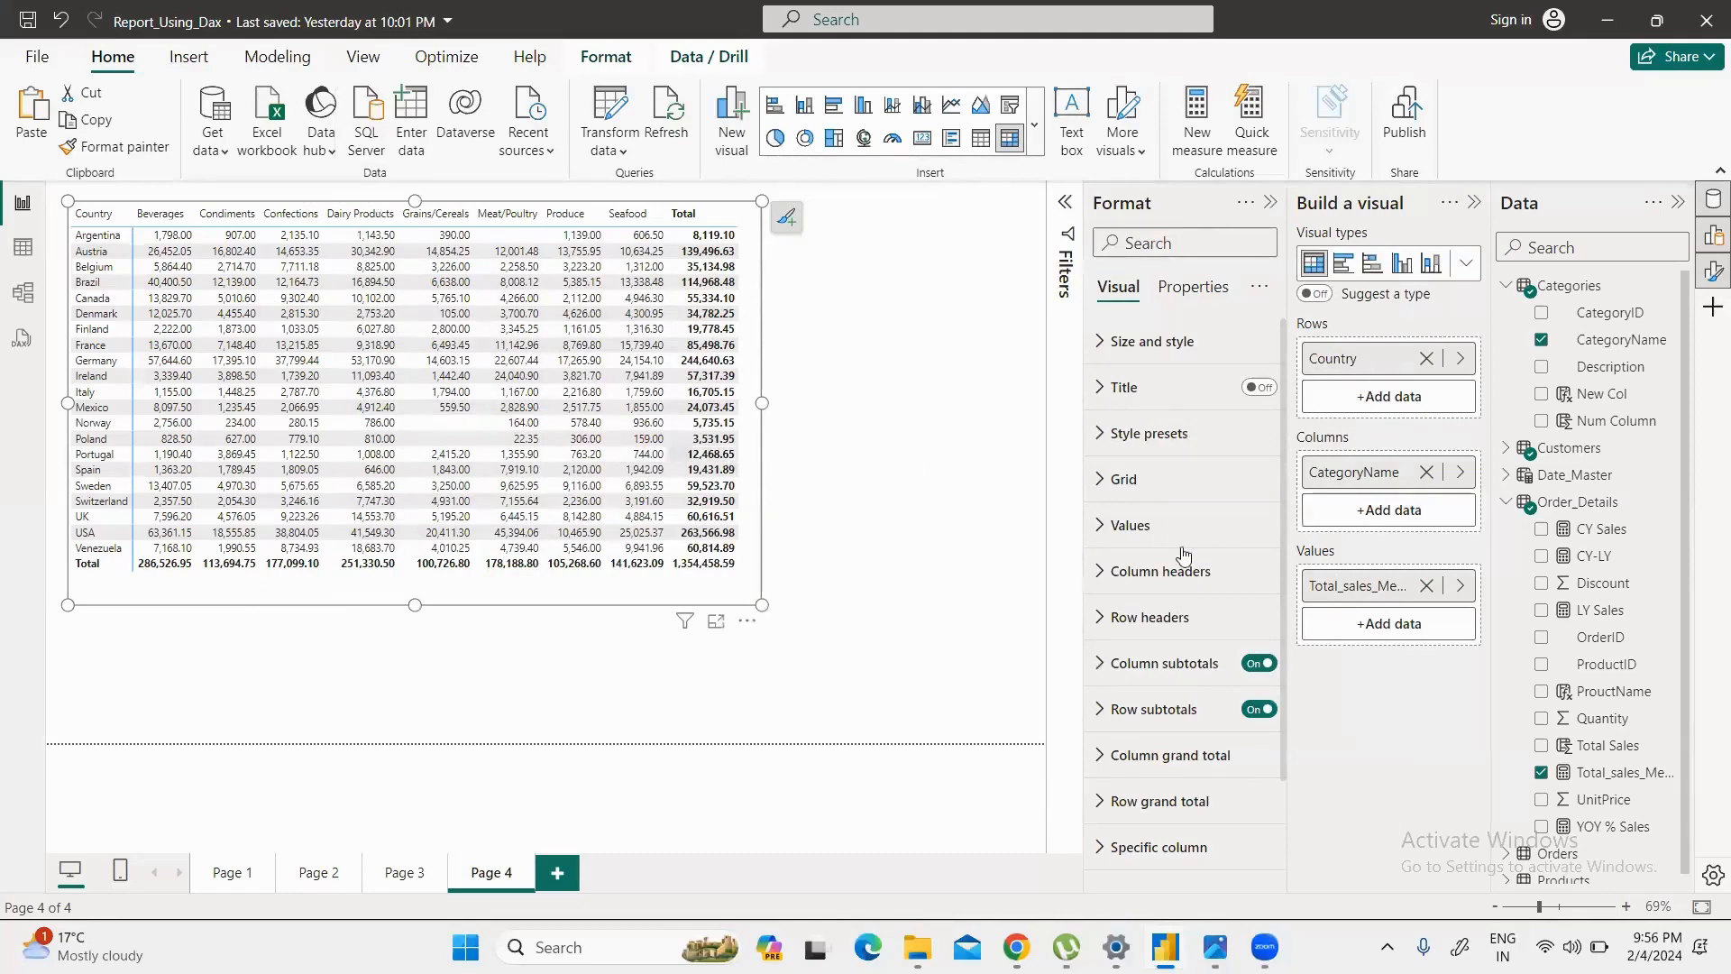
# Step: Change the Total_sales_Measure font color rule to the red theme color, apply it, and make the matrix slightly wider
pyautogui.rightClick(1384, 595)
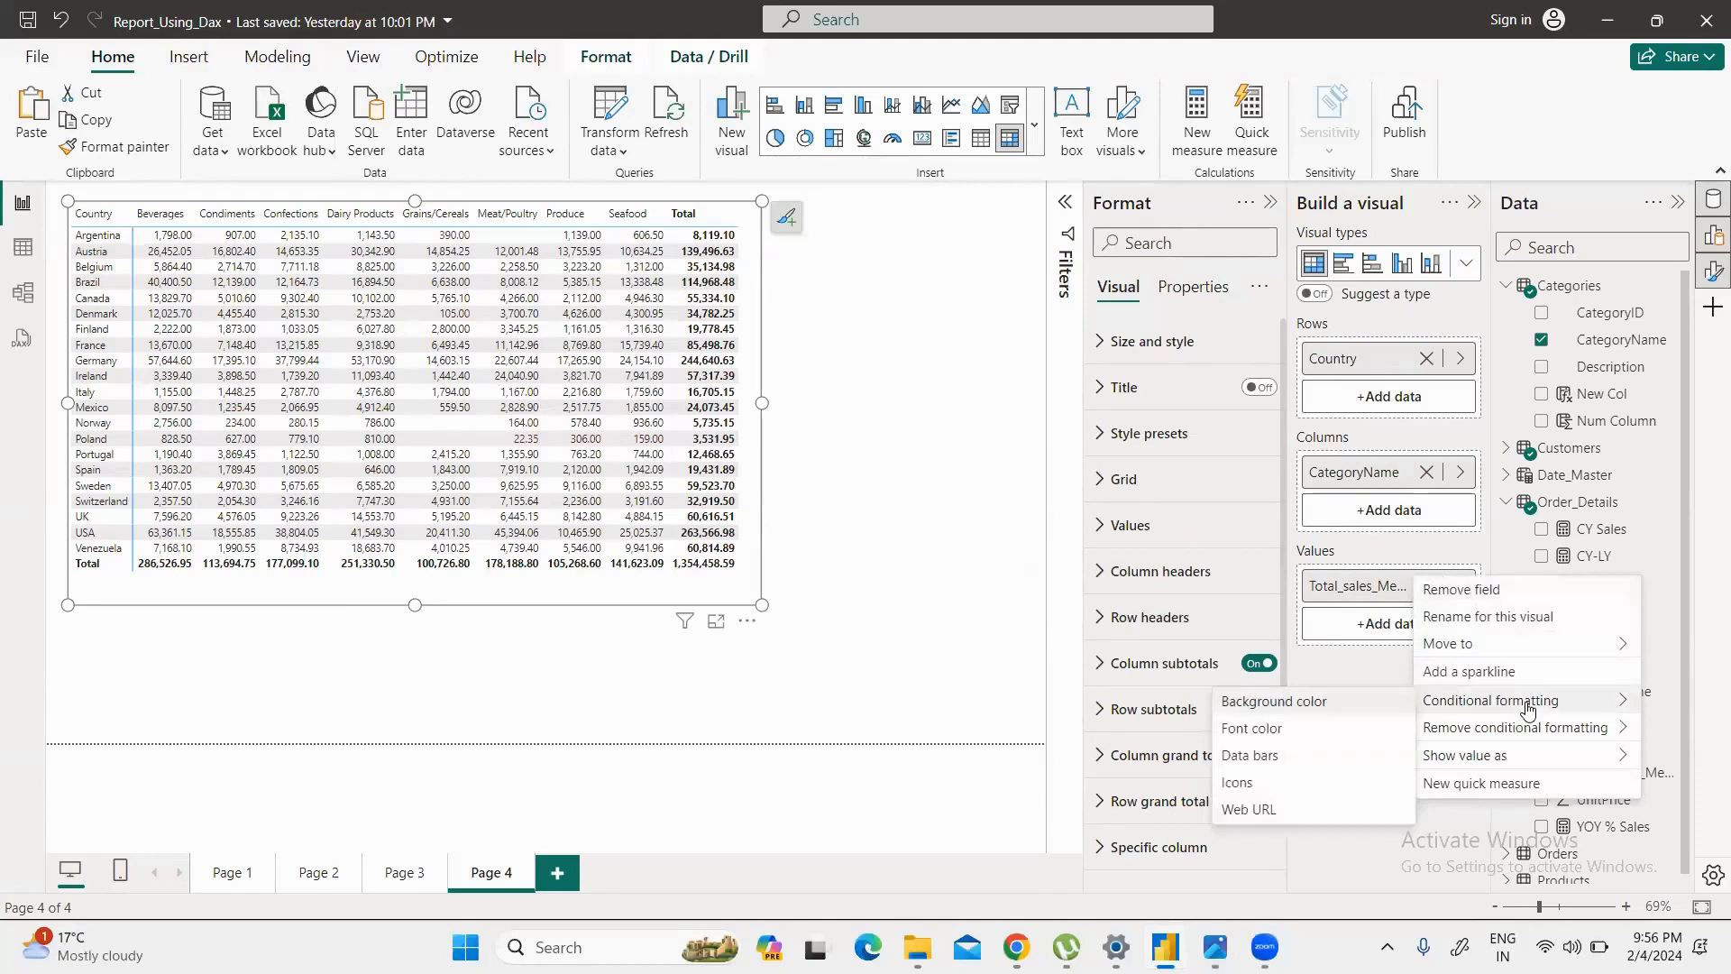
pyautogui.click(1252, 728)
pyautogui.click(1117, 405)
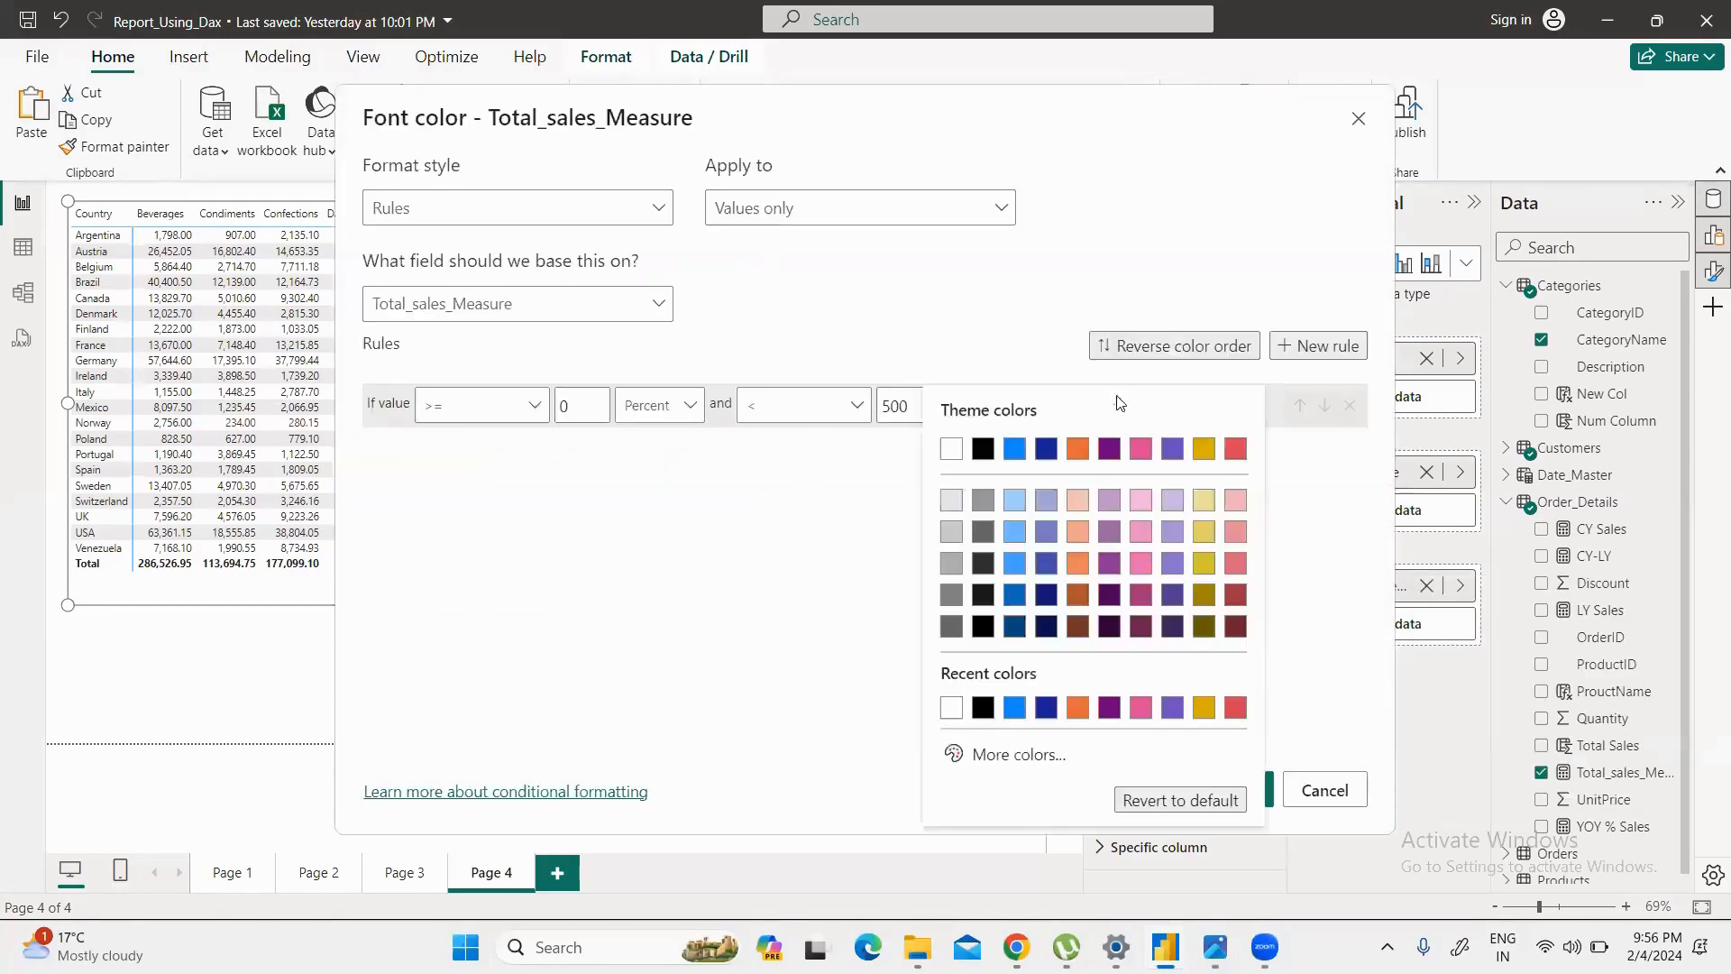
pyautogui.click(1233, 450)
pyautogui.click(1246, 783)
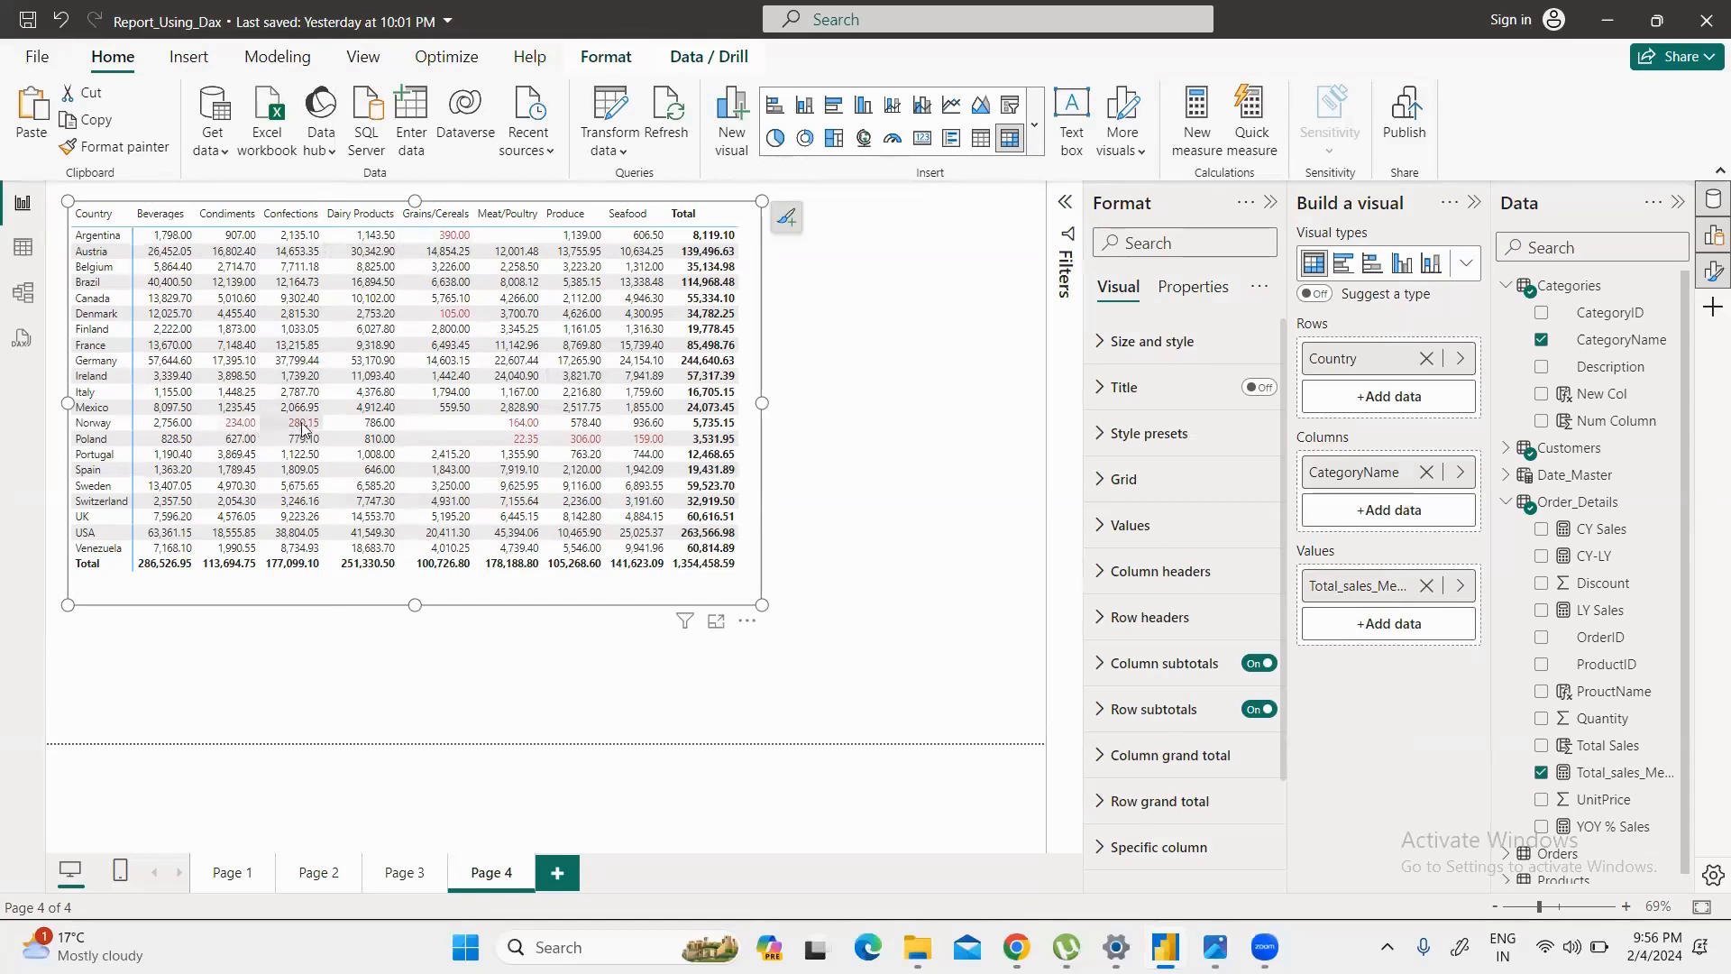
pyautogui.moveTo(762, 604)
pyautogui.mouseDown()
pyautogui.moveTo(962, 707)
pyautogui.moveTo(739, 587)
pyautogui.moveTo(777, 594)
pyautogui.mouseUp()
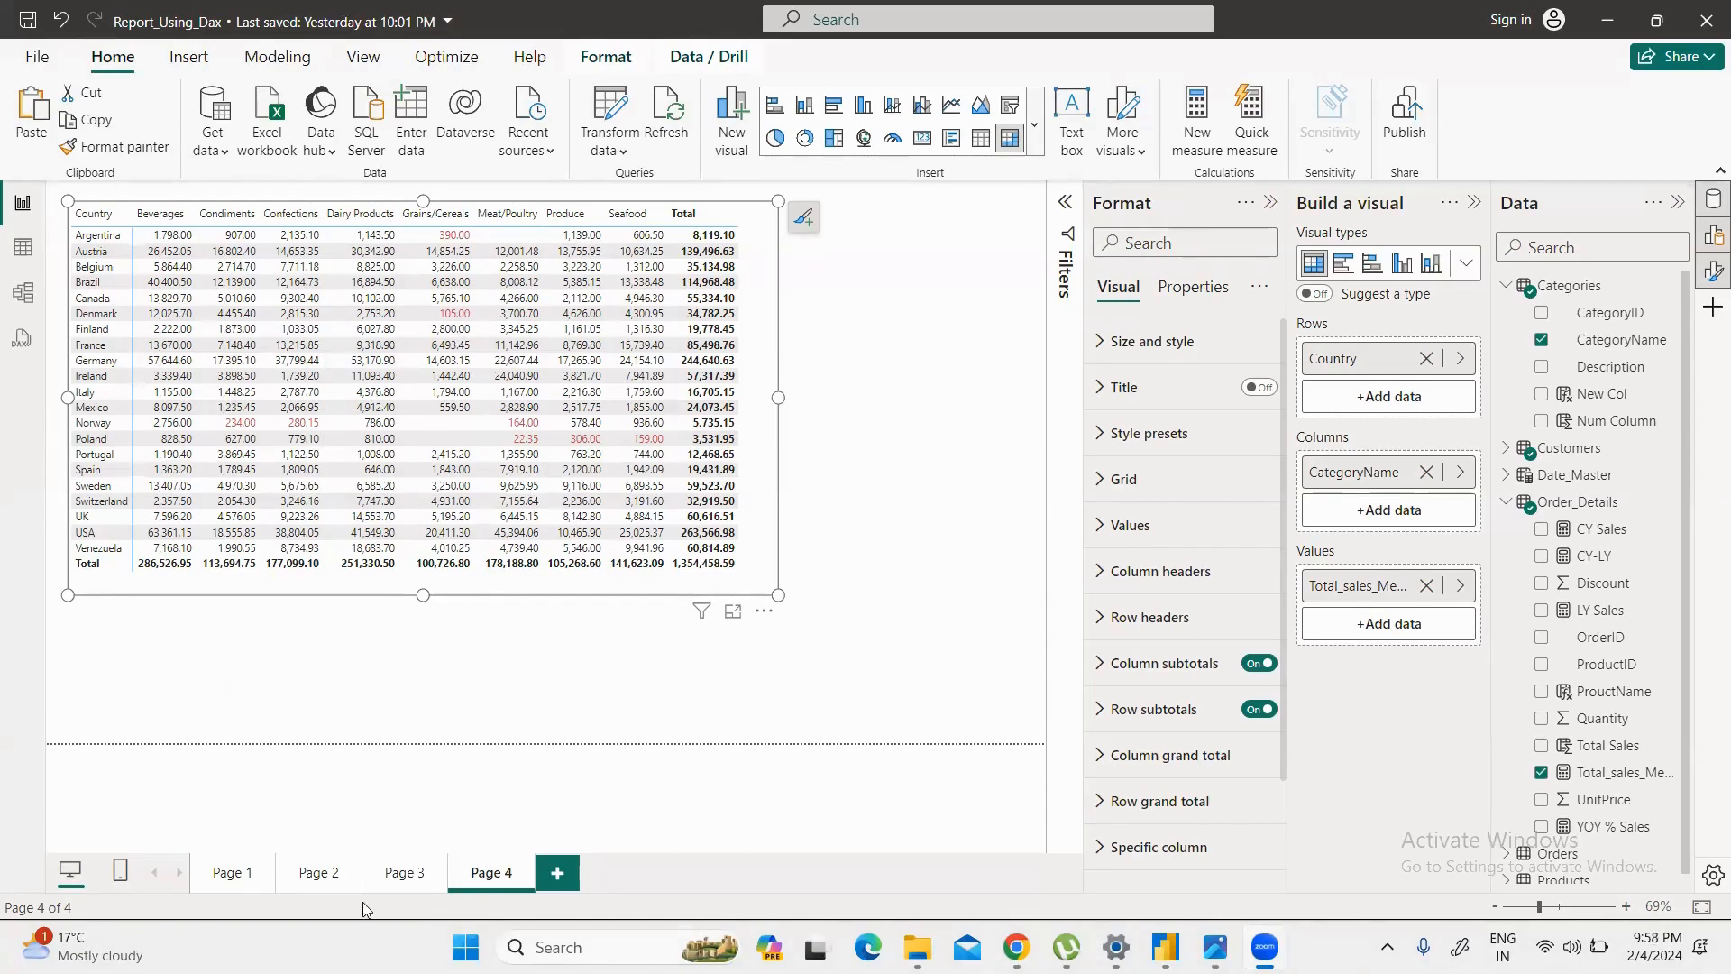
# Step: Show report Page 2, switch to Chrome, and search Google for "data story gallery power bi"
pyautogui.click(317, 875)
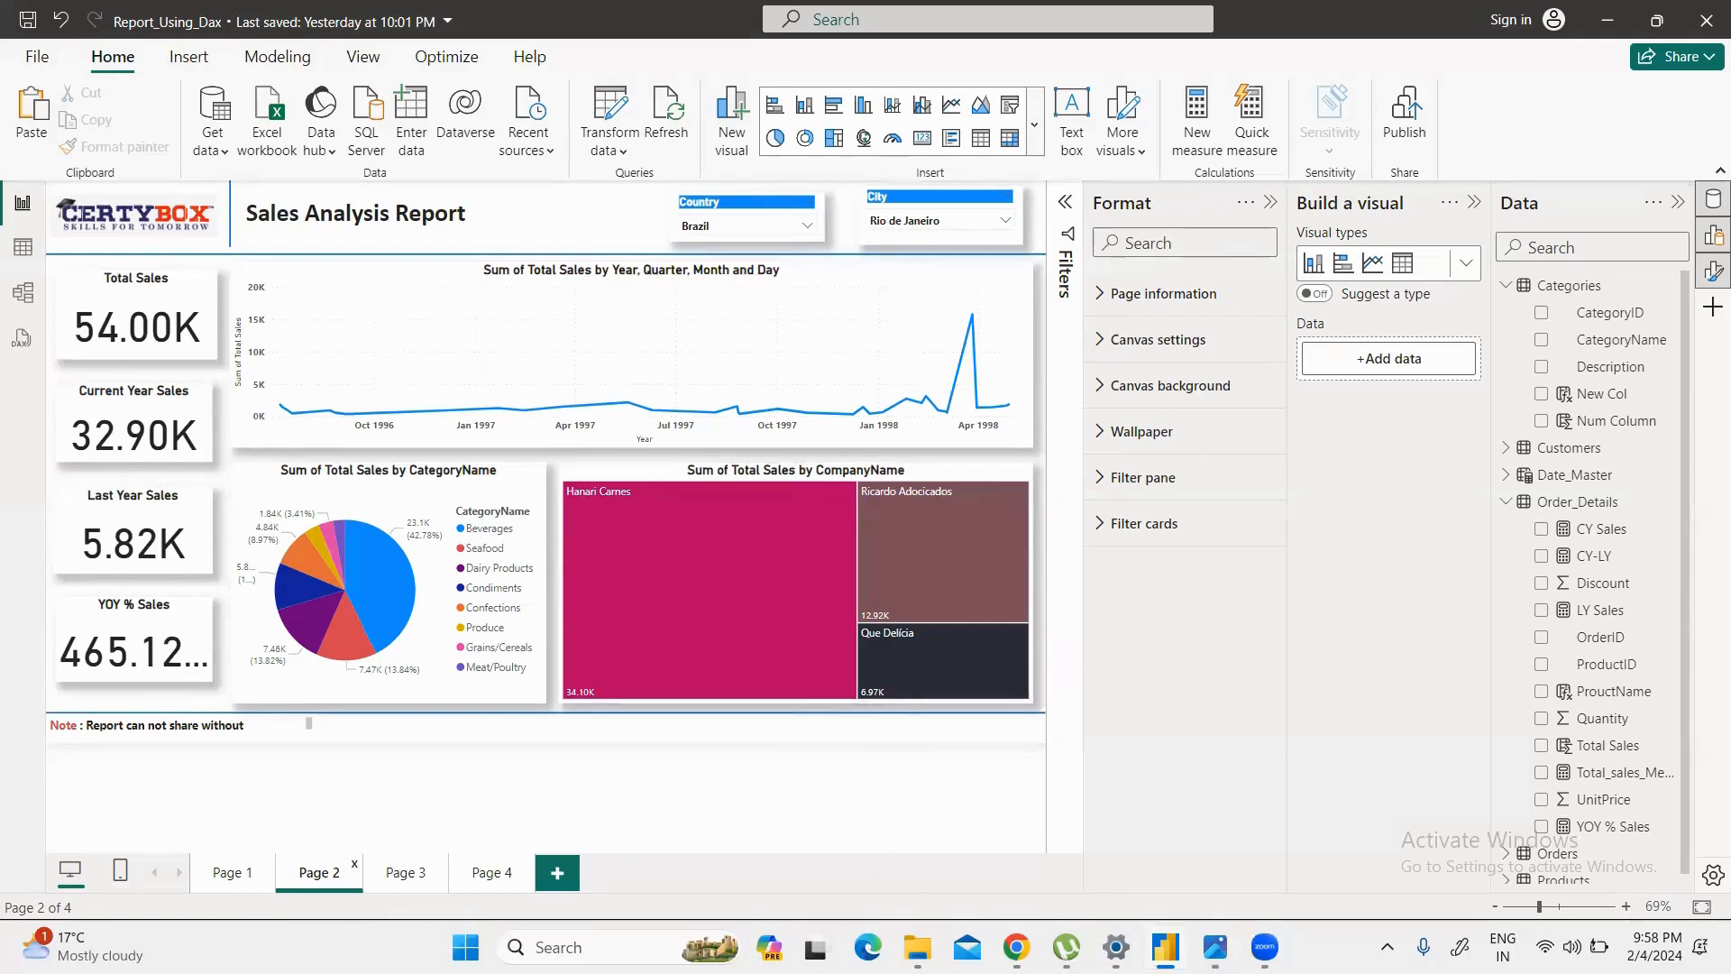
pyautogui.click(1016, 946)
pyautogui.click(597, 22)
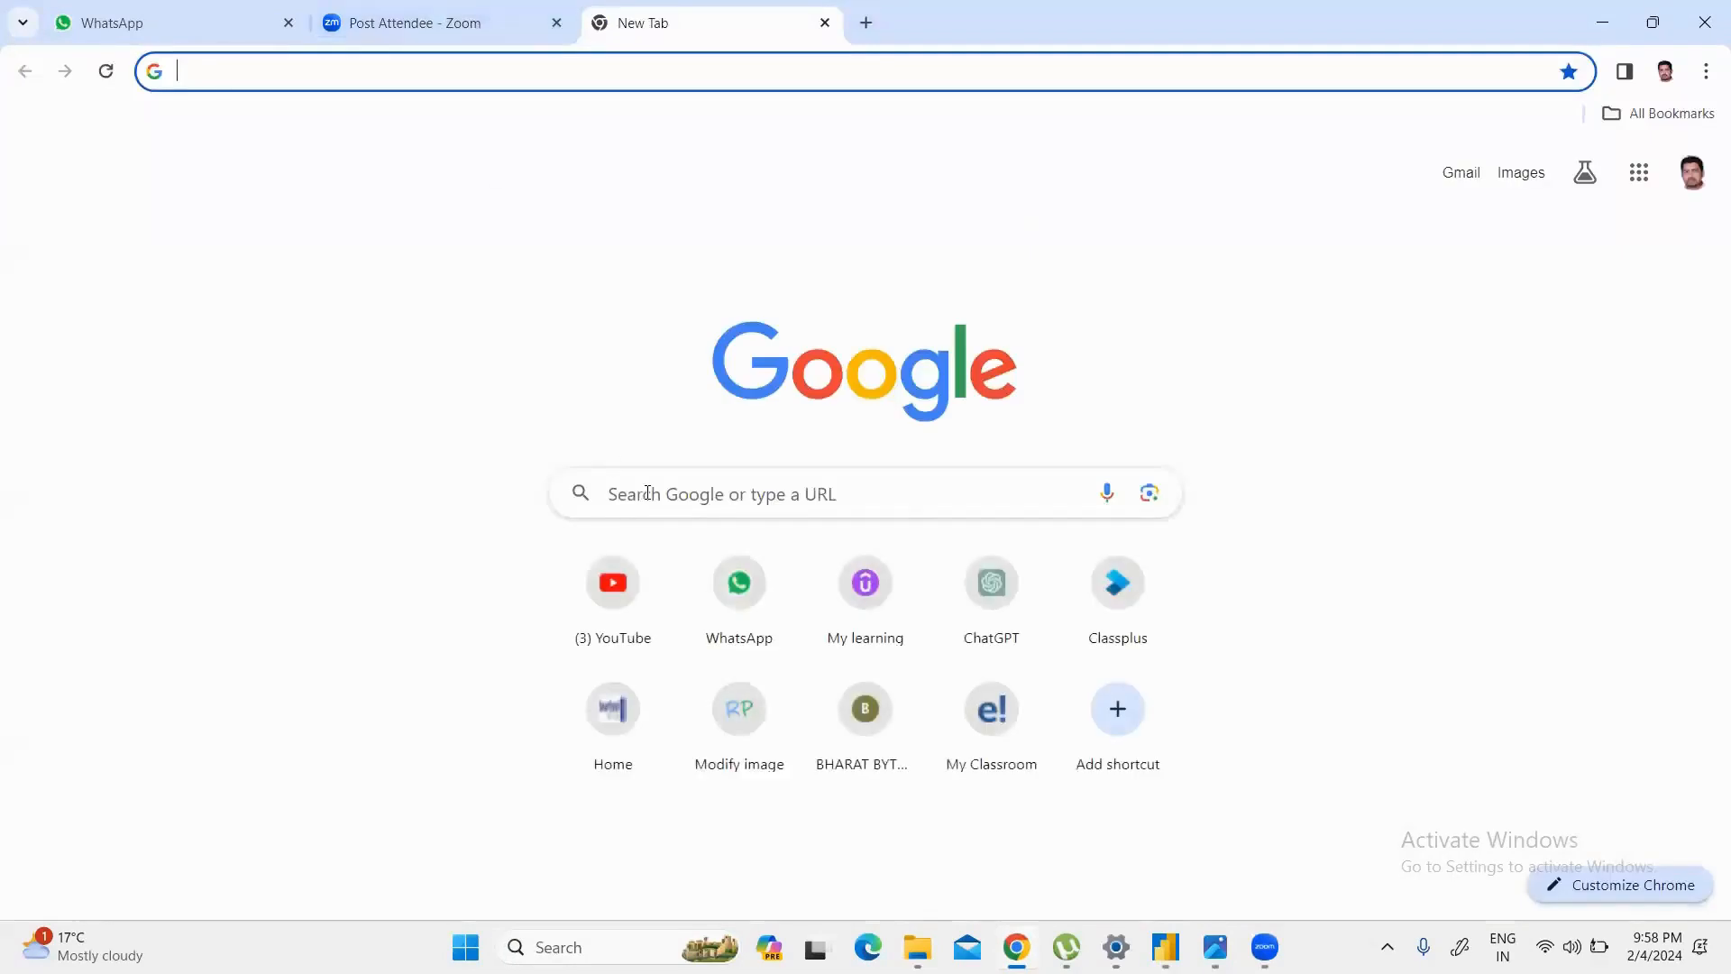
pyautogui.click(647, 492)
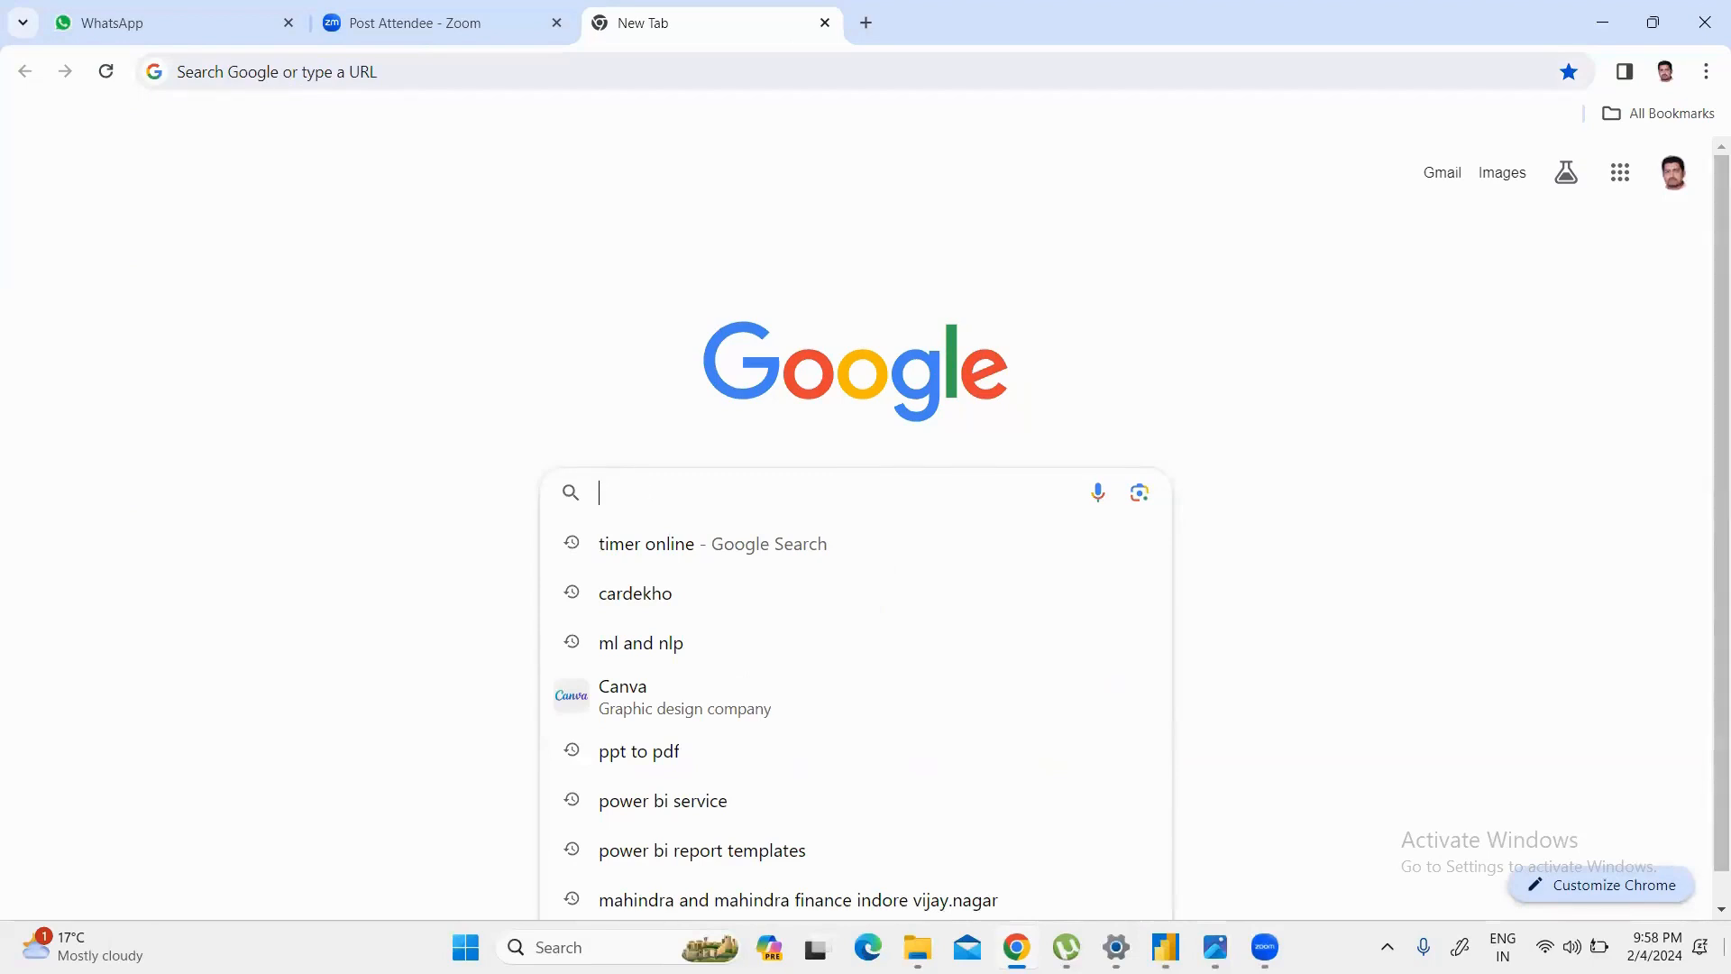
pyautogui.write('d')
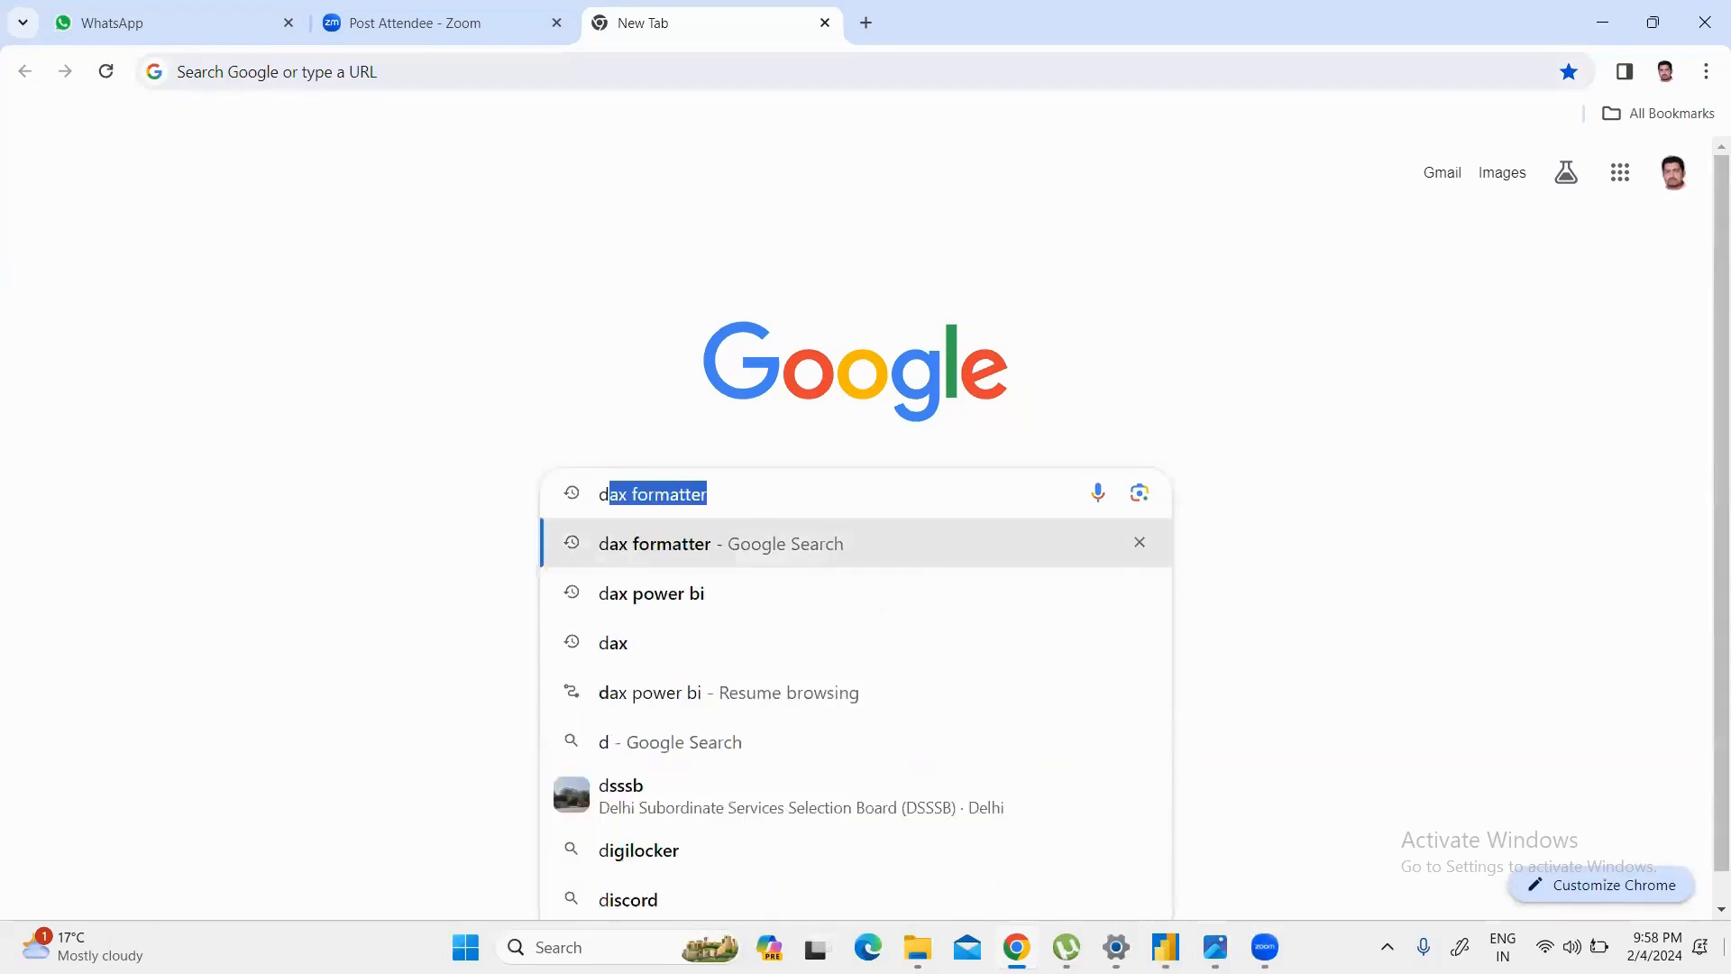
pyautogui.write('ata ')
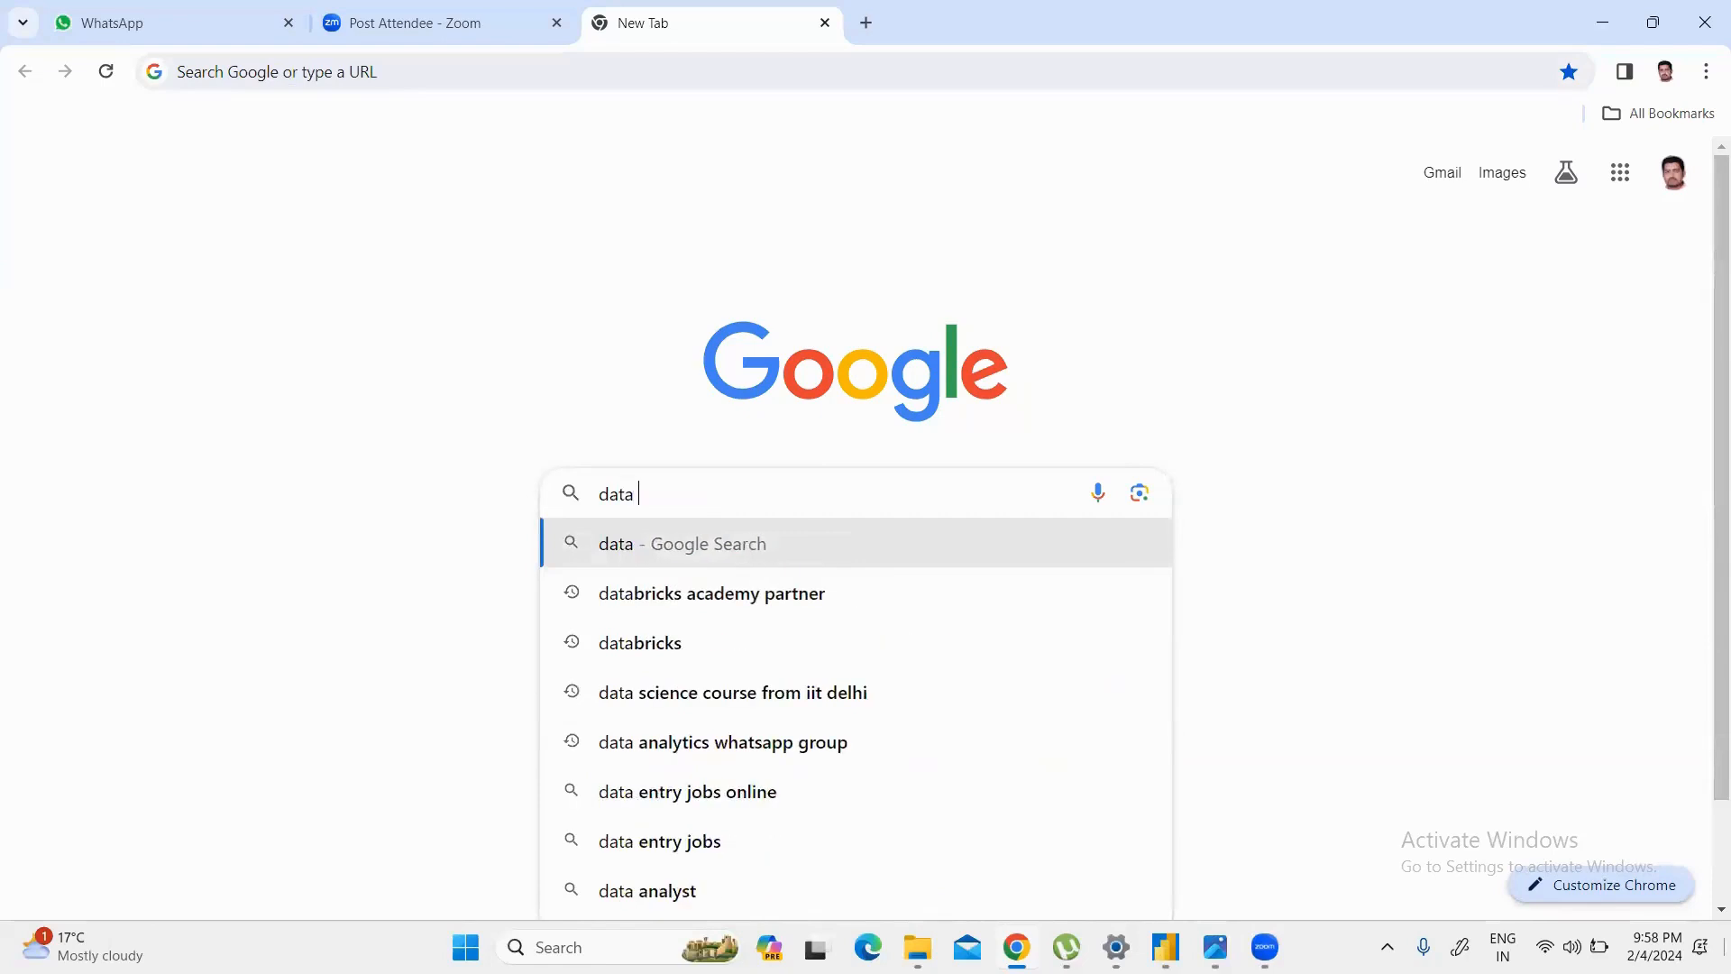
pyautogui.write('Sto')
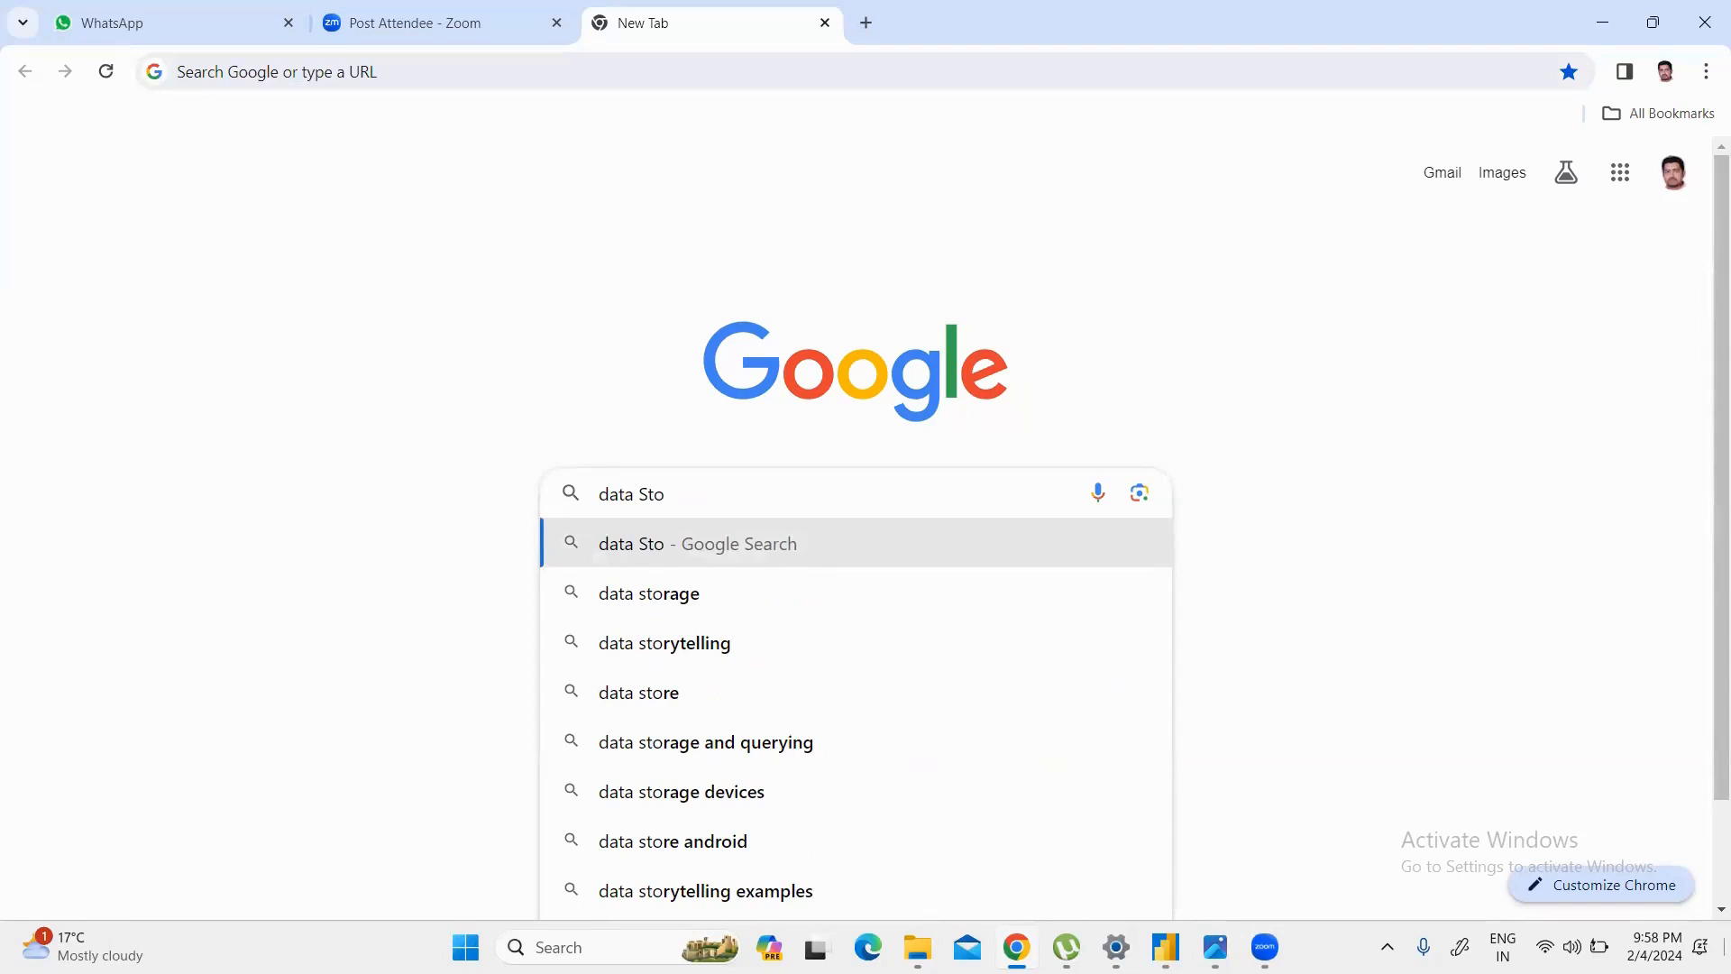
pyautogui.write('ry')
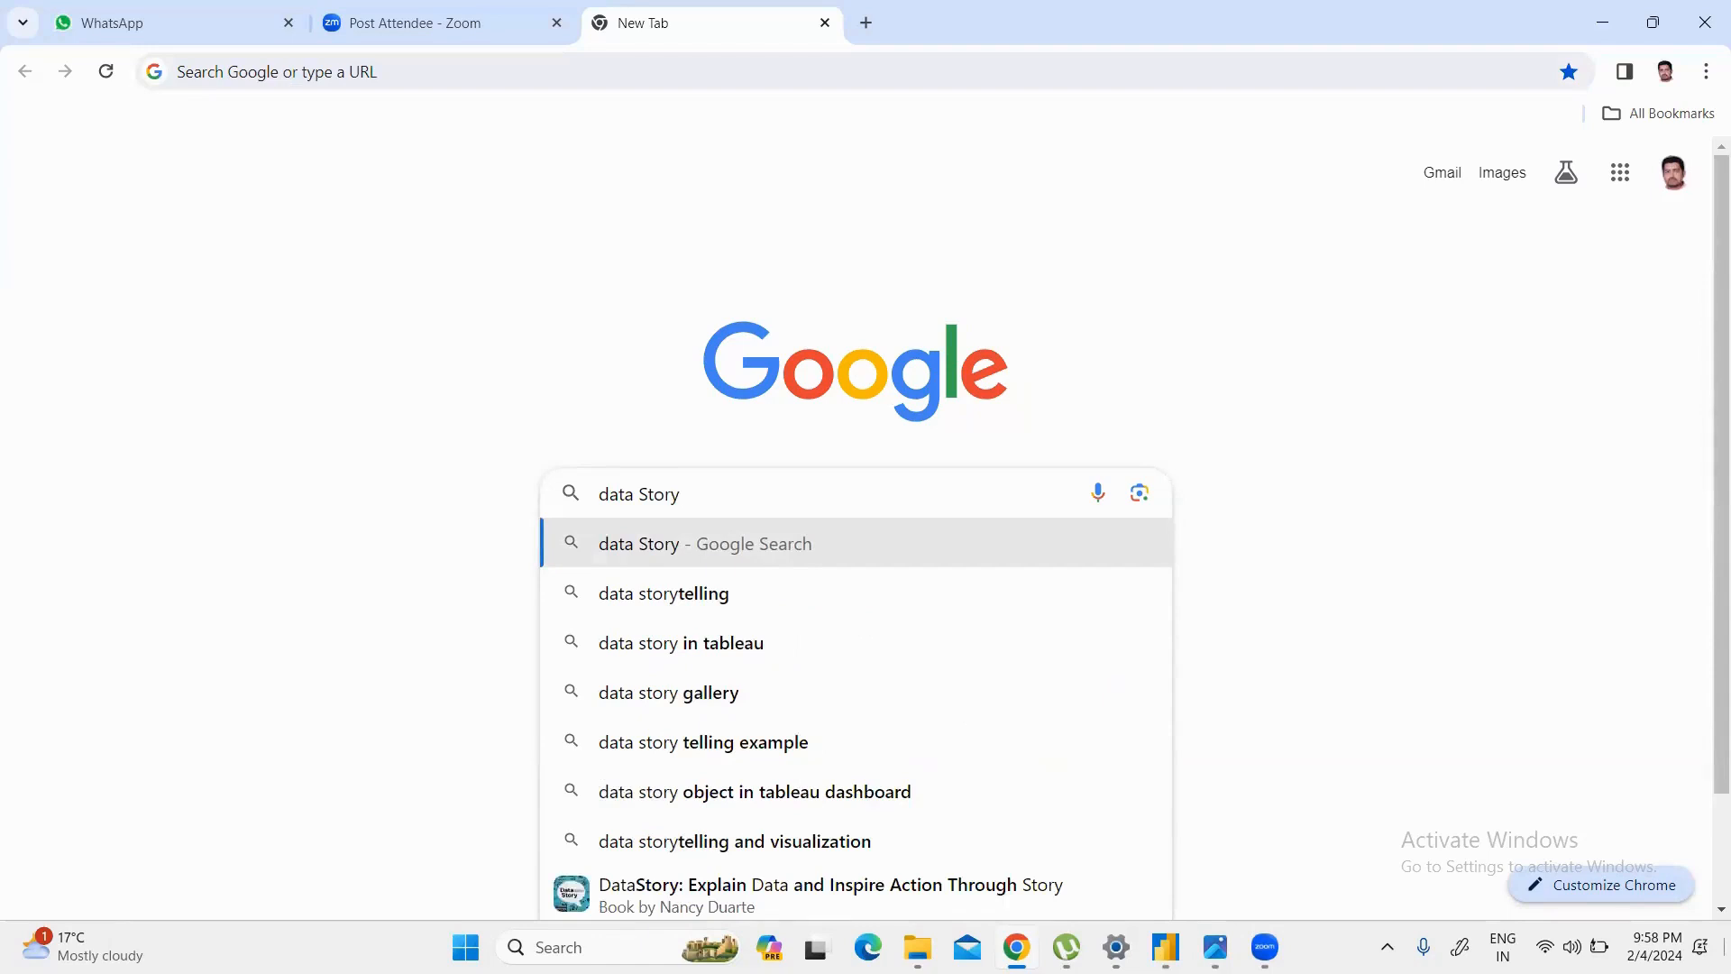
pyautogui.write(' ga')
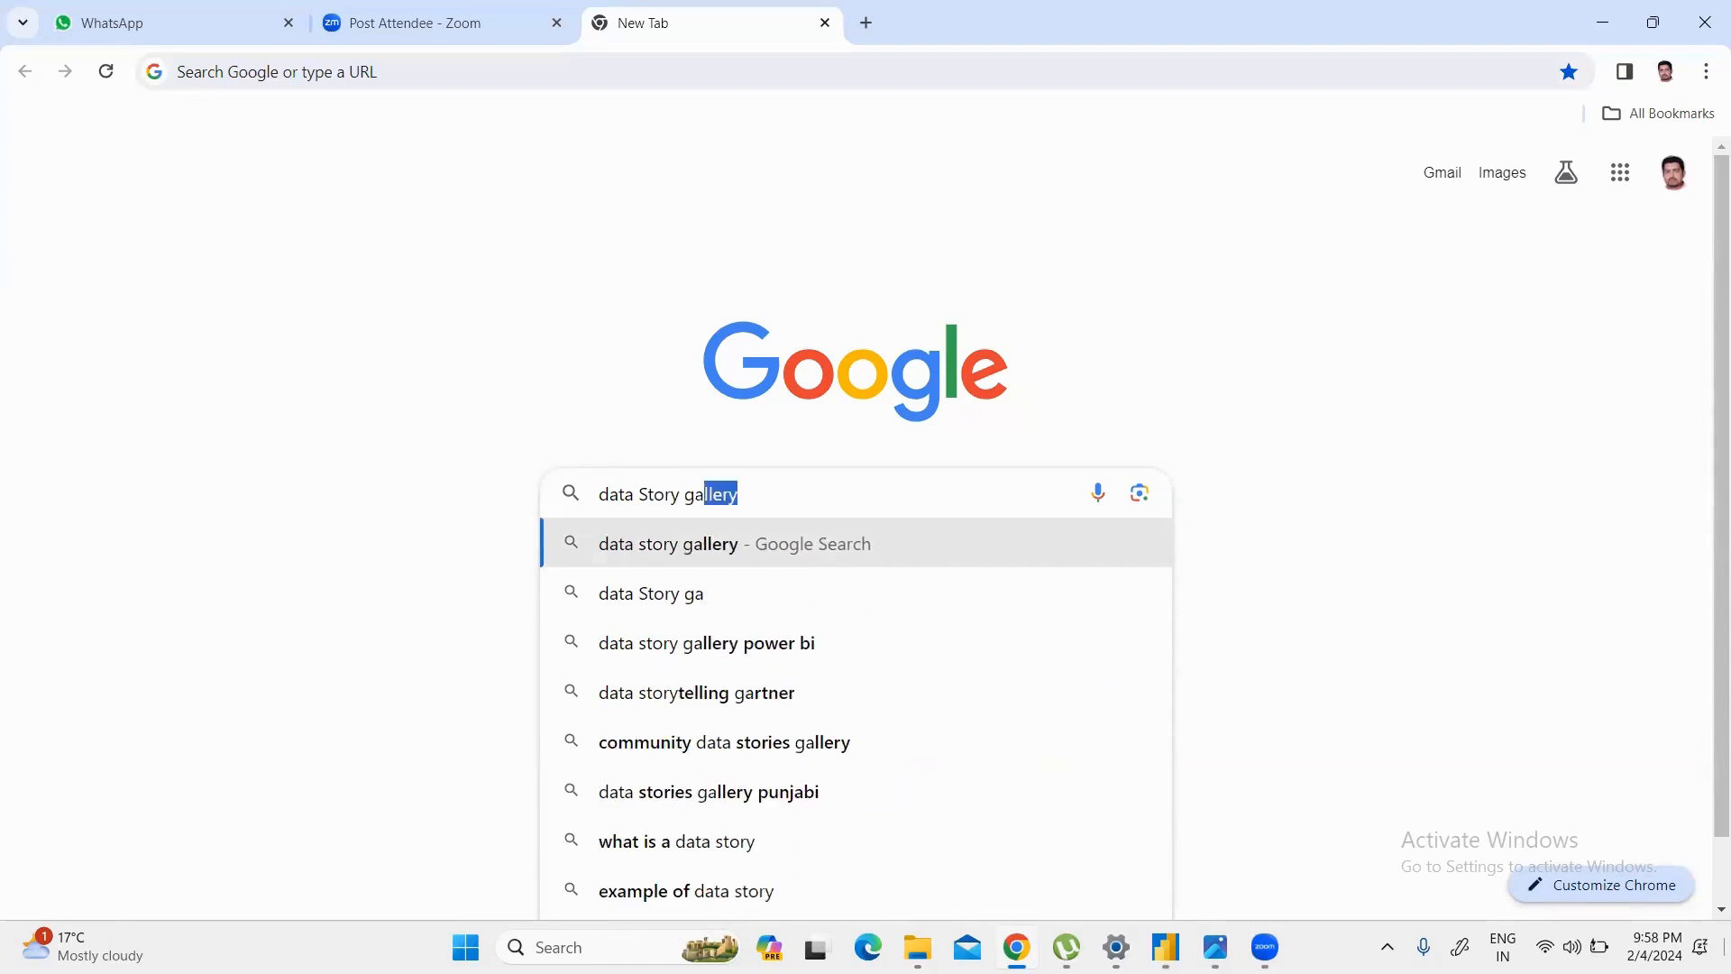
pyautogui.press('Down')
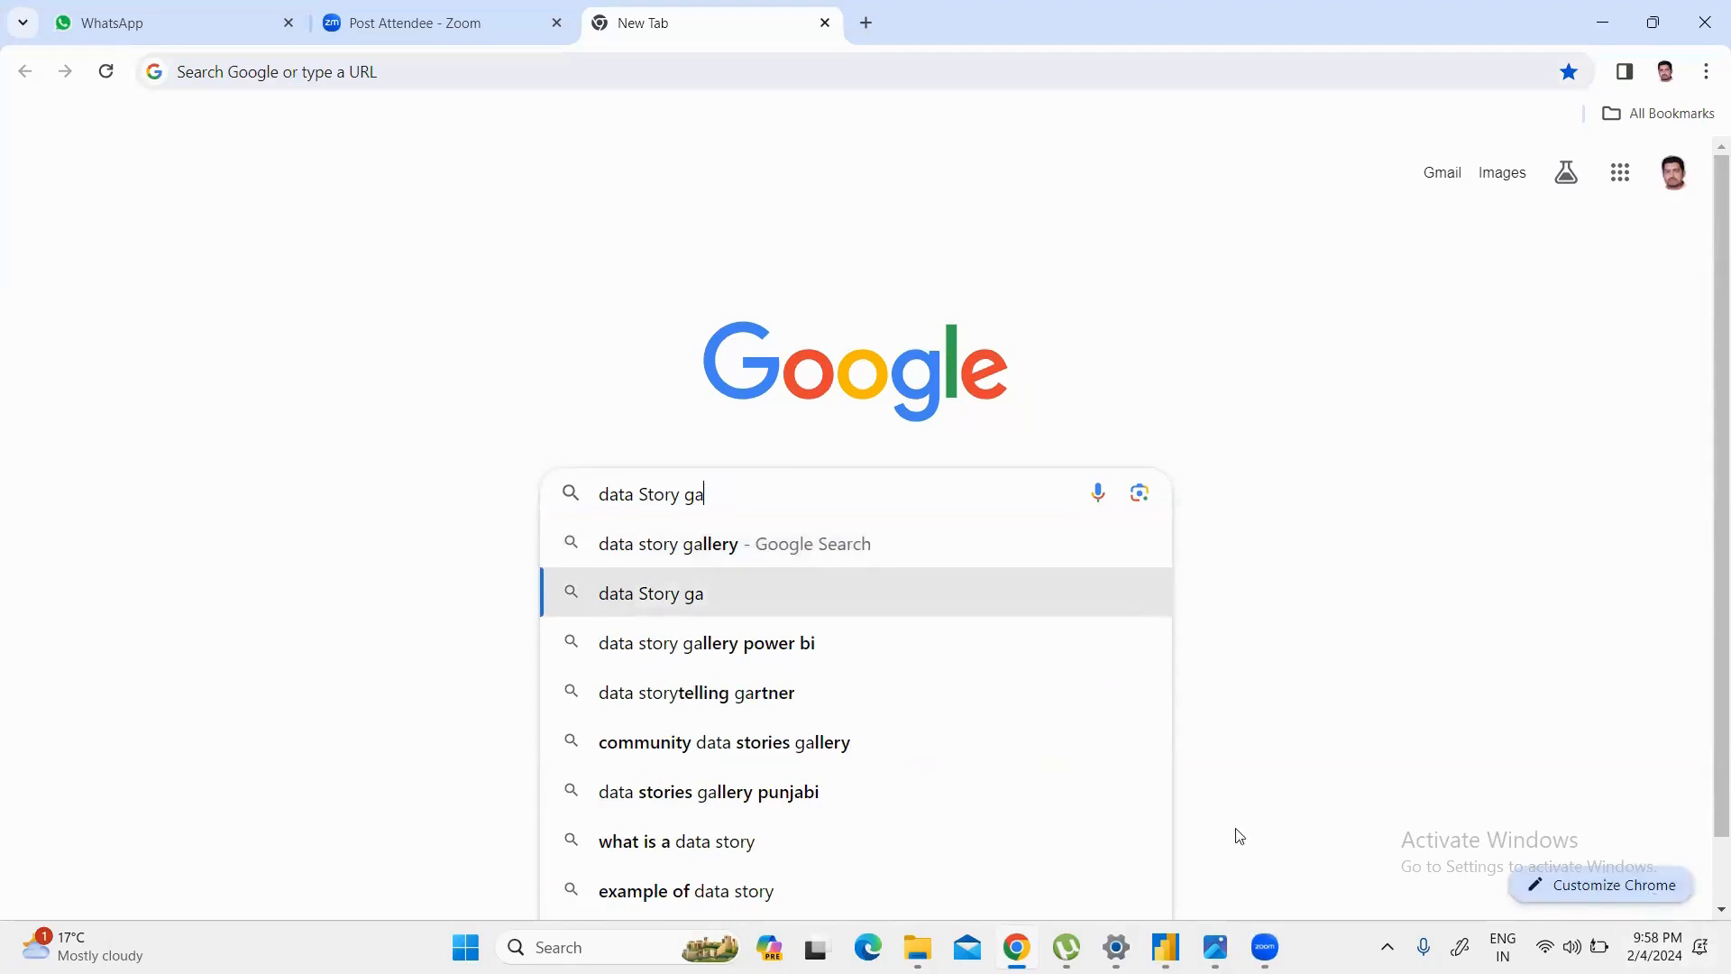
pyautogui.click(766, 643)
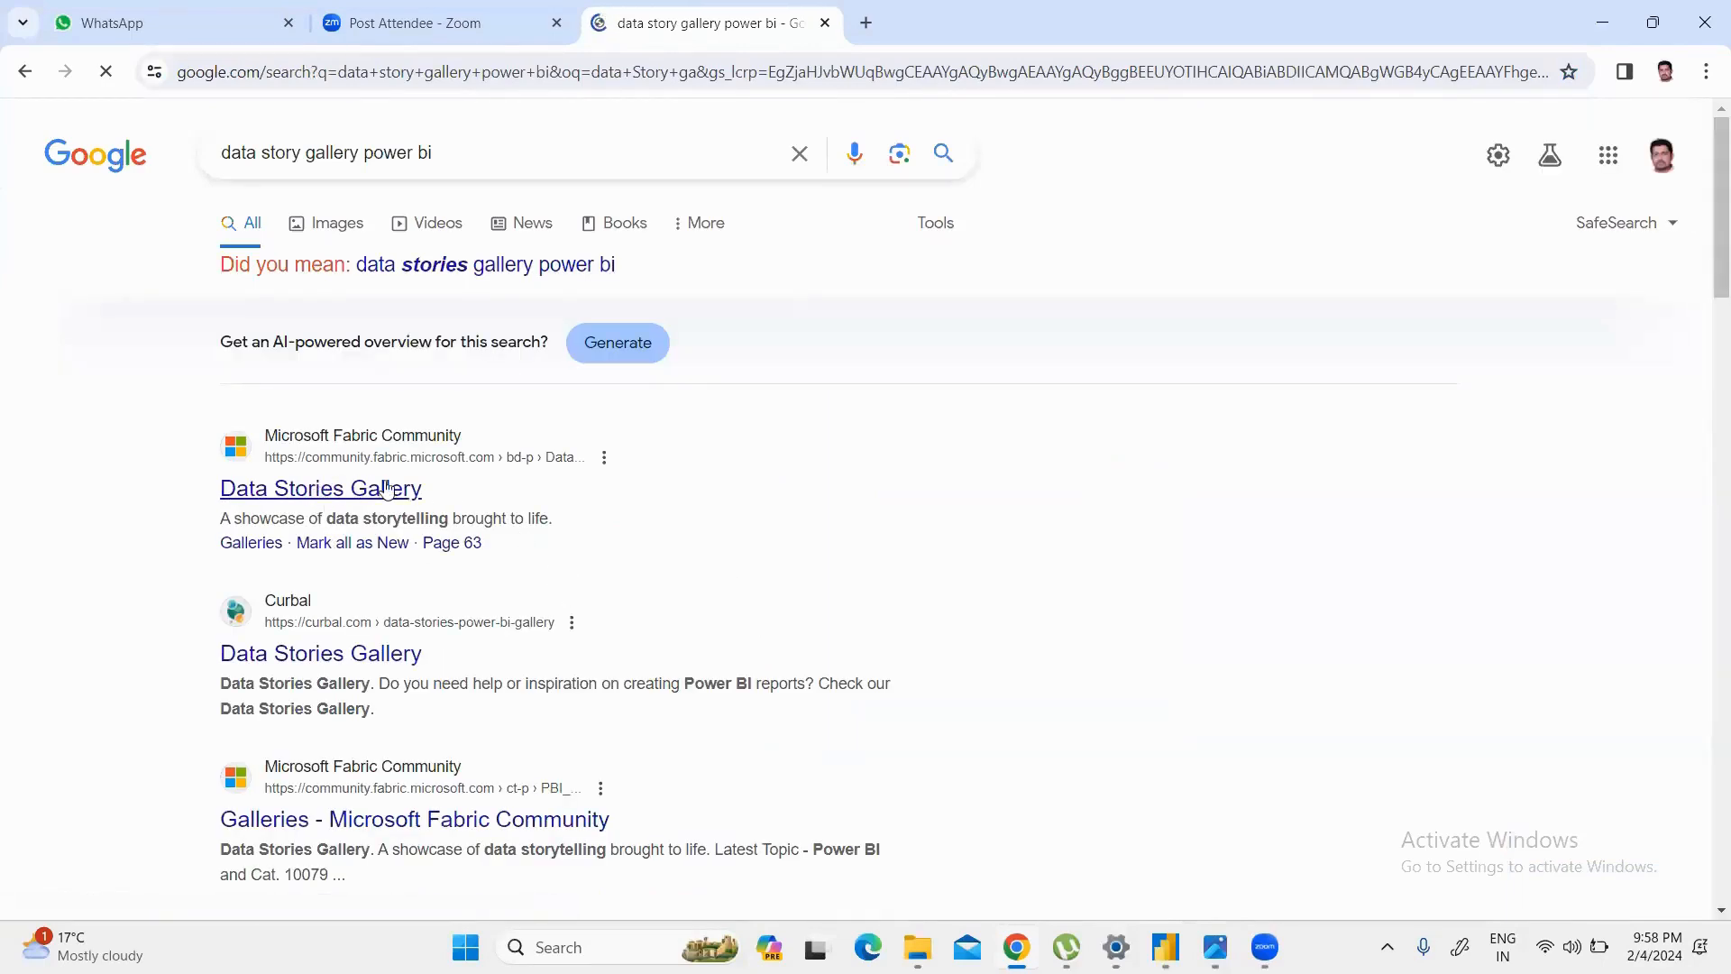
# Step: Open the Microsoft Fabric Community Data Stories Gallery result and look through the reports on its first page
pyautogui.click(341, 496)
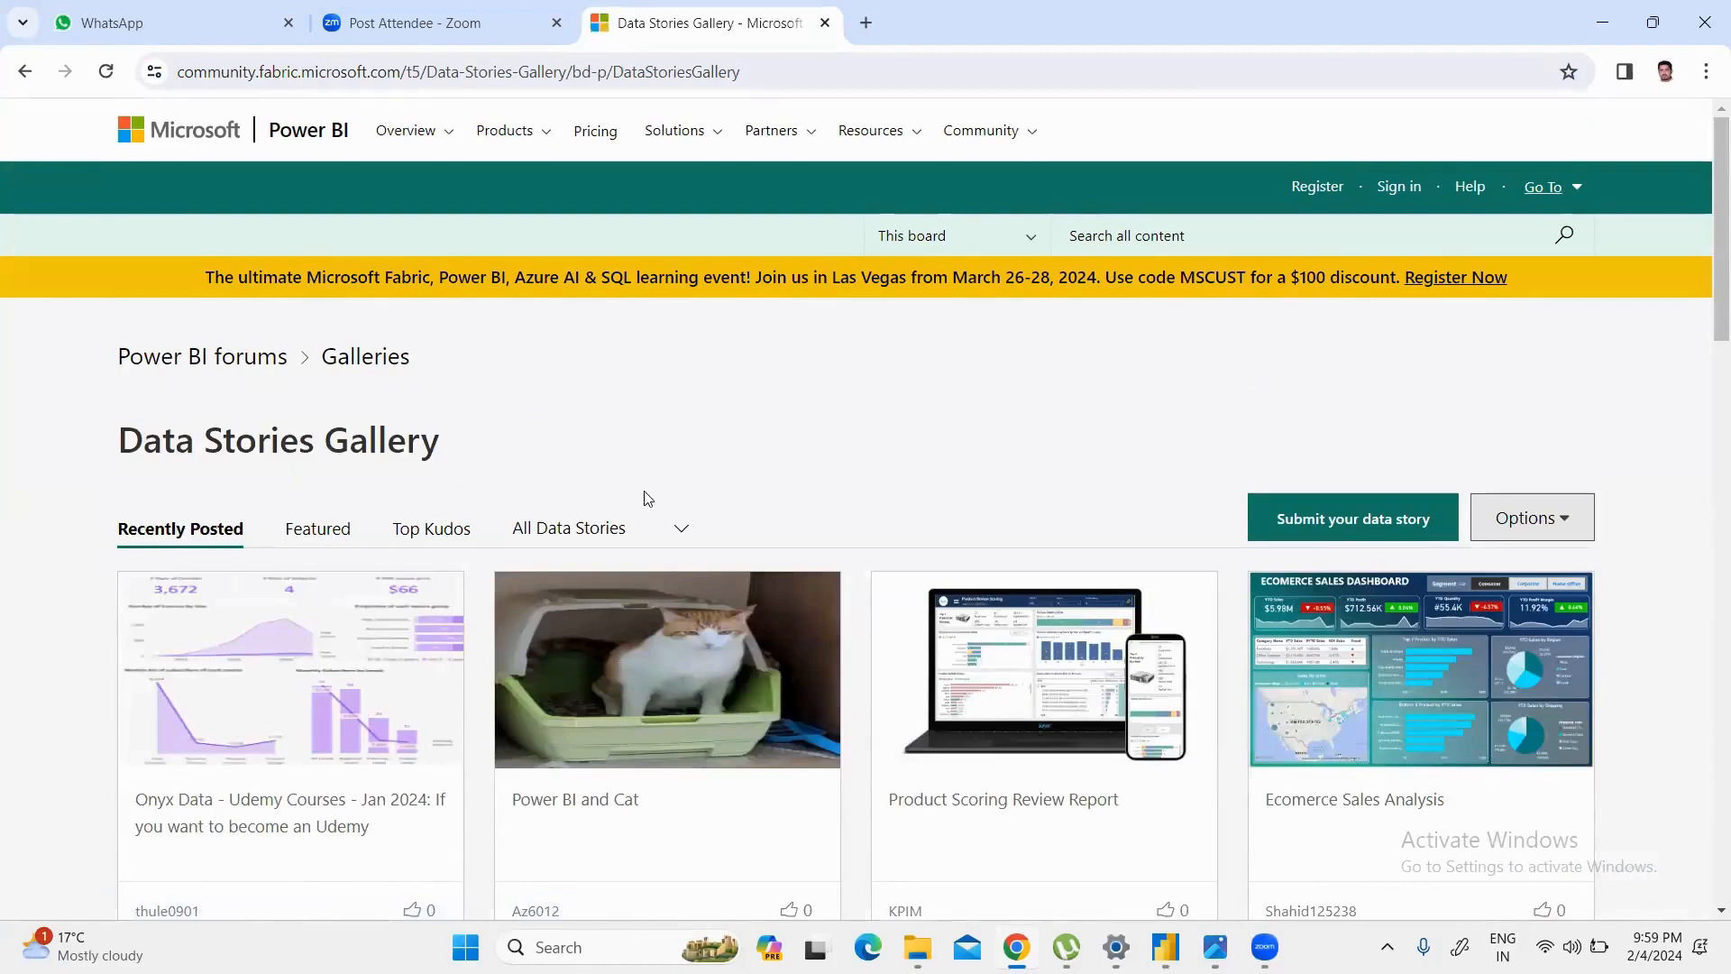
pyautogui.scroll(-2, 869, 504)
pyautogui.scroll(-8, 868, 505)
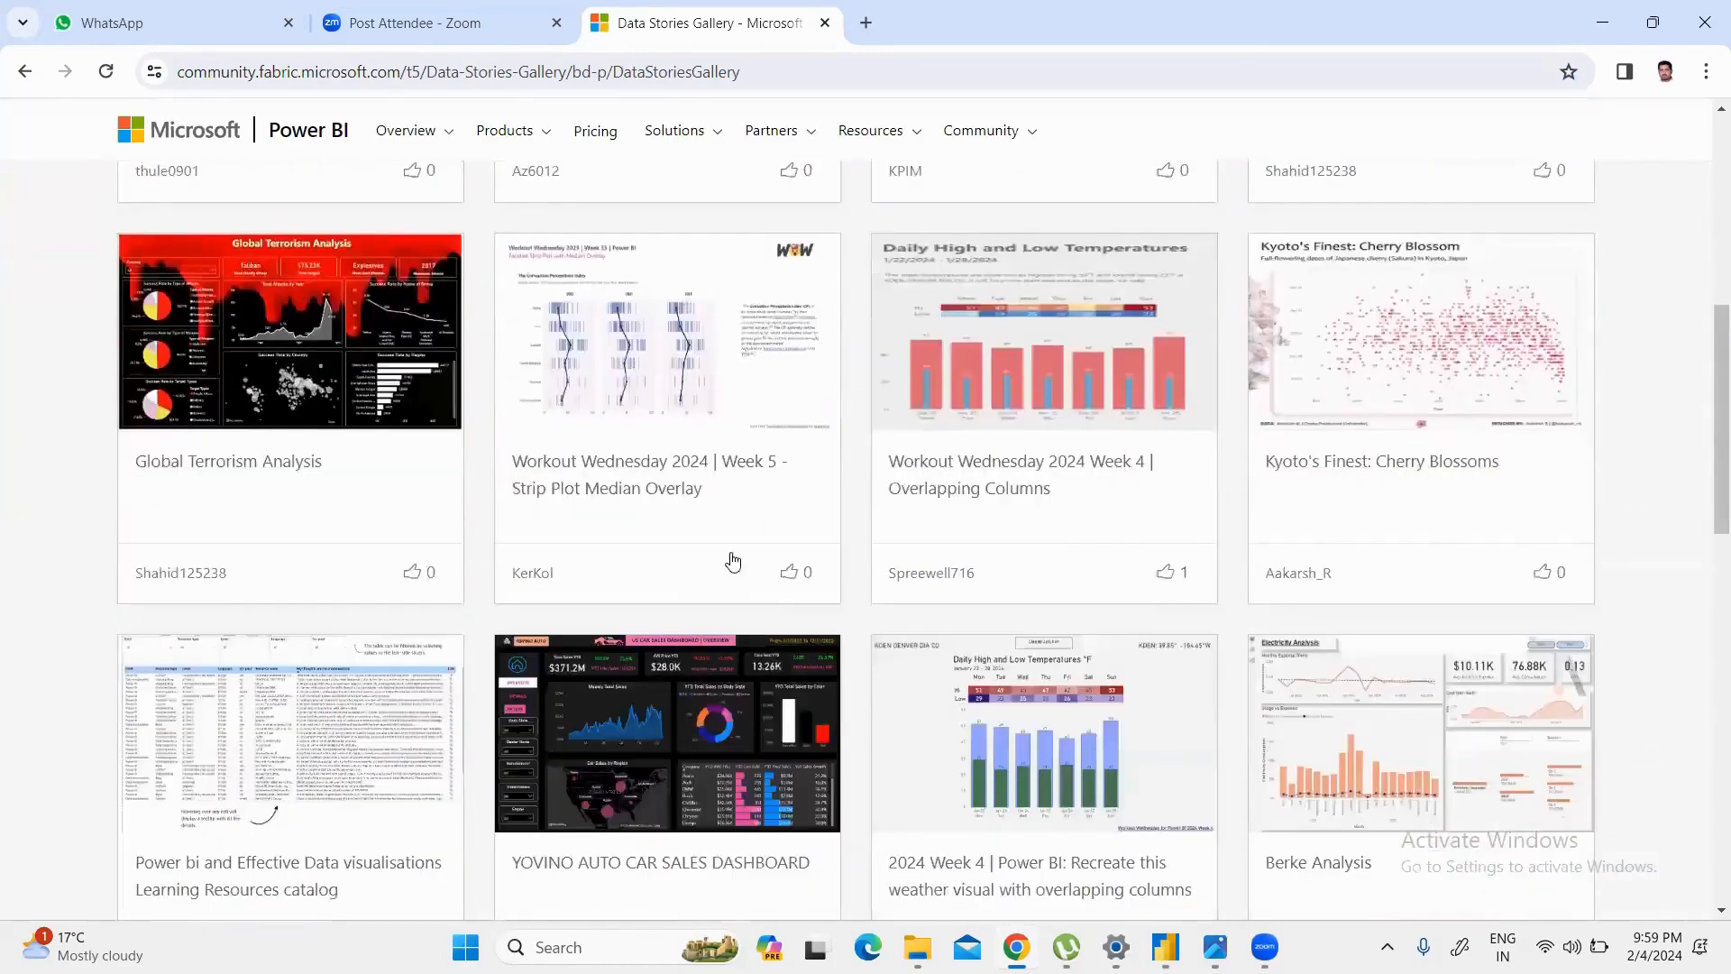
pyautogui.scroll(-4, 1576, 333)
pyautogui.scroll(-3, 517, 386)
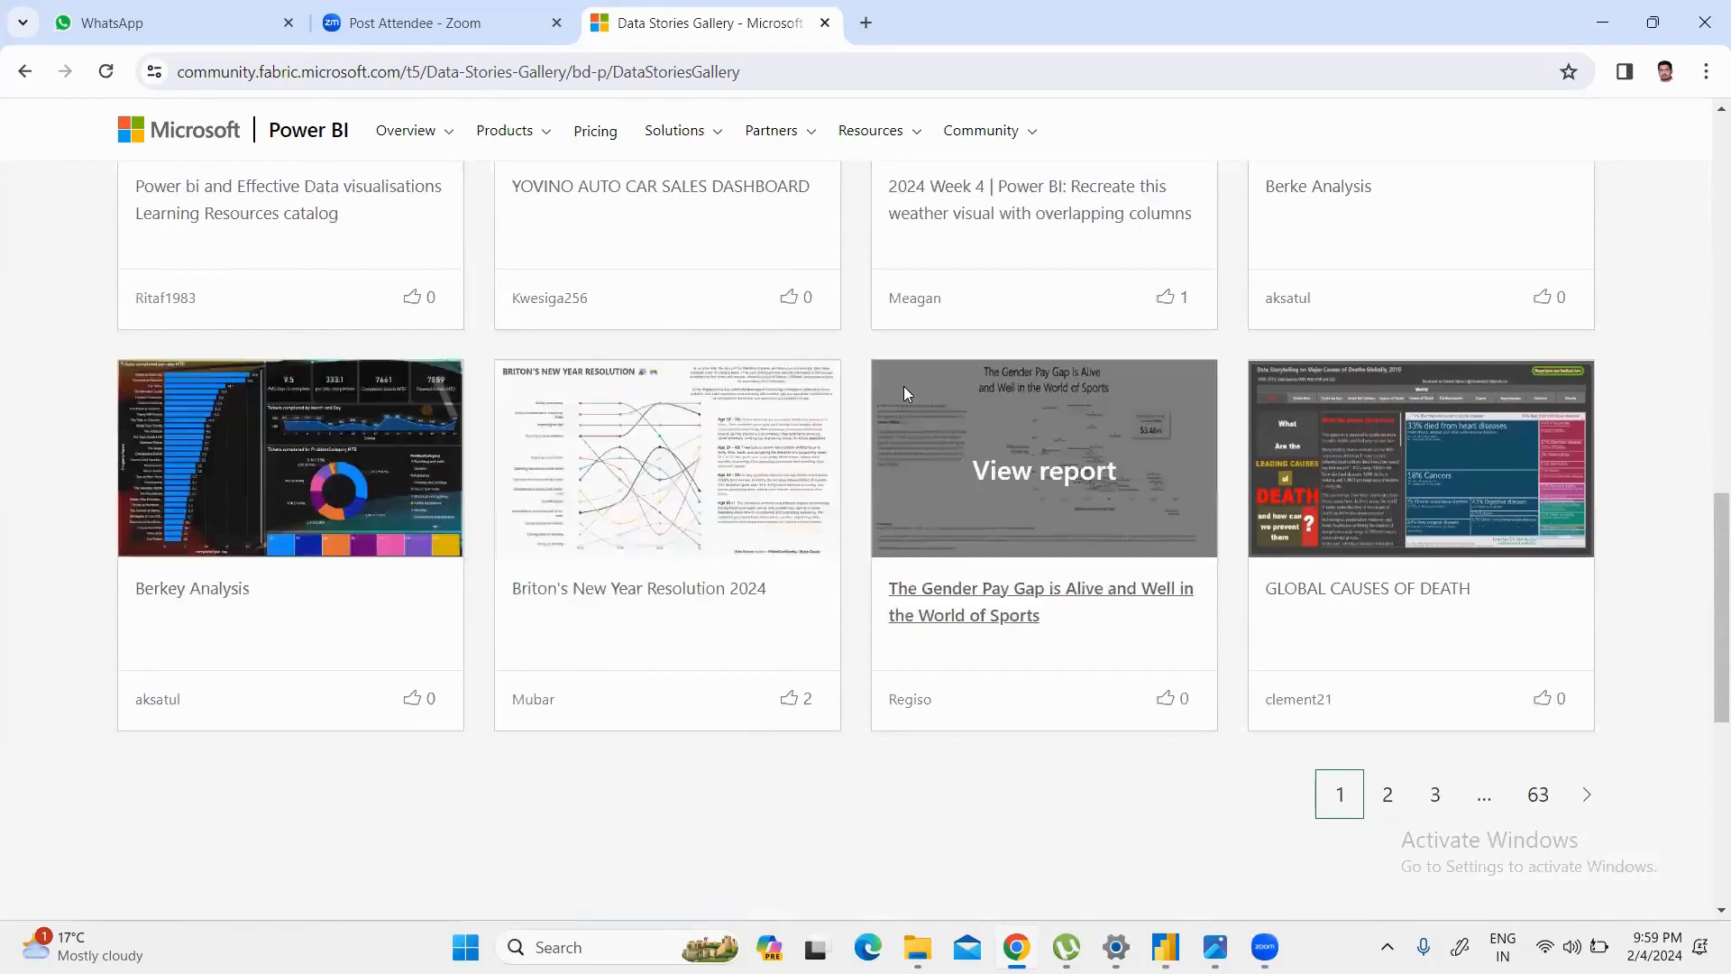
pyautogui.scroll(-3, 1541, 484)
pyautogui.scroll(-2, 1542, 699)
pyautogui.scroll(3, 1398, 689)
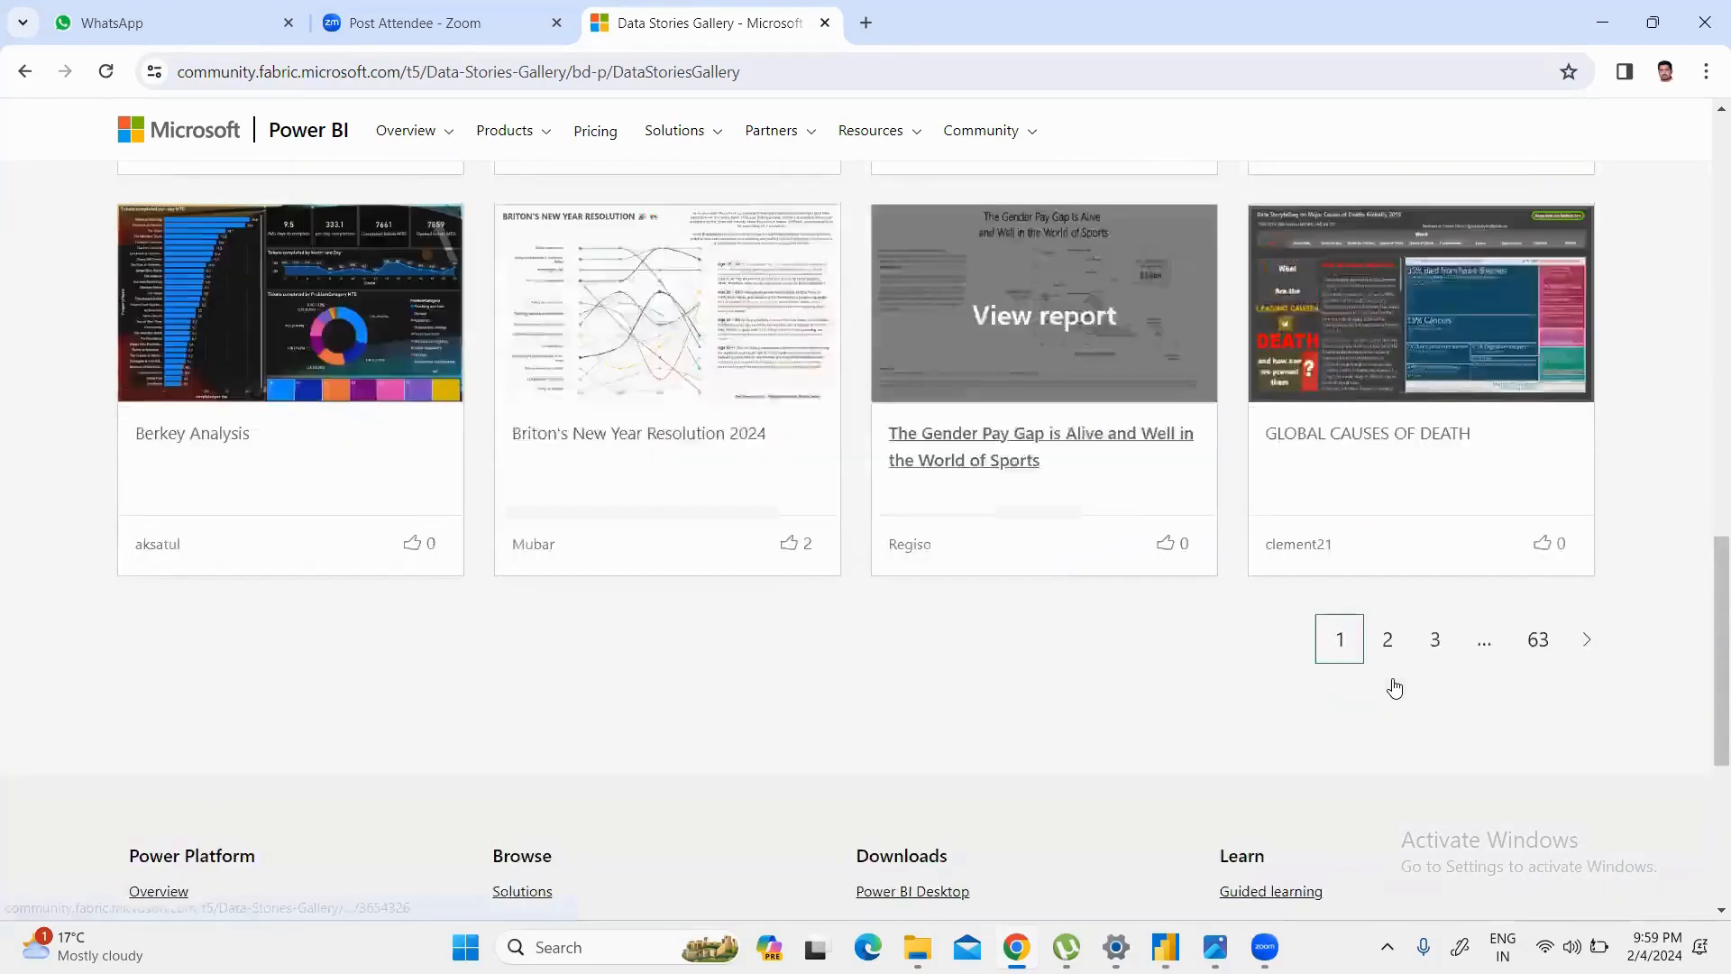
# Step: Go to page 2 of the Data Stories Gallery and open the QA Dashboard report
pyautogui.click(1389, 683)
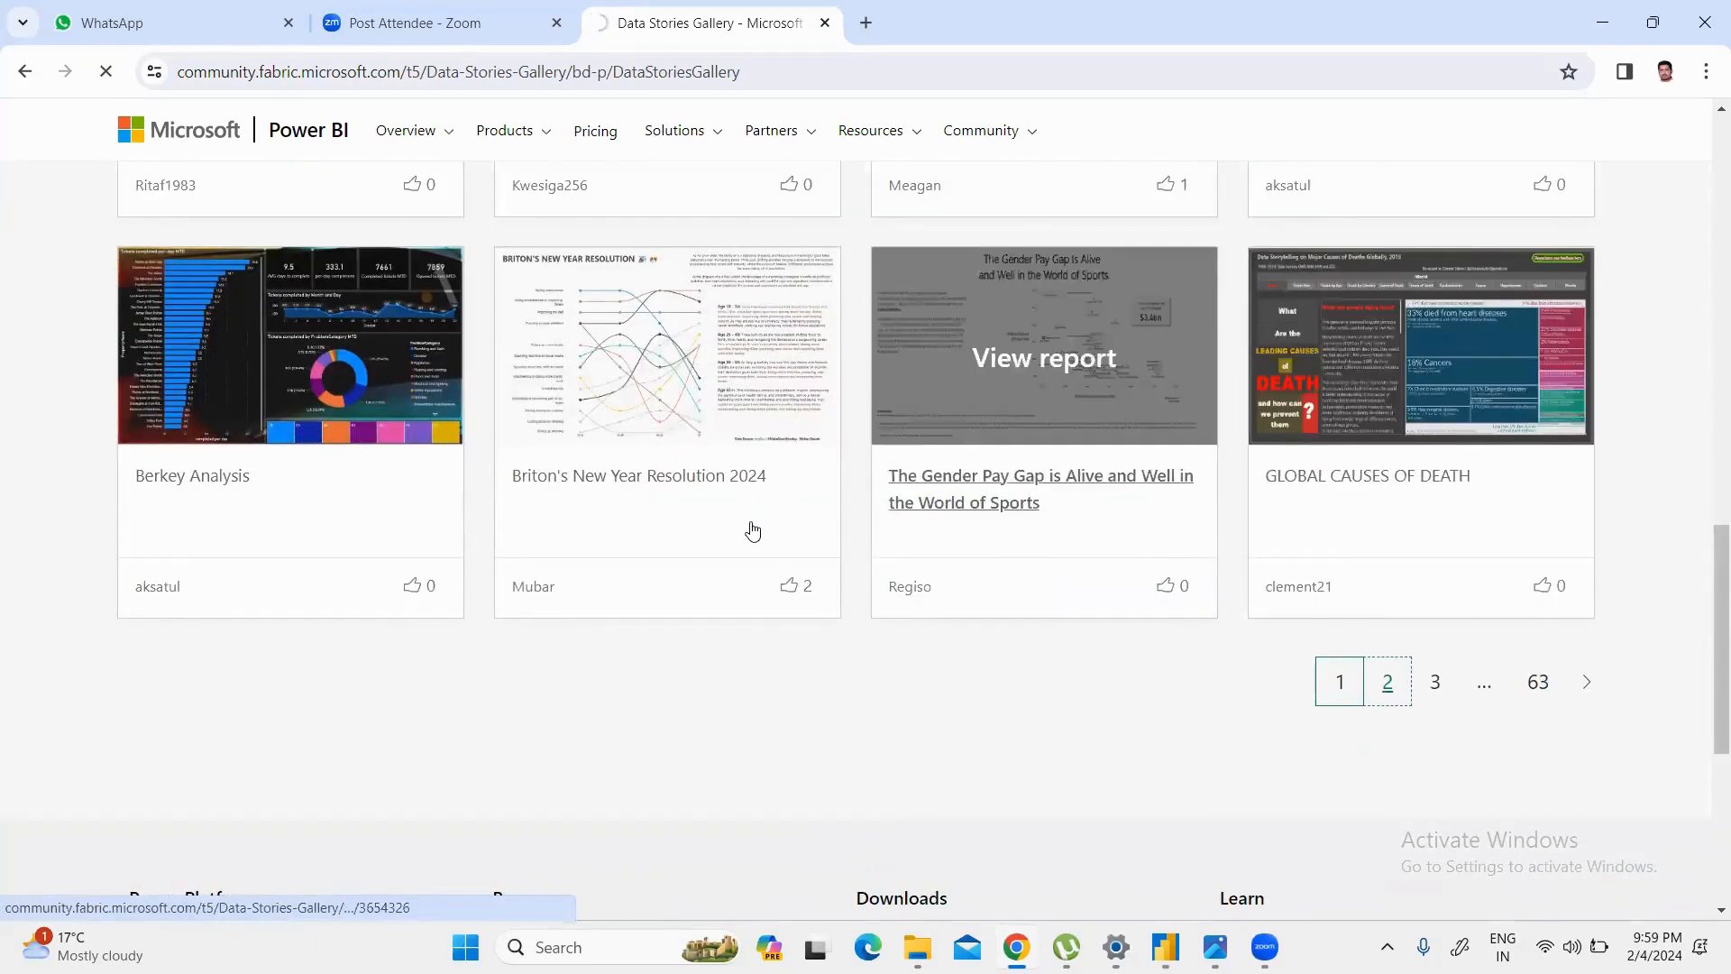
pyautogui.scroll(5, 747, 534)
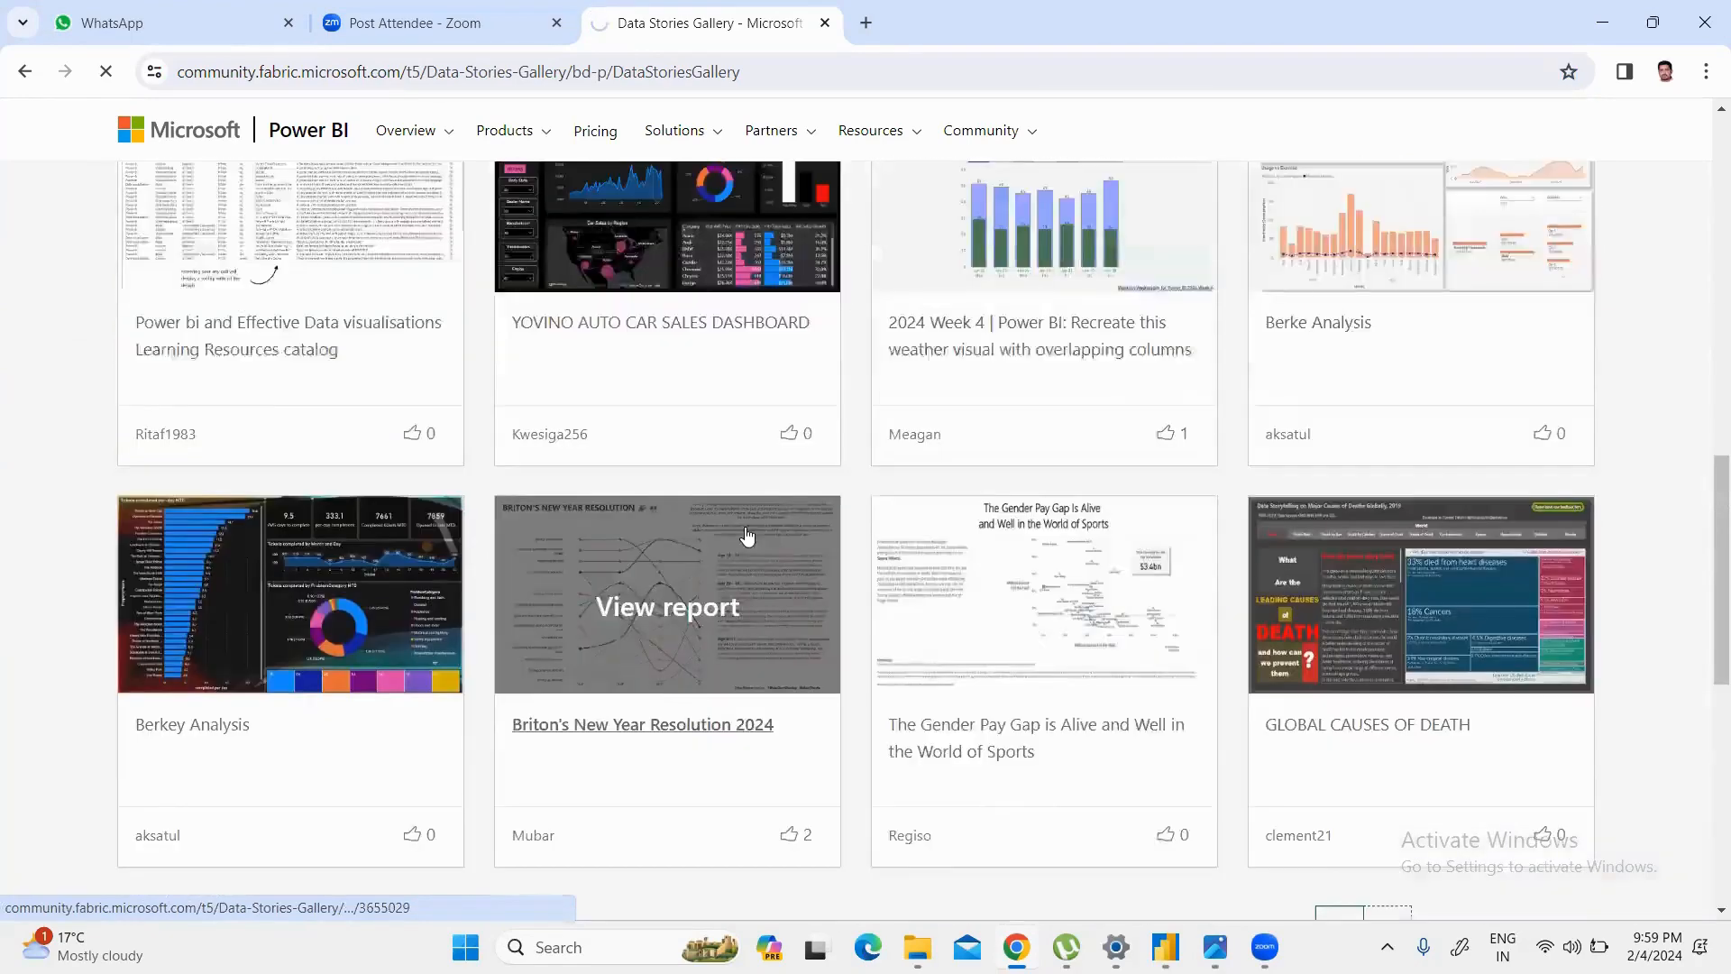
pyautogui.scroll(2, 745, 533)
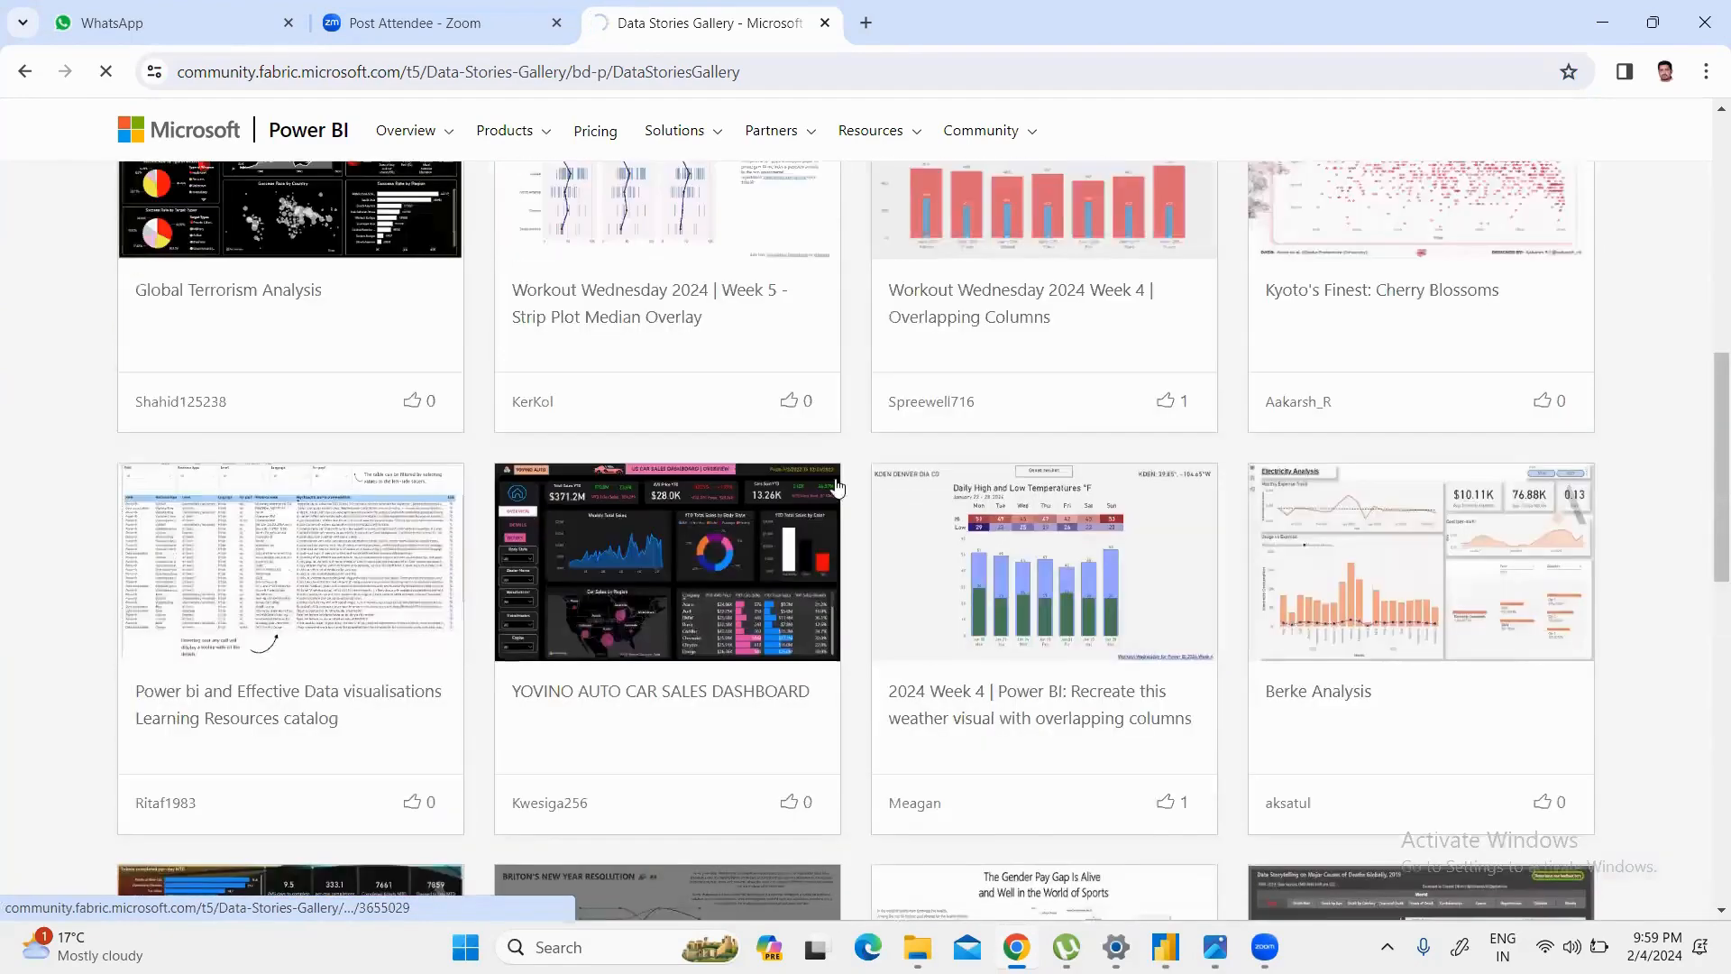
pyautogui.scroll(2, 960, 573)
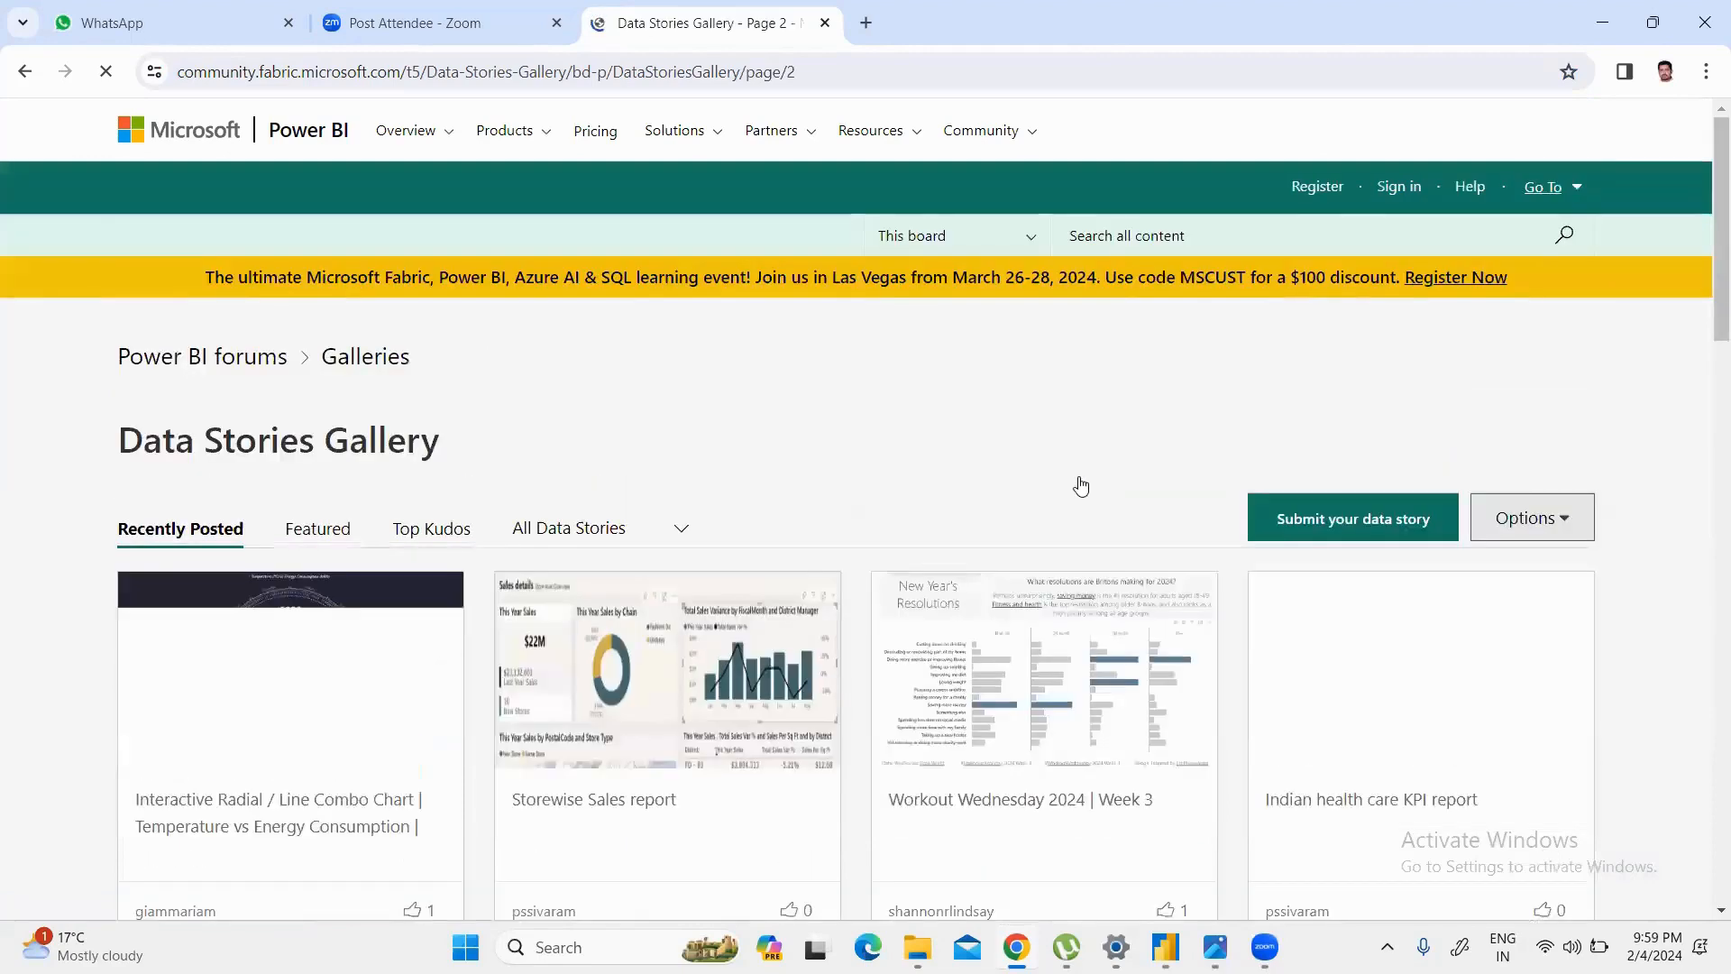
pyautogui.scroll(-8, 1046, 506)
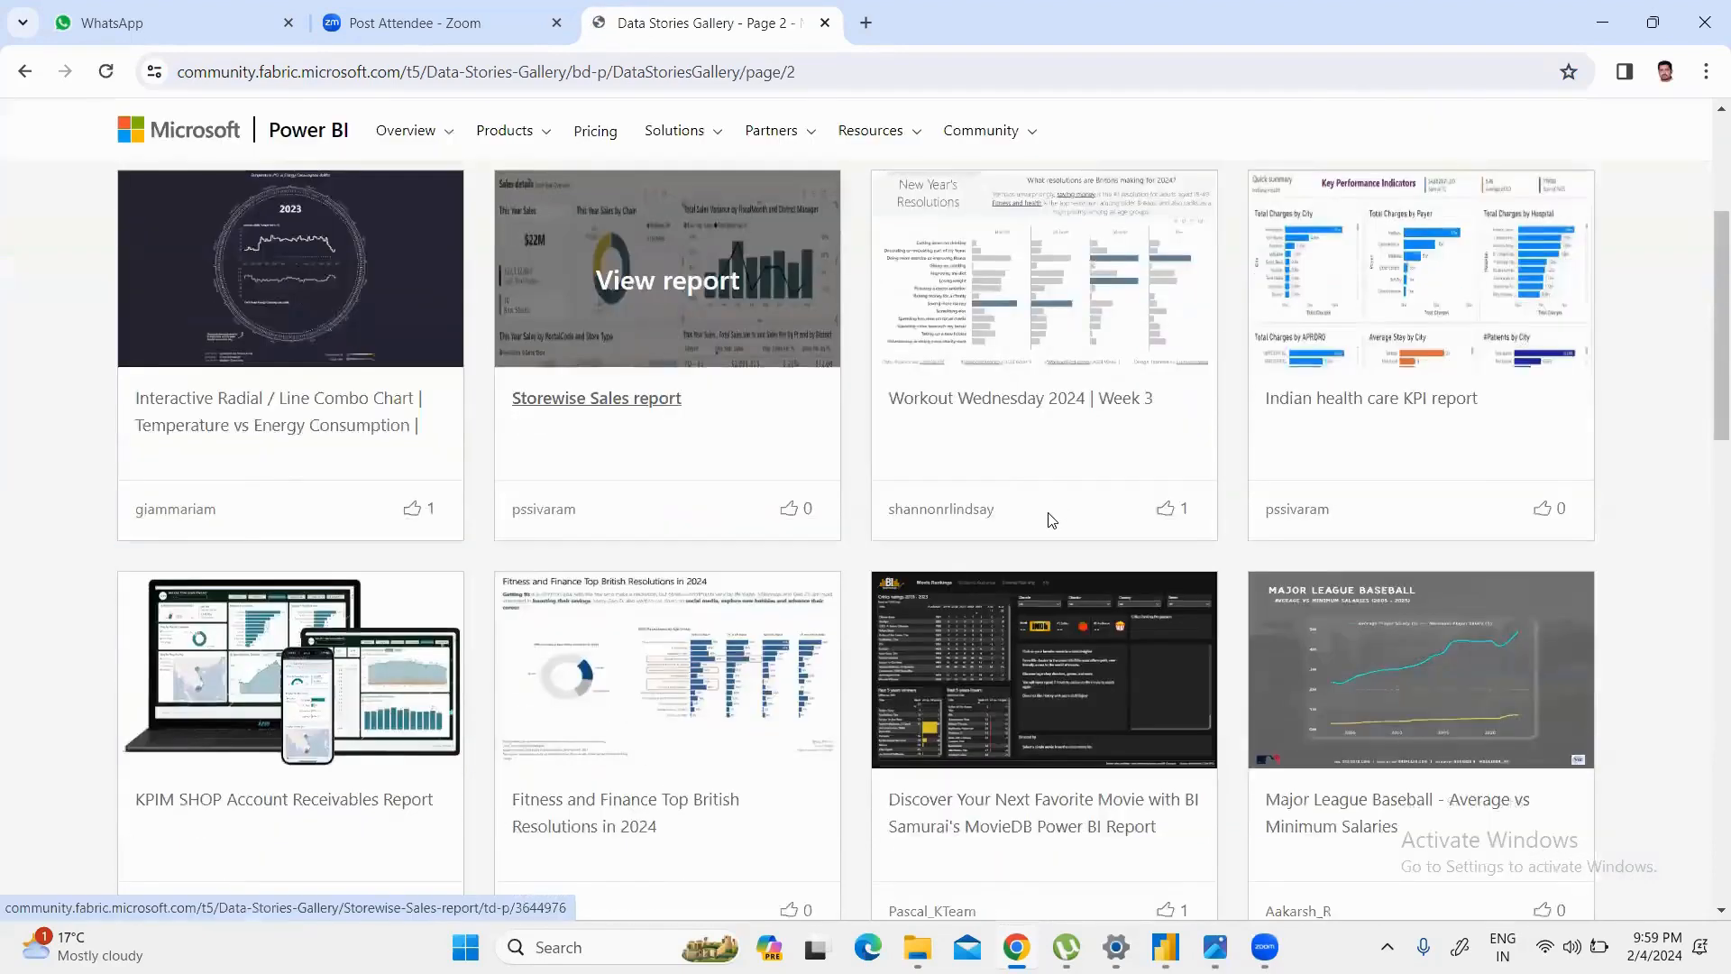
pyautogui.scroll(-1, 1048, 515)
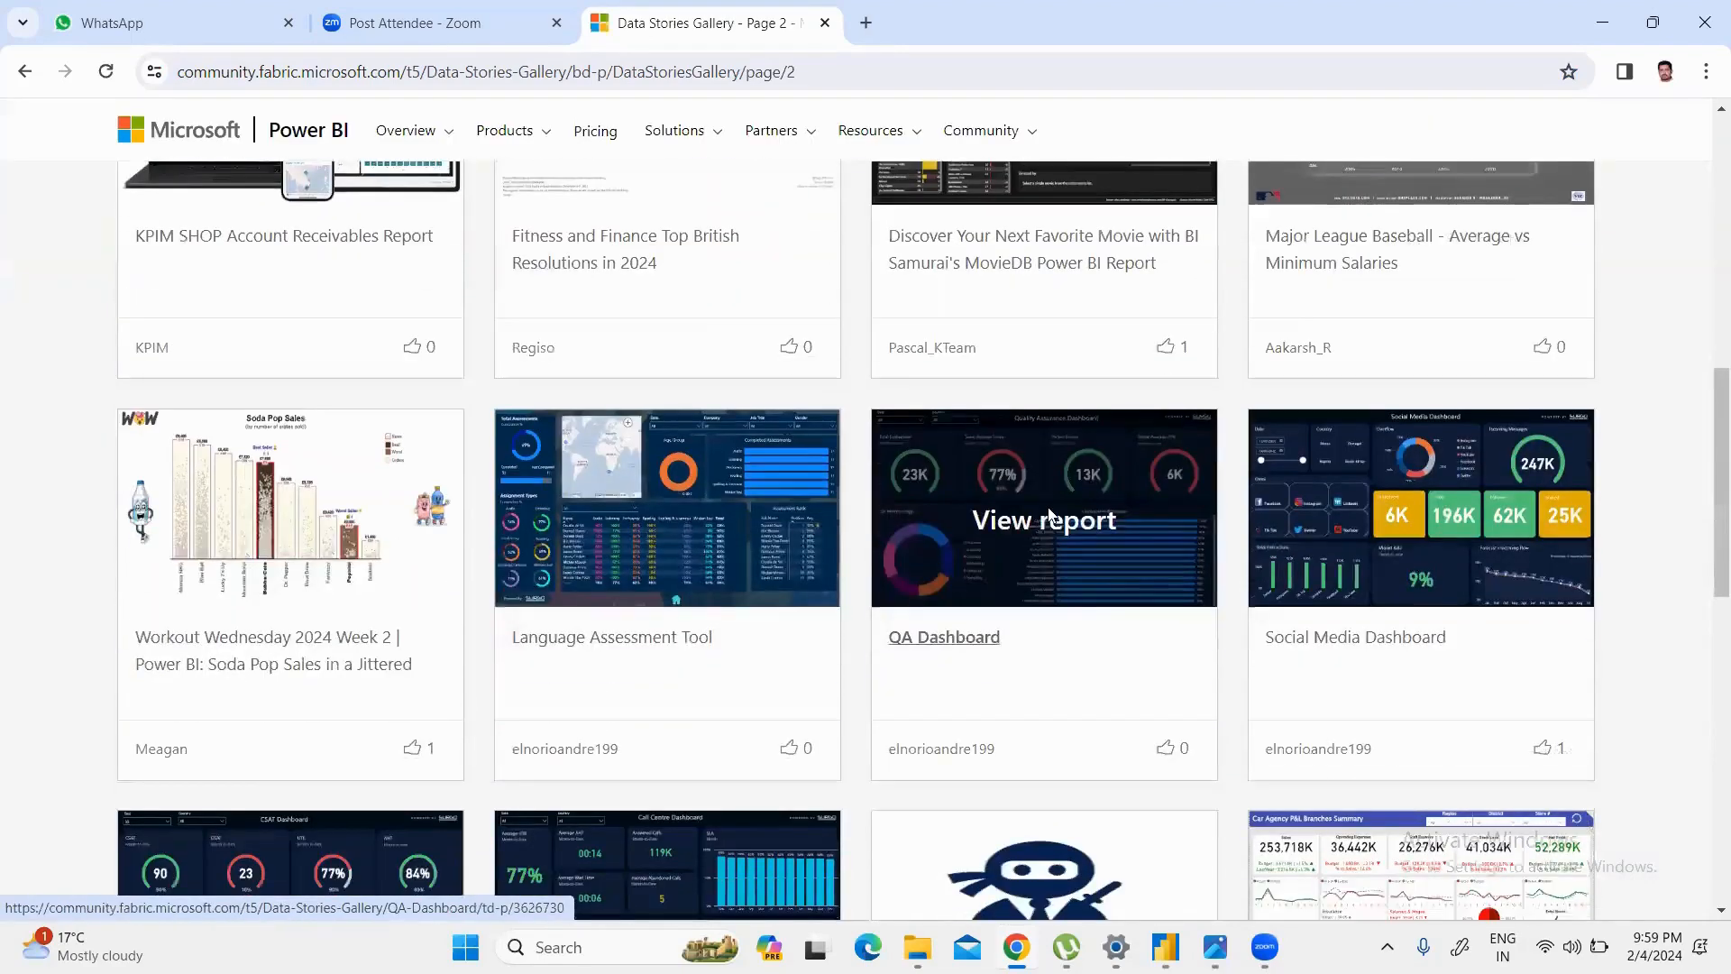
pyautogui.click(1049, 516)
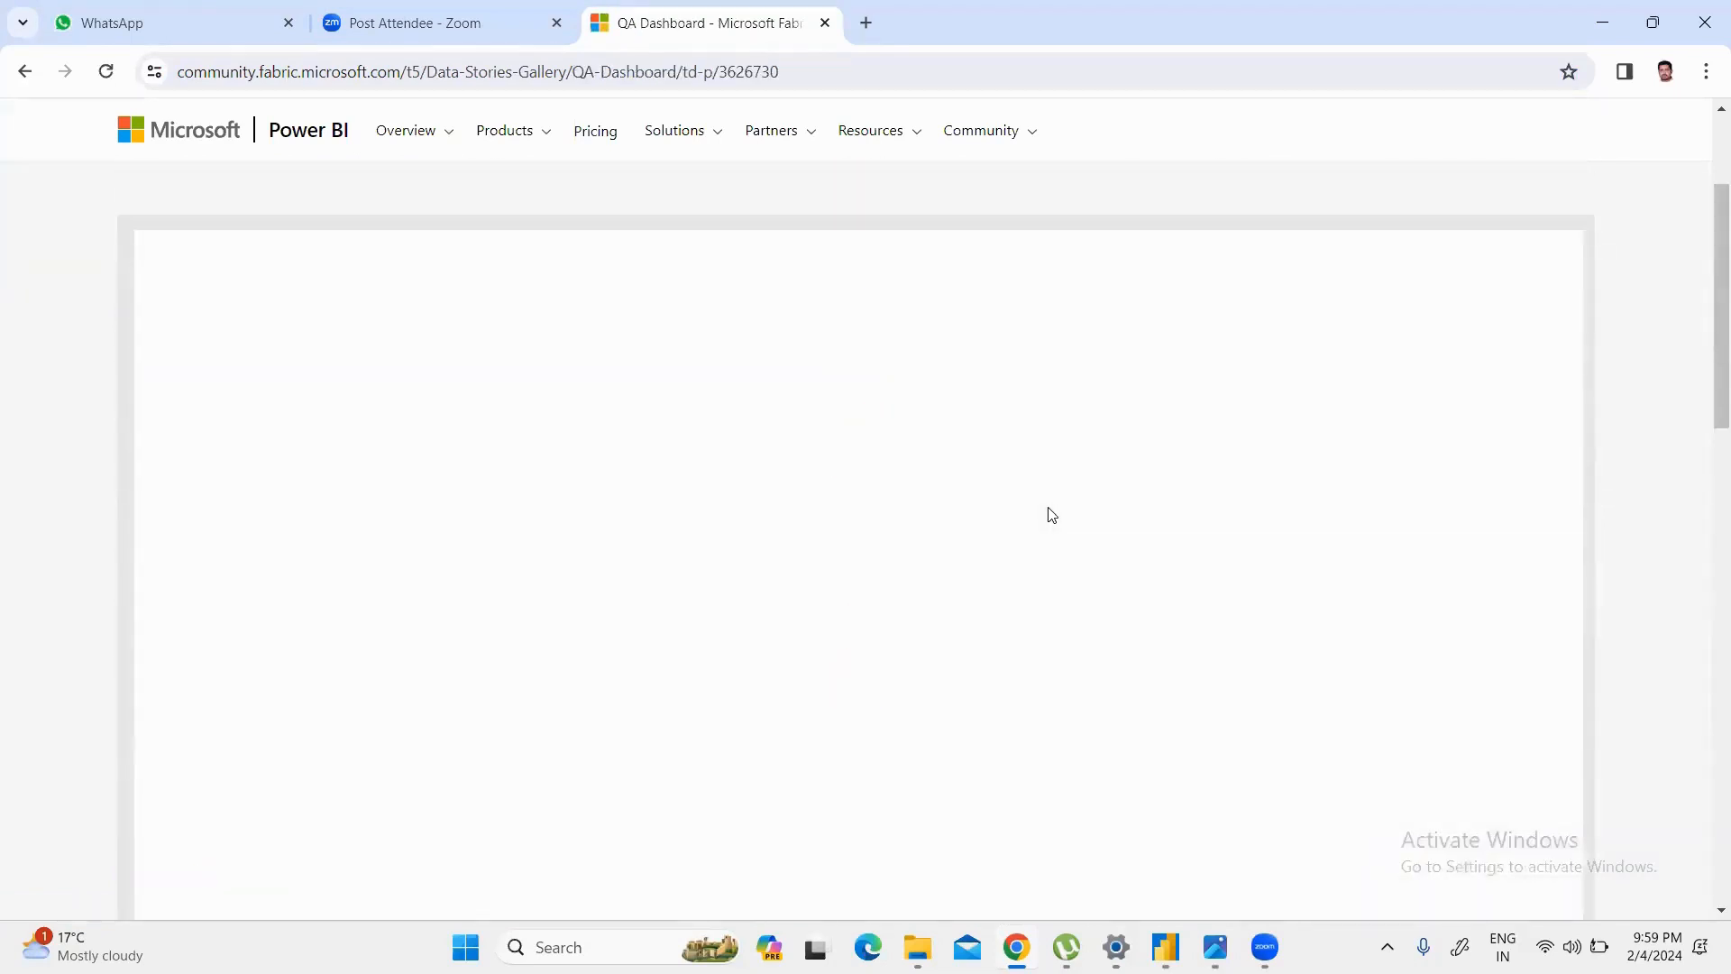
# Step: Examine the QA Dashboard report from top to bottom and compare its layout with the Sales Analysis Report in Power BI Desktop
pyautogui.scroll(-3, 1048, 516)
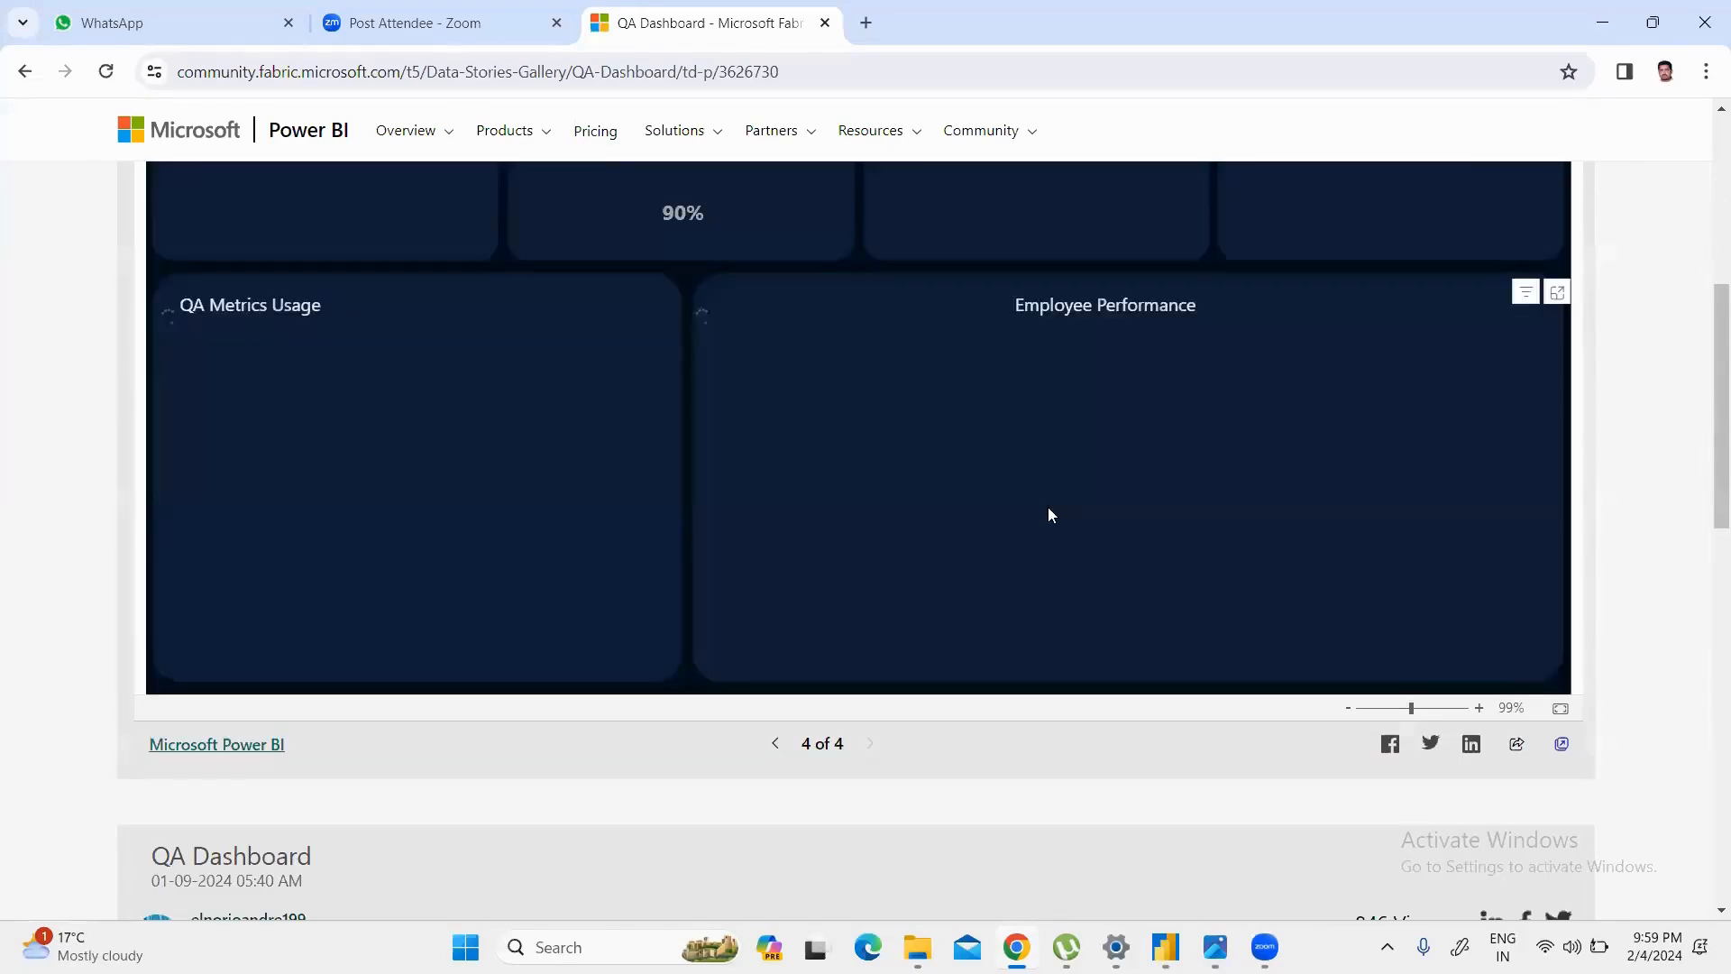
pyautogui.scroll(3, 1048, 511)
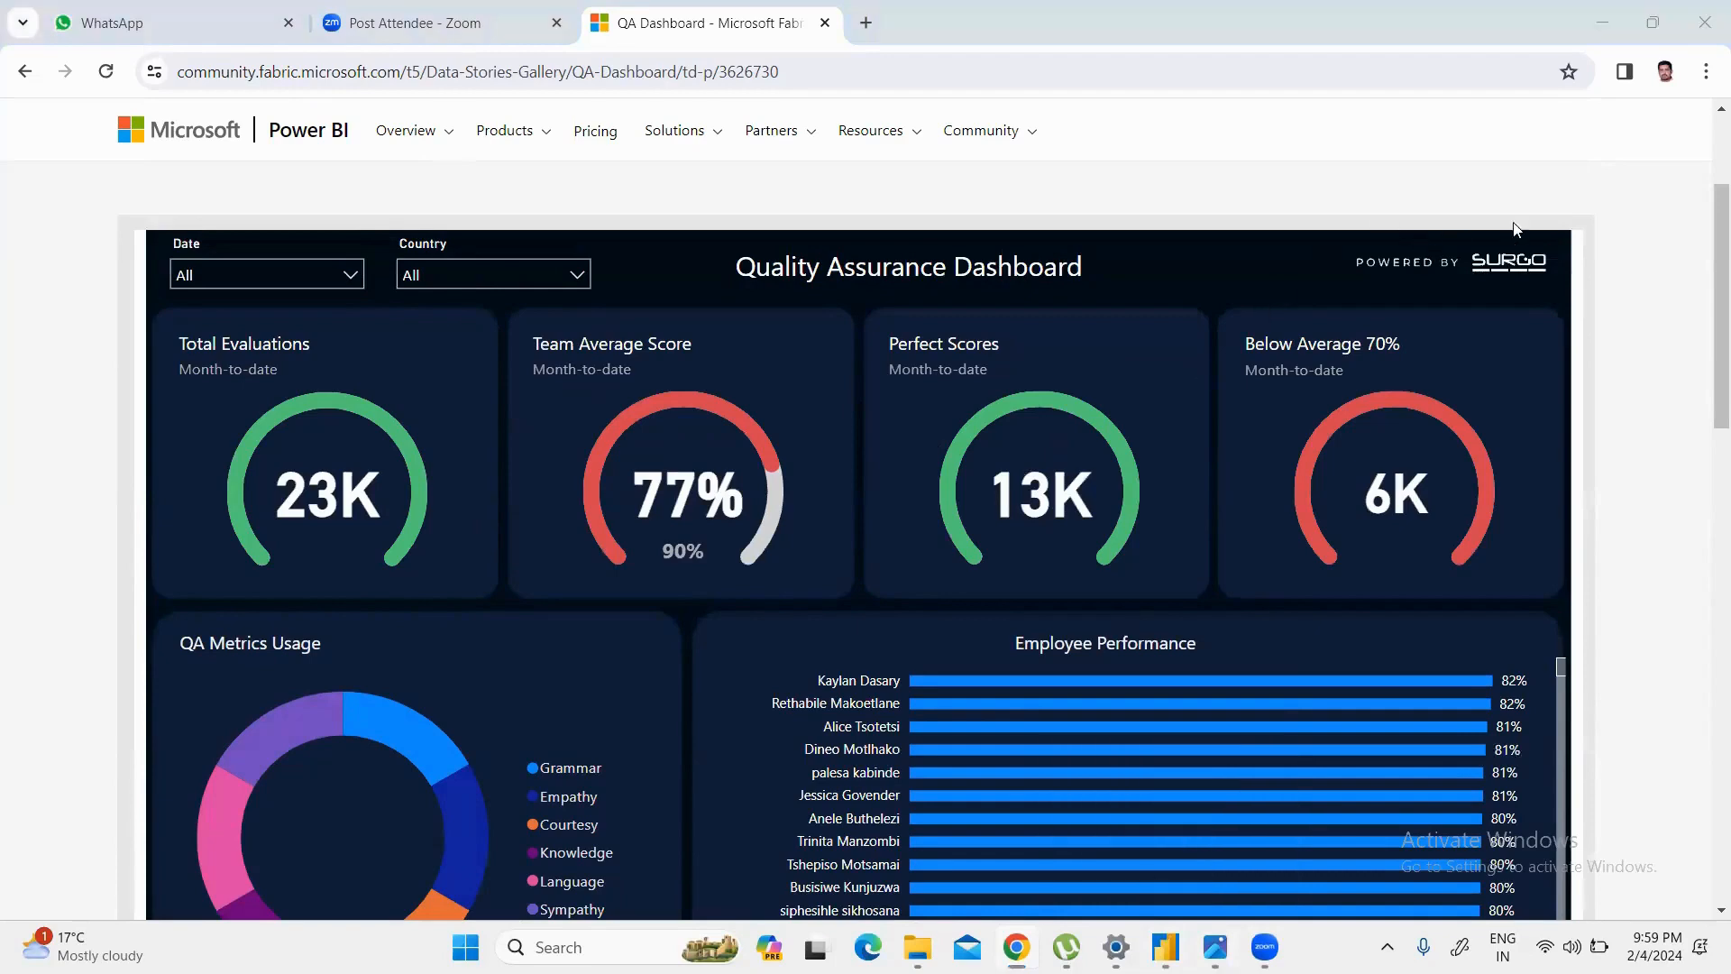
pyautogui.hotkey('alt', 'Tab')
pyautogui.click(1472, 267)
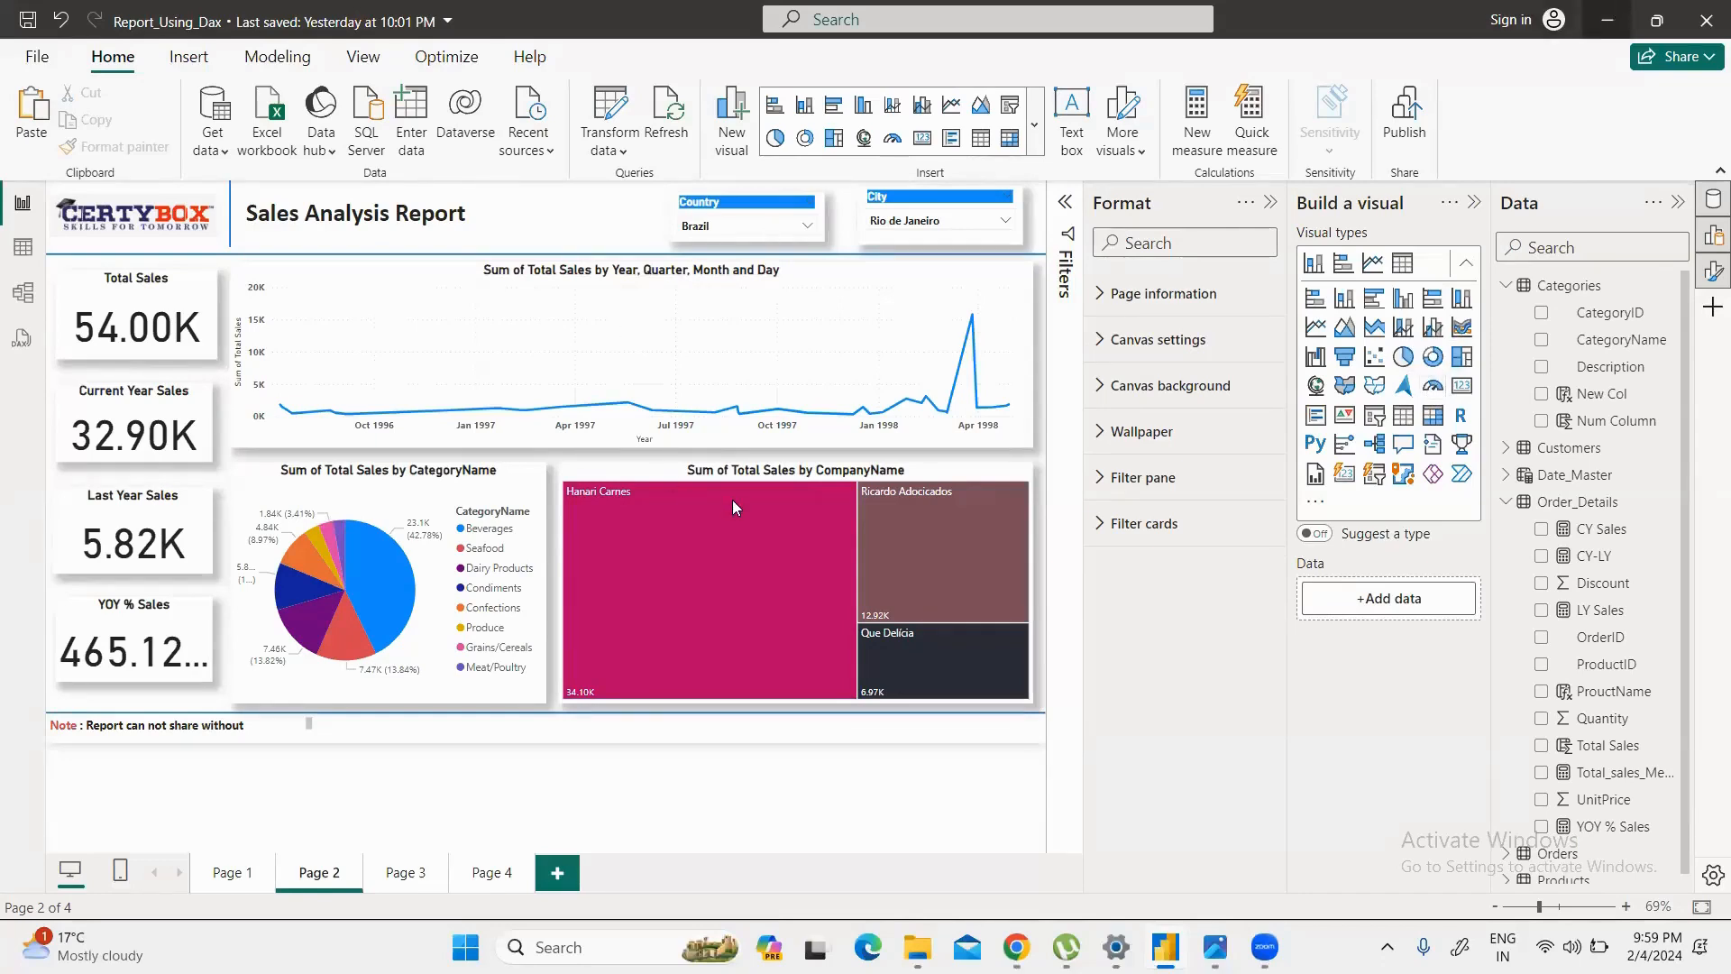
pyautogui.hotkey('alt', 'Tab')
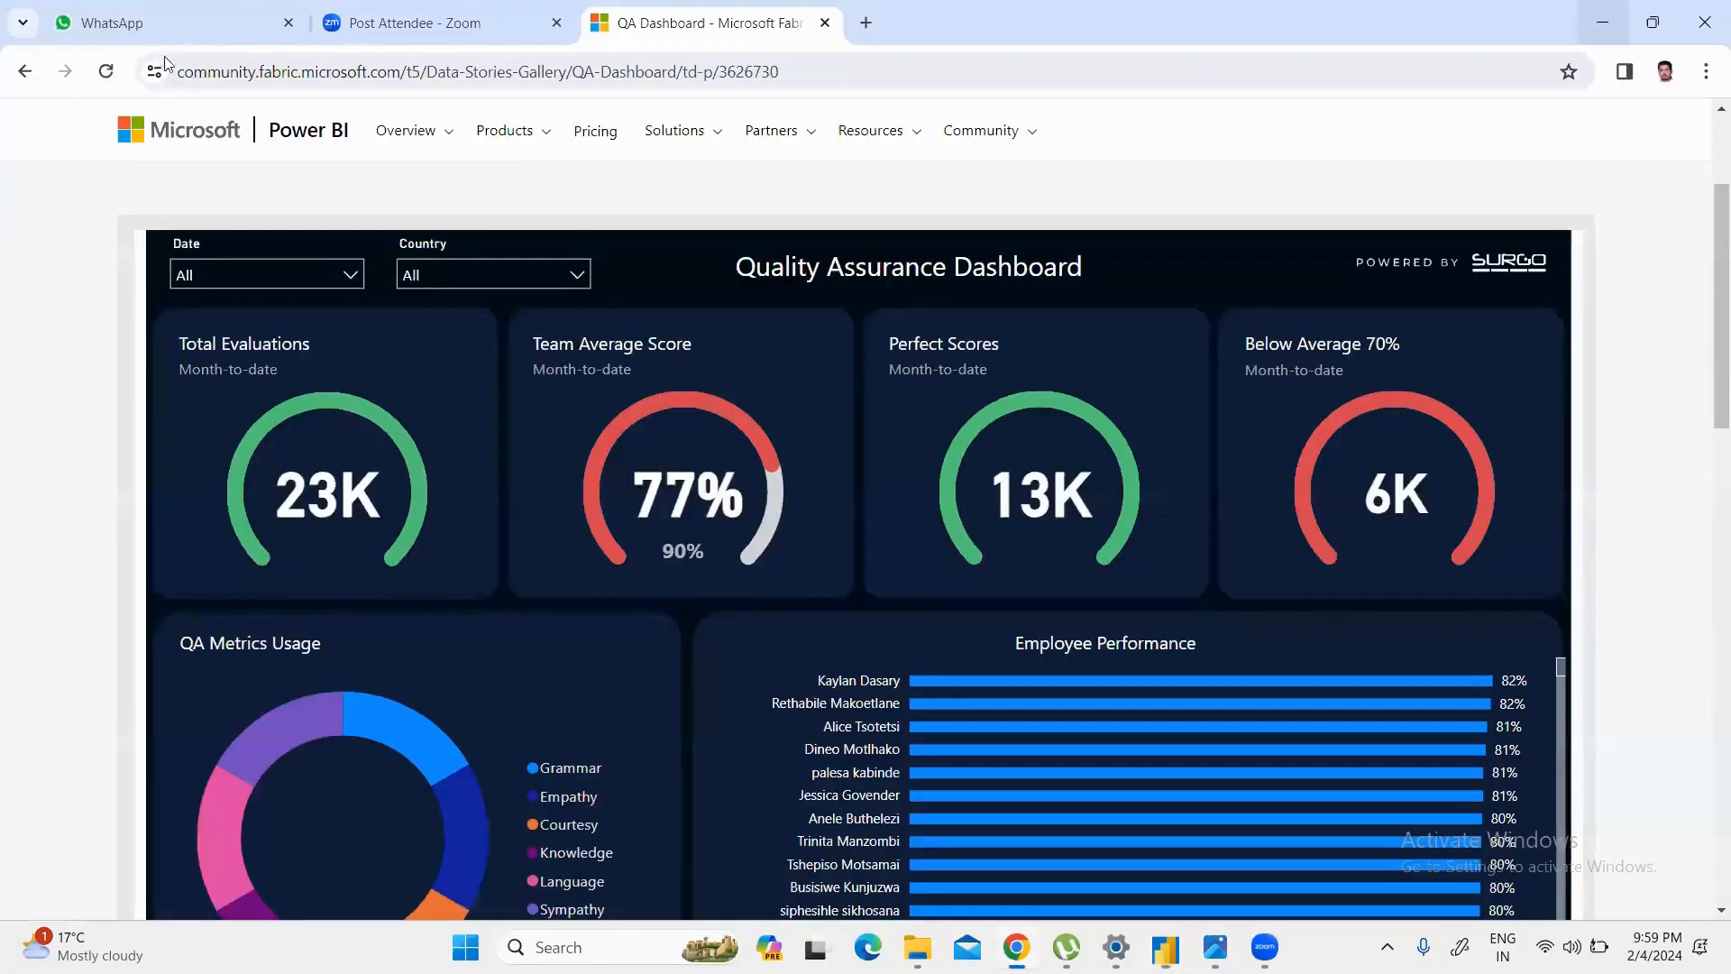
pyautogui.scroll(-2, 622, 346)
pyautogui.scroll(-8, 632, 370)
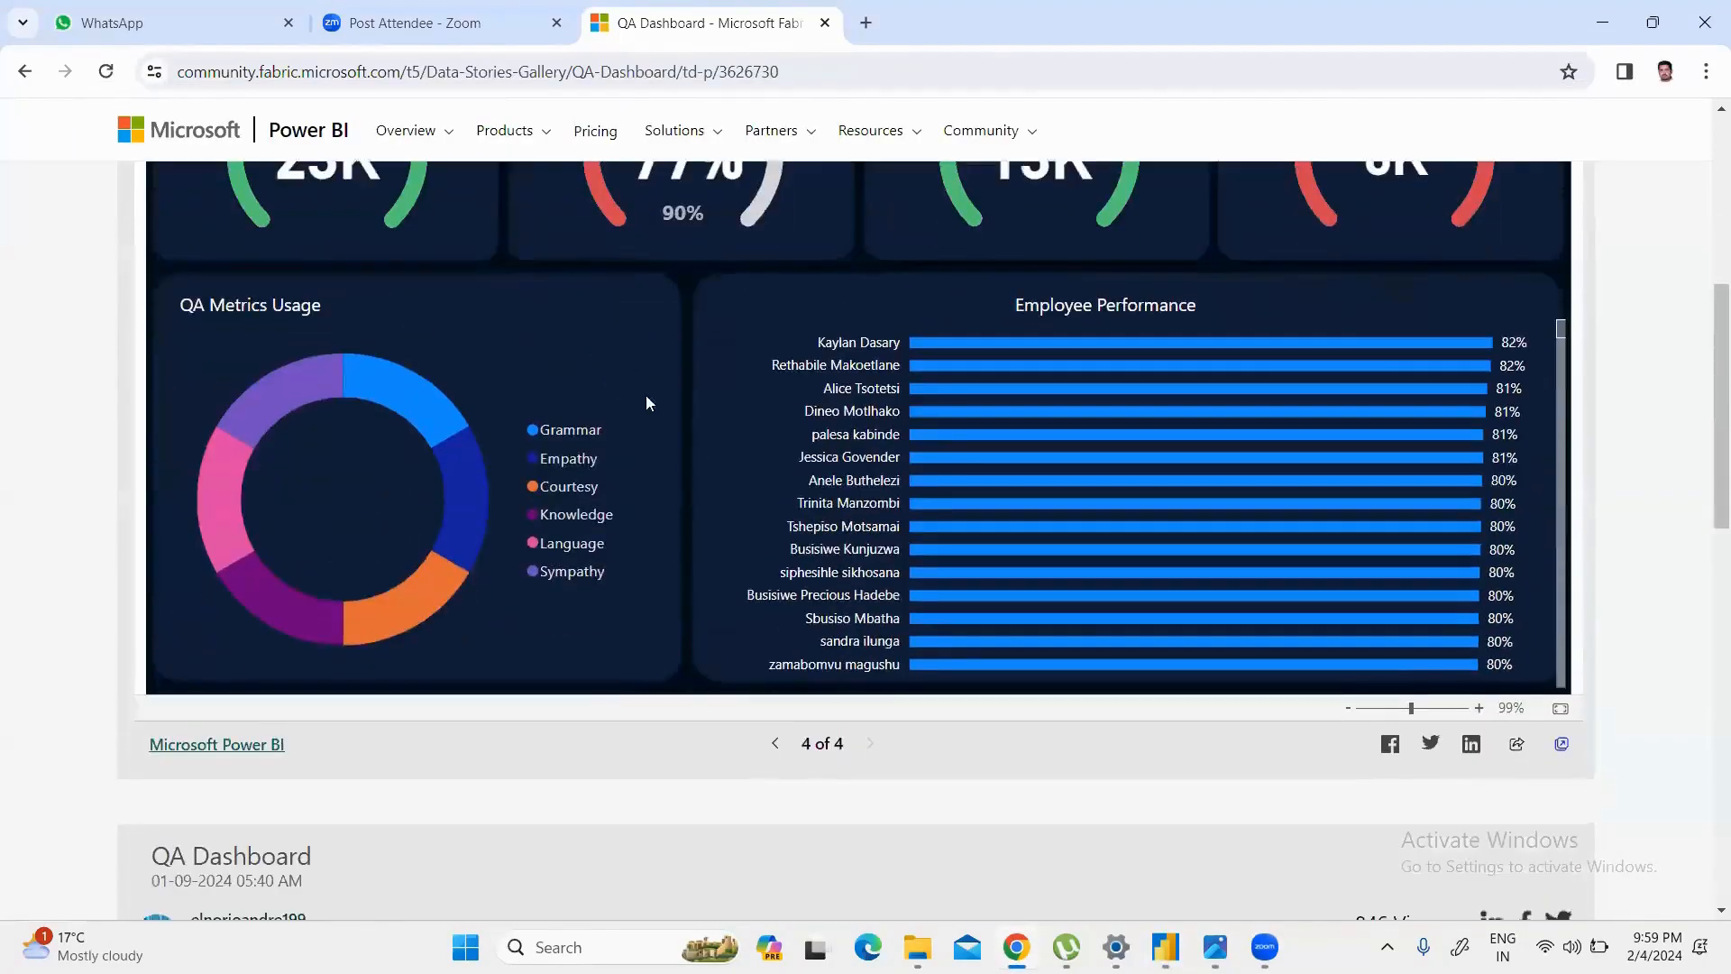
pyautogui.scroll(3, 748, 478)
pyautogui.scroll(5, 748, 485)
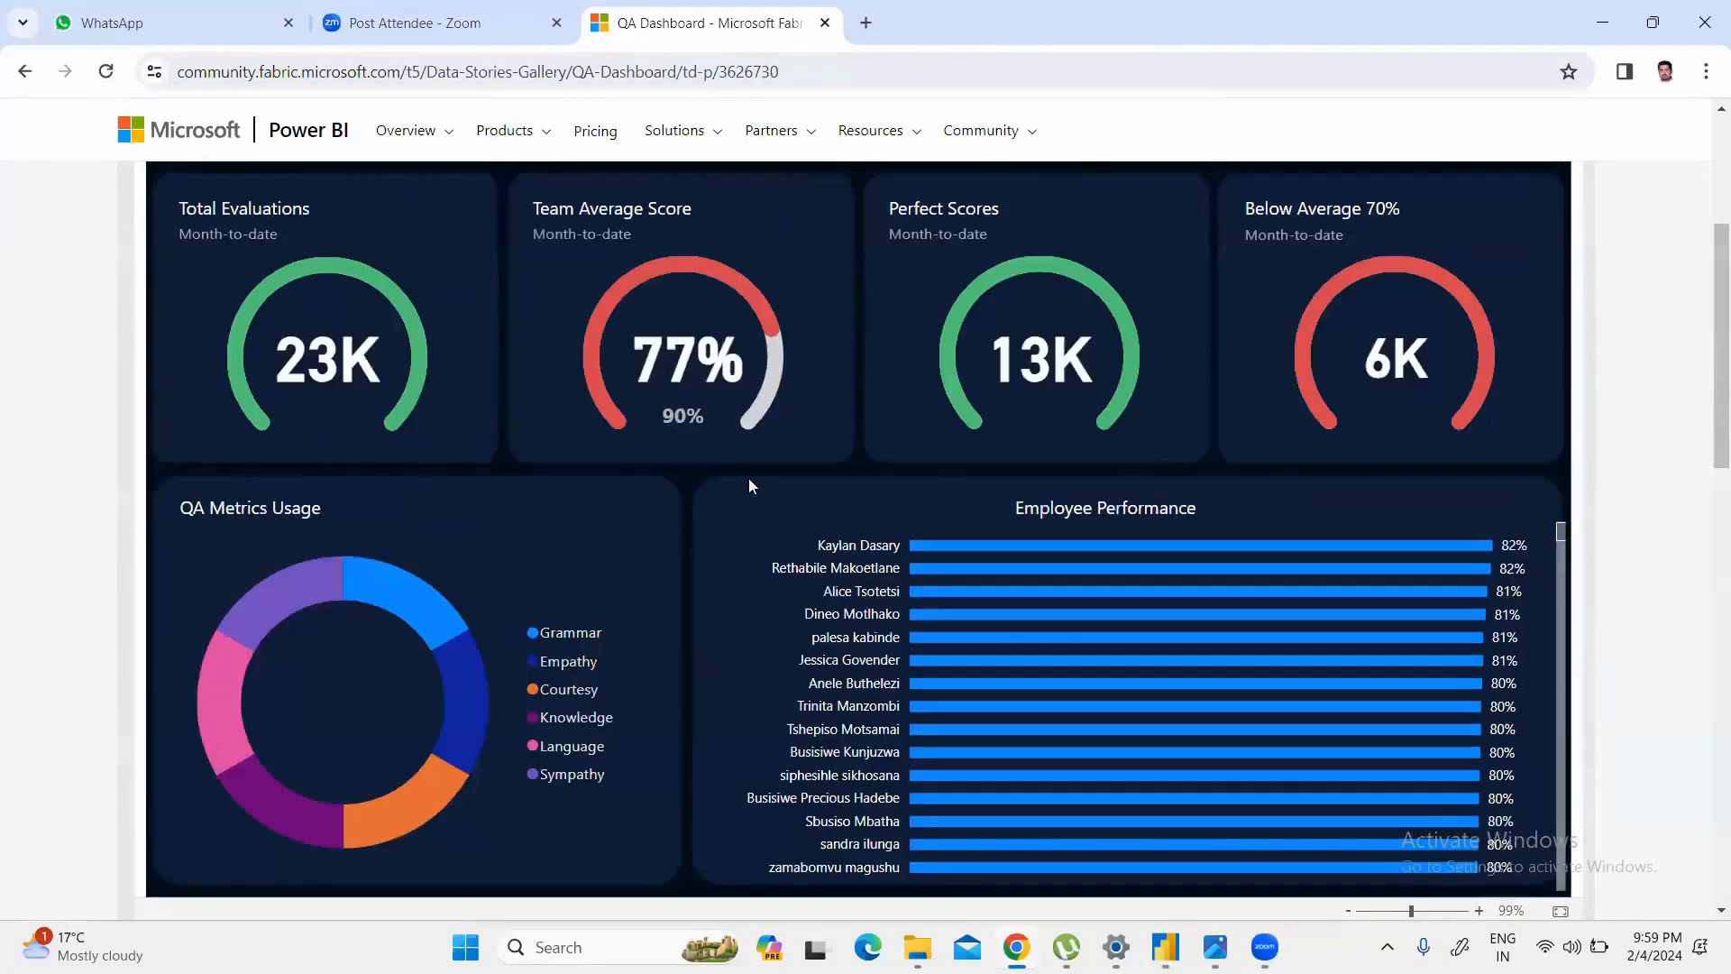
# Step: Return to page 2 of the Data Stories Gallery, open the Social Media Dashboard report, and look over its visuals
pyautogui.hotkey('alt', 'Left')
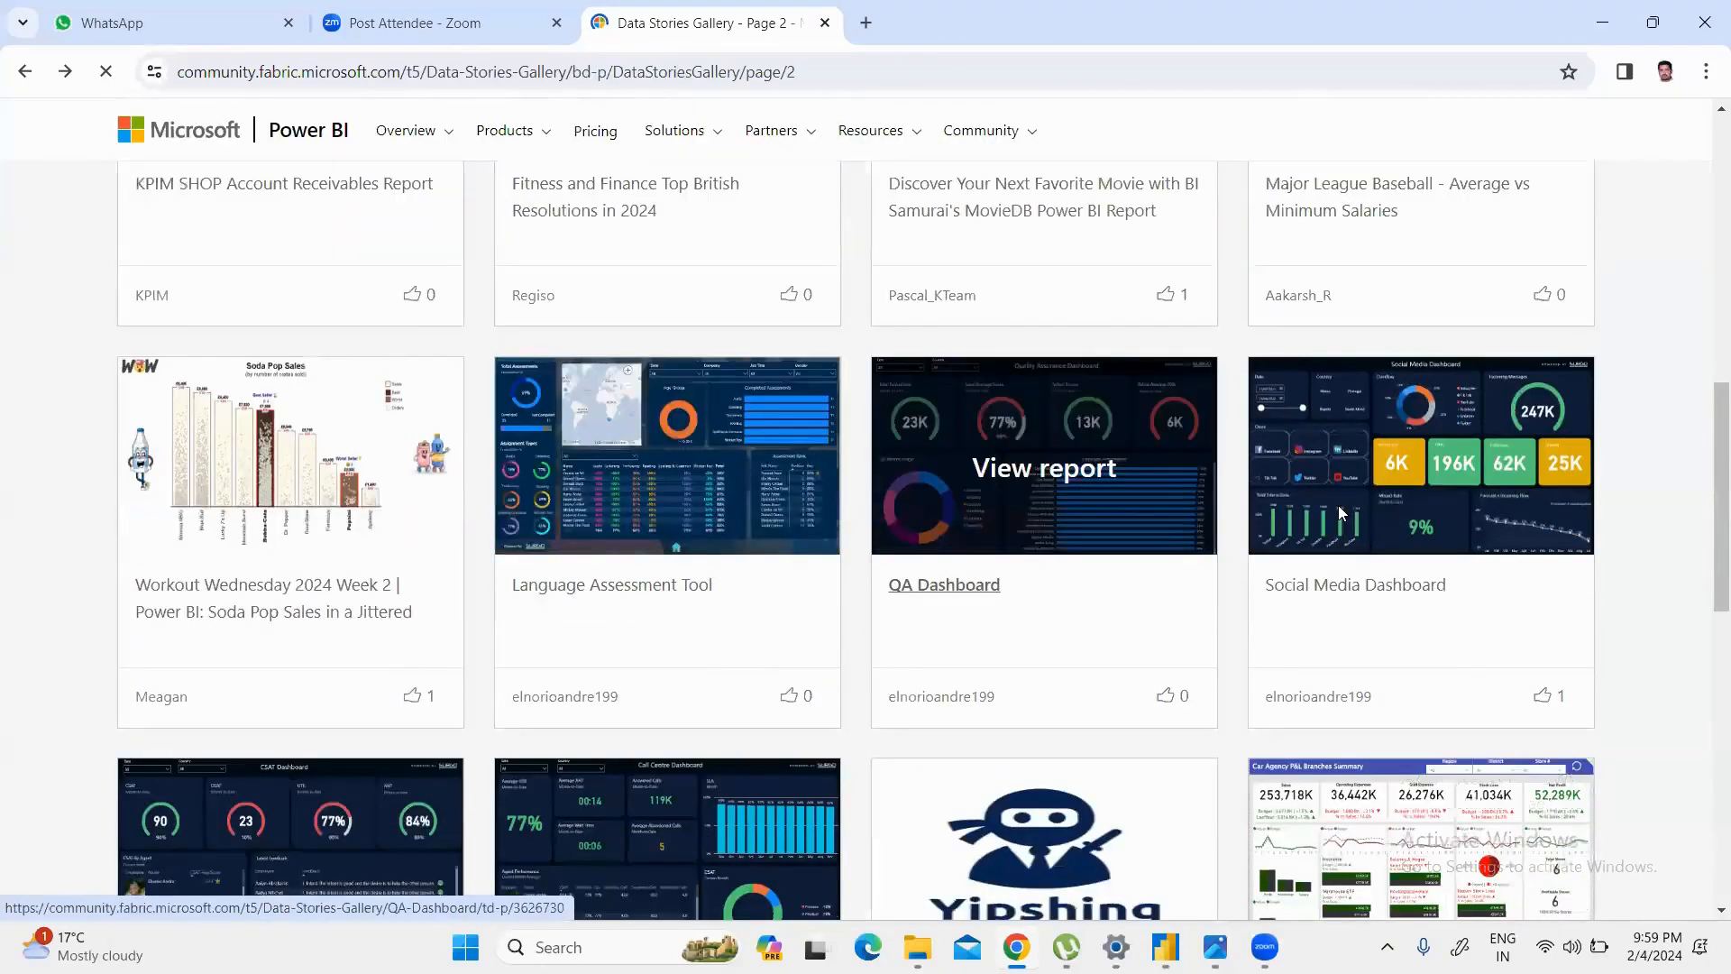
pyautogui.click(1338, 511)
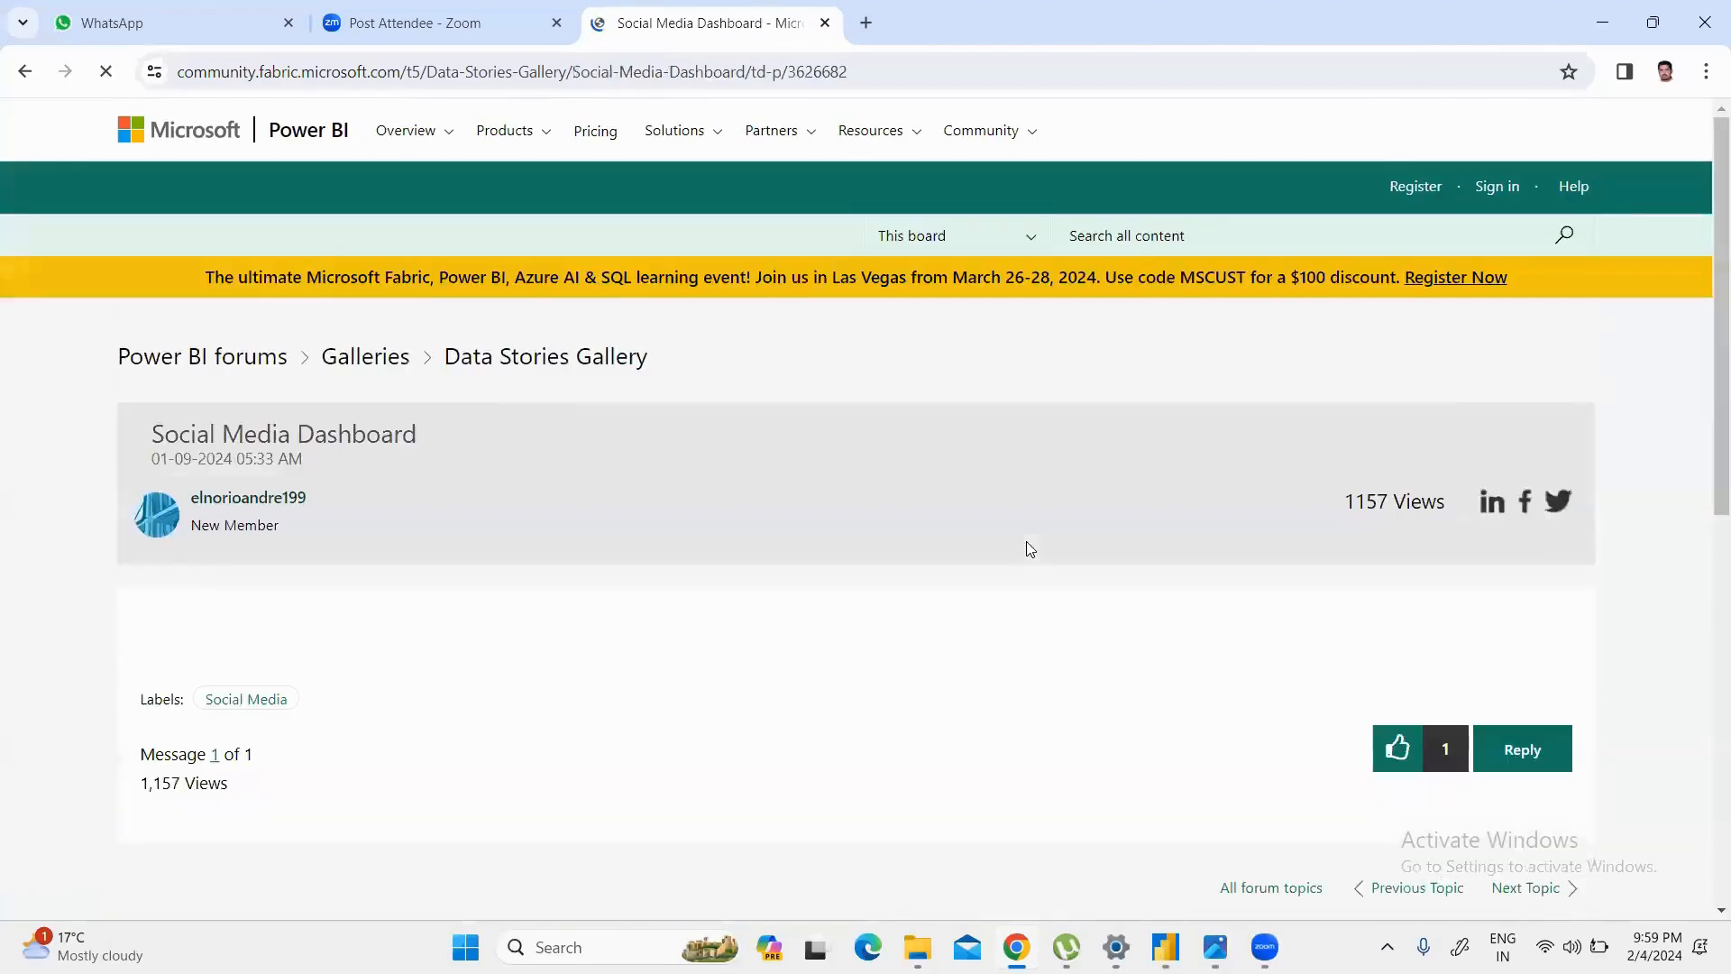
pyautogui.scroll(-5, 1026, 545)
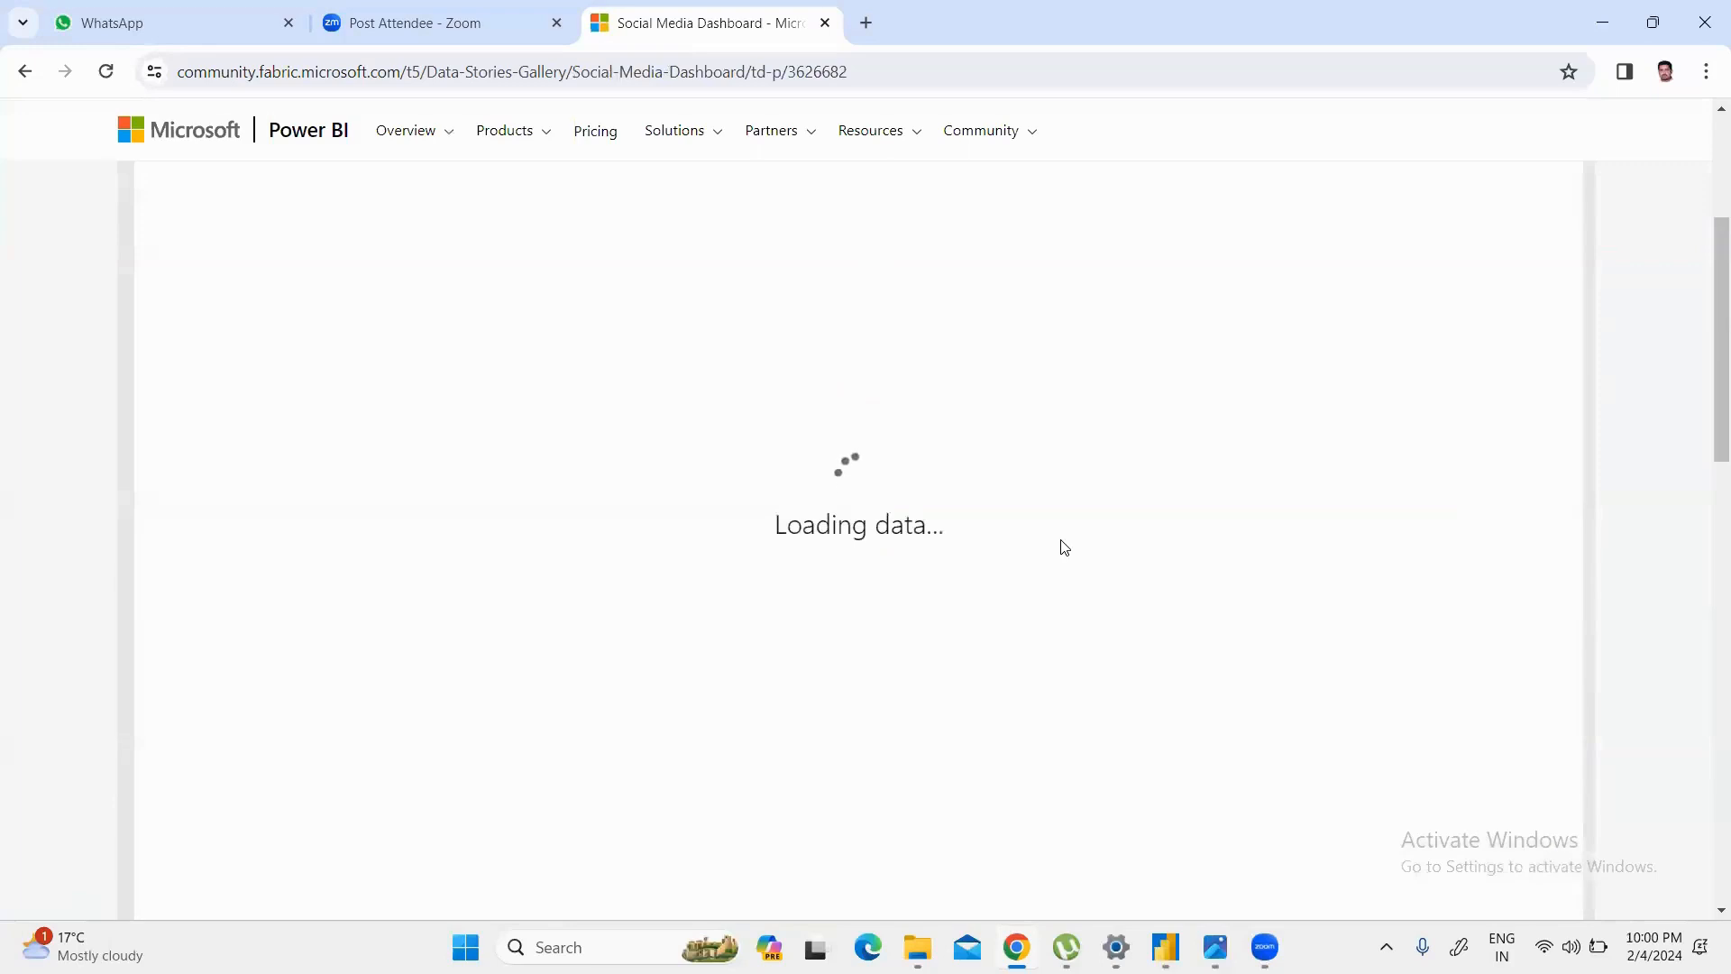
pyautogui.scroll(3, 1066, 547)
pyautogui.scroll(1, 1066, 547)
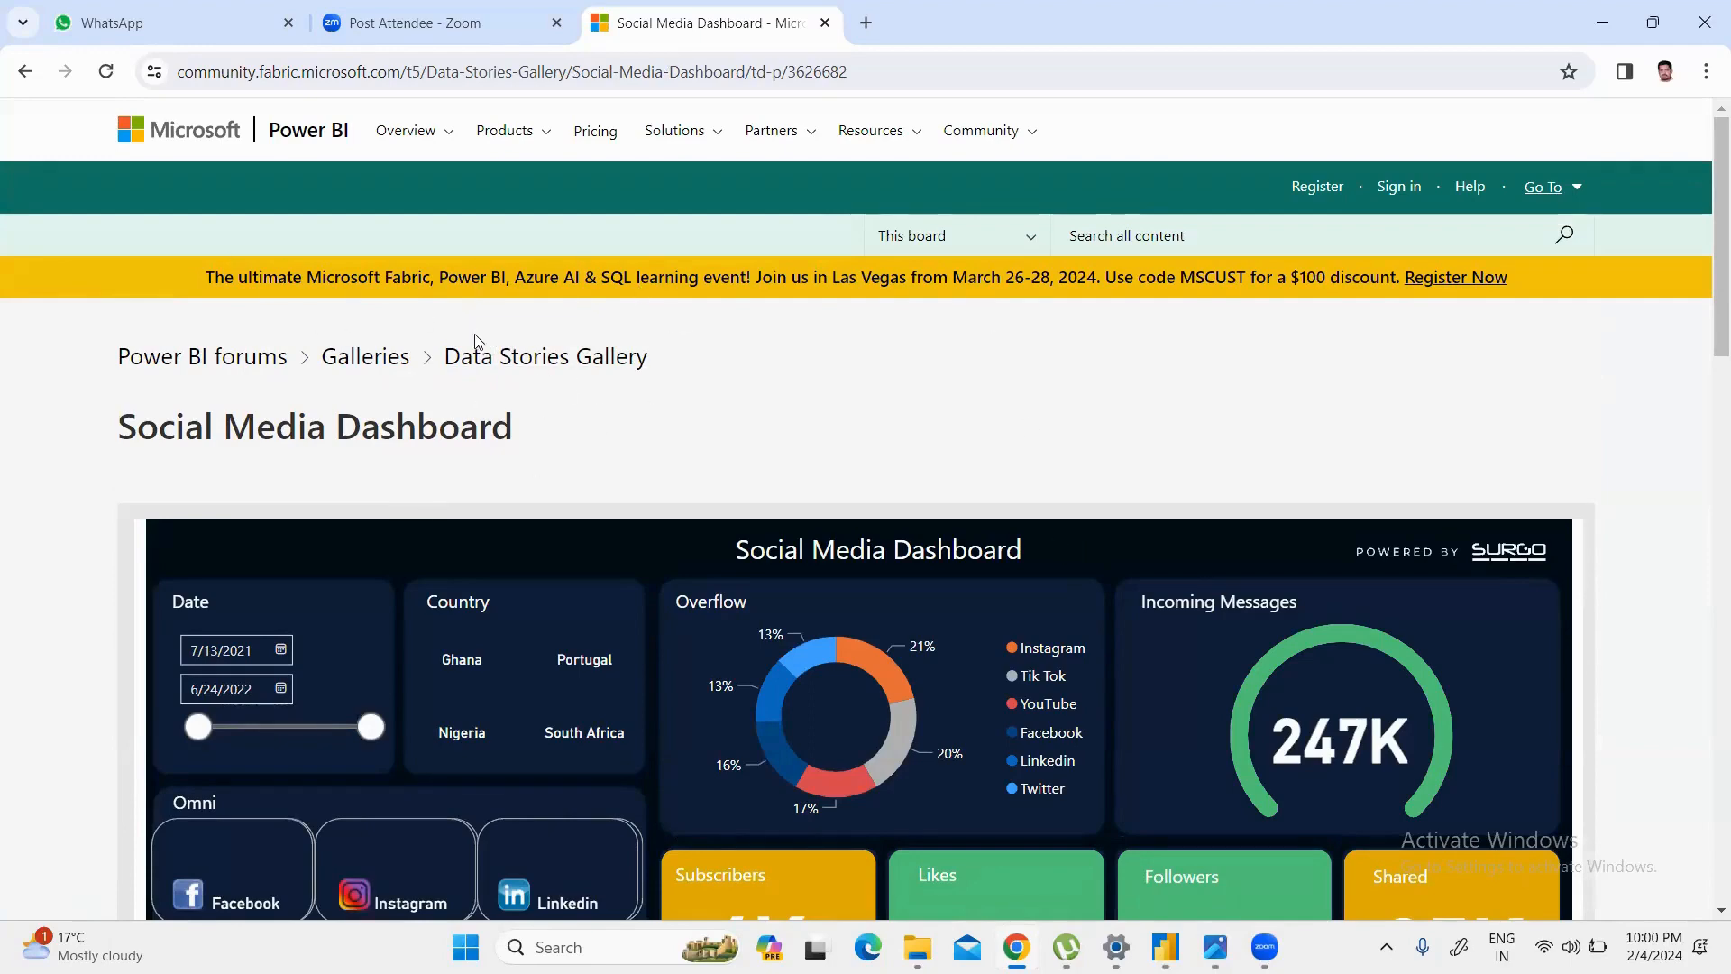
pyautogui.scroll(-1, 763, 478)
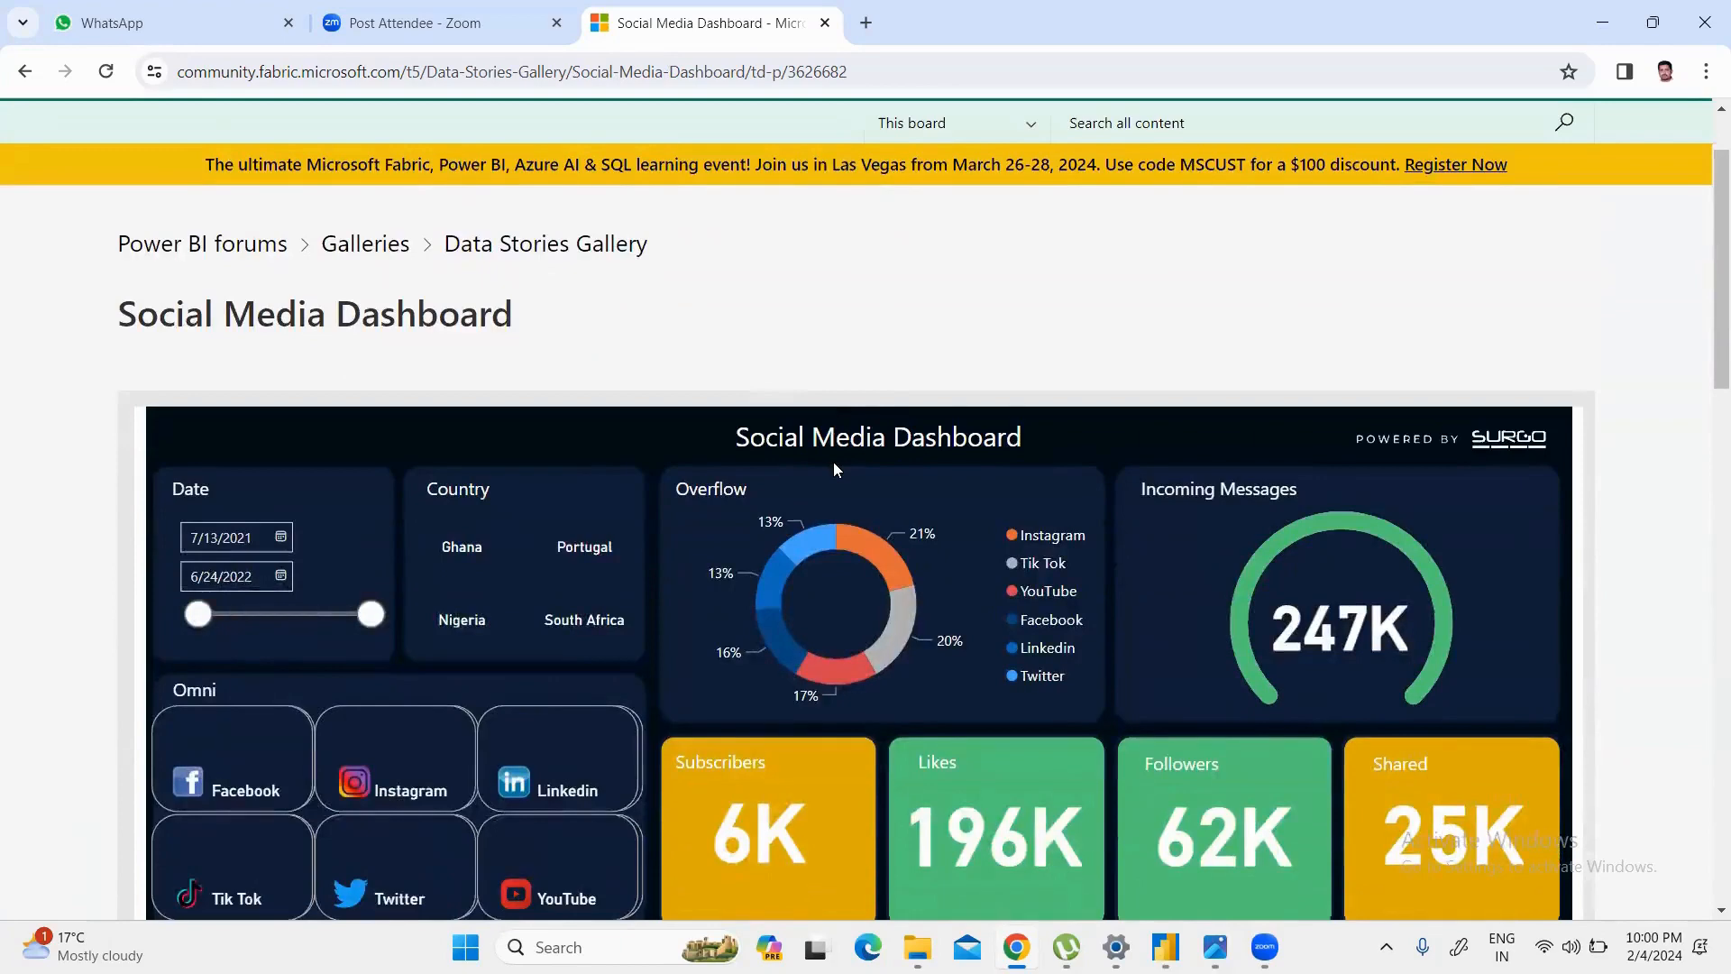
pyautogui.scroll(-2, 833, 461)
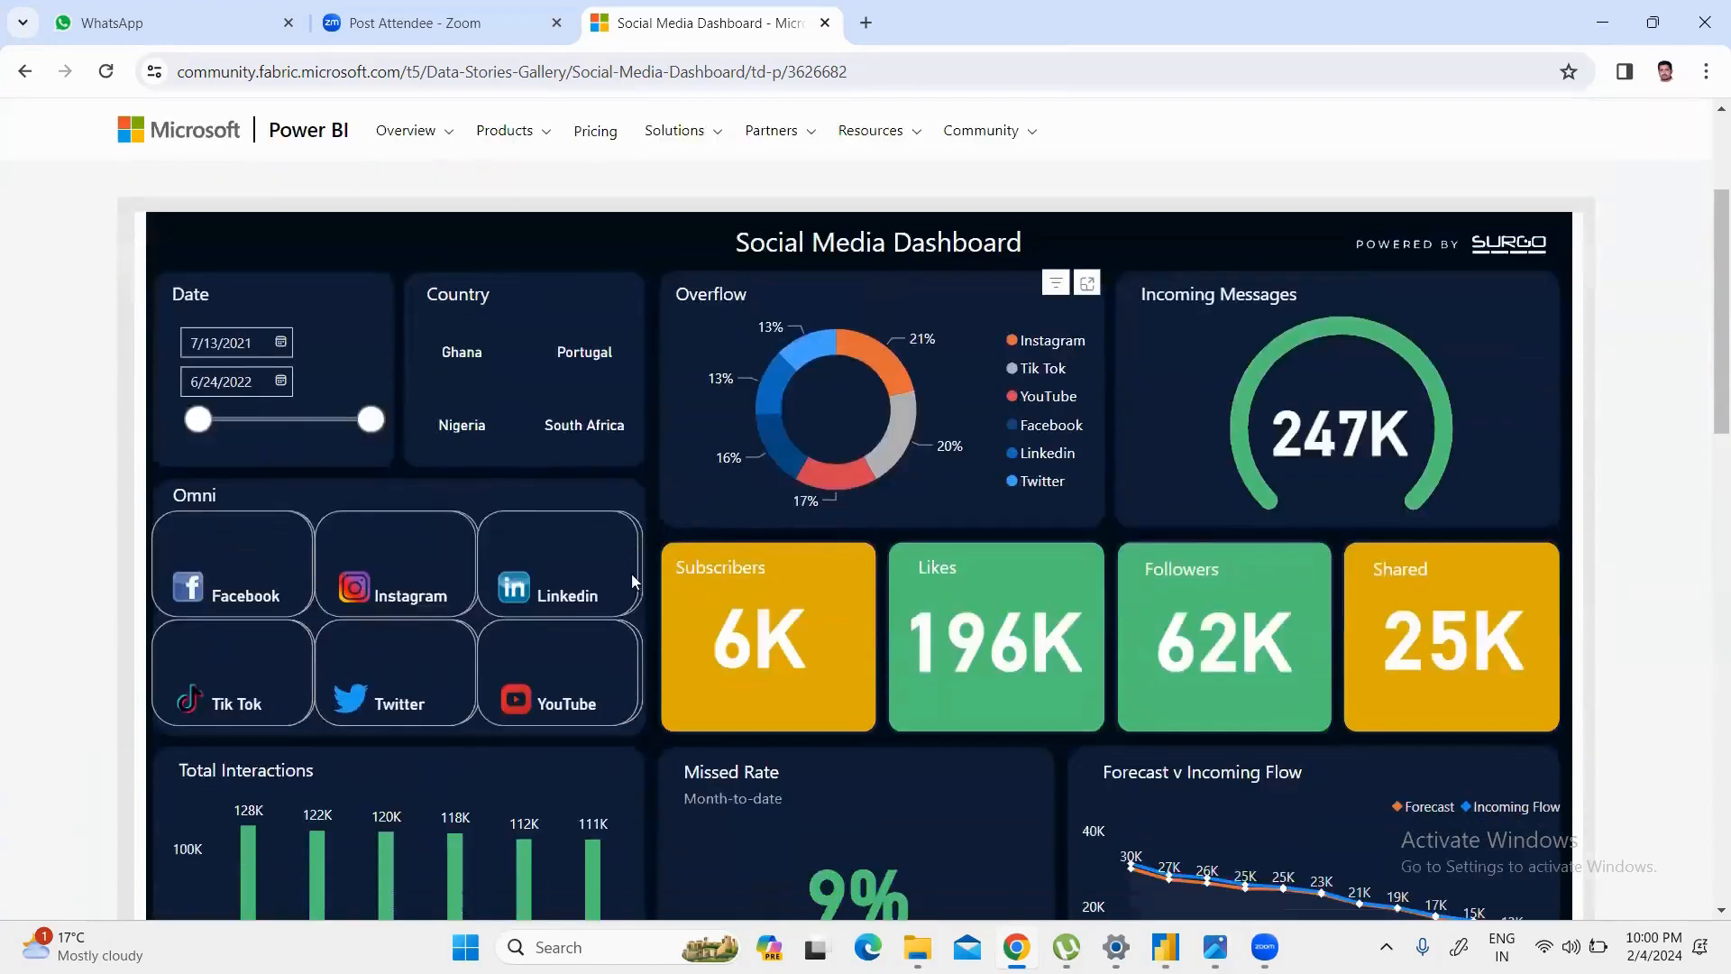
pyautogui.scroll(-2, 631, 573)
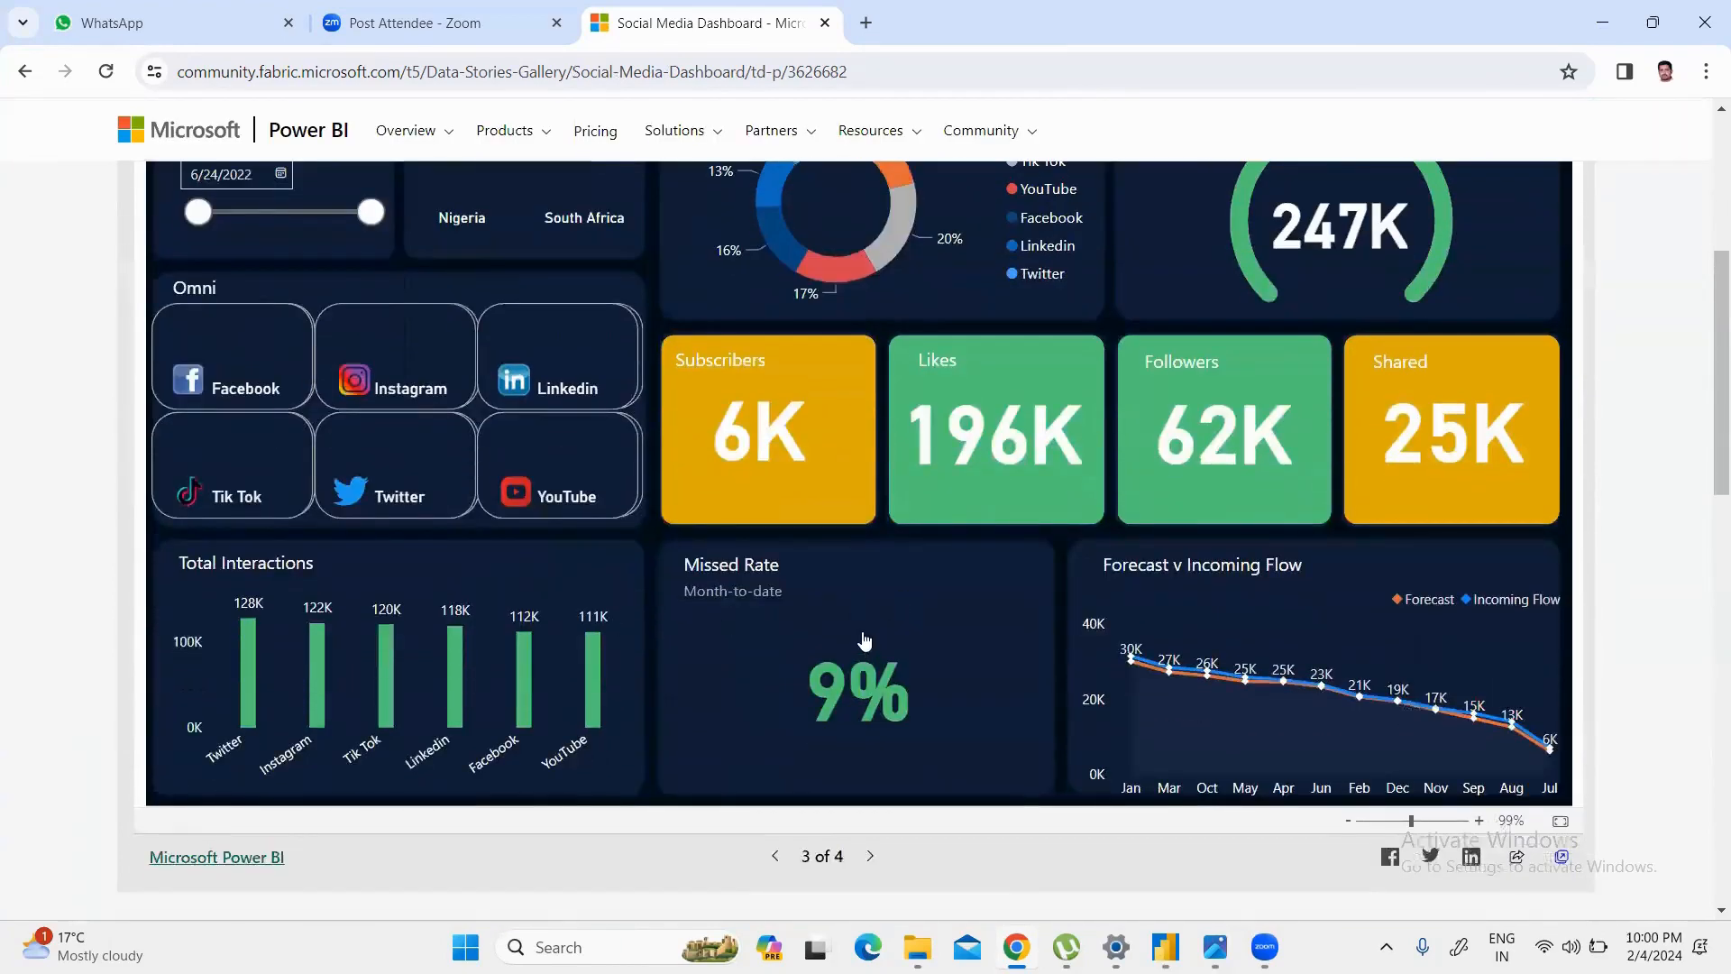
pyautogui.scroll(-2, 865, 641)
# Step: Browse the other pages of the embedded report, viewing the Quality Assurance Dashboard on page 4 and the CSAT Dashboard on page 2
pyautogui.scroll(6, 916, 533)
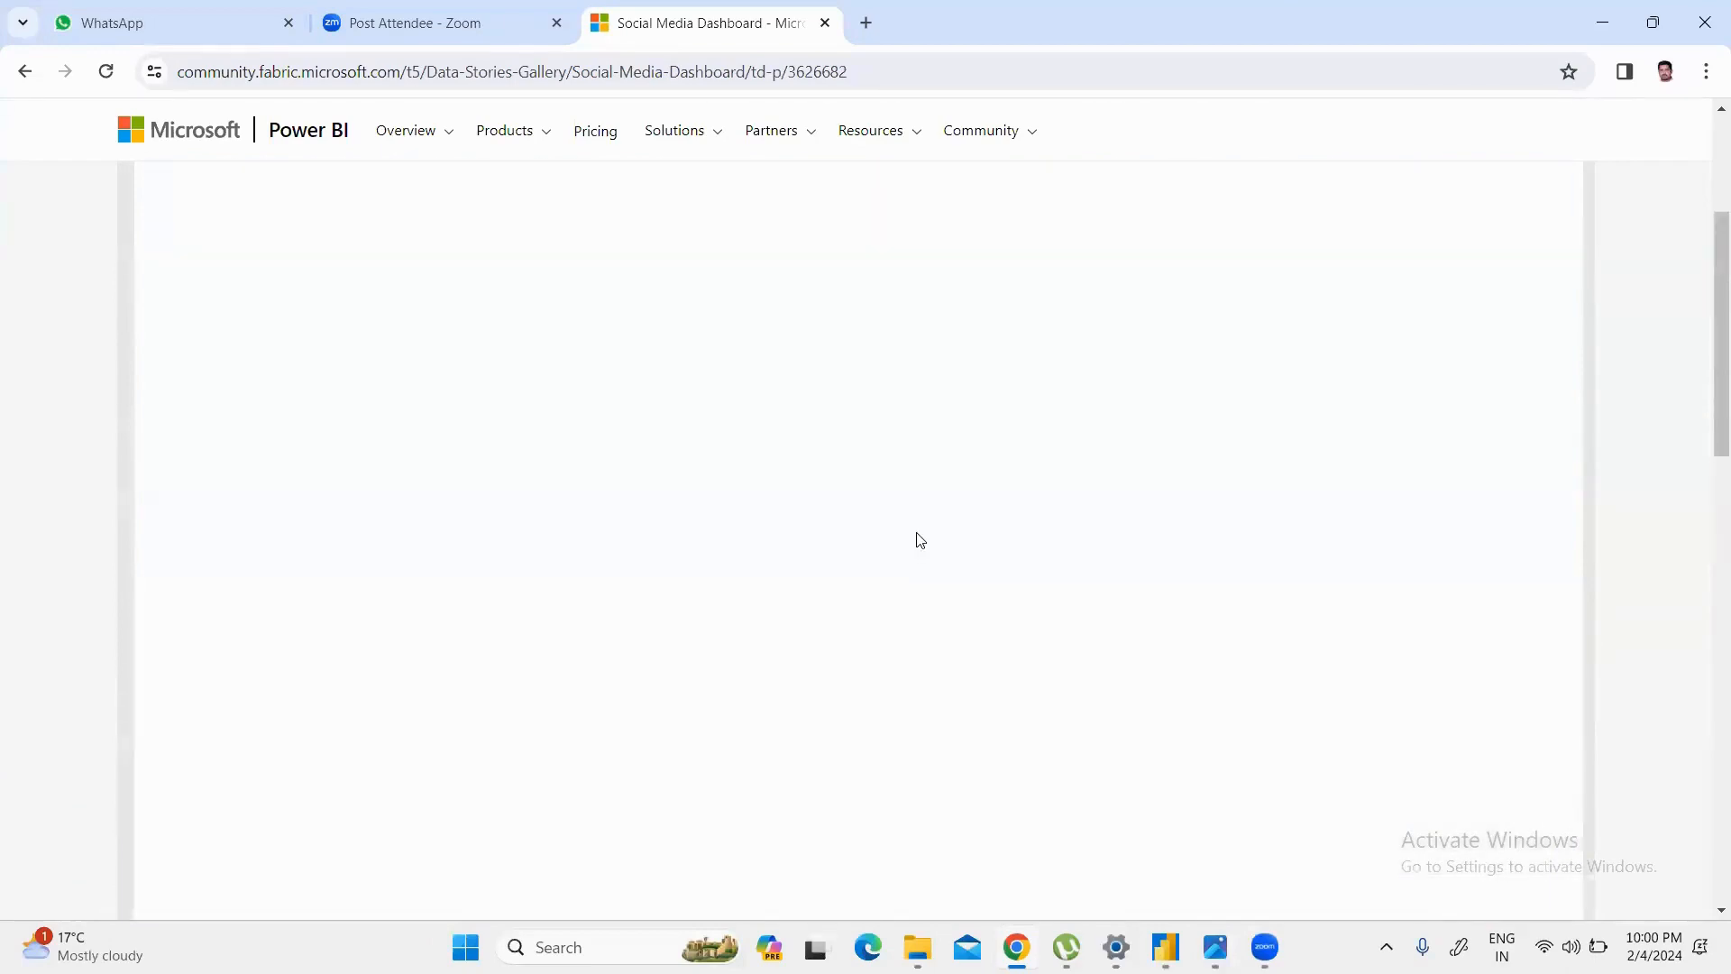
pyautogui.scroll(-1, 916, 559)
pyautogui.scroll(-3, 916, 559)
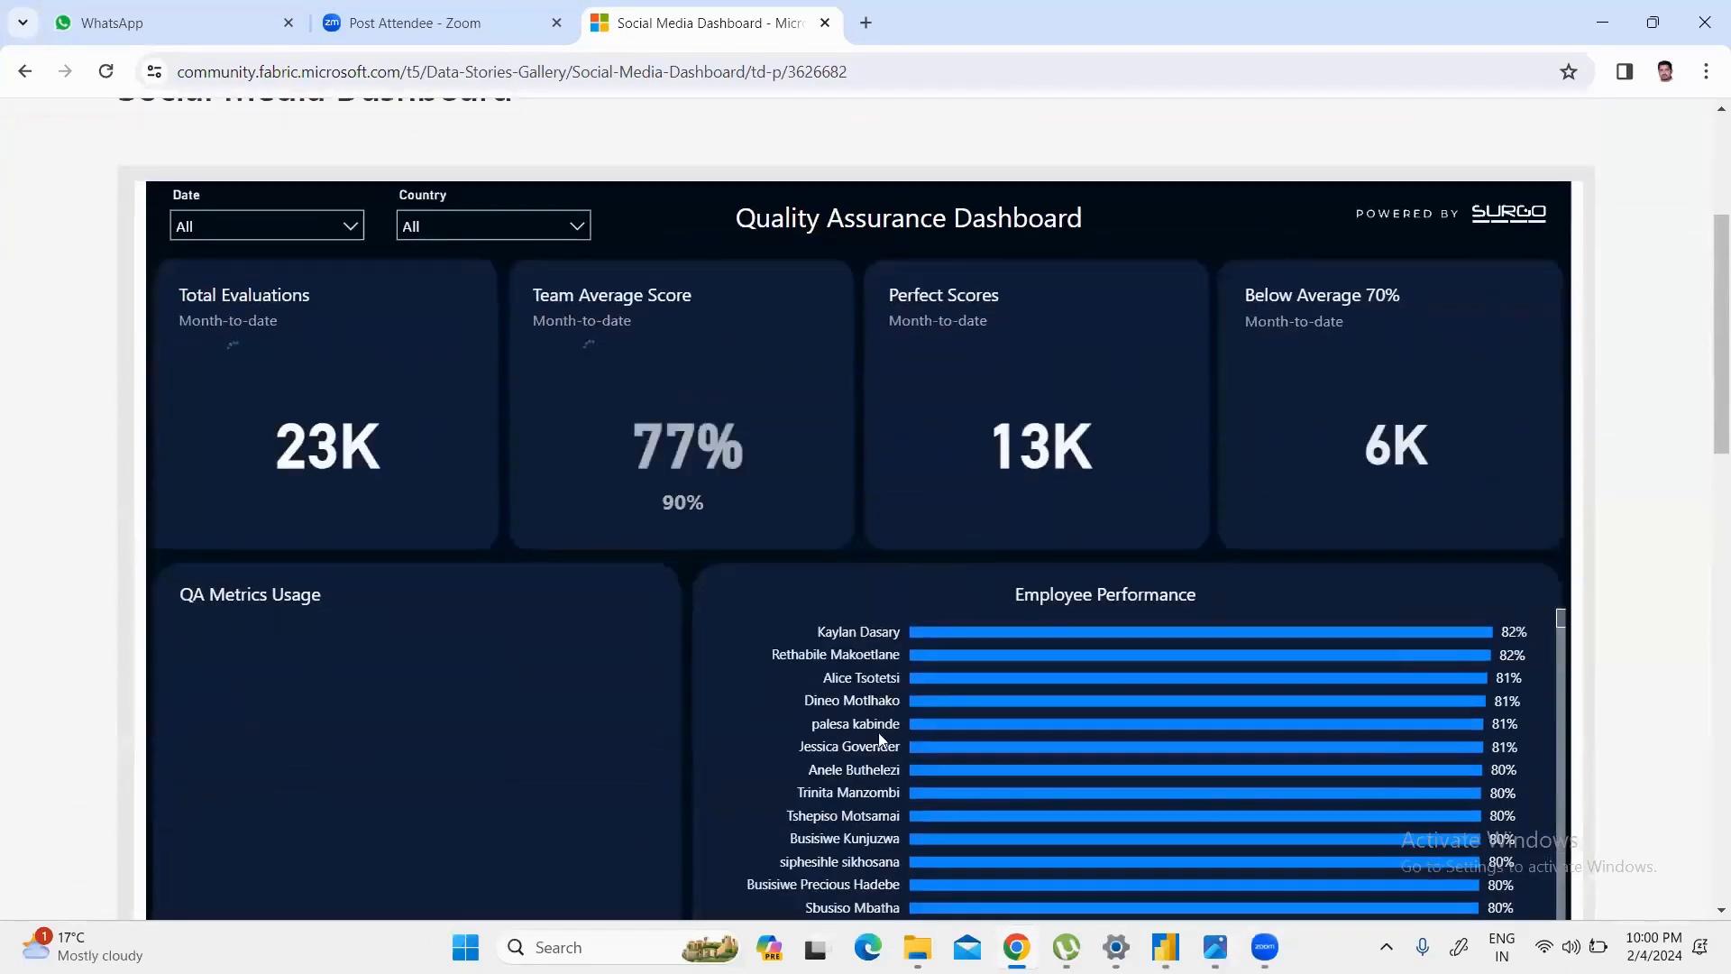
pyautogui.scroll(-2, 777, 746)
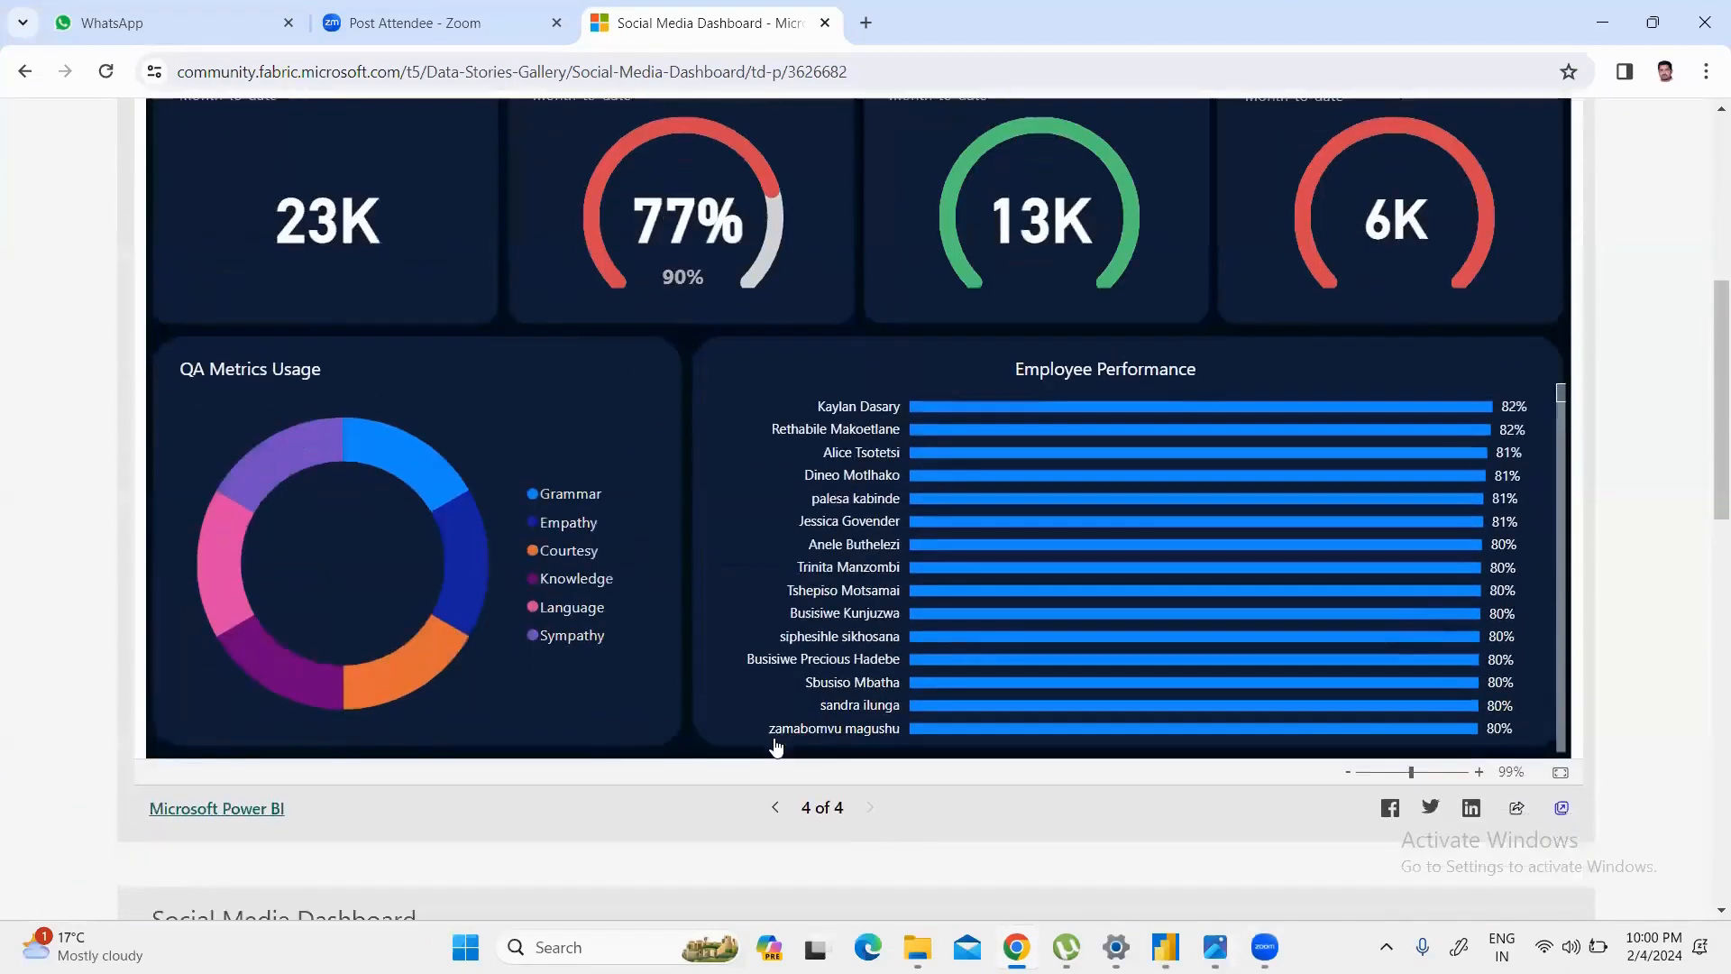
pyautogui.scroll(-3, 1001, 626)
pyautogui.scroll(-1, 1001, 626)
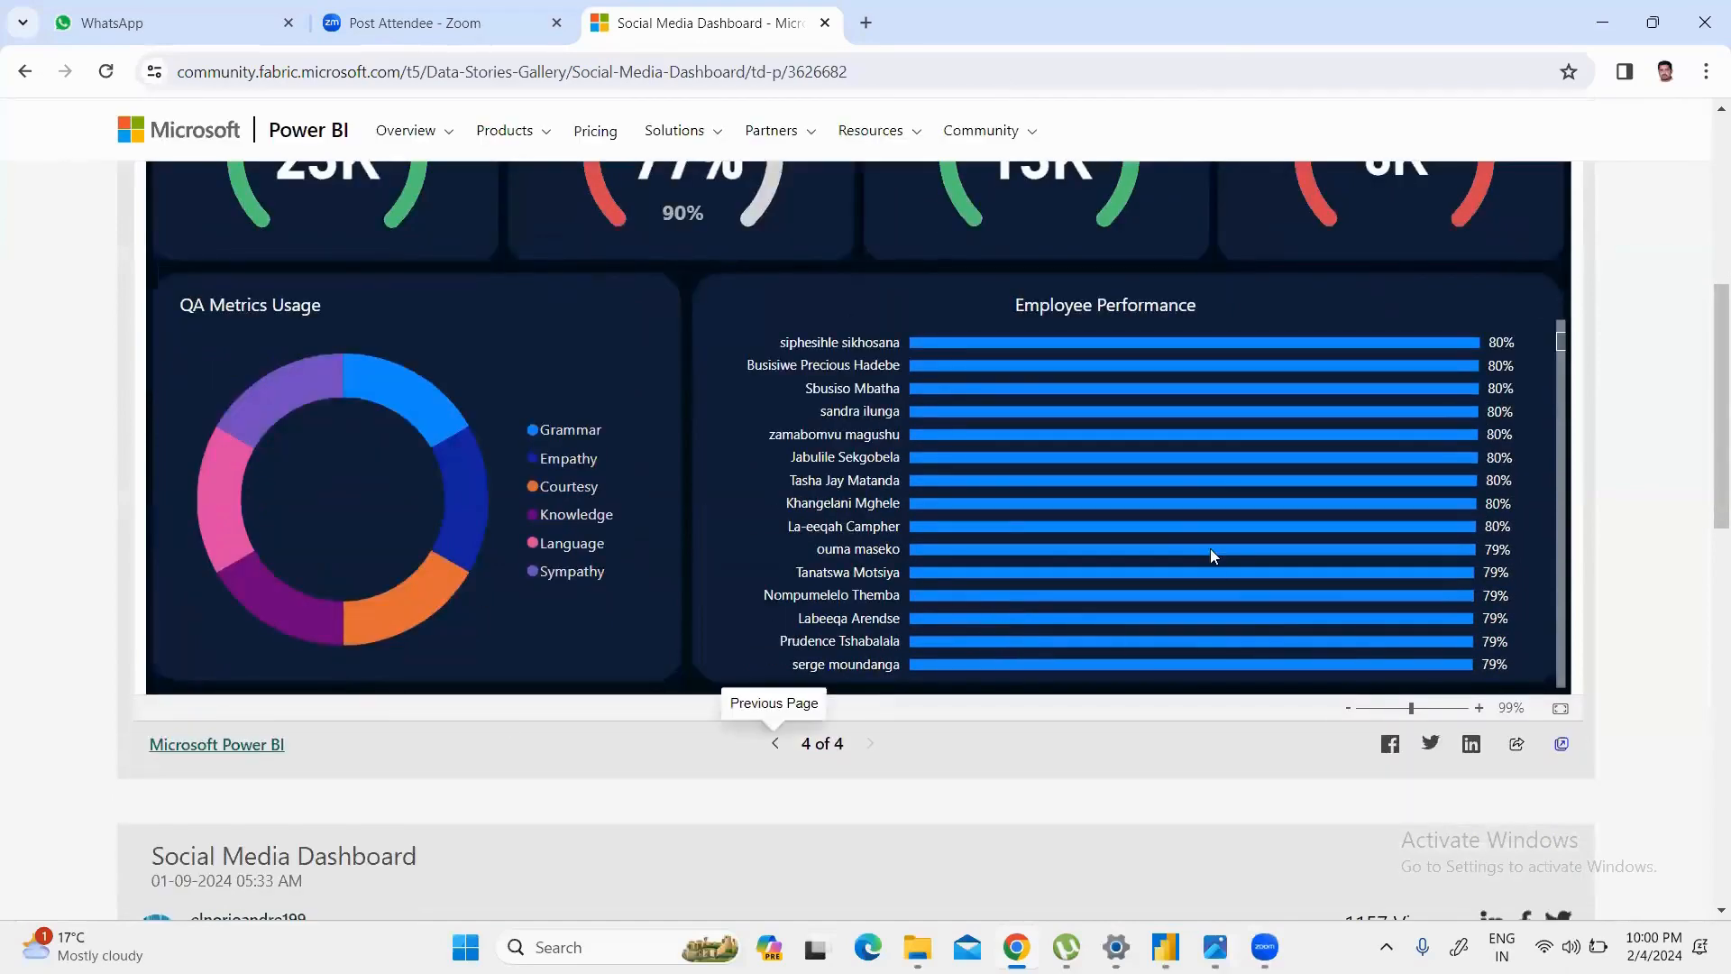
pyautogui.scroll(-7, 867, 517)
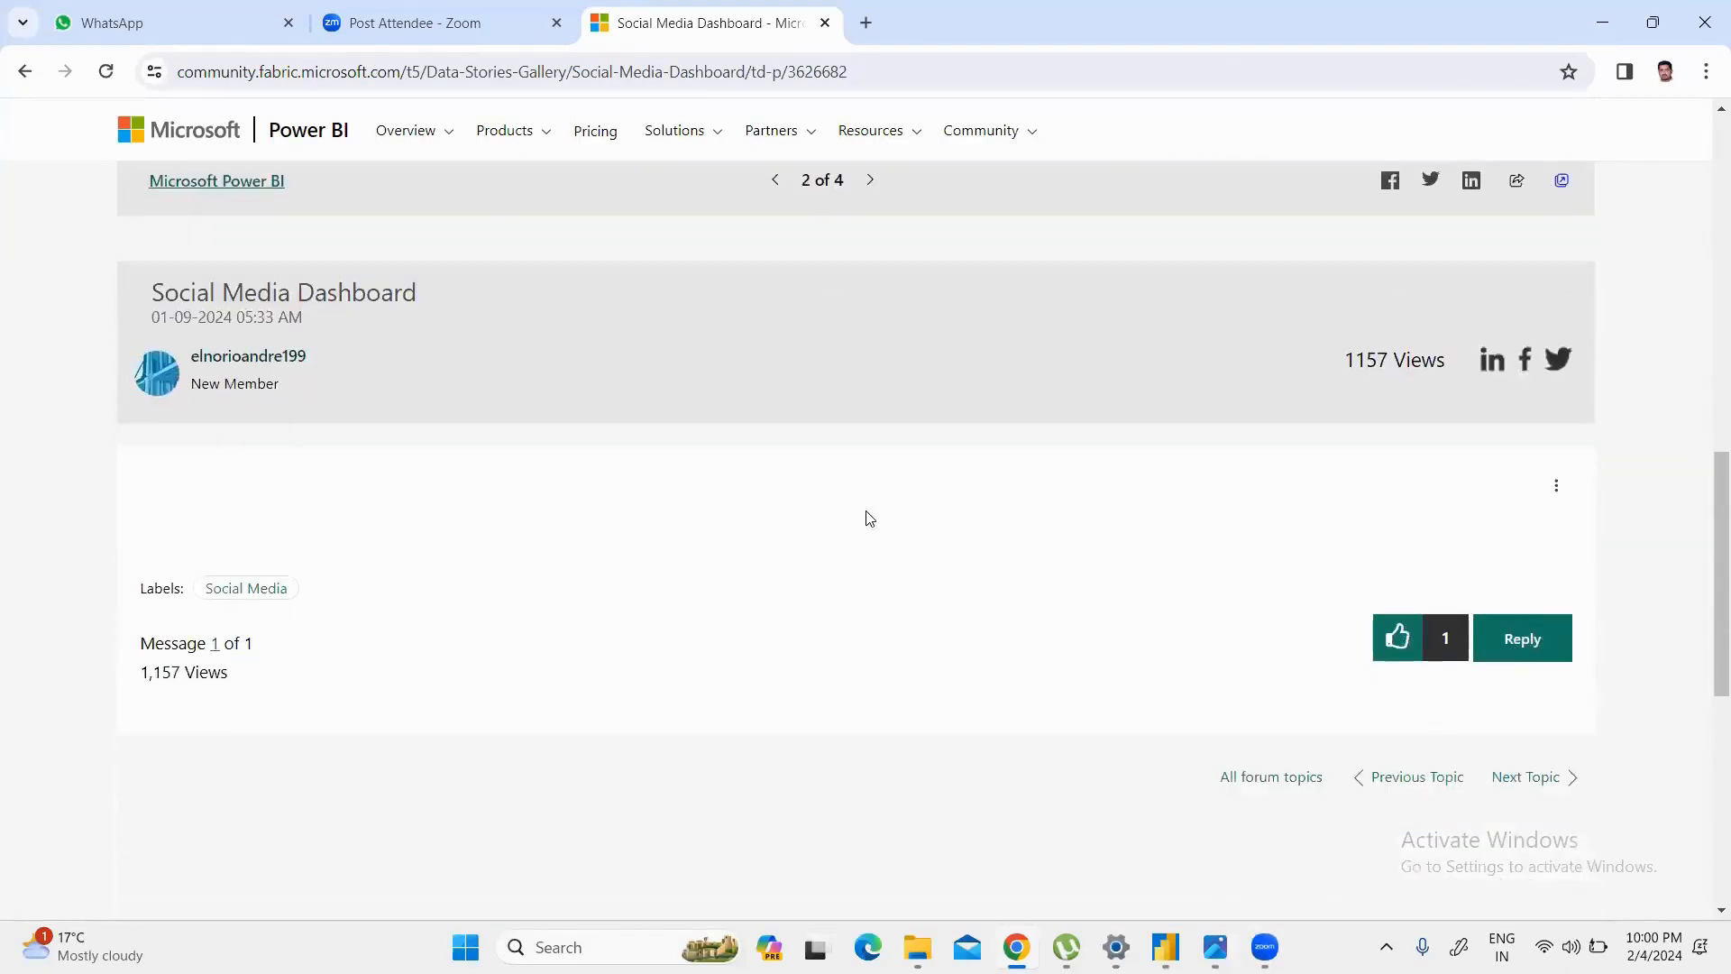
pyautogui.scroll(3, 705, 464)
pyautogui.scroll(2, 704, 464)
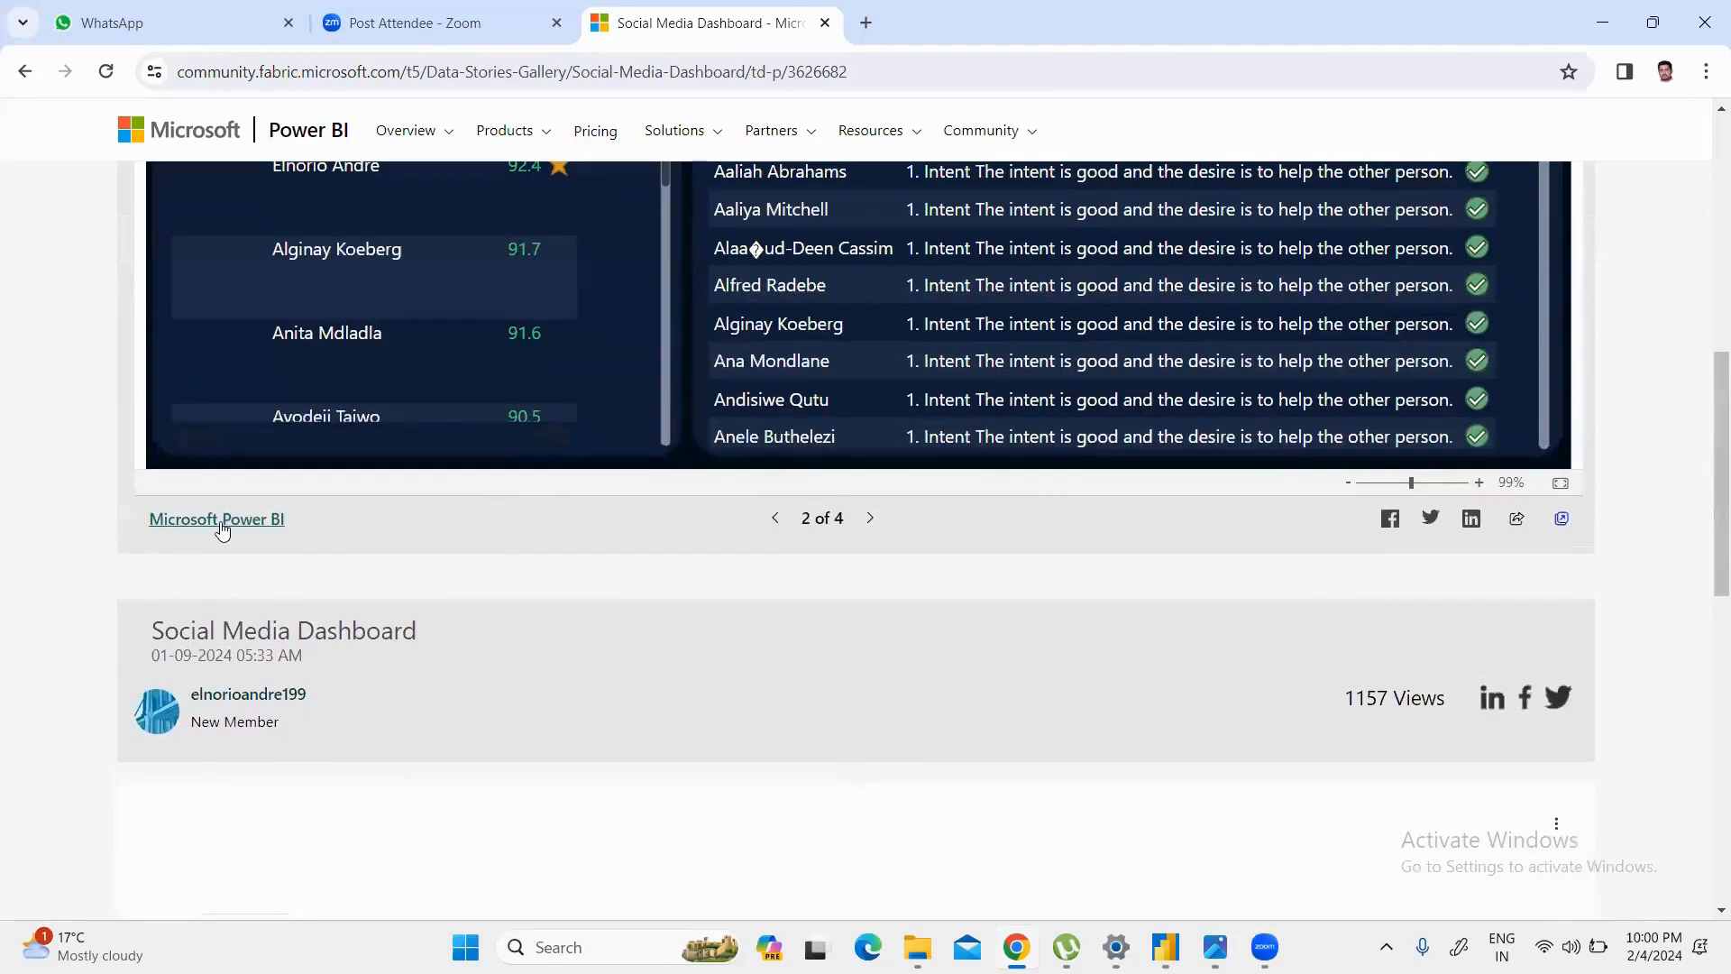
# Step: Open the Microsoft Power BI link below the embedded report, close its page, and return to the CSAT Dashboard
pyautogui.click(719, 116)
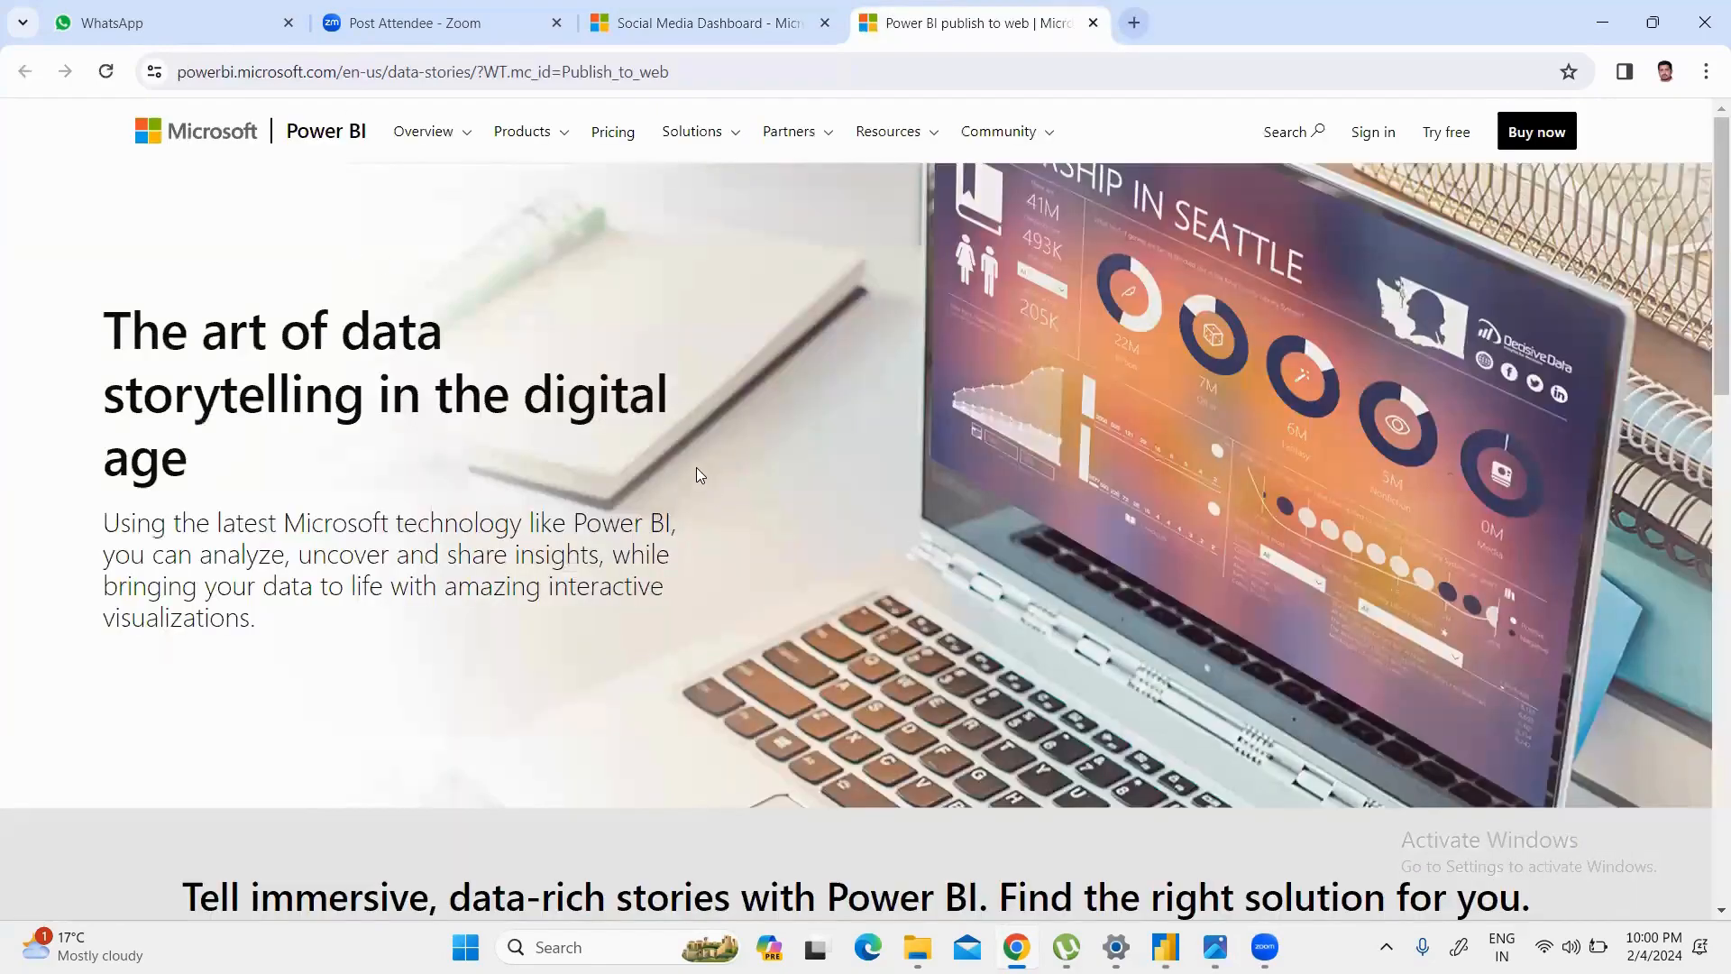
pyautogui.hotkey('ctrl', 'w')
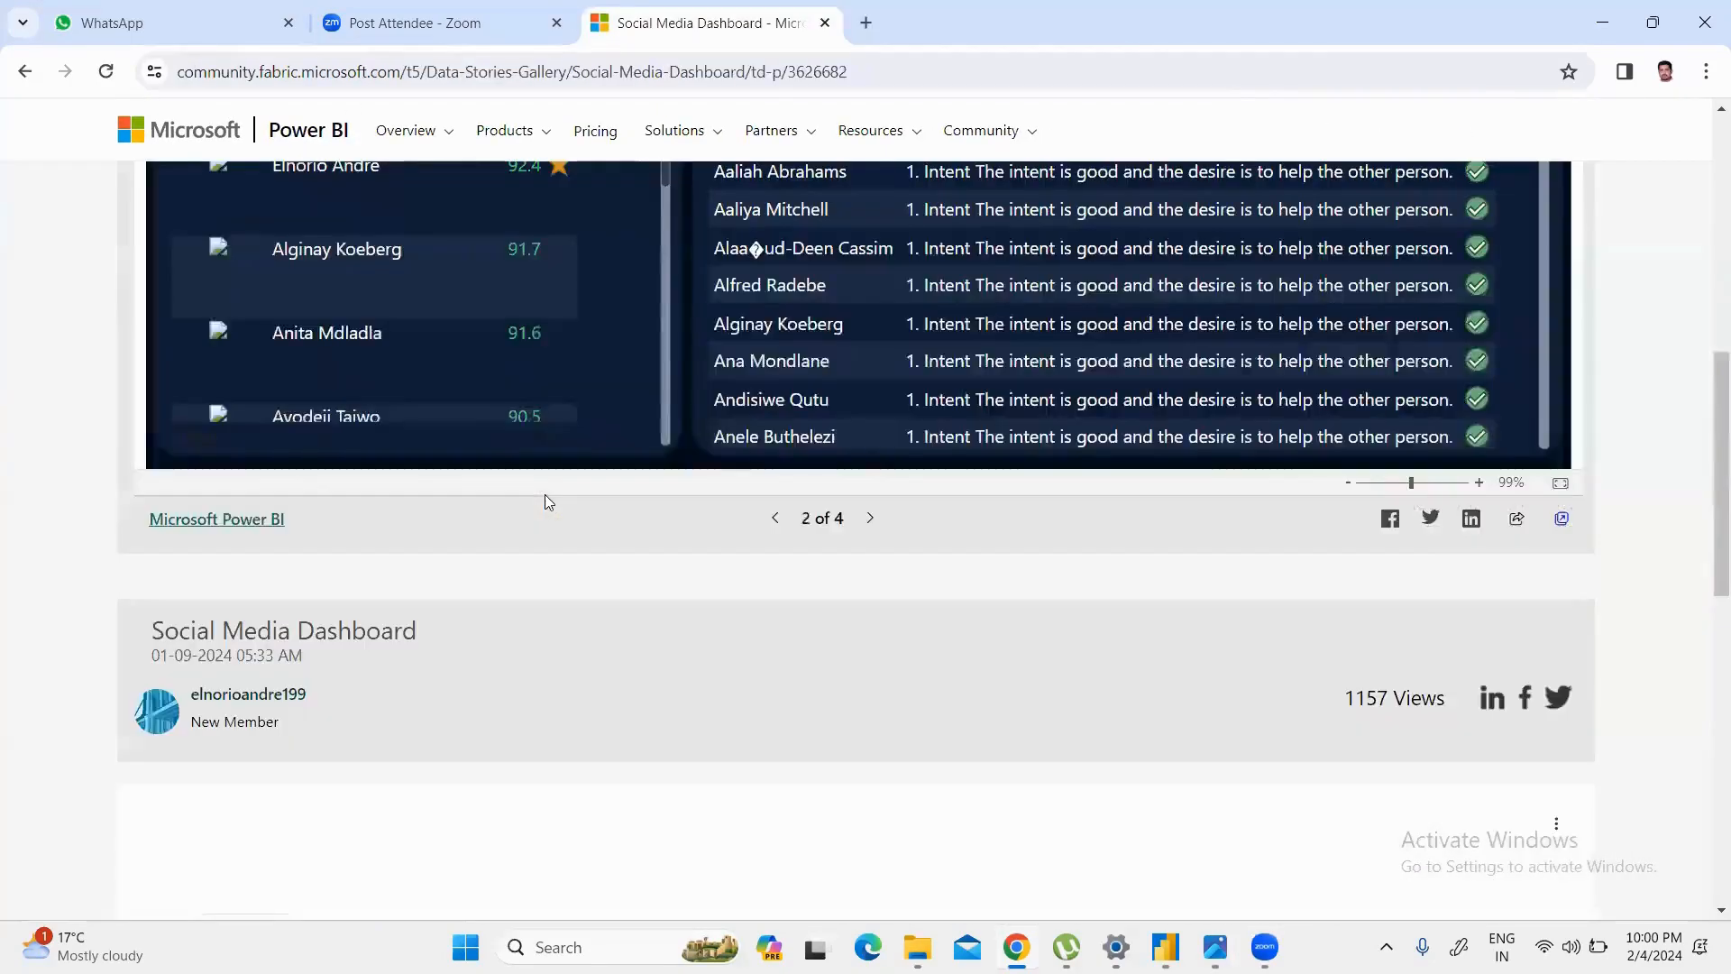
pyautogui.scroll(6, 545, 494)
pyautogui.scroll(1, 548, 397)
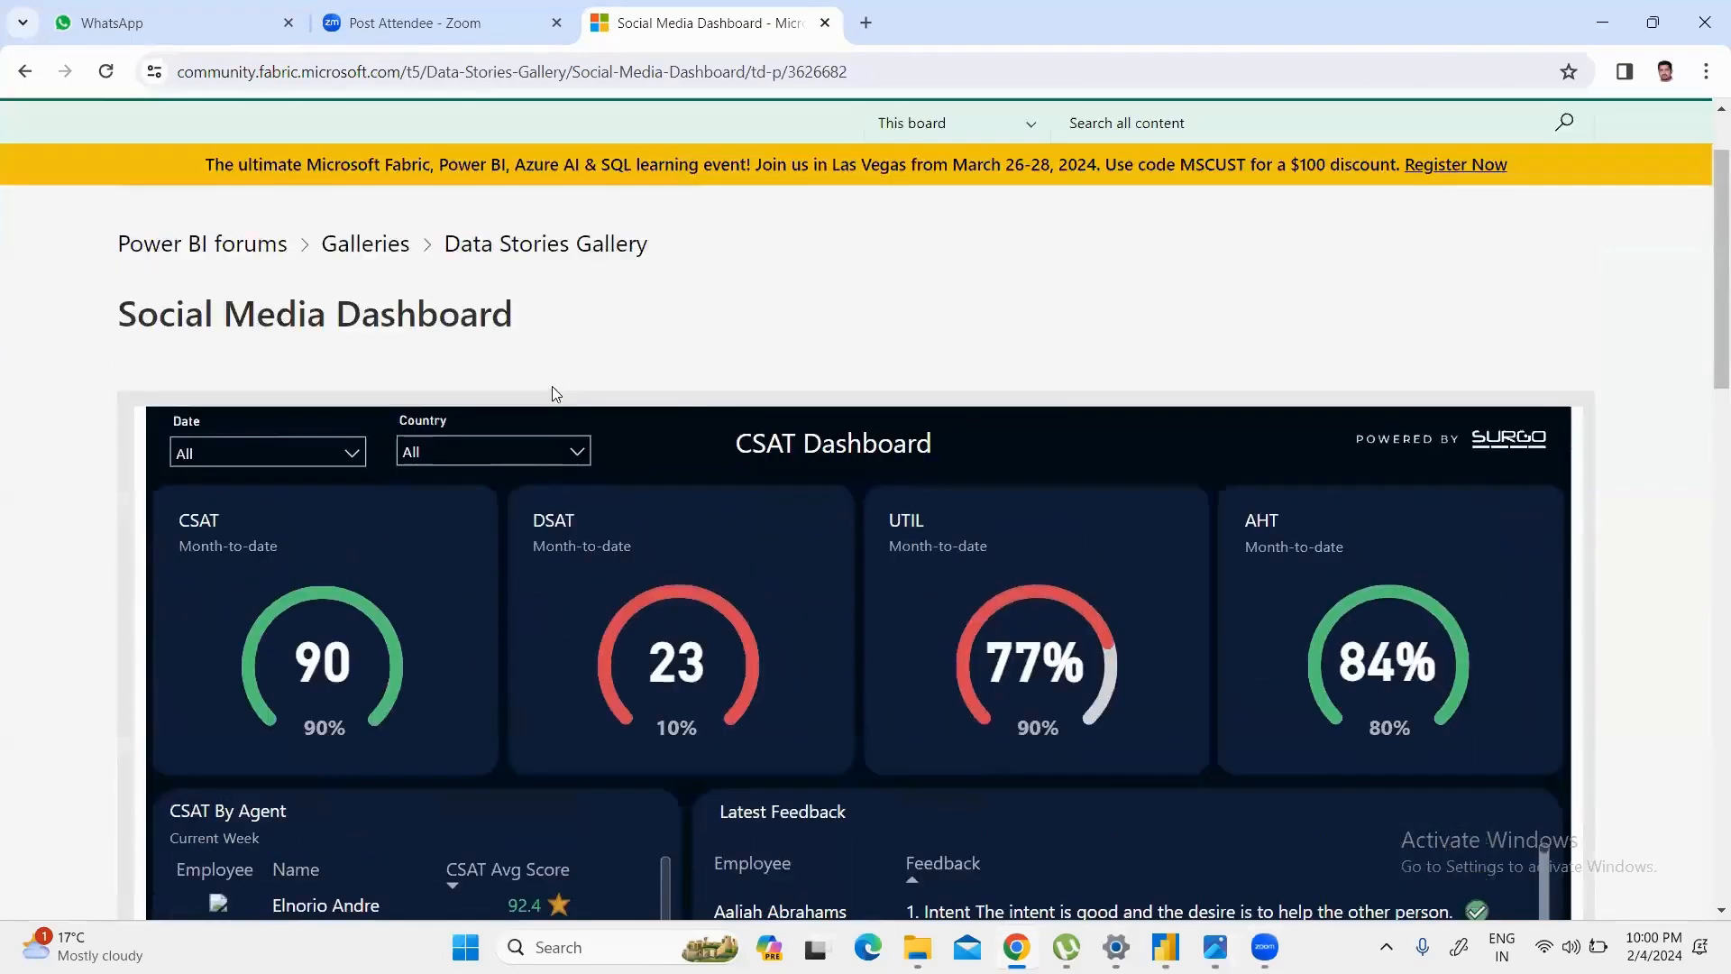
# Step: Examine the CSAT Dashboard's gauges, agent scores, latest feedback, and the page navigation and sharing options beneath it
pyautogui.scroll(-3, 546, 379)
pyautogui.scroll(1, 544, 376)
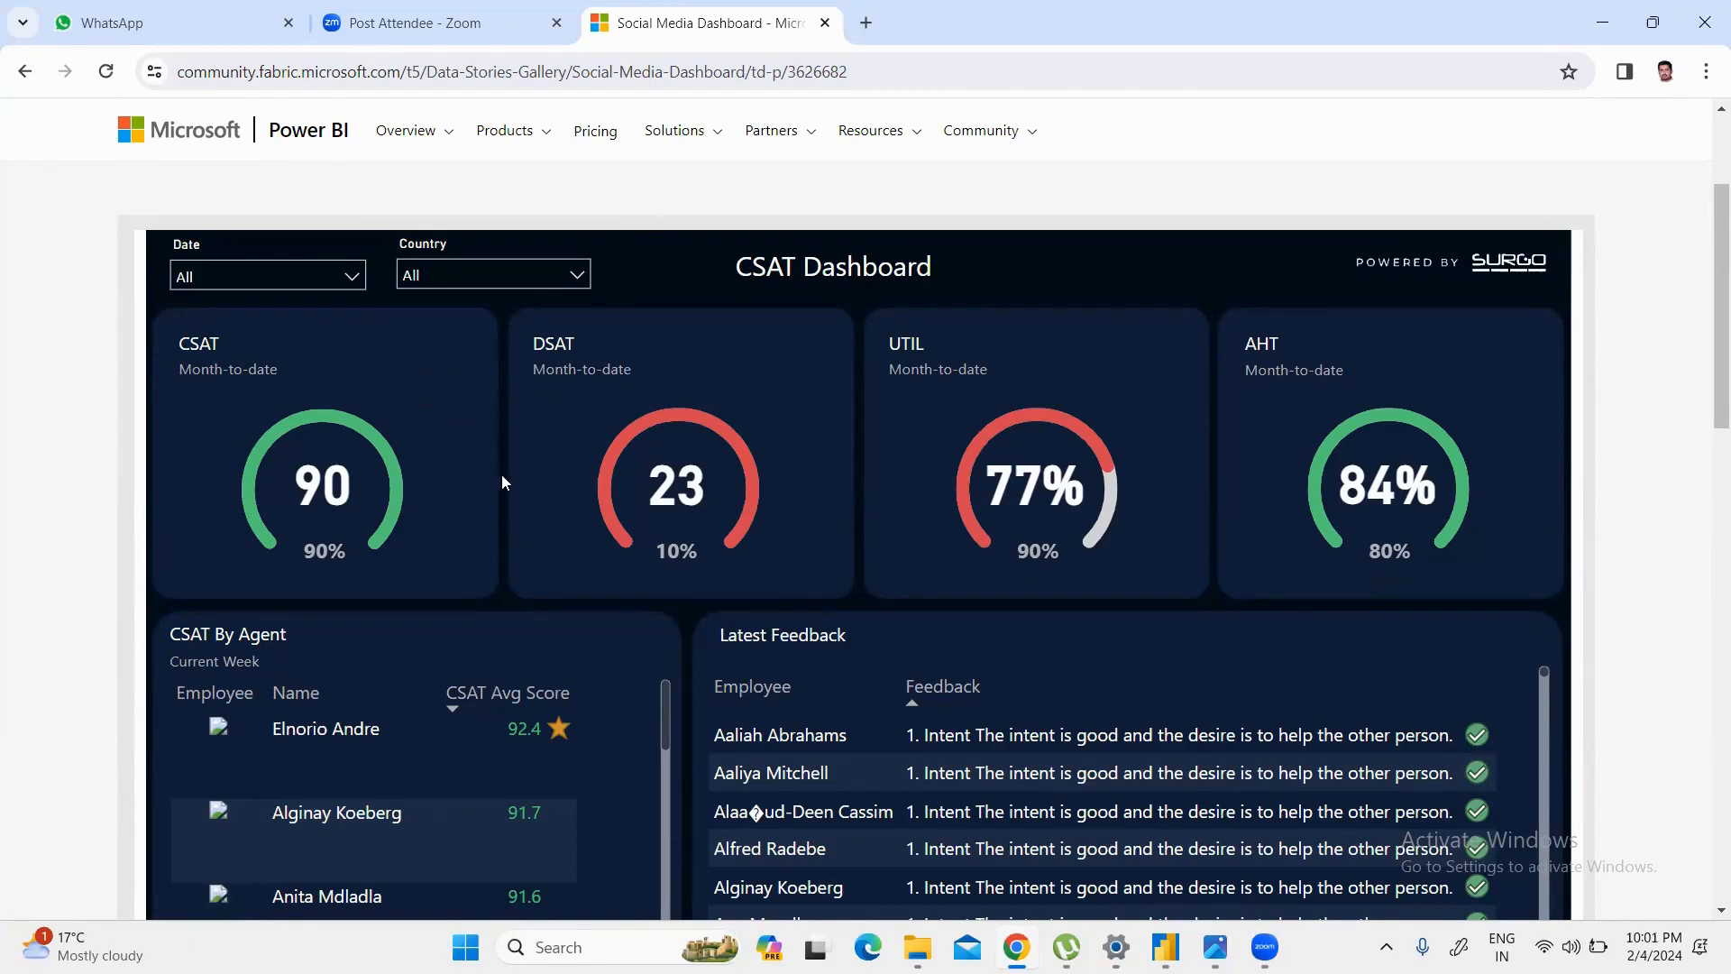
pyautogui.scroll(-1, 488, 465)
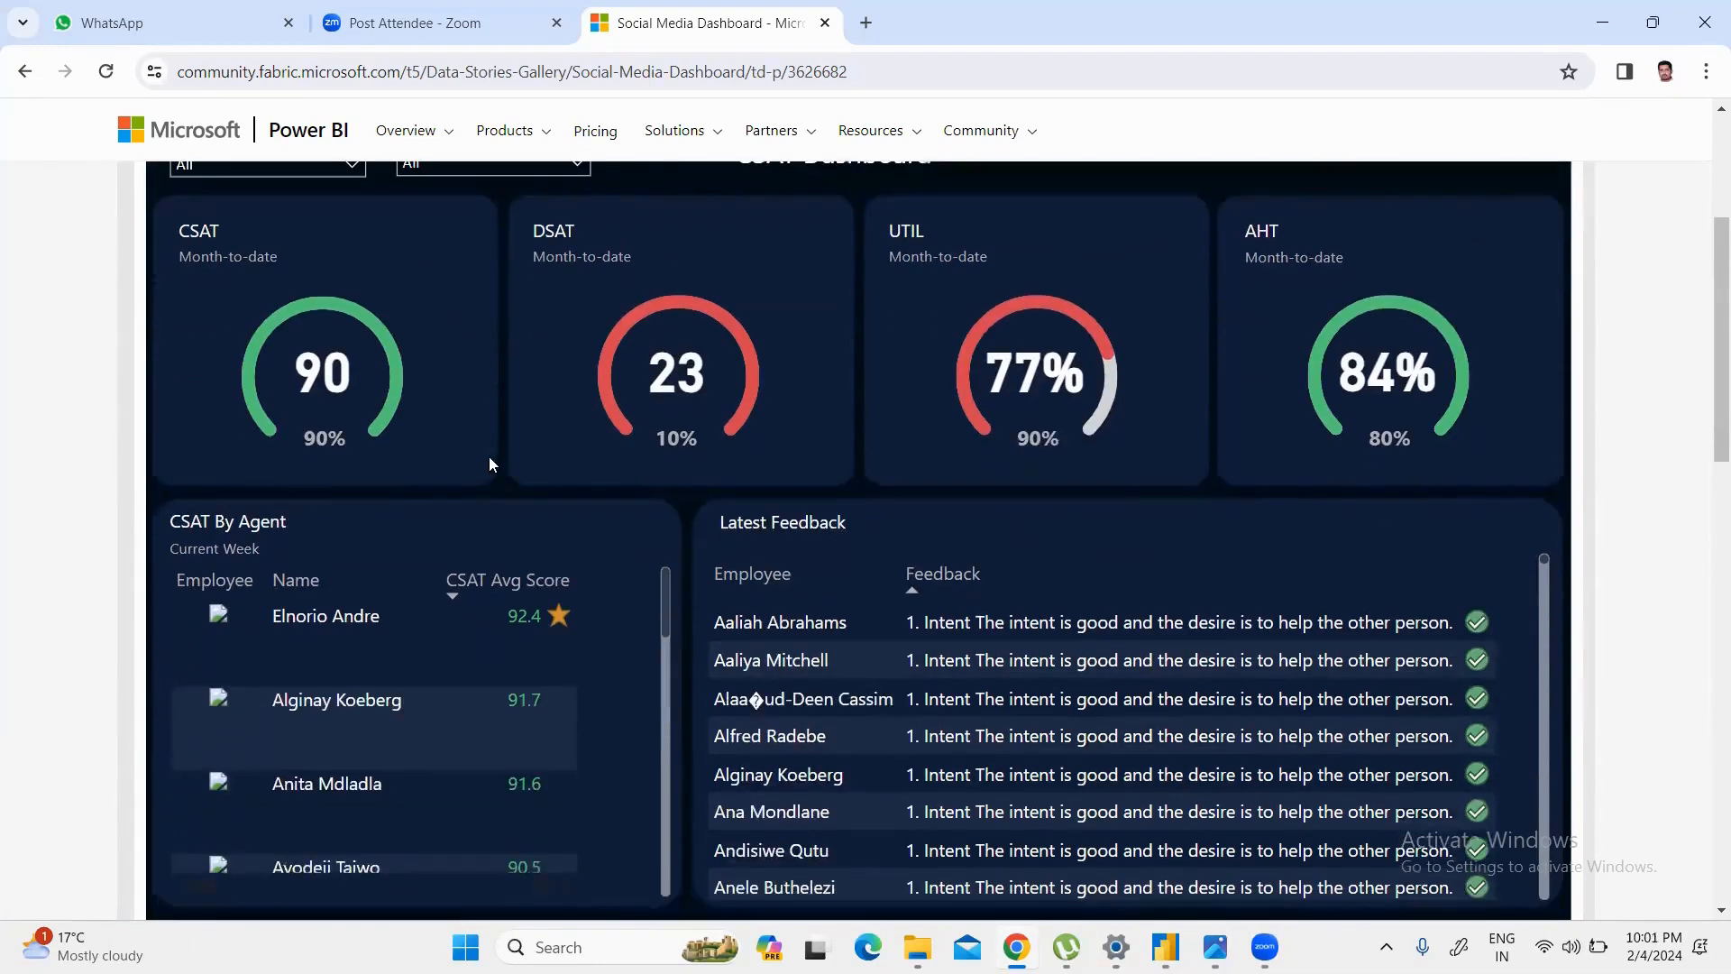
pyautogui.scroll(-2, 489, 464)
pyautogui.scroll(-5, 489, 463)
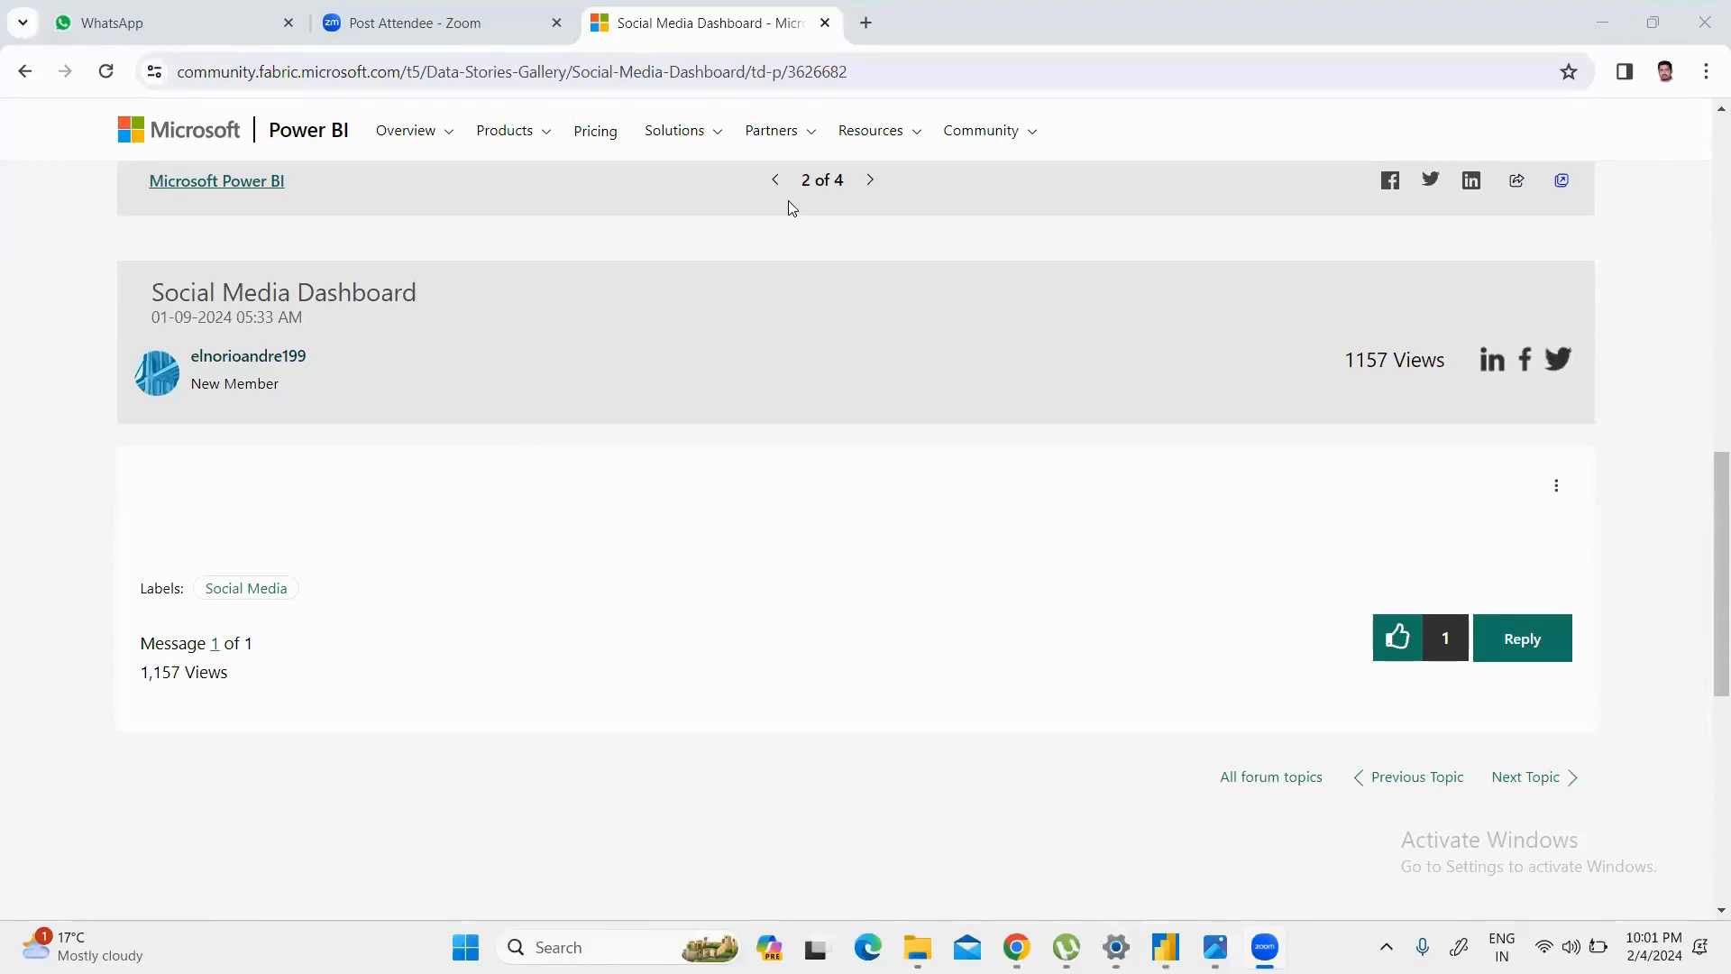
pyautogui.click(650, 243)
pyautogui.scroll(4, 1169, 239)
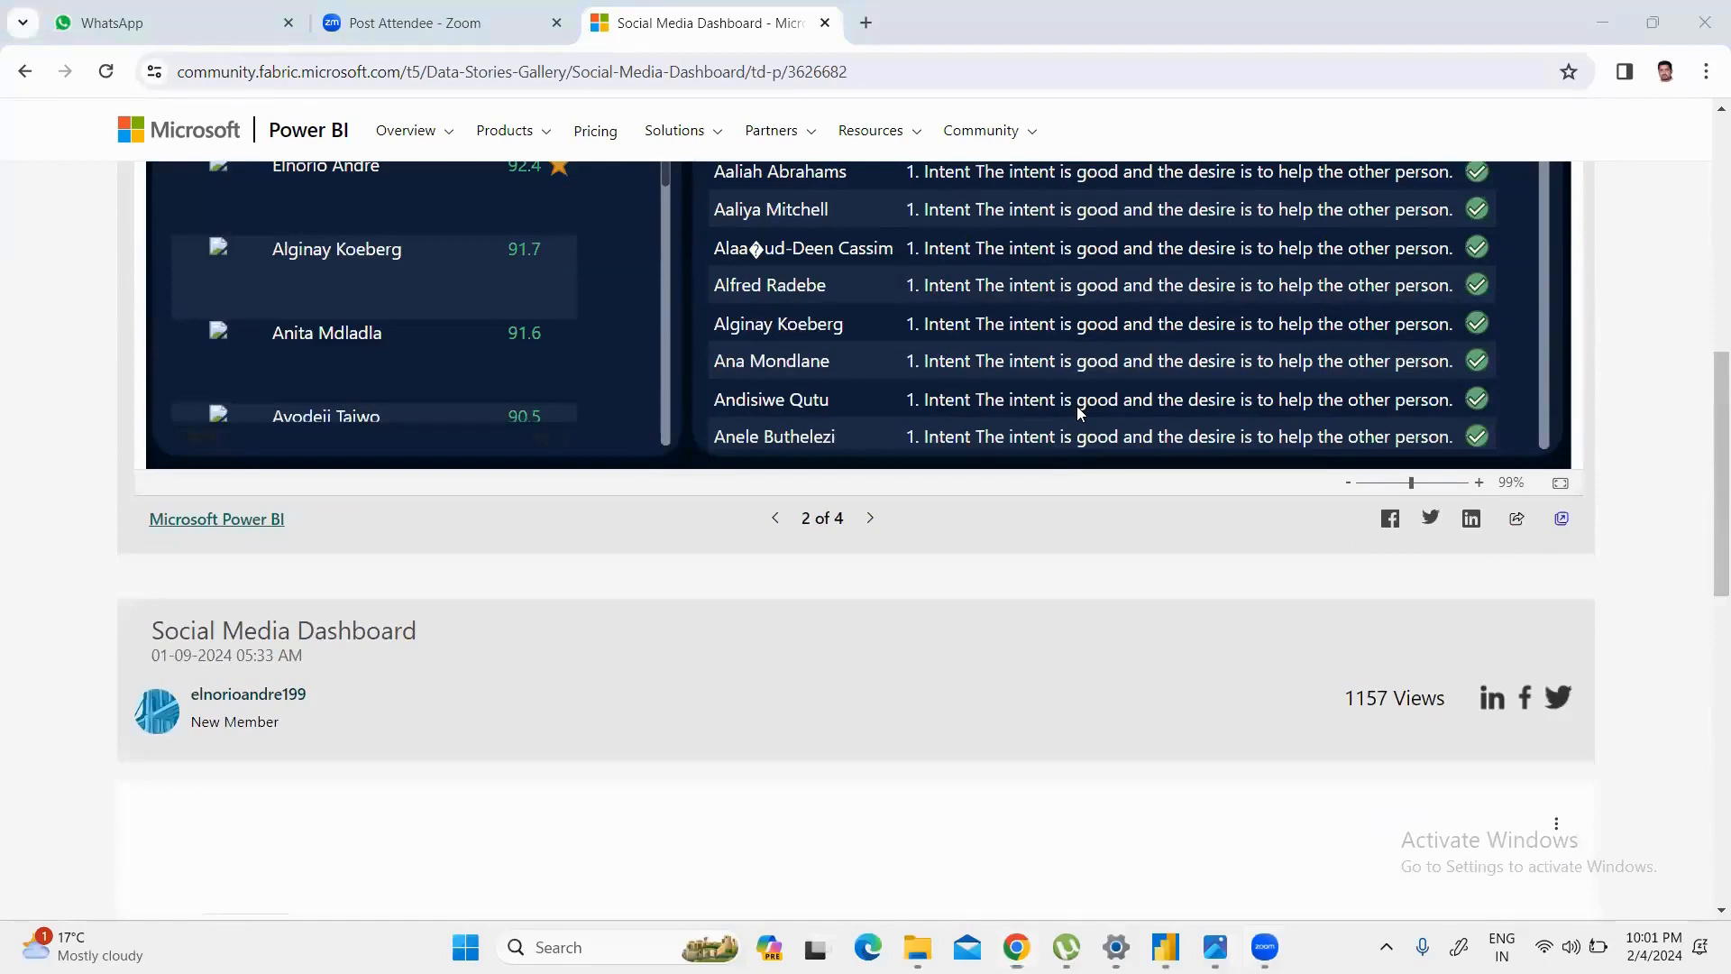
pyautogui.scroll(1, 744, 563)
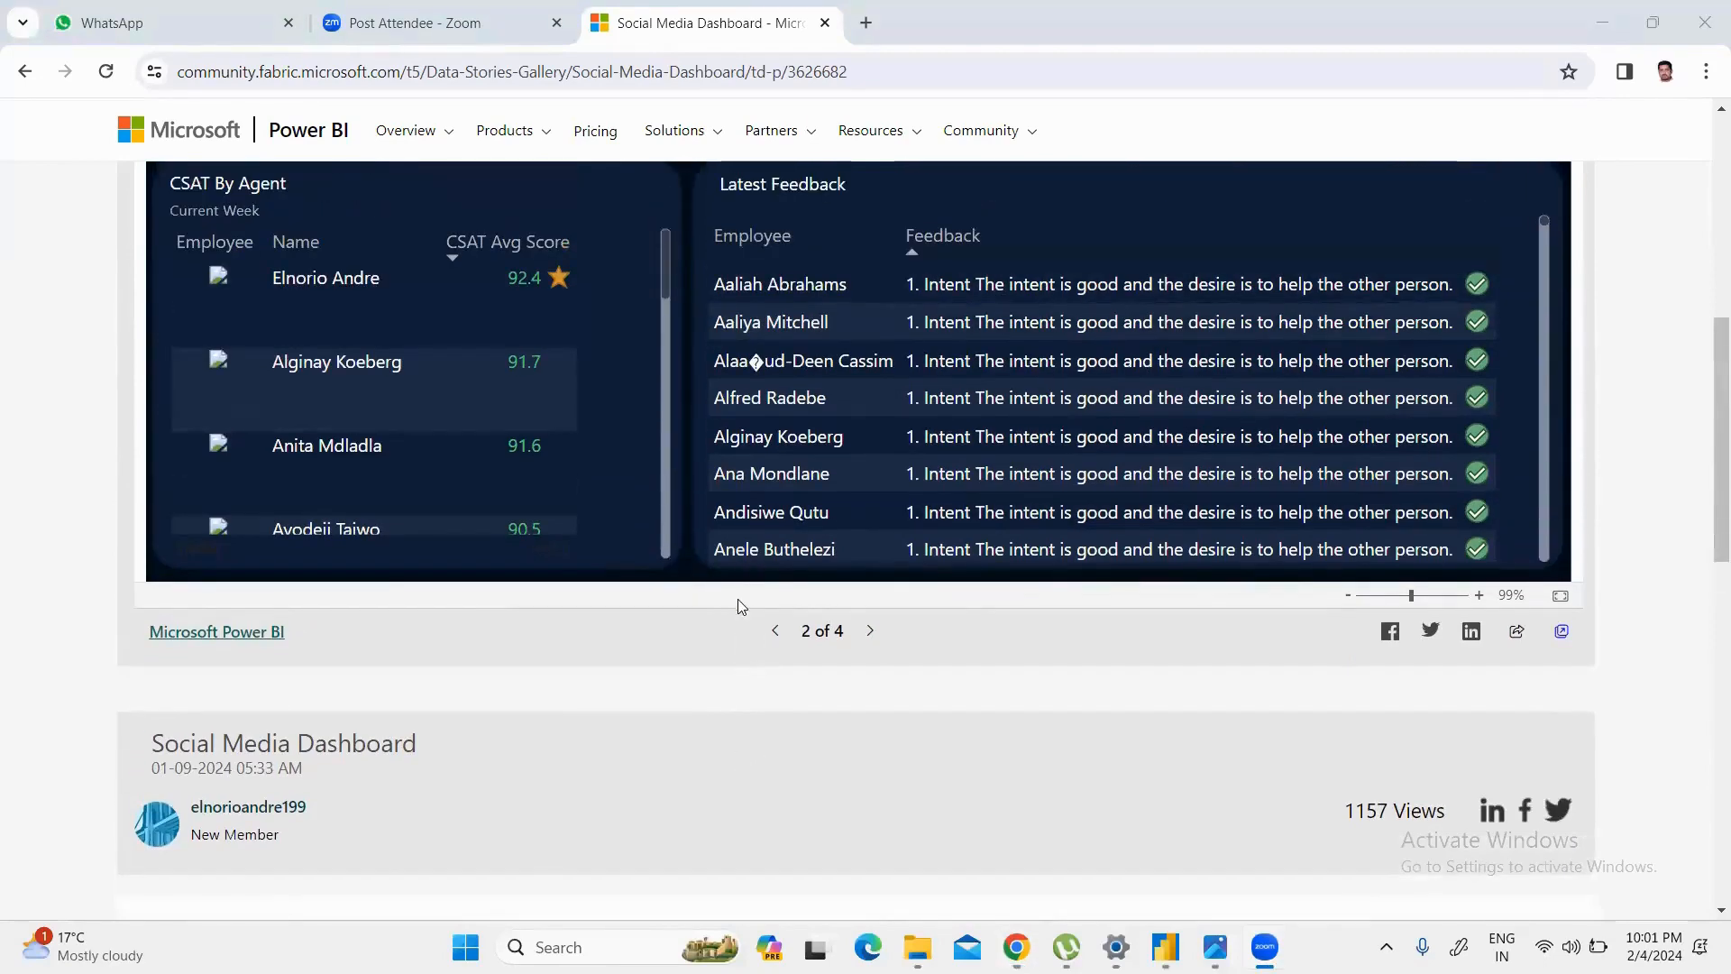
pyautogui.scroll(5, 730, 613)
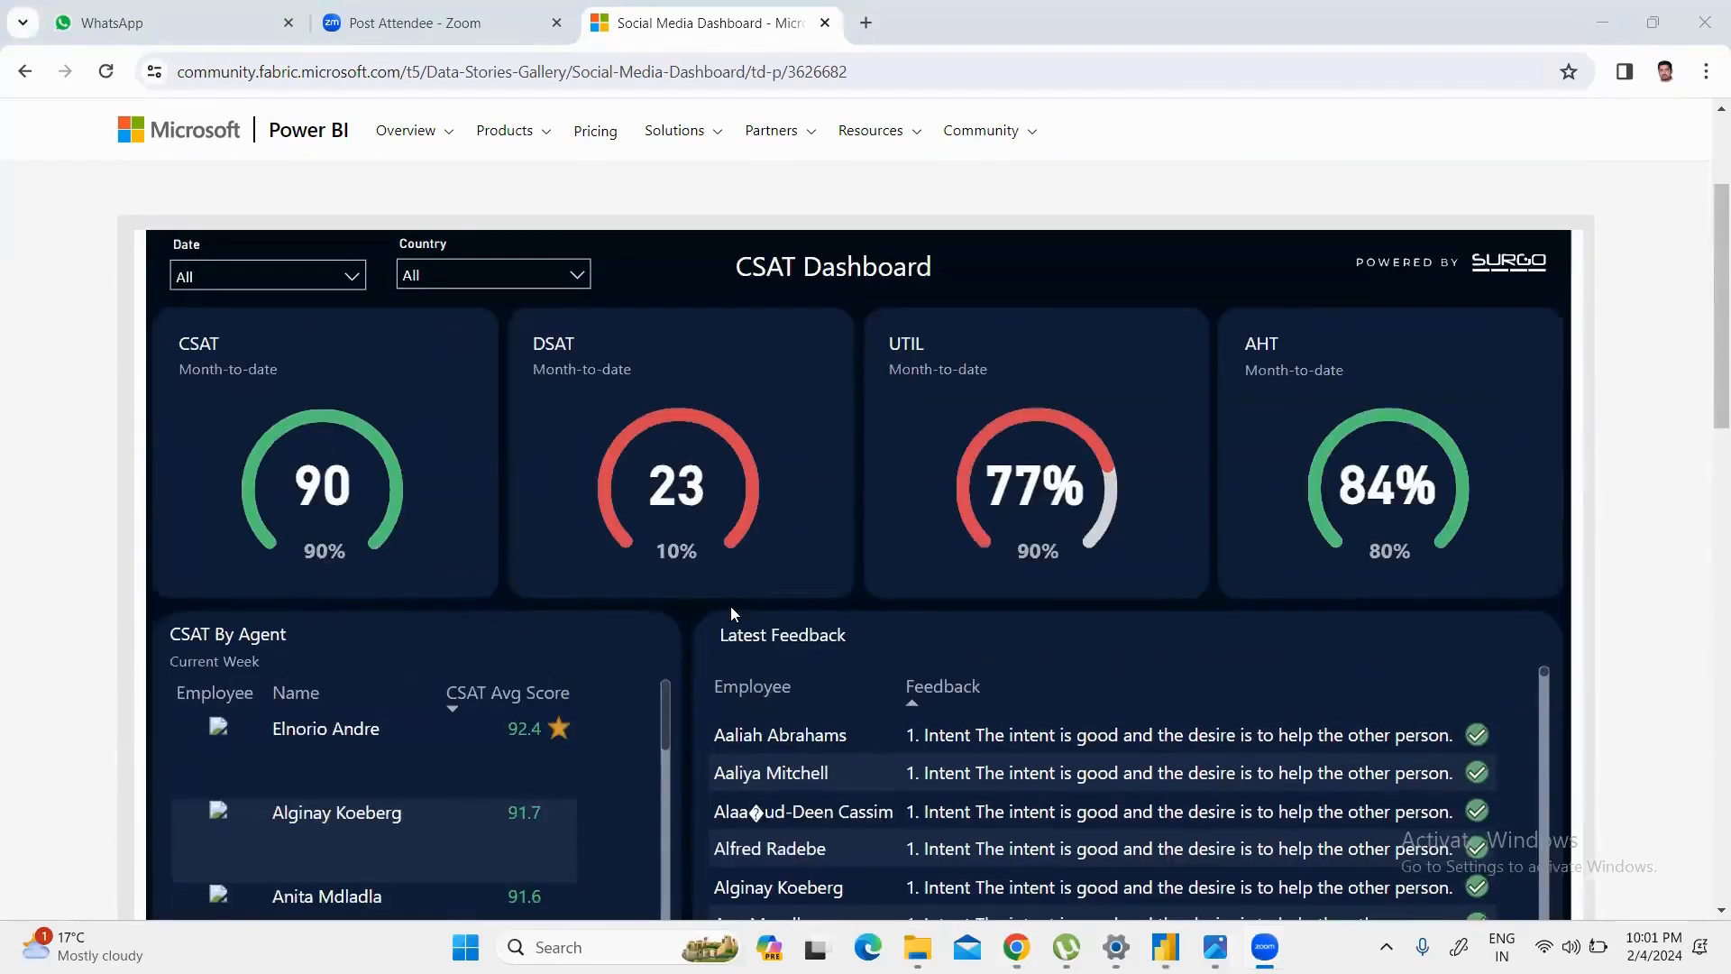
pyautogui.scroll(-6, 730, 613)
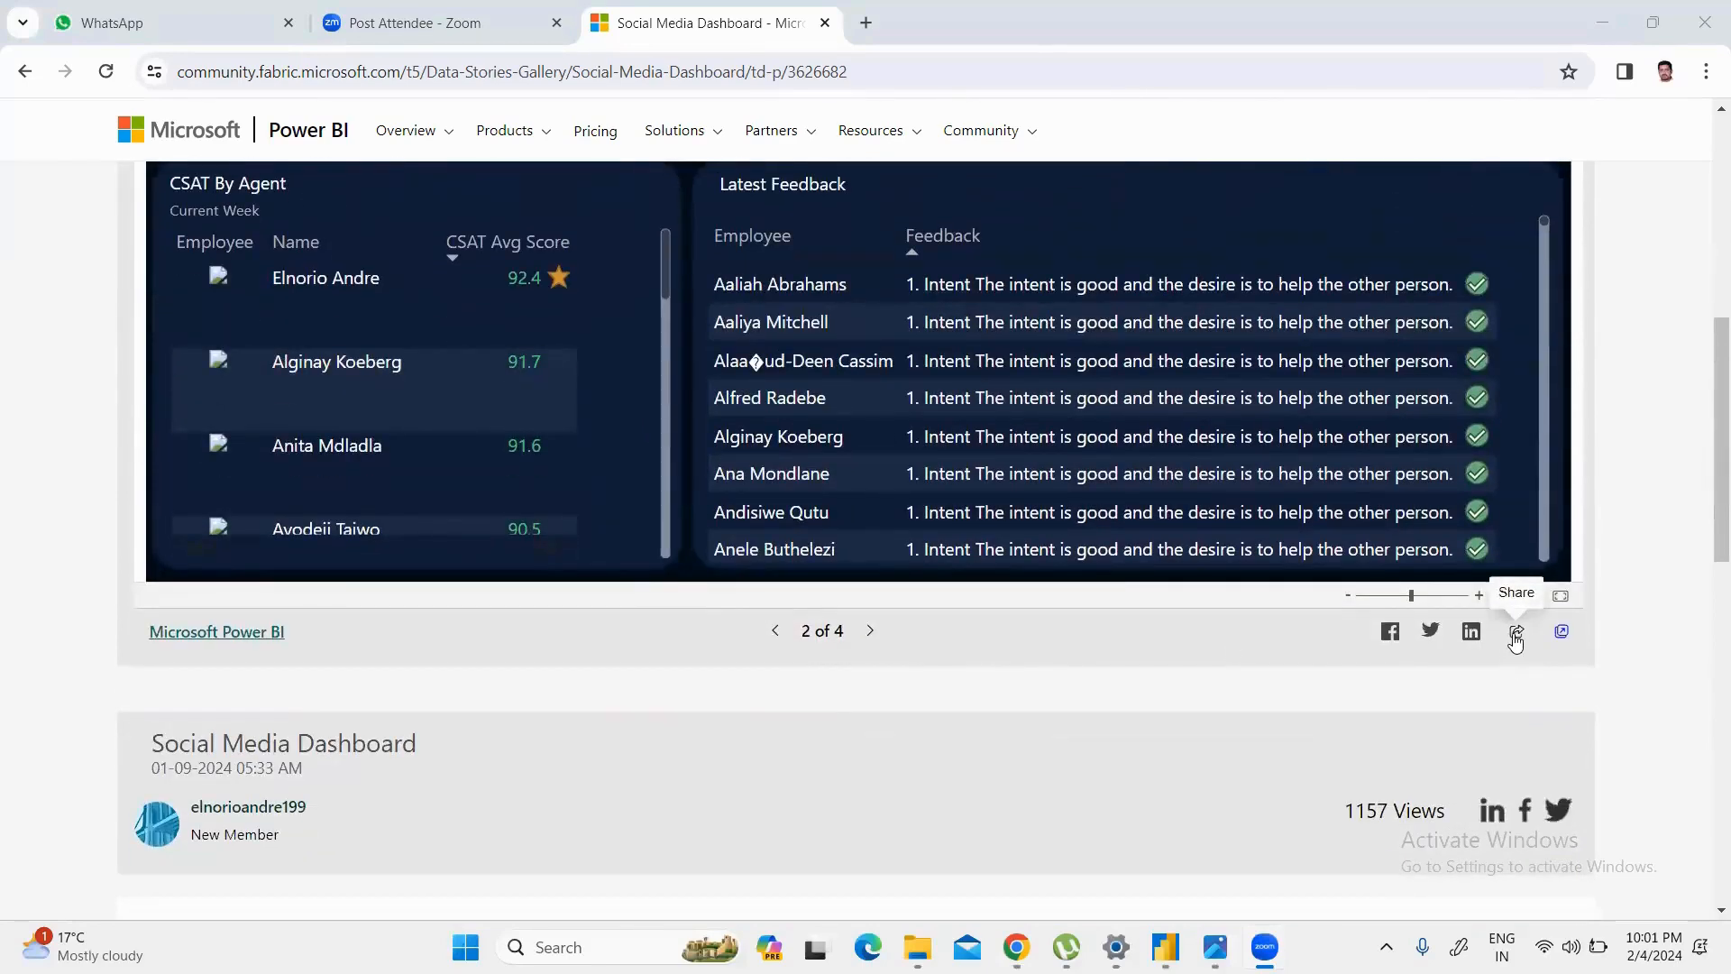
pyautogui.scroll(1, 620, 718)
pyautogui.scroll(8, 621, 718)
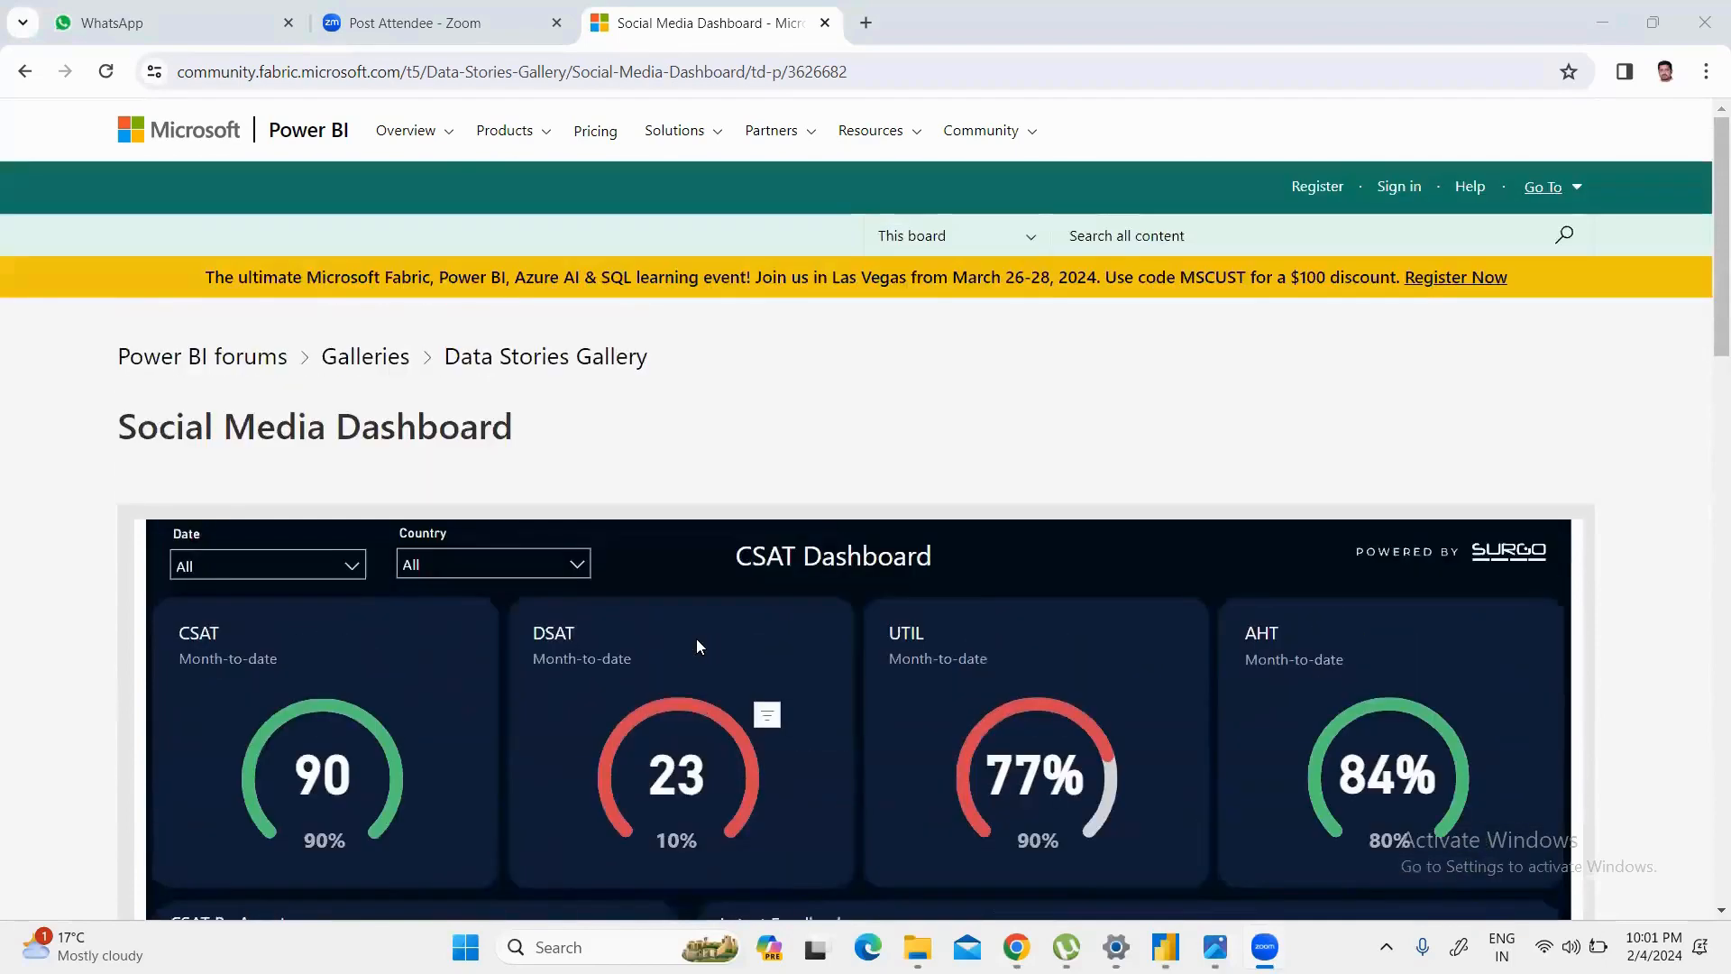
# Step: View the choices in the CSAT Dashboard's Country filter, close the list, and look over the post details below the report
pyautogui.click(568, 567)
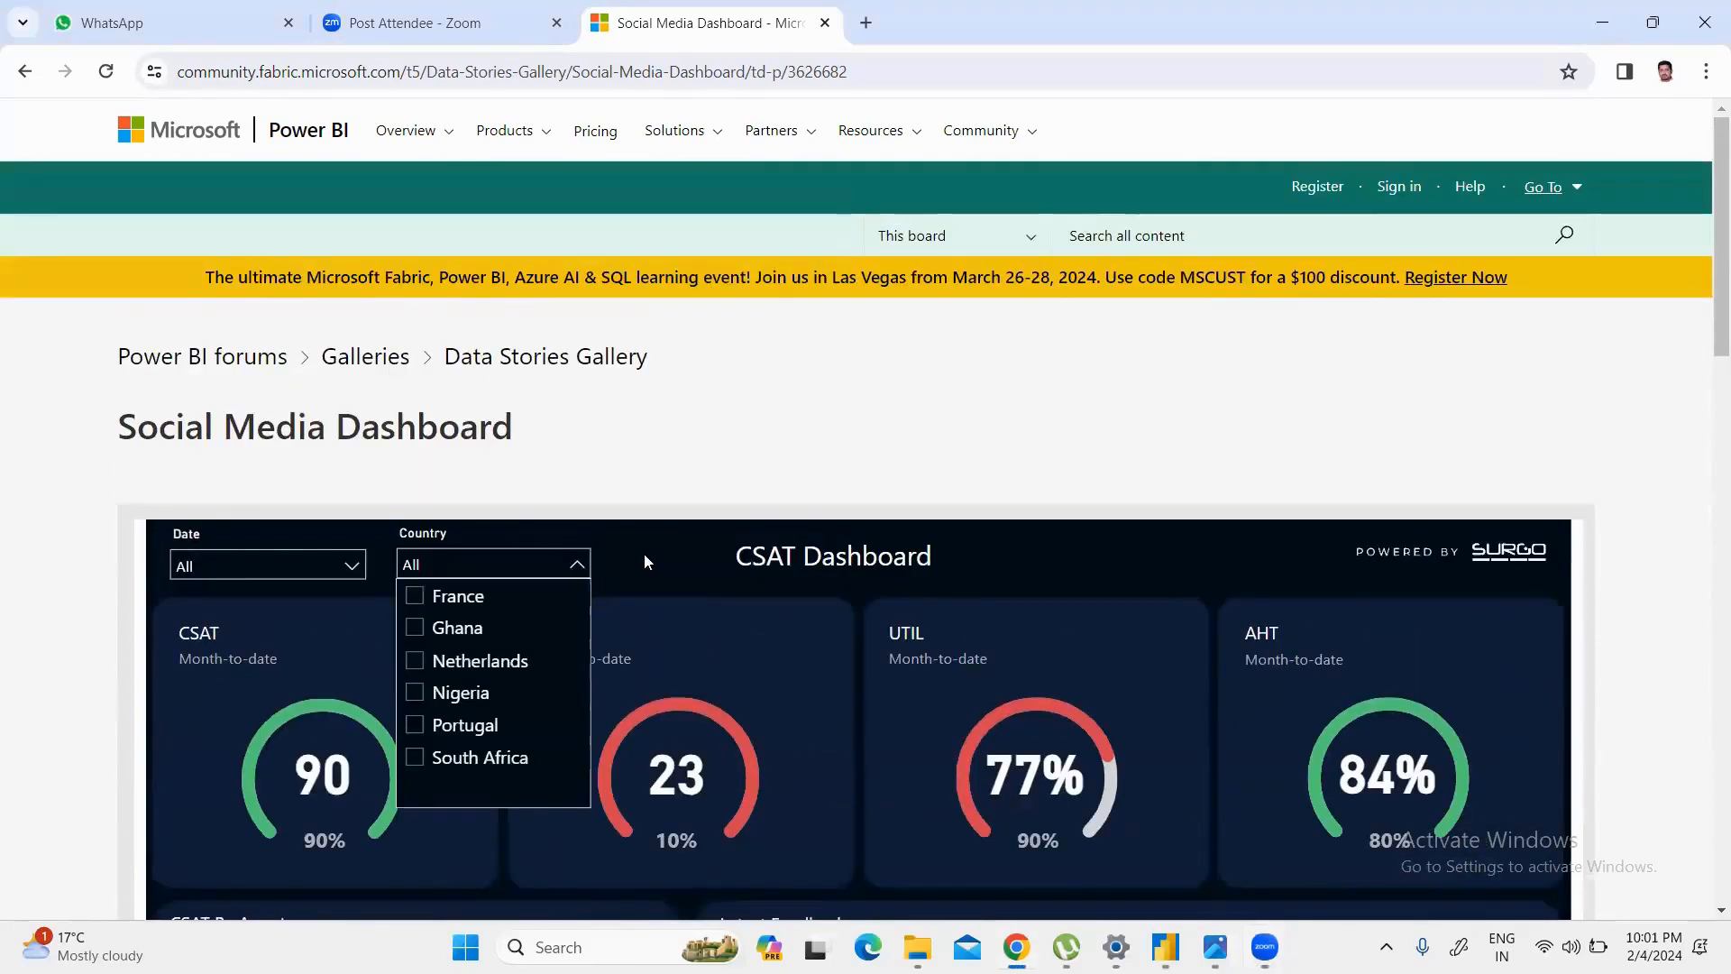
pyautogui.click(577, 565)
pyautogui.scroll(-2, 725, 456)
pyautogui.scroll(-11, 724, 456)
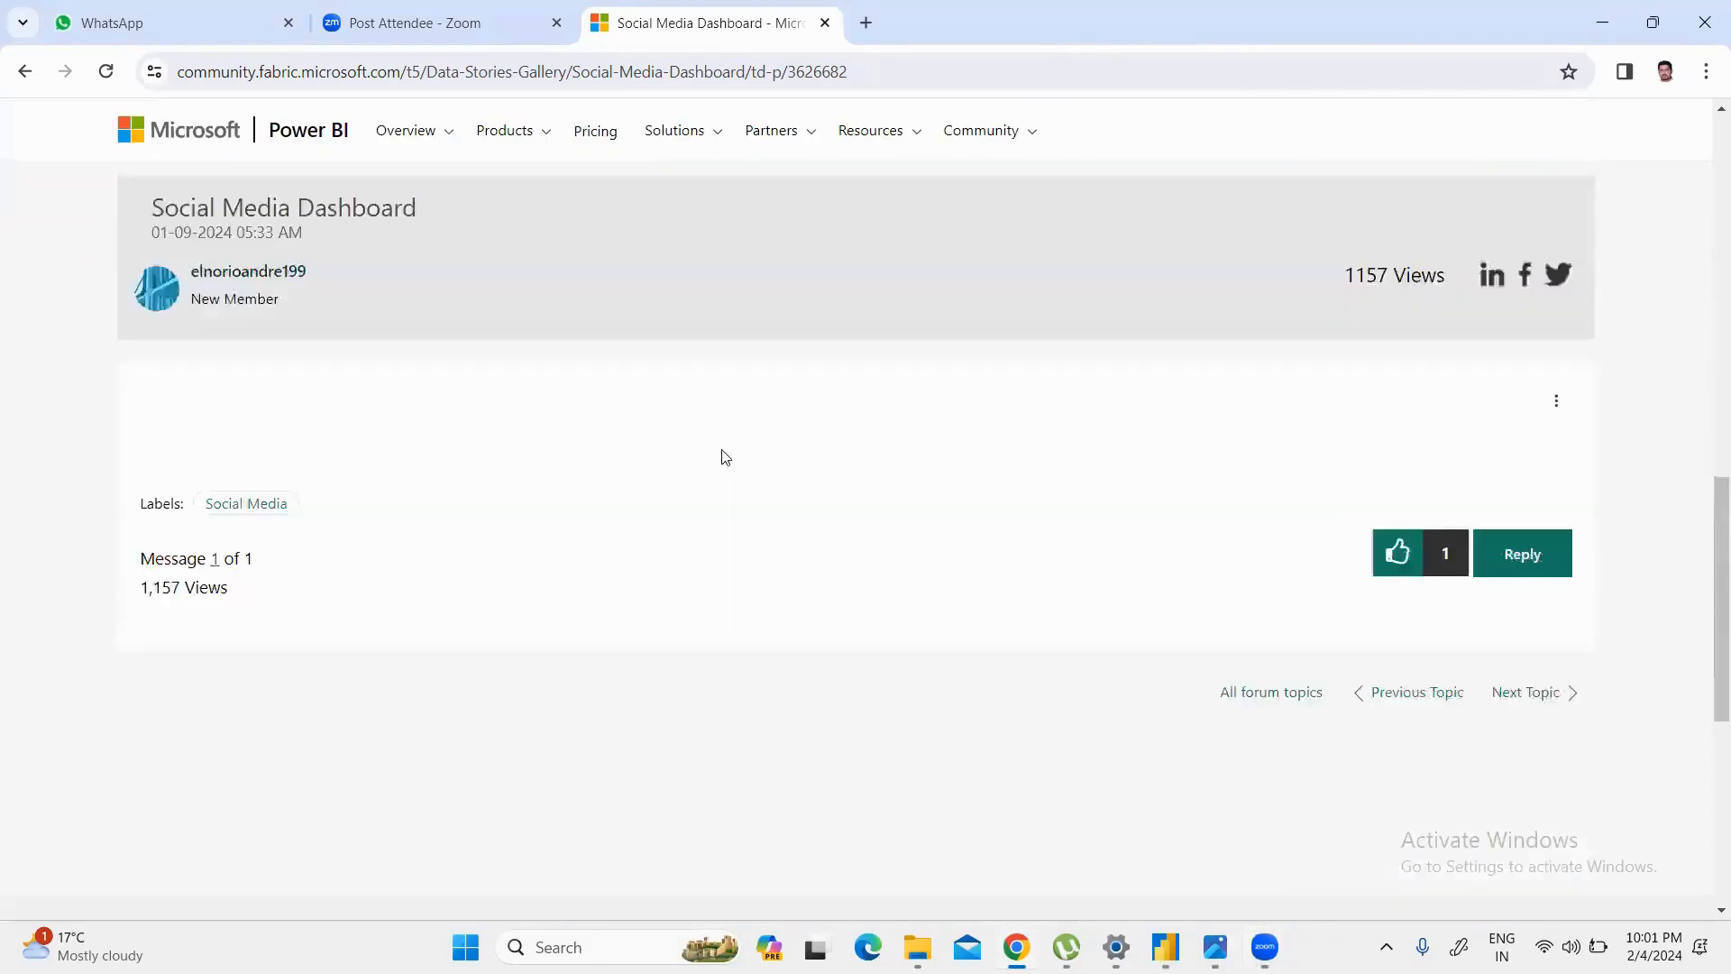
pyautogui.scroll(3, 611, 108)
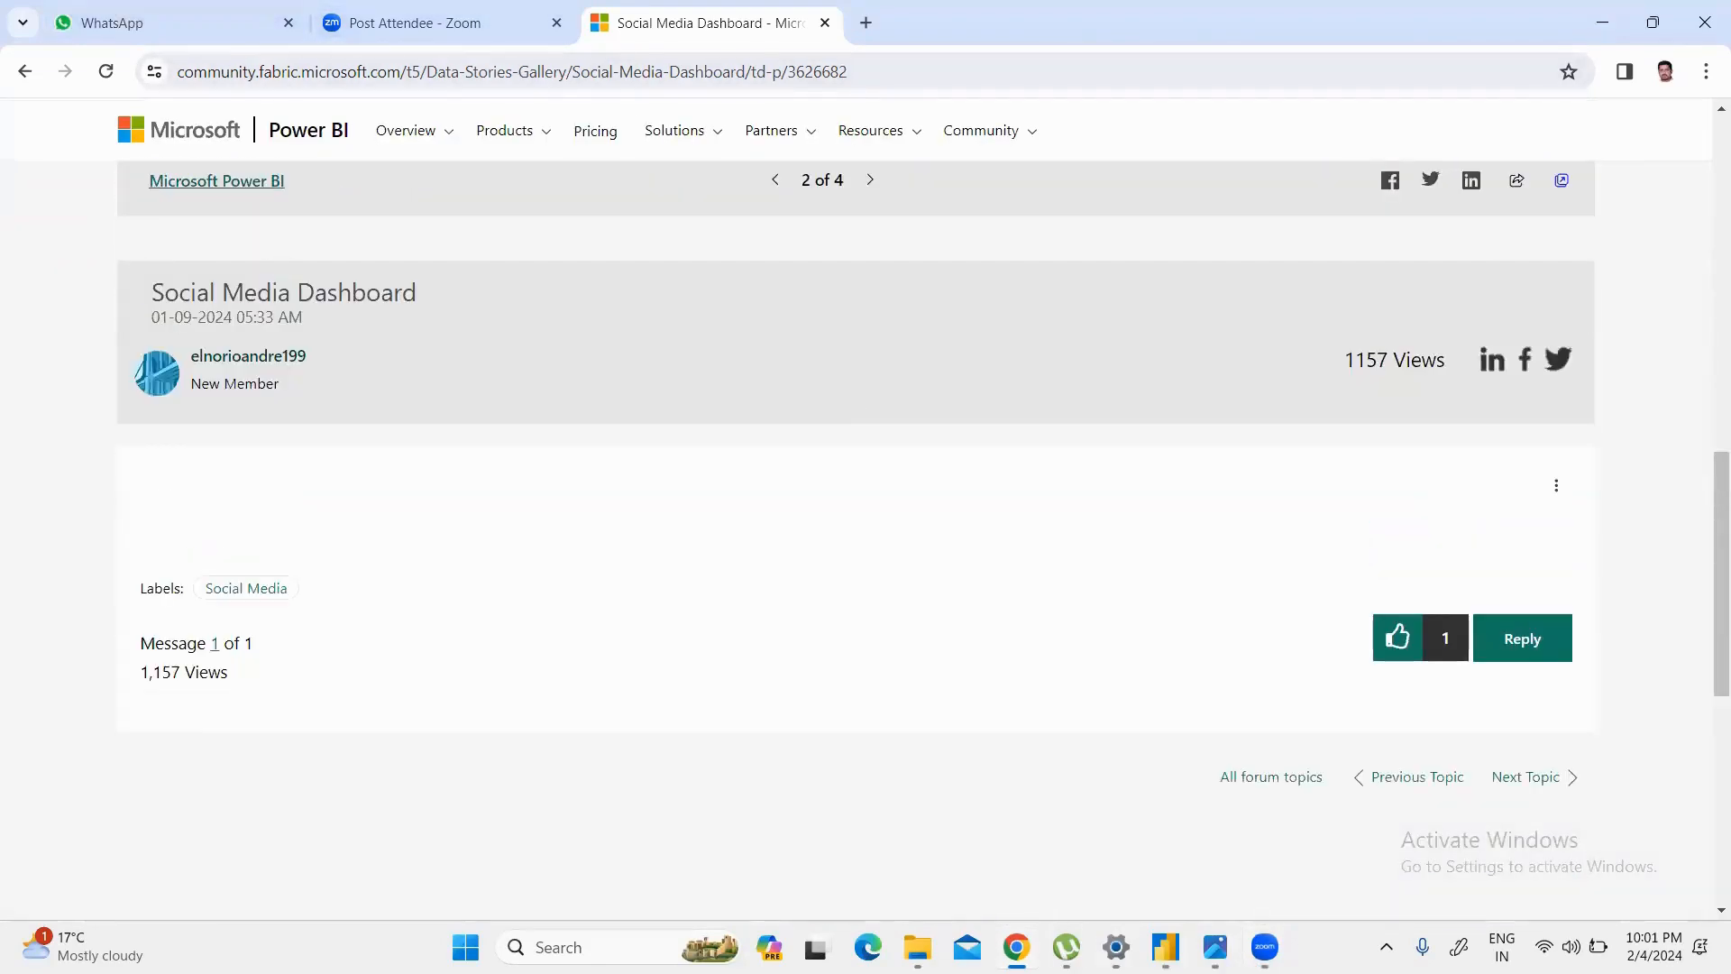